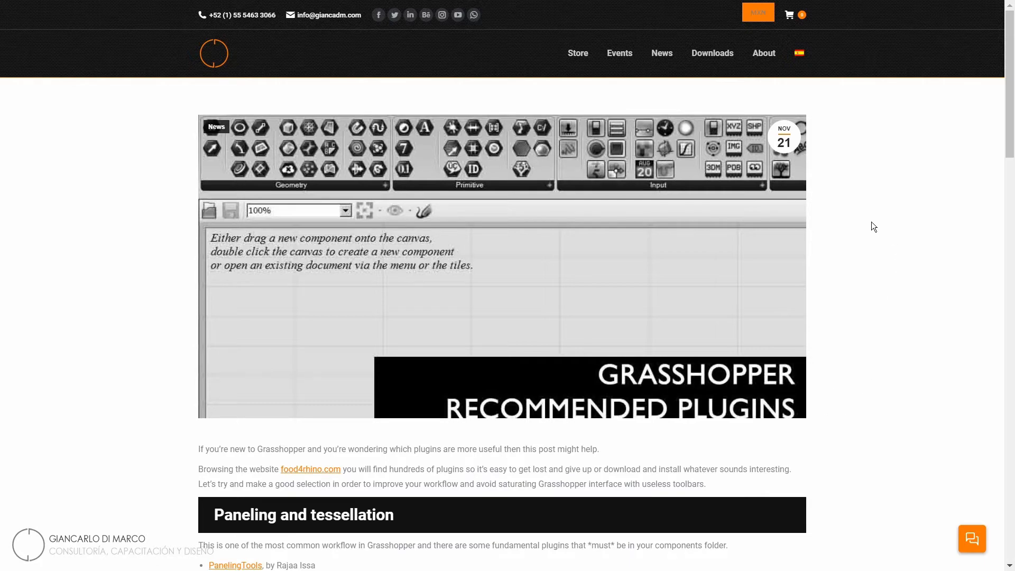
# - Review the recommended Grasshopper plugins article, covering the Paneling and tessellation, Attractors and Discipline – Architecture sections
pyautogui.scroll(-7, 136, 313)
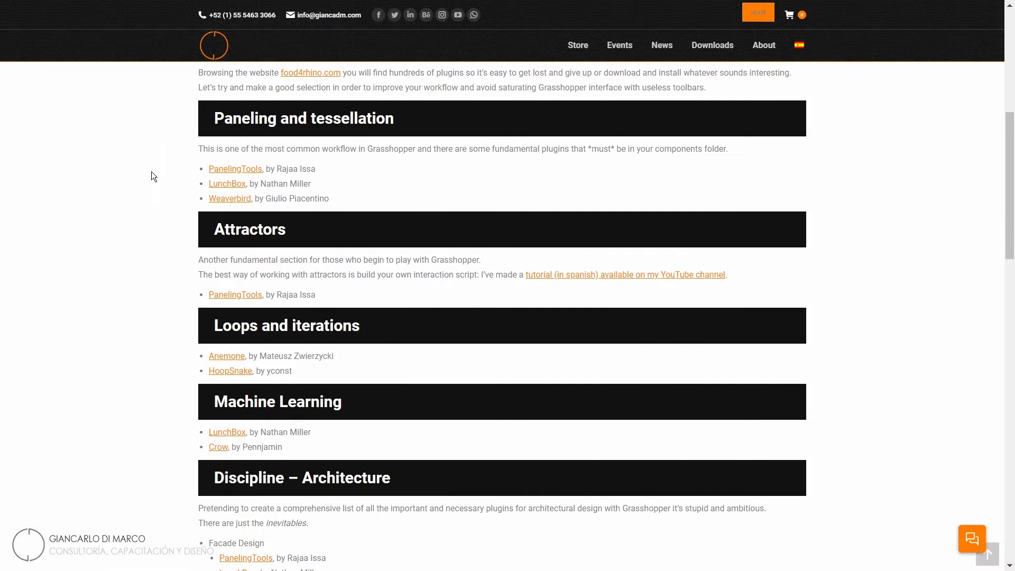
pyautogui.scroll(-5, 153, 204)
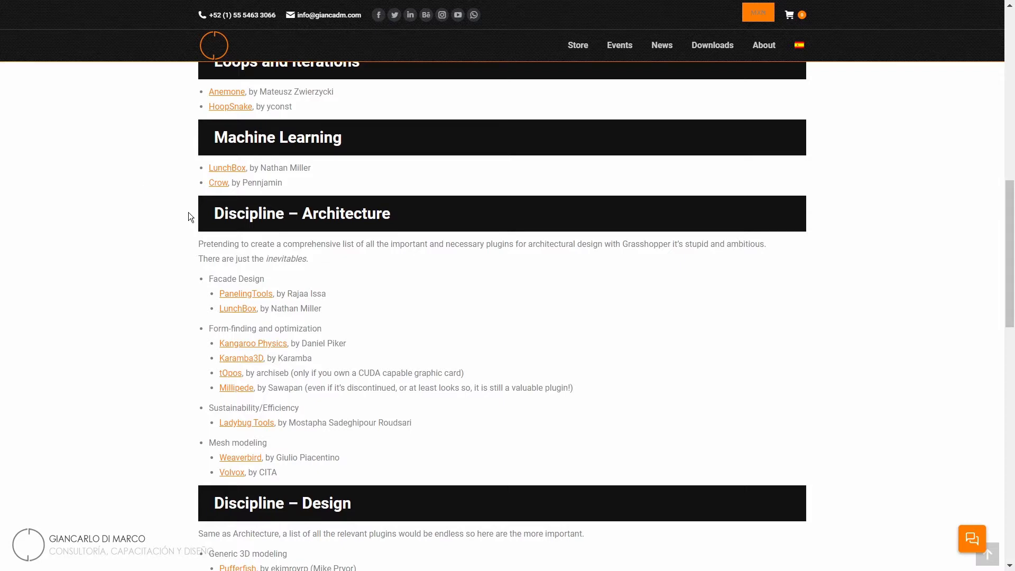
pyautogui.doubleClick(314, 217)
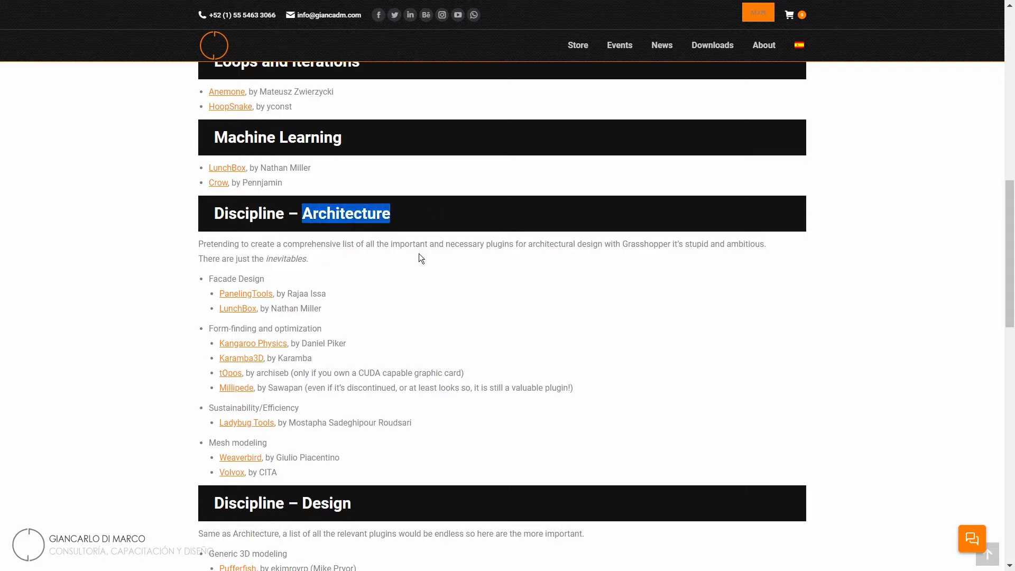
pyautogui.click(408, 275)
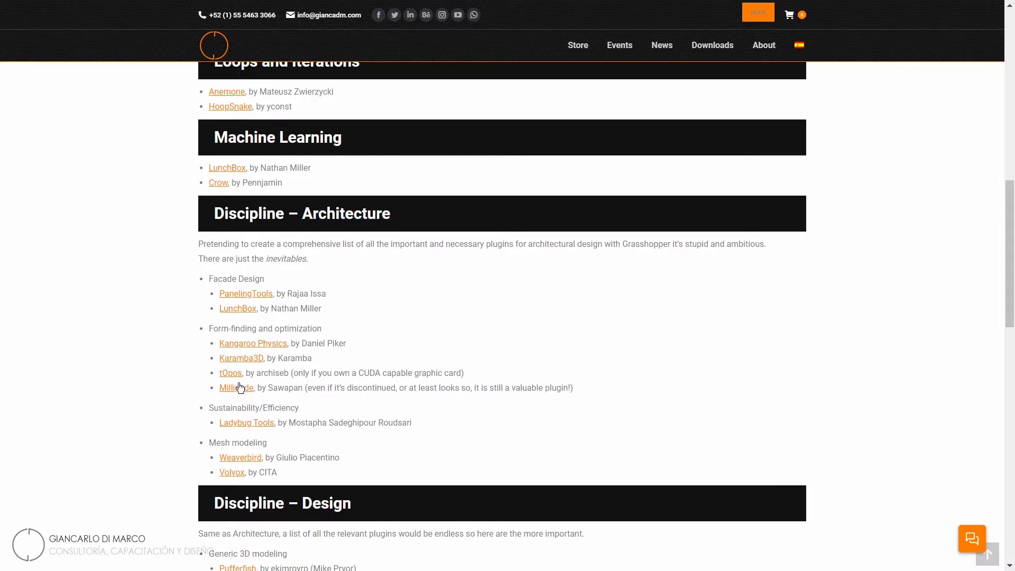
pyautogui.scroll(1, 164, 283)
pyautogui.scroll(5, 164, 283)
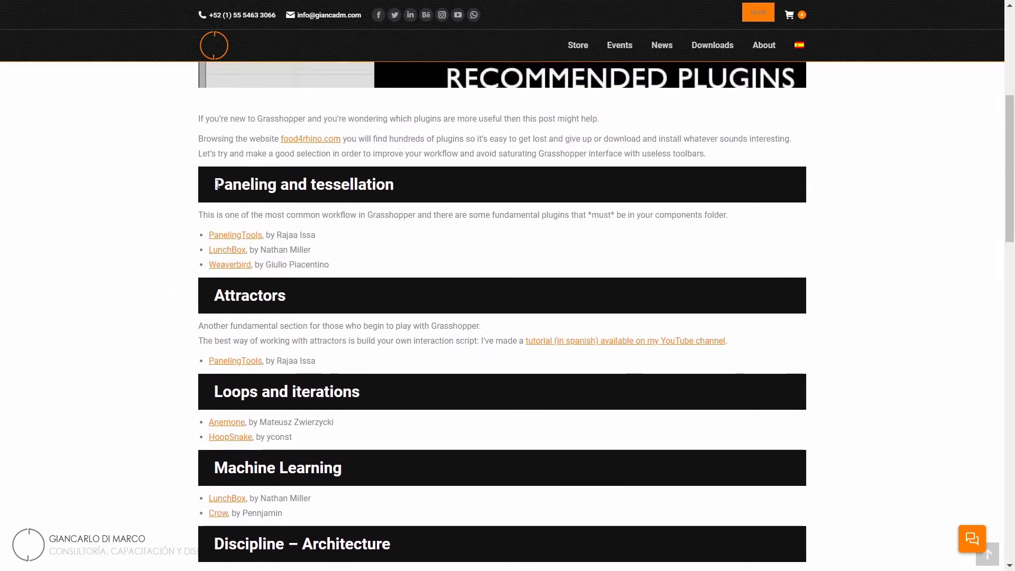
pyautogui.moveTo(214, 184); pyautogui.dragTo(422, 187)
pyautogui.moveTo(289, 295); pyautogui.dragTo(139, 290)
pyautogui.click(138, 288)
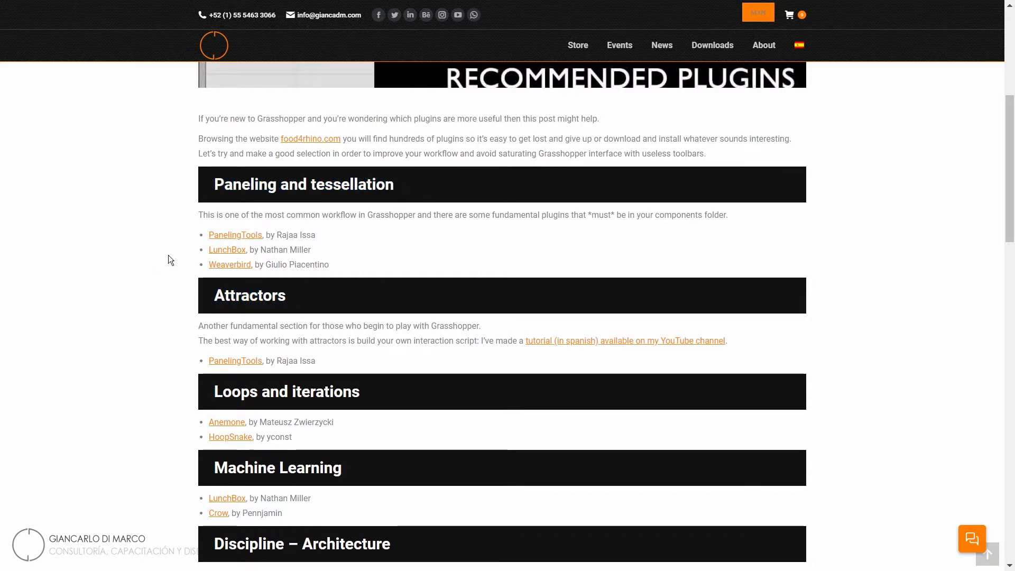
# - Read through the article's remaining plugin lists down to Discipline – Art and Media and return to its beginning
pyautogui.scroll(-3, 167, 255)
pyautogui.scroll(-1, 167, 255)
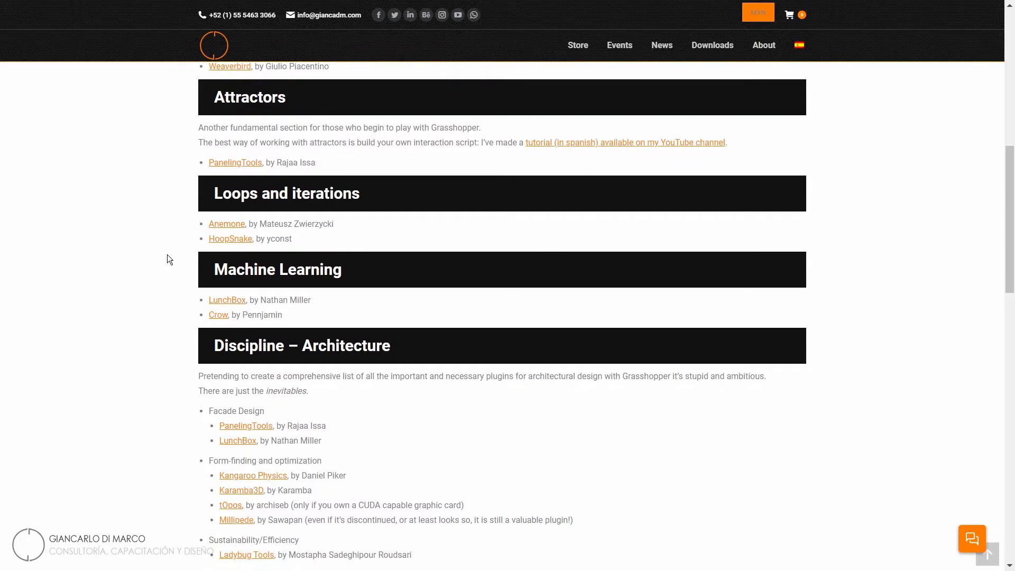
pyautogui.scroll(-6, 167, 254)
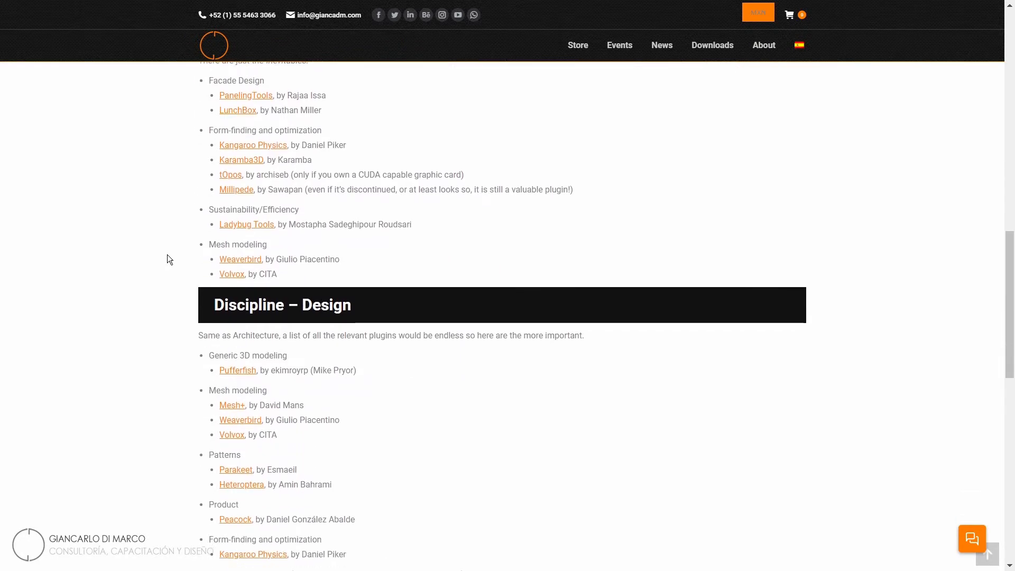
pyautogui.scroll(-3, 167, 255)
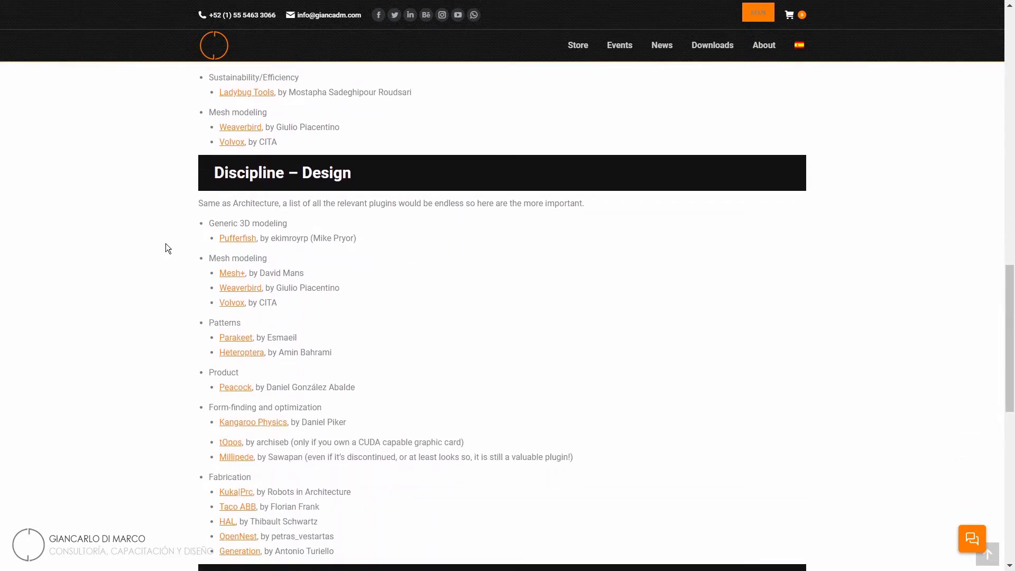
pyautogui.scroll(-5, 153, 254)
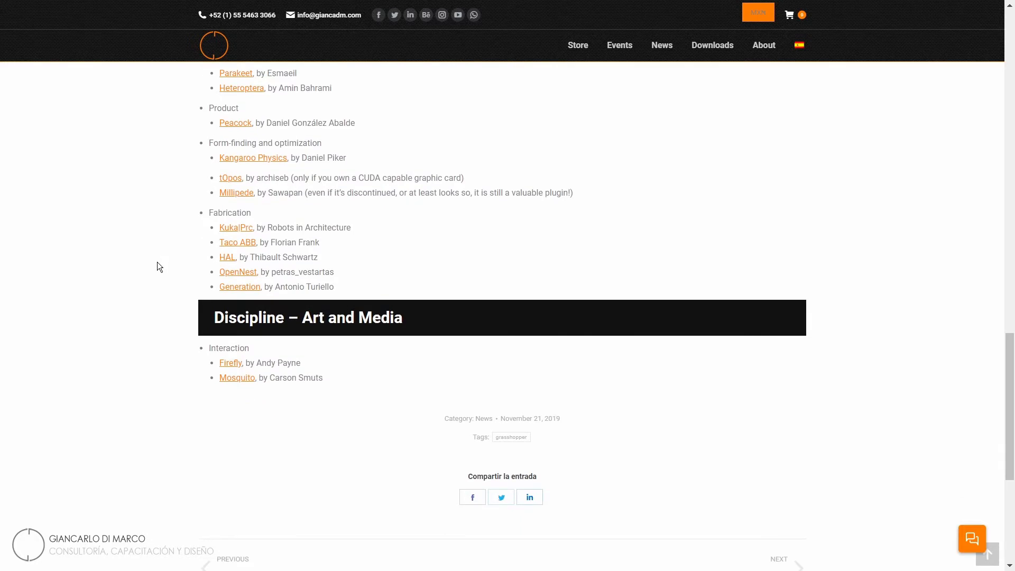
pyautogui.scroll(-3, 157, 261)
pyautogui.scroll(7, 157, 257)
pyautogui.scroll(1, 157, 255)
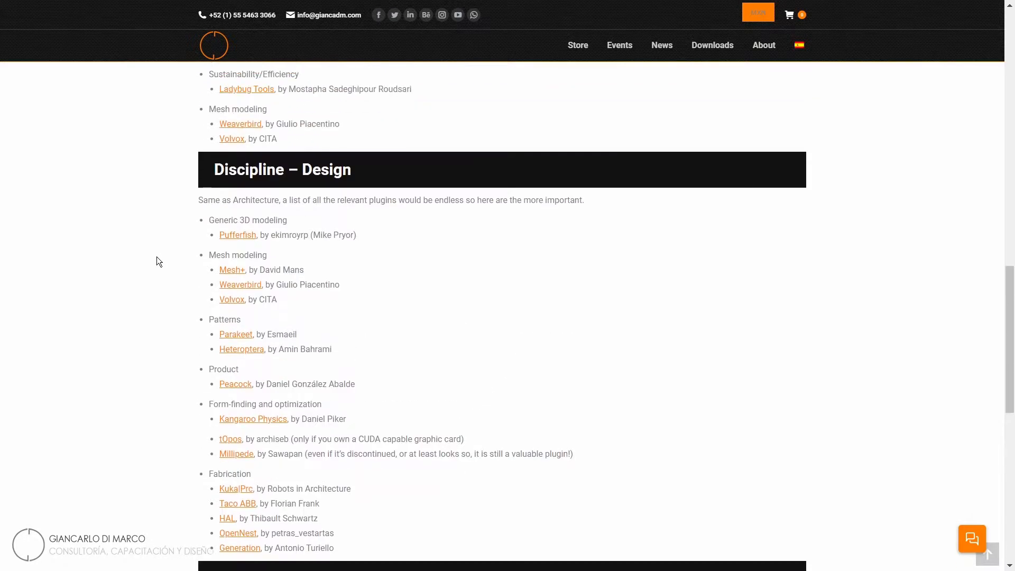
pyautogui.scroll(15, 156, 256)
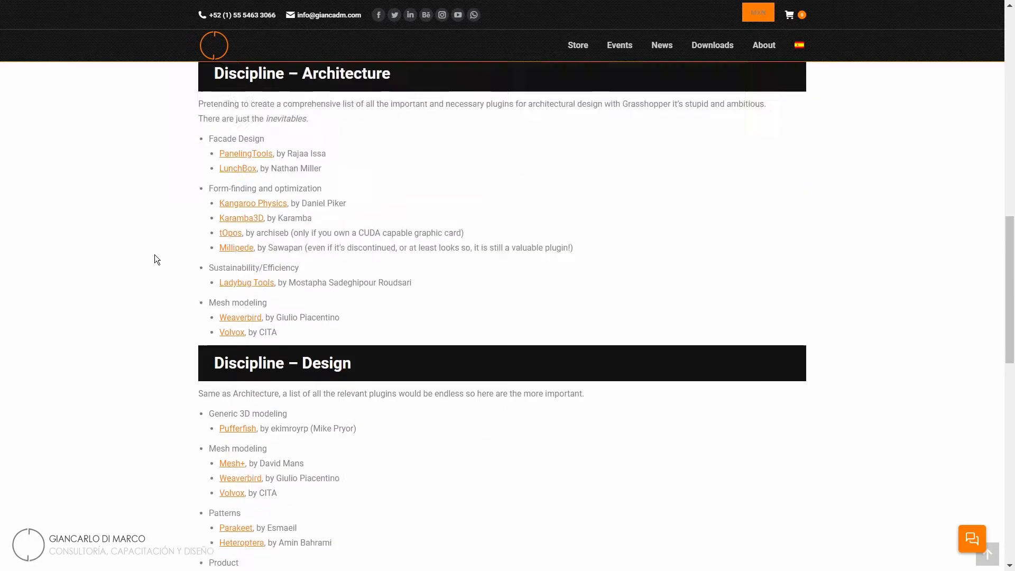
pyautogui.scroll(1, 157, 277)
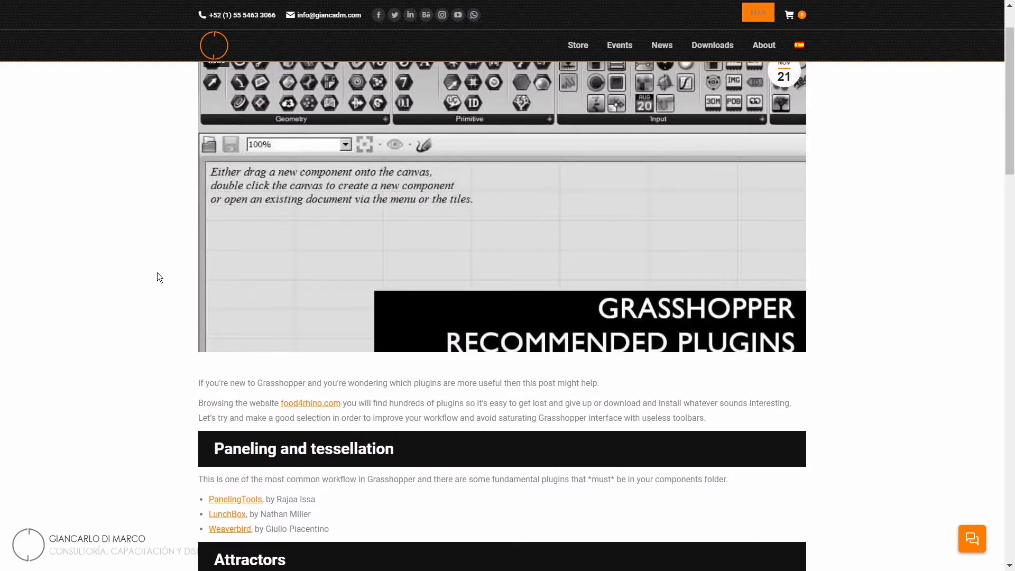
pyautogui.scroll(1, 212, 373)
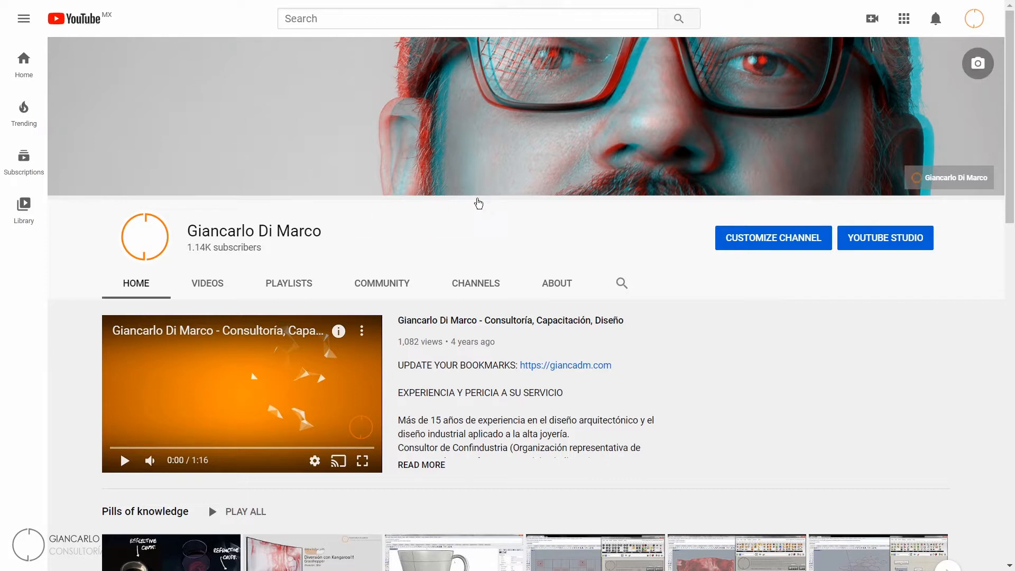
# - Look through the YouTube channel's home page, including its subscriber figure and video rows down to Tutoriales Grasshopper
pyautogui.moveTo(187, 247); pyautogui.dragTo(218, 249)
pyautogui.click(312, 256)
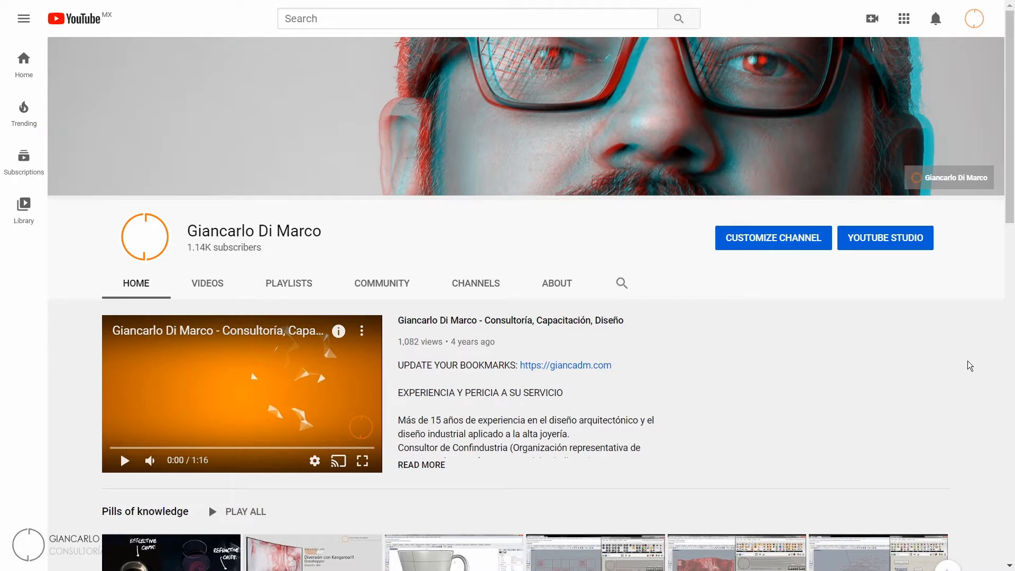
pyautogui.scroll(-1, 974, 356)
pyautogui.scroll(-1, 975, 356)
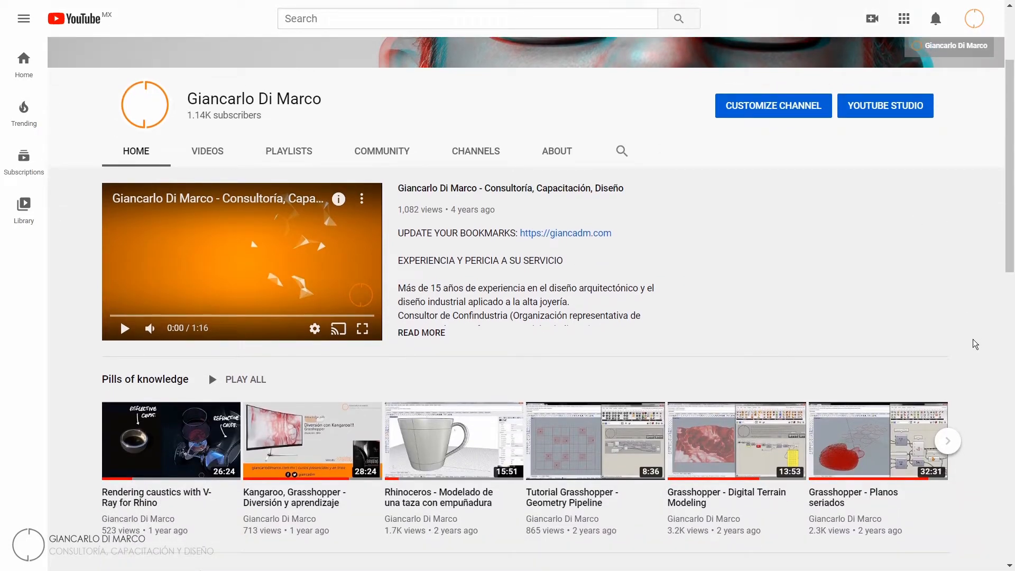
pyautogui.scroll(-2, 976, 344)
pyautogui.scroll(-1, 978, 346)
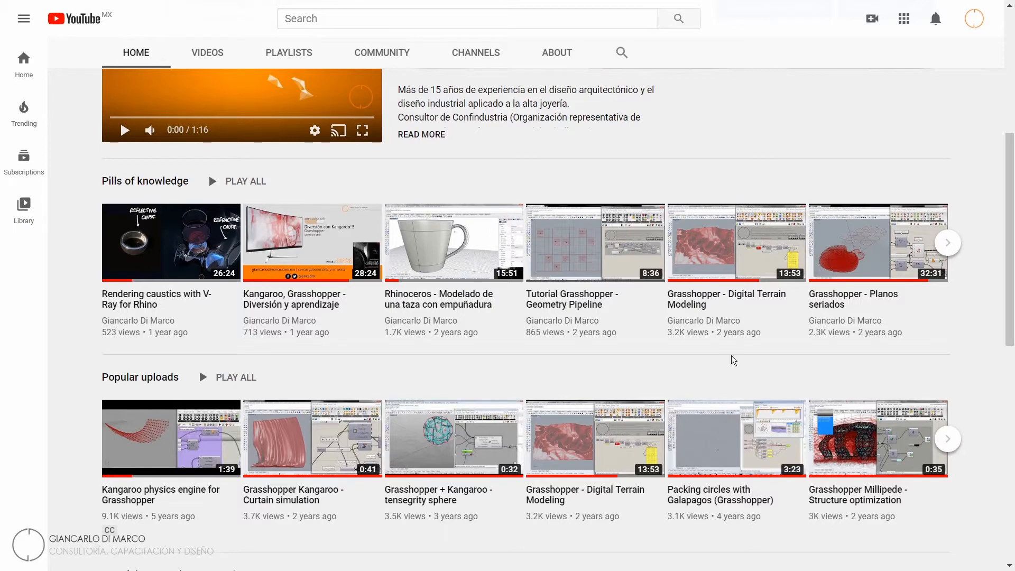
pyautogui.scroll(-3, 970, 356)
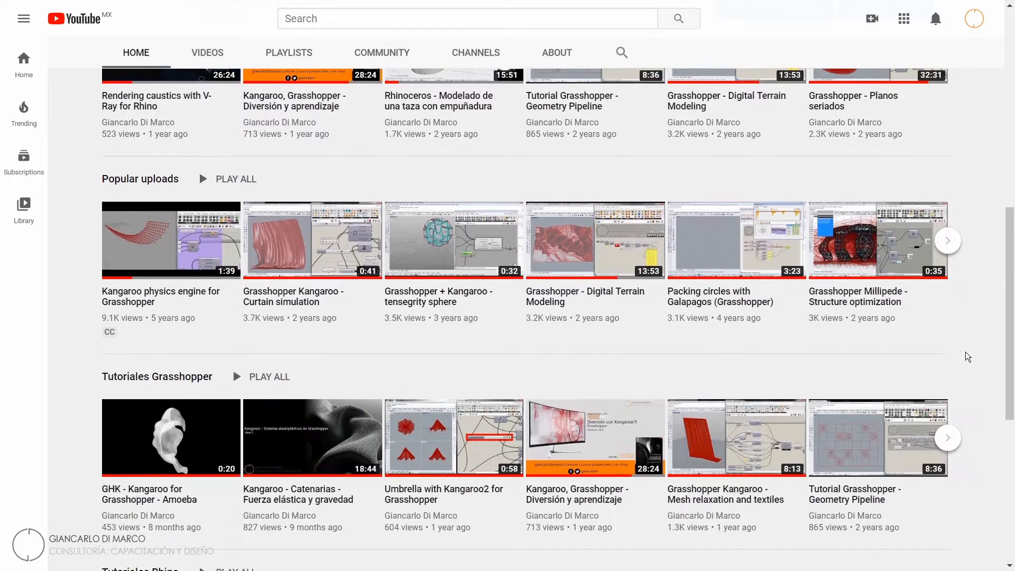
pyautogui.scroll(-1, 977, 338)
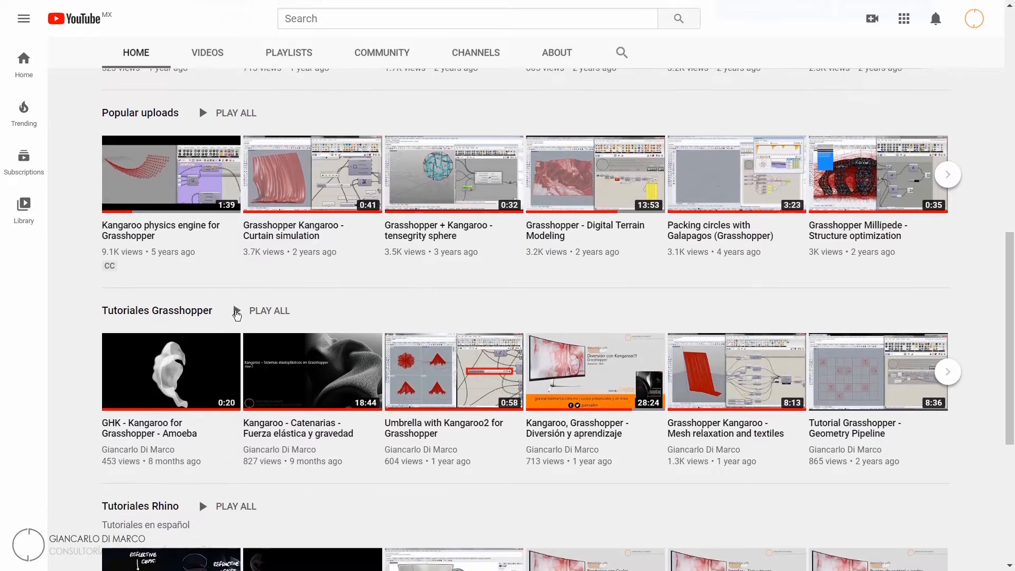
# - Open the Tutoriales Grasshopper playlist and look through its videos down to the Voronoi and Atractores tutorials
pyautogui.click(193, 311)
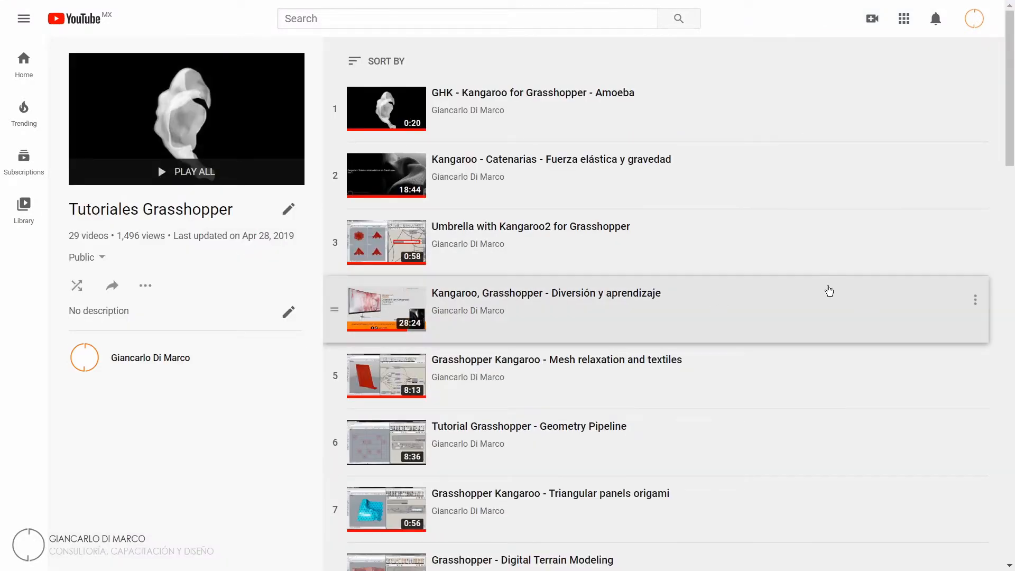
pyautogui.scroll(-6, 735, 243)
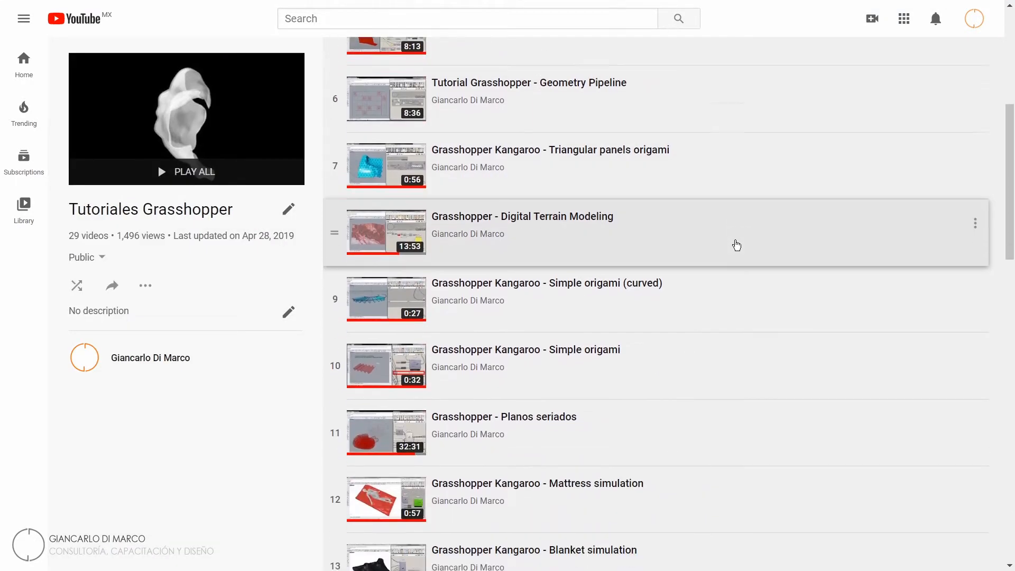
pyautogui.scroll(-10, 736, 245)
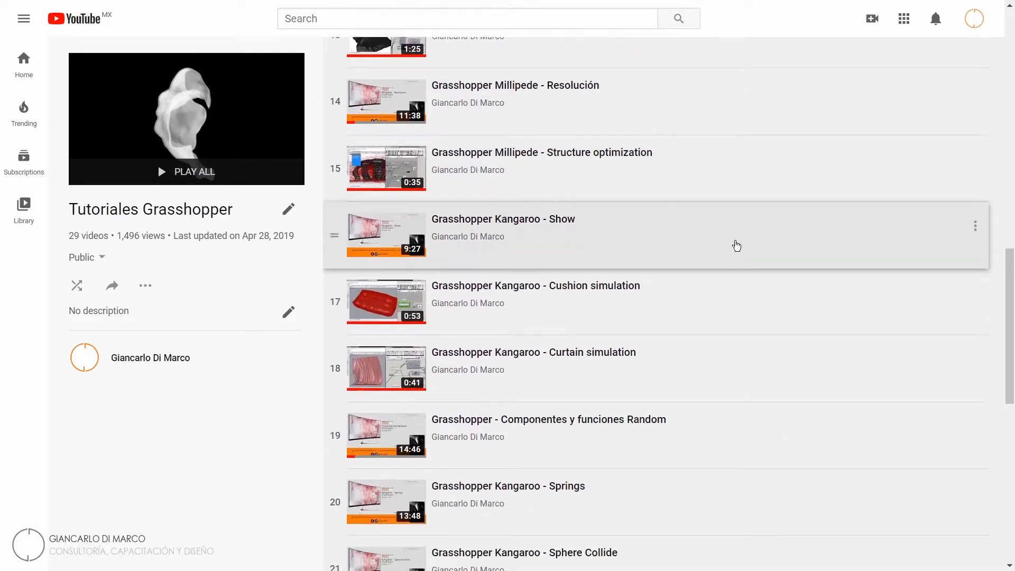
pyautogui.scroll(-9, 736, 245)
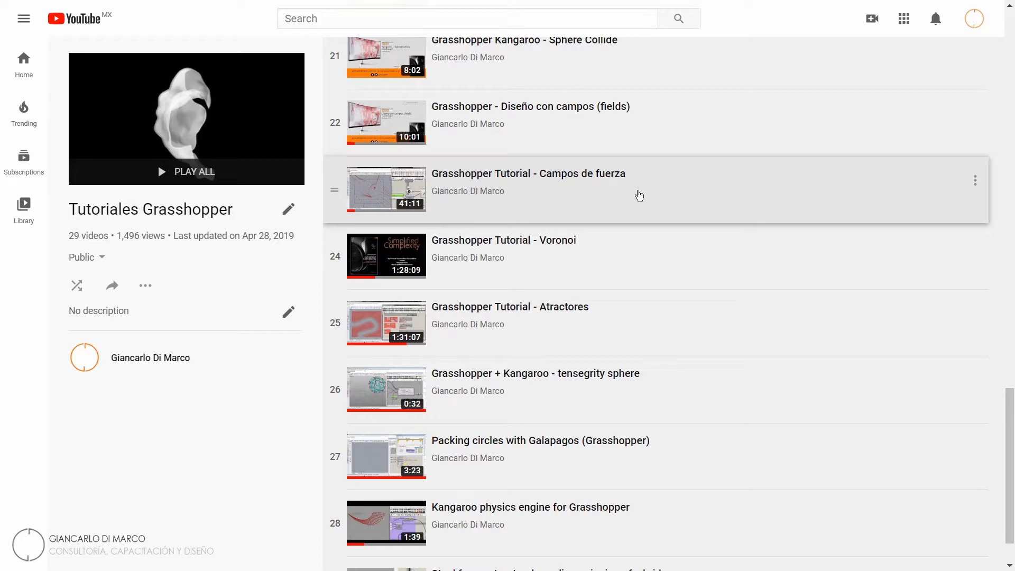
# - Switch to Grasshopper and place a Point Charge component on the canvas below the metaball diagram
pyautogui.hotkey('alt', 'Tab')
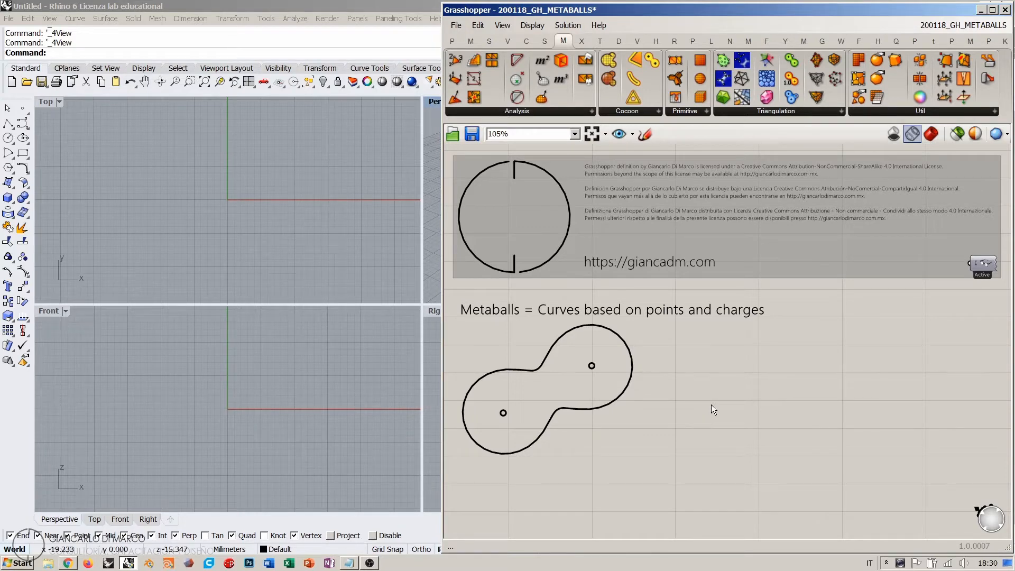
pyautogui.click(505, 42)
pyautogui.click(507, 111)
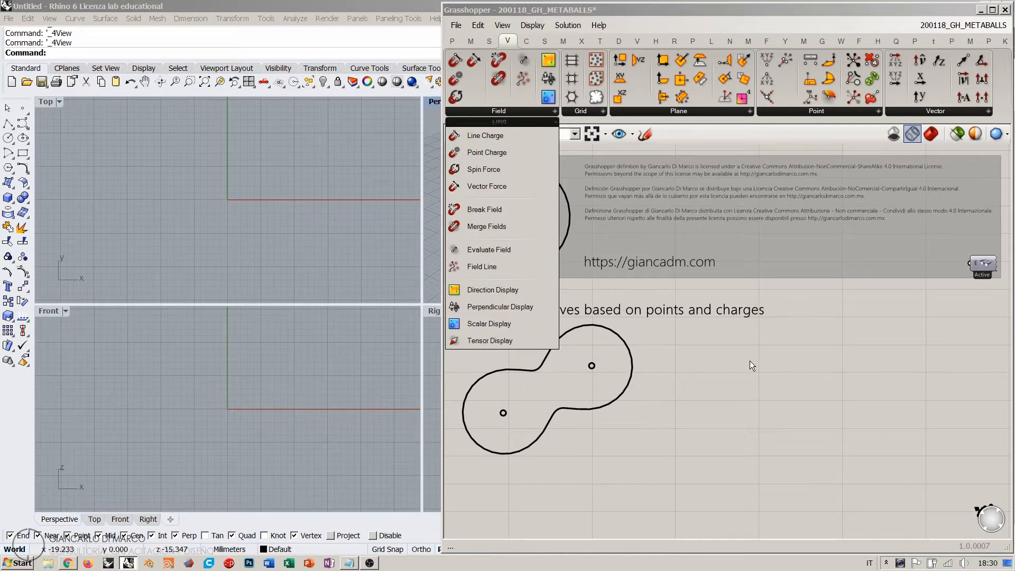
pyautogui.click(487, 153)
pyautogui.moveTo(685, 485); pyautogui.dragTo(678, 256, button='right')
pyautogui.moveTo(678, 256); pyautogui.dragTo(564, 319)
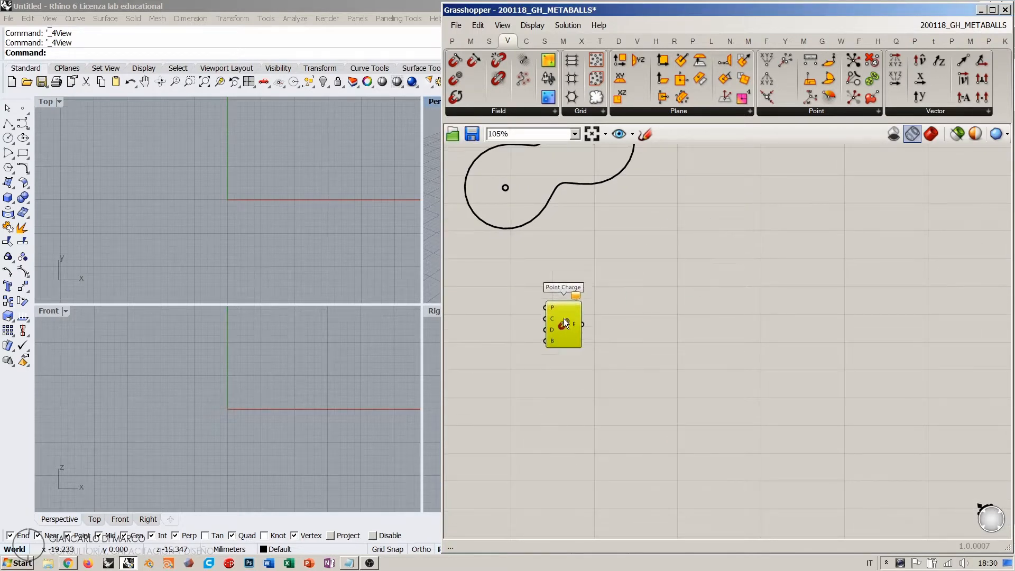
pyautogui.scroll(5, 499, 314)
pyautogui.moveTo(630, 315); pyautogui.dragTo(697, 294)
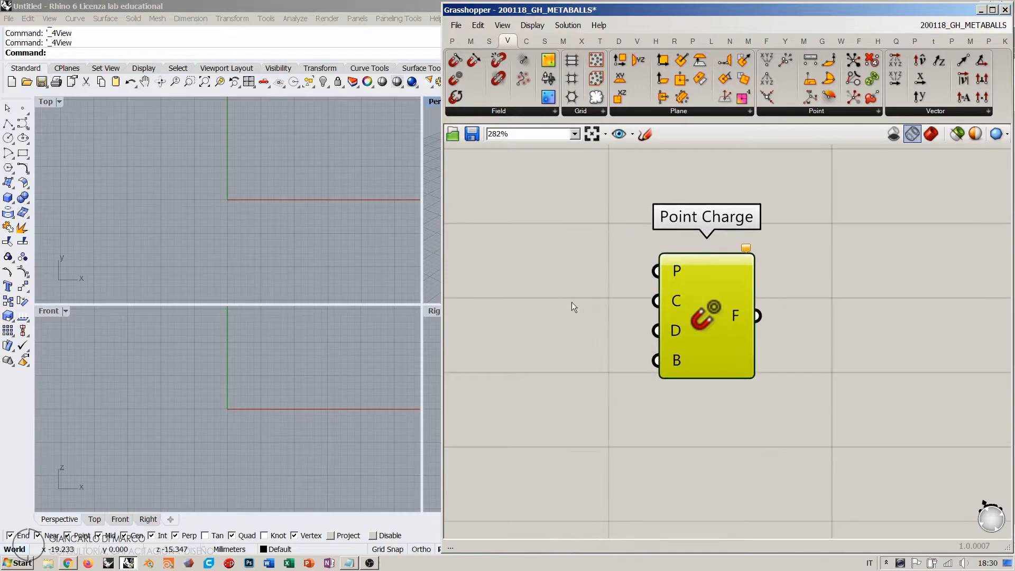
pyautogui.click(572, 302)
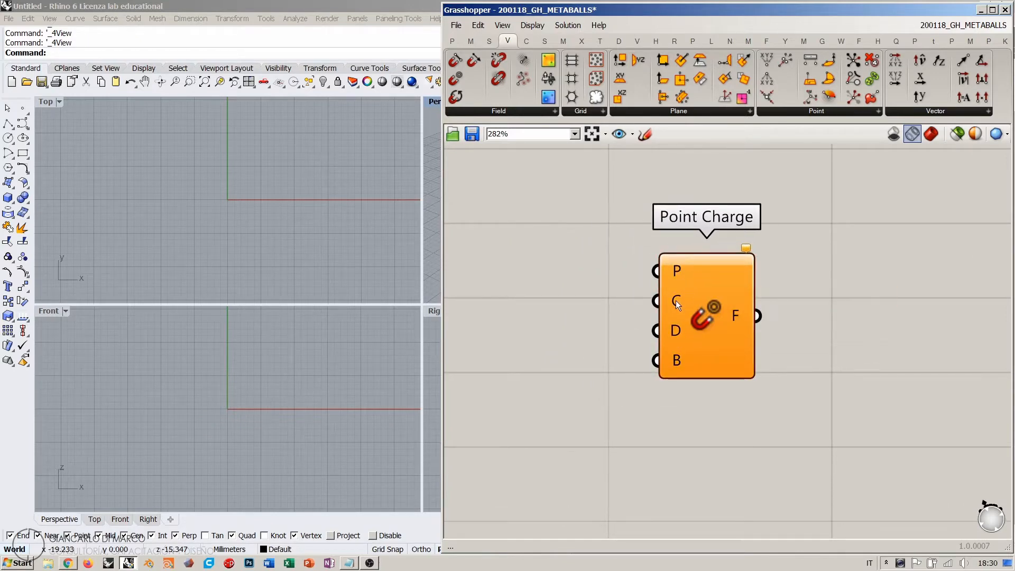
pyautogui.moveTo(678, 329)
pyautogui.moveTo(677, 357)
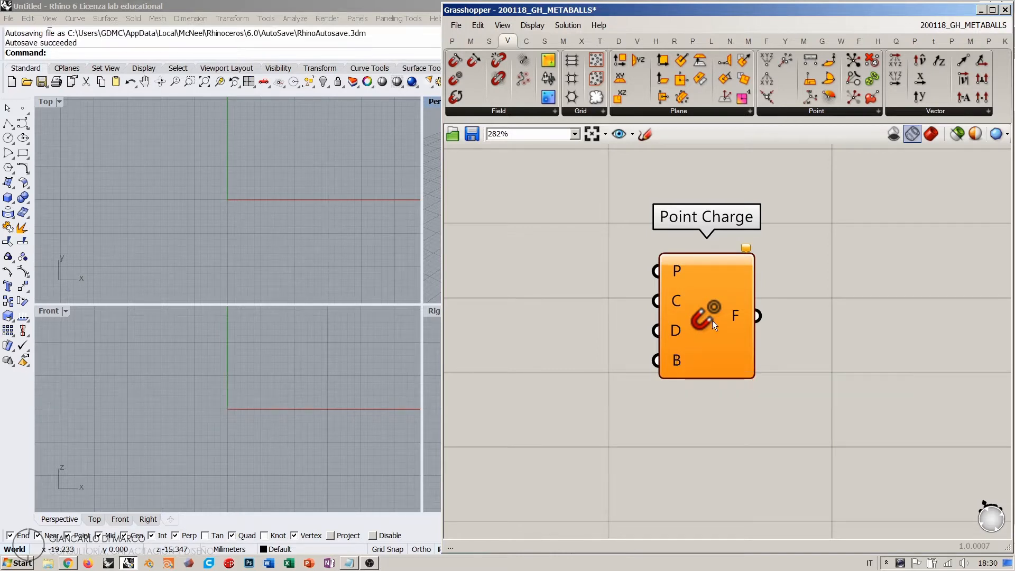
# - Add a Point parameter beside the Point Charge component and connect it to the P input
pyautogui.moveTo(712, 320); pyautogui.dragTo(774, 343, button='right')
pyautogui.doubleClick(601, 313)
pyautogui.write('point')
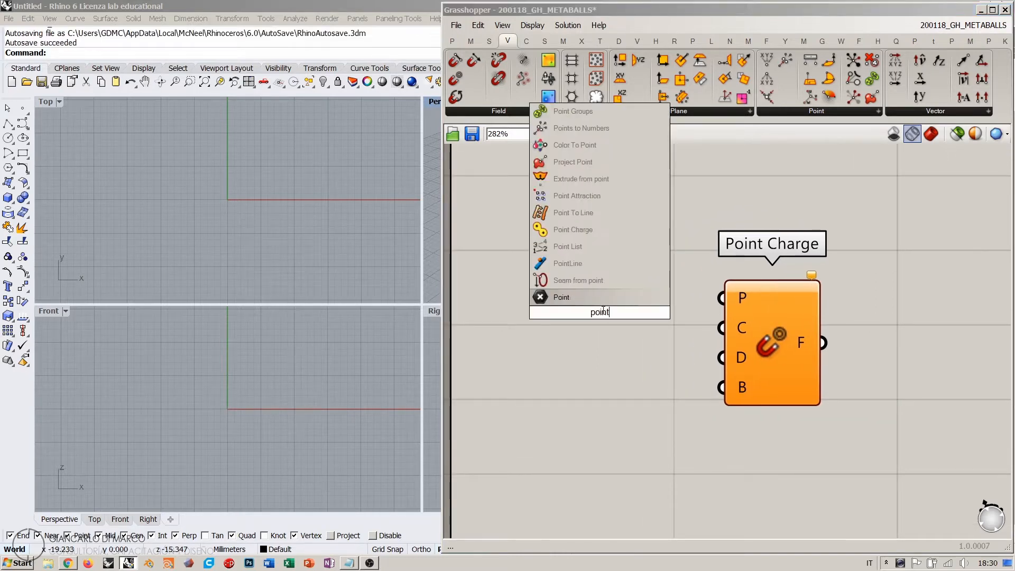
pyautogui.click(585, 290)
pyautogui.moveTo(742, 299); pyautogui.dragTo(601, 312)
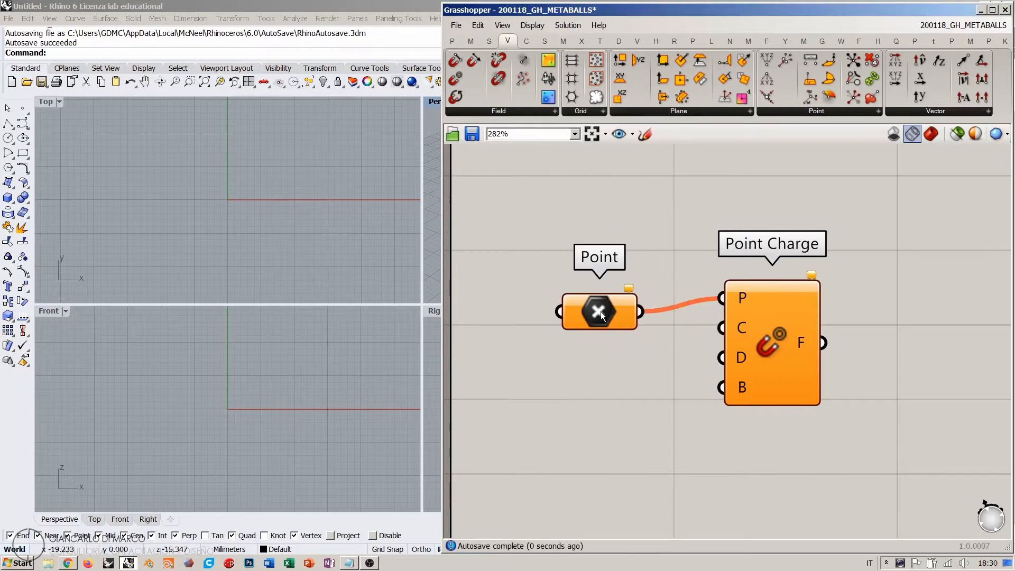
# - Set one point for the Point parameter in Rhino's Top view, left of the origin, and align the parameter with the P input
pyautogui.rightClick(601, 312)
pyautogui.click(629, 457)
pyautogui.click(187, 188)
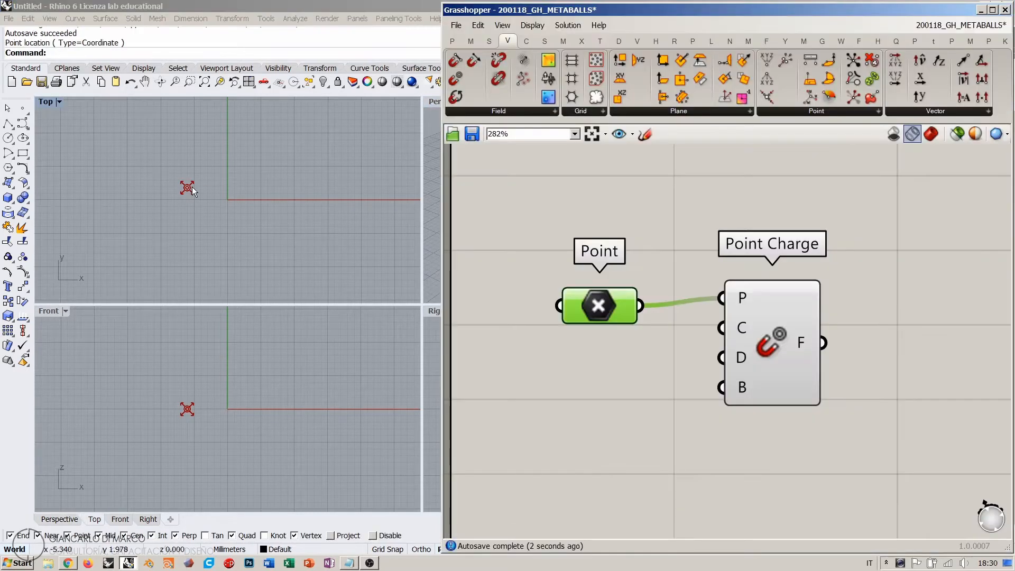
pyautogui.moveTo(608, 298); pyautogui.dragTo(624, 290)
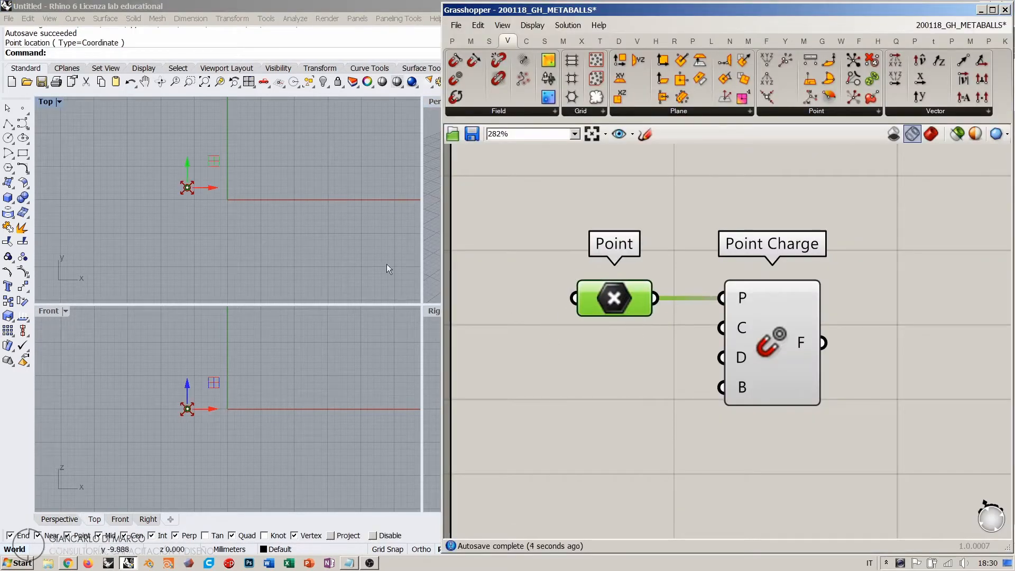
pyautogui.moveTo(214, 213); pyautogui.dragTo(186, 239, button='right')
pyautogui.scroll(2, 163, 222)
pyautogui.scroll(10, 160, 221)
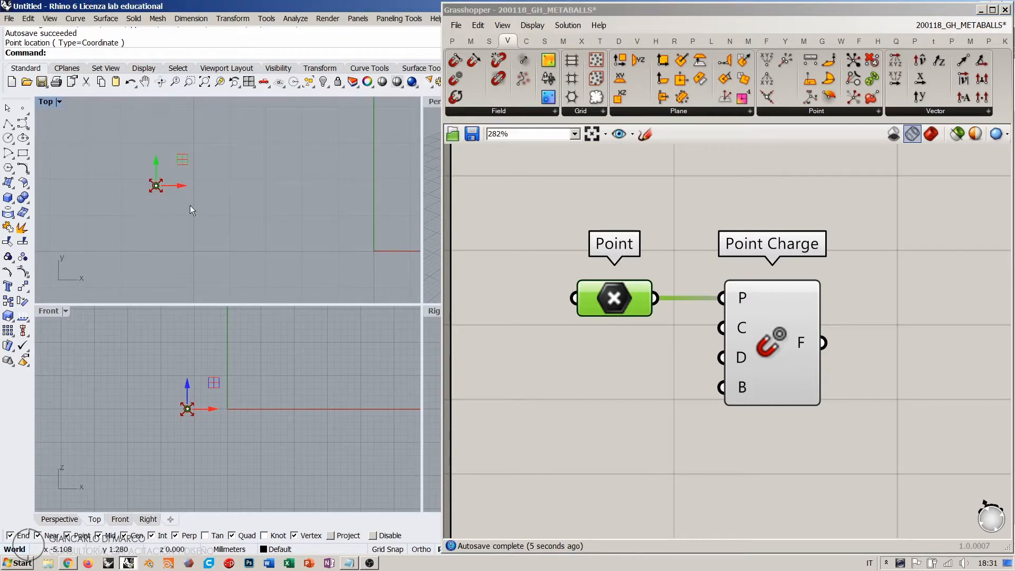
pyautogui.click(497, 296)
pyautogui.moveTo(180, 179); pyautogui.dragTo(160, 201, button='right')
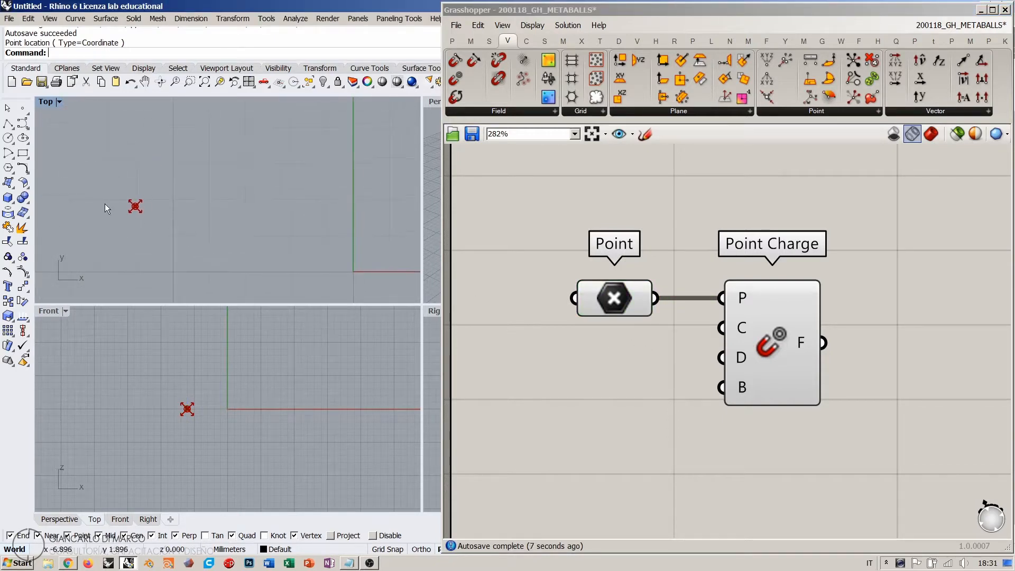
# - Place a Merge Fields component beside Point Charge and connect Point Charge's F output to its F input
pyautogui.scroll(-3, 106, 206)
pyautogui.scroll(-6, 112, 211)
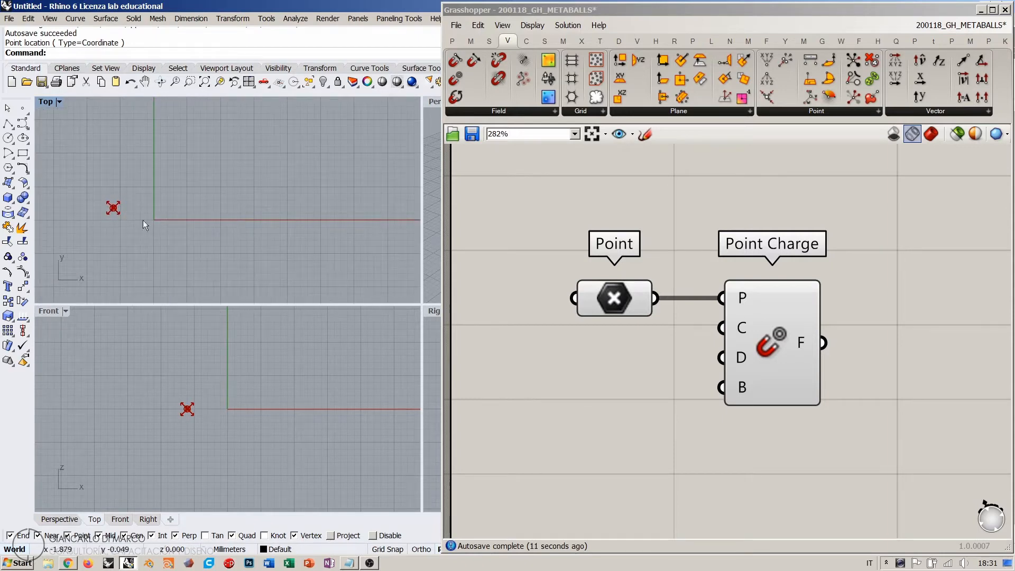
pyautogui.click(592, 355)
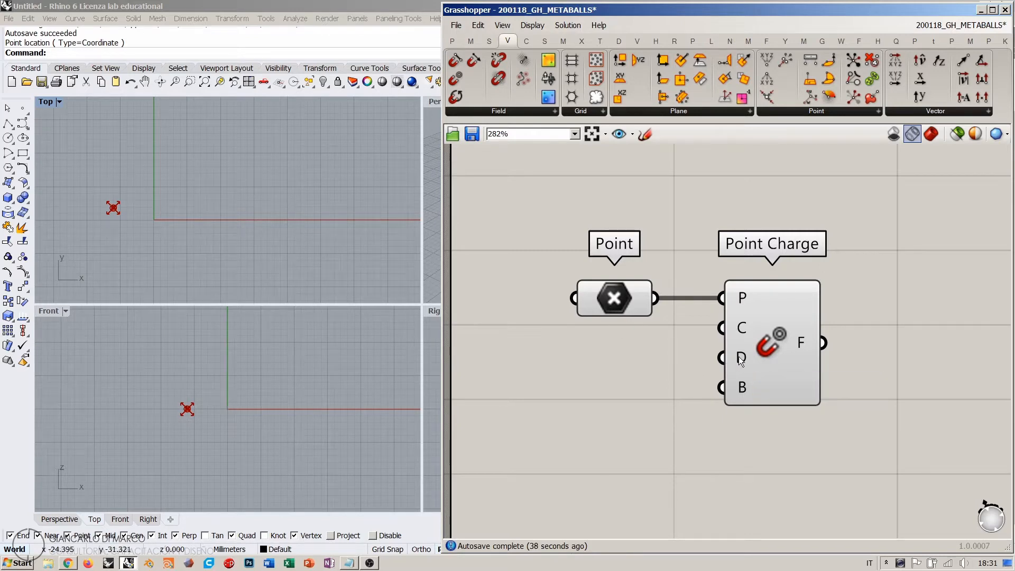
pyautogui.scroll(-3, 740, 356)
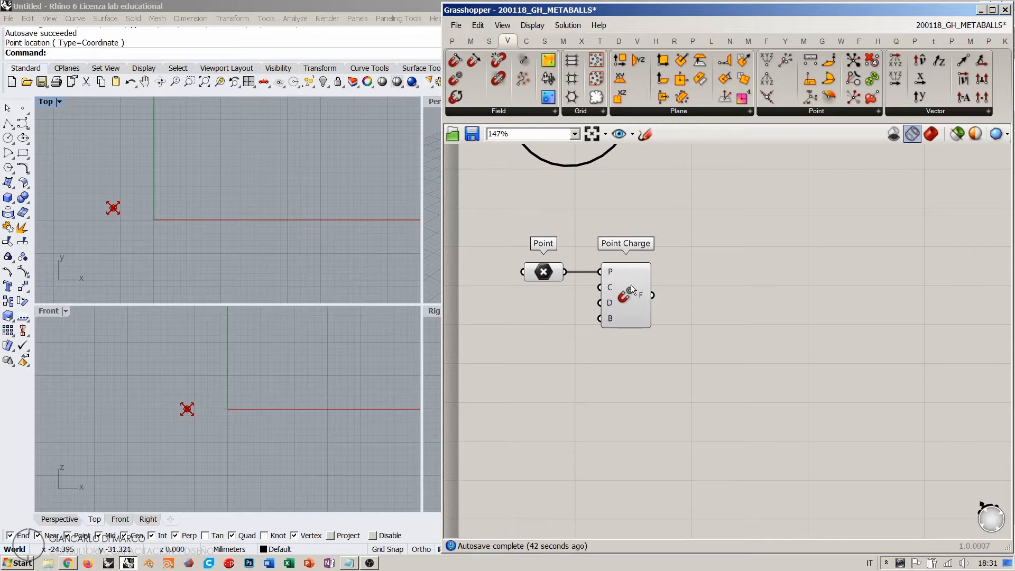
pyautogui.moveTo(498, 78); pyautogui.dragTo(823, 341)
pyautogui.moveTo(653, 295)
pyautogui.mouseDown()
pyautogui.moveTo(826, 331)
pyautogui.moveTo(654, 296)
pyautogui.mouseUp()
pyautogui.moveTo(814, 318); pyautogui.dragTo(736, 297)
pyautogui.click(775, 324)
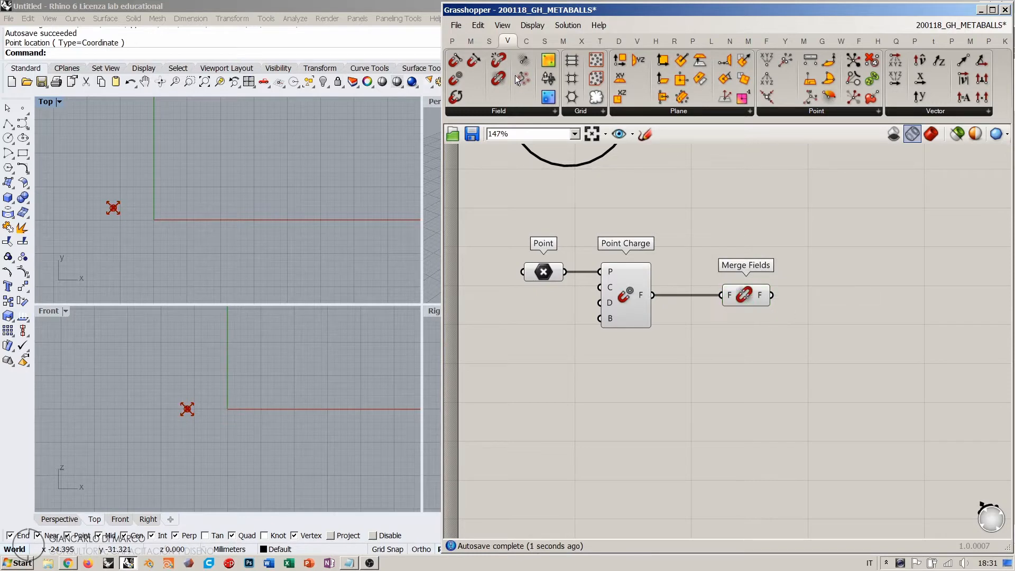
# - Place a Field Line component beyond Merge Fields and connect the merged field to its F input
pyautogui.moveTo(524, 79); pyautogui.dragTo(867, 289)
pyautogui.moveTo(770, 296); pyautogui.dragTo(886, 311)
pyautogui.click(797, 362)
# - Add a Point parameter below Merge Fields and connect it to Field Line's P input
pyautogui.doubleClick(795, 362)
pyautogui.write('p')
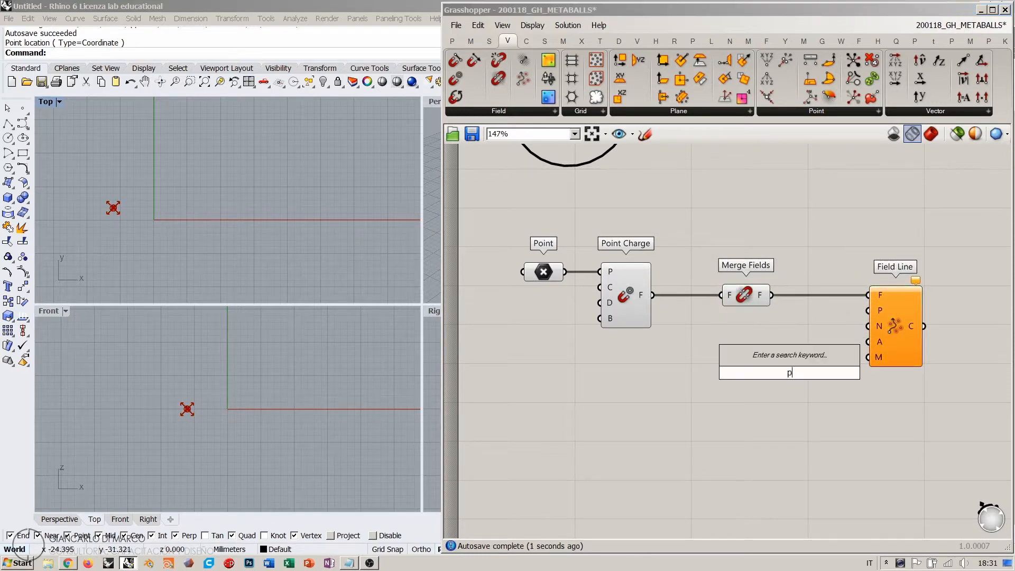
pyautogui.write('oint')
pyautogui.click(769, 357)
pyautogui.moveTo(769, 357); pyautogui.dragTo(731, 348)
pyautogui.moveTo(874, 312); pyautogui.dragTo(780, 354)
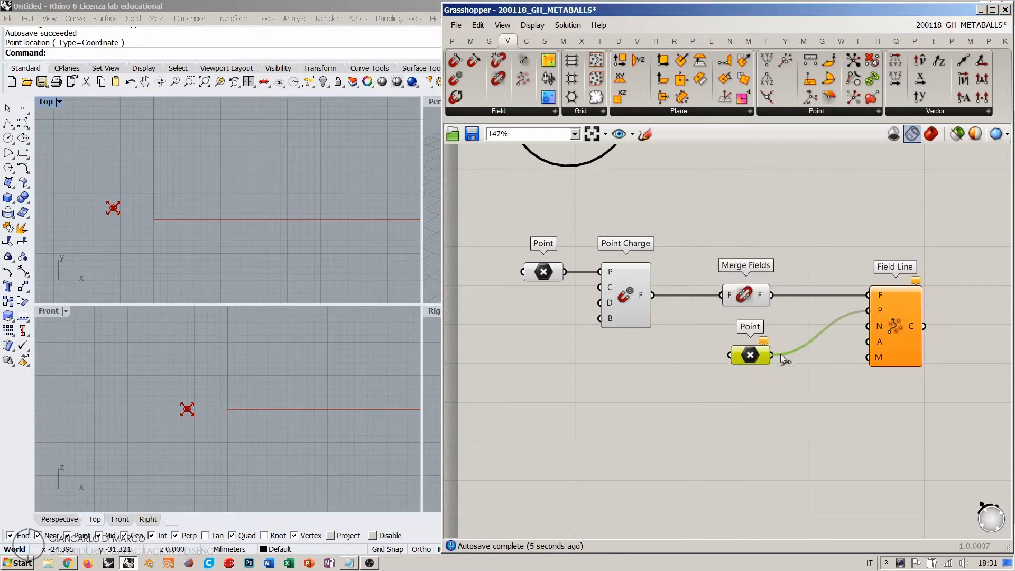
# - Set one point for Field Line's Point parameter in Rhino's Top view, just below and right of the origin
pyautogui.rightClick(750, 355)
pyautogui.click(798, 456)
pyautogui.click(176, 255)
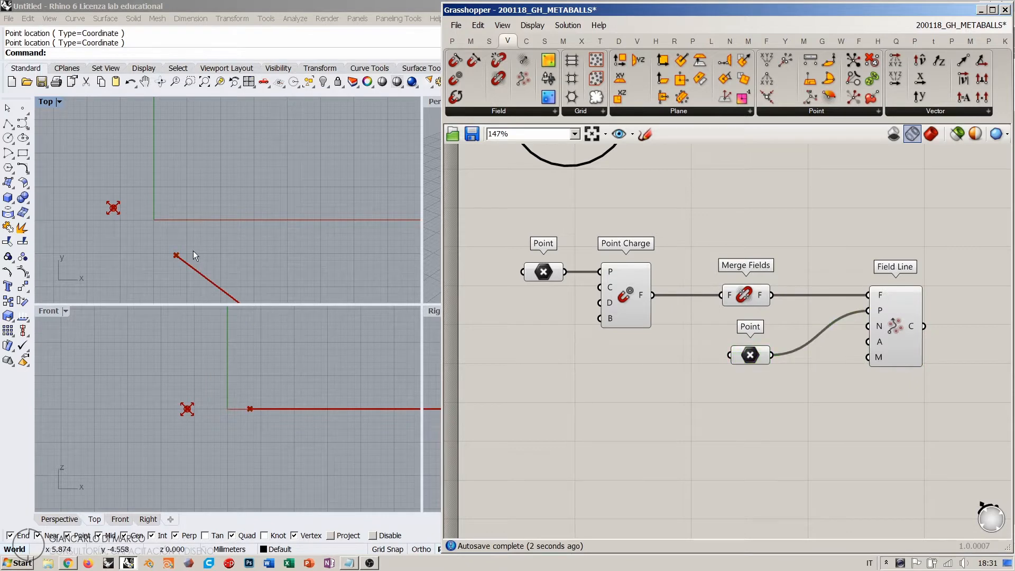
pyautogui.scroll(-5, 239, 202)
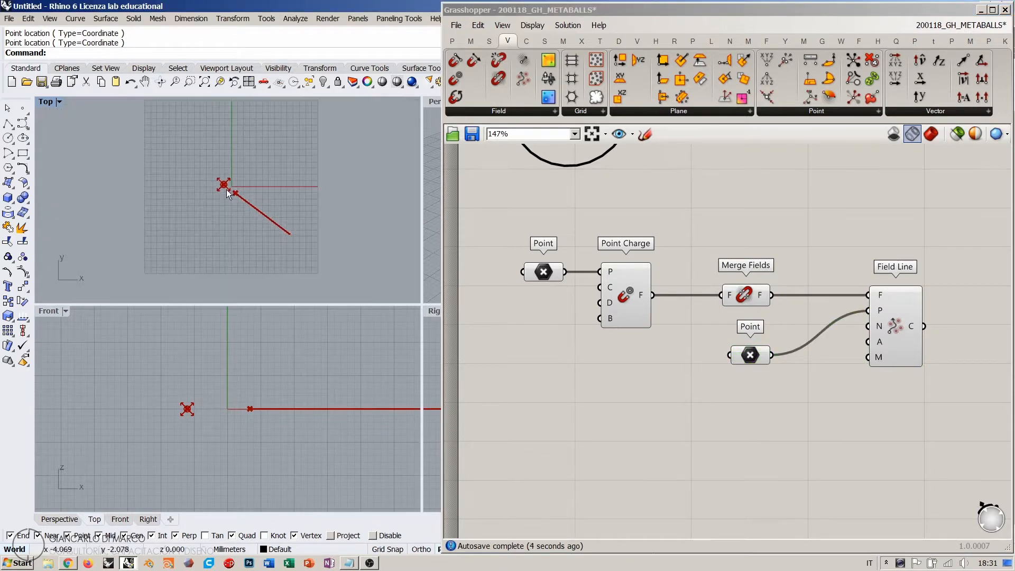
pyautogui.click(909, 310)
pyautogui.click(825, 443)
pyautogui.scroll(3, 752, 310)
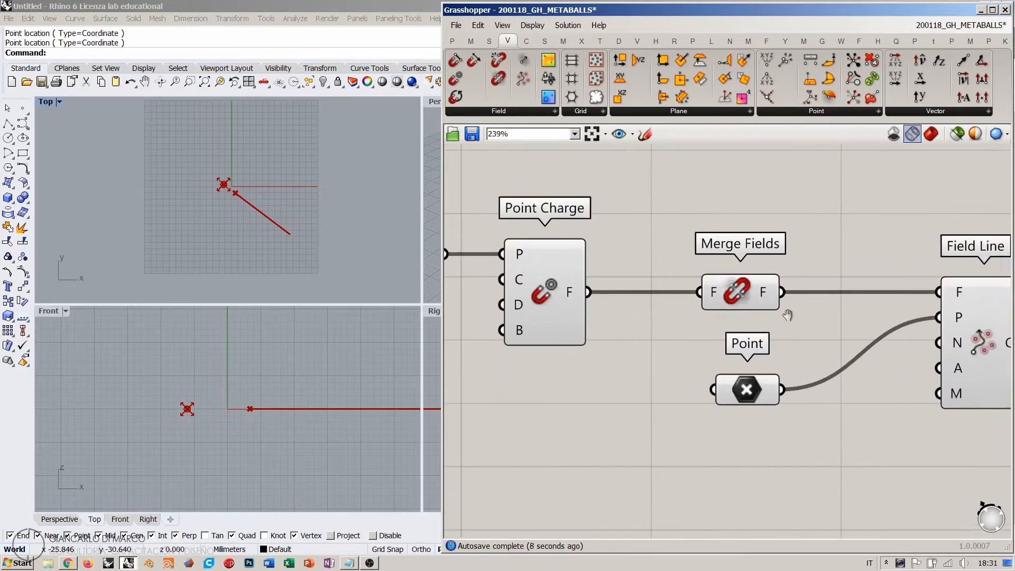
pyautogui.scroll(-3, 788, 315)
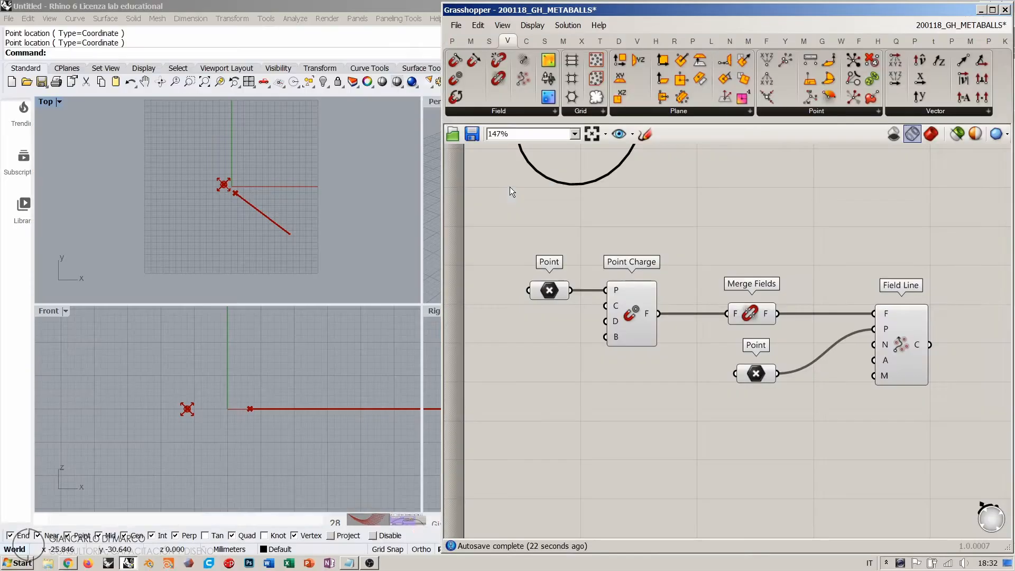
# - Move the field line's start point to the lower left of the charge in Top view, and bring Field Line closer to Merge Fields
pyautogui.click(751, 377)
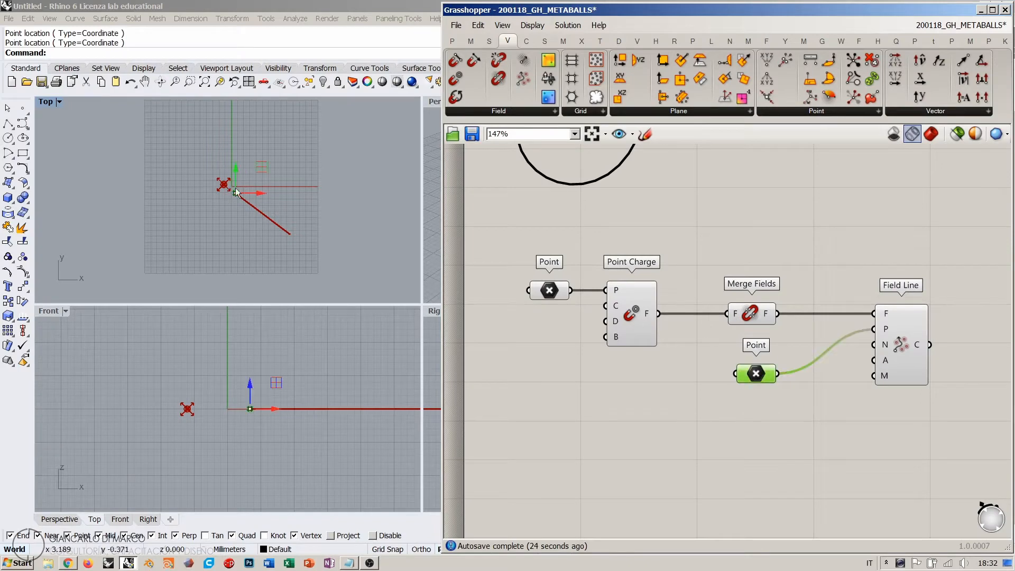
pyautogui.moveTo(236, 192); pyautogui.dragTo(198, 204)
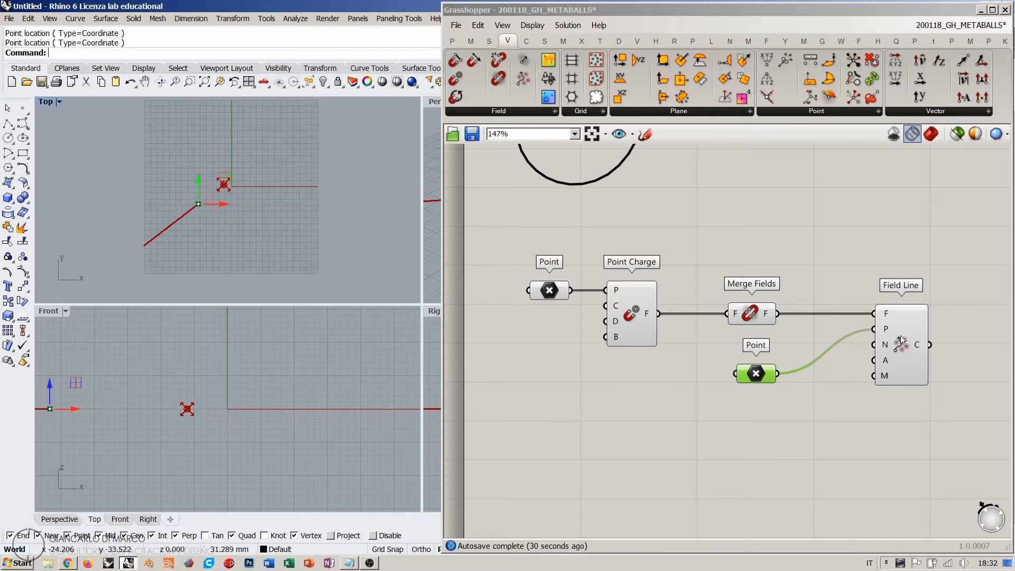
pyautogui.moveTo(903, 339); pyautogui.dragTo(846, 342)
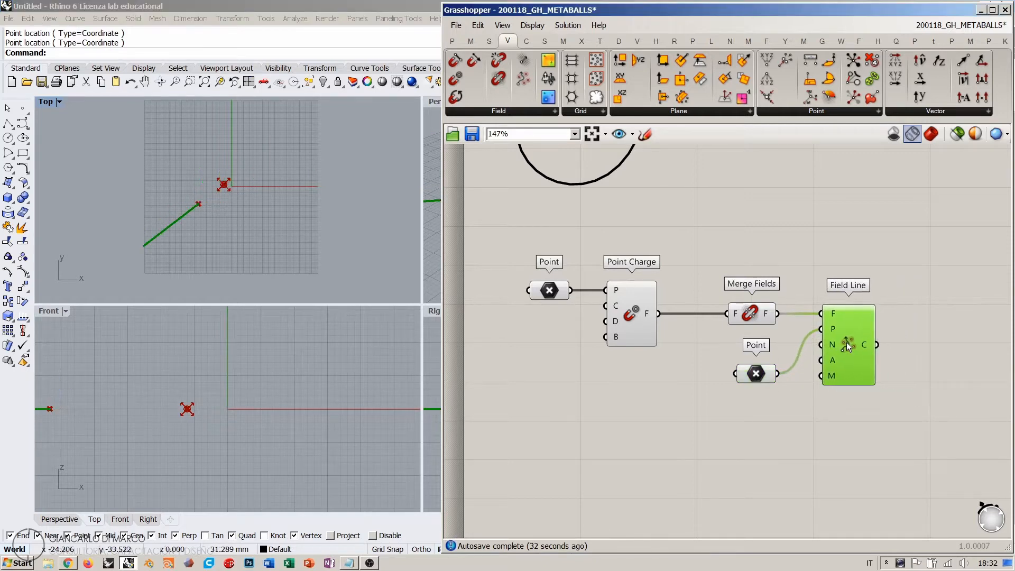
pyautogui.click(788, 394)
# - Set multiple points for Field Line's Point parameter, placing nine points around the charge in Top view
pyautogui.click(756, 378)
pyautogui.rightClick(753, 372)
pyautogui.click(777, 468)
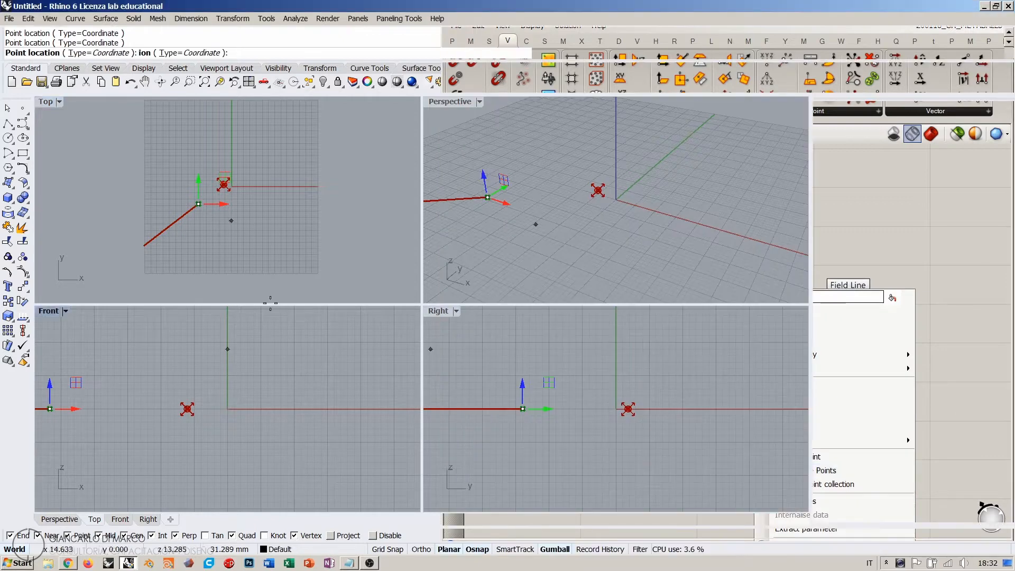
pyautogui.click(204, 243)
pyautogui.click(262, 235)
pyautogui.click(242, 205)
pyautogui.click(268, 186)
pyautogui.click(247, 152)
pyautogui.click(213, 123)
pyautogui.click(198, 164)
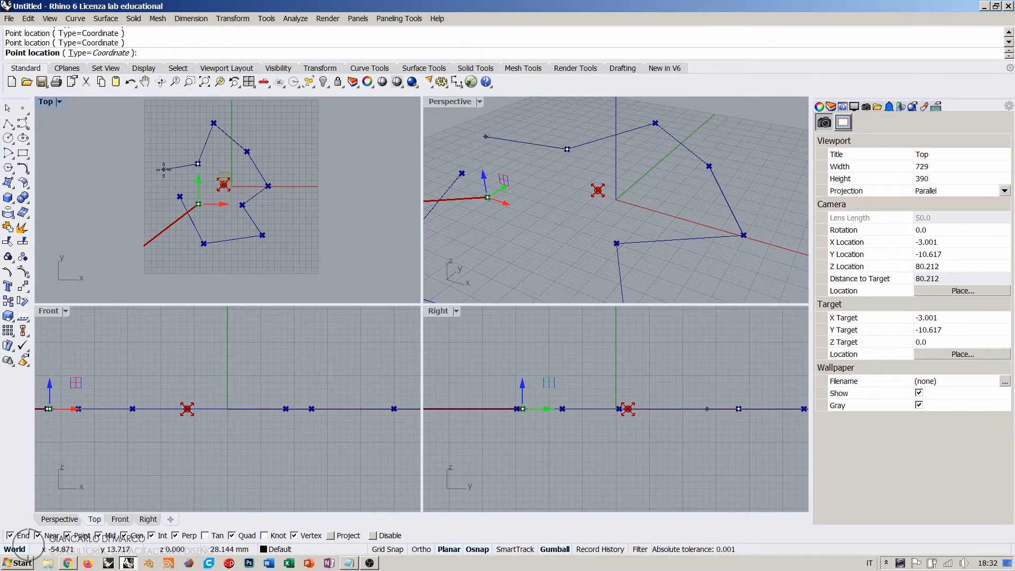
pyautogui.click(164, 169)
pyautogui.click(577, 360)
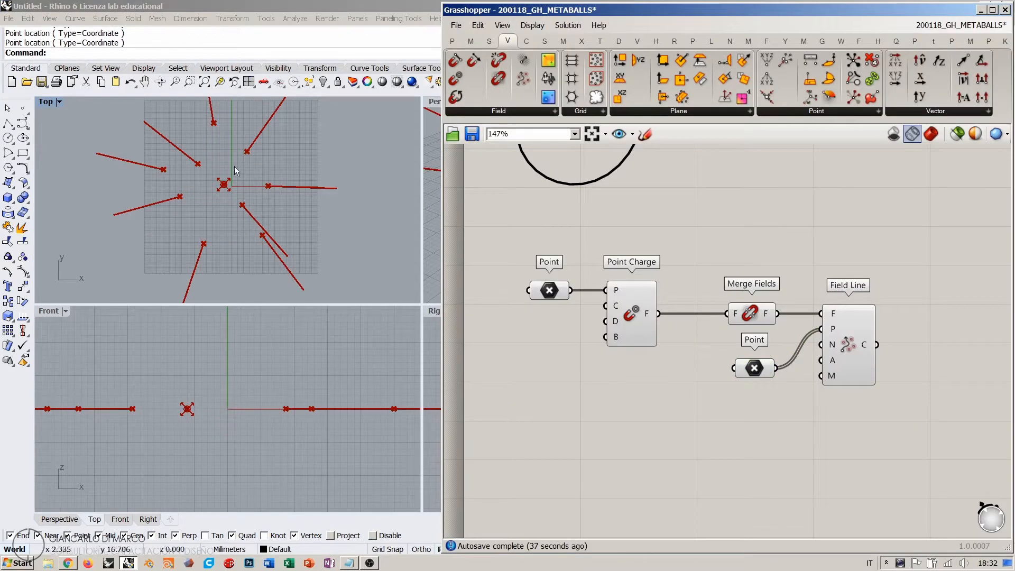
# - Move the start point on the x axis right of the charge slightly up and to the right in Top view
pyautogui.click(753, 368)
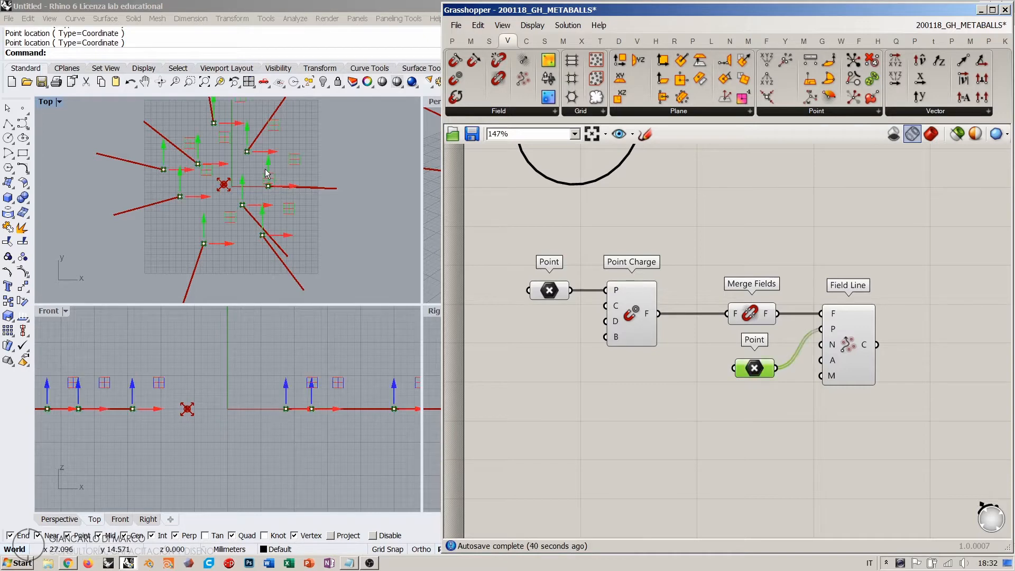
pyautogui.moveTo(268, 186); pyautogui.dragTo(273, 174)
pyautogui.click(565, 396)
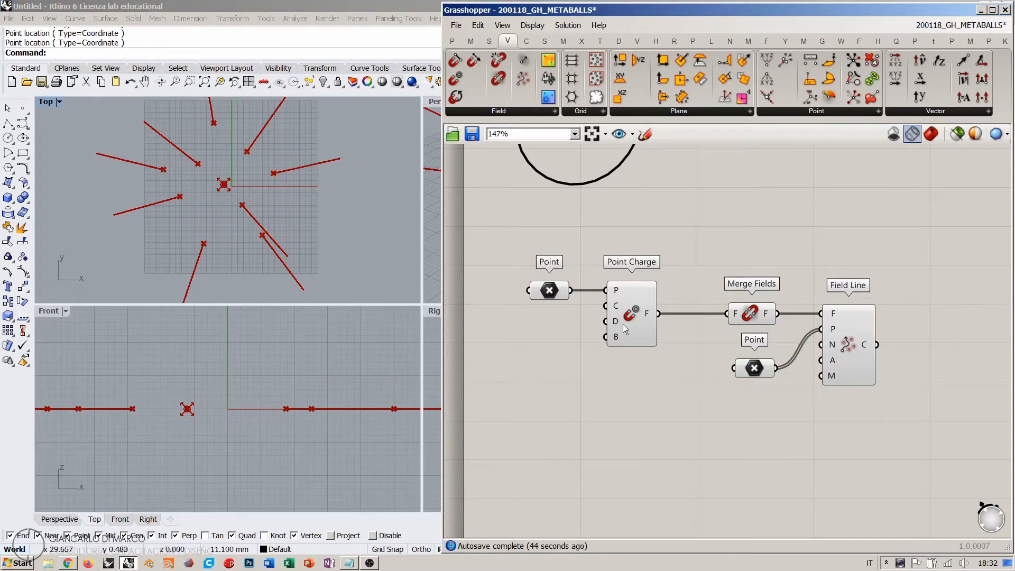
# - Set multiple points for Point Charge's Point parameter, placing one charge upper left and one lower right of the origin in Top view
pyautogui.moveTo(552, 299); pyautogui.dragTo(600, 274, button='right')
pyautogui.rightClick(597, 268)
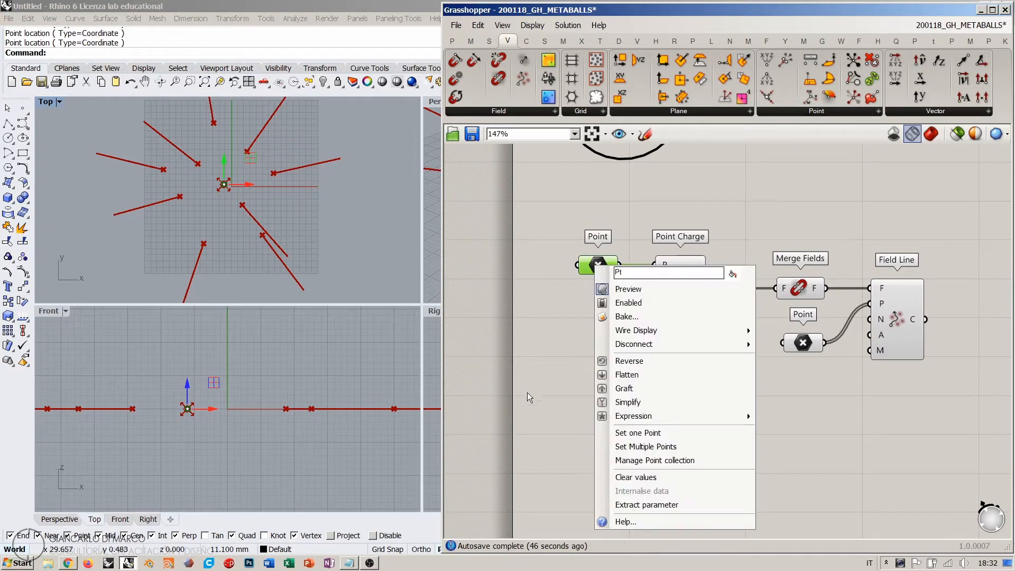
pyautogui.click(619, 447)
pyautogui.click(179, 170)
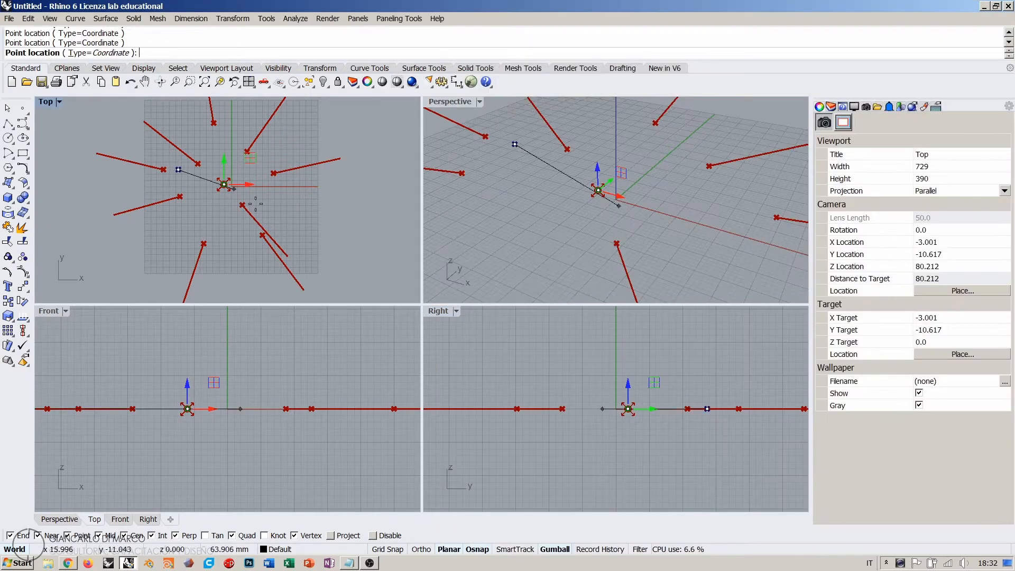
pyautogui.click(290, 215)
pyautogui.press('Return')
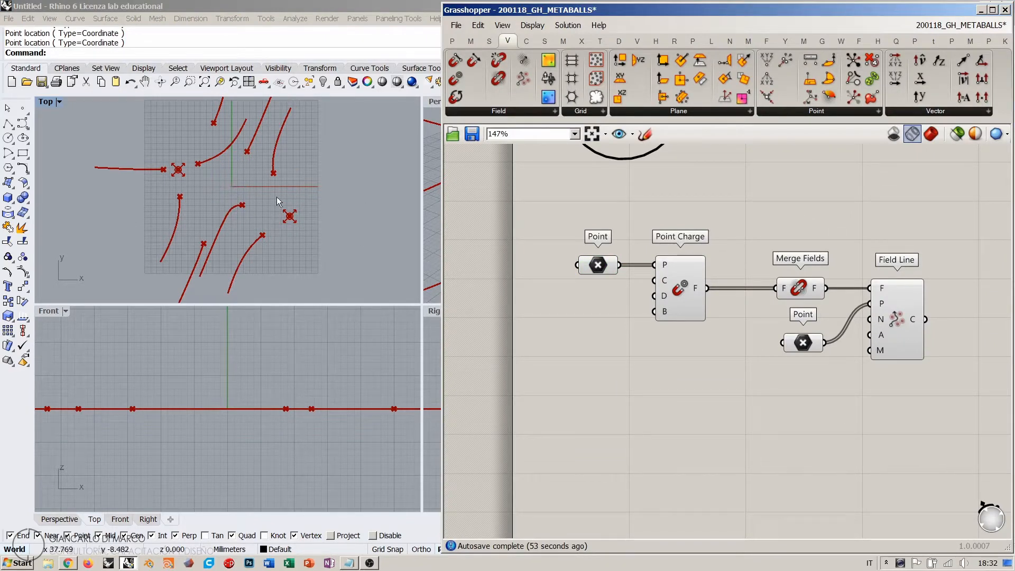
# - Select Merge Fields, Point Charge and Field Line in turn to examine which geometry each produces in the viewports
pyautogui.click(795, 290)
pyautogui.click(679, 288)
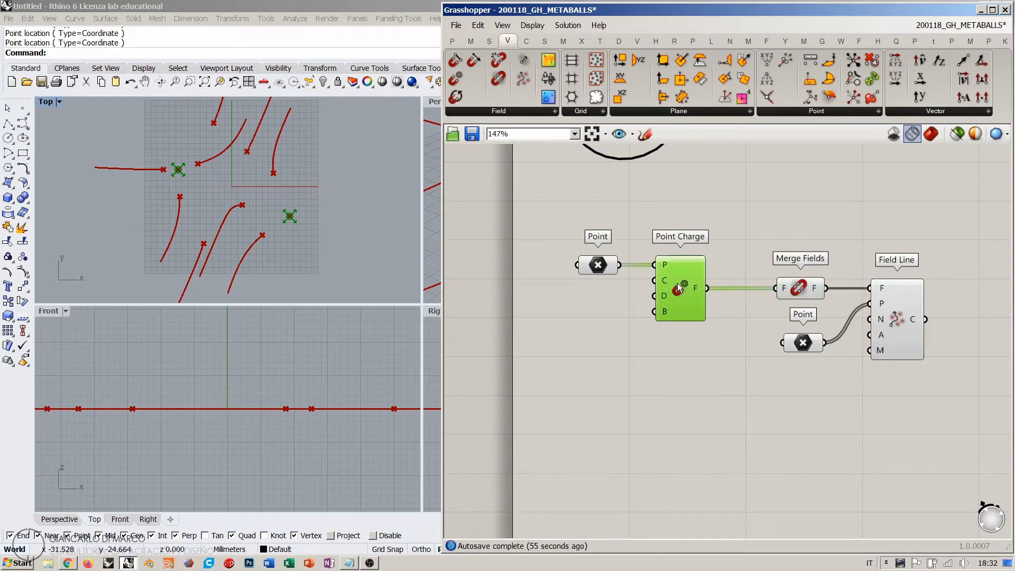
pyautogui.click(897, 312)
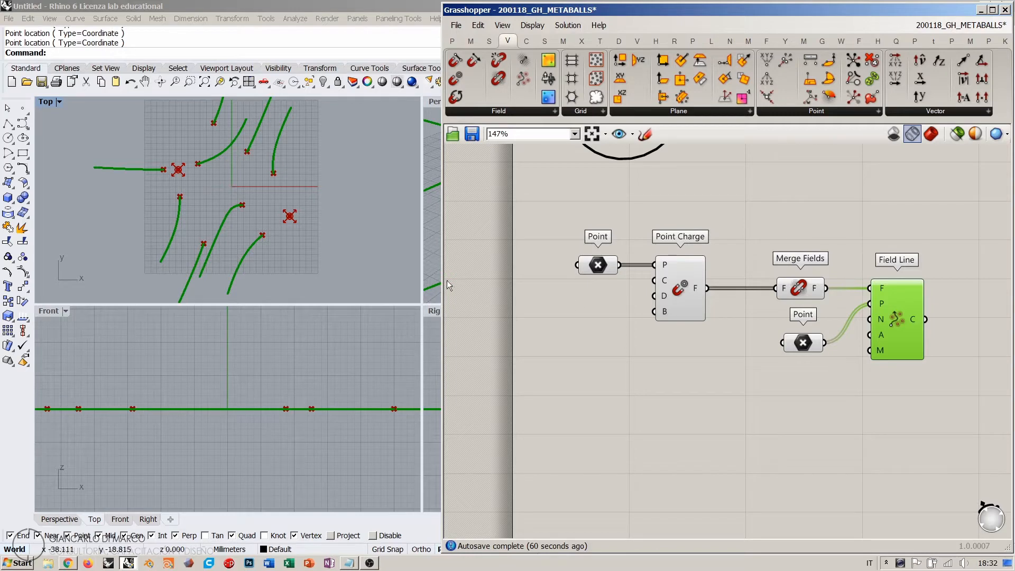
pyautogui.click(604, 340)
# - Add a number slider ranging from 0.01 to 10 with value 2, and connect it to Point Charge's D (Decay) input
pyautogui.moveTo(608, 271); pyautogui.dragTo(636, 260, button='right')
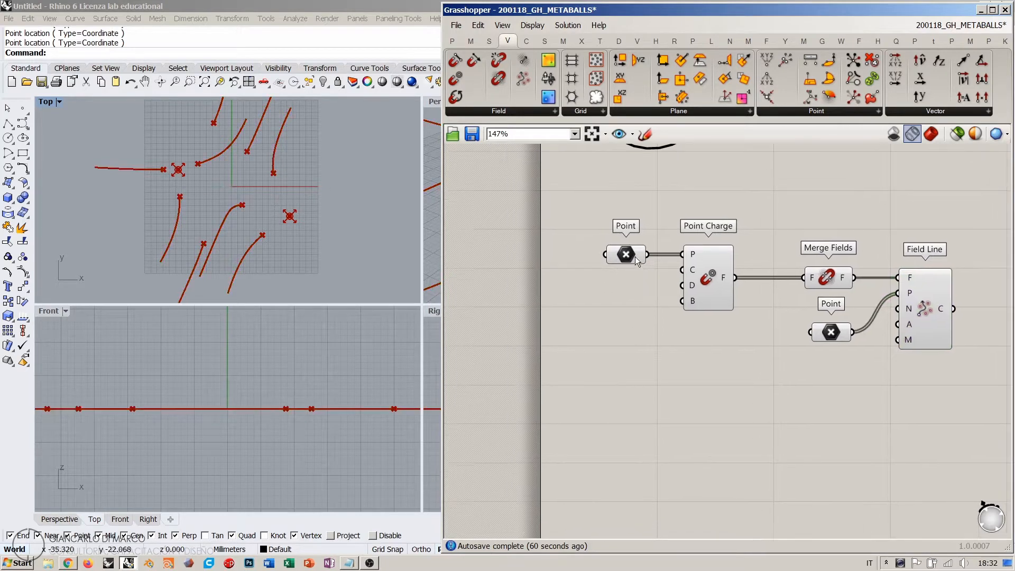
pyautogui.scroll(4, 636, 260)
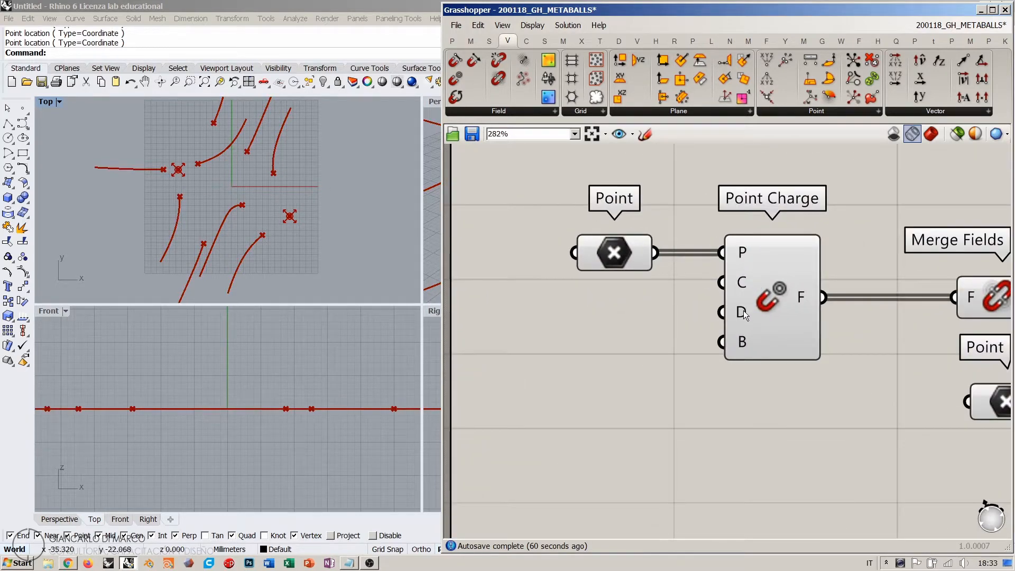
pyautogui.moveTo(738, 311)
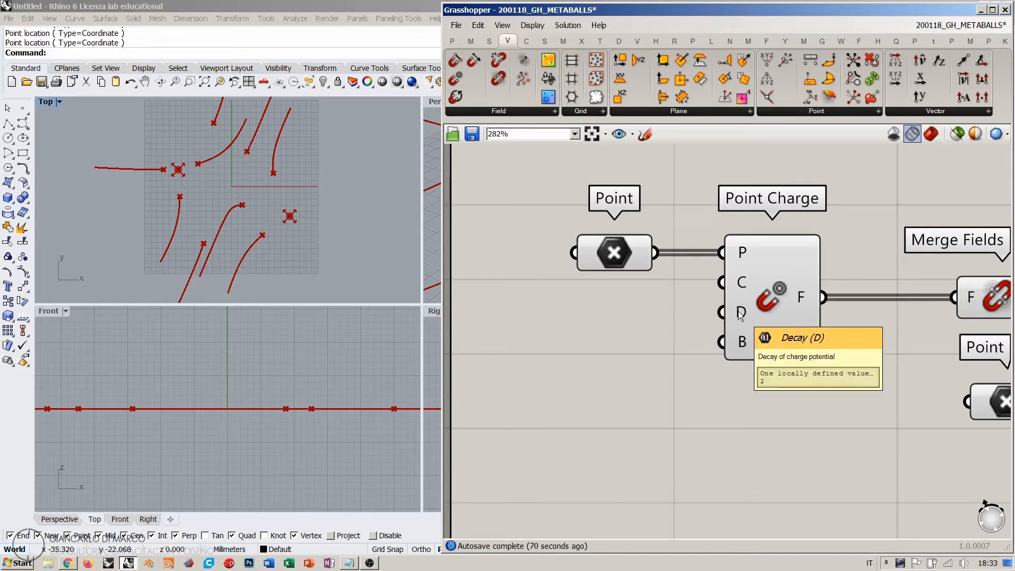
pyautogui.doubleClick(599, 342)
pyautogui.write('0.0')
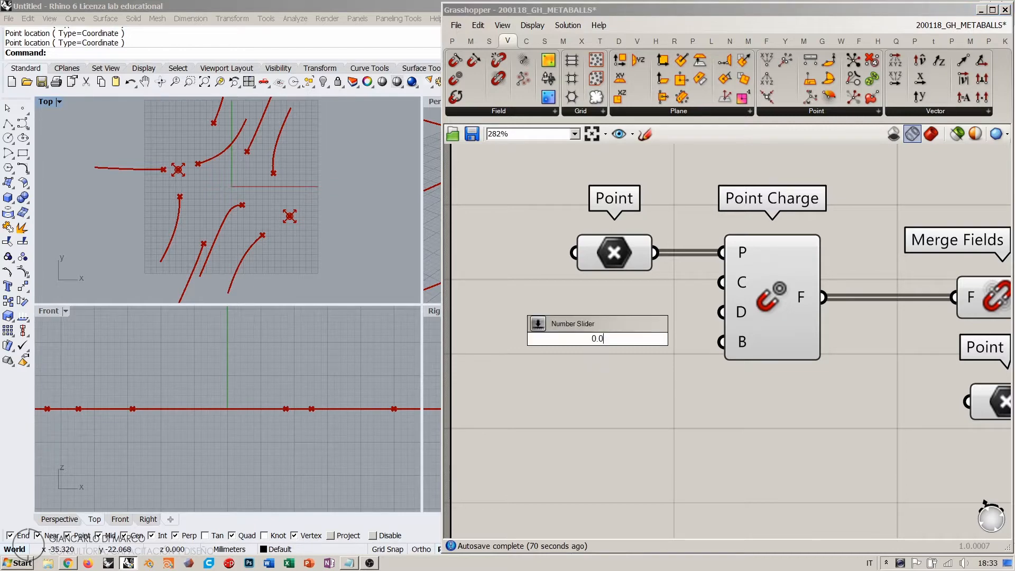
pyautogui.write('1<2<10')
pyautogui.press('Return')
pyautogui.moveTo(723, 312); pyautogui.dragTo(718, 340)
pyautogui.moveTo(673, 339); pyautogui.dragTo(635, 312)
pyautogui.click(649, 356)
# - Test the Decay slider at 0.12 and 10.00, and leave it at 2.70
pyautogui.moveTo(545, 315); pyautogui.dragTo(515, 318)
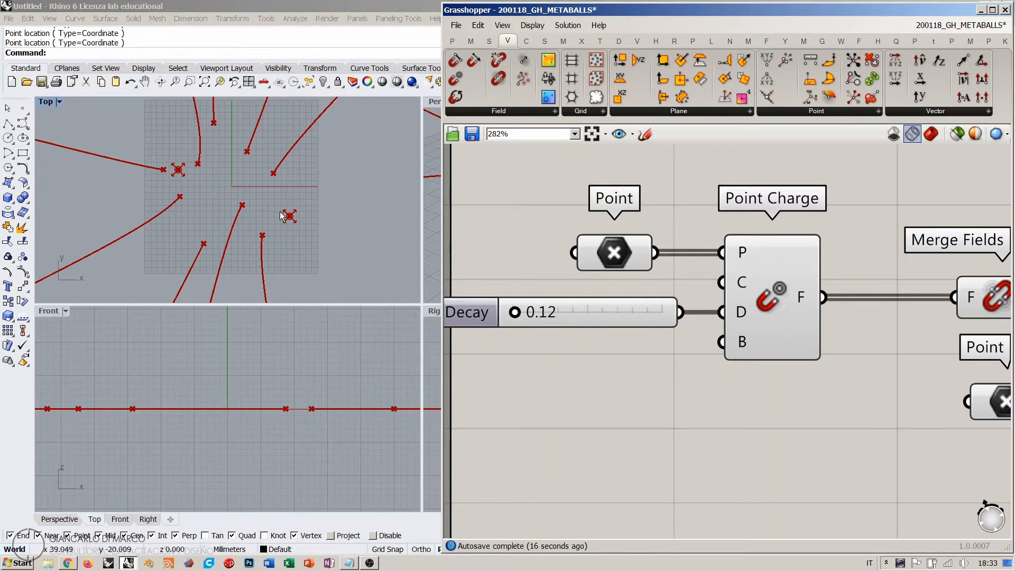
pyautogui.moveTo(516, 313); pyautogui.dragTo(669, 316)
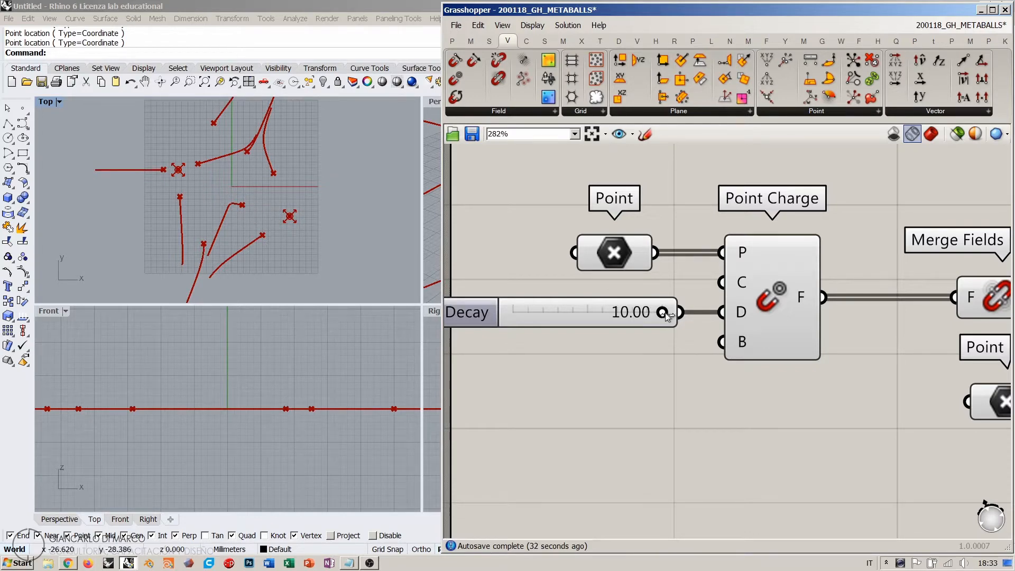
pyautogui.moveTo(663, 313); pyautogui.dragTo(555, 310)
pyautogui.scroll(-3, 589, 262)
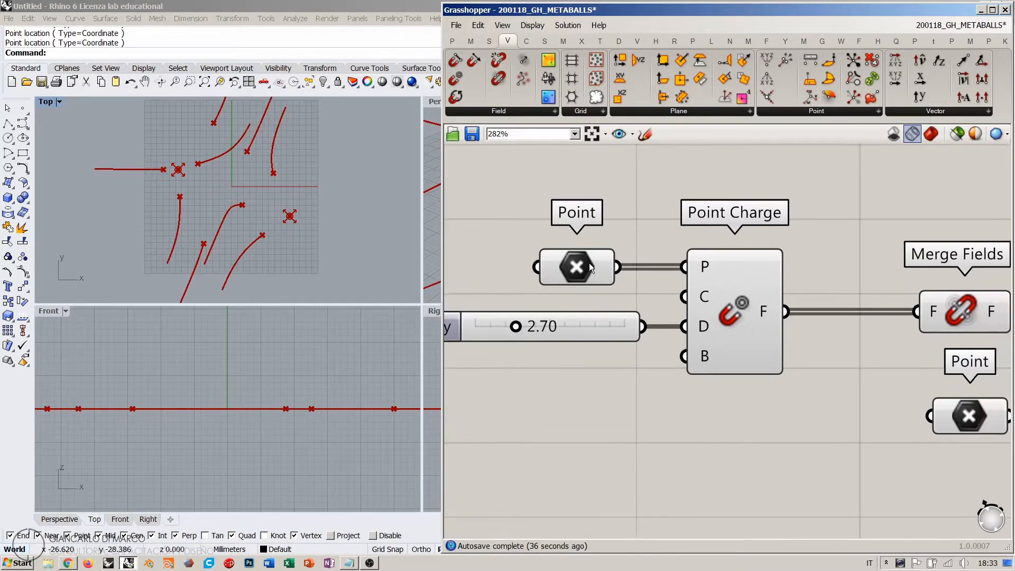
# - Move the Point parameter feeding Point Charge farther left, above the start of the Decay slider
pyautogui.scroll(3, 657, 290)
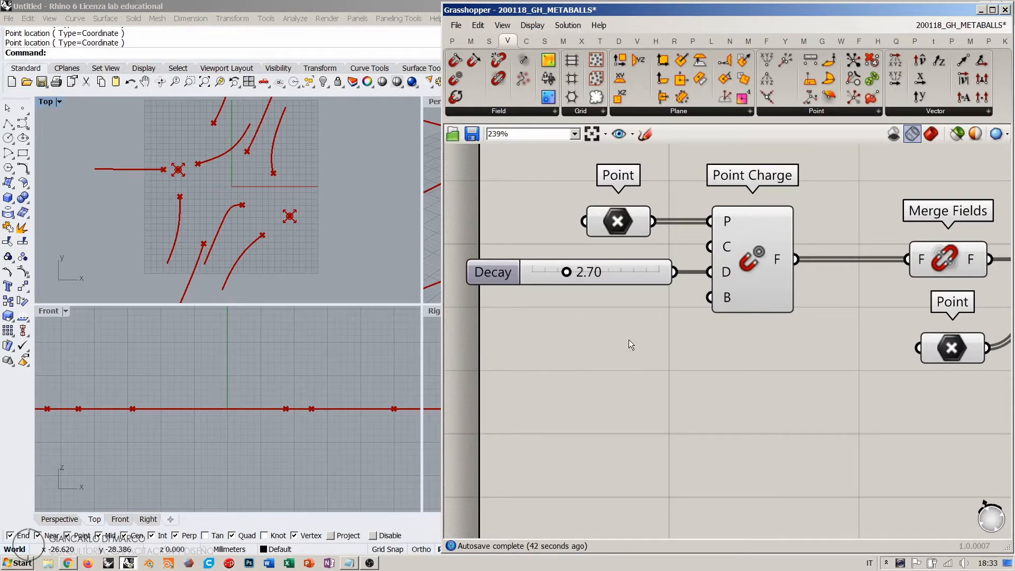
pyautogui.keyDown('ctrl'); pyautogui.scroll(2, 629, 312); pyautogui.keyUp('ctrl')
pyautogui.moveTo(624, 258); pyautogui.dragTo(538, 258)
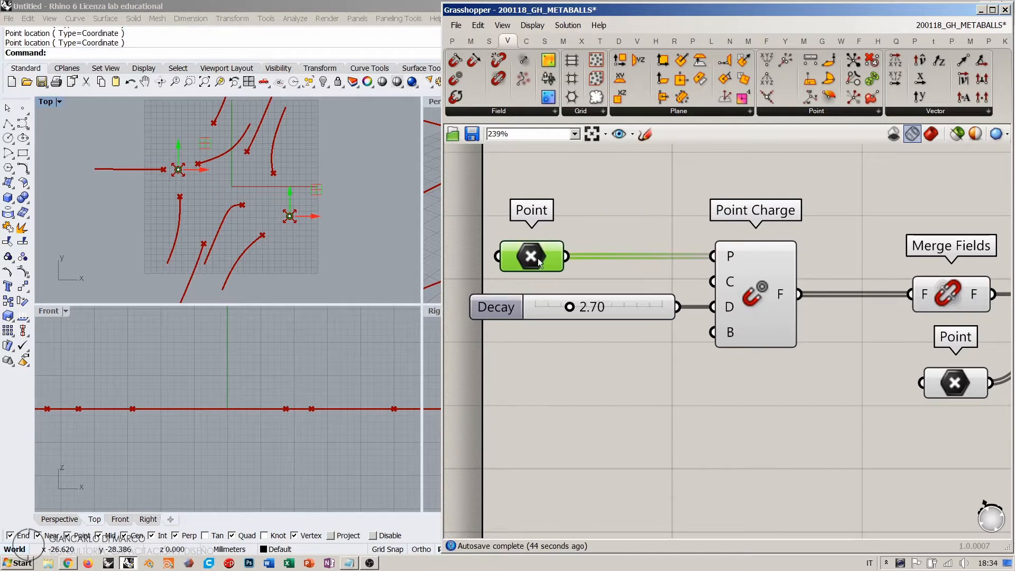
pyautogui.moveTo(538, 257); pyautogui.dragTo(509, 232, button='right')
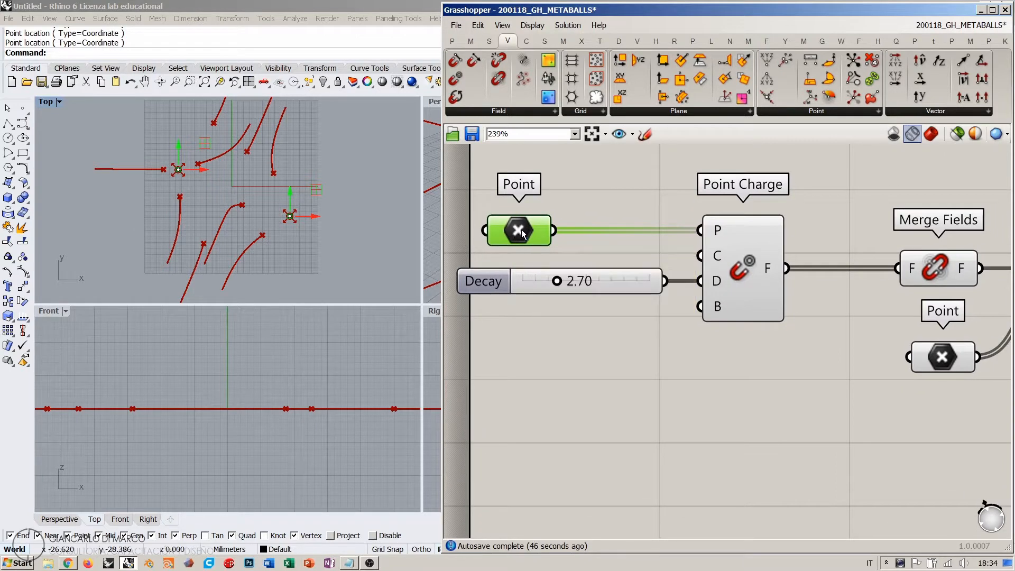
# - Add a Domain Box component below the Decay slider and connect the Point parameter to its B input
pyautogui.doubleClick(630, 411)
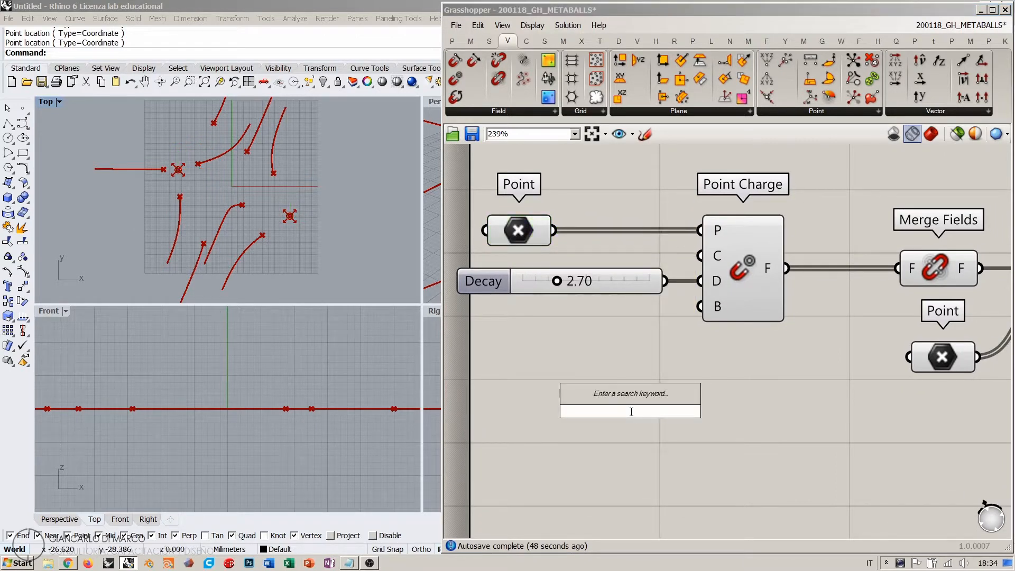
pyautogui.write('box')
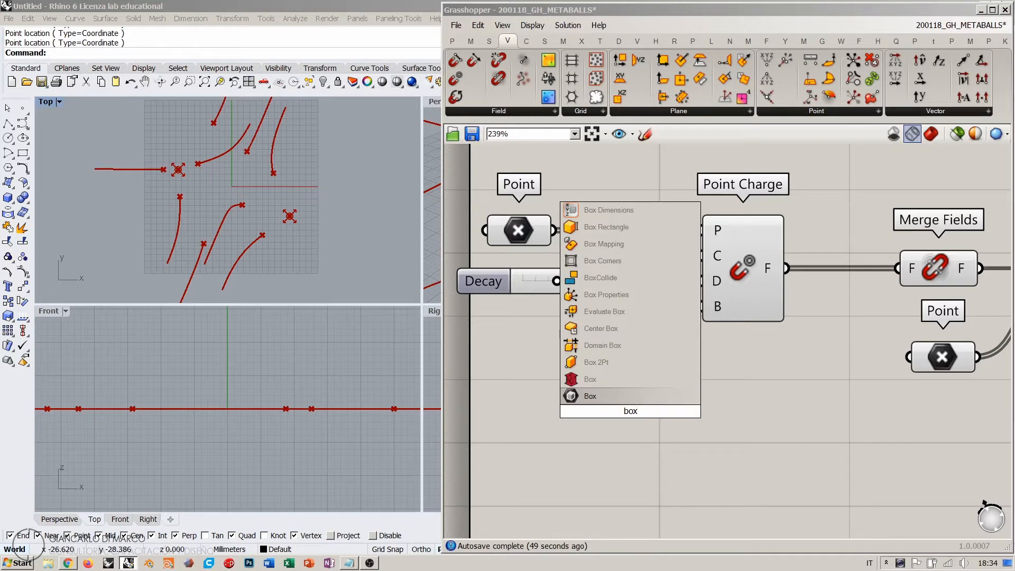
pyautogui.click(602, 345)
pyautogui.moveTo(609, 356); pyautogui.dragTo(682, 359, button='right')
pyautogui.moveTo(625, 233); pyautogui.dragTo(663, 372)
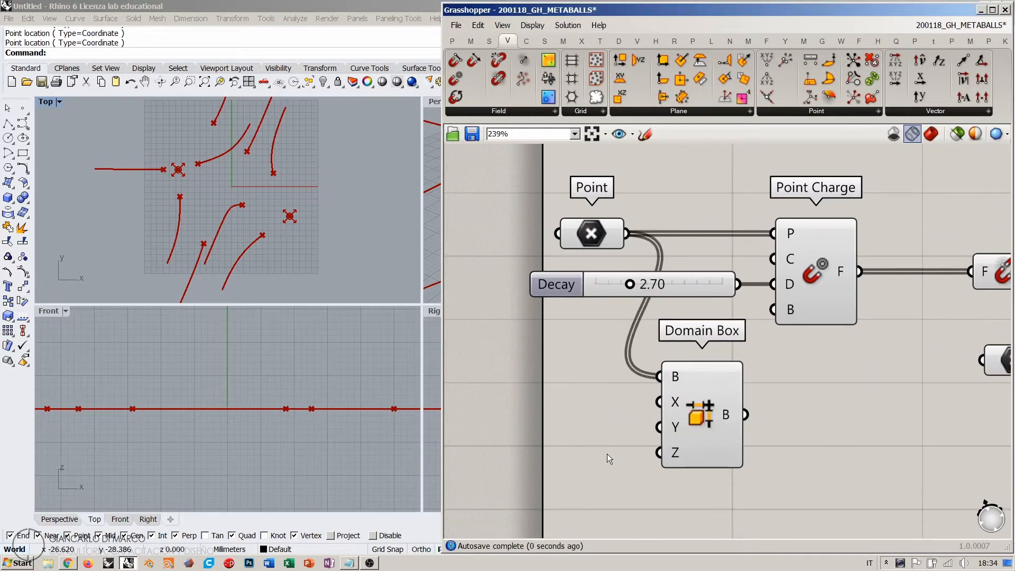
pyautogui.moveTo(701, 417); pyautogui.dragTo(721, 420)
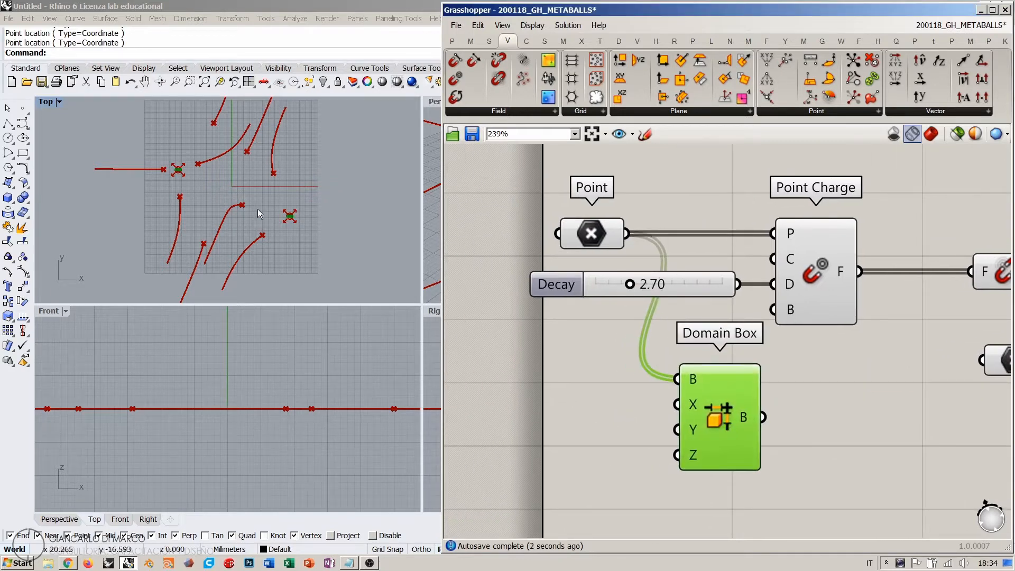
pyautogui.moveTo(608, 391); pyautogui.dragTo(605, 331, button='right')
pyautogui.click(637, 357)
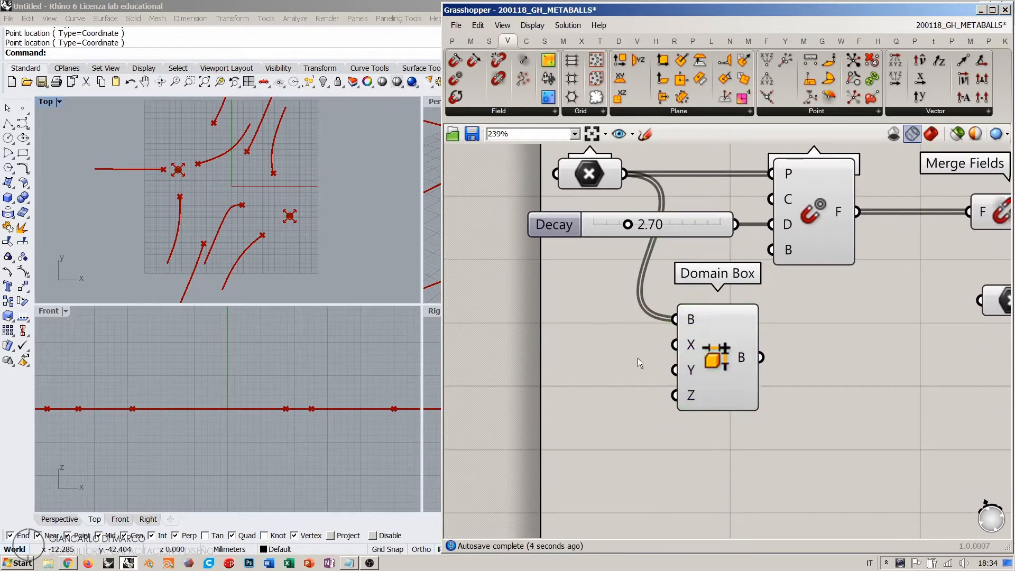
pyautogui.moveTo(708, 360); pyautogui.dragTo(729, 366)
pyautogui.click(674, 351)
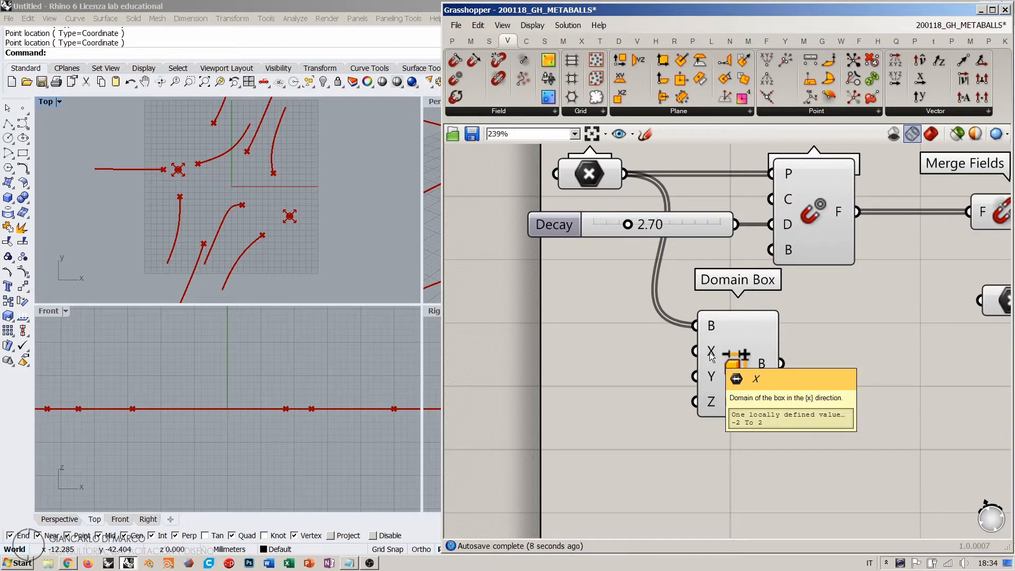
# - Add a Symmetrical Domain component and place it beside Domain Box, on its input side
pyautogui.doubleClick(588, 367)
pyautogui.write('sy')
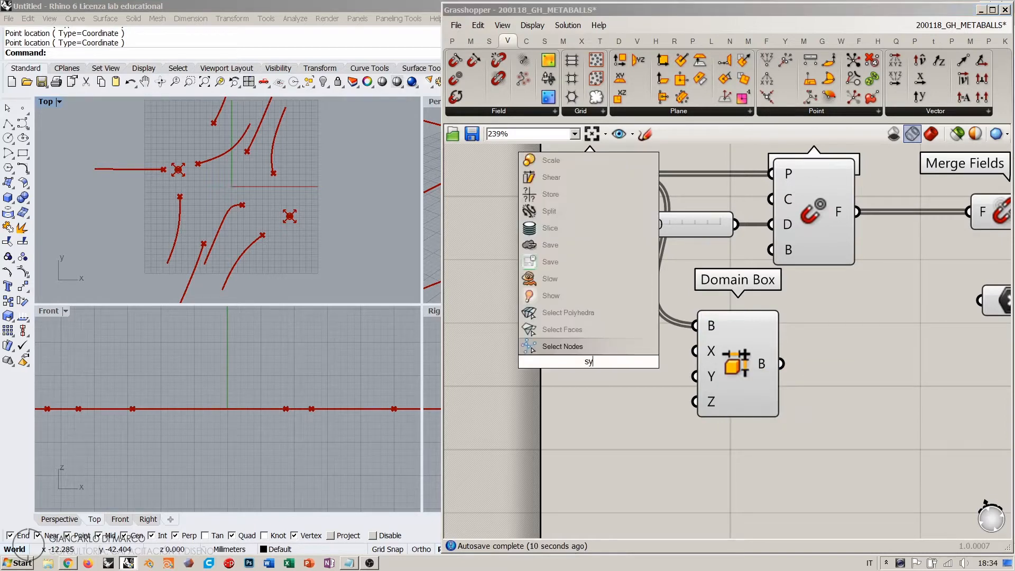
pyautogui.write('mm')
pyautogui.click(558, 295)
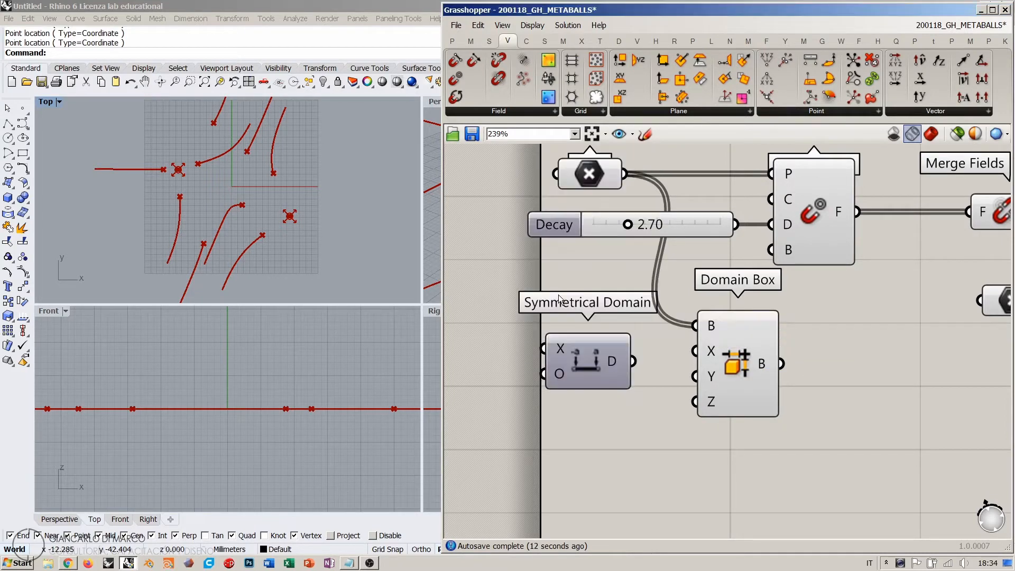
pyautogui.moveTo(587, 370); pyautogui.dragTo(572, 376)
pyautogui.click(602, 276)
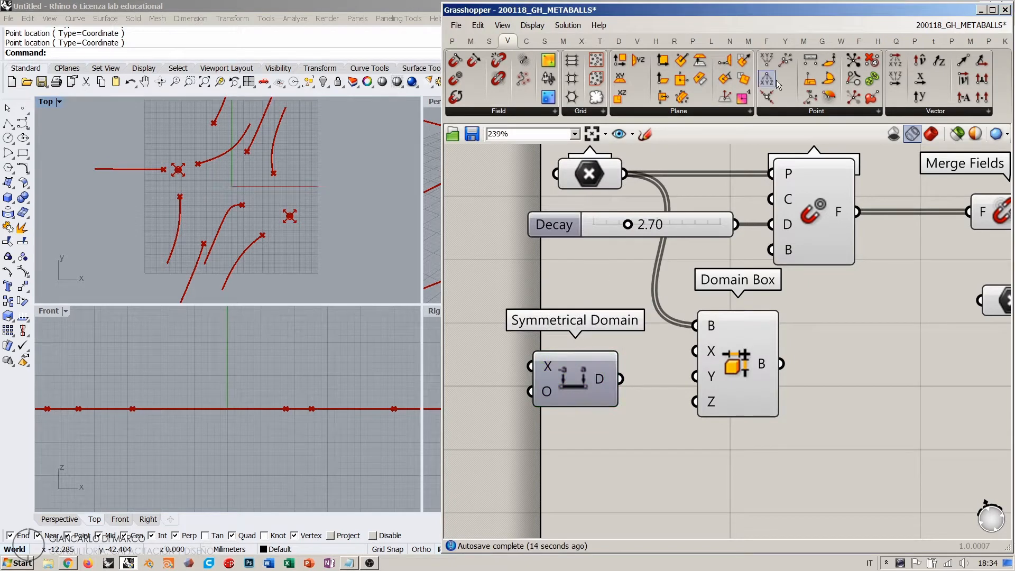
# - Locate the Symmetrical Domain component among the Maths components of the Heteroptera plug-in
pyautogui.click(878, 41)
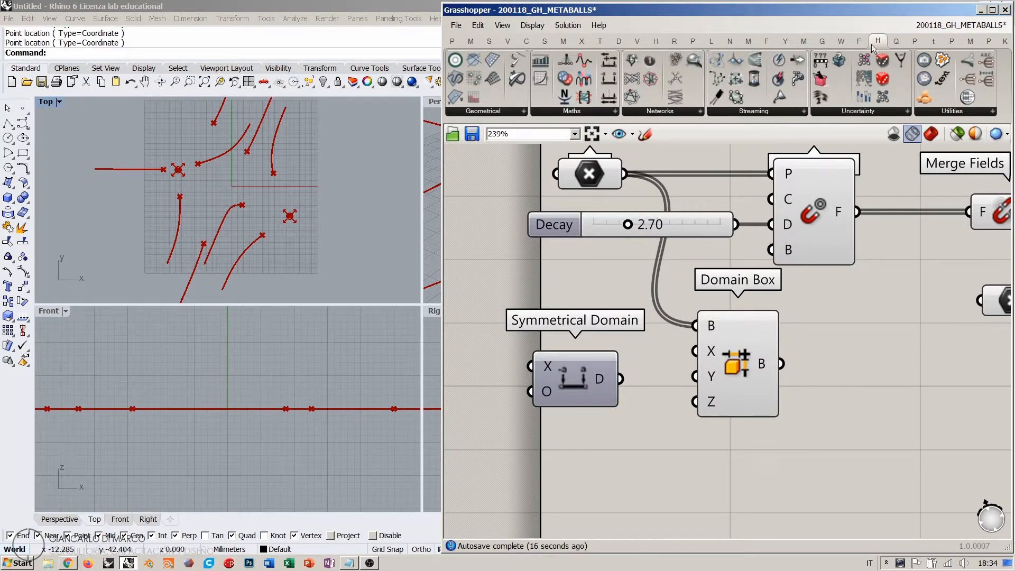
pyautogui.click(575, 112)
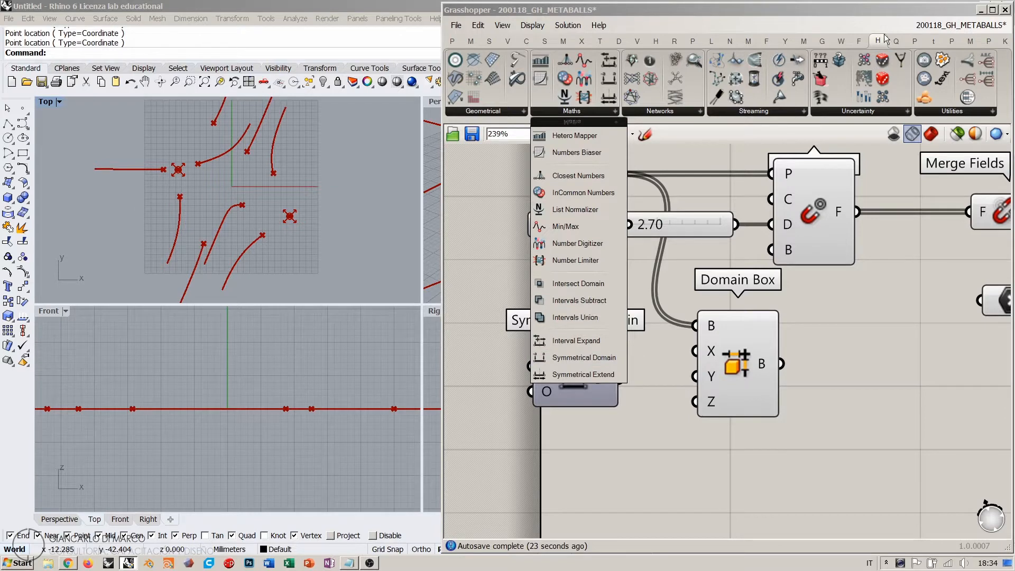
pyautogui.moveTo(881, 43)
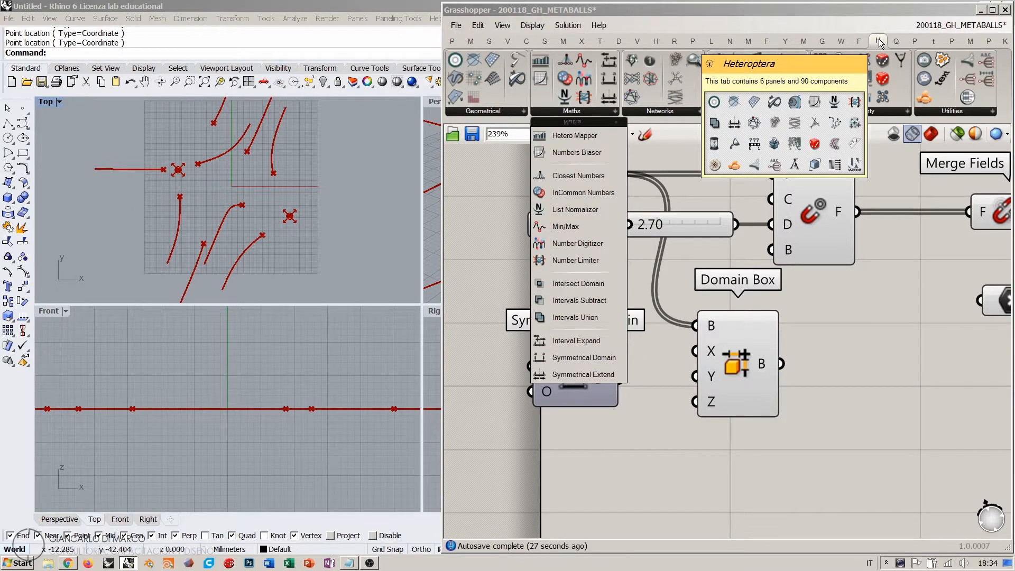
pyautogui.click(840, 346)
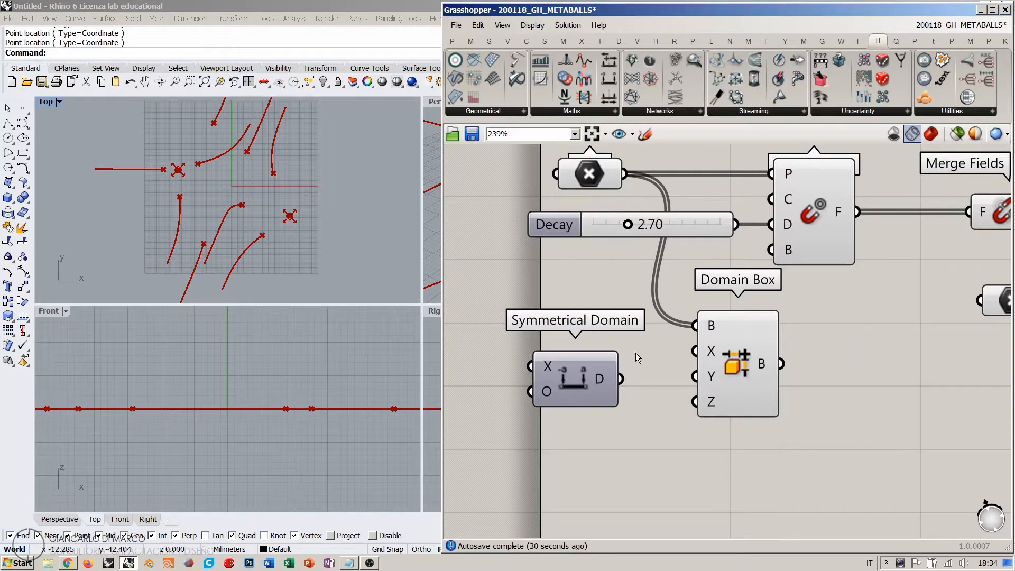
# - Examine Symmetrical Domain's Base, Length and Interval parameters and compare them with Domain Box's X domain
pyautogui.scroll(1, 580, 376)
pyautogui.moveTo(580, 376); pyautogui.dragTo(693, 353, button='right')
pyautogui.moveTo(707, 369); pyautogui.dragTo(693, 369)
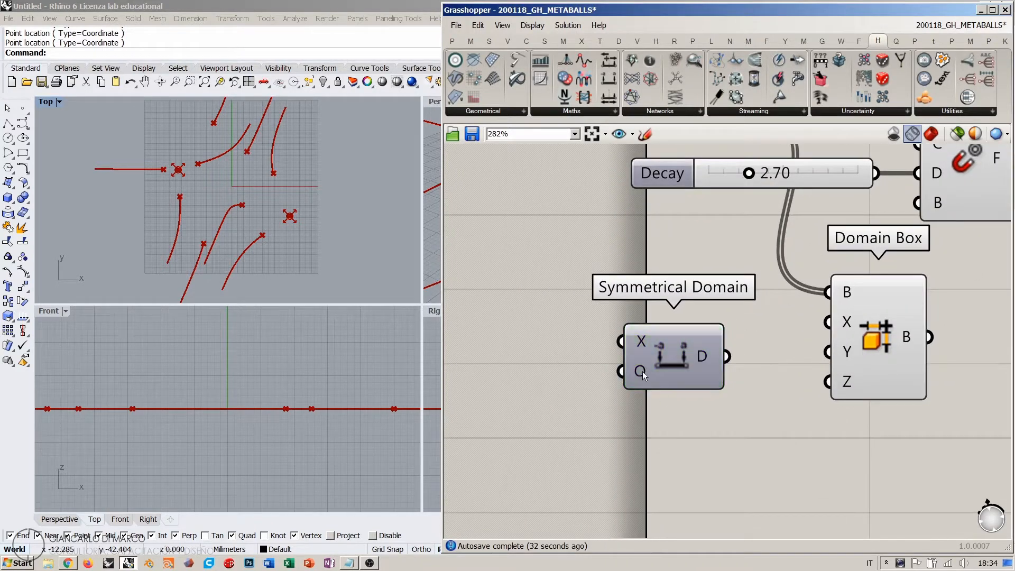
pyautogui.moveTo(642, 371)
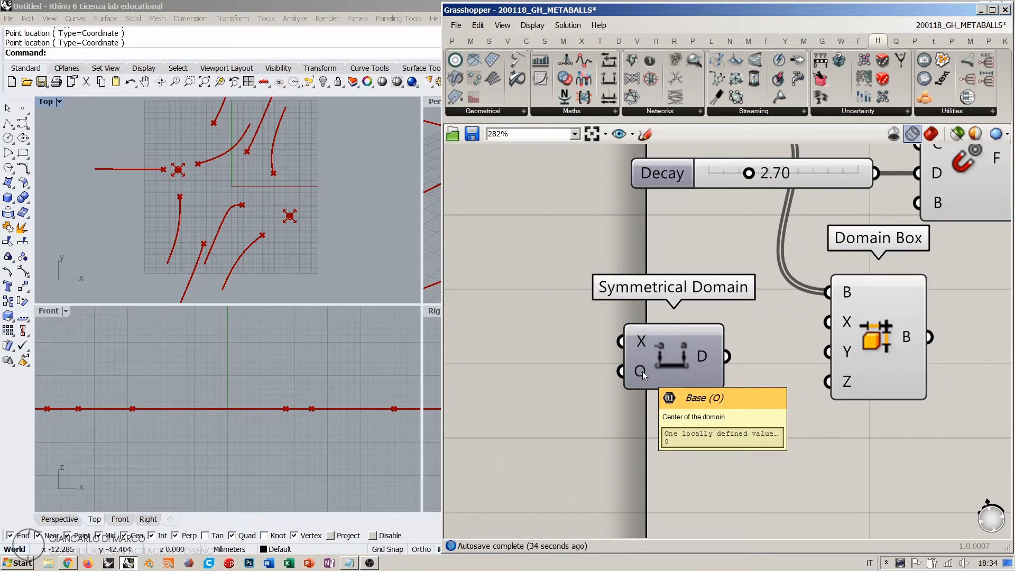
pyautogui.moveTo(640, 343)
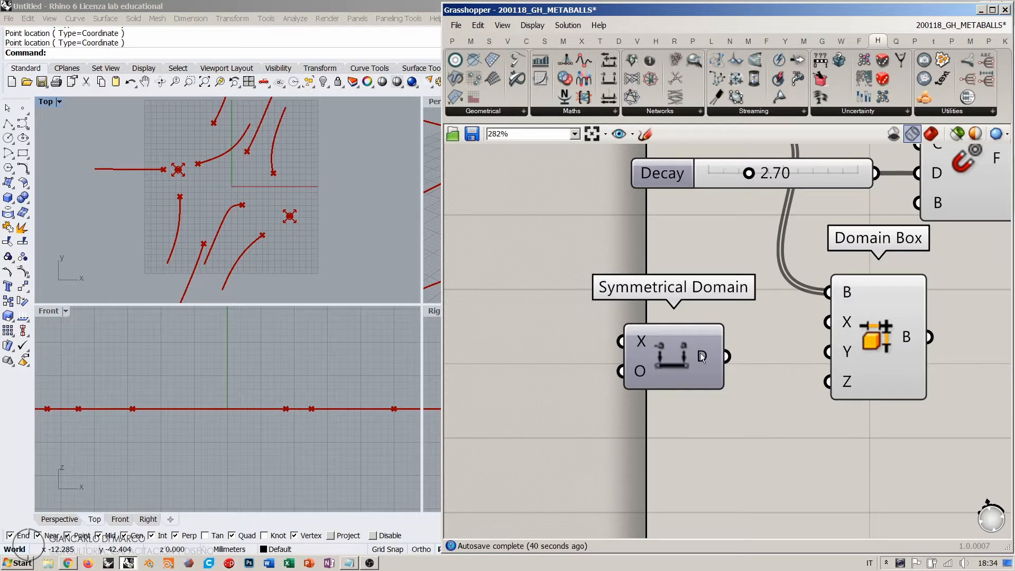
pyautogui.moveTo(700, 355)
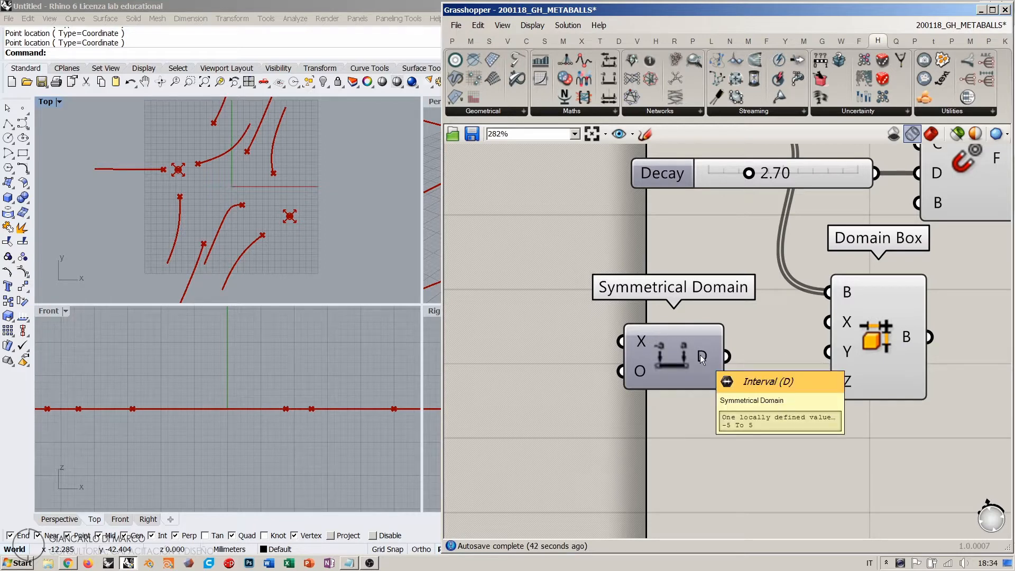
pyautogui.scroll(-3, 700, 354)
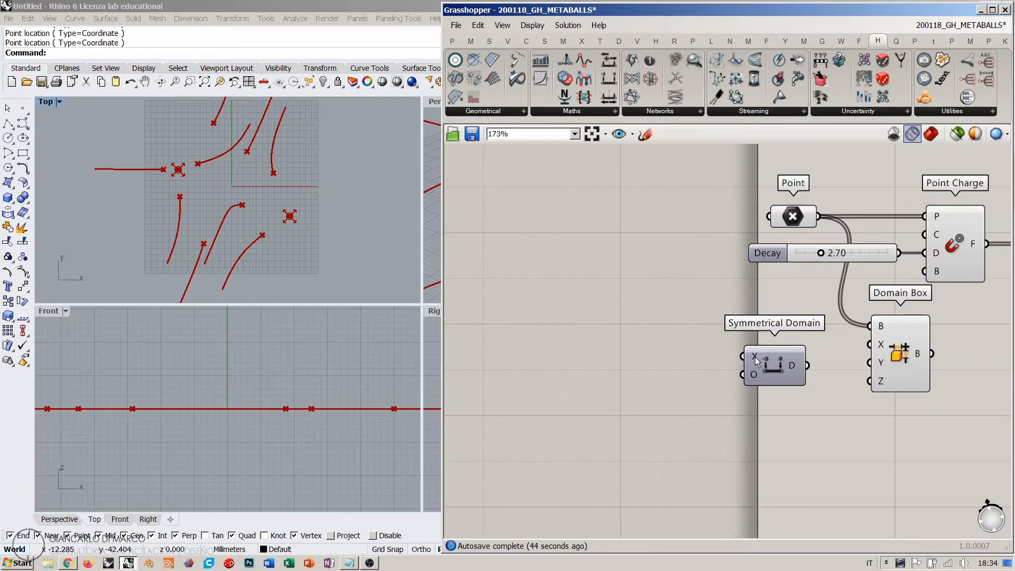
pyautogui.moveTo(755, 357)
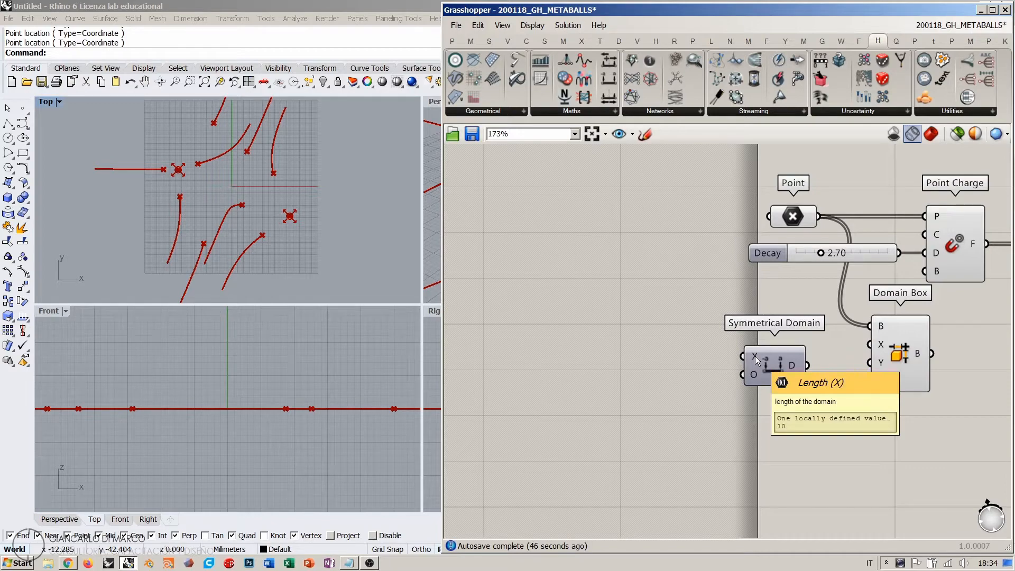
pyautogui.moveTo(883, 345)
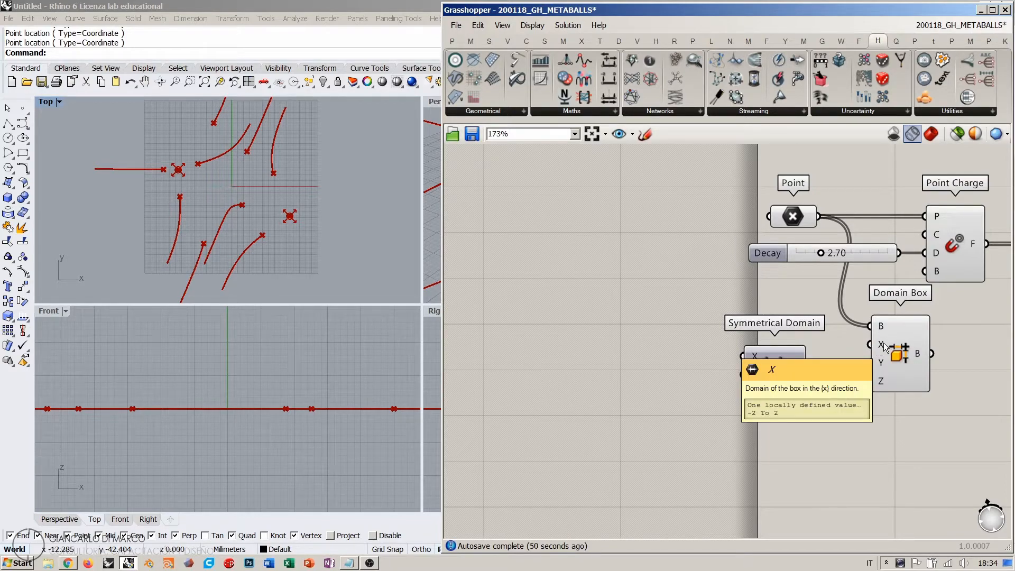
# - Add an integer number slider with value 11 and line it up with Symmetrical Domain's X input
pyautogui.doubleClick(637, 366)
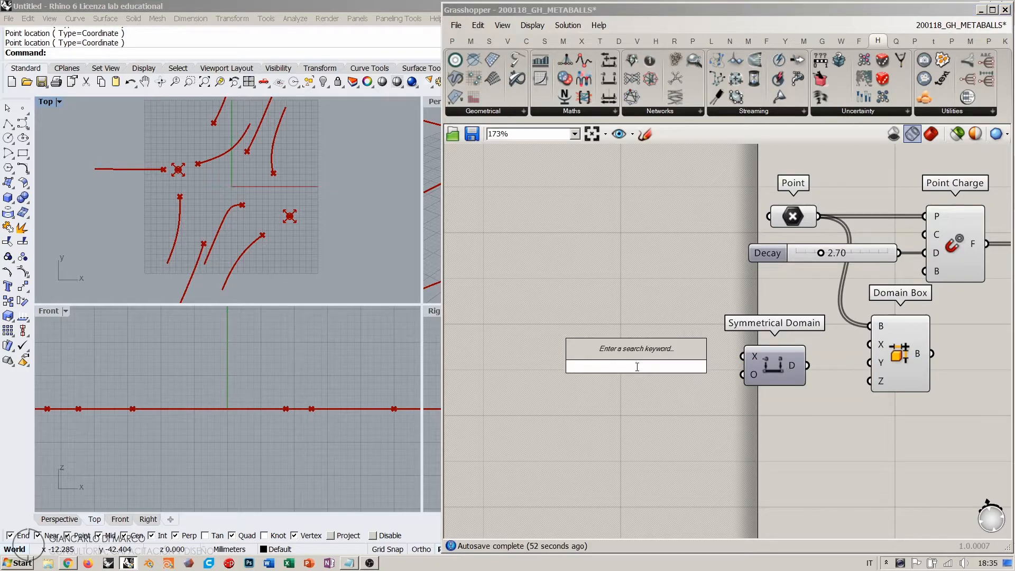
pyautogui.write('11')
pyautogui.press('Return')
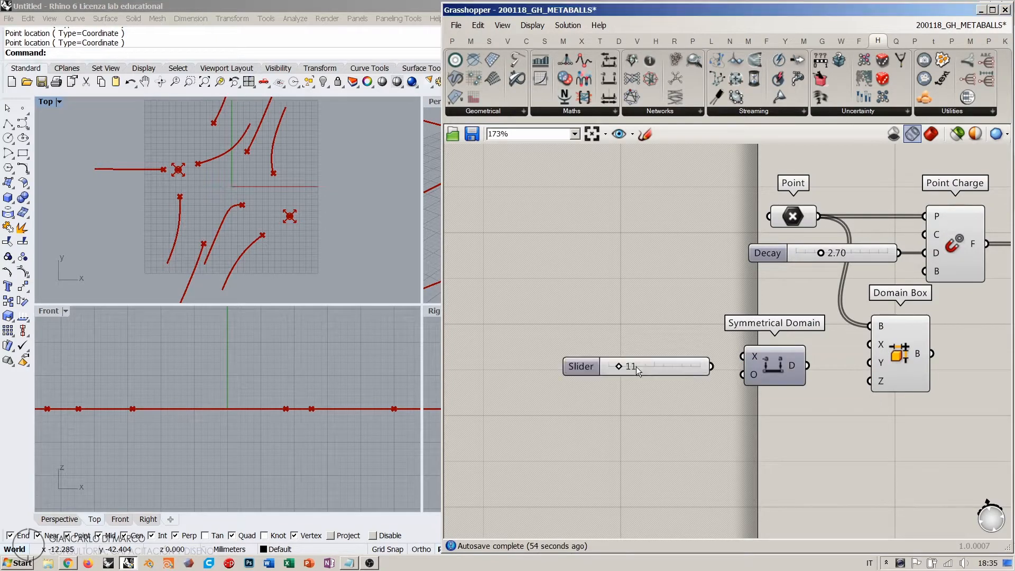
pyautogui.moveTo(648, 366); pyautogui.dragTo(641, 356)
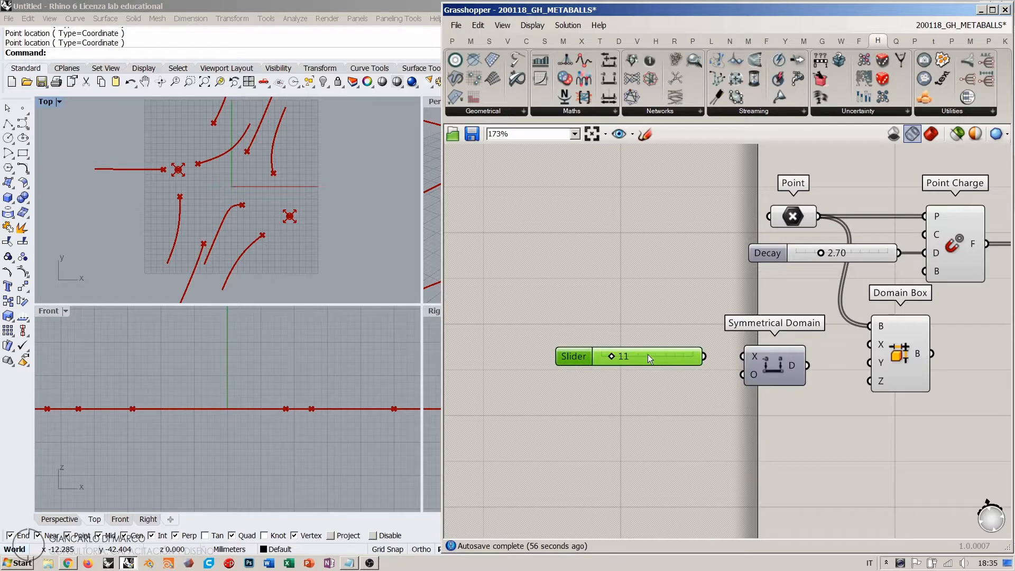
# - Connect the slider to Symmetrical Domain's X and its D output to Domain Box's X, and set the length to 46
pyautogui.moveTo(705, 357)
pyautogui.mouseDown()
pyautogui.moveTo(742, 357)
pyautogui.moveTo(707, 361)
pyautogui.moveTo(717, 362)
pyautogui.mouseUp()
pyautogui.moveTo(808, 365); pyautogui.dragTo(870, 345)
pyautogui.moveTo(667, 357)
pyautogui.mouseDown()
pyautogui.moveTo(648, 356)
pyautogui.moveTo(693, 357)
pyautogui.moveTo(637, 359)
pyautogui.moveTo(659, 357)
pyautogui.mouseUp()
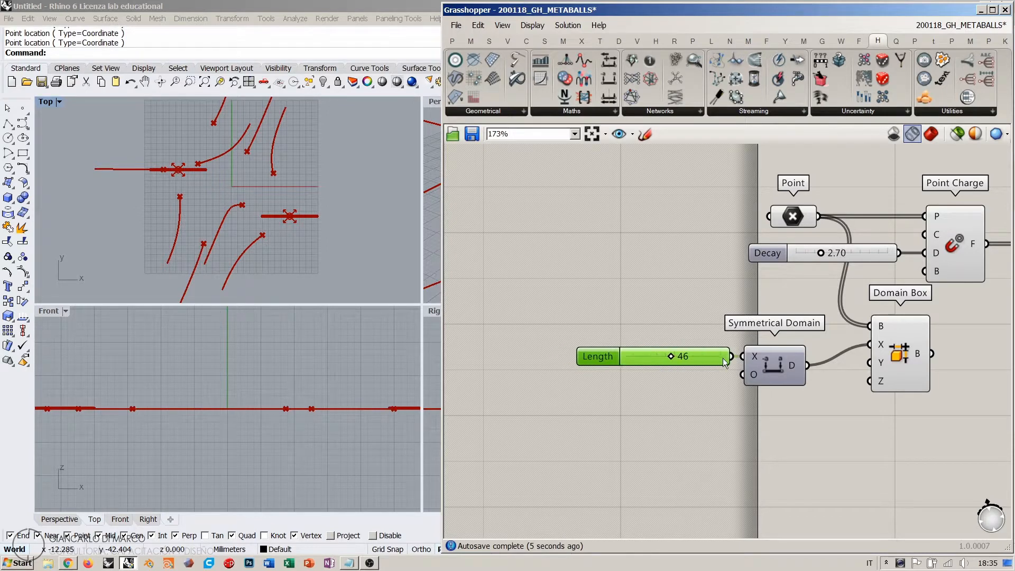
# - Shift the Length slider and Symmetrical Domain up together, and connect the D output to Domain Box's Y and Z inputs as well
pyautogui.keyDown('shift'); pyautogui.click(770, 366); pyautogui.keyUp('shift')
pyautogui.moveTo(770, 365); pyautogui.dragTo(870, 362)
pyautogui.click(777, 355)
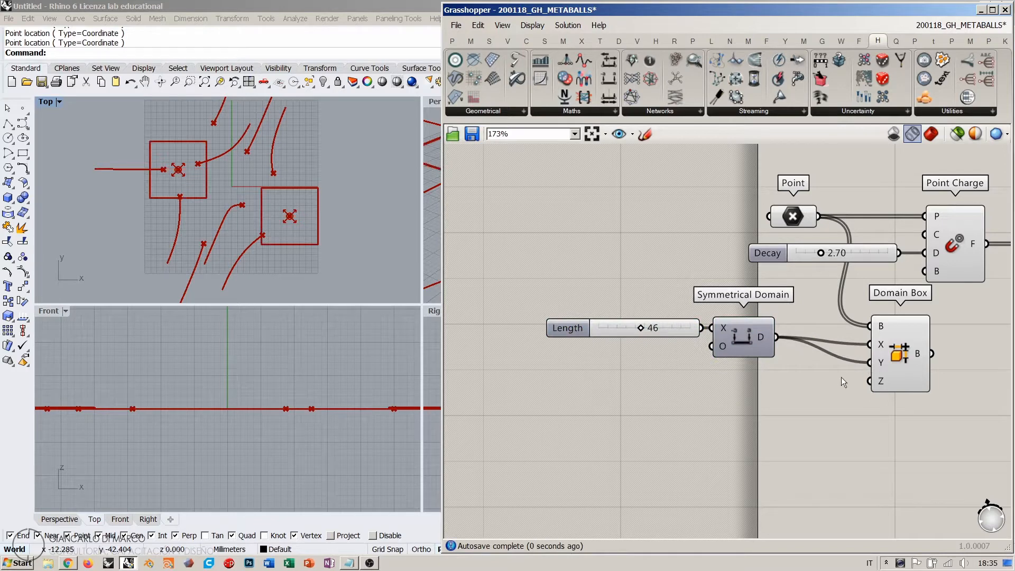
pyautogui.moveTo(775, 337); pyautogui.dragTo(870, 381)
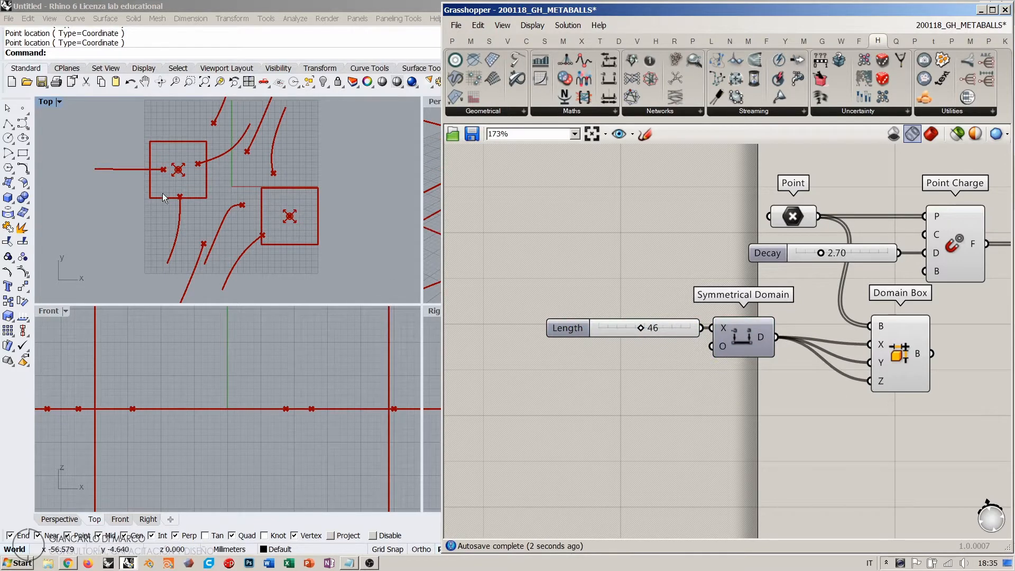
# - Move Domain Box closer to Symmetrical Domain and connect its B output to Point Charge's B (Bounds) input
pyautogui.moveTo(702, 316); pyautogui.dragTo(511, 332, button='right')
pyautogui.moveTo(713, 367); pyautogui.dragTo(671, 341)
pyautogui.moveTo(734, 288); pyautogui.dragTo(698, 344)
pyautogui.click(753, 371)
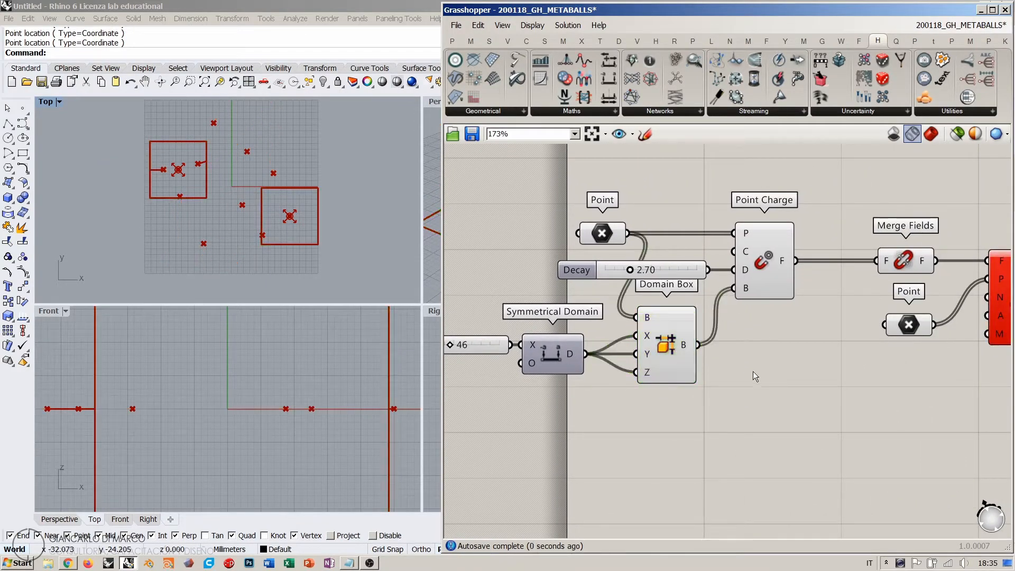
# - Examine in the Top viewport how the field lines behave at the edges of the two bounding boxes
pyautogui.moveTo(253, 211); pyautogui.dragTo(277, 221, button='right')
pyautogui.scroll(4, 274, 237)
pyautogui.scroll(5, 288, 222)
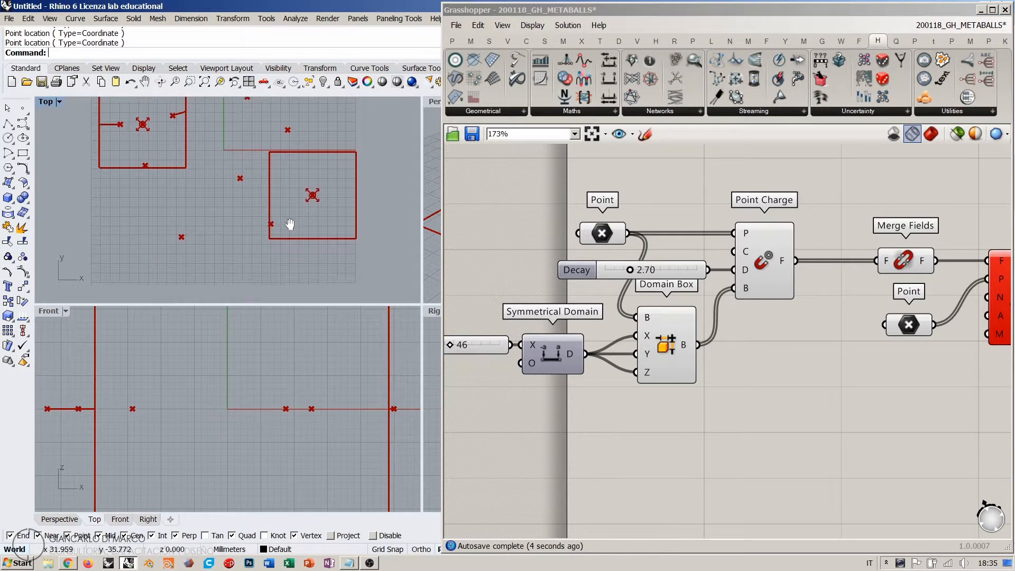
pyautogui.scroll(5, 255, 219)
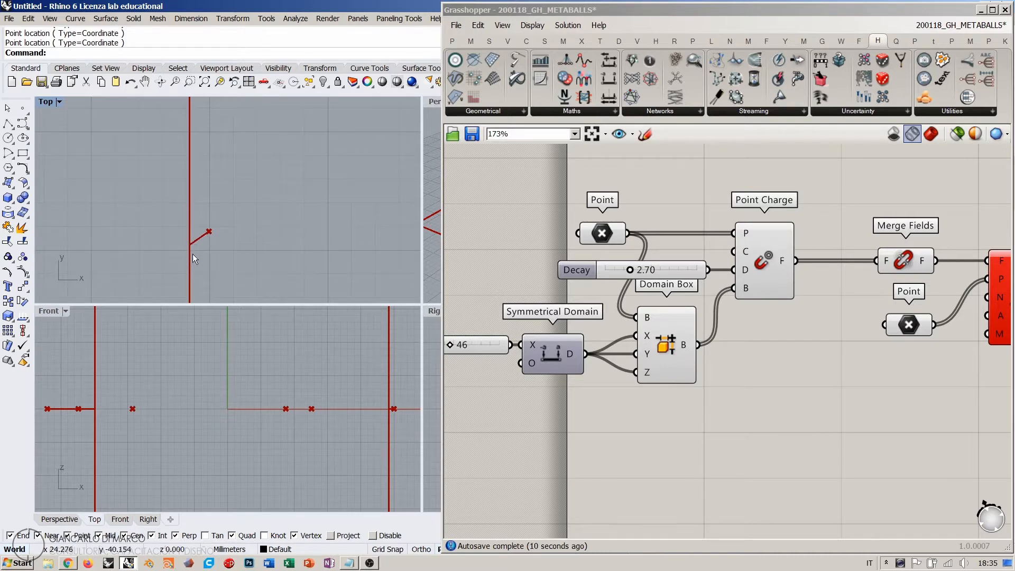
pyautogui.scroll(-5, 192, 243)
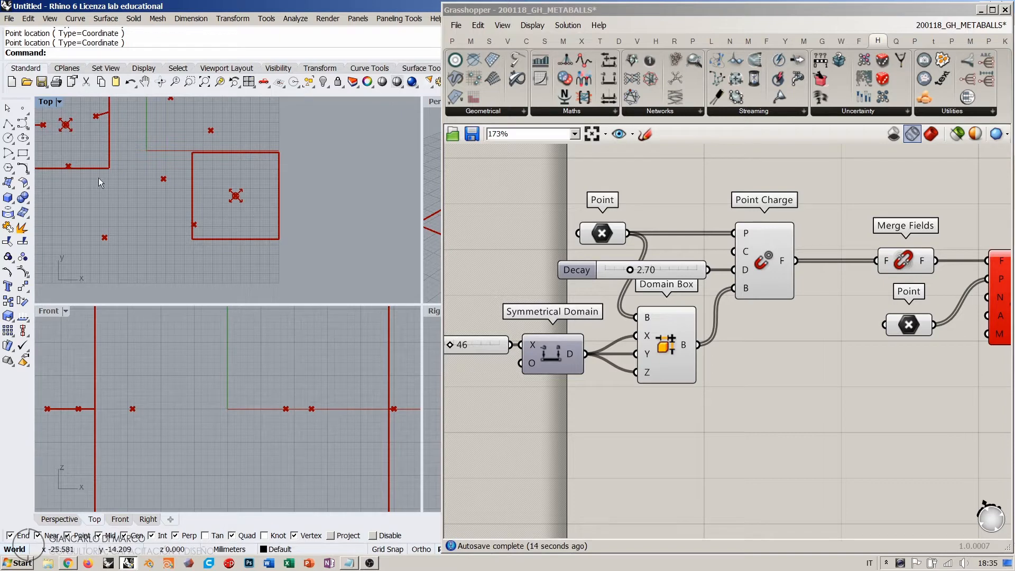
pyautogui.scroll(5, 238, 195)
pyautogui.scroll(-5, 176, 196)
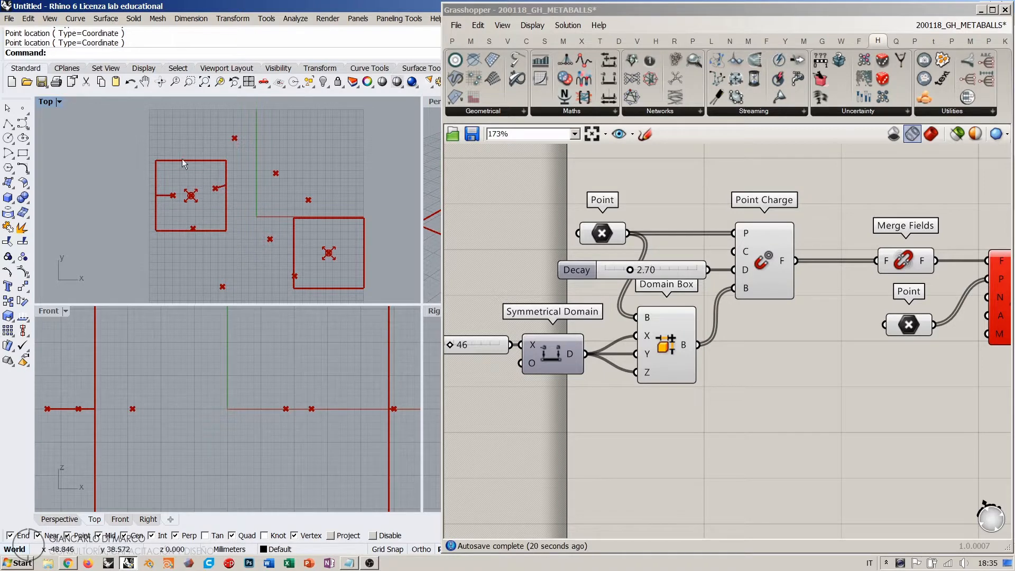
pyautogui.moveTo(227, 209); pyautogui.dragTo(179, 172, button='right')
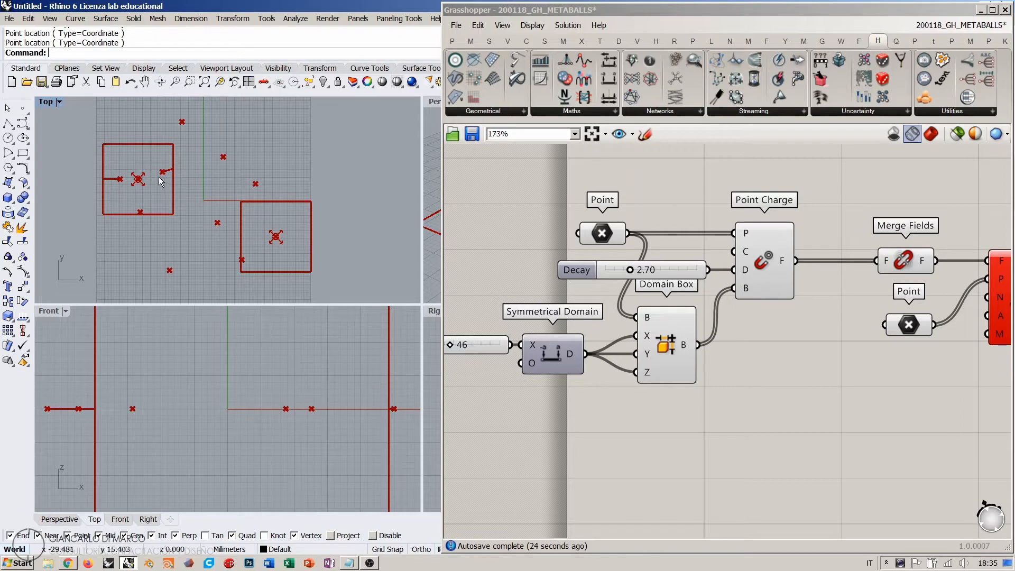
# - Turn off the preview of the Domain Box component
pyautogui.click(660, 328)
pyautogui.hotkey('ctrl', 'q')
pyautogui.click(744, 379)
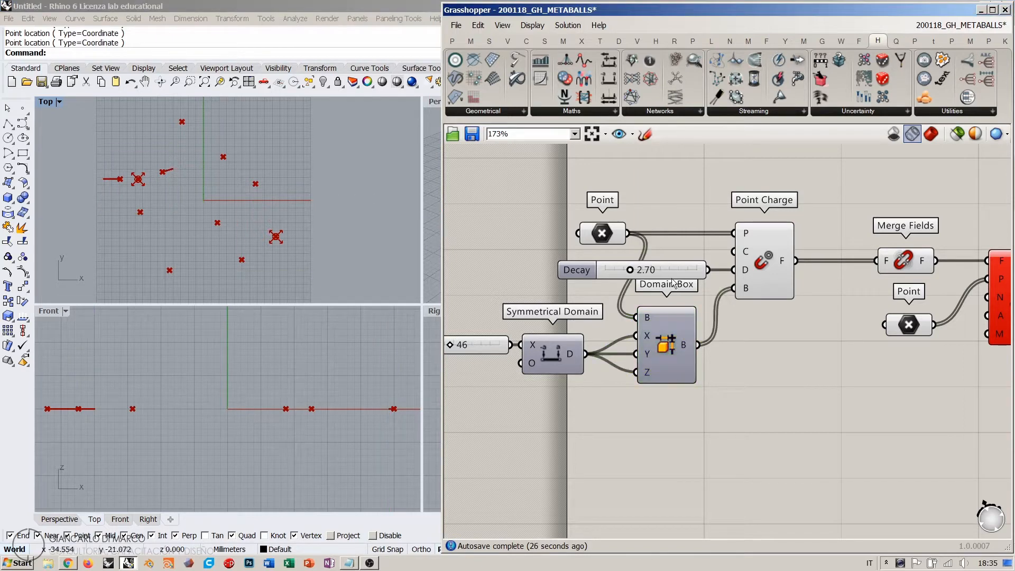
# - Set the Length slider to 92 to enlarge the bounds of the point charges
pyautogui.moveTo(673, 283); pyautogui.dragTo(755, 267, button='right')
pyautogui.moveTo(531, 329); pyautogui.dragTo(574, 338)
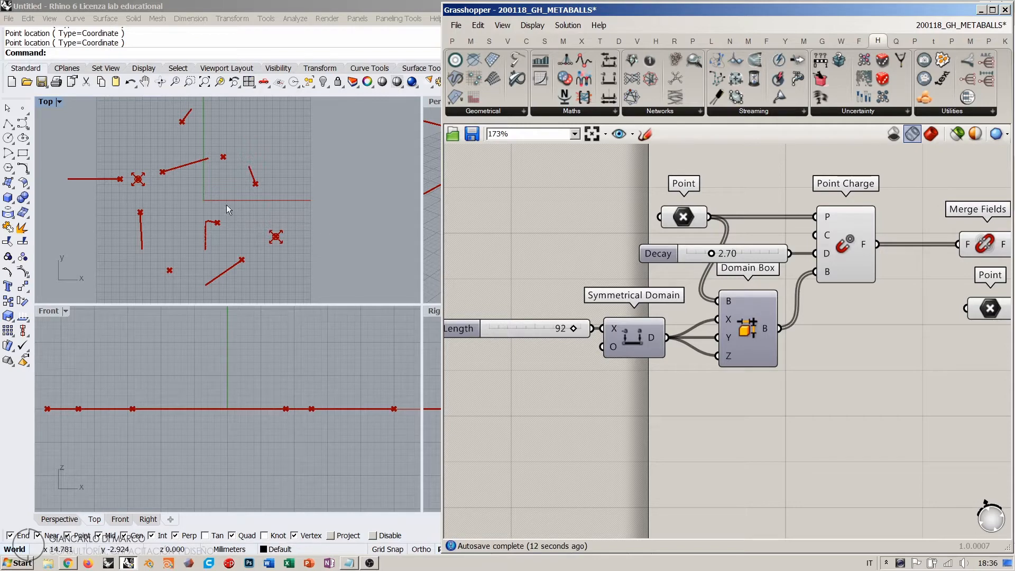
pyautogui.scroll(-5, 758, 268)
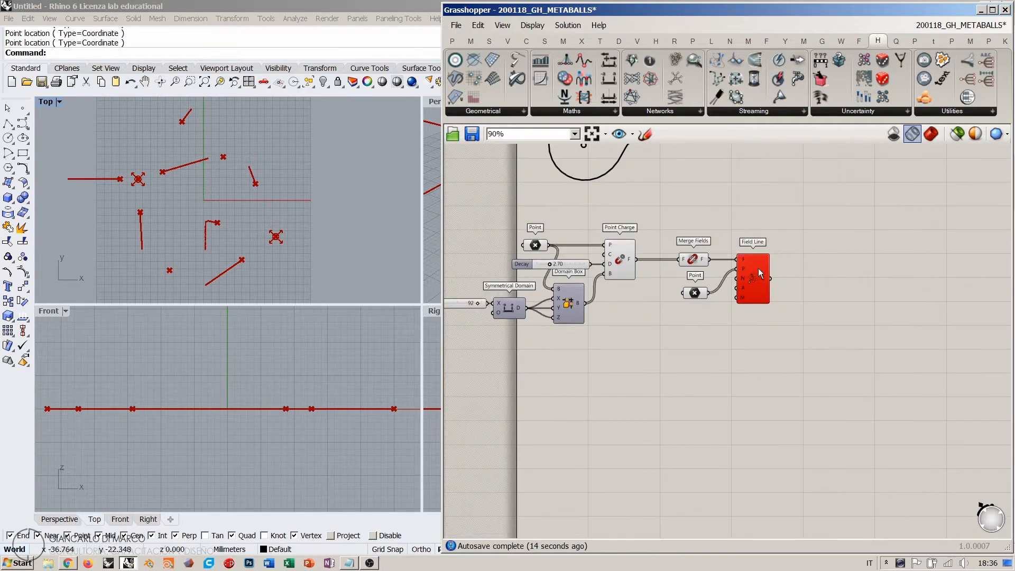
# - Delete the whole point-charge field definition, from the Length slider to the Field Line component
pyautogui.moveTo(817, 232); pyautogui.dragTo(474, 338)
pyautogui.click(650, 317)
pyautogui.scroll(5, 763, 291)
pyautogui.moveTo(766, 285); pyautogui.dragTo(754, 286)
pyautogui.click(843, 275)
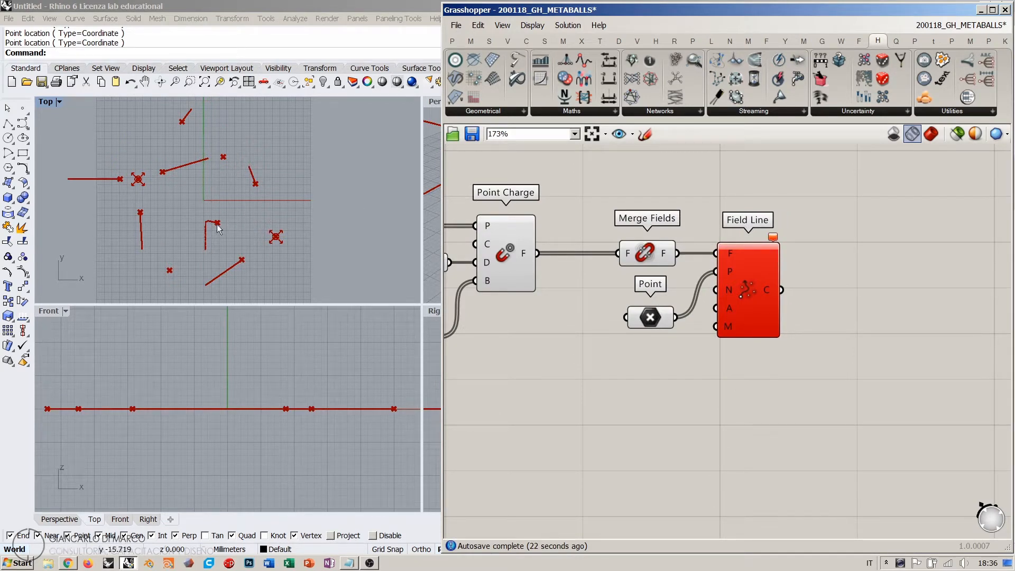
pyautogui.scroll(-5, 866, 251)
pyautogui.moveTo(870, 233); pyautogui.dragTo(604, 336)
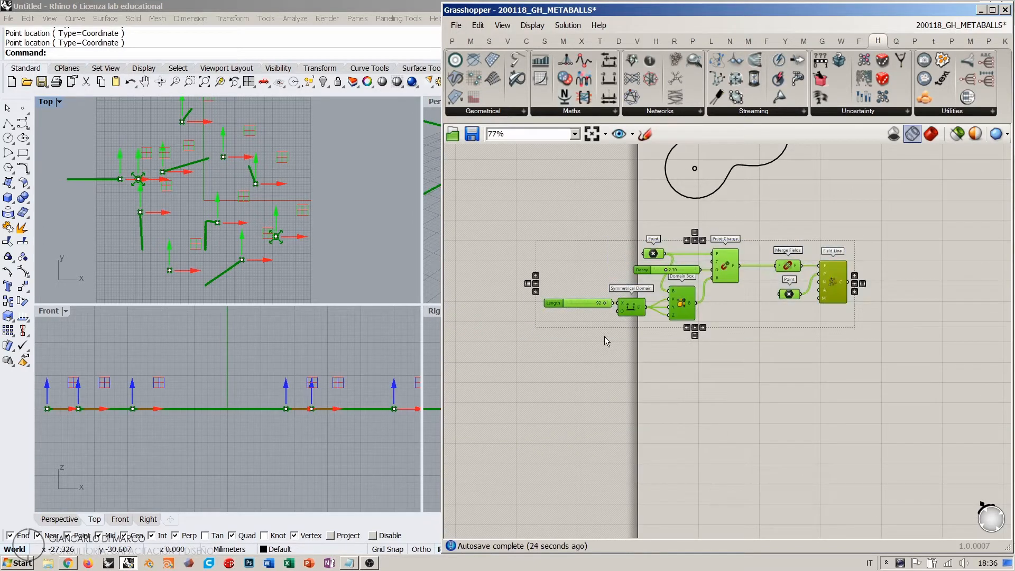
pyautogui.press('Delete')
# - Place the MetaBall, MetaBall(t) and MetaBall(t) Custom components side by side below the metaball sketch
pyautogui.moveTo(743, 226); pyautogui.dragTo(627, 285, button='right')
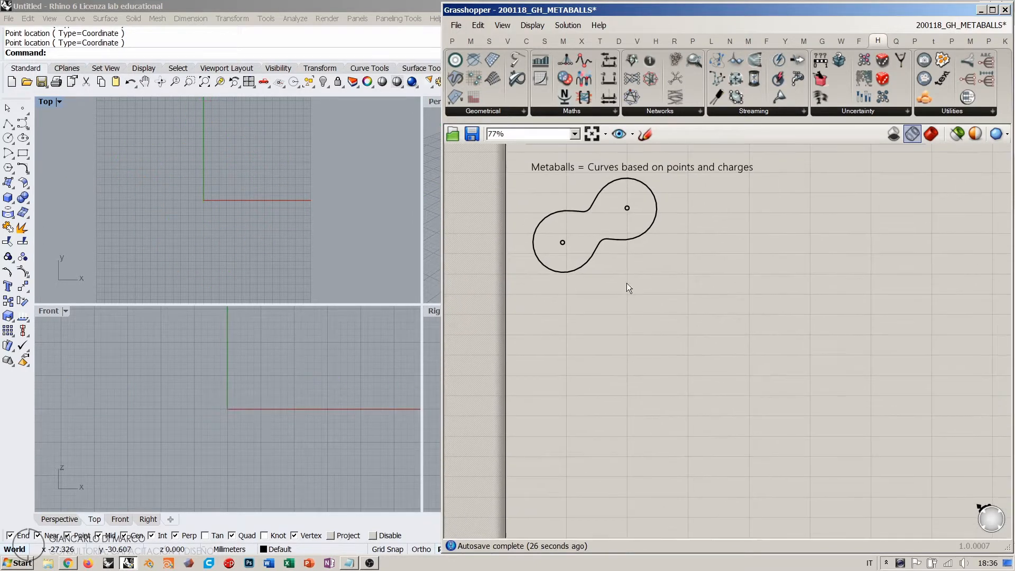
pyautogui.scroll(3, 607, 263)
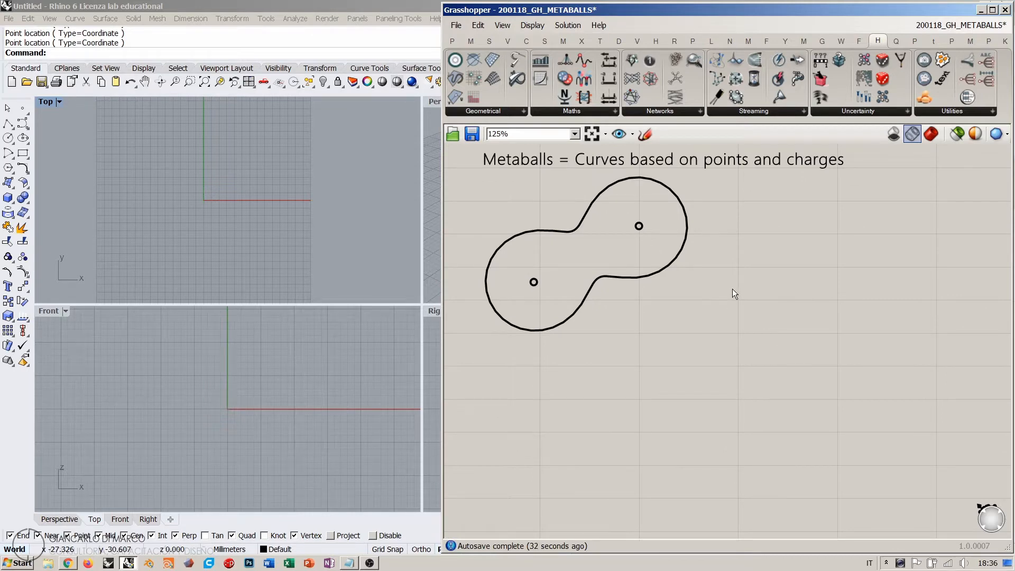
pyautogui.click(452, 41)
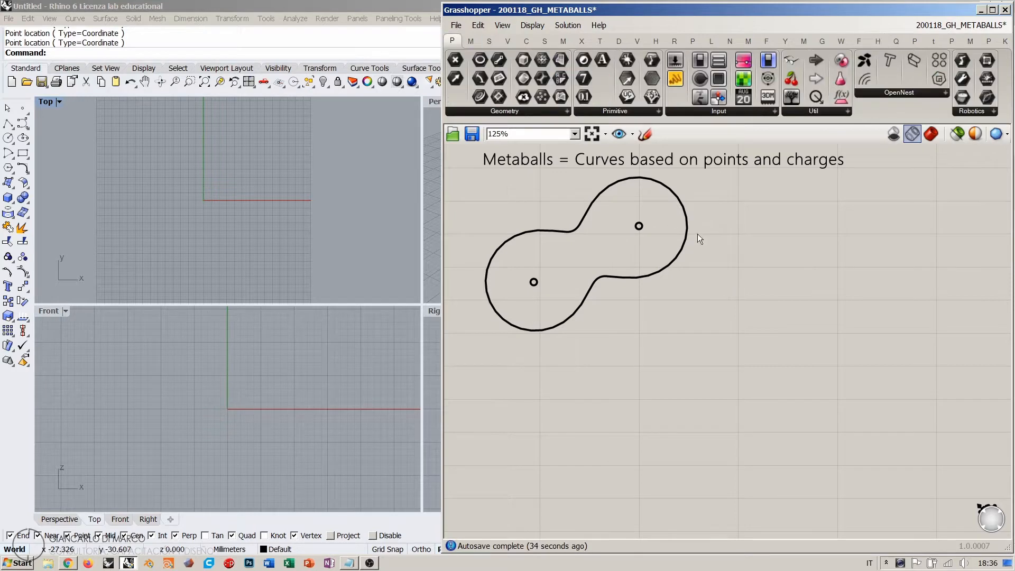
pyautogui.moveTo(728, 280); pyautogui.dragTo(661, 253, button='right')
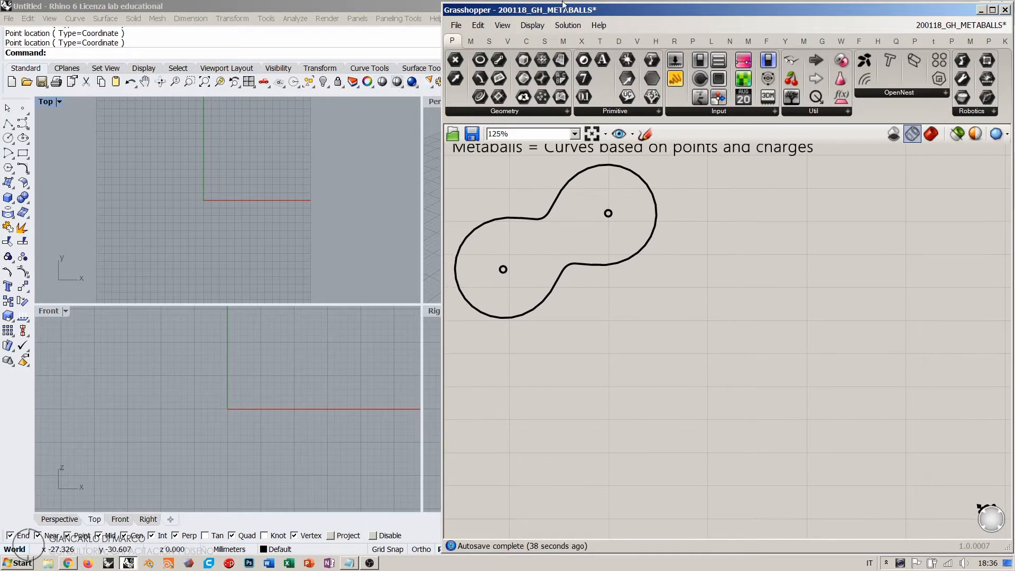
pyautogui.click(564, 40)
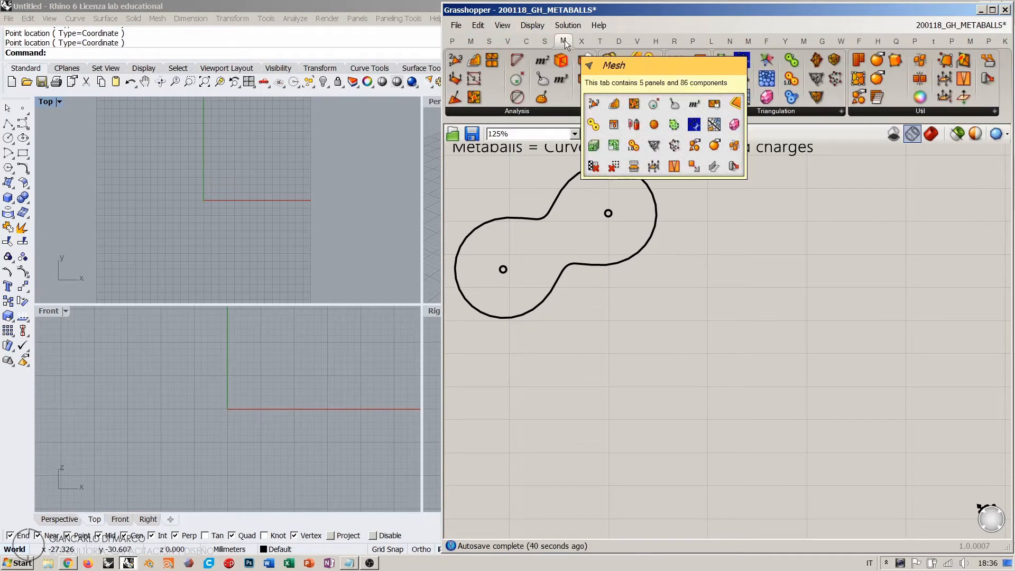
pyautogui.click(779, 112)
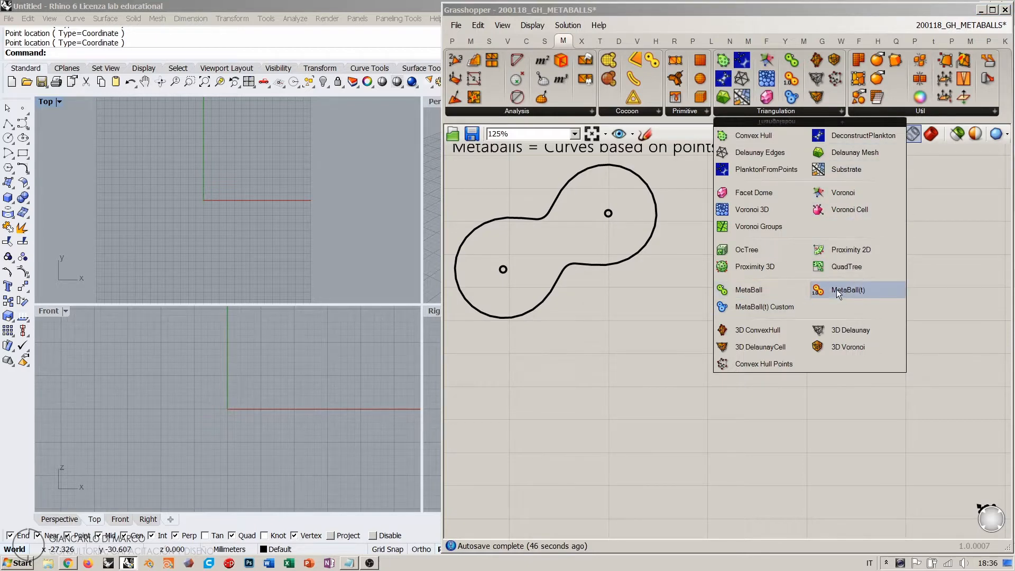
pyautogui.moveTo(747, 289); pyautogui.dragTo(643, 375)
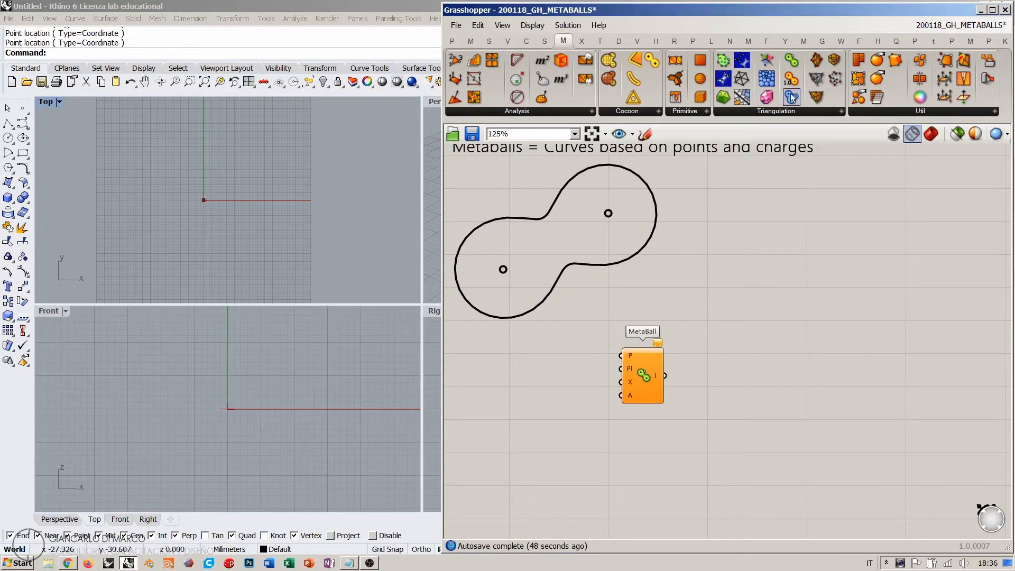
pyautogui.moveTo(792, 80); pyautogui.dragTo(707, 369)
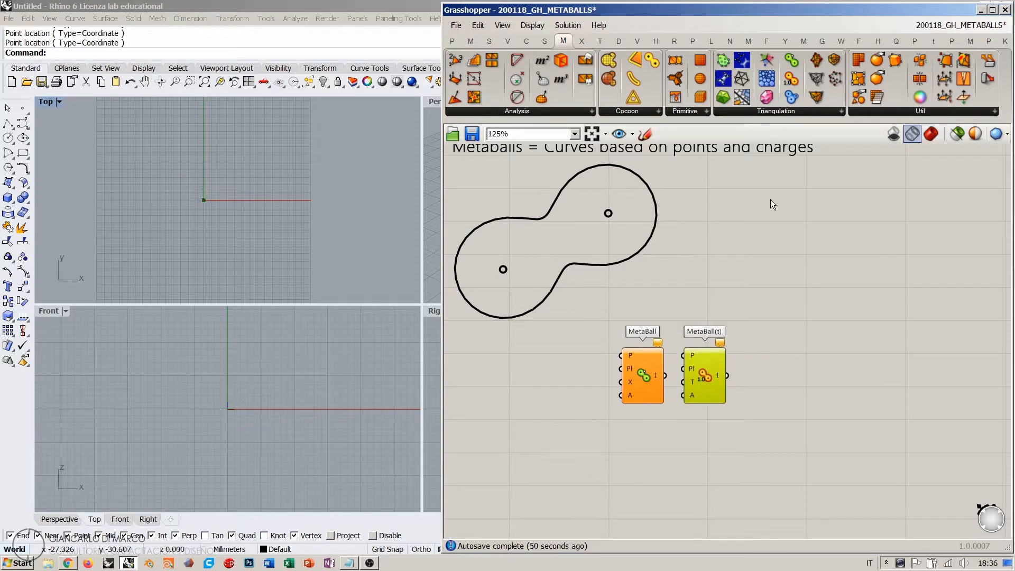
pyautogui.moveTo(786, 99); pyautogui.dragTo(778, 402)
pyautogui.moveTo(775, 369); pyautogui.dragTo(768, 371)
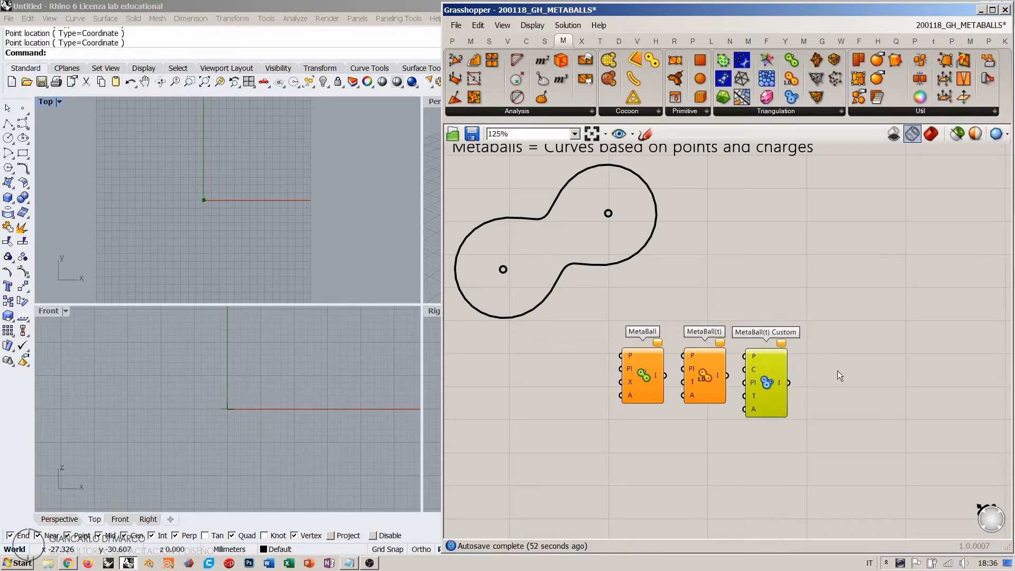
pyautogui.click(837, 370)
# - Arrange the three metaball components in a vertical column: MetaBall, MetaBall(t), MetaBall(t) Custom
pyautogui.moveTo(766, 365); pyautogui.dragTo(754, 246, button='right')
pyautogui.moveTo(754, 246); pyautogui.dragTo(790, 322)
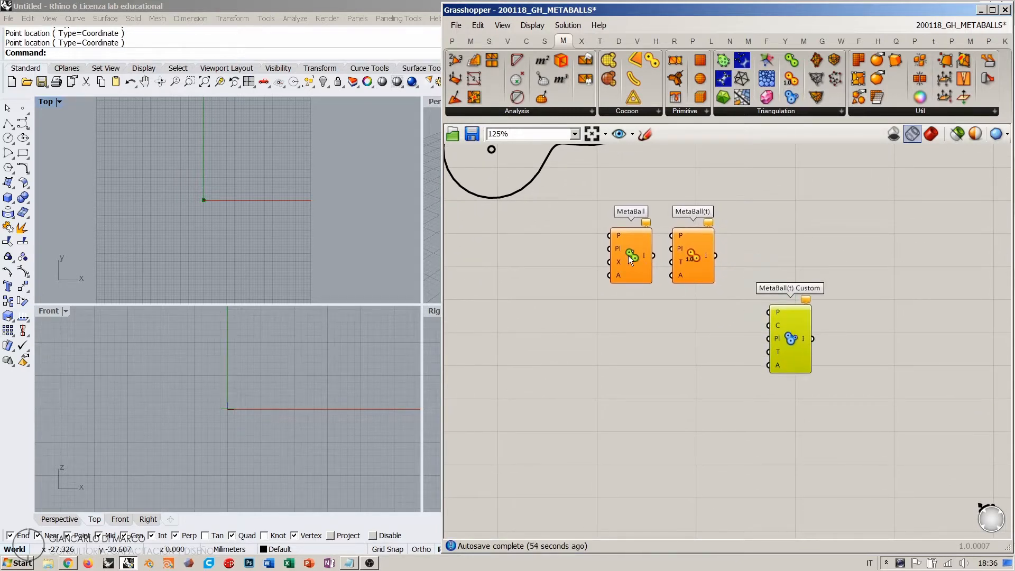
pyautogui.moveTo(692, 248); pyautogui.dragTo(707, 338)
pyautogui.moveTo(791, 328); pyautogui.dragTo(799, 448)
pyautogui.moveTo(703, 347); pyautogui.dragTo(746, 345)
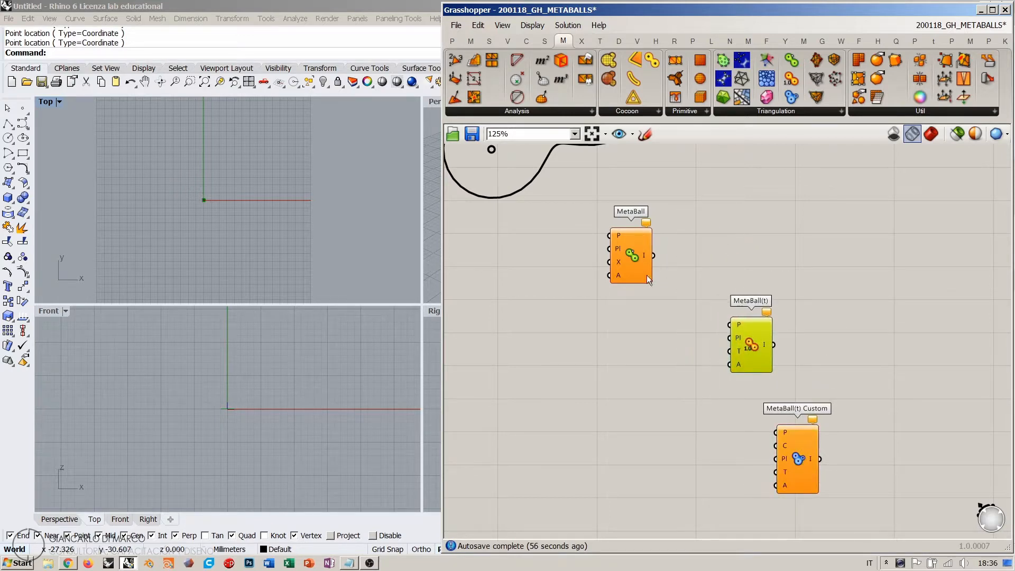
pyautogui.moveTo(646, 275); pyautogui.dragTo(764, 271)
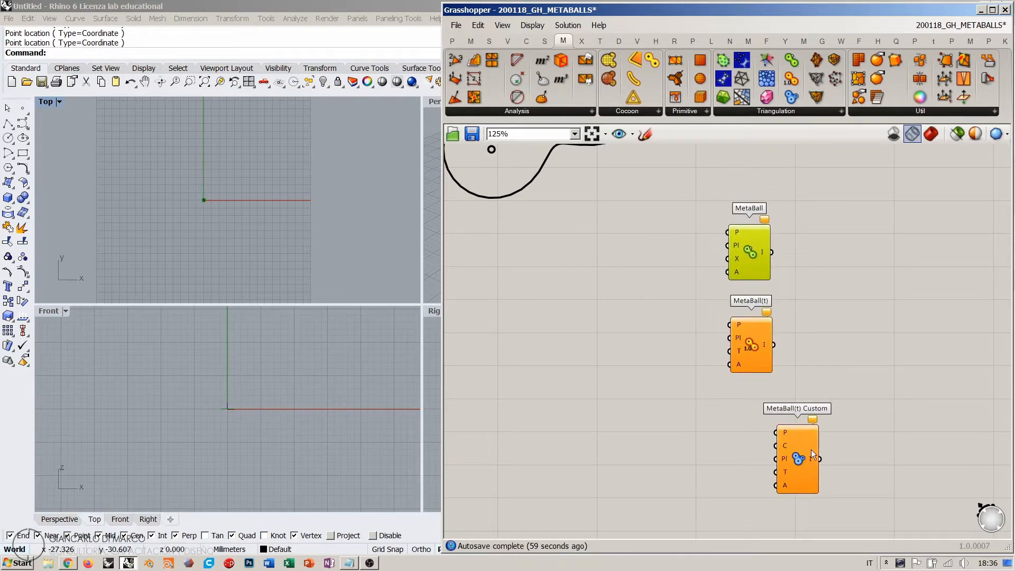
pyautogui.moveTo(803, 455); pyautogui.dragTo(756, 444)
pyautogui.click(842, 370)
# - Add a Point parameter beside the metaball components and set it to two points picked in the Top viewport
pyautogui.moveTo(547, 278); pyautogui.dragTo(637, 303, button='right')
pyautogui.doubleClick(617, 292)
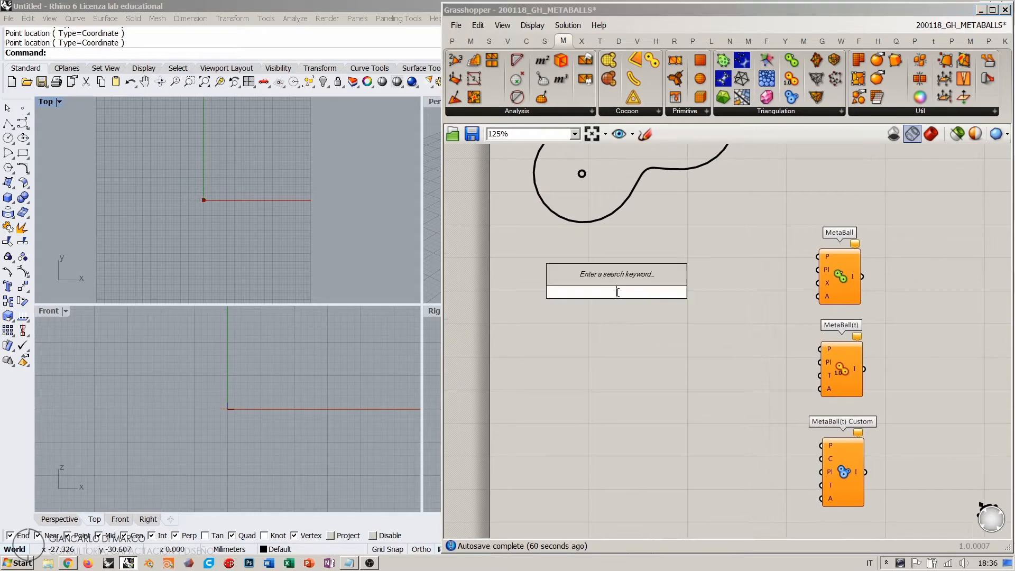
pyautogui.write('point')
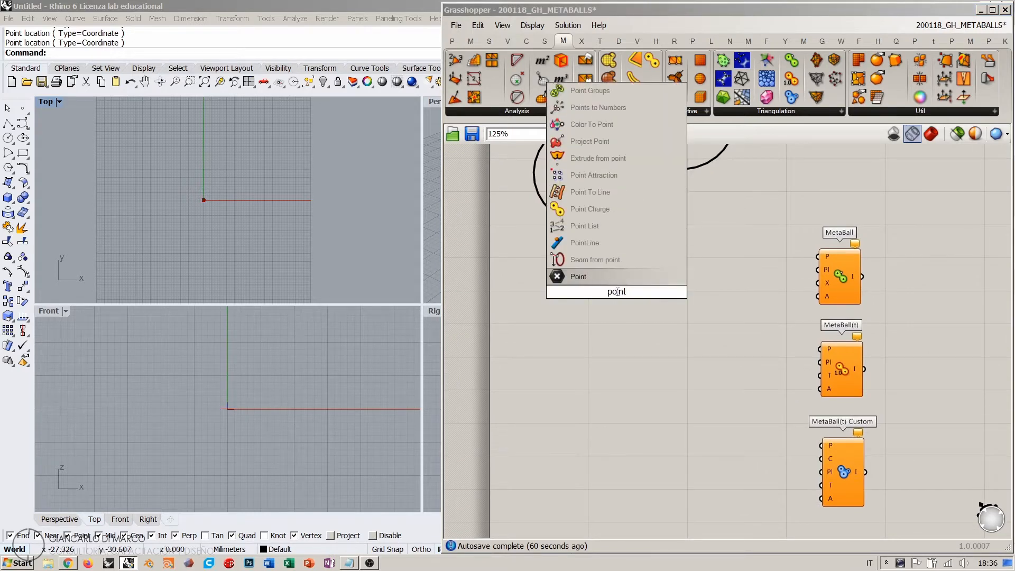
pyautogui.click(594, 281)
pyautogui.moveTo(610, 295); pyautogui.dragTo(589, 283)
pyautogui.rightClick(588, 282)
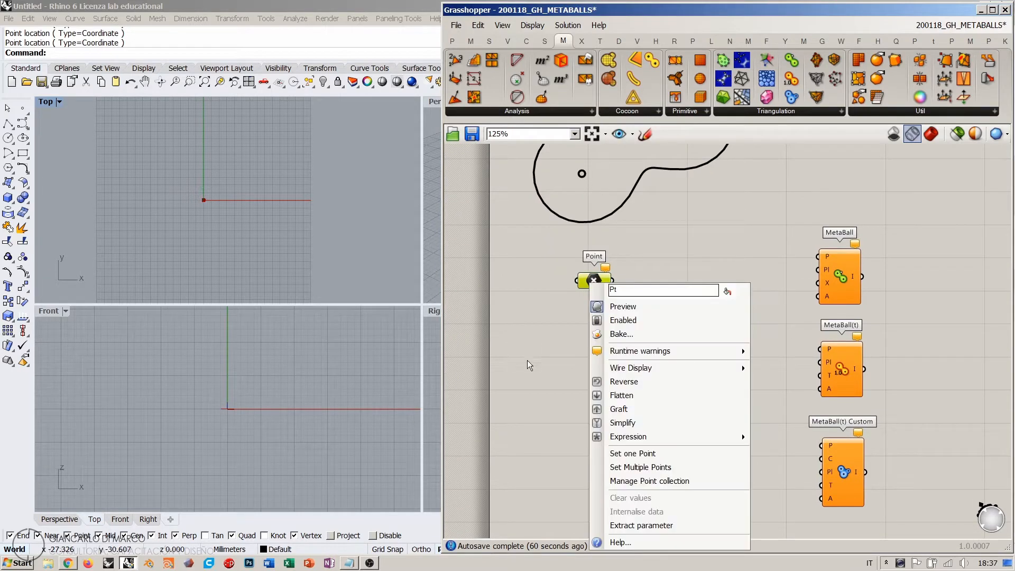
pyautogui.click(624, 468)
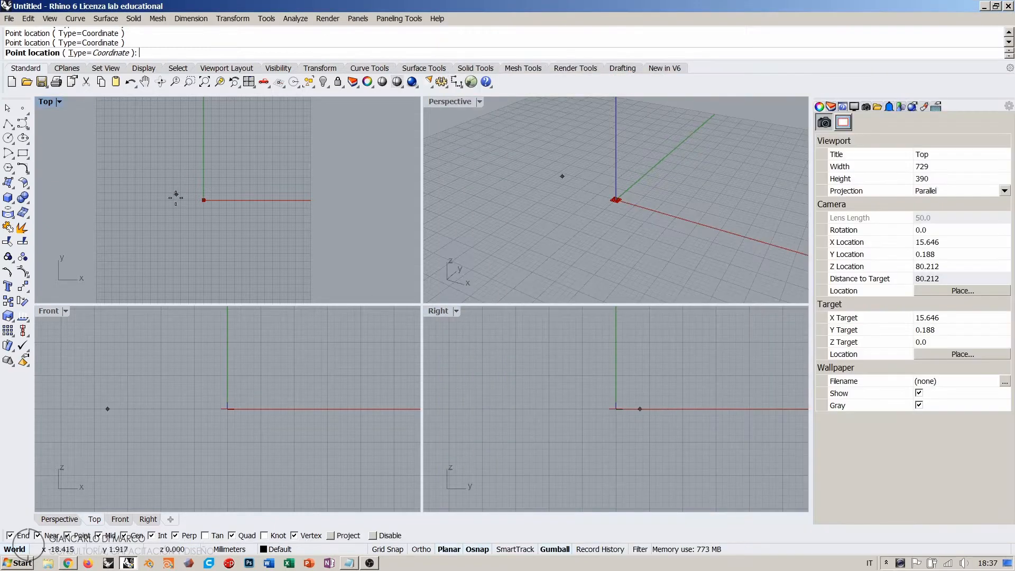
pyautogui.click(173, 204)
pyautogui.click(252, 155)
pyautogui.press('Return')
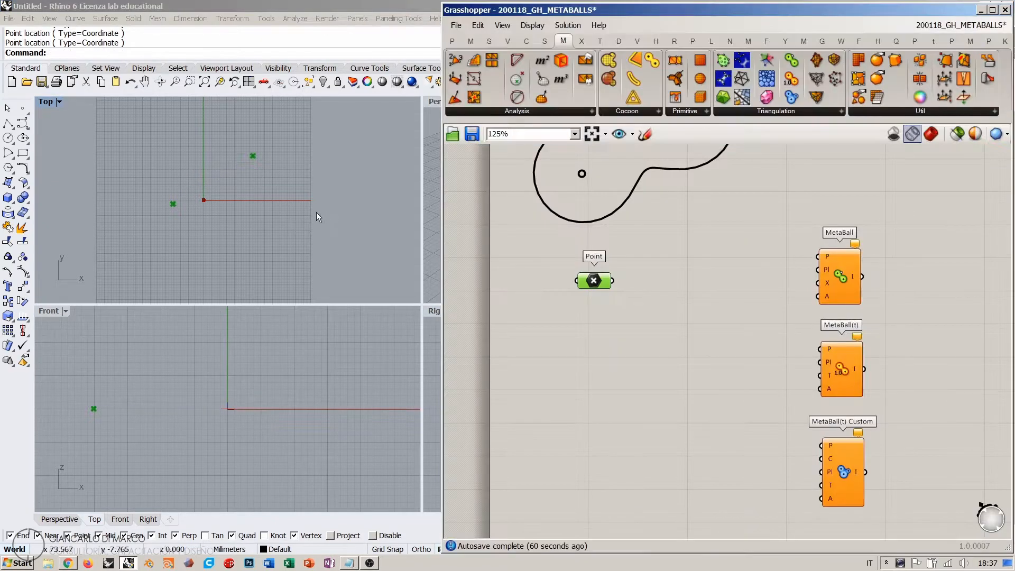
pyautogui.click(704, 314)
# - Move the MetaBall component closer to the Point parameter, offset from MetaBall(t) and MetaBall(t) Custom
pyautogui.moveTo(901, 319); pyautogui.dragTo(835, 473)
pyautogui.middleClick(757, 320)
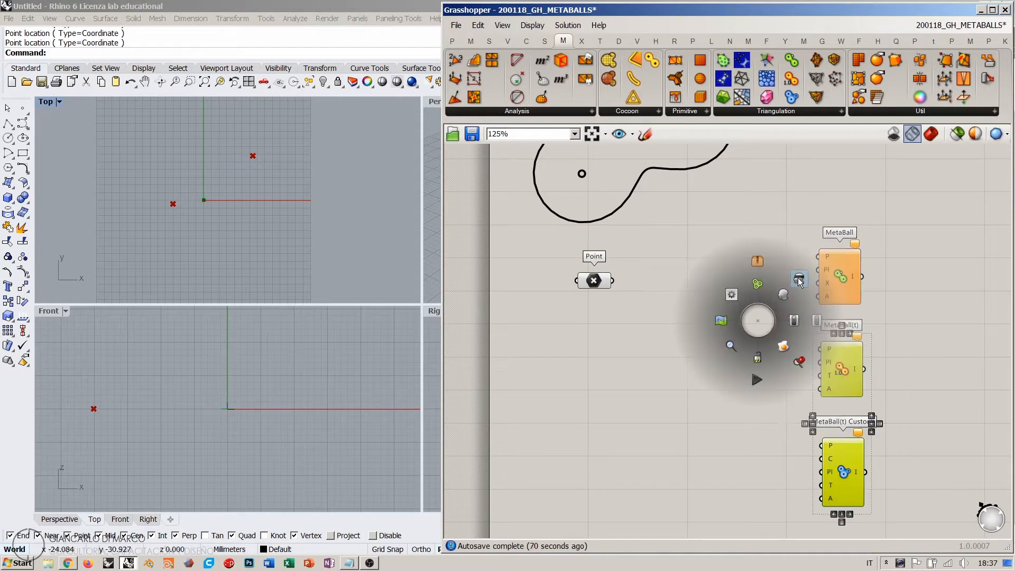
pyautogui.click(763, 296)
pyautogui.moveTo(853, 280); pyautogui.dragTo(789, 277)
pyautogui.click(842, 279)
pyautogui.scroll(2, 661, 274)
pyautogui.click(675, 288)
# - Add a Circle component beside the Point parameter and connect Point to its P input
pyautogui.moveTo(305, 224); pyautogui.dragTo(283, 254, button='right')
pyautogui.doubleClick(654, 330)
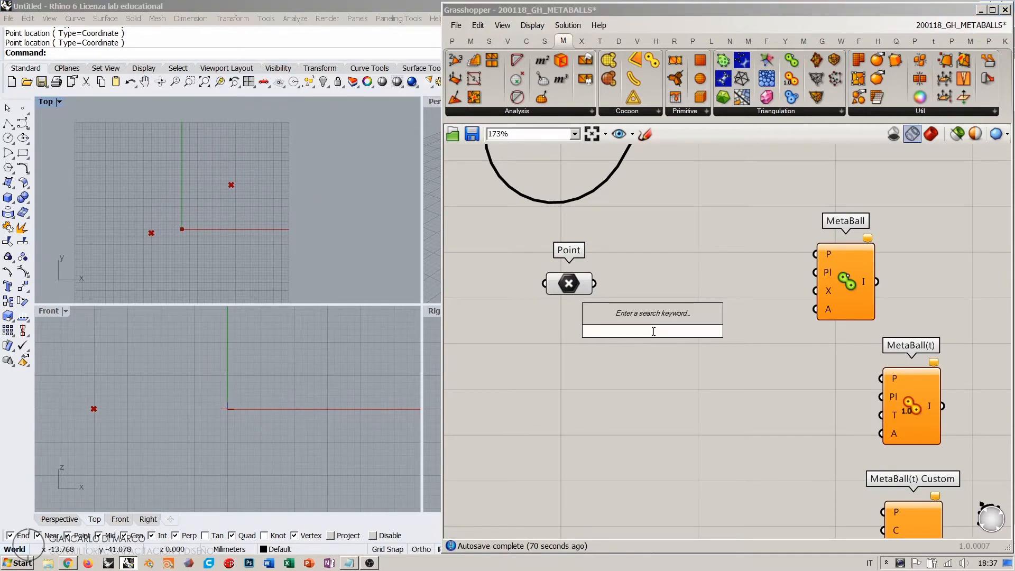
pyautogui.write('circl')
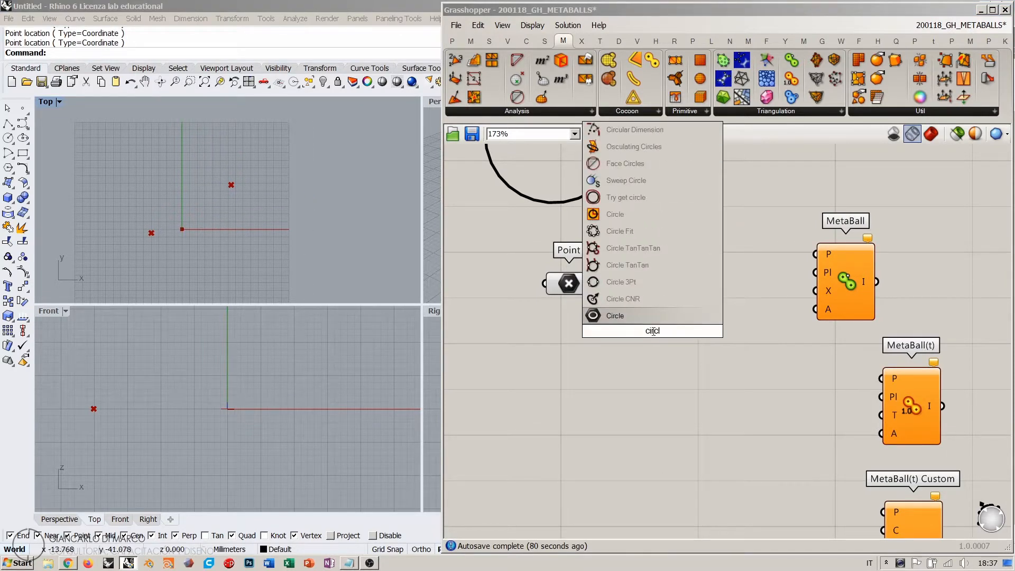
pyautogui.click(618, 217)
pyautogui.moveTo(576, 288); pyautogui.dragTo(533, 277)
pyautogui.moveTo(637, 335); pyautogui.dragTo(668, 300)
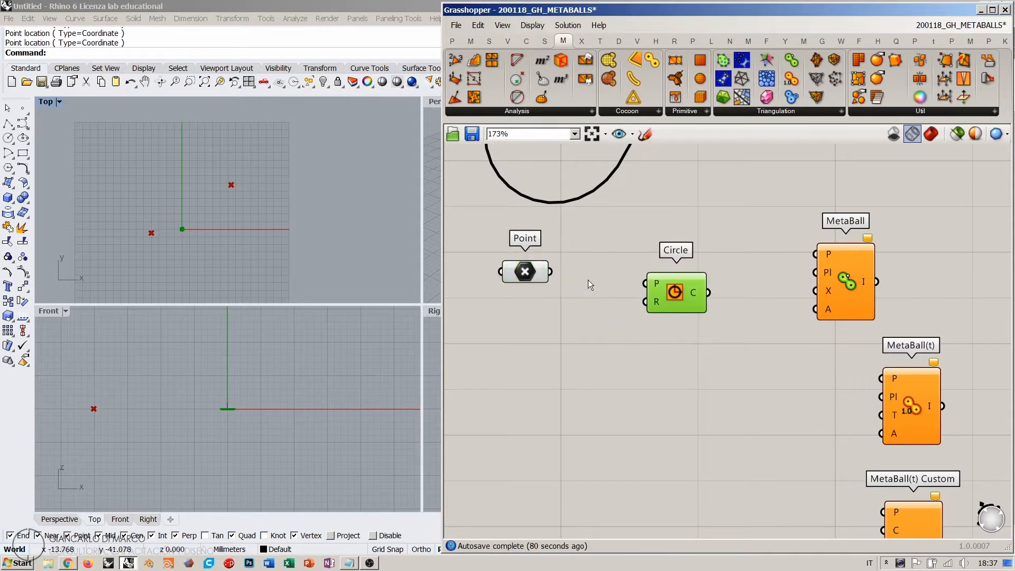
pyautogui.moveTo(551, 271); pyautogui.dragTo(646, 284)
pyautogui.moveTo(671, 293); pyautogui.dragTo(678, 271)
# - Add a number slider with the value 11 and connect it to the Circle's R input
pyautogui.doubleClick(603, 317)
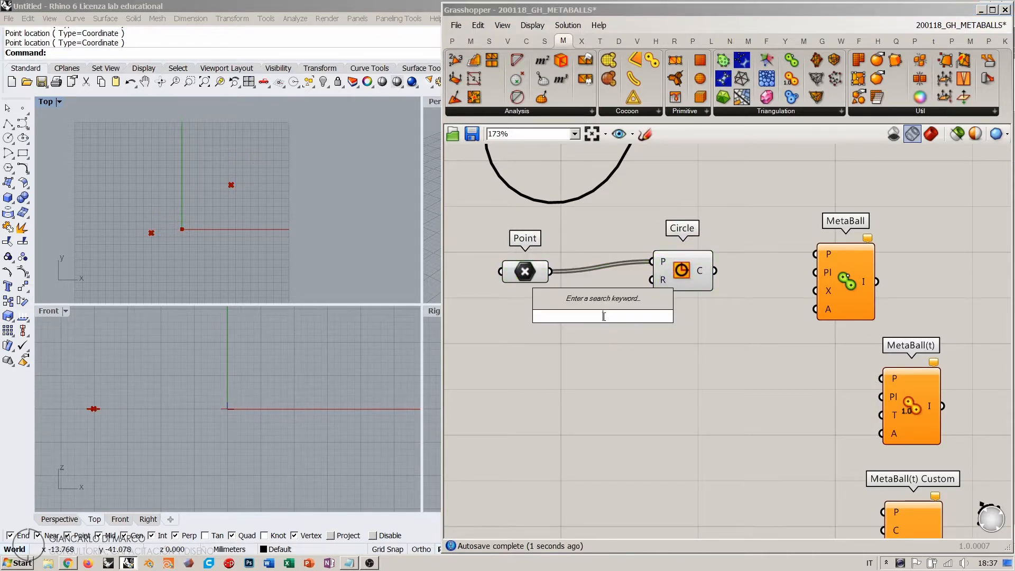
pyautogui.write('11')
pyautogui.press('Return')
pyautogui.moveTo(635, 311); pyautogui.dragTo(651, 279)
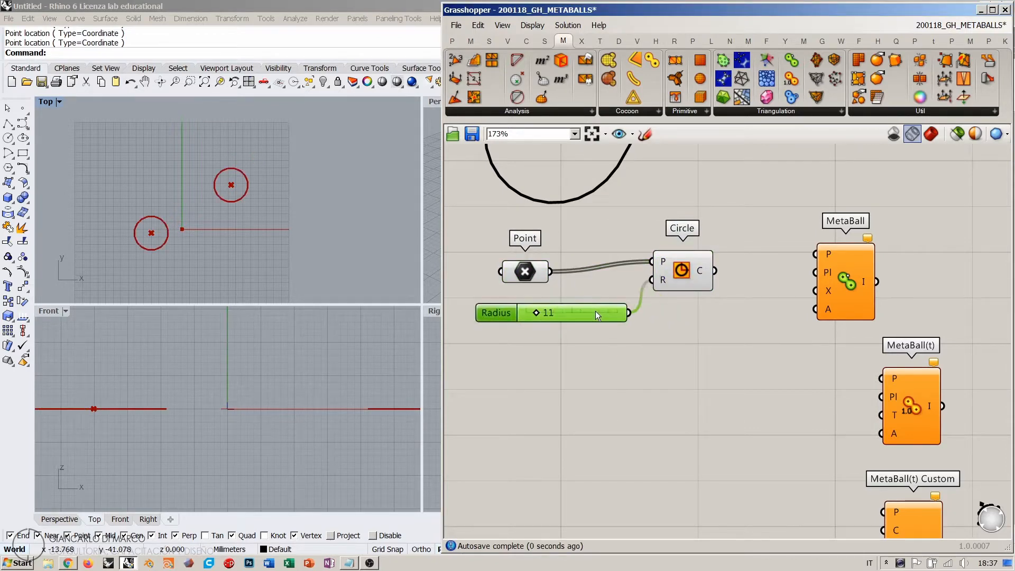
pyautogui.click(619, 351)
# - Move the lower-left point in the Top viewport until its circle overlaps the other, and separate the two circles again
pyautogui.moveTo(531, 272); pyautogui.dragTo(601, 257)
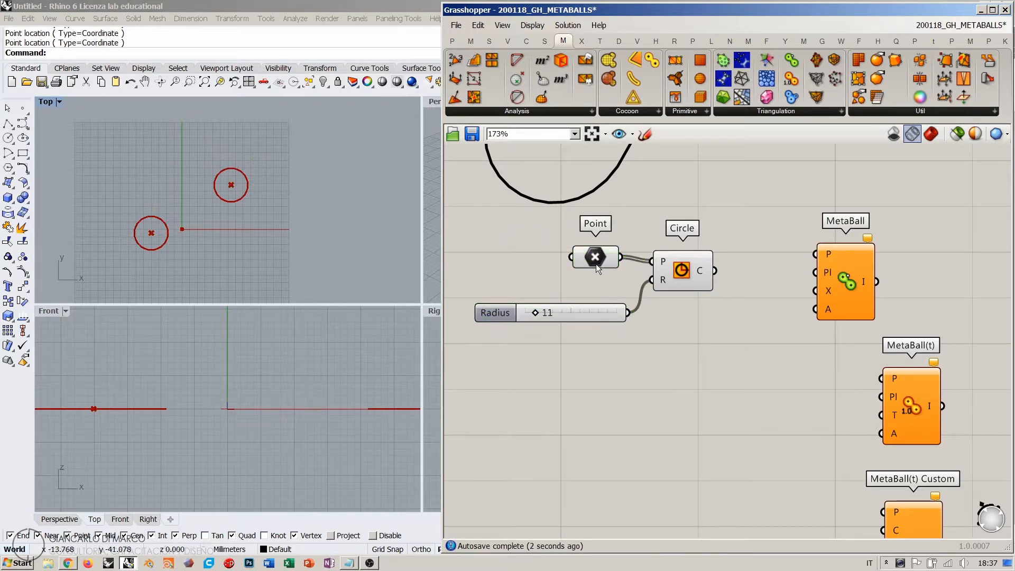
pyautogui.click(595, 264)
pyautogui.scroll(4, 204, 217)
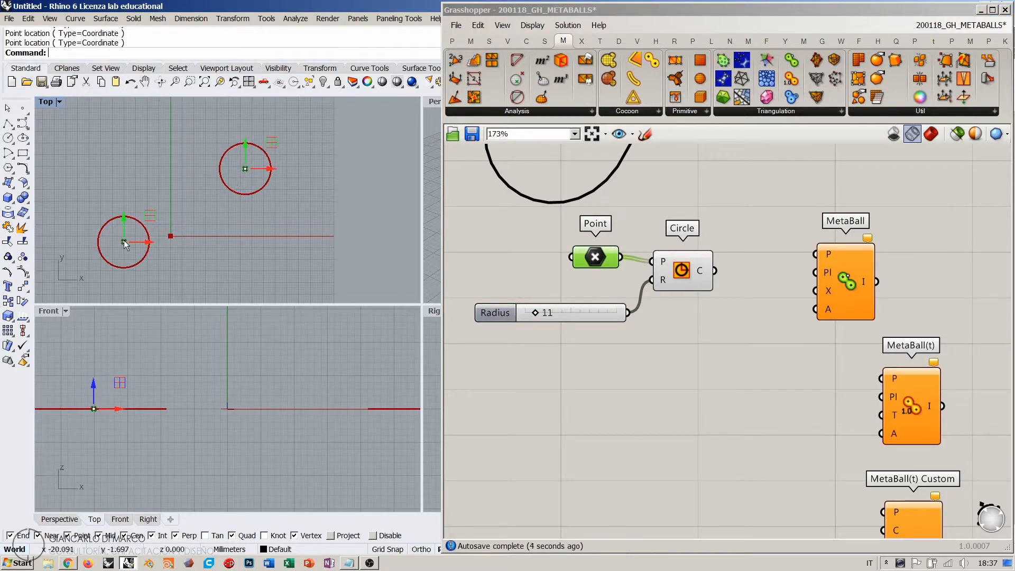
pyautogui.moveTo(123, 241); pyautogui.dragTo(204, 183)
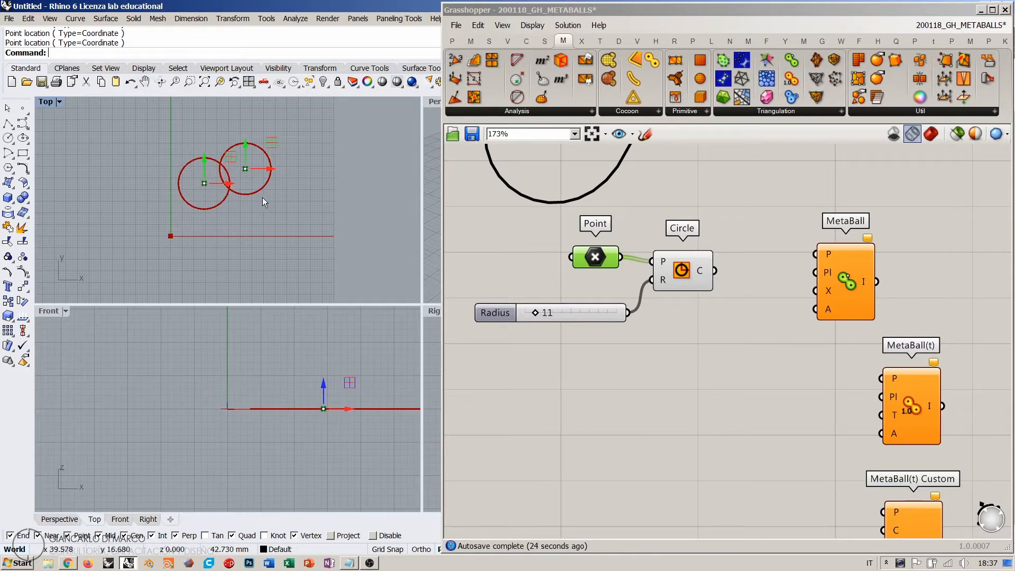
pyautogui.moveTo(203, 182); pyautogui.dragTo(151, 181)
pyautogui.click(699, 321)
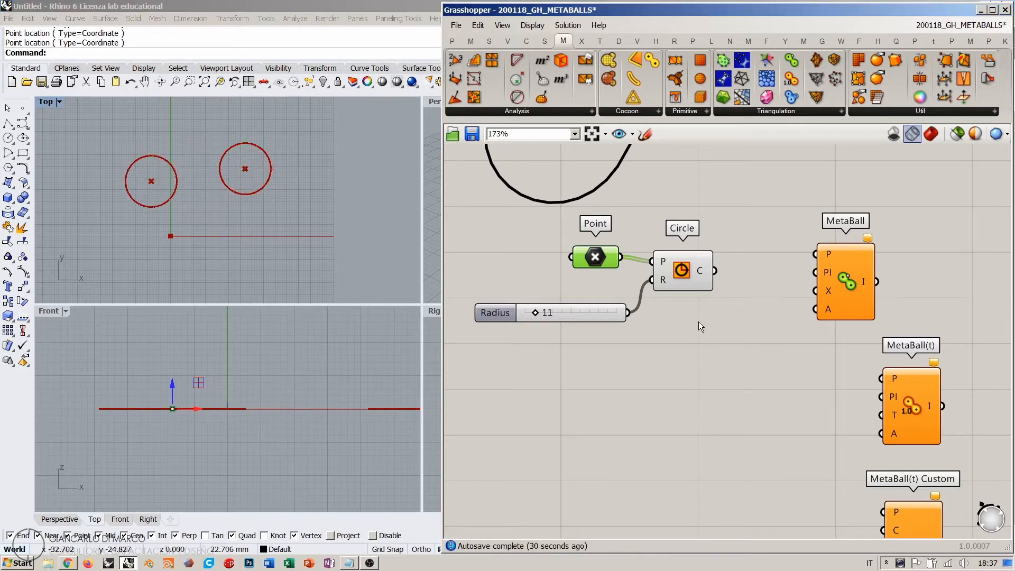
# - Delete the Circle component and its Radius slider
pyautogui.click(678, 274)
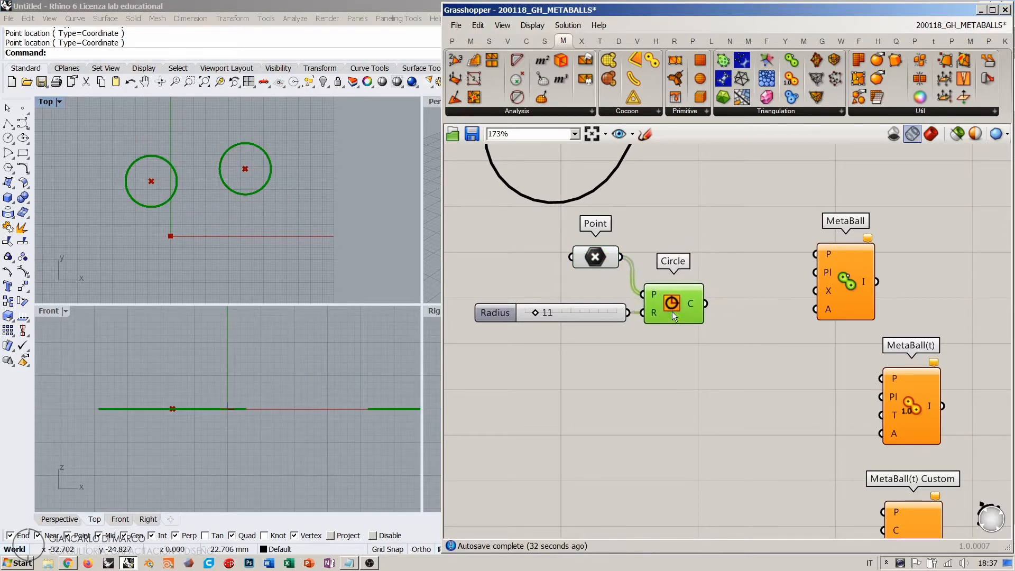
pyautogui.press('Delete')
pyautogui.click(610, 313)
pyautogui.press('Delete')
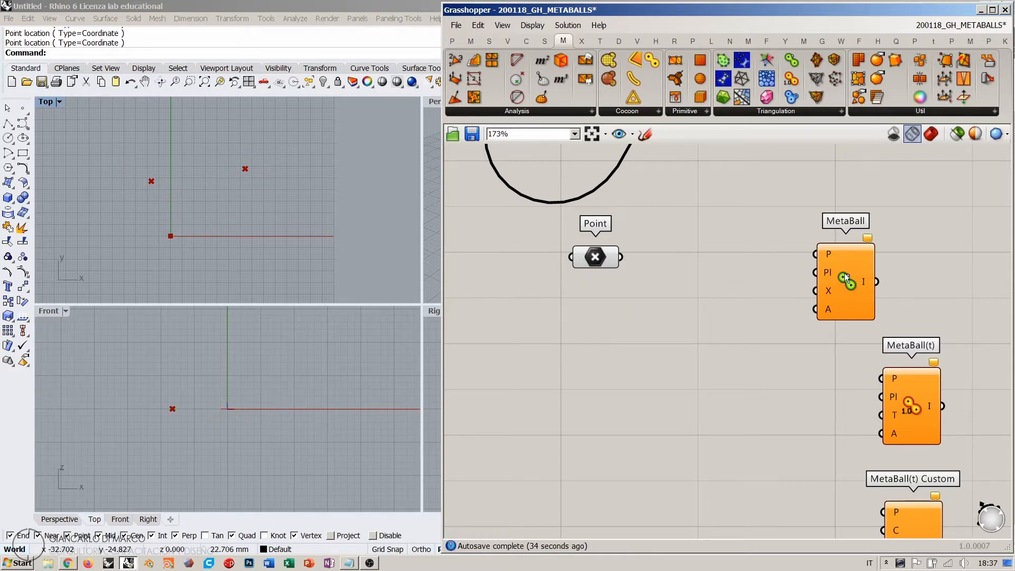
# - Connect the Point parameter to MetaBall's P input and move Point closer to the component
pyautogui.moveTo(620, 257); pyautogui.dragTo(815, 254)
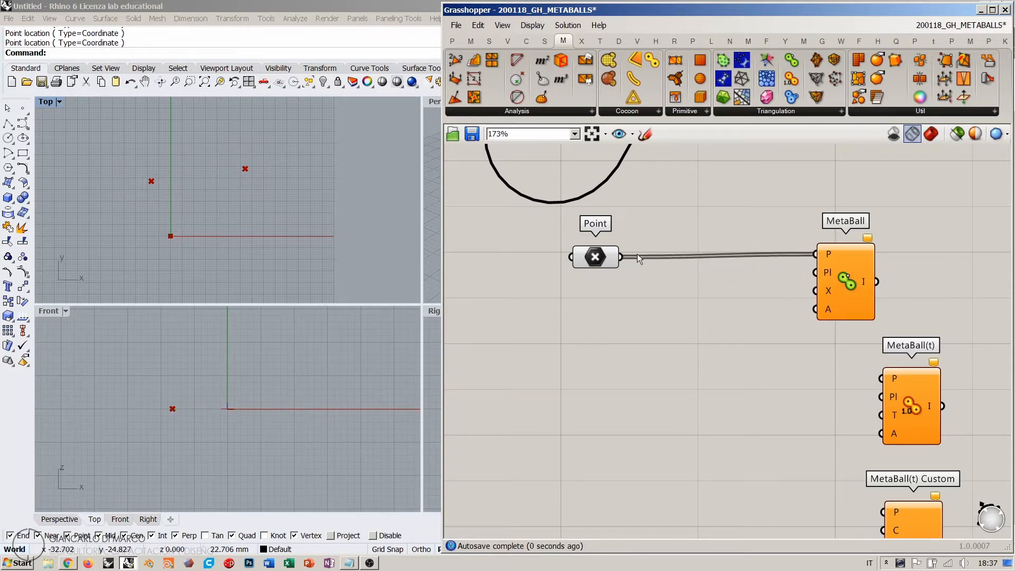
pyautogui.moveTo(592, 258); pyautogui.dragTo(667, 255)
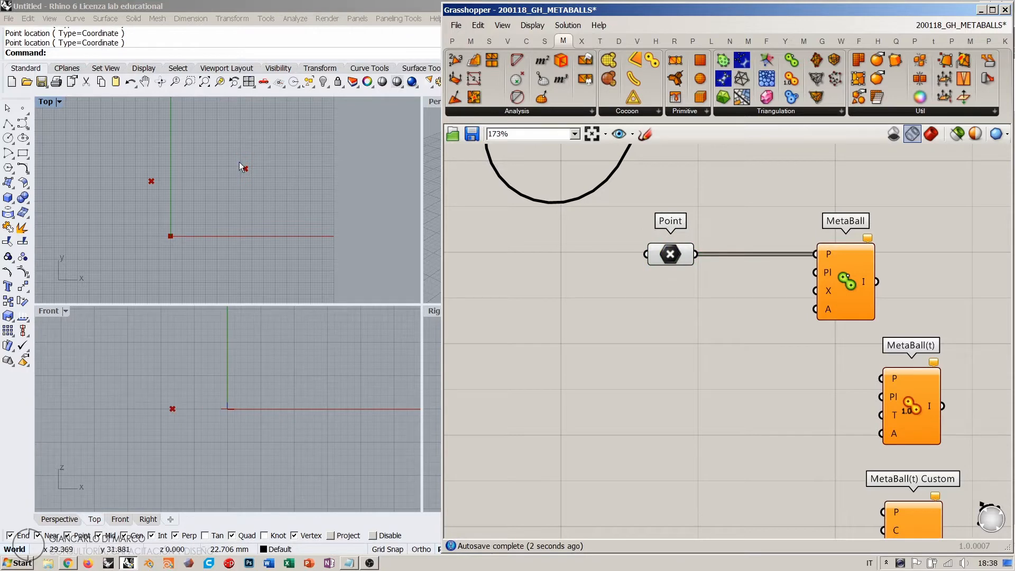
pyautogui.scroll(-3, 571, 249)
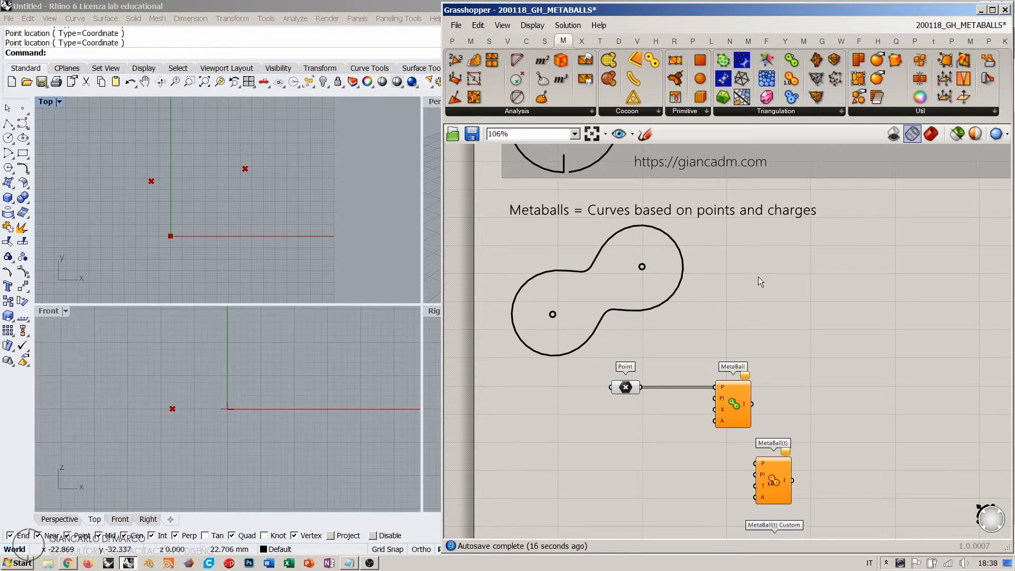
pyautogui.scroll(3, 758, 277)
pyautogui.moveTo(778, 363); pyautogui.dragTo(712, 199, button='right')
pyautogui.moveTo(807, 259); pyautogui.dragTo(809, 282, button='right')
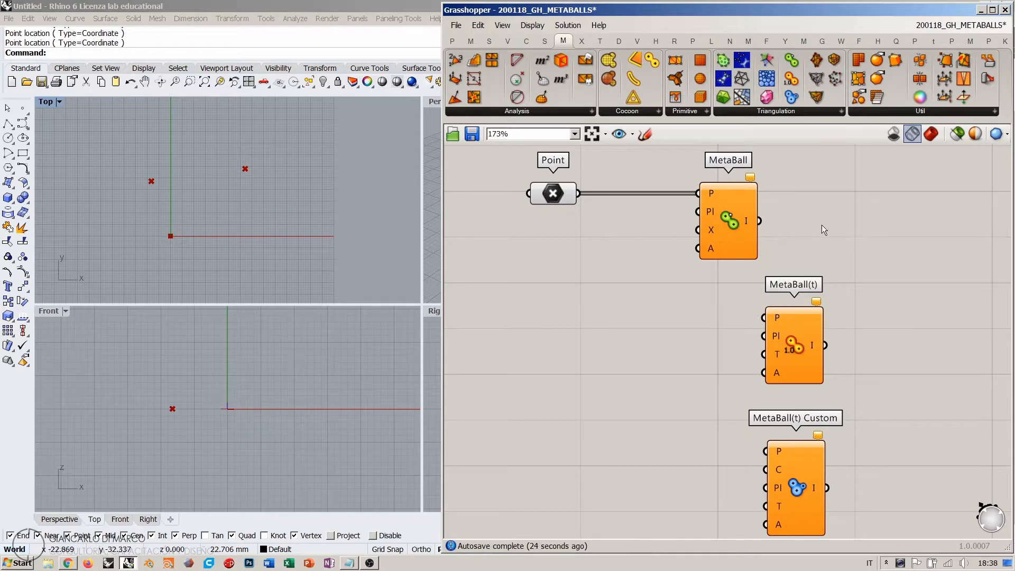
# - Add a second Point parameter to the canvas and connect it to MetaBall's X input
pyautogui.scroll(3, 811, 214)
pyautogui.scroll(1, 757, 304)
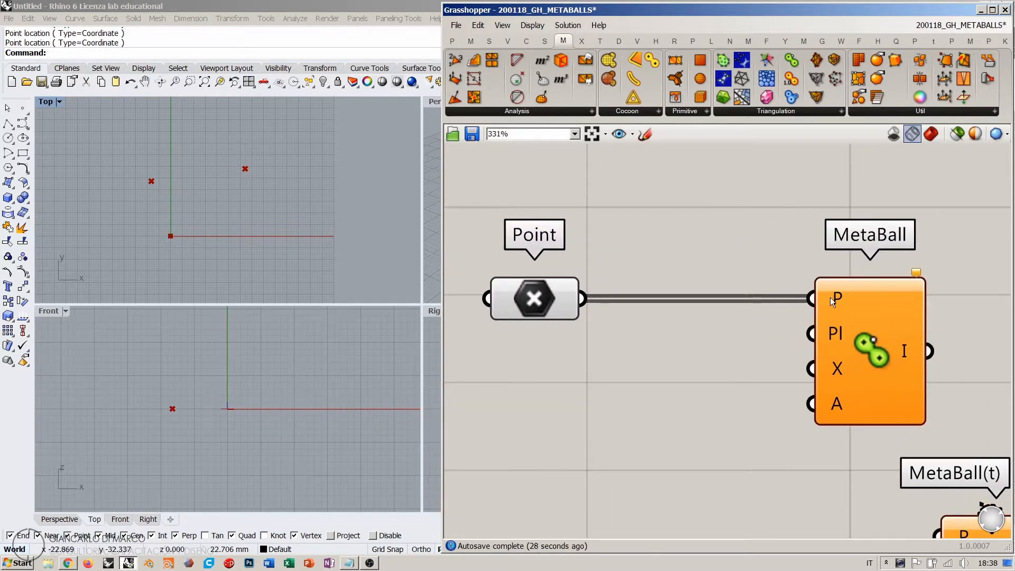
pyautogui.moveTo(839, 301)
pyautogui.moveTo(836, 368)
pyautogui.doubleClick(616, 427)
pyautogui.write('poi')
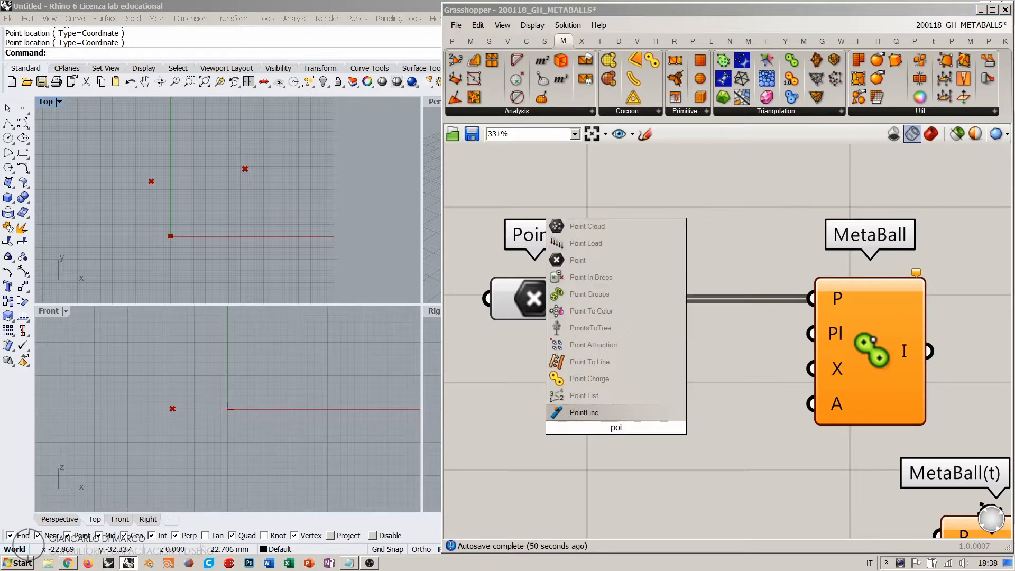
pyautogui.click(573, 265)
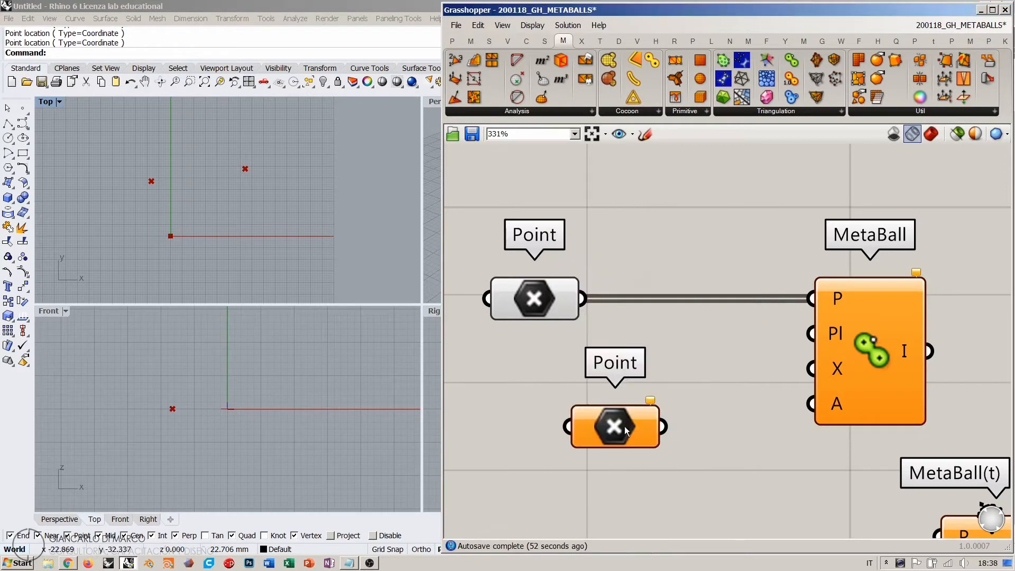
pyautogui.moveTo(664, 426); pyautogui.dragTo(792, 395)
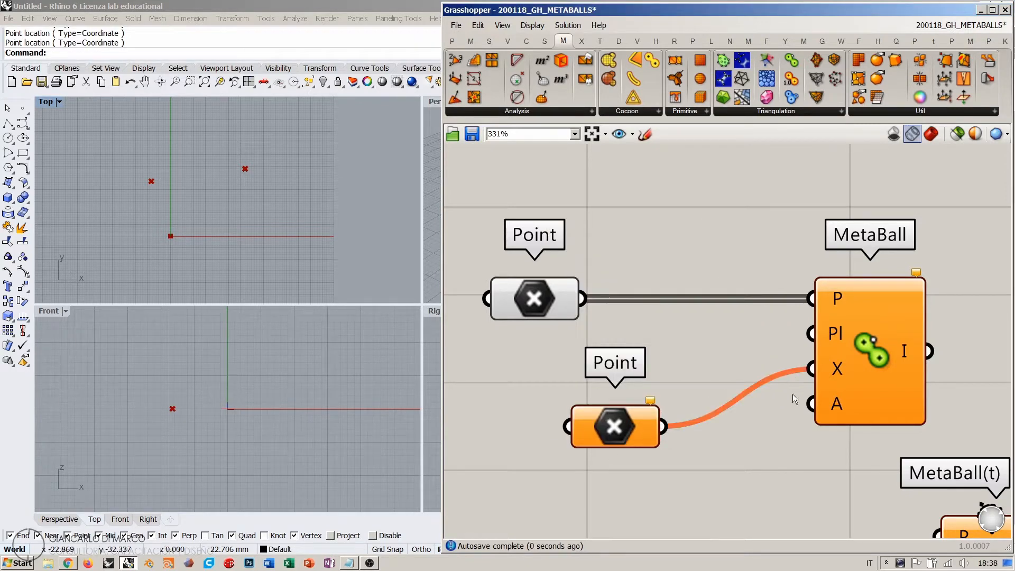
# - Set the second Point parameter to one point placed below the right-hand charge point in the Top viewport, and shift the parameter slightly
pyautogui.rightClick(608, 429)
pyautogui.click(650, 456)
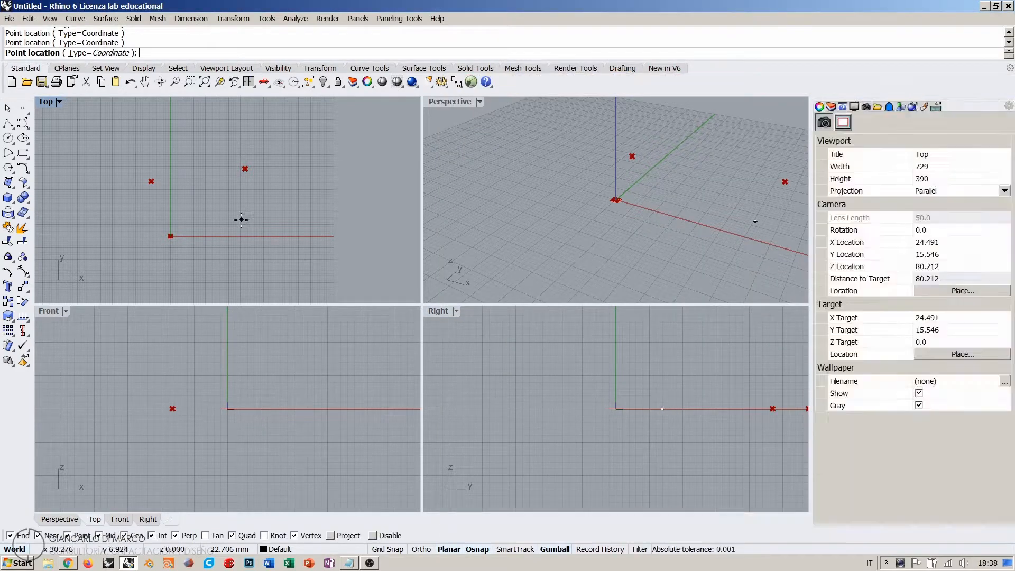
pyautogui.click(241, 219)
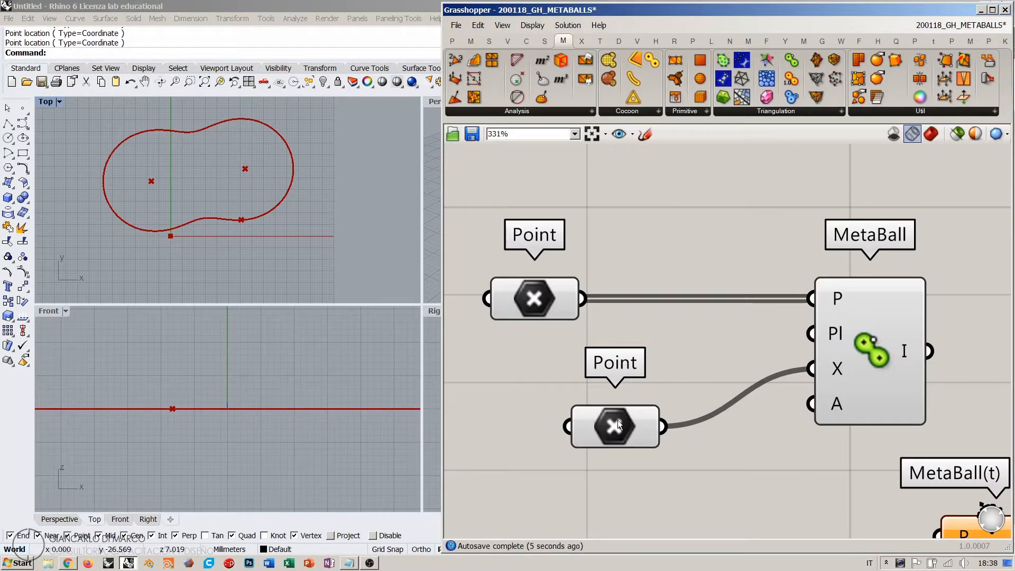
pyautogui.moveTo(617, 420); pyautogui.dragTo(602, 411)
# - Move the threshold point up towards the right-hand charge point until the metaball outline splits into two separate circles
pyautogui.moveTo(246, 221)
pyautogui.mouseDown()
pyautogui.moveTo(250, 253)
pyautogui.moveTo(242, 218)
pyautogui.mouseUp()
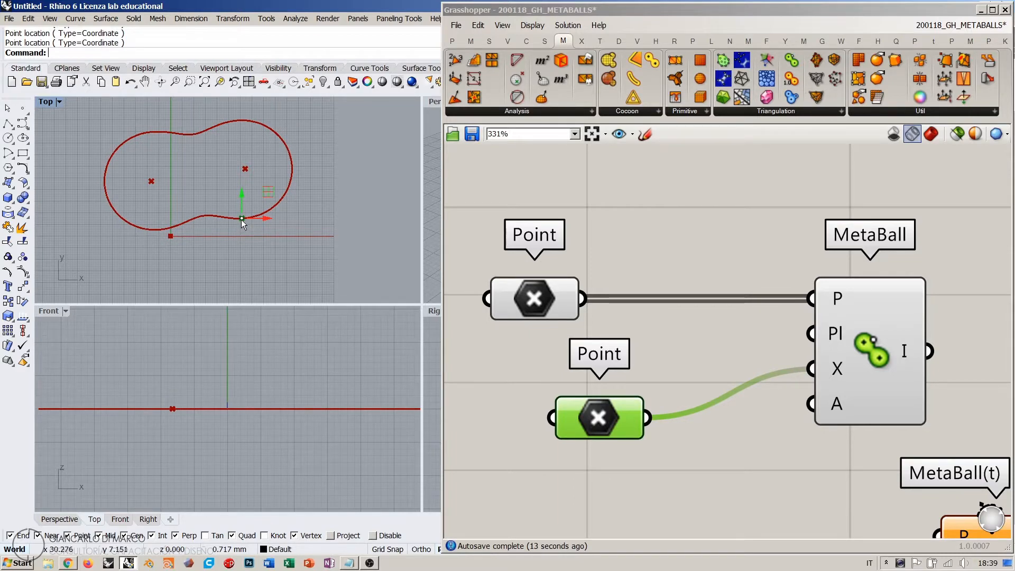
pyautogui.moveTo(240, 218); pyautogui.dragTo(240, 184)
pyautogui.moveTo(235, 206); pyautogui.dragTo(281, 220, button='right')
pyautogui.scroll(4, 282, 194)
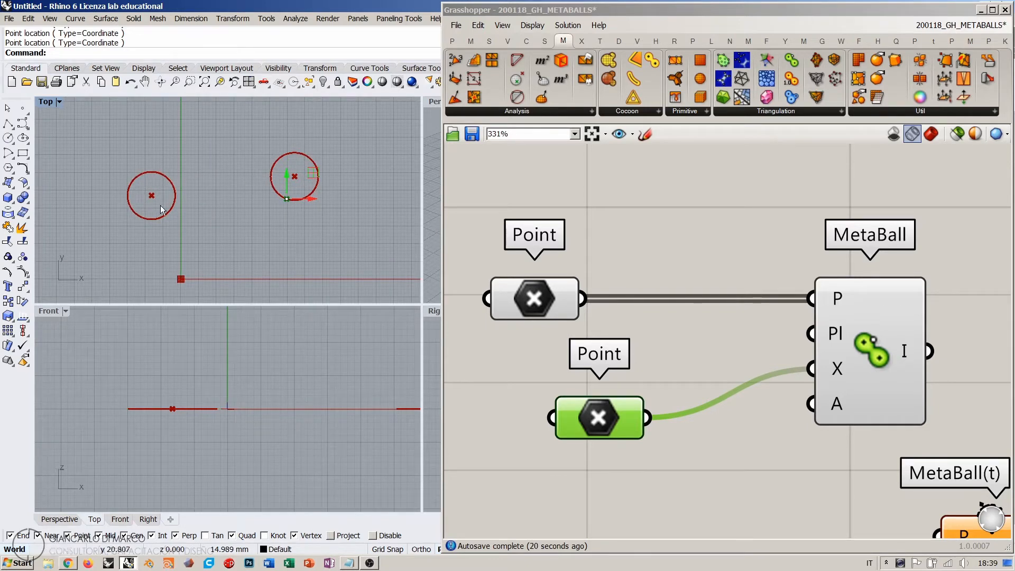
# - Reposition the upper Point parameter and move its left charge point away, then towards the other until the outlines merge
pyautogui.moveTo(546, 294); pyautogui.dragTo(605, 257)
pyautogui.click(521, 238)
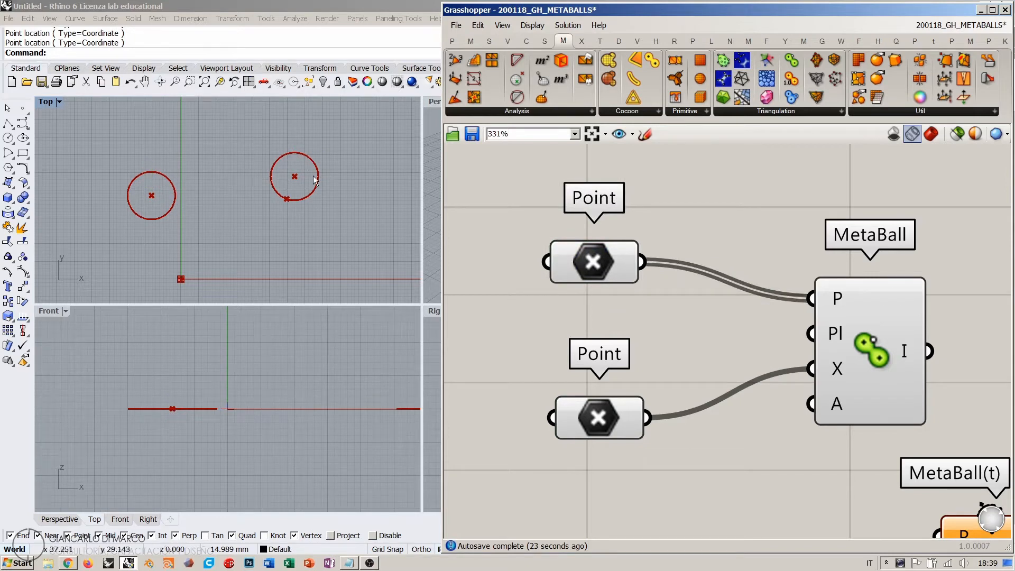
pyautogui.click(619, 254)
pyautogui.moveTo(150, 194)
pyautogui.mouseDown()
pyautogui.moveTo(233, 186)
pyautogui.moveTo(133, 202)
pyautogui.mouseUp()
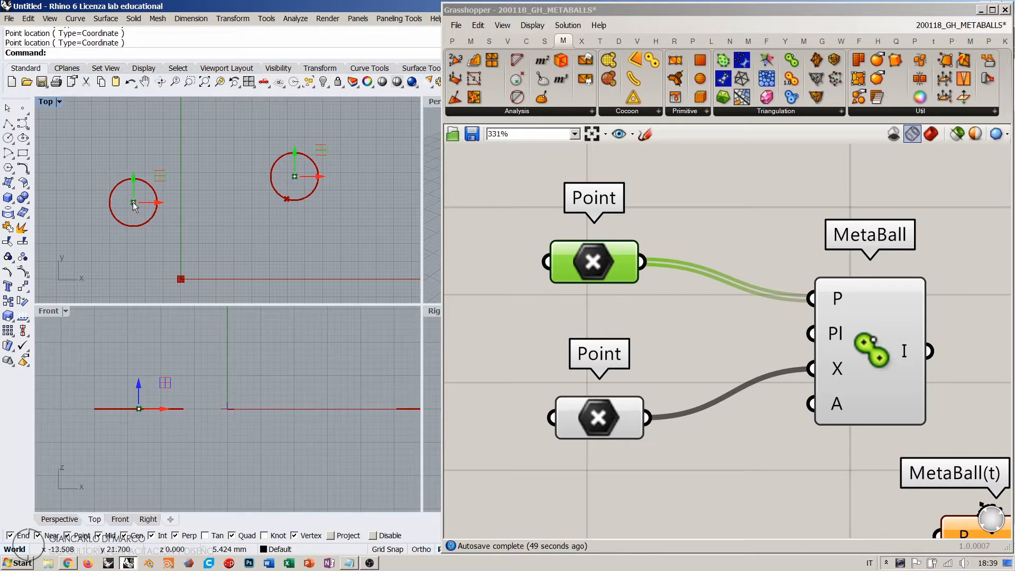
pyautogui.moveTo(132, 202); pyautogui.dragTo(233, 188)
pyautogui.scroll(5, 290, 182)
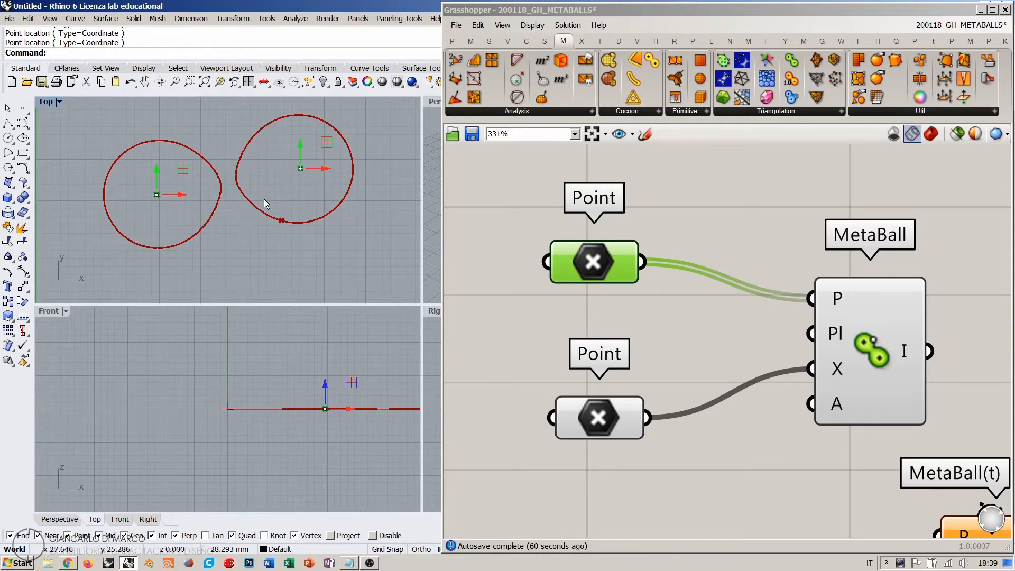
pyautogui.moveTo(253, 176); pyautogui.dragTo(269, 195, button='right')
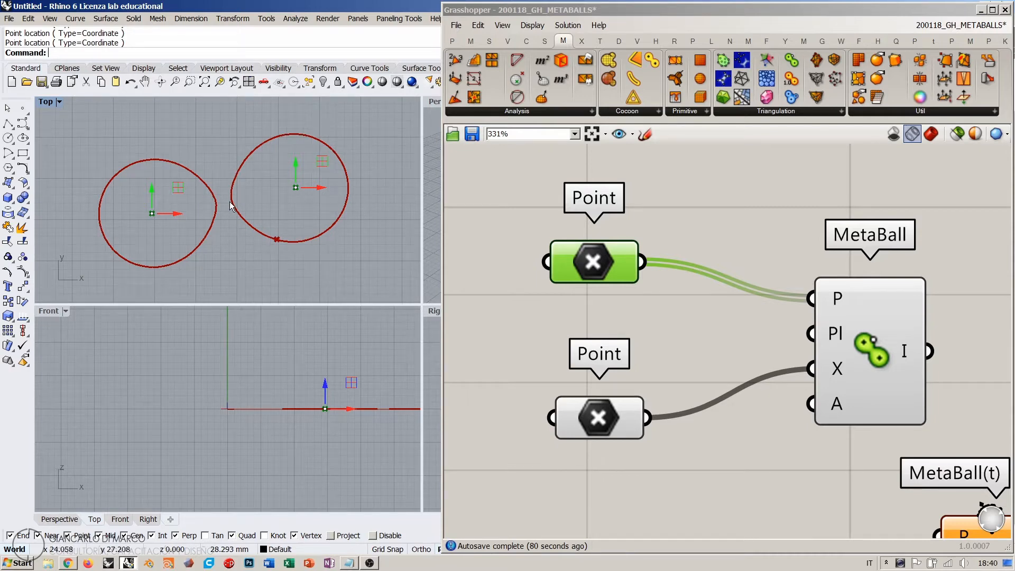
pyautogui.moveTo(152, 214); pyautogui.dragTo(163, 211)
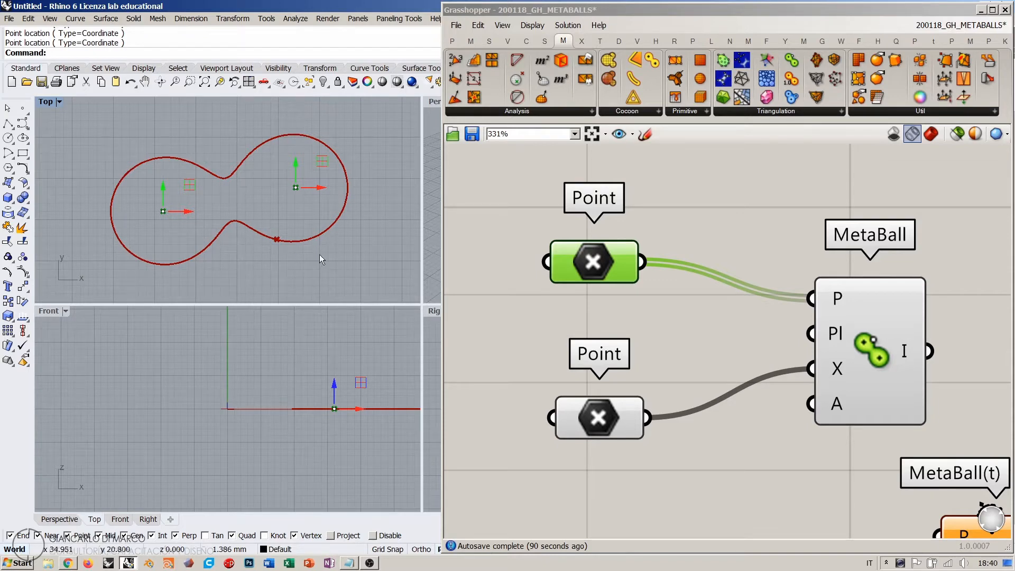
pyautogui.moveTo(231, 212); pyautogui.dragTo(214, 229, button='right')
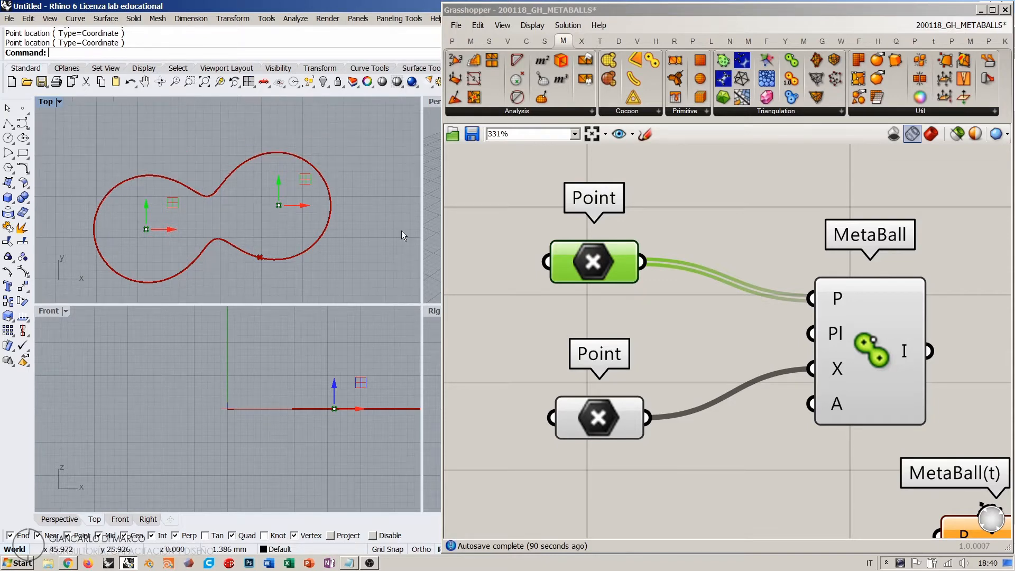
# - Replace the points in the upper Point parameter with five new points spread across the Top viewport
pyautogui.rightClick(596, 267)
pyautogui.click(633, 447)
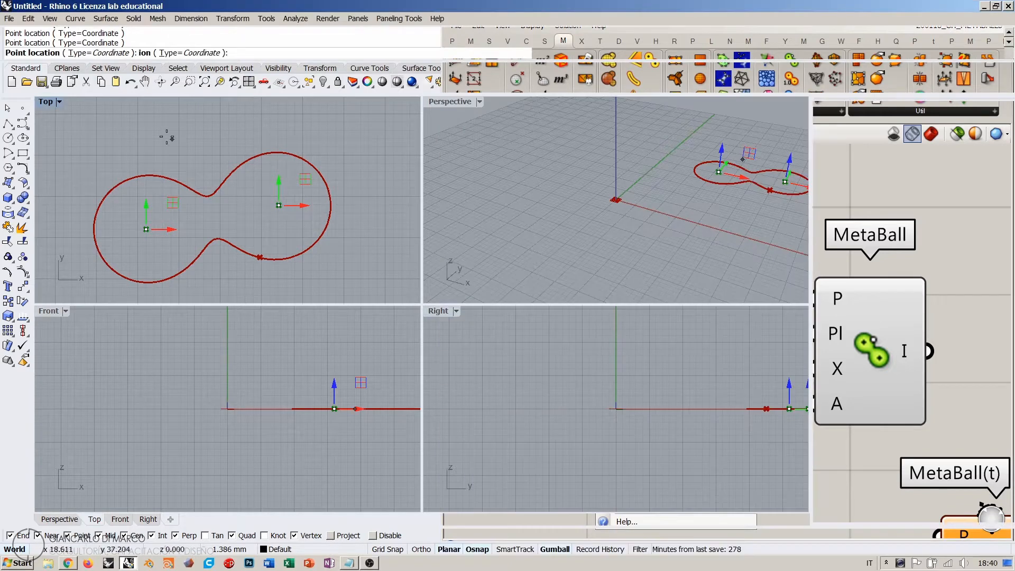
pyautogui.click(145, 123)
pyautogui.click(185, 227)
pyautogui.click(299, 290)
pyautogui.click(351, 206)
pyautogui.click(251, 130)
pyautogui.rightClick(251, 130)
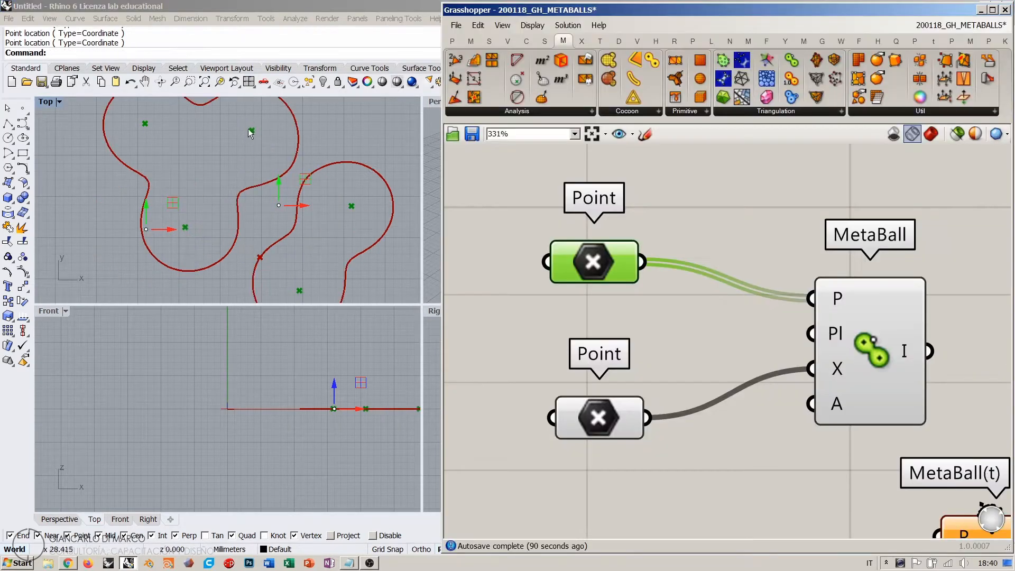
pyautogui.moveTo(277, 180); pyautogui.dragTo(227, 188, button='right')
pyautogui.scroll(-6, 226, 187)
pyautogui.click(484, 248)
# - Move the lowest charge point up to join the outlines, and shift the upper-left one down and outward
pyautogui.click(560, 263)
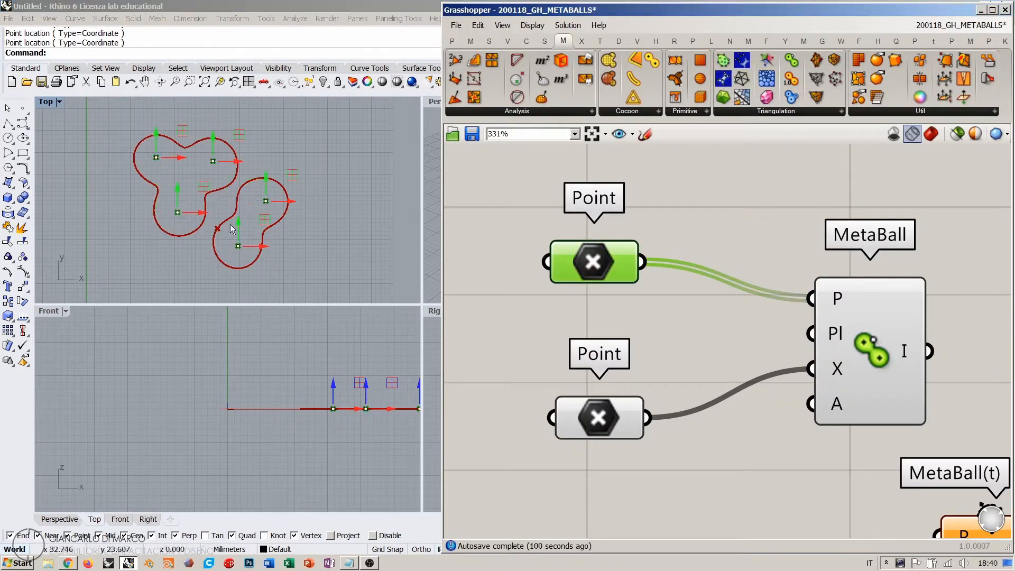
pyautogui.moveTo(239, 249)
pyautogui.mouseDown()
pyautogui.moveTo(235, 241)
pyautogui.moveTo(247, 239)
pyautogui.mouseUp()
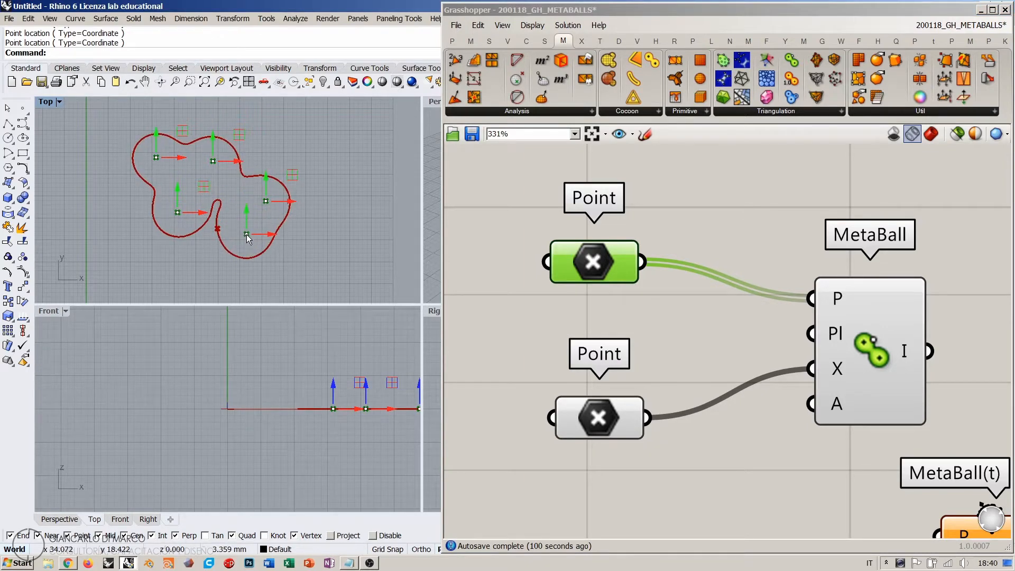
pyautogui.moveTo(158, 162); pyautogui.dragTo(144, 171)
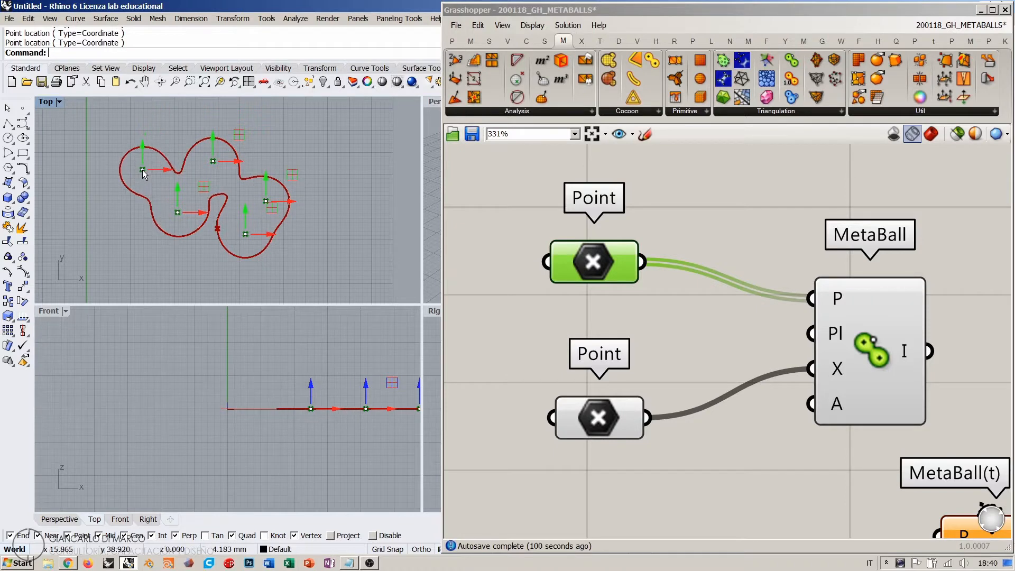
pyautogui.scroll(4, 252, 193)
pyautogui.moveTo(252, 193); pyautogui.dragTo(271, 196, button='right')
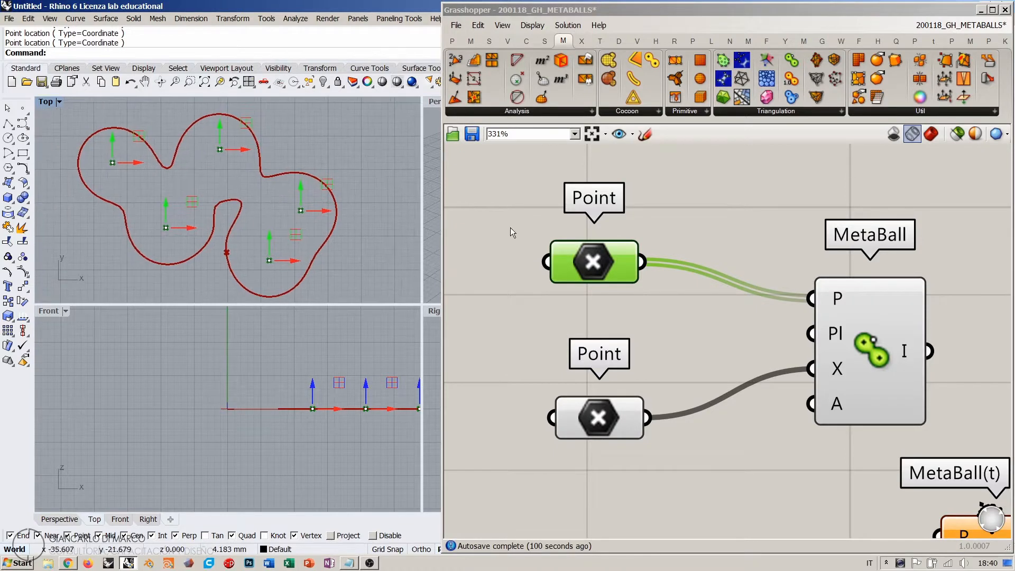
pyautogui.click(512, 231)
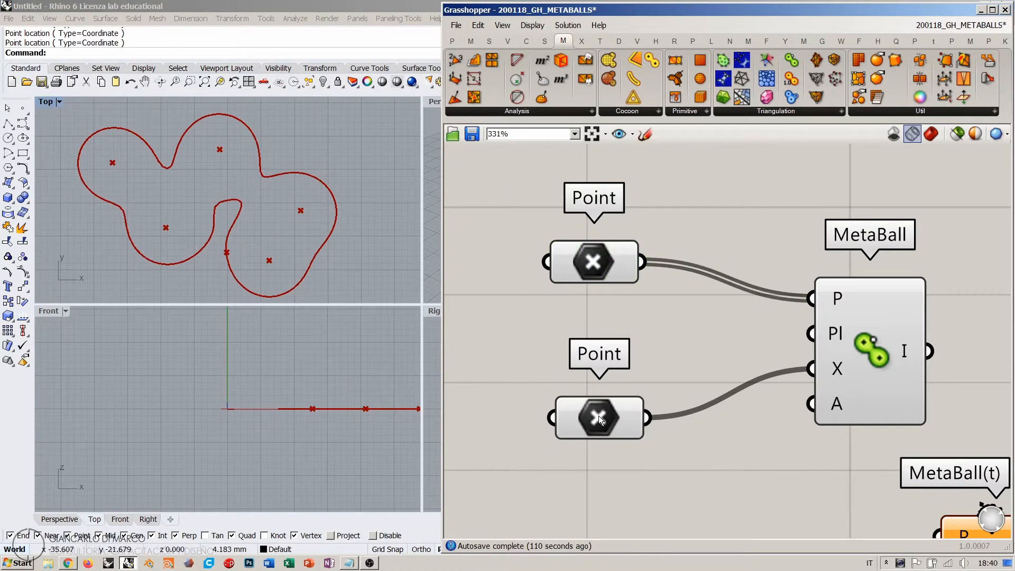
# - Nudge the lower Point parameter up and move its threshold point slightly down along the metaball outline in the Top viewport
pyautogui.moveTo(605, 410); pyautogui.dragTo(601, 399)
pyautogui.click(666, 312)
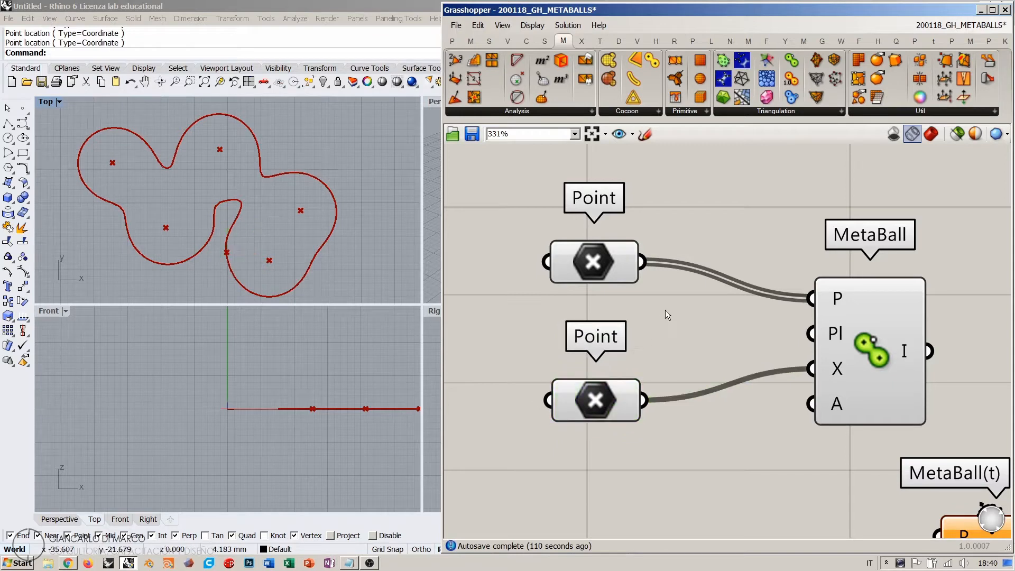
pyautogui.click(568, 399)
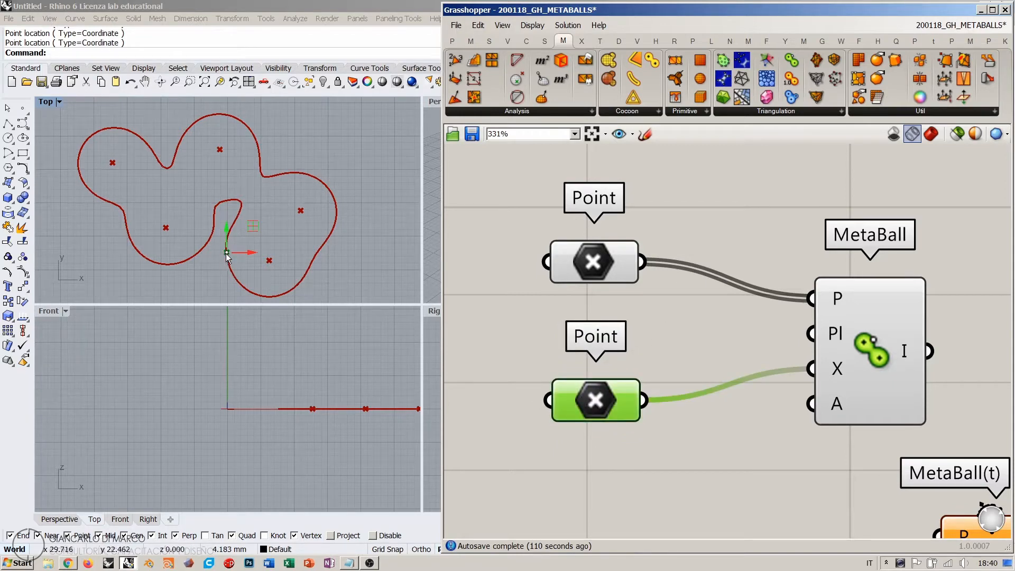
pyautogui.moveTo(226, 252); pyautogui.dragTo(233, 274)
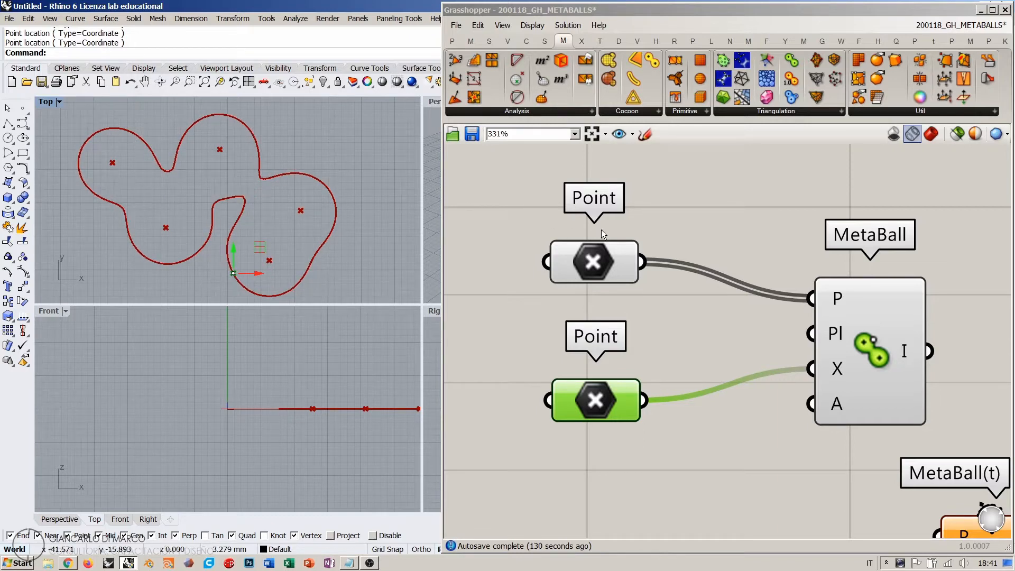
pyautogui.scroll(-3, 272, 201)
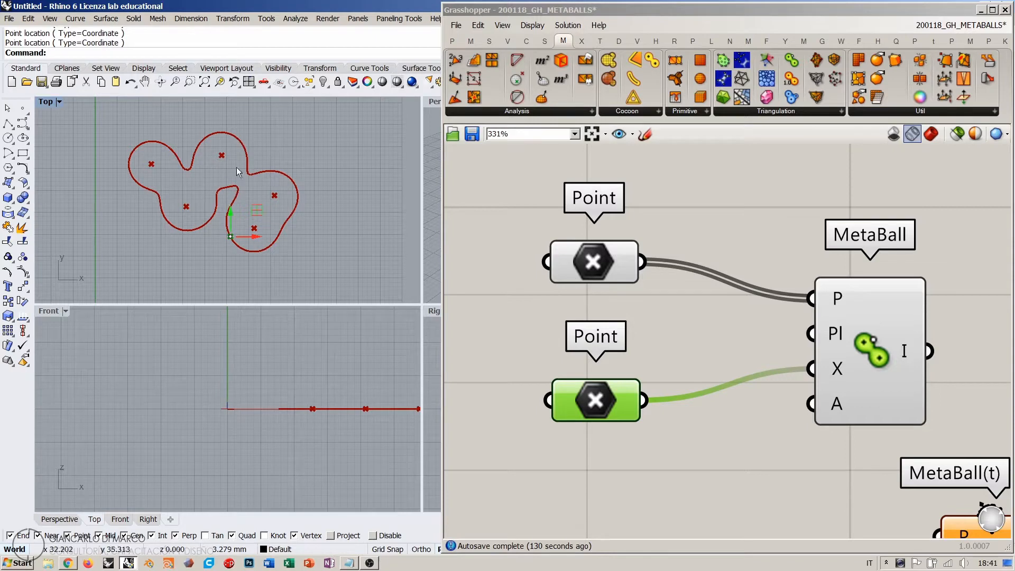
pyautogui.click(511, 198)
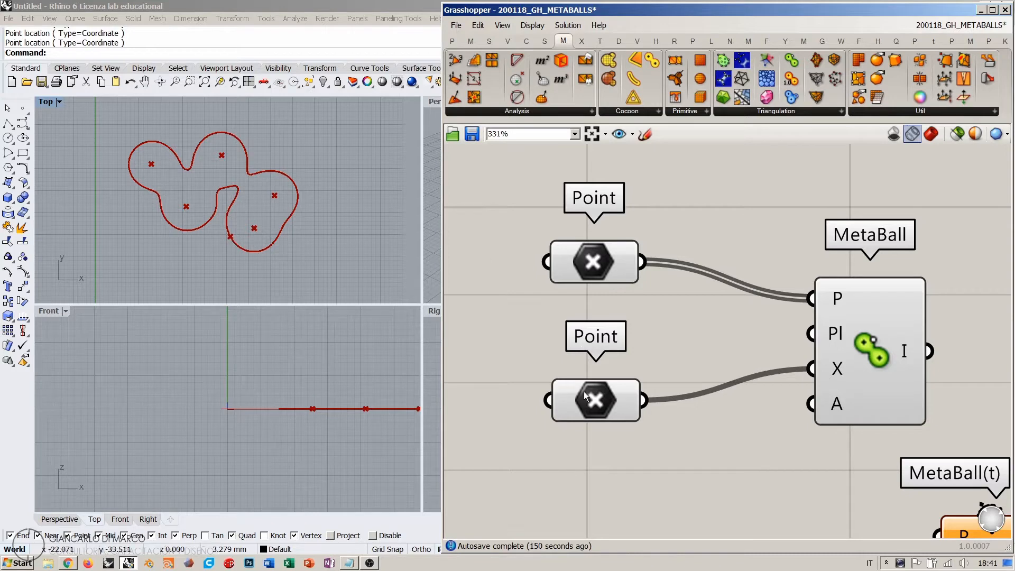
# - Move the MetaBall component closer to its two Point parameters
pyautogui.moveTo(721, 358); pyautogui.dragTo(677, 295, button='right')
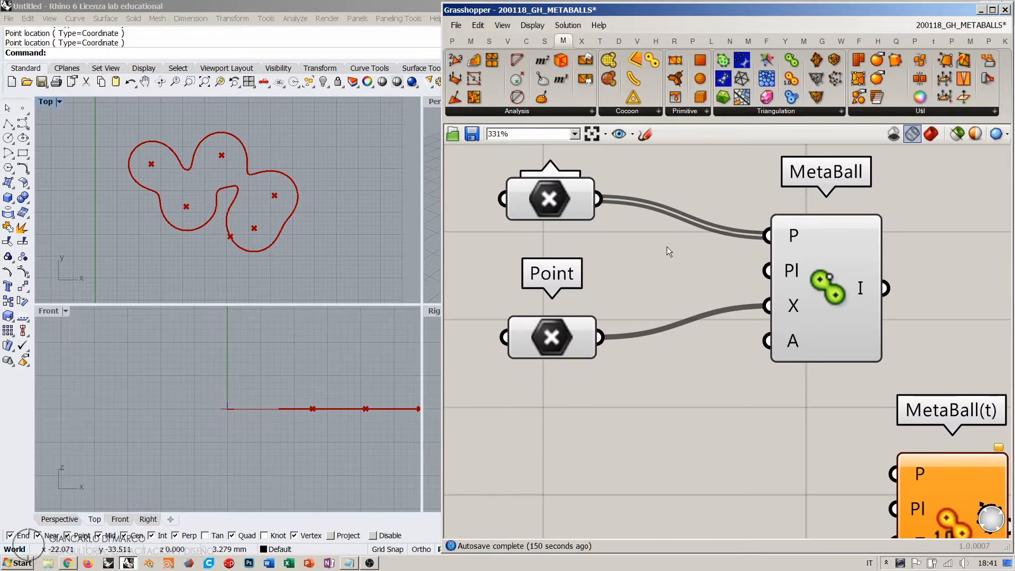
pyautogui.scroll(-3, 616, 261)
pyautogui.moveTo(670, 180); pyautogui.dragTo(691, 210, button='right')
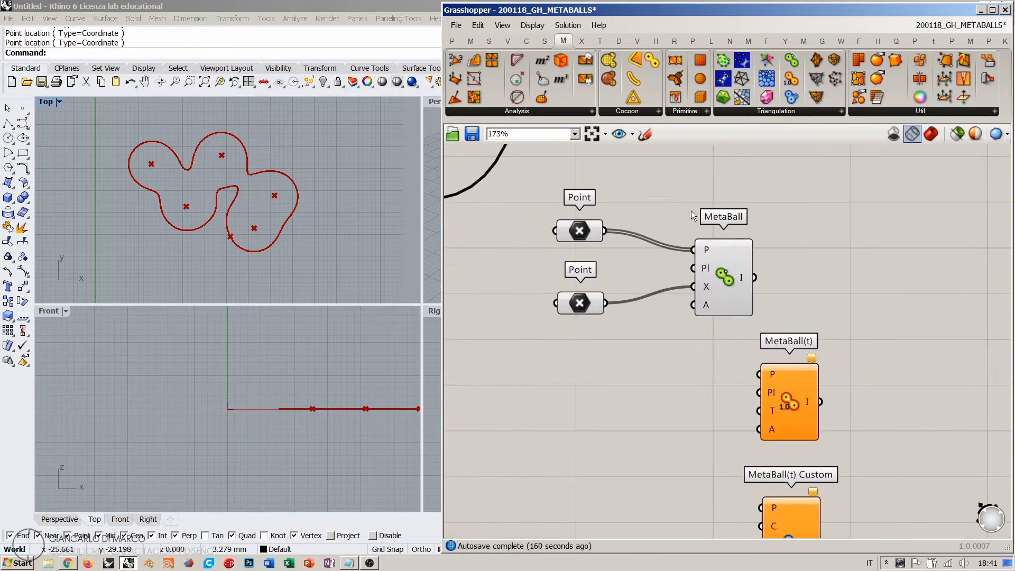
pyautogui.moveTo(626, 217); pyautogui.dragTo(644, 213, button='right')
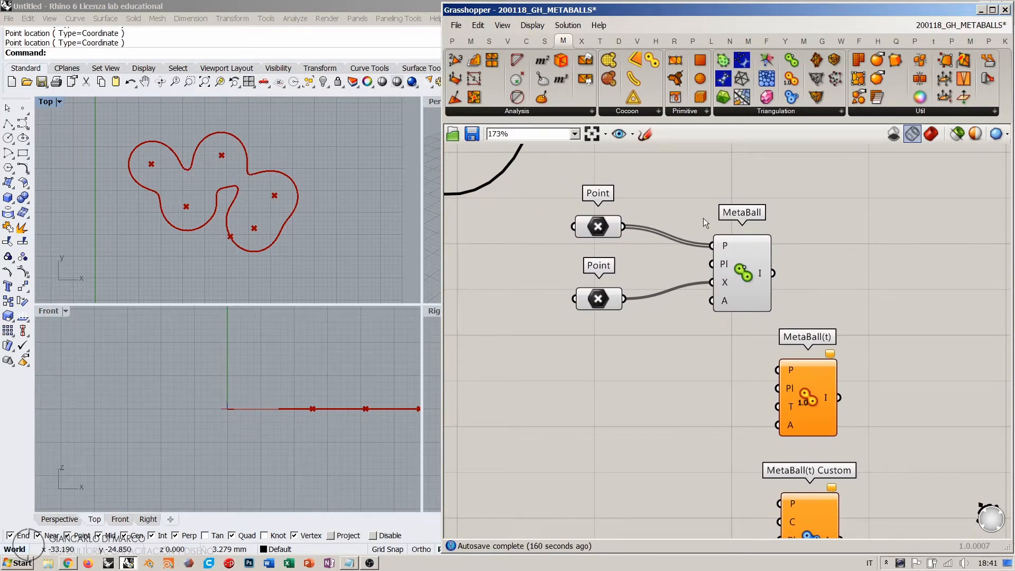
pyautogui.moveTo(729, 246); pyautogui.dragTo(667, 244)
pyautogui.click(736, 266)
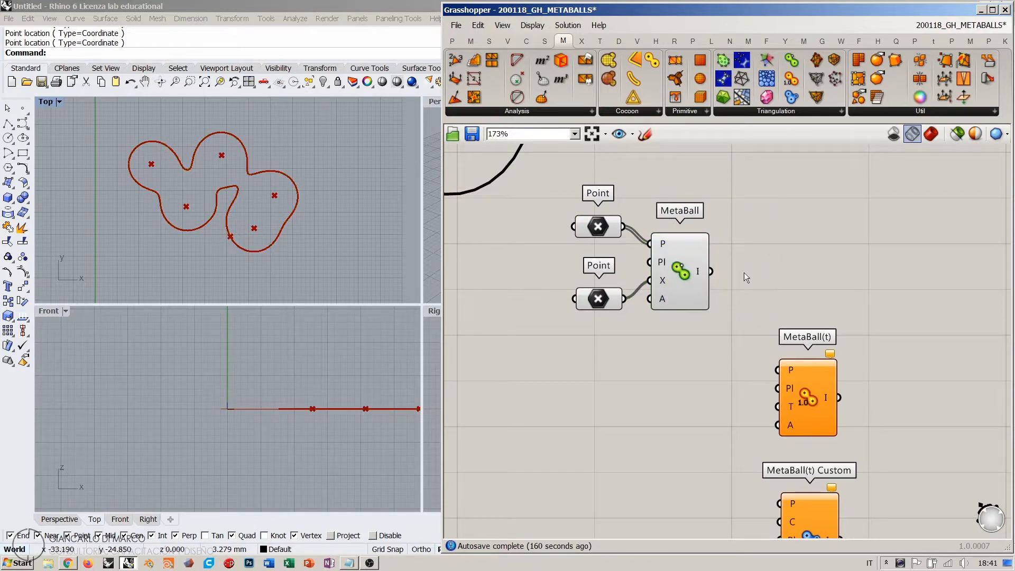
# - Group the MetaBall component with its two Point parameters and disable all three
pyautogui.scroll(-2, 735, 190)
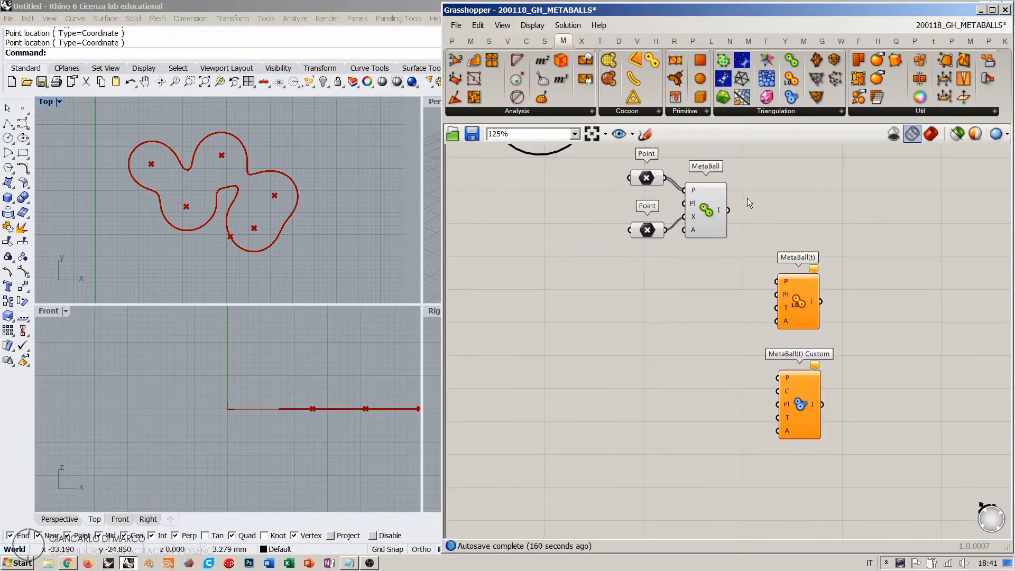
pyautogui.moveTo(732, 160); pyautogui.dragTo(617, 254)
pyautogui.hotkey('ctrl', 'g')
pyautogui.hotkey('ctrl', 'e')
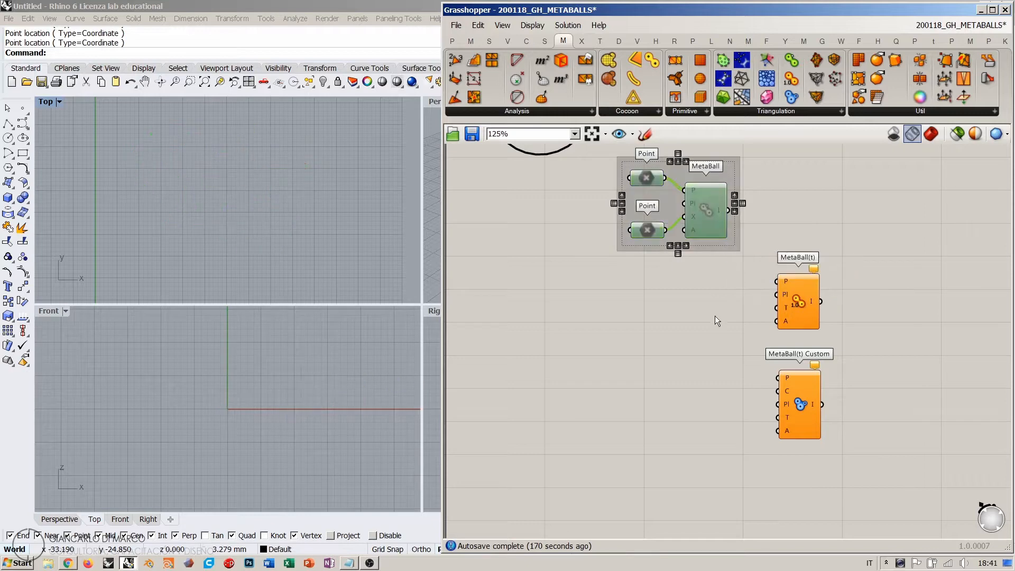
pyautogui.click(715, 315)
# - Move the MetaBall(t) component directly below the disabled MetaBall group
pyautogui.moveTo(812, 287); pyautogui.dragTo(715, 308)
pyautogui.click(779, 293)
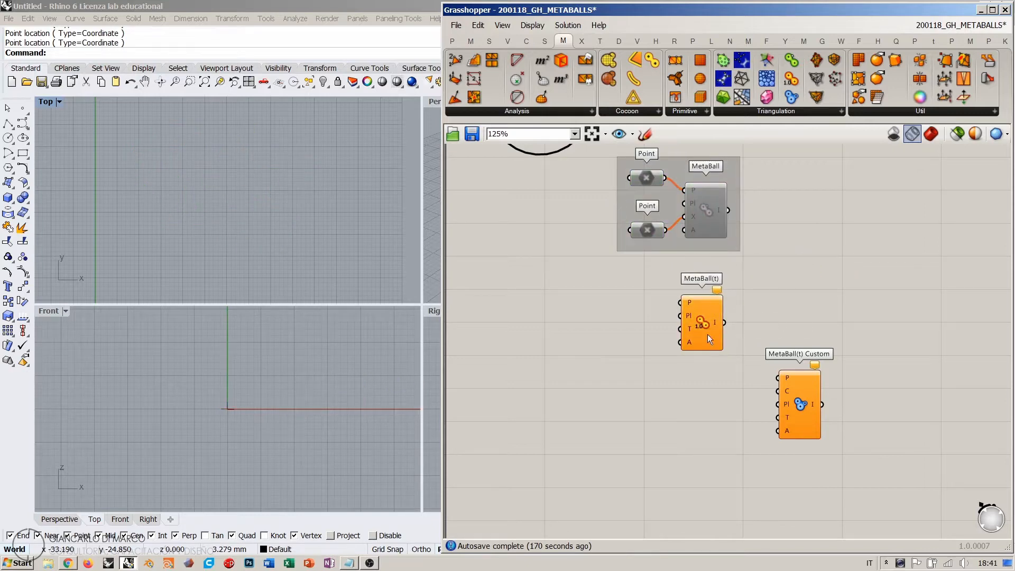
pyautogui.moveTo(717, 312); pyautogui.dragTo(726, 287, button='right')
pyautogui.scroll(3, 700, 277)
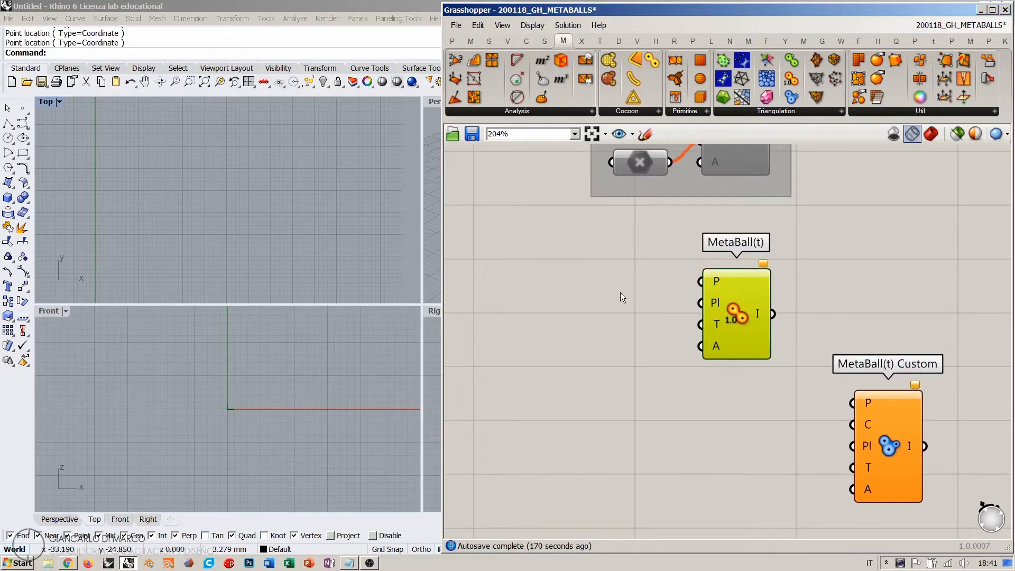
# - Add a Point parameter to the canvas beside the MetaBall(t) component
pyautogui.doubleClick(578, 286)
pyautogui.write('poin')
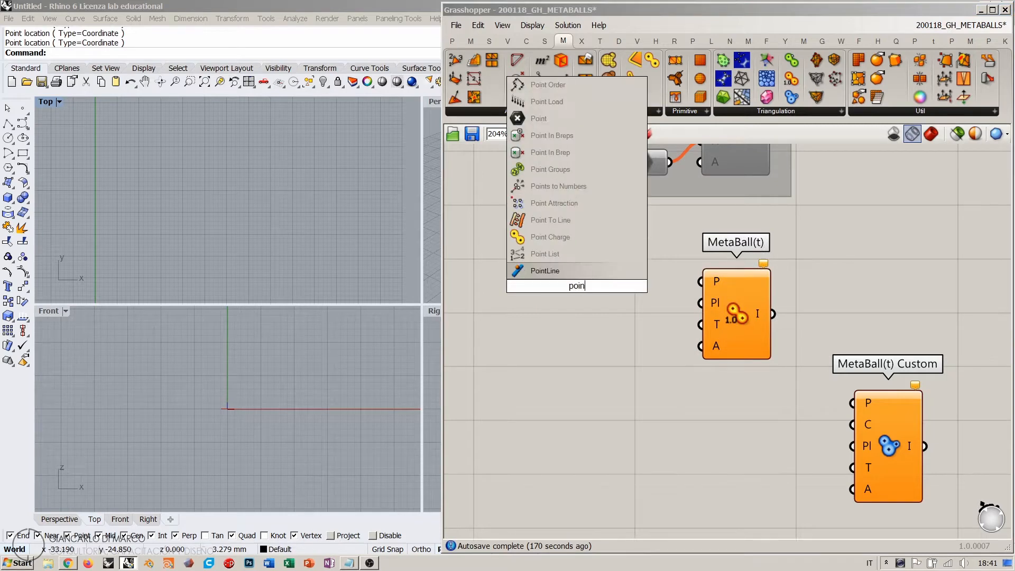
pyautogui.click(532, 122)
pyautogui.click(580, 288)
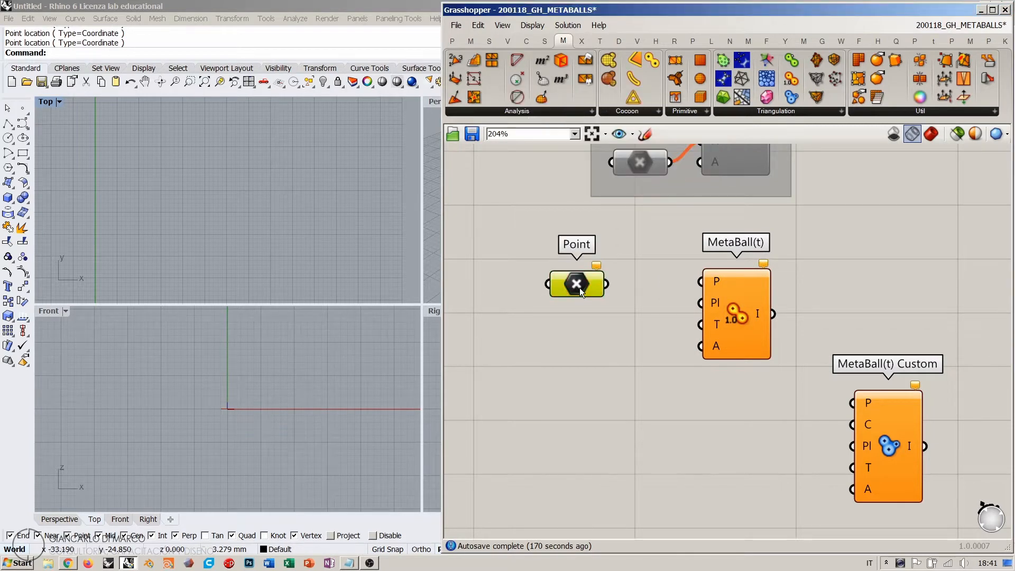
# - Assign a single picked point to the new Point parameter
pyautogui.rightClick(579, 287)
pyautogui.click(609, 457)
pyautogui.click(363, 408)
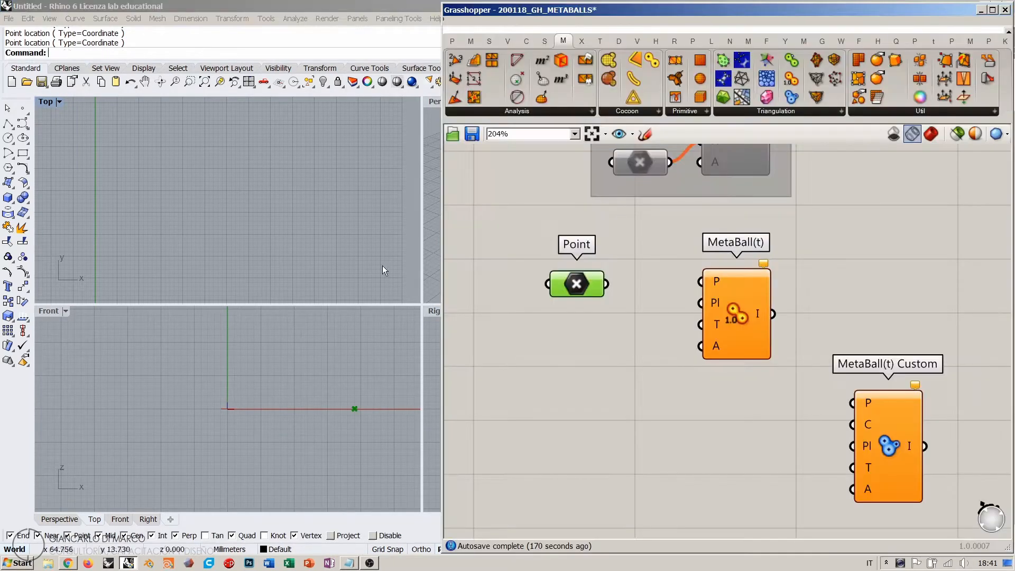
# - Assign six scattered points picked in the Top viewport to the Point parameter
pyautogui.rightClick(570, 286)
pyautogui.click(619, 448)
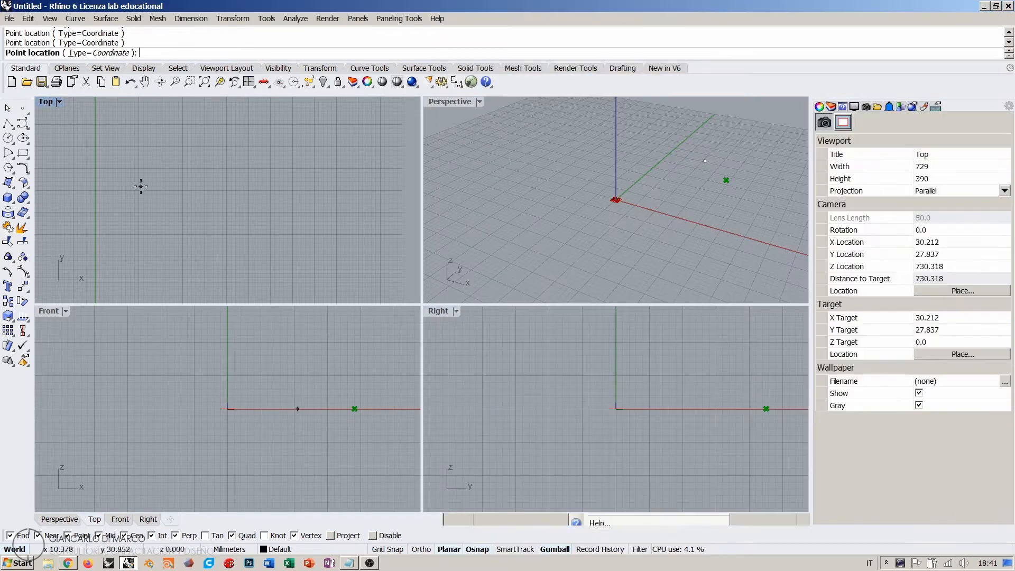
pyautogui.click(127, 187)
pyautogui.click(192, 252)
pyautogui.click(309, 235)
pyautogui.click(284, 155)
pyautogui.click(211, 204)
pyautogui.click(180, 154)
pyautogui.press('Return')
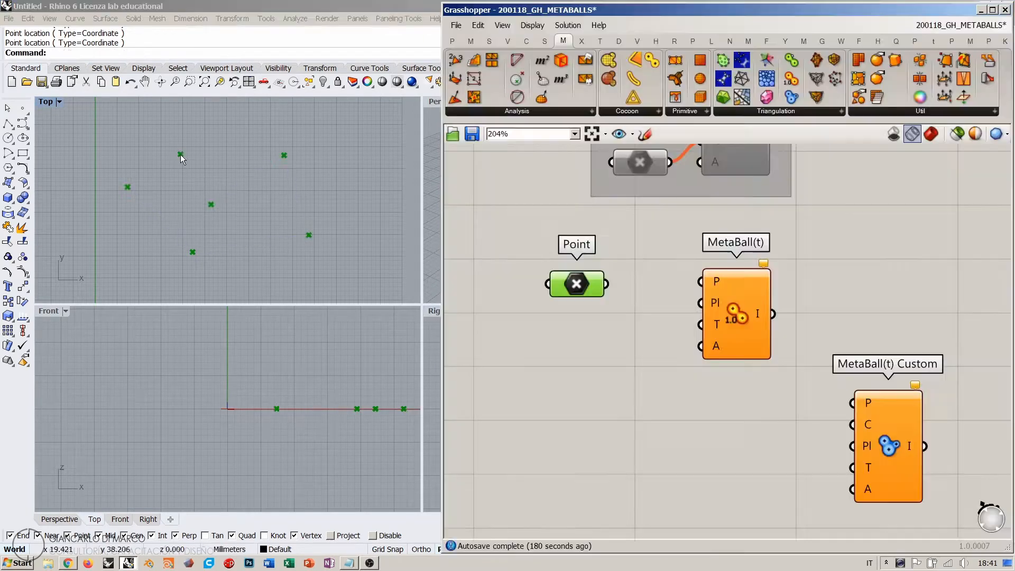
# - Connect the Point parameter to the P input of MetaBall(t) and place it level with that input
pyautogui.click(564, 320)
pyautogui.moveTo(701, 281); pyautogui.dragTo(612, 283)
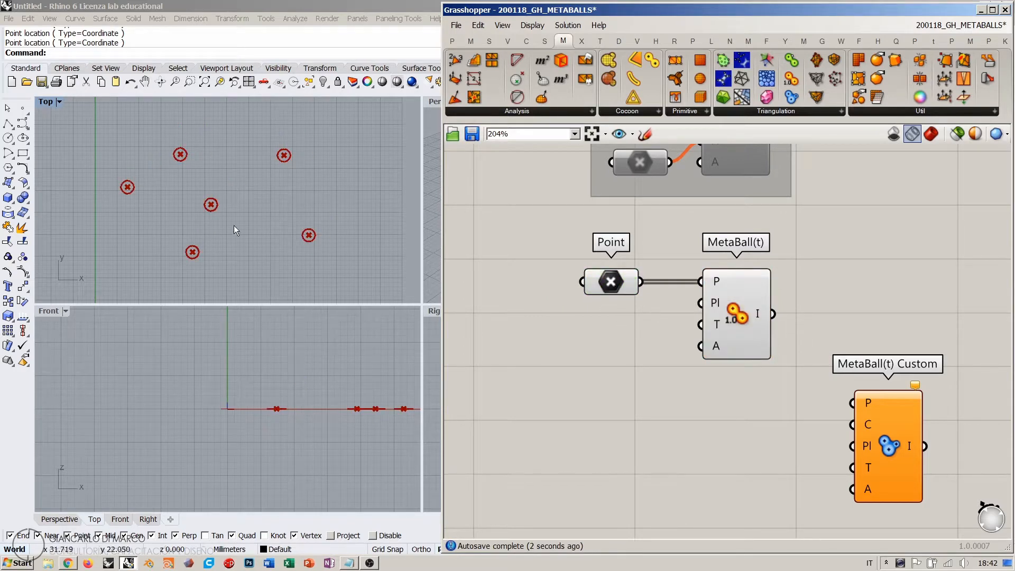
pyautogui.moveTo(649, 215); pyautogui.dragTo(652, 263, button='right')
pyautogui.scroll(2, 661, 278)
# - Check the MetaBall(t) Threshold input and create a number slider from 0.01 to 10 below the Point parameter
pyautogui.moveTo(737, 363)
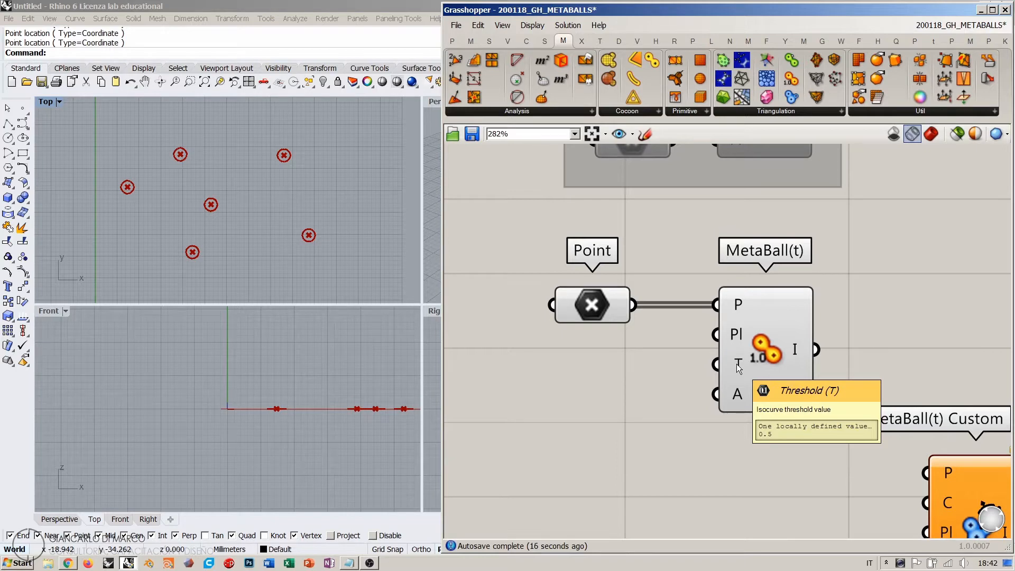
pyautogui.moveTo(678, 243); pyautogui.dragTo(706, 293, button='right')
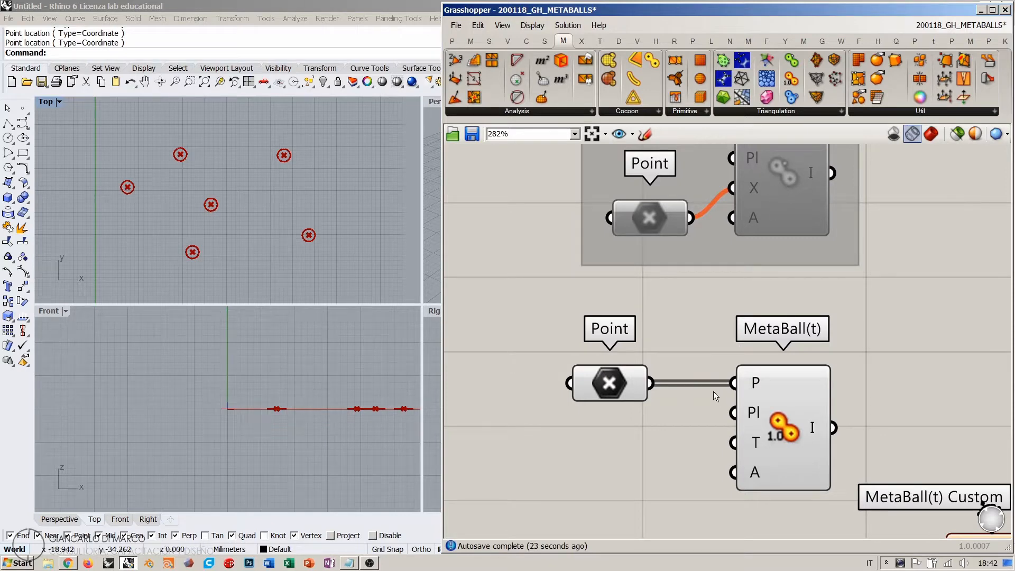
pyautogui.moveTo(755, 439); pyautogui.dragTo(759, 398, button='right')
pyautogui.moveTo(759, 403)
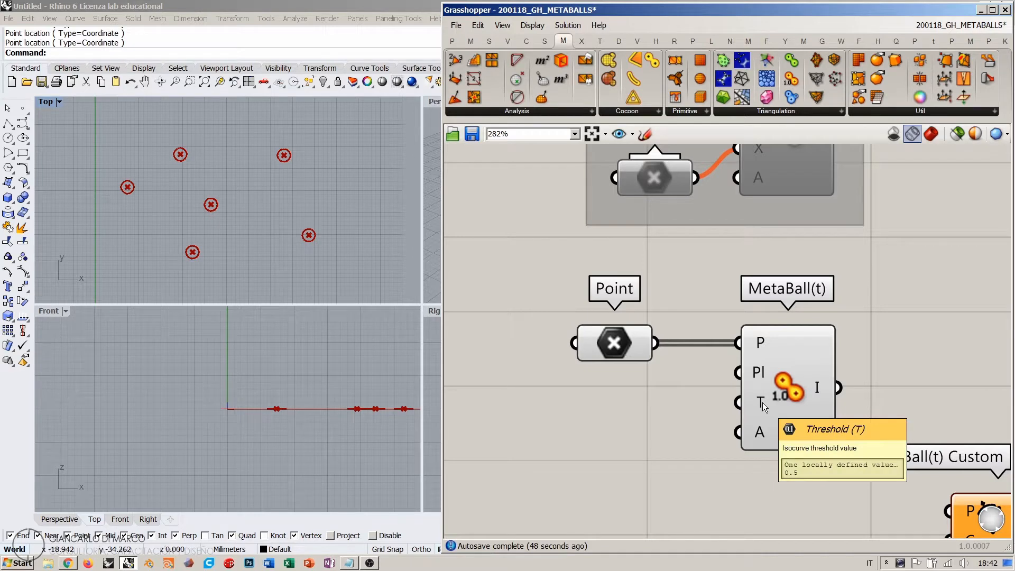
pyautogui.moveTo(572, 435); pyautogui.dragTo(634, 400, button='right')
pyautogui.doubleClick(633, 401)
pyautogui.rightClick(633, 401)
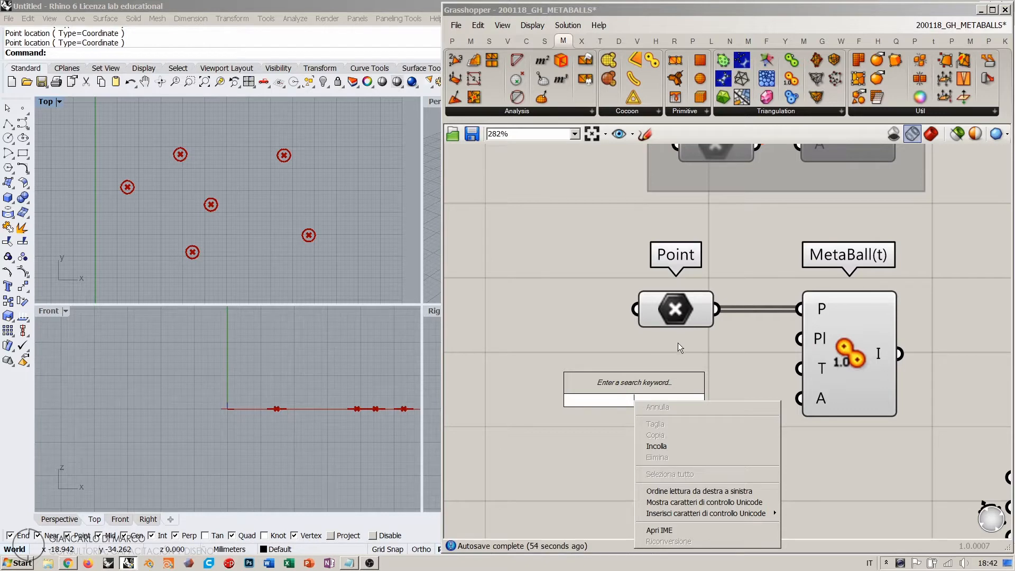
pyautogui.click(626, 403)
pyautogui.write('0.01')
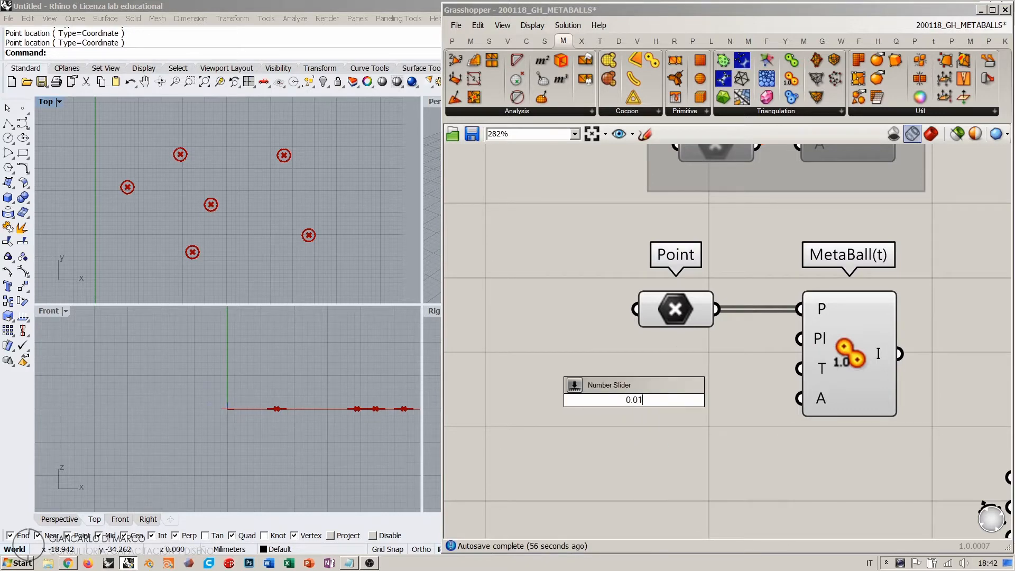
pyautogui.write('<10')
pyautogui.press('Return')
# - Feed the slider, set to 0.5, into the T input of MetaBall(t) and line it up with that input
pyautogui.click(626, 404)
pyautogui.doubleClick(626, 403)
pyautogui.write('0.5')
pyautogui.press('Return')
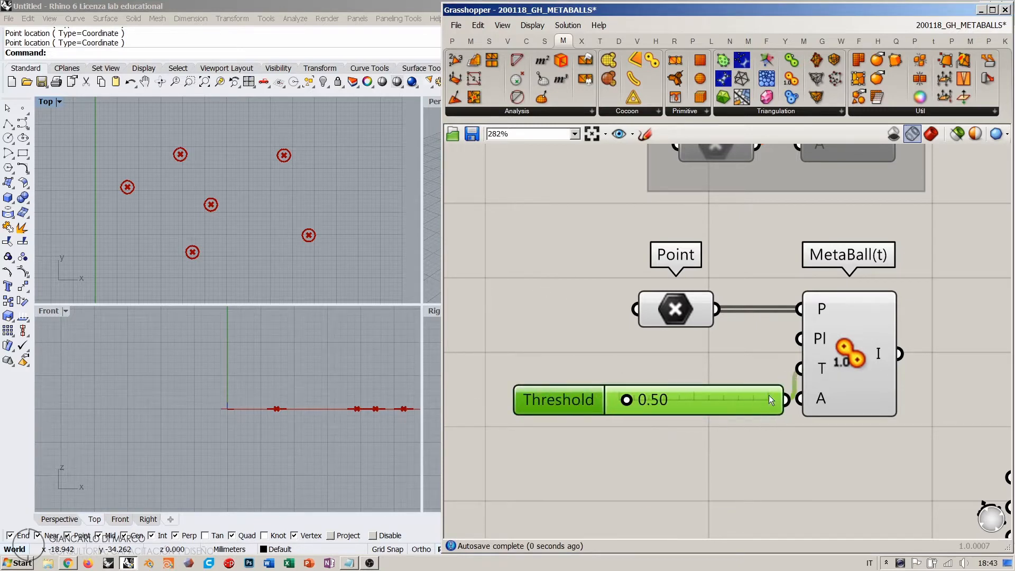
pyautogui.moveTo(769, 394); pyautogui.dragTo(680, 370)
pyautogui.click(678, 406)
pyautogui.scroll(3, 561, 368)
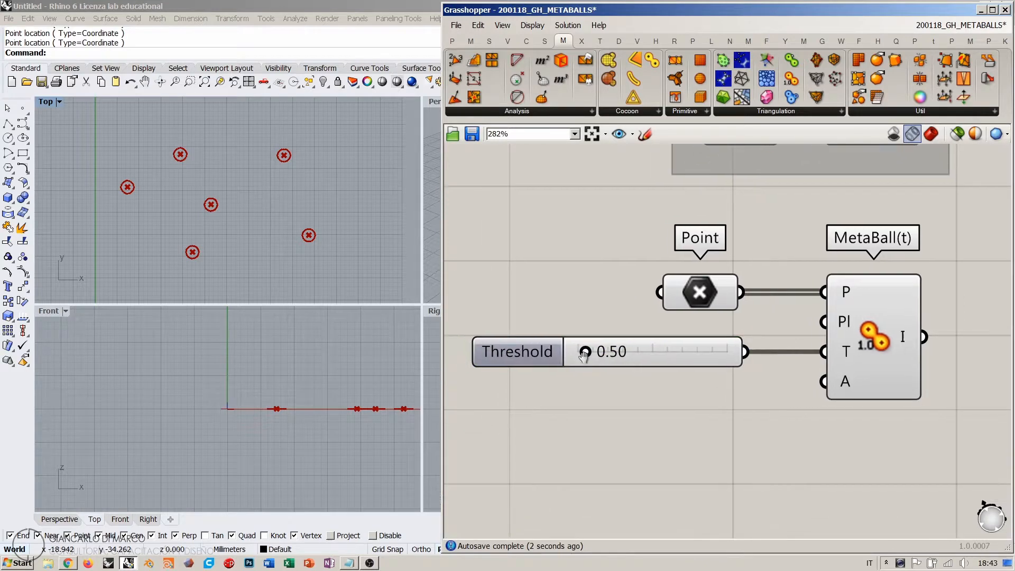
# - Lower the Threshold slider in small stages, via 0.14 to 0.03, so the separate circles grow and merge
pyautogui.moveTo(597, 341); pyautogui.dragTo(616, 334)
pyautogui.scroll(-6, 579, 320)
pyautogui.scroll(2, 757, 320)
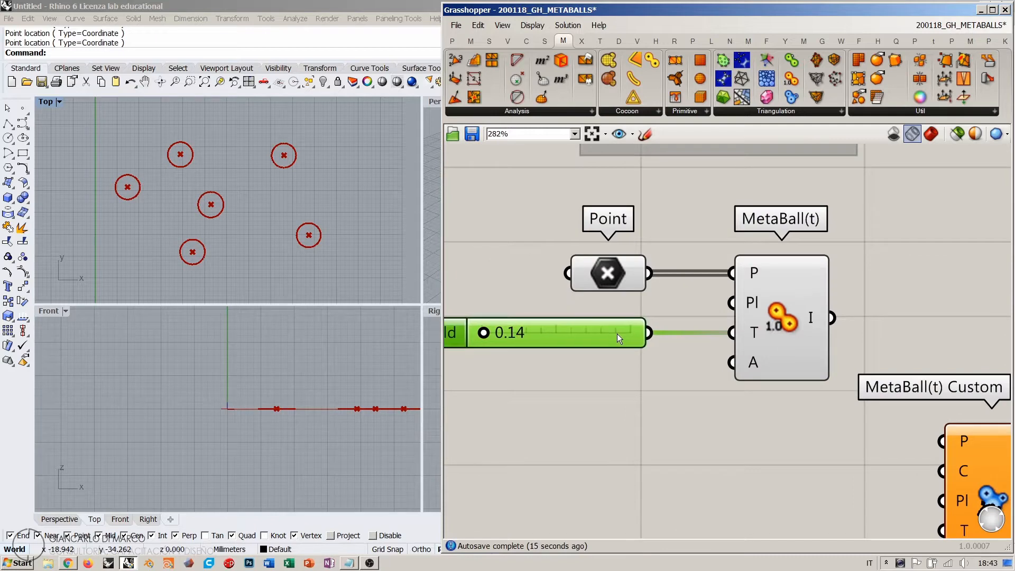
pyautogui.click(682, 349)
pyautogui.moveTo(756, 336)
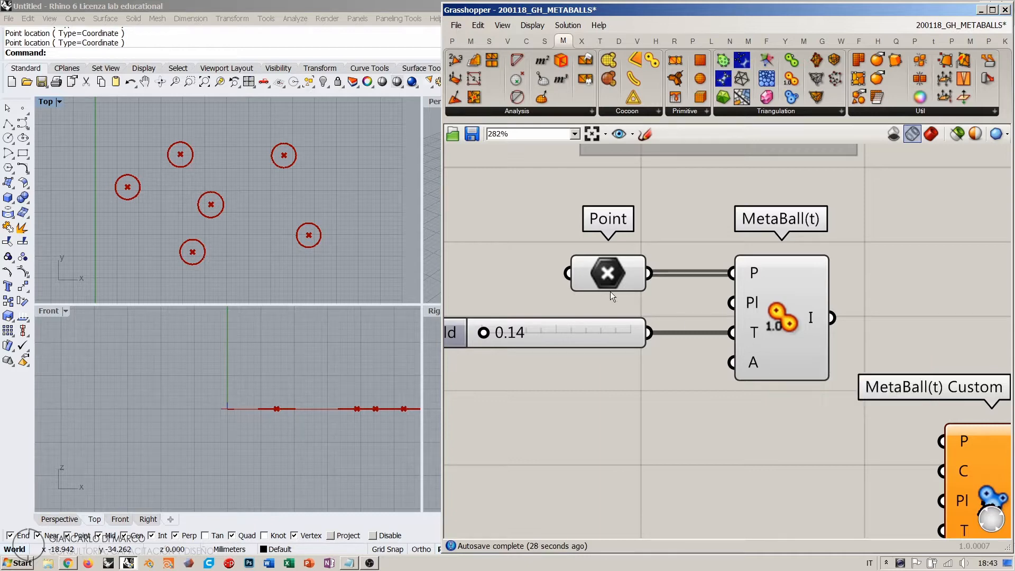
pyautogui.moveTo(484, 333)
pyautogui.mouseDown()
pyautogui.moveTo(515, 337)
pyautogui.moveTo(482, 336)
pyautogui.mouseUp()
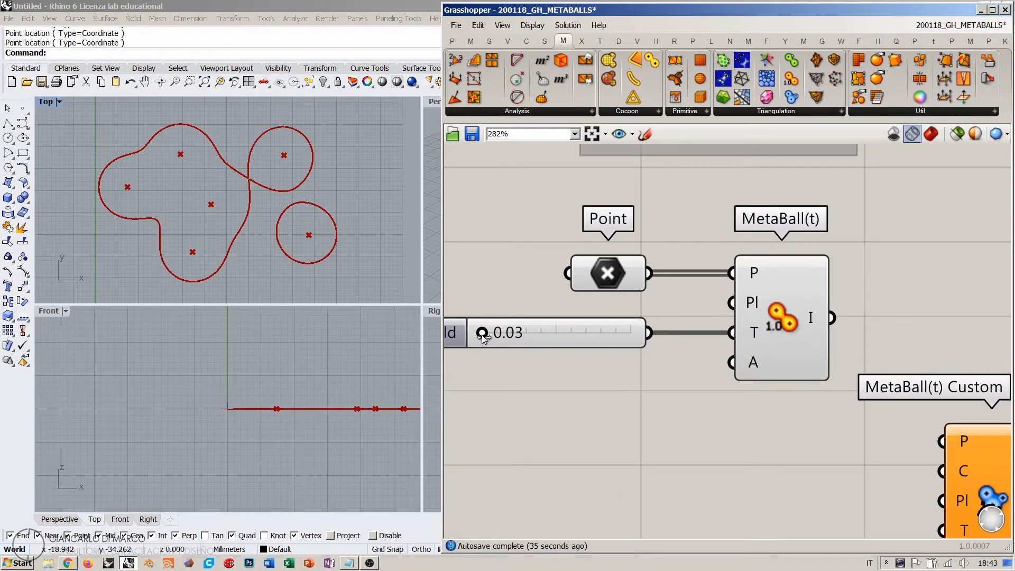
pyautogui.moveTo(482, 336); pyautogui.dragTo(483, 337)
pyautogui.moveTo(757, 337)
# - Move the lowest point right and up, the lower-right point up, and the upper-left point outward in the Top viewport
pyautogui.click(621, 275)
pyautogui.moveTo(192, 252); pyautogui.dragTo(221, 237)
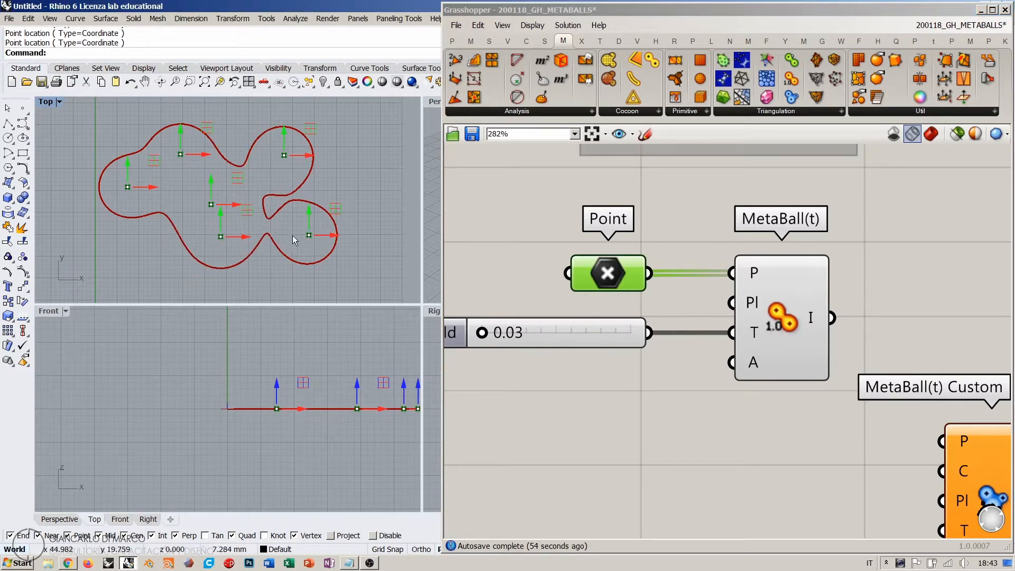
pyautogui.moveTo(309, 235)
pyautogui.mouseDown()
pyautogui.moveTo(306, 222)
pyautogui.moveTo(297, 235)
pyautogui.moveTo(307, 220)
pyautogui.mouseUp()
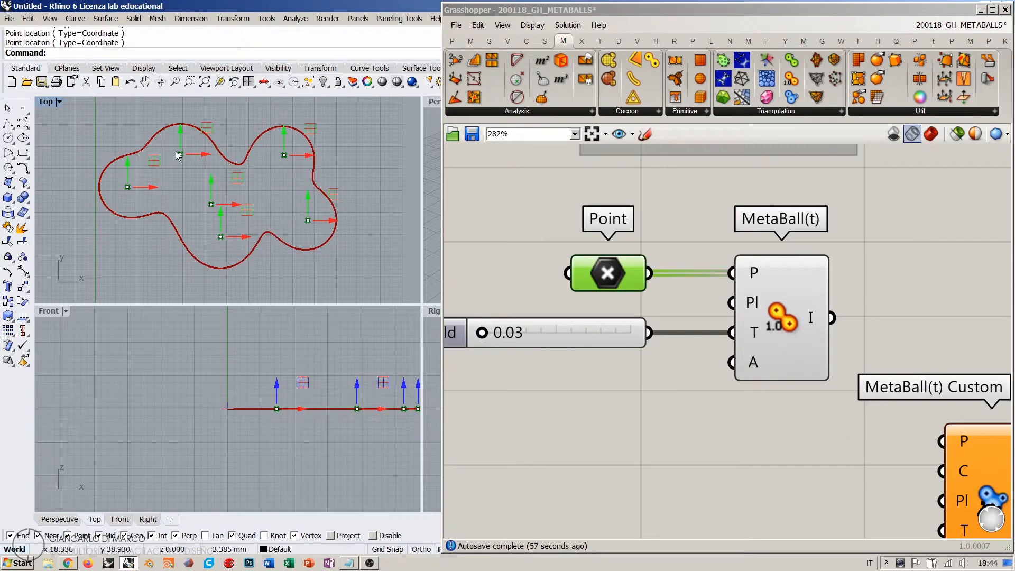
pyautogui.moveTo(179, 155)
pyautogui.mouseDown()
pyautogui.moveTo(179, 130)
pyautogui.moveTo(236, 119)
pyautogui.moveTo(264, 159)
pyautogui.moveTo(271, 249)
pyautogui.moveTo(153, 168)
pyautogui.moveTo(141, 177)
pyautogui.moveTo(170, 152)
pyautogui.mouseUp()
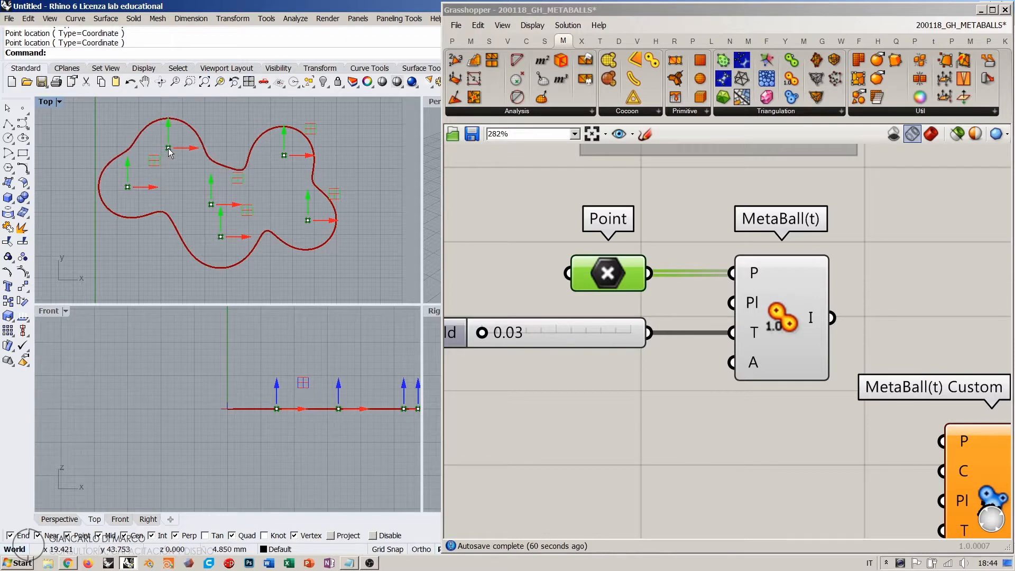
pyautogui.click(534, 296)
pyautogui.moveTo(520, 312); pyautogui.dragTo(560, 297, button='right')
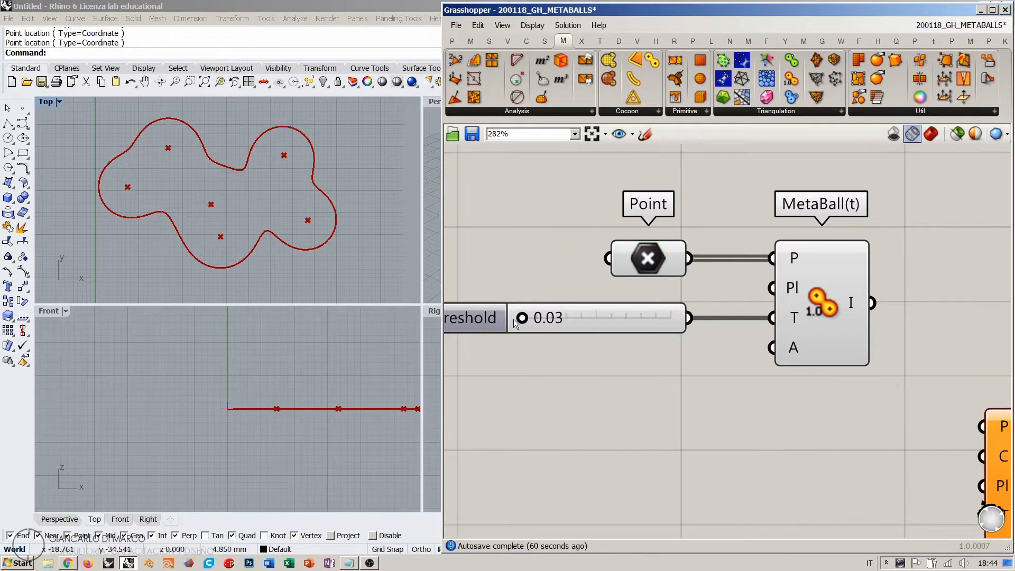
pyautogui.moveTo(516, 320); pyautogui.dragTo(522, 321)
# - Group the MetaBall(t) component with its Point parameter and Threshold slider, and disable all three
pyautogui.moveTo(590, 230); pyautogui.dragTo(588, 349, button='right')
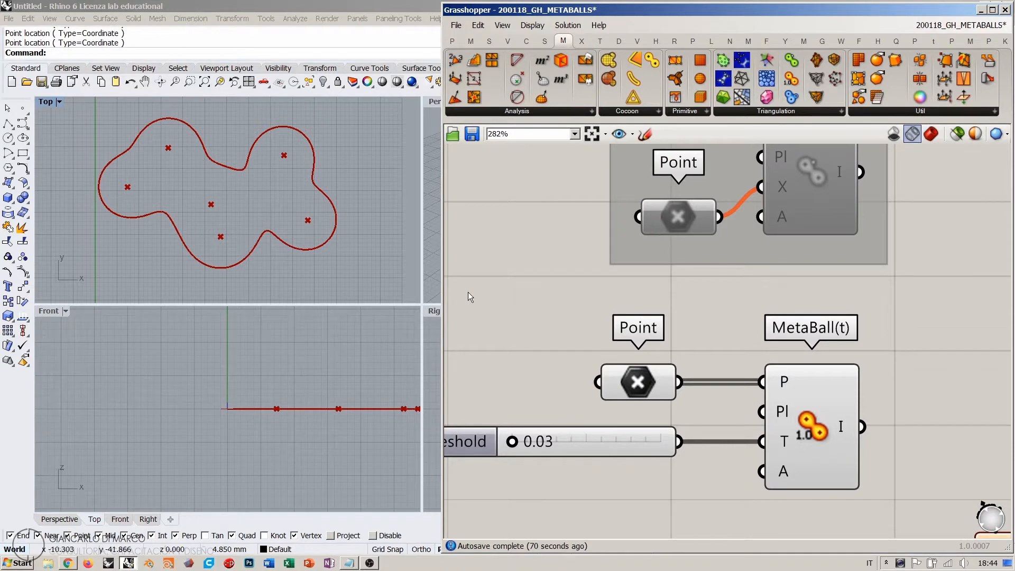
pyautogui.scroll(-3, 792, 369)
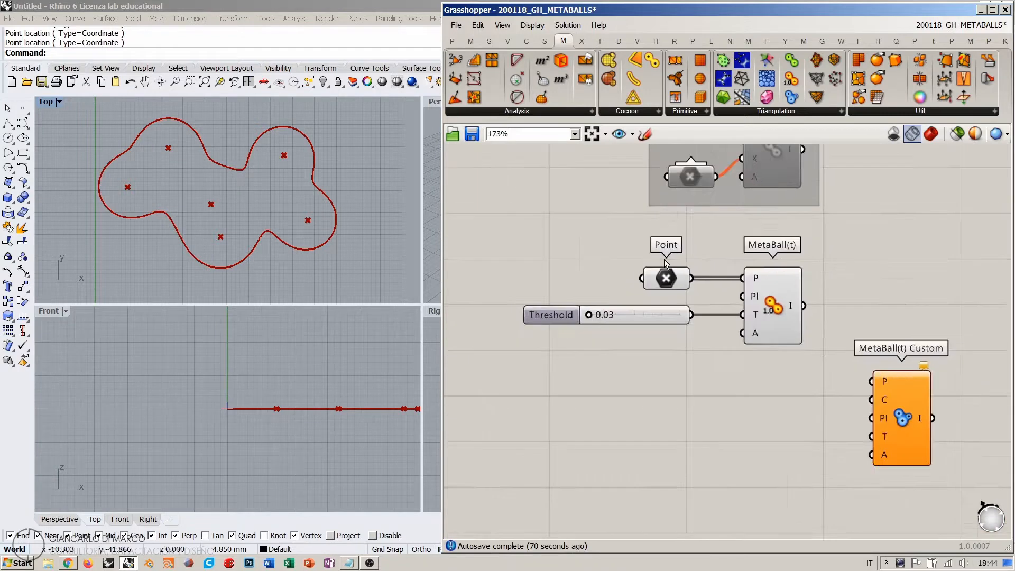
pyautogui.scroll(-2, 664, 260)
pyautogui.moveTo(775, 317); pyautogui.dragTo(724, 279, button='right')
pyautogui.moveTo(740, 224); pyautogui.dragTo(557, 315)
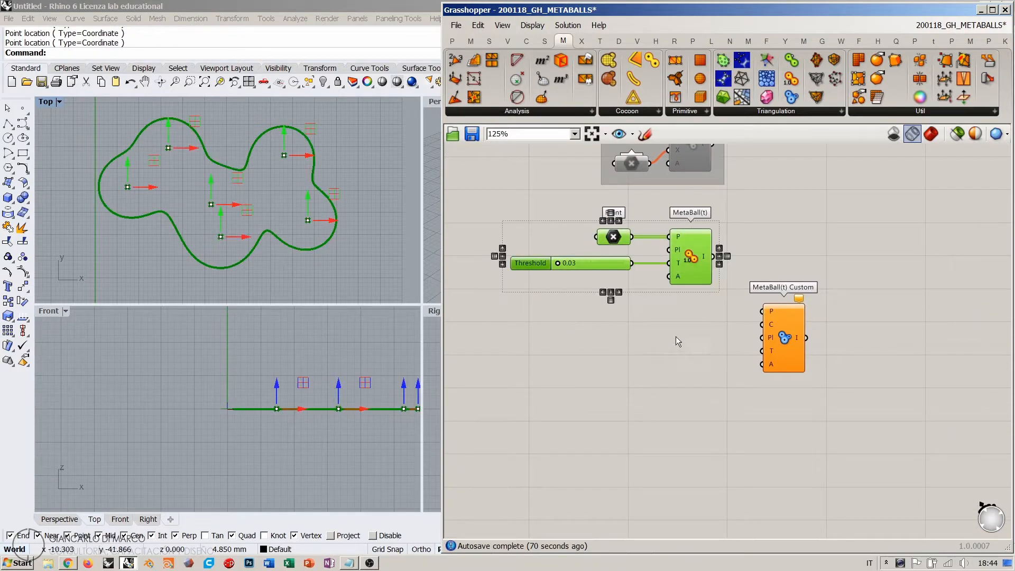
pyautogui.hotkey('ctrl', 'g')
pyautogui.hotkey('ctrl', 'e')
# - Move the MetaBall(t) Custom component directly below the disabled MetaBall(t) group
pyautogui.moveTo(769, 339); pyautogui.dragTo(679, 371)
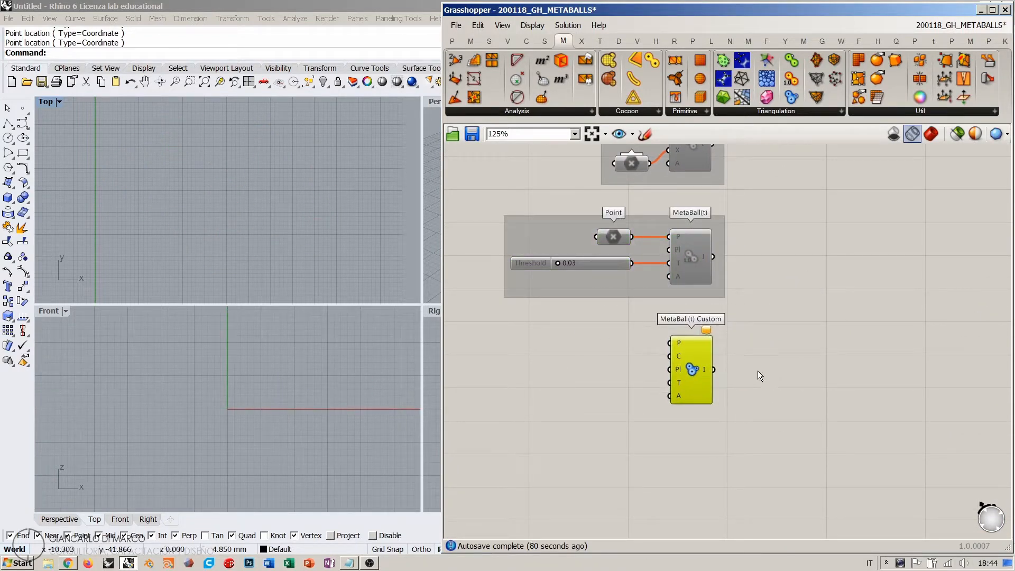
pyautogui.click(757, 370)
pyautogui.scroll(3, 717, 377)
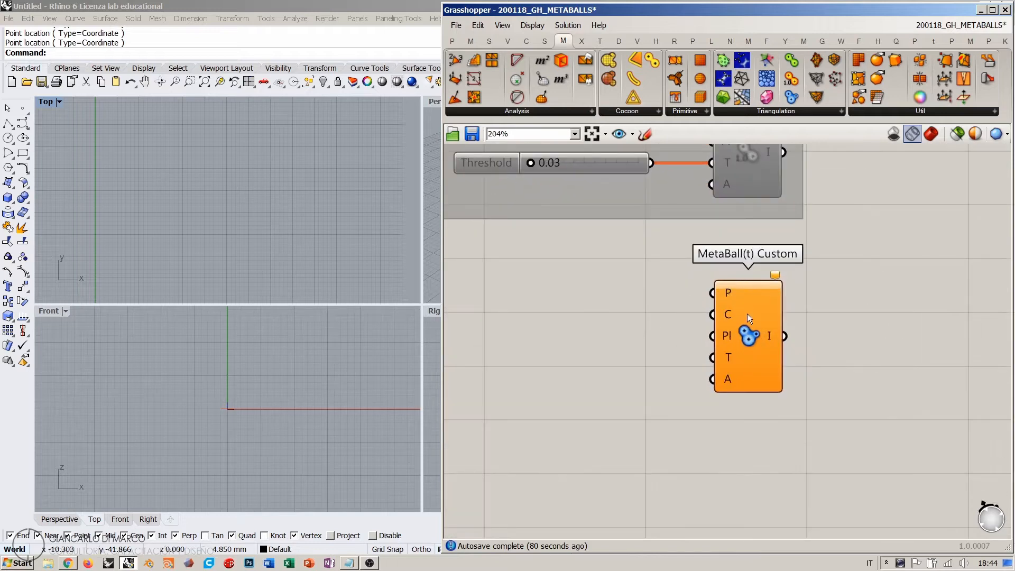
pyautogui.moveTo(747, 317); pyautogui.dragTo(751, 332)
pyautogui.click(792, 272)
# - Add a Point parameter to the canvas beside the MetaBall(t) Custom component
pyautogui.moveTo(777, 288); pyautogui.dragTo(837, 284, button='right')
pyautogui.doubleClick(624, 311)
pyautogui.write('poi')
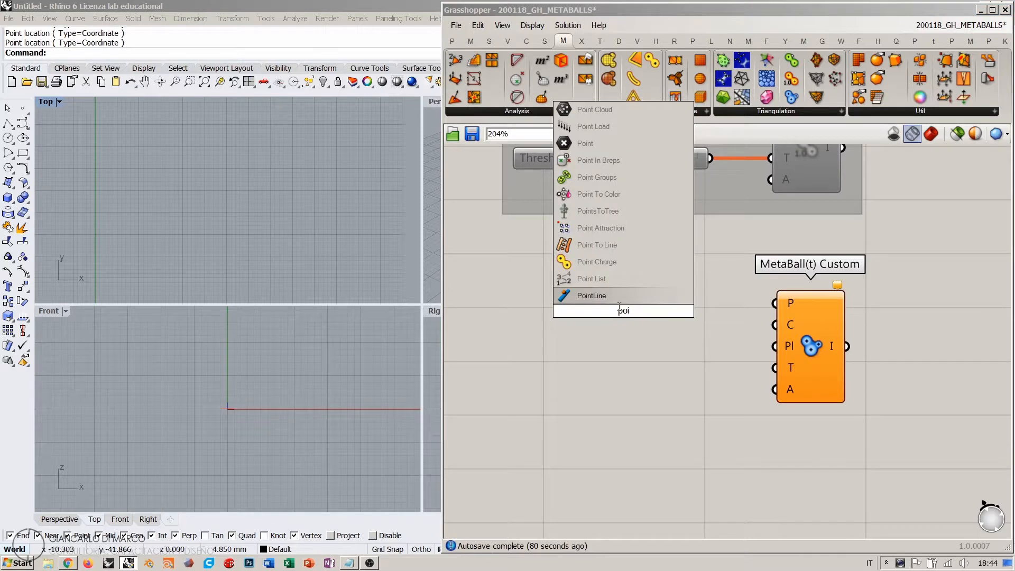
pyautogui.click(585, 143)
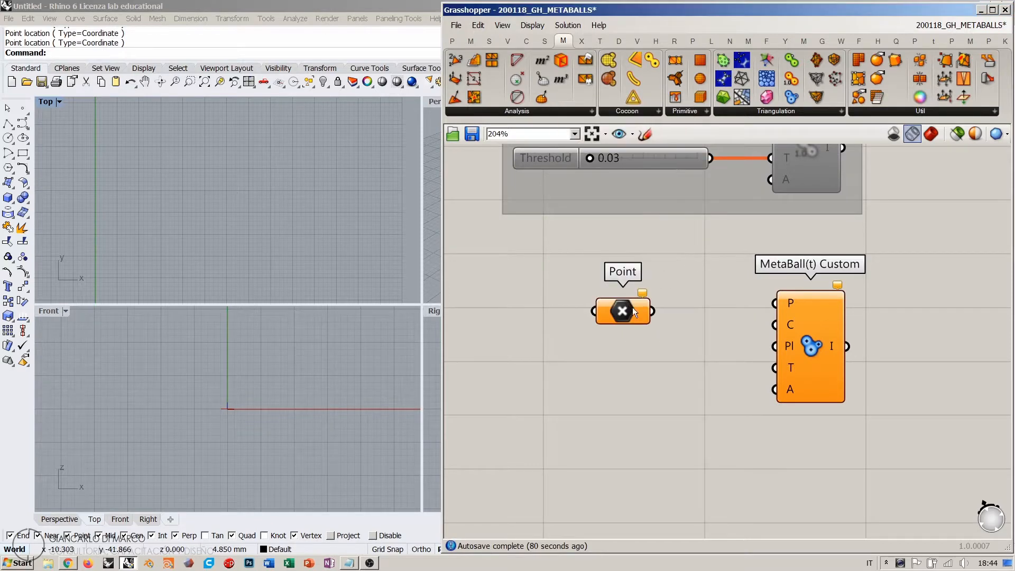
# - Assign two points picked in the Top viewport to the new Point parameter, one near the Y axis and one to its upper right
pyautogui.rightClick(614, 290)
pyautogui.click(666, 469)
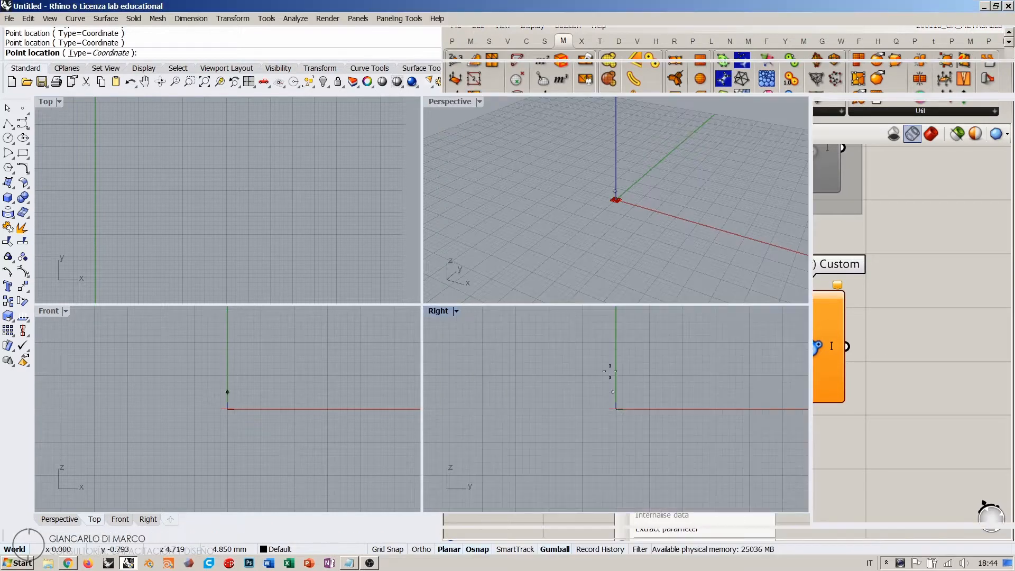
pyautogui.click(97, 261)
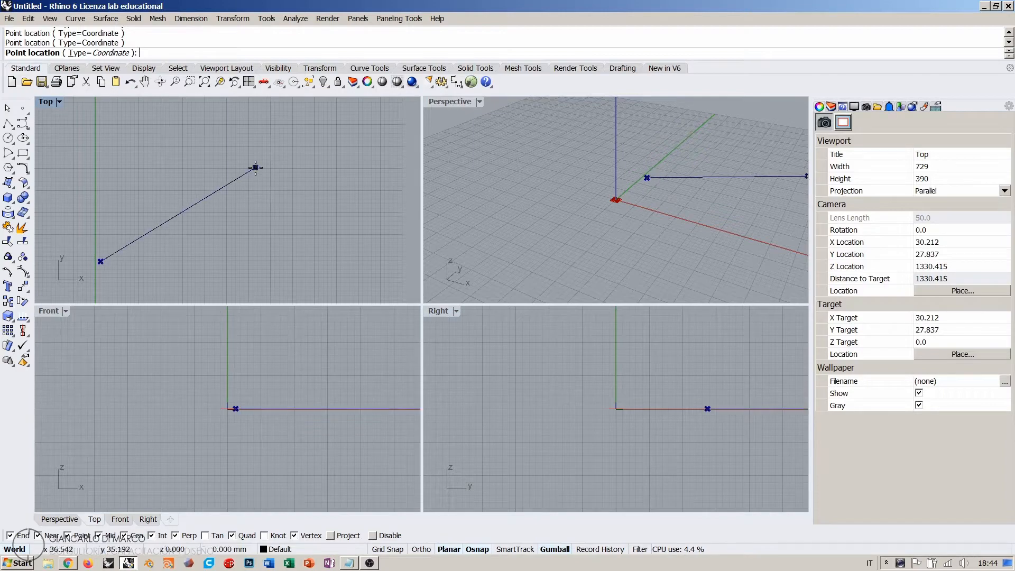
pyautogui.click(256, 166)
pyautogui.press('Return')
# - Connect the Point parameter to the P input of MetaBall(t) Custom and move that component slightly down
pyautogui.moveTo(643, 295); pyautogui.dragTo(775, 303)
pyautogui.moveTo(611, 297)
pyautogui.mouseDown()
pyautogui.moveTo(625, 300)
pyautogui.moveTo(617, 304)
pyautogui.mouseUp()
pyautogui.click(648, 335)
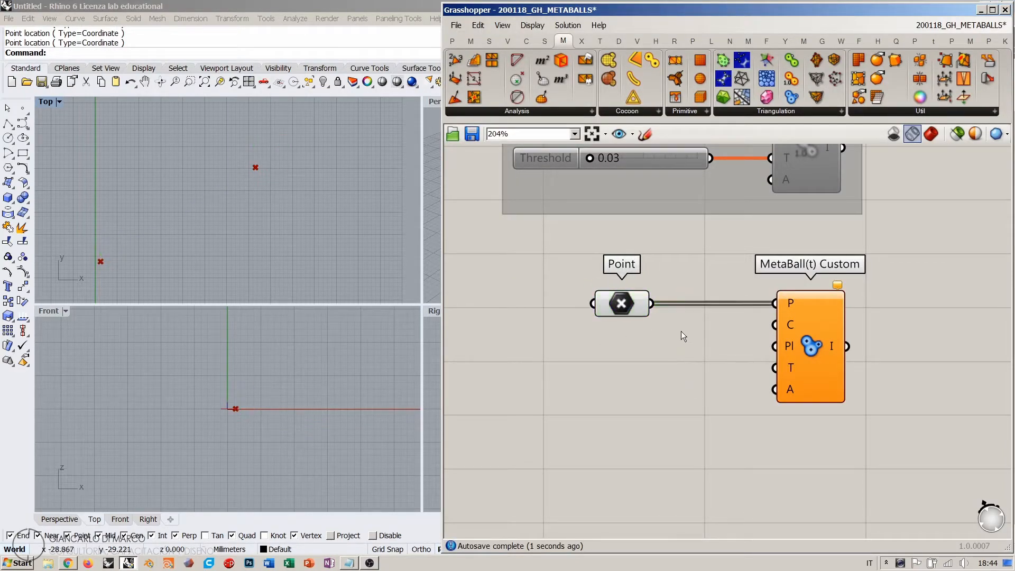
pyautogui.moveTo(818, 336); pyautogui.dragTo(828, 366)
pyautogui.click(722, 357)
pyautogui.moveTo(679, 360); pyautogui.dragTo(680, 316, button='right')
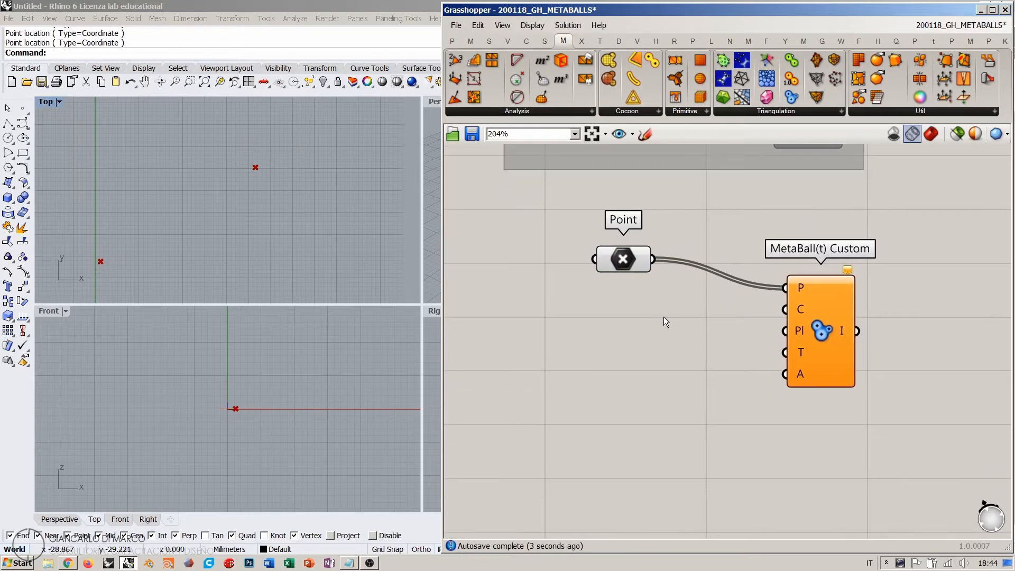
# - Add a number slider with value 0.01 and upper limit 2, and connect it to the T input of MetaBall(t) Custom
pyautogui.moveTo(801, 350)
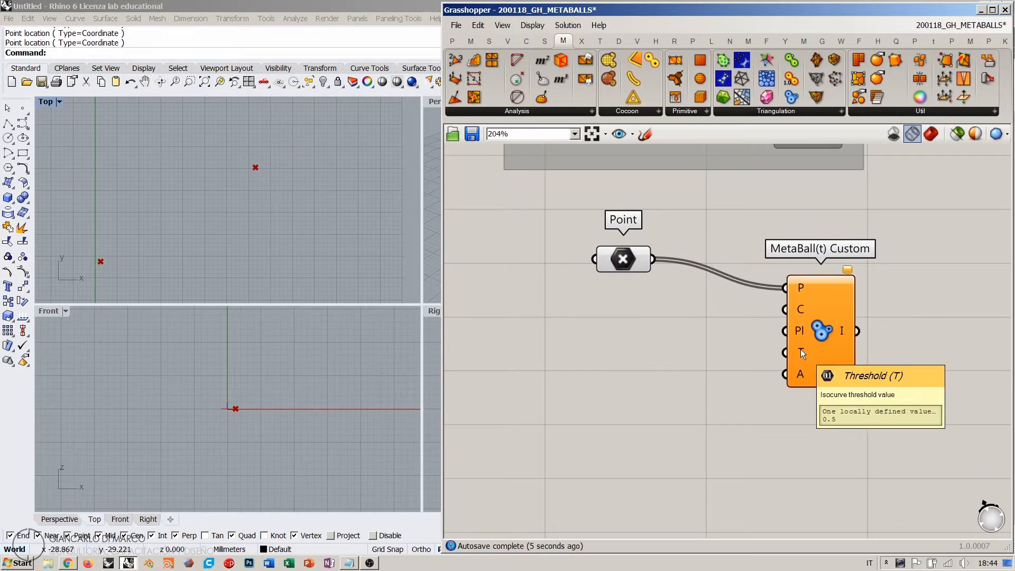
pyautogui.doubleClick(607, 358)
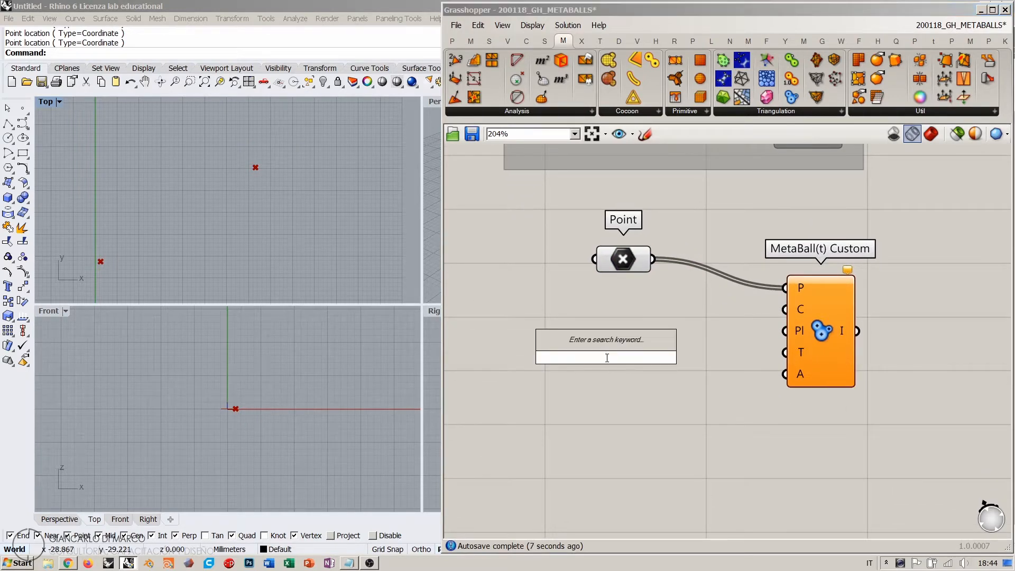
pyautogui.write('0.0')
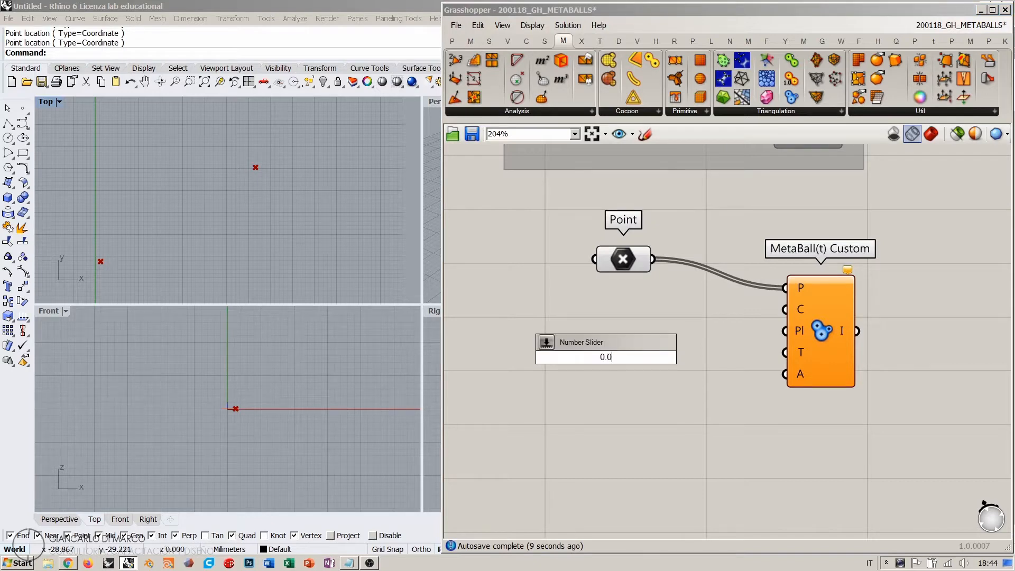
pyautogui.write('1<2')
pyautogui.press('Return')
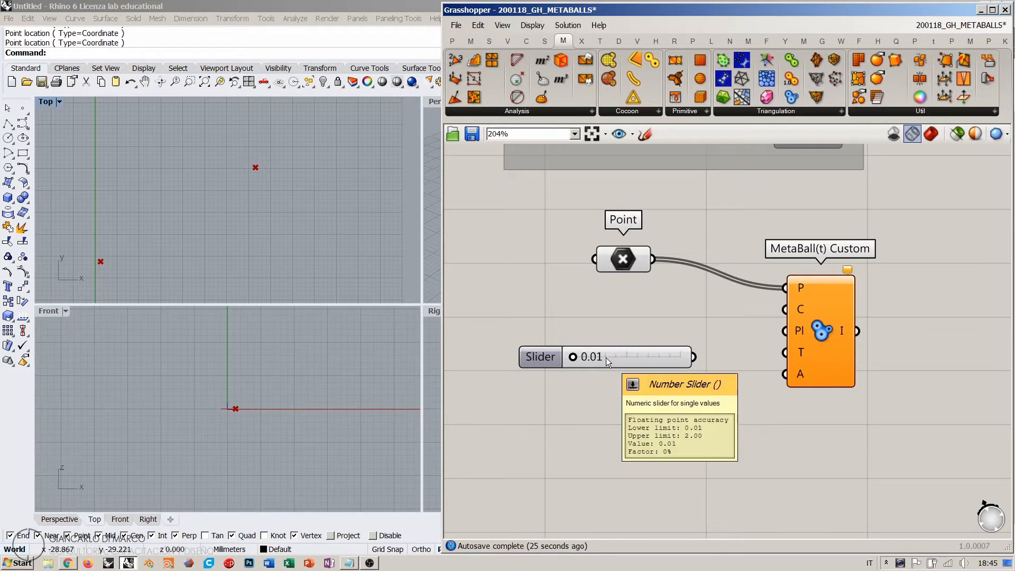
pyautogui.moveTo(785, 360); pyautogui.dragTo(623, 355)
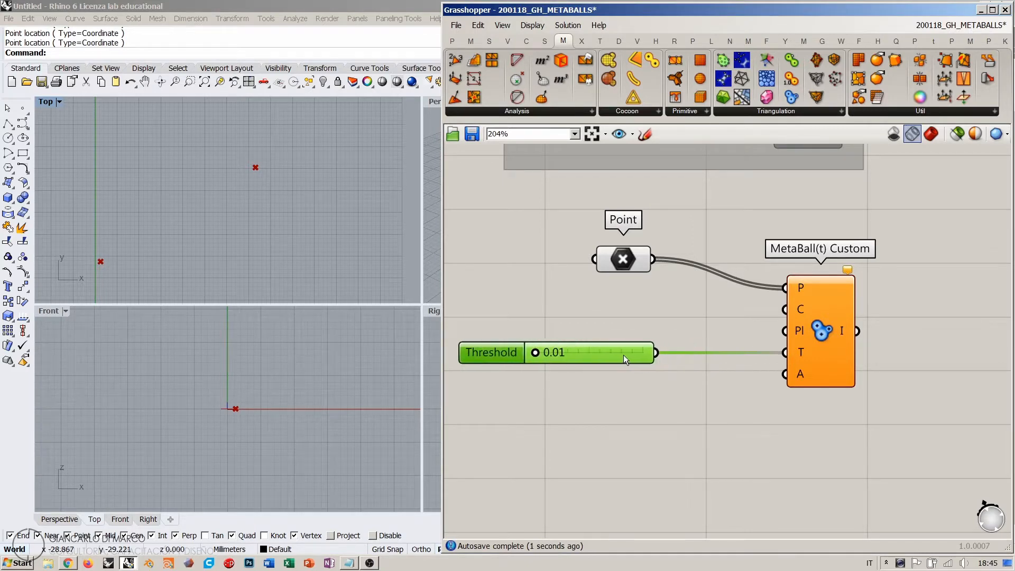
# - Spread out the layout by aligning MetaBall(t) Custom with the Point parameter and moving the Threshold slider well below them
pyautogui.click(649, 299)
pyautogui.moveTo(825, 314); pyautogui.dragTo(820, 298)
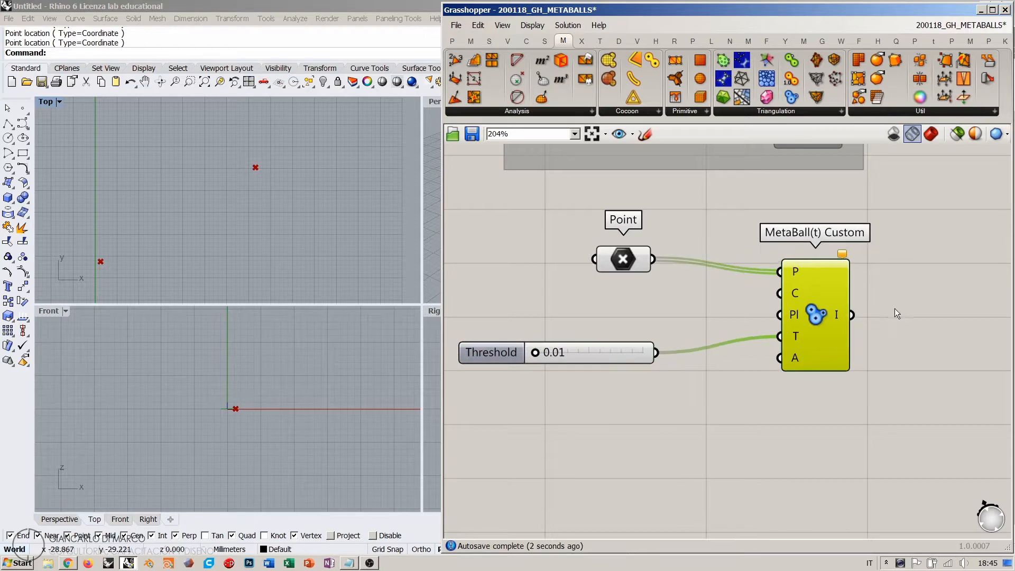
pyautogui.click(788, 236)
pyautogui.moveTo(636, 263); pyautogui.dragTo(634, 252)
pyautogui.click(672, 283)
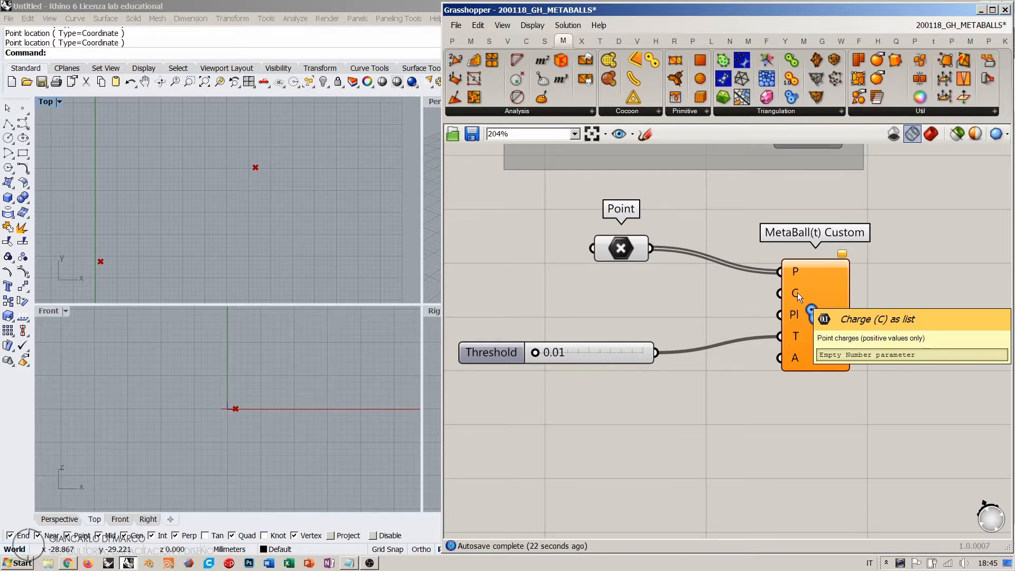
pyautogui.moveTo(800, 292); pyautogui.dragTo(829, 268)
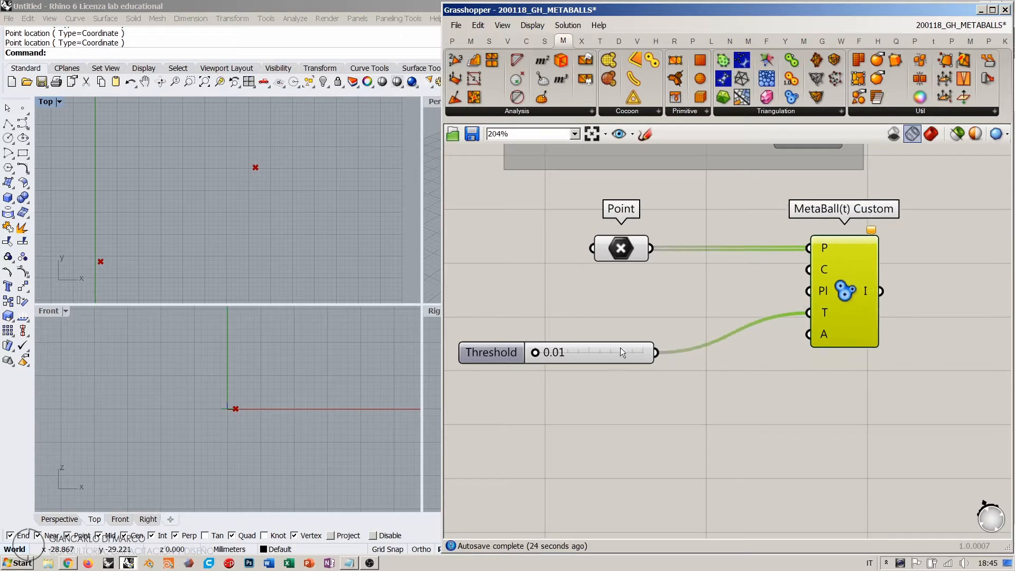
pyautogui.moveTo(621, 351); pyautogui.dragTo(621, 433)
pyautogui.moveTo(618, 253)
pyautogui.mouseDown()
pyautogui.moveTo(621, 244)
pyautogui.moveTo(623, 255)
pyautogui.mouseUp()
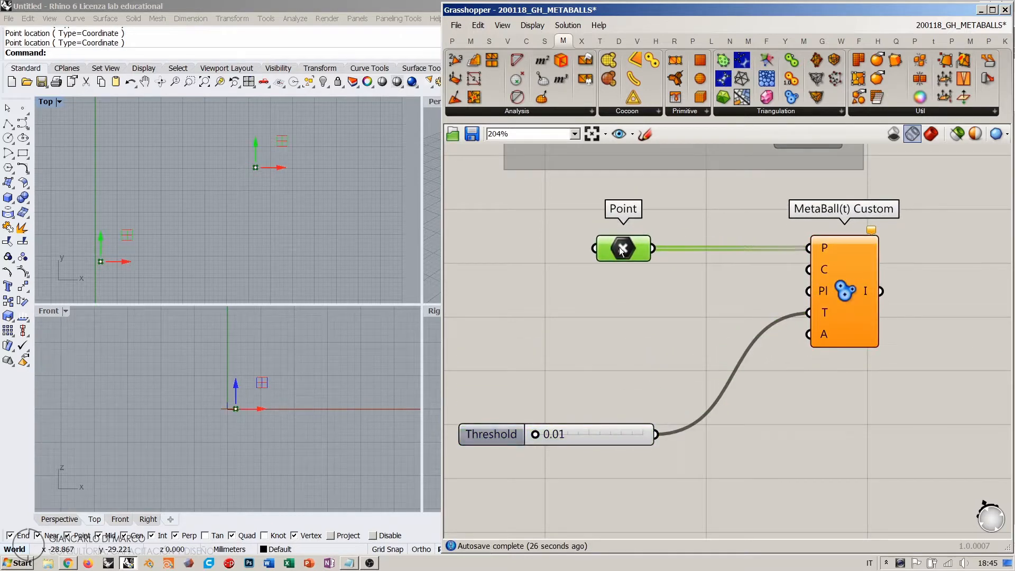
pyautogui.click(622, 268)
pyautogui.moveTo(622, 267); pyautogui.dragTo(669, 272, button='right')
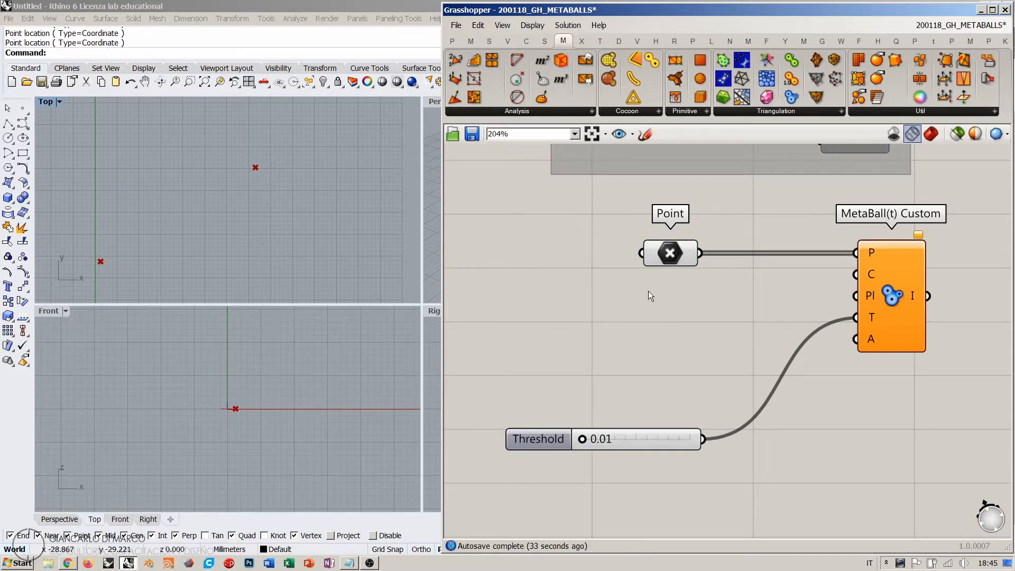
# - Add two number sliders with values 2.00 and 5.00, stacked between the Point parameter and the Threshold slider
pyautogui.doubleClick(623, 316)
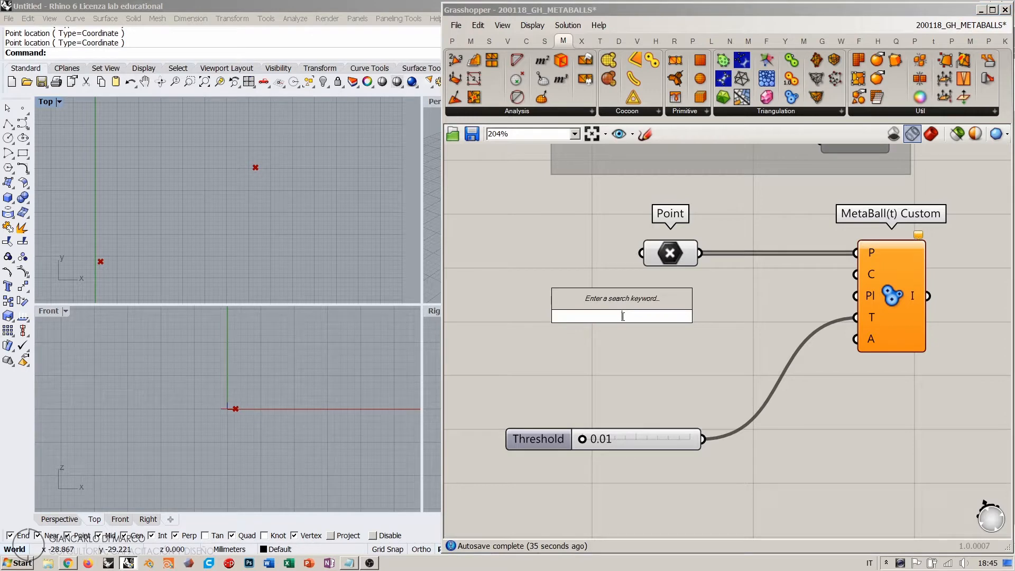
pyautogui.write('2.00')
pyautogui.press('Return')
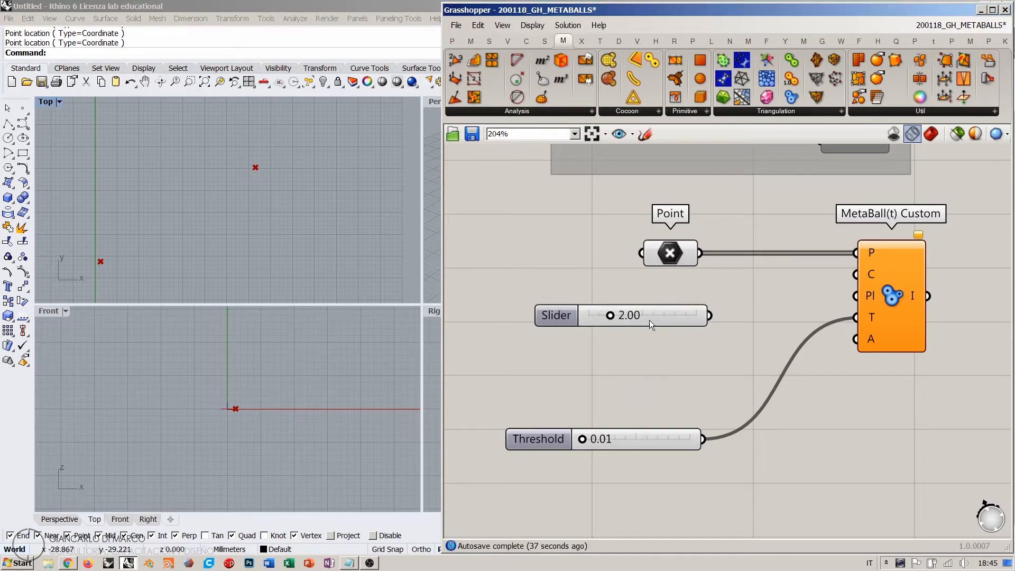
pyautogui.doubleClick(635, 355)
pyautogui.write('5.00')
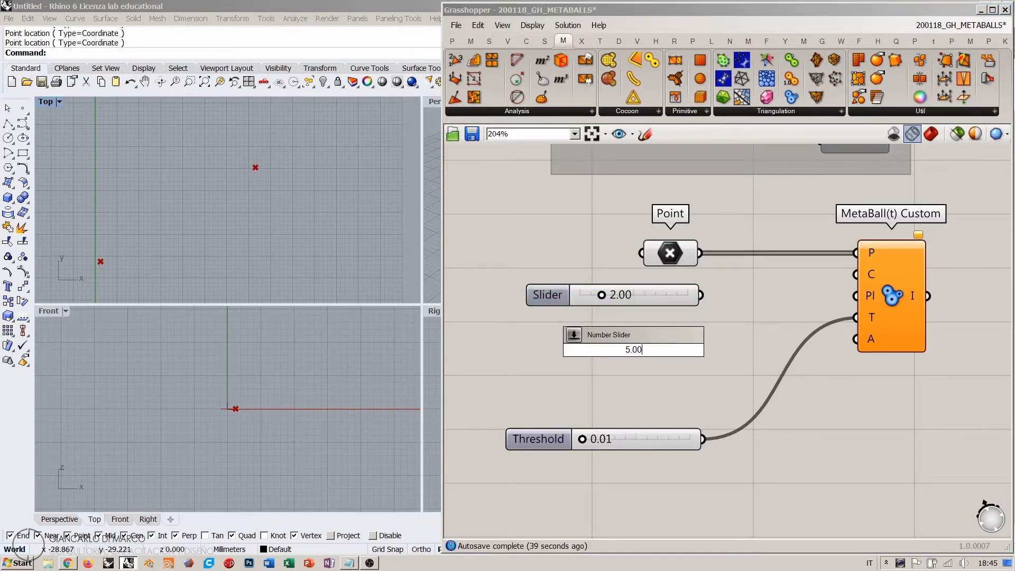
pyautogui.press('Return')
pyautogui.moveTo(634, 352); pyautogui.dragTo(614, 335)
# - Connect both the 2.00 and 5.00 sliders to the C input of MetaBall(t) Custom
pyautogui.moveTo(700, 294); pyautogui.dragTo(856, 274)
pyautogui.click(719, 340)
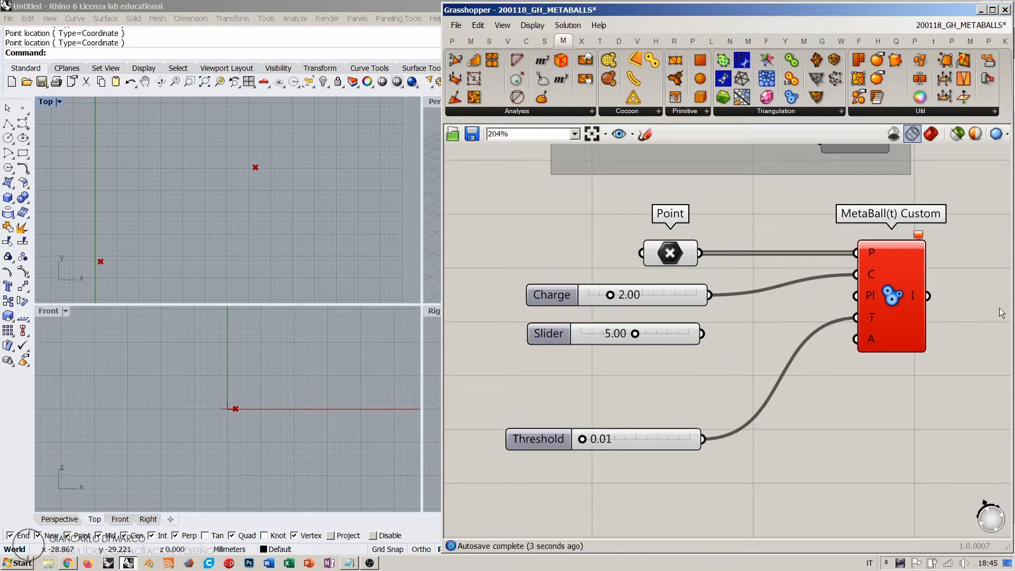
pyautogui.moveTo(588, 238); pyautogui.dragTo(421, 230, button='right')
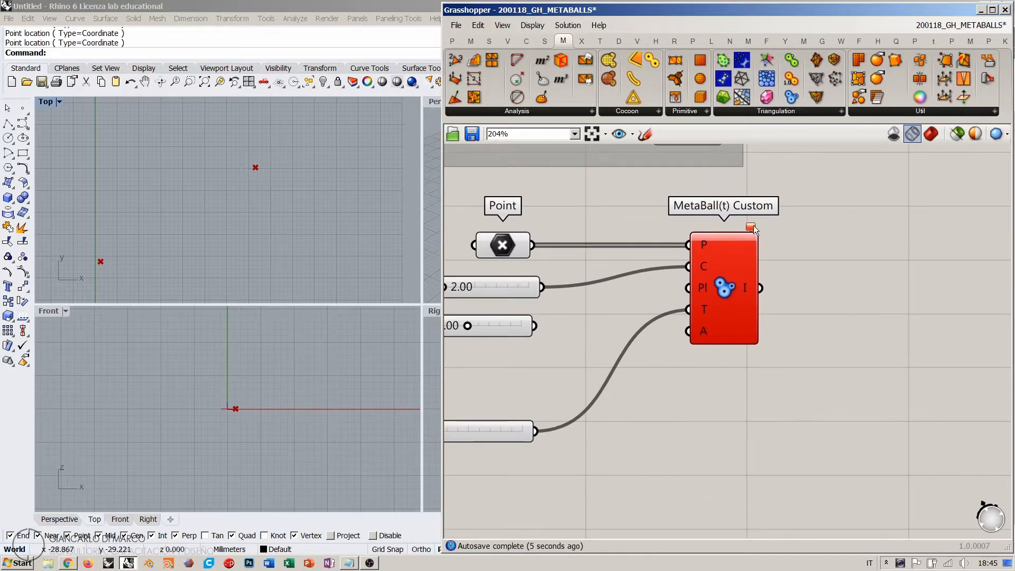
pyautogui.moveTo(752, 225)
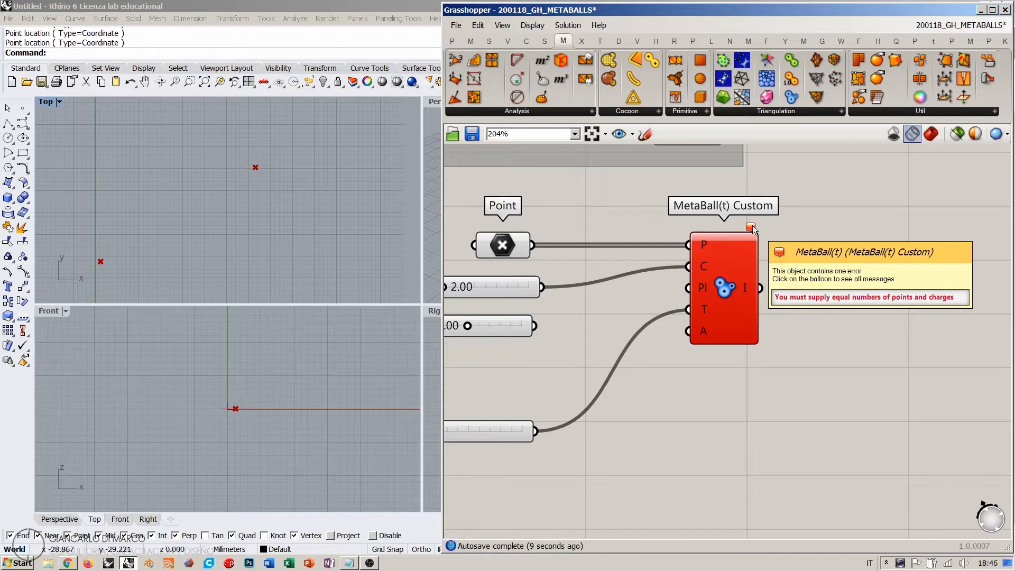
pyautogui.moveTo(583, 305); pyautogui.dragTo(686, 294, button='right')
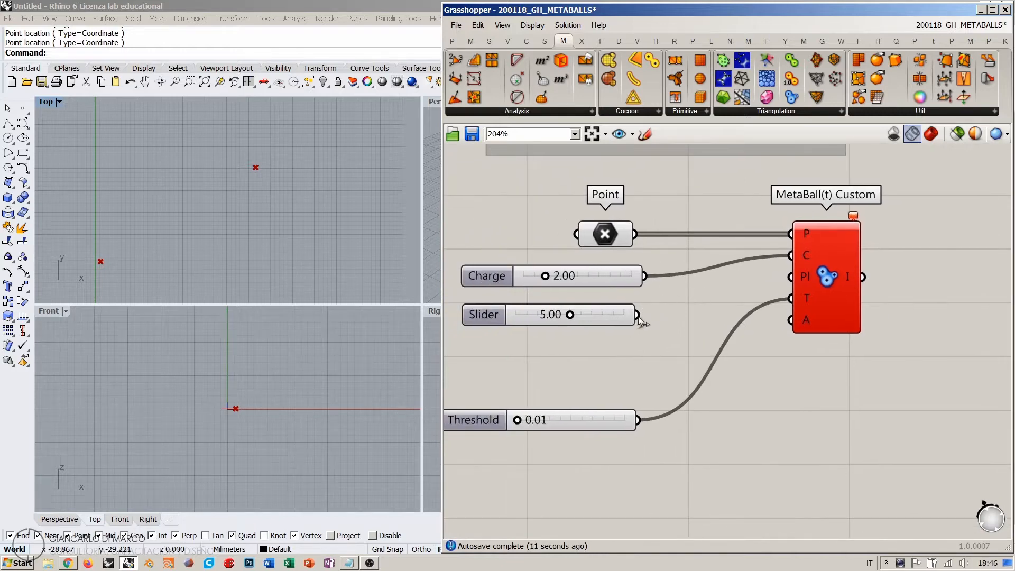
pyautogui.moveTo(638, 315); pyautogui.dragTo(789, 256)
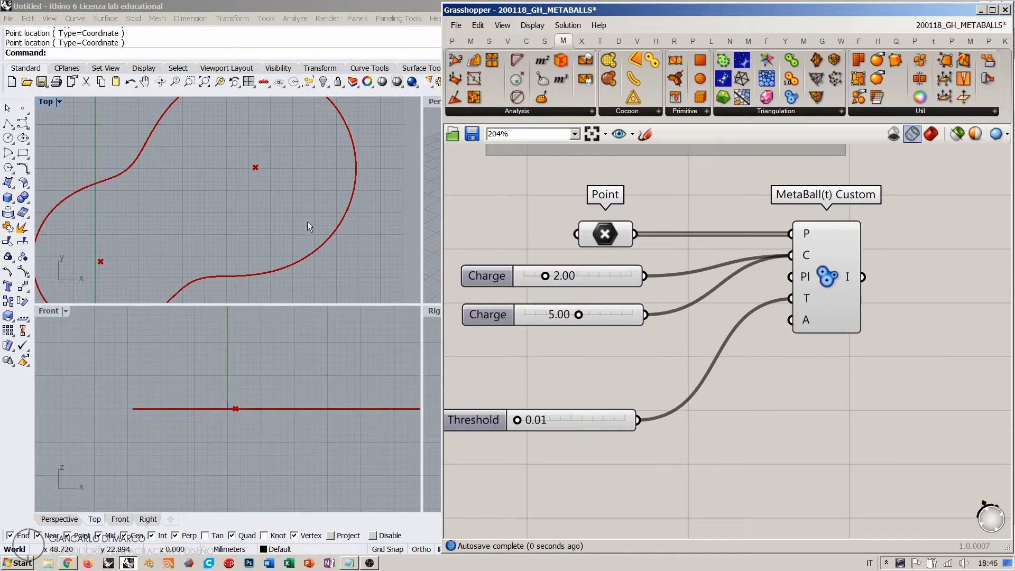
pyautogui.keyDown('ctrl'); pyautogui.moveTo(241, 206); pyautogui.dragTo(241, 210, button='right'); pyautogui.keyUp('ctrl')
pyautogui.moveTo(246, 203); pyautogui.dragTo(259, 206, button='right')
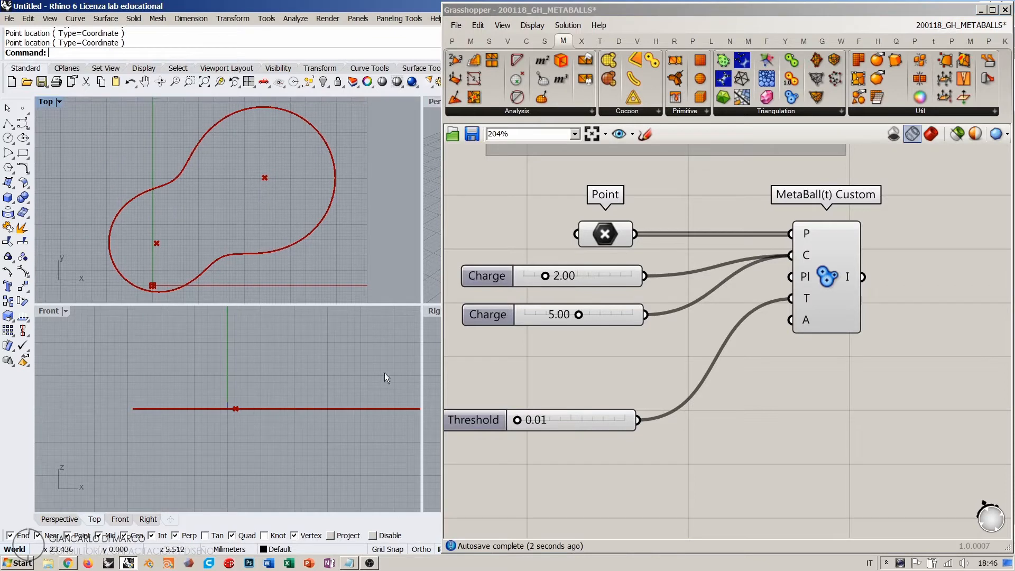
# - Move the MetaBall(t) Custom component down and closer to its input sliders
pyautogui.moveTo(498, 422); pyautogui.dragTo(514, 355, button='right')
pyautogui.scroll(4, 513, 354)
pyautogui.moveTo(541, 341)
pyautogui.mouseDown()
pyautogui.moveTo(550, 341)
pyautogui.moveTo(539, 343)
pyautogui.mouseUp()
pyautogui.scroll(-3, 639, 356)
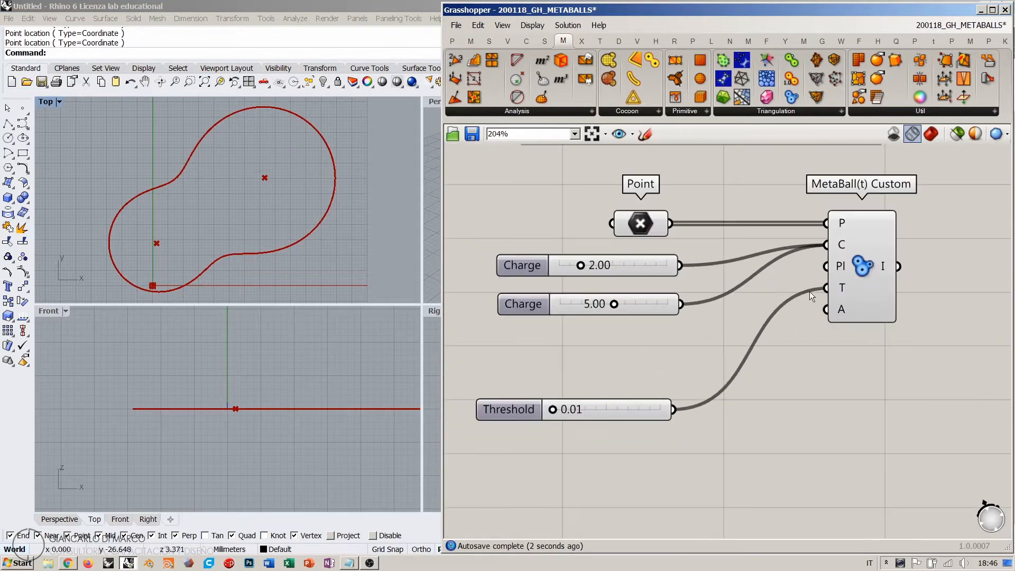
pyautogui.moveTo(870, 249); pyautogui.dragTo(811, 284)
pyautogui.click(598, 321)
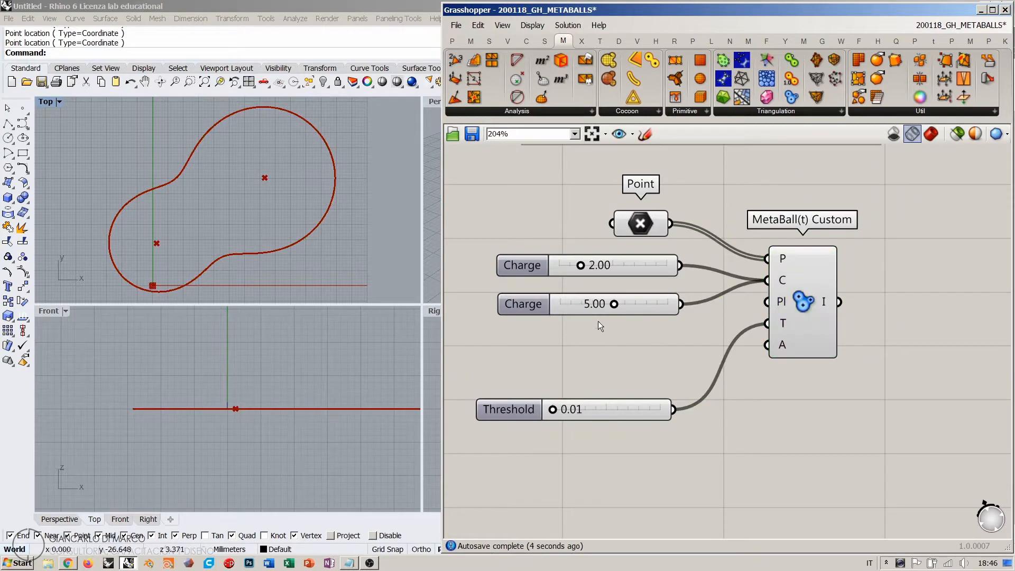
# - Add a Point List component above MetaBall(t) Custom and connect the Point parameter to its P input
pyautogui.click(629, 226)
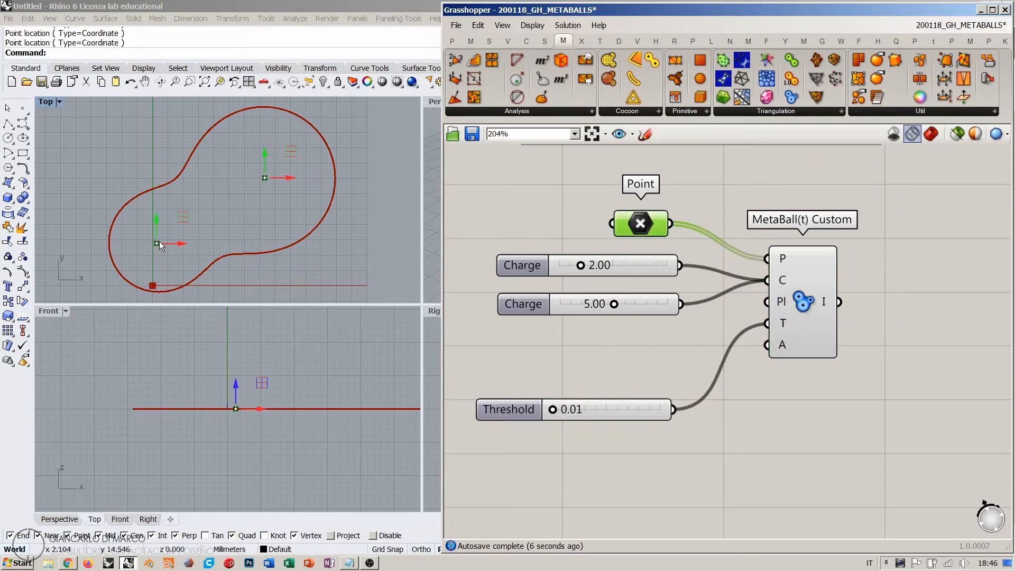
pyautogui.doubleClick(651, 193)
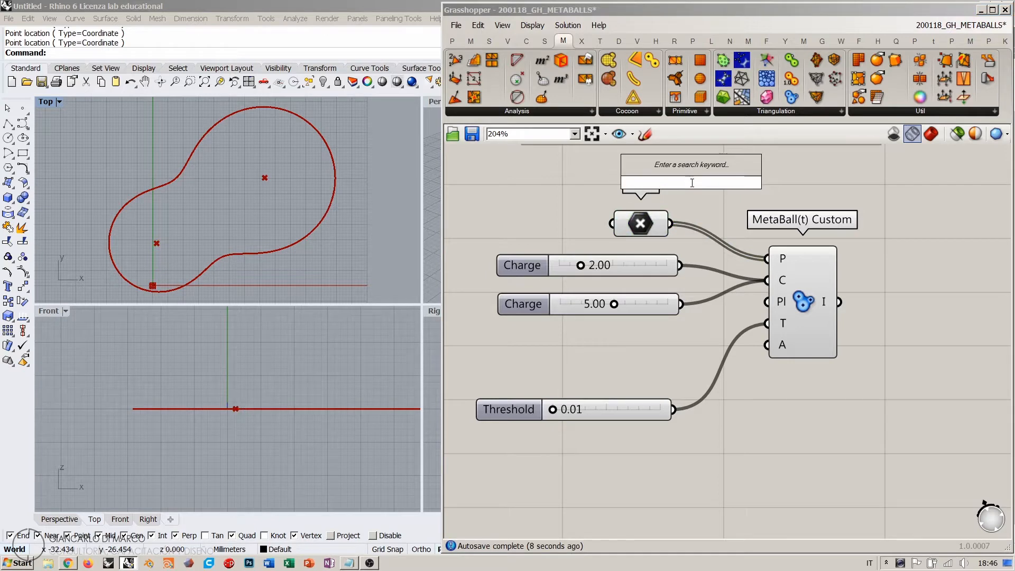
pyautogui.write('point')
pyautogui.click(666, 116)
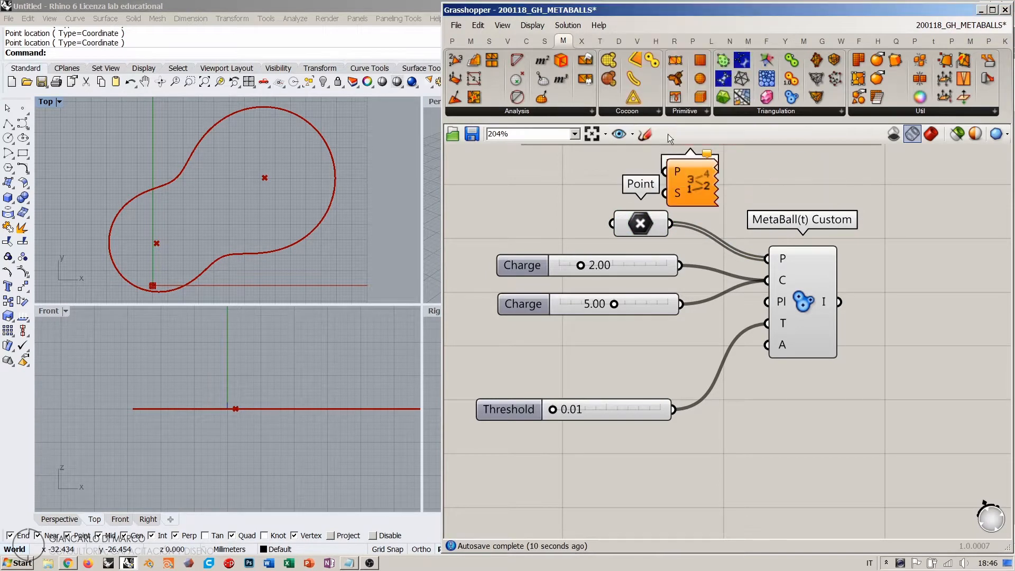
pyautogui.moveTo(683, 184); pyautogui.dragTo(716, 181)
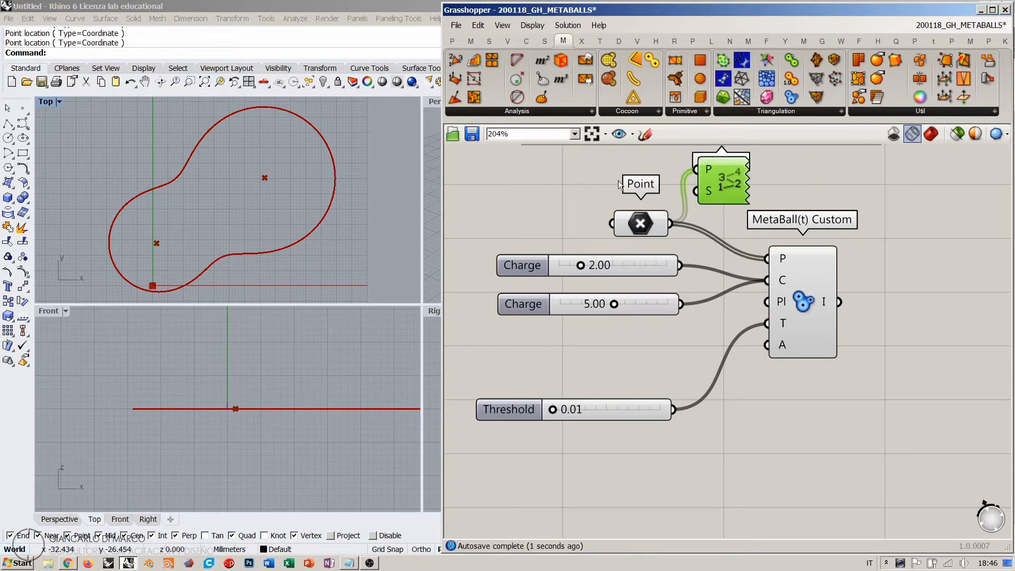
pyautogui.doubleClick(536, 176)
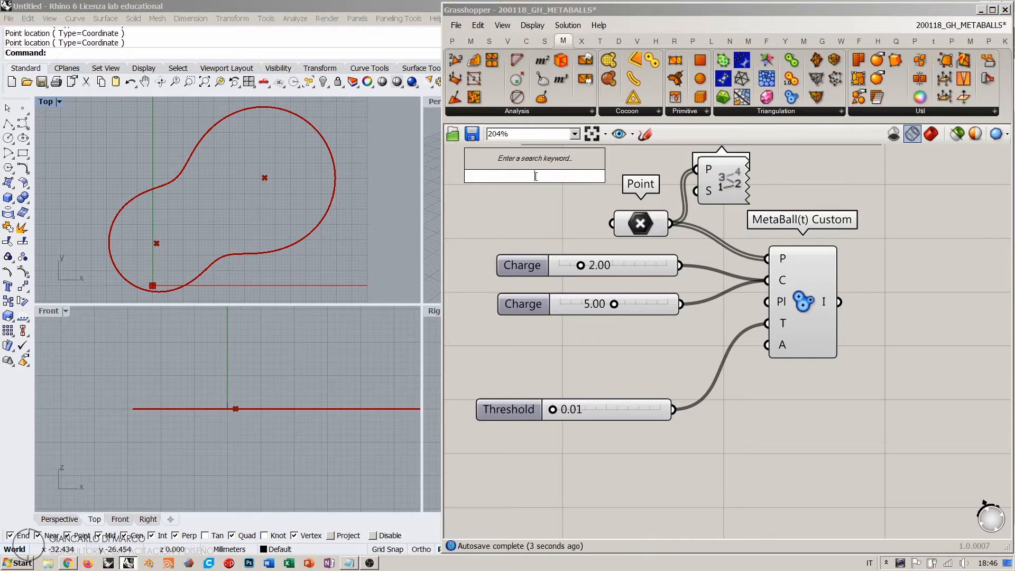
pyautogui.write('1')
pyautogui.press('Return')
pyautogui.click(535, 176)
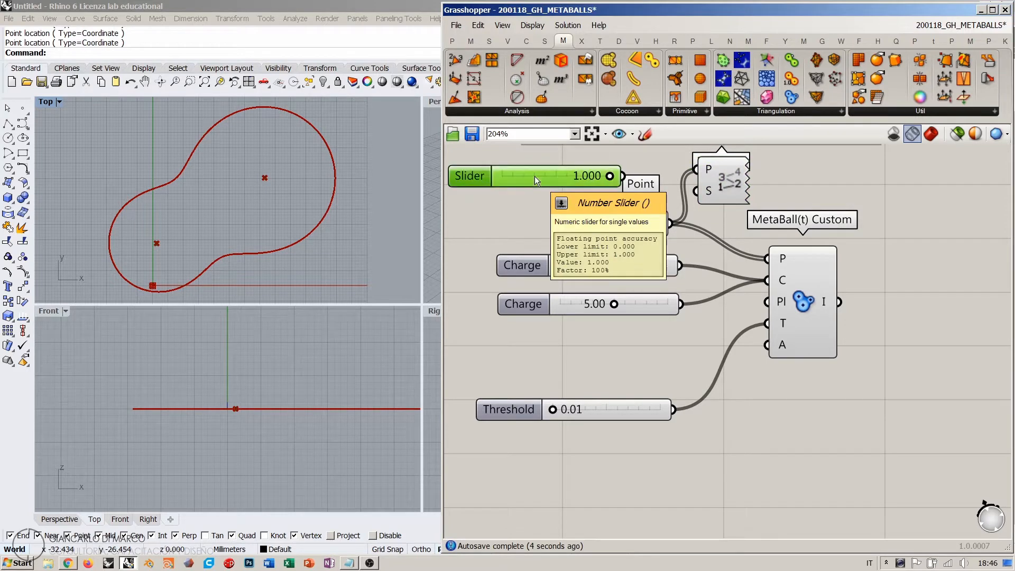
pyautogui.press('Delete')
# - Add a number slider with value 11 and connect it to the S input of Point List
pyautogui.doubleClick(535, 178)
pyautogui.write('11')
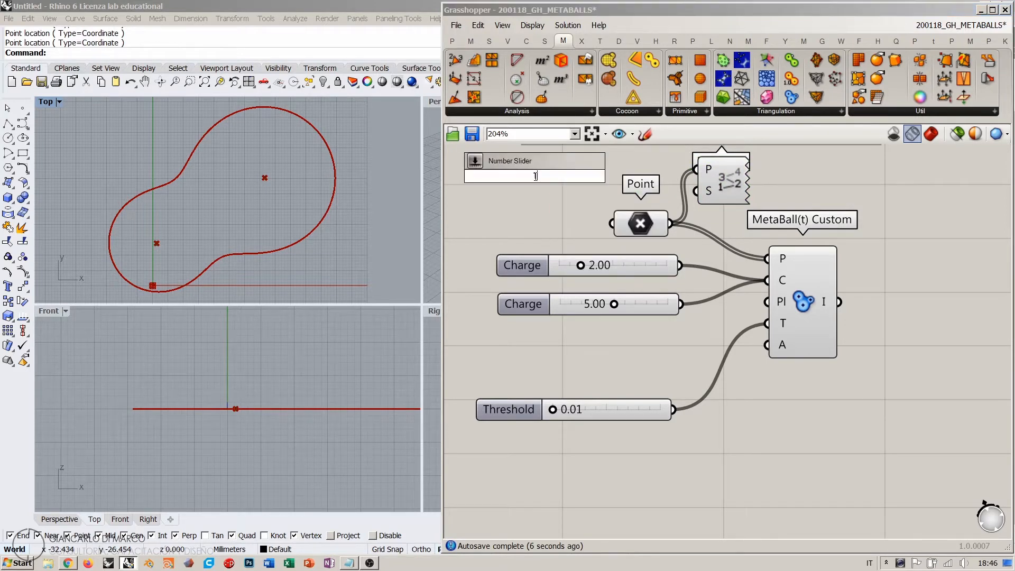
pyautogui.press('Return')
pyautogui.moveTo(623, 176); pyautogui.dragTo(697, 191)
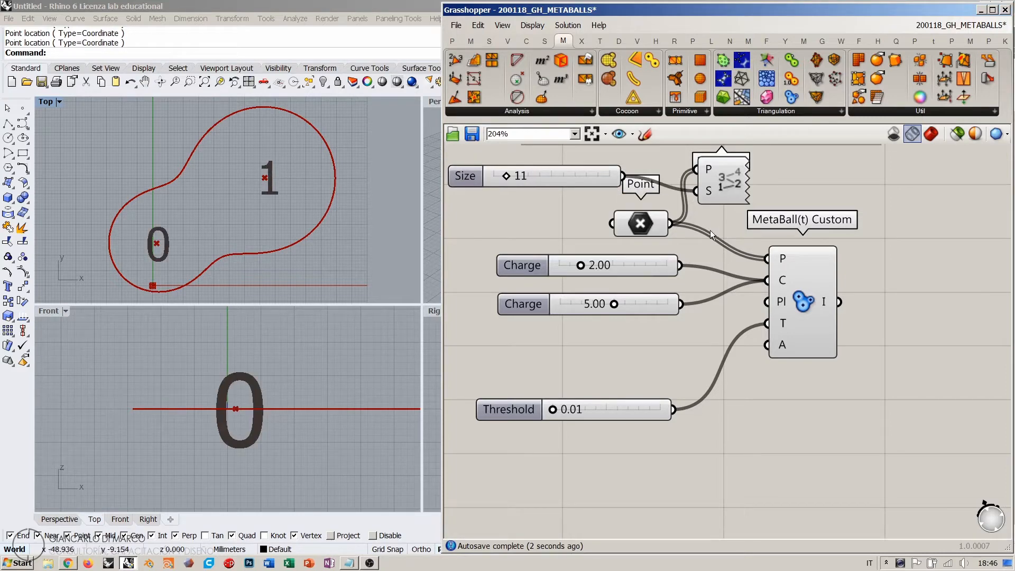
# - Match the charges to the numbered points and set the first charge to 1.02 and the second to 5.88
pyautogui.click(643, 227)
pyautogui.click(643, 226)
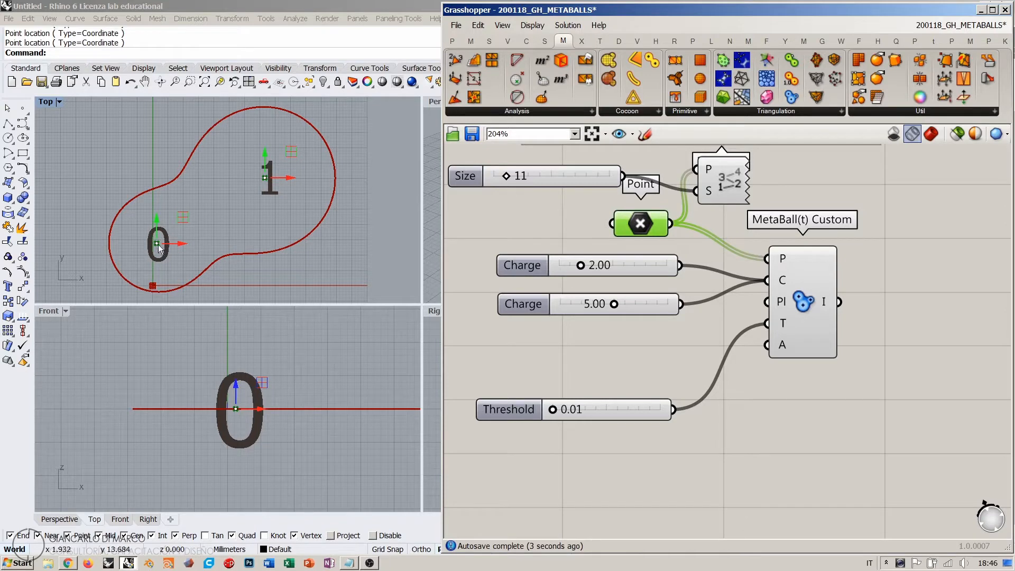
pyautogui.click(631, 264)
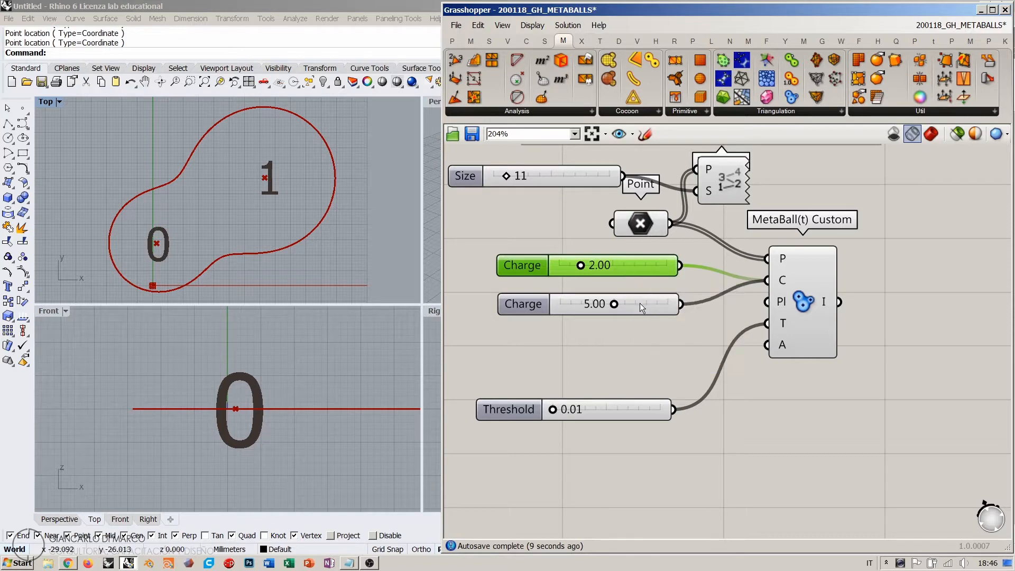
pyautogui.click(638, 335)
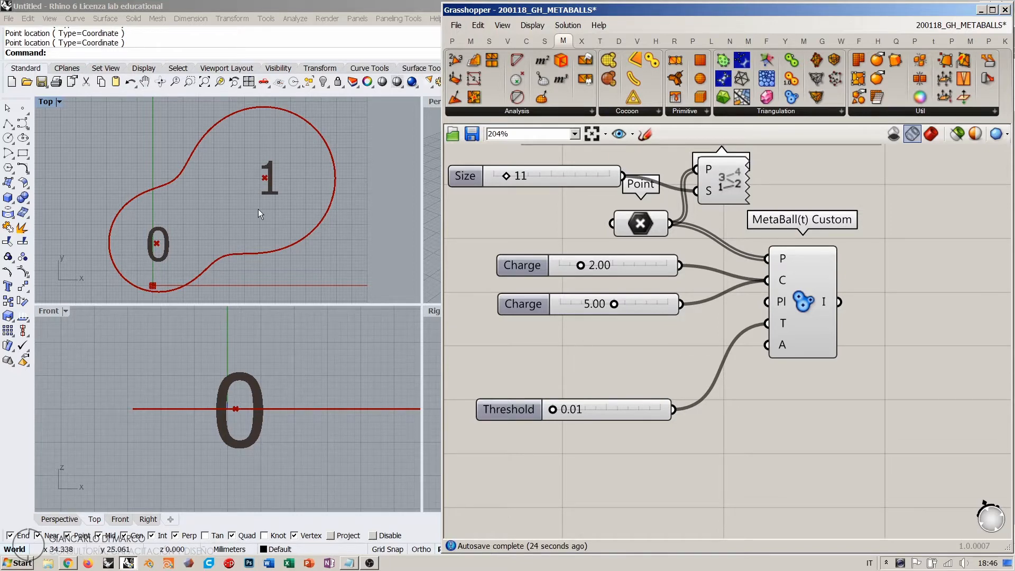
pyautogui.moveTo(581, 265); pyautogui.dragTo(570, 266)
pyautogui.moveTo(614, 304)
pyautogui.mouseDown()
pyautogui.moveTo(664, 305)
pyautogui.moveTo(624, 304)
pyautogui.mouseUp()
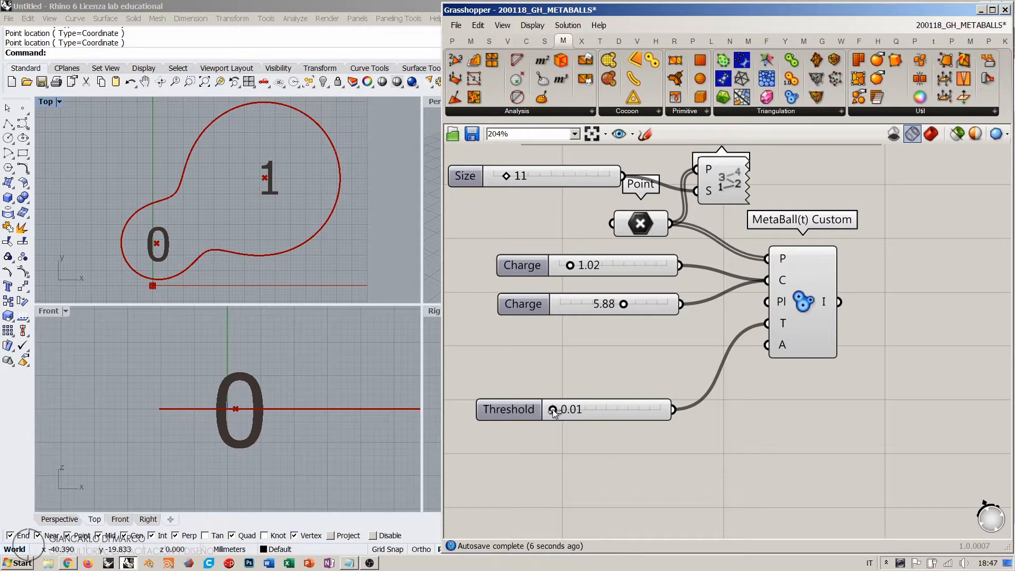
pyautogui.moveTo(553, 412); pyautogui.dragTo(553, 412)
# - Move the Point List component away from the Point parameter, directly above MetaBall(t) Custom
pyautogui.moveTo(273, 189)
pyautogui.mouseDown(button='right')
pyautogui.moveTo(257, 199)
pyautogui.moveTo(277, 193)
pyautogui.mouseUp(button='right')
pyautogui.scroll(-2, 661, 274)
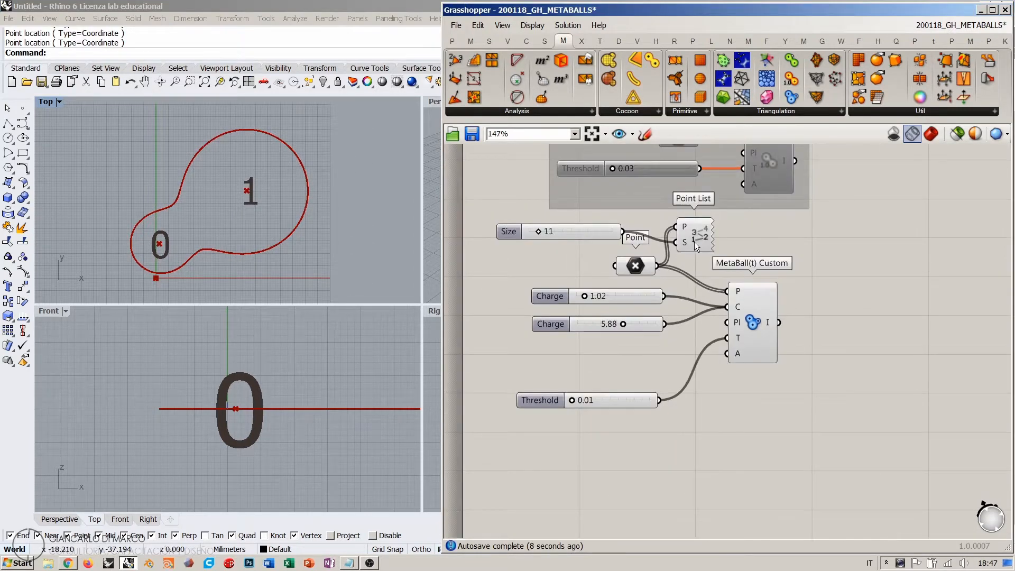
pyautogui.moveTo(696, 236); pyautogui.dragTo(754, 246)
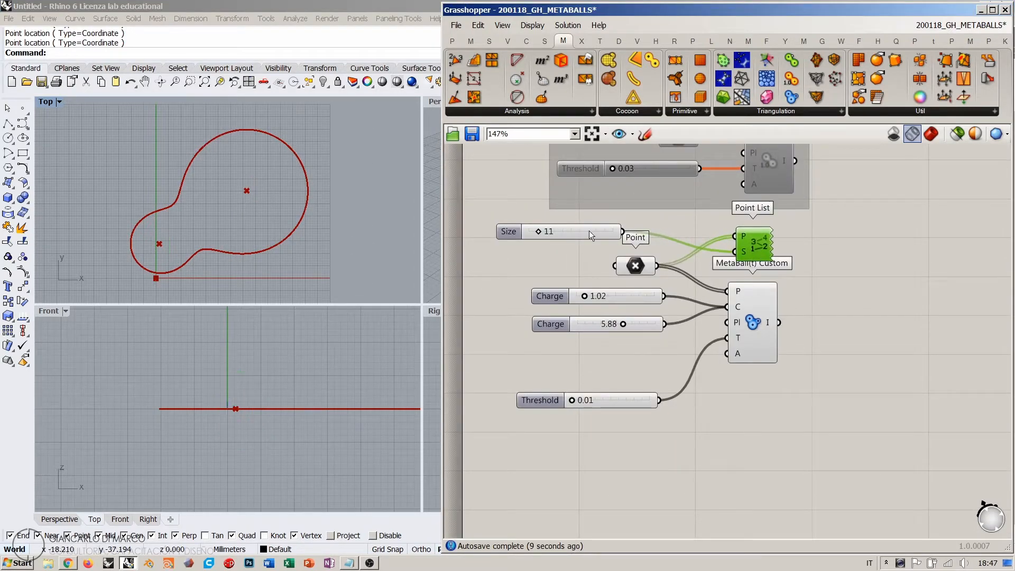
# - Move the Size slider in line with the other sliders and place the Threshold slider directly below the second Charge slider
pyautogui.moveTo(589, 230); pyautogui.dragTo(629, 237)
pyautogui.moveTo(822, 228); pyautogui.dragTo(580, 423)
pyautogui.click(662, 382)
pyautogui.moveTo(635, 402); pyautogui.dragTo(640, 354)
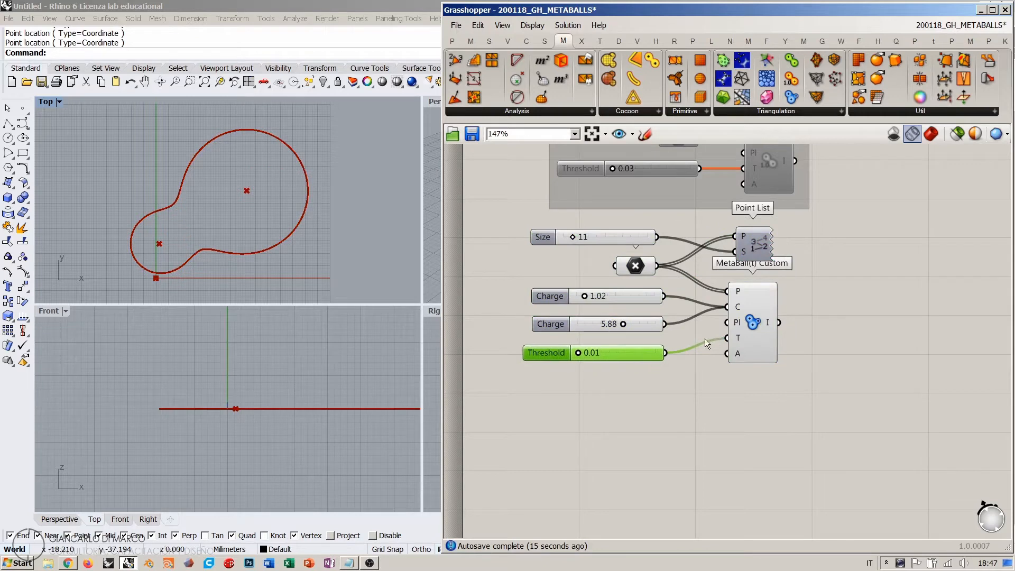
# - Group the MetaBall(t) Custom component with its sliders, Point parameter and Point List, and disable the whole group
pyautogui.moveTo(841, 362); pyautogui.dragTo(592, 233)
pyautogui.moveTo(753, 247); pyautogui.dragTo(794, 282)
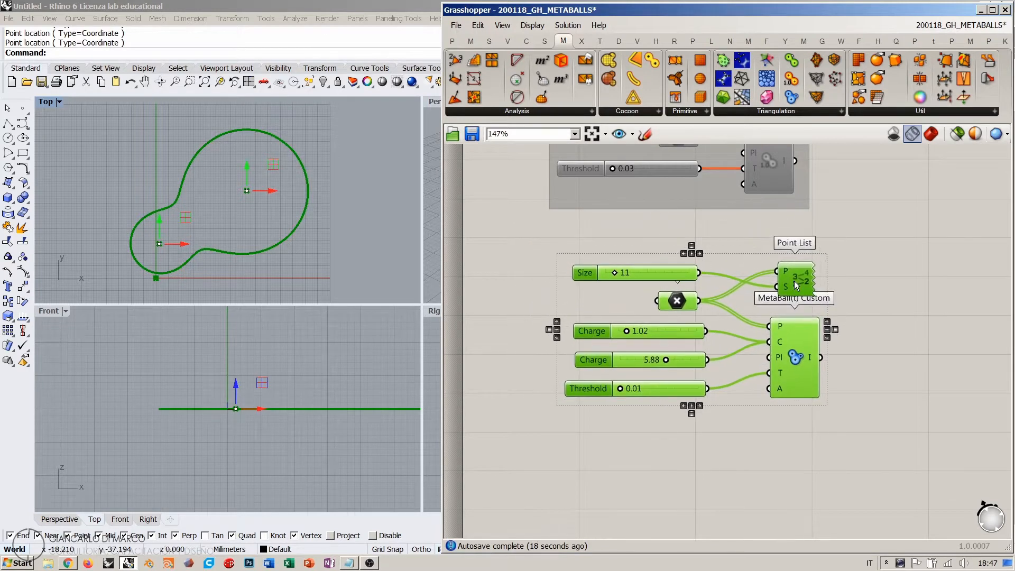
pyautogui.hotkey('ctrl', 'g')
pyautogui.hotkey('ctrl', 'e')
pyautogui.click(886, 320)
# - Align the MetaBall and MetaBall(t) groups with the MetaBall(t) Custom group along their output side
pyautogui.moveTo(739, 239); pyautogui.dragTo(650, 306, button='right')
pyautogui.scroll(-3, 656, 264)
pyautogui.moveTo(713, 252); pyautogui.dragTo(697, 303, button='right')
pyautogui.moveTo(555, 294); pyautogui.dragTo(570, 300)
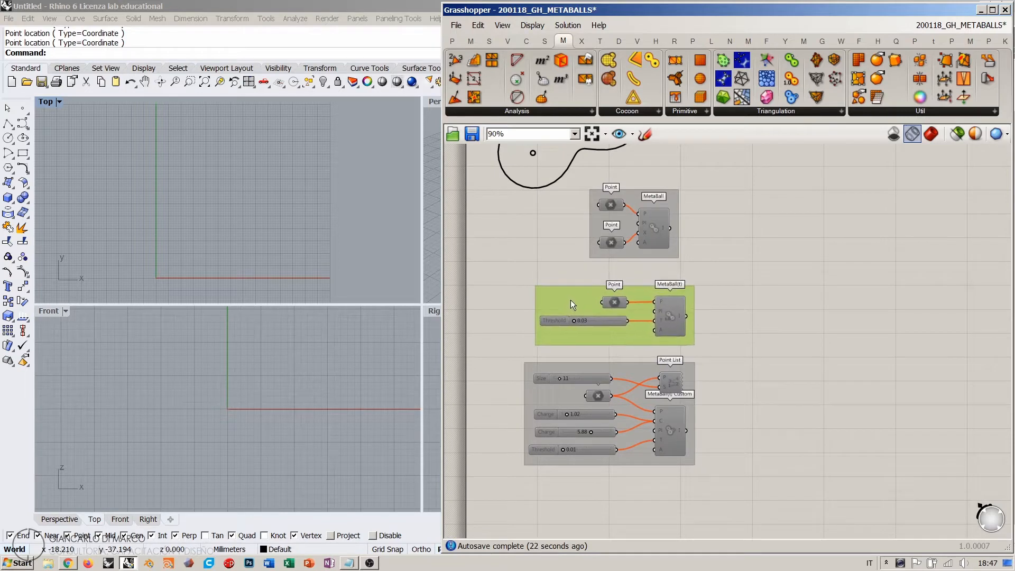
pyautogui.moveTo(599, 222); pyautogui.dragTo(613, 231)
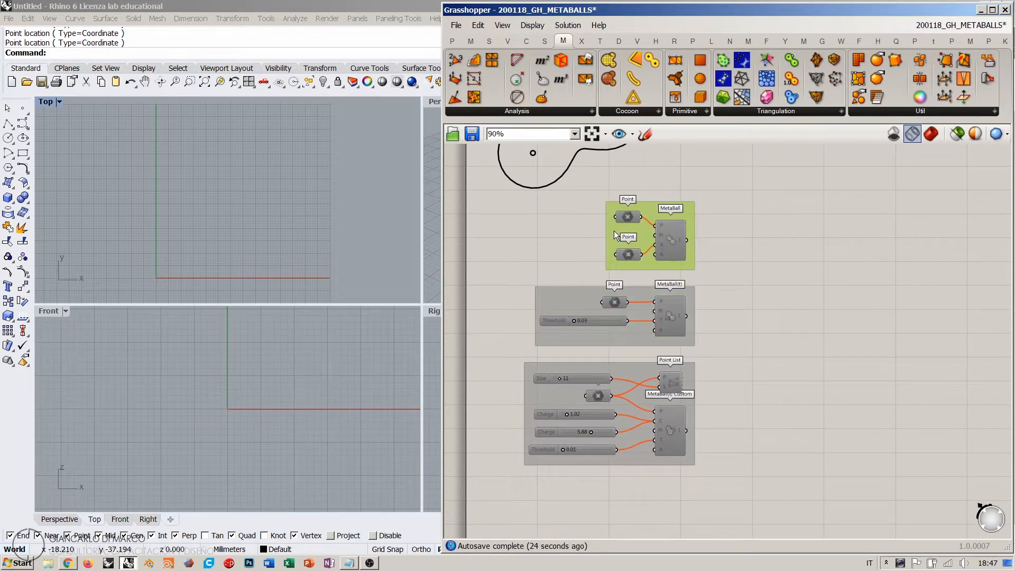
pyautogui.click(732, 275)
# - Enable the MetaBall component and its two Point parameters again
pyautogui.moveTo(732, 275); pyautogui.dragTo(689, 290, button='right')
pyautogui.moveTo(754, 199); pyautogui.dragTo(562, 286)
pyautogui.hotkey('ctrl', 'e')
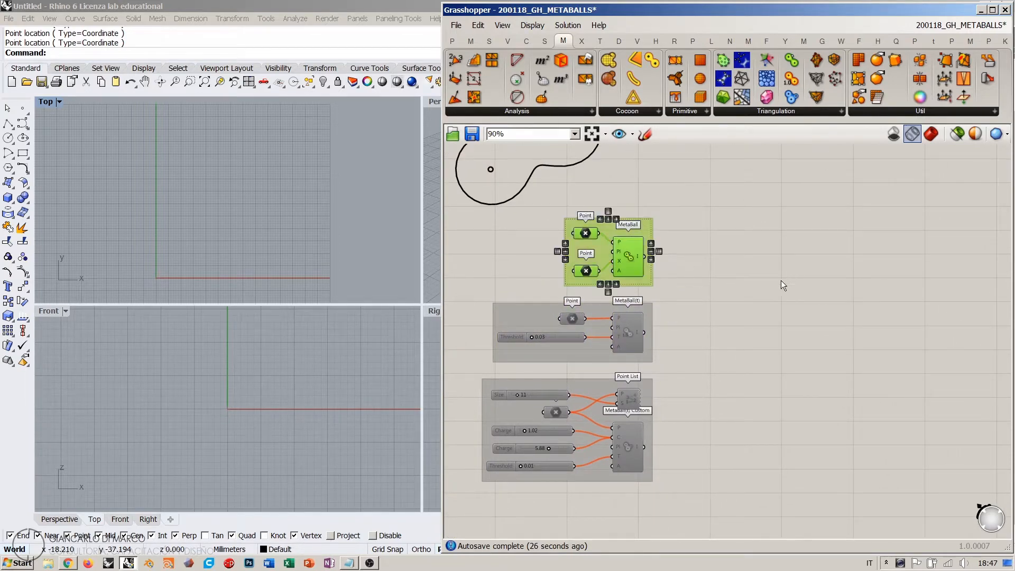
pyautogui.click(487, 254)
pyautogui.moveTo(231, 226); pyautogui.dragTo(238, 199, button='right')
pyautogui.moveTo(675, 261); pyautogui.dragTo(666, 268, button='right')
pyautogui.scroll(4, 609, 247)
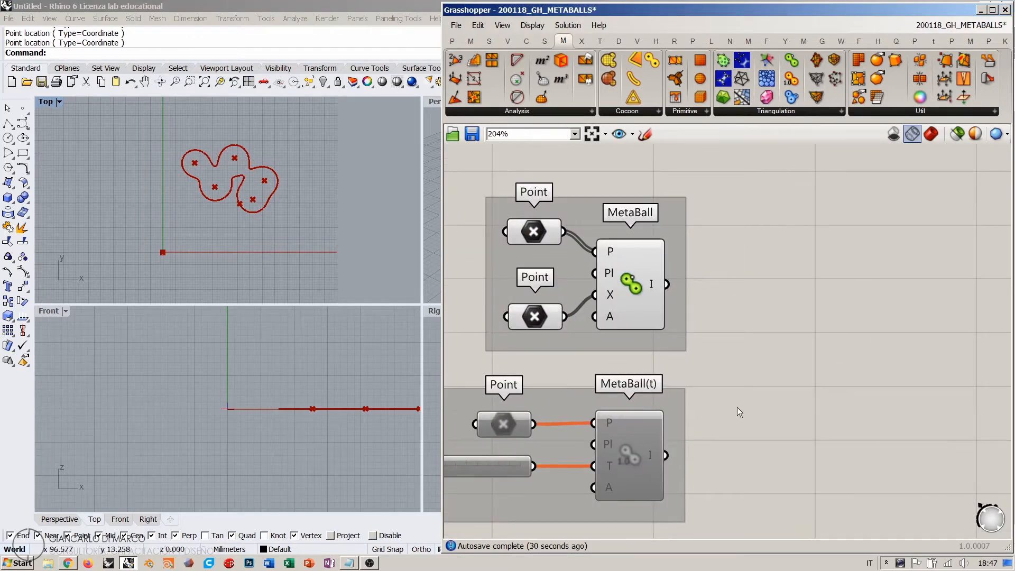
pyautogui.click(509, 421)
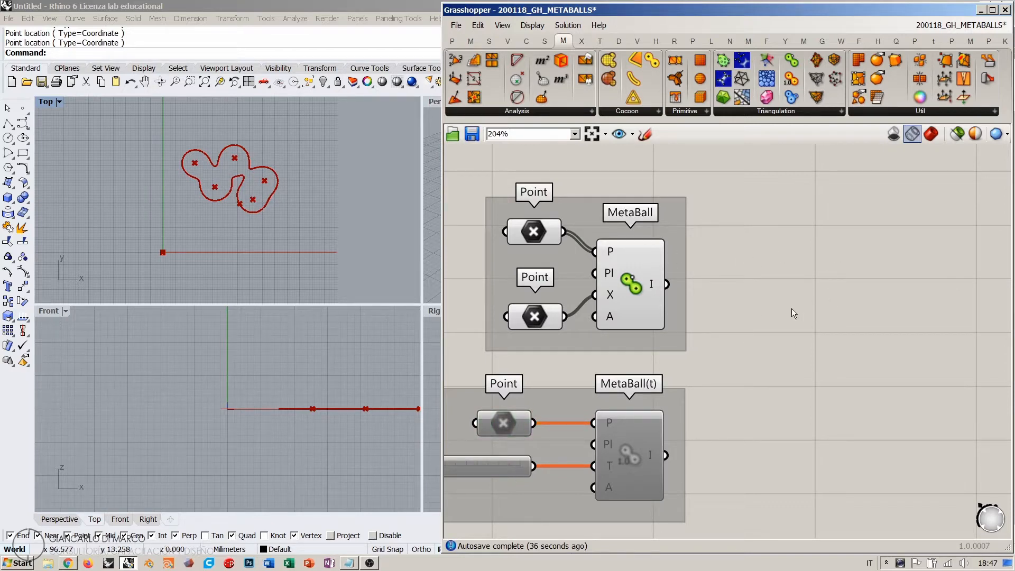
# - Add a Panel beside the MetaBall group and connect MetaBall's I output to it
pyautogui.doubleClick(811, 254)
pyautogui.write('panel')
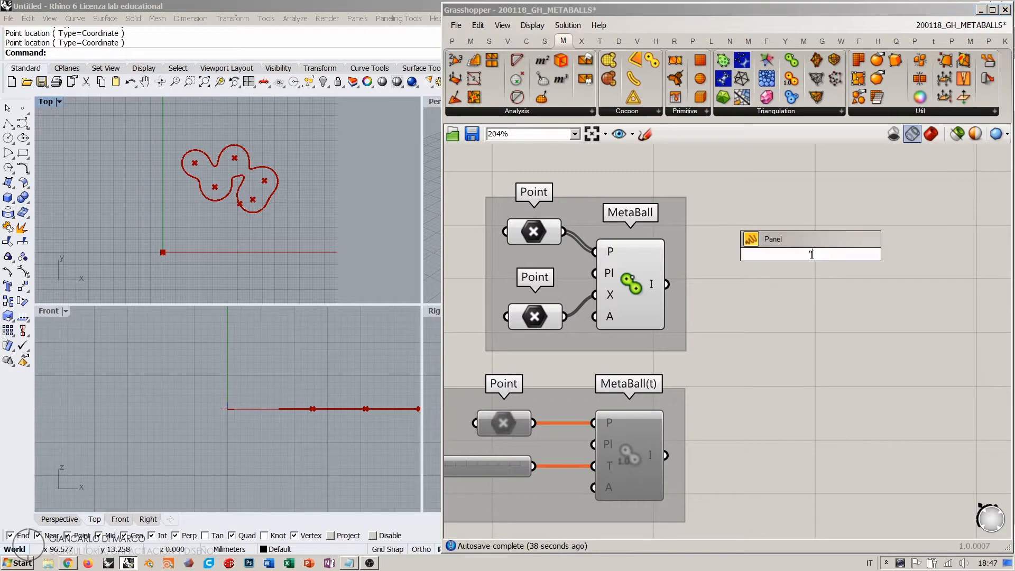
pyautogui.press('Return')
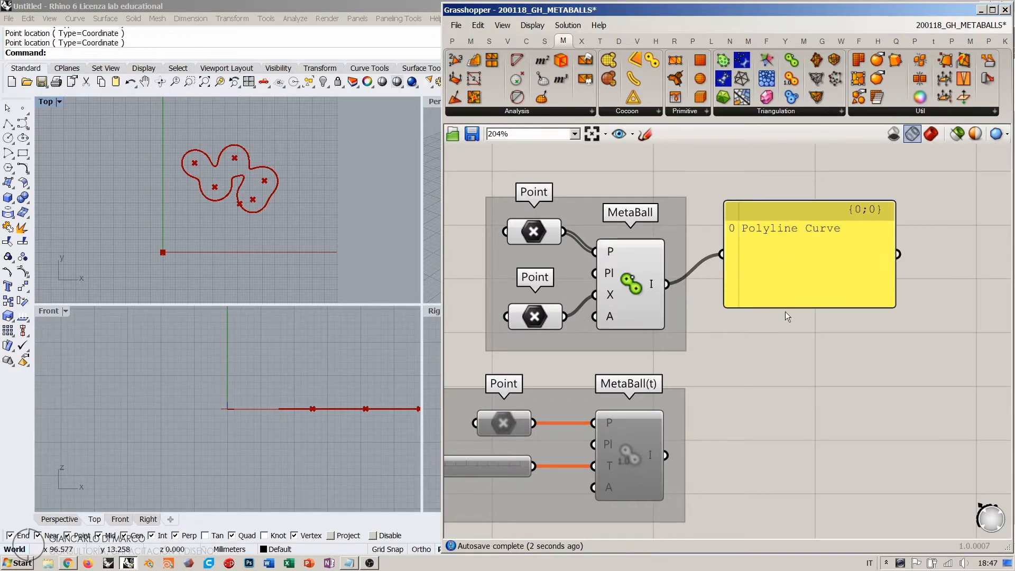
# - Examine the segments of the metaball curve up close in the Top viewport
pyautogui.scroll(5, 253, 151)
pyautogui.moveTo(223, 209); pyautogui.dragTo(242, 191, button='right')
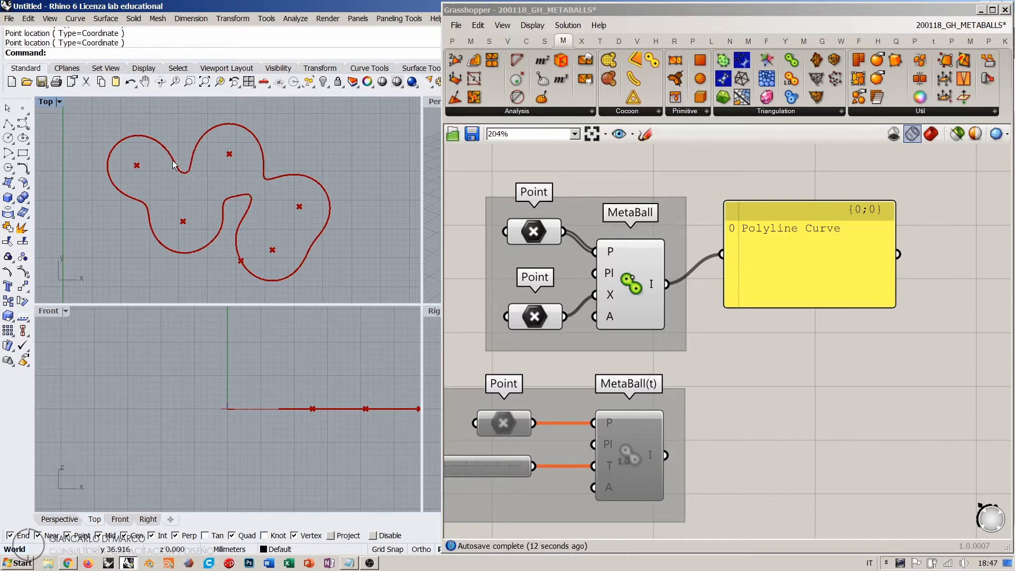
pyautogui.scroll(5, 150, 238)
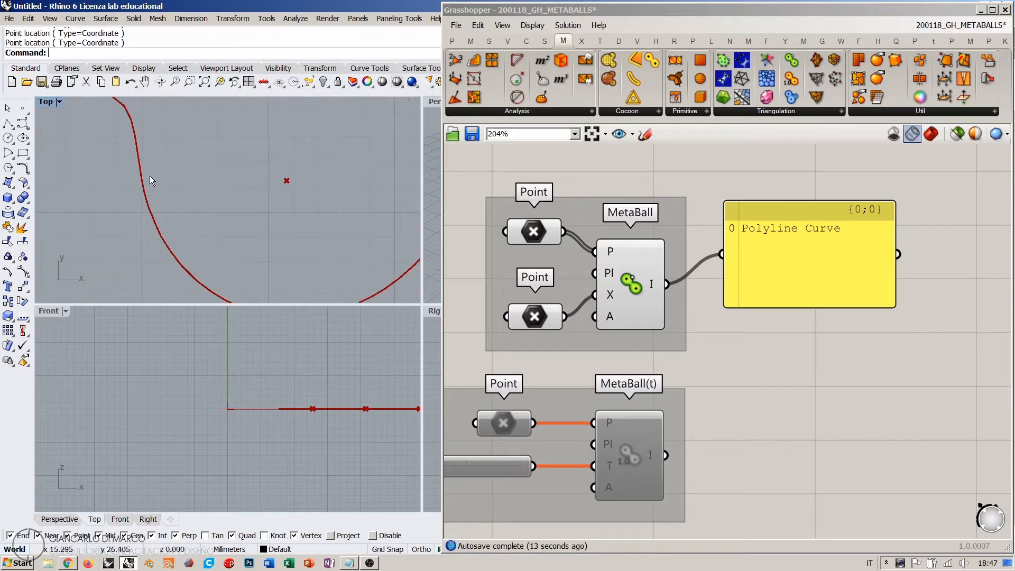
pyautogui.scroll(8, 156, 158)
pyautogui.moveTo(125, 105); pyautogui.dragTo(192, 184, button='right')
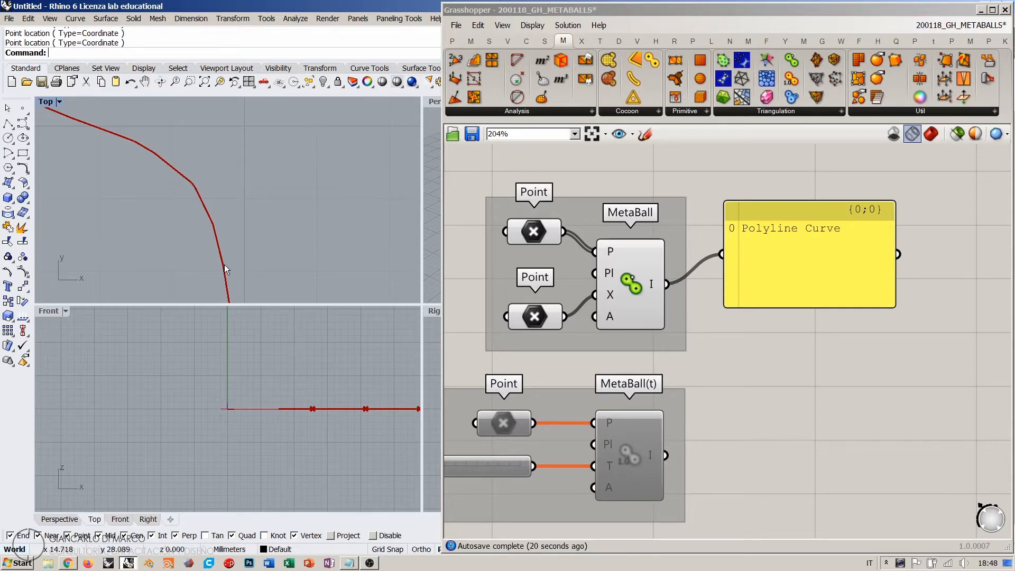
pyautogui.scroll(-8, 167, 210)
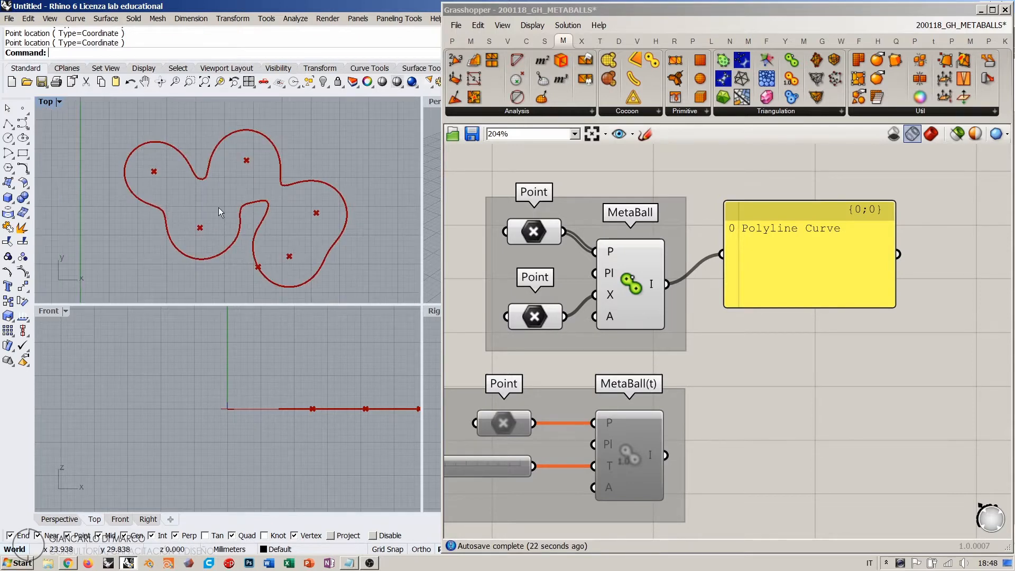
pyautogui.moveTo(218, 208); pyautogui.dragTo(205, 186, button='right')
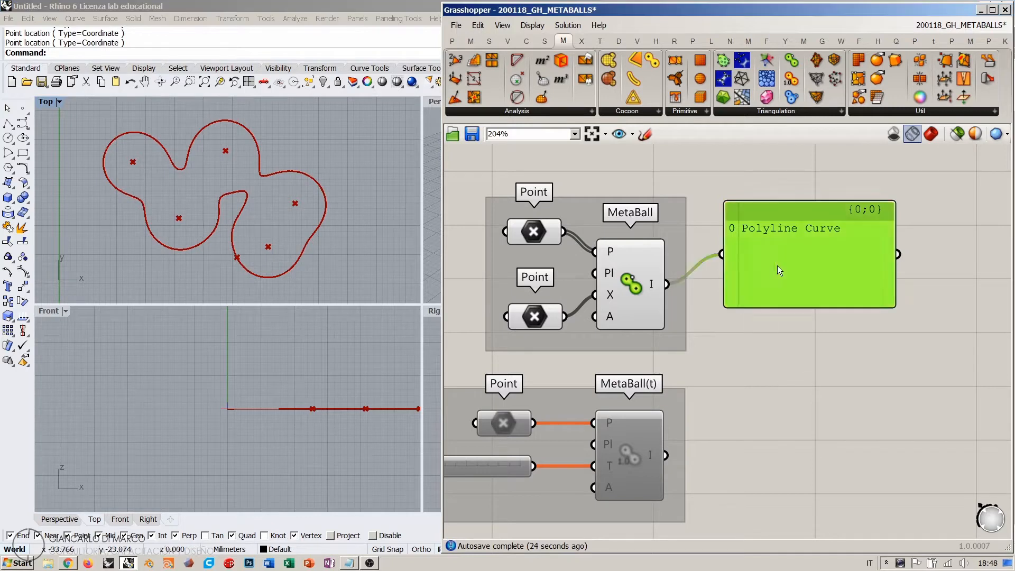
# - Line the panel up with MetaBall's I output, maximize the Perspective viewport and bake the output curve
pyautogui.moveTo(777, 265); pyautogui.dragTo(795, 296)
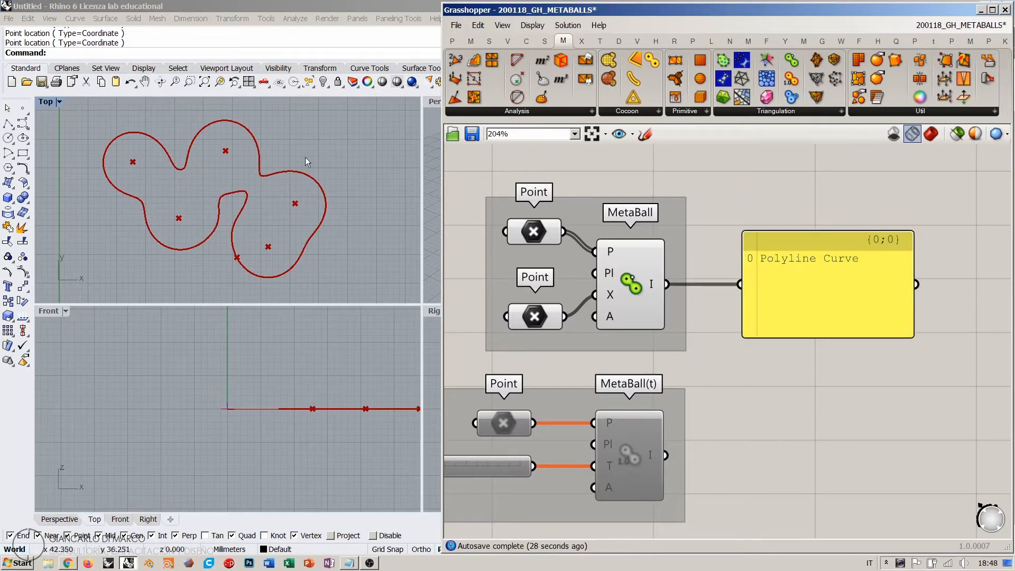
pyautogui.doubleClick(431, 105)
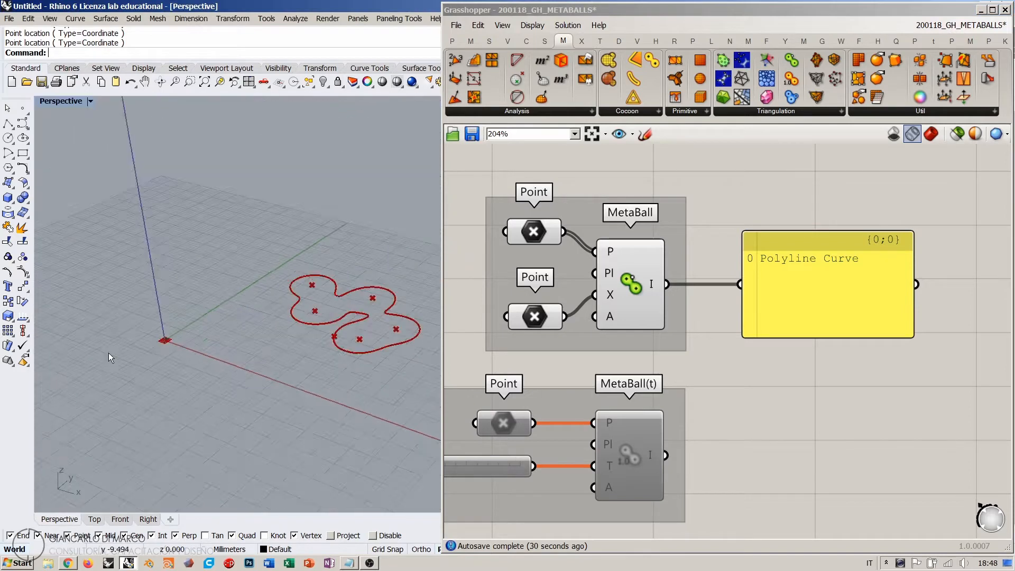
pyautogui.click(714, 182)
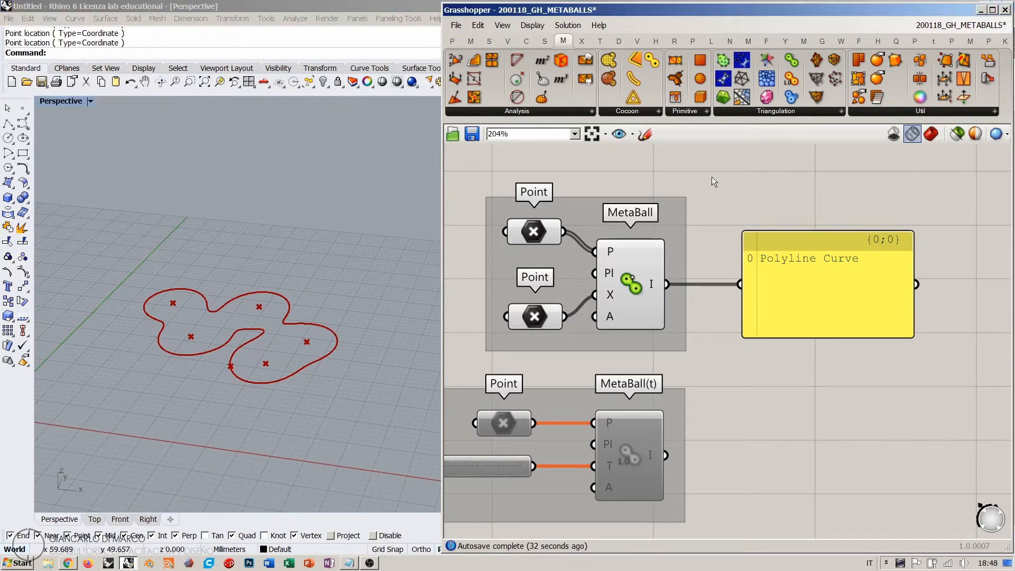
pyautogui.rightClick(649, 284)
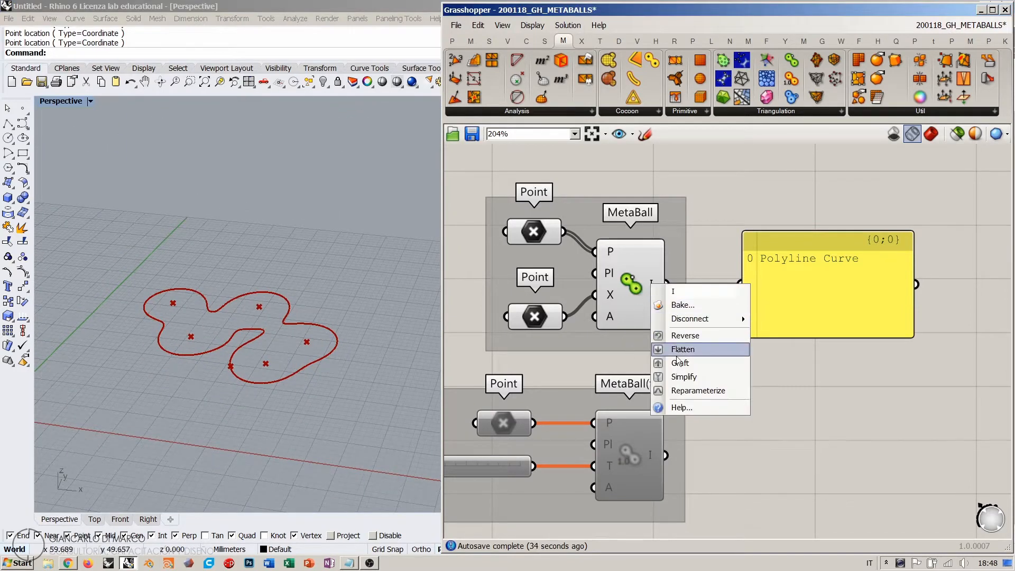
pyautogui.click(687, 304)
pyautogui.click(694, 429)
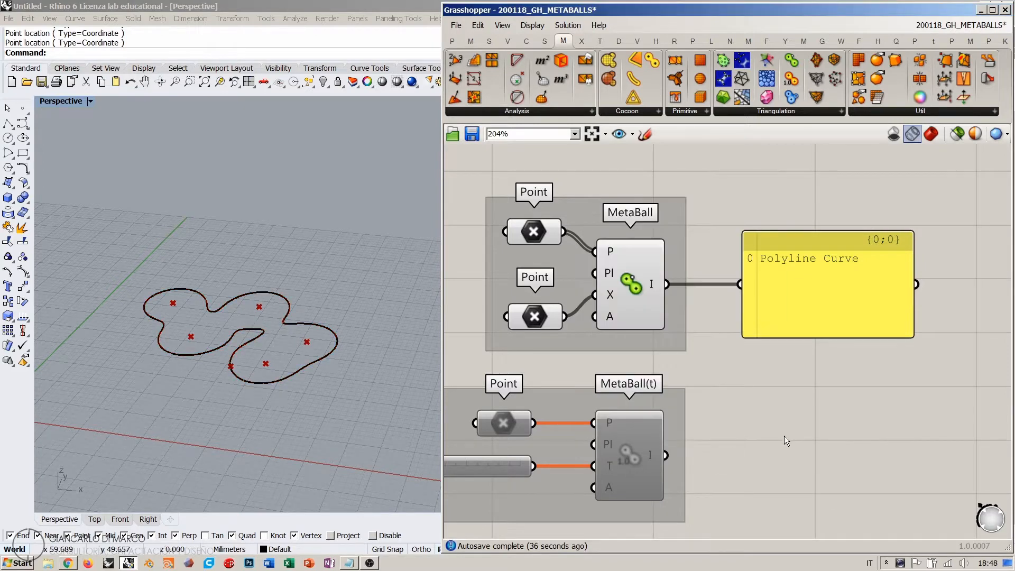
# - Select the baked curve and examine its control points around the inner bend
pyautogui.click(259, 308)
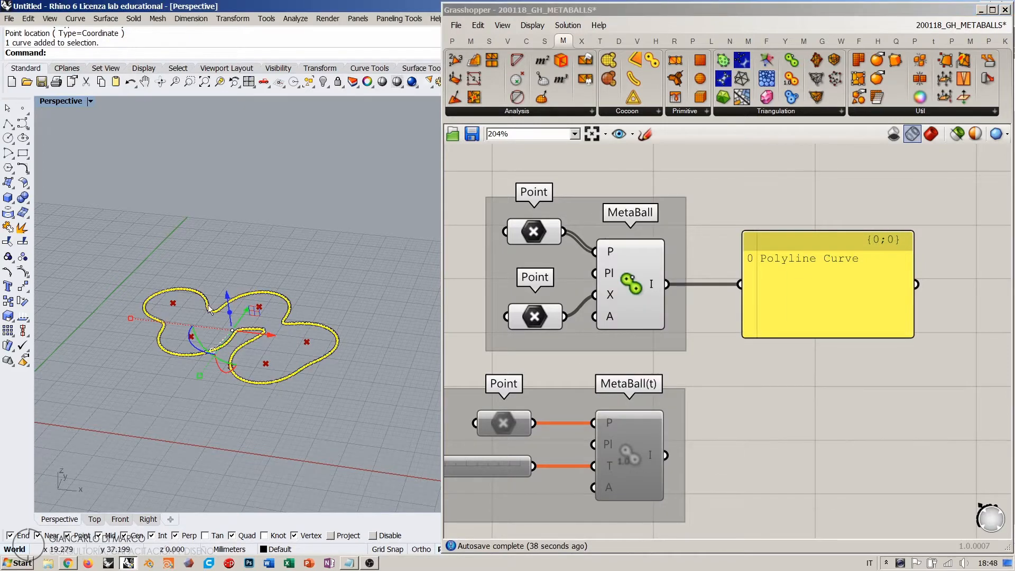
pyautogui.moveTo(95, 254); pyautogui.dragTo(242, 332, button='right')
pyautogui.scroll(4, 248, 333)
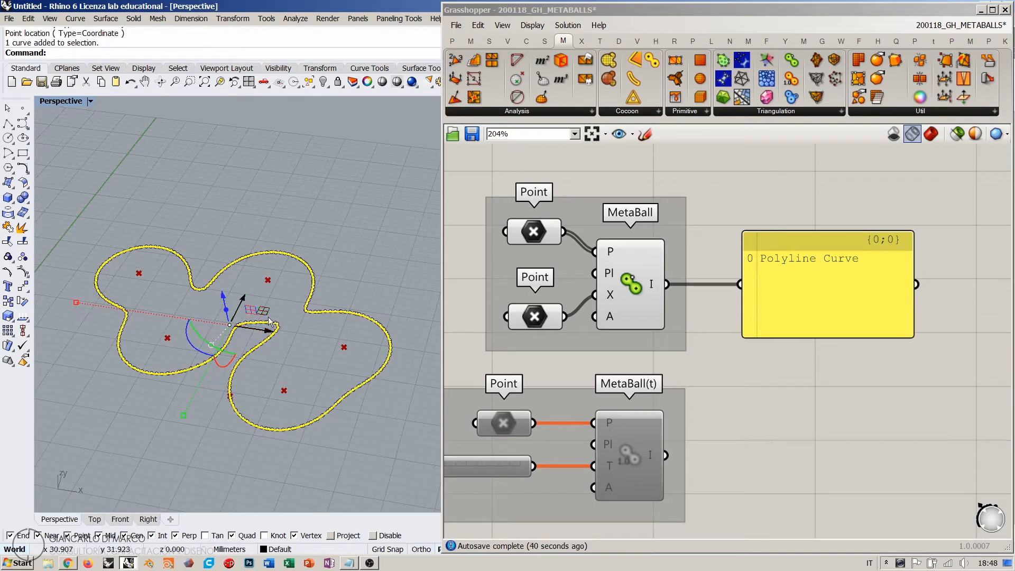
pyautogui.scroll(3, 267, 336)
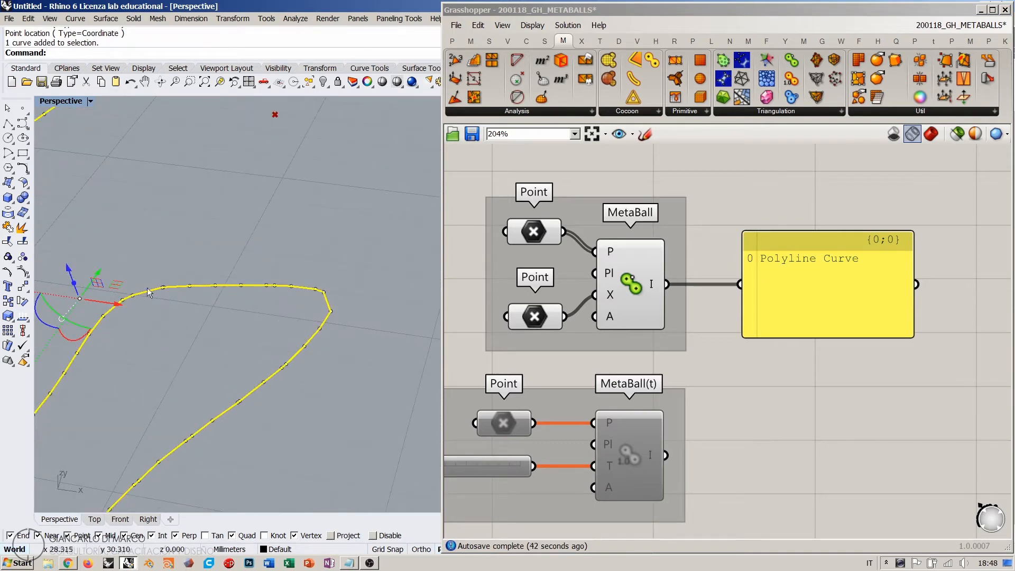
pyautogui.moveTo(183, 475); pyautogui.dragTo(354, 307)
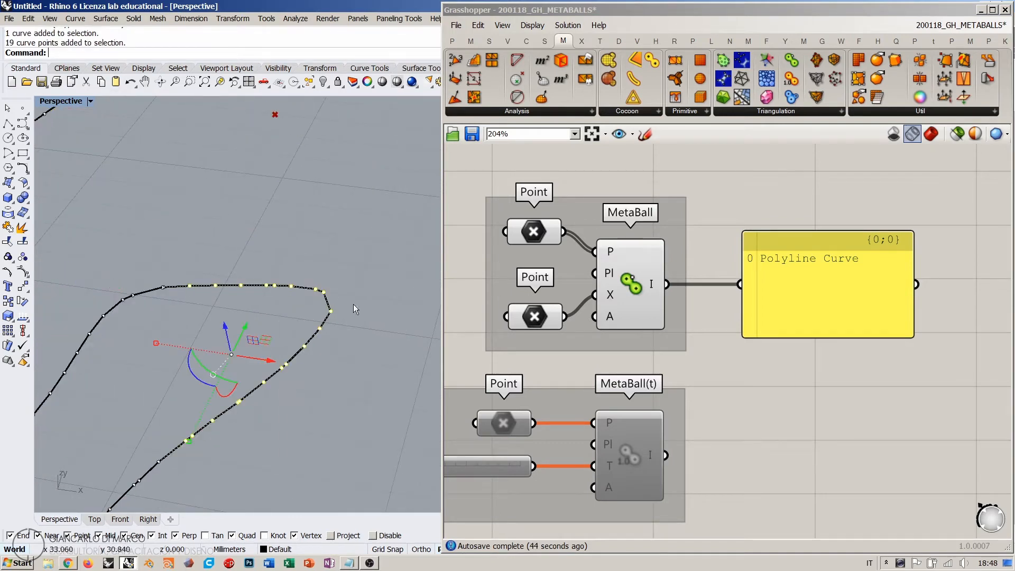
pyautogui.scroll(-5, 321, 356)
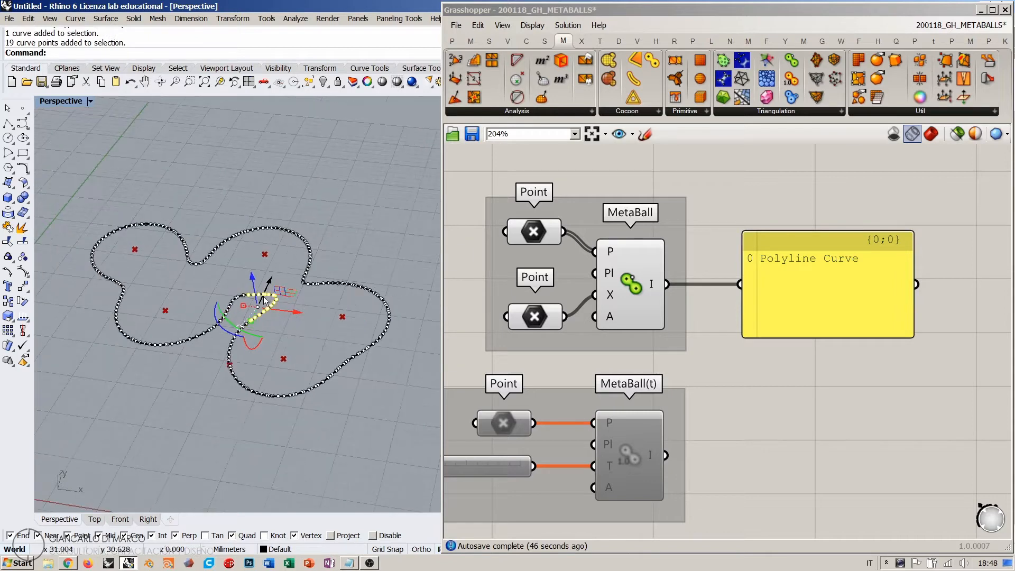
# - Extrude the baked metaball curve upward into a tall closed solid and clear the selection
pyautogui.press('Escape')
pyautogui.click(217, 253)
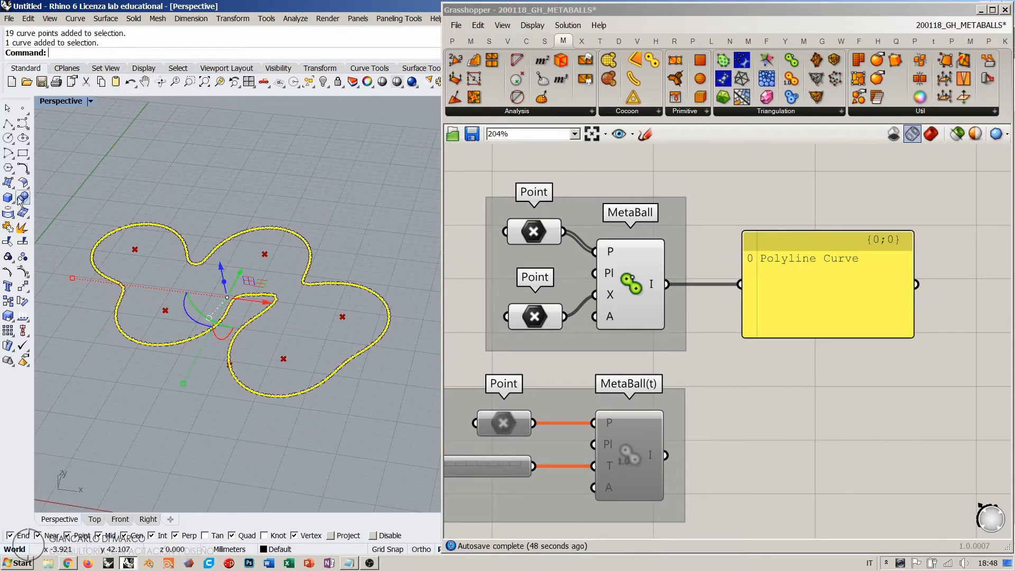
pyautogui.click(8, 197)
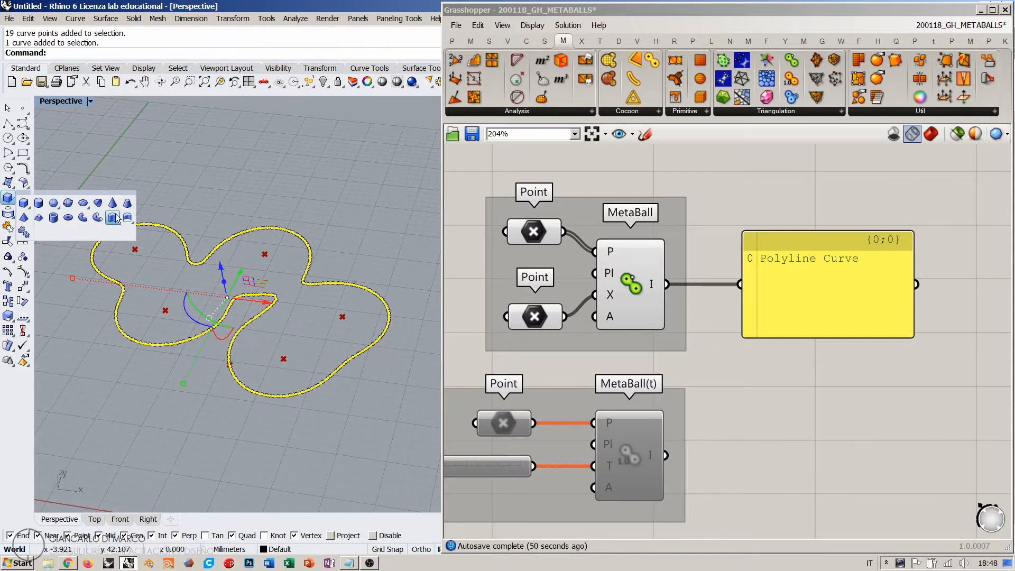
pyautogui.click(97, 217)
pyautogui.click(234, 195)
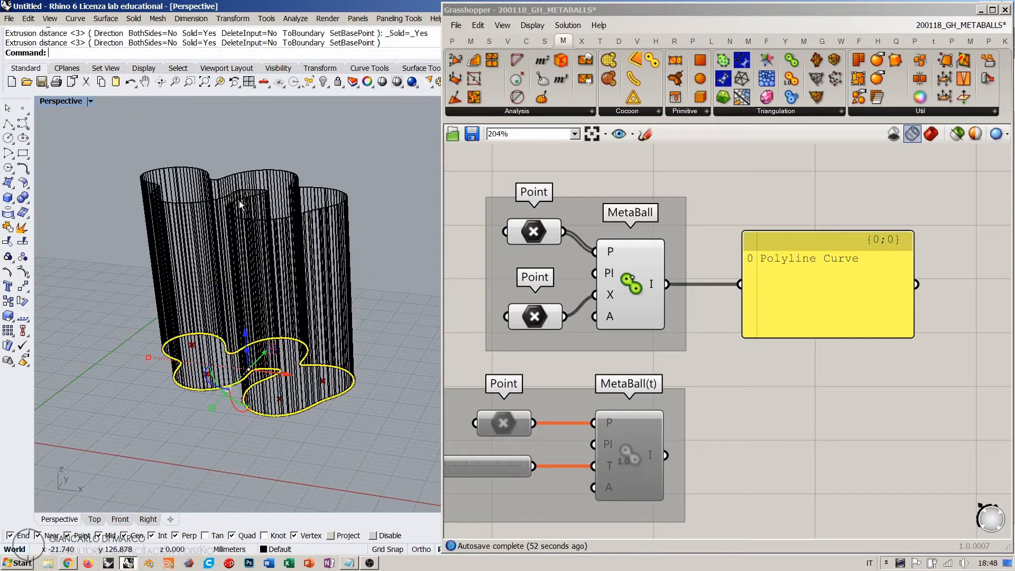
pyautogui.press('Escape')
# - Set the Perspective viewport to Shaded display mode to view the extruded solid
pyautogui.moveTo(217, 225); pyautogui.dragTo(231, 234, button='right')
pyautogui.middleClick(231, 234)
pyautogui.click(250, 205)
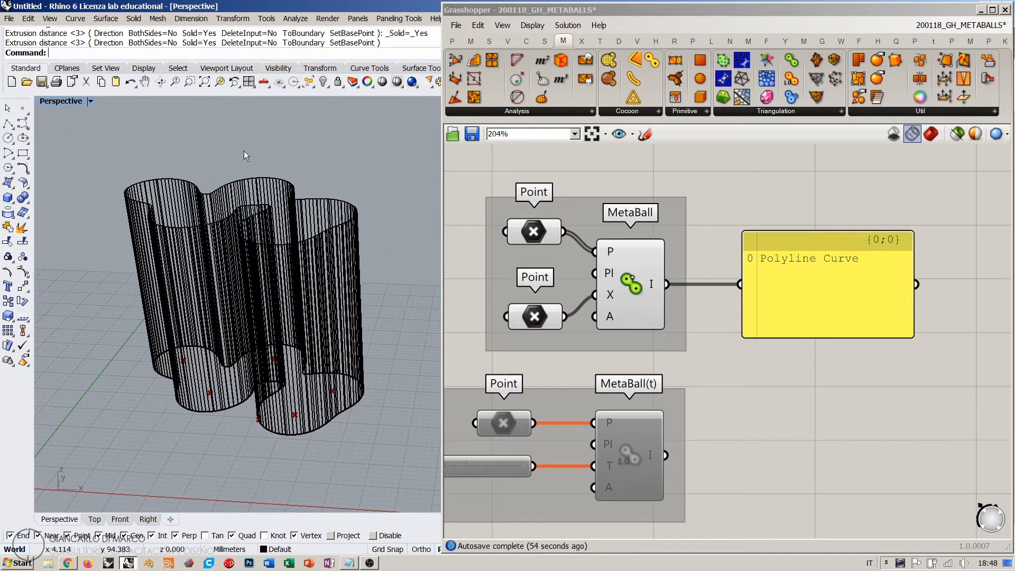
pyautogui.moveTo(311, 232)
pyautogui.mouseDown(button='right')
pyautogui.moveTo(311, 280)
pyautogui.moveTo(259, 311)
pyautogui.mouseUp(button='right')
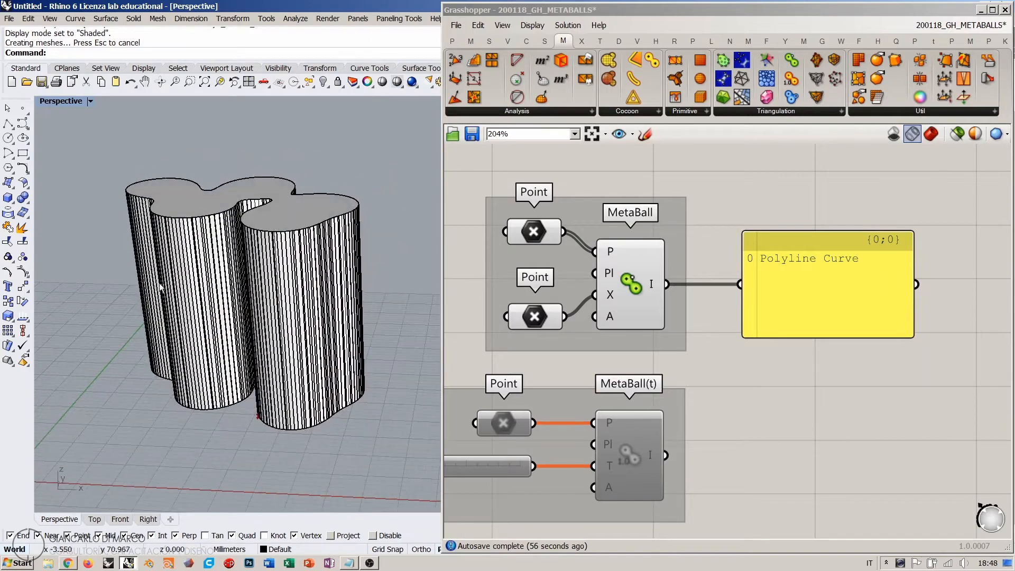
# - Examine the side faces and edges of the extruded solid from close up and from several angles
pyautogui.scroll(10, 178, 266)
pyautogui.moveTo(178, 266); pyautogui.dragTo(335, 188, button='right')
pyautogui.scroll(-8, 264, 291)
pyautogui.scroll(5, 312, 275)
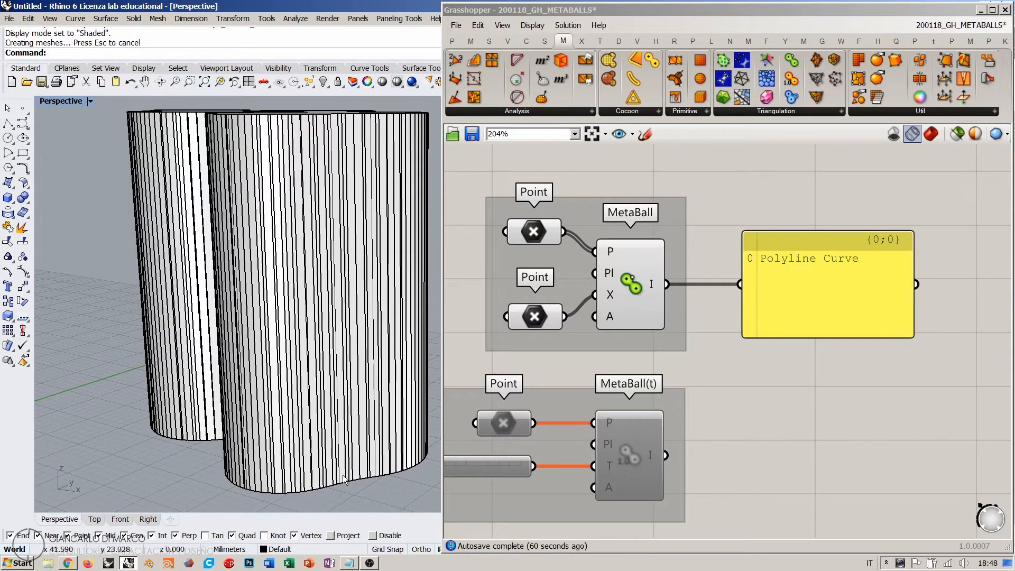
pyautogui.scroll(6, 359, 243)
pyautogui.scroll(-5, 333, 246)
pyautogui.moveTo(360, 243); pyautogui.dragTo(248, 252, button='right')
pyautogui.scroll(-3, 298, 284)
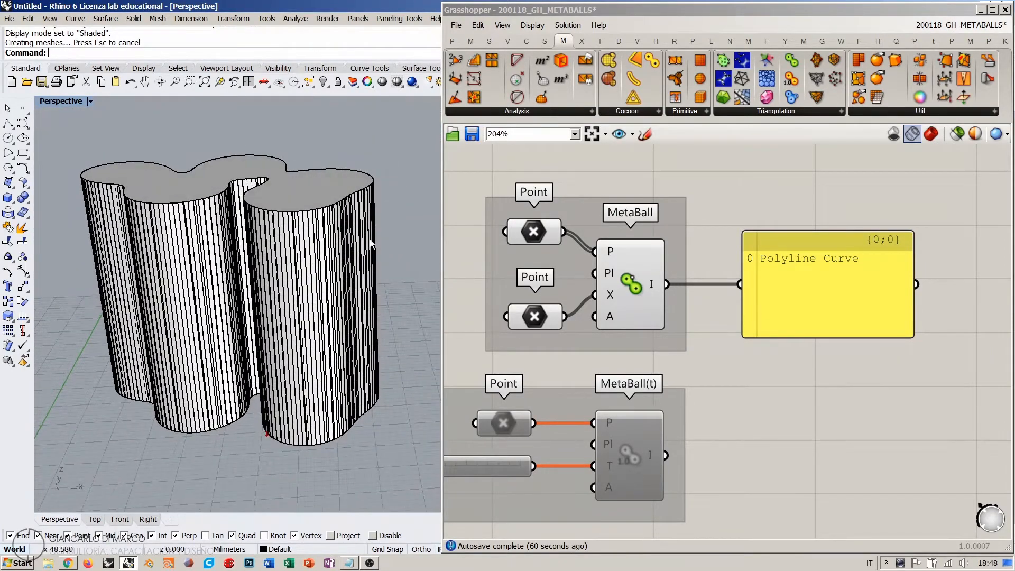
pyautogui.moveTo(282, 287); pyautogui.dragTo(177, 167, button='right')
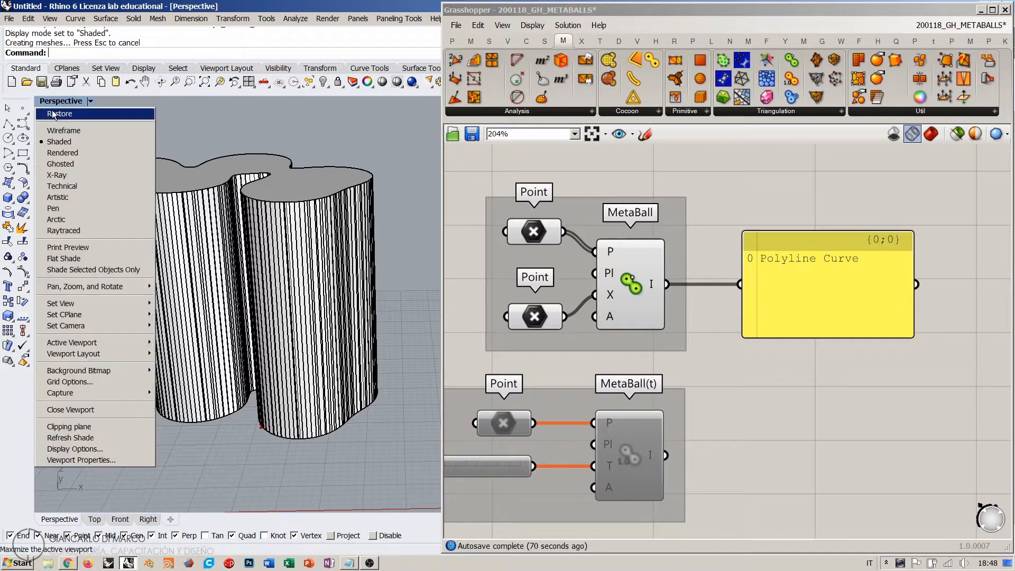
# - Switch the Perspective viewport to Arctic display mode and inspect the solid's side surfaces
pyautogui.click(68, 102)
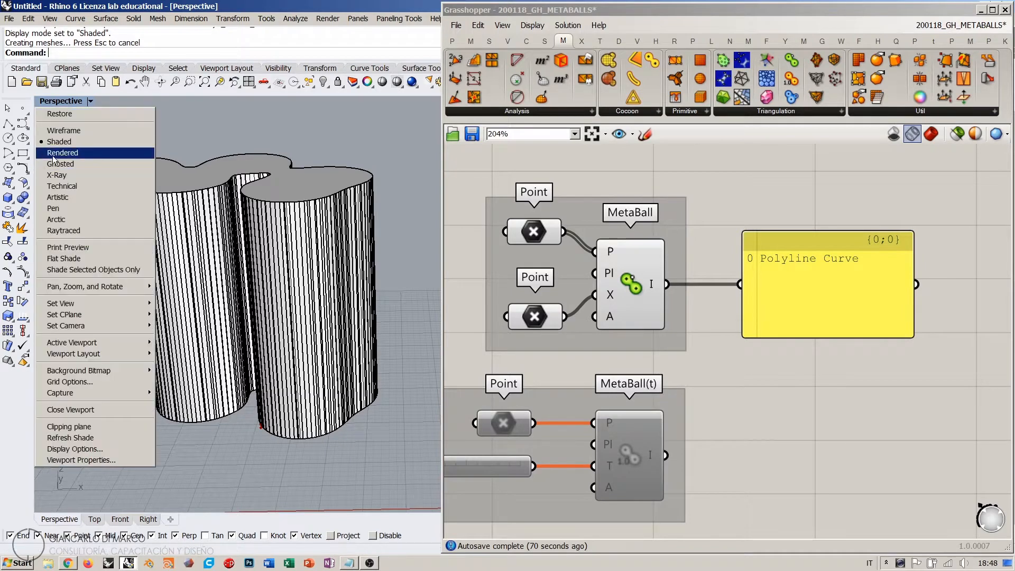
pyautogui.click(68, 219)
pyautogui.moveTo(327, 236); pyautogui.dragTo(243, 297, button='right')
pyautogui.scroll(4, 166, 271)
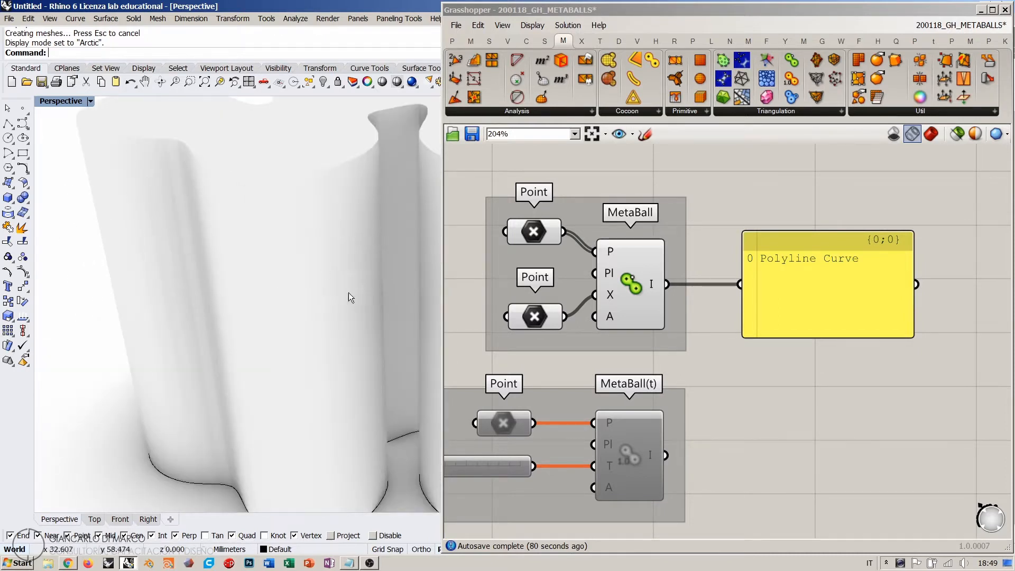
pyautogui.moveTo(349, 297); pyautogui.dragTo(307, 348, button='right')
pyautogui.scroll(-4, 303, 299)
# - Return the Perspective viewport to Wireframe display mode with the whole solid in view
pyautogui.keyDown('shift'); pyautogui.moveTo(304, 300); pyautogui.dragTo(238, 312, button='right'); pyautogui.keyUp('shift')
pyautogui.scroll(-2, 237, 313)
pyautogui.middleClick(233, 229)
pyautogui.rightClick(396, 81)
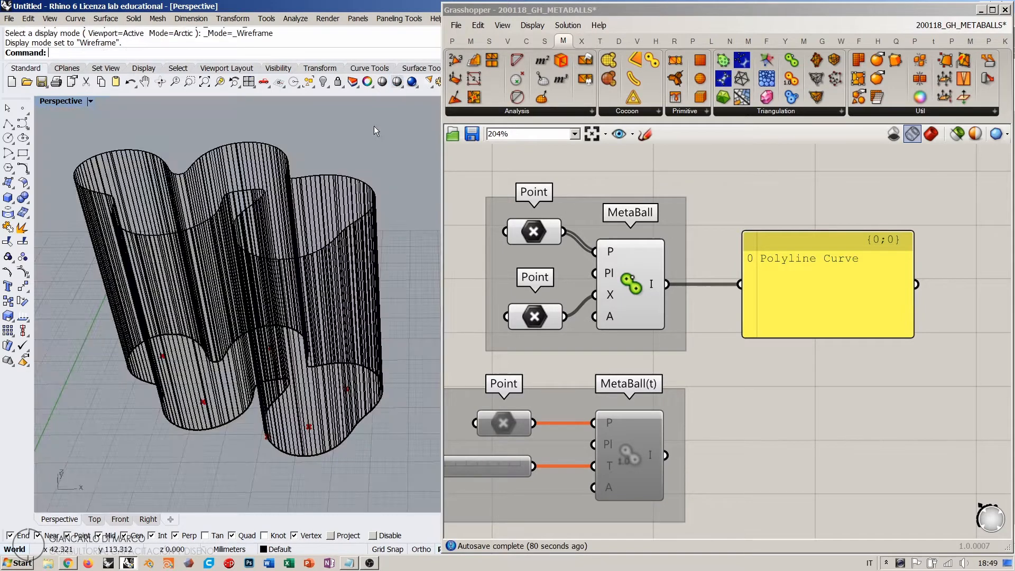
# - Delete the extruded solid and the baked polyline curve from the Rhino model
pyautogui.click(349, 286)
pyautogui.press('Delete')
pyautogui.click(368, 366)
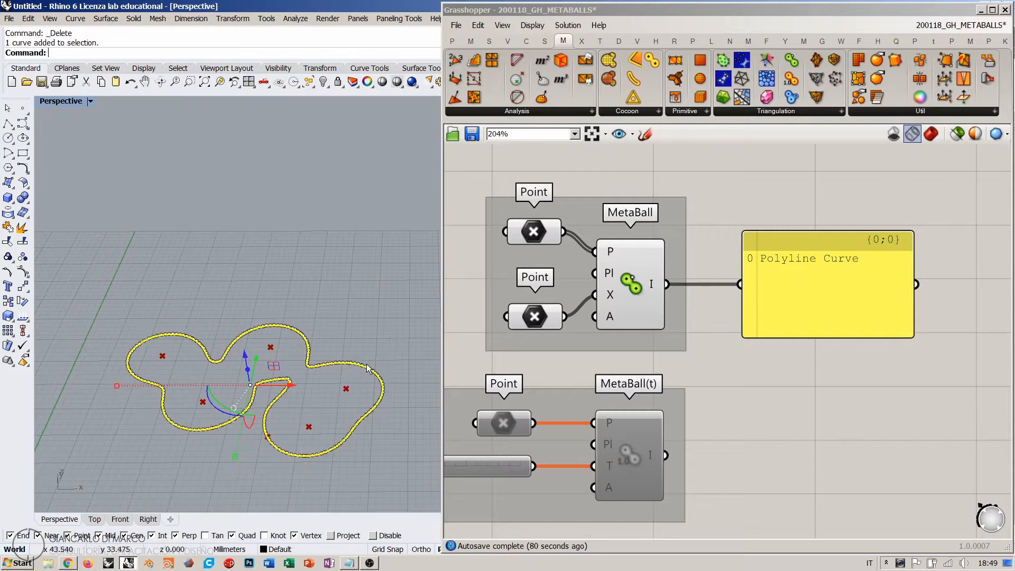
pyautogui.press('Delete')
# - Switch Rhino to the Top viewport with the whole metaball curve and its points in view
pyautogui.scroll(3, 300, 407)
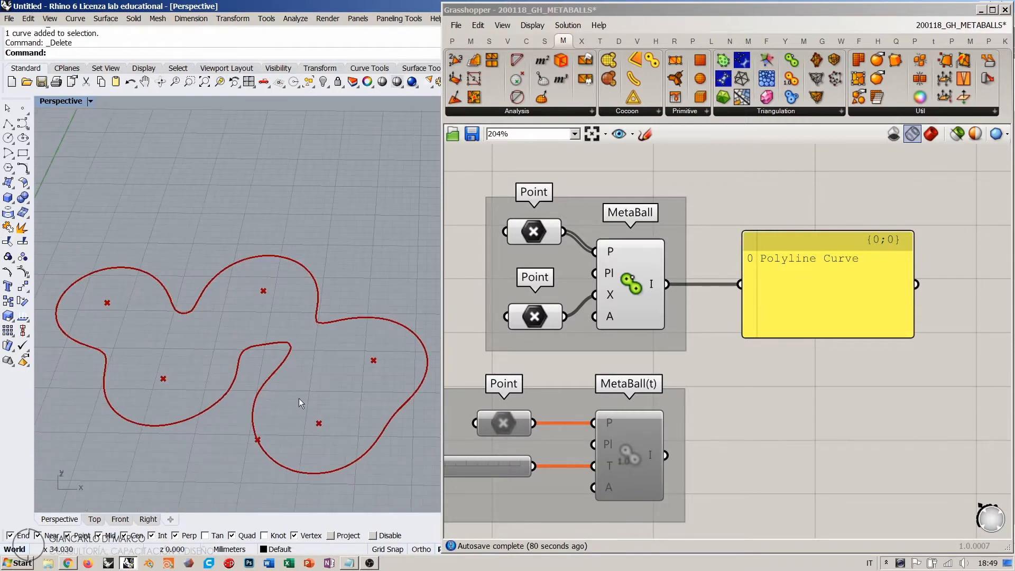
pyautogui.moveTo(301, 402); pyautogui.dragTo(289, 367, button='right')
pyautogui.click(95, 519)
pyautogui.moveTo(296, 303); pyautogui.dragTo(159, 300, button='right')
pyautogui.scroll(-4, 159, 300)
# - Reduce the height of the panel on the MetaBall output and turn off its path and index display
pyautogui.moveTo(718, 345); pyautogui.dragTo(702, 307, button='right')
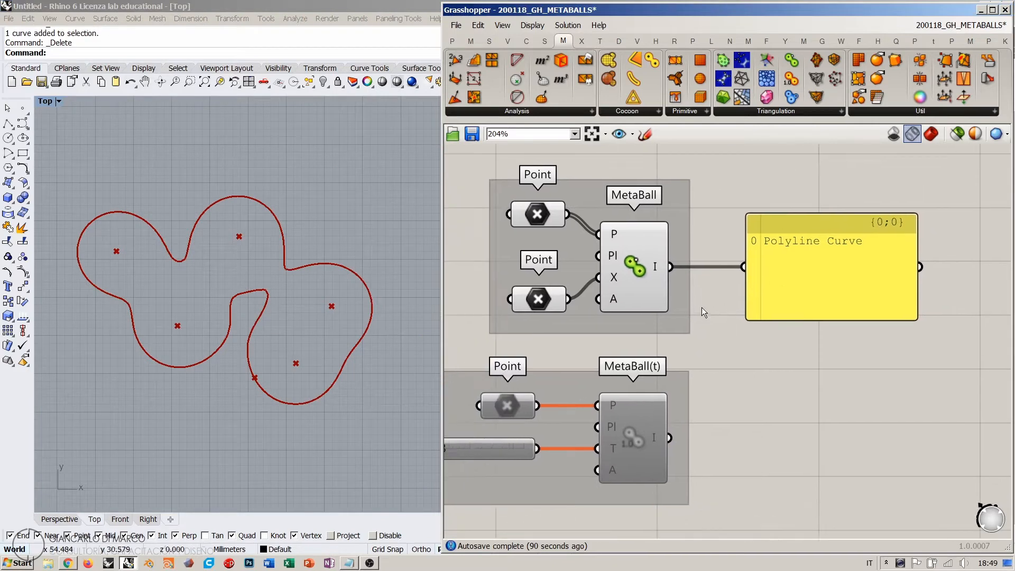
pyautogui.moveTo(804, 319); pyautogui.dragTo(777, 222)
pyautogui.rightClick(798, 220)
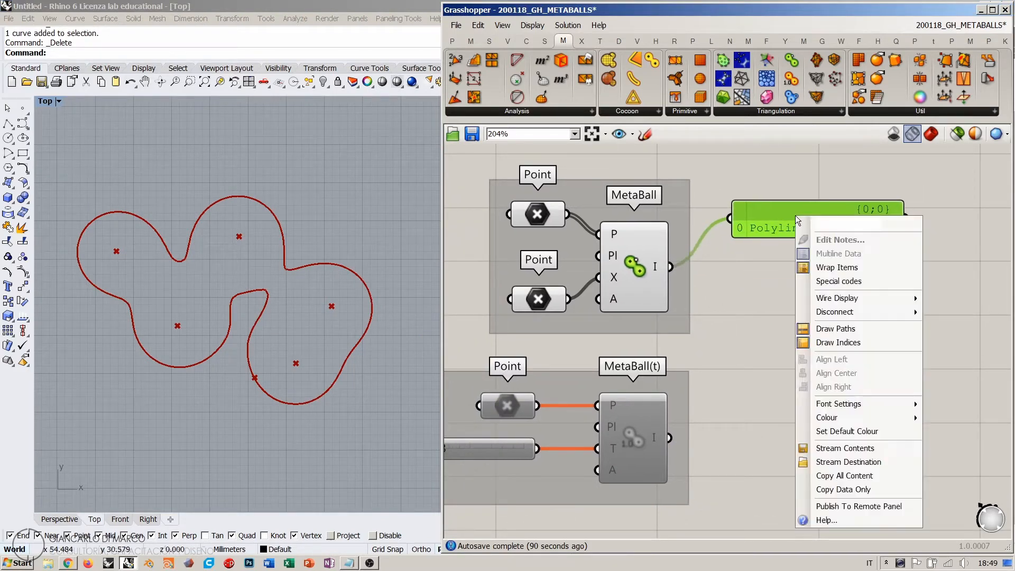
pyautogui.click(832, 328)
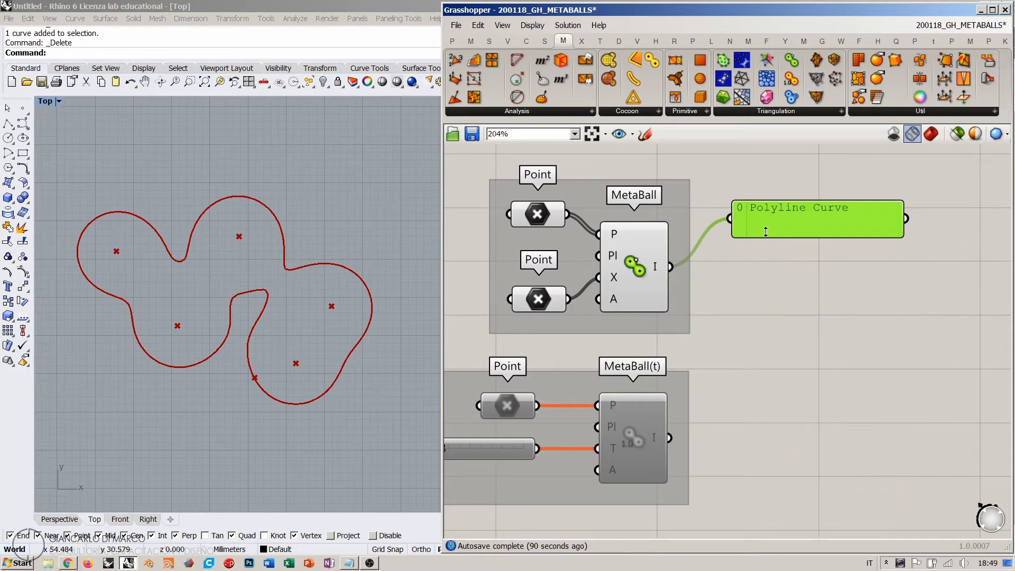
pyautogui.rightClick(766, 232)
pyautogui.click(809, 359)
pyautogui.click(750, 283)
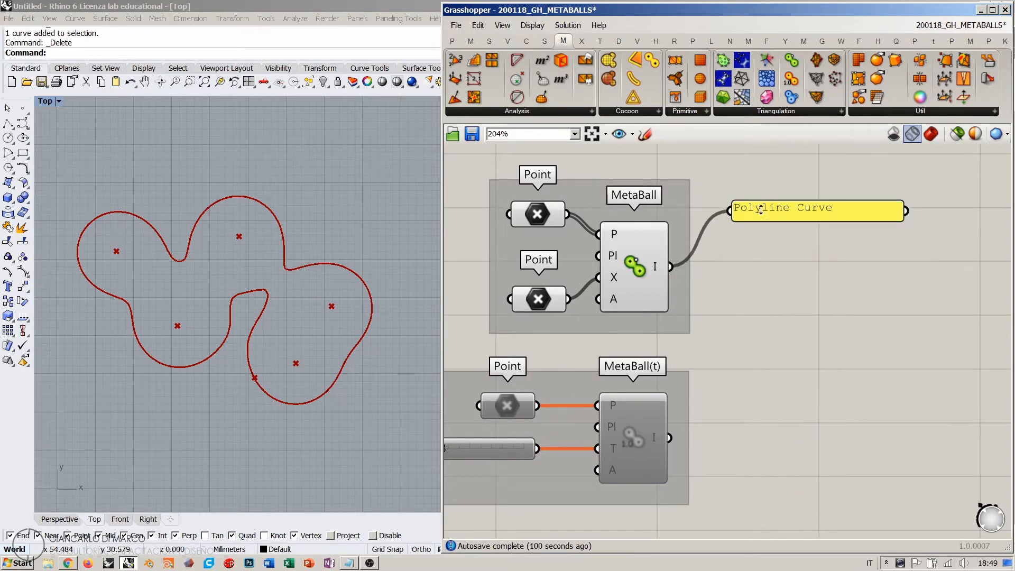
# - Adjust the output panel's width so the Polyline Curve text fits on a single line
pyautogui.moveTo(891, 206); pyautogui.dragTo(811, 216)
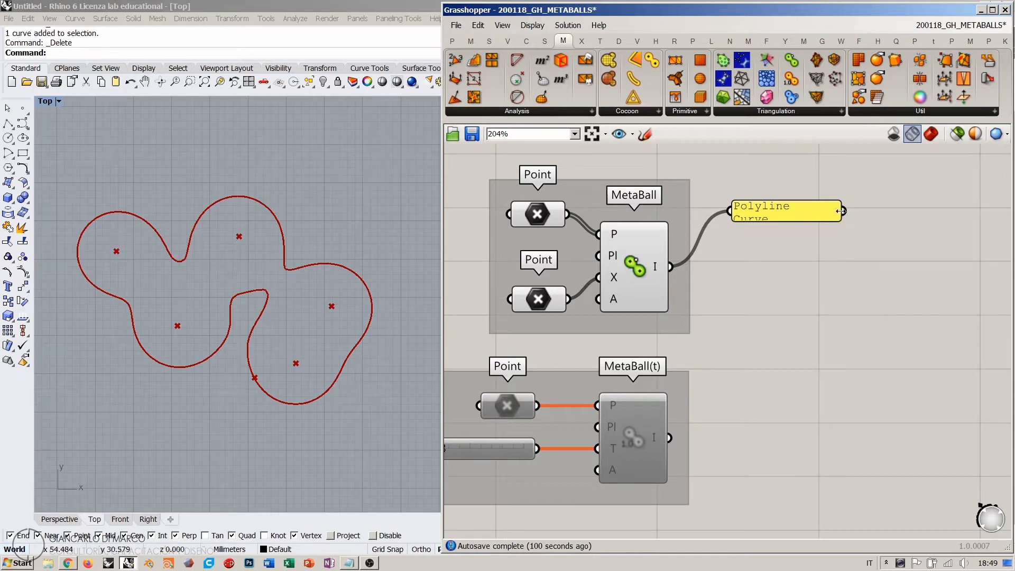
pyautogui.moveTo(840, 213); pyautogui.dragTo(817, 200)
pyautogui.click(713, 243)
# - Remove the group around the first MetaBall definition and move its lower Point parameter up level with the X input
pyautogui.moveTo(655, 280); pyautogui.dragTo(764, 256, button='right')
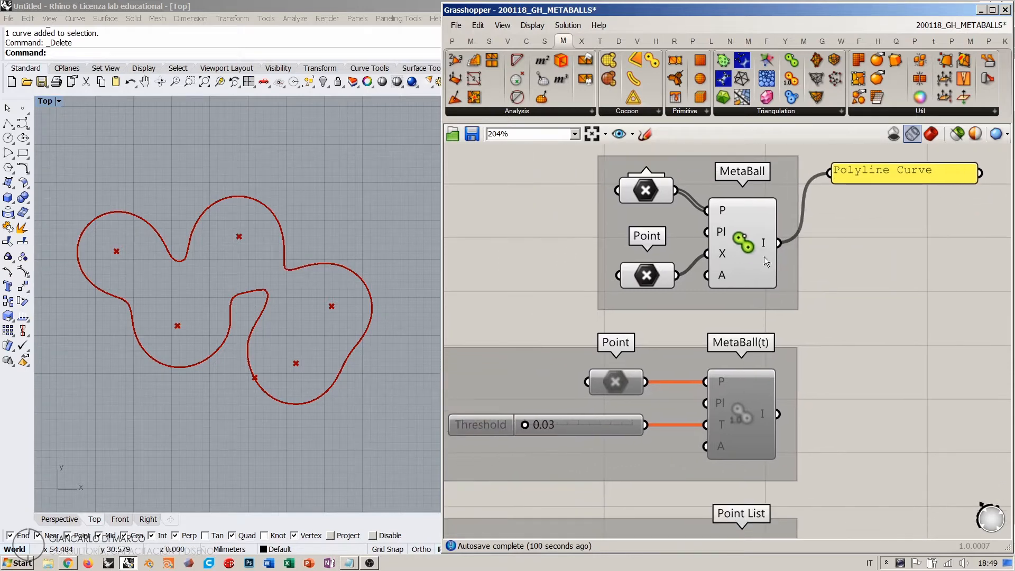
pyautogui.click(679, 230)
pyautogui.press('Delete')
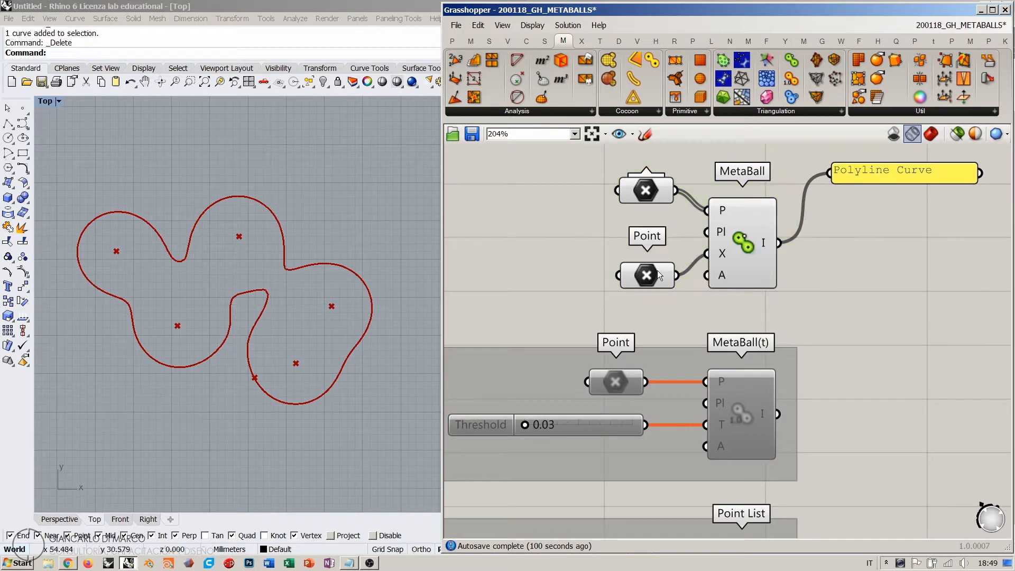
pyautogui.moveTo(646, 277); pyautogui.dragTo(645, 257)
pyautogui.click(687, 270)
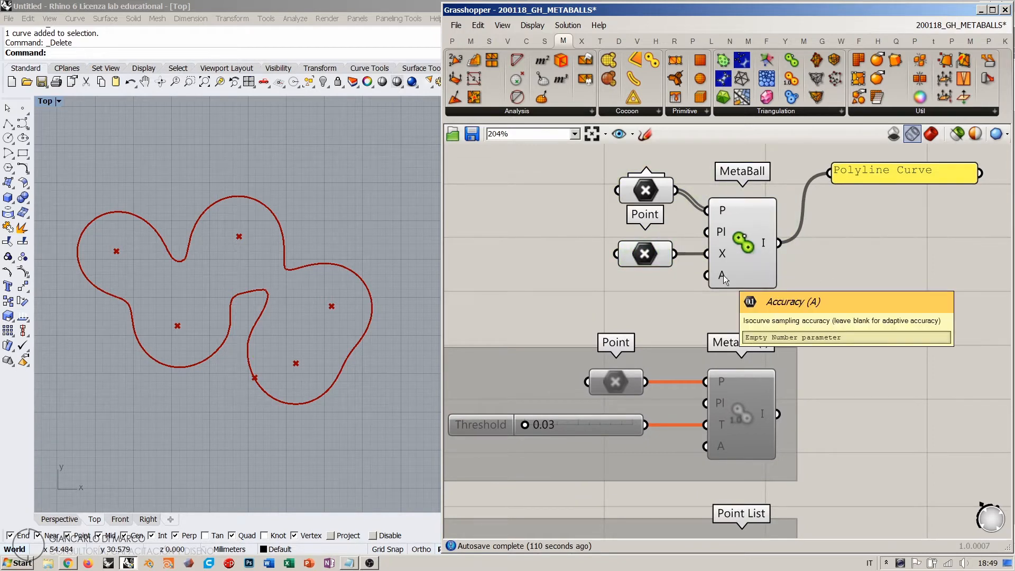
pyautogui.rightClick(723, 275)
pyautogui.click(601, 312)
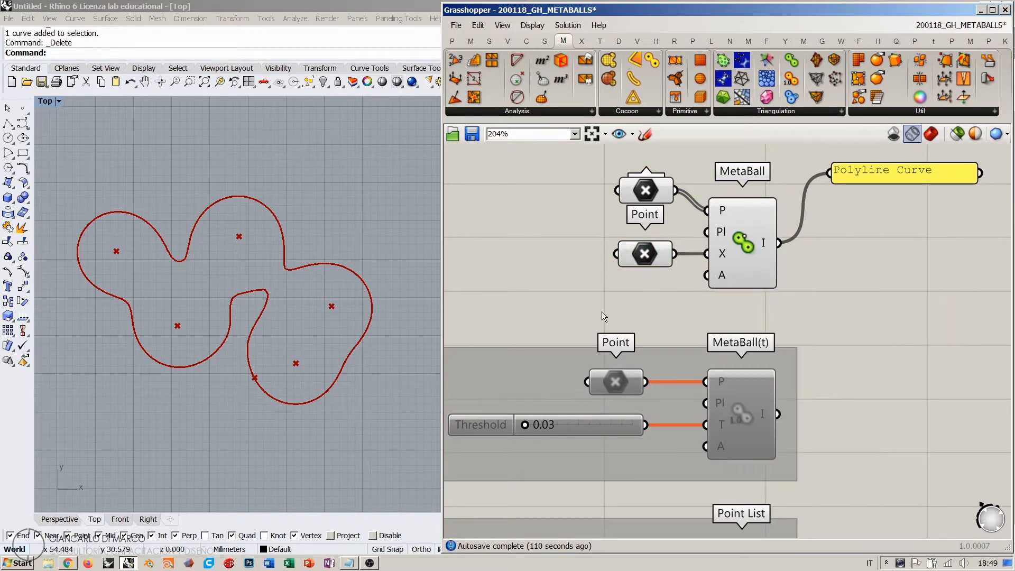
pyautogui.doubleClick(602, 311)
pyautogui.moveTo(722, 275)
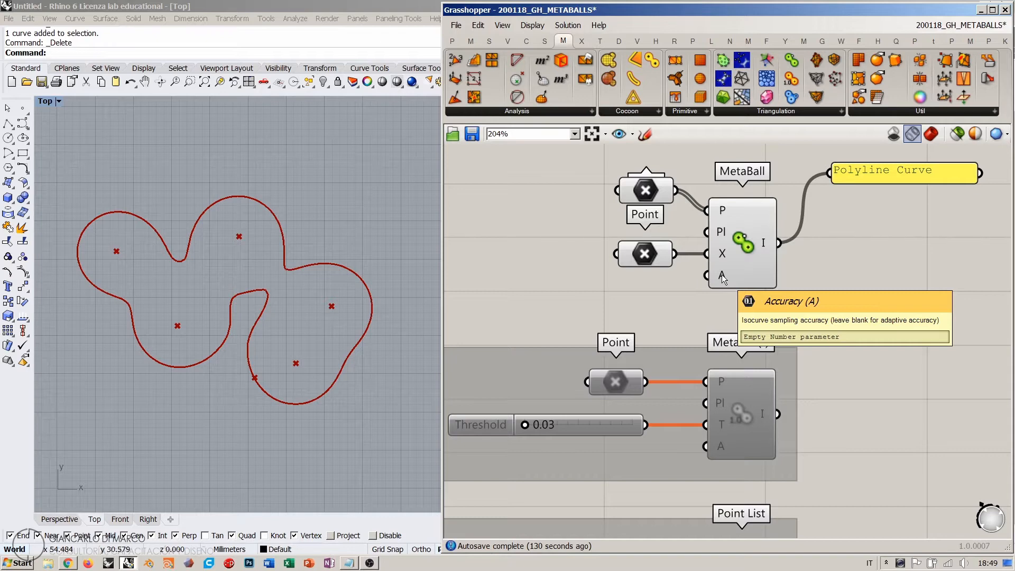
# - Move the upper-middle metaball point up about 0.38 mm and inspect the curve's narrow neck close up
pyautogui.click(646, 192)
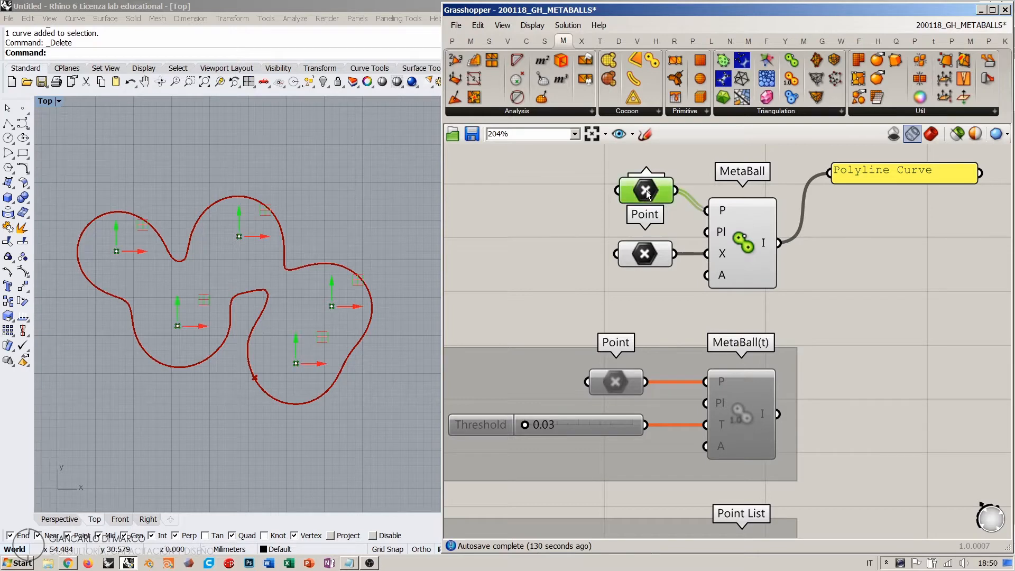
pyautogui.scroll(4, 215, 200)
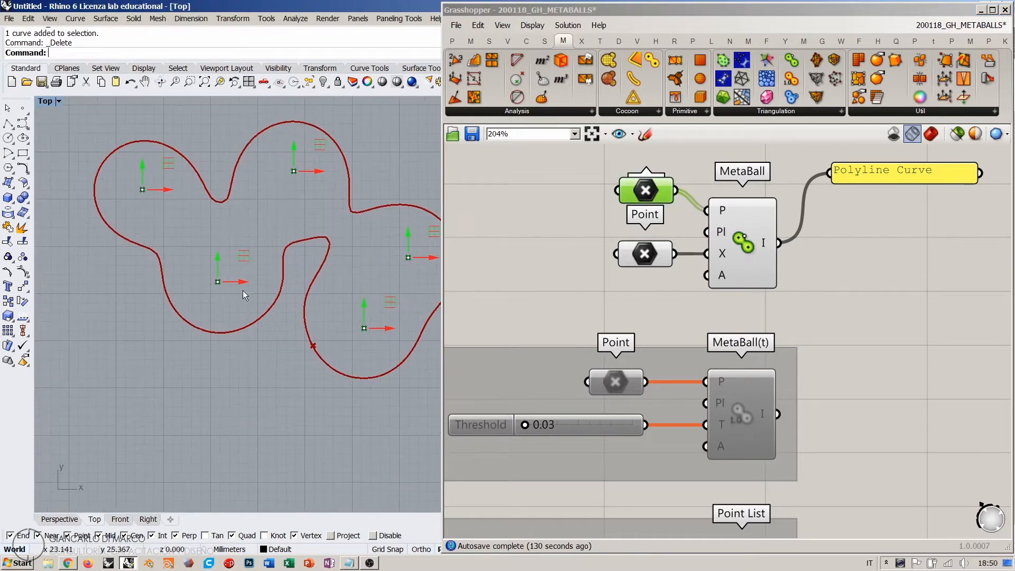
pyautogui.scroll(2, 243, 295)
pyautogui.moveTo(331, 308); pyautogui.dragTo(233, 362, button='right')
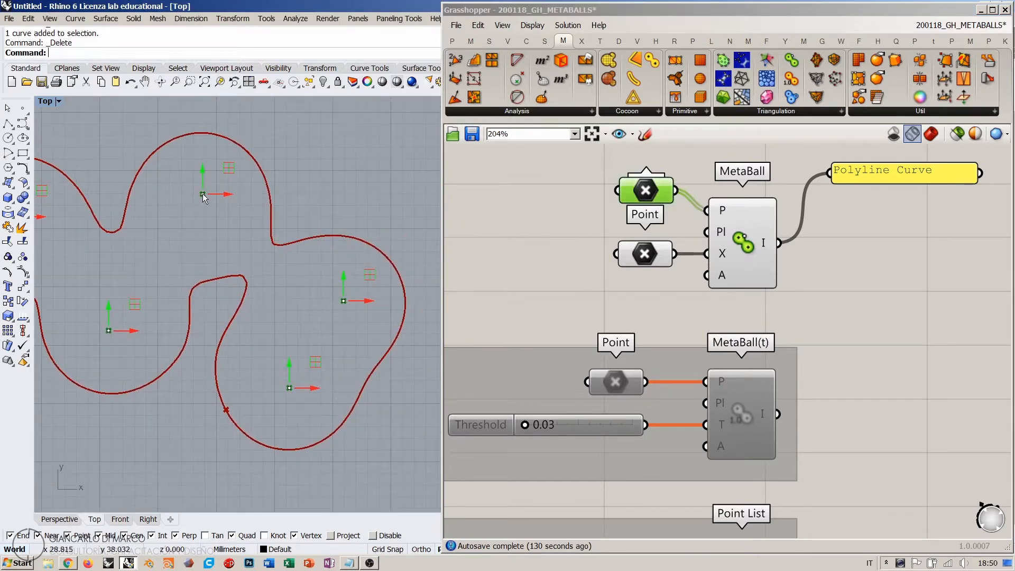
pyautogui.moveTo(202, 194); pyautogui.dragTo(202, 190)
pyautogui.scroll(8, 266, 227)
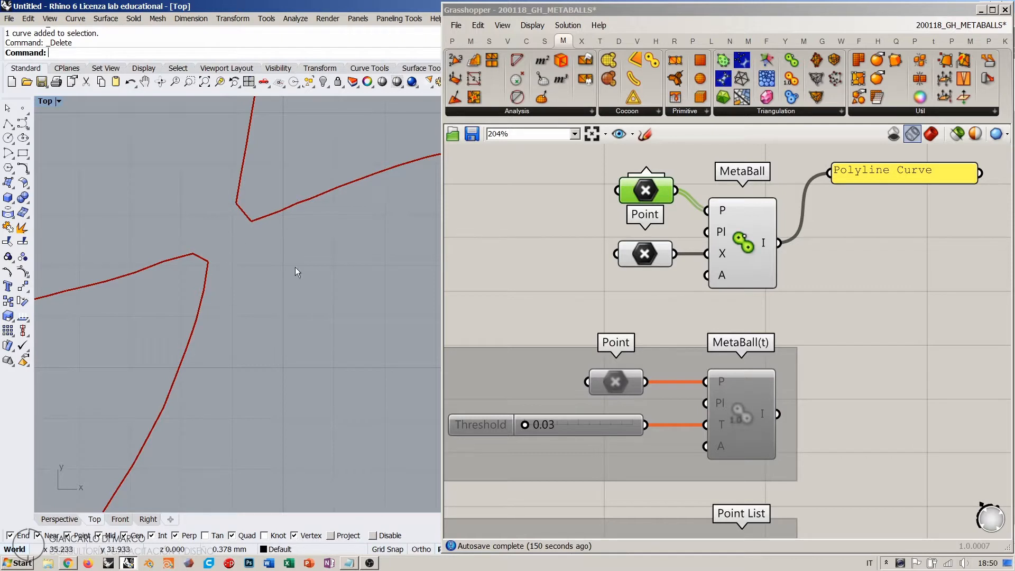
pyautogui.scroll(-6, 295, 268)
pyautogui.scroll(3, 278, 245)
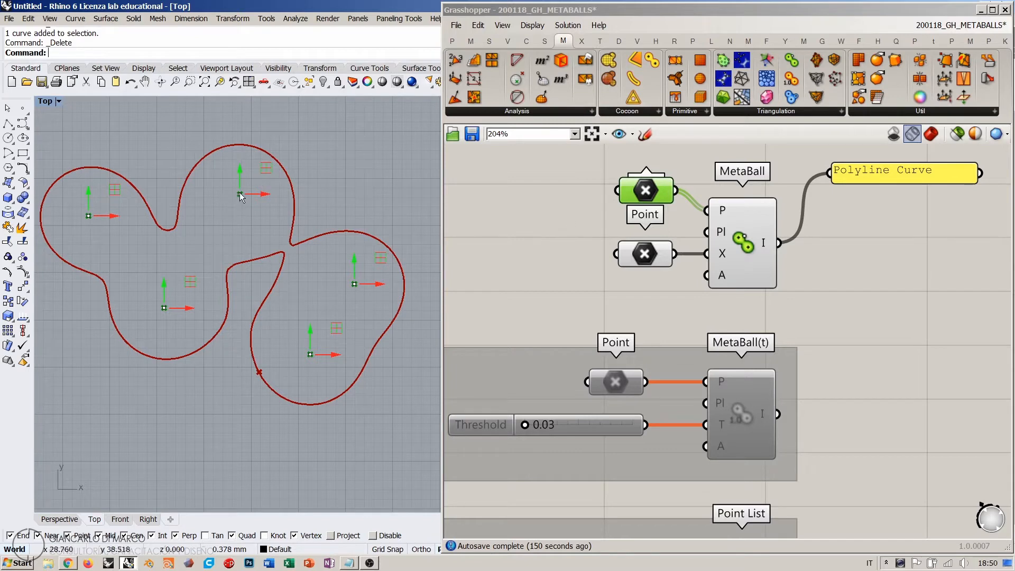
# - Fine-tune the upper-middle point's height around the position where the two lobes separate, leaving them joined by a thin neck
pyautogui.moveTo(240, 194); pyautogui.dragTo(240, 192)
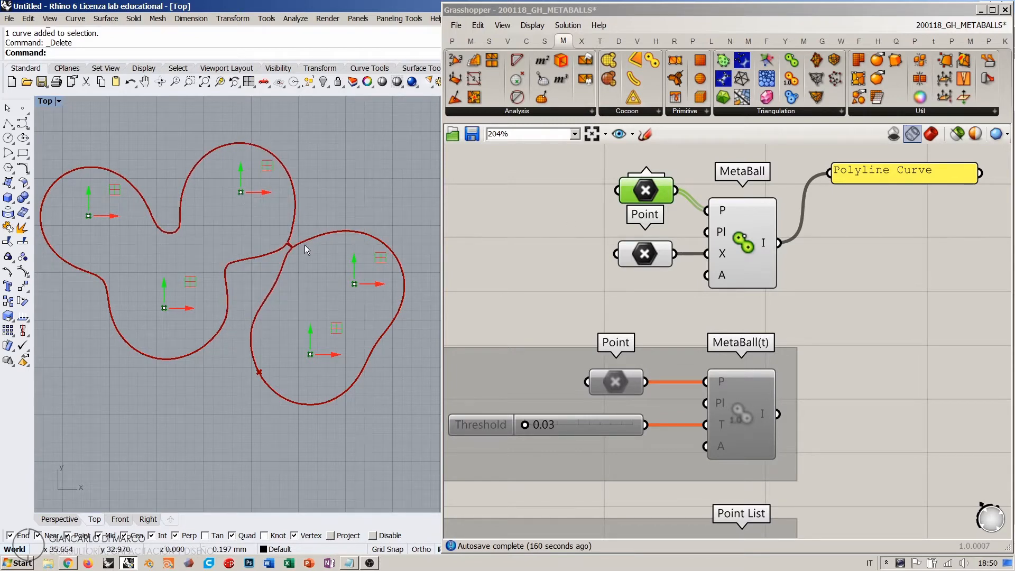
pyautogui.scroll(5, 305, 245)
pyautogui.scroll(-6, 262, 281)
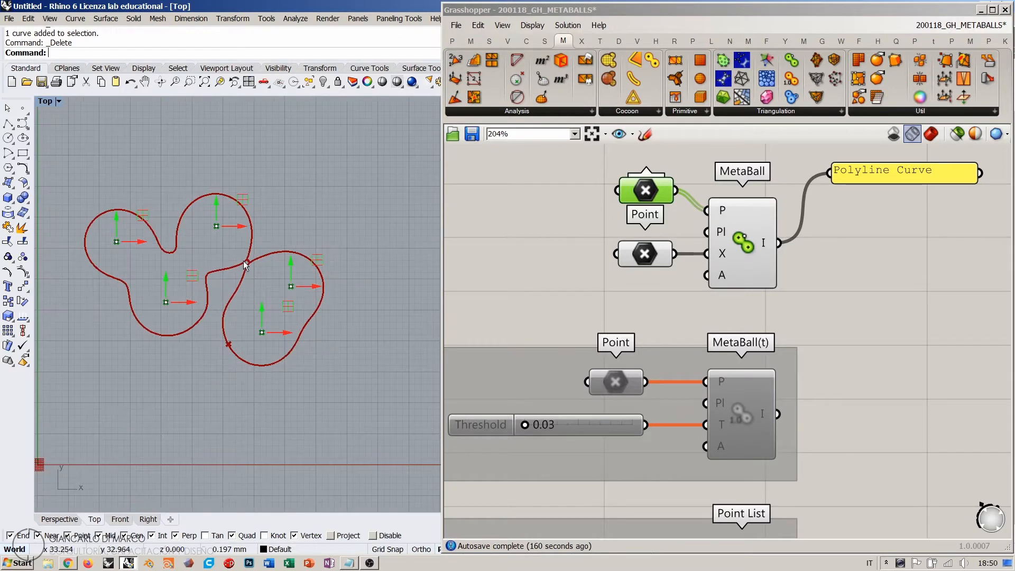
pyautogui.scroll(2, 243, 261)
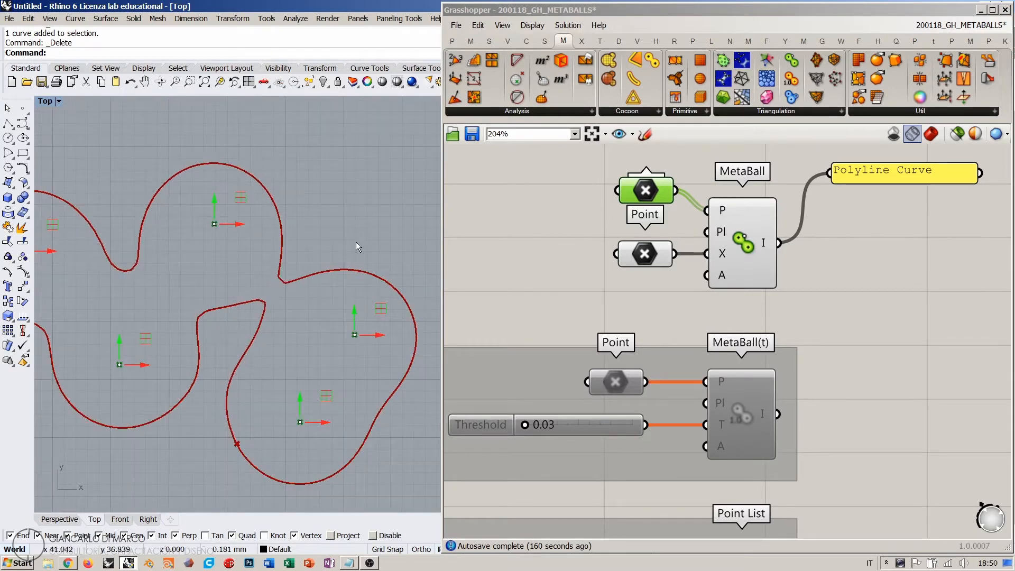
pyautogui.click(842, 287)
pyautogui.moveTo(844, 285); pyautogui.dragTo(820, 285, button='right')
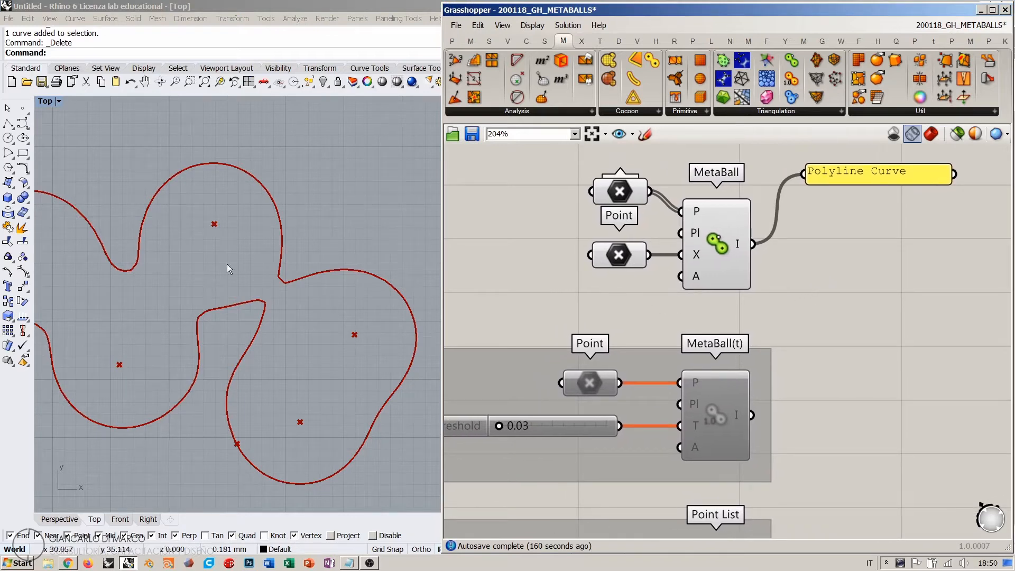
pyautogui.scroll(-2, 302, 211)
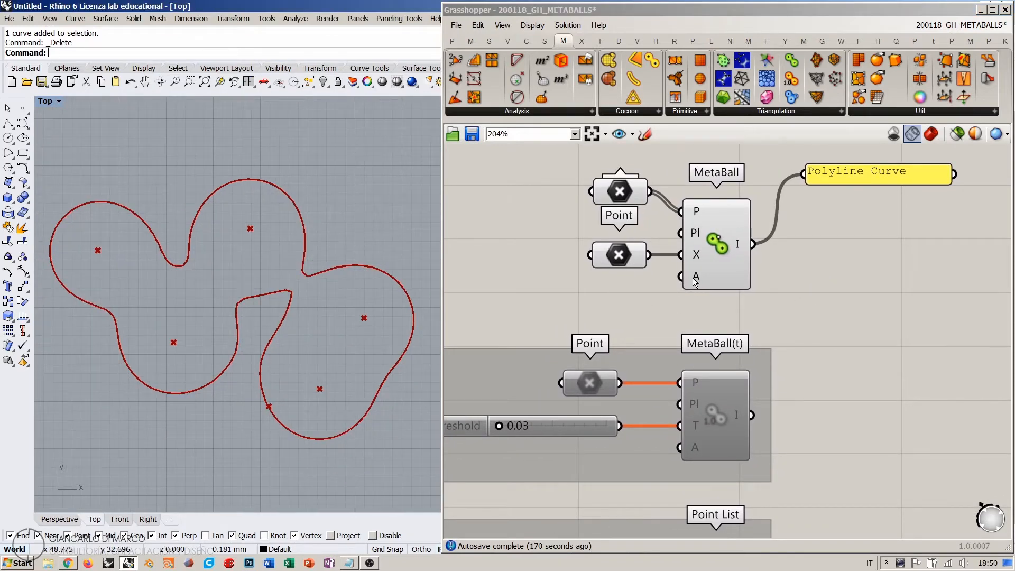
# - Add a number slider set to 0.01, connect it to the MetaBall's Accuracy input, and inspect the curve's neck close up
pyautogui.doubleClick(598, 307)
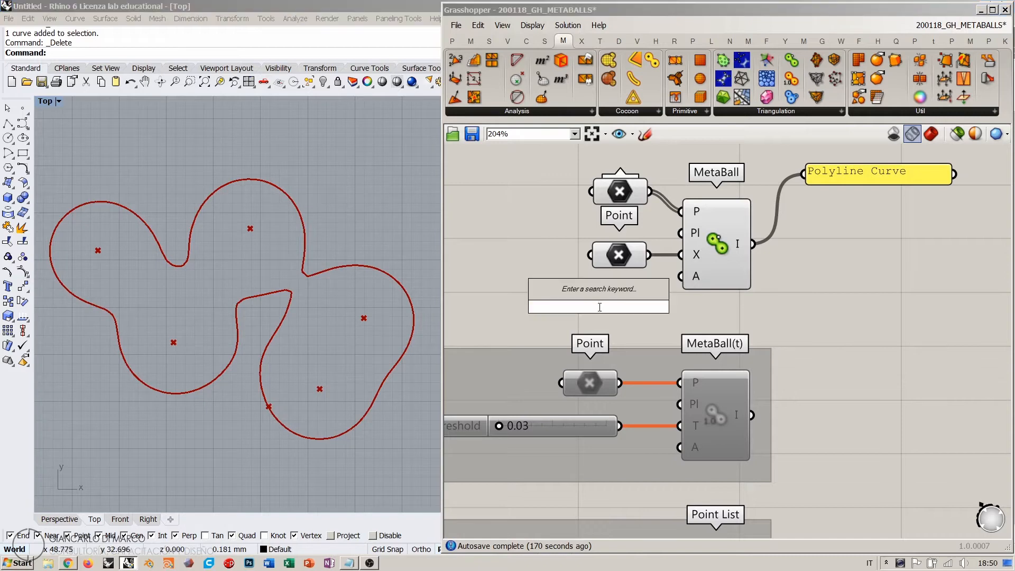
pyautogui.write('0.01<1')
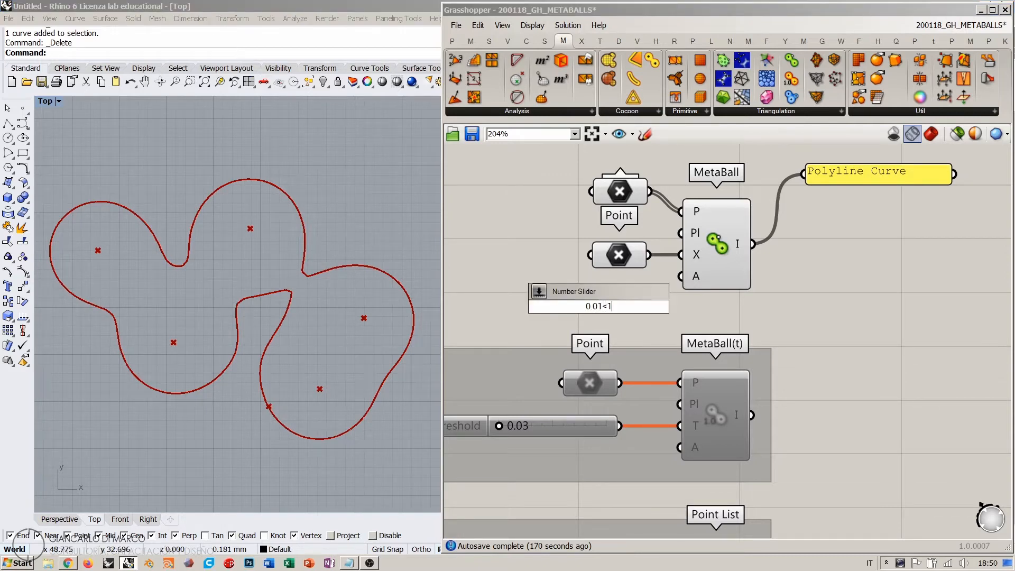
pyautogui.press('Return')
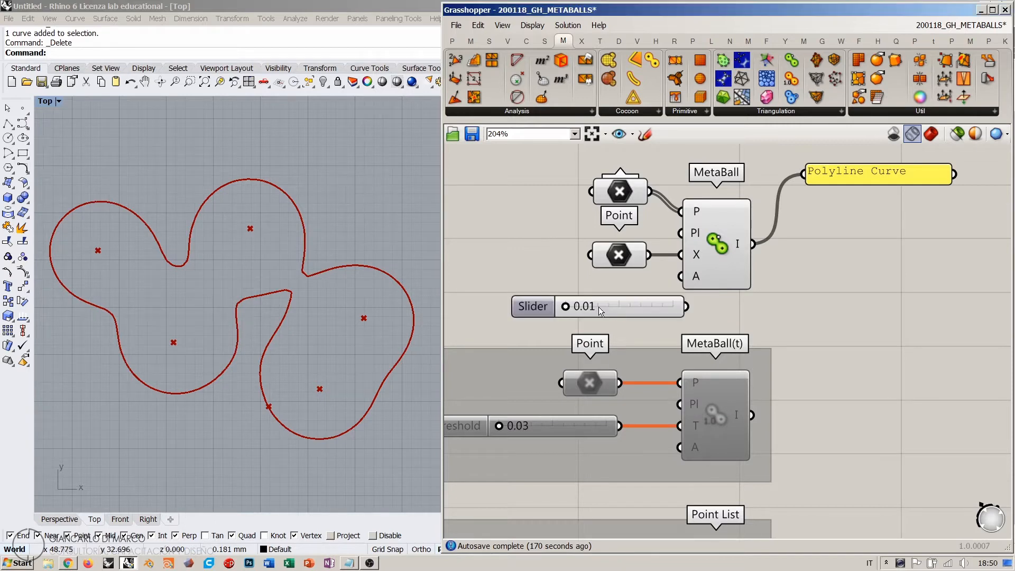
pyautogui.moveTo(684, 305); pyautogui.dragTo(625, 282)
pyautogui.click(628, 317)
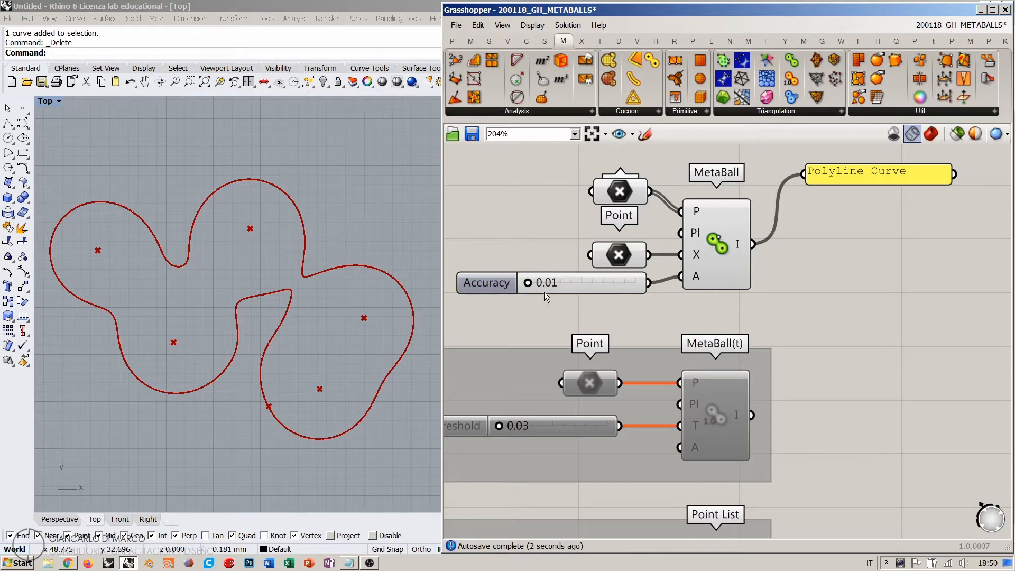
pyautogui.click(289, 258)
pyautogui.scroll(2, 288, 258)
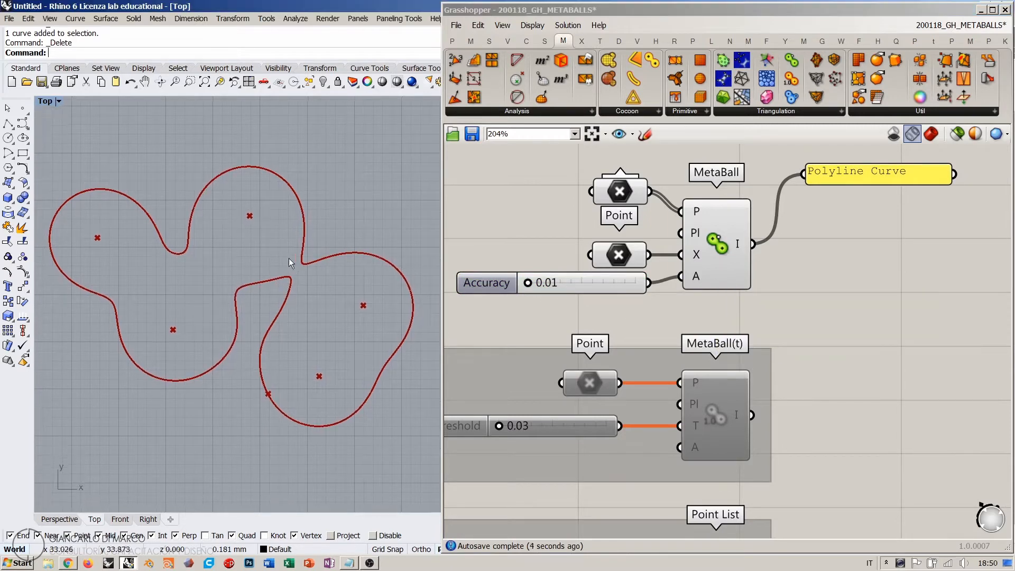
pyautogui.scroll(3, 309, 264)
pyautogui.scroll(-3, 306, 264)
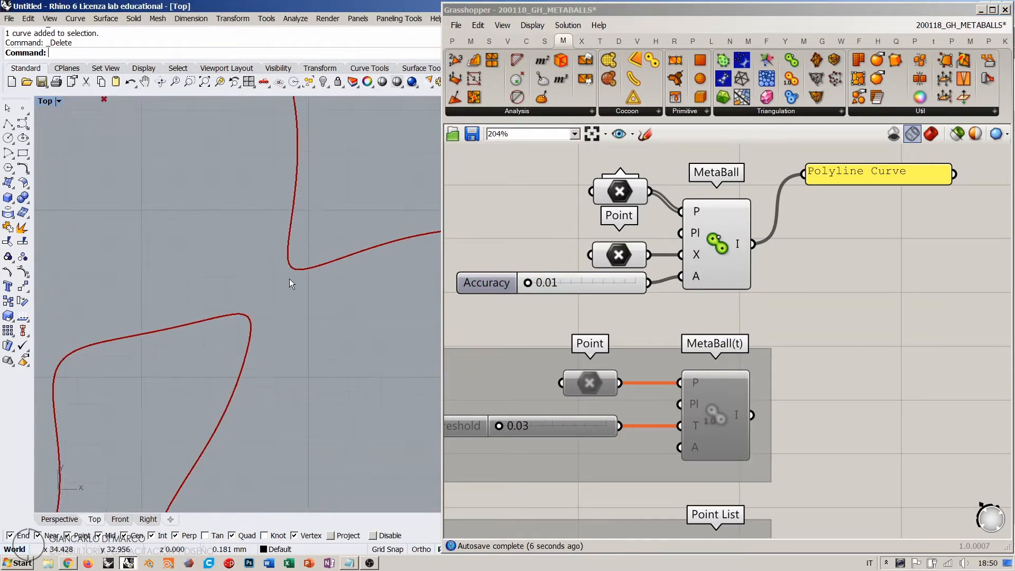
pyautogui.moveTo(290, 277); pyautogui.dragTo(293, 282, button='right')
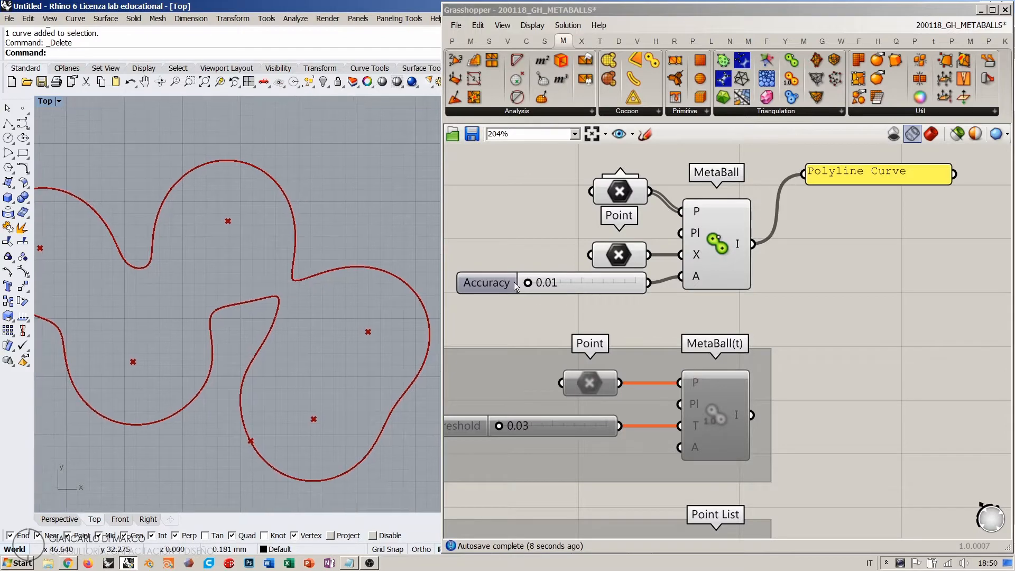
# - Try the Accuracy slider at 5.61 for a coarse polyline, and settle on 1.19
pyautogui.moveTo(527, 282); pyautogui.dragTo(589, 284)
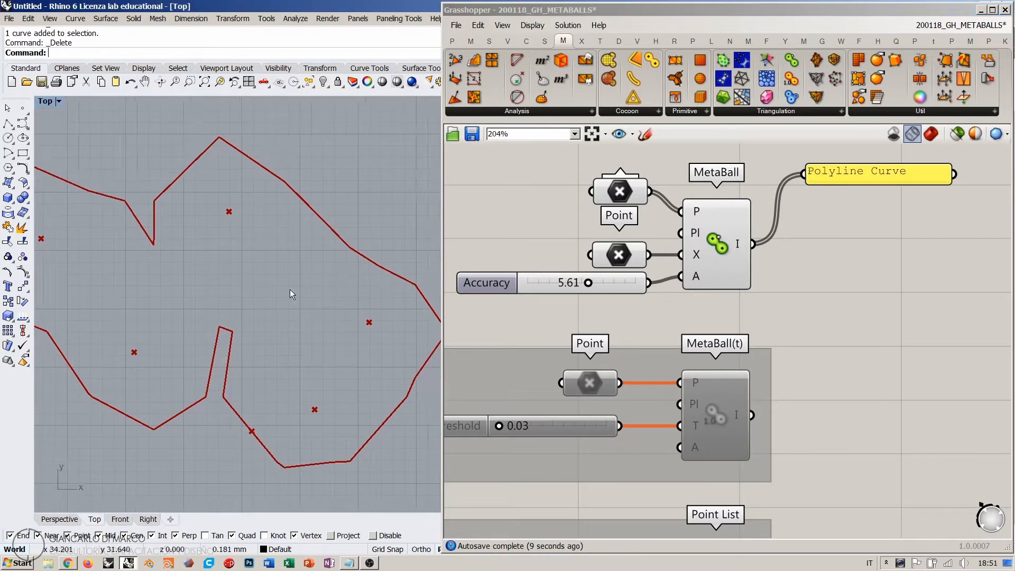
pyautogui.scroll(-3, 281, 289)
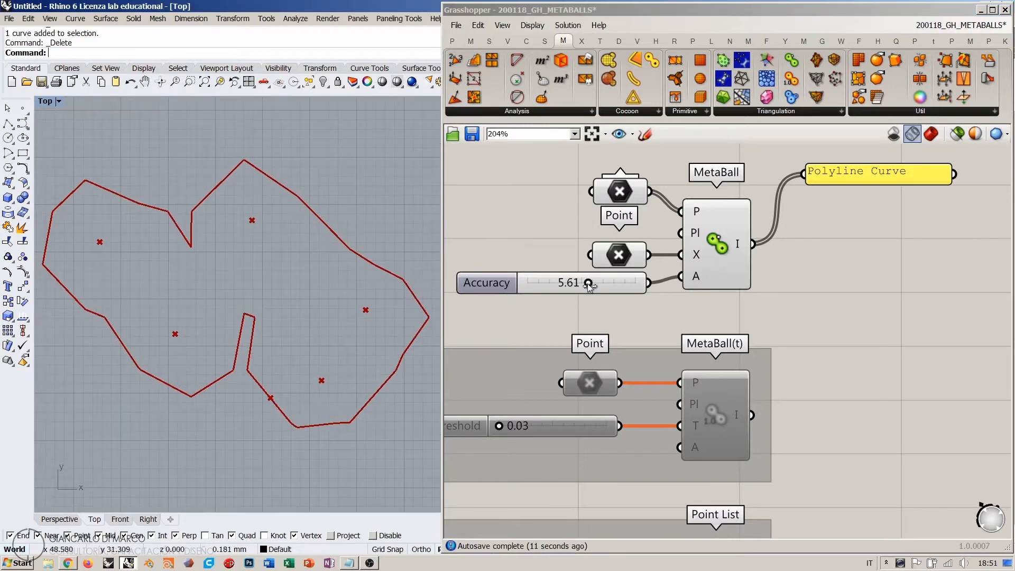
pyautogui.moveTo(589, 284)
pyautogui.mouseDown()
pyautogui.moveTo(562, 285)
pyautogui.moveTo(590, 287)
pyautogui.mouseUp()
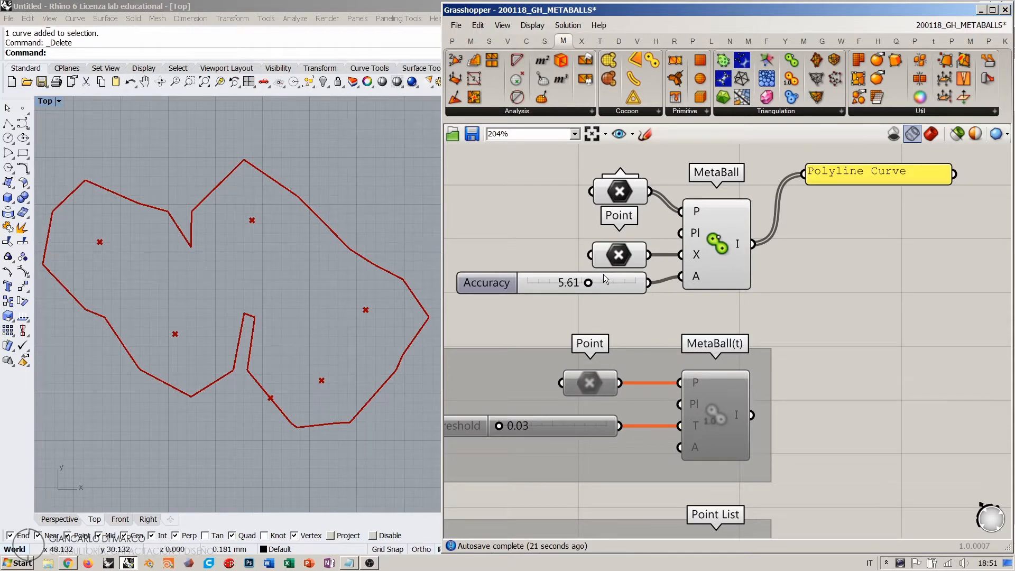
pyautogui.moveTo(588, 283); pyautogui.dragTo(544, 284)
# - Add a Discontinuity component, connect the MetaBall output to its C input, and hide the MetaBall curve's preview
pyautogui.moveTo(848, 238); pyautogui.dragTo(720, 293, button='right')
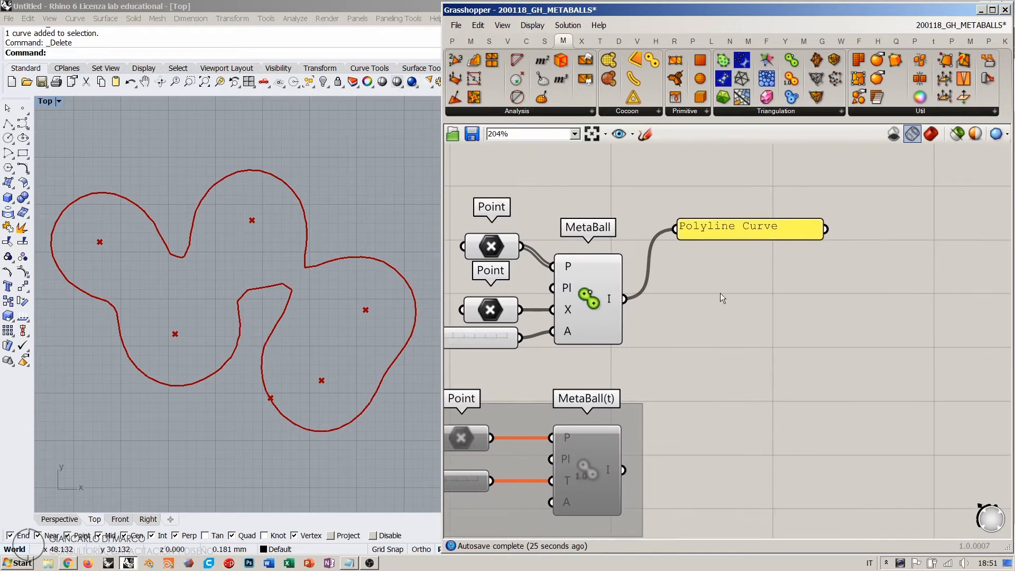
pyautogui.doubleClick(720, 293)
pyautogui.write('disco')
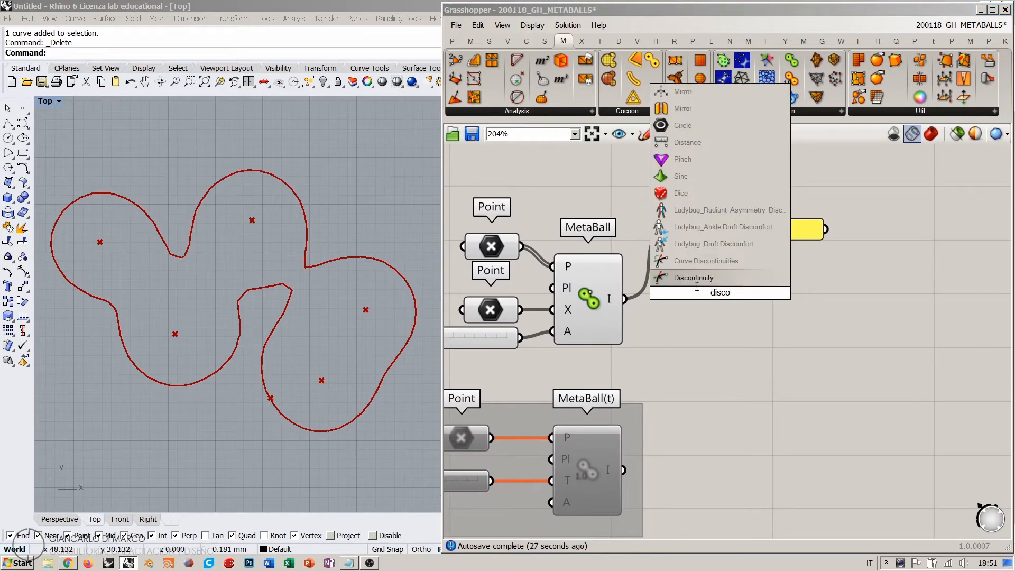
pyautogui.press('Return')
pyautogui.moveTo(625, 299); pyautogui.dragTo(698, 293)
pyautogui.click(584, 294)
pyautogui.moveTo(497, 332); pyautogui.dragTo(622, 316, button='right')
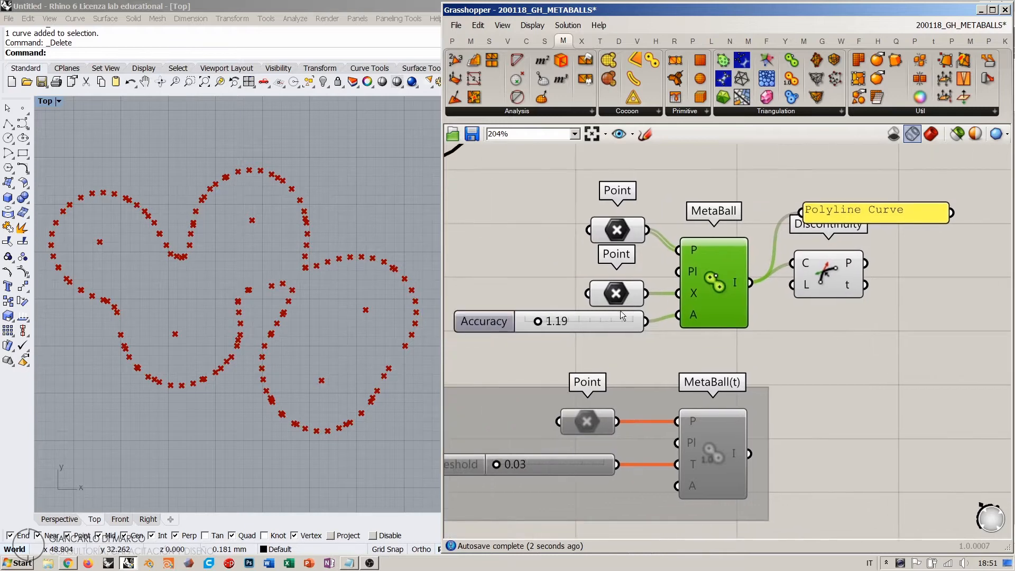
# - Set the Accuracy slider to 0.06 and move the Discontinuity component down, clear of the Polyline Curve panel
pyautogui.moveTo(544, 323)
pyautogui.mouseDown()
pyautogui.moveTo(585, 324)
pyautogui.moveTo(527, 324)
pyautogui.mouseUp()
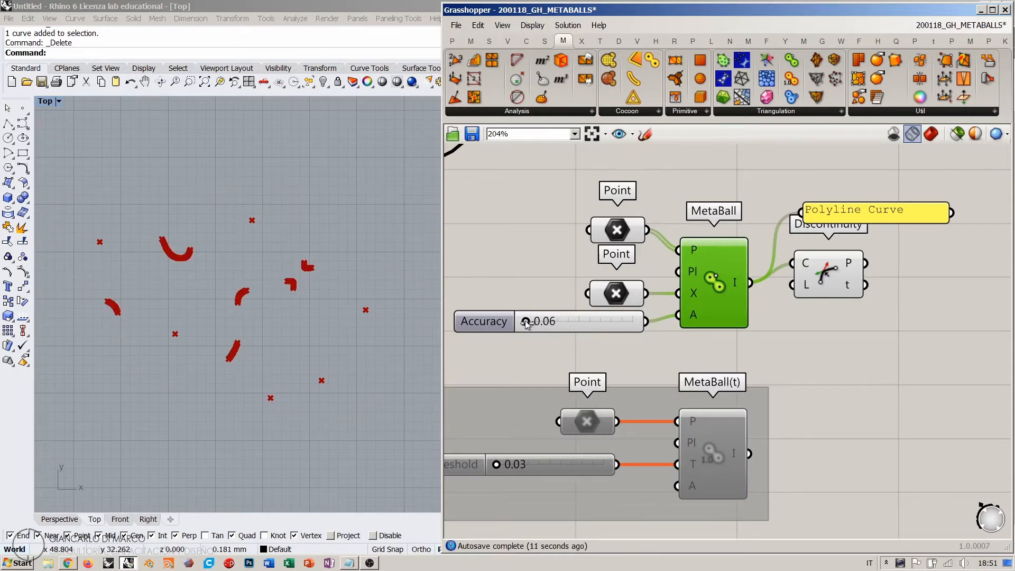
pyautogui.click(838, 339)
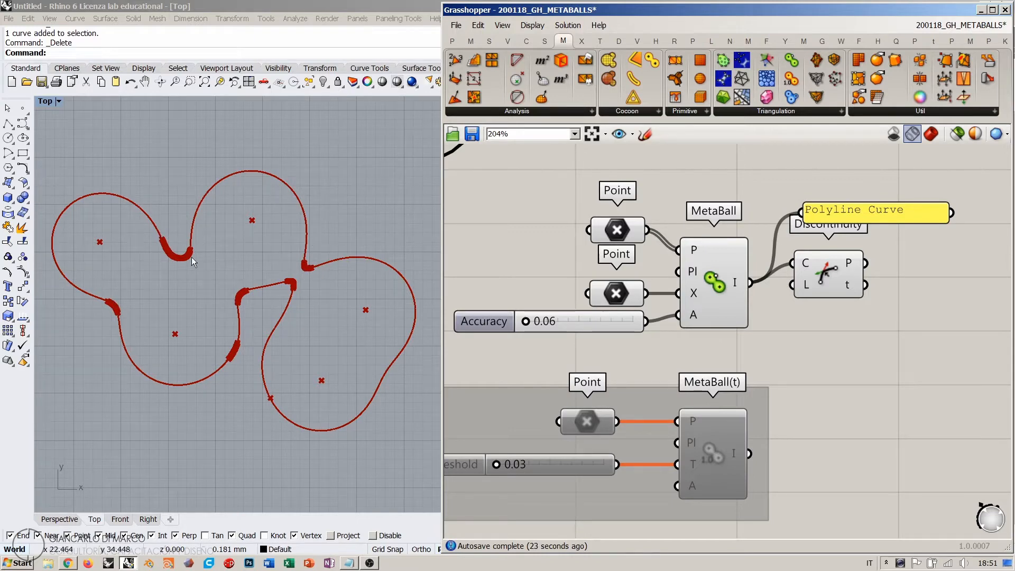
pyautogui.moveTo(853, 314); pyautogui.dragTo(749, 312, button='right')
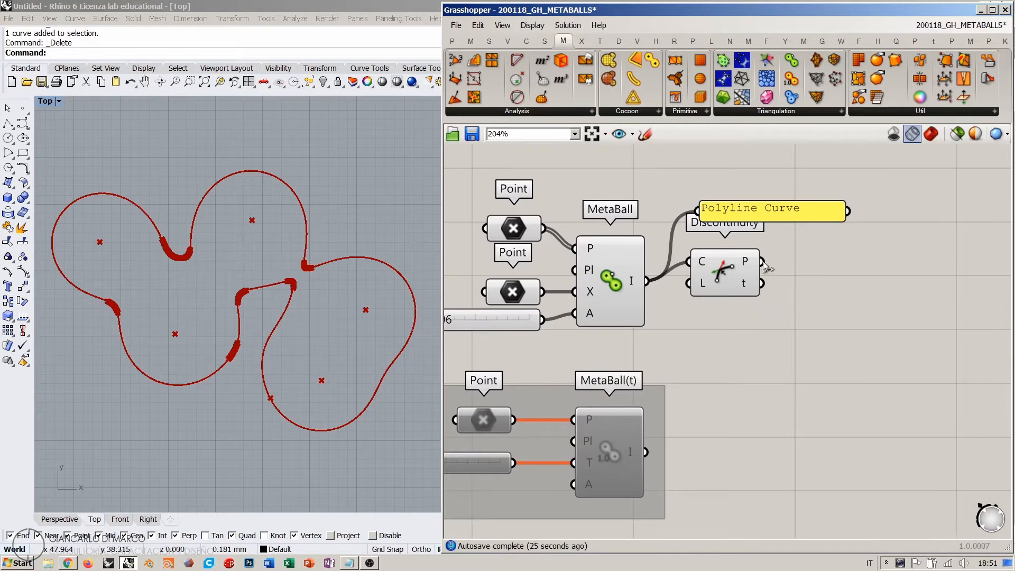
pyautogui.moveTo(728, 269); pyautogui.dragTo(727, 288)
pyautogui.click(807, 301)
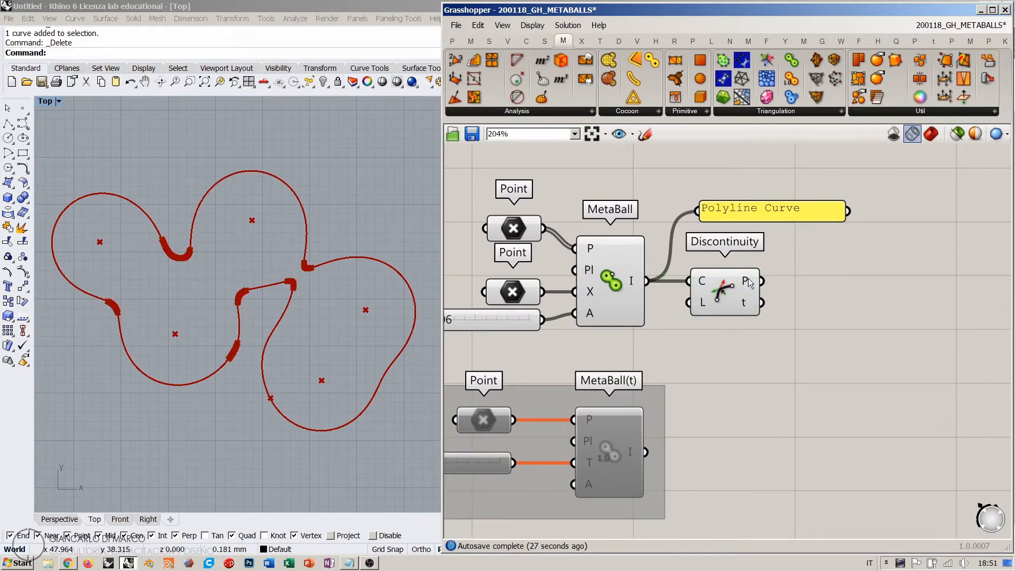
# - Add a List Length component and connect the Discontinuity component's P output to it
pyautogui.moveTo(750, 283)
pyautogui.doubleClick(852, 297)
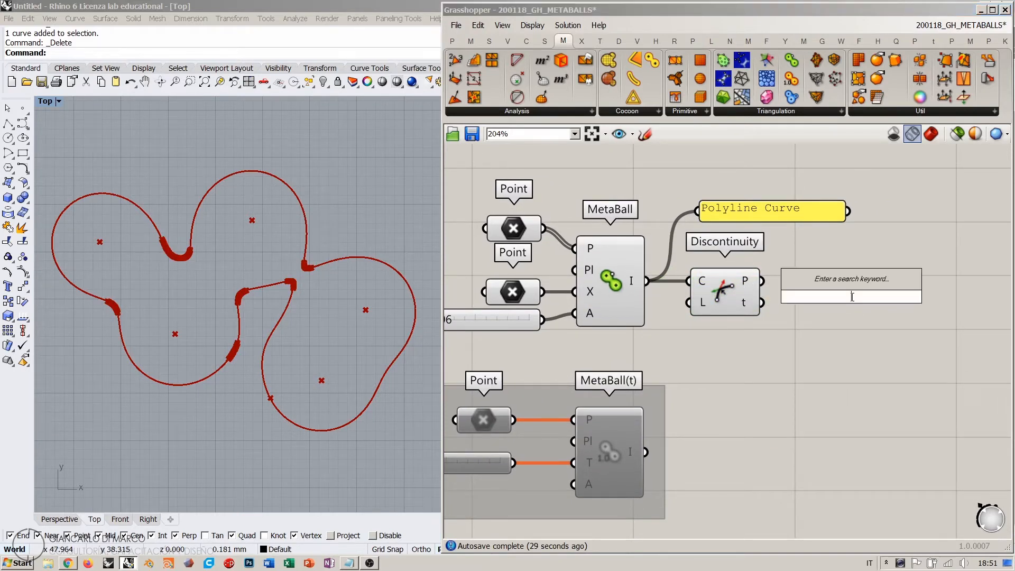
pyautogui.write('length')
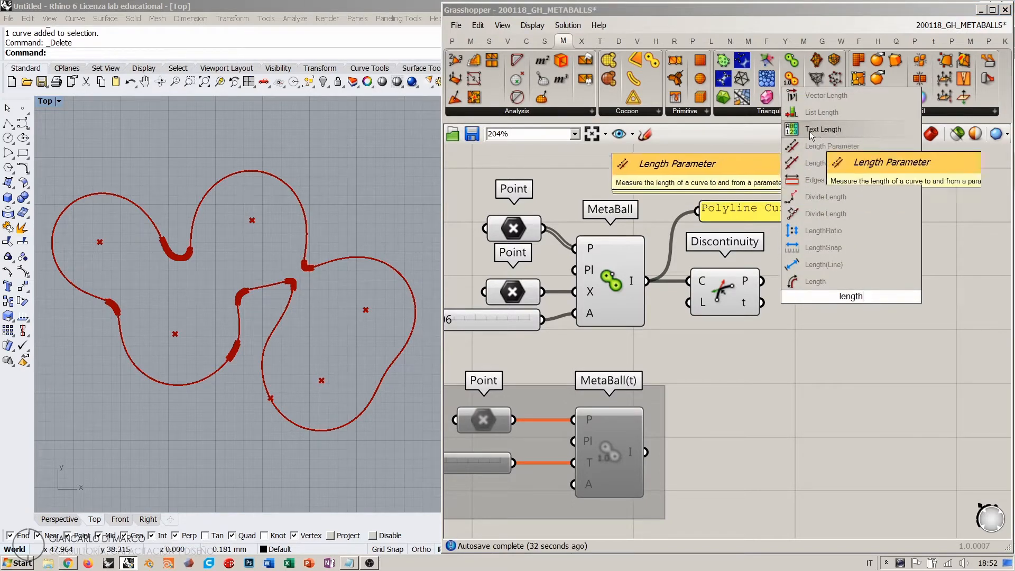
pyautogui.click(817, 112)
pyautogui.moveTo(762, 280); pyautogui.dragTo(824, 284)
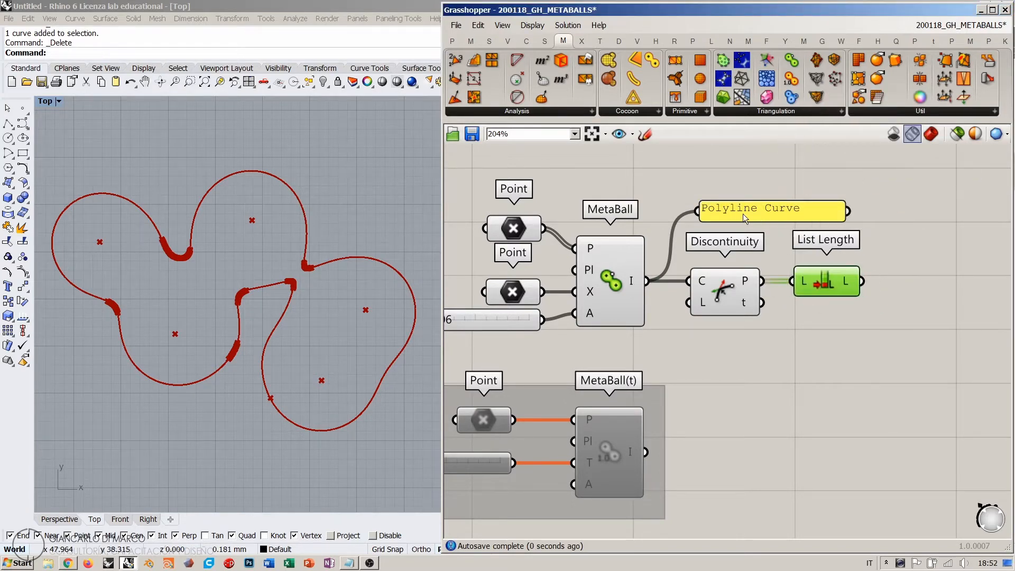
# - Duplicate the Polyline Curve panel beside List Length and connect the List Length output to the copy
pyautogui.moveTo(743, 214); pyautogui.dragTo(616, 194, button='right')
pyautogui.keyDown('alt'); pyautogui.moveTo(631, 196); pyautogui.dragTo(824, 251); pyautogui.keyUp('alt')
pyautogui.moveTo(736, 262); pyautogui.dragTo(777, 259)
pyautogui.click(691, 308)
pyautogui.moveTo(567, 316); pyautogui.dragTo(689, 307, button='right')
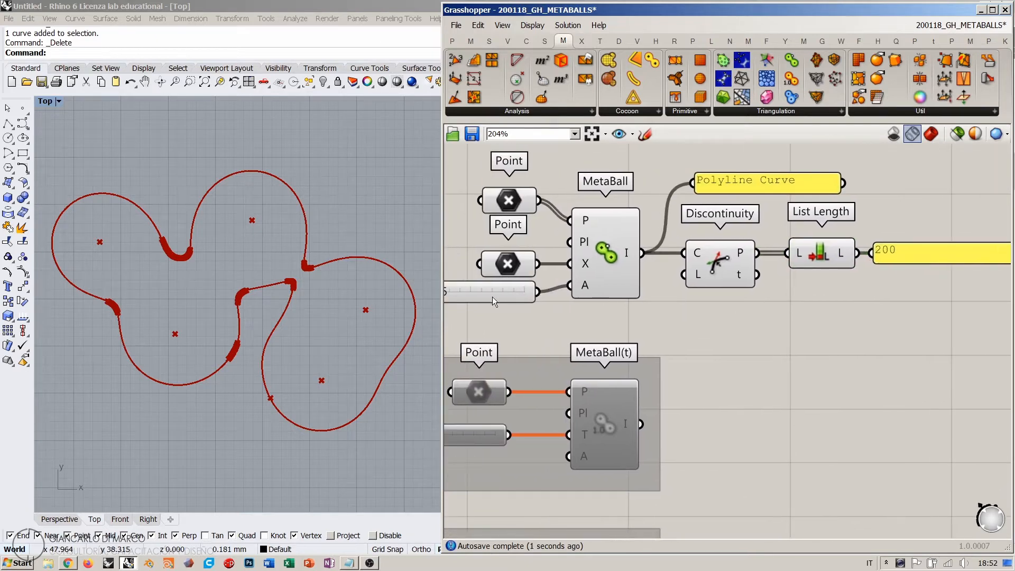
# - Place the List Length panel under the Accuracy slider to compare the two, and return it beside List Length
pyautogui.scroll(-2, 607, 295)
pyautogui.moveTo(877, 258); pyautogui.dragTo(511, 324)
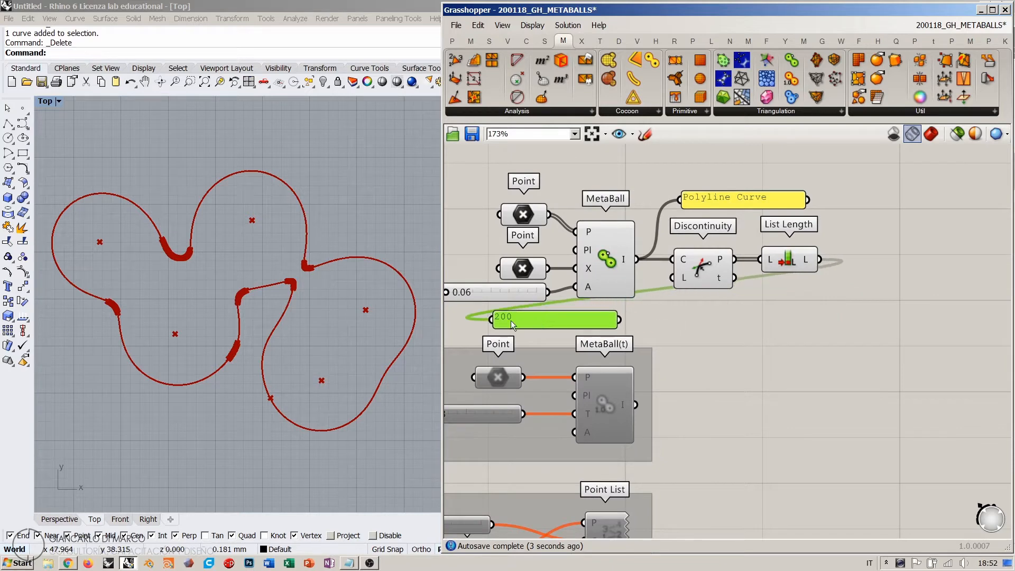
pyautogui.scroll(3, 512, 325)
pyautogui.moveTo(511, 325); pyautogui.dragTo(750, 328, button='right')
pyautogui.click(626, 297)
pyautogui.moveTo(690, 300); pyautogui.dragTo(633, 310, button='right')
pyautogui.moveTo(592, 287)
pyautogui.mouseDown()
pyautogui.moveTo(691, 288)
pyautogui.moveTo(593, 290)
pyautogui.mouseUp()
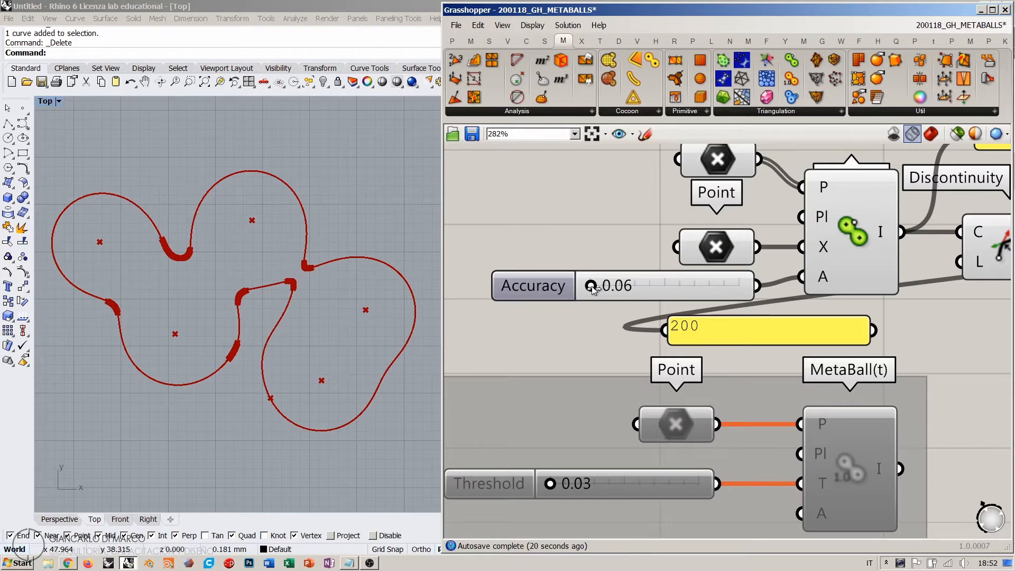
pyautogui.scroll(-4, 592, 289)
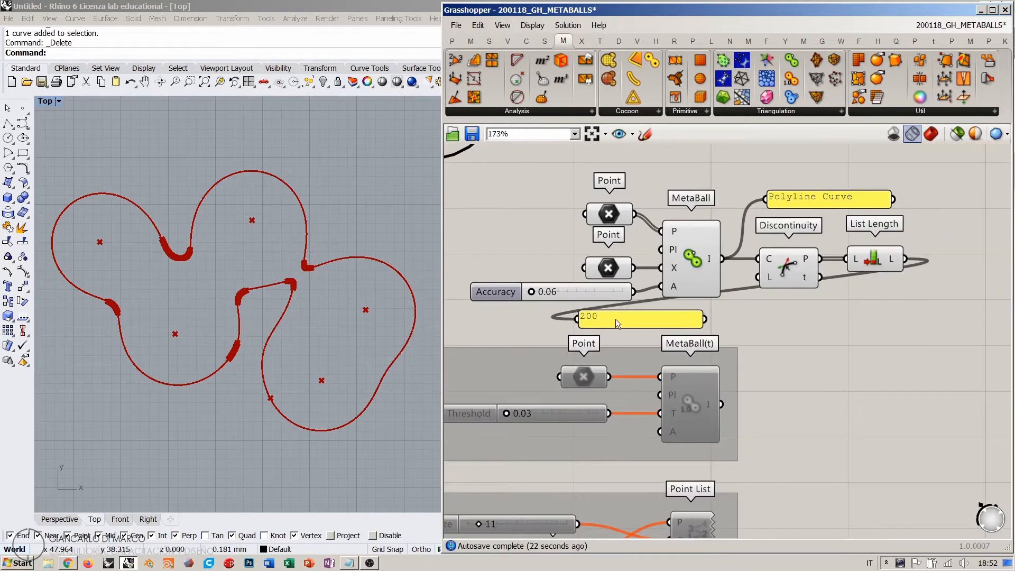
pyautogui.moveTo(579, 328); pyautogui.dragTo(876, 276)
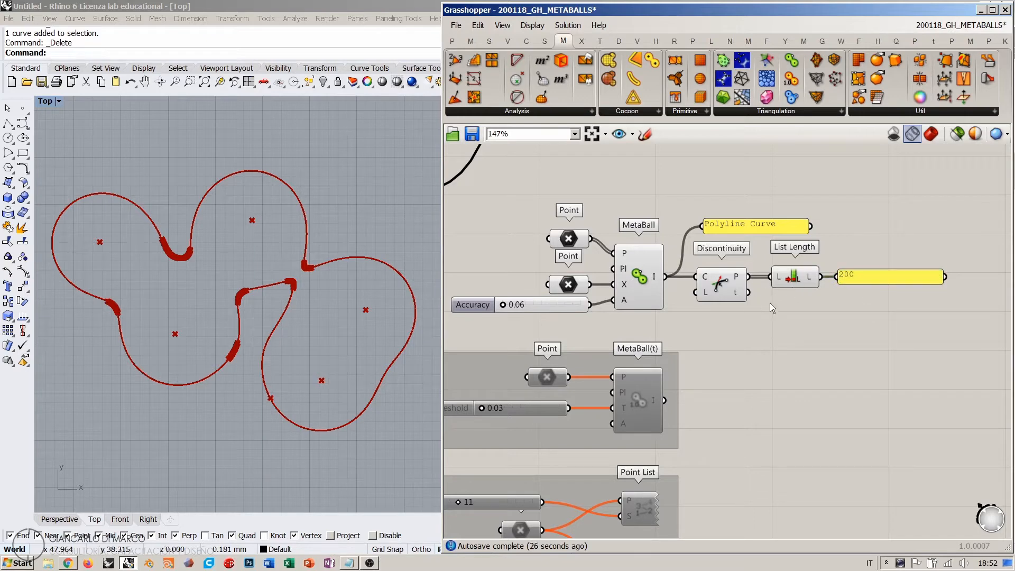
# - Move the Discontinuity component slightly closer to List Length and check the description of its Level input
pyautogui.moveTo(719, 283); pyautogui.dragTo(725, 285)
pyautogui.click(719, 331)
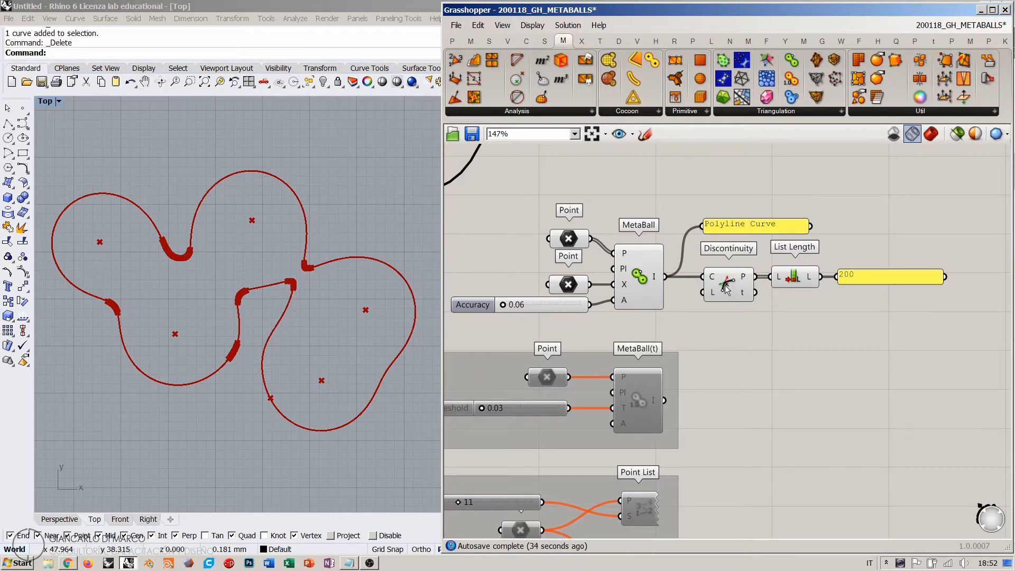
pyautogui.moveTo(713, 298)
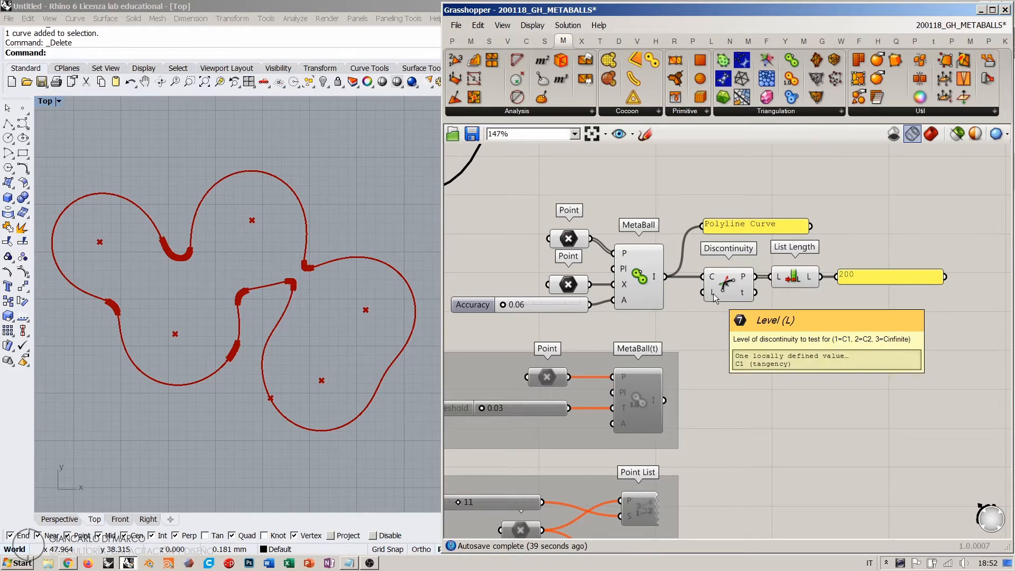
# - Sketch a segmented polyline with marked corner angles beside a smooth arc, circle the Discontinuity component, and discard the sketch
pyautogui.moveTo(712, 293); pyautogui.dragTo(538, 197, button='right')
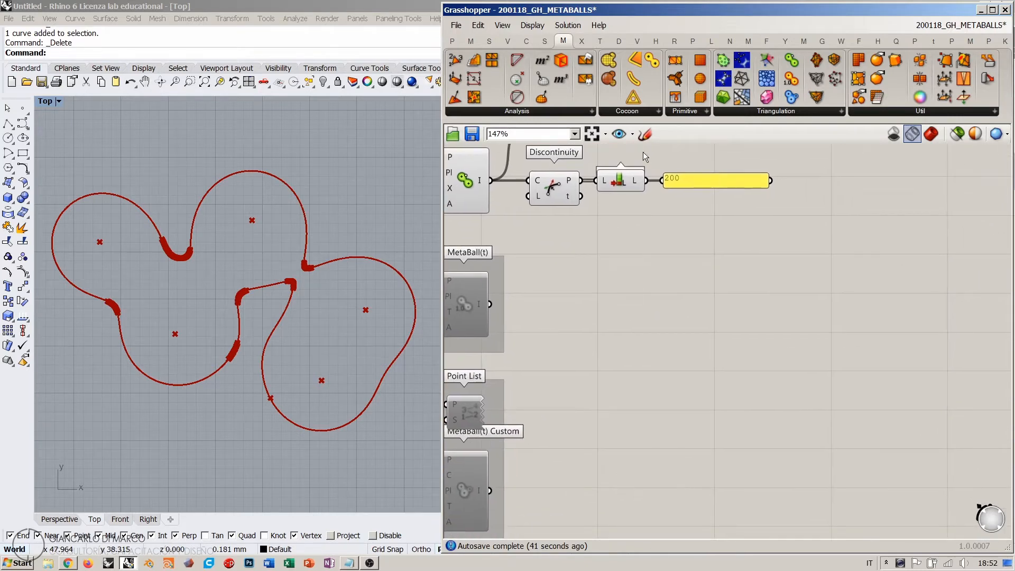
pyautogui.click(644, 134)
pyautogui.moveTo(583, 447)
pyautogui.mouseDown()
pyautogui.moveTo(613, 369)
pyautogui.moveTo(675, 339)
pyautogui.moveTo(768, 337)
pyautogui.moveTo(843, 378)
pyautogui.mouseUp()
pyautogui.moveTo(624, 365); pyautogui.dragTo(616, 376)
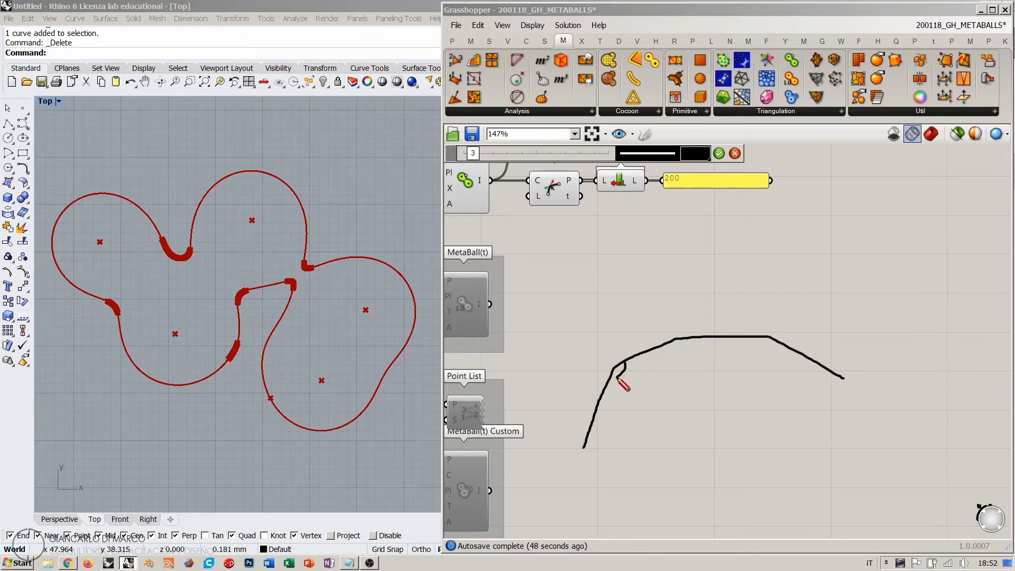
pyautogui.moveTo(663, 349); pyautogui.dragTo(685, 340)
pyautogui.moveTo(748, 339); pyautogui.dragTo(778, 343)
pyautogui.moveTo(583, 446)
pyautogui.mouseDown()
pyautogui.moveTo(613, 370)
pyautogui.moveTo(671, 340)
pyautogui.moveTo(794, 343)
pyautogui.moveTo(843, 366)
pyautogui.moveTo(860, 393)
pyautogui.mouseUp()
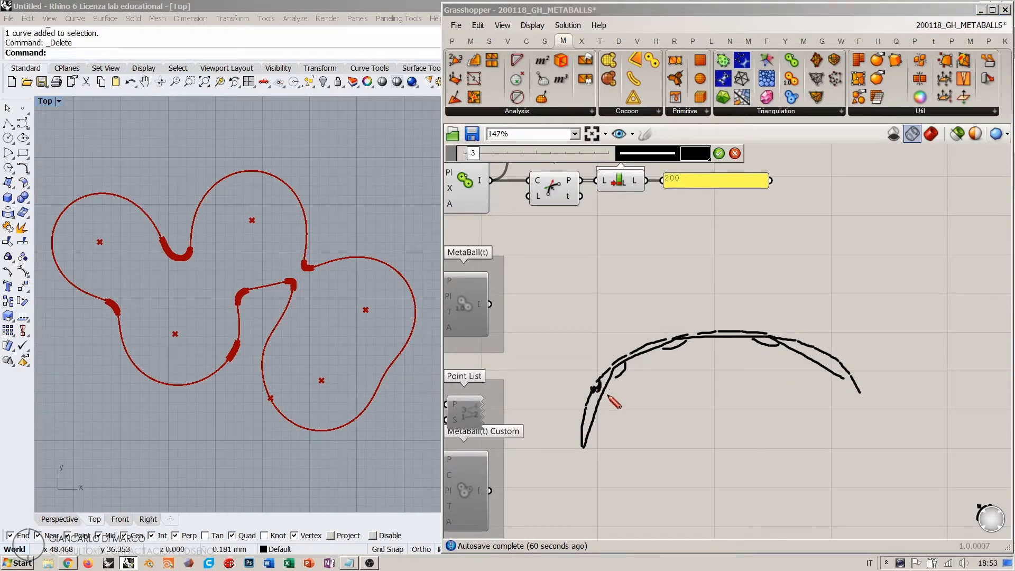
pyautogui.moveTo(603, 389)
pyautogui.mouseDown()
pyautogui.moveTo(688, 383)
pyautogui.moveTo(665, 402)
pyautogui.mouseUp()
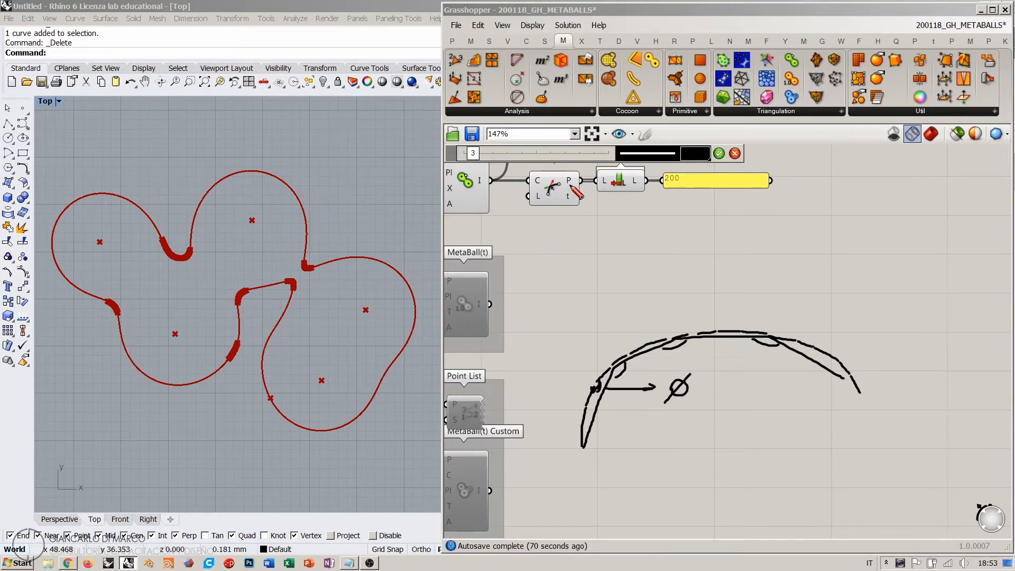
pyautogui.moveTo(570, 183)
pyautogui.mouseDown()
pyautogui.moveTo(528, 197)
pyautogui.moveTo(581, 203)
pyautogui.moveTo(576, 172)
pyautogui.mouseUp()
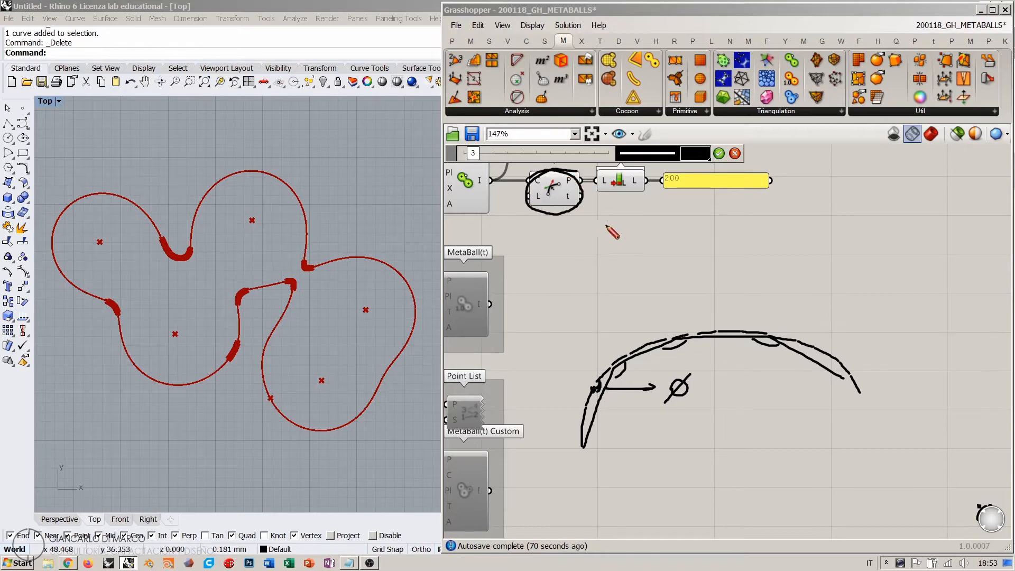
pyautogui.click(735, 153)
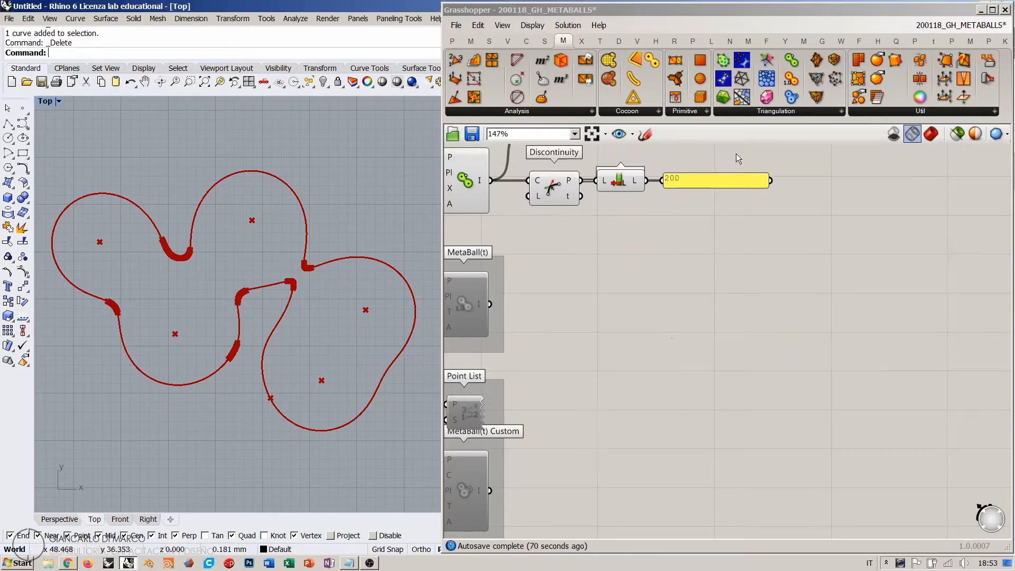
# - Examine the MetaBall curve and the Discontinuity points in the viewport by highlighting each component in turn
pyautogui.moveTo(655, 243); pyautogui.dragTo(775, 341, button='right')
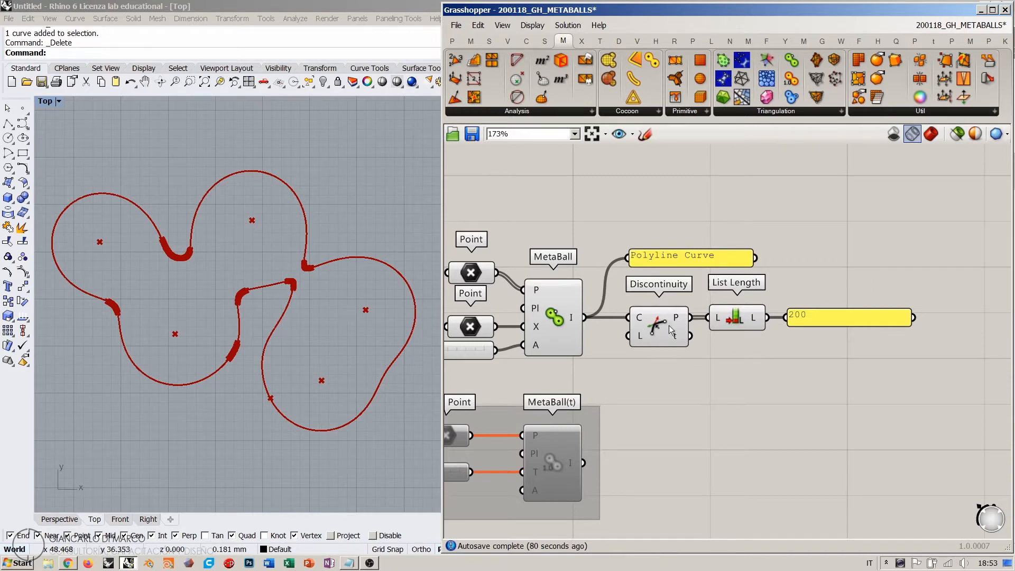
pyautogui.moveTo(676, 314); pyautogui.dragTo(709, 290, button='right')
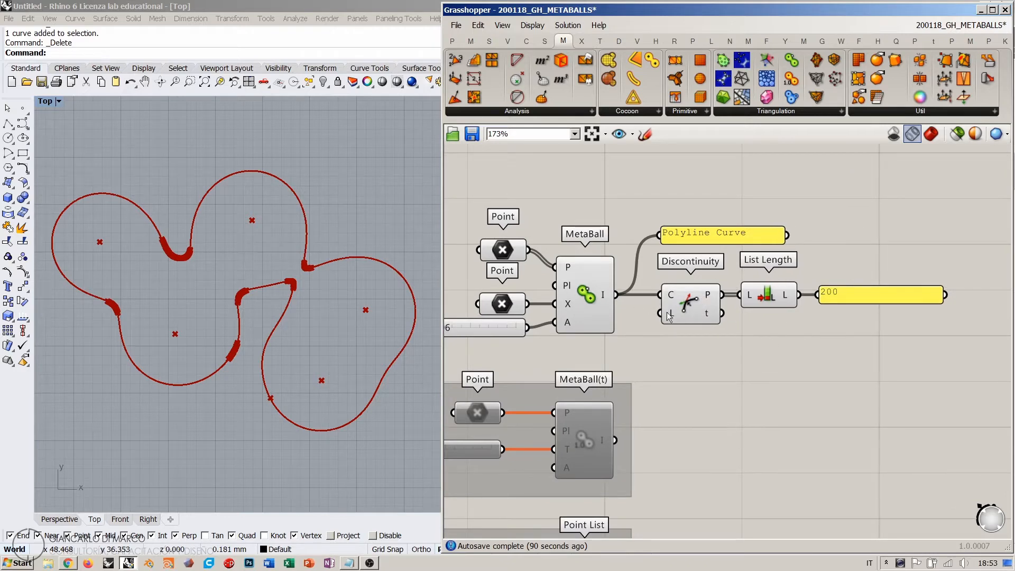
pyautogui.scroll(2, 668, 316)
pyautogui.click(569, 277)
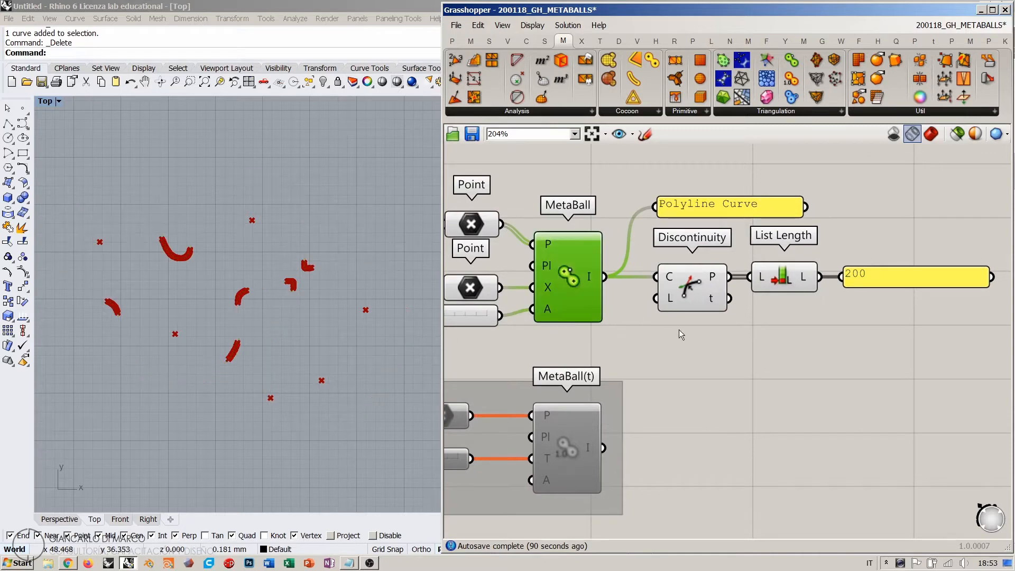
pyautogui.click(688, 369)
pyautogui.click(698, 278)
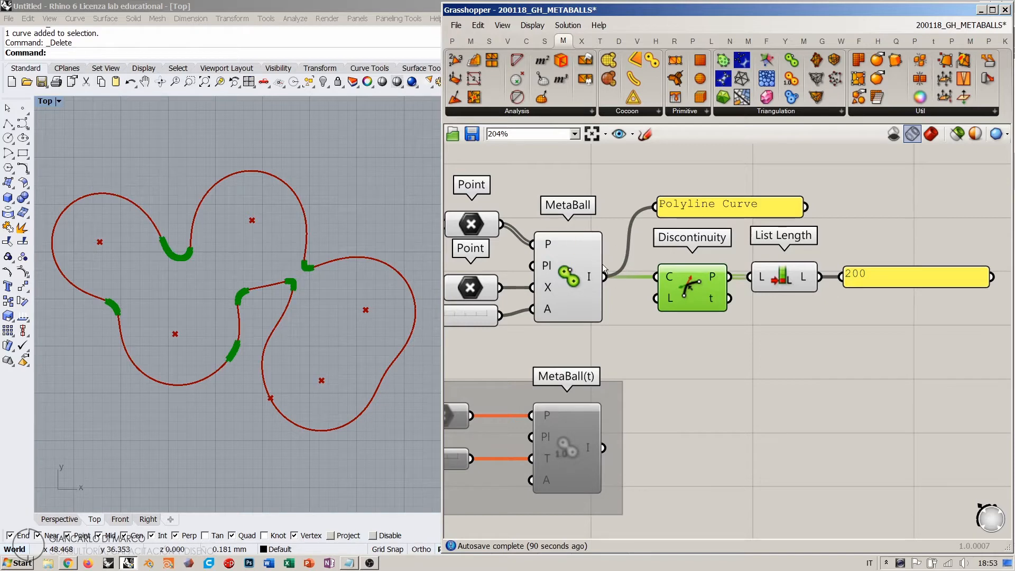
pyautogui.moveTo(597, 318); pyautogui.dragTo(714, 315, button='right')
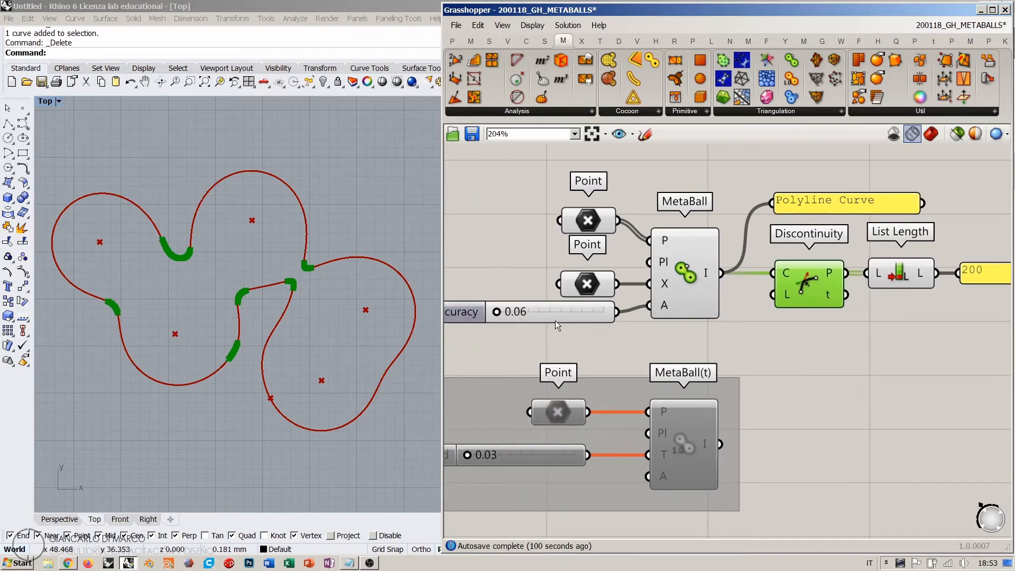
pyautogui.moveTo(743, 348); pyautogui.dragTo(615, 305, button='right')
pyautogui.click(687, 310)
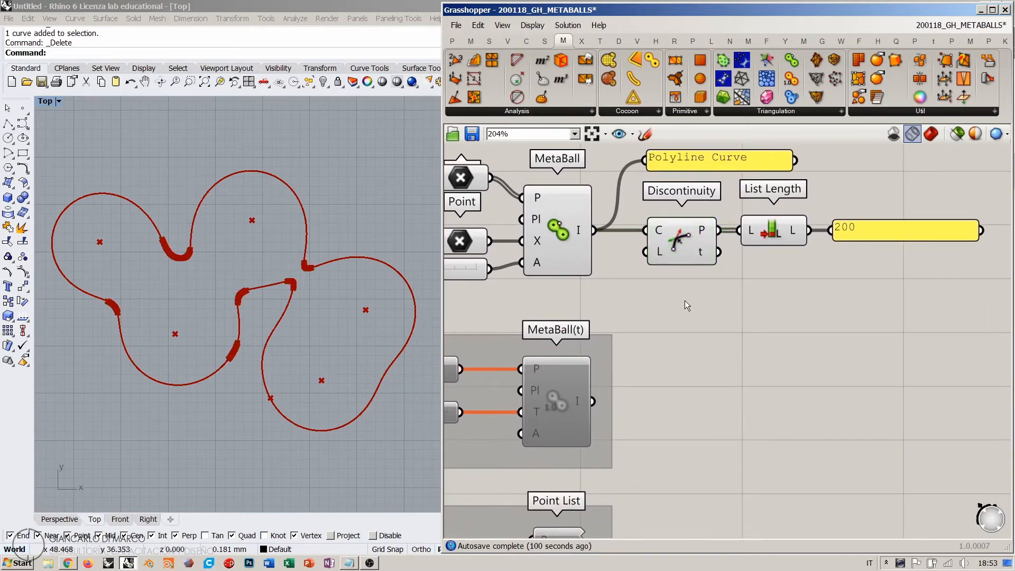
# - Add a Divide Curve component below Discontinuity and connect the MetaBall output to its C input
pyautogui.moveTo(724, 280); pyautogui.dragTo(709, 299, button='right')
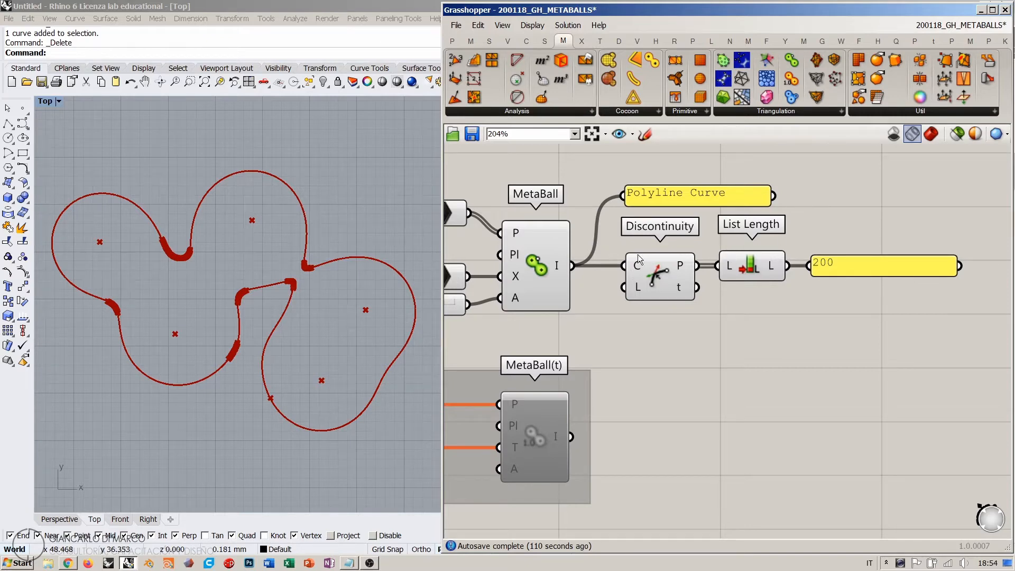
pyautogui.moveTo(638, 258); pyautogui.dragTo(738, 244, button='right')
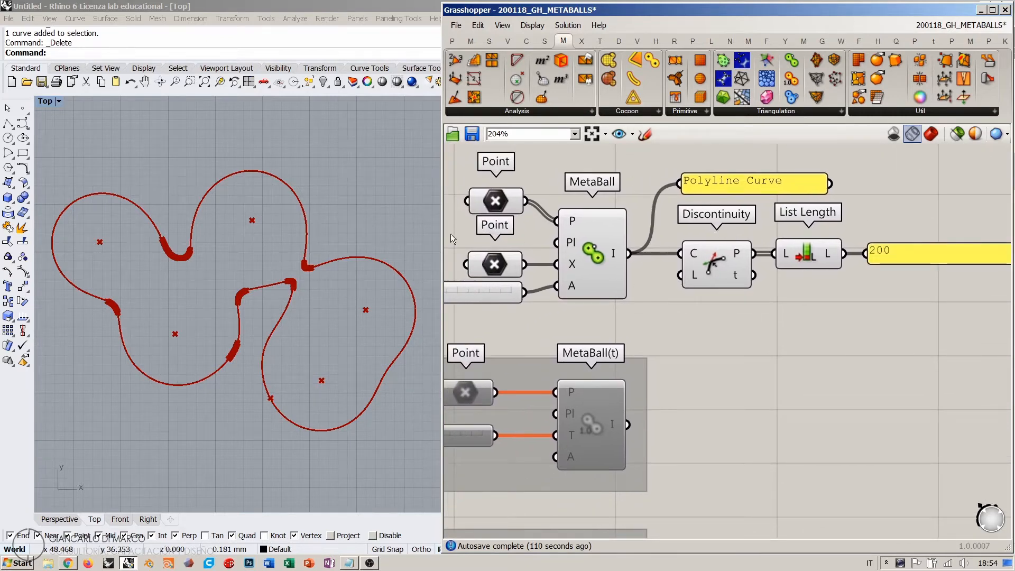
pyautogui.doubleClick(725, 334)
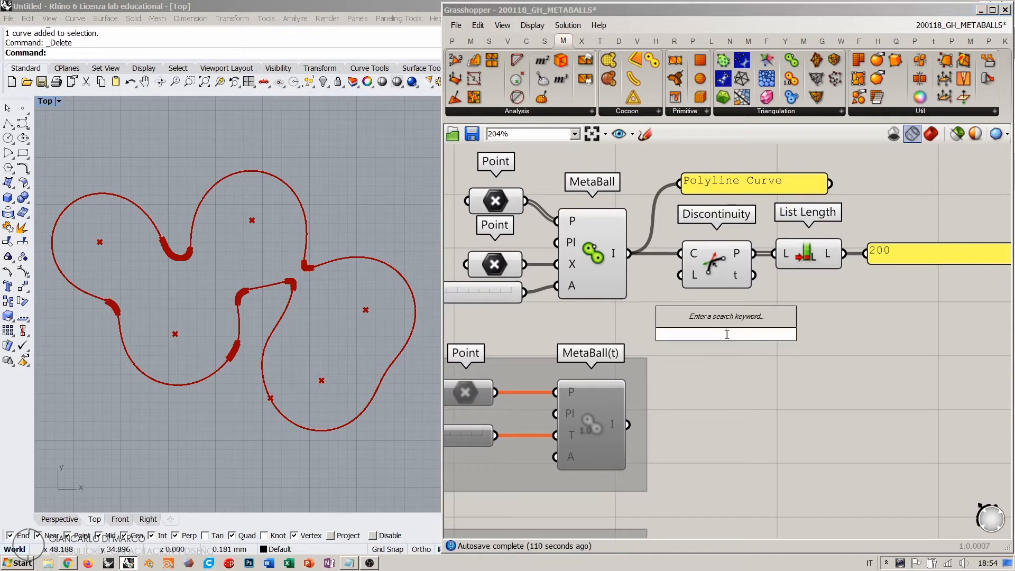
pyautogui.write('div')
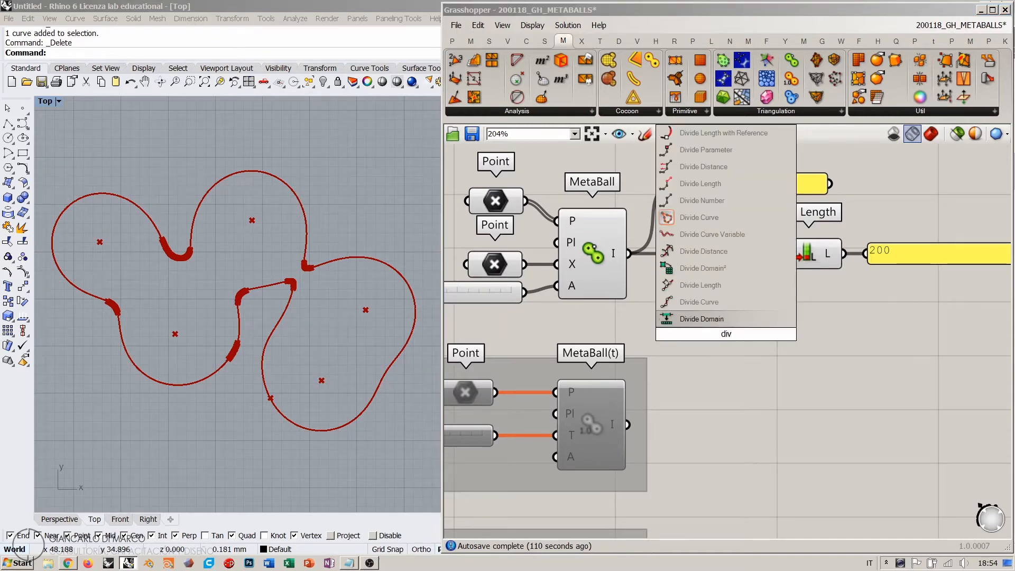
pyautogui.click(699, 301)
pyautogui.moveTo(629, 254); pyautogui.dragTo(689, 312)
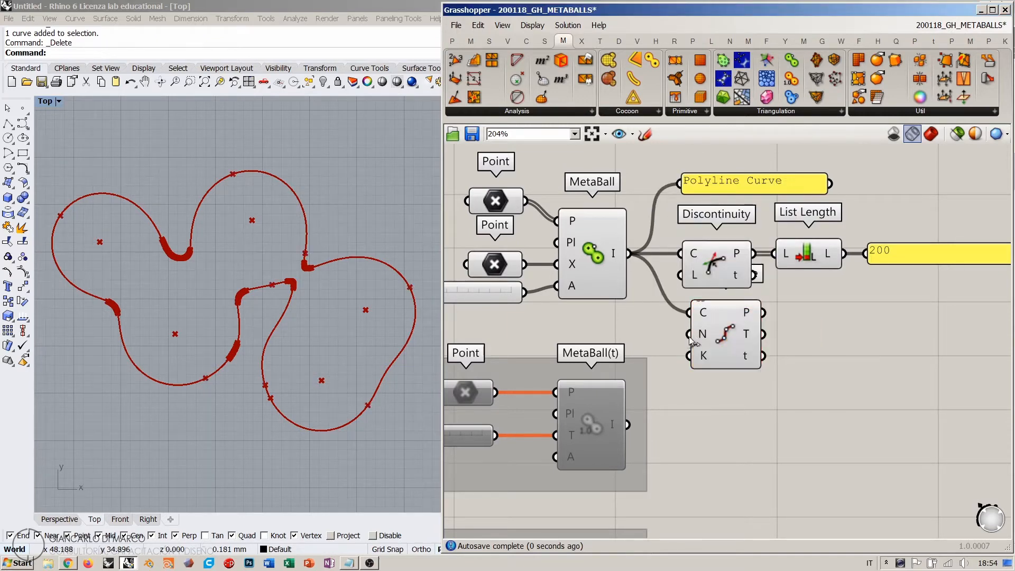
# - Space out the components after MetaBall, with both panels, Discontinuity and List Length higher up and Divide Curve below them
pyautogui.moveTo(690, 338); pyautogui.dragTo(612, 333, button='right')
pyautogui.moveTo(648, 320); pyautogui.dragTo(754, 344)
pyautogui.moveTo(832, 283); pyautogui.dragTo(816, 313, button='right')
pyautogui.moveTo(848, 306); pyautogui.dragTo(608, 201)
pyautogui.moveTo(627, 282); pyautogui.dragTo(737, 237)
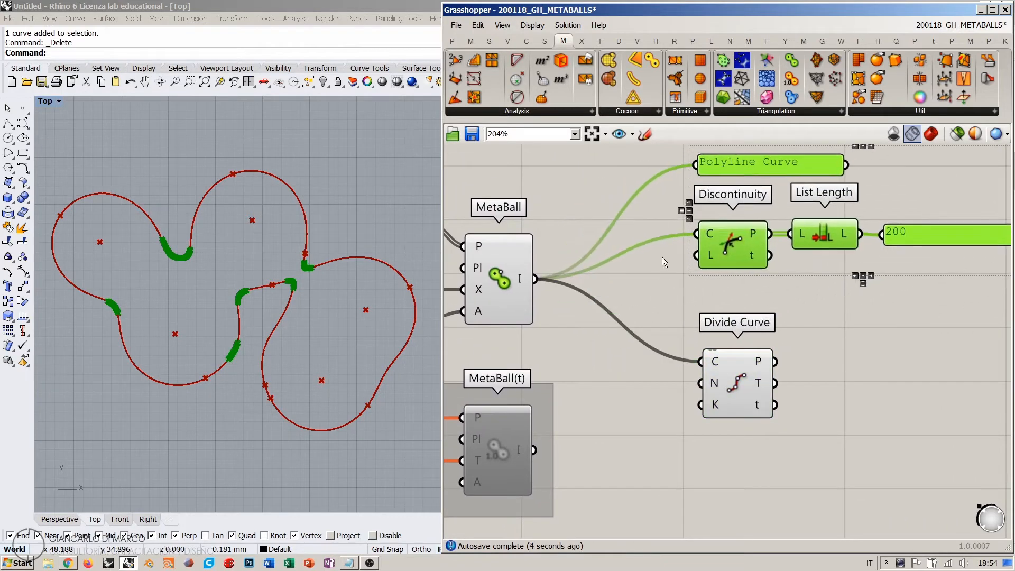
pyautogui.click(664, 262)
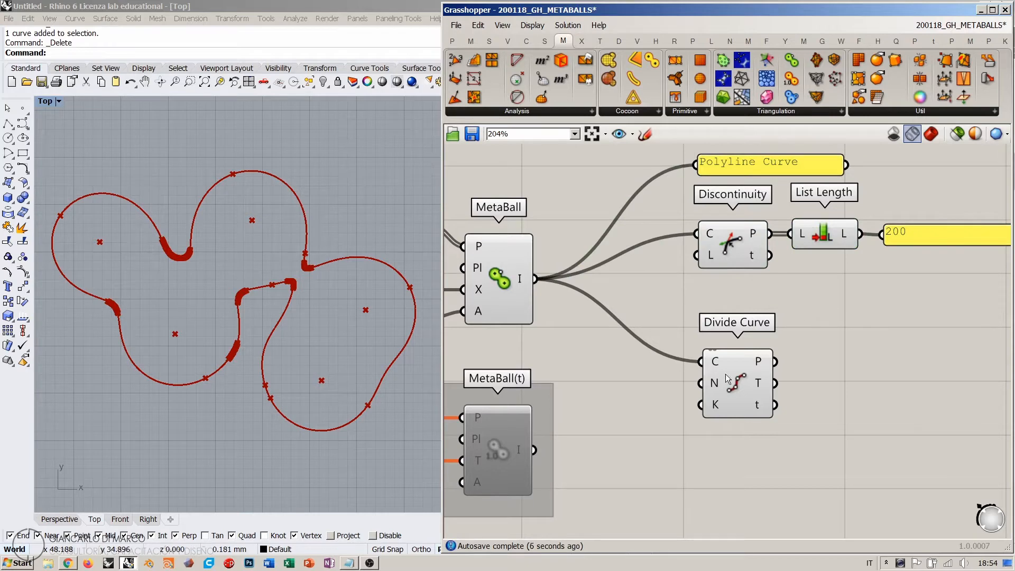
pyautogui.moveTo(726, 378); pyautogui.dragTo(718, 355)
pyautogui.click(813, 330)
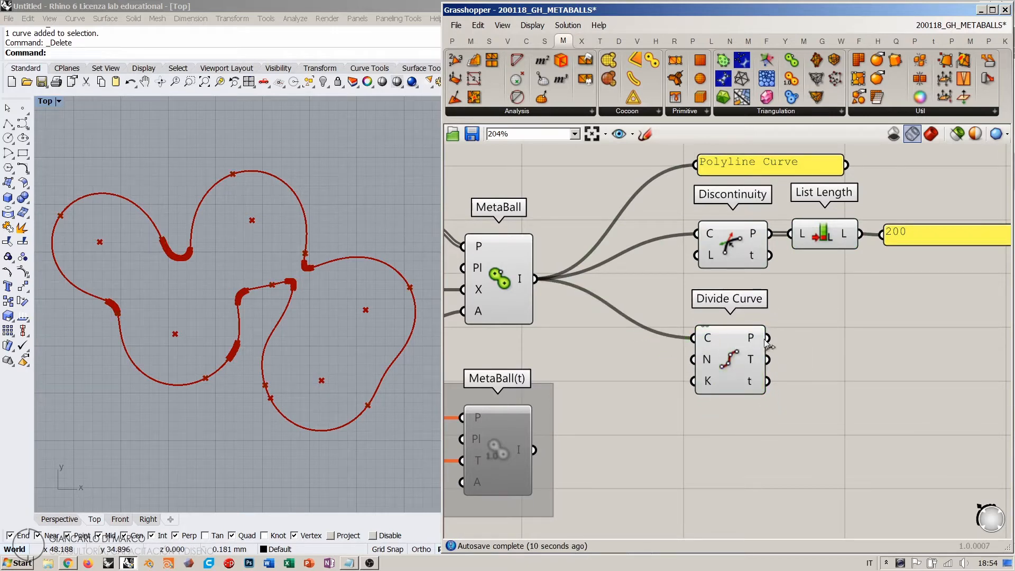
pyautogui.moveTo(798, 323); pyautogui.dragTo(793, 352, button='right')
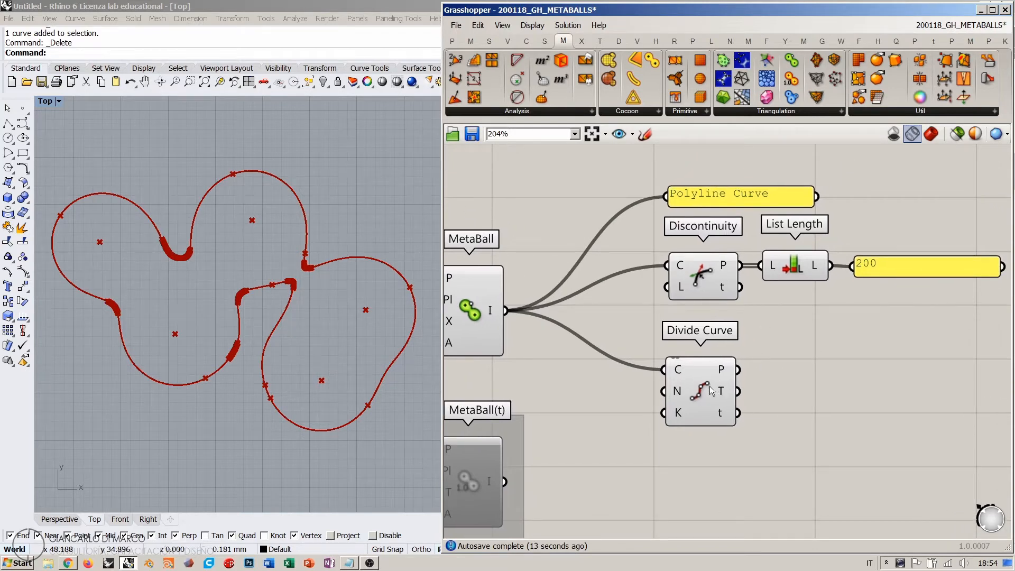
# - Align Divide Curve below Discontinuity and feed its N input from a new Count slider set to 100
pyautogui.moveTo(711, 391); pyautogui.dragTo(714, 380)
pyautogui.click(802, 355)
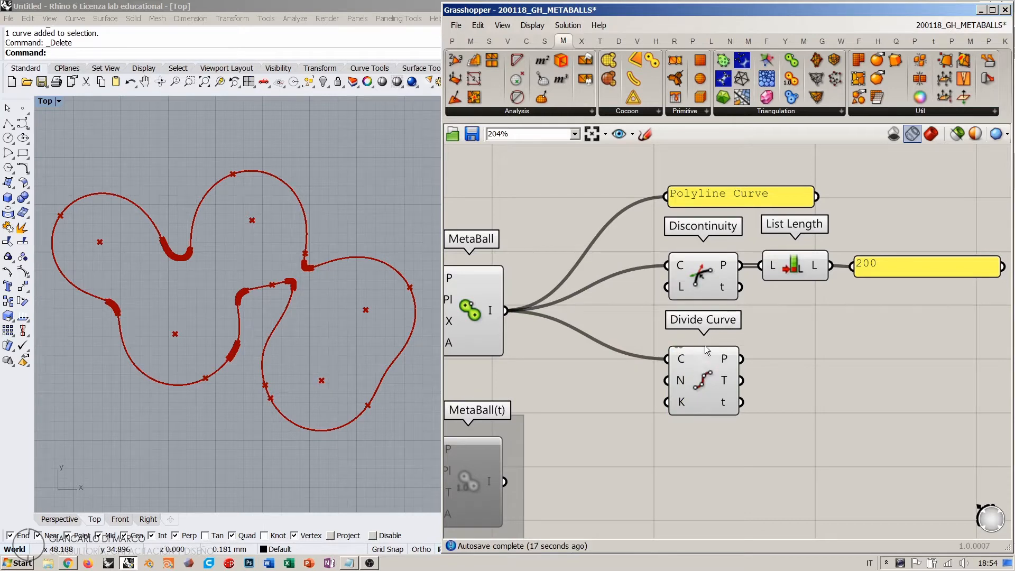
pyautogui.moveTo(716, 352); pyautogui.dragTo(810, 350, button='right')
pyautogui.doubleClick(690, 390)
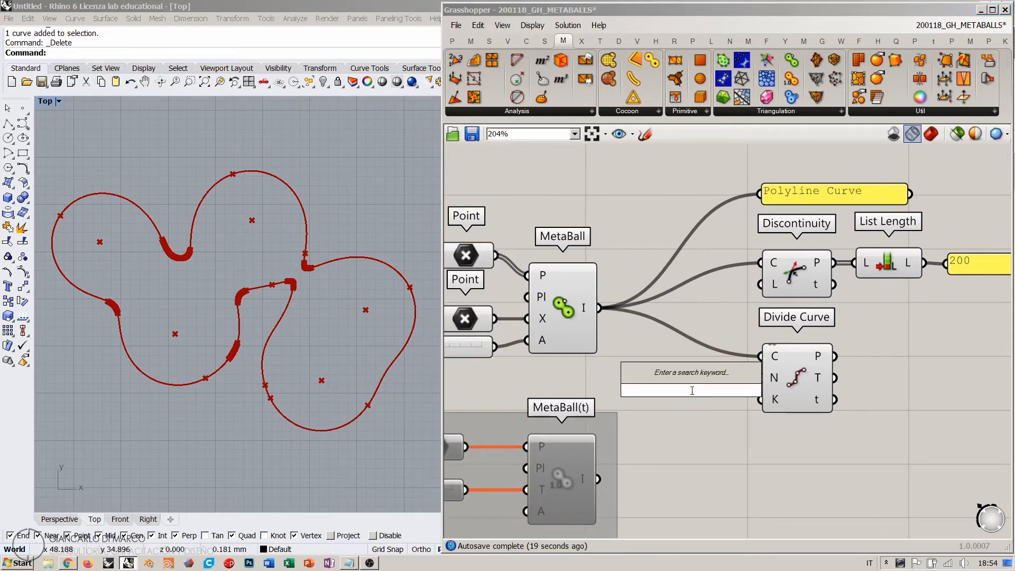
pyautogui.write('11')
pyautogui.press('Return')
pyautogui.moveTo(719, 388)
pyautogui.mouseDown()
pyautogui.moveTo(680, 380)
pyautogui.moveTo(760, 377)
pyautogui.moveTo(723, 381)
pyautogui.mouseUp()
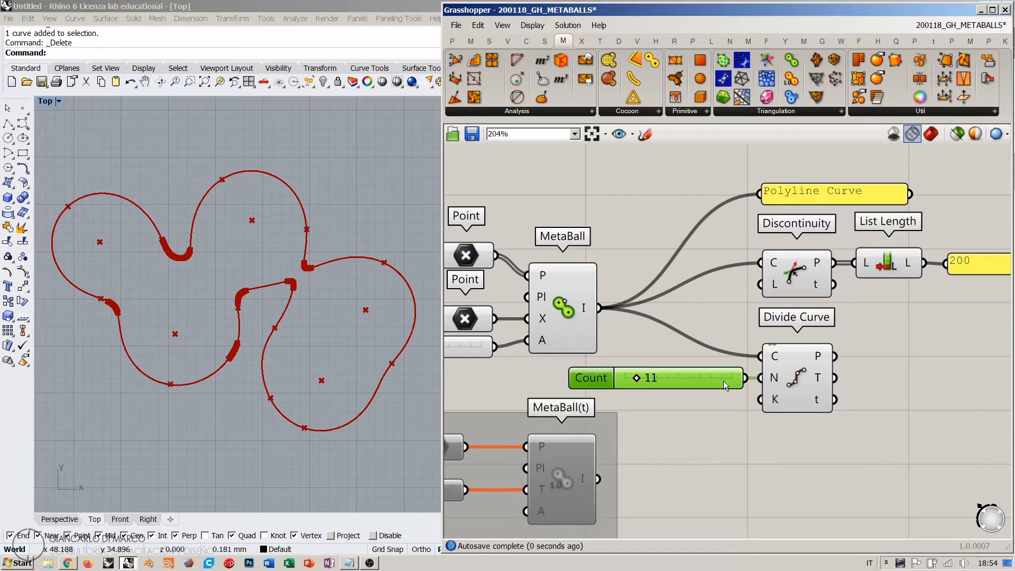
pyautogui.click(639, 379)
pyautogui.moveTo(641, 382); pyautogui.dragTo(753, 383)
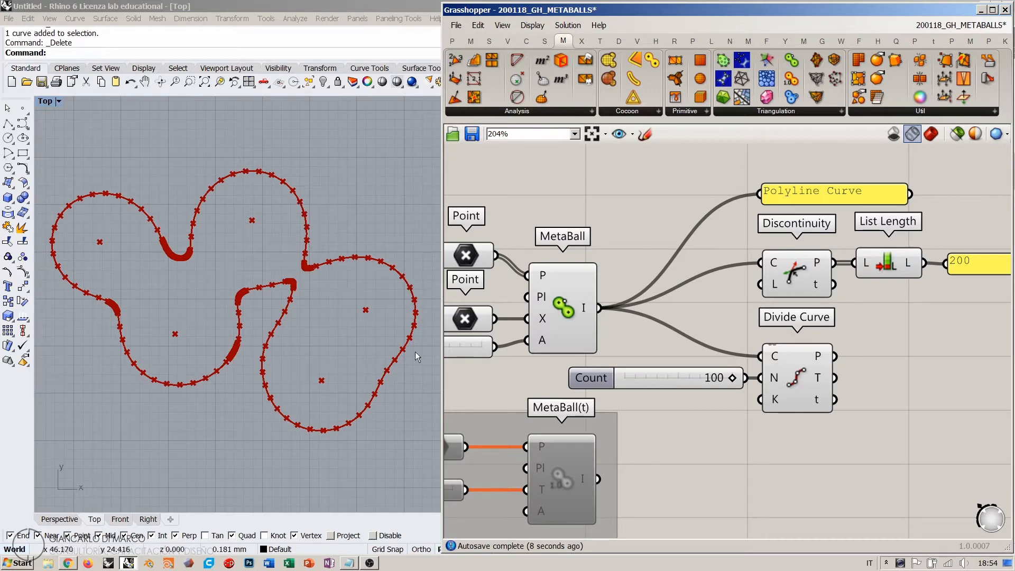
# - Add a Nurbs Curve component after Divide Curve and connect the P output to its V input
pyautogui.moveTo(878, 370); pyautogui.dragTo(719, 366, button='right')
pyautogui.doubleClick(719, 366)
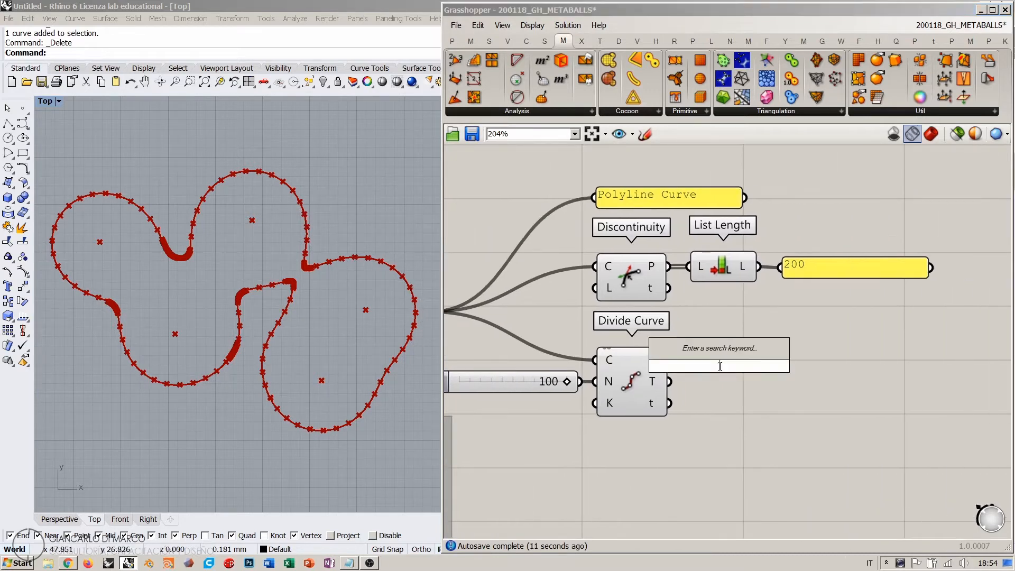
pyautogui.write('nurbs')
pyautogui.click(700, 350)
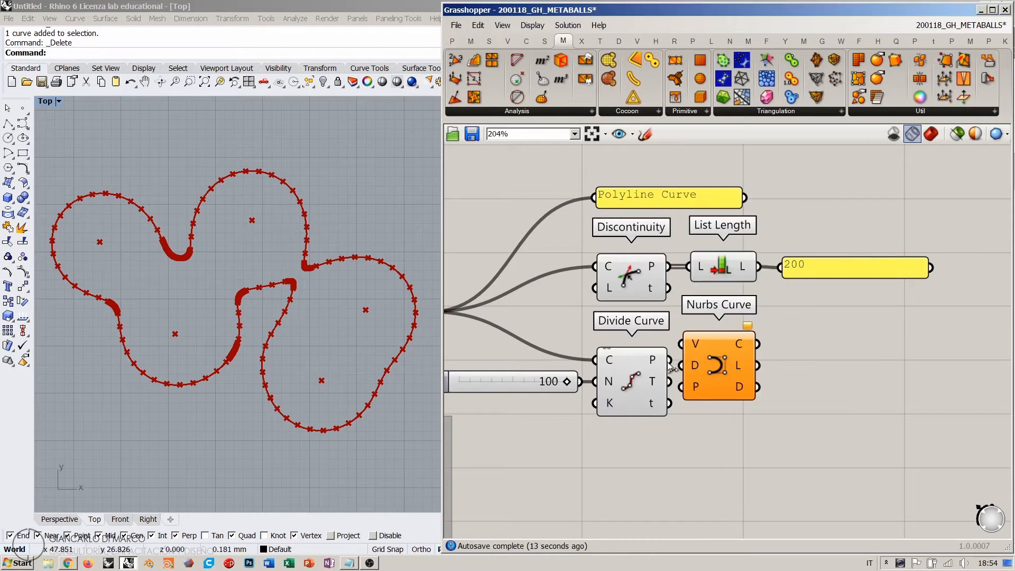
pyautogui.moveTo(712, 360); pyautogui.dragTo(669, 359)
# - Turn off the previews of Divide Curve, MetaBall and Discontinuity so only the Nurbs Curve result shows
pyautogui.hotkey('ctrl', 'q')
pyautogui.click(583, 389)
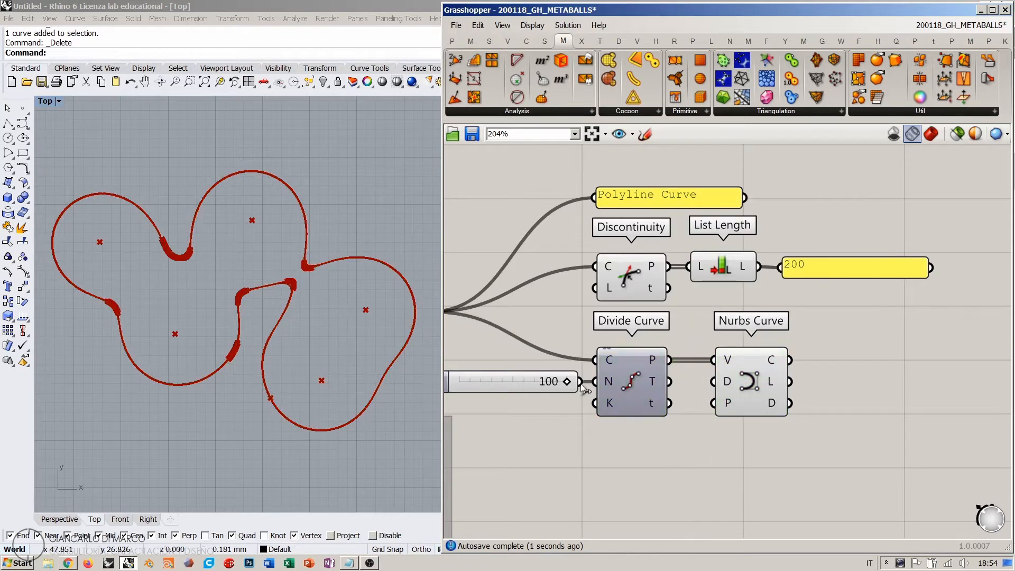
pyautogui.moveTo(515, 327); pyautogui.dragTo(605, 337, button='right')
pyautogui.click(507, 331)
pyautogui.hotkey('ctrl', 'q')
pyautogui.moveTo(768, 439); pyautogui.dragTo(722, 340, button='right')
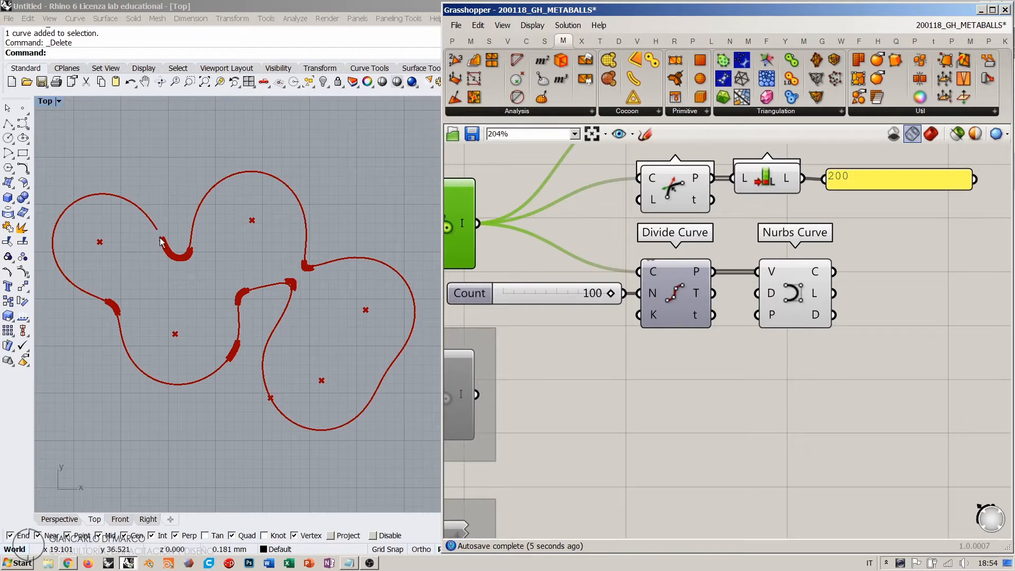
pyautogui.click(671, 192)
pyautogui.hotkey('ctrl', 'q')
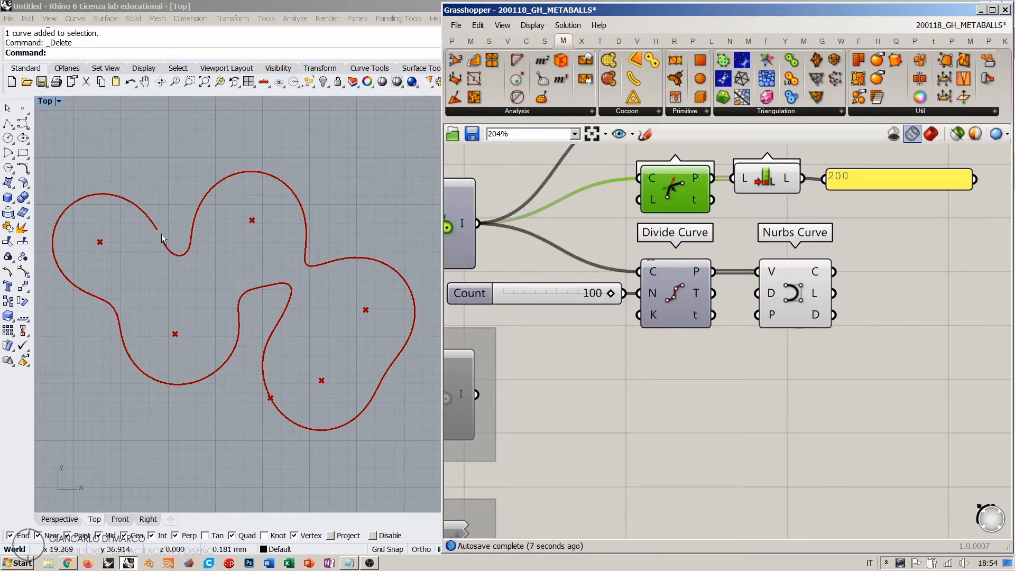
# - Invert the Nurbs Curve component's P input to make the curve periodic
pyautogui.rightClick(775, 312)
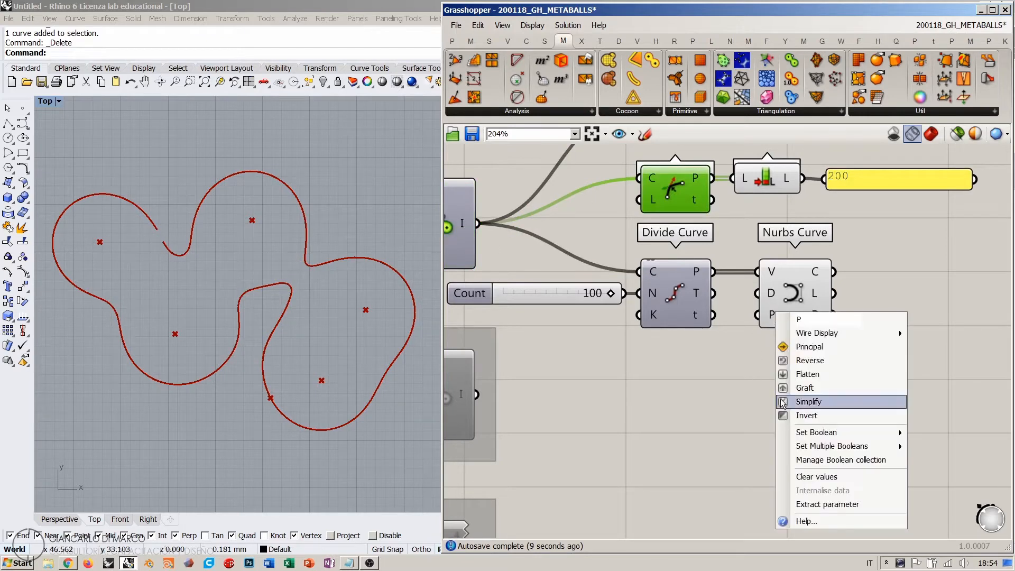
pyautogui.click(808, 417)
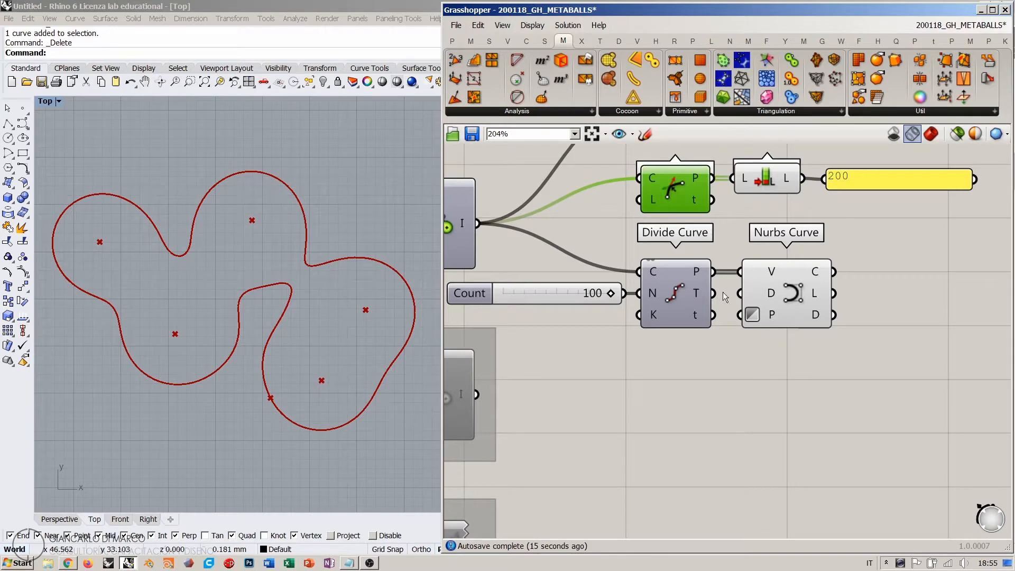
# - Select the Point parameter feeding MetaBall's P input and shift its upper middle point slightly in the Top view
pyautogui.moveTo(569, 271); pyautogui.dragTo(793, 299, button='right')
pyautogui.moveTo(559, 277); pyautogui.dragTo(650, 293, button='right')
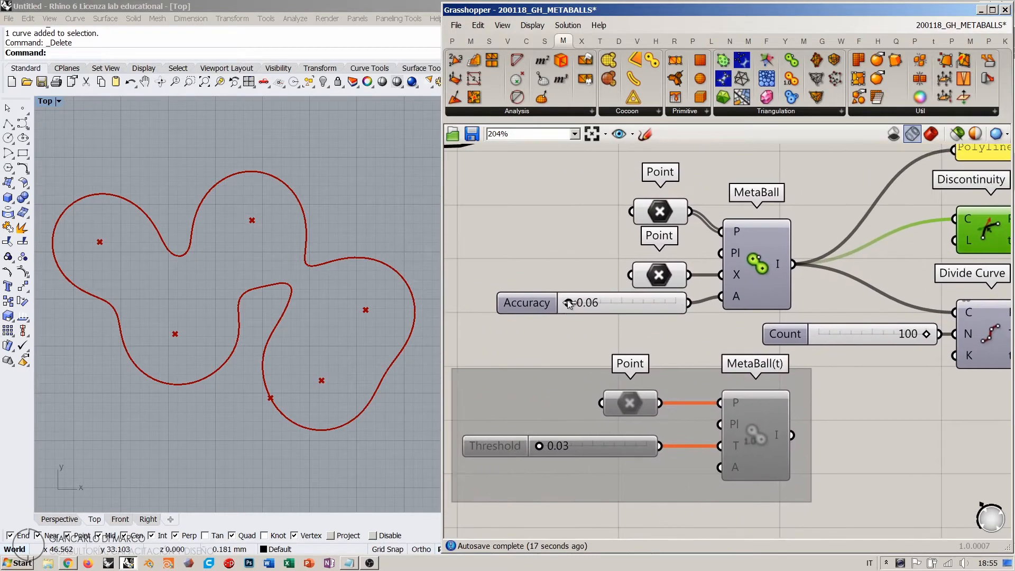
pyautogui.click(657, 214)
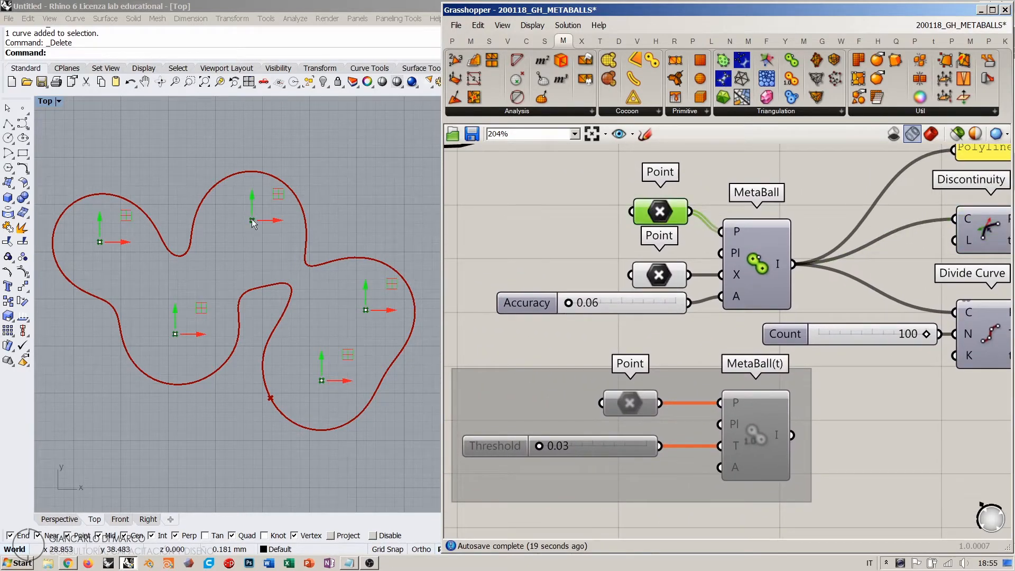
pyautogui.moveTo(253, 220); pyautogui.dragTo(252, 220)
pyautogui.scroll(2, 357, 298)
pyautogui.scroll(1, 358, 303)
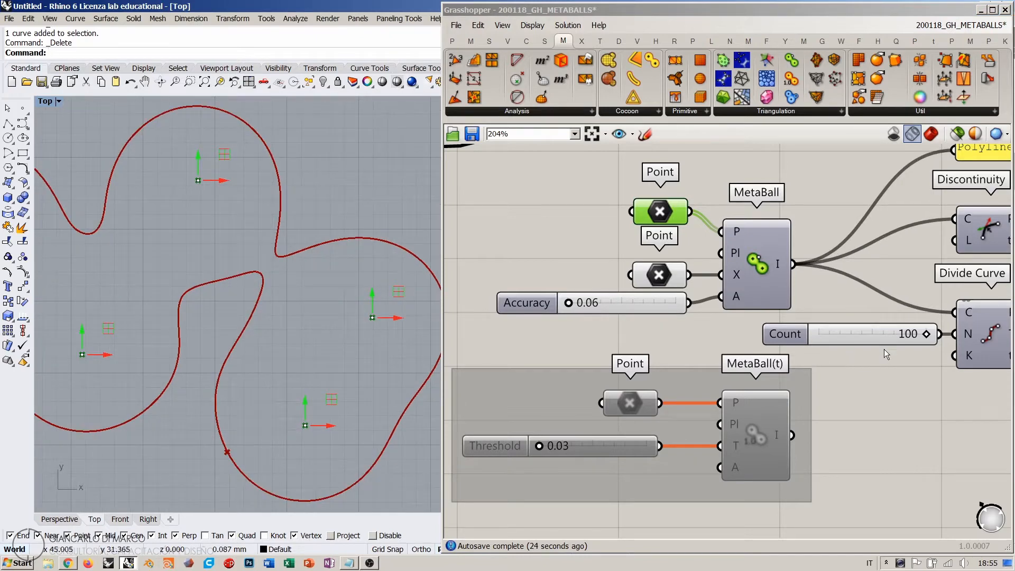
pyautogui.moveTo(883, 349); pyautogui.dragTo(782, 345, button='right')
pyautogui.moveTo(267, 238); pyautogui.dragTo(259, 280, button='right')
pyautogui.scroll(4, 258, 279)
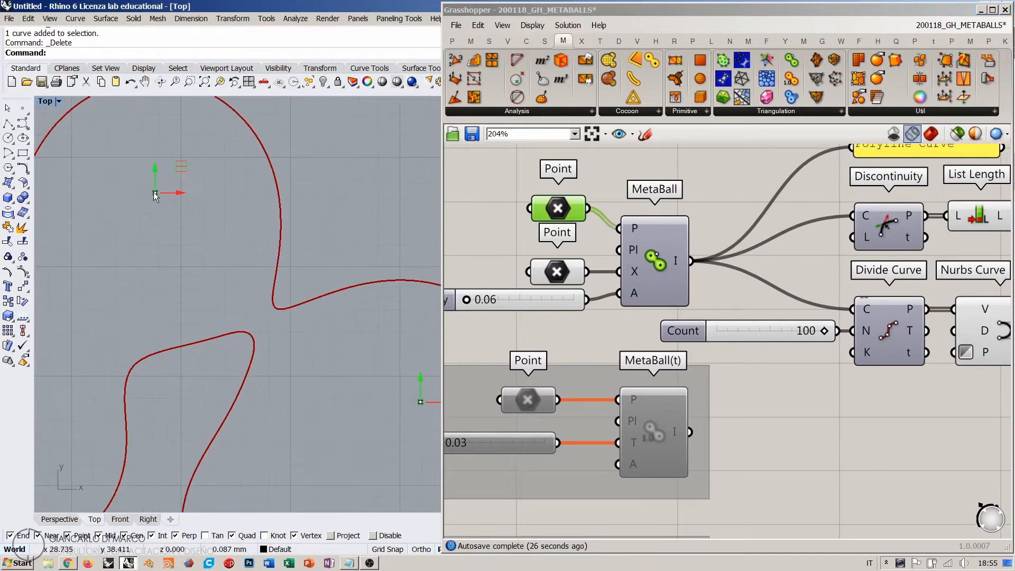
pyautogui.moveTo(155, 194); pyautogui.dragTo(156, 195)
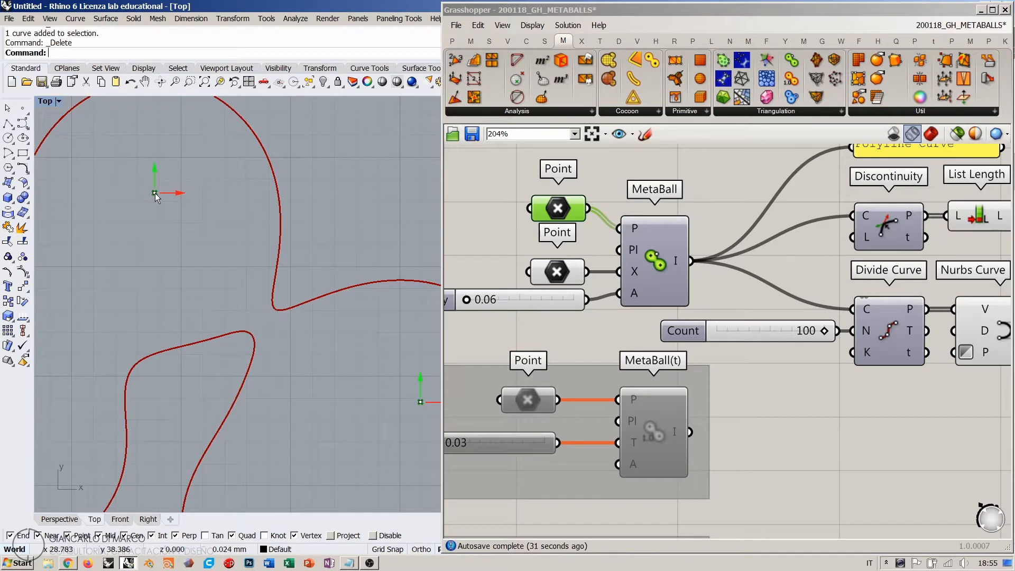
pyautogui.moveTo(156, 194); pyautogui.dragTo(166, 182)
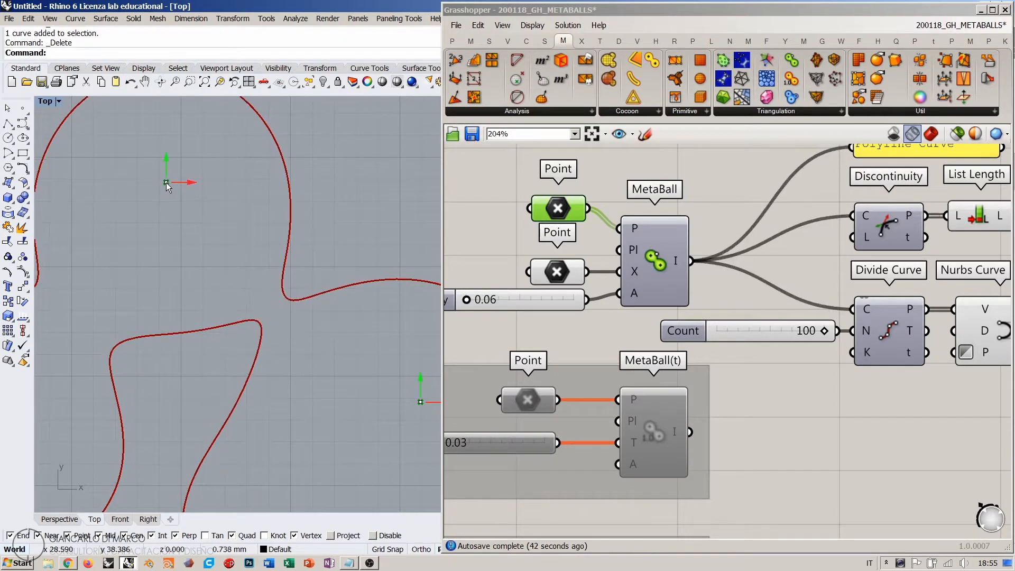
pyautogui.moveTo(166, 182); pyautogui.dragTo(166, 183)
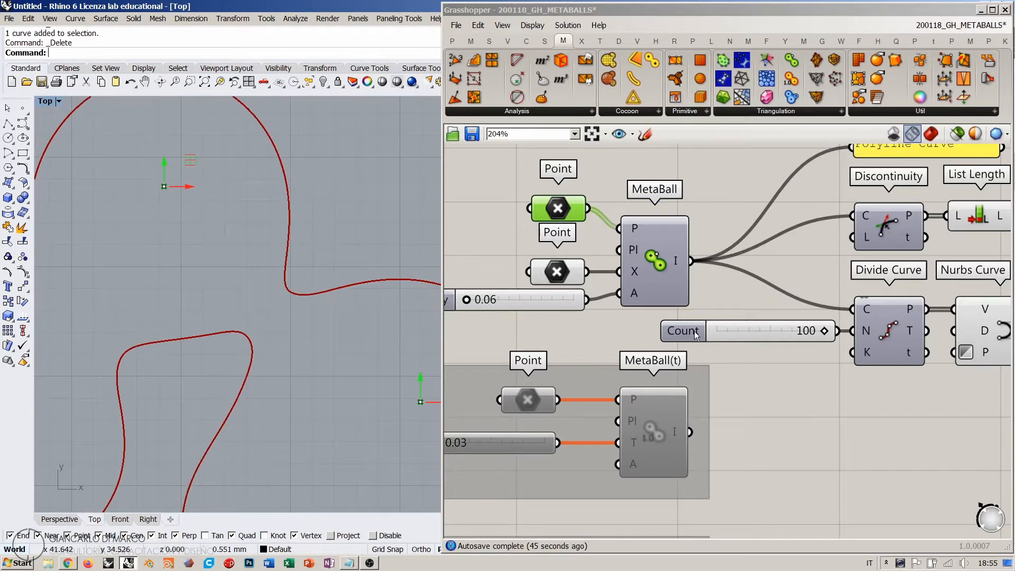
# - Turn on the Divide Curve preview to examine how the division points follow the tight bends
pyautogui.moveTo(693, 331); pyautogui.dragTo(600, 333, button='right')
pyautogui.click(791, 354)
pyautogui.hotkey('ctrl', 'q')
pyautogui.click(724, 365)
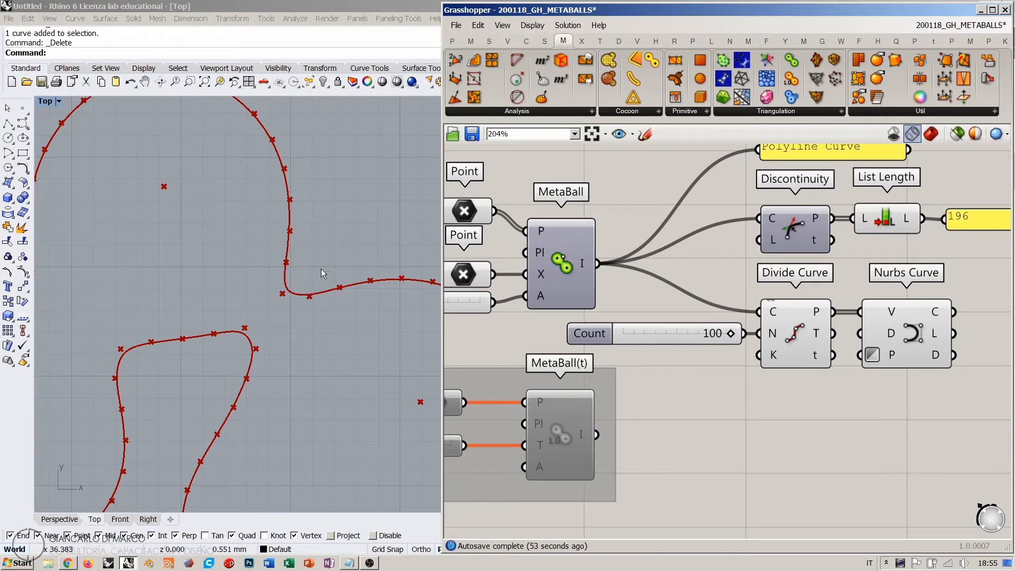
# - Raise the Count slider's maximum, set it to 527, and hide the Divide Curve preview
pyautogui.doubleClick(594, 330)
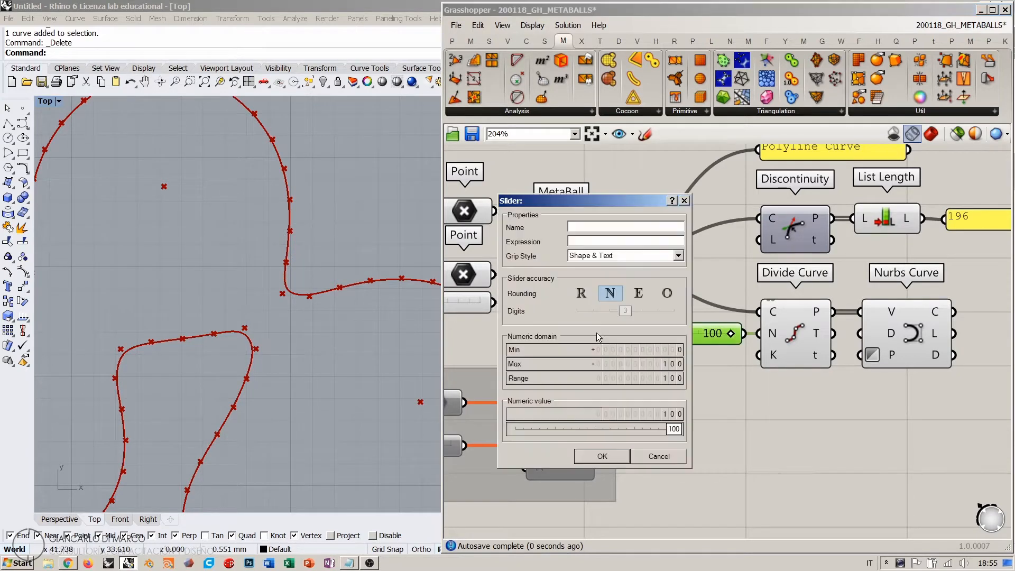
pyautogui.click(621, 454)
pyautogui.moveTo(631, 333); pyautogui.dragTo(672, 335)
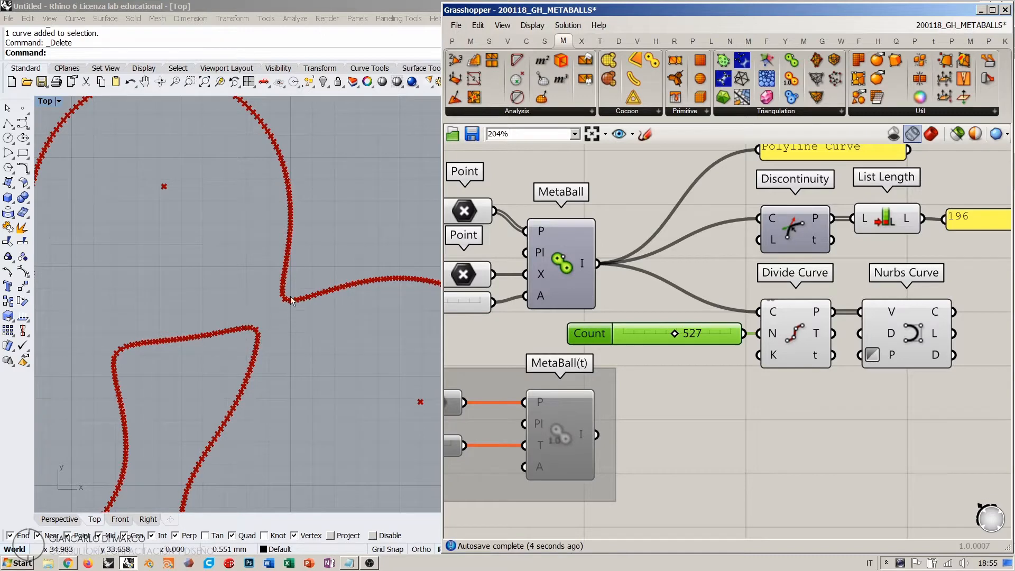
pyautogui.click(803, 332)
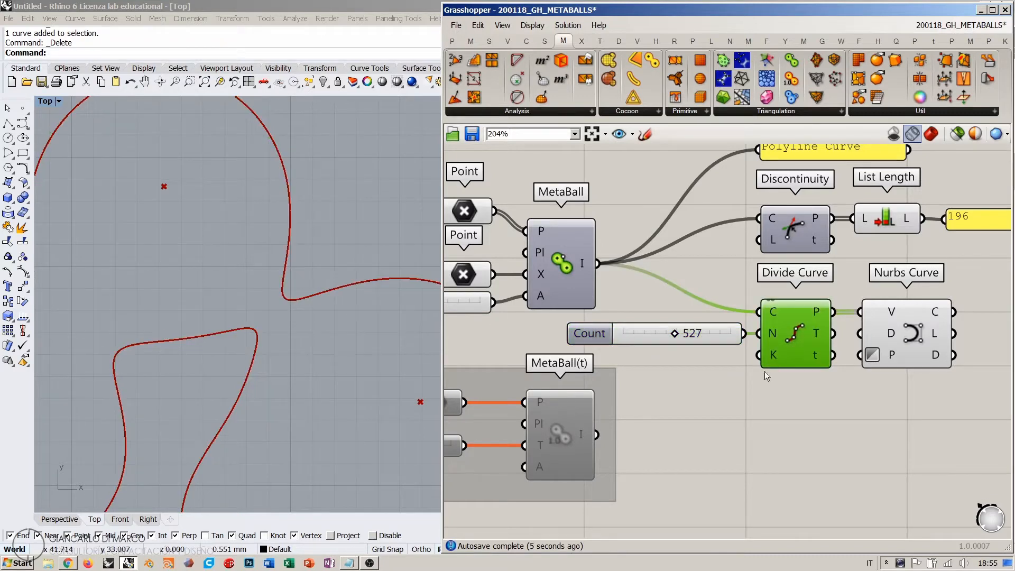
# - Reposition the upper middle and rightmost metaball points in the Top view to reshape the smooth curve
pyautogui.click(478, 217)
pyautogui.moveTo(169, 188); pyautogui.dragTo(209, 217)
pyautogui.scroll(-5, 279, 231)
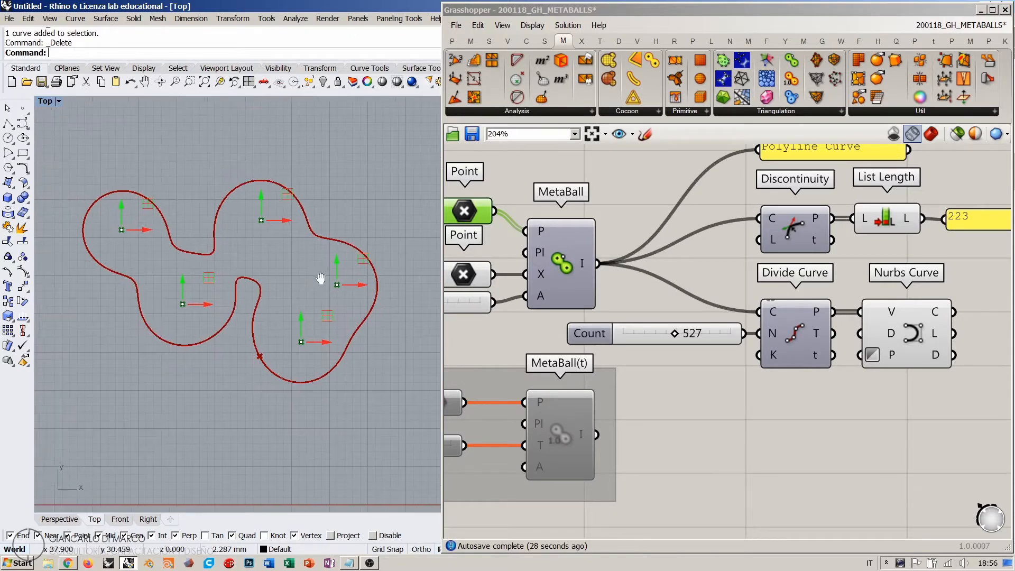
pyautogui.moveTo(352, 299); pyautogui.dragTo(386, 289)
pyautogui.click(727, 290)
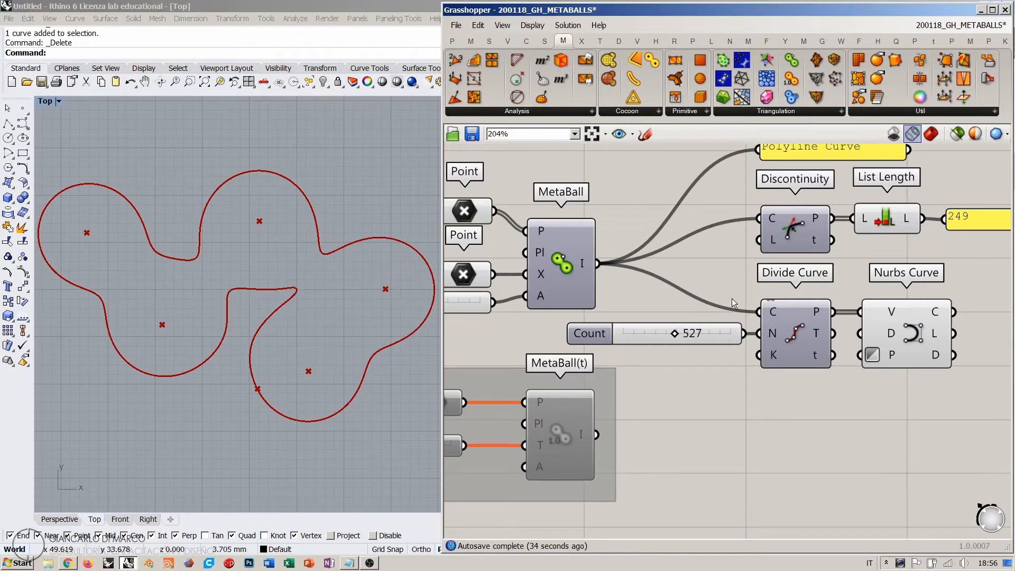
# - Bake the Nurbs Curve component's output into the Rhino document
pyautogui.scroll(-3, 732, 303)
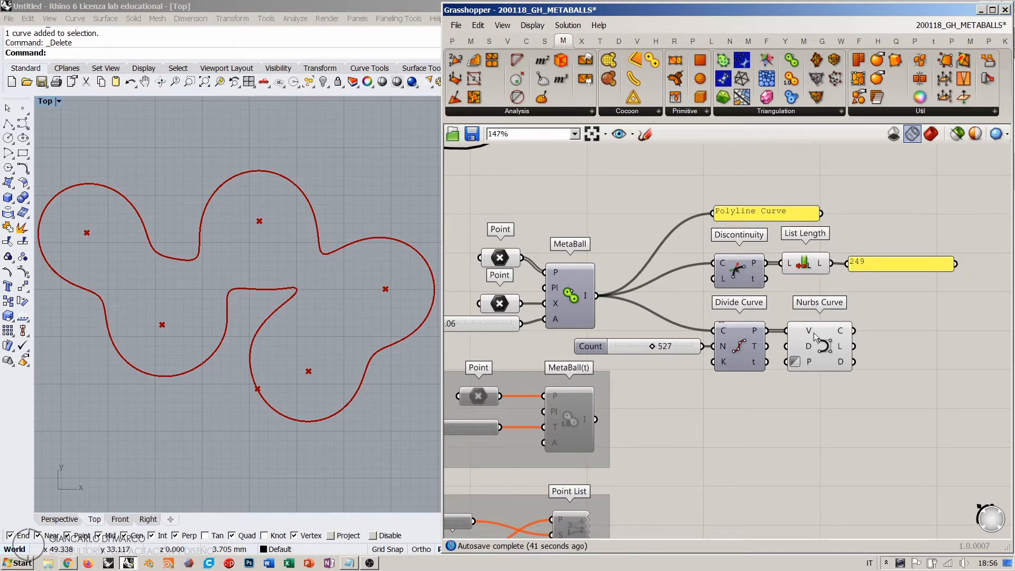
pyautogui.rightClick(823, 350)
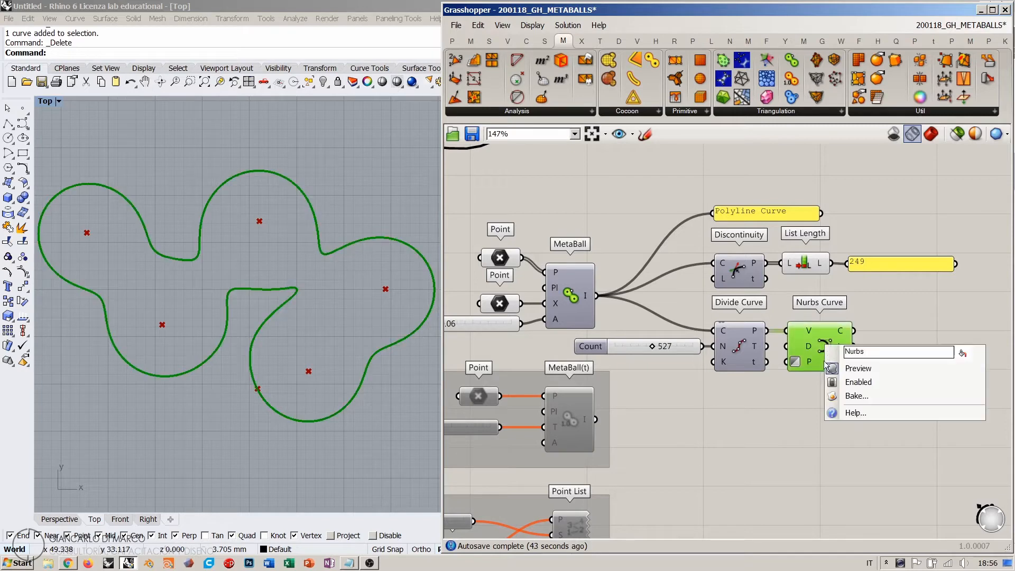
pyautogui.click(842, 397)
pyautogui.press('Return')
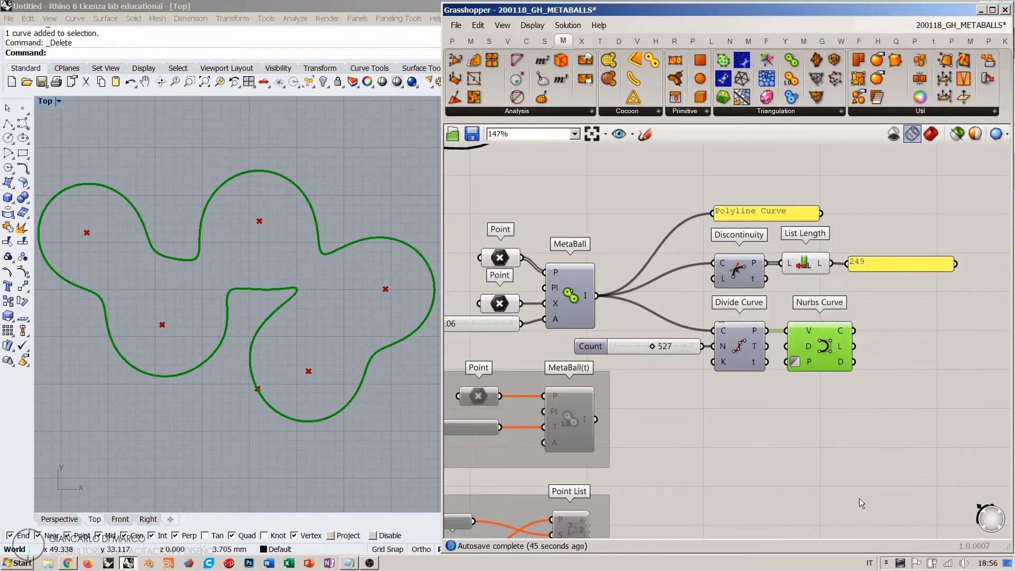
# - Extrude the baked curve straight upward into a tall open surface in the Perspective view
pyautogui.click(60, 518)
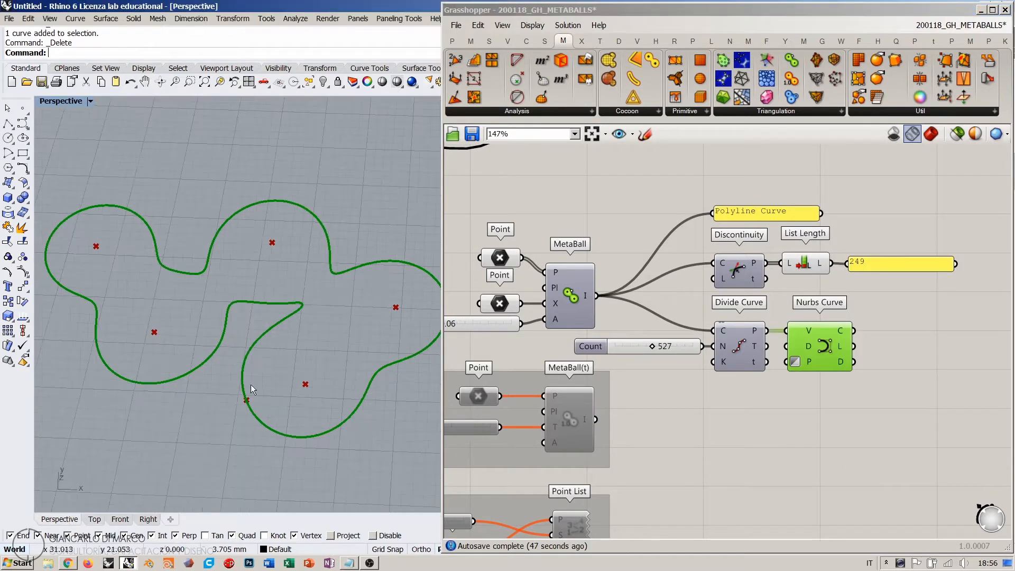
pyautogui.click(259, 238)
pyautogui.scroll(-2, 250, 298)
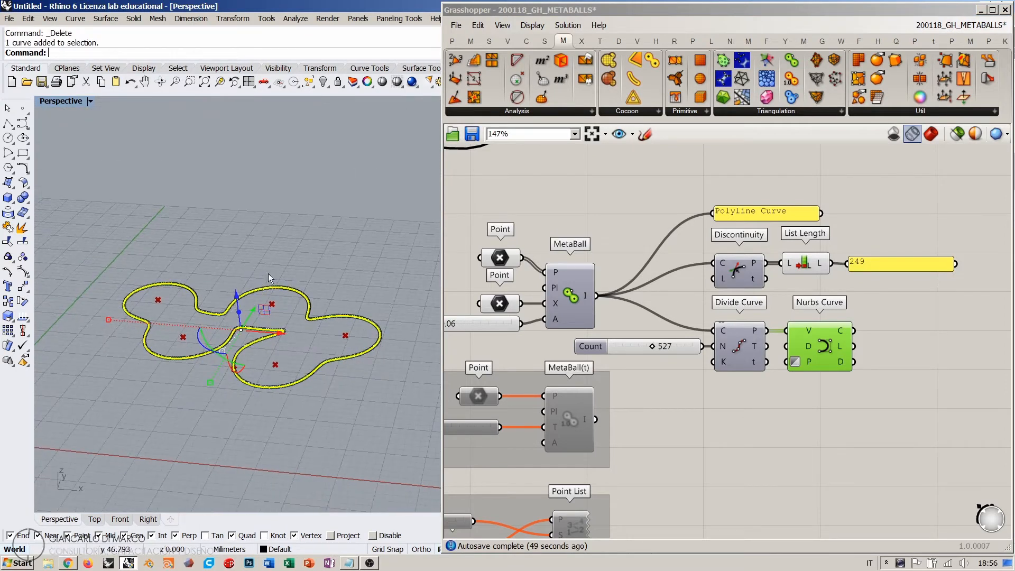
pyautogui.moveTo(268, 274); pyautogui.dragTo(242, 249, button='right')
pyautogui.click(7, 184)
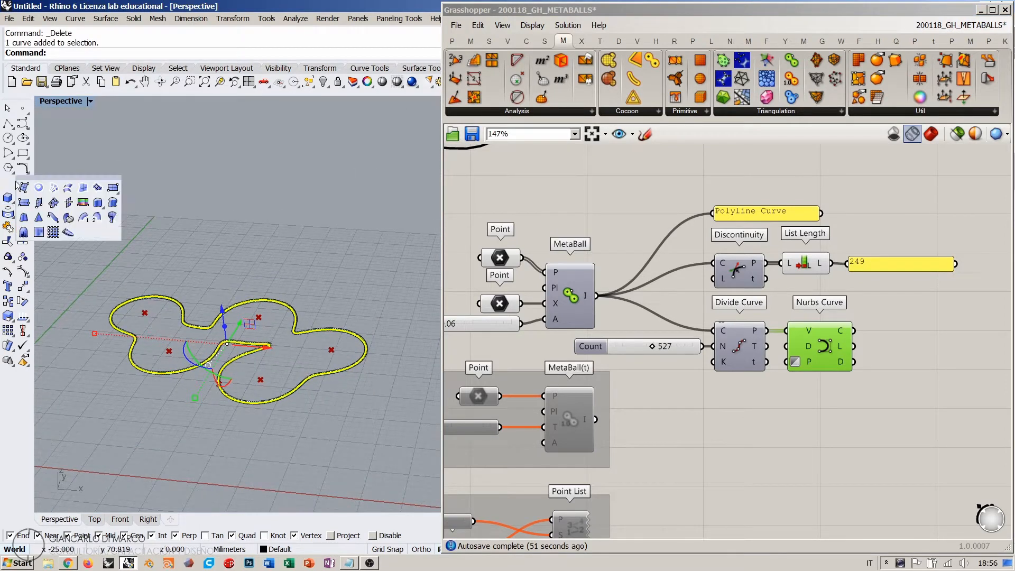
pyautogui.click(98, 203)
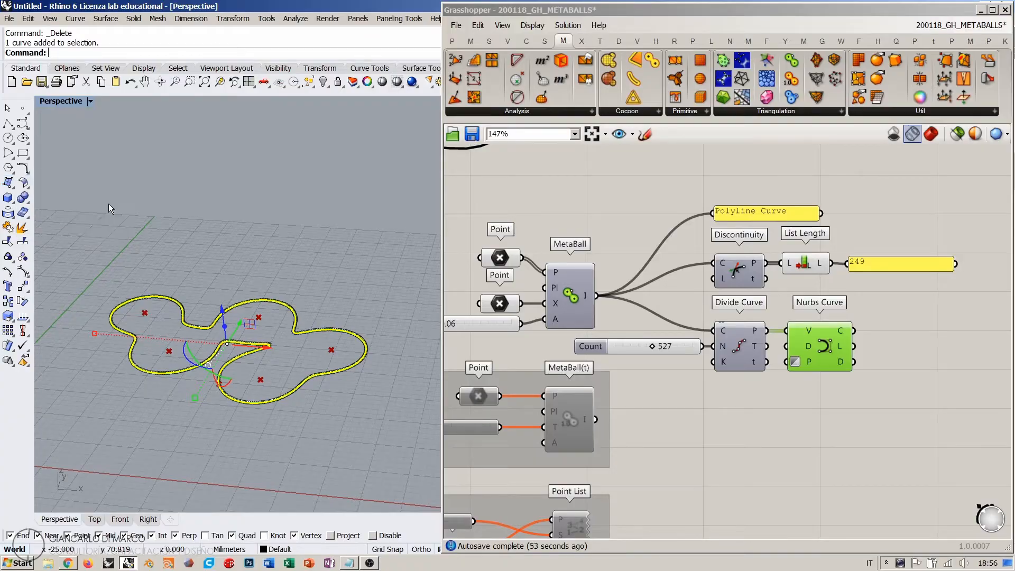
pyautogui.click(209, 159)
pyautogui.keyDown('shift'); pyautogui.moveTo(246, 269); pyautogui.dragTo(172, 270, button='right'); pyautogui.keyUp('shift')
pyautogui.click(421, 259)
pyautogui.scroll(6, 161, 287)
pyautogui.scroll(-7, 172, 269)
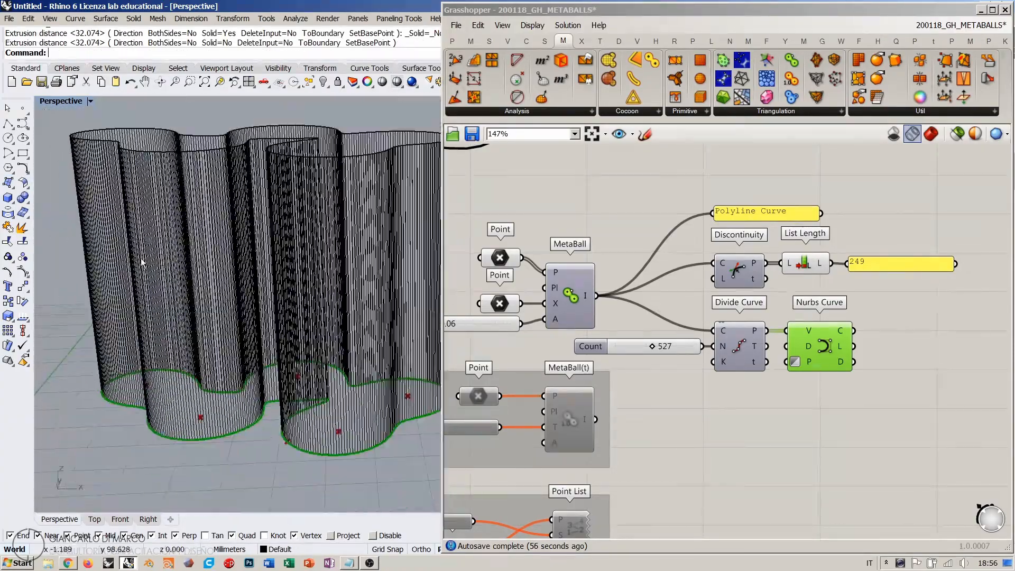
pyautogui.moveTo(327, 291); pyautogui.dragTo(378, 293, button='right')
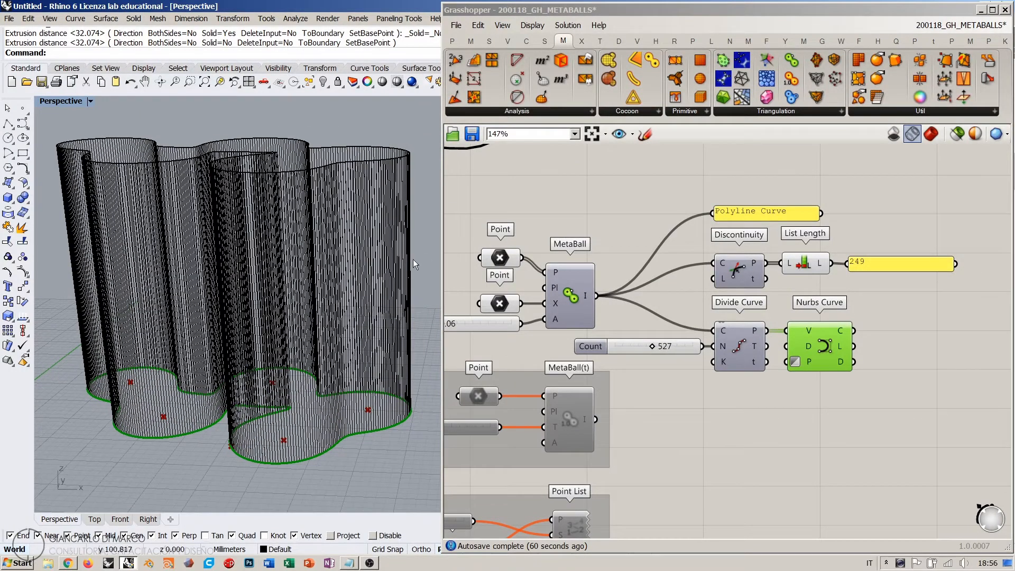
# - Examine the dense vertical isocurves of the extruded metaball surface and its upper edge up close and from several angles
pyautogui.scroll(2, 189, 299)
pyautogui.click(470, 289)
pyautogui.scroll(-2, 196, 296)
pyautogui.moveTo(196, 296); pyautogui.dragTo(128, 261, button='right')
pyautogui.scroll(6, 129, 262)
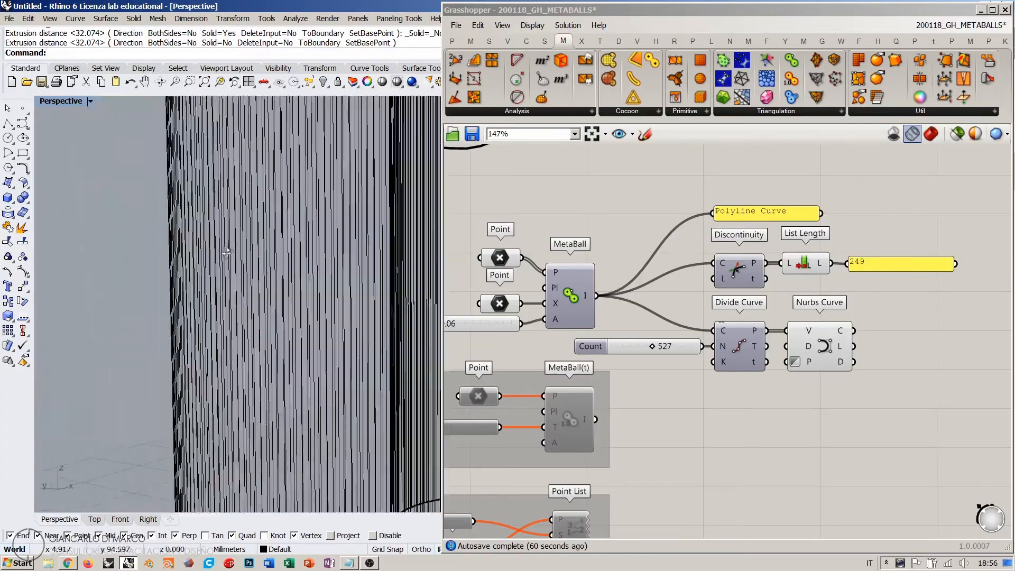
pyautogui.scroll(-6, 245, 280)
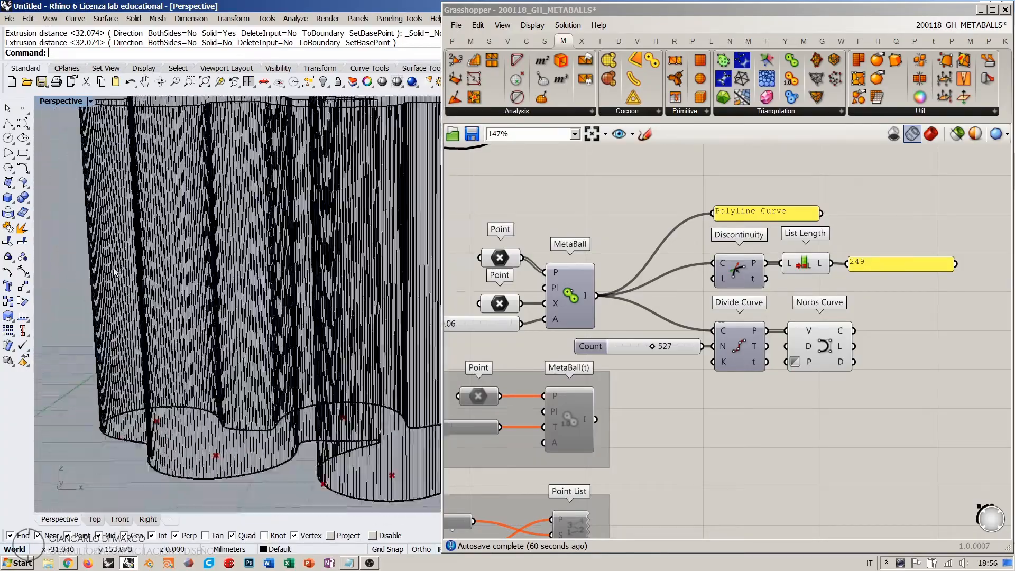
pyautogui.moveTo(253, 303)
pyautogui.mouseDown(button='right')
pyautogui.moveTo(238, 344)
pyautogui.moveTo(252, 310)
pyautogui.mouseUp(button='right')
pyautogui.scroll(5, 166, 258)
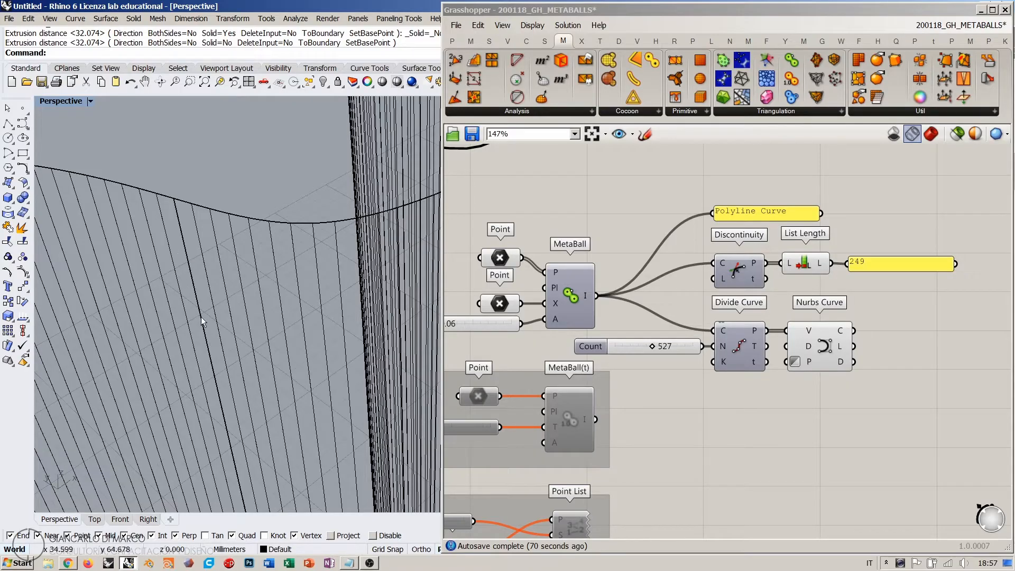
pyautogui.scroll(-5, 202, 317)
pyautogui.moveTo(209, 310); pyautogui.dragTo(206, 348, button='right')
# - Add an End Points component and connect the Nurbs Curve component's C output to its C input
pyautogui.moveTo(940, 322); pyautogui.dragTo(856, 340, button='right')
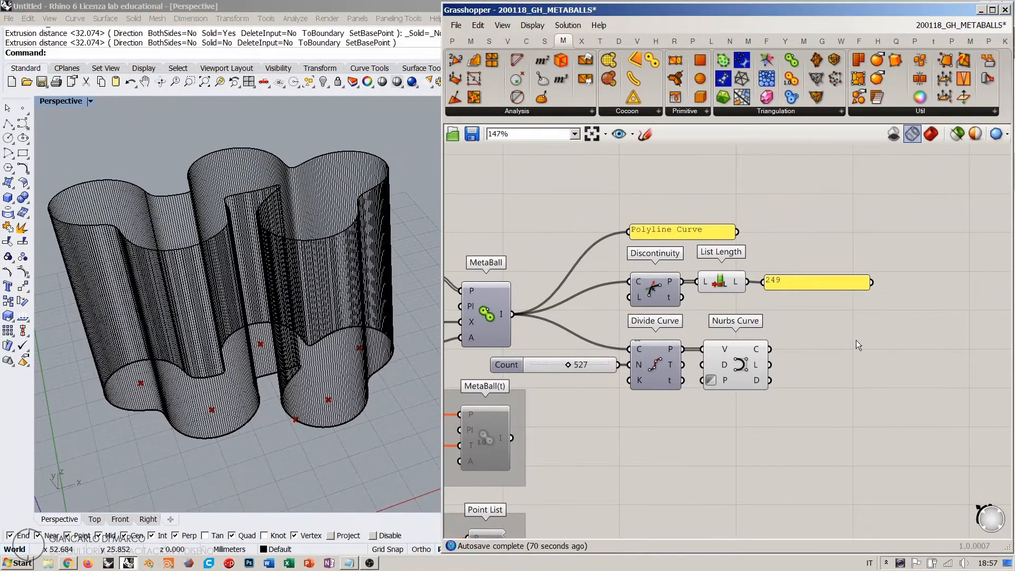
pyautogui.doubleClick(855, 340)
pyautogui.write('end')
pyautogui.press('Return')
pyautogui.moveTo(770, 349); pyautogui.dragTo(816, 351)
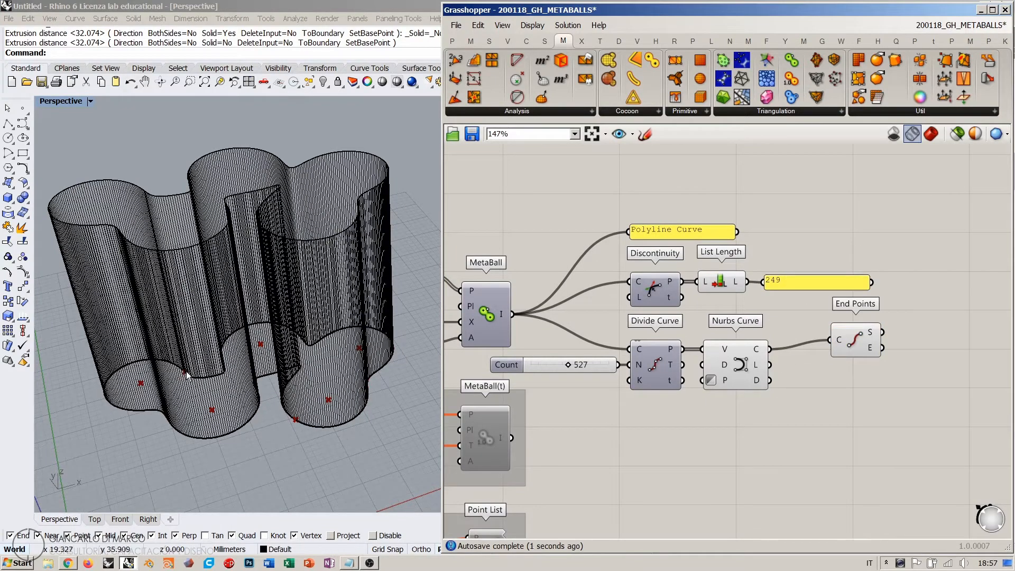
# - Examine the start and end point at the base curve's seam, and move the End Points component closer to Nurbs Curve
pyautogui.scroll(10, 185, 373)
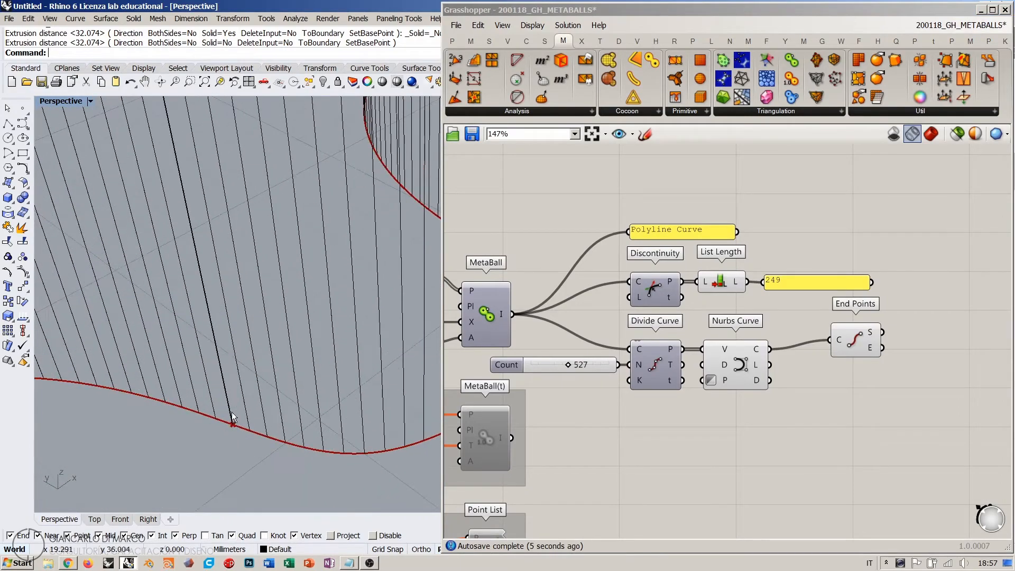
pyautogui.scroll(-12, 194, 417)
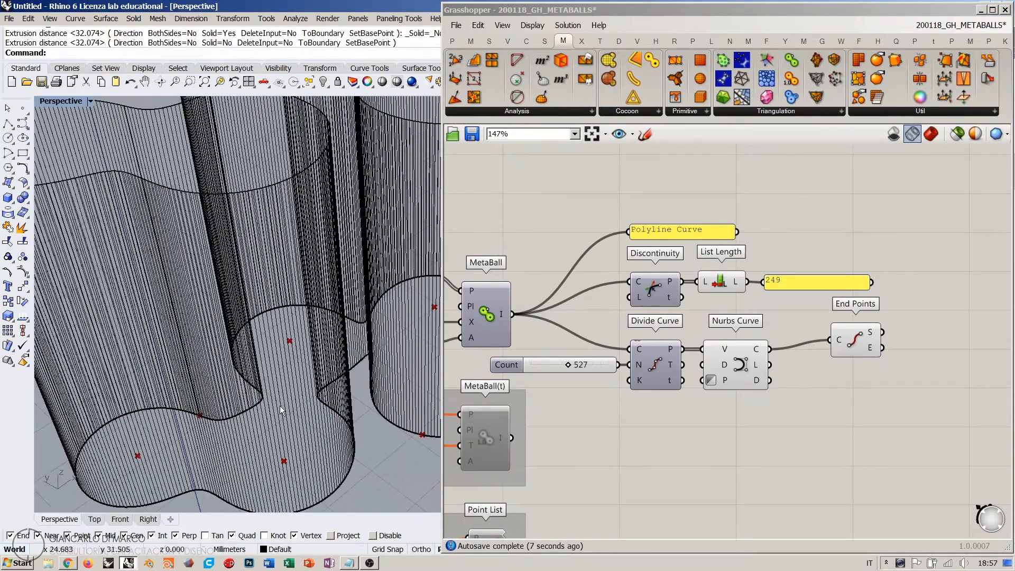
pyautogui.moveTo(283, 288); pyautogui.dragTo(254, 296, button='right')
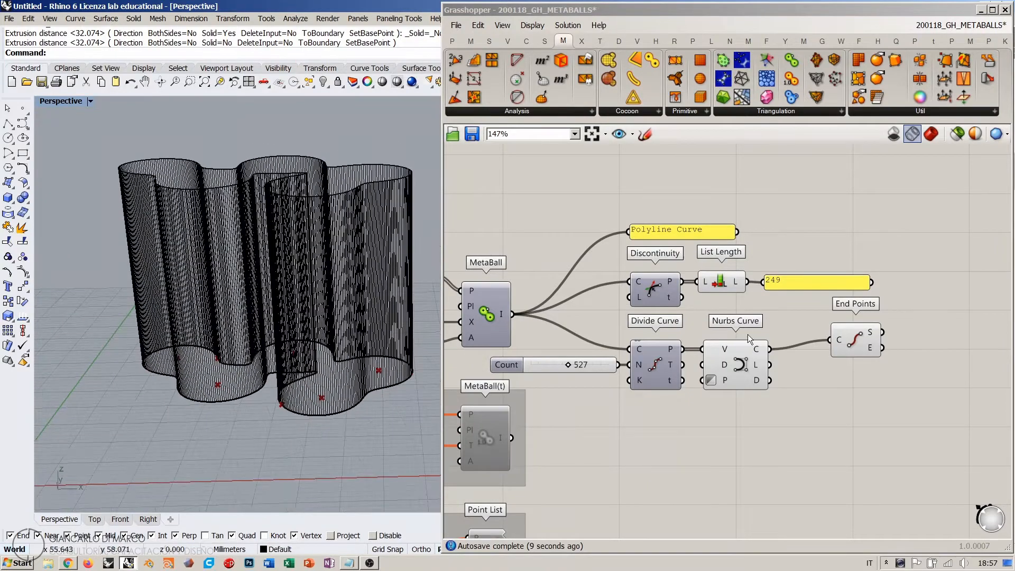
pyautogui.moveTo(858, 339); pyautogui.dragTo(820, 345)
pyautogui.click(846, 404)
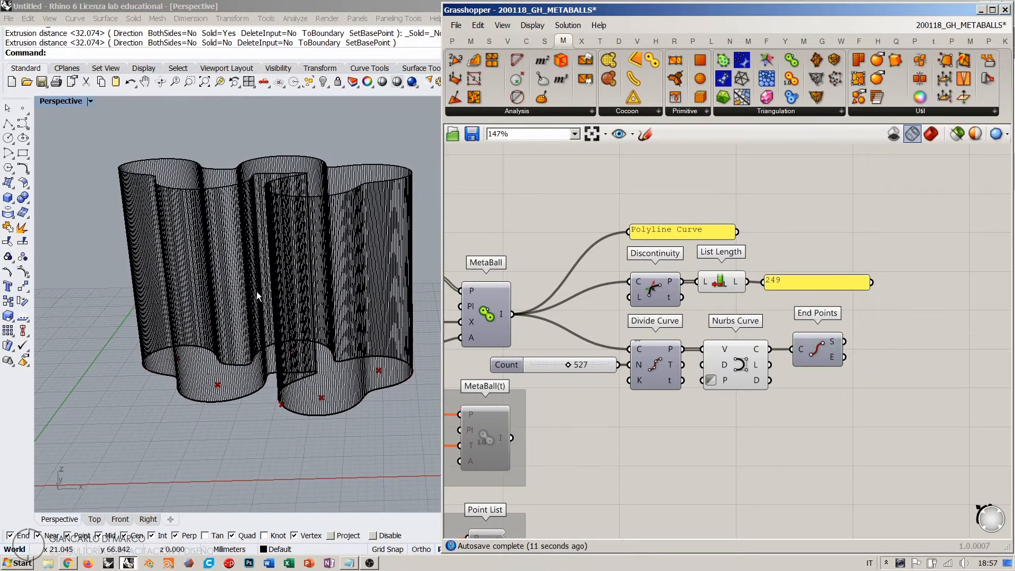
# - Select the extrusion in Rhino, minimize the Grasshopper window and turn off the extrusion's surface isocurves in its object properties
pyautogui.moveTo(256, 291); pyautogui.dragTo(194, 192, button='right')
pyautogui.click(296, 242)
pyautogui.middleClick(129, 132)
pyautogui.click(92, 136)
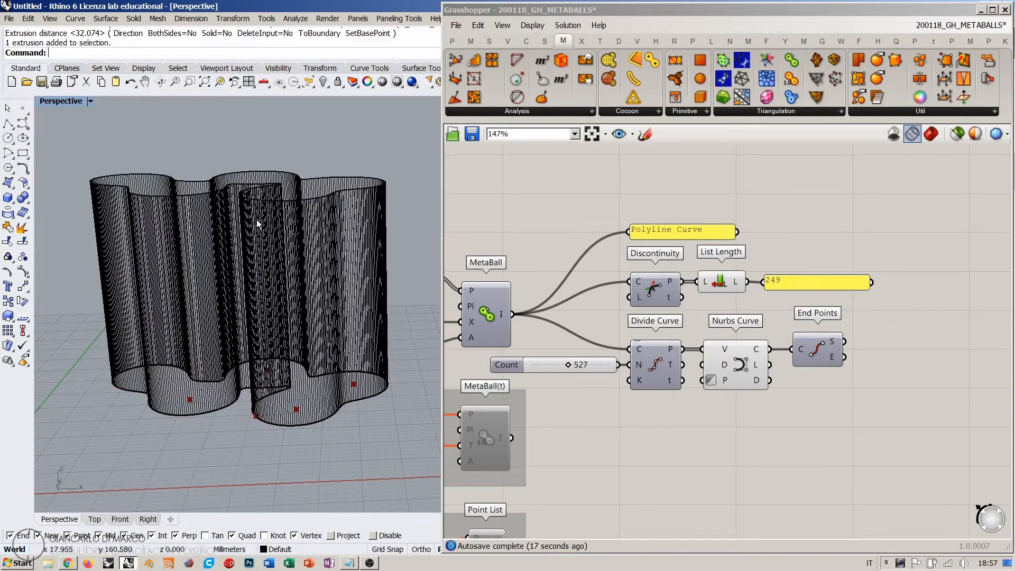
pyautogui.click(255, 220)
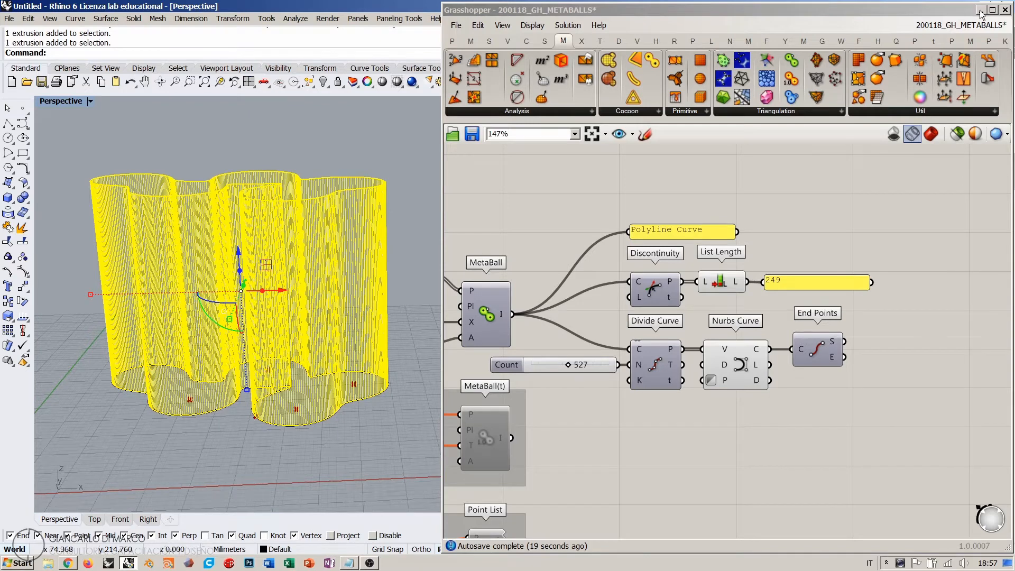
pyautogui.click(980, 10)
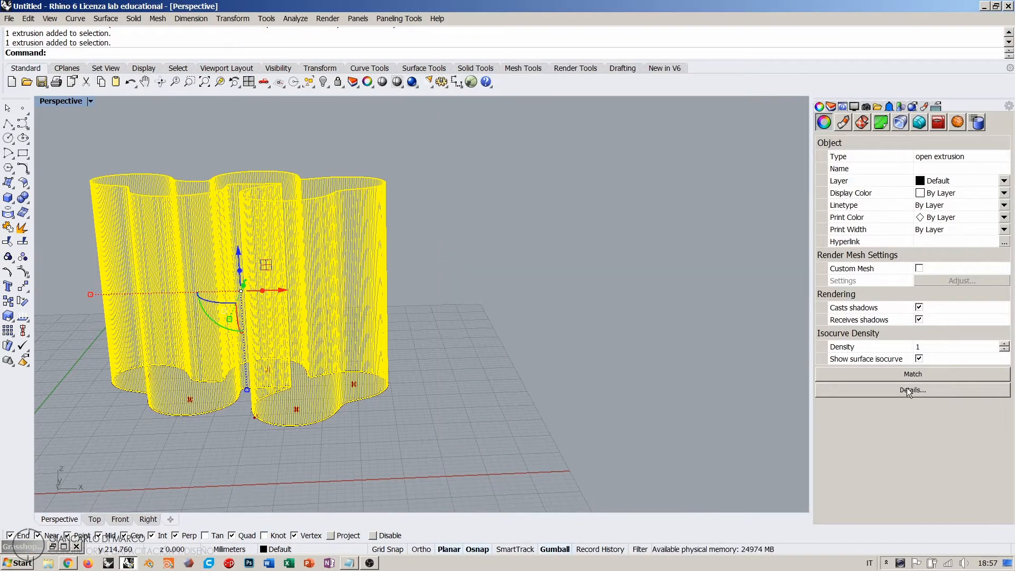
pyautogui.click(608, 305)
pyautogui.click(387, 280)
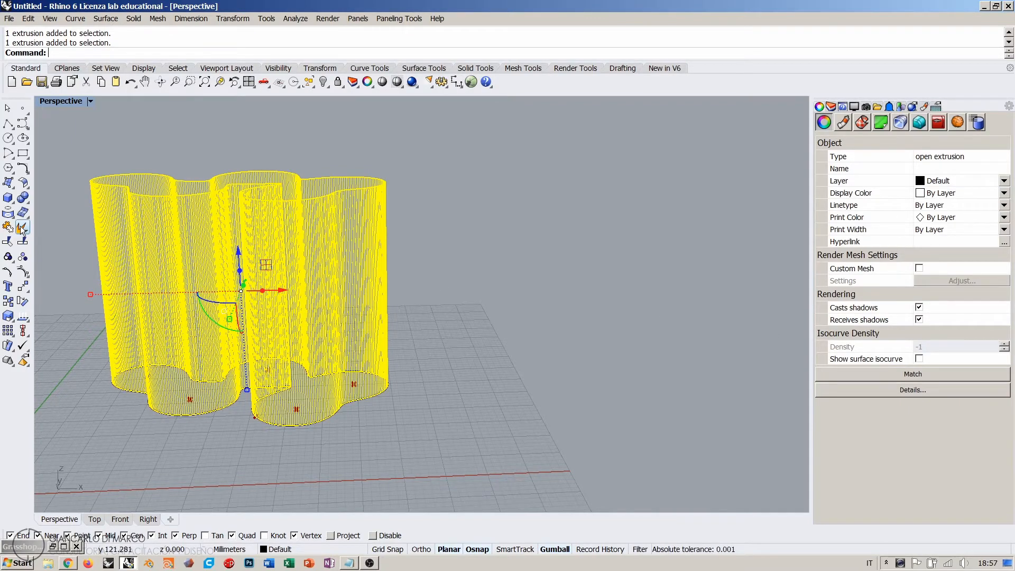
# - Explode the extrusion into a plain surface and turn off that surface's isocurve display
pyautogui.scroll(4, 232, 241)
pyautogui.moveTo(357, 226); pyautogui.dragTo(351, 234, button='right')
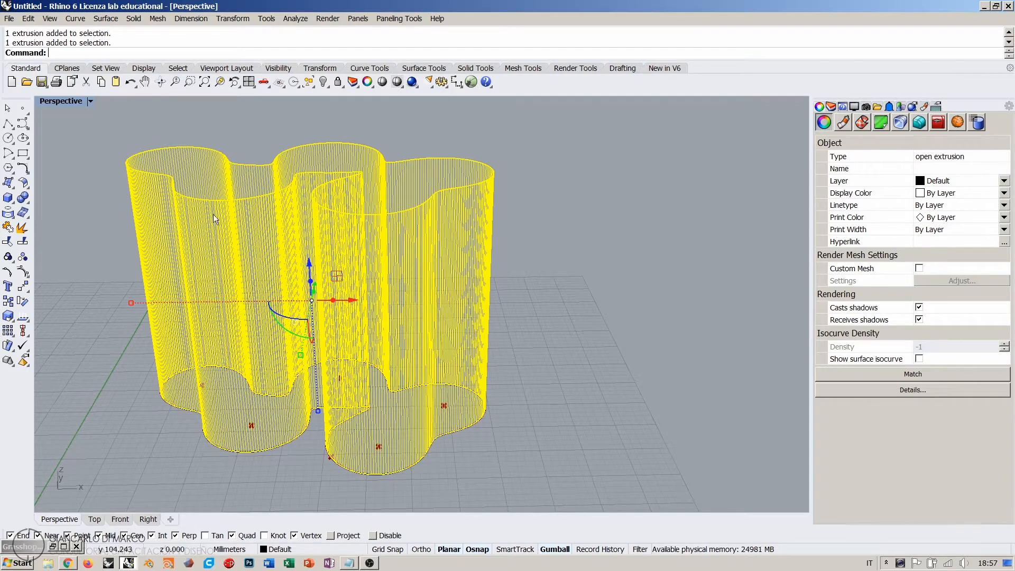
pyautogui.click(22, 229)
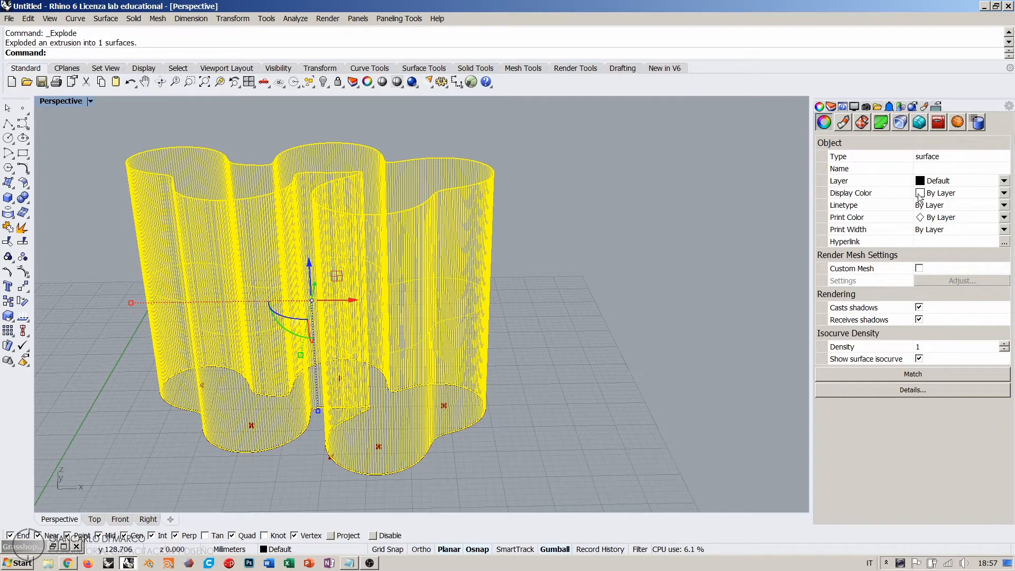
pyautogui.click(920, 358)
pyautogui.click(666, 316)
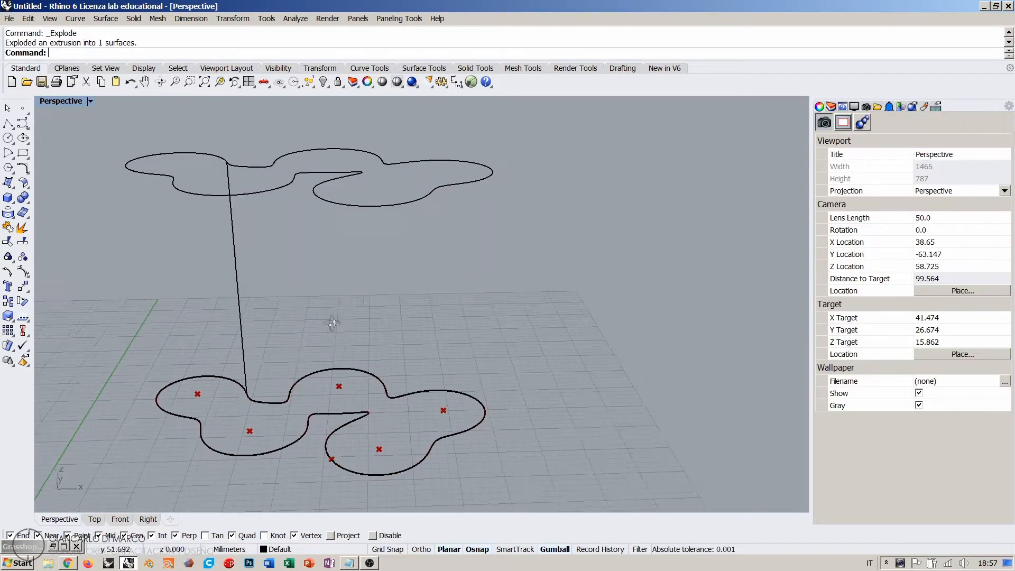
# - Examine the surface's vertical seam edge and its base and upper outlines without isocurves
pyautogui.moveTo(366, 292); pyautogui.dragTo(291, 197, button='right')
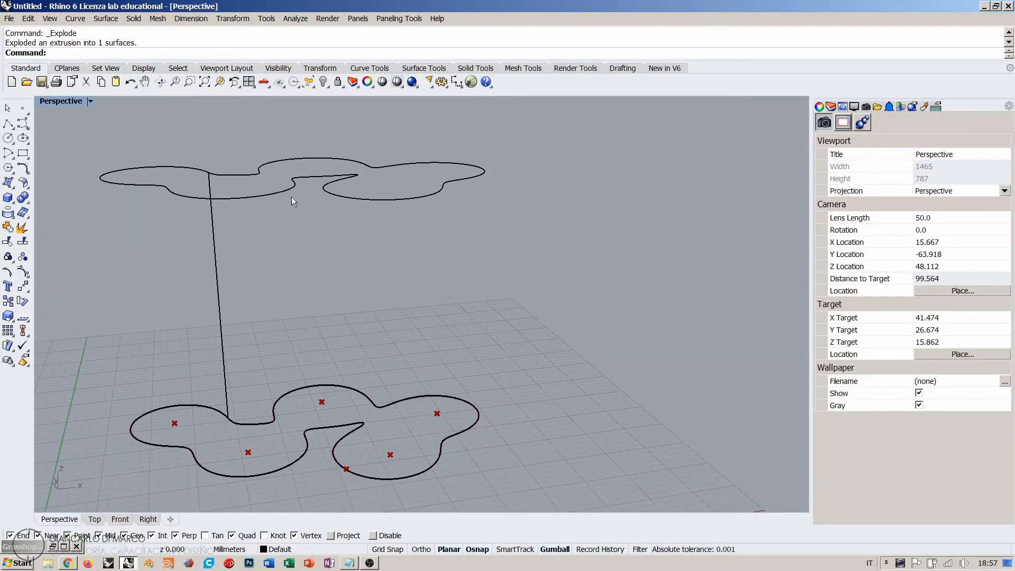
pyautogui.click(226, 199)
pyautogui.press('Escape')
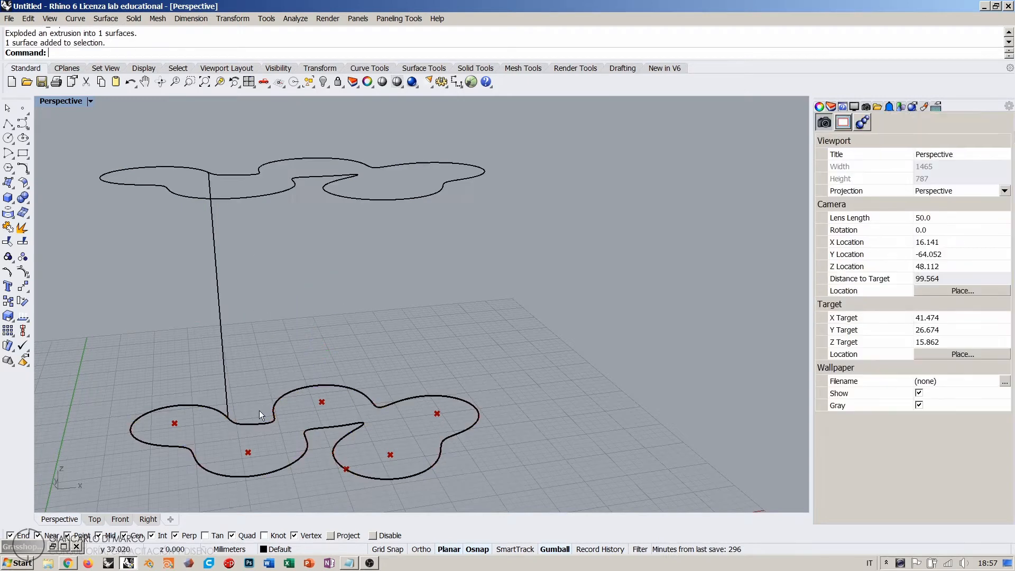
pyautogui.click(220, 300)
pyautogui.click(261, 255)
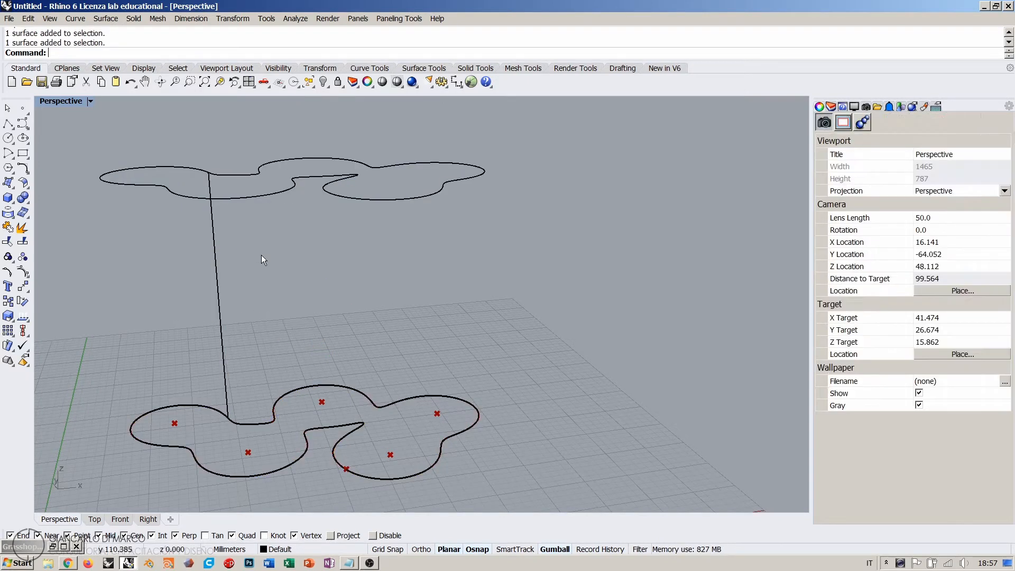
# - View the surface in the Arctic display mode and examine its smoothness from several angles
pyautogui.click(57, 101)
pyautogui.click(53, 220)
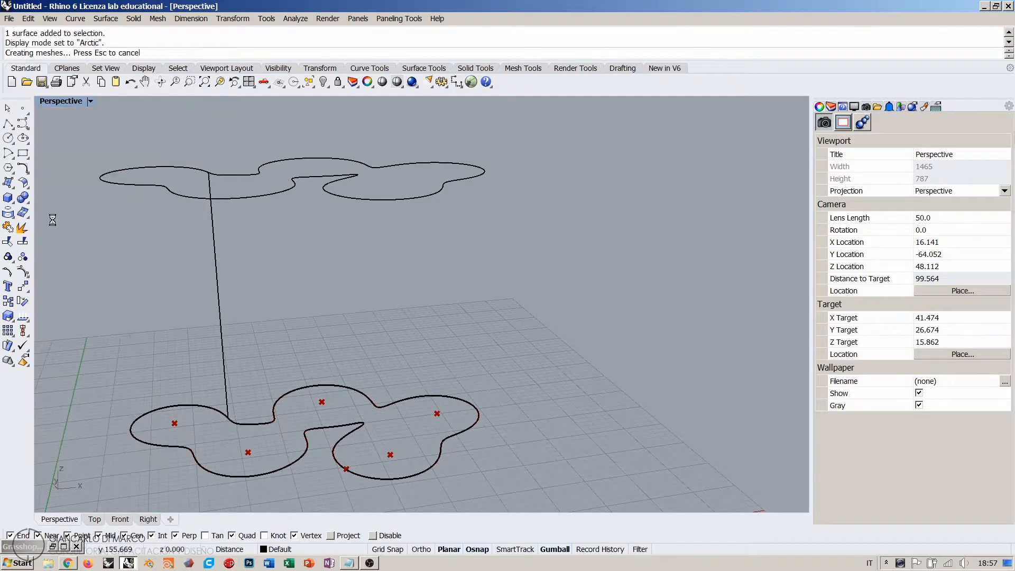
pyautogui.moveTo(312, 293); pyautogui.dragTo(240, 288, button='right')
pyautogui.scroll(6, 216, 294)
pyautogui.scroll(-5, 239, 289)
pyautogui.moveTo(327, 285); pyautogui.dragTo(278, 264, button='right')
# - Delete the extruded surface and set the Perspective viewport back to Wireframe display
pyautogui.click(239, 259)
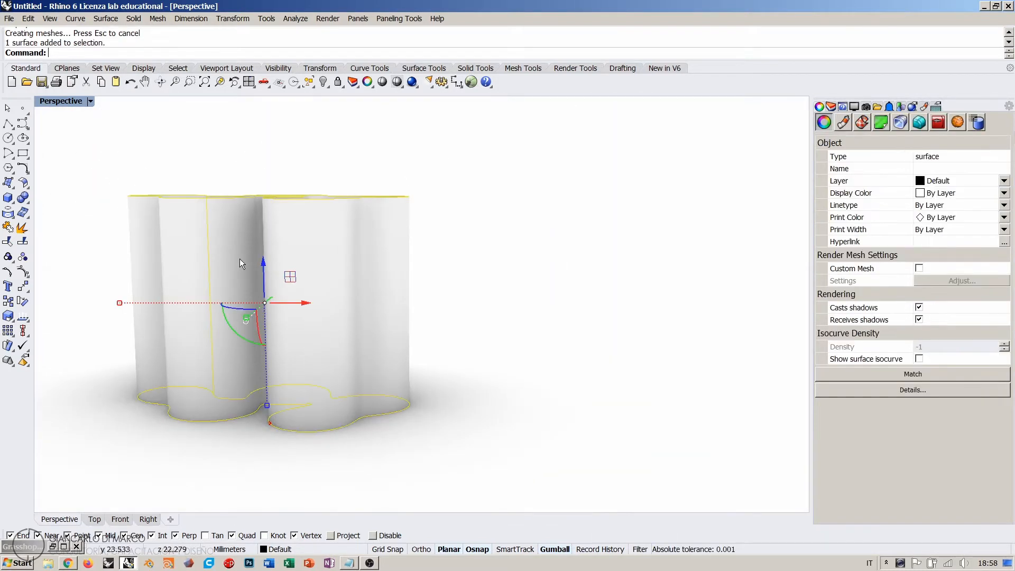
pyautogui.press('Delete')
pyautogui.middleClick(248, 211)
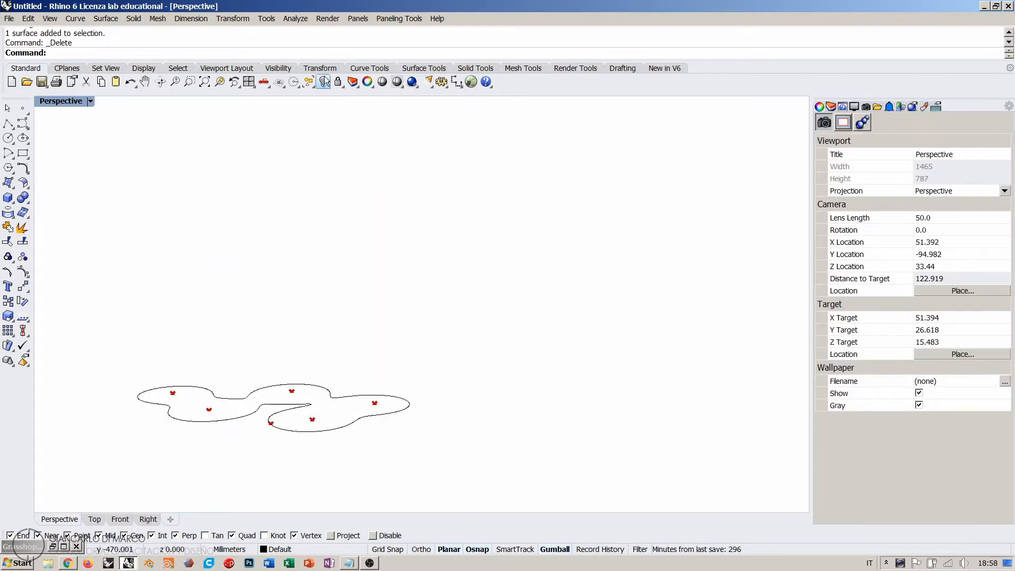
pyautogui.click(396, 81)
pyautogui.moveTo(312, 223); pyautogui.dragTo(267, 298, button='right')
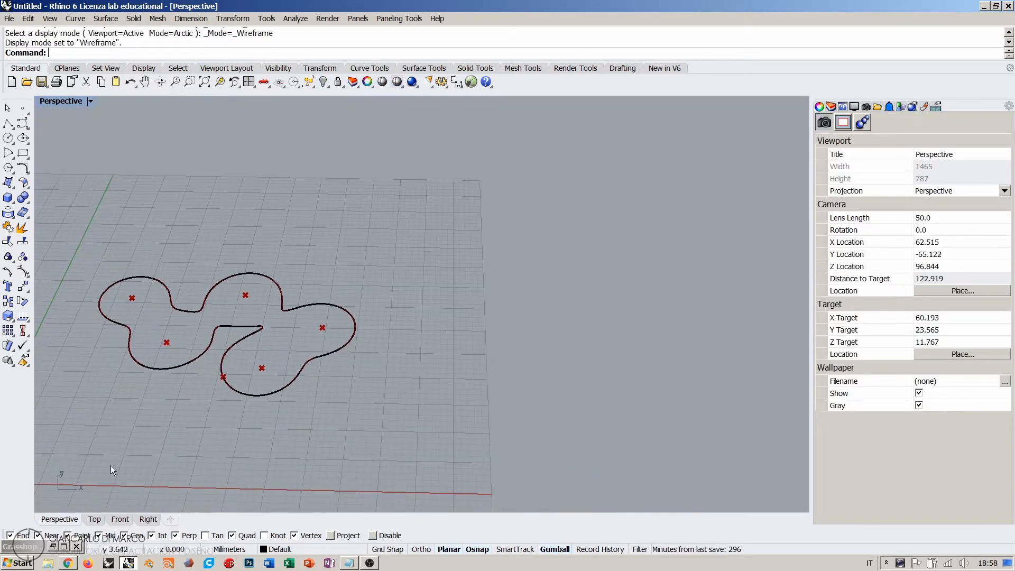
# - Restore the Grasshopper window and move the whole active MetaBall component chain slightly up and away from the disabled MetaBall(t) group
pyautogui.rightClick(56, 524)
pyautogui.click(52, 546)
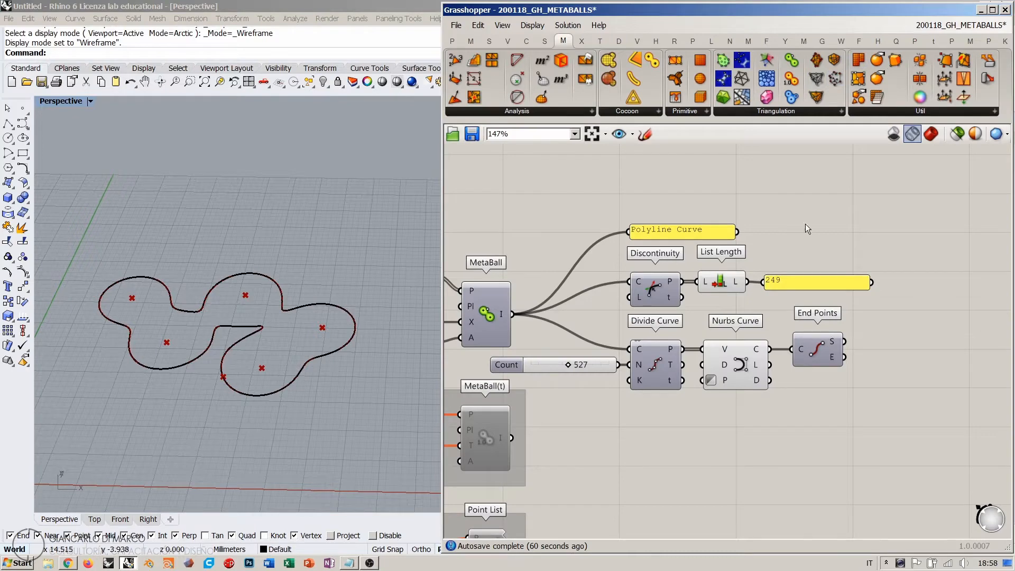
pyautogui.scroll(-3, 824, 250)
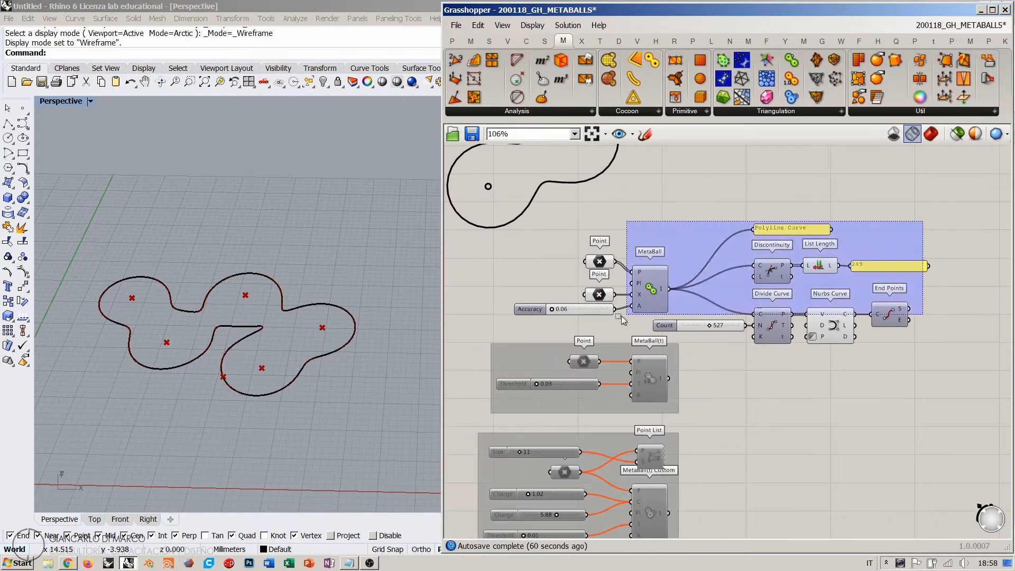
pyautogui.moveTo(923, 221); pyautogui.dragTo(566, 331)
pyautogui.moveTo(773, 328); pyautogui.dragTo(760, 314)
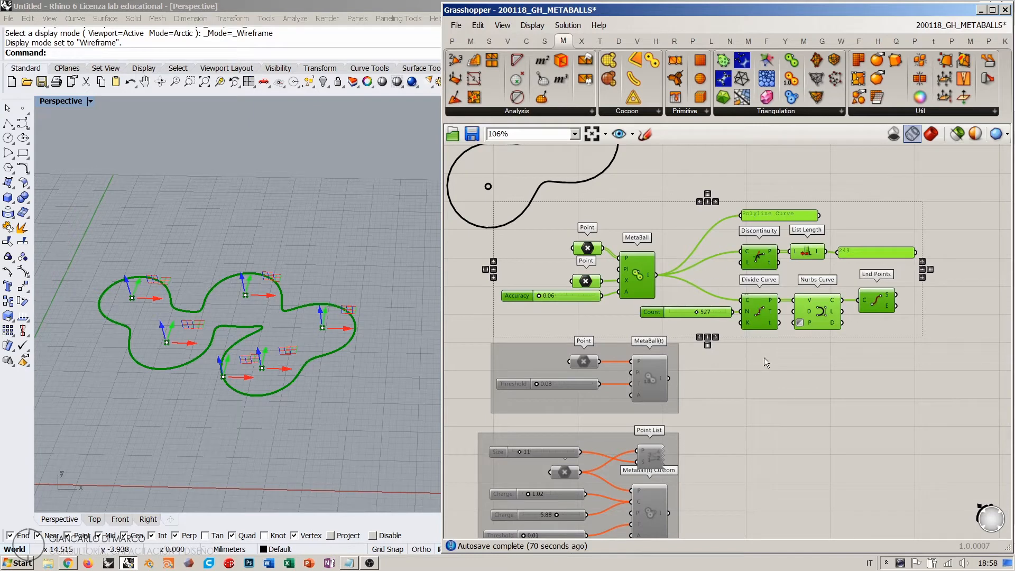
pyautogui.click(680, 257)
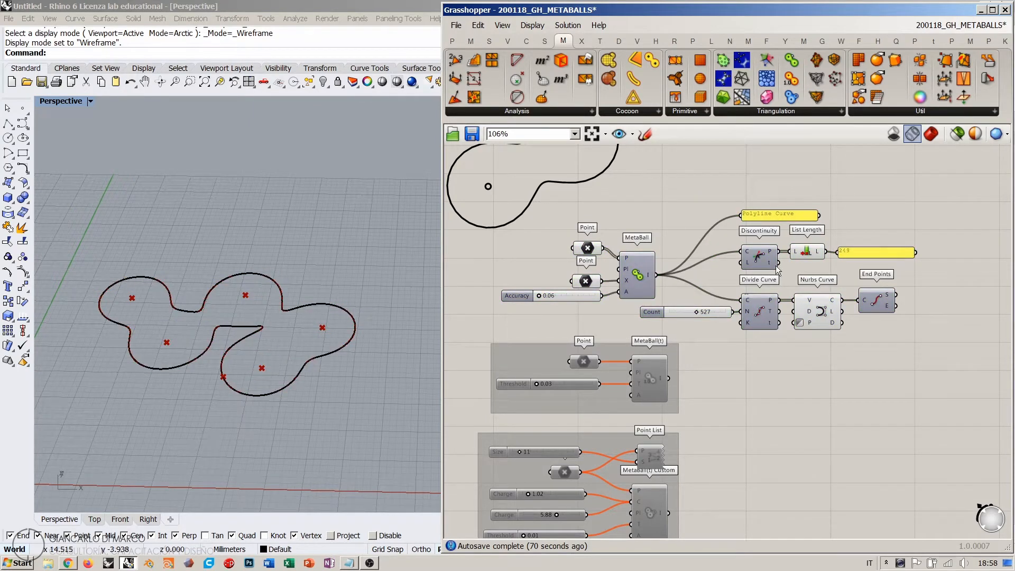
# - Move the Polyline Curve panel, Discontinuity, List Length and its panel upward to free space above Divide Curve
pyautogui.moveTo(735, 258); pyautogui.dragTo(687, 256, button='right')
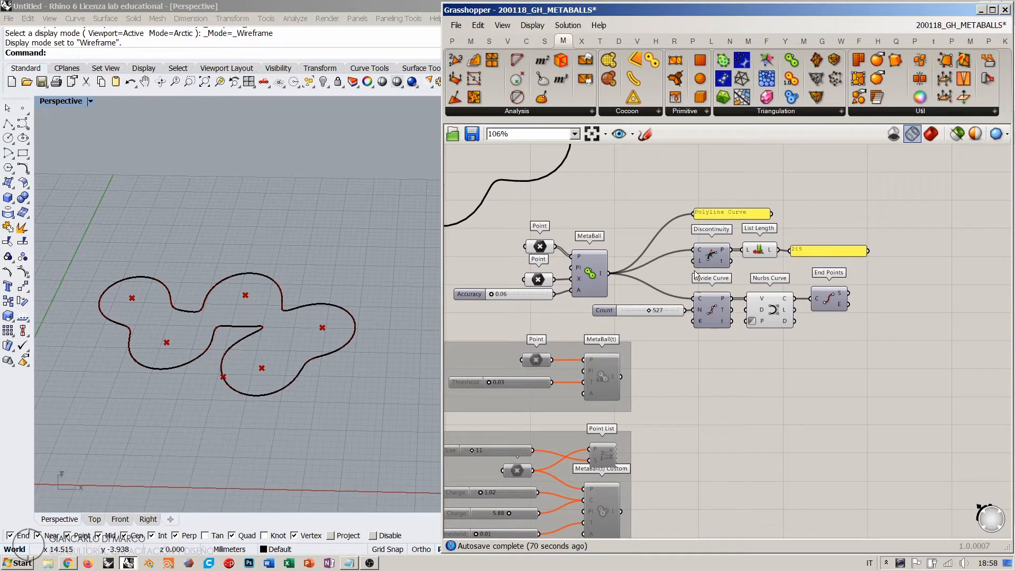
pyautogui.scroll(2, 696, 274)
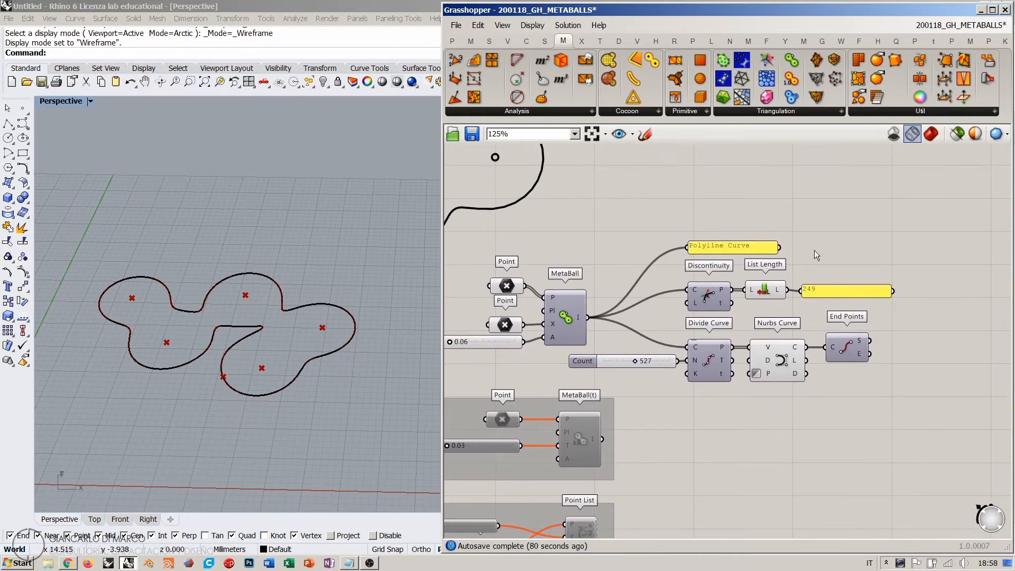
pyautogui.moveTo(898, 232); pyautogui.dragTo(693, 207)
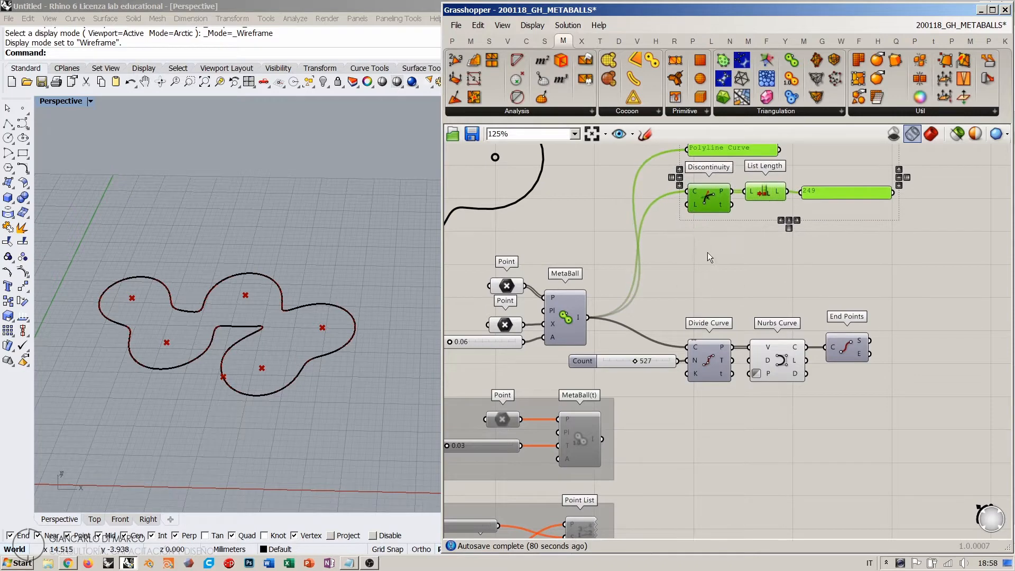
pyautogui.click(703, 253)
pyautogui.scroll(2, 697, 253)
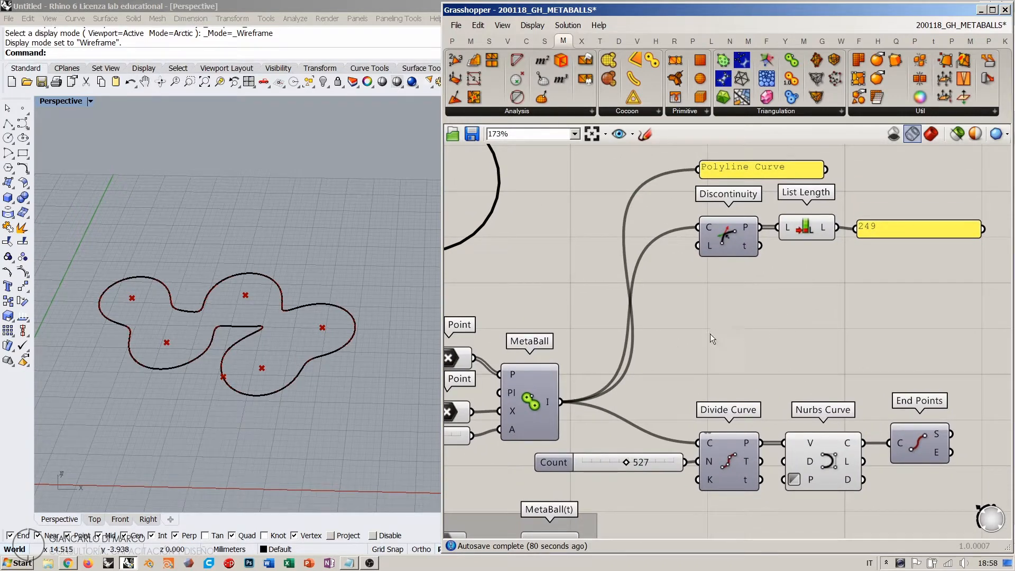
# - Delete the baked curve in the Rhino viewport and add a Rebuild Curve component between Discontinuity and Divide Curve
pyautogui.click(316, 301)
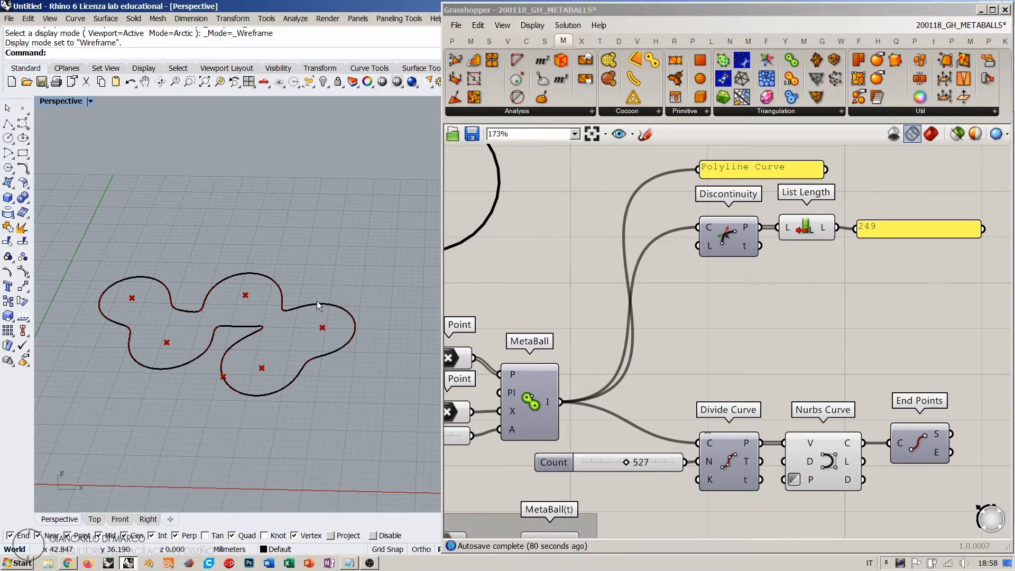
pyautogui.press('Delete')
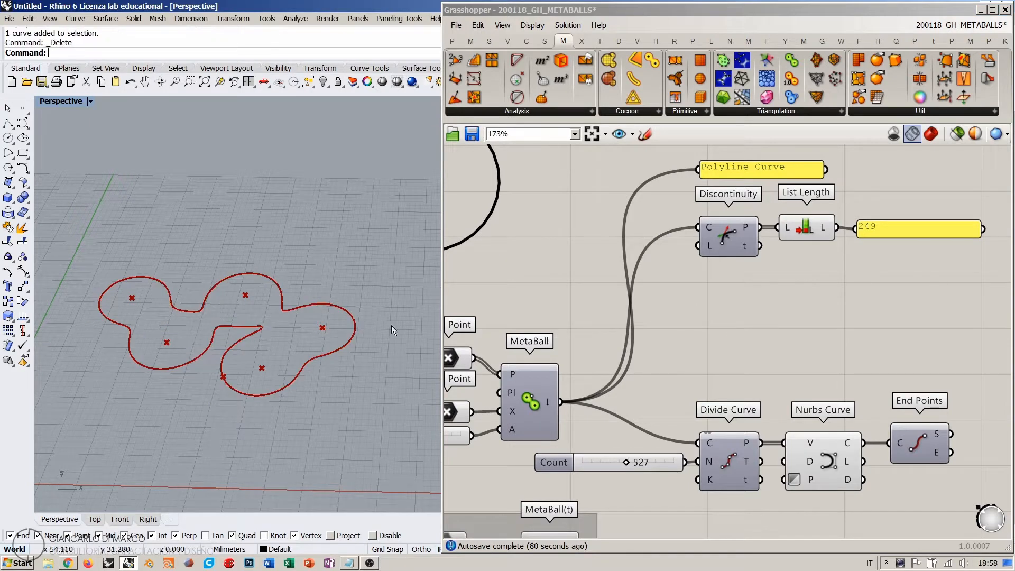
pyautogui.doubleClick(703, 328)
pyautogui.write('reb')
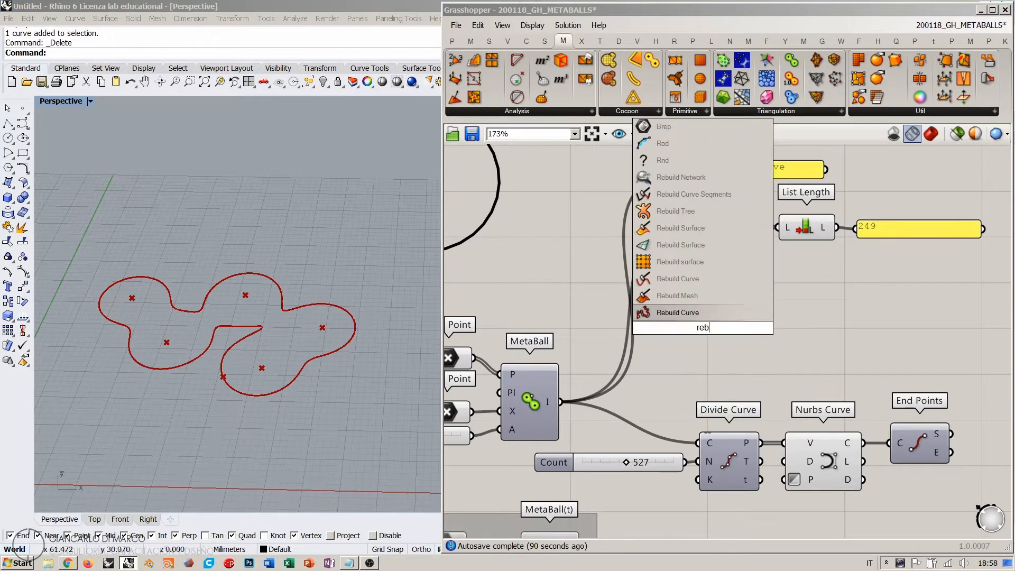
pyautogui.click(682, 313)
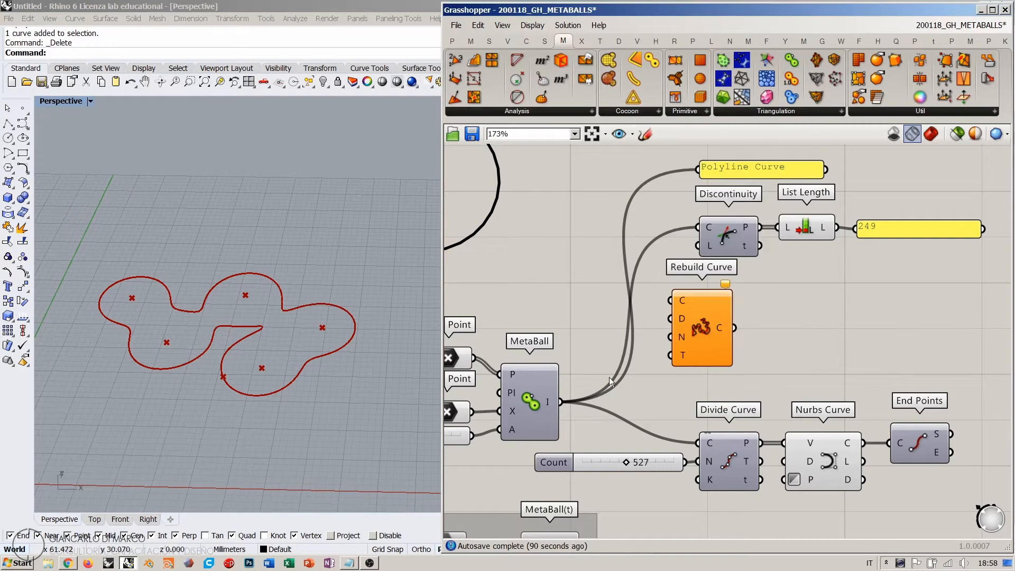
# - Feed the MetaBall isocurve into Rebuild Curve and supply its degree input from a new panel containing 3
pyautogui.moveTo(561, 401); pyautogui.dragTo(716, 317)
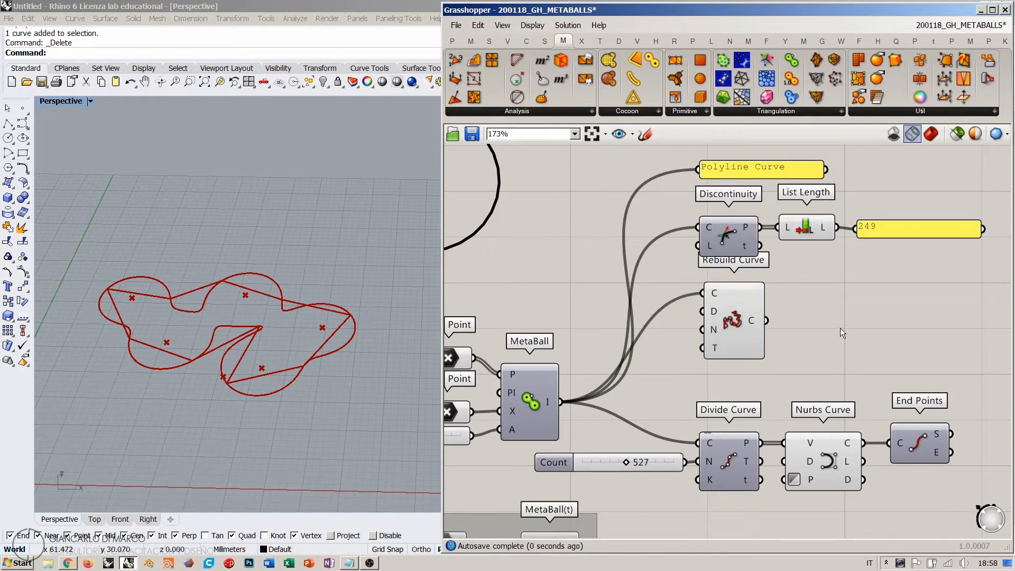
pyautogui.moveTo(715, 316)
pyautogui.moveTo(549, 407)
pyautogui.doubleClick(663, 332)
pyautogui.write('3')
pyautogui.press('Return')
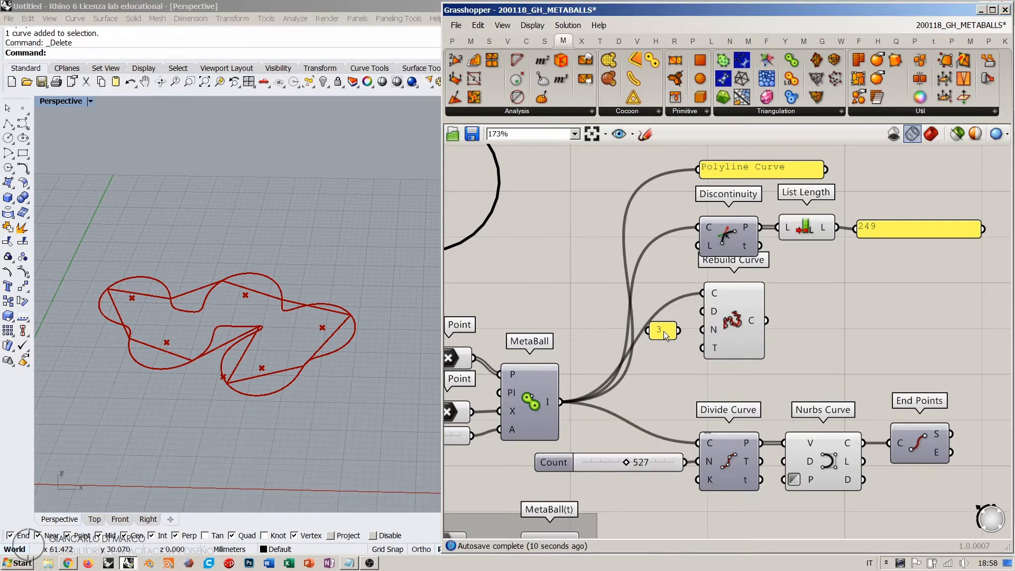
pyautogui.moveTo(662, 332); pyautogui.dragTo(673, 313)
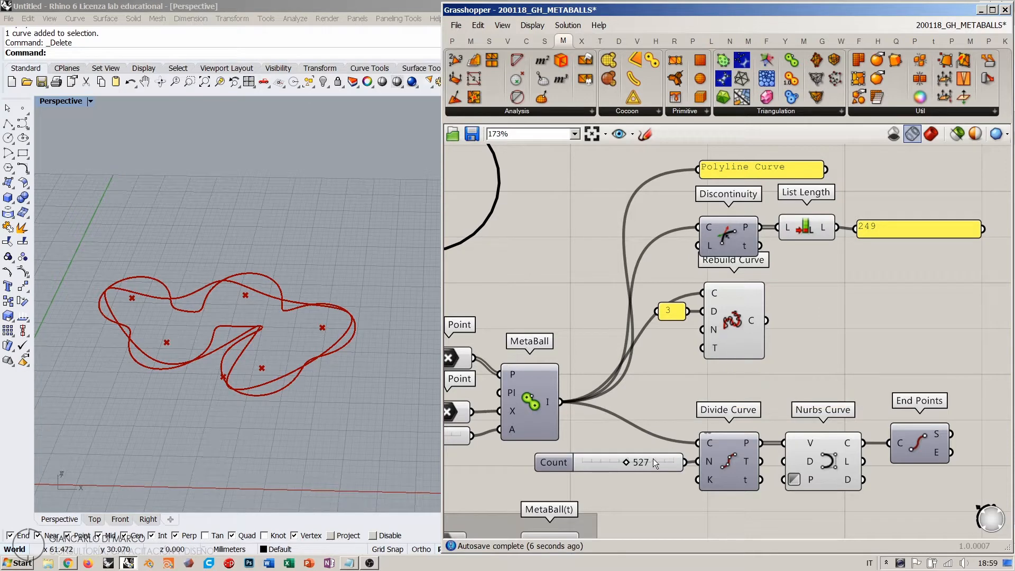
# - Duplicate the Count slider, connect the copy to Rebuild Curve's N input, and lower its value
pyautogui.keyDown('alt'); pyautogui.moveTo(655, 461); pyautogui.dragTo(633, 342); pyautogui.keyUp('alt')
pyautogui.moveTo(659, 339); pyautogui.dragTo(703, 330)
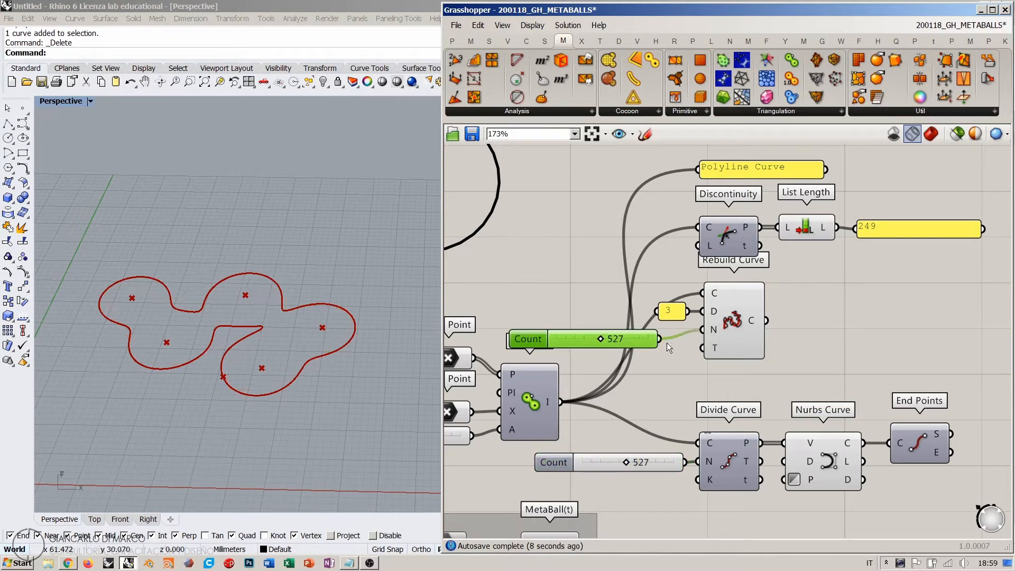
pyautogui.click(633, 352)
pyautogui.moveTo(639, 335); pyautogui.dragTo(595, 336)
pyautogui.click(646, 353)
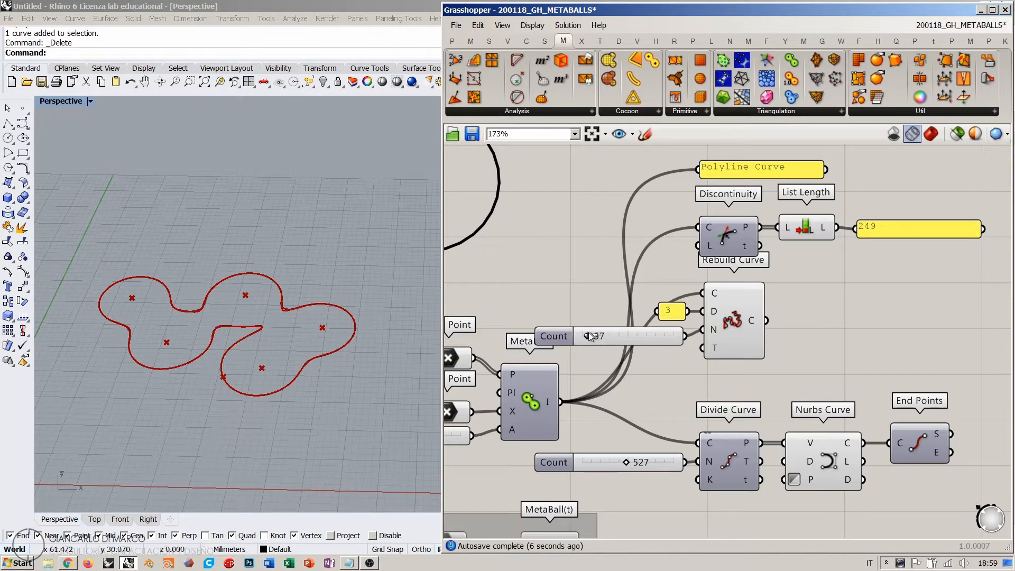
# - Hide the Nurbs Curve preview and set the slider feeding Rebuild Curve's N input to 191
pyautogui.click(812, 409)
pyautogui.moveTo(221, 319); pyautogui.dragTo(278, 316, button='right')
pyautogui.scroll(2, 256, 341)
pyautogui.moveTo(585, 337); pyautogui.dragTo(593, 341)
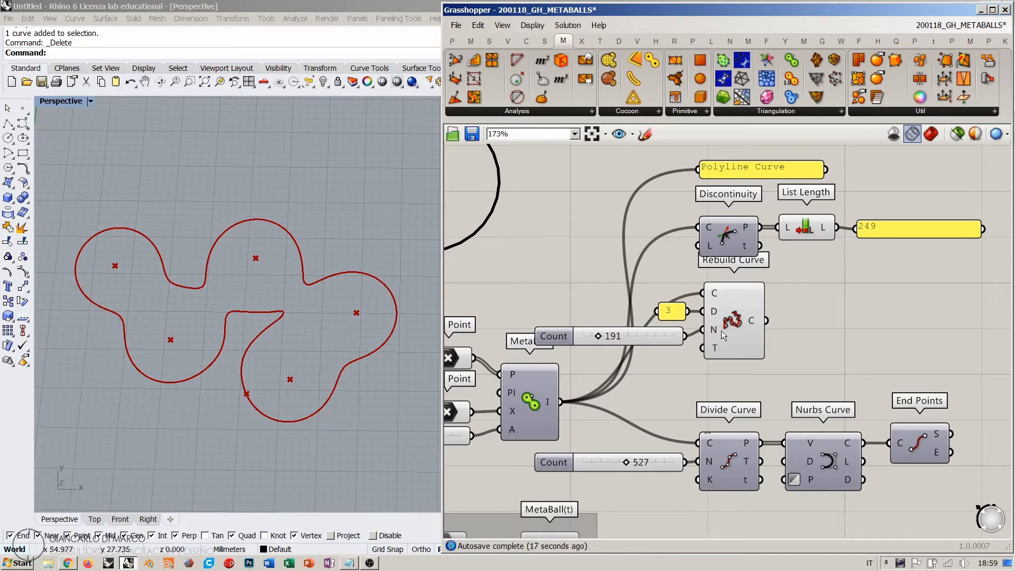
# - Move Rebuild Curve together with its degree panel and Count slider farther right, clear of the MetaBall component
pyautogui.moveTo(660, 331); pyautogui.dragTo(663, 329)
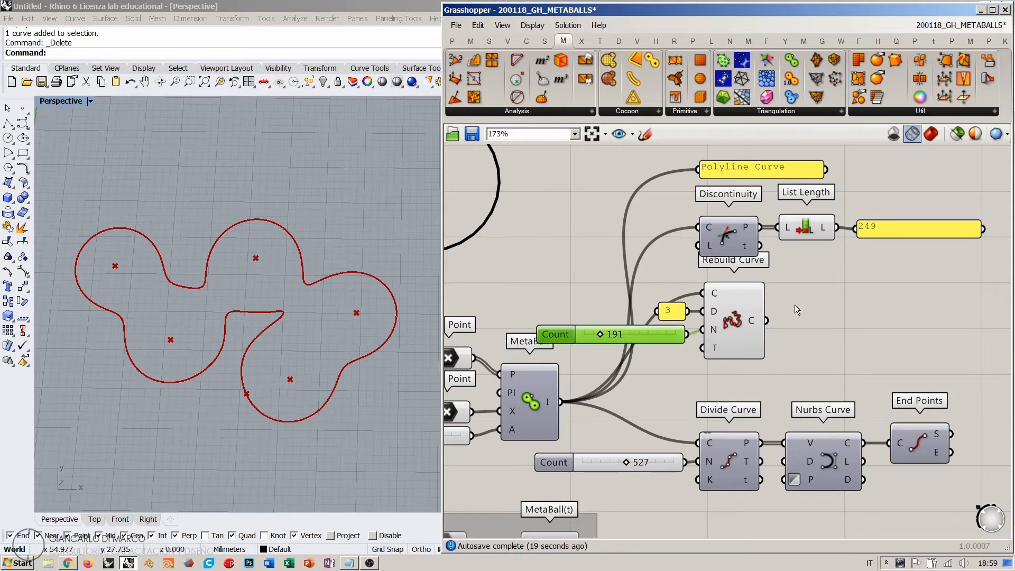
pyautogui.moveTo(794, 305); pyautogui.dragTo(667, 342)
pyautogui.moveTo(734, 320); pyautogui.dragTo(879, 318)
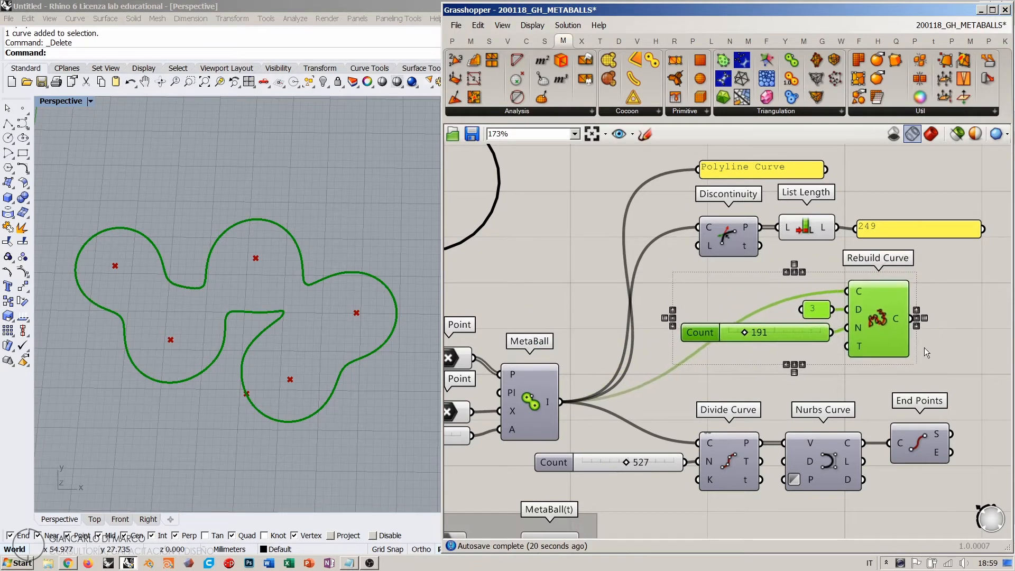
pyautogui.moveTo(925, 347); pyautogui.dragTo(882, 349, button='right')
pyautogui.scroll(-2, 756, 337)
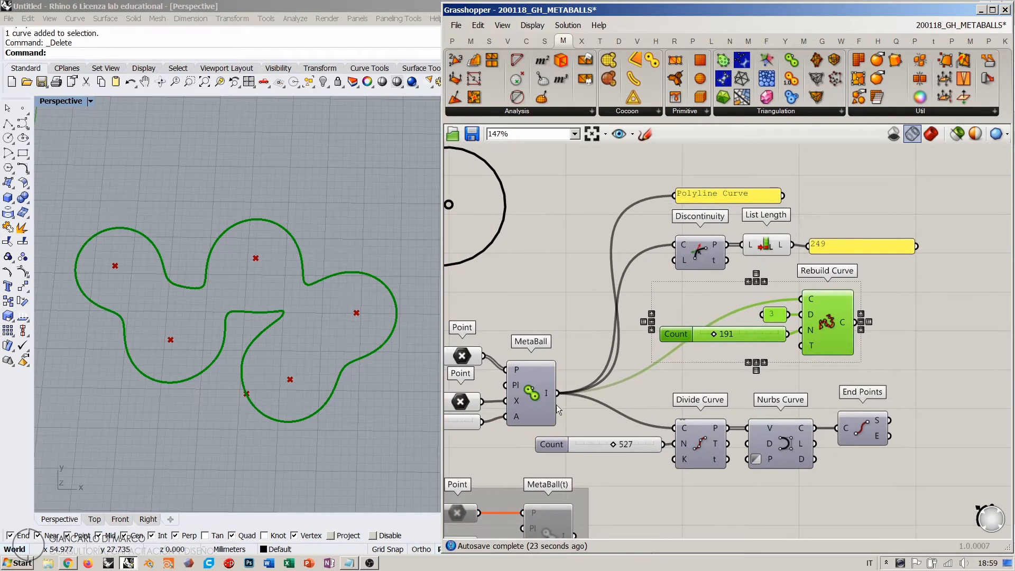
pyautogui.click(924, 299)
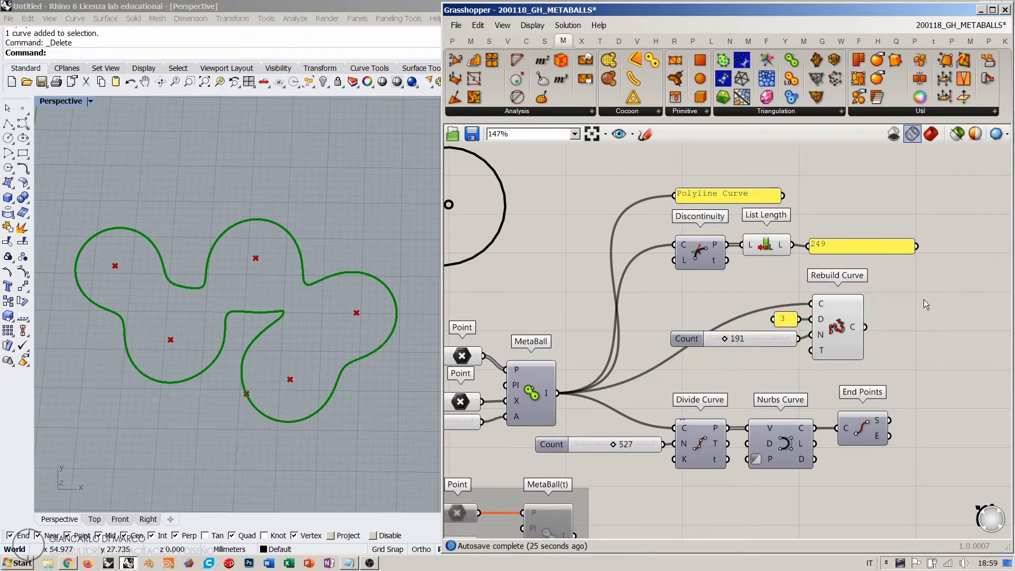
# - Turn off the preview of the Rebuild Curve component
pyautogui.moveTo(872, 280); pyautogui.dragTo(829, 284, button='right')
pyautogui.moveTo(804, 326); pyautogui.dragTo(799, 317, button='right')
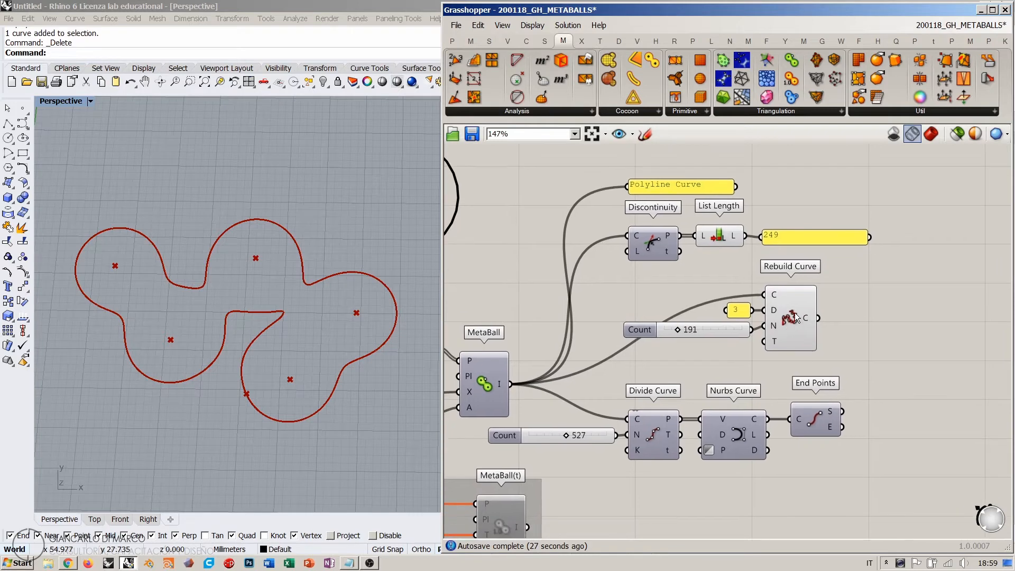
pyautogui.click(799, 317)
pyautogui.hotkey('ctrl', 'q')
pyautogui.click(868, 283)
pyautogui.moveTo(757, 373); pyautogui.dragTo(787, 336, button='right')
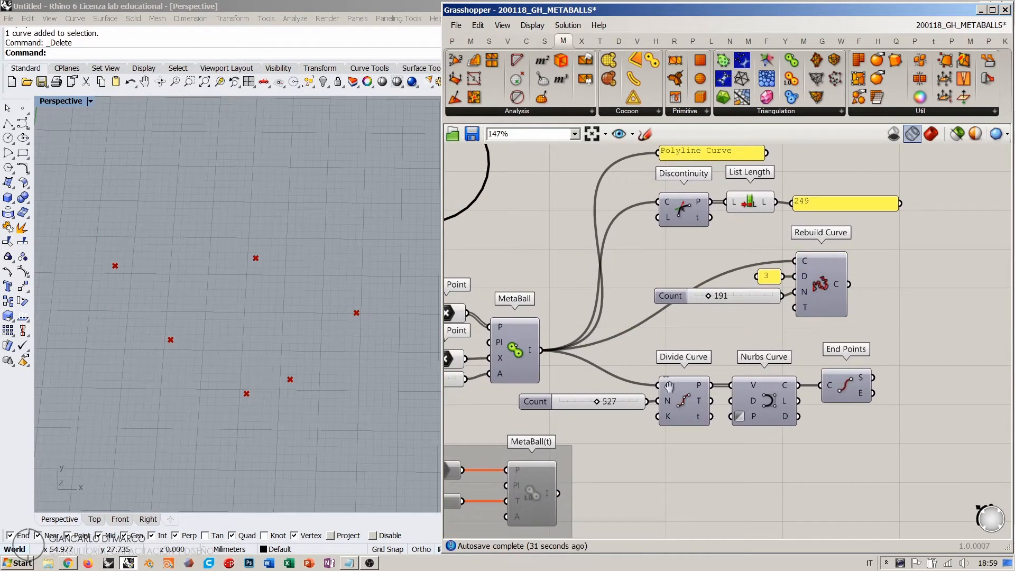
pyautogui.moveTo(699, 409); pyautogui.dragTo(807, 360, button='right')
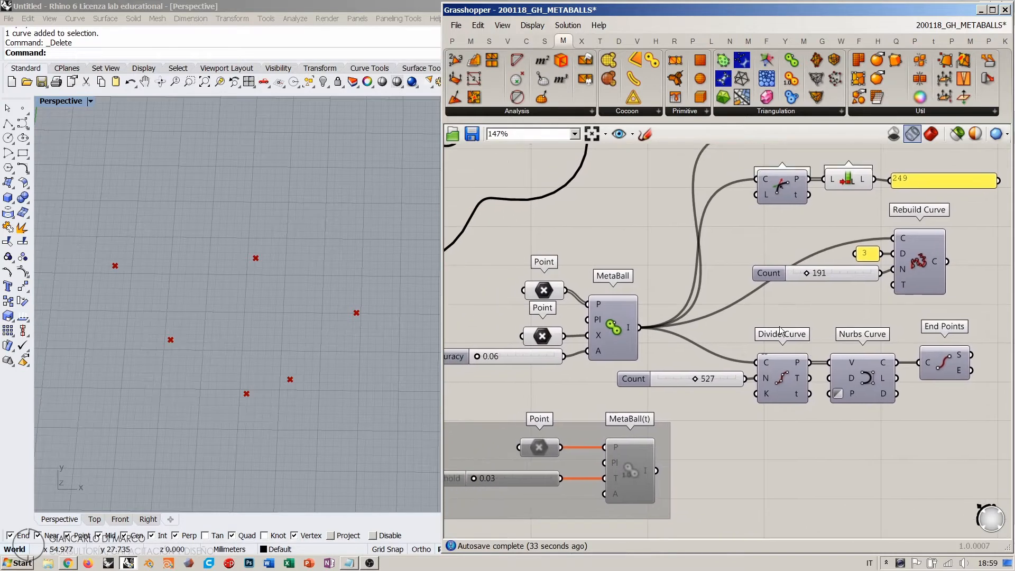
pyautogui.click(543, 339)
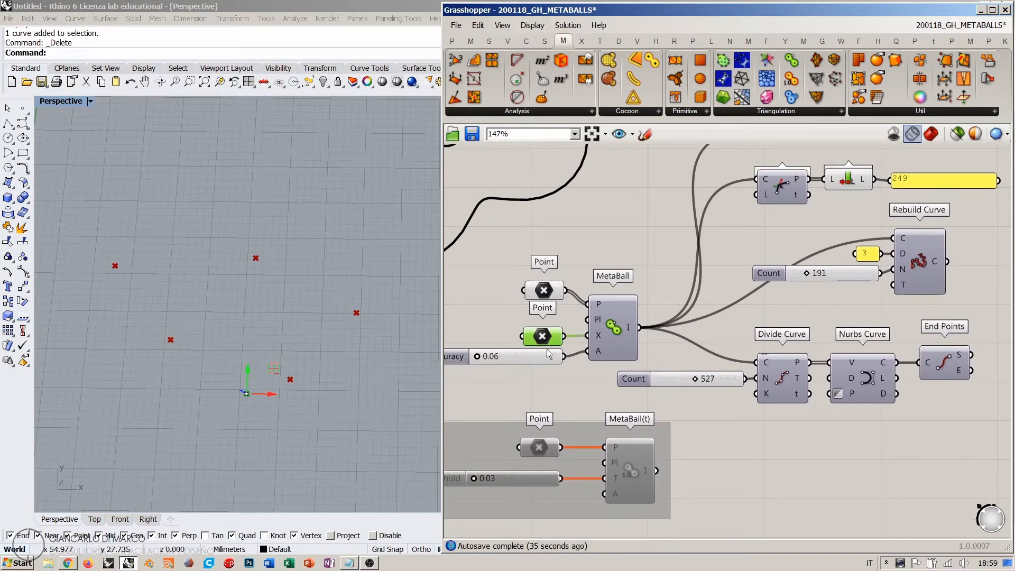
pyautogui.moveTo(544, 290); pyautogui.dragTo(541, 289)
pyautogui.click(583, 265)
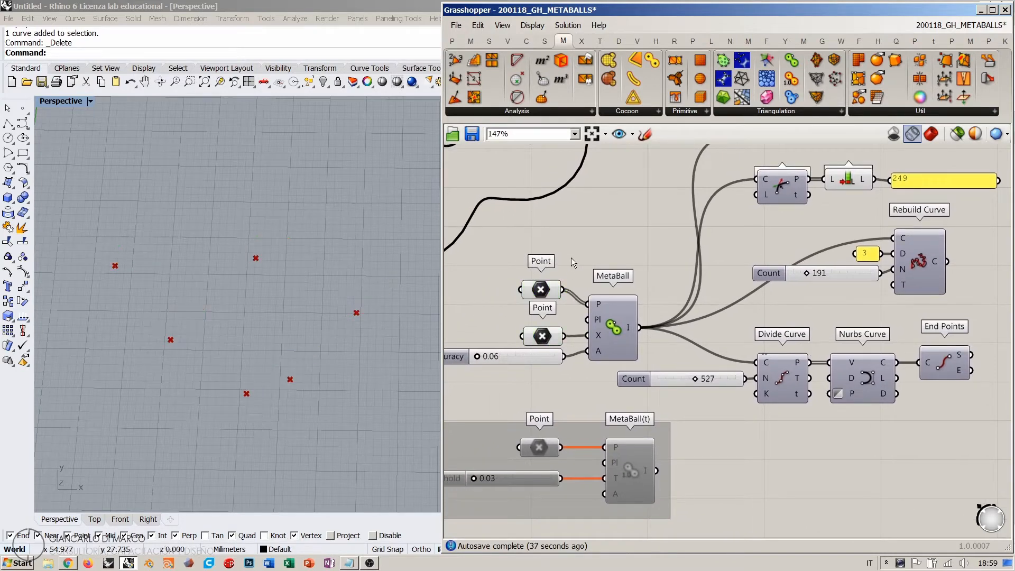
# - Group the whole active MetaBall chain with its curve conversion components and move the group right of the metaball sketch
pyautogui.scroll(-2, 691, 294)
pyautogui.moveTo(837, 258); pyautogui.dragTo(487, 408)
pyautogui.hotkey('ctrl', 'g')
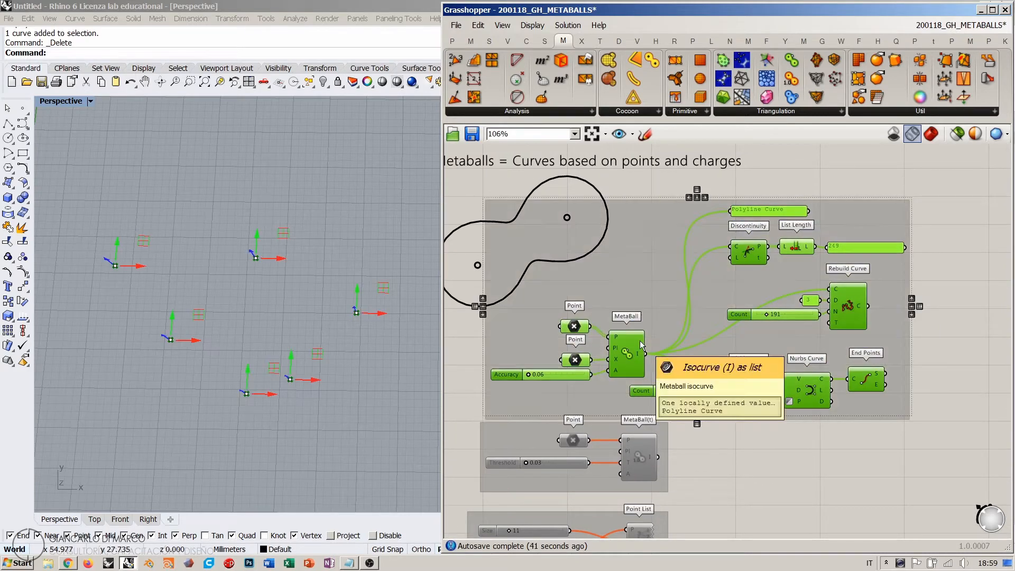
pyautogui.click(479, 350)
pyautogui.scroll(-3, 578, 306)
pyautogui.moveTo(613, 285); pyautogui.dragTo(700, 274)
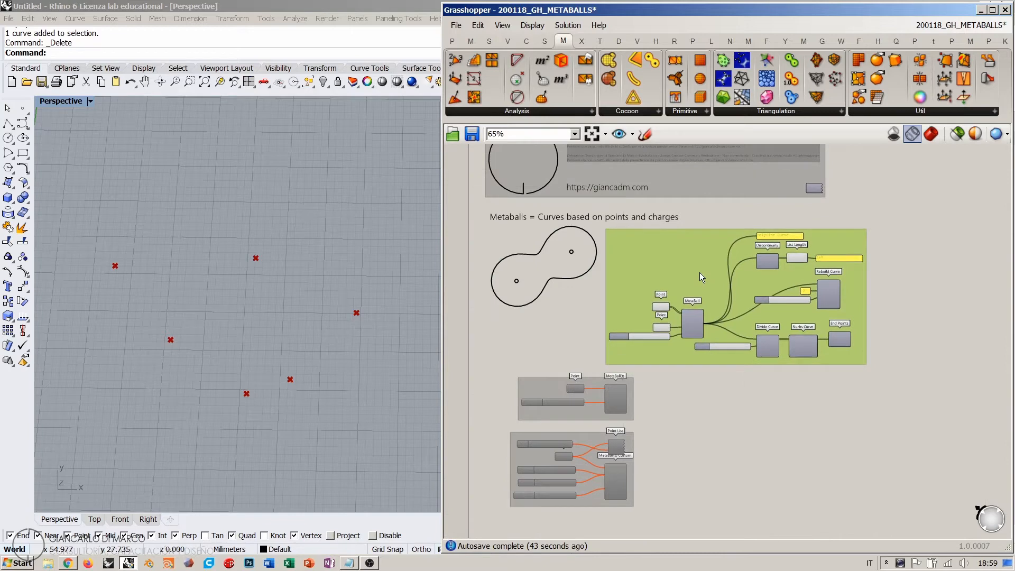
# - Disable all components in the grouped MetaBall chain
pyautogui.moveTo(890, 364); pyautogui.dragTo(651, 249)
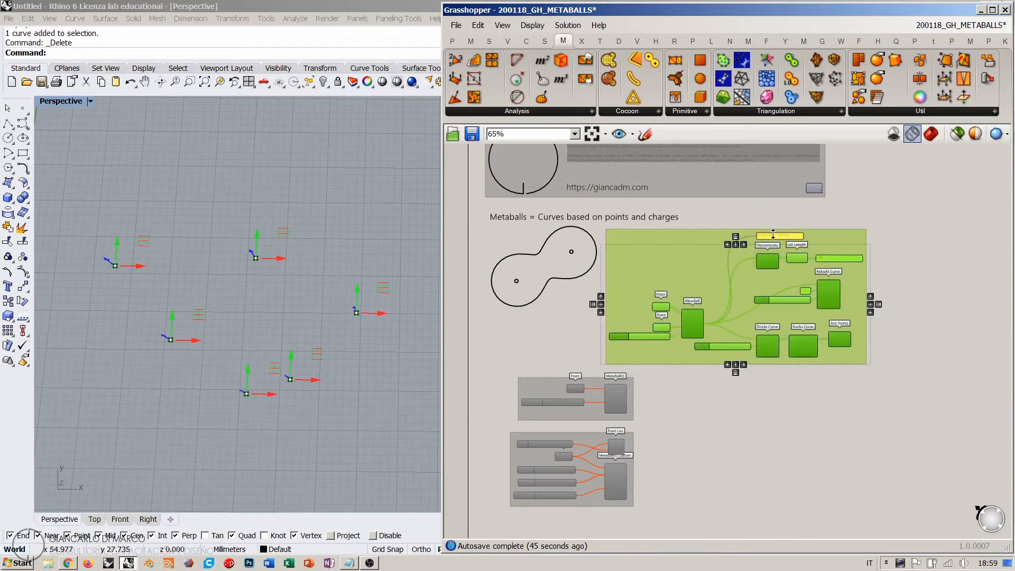
pyautogui.moveTo(897, 233); pyautogui.dragTo(656, 350)
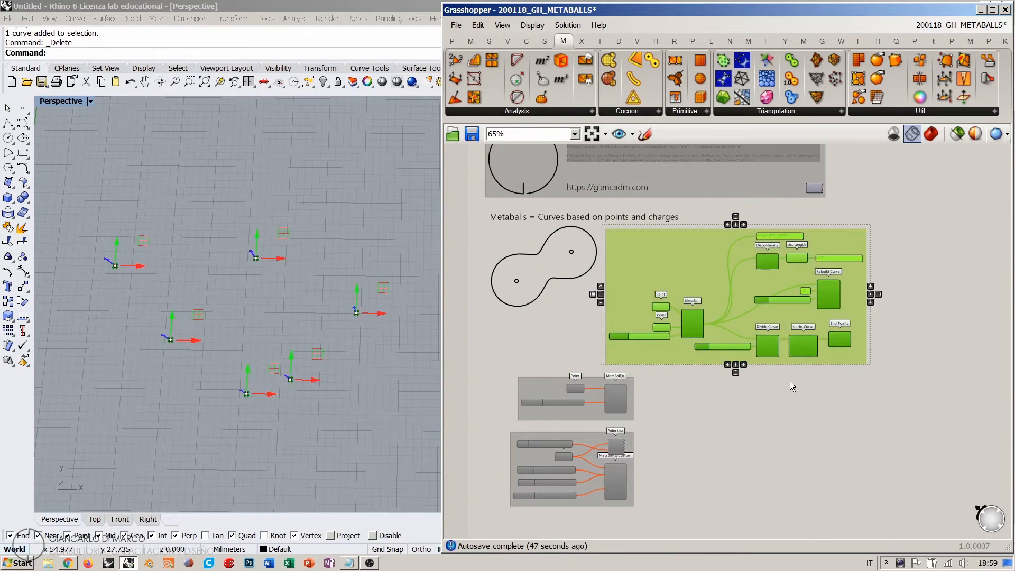
pyautogui.click(785, 394)
# - Move the MetaBall(t) Custom group well down and shift the MetaBall(t) group slightly down and left
pyautogui.scroll(5, 577, 304)
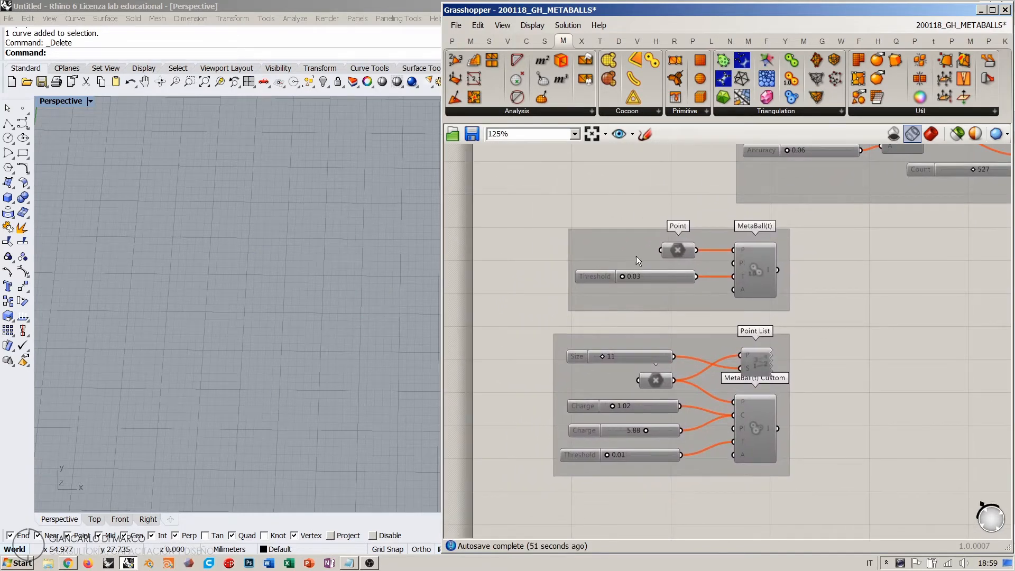
pyautogui.scroll(-1, 638, 256)
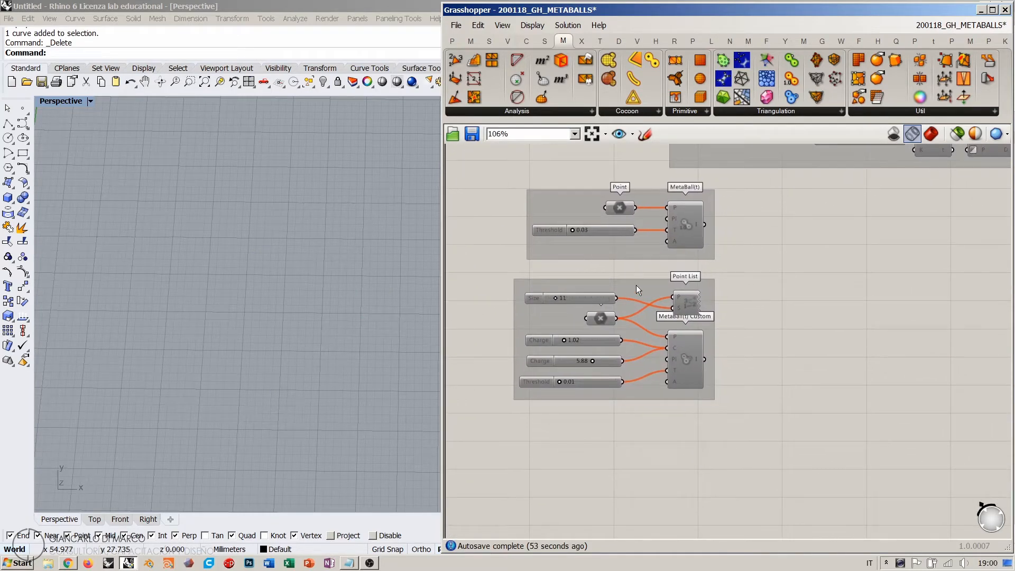
pyautogui.moveTo(639, 283); pyautogui.dragTo(619, 392)
pyautogui.click(624, 360)
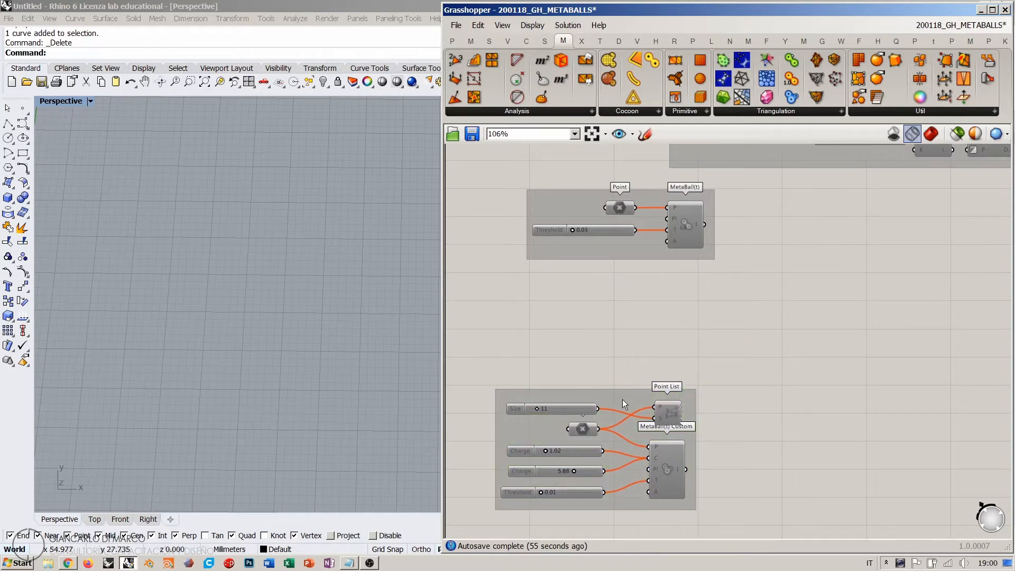
pyautogui.moveTo(639, 241); pyautogui.dragTo(614, 253)
pyautogui.click(753, 293)
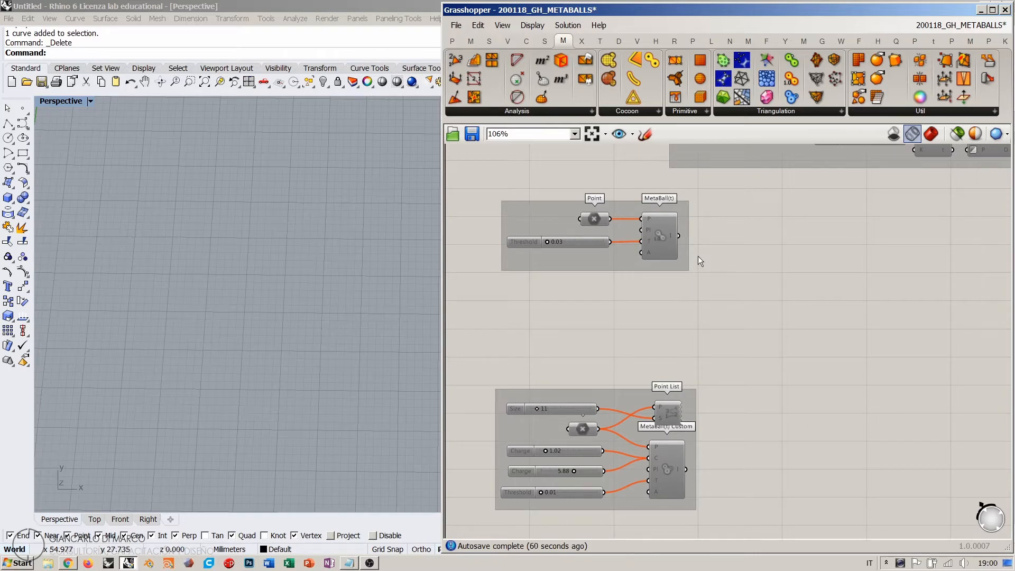
# - Switch the Rhino viewport to Top and frame the area around the origin
pyautogui.moveTo(784, 227); pyautogui.dragTo(680, 342, button='right')
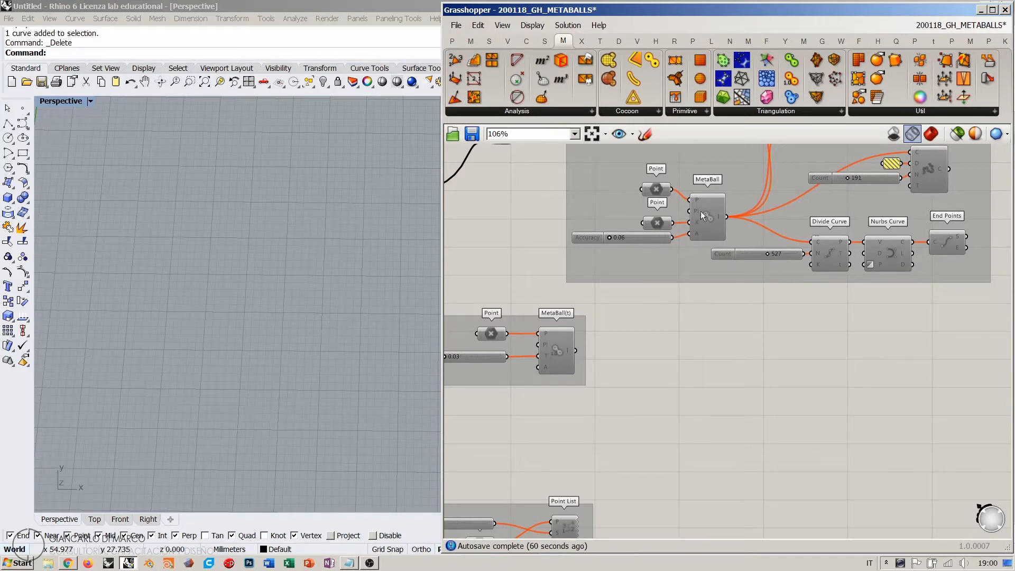
pyautogui.click(92, 520)
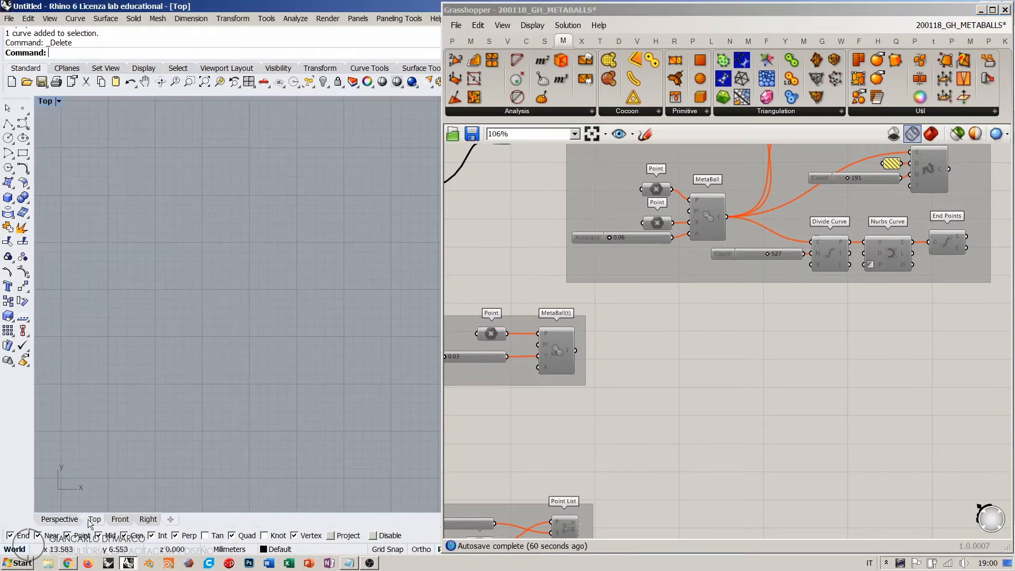
pyautogui.scroll(-16, 202, 366)
pyautogui.moveTo(126, 383); pyautogui.dragTo(218, 332, button='right')
pyautogui.scroll(6, 211, 334)
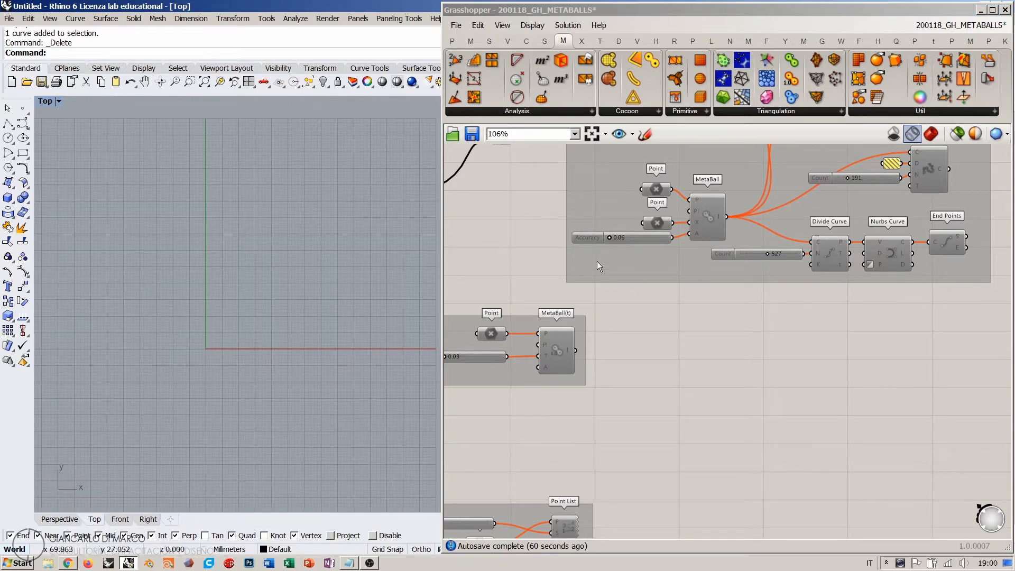
# - Duplicate MetaBall with its two Point parameters and Accuracy slider, placing the copy below the disabled group
pyautogui.moveTo(606, 251); pyautogui.dragTo(632, 255, button='right')
pyautogui.moveTo(547, 254); pyautogui.dragTo(761, 170)
pyautogui.moveTo(710, 259); pyautogui.dragTo(766, 229, button='right')
pyautogui.moveTo(782, 209); pyautogui.dragTo(801, 332)
pyautogui.click(776, 403)
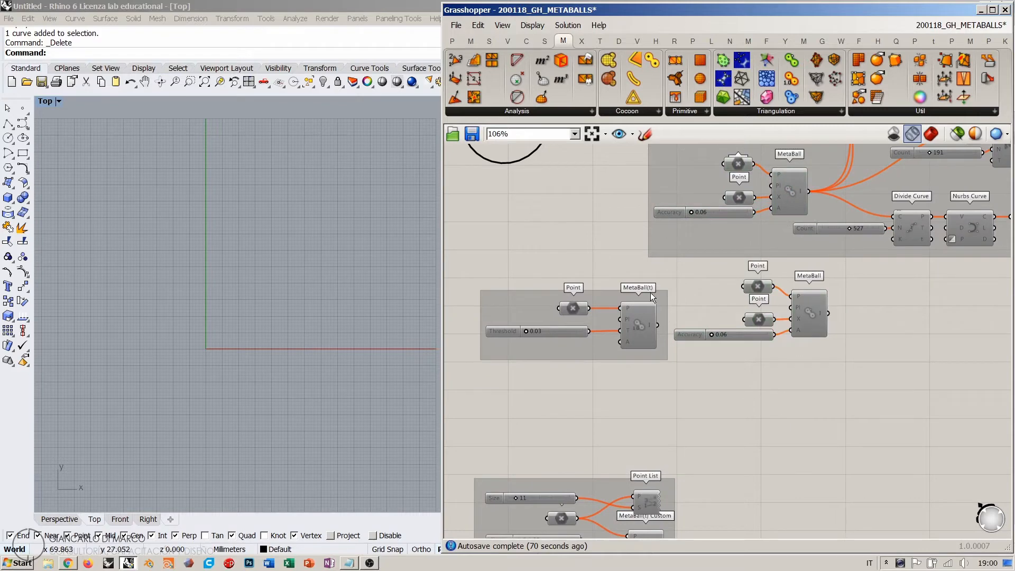
# - Align the MetaBall(t) and MetaBall(t) Custom groups in a column beneath the copied MetaBall components
pyautogui.moveTo(529, 308); pyautogui.dragTo(704, 378)
pyautogui.moveTo(695, 443); pyautogui.dragTo(631, 337, button='right')
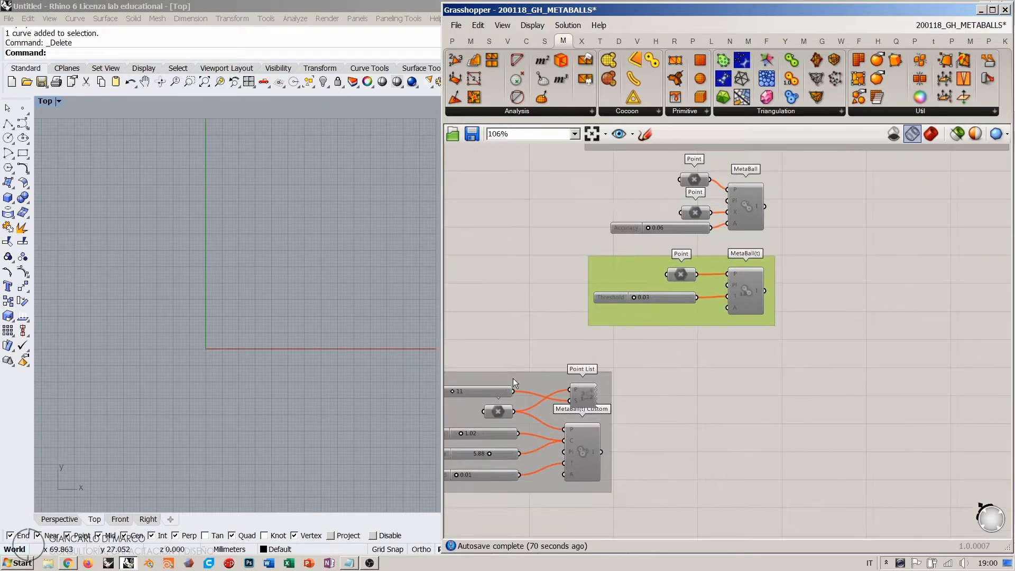
pyautogui.moveTo(540, 389); pyautogui.dragTo(706, 373)
# - Enable the copied MetaBall component, its two Point parameters and its Accuracy slider
pyautogui.click(801, 177)
pyautogui.moveTo(801, 177); pyautogui.dragTo(650, 248)
pyautogui.hotkey('ctrl', 'e')
pyautogui.click(779, 229)
pyautogui.moveTo(671, 221); pyautogui.dragTo(652, 248, button='right')
pyautogui.moveTo(285, 279); pyautogui.dragTo(261, 292, button='right')
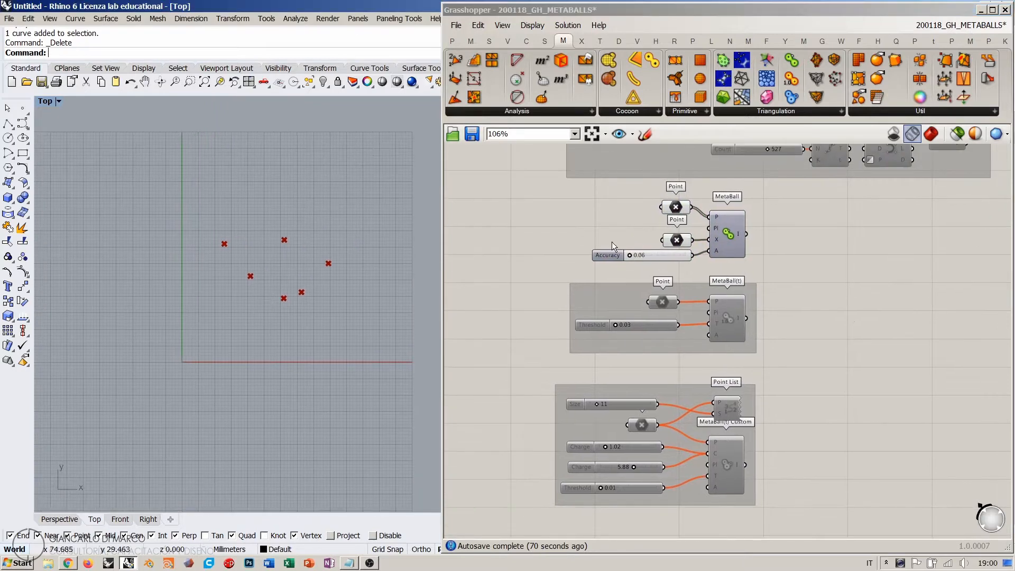
# - Turn on the preview of the copied MetaBall and frame its curve in the Top viewport
pyautogui.moveTo(723, 228); pyautogui.dragTo(711, 261, button='right')
pyautogui.scroll(2, 711, 261)
pyautogui.click(712, 262)
pyautogui.hotkey('ctrl', 'q')
pyautogui.click(767, 249)
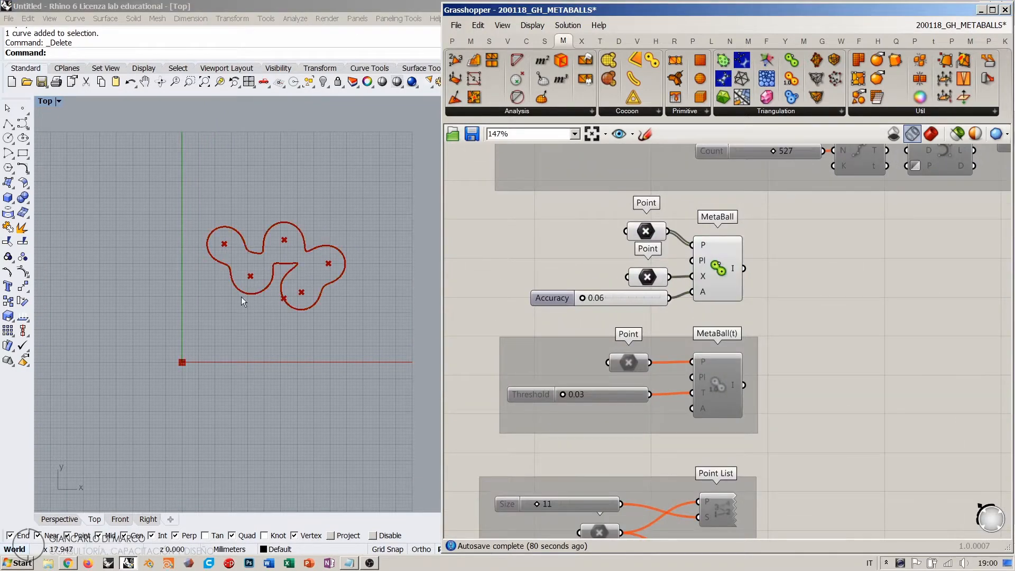
pyautogui.moveTo(301, 259); pyautogui.dragTo(272, 277, button='right')
pyautogui.scroll(4, 272, 278)
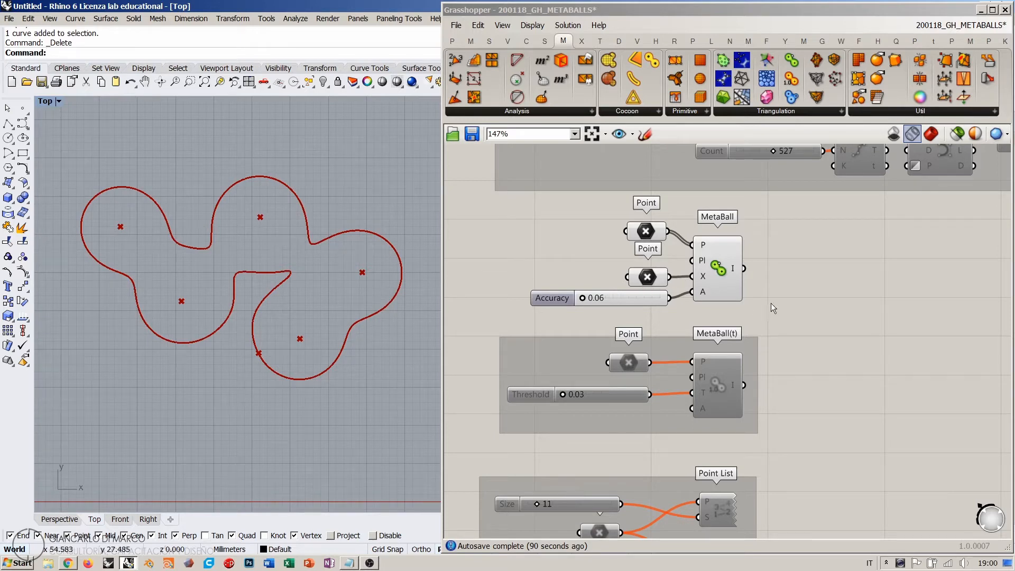
# - Set four threshold points in the Point parameter feeding MetaBall's X input, running from the upper-middle blob's outline to its centre
pyautogui.click(642, 276)
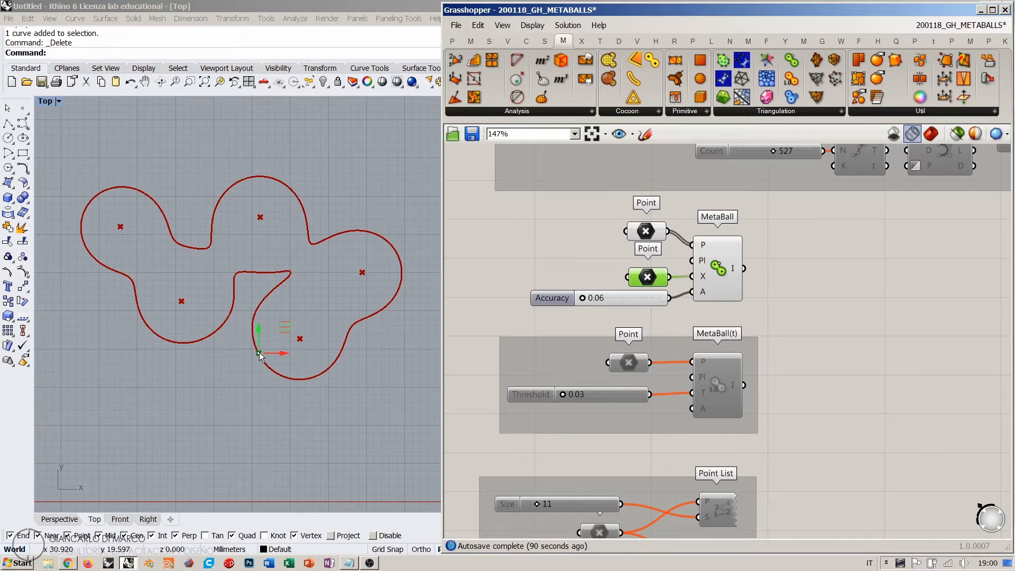
pyautogui.rightClick(651, 281)
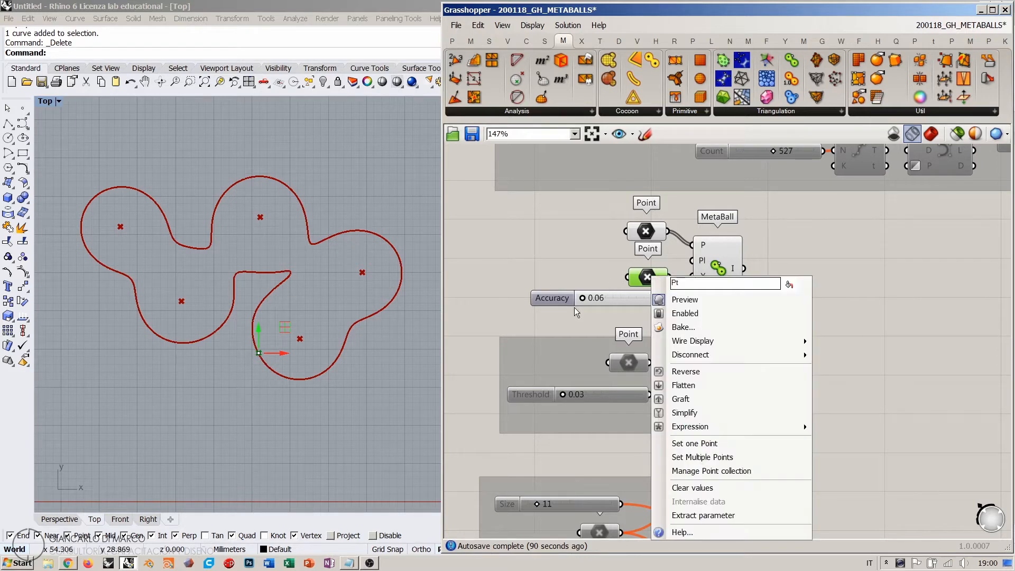
pyautogui.click(698, 456)
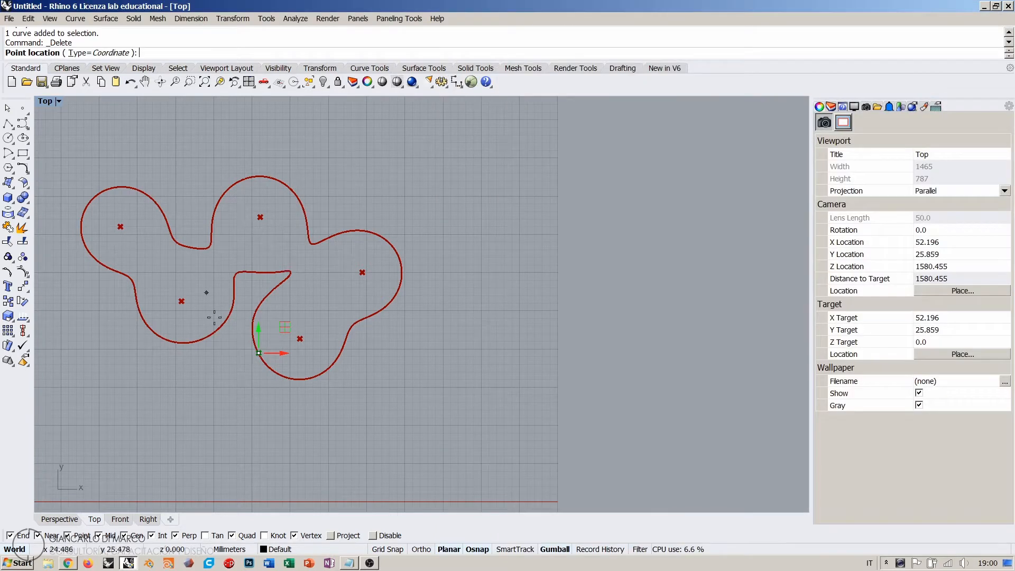
pyautogui.click(231, 186)
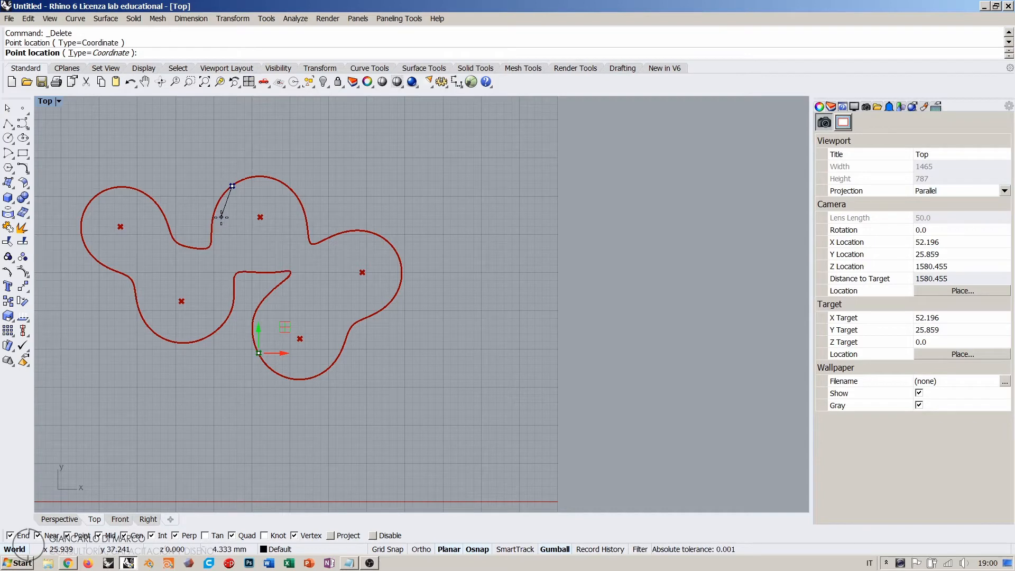
pyautogui.click(241, 198)
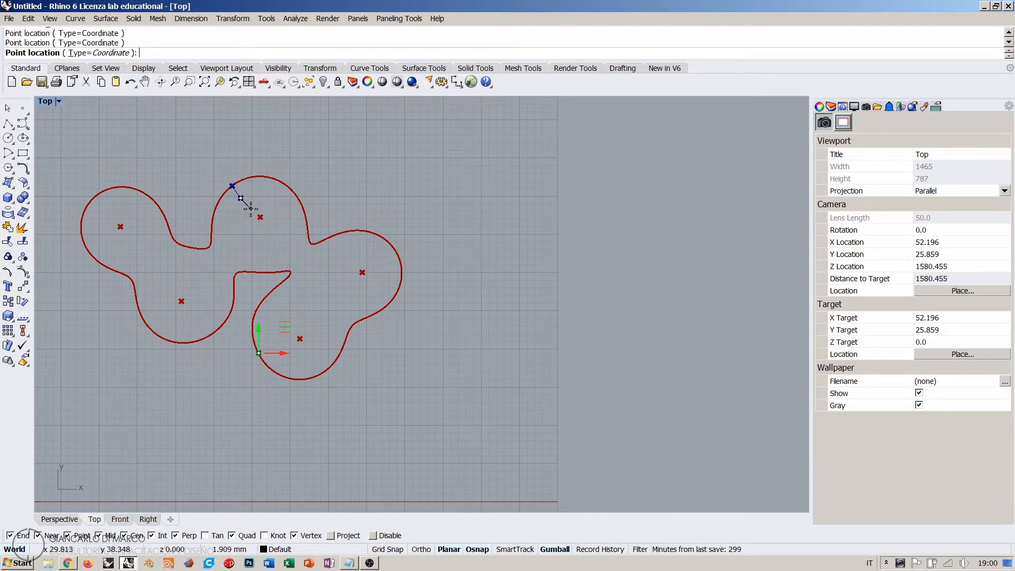
pyautogui.click(250, 209)
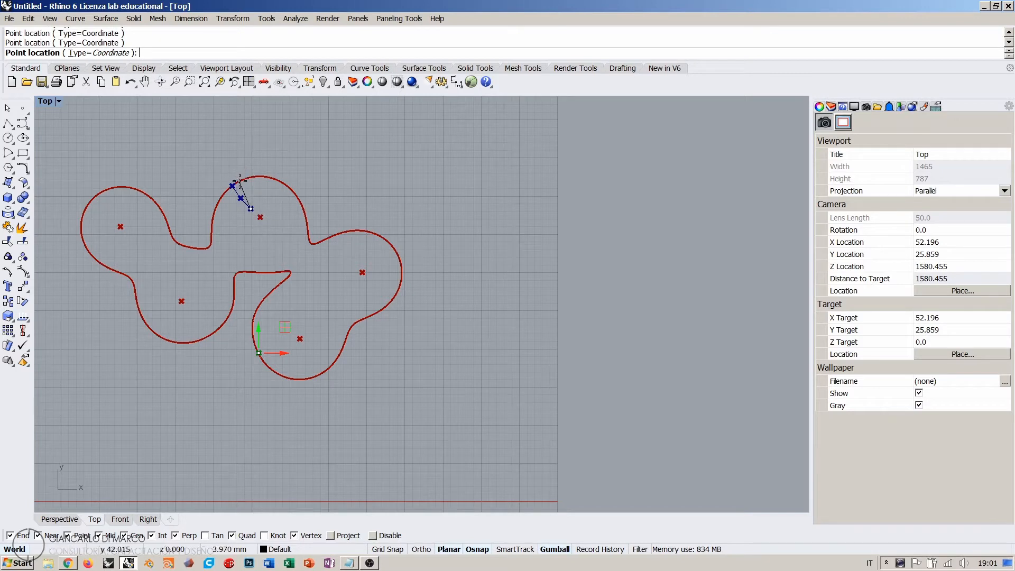
pyautogui.click(261, 217)
pyautogui.click(524, 255)
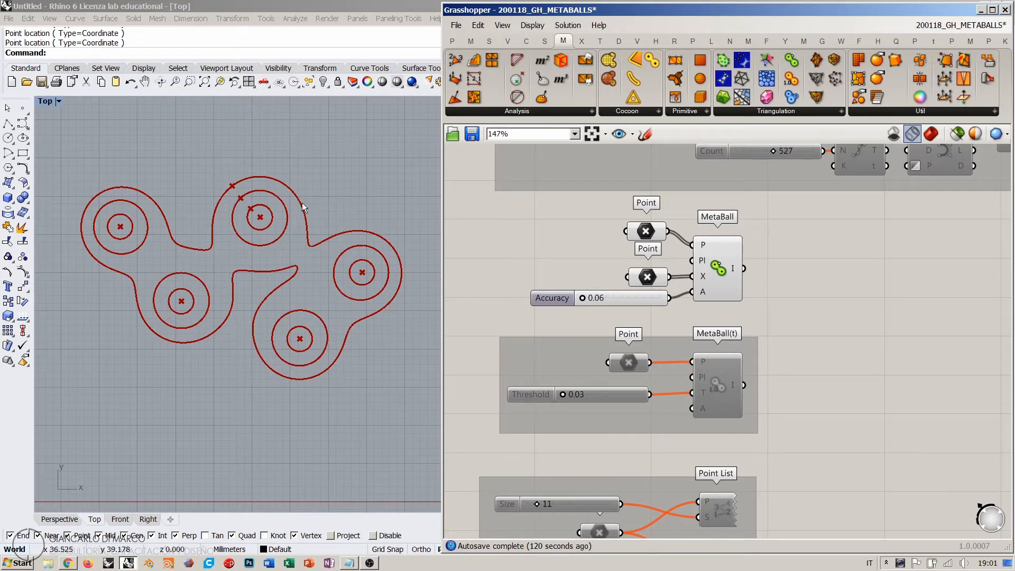
pyautogui.click(645, 233)
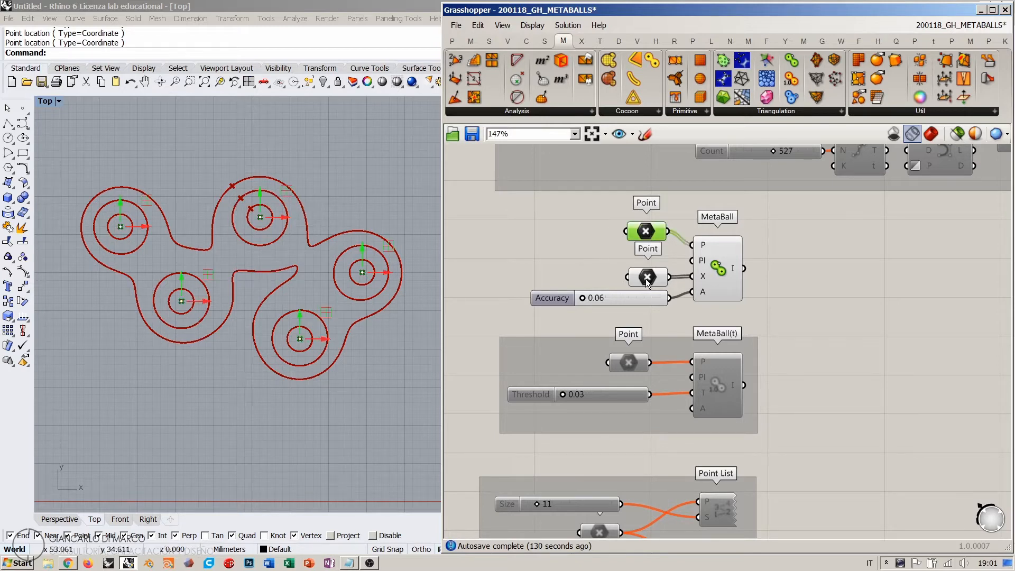
pyautogui.click(646, 278)
pyautogui.click(559, 236)
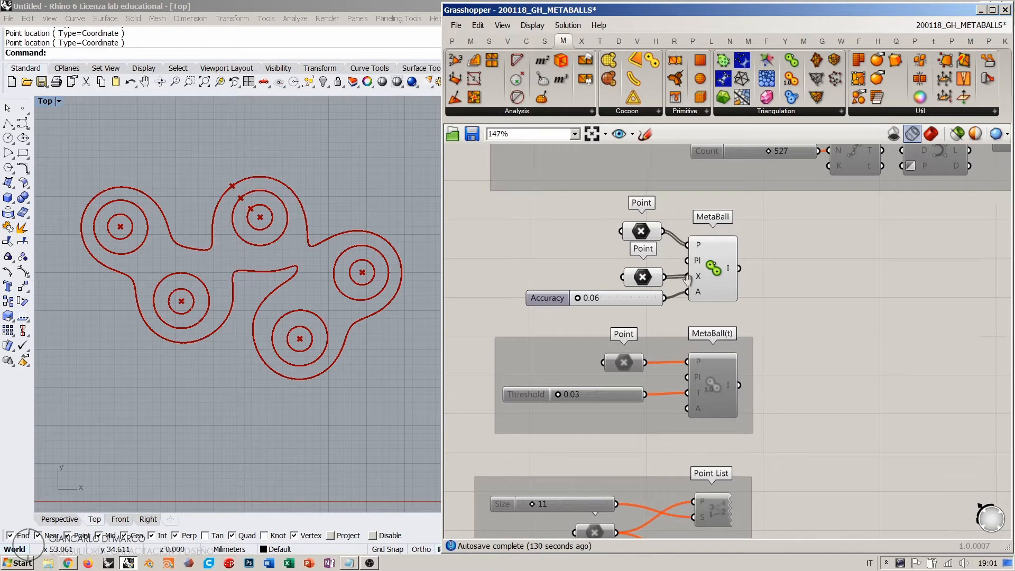
# - Add a Populate 2D component in the empty canvas area beside the active MetaBall
pyautogui.moveTo(564, 274); pyautogui.dragTo(498, 279, button='right')
pyautogui.scroll(-3, 319, 273)
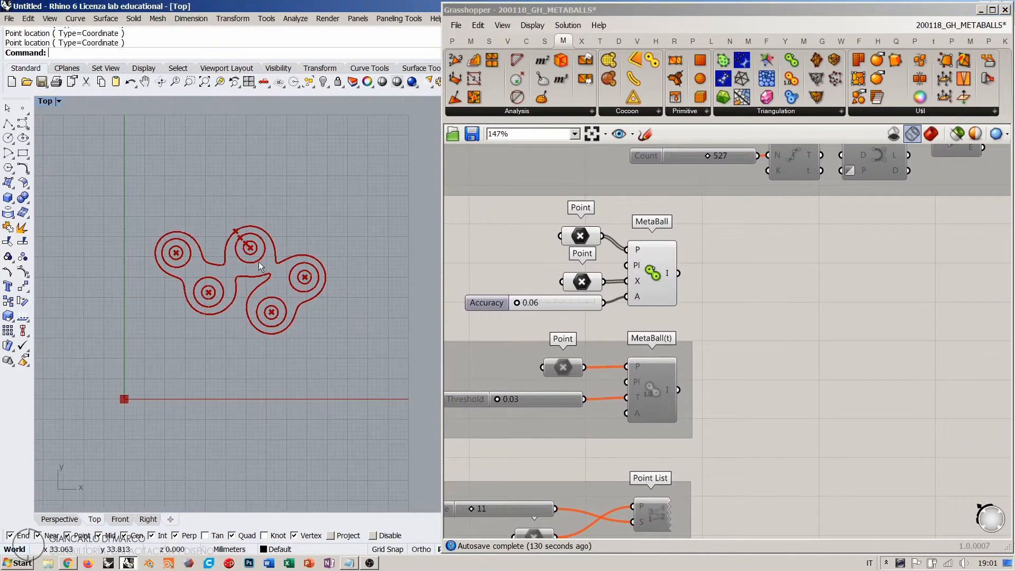
pyautogui.moveTo(791, 290); pyautogui.dragTo(808, 309, button='right')
pyautogui.doubleClick(806, 304)
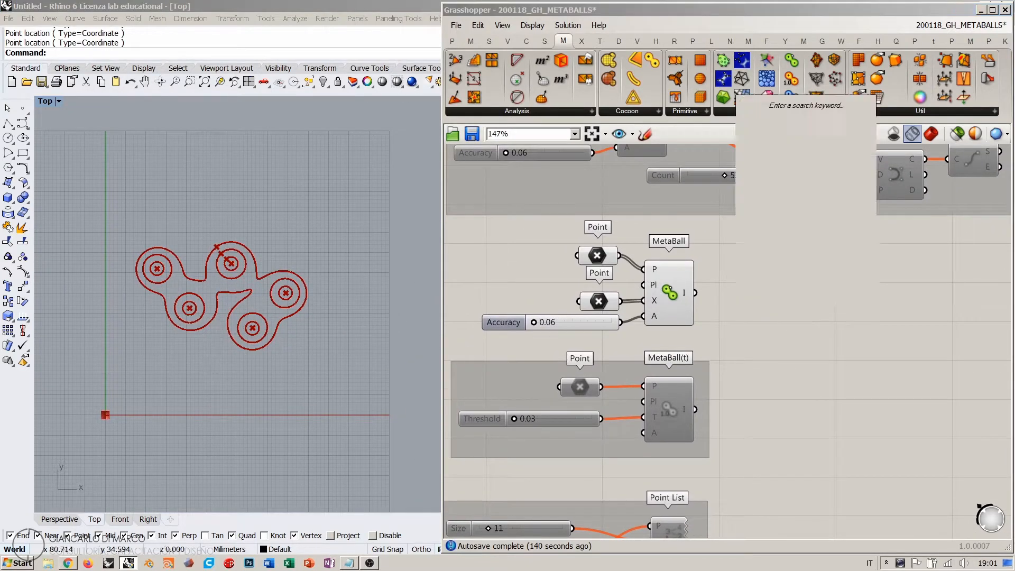
pyautogui.write('pop')
pyautogui.press('Down')
pyautogui.press('Return')
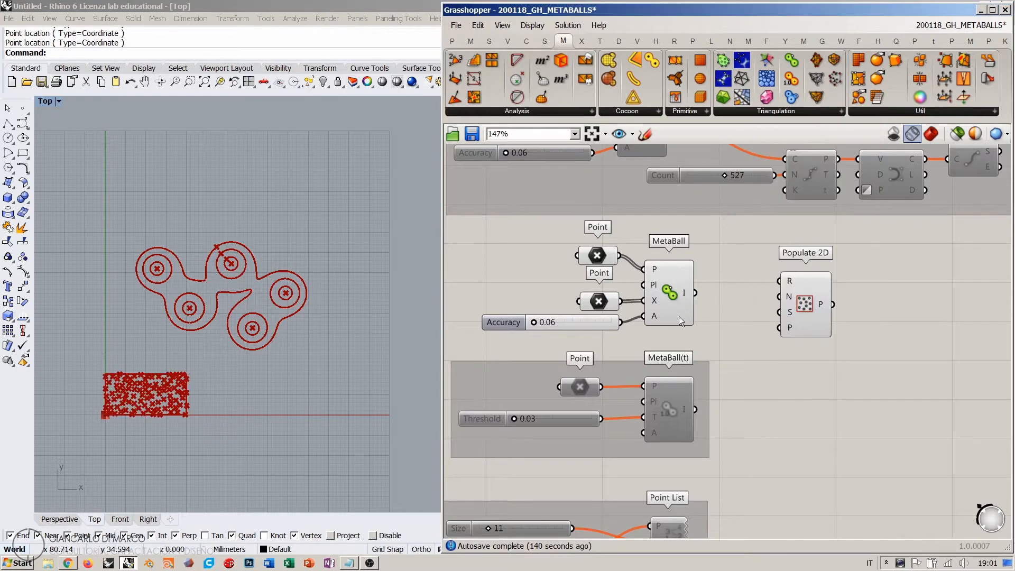
# - Move MetaBall with its Point parameters and Accuracy slider to the far side of Populate 2D, then shift Populate 2D away from them
pyautogui.moveTo(708, 245); pyautogui.dragTo(591, 323)
pyautogui.moveTo(701, 316); pyautogui.dragTo(626, 301, button='right')
pyautogui.moveTo(579, 272); pyautogui.dragTo(942, 311)
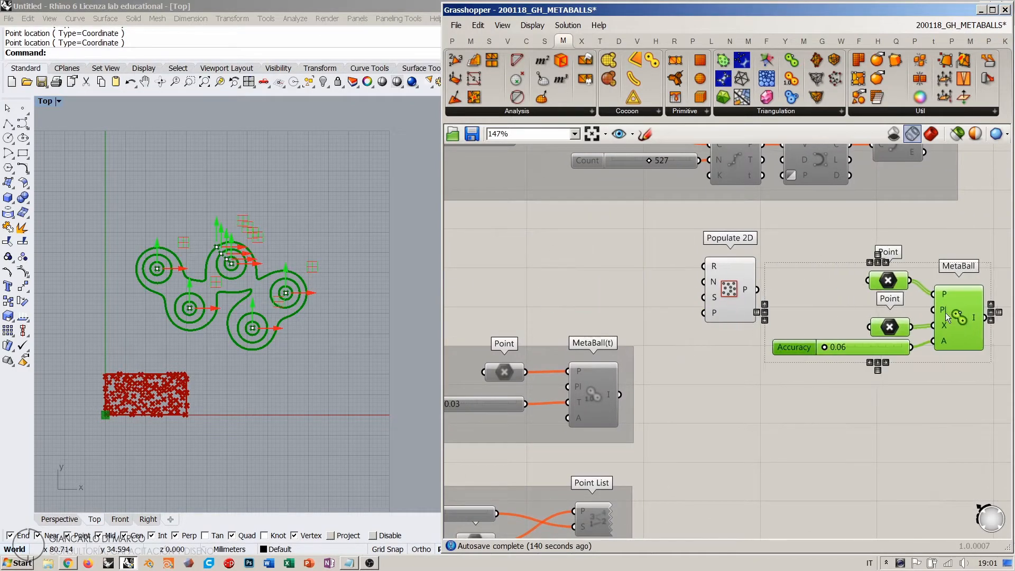
pyautogui.moveTo(725, 290); pyautogui.dragTo(633, 276)
pyautogui.click(692, 278)
# - Set Populate 2D's region input to a rectangle drawn in the Top viewport enclosing all the metaball curves
pyautogui.scroll(1, 640, 274)
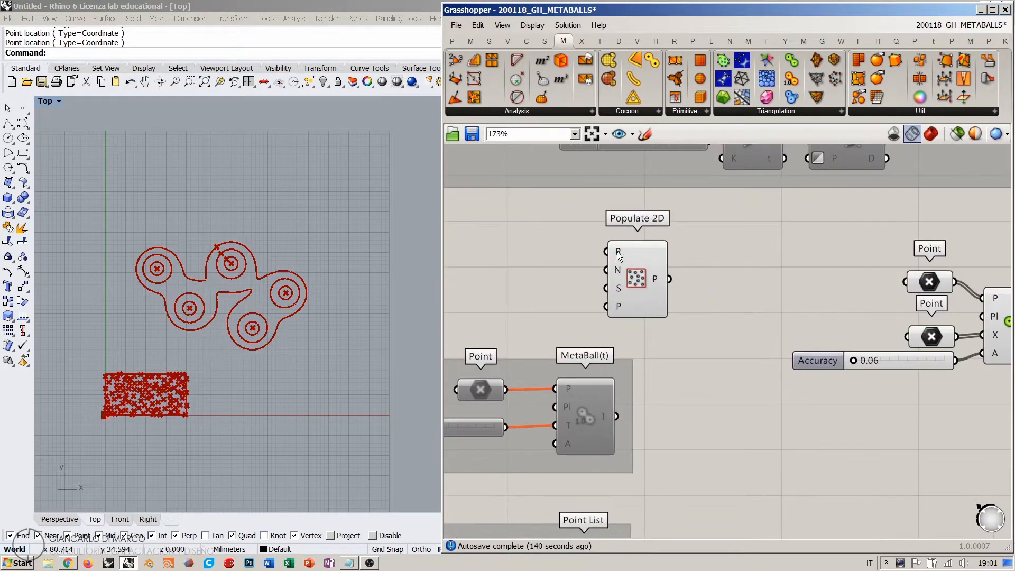
pyautogui.rightClick(620, 257)
pyautogui.click(650, 372)
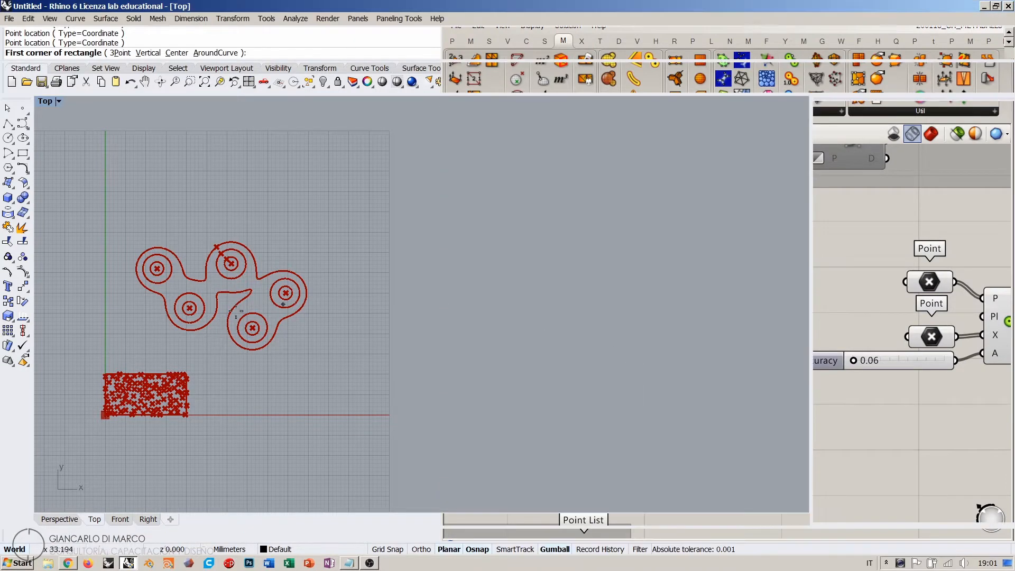
pyautogui.click(123, 366)
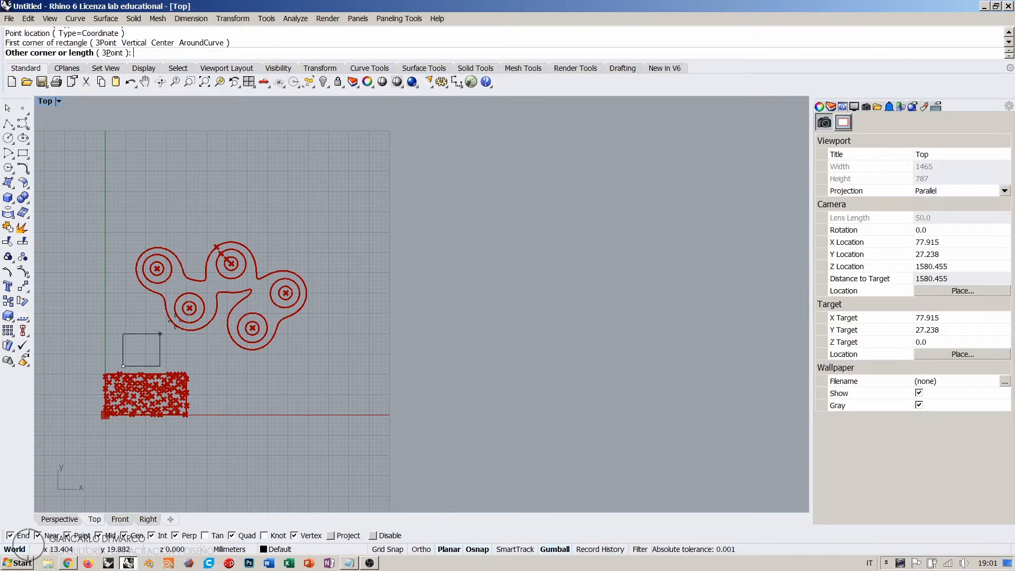
pyautogui.click(325, 218)
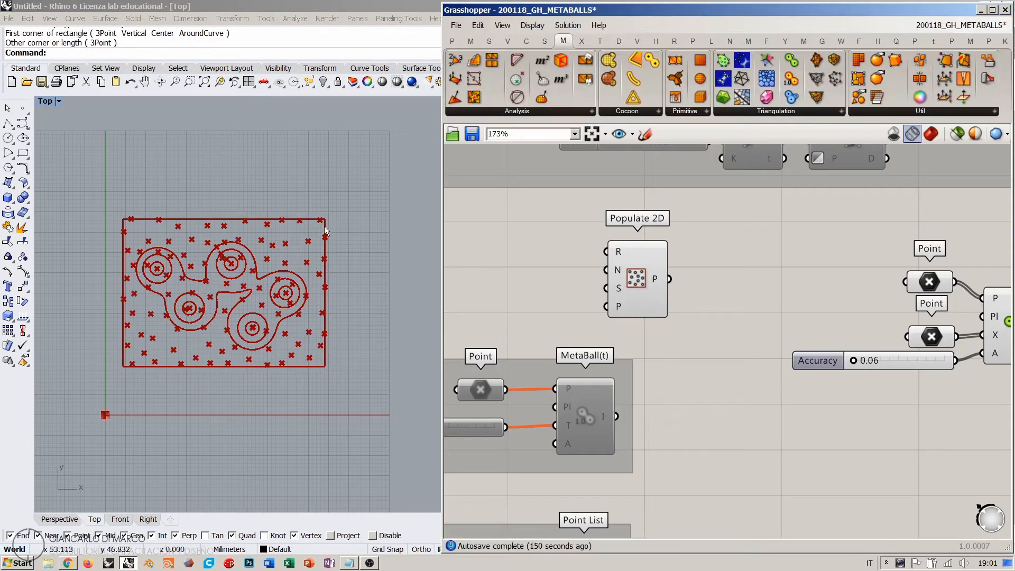
# - Place Populate 2D closer to MetaBall and connect its P output to the Point parameter feeding MetaBall's X input
pyautogui.moveTo(683, 243); pyautogui.dragTo(521, 272, button='right')
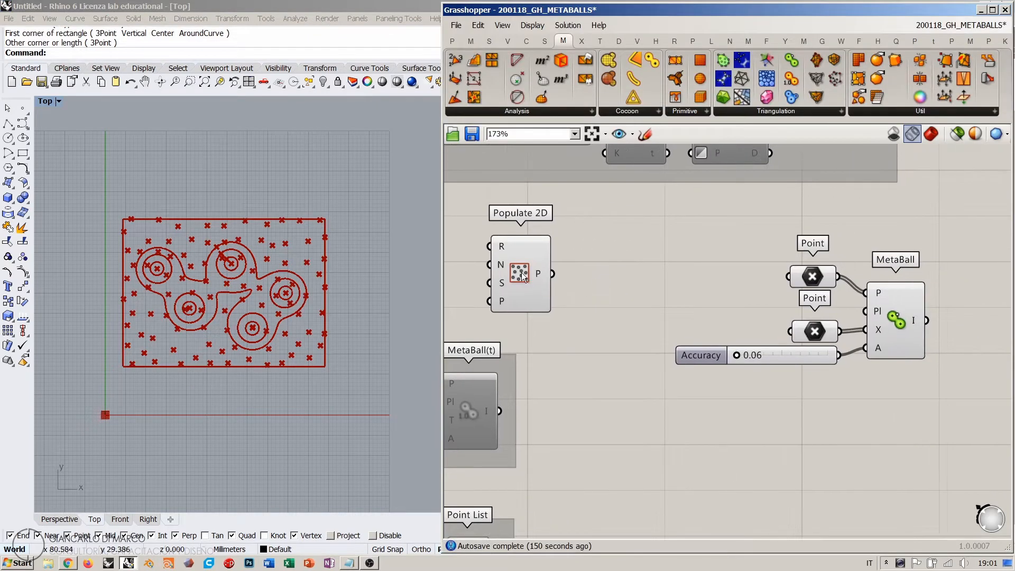
pyautogui.moveTo(521, 271); pyautogui.dragTo(617, 269)
pyautogui.moveTo(724, 291); pyautogui.dragTo(641, 285, button='right')
pyautogui.click(639, 286)
pyautogui.moveTo(546, 265); pyautogui.dragTo(698, 331)
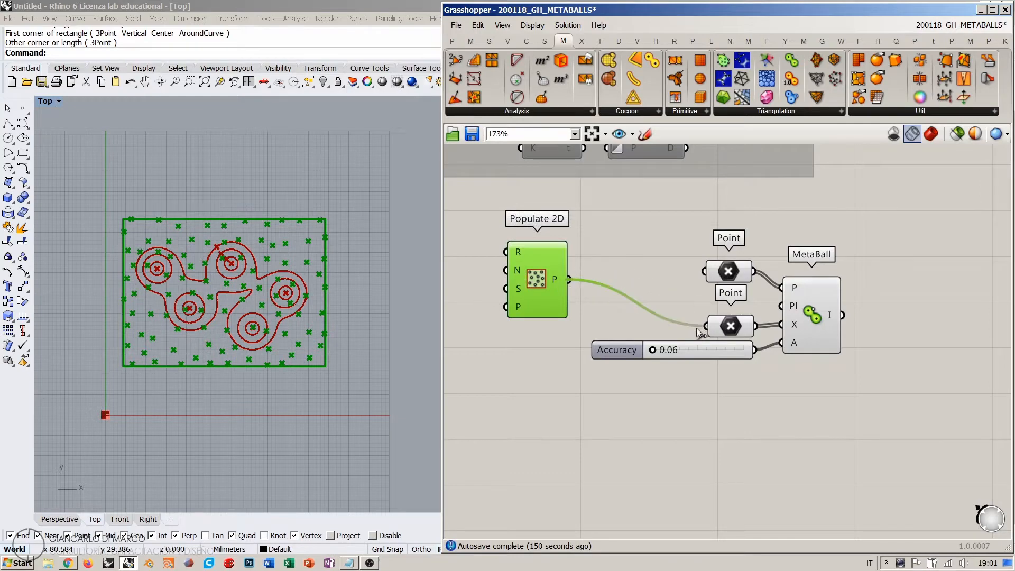
pyautogui.click(648, 253)
# - Hide the previews of Populate 2D and both Point parameters, leaving only the MetaBall curves in the Top viewport
pyautogui.scroll(8, 228, 274)
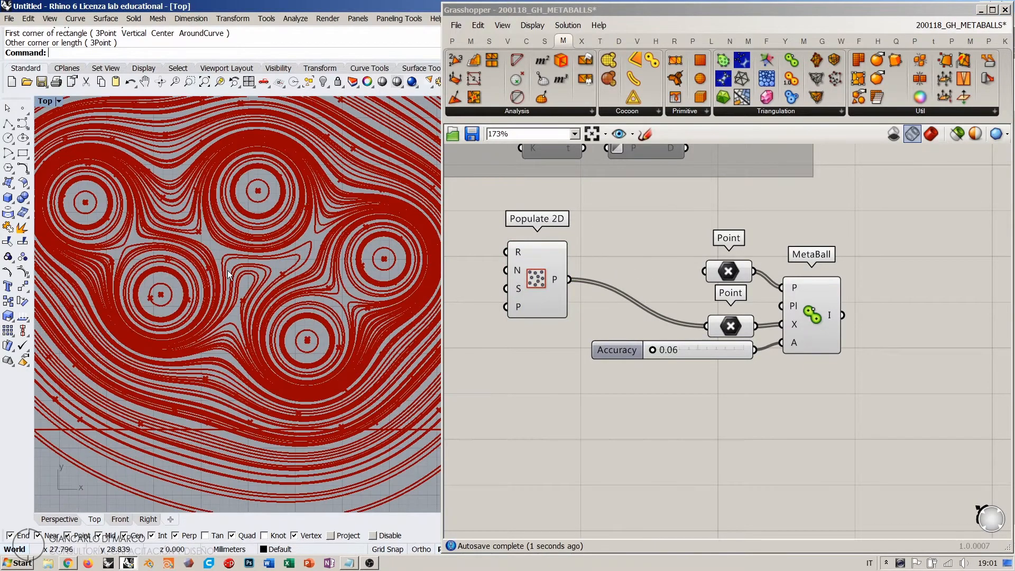
pyautogui.scroll(-4, 229, 274)
pyautogui.moveTo(285, 240); pyautogui.dragTo(279, 258, button='right')
pyautogui.click(546, 275)
pyautogui.hotkey('ctrl', 'q')
pyautogui.click(559, 352)
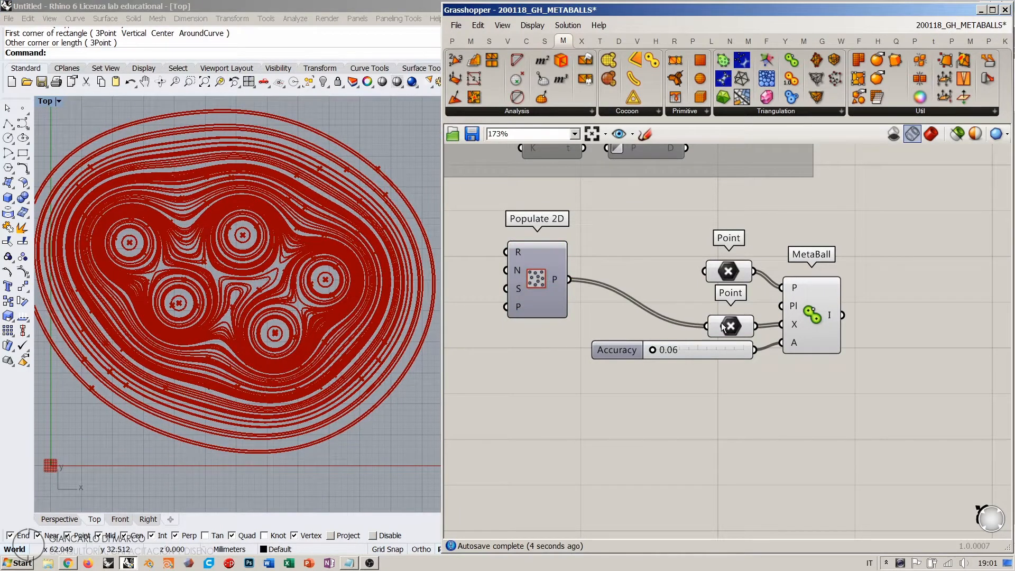
pyautogui.click(723, 327)
pyautogui.click(727, 274)
pyautogui.click(661, 240)
# - Examine the nested MetaBall curves up close around and between the base points, and as a whole in the Top viewport
pyautogui.moveTo(282, 279); pyautogui.dragTo(291, 300, button='right')
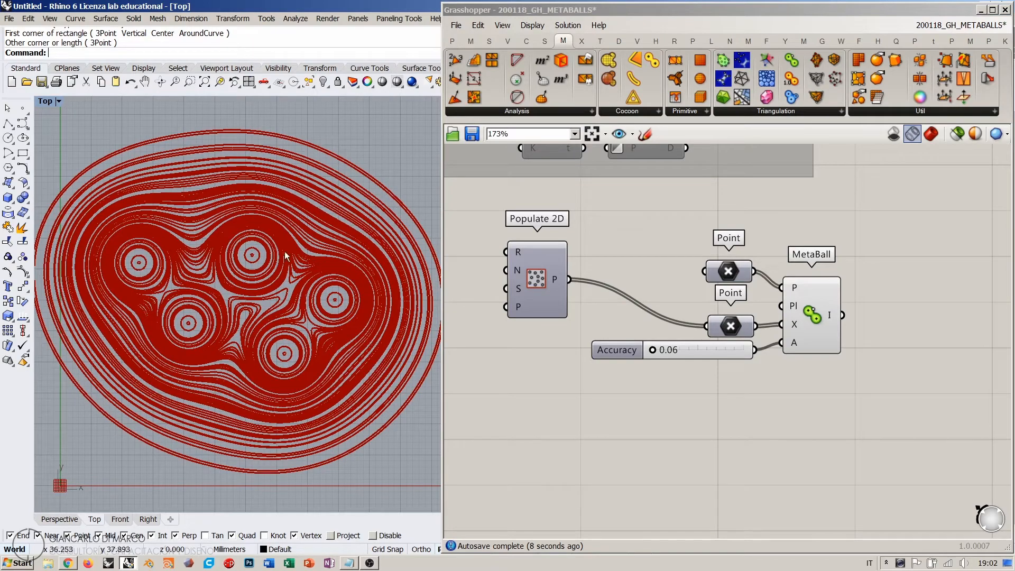
pyautogui.scroll(5, 226, 305)
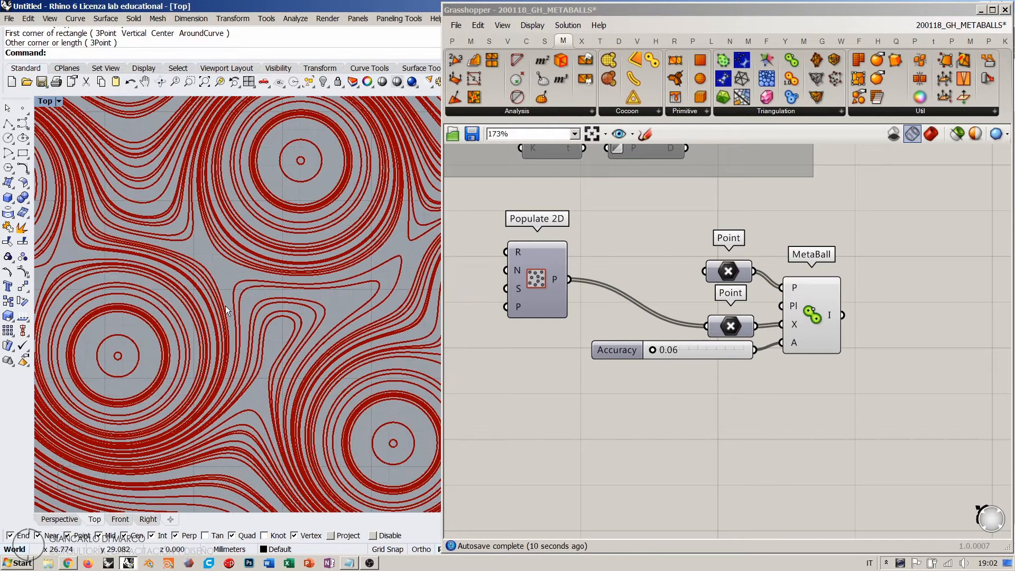
pyautogui.scroll(-6, 178, 301)
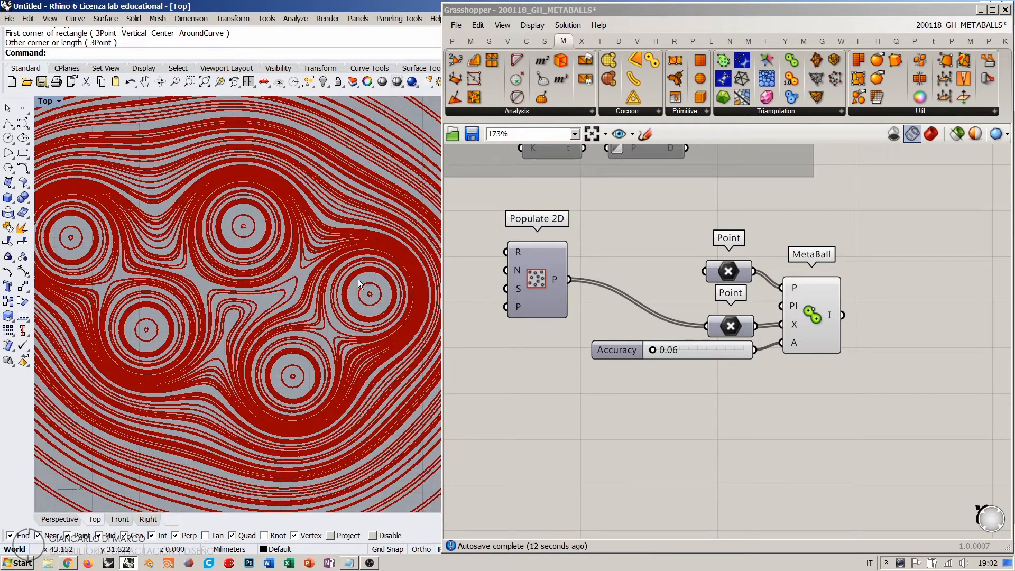
pyautogui.moveTo(366, 264); pyautogui.dragTo(269, 272, button='right')
pyautogui.scroll(4, 160, 294)
pyautogui.moveTo(174, 285); pyautogui.dragTo(403, 264, button='right')
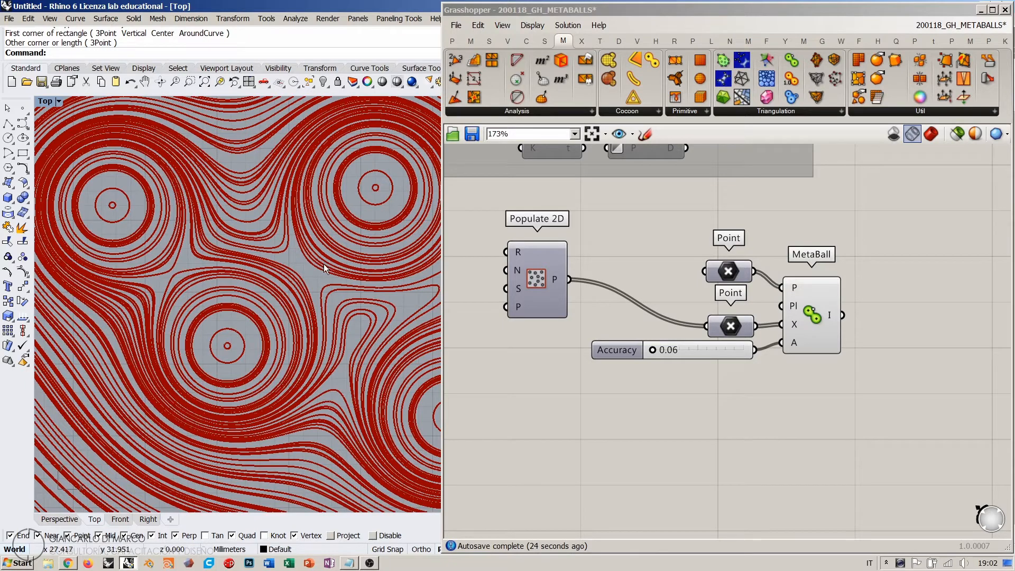
pyautogui.scroll(-6, 312, 281)
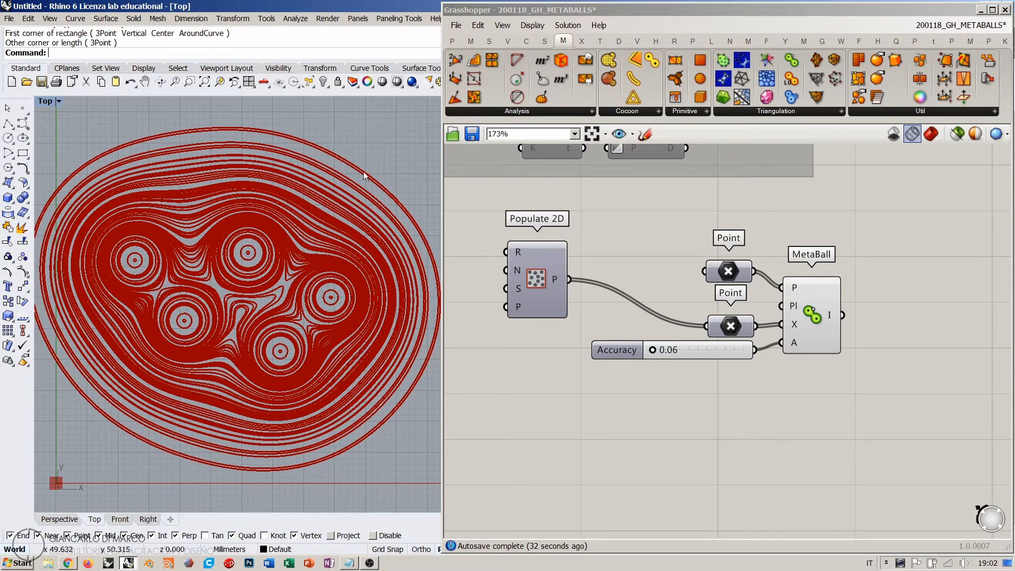
# - Widen the Rhino viewport, show the preview of the Point parameter feeding MetaBall's P input, and move its five points into a staggered row
pyautogui.moveTo(441, 205); pyautogui.dragTo(511, 205)
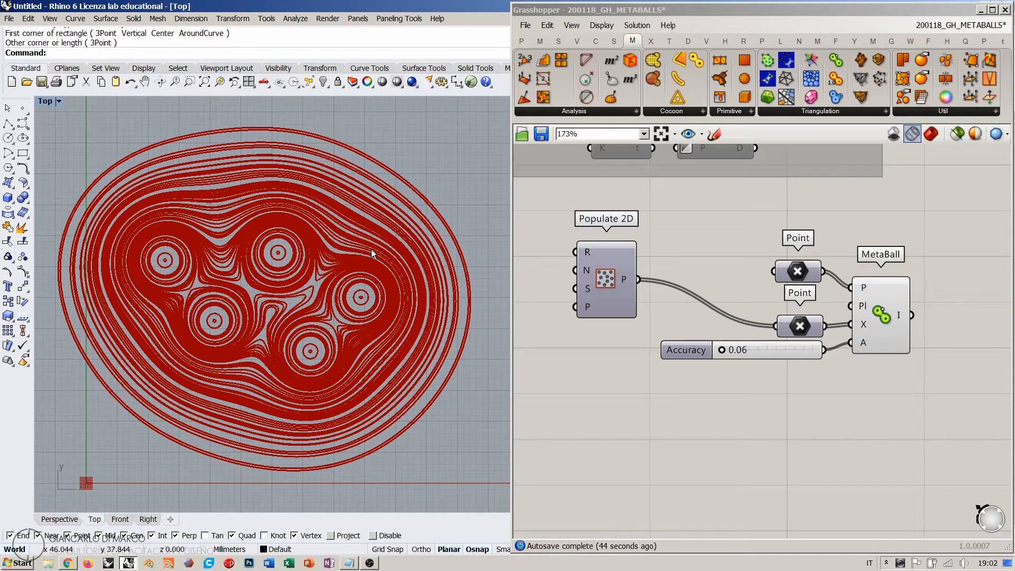
pyautogui.click(797, 271)
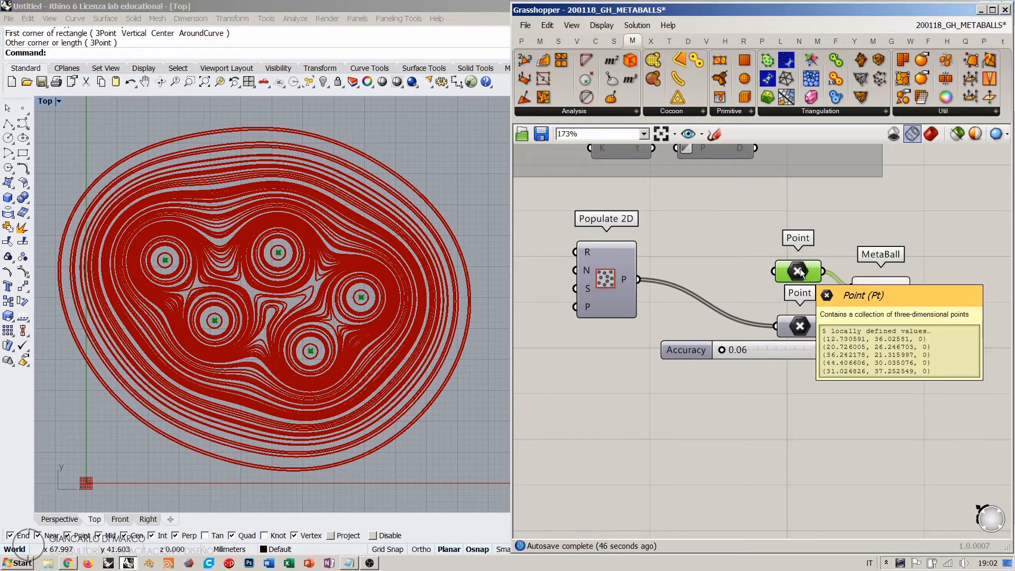
pyautogui.click(796, 228)
pyautogui.moveTo(794, 268)
pyautogui.mouseDown()
pyautogui.moveTo(767, 265)
pyautogui.moveTo(800, 259)
pyautogui.mouseUp()
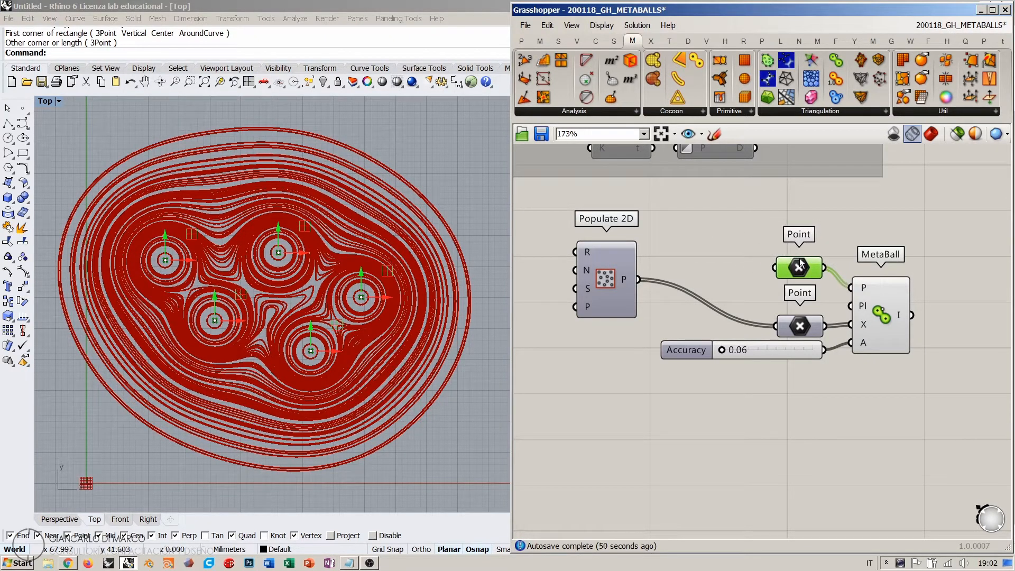
pyautogui.moveTo(165, 261); pyautogui.dragTo(156, 276)
pyautogui.moveTo(215, 321); pyautogui.dragTo(208, 311)
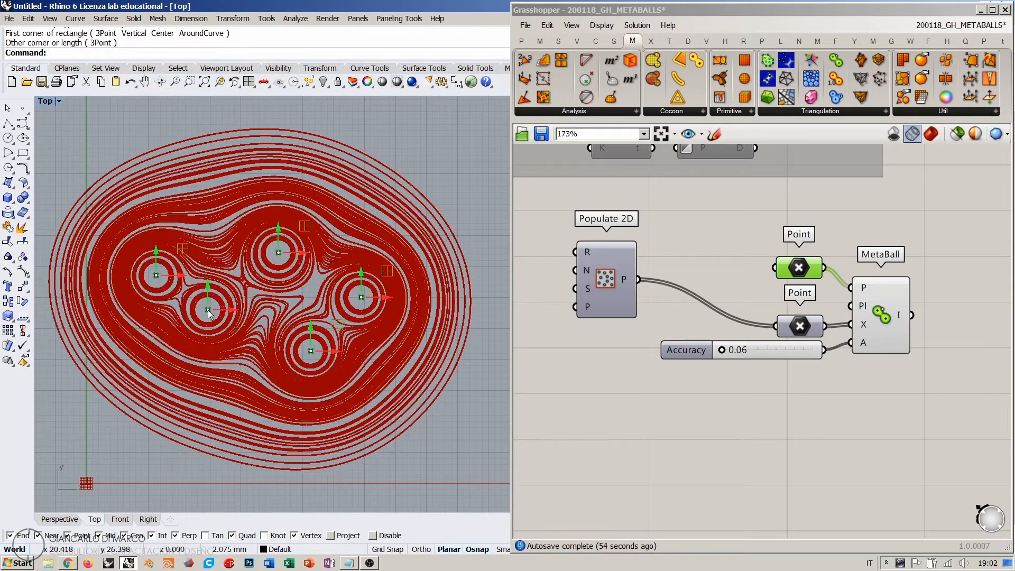
pyautogui.moveTo(278, 252); pyautogui.dragTo(260, 275)
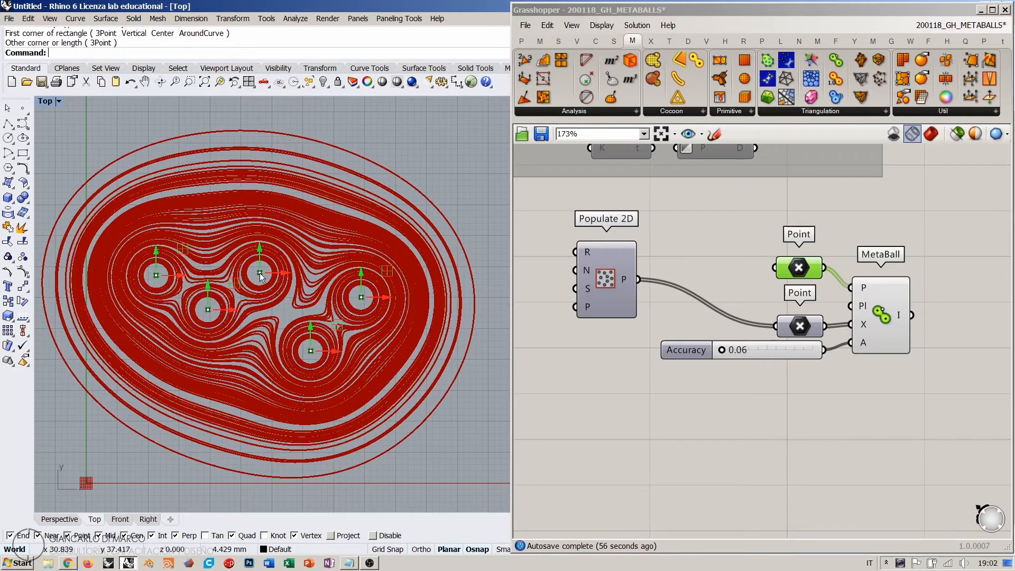
pyautogui.moveTo(311, 352); pyautogui.dragTo(298, 313)
pyautogui.moveTo(361, 297); pyautogui.dragTo(354, 272)
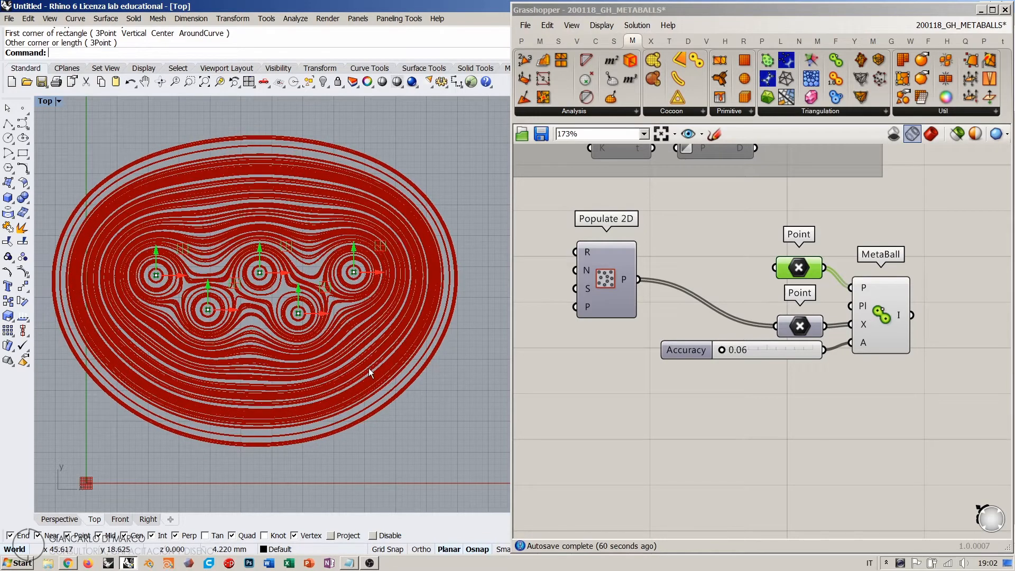
pyautogui.click(607, 372)
# - Bake the MetaBall curves onto the Default layer with colour By Layer and no grouping
pyautogui.moveTo(903, 312); pyautogui.dragTo(713, 276, button='right')
pyautogui.click(708, 276)
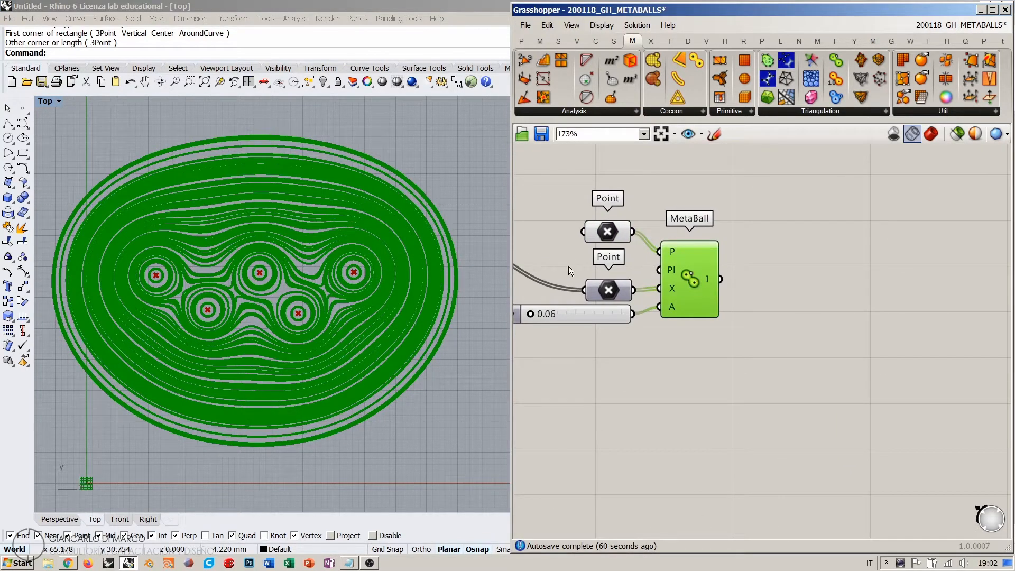
pyautogui.rightClick(695, 281)
pyautogui.click(719, 332)
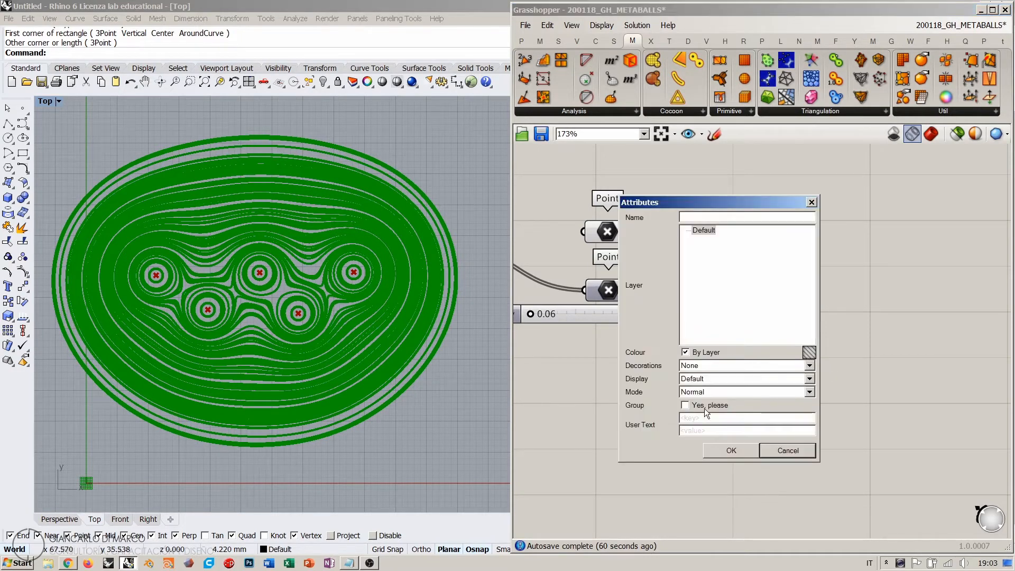
pyautogui.click(731, 450)
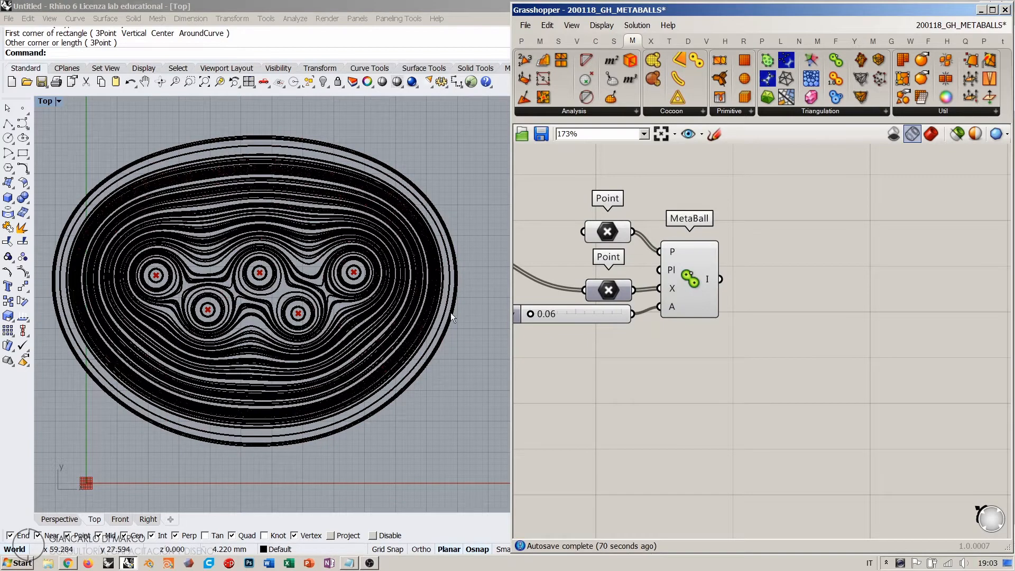
# - Move the baked MetaBall curves below the Grasshopper preview in the Top viewport
pyautogui.click(328, 197)
pyautogui.moveTo(344, 250); pyautogui.dragTo(396, 235, button='right')
pyautogui.scroll(-8, 392, 232)
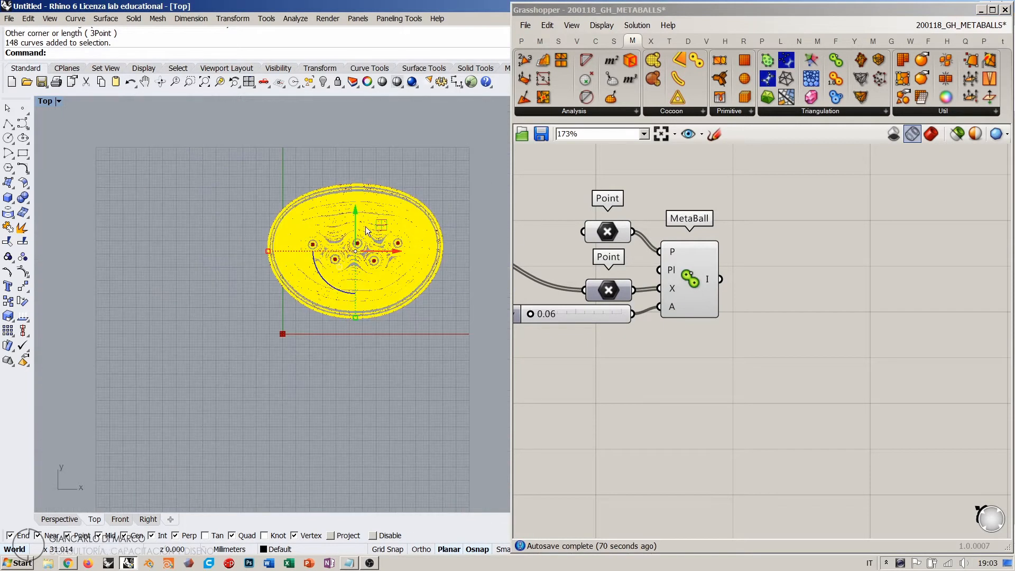
pyautogui.moveTo(366, 227); pyautogui.dragTo(294, 358)
pyautogui.press('Escape')
# - Start exporting the moved baked curves as a selection and choose the WEBINARS folder inside WEB > WEBSITE as the destination
pyautogui.moveTo(300, 388); pyautogui.dragTo(265, 476, button='right')
pyautogui.scroll(7, 282, 408)
pyautogui.scroll(-3, 258, 282)
pyautogui.click(259, 287)
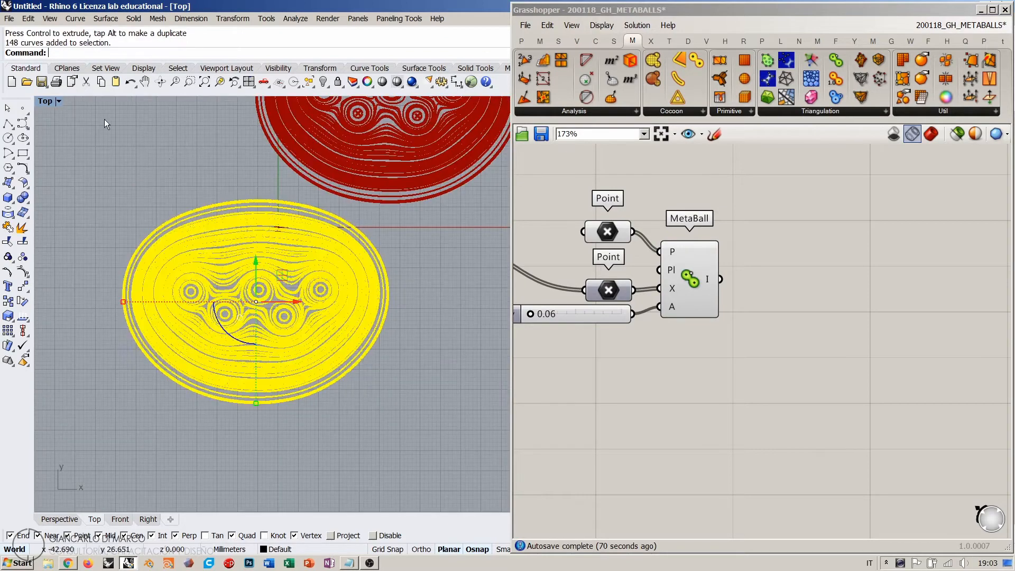
pyautogui.rightClick(41, 82)
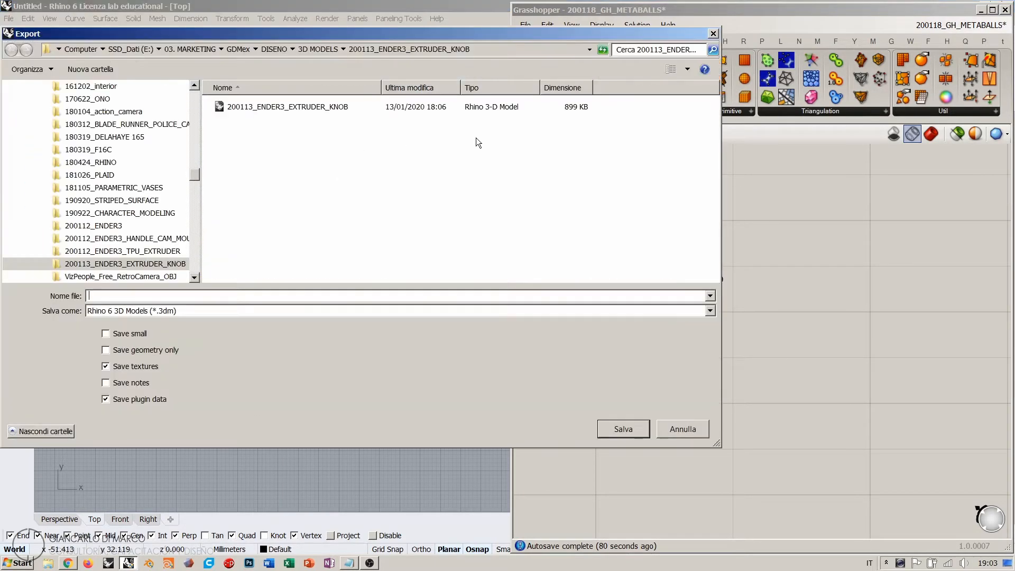
pyautogui.moveTo(195, 174); pyautogui.dragTo(198, 246)
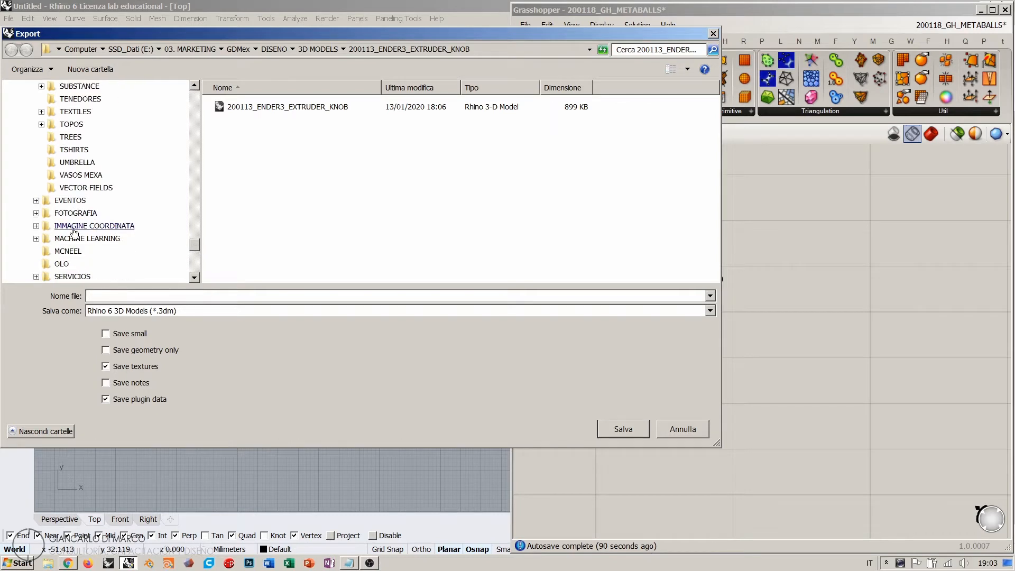
pyautogui.scroll(6, 37, 227)
pyautogui.scroll(-2, 37, 223)
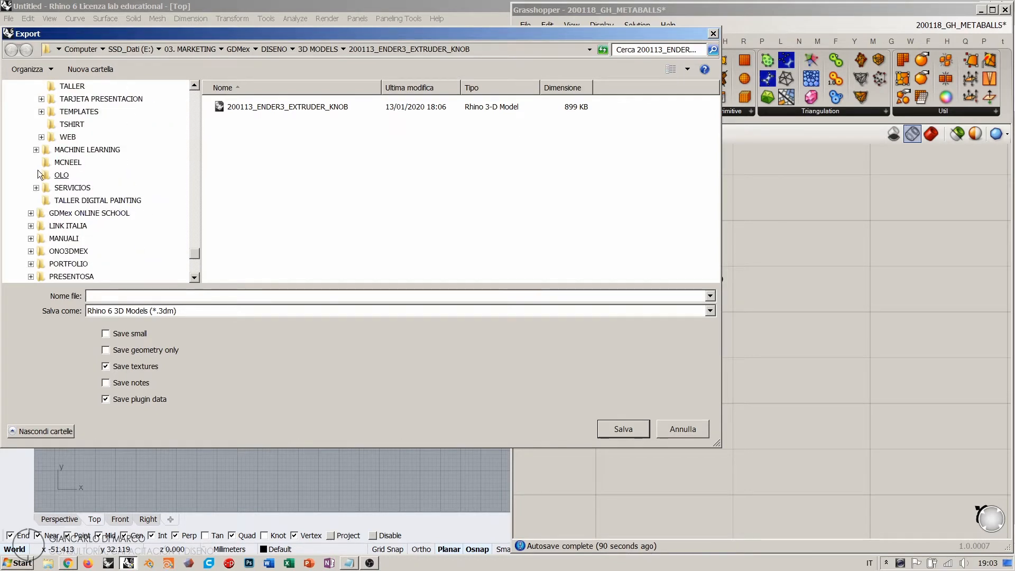
pyautogui.click(41, 137)
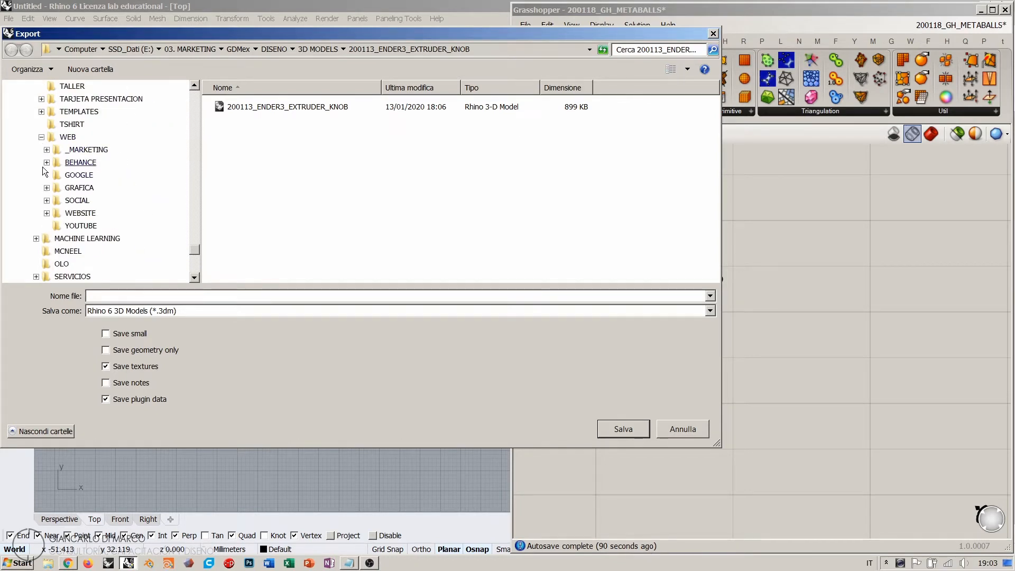
pyautogui.click(46, 213)
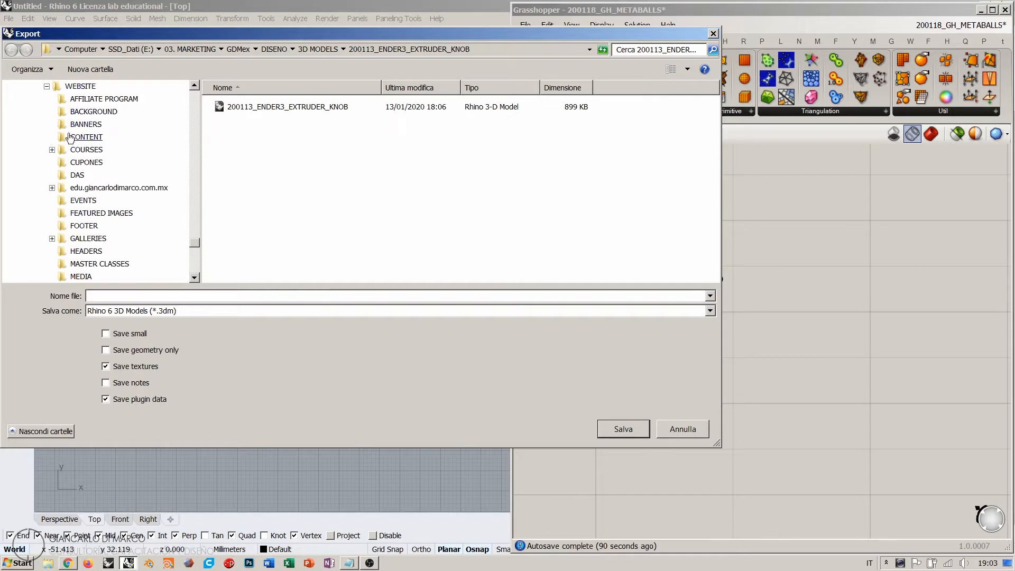
pyautogui.scroll(-4, 72, 143)
pyautogui.click(80, 188)
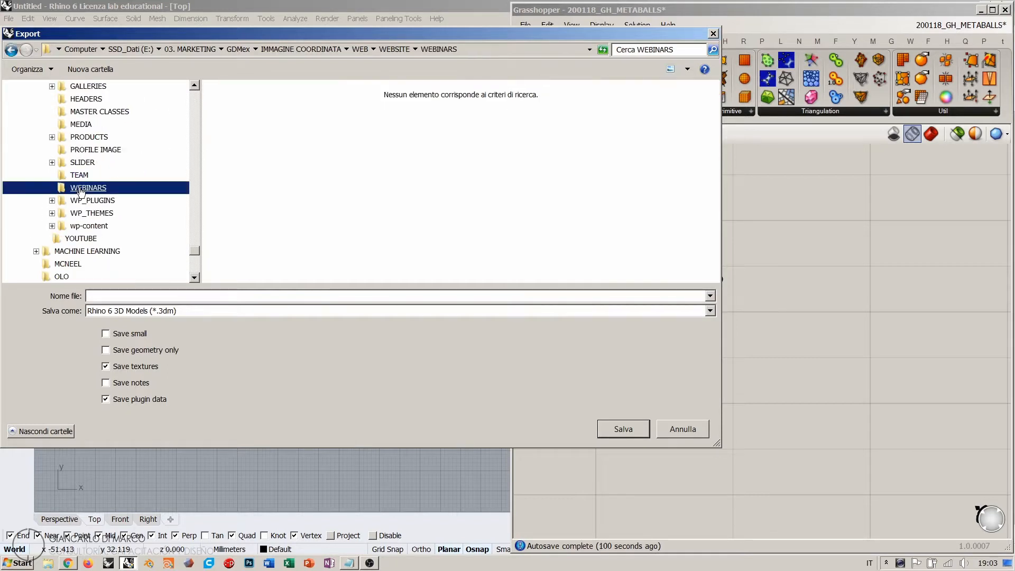
# - Export the curves as an Adobe Illustrator file named 200119_metaball_test, using a snapshot of the current view and RGB colour
pyautogui.click(176, 311)
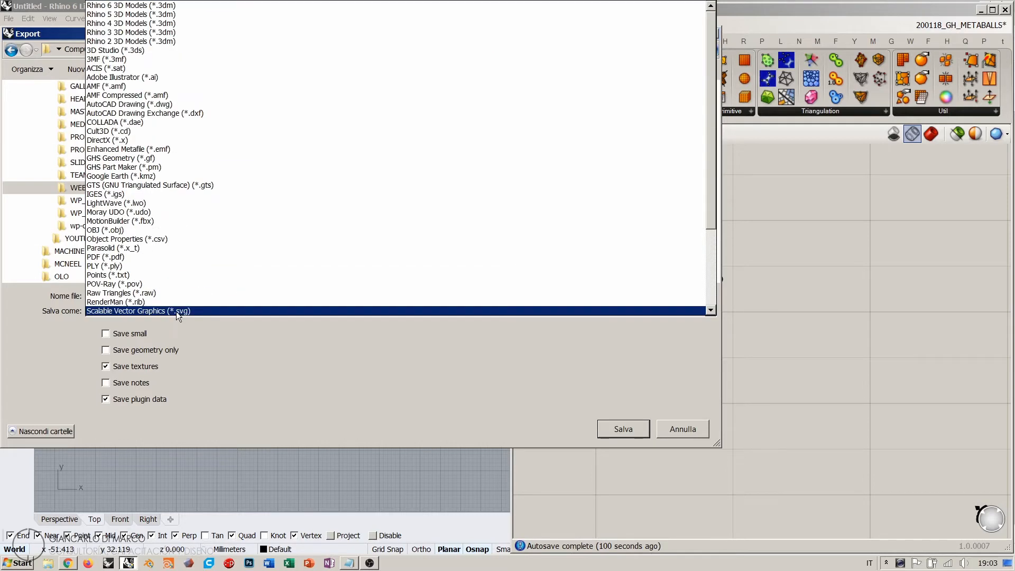
pyautogui.click(147, 78)
pyautogui.write('2001')
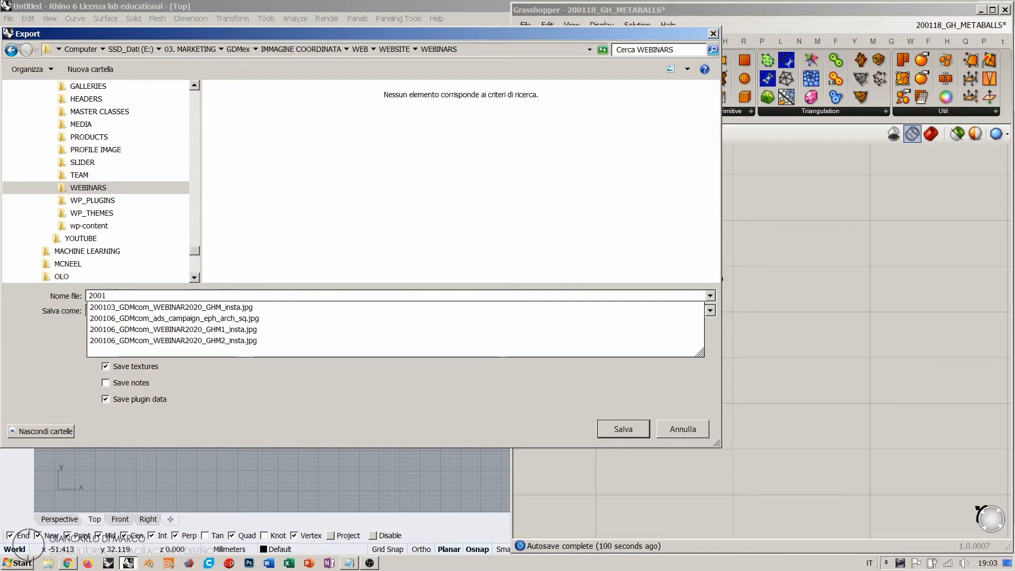
pyautogui.write('19_metaball_test')
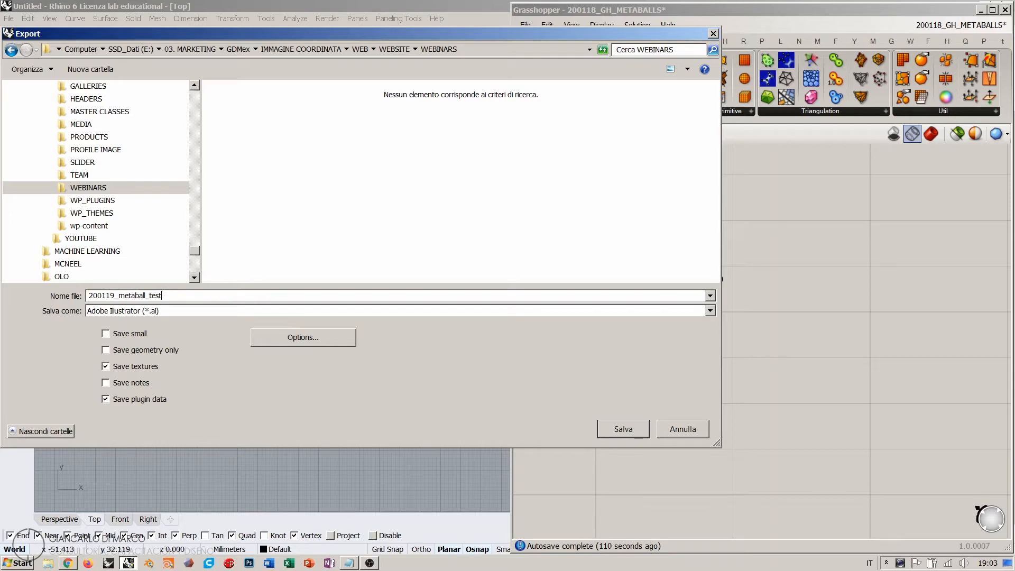
pyautogui.click(628, 429)
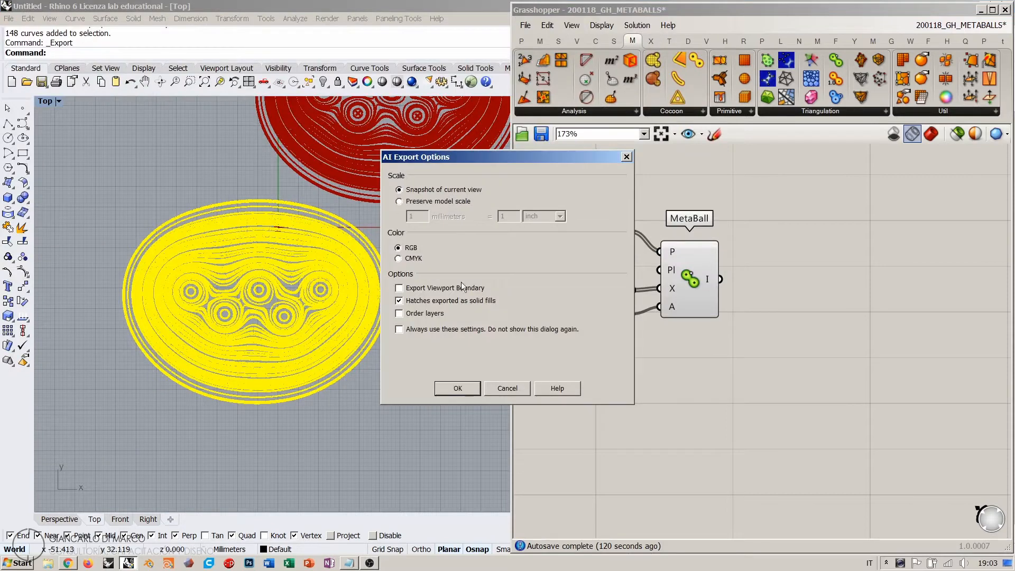
pyautogui.click(458, 388)
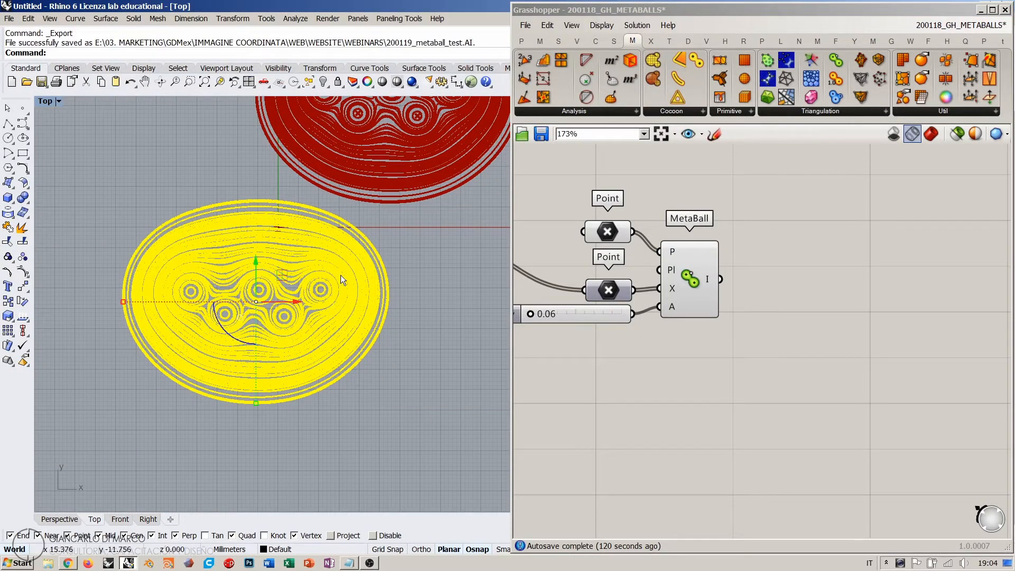
# - Delete the baked MetaBall curves from the Rhino model, keeping only the Grasshopper preview
pyautogui.moveTo(340, 275); pyautogui.dragTo(327, 304, button='right')
pyautogui.press('Escape')
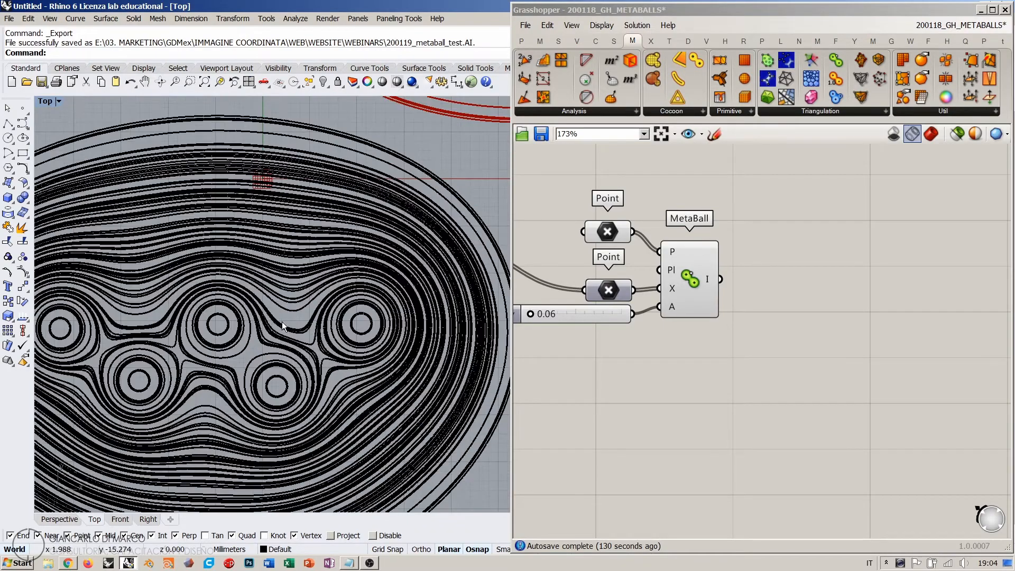
pyautogui.scroll(5, 281, 322)
pyautogui.moveTo(215, 320); pyautogui.dragTo(246, 325, button='right')
pyautogui.scroll(-6, 245, 278)
pyautogui.click(270, 256)
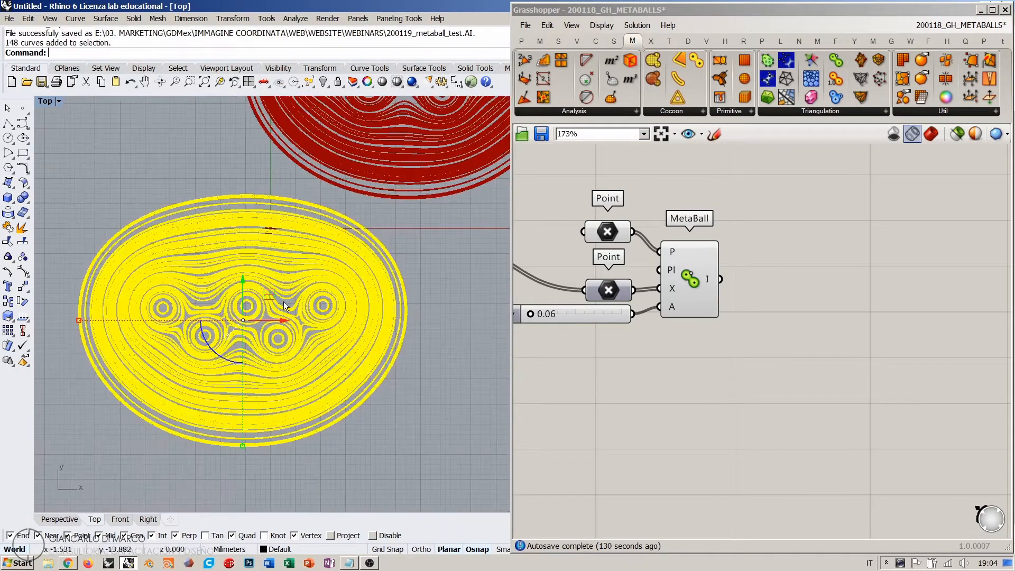
pyautogui.press('Delete')
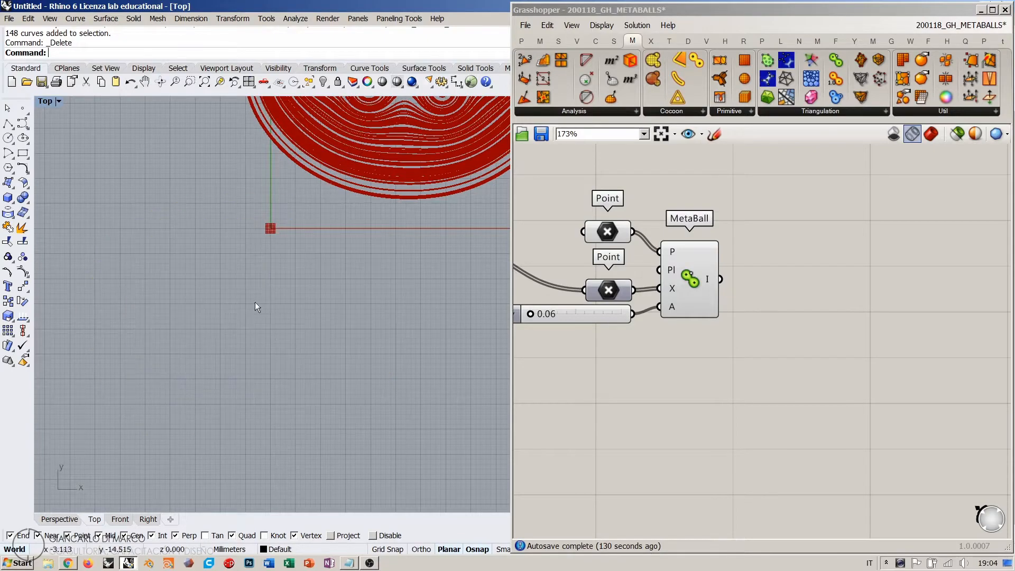
pyautogui.rightClick(255, 303)
# - Reposition Populate 2D level with the Point parameter that feeds MetaBall's X input
pyautogui.moveTo(358, 189); pyautogui.dragTo(201, 364, button='right')
pyautogui.moveTo(286, 215); pyautogui.dragTo(304, 240, button='right')
pyautogui.scroll(2, 304, 240)
pyautogui.click(808, 242)
pyautogui.moveTo(684, 282); pyautogui.dragTo(798, 289, button='right')
pyautogui.moveTo(798, 289); pyautogui.dragTo(790, 284)
pyautogui.click(854, 304)
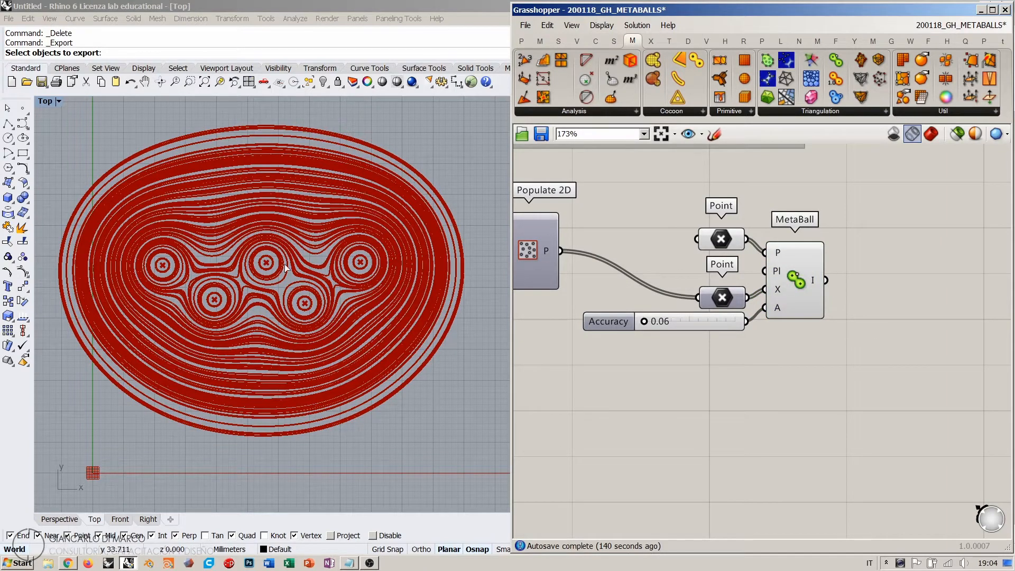
pyautogui.moveTo(319, 249); pyautogui.dragTo(326, 265, button='right')
pyautogui.scroll(-3, 683, 302)
pyautogui.moveTo(683, 282); pyautogui.dragTo(790, 279, button='right')
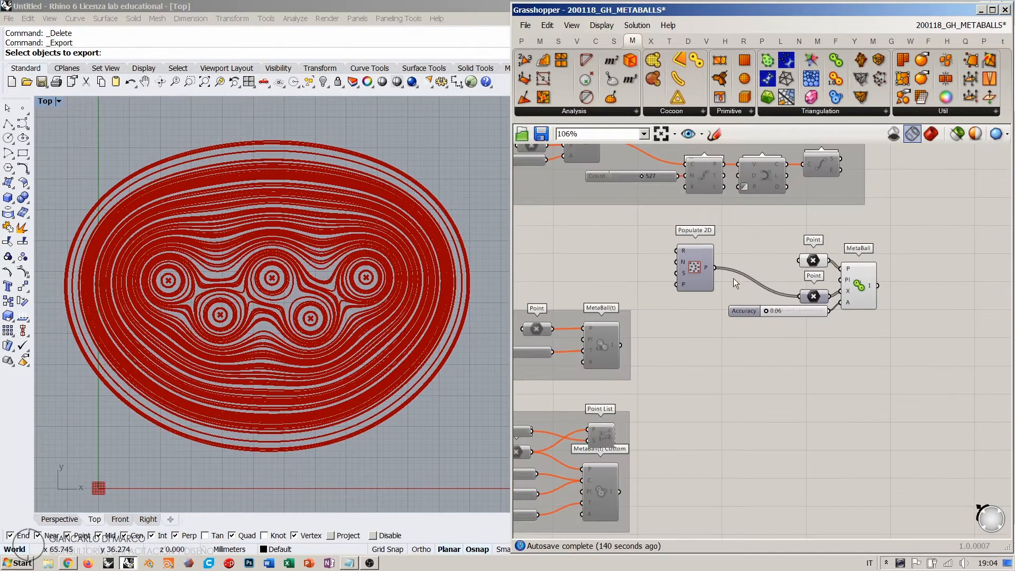
pyautogui.moveTo(702, 276); pyautogui.dragTo(710, 299)
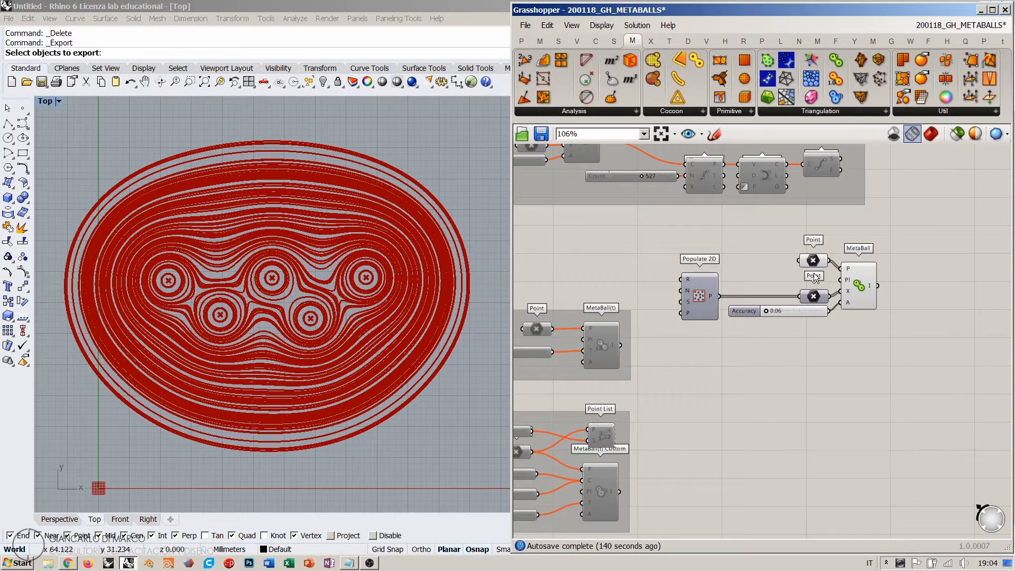
pyautogui.moveTo(851, 269); pyautogui.dragTo(809, 290, button='right')
pyautogui.scroll(2, 809, 290)
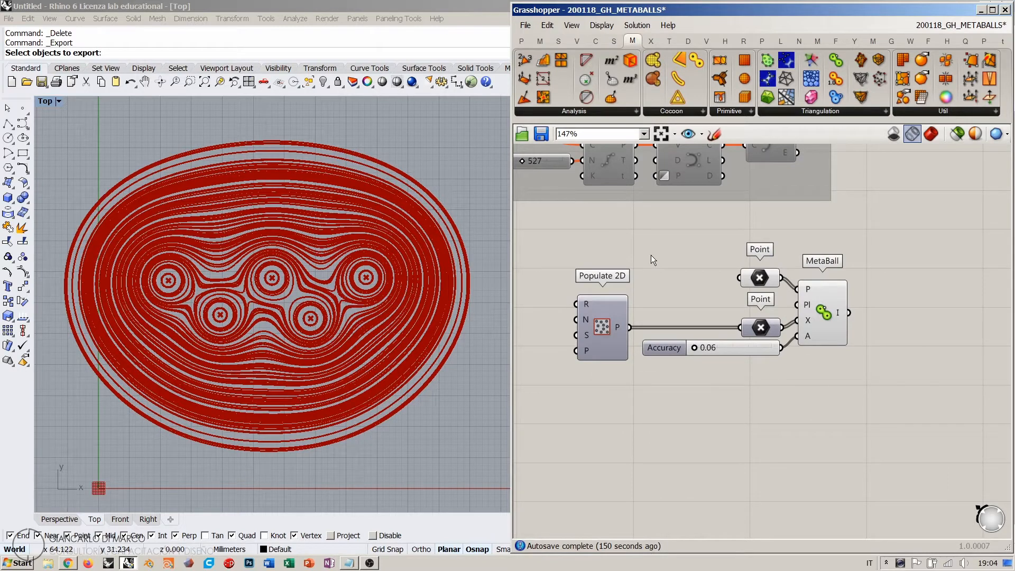
pyautogui.scroll(1, 783, 293)
pyautogui.scroll(1, 815, 300)
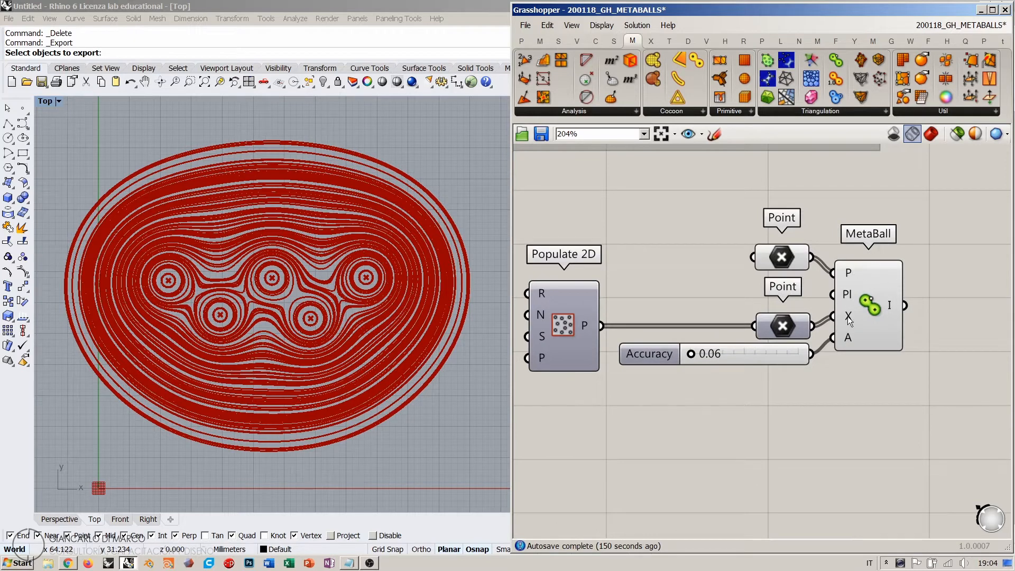
# - Delete the Populate 2D component that supplies MetaBall's threshold points
pyautogui.moveTo(848, 319)
pyautogui.click(566, 328)
pyautogui.press('Delete')
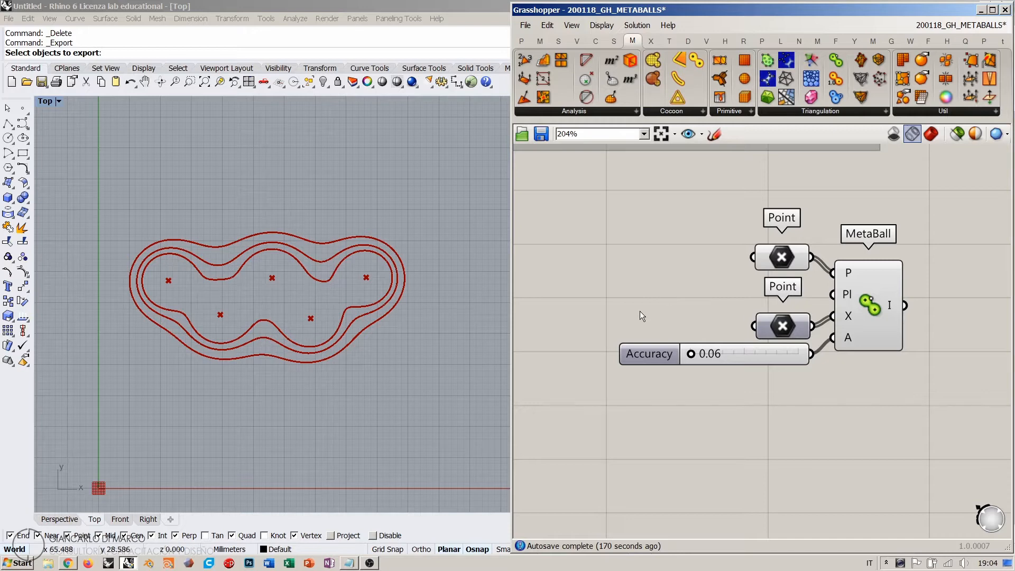
# - Add a Line parameter and set it to one line drawn from beside the rightmost base point outward past the outer contour
pyautogui.moveTo(640, 311); pyautogui.dragTo(675, 319, button='right')
pyautogui.doubleClick(676, 318)
pyautogui.write('lin')
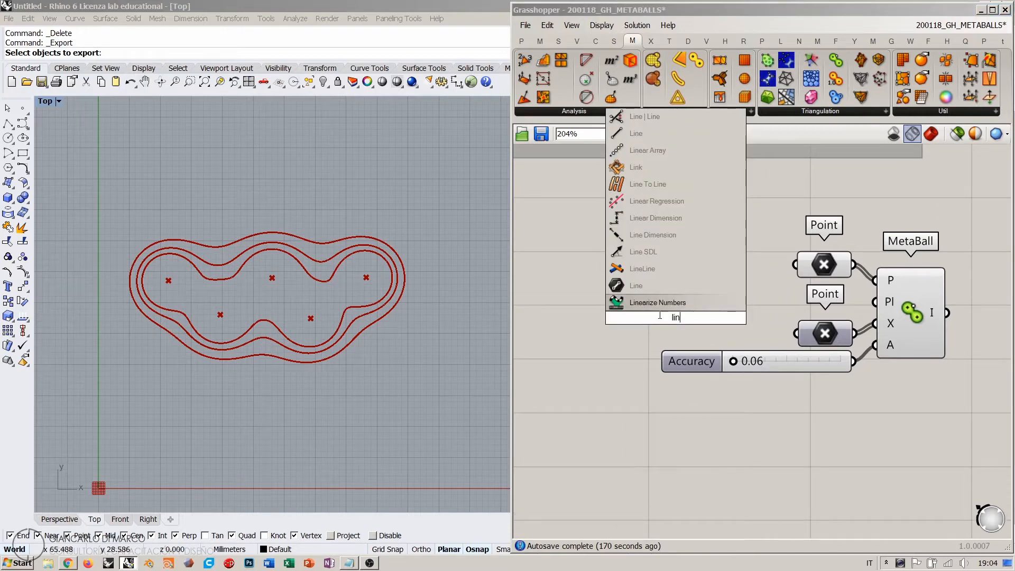
pyautogui.press('Return')
pyautogui.rightClick(679, 316)
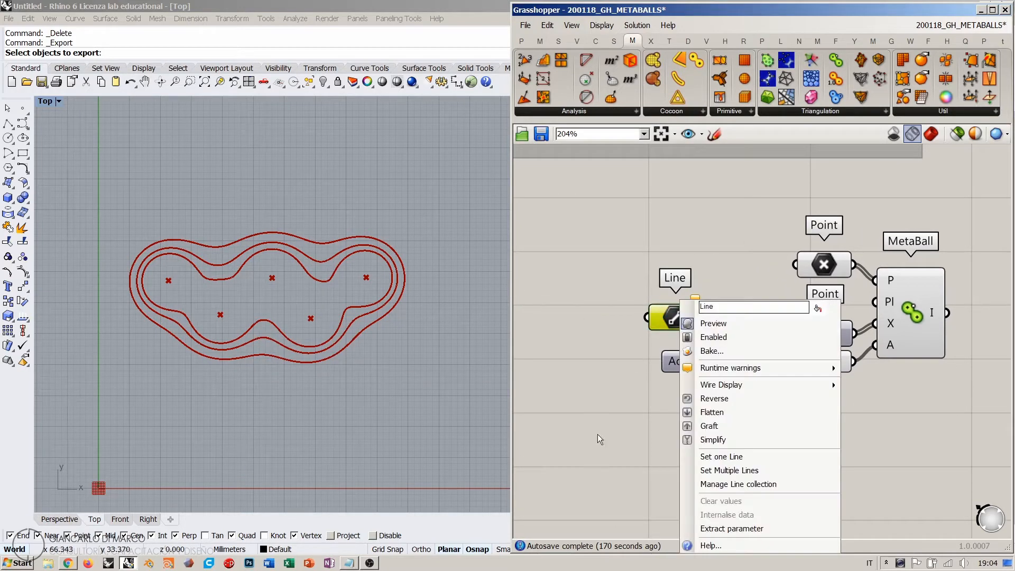
pyautogui.click(709, 459)
pyautogui.scroll(6, 430, 261)
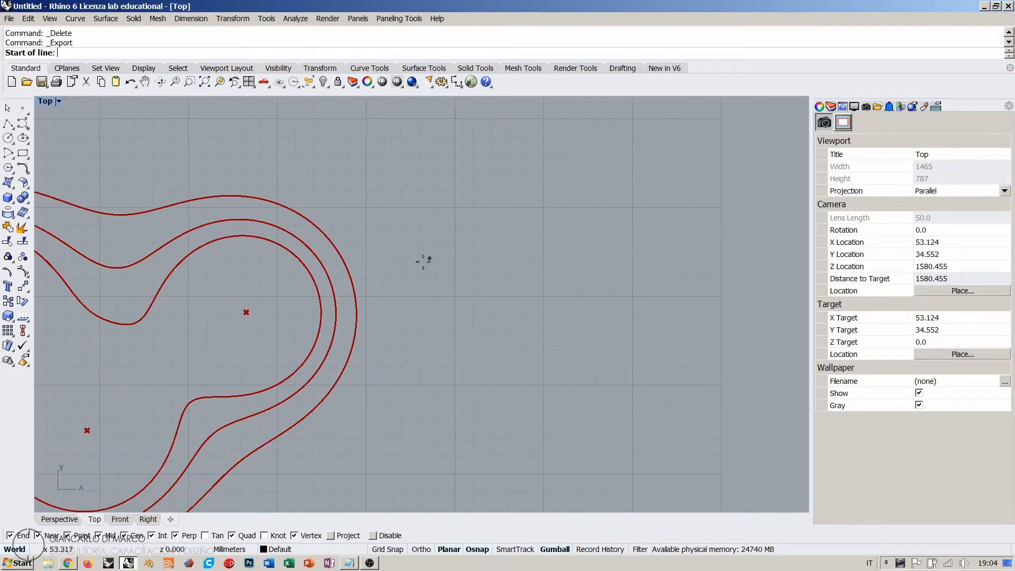
pyautogui.click(254, 312)
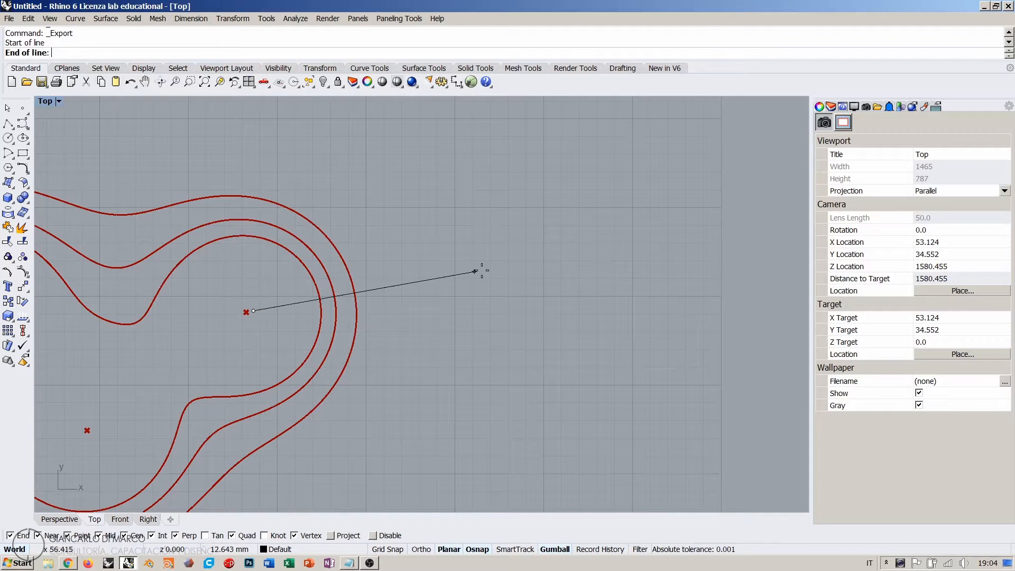
pyautogui.click(608, 246)
# - Divide the line with a Divide Curve component and feed its P output into the Point parameter for MetaBall's X input
pyautogui.moveTo(673, 316); pyautogui.dragTo(568, 286)
pyautogui.click(661, 286)
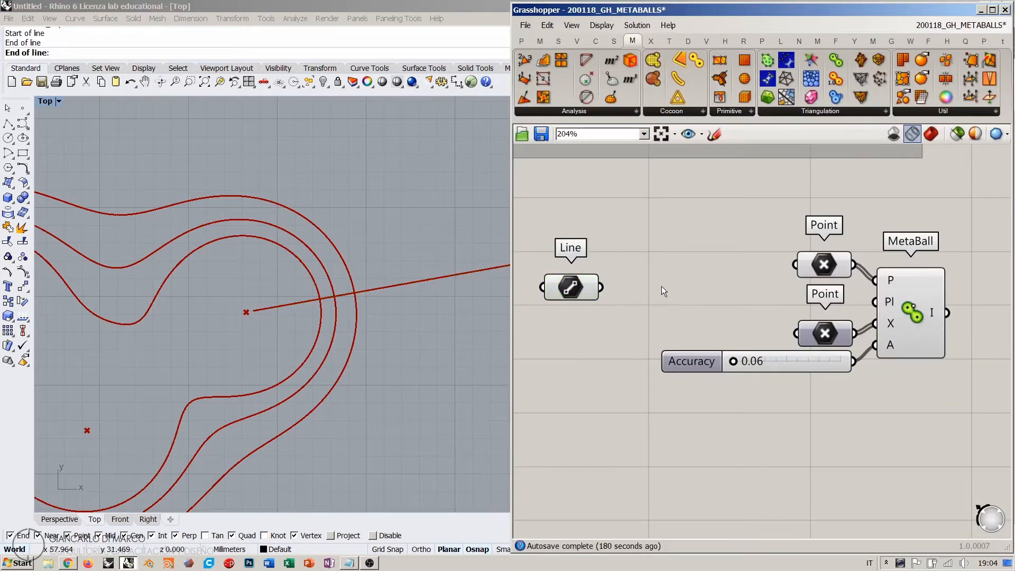
pyautogui.doubleClick(662, 287)
pyautogui.write('divide')
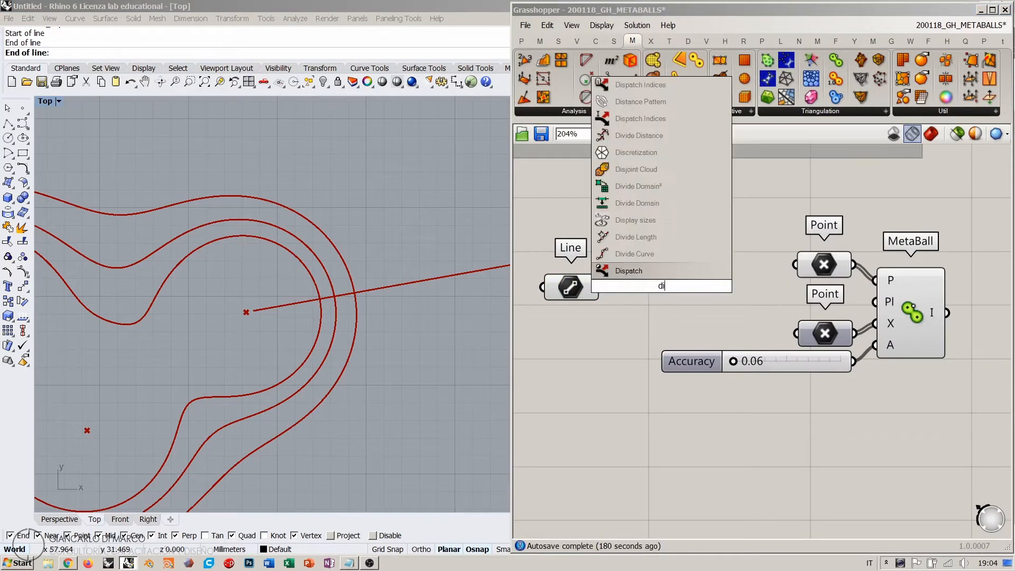
pyautogui.click(633, 254)
pyautogui.moveTo(601, 287); pyautogui.dragTo(635, 287)
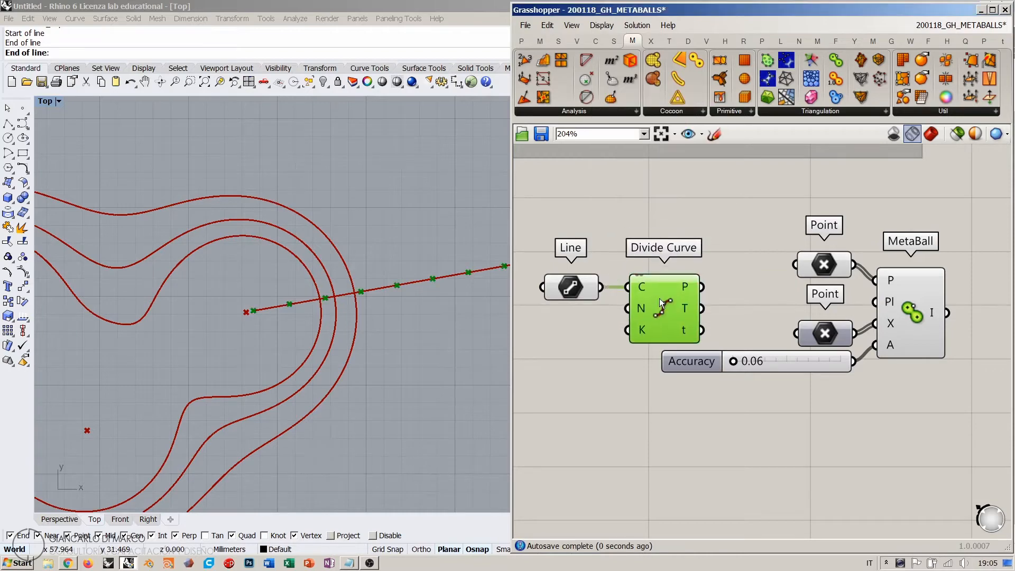
pyautogui.click(743, 308)
pyautogui.moveTo(711, 288); pyautogui.dragTo(795, 333)
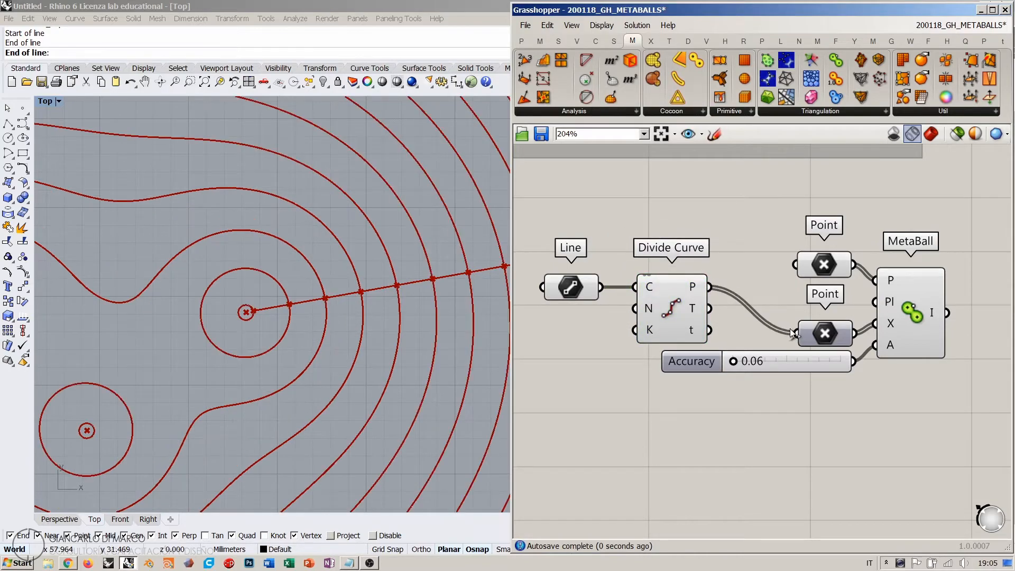
# - Add a number slider set to 11 and connect it to Divide Curve's N input
pyautogui.scroll(-4, 334, 294)
pyautogui.scroll(-4, 333, 294)
pyautogui.scroll(4, 340, 290)
pyautogui.moveTo(312, 295)
pyautogui.mouseDown(button='right')
pyautogui.moveTo(345, 304)
pyautogui.moveTo(331, 299)
pyautogui.mouseUp(button='right')
pyautogui.scroll(-2, 326, 286)
pyautogui.moveTo(603, 309); pyautogui.dragTo(674, 280, button='right')
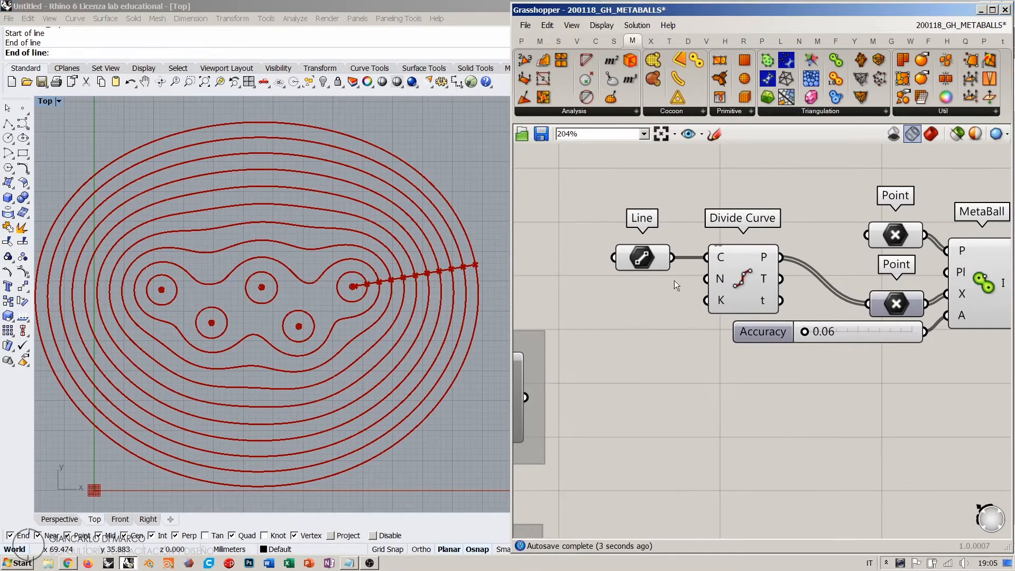
pyautogui.doubleClick(636, 311)
pyautogui.write('11')
pyautogui.press('Return')
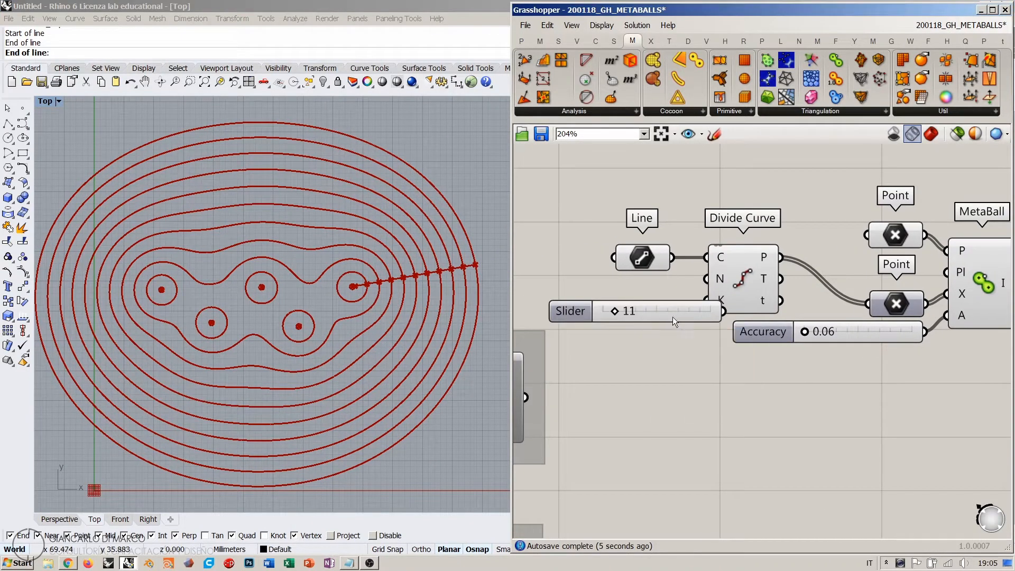
pyautogui.moveTo(673, 316); pyautogui.dragTo(630, 300)
pyautogui.moveTo(702, 280); pyautogui.dragTo(637, 292)
pyautogui.click(621, 305)
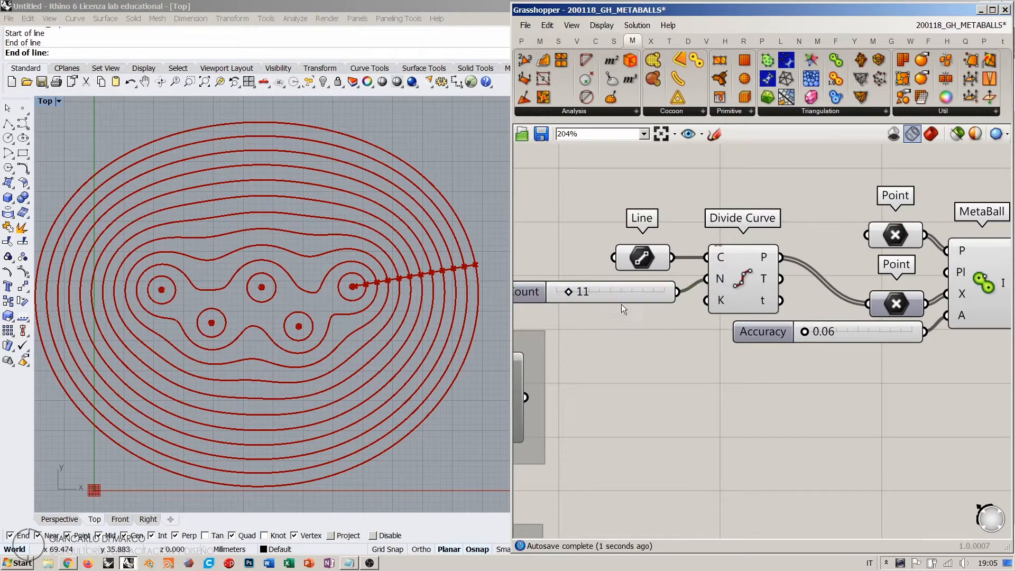
# - Raise the Divide Curve count to 52 and inspect the denser contours around the base points
pyautogui.moveTo(569, 293); pyautogui.dragTo(613, 296)
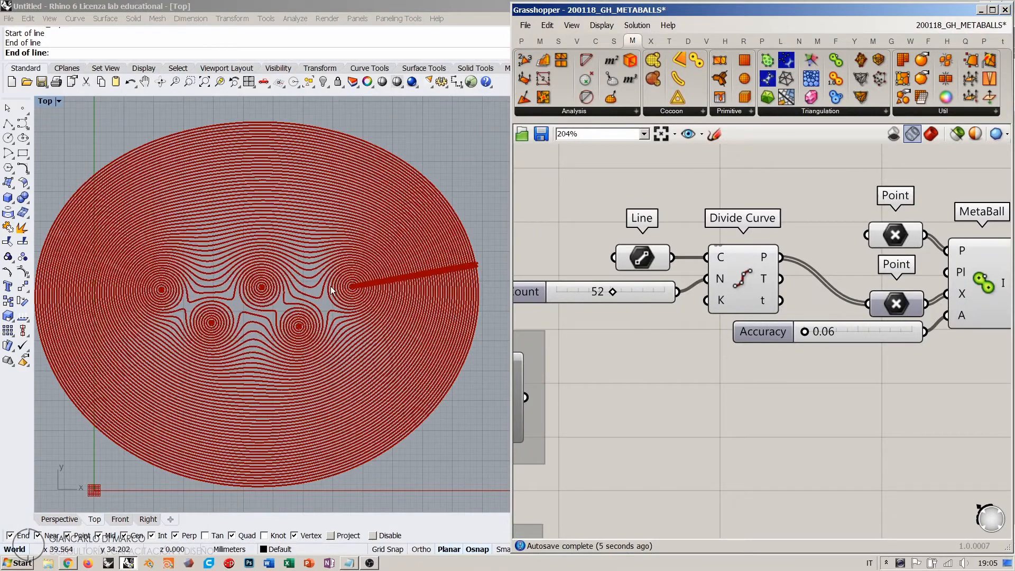
pyautogui.moveTo(295, 313); pyautogui.dragTo(296, 312, button='right')
pyautogui.scroll(4, 296, 312)
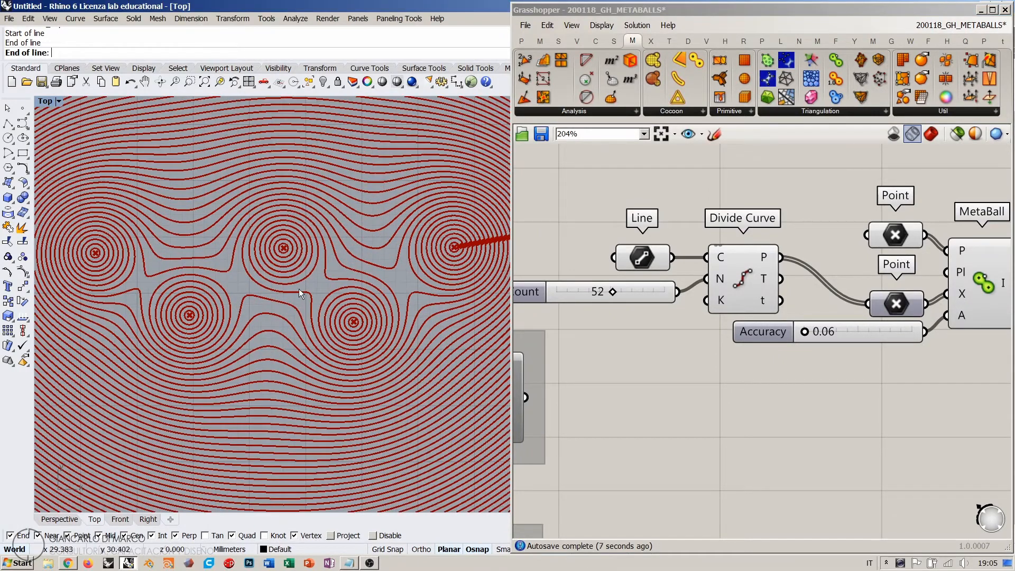
# - Move the upper middle base point upward and slightly left to test how the contours respond
pyautogui.click(897, 238)
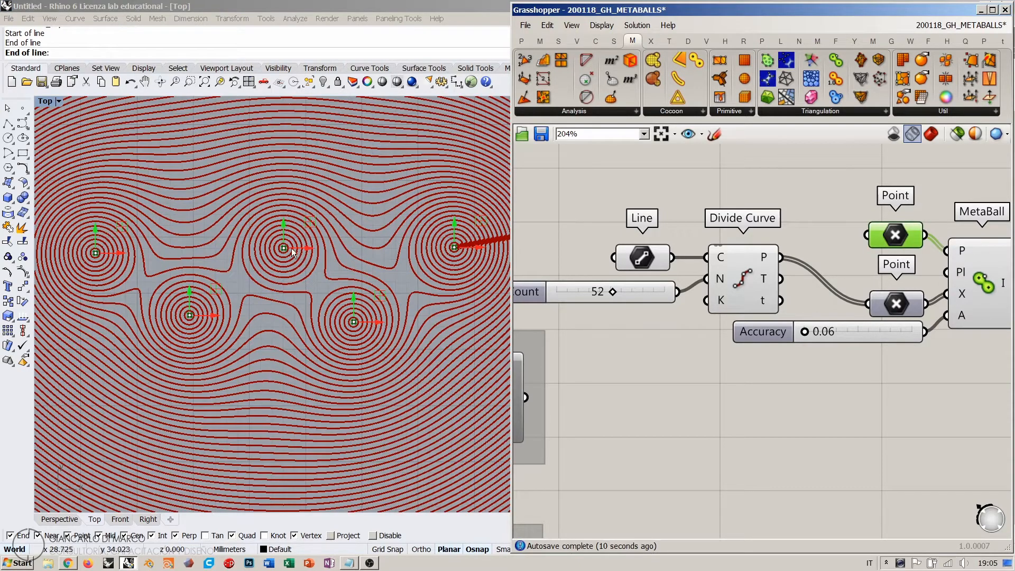
pyautogui.moveTo(294, 252); pyautogui.dragTo(275, 200)
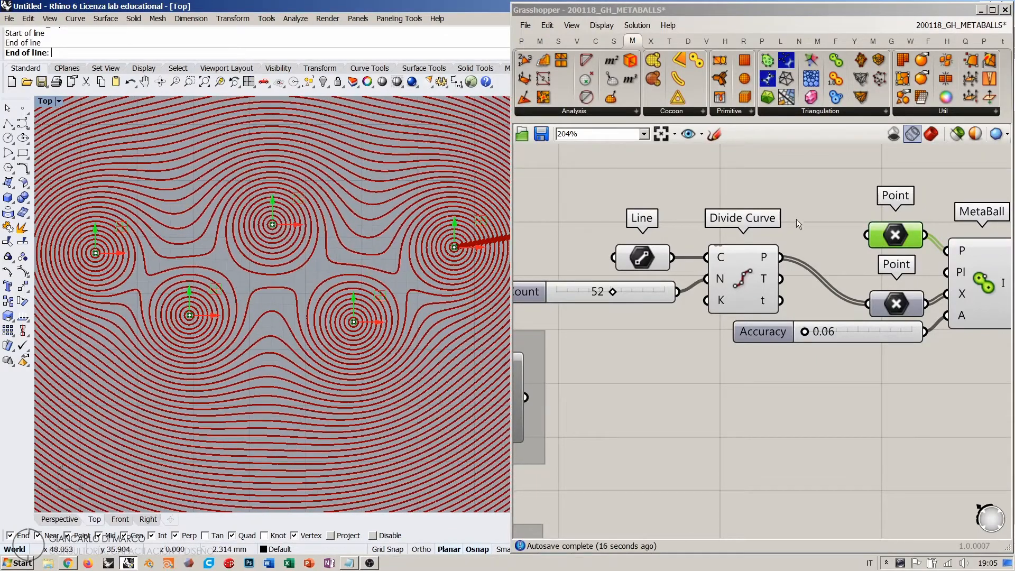
# - Set the Point parameter feeding MetaBall's P input to 15 points placed in an S-shaped chain, starting at the rightmost base point
pyautogui.rightClick(897, 239)
pyautogui.click(889, 415)
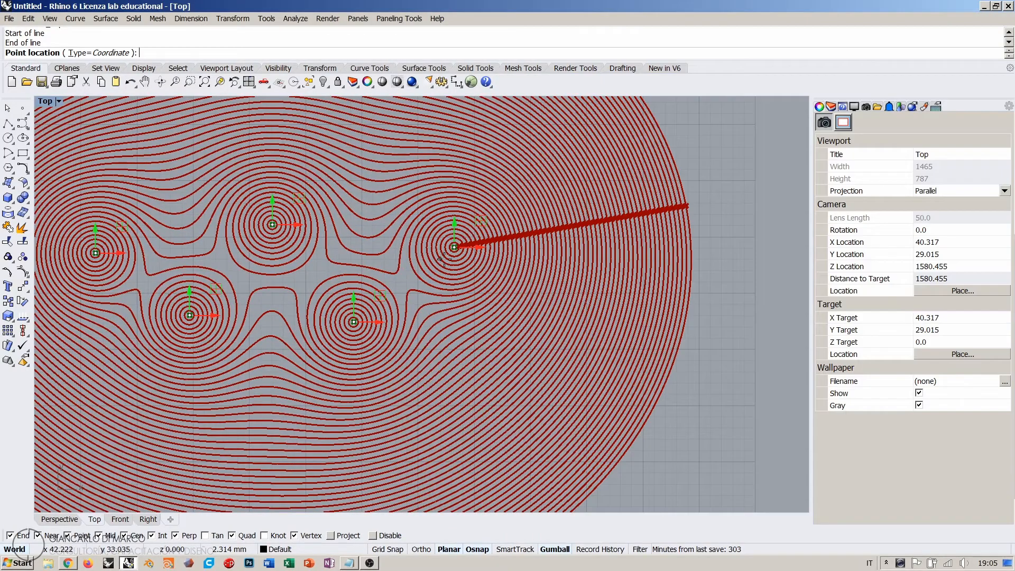
pyautogui.scroll(10, 454, 246)
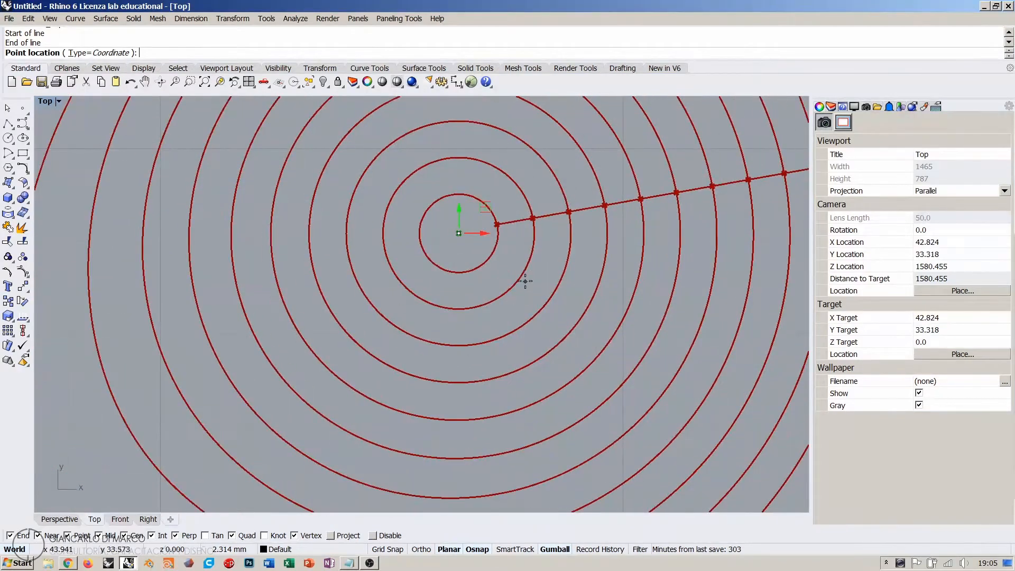
pyautogui.click(459, 236)
pyautogui.scroll(-10, 589, 236)
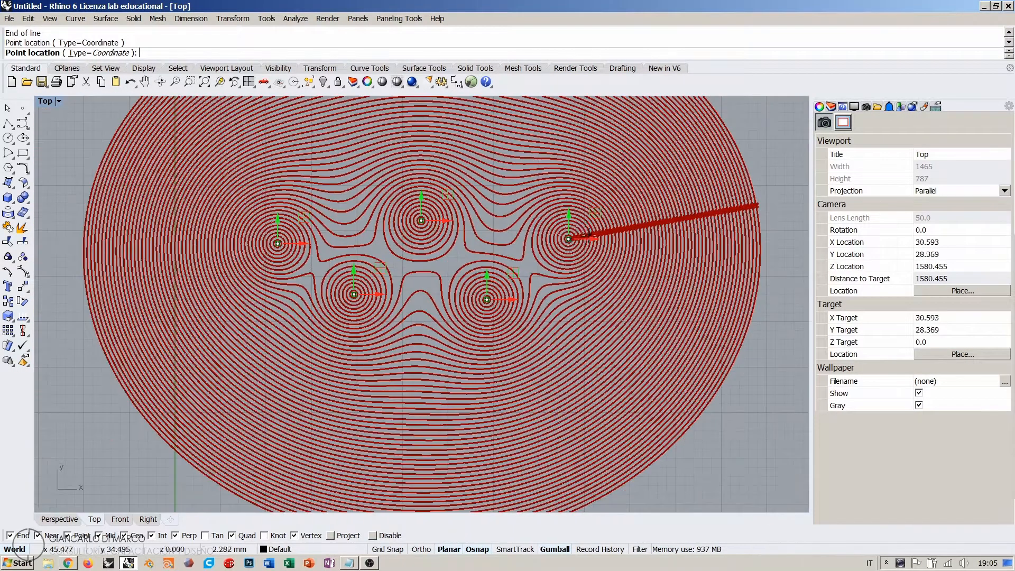
pyautogui.click(550, 190)
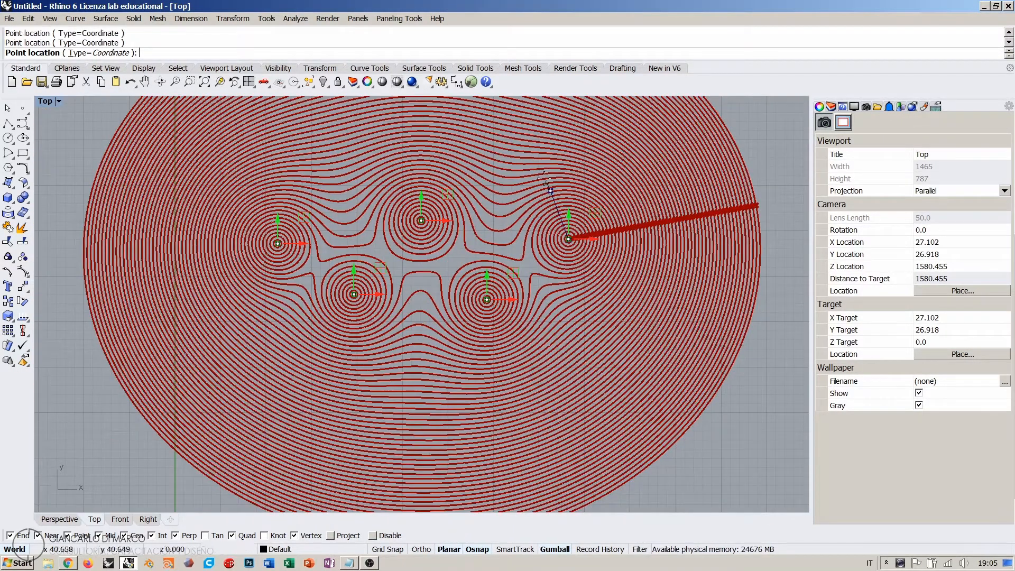
pyautogui.click(520, 146)
pyautogui.click(452, 117)
pyautogui.click(377, 121)
pyautogui.click(330, 154)
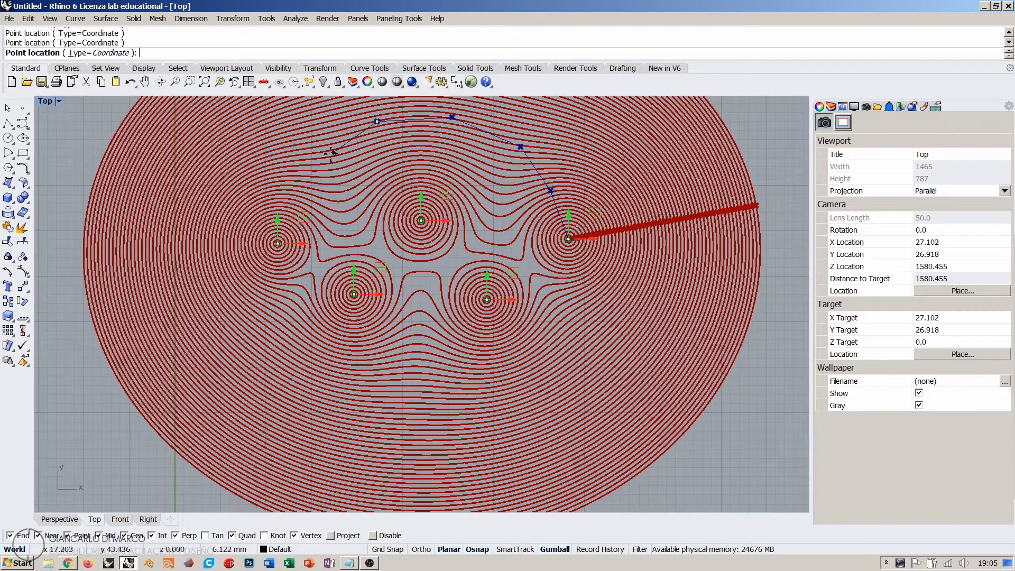
pyautogui.click(315, 205)
pyautogui.click(349, 246)
pyautogui.click(414, 273)
pyautogui.click(453, 316)
pyautogui.click(445, 375)
pyautogui.click(388, 400)
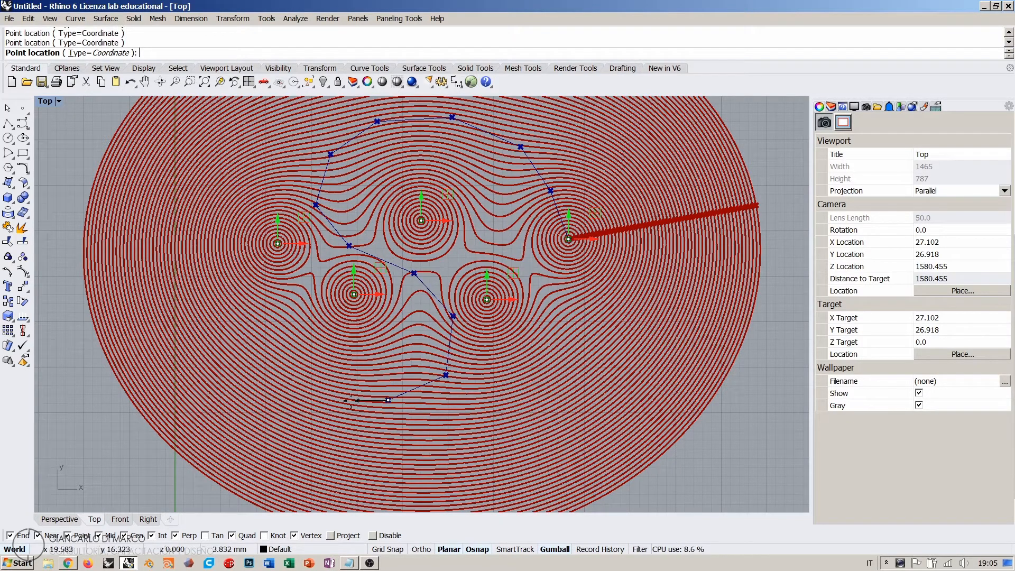
pyautogui.click(299, 391)
pyautogui.click(242, 342)
pyautogui.click(212, 259)
pyautogui.rightClick(213, 259)
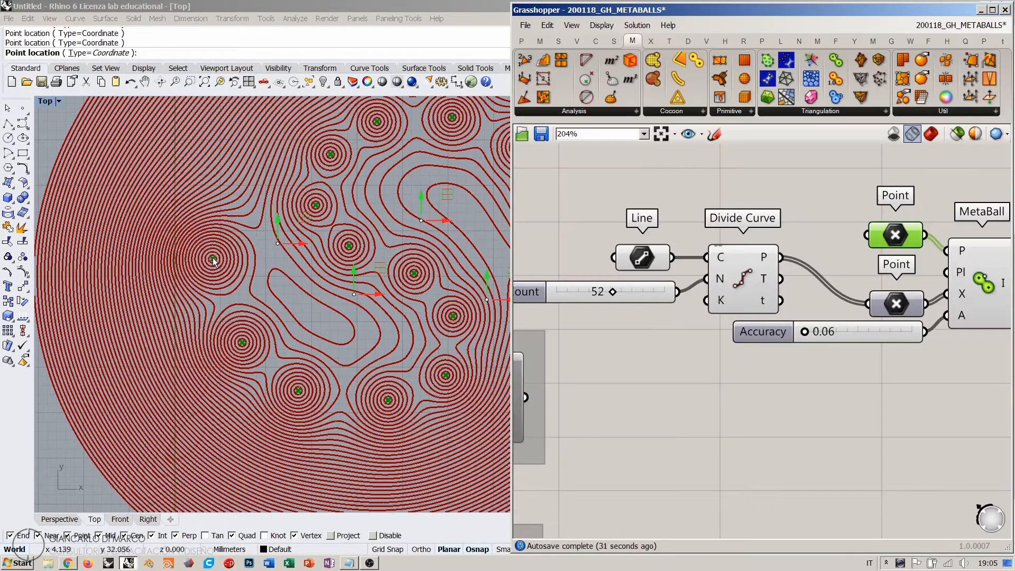
# - Shift the Divide Curve component, the Line parameter and the Count slider closer to the MetaBall component
pyautogui.moveTo(384, 289); pyautogui.dragTo(302, 288, button='right')
pyautogui.scroll(-4, 327, 307)
pyautogui.click(682, 387)
pyautogui.scroll(-5, 288, 260)
pyautogui.scroll(5, 349, 276)
pyautogui.scroll(4, 260, 280)
pyautogui.scroll(-2, 258, 261)
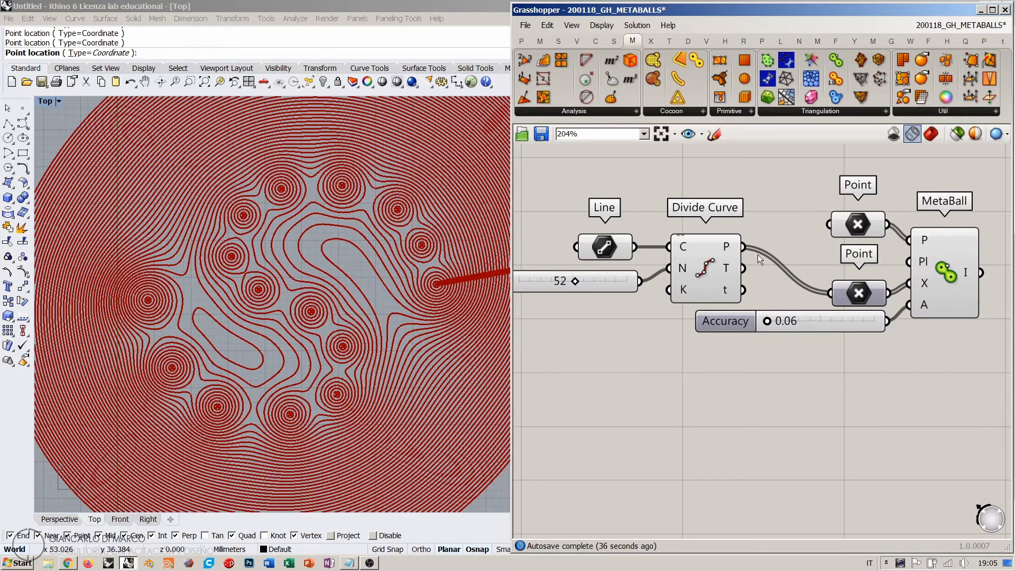
pyautogui.moveTo(757, 255); pyautogui.dragTo(767, 298, button='right')
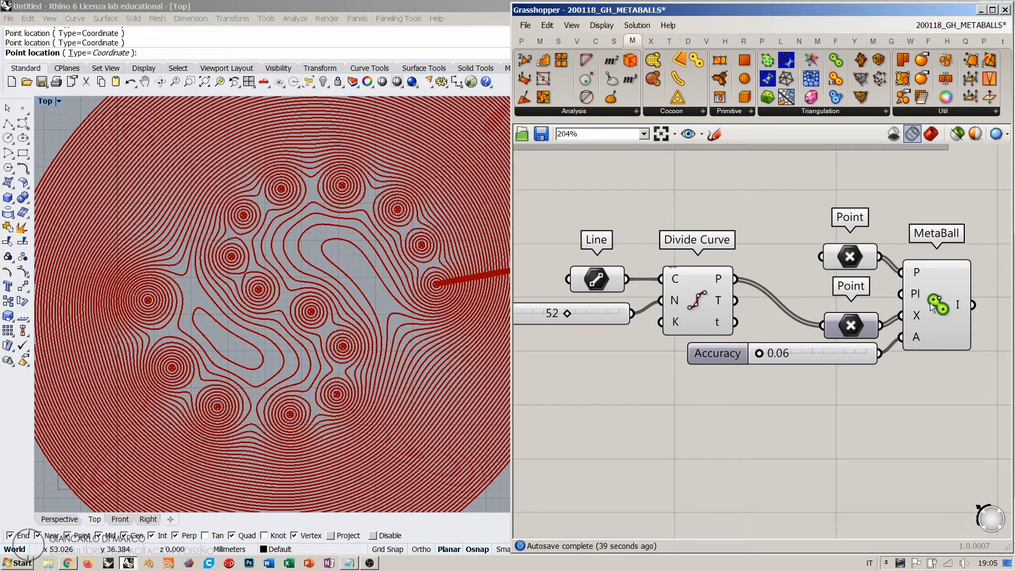
pyautogui.moveTo(717, 295); pyautogui.dragTo(743, 295)
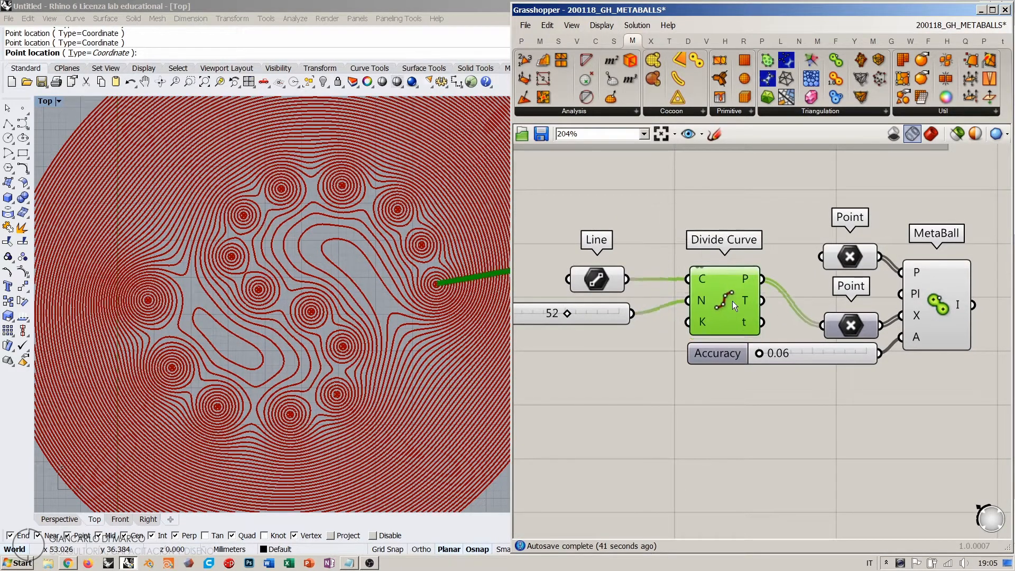
pyautogui.moveTo(616, 265); pyautogui.dragTo(636, 279)
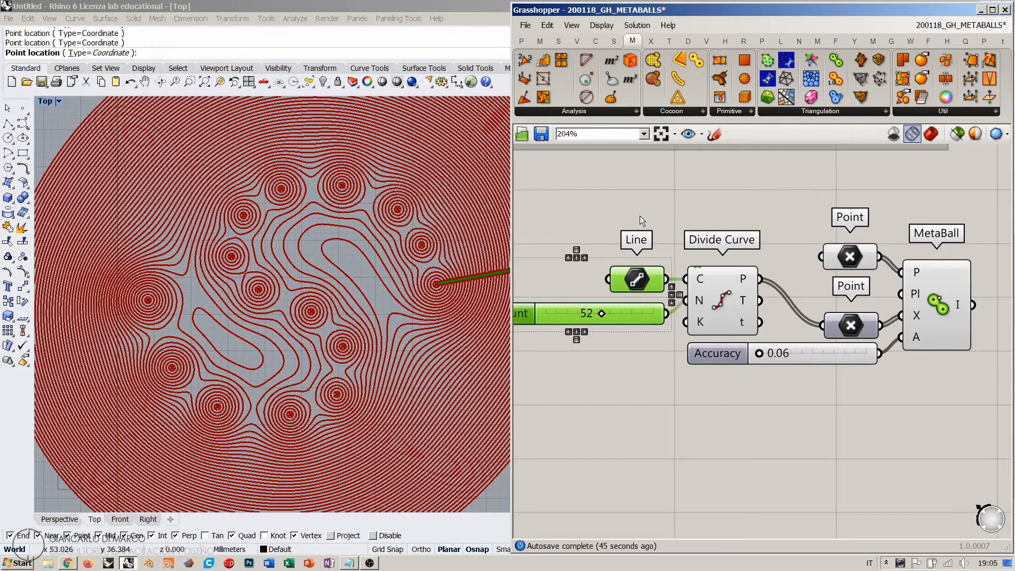
pyautogui.click(763, 226)
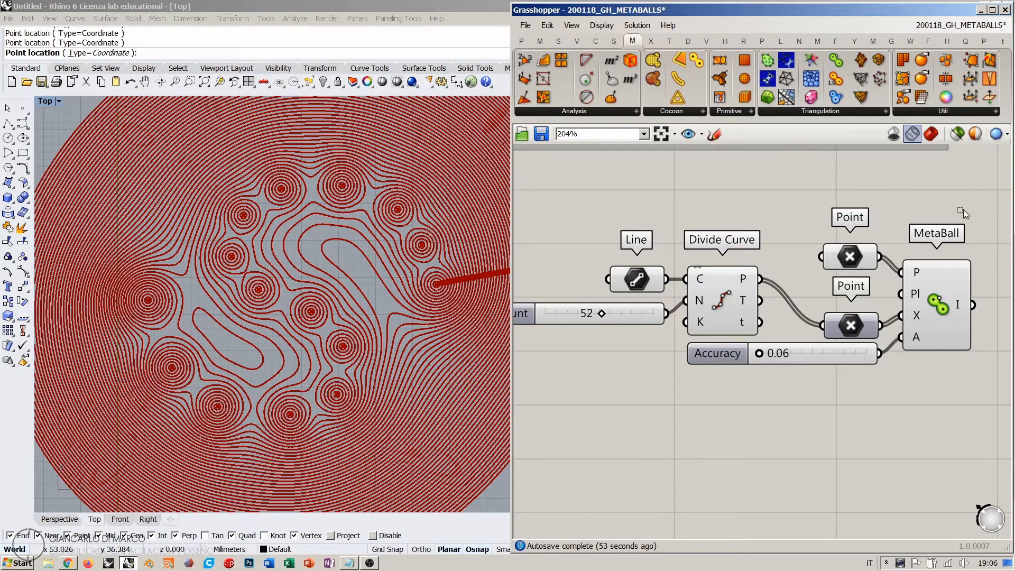
# - Group the Line, Divide Curve, Point, slider and MetaBall components and disable them
pyautogui.moveTo(963, 210); pyautogui.dragTo(598, 370)
pyautogui.scroll(-4, 775, 306)
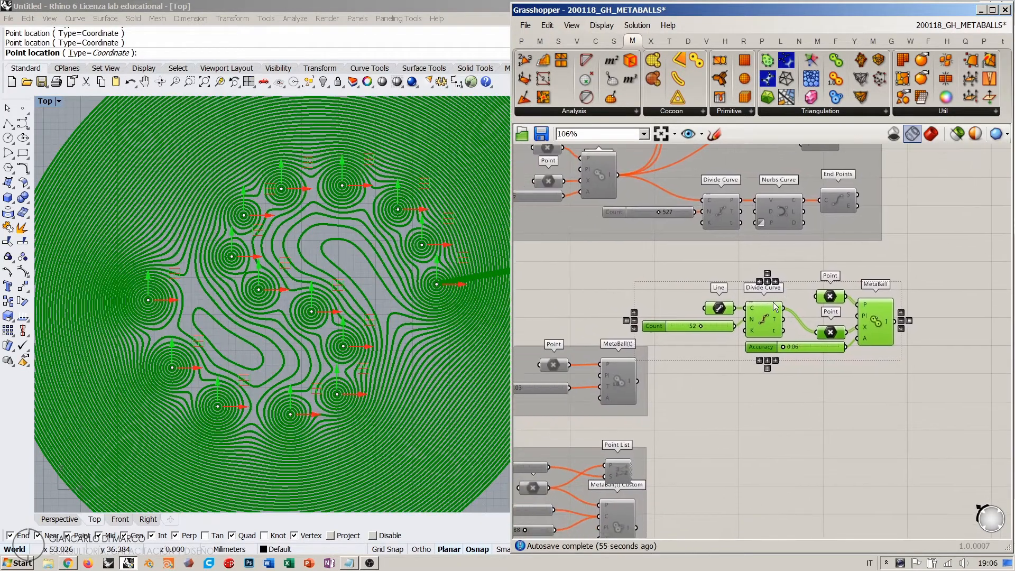
pyautogui.hotkey('ctrl', 'g')
pyautogui.hotkey('ctrl', 'q')
pyautogui.click(738, 385)
# - Rearrange the canvas by moving the MetaBall(t) and MetaBall(t) Custom groups down-left and the Line-based group left above them
pyautogui.moveTo(739, 357); pyautogui.dragTo(739, 295, button='right')
pyautogui.scroll(-2, 814, 338)
pyautogui.moveTo(582, 295); pyautogui.dragTo(686, 302, button='right')
pyautogui.click(684, 306)
pyautogui.keyDown('shift'); pyautogui.click(665, 368); pyautogui.keyUp('shift')
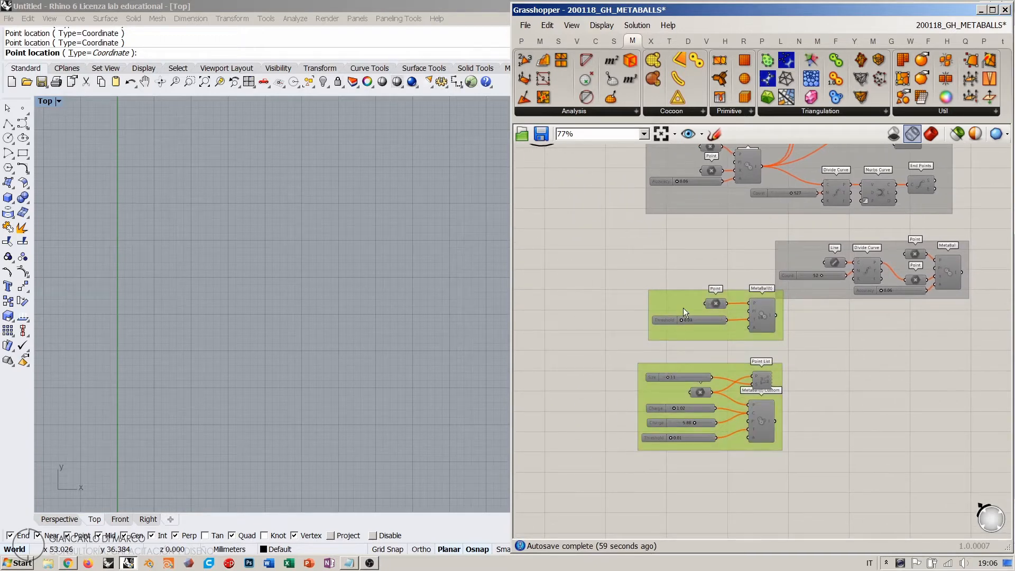
pyautogui.moveTo(683, 308); pyautogui.dragTo(573, 362)
pyautogui.moveTo(750, 265); pyautogui.dragTo(845, 320, button='right')
pyautogui.moveTo(893, 302); pyautogui.dragTo(624, 290)
pyautogui.click(718, 393)
# - Enable the components in the MetaBall(t) group and align the Threshold slider with the T input
pyautogui.scroll(2, 671, 260)
pyautogui.moveTo(666, 383); pyautogui.dragTo(681, 270, button='right')
pyautogui.click(680, 311)
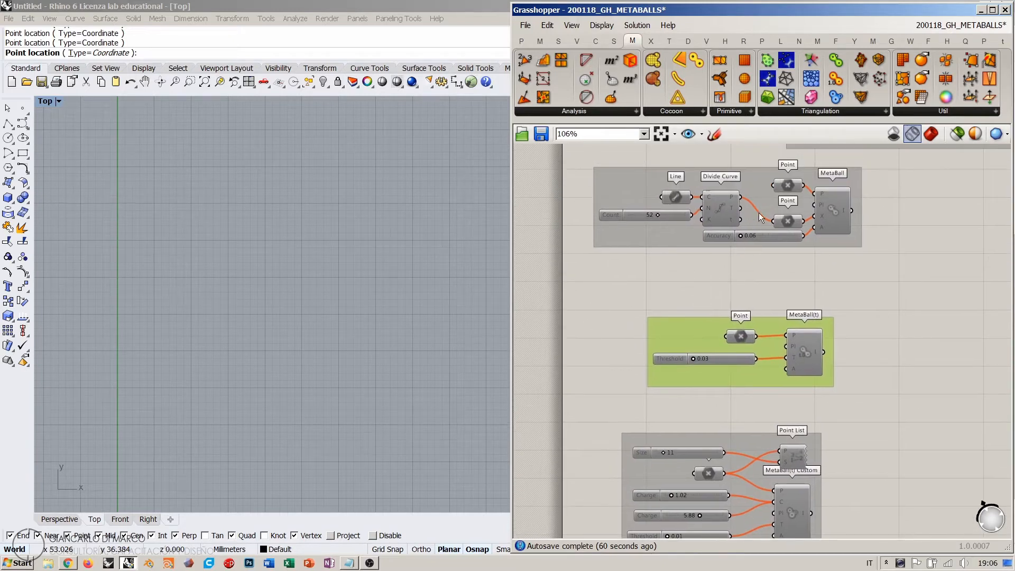
pyautogui.scroll(2, 760, 213)
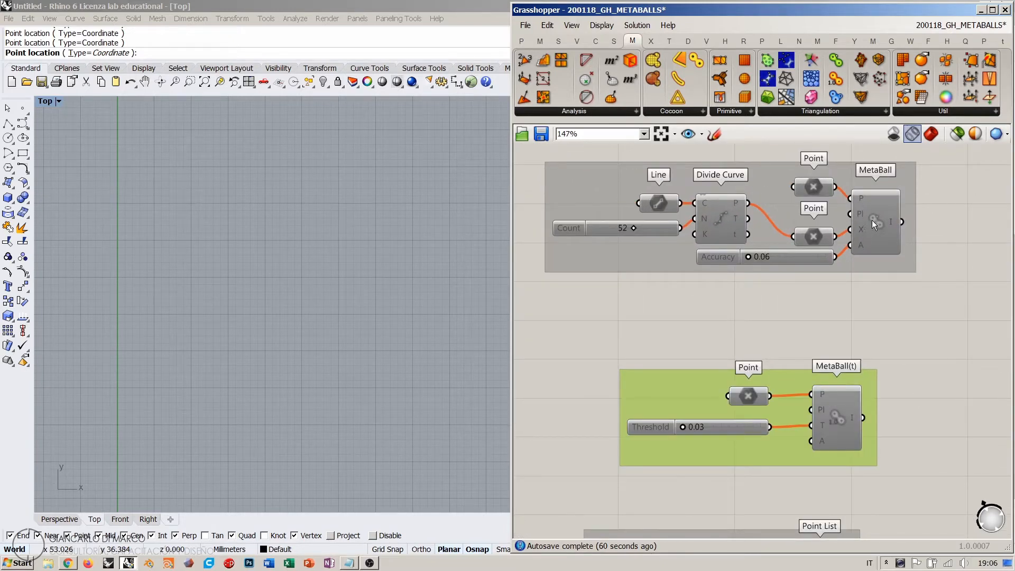
pyautogui.moveTo(754, 396); pyautogui.dragTo(760, 341, button='right')
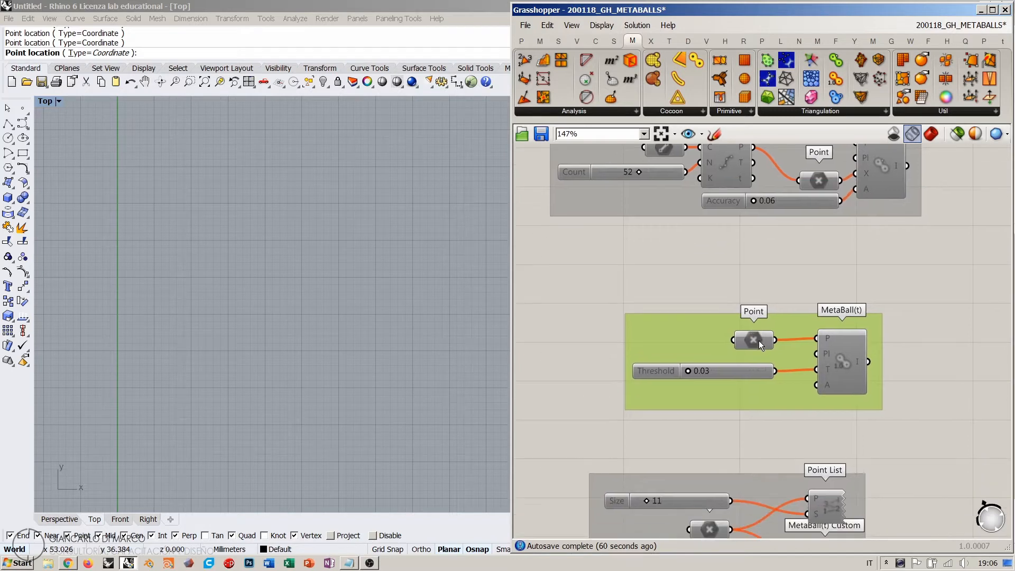
pyautogui.moveTo(899, 301); pyautogui.dragTo(613, 423)
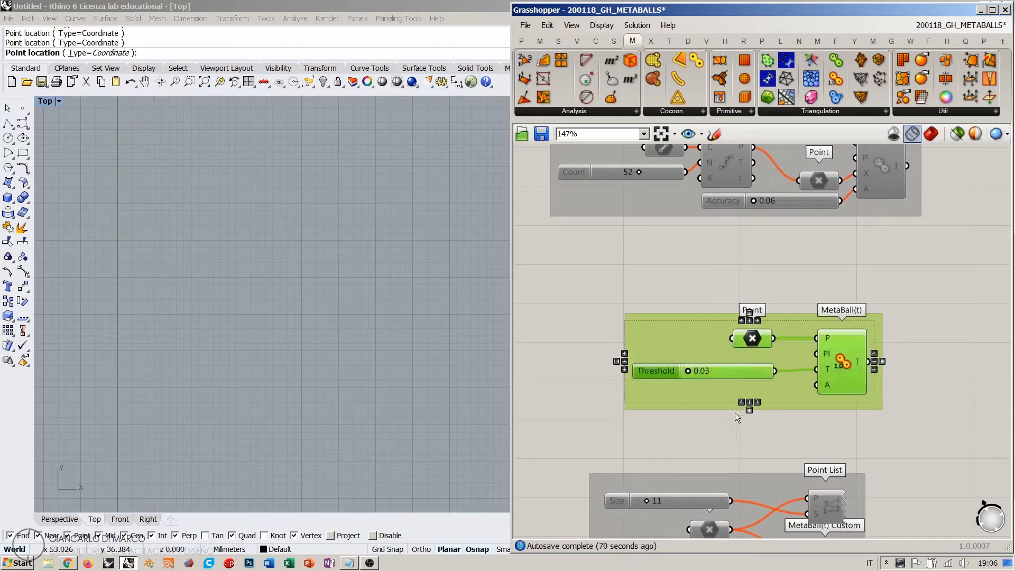
pyautogui.click(735, 413)
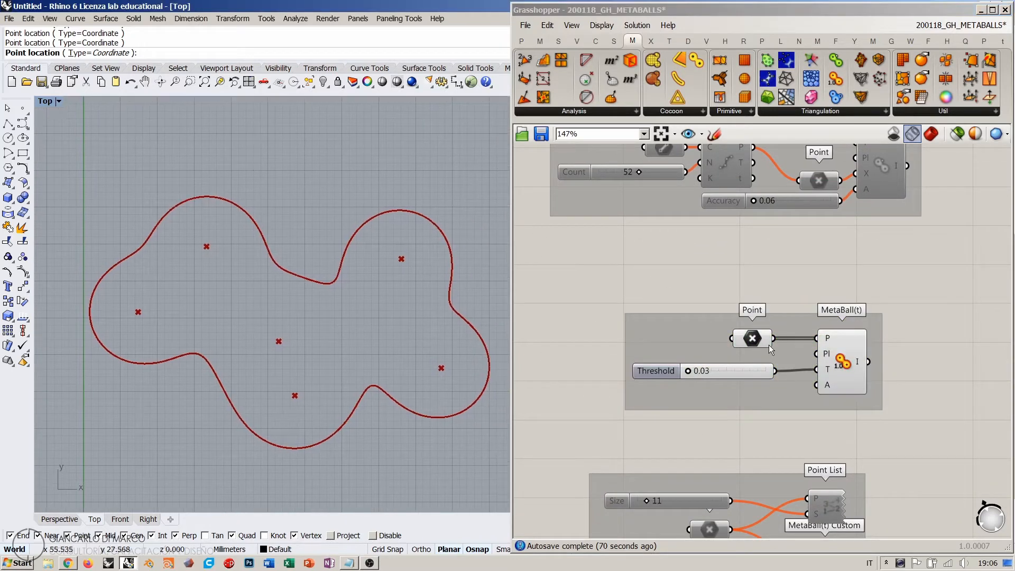
pyautogui.moveTo(746, 371); pyautogui.dragTo(743, 369)
pyautogui.click(767, 265)
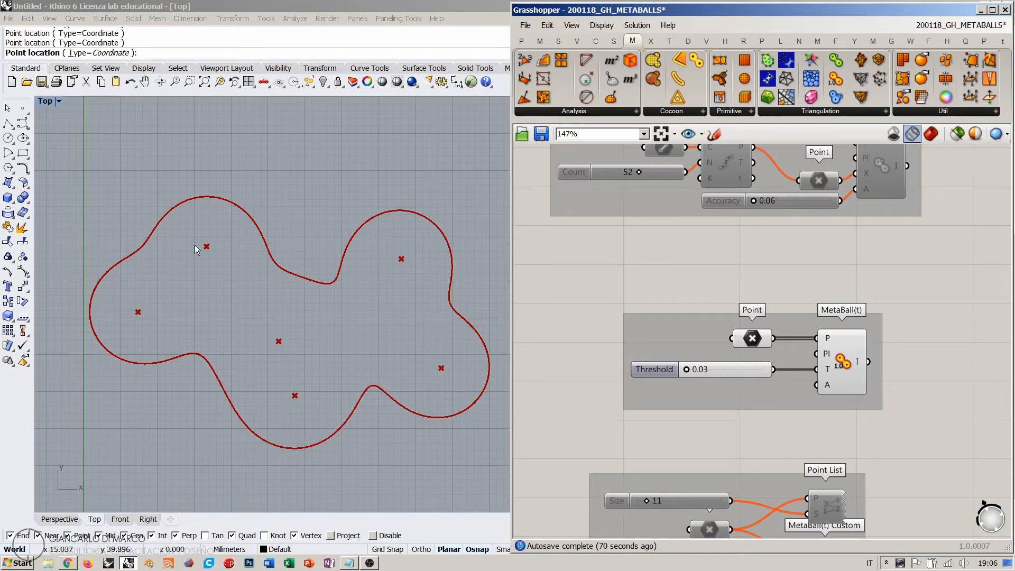
# - Test the MetaBall(t) threshold at 0.01 and at 0.99 to compare the resulting contours
pyautogui.moveTo(826, 372)
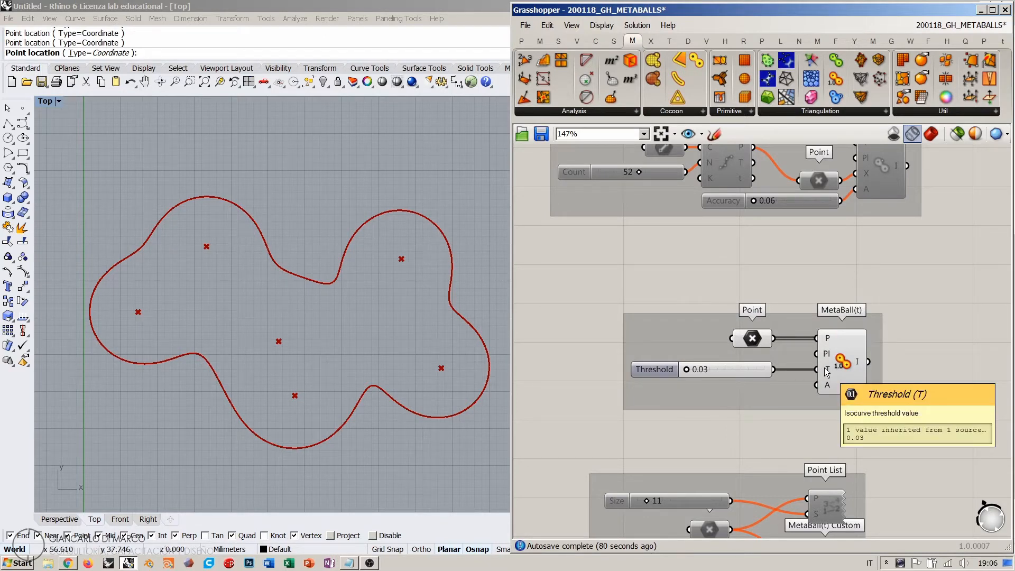
pyautogui.moveTo(721, 373)
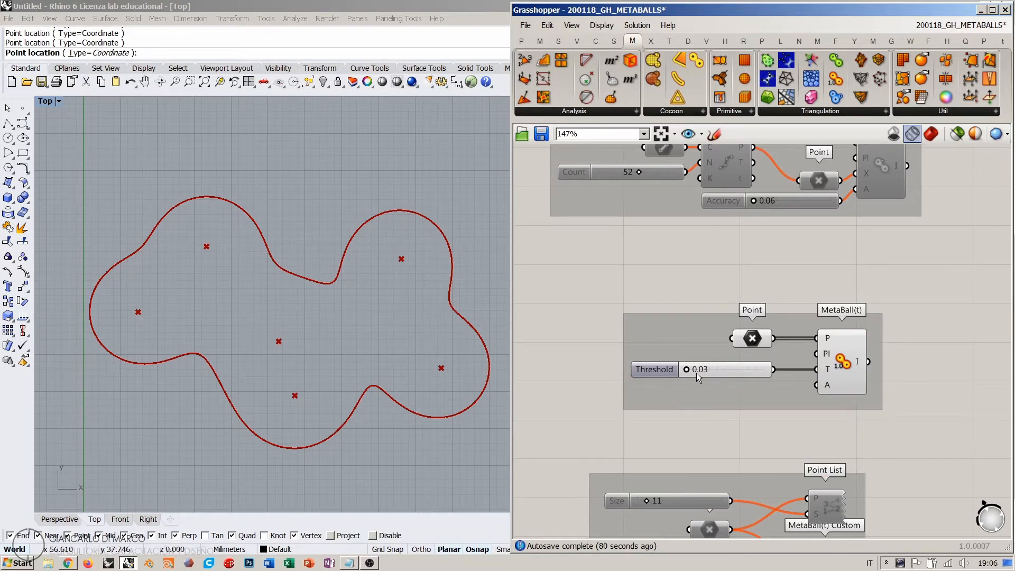
pyautogui.scroll(5, 696, 373)
pyautogui.moveTo(652, 373); pyautogui.dragTo(650, 373)
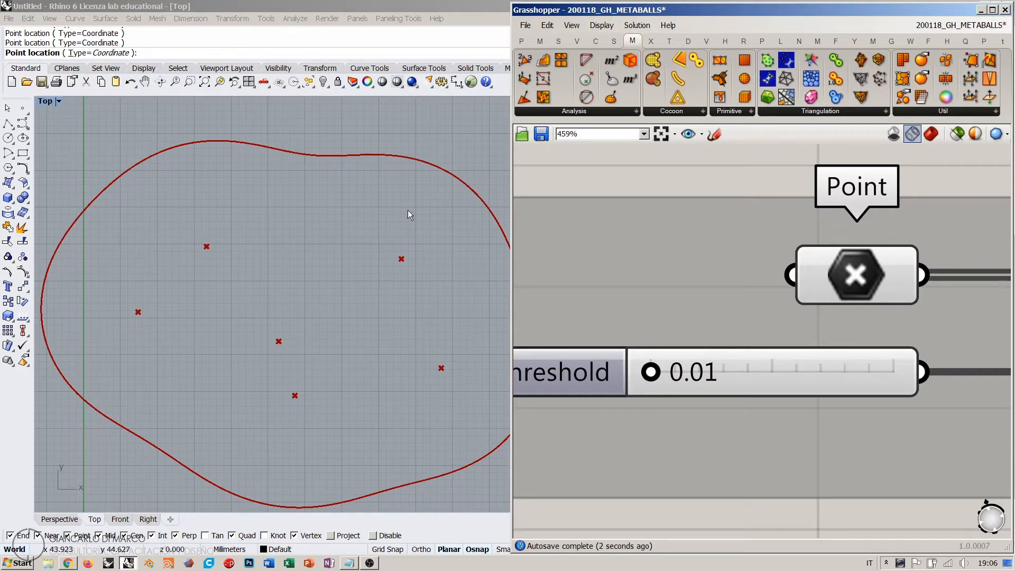
pyautogui.scroll(-2, 414, 233)
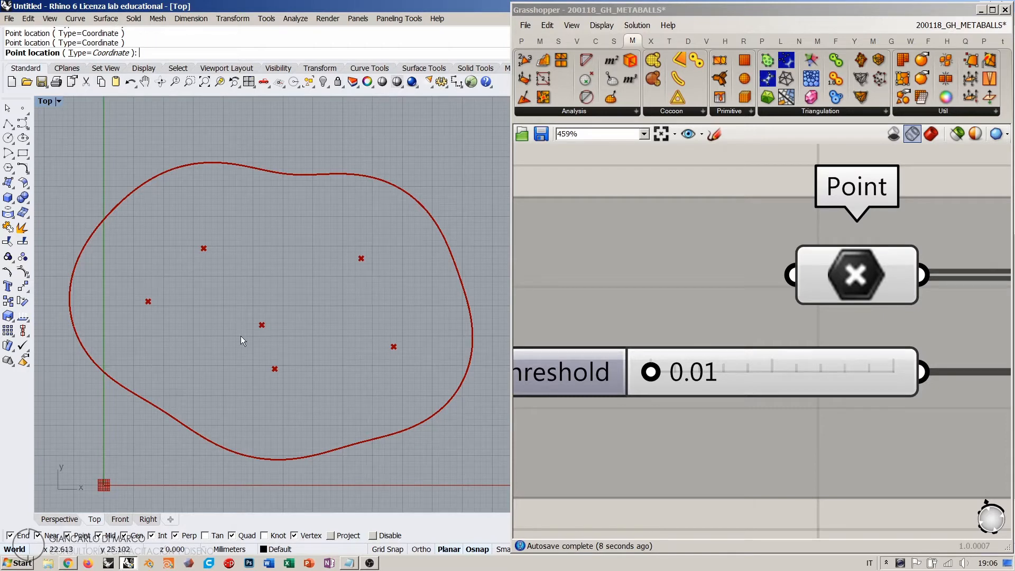
pyautogui.moveTo(651, 372); pyautogui.dragTo(677, 376)
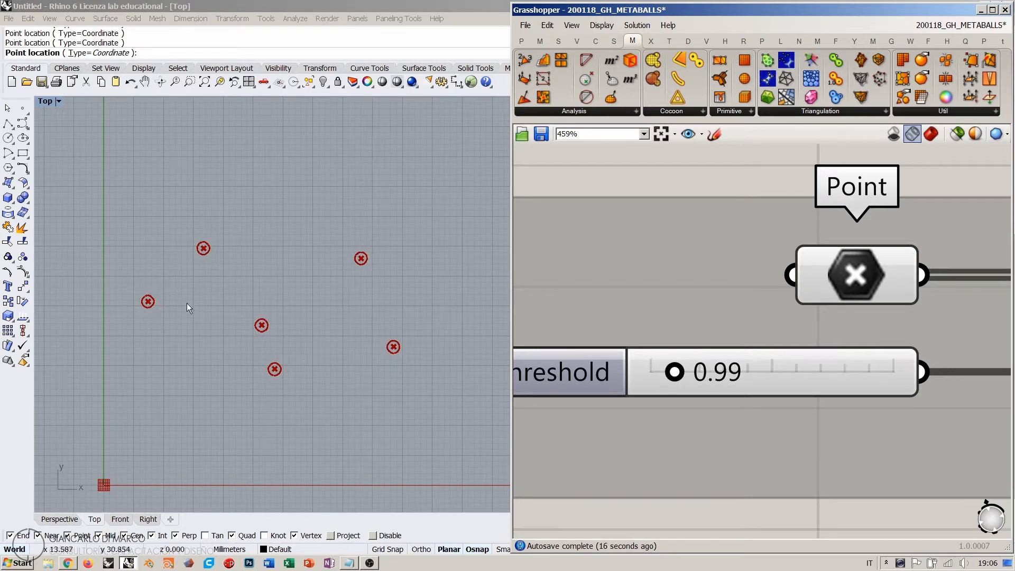
pyautogui.scroll(-3, 706, 290)
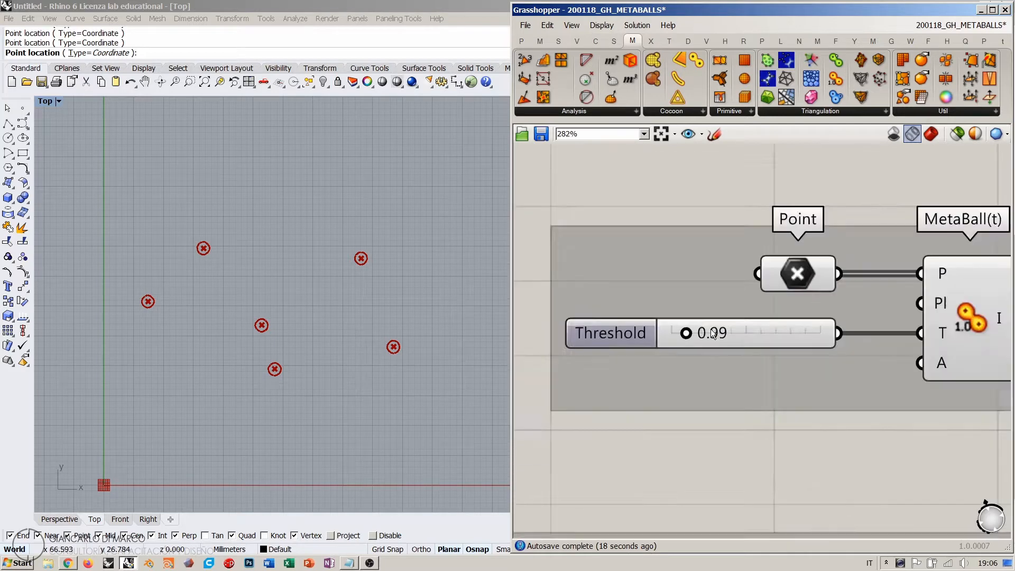
# - Lower the maximum of the Threshold slider's domain and reduce the threshold below 0.99
pyautogui.doubleClick(626, 329)
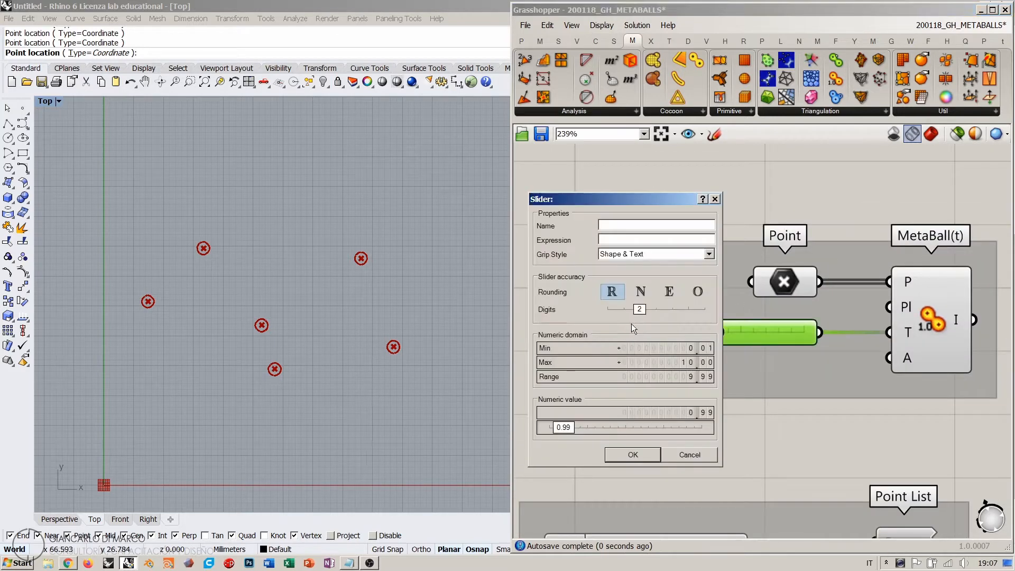
pyautogui.moveTo(690, 362); pyautogui.dragTo(688, 479)
pyautogui.click(634, 454)
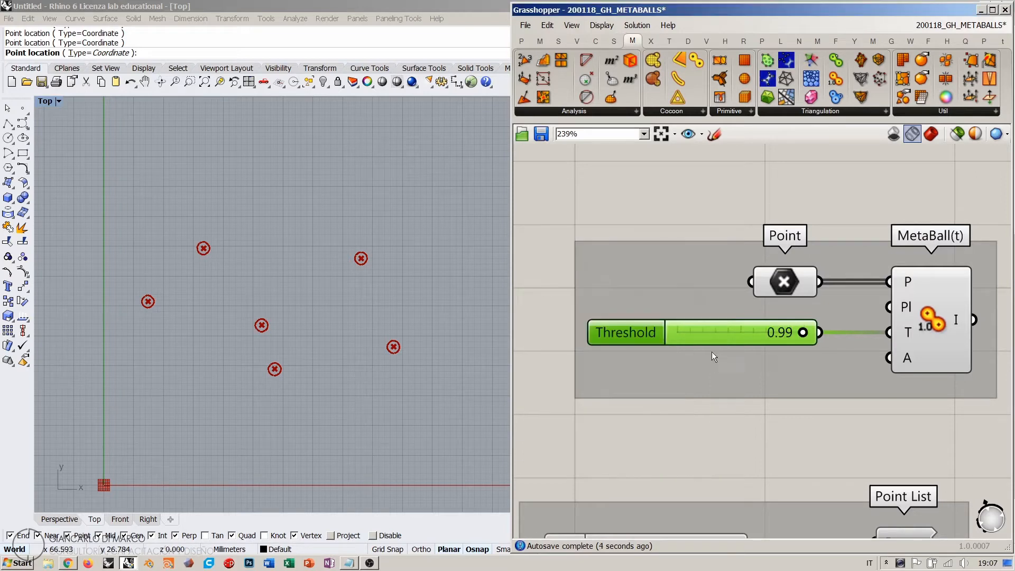
pyautogui.moveTo(802, 332); pyautogui.dragTo(685, 339)
pyautogui.scroll(-3, 652, 299)
# - Delete the group around MetaBall(t) and its Threshold slider, and move the Point parameter up-left to free space before the inputs
pyautogui.click(638, 279)
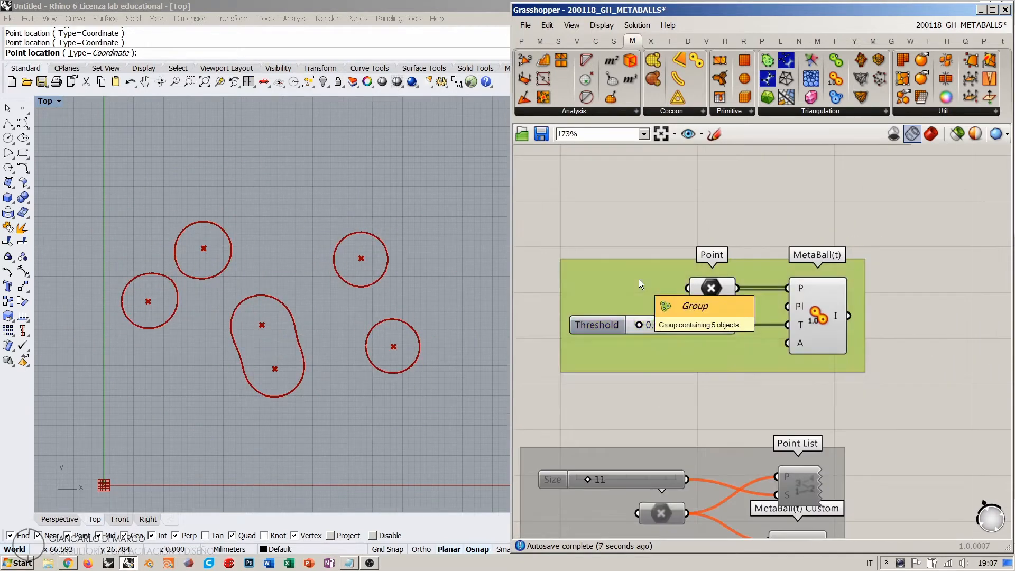
pyautogui.press('Delete')
pyautogui.click(746, 312)
pyautogui.press('Delete')
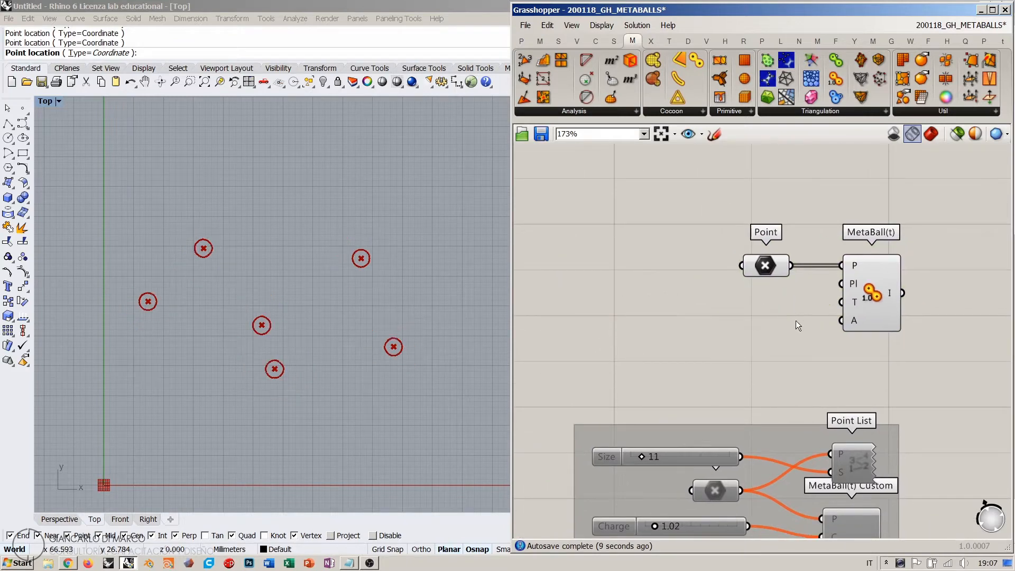
pyautogui.moveTo(793, 319)
pyautogui.mouseDown(button='right')
pyautogui.moveTo(799, 305)
pyautogui.moveTo(789, 311)
pyautogui.mouseUp(button='right')
pyautogui.moveTo(761, 275); pyautogui.dragTo(710, 192)
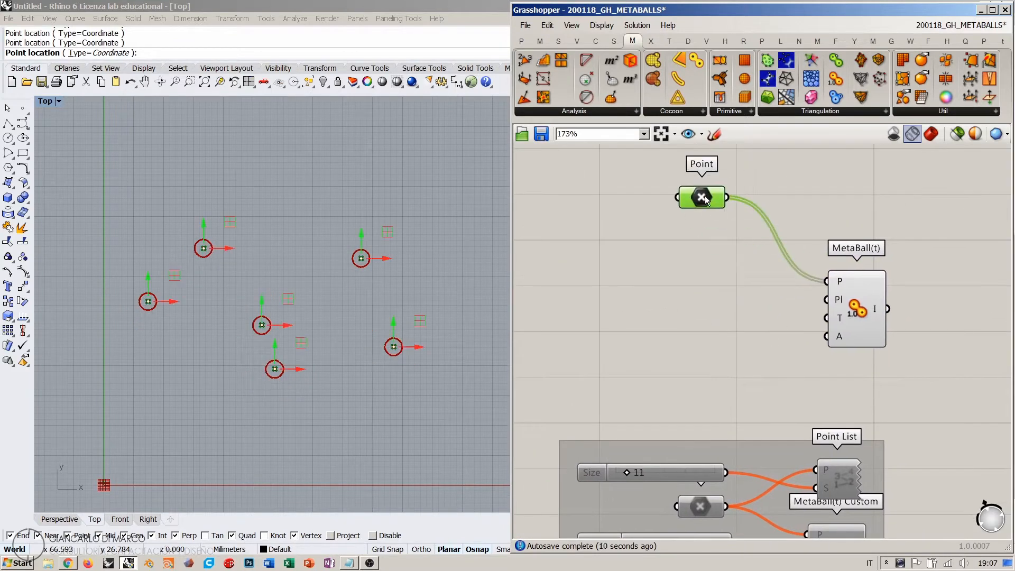
pyautogui.click(667, 299)
pyautogui.doubleClick(675, 297)
pyautogui.write('seri')
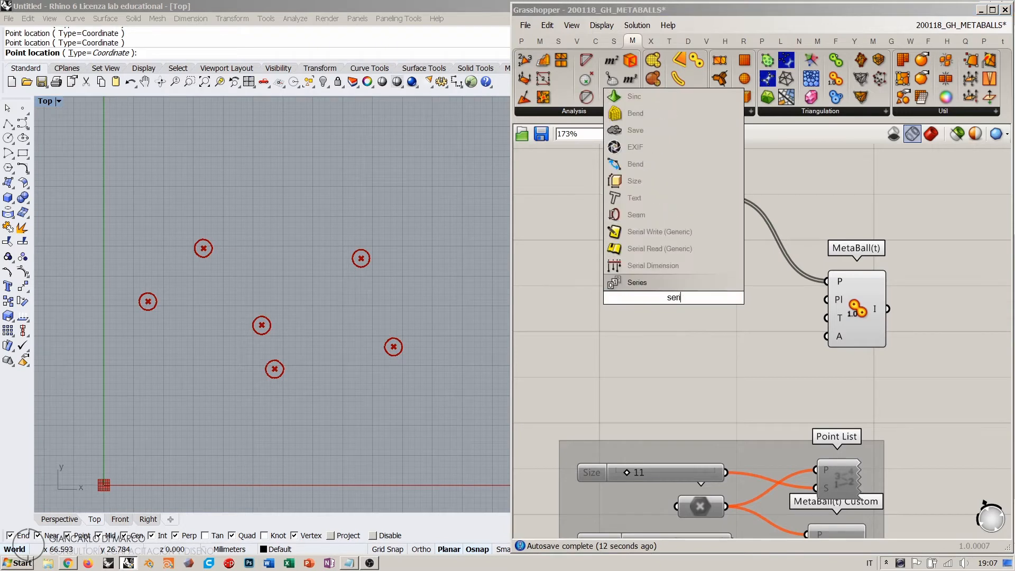
pyautogui.press('Escape')
# - Add a Range component, connect its output to the T input of MetaBall(t), and align it with that input
pyautogui.doubleClick(668, 325)
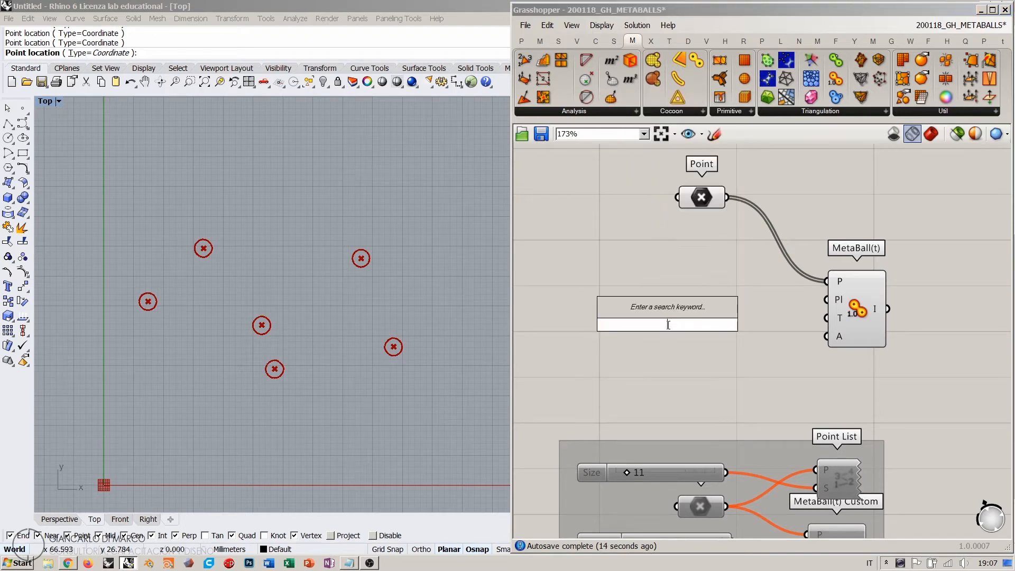
pyautogui.write('range')
pyautogui.click(642, 310)
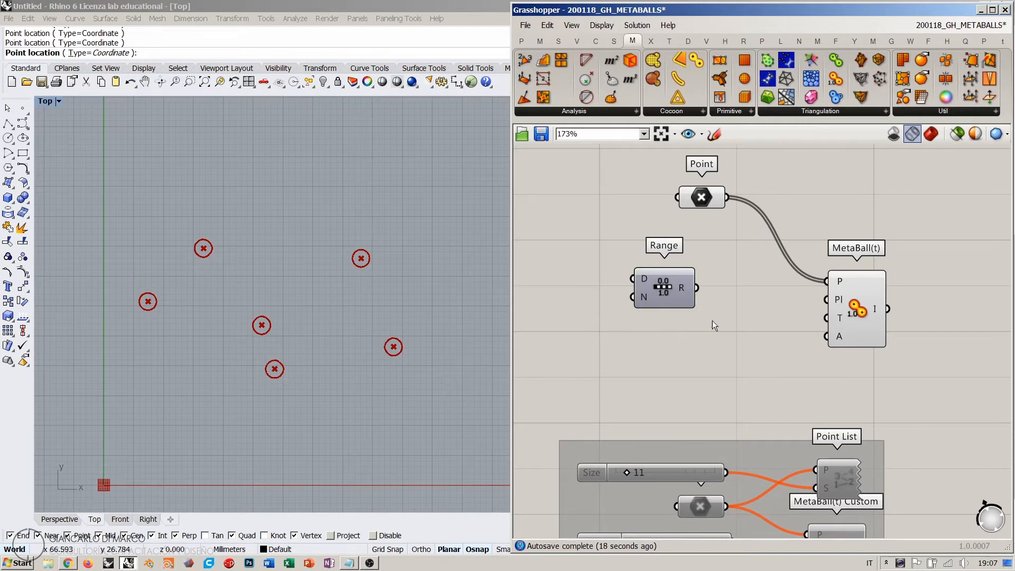
pyautogui.moveTo(644, 280)
pyautogui.moveTo(680, 287)
pyautogui.moveTo(696, 289); pyautogui.dragTo(827, 318)
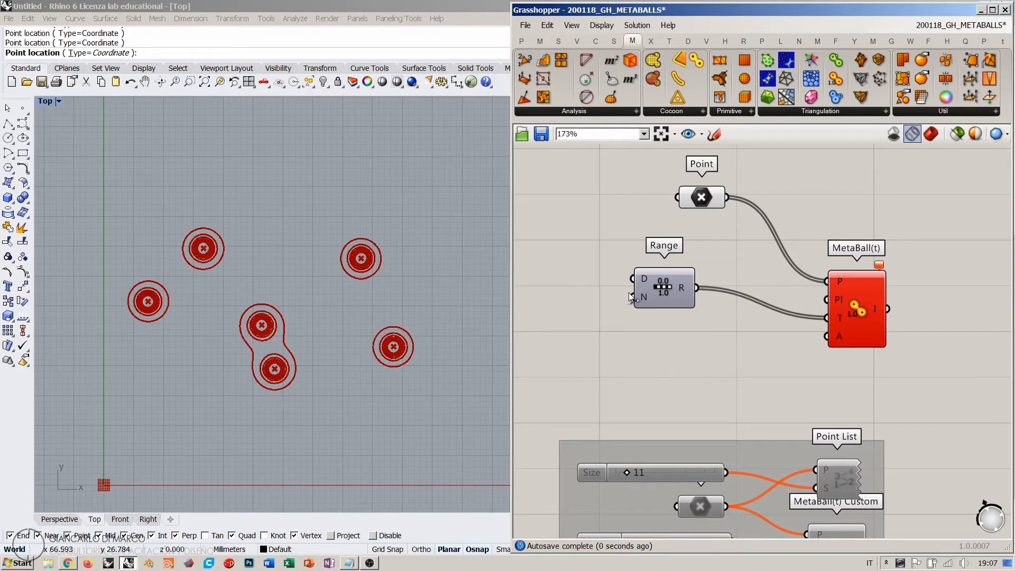
pyautogui.moveTo(662, 290); pyautogui.dragTo(697, 318)
pyautogui.click(711, 347)
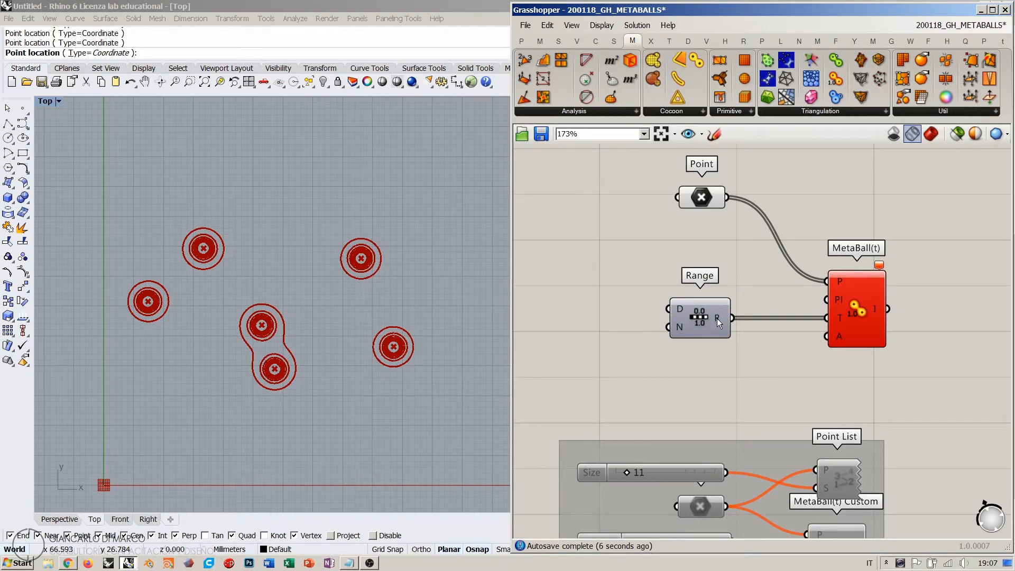
pyautogui.moveTo(716, 315)
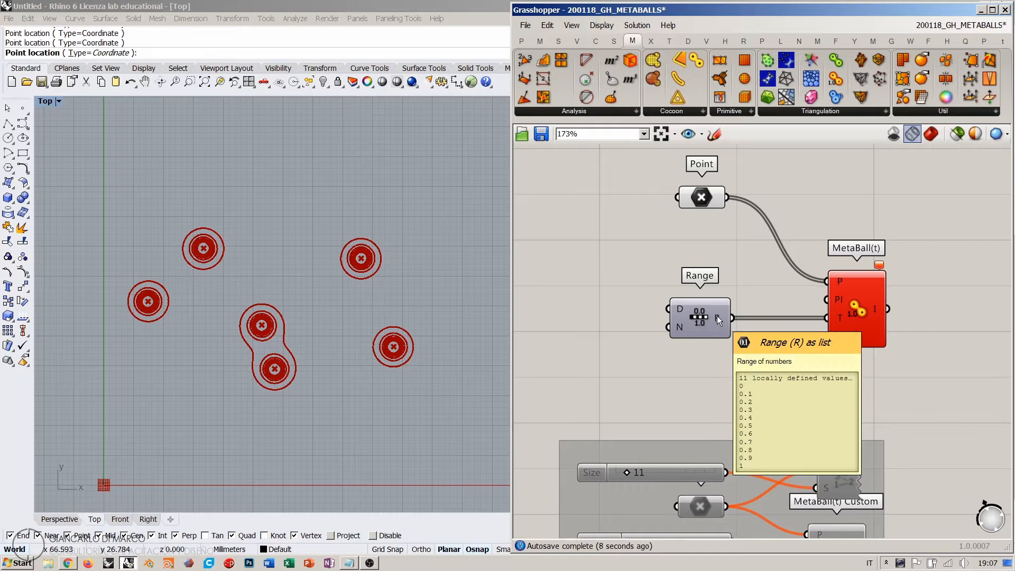
pyautogui.moveTo(880, 266)
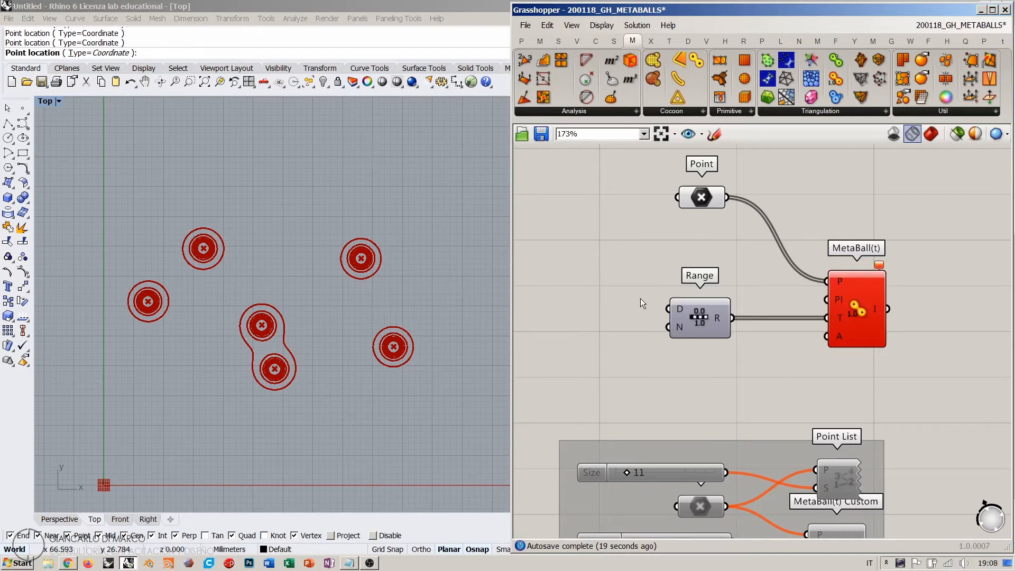
# - Add a Cull Index component fed by the Range values, with a panel containing 0 as its index input
pyautogui.moveTo(703, 316); pyautogui.dragTo(617, 292)
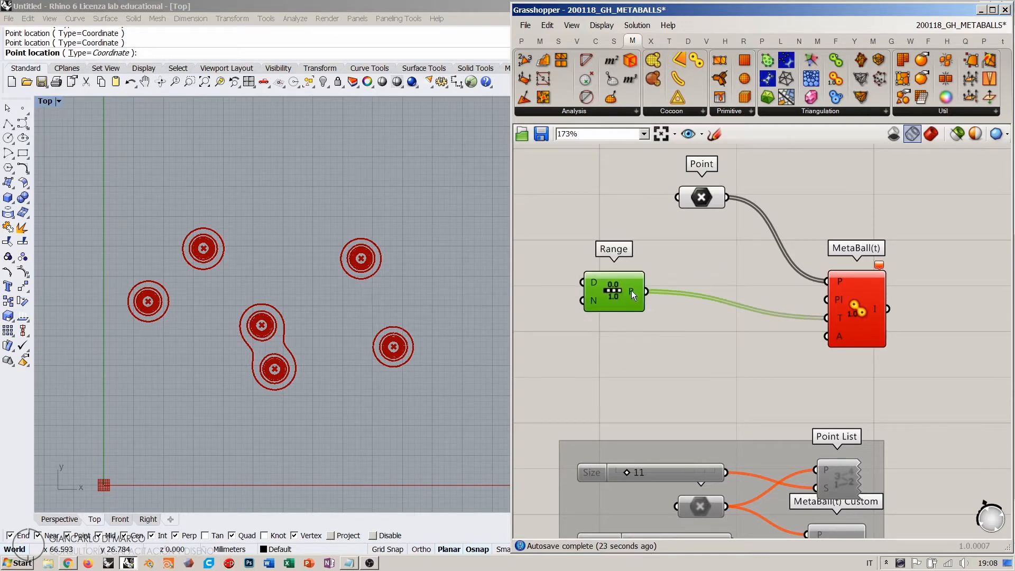
pyautogui.moveTo(631, 291)
pyautogui.doubleClick(703, 344)
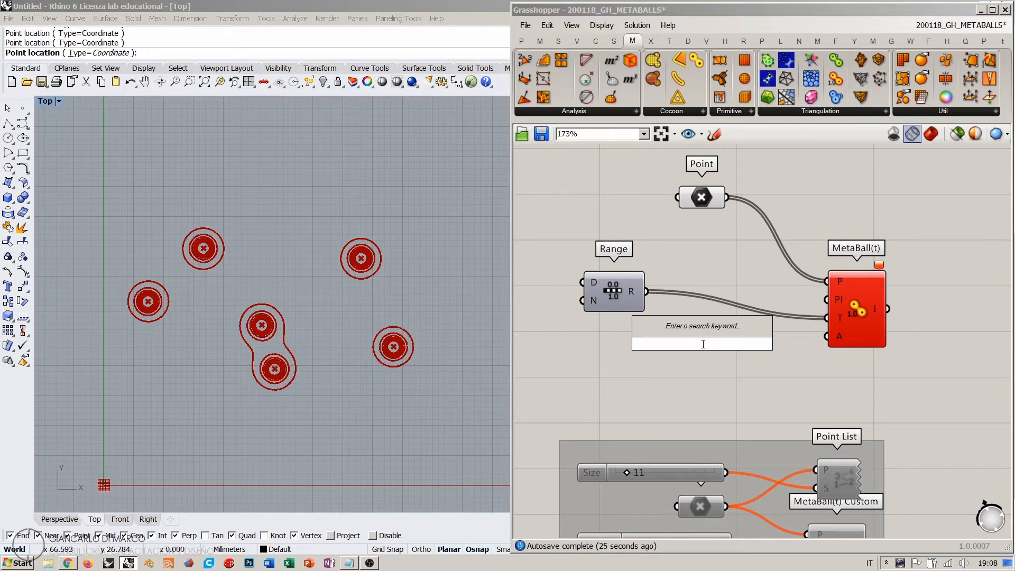
pyautogui.write('cull')
pyautogui.click(678, 294)
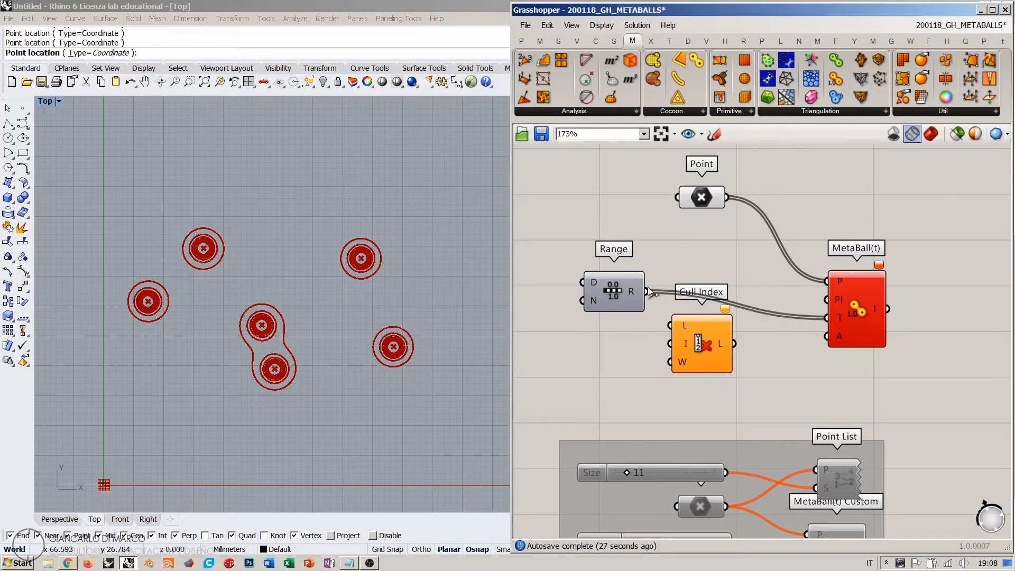
pyautogui.doubleClick(616, 351)
pyautogui.write('0')
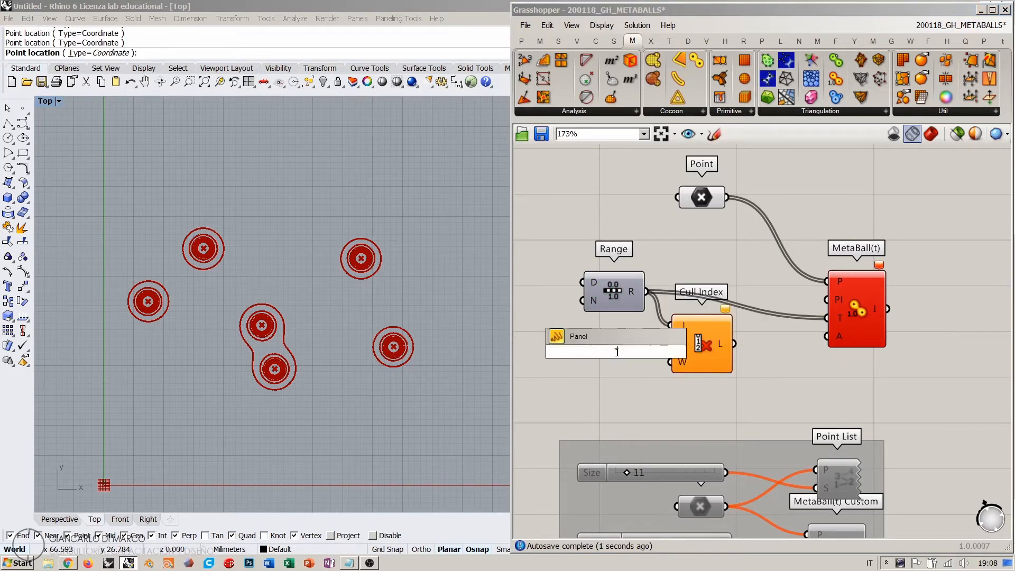
pyautogui.press('Return')
pyautogui.moveTo(667, 344); pyautogui.dragTo(627, 345)
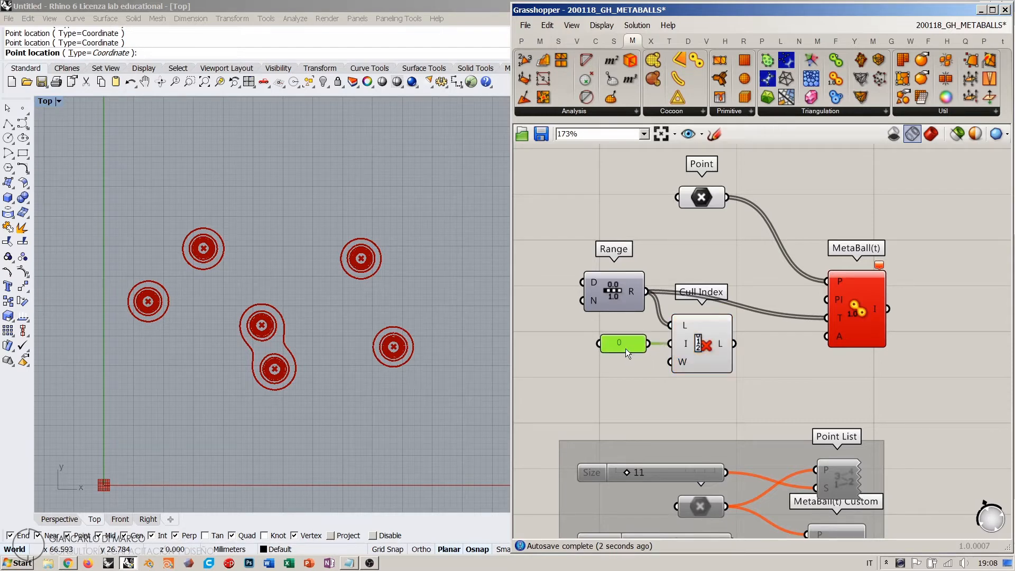
pyautogui.click(626, 365)
pyautogui.moveTo(722, 347)
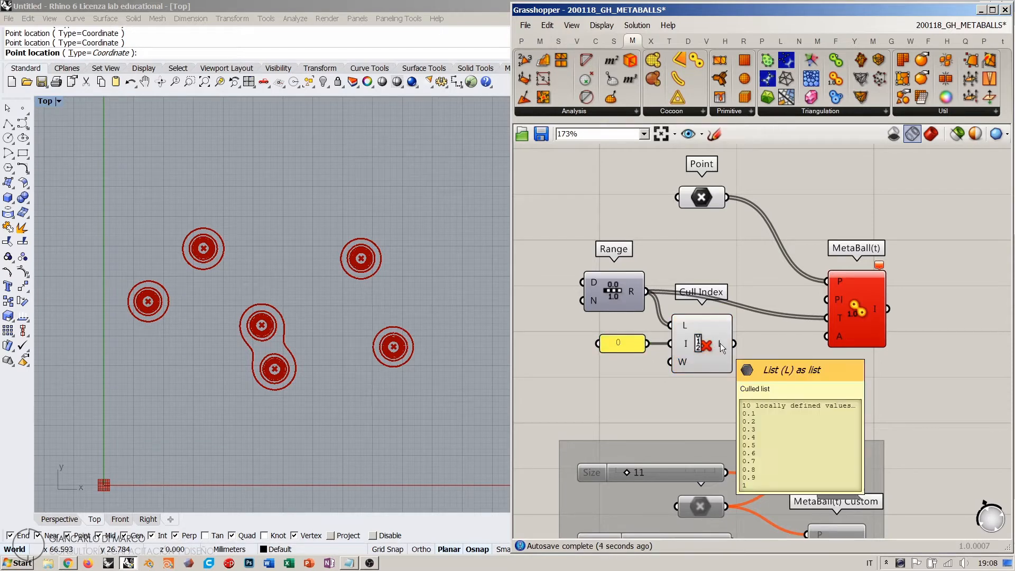
# - Connect the Cull Index output to the T input of MetaBall(t) in place of Range and tidy the component layout
pyautogui.moveTo(734, 344); pyautogui.dragTo(827, 318)
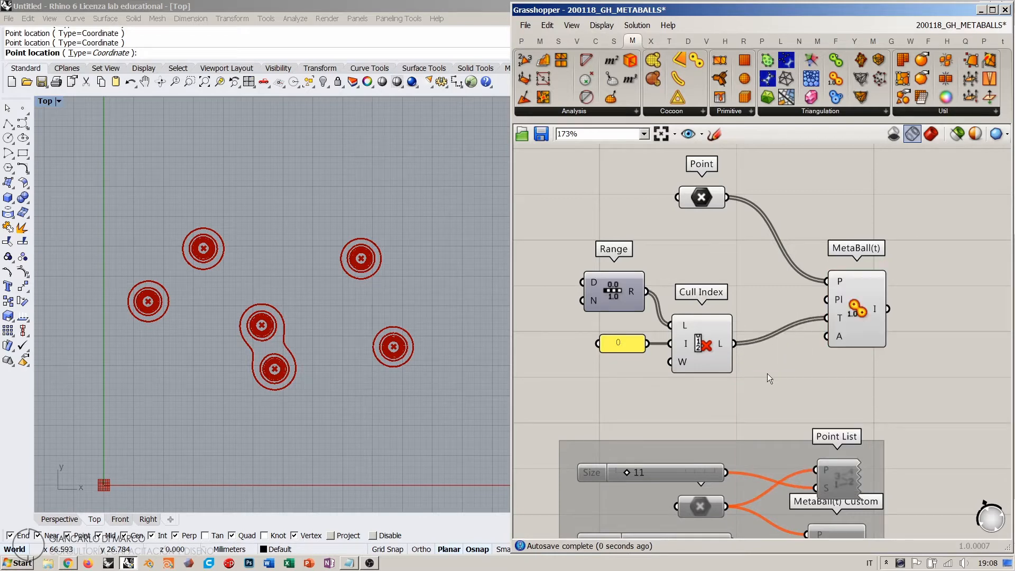
pyautogui.moveTo(705, 341); pyautogui.dragTo(753, 316)
pyautogui.click(684, 366)
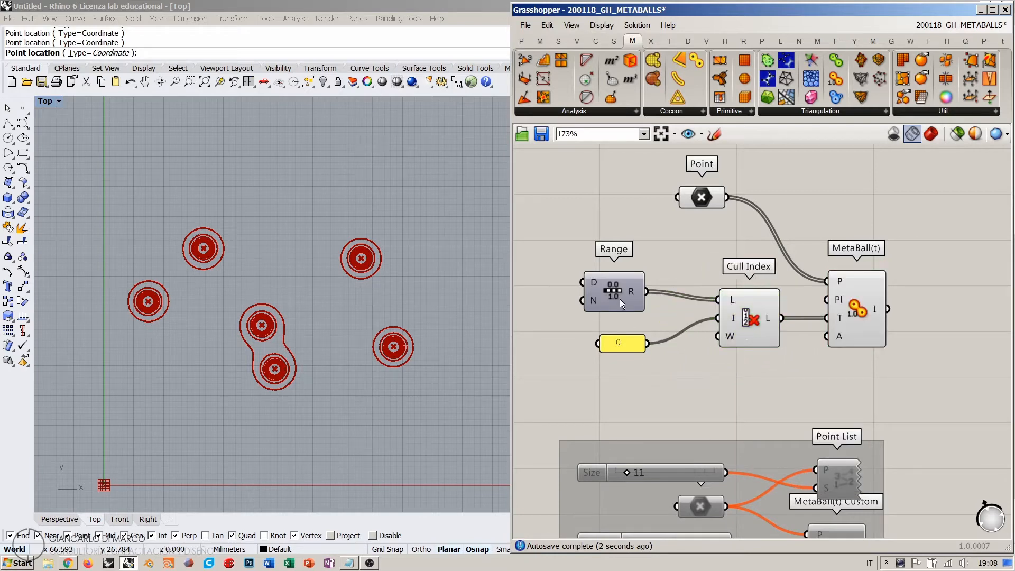
pyautogui.moveTo(623, 292); pyautogui.dragTo(661, 280)
pyautogui.moveTo(624, 346); pyautogui.dragTo(643, 322)
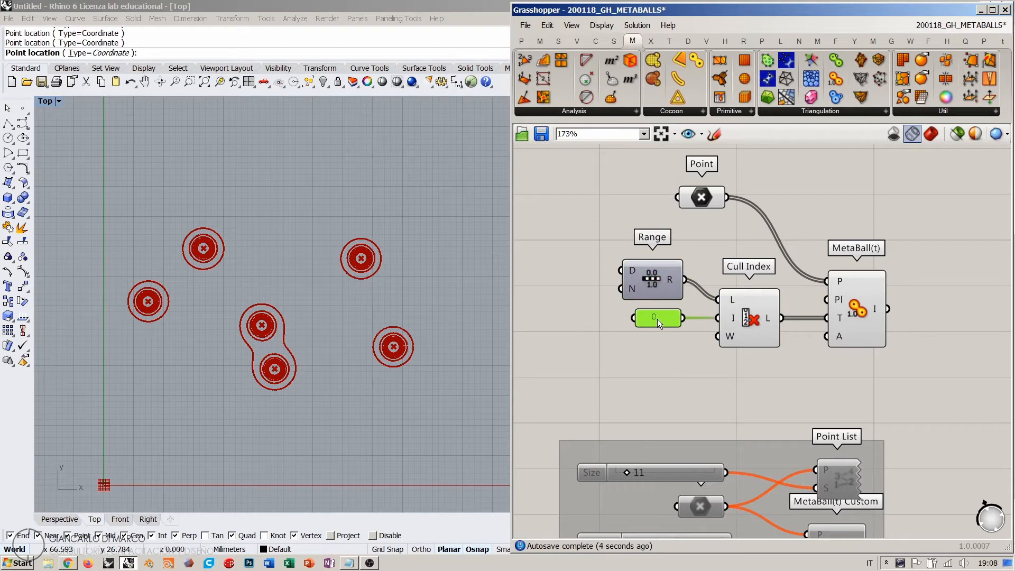
pyautogui.click(657, 346)
pyautogui.moveTo(667, 354); pyautogui.dragTo(683, 360, button='right')
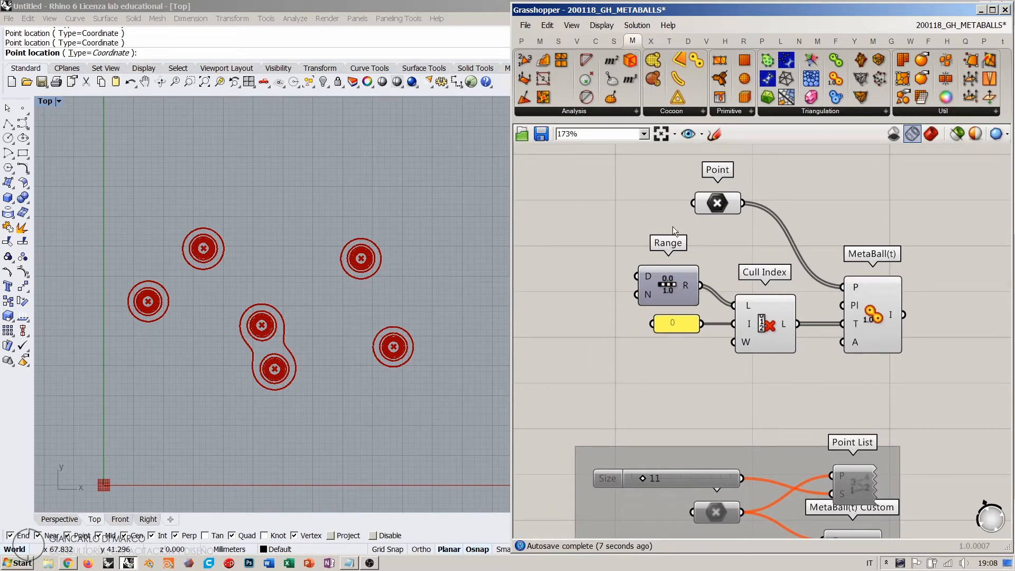
# - Move the referenced points closer together in the Top viewport so that their metaball contours merge
pyautogui.click(711, 208)
pyautogui.moveTo(148, 301); pyautogui.dragTo(224, 305)
pyautogui.moveTo(214, 257); pyautogui.dragTo(247, 322)
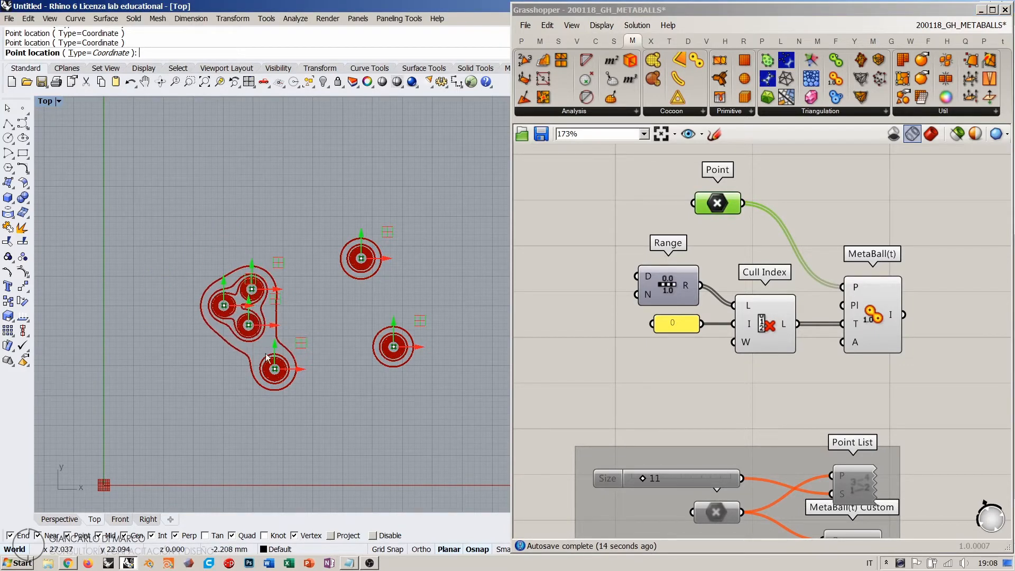
pyautogui.moveTo(273, 365); pyautogui.dragTo(272, 337)
pyautogui.moveTo(393, 347); pyautogui.dragTo(304, 323)
pyautogui.moveTo(360, 263); pyautogui.dragTo(263, 265)
pyautogui.scroll(10, 273, 303)
pyautogui.click(617, 351)
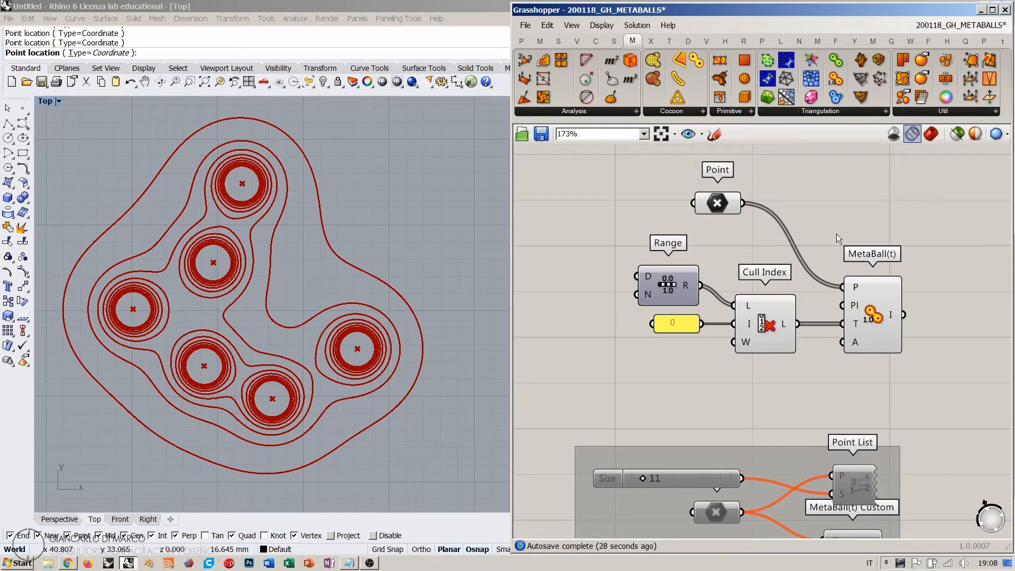
# - Move the Point parameter above Cull Index, nearer to MetaBall(t), and inspect the Range output values
pyautogui.scroll(-3, 779, 232)
pyautogui.moveTo(654, 294); pyautogui.dragTo(694, 306)
pyautogui.click(724, 281)
pyautogui.scroll(4, 760, 297)
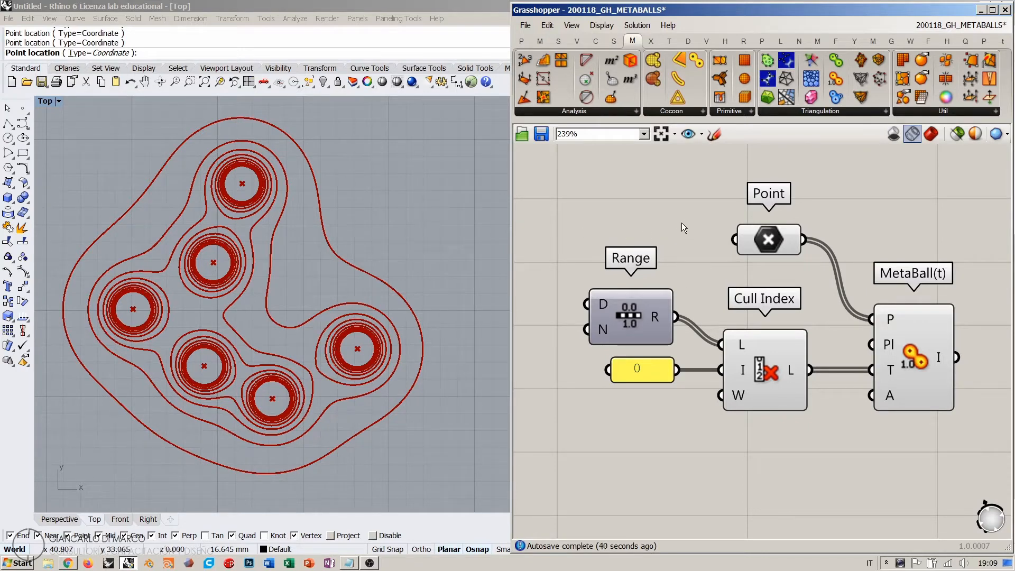
pyautogui.moveTo(654, 318)
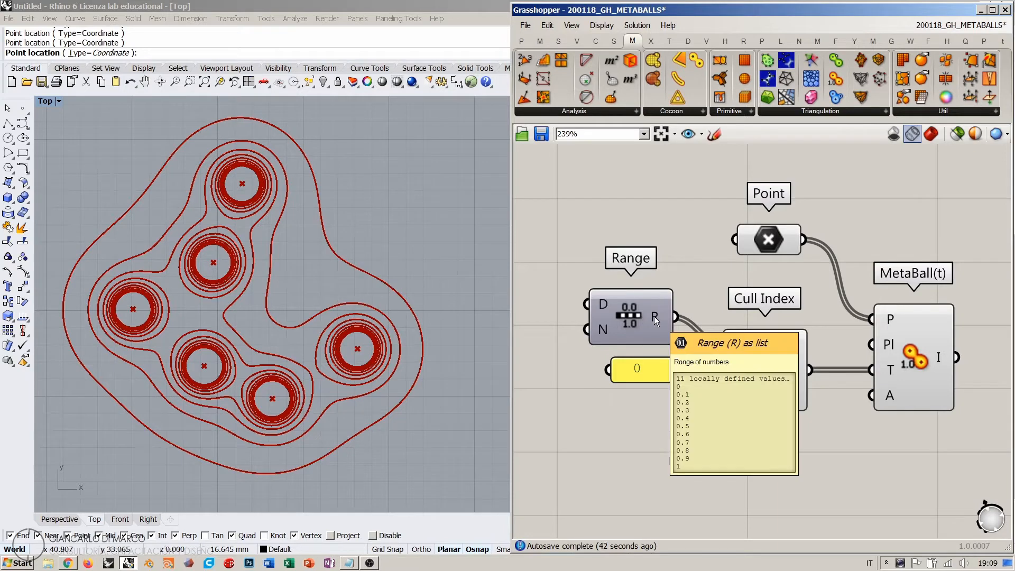
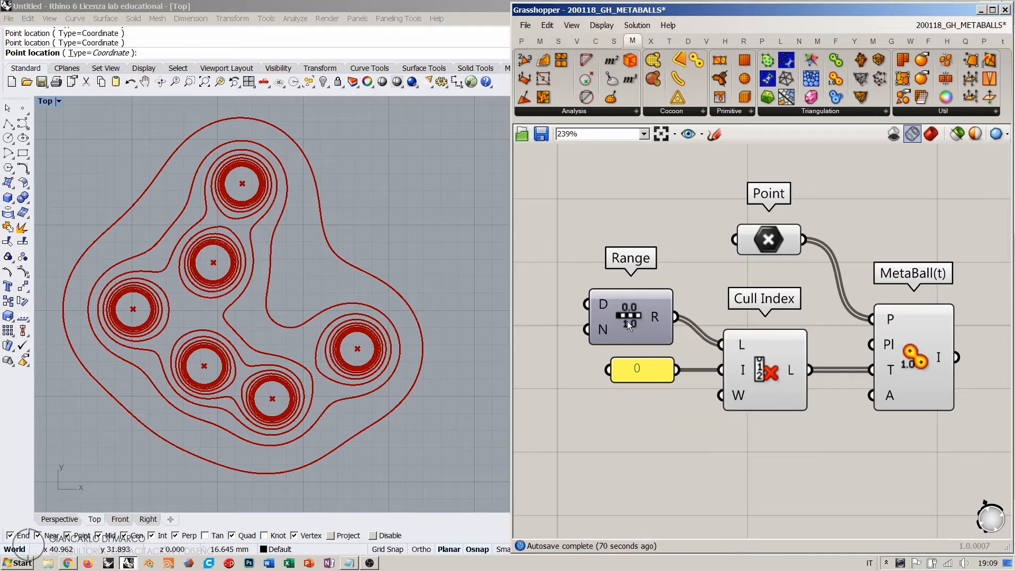
# - Add a second Range component well to the left of the existing one, leaving free space between them
pyautogui.moveTo(627, 322); pyautogui.dragTo(838, 316, button='right')
pyautogui.scroll(-2, 867, 317)
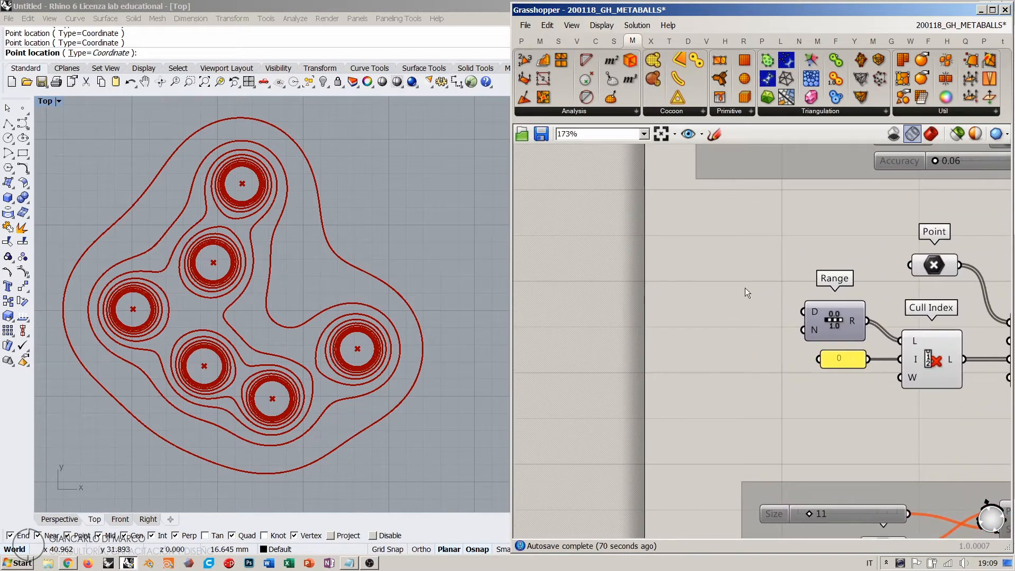
pyautogui.doubleClick(699, 302)
pyautogui.write('range')
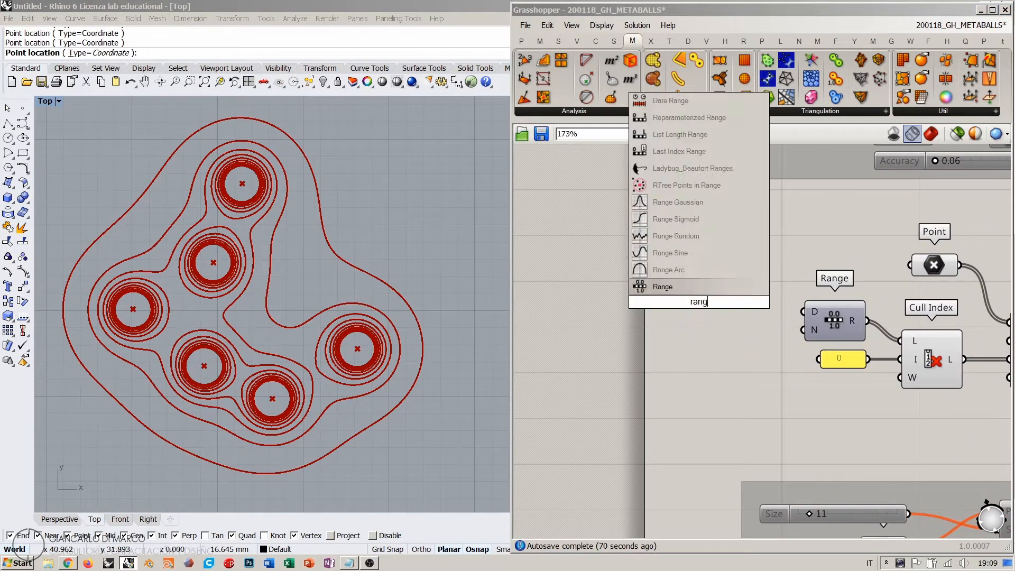
pyautogui.click(684, 285)
pyautogui.moveTo(703, 296); pyautogui.dragTo(572, 299)
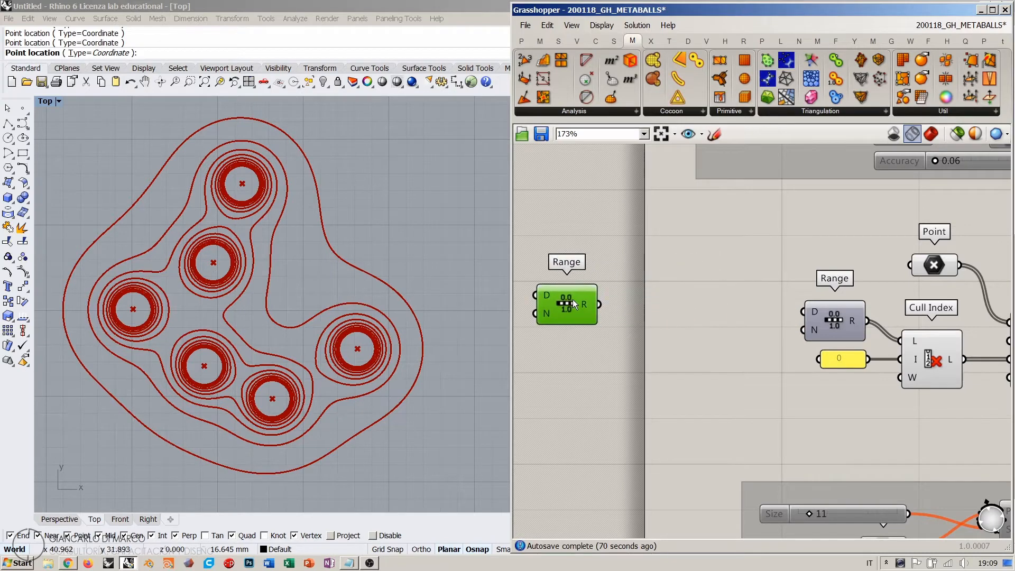
# - Add a Graph Mapper between the two Range components, connect the new Range's output to it and align them
pyautogui.doubleClick(708, 301)
pyautogui.write('gra')
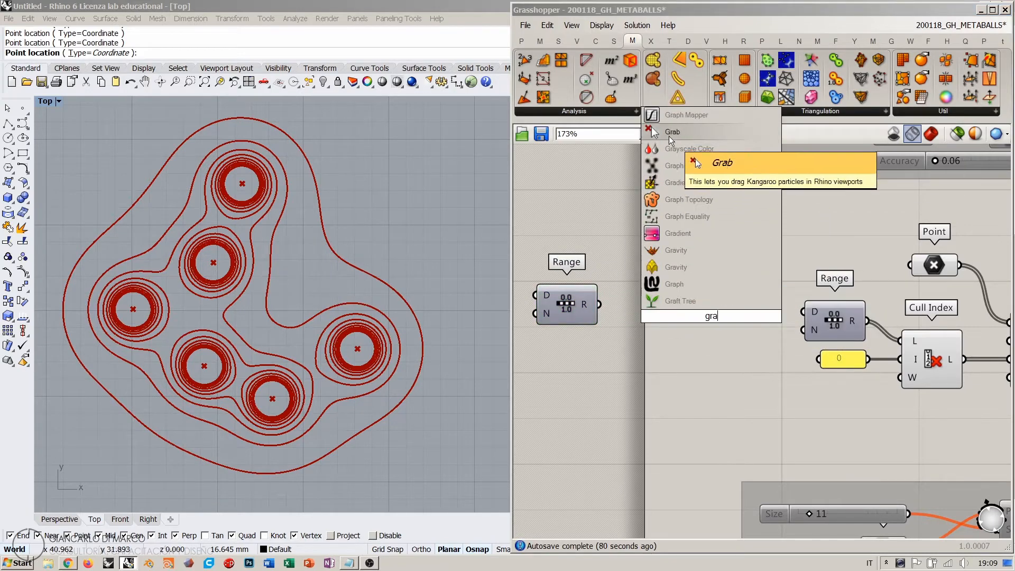
pyautogui.click(668, 135)
pyautogui.moveTo(599, 304); pyautogui.dragTo(641, 316)
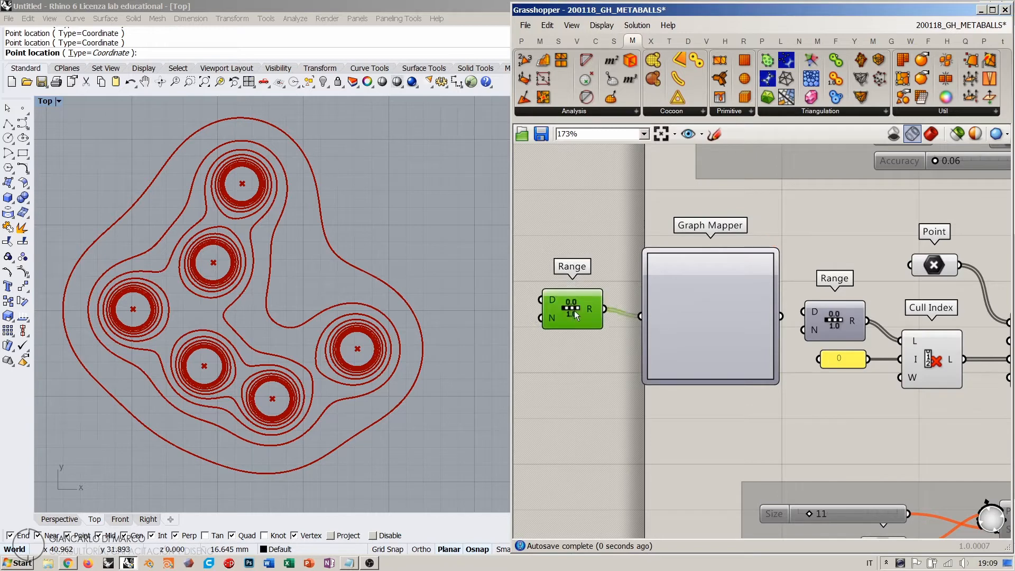
pyautogui.moveTo(574, 309); pyautogui.dragTo(589, 322)
# - Set the Graph Mapper's graph type to Linear and inspect its output values
pyautogui.rightClick(706, 309)
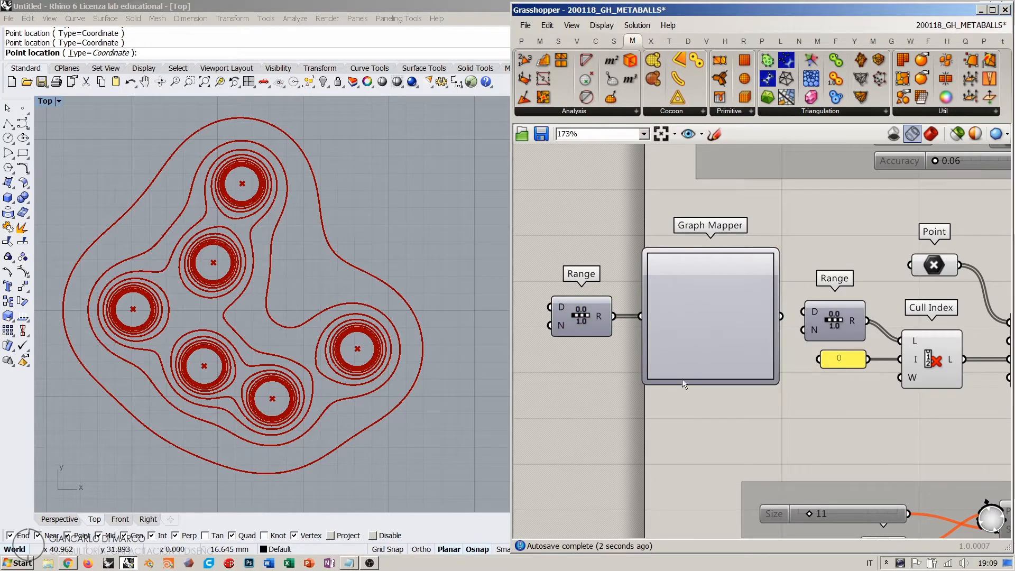
pyautogui.rightClick(691, 313)
pyautogui.moveTo(764, 466)
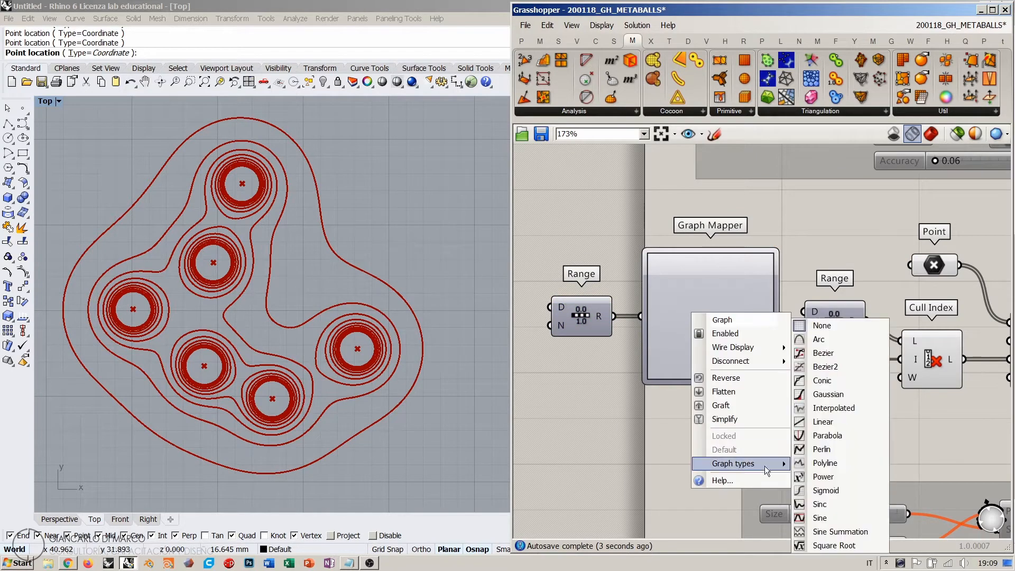
pyautogui.click(823, 421)
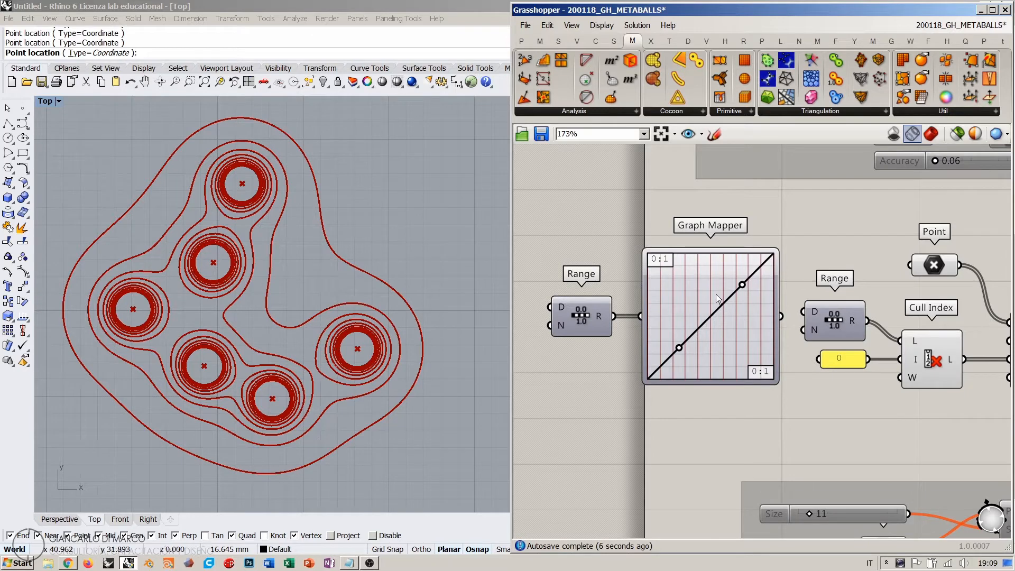
pyautogui.moveTo(773, 302); pyautogui.dragTo(723, 275, button='right')
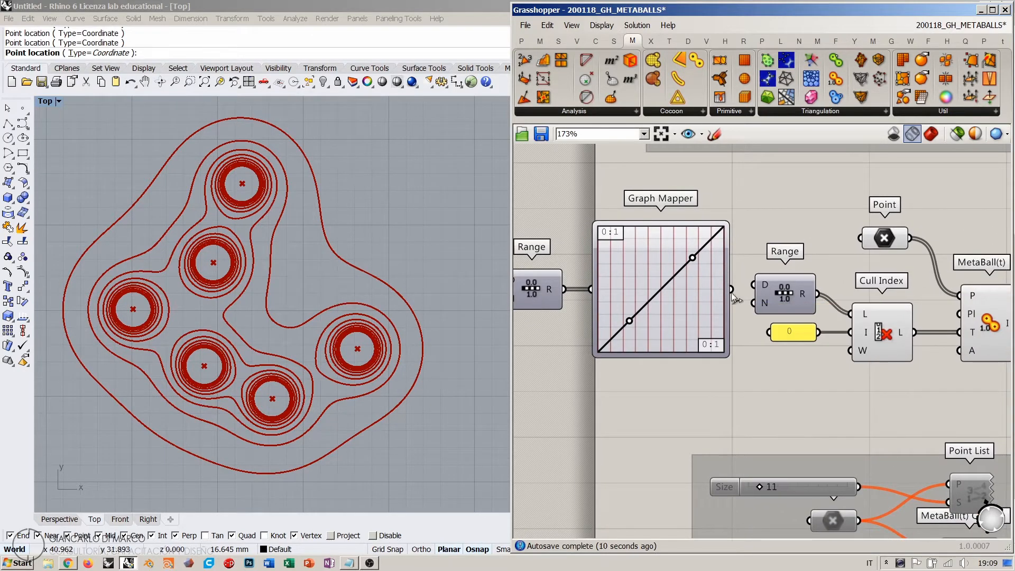
pyautogui.moveTo(713, 289)
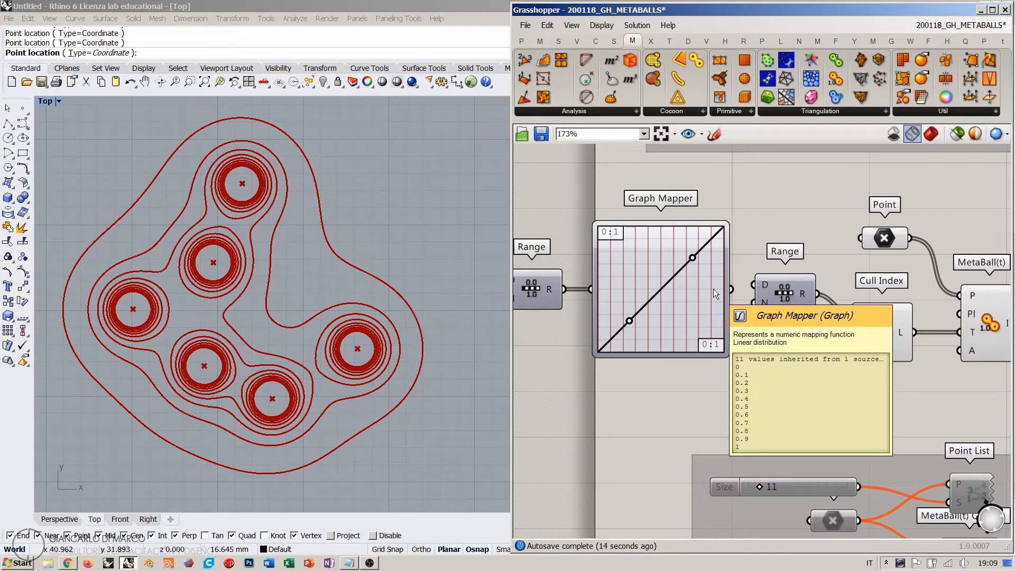
# - Set the Graph Mapper's graph type to Sine and shift the upper handle to about mid-width for a single central peak
pyautogui.rightClick(632, 260)
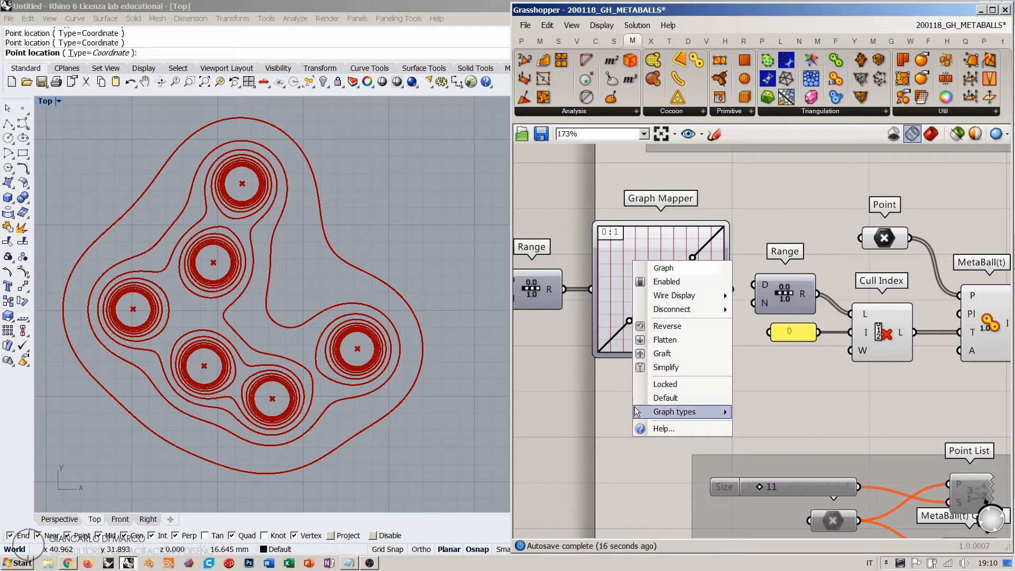
pyautogui.moveTo(724, 410)
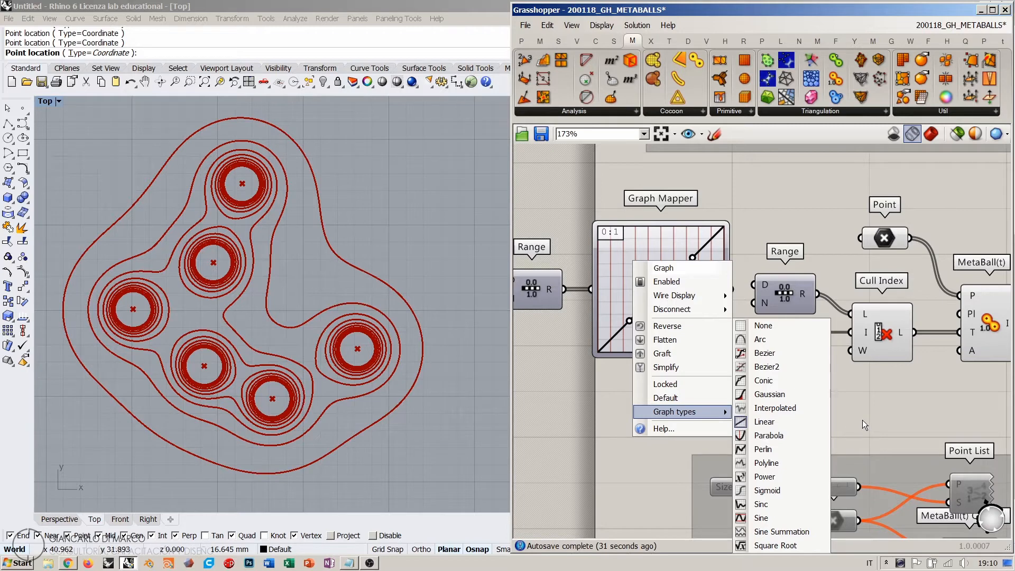
pyautogui.click(761, 517)
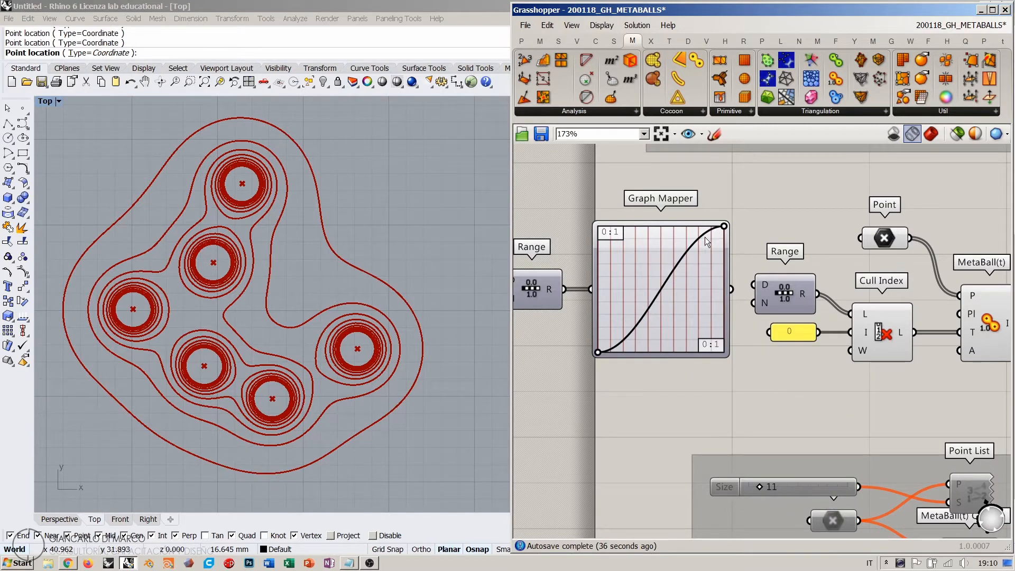
pyautogui.moveTo(724, 228); pyautogui.dragTo(665, 226)
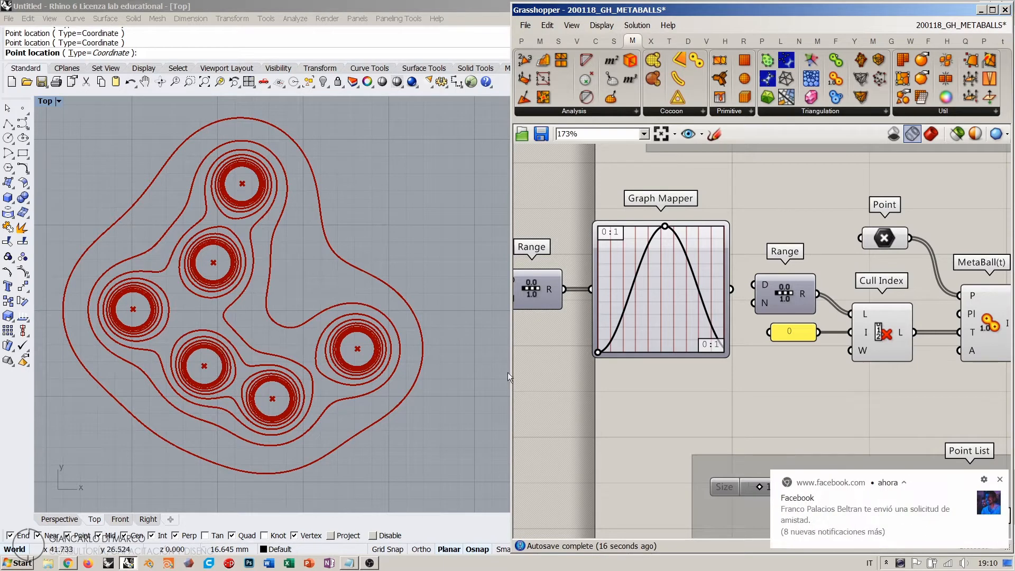
# - Dismiss the notification and move the Sine graph's upper handle to the far upper corner, forming one rising S-curve
pyautogui.click(999, 480)
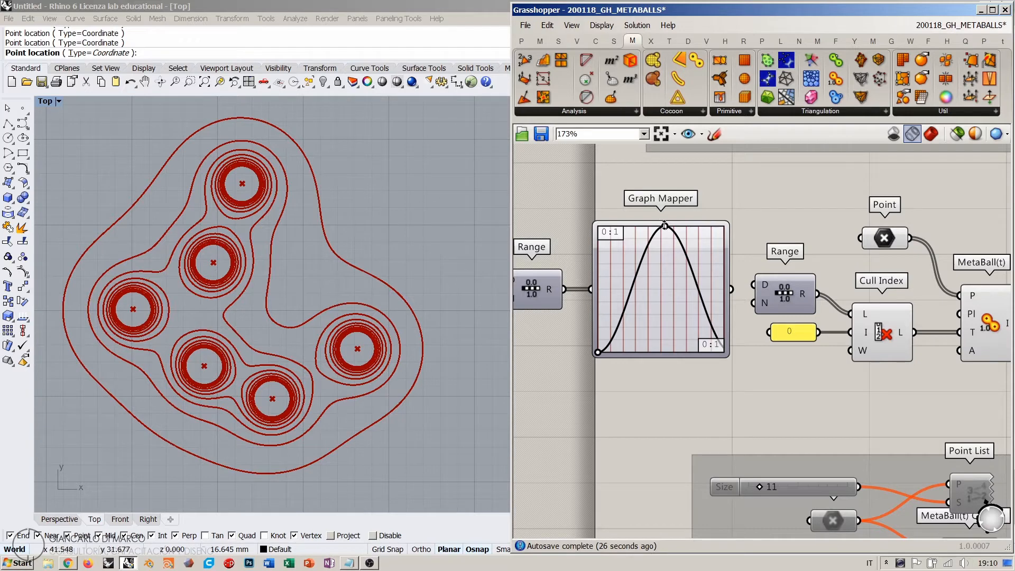
pyautogui.moveTo(665, 227); pyautogui.dragTo(734, 214)
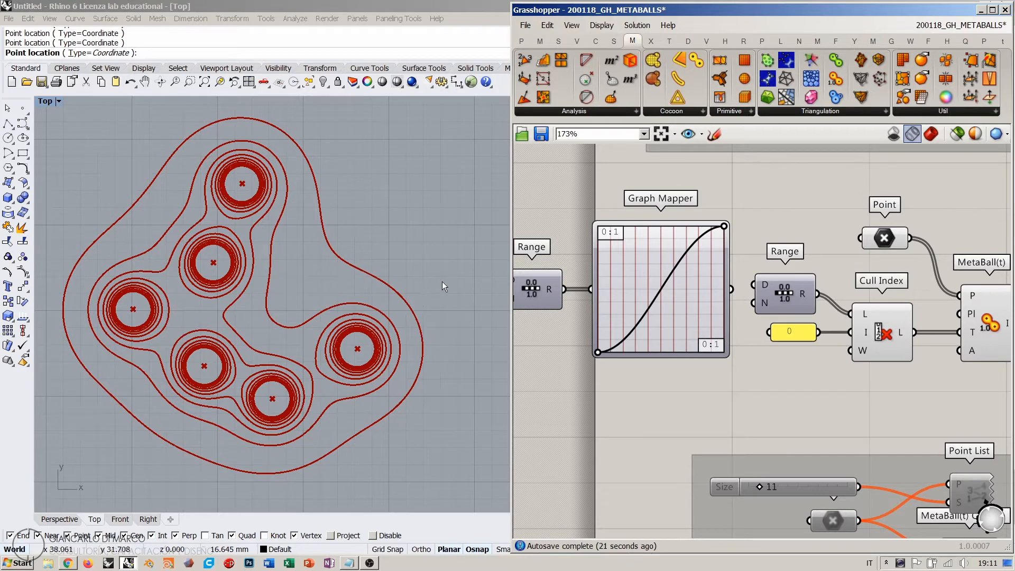
pyautogui.moveTo(696, 309)
pyautogui.scroll(-2, 681, 299)
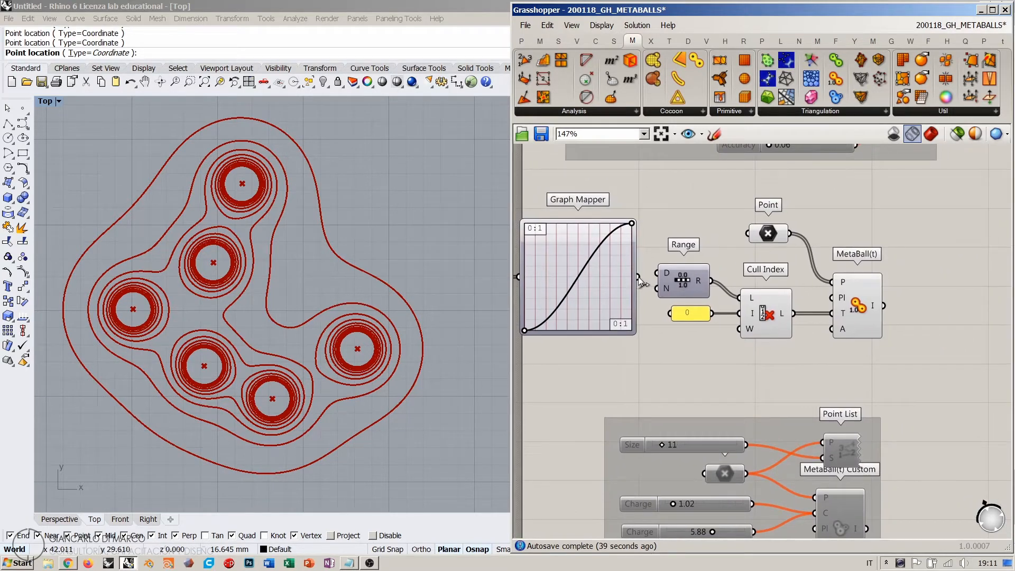
# - Raise the Sine graph's start handle slightly, inspect the mapped values, and return the handle to the lower corner
pyautogui.moveTo(525, 331)
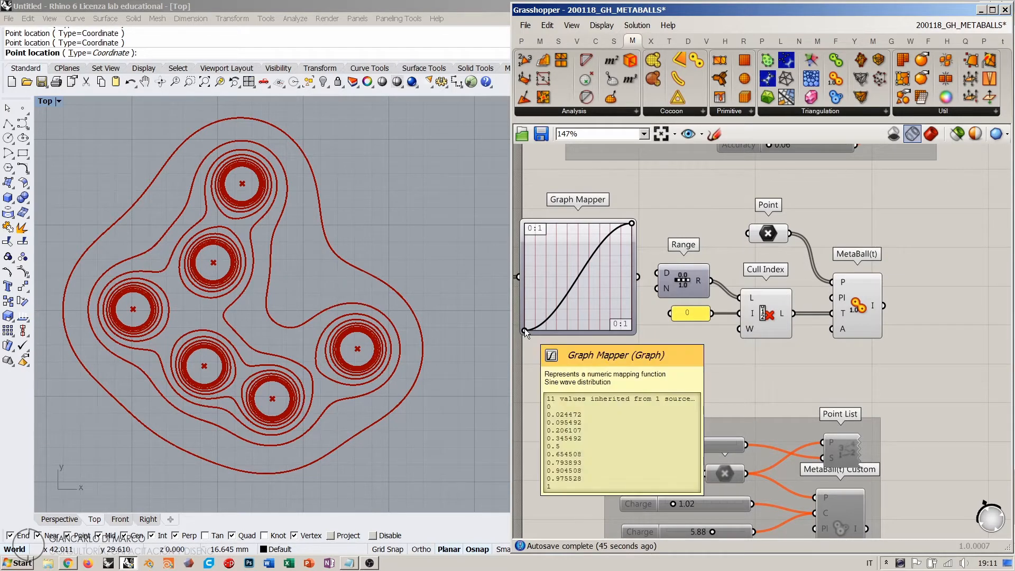
pyautogui.moveTo(524, 329); pyautogui.dragTo(519, 326)
pyautogui.moveTo(617, 272)
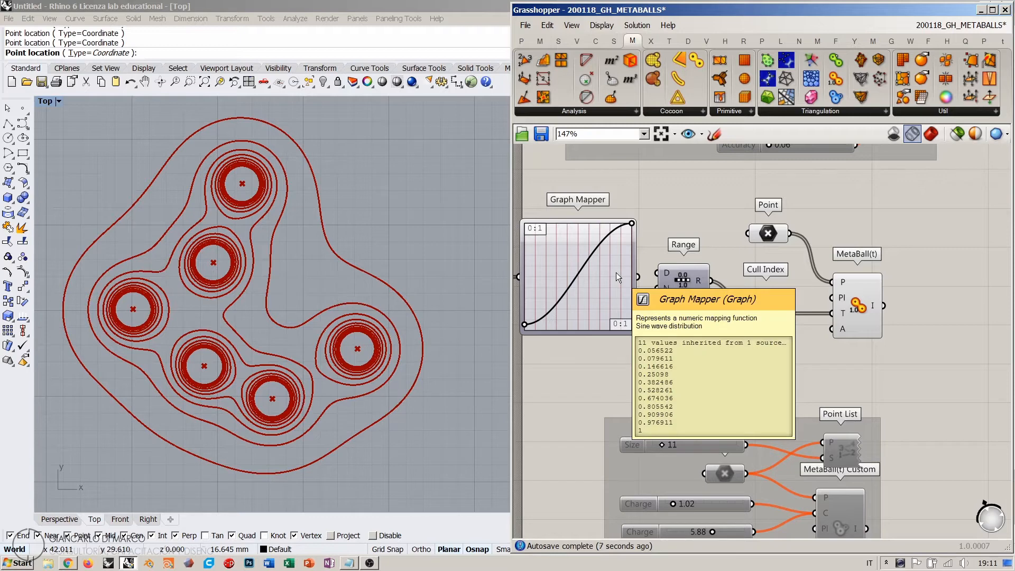
pyautogui.moveTo(525, 324); pyautogui.dragTo(518, 341)
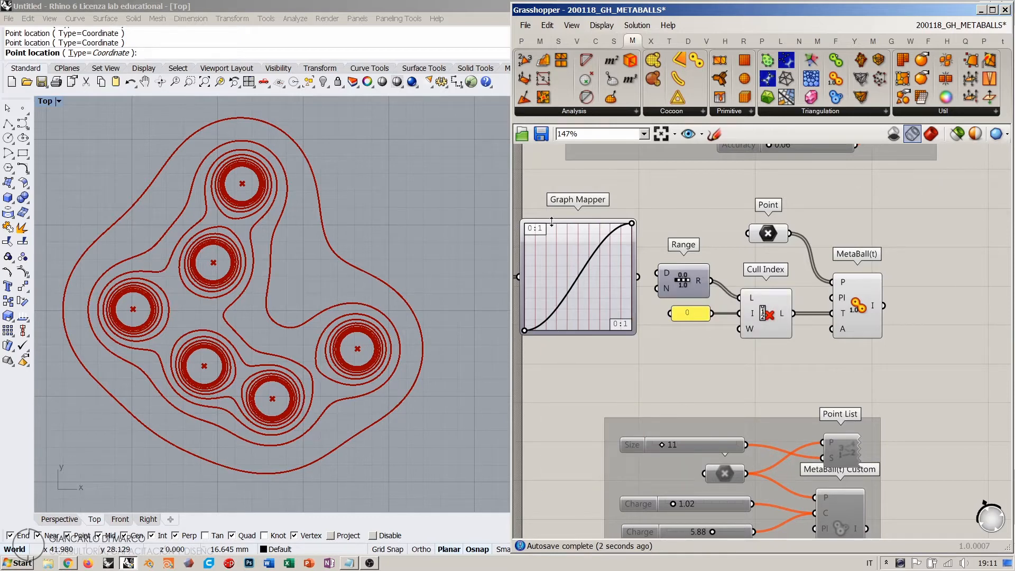
# - Connect the Graph Mapper's output to the Cull Index list input in place of the old Range, keeping the curve's end in the upper corner
pyautogui.moveTo(638, 277); pyautogui.dragTo(739, 301)
pyautogui.scroll(-5, 262, 304)
pyautogui.scroll(2, 263, 304)
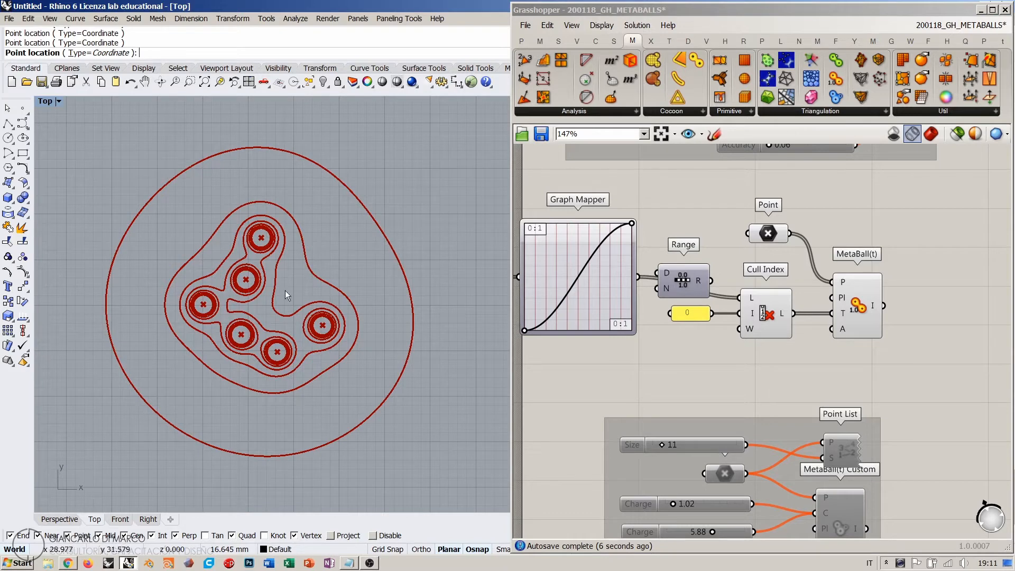
pyautogui.moveTo(587, 267); pyautogui.dragTo(665, 268, button='right')
pyautogui.scroll(3, 667, 244)
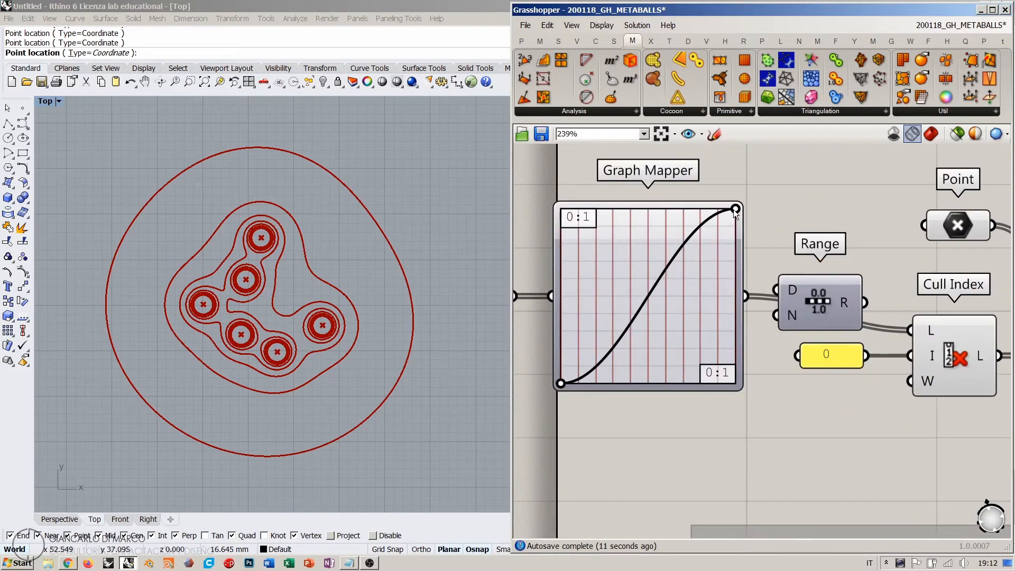
pyautogui.moveTo(734, 209); pyautogui.dragTo(740, 175)
# - Add a number slider set to 11, connect it to the first Range's N input and align it beside that component
pyautogui.moveTo(653, 283); pyautogui.dragTo(981, 258, button='right')
pyautogui.doubleClick(661, 324)
pyautogui.write('11')
pyautogui.press('Return')
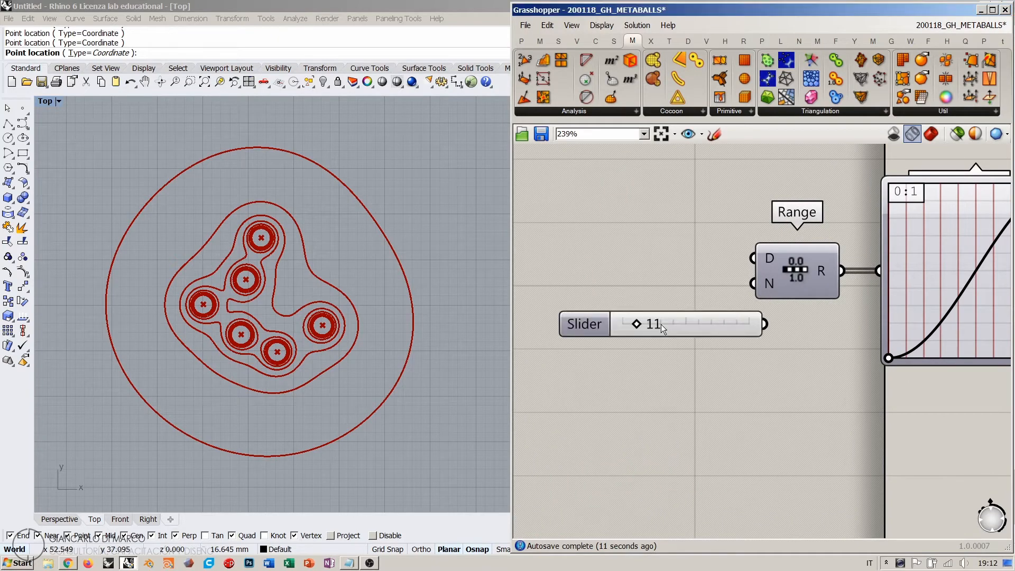
pyautogui.moveTo(687, 323); pyautogui.dragTo(667, 294)
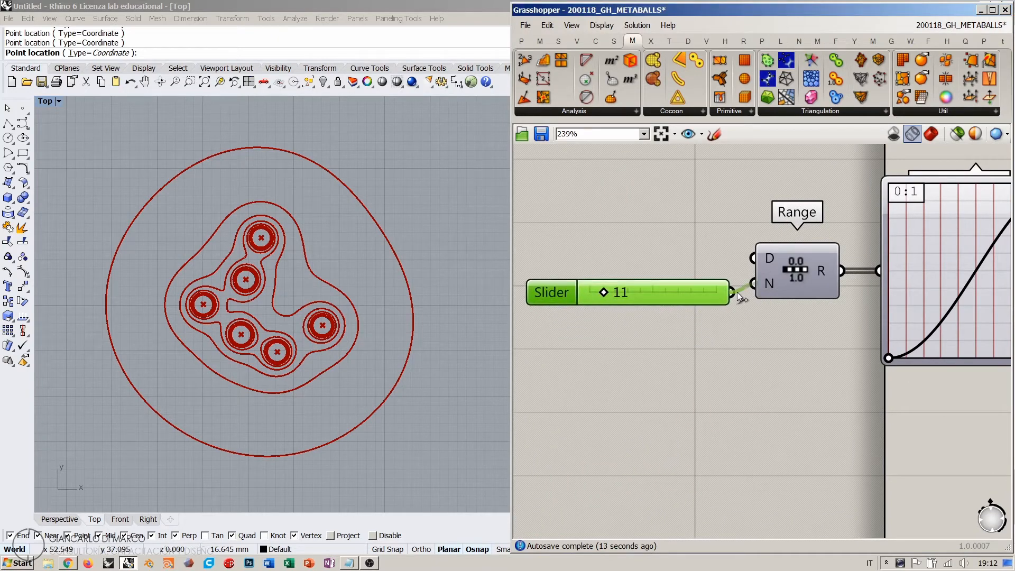
pyautogui.moveTo(737, 293); pyautogui.dragTo(754, 284)
pyautogui.click(703, 346)
pyautogui.moveTo(681, 297); pyautogui.dragTo(681, 287)
pyautogui.click(698, 322)
# - Try 77 steps on the first Range's slider, examine the metaball contours up close, and set the slider to 30
pyautogui.scroll(-2, 660, 295)
pyautogui.moveTo(660, 296); pyautogui.dragTo(595, 306, button='right')
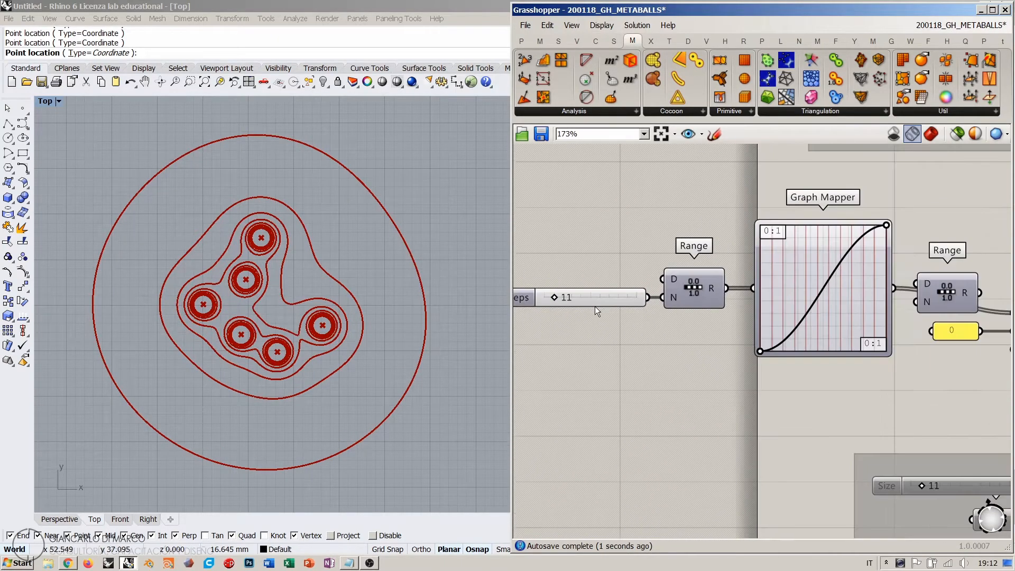
pyautogui.moveTo(555, 298); pyautogui.dragTo(615, 297)
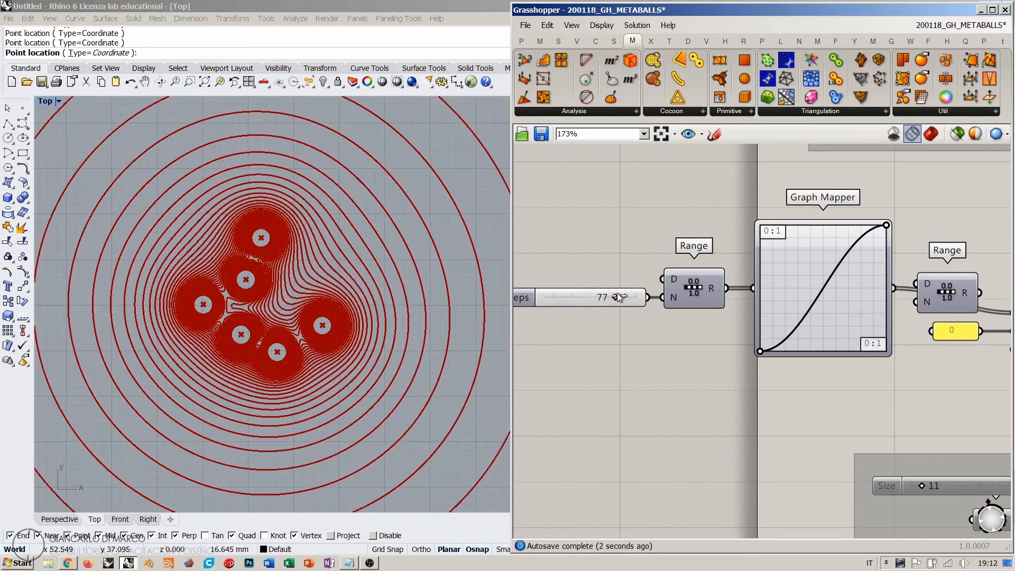
pyautogui.scroll(8, 248, 302)
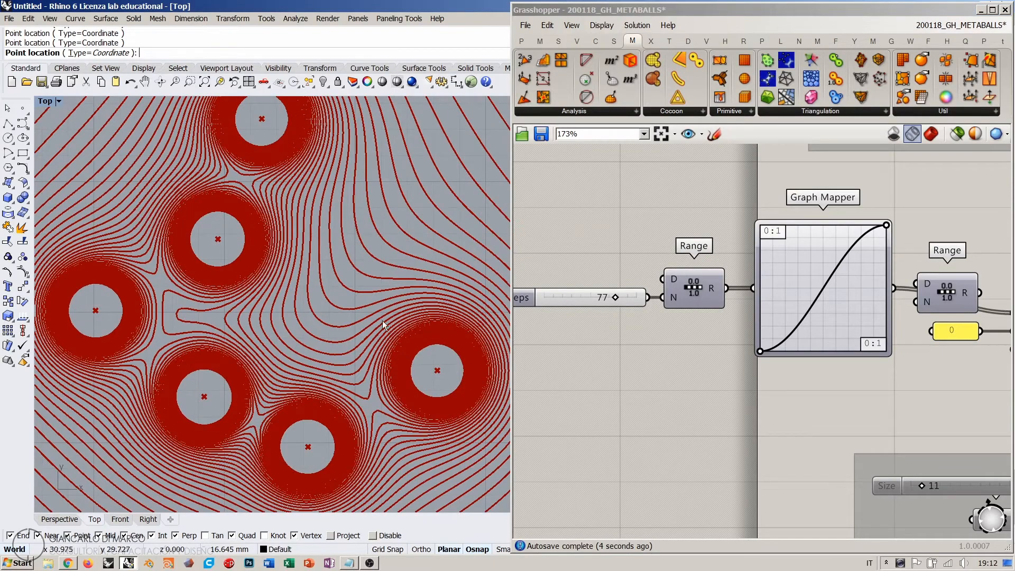
pyautogui.scroll(-5, 326, 276)
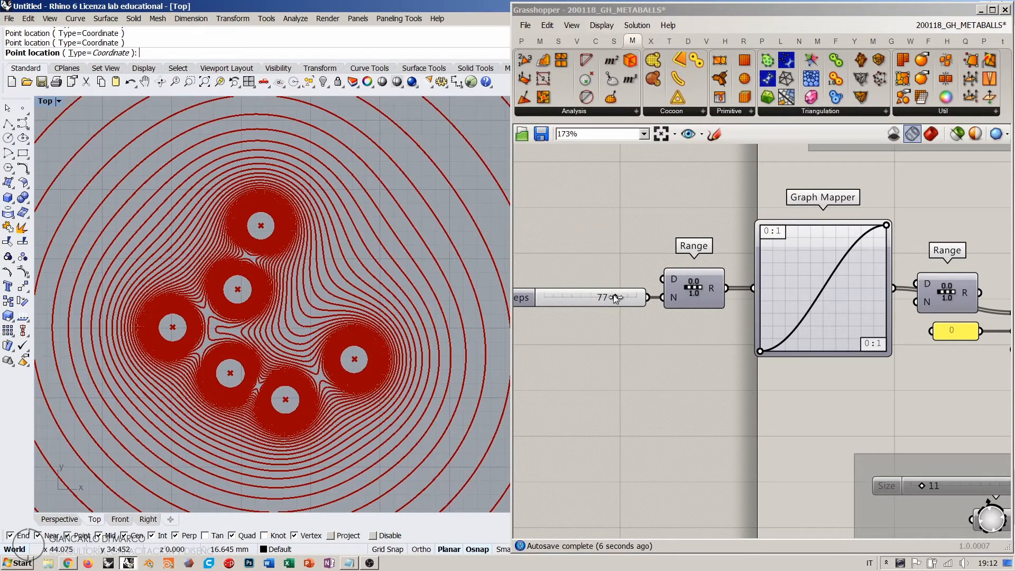
pyautogui.moveTo(615, 297); pyautogui.dragTo(571, 300)
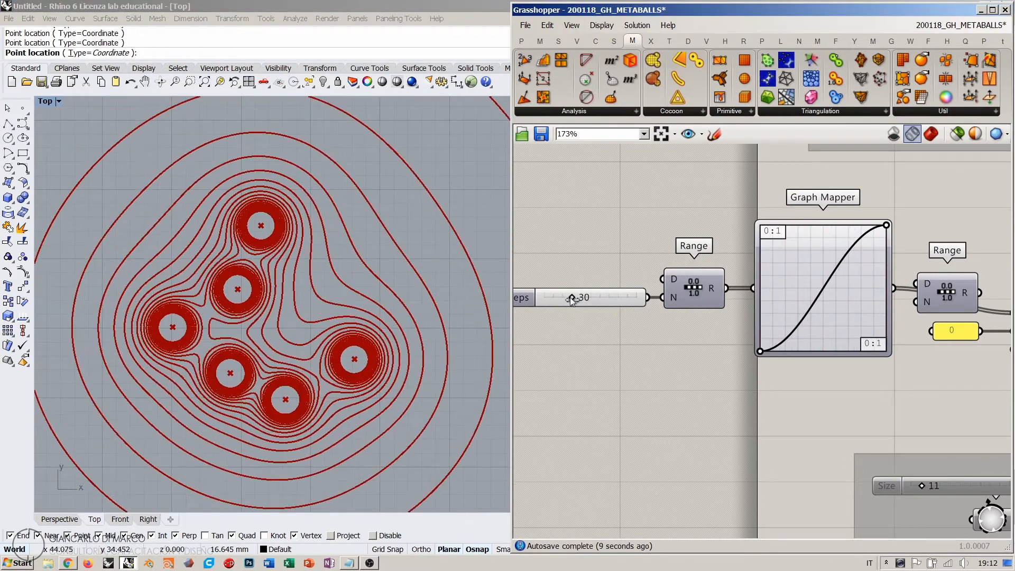
# - Move the disconnected Range component up, clear of the wire between the Graph Mapper and Cull Index
pyautogui.moveTo(781, 266); pyautogui.dragTo(658, 273, button='right')
pyautogui.scroll(-2, 653, 264)
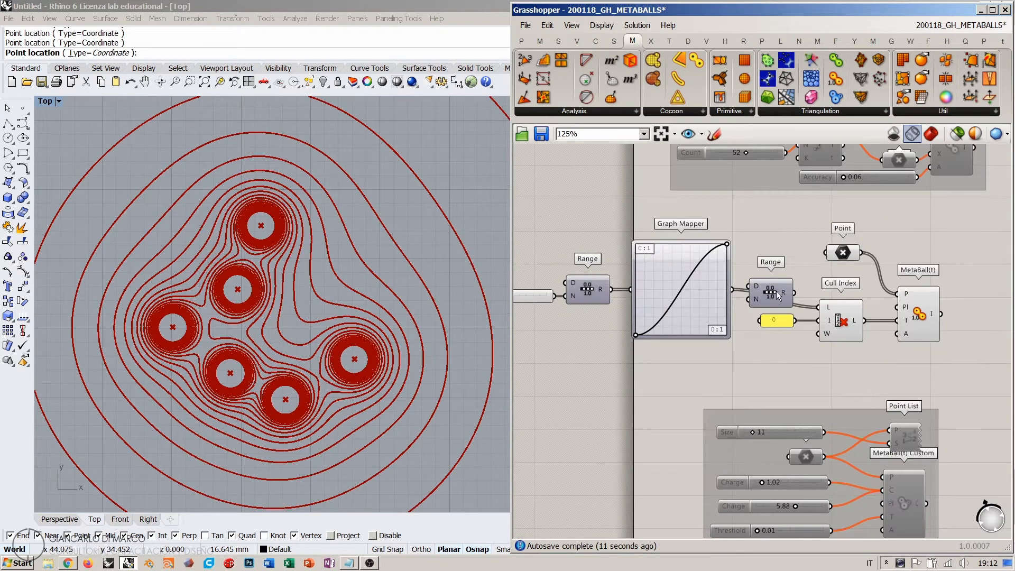
pyautogui.moveTo(776, 290); pyautogui.dragTo(776, 254)
# - Try the Sigmoid and Arc graph types on the Graph Mapper to compare the resulting contour distributions
pyautogui.rightClick(665, 272)
pyautogui.moveTo(762, 413)
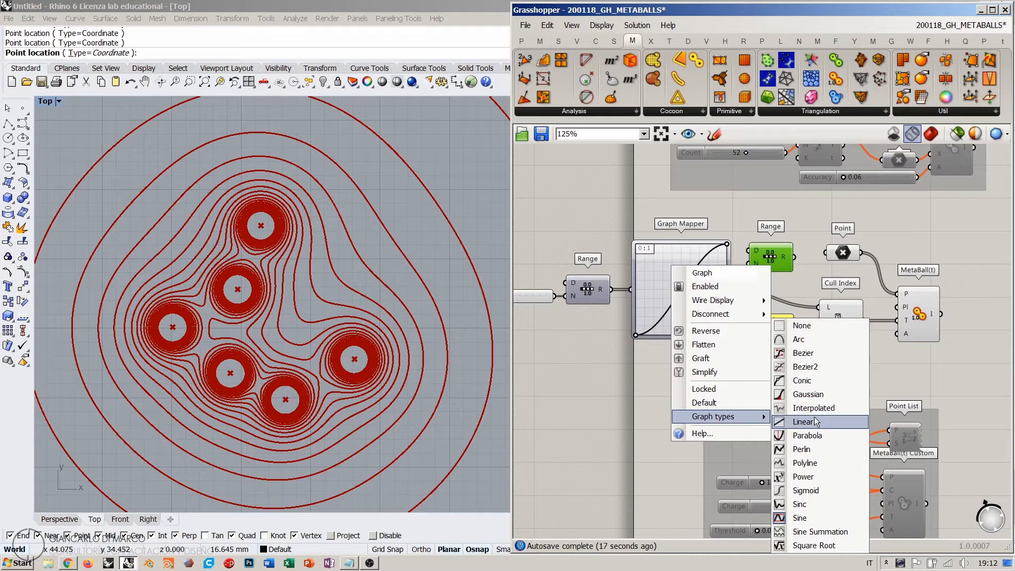
pyautogui.click(811, 490)
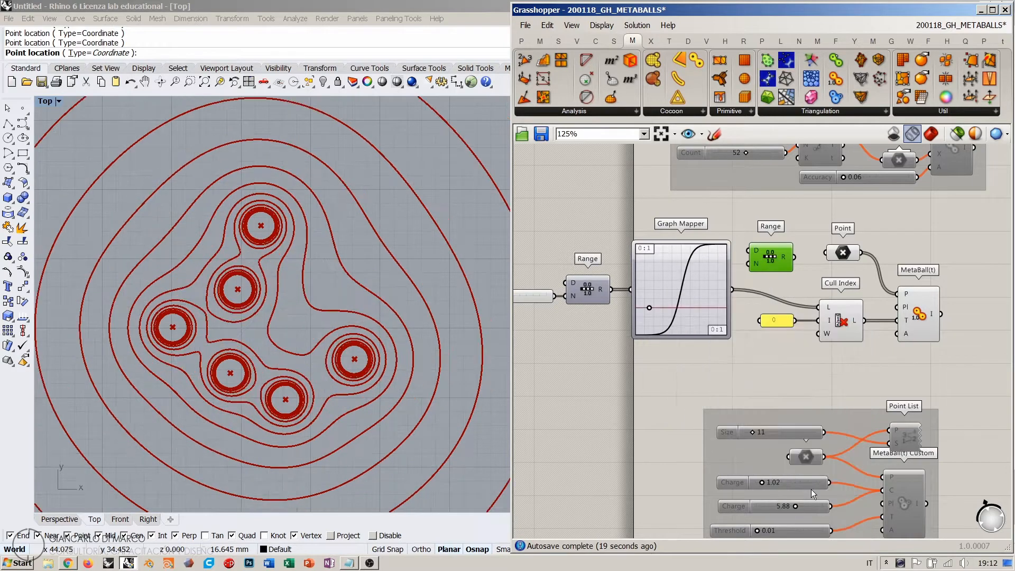
pyautogui.rightClick(667, 262)
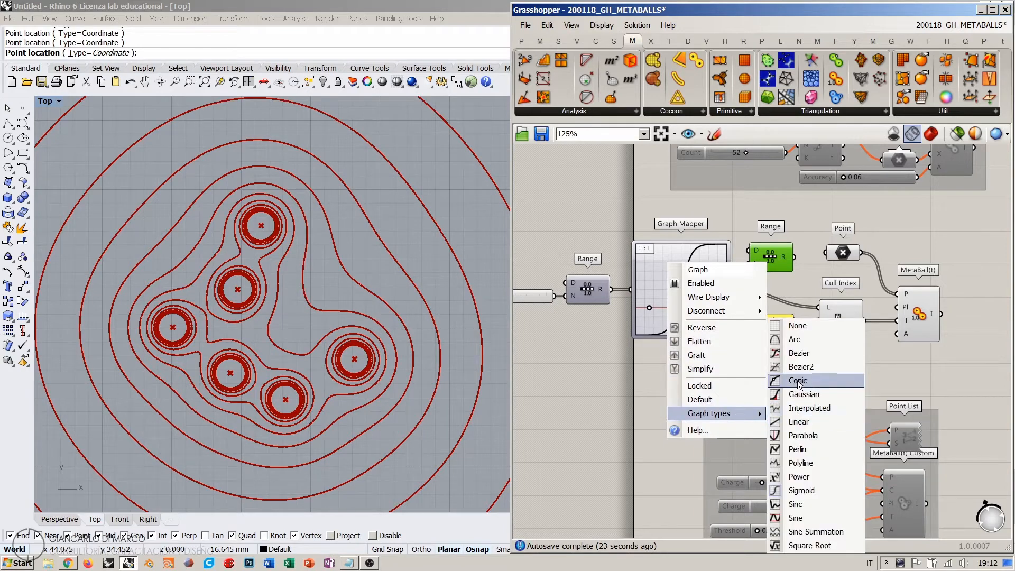
pyautogui.click(797, 342)
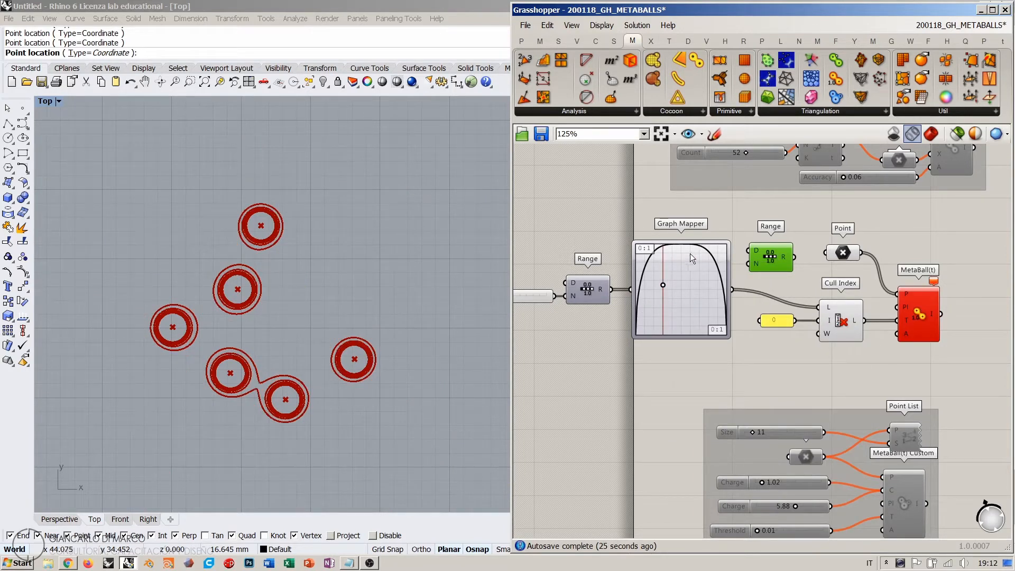
pyautogui.rightClick(696, 278)
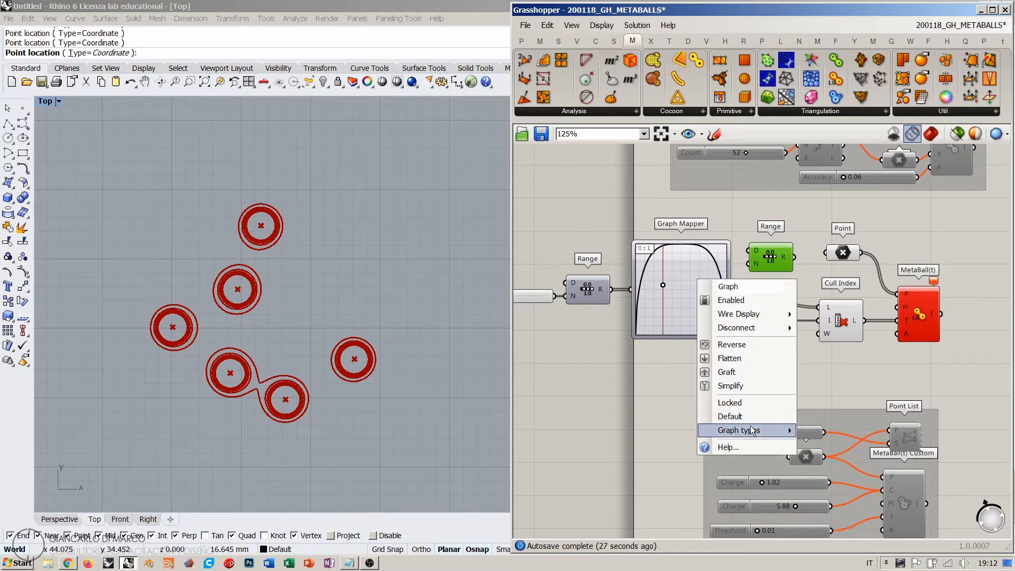
pyautogui.click(630, 372)
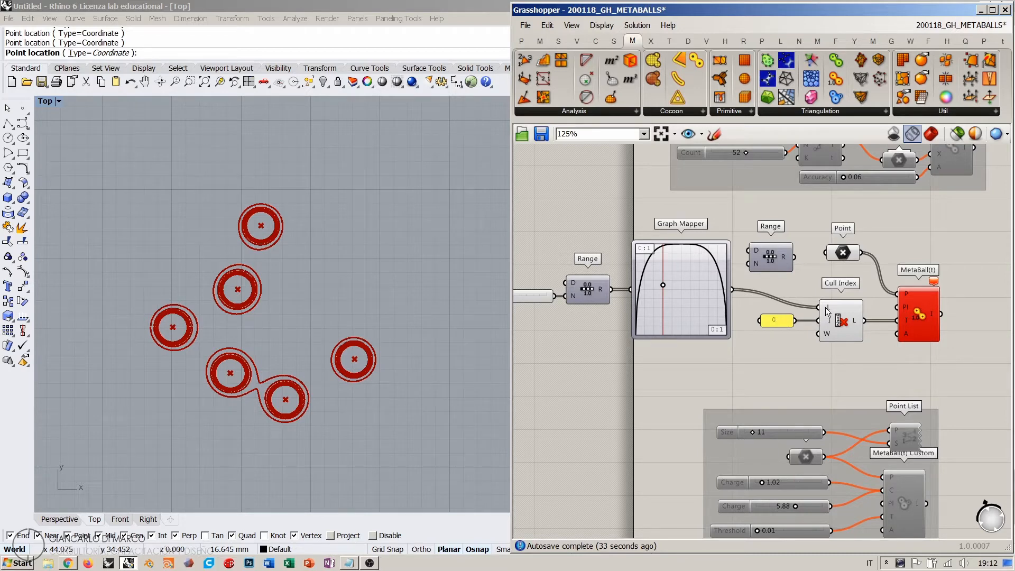
pyautogui.moveTo(856, 324)
# - Set the Graph Mapper's graph type to Bezier and shift its handles so the curve rises steeply and flattens mid-way
pyautogui.rightClick(676, 275)
pyautogui.moveTo(729, 424)
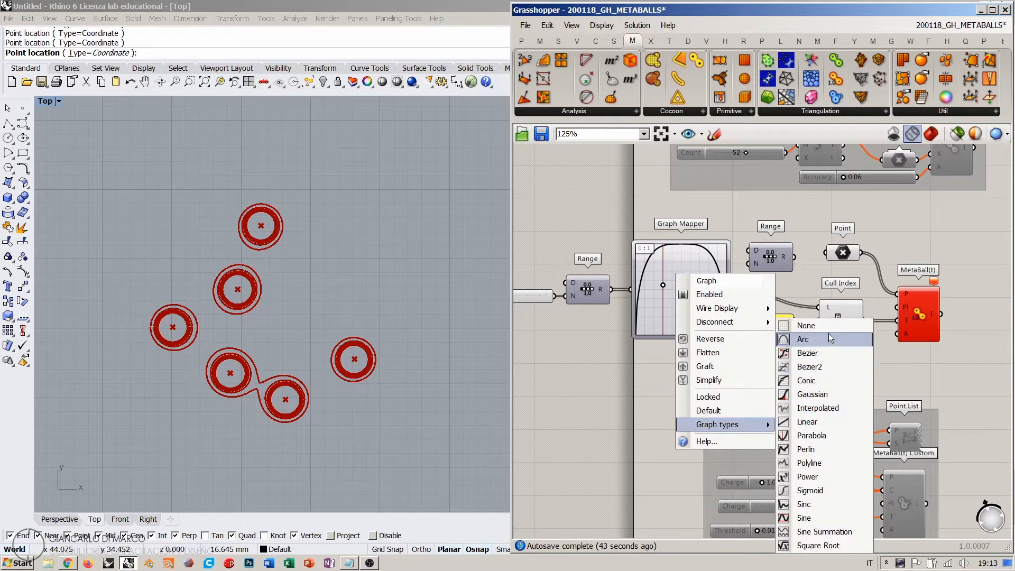
pyautogui.click(814, 353)
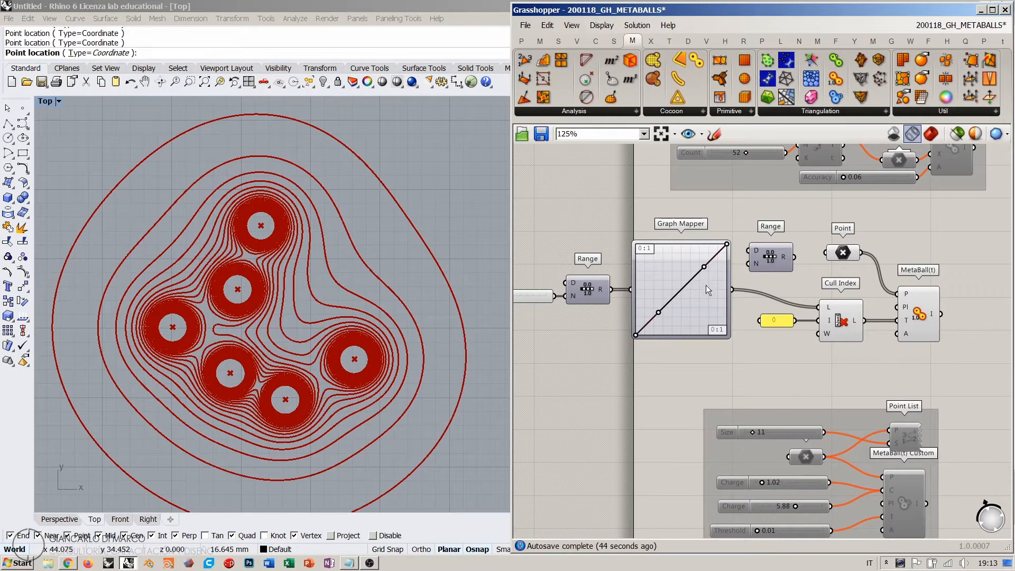
pyautogui.moveTo(659, 313); pyautogui.dragTo(698, 284)
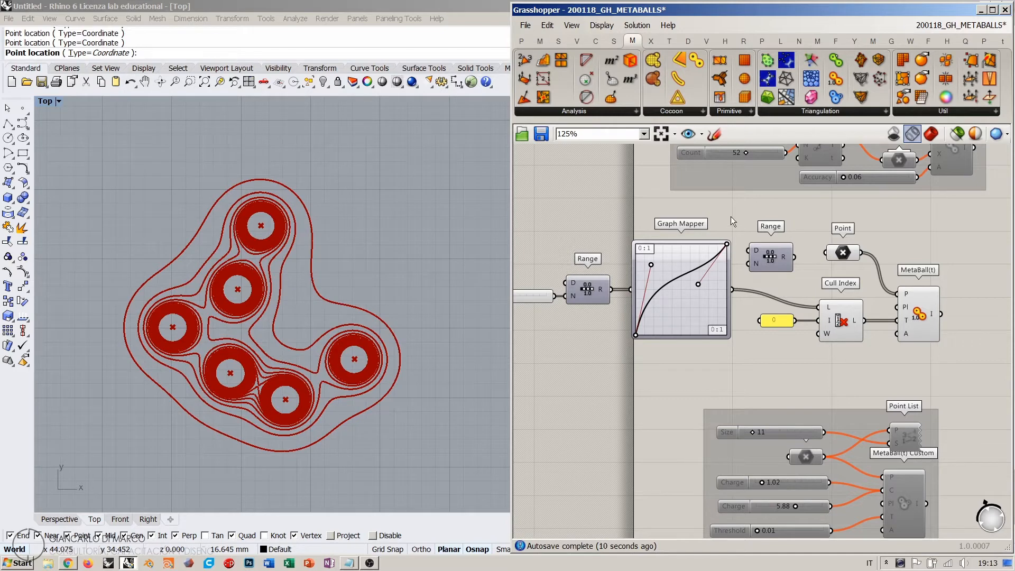
# - Widen the node editor window, look through the Heteroptera plug-in's Maths components, and return to the mesh components
pyautogui.click(944, 42)
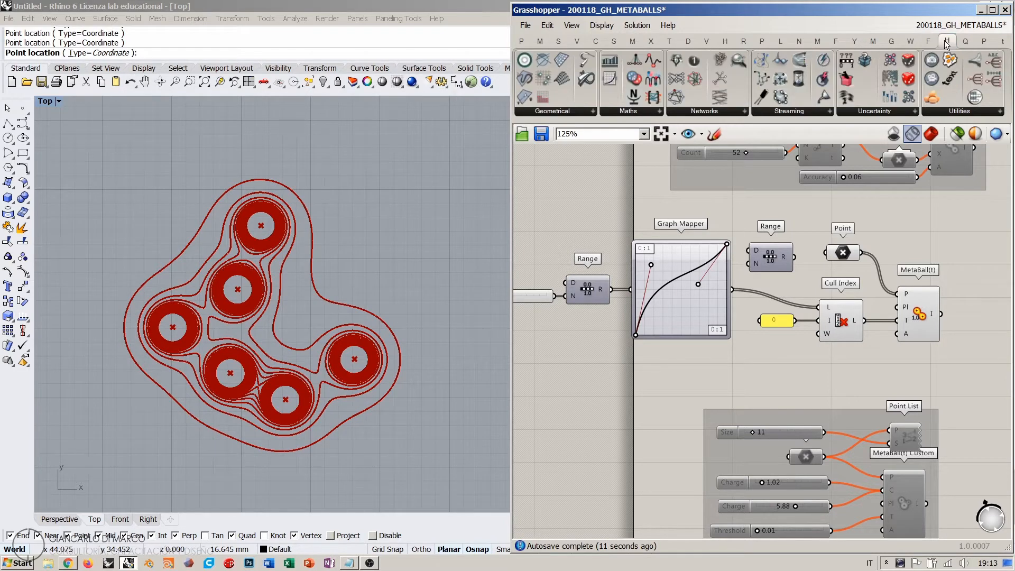
pyautogui.moveTo(511, 186); pyautogui.dragTo(427, 187)
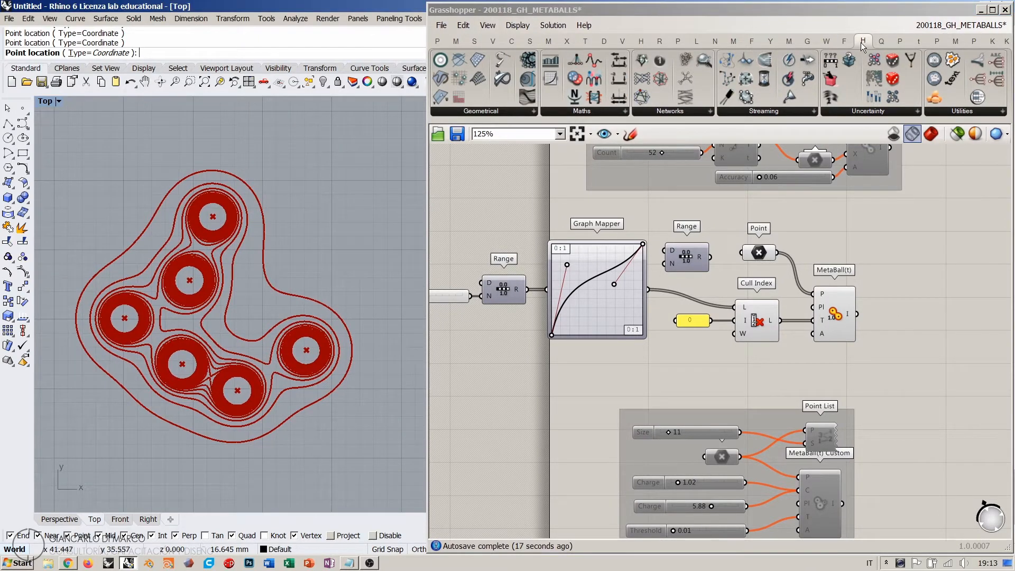
pyautogui.moveTo(861, 42)
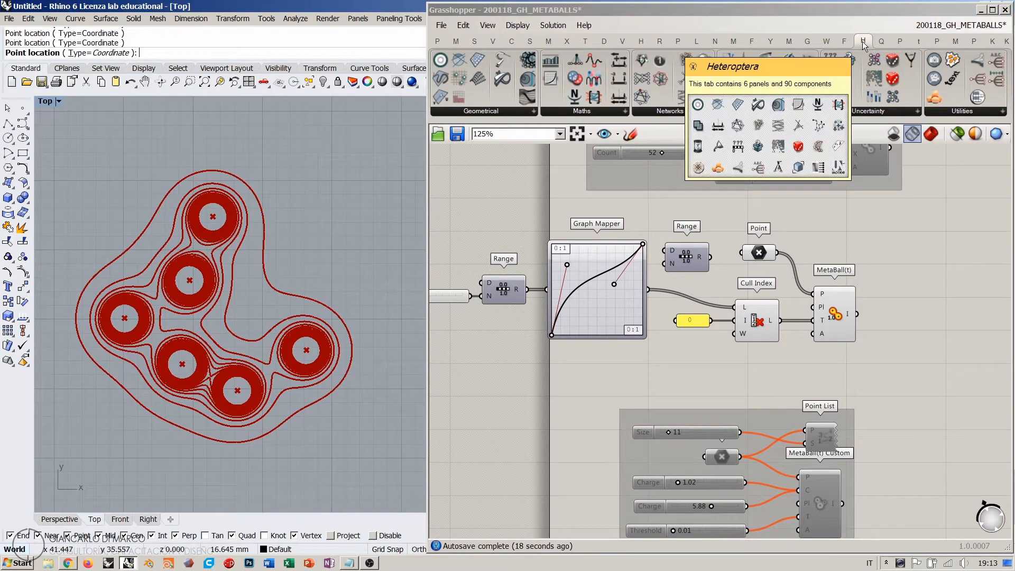
pyautogui.click(558, 112)
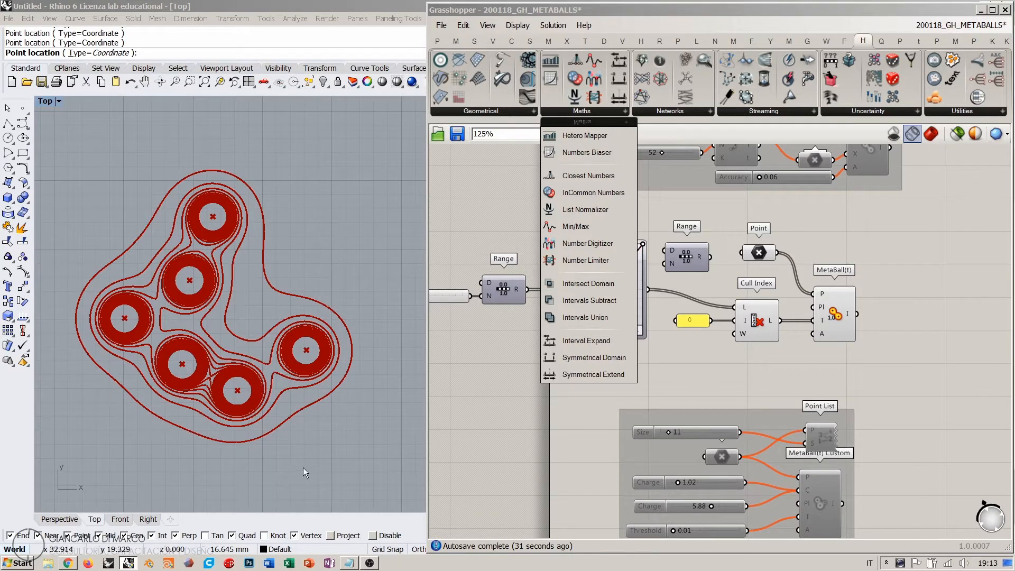
pyautogui.click(486, 380)
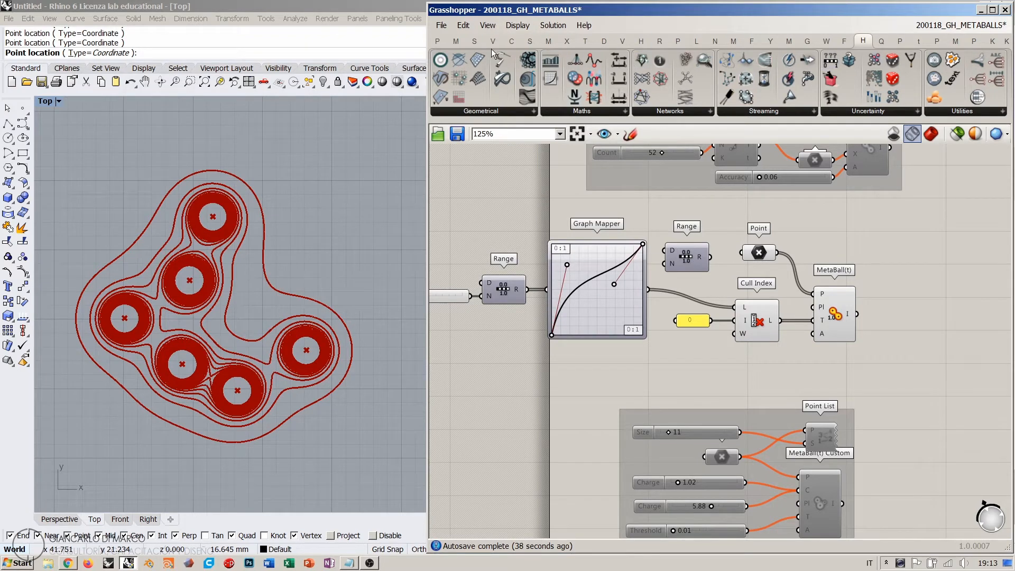
pyautogui.click(548, 42)
# - Set the steps slider of the first Range to 39
pyautogui.moveTo(494, 206); pyautogui.dragTo(541, 212, button='right')
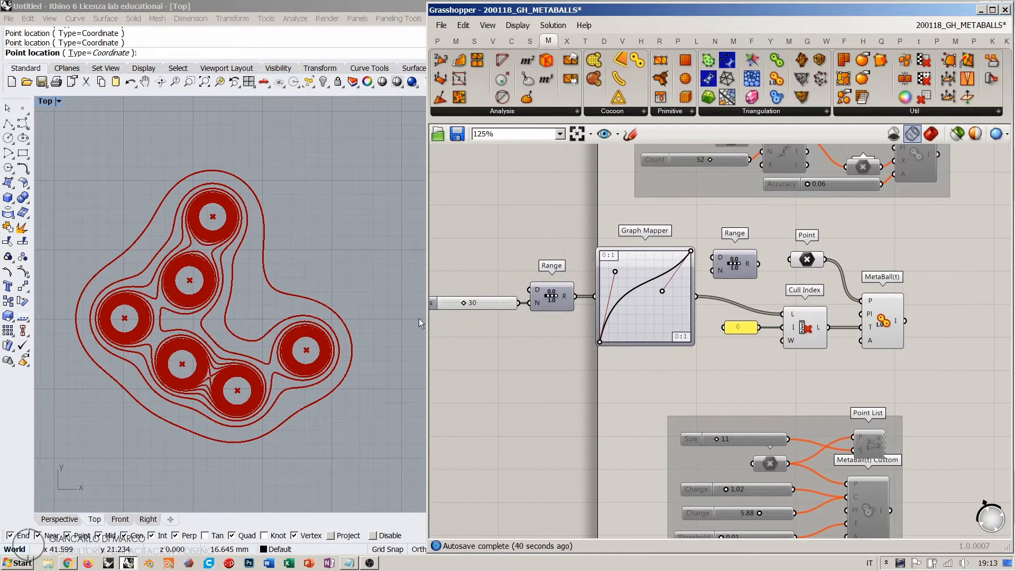
pyautogui.moveTo(255, 335); pyautogui.dragTo(245, 340, button='right')
pyautogui.moveTo(656, 294); pyautogui.dragTo(655, 265, button='right')
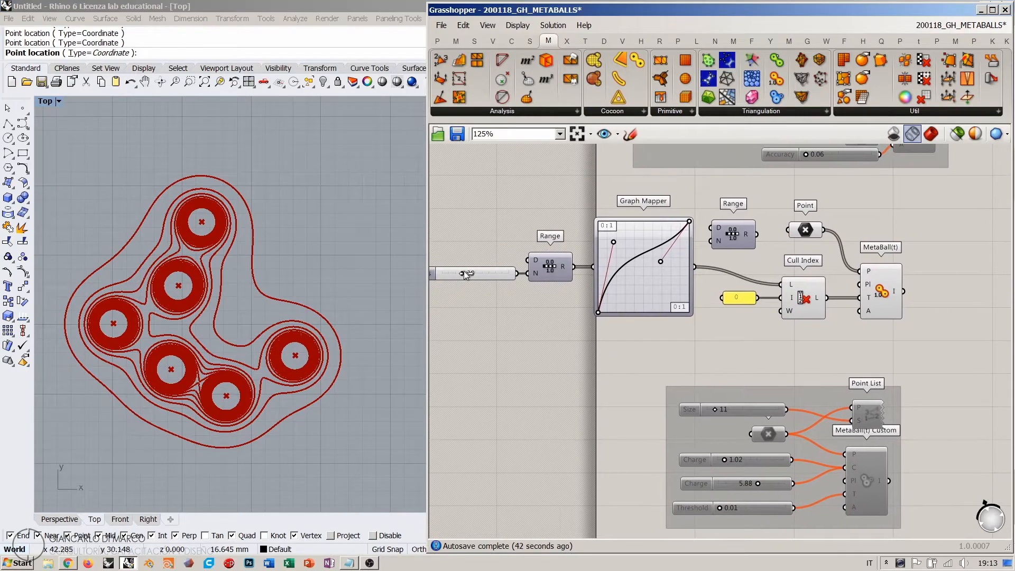
pyautogui.moveTo(464, 270)
pyautogui.mouseDown()
pyautogui.moveTo(490, 275)
pyautogui.moveTo(446, 272)
pyautogui.moveTo(469, 275)
pyautogui.mouseUp()
# - Set the Graph Mapper's graph type back to Sine
pyautogui.rightClick(630, 237)
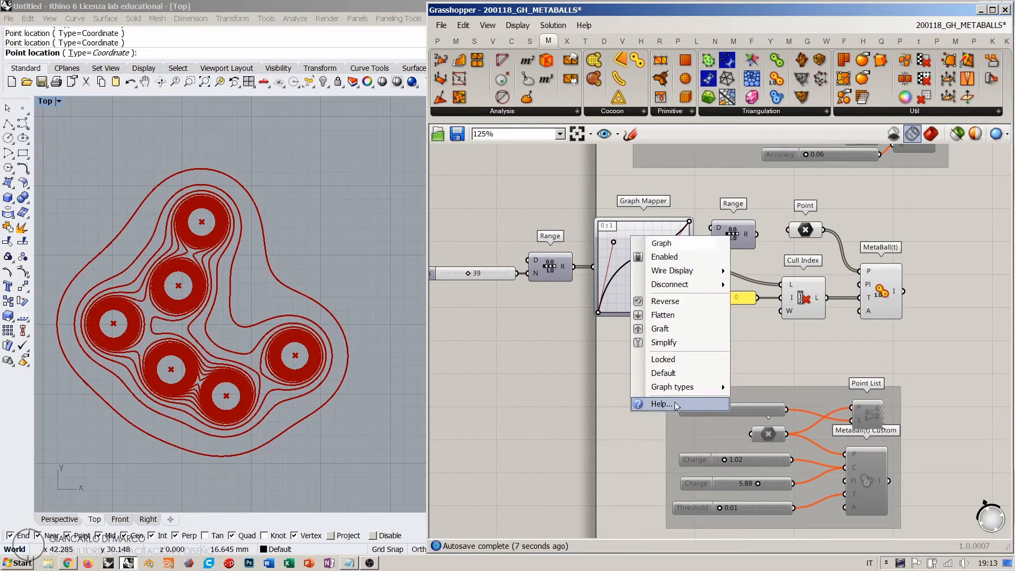
pyautogui.moveTo(682, 387)
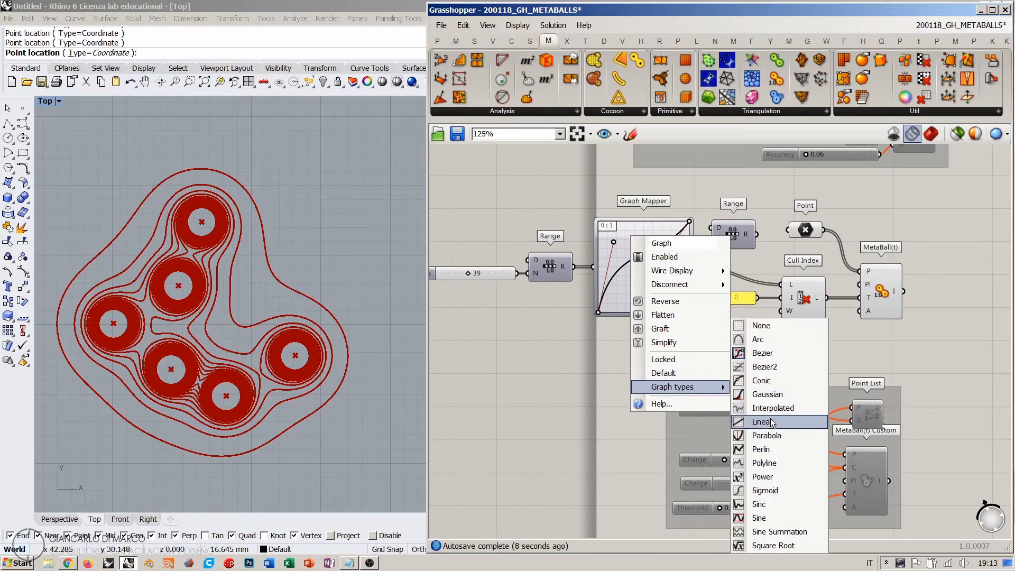
pyautogui.click(768, 518)
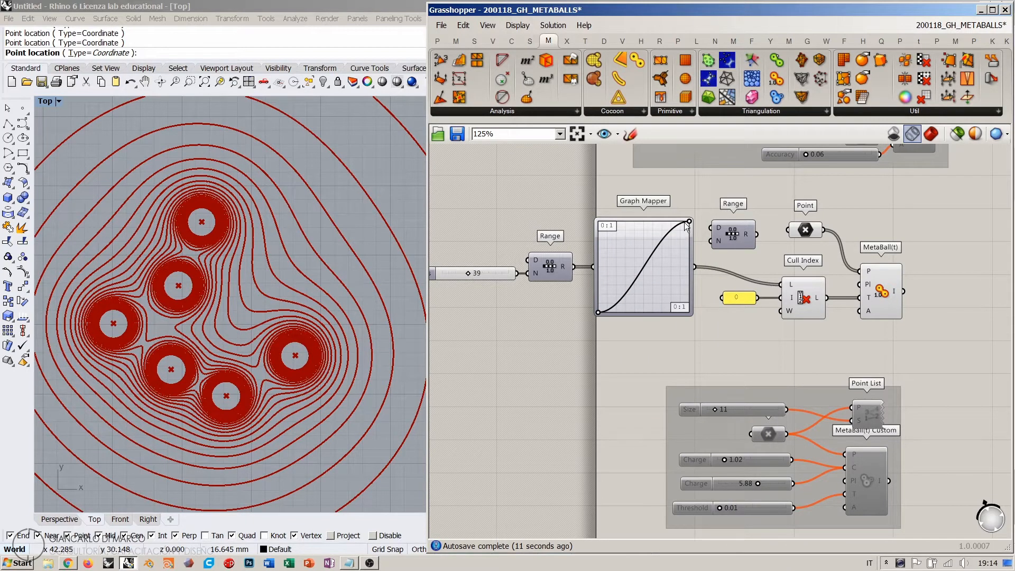
# - Delete the unconnected Range component beside the Graph Mapper
pyautogui.moveTo(718, 294); pyautogui.dragTo(662, 315, button='right')
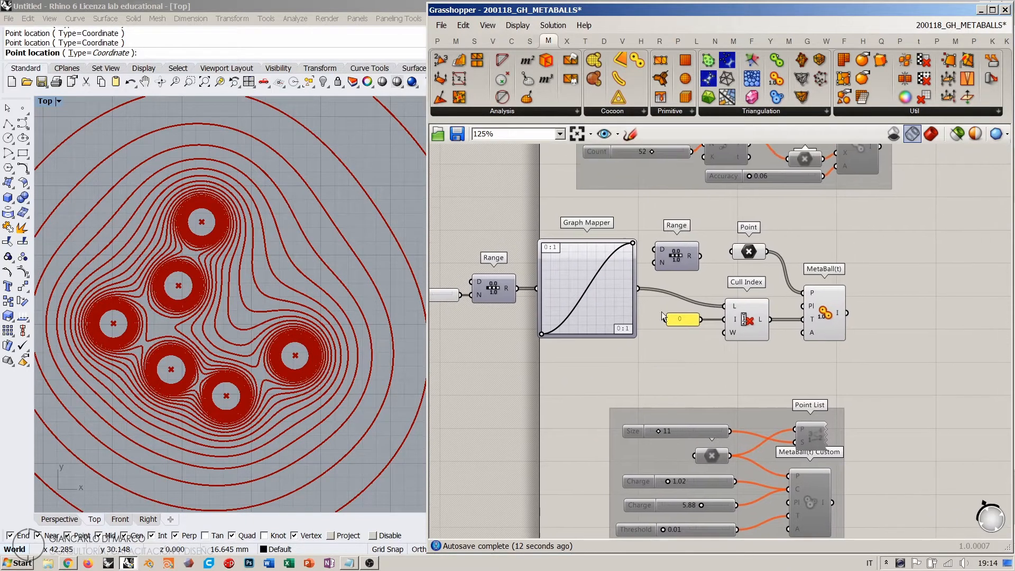
pyautogui.click(681, 262)
pyautogui.press('Delete')
pyautogui.moveTo(634, 280); pyautogui.dragTo(692, 294, button='right')
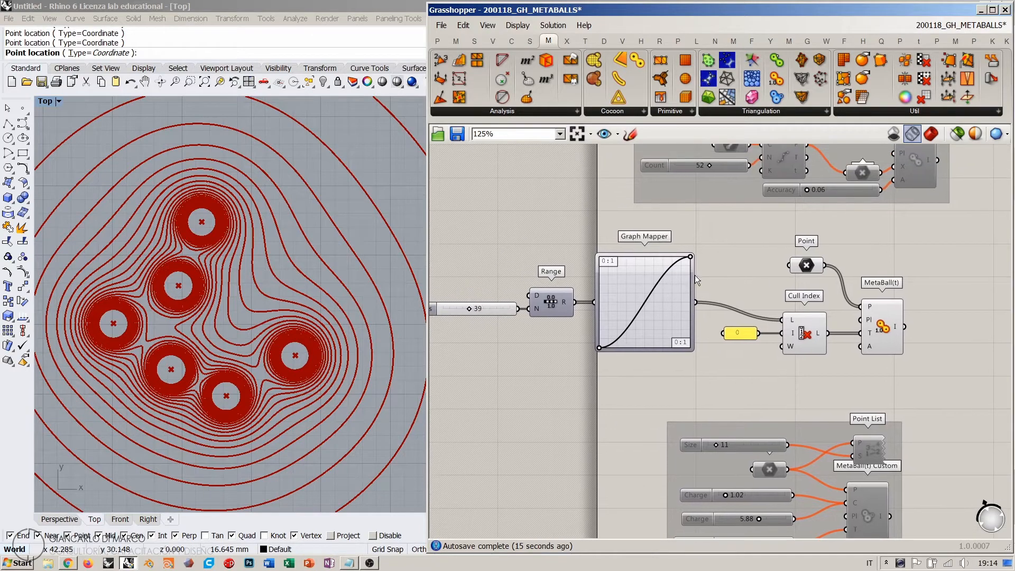
# - Compact the MetaBall(t) layout by aligning Point, Cull Index, its index panel and MetaBall(t), and shifting the slider, Range and Graph Mapper closer
pyautogui.moveTo(809, 265); pyautogui.dragTo(807, 244)
pyautogui.moveTo(880, 319); pyautogui.dragTo(880, 301)
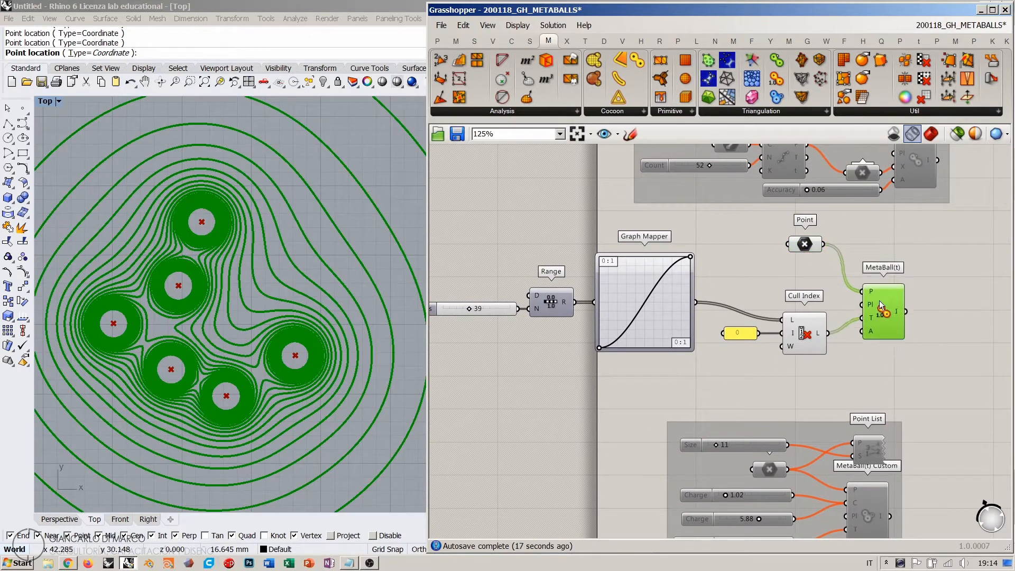
pyautogui.click(812, 333)
pyautogui.moveTo(813, 333); pyautogui.dragTo(813, 318)
pyautogui.moveTo(741, 333); pyautogui.dragTo(753, 315)
pyautogui.moveTo(889, 313); pyautogui.dragTo(869, 313)
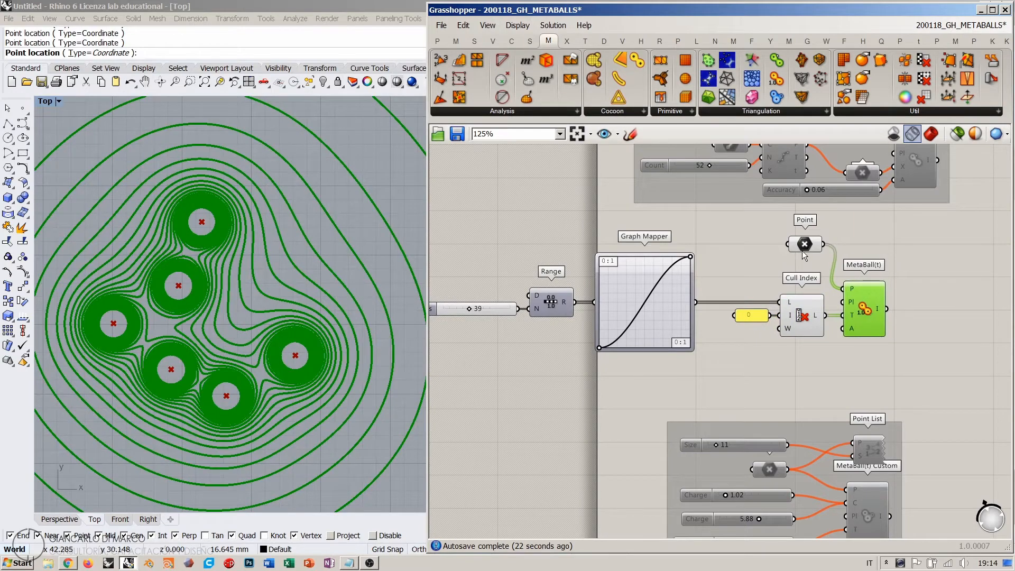
pyautogui.moveTo(805, 244); pyautogui.dragTo(803, 260)
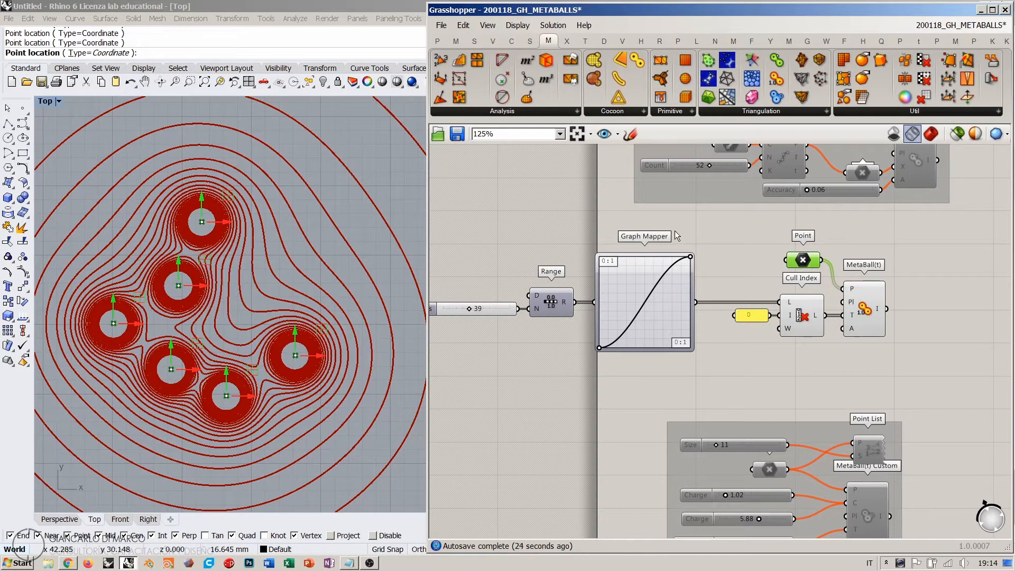
pyautogui.moveTo(677, 222); pyautogui.dragTo(502, 316)
pyautogui.moveTo(630, 287); pyautogui.dragTo(658, 286)
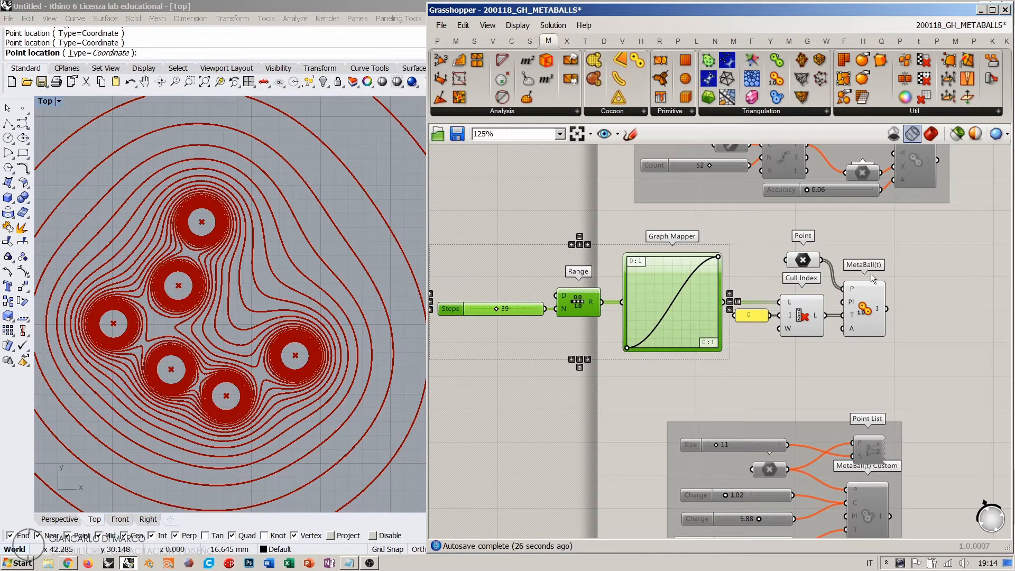
# - Move the whole MetaBall(t) definition beneath the Metaball group, and group and disable its components
pyautogui.moveTo(894, 237); pyautogui.dragTo(476, 366)
pyautogui.moveTo(639, 325); pyautogui.dragTo(531, 350, button='right')
pyautogui.scroll(-3, 531, 350)
pyautogui.moveTo(546, 321); pyautogui.dragTo(689, 316)
pyautogui.moveTo(779, 362); pyautogui.dragTo(803, 360, button='right')
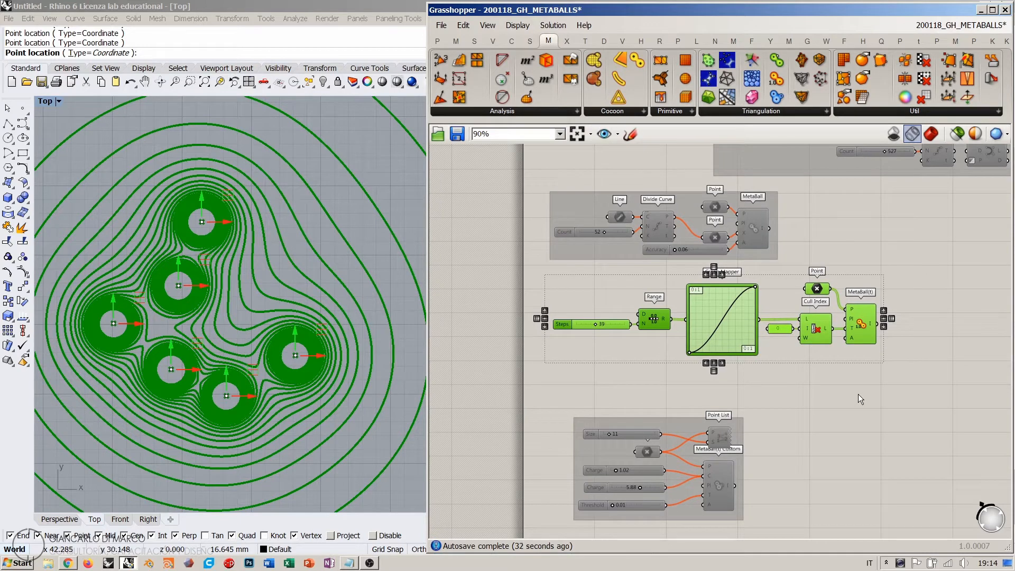
pyautogui.hotkey('ctrl', 'g')
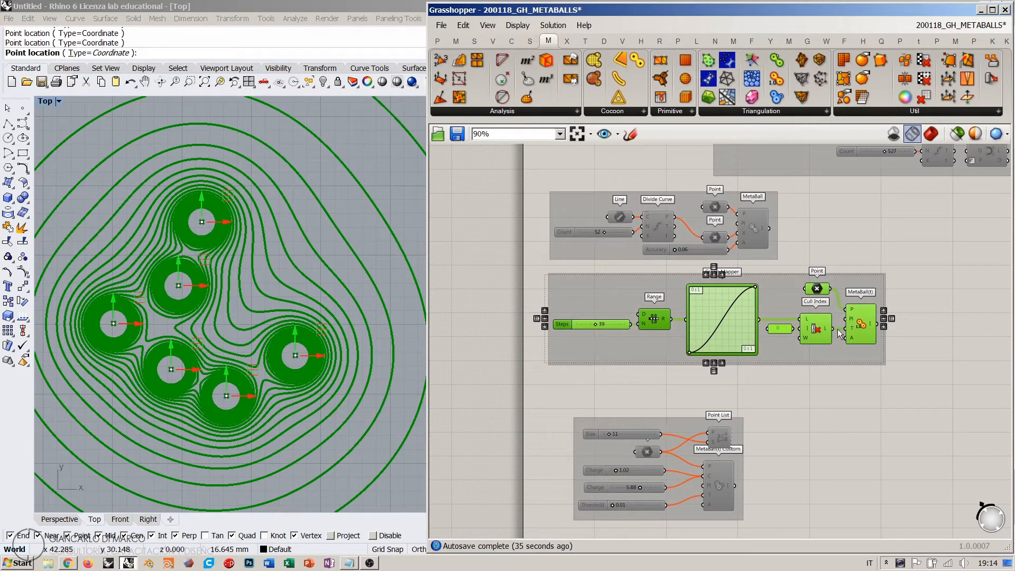
pyautogui.click(814, 393)
pyautogui.moveTo(819, 389); pyautogui.dragTo(820, 285, button='right')
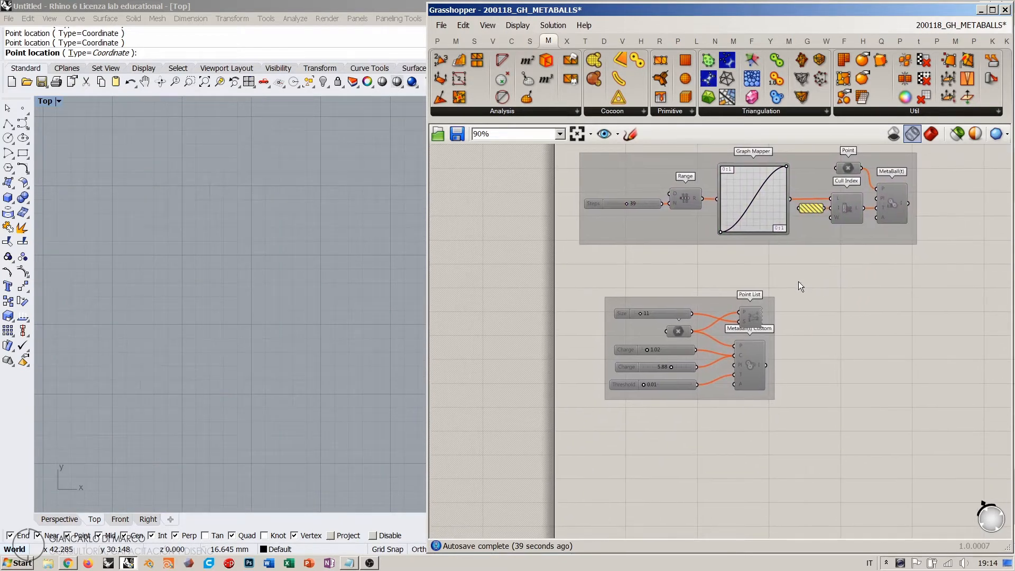
# - Enable all components in the MetaBall(t) Custom group and frame its contour in the Top viewport
pyautogui.moveTo(796, 338); pyautogui.dragTo(798, 319, button='right')
pyautogui.moveTo(809, 265); pyautogui.dragTo(582, 414)
pyautogui.hotkey('ctrl', 'e')
pyautogui.click(797, 437)
pyautogui.scroll(3, 712, 341)
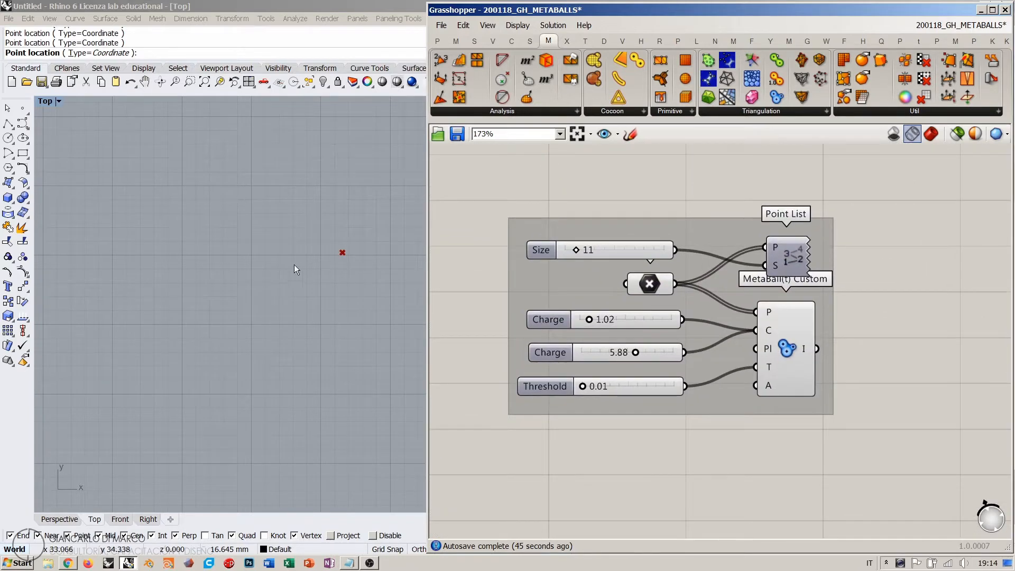
pyautogui.scroll(-16, 193, 329)
pyautogui.moveTo(294, 264); pyautogui.dragTo(217, 309, button='right')
pyautogui.scroll(4, 218, 303)
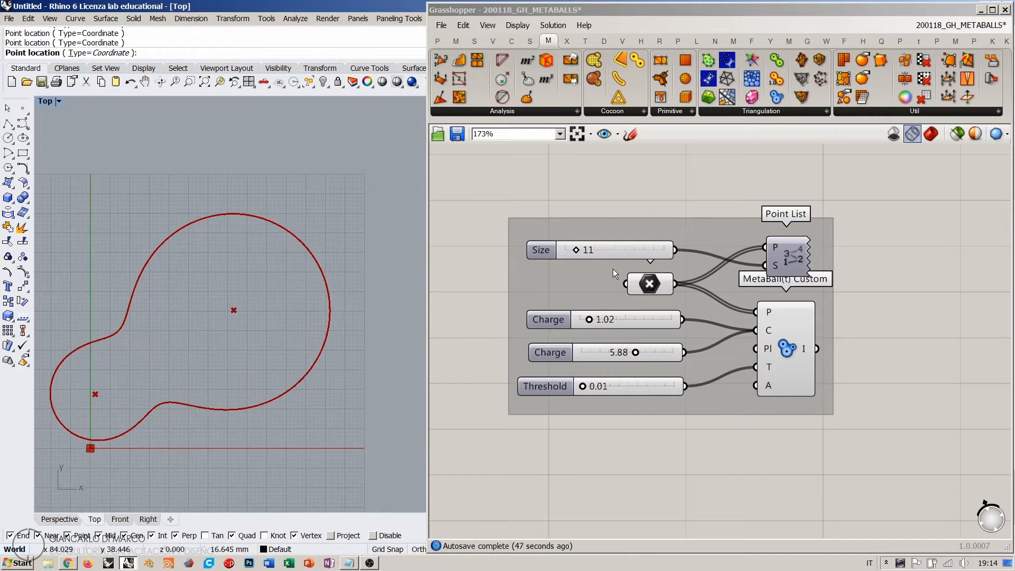
pyautogui.moveTo(614, 270); pyautogui.dragTo(649, 270, button='right')
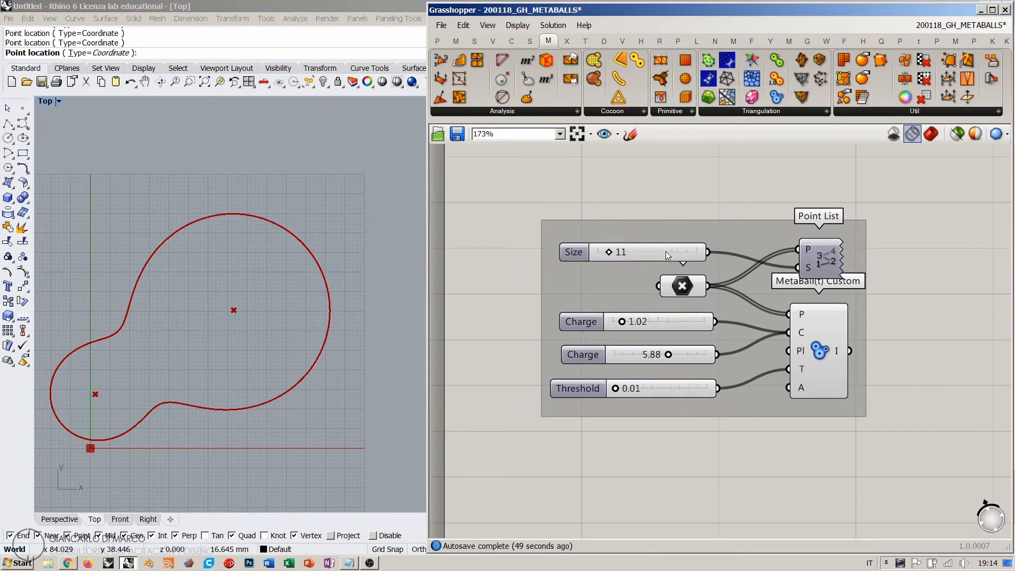
pyautogui.scroll(-3, 522, 314)
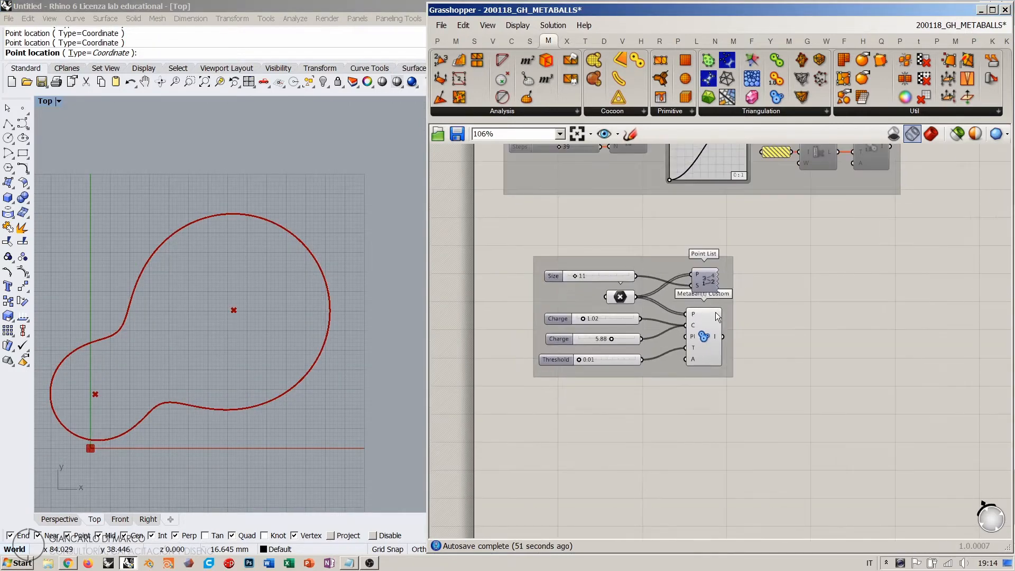
pyautogui.moveTo(702, 340); pyautogui.dragTo(744, 330, button='right')
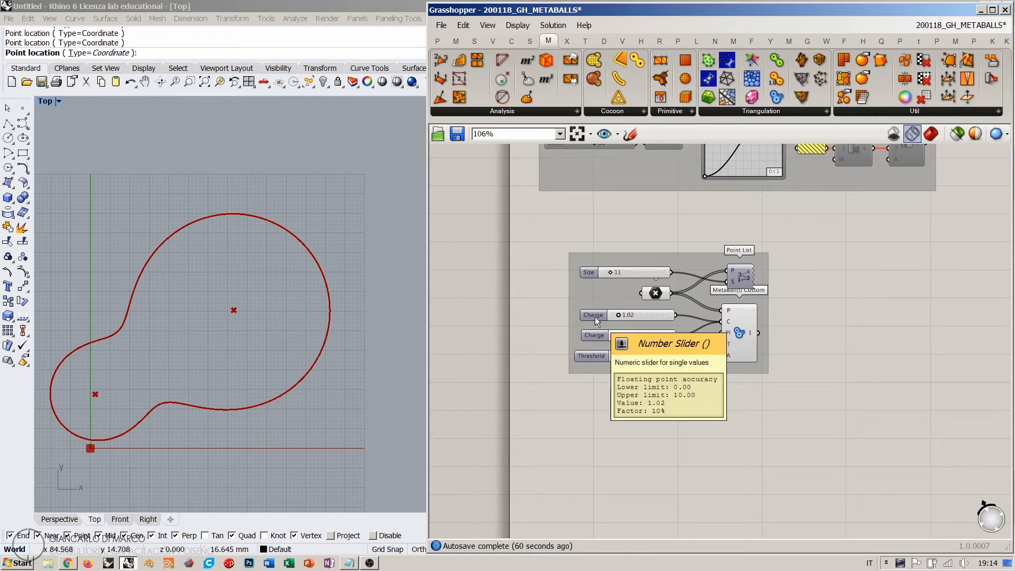
# - Add a Point parameter on the empty canvas below the MetaBall(t) Custom group
pyautogui.moveTo(638, 336); pyautogui.dragTo(662, 272, button='right')
pyautogui.moveTo(164, 354); pyautogui.dragTo(187, 321, button='right')
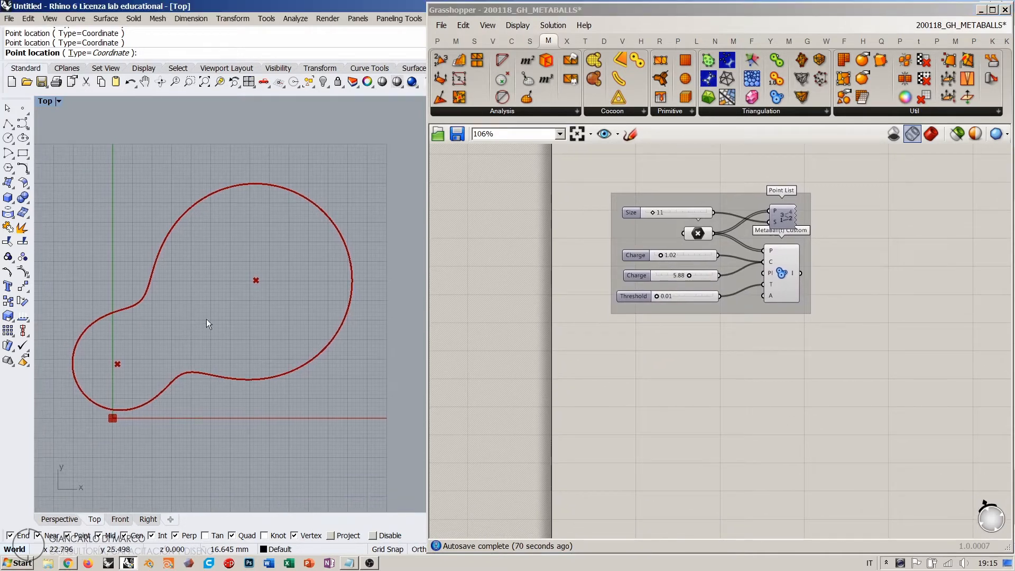
pyautogui.click(674, 376)
pyautogui.doubleClick(674, 375)
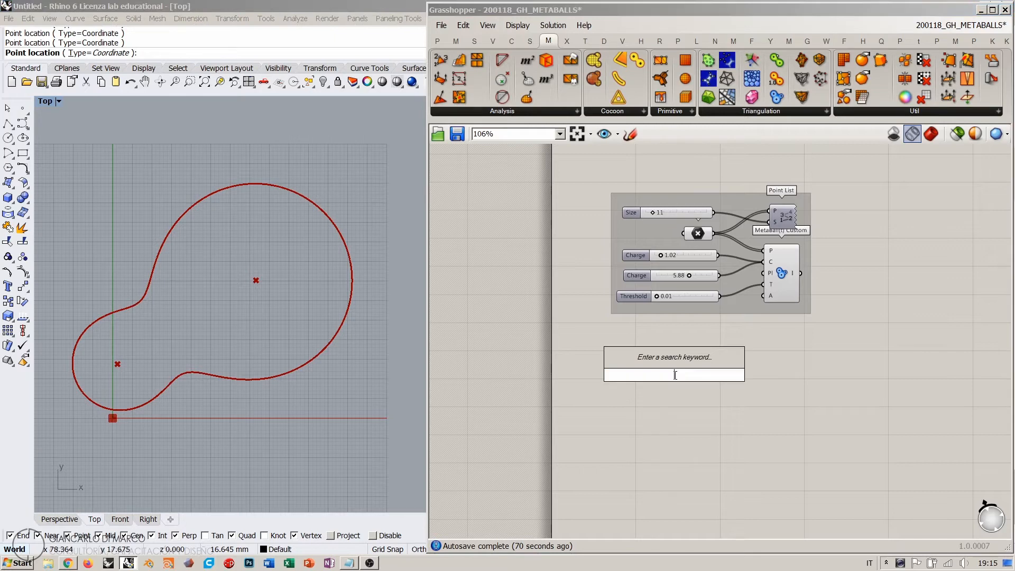
pyautogui.write('poin')
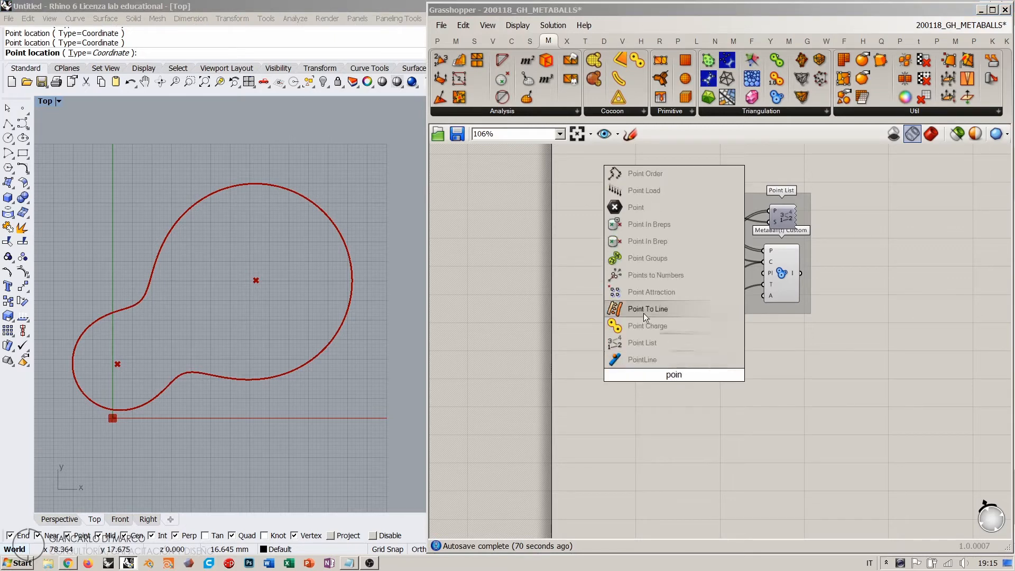
pyautogui.click(617, 208)
# - Assign nine points, placed along an S-shaped path in the Top viewport, to the new Point parameter
pyautogui.rightClick(668, 374)
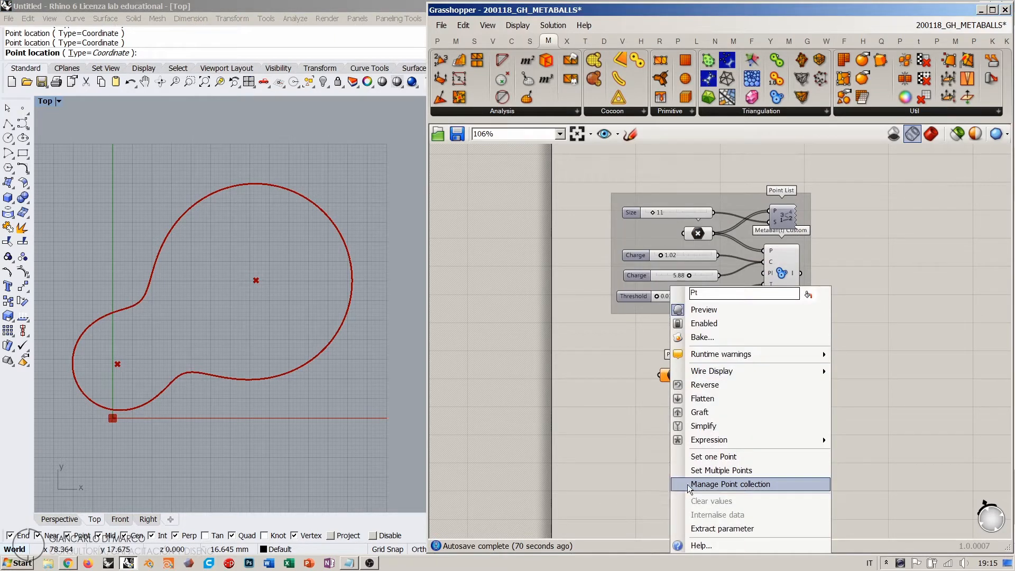
pyautogui.click(713, 471)
pyautogui.click(81, 260)
pyautogui.click(155, 344)
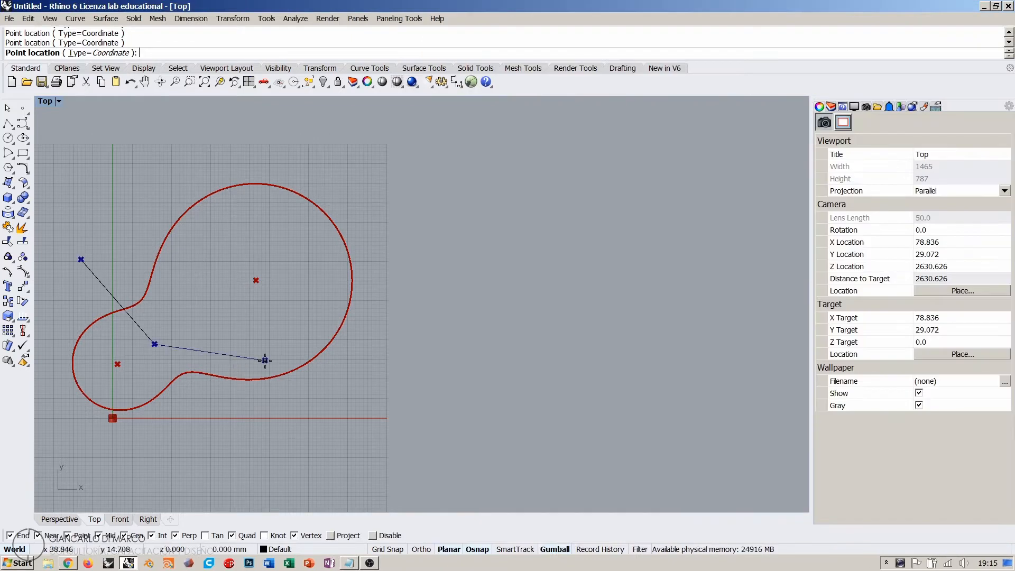
pyautogui.click(265, 360)
pyautogui.click(325, 309)
pyautogui.click(297, 237)
pyautogui.click(197, 233)
pyautogui.click(157, 187)
pyautogui.click(218, 140)
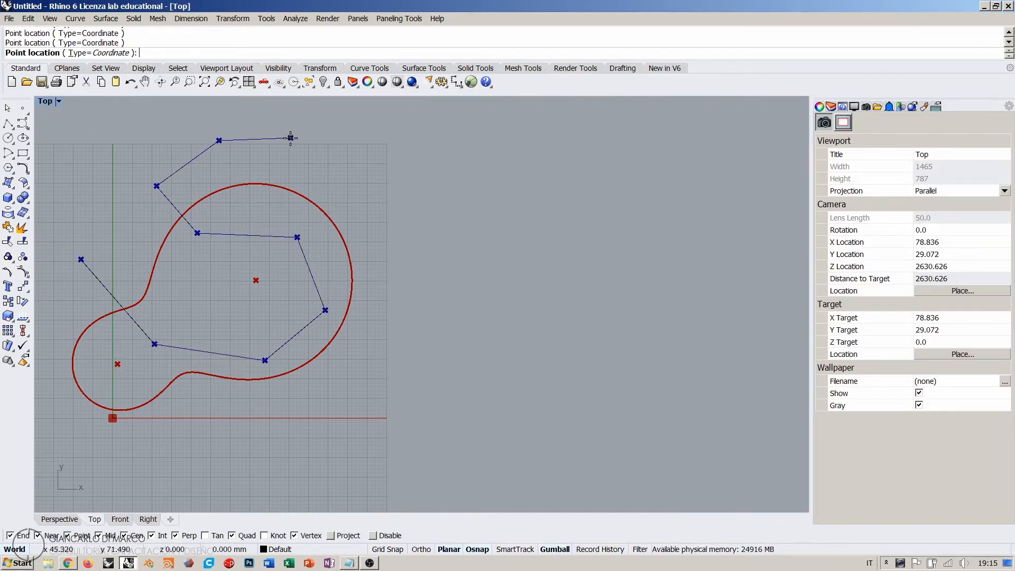
pyautogui.click(291, 138)
pyautogui.press('Return')
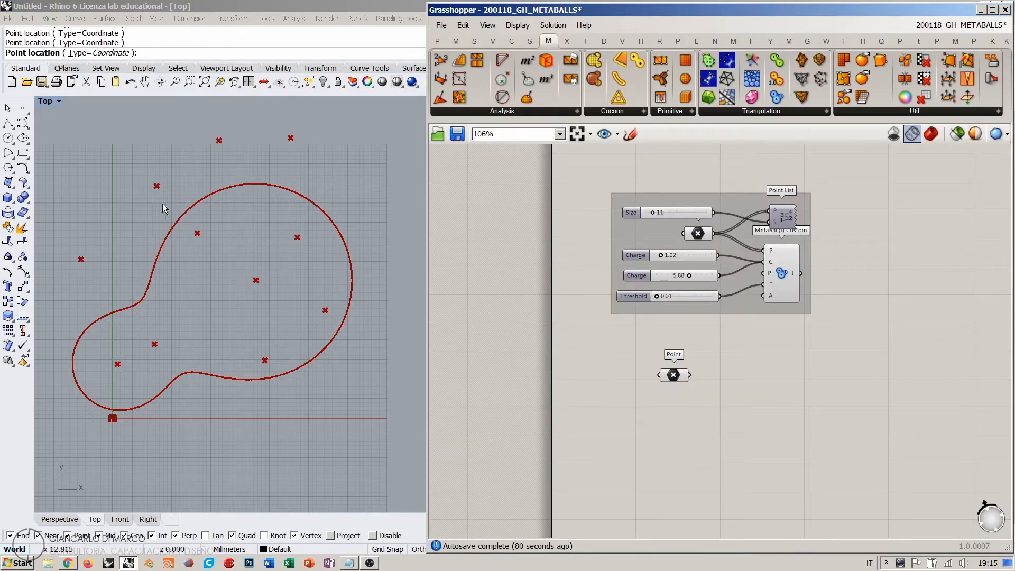
# - Add an Interpolate curve component and feed the new Point parameter into its vertices input
pyautogui.doubleClick(734, 392)
pyautogui.write('intrpo')
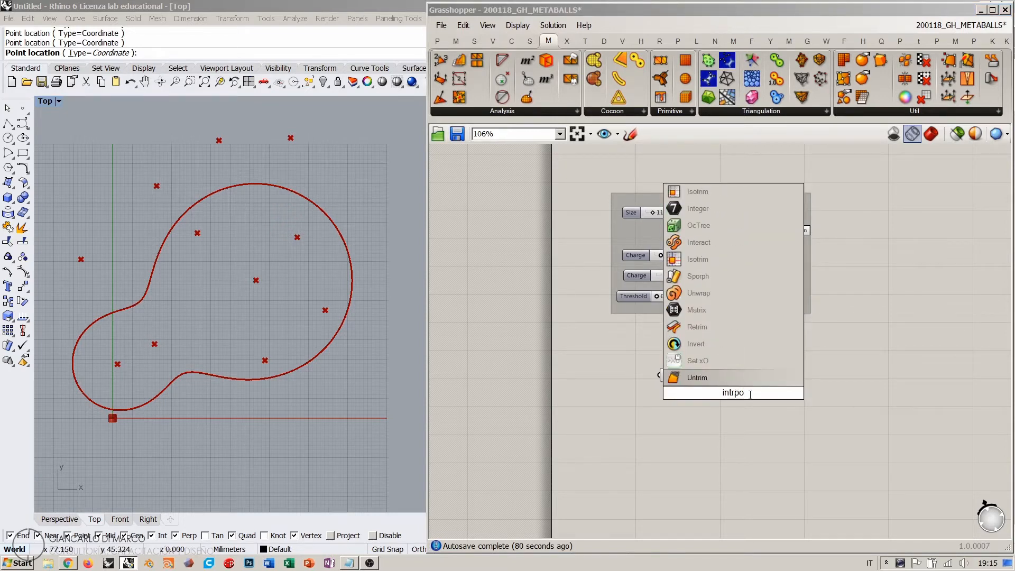
pyautogui.write('e')
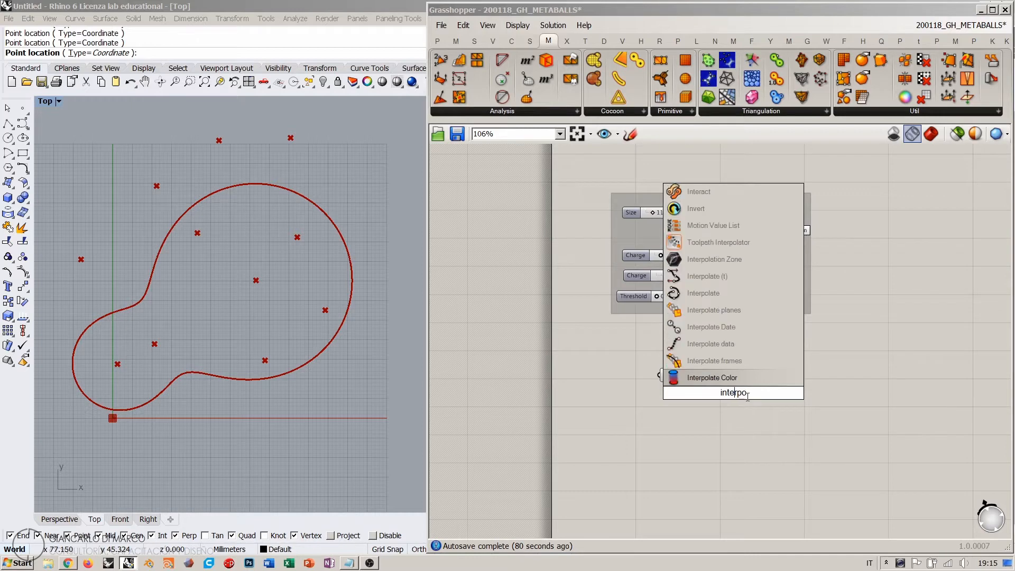
pyautogui.click(703, 292)
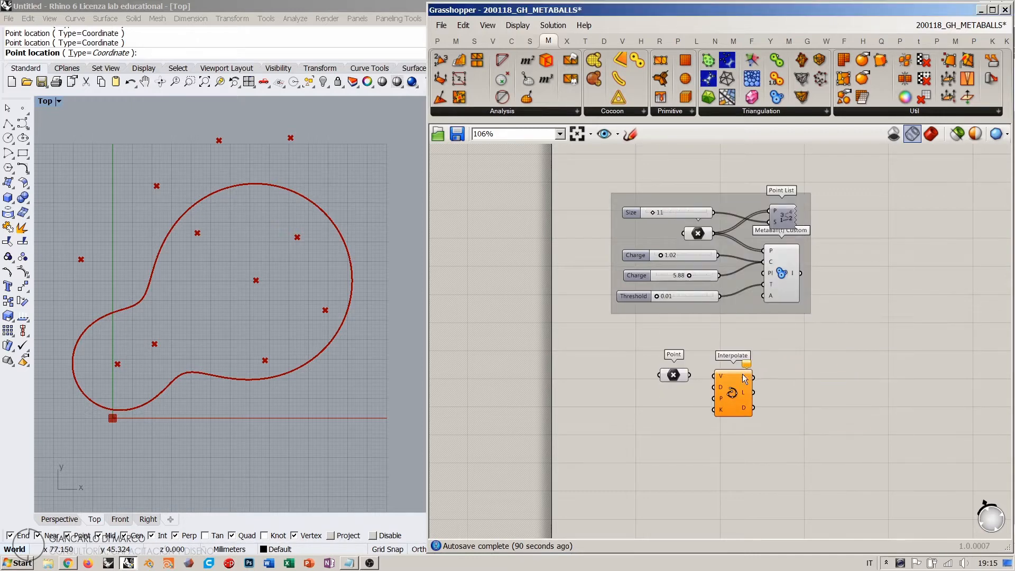
pyautogui.moveTo(690, 375); pyautogui.dragTo(730, 391)
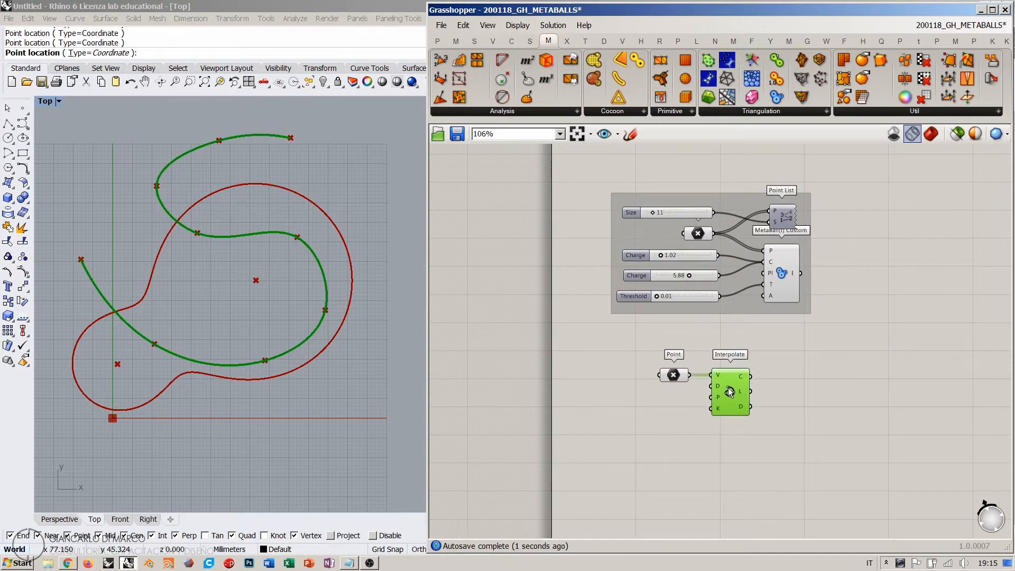
pyautogui.click(677, 405)
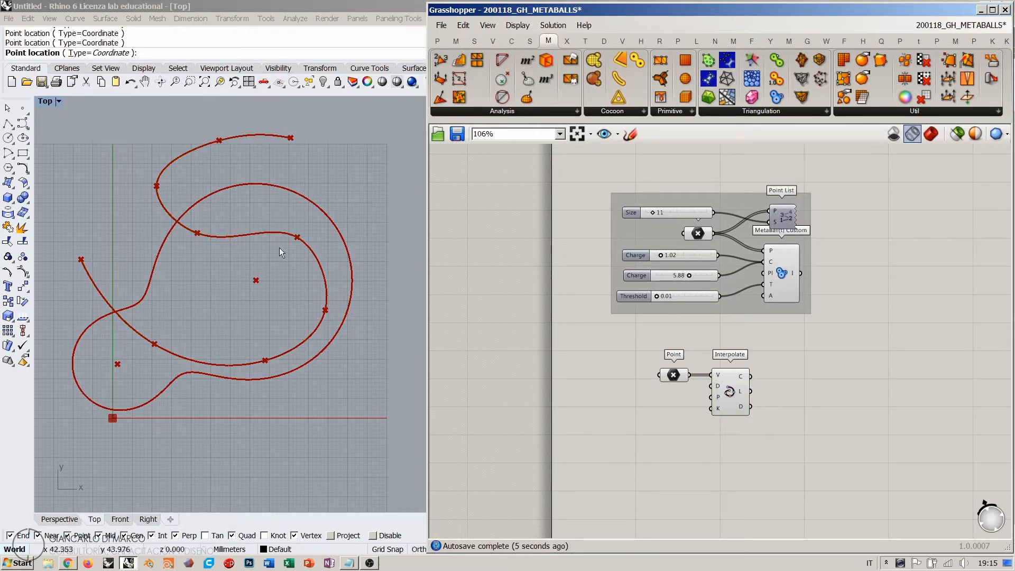
# - Turn off the preview of the MetaBall(t) Custom component
pyautogui.click(777, 273)
pyautogui.hotkey('ctrl', 'q')
pyautogui.click(583, 295)
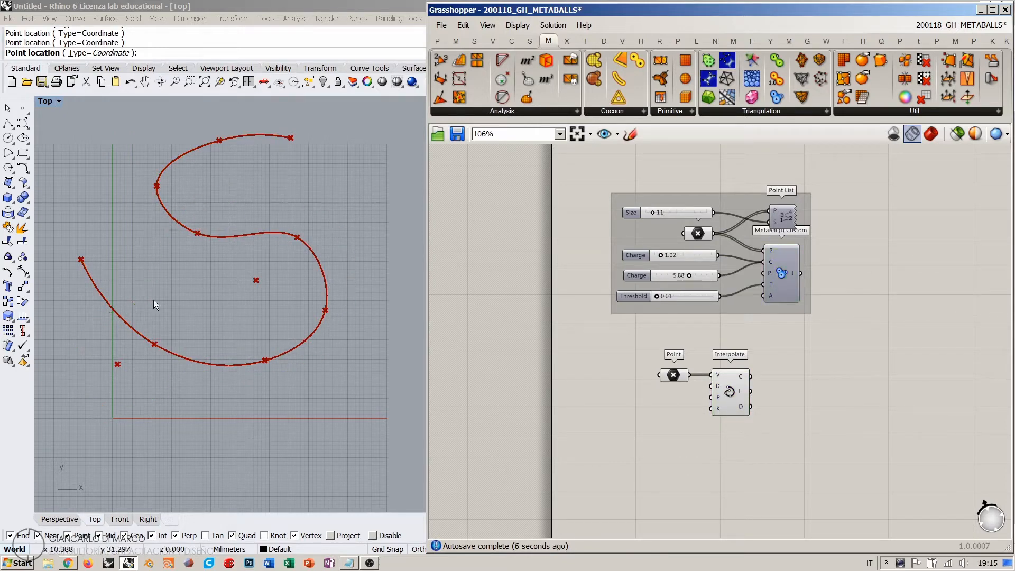
# - Add a List Length component below the new Point parameter and connect the points to its list input
pyautogui.click(726, 406)
pyautogui.click(814, 383)
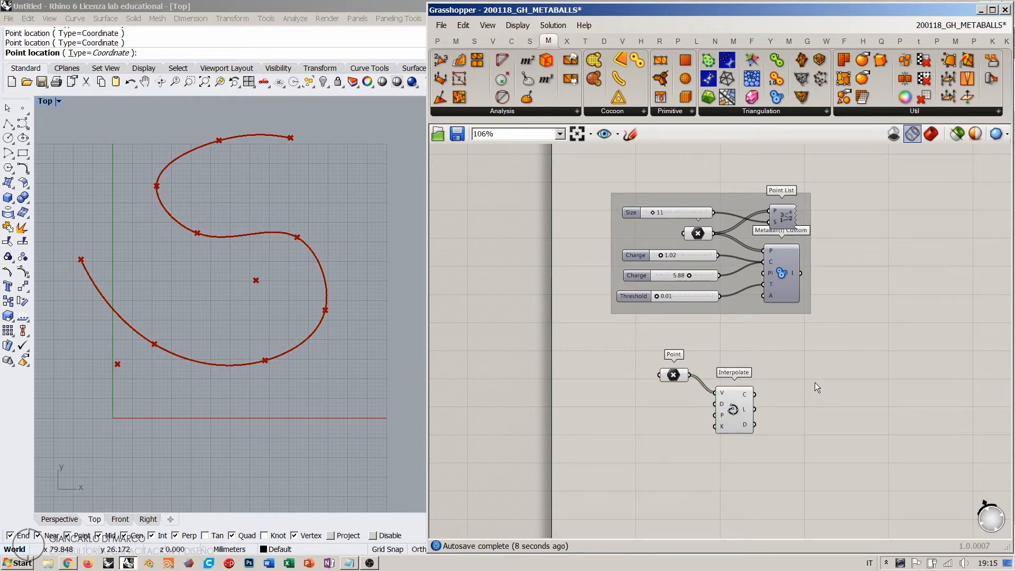
pyautogui.scroll(3, 783, 383)
pyautogui.moveTo(582, 390); pyautogui.dragTo(584, 381)
pyautogui.moveTo(670, 425); pyautogui.dragTo(699, 425)
pyautogui.doubleClick(613, 455)
pyautogui.write('length')
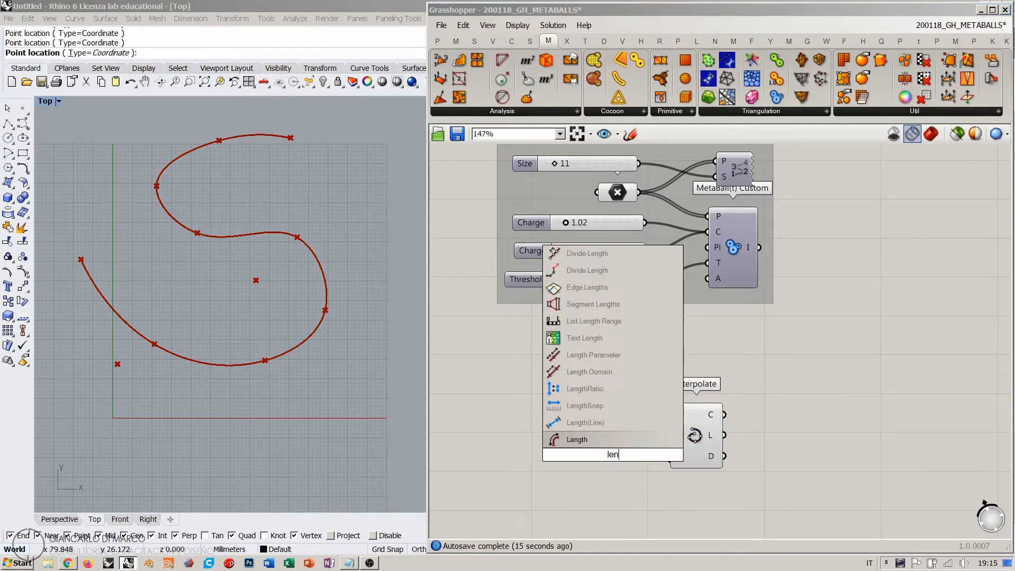
pyautogui.click(583, 270)
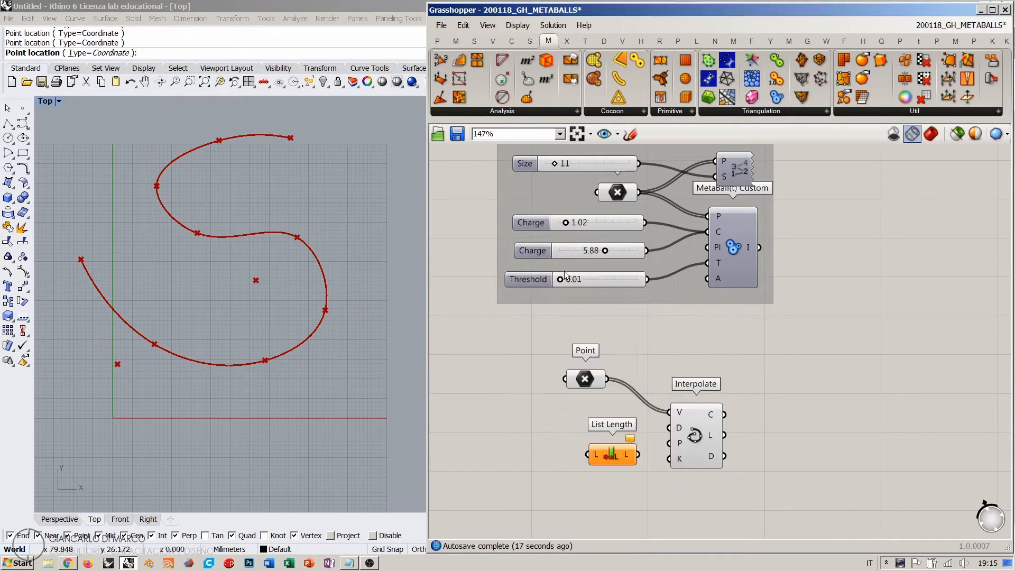
pyautogui.moveTo(607, 379); pyautogui.dragTo(591, 452)
# - Arrange Point, Interpolate and List Length compactly, with Interpolate level with Point and List Length directly below Interpolate
pyautogui.moveTo(635, 444); pyautogui.dragTo(568, 348, button='right')
pyautogui.moveTo(634, 332); pyautogui.dragTo(645, 301)
pyautogui.moveTo(548, 364); pyautogui.dragTo(598, 415)
pyautogui.moveTo(640, 313); pyautogui.dragTo(649, 310)
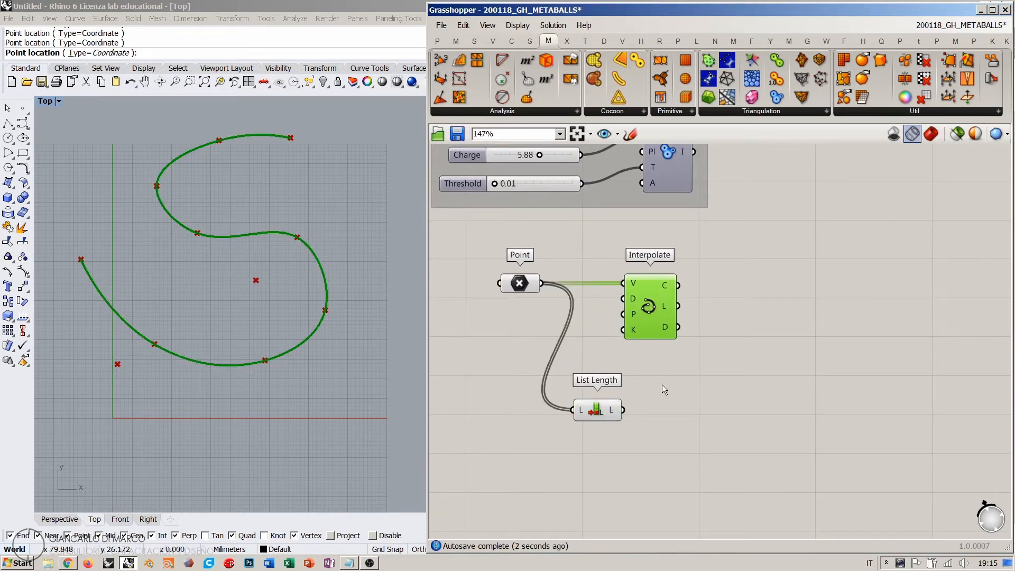
pyautogui.click(681, 415)
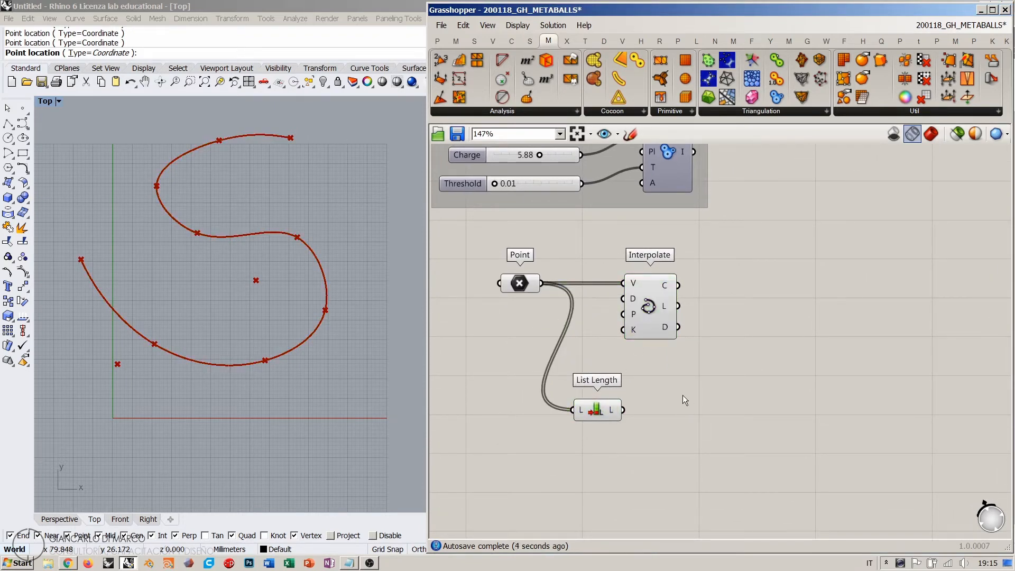
pyautogui.moveTo(534, 283); pyautogui.dragTo(474, 289)
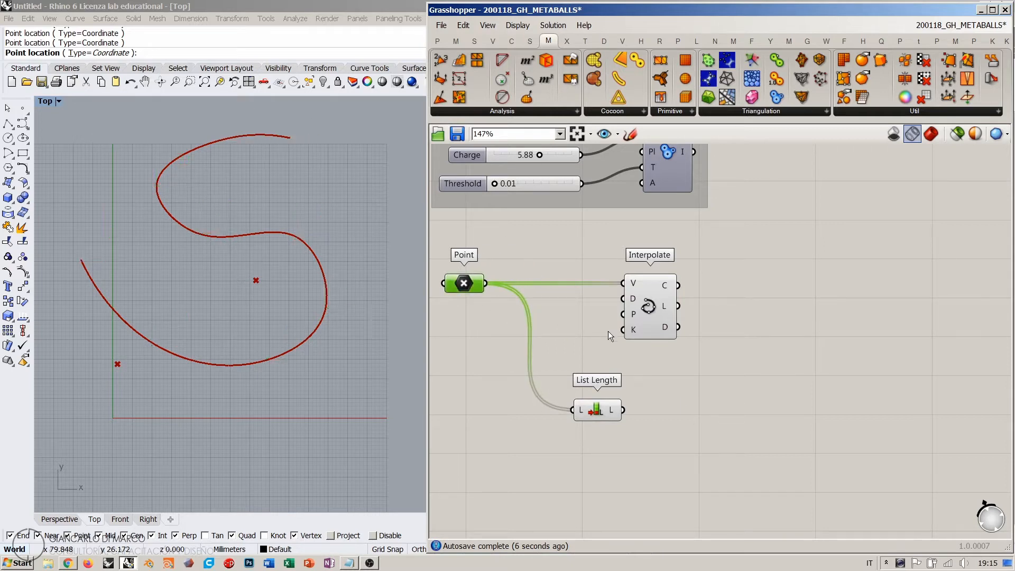
pyautogui.moveTo(655, 313); pyautogui.dragTo(594, 312)
pyautogui.moveTo(599, 412); pyautogui.dragTo(592, 408)
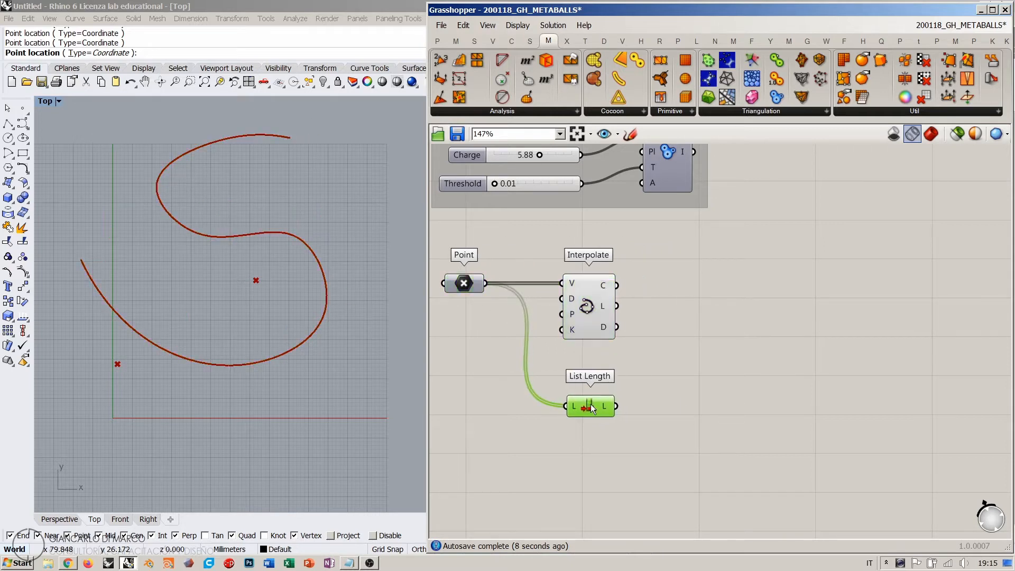
# - Add a Divide Curve component fed by the Interpolate curve, align it with Interpolate, and turn off the Interpolate preview
pyautogui.doubleClick(728, 319)
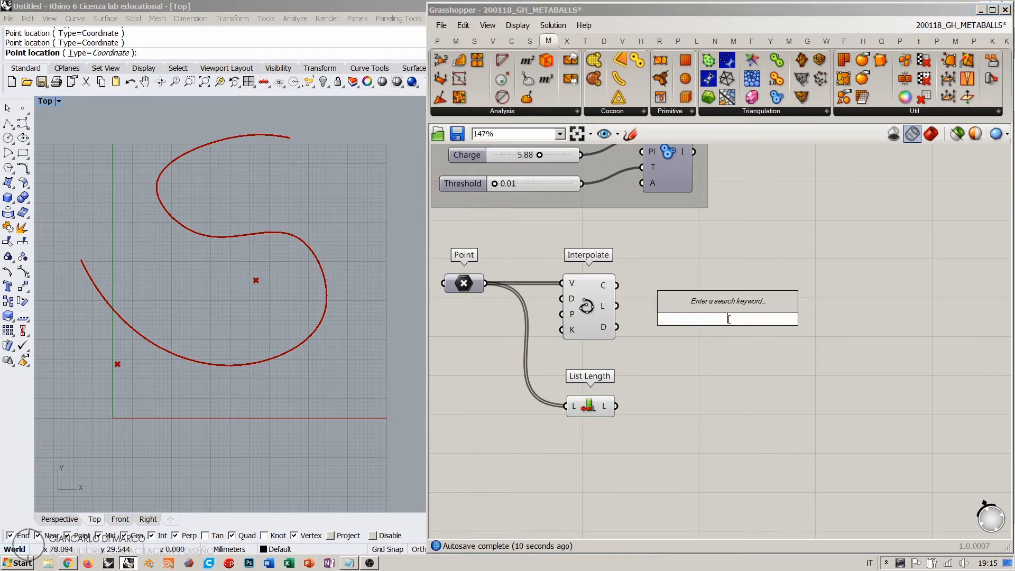
pyautogui.write('divi')
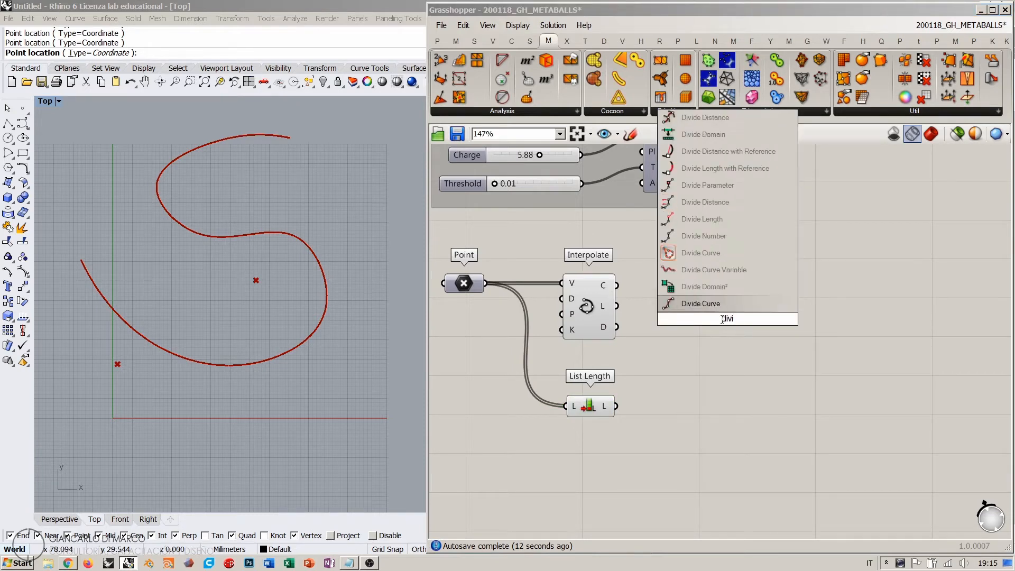
pyautogui.press('Return')
pyautogui.moveTo(700, 303); pyautogui.dragTo(616, 285)
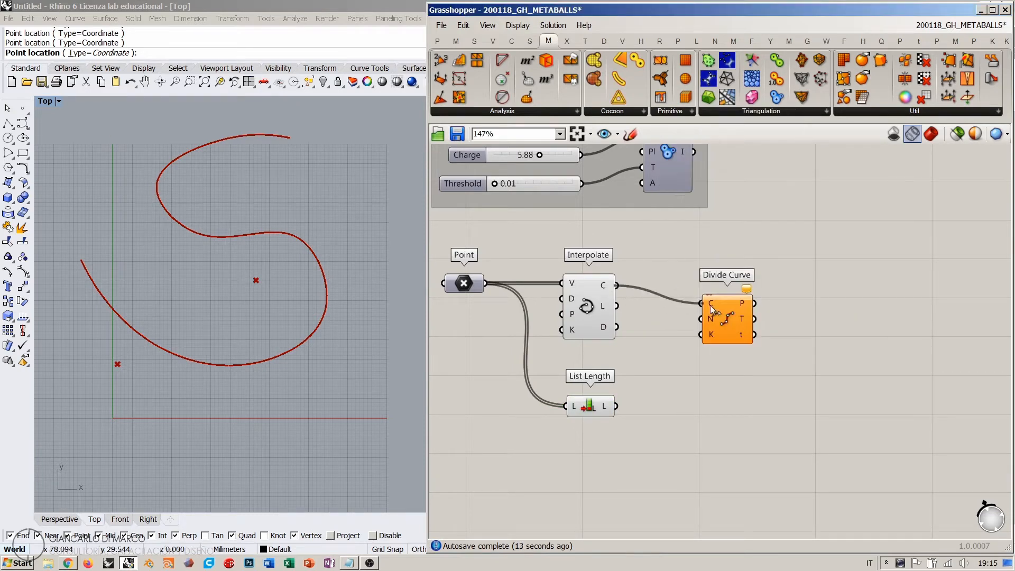
pyautogui.click(576, 302)
pyautogui.hotkey('ctrl', 'q')
pyautogui.moveTo(723, 306); pyautogui.dragTo(751, 286)
# - Add a number slider for Divide Curve's count input and set it to 39
pyautogui.doubleClick(684, 321)
pyautogui.write('11')
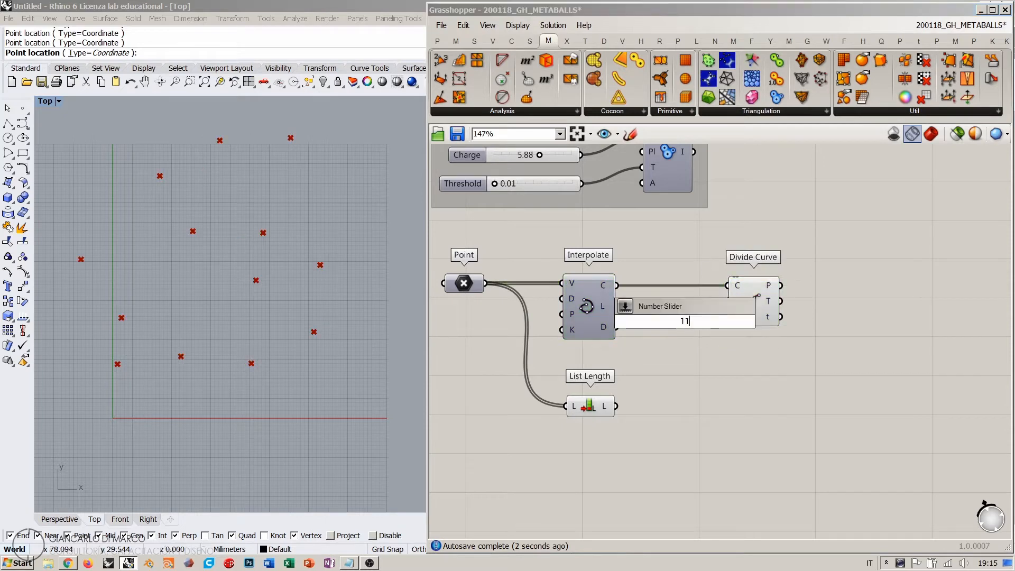
pyautogui.press('Return')
pyautogui.moveTo(697, 324); pyautogui.dragTo(636, 350)
pyautogui.click(739, 300)
pyautogui.moveTo(739, 300); pyautogui.dragTo(724, 300)
pyautogui.click(748, 353)
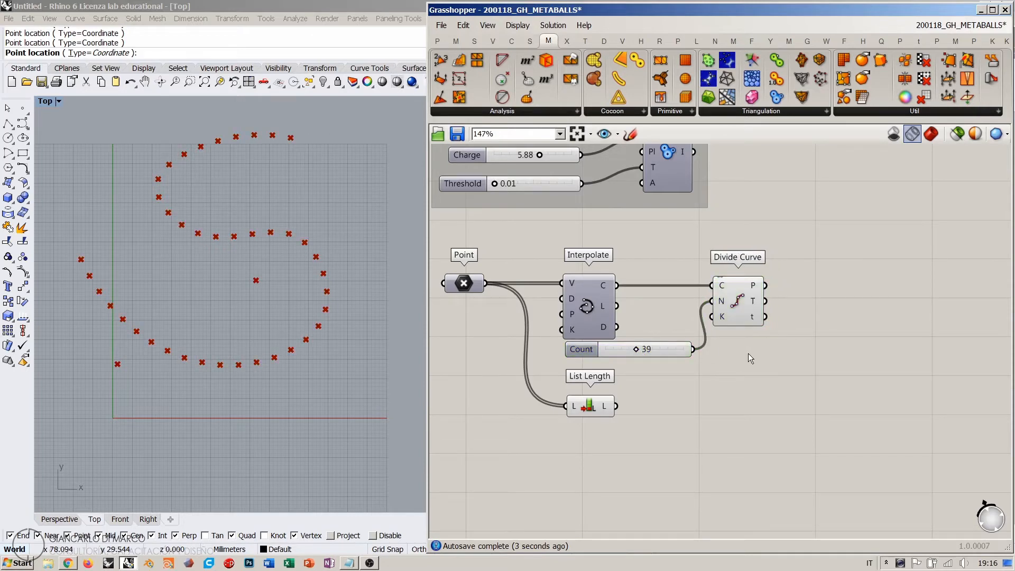
# - Delete the List Length component and pack Point, the Count slider and Divide Curve closely around Interpolate
pyautogui.moveTo(590, 410); pyautogui.dragTo(606, 420)
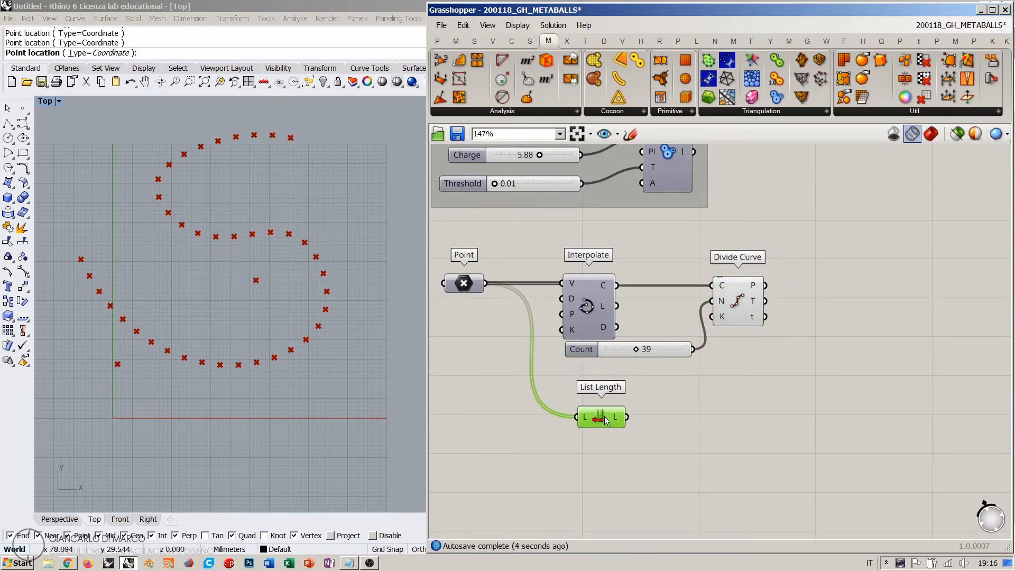
pyautogui.press('Delete')
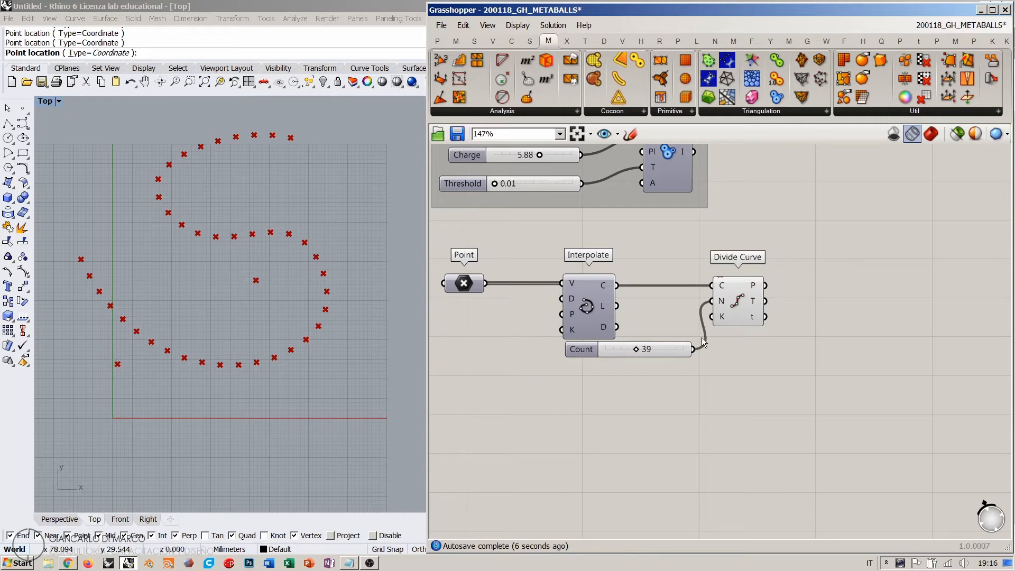
pyautogui.moveTo(667, 348); pyautogui.dragTo(592, 349)
pyautogui.moveTo(743, 295); pyautogui.dragTo(664, 319)
pyautogui.moveTo(680, 313)
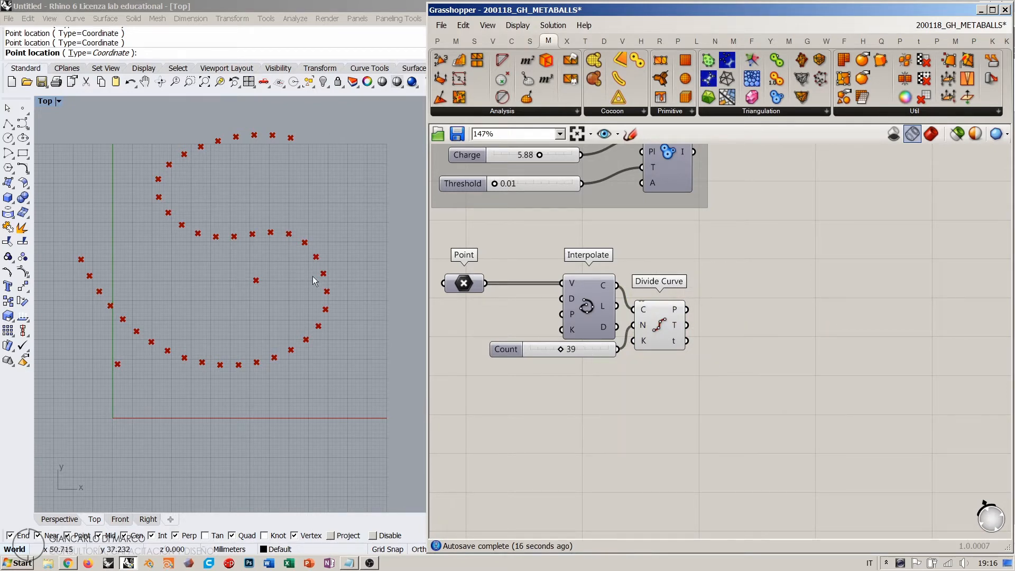
pyautogui.moveTo(586, 305); pyautogui.dragTo(574, 298, button='right')
pyautogui.moveTo(456, 281); pyautogui.dragTo(521, 281)
pyautogui.click(700, 347)
# - Add a second MetaBall(t) Custom component beyond Divide Curve and feed the division points into its points input
pyautogui.moveTo(700, 347); pyautogui.dragTo(647, 296, button='right')
pyautogui.scroll(2, 621, 336)
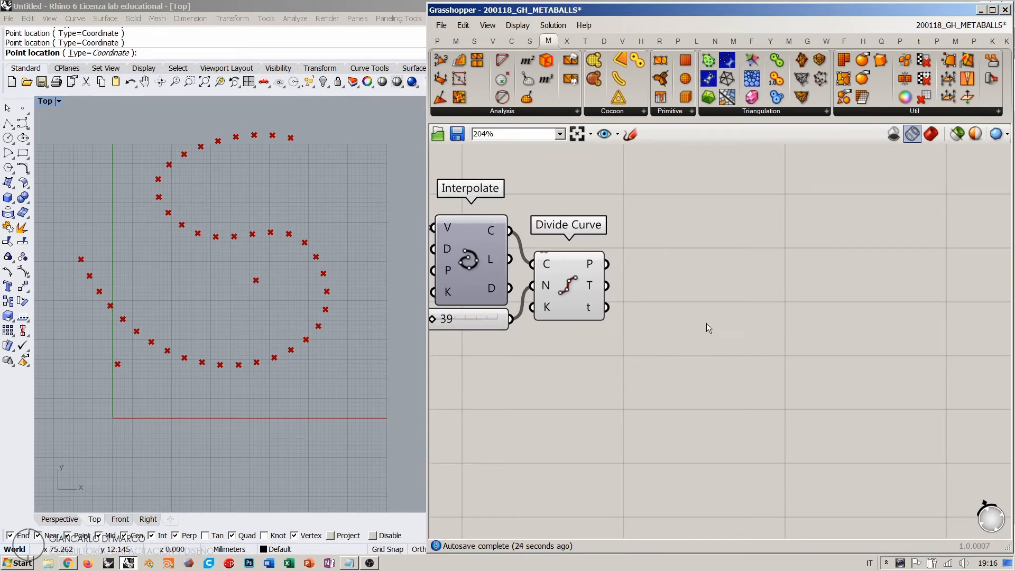
pyautogui.moveTo(773, 97); pyautogui.dragTo(846, 300)
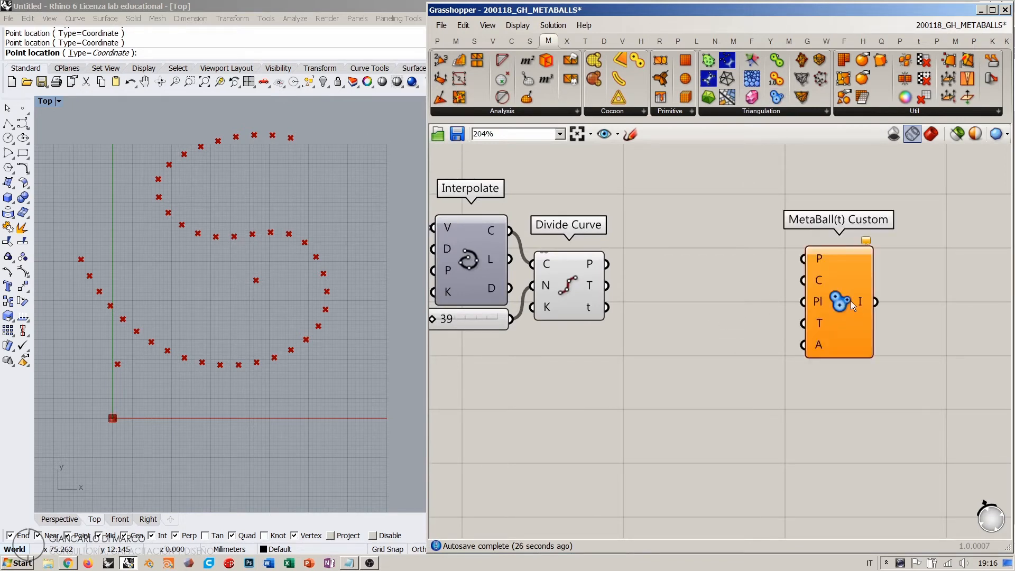
pyautogui.moveTo(607, 263); pyautogui.dragTo(915, 281)
pyautogui.click(710, 296)
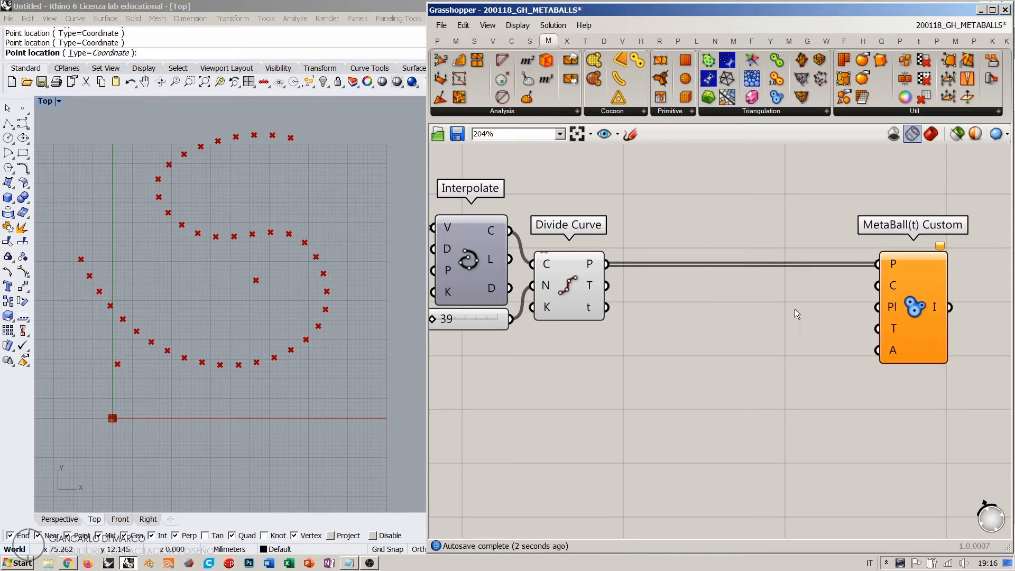
# - Add a Random component below Divide Curve and drive its number input with the Count slider
pyautogui.moveTo(596, 293); pyautogui.dragTo(698, 299, button='right')
pyautogui.click(605, 322)
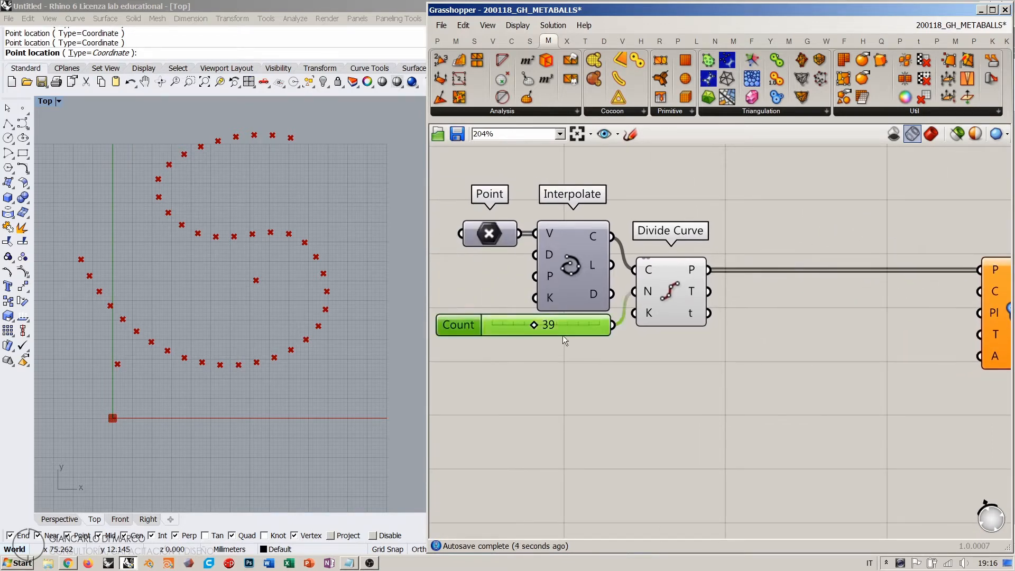
pyautogui.doubleClick(722, 403)
pyautogui.write('rand')
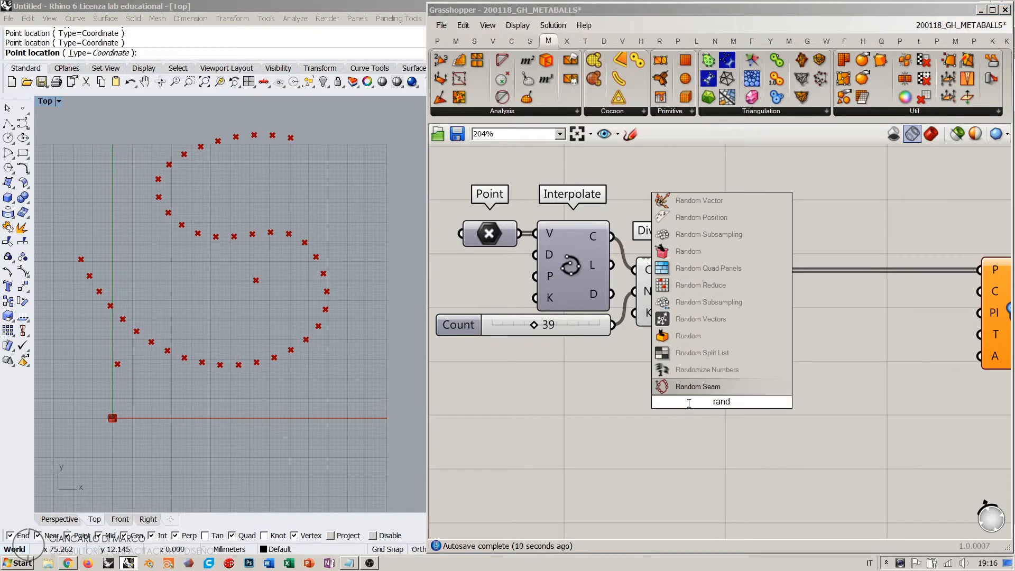
pyautogui.click(693, 337)
pyautogui.moveTo(715, 381); pyautogui.dragTo(743, 370)
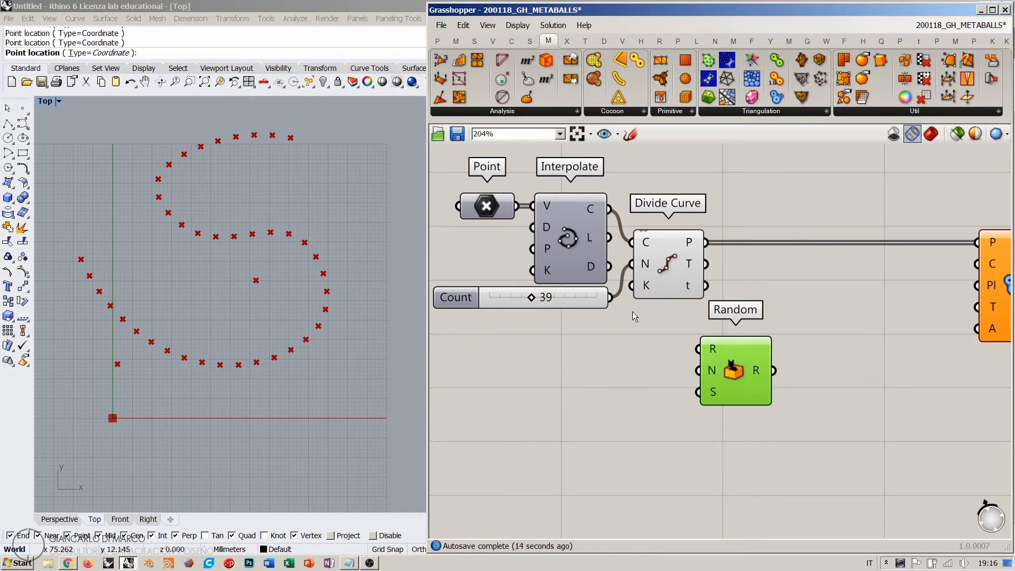
pyautogui.moveTo(612, 297); pyautogui.dragTo(698, 370)
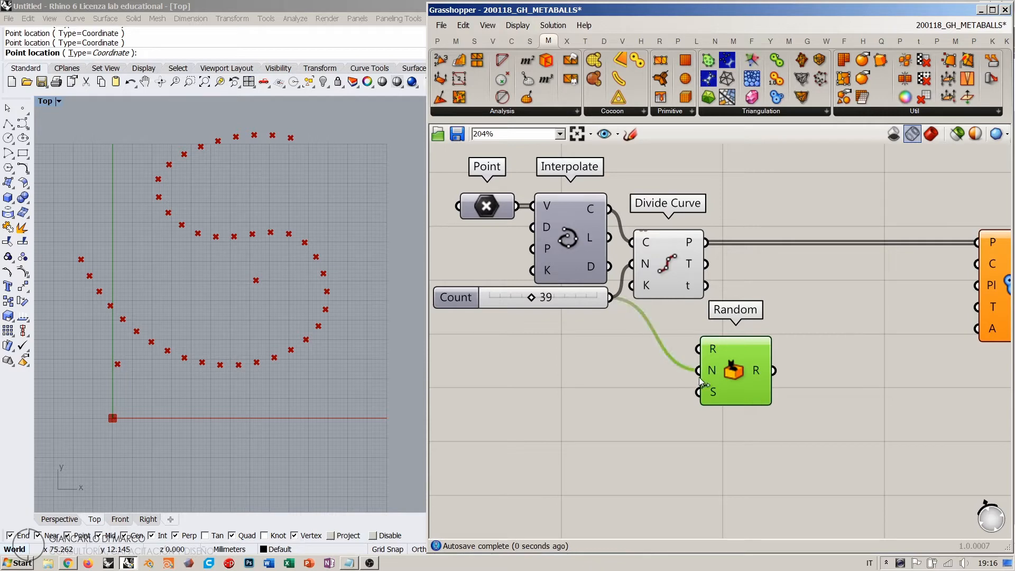
# - Add an expression to Random's number input and place the component directly below Divide Curve
pyautogui.rightClick(710, 370)
pyautogui.moveTo(747, 441)
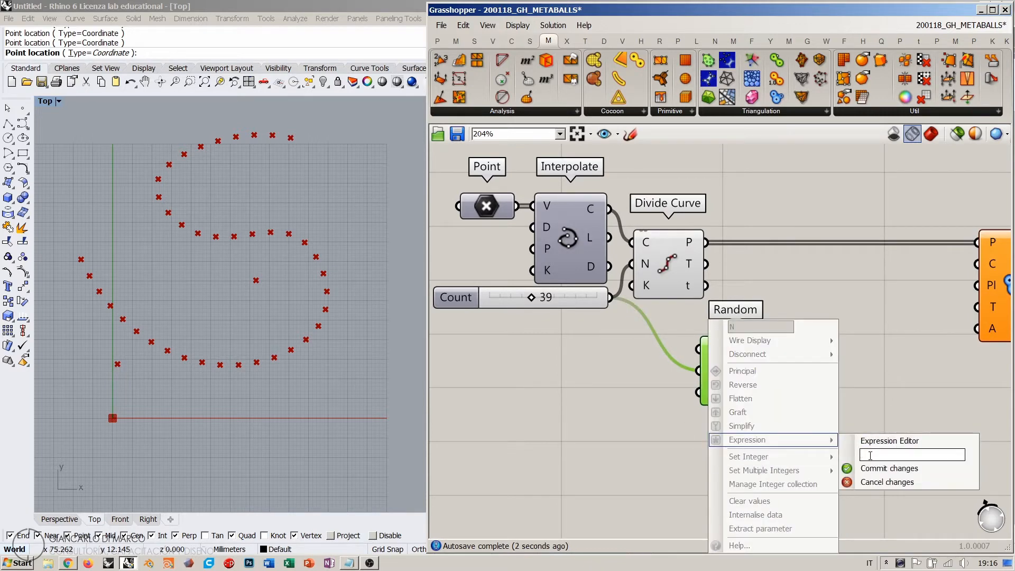
pyautogui.click(871, 357)
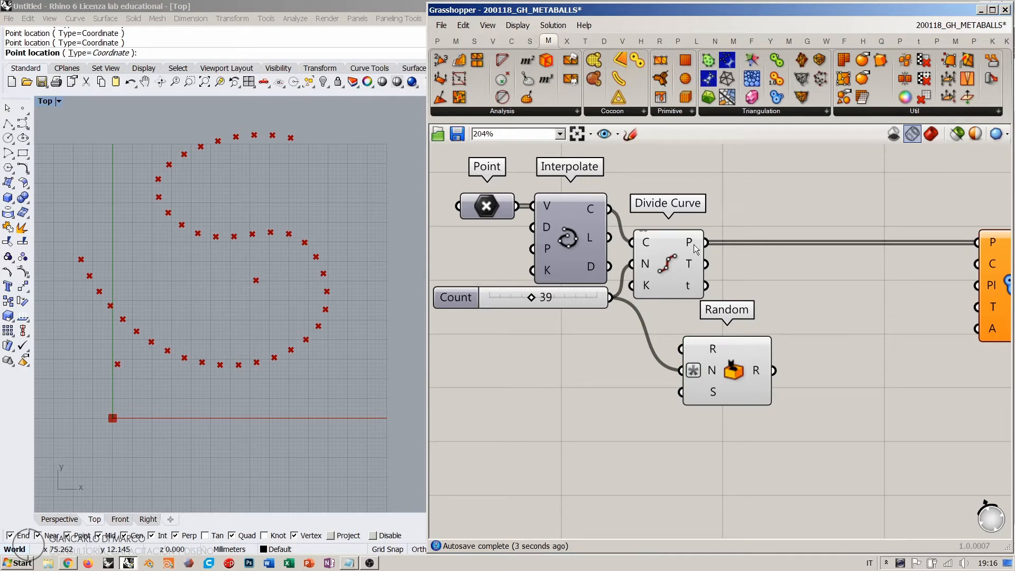
pyautogui.moveTo(692, 246)
pyautogui.moveTo(728, 373); pyautogui.dragTo(682, 331)
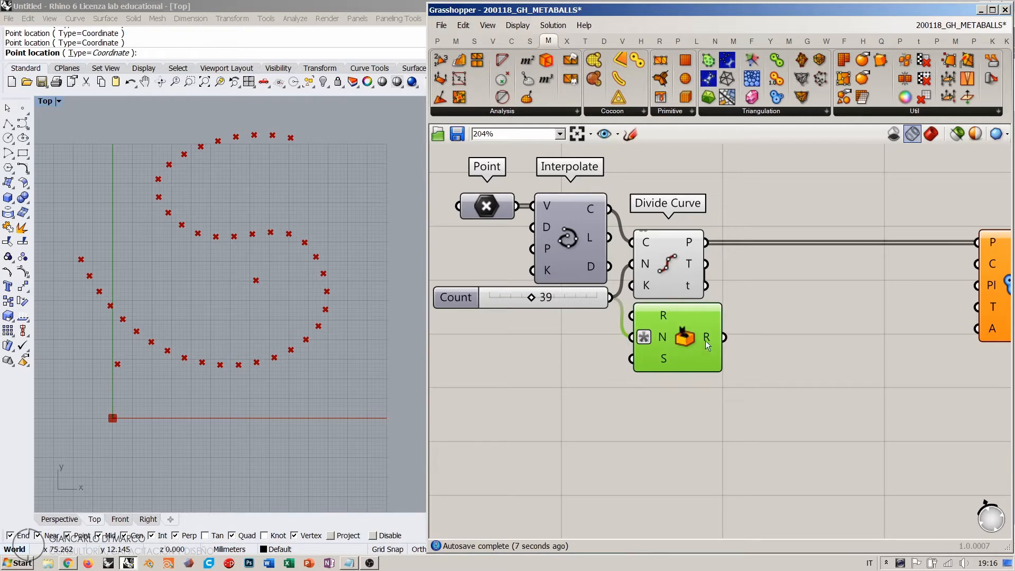
pyautogui.moveTo(707, 340)
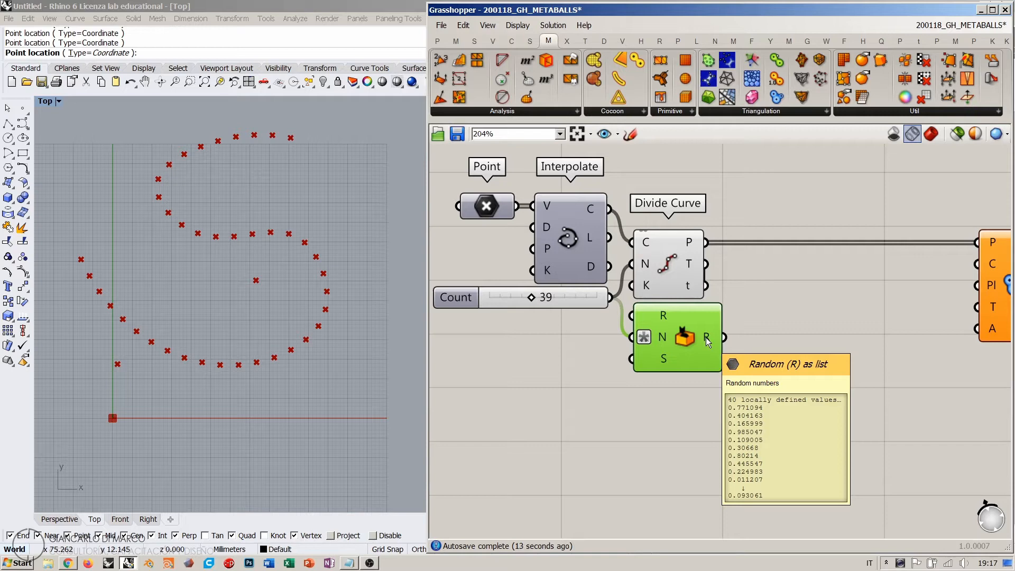
# - Add a Construct Domain component below the Count slider and connect its domain to Random's range input
pyautogui.moveTo(664, 316)
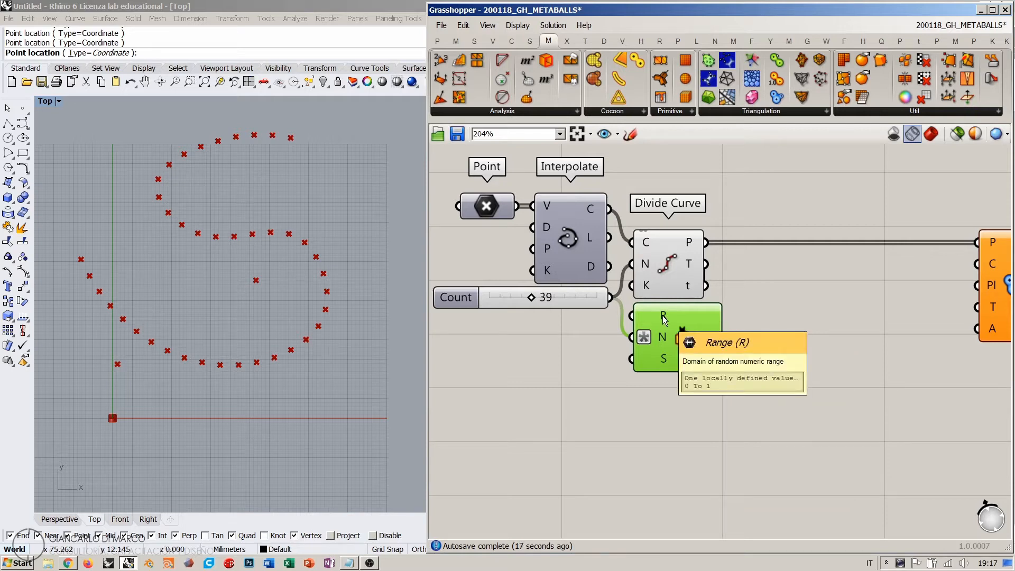
pyautogui.doubleClick(531, 398)
pyautogui.write('cd')
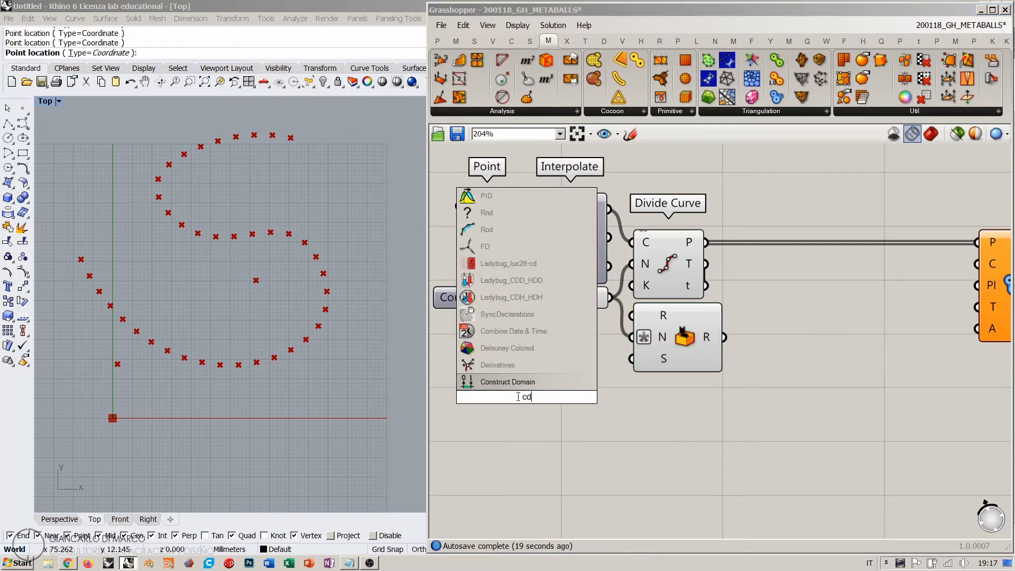
pyautogui.click(514, 382)
pyautogui.moveTo(524, 399); pyautogui.dragTo(545, 374)
pyautogui.moveTo(633, 315)
pyautogui.mouseDown()
pyautogui.moveTo(592, 363)
pyautogui.moveTo(558, 375)
pyautogui.mouseUp()
# - Add a 0.01 to 1 number slider set at 0.01 and connect it to Construct Domain's start input
pyautogui.moveTo(472, 397); pyautogui.dragTo(654, 409, button='right')
pyautogui.doubleClick(619, 409)
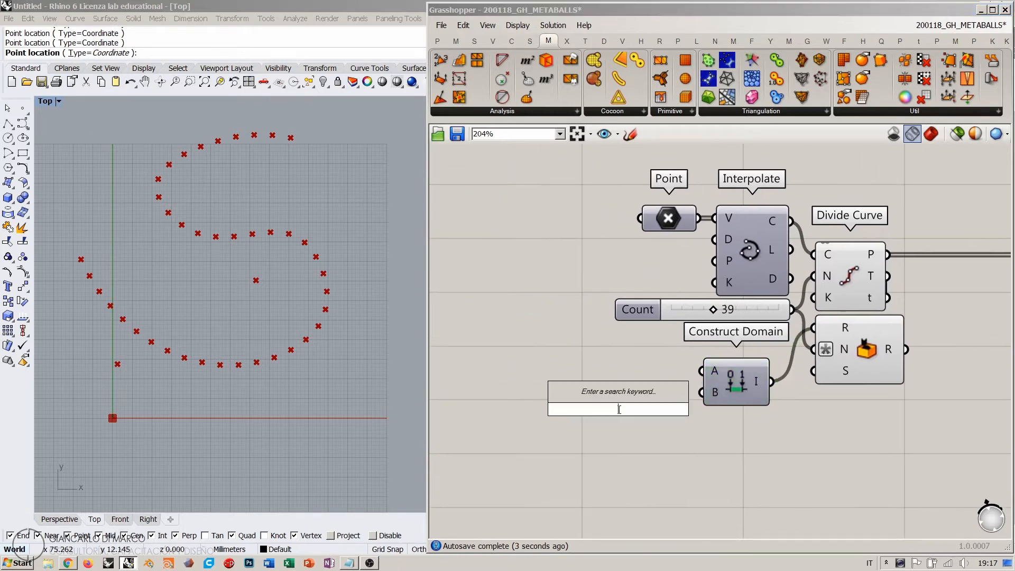
pyautogui.write('0.0')
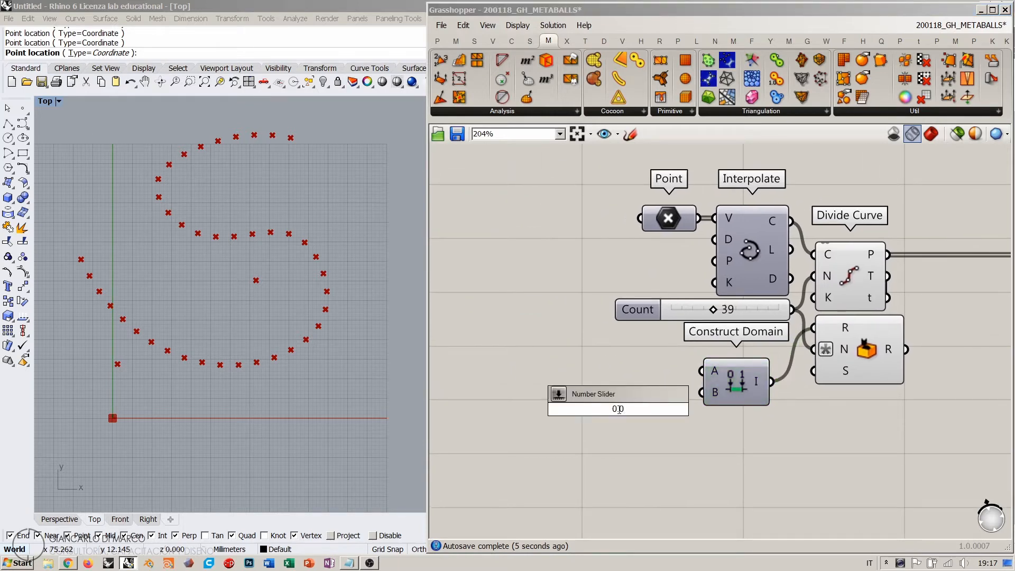
pyautogui.write('1<1')
pyautogui.press('Return')
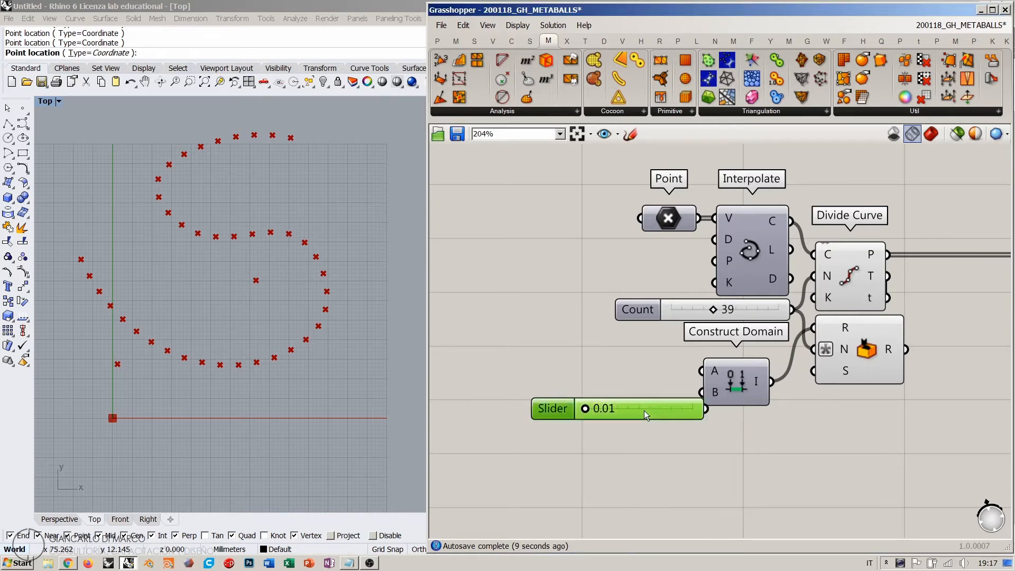
pyautogui.moveTo(644, 410); pyautogui.dragTo(633, 372)
pyautogui.click(675, 395)
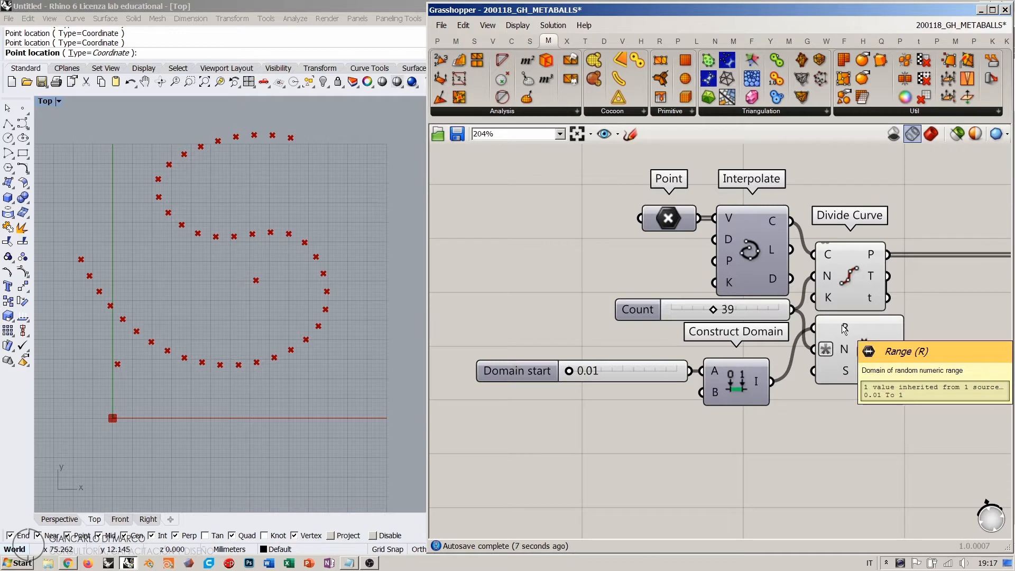
# - Connect the Random values to the charge input of the new MetaBall(t) Custom component
pyautogui.moveTo(992, 358); pyautogui.dragTo(715, 362, button='right')
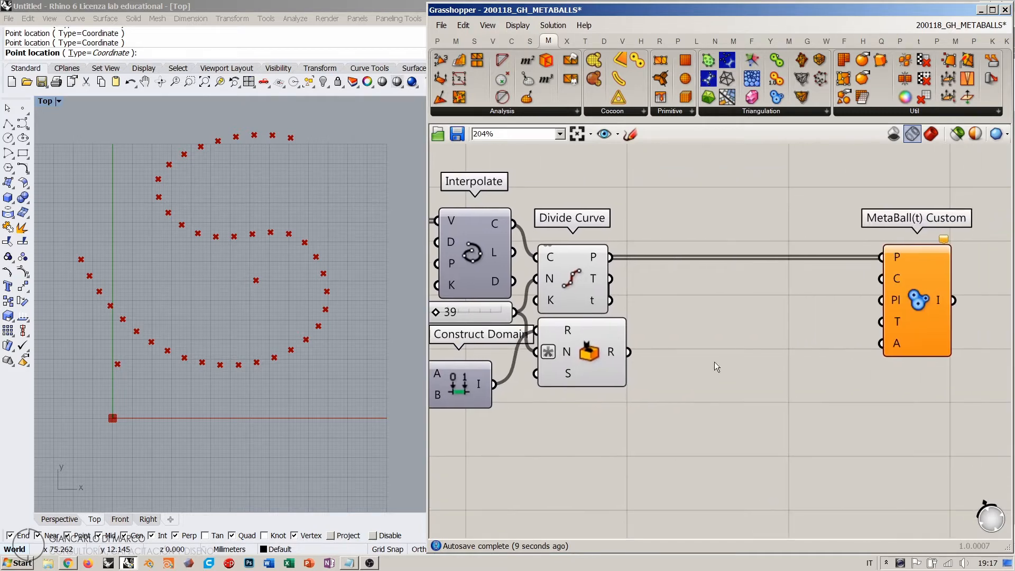
pyautogui.moveTo(872, 283); pyautogui.dragTo(629, 352)
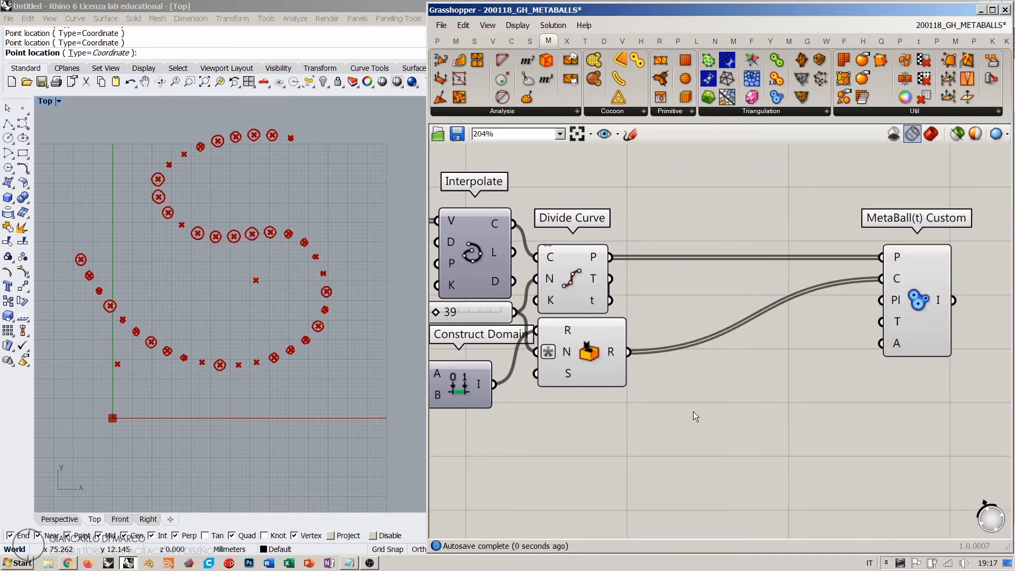
pyautogui.moveTo(247, 205); pyautogui.dragTo(259, 210, button='right')
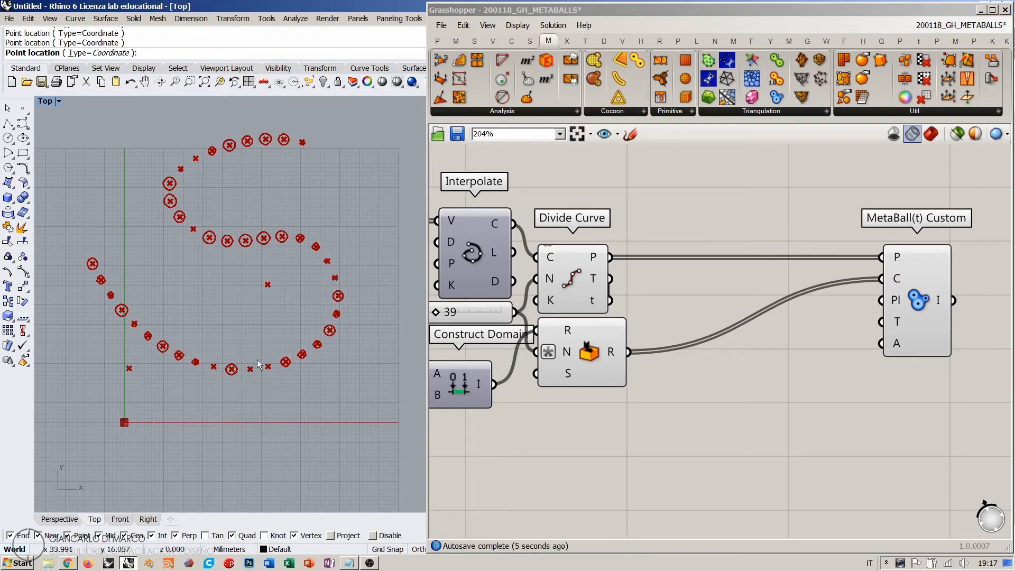
# - Add a number slider ranging from 0.01 to 0.5 below the new MetaBall(t) Custom component
pyautogui.click(887, 353)
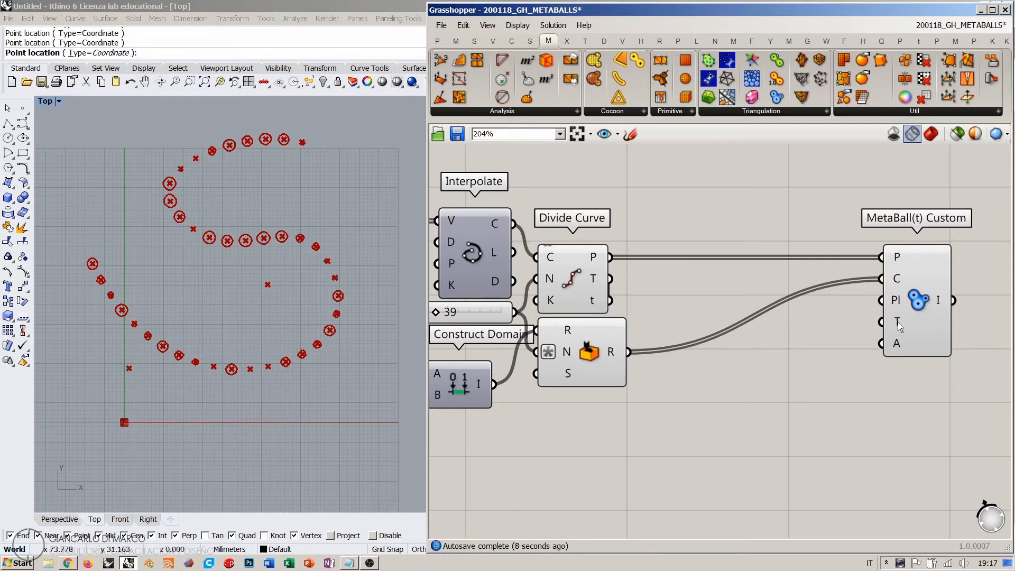
pyautogui.moveTo(898, 322)
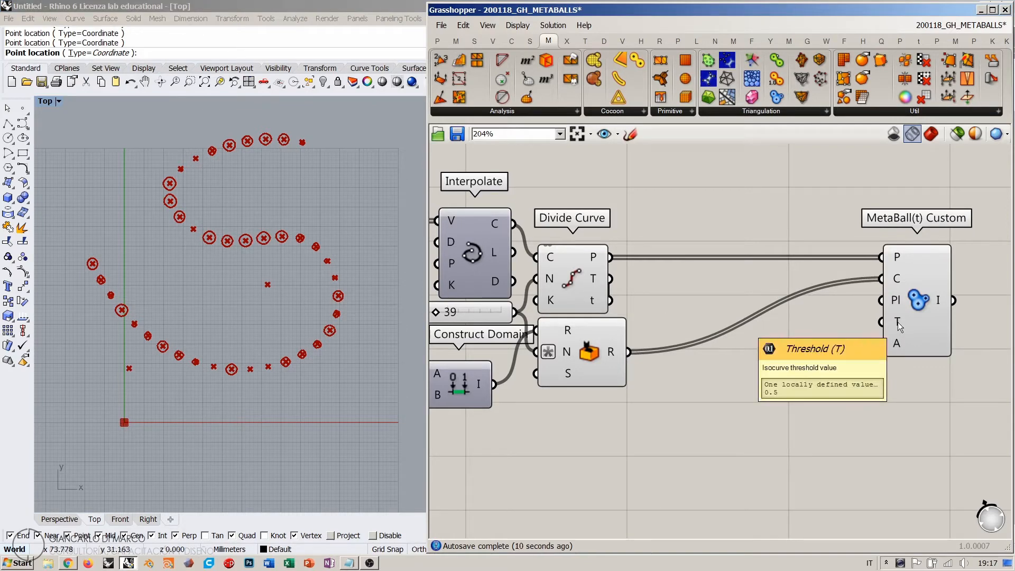
pyautogui.doubleClick(781, 408)
pyautogui.write('0.0')
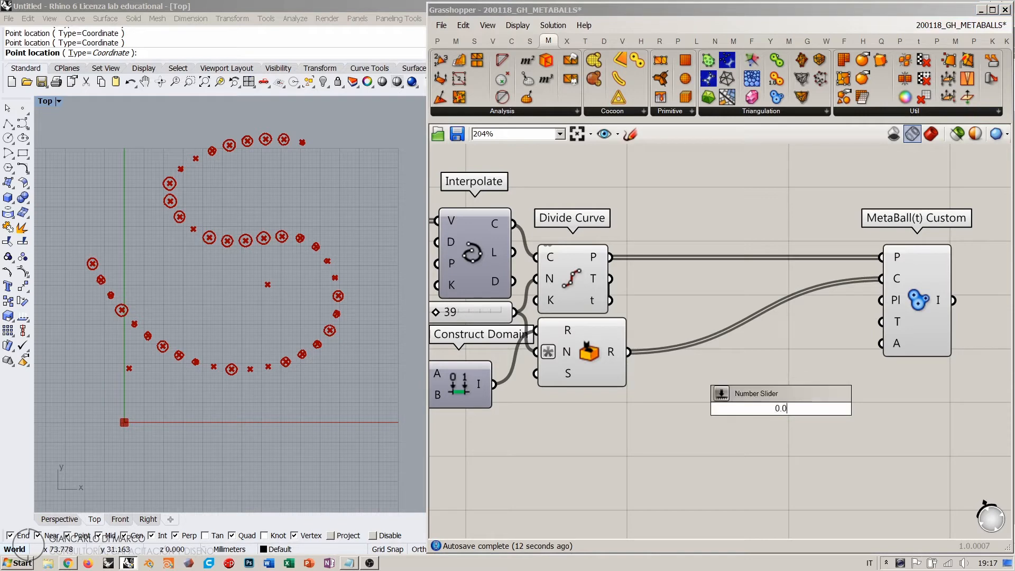
pyautogui.write('1<0.5')
pyautogui.press('Return')
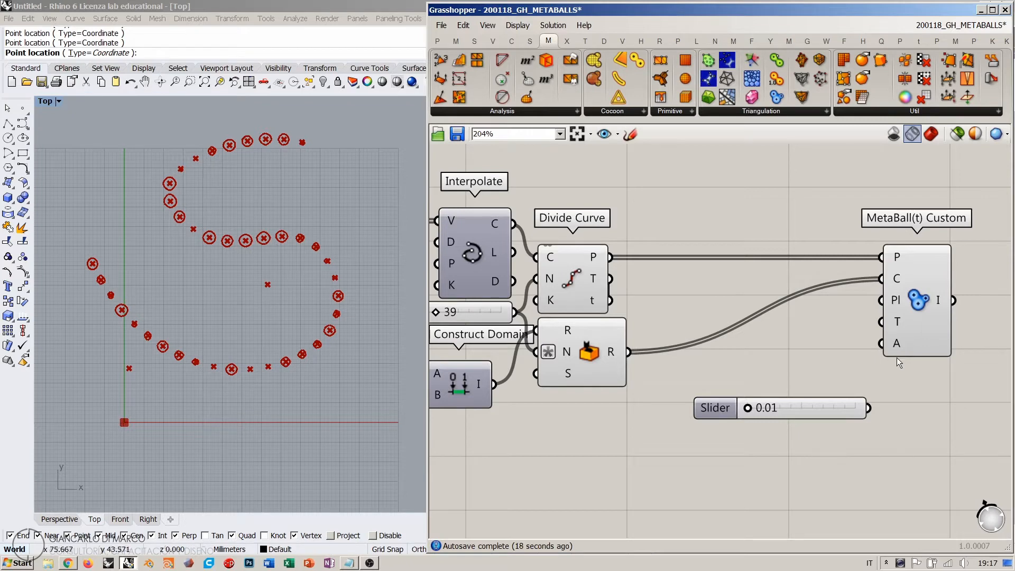
# - Connect the new slider to MetaBall(t) Custom's threshold input and set it to 0.14
pyautogui.moveTo(813, 408); pyautogui.dragTo(757, 421)
pyautogui.moveTo(691, 421); pyautogui.dragTo(801, 421)
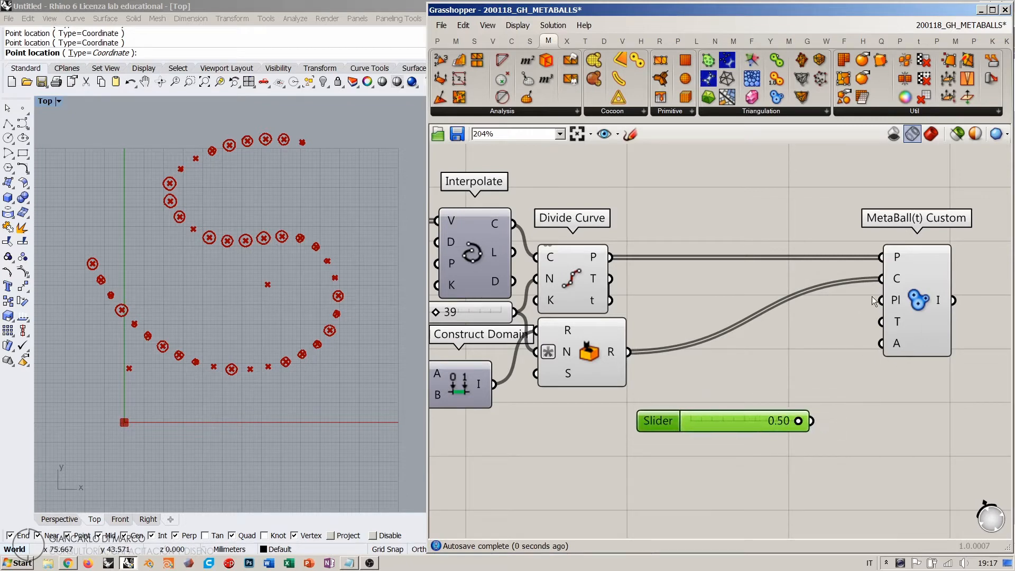
pyautogui.moveTo(859, 351); pyautogui.dragTo(812, 421)
pyautogui.moveTo(819, 421); pyautogui.dragTo(740, 429)
pyautogui.click(728, 359)
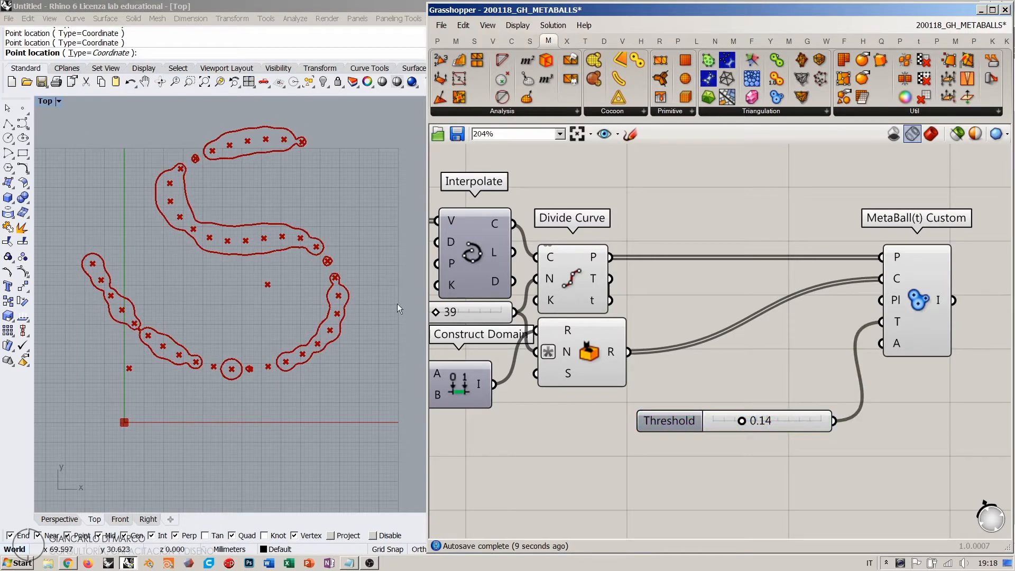
# - Turn off the preview of the Divide Curve component so its division points are hidden
pyautogui.scroll(-2, 642, 325)
pyautogui.click(585, 283)
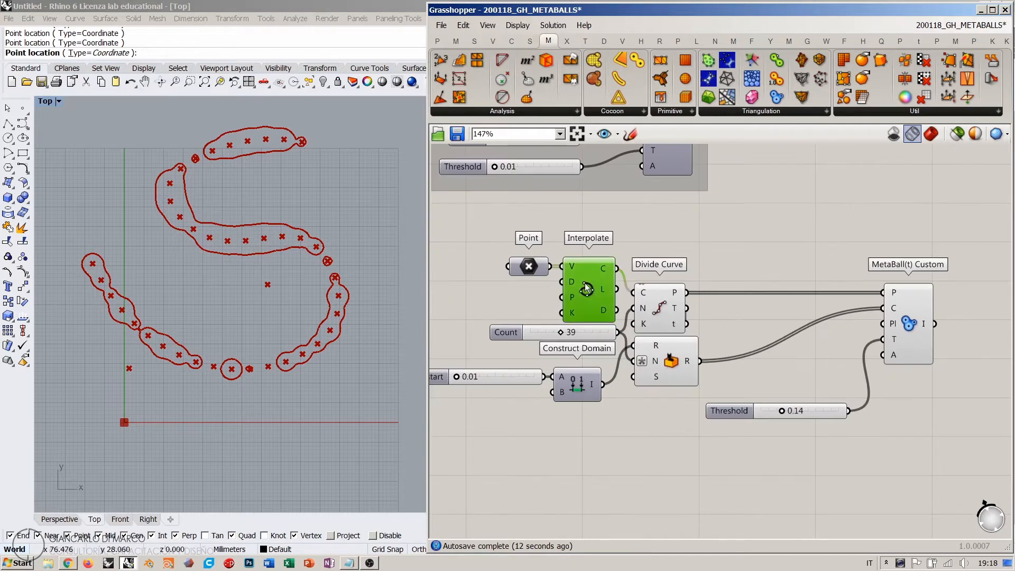
pyautogui.click(715, 240)
pyautogui.click(588, 293)
pyautogui.click(659, 312)
pyautogui.click(748, 253)
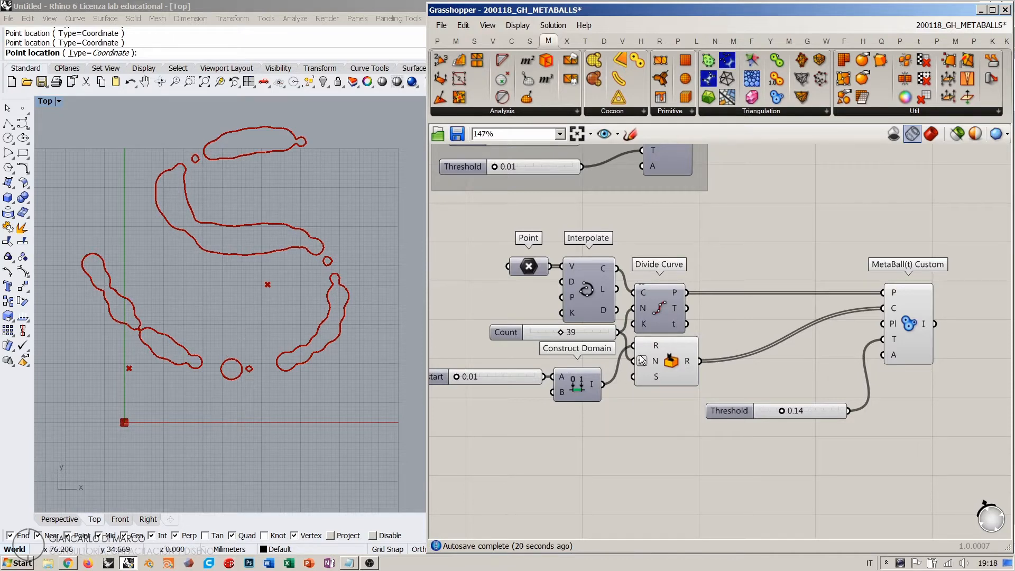
# - Examine the Random and Interpolate components, checking the base curve against the metaball outlines in the viewport
pyautogui.click(668, 362)
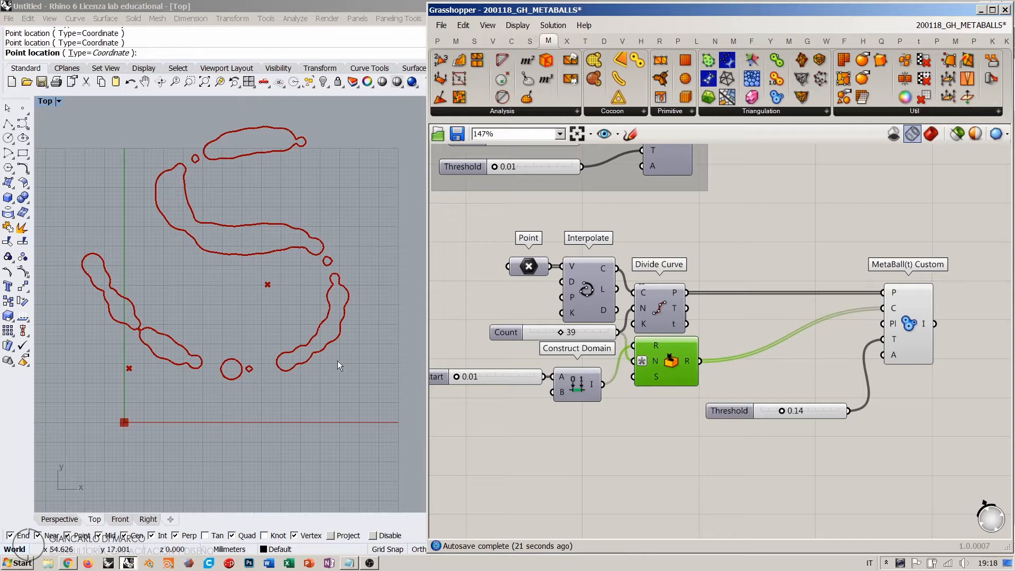
pyautogui.click(583, 292)
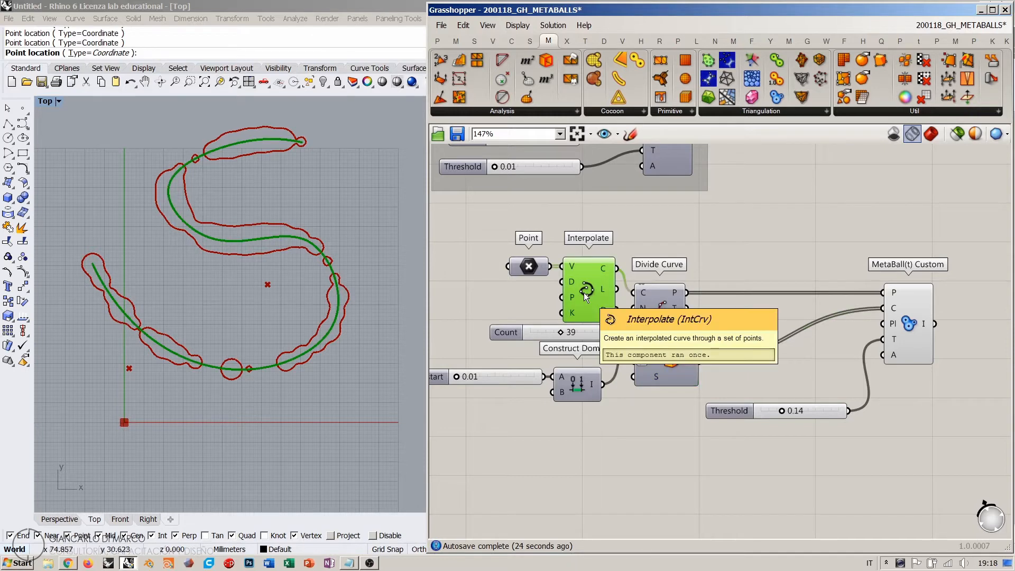
pyautogui.click(697, 210)
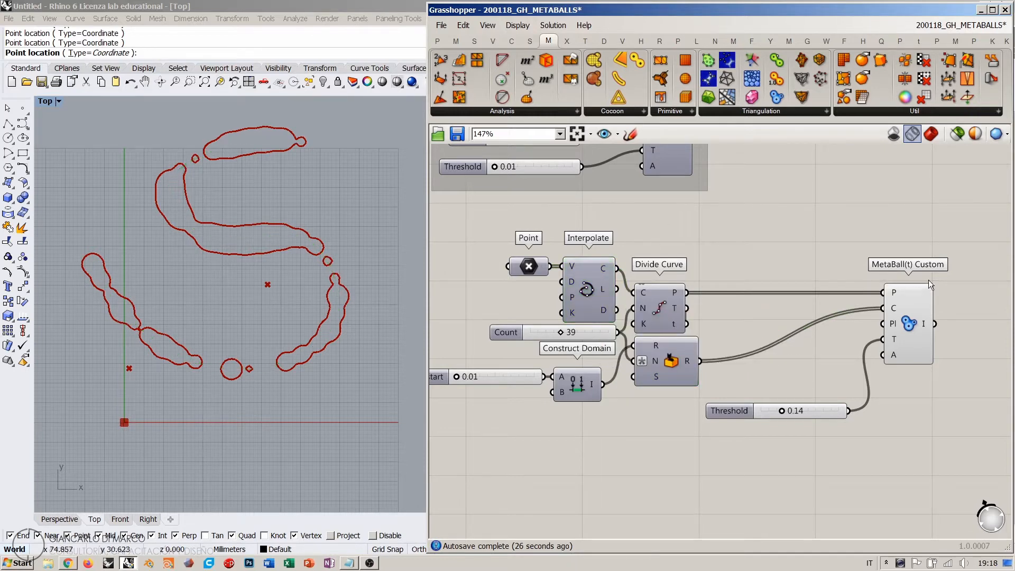
# - Move the Threshold slider below the Random component and place MetaBall(t) Custom close beside them
pyautogui.moveTo(826, 411); pyautogui.dragTo(679, 412)
pyautogui.moveTo(925, 308); pyautogui.dragTo(762, 360)
pyautogui.click(846, 287)
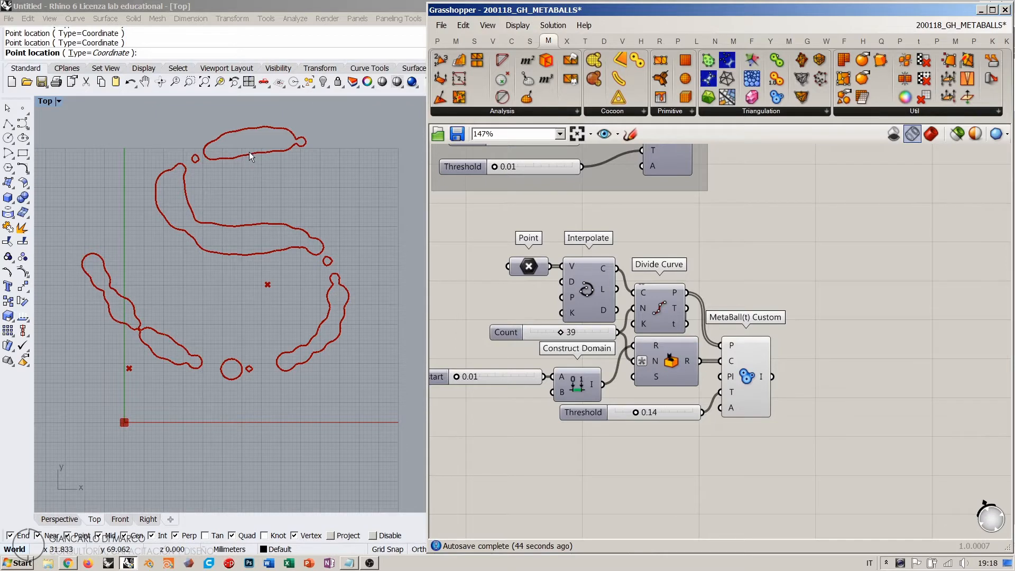
# - Add a Boundary Surfaces component and connect MetaBall(t) Custom's output to its edges input
pyautogui.doubleClick(829, 383)
pyautogui.write('boundary')
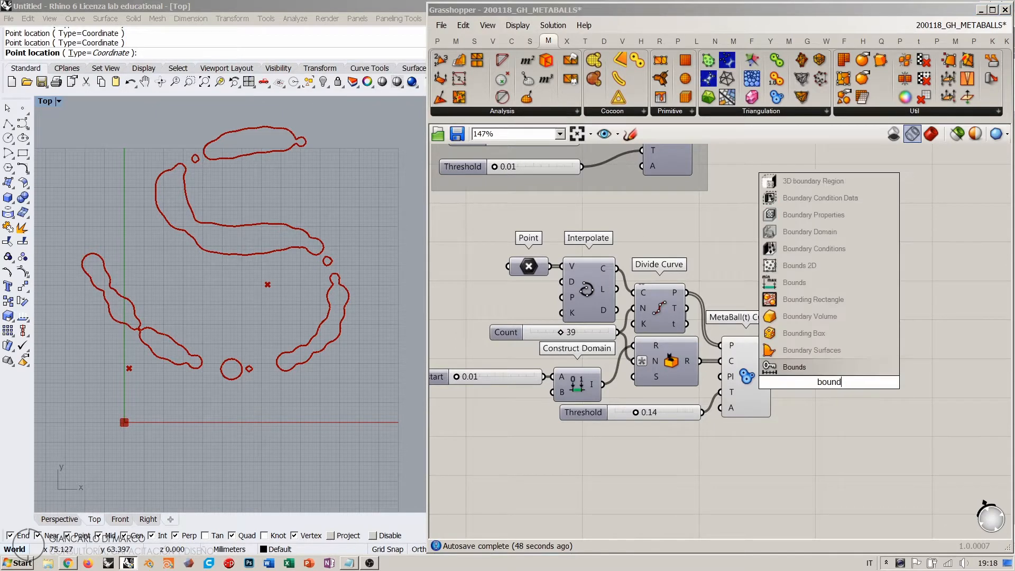
pyautogui.press('Return')
pyautogui.moveTo(773, 379); pyautogui.dragTo(823, 378)
pyautogui.click(876, 249)
# - Switch the geometry preview to shaded and turn off the preview of MetaBall(t) Custom
pyautogui.click(931, 133)
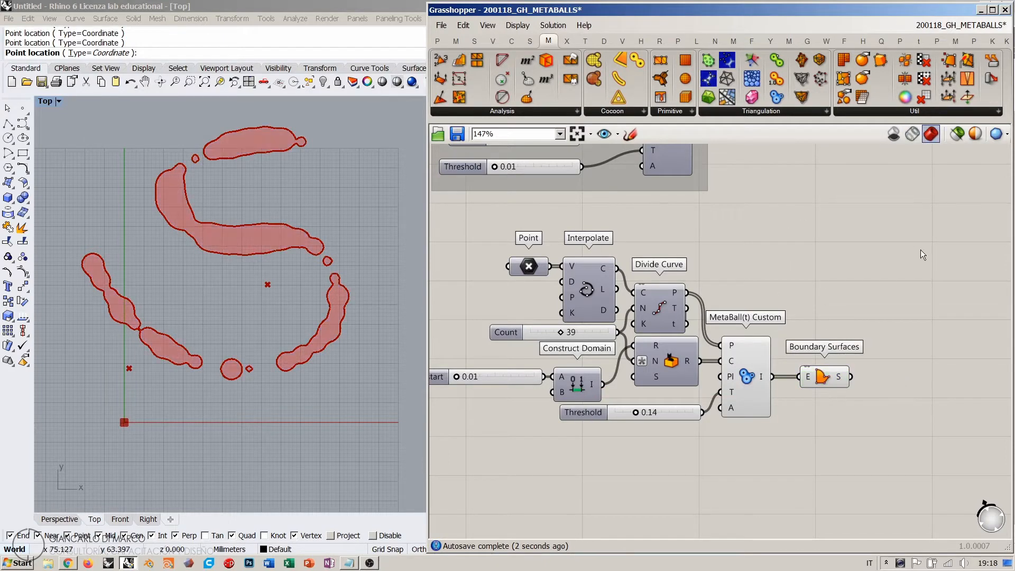
pyautogui.click(747, 357)
pyautogui.hotkey('ctrl', 'q')
pyautogui.click(867, 281)
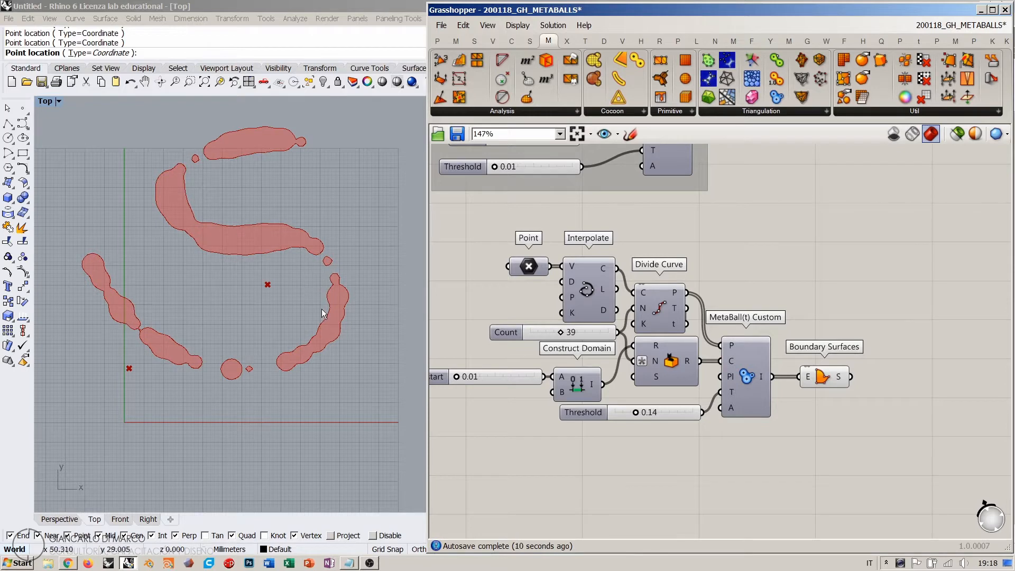
# - Add a Seed Generator component below the Threshold slider
pyautogui.moveTo(276, 381); pyautogui.dragTo(279, 403, button='right')
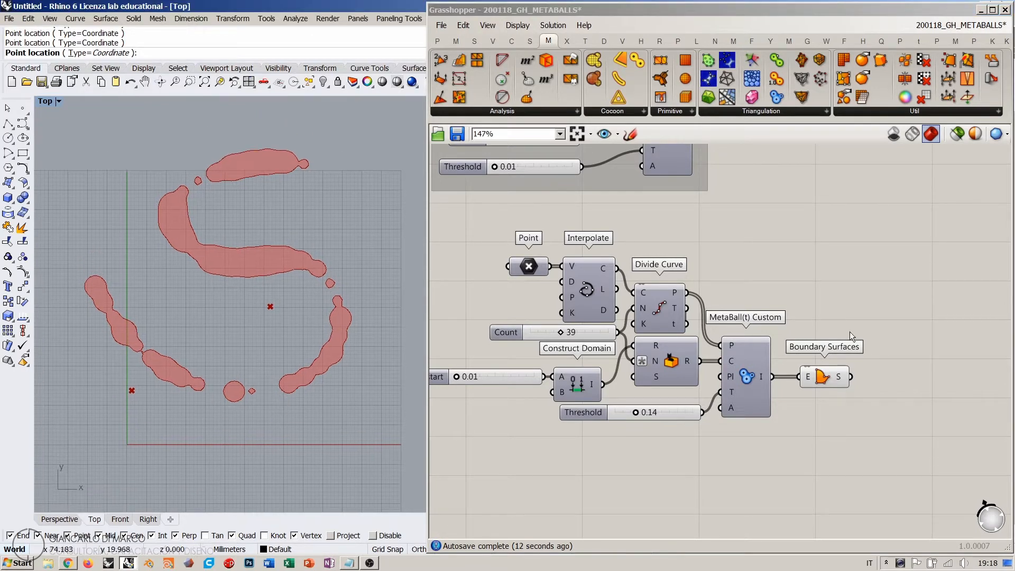
pyautogui.moveTo(614, 332); pyautogui.dragTo(700, 258, button='right')
pyautogui.scroll(1, 648, 294)
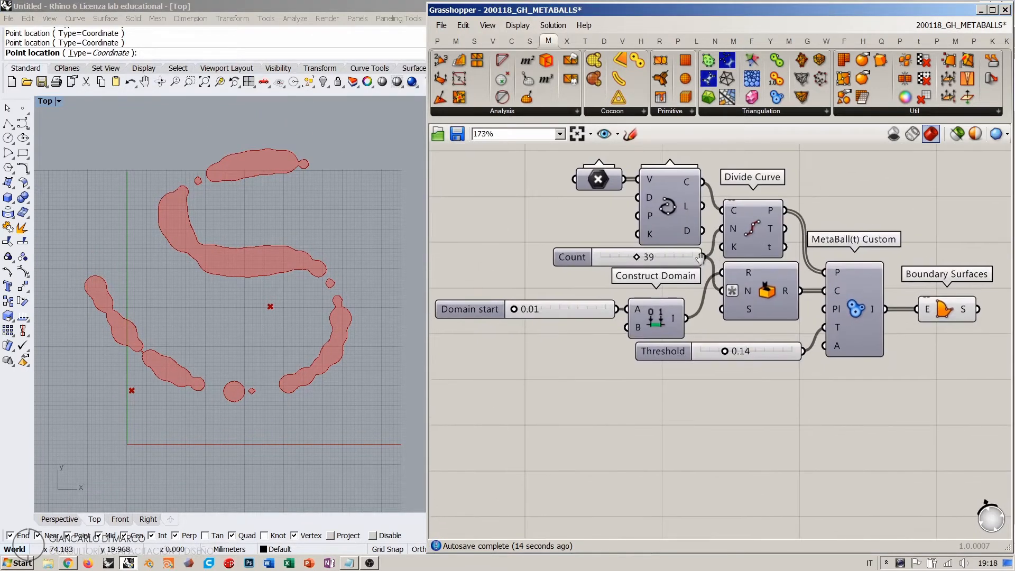
pyautogui.moveTo(631, 254)
pyautogui.mouseDown()
pyautogui.moveTo(622, 259)
pyautogui.moveTo(663, 259)
pyautogui.moveTo(638, 259)
pyautogui.mouseUp()
pyautogui.doubleClick(645, 433)
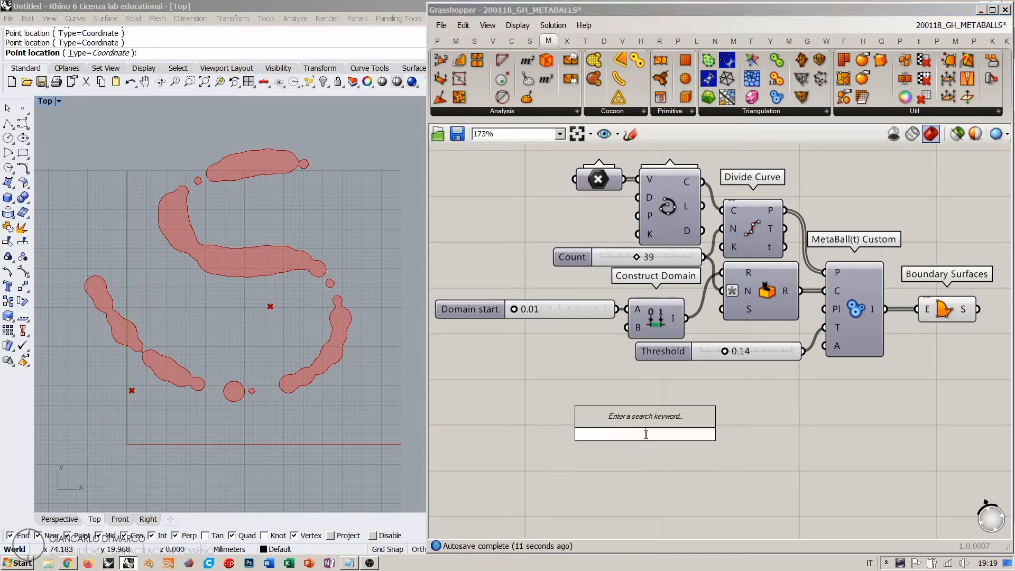
pyautogui.write('seed')
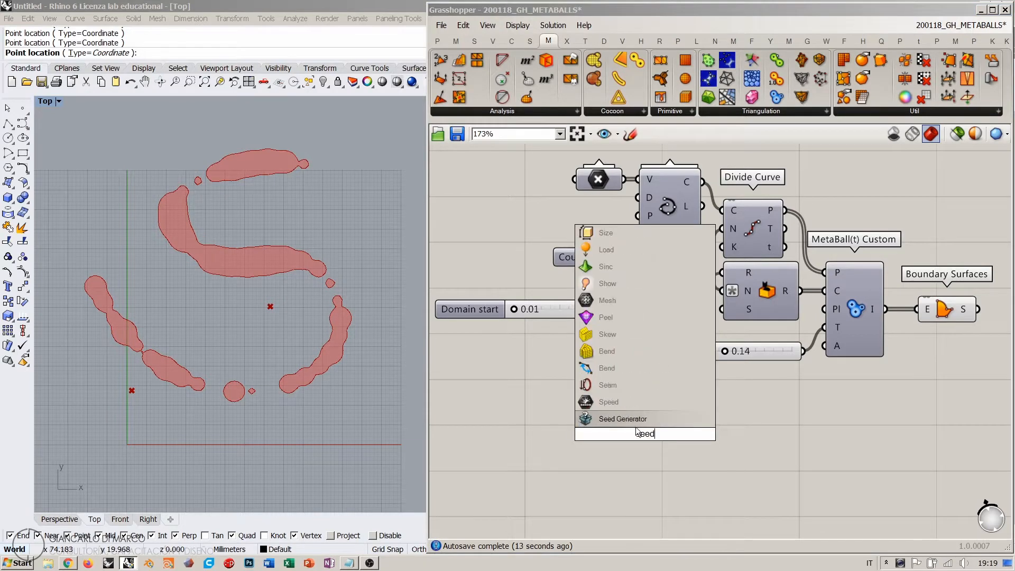
pyautogui.press('Return')
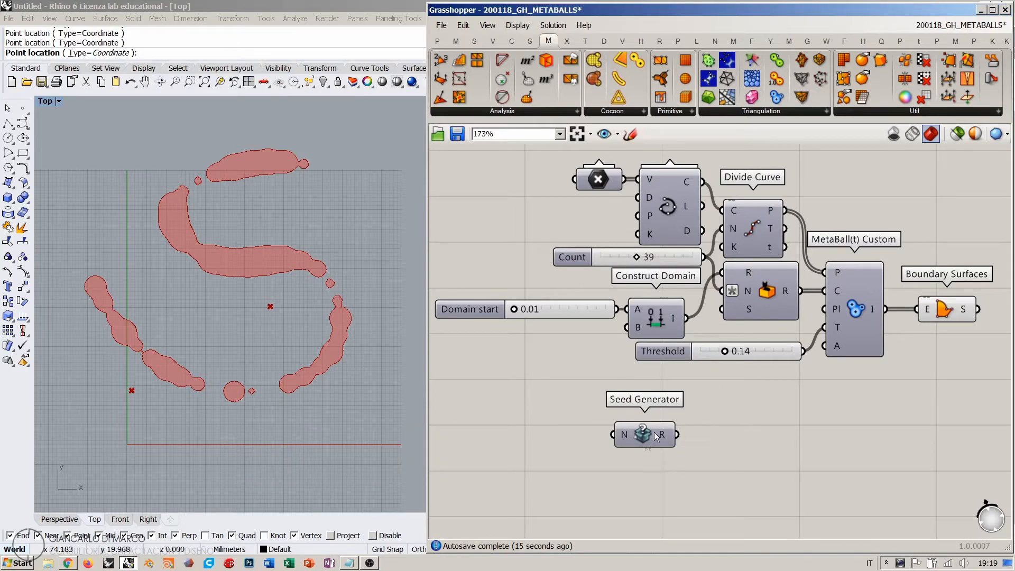
pyautogui.moveTo(645, 435); pyautogui.dragTo(654, 420)
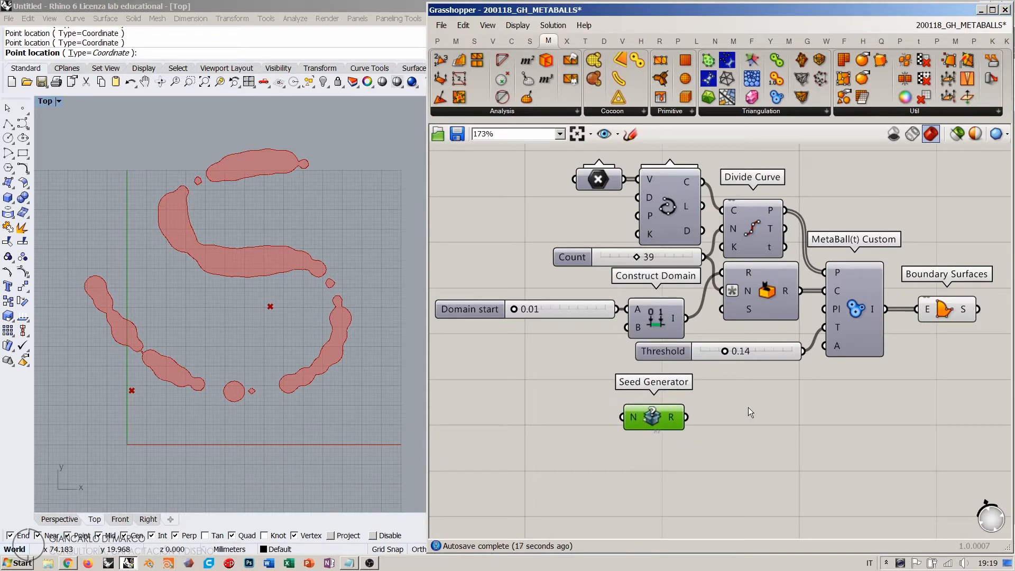
# - Look up where Seed Generator is listed among the plugin's Uncertainty components
pyautogui.click(863, 42)
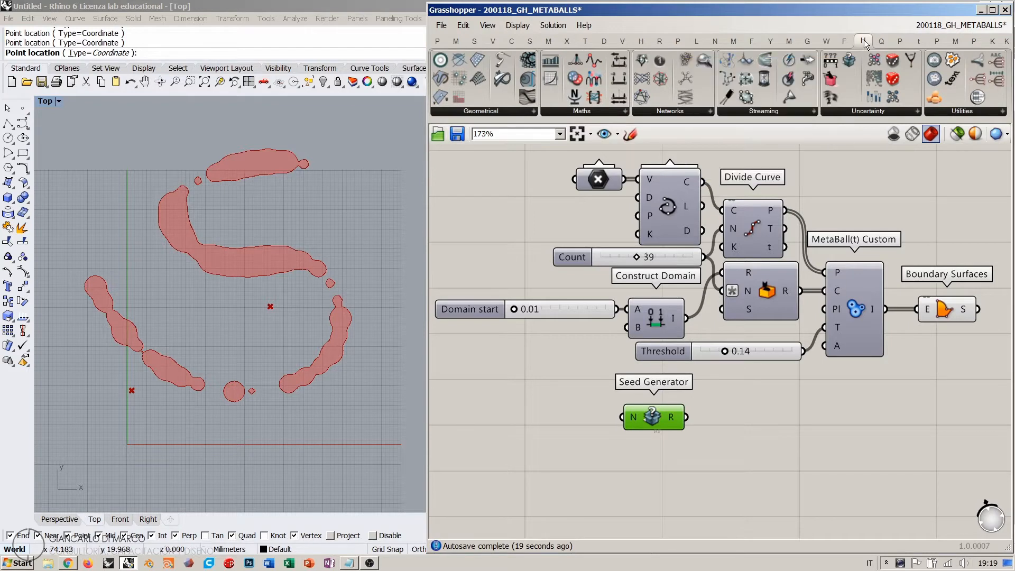
pyautogui.click(851, 109)
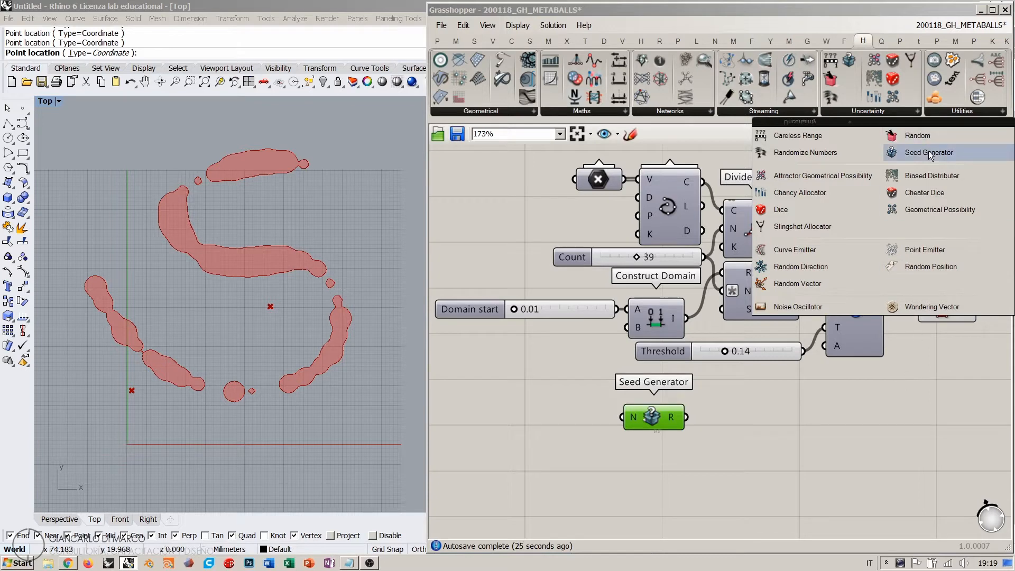
pyautogui.moveTo(928, 151); pyautogui.dragTo(816, 426)
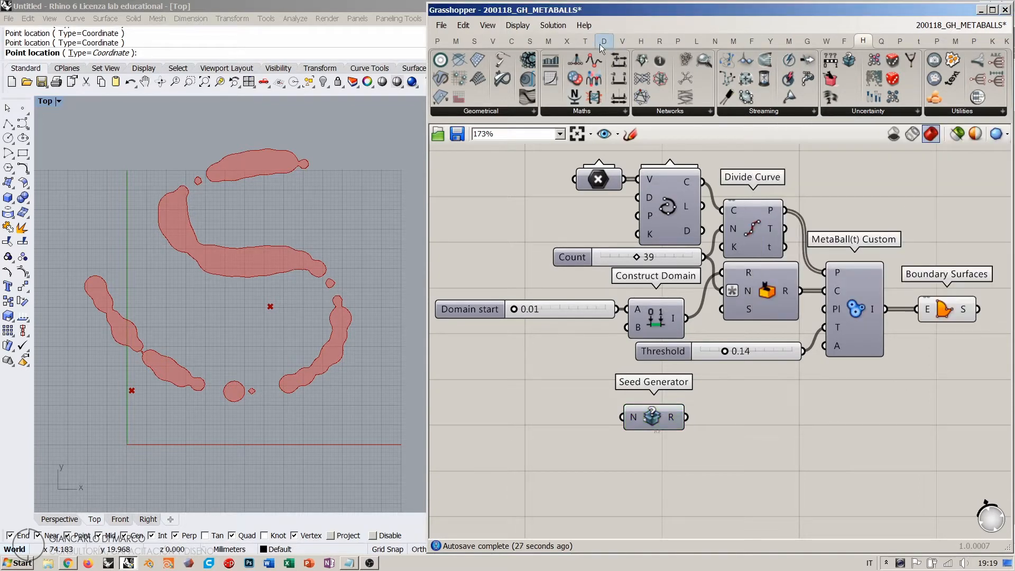
pyautogui.click(548, 41)
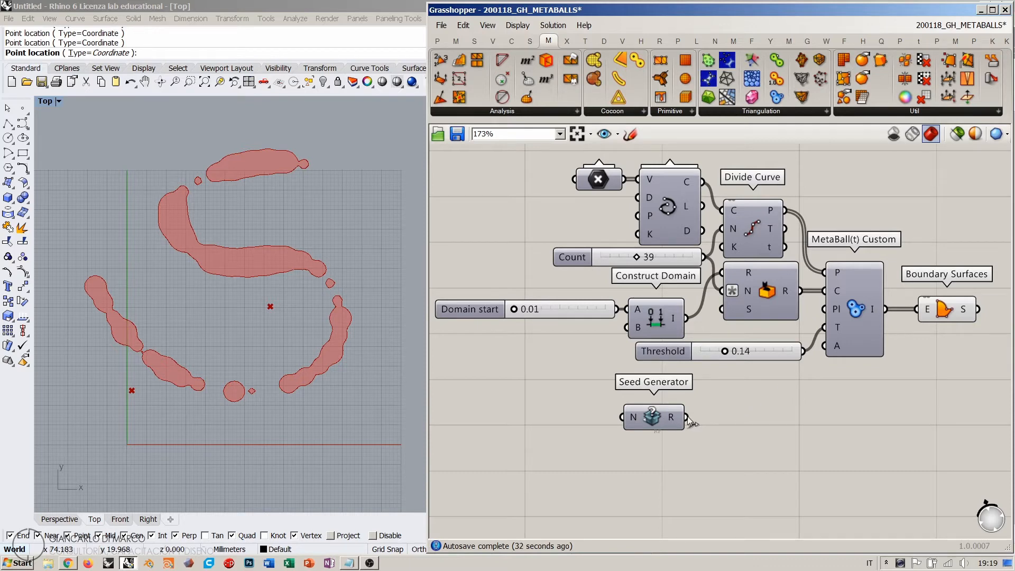
# - Connect the Seed Generator's output to the seed input of Random and move the generator slightly closer
pyautogui.moveTo(686, 417); pyautogui.dragTo(722, 309)
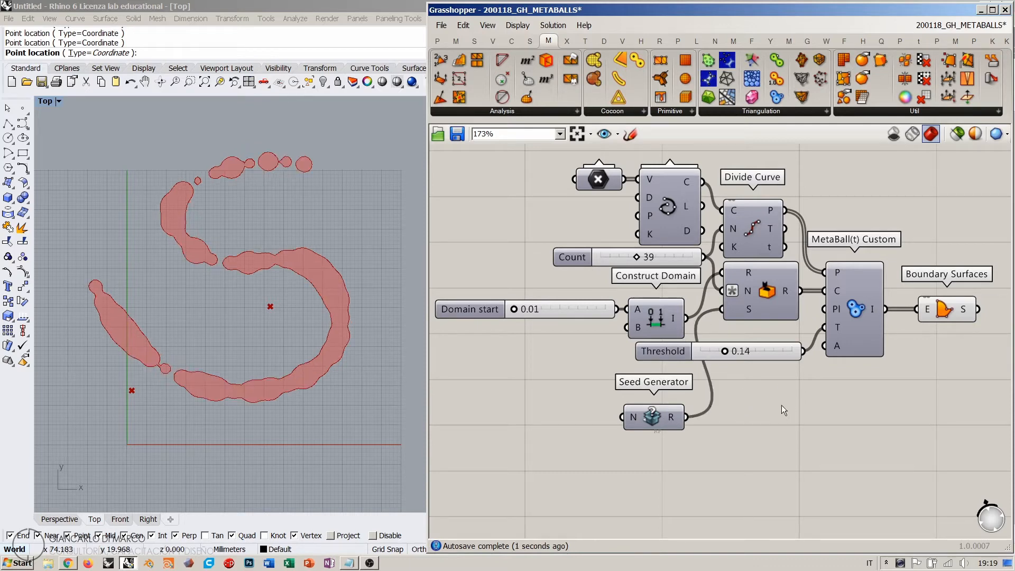
pyautogui.moveTo(658, 420); pyautogui.dragTo(658, 410)
pyautogui.click(748, 421)
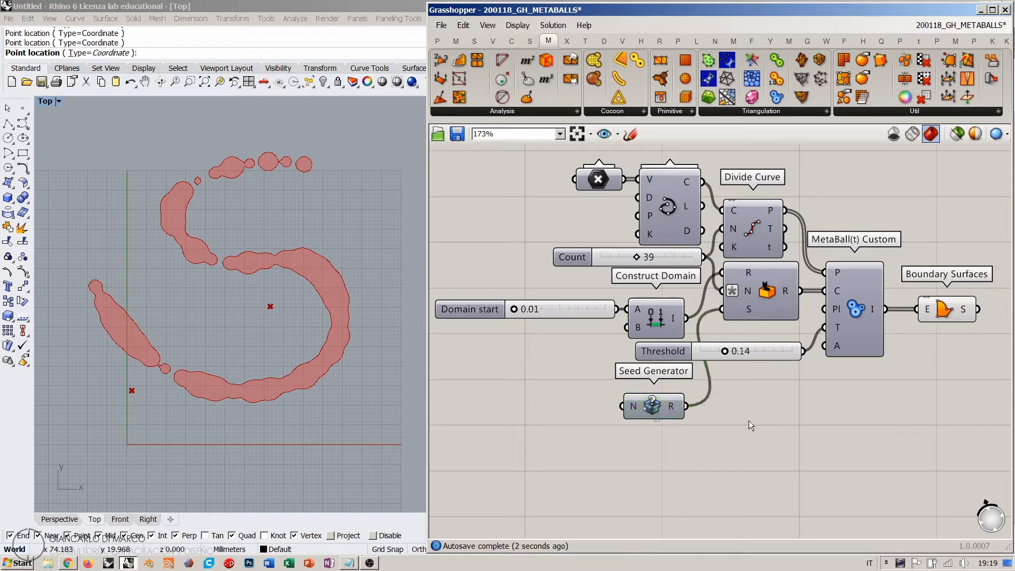
pyautogui.doubleClick(528, 443)
pyautogui.write('"F5')
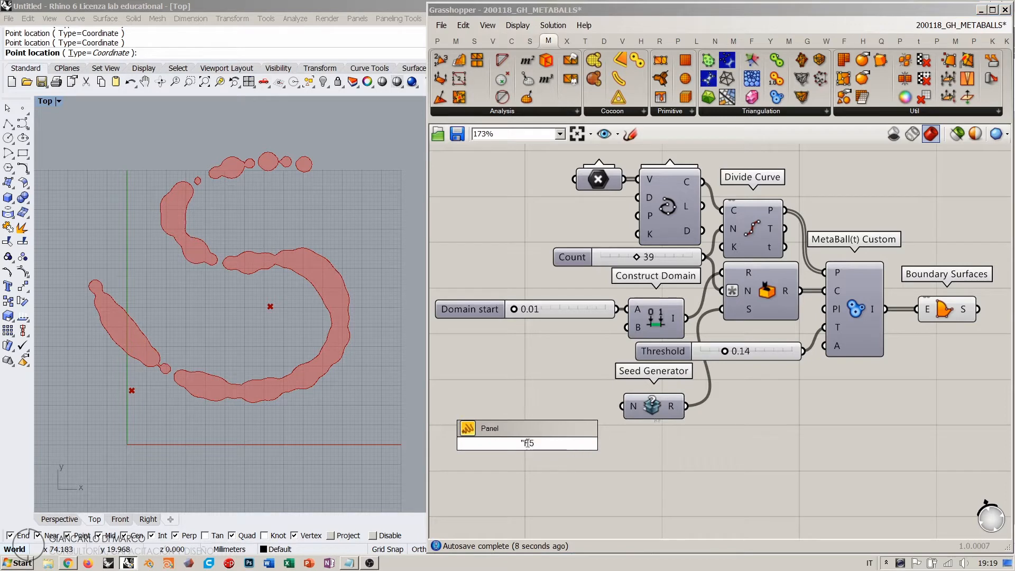
pyautogui.click(551, 471)
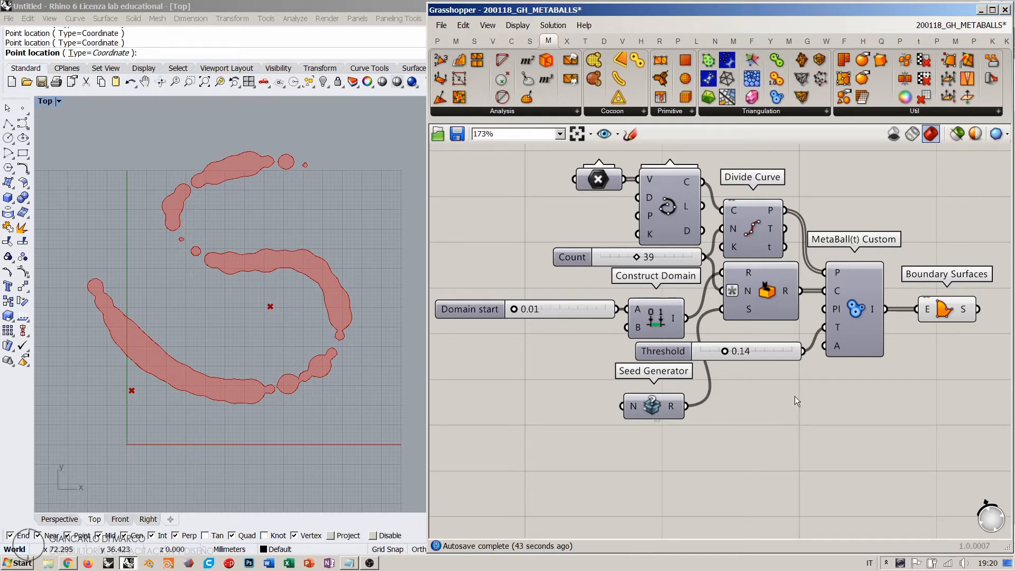
# - Add a Timer component and attach it to the Seed Generator
pyautogui.doubleClick(660, 459)
pyautogui.write('timer')
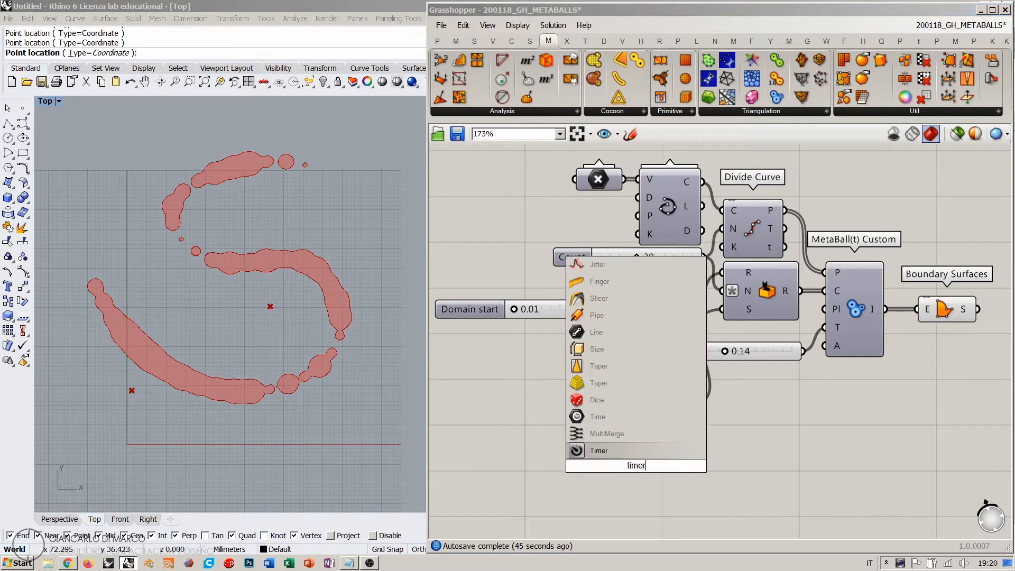
pyautogui.click(614, 455)
pyautogui.moveTo(629, 462); pyautogui.dragTo(656, 412)
pyautogui.click(810, 449)
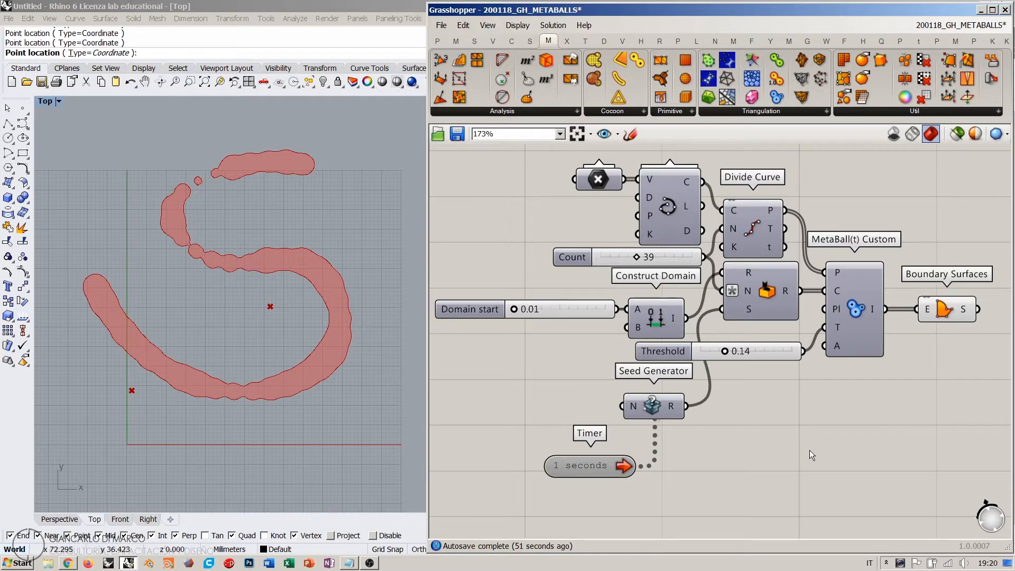
# - Try a 20 ms interval on the Timer and restore the 1 second interval
pyautogui.rightClick(595, 464)
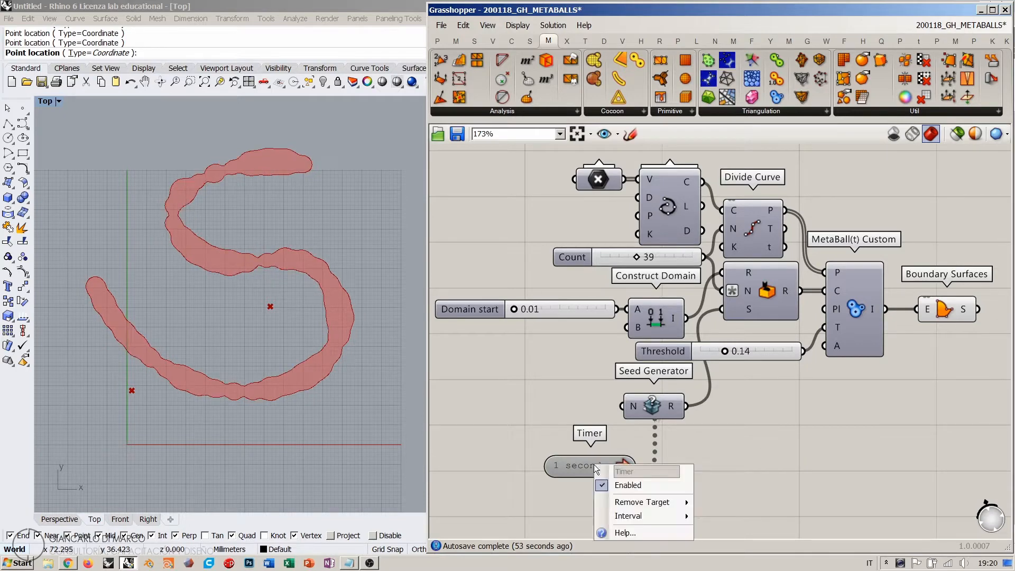
pyautogui.moveTo(636, 515)
pyautogui.click(737, 394)
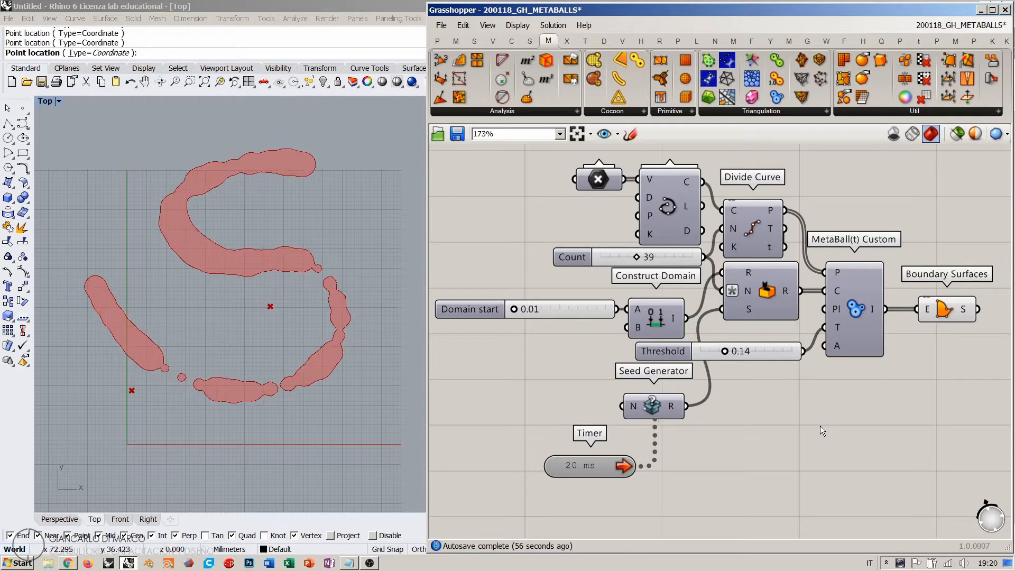
pyautogui.rightClick(580, 465)
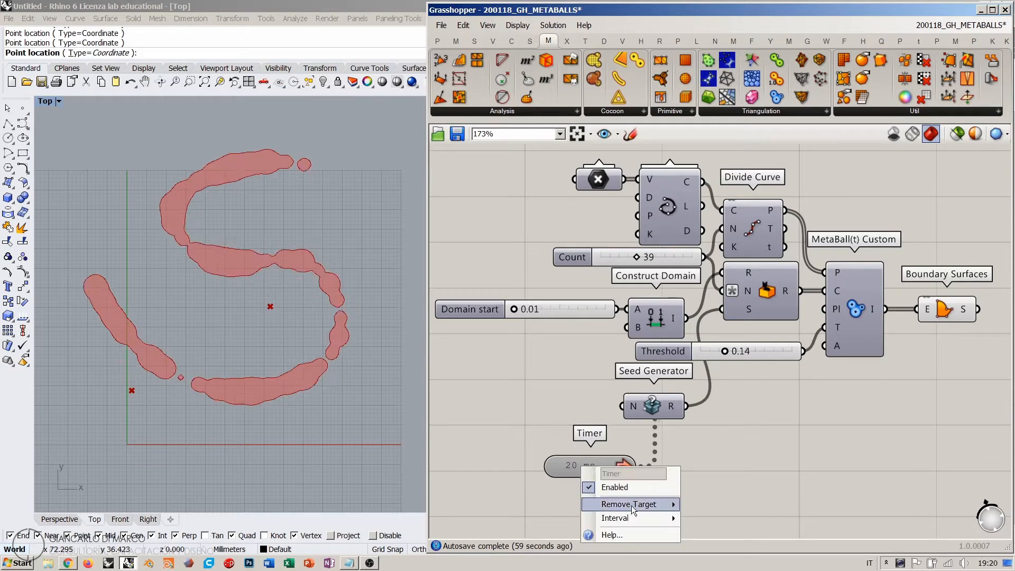
pyautogui.moveTo(632, 518)
pyautogui.click(721, 462)
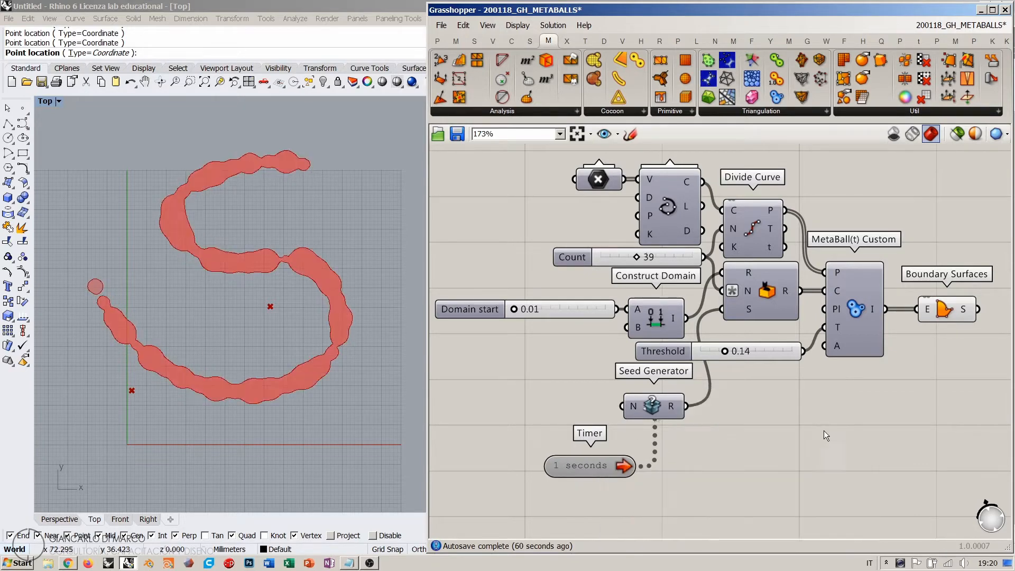
# - Disable the Timer and move it closer to the Seed Generator
pyautogui.click(582, 462)
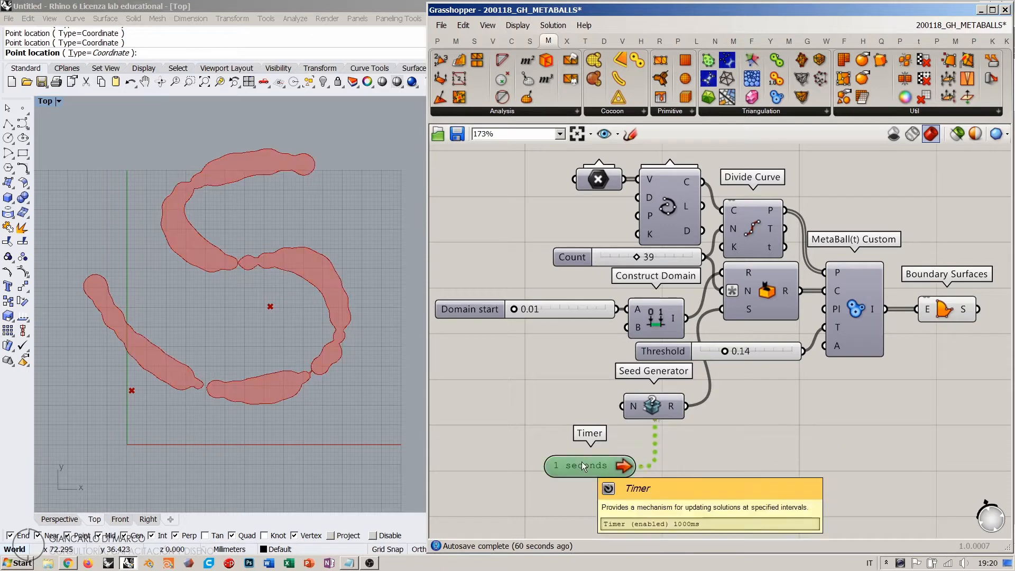
pyautogui.click(758, 445)
pyautogui.click(620, 467)
pyautogui.moveTo(594, 463); pyautogui.dragTo(598, 449)
pyautogui.click(704, 407)
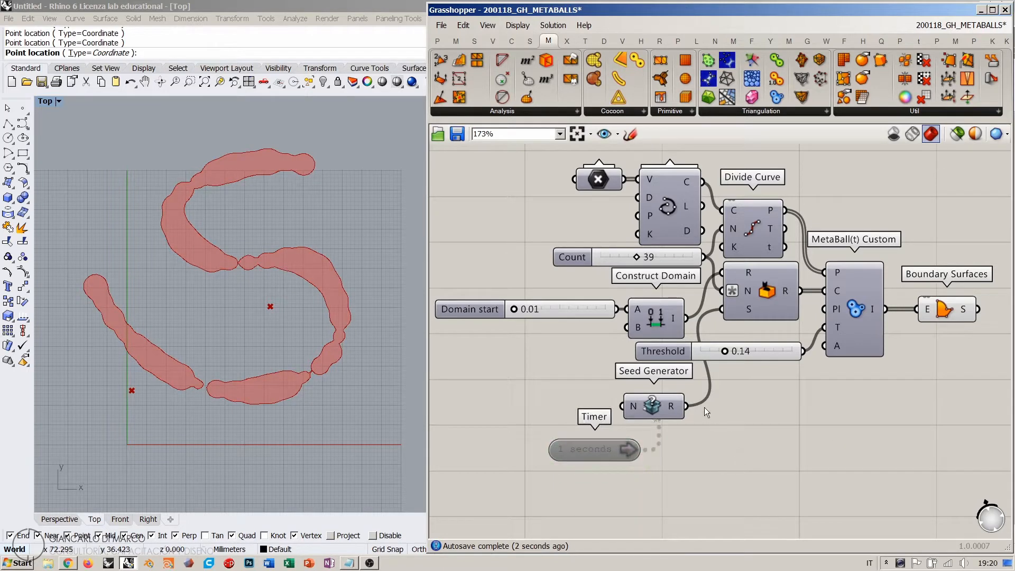
# - Add a scribble reading "Heteroptera plugin" beside the Seed Generator and Timer
pyautogui.doubleClick(753, 431)
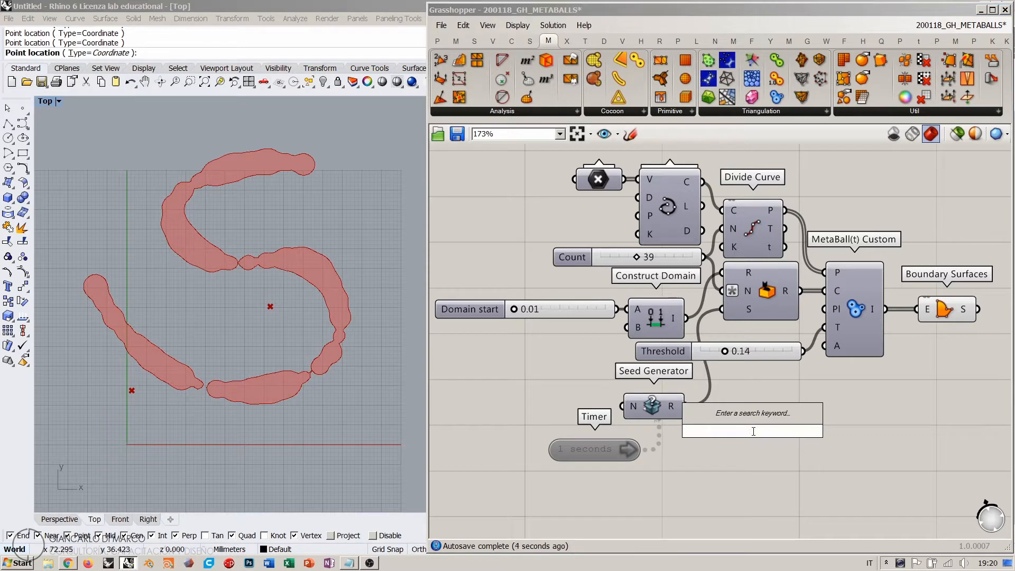
pyautogui.write('scr')
pyautogui.click(741, 418)
pyautogui.doubleClick(744, 440)
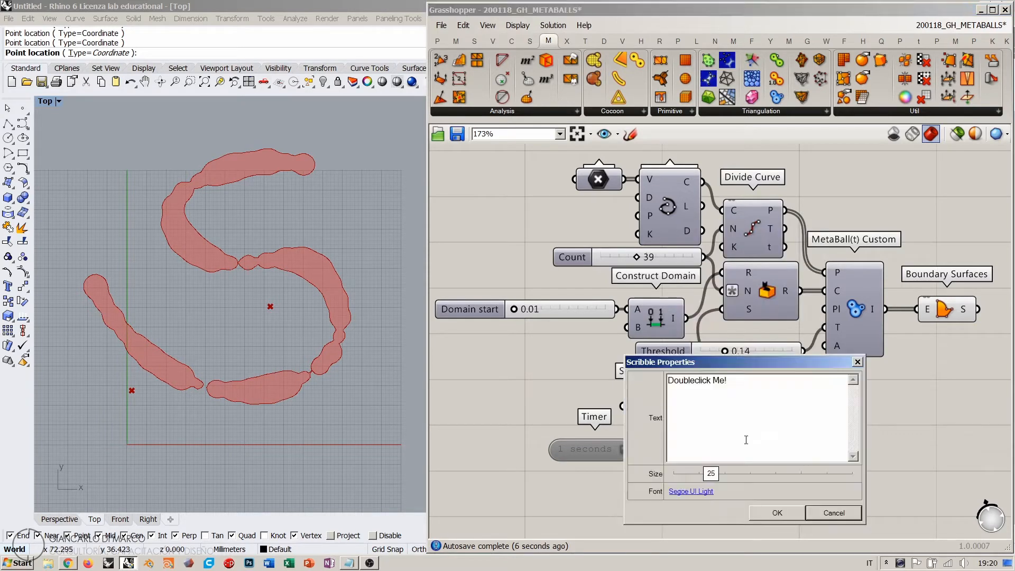
pyautogui.hotkey('ctrl', 'a')
pyautogui.write('Heteropt')
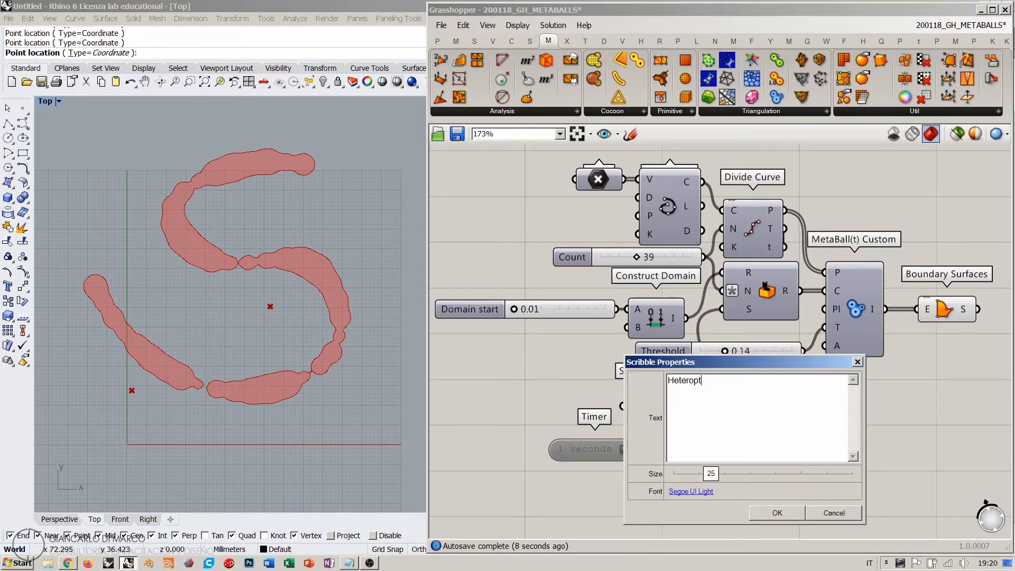
pyautogui.write('era plugin')
pyautogui.click(774, 512)
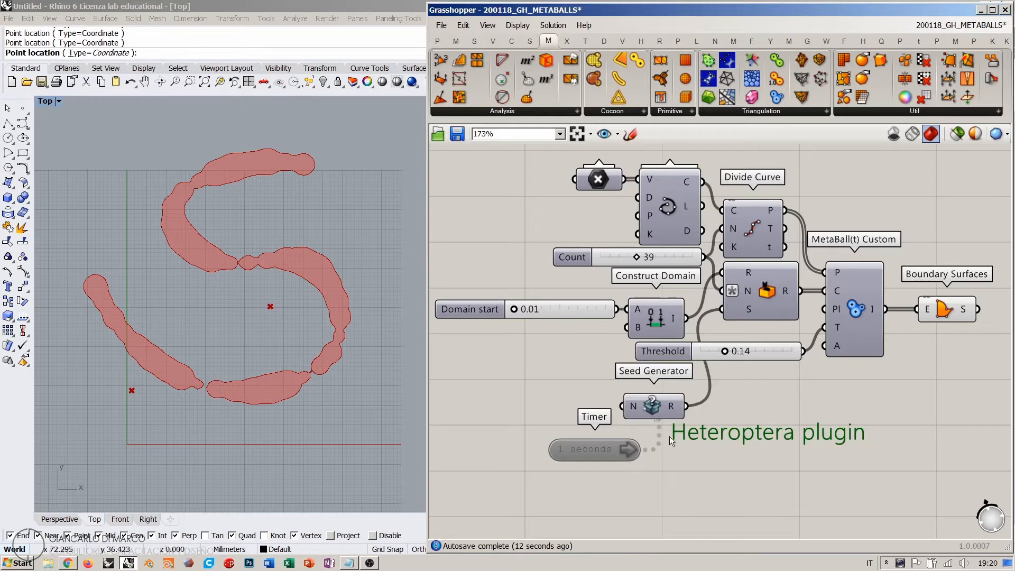
# - Move the Timer lower, place the "Heteroptera plugin" scribble under the Seed Generator, and group the scribble with the Seed Generator
pyautogui.moveTo(587, 454); pyautogui.dragTo(555, 487)
pyautogui.moveTo(719, 436); pyautogui.dragTo(600, 432)
pyautogui.keyDown('shift'); pyautogui.click(649, 409); pyautogui.keyUp('shift')
pyautogui.hotkey('ctrl', 'g')
pyautogui.click(755, 479)
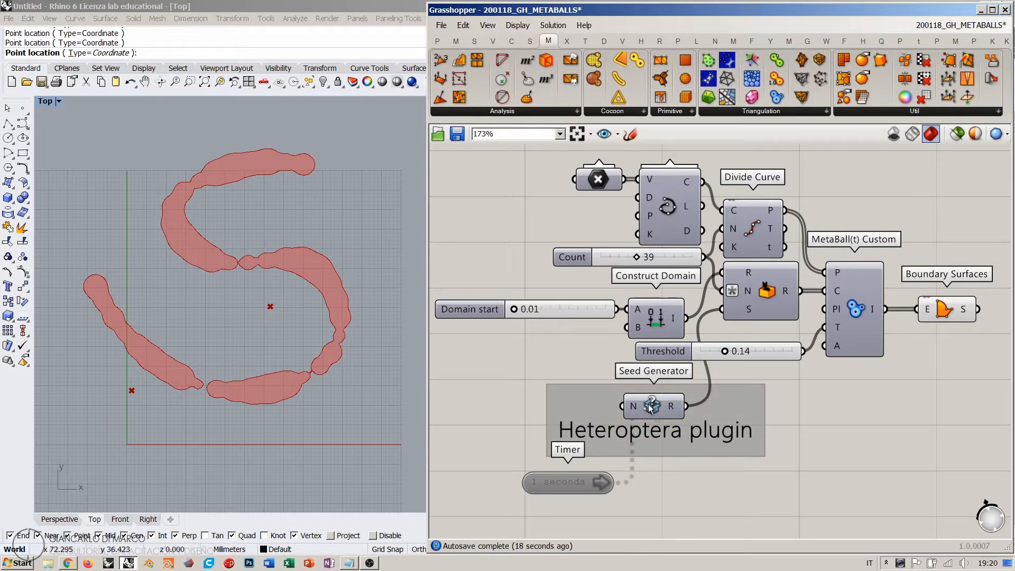
# - Review the earlier metaball definitions on the canvas, from the points-and-charges example back to the random-charge definition
pyautogui.scroll(-4, 686, 528)
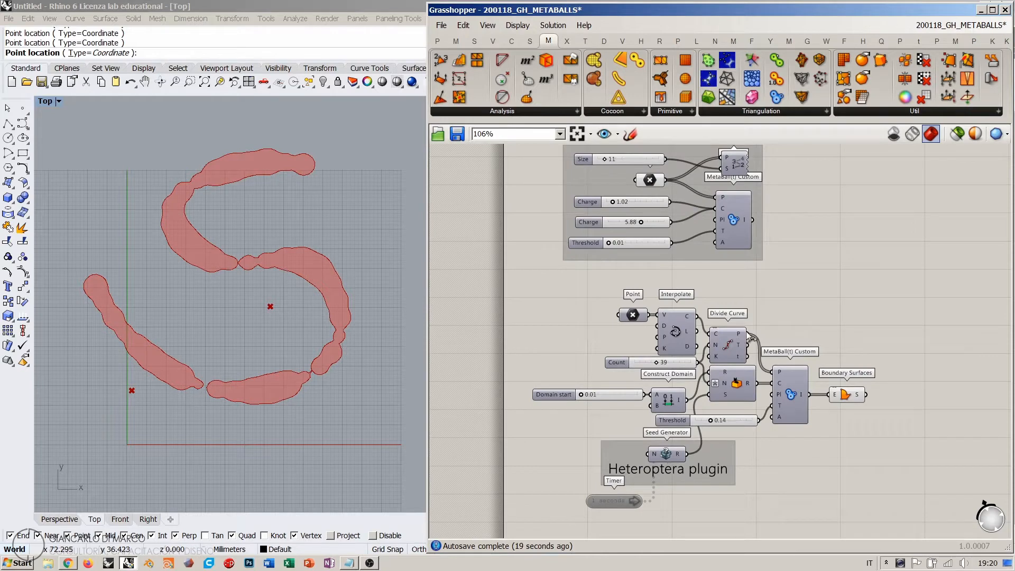
pyautogui.moveTo(756, 316); pyautogui.dragTo(727, 432, button='right')
pyautogui.moveTo(782, 258); pyautogui.dragTo(755, 442, button='right')
pyautogui.moveTo(766, 354); pyautogui.dragTo(735, 502, button='right')
pyautogui.moveTo(894, 296); pyautogui.dragTo(711, 402, button='right')
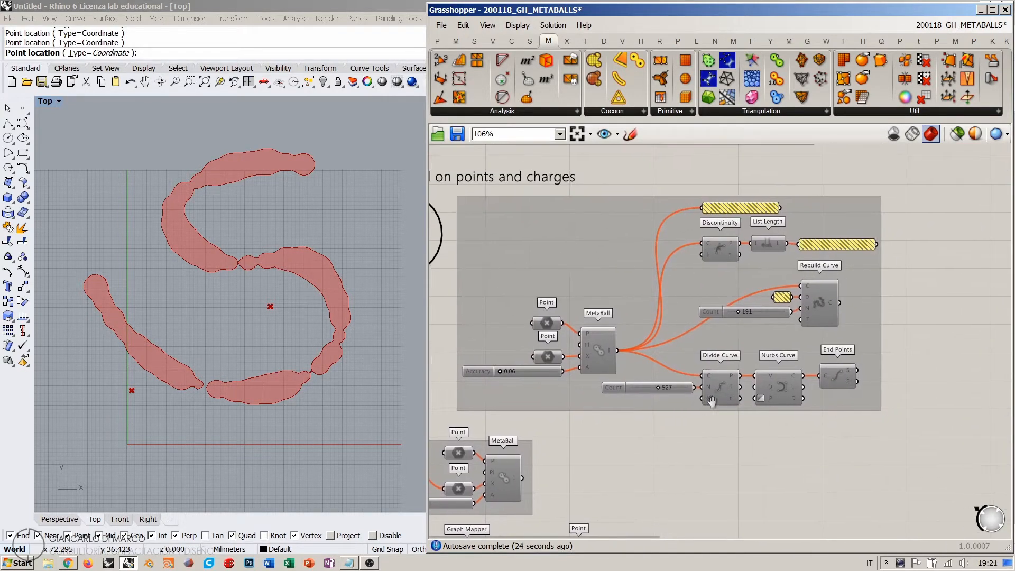
pyautogui.moveTo(635, 417); pyautogui.dragTo(822, 69, button='right')
pyautogui.moveTo(655, 399); pyautogui.dragTo(710, 234, button='right')
pyautogui.scroll(1, 717, 264)
pyautogui.scroll(1, 734, 340)
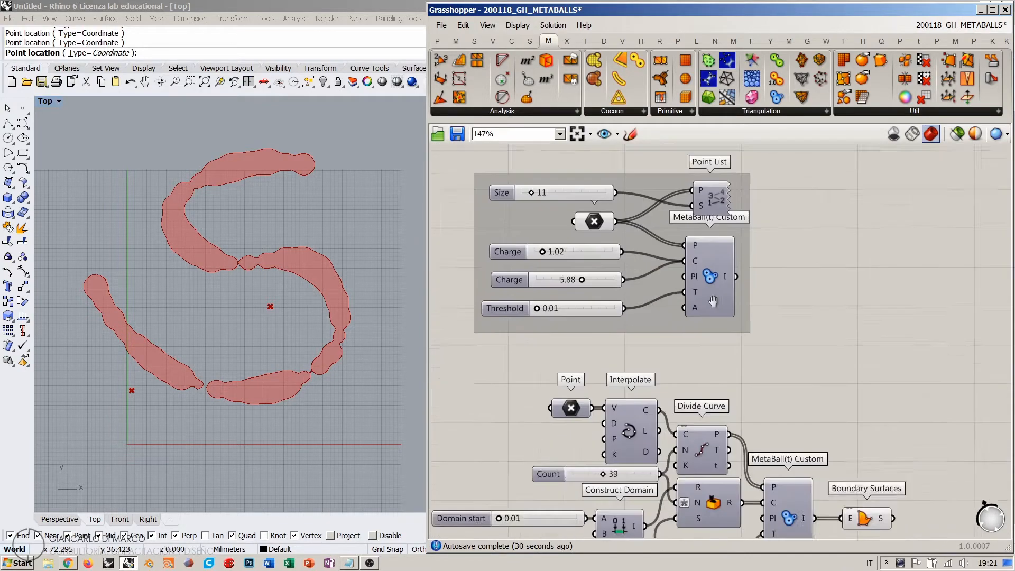
pyautogui.moveTo(742, 490); pyautogui.dragTo(713, 332, button='right')
pyautogui.scroll(-1, 740, 339)
# - Move the Boundary Surfaces component slightly closer to MetaBall(t) Custom
pyautogui.click(825, 355)
pyautogui.click(832, 397)
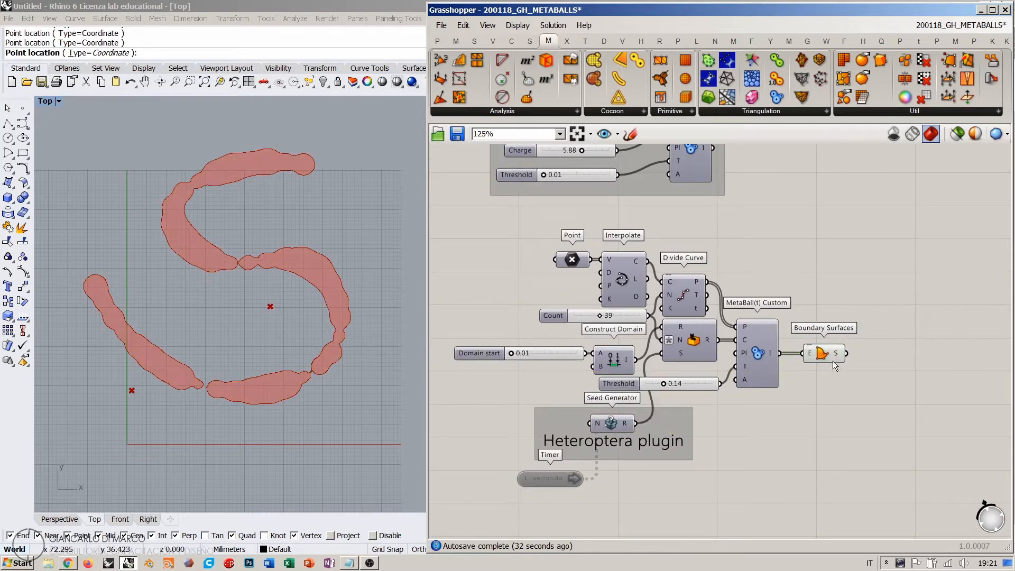
pyautogui.moveTo(813, 355); pyautogui.dragTo(806, 354)
pyautogui.click(809, 393)
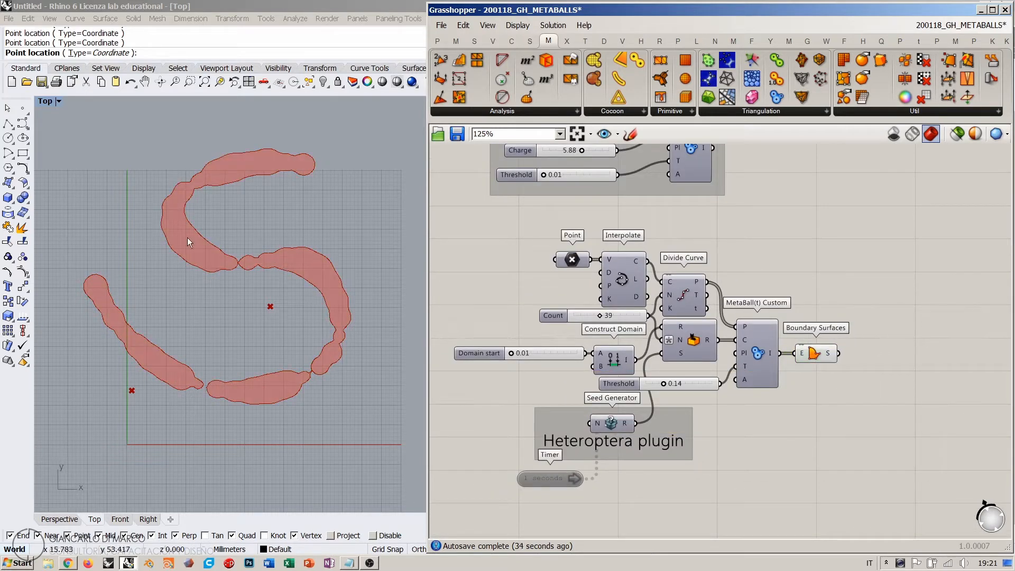
# - Hide the Boundary Surfaces preview and show the MetaBall(t) Custom curve preview
pyautogui.click(813, 355)
pyautogui.hotkey('ctrl', 'q')
pyautogui.click(826, 399)
pyautogui.click(763, 356)
pyautogui.hotkey('ctrl', 'q')
pyautogui.click(839, 397)
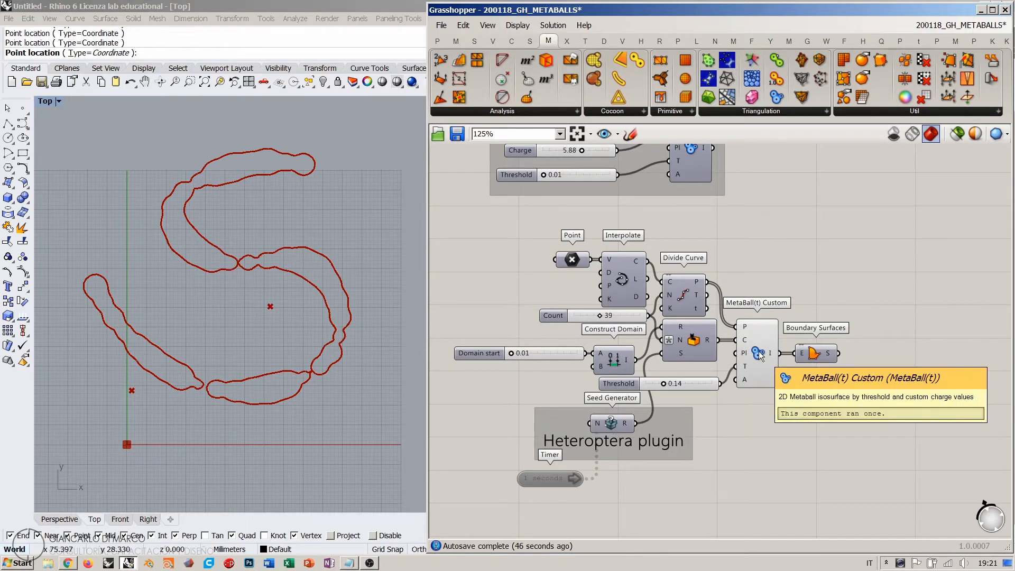
# - Examine the metaball outlines up close in the Rhino Top view where neighbouring curves meet
pyautogui.scroll(8, 322, 312)
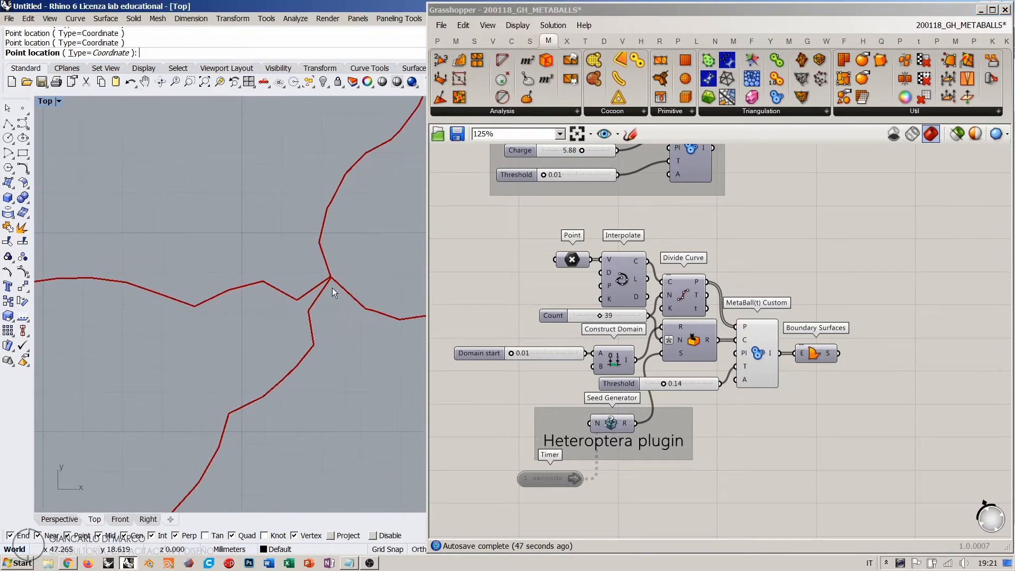
pyautogui.scroll(3, 324, 279)
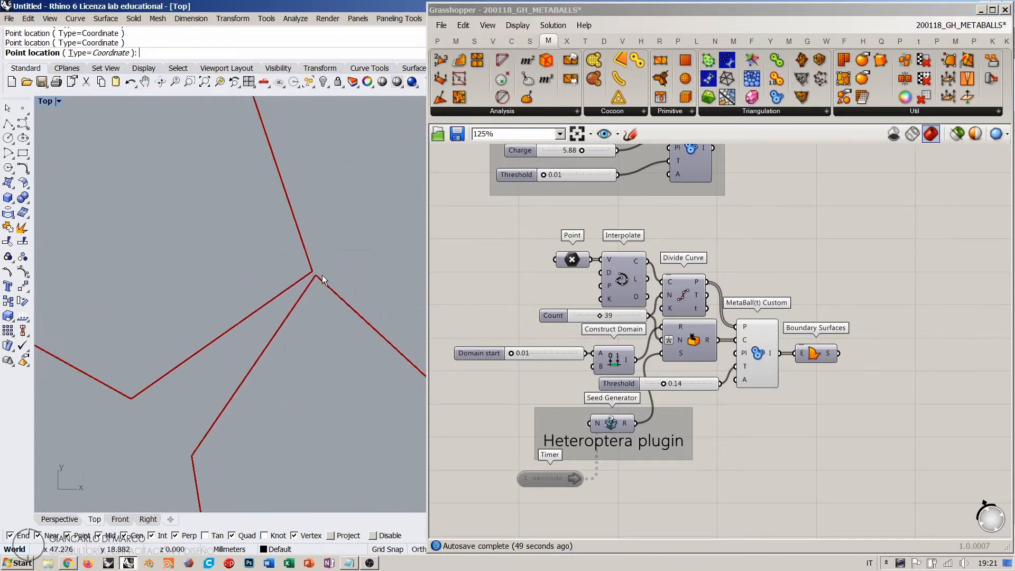
pyautogui.scroll(-12, 296, 297)
pyautogui.moveTo(136, 321); pyautogui.dragTo(193, 401, button='right')
pyautogui.scroll(4, 159, 349)
pyautogui.scroll(-7, 127, 363)
pyautogui.scroll(6, 172, 439)
# - Examine the Divide Curve and Nurbs Curve components of the first MetaBall definition and compare with the random-charge definition
pyautogui.moveTo(751, 222); pyautogui.dragTo(666, 417, button='right')
pyautogui.moveTo(759, 259); pyautogui.dragTo(723, 358, button='right')
pyautogui.scroll(2, 713, 354)
pyautogui.scroll(-3, 700, 344)
pyautogui.moveTo(650, 278); pyautogui.dragTo(624, 415, button='right')
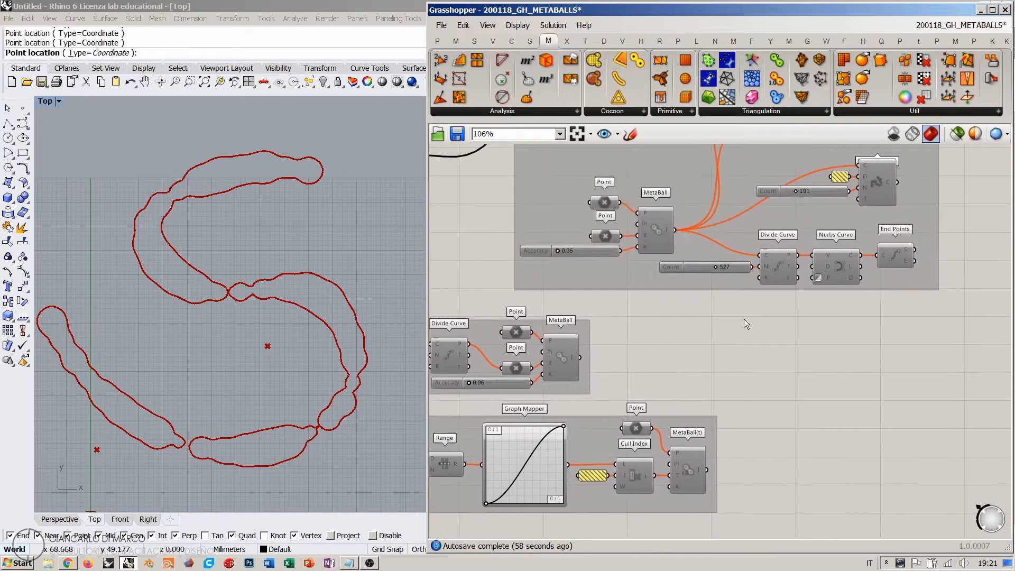
pyautogui.moveTo(881, 263); pyautogui.dragTo(793, 341, button='right')
pyautogui.scroll(4, 793, 340)
pyautogui.moveTo(778, 306); pyautogui.dragTo(769, 359, button='right')
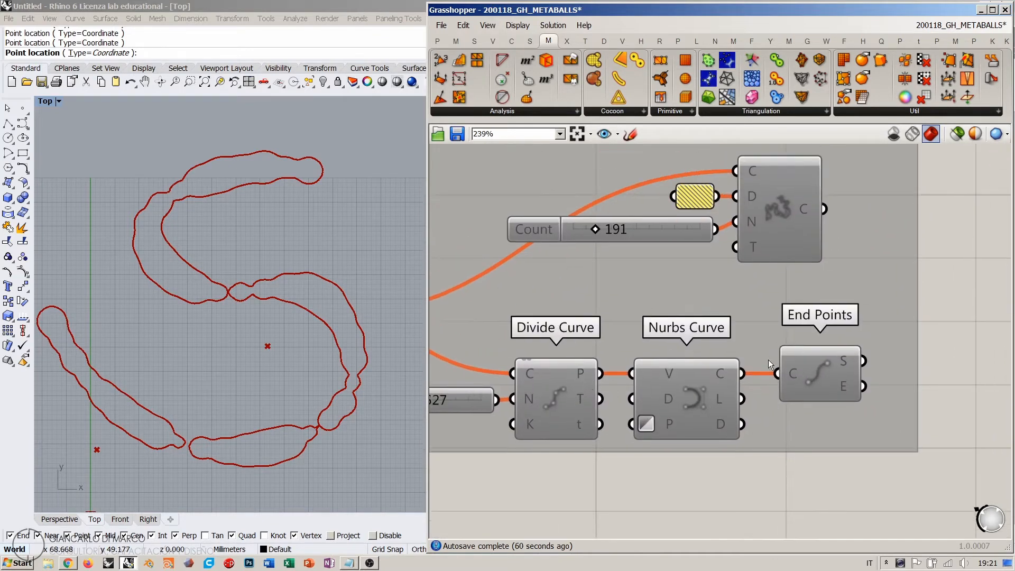
pyautogui.click(547, 395)
pyautogui.click(693, 395)
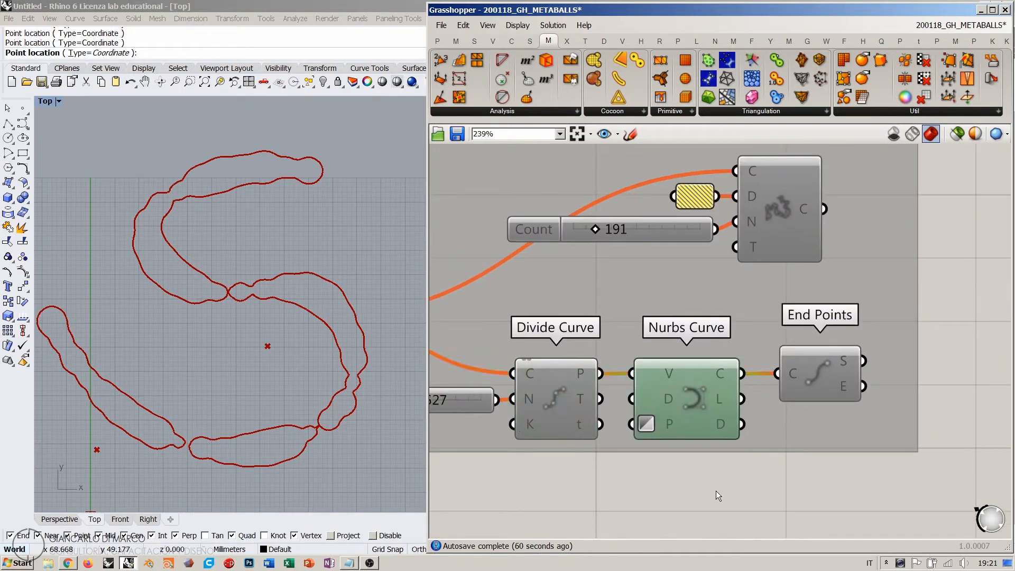
pyautogui.click(716, 490)
pyautogui.scroll(-3, 799, 302)
pyautogui.scroll(-4, 799, 299)
pyautogui.moveTo(616, 511); pyautogui.dragTo(709, 298, button='right')
pyautogui.scroll(4, 710, 299)
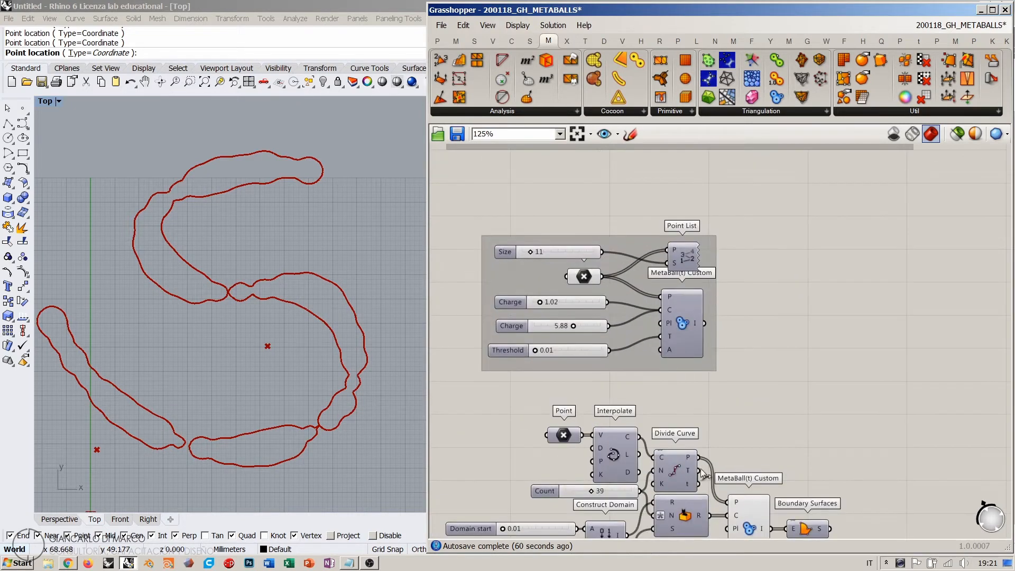
pyautogui.moveTo(733, 519); pyautogui.dragTo(661, 349, button='right')
pyautogui.moveTo(231, 287); pyautogui.dragTo(242, 265, button='right')
pyautogui.moveTo(717, 332); pyautogui.dragTo(824, 266, button='right')
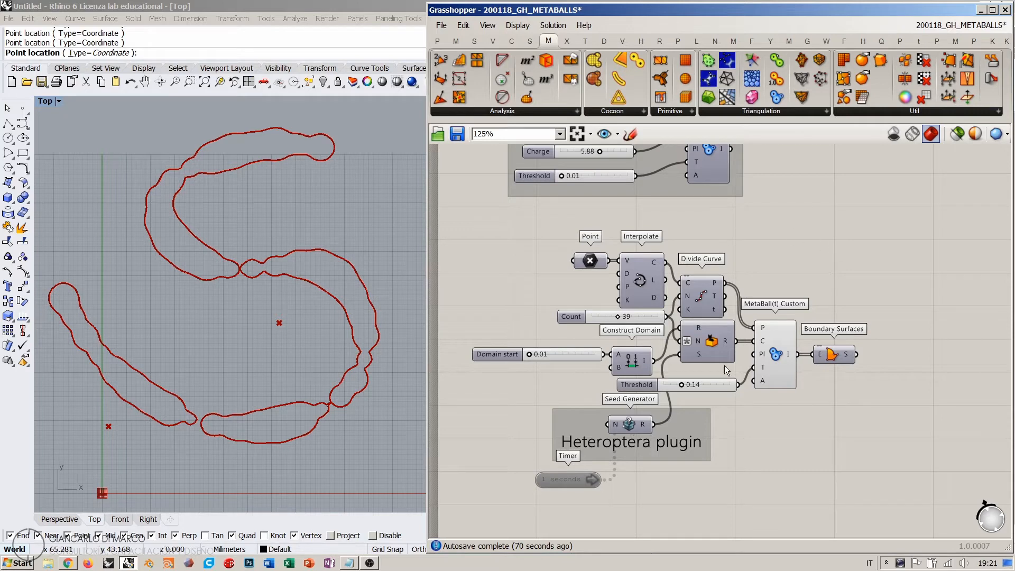
# - Group the whole random-charge metaball definition, from Point and Interpolate to Boundary Surfaces and Timer, and disable it
pyautogui.scroll(-3, 732, 240)
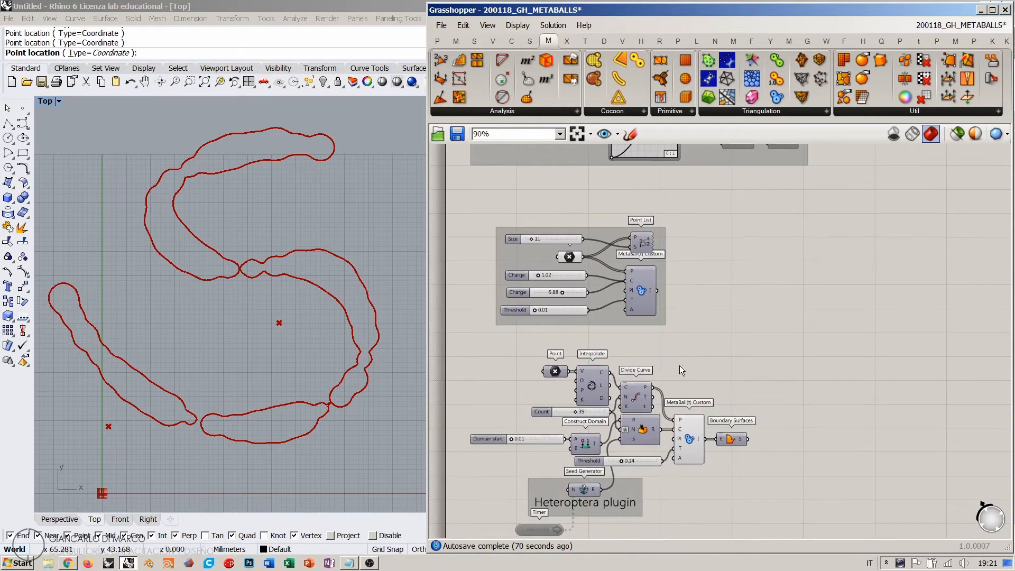
pyautogui.moveTo(778, 296); pyautogui.dragTo(528, 506)
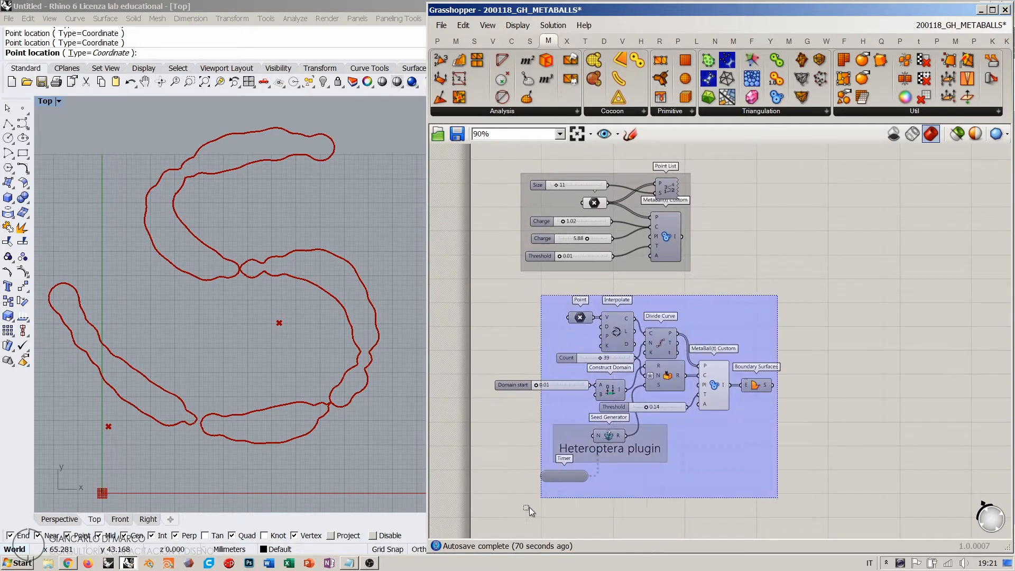
pyautogui.hotkey('ctrl', 'g')
pyautogui.hotkey('ctrl', 'e')
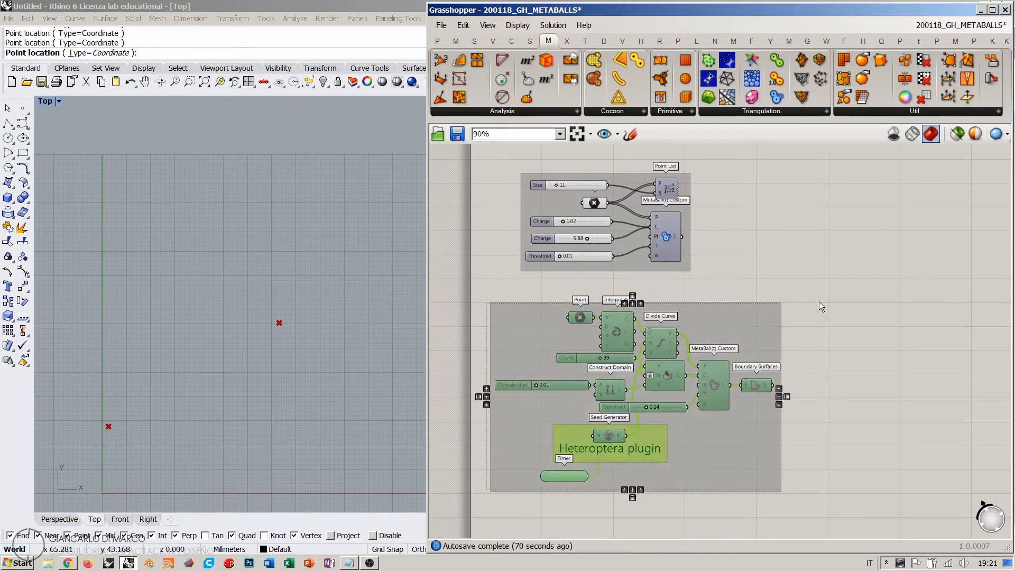
pyautogui.click(820, 303)
# - Disable all components of the Point List and MetaBall(t) Custom group with the two Charge sliders
pyautogui.moveTo(691, 235); pyautogui.dragTo(680, 281, button='right')
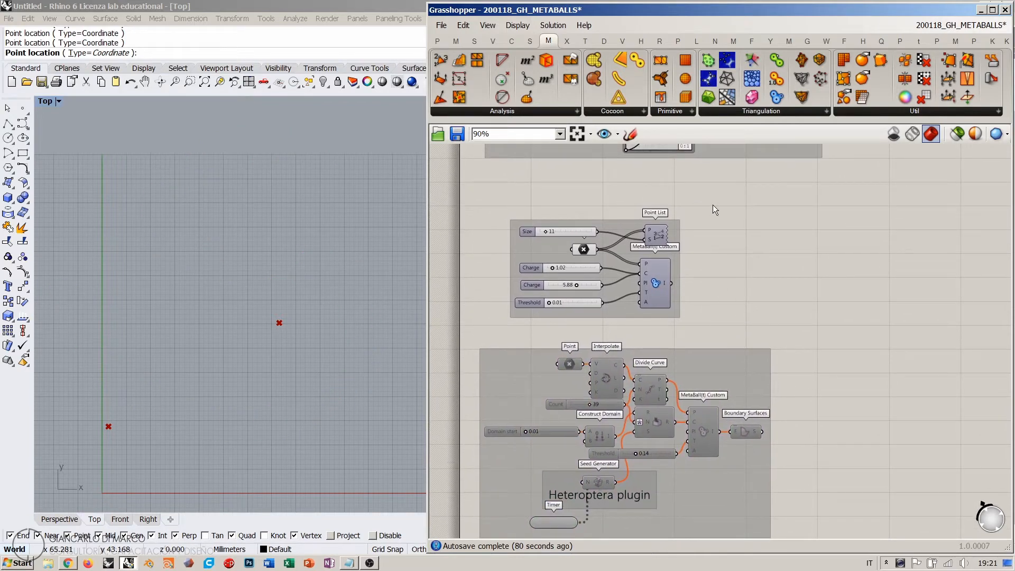
pyautogui.moveTo(725, 208); pyautogui.dragTo(529, 319)
pyautogui.scroll(-3, 530, 318)
pyautogui.moveTo(644, 287); pyautogui.dragTo(651, 282, button='right')
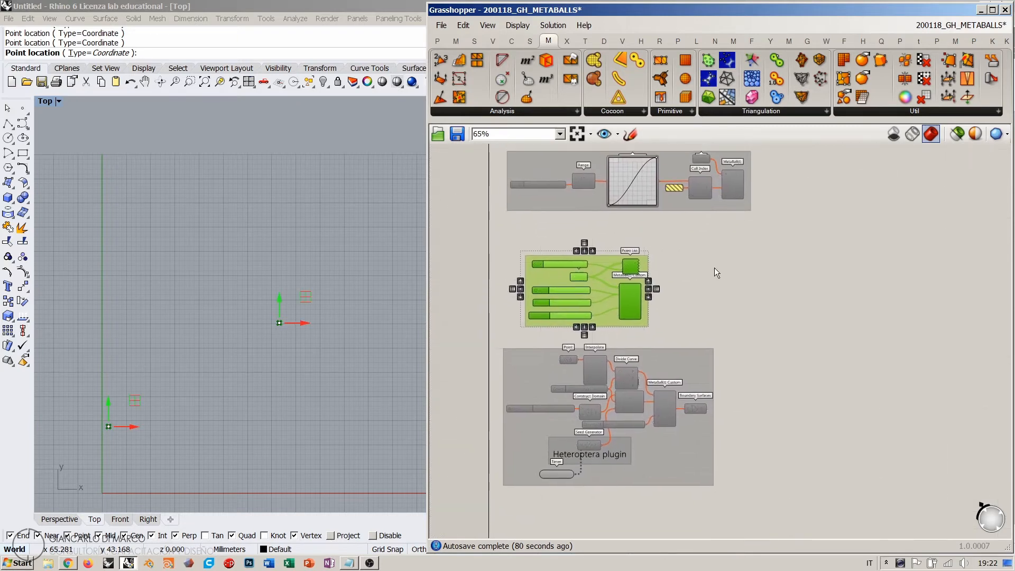
pyautogui.hotkey('ctrl', 'e')
pyautogui.click(707, 341)
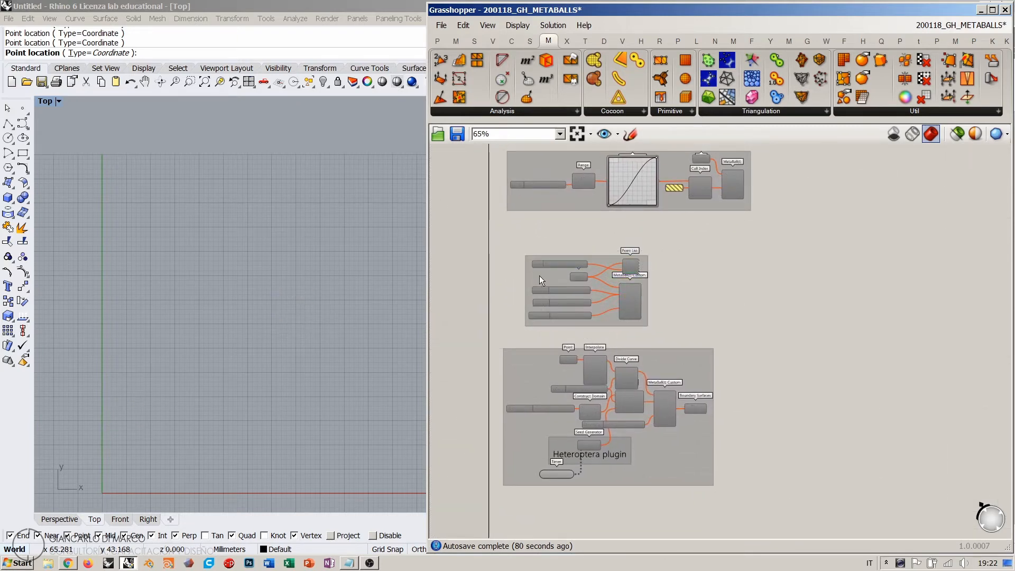
# - Move the Point List group up beneath the Graph Mapper group and place the random-charge group beside it, aligned at the top
pyautogui.moveTo(539, 275); pyautogui.dragTo(523, 250)
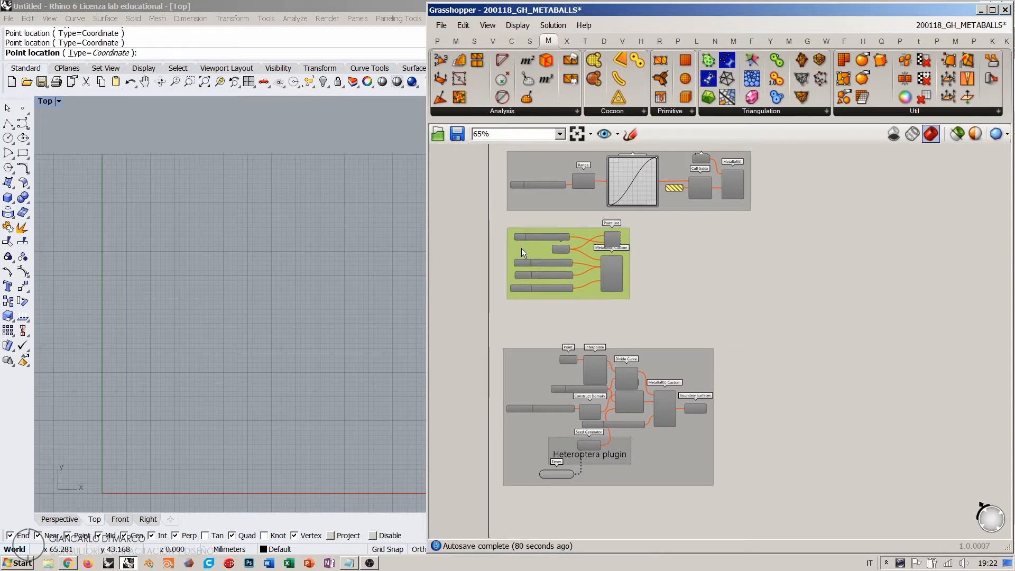
pyautogui.moveTo(511, 374); pyautogui.dragTo(645, 255)
pyautogui.click(741, 210)
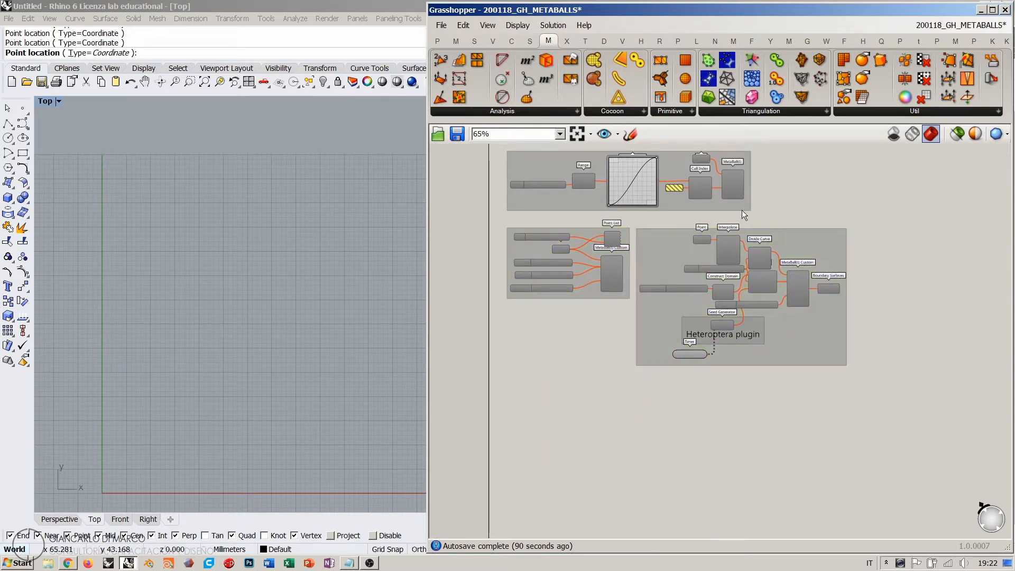
pyautogui.scroll(5, 649, 231)
pyautogui.click(630, 245)
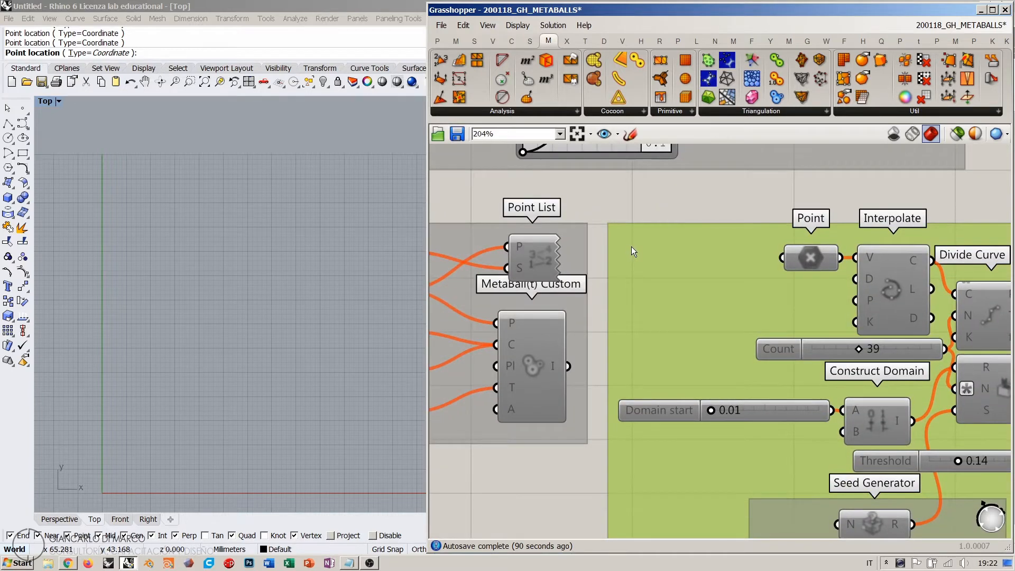
pyautogui.click(606, 285)
pyautogui.scroll(-6, 607, 286)
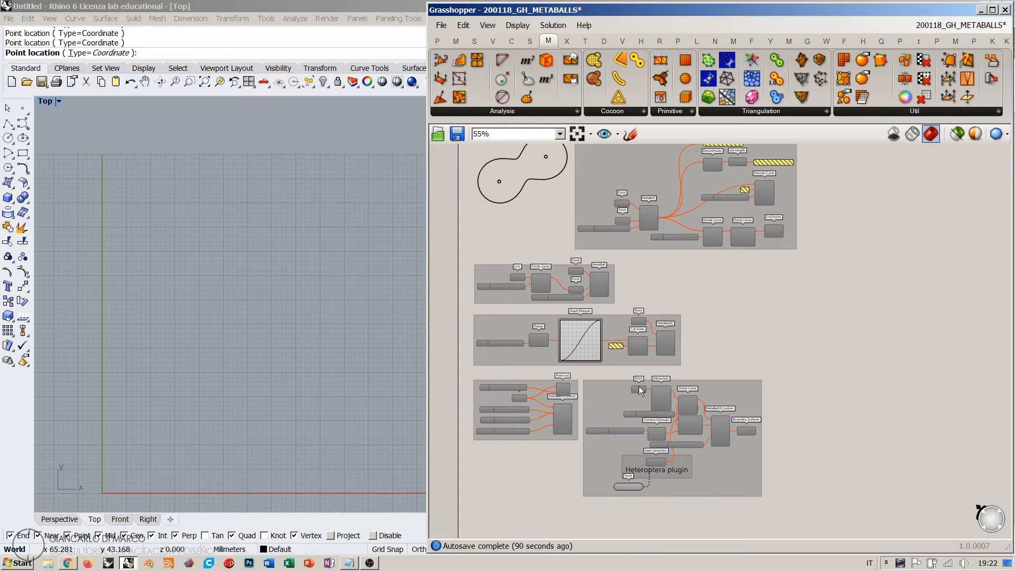
# - Shift the Point List group and the random-charge group together slightly up toward the Graph Mapper group
pyautogui.click(598, 395)
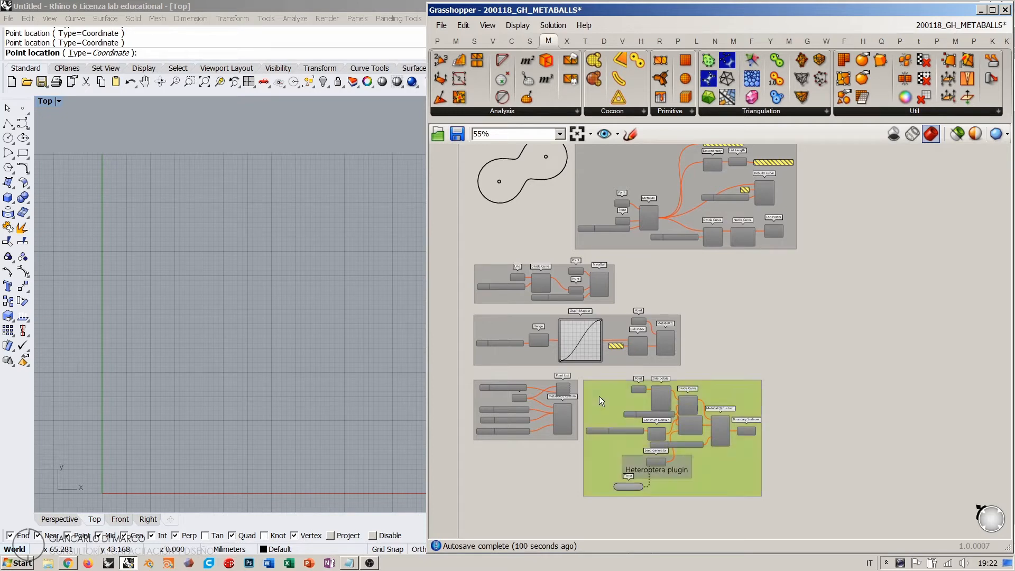
pyautogui.keyDown('shift'); pyautogui.click(482, 395); pyautogui.keyUp('shift')
pyautogui.moveTo(590, 404); pyautogui.dragTo(595, 398)
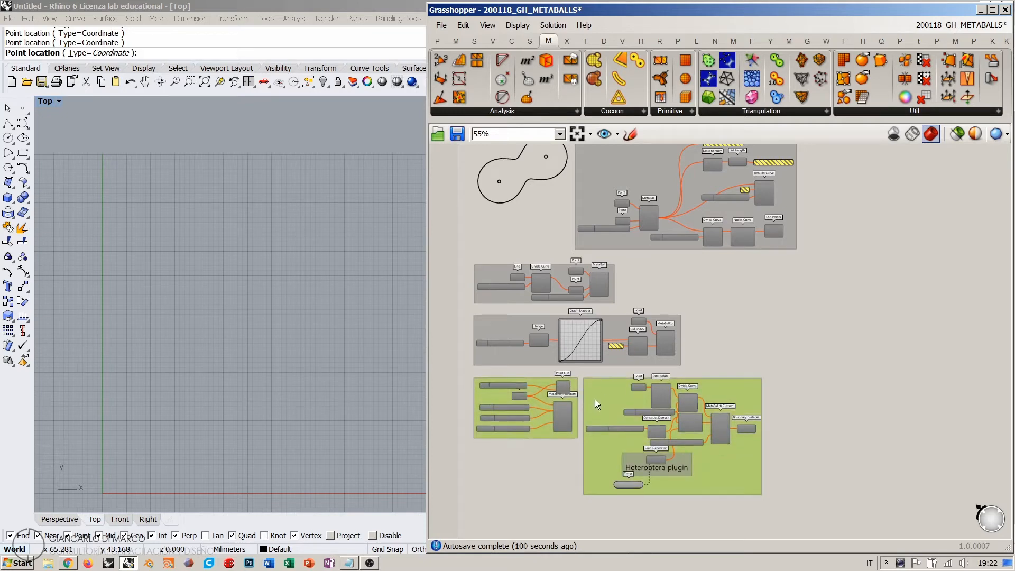
pyautogui.click(741, 341)
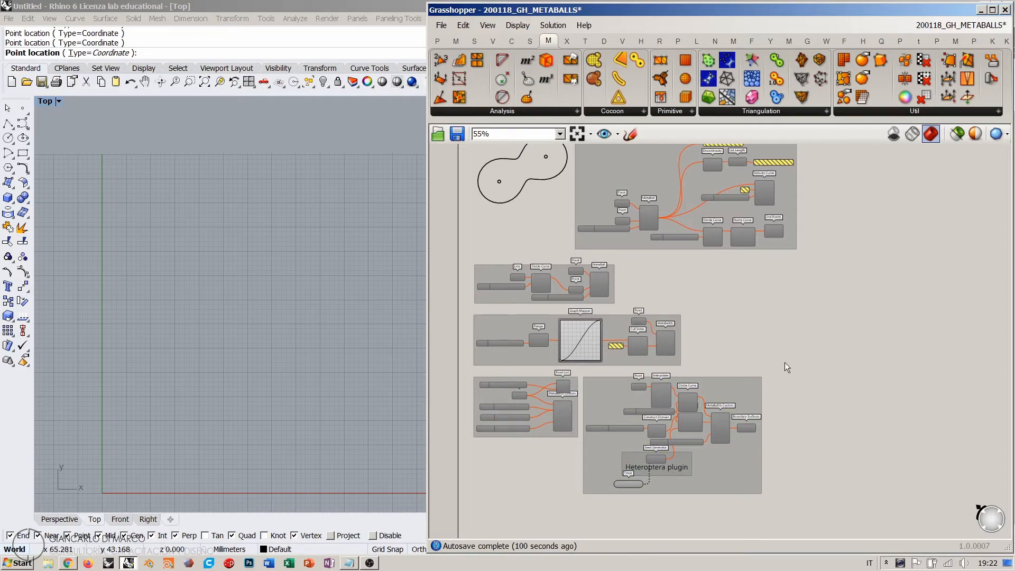
# - Disable the Timer attached to the Seed Generator
pyautogui.scroll(5, 640, 471)
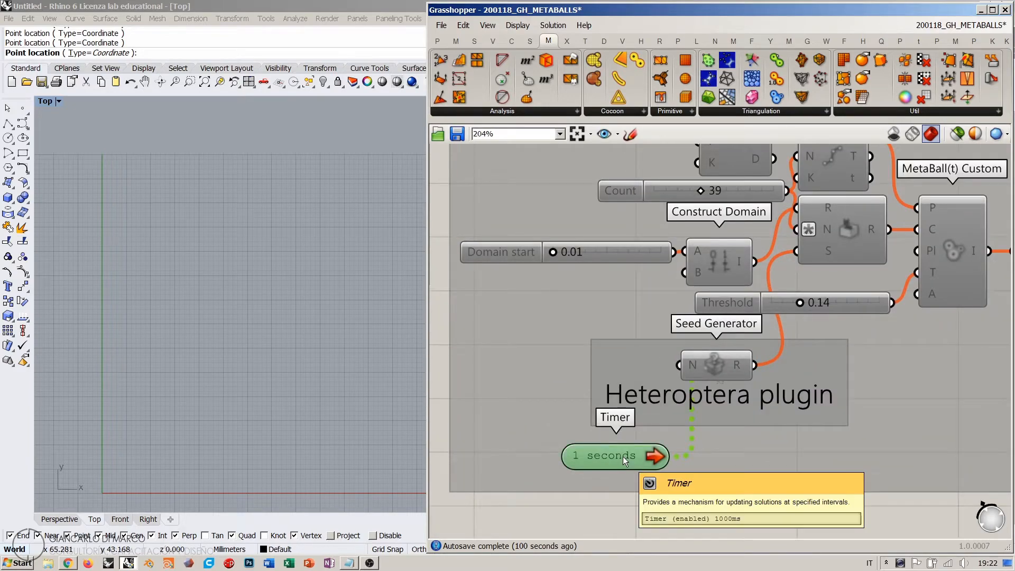
pyautogui.click(605, 504)
pyautogui.scroll(-4, 649, 478)
pyautogui.scroll(2, 655, 353)
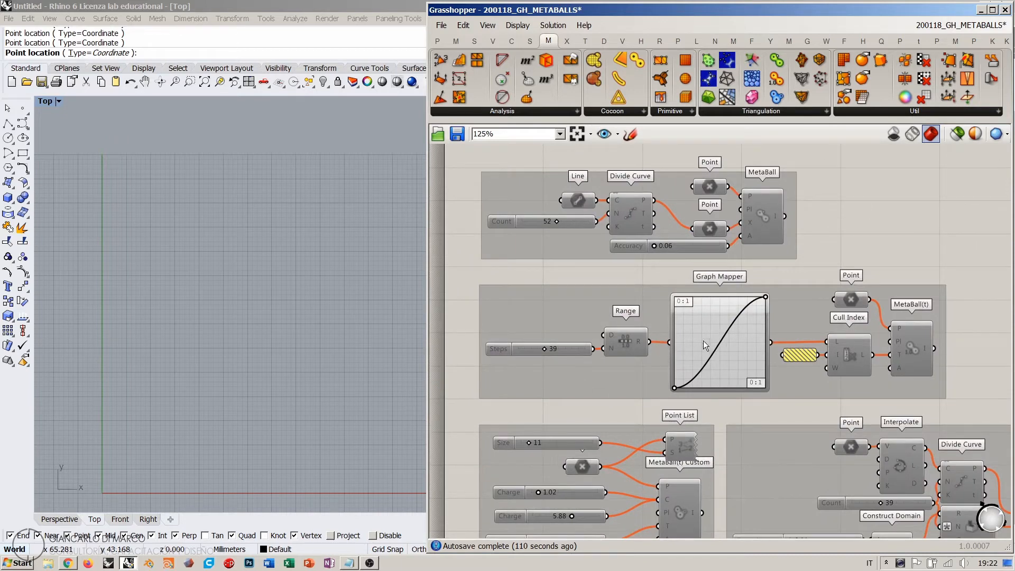
# - Nudge the Graph Mapper slightly toward the Cull Index component within its group
pyautogui.moveTo(717, 355); pyautogui.dragTo(720, 354)
pyautogui.click(855, 233)
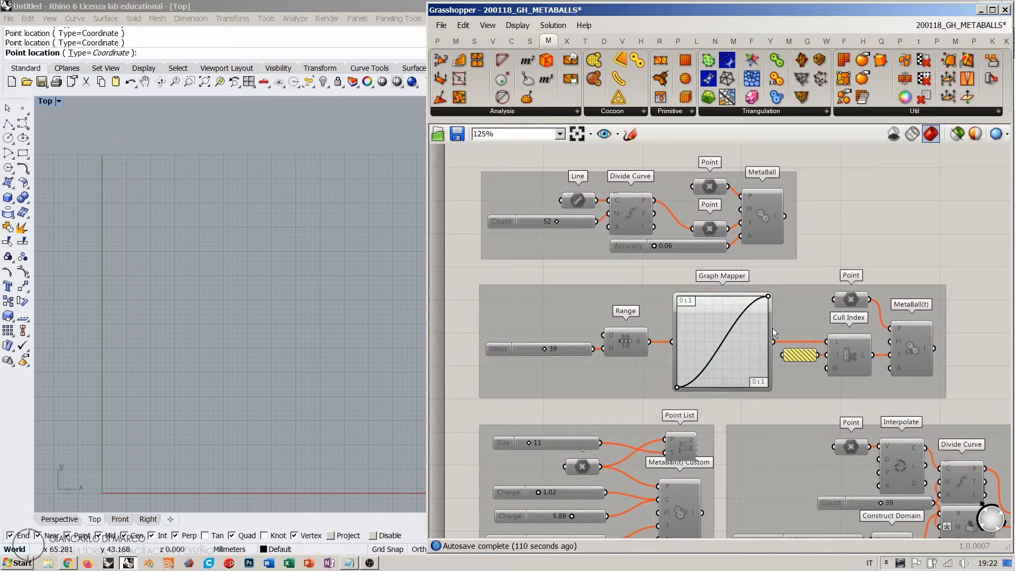
pyautogui.moveTo(776, 349); pyautogui.dragTo(652, 256, button='right')
pyautogui.scroll(-2, 652, 256)
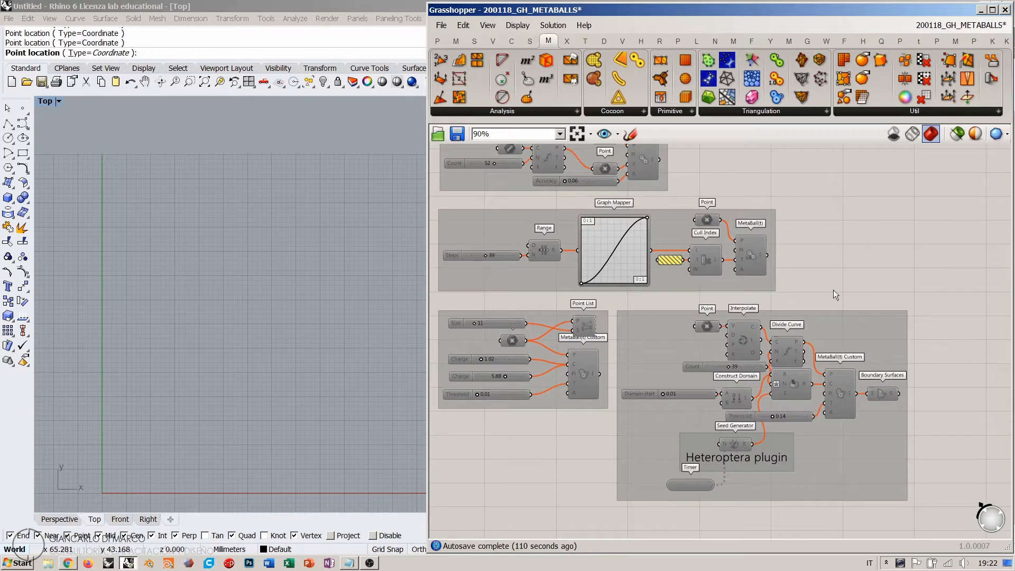
pyautogui.moveTo(766, 153); pyautogui.dragTo(684, 252, button='right')
pyautogui.scroll(-3, 684, 252)
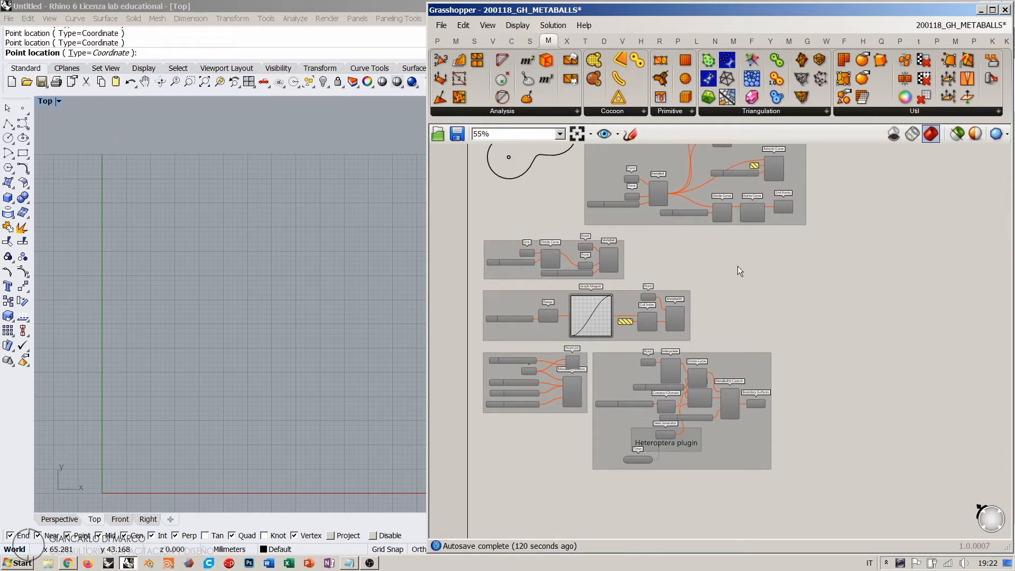
pyautogui.moveTo(738, 270); pyautogui.dragTo(699, 313, button='right')
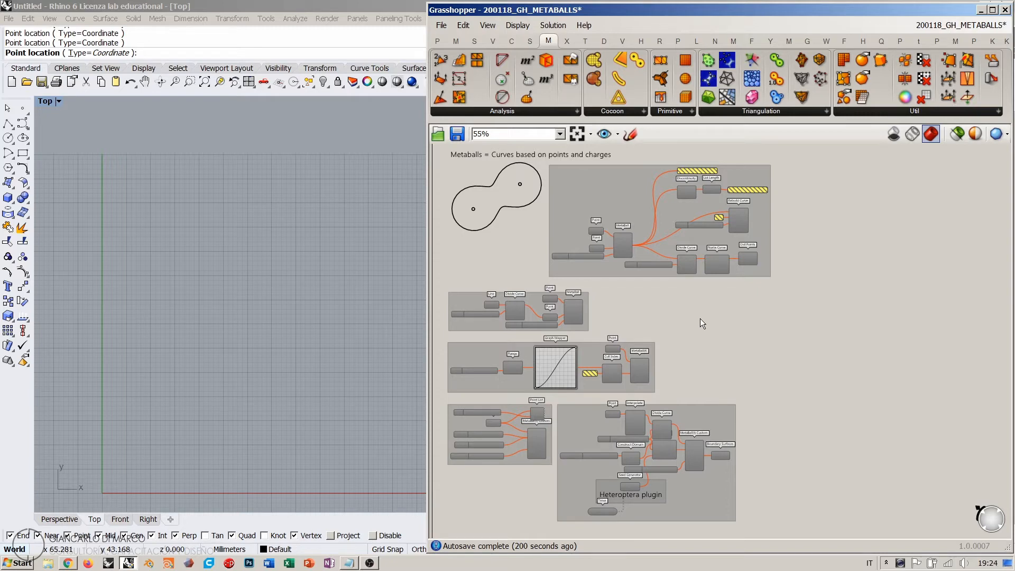
# - Add a Point parameter in an empty area of the canvas, below the Heteroptera plugin group
pyautogui.moveTo(637, 469); pyautogui.dragTo(704, 220, button='right')
pyautogui.scroll(5, 560, 293)
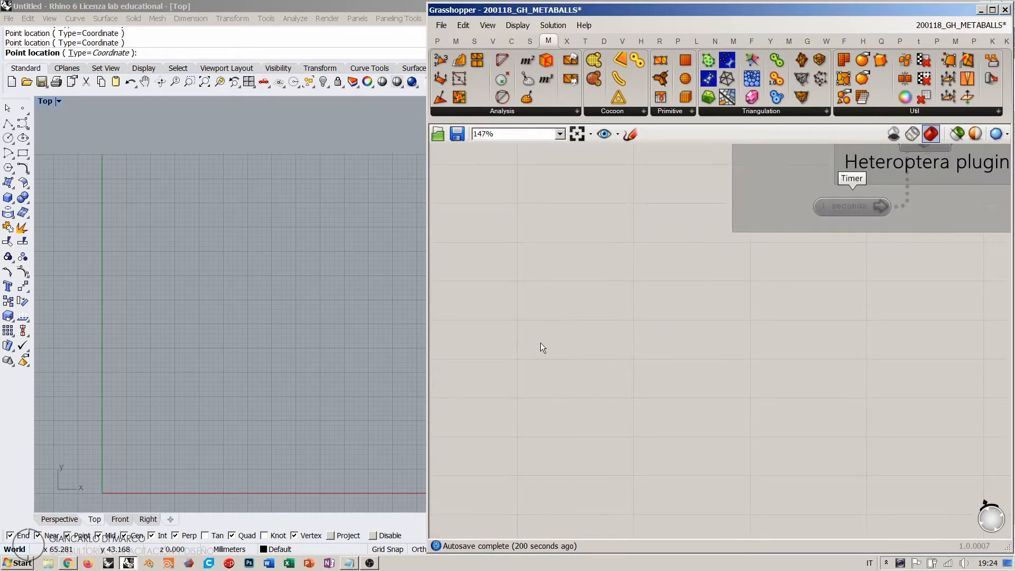
pyautogui.moveTo(539, 321); pyautogui.dragTo(595, 328, button='right')
pyautogui.doubleClick(594, 329)
pyautogui.write('point')
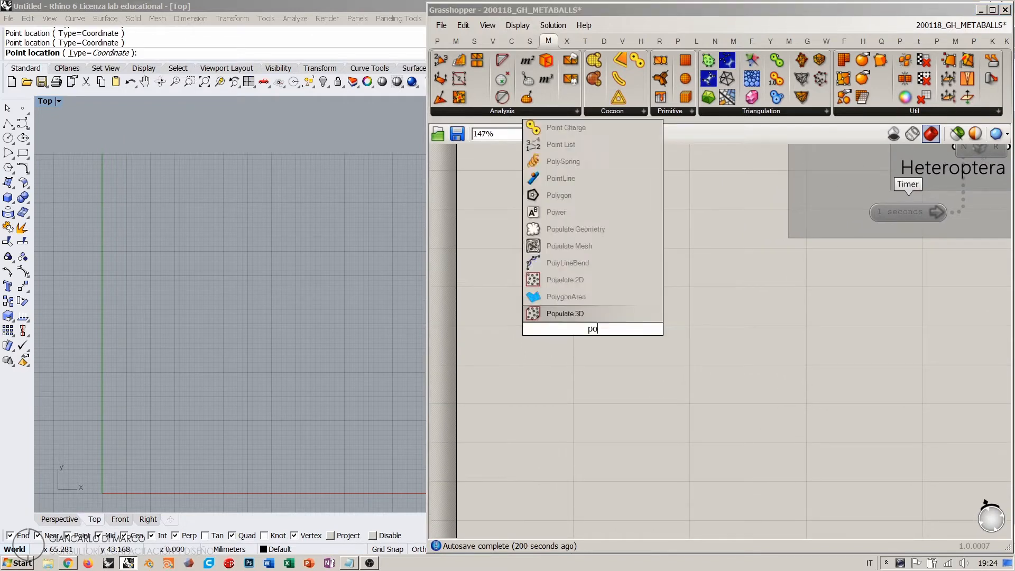
pyautogui.click(580, 224)
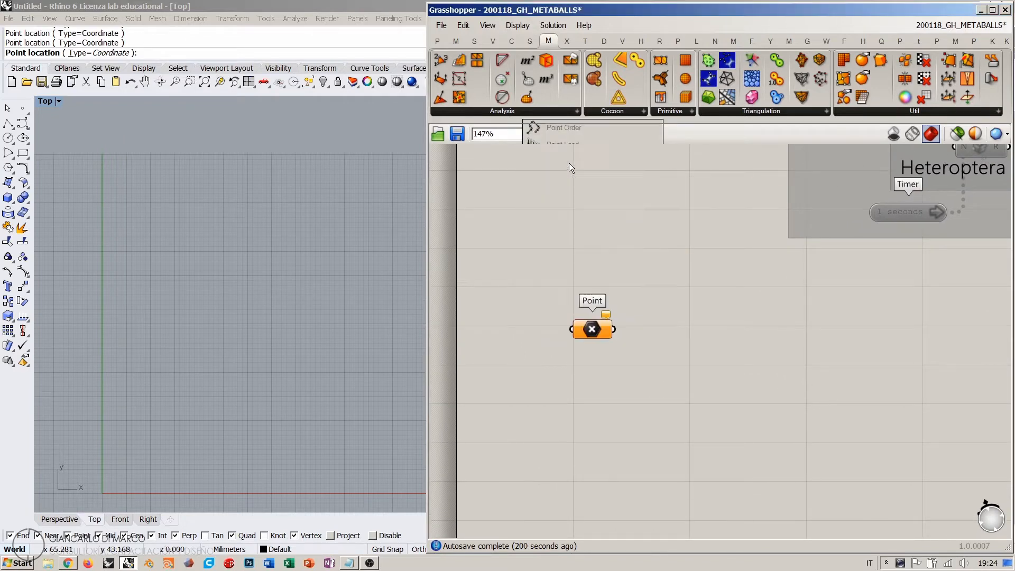
pyautogui.rightClick(589, 330)
pyautogui.click(634, 468)
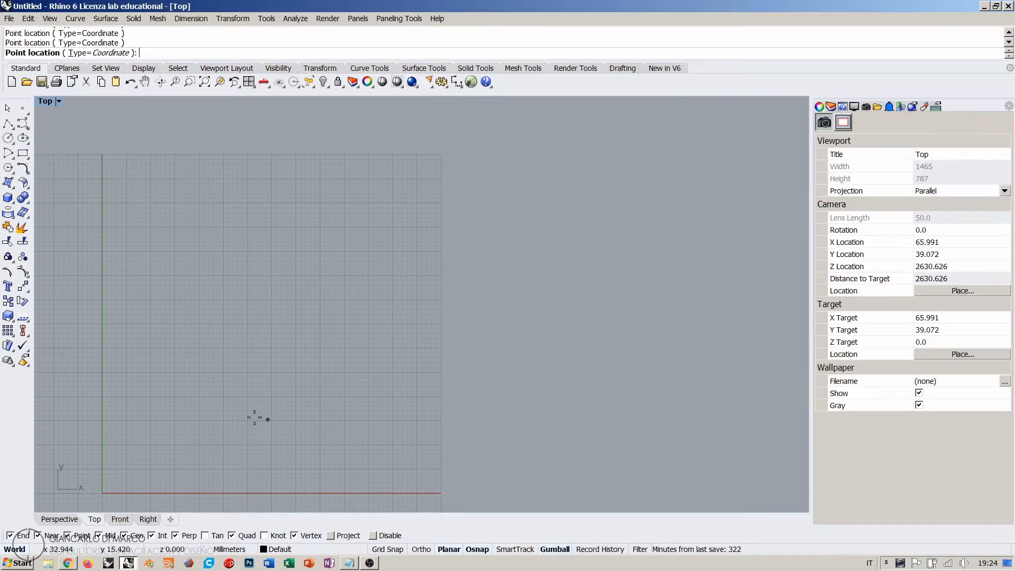
pyautogui.click(128, 421)
pyautogui.click(175, 450)
pyautogui.click(222, 430)
pyautogui.click(225, 359)
pyautogui.click(186, 392)
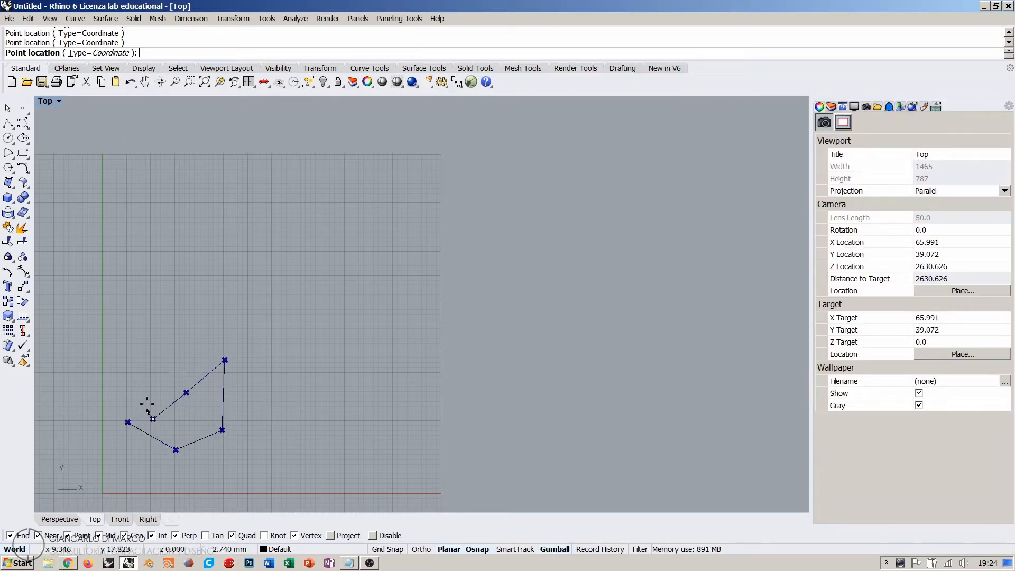
pyautogui.click(153, 418)
pyautogui.click(140, 360)
pyautogui.click(180, 319)
pyautogui.click(182, 354)
pyautogui.click(212, 376)
pyautogui.click(241, 390)
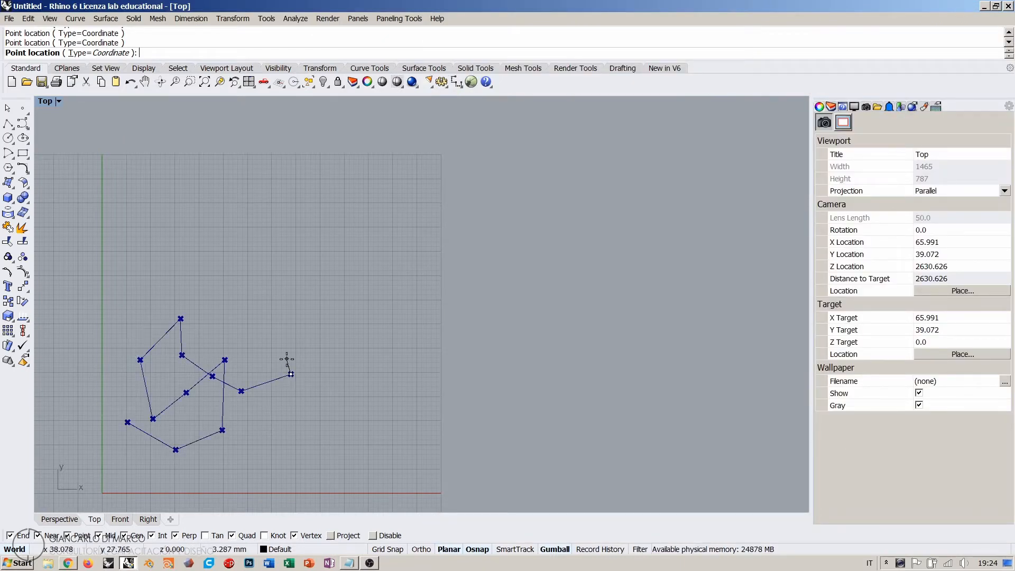
pyautogui.press('Return')
# - Assign five scattered points, picked on the grid in the Top view, to the Point parameter as multiple points
pyautogui.rightClick(589, 327)
pyautogui.click(637, 469)
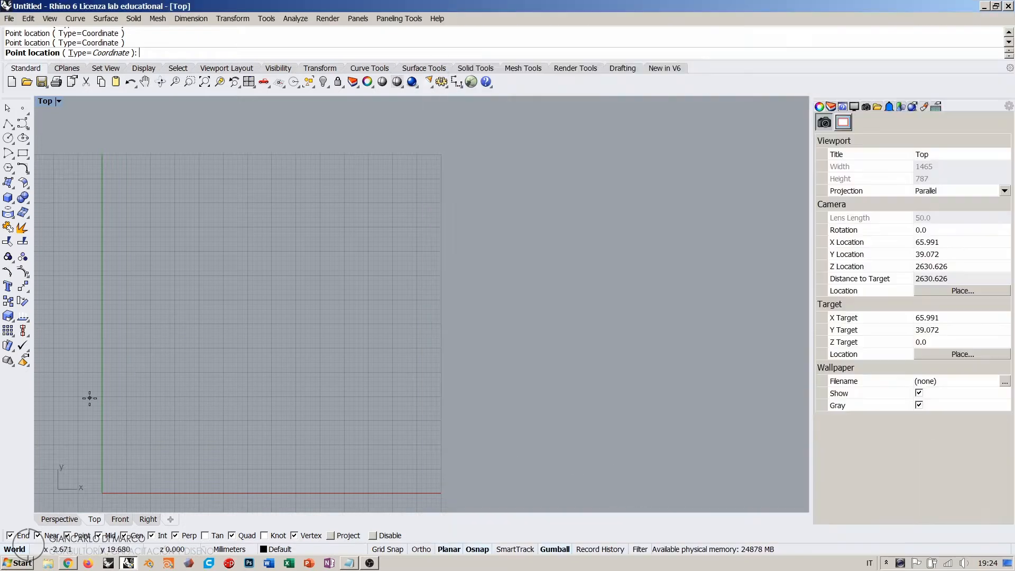
pyautogui.click(114, 411)
pyautogui.click(253, 459)
pyautogui.click(197, 379)
pyautogui.click(288, 355)
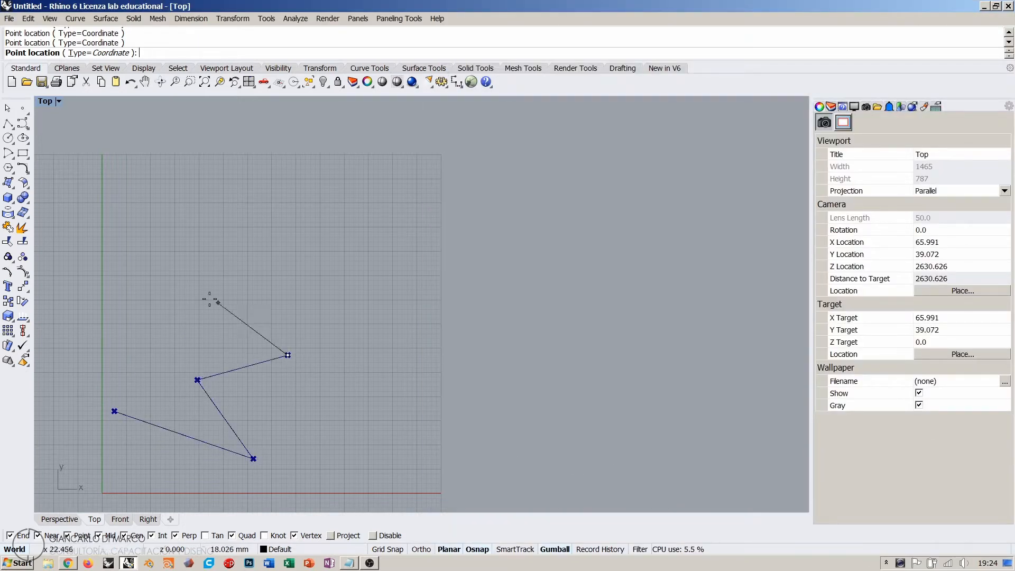
pyautogui.click(161, 280)
pyautogui.moveTo(161, 283); pyautogui.dragTo(159, 283, button='right')
pyautogui.rightClick(159, 283)
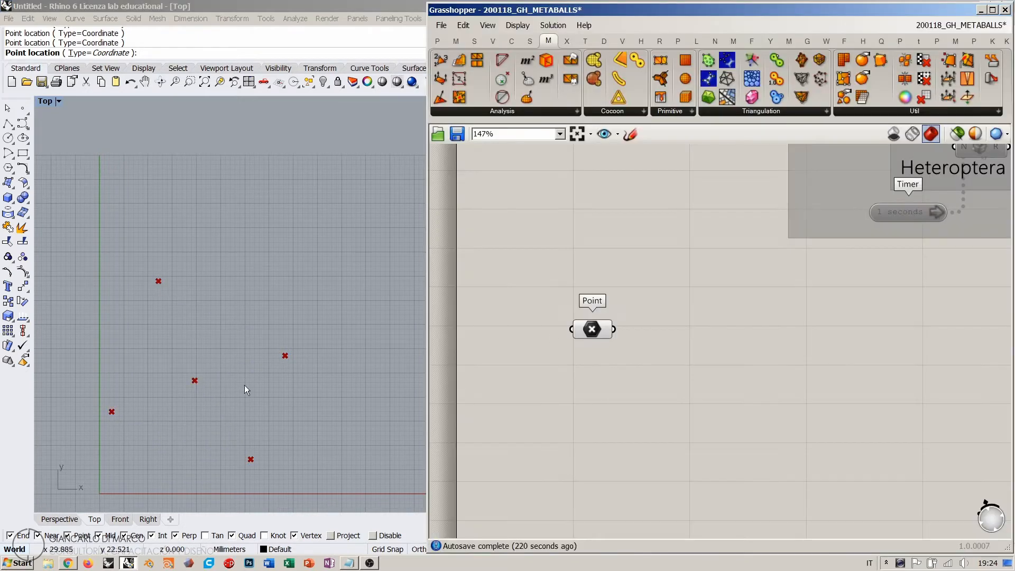
# - Switch the Rhino viewport to Perspective so the five points are viewed at an angle
pyautogui.moveTo(245, 389); pyautogui.dragTo(257, 336, button='right')
pyautogui.click(60, 519)
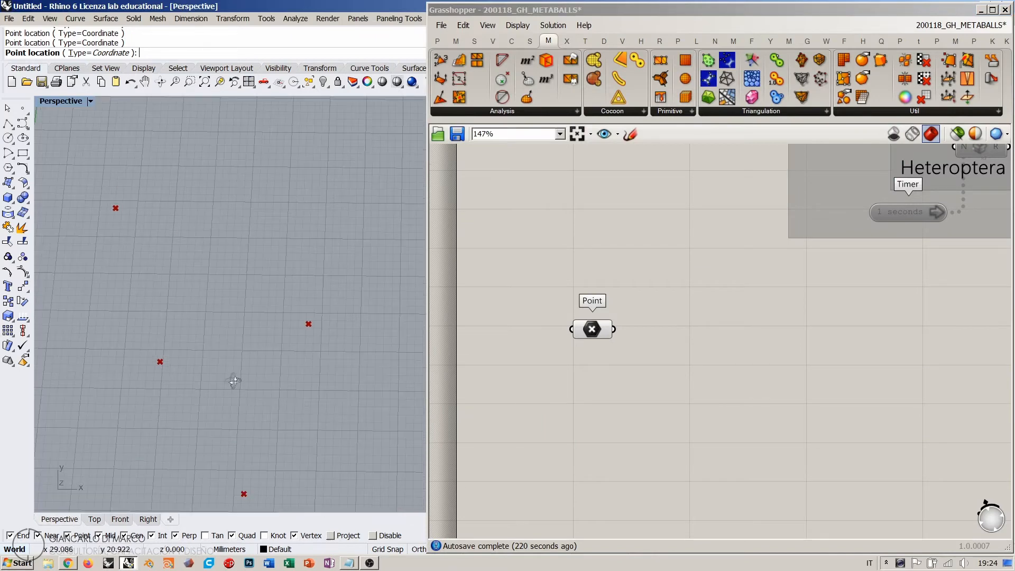
pyautogui.moveTo(236, 378); pyautogui.dragTo(326, 328, button='right')
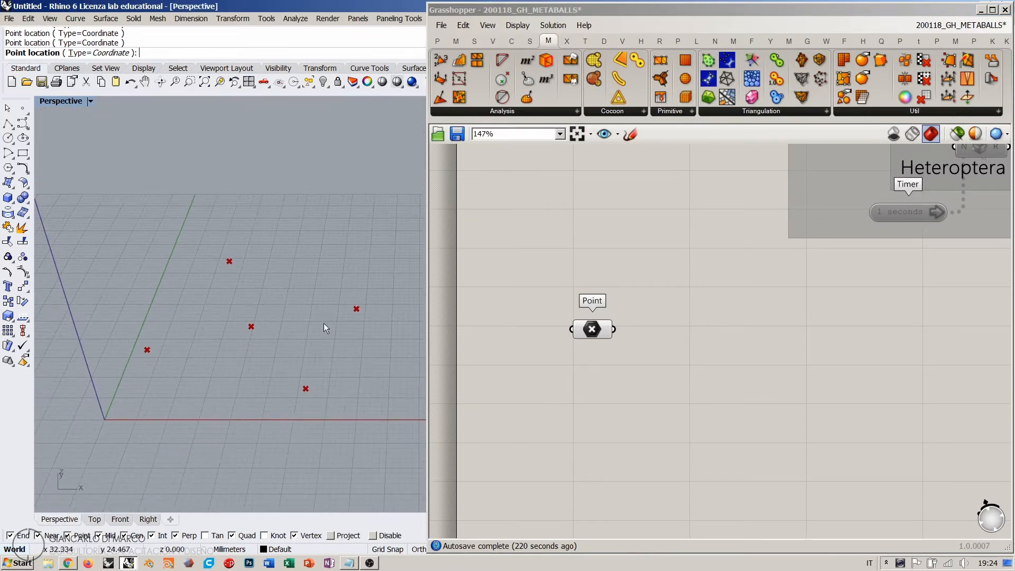
pyautogui.keyDown('shift'); pyautogui.moveTo(349, 295); pyautogui.dragTo(322, 306, button='right'); pyautogui.keyUp('shift')
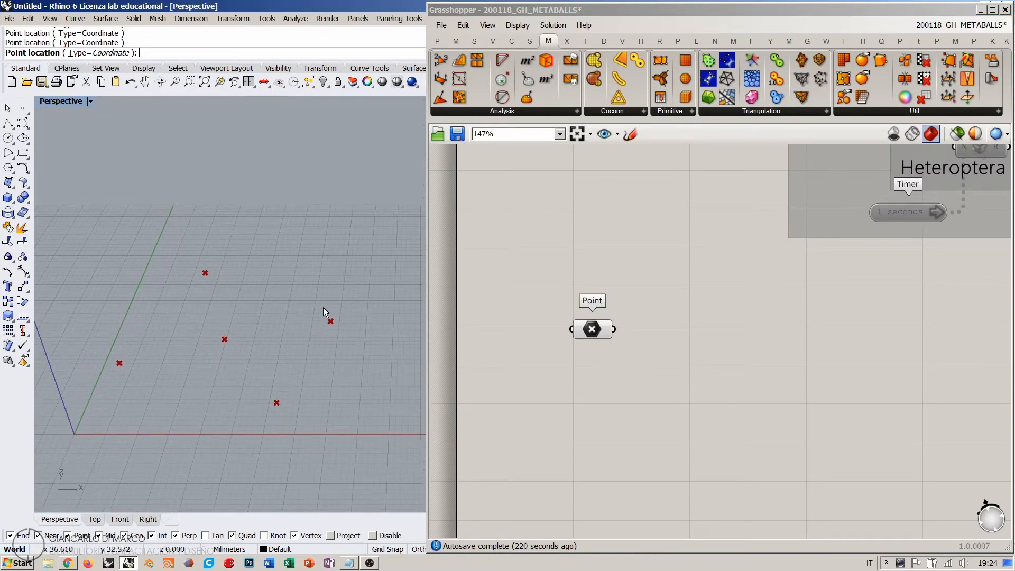
# - Add a MetaBall component beside the Point parameter and connect the parameter to its P input
pyautogui.moveTo(602, 324); pyautogui.dragTo(607, 306)
pyautogui.click(604, 334)
pyautogui.doubleClick(739, 361)
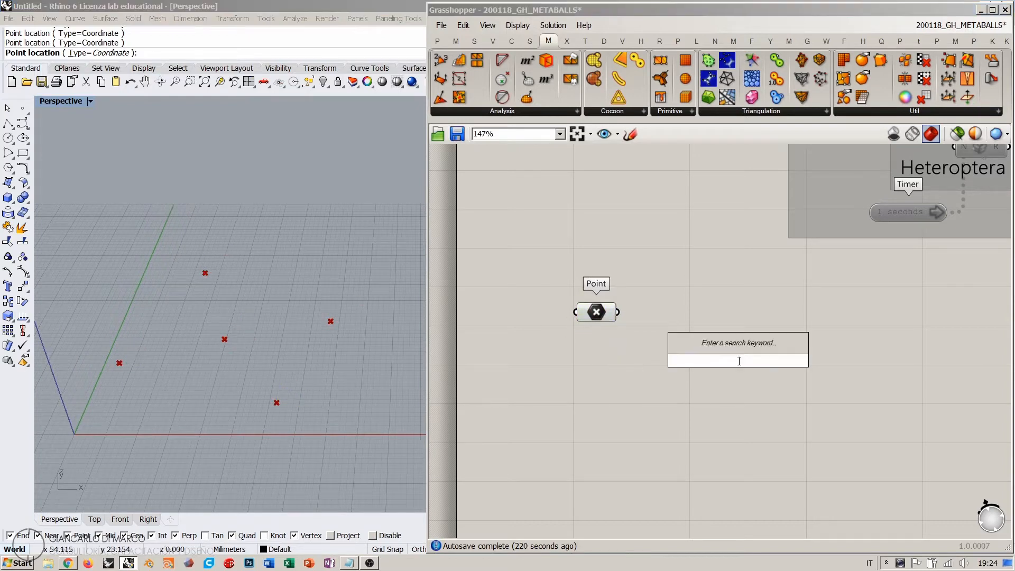
pyautogui.write('metaball')
pyautogui.click(705, 347)
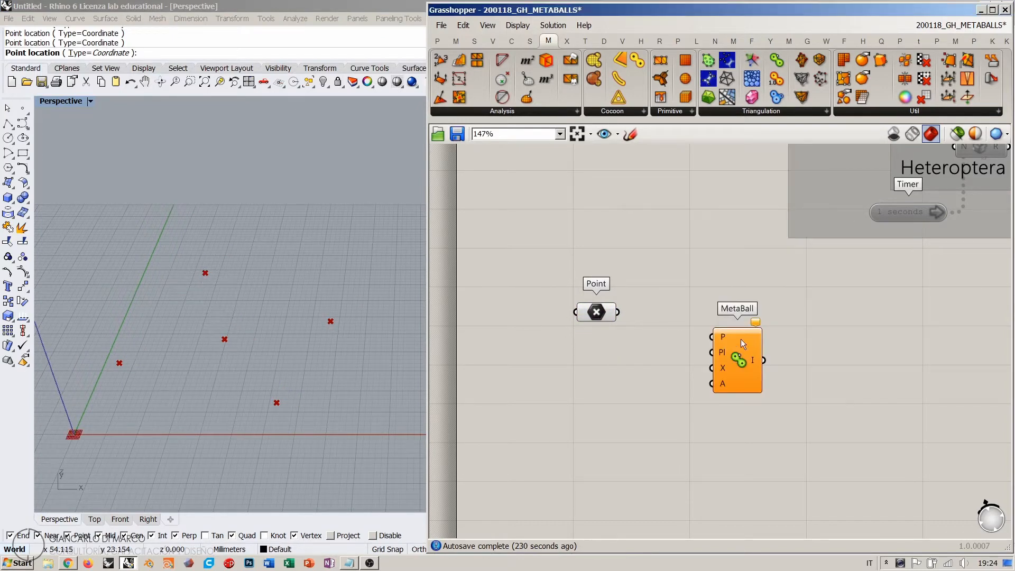
pyautogui.moveTo(743, 343); pyautogui.dragTo(764, 331)
pyautogui.moveTo(617, 312); pyautogui.dragTo(753, 343)
# - Add a second Point parameter and assign it one point between the leftmost and the farthest existing points
pyautogui.doubleClick(658, 397)
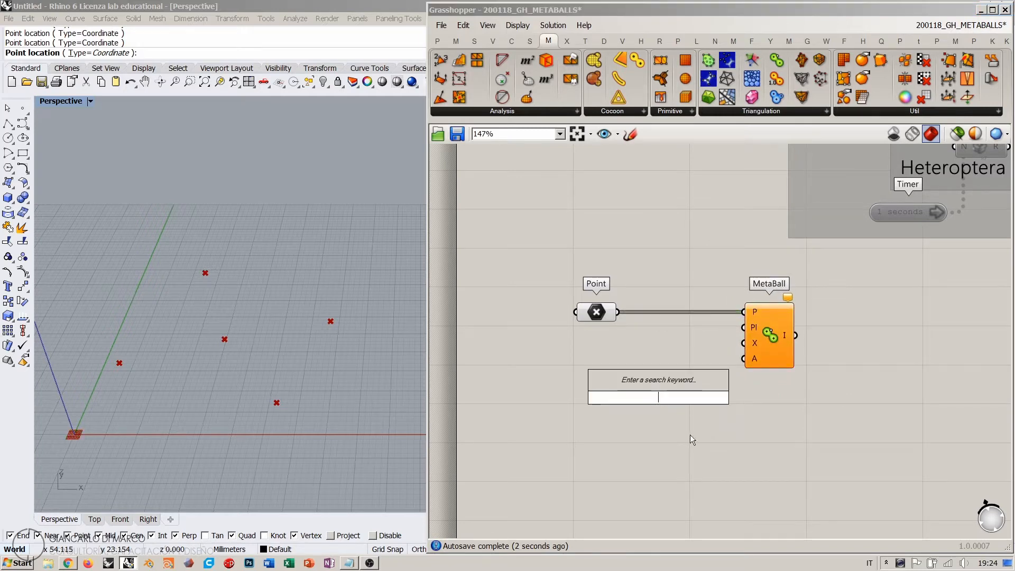
pyautogui.write('poin')
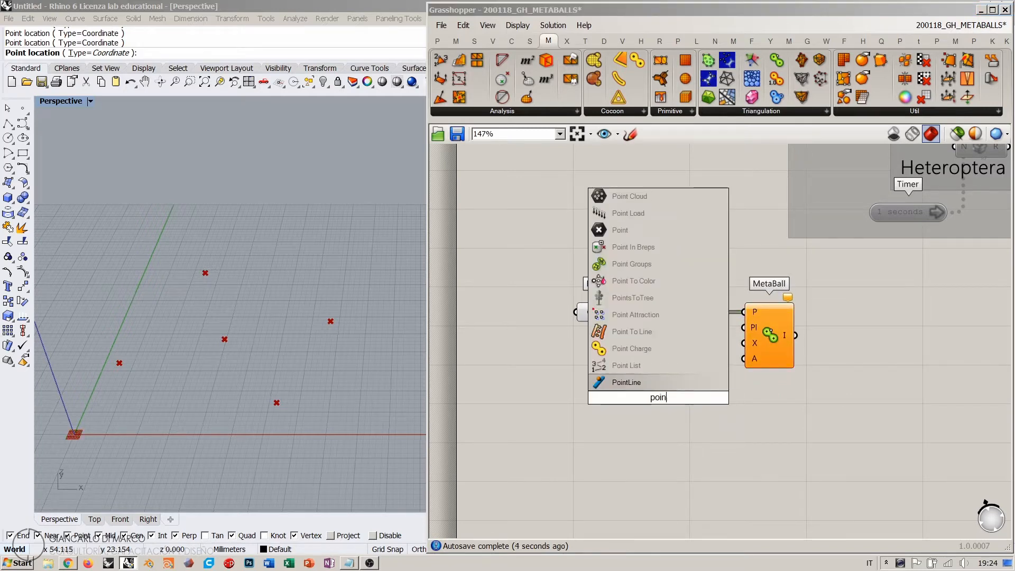
pyautogui.write('t')
pyautogui.press('Return')
pyautogui.rightClick(653, 392)
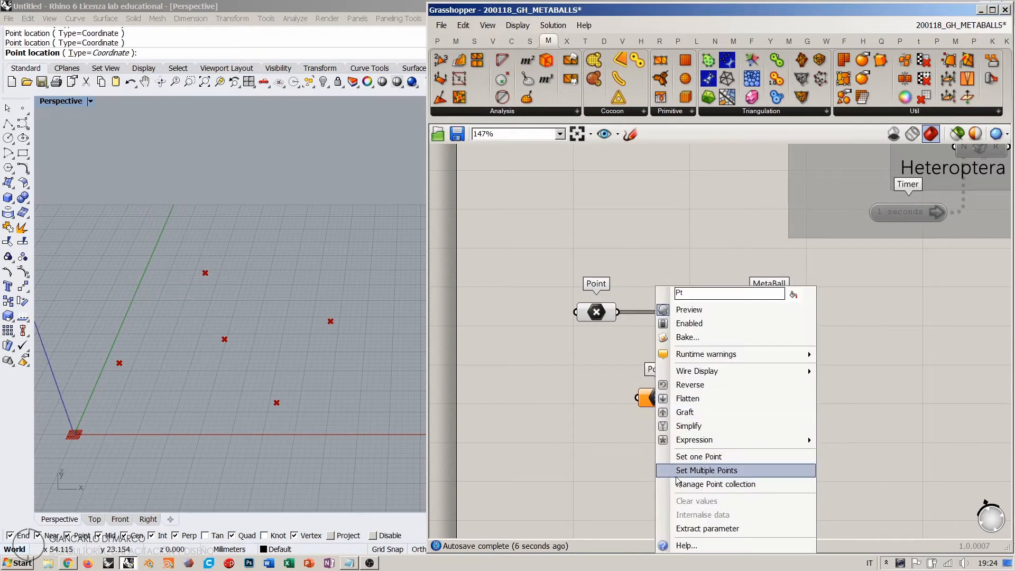
pyautogui.click(687, 456)
pyautogui.click(151, 307)
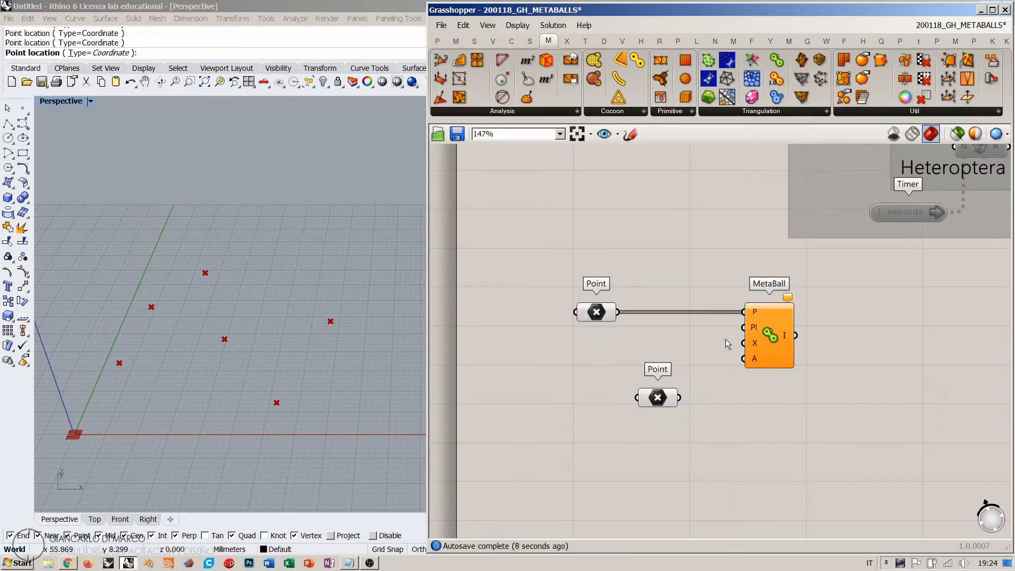
# - Connect the second Point parameter to MetaBall's X input and arrange the two Point parameters one above the other
pyautogui.moveTo(743, 342); pyautogui.dragTo(609, 410)
pyautogui.scroll(3, 249, 335)
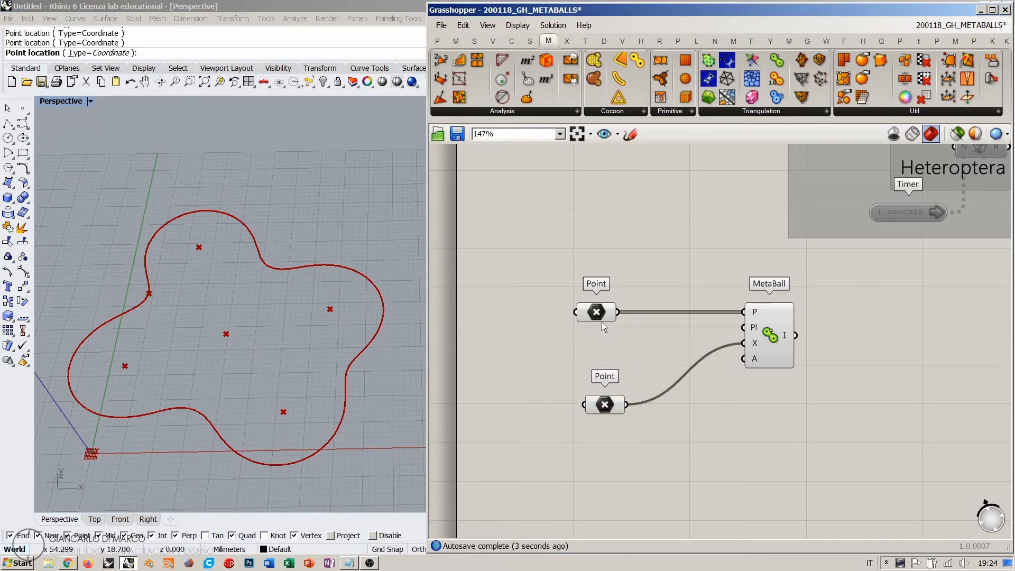
pyautogui.moveTo(597, 314); pyautogui.dragTo(602, 285)
pyautogui.click(614, 345)
pyautogui.moveTo(248, 370); pyautogui.dragTo(268, 362, button='right')
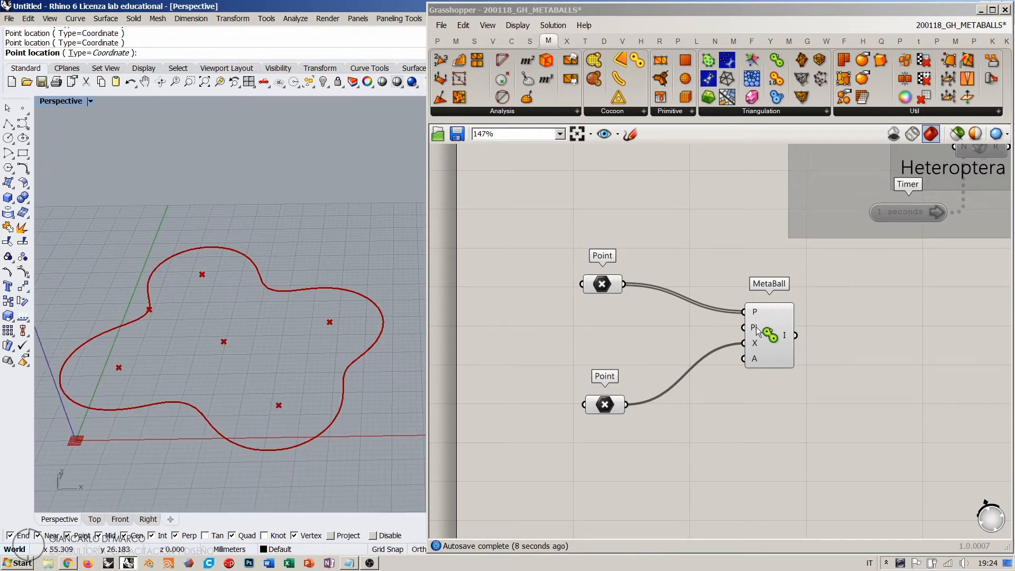
# - Raise the rightmost charge point vertically far above the XY plane, and lower it back to the other points' level
pyautogui.moveTo(756, 327)
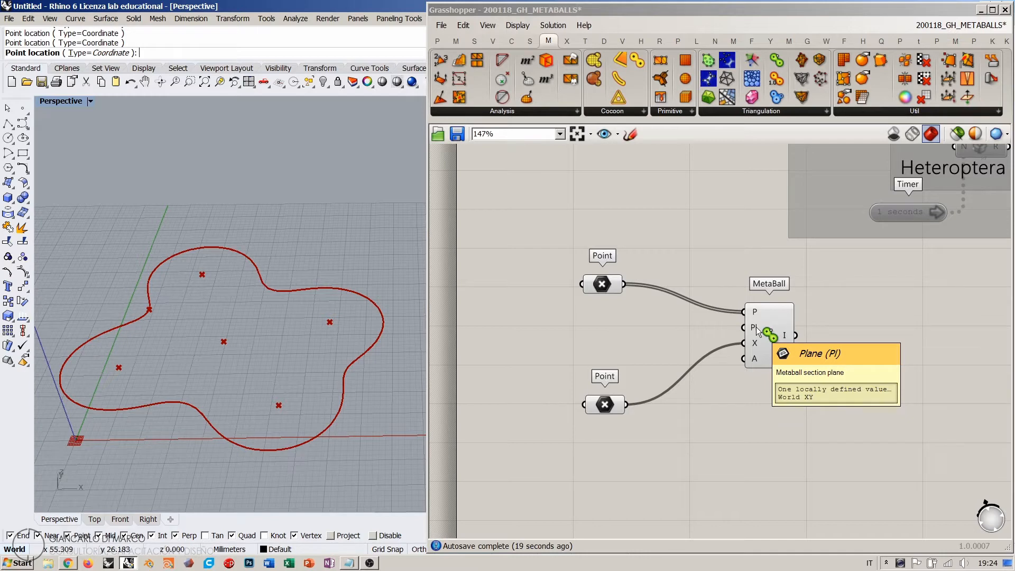
pyautogui.click(600, 285)
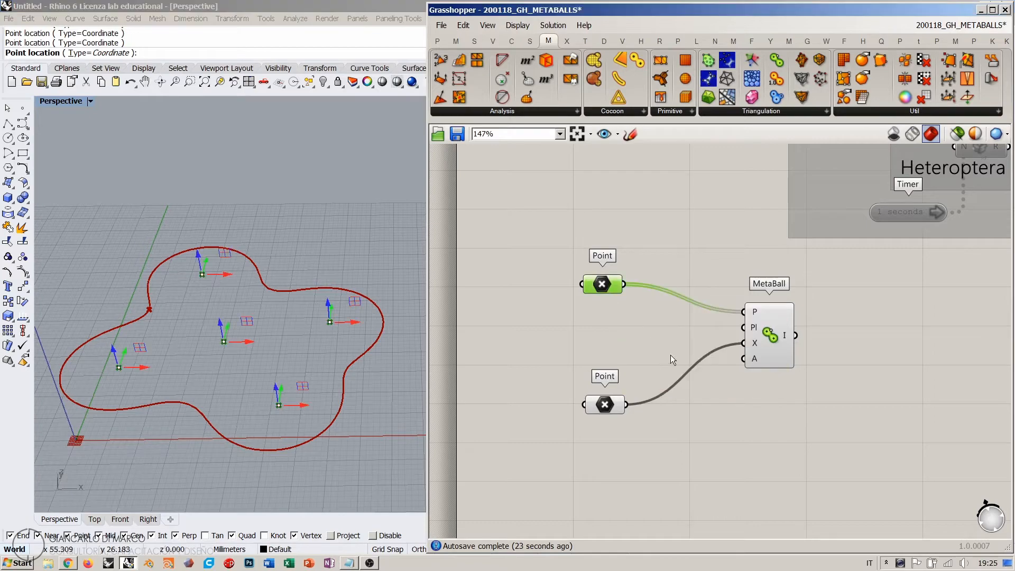
pyautogui.moveTo(233, 352); pyautogui.dragTo(320, 315, button='right')
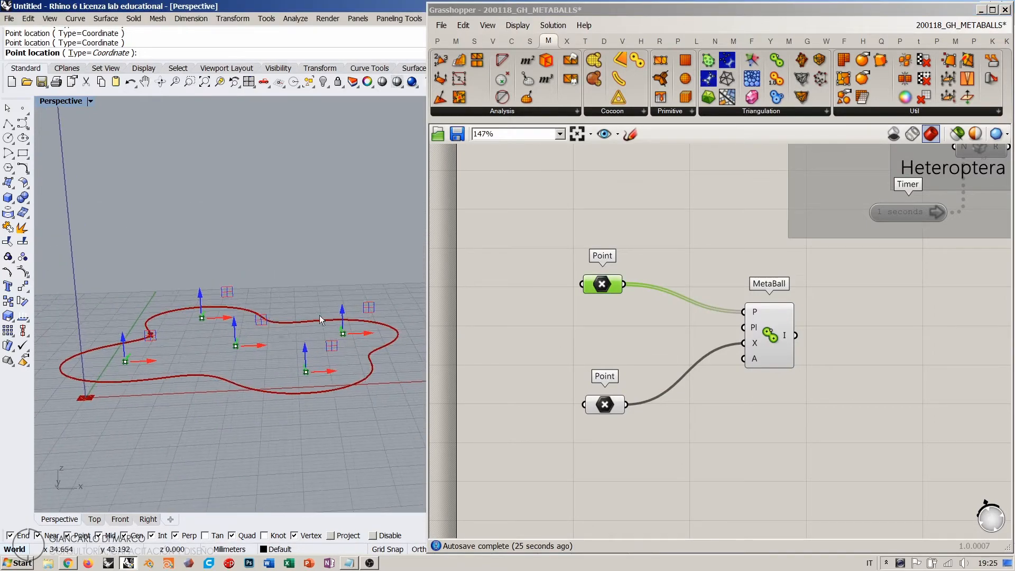
pyautogui.moveTo(344, 306); pyautogui.dragTo(358, 121)
pyautogui.scroll(-4, 303, 352)
pyautogui.moveTo(303, 352); pyautogui.dragTo(299, 374, button='right')
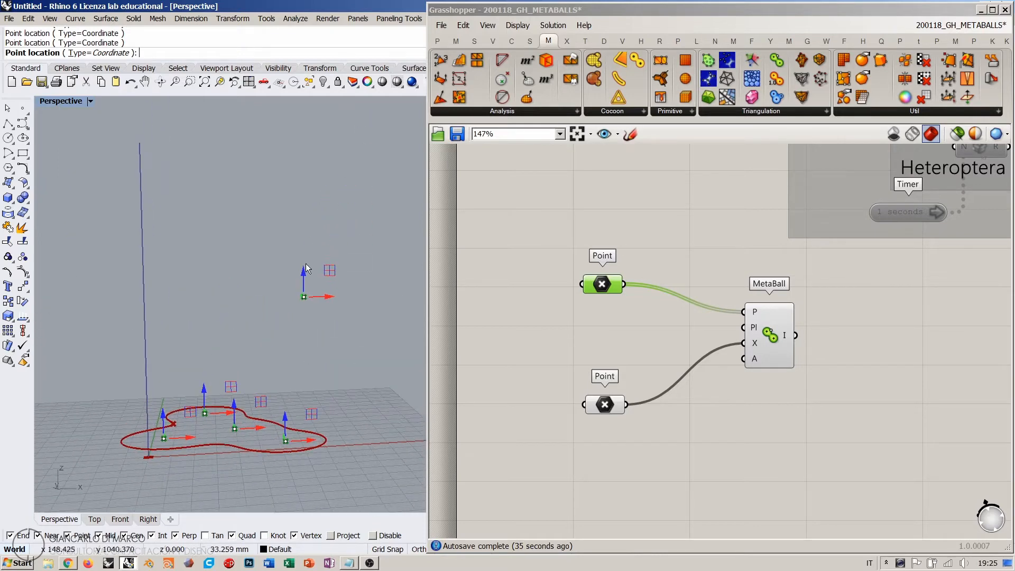
pyautogui.moveTo(304, 275); pyautogui.dragTo(315, 237)
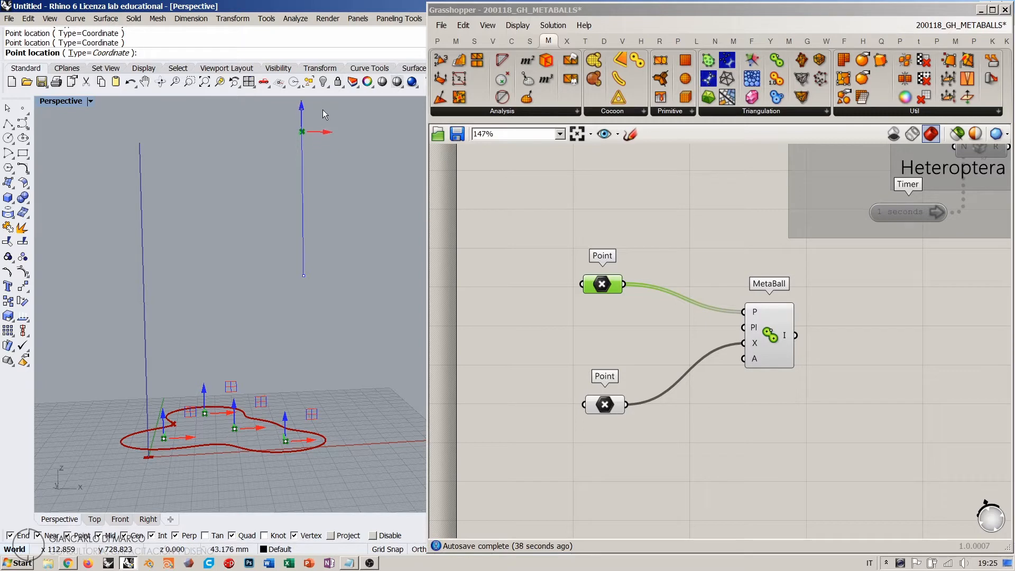
pyautogui.moveTo(322, 120); pyautogui.dragTo(284, 399)
# - Reposition the MetaBall component and the first Point parameter on the canvas
pyautogui.moveTo(700, 308); pyautogui.dragTo(684, 319)
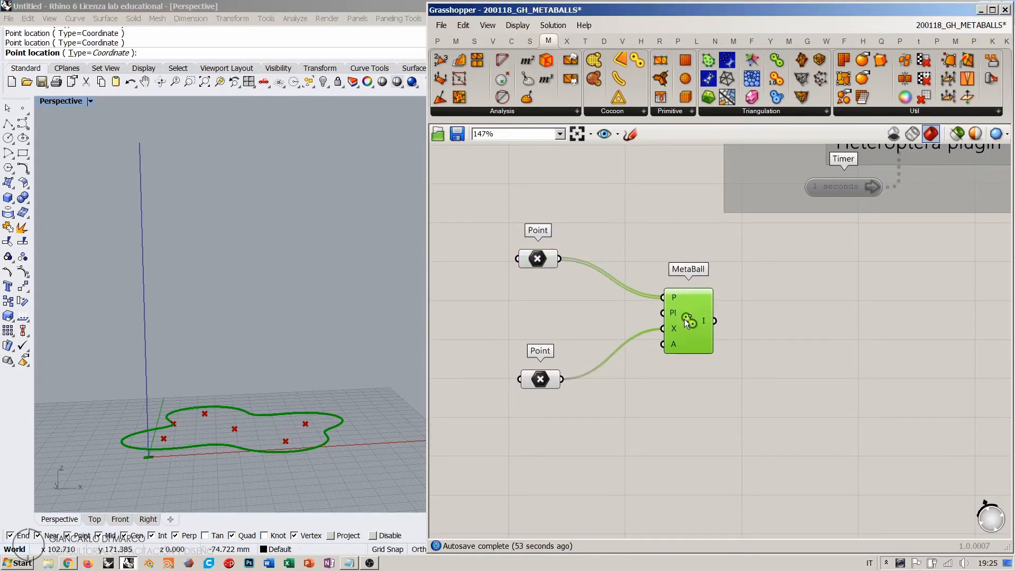
pyautogui.moveTo(541, 259); pyautogui.dragTo(512, 250)
pyautogui.scroll(4, 521, 261)
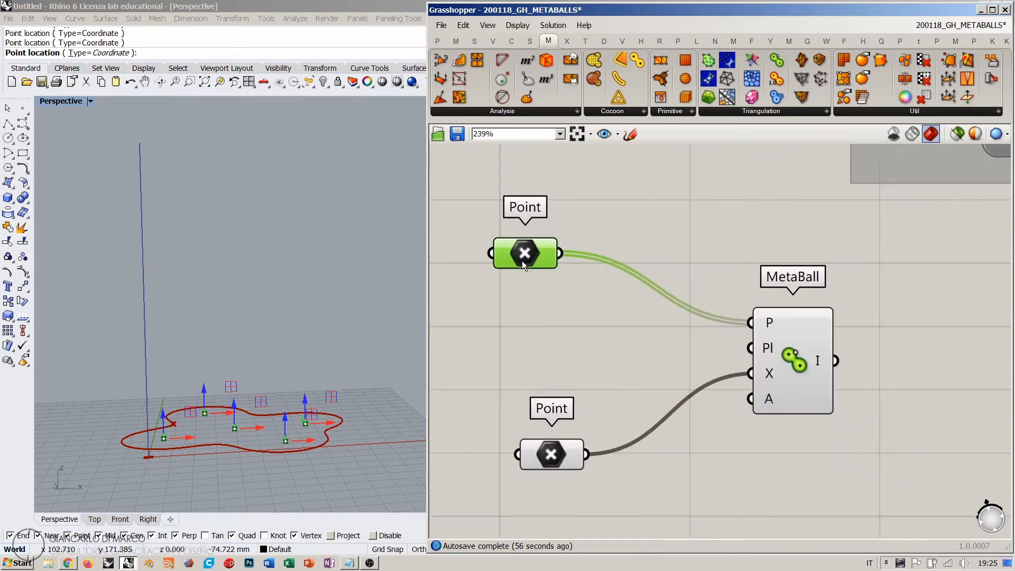
# - Sketch a black dot with rays radiating in all directions above the components, using the freehand Sketch tool
pyautogui.click(630, 134)
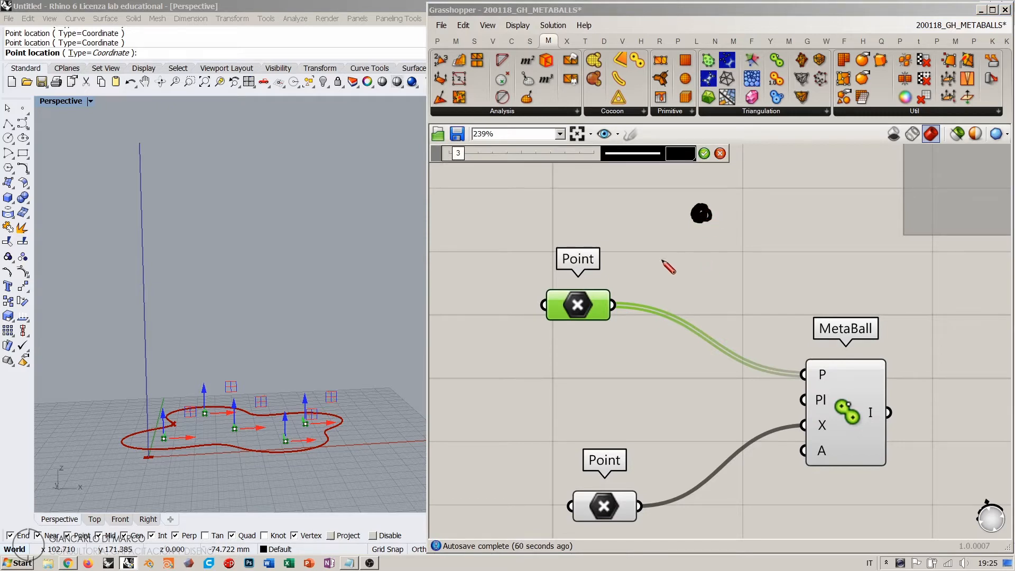
pyautogui.moveTo(685, 237)
pyautogui.mouseDown()
pyautogui.moveTo(653, 287)
pyautogui.moveTo(707, 294)
pyautogui.mouseUp()
pyautogui.moveTo(727, 238); pyautogui.dragTo(782, 272)
pyautogui.moveTo(737, 212); pyautogui.dragTo(792, 210)
pyautogui.moveTo(763, 166)
pyautogui.mouseDown()
pyautogui.moveTo(733, 189)
pyautogui.moveTo(630, 183)
pyautogui.mouseUp()
pyautogui.moveTo(675, 217); pyautogui.dragTo(620, 230)
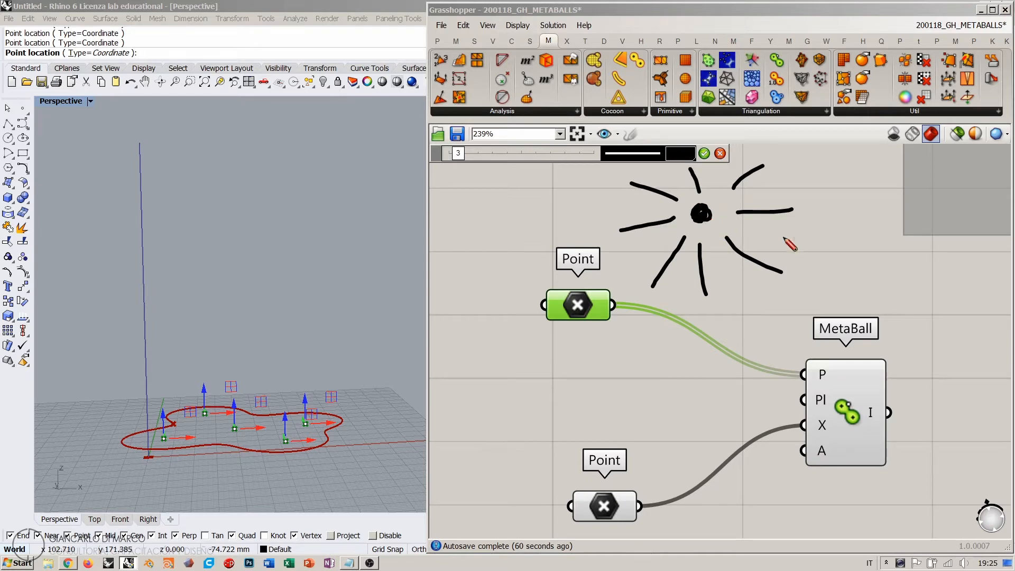
# - Handwrite "xy" beside the ray sketch, cross it out, and write an underlined "3D" below the rays
pyautogui.moveTo(808, 226)
pyautogui.mouseDown()
pyautogui.moveTo(826, 243)
pyautogui.moveTo(808, 243)
pyautogui.mouseUp()
pyautogui.moveTo(838, 228)
pyautogui.mouseDown()
pyautogui.moveTo(843, 236)
pyautogui.moveTo(807, 273)
pyautogui.mouseUp()
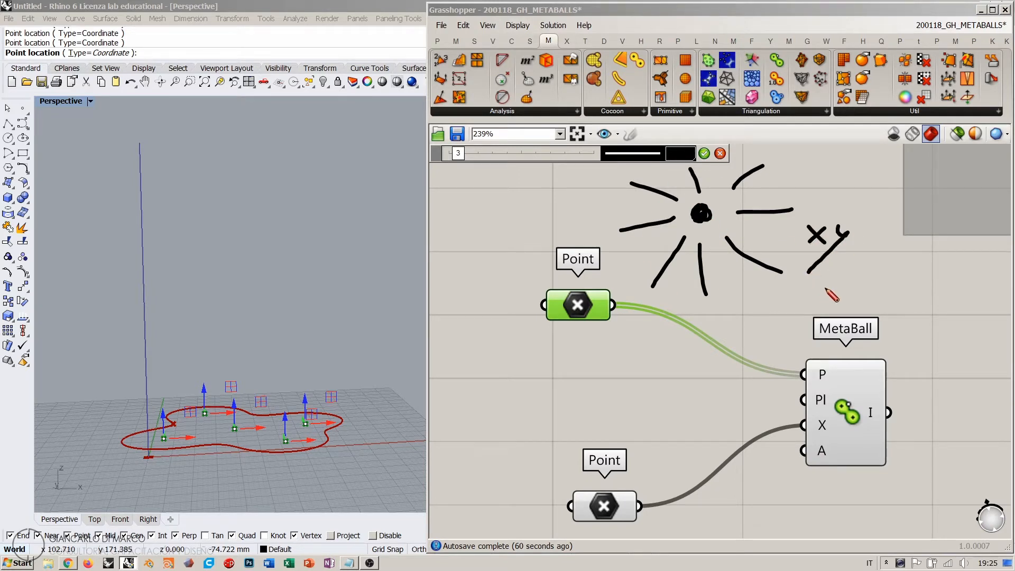
pyautogui.moveTo(812, 206); pyautogui.dragTo(861, 273)
pyautogui.moveTo(871, 226); pyautogui.dragTo(805, 265)
pyautogui.moveTo(736, 289)
pyautogui.mouseDown()
pyautogui.moveTo(749, 301)
pyautogui.moveTo(717, 311)
pyautogui.moveTo(763, 311)
pyautogui.mouseUp()
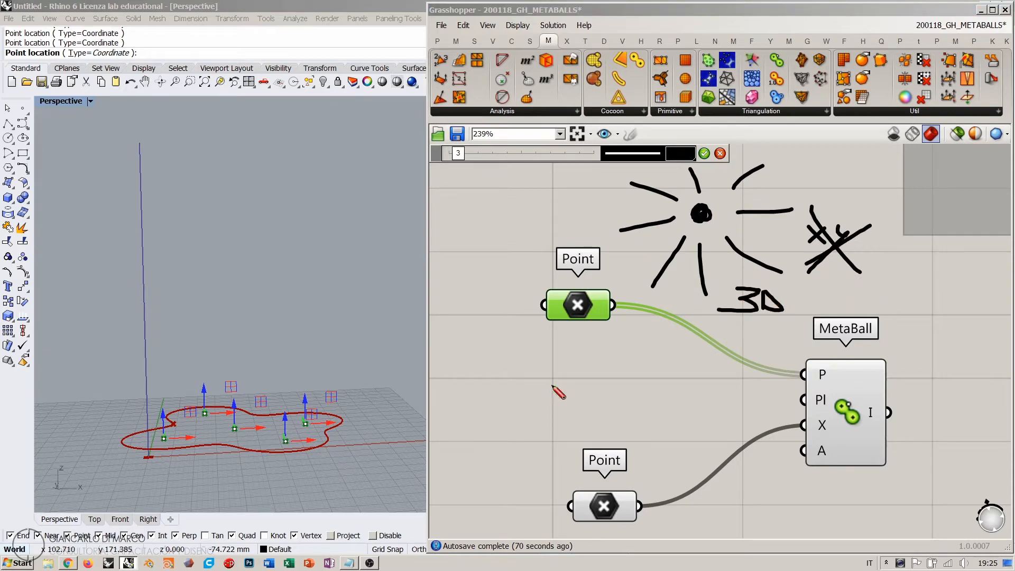
# - Sketch a sphere around a dot near the lower Point parameter, with solid front arcs and dashed hidden arcs
pyautogui.moveTo(521, 412); pyautogui.dragTo(514, 411)
pyautogui.moveTo(540, 348)
pyautogui.mouseDown()
pyautogui.moveTo(476, 368)
pyautogui.moveTo(550, 476)
pyautogui.moveTo(513, 360)
pyautogui.moveTo(484, 427)
pyautogui.moveTo(495, 482)
pyautogui.mouseUp()
pyautogui.moveTo(448, 421)
pyautogui.mouseDown()
pyautogui.moveTo(516, 451)
pyautogui.moveTo(592, 423)
pyautogui.moveTo(574, 402)
pyautogui.moveTo(530, 393)
pyautogui.mouseUp()
pyautogui.moveTo(502, 393); pyautogui.dragTo(456, 412)
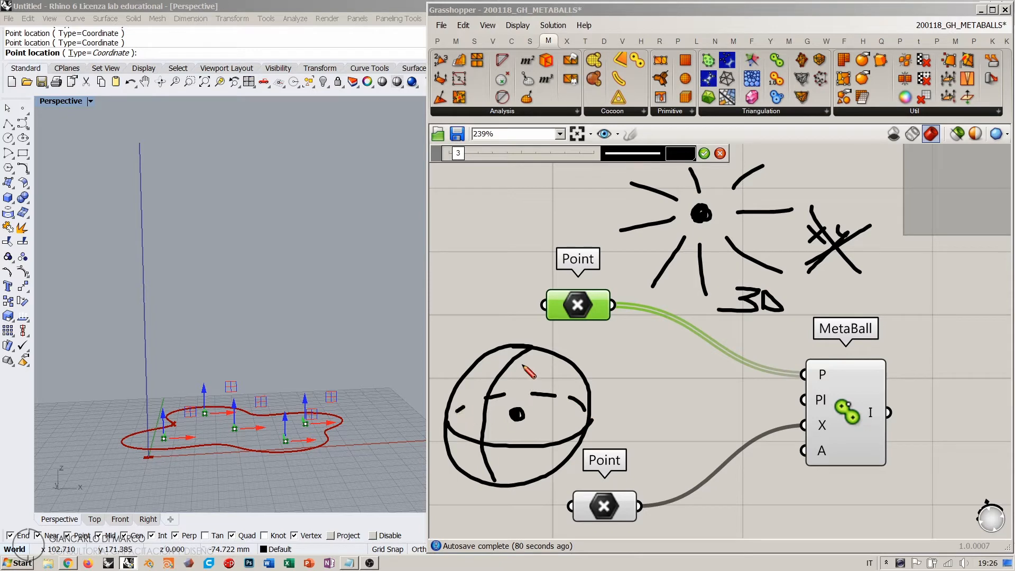
pyautogui.moveTo(528, 353); pyautogui.dragTo(535, 362)
pyautogui.moveTo(541, 375); pyautogui.dragTo(548, 420)
pyautogui.moveTo(544, 439)
pyautogui.mouseDown()
pyautogui.moveTo(525, 474)
pyautogui.moveTo(506, 482)
pyautogui.mouseUp()
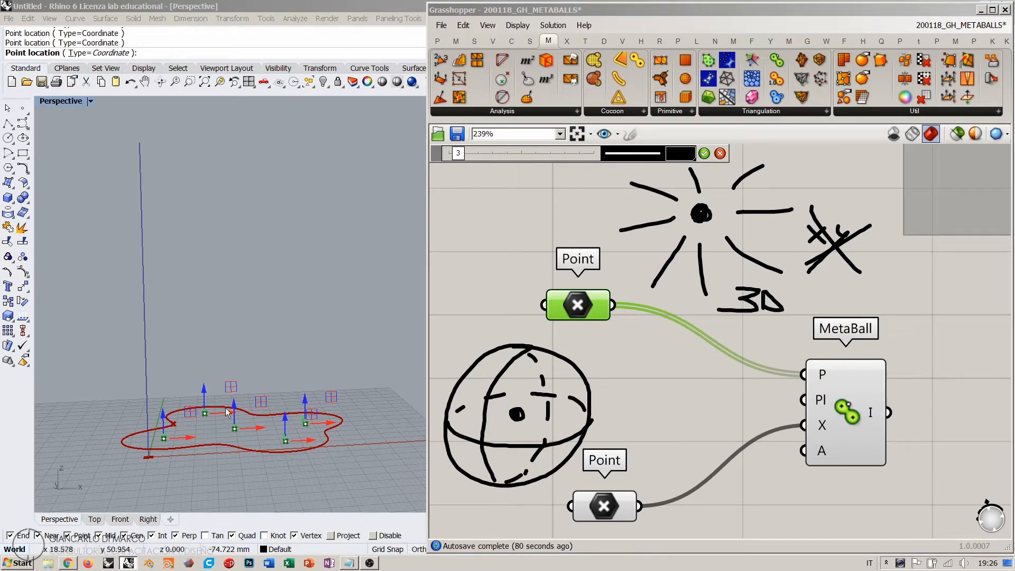
# - Discard all the freehand sketches and move the first Point parameter slightly closer to the MetaBall component
pyautogui.click(720, 154)
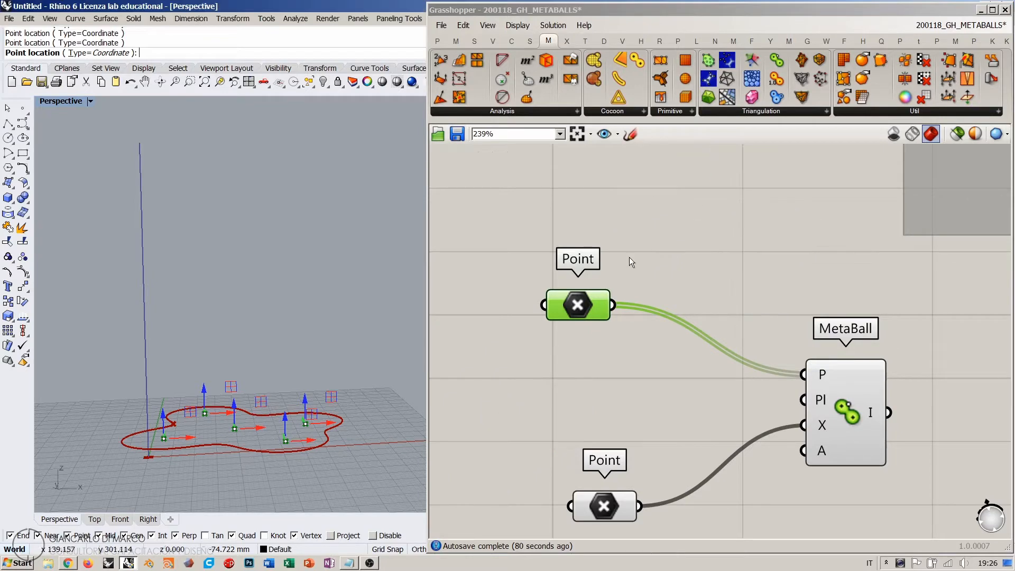
pyautogui.moveTo(580, 316); pyautogui.dragTo(600, 316)
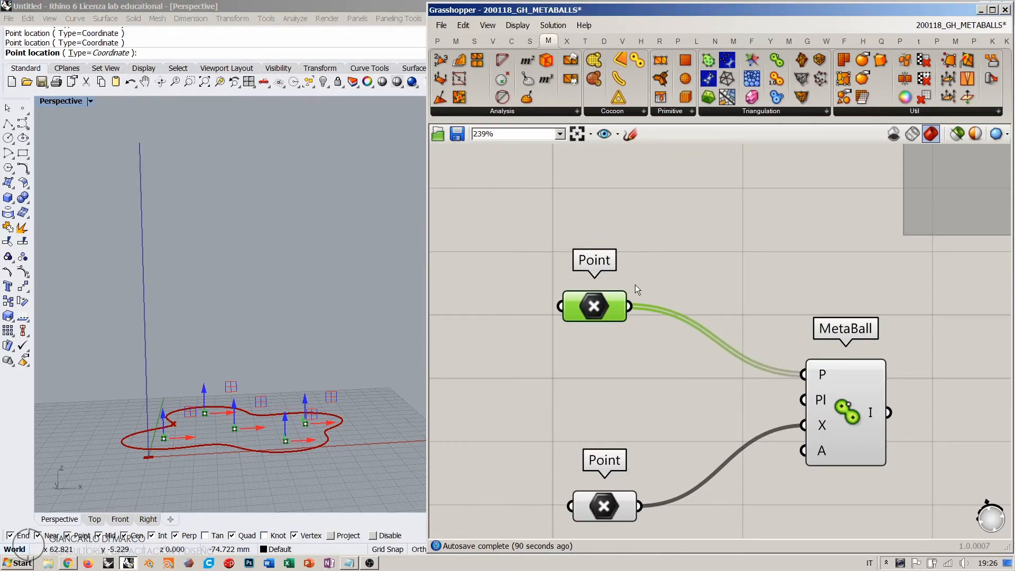
# - Replace the charge points of the upper Point parameter with eight new points picked across the Rhino construction plane
pyautogui.moveTo(681, 376); pyautogui.dragTo(669, 312, button='right')
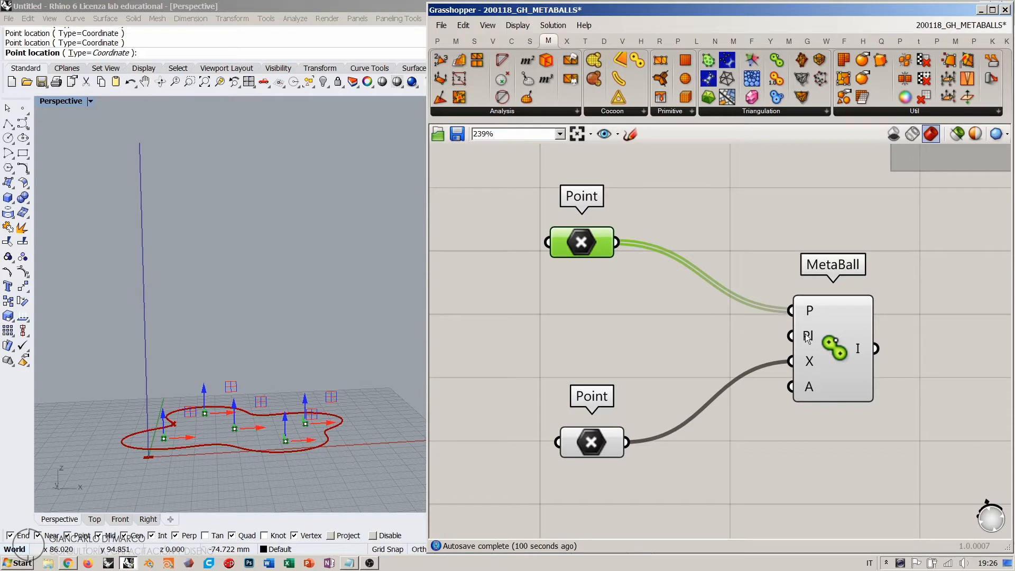
pyautogui.click(613, 312)
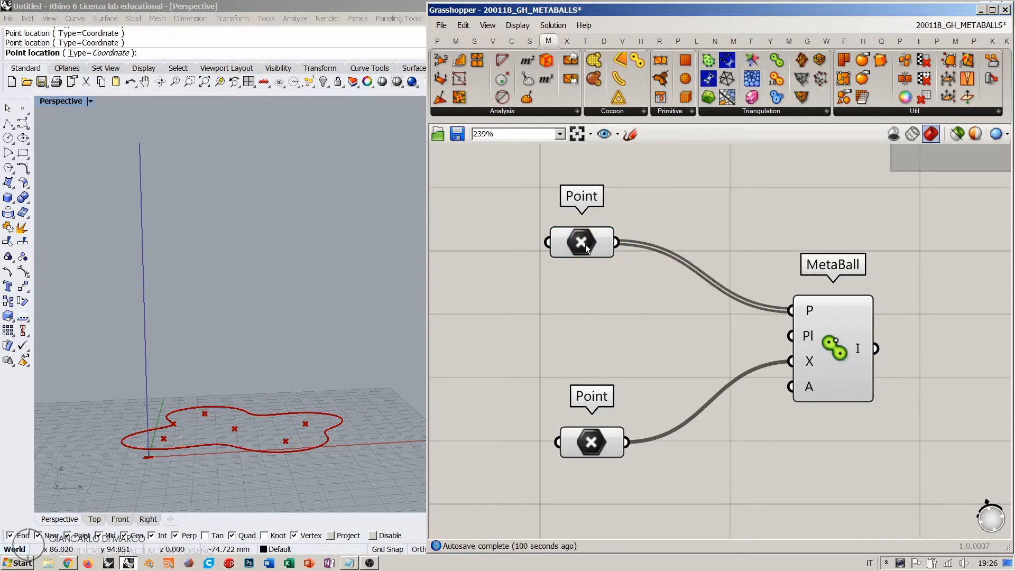
pyautogui.rightClick(585, 244)
pyautogui.click(599, 426)
pyautogui.moveTo(242, 338); pyautogui.dragTo(254, 416, button='right')
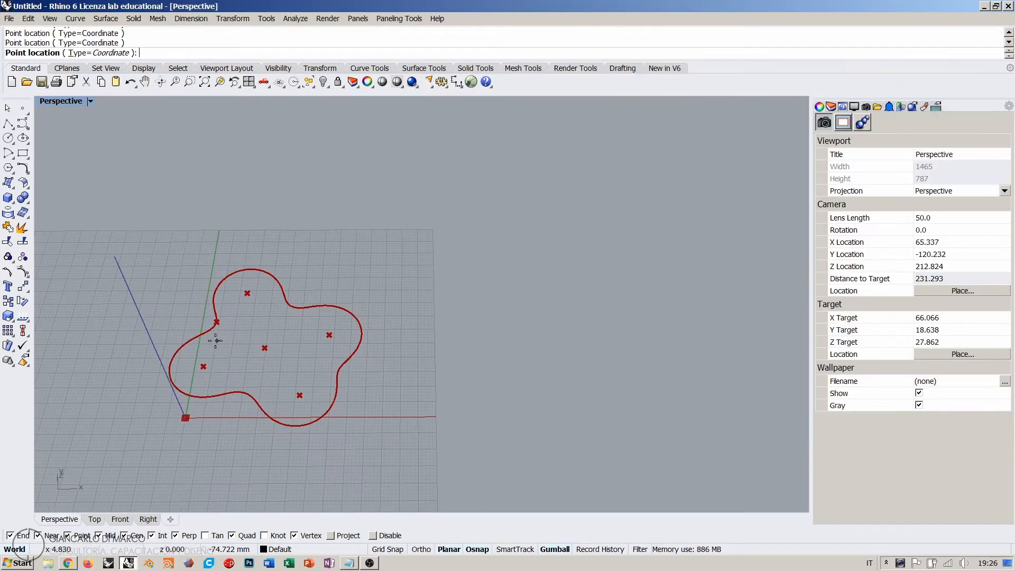
pyautogui.click(203, 341)
pyautogui.click(232, 374)
pyautogui.click(295, 384)
pyautogui.click(356, 369)
pyautogui.click(295, 333)
pyautogui.click(247, 319)
pyautogui.click(319, 289)
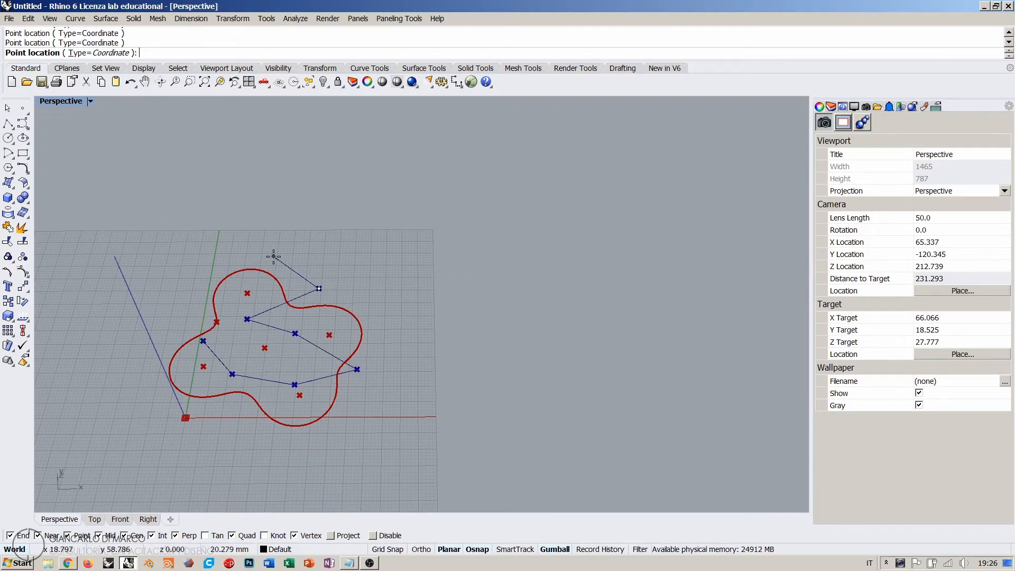
pyautogui.click(273, 256)
pyautogui.rightClick(273, 256)
pyautogui.moveTo(254, 381); pyautogui.dragTo(273, 346, button='right')
pyautogui.scroll(4, 286, 317)
# - Move the threshold Point parameter further down and add a Vector XYZ component beside the freed space
pyautogui.moveTo(805, 337)
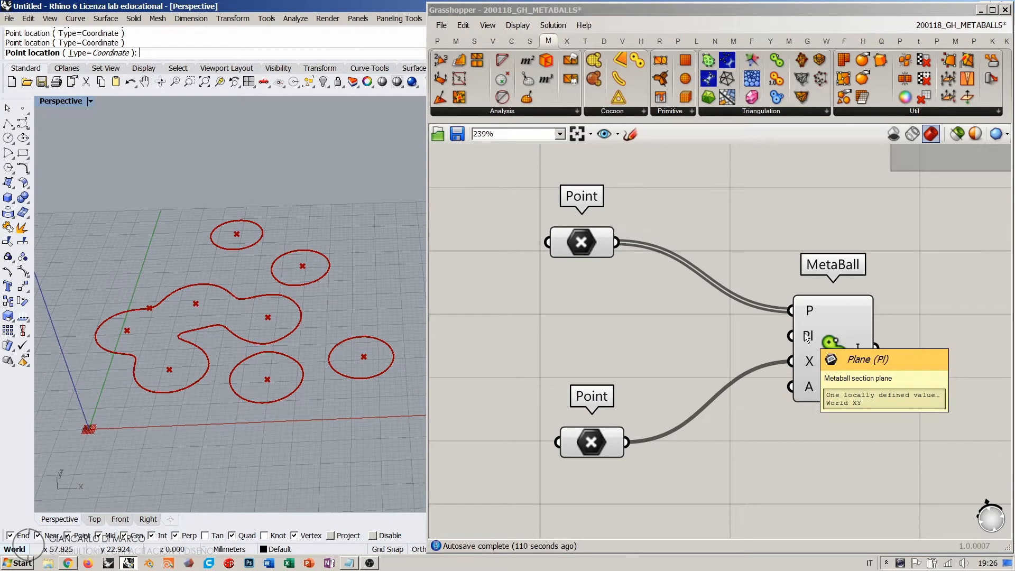
pyautogui.moveTo(627, 369); pyautogui.dragTo(668, 338, button='right')
pyautogui.moveTo(635, 408); pyautogui.dragTo(617, 478)
pyautogui.doubleClick(619, 332)
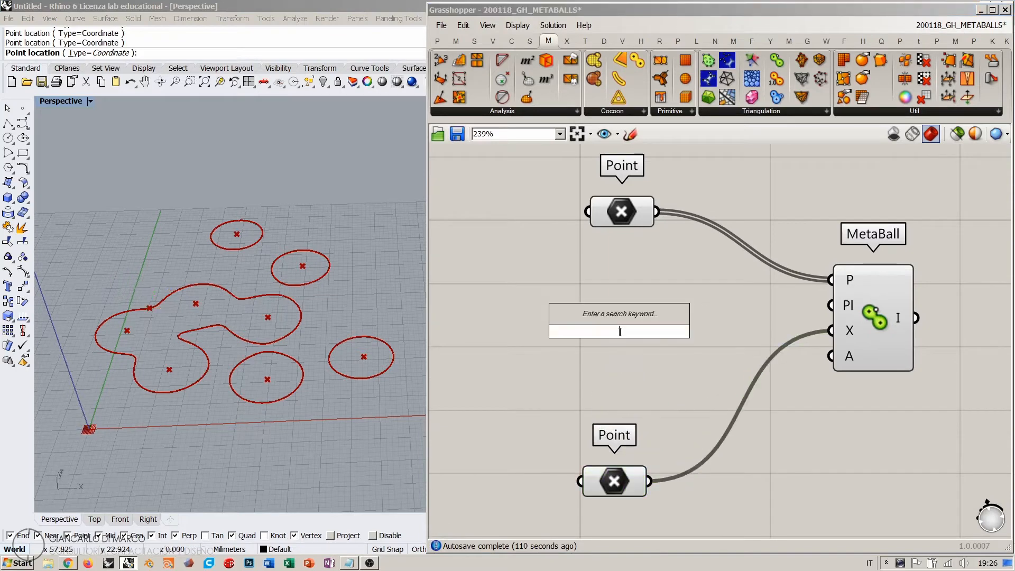
pyautogui.write('xyz')
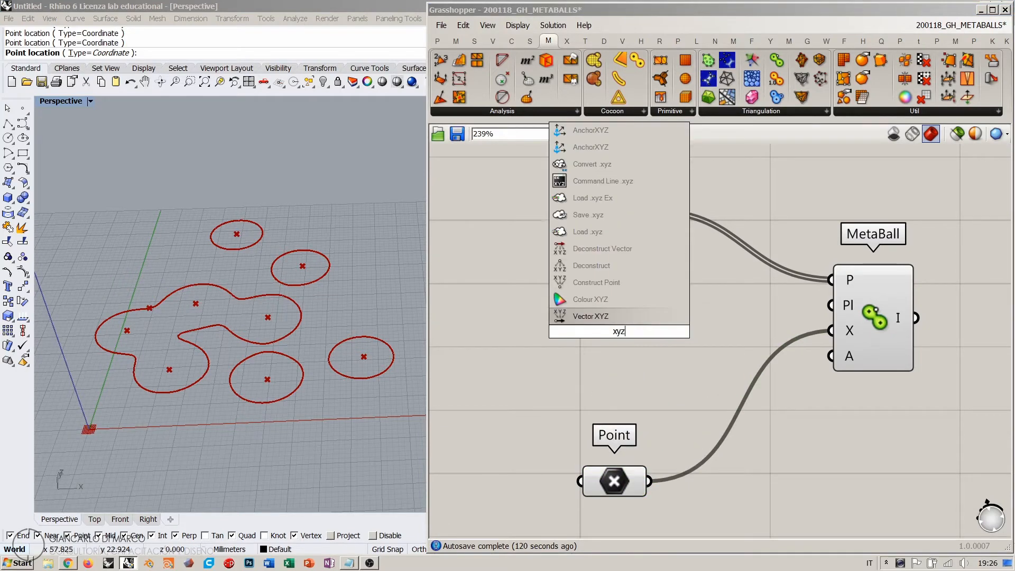
pyautogui.click(590, 316)
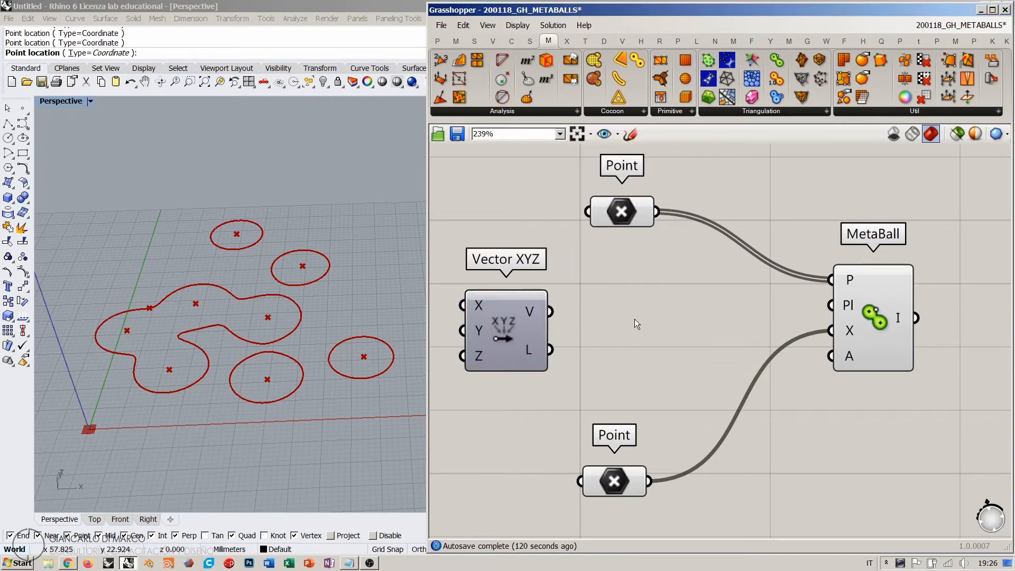
# - Add a Plane Normal component and connect the V output of Vector XYZ to its Z input
pyautogui.doubleClick(636, 318)
pyautogui.write('normal')
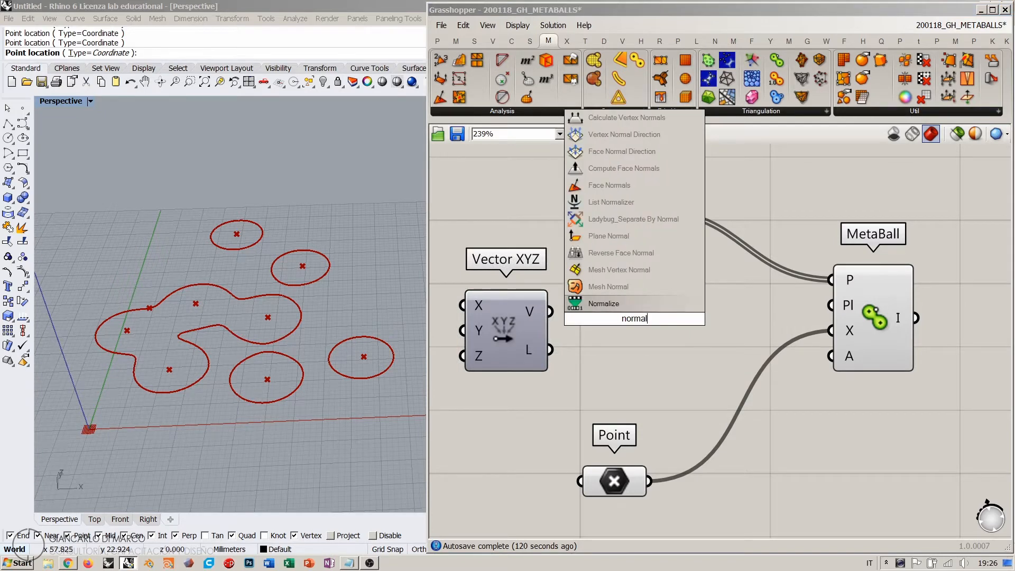
pyautogui.click(608, 236)
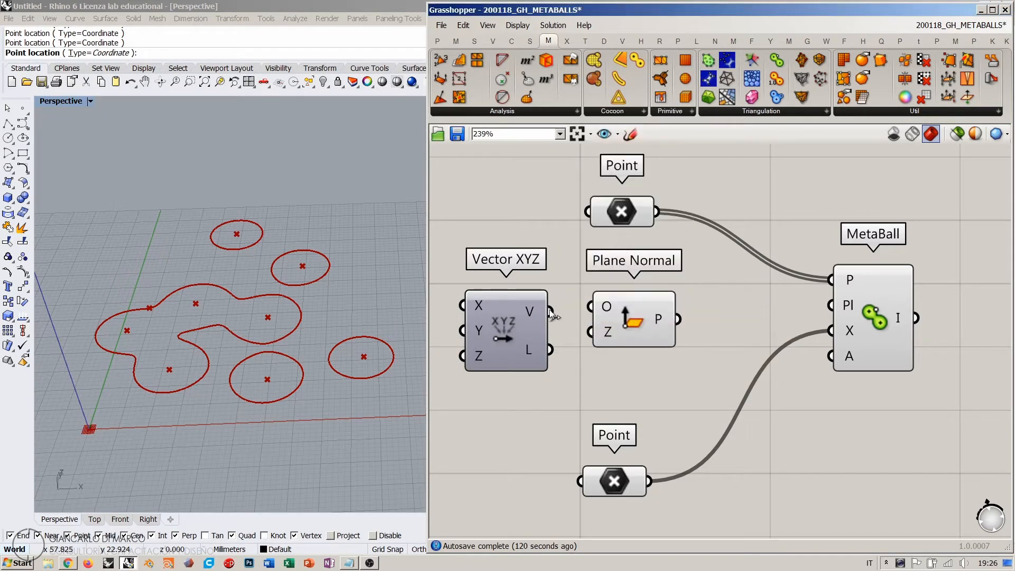
pyautogui.moveTo(551, 312); pyautogui.dragTo(646, 313)
# - Rearrange Vector XYZ and Plane Normal between the two Point parameters to make room for an origin input
pyautogui.moveTo(123, 398); pyautogui.dragTo(195, 375, button='right')
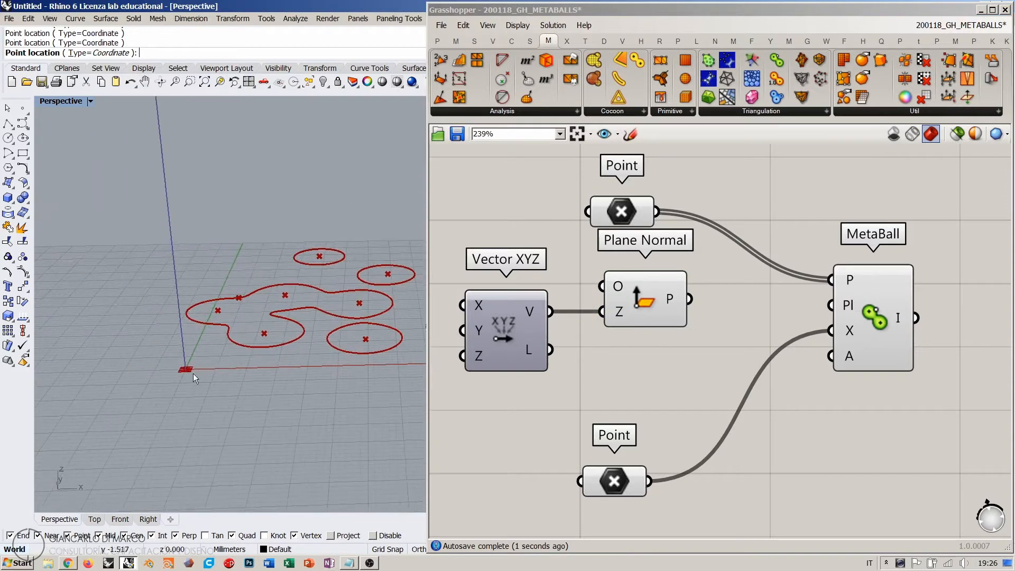
pyautogui.scroll(5, 194, 375)
pyautogui.moveTo(532, 331); pyautogui.dragTo(549, 383)
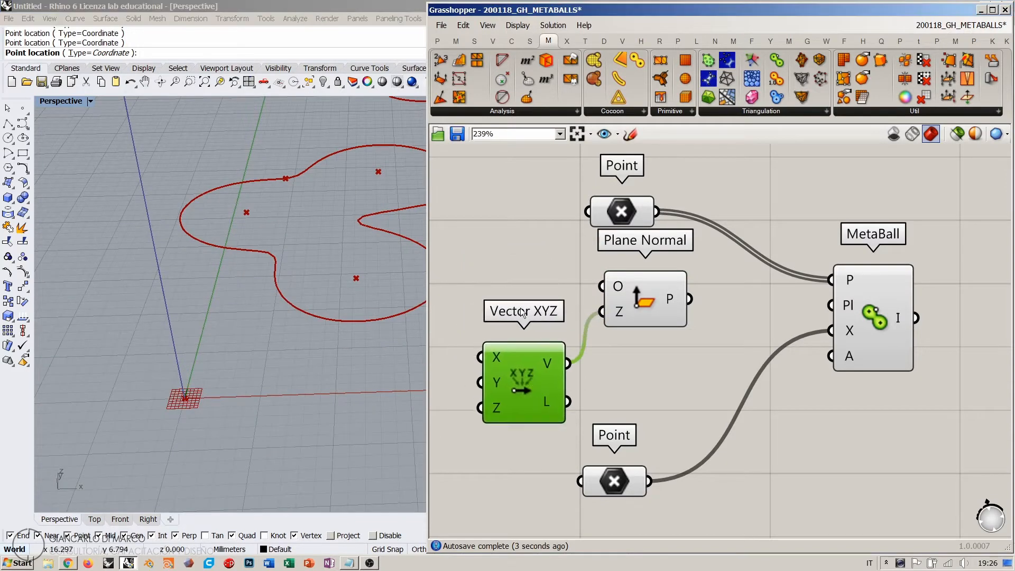
pyautogui.moveTo(264, 270); pyautogui.dragTo(165, 355, button='right')
pyautogui.scroll(-3, 233, 248)
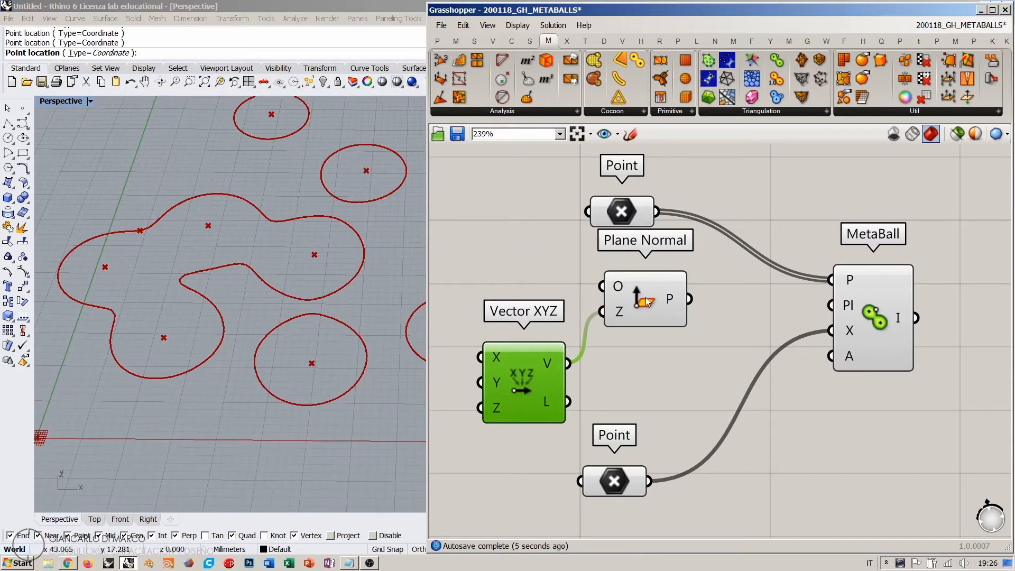
pyautogui.moveTo(645, 297); pyautogui.dragTo(671, 315)
# - Add a Point parameter above Vector XYZ and assign it one point picked near the metaball curves in Rhino
pyautogui.doubleClick(529, 273)
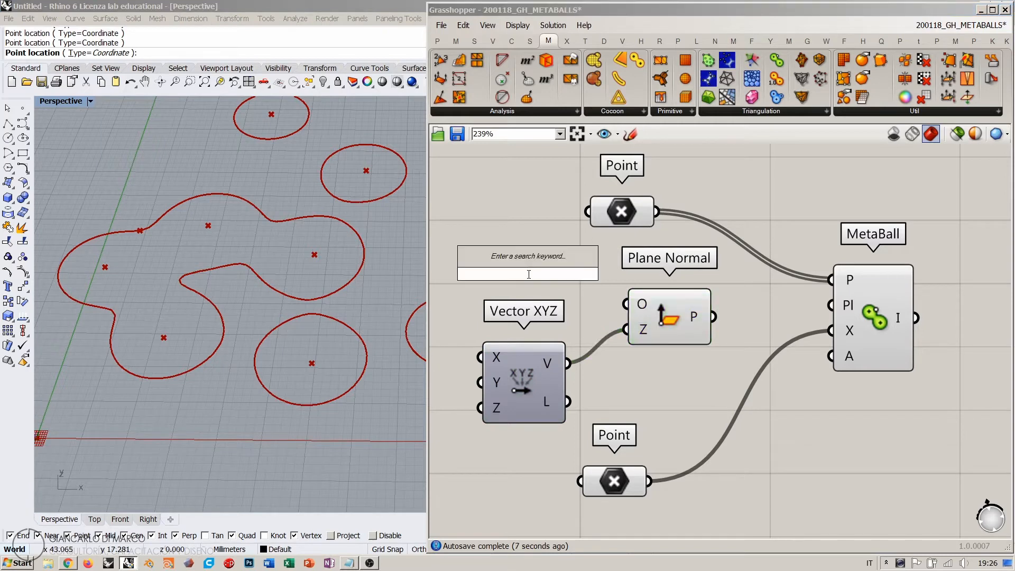
pyautogui.write('point')
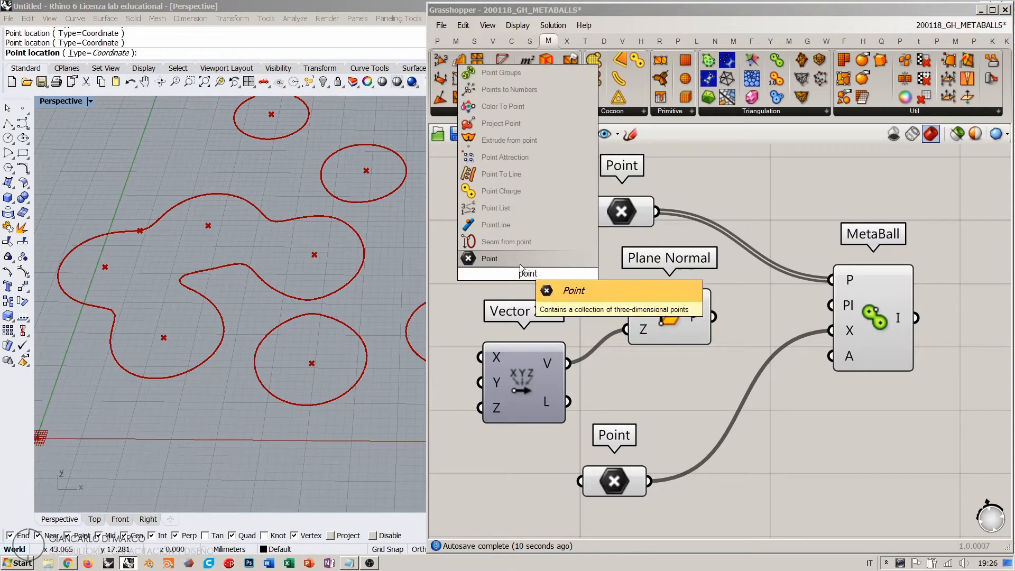
pyautogui.press('Return')
pyautogui.rightClick(522, 284)
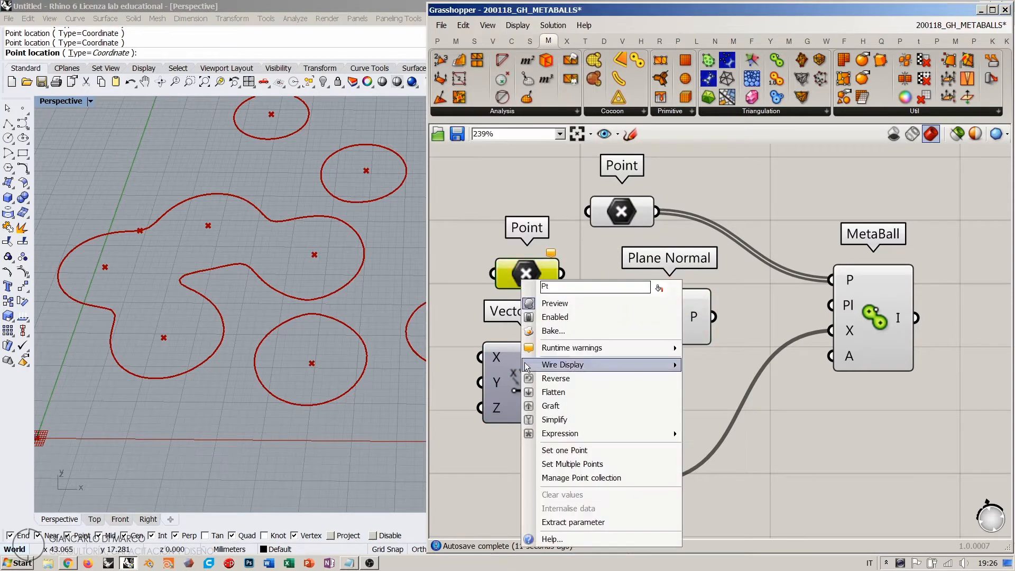
pyautogui.click(559, 451)
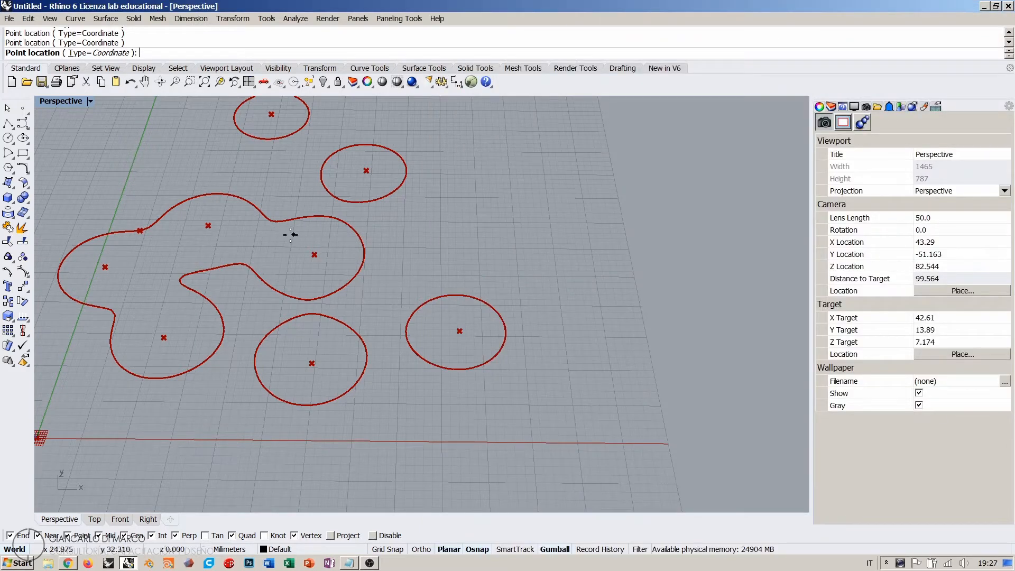
pyautogui.click(277, 210)
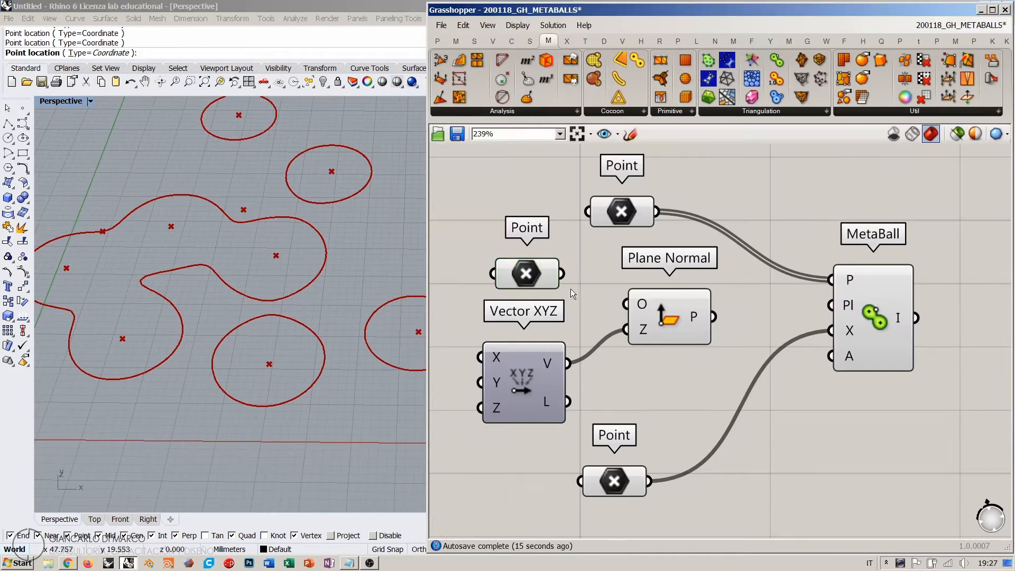
# - Connect the new Point parameter to the O input of Plane Normal and shift Plane Normal slightly away from it
pyautogui.moveTo(561, 273); pyautogui.dragTo(626, 304)
pyautogui.click(546, 266)
pyautogui.click(517, 223)
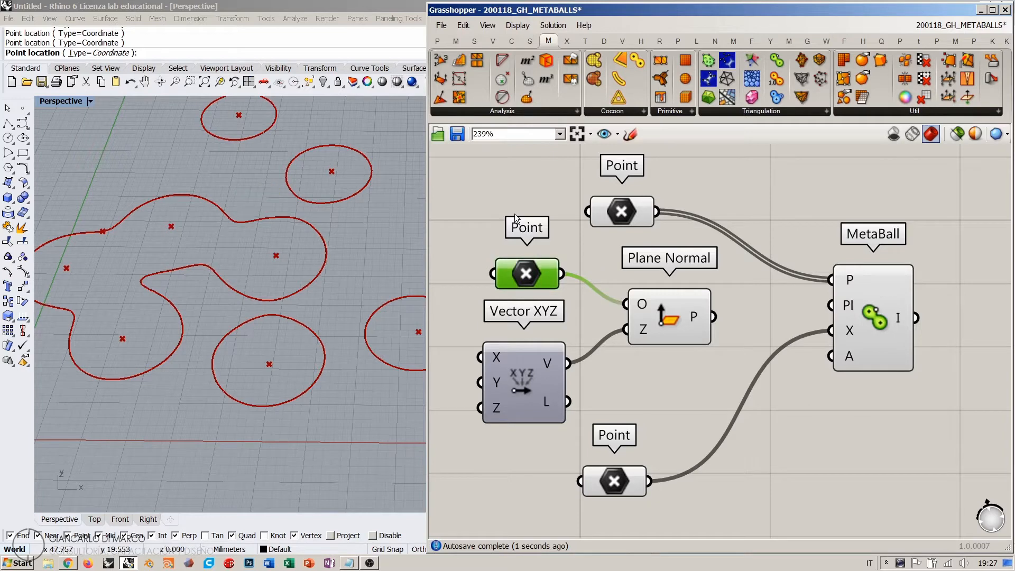
pyautogui.click(648, 310)
pyautogui.click(674, 383)
pyautogui.moveTo(231, 339); pyautogui.dragTo(209, 280, button='right')
pyautogui.scroll(-4, 208, 279)
pyautogui.moveTo(662, 314); pyautogui.dragTo(671, 325)
pyautogui.click(660, 390)
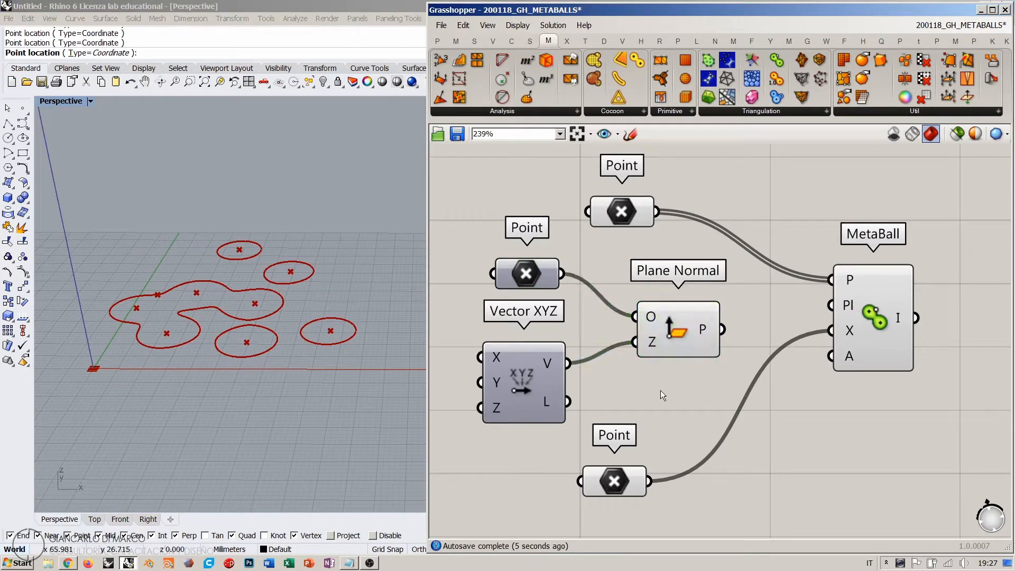
# - Highlight Vector XYZ and Plane Normal in turn, and nudge Plane Normal closer to its input components
pyautogui.click(520, 375)
pyautogui.moveTo(556, 330); pyautogui.dragTo(734, 314, button='right')
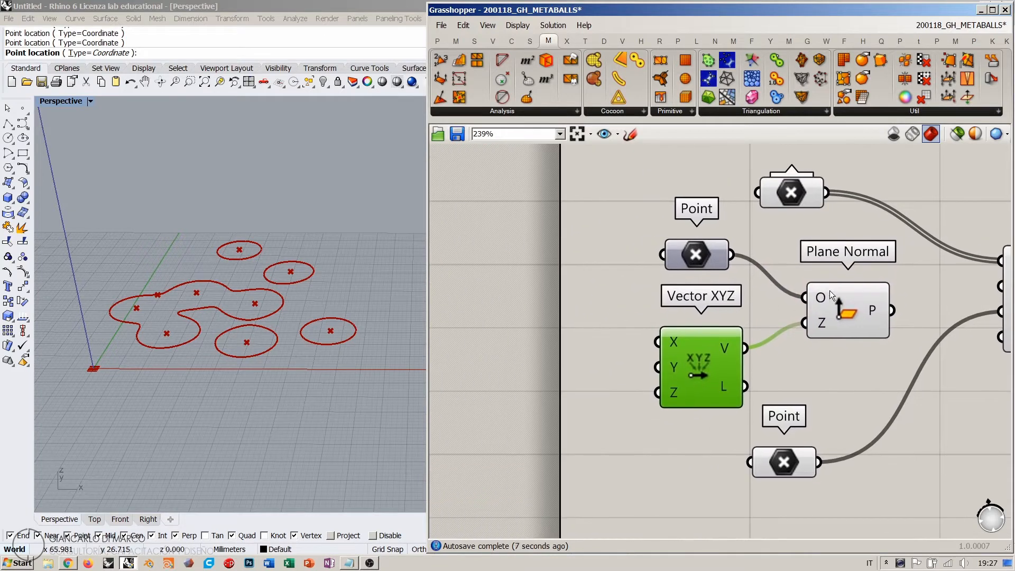
pyautogui.click(845, 331)
pyautogui.click(846, 355)
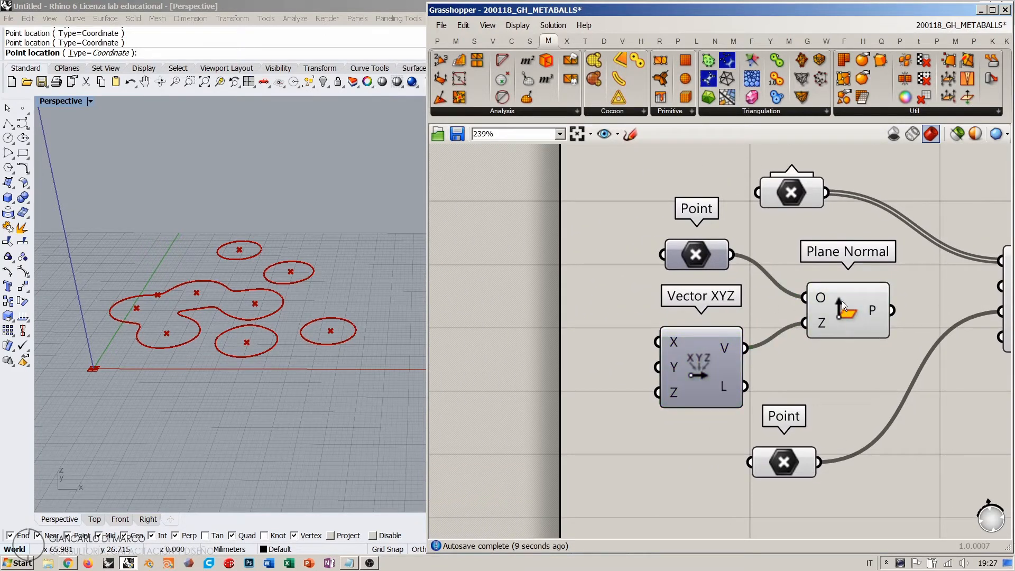
pyautogui.click(845, 305)
pyautogui.moveTo(845, 306); pyautogui.dragTo(837, 302)
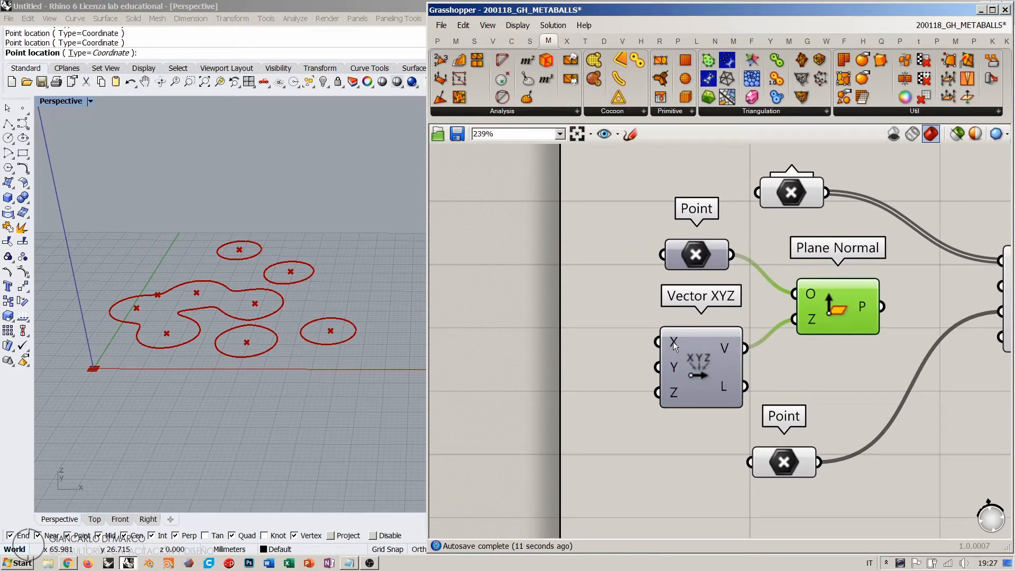
pyautogui.click(703, 363)
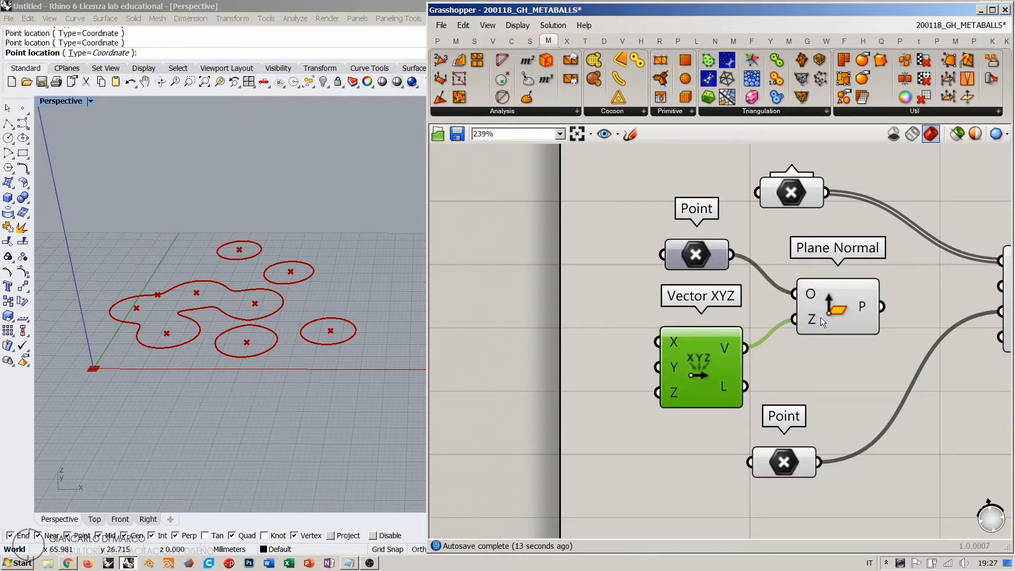
pyautogui.moveTo(834, 307); pyautogui.dragTo(832, 305)
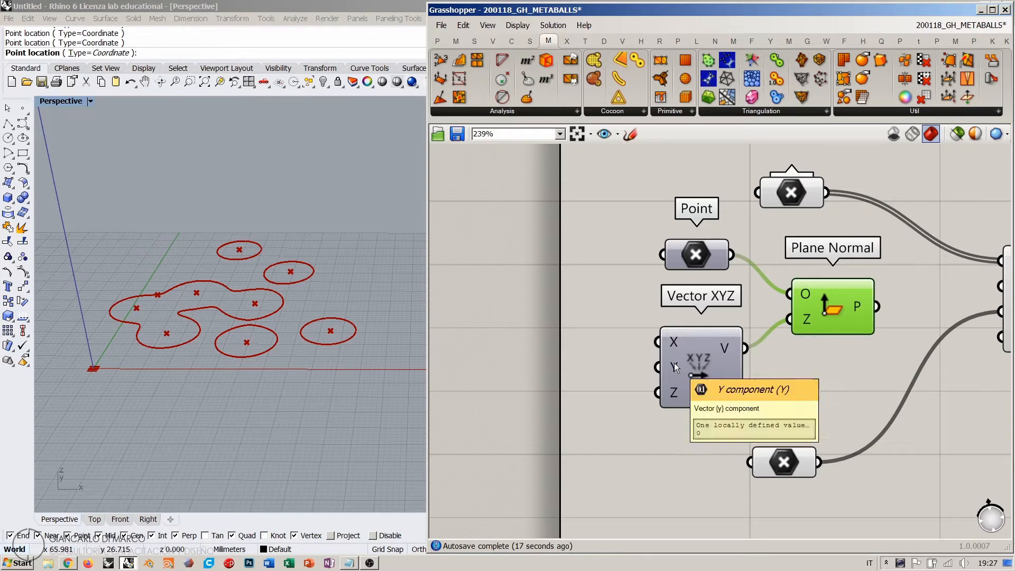
# - Create a number slider ranging from -1.000 to 1.000 with a value of 0.000
pyautogui.doubleClick(541, 338)
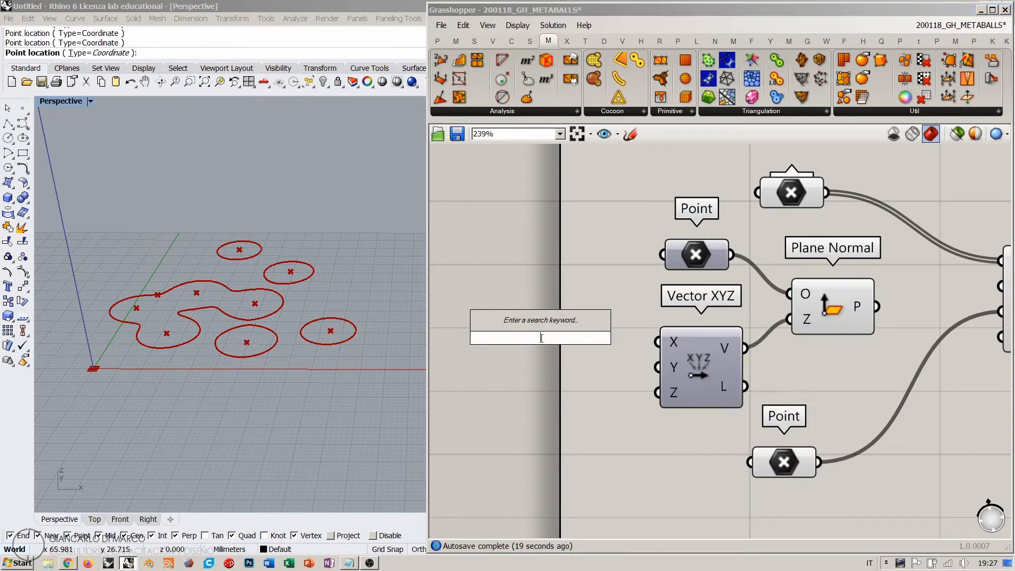
pyautogui.write('-1.000')
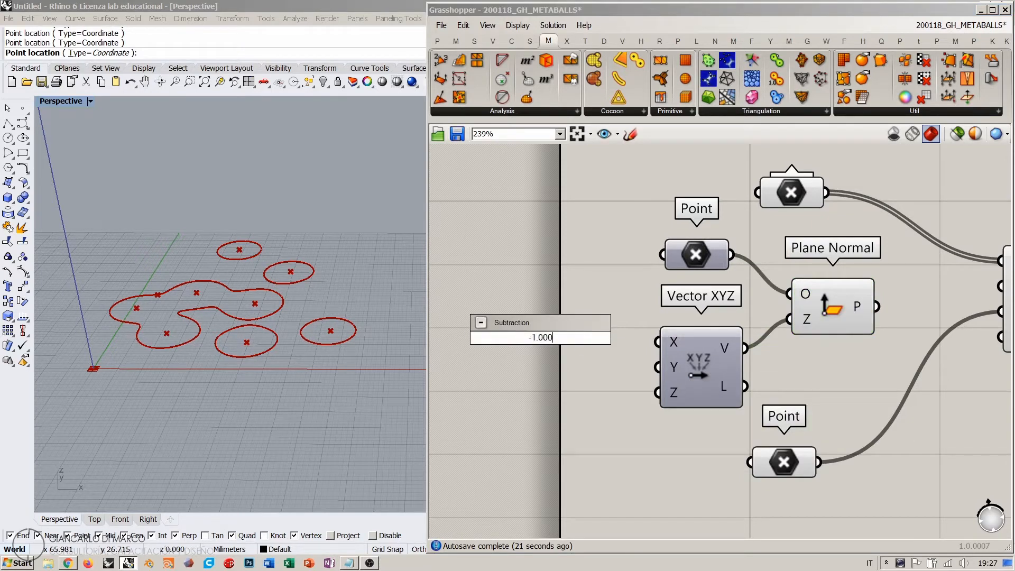
pyautogui.write('<0<1')
pyautogui.press('Return')
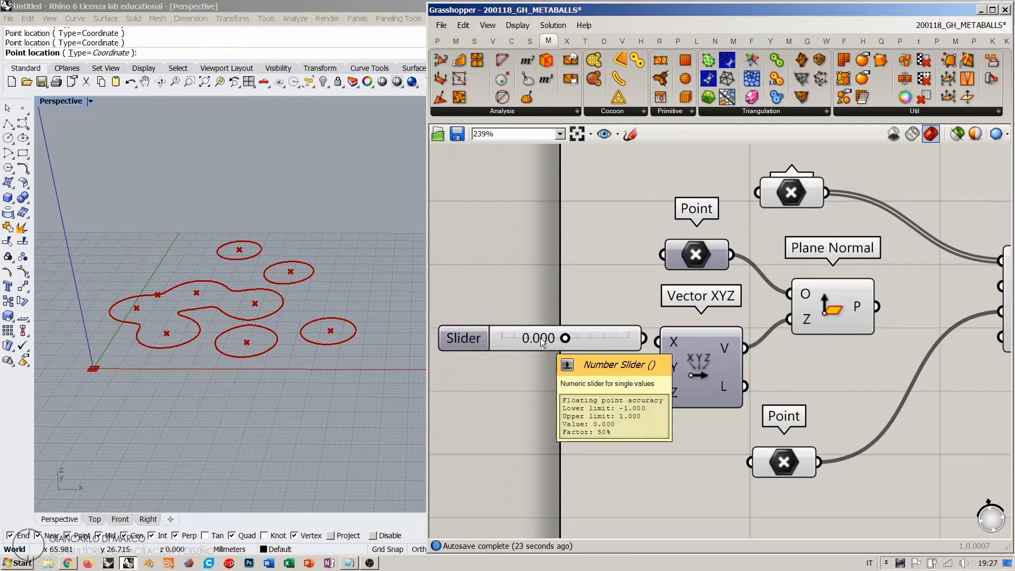
# - Duplicate the slider to get three and connect them to the X, Y and Z inputs of Vector XYZ
pyautogui.moveTo(596, 340); pyautogui.dragTo(590, 389)
pyautogui.moveTo(657, 341); pyautogui.dragTo(612, 325)
pyautogui.moveTo(657, 367); pyautogui.dragTo(613, 354)
pyautogui.moveTo(657, 392); pyautogui.dragTo(611, 391)
# - Align and evenly space the three component sliders, and move Vector XYZ closer to them
pyautogui.moveTo(601, 426); pyautogui.dragTo(587, 334)
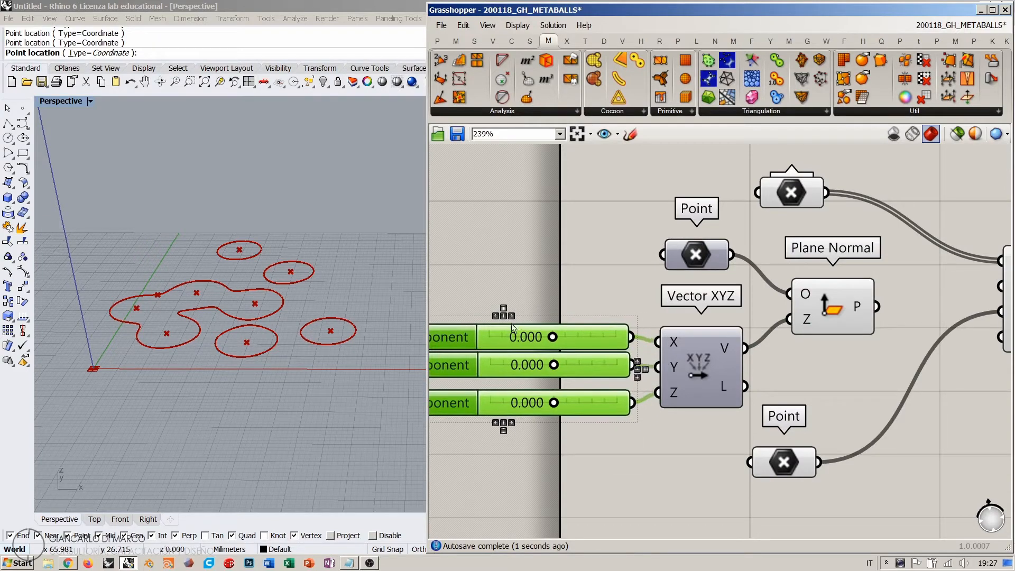
pyautogui.click(511, 316)
pyautogui.click(505, 308)
pyautogui.moveTo(693, 363); pyautogui.dragTo(683, 364)
pyautogui.click(760, 357)
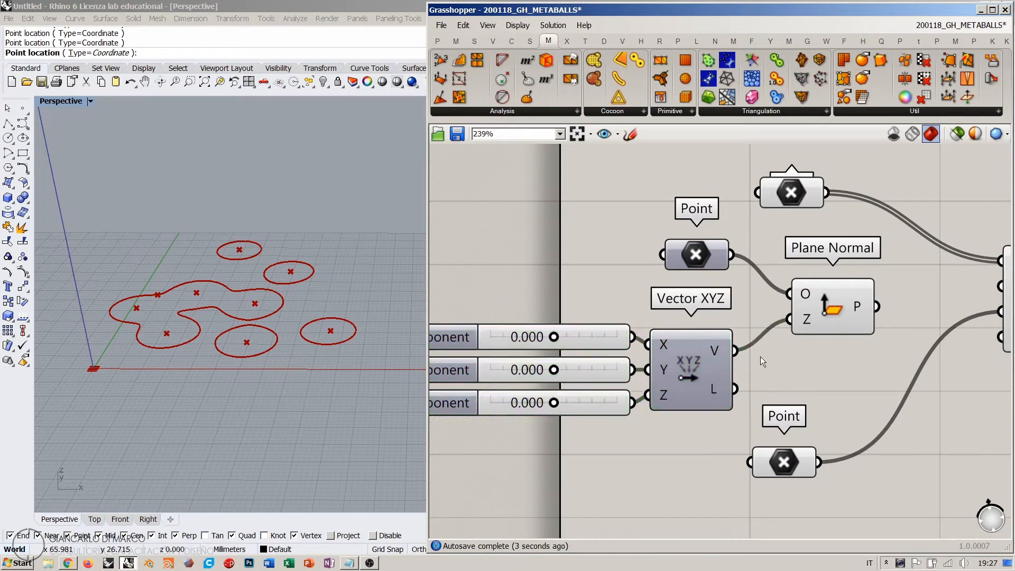
# - Select Plane Normal, set the Z component slider to 0.305, and check the plane preview in the Rhino viewport
pyautogui.moveTo(778, 324); pyautogui.dragTo(702, 320, button='right')
pyautogui.scroll(-1, 701, 320)
pyautogui.moveTo(602, 338); pyautogui.dragTo(650, 328, button='right')
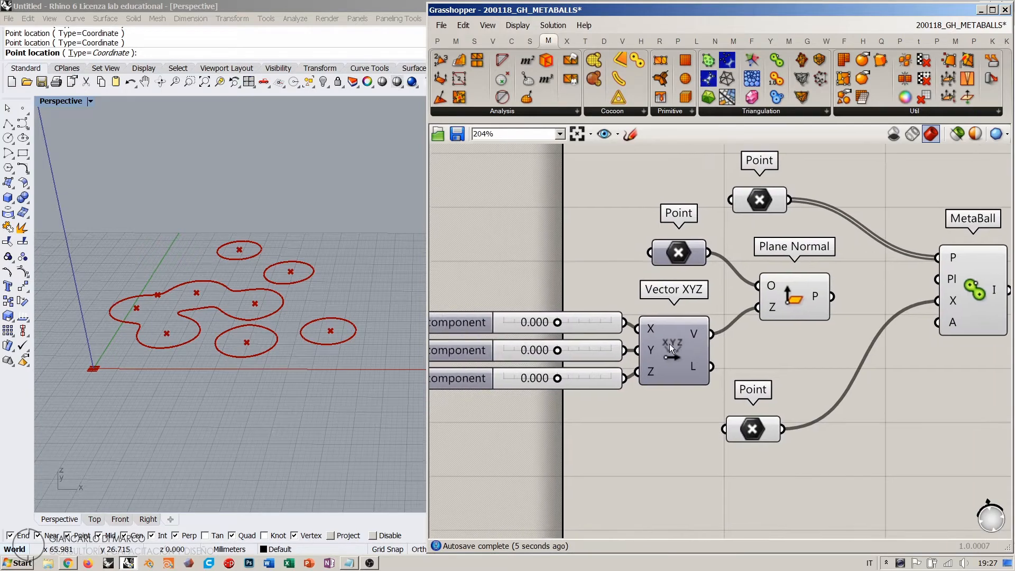
pyautogui.scroll(2, 649, 328)
pyautogui.click(846, 276)
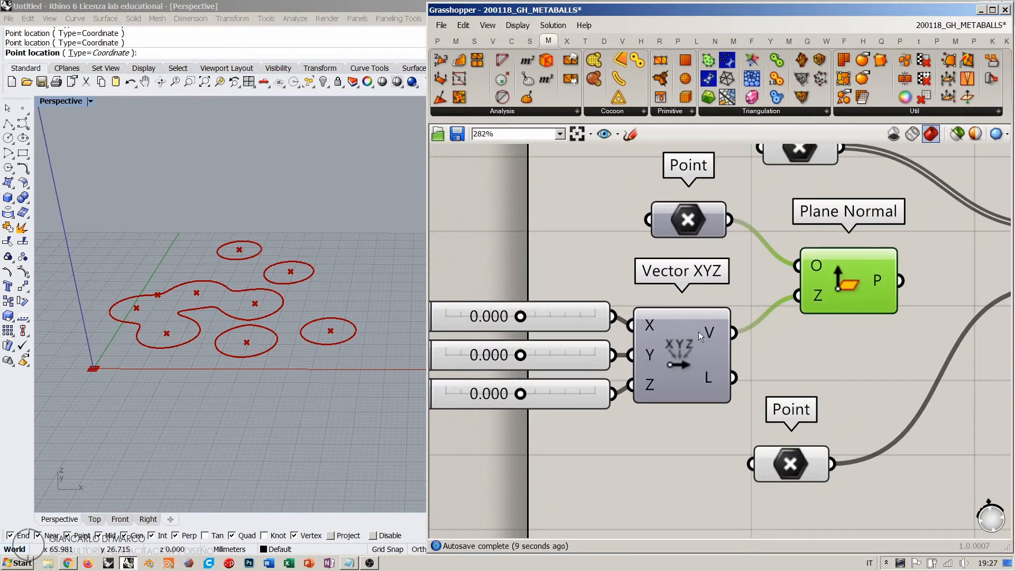
pyautogui.moveTo(686, 334); pyautogui.dragTo(728, 322, button='right')
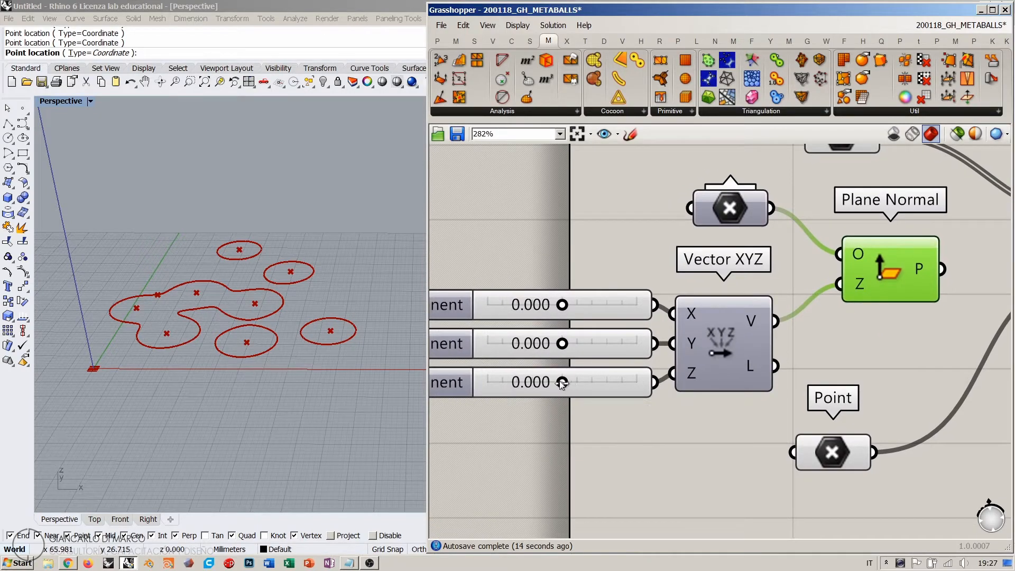
pyautogui.moveTo(561, 383); pyautogui.dragTo(584, 381)
pyautogui.scroll(5, 242, 300)
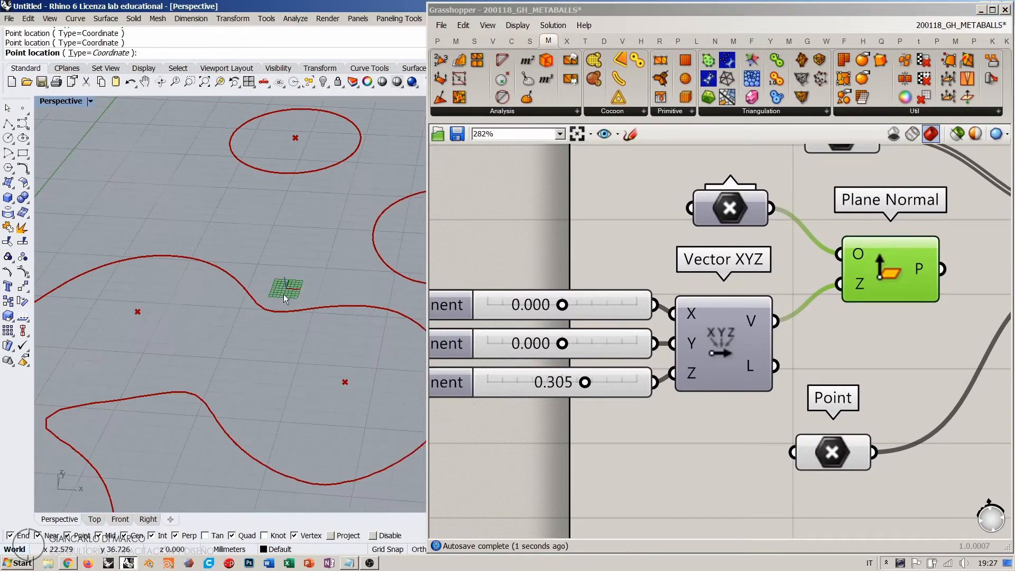
pyautogui.scroll(-5, 248, 302)
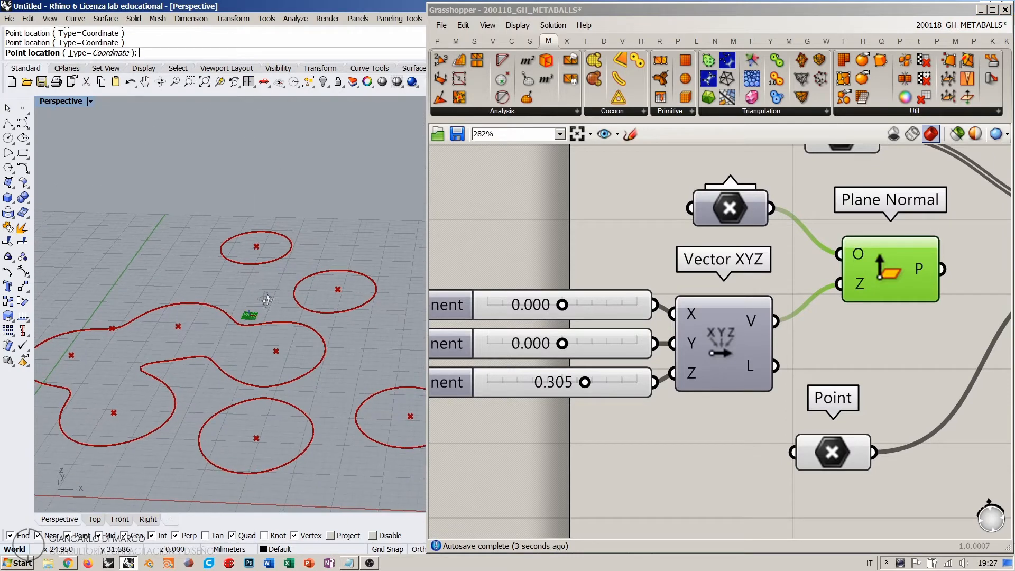
# - Connect the Plane Normal output to the MetaBall Pl input and check the curves in the viewport
pyautogui.moveTo(623, 234); pyautogui.dragTo(358, 298, button='right')
pyautogui.moveTo(678, 333); pyautogui.dragTo(822, 310)
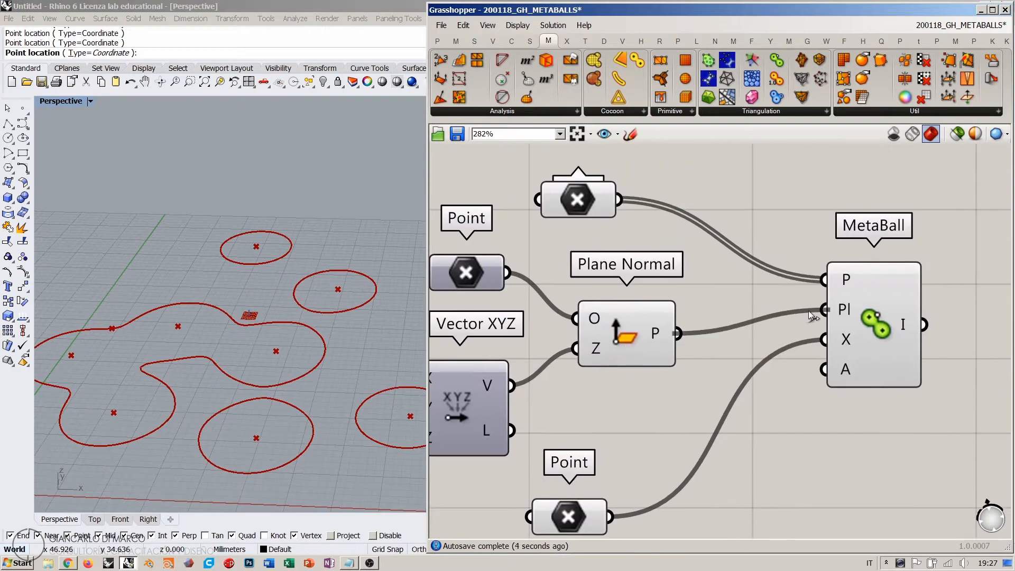
pyautogui.moveTo(248, 309); pyautogui.dragTo(298, 297, button='right')
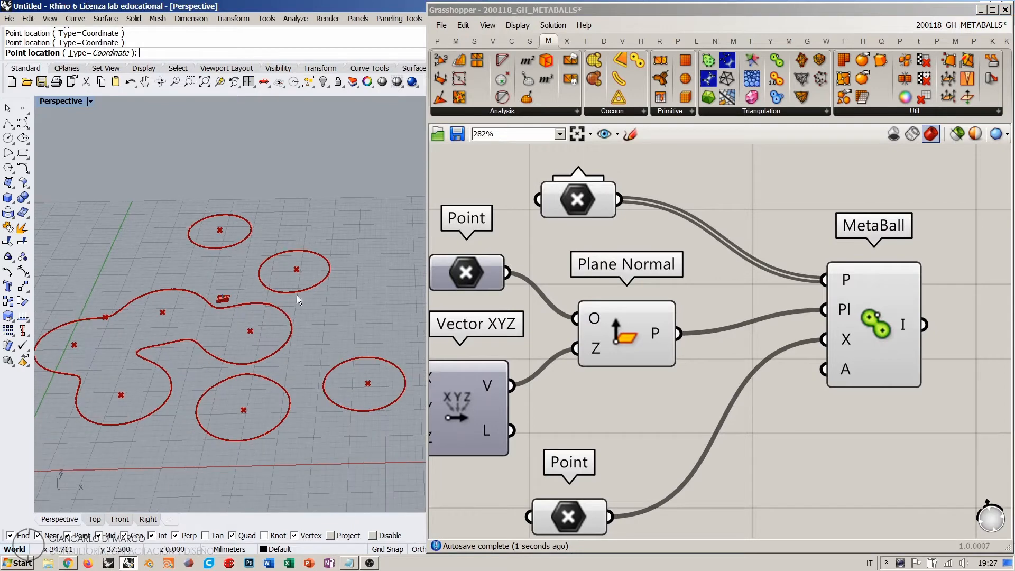
# - Try the X and Y component sliders of Vector XYZ while inspecting the section plane from several angles
pyautogui.moveTo(531, 383); pyautogui.dragTo(726, 333, button='right')
pyautogui.moveTo(591, 347); pyautogui.dragTo(703, 336, button='right')
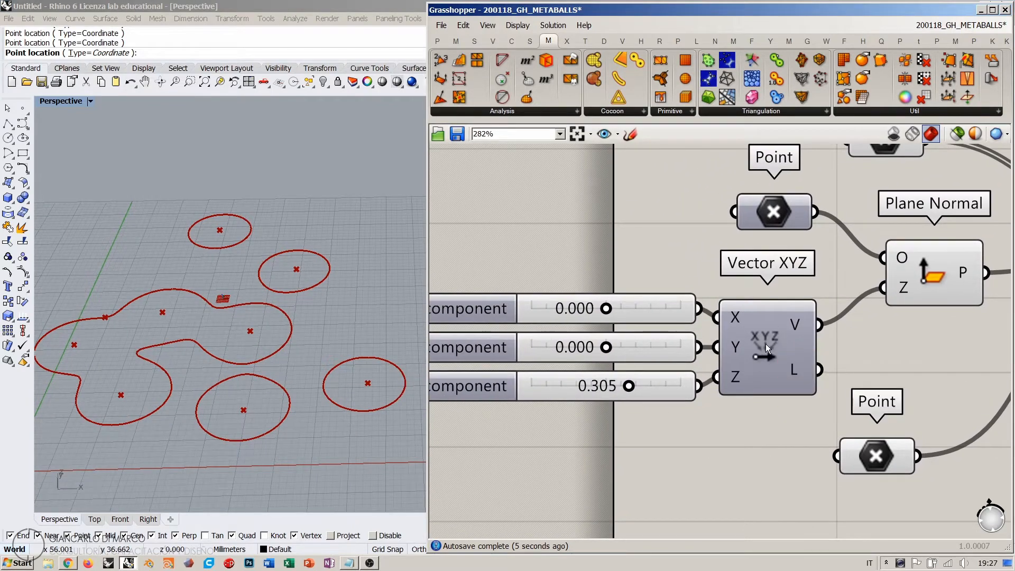
pyautogui.moveTo(338, 325); pyautogui.dragTo(230, 263, button='right')
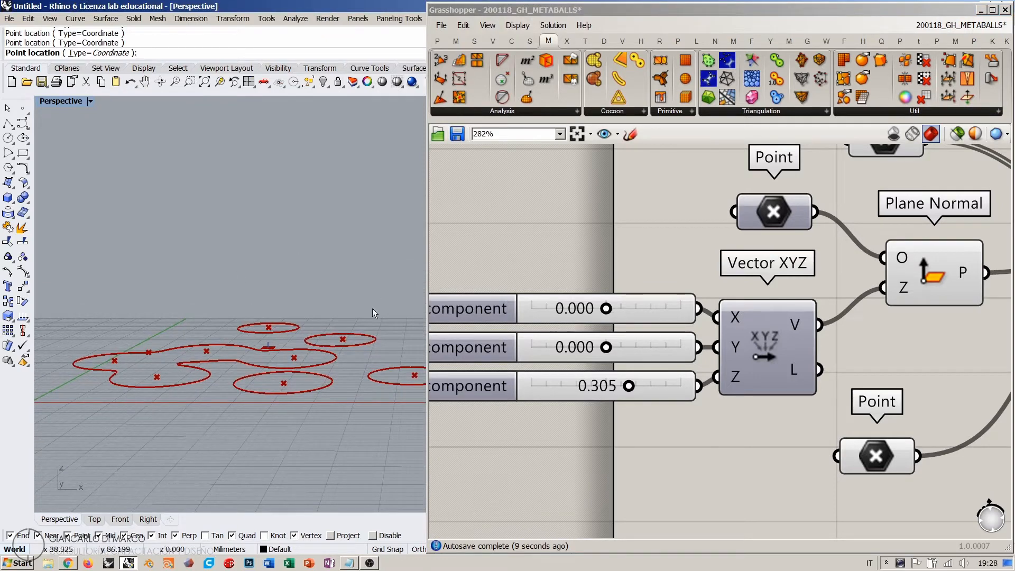
pyautogui.moveTo(372, 308); pyautogui.dragTo(251, 350, button='right')
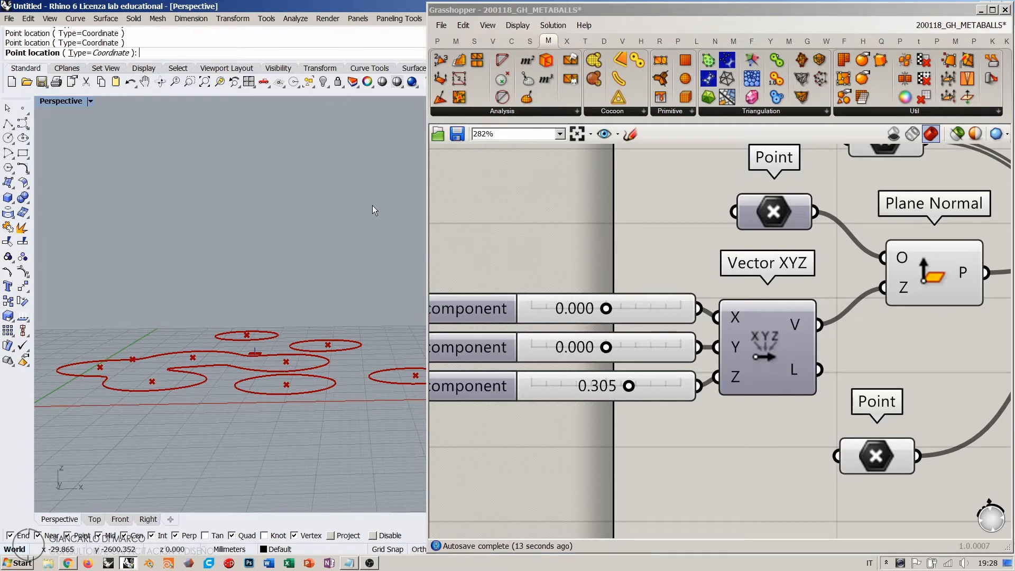
pyautogui.scroll(2, 372, 205)
pyautogui.moveTo(604, 312); pyautogui.dragTo(605, 349)
pyautogui.moveTo(350, 358); pyautogui.dragTo(213, 363, button='right')
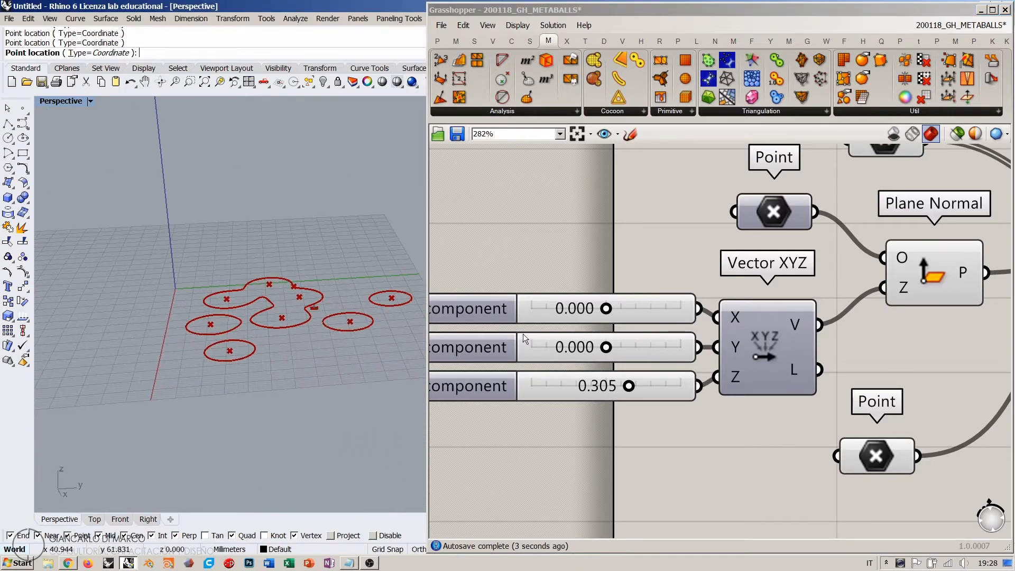
pyautogui.moveTo(605, 347); pyautogui.dragTo(630, 358)
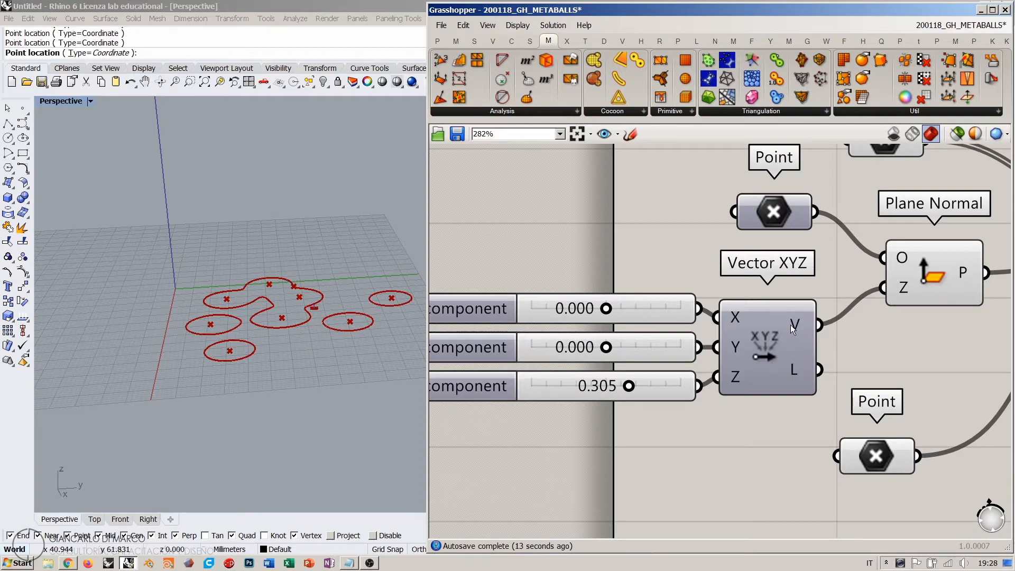
pyautogui.moveTo(198, 316); pyautogui.dragTo(307, 362, button='right')
pyautogui.moveTo(222, 340); pyautogui.dragTo(267, 338, button='right')
# - Compact the layout by moving MetaBall closer to Plane Normal and its two input Point components beside them
pyautogui.moveTo(823, 325); pyautogui.dragTo(708, 339, button='right')
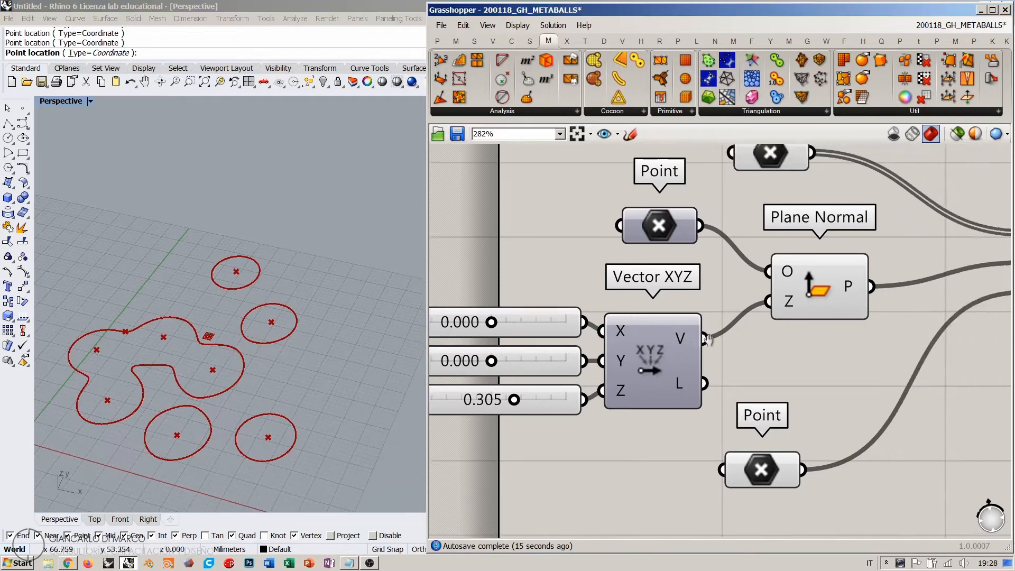
pyautogui.scroll(-3, 607, 305)
pyautogui.moveTo(730, 286); pyautogui.dragTo(710, 289)
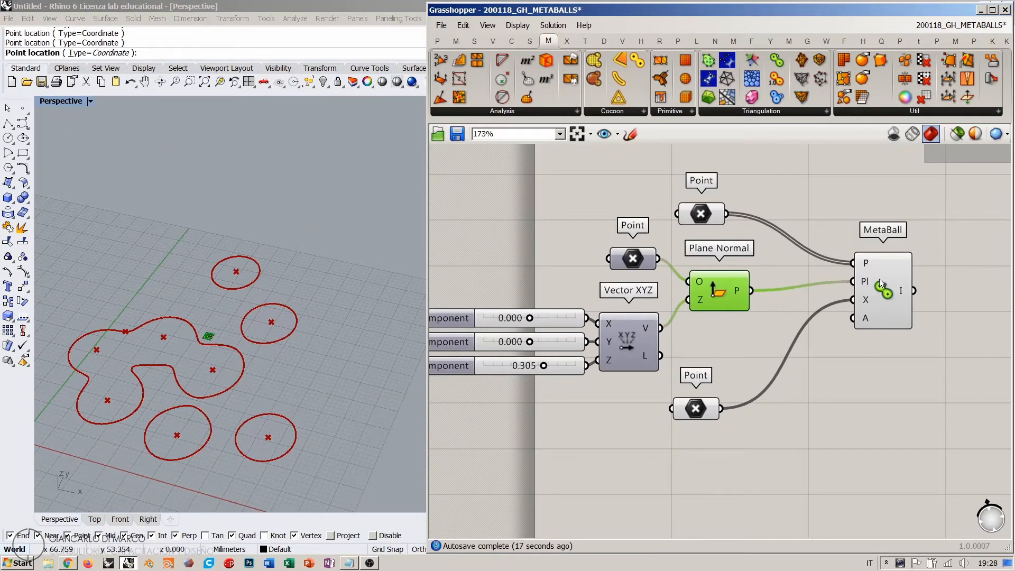
pyautogui.moveTo(879, 278); pyautogui.dragTo(818, 289)
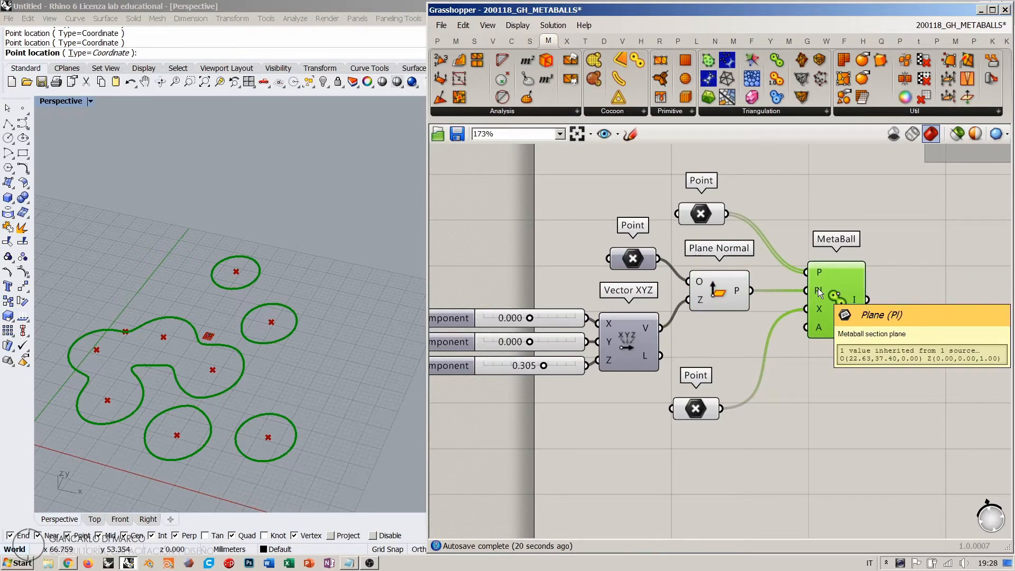
pyautogui.moveTo(328, 370); pyautogui.dragTo(261, 340, button='right')
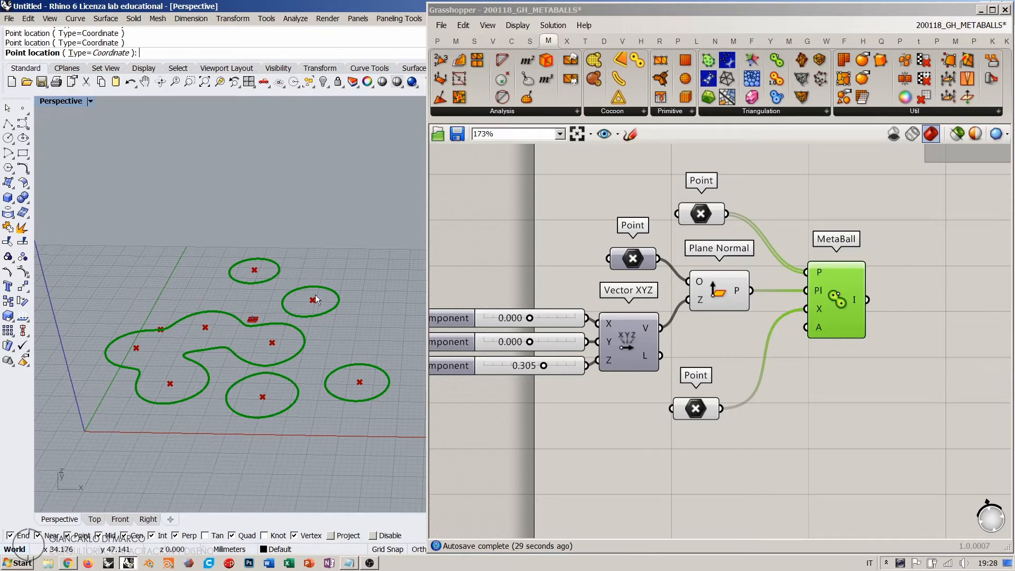
pyautogui.click(625, 223)
pyautogui.moveTo(703, 217); pyautogui.dragTo(726, 222)
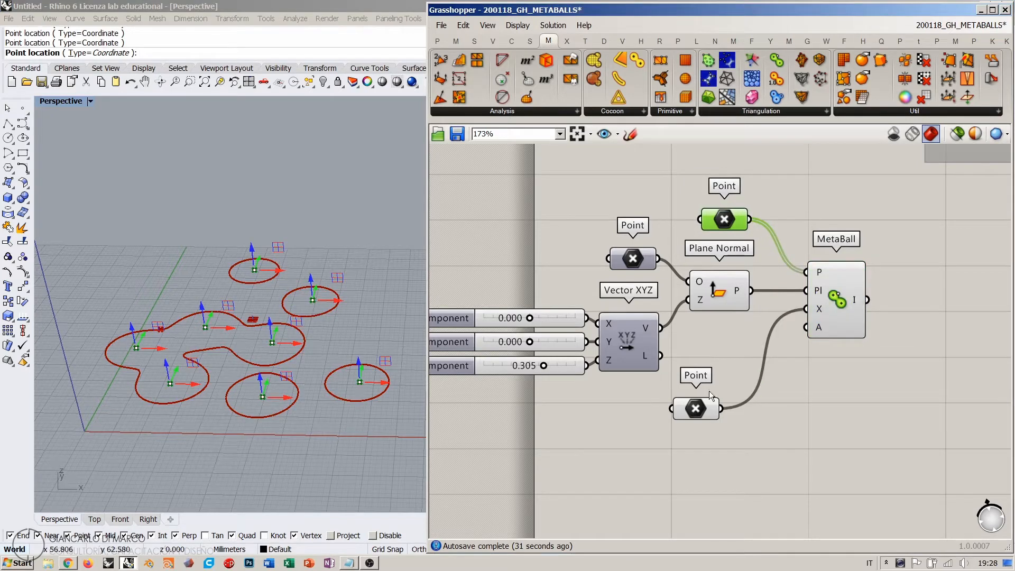
pyautogui.moveTo(708, 391); pyautogui.dragTo(742, 342)
pyautogui.click(721, 284)
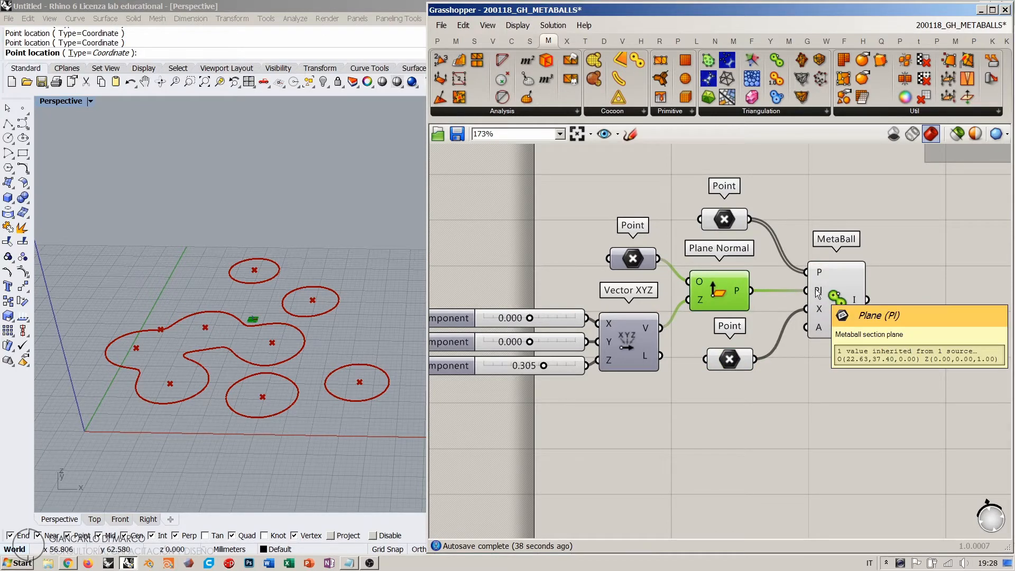
pyautogui.click(828, 345)
# - Select the whole section-plane definition and move it onto the sheet, below the Heteroptera plugin group
pyautogui.scroll(-2, 816, 293)
pyautogui.moveTo(817, 294); pyautogui.dragTo(736, 295, button='right')
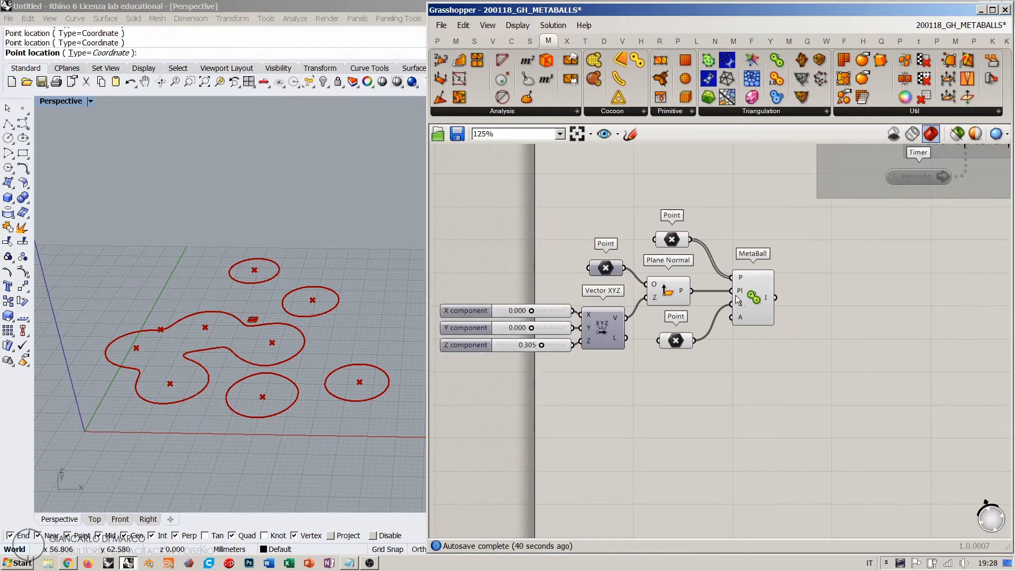
pyautogui.moveTo(780, 225); pyautogui.dragTo(555, 348)
pyautogui.scroll(-2, 634, 318)
pyautogui.moveTo(658, 292); pyautogui.dragTo(795, 320)
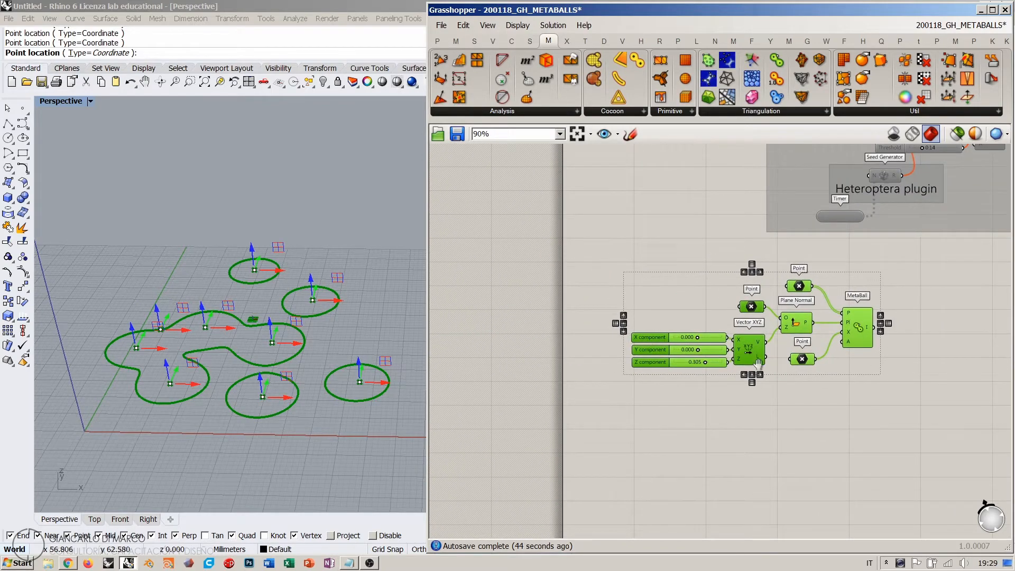
pyautogui.moveTo(808, 334); pyautogui.dragTo(673, 286, button='right')
pyautogui.scroll(1, 639, 290)
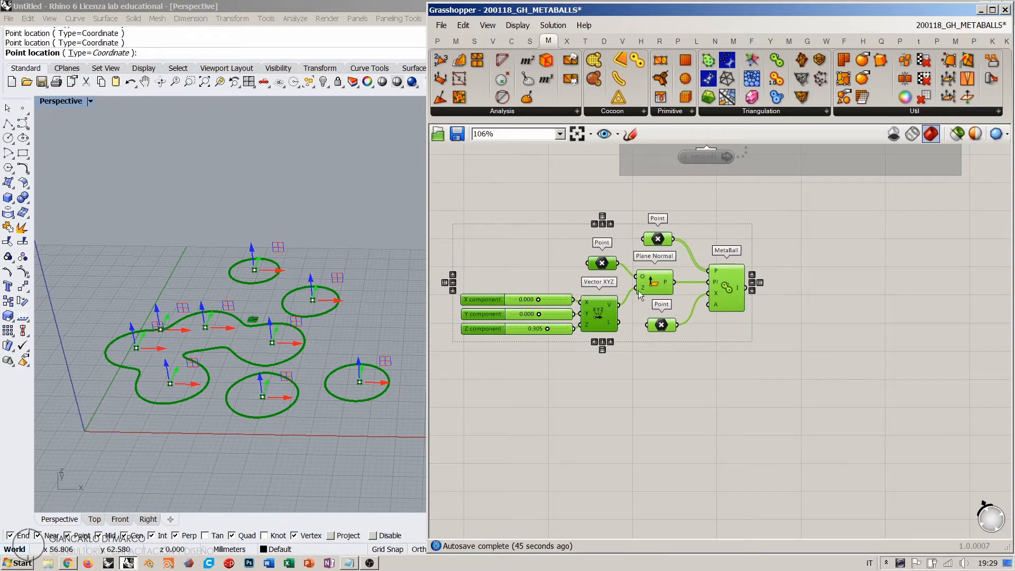
pyautogui.click(742, 351)
# - Group all components of the section-plane definition, disable them, and move the group toward the sheet's edge
pyautogui.moveTo(659, 240)
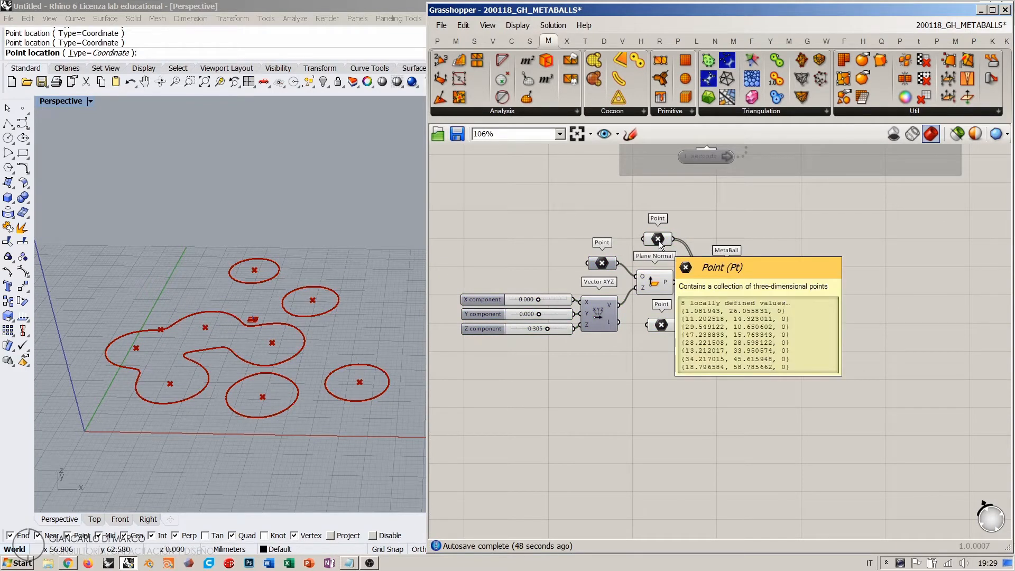
pyautogui.moveTo(770, 218); pyautogui.dragTo(457, 359)
pyautogui.hotkey('ctrl', 'g')
pyautogui.hotkey('ctrl', 'e')
pyautogui.moveTo(592, 349); pyautogui.dragTo(703, 447, button='right')
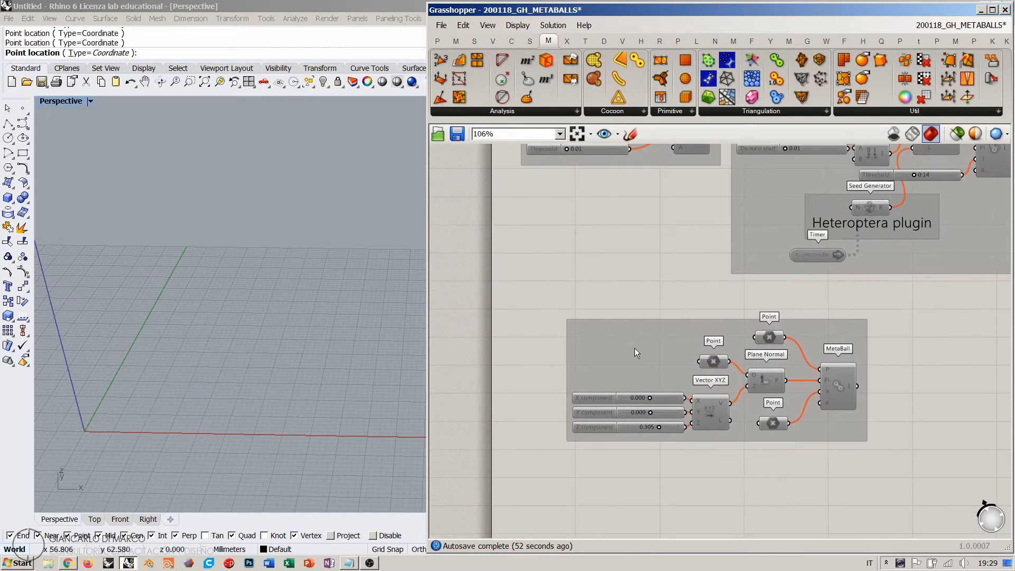
pyautogui.moveTo(628, 344); pyautogui.dragTo(587, 324)
pyautogui.moveTo(633, 474); pyautogui.dragTo(625, 445, button='right')
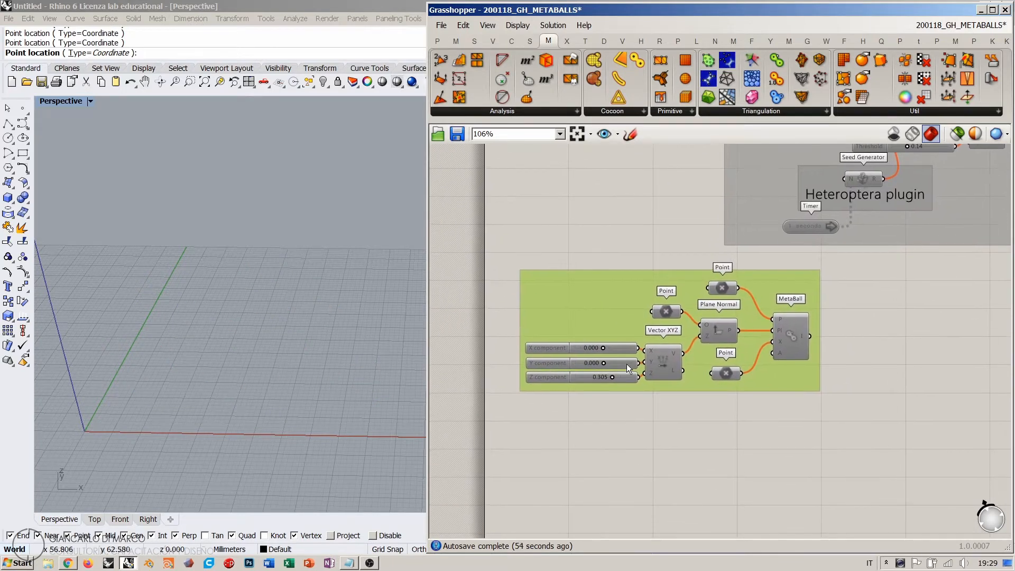
# - Create a Scribble note reading "Plane Input (Pl)", place it above the component sliders and include it in the group
pyautogui.click(577, 257)
pyautogui.doubleClick(566, 250)
pyautogui.write('scri')
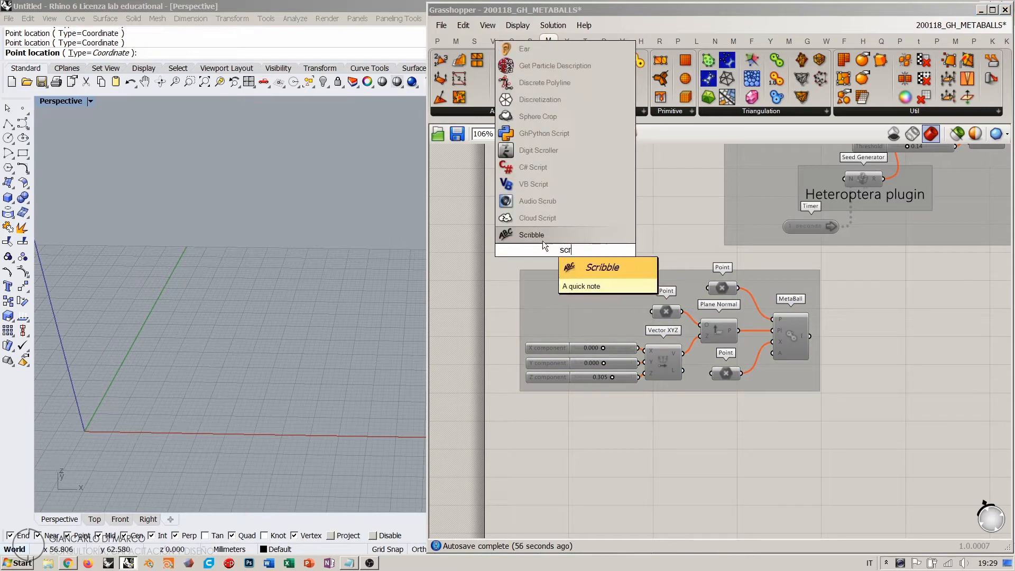
pyautogui.press('Return')
pyautogui.doubleClick(559, 250)
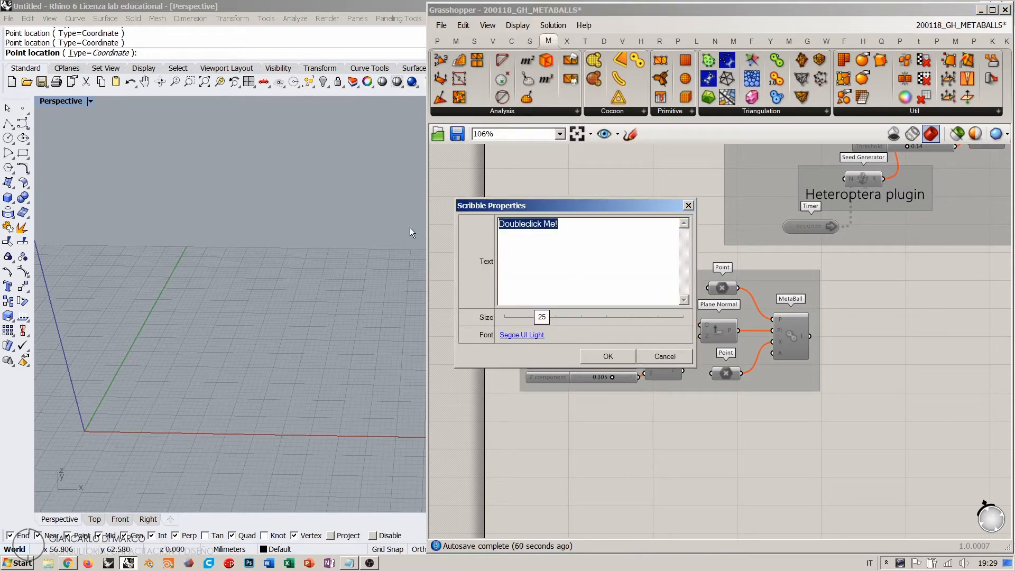
pyautogui.write('Plane in')
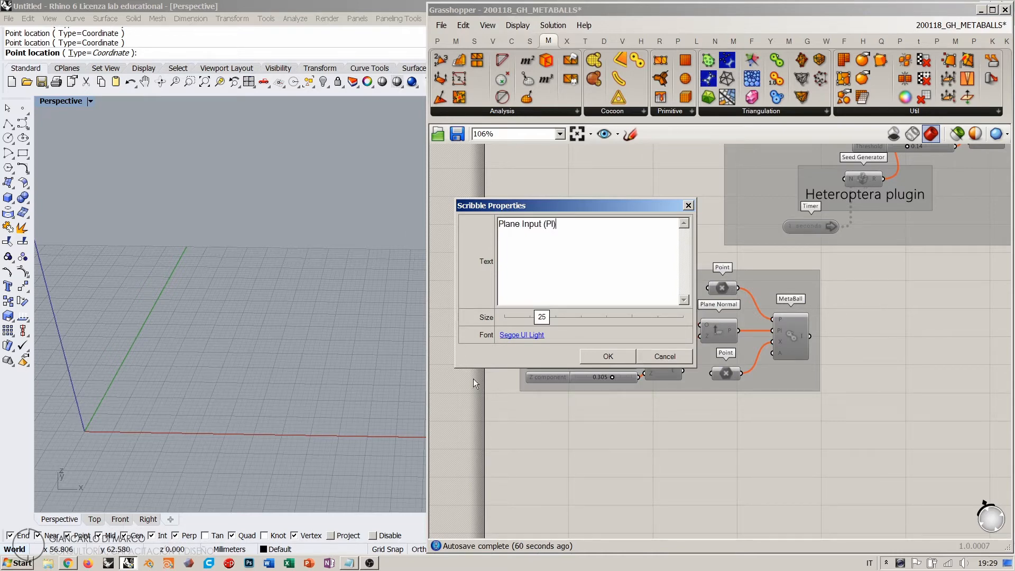
pyautogui.click(608, 356)
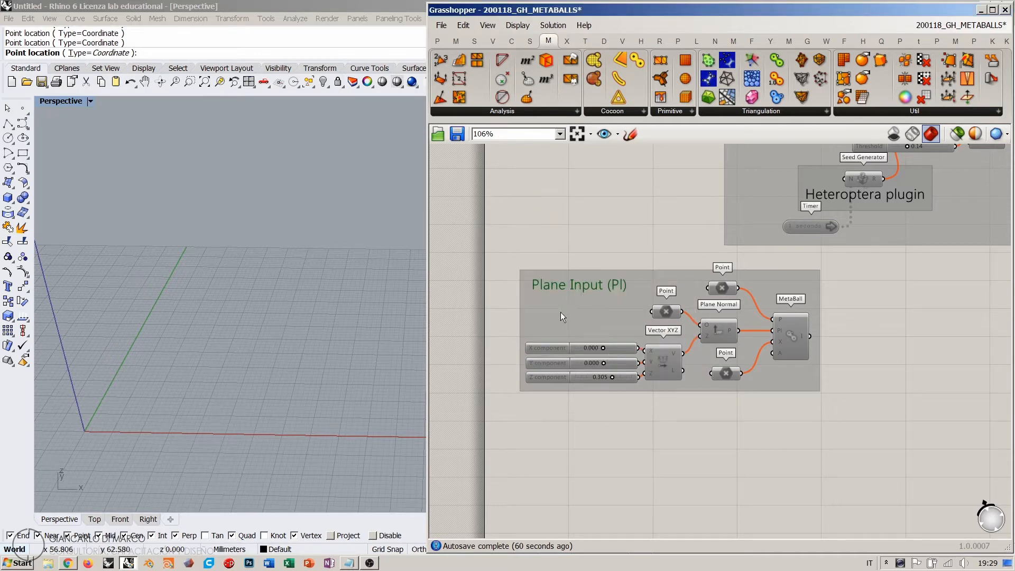
pyautogui.rightClick(560, 312)
pyautogui.click(599, 412)
pyautogui.click(630, 445)
# - Try moving the Plane Input (Pl) group up and undo the move
pyautogui.moveTo(564, 280); pyautogui.dragTo(581, 254)
pyautogui.hotkey('ctrl', 'z')
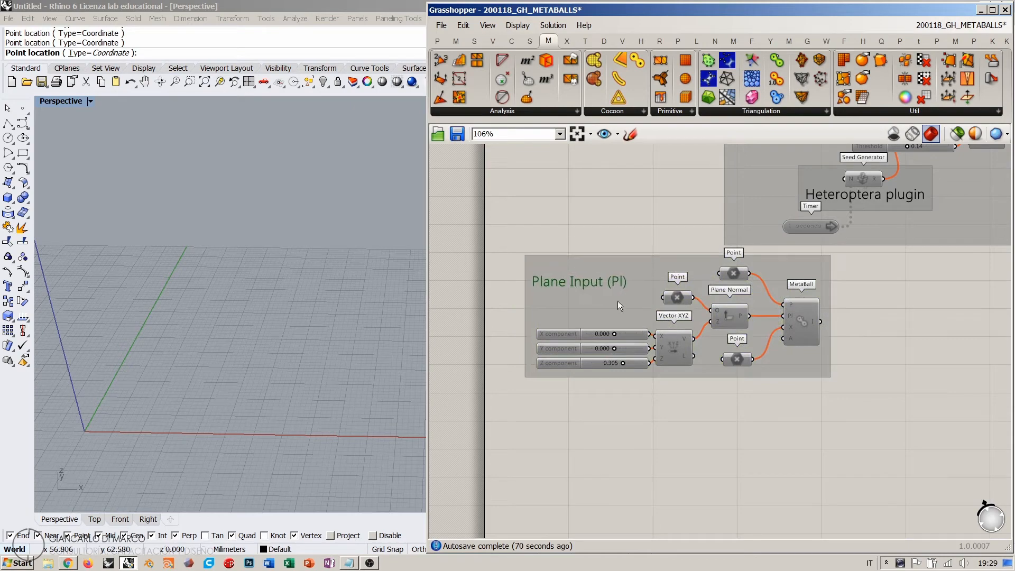
pyautogui.hotkey('ctrl', 'z')
pyautogui.hotkey('ctrl', 'z')
# - Select the four component groups directly above Plane Input (Pl) and shift them slightly upward together
pyautogui.scroll(-2, 576, 290)
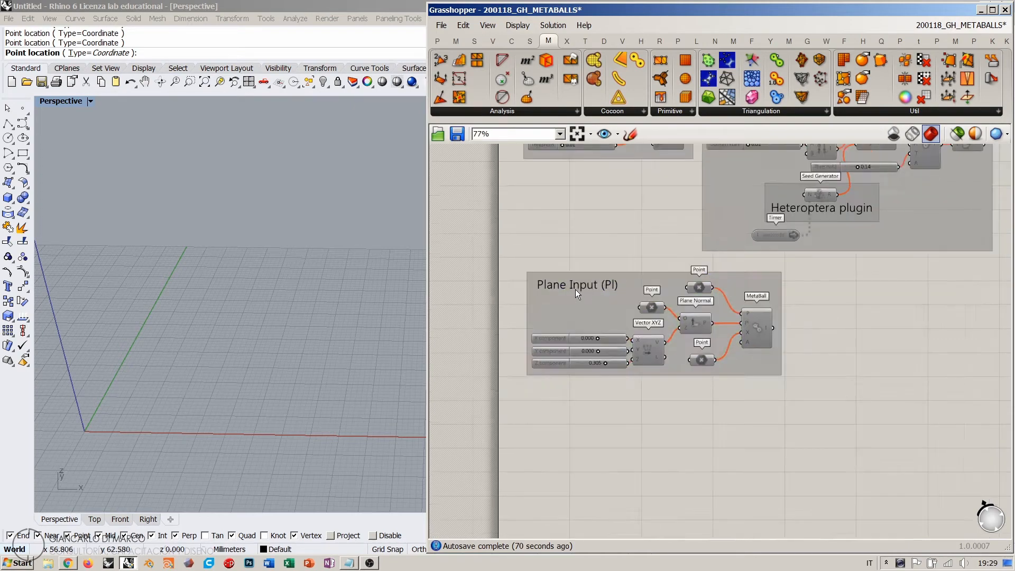
pyautogui.moveTo(665, 315); pyautogui.dragTo(636, 417, button='right')
pyautogui.scroll(-2, 636, 416)
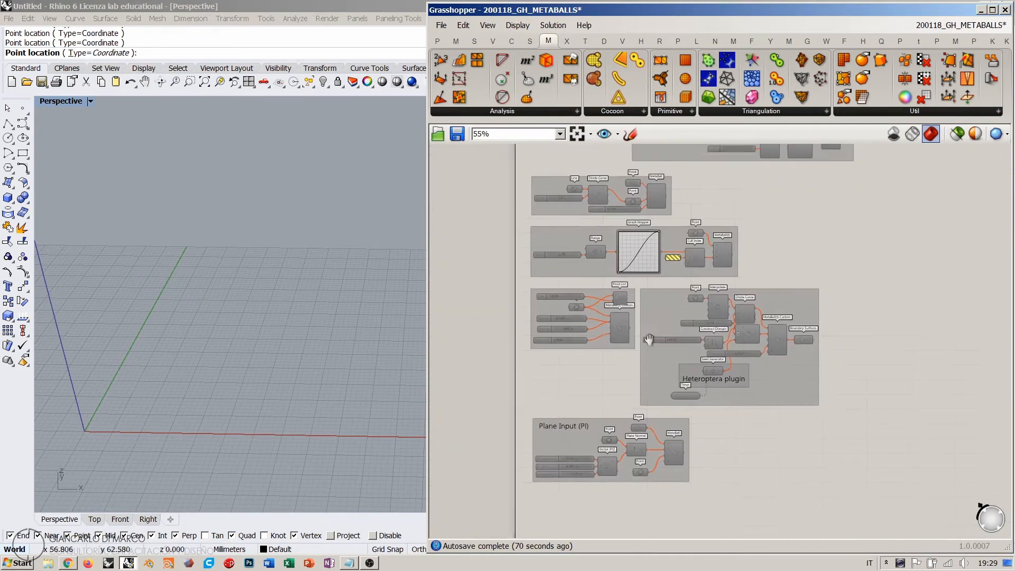
pyautogui.moveTo(733, 284); pyautogui.dragTo(691, 372, button='right')
pyautogui.scroll(-1, 691, 371)
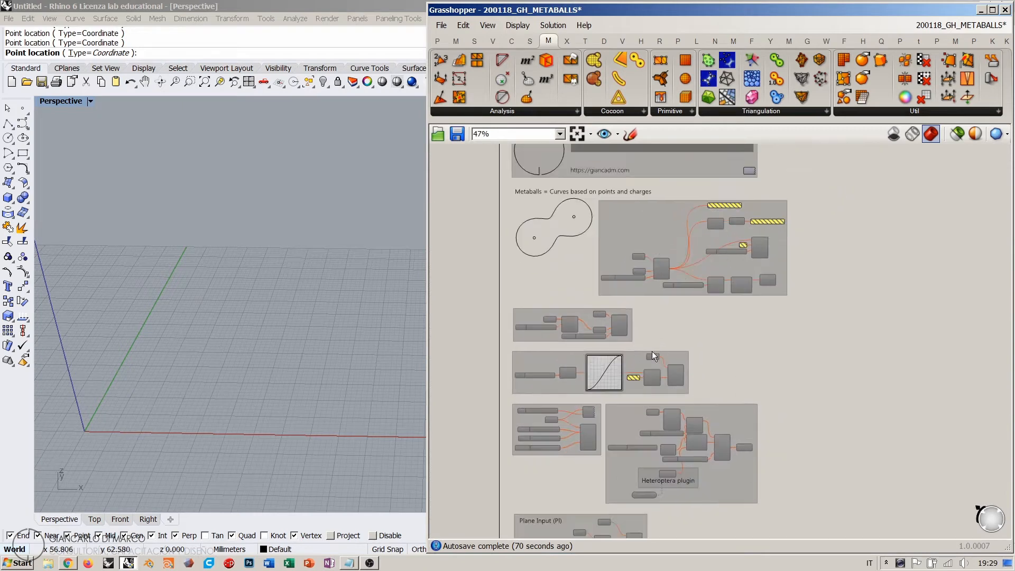
pyautogui.click(528, 319)
pyautogui.keyDown('shift'); pyautogui.click(531, 360); pyautogui.keyUp('shift')
pyautogui.keyDown('shift'); pyautogui.click(517, 420); pyautogui.keyUp('shift')
pyautogui.keyDown('shift'); pyautogui.moveTo(613, 424); pyautogui.dragTo(615, 417); pyautogui.keyUp('shift')
pyautogui.click(753, 347)
# - Align the Point components feeding the MetaBall P and X inputs above and below Plane Normal
pyautogui.moveTo(567, 518); pyautogui.dragTo(581, 327, button='right')
pyautogui.scroll(6, 581, 328)
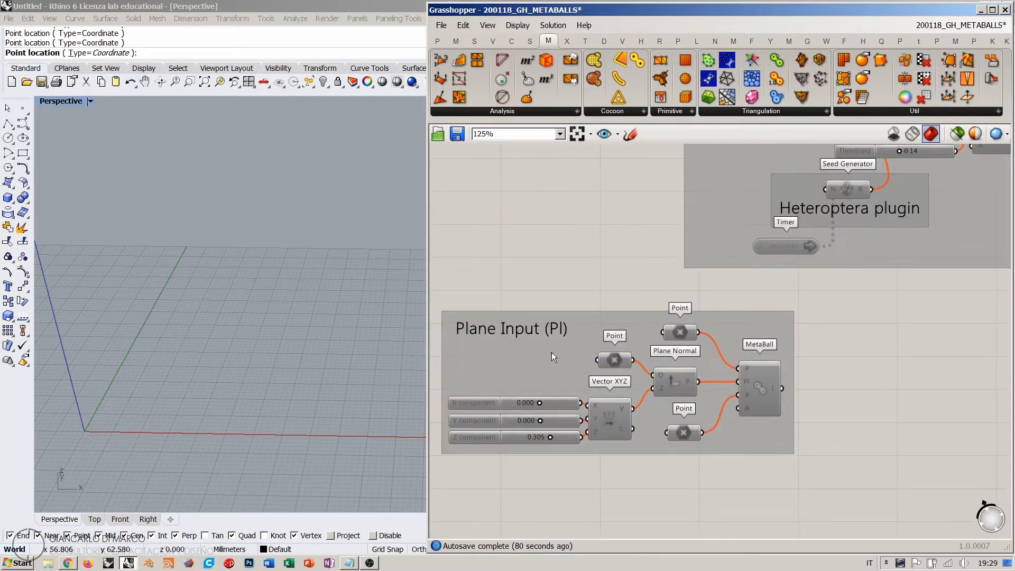
pyautogui.moveTo(542, 361); pyautogui.dragTo(571, 331, button='right')
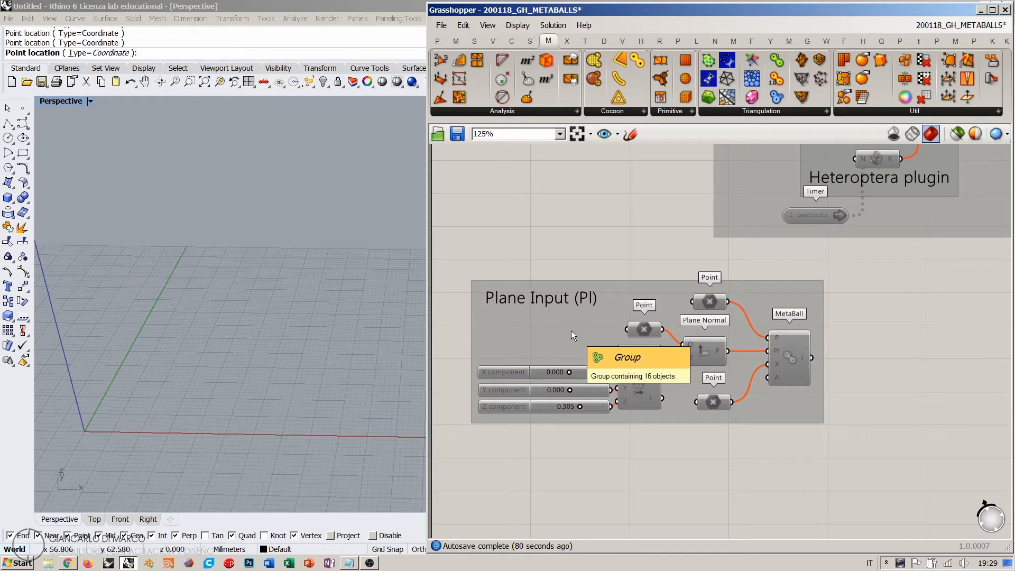
pyautogui.moveTo(614, 307); pyautogui.dragTo(633, 296, button='right')
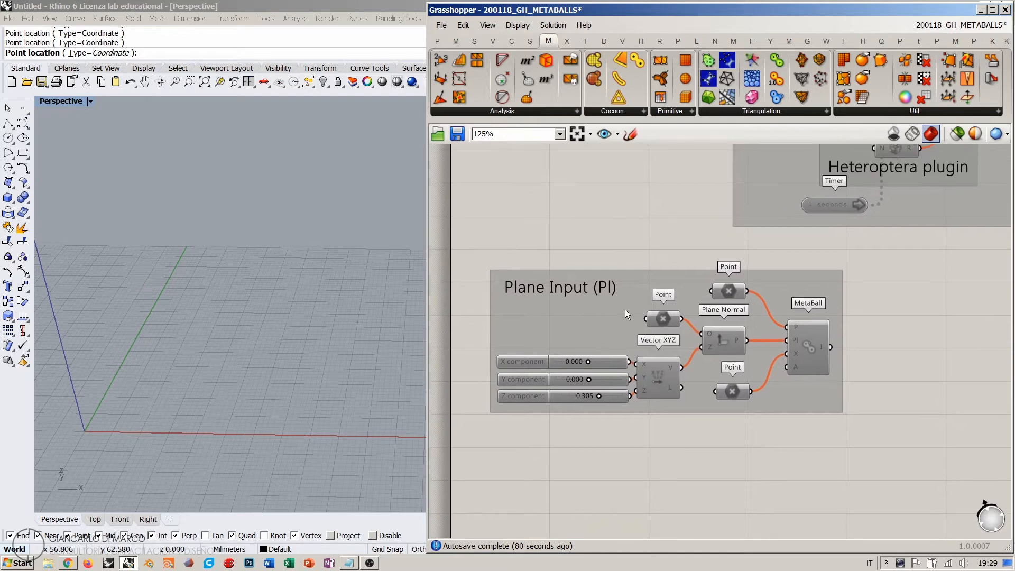
pyautogui.moveTo(849, 298); pyautogui.dragTo(790, 376, button='right')
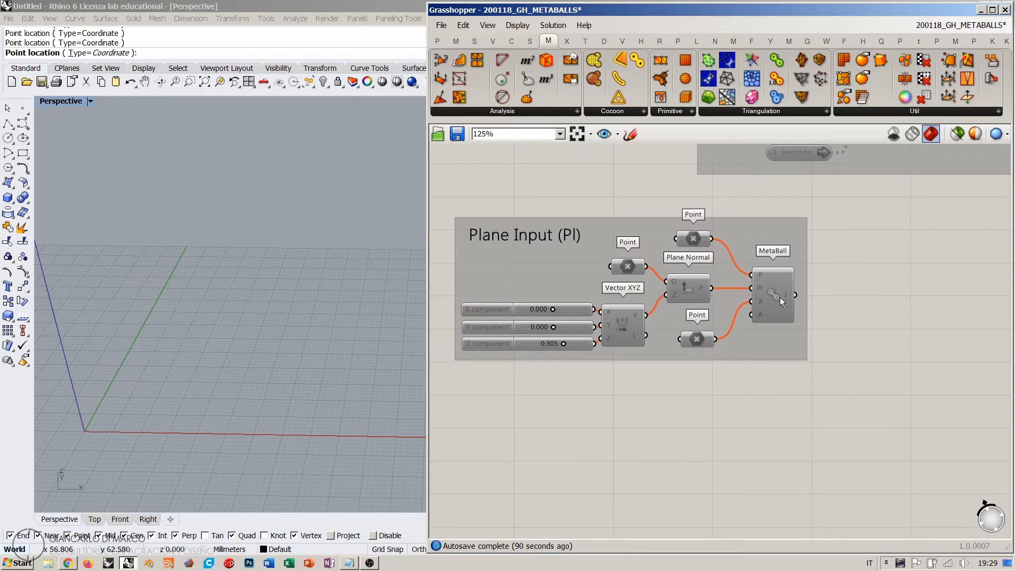
pyautogui.moveTo(696, 344); pyautogui.dragTo(690, 338)
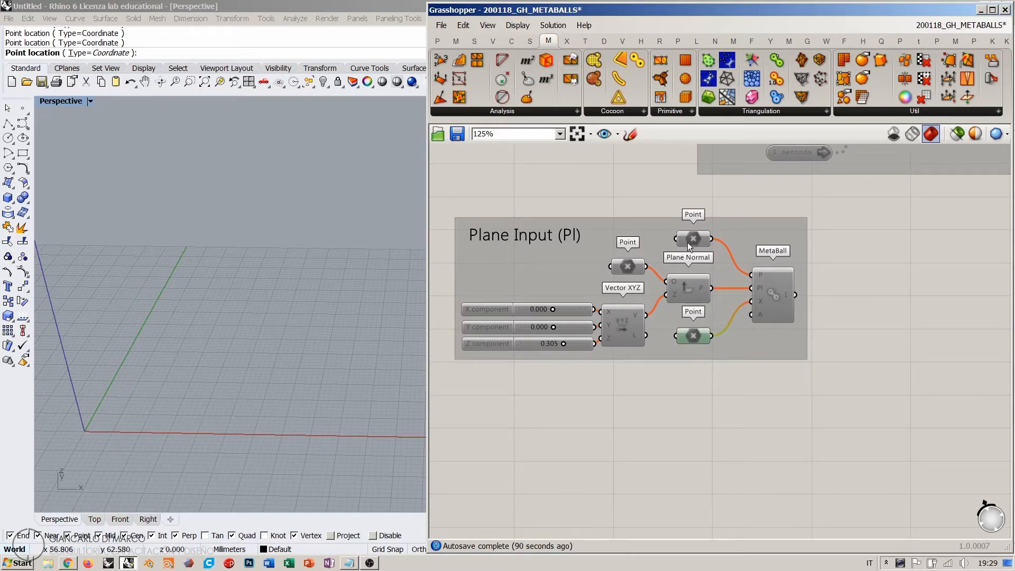
pyautogui.moveTo(690, 242); pyautogui.dragTo(687, 243)
pyautogui.click(706, 418)
pyautogui.click(693, 336)
pyautogui.click(739, 396)
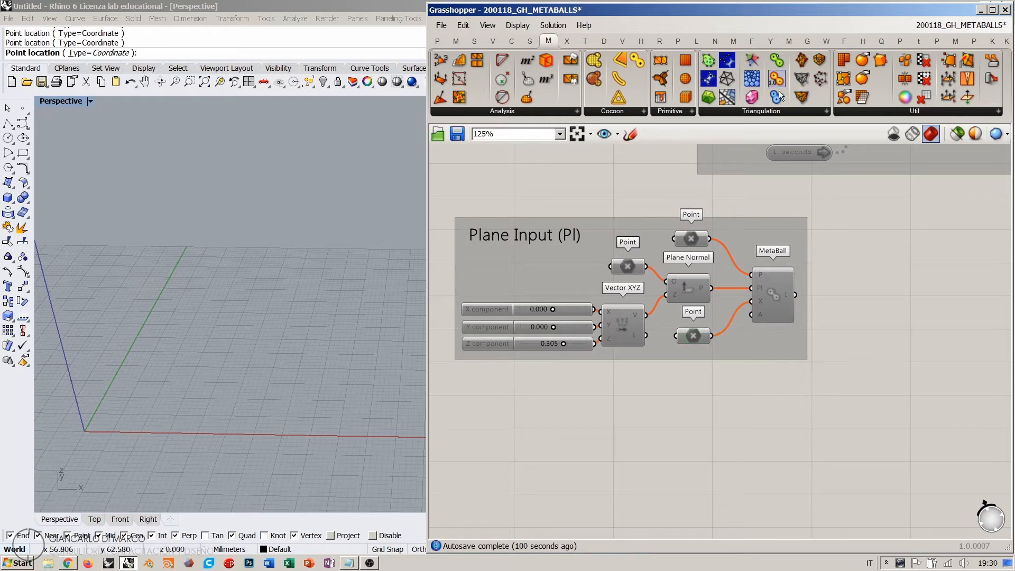
# - Place a MetaBall(t) component below the Plane Input (Pl) group and reorient the Rhino viewport
pyautogui.moveTo(776, 96); pyautogui.dragTo(756, 468)
pyautogui.moveTo(763, 394); pyautogui.dragTo(807, 253, button='right')
pyautogui.moveTo(813, 316); pyautogui.dragTo(828, 307)
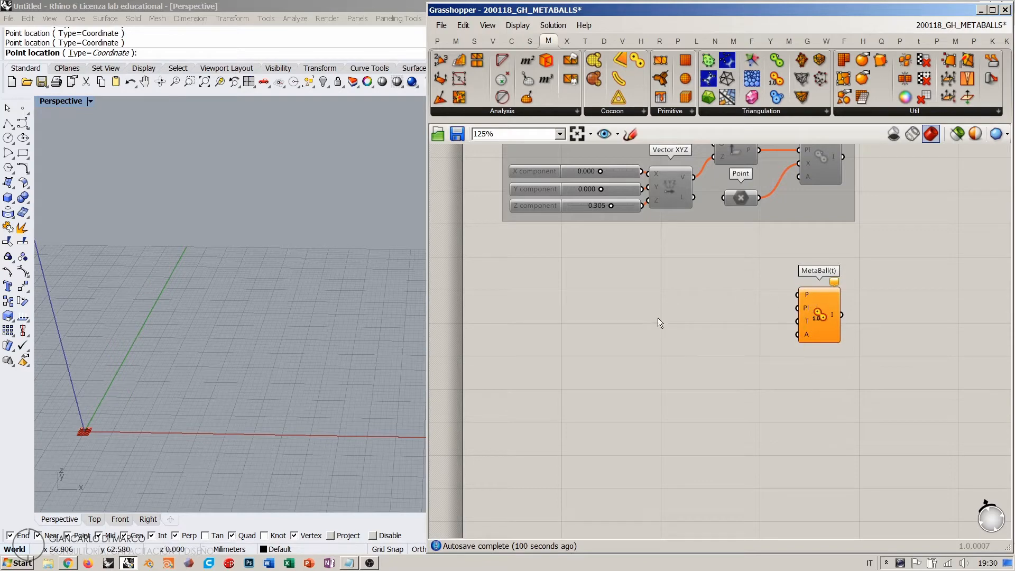
pyautogui.moveTo(212, 370)
pyautogui.mouseDown(button='right')
pyautogui.moveTo(217, 387)
pyautogui.moveTo(209, 372)
pyautogui.mouseUp(button='right')
pyautogui.moveTo(265, 345); pyautogui.dragTo(245, 370, button='right')
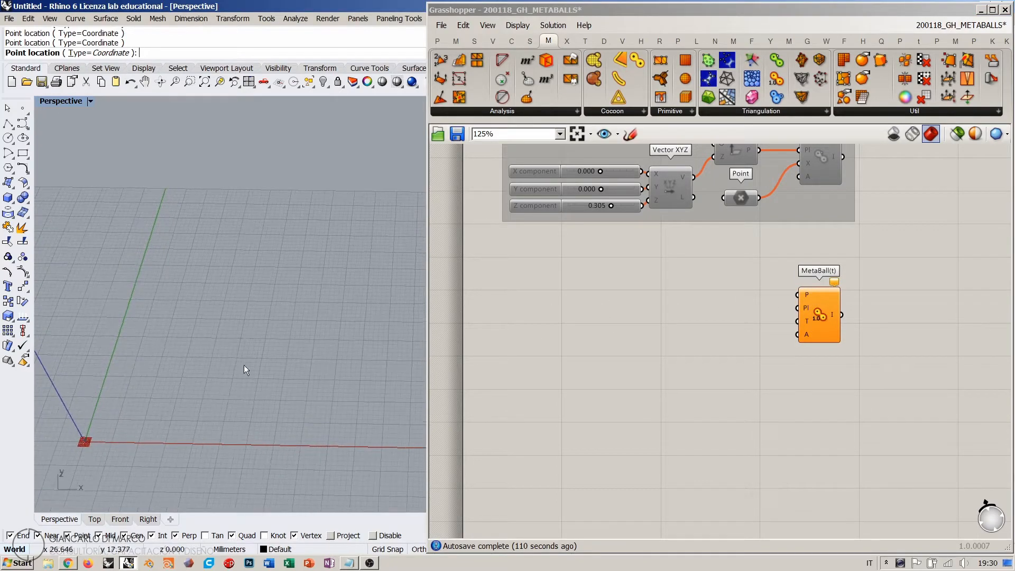
pyautogui.doubleClick(584, 322)
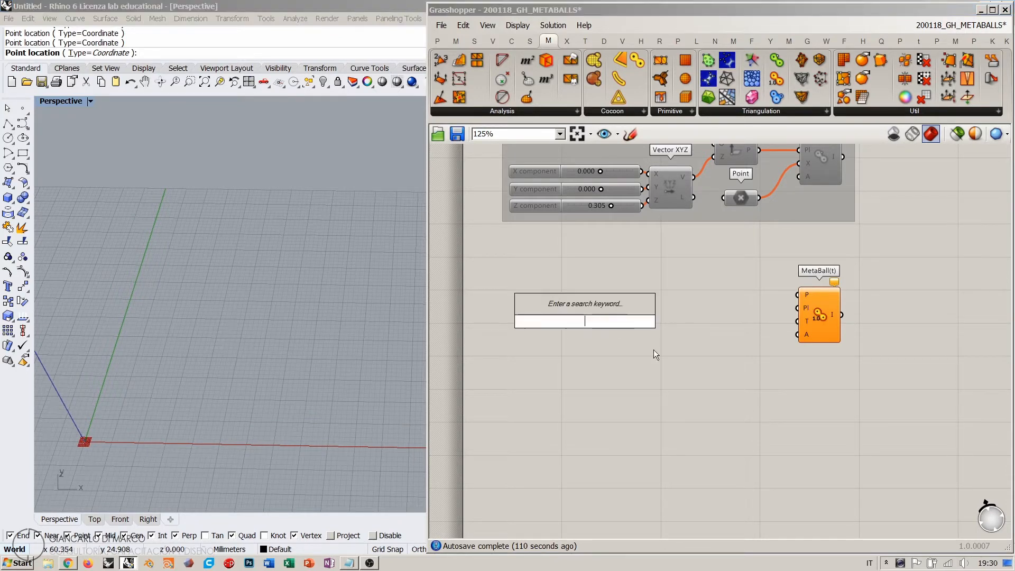
pyautogui.click(728, 364)
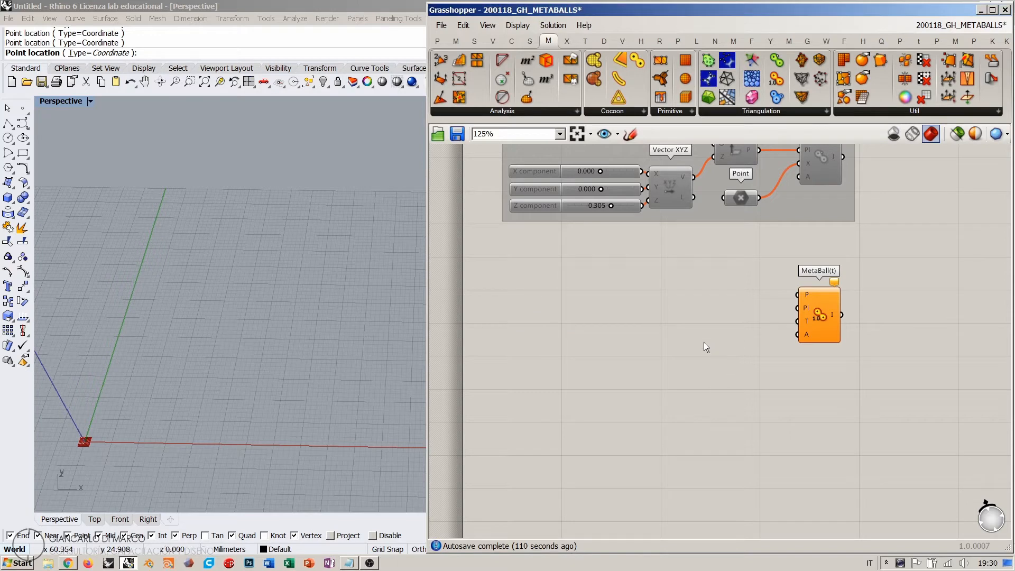
pyautogui.doubleClick(646, 319)
pyautogui.write('point')
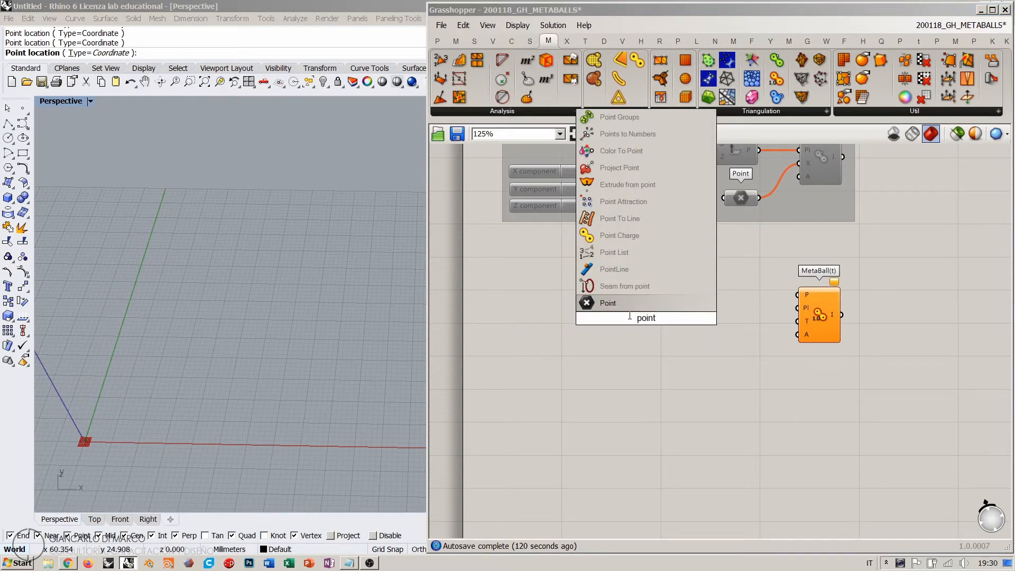
pyautogui.rightClick(615, 305)
pyautogui.click(597, 287)
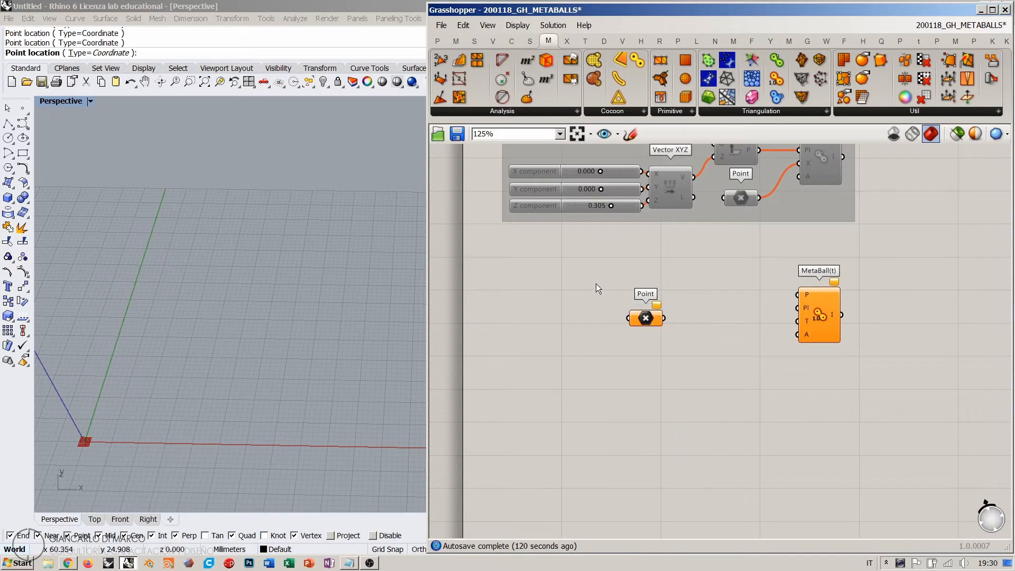
pyautogui.click(645, 320)
pyautogui.press('Delete')
# - Place a two-point Line component to the left of MetaBall(t)
pyautogui.doubleClick(610, 309)
pyautogui.write('lin')
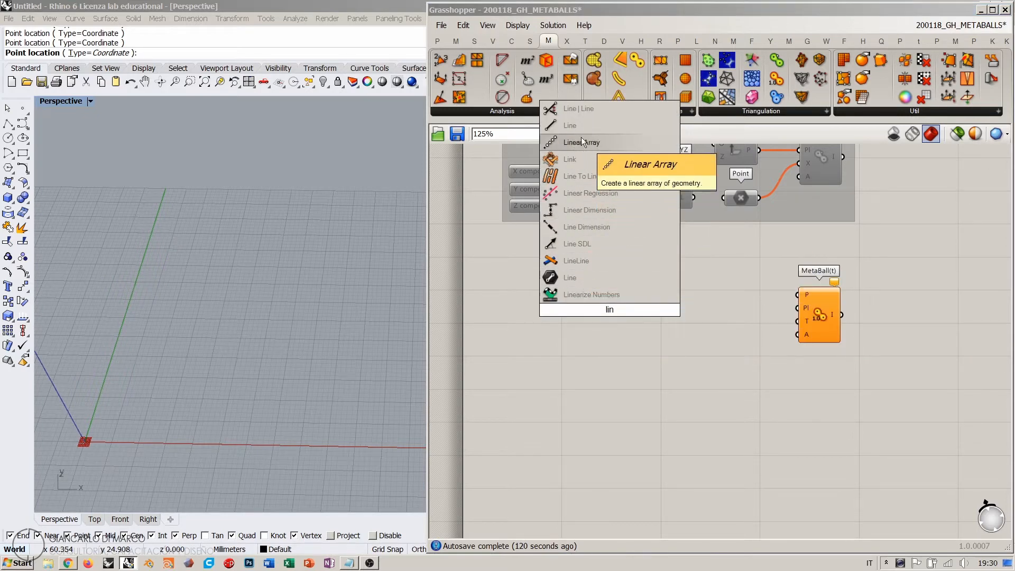
pyautogui.click(571, 126)
pyautogui.rightClick(598, 294)
pyautogui.click(572, 323)
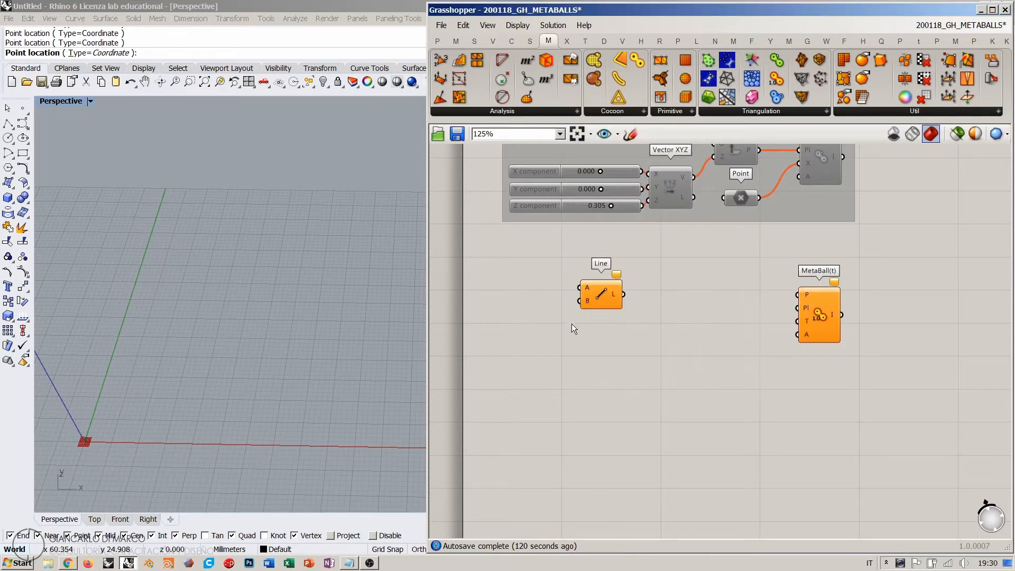
# - Assign the Line component's A and B endpoints by picking two points on the construction plane in the Rhino viewport
pyautogui.rightClick(587, 293)
pyautogui.click(614, 441)
pyautogui.click(156, 360)
pyautogui.rightClick(588, 302)
pyautogui.click(623, 456)
pyautogui.click(199, 388)
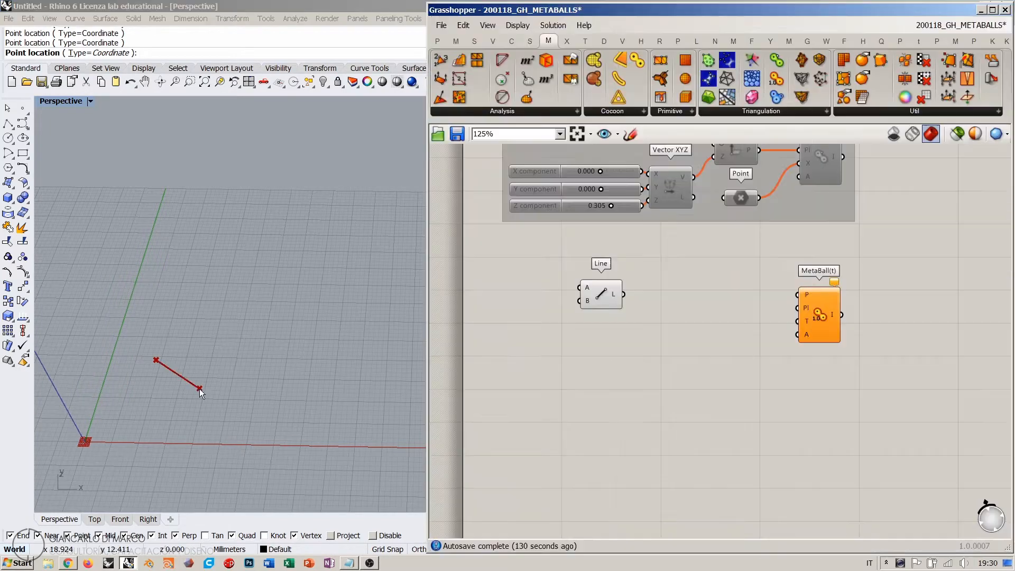
pyautogui.scroll(6, 242, 382)
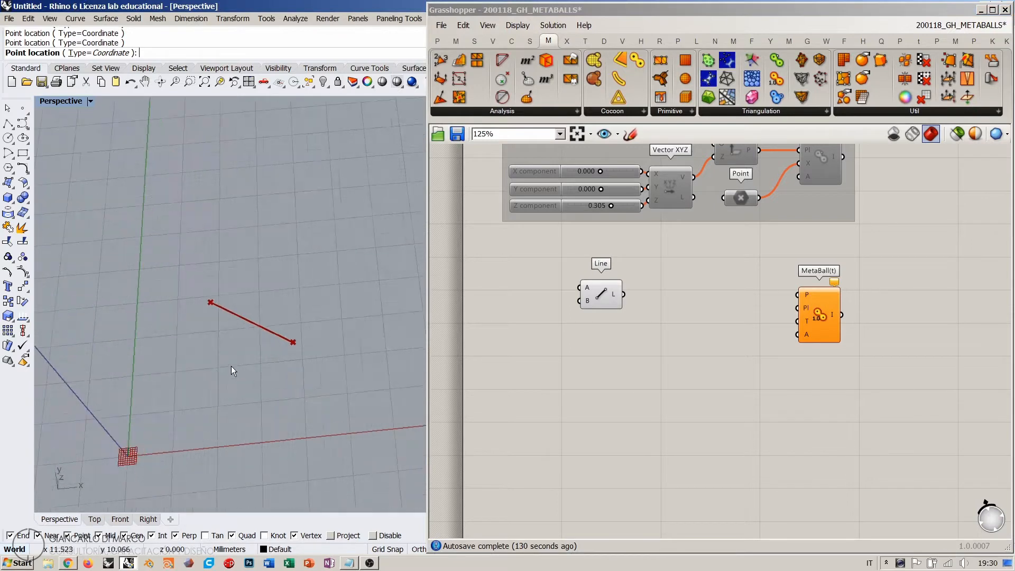
pyautogui.doubleClick(688, 358)
pyautogui.write('eva')
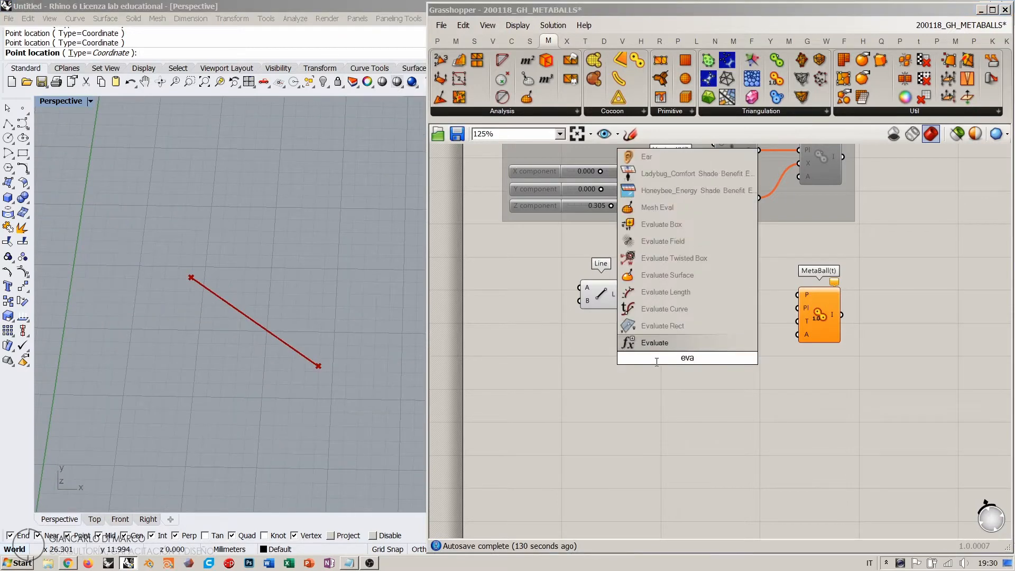
pyautogui.press('Escape')
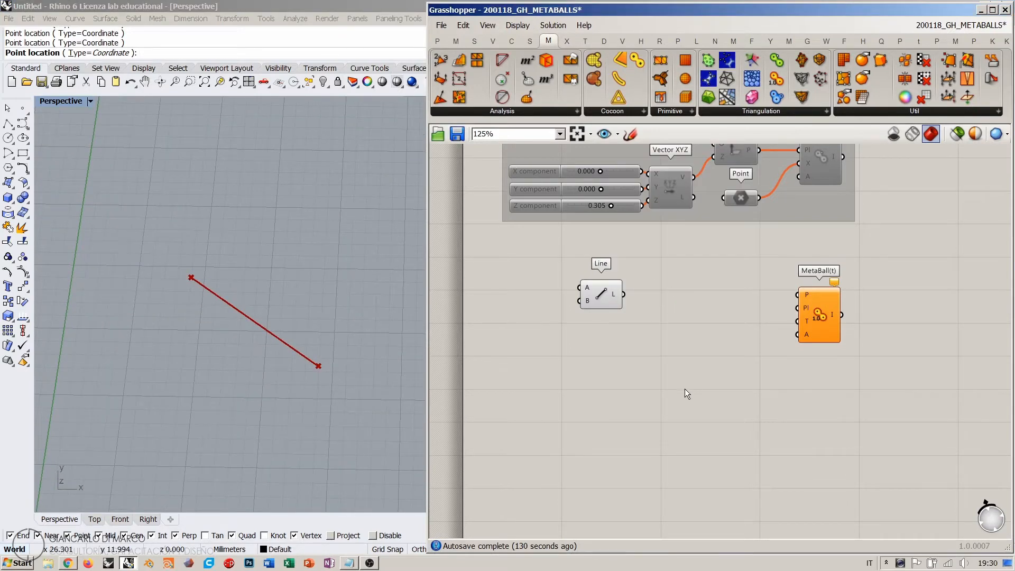
# - Add seven Point On Curve components fed by the Line, at parameters 0.000, 0.171, 0.262, 0.331, 0.548, 0.765 and 1.000
pyautogui.doubleClick(684, 388)
pyautogui.write('poc')
pyautogui.click(661, 373)
pyautogui.moveTo(598, 301); pyautogui.dragTo(538, 326)
pyautogui.moveTo(653, 393); pyautogui.dragTo(665, 413)
pyautogui.click(547, 322)
pyautogui.moveTo(547, 322); pyautogui.dragTo(546, 348)
pyautogui.click(555, 370)
# - Align and evenly distribute the seven Point On Curve components vertically, and nudge the Line component toward them
pyautogui.moveTo(699, 244); pyautogui.dragTo(623, 411)
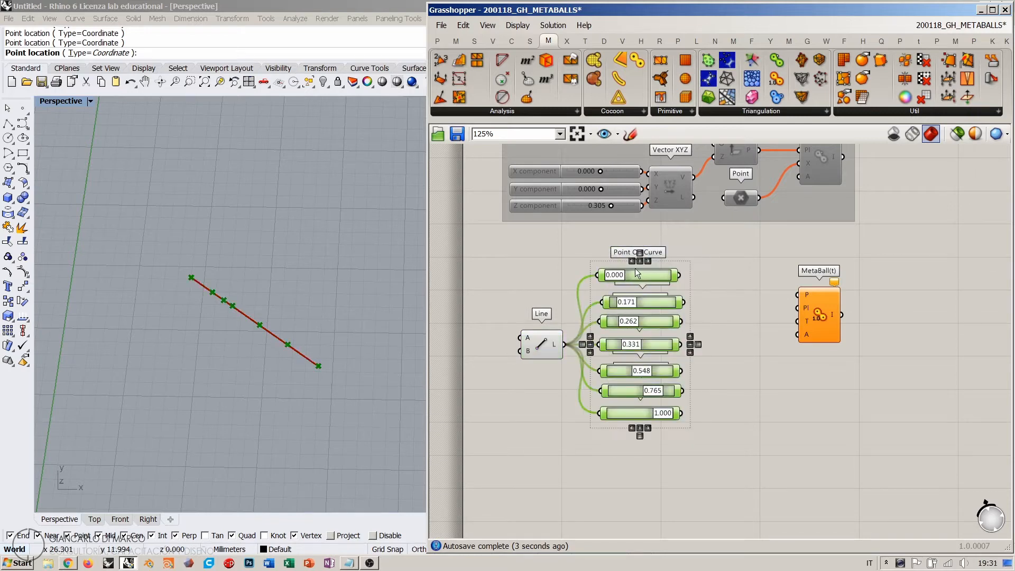
pyautogui.click(646, 260)
pyautogui.click(649, 260)
pyautogui.click(707, 256)
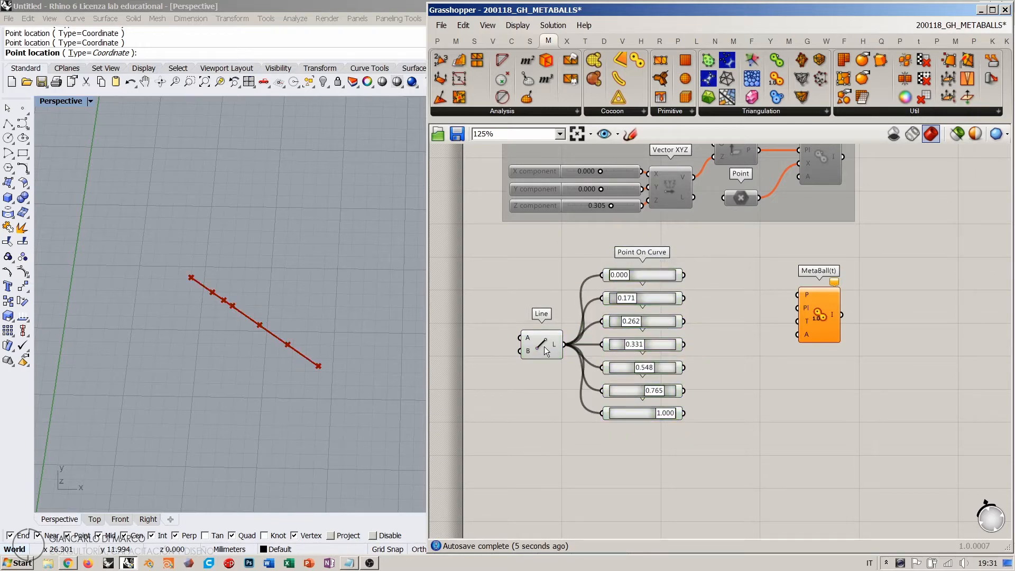
pyautogui.moveTo(545, 347); pyautogui.dragTo(551, 347)
pyautogui.click(735, 313)
# - Connect all seven Point On Curve outputs to the P input of MetaBall(t)
pyautogui.moveTo(739, 312); pyautogui.dragTo(664, 309, button='right')
pyautogui.moveTo(608, 272); pyautogui.dragTo(723, 291)
pyautogui.keyDown('shift'); pyautogui.moveTo(609, 295); pyautogui.dragTo(722, 291); pyautogui.keyUp('shift')
pyautogui.keyDown('shift'); pyautogui.moveTo(608, 318); pyautogui.dragTo(723, 291); pyautogui.keyUp('shift')
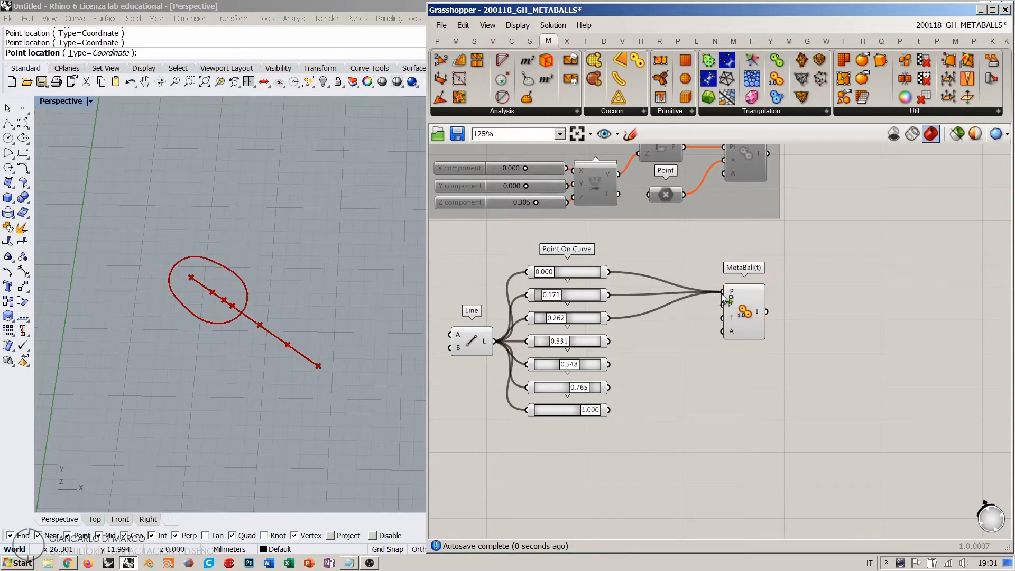
pyautogui.keyDown('shift'); pyautogui.moveTo(608, 341); pyautogui.dragTo(723, 292); pyautogui.keyUp('shift')
pyautogui.keyDown('shift'); pyautogui.moveTo(609, 364); pyautogui.dragTo(723, 291); pyautogui.keyUp('shift')
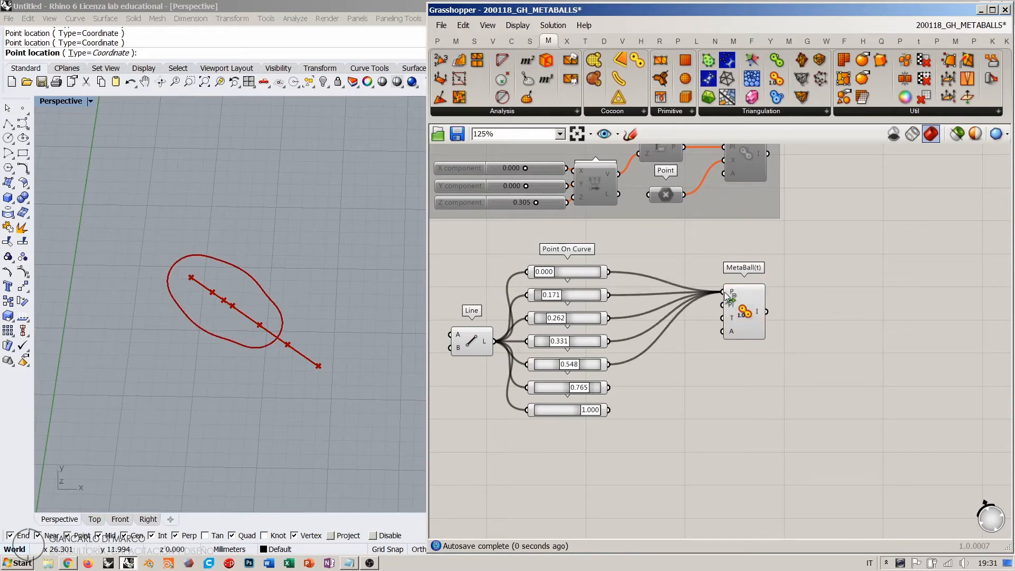
pyautogui.keyDown('shift'); pyautogui.moveTo(608, 388); pyautogui.dragTo(723, 291); pyautogui.keyUp('shift')
pyautogui.keyDown('shift'); pyautogui.moveTo(608, 410); pyautogui.dragTo(662, 356); pyautogui.keyUp('shift')
pyautogui.click(709, 345)
# - Shift MetaBall(t) slightly closer to the Point On Curve components
pyautogui.scroll(2, 694, 312)
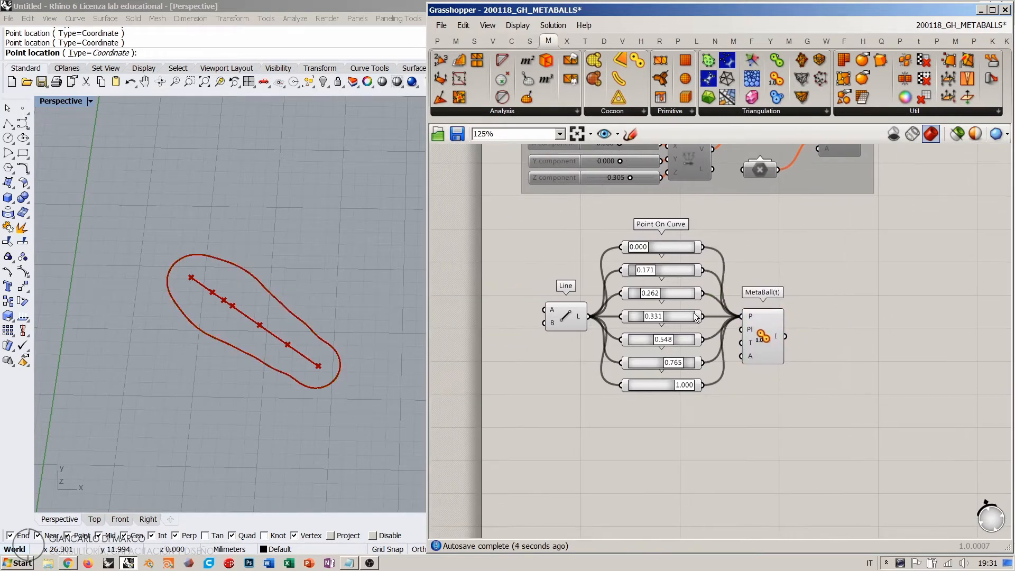
pyautogui.moveTo(714, 269); pyautogui.dragTo(741, 271, button='right')
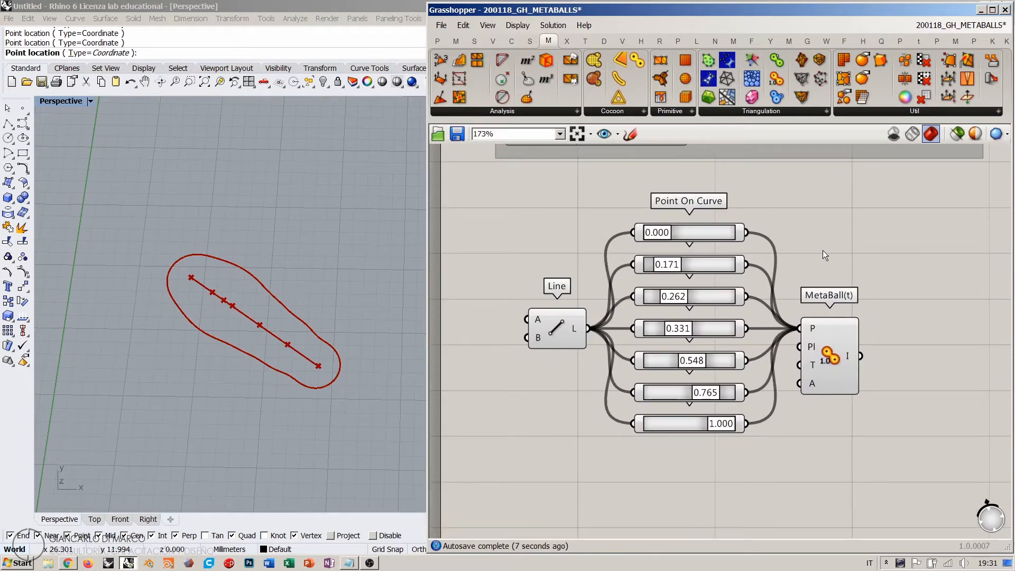
pyautogui.moveTo(280, 338); pyautogui.dragTo(274, 356, button='right')
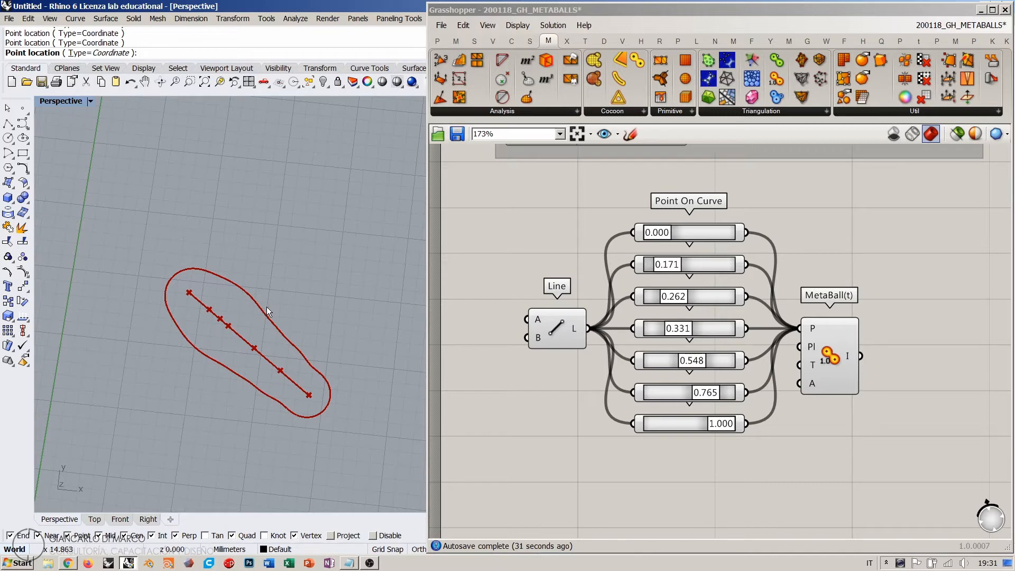
pyautogui.click(794, 263)
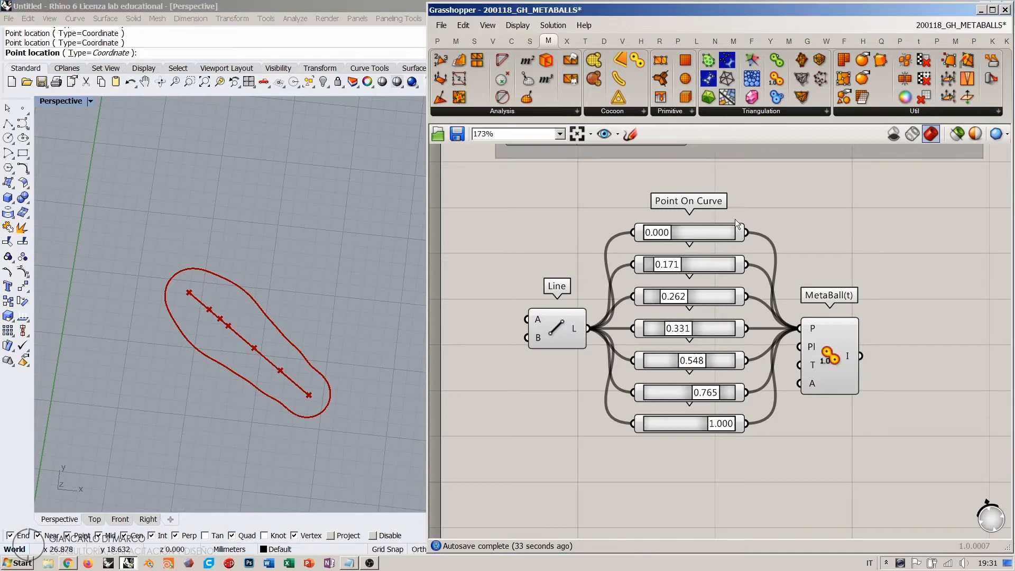
pyautogui.moveTo(818, 349); pyautogui.dragTo(811, 349)
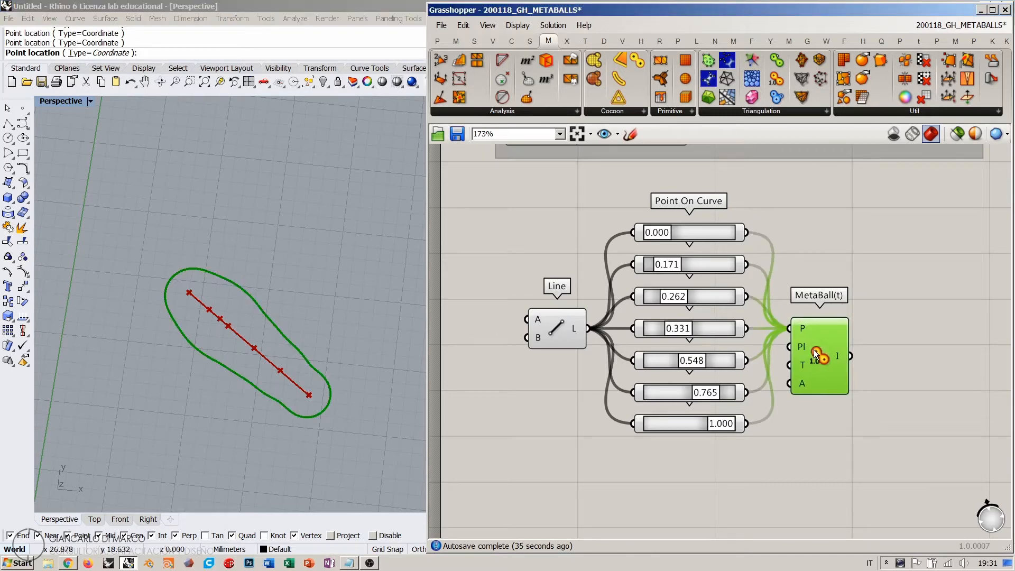
pyautogui.click(818, 225)
pyautogui.scroll(-5, 687, 326)
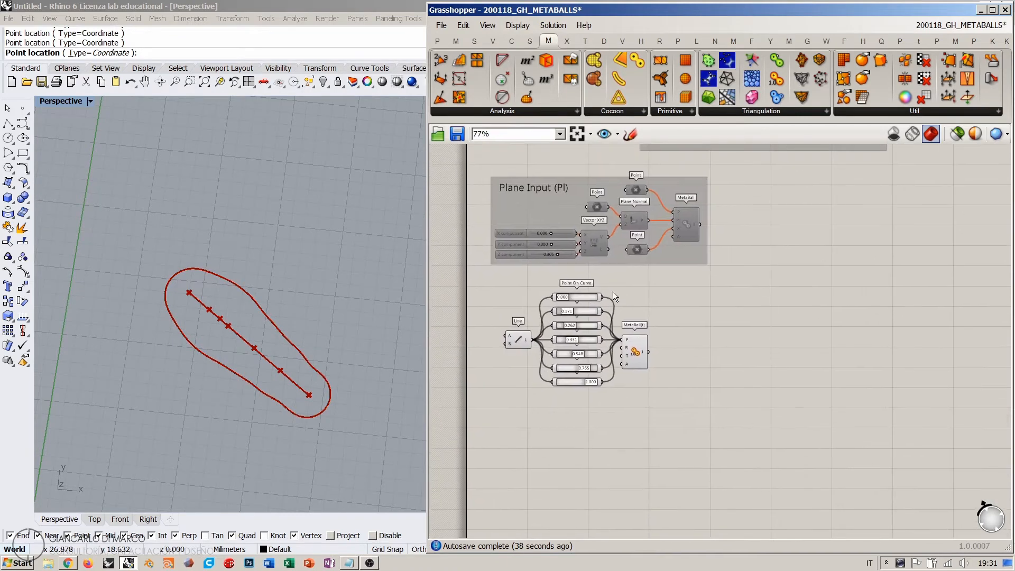
# - Disable and group the Line, Point On Curve and MetaBall(t) components, and place the group directly under Plane Input (Pl)
pyautogui.moveTo(286, 331); pyautogui.dragTo(274, 343, button='right')
pyautogui.moveTo(662, 287); pyautogui.dragTo(523, 388)
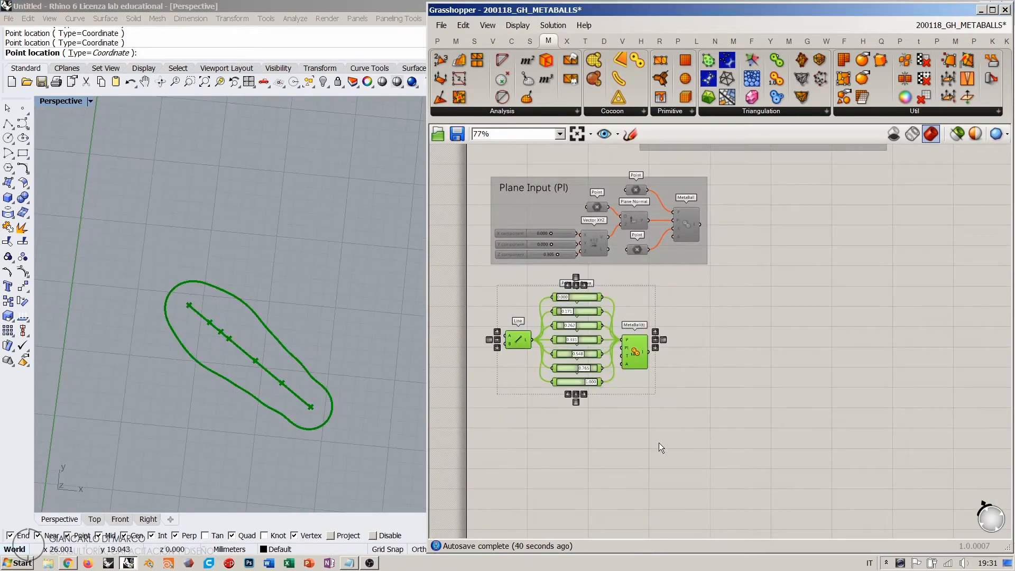
pyautogui.hotkey('ctrl', 'e')
pyautogui.hotkey('ctrl', 'g')
pyautogui.moveTo(627, 315); pyautogui.dragTo(620, 306)
pyautogui.click(674, 319)
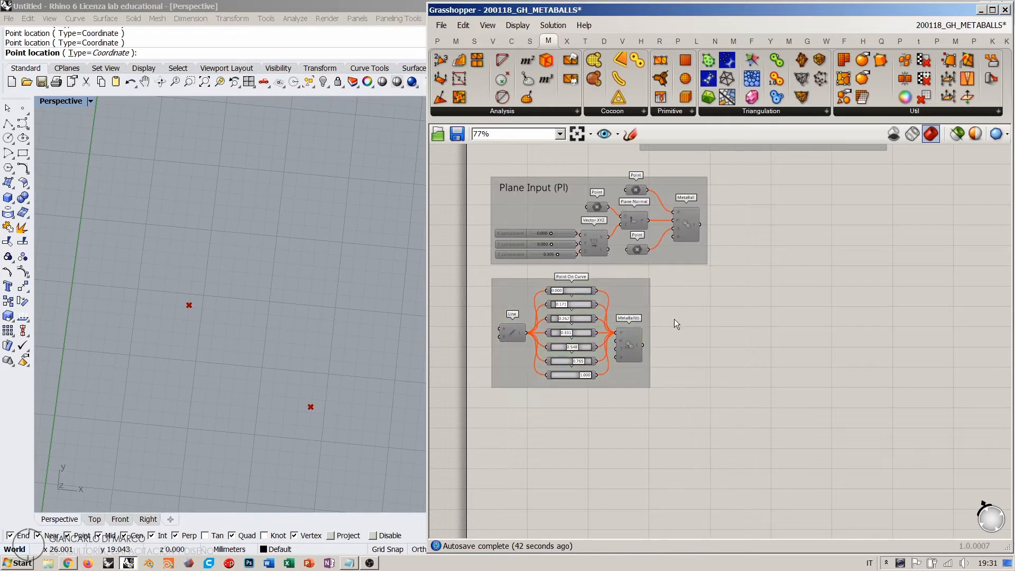
# - Turn off the preview of the Line component in the group below Plane Input (Pl)
pyautogui.scroll(2, 586, 300)
pyautogui.moveTo(511, 260); pyautogui.dragTo(618, 460)
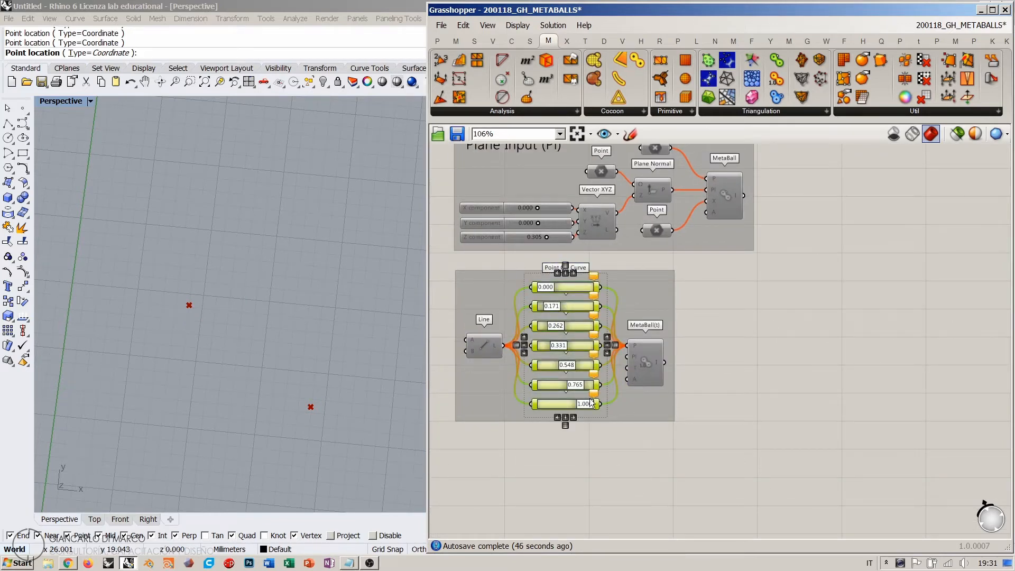
pyautogui.moveTo(613, 374); pyautogui.dragTo(638, 381, button='right')
pyautogui.click(639, 383)
pyautogui.scroll(-2, 569, 367)
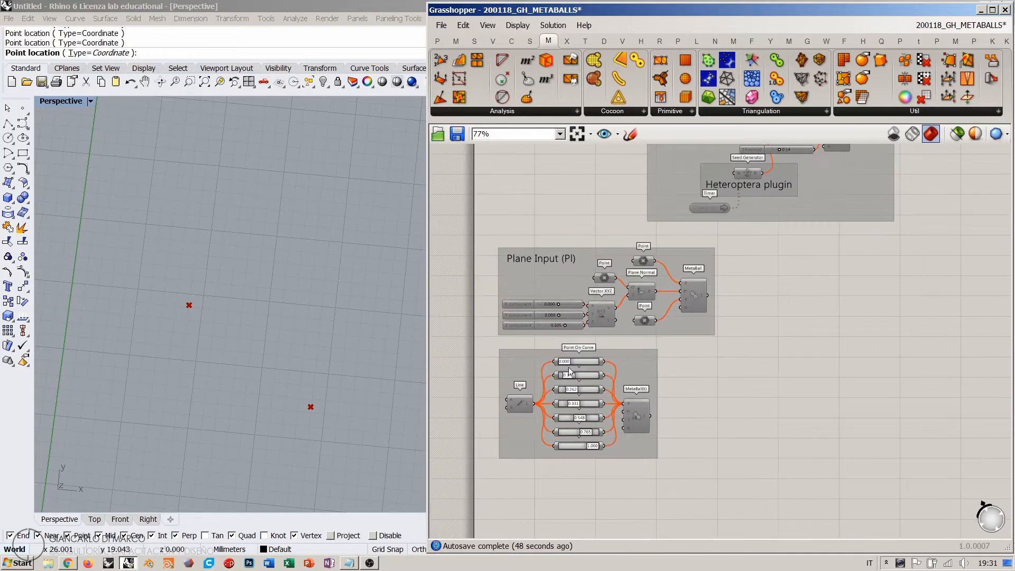
pyautogui.click(520, 405)
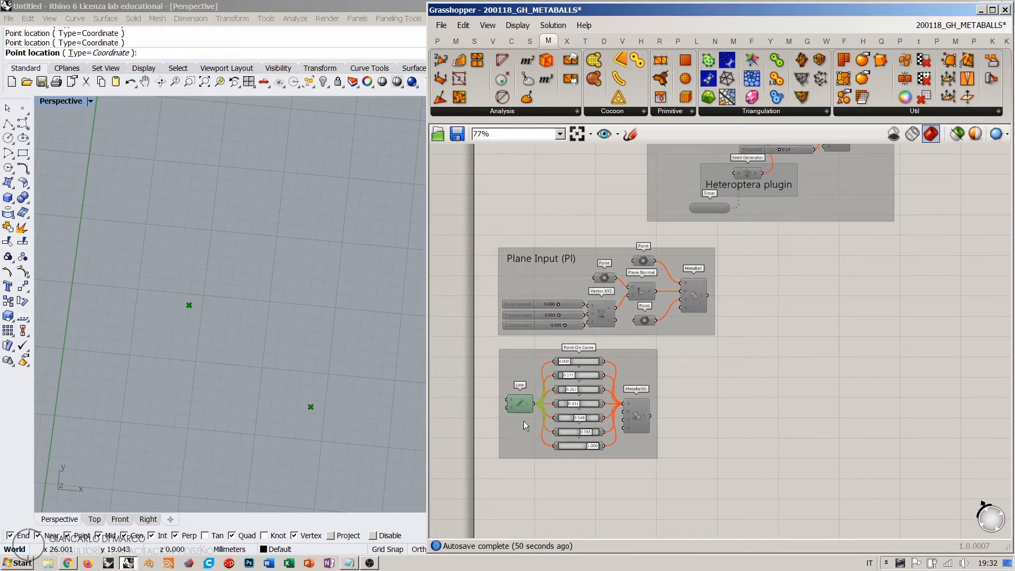
pyautogui.click(519, 461)
# - Place a Populate 2D component in the empty area beside the Plane Input (Pl) group
pyautogui.moveTo(627, 425); pyautogui.dragTo(611, 361, button='right')
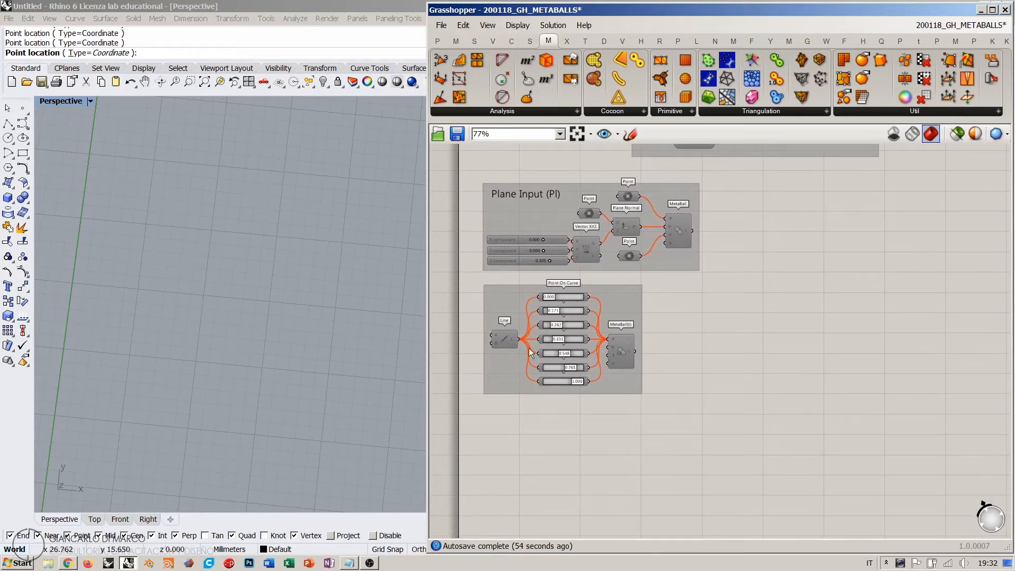
pyautogui.scroll(-2, 560, 353)
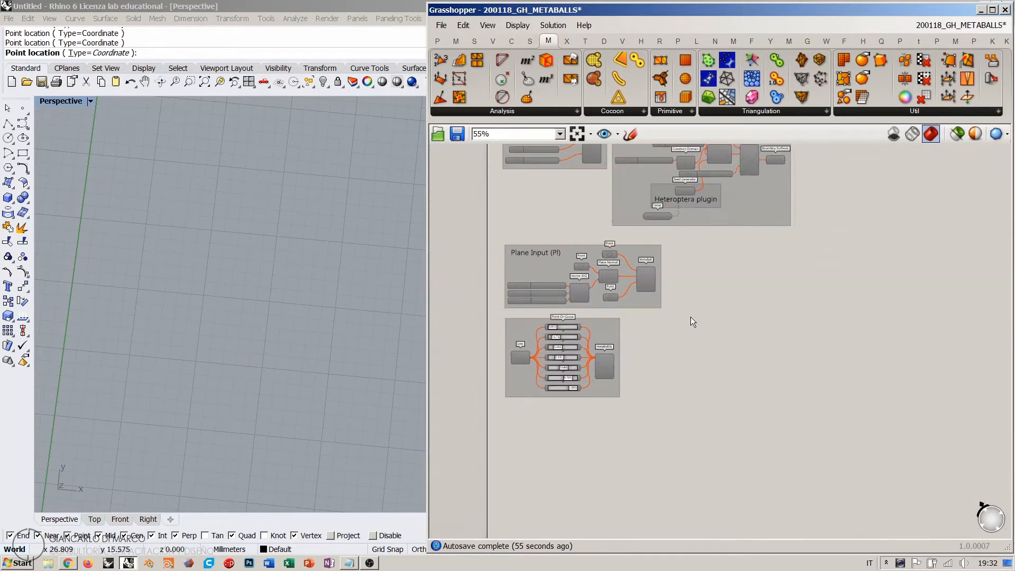
pyautogui.moveTo(220, 361); pyautogui.dragTo(239, 352, button='right')
pyautogui.moveTo(287, 385); pyautogui.dragTo(284, 383, button='right')
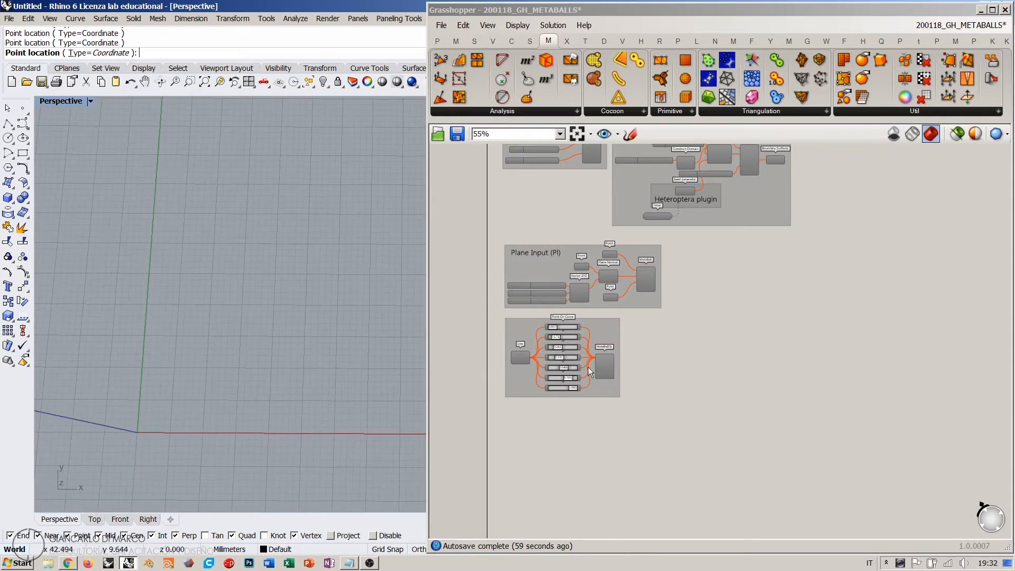
pyautogui.scroll(2, 559, 258)
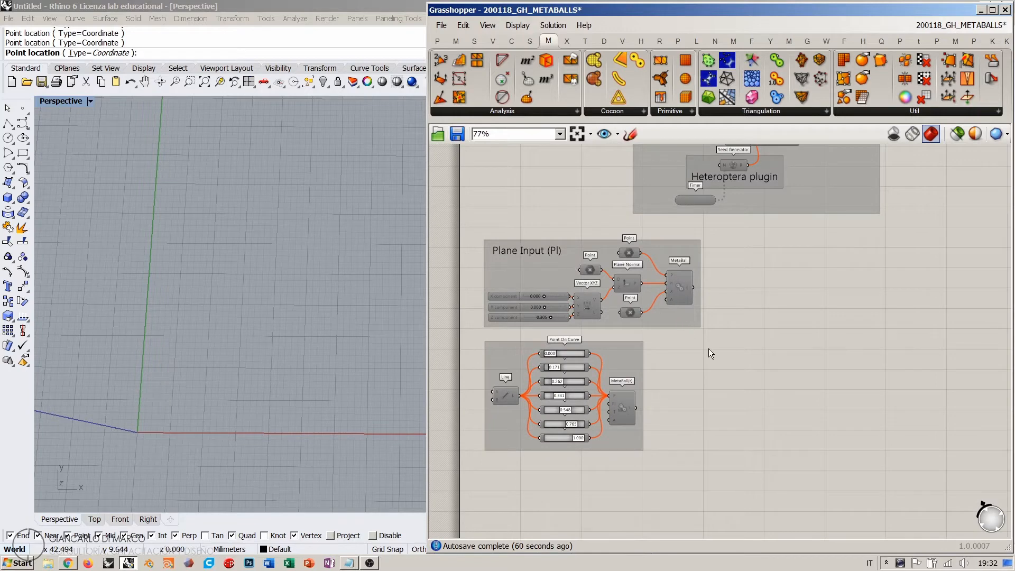
pyautogui.moveTo(708, 353); pyautogui.dragTo(550, 345, button='right')
pyautogui.doubleClick(650, 290)
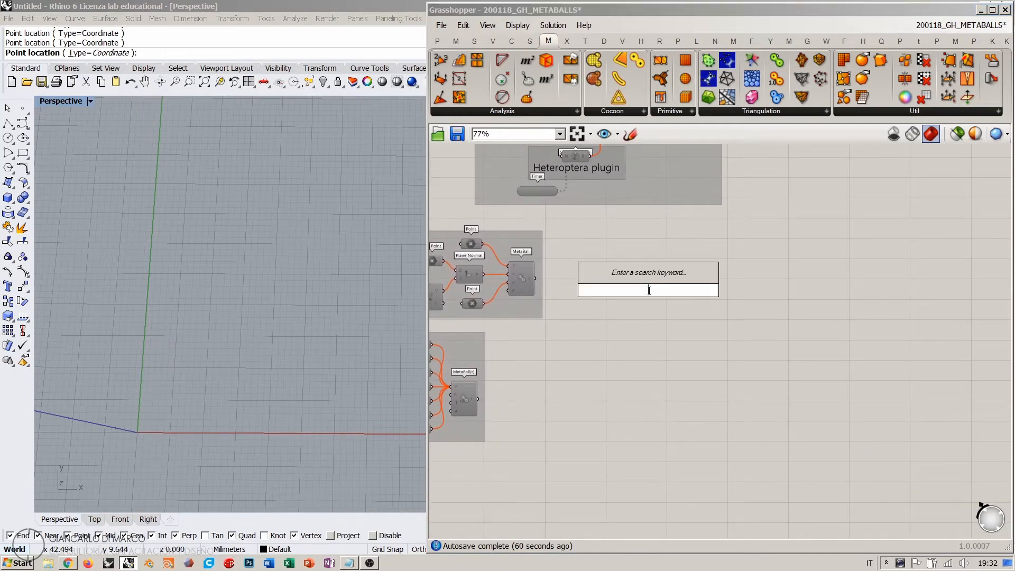
pyautogui.write('pop')
pyautogui.click(629, 258)
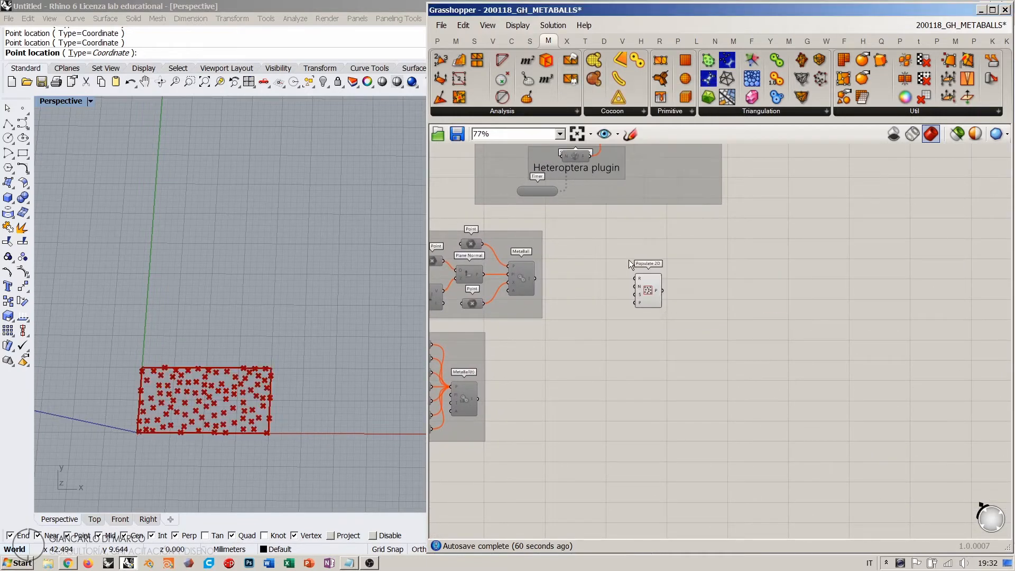
pyautogui.moveTo(661, 286); pyautogui.dragTo(670, 286)
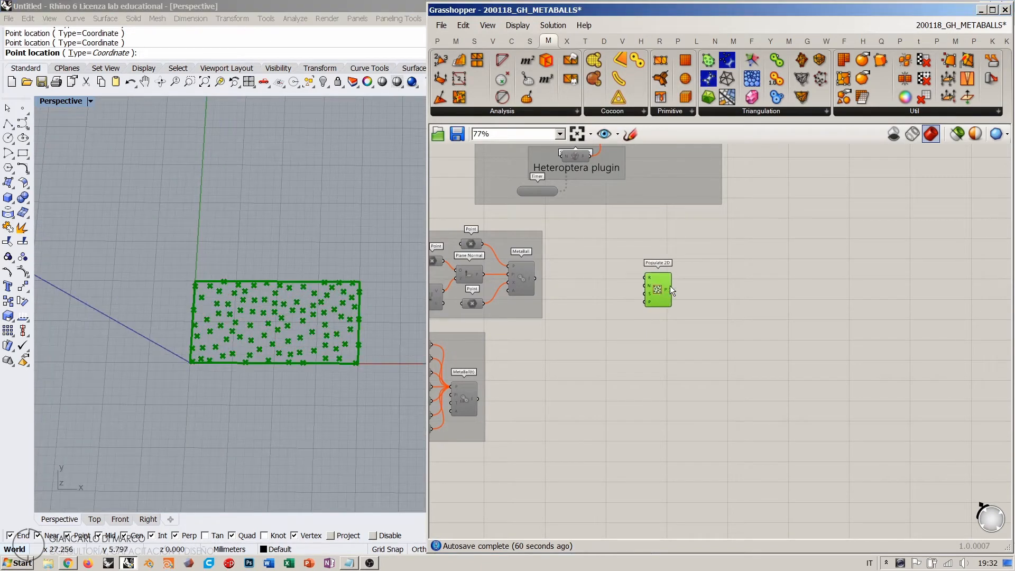
# - Set one rectangle as the R input of Populate 2D by drawing a larger region around the origin in Rhino
pyautogui.scroll(5, 671, 276)
pyautogui.rightClick(743, 274)
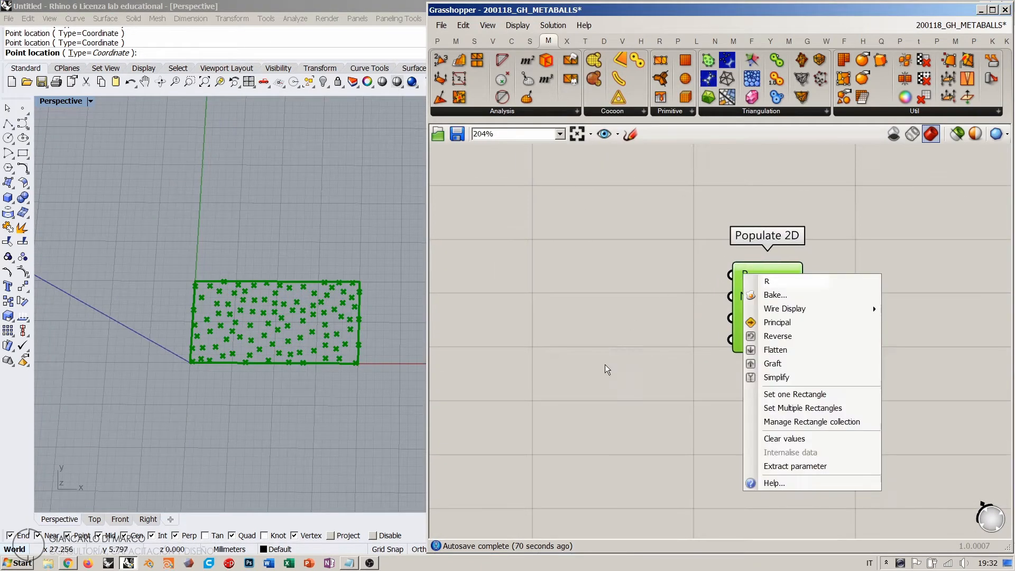
pyautogui.click(764, 394)
pyautogui.click(88, 408)
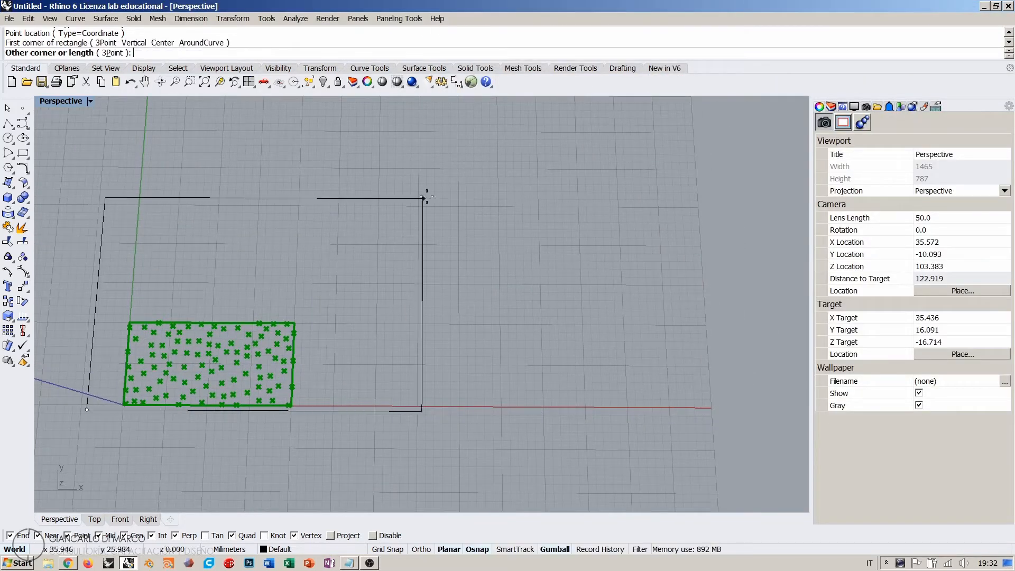
pyautogui.click(496, 147)
pyautogui.scroll(-3, 284, 302)
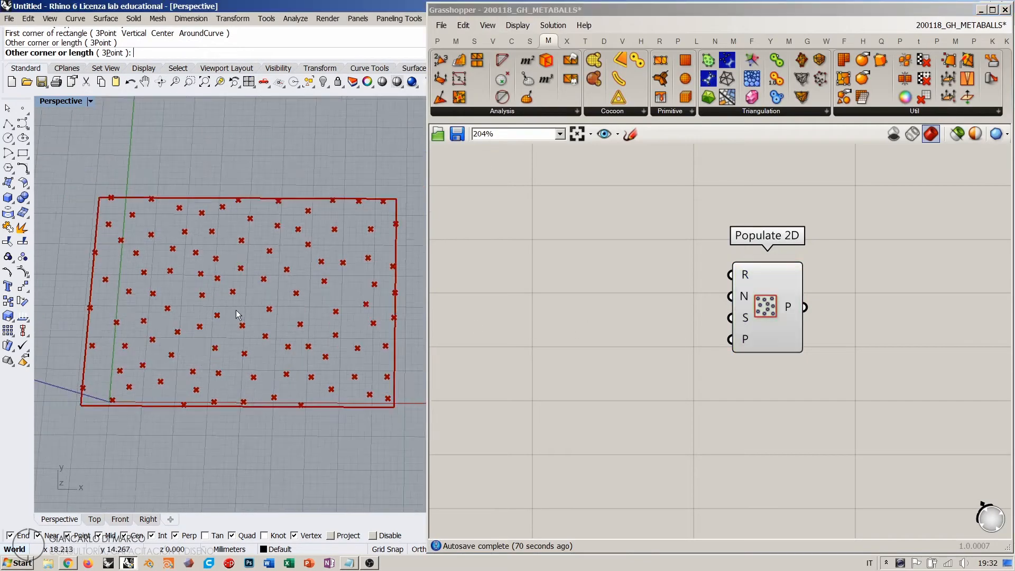
# - Add a number slider, connect it to the N input of Populate 2D and set it to 26
pyautogui.click(569, 299)
pyautogui.doubleClick(585, 343)
pyautogui.write('11')
pyautogui.press('Return')
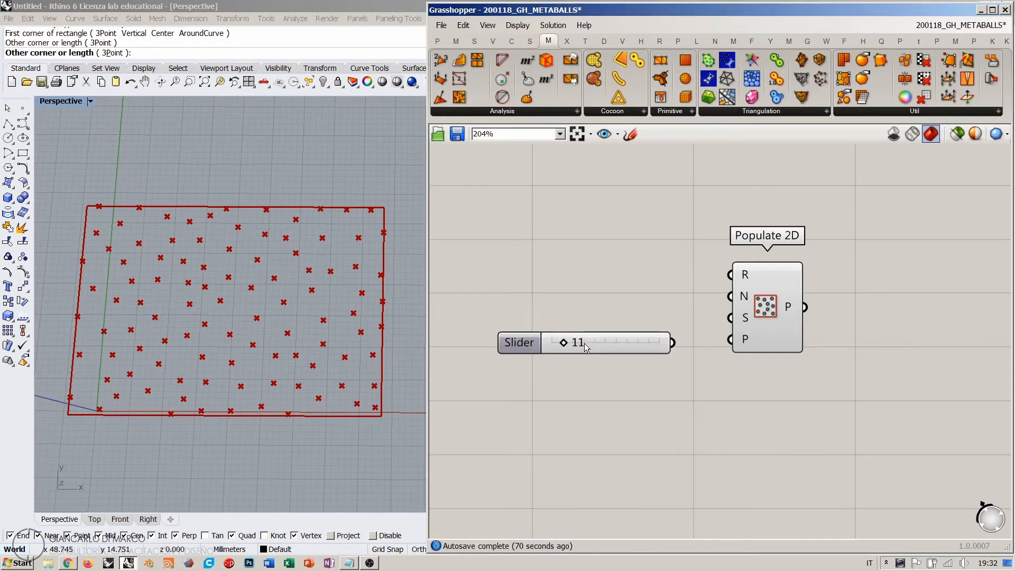
pyautogui.moveTo(731, 296); pyautogui.dragTo(661, 295)
pyautogui.click(638, 316)
pyautogui.moveTo(586, 296); pyautogui.dragTo(603, 296)
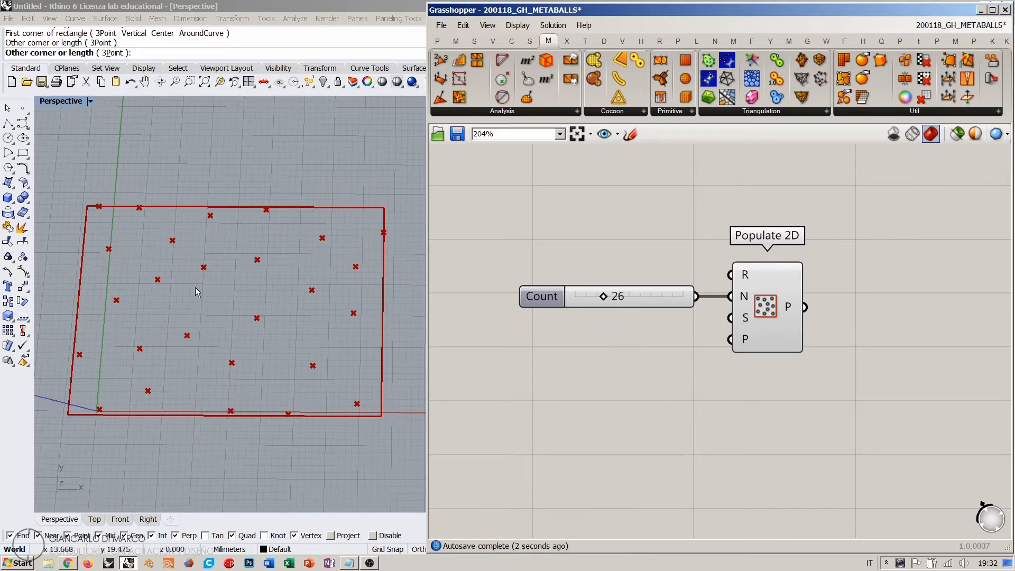
# - Place a MetaBall(t) component beside Populate 2D and connect the populated points to its P input
pyautogui.moveTo(782, 334); pyautogui.dragTo(655, 345, button='right')
pyautogui.moveTo(642, 330); pyautogui.dragTo(634, 330)
pyautogui.click(656, 338)
pyautogui.scroll(-3, 672, 349)
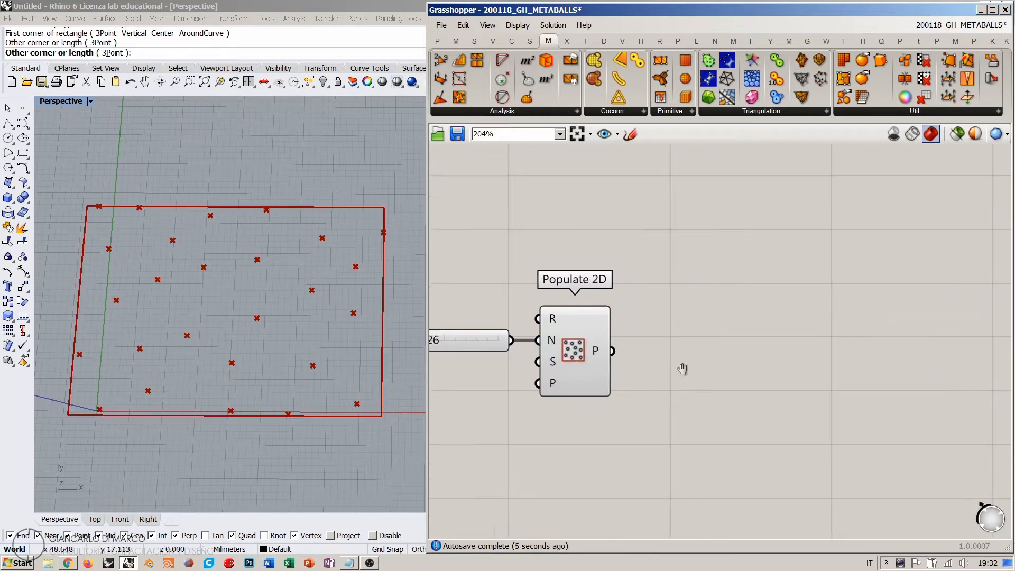
pyautogui.moveTo(776, 78); pyautogui.dragTo(771, 314)
pyautogui.scroll(2, 690, 352)
pyautogui.moveTo(597, 347); pyautogui.dragTo(742, 357)
pyautogui.click(662, 418)
pyautogui.moveTo(588, 396); pyautogui.dragTo(740, 358, button='right')
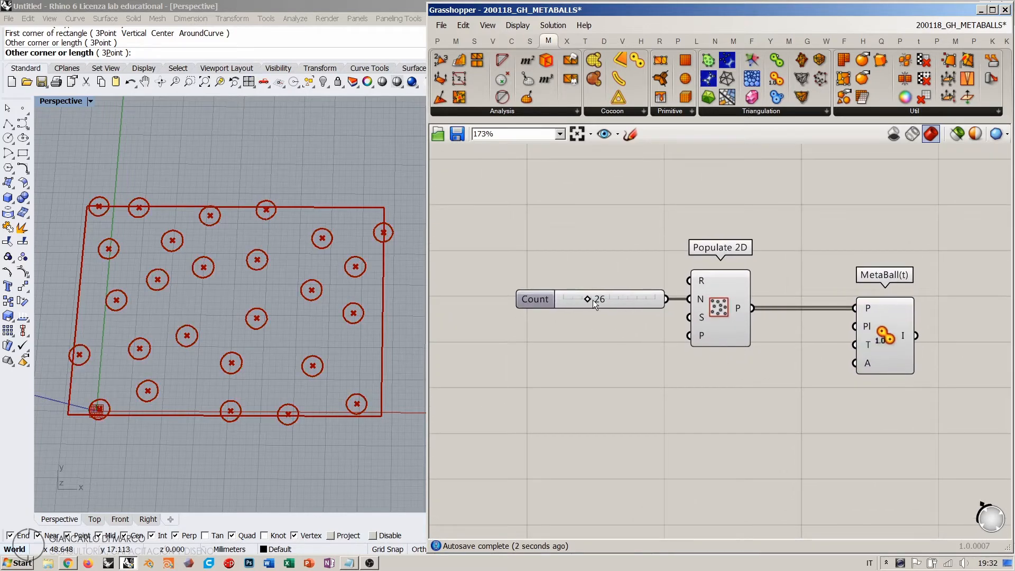
# - Set the Count slider to 51 and turn off the preview of Populate 2D
pyautogui.moveTo(590, 297); pyautogui.dragTo(609, 299)
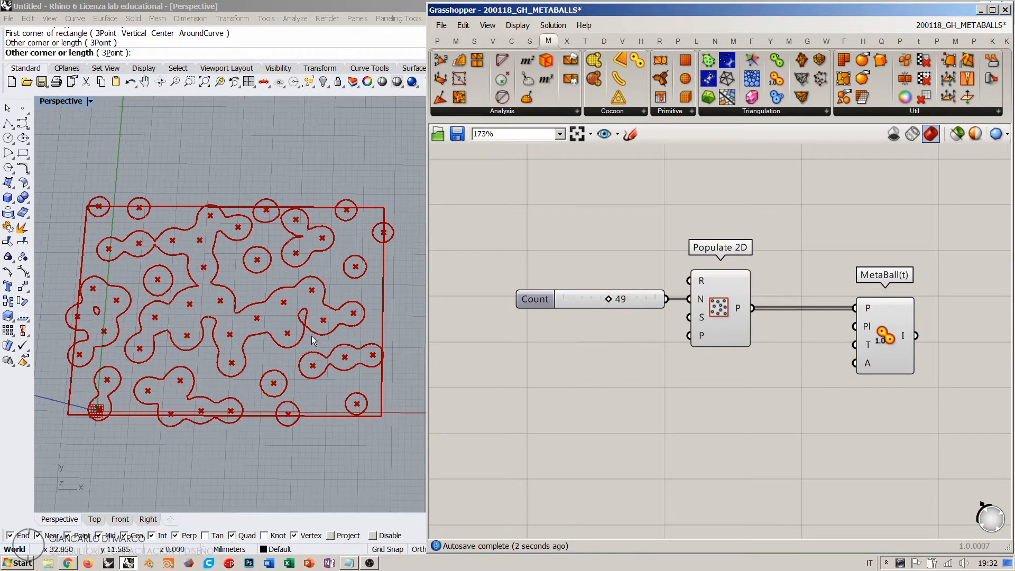
pyautogui.moveTo(608, 297); pyautogui.dragTo(610, 297)
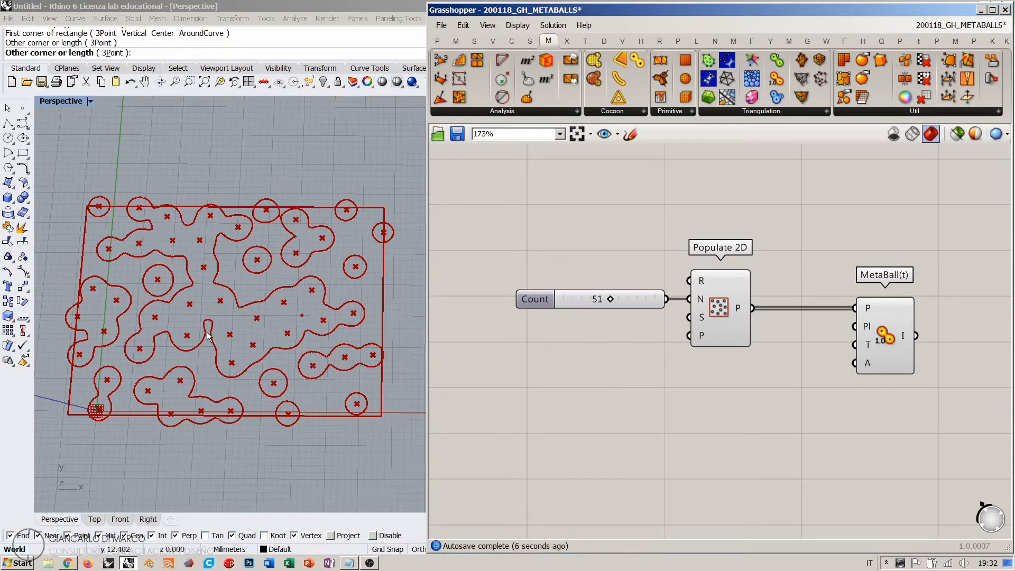
pyautogui.click(727, 302)
pyautogui.hotkey('ctrl', 'q')
pyautogui.click(723, 391)
pyautogui.moveTo(206, 398); pyautogui.dragTo(216, 374, button='right')
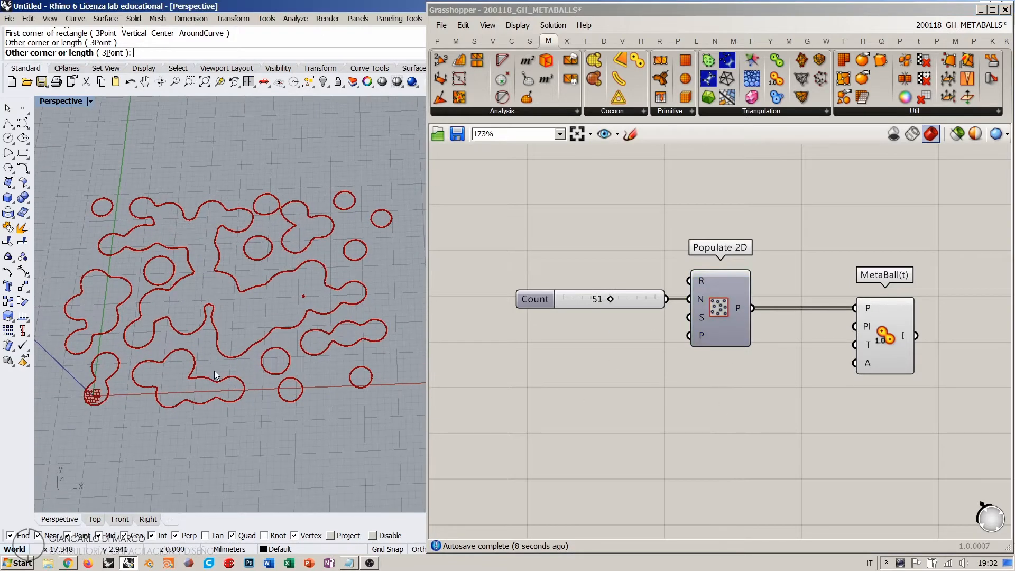
# - Extract the Pl input of MetaBall(t) as a separate Plane parameter and place it under Populate 2D
pyautogui.moveTo(892, 330); pyautogui.dragTo(873, 329)
pyautogui.click(849, 382)
pyautogui.moveTo(849, 377); pyautogui.dragTo(818, 352, button='right')
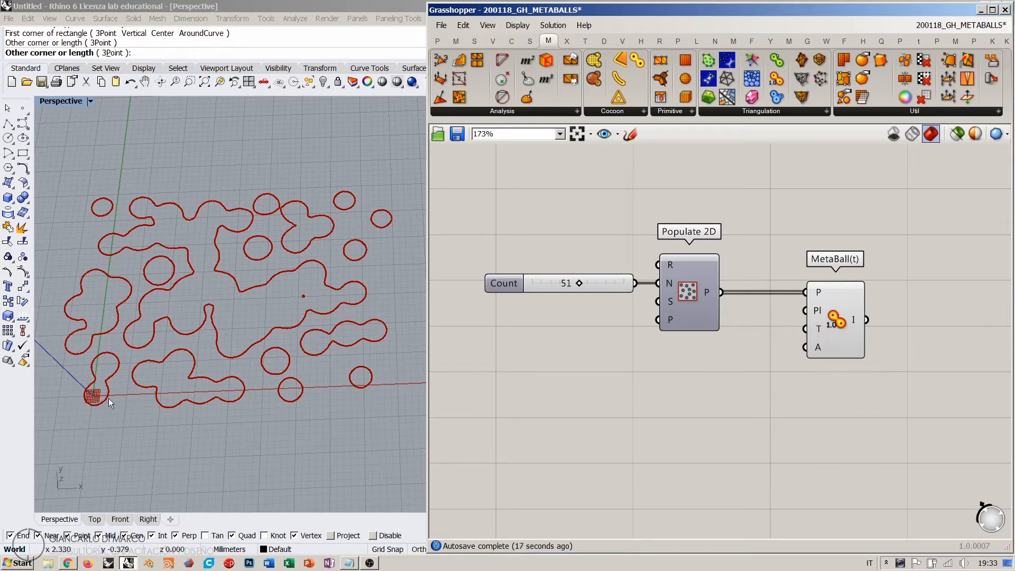
pyautogui.rightClick(816, 312)
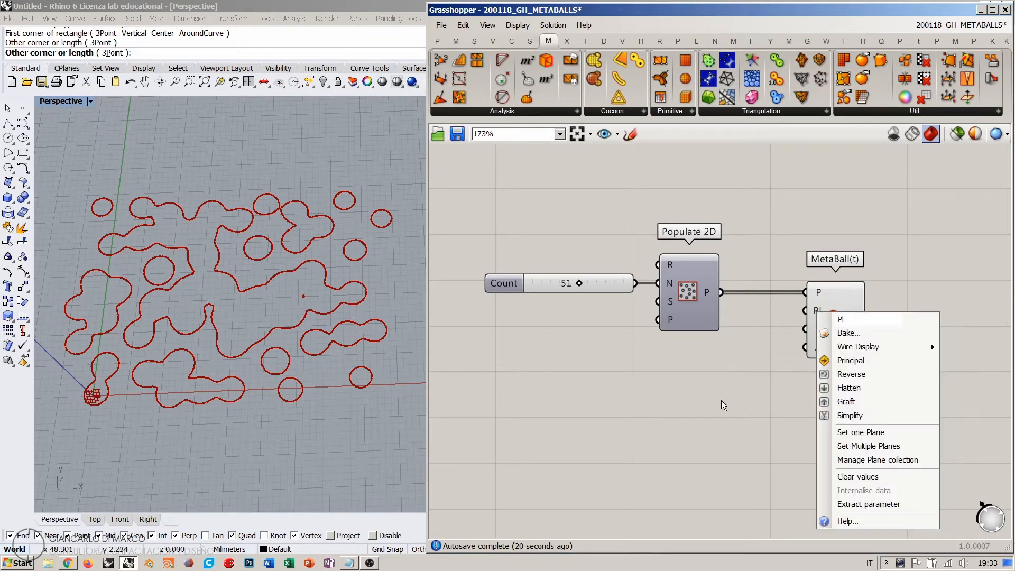
pyautogui.click(840, 504)
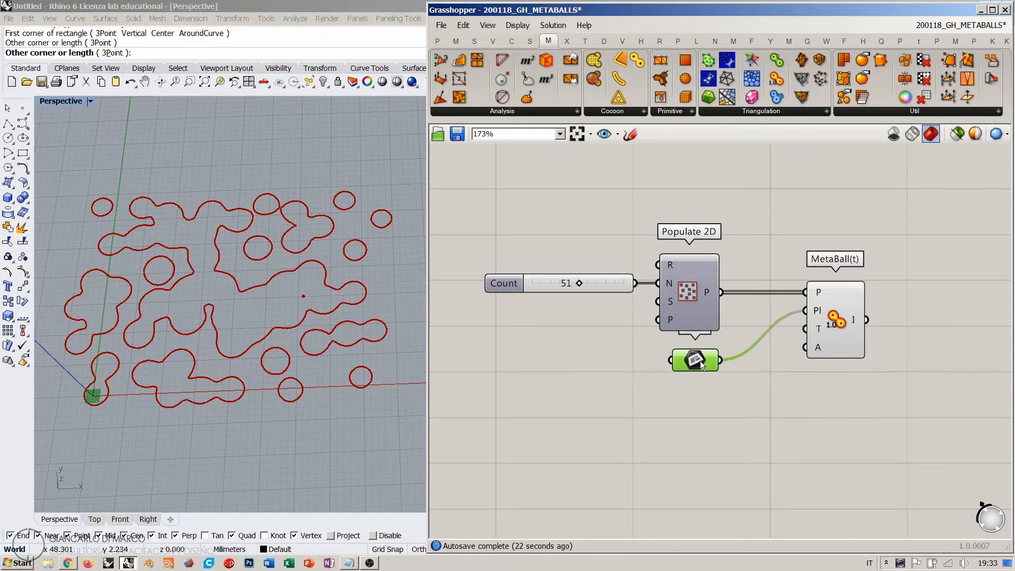
pyautogui.click(700, 360)
pyautogui.moveTo(700, 362); pyautogui.dragTo(700, 376)
pyautogui.moveTo(836, 313); pyautogui.dragTo(835, 341)
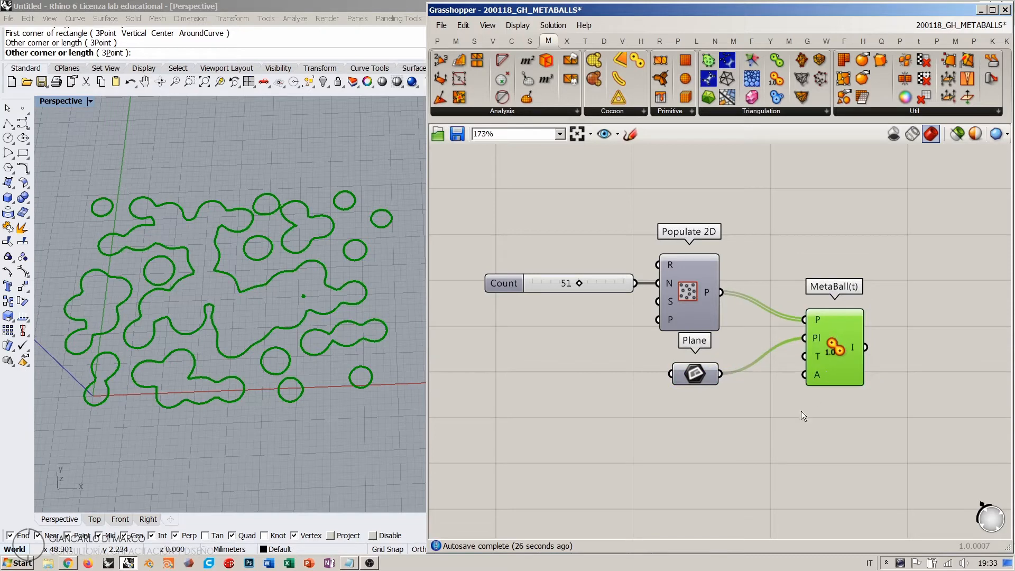
pyautogui.click(801, 411)
pyautogui.moveTo(814, 337)
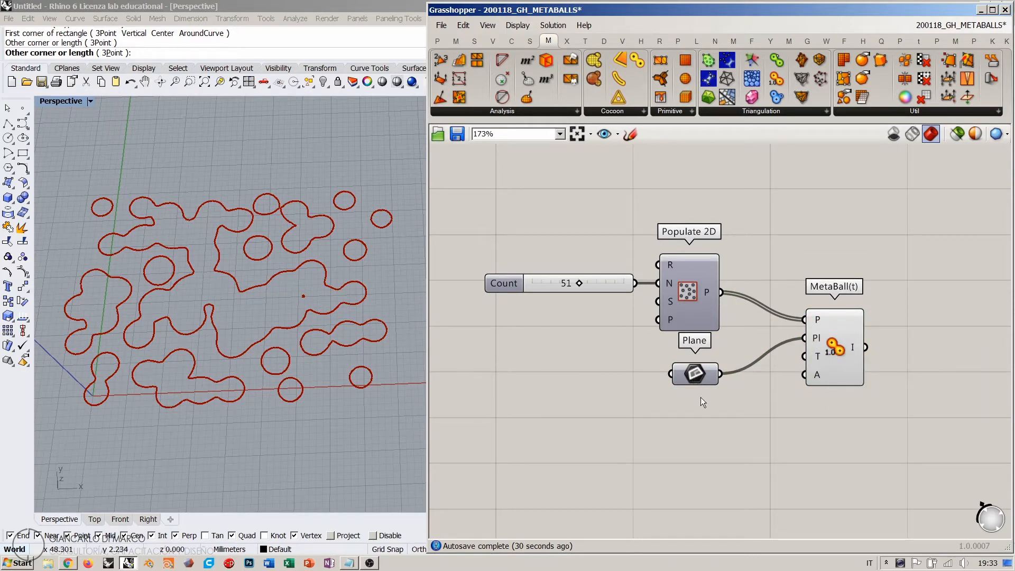
# - Extract the R input of Populate 2D as a separate Region parameter and place it above the Count slider
pyautogui.moveTo(313, 359); pyautogui.dragTo(237, 398, button='right')
pyautogui.moveTo(765, 333); pyautogui.dragTo(779, 366, button='right')
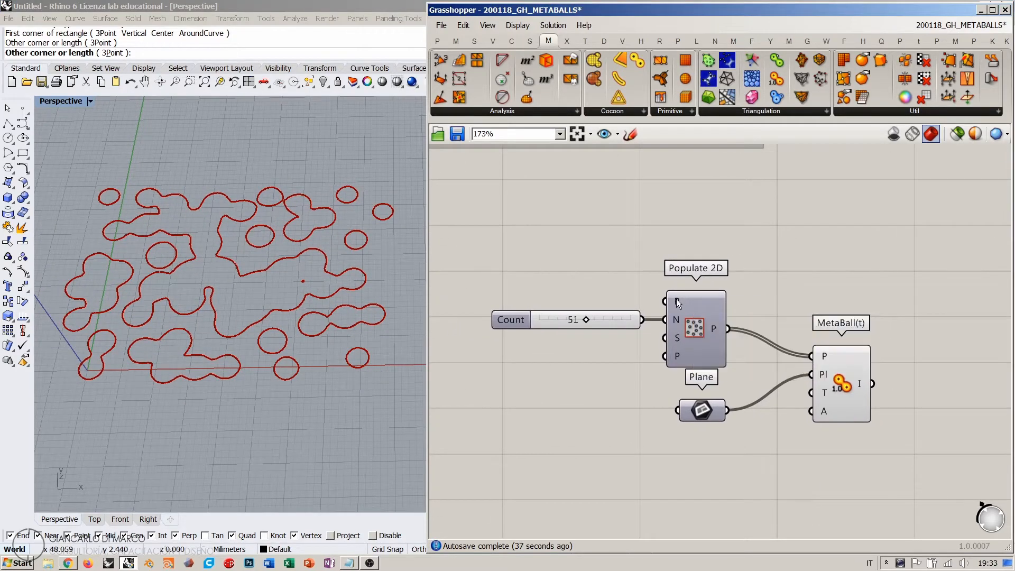
pyautogui.rightClick(678, 302)
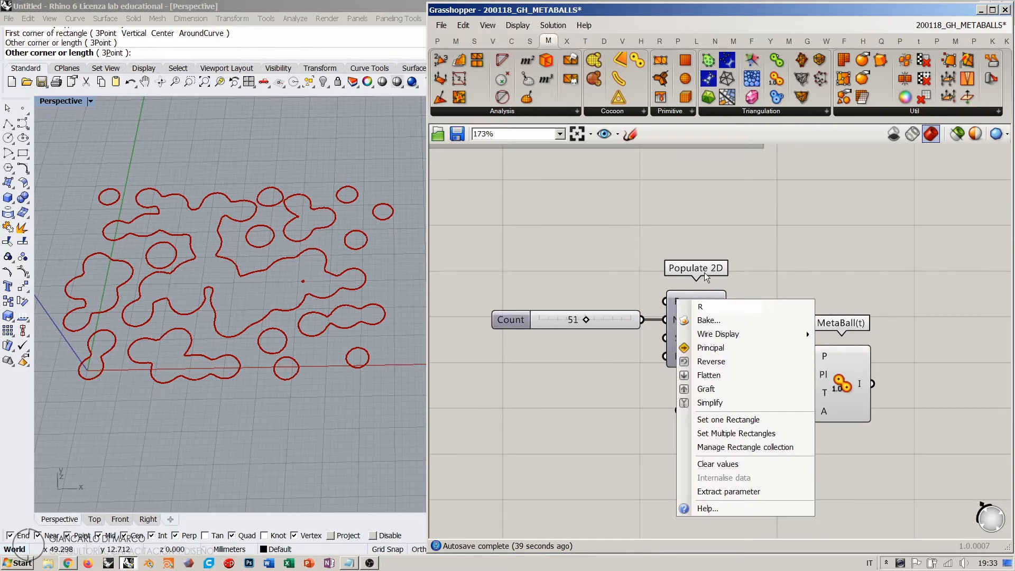
pyautogui.click(728, 491)
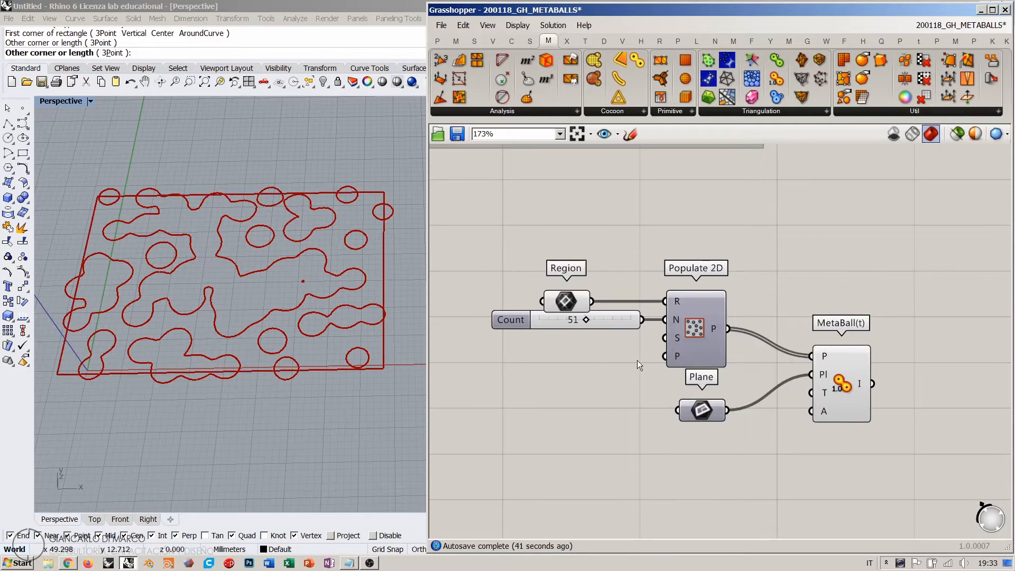
pyautogui.moveTo(569, 303); pyautogui.dragTo(561, 244)
# - Add an Area component fed by the Region parameter and turn off the Region preview
pyautogui.doubleClick(654, 232)
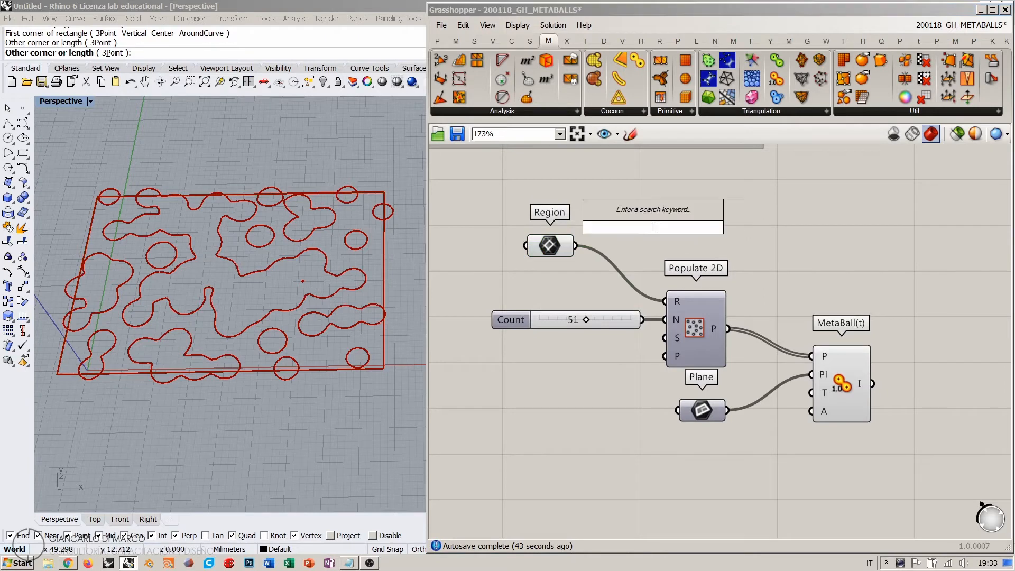
pyautogui.write('area')
pyautogui.click(602, 215)
pyautogui.click(545, 245)
pyautogui.moveTo(627, 225)
pyautogui.mouseDown()
pyautogui.moveTo(632, 238)
pyautogui.moveTo(665, 223)
pyautogui.moveTo(646, 220)
pyautogui.mouseUp()
pyautogui.hotkey('ctrl', 'q')
# - Delete the extracted Plane parameter and rearrange Region, Area and MetaBall(t) around Populate 2D, with Area below the Count slider
pyautogui.moveTo(557, 248); pyautogui.dragTo(626, 297)
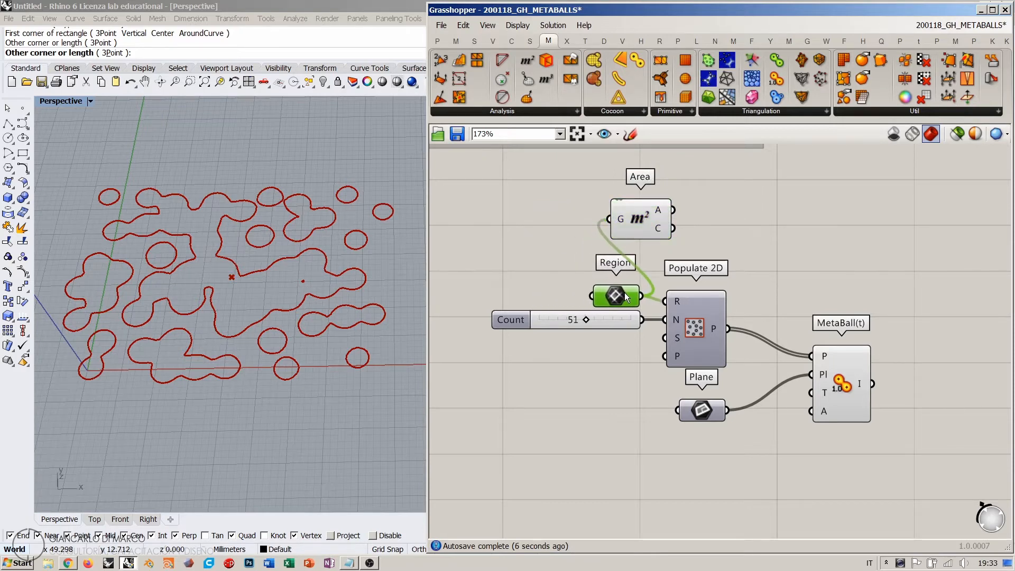
pyautogui.moveTo(641, 218); pyautogui.dragTo(626, 434)
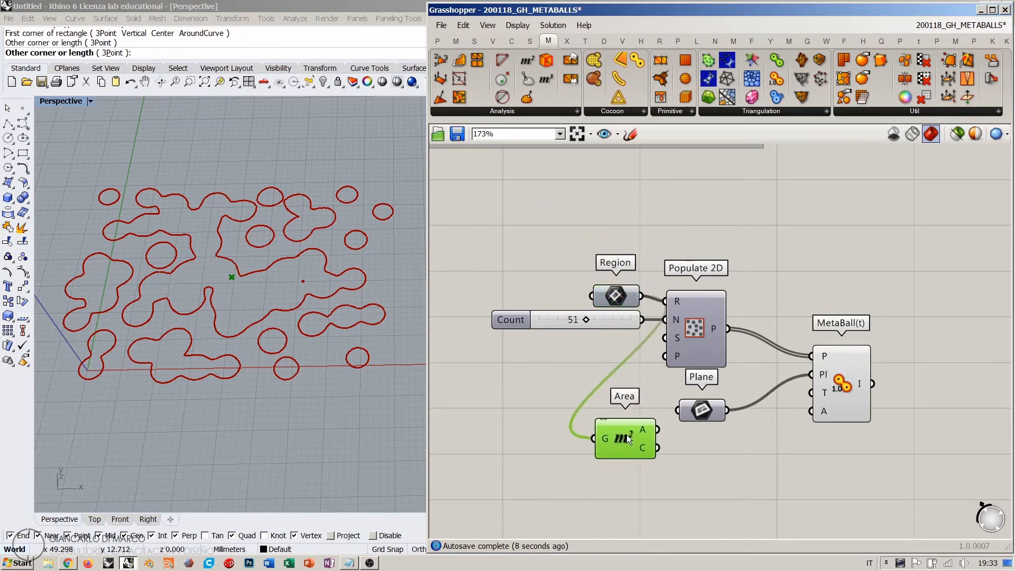
pyautogui.click(701, 409)
pyautogui.press('Delete')
pyautogui.moveTo(702, 360); pyautogui.dragTo(637, 337, button='right')
pyautogui.click(648, 304)
pyautogui.moveTo(648, 304); pyautogui.dragTo(672, 302)
pyautogui.moveTo(782, 347); pyautogui.dragTo(843, 319)
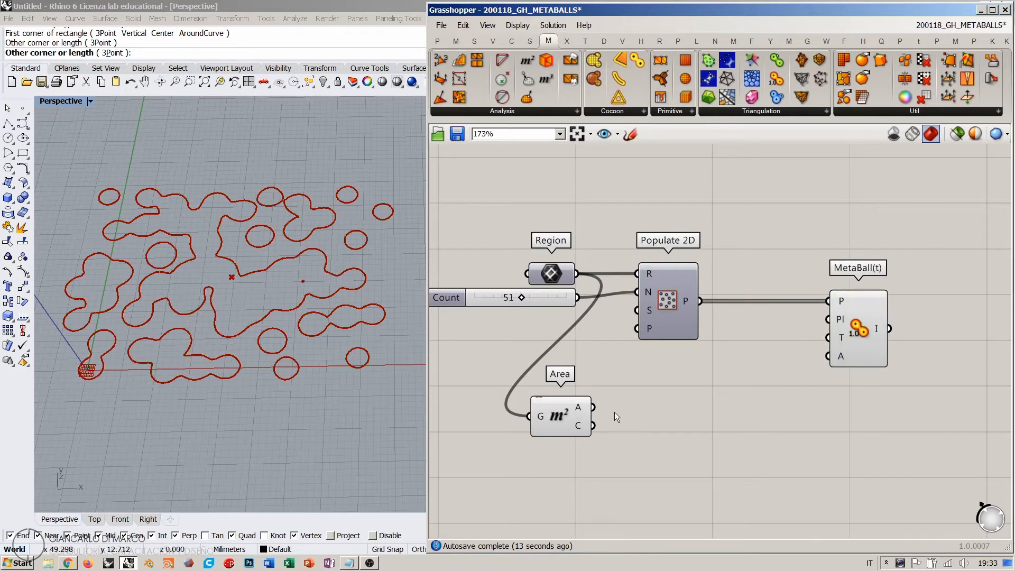
pyautogui.moveTo(556, 419); pyautogui.dragTo(587, 402)
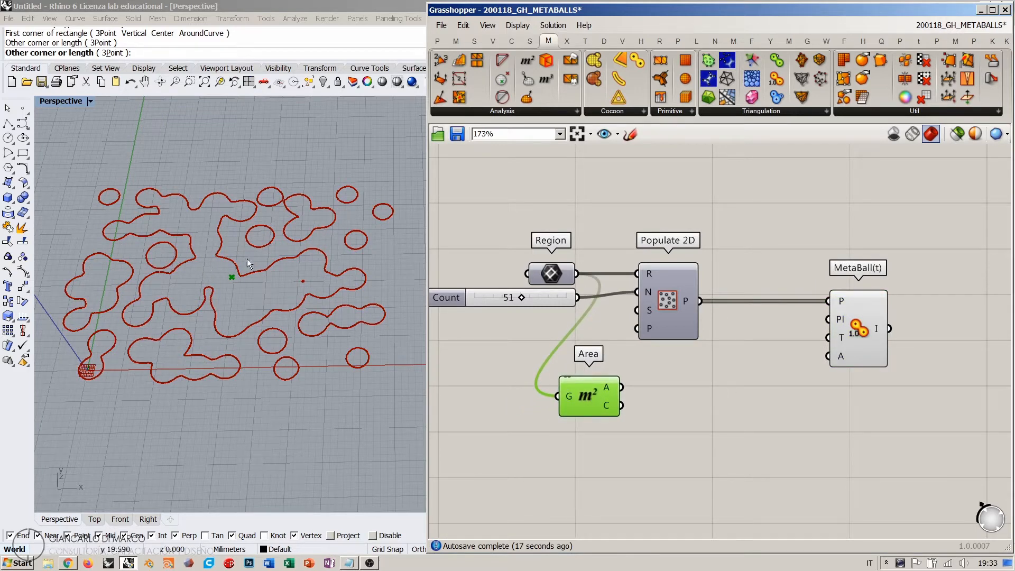
pyautogui.moveTo(270, 278)
pyautogui.mouseDown(button='right')
pyautogui.moveTo(237, 240)
pyautogui.moveTo(259, 288)
pyautogui.mouseUp(button='right')
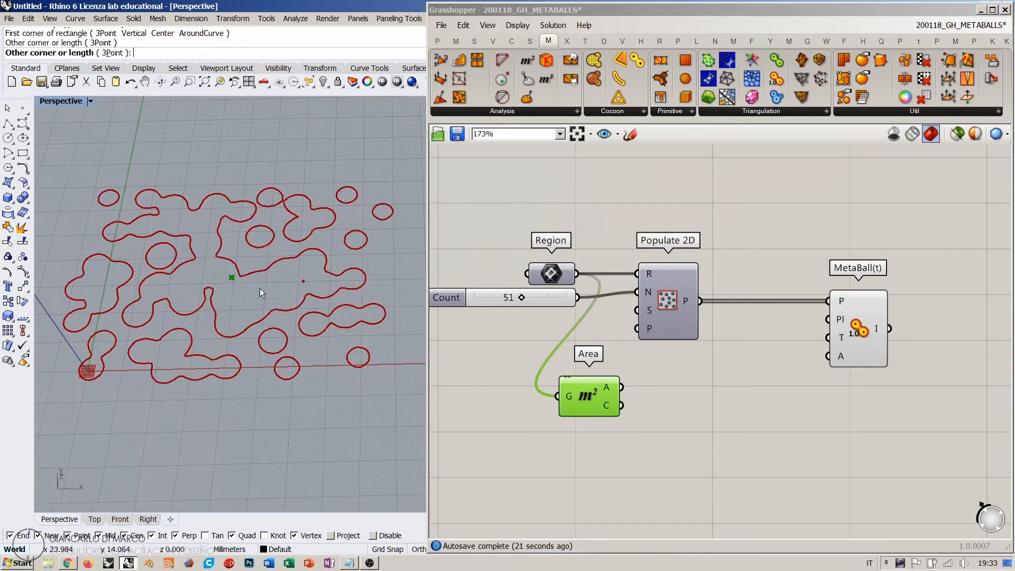
pyautogui.moveTo(559, 396); pyautogui.dragTo(551, 383)
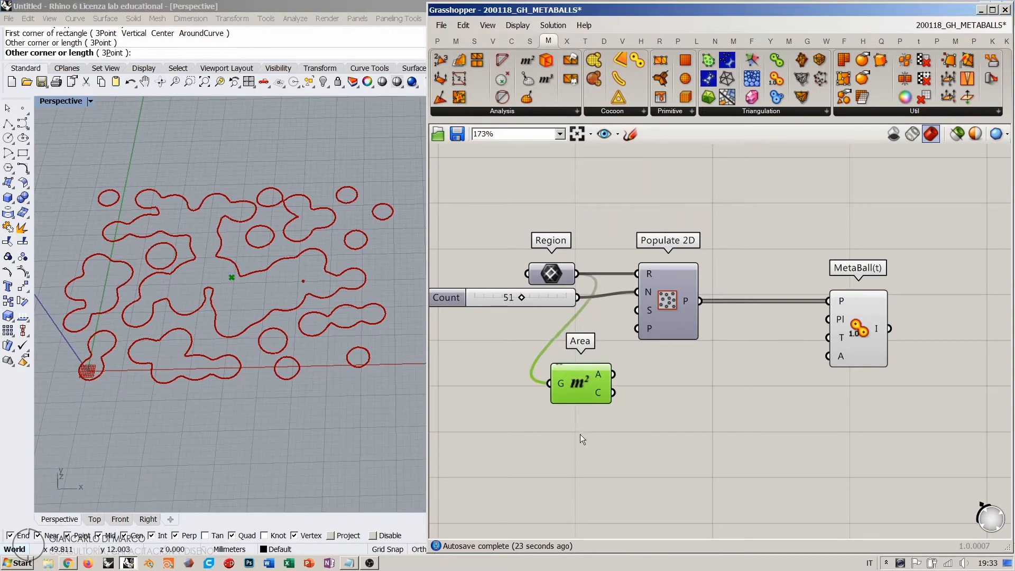
pyautogui.moveTo(600, 393)
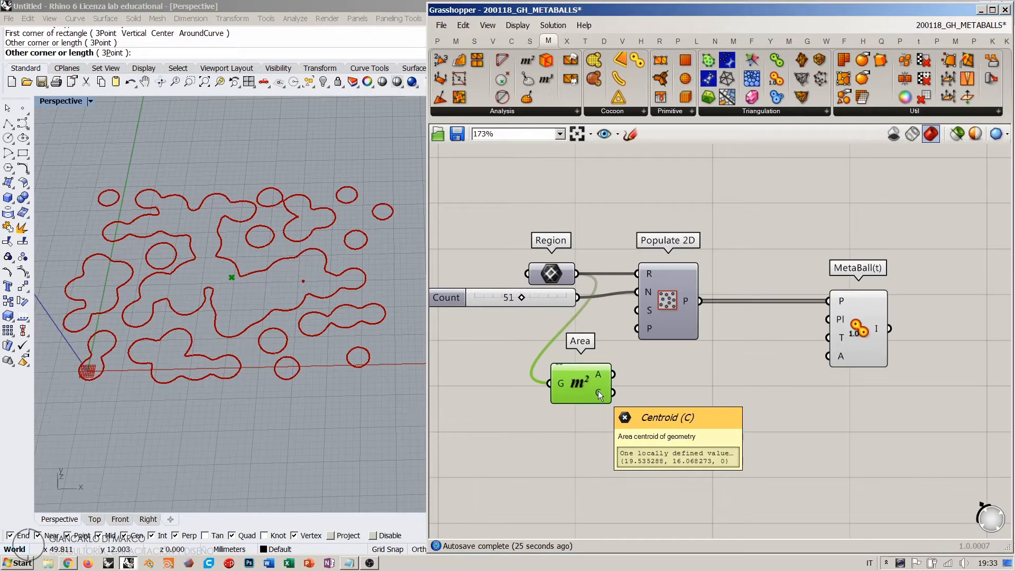
# - Copy Plane Normal and Vector XYZ with its three component sliders from the Plane Input (Pl) group to below the new Area component
pyautogui.moveTo(597, 391); pyautogui.dragTo(690, 449, button='right')
pyautogui.scroll(-3, 731, 371)
pyautogui.moveTo(609, 321); pyautogui.dragTo(862, 269, button='right')
pyautogui.moveTo(455, 369); pyautogui.dragTo(625, 317)
pyautogui.keyDown('shift'); pyautogui.click(659, 303); pyautogui.keyUp('shift')
pyautogui.moveTo(687, 344); pyautogui.dragTo(585, 334, button='right')
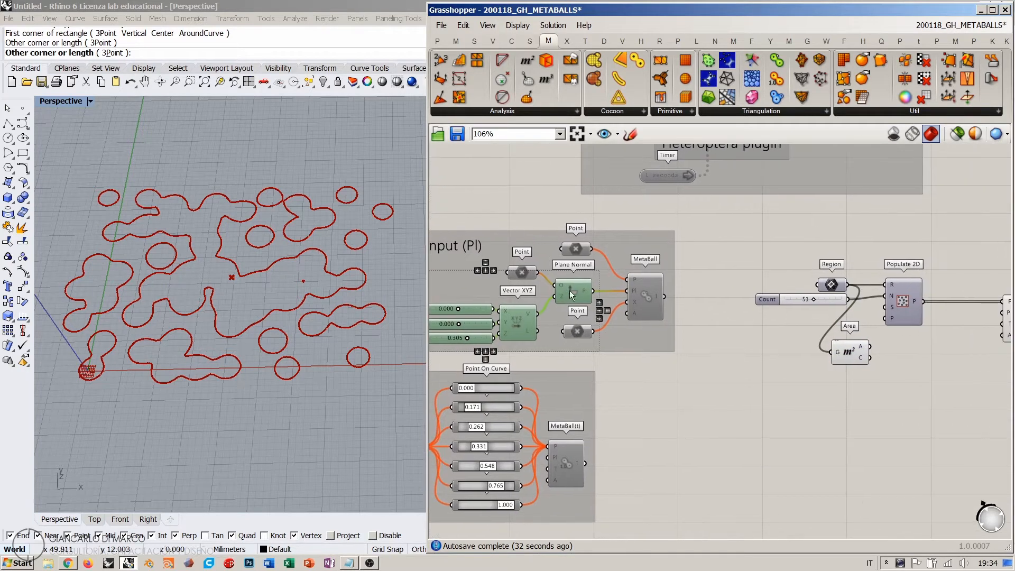
pyautogui.keyDown('alt'); pyautogui.moveTo(569, 287); pyautogui.dragTo(915, 372); pyautogui.keyUp('alt')
pyautogui.moveTo(920, 433); pyautogui.dragTo(779, 457, button='right')
pyautogui.scroll(3, 779, 458)
pyautogui.click(782, 463)
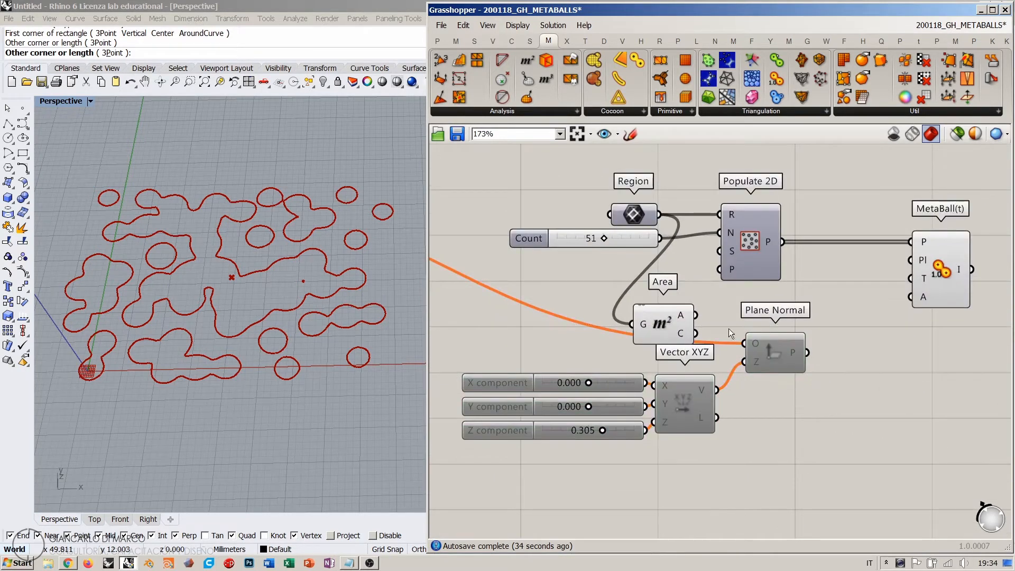
# - Connect the Area centroid to the O input of the copied Plane Normal and enable the copied components
pyautogui.moveTo(697, 334); pyautogui.dragTo(744, 343)
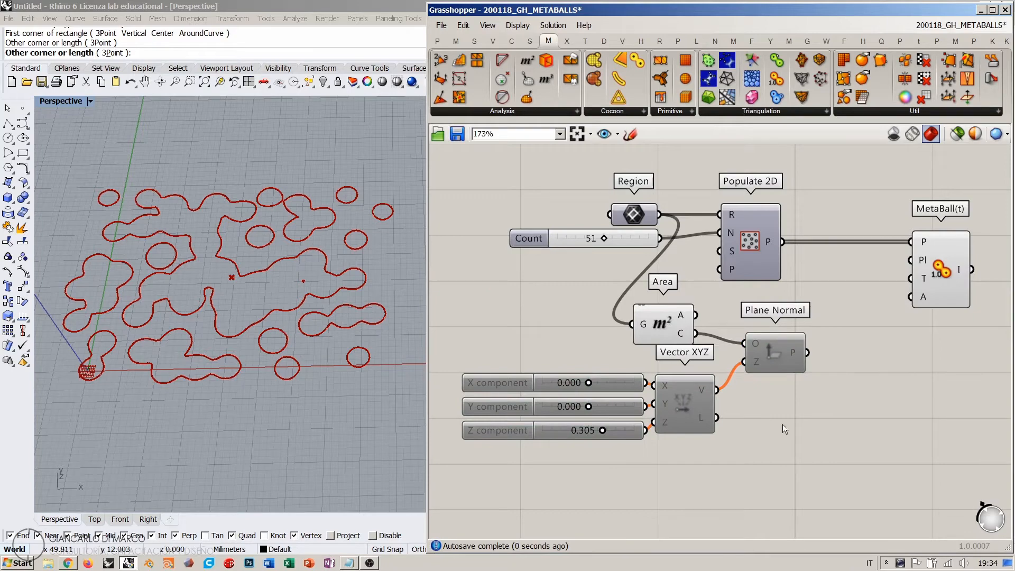
pyautogui.click(665, 326)
pyautogui.click(772, 363)
pyautogui.moveTo(803, 446); pyautogui.dragTo(586, 366)
pyautogui.hotkey('ctrl', 'e')
pyautogui.click(717, 444)
pyautogui.moveTo(259, 325); pyautogui.dragTo(259, 286, button='right')
pyautogui.scroll(5, 254, 273)
pyautogui.scroll(-5, 275, 271)
pyautogui.click(686, 325)
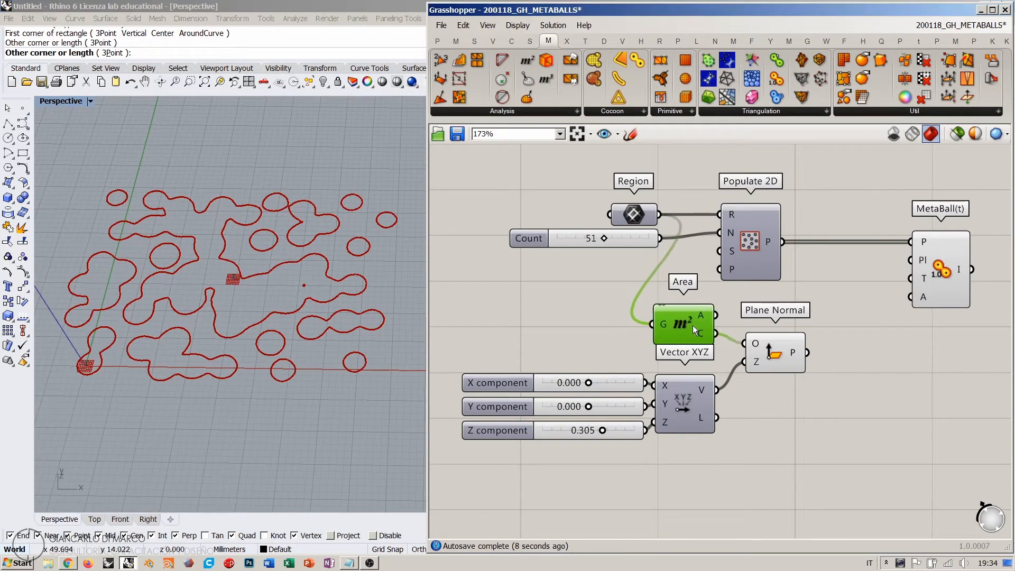
# - Connect the Plane Normal output to the Pl input of MetaBall(t) and turn off the Plane Normal preview
pyautogui.moveTo(829, 358); pyautogui.dragTo(737, 353, button='right')
pyautogui.click(681, 349)
pyautogui.moveTo(681, 350); pyautogui.dragTo(673, 357)
pyautogui.click(728, 366)
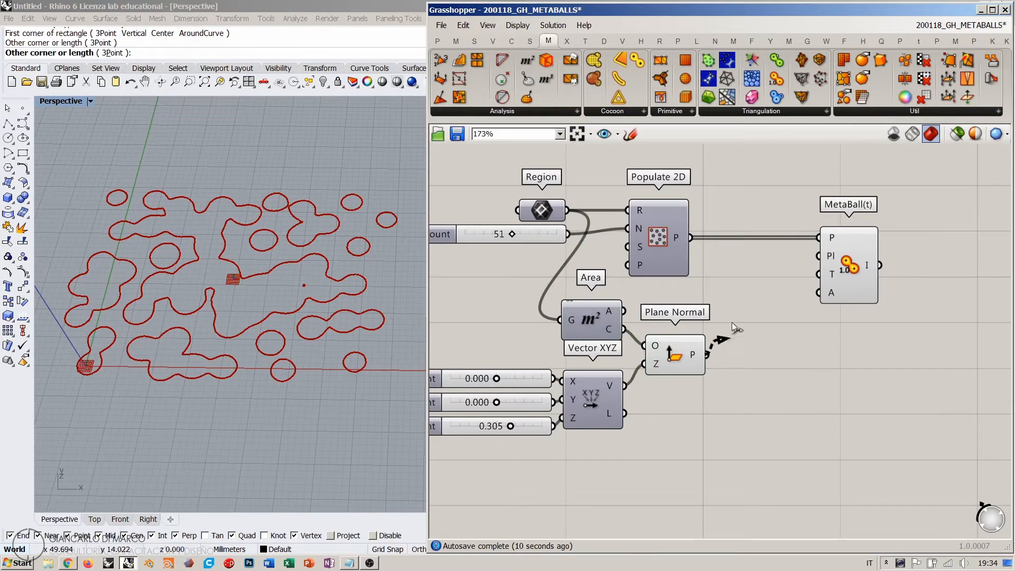
pyautogui.moveTo(732, 323); pyautogui.dragTo(818, 256)
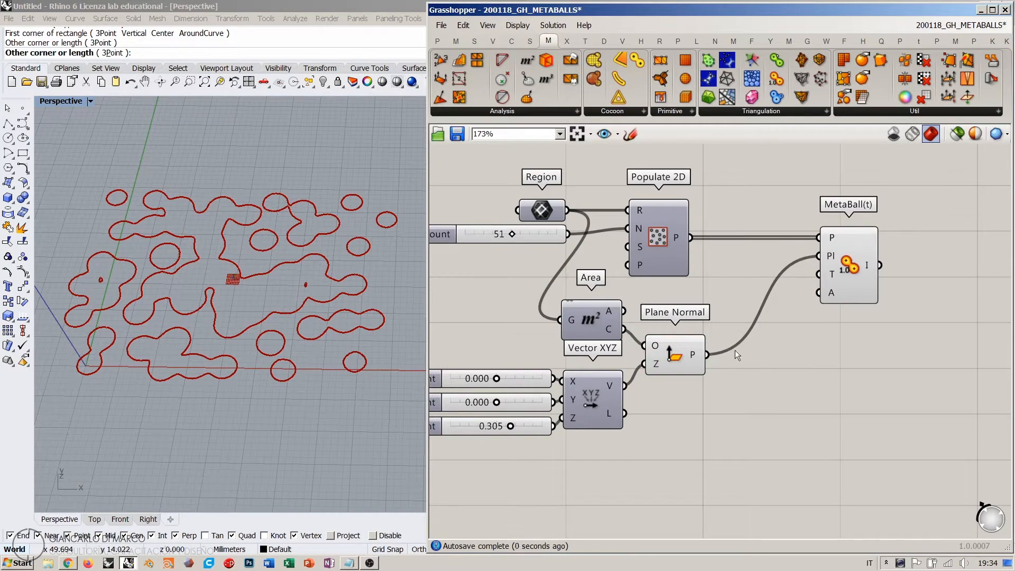
pyautogui.click(675, 355)
pyautogui.hotkey('ctrl', 'q')
pyautogui.click(735, 393)
pyautogui.moveTo(233, 362); pyautogui.dragTo(218, 328, button='right')
# - Set the Z component slider of Vector XYZ to 0.000
pyautogui.moveTo(511, 428); pyautogui.dragTo(585, 380, button='right')
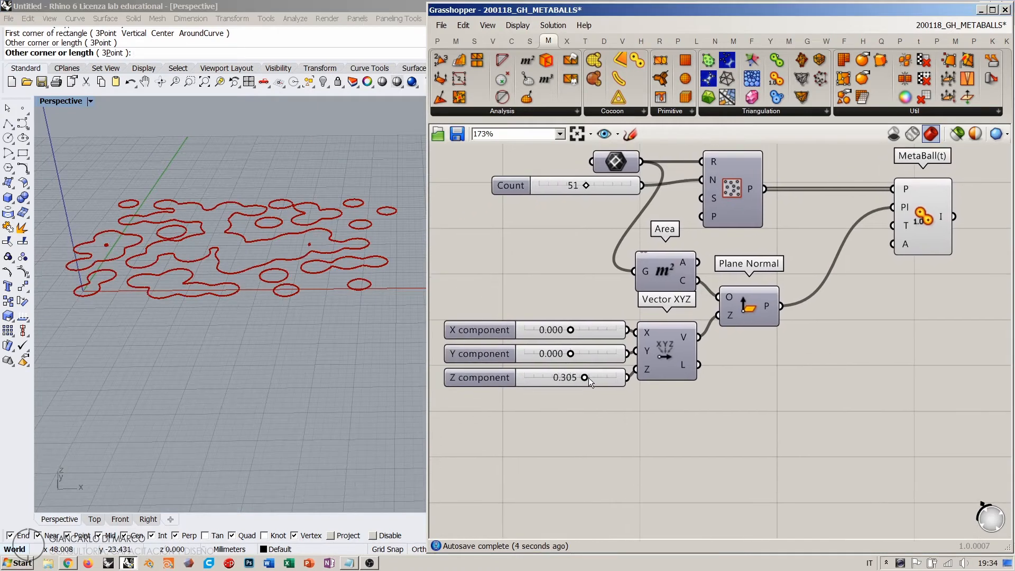
pyautogui.moveTo(596, 378); pyautogui.dragTo(573, 380)
pyautogui.doubleClick(531, 374)
pyautogui.press('Return')
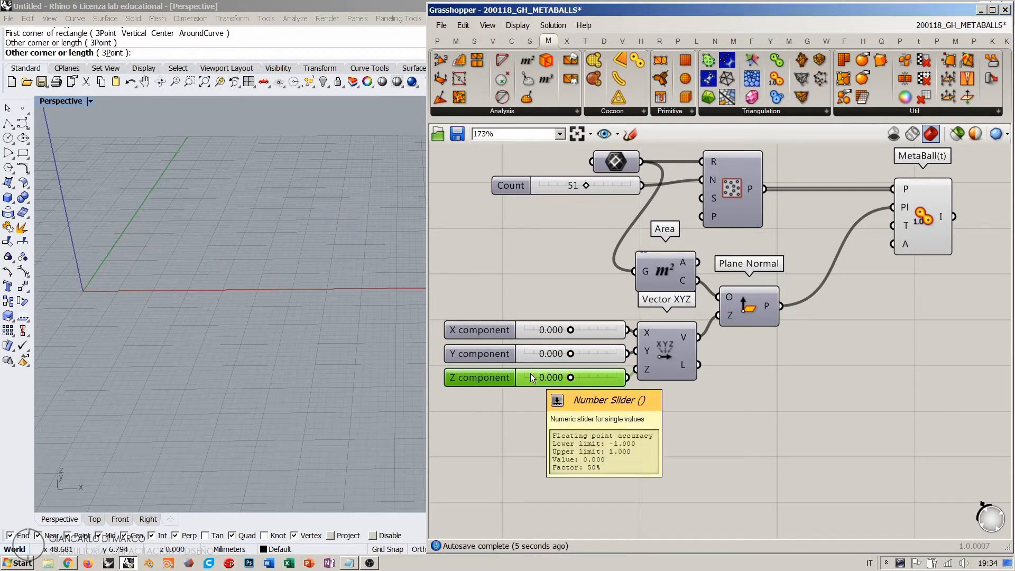
# - Set the Z component slider of Vector XYZ to 0.358
pyautogui.click(746, 310)
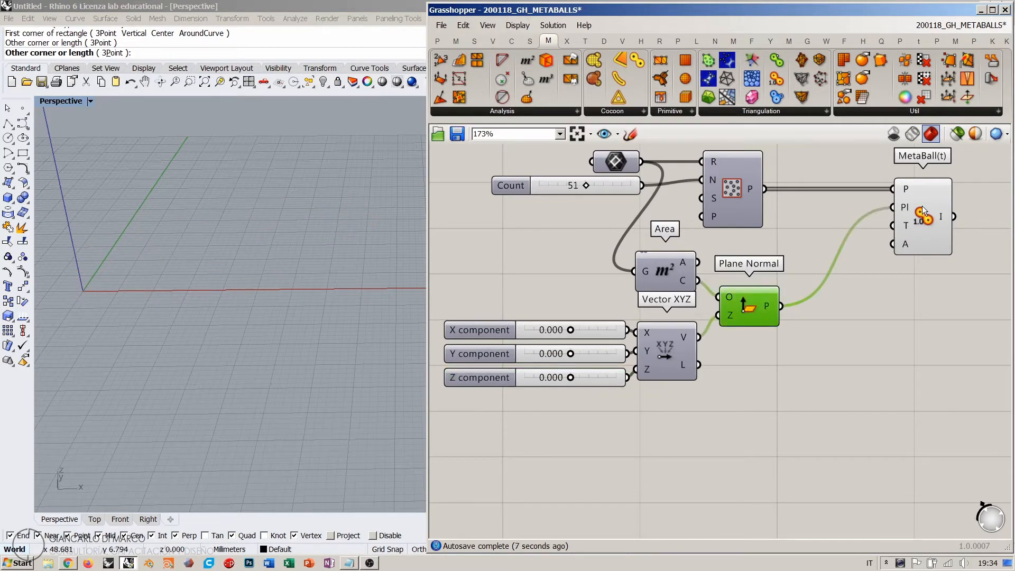
pyautogui.moveTo(907, 210)
pyautogui.moveTo(570, 376); pyautogui.dragTo(586, 377)
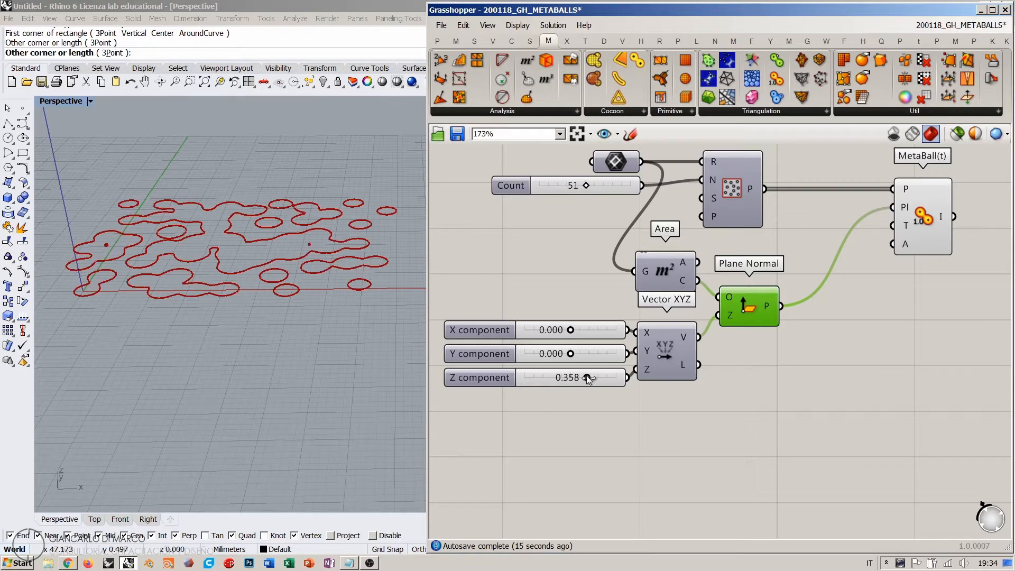
# - Check the metaball curves in the Front and Perspective viewports
pyautogui.click(120, 519)
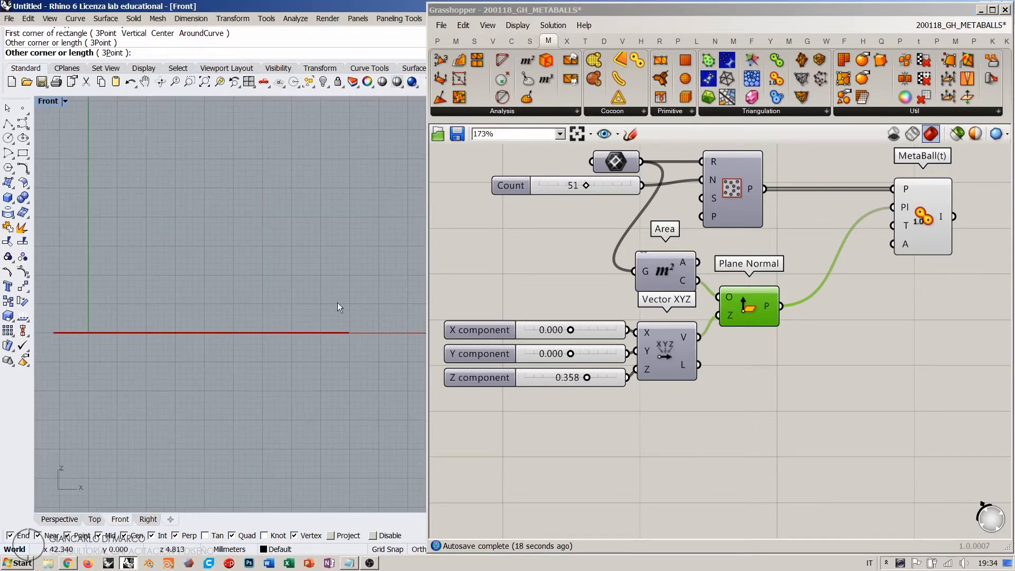
pyautogui.scroll(2, 528, 286)
pyautogui.click(621, 288)
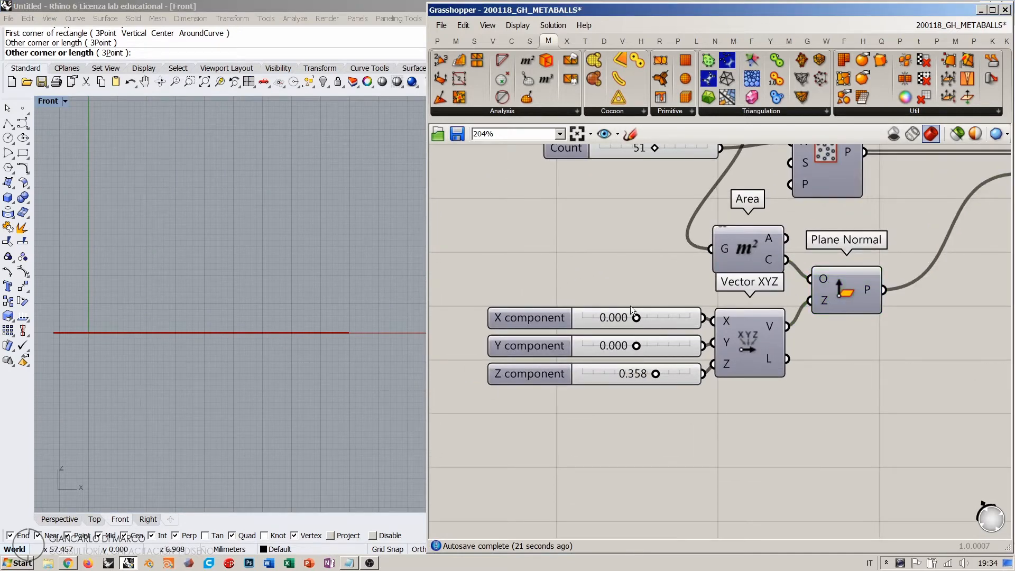
pyautogui.moveTo(636, 318)
pyautogui.mouseDown()
pyautogui.moveTo(667, 318)
pyautogui.moveTo(608, 316)
pyautogui.moveTo(637, 317)
pyautogui.mouseUp()
pyautogui.click(71, 518)
pyautogui.moveTo(245, 348); pyautogui.dragTo(284, 362, button='right')
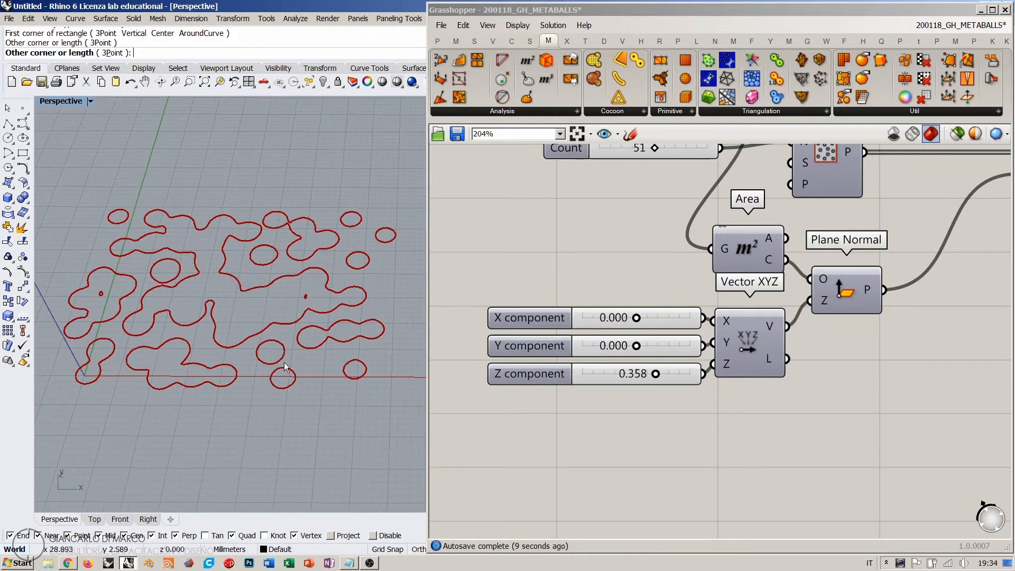
# - Move MetaBall(t) closer to Plane Normal and add a Data Recorder component beside it
pyautogui.moveTo(666, 271); pyautogui.dragTo(571, 321, button='right')
pyautogui.scroll(-2, 511, 299)
pyautogui.moveTo(818, 294); pyautogui.dragTo(740, 297, button='right')
pyautogui.moveTo(761, 259); pyautogui.dragTo(706, 294)
pyautogui.doubleClick(705, 294)
pyautogui.write('data')
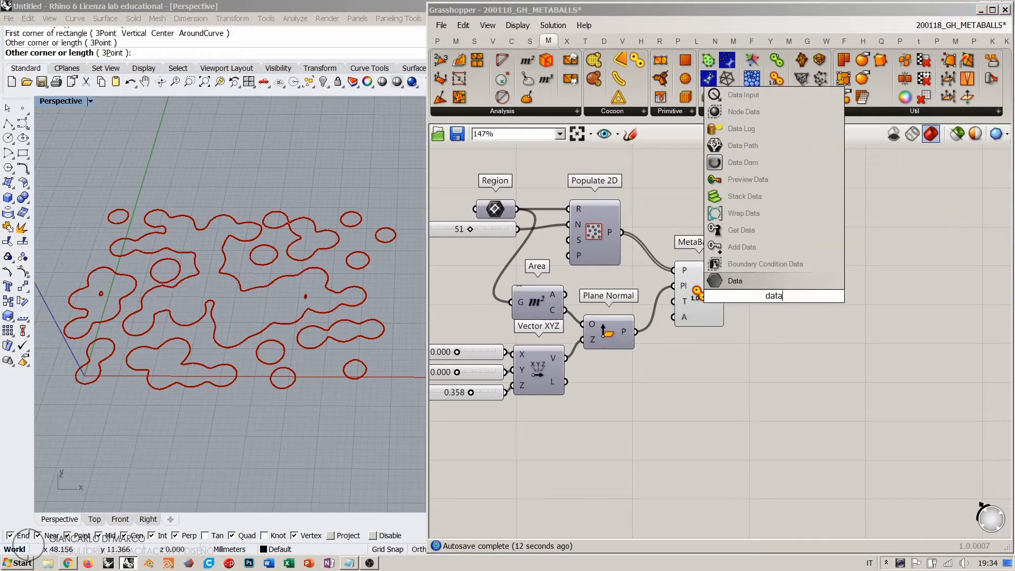
pyautogui.write('re')
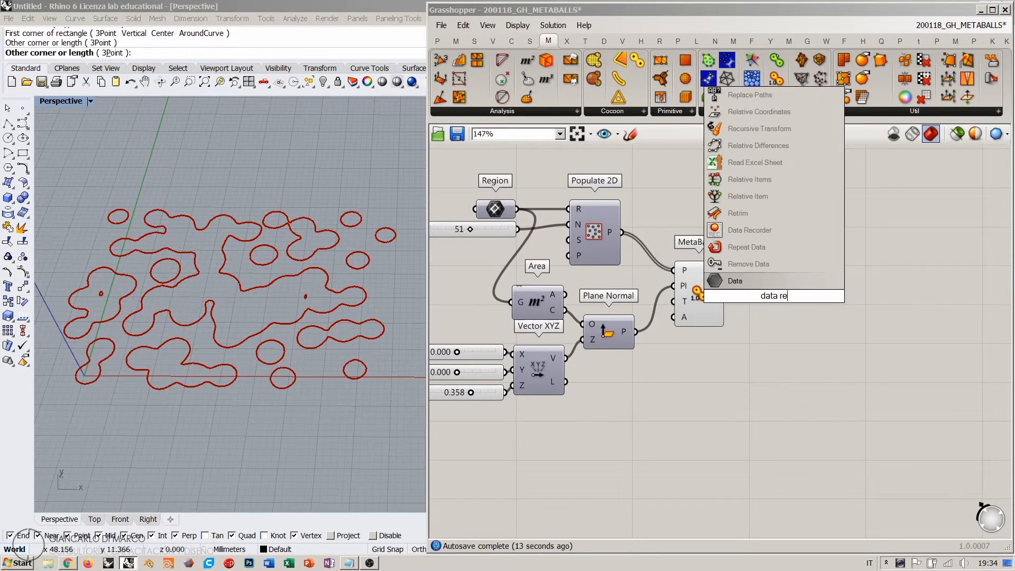
pyautogui.click(747, 230)
# - Connect the I output of MetaBall(t) to the Data Recorder and turn off the MetaBall(t) preview
pyautogui.moveTo(723, 294); pyautogui.dragTo(789, 295)
pyautogui.click(767, 322)
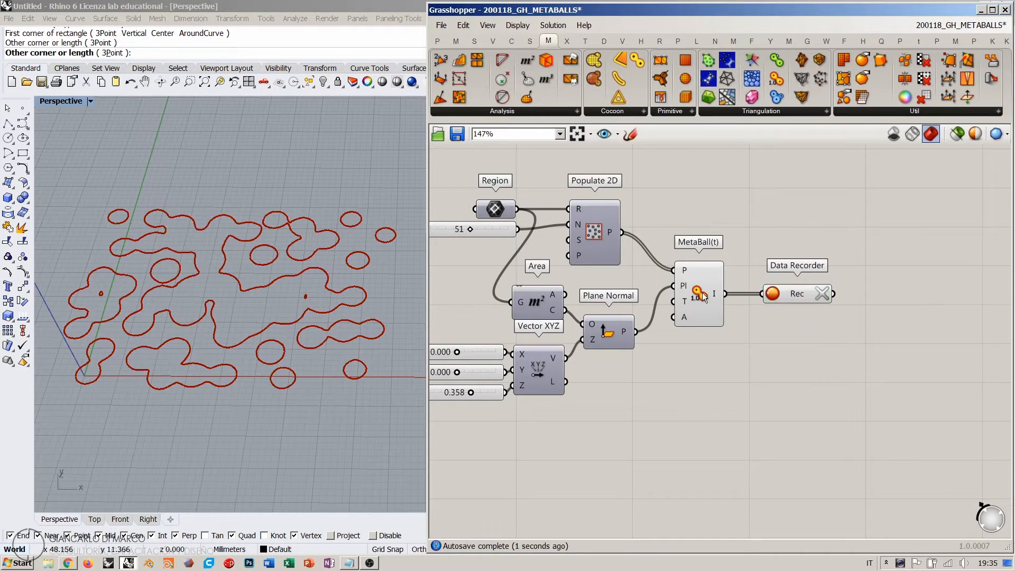
pyautogui.click(702, 293)
pyautogui.hotkey('ctrl', 'q')
pyautogui.click(798, 350)
# - Sweep the X component slider of Vector XYZ up to 1.000 to record the changing metaball curves
pyautogui.moveTo(650, 354); pyautogui.dragTo(782, 339, button='right')
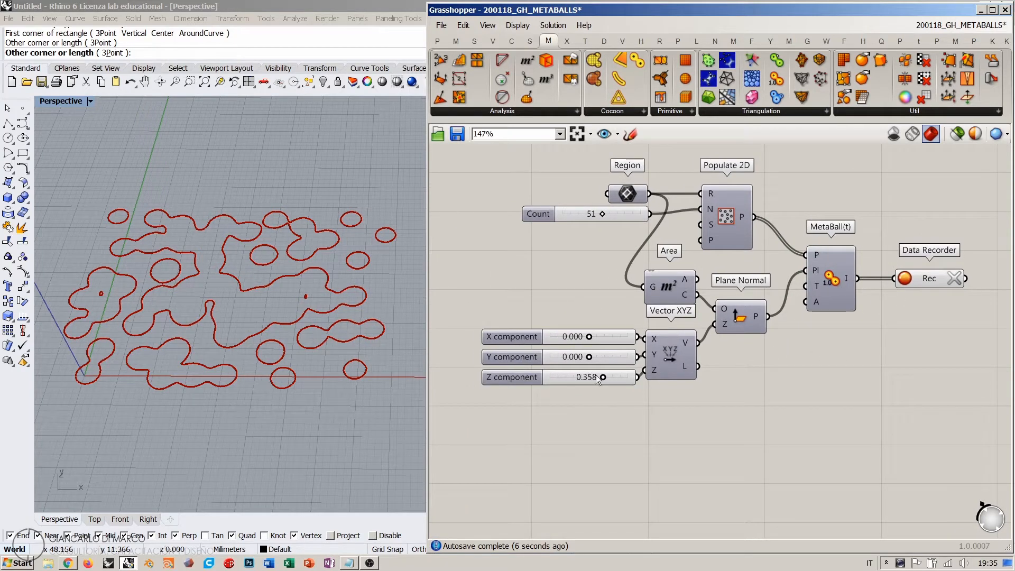
pyautogui.scroll(2, 597, 379)
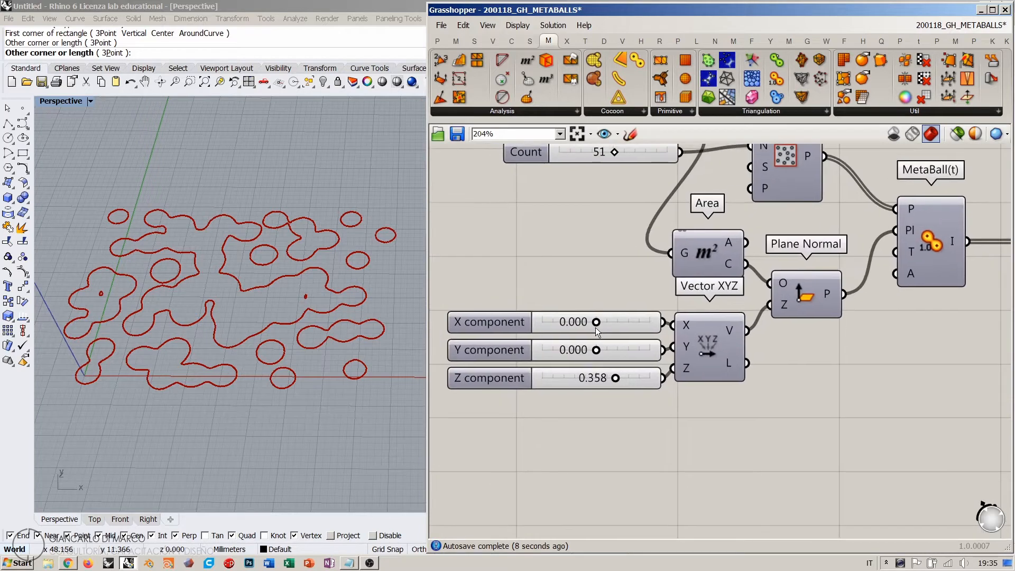
pyautogui.moveTo(596, 322); pyautogui.dragTo(654, 328)
pyautogui.moveTo(284, 361); pyautogui.dragTo(302, 300, button='right')
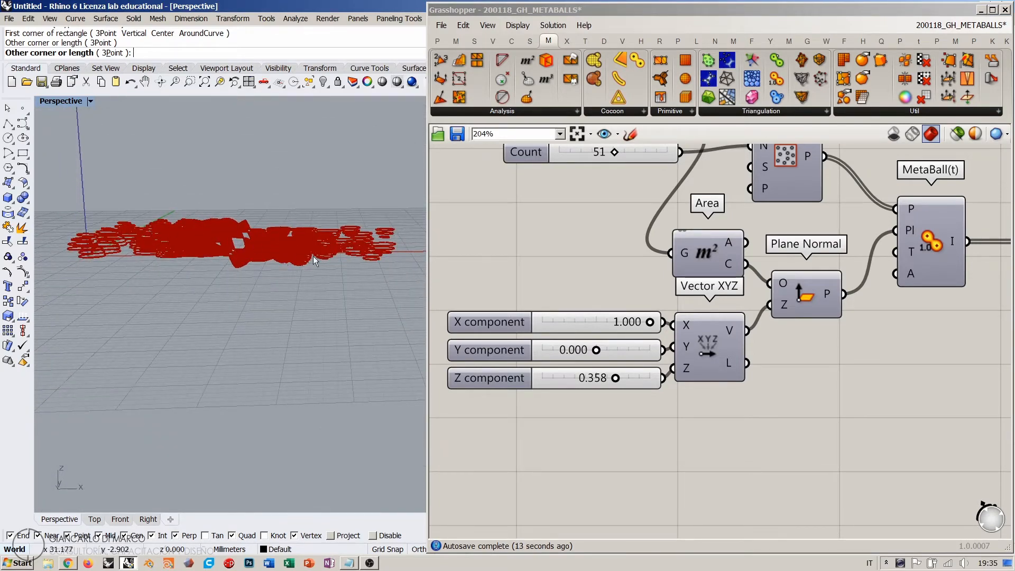
pyautogui.moveTo(315, 260); pyautogui.dragTo(200, 277, button='right')
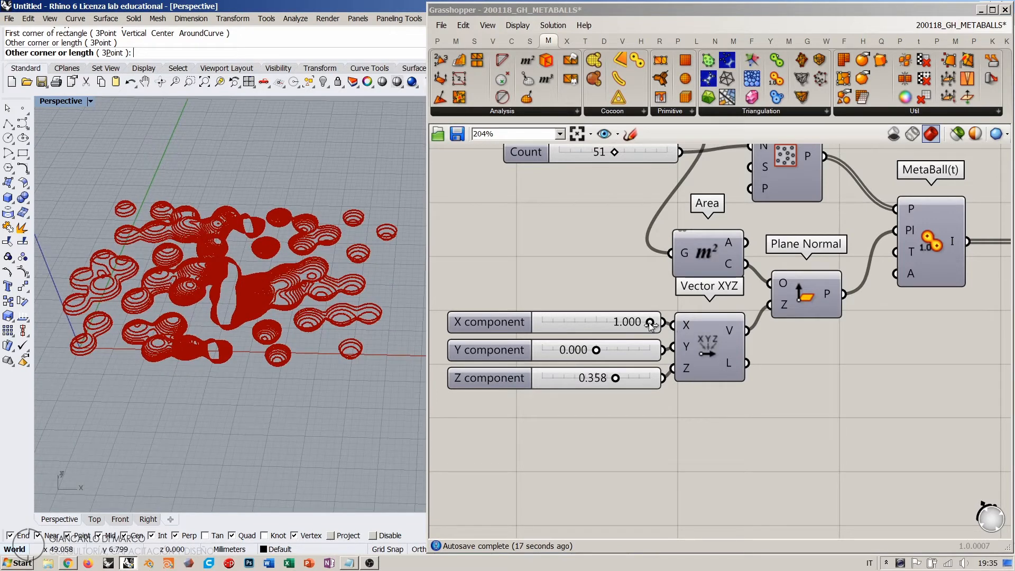
# - Sweep the X component slider of Vector XYZ down to -0.287 to record more section curves
pyautogui.moveTo(650, 323); pyautogui.dragTo(582, 326)
pyautogui.moveTo(249, 212); pyautogui.dragTo(254, 360, button='right')
pyautogui.scroll(8, 148, 249)
pyautogui.scroll(-3, 313, 336)
pyautogui.moveTo(313, 340); pyautogui.dragTo(251, 293, button='right')
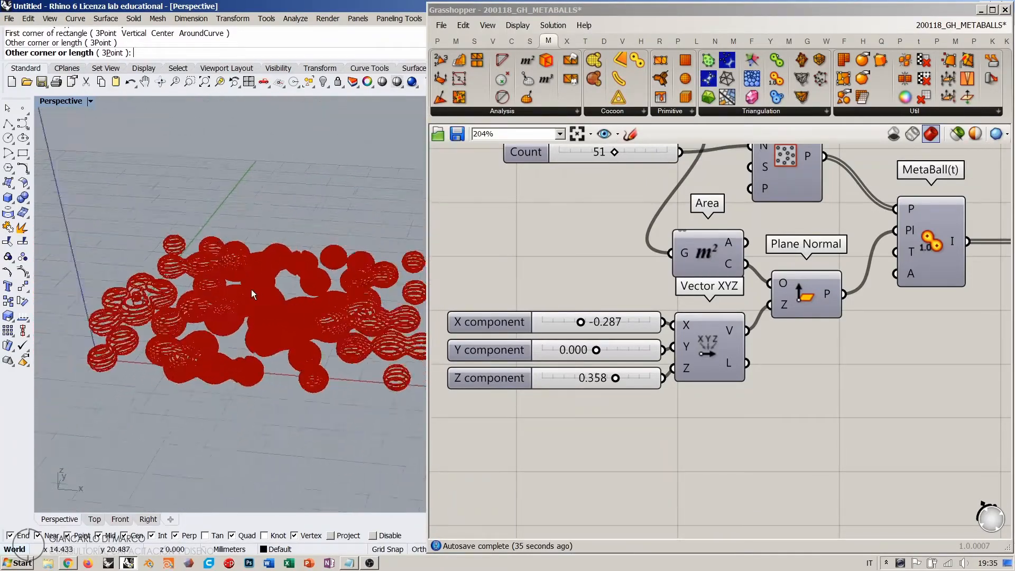
pyautogui.scroll(-2, 252, 292)
pyautogui.moveTo(232, 439); pyautogui.dragTo(220, 457, button='right')
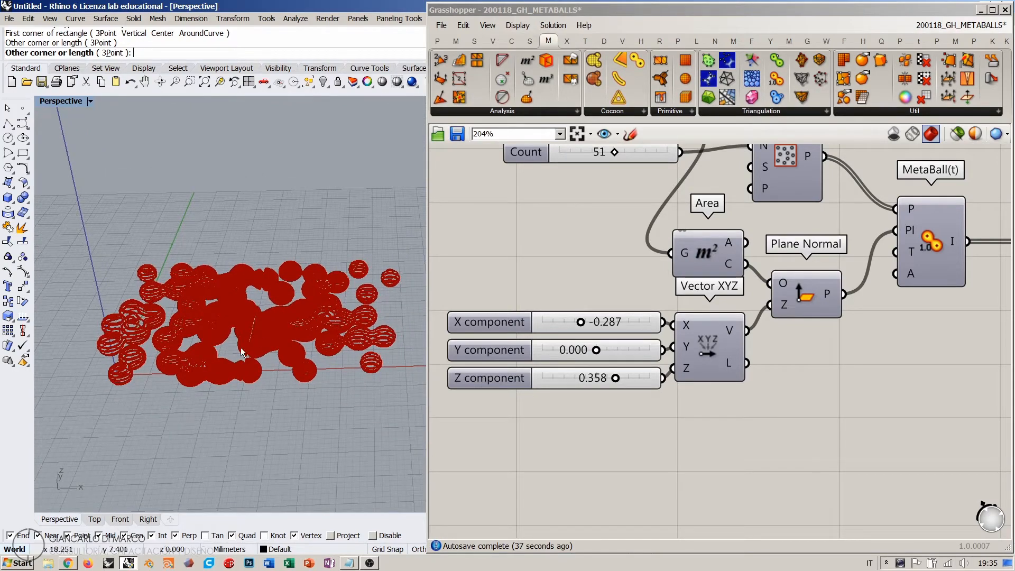
# - Examine the recorded section curves in the Front and Right viewports
pyautogui.click(120, 519)
pyautogui.scroll(6, 248, 335)
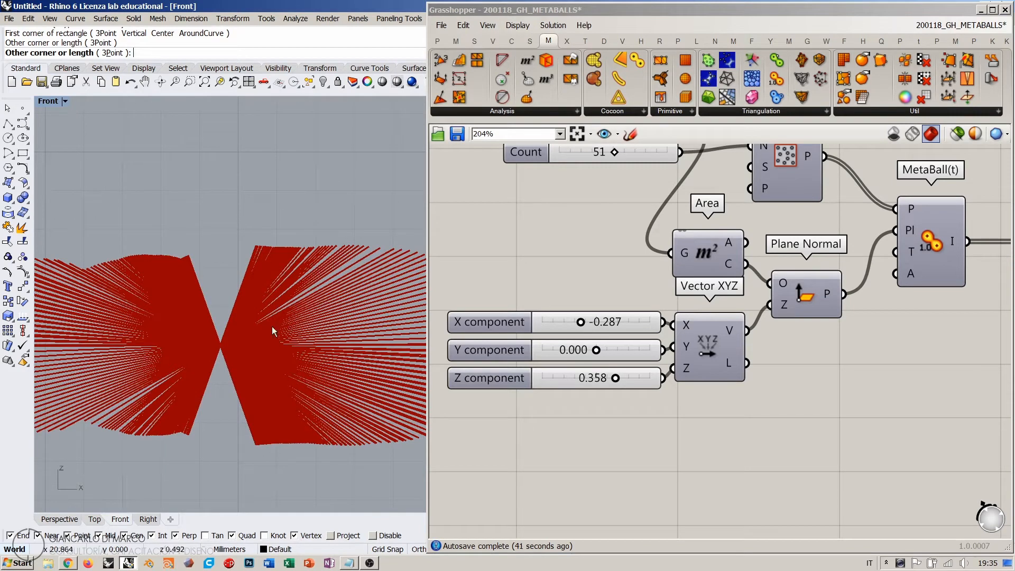
pyautogui.moveTo(295, 344); pyautogui.dragTo(328, 345, button='right')
pyautogui.scroll(-6, 275, 302)
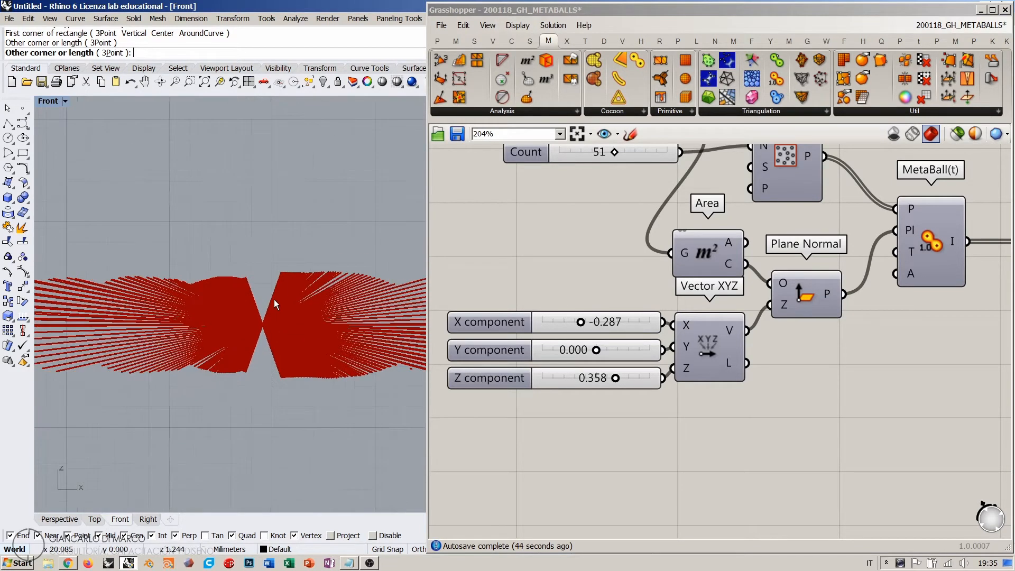
pyautogui.moveTo(259, 297); pyautogui.dragTo(222, 304, button='right')
pyautogui.scroll(-4, 222, 306)
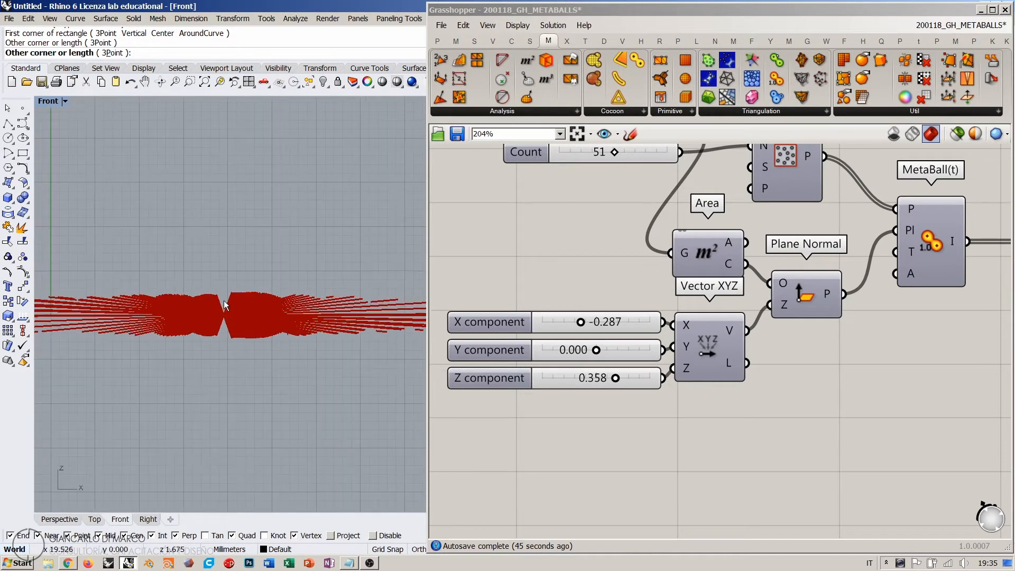
pyautogui.click(148, 519)
pyautogui.moveTo(294, 335); pyautogui.dragTo(83, 328, button='right')
pyautogui.scroll(-6, 83, 328)
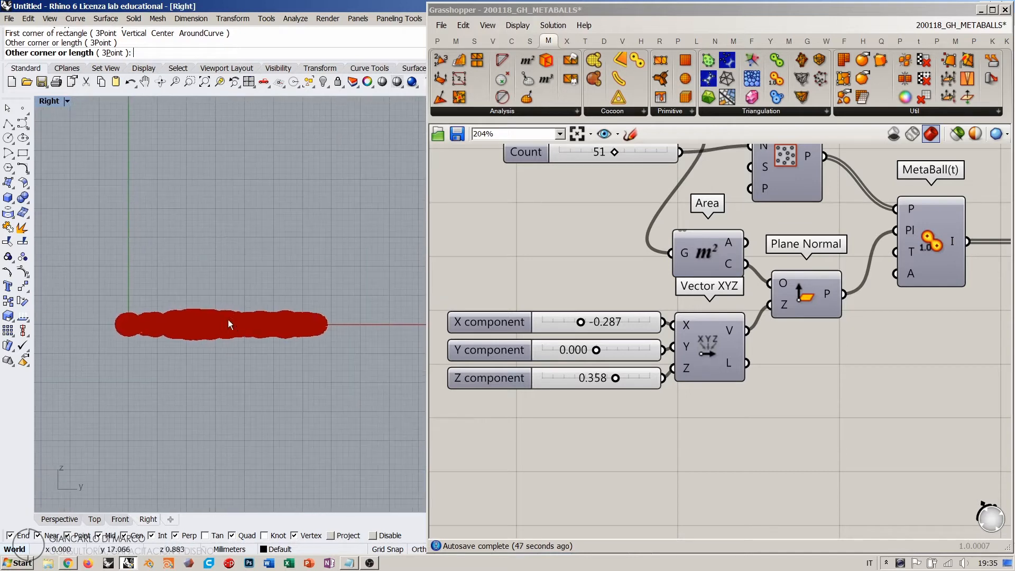
pyautogui.scroll(4, 229, 324)
pyautogui.moveTo(231, 325); pyautogui.dragTo(239, 321, button='right')
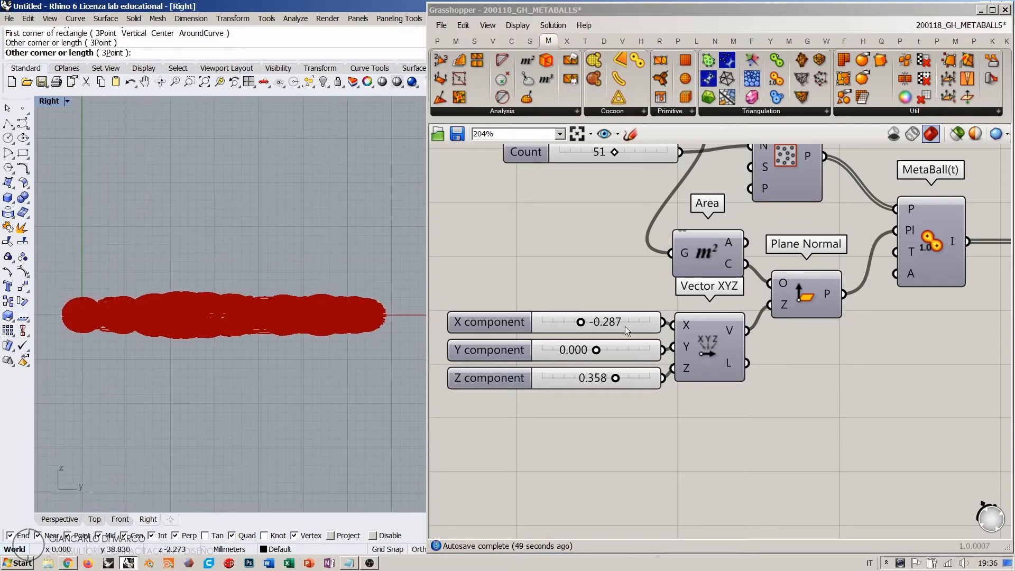
# - Reset the X component slider to 0.000 and sweep the Y component slider to -0.472, recording the curves
pyautogui.doubleClick(628, 327)
pyautogui.press('Return')
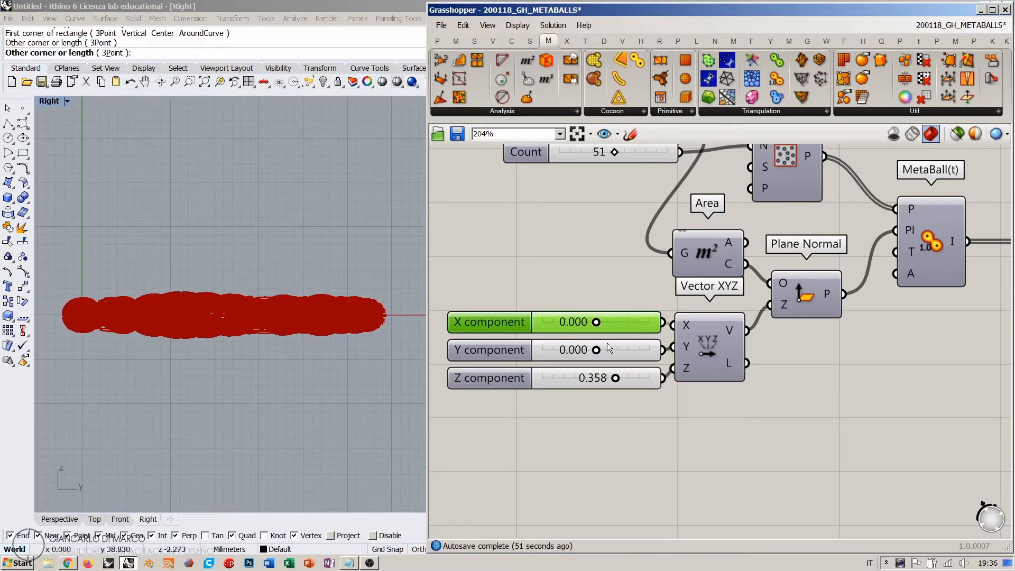
pyautogui.moveTo(596, 352); pyautogui.dragTo(570, 352)
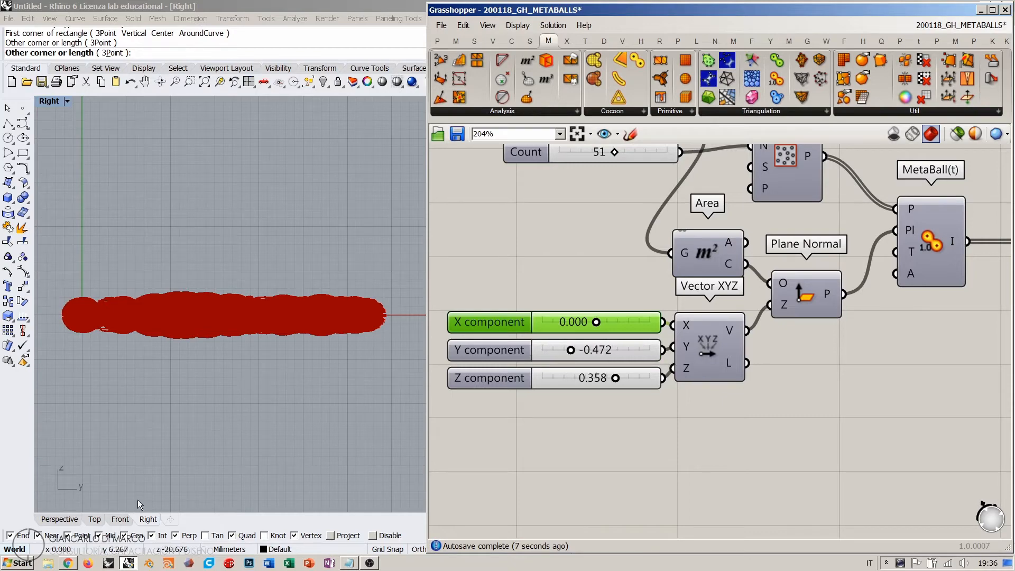
pyautogui.click(60, 519)
pyautogui.scroll(6, 271, 339)
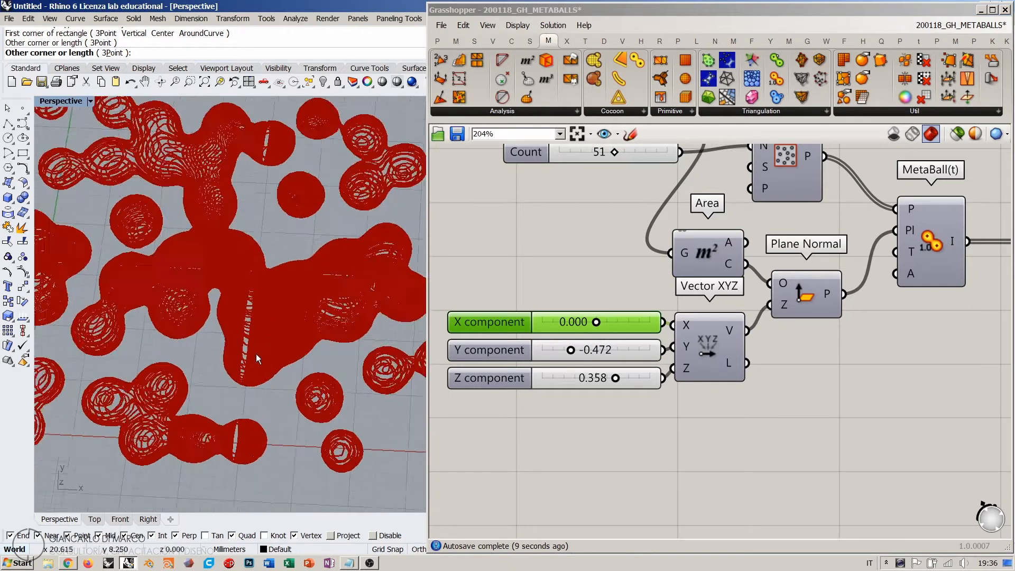
pyautogui.moveTo(269, 339); pyautogui.dragTo(317, 341, button='right')
# - Sweep the Y component slider to 0.009 and check the recorded curves in the Right and Perspective viewports
pyautogui.moveTo(572, 352); pyautogui.dragTo(596, 350)
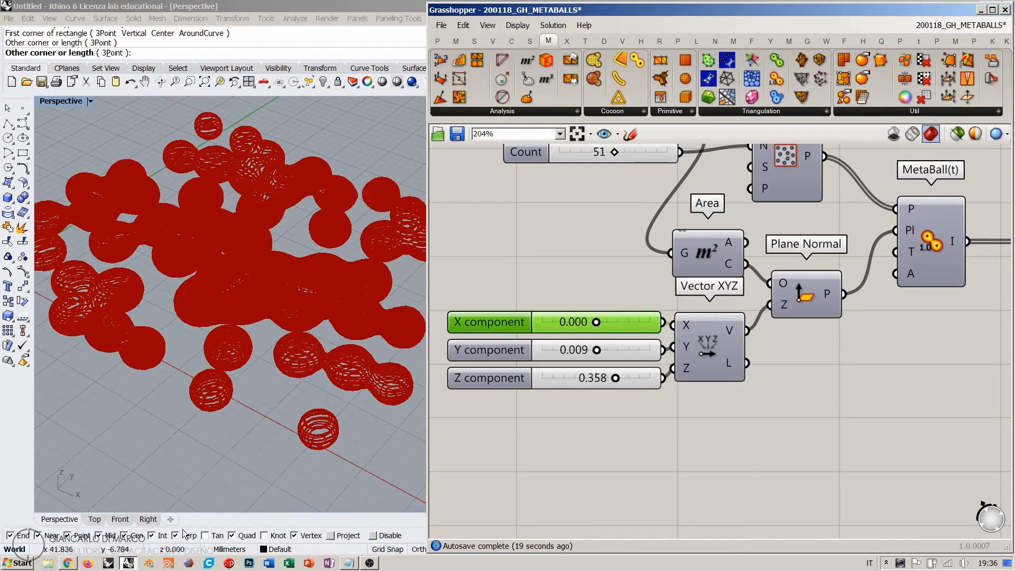
pyautogui.click(148, 519)
pyautogui.scroll(6, 211, 362)
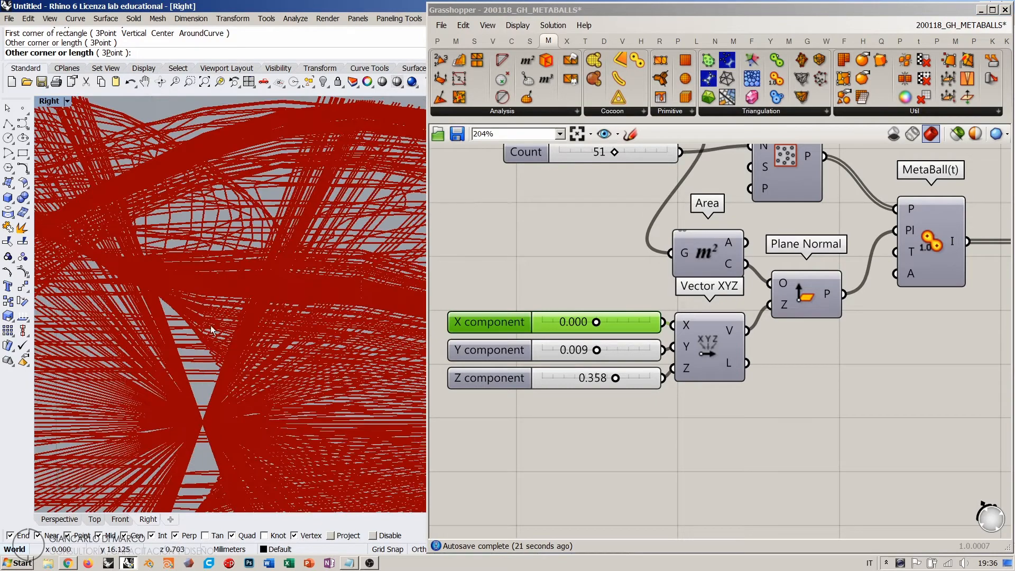
pyautogui.scroll(-6, 305, 261)
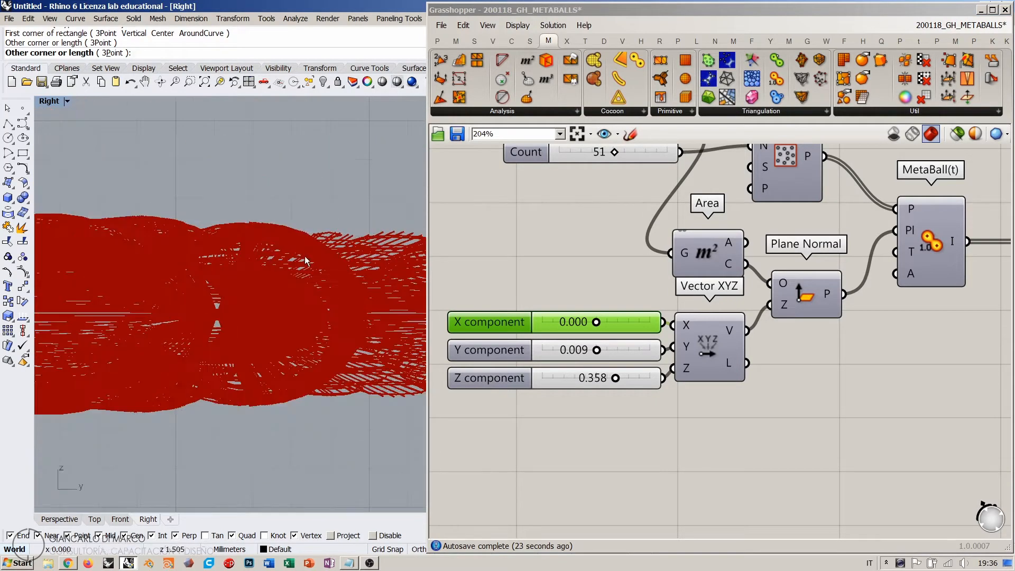
pyautogui.scroll(-5, 259, 323)
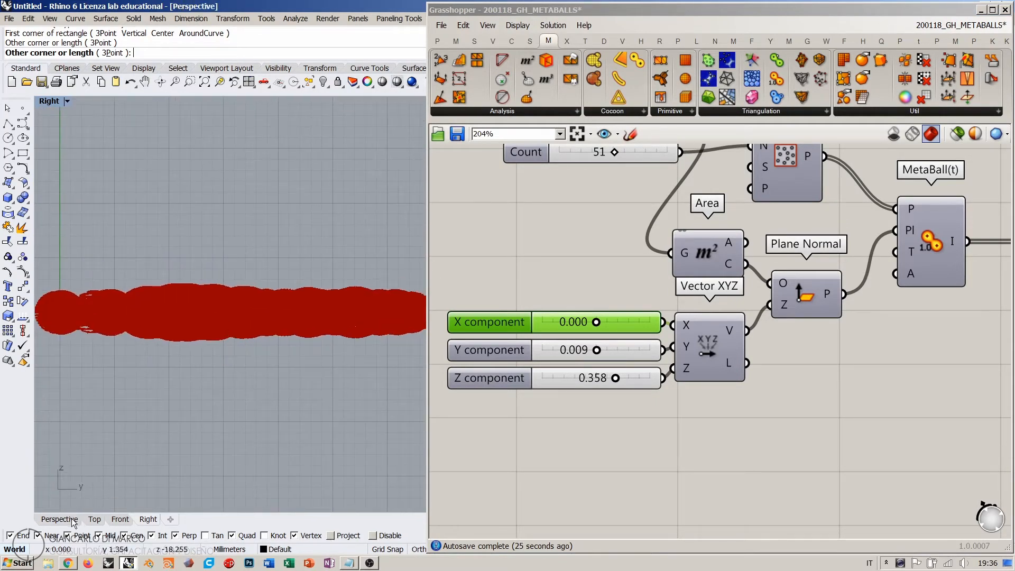
pyautogui.click(59, 519)
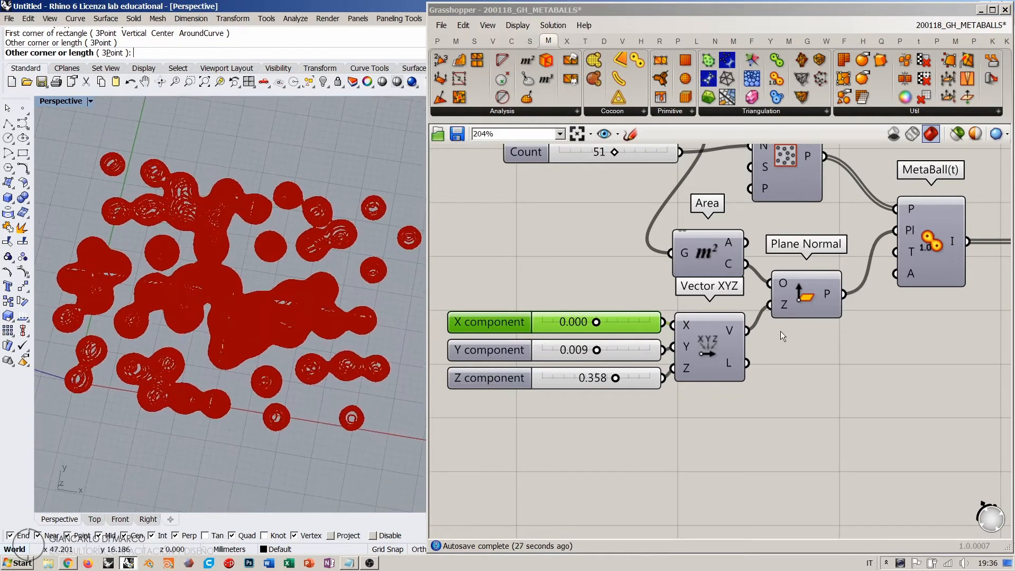
# - Inspect the Data Recorder's stored data and the recorded curves in the Perspective viewport
pyautogui.moveTo(846, 351); pyautogui.dragTo(675, 387, button='right')
pyautogui.scroll(-2, 676, 388)
pyautogui.click(831, 308)
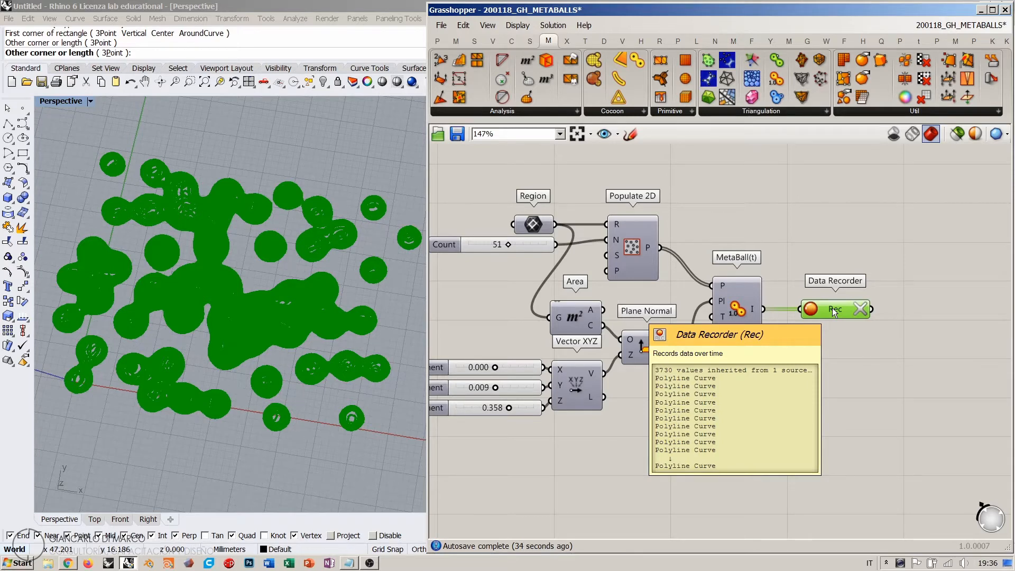
pyautogui.moveTo(278, 331); pyautogui.dragTo(359, 283, button='right')
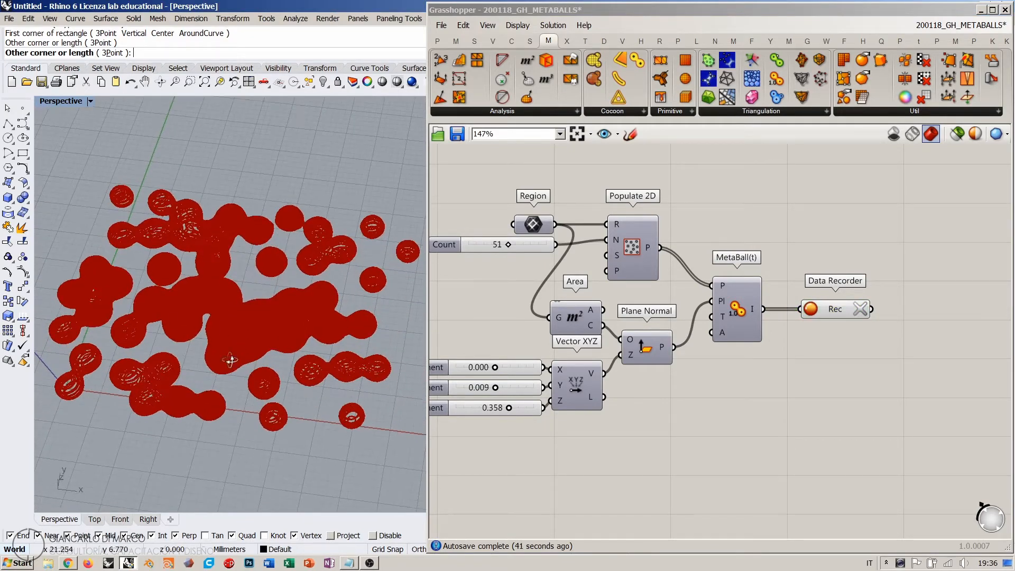
pyautogui.moveTo(230, 360); pyautogui.dragTo(259, 378, button='right')
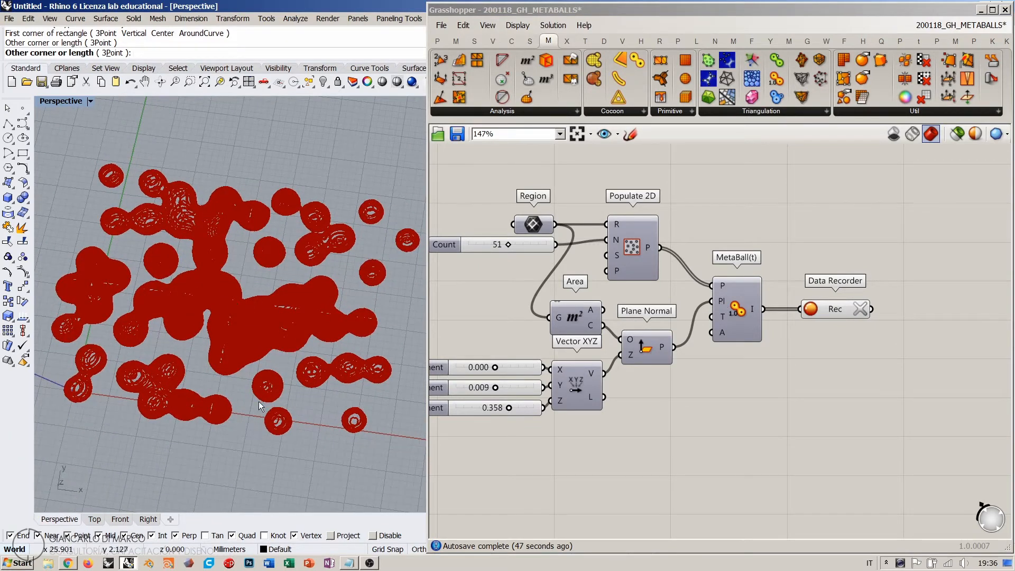
pyautogui.moveTo(259, 401)
pyautogui.mouseDown(button='right')
pyautogui.moveTo(261, 249)
pyautogui.moveTo(261, 404)
pyautogui.mouseUp(button='right')
# - Sweep the Y component slider to -0.616 and the X component slider to 0.830 to record further curves
pyautogui.moveTo(472, 377); pyautogui.dragTo(544, 335, button='right')
pyautogui.scroll(3, 546, 338)
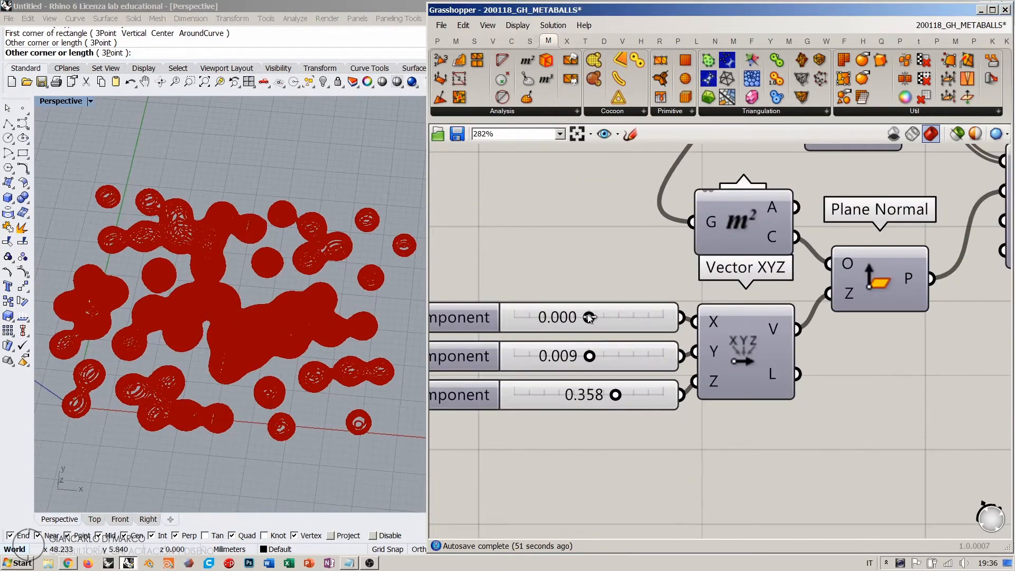
pyautogui.moveTo(589, 317); pyautogui.dragTo(602, 317)
pyautogui.moveTo(591, 356); pyautogui.dragTo(535, 356)
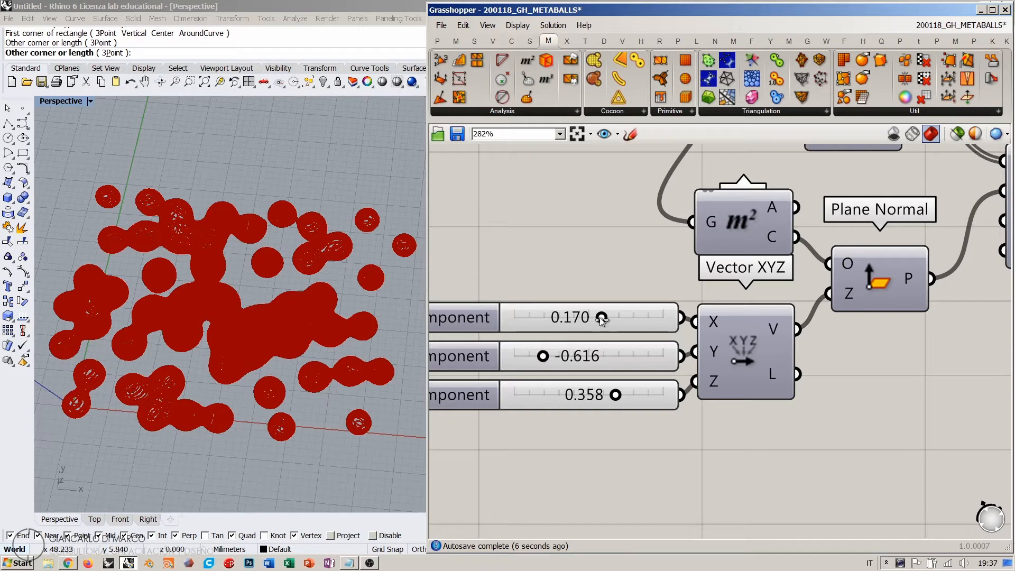
pyautogui.moveTo(594, 318); pyautogui.dragTo(651, 319)
# - Review the number of curves stored in the Data Recorder and examine their density in the Perspective viewport
pyautogui.scroll(-4, 681, 353)
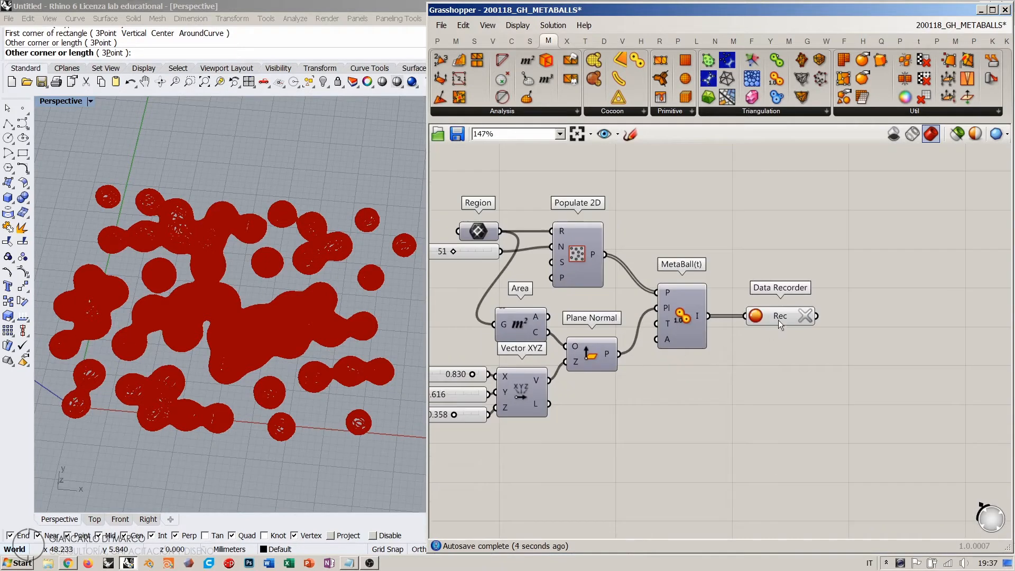
pyautogui.moveTo(781, 320)
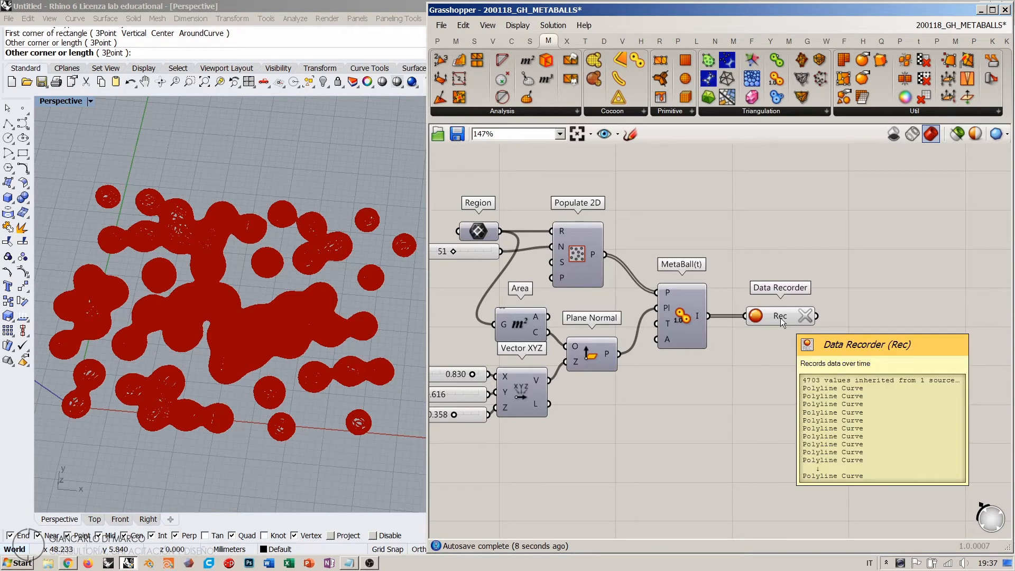
pyautogui.moveTo(264, 344); pyautogui.dragTo(191, 367, button='right')
pyautogui.scroll(7, 182, 323)
pyautogui.scroll(-2, 294, 334)
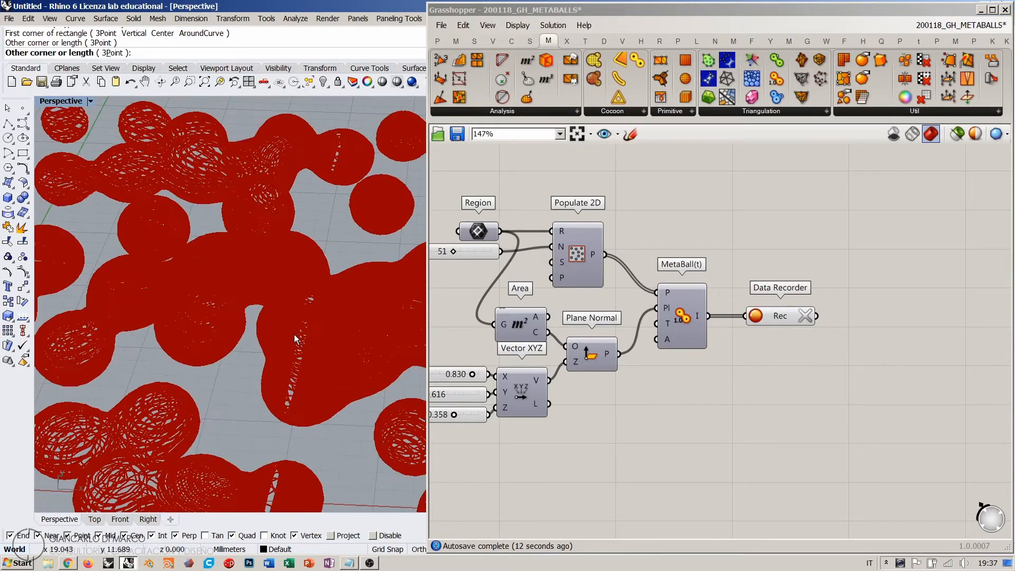
pyautogui.scroll(-6, 294, 334)
pyautogui.moveTo(220, 309); pyautogui.dragTo(232, 352, button='right')
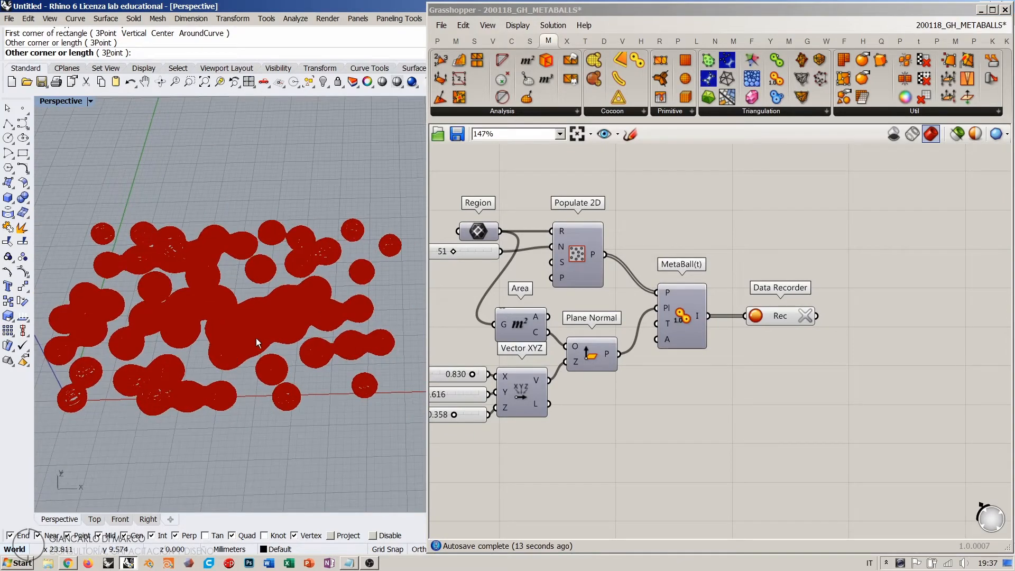
pyautogui.moveTo(742, 395); pyautogui.dragTo(784, 406, button='right')
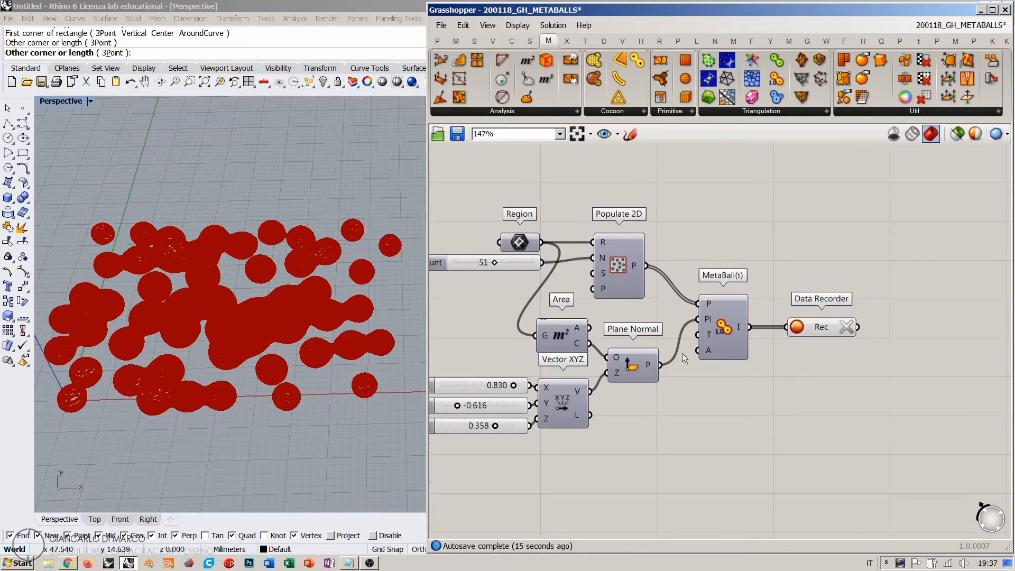
# - Nudge the Vector XYZ component slightly lower beside its sliders and clear the Data Recorder's stored curves
pyautogui.moveTo(682, 353); pyautogui.dragTo(713, 353, button='right')
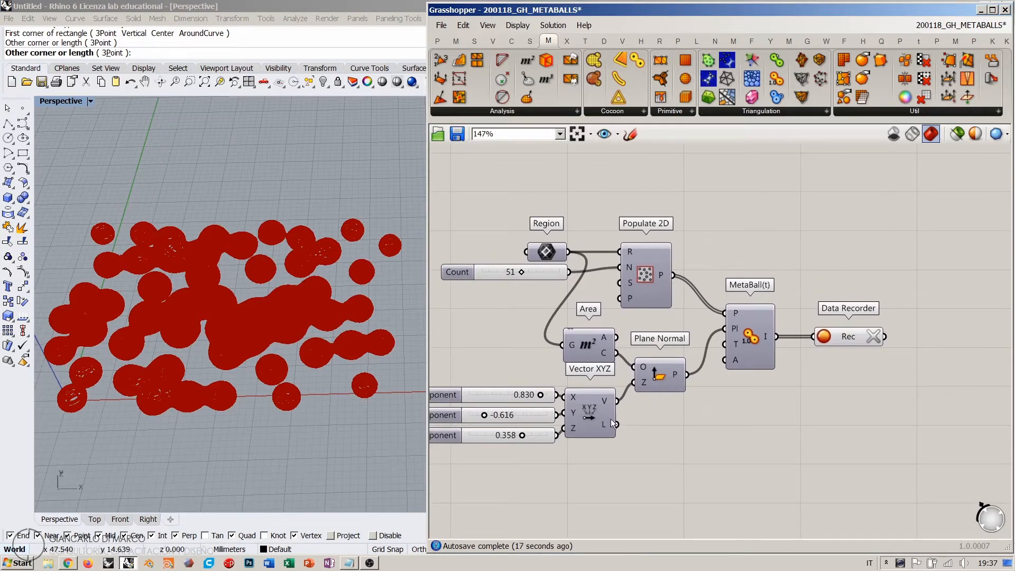
pyautogui.moveTo(579, 412); pyautogui.dragTo(581, 414)
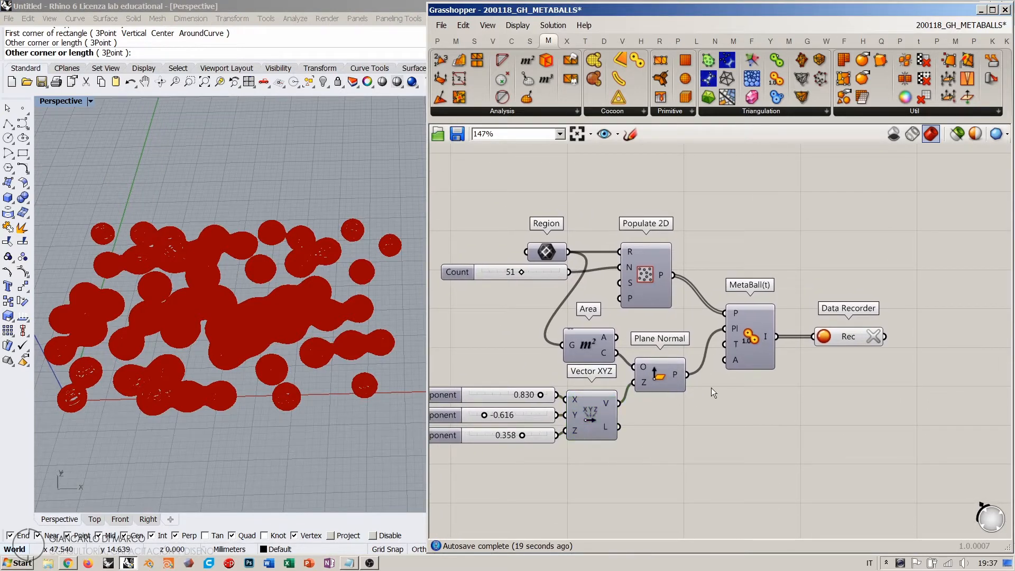
pyautogui.moveTo(702, 452); pyautogui.dragTo(540, 356)
pyautogui.click(725, 441)
pyautogui.click(874, 337)
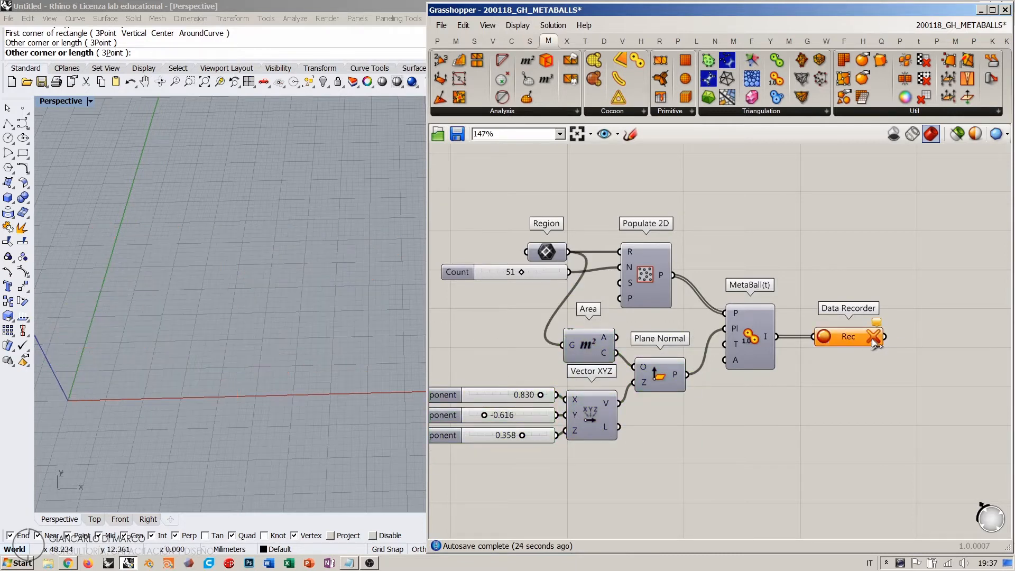
# - Turn on the preview of the MetaBall(t) component and delete the Data Recorder
pyautogui.click(733, 338)
pyautogui.click(839, 378)
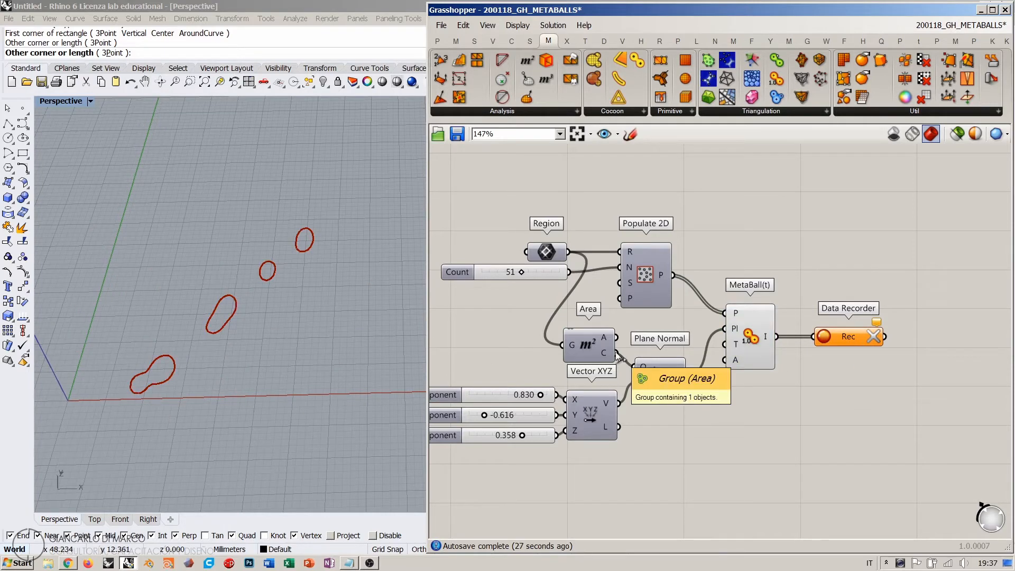
pyautogui.click(845, 336)
pyautogui.press('Delete')
# - Set the plane normal's vector sliders to X -0.040, Y -0.153 and Z 0.834 to re-orient the metaball section
pyautogui.moveTo(763, 366); pyautogui.dragTo(797, 346, button='right')
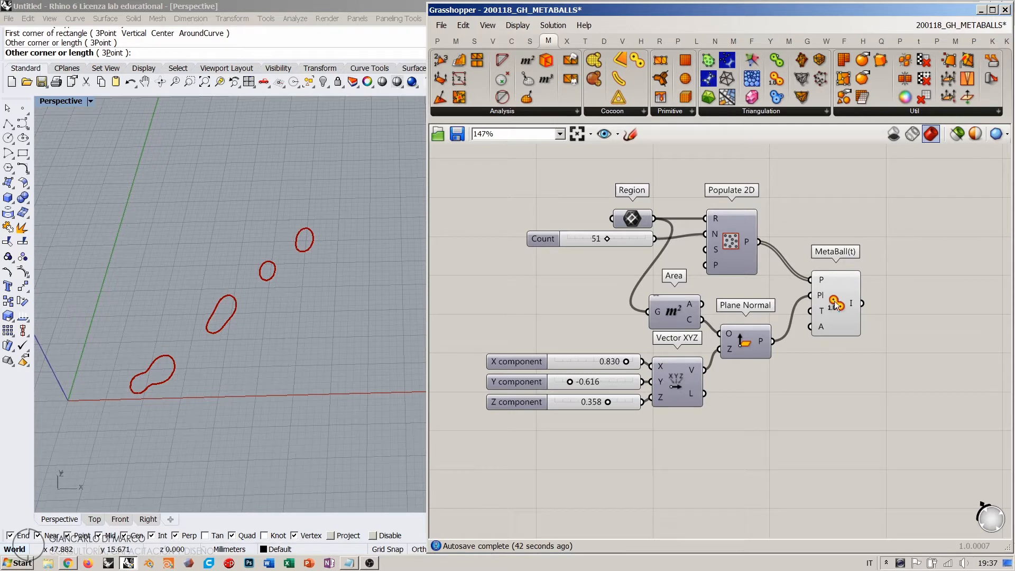
pyautogui.moveTo(626, 361); pyautogui.dragTo(625, 406)
pyautogui.moveTo(317, 370); pyautogui.dragTo(289, 339, button='right')
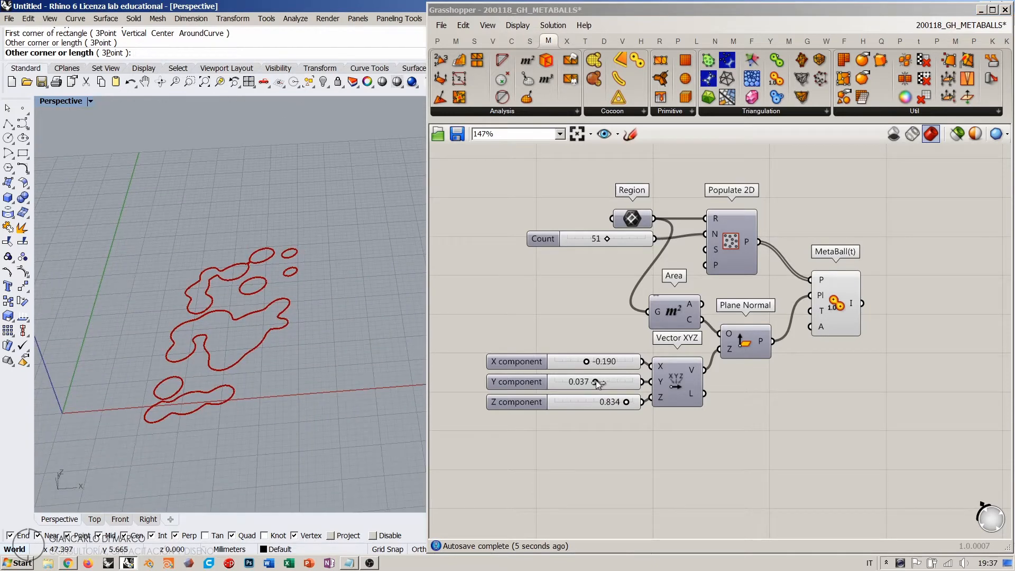
pyautogui.moveTo(598, 383)
pyautogui.mouseDown()
pyautogui.moveTo(612, 384)
pyautogui.moveTo(589, 387)
pyautogui.moveTo(592, 366)
pyautogui.mouseUp()
pyautogui.moveTo(338, 338)
pyautogui.mouseDown(button='right')
pyautogui.moveTo(317, 311)
pyautogui.moveTo(328, 322)
pyautogui.mouseUp(button='right')
# - Group the whole Populate 2D and MetaBall(t) definition and disable its components
pyautogui.moveTo(744, 446); pyautogui.dragTo(699, 436, button='right')
pyautogui.scroll(-3, 645, 318)
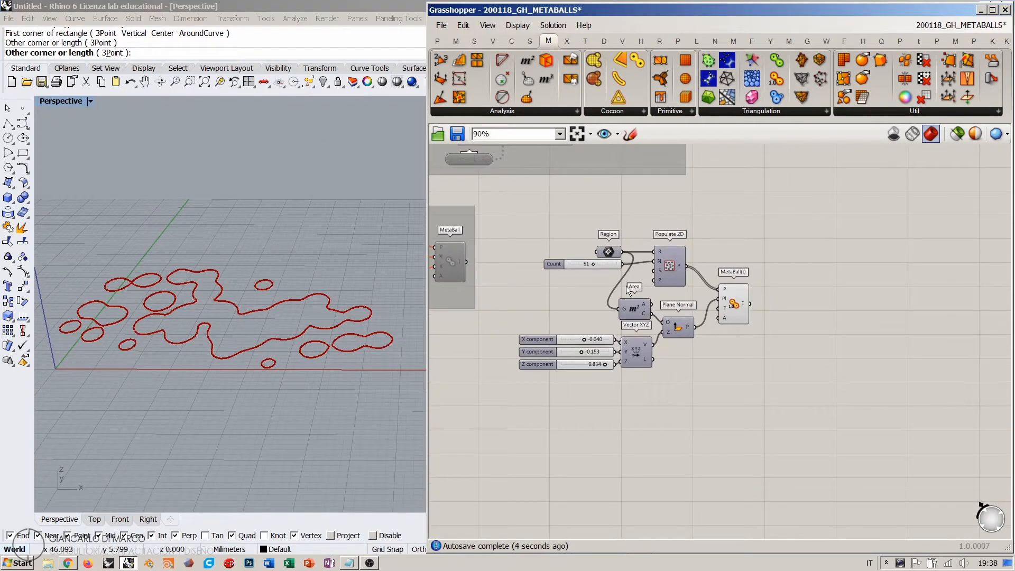
pyautogui.moveTo(256, 330); pyautogui.dragTo(307, 347, button='right')
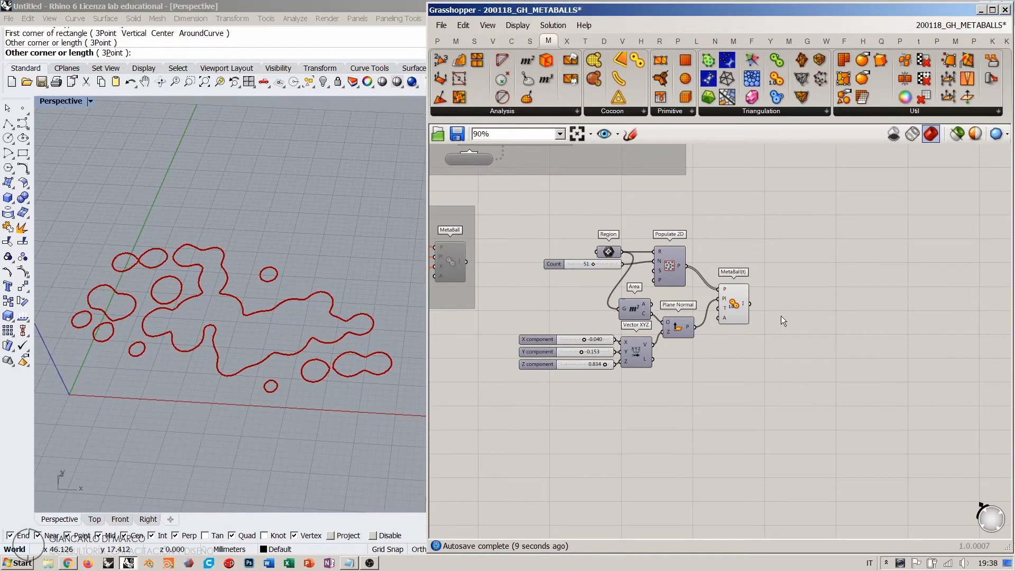
pyautogui.moveTo(777, 395); pyautogui.dragTo(542, 222)
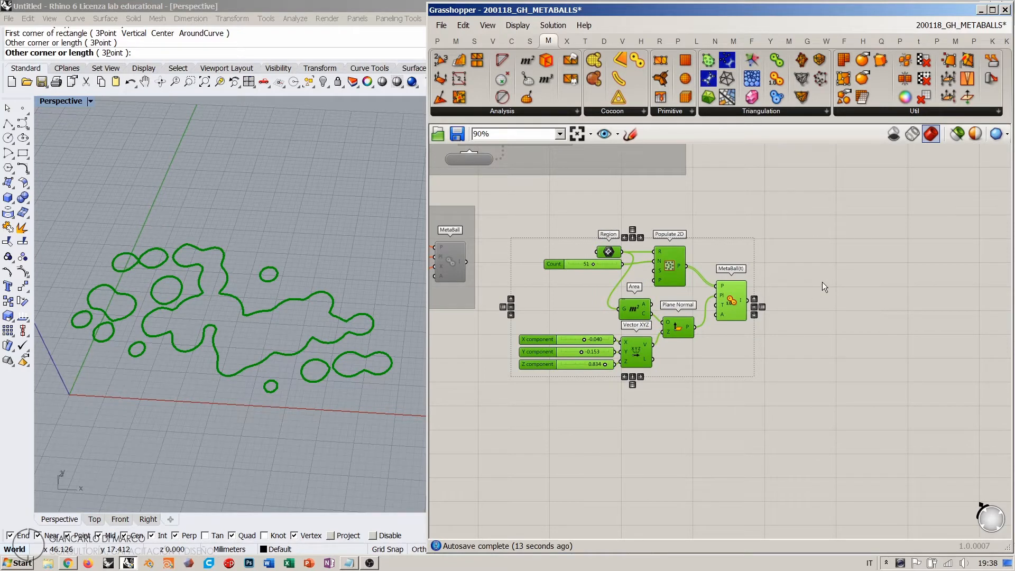
pyautogui.hotkey('ctrl', 'g')
pyautogui.hotkey('ctrl', 'e')
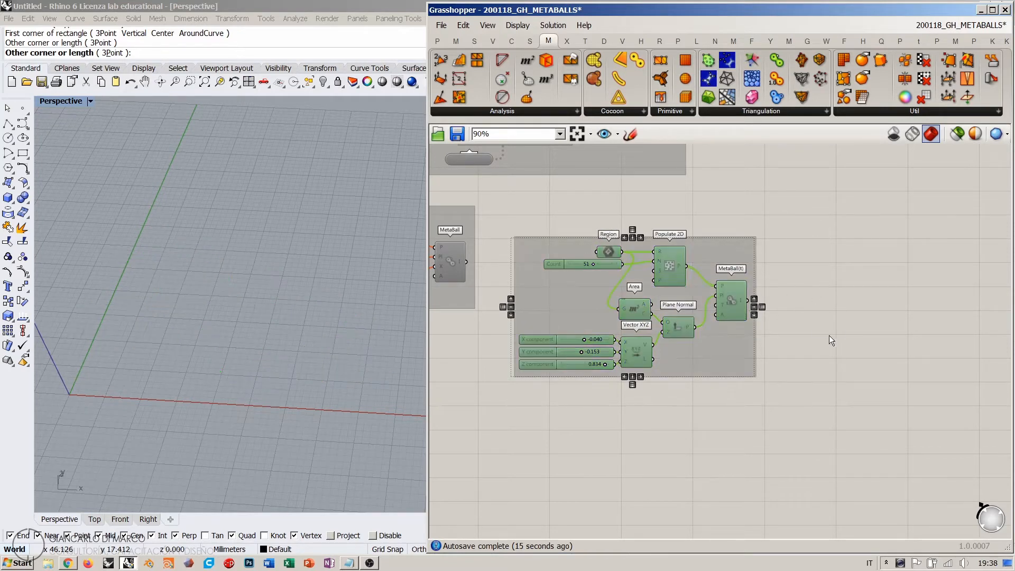
pyautogui.click(828, 336)
# - Move the Populate 2D group beside the Point On Curve group, beneath the Plane Input (Pl) group
pyautogui.moveTo(594, 294); pyautogui.dragTo(729, 328, button='right')
pyautogui.moveTo(683, 319); pyautogui.dragTo(675, 380)
pyautogui.moveTo(664, 378); pyautogui.dragTo(734, 306, button='right')
pyautogui.moveTo(746, 309); pyautogui.dragTo(661, 332)
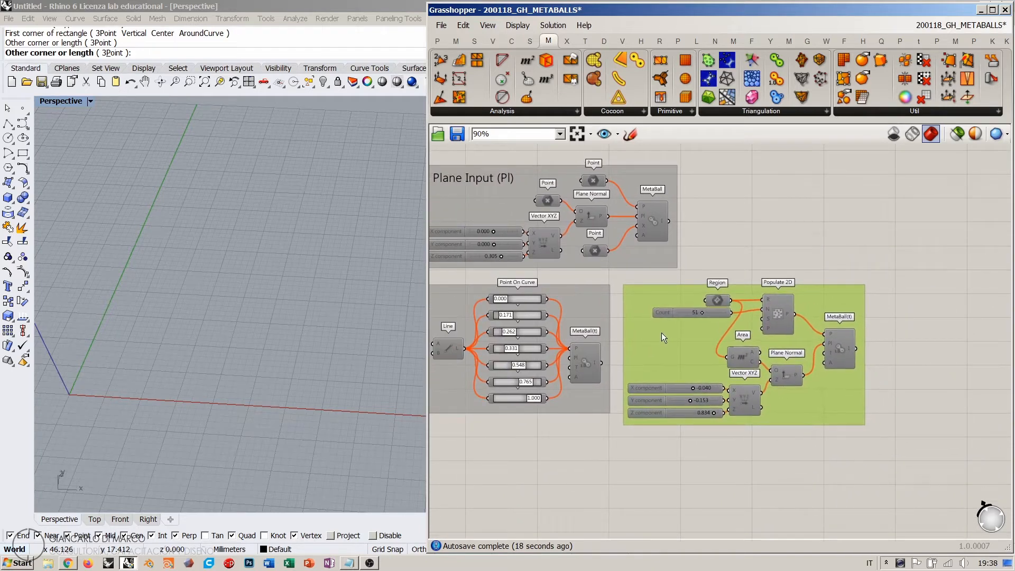
pyautogui.click(850, 338)
# - Add a Populate 3D component on the empty canvas beyond the Populate 2D group
pyautogui.moveTo(850, 338); pyautogui.dragTo(736, 281, button='right')
pyautogui.doubleClick(738, 281)
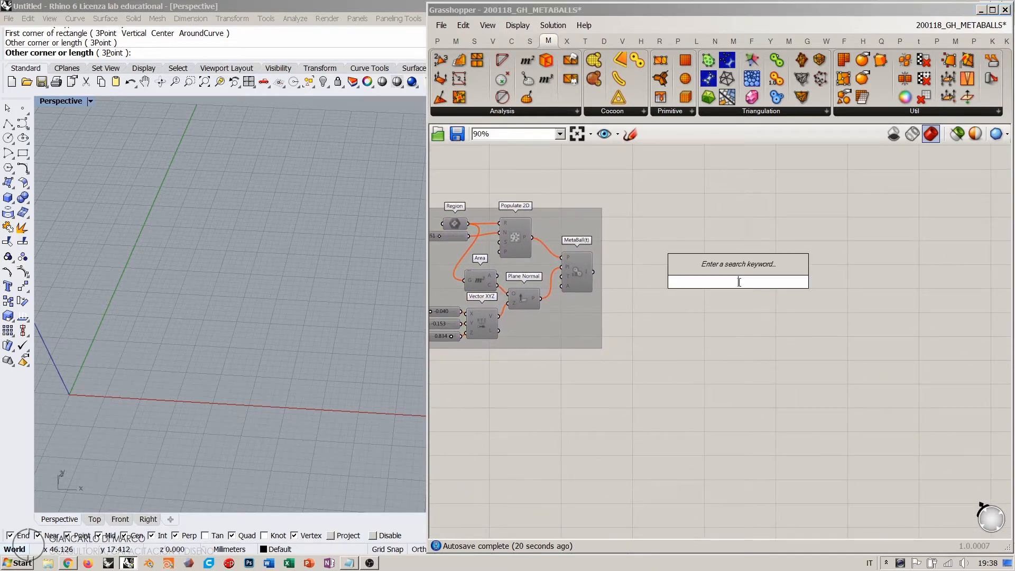
pyautogui.write('pop')
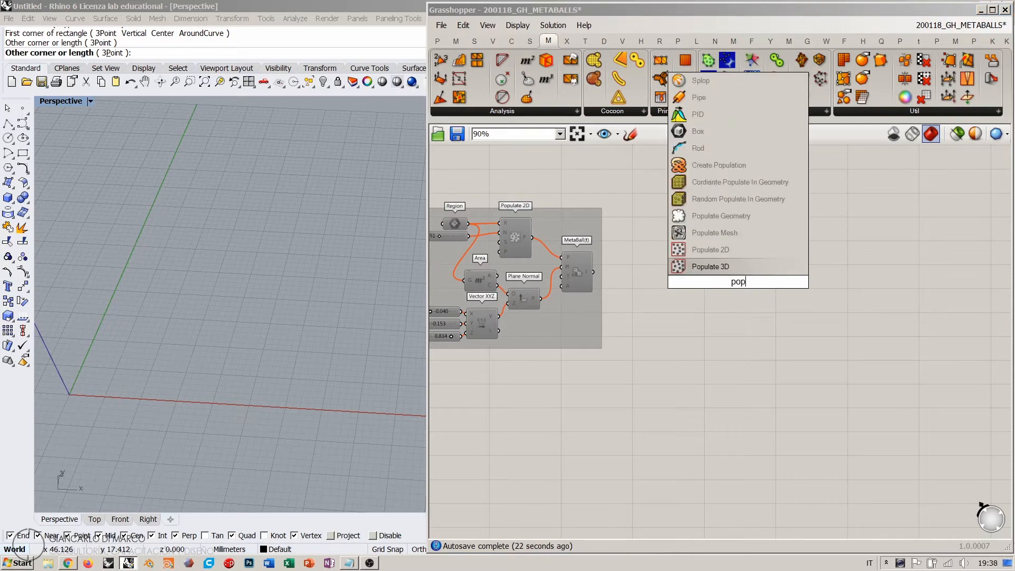
pyautogui.rightClick(738, 284)
pyautogui.click(727, 267)
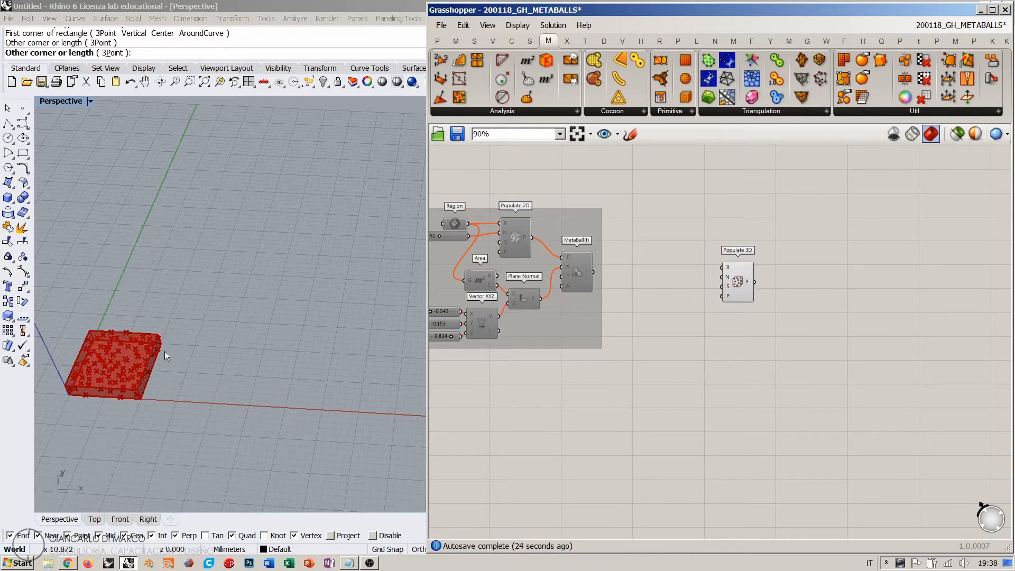
pyautogui.moveTo(275, 340); pyautogui.dragTo(299, 324, button='right')
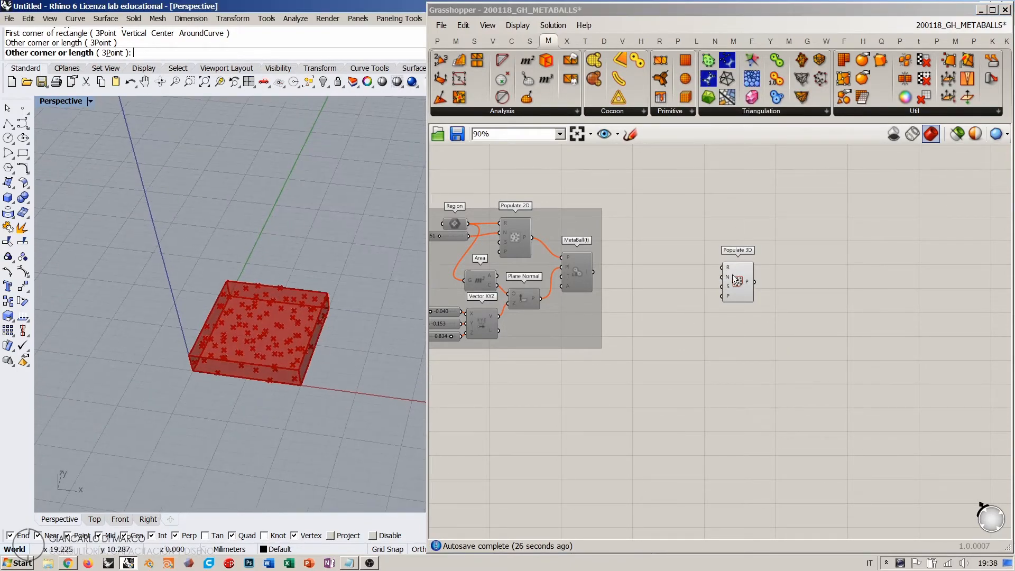
# - Set one box as Populate 3D's R input, drawing a rectangular base near the origin and a height of about 20.7 mm
pyautogui.scroll(5, 737, 281)
pyautogui.rightClick(698, 268)
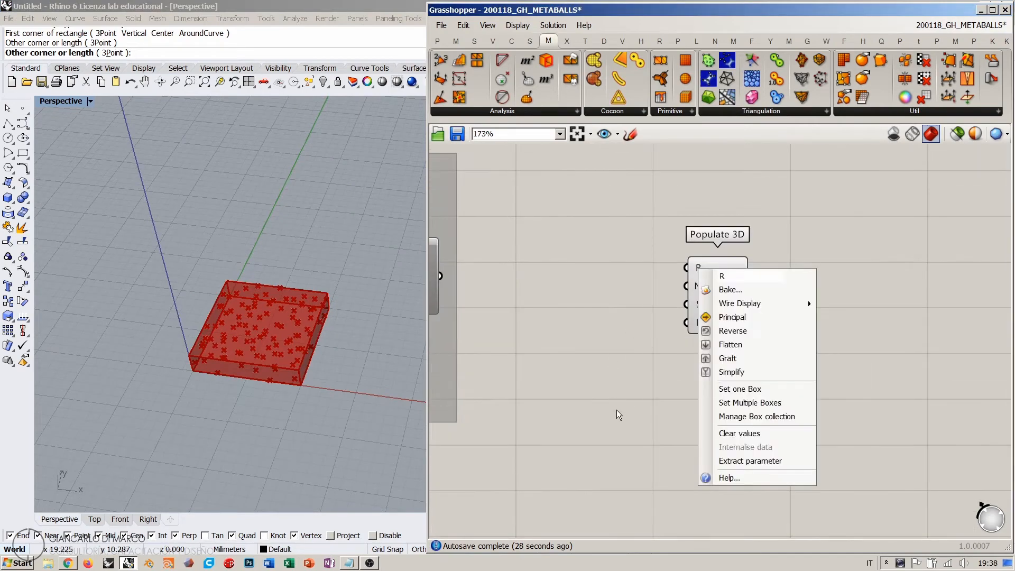
pyautogui.click(724, 397)
pyautogui.click(123, 382)
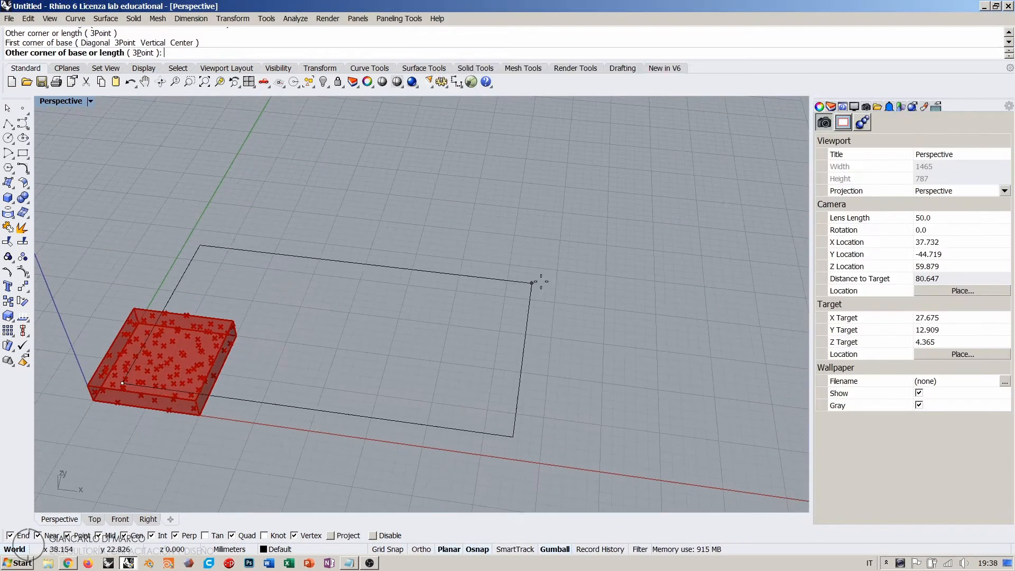
pyautogui.click(589, 251)
pyautogui.moveTo(589, 251); pyautogui.dragTo(397, 243, button='right')
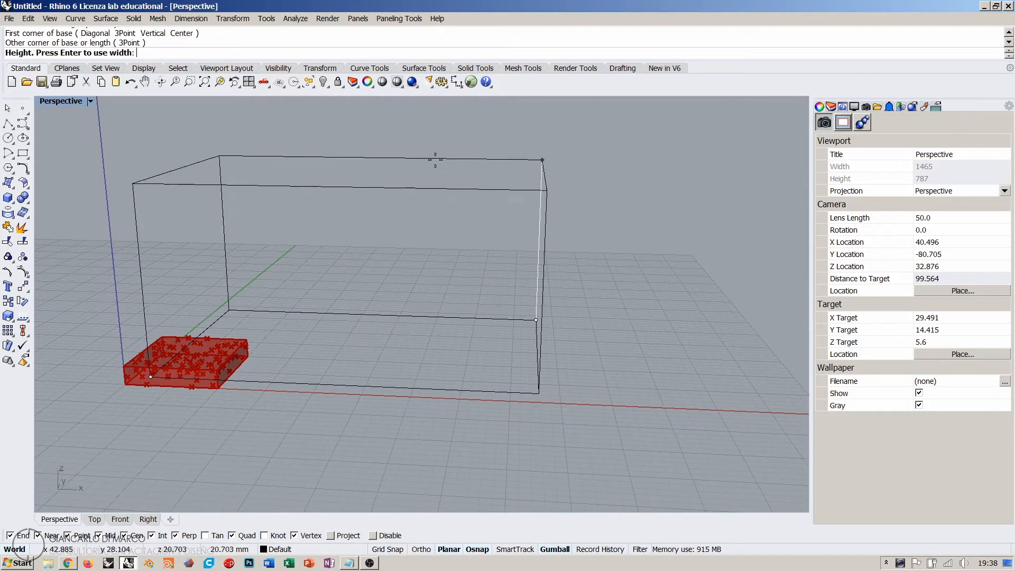
pyautogui.click(435, 159)
# - Add a number slider feeding Populate 3D's N input and set the count to 32
pyautogui.doubleClick(600, 292)
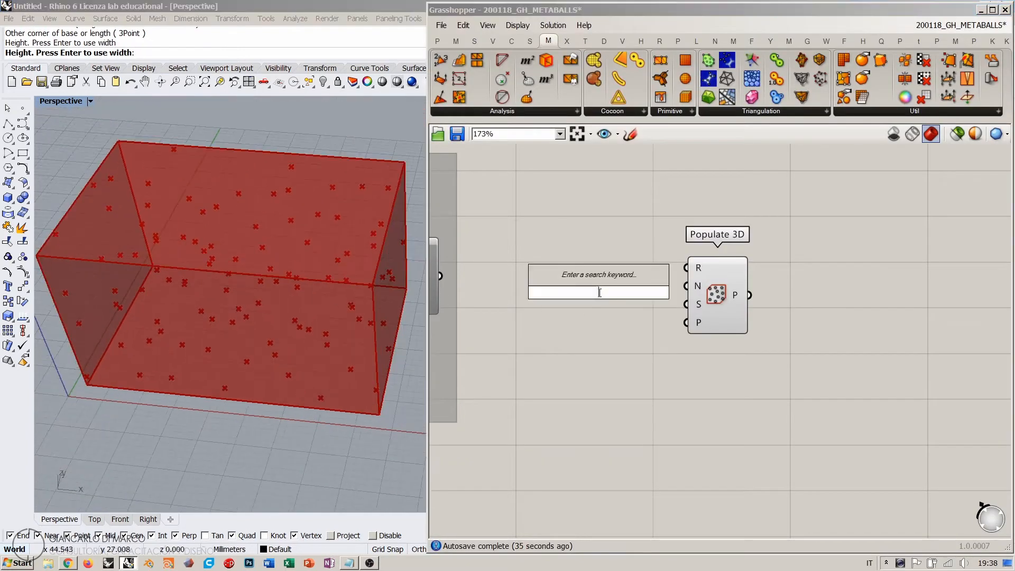
pyautogui.write('11')
pyautogui.press('Return')
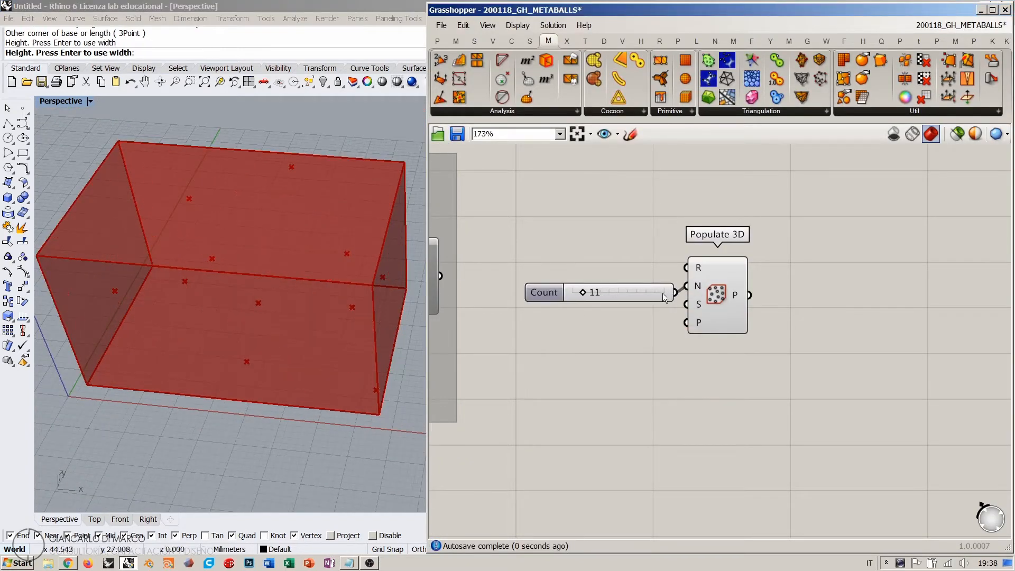
pyautogui.moveTo(664, 297); pyautogui.dragTo(656, 290)
pyautogui.moveTo(576, 287); pyautogui.dragTo(594, 286)
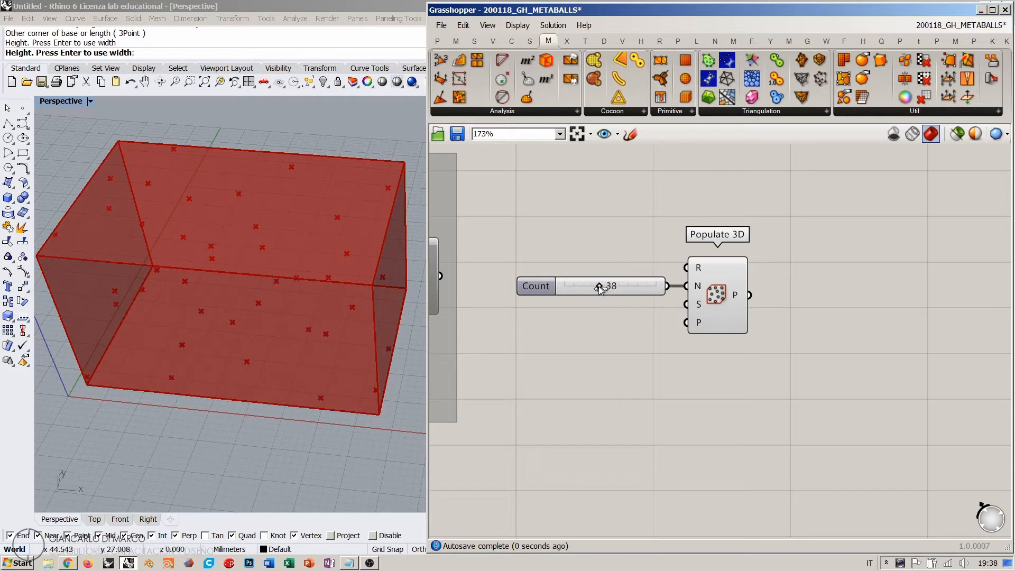
pyautogui.moveTo(677, 293); pyautogui.dragTo(659, 339, button='right')
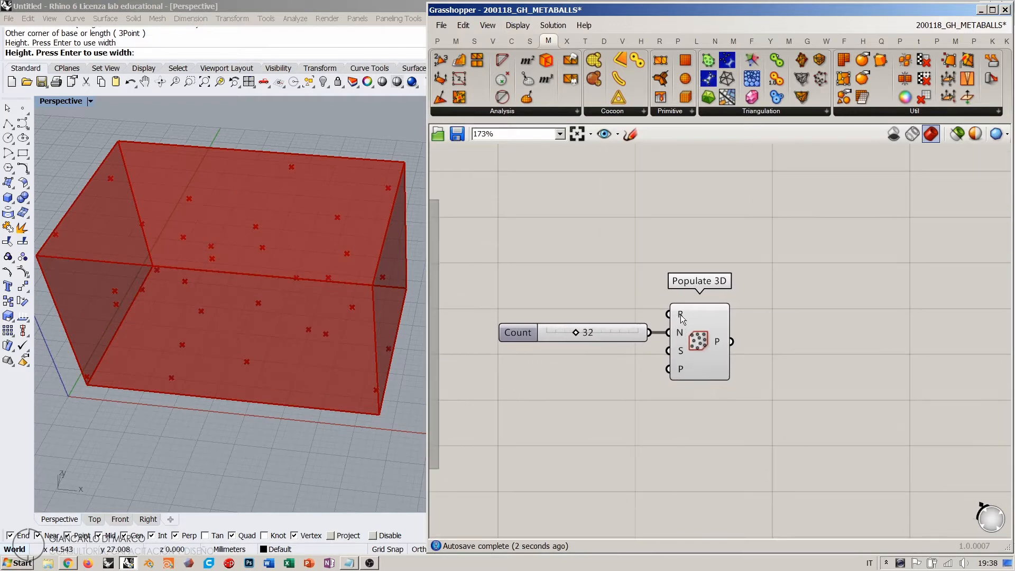
# - Extract Populate 3D's R input as a Region parameter, place it above the Count slider and hide the box preview
pyautogui.rightClick(680, 315)
pyautogui.click(733, 507)
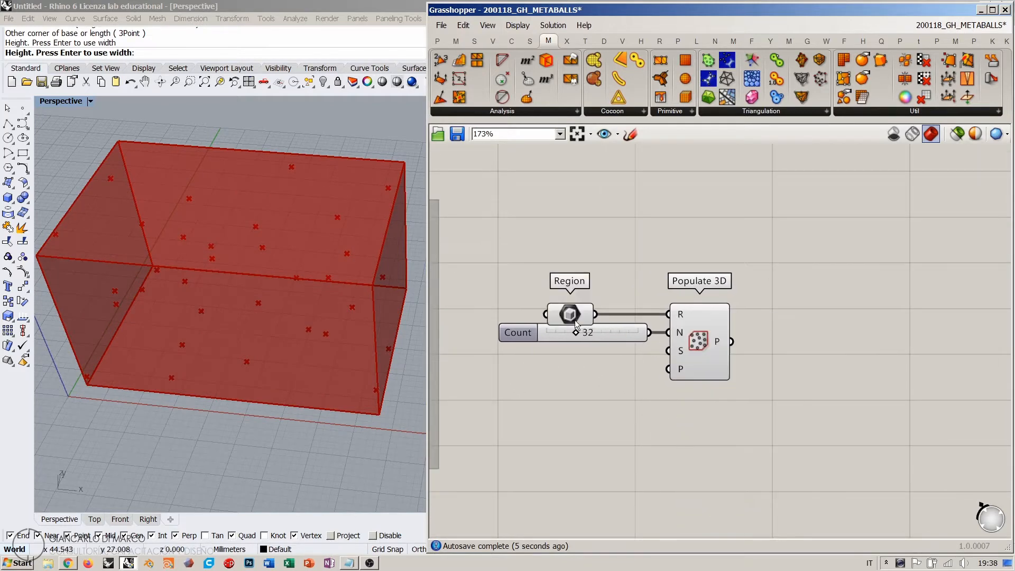
pyautogui.moveTo(582, 313); pyautogui.dragTo(639, 274)
pyautogui.click(698, 331)
pyautogui.moveTo(697, 332); pyautogui.dragTo(701, 313)
pyautogui.click(789, 271)
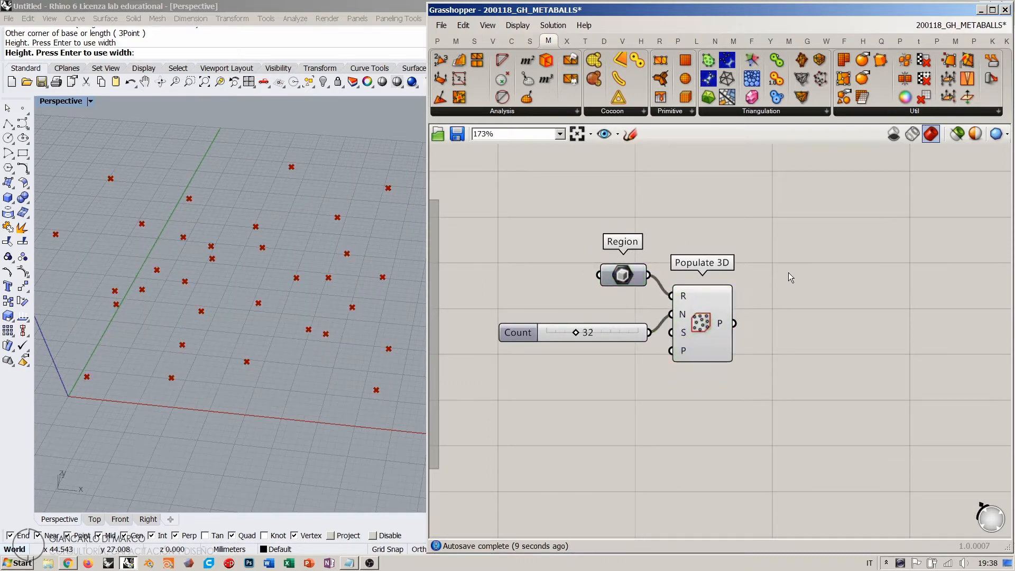
# - Switch the geometry preview to wireframe and nudge the Count slider up toward Populate 3D's N input
pyautogui.click(910, 134)
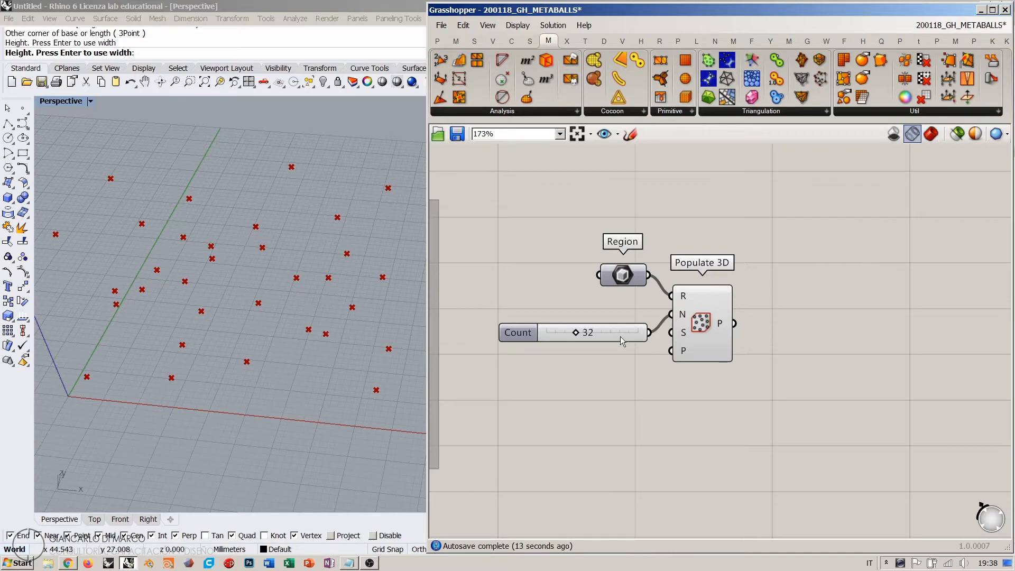
pyautogui.moveTo(625, 334); pyautogui.dragTo(626, 327)
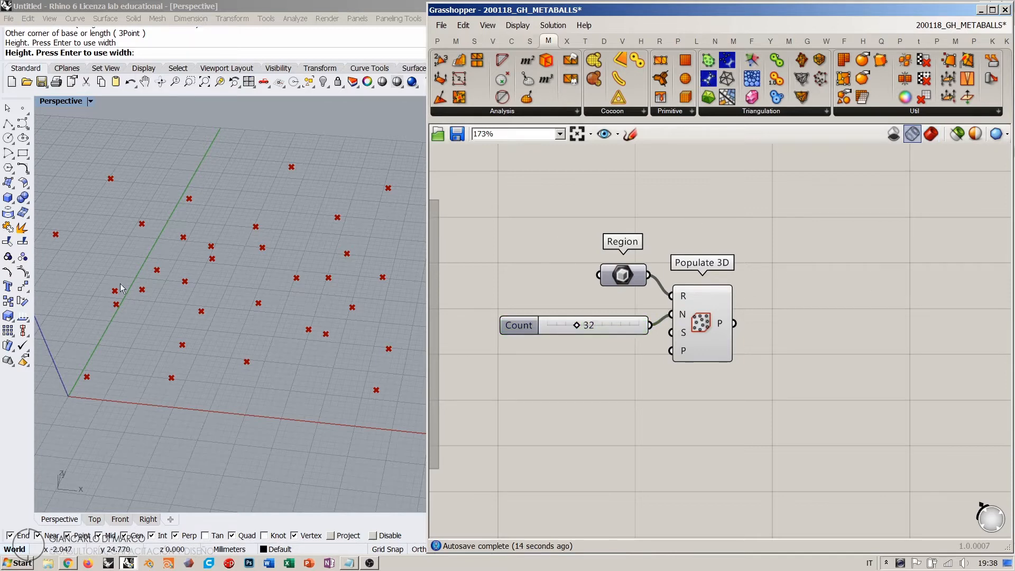
pyautogui.moveTo(226, 297); pyautogui.dragTo(236, 310, button='right')
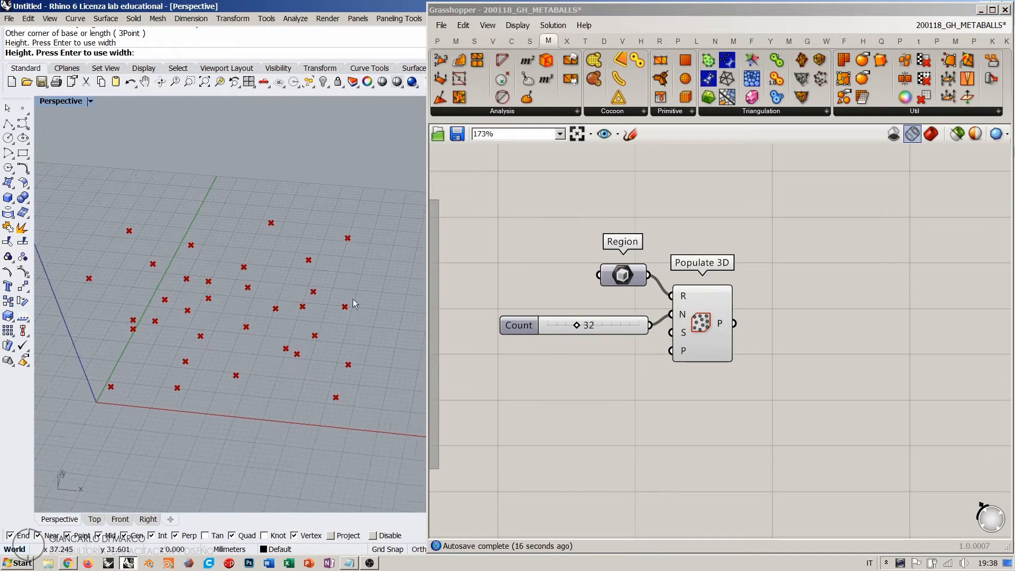
pyautogui.click(570, 215)
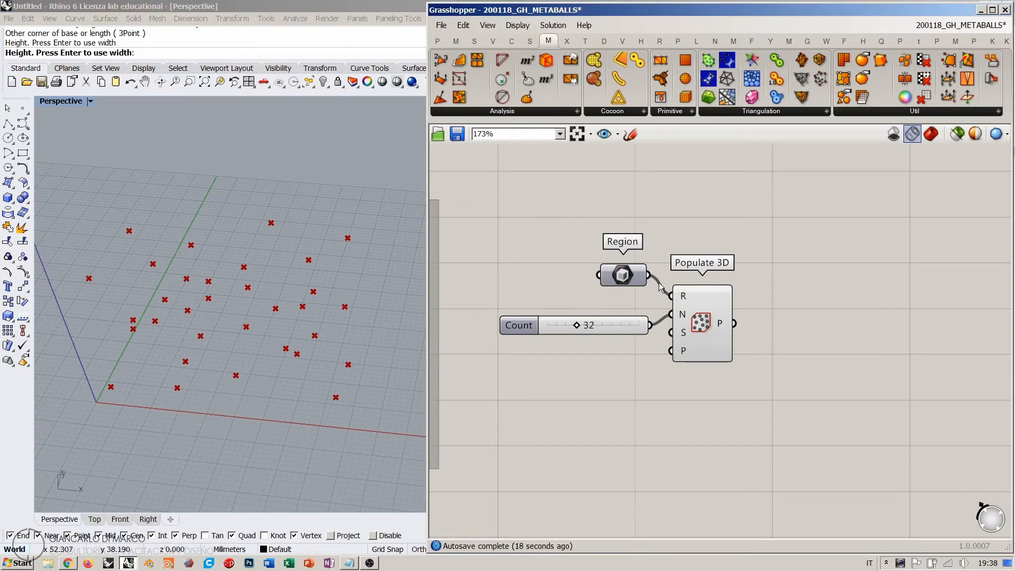
pyautogui.moveTo(699, 310); pyautogui.dragTo(697, 308)
pyautogui.click(797, 297)
# - Add a MetaBall(t) component beyond Populate 3D and connect the populated points to its P input
pyautogui.moveTo(809, 309); pyautogui.dragTo(748, 318, button='right')
pyautogui.doubleClick(748, 318)
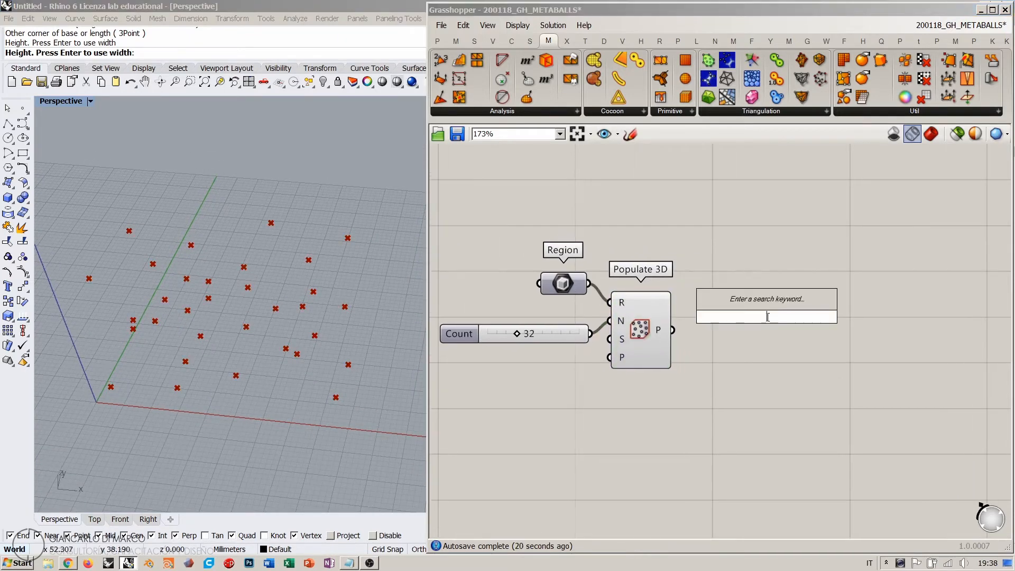
pyautogui.moveTo(852, 252); pyautogui.dragTo(845, 310)
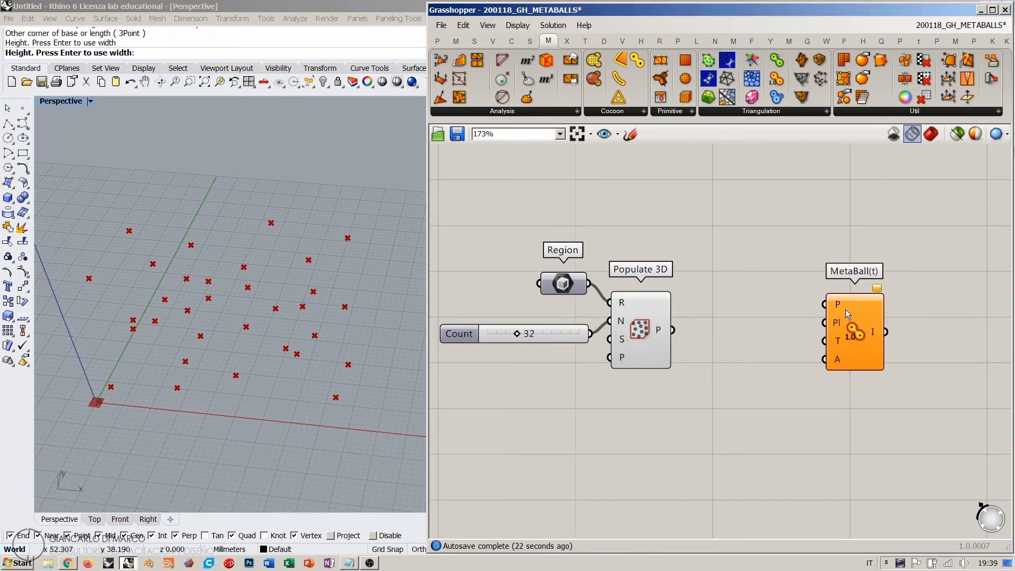
pyautogui.moveTo(672, 329); pyautogui.dragTo(826, 324)
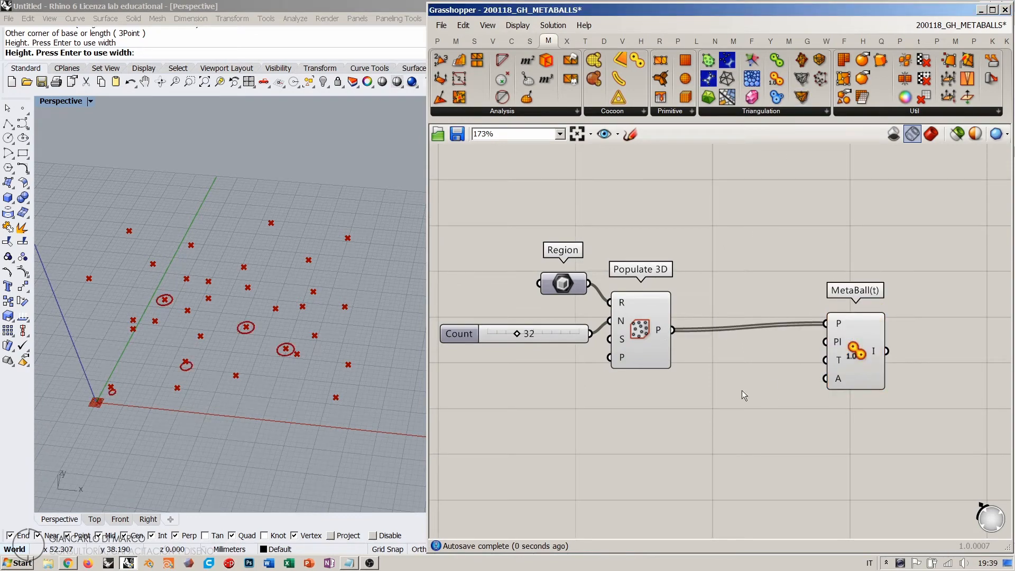
pyautogui.moveTo(177, 392); pyautogui.dragTo(157, 350, button='right')
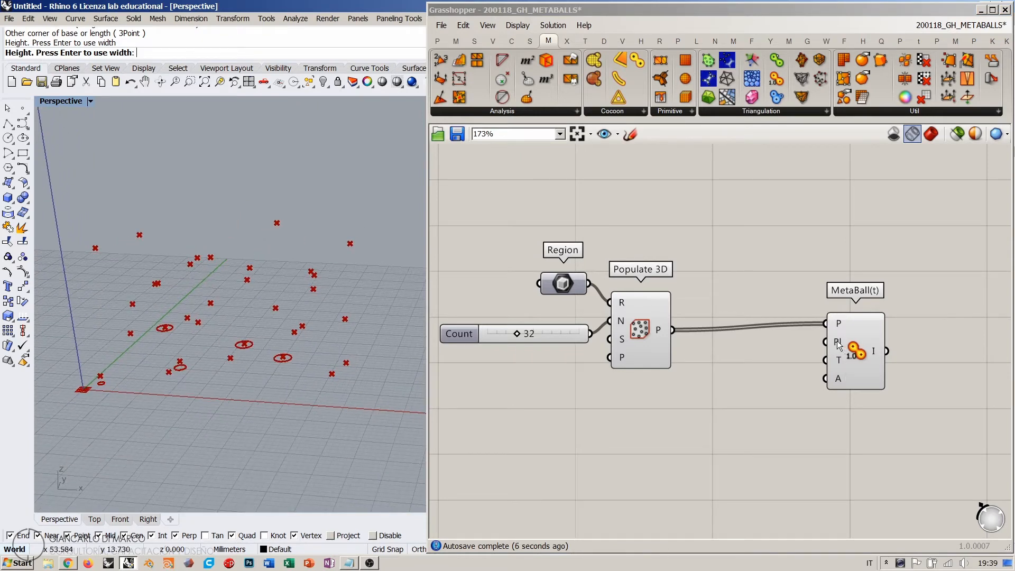
pyautogui.moveTo(854, 348); pyautogui.dragTo(855, 370)
pyautogui.click(674, 392)
# - Add a Deconstruct Box component below the Count slider and connect the Region box to its B input
pyautogui.moveTo(675, 393); pyautogui.dragTo(693, 340, button='right')
pyautogui.doubleClick(641, 387)
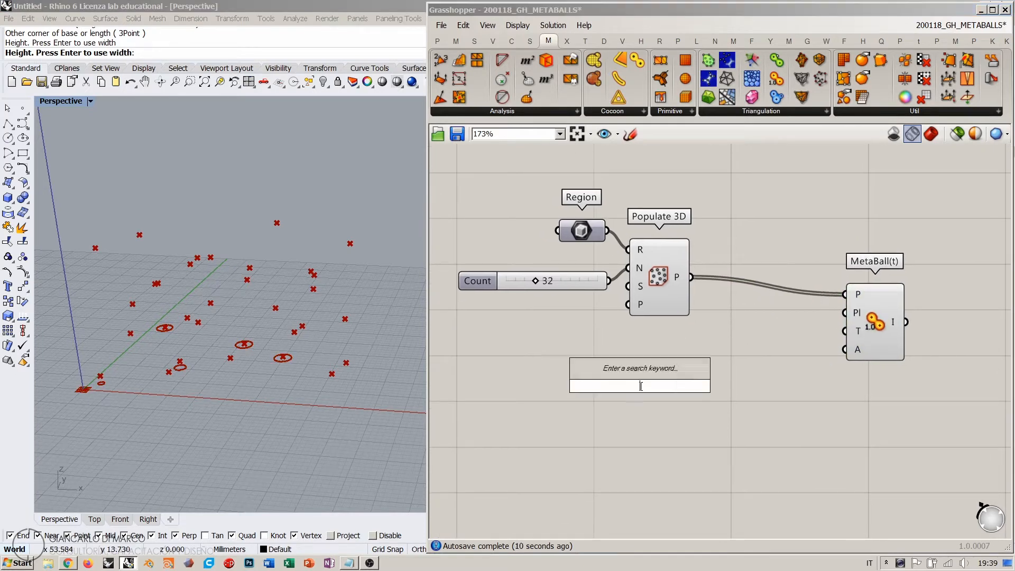
pyautogui.write('de')
pyautogui.click(624, 304)
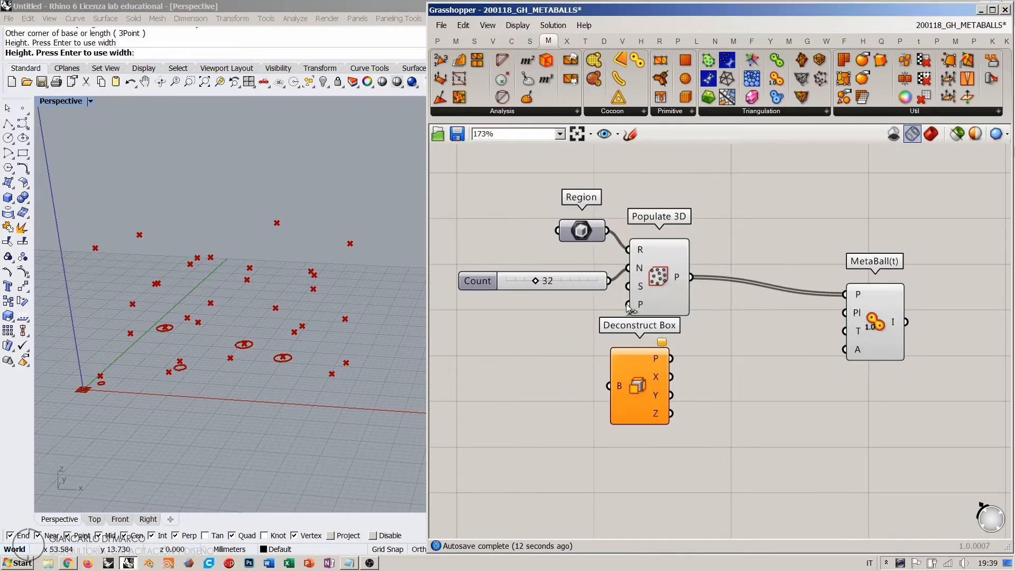
pyautogui.moveTo(583, 238); pyautogui.dragTo(547, 404)
pyautogui.click(617, 434)
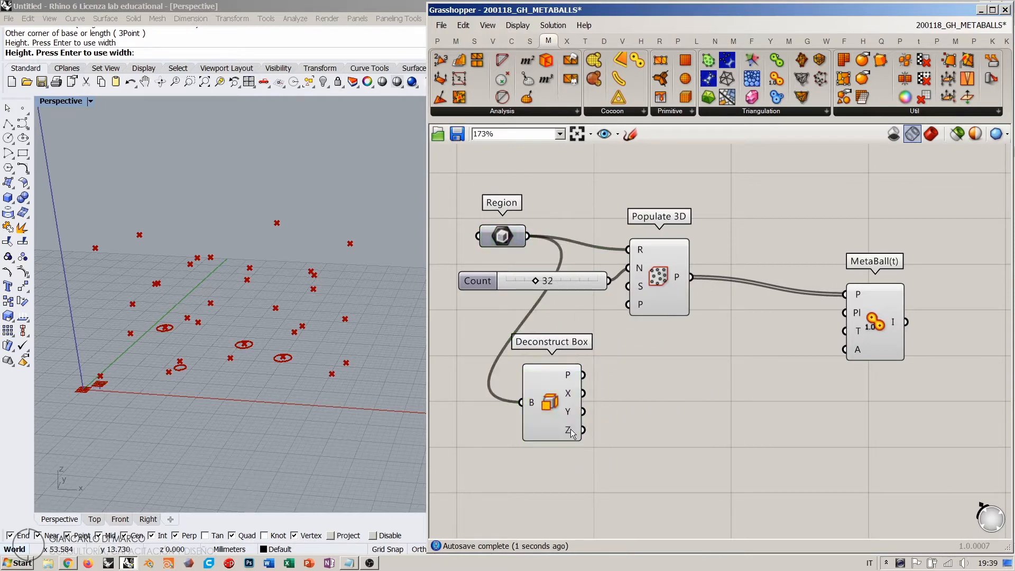
# - Examine Deconstruct Box's Z output domain and its base plane relative to the point cloud in the Perspective viewport
pyautogui.moveTo(572, 434)
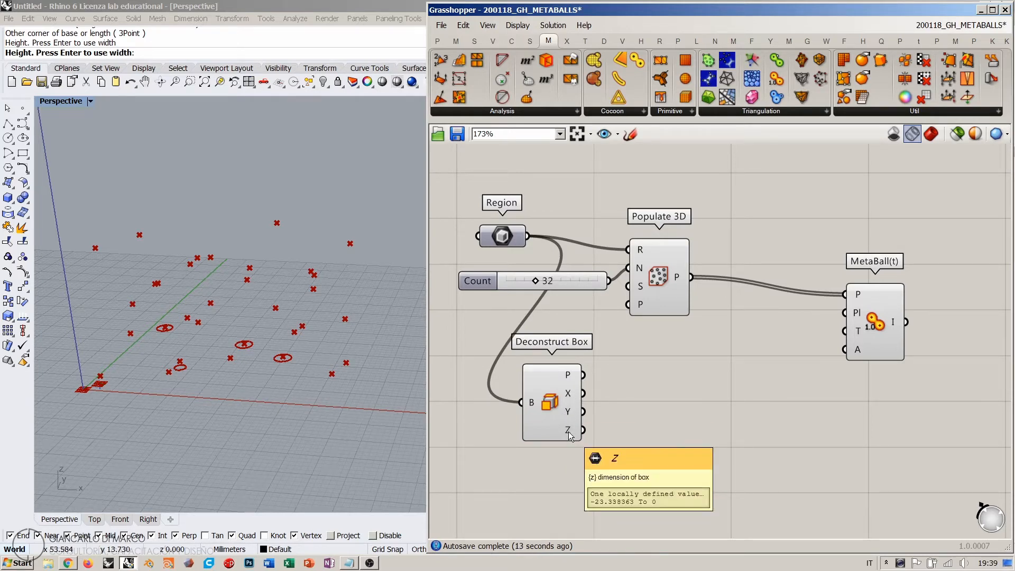
pyautogui.moveTo(551, 402); pyautogui.dragTo(551, 396)
pyautogui.click(627, 398)
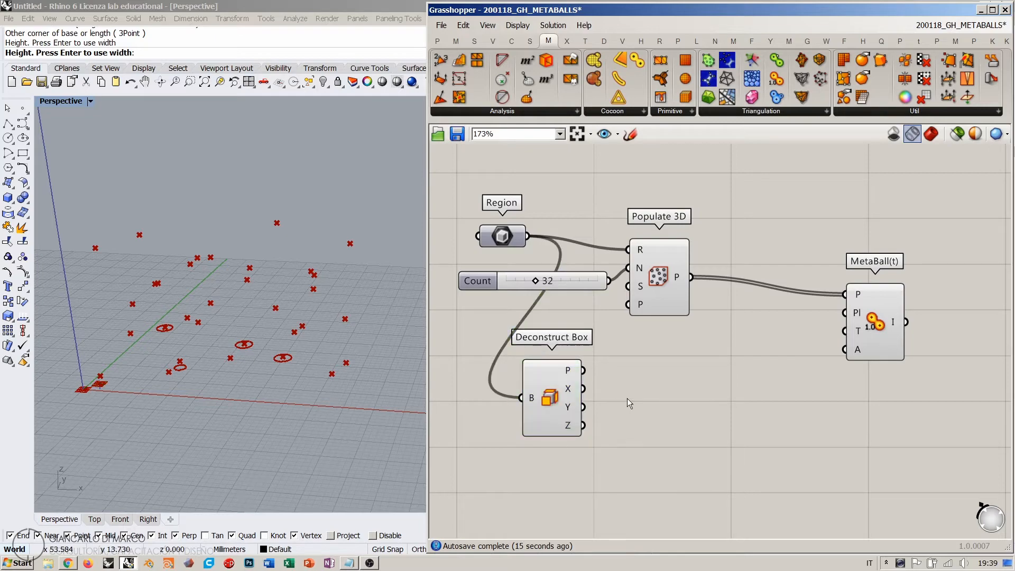
pyautogui.click(530, 397)
pyautogui.moveTo(156, 394); pyautogui.dragTo(185, 386, button='right')
pyautogui.scroll(7, 150, 373)
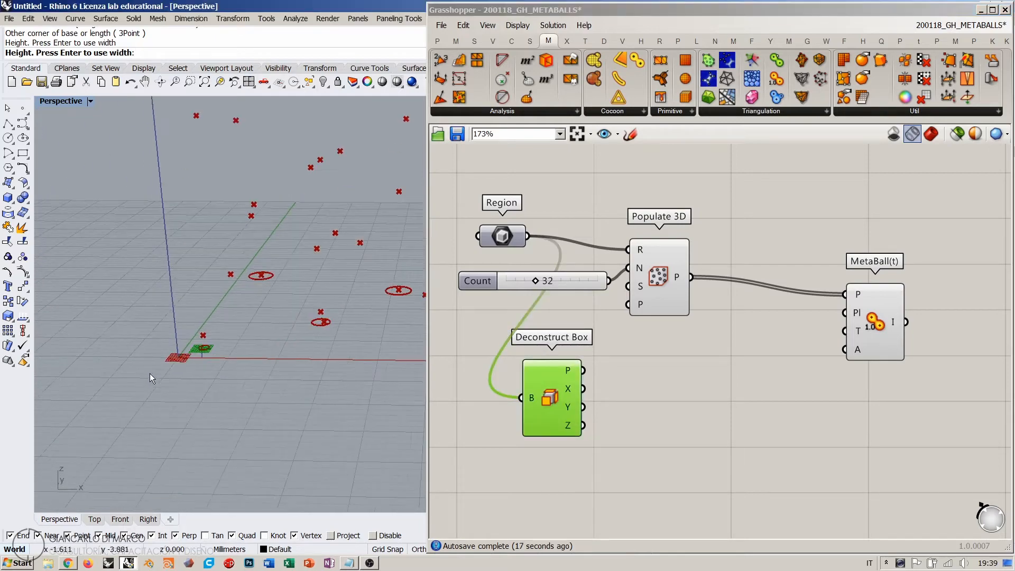
pyautogui.moveTo(231, 346); pyautogui.dragTo(170, 379, button='right')
pyautogui.scroll(-4, 179, 376)
pyautogui.scroll(-4, 171, 379)
pyautogui.keyDown('shift'); pyautogui.moveTo(264, 366); pyautogui.dragTo(239, 357, button='right'); pyautogui.keyUp('shift')
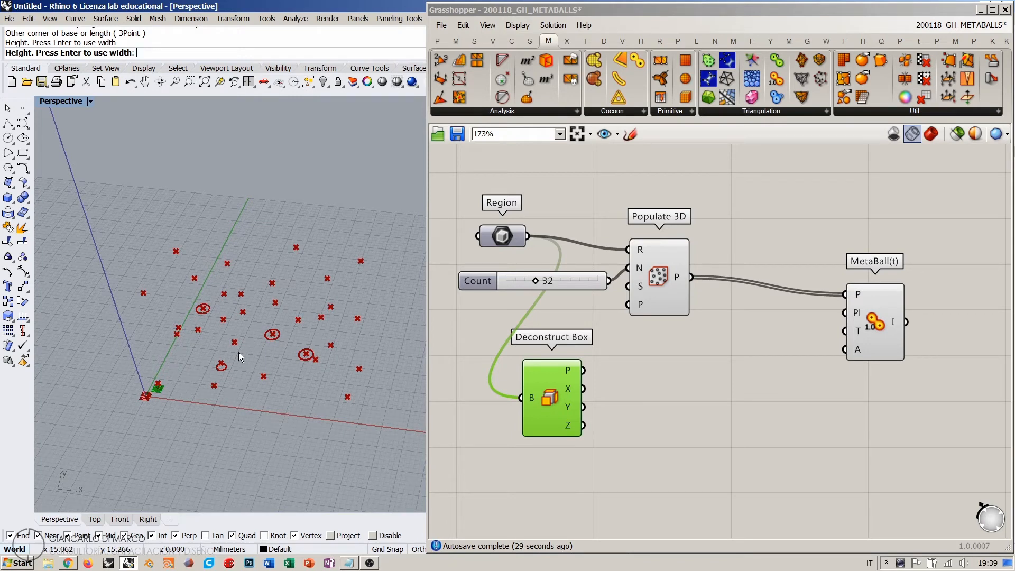
pyautogui.moveTo(642, 254)
# - Redefine the Region box by picking one new box upward from near the origin in the Perspective viewport
pyautogui.moveTo(632, 350); pyautogui.dragTo(687, 362, button='right')
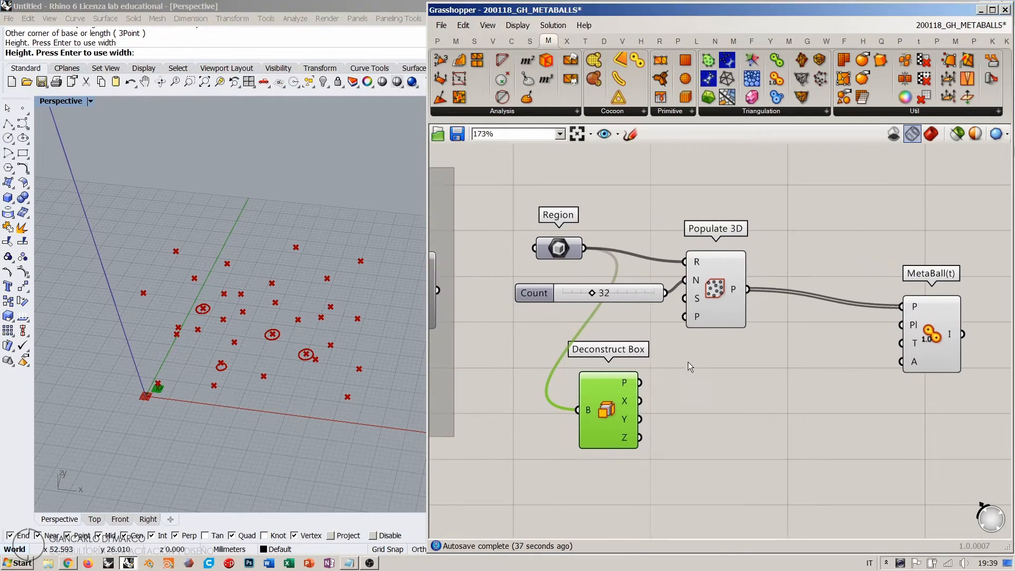
pyautogui.click(687, 361)
pyautogui.rightClick(557, 248)
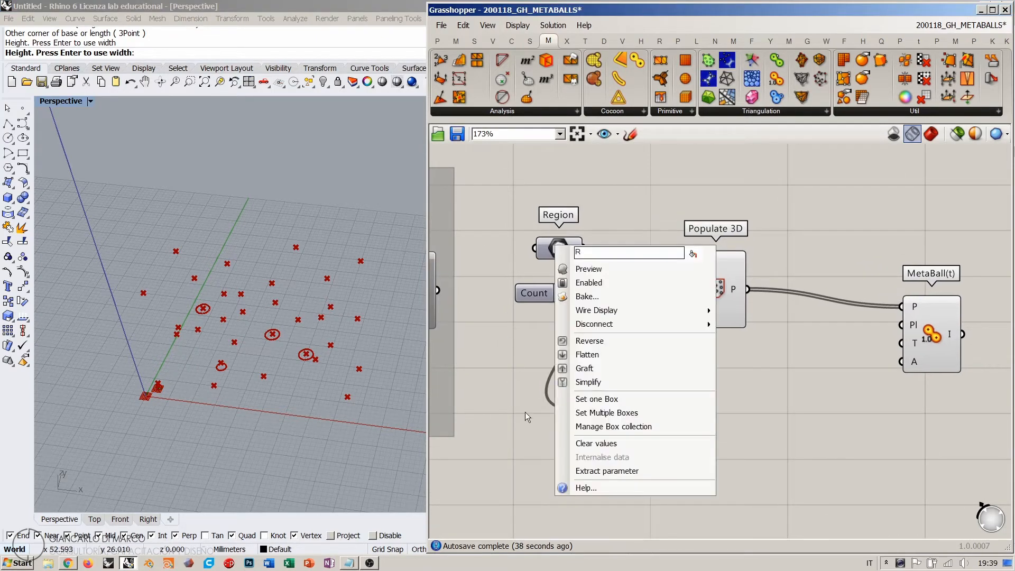
pyautogui.click(575, 403)
pyautogui.click(152, 396)
pyautogui.click(374, 306)
pyautogui.click(339, 222)
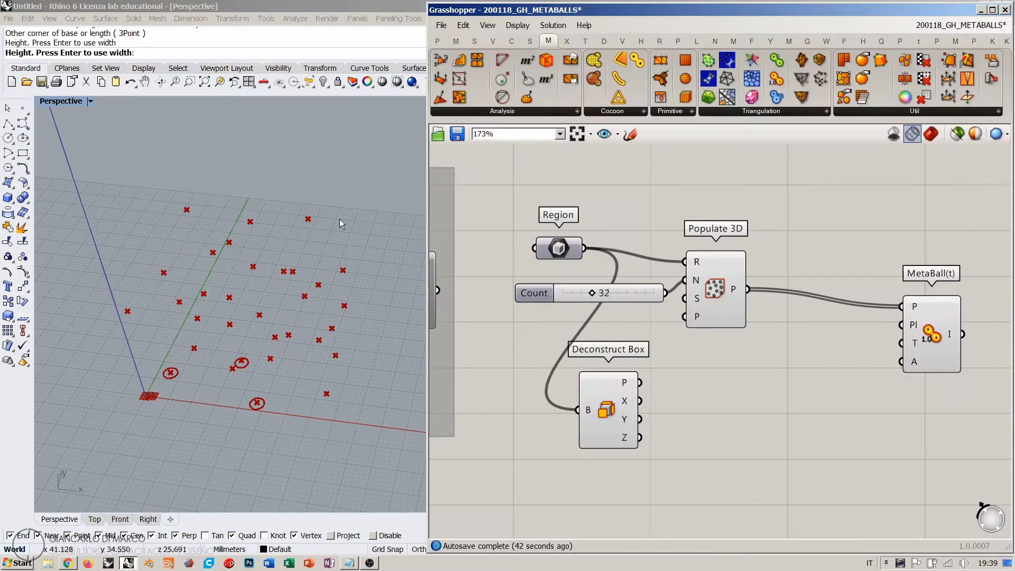
# - Check the redrawn box's Z domain on Deconstruct Box and inspect its base plane at the origin
pyautogui.moveTo(269, 391); pyautogui.dragTo(266, 362, button='right')
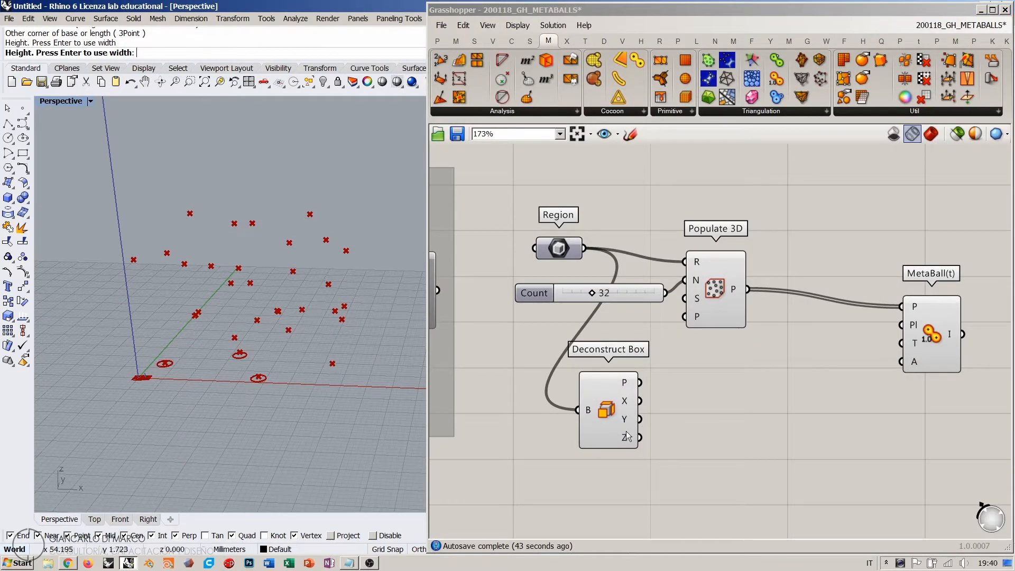
pyautogui.moveTo(627, 440)
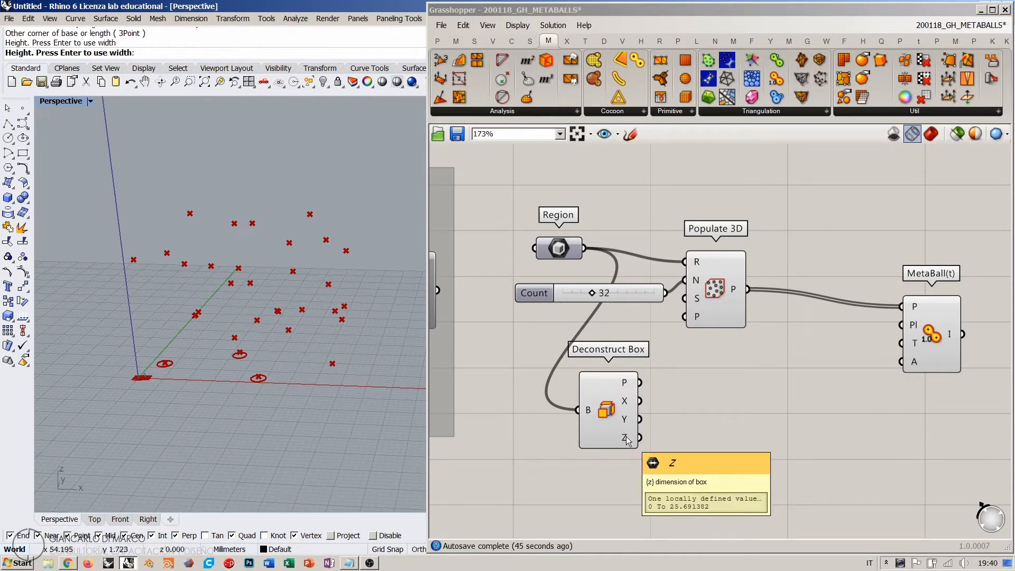
pyautogui.moveTo(168, 338); pyautogui.dragTo(146, 364, button='right')
pyautogui.scroll(12, 135, 372)
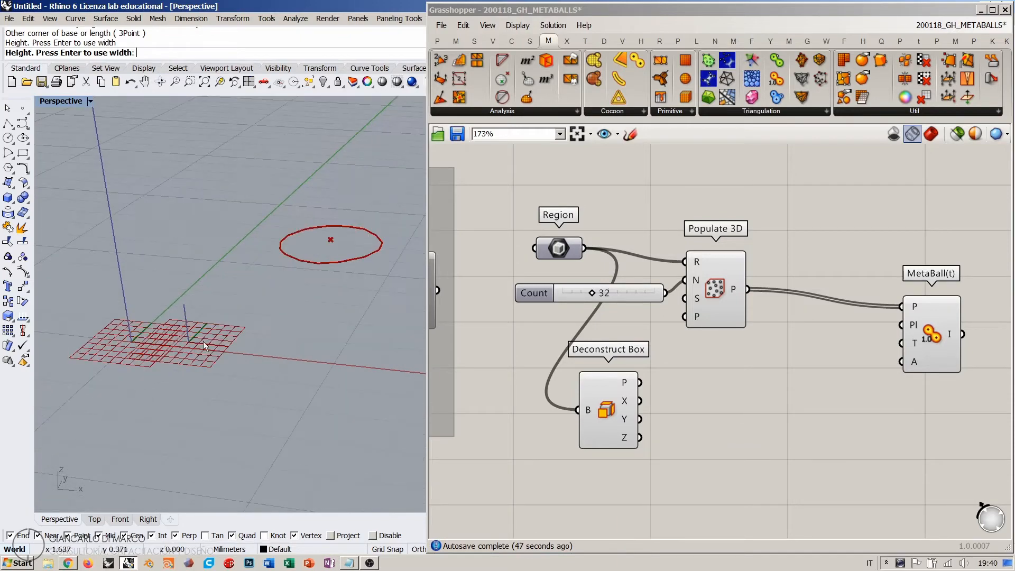
pyautogui.scroll(-12, 156, 374)
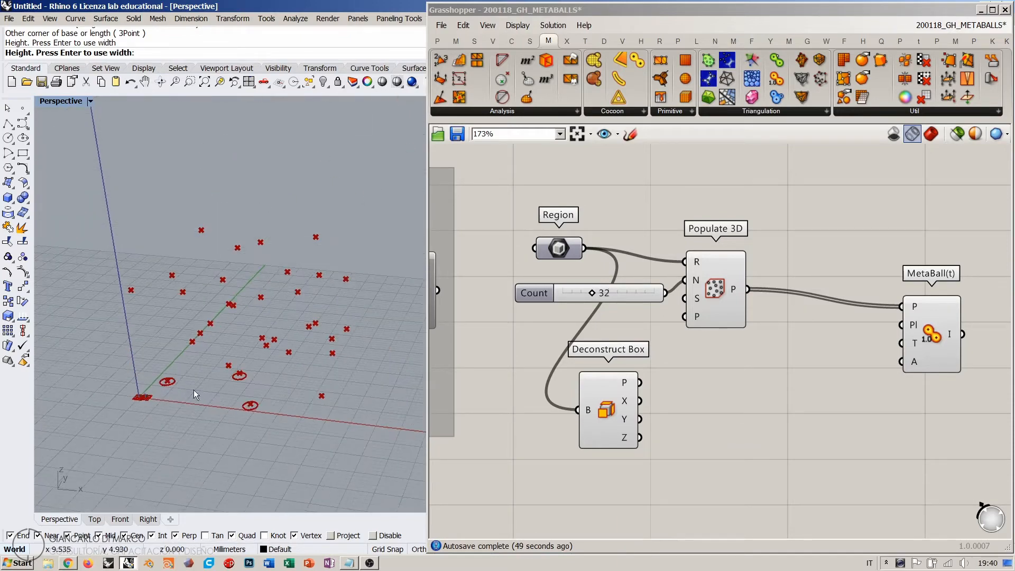
pyautogui.moveTo(193, 389)
pyautogui.mouseDown(button='right')
pyautogui.moveTo(220, 369)
pyautogui.moveTo(190, 384)
pyautogui.mouseUp(button='right')
pyautogui.moveTo(258, 320)
pyautogui.mouseDown(button='right')
pyautogui.moveTo(258, 351)
pyautogui.moveTo(267, 334)
pyautogui.mouseUp(button='right')
pyautogui.moveTo(614, 412); pyautogui.dragTo(618, 405)
pyautogui.click(712, 410)
pyautogui.moveTo(267, 343); pyautogui.dragTo(310, 312, button='right')
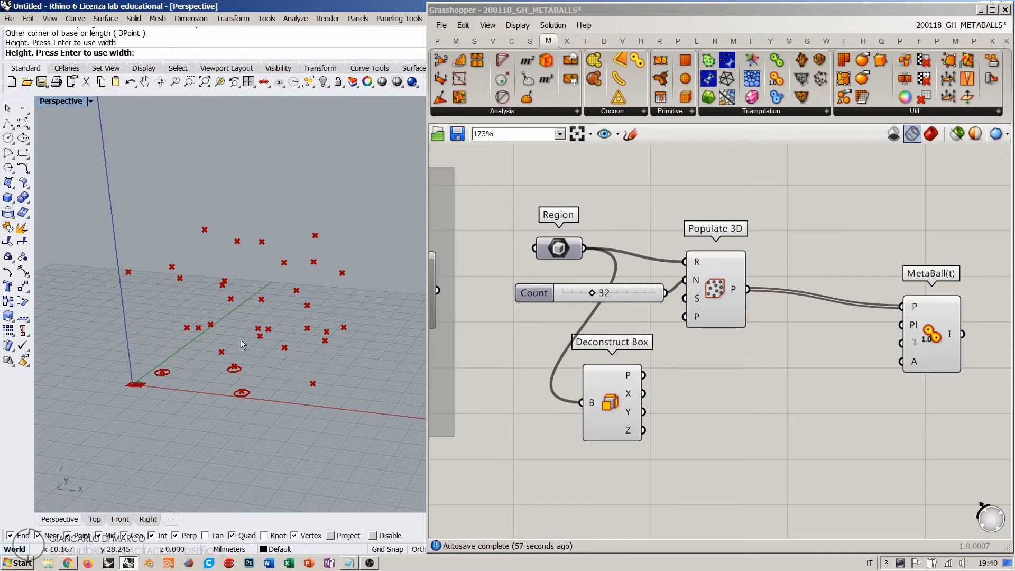
pyautogui.moveTo(897, 350); pyautogui.dragTo(895, 310, button='right')
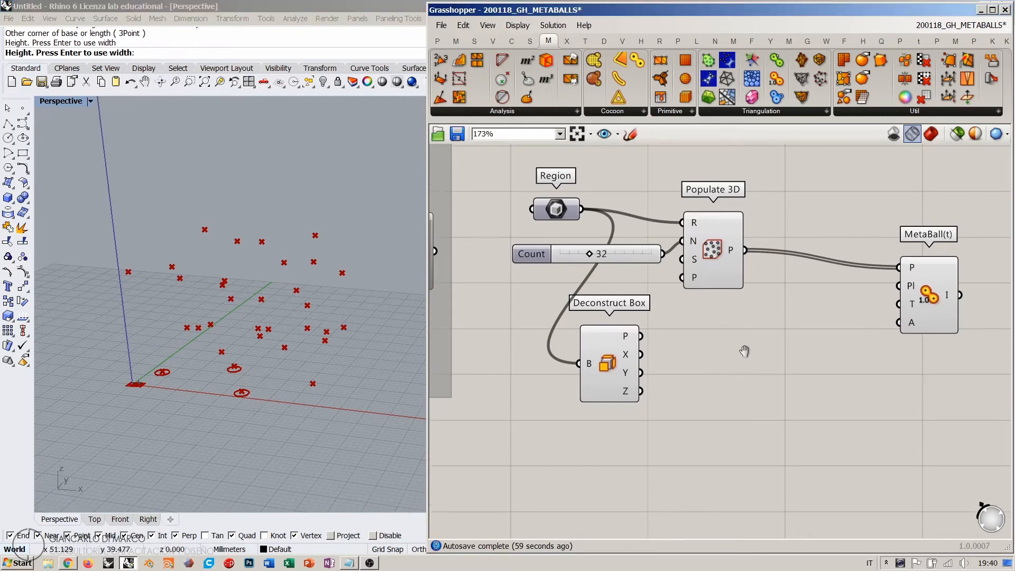
# - Align the Region parameter with Populate 3D's R input and turn on the box preview
pyautogui.moveTo(607, 362)
pyautogui.mouseDown()
pyautogui.moveTo(598, 373)
pyautogui.moveTo(608, 365)
pyautogui.mouseUp()
pyautogui.moveTo(560, 203); pyautogui.dragTo(555, 217)
pyautogui.click(696, 366)
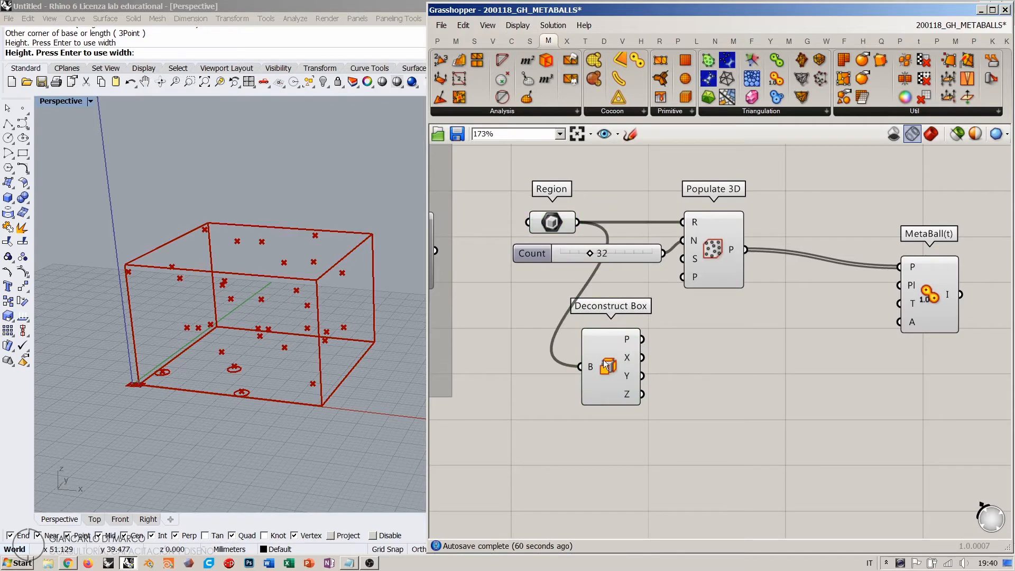
# - Read Deconstruct Box's Z domain and shift the component farther away from MetaBall(t)
pyautogui.click(607, 364)
pyautogui.moveTo(628, 399)
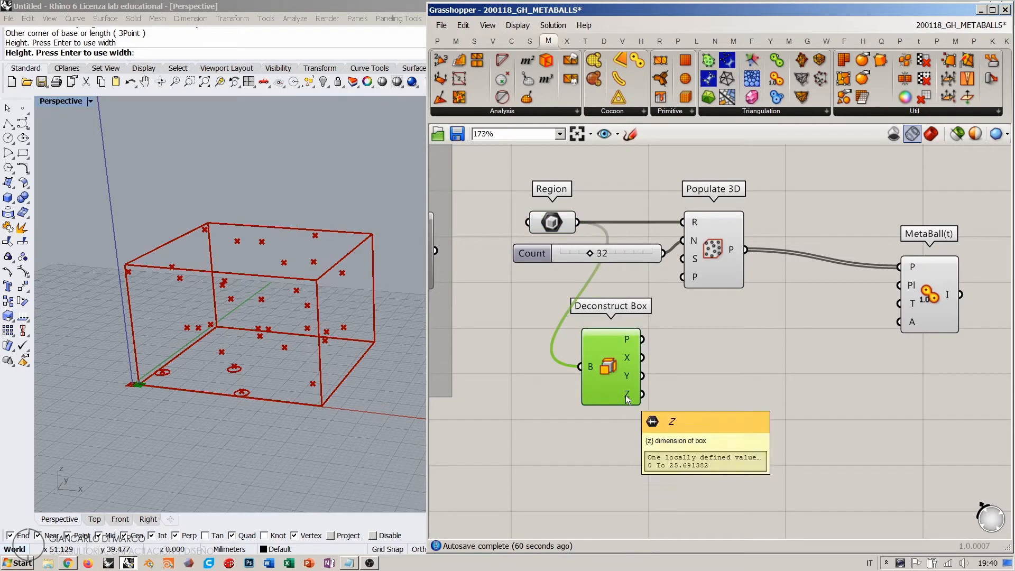
pyautogui.moveTo(608, 370); pyautogui.dragTo(574, 368)
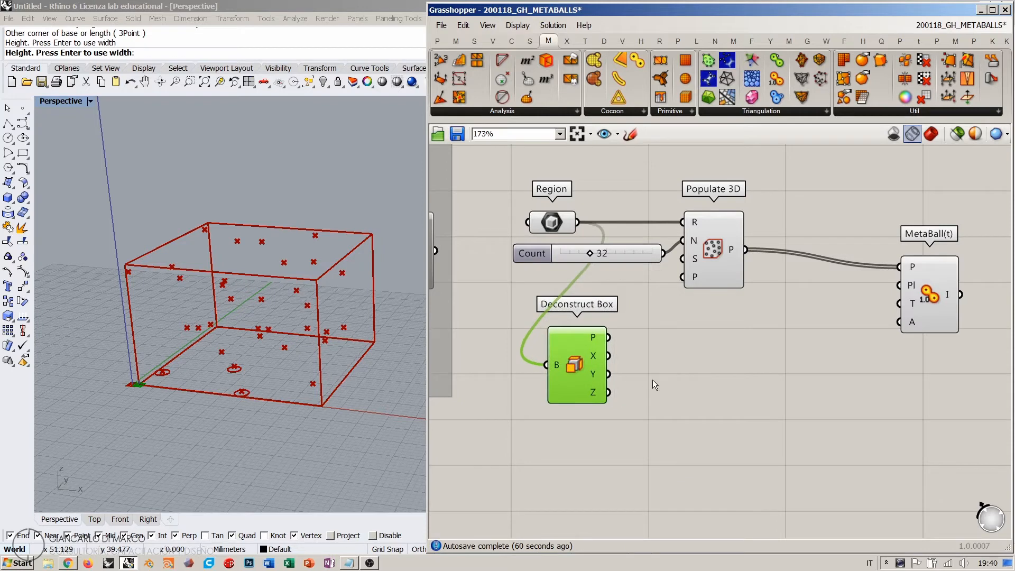
pyautogui.click(652, 379)
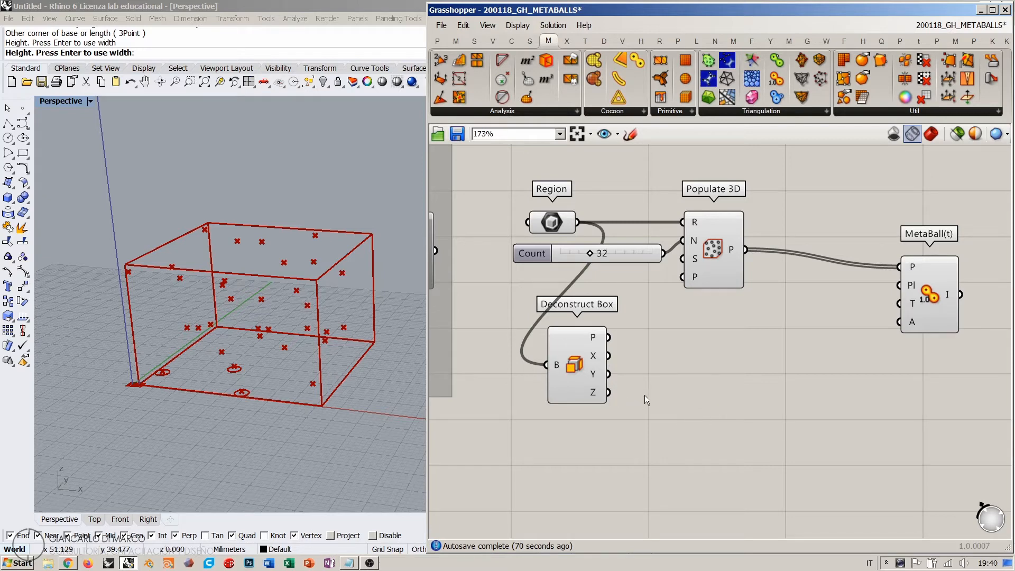
pyautogui.moveTo(579, 361); pyautogui.dragTo(559, 361)
pyautogui.click(667, 383)
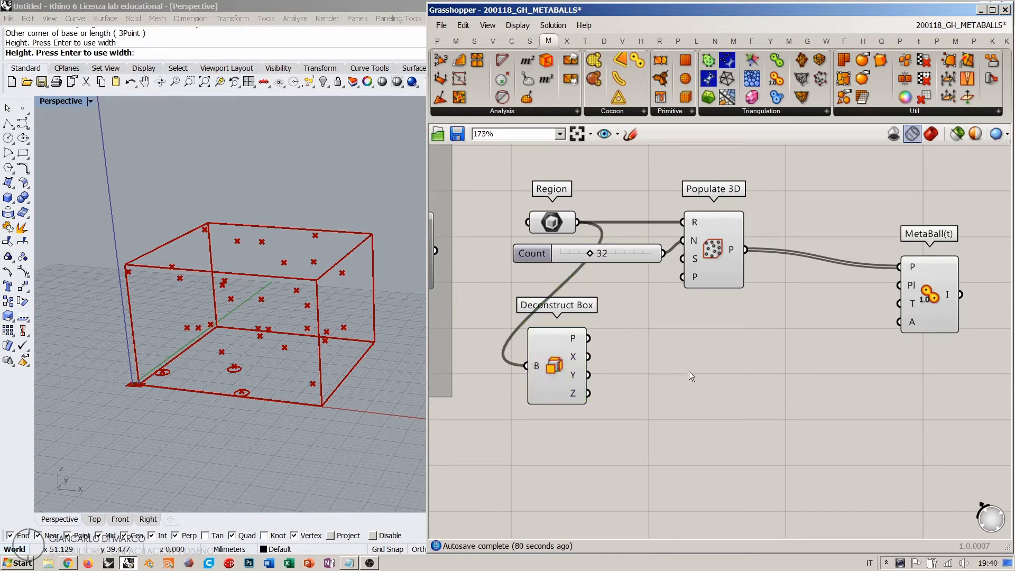
# - Replace Deconstruct Box with a Deconstruct Brep component and connect the Region box to its B input
pyautogui.click(556, 369)
pyautogui.press('Delete')
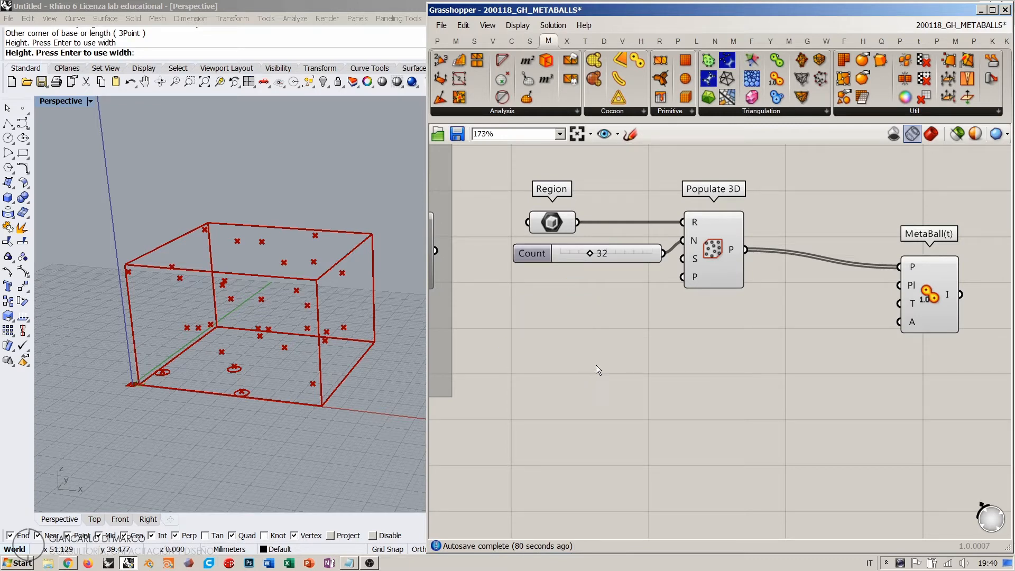
pyautogui.doubleClick(623, 375)
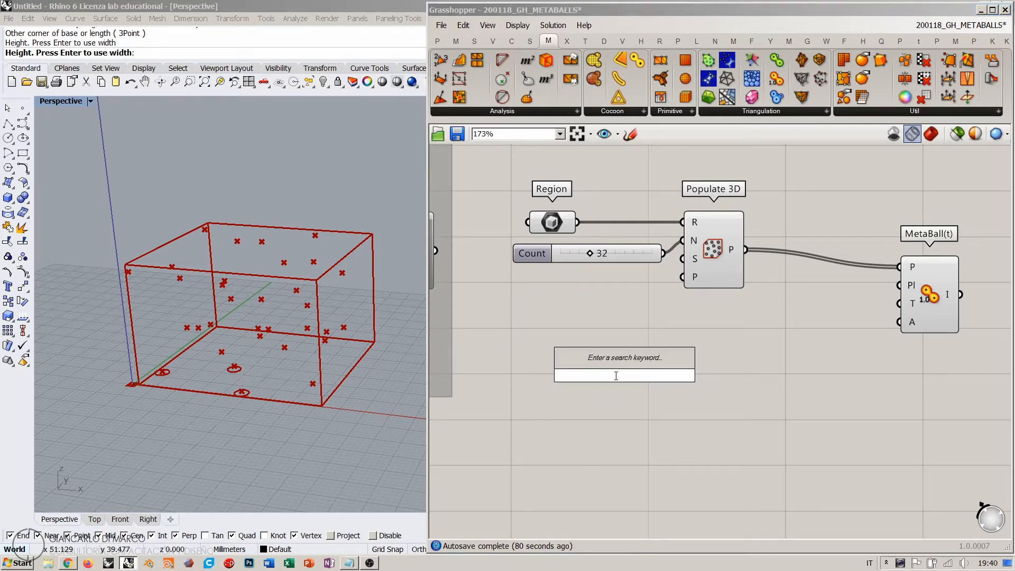
pyautogui.write('deb')
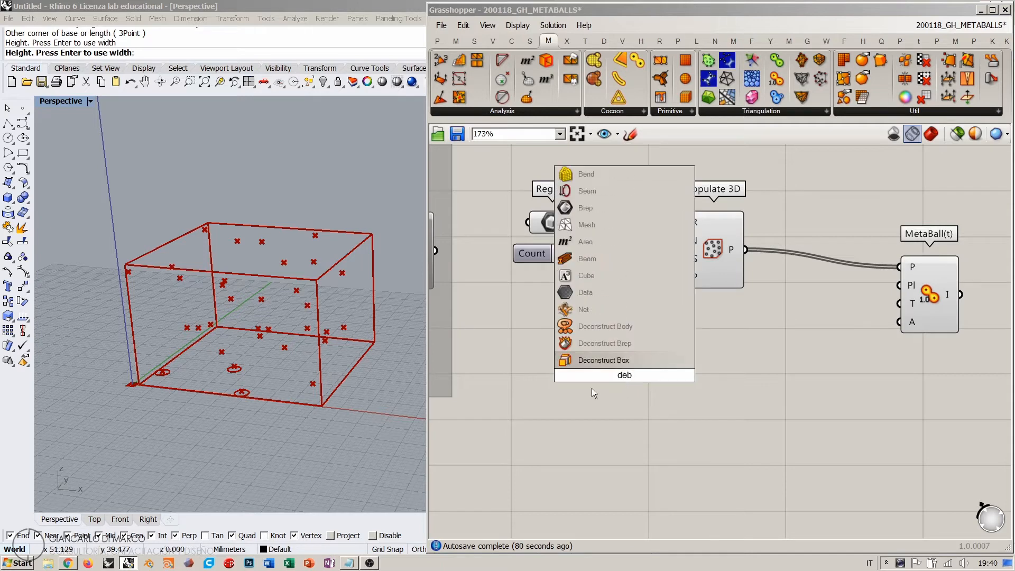
pyautogui.click(592, 345)
pyautogui.moveTo(578, 222); pyautogui.dragTo(602, 378)
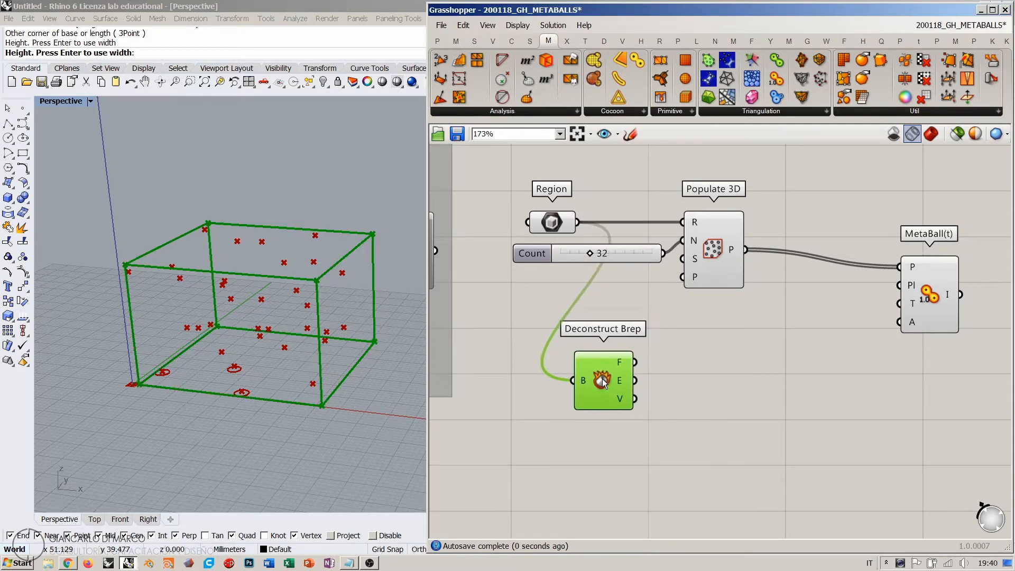
# - Hide the previews of Region and Deconstruct Brep, and place Deconstruct Brep below the Count slider
pyautogui.click(557, 223)
pyautogui.hotkey('ctrl', 'q')
pyautogui.click(651, 386)
pyautogui.moveTo(655, 403); pyautogui.dragTo(608, 373, button='right')
pyautogui.moveTo(546, 354); pyautogui.dragTo(515, 351)
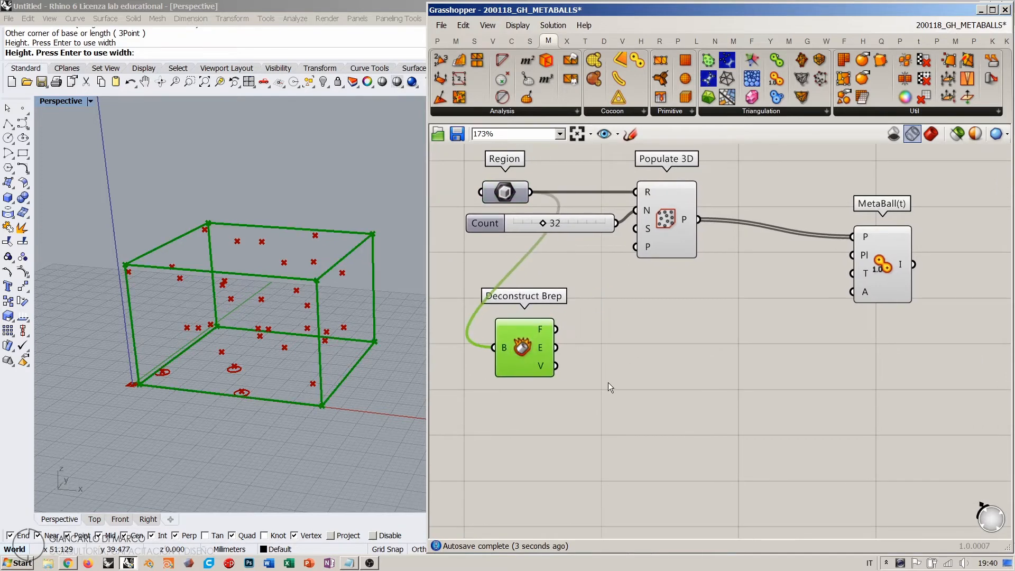
pyautogui.click(608, 386)
pyautogui.click(528, 350)
pyautogui.hotkey('ctrl', 'q')
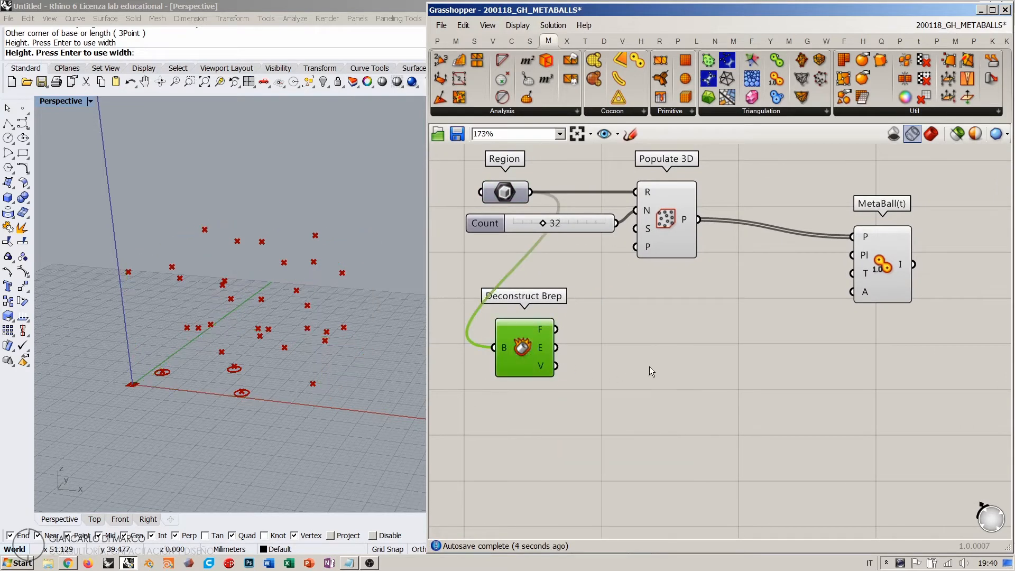
# - Add a List Item component beside Deconstruct Brep and connect the E edges output to its L input
pyautogui.doubleClick(649, 366)
pyautogui.write('item')
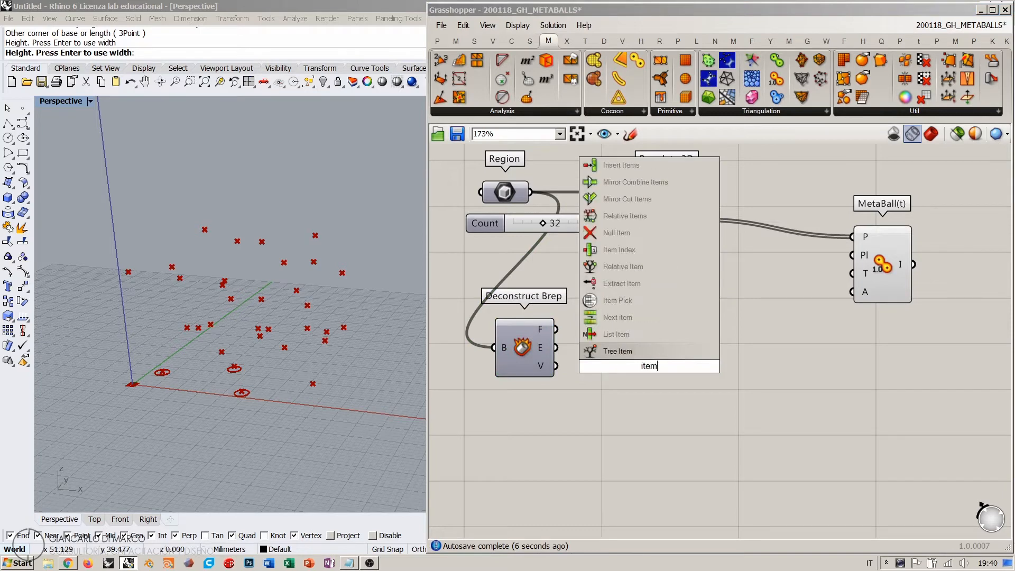
pyautogui.click(601, 336)
pyautogui.moveTo(552, 347); pyautogui.dragTo(618, 348)
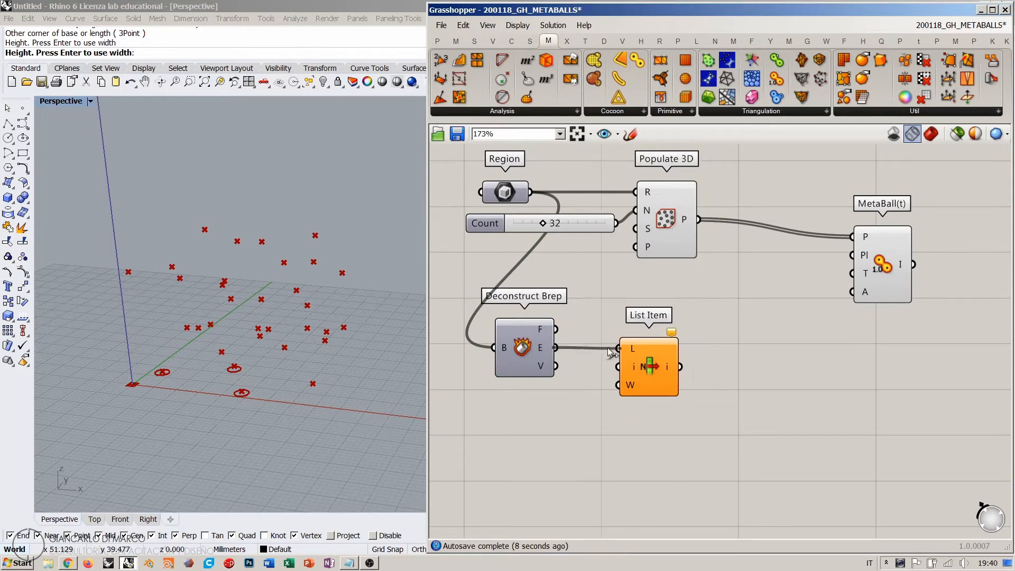
pyautogui.click(531, 355)
pyautogui.moveTo(640, 397)
pyautogui.mouseDown()
pyautogui.moveTo(651, 391)
pyautogui.moveTo(649, 407)
pyautogui.mouseUp()
pyautogui.click(538, 424)
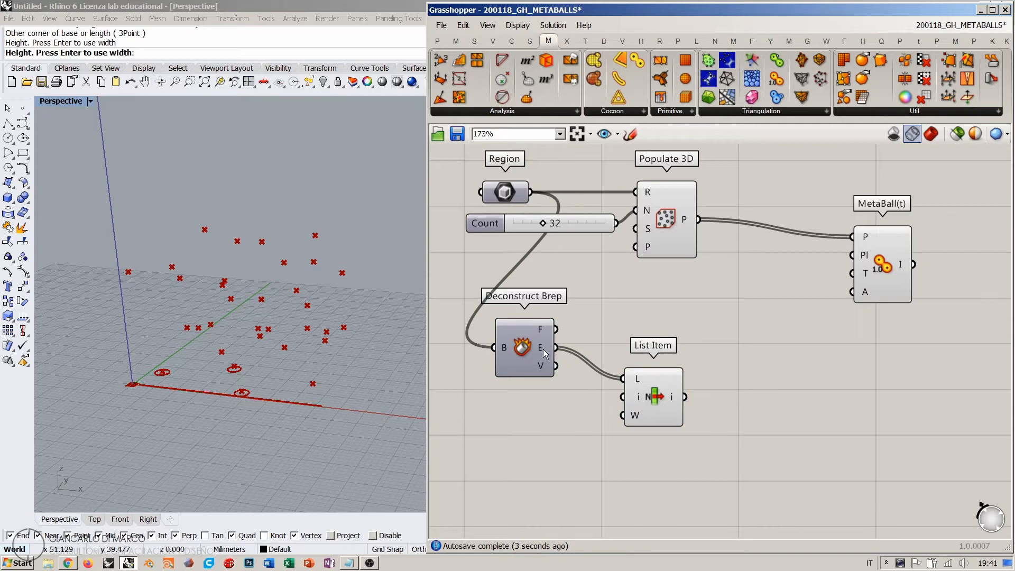
# - Add a number slider for List Item's i input, set it to 8 to pick a vertical edge, and tighten the layout
pyautogui.doubleClick(535, 443)
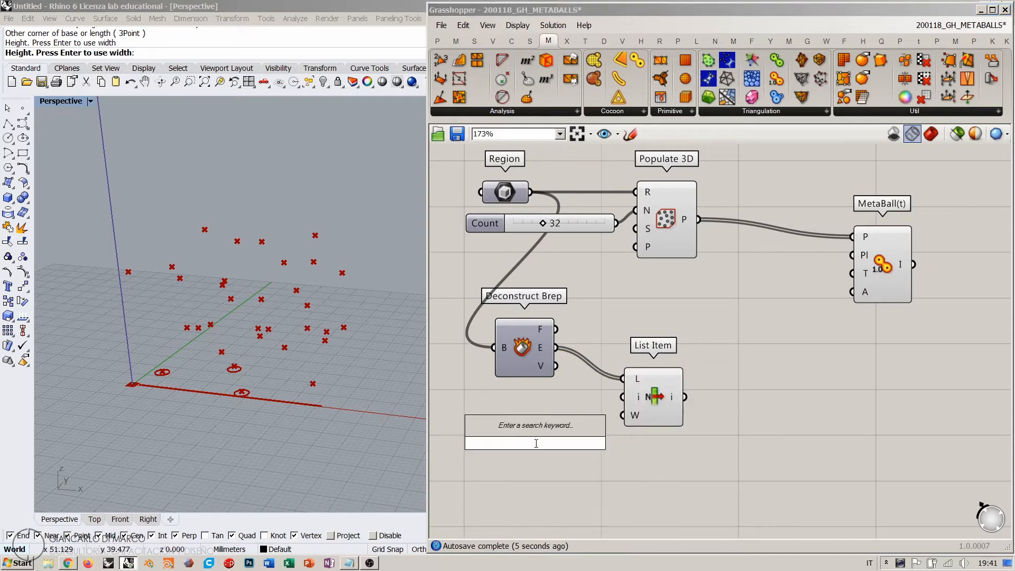
pyautogui.write('slider')
pyautogui.press('Return')
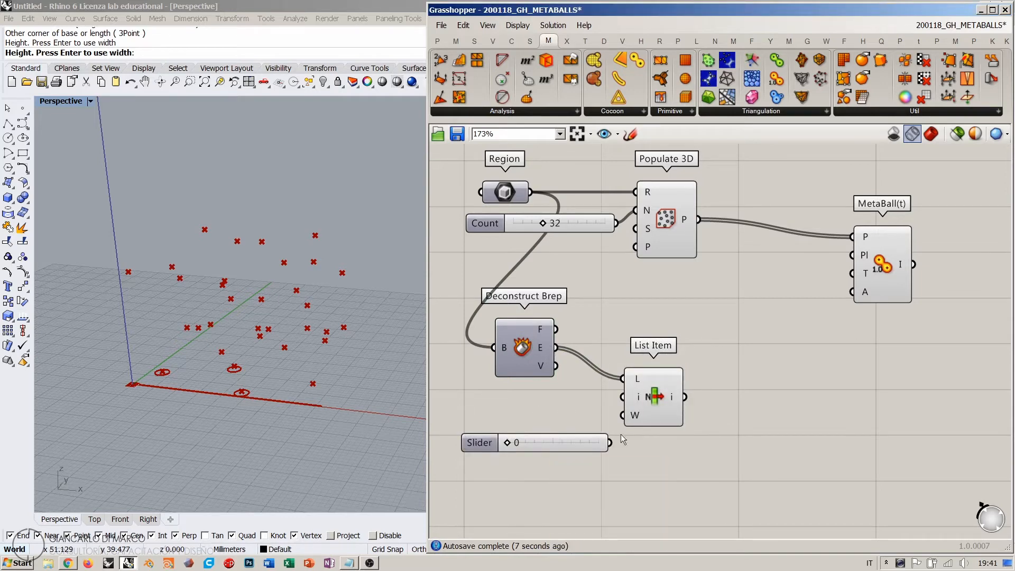
pyautogui.moveTo(622, 397); pyautogui.dragTo(609, 442)
pyautogui.moveTo(585, 439); pyautogui.dragTo(551, 406)
pyautogui.click(499, 430)
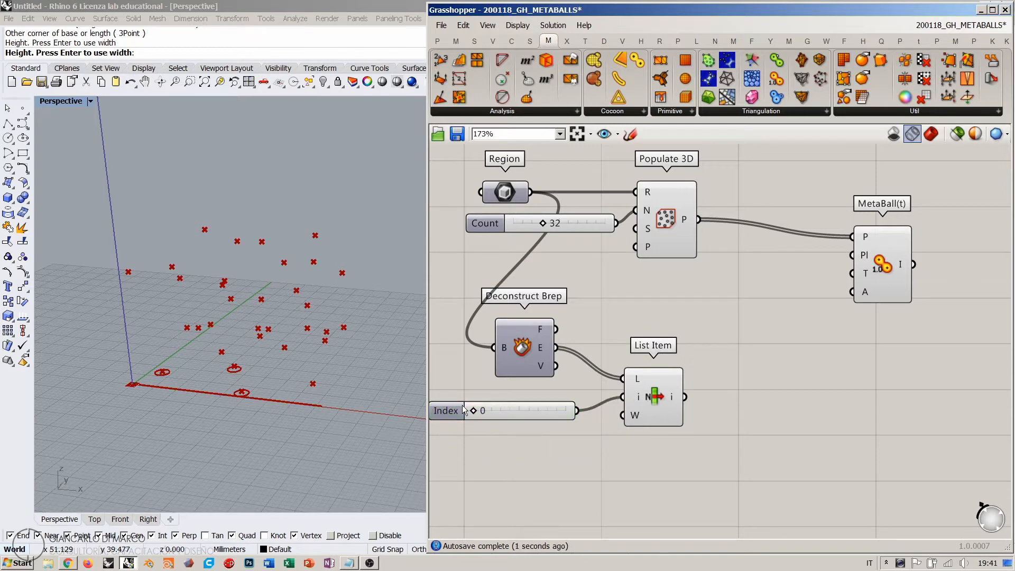
pyautogui.moveTo(475, 410); pyautogui.dragTo(536, 407)
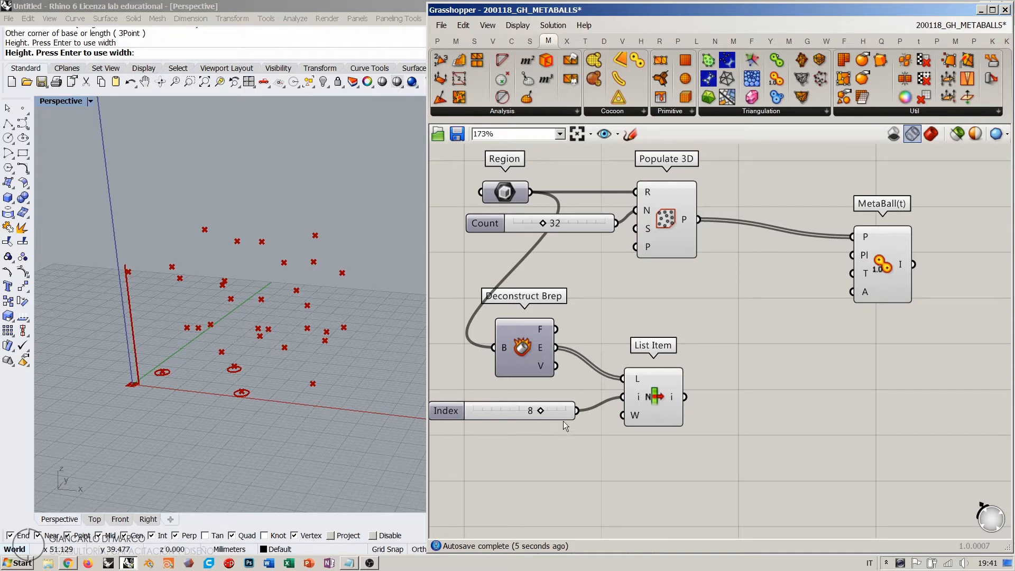
pyautogui.moveTo(558, 415); pyautogui.dragTo(538, 402)
pyautogui.moveTo(649, 399); pyautogui.dragTo(599, 399)
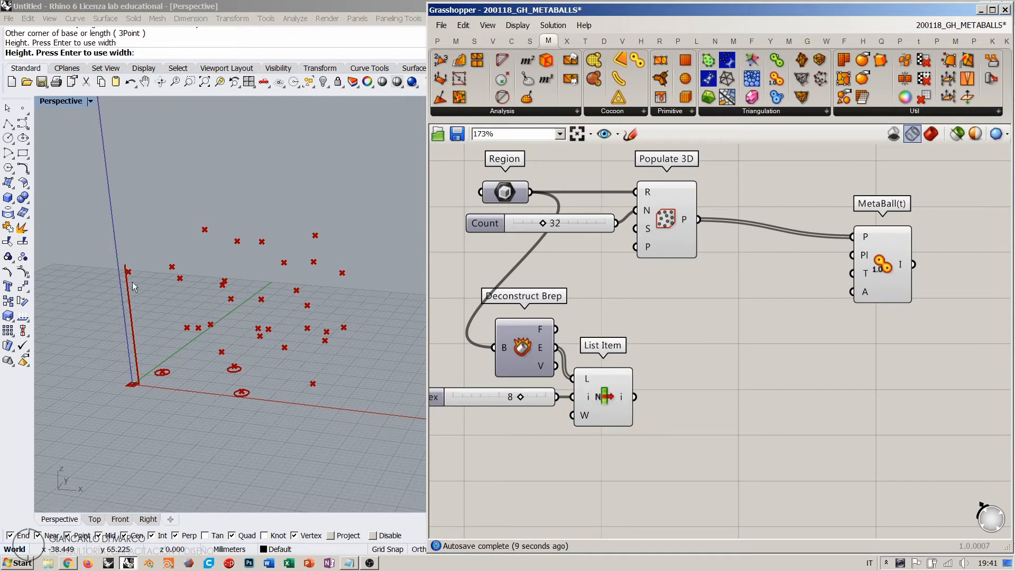
# - Add a Point On Curve component fed by List Item's output and set its parameter to 0.294
pyautogui.doubleClick(712, 413)
pyautogui.write('poc')
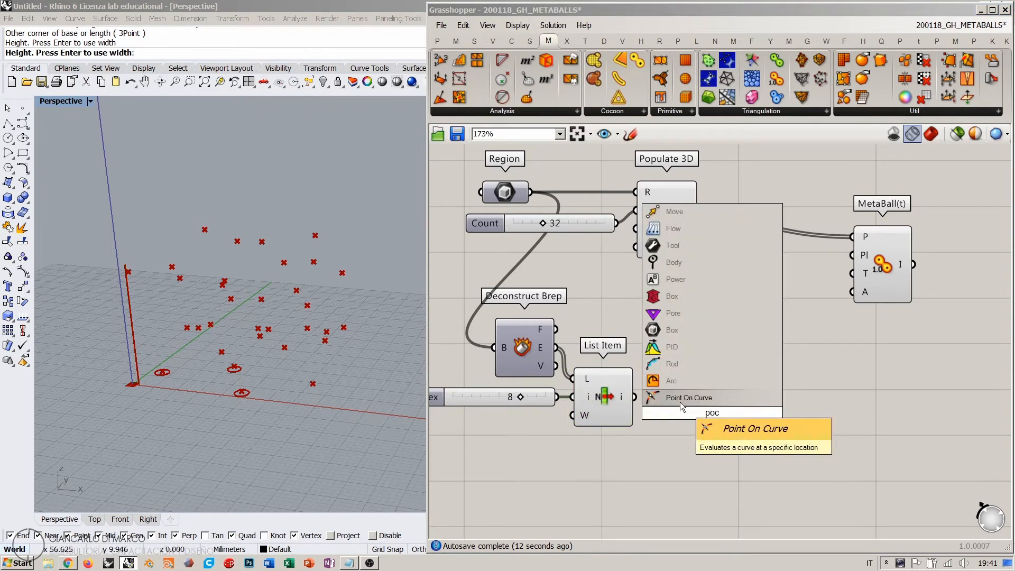
pyautogui.click(680, 398)
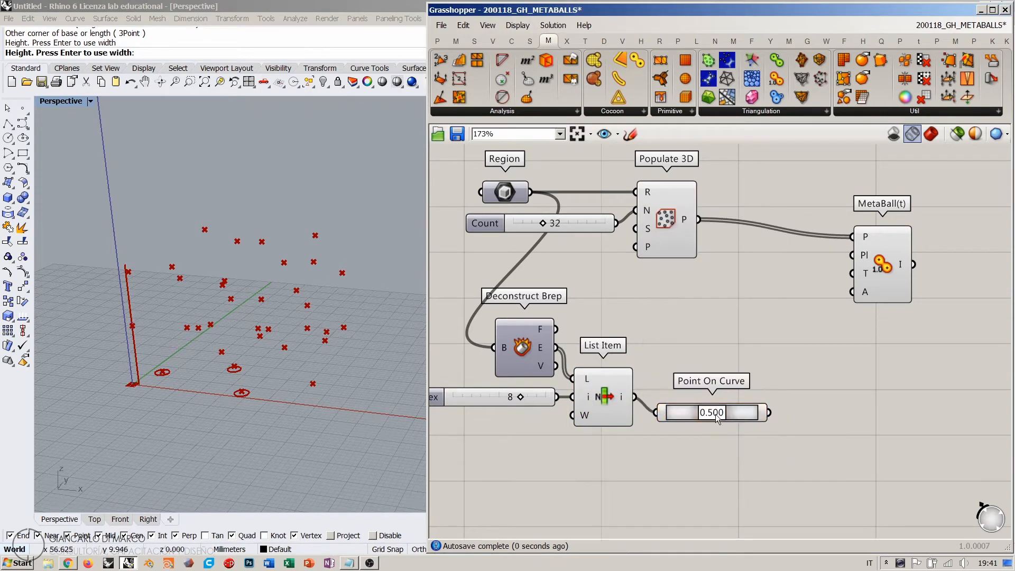
pyautogui.moveTo(717, 413); pyautogui.dragTo(747, 426)
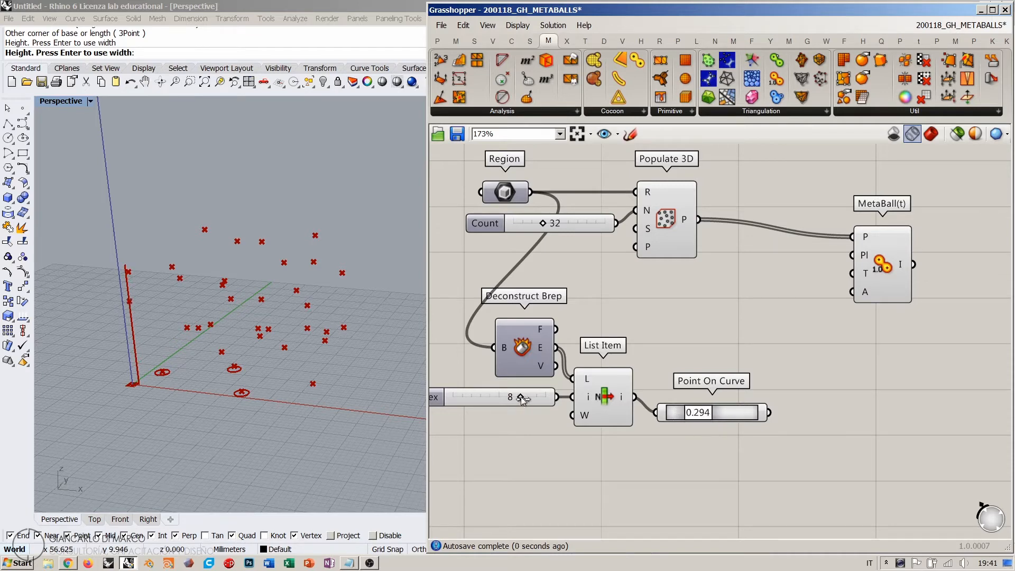
# - Set the List Item index to 9 and the Point On Curve parameter to 0.000
pyautogui.moveTo(522, 400); pyautogui.dragTo(527, 401)
pyautogui.moveTo(703, 419); pyautogui.dragTo(673, 417)
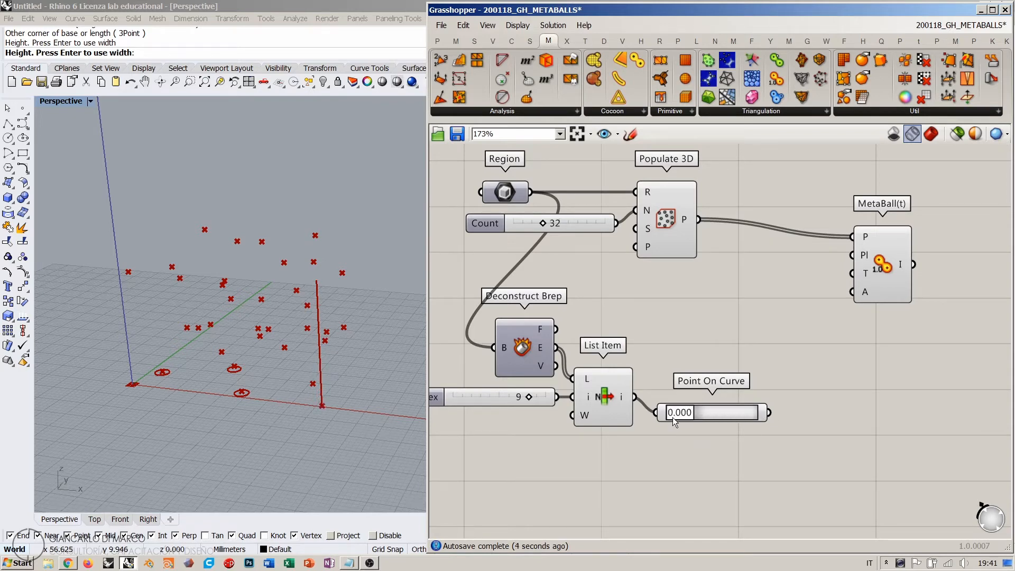
pyautogui.moveTo(688, 451); pyautogui.dragTo(685, 475, button='right')
# - Hide the List Item preview and align Point On Curve beside it
pyautogui.click(600, 423)
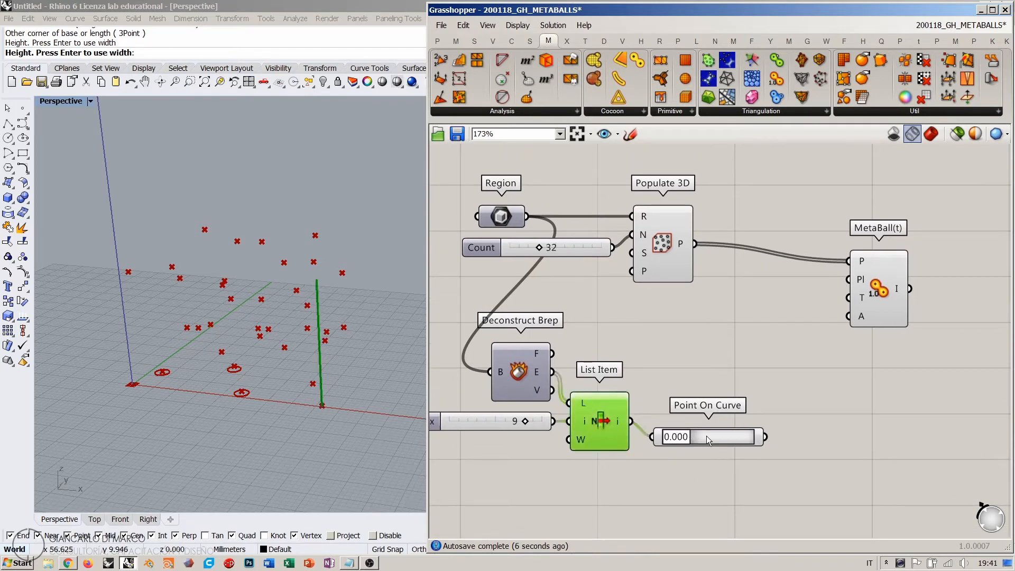
pyautogui.moveTo(706, 430); pyautogui.dragTo(700, 415)
pyautogui.click(599, 421)
pyautogui.hotkey('ctrl', 'q')
pyautogui.click(736, 463)
pyautogui.moveTo(767, 437); pyautogui.dragTo(716, 451, button='right')
pyautogui.click(666, 433)
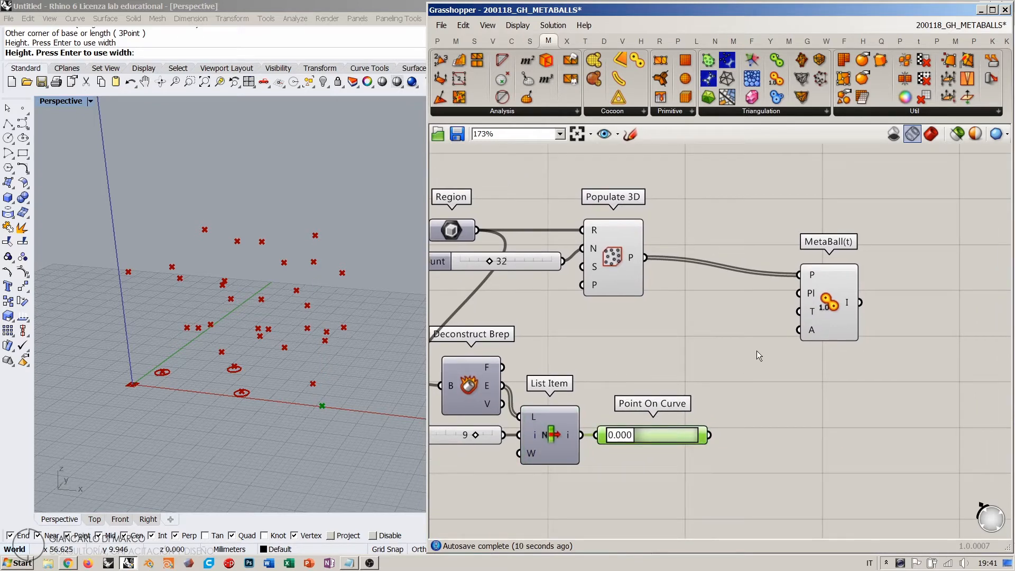
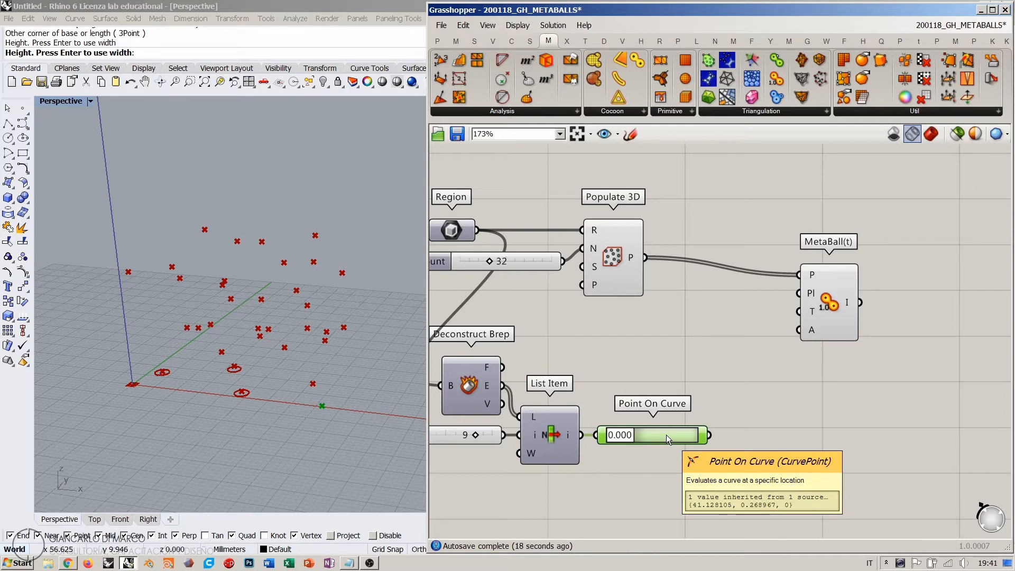
# - Connect Point On Curve to MetaBall(t)'s Pl input and set the curve parameter to 0.339
pyautogui.moveTo(709, 434); pyautogui.dragTo(788, 296)
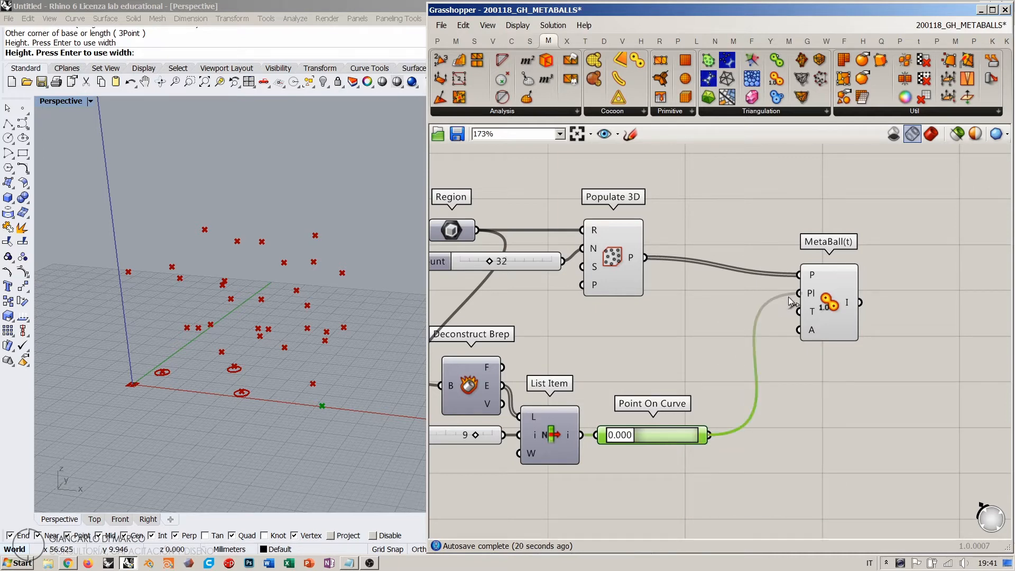
pyautogui.click(648, 442)
pyautogui.moveTo(619, 440); pyautogui.dragTo(639, 407)
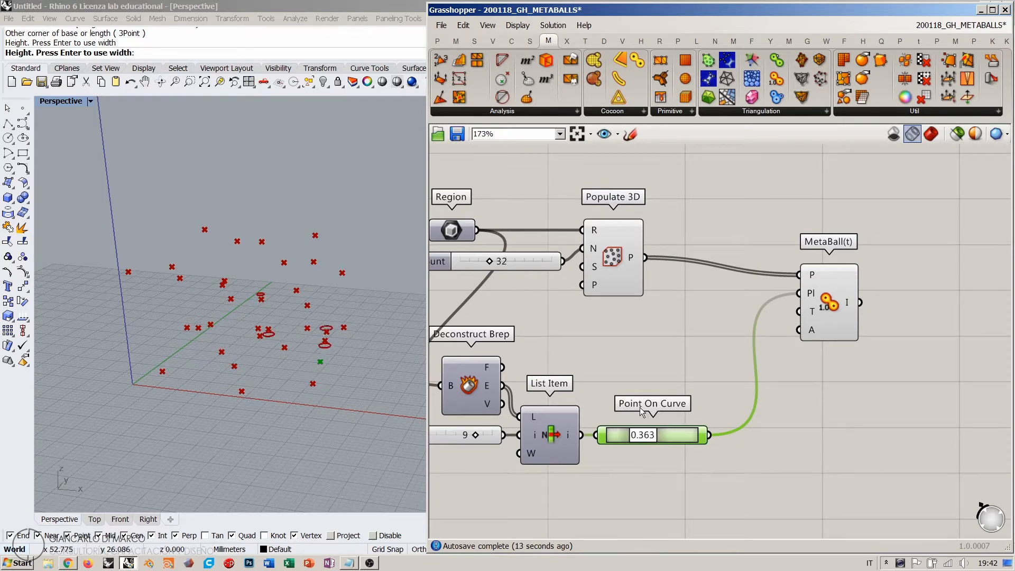
# - Add a 0.01 to 0.5 number slider for MetaBall(t)'s T input, set it to 0.14, and place it beside the component
pyautogui.moveTo(812, 316)
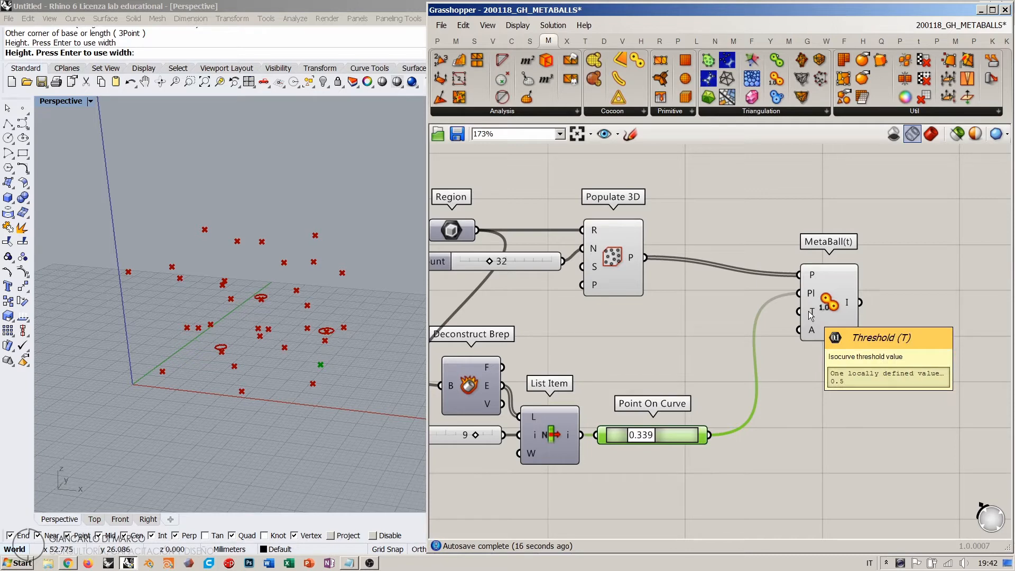
pyautogui.doubleClick(685, 341)
pyautogui.write('0.01<0.5')
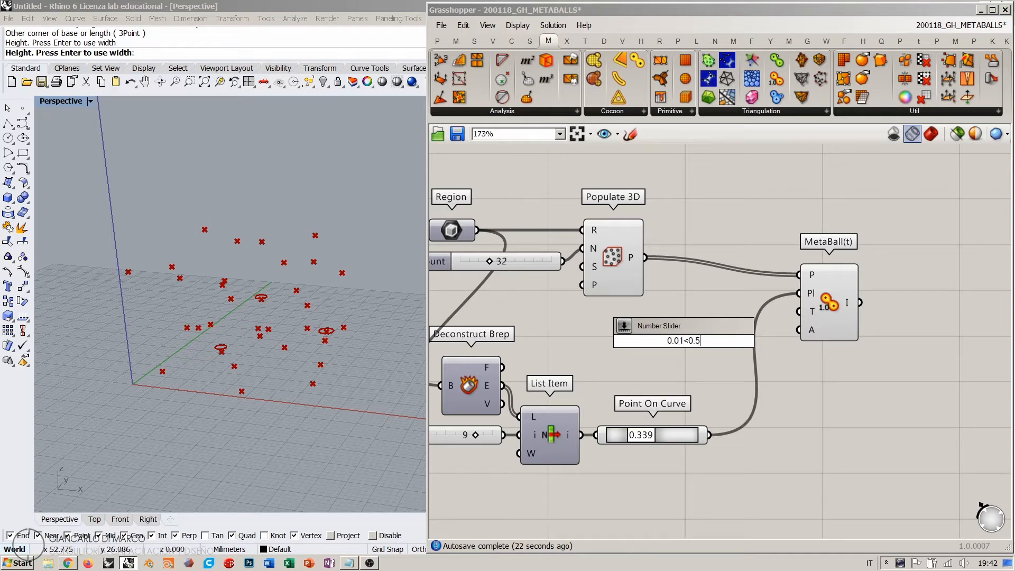
pyautogui.press('Return')
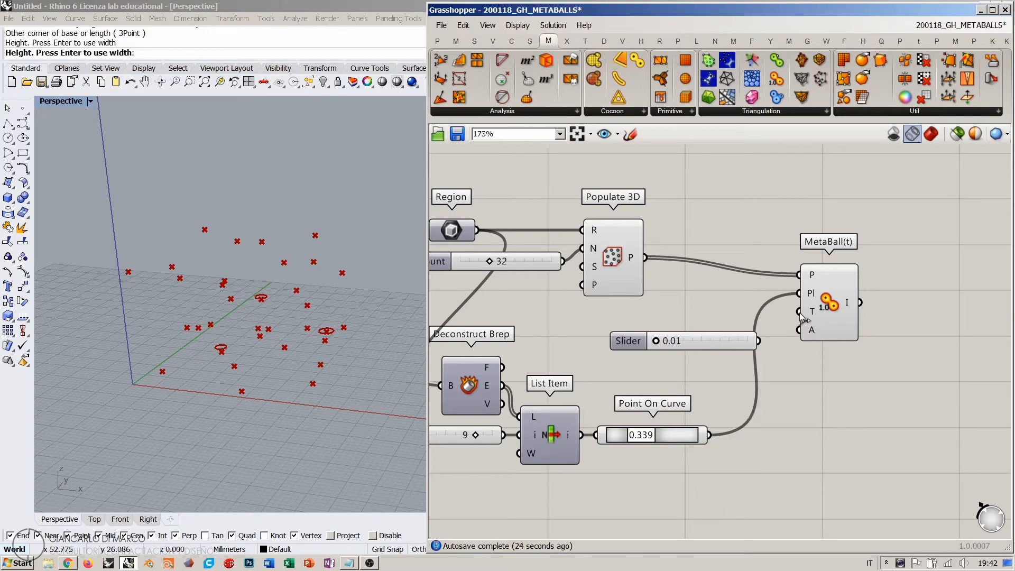
pyautogui.moveTo(799, 311); pyautogui.dragTo(722, 323)
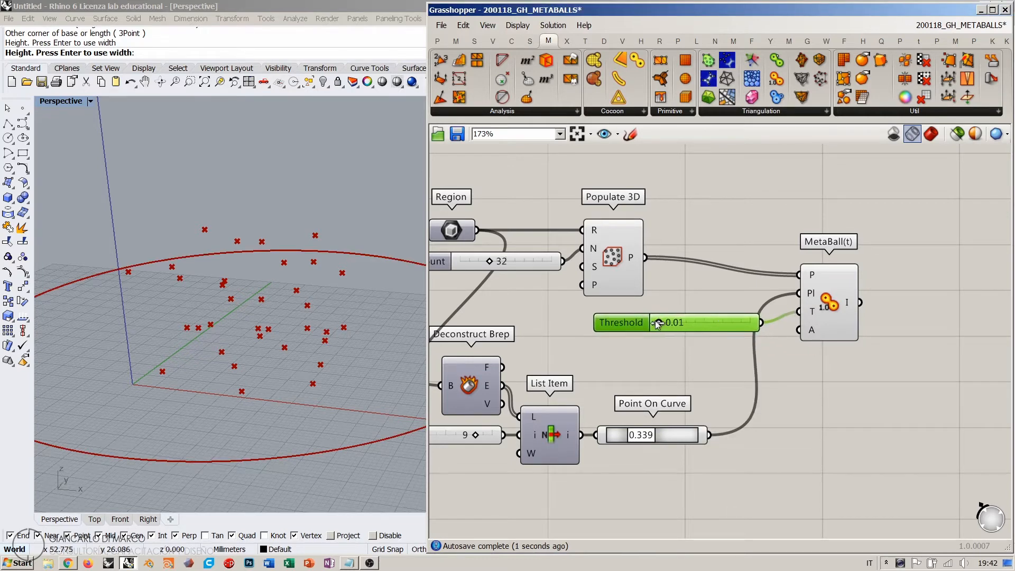
pyautogui.moveTo(656, 323); pyautogui.dragTo(738, 314)
pyautogui.click(677, 361)
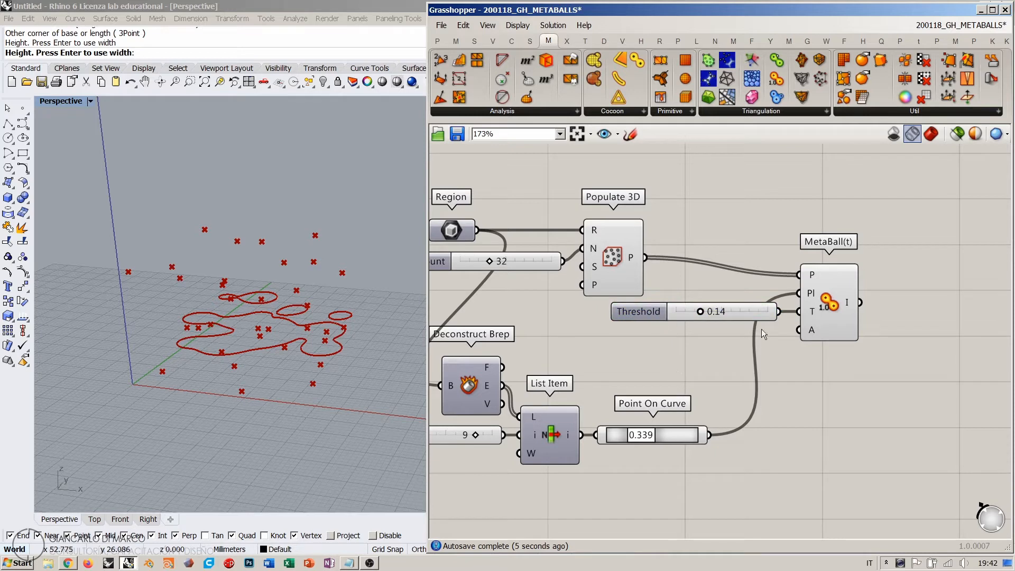
# - Vary the Point On Curve parameter to move the section plane along the edge, ending at 0.000
pyautogui.moveTo(648, 435); pyautogui.dragTo(647, 406)
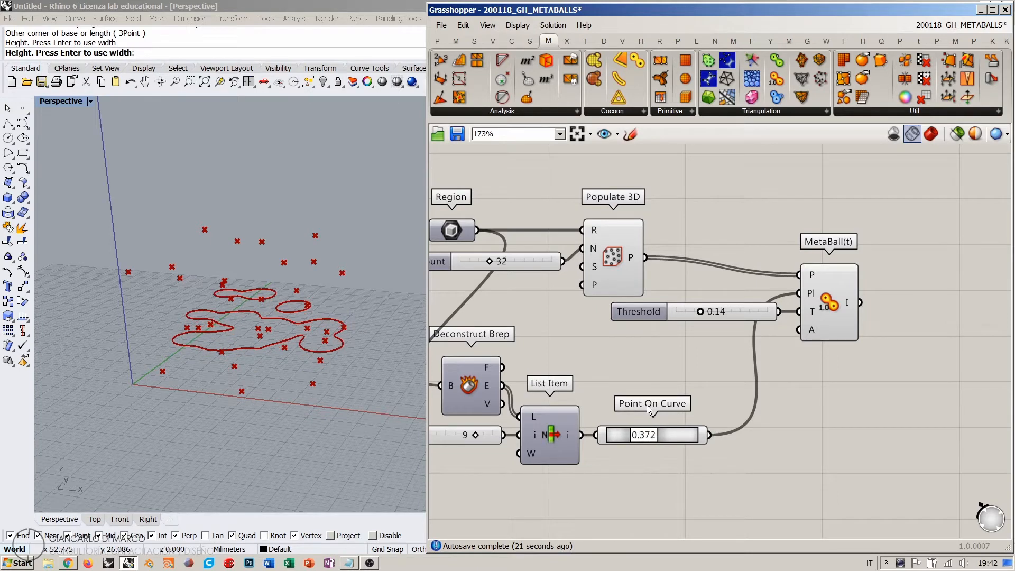
pyautogui.moveTo(670, 369); pyautogui.dragTo(675, 341, button='right')
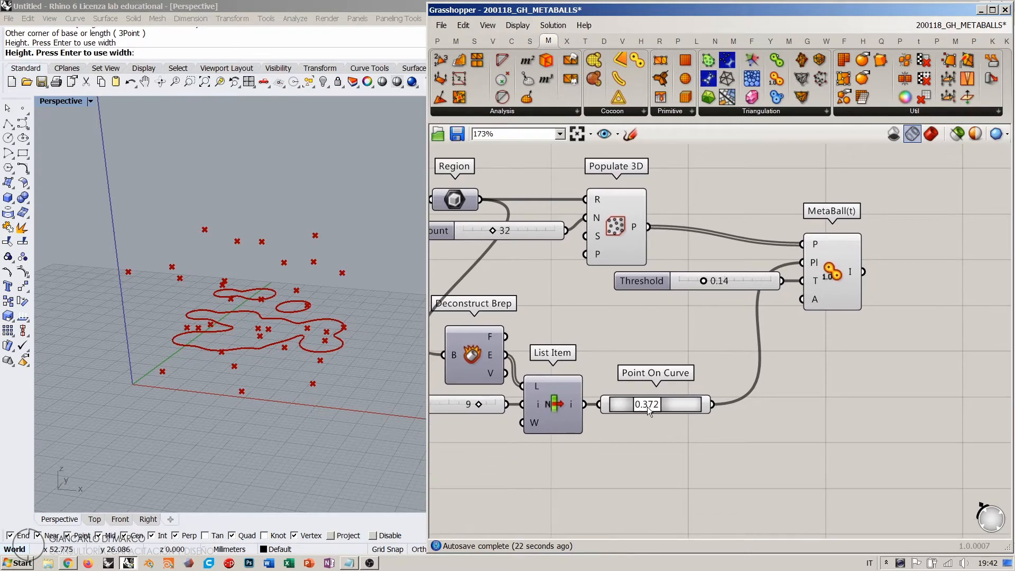
pyautogui.moveTo(648, 409); pyautogui.dragTo(609, 411)
# - Add a Data Recorder component and connect MetaBall(t)'s I output to it
pyautogui.moveTo(840, 355); pyautogui.dragTo(633, 382, button='right')
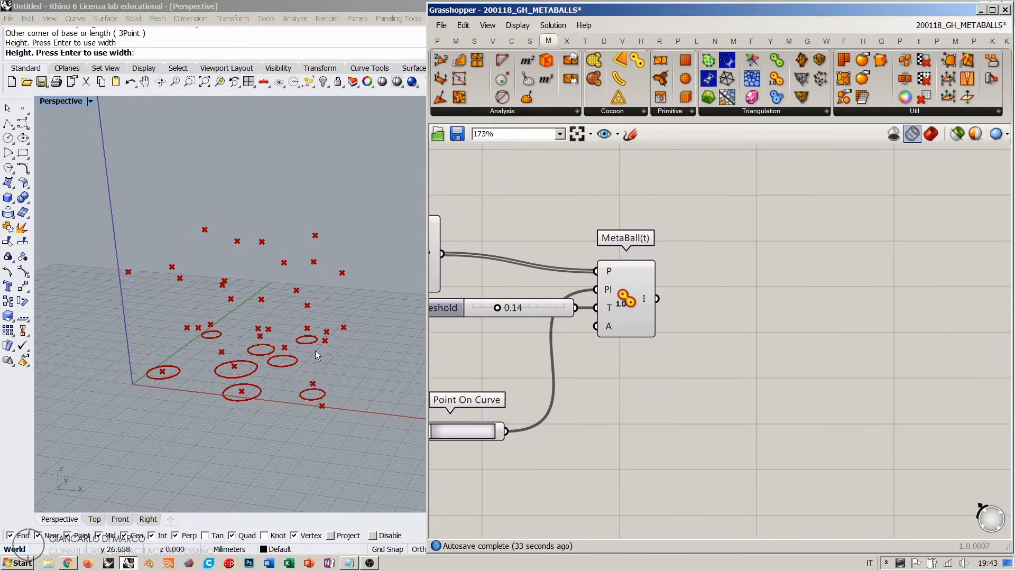
pyautogui.moveTo(316, 350)
pyautogui.mouseDown(button='right')
pyautogui.moveTo(279, 353)
pyautogui.moveTo(286, 332)
pyautogui.moveTo(304, 367)
pyautogui.mouseUp(button='right')
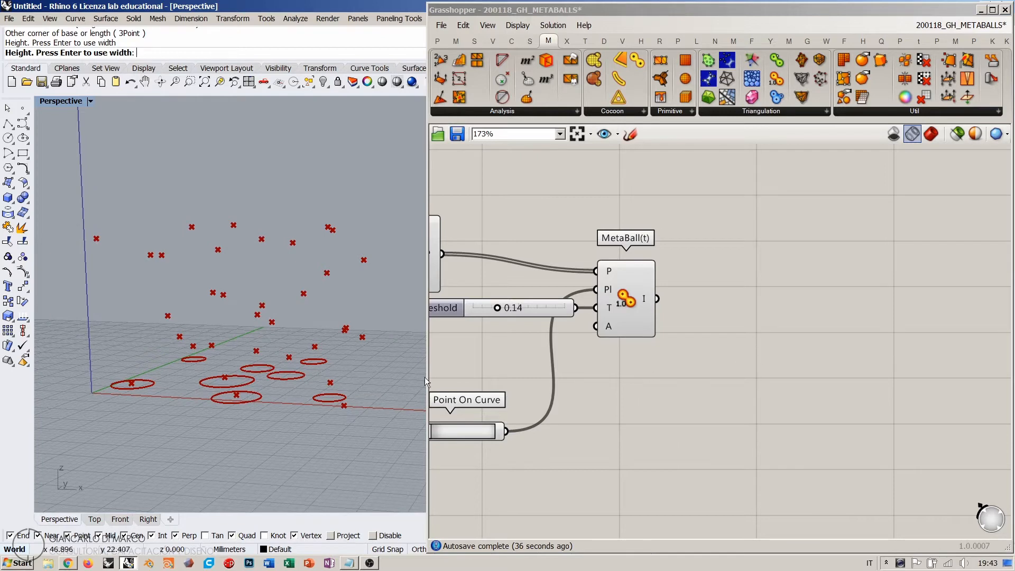
pyautogui.doubleClick(750, 337)
pyautogui.write('dat')
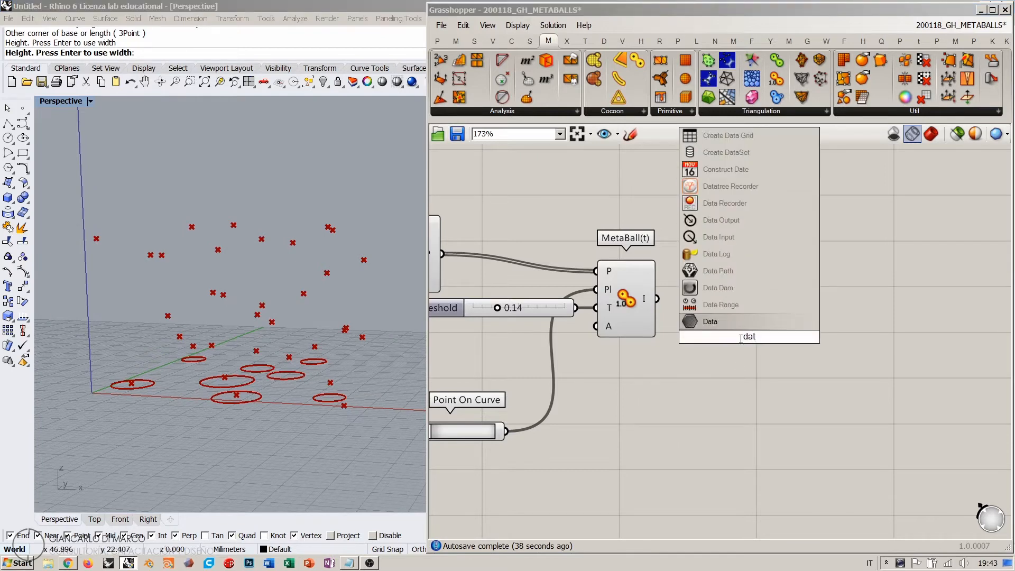
pyautogui.write('a rec')
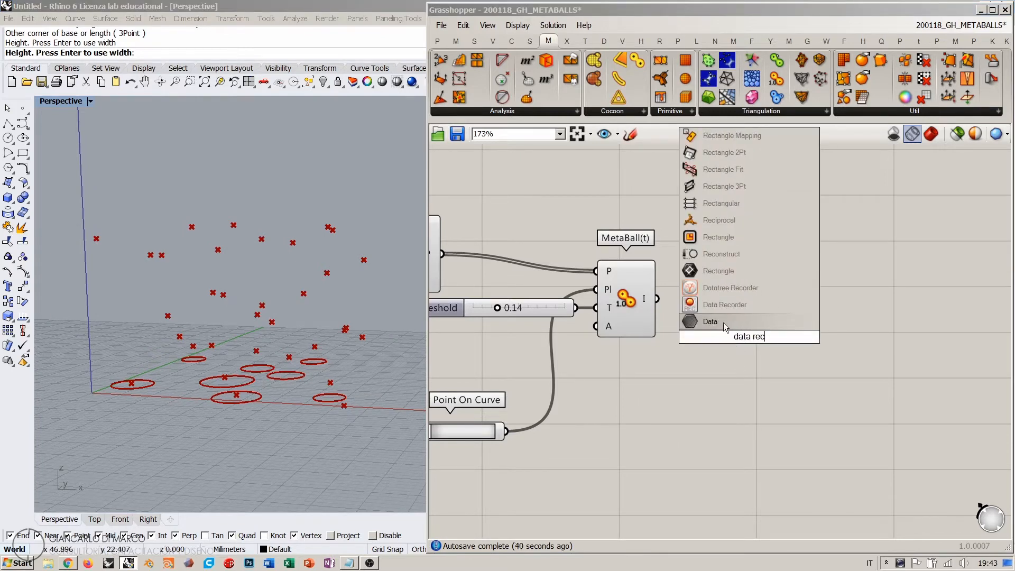
pyautogui.click(720, 306)
pyautogui.moveTo(657, 299); pyautogui.dragTo(751, 300)
pyautogui.click(641, 376)
# - Sweep the Point On Curve parameter from 0.000 to 1.000 to record the metaball sections along the edge
pyautogui.moveTo(523, 411); pyautogui.dragTo(709, 369, button='right')
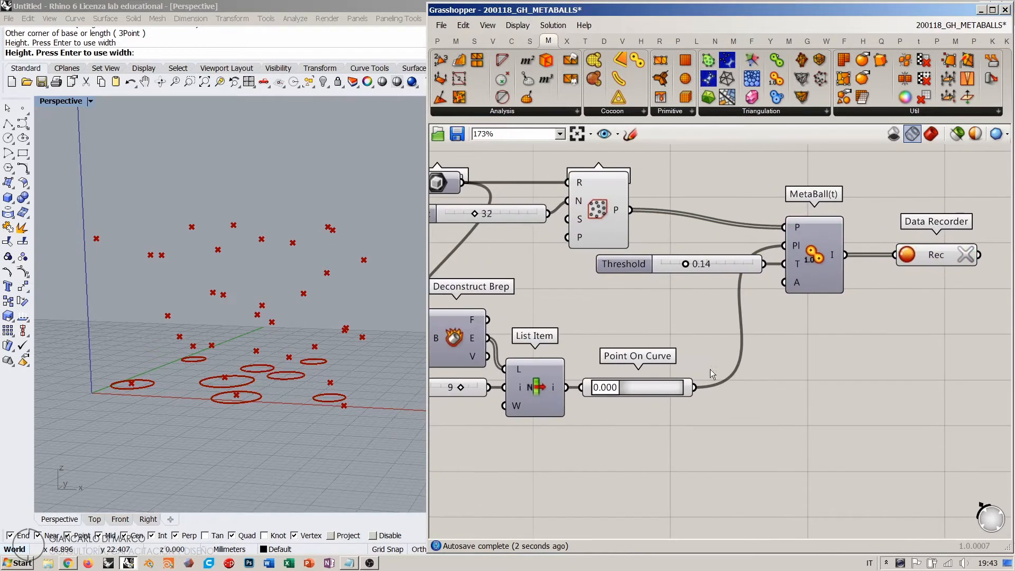
pyautogui.scroll(3, 616, 399)
pyautogui.scroll(2, 575, 369)
pyautogui.moveTo(568, 361); pyautogui.dragTo(713, 360)
# - Examine the recorded metaball section curves in the Front and Perspective views, close up and from several angles
pyautogui.moveTo(306, 372)
pyautogui.mouseDown(button='right')
pyautogui.moveTo(338, 349)
pyautogui.moveTo(320, 358)
pyautogui.mouseUp(button='right')
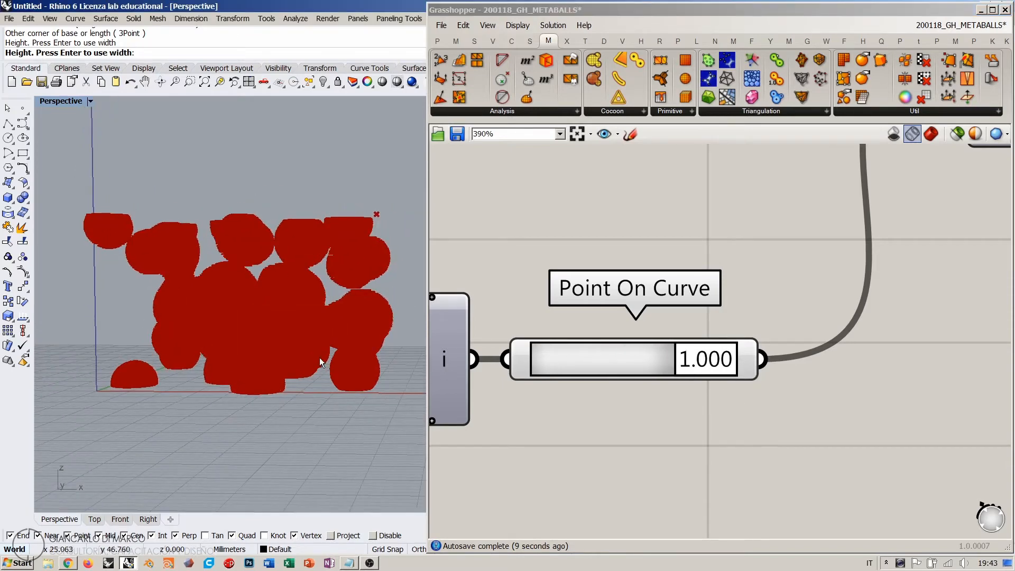
pyautogui.click(119, 523)
pyautogui.moveTo(354, 249); pyautogui.dragTo(299, 338, button='right')
pyautogui.scroll(10, 319, 360)
pyautogui.moveTo(369, 324); pyautogui.dragTo(346, 355, button='right')
pyautogui.scroll(-15, 318, 344)
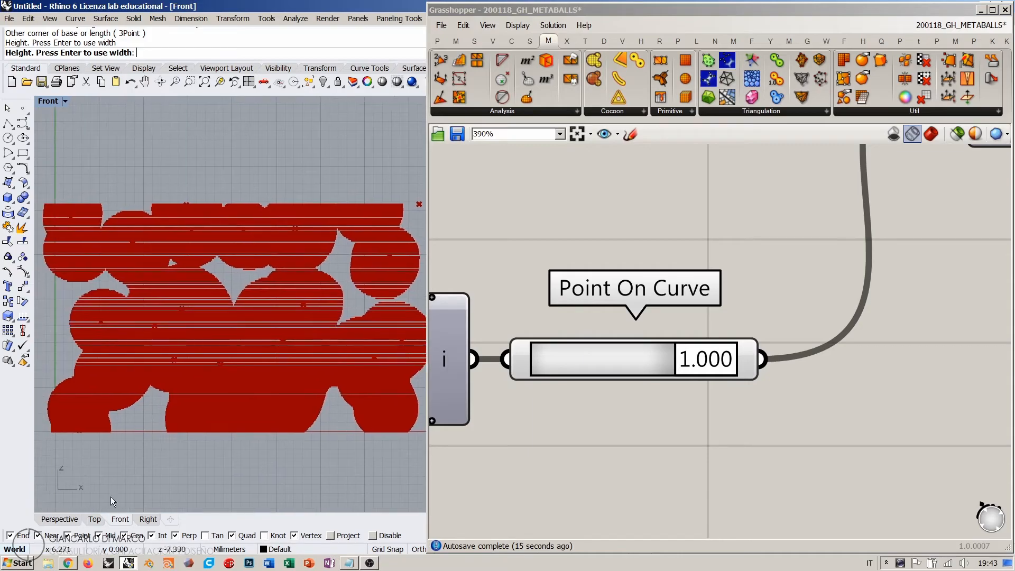
pyautogui.click(75, 523)
pyautogui.scroll(10, 338, 329)
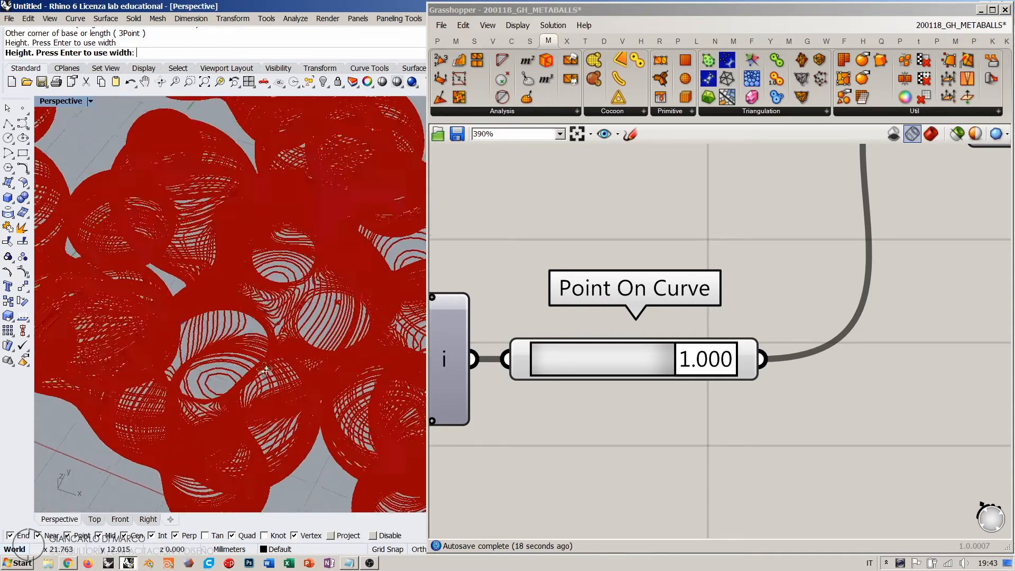
pyautogui.moveTo(337, 328); pyautogui.dragTo(271, 318, button='right')
pyautogui.scroll(-5, 795, 412)
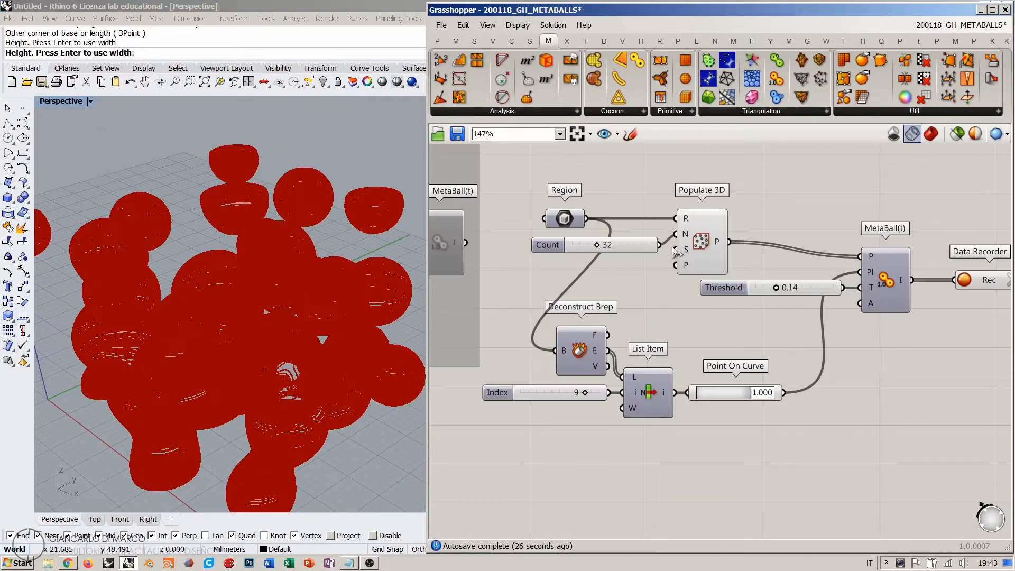
# - Hide the Populate 3D point preview
pyautogui.click(693, 240)
pyautogui.hotkey('ctrl', 'q')
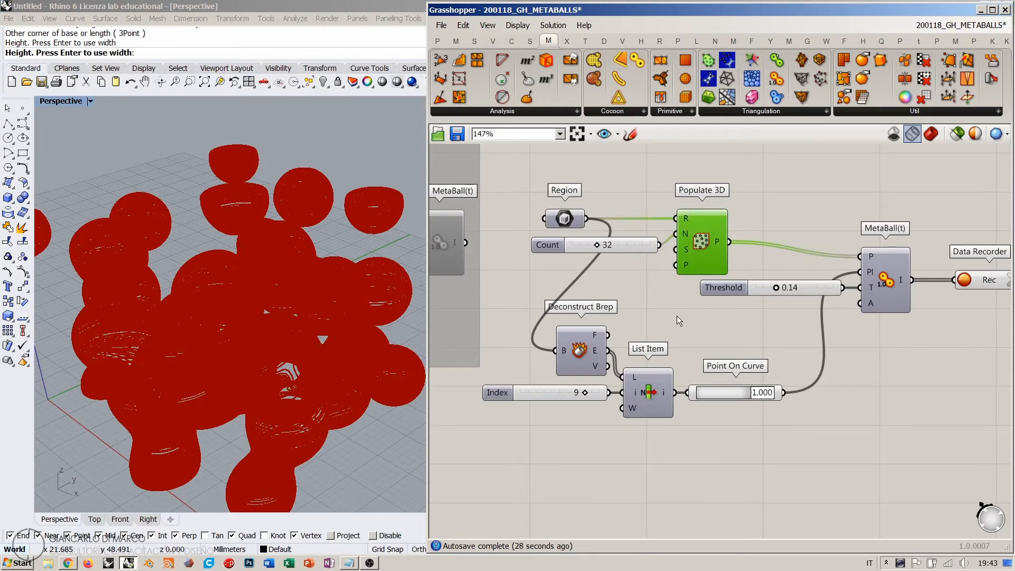
pyautogui.click(677, 315)
pyautogui.moveTo(254, 344); pyautogui.dragTo(280, 326, button='right')
# - Clear the Data Recorder's stored curves and set the Threshold slider to 0.10
pyautogui.moveTo(939, 340); pyautogui.dragTo(658, 344, button='right')
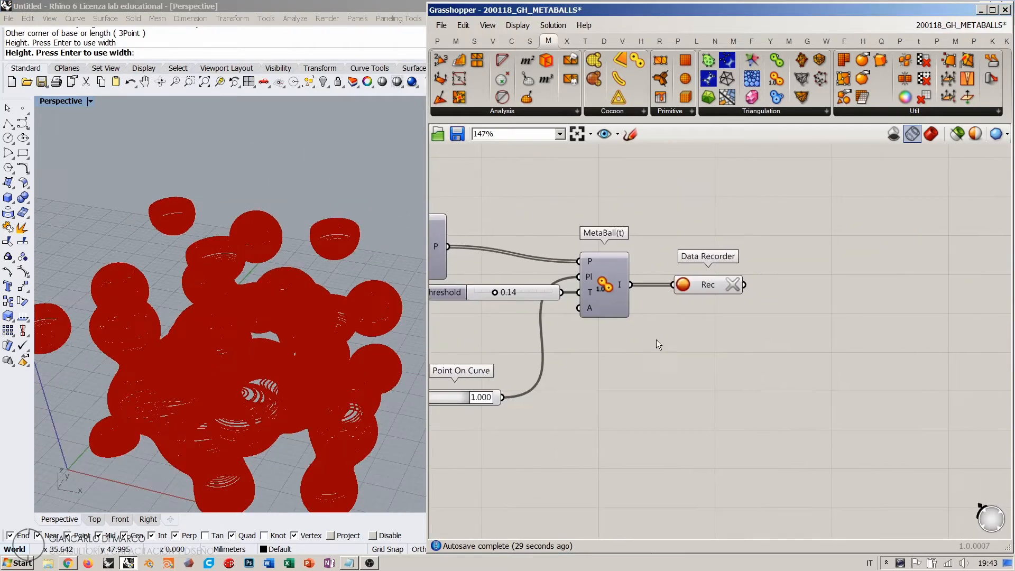
pyautogui.click(733, 285)
pyautogui.moveTo(555, 415); pyautogui.dragTo(716, 391, button='right')
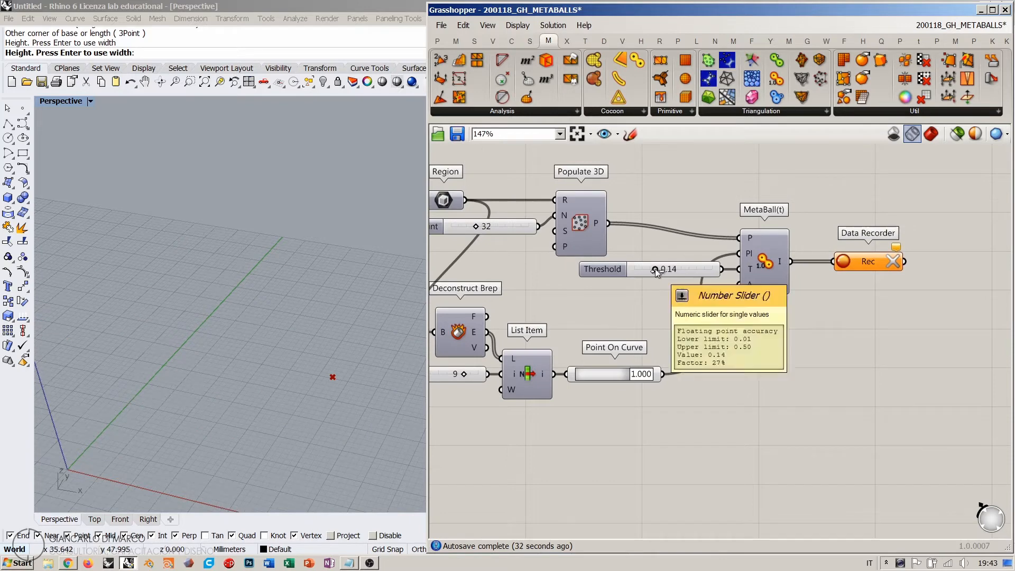
pyautogui.moveTo(656, 271); pyautogui.dragTo(649, 269)
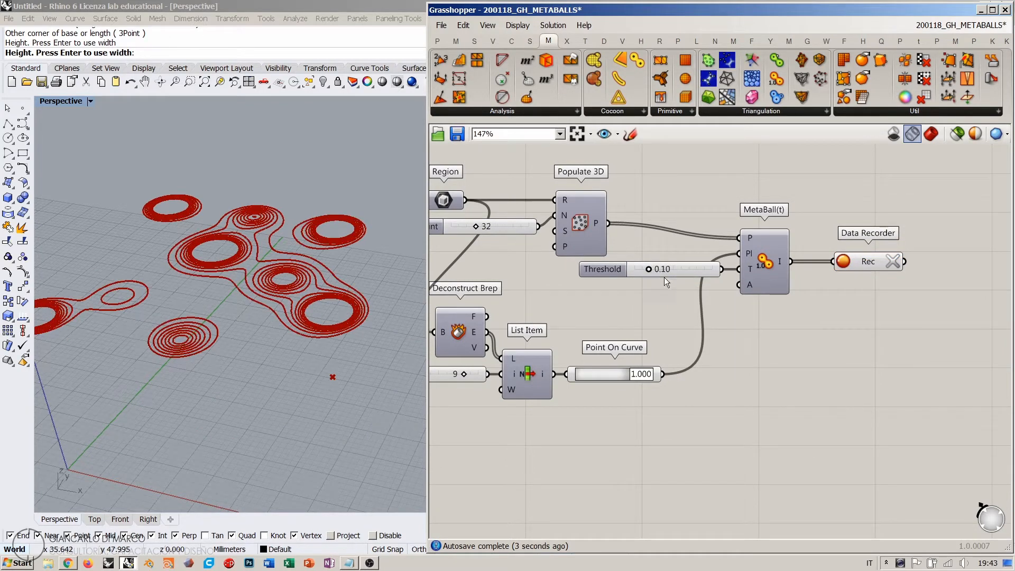
# - Clear the Data Recorder again and sweep the Point On Curve parameter from 1.000 to 0.000 to record new sections
pyautogui.click(891, 266)
pyautogui.moveTo(647, 377); pyautogui.dragTo(547, 362)
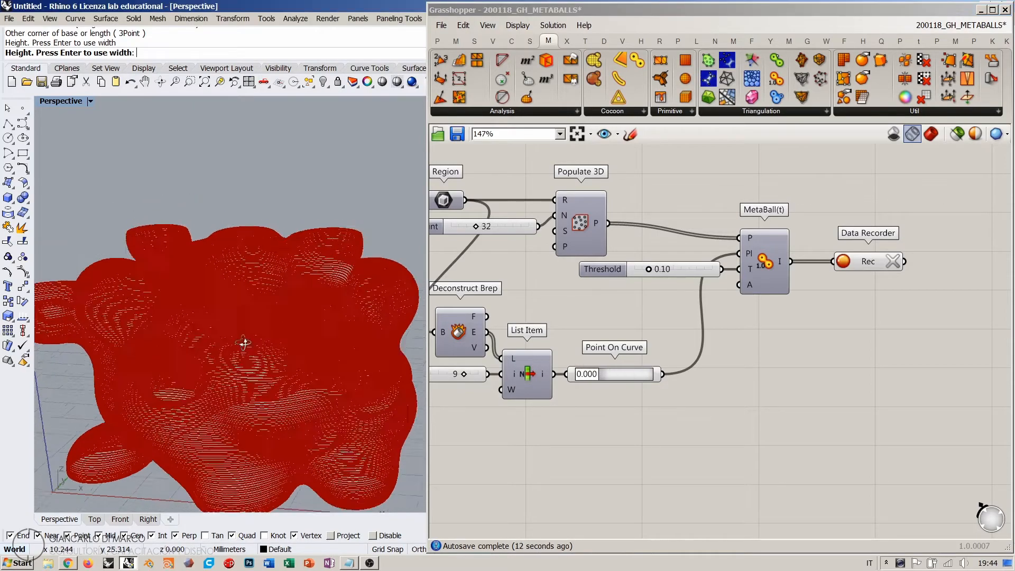
# - Examine the newly recorded metaball sections from above, from the side and close up in the Perspective view
pyautogui.moveTo(249, 296); pyautogui.dragTo(261, 422, button='right')
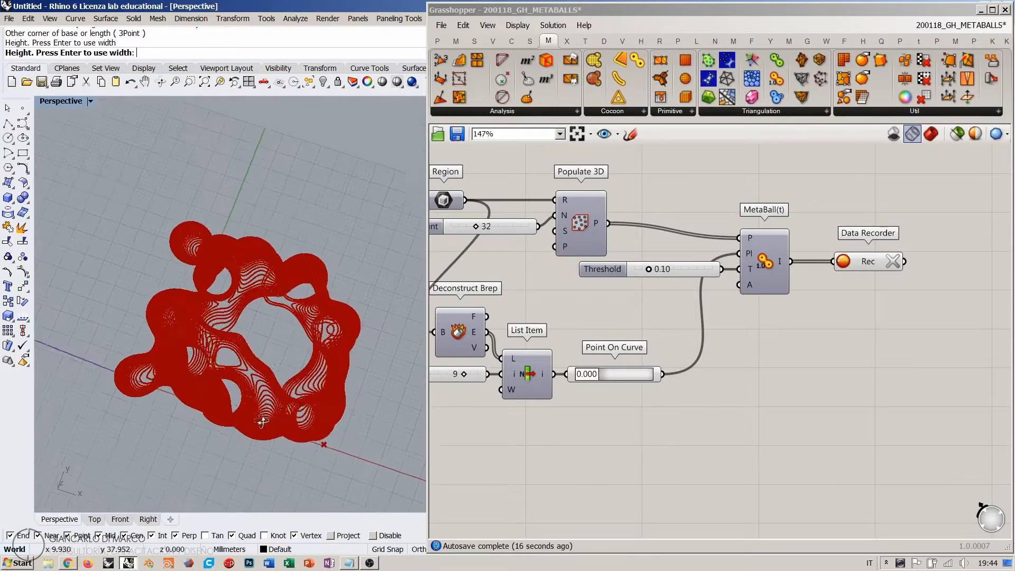
pyautogui.moveTo(300, 337); pyautogui.dragTo(322, 330, button='right')
pyautogui.scroll(10, 322, 329)
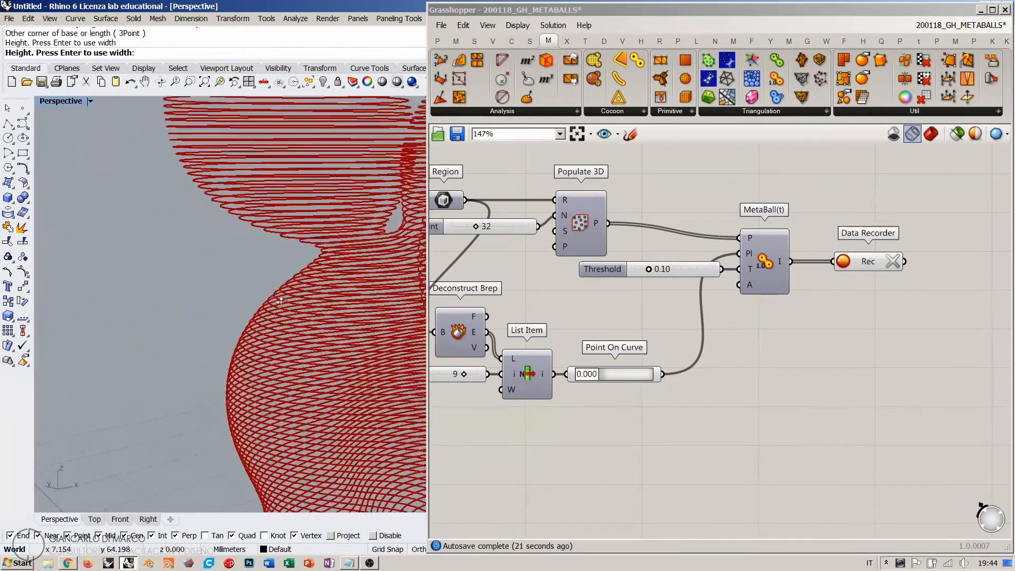
pyautogui.scroll(-10, 210, 283)
pyautogui.moveTo(209, 283); pyautogui.dragTo(252, 312, button='right')
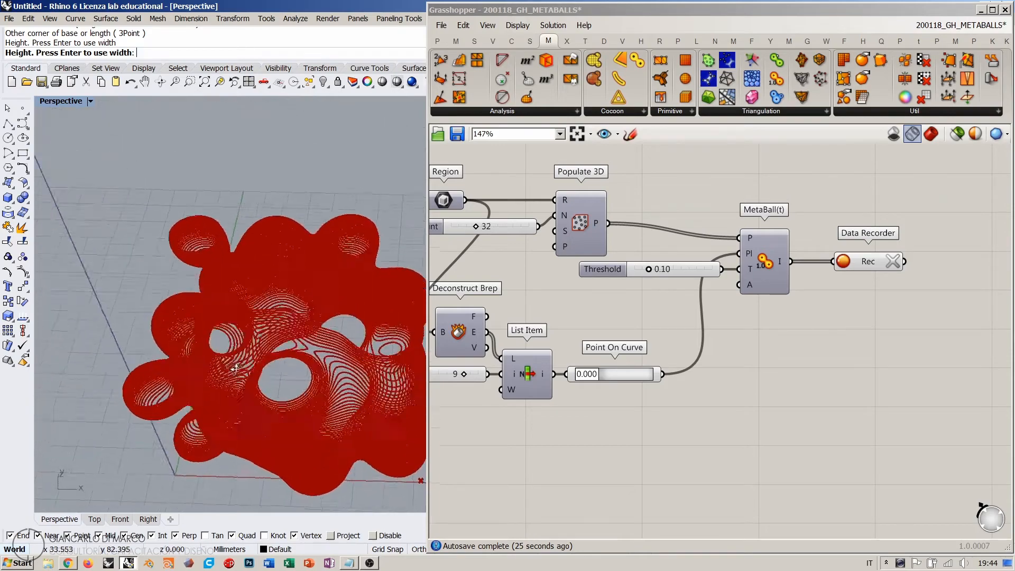
pyautogui.moveTo(193, 358); pyautogui.dragTo(304, 355, button='right')
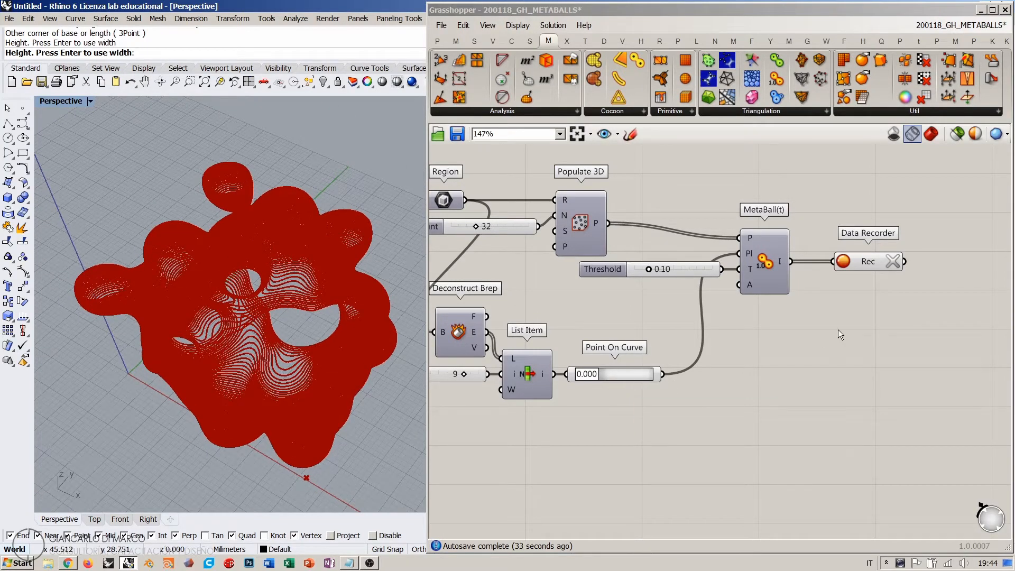
pyautogui.moveTo(340, 344); pyautogui.dragTo(272, 329, button='right')
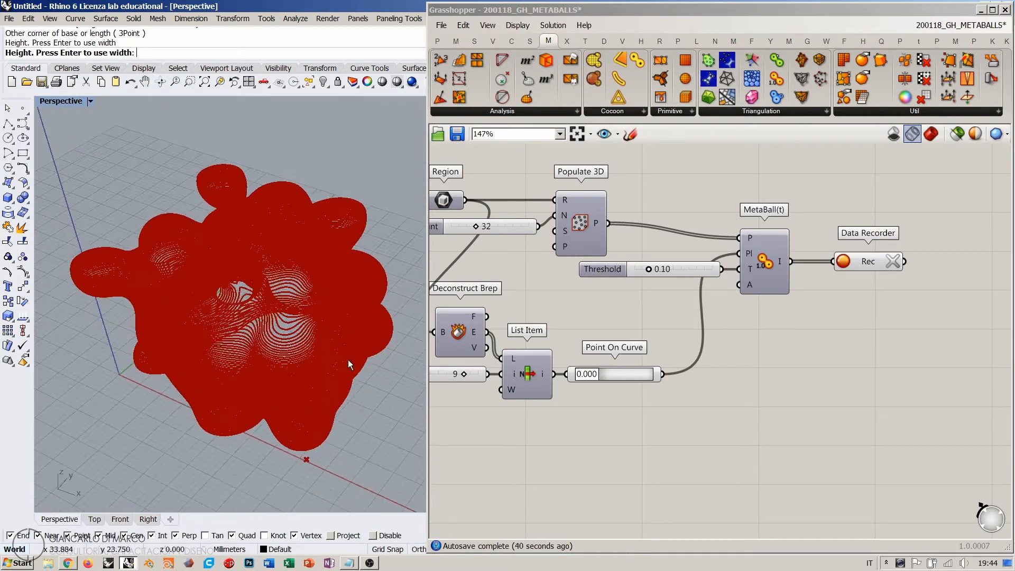
pyautogui.moveTo(349, 364); pyautogui.dragTo(312, 365, button='right')
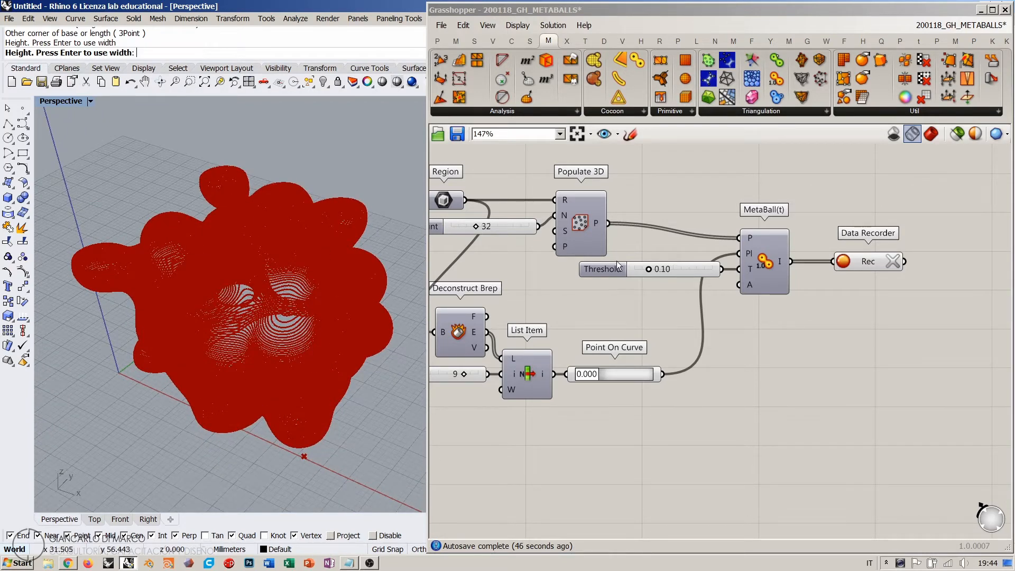
# - Move the Threshold slider, MetaBall(t) and Data Recorder closer to Populate 3D to compact the definition
pyautogui.moveTo(624, 269); pyautogui.dragTo(601, 269)
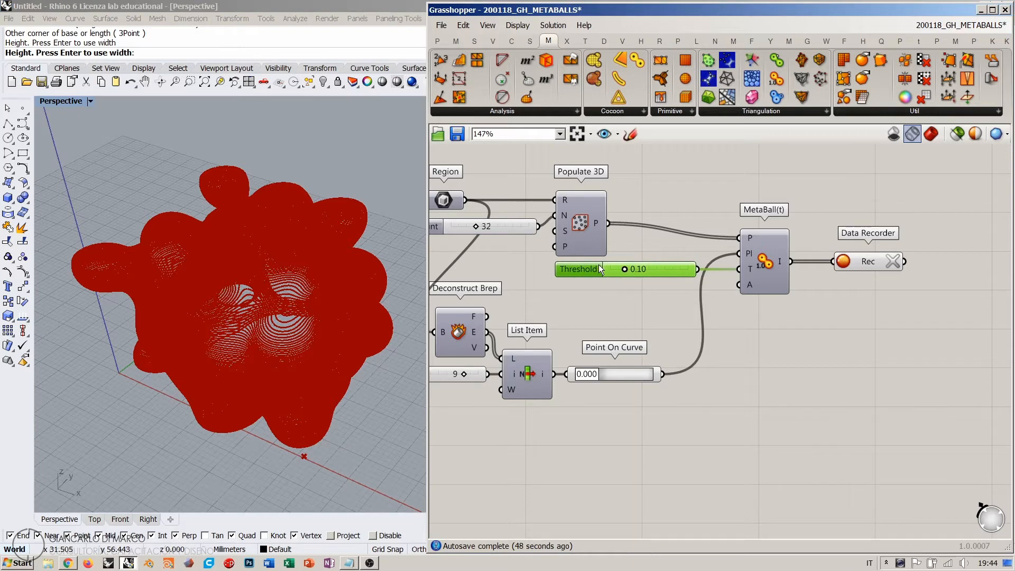
pyautogui.moveTo(768, 266); pyautogui.dragTo(736, 263)
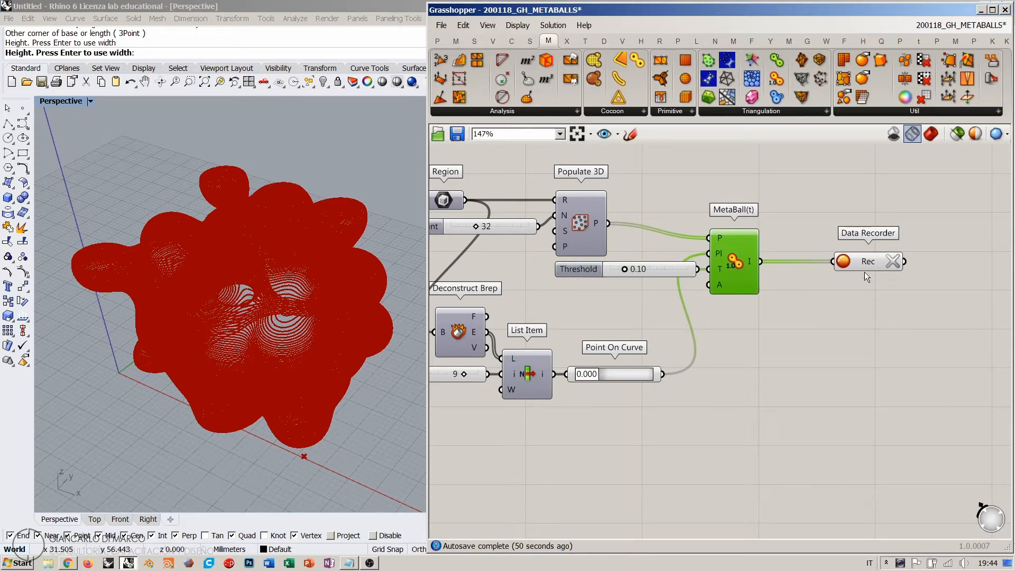
pyautogui.moveTo(864, 267); pyautogui.dragTo(810, 265)
pyautogui.click(823, 294)
pyautogui.moveTo(288, 343); pyautogui.dragTo(371, 364, button='right')
pyautogui.moveTo(574, 364); pyautogui.dragTo(722, 367, button='right')
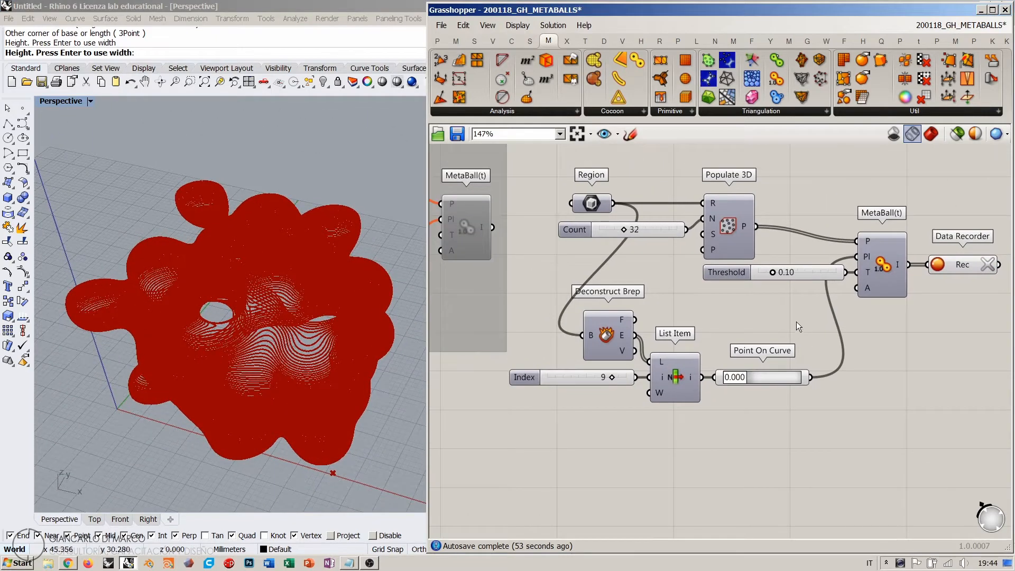
# - Move Deconstruct Brep, List Item, the Index slider and Point On Curve up closer to the Region and Populate 3D row
pyautogui.moveTo(796, 326); pyautogui.dragTo(582, 410)
pyautogui.moveTo(672, 381); pyautogui.dragTo(679, 321)
pyautogui.click(779, 359)
pyautogui.moveTo(779, 358); pyautogui.dragTo(656, 399, button='right')
pyautogui.moveTo(896, 219); pyautogui.dragTo(444, 409)
pyautogui.scroll(-3, 662, 392)
pyautogui.moveTo(560, 361); pyautogui.dragTo(648, 345, button='right')
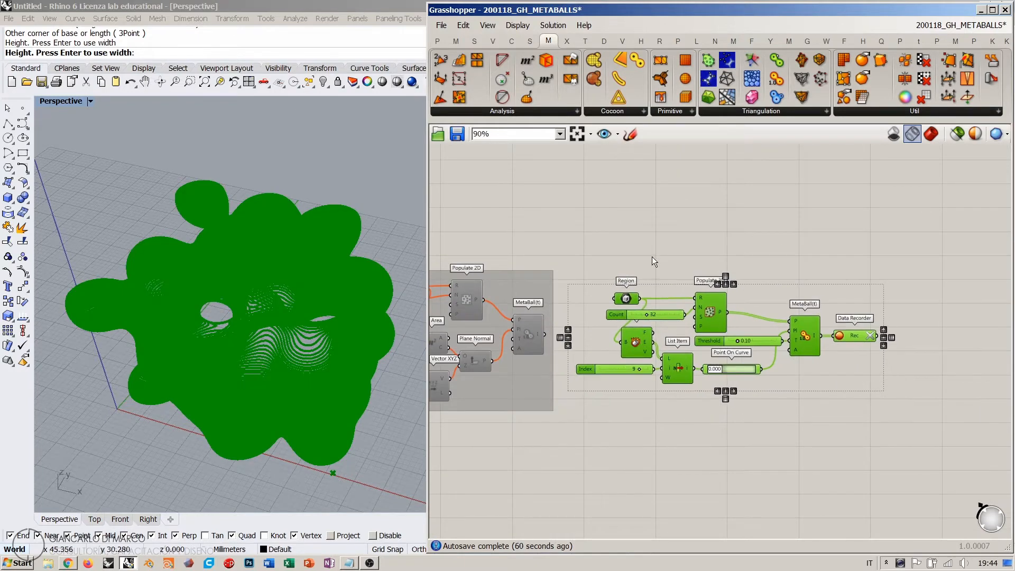
pyautogui.click(654, 260)
# - Add a scribble reading "3D metaballs" and place it just above the Region component
pyautogui.scroll(2, 687, 291)
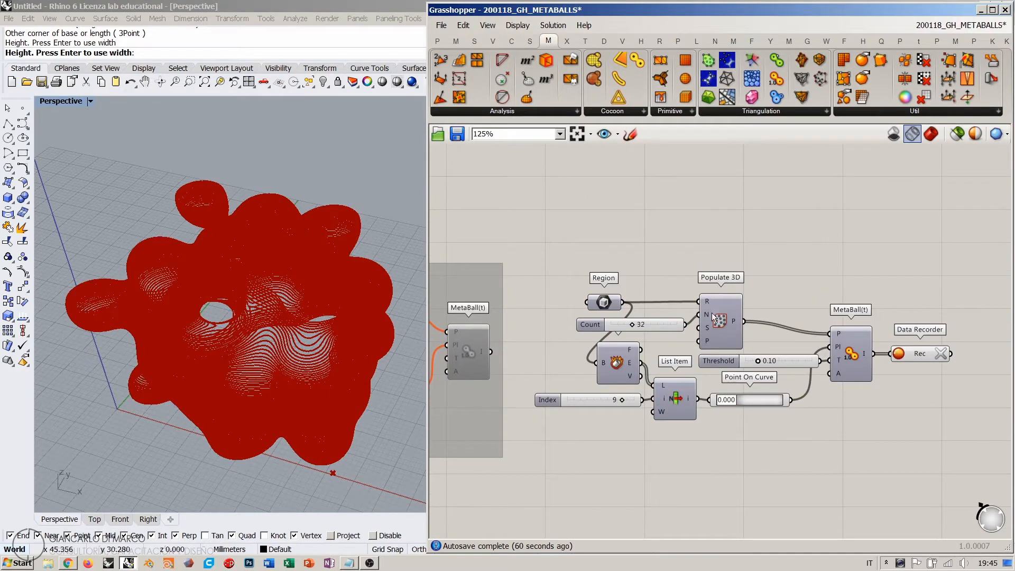
pyautogui.moveTo(600, 281); pyautogui.dragTo(618, 296, button='right')
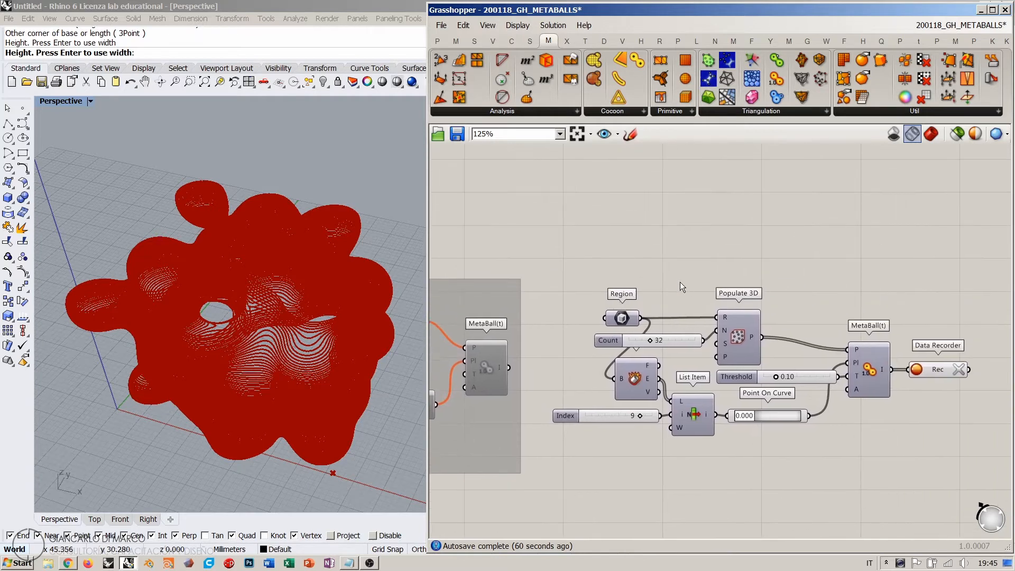
pyautogui.doubleClick(680, 281)
pyautogui.write('scr')
pyautogui.click(644, 269)
pyautogui.click(659, 281)
pyautogui.doubleClick(658, 282)
pyautogui.moveTo(663, 225); pyautogui.dragTo(513, 223)
pyautogui.press('BackSpace')
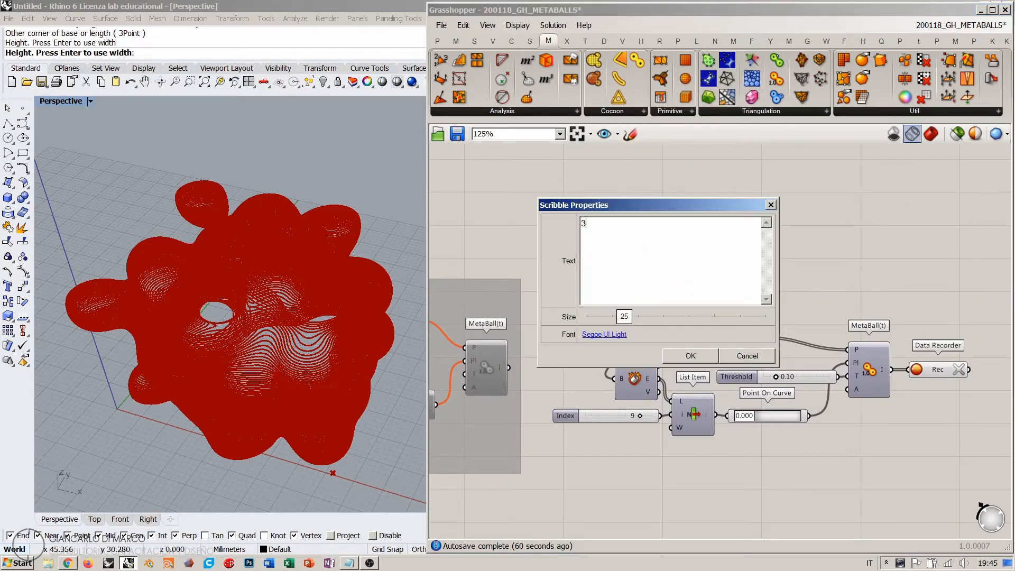
pyautogui.write('3D metaballs')
pyautogui.click(691, 357)
pyautogui.moveTo(656, 284); pyautogui.dragTo(643, 281)
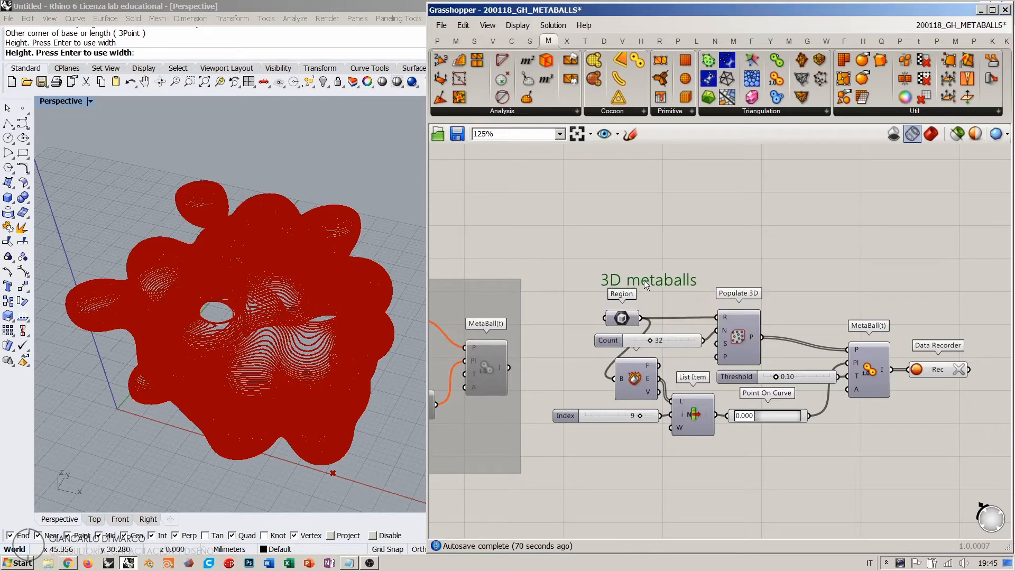
pyautogui.click(862, 277)
# - Group the whole 3D metaballs definition with its title and disable its components
pyautogui.moveTo(370, 308); pyautogui.dragTo(289, 420, button='right')
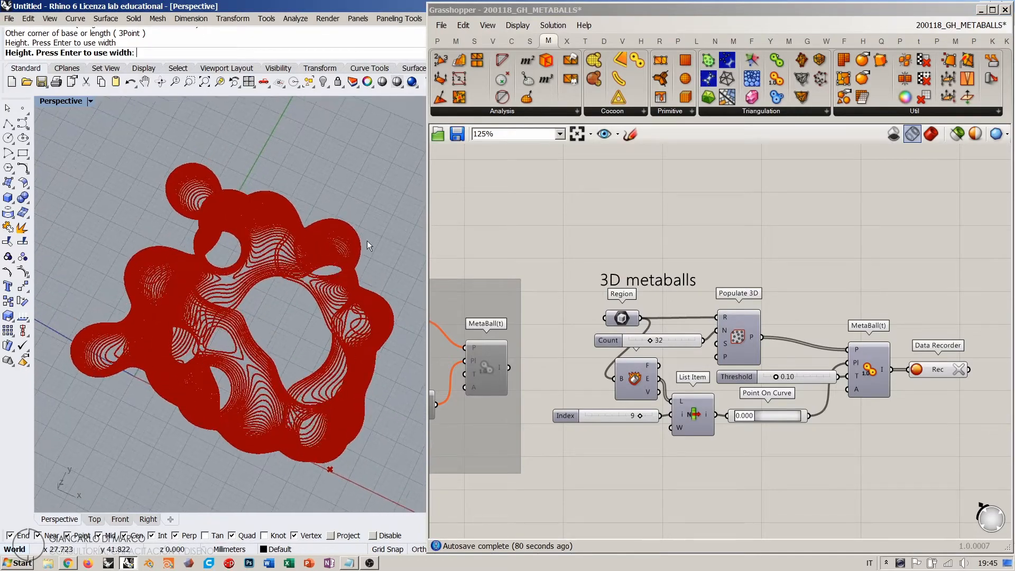
pyautogui.moveTo(291, 371); pyautogui.dragTo(508, 332, button='right')
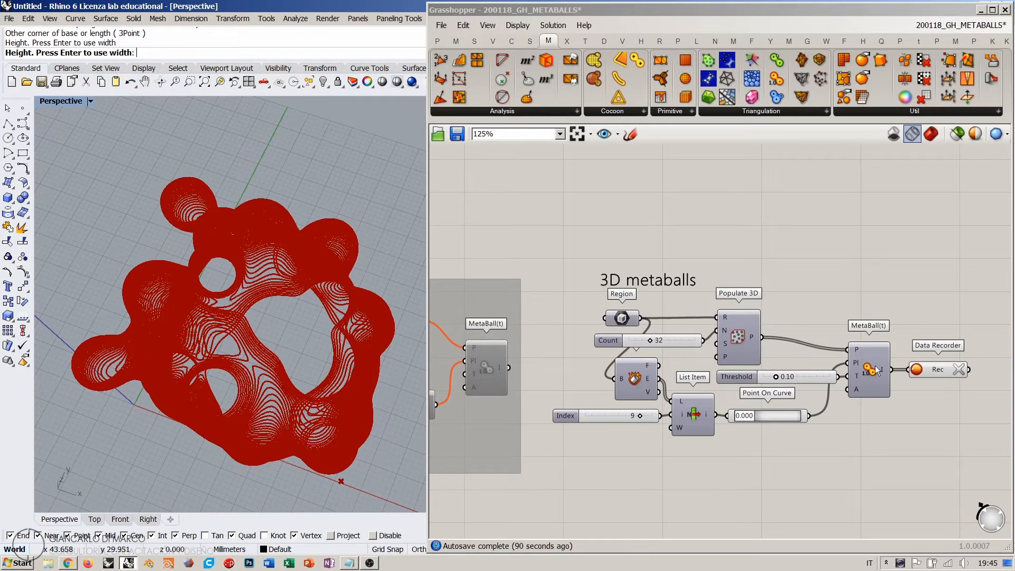
pyautogui.moveTo(314, 334); pyautogui.dragTo(310, 341, button='right')
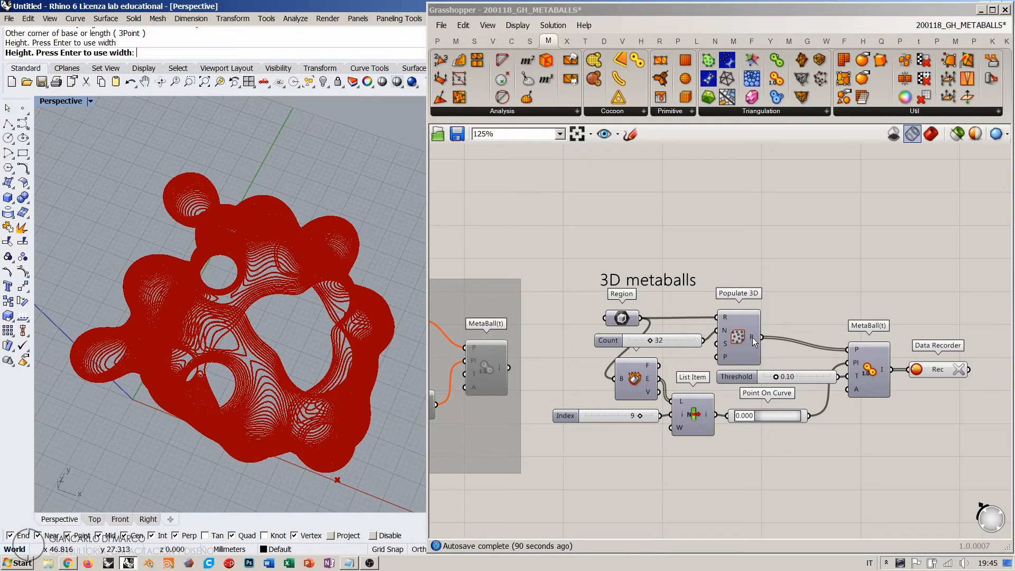
pyautogui.moveTo(973, 265); pyautogui.dragTo(579, 492)
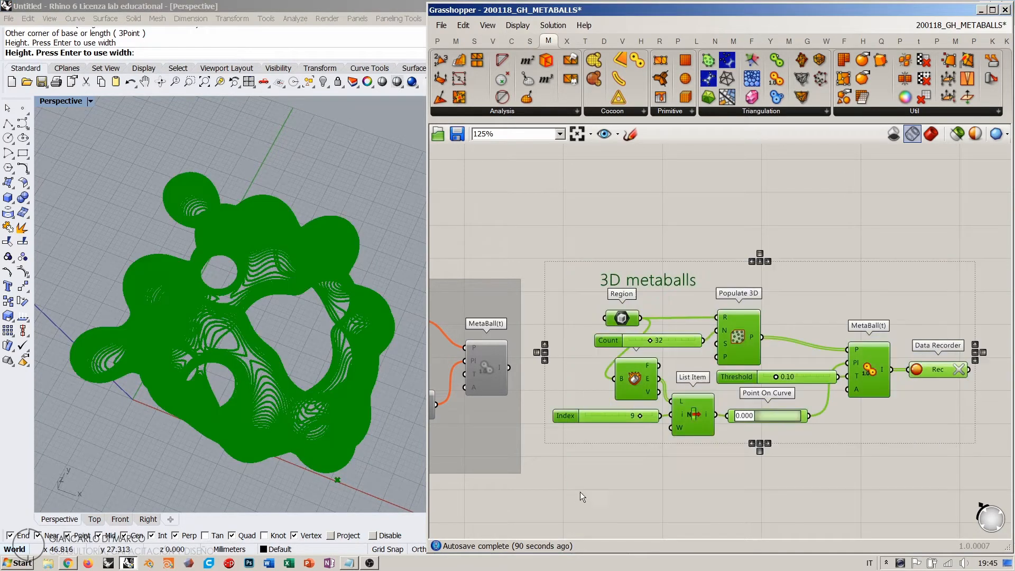
pyautogui.hotkey('ctrl', 'g')
pyautogui.hotkey('ctrl', 'e')
pyautogui.click(694, 515)
# - Position the 3D metaballs group beside the Populate 2D metaball group
pyautogui.moveTo(589, 366); pyautogui.dragTo(689, 308, button='right')
pyautogui.moveTo(690, 308); pyautogui.dragTo(678, 322)
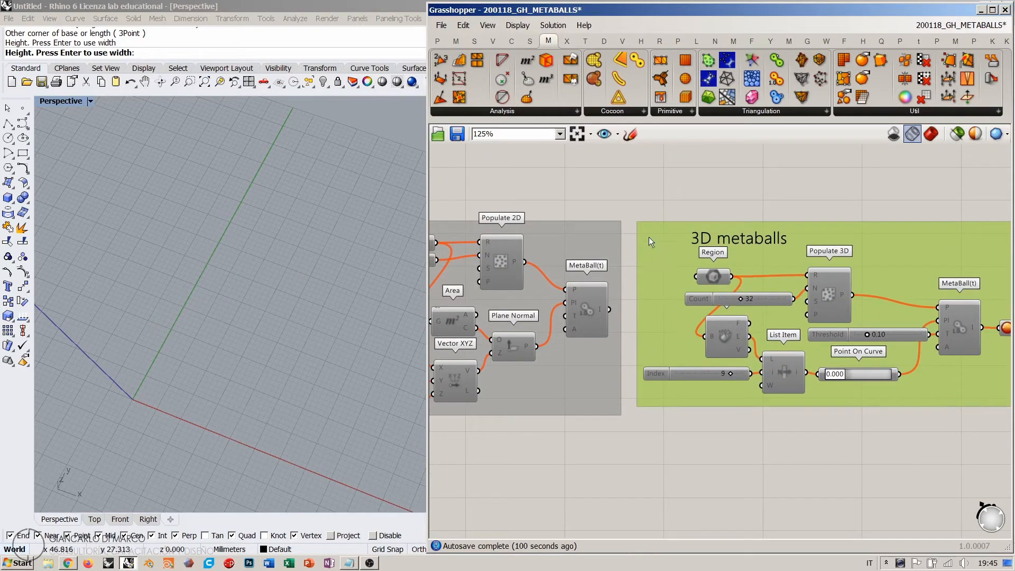
pyautogui.click(689, 210)
pyautogui.moveTo(652, 247); pyautogui.dragTo(654, 247)
pyautogui.moveTo(642, 190); pyautogui.dragTo(655, 199)
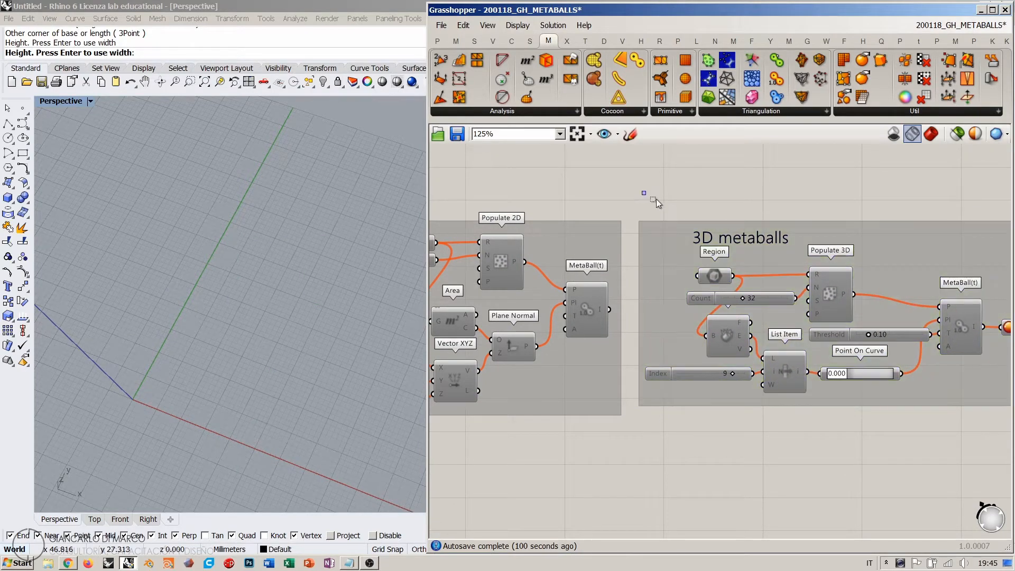
# - Nudge the Index slider and Populate 3D inside the 3D metaballs group to tidy their alignment
pyautogui.moveTo(305, 415); pyautogui.dragTo(321, 357, button='right')
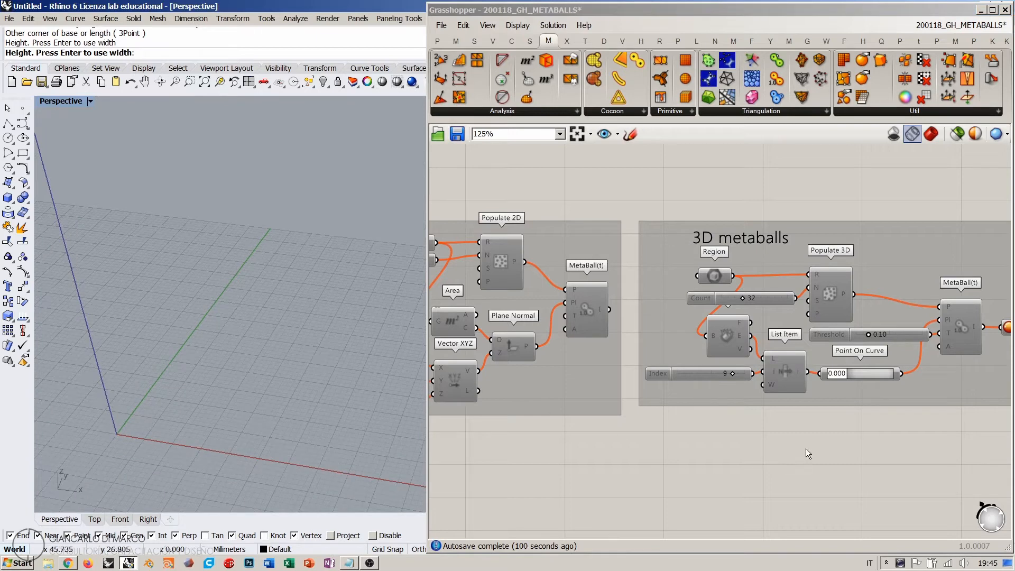
pyautogui.moveTo(805, 449); pyautogui.dragTo(679, 452, button='right')
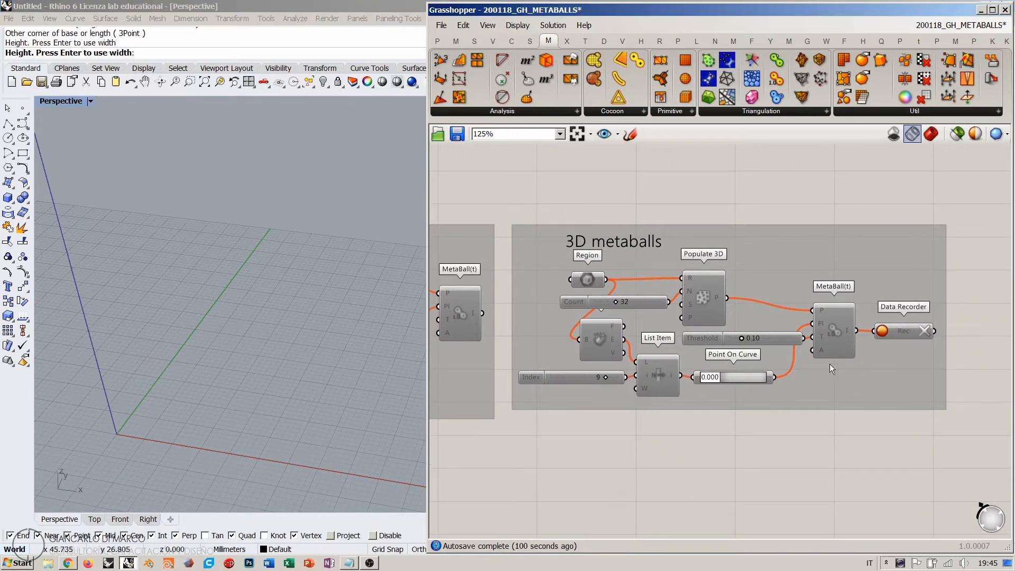
pyautogui.moveTo(578, 379); pyautogui.dragTo(578, 376)
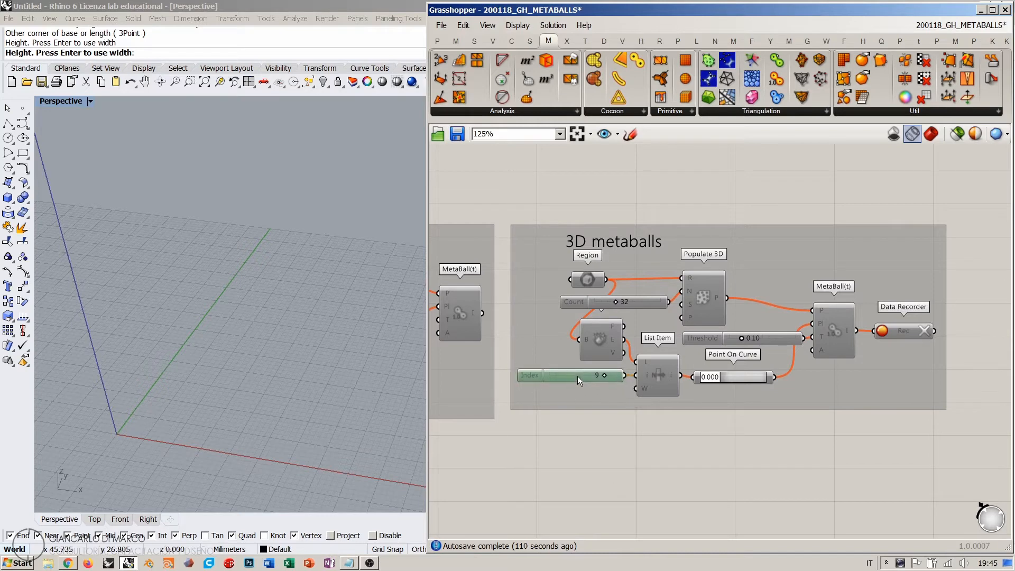
pyautogui.click(627, 443)
pyautogui.moveTo(701, 294); pyautogui.dragTo(702, 298)
pyautogui.click(773, 388)
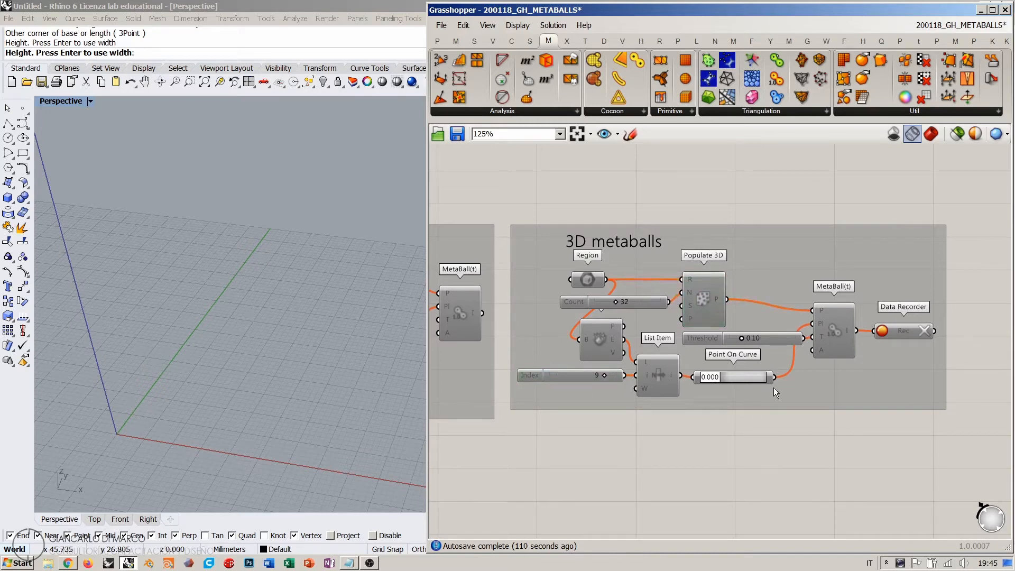
pyautogui.scroll(-1, 744, 400)
pyautogui.moveTo(743, 400); pyautogui.dragTo(745, 375, button='right')
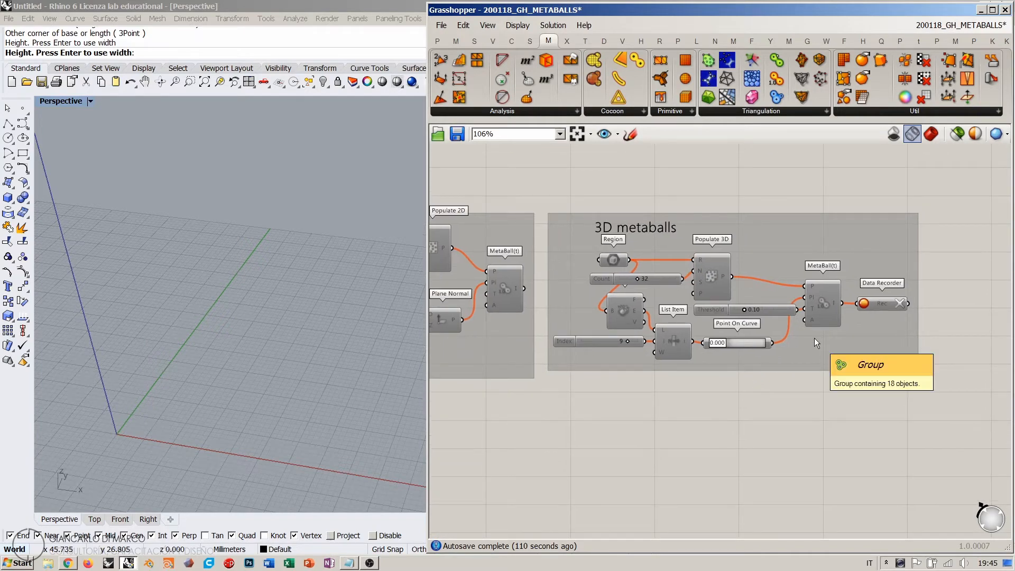
pyautogui.scroll(-4, 818, 339)
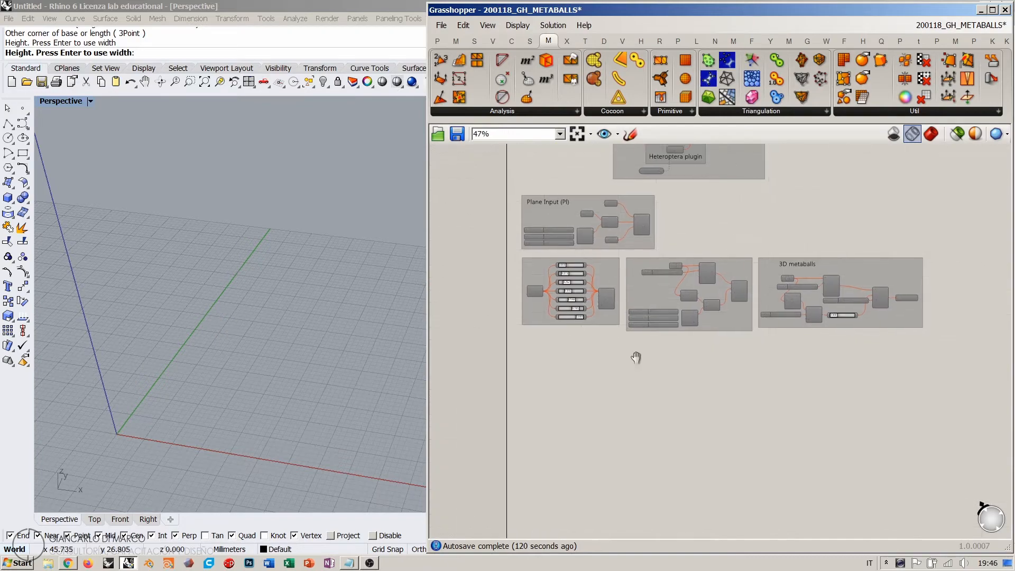
pyautogui.scroll(4, 530, 363)
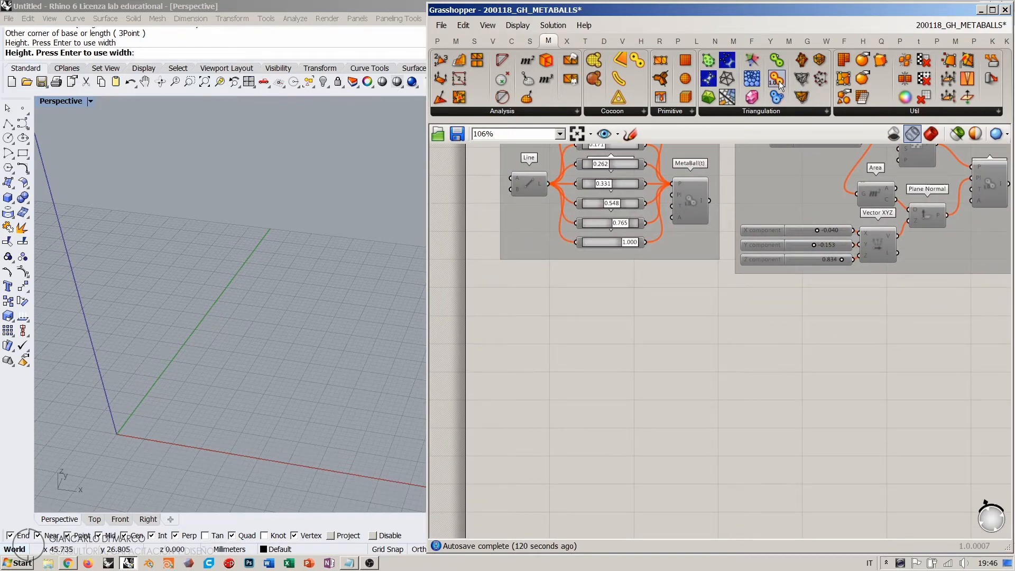
pyautogui.moveTo(751, 357); pyautogui.dragTo(745, 355)
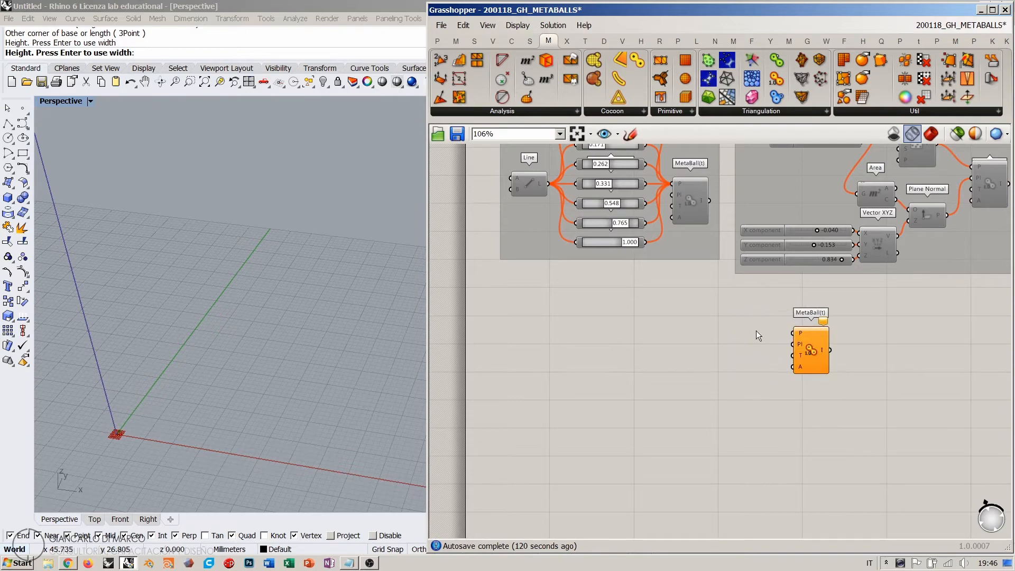
pyautogui.moveTo(330, 409); pyautogui.dragTo(300, 410, button='right')
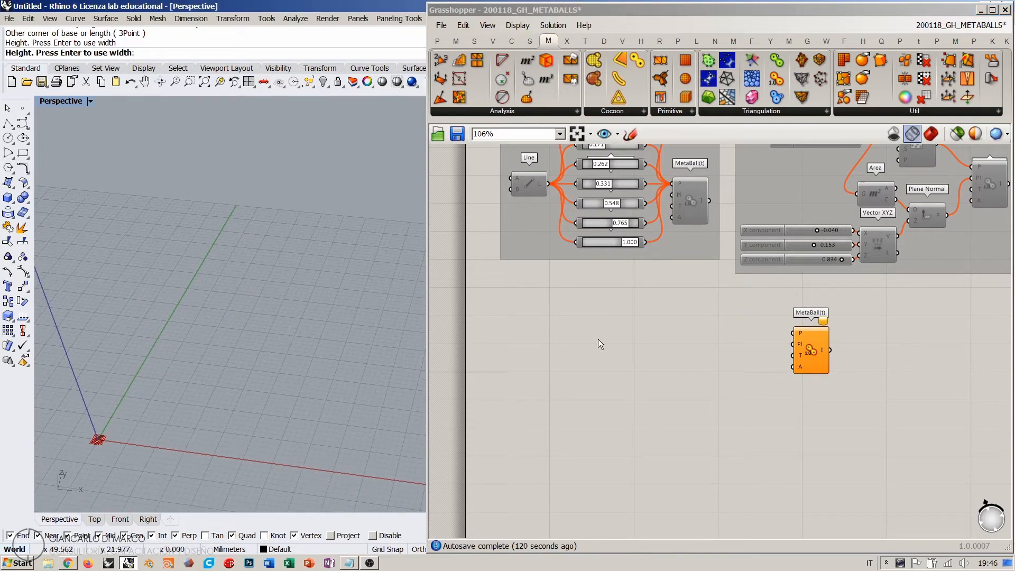
pyautogui.click(816, 349)
pyautogui.press('Delete')
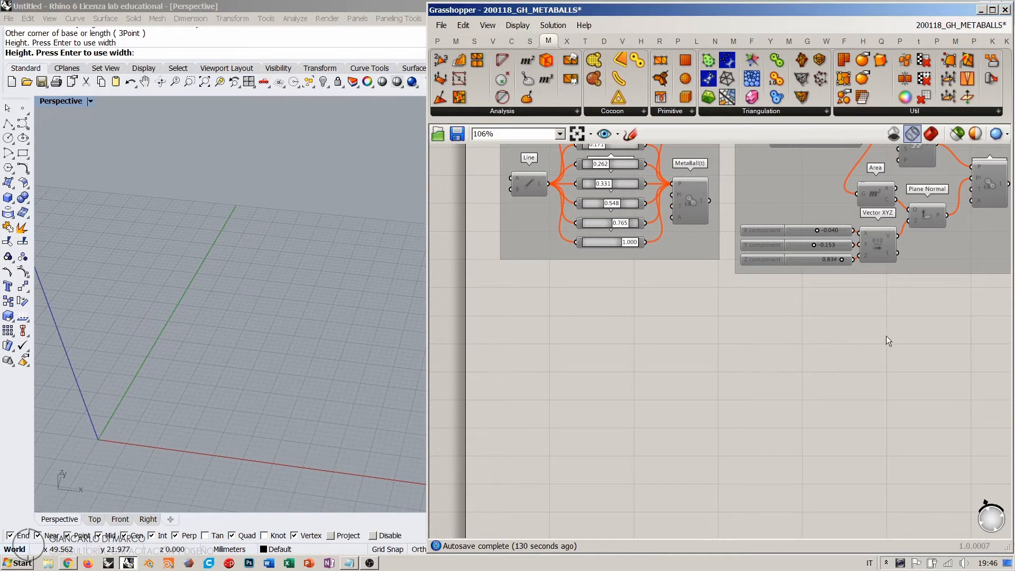
# - Duplicate the 3D metaballs definition and its title, placing the copy directly below the original group
pyautogui.scroll(-2, 858, 318)
pyautogui.moveTo(858, 318); pyautogui.dragTo(470, 401, button='right')
pyautogui.scroll(-2, 591, 363)
pyautogui.scroll(3, 755, 324)
pyautogui.moveTo(803, 293); pyautogui.dragTo(561, 431)
pyautogui.moveTo(587, 432); pyautogui.dragTo(797, 320, button='right')
pyautogui.scroll(-3, 825, 304)
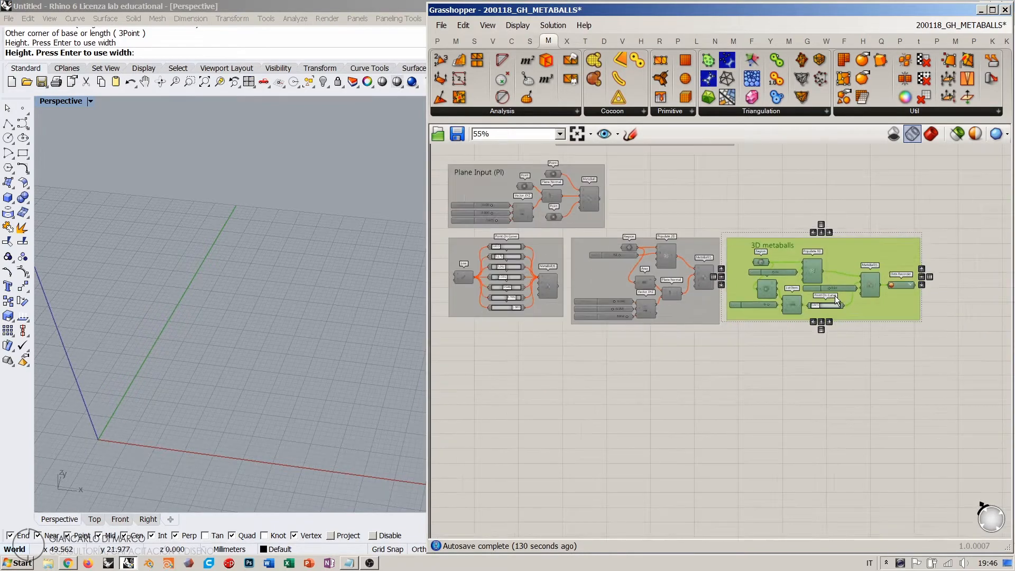
pyautogui.keyDown('alt'); pyautogui.moveTo(840, 251); pyautogui.dragTo(841, 352); pyautogui.keyUp('alt')
pyautogui.moveTo(826, 385); pyautogui.dragTo(691, 349, button='right')
pyautogui.scroll(3, 691, 350)
pyautogui.moveTo(671, 324); pyautogui.dragTo(668, 311)
pyautogui.click(752, 264)
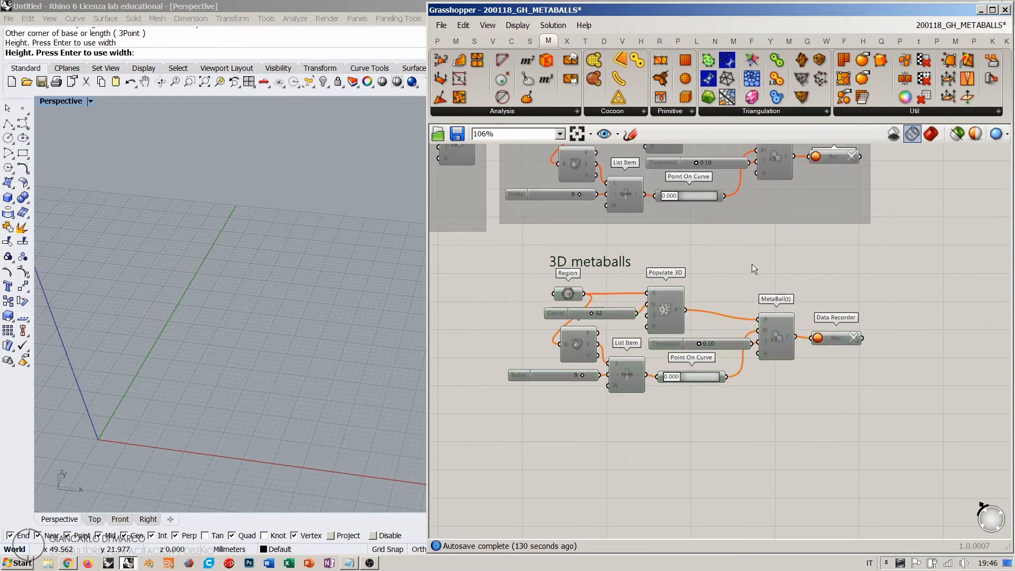
# - Enable all components of the copied 3D metaballs definition
pyautogui.moveTo(773, 275); pyautogui.dragTo(778, 292, button='right')
pyautogui.moveTo(875, 283); pyautogui.dragTo(485, 436)
pyautogui.click(678, 503)
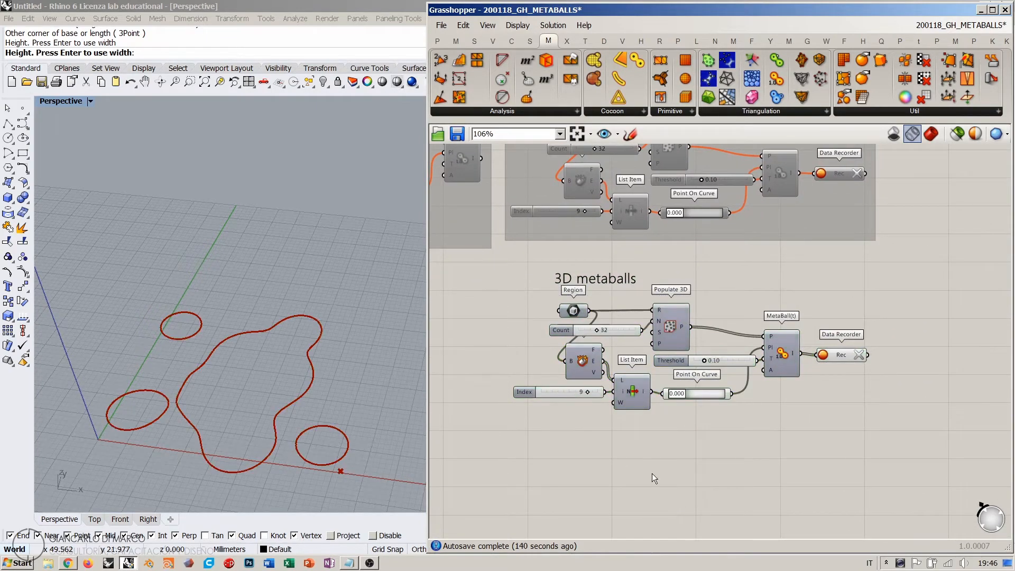
# - Sweep the copy's Point On Curve parameter to record metaball sections, and clear the Data Recorder
pyautogui.moveTo(604, 414); pyautogui.dragTo(627, 379, button='right')
pyautogui.scroll(2, 654, 325)
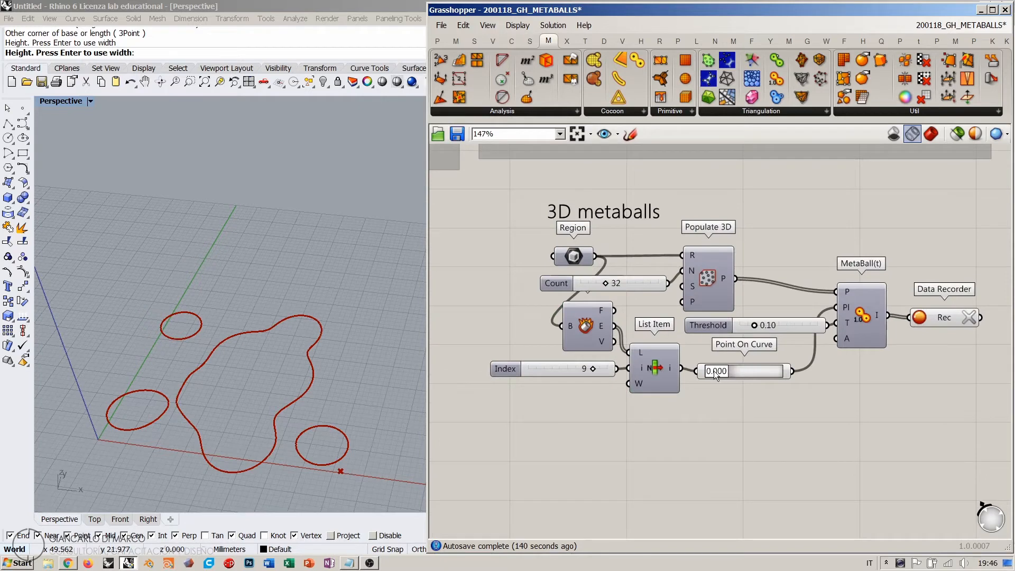
pyautogui.moveTo(715, 375); pyautogui.dragTo(782, 372)
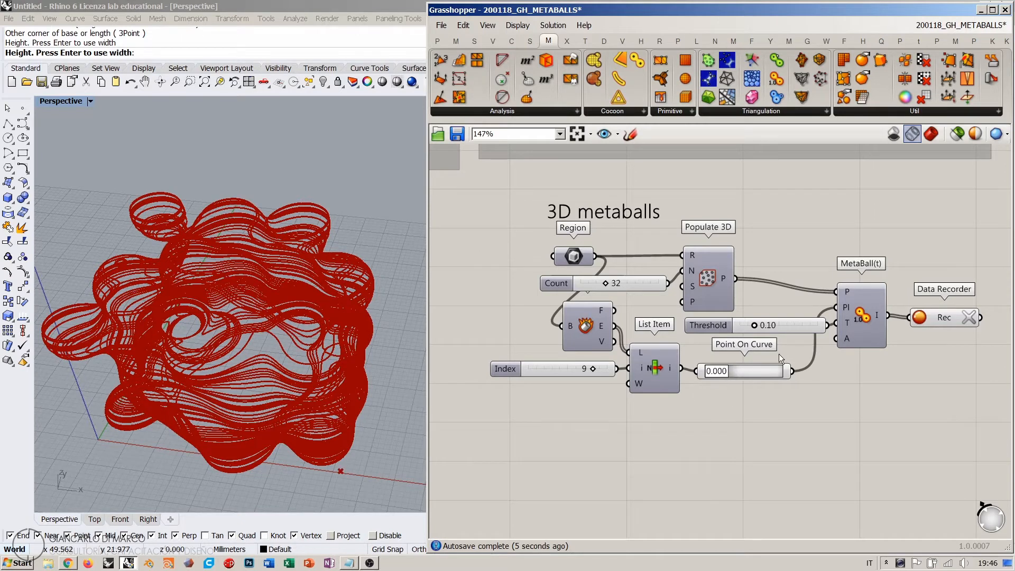
pyautogui.click(952, 323)
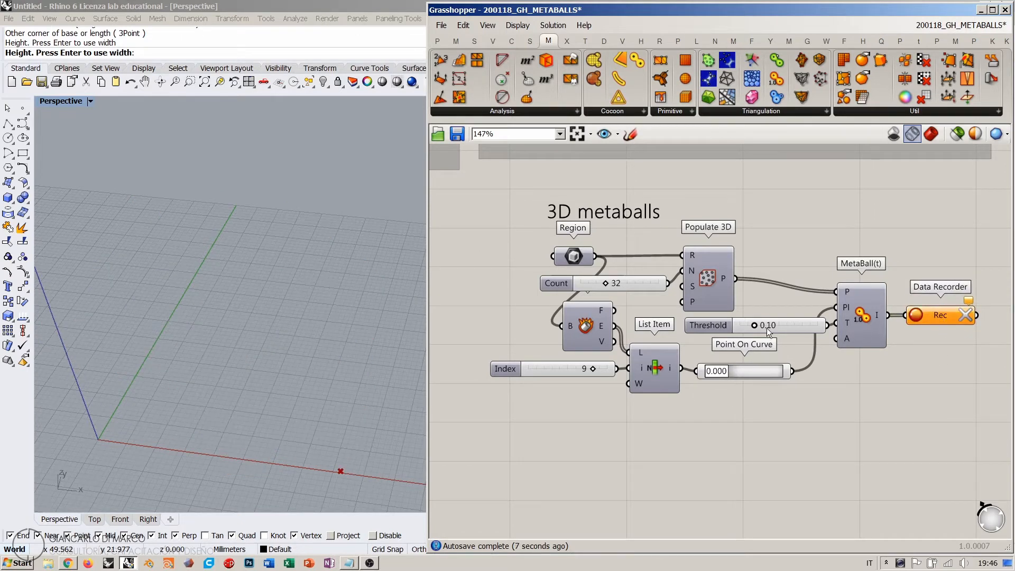
# - Delete the copy's Point On Curve component and hide the List Item preview
pyautogui.click(748, 376)
pyautogui.press('Delete')
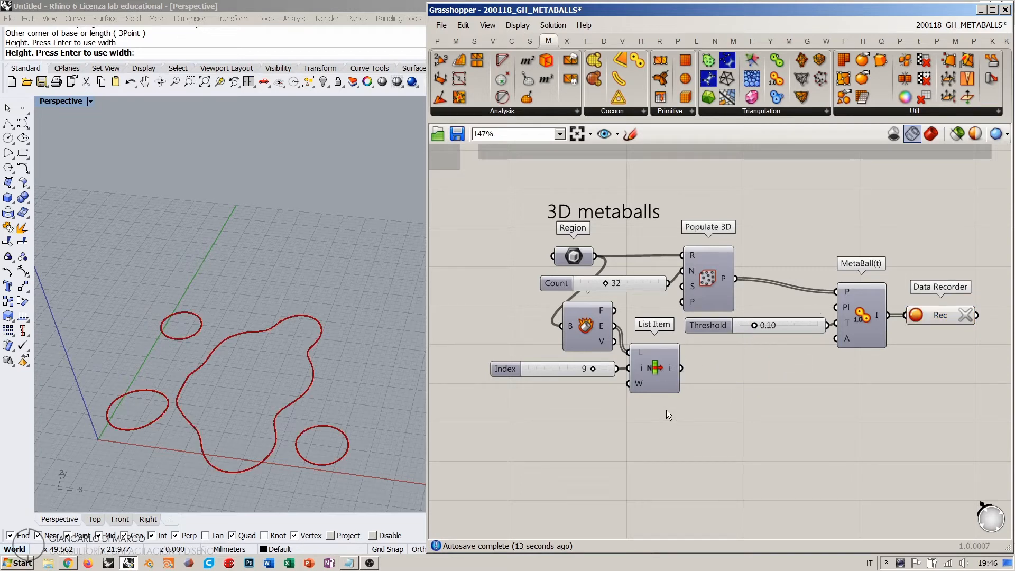
pyautogui.click(649, 374)
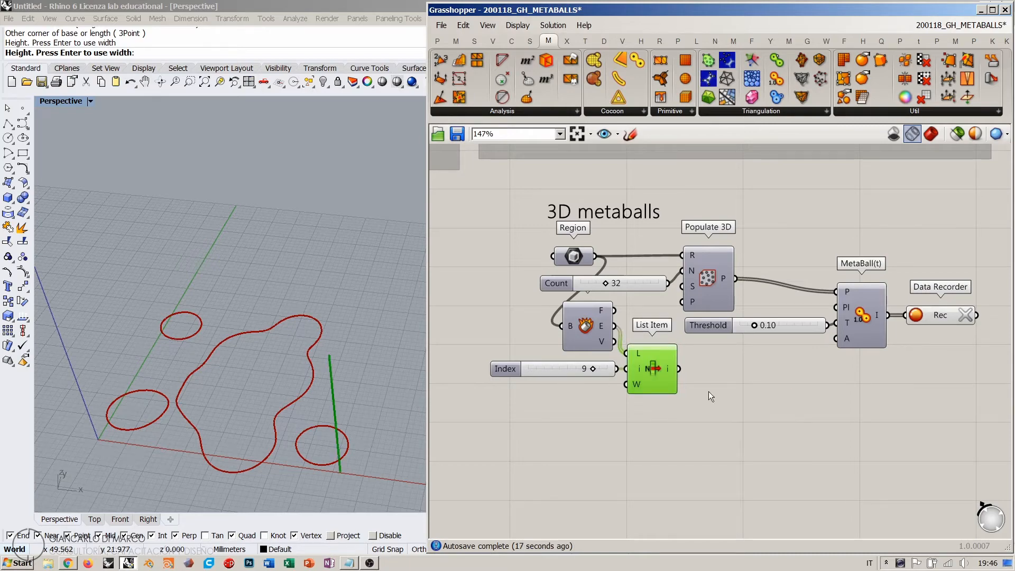
pyautogui.moveTo(374, 395); pyautogui.dragTo(421, 379, button='right')
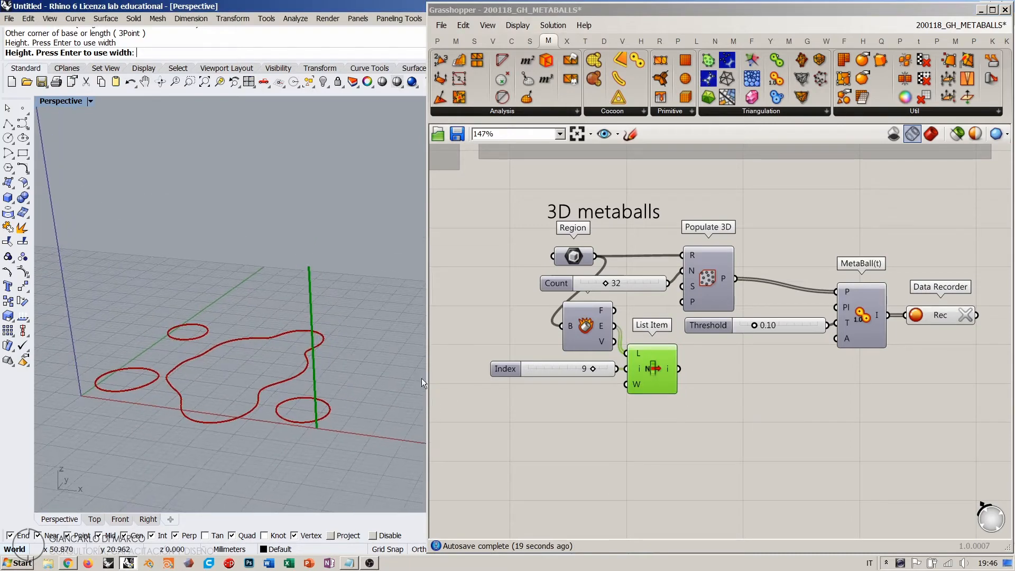
pyautogui.hotkey('ctrl', 'q')
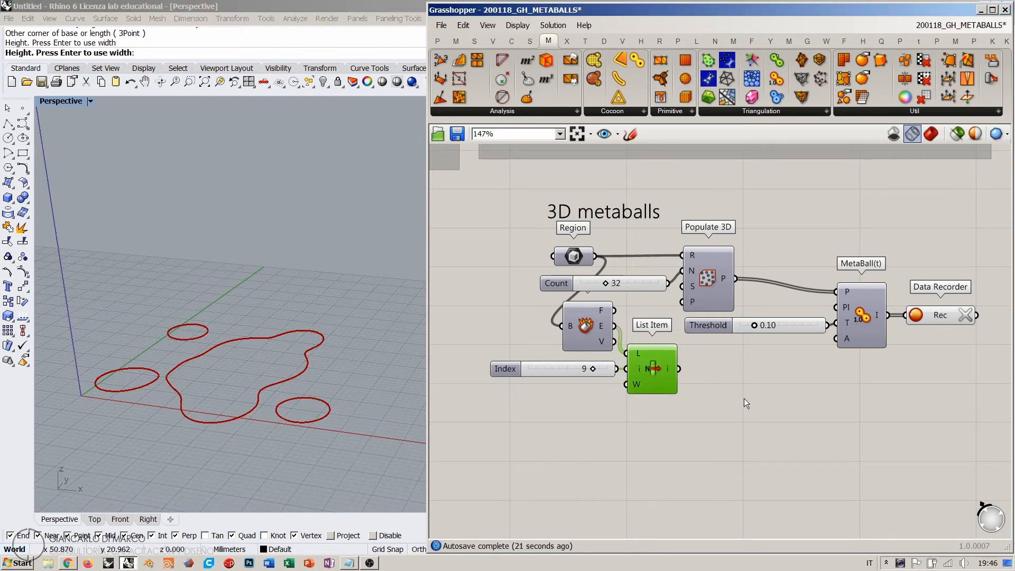
# - Add an Evaluate Curve component, feed its curve input from List Item, and reparameterize that input
pyautogui.doubleClick(745, 402)
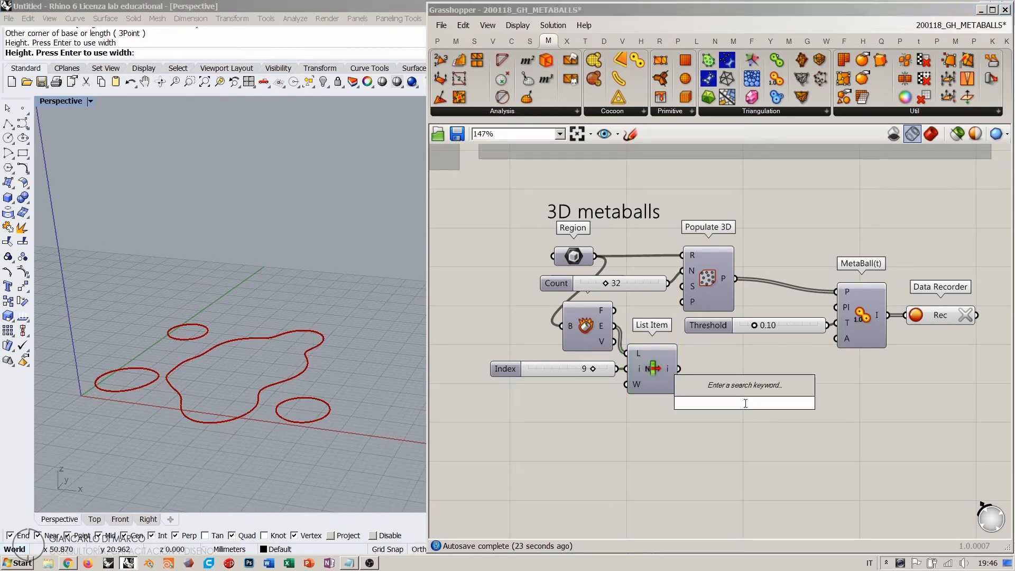
pyautogui.write('eva')
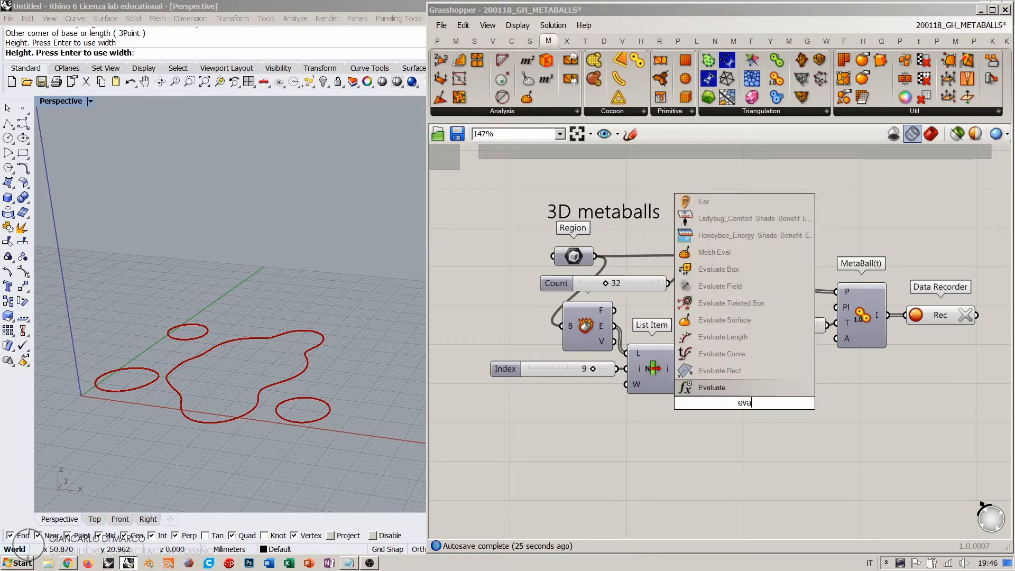
pyautogui.write('l')
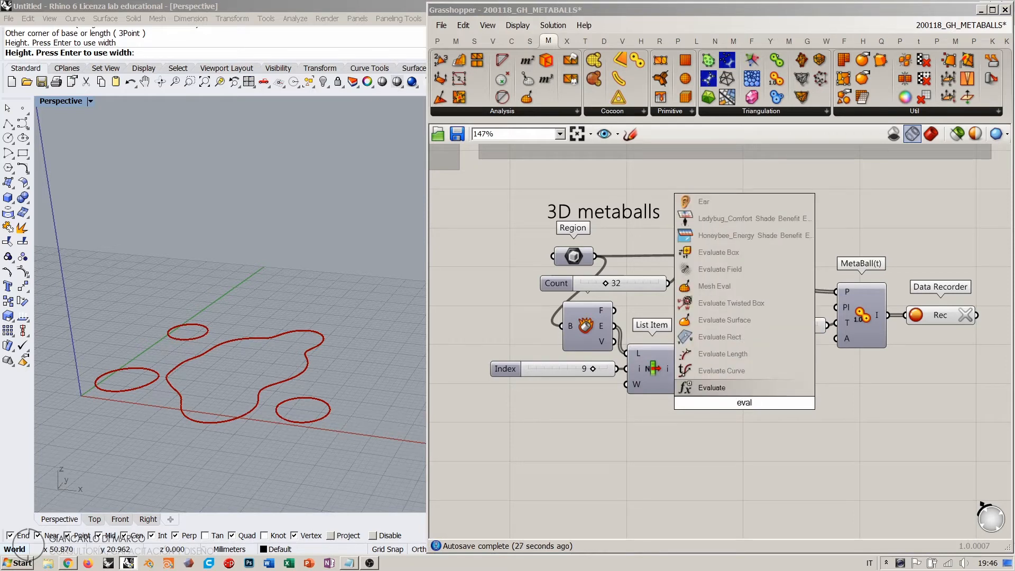
pyautogui.click(722, 371)
pyautogui.moveTo(679, 368); pyautogui.dragTo(721, 380)
pyautogui.rightClick(725, 398)
pyautogui.click(761, 439)
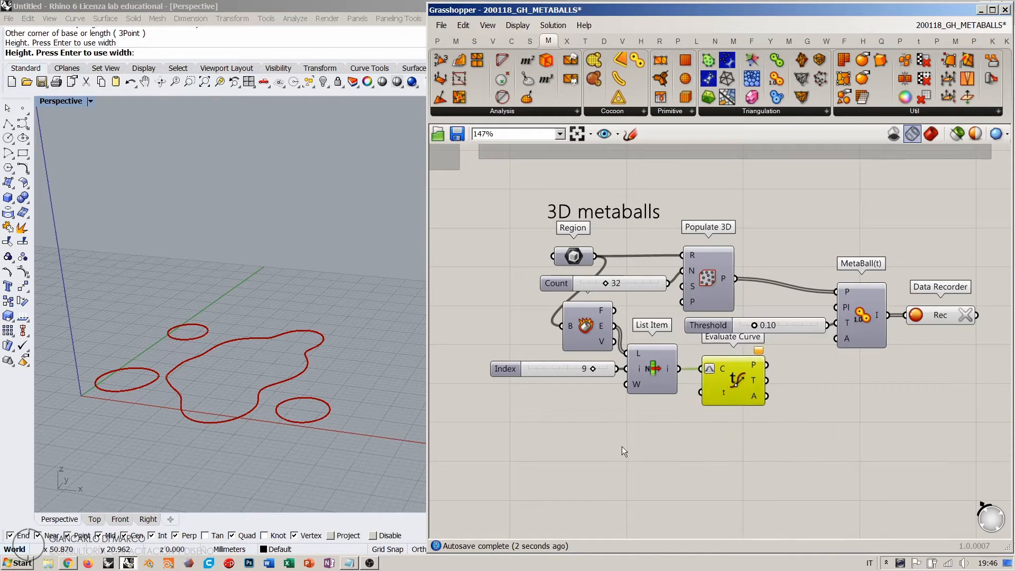
# - Create a number slider from 0.000 to 1 and connect it to Evaluate Curve's t input
pyautogui.doubleClick(622, 446)
pyautogui.write('0.000<1')
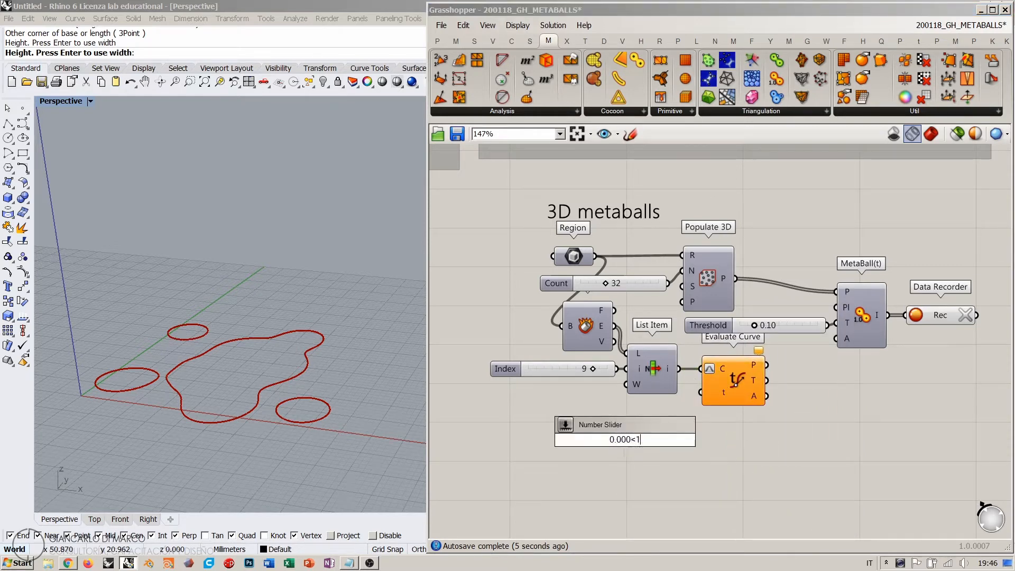
pyautogui.press('Return')
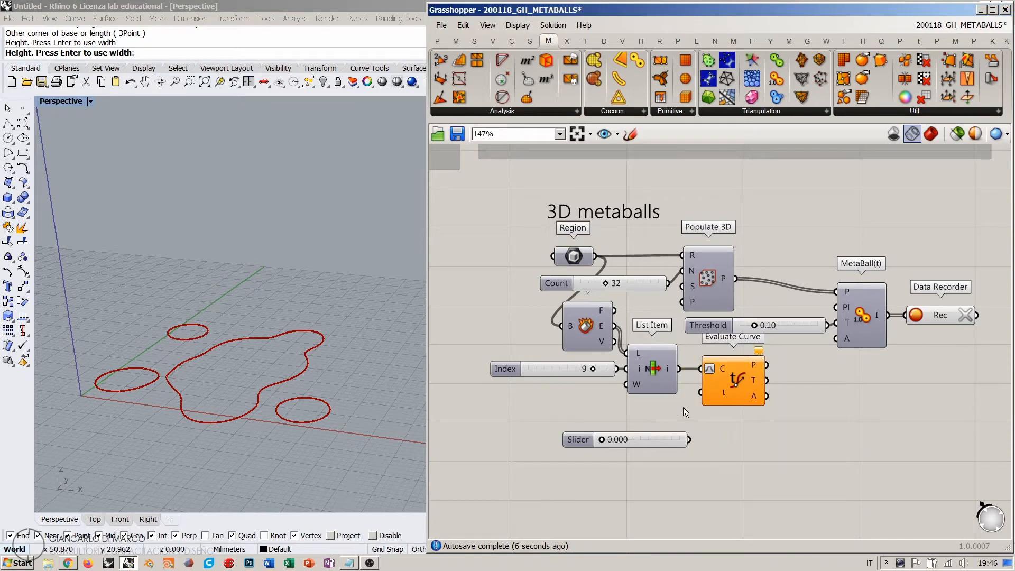
pyautogui.moveTo(693, 443); pyautogui.dragTo(658, 404)
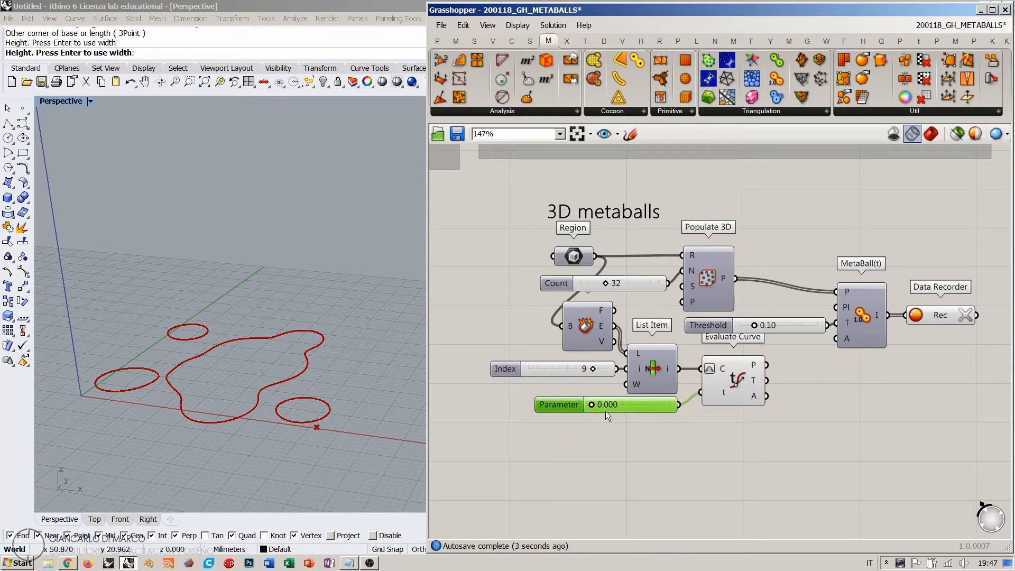
pyautogui.moveTo(592, 404); pyautogui.dragTo(570, 410)
pyautogui.click(686, 411)
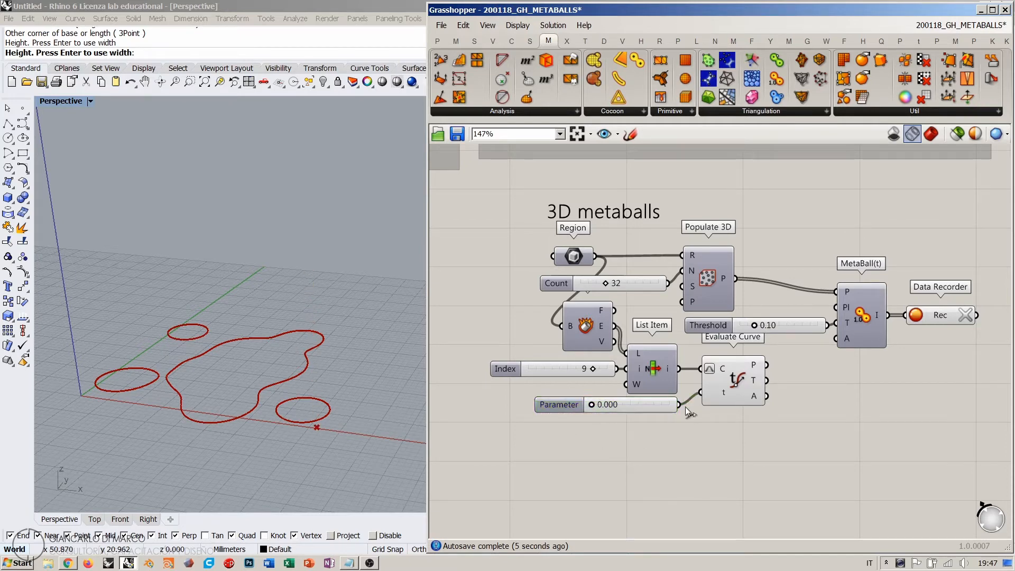
# - Connect Evaluate Curve's P output to MetaBall(t)'s Pl input, sweep the Parameter slider to 1.000, and clear the Data Recorder
pyautogui.moveTo(767, 364); pyautogui.dragTo(836, 308)
pyautogui.moveTo(590, 403); pyautogui.dragTo(696, 398)
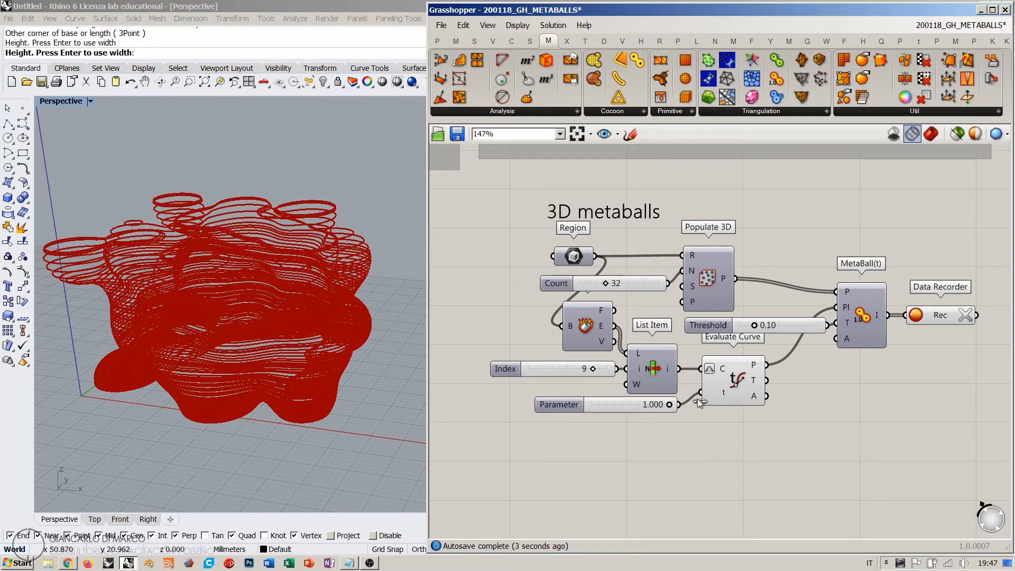
pyautogui.click(966, 315)
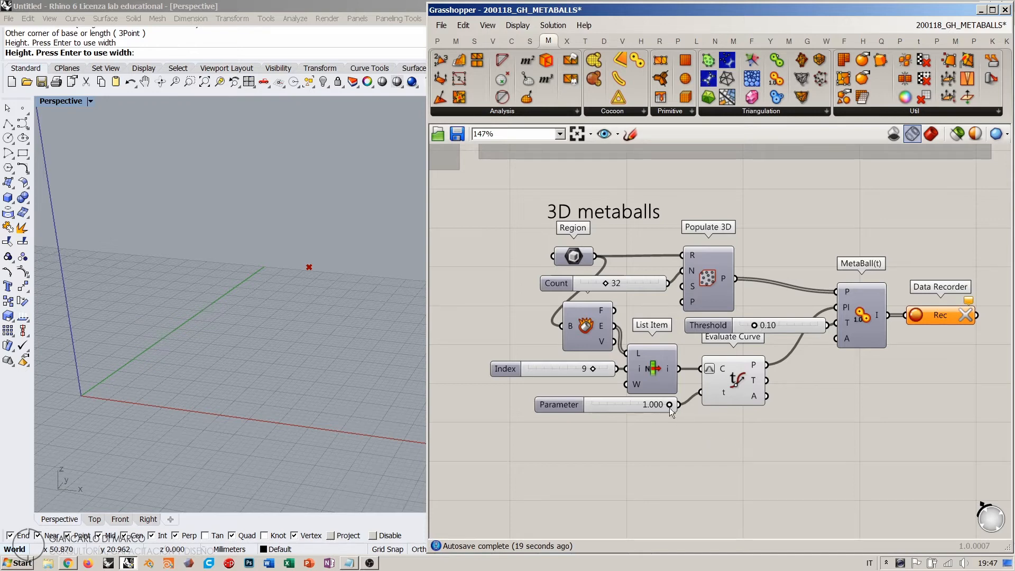
# - Place a Point On Curve component below the Parameter slider for comparison and delete it
pyautogui.doubleClick(698, 447)
pyautogui.write('point')
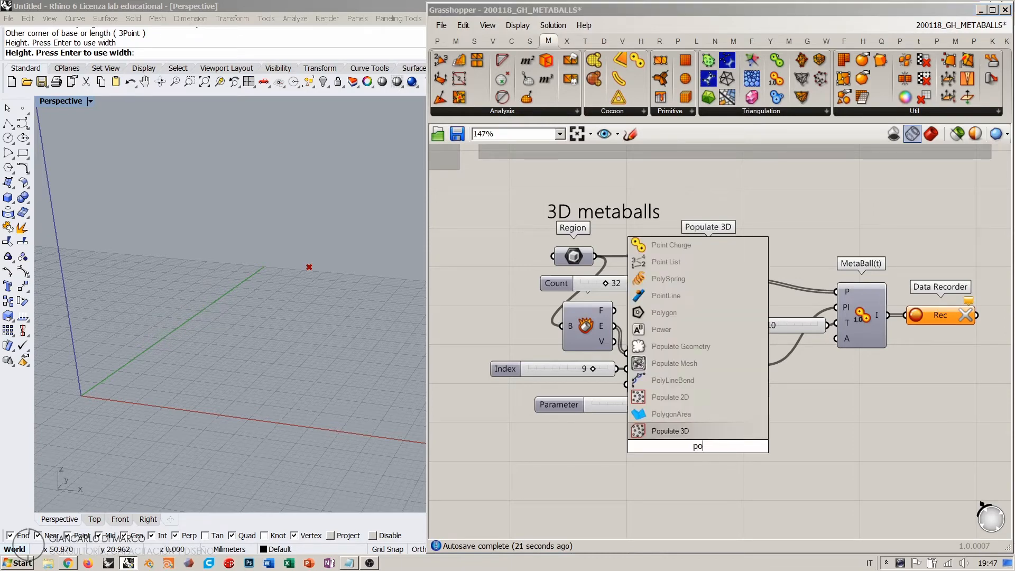
pyautogui.press('Return')
pyautogui.scroll(7, 697, 458)
pyautogui.moveTo(696, 449)
pyautogui.mouseDown()
pyautogui.moveTo(643, 442)
pyautogui.moveTo(765, 440)
pyautogui.moveTo(676, 442)
pyautogui.moveTo(710, 442)
pyautogui.mouseUp()
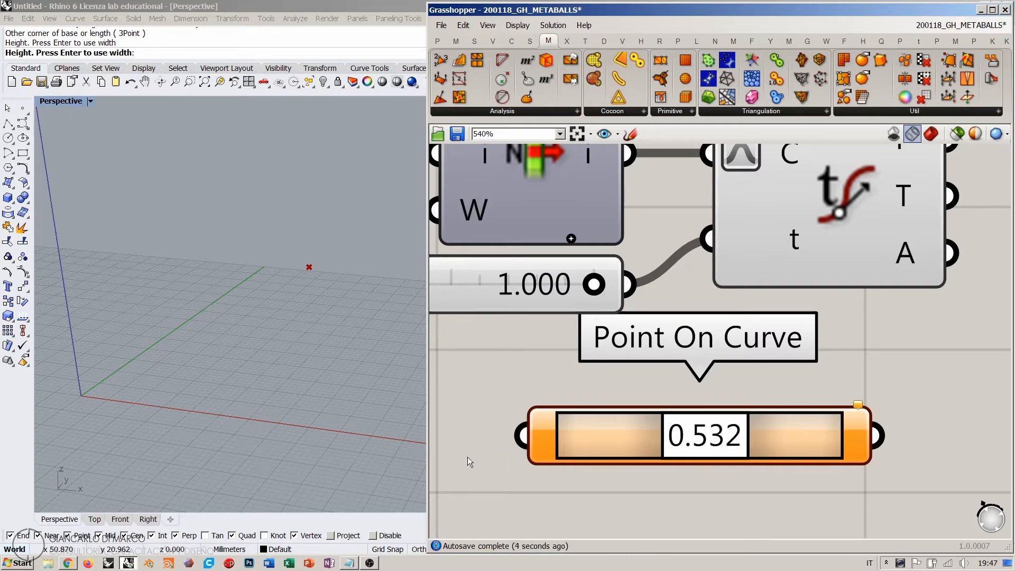
pyautogui.press('Delete')
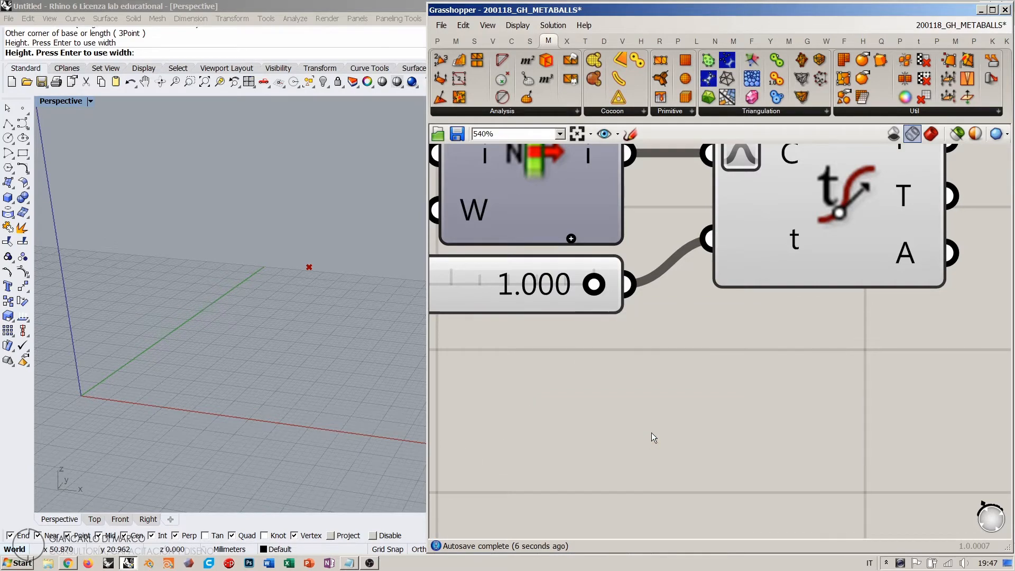
# - Delete the Parameter slider feeding Evaluate Curve's t input
pyautogui.moveTo(615, 337); pyautogui.dragTo(746, 411, button='right')
pyautogui.scroll(-3, 709, 387)
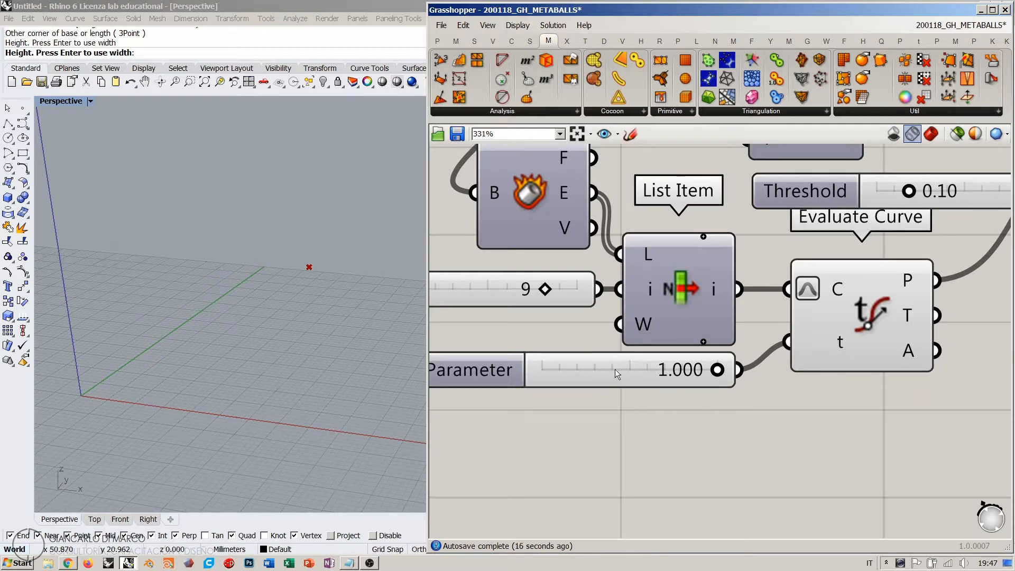
pyautogui.scroll(-5, 615, 369)
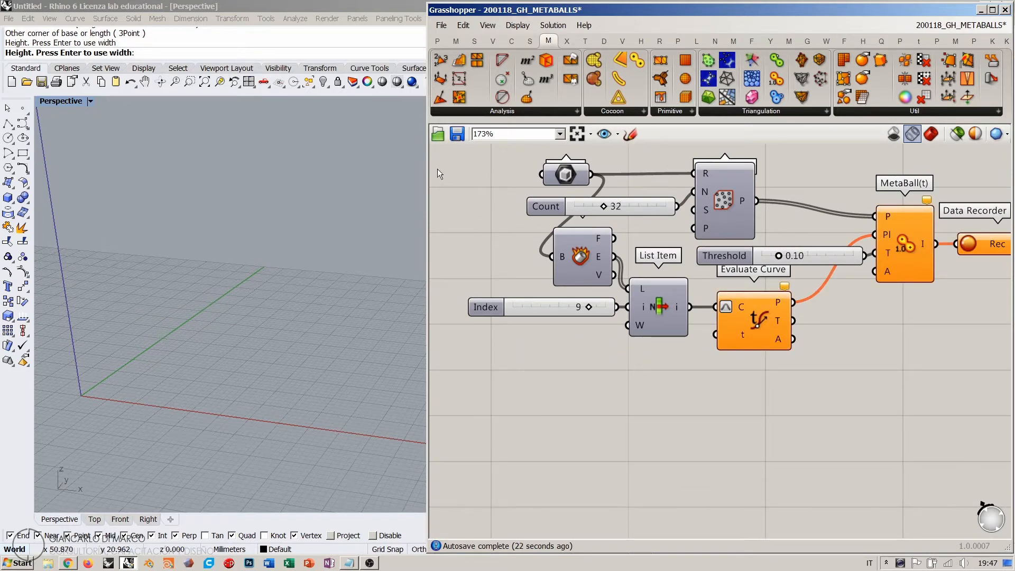
# - Add a Loop Start and a Loop End component side by side below List Item and Evaluate Curve
pyautogui.doubleClick(618, 420)
pyautogui.write('loop')
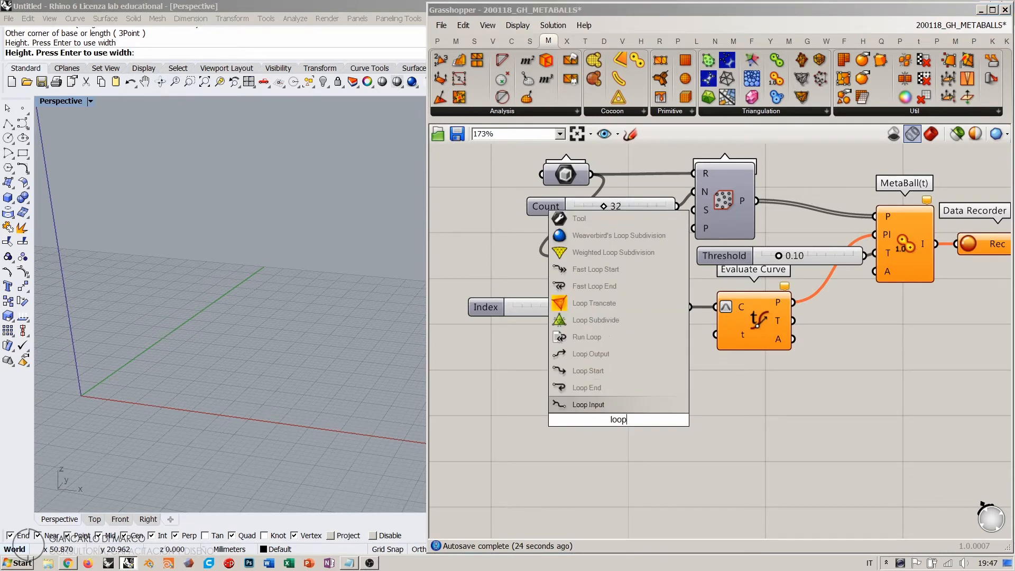
pyautogui.click(605, 370)
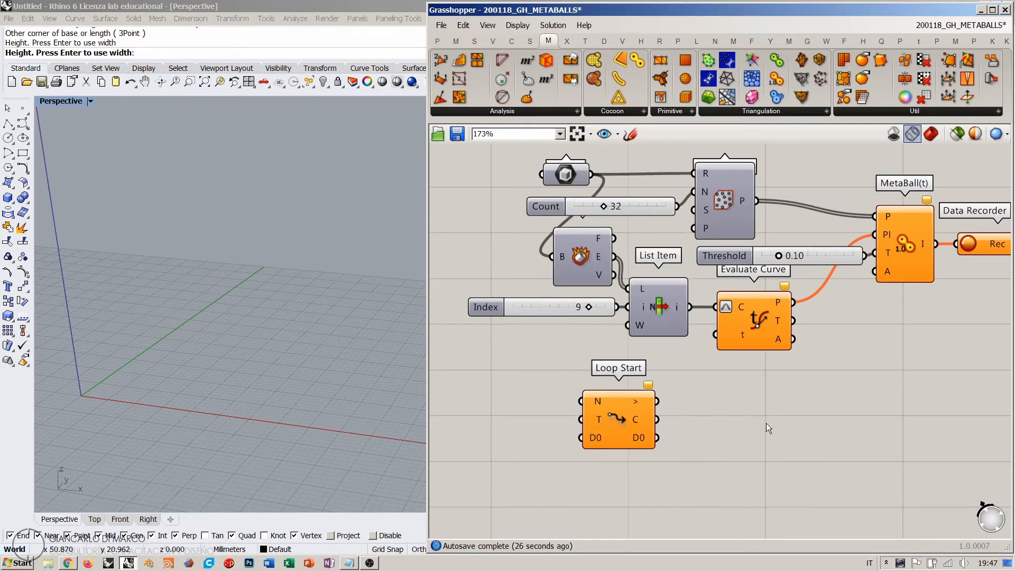
pyautogui.doubleClick(767, 423)
pyautogui.write('loop')
pyautogui.click(761, 389)
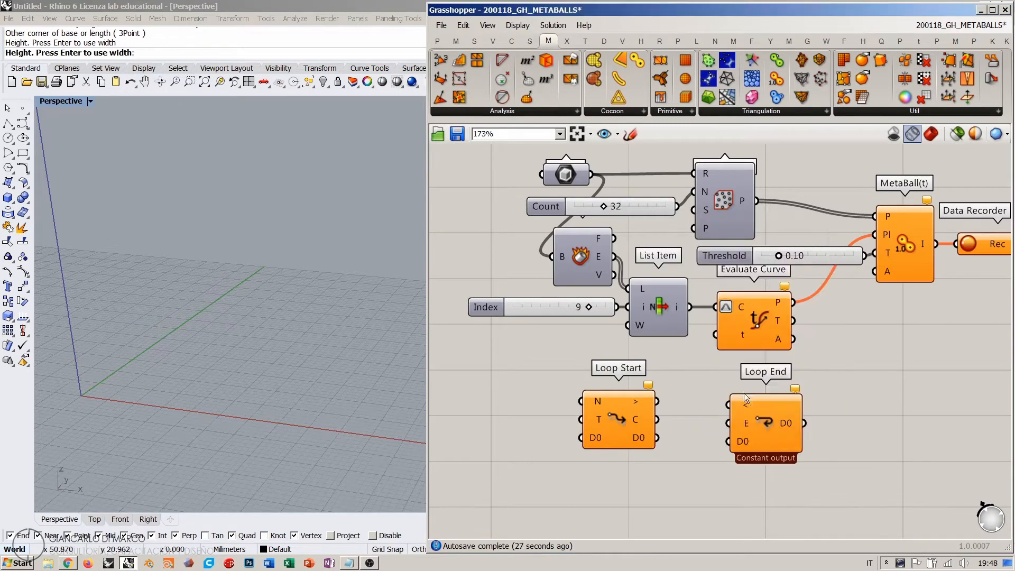
pyautogui.click(762, 423)
pyautogui.moveTo(762, 423); pyautogui.dragTo(768, 418)
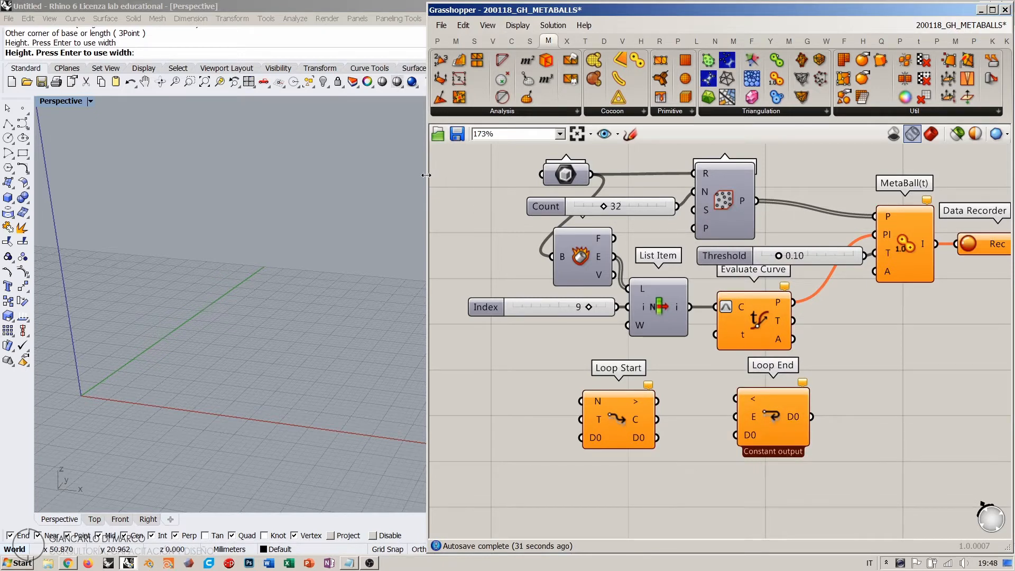
# - Examine the loop plug-in's classic component group containing Loop Start and Loop End
pyautogui.moveTo(427, 183); pyautogui.dragTo(210, 182)
pyautogui.click(868, 41)
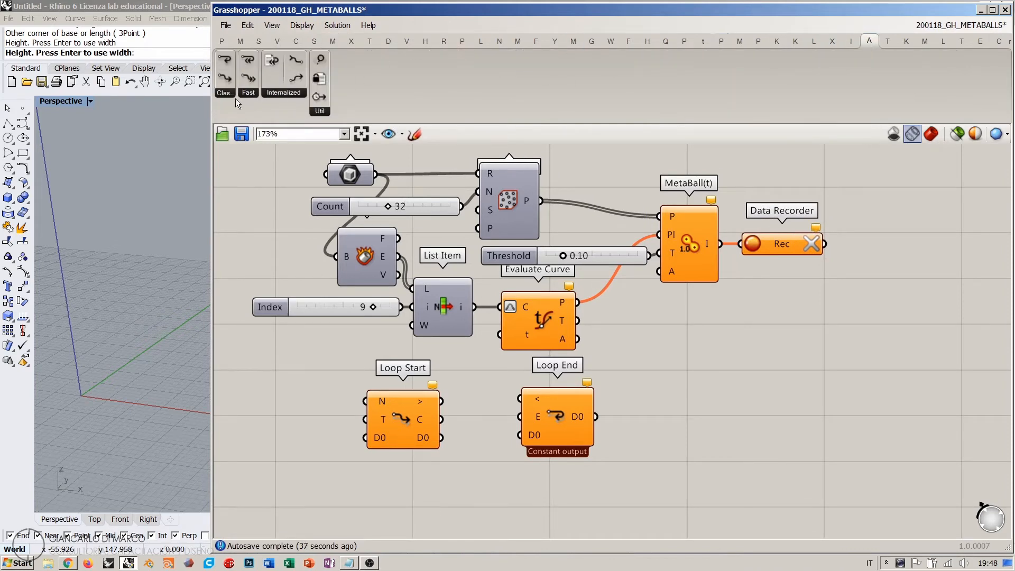
pyautogui.click(223, 93)
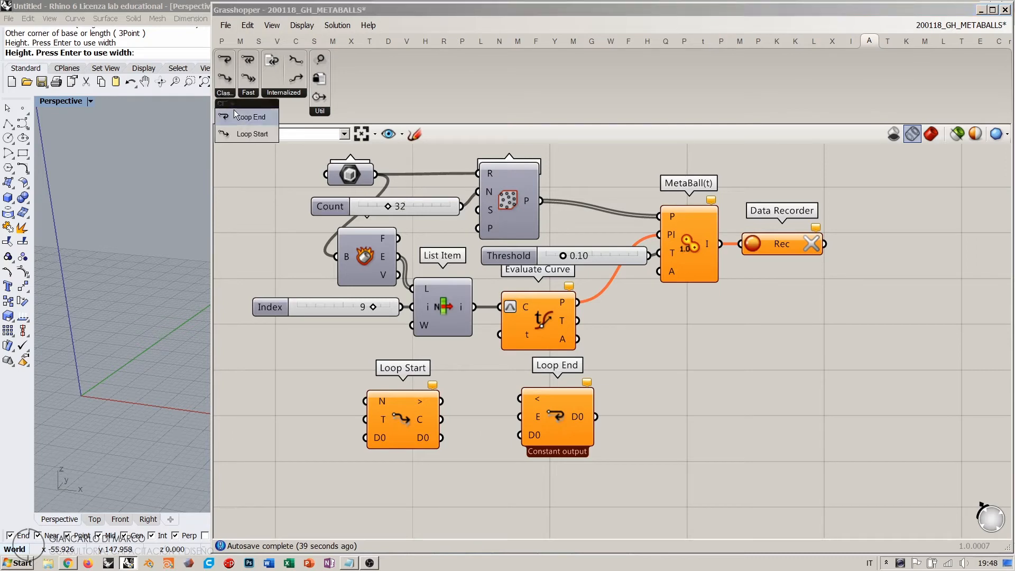
pyautogui.click(255, 261)
pyautogui.click(334, 43)
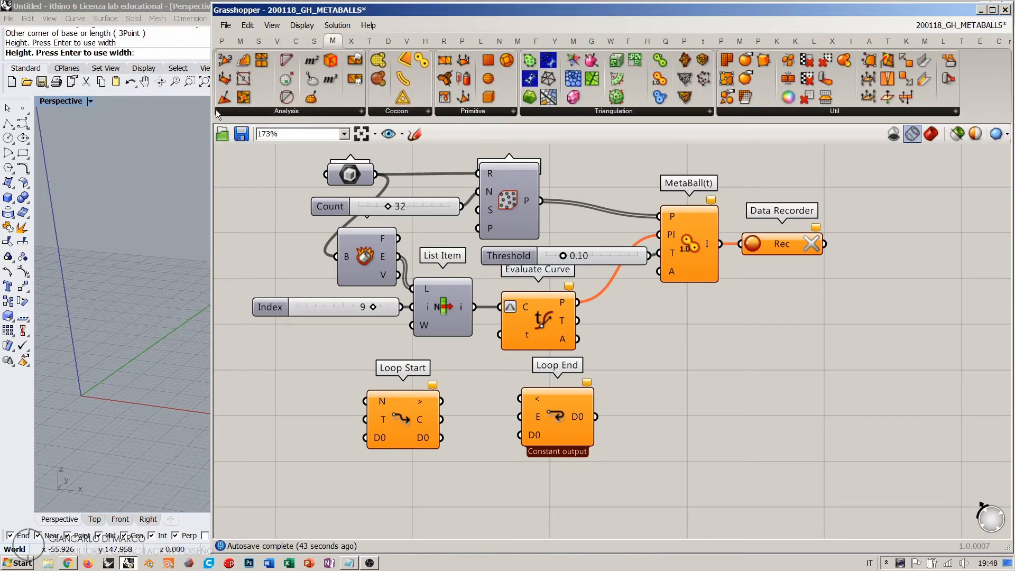
pyautogui.moveTo(212, 114); pyautogui.dragTo(490, 134)
# - Connect Loop Start's > output to Loop End's < input and space the two components farther apart
pyautogui.moveTo(741, 362); pyautogui.dragTo(758, 290, button='right')
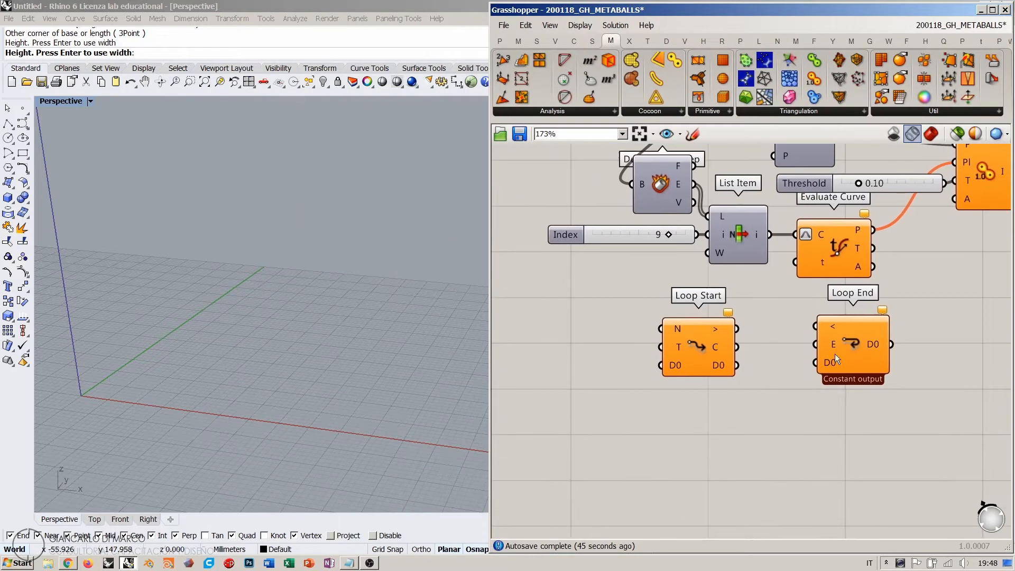
pyautogui.moveTo(836, 353); pyautogui.dragTo(849, 357)
pyautogui.click(814, 342)
pyautogui.moveTo(738, 329); pyautogui.dragTo(829, 330)
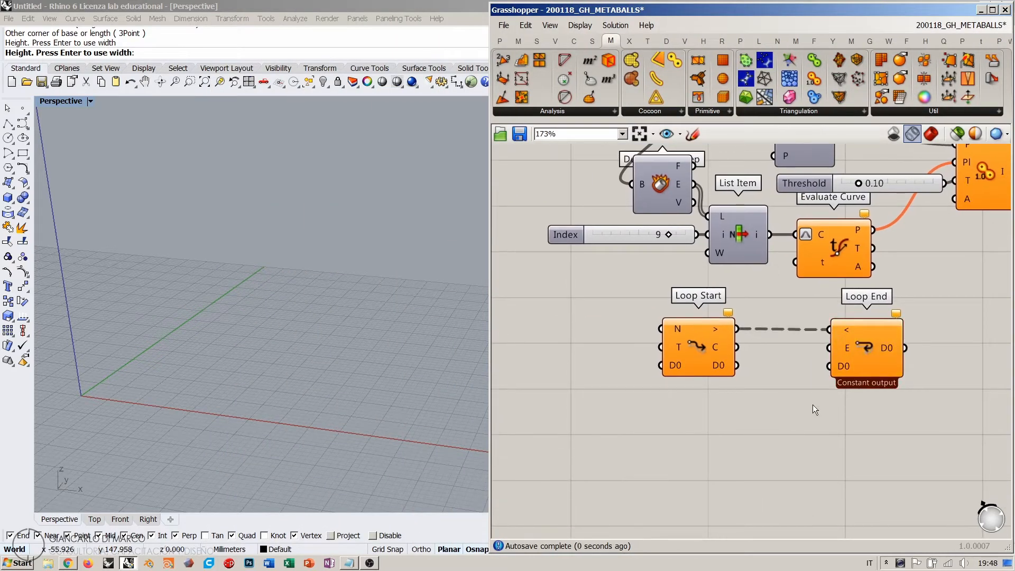
pyautogui.click(715, 333)
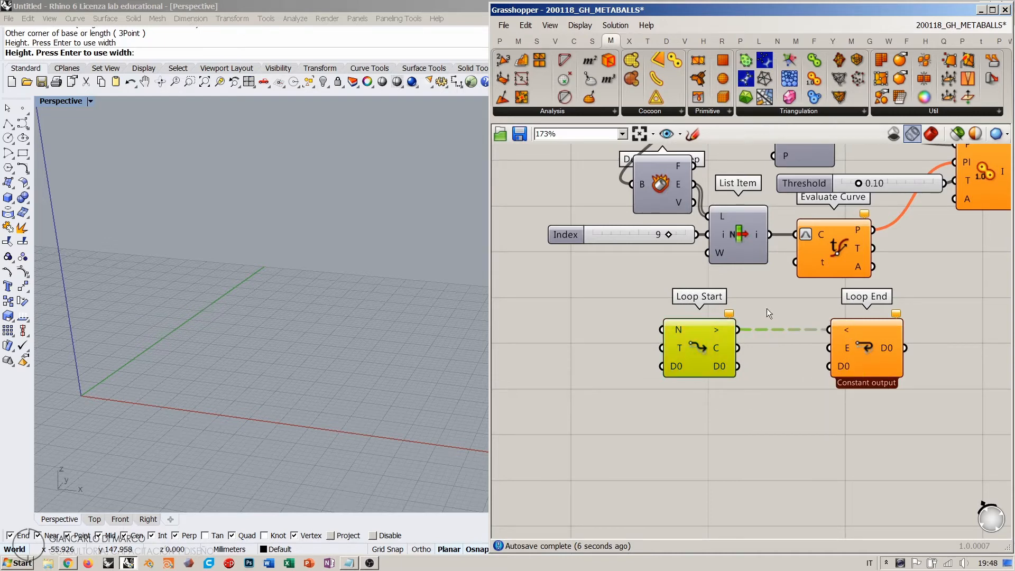
pyautogui.moveTo(697, 344); pyautogui.dragTo(675, 344)
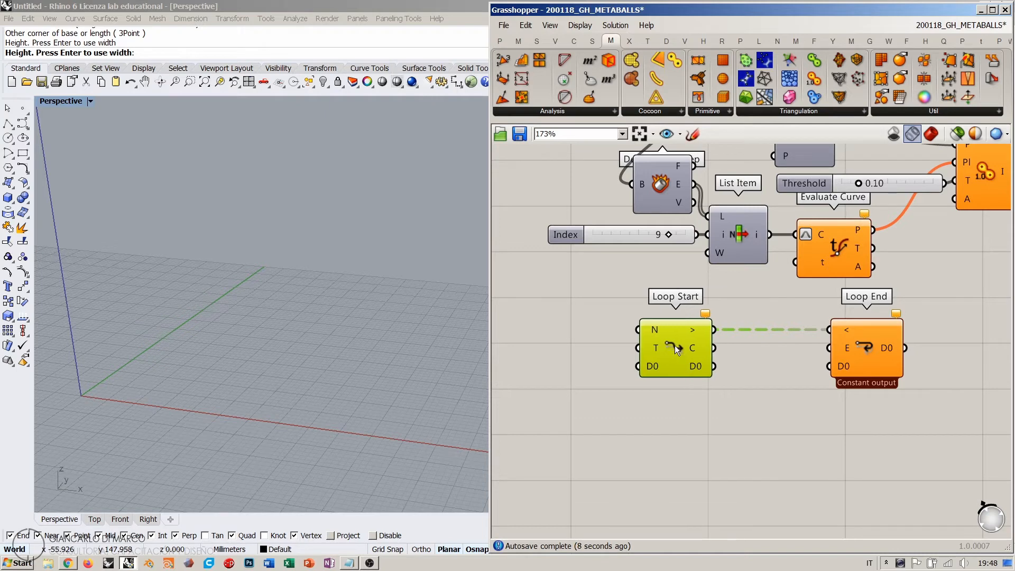
pyautogui.click(741, 380)
# - Add a Boolean Toggle and place it beside Loop Start, clear of its inputs
pyautogui.moveTo(659, 360); pyautogui.dragTo(781, 380, button='right')
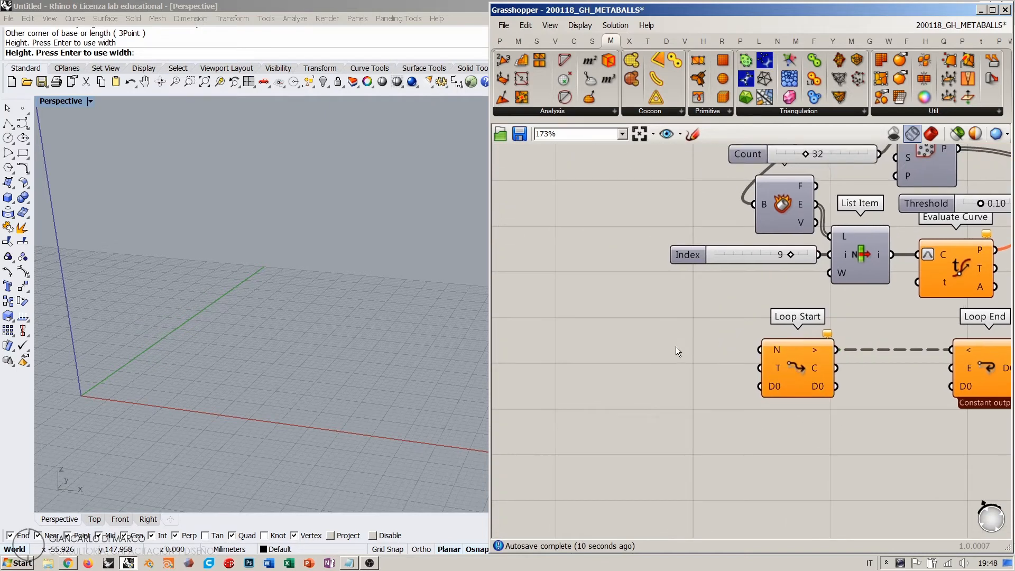
pyautogui.write('TOGG')
pyautogui.doubleClick(676, 347)
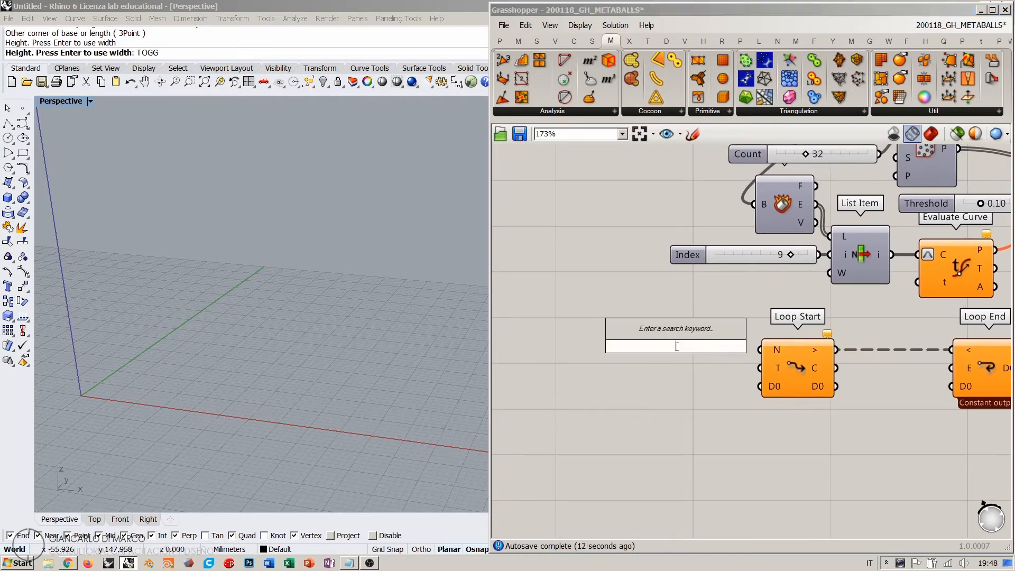
pyautogui.write('togg')
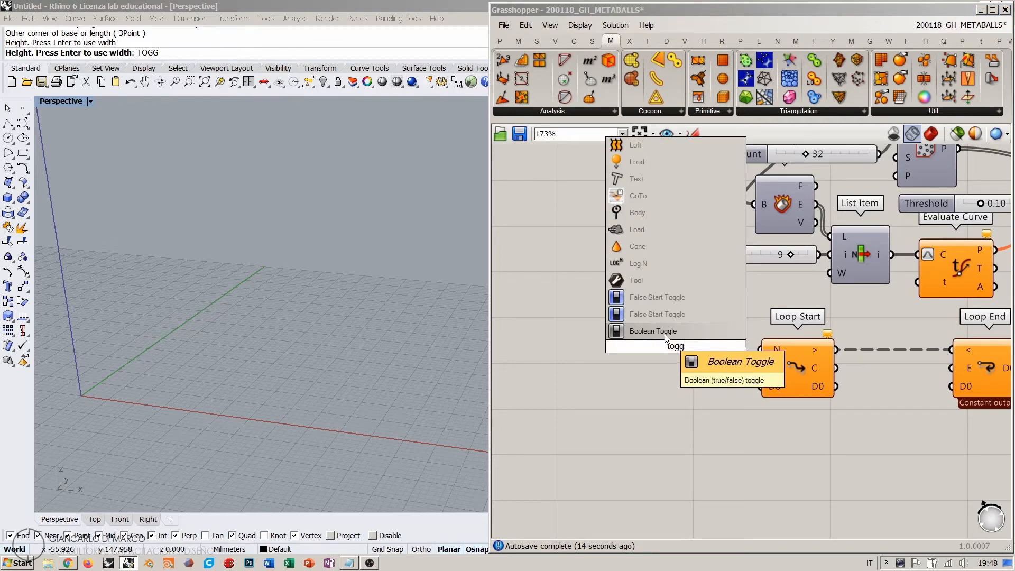
pyautogui.click(665, 334)
pyautogui.click(313, 272)
pyautogui.press('Escape')
pyautogui.press('Escape')
pyautogui.moveTo(643, 362); pyautogui.dragTo(616, 348, button='right')
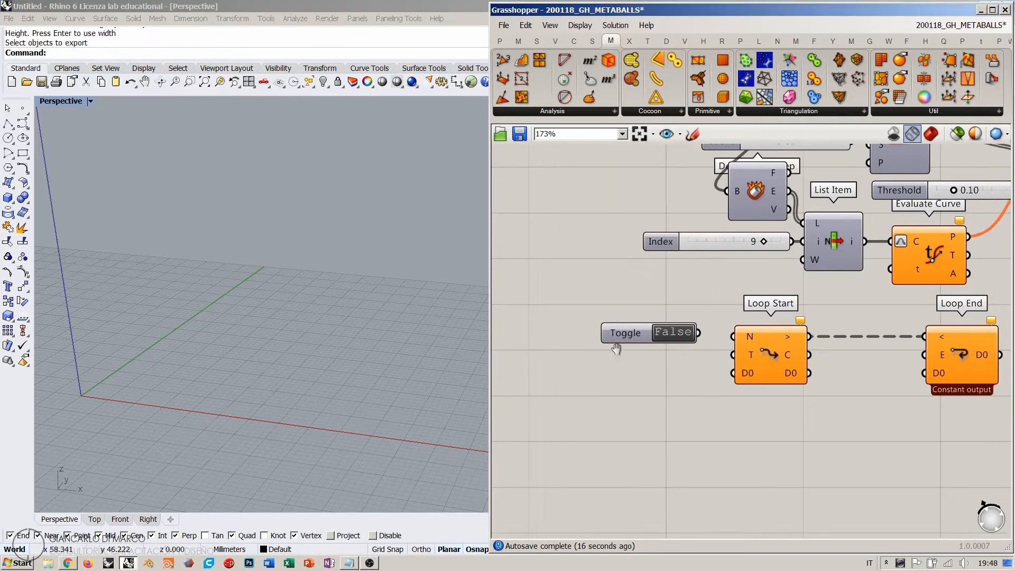
pyautogui.scroll(1, 674, 329)
pyautogui.moveTo(666, 329); pyautogui.dragTo(634, 316)
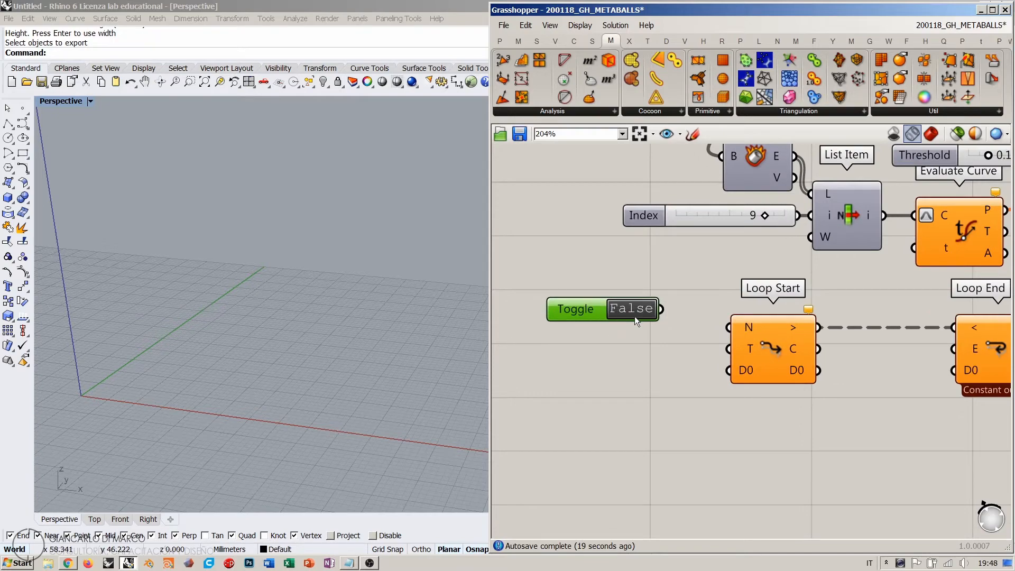
# - Set the Boolean toggle to True and wire it to Loop Start's T input and Loop End's E input
pyautogui.moveTo(635, 316); pyautogui.dragTo(598, 311, button='right')
pyautogui.doubleClick(593, 303)
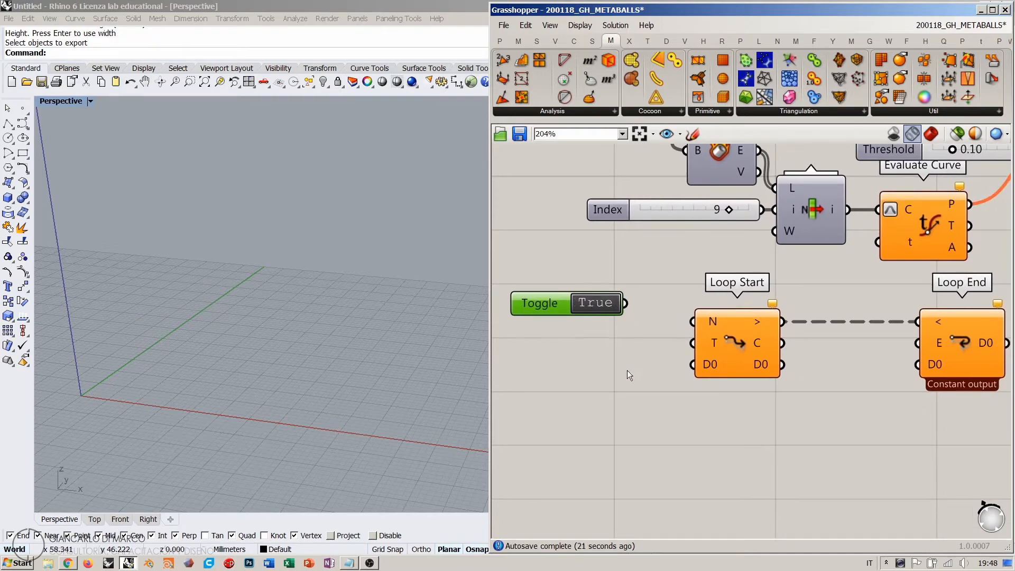
pyautogui.scroll(-1, 627, 370)
pyautogui.moveTo(590, 306); pyautogui.dragTo(840, 348)
pyautogui.moveTo(521, 307); pyautogui.dragTo(550, 304)
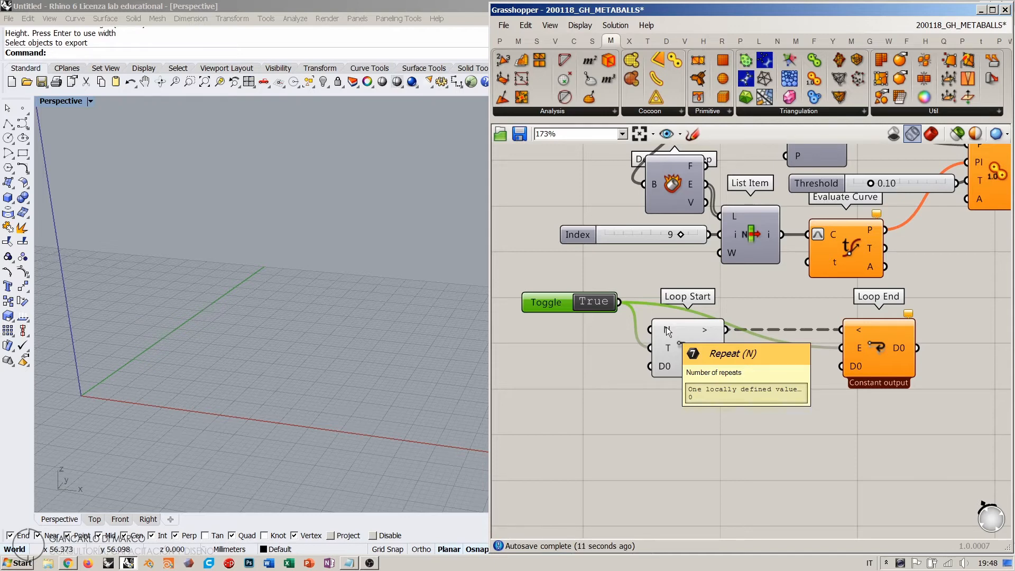
# - Add a number slider with the value 11 and wire it to Loop Start's Repeat (N) input
pyautogui.moveTo(531, 332); pyautogui.dragTo(665, 338, button='right')
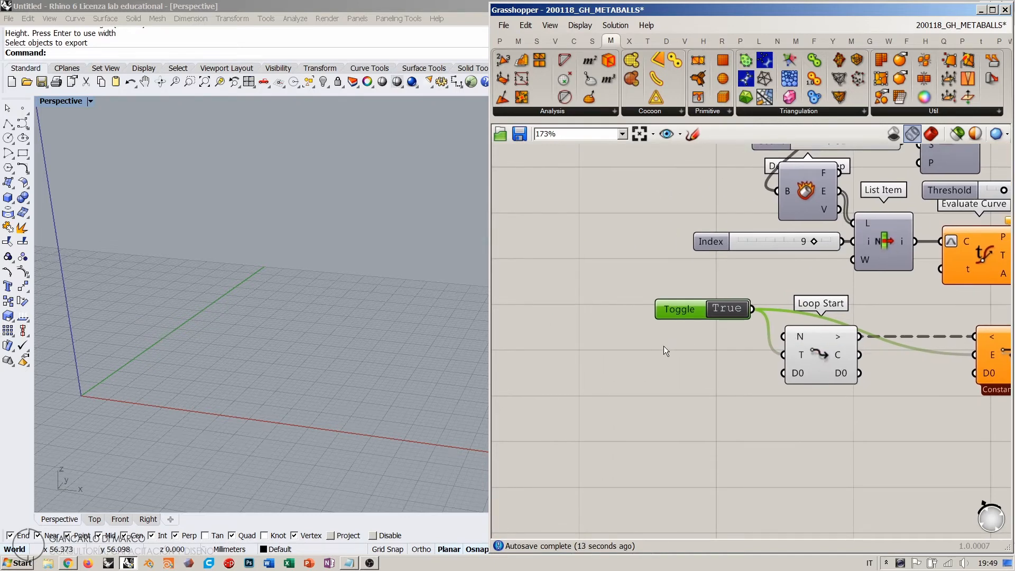
pyautogui.doubleClick(664, 346)
pyautogui.write('11')
pyautogui.press('Return')
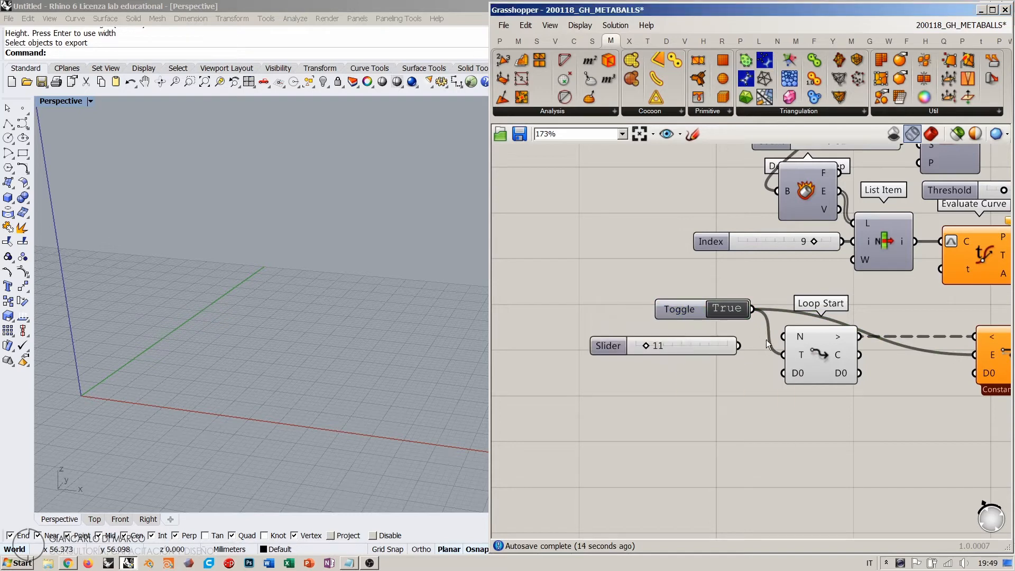
pyautogui.moveTo(739, 345)
pyautogui.mouseDown()
pyautogui.moveTo(783, 337)
pyautogui.moveTo(724, 340)
pyautogui.moveTo(731, 334)
pyautogui.mouseUp()
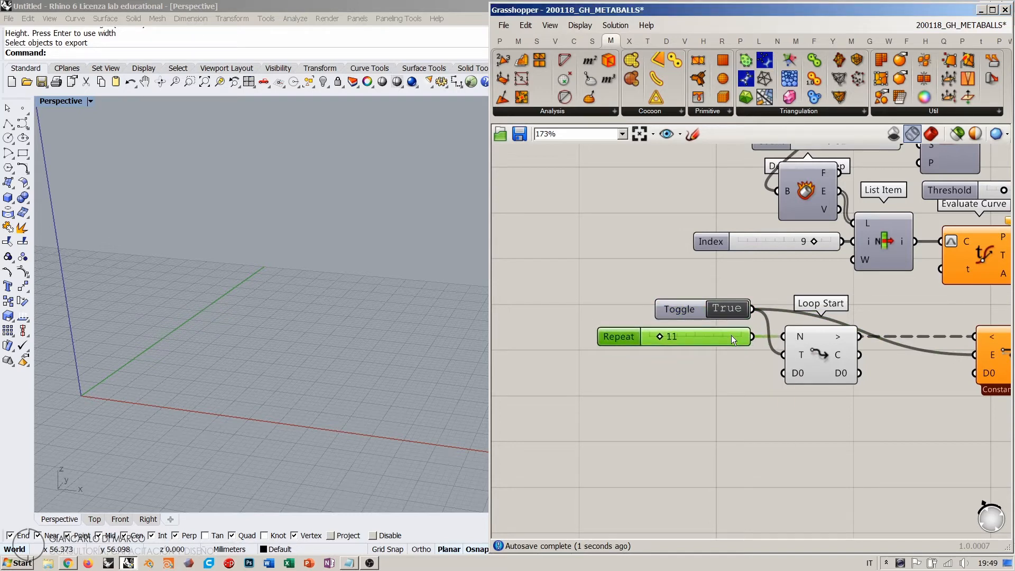
# - Move the Loop End component closer to Loop Start
pyautogui.click(727, 352)
pyautogui.moveTo(811, 386); pyautogui.dragTo(720, 385, button='right')
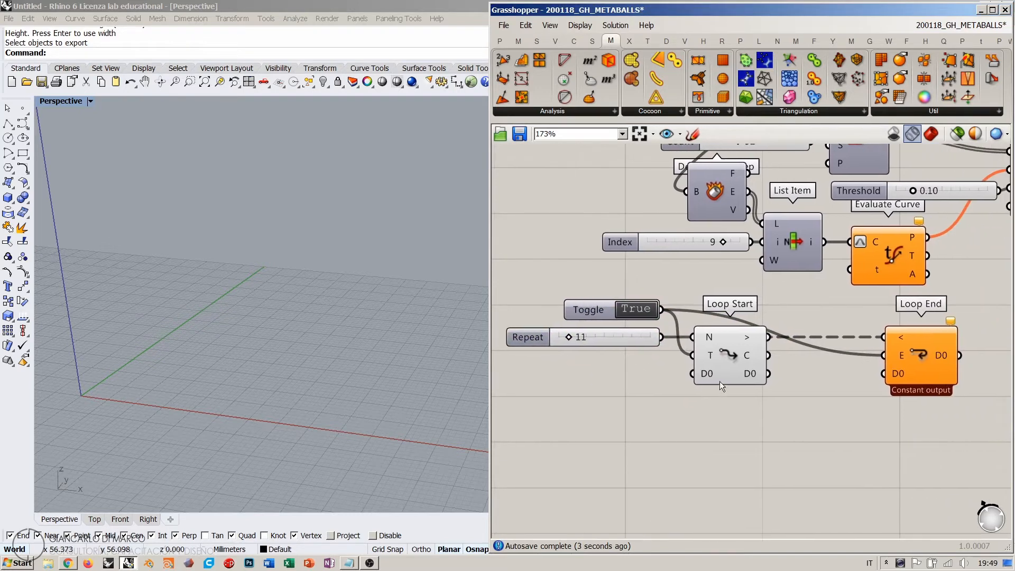
pyautogui.moveTo(963, 343); pyautogui.dragTo(875, 362, button='right')
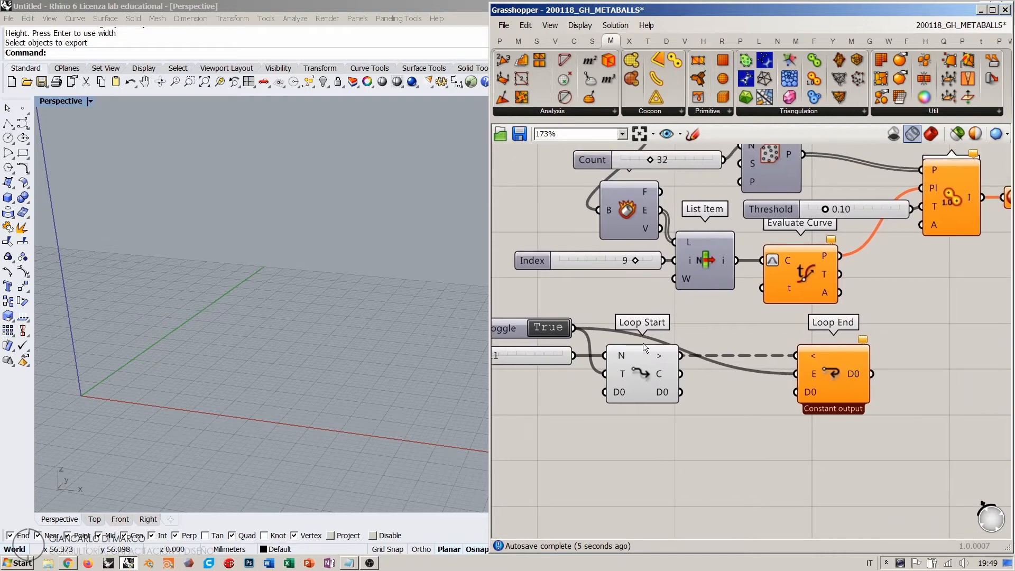
pyautogui.moveTo(830, 372); pyautogui.dragTo(783, 374)
pyautogui.click(737, 437)
pyautogui.moveTo(654, 424); pyautogui.dragTo(712, 418, button='right')
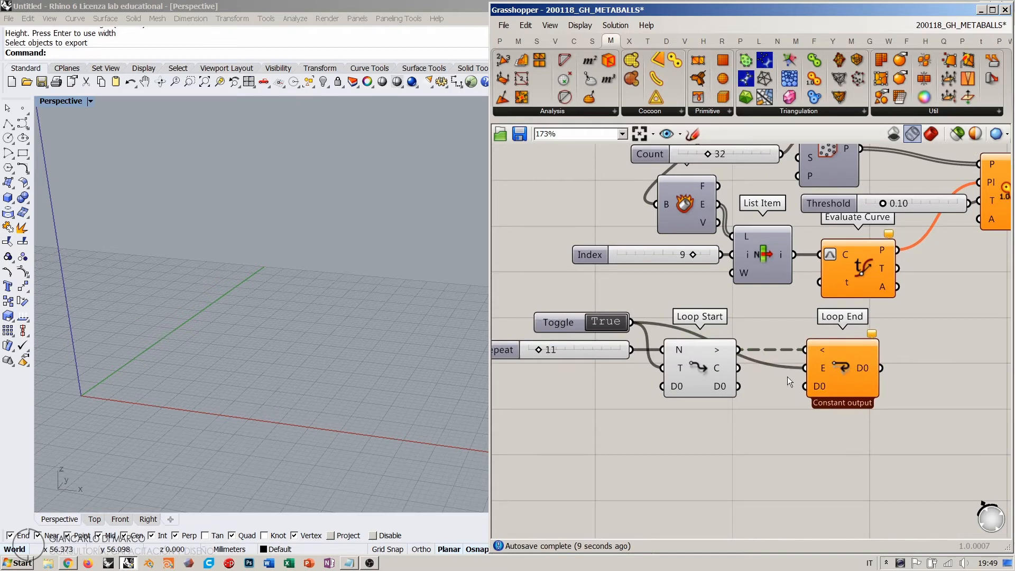
pyautogui.moveTo(846, 285)
pyautogui.moveTo(908, 322); pyautogui.dragTo(529, 450)
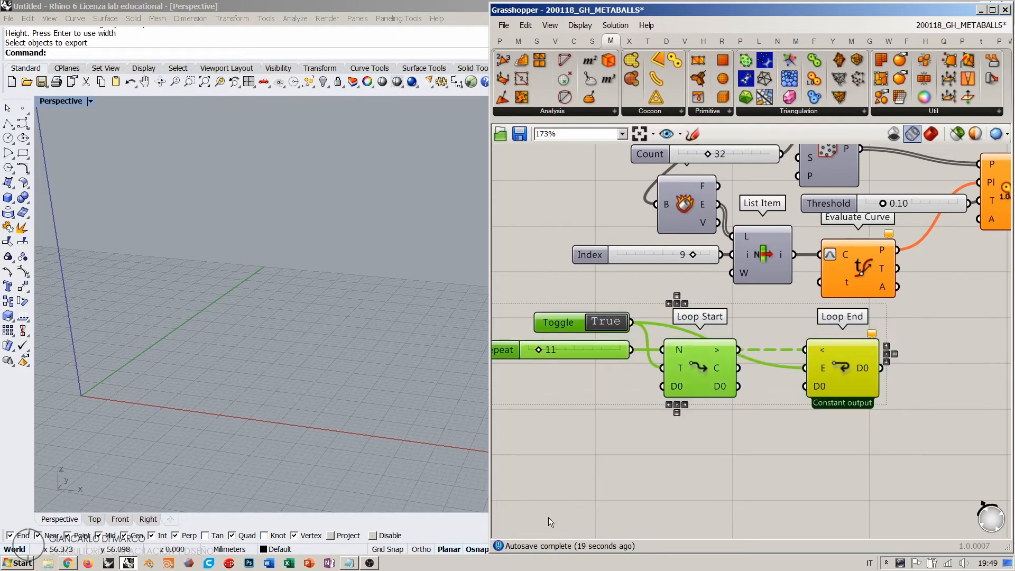
pyautogui.click(670, 462)
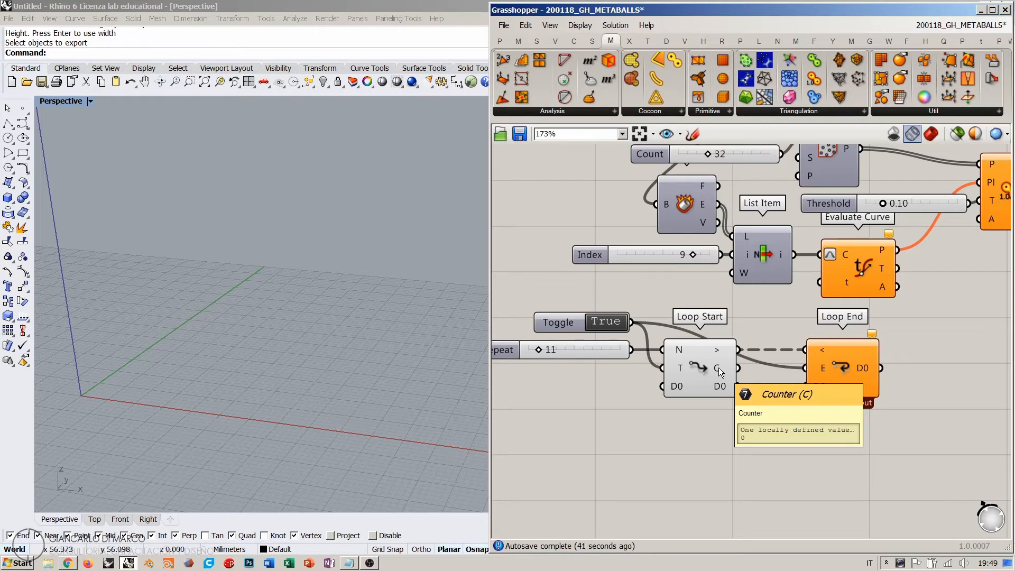
pyautogui.click(570, 347)
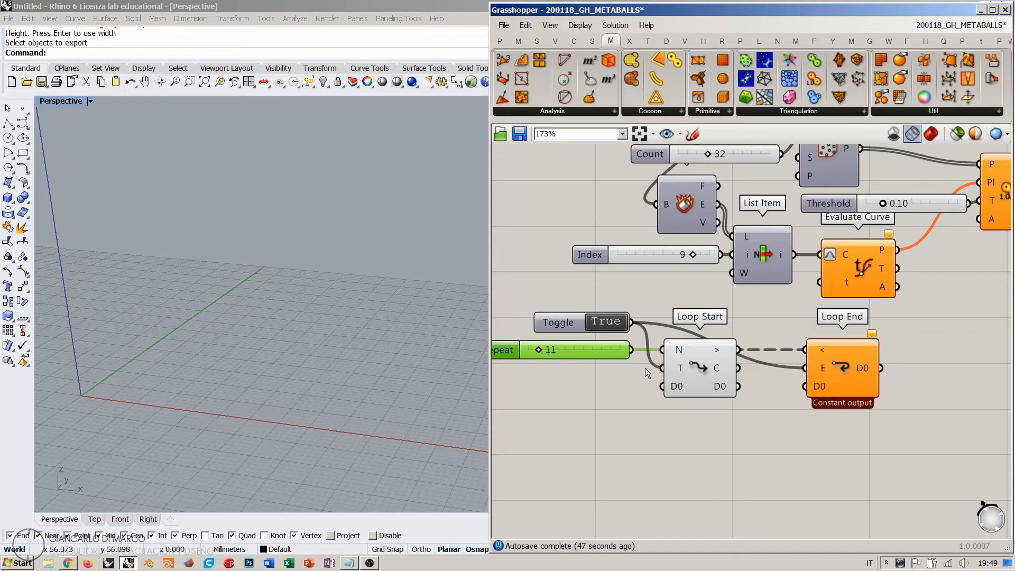
pyautogui.click(692, 372)
pyautogui.click(814, 370)
pyautogui.click(757, 390)
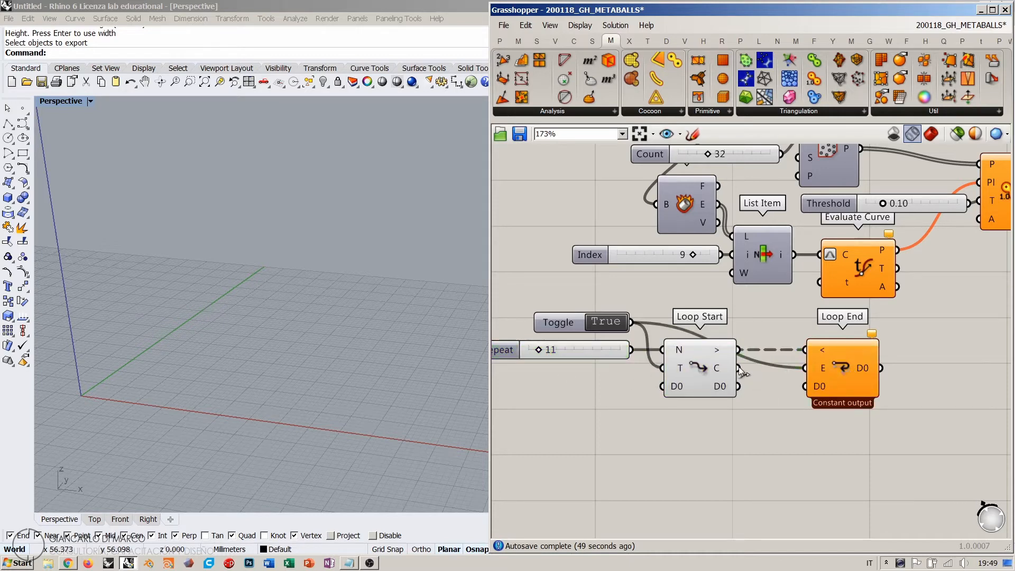
# - Wire Loop Start's counter output to Loop End's D0 input and realign Loop Start, the Repeat slider and the toggle
pyautogui.moveTo(739, 368); pyautogui.dragTo(805, 386)
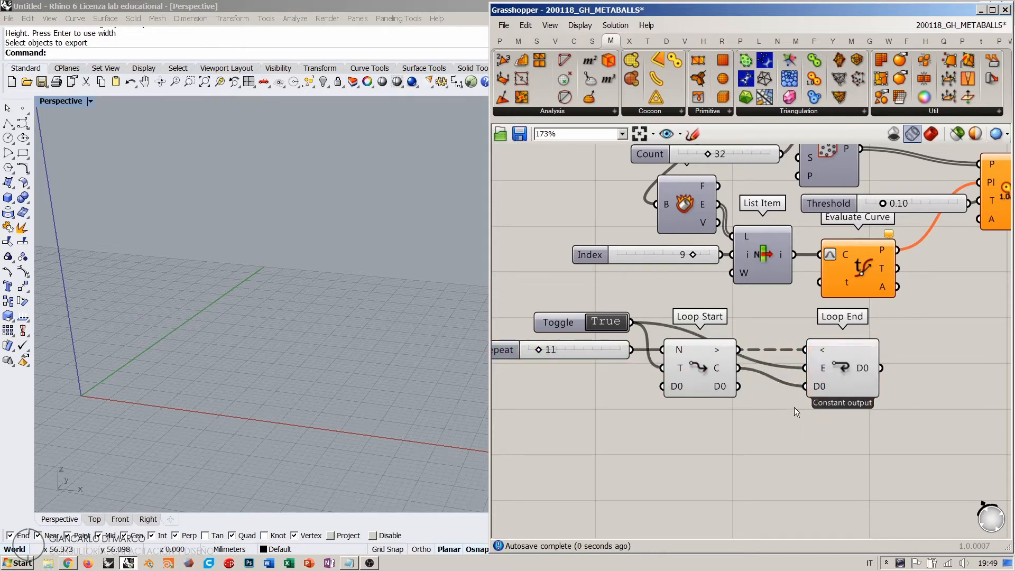
pyautogui.moveTo(709, 370); pyautogui.dragTo(702, 385)
pyautogui.click(605, 365)
pyautogui.moveTo(603, 348); pyautogui.dragTo(601, 366)
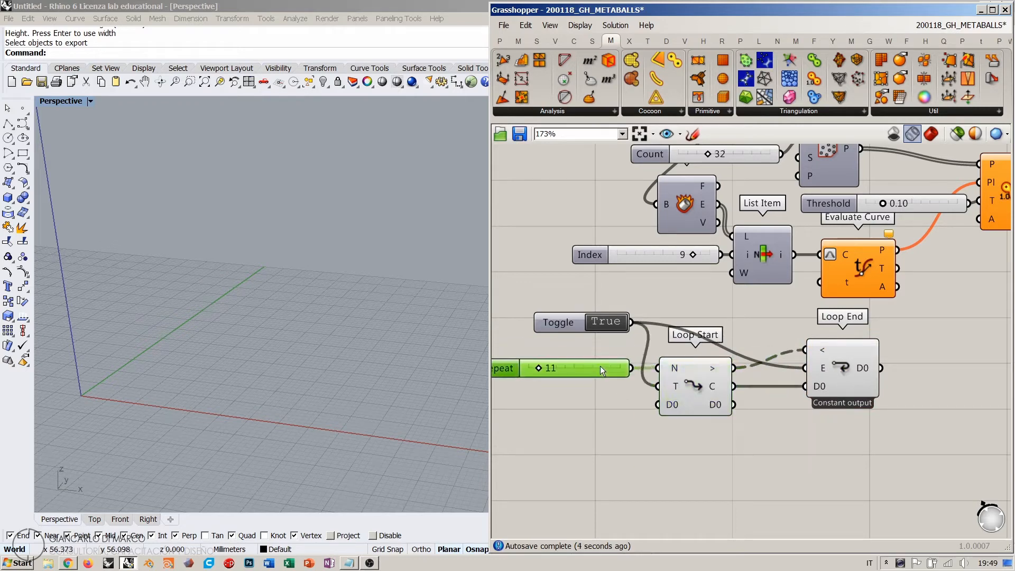
pyautogui.moveTo(573, 322); pyautogui.dragTo(575, 334)
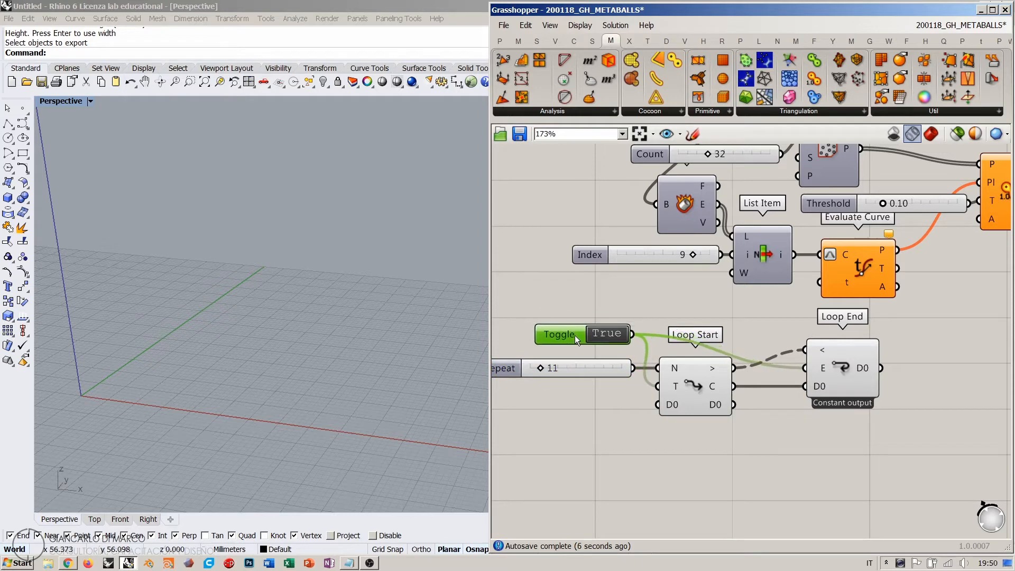
pyautogui.click(767, 343)
# - Add a Panel beside Loop End and wire Loop End's D0 output to it
pyautogui.moveTo(878, 377); pyautogui.dragTo(790, 373, button='right')
pyautogui.click(740, 414)
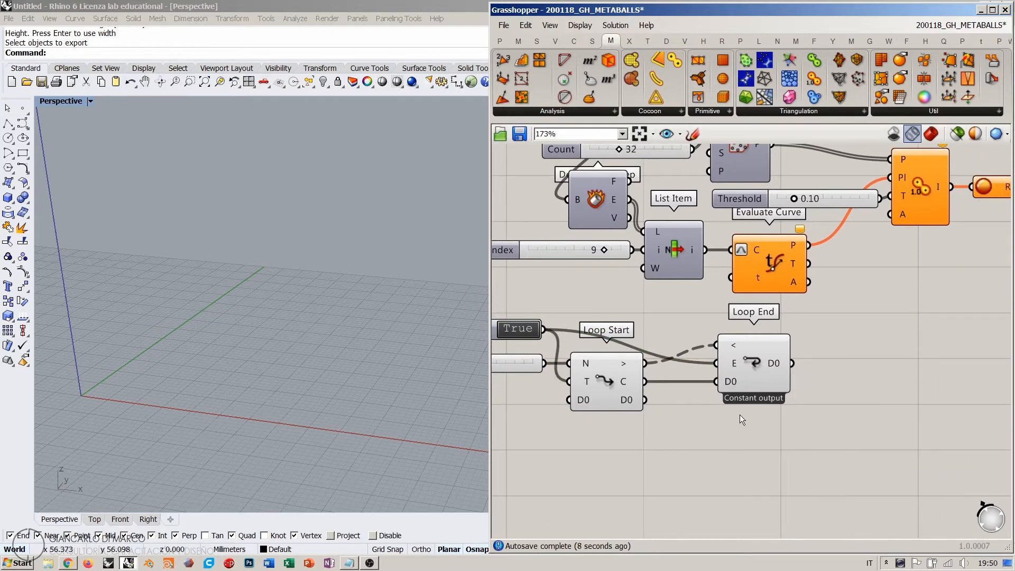
pyautogui.doubleClick(846, 408)
pyautogui.write('Panel')
pyautogui.press('Return')
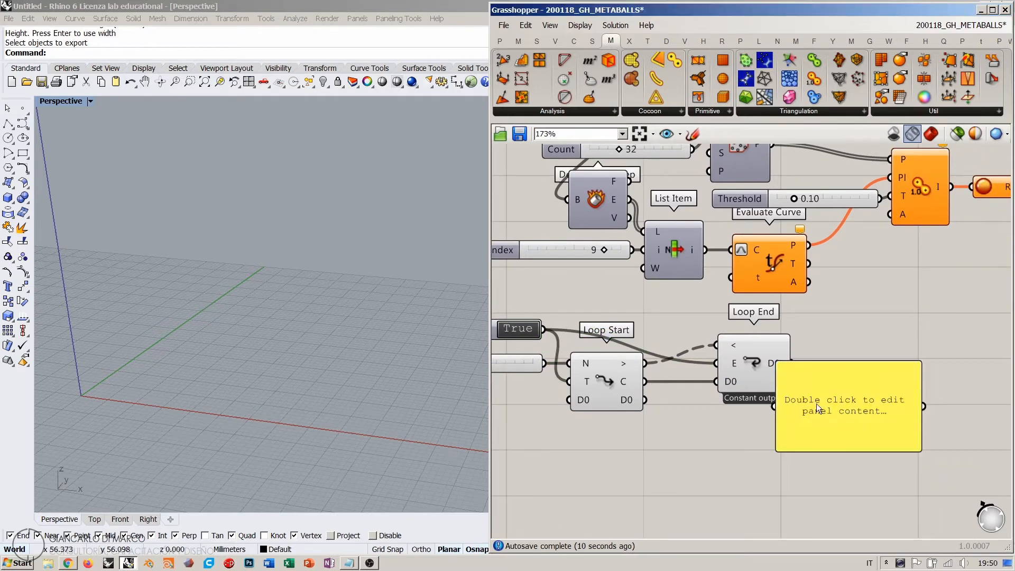
pyautogui.moveTo(797, 367); pyautogui.dragTo(820, 394)
# - Switch the toggle between True and False to observe the loop's output in the panel
pyautogui.moveTo(560, 407); pyautogui.dragTo(585, 405, button='right')
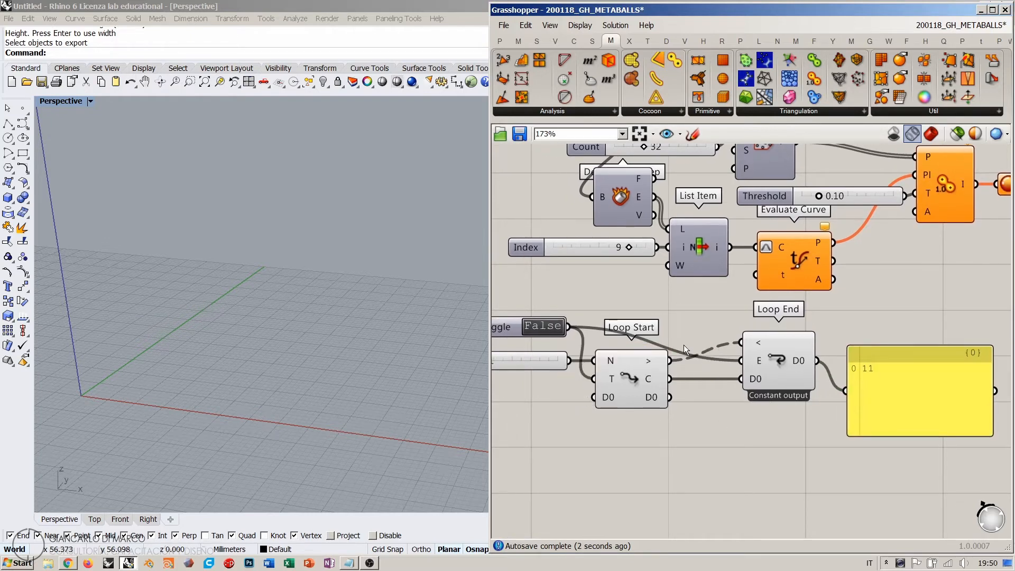
pyautogui.doubleClick(545, 326)
pyautogui.doubleClick(552, 326)
pyautogui.doubleClick(541, 330)
# - Check Loop Start's counter output with a temporary copy of the panel for both toggle states, and delete the copy
pyautogui.keyDown('alt'); pyautogui.moveTo(899, 386); pyautogui.dragTo(745, 456); pyautogui.keyUp('alt')
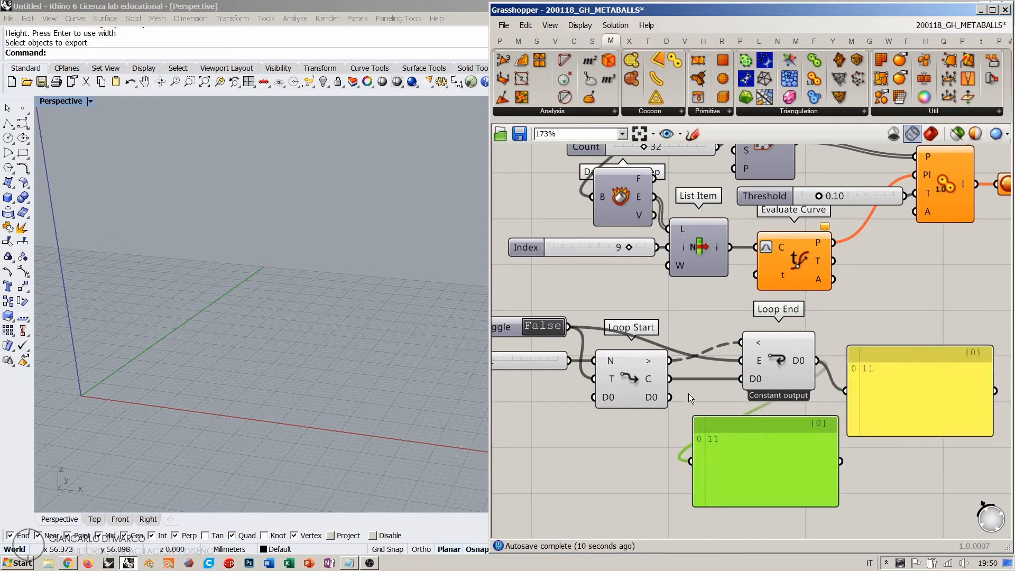
pyautogui.moveTo(687, 429); pyautogui.dragTo(690, 434)
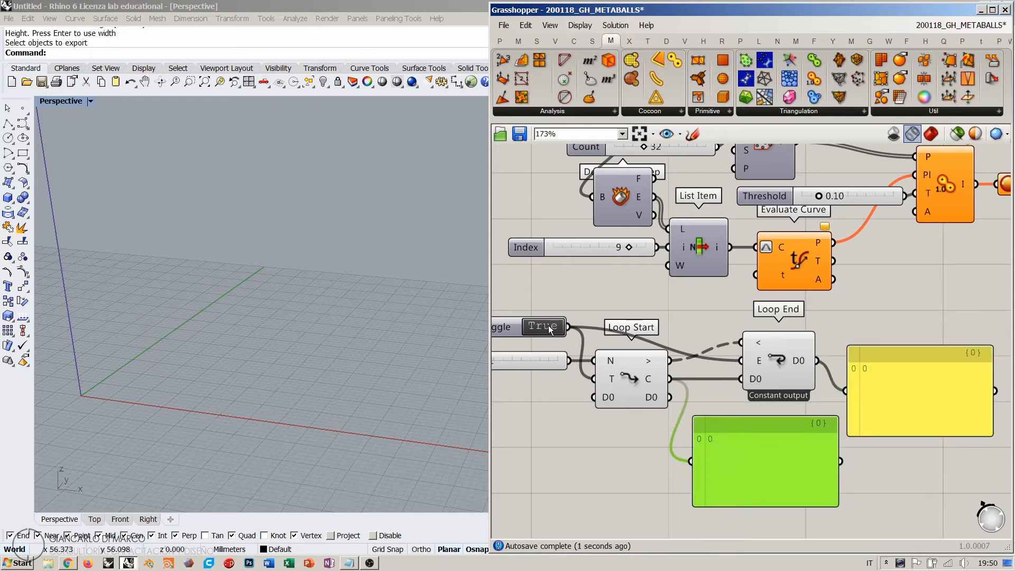
pyautogui.click(687, 322)
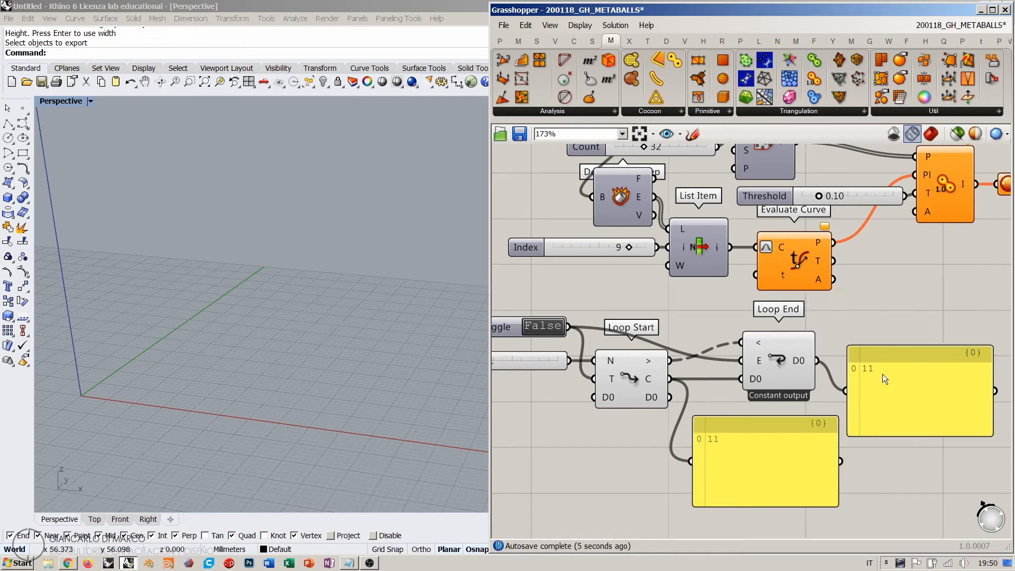
pyautogui.click(789, 450)
pyautogui.press('Delete')
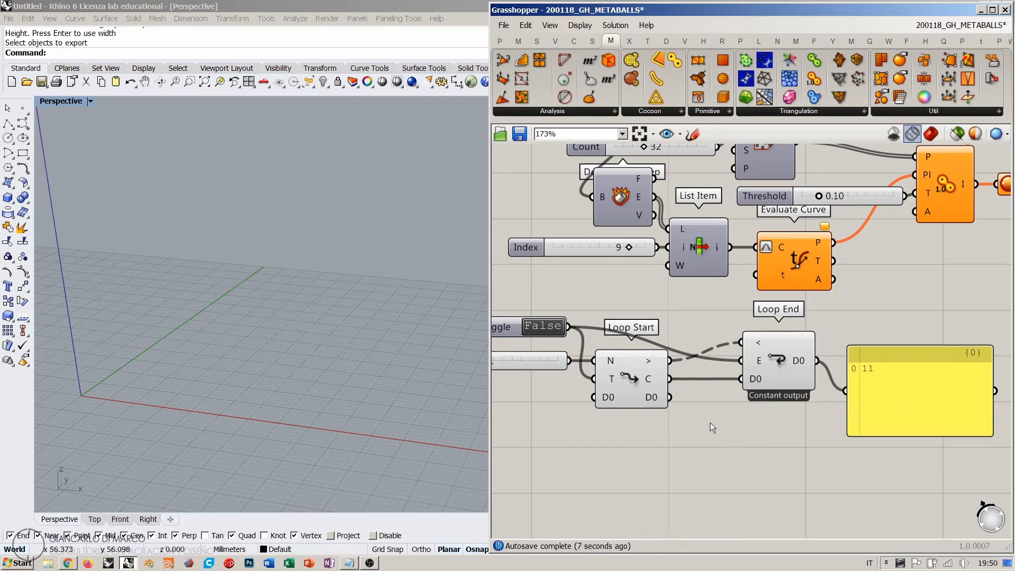
pyautogui.doubleClick(749, 465)
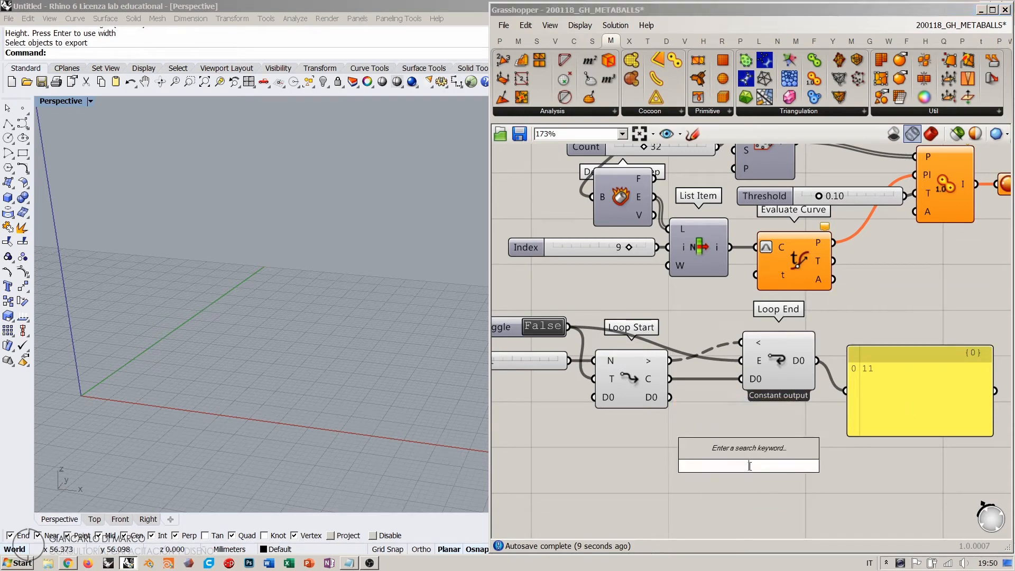
pyautogui.write('7')
pyautogui.press('Return')
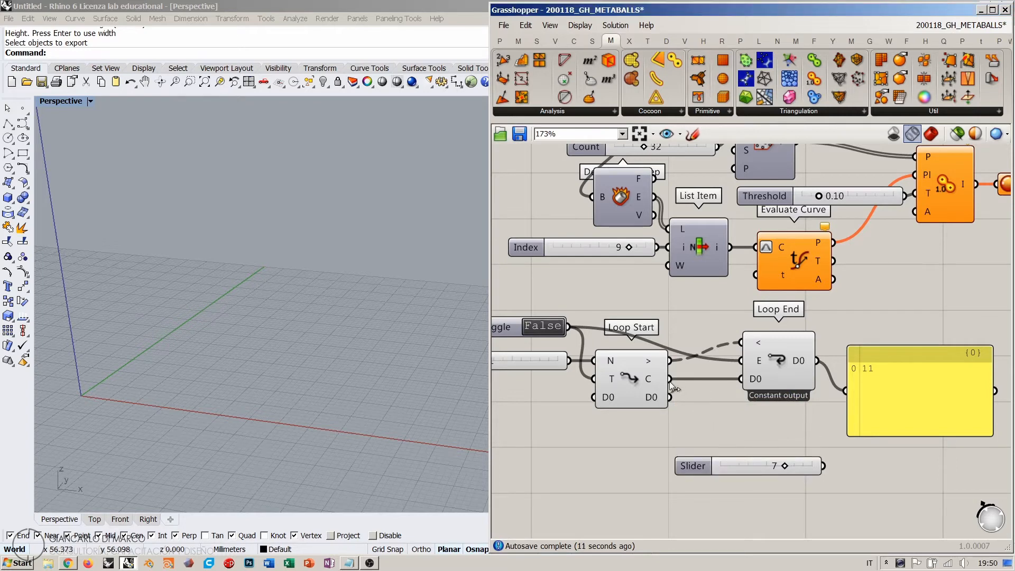
pyautogui.click(737, 468)
pyautogui.press('Delete')
# - Add a Division component with Loop Start's counter output wired to A and the Repeat slider wired to B
pyautogui.doubleClick(736, 448)
pyautogui.write('/')
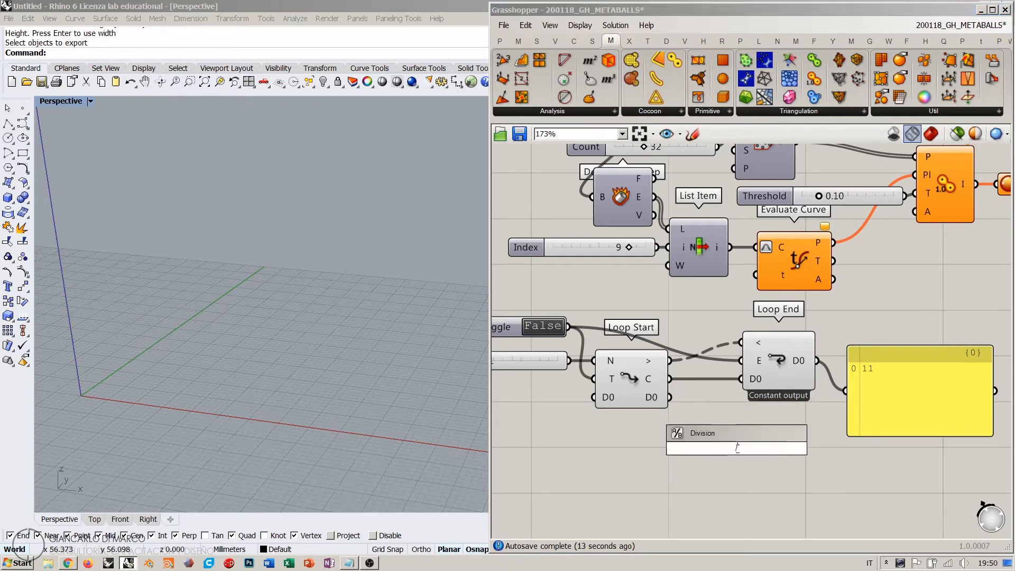
pyautogui.press('Return')
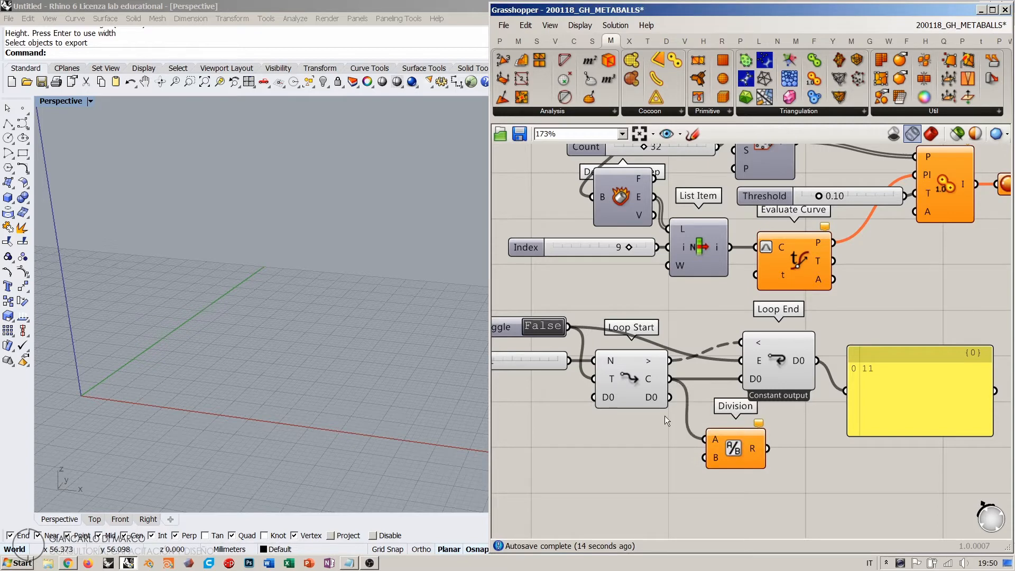
pyautogui.moveTo(664, 415); pyautogui.dragTo(736, 405, button='right')
pyautogui.moveTo(642, 349); pyautogui.dragTo(775, 446)
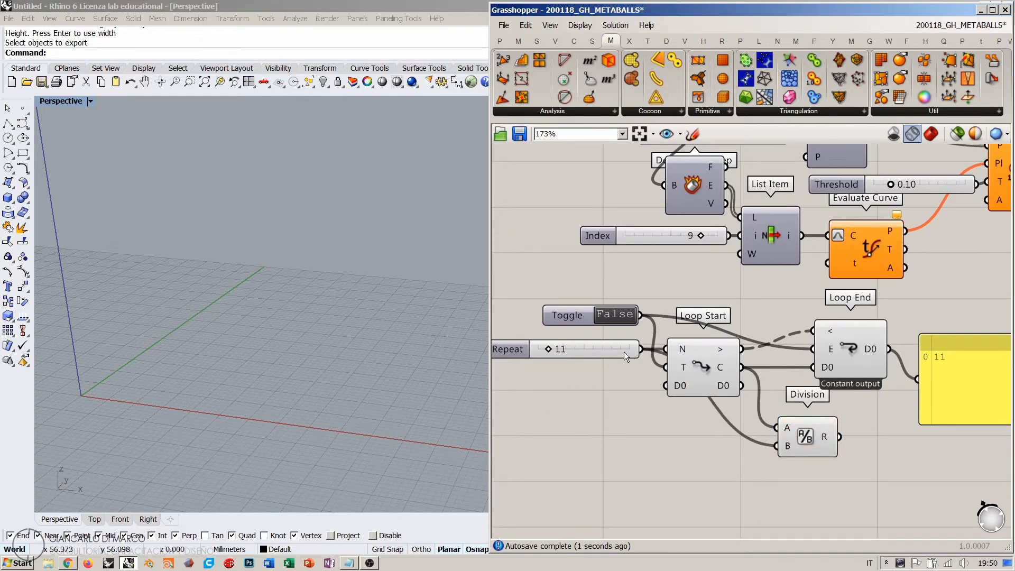
# - Rearrange the Repeat slider and the Division component so they line up below the loop components
pyautogui.moveTo(614, 346); pyautogui.dragTo(600, 405)
pyautogui.moveTo(798, 435); pyautogui.dragTo(775, 418)
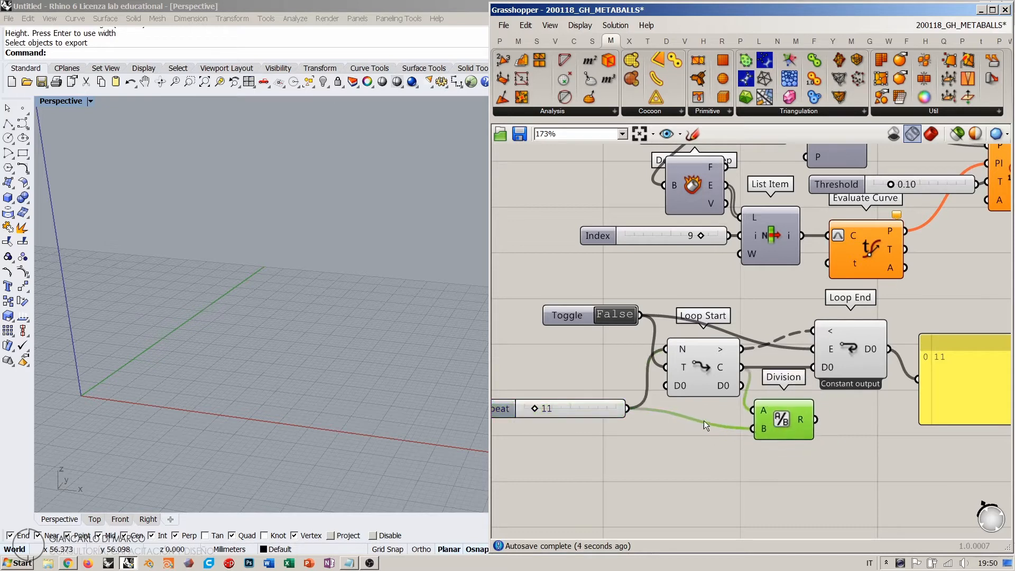
pyautogui.moveTo(600, 403); pyautogui.dragTo(608, 424)
# - Duplicate the Loop End panel and wire the copy to the Division component's result output
pyautogui.moveTo(664, 424); pyautogui.dragTo(578, 418, button='right')
pyautogui.keyDown('alt'); pyautogui.moveTo(899, 376); pyautogui.dragTo(849, 461); pyautogui.keyUp('alt')
pyautogui.moveTo(781, 456); pyautogui.dragTo(729, 412)
pyautogui.click(740, 464)
pyautogui.moveTo(628, 425); pyautogui.dragTo(670, 421, button='right')
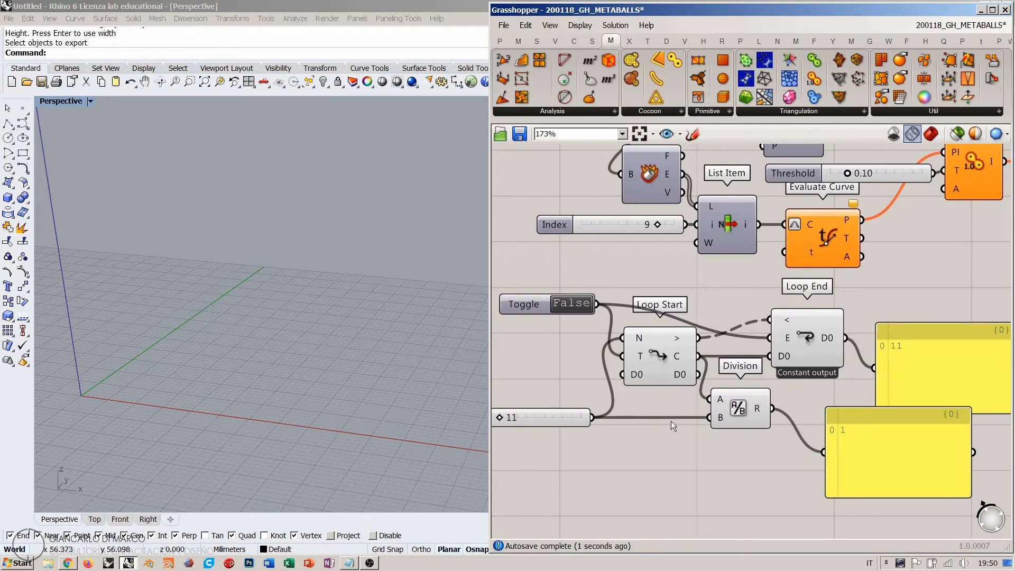
# - Set the toggle to True and back to False to compare the division result at the loop's start and end
pyautogui.doubleClick(573, 303)
pyautogui.moveTo(569, 329); pyautogui.dragTo(586, 305, button='right')
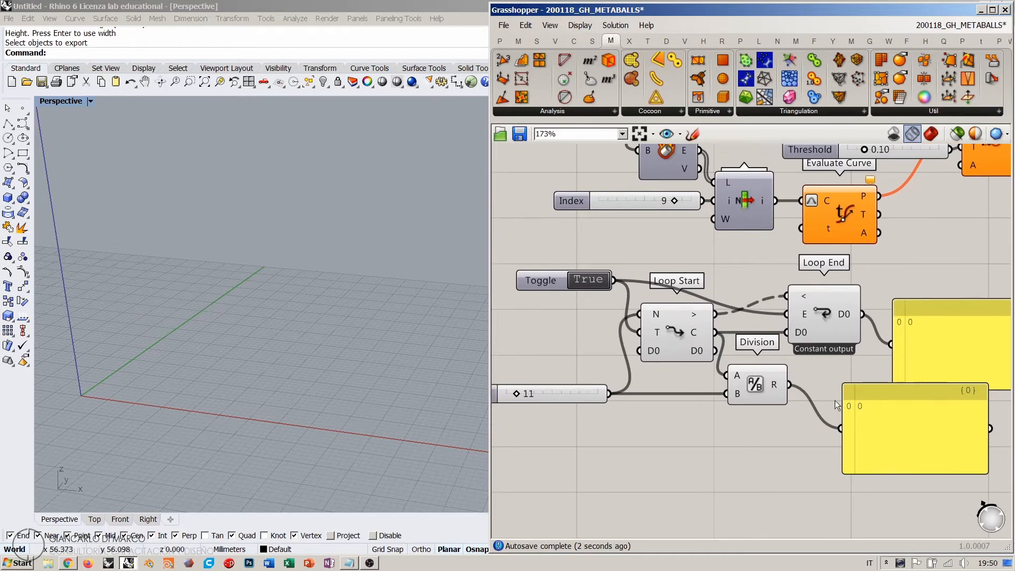
pyautogui.moveTo(696, 336)
pyautogui.doubleClick(585, 280)
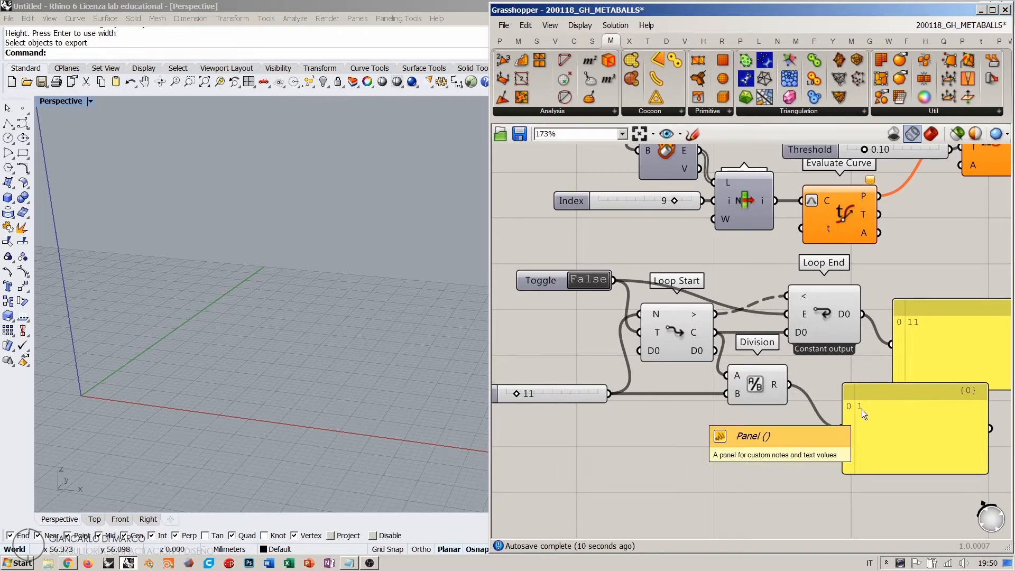
# - Try the loop with the Repeat slider at 51, and undo the slider change
pyautogui.moveTo(518, 394); pyautogui.dragTo(554, 394)
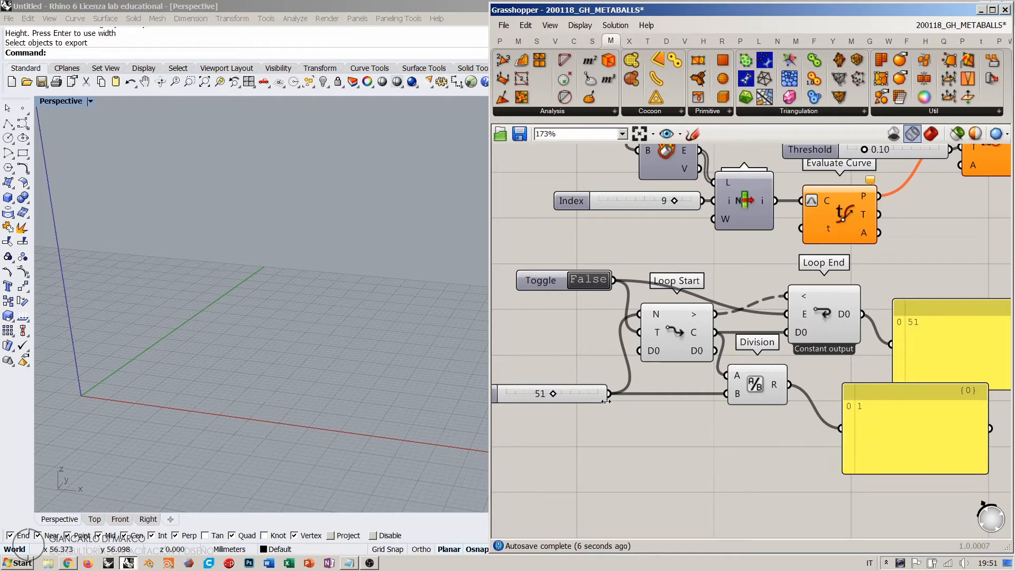
pyautogui.hotkey('ctrl', 'z')
pyautogui.hotkey('ctrl', 'z')
pyautogui.hotkey('ctrl', 'z')
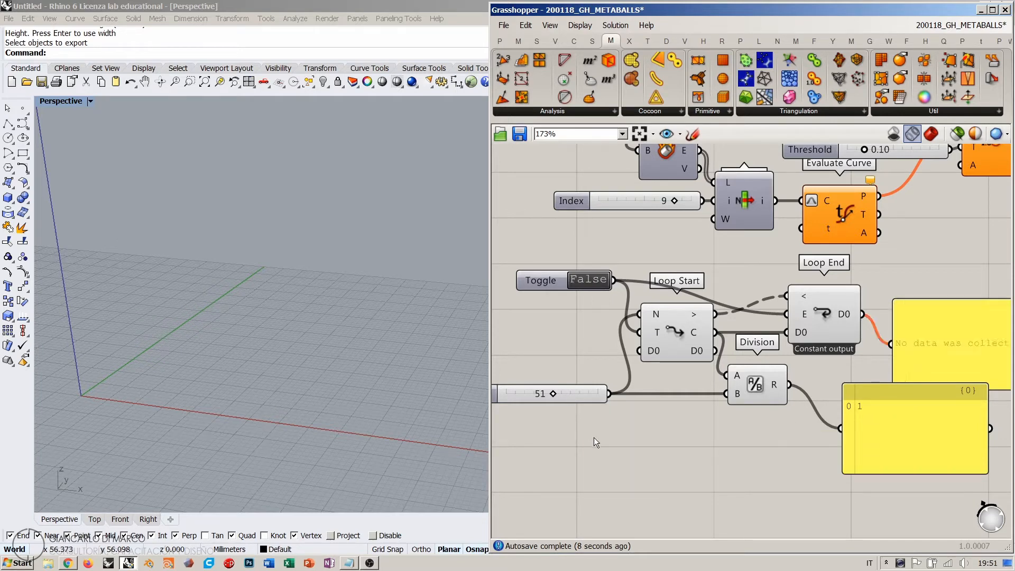
# - Set the toggle to True and wire the Division result to Evaluate Curve's t parameter
pyautogui.doubleClick(585, 281)
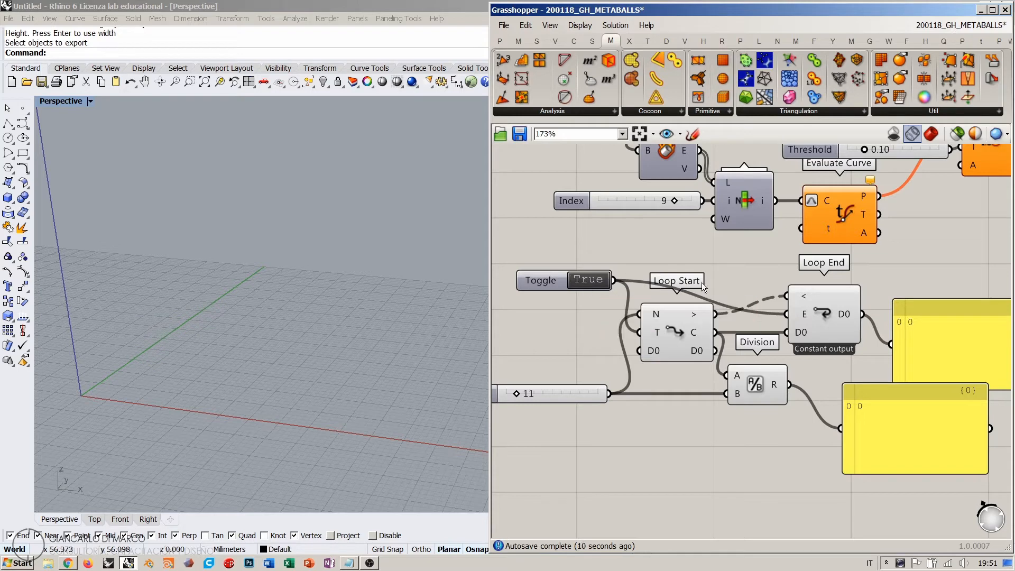
pyautogui.moveTo(789, 385); pyautogui.dragTo(798, 233)
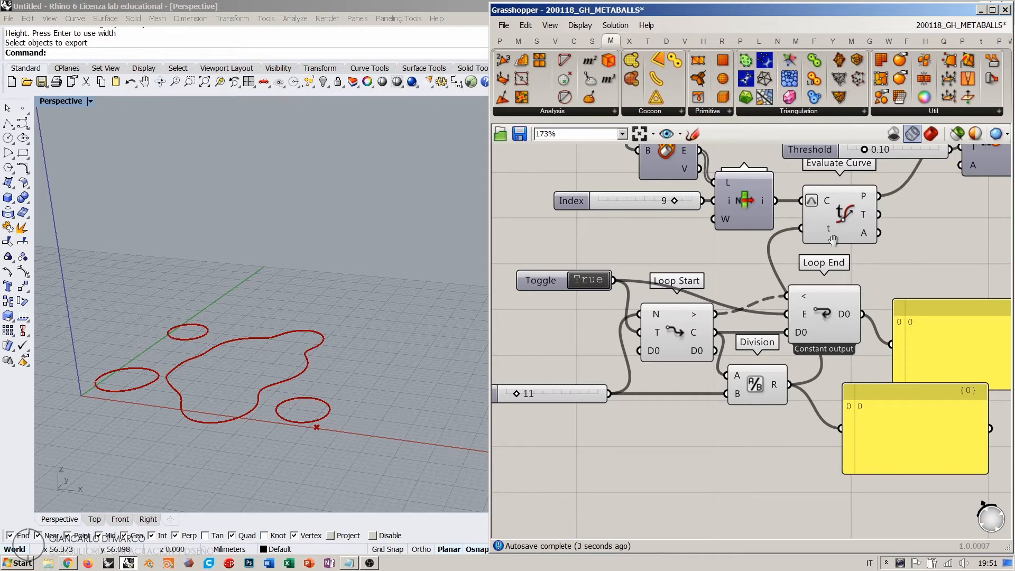
# - Set the toggle to False to run the loop and record the metaball curves, viewing the stack from above
pyautogui.moveTo(831, 240); pyautogui.dragTo(848, 283, button='right')
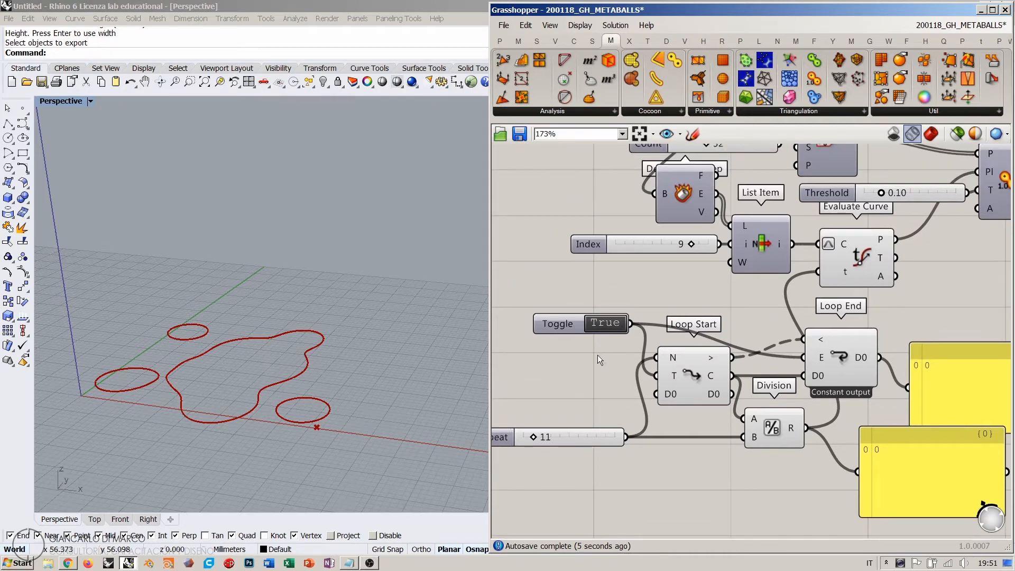
pyautogui.doubleClick(598, 325)
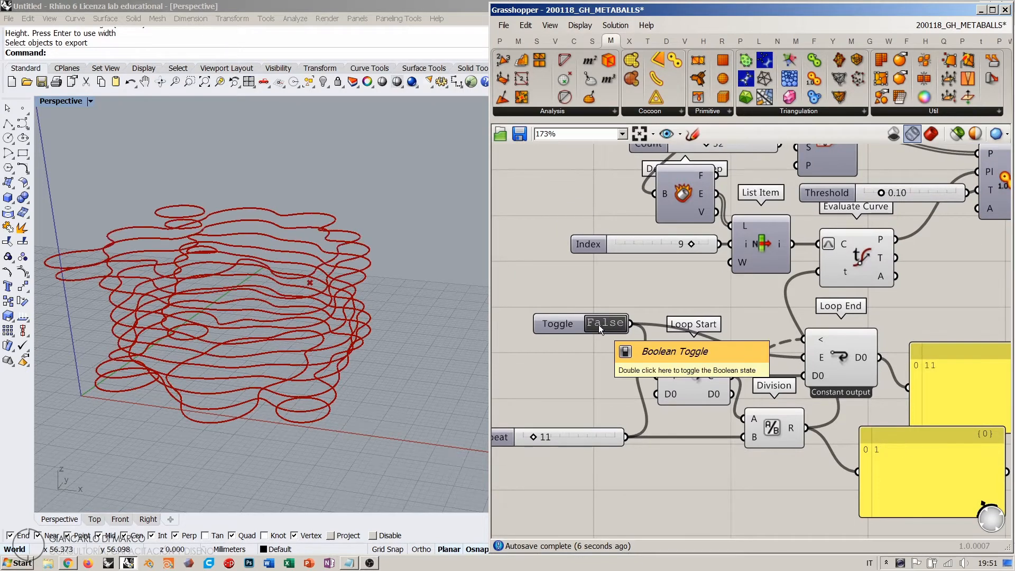
pyautogui.moveTo(299, 364); pyautogui.dragTo(317, 384, button='right')
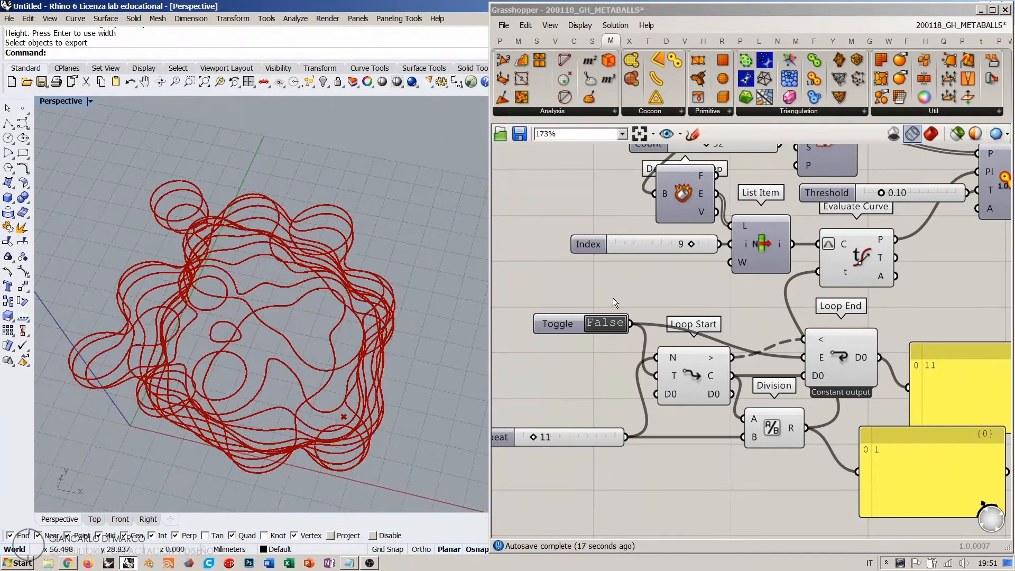
pyautogui.scroll(-3, 690, 287)
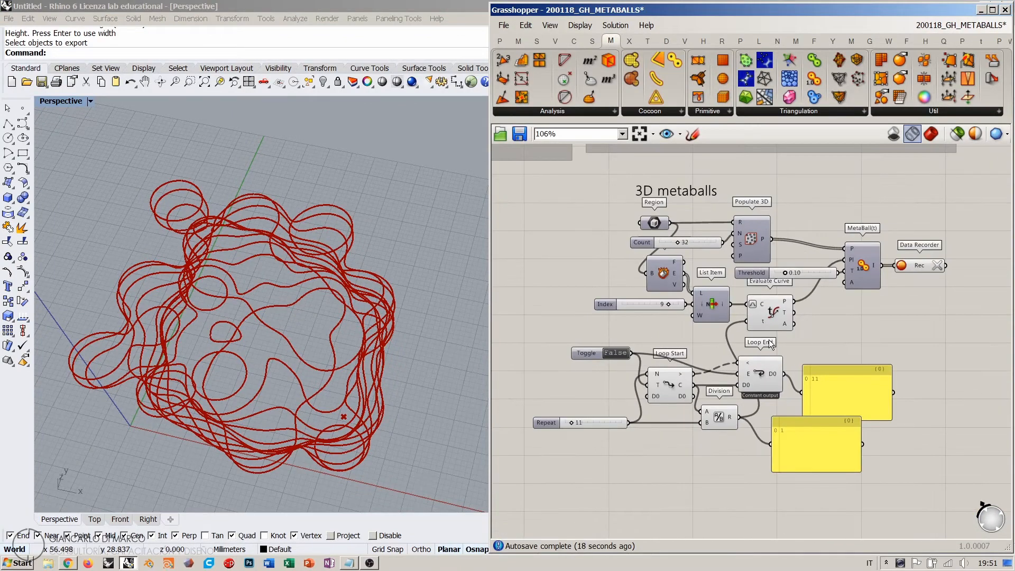
pyautogui.moveTo(311, 357); pyautogui.dragTo(320, 317, button='right')
# - Clear the Data Recorder's curves and raise the Repeat slider to 100 to record a denser stack
pyautogui.click(938, 265)
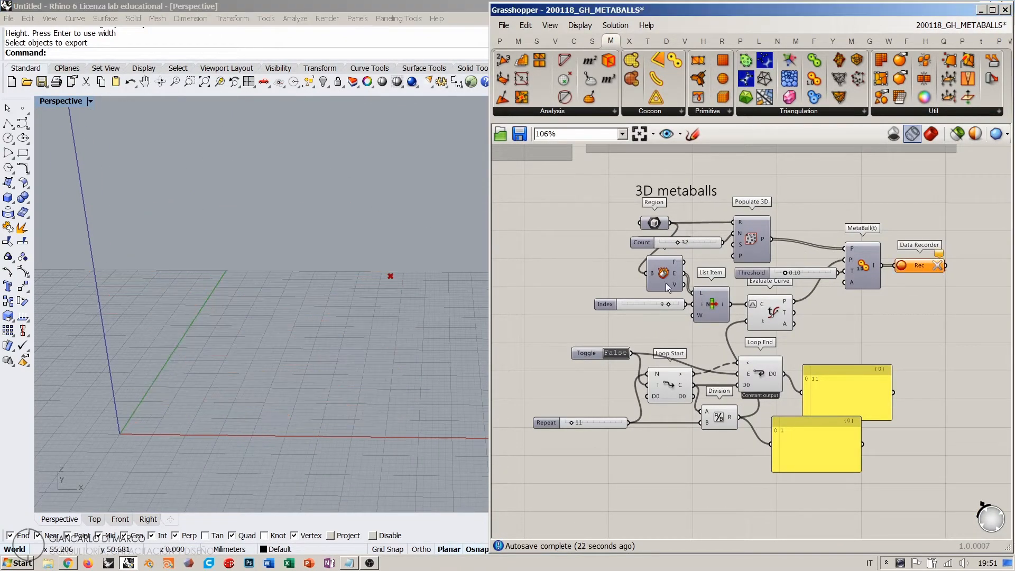
pyautogui.doubleClick(584, 423)
pyautogui.click(611, 456)
pyautogui.moveTo(570, 423); pyautogui.dragTo(668, 425)
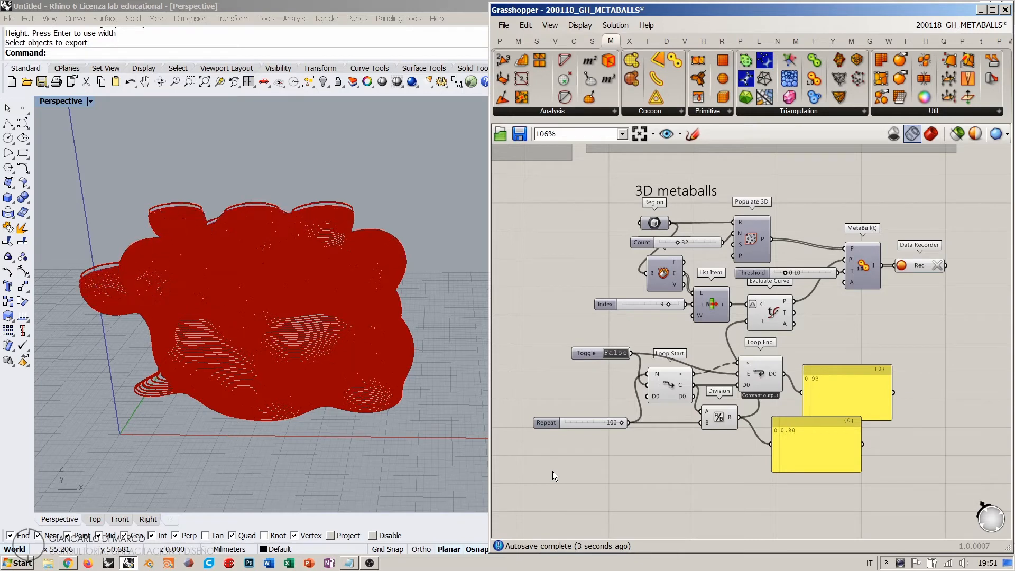
# - Clear the recorded curves in the Front view and rerun the loop by setting the toggle to True and back to False
pyautogui.moveTo(353, 402); pyautogui.dragTo(366, 343, button='right')
pyautogui.click(121, 520)
pyautogui.scroll(6, 391, 353)
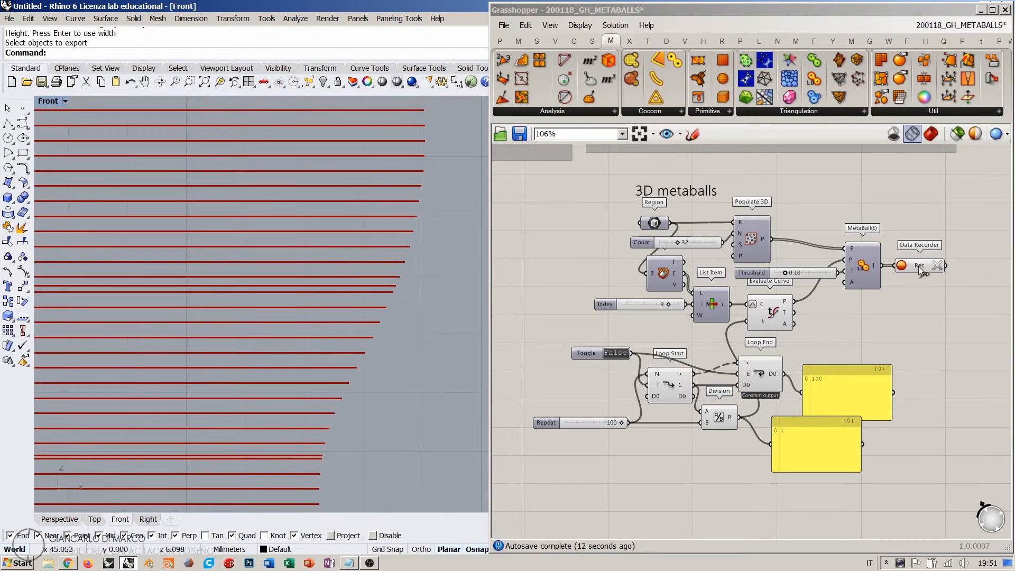
pyautogui.click(937, 265)
pyautogui.click(351, 369)
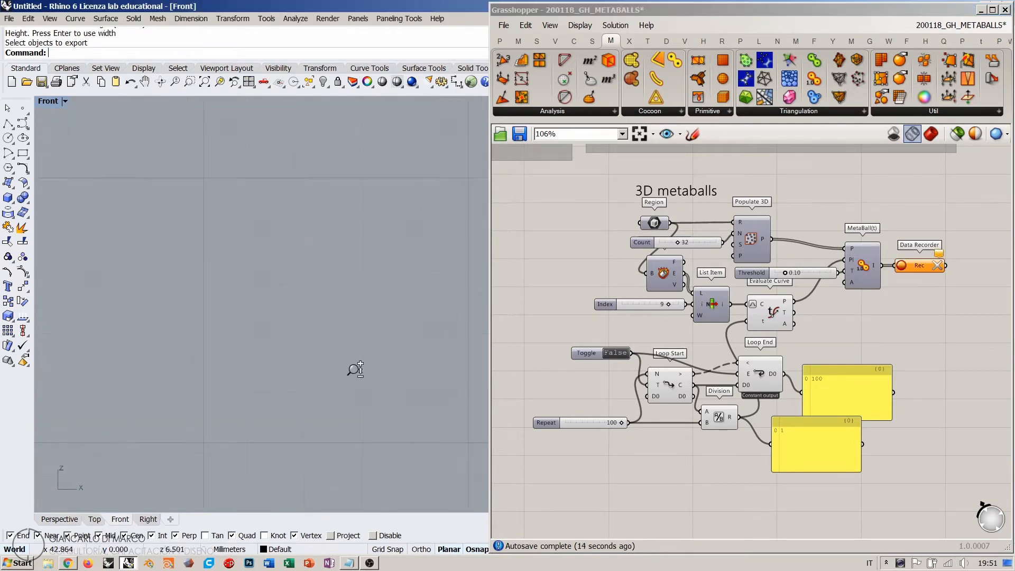
pyautogui.scroll(-5, 351, 368)
pyautogui.doubleClick(615, 352)
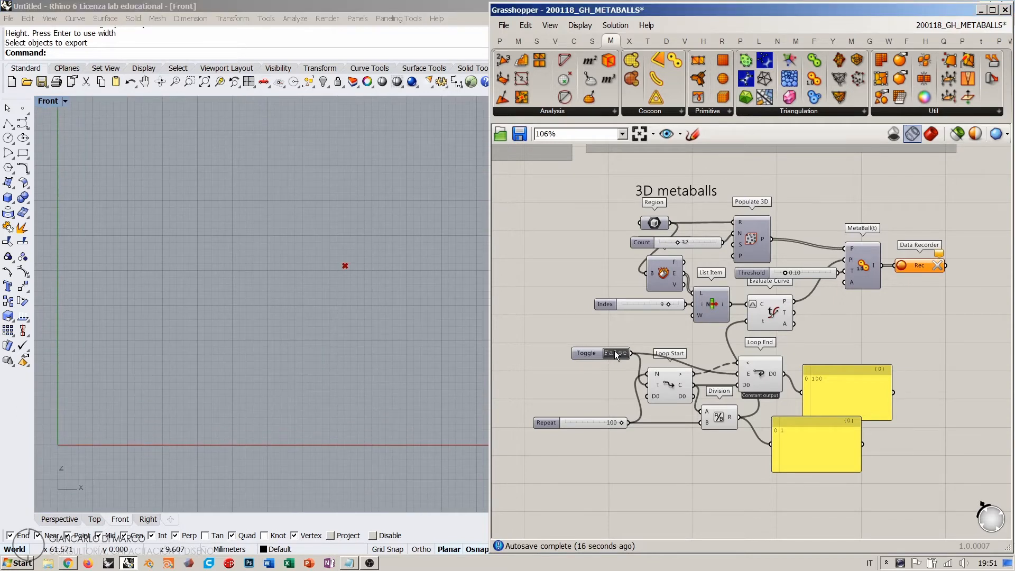
pyautogui.doubleClick(616, 353)
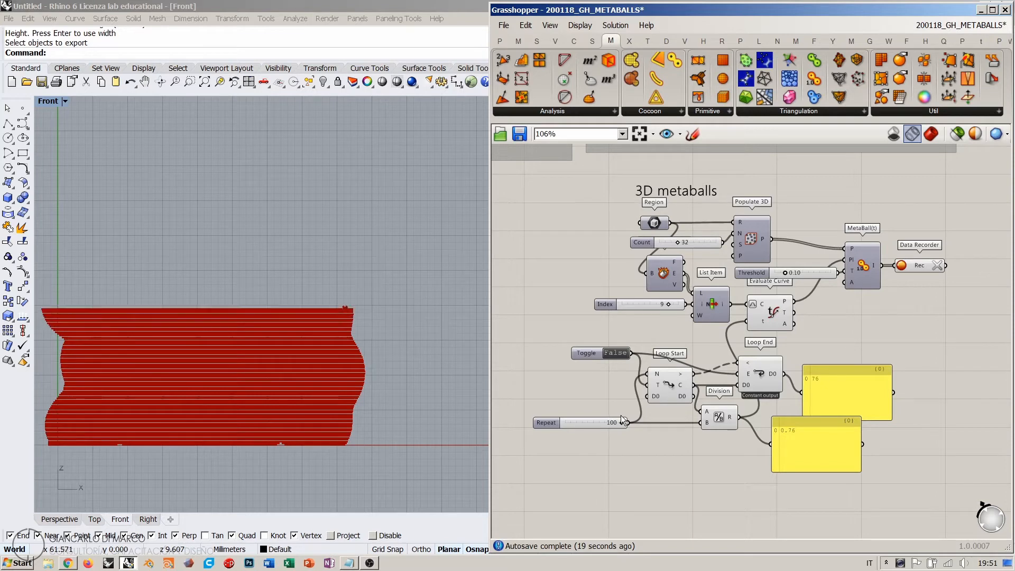
# - Examine the spacing of the stacked section curves in the Front view and the overall form in Perspective
pyautogui.scroll(5, 369, 376)
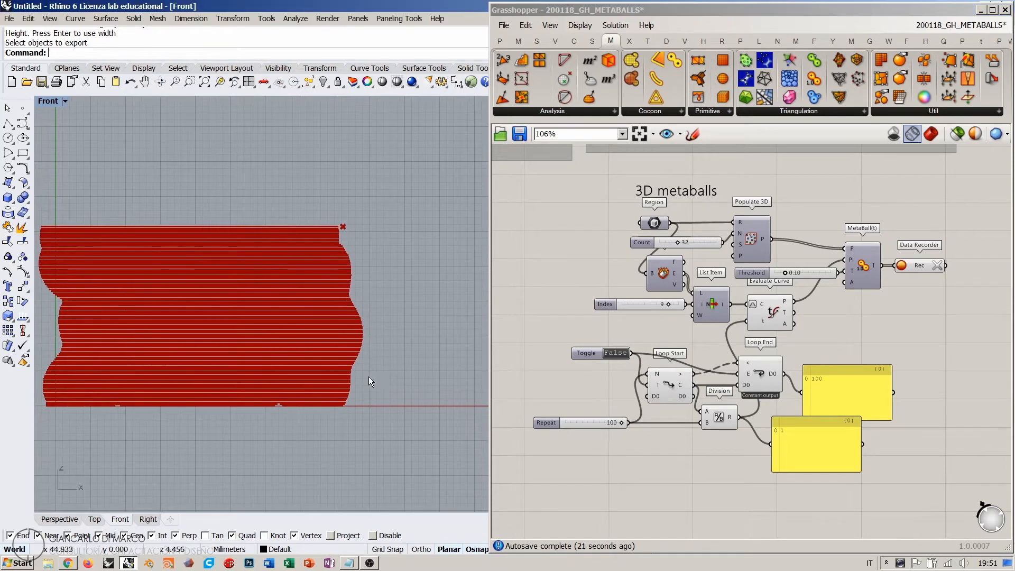
pyautogui.moveTo(379, 245); pyautogui.dragTo(355, 420, button='right')
pyautogui.moveTo(373, 211); pyautogui.dragTo(360, 418, button='right')
pyautogui.moveTo(311, 202); pyautogui.dragTo(353, 399, button='right')
pyautogui.moveTo(333, 172); pyautogui.dragTo(379, 373, button='right')
pyautogui.moveTo(320, 168); pyautogui.dragTo(373, 322, button='right')
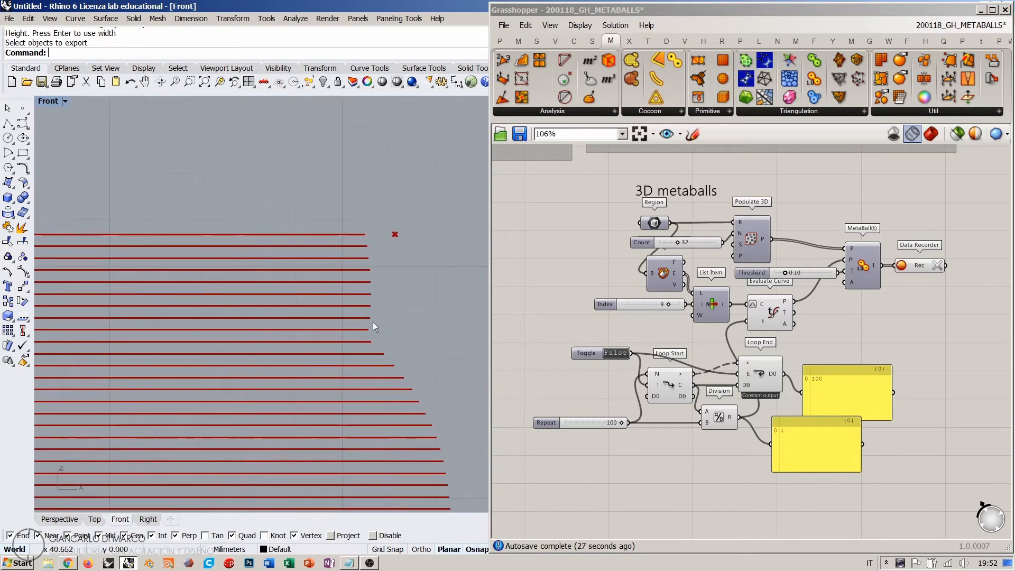
pyautogui.scroll(-8, 364, 235)
pyautogui.moveTo(324, 351); pyautogui.dragTo(370, 269, button='right')
pyautogui.scroll(-4, 326, 304)
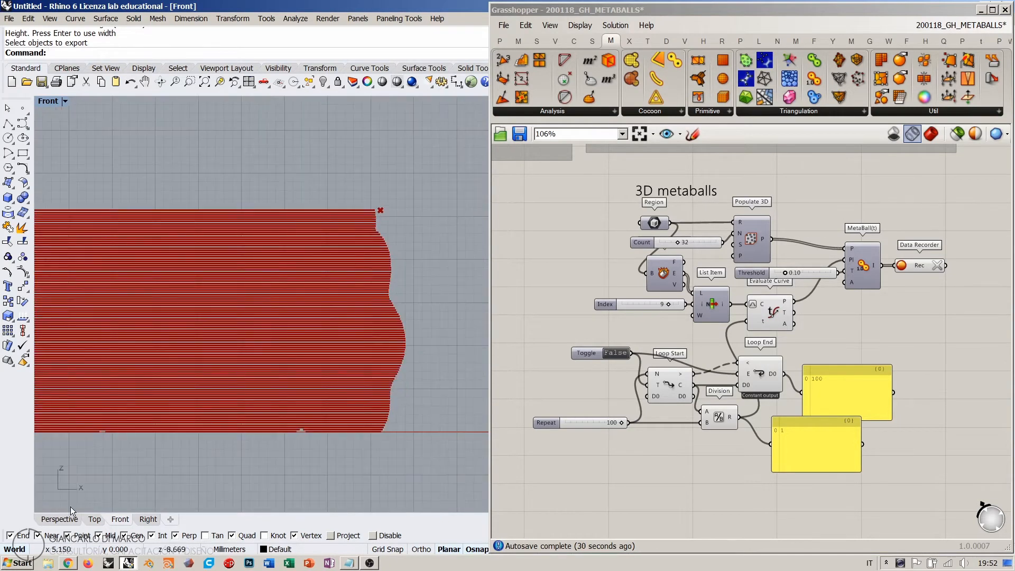
pyautogui.click(59, 519)
pyautogui.moveTo(163, 423); pyautogui.dragTo(370, 227, button='right')
pyautogui.click(569, 214)
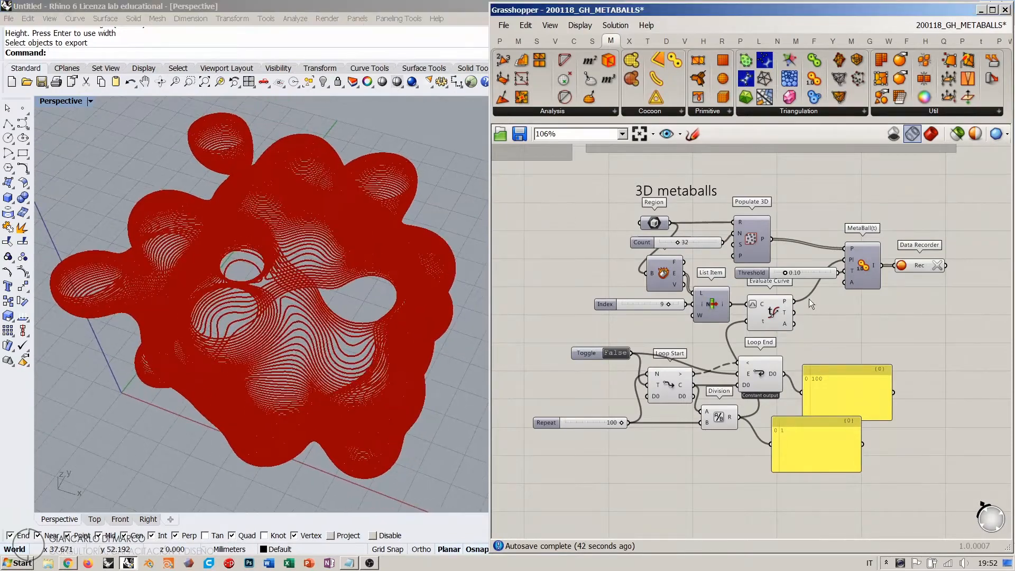
# - Compare MetaBall(t)'s section plane input and its current isocurves with the full stack of recorded curves
pyautogui.moveTo(601, 428); pyautogui.dragTo(601, 397, button='right')
pyautogui.click(583, 392)
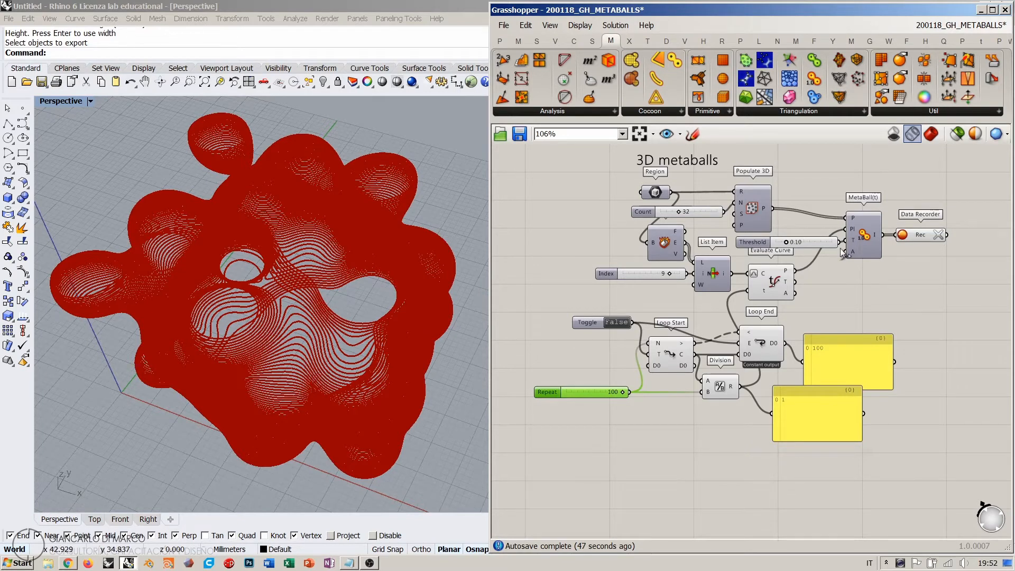
pyautogui.moveTo(849, 228)
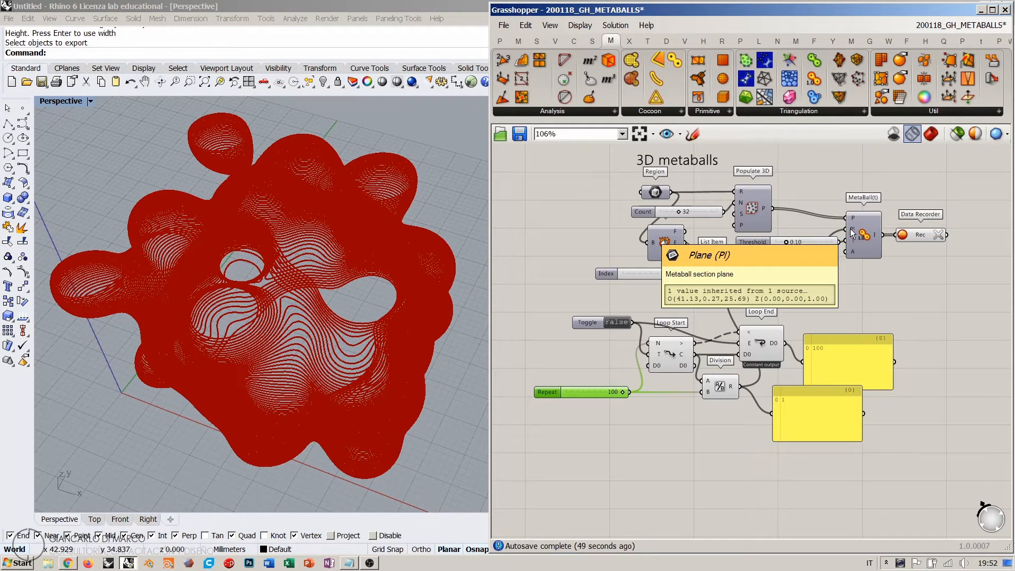
pyautogui.scroll(5, 736, 288)
pyautogui.moveTo(691, 253)
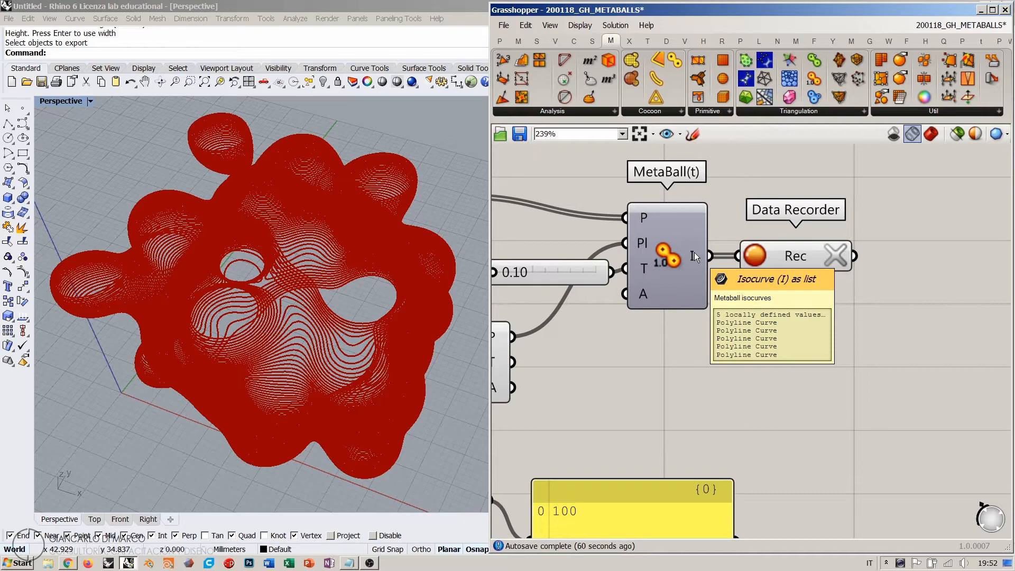
pyautogui.moveTo(299, 402); pyautogui.dragTo(324, 319, button='right')
pyautogui.moveTo(417, 324); pyautogui.dragTo(419, 302, button='right')
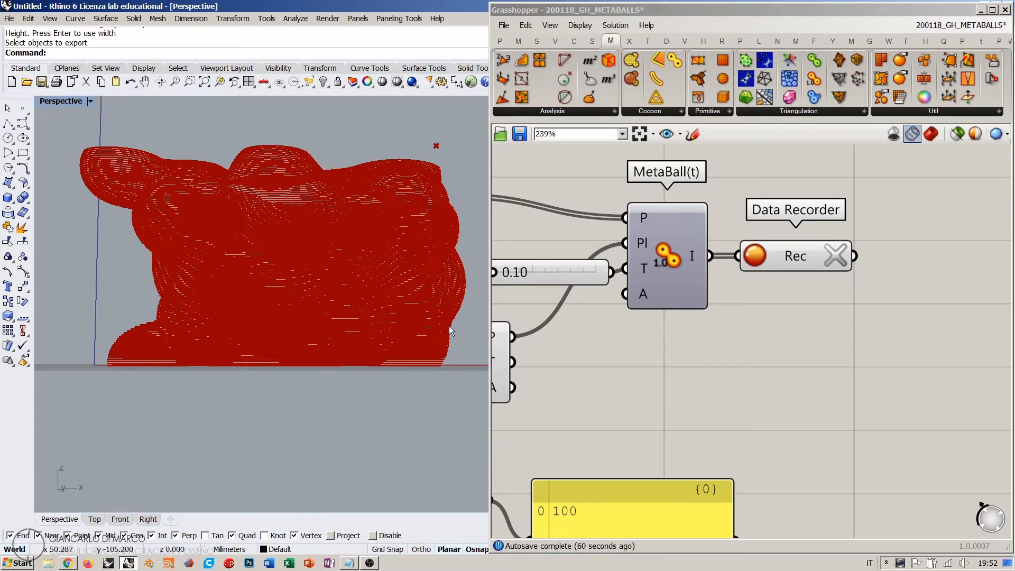
pyautogui.moveTo(397, 361); pyautogui.dragTo(411, 397, button='right')
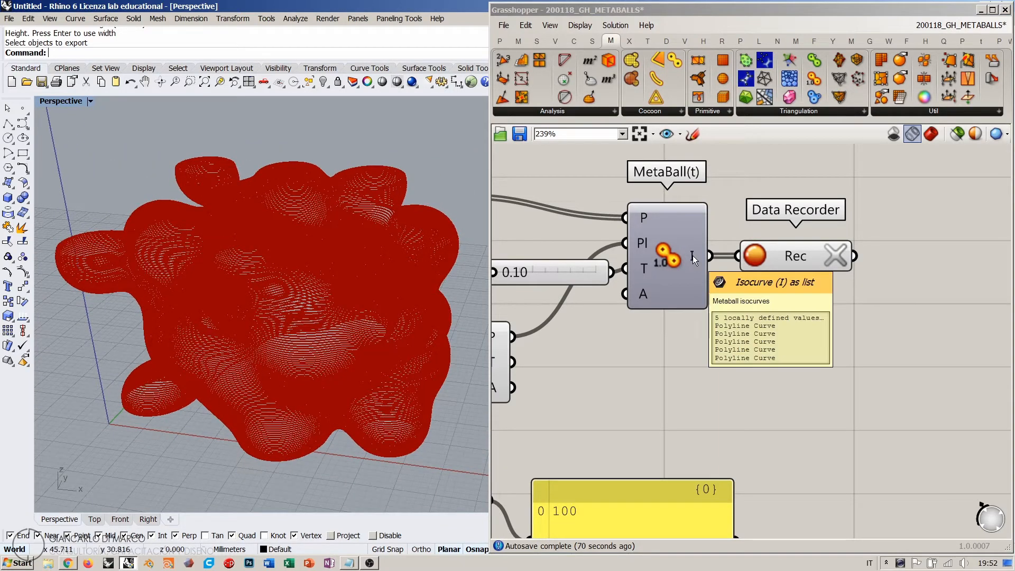
pyautogui.moveTo(449, 264); pyautogui.dragTo(381, 353, button='right')
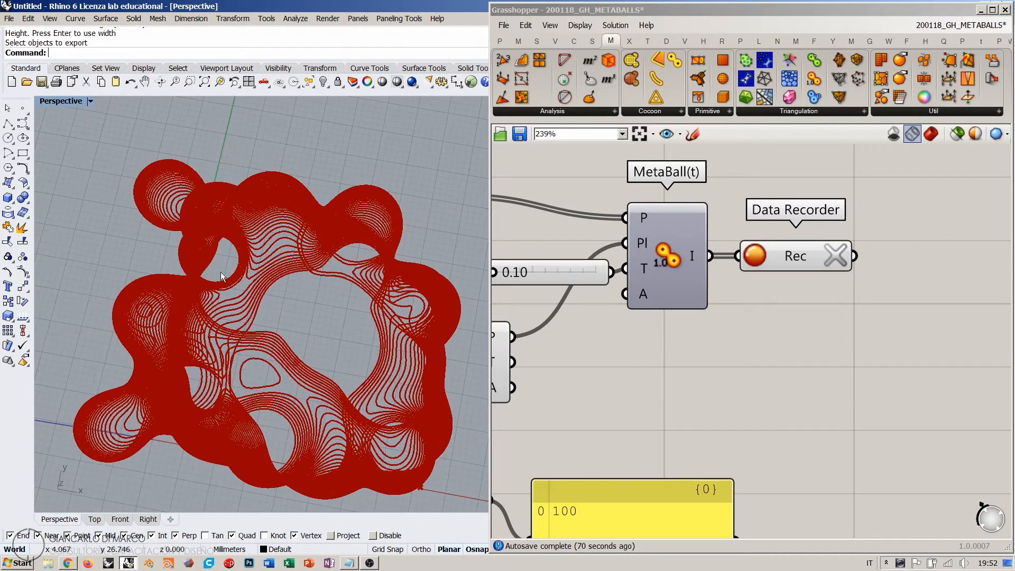
pyautogui.click(687, 281)
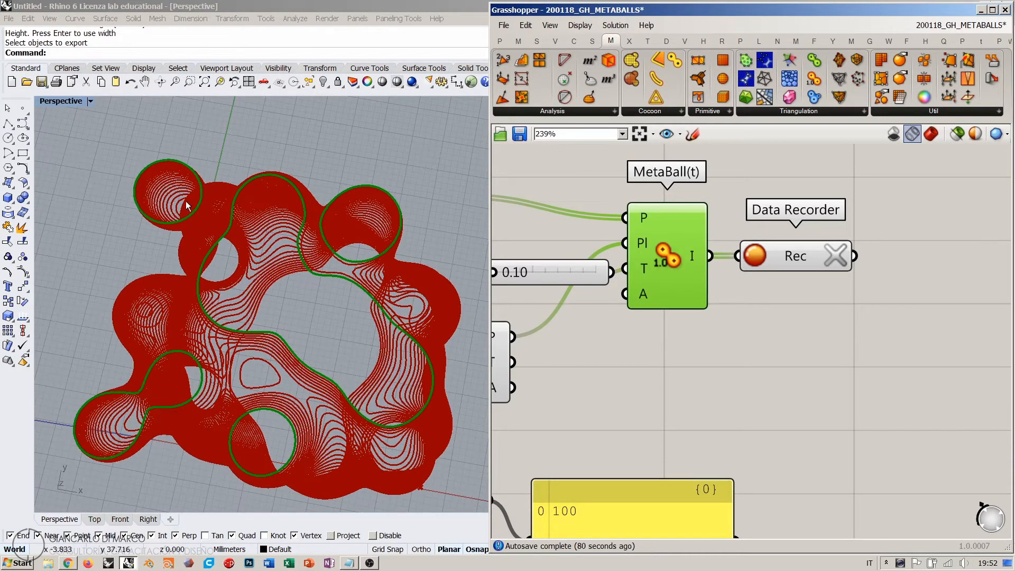
pyautogui.moveTo(247, 235); pyautogui.dragTo(317, 216, button='right')
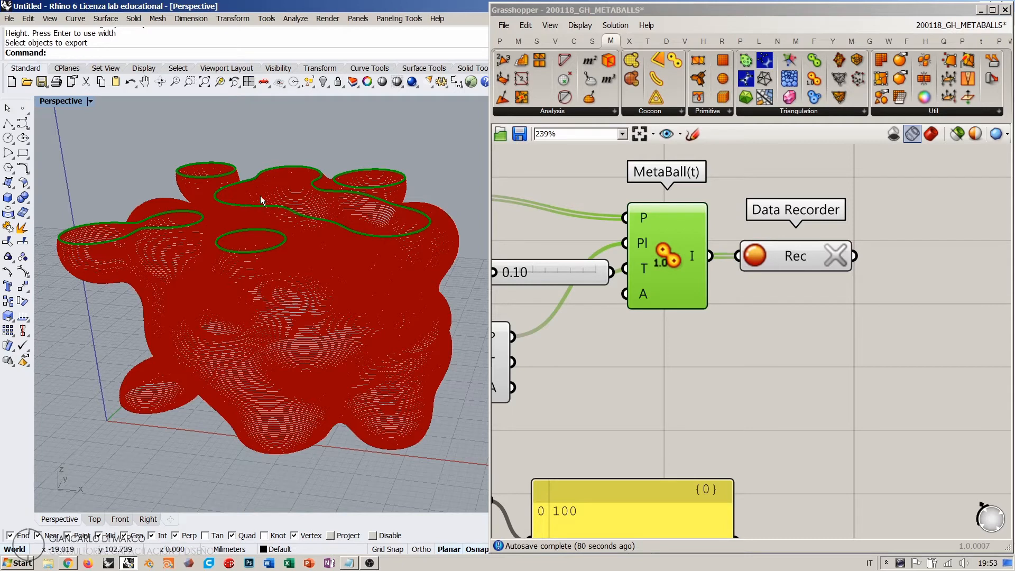
# - Clear the Data Recorder's stored curves and turn off its recording
pyautogui.click(834, 255)
pyautogui.click(755, 256)
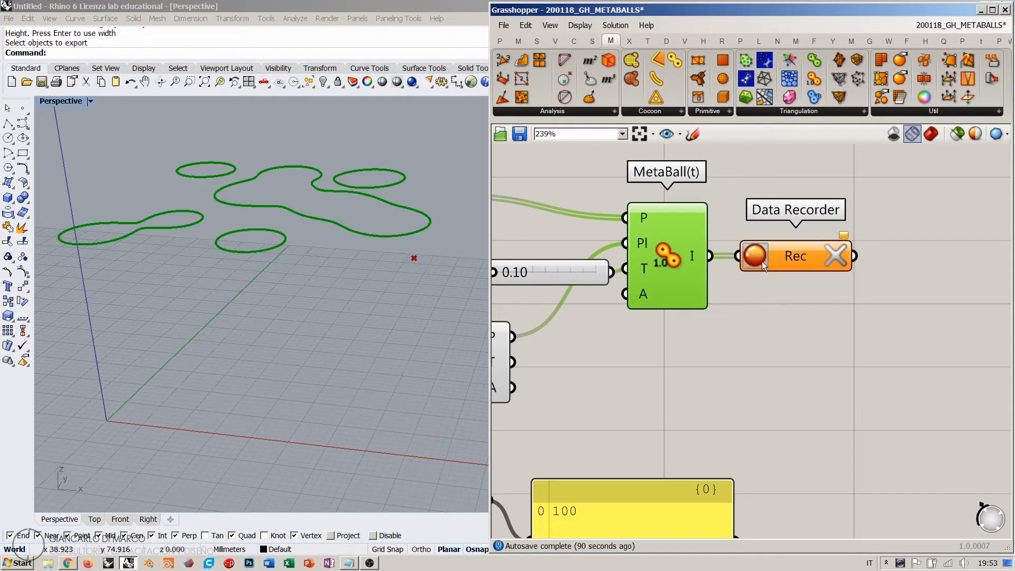
pyautogui.moveTo(657, 382); pyautogui.dragTo(828, 344, button='right')
pyautogui.scroll(-4, 832, 259)
pyautogui.click(871, 262)
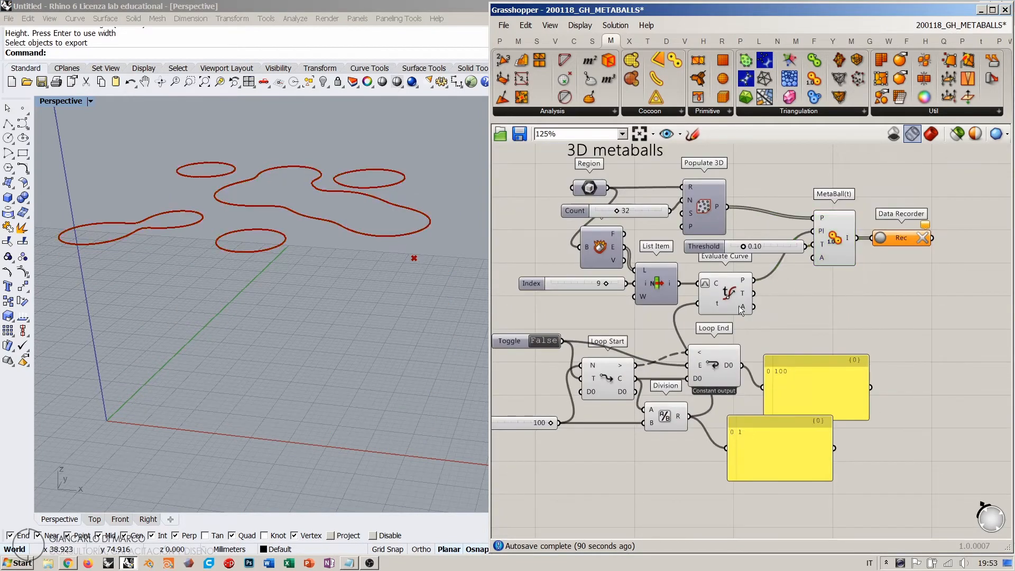
# - Set the Repeat slider to 34 and let the loop run with recording off
pyautogui.moveTo(625, 391); pyautogui.dragTo(703, 381, button='right')
pyautogui.scroll(1, 605, 428)
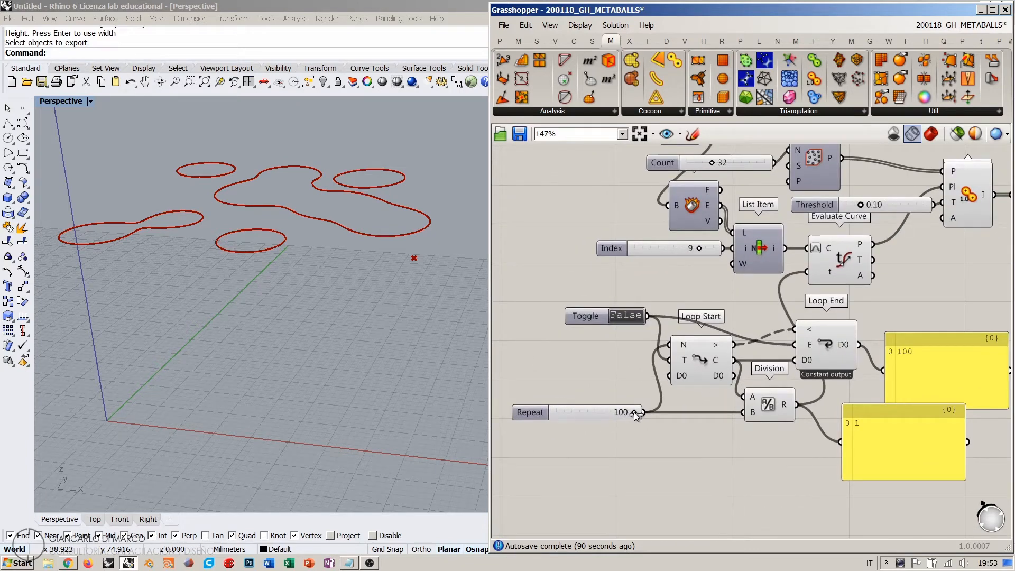
pyautogui.moveTo(633, 411); pyautogui.dragTo(582, 413)
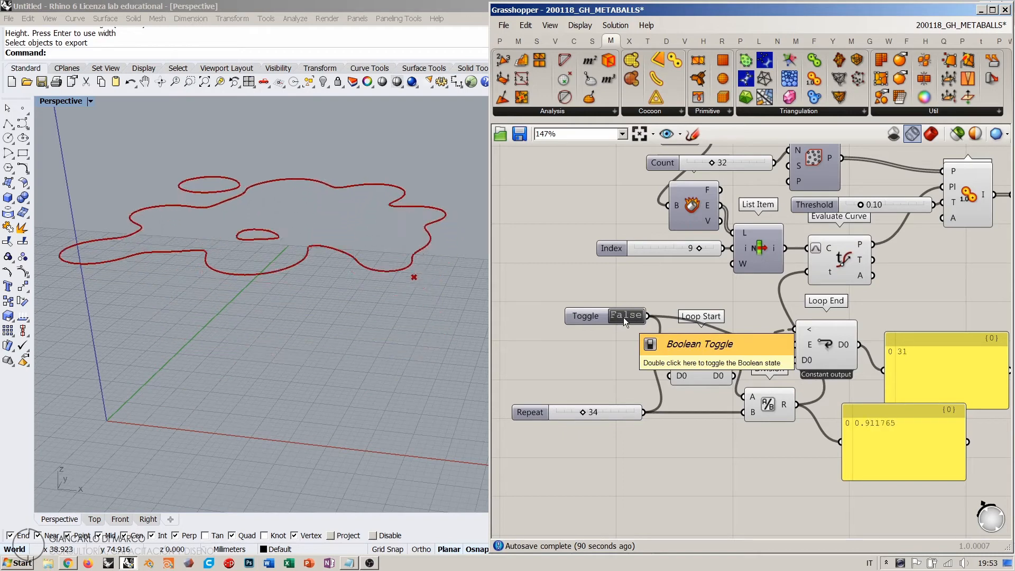
pyautogui.scroll(-3, 624, 320)
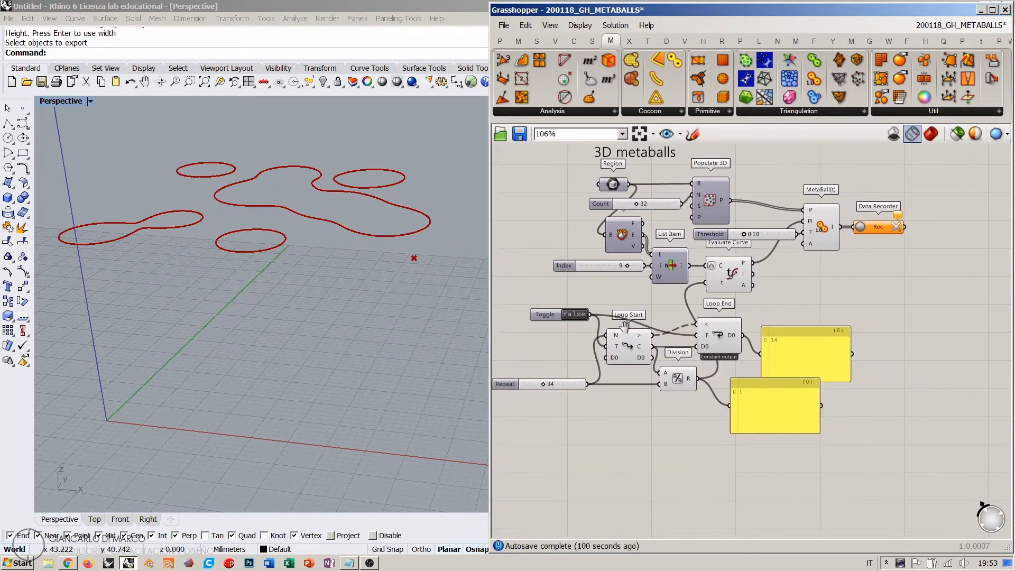
pyautogui.moveTo(624, 325); pyautogui.dragTo(644, 317, button='right')
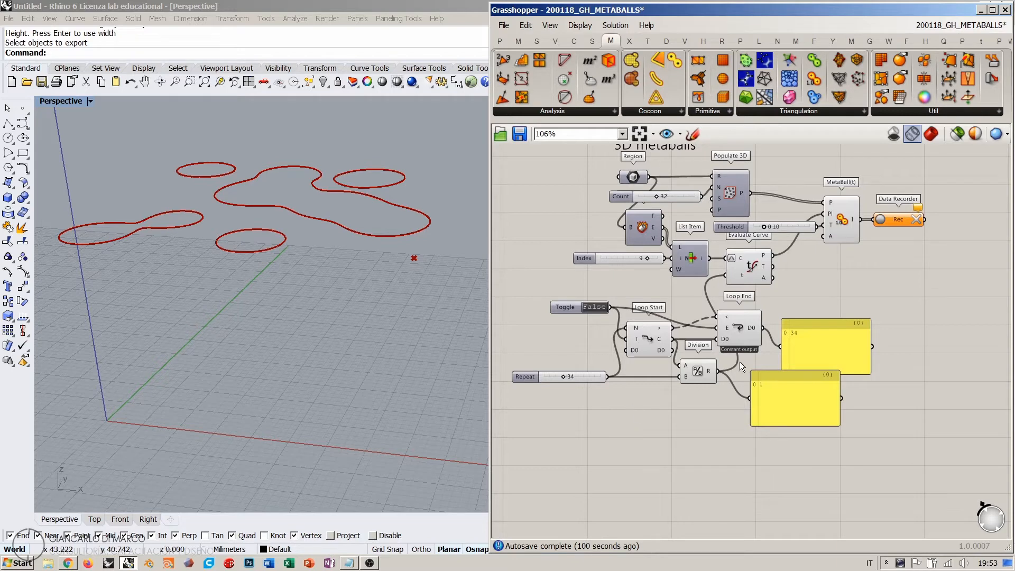
pyautogui.moveTo(740, 361); pyautogui.dragTo(723, 375, button='right')
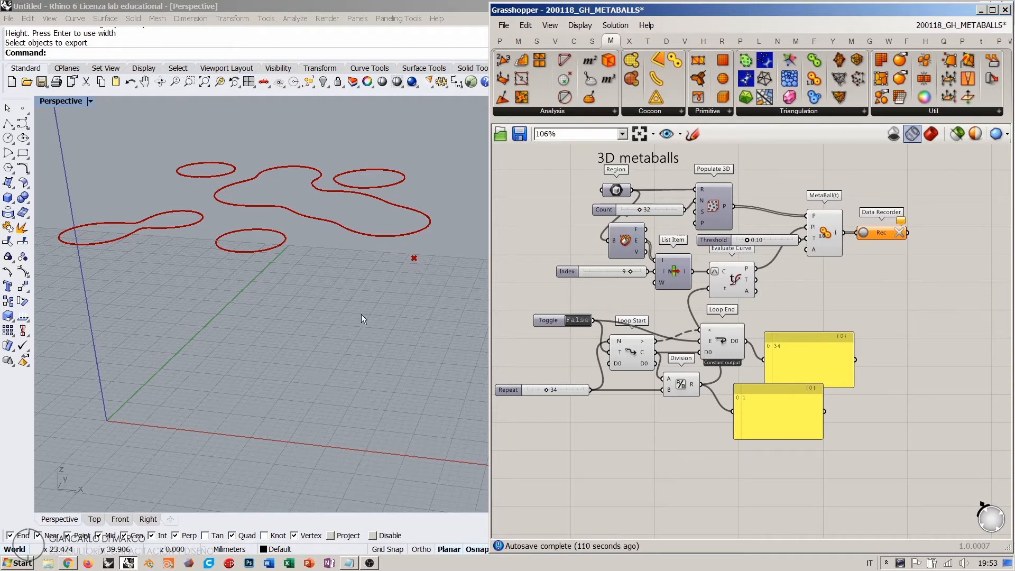
# - Delete the two panels showing the Loop End and Division outputs
pyautogui.moveTo(899, 320); pyautogui.dragTo(891, 323, button='right')
pyautogui.moveTo(858, 441); pyautogui.dragTo(788, 357)
pyautogui.press('Delete')
# - Add an Extrude component and wire MetaBall(t)'s isocurve output to its base input
pyautogui.doubleClick(855, 313)
pyautogui.write('extr')
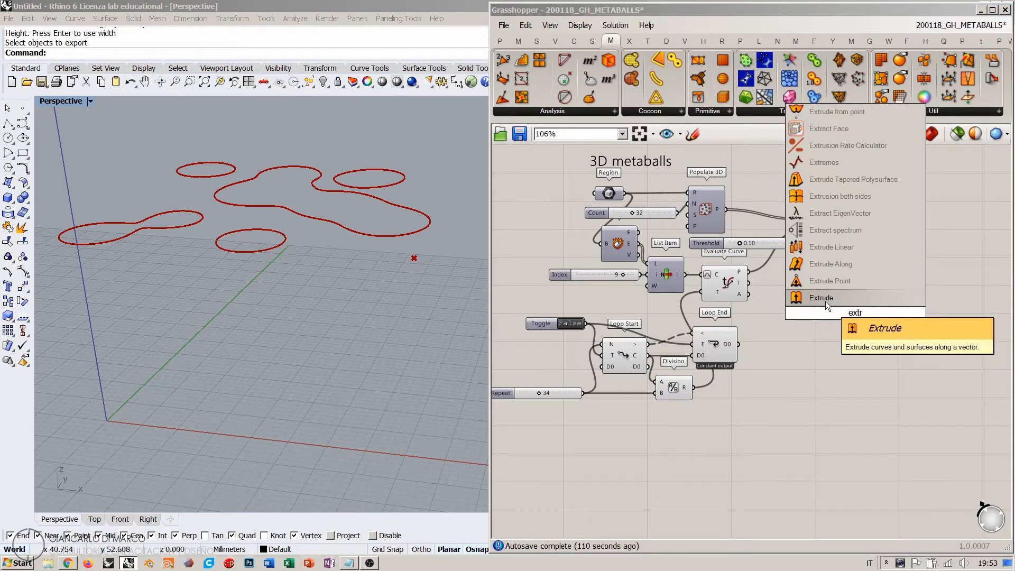
pyautogui.press('Return')
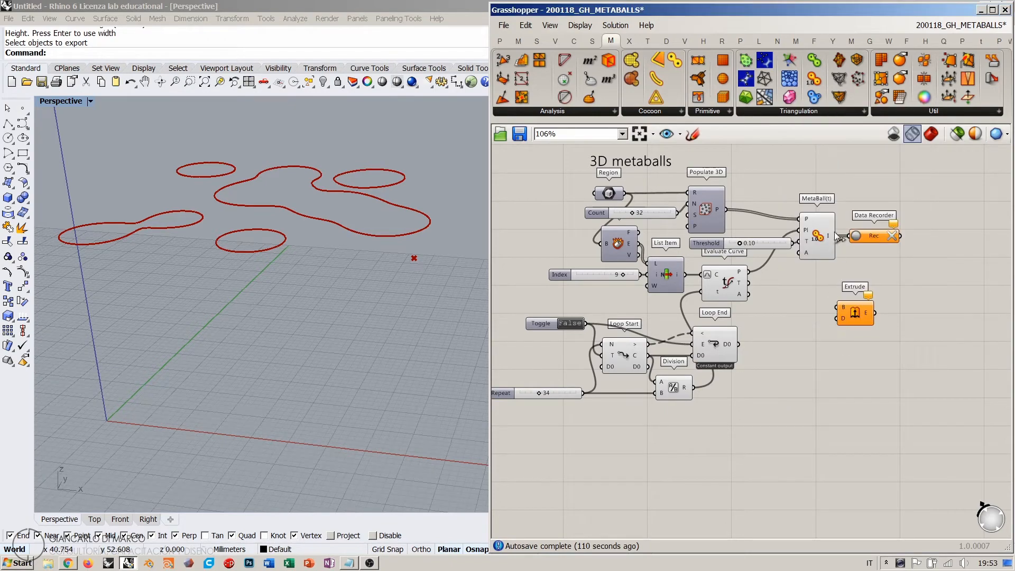
pyautogui.moveTo(837, 236); pyautogui.dragTo(837, 307)
pyautogui.moveTo(285, 267); pyautogui.dragTo(289, 330, button='right')
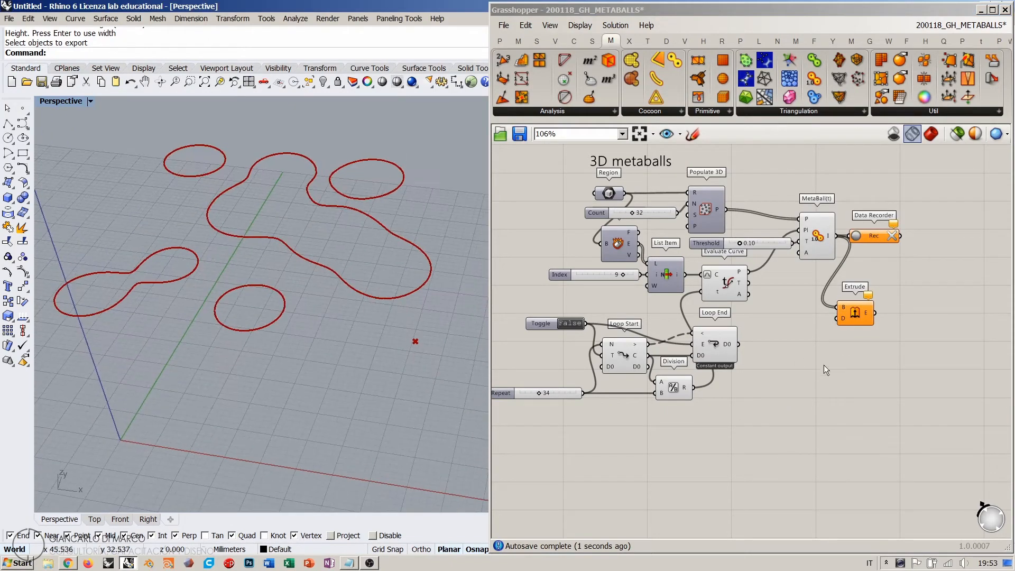
# - Add a Unit Z vector, wire it to Extrude's direction input, and arrange both components below the Data Recorder
pyautogui.doubleClick(823, 339)
pyautogui.write('unit z')
pyautogui.click(787, 307)
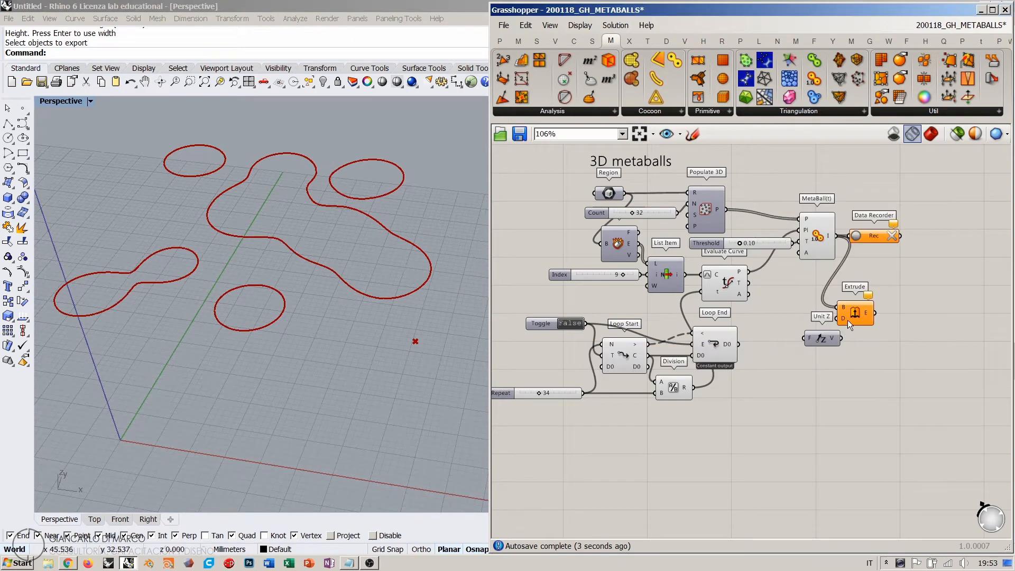
pyautogui.moveTo(847, 319); pyautogui.dragTo(878, 320)
pyautogui.moveTo(819, 343); pyautogui.dragTo(829, 323)
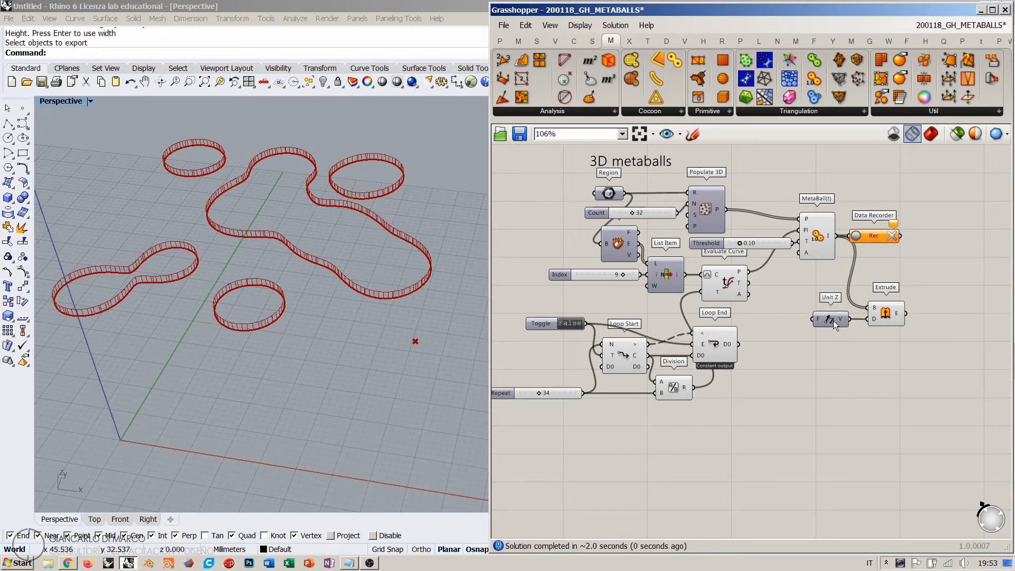
pyautogui.moveTo(307, 309)
pyautogui.mouseDown(button='right')
pyautogui.moveTo(327, 274)
pyautogui.moveTo(317, 296)
pyautogui.mouseUp(button='right')
pyautogui.scroll(5, 242, 275)
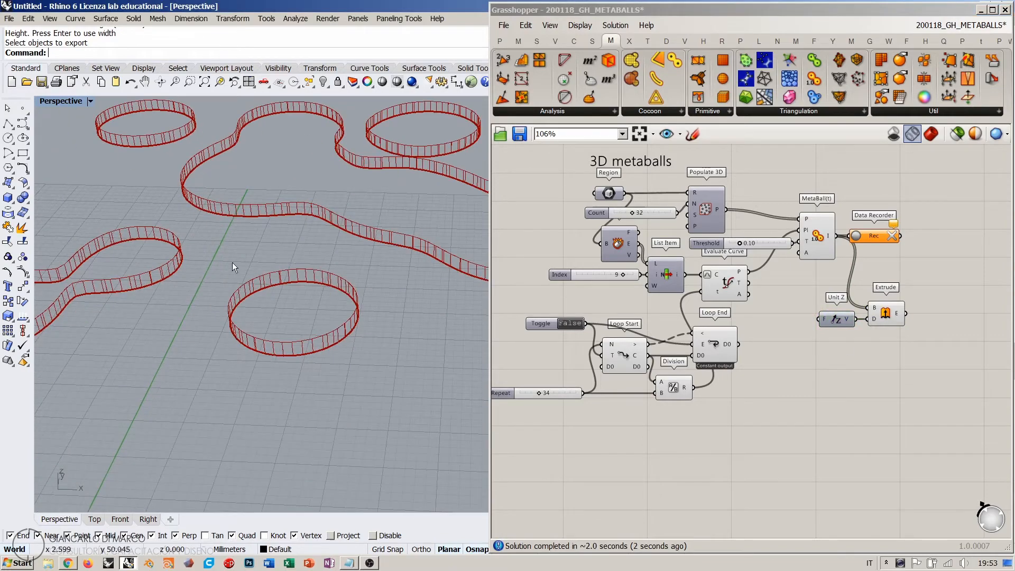
# - Move the Data Recorder and the Extrude and Unit Z pair farther from MetaBall(t) to make room for more components
pyautogui.scroll(-5, 236, 264)
pyautogui.moveTo(272, 258); pyautogui.dragTo(308, 230, button='right')
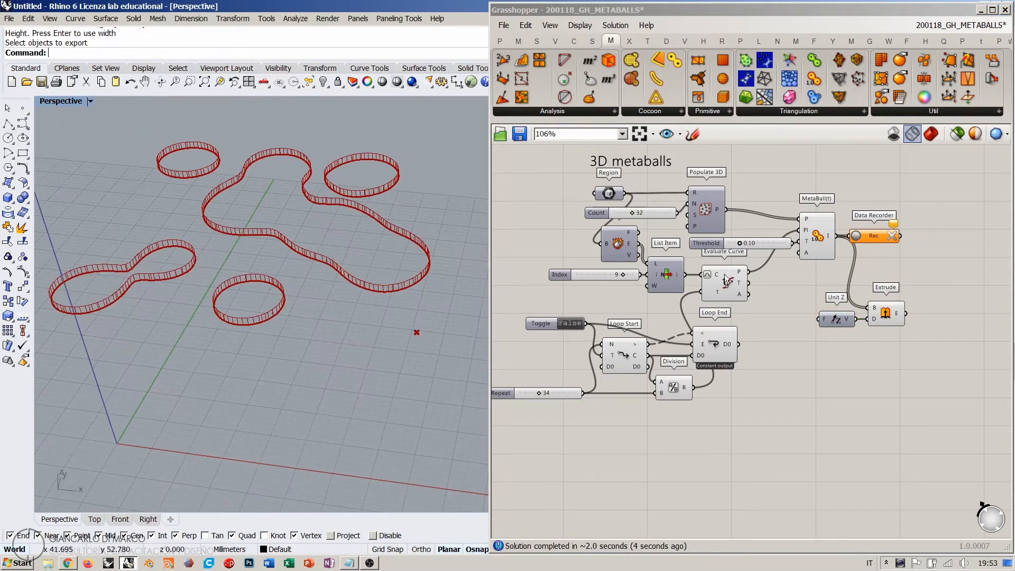
pyautogui.moveTo(856, 271); pyautogui.dragTo(699, 307, button='right')
pyautogui.scroll(4, 716, 302)
pyautogui.moveTo(721, 254); pyautogui.dragTo(864, 204)
pyautogui.click(822, 259)
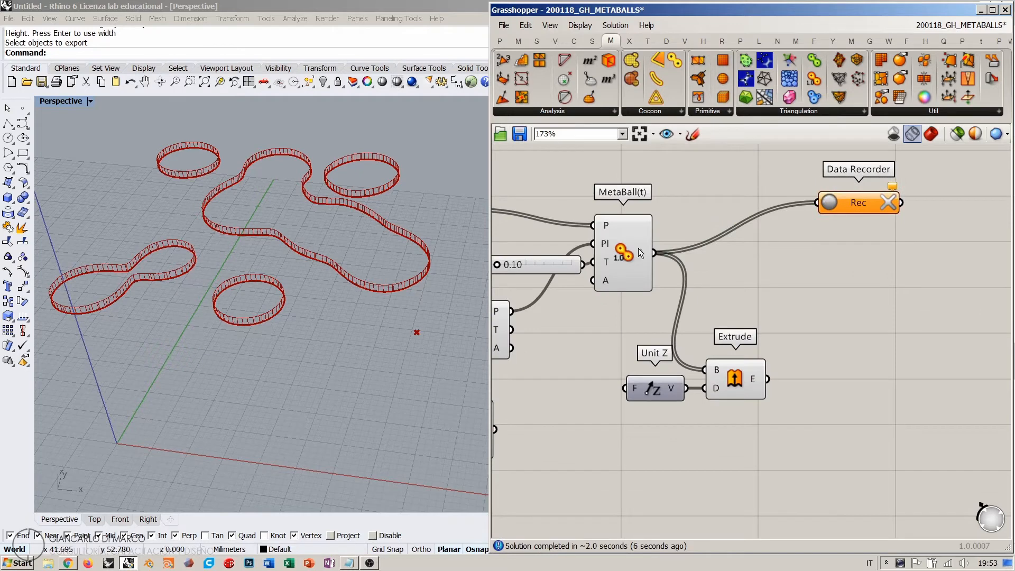
pyautogui.moveTo(642, 253)
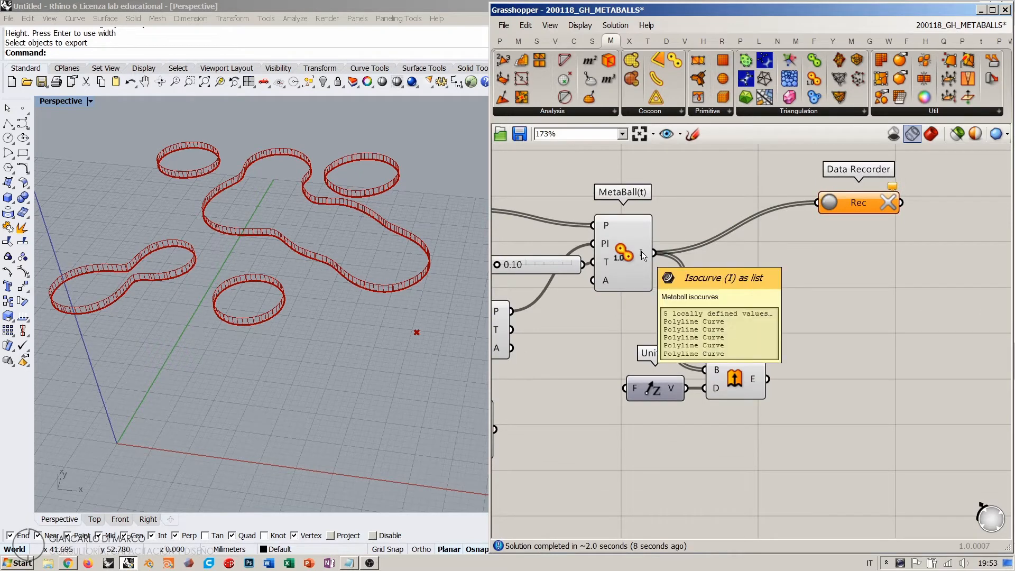
pyautogui.moveTo(773, 418); pyautogui.dragTo(655, 370)
pyautogui.moveTo(735, 377); pyautogui.dragTo(871, 409)
pyautogui.click(675, 324)
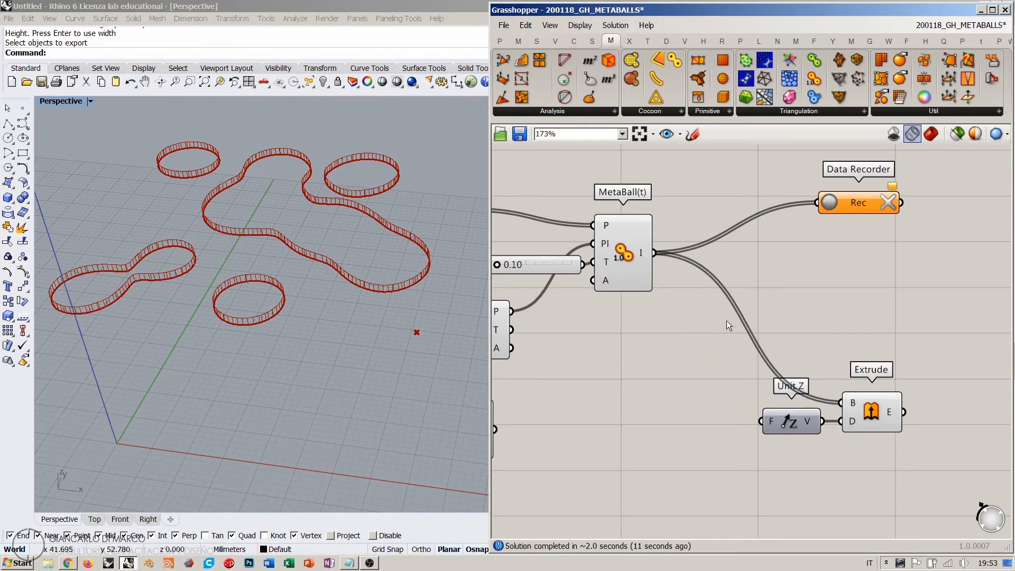
# - Add a Divide Curve component between MetaBall(t) and Extrude, and wire the isocurve output to its curve input
pyautogui.moveTo(726, 321); pyautogui.dragTo(714, 362, button='right')
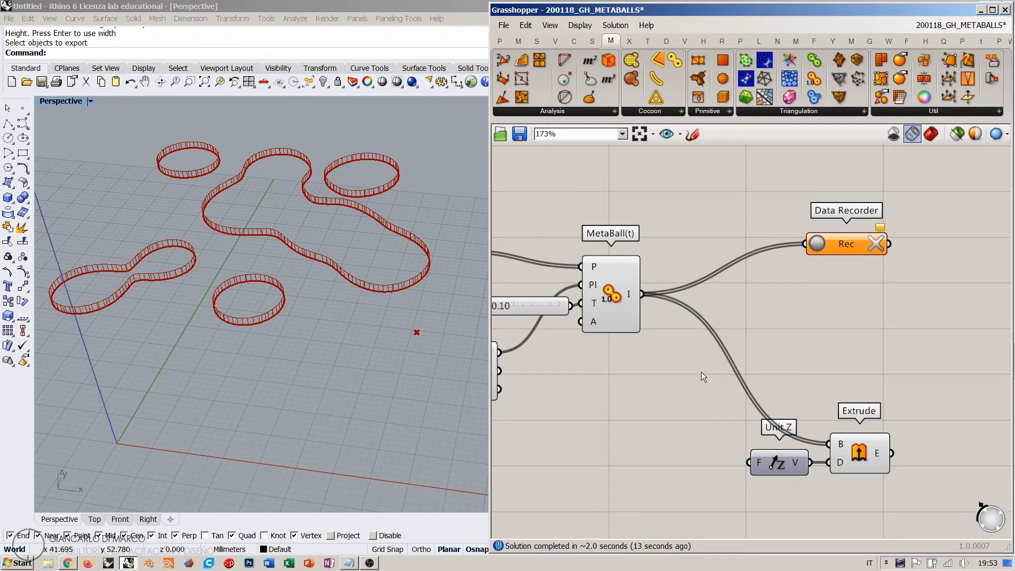
pyautogui.doubleClick(701, 372)
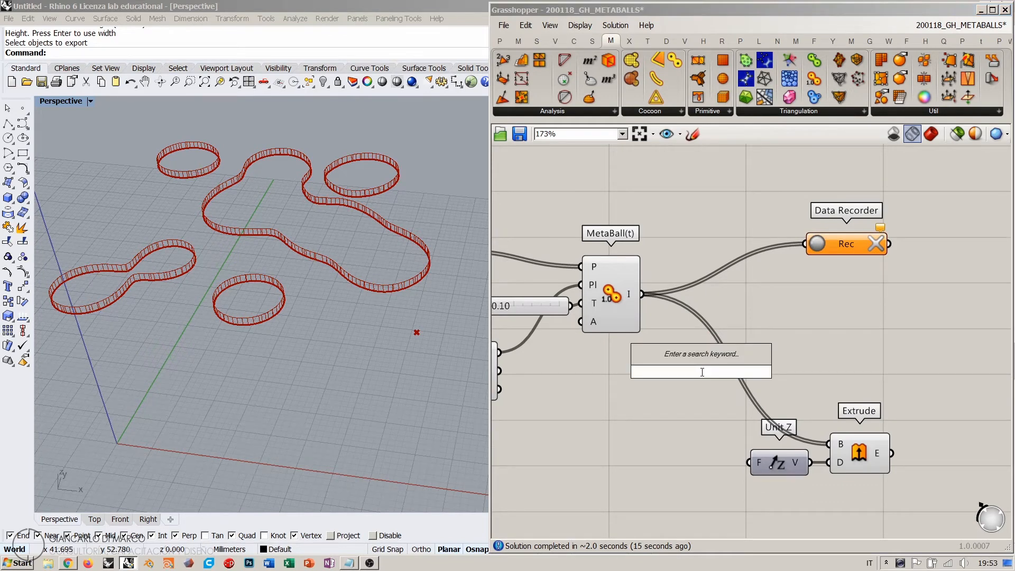
pyautogui.write('div')
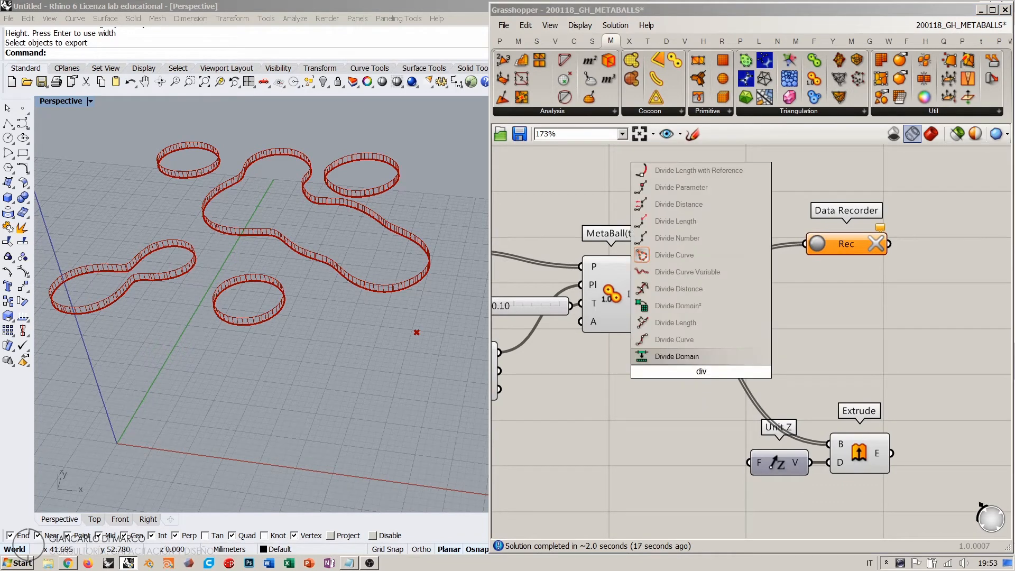
pyautogui.click(668, 339)
pyautogui.moveTo(641, 294); pyautogui.dragTo(670, 353)
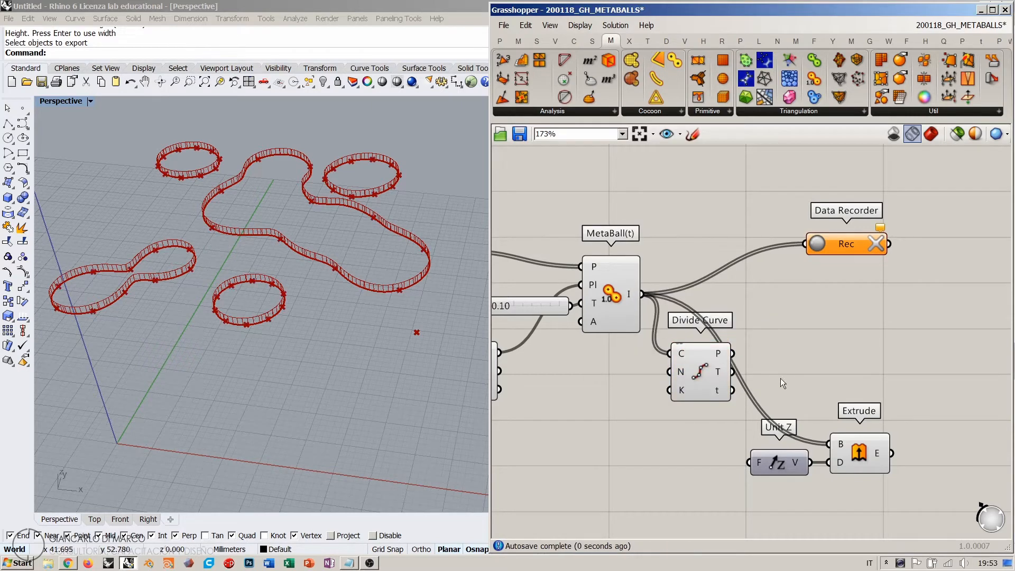
# - Add a Nurbs Curve component, wire Divide Curve's points to its vertices input, and align the two components side by side
pyautogui.moveTo(844, 357); pyautogui.dragTo(760, 356, button='right')
pyautogui.doubleClick(761, 356)
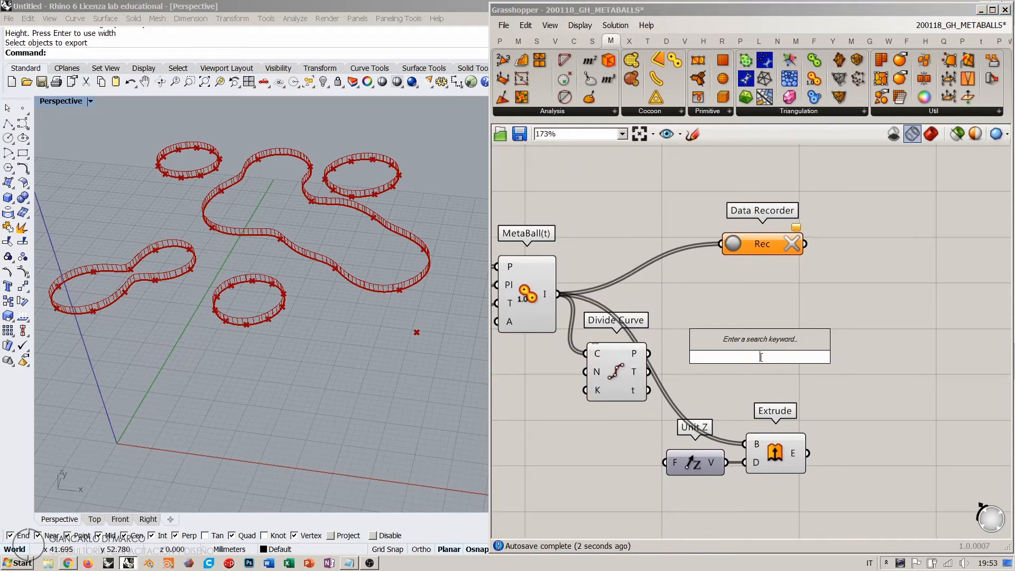
pyautogui.write('nurbs')
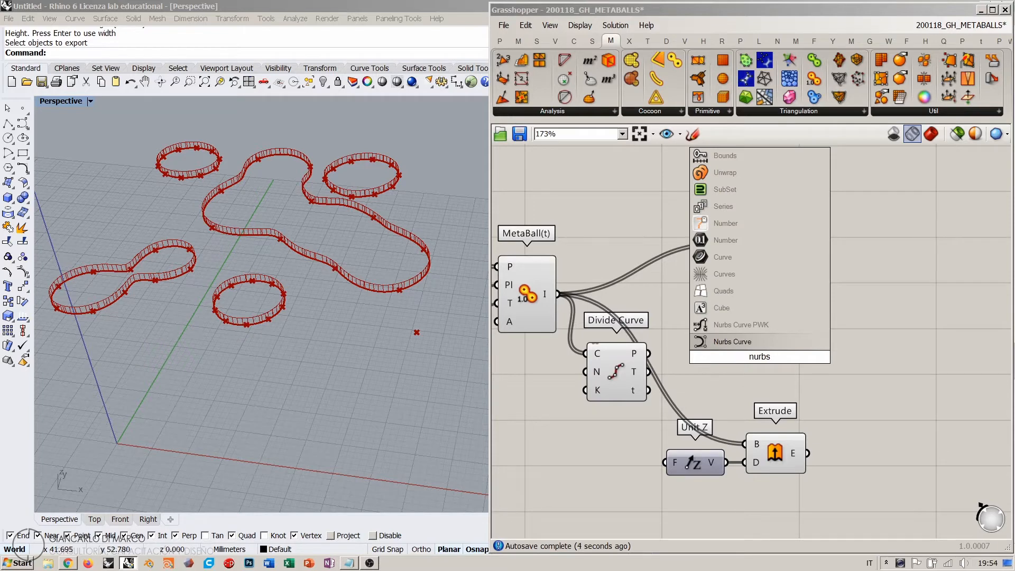
pyautogui.click(747, 342)
pyautogui.moveTo(649, 353); pyautogui.dragTo(729, 339)
pyautogui.moveTo(790, 428); pyautogui.dragTo(759, 382, button='right')
pyautogui.moveTo(724, 334); pyautogui.dragTo(809, 349)
pyautogui.moveTo(594, 325); pyautogui.dragTo(708, 324)
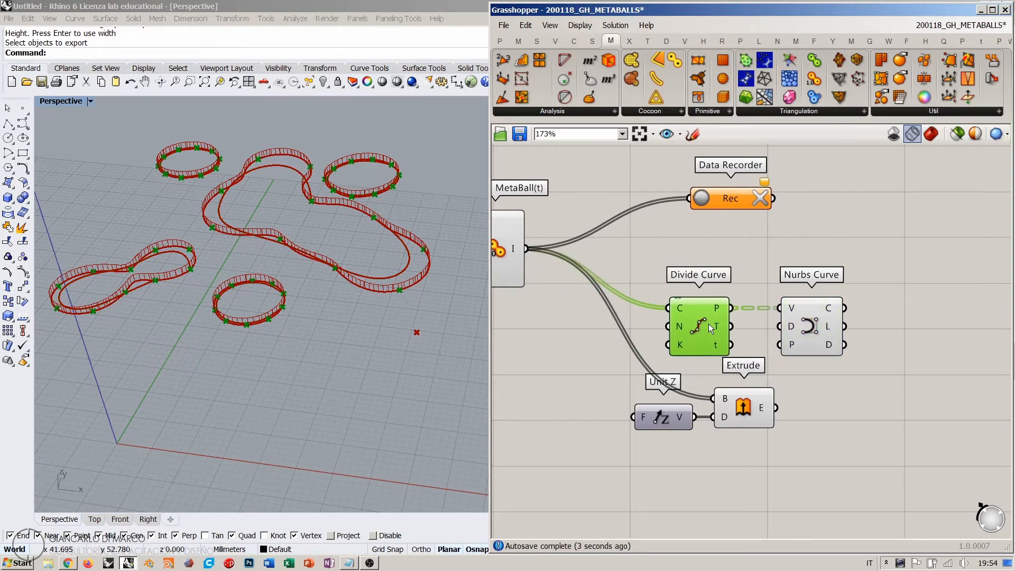
# - Add a number slider of 11, wire it to Divide Curve's count input, and raise it to 51
pyautogui.doubleClick(545, 334)
pyautogui.write('11')
pyautogui.press('Return')
pyautogui.moveTo(617, 335); pyautogui.dragTo(667, 326)
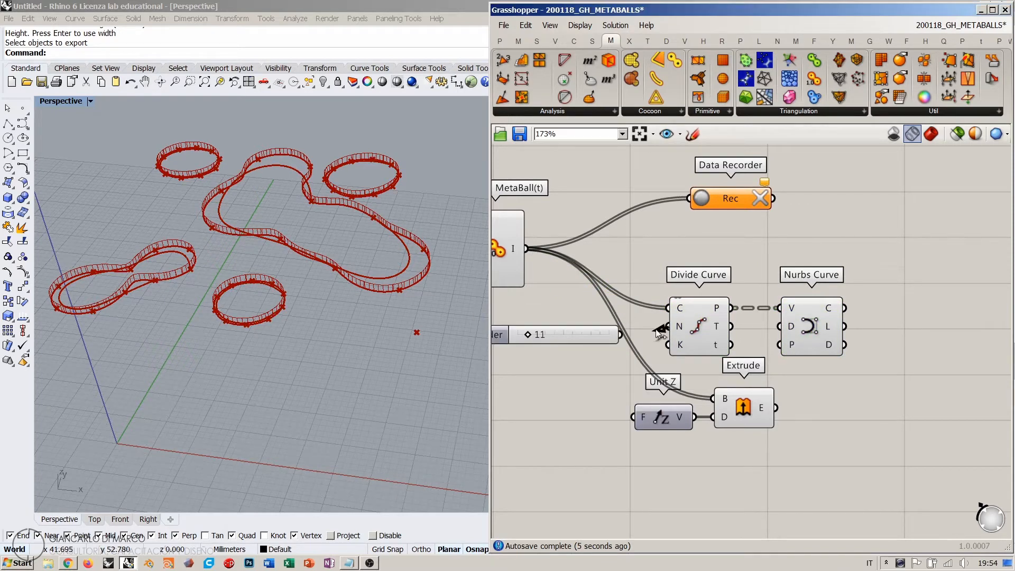
pyautogui.moveTo(605, 338)
pyautogui.mouseDown()
pyautogui.moveTo(607, 322)
pyautogui.moveTo(619, 324)
pyautogui.mouseUp()
pyautogui.click(659, 338)
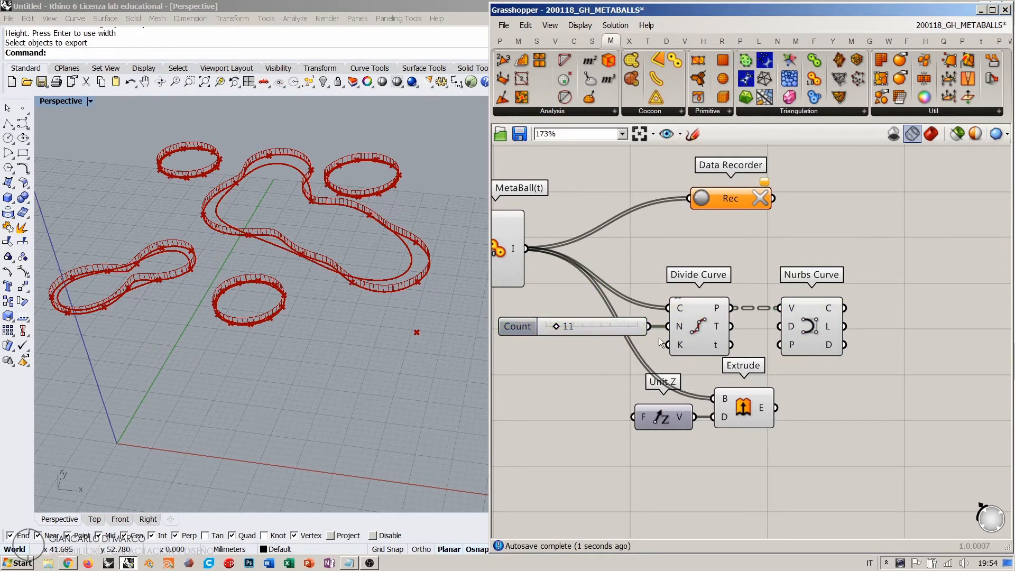
pyautogui.moveTo(808, 334); pyautogui.dragTo(796, 334)
pyautogui.click(742, 328)
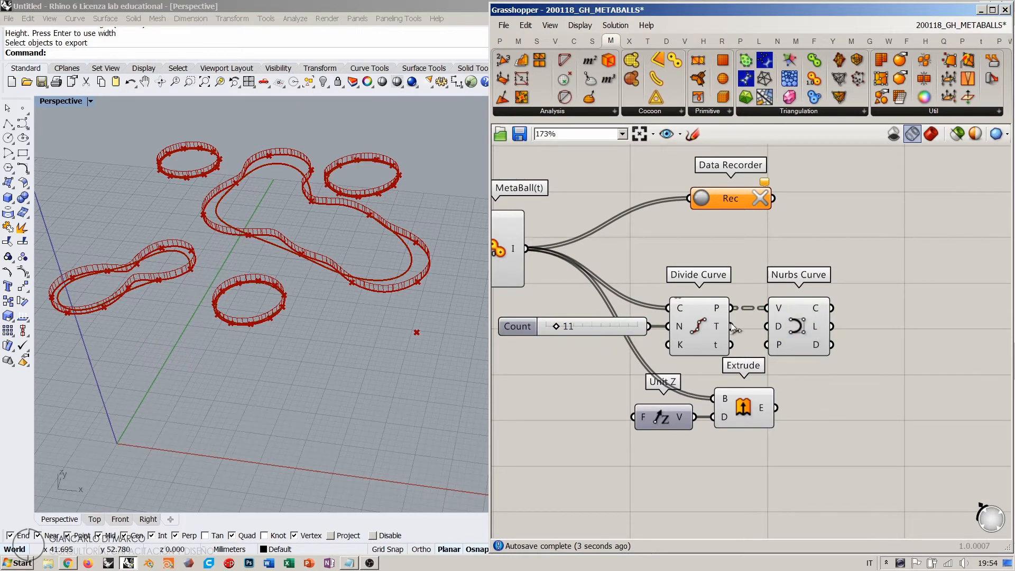
pyautogui.moveTo(556, 326); pyautogui.dragTo(593, 327)
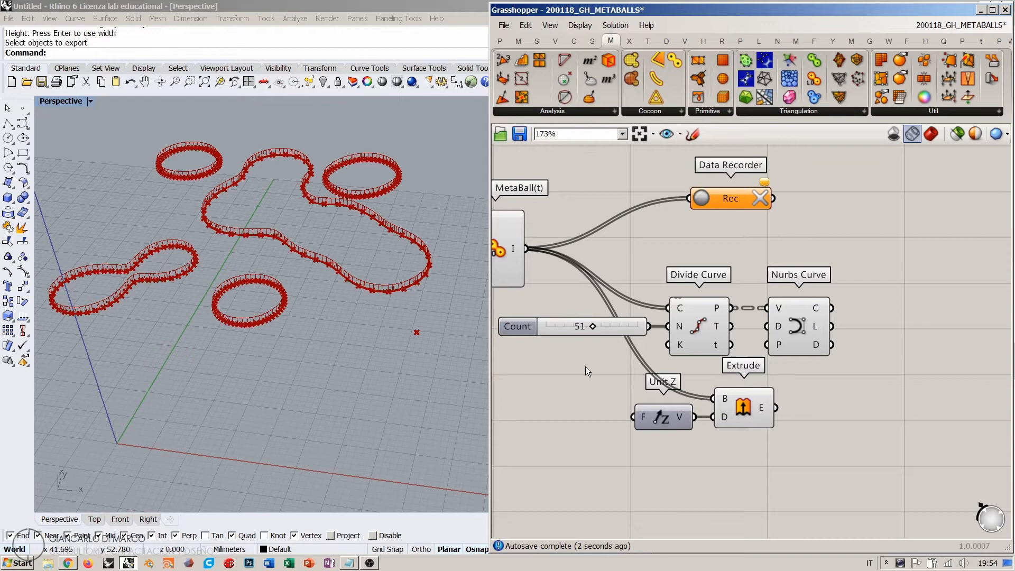
# - Turn off the previews of Divide Curve, MetaBall(t) and Nurbs Curve, and shift Extrude and Unit Z beyond Nurbs Curve
pyautogui.click(690, 326)
pyautogui.hotkey('ctrl', 'q')
pyautogui.moveTo(636, 362); pyautogui.dragTo(667, 390, button='right')
pyautogui.click(538, 290)
pyautogui.hotkey('ctrl', 'q')
pyautogui.moveTo(793, 332); pyautogui.dragTo(685, 309, button='right')
pyautogui.moveTo(750, 441); pyautogui.dragTo(613, 415)
pyautogui.moveTo(685, 417); pyautogui.dragTo(835, 416)
pyautogui.click(780, 320)
pyautogui.click(743, 317)
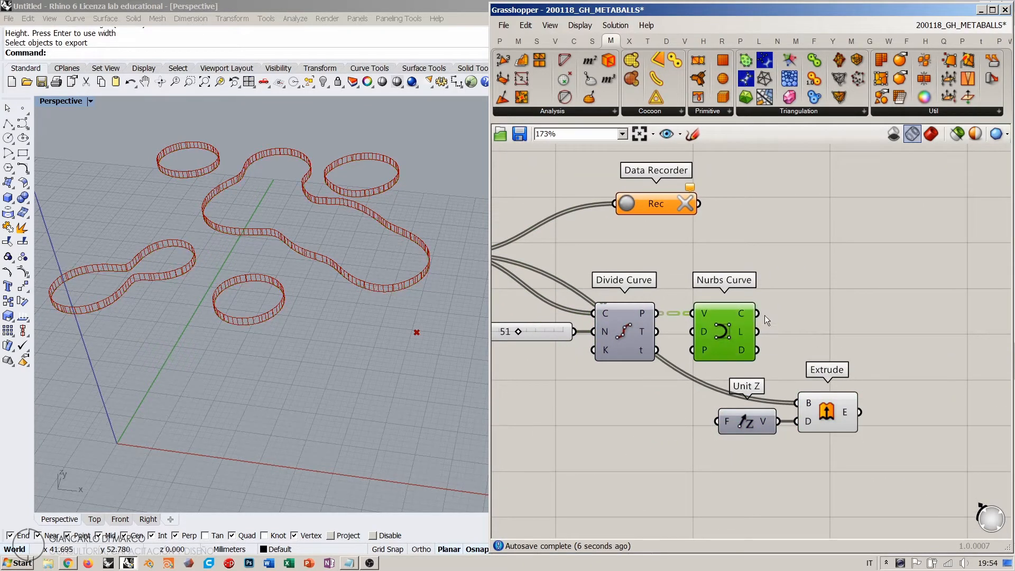
# - Wire Nurbs Curve's curve output to Extrude's base input and invert the Periodic input to close the curves
pyautogui.moveTo(758, 313); pyautogui.dragTo(832, 403)
pyautogui.click(816, 311)
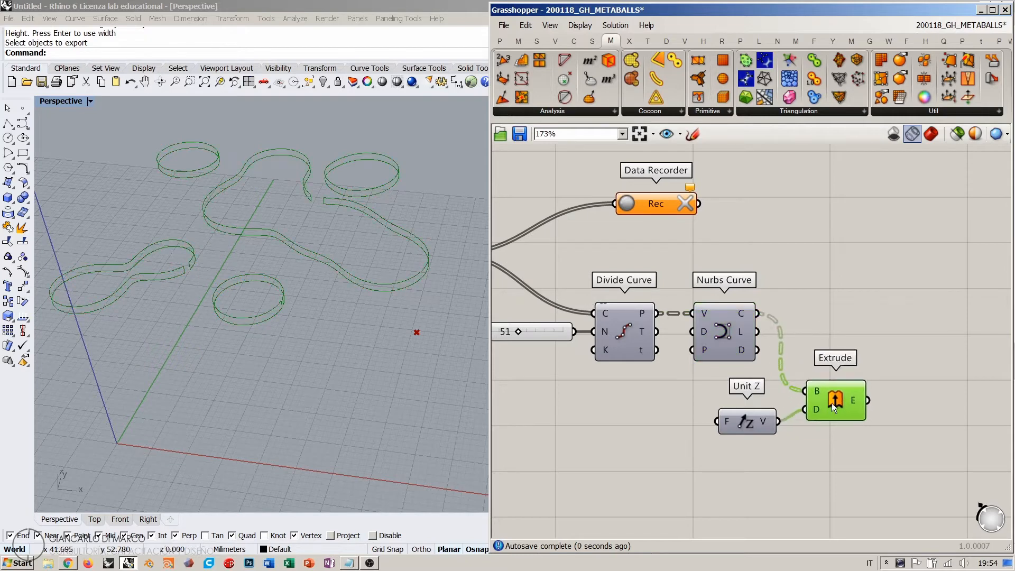
pyautogui.click(681, 354)
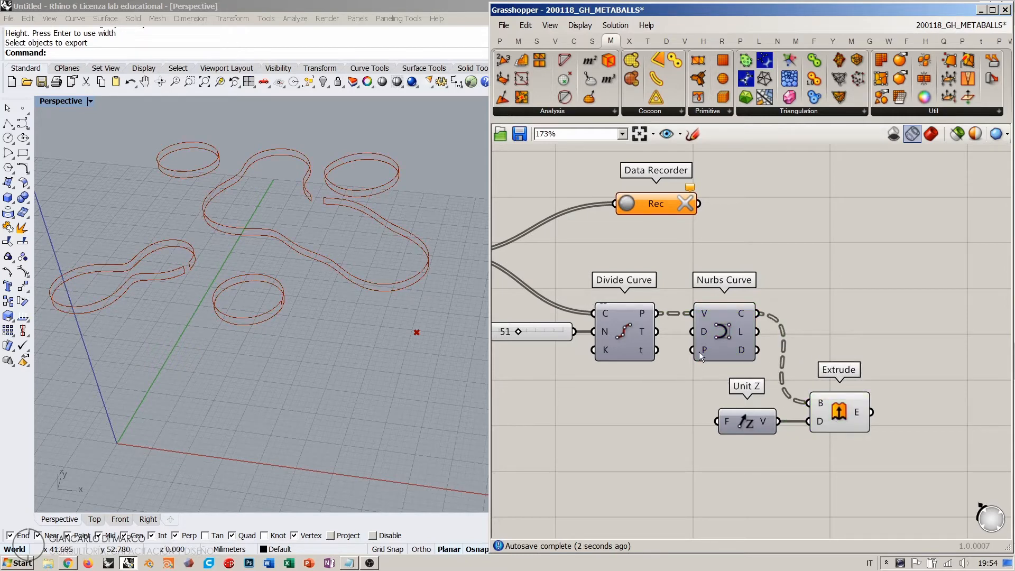
pyautogui.rightClick(704, 350)
pyautogui.click(732, 439)
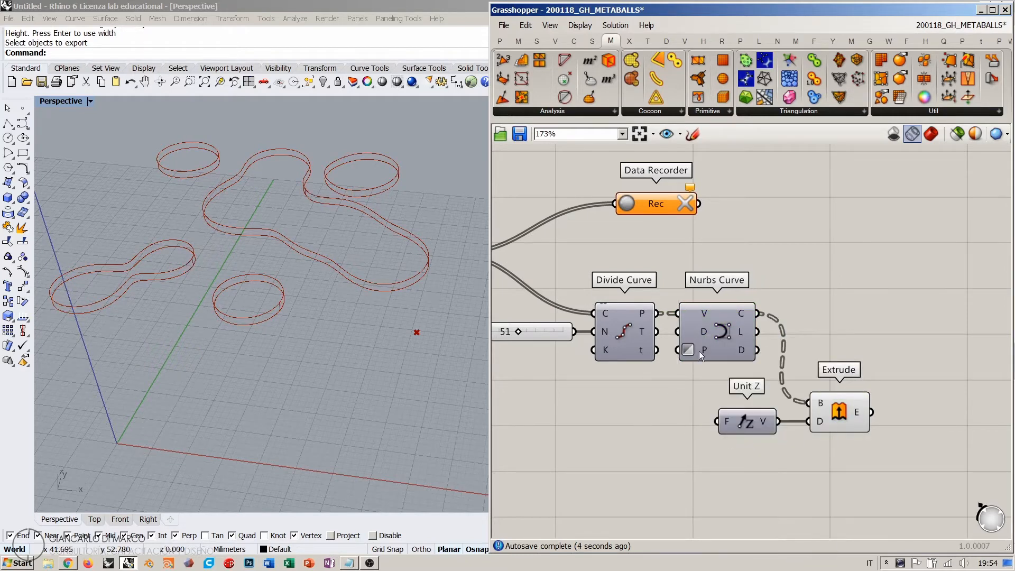
# - Arrange Extrude and Unit Z closer to Nurbs Curve and switch the geometry preview to shaded
pyautogui.moveTo(712, 331); pyautogui.dragTo(716, 332)
pyautogui.click(796, 356)
pyautogui.moveTo(842, 414); pyautogui.dragTo(826, 374)
pyautogui.moveTo(773, 422); pyautogui.dragTo(736, 409)
pyautogui.click(797, 438)
pyautogui.moveTo(275, 296); pyautogui.dragTo(370, 248, button='right')
pyautogui.scroll(-2, 740, 286)
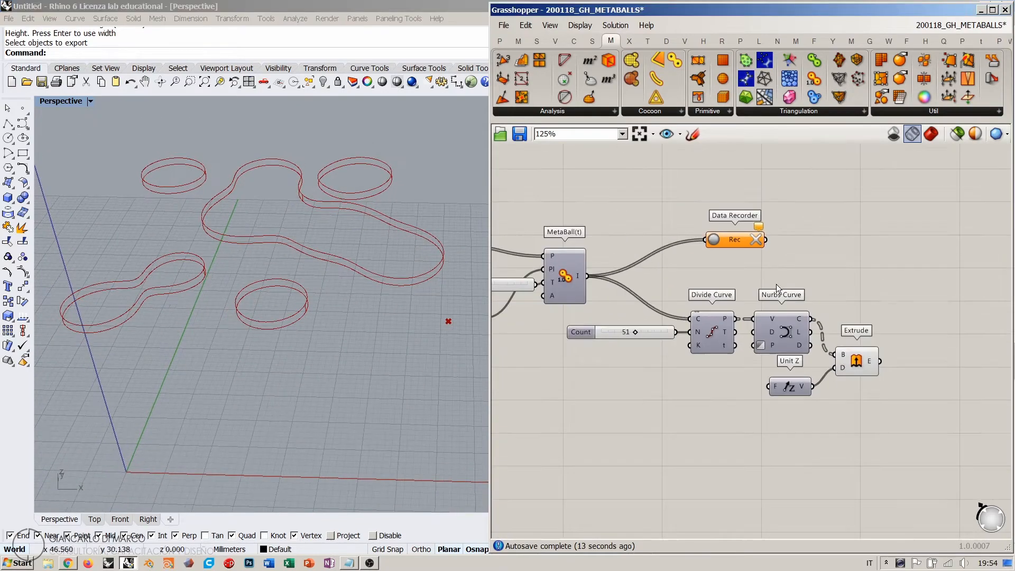
pyautogui.click(931, 133)
pyautogui.moveTo(359, 295)
pyautogui.mouseDown(button='right')
pyautogui.moveTo(324, 284)
pyautogui.moveTo(338, 317)
pyautogui.mouseUp(button='right')
pyautogui.scroll(-3, 804, 363)
pyautogui.scroll(3, 611, 396)
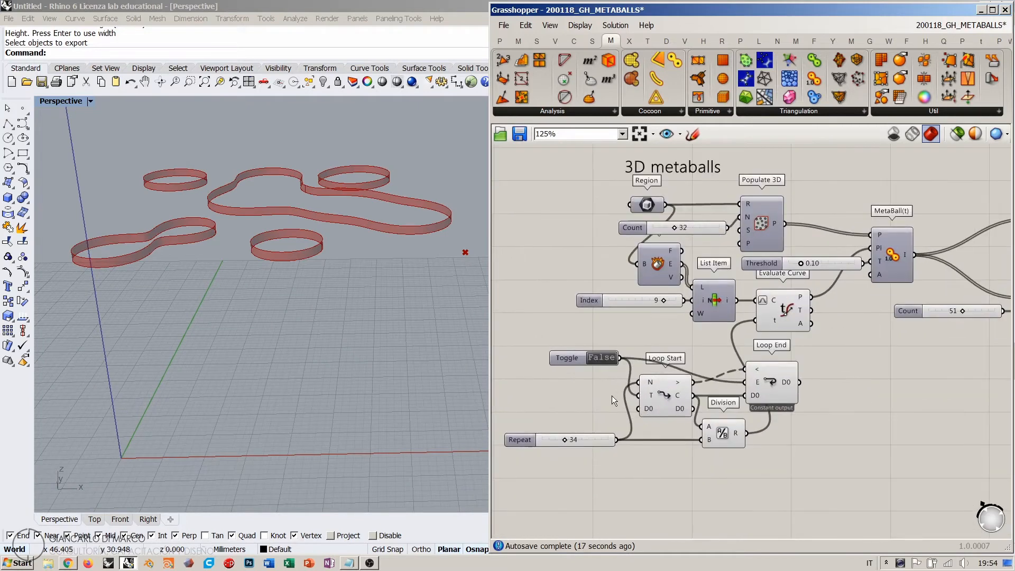
# - Run the loop by switching the toggle to True and back to False, and examine the extruded sections from the side
pyautogui.click(598, 358)
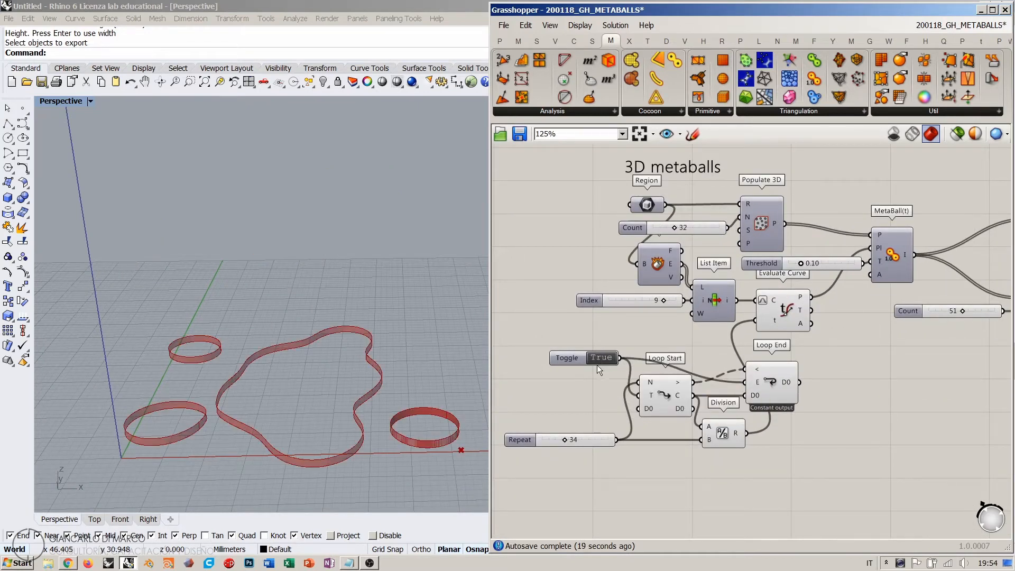
pyautogui.click(599, 358)
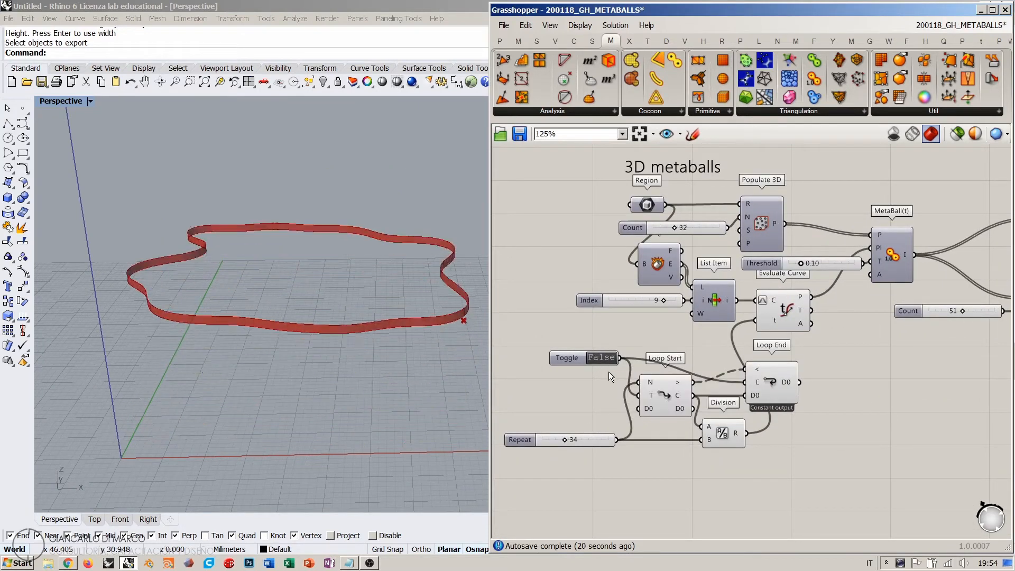
pyautogui.moveTo(913, 329); pyautogui.dragTo(794, 342, button='right')
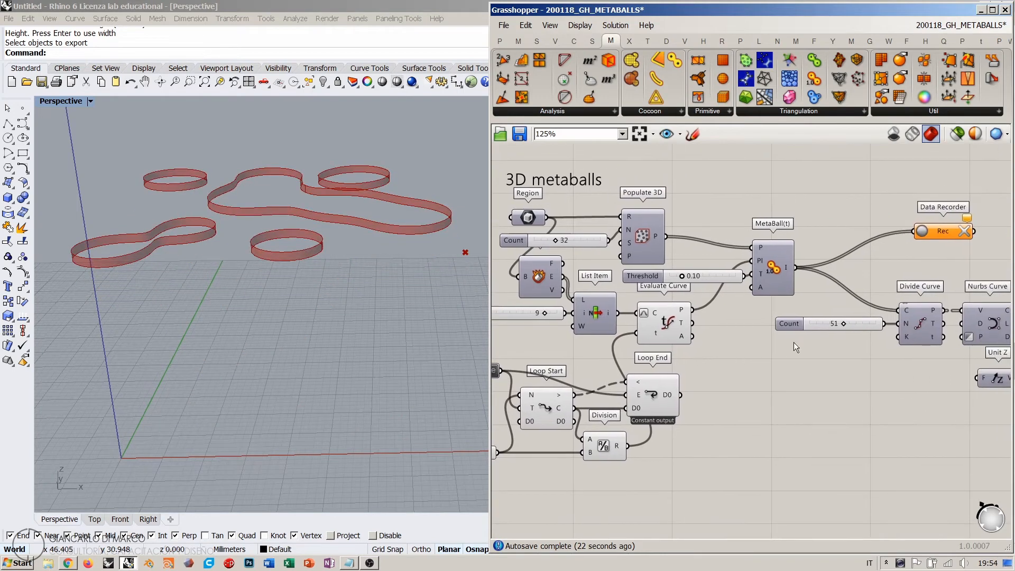
pyautogui.moveTo(931, 360); pyautogui.dragTo(865, 353, button='right')
pyautogui.click(932, 371)
pyautogui.click(863, 390)
pyautogui.moveTo(703, 387); pyautogui.dragTo(827, 395, button='right')
pyautogui.moveTo(396, 381); pyautogui.dragTo(402, 343, button='right')
pyautogui.click(540, 449)
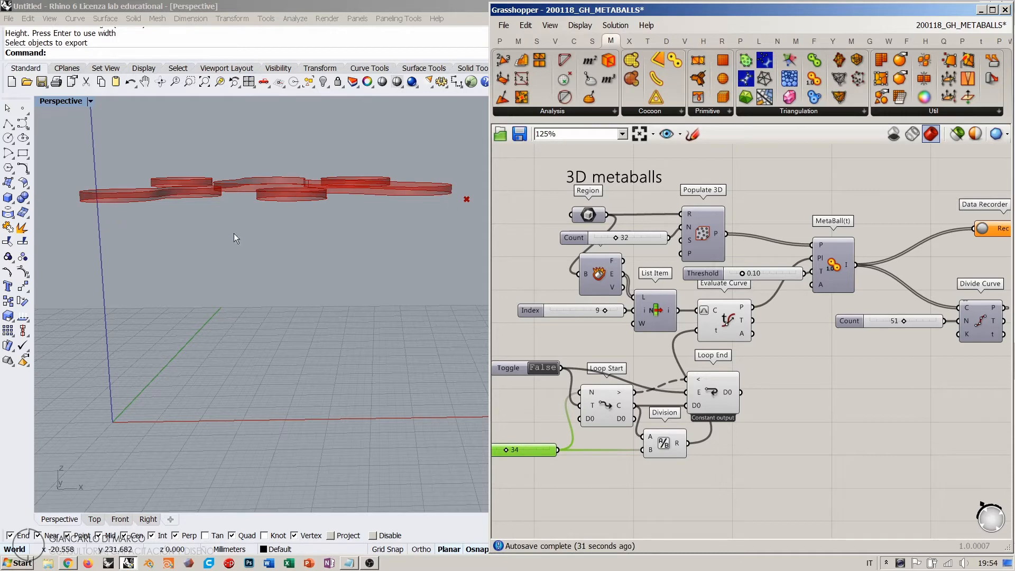
pyautogui.click(530, 253)
# - Add a Length component wired to List Item's output and connect a panel to read the curve's length
pyautogui.click(657, 316)
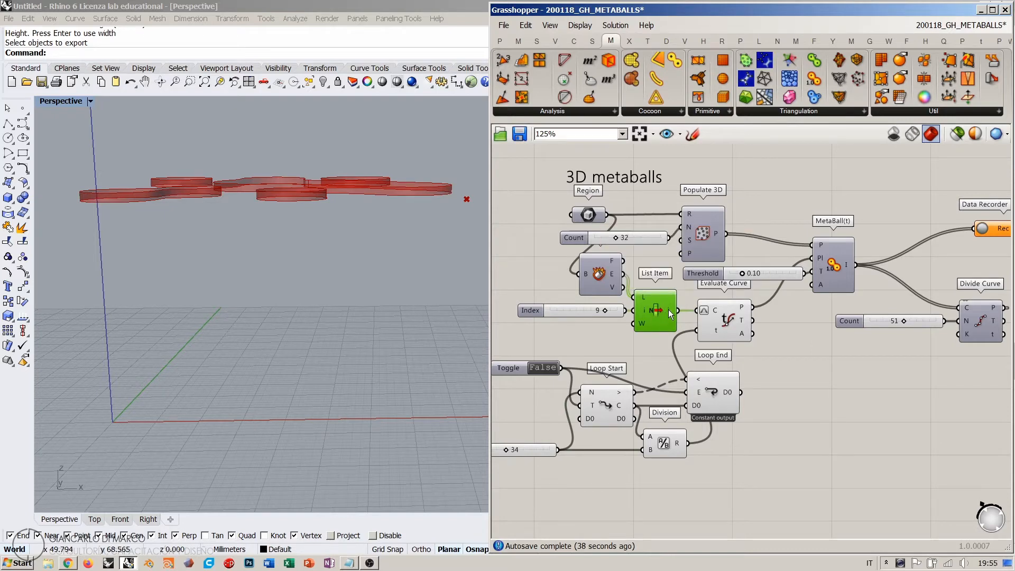
pyautogui.doubleClick(816, 394)
pyautogui.write('length')
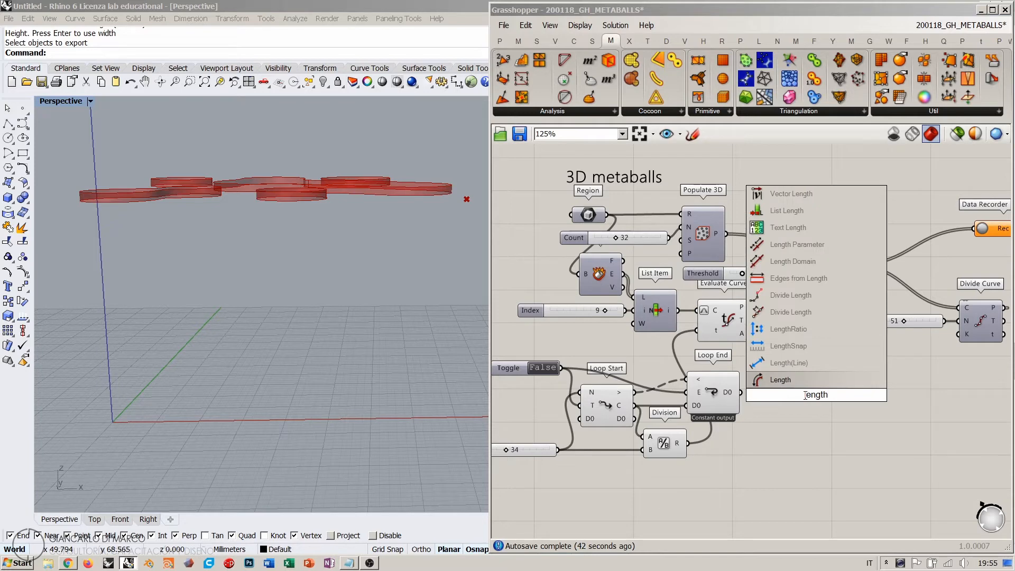
pyautogui.press('Return')
pyautogui.moveTo(677, 311); pyautogui.dragTo(852, 433)
pyautogui.doubleClick(902, 444)
pyautogui.write('//')
pyautogui.press('Return')
pyautogui.scroll(2, 877, 435)
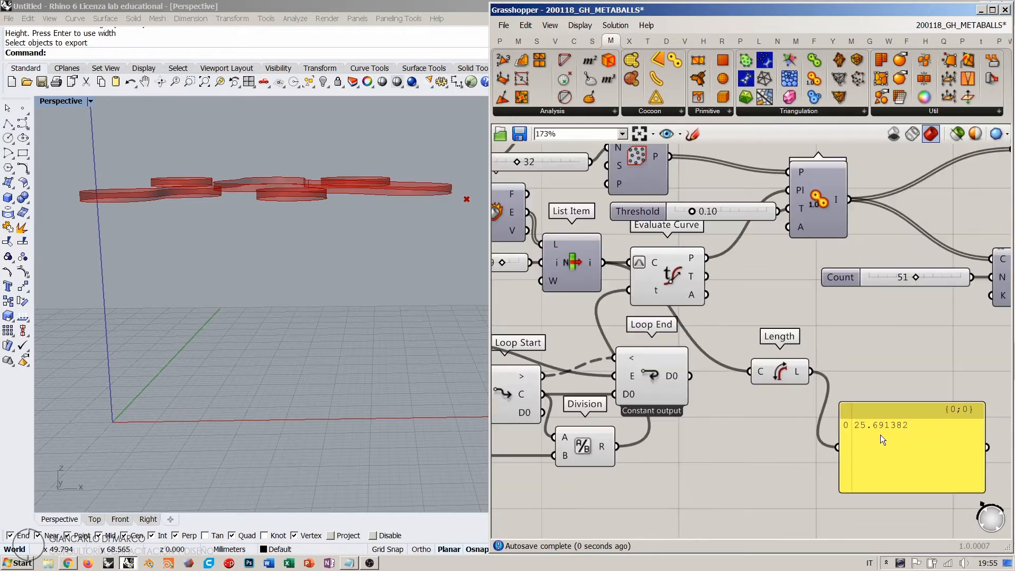
# - Replace the length panel with a Division component, wiring Length to input A and the Repeat slider to input B
pyautogui.click(888, 436)
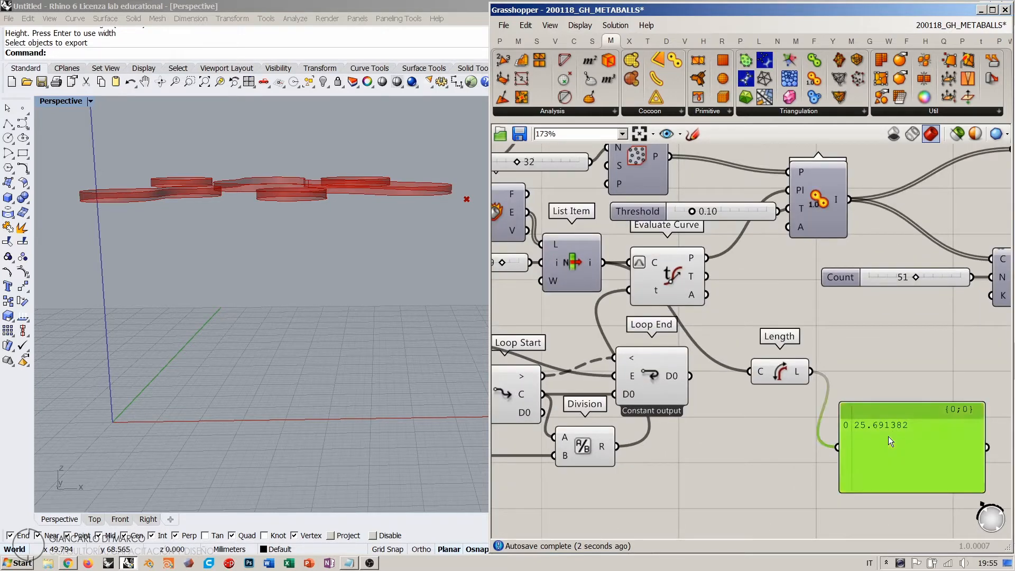
pyautogui.press('Delete')
pyautogui.doubleClick(888, 437)
pyautogui.write('/')
pyautogui.press('Return')
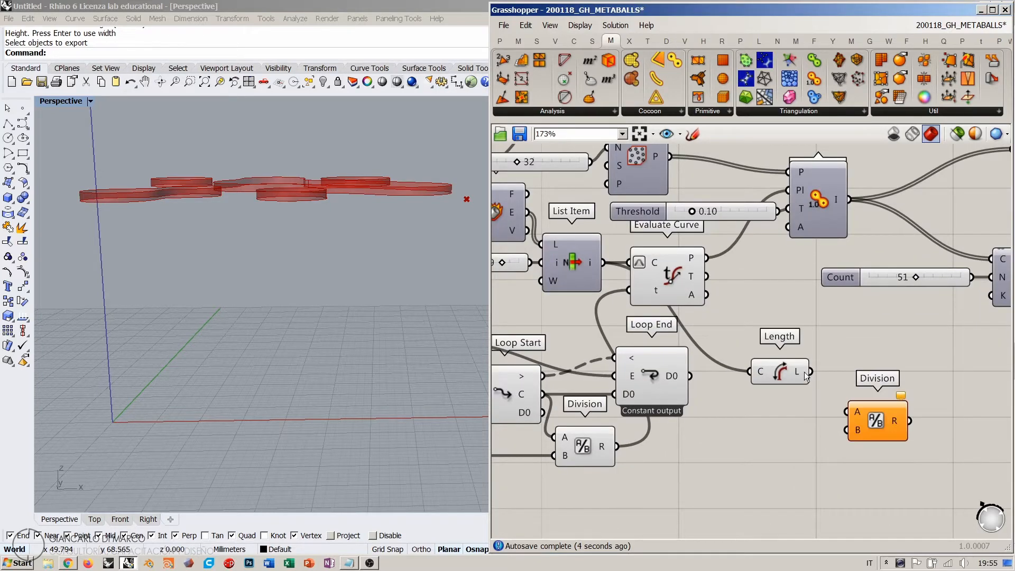
pyautogui.moveTo(817, 445); pyautogui.dragTo(834, 404, button='right')
pyautogui.scroll(-2, 636, 410)
pyautogui.moveTo(636, 410); pyautogui.dragTo(684, 403, button='right')
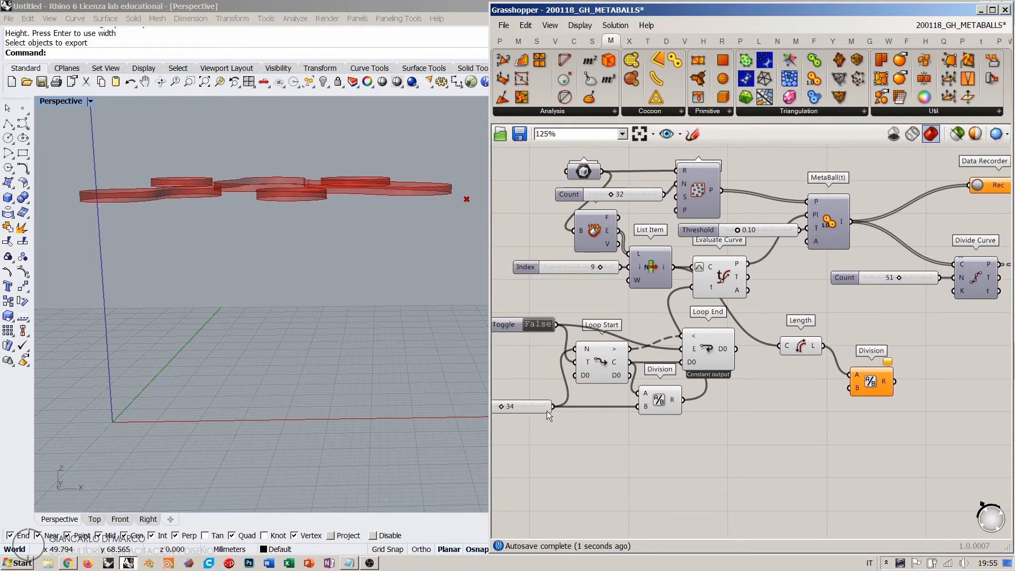
pyautogui.moveTo(553, 407); pyautogui.dragTo(854, 361)
# - Wire the new Division result to Unit Z's factor input to set the extrusion height
pyautogui.moveTo(858, 364); pyautogui.dragTo(737, 404, button='right')
pyautogui.moveTo(734, 404)
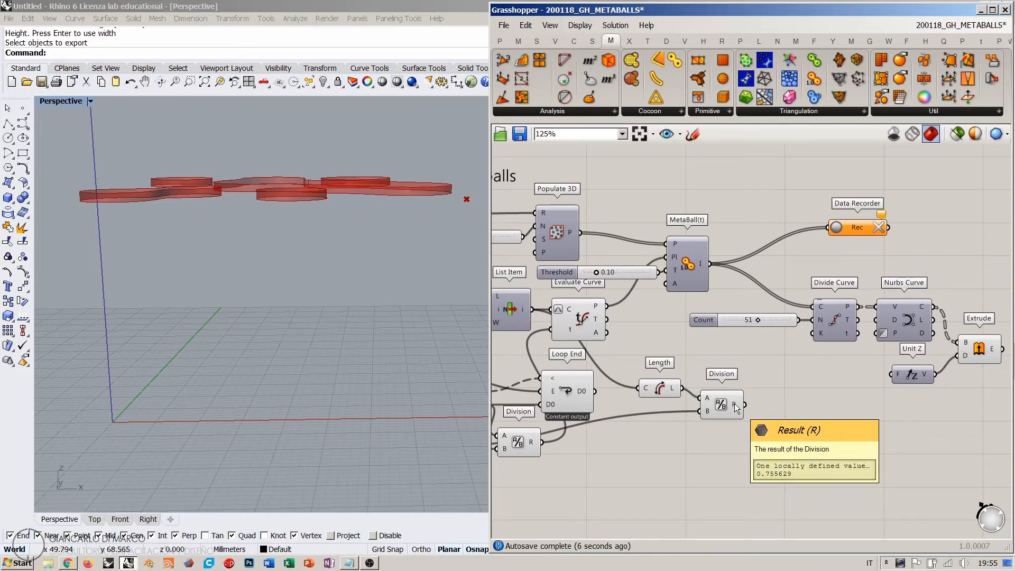
pyautogui.moveTo(734, 404); pyautogui.dragTo(892, 374)
# - Move the Data Recorder beside Extrude, wire Extrude's output into it, and turn off Extrude's preview
pyautogui.moveTo(857, 417); pyautogui.dragTo(604, 455, button='right')
pyautogui.moveTo(611, 262); pyautogui.dragTo(829, 314)
pyautogui.click(793, 356)
pyautogui.moveTo(730, 389); pyautogui.dragTo(793, 319)
pyautogui.hotkey('ctrl', 'q')
pyautogui.click(772, 409)
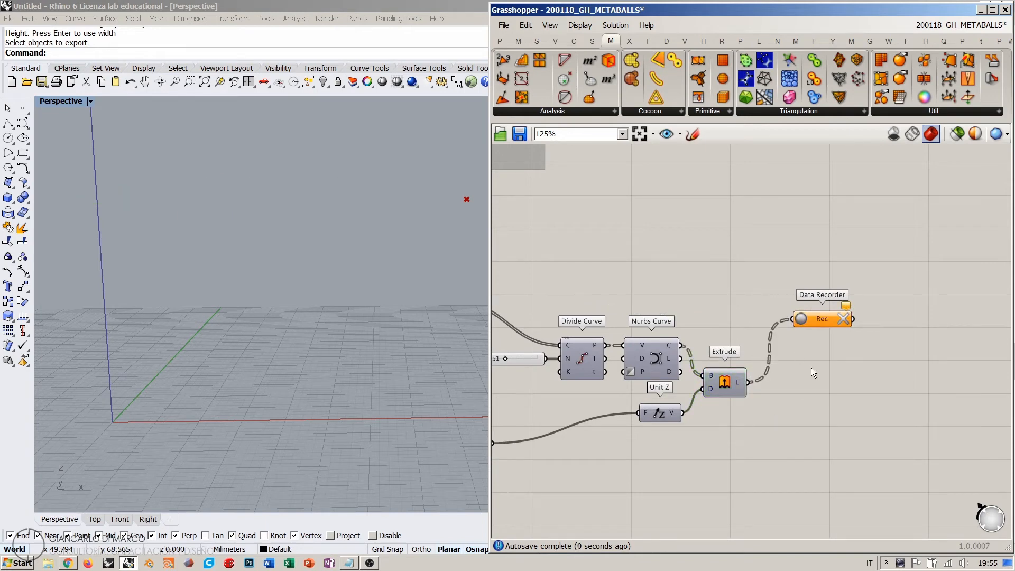
# - Switch the loop's toggle to True to reset the loop
pyautogui.scroll(-3, 849, 339)
pyautogui.moveTo(754, 354); pyautogui.dragTo(918, 341, button='right')
pyautogui.scroll(4, 549, 374)
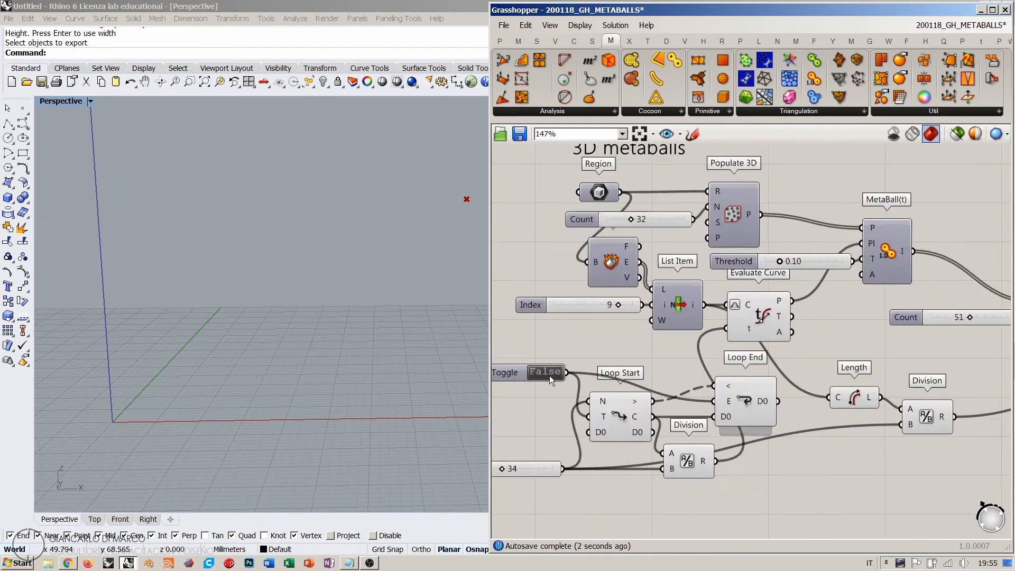
pyautogui.doubleClick(544, 371)
pyautogui.scroll(-4, 554, 376)
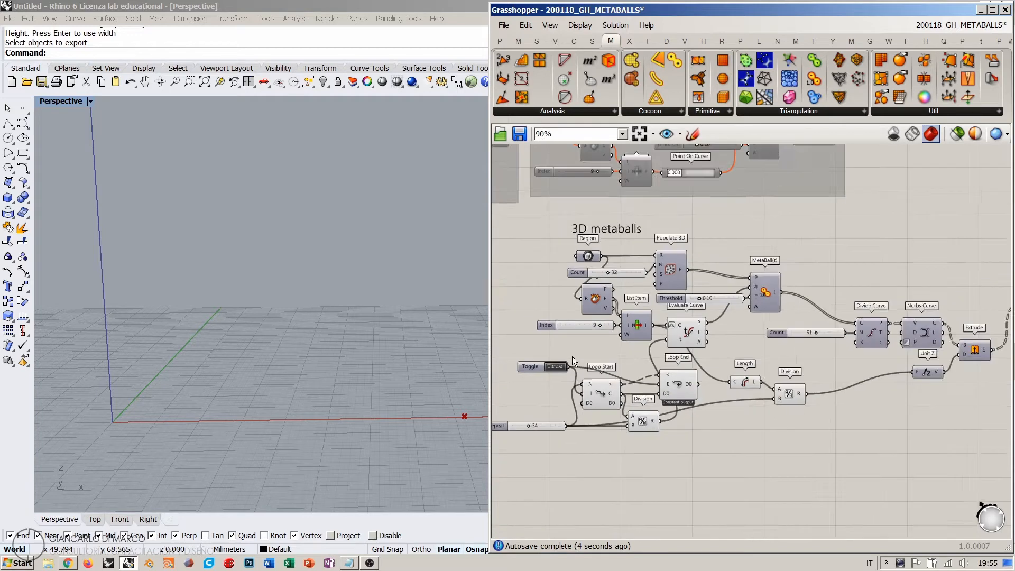
# - Group the loop's toggle, Repeat slider, Loop Start, Division and Loop End components
pyautogui.moveTo(682, 430); pyautogui.dragTo(500, 354)
pyautogui.hotkey('ctrl', 'g')
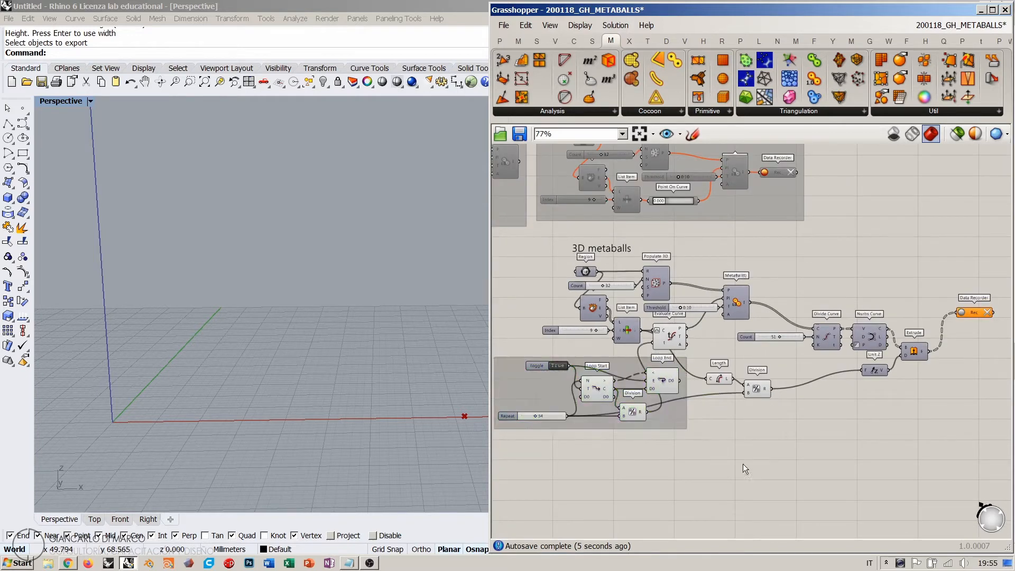
pyautogui.moveTo(669, 415); pyautogui.dragTo(668, 427)
pyautogui.click(711, 385)
# - Set the loop's toggle to False to run the loop and inspect the recorded extrusions in the Perspective viewport
pyautogui.moveTo(874, 363); pyautogui.dragTo(846, 368, button='right')
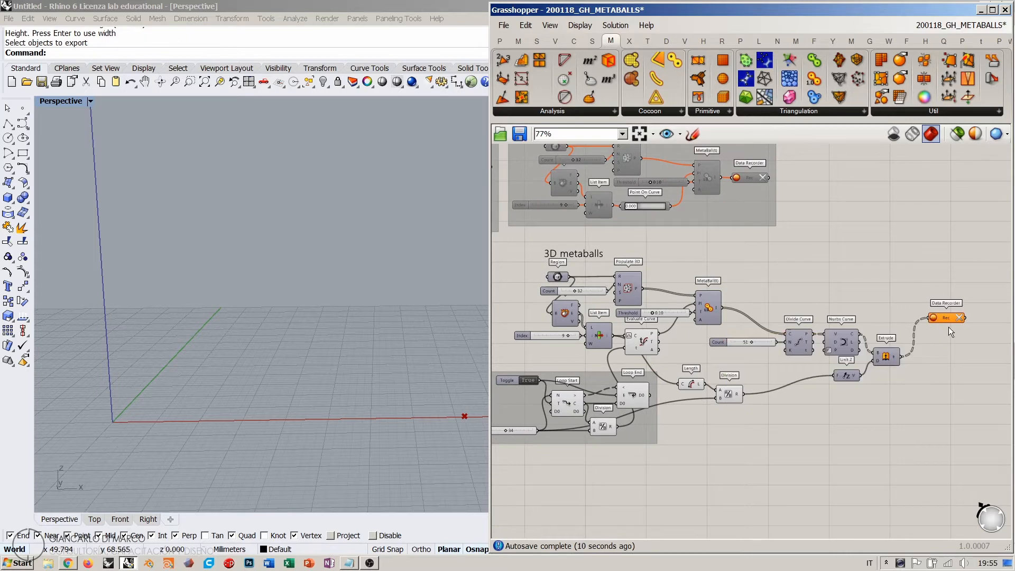
pyautogui.moveTo(589, 398); pyautogui.dragTo(642, 391, button='right')
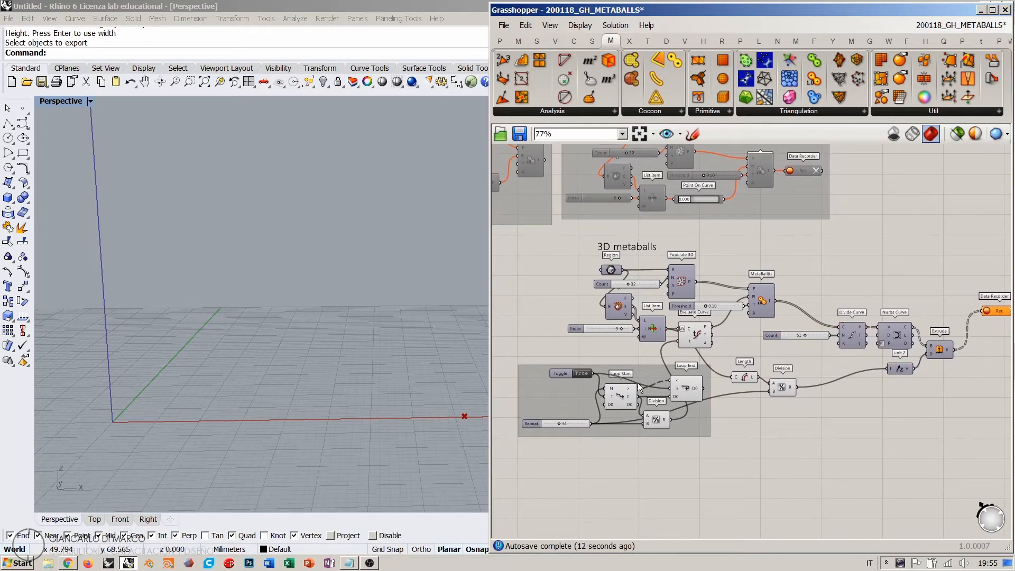
pyautogui.doubleClick(581, 373)
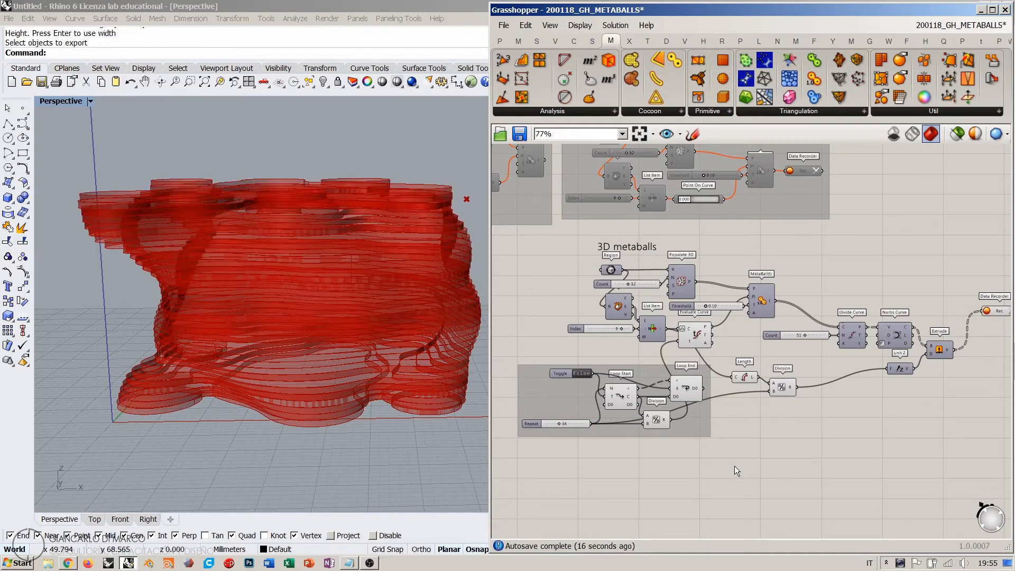
pyautogui.moveTo(392, 329); pyautogui.dragTo(343, 380, button='right')
pyautogui.moveTo(876, 349); pyautogui.dragTo(787, 353, button='right')
pyautogui.scroll(-2, 787, 353)
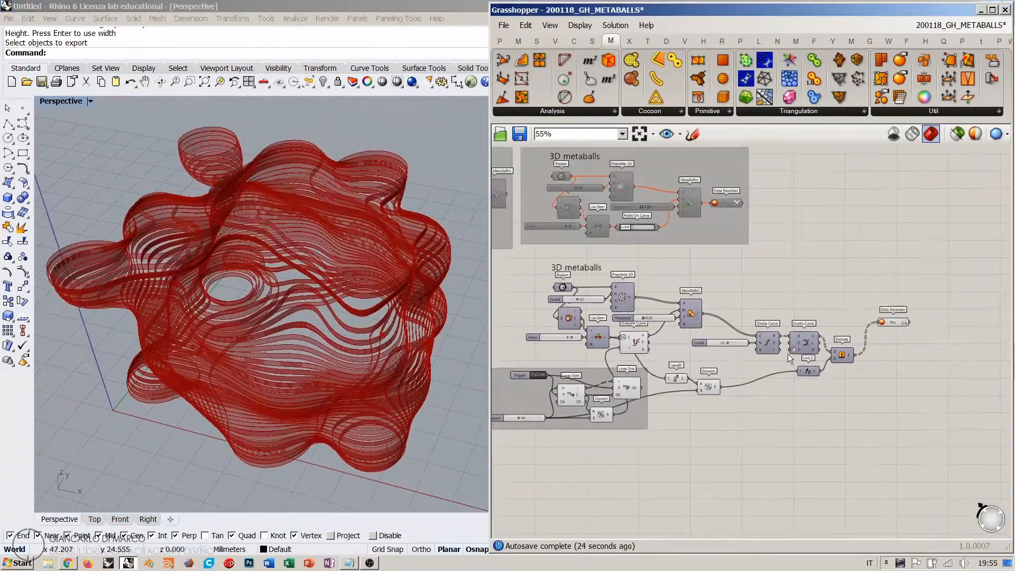
# - Stop the Data Recorder from recording and move it just below and beyond the Extrude component
pyautogui.scroll(4, 867, 327)
pyautogui.moveTo(605, 419); pyautogui.dragTo(811, 384, button='right')
pyautogui.moveTo(566, 382); pyautogui.dragTo(624, 376, button='right')
pyautogui.moveTo(866, 363); pyautogui.dragTo(667, 376, button='right')
pyautogui.moveTo(973, 322); pyautogui.dragTo(866, 322, button='right')
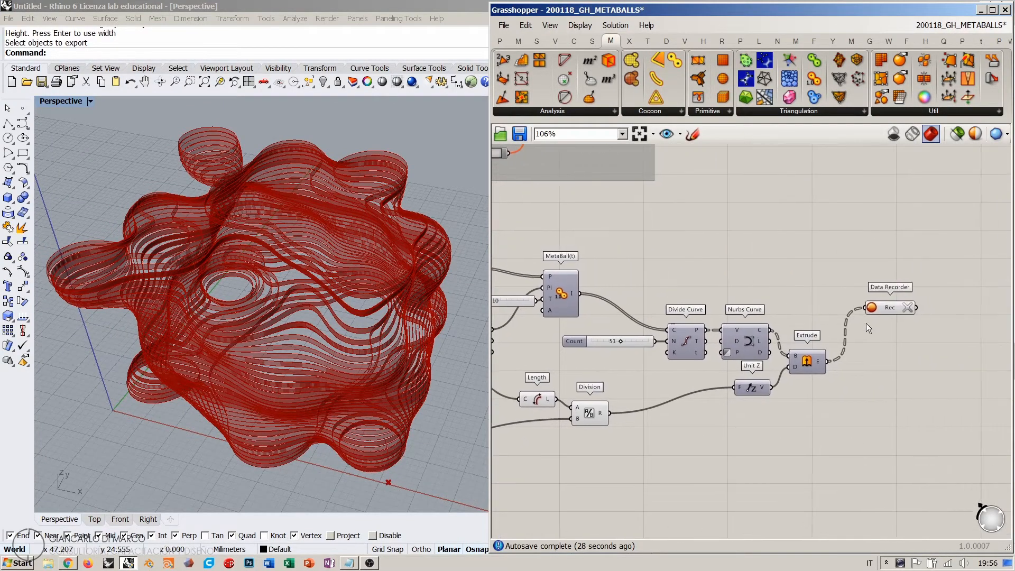
pyautogui.click(873, 307)
pyautogui.moveTo(887, 309); pyautogui.dragTo(880, 389)
pyautogui.click(869, 338)
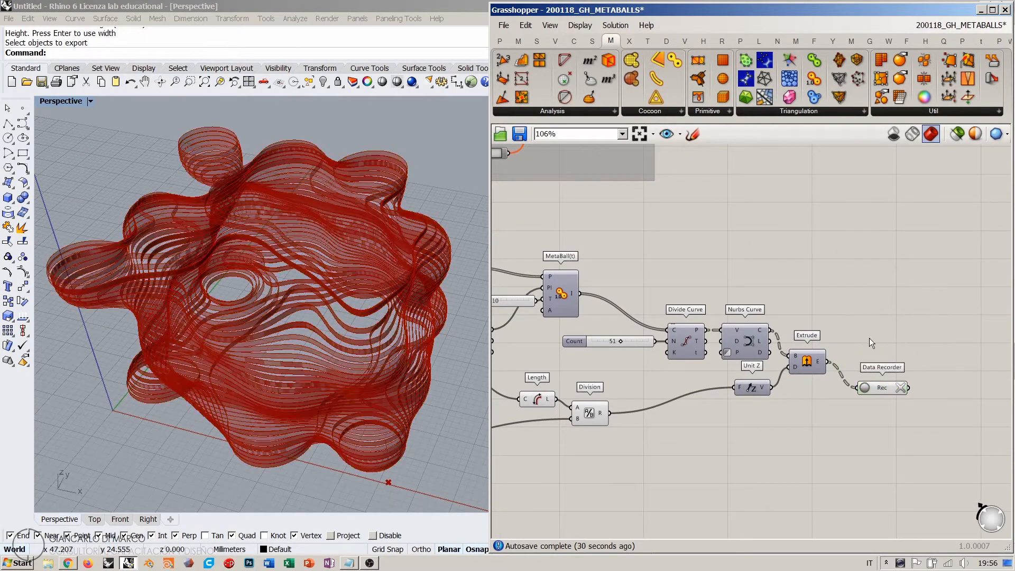
# - Clear the data stored in the Data Recorder attached to Extrude
pyautogui.moveTo(712, 412); pyautogui.dragTo(713, 384, button='right')
pyautogui.click(751, 313)
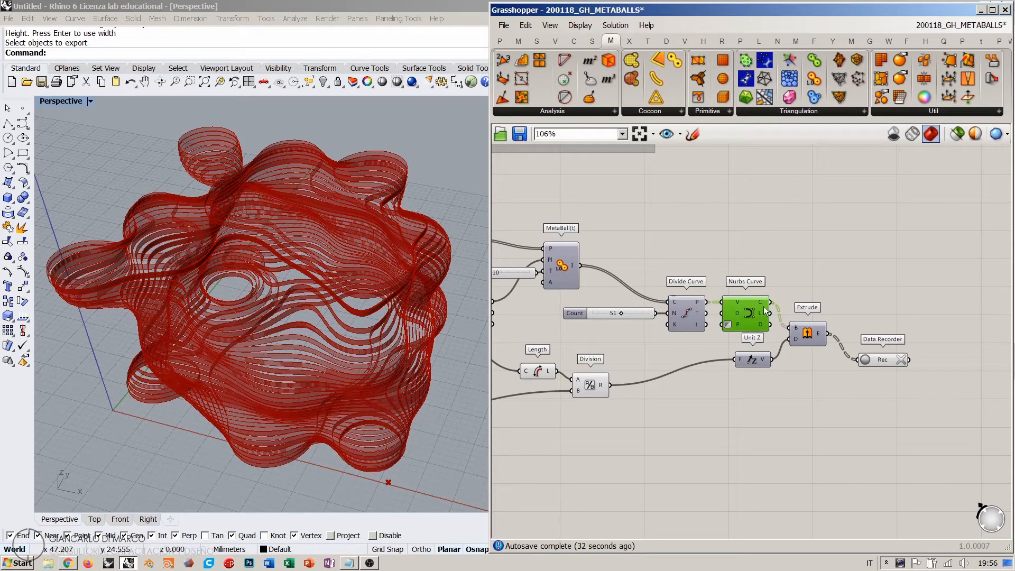
pyautogui.scroll(3, 745, 343)
pyautogui.click(887, 410)
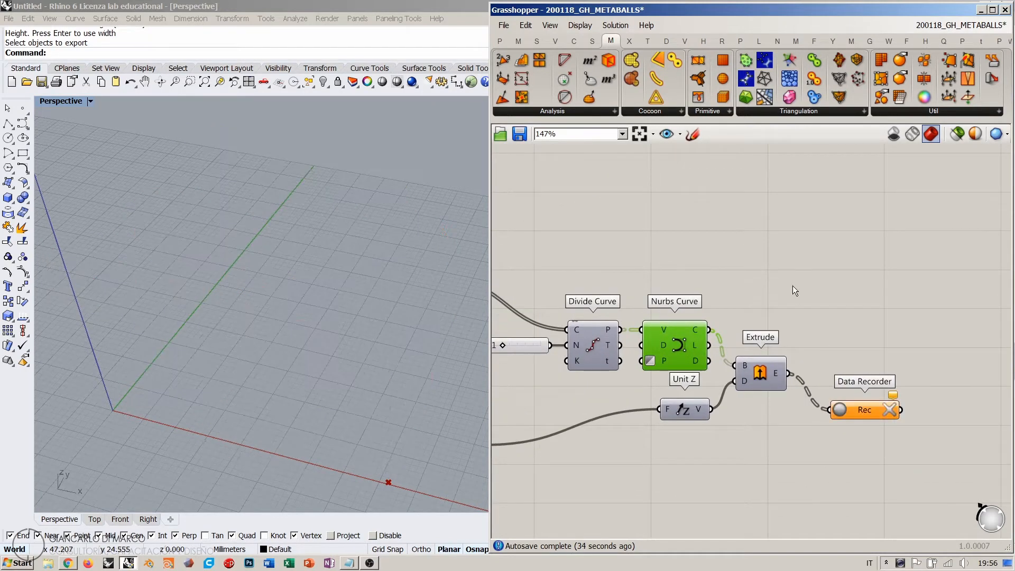
# - Add a Boundary Surfaces component, wire Nurbs Curve's C output into it, and connect its S output to the Data Recorder alongside Extrude
pyautogui.doubleClick(792, 285)
pyautogui.write('boundary')
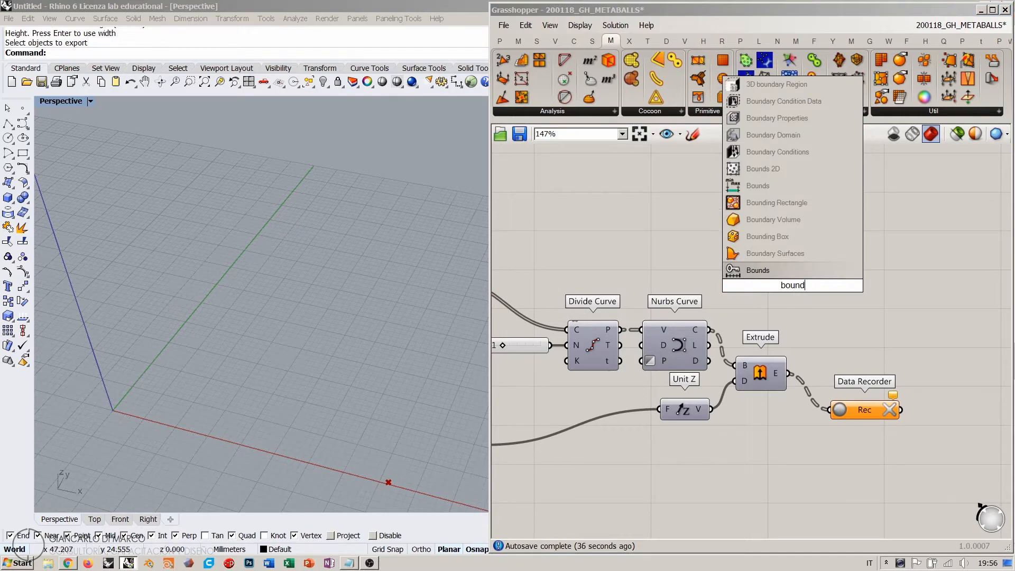
pyautogui.click(775, 252)
pyautogui.moveTo(708, 329); pyautogui.dragTo(840, 331)
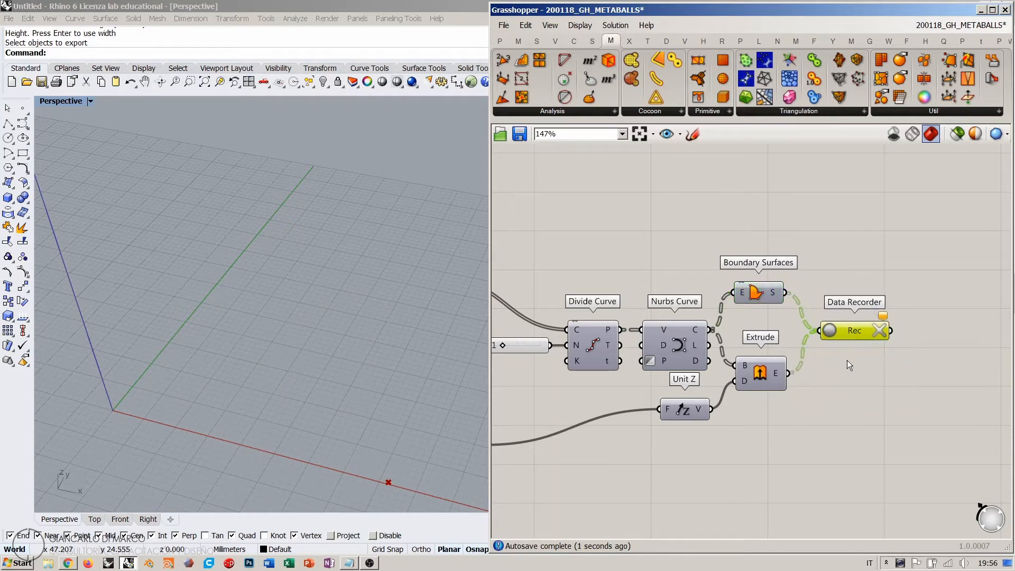
# - Resume the Data Recorder's recording and set the loop's toggle to False to run the loop
pyautogui.click(828, 332)
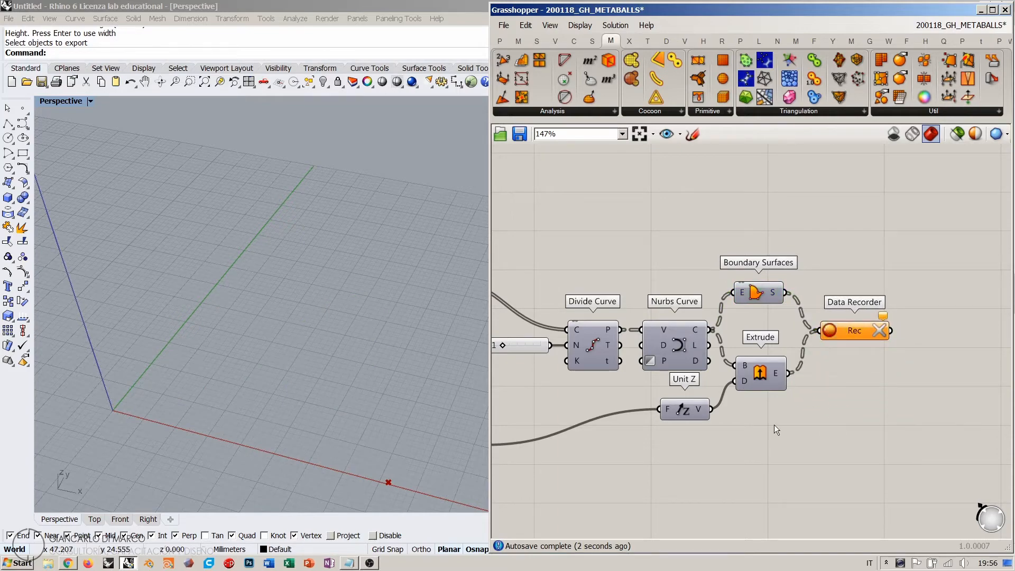
pyautogui.scroll(-2, 774, 424)
pyautogui.moveTo(678, 444); pyautogui.dragTo(803, 364, button='right')
pyautogui.moveTo(512, 391); pyautogui.dragTo(738, 366, button='right')
pyautogui.scroll(1, 651, 376)
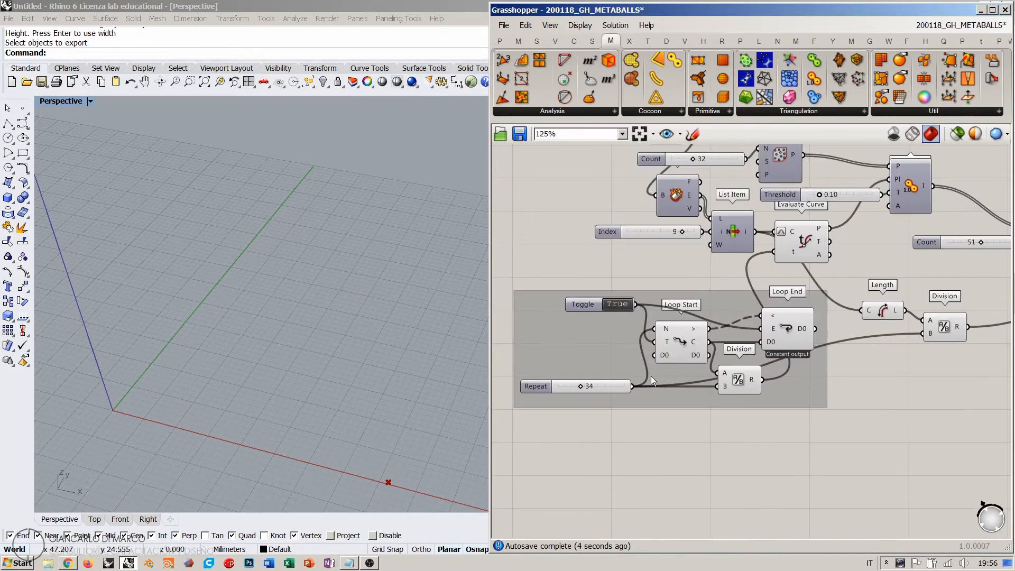
pyautogui.click(618, 305)
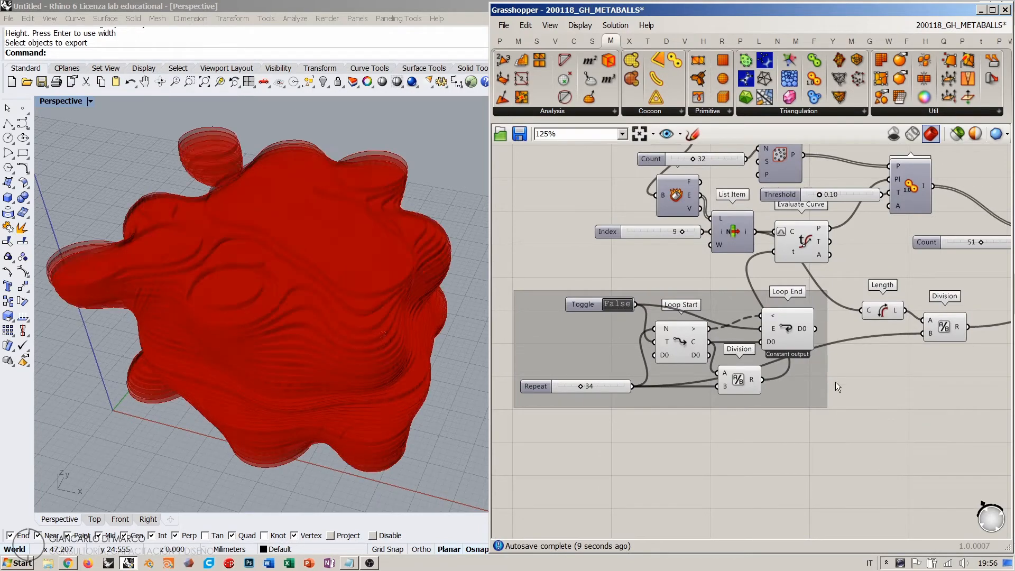
pyautogui.moveTo(864, 350); pyautogui.dragTo(852, 356, button='right')
pyautogui.scroll(-2, 667, 370)
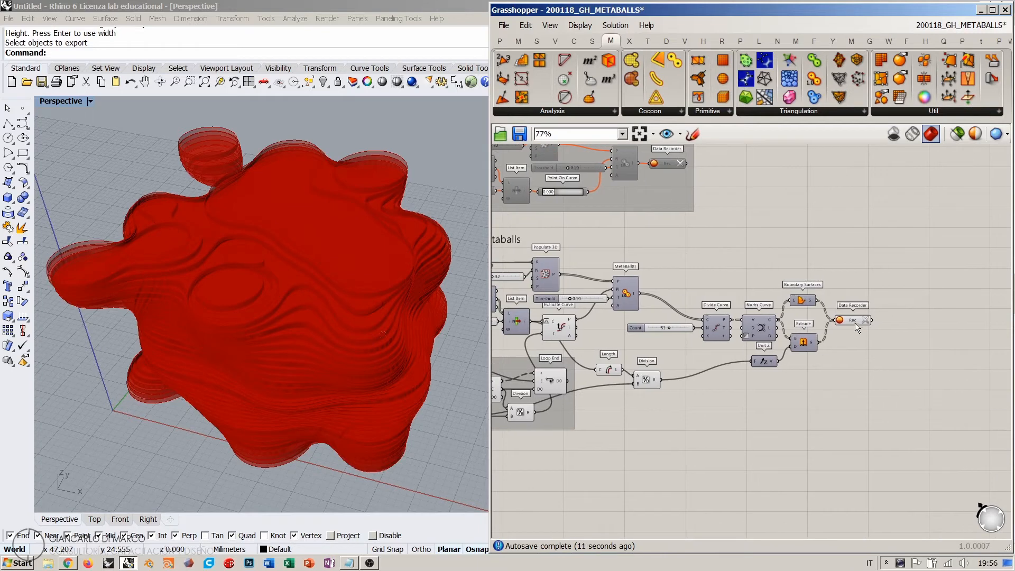
pyautogui.click(852, 320)
pyautogui.scroll(3, 852, 319)
pyautogui.rightClick(776, 305)
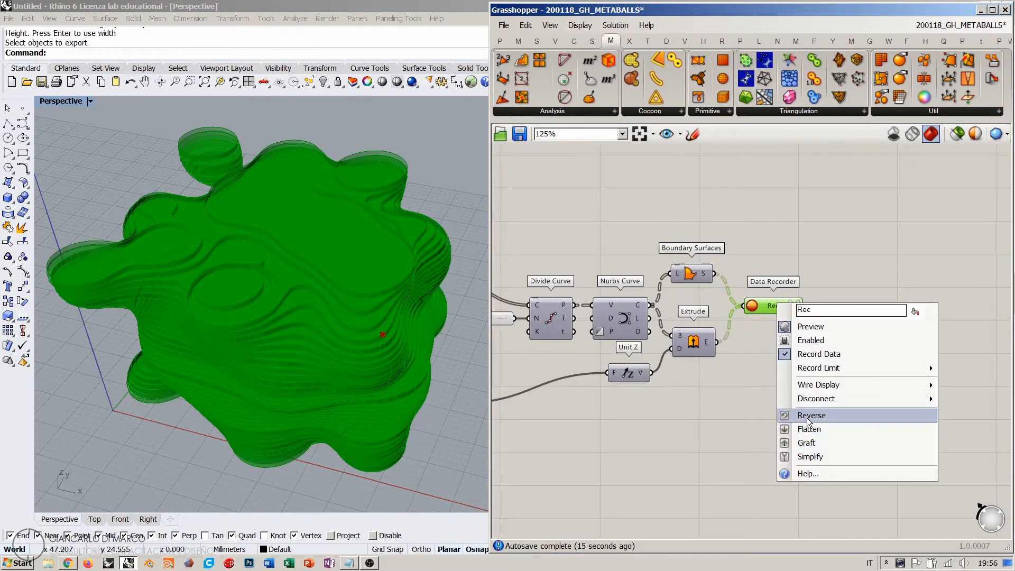
pyautogui.click(776, 341)
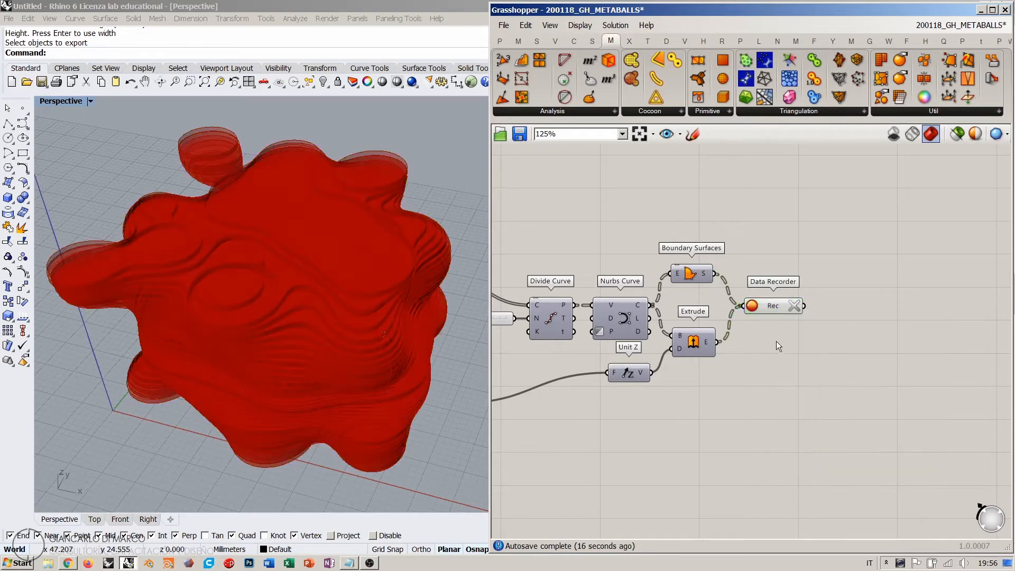
pyautogui.click(769, 306)
pyautogui.rightClick(776, 303)
pyautogui.click(863, 286)
pyautogui.doubleClick(845, 341)
pyautogui.write('srf')
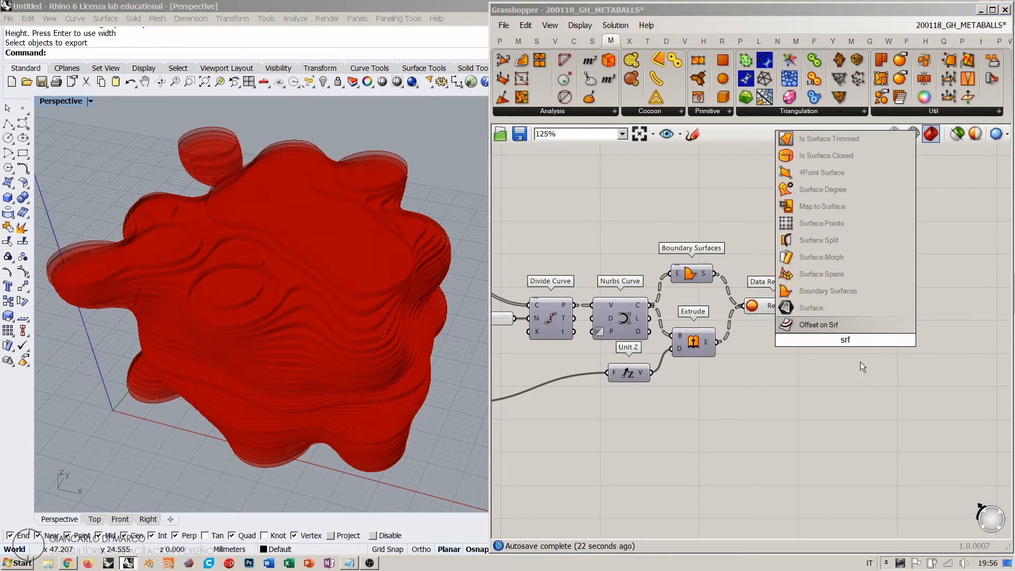
# - Add a Brep parameter and wire the Data Recorder's output into it
pyautogui.doubleClick(860, 360)
pyautogui.write('bre')
pyautogui.click(820, 326)
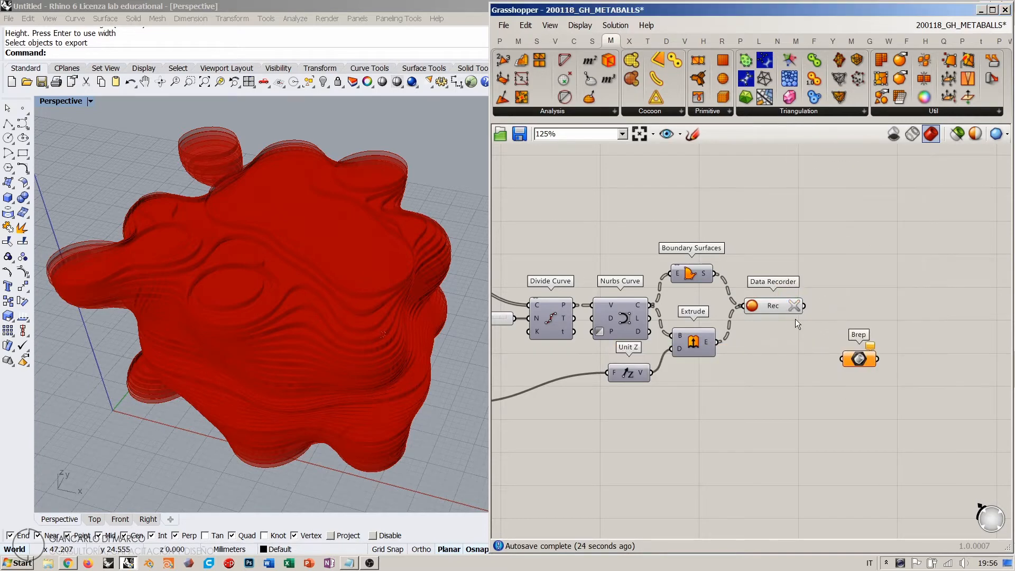
pyautogui.moveTo(802, 306); pyautogui.dragTo(849, 305)
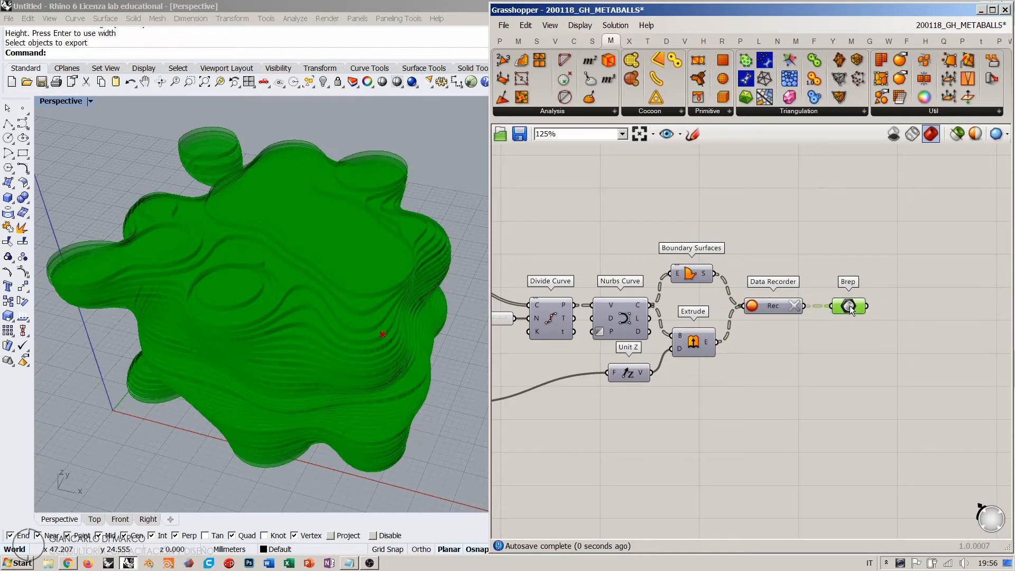
# - Bake the Brep parameter's geometry onto the Default layer
pyautogui.rightClick(849, 306)
pyautogui.click(882, 354)
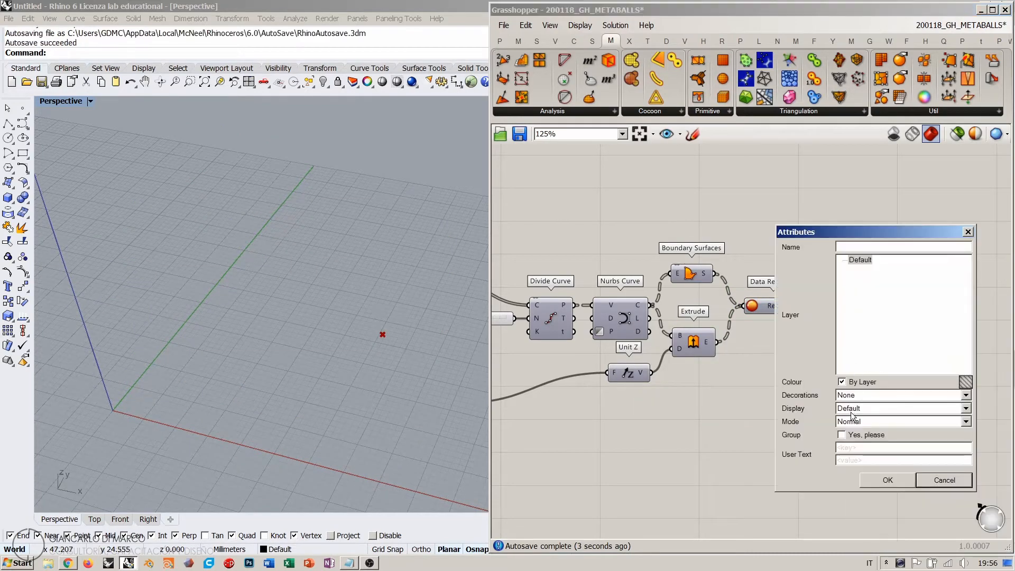
pyautogui.click(888, 479)
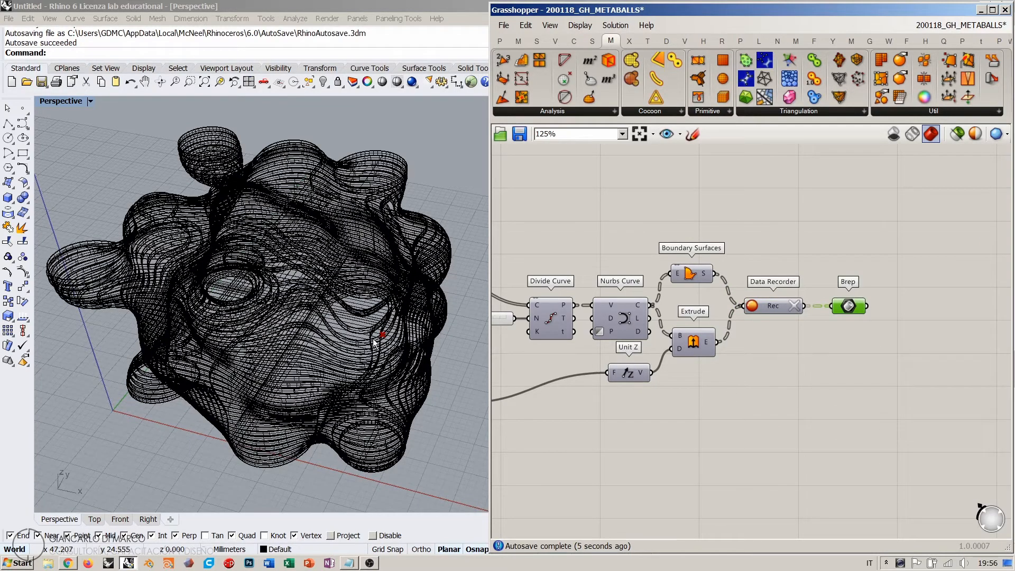
# - Switch the Perspective viewport to Shaded display and inspect the baked layers from several angles
pyautogui.middleClick(293, 255)
pyautogui.click(370, 173)
pyautogui.click(396, 81)
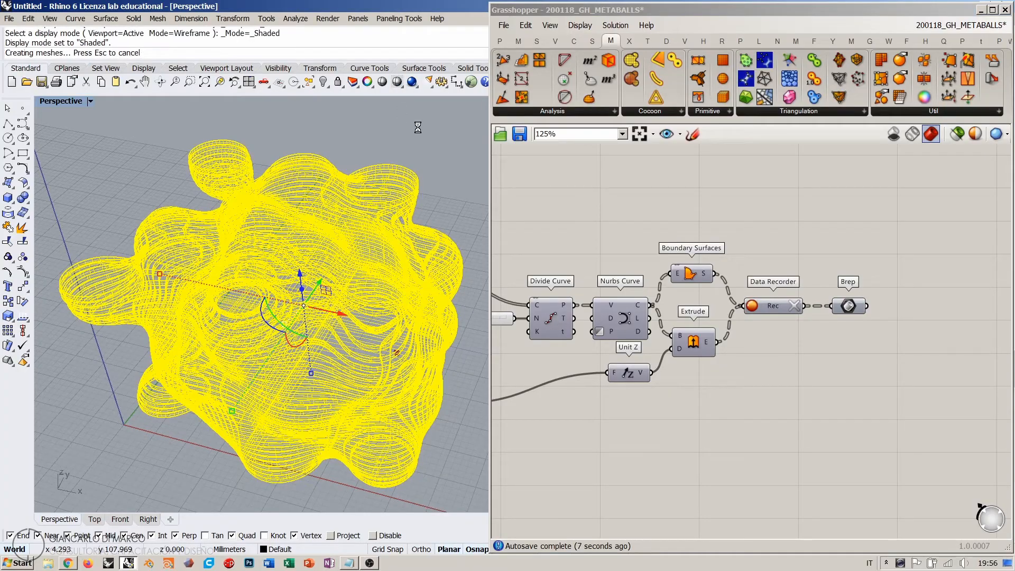
pyautogui.moveTo(308, 343); pyautogui.dragTo(357, 370, button='right')
pyautogui.moveTo(227, 347); pyautogui.dragTo(233, 277, button='right')
pyautogui.moveTo(333, 272); pyautogui.dragTo(166, 262, button='right')
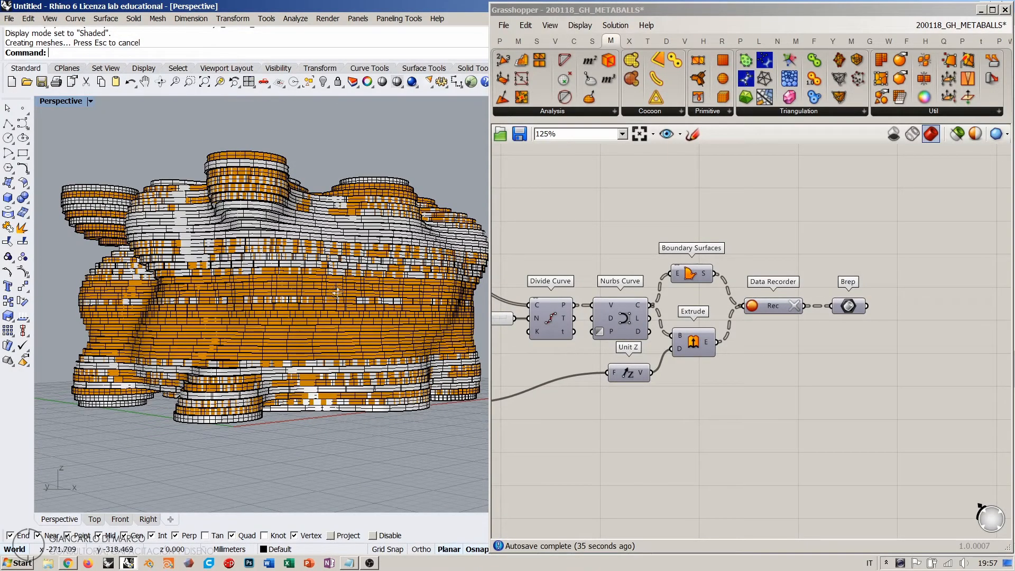
pyautogui.moveTo(301, 291); pyautogui.dragTo(320, 272, button='right')
pyautogui.scroll(5, 321, 272)
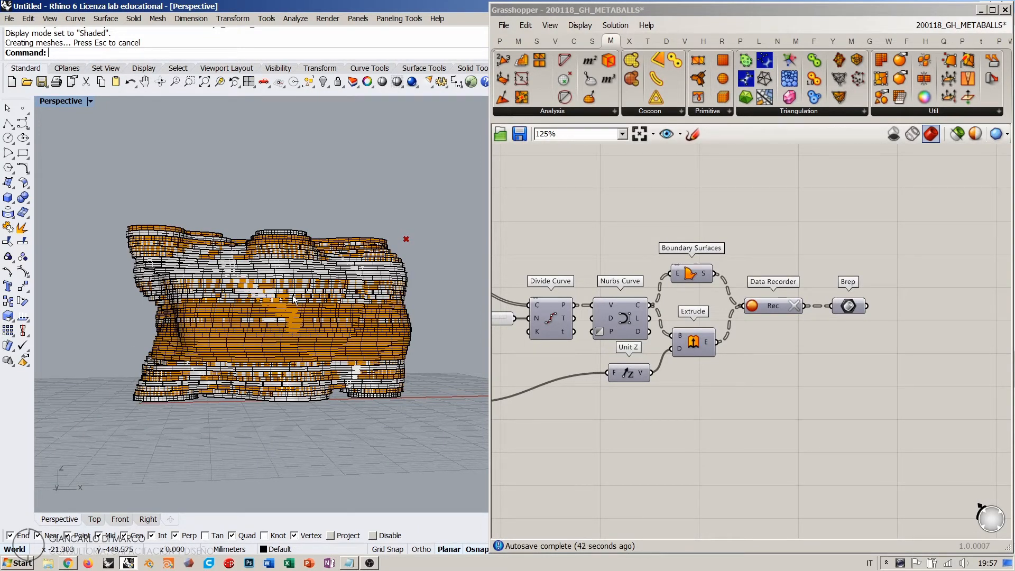
pyautogui.moveTo(291, 299); pyautogui.dragTo(261, 348, button='right')
# - Select all the baked surfaces in Rhino and delete them
pyautogui.hotkey('ctrl', 'a')
pyautogui.press('Delete')
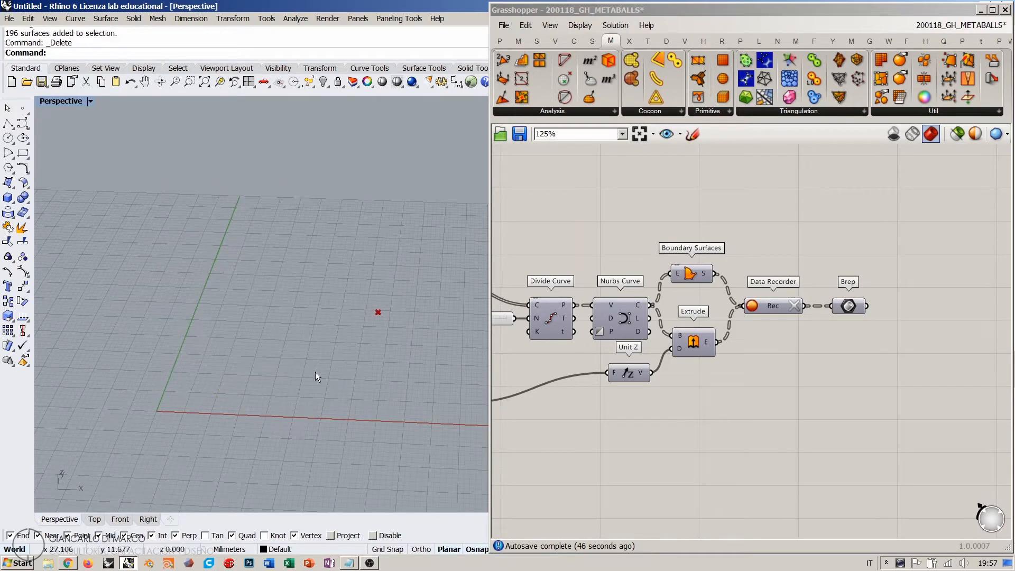
pyautogui.click(822, 389)
pyautogui.scroll(-3, 791, 346)
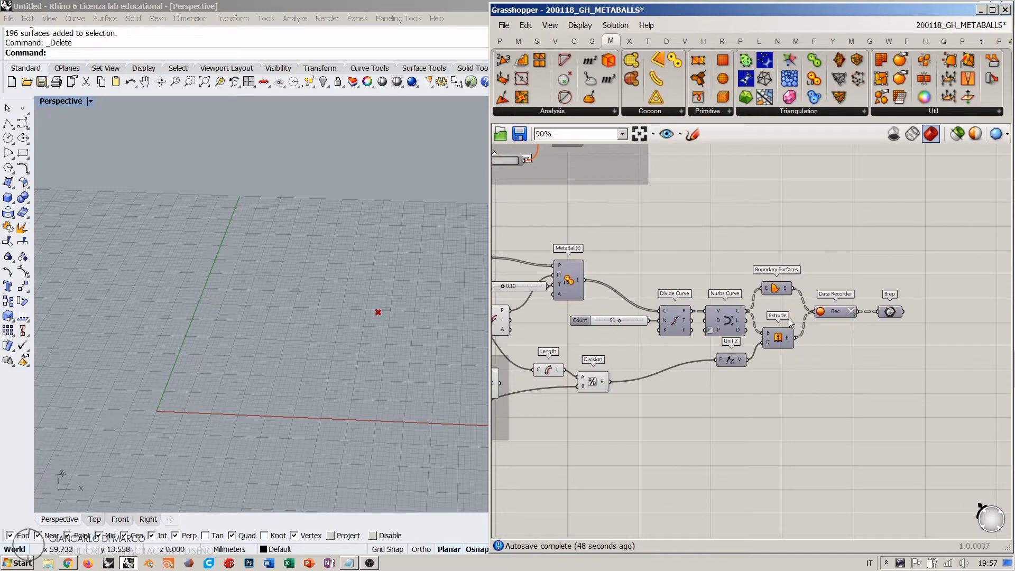
# - Move the Data Recorder and Brep closer to Extrude and turn on the Data Recorder's preview
pyautogui.scroll(2, 788, 318)
pyautogui.click(781, 341)
pyautogui.click(816, 366)
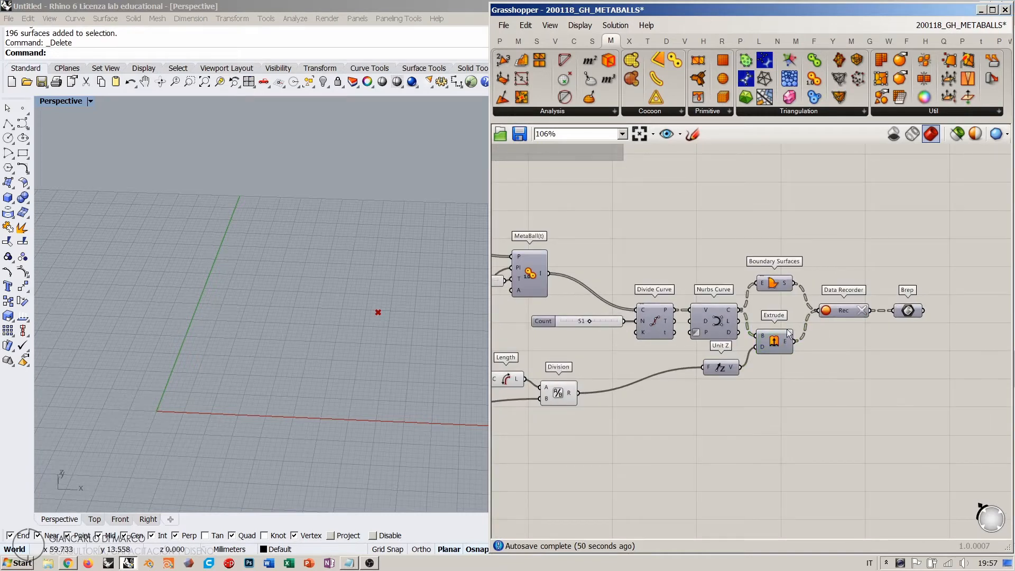
pyautogui.moveTo(934, 301); pyautogui.dragTo(830, 310)
pyautogui.click(830, 310)
pyautogui.hotkey('ctrl', 'q')
pyautogui.click(855, 350)
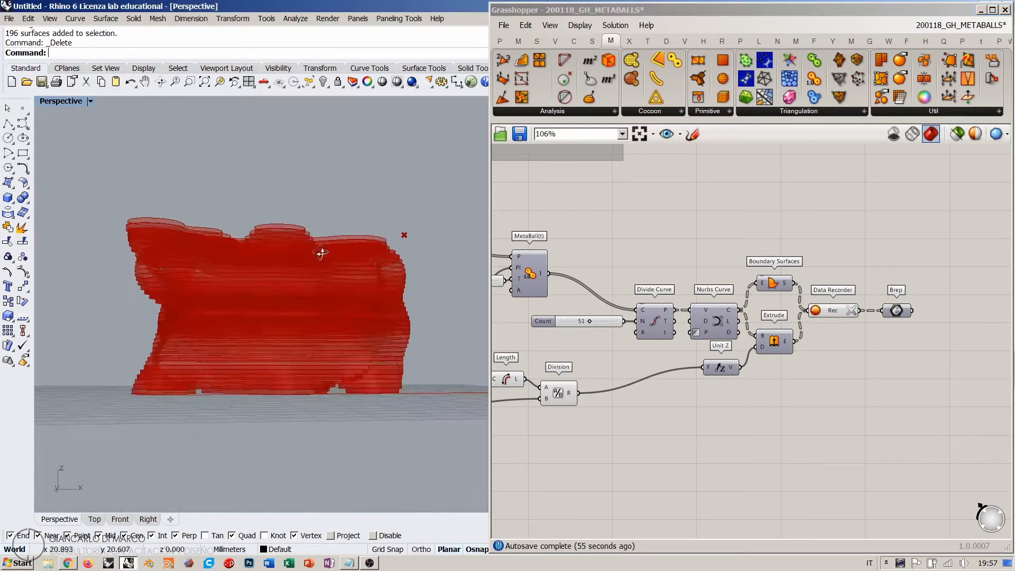
# - Turn off the Data Recorder's preview and move the Brep parameter closer to it
pyautogui.click(832, 309)
pyautogui.hotkey('ctrl', 'q')
pyautogui.click(873, 358)
pyautogui.moveTo(897, 312); pyautogui.dragTo(888, 310)
pyautogui.click(881, 337)
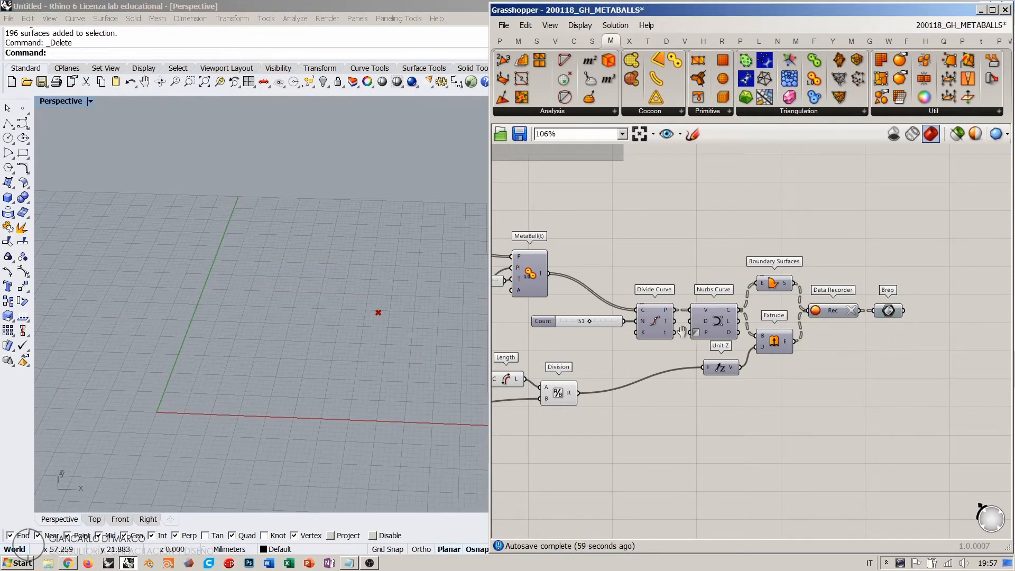
# - Turn on the preview of the MetaBall(t) component in the active 3D metaballs definition
pyautogui.scroll(-5, 845, 254)
pyautogui.moveTo(638, 298); pyautogui.dragTo(725, 311, button='right')
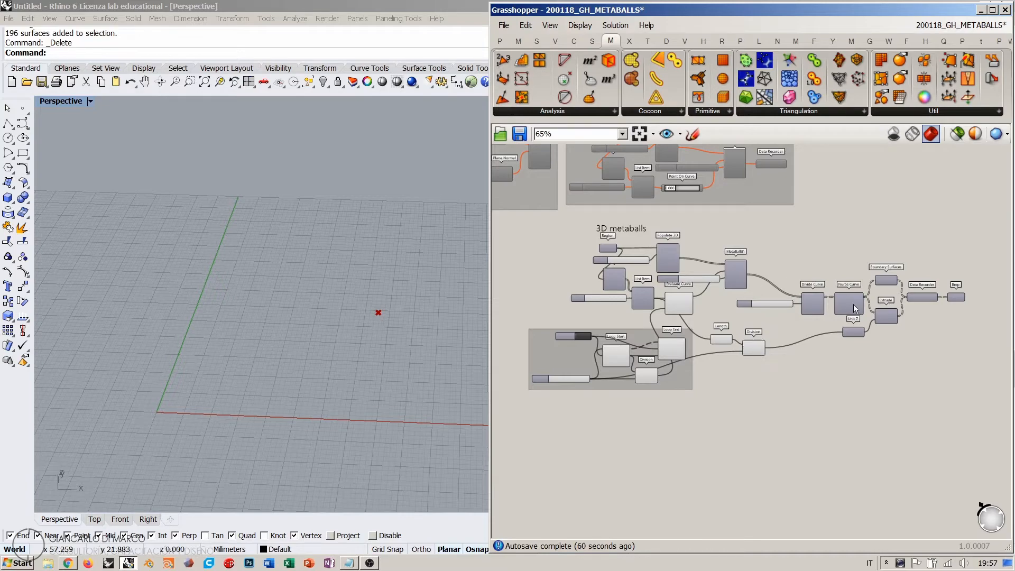
pyautogui.scroll(3, 850, 303)
pyautogui.click(673, 258)
pyautogui.hotkey('ctrl', 'q')
pyautogui.click(722, 234)
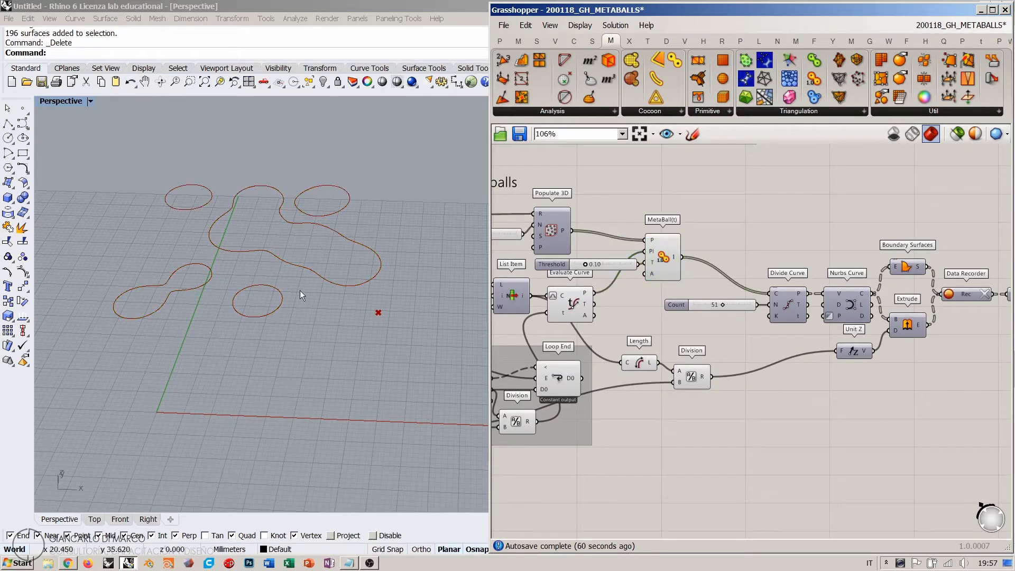
# - Switch Grasshopper's geometry preview to wireframe and view the metaball section curves from another angle
pyautogui.moveTo(300, 290); pyautogui.dragTo(395, 292, button='right')
pyautogui.click(911, 134)
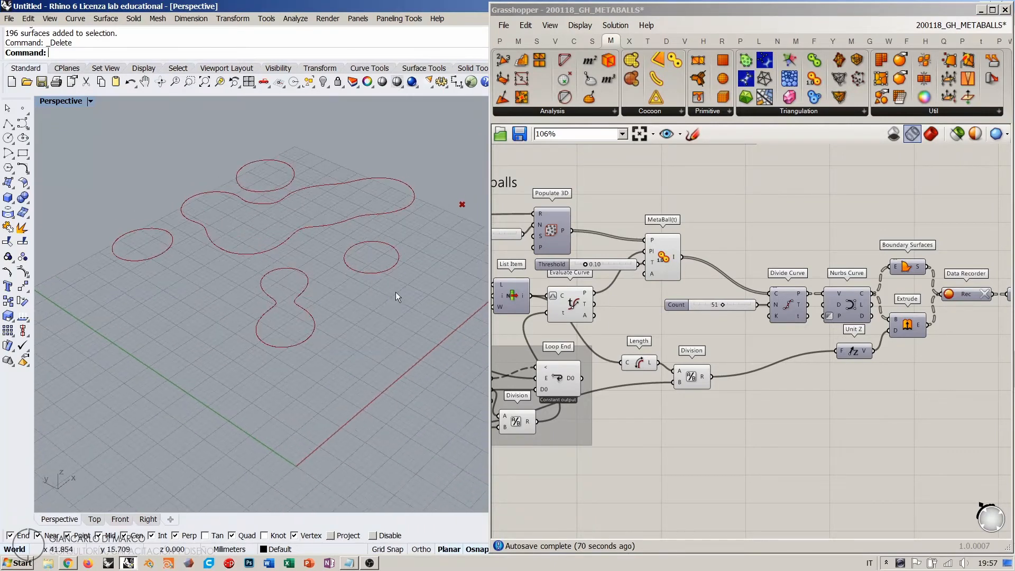
pyautogui.click(759, 204)
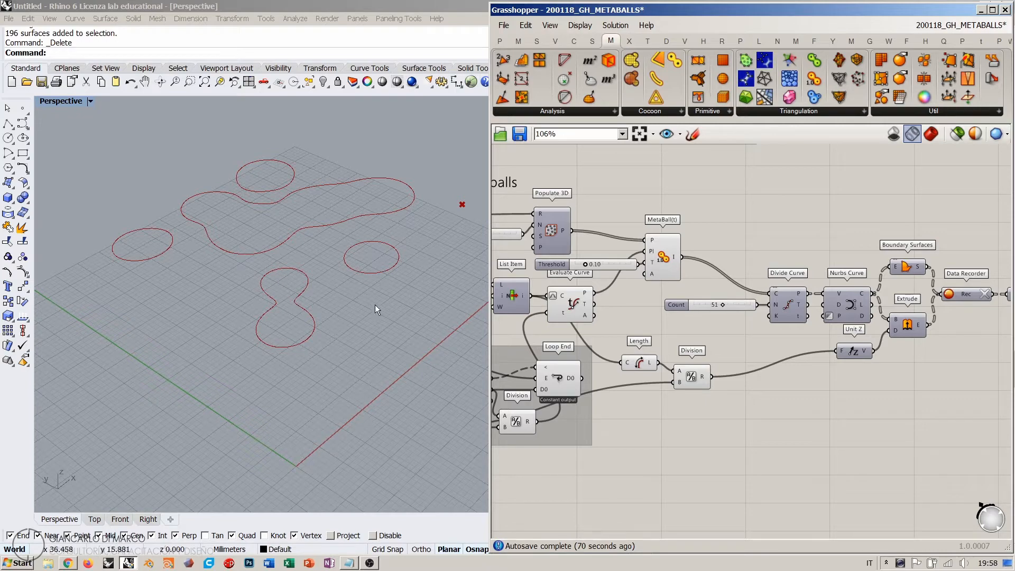
# - Turn on the preview of the Populate 3D component and view its points together with the section curves
pyautogui.click(548, 231)
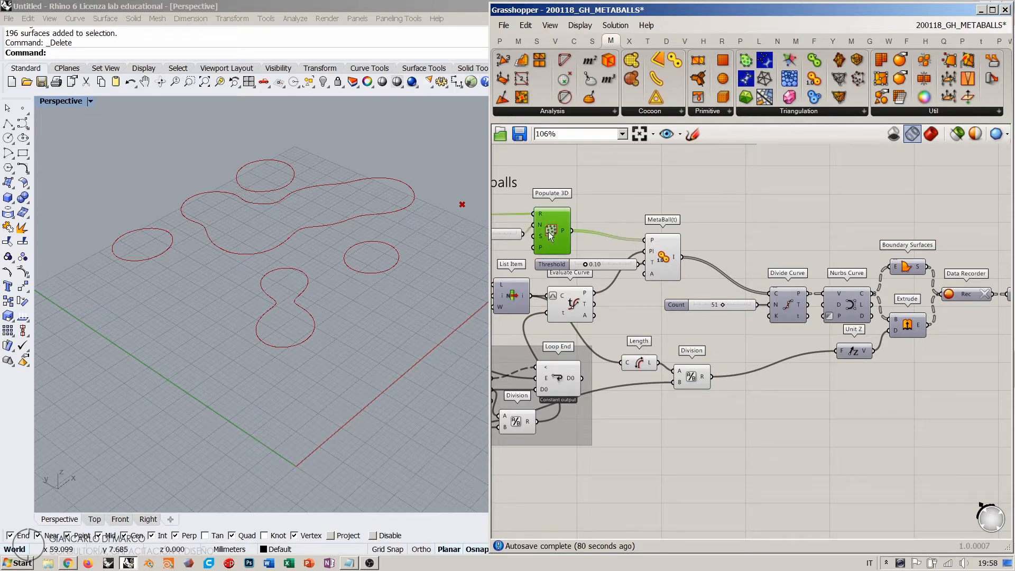
pyautogui.click(623, 193)
pyautogui.moveTo(312, 285); pyautogui.dragTo(376, 203, button='right')
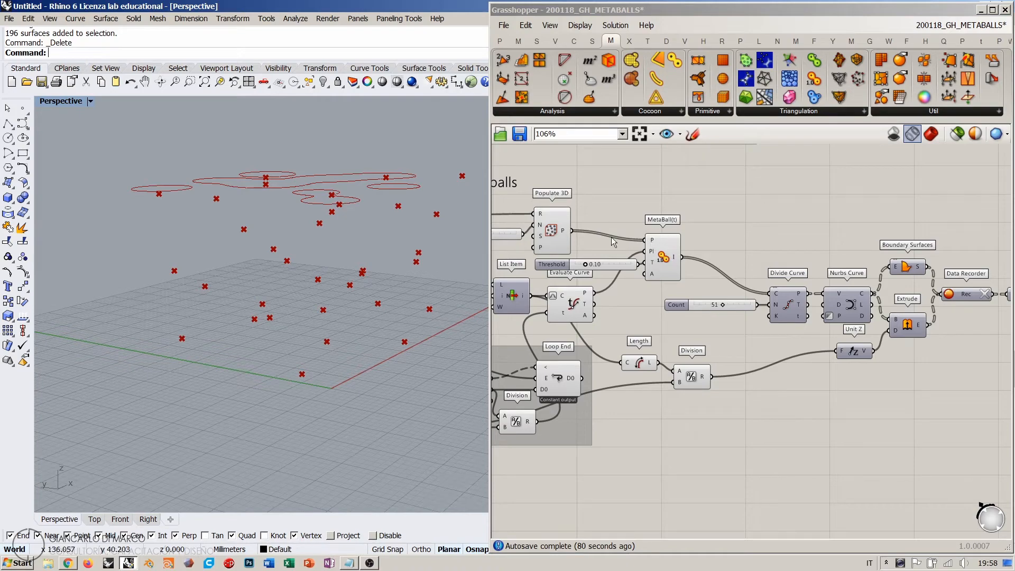
# - Turn off the preview of the Evaluate Curve component in the 3D metaballs definition
pyautogui.moveTo(612, 237); pyautogui.dragTo(780, 242, button='right')
pyautogui.scroll(2, 778, 251)
pyautogui.moveTo(758, 311); pyautogui.dragTo(733, 321)
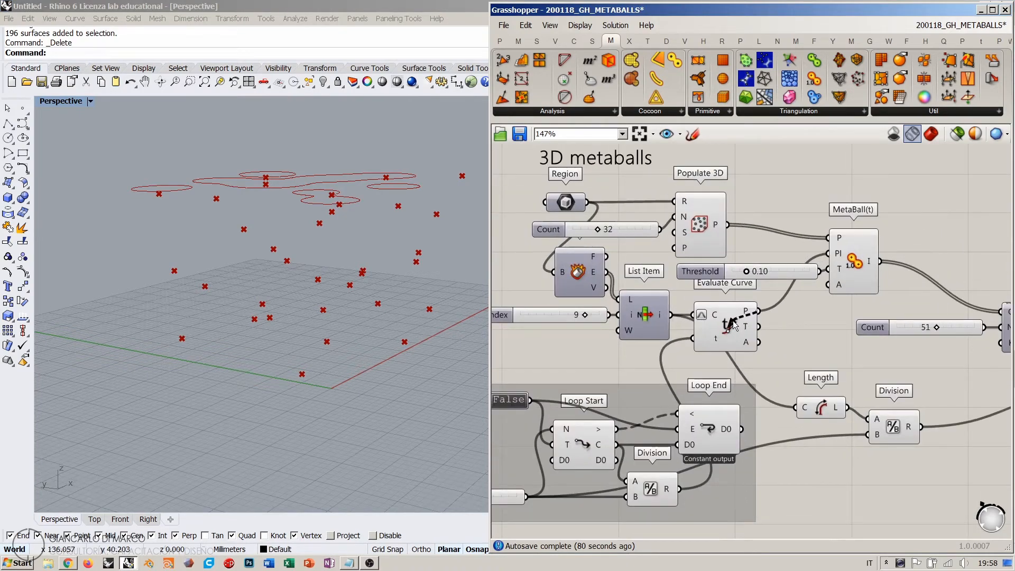
pyautogui.click(725, 328)
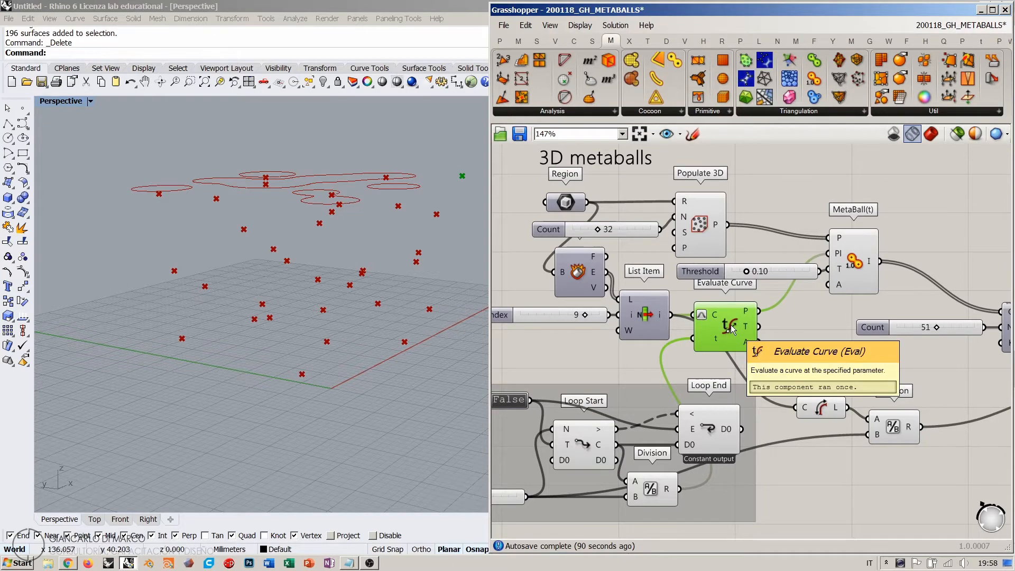
pyautogui.click(591, 364)
pyautogui.scroll(-5, 591, 364)
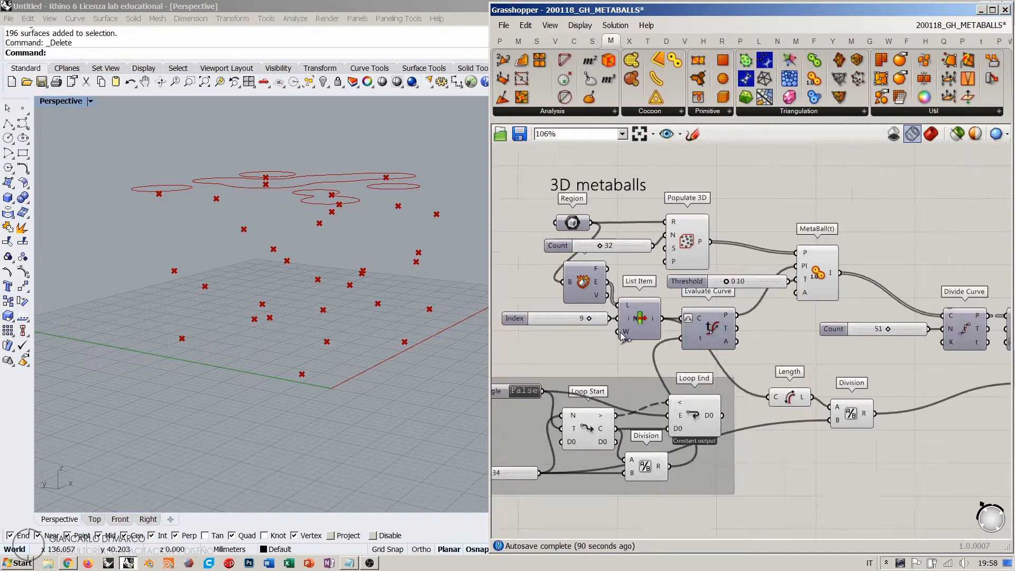
# - Rename the scribble above the active definition to "3D metaballs - Contour" and reposition it clear of the Region parameter
pyautogui.scroll(3, 617, 280)
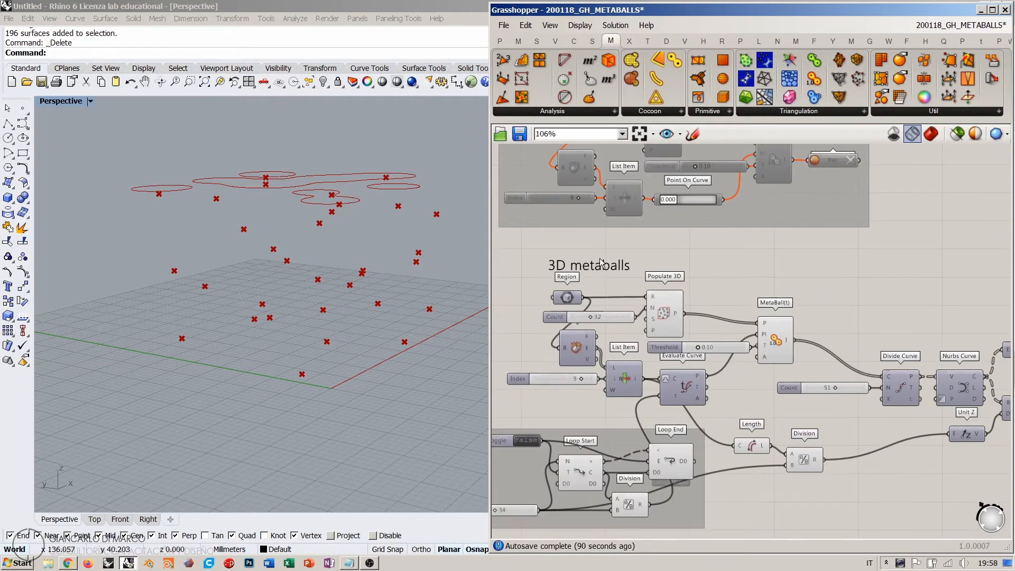
pyautogui.moveTo(562, 285); pyautogui.dragTo(735, 284, button='right')
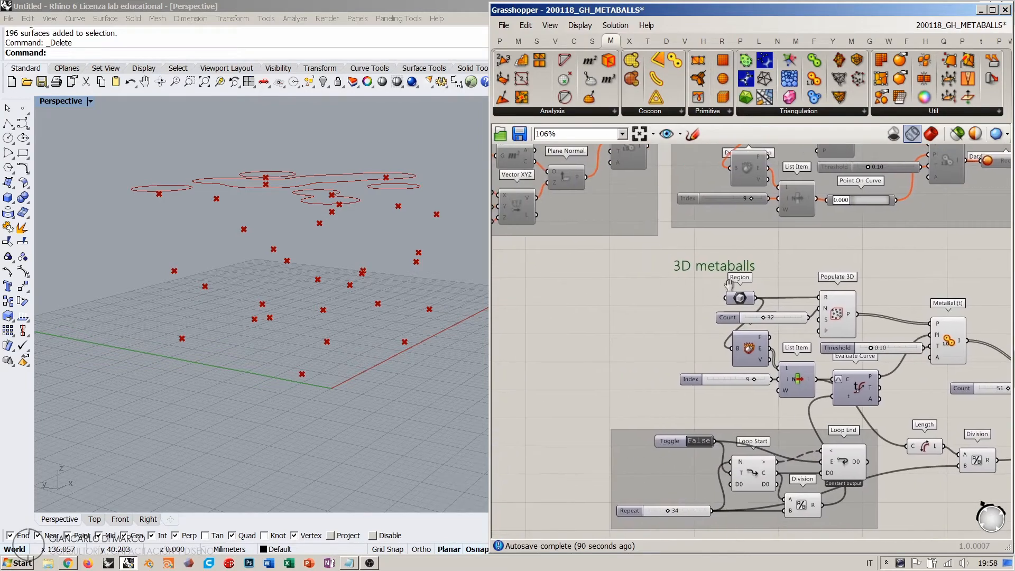
pyautogui.moveTo(710, 269); pyautogui.dragTo(655, 274)
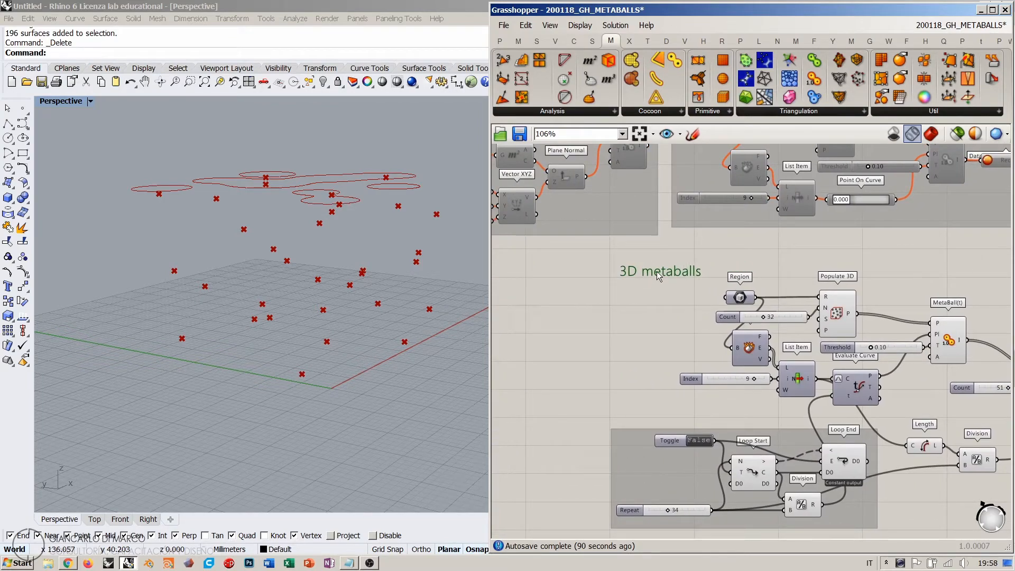
pyautogui.doubleClick(656, 274)
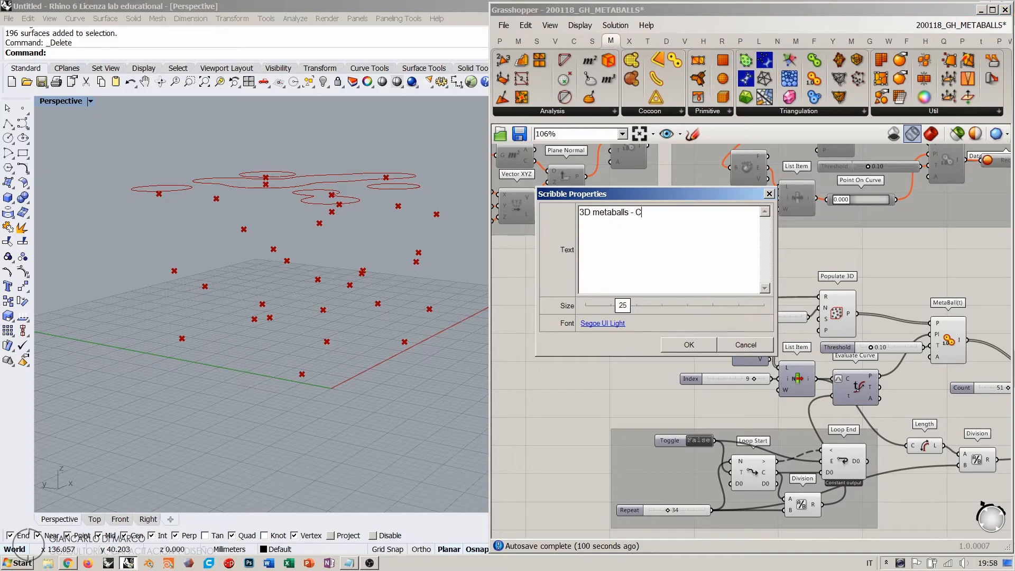
pyautogui.click(688, 347)
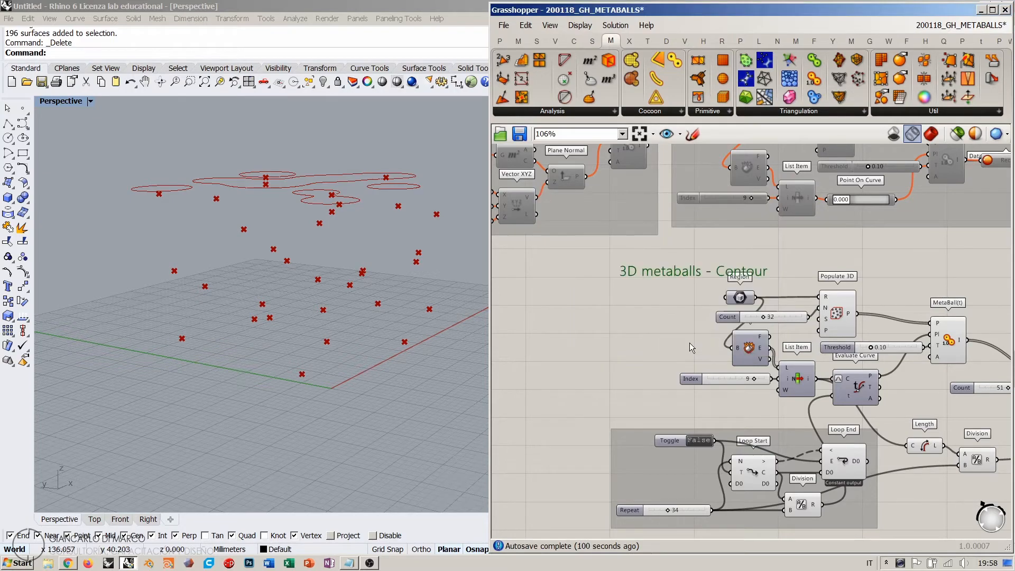
pyautogui.moveTo(663, 270); pyautogui.dragTo(656, 262)
# - Group the whole 3D metaballs - Contour definition with its scribble and disable all its components
pyautogui.scroll(-4, 540, 277)
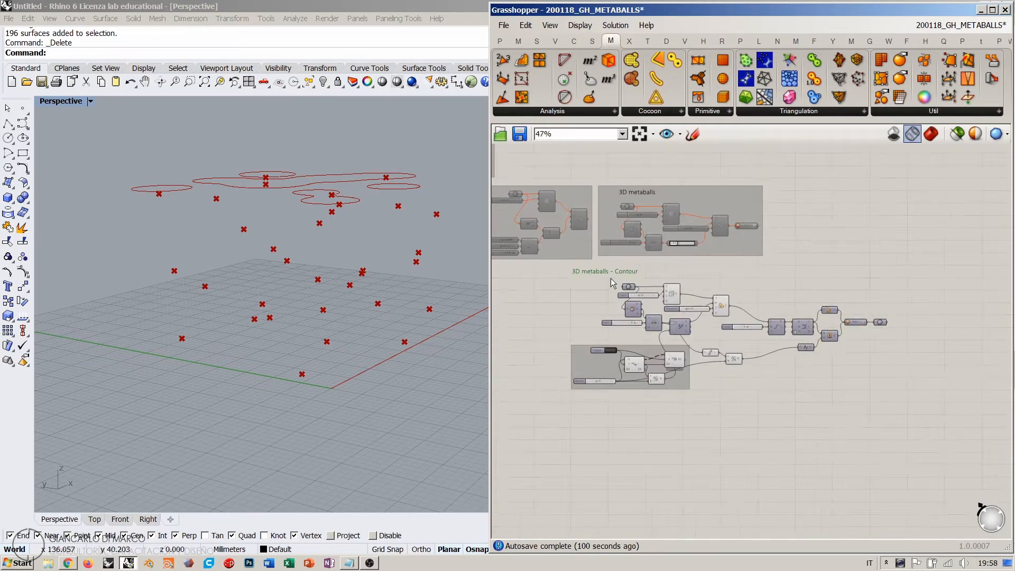
pyautogui.moveTo(916, 401); pyautogui.dragTo(565, 269)
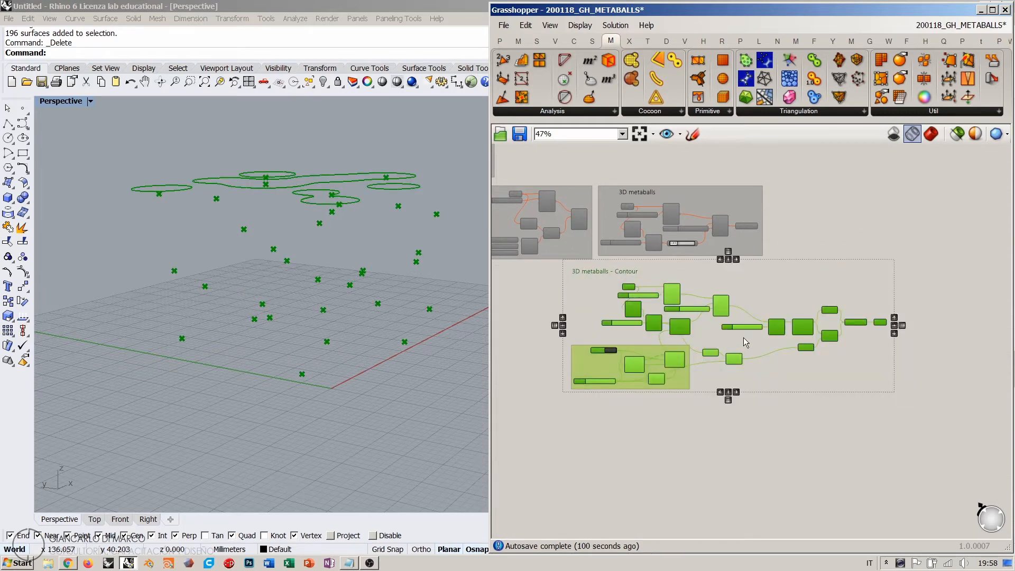
pyautogui.hotkey('ctrl', 'g')
pyautogui.hotkey('ctrl', 'e')
pyautogui.click(744, 420)
# - Move the 3D metaballs - Contour group so it lines up beneath the earlier groups
pyautogui.moveTo(596, 337); pyautogui.dragTo(820, 351, button='right')
pyautogui.moveTo(819, 310); pyautogui.dragTo(609, 305)
pyautogui.click(541, 275)
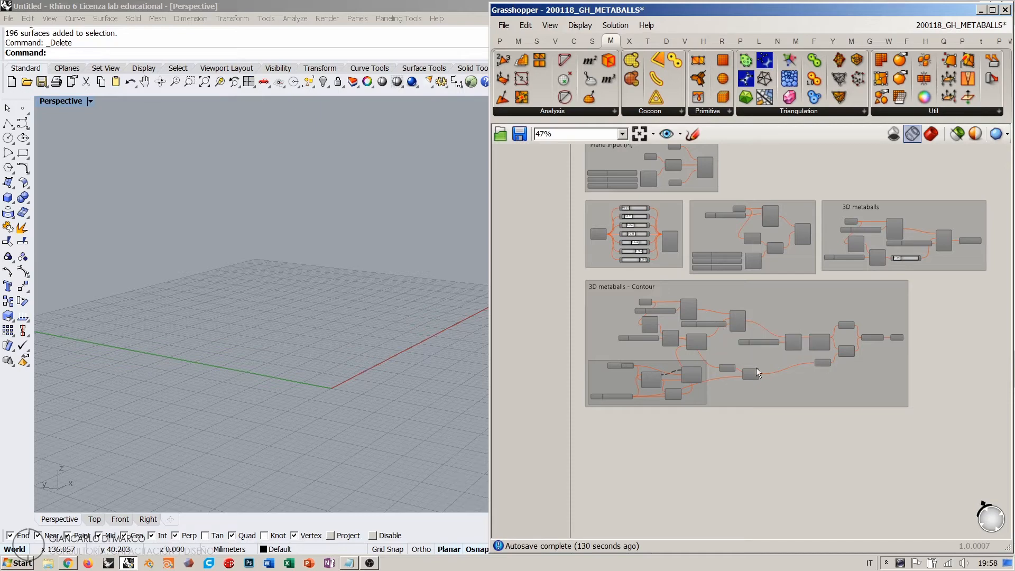
# - Widen the Grasshopper window and move the Division component level with Length in the contour group
pyautogui.moveTo(735, 417); pyautogui.dragTo(754, 390, button='right')
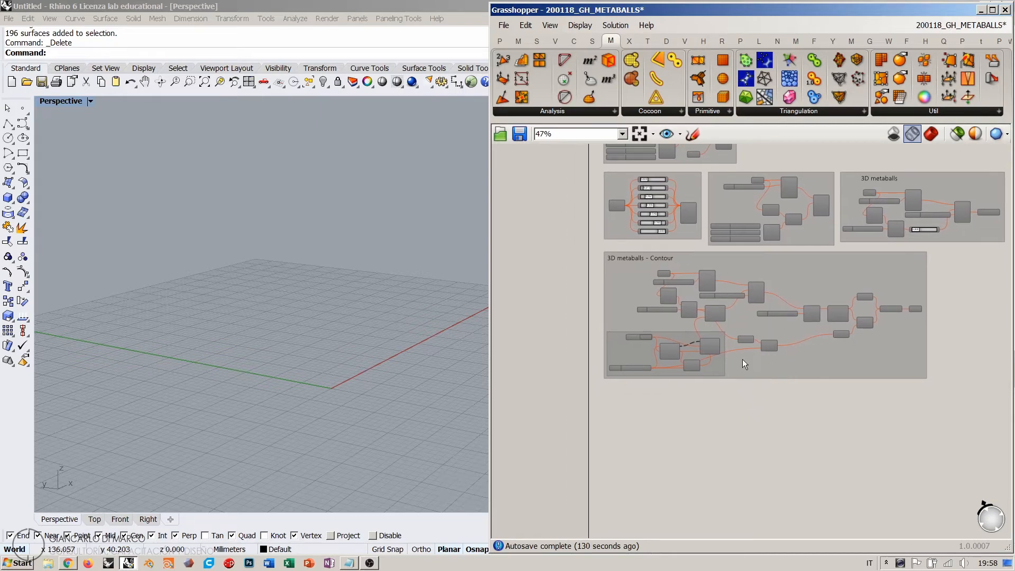
pyautogui.scroll(5, 742, 360)
pyautogui.moveTo(491, 238); pyautogui.dragTo(258, 238)
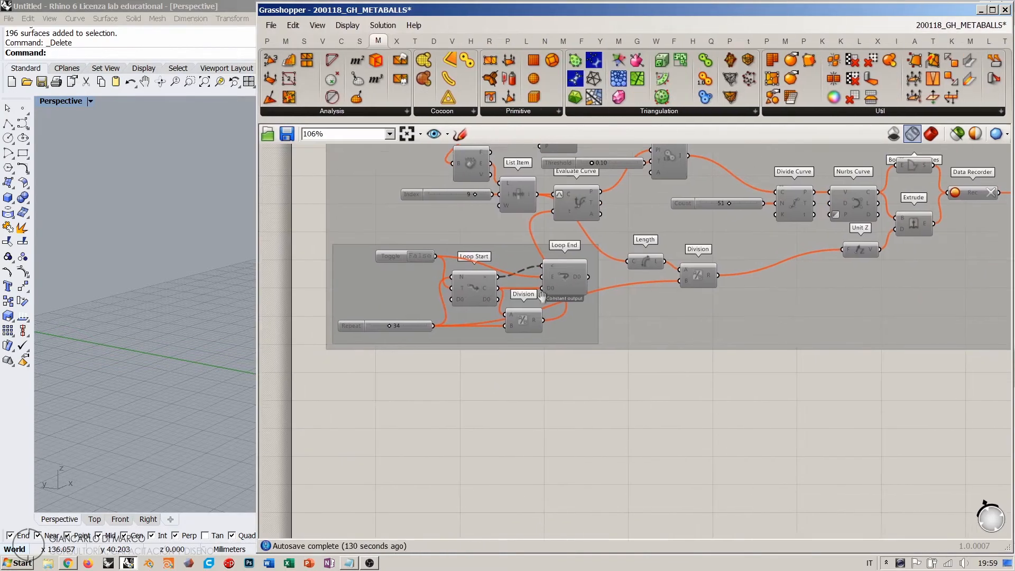
pyautogui.scroll(2, 568, 273)
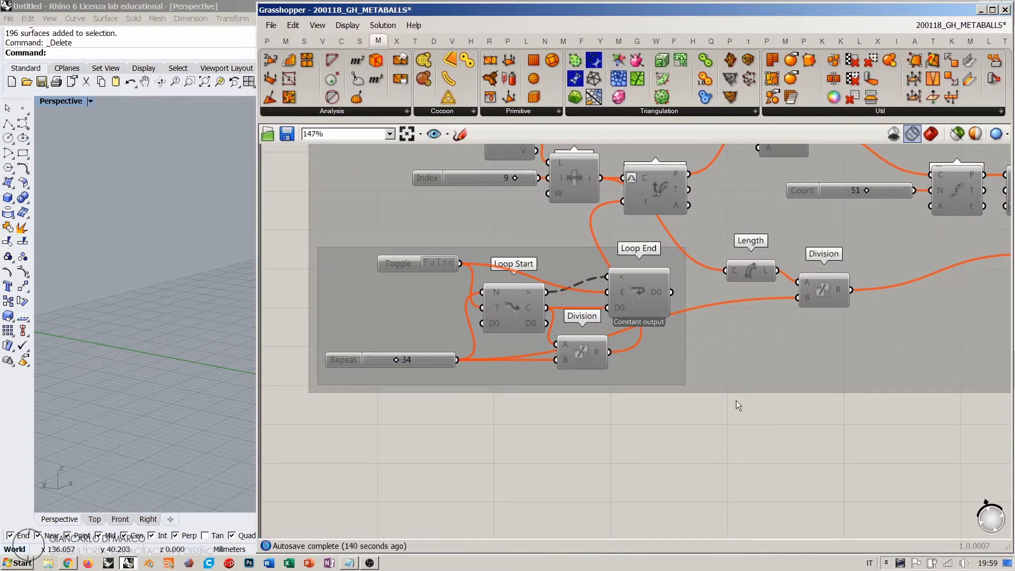
pyautogui.moveTo(820, 288); pyautogui.dragTo(817, 277)
pyautogui.moveTo(828, 312); pyautogui.dragTo(589, 349, button='right')
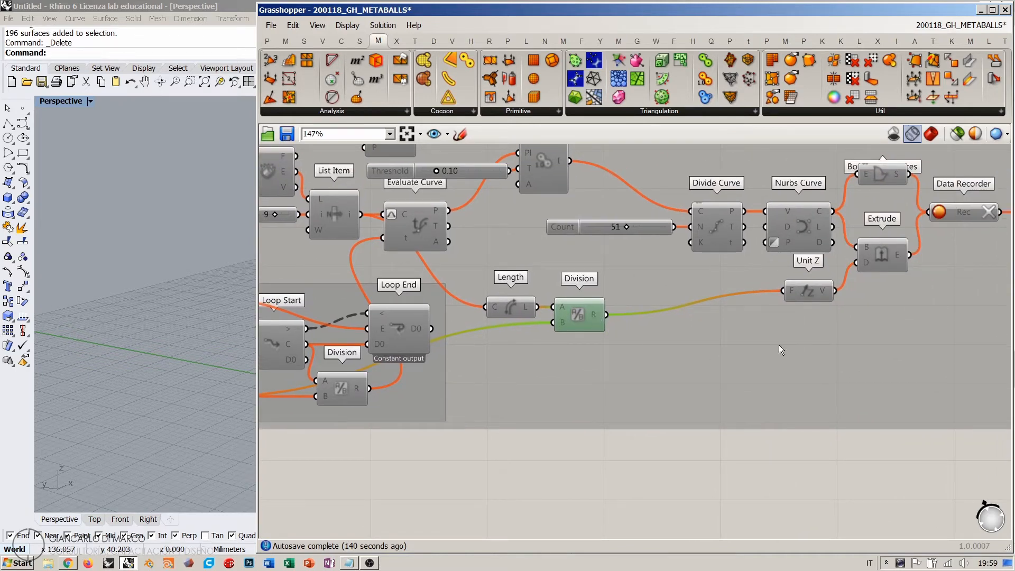
# - Narrow the Grasshopper window to uncover the Rhino viewport and bring the empty canvas below the contour group into view
pyautogui.scroll(-3, 800, 392)
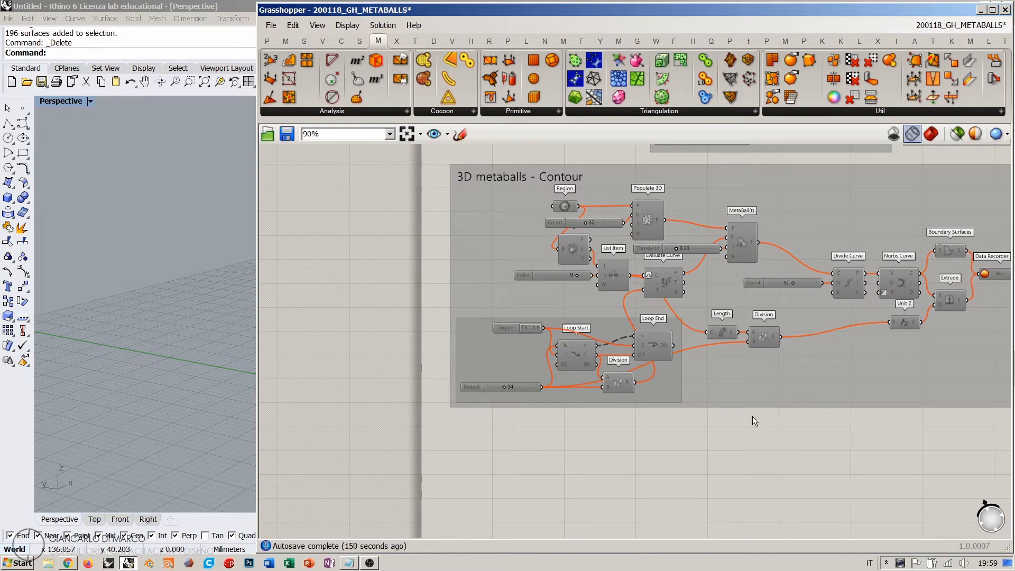
pyautogui.moveTo(741, 426); pyautogui.dragTo(675, 479, button='right')
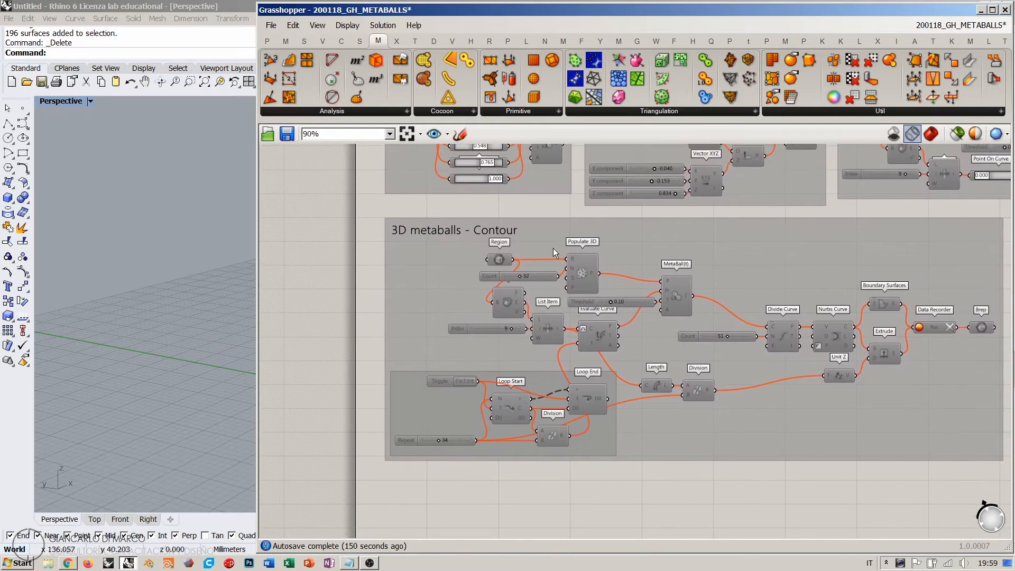
pyautogui.scroll(-3, 534, 206)
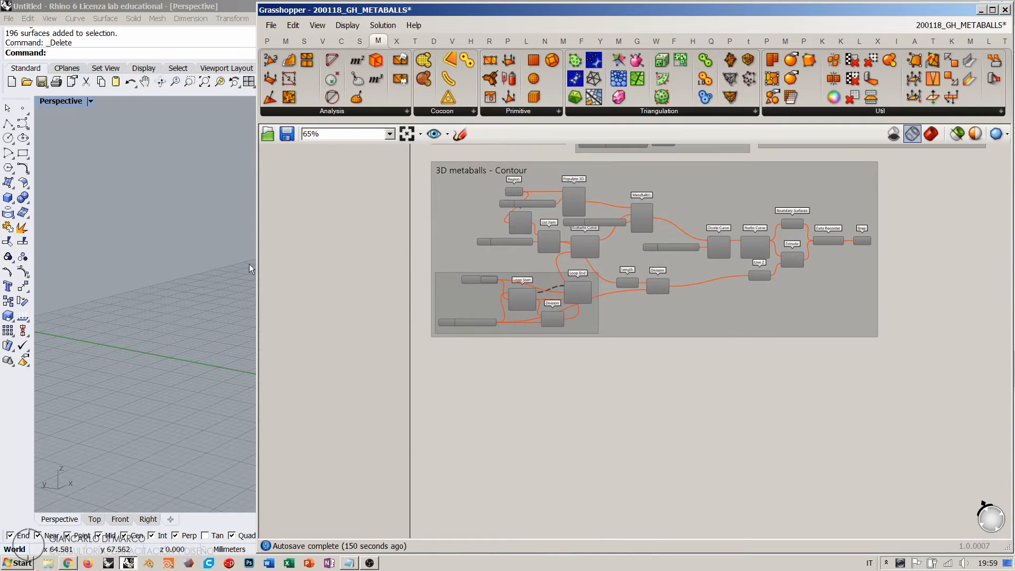
pyautogui.moveTo(256, 263); pyautogui.dragTo(473, 274)
pyautogui.moveTo(407, 296); pyautogui.dragTo(359, 346, button='right')
pyautogui.moveTo(713, 382); pyautogui.dragTo(624, 321, button='right')
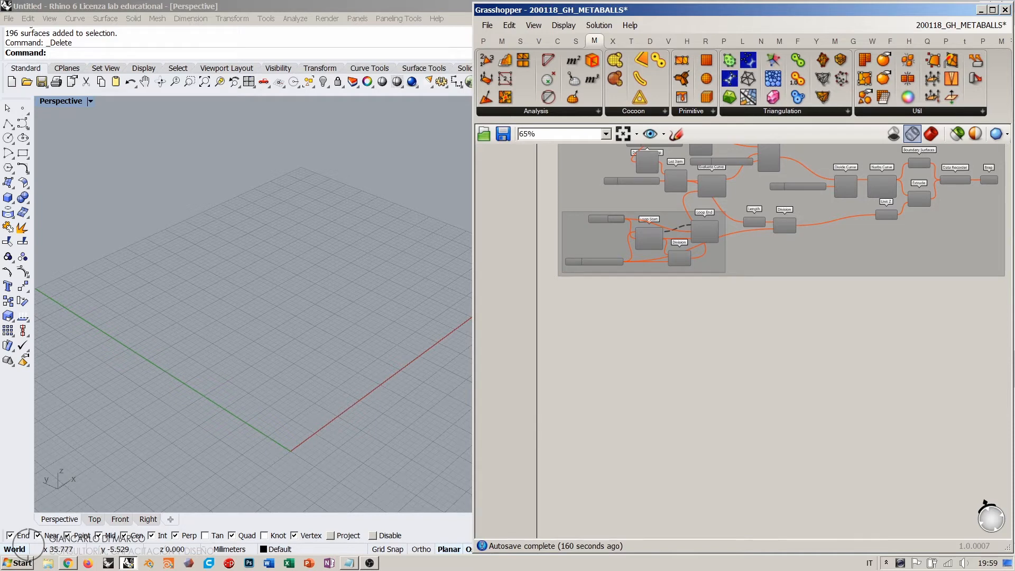
pyautogui.hotkey('alt', 'Tab')
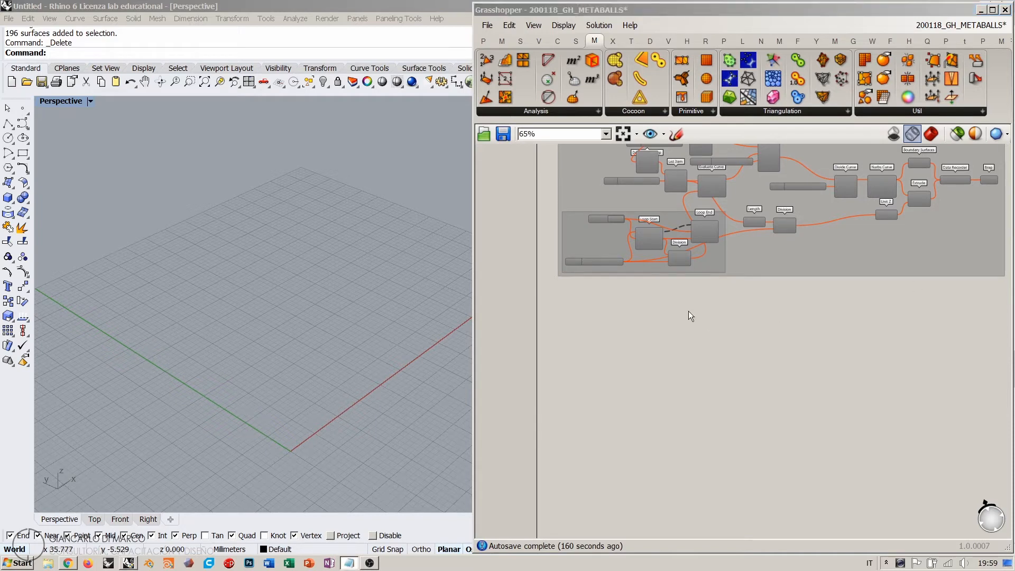
pyautogui.click(657, 316)
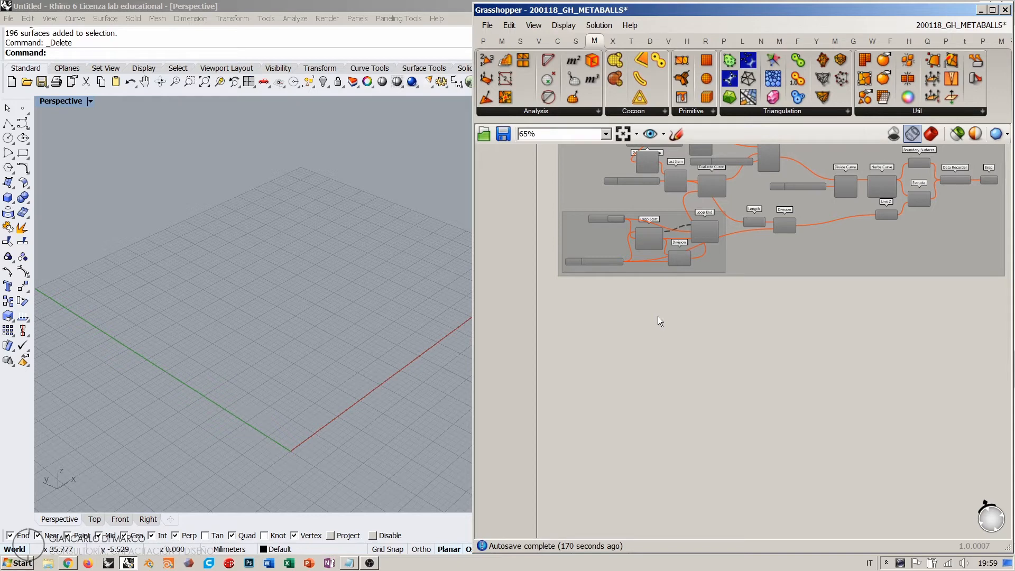
# - Add a Populate 3D component on the empty canvas below the contour group
pyautogui.scroll(3, 657, 316)
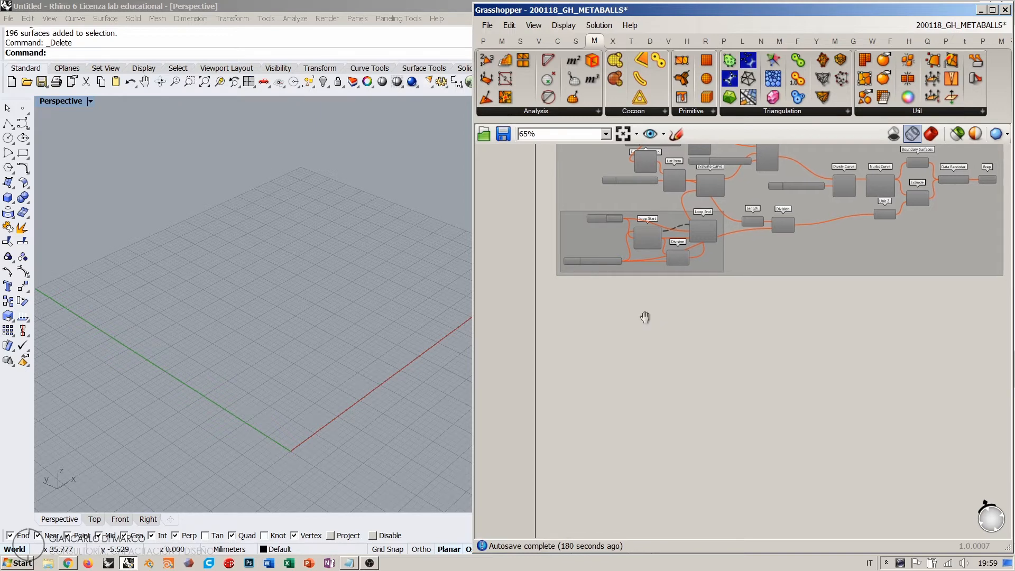
pyautogui.moveTo(598, 277); pyautogui.dragTo(640, 281, button='right')
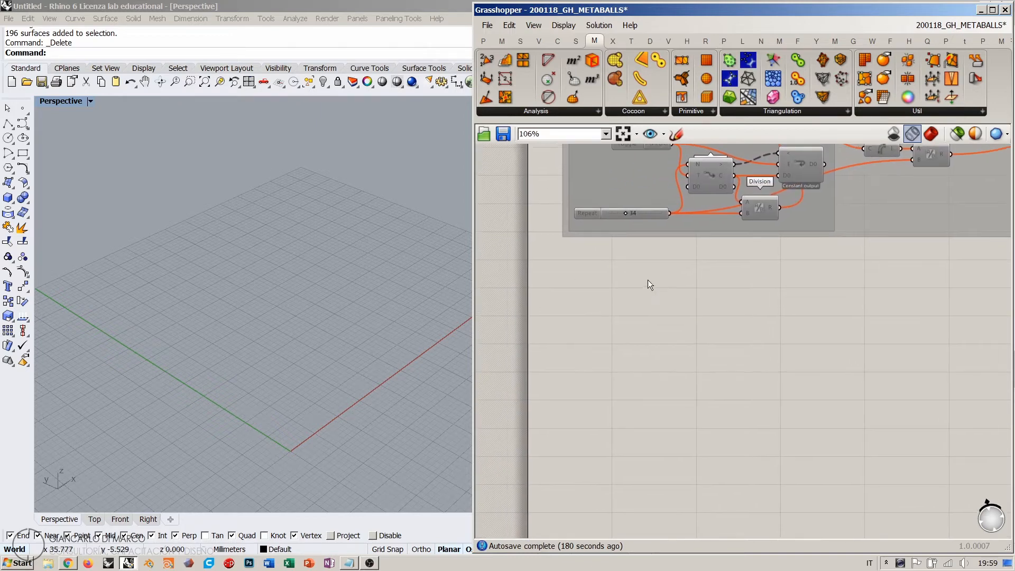
pyautogui.doubleClick(702, 328)
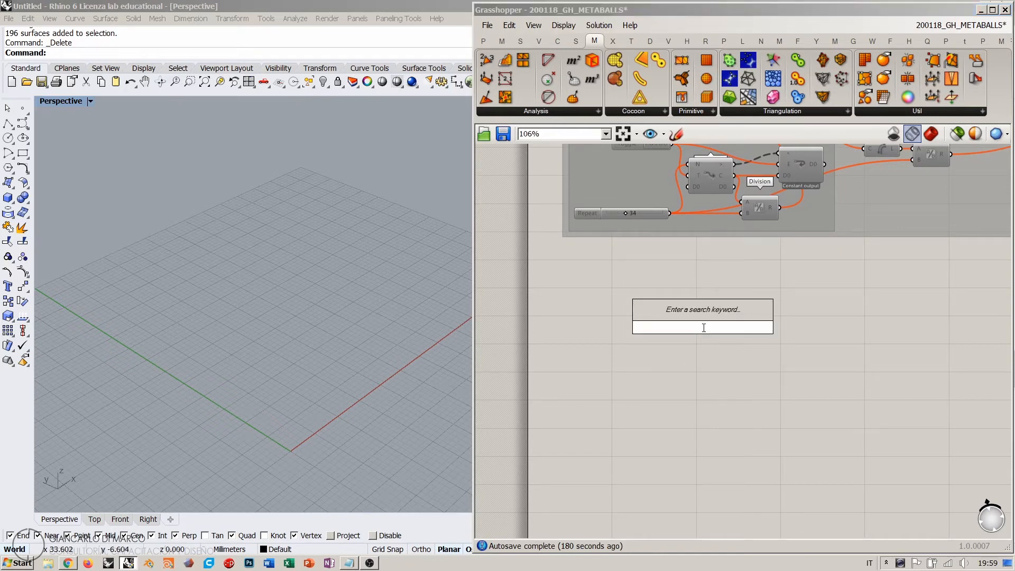
pyautogui.write('pop')
pyautogui.press('Return')
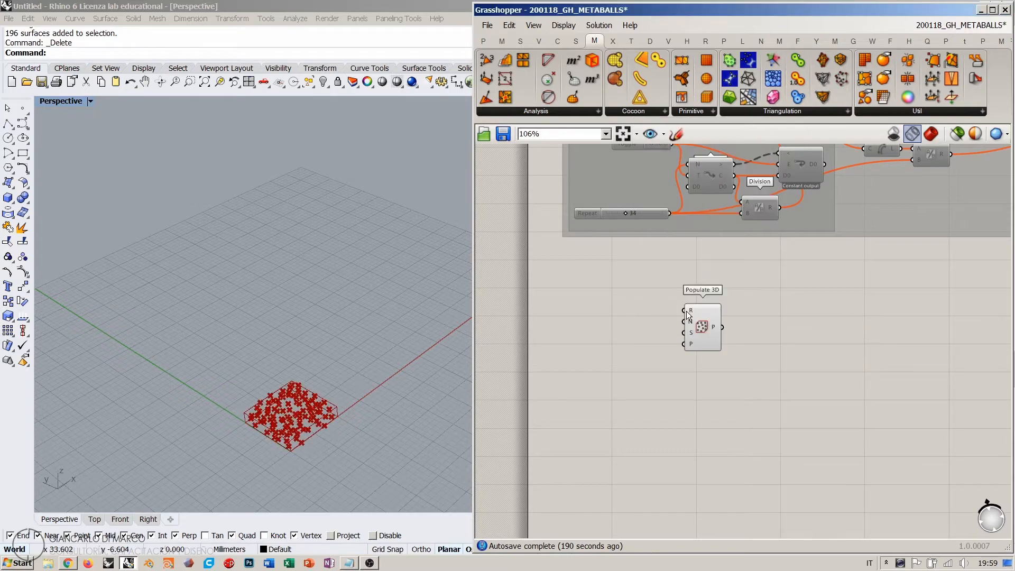
pyautogui.moveTo(700, 326); pyautogui.dragTo(729, 315)
pyautogui.click(723, 367)
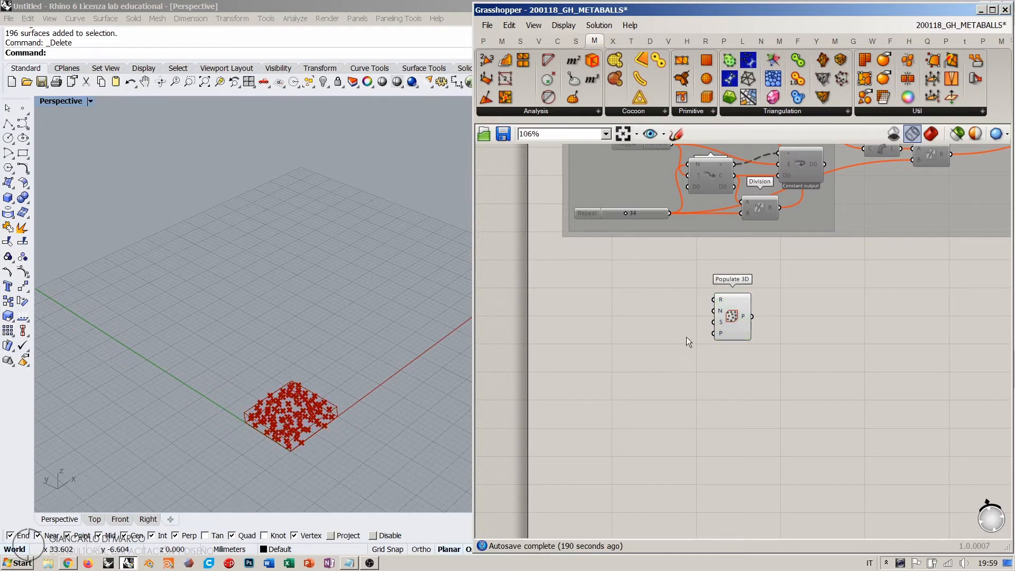
# - Set one box as the new Populate 3D region, drawn about 32 by 27 mm and about 12 mm high
pyautogui.rightClick(719, 300)
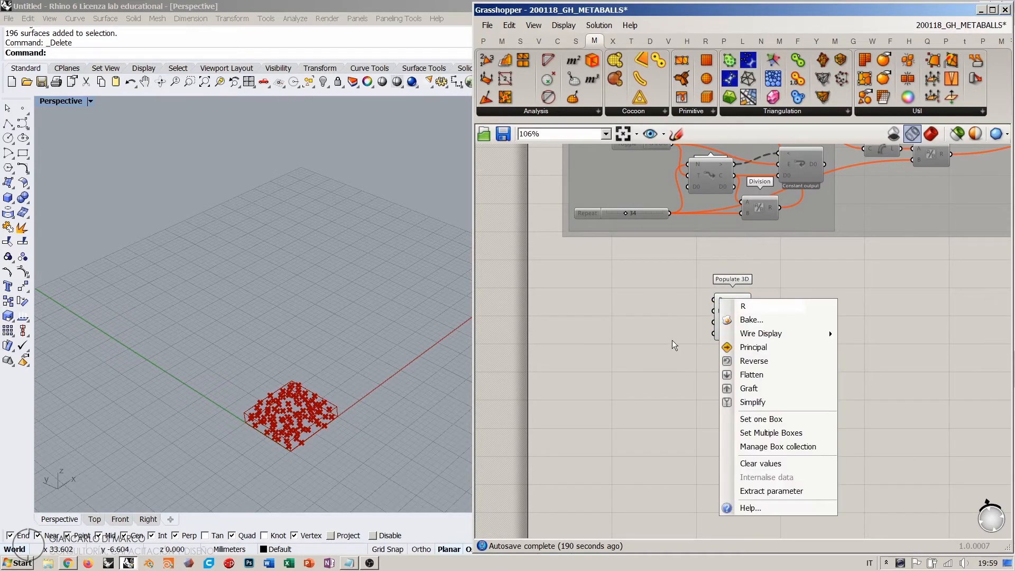
pyautogui.click(743, 422)
pyautogui.moveTo(376, 340); pyautogui.dragTo(271, 363, button='right')
pyautogui.click(221, 369)
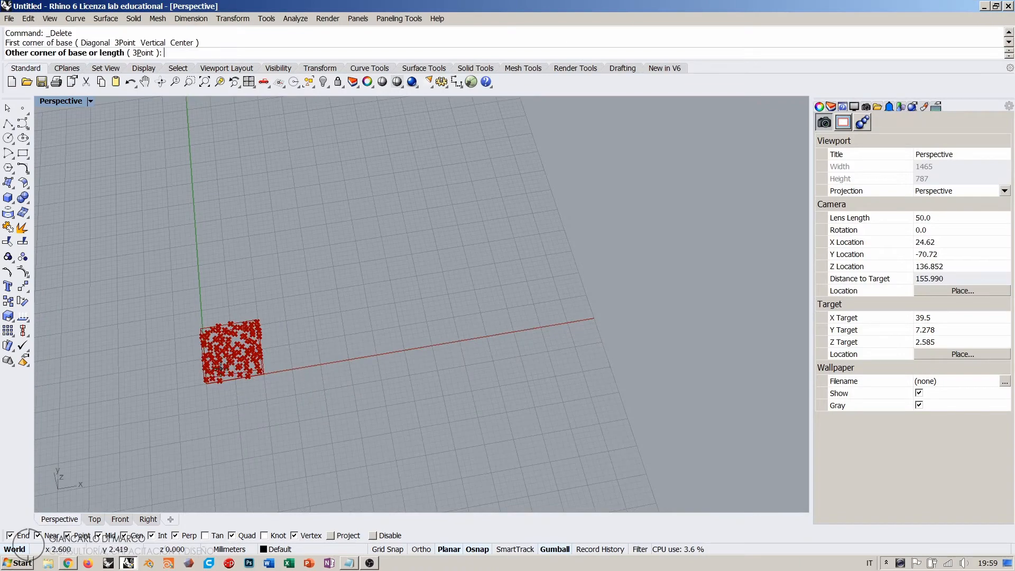
pyautogui.click(368, 232)
pyautogui.moveTo(356, 212); pyautogui.dragTo(391, 271, button='right')
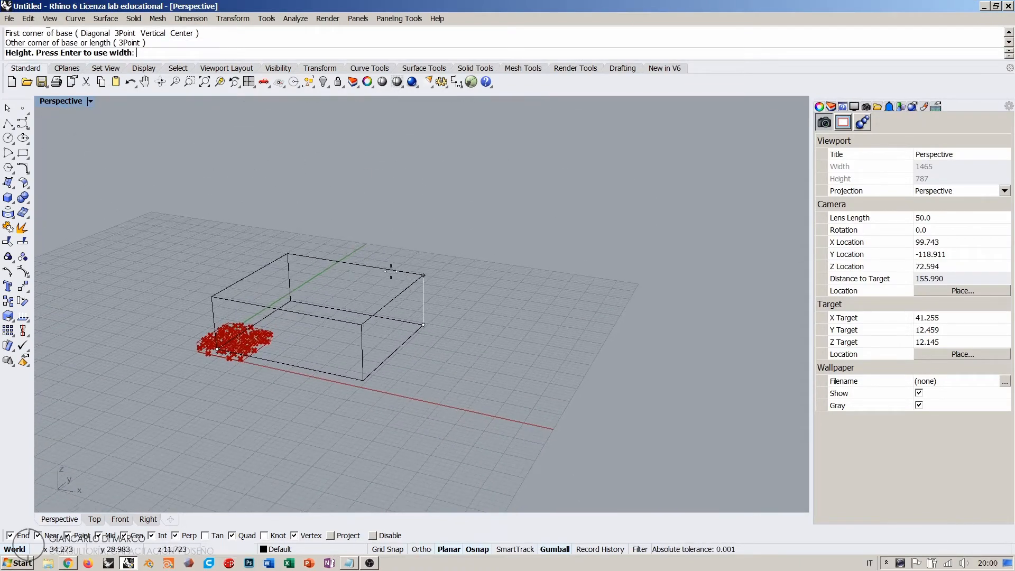
pyautogui.click(390, 271)
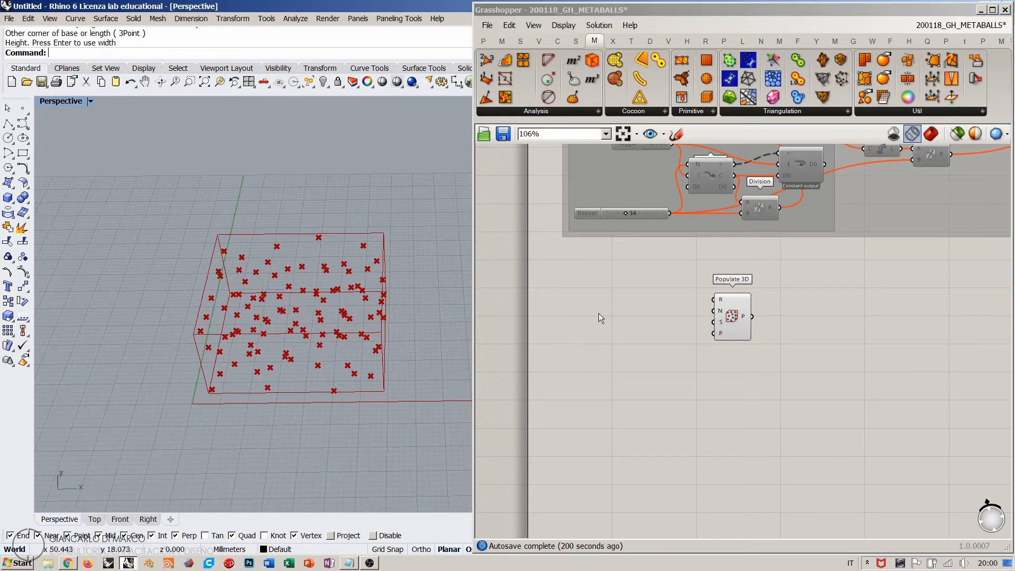
# - Add a number slider set to 11 and connect it to the N input of the new Populate 3D
pyautogui.doubleClick(651, 316)
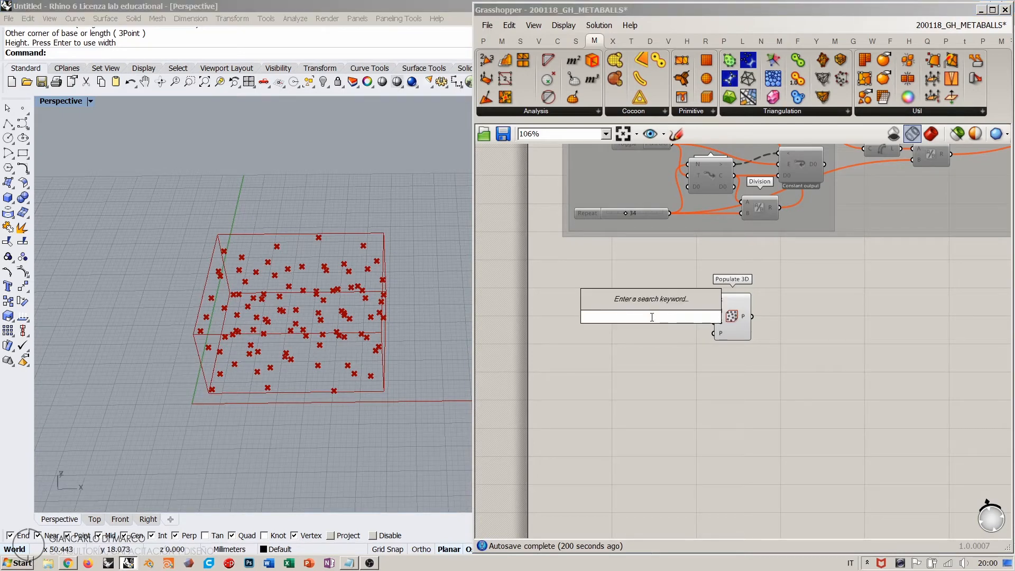
pyautogui.write('11')
pyautogui.press('Return')
pyautogui.scroll(3, 651, 316)
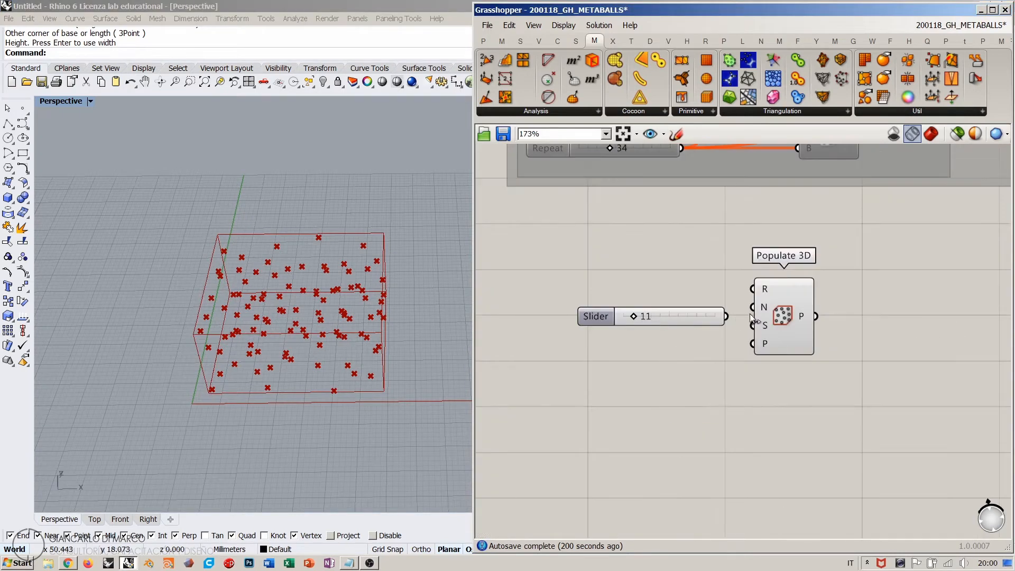
pyautogui.moveTo(753, 307); pyautogui.dragTo(702, 308)
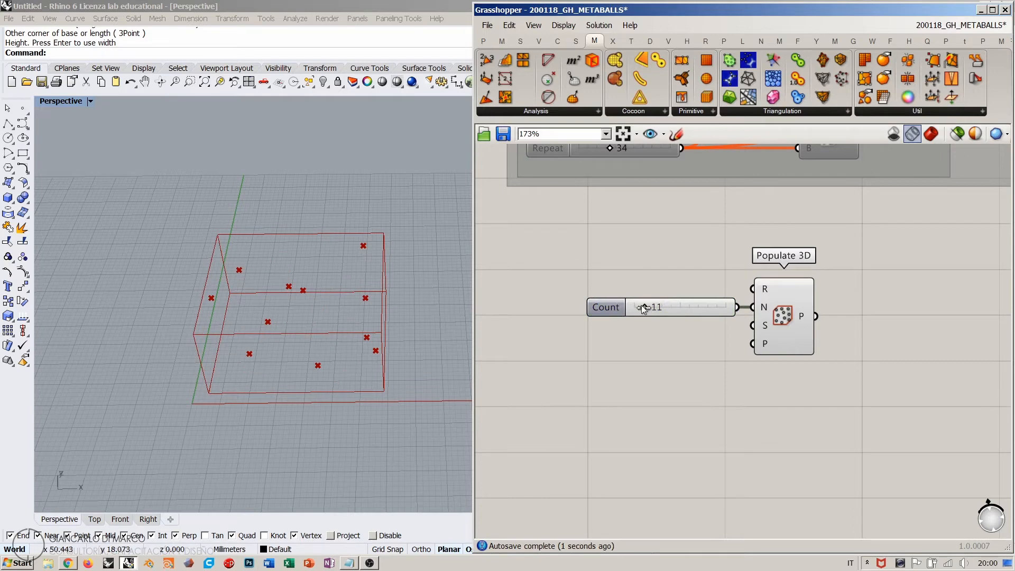
# - Set the Count slider to 32 and feed the Populate 3D points into the P input of a new MetaBall(t) component
pyautogui.moveTo(643, 308); pyautogui.dragTo(665, 320)
pyautogui.moveTo(792, 300); pyautogui.dragTo(613, 287, button='right')
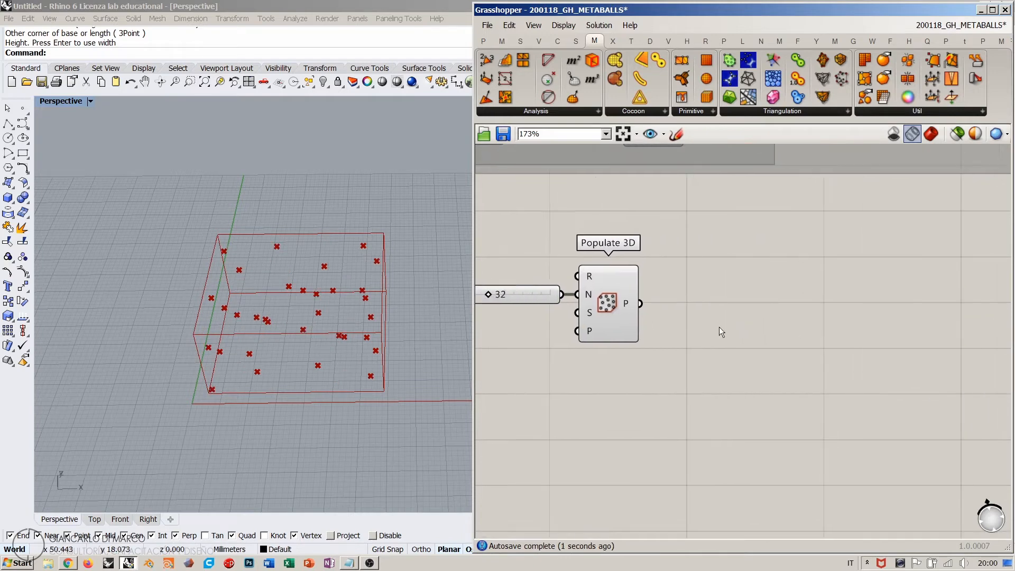
pyautogui.doubleClick(766, 322)
pyautogui.write('meta')
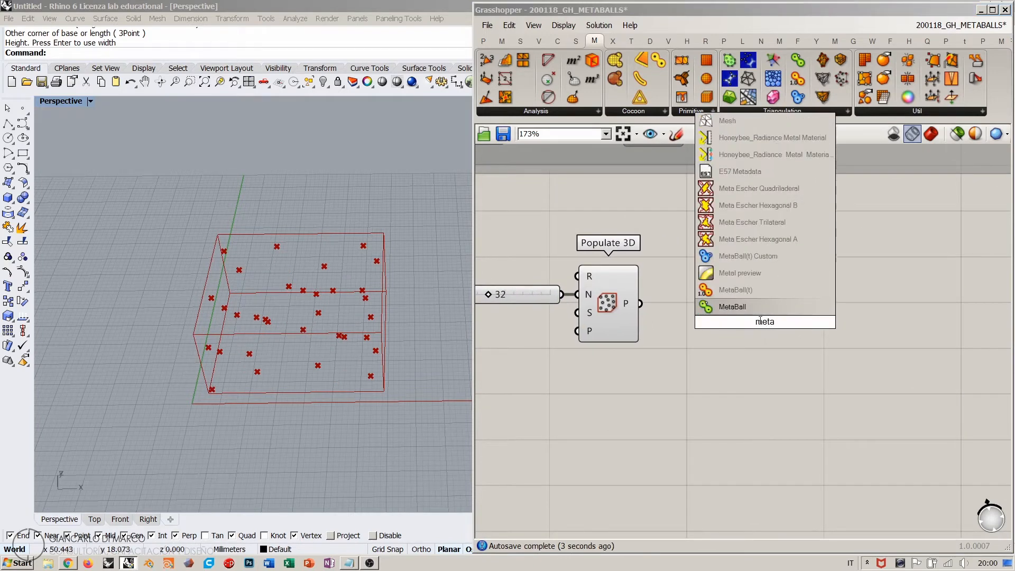
pyautogui.click(737, 291)
pyautogui.moveTo(640, 303); pyautogui.dragTo(801, 327)
pyautogui.click(712, 377)
# - Add a number slider with a 0.01 minimum, connect it to MetaBall(t)'s T input and set it to 0.19
pyautogui.moveTo(612, 310); pyautogui.dragTo(643, 290, button='right')
pyautogui.doubleClick(736, 354)
pyautogui.write('0.01<0.')
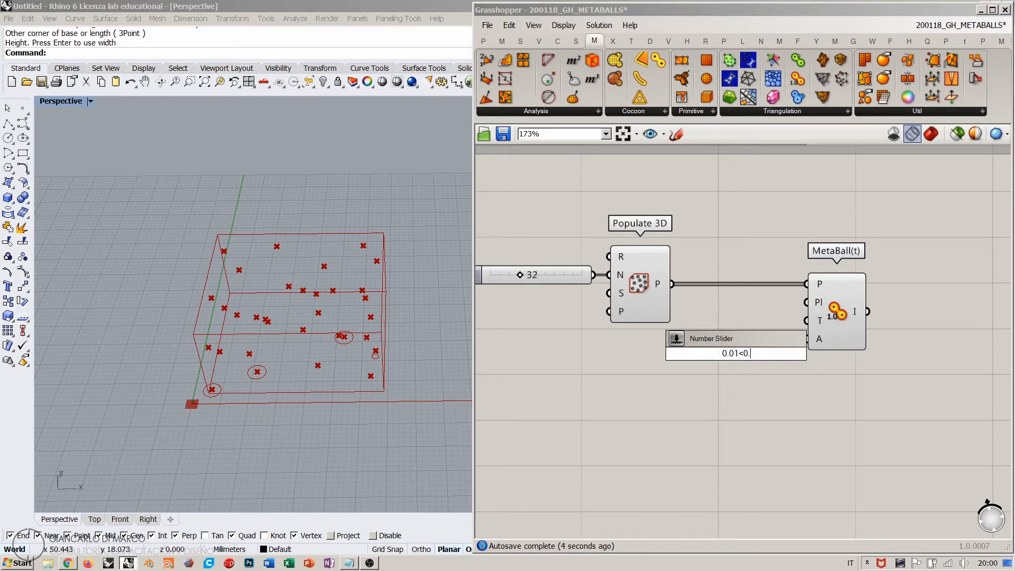
pyautogui.press('Return')
pyautogui.moveTo(806, 320); pyautogui.dragTo(741, 342)
pyautogui.moveTo(669, 350); pyautogui.dragTo(703, 350)
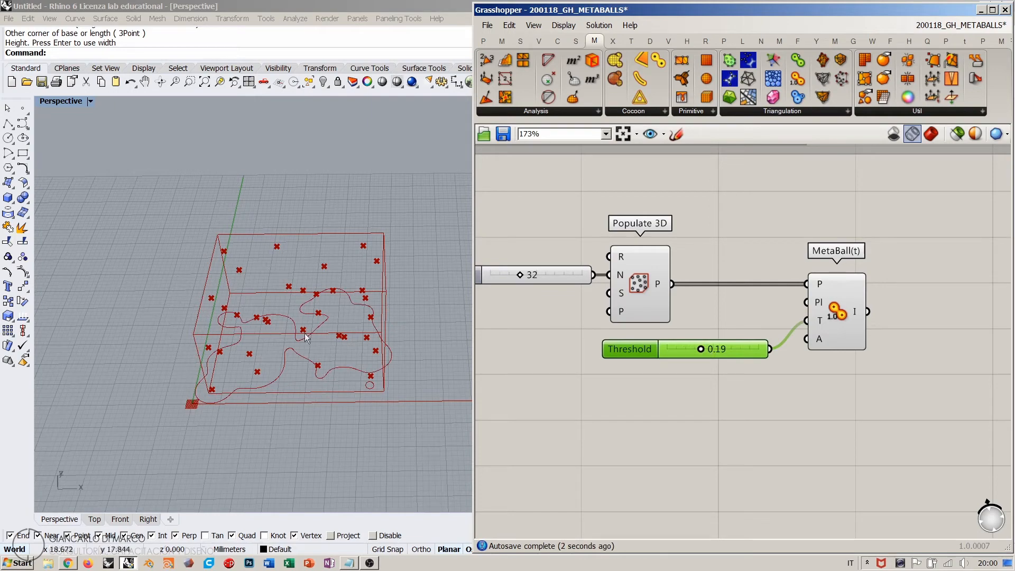
# - Hide the viewport preview of the Populate 3D component
pyautogui.moveTo(305, 333); pyautogui.dragTo(431, 373, button='right')
pyautogui.click(630, 278)
pyautogui.hotkey('ctrl', 'q')
pyautogui.click(740, 228)
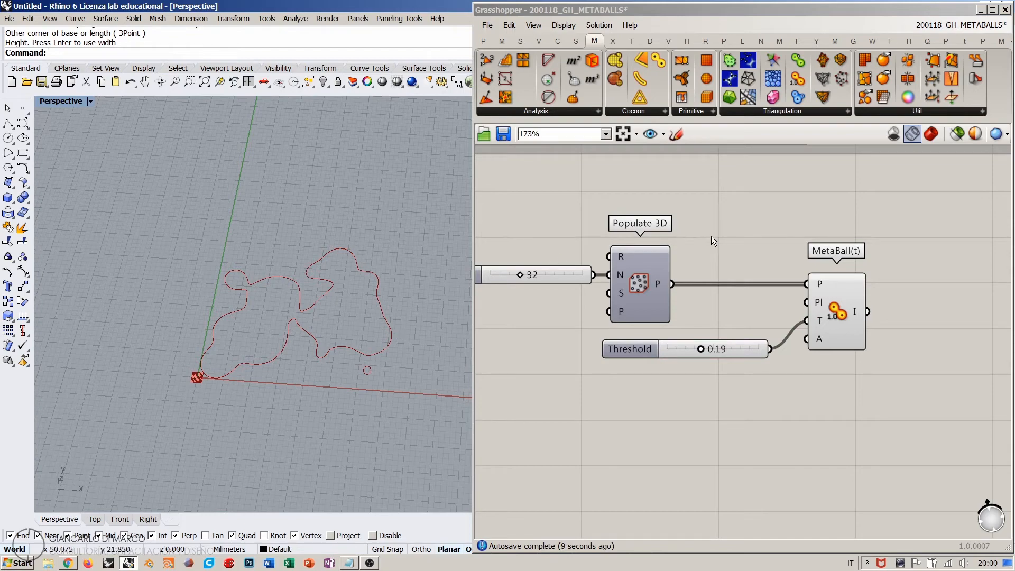
# - Extract Populate 3D's R input as a separate Region parameter and place it below the Count slider
pyautogui.rightClick(620, 261)
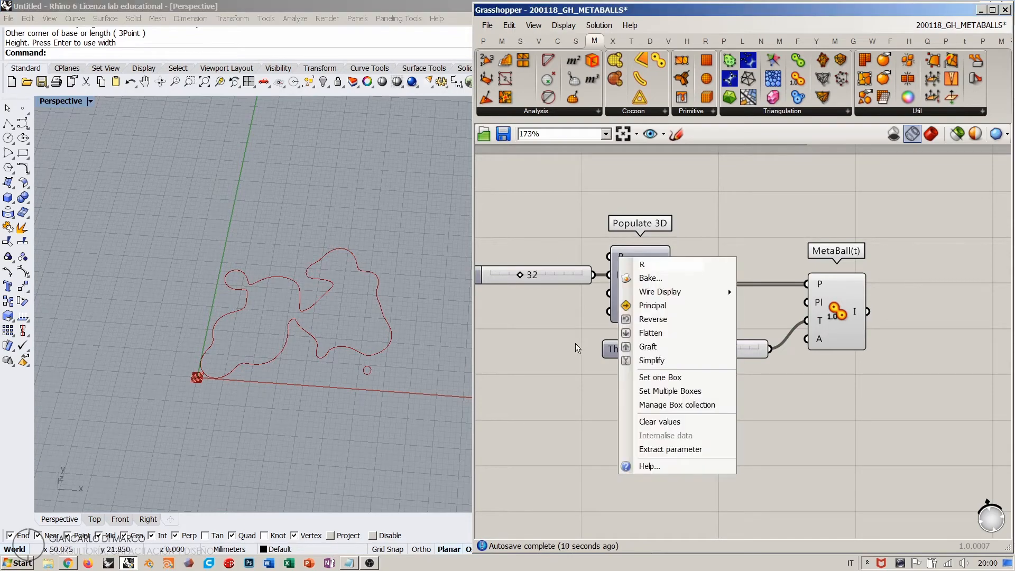
pyautogui.click(646, 447)
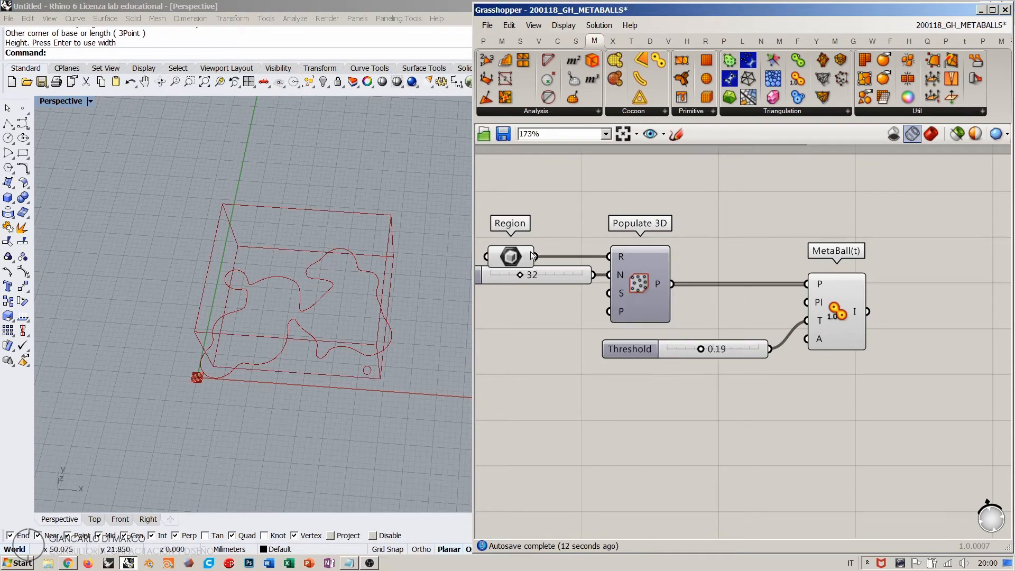
pyautogui.moveTo(513, 258); pyautogui.dragTo(521, 404)
# - Add the Volume component with V and C outputs and connect the Region parameter to its G input
pyautogui.doubleClick(642, 445)
pyautogui.write('volu')
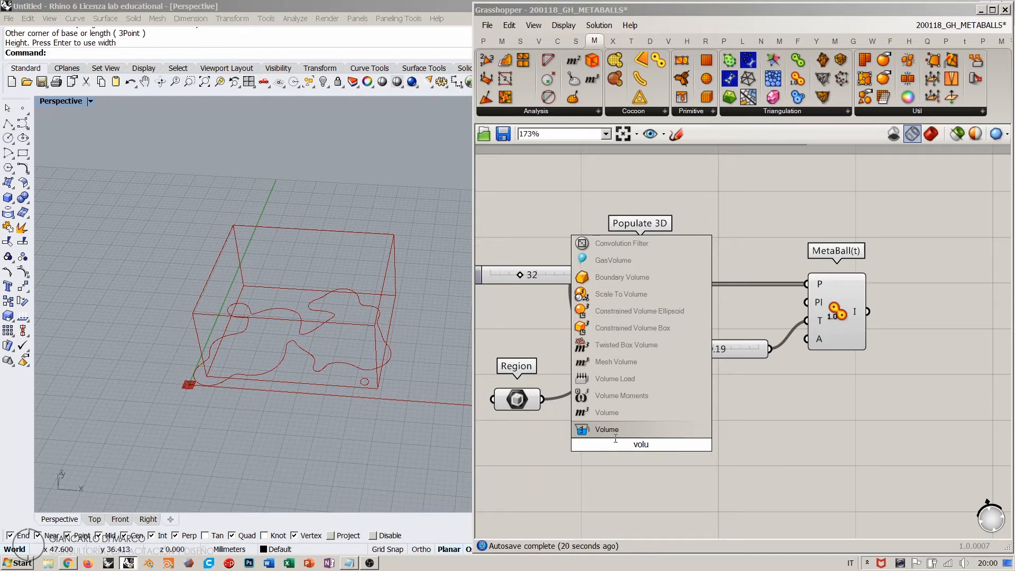
pyautogui.click(608, 413)
pyautogui.moveTo(542, 399); pyautogui.dragTo(609, 444)
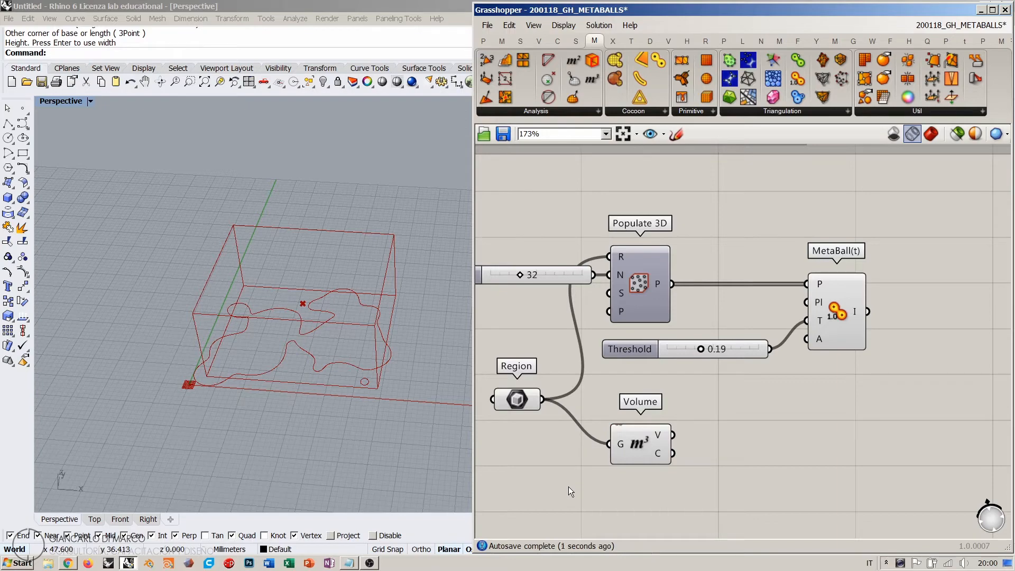
# - Line up the Region parameter and the Volume component below the Threshold slider so their wire runs straight
pyautogui.moveTo(390, 370); pyautogui.dragTo(381, 334, button='right')
pyautogui.moveTo(539, 413); pyautogui.dragTo(581, 322, button='right')
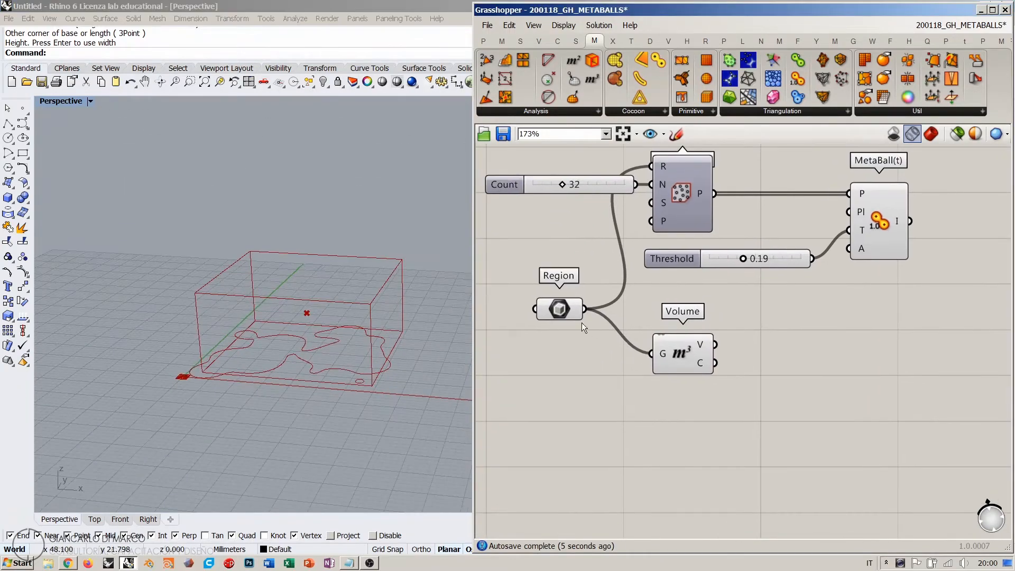
pyautogui.moveTo(565, 315); pyautogui.dragTo(549, 311)
pyautogui.moveTo(681, 352); pyautogui.dragTo(672, 332)
pyautogui.moveTo(534, 307); pyautogui.dragTo(539, 335)
pyautogui.click(590, 397)
# - Hide the Region box preview in the Rhino viewport
pyautogui.moveTo(331, 342)
pyautogui.mouseDown(button='right')
pyautogui.moveTo(367, 365)
pyautogui.moveTo(348, 366)
pyautogui.moveTo(331, 318)
pyautogui.moveTo(338, 345)
pyautogui.mouseUp(button='right')
pyautogui.scroll(3, 333, 318)
pyautogui.click(546, 334)
pyautogui.hotkey('ctrl', 'q')
pyautogui.click(779, 403)
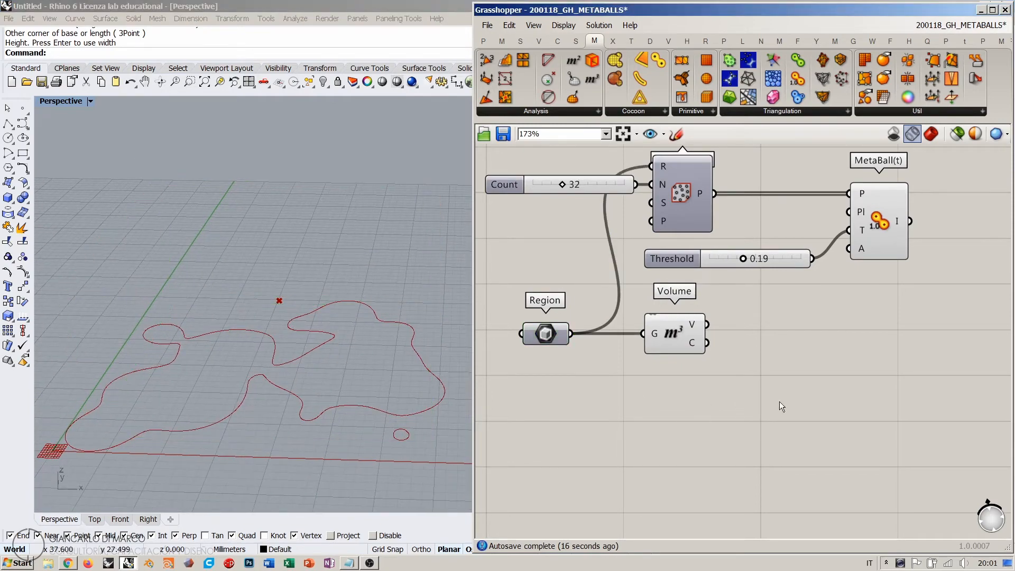
# - Add a Wandering Vector component and place it directly below the Volume component
pyautogui.moveTo(779, 405); pyautogui.dragTo(729, 393, button='right')
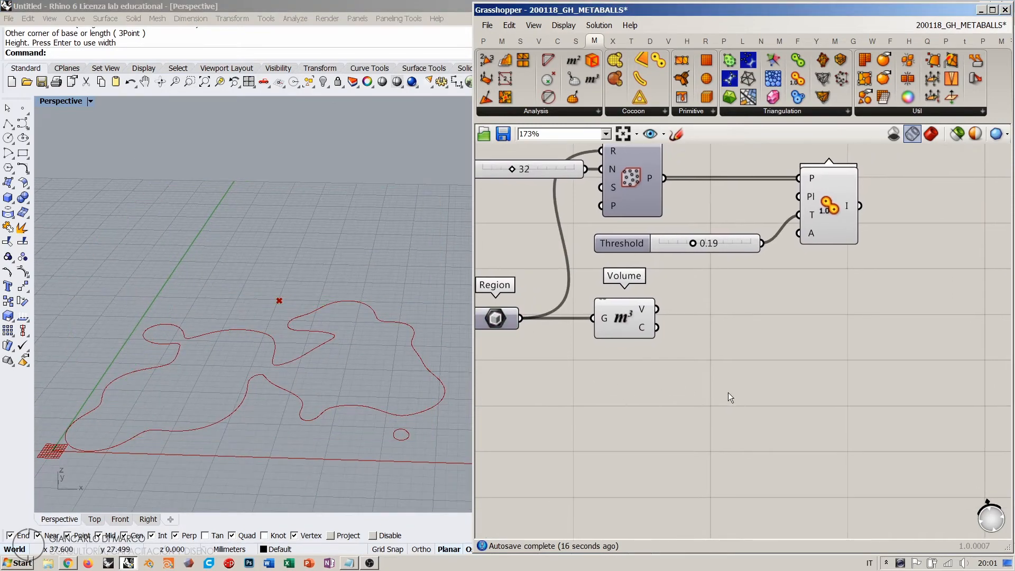
pyautogui.doubleClick(683, 407)
pyautogui.write('wand')
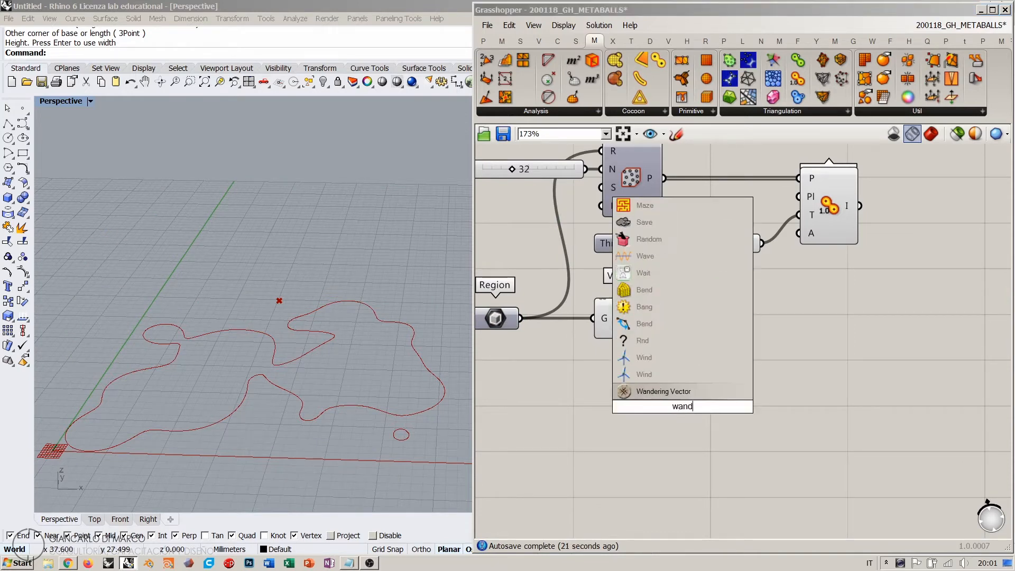
pyautogui.click(666, 394)
pyautogui.moveTo(665, 389); pyautogui.dragTo(729, 372, button='right')
pyautogui.moveTo(748, 386); pyautogui.dragTo(691, 391)
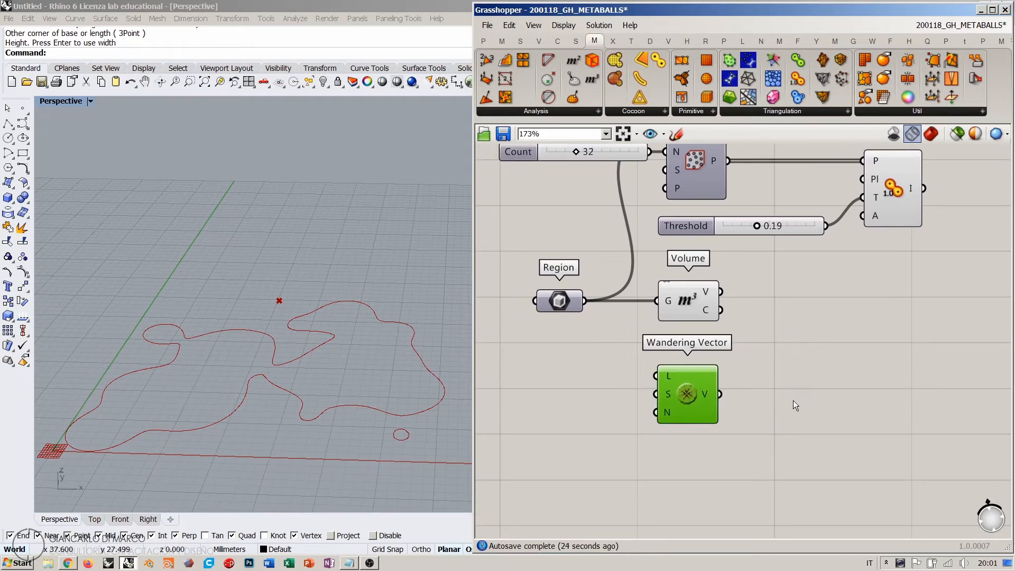
# - Add a Vector Display component and connect the Wandering Vector output to its V input
pyautogui.click(809, 405)
pyautogui.doubleClick(825, 410)
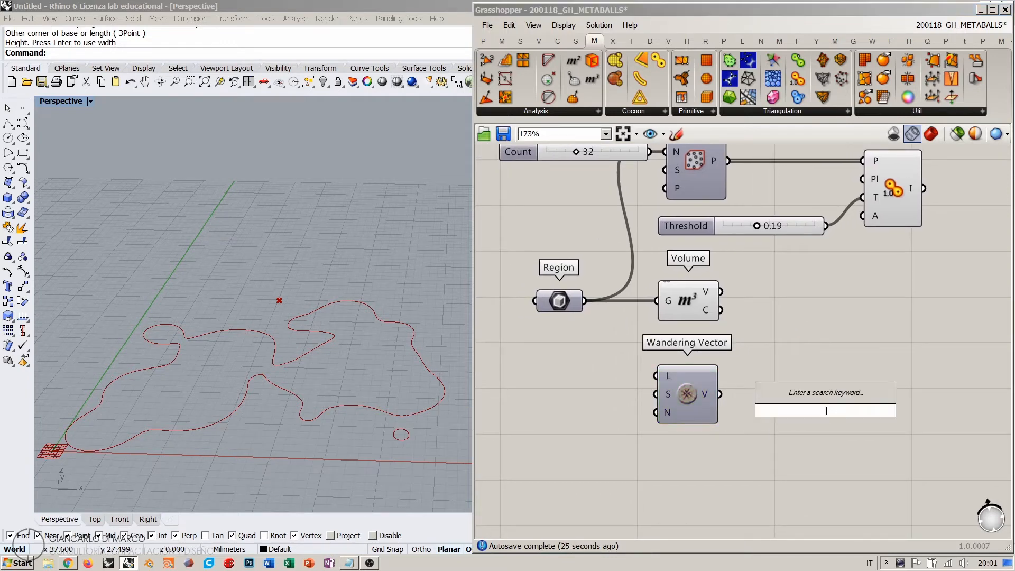
pyautogui.write('ve')
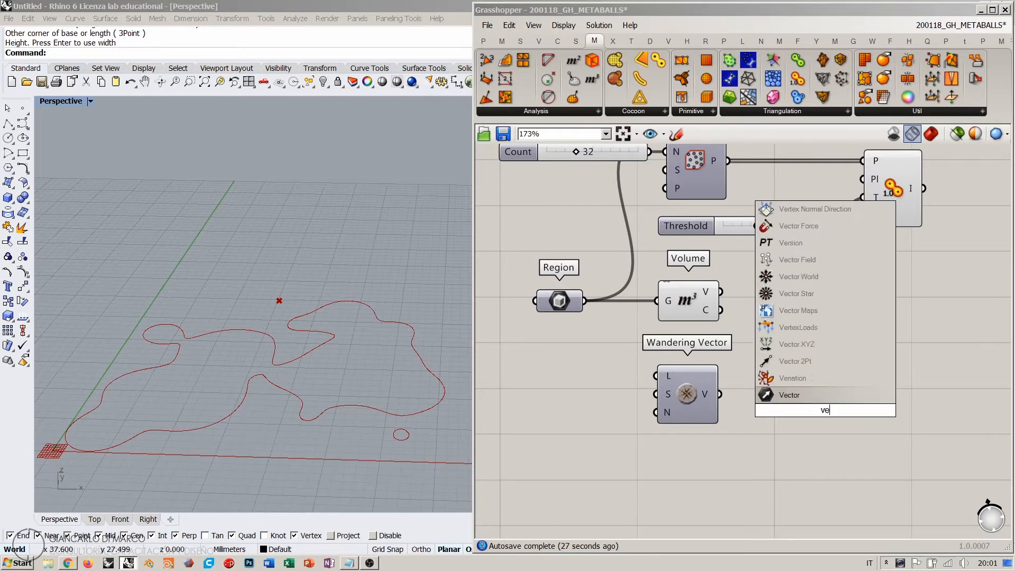
pyautogui.write('ctor displ')
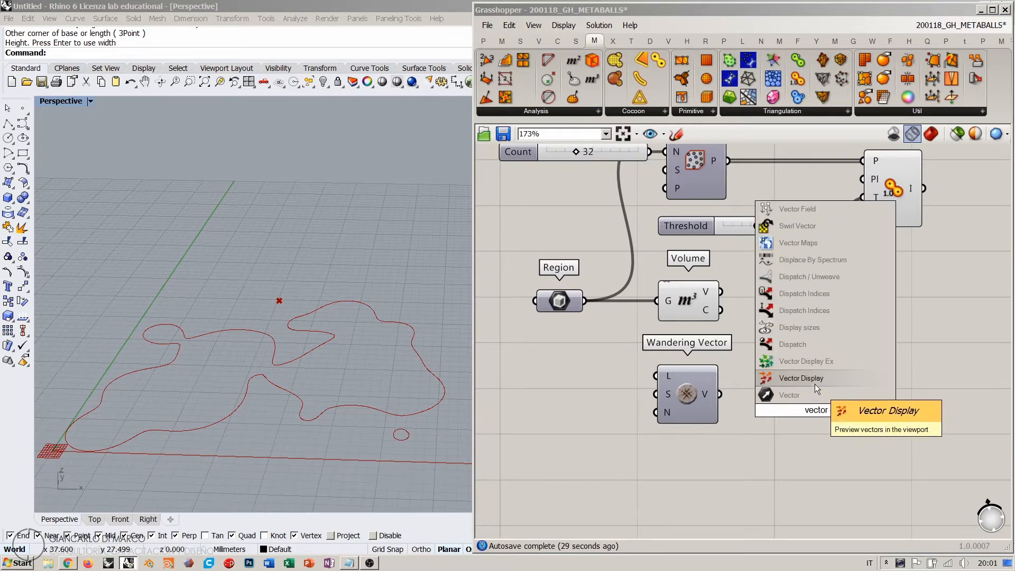
pyautogui.click(814, 384)
pyautogui.moveTo(730, 387); pyautogui.dragTo(774, 302, button='right')
pyautogui.moveTo(764, 308)
pyautogui.mouseDown()
pyautogui.moveTo(845, 333)
pyautogui.moveTo(718, 395)
pyautogui.mouseUp()
# - Add an XY Plane component above Wandering Vector and connect it to the A input of Vector Display
pyautogui.doubleClick(773, 296)
pyautogui.write('xy')
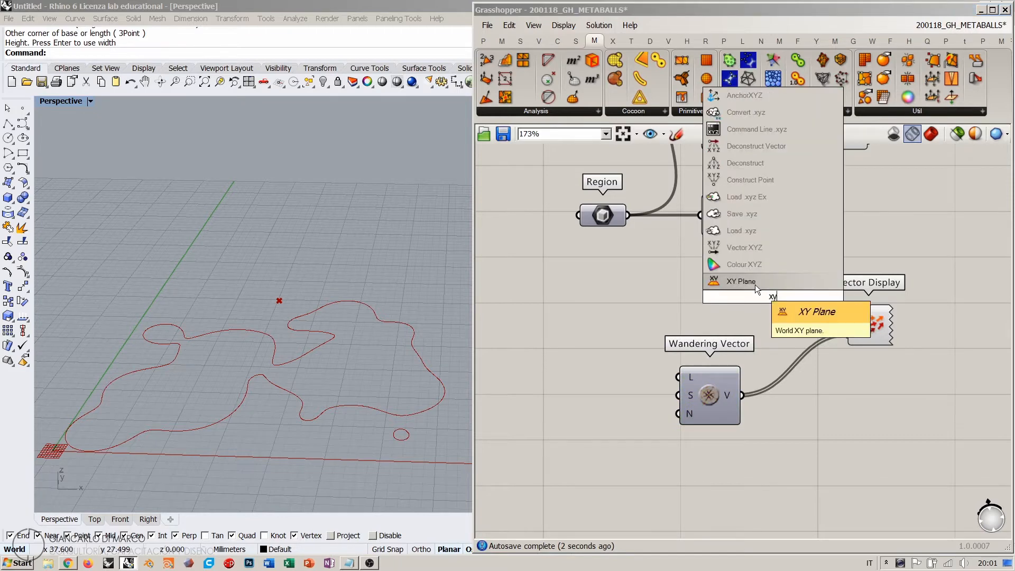
pyautogui.click(756, 285)
pyautogui.moveTo(763, 294)
pyautogui.mouseDown()
pyautogui.moveTo(704, 301)
pyautogui.moveTo(845, 315)
pyautogui.mouseUp()
pyautogui.click(820, 249)
# - Hide the viewport preview of the MetaBall(t) component
pyautogui.scroll(-3, 821, 248)
pyautogui.moveTo(821, 249); pyautogui.dragTo(756, 362, button='right')
pyautogui.click(823, 265)
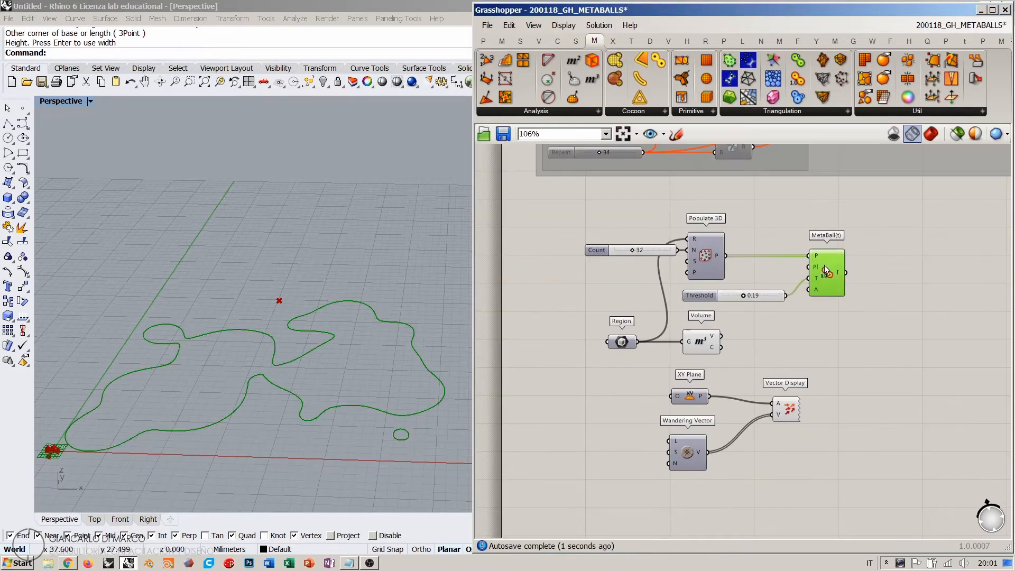
pyautogui.hotkey('ctrl', 'q')
pyautogui.click(766, 279)
# - Examine the moving wandering vectors at the origin up close in the Rhino viewport
pyautogui.keyDown('shift'); pyautogui.moveTo(232, 415); pyautogui.dragTo(422, 326, button='right'); pyautogui.keyUp('shift')
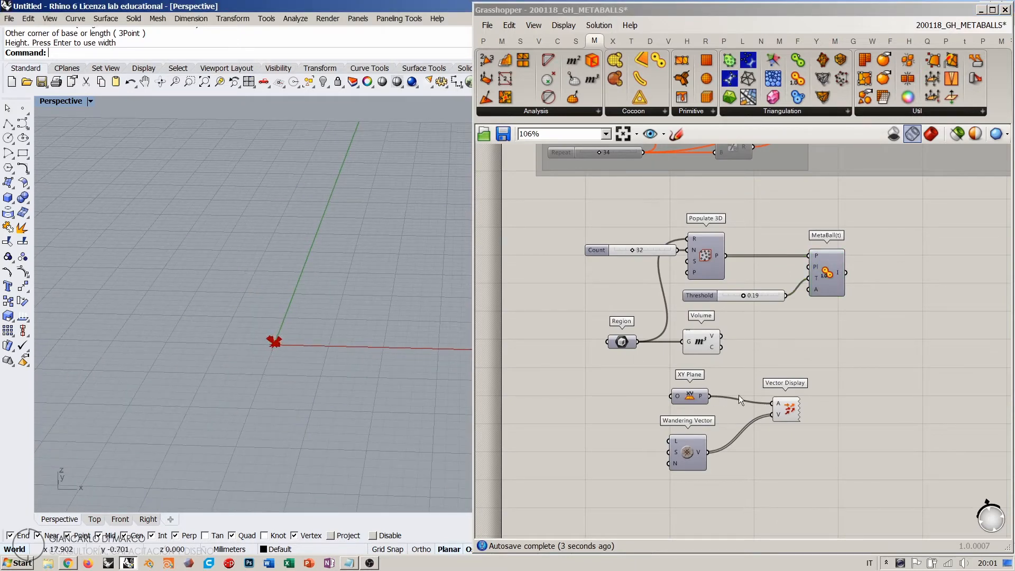
pyautogui.click(687, 452)
pyautogui.rightClick(692, 454)
pyautogui.click(656, 451)
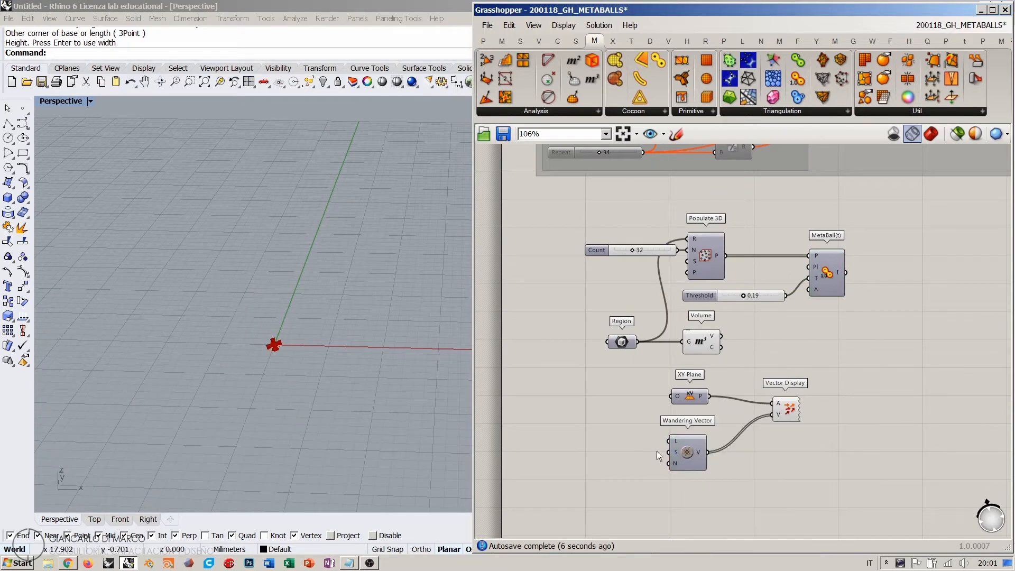
pyautogui.click(684, 452)
pyautogui.middleClick(684, 452)
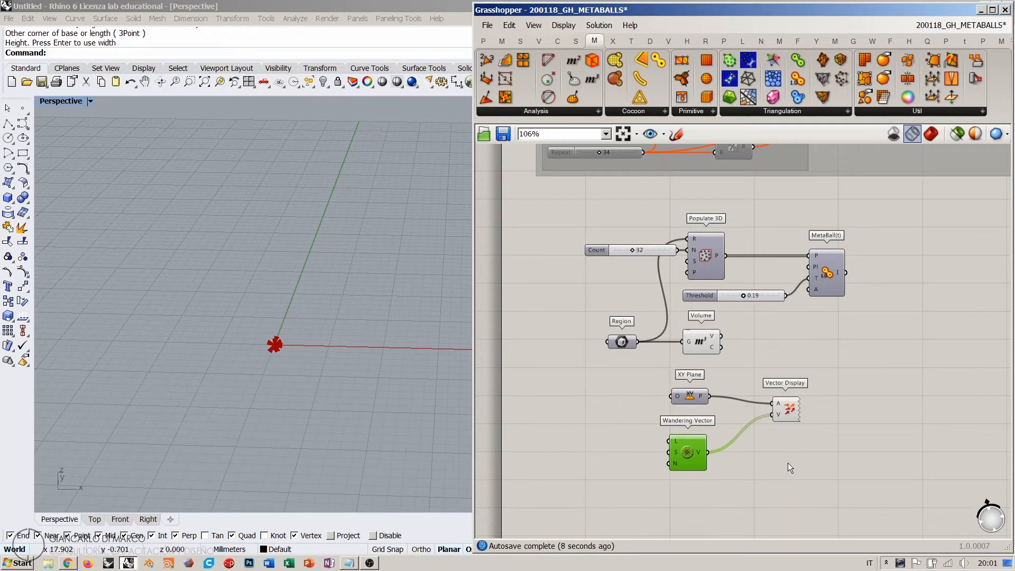
pyautogui.click(789, 410)
pyautogui.middleClick(791, 410)
pyautogui.click(831, 451)
pyautogui.click(830, 452)
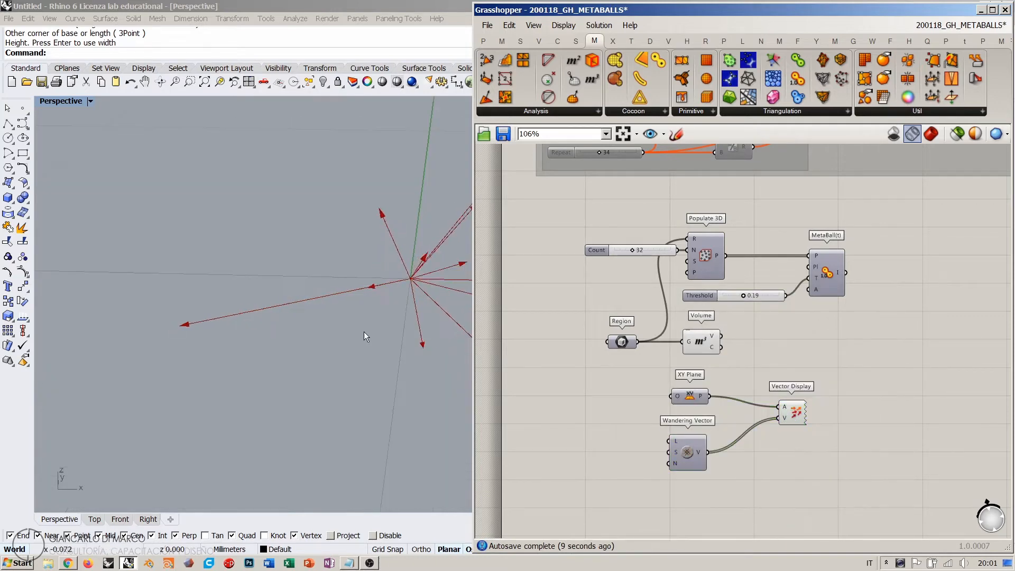
pyautogui.moveTo(363, 331); pyautogui.dragTo(284, 348, button='right')
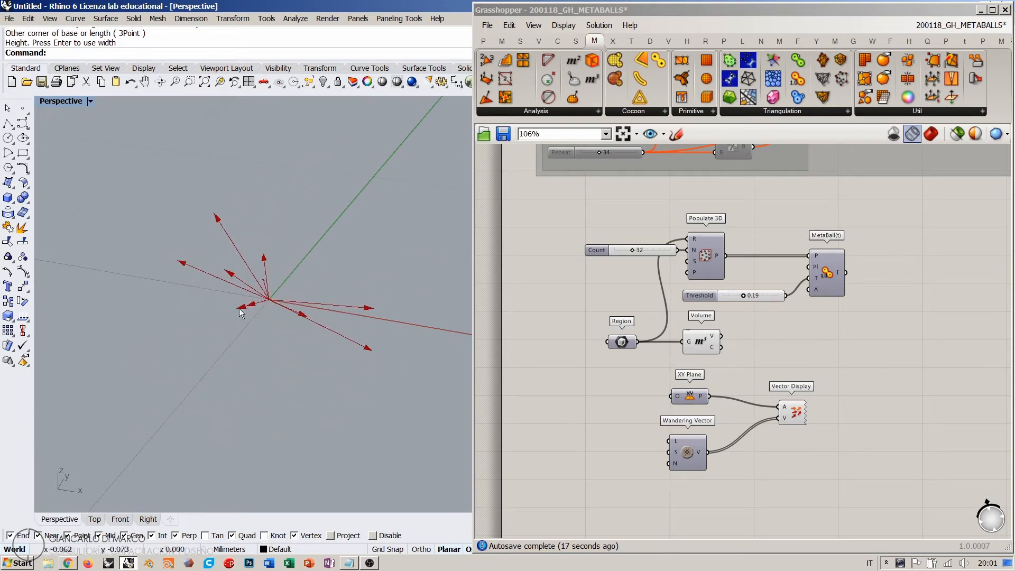
# - Add a panel containing 1, connect it to Wandering Vector's N input and align it with that input
pyautogui.moveTo(666, 429); pyautogui.dragTo(690, 377, button='right')
pyautogui.scroll(5, 661, 395)
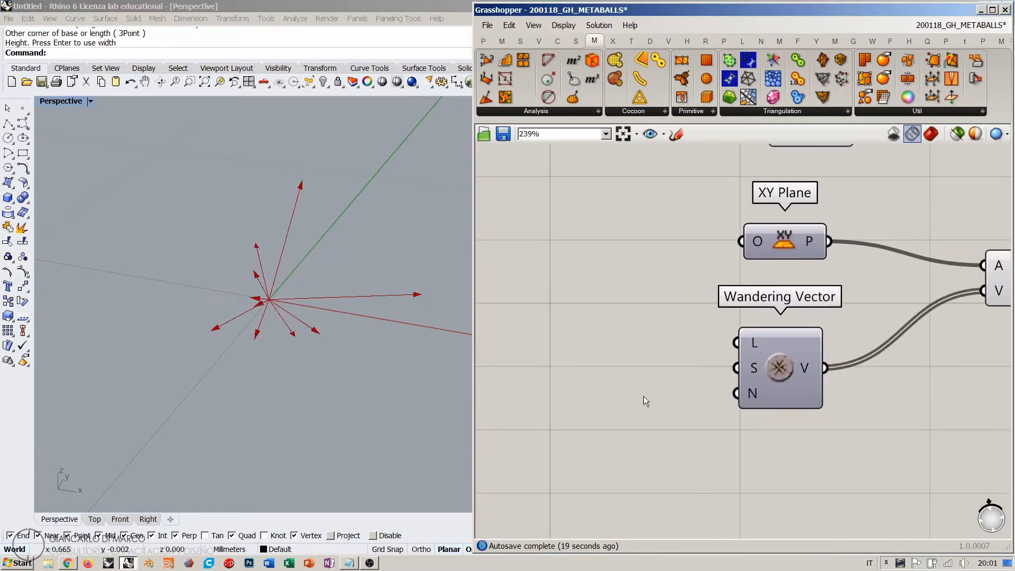
pyautogui.click(773, 372)
pyautogui.click(689, 369)
pyautogui.moveTo(757, 390)
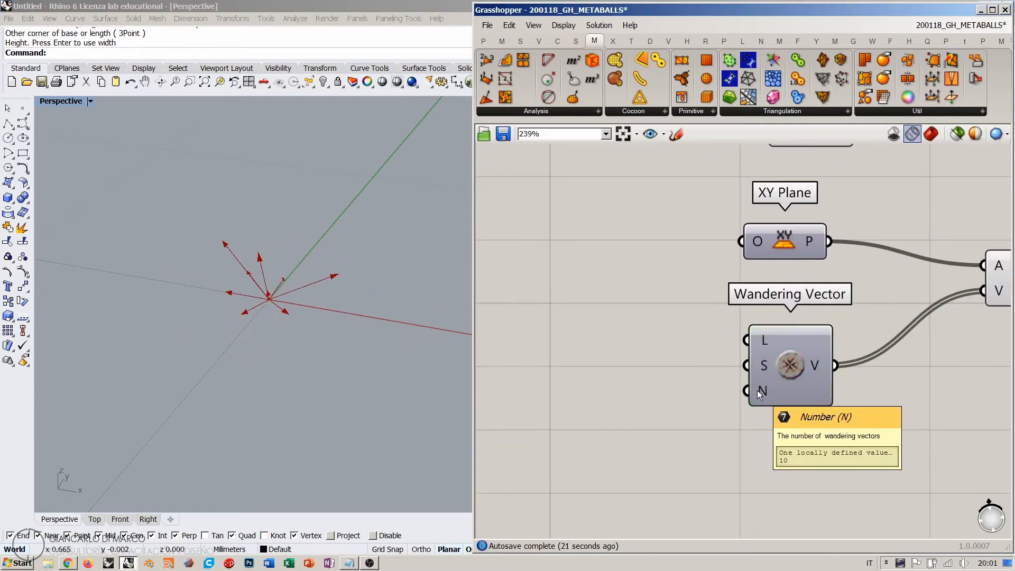
pyautogui.doubleClick(632, 396)
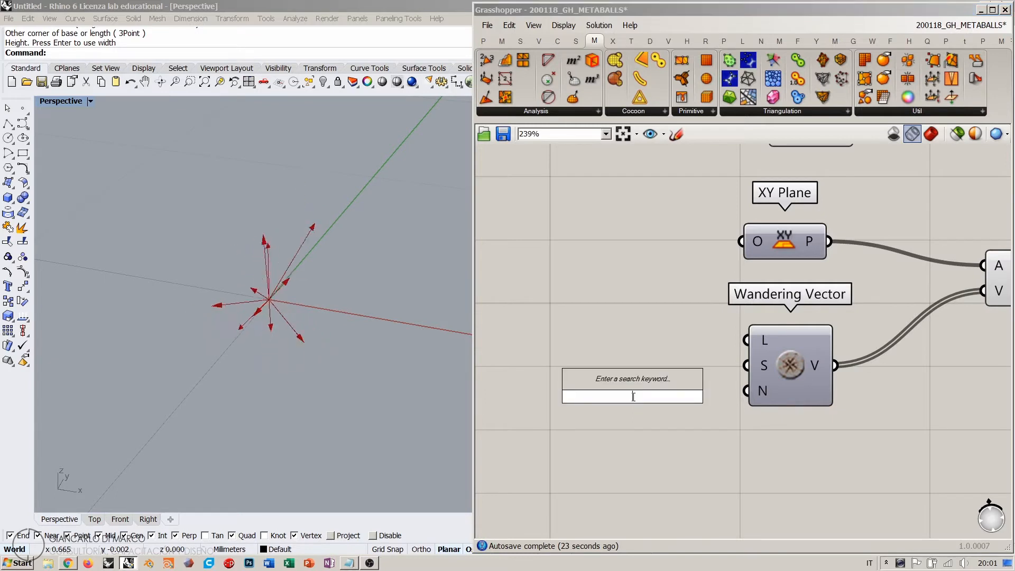
pyautogui.write('"1')
pyautogui.press('Return')
pyautogui.moveTo(655, 395); pyautogui.dragTo(746, 391)
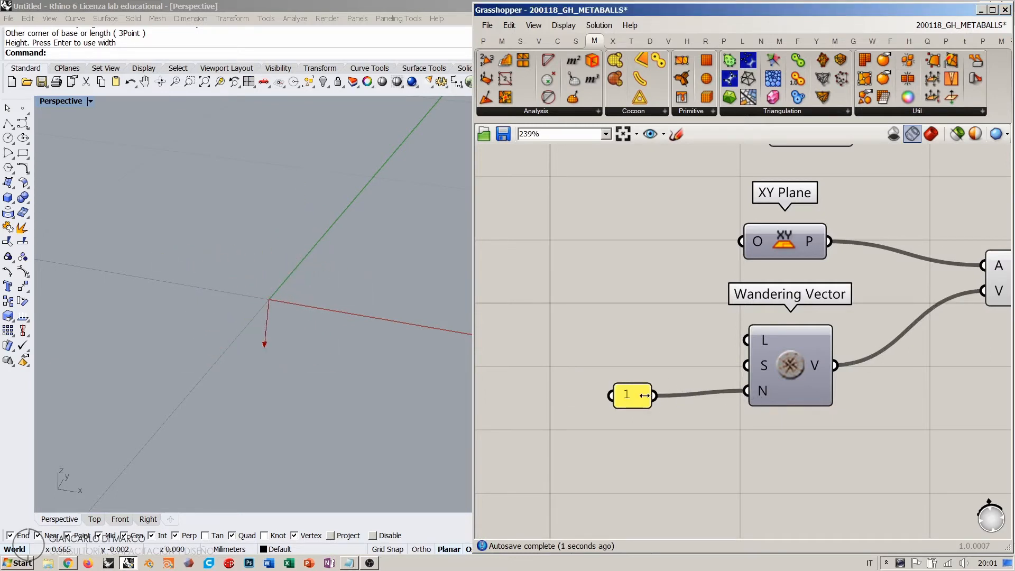
pyautogui.moveTo(628, 398); pyautogui.dragTo(657, 393)
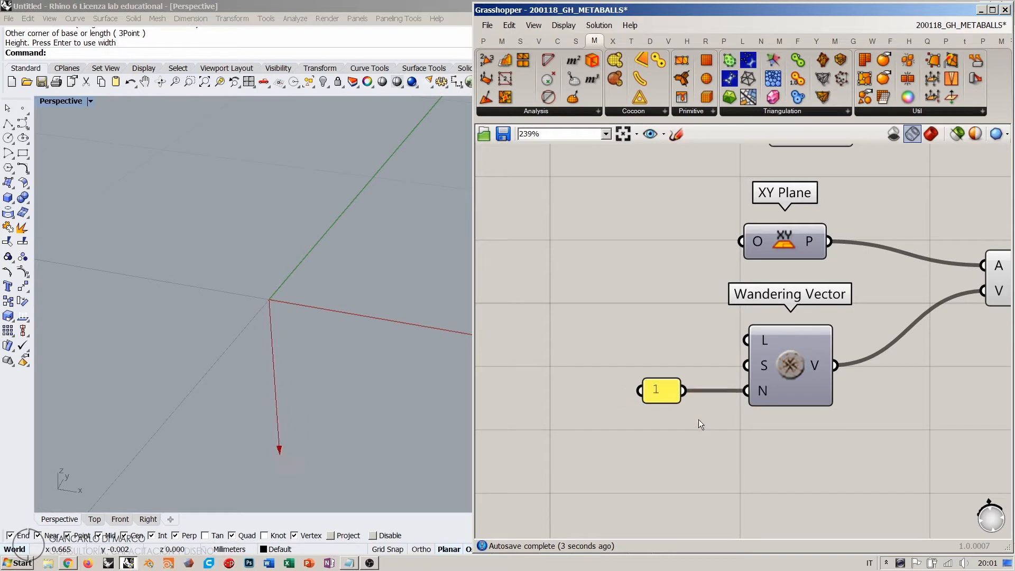
# - Move the panel and the Vector Display component closer to Wandering Vector
pyautogui.moveTo(296, 459); pyautogui.dragTo(325, 404, button='right')
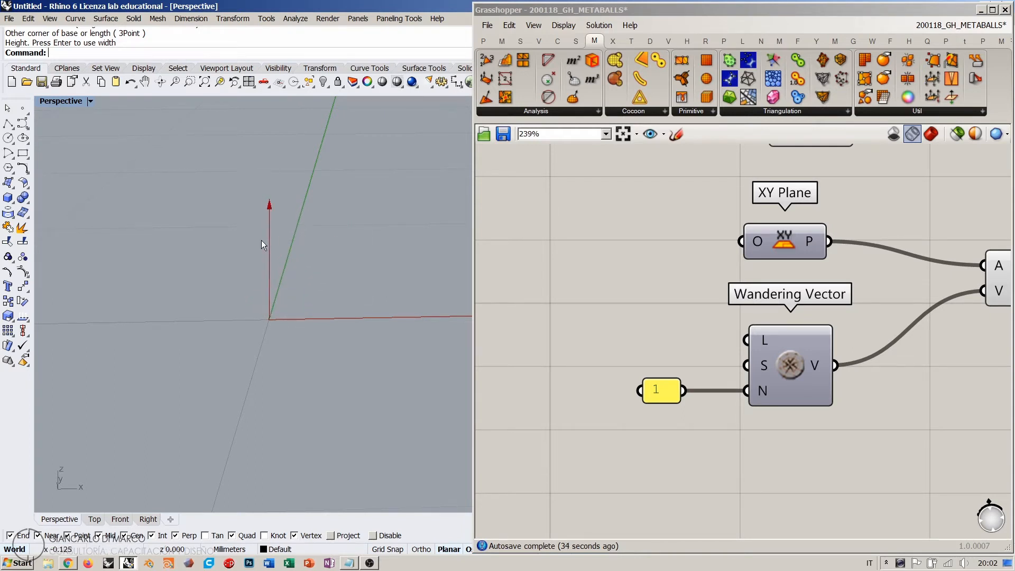
pyautogui.scroll(-4, 564, 344)
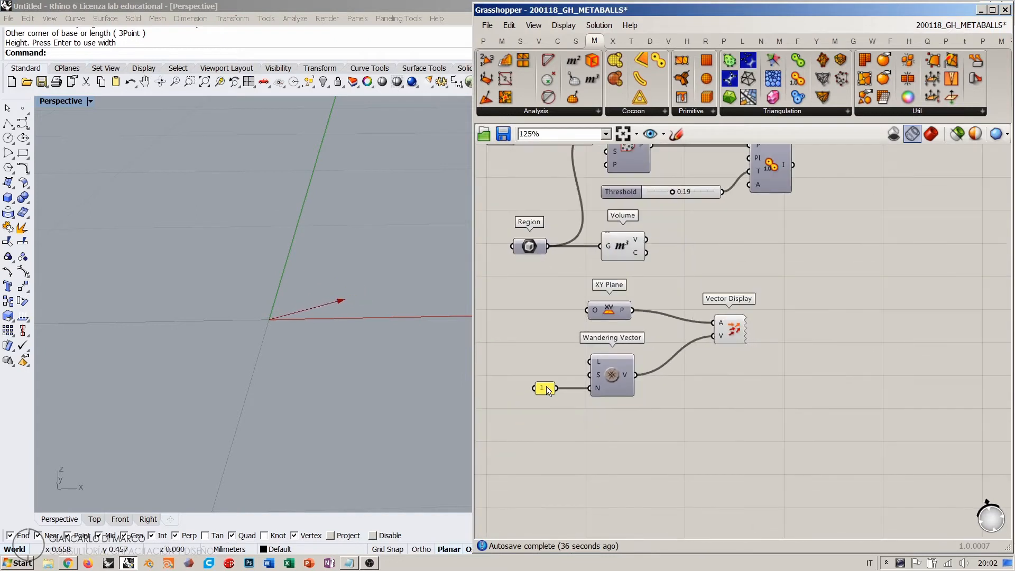
pyautogui.click(562, 387)
pyautogui.click(703, 417)
pyautogui.moveTo(344, 283); pyautogui.dragTo(303, 332, button='right')
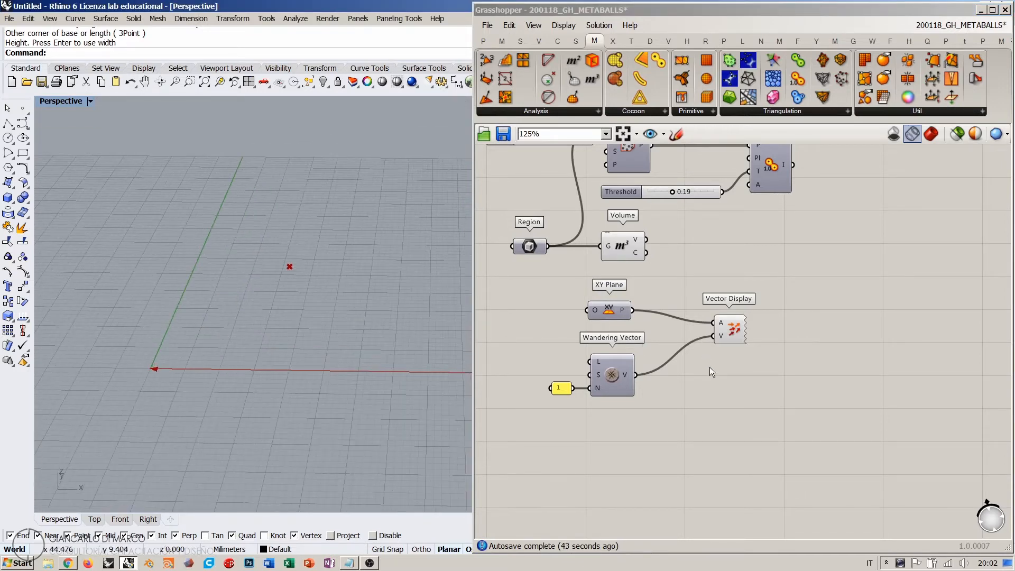
pyautogui.click(719, 391)
pyautogui.moveTo(719, 392); pyautogui.dragTo(705, 358, button='right')
pyautogui.scroll(2, 704, 358)
pyautogui.moveTo(719, 283); pyautogui.dragTo(690, 308)
pyautogui.moveTo(702, 334); pyautogui.dragTo(713, 375, button='right')
pyautogui.scroll(-3, 713, 375)
# - Add a Plane Normal component below Vector Display and connect the Wandering Vector output to its Z input
pyautogui.doubleClick(725, 421)
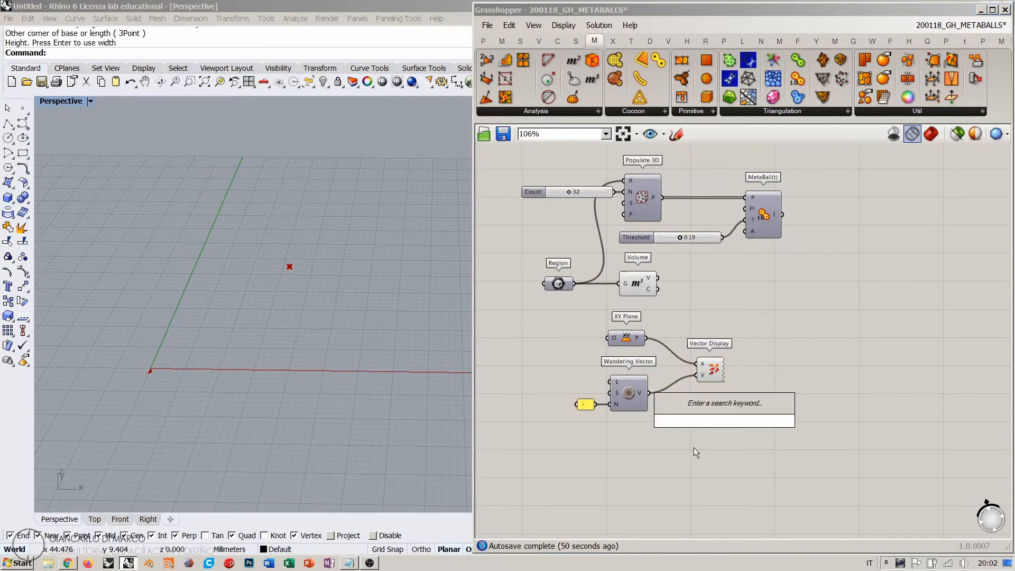
pyautogui.write('normal')
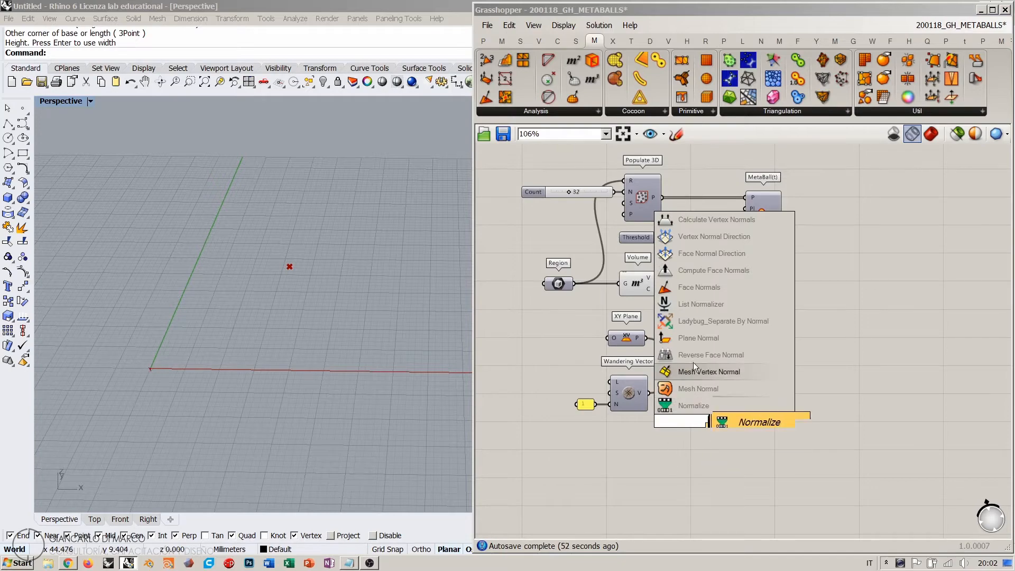
pyautogui.click(698, 338)
pyautogui.scroll(3, 687, 374)
pyautogui.moveTo(631, 353); pyautogui.dragTo(709, 400)
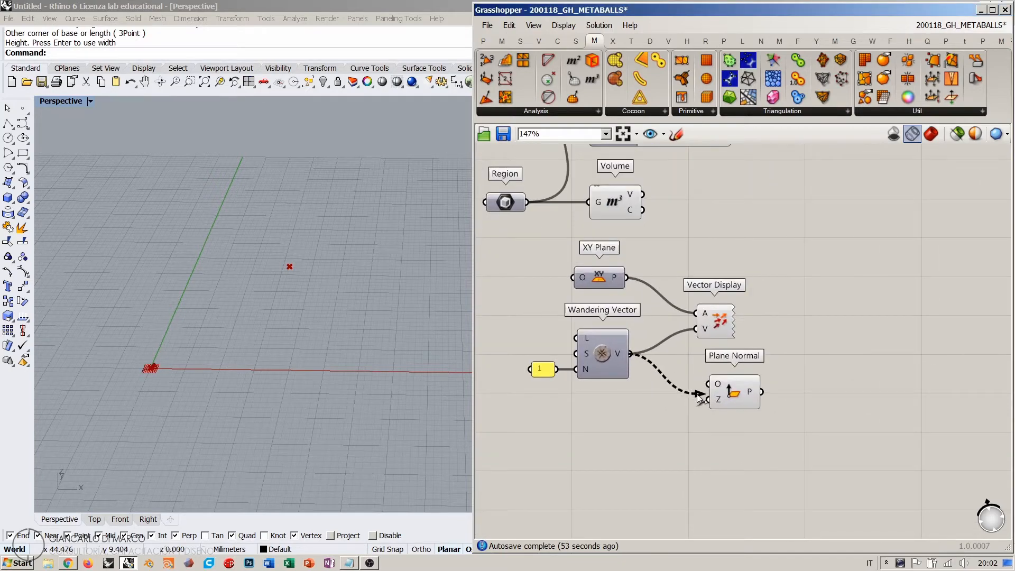
# - Move Plane Normal beside the Volume component and connect Volume's C output to its O input
pyautogui.keyDown('shift'); pyautogui.moveTo(206, 384); pyautogui.dragTo(285, 323, button='right'); pyautogui.keyUp('shift')
pyautogui.scroll(12, 243, 327)
pyautogui.scroll(-4, 248, 324)
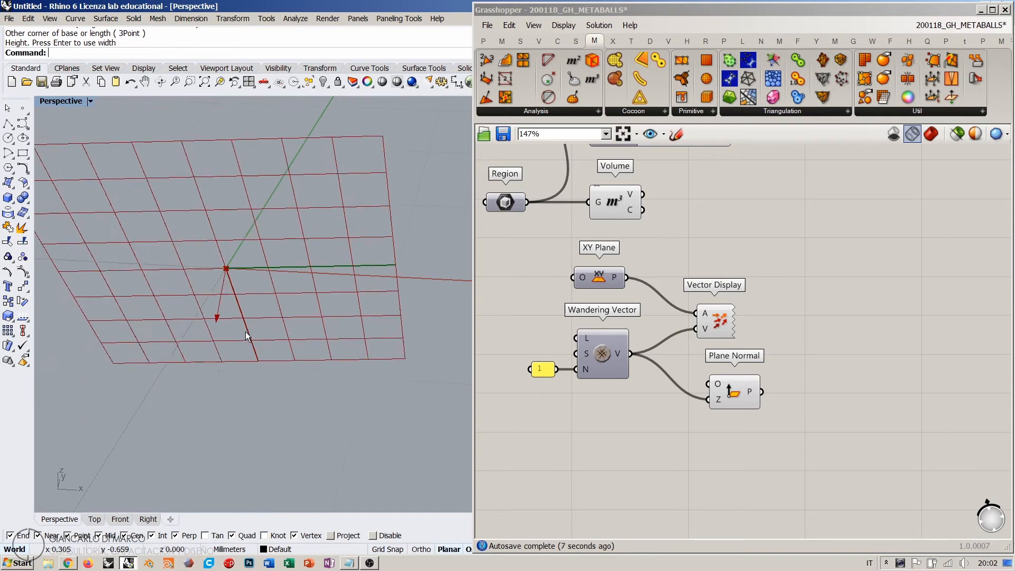
pyautogui.scroll(-15, 224, 363)
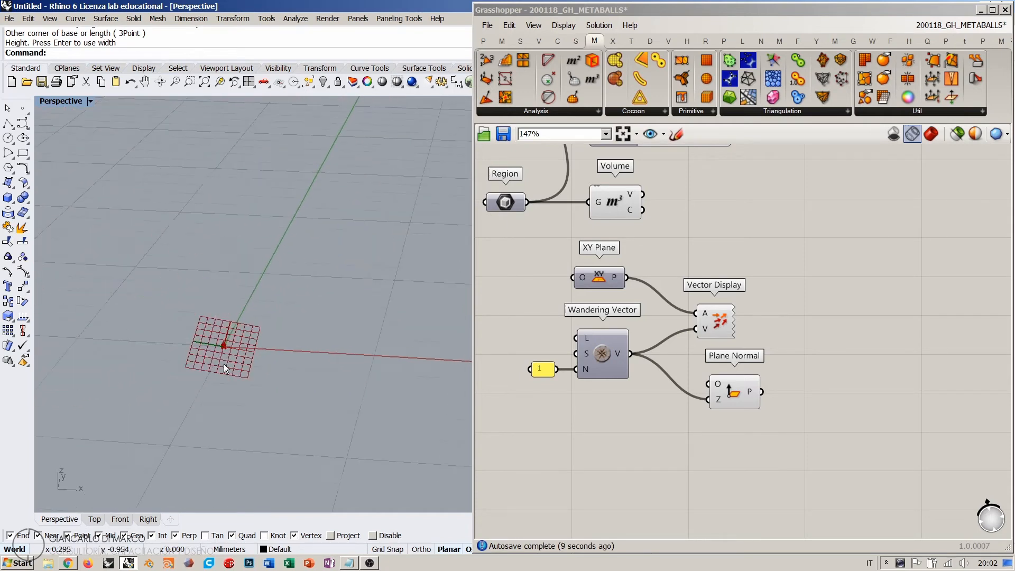
pyautogui.moveTo(225, 362); pyautogui.dragTo(237, 345, button='right')
pyautogui.moveTo(718, 383); pyautogui.dragTo(762, 407, button='right')
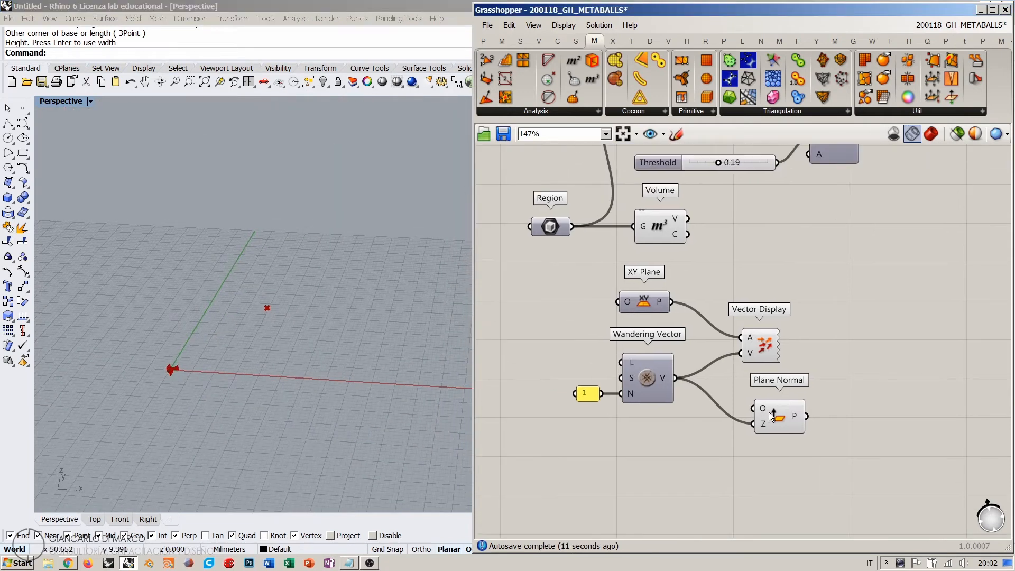
pyautogui.moveTo(763, 407); pyautogui.dragTo(736, 257)
pyautogui.moveTo(688, 234); pyautogui.dragTo(728, 259)
pyautogui.click(736, 287)
# - Turn off the preview of the Vector Display component
pyautogui.moveTo(254, 323); pyautogui.dragTo(262, 346, button='right')
pyautogui.scroll(8, 262, 346)
pyautogui.moveTo(313, 286); pyautogui.dragTo(299, 315, button='right')
pyautogui.scroll(-3, 299, 315)
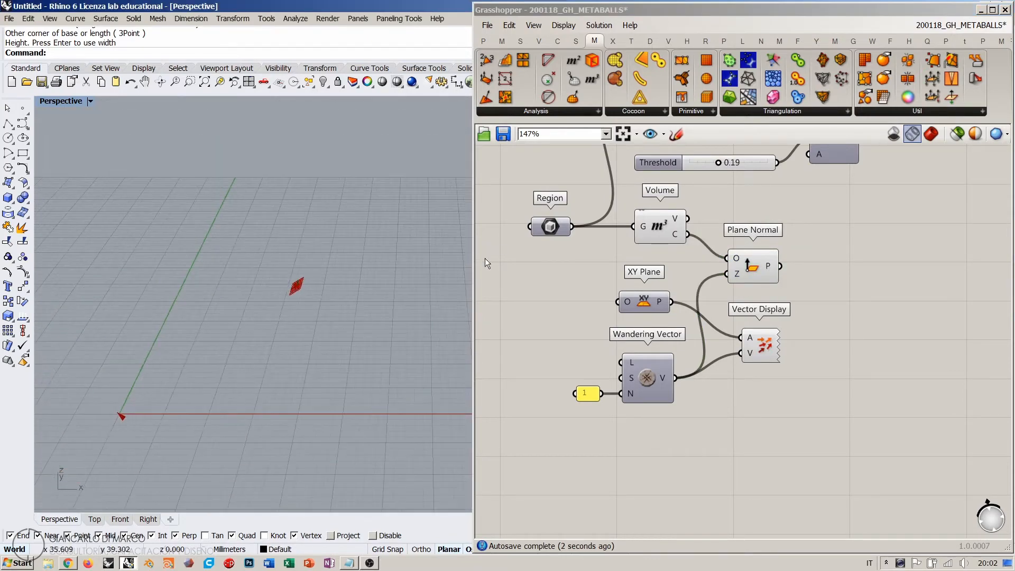
pyautogui.moveTo(244, 344); pyautogui.dragTo(243, 357, button='right')
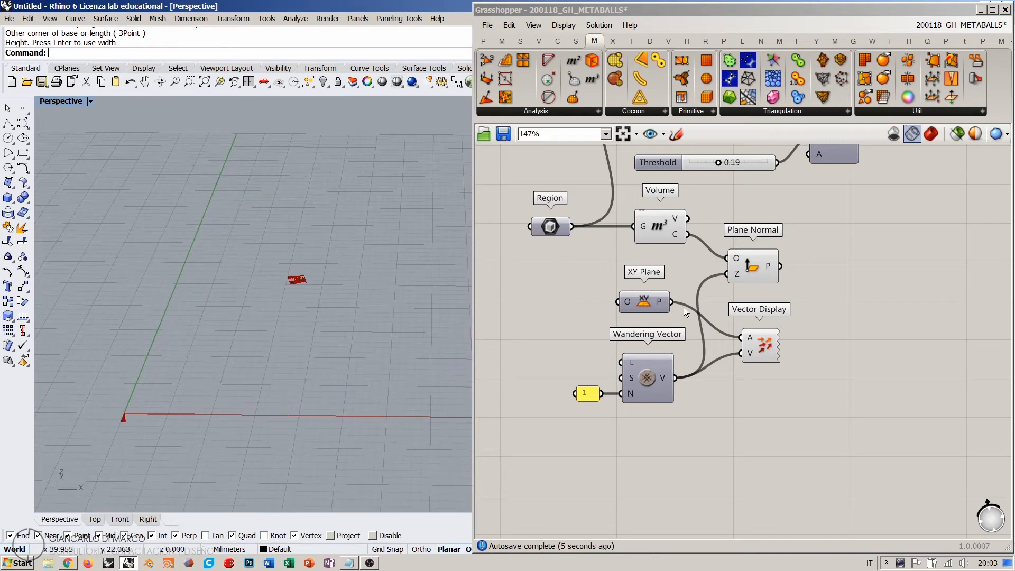
pyautogui.click(759, 343)
pyautogui.hotkey('ctrl', 'q')
pyautogui.click(757, 371)
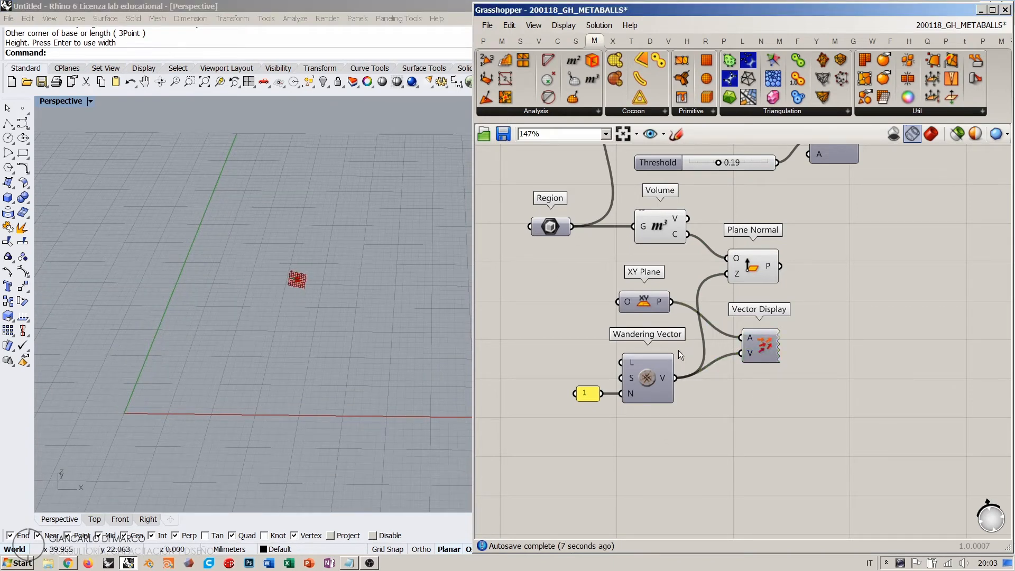
# - Place Wandering Vector and its panel below Volume, with XY Plane next to Vector Display
pyautogui.moveTo(652, 302); pyautogui.dragTo(703, 328)
pyautogui.moveTo(637, 423); pyautogui.dragTo(658, 284)
pyautogui.click(644, 316)
pyautogui.click(662, 267)
pyautogui.moveTo(662, 267); pyautogui.dragTo(656, 274, button='right')
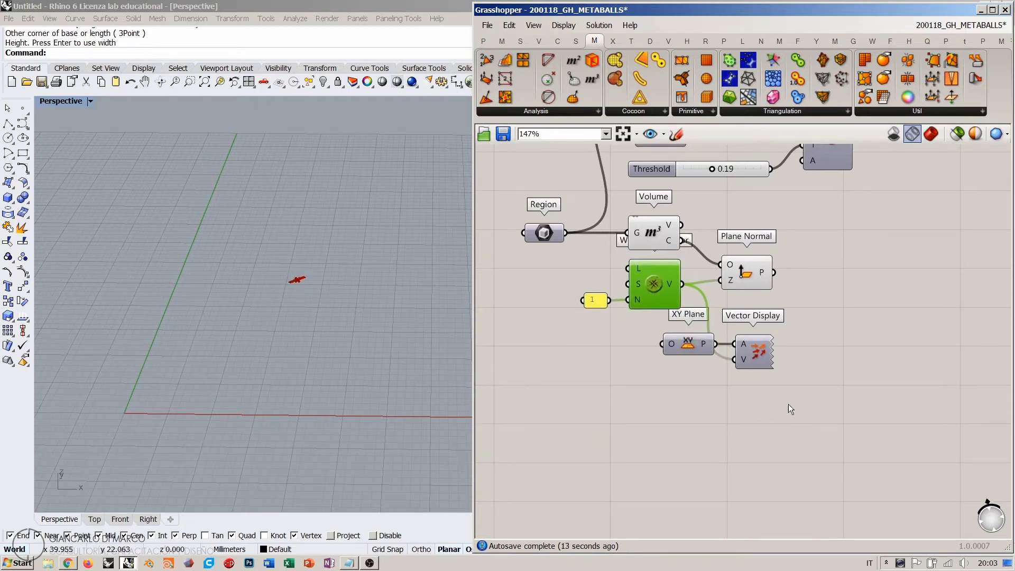
pyautogui.moveTo(787, 402); pyautogui.dragTo(599, 269)
pyautogui.moveTo(653, 287); pyautogui.dragTo(659, 308)
pyautogui.click(540, 288)
pyautogui.scroll(2, 633, 276)
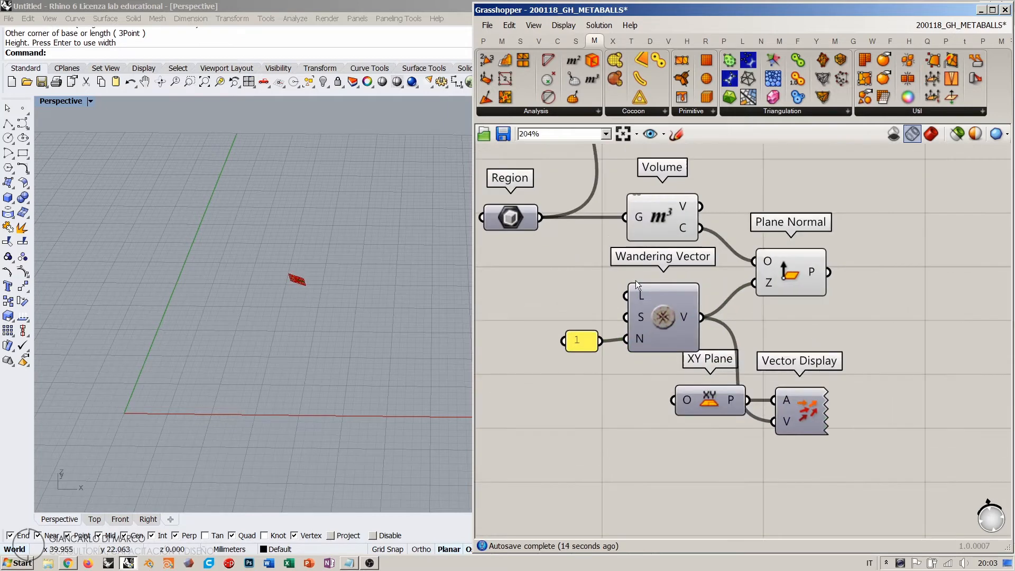
pyautogui.click(570, 338)
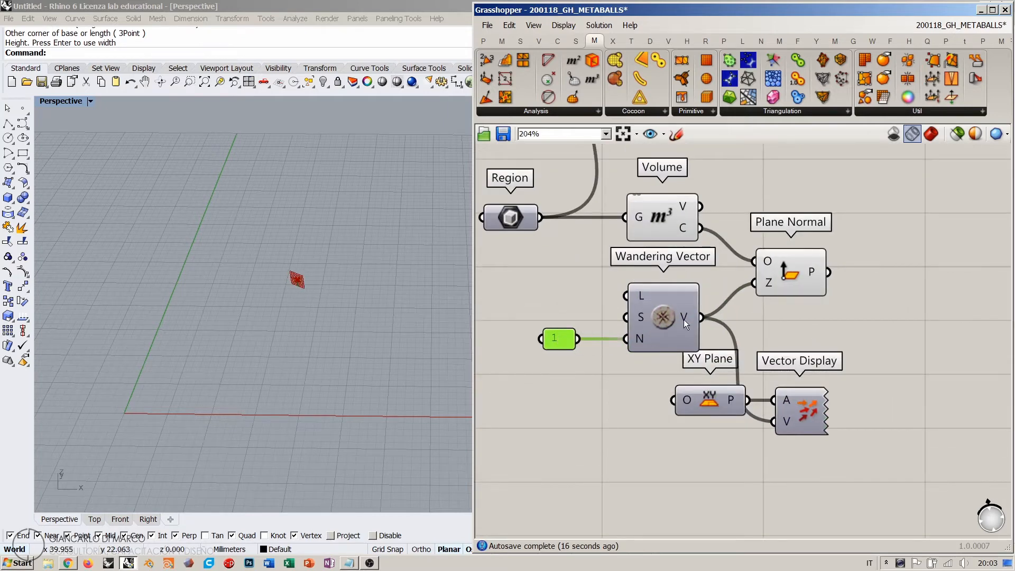
# - Align XY Plane under Wandering Vector and shift it down together with Vector Display
pyautogui.moveTo(730, 332); pyautogui.dragTo(664, 350, button='right')
pyautogui.click(609, 418)
pyautogui.moveTo(609, 414); pyautogui.dragTo(613, 413)
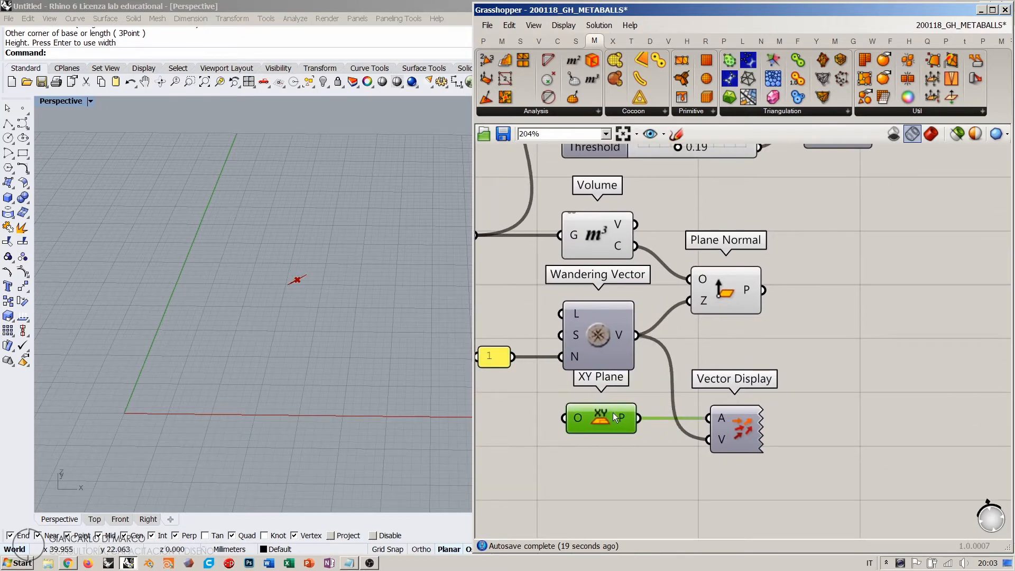
pyautogui.keyDown('shift'); pyautogui.click(732, 421); pyautogui.keyUp('shift')
pyautogui.moveTo(732, 421); pyautogui.dragTo(732, 433)
pyautogui.click(747, 365)
pyautogui.moveTo(681, 416); pyautogui.dragTo(654, 469, button='right')
pyautogui.click(584, 482)
pyautogui.click(718, 385)
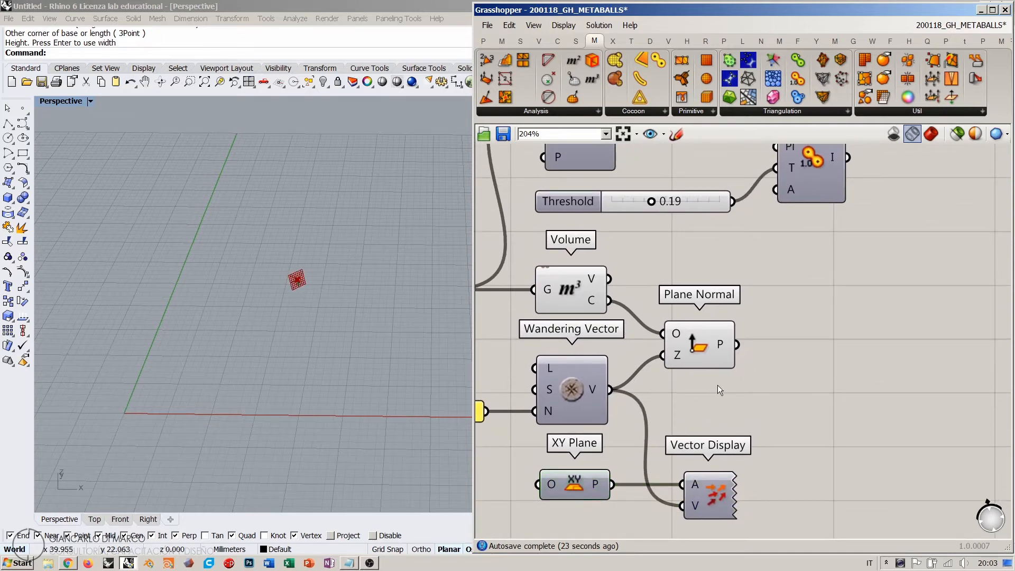
# - Copy the "Heteroptera plugin" label from the Seed Generator group and place it under Wandering Vector in the new definition
pyautogui.moveTo(559, 401); pyautogui.dragTo(648, 373, button='right')
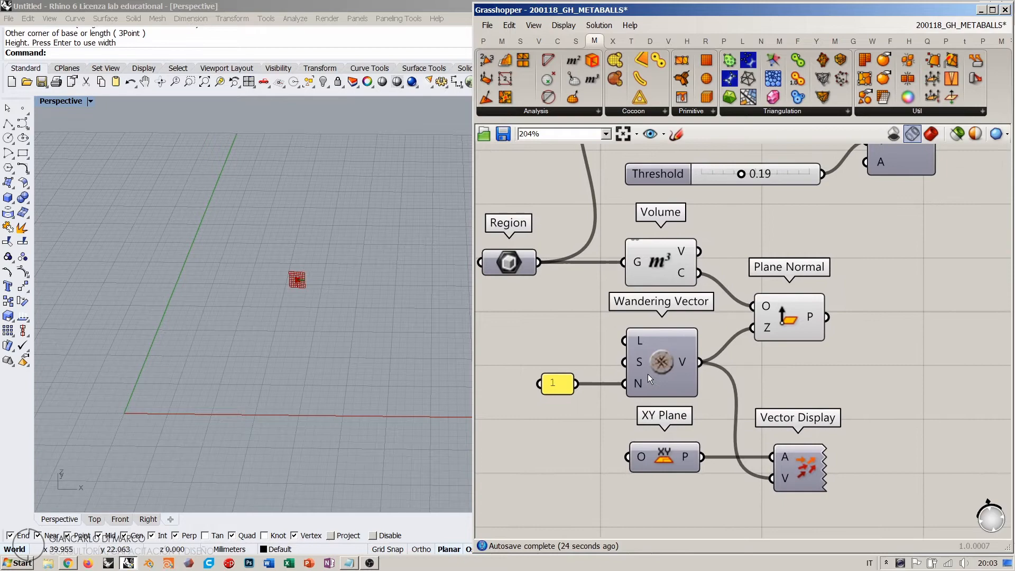
pyautogui.click(557, 383)
pyautogui.moveTo(712, 357); pyautogui.dragTo(614, 413, button='right')
pyautogui.scroll(-5, 607, 417)
pyautogui.click(745, 374)
pyautogui.moveTo(717, 282); pyautogui.dragTo(723, 506, button='right')
pyautogui.moveTo(870, 326); pyautogui.dragTo(905, 438, button='right')
pyautogui.moveTo(646, 287); pyautogui.dragTo(663, 478, button='right')
pyautogui.scroll(5, 761, 277)
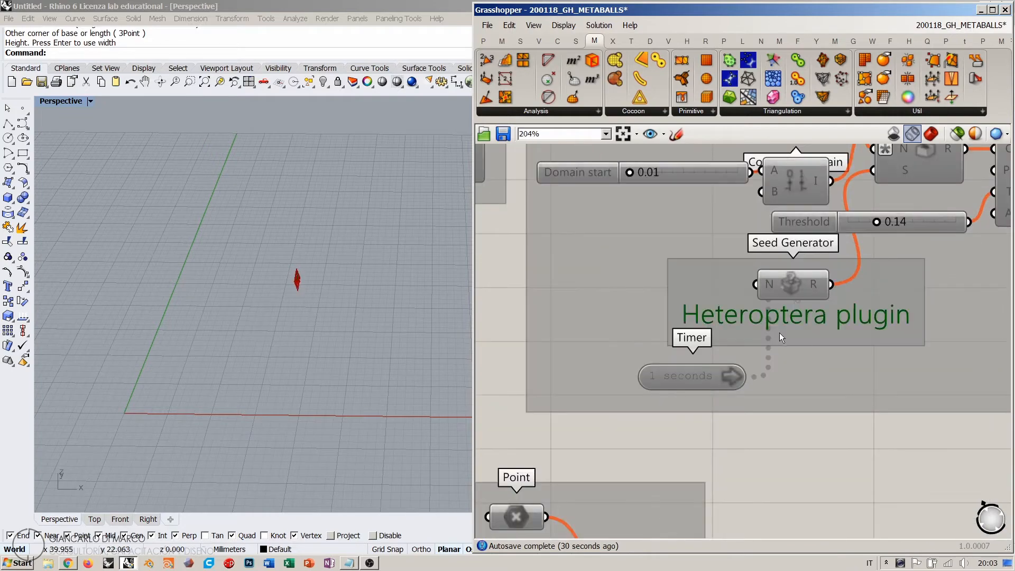
pyautogui.moveTo(780, 332); pyautogui.dragTo(690, 237, button='right')
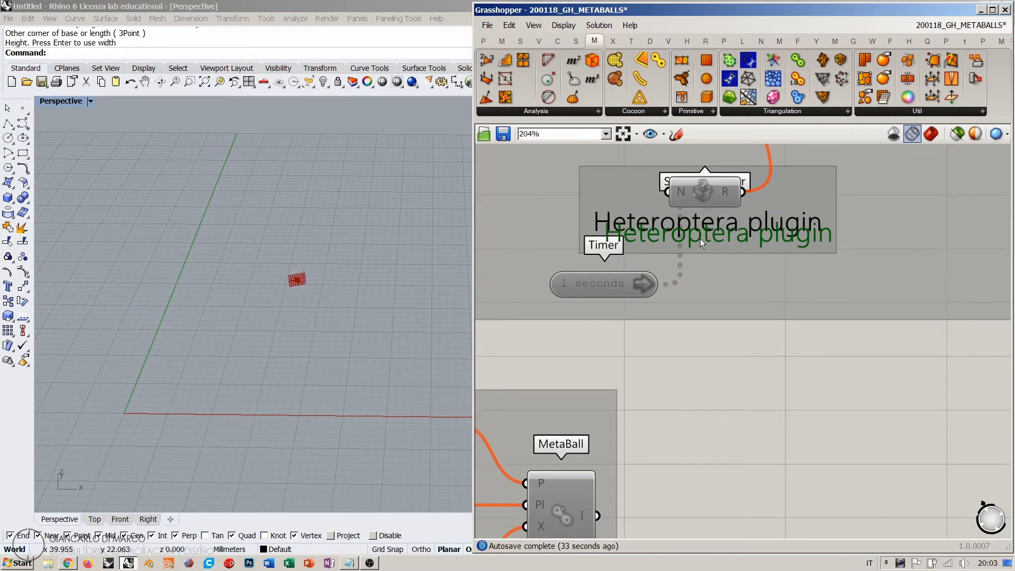
pyautogui.moveTo(700, 239); pyautogui.dragTo(785, 404)
pyautogui.scroll(-5, 764, 234)
pyautogui.scroll(-1, 769, 253)
pyautogui.moveTo(770, 254); pyautogui.dragTo(752, 214, button='right')
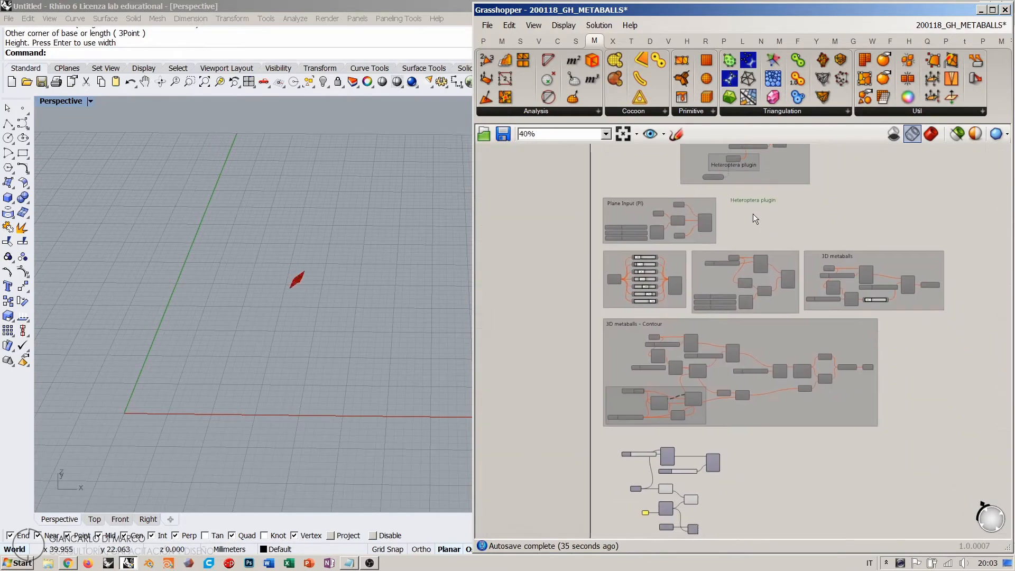
pyautogui.scroll(5, 683, 511)
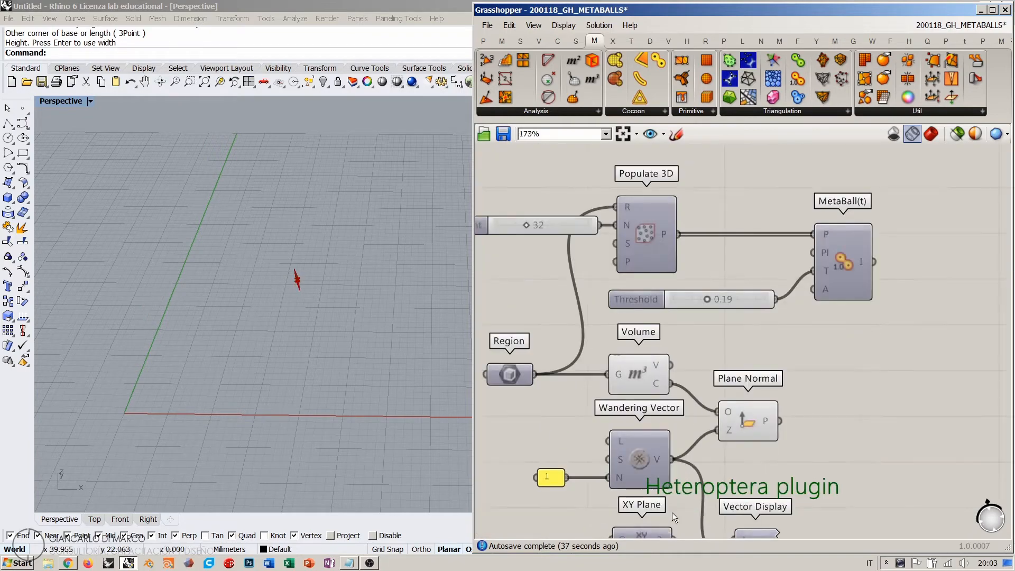
pyautogui.moveTo(672, 512); pyautogui.dragTo(762, 334, button='right')
pyautogui.moveTo(775, 329); pyautogui.dragTo(738, 343)
# - Move XY Plane and Vector Display down, and lower Wandering Vector with its panel and label to space them out
pyautogui.moveTo(831, 439)
pyautogui.mouseDown()
pyautogui.moveTo(671, 381)
pyautogui.moveTo(719, 448)
pyautogui.mouseUp()
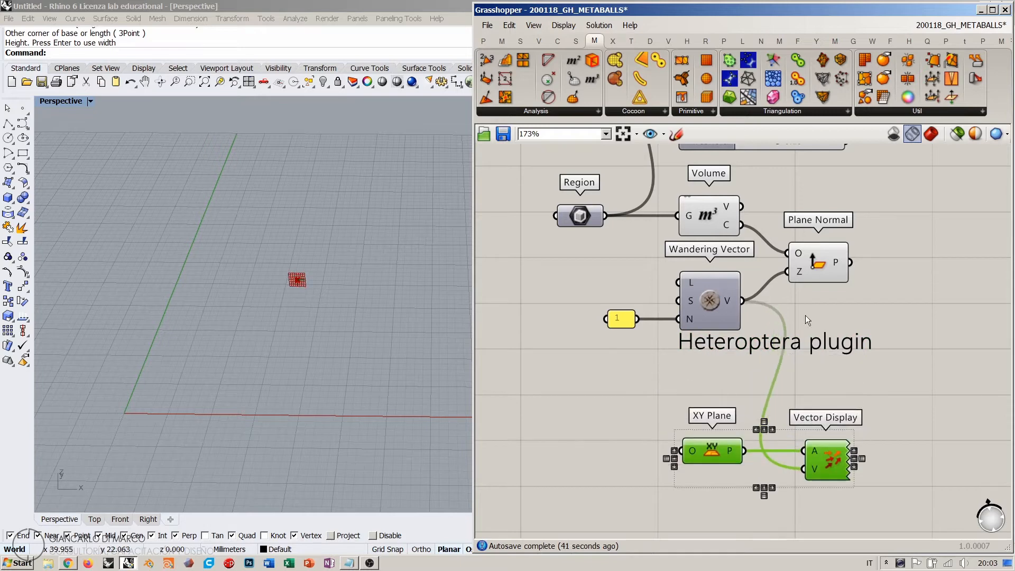
pyautogui.click(804, 315)
pyautogui.moveTo(890, 311); pyautogui.dragTo(619, 362)
pyautogui.moveTo(723, 312); pyautogui.dragTo(723, 354)
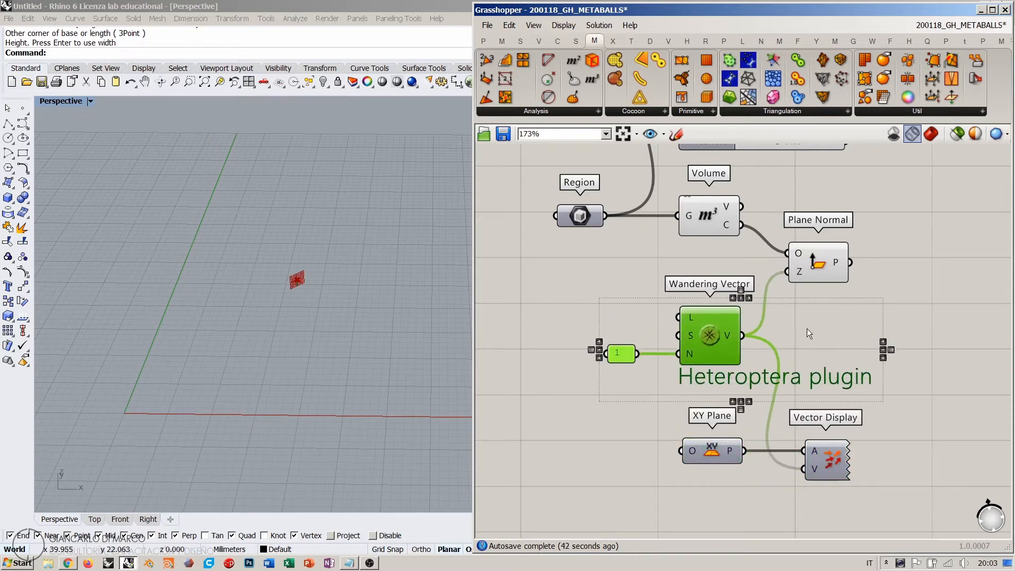
# - Group Wandering Vector with the "Heteroptera plugin" label
pyautogui.moveTo(852, 315); pyautogui.dragTo(688, 383)
pyautogui.hotkey('ctrl', 'g')
pyautogui.click(870, 379)
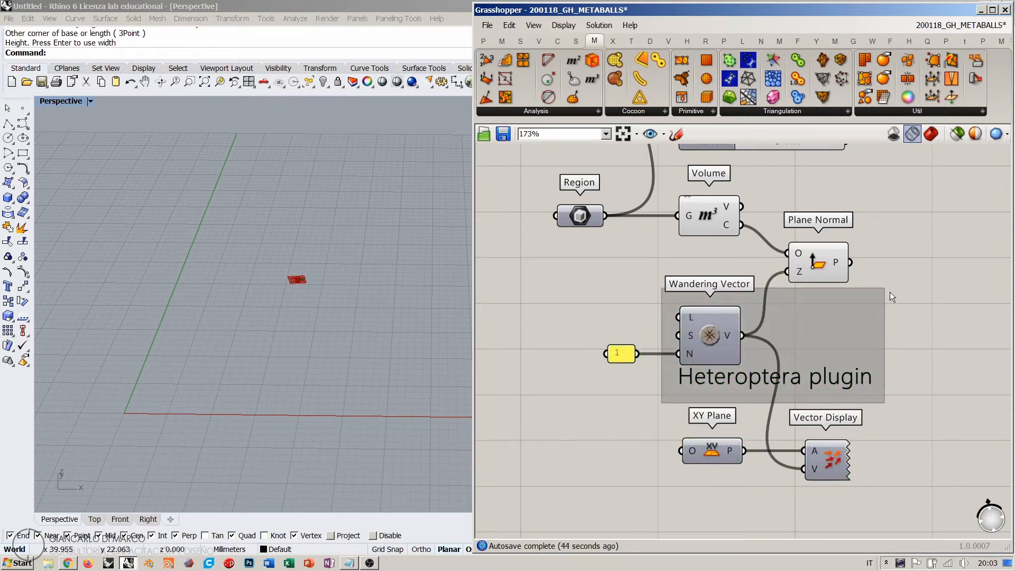
# - Connect Plane Normal's P output to the Pl input of MetaBall(t) and turn on that component's preview
pyautogui.moveTo(891, 292); pyautogui.dragTo(773, 405, button='right')
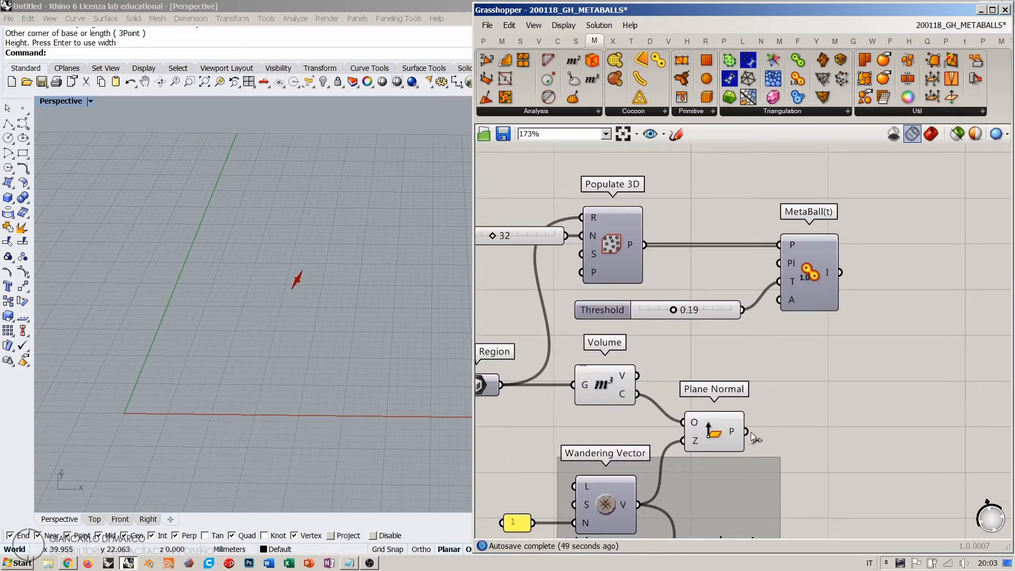
pyautogui.click(823, 275)
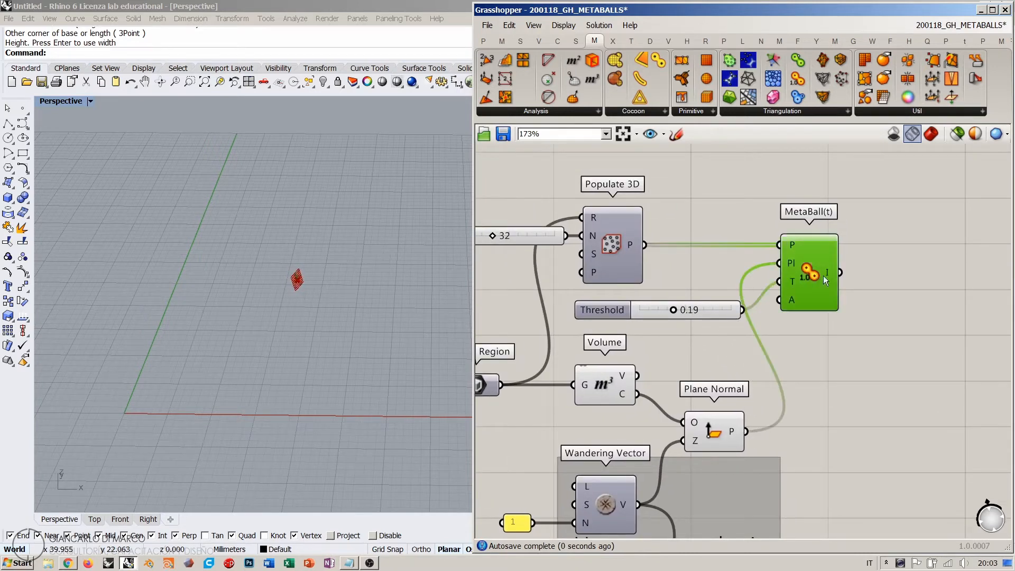
pyautogui.hotkey('ctrl', 'q')
pyautogui.click(895, 324)
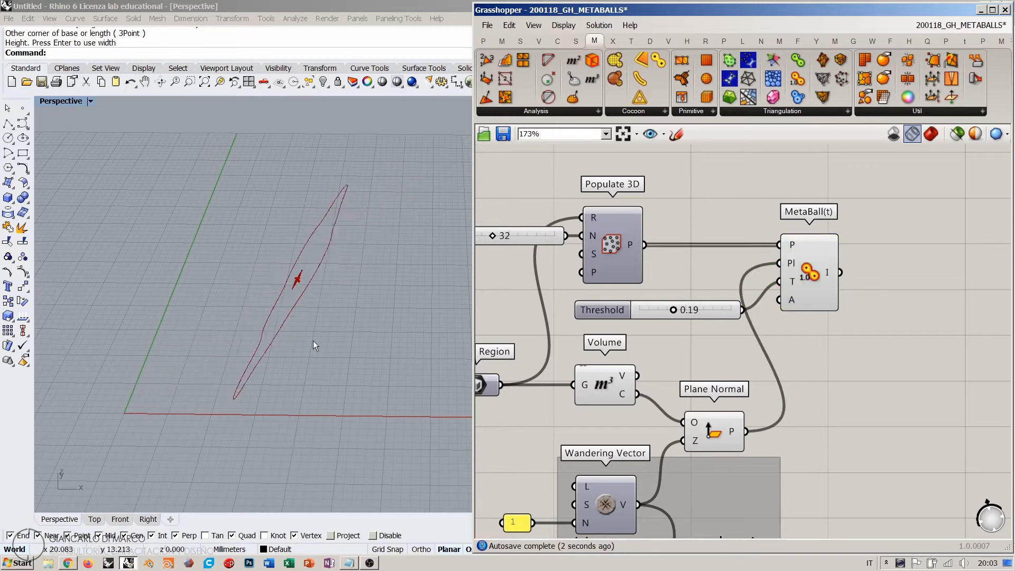
# - Turn off the preview of the Plane Normal and Volume components
pyautogui.click(715, 431)
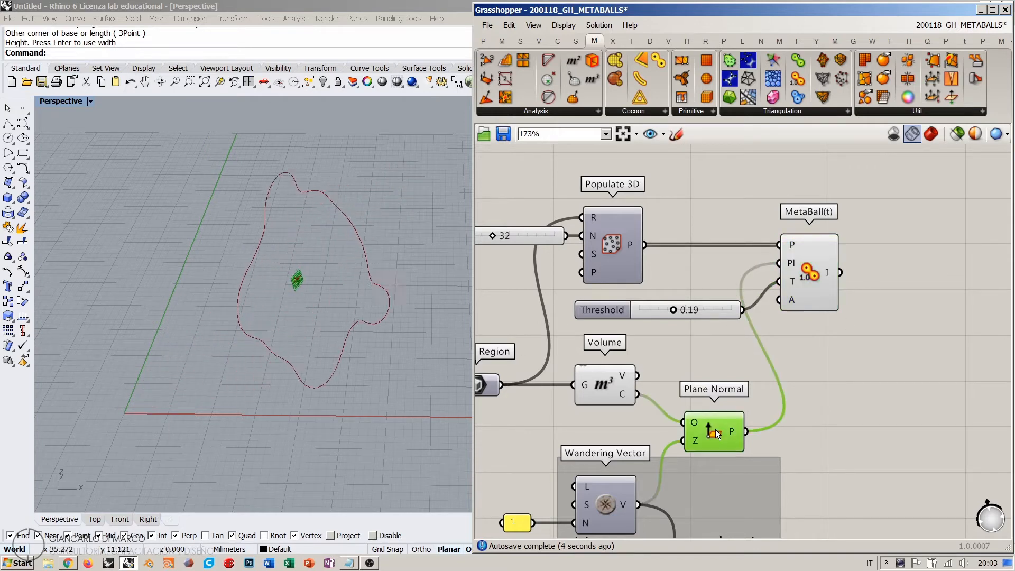
pyautogui.click(606, 382)
pyautogui.hotkey('ctrl', 'q')
pyautogui.click(818, 398)
# - Set the Threshold slider of MetaBall(t) to 0.29 and view the changing section curves from above
pyautogui.moveTo(359, 317); pyautogui.dragTo(370, 329, button='right')
pyautogui.moveTo(713, 341); pyautogui.dragTo(708, 315, button='right')
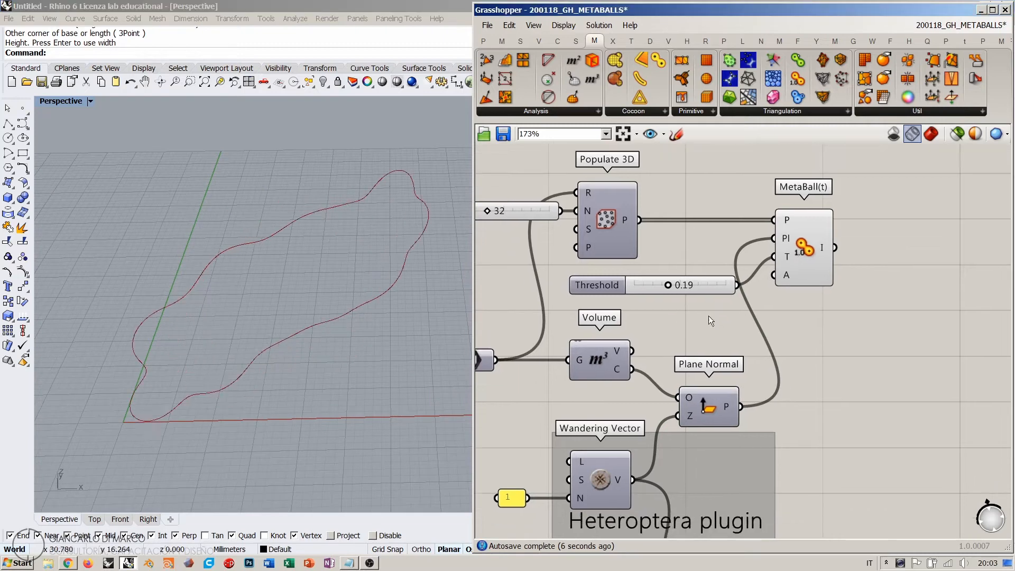
pyautogui.scroll(4, 709, 315)
pyautogui.moveTo(684, 272); pyautogui.dragTo(708, 278)
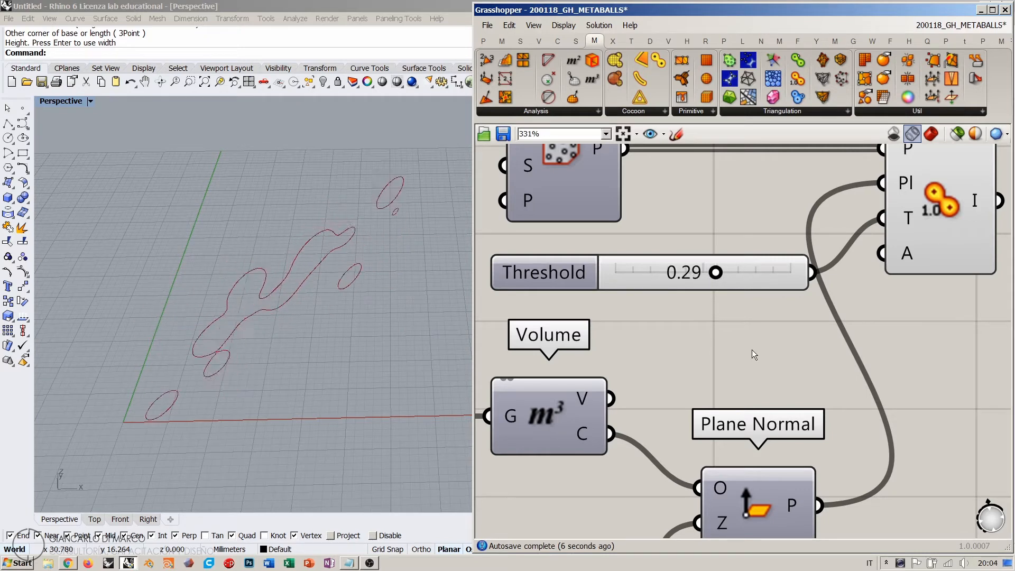
pyautogui.moveTo(271, 292); pyautogui.dragTo(271, 317, button='right')
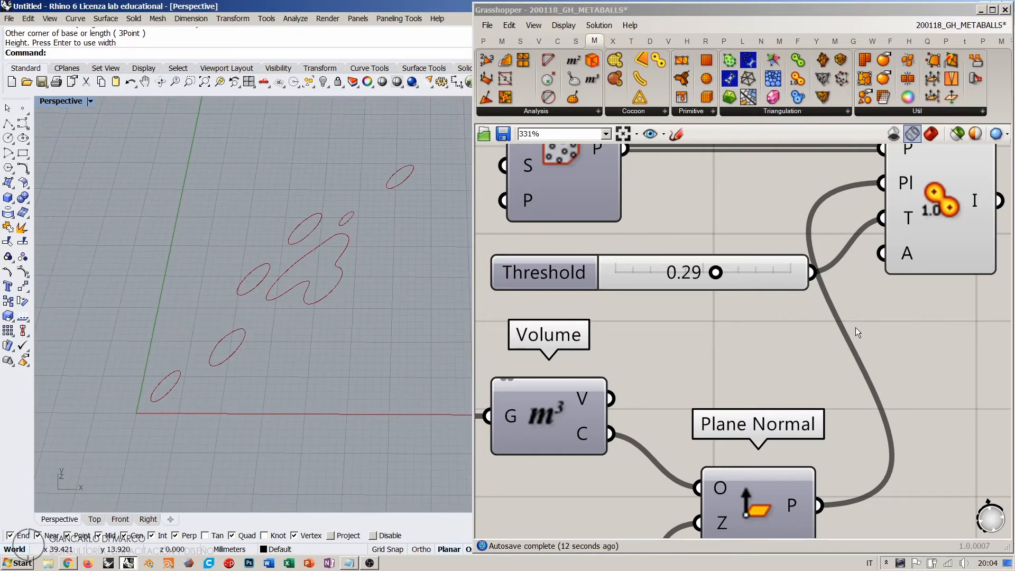
# - Add a number slider ranging from 1 to 10 and connect it to Wandering Vector's N input in place of the panel
pyautogui.scroll(-5, 855, 328)
pyautogui.scroll(2, 733, 332)
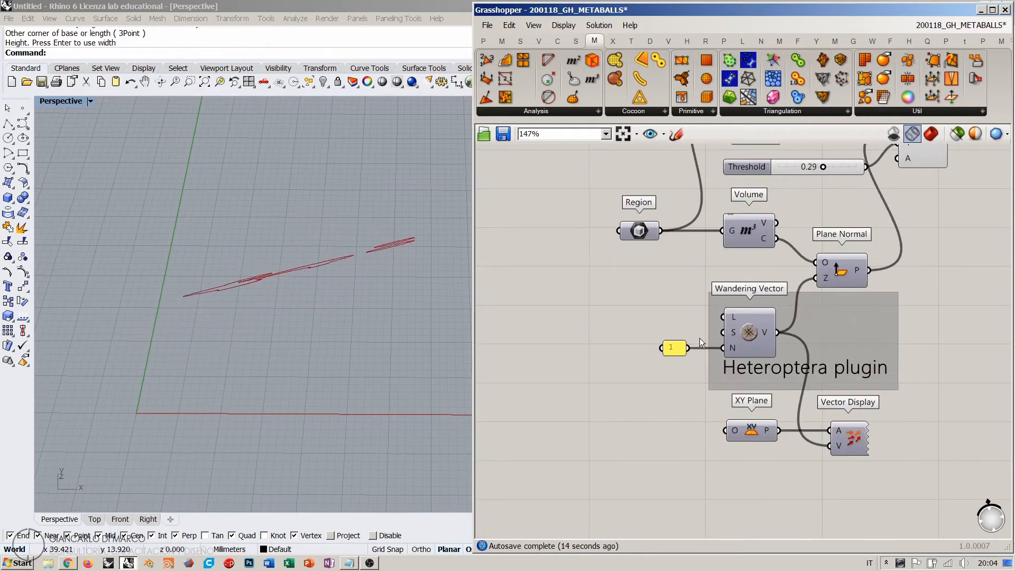
pyautogui.scroll(2, 700, 338)
pyautogui.doubleClick(592, 327)
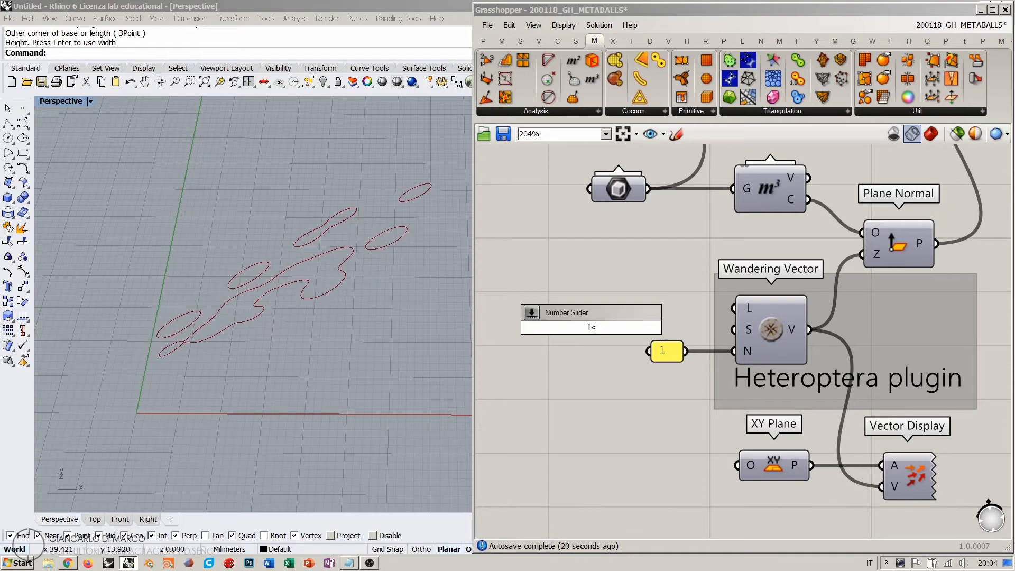
pyautogui.write('1<1')
pyautogui.press('Return')
pyautogui.click(652, 329)
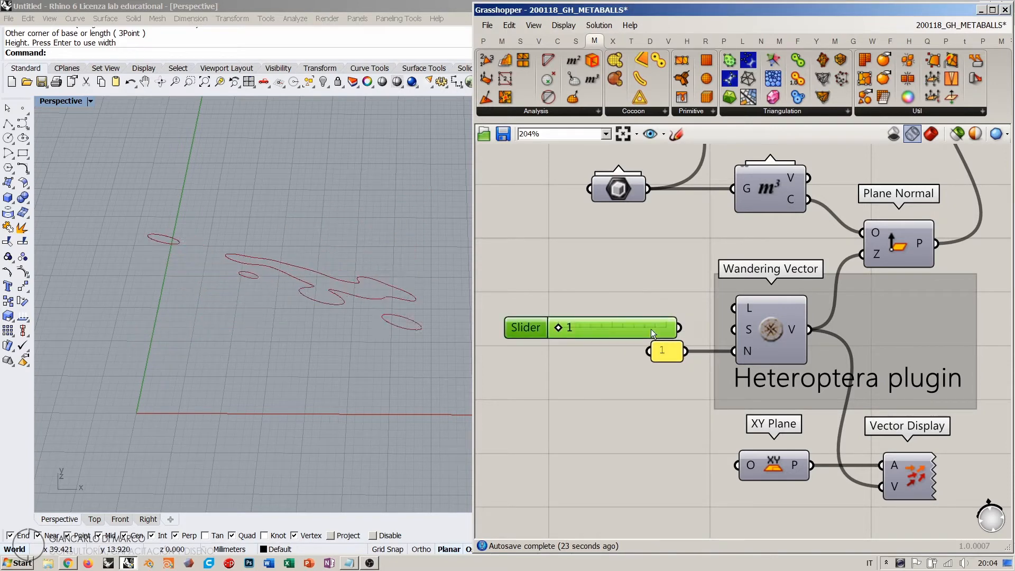
pyautogui.click(693, 324)
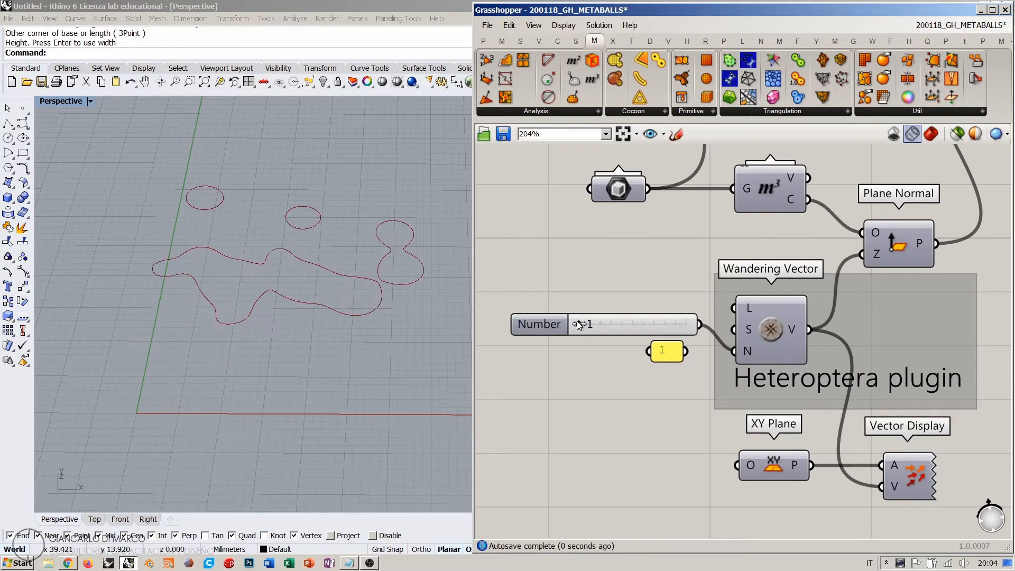
# - Set the slider for the number of wandering vectors to 10 and inspect the metaball sections from several angles
pyautogui.moveTo(579, 324); pyautogui.dragTo(586, 324)
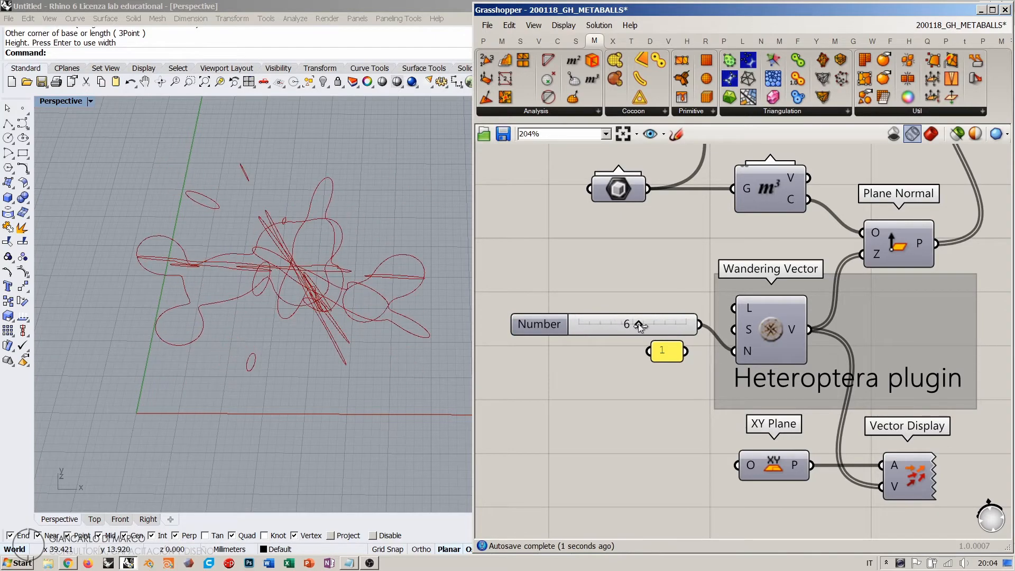
pyautogui.moveTo(320, 358); pyautogui.dragTo(430, 285, button='right')
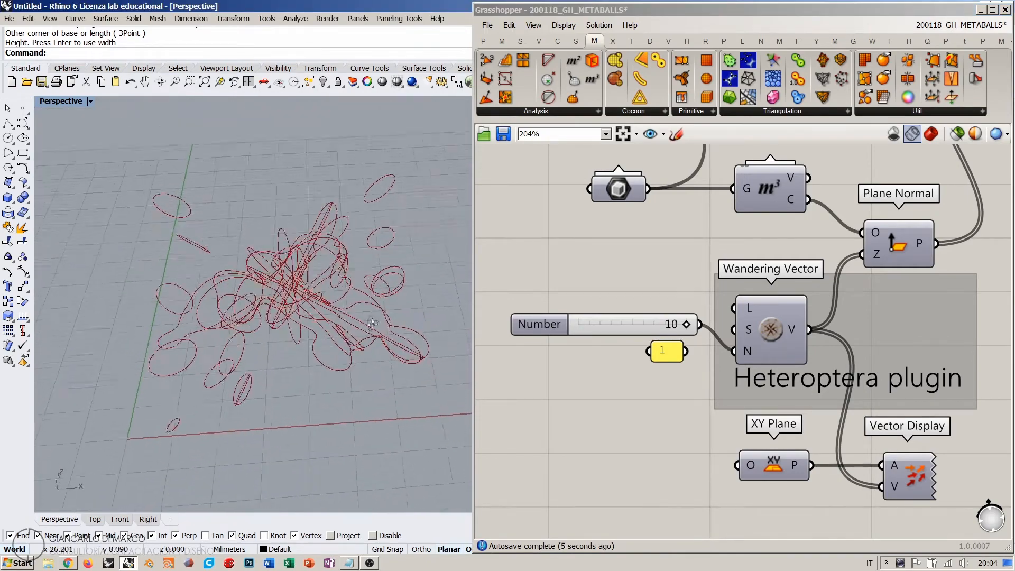
pyautogui.moveTo(360, 355); pyautogui.dragTo(311, 319, button='right')
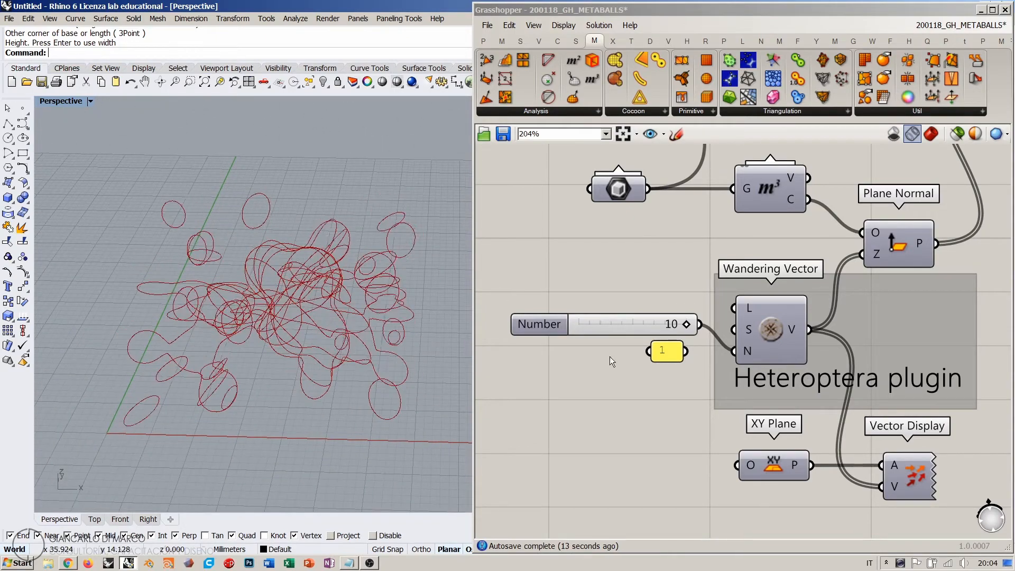
# - Add a Data Recorder, feed it from MetaBall(t)'s I output, and turn off the preview of MetaBall(t)
pyautogui.moveTo(731, 349); pyautogui.dragTo(587, 368, button='right')
pyautogui.scroll(-4, 587, 368)
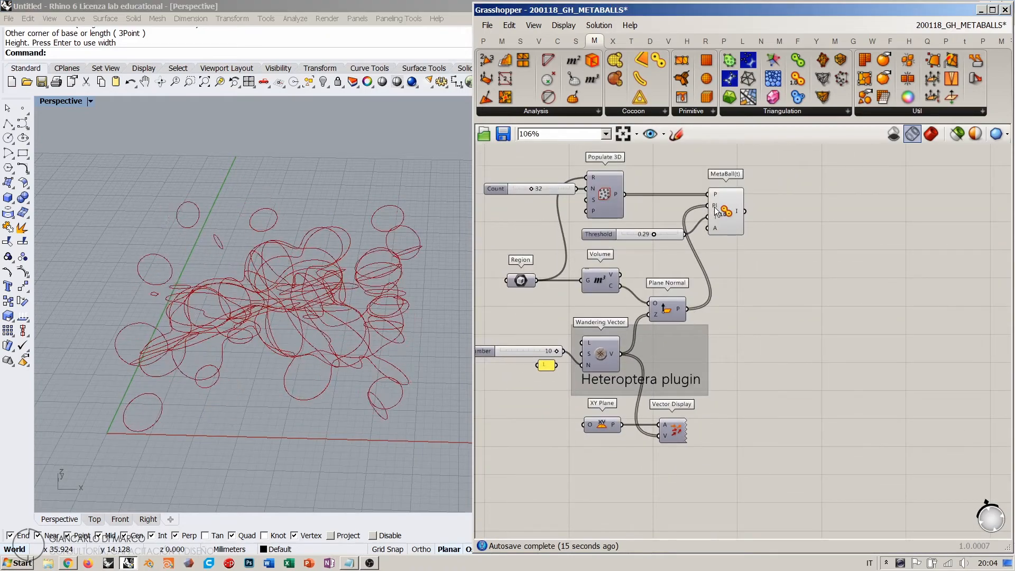
pyautogui.moveTo(717, 211)
pyautogui.moveTo(814, 240); pyautogui.dragTo(753, 300, button='right')
pyautogui.scroll(2, 743, 281)
pyautogui.doubleClick(744, 280)
pyautogui.write('da')
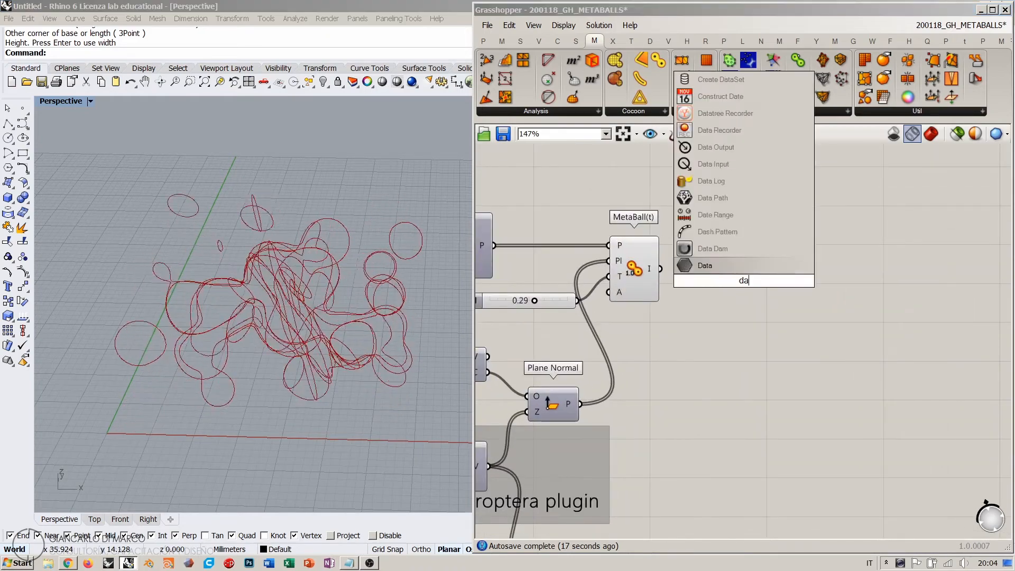
pyautogui.write('ta rec')
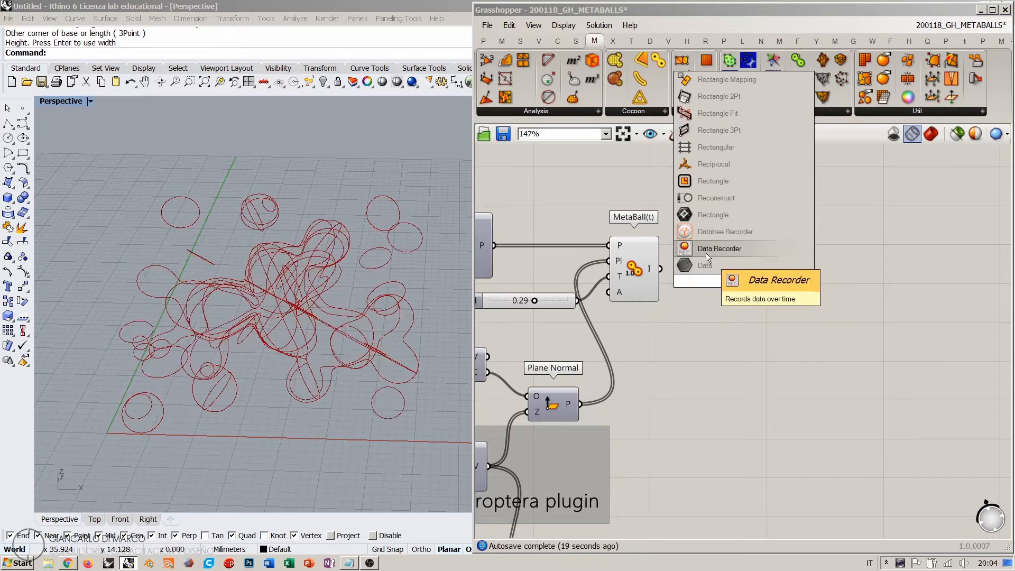
pyautogui.click(704, 254)
pyautogui.click(642, 267)
pyautogui.moveTo(702, 280); pyautogui.dragTo(740, 269)
pyautogui.click(740, 298)
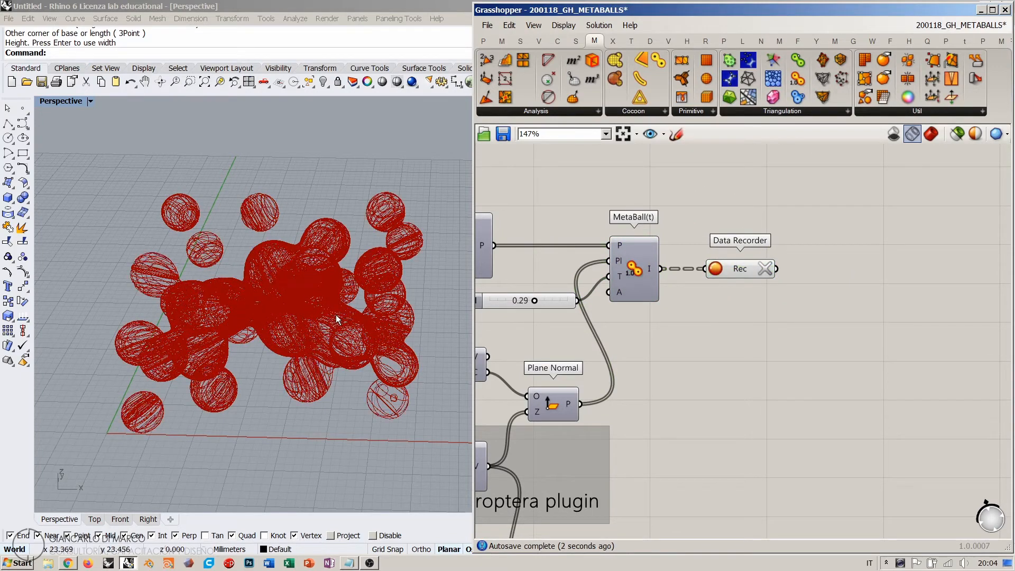
# - Inspect the accumulated metaball sections, stop the Data Recorder from recording, and move it farther from MetaBall(t)
pyautogui.moveTo(342, 320); pyautogui.dragTo(344, 360, button='right')
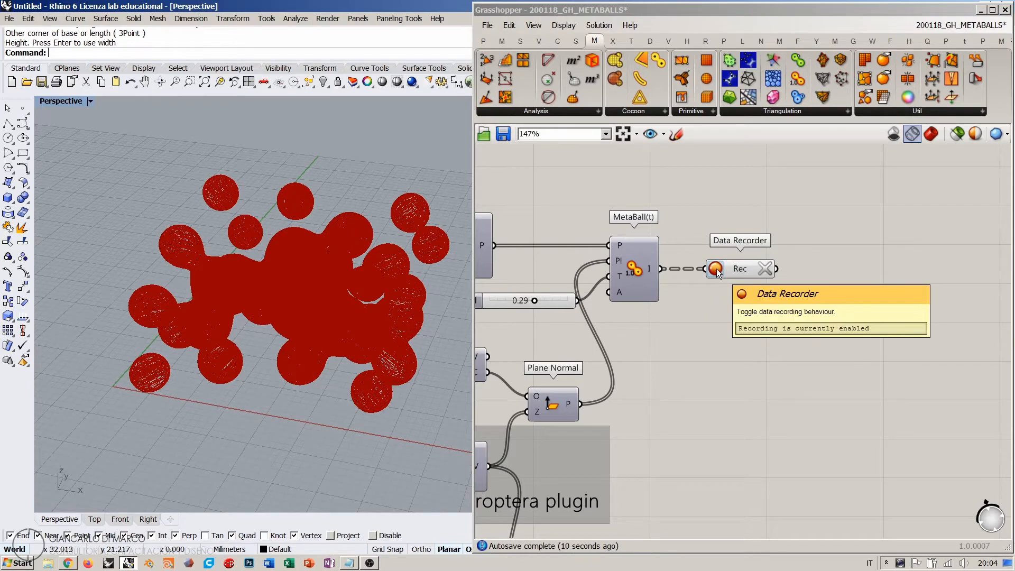
pyautogui.moveTo(340, 236); pyautogui.dragTo(365, 280, button='right')
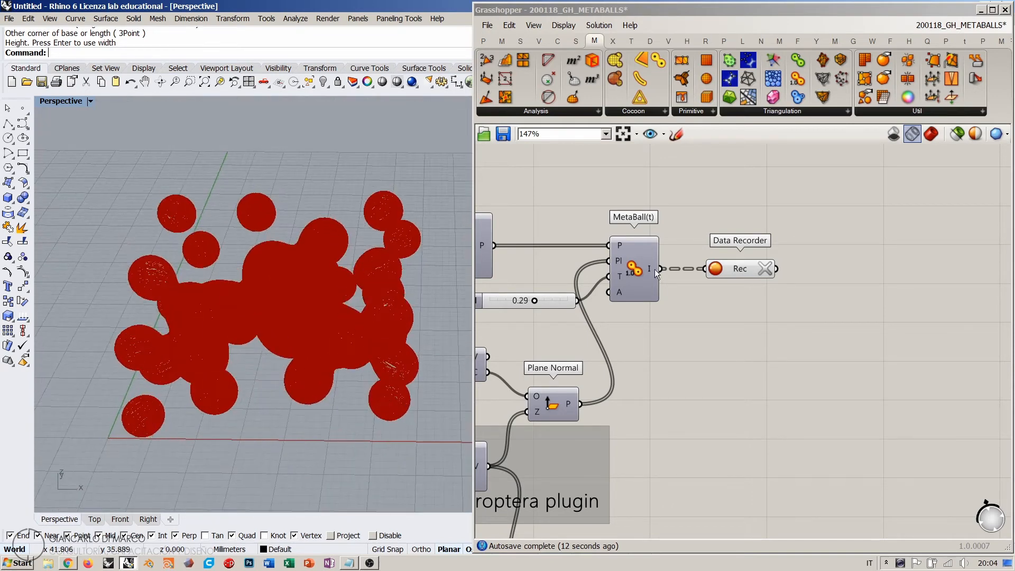
pyautogui.click(717, 269)
pyautogui.moveTo(740, 268); pyautogui.dragTo(783, 269)
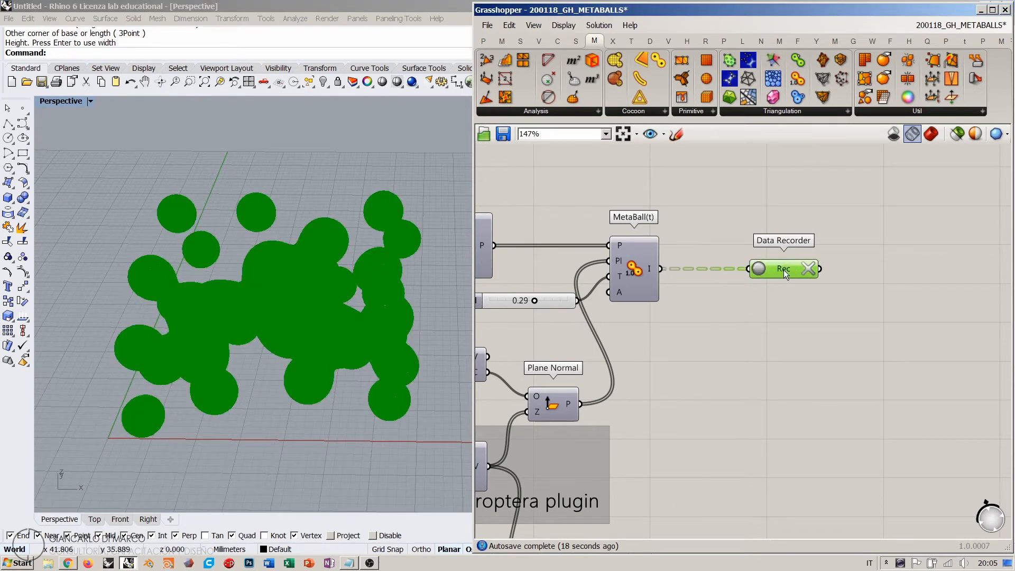
pyautogui.click(766, 350)
pyautogui.moveTo(271, 346); pyautogui.dragTo(276, 379, button='right')
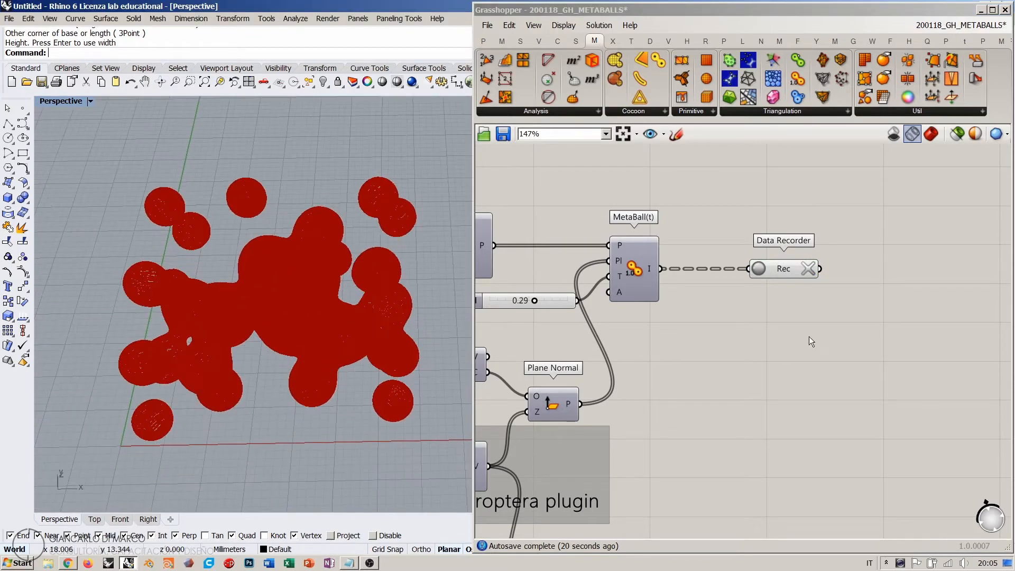
# - Delete the Data Recorder and turn the preview of MetaBall(t) back on
pyautogui.click(807, 336)
pyautogui.click(783, 269)
pyautogui.press('Delete')
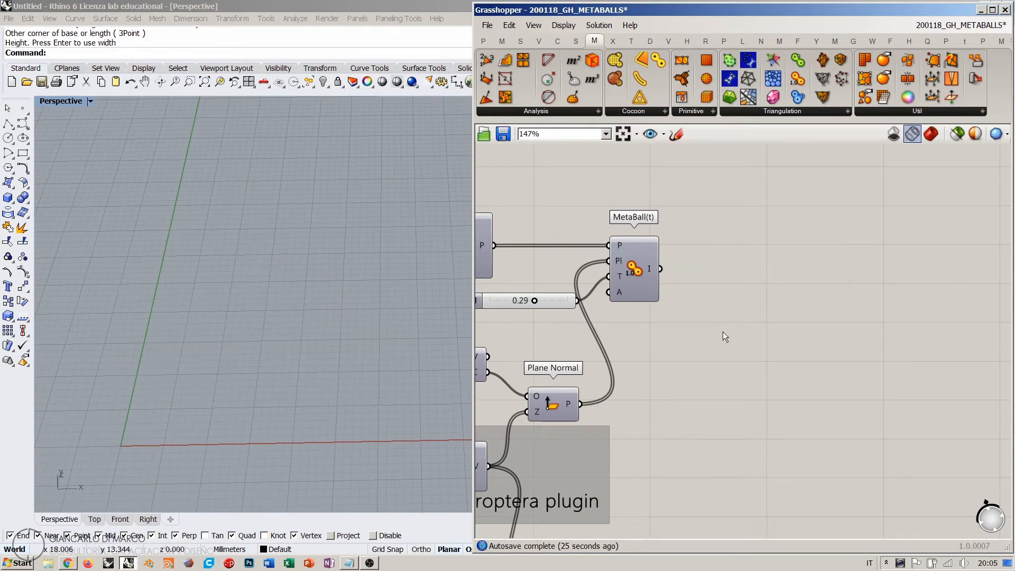
pyautogui.click(641, 267)
pyautogui.click(775, 322)
# - Nudge the yellow value panel closer to Wandering Vector and review the changing metaball sections and the Populate 3D component
pyautogui.moveTo(607, 384); pyautogui.dragTo(801, 313, button='right')
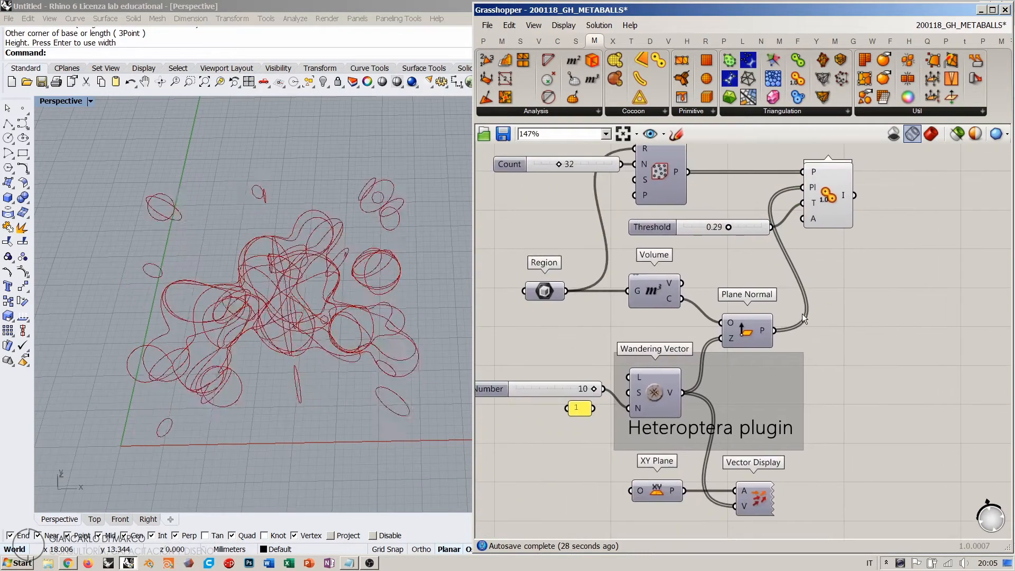
pyautogui.scroll(-2, 801, 312)
pyautogui.moveTo(629, 381); pyautogui.dragTo(612, 394, button='right')
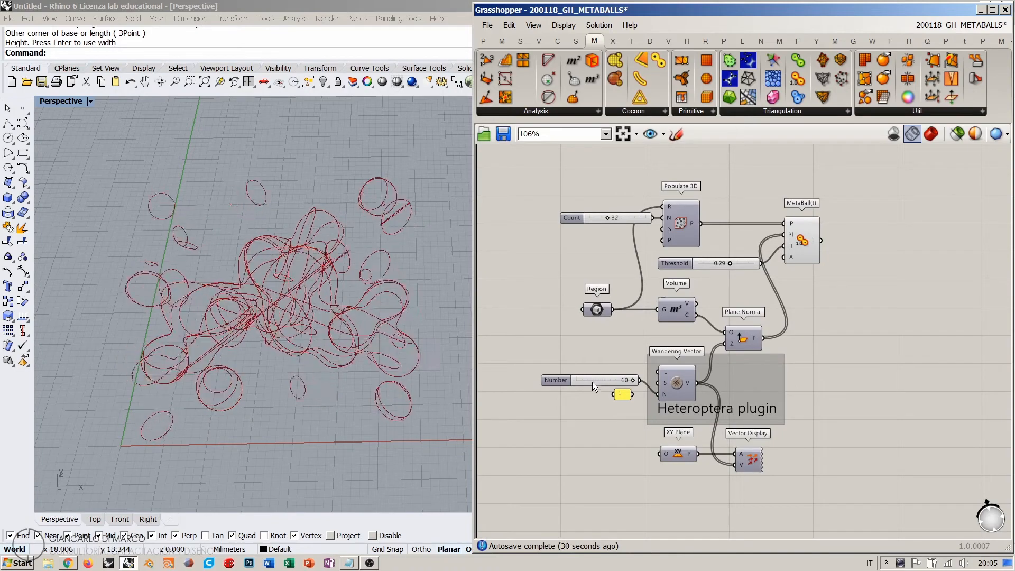
pyautogui.moveTo(620, 394); pyautogui.dragTo(630, 395)
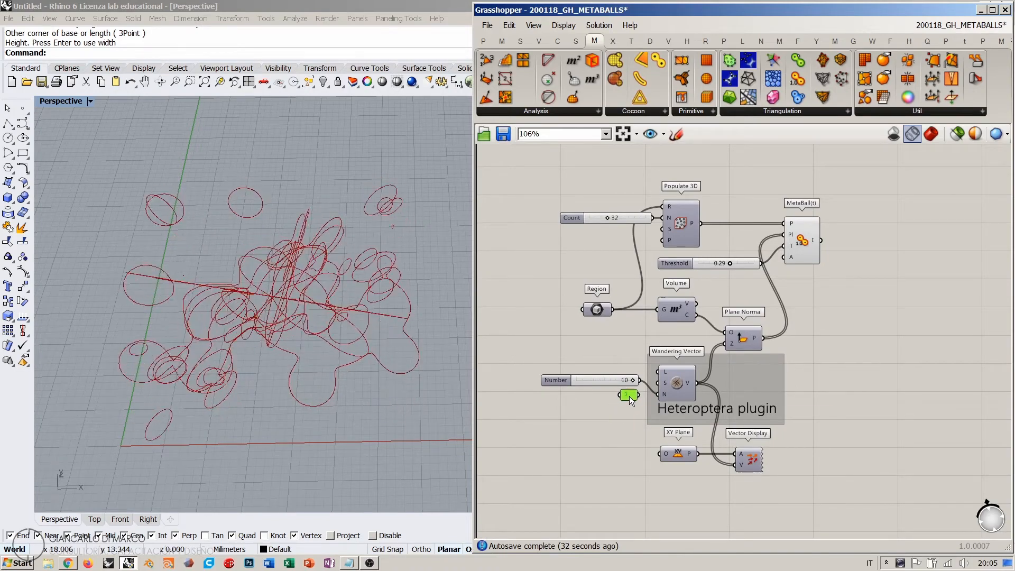
pyautogui.click(628, 427)
pyautogui.moveTo(383, 358); pyautogui.dragTo(357, 330, button='right')
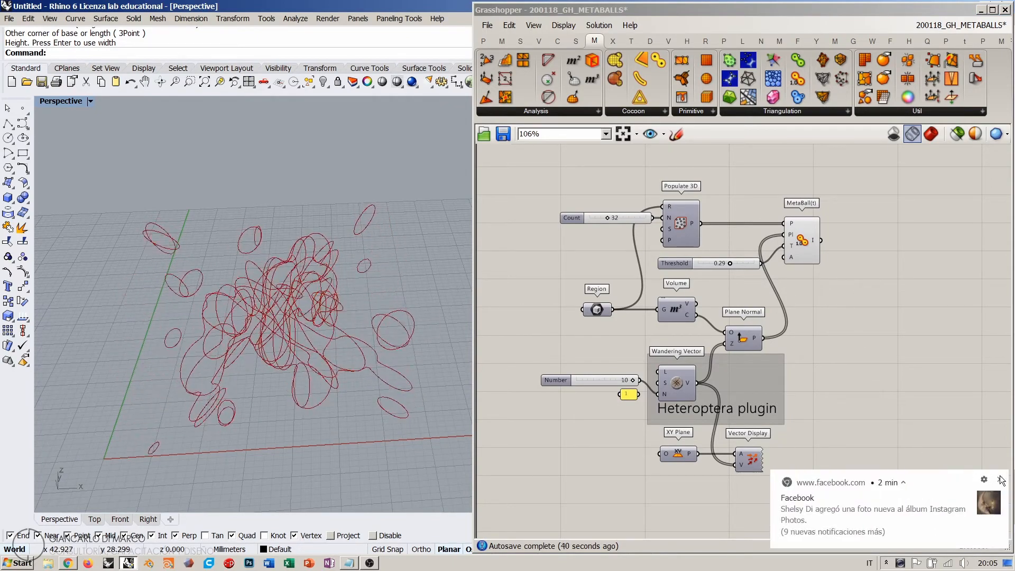
pyautogui.click(999, 479)
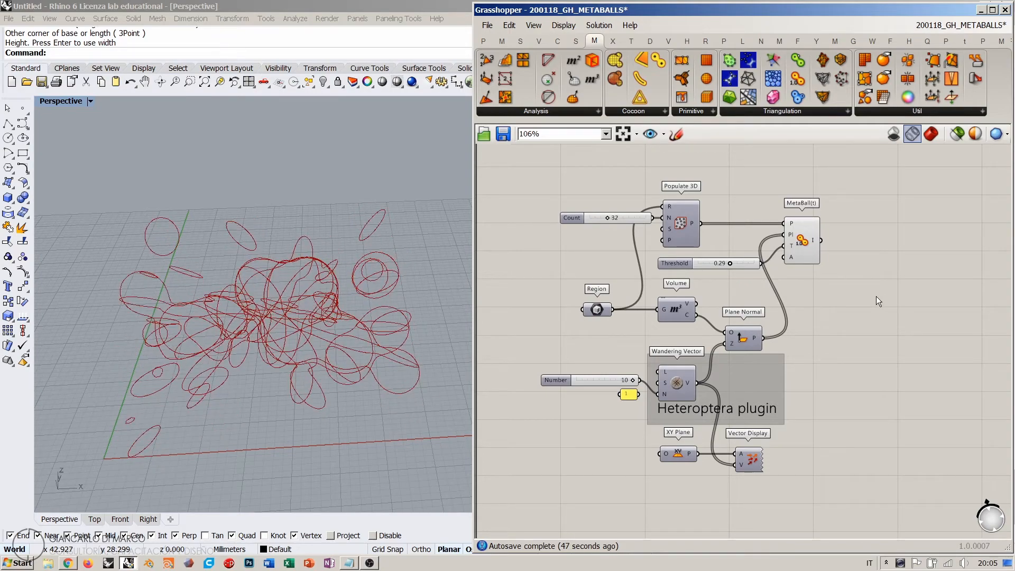
pyautogui.click(680, 224)
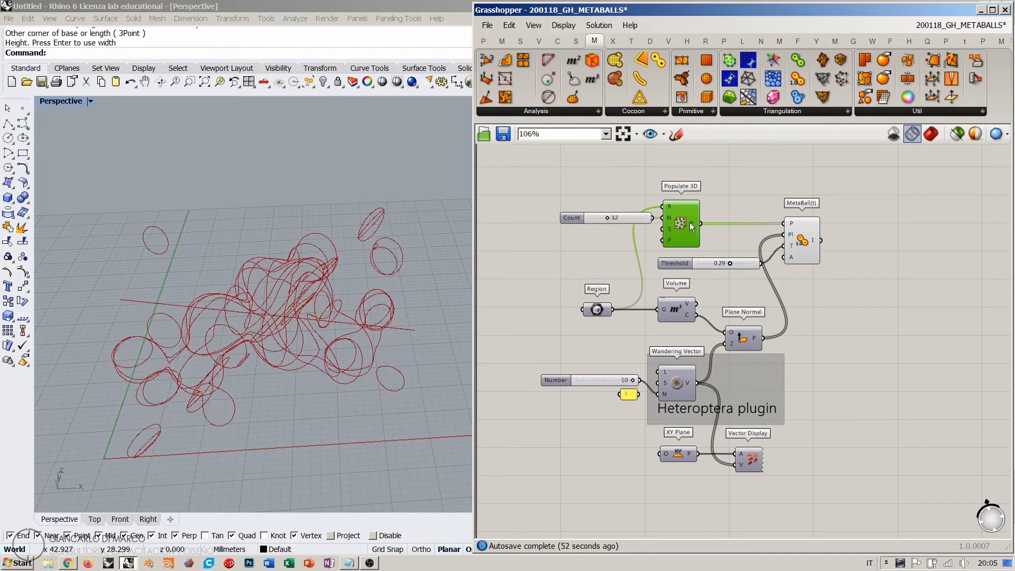
pyautogui.click(737, 204)
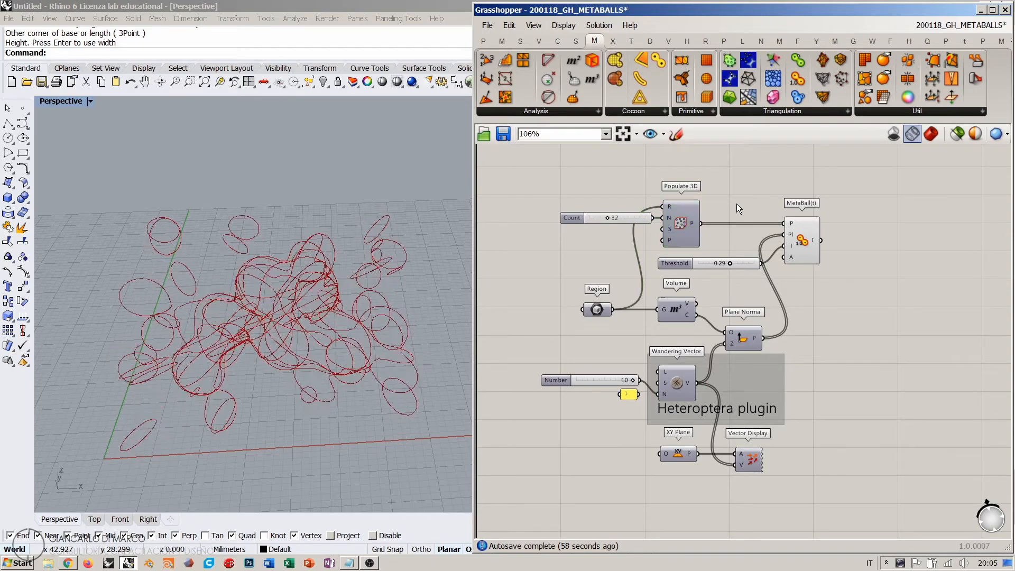
# - Connect the panel with value 1 to Wandering Vector's N input in place of the slider, and place the slider below the panel
pyautogui.moveTo(845, 318); pyautogui.dragTo(804, 317, button='right')
pyautogui.scroll(-1, 697, 283)
pyautogui.scroll(3, 635, 353)
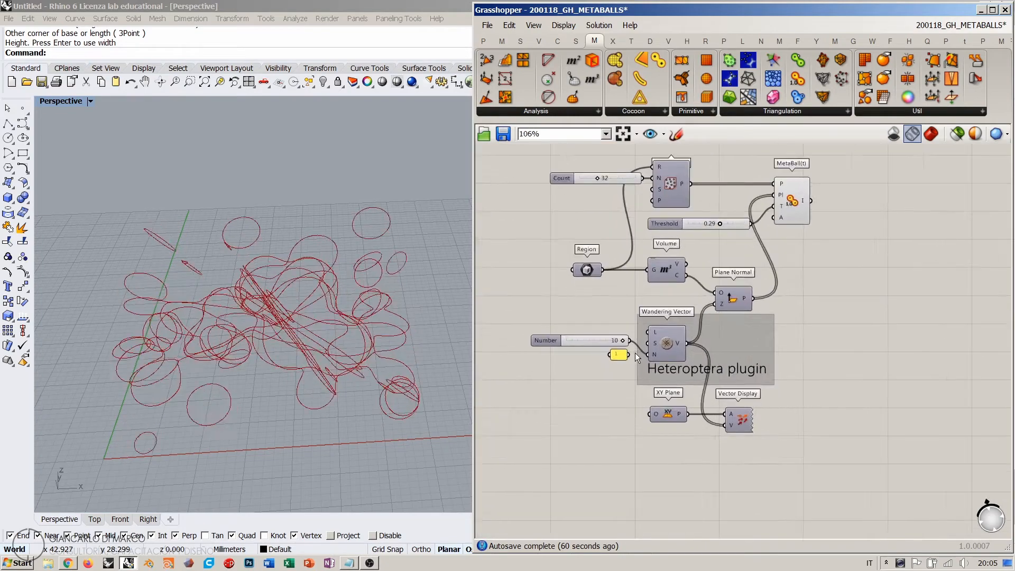
pyautogui.moveTo(657, 353); pyautogui.dragTo(659, 354)
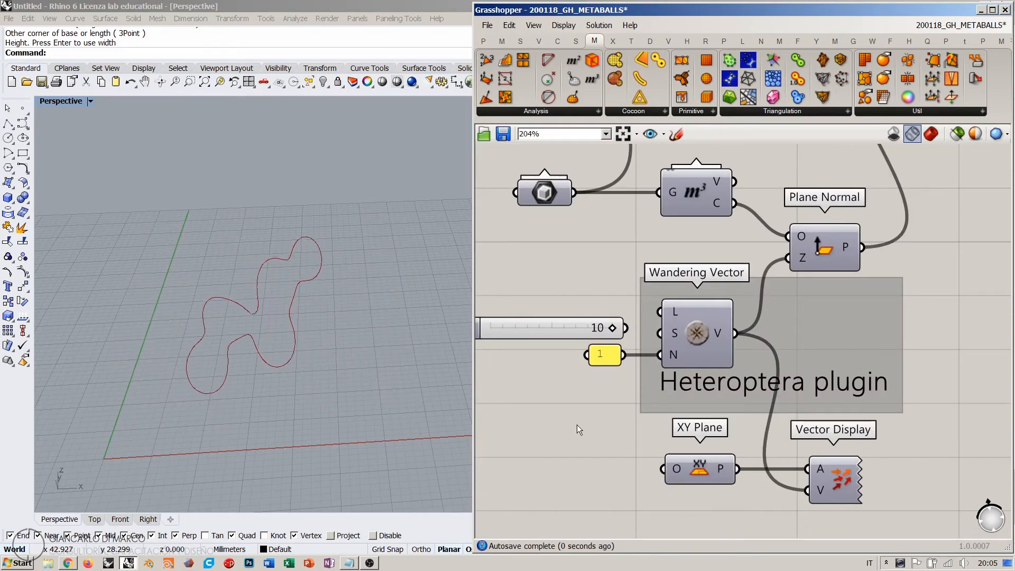
pyautogui.click(573, 328)
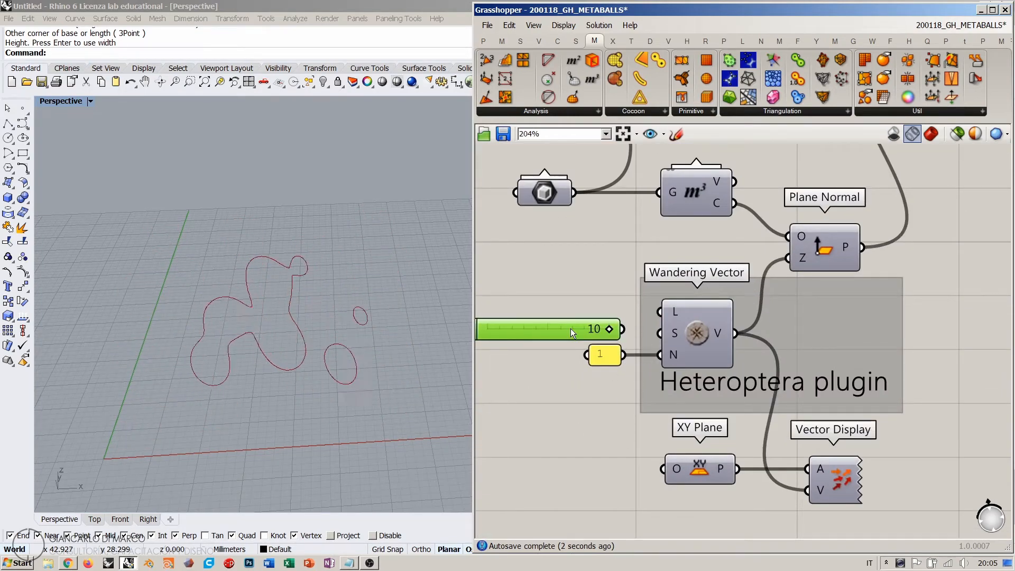
pyautogui.click(626, 303)
pyautogui.moveTo(559, 327); pyautogui.dragTo(559, 378)
pyautogui.click(667, 379)
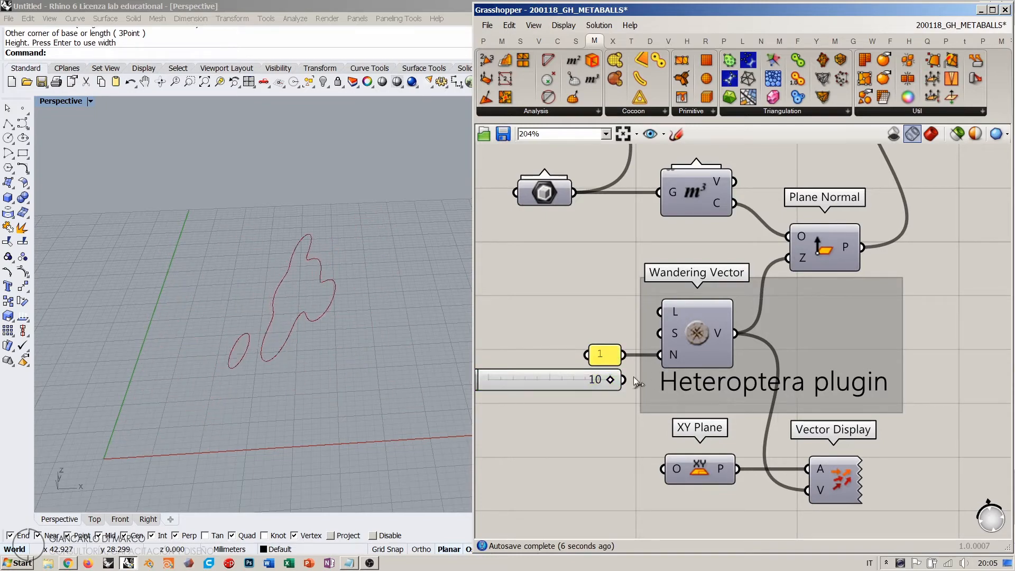
pyautogui.moveTo(624, 380); pyautogui.dragTo(659, 355)
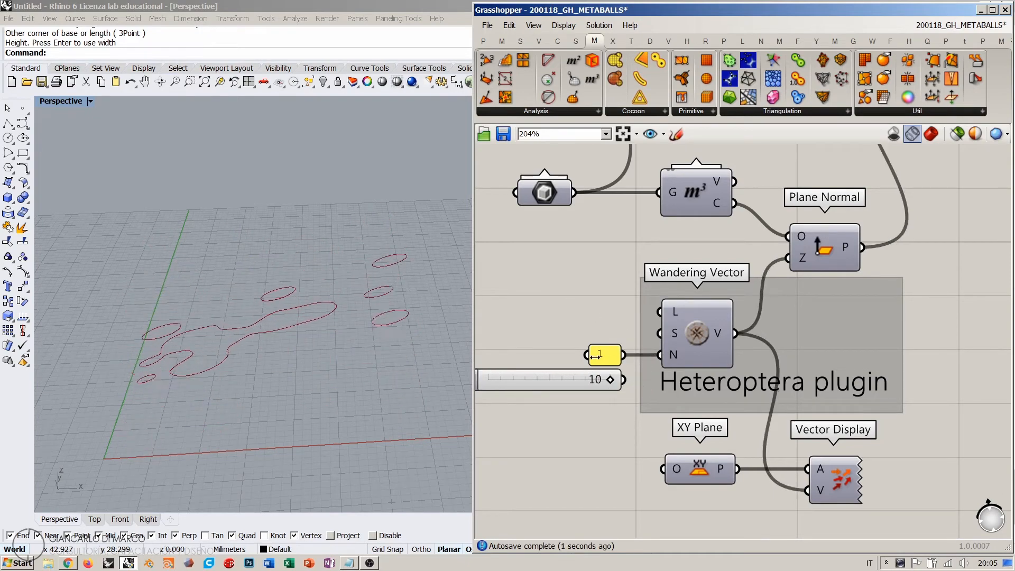
# - Move the Volume and Region components down so they line up beside Plane Normal
pyautogui.scroll(-3, 679, 377)
pyautogui.scroll(2, 730, 317)
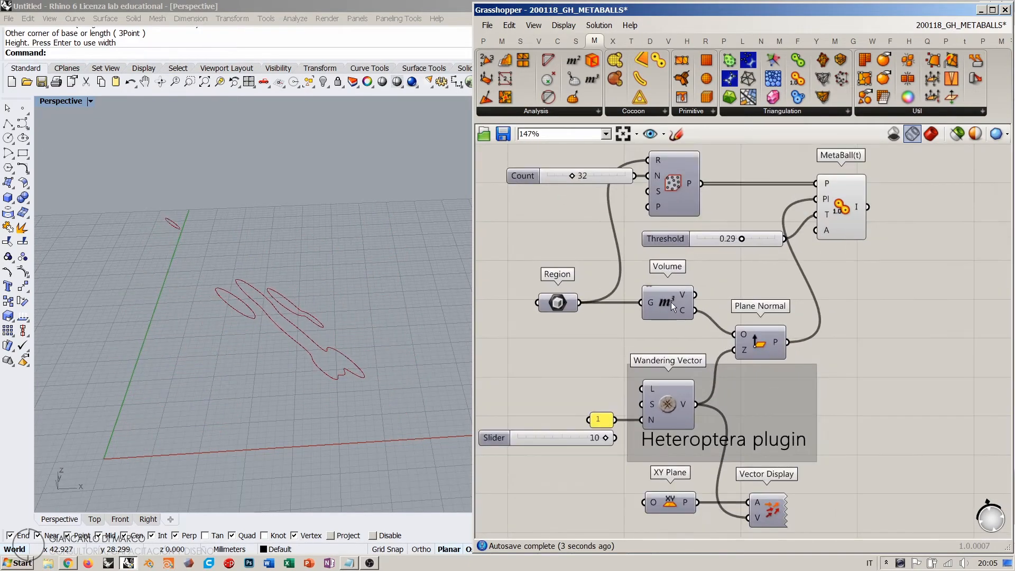
pyautogui.click(671, 323)
pyautogui.moveTo(672, 324); pyautogui.dragTo(666, 324)
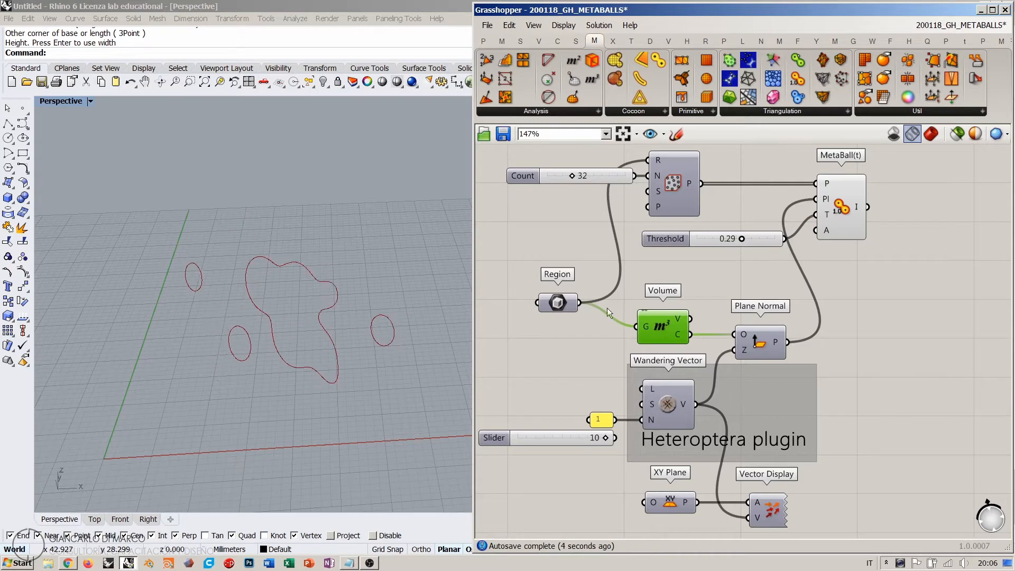
pyautogui.moveTo(560, 306); pyautogui.dragTo(565, 328)
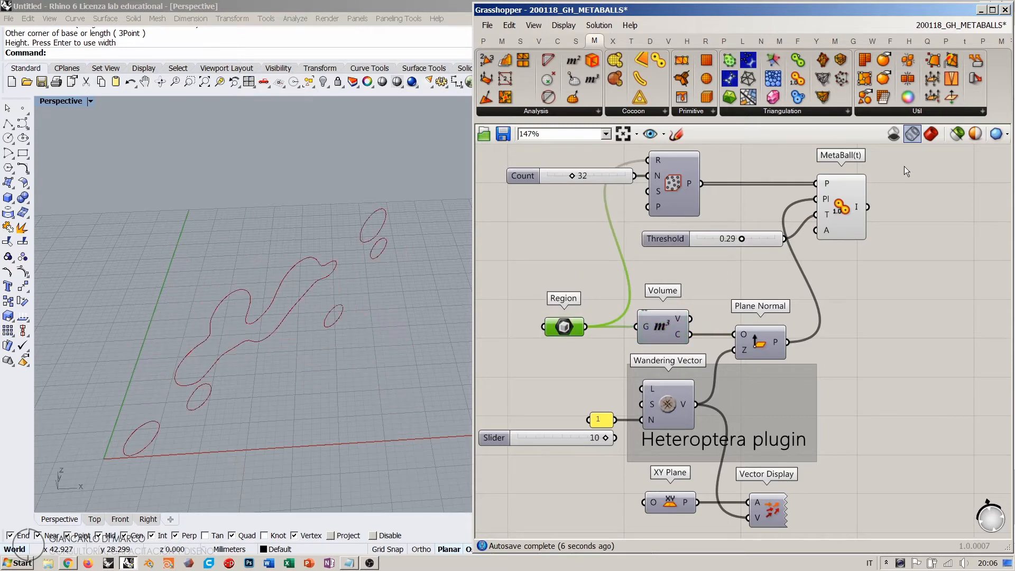
# - Tidy the upper row by moving Populate 3D, MetaBall(t) and the Count and Threshold sliders closer to the components below
pyautogui.moveTo(903, 166); pyautogui.dragTo(502, 251)
pyautogui.moveTo(681, 205); pyautogui.dragTo(668, 226)
pyautogui.click(741, 178)
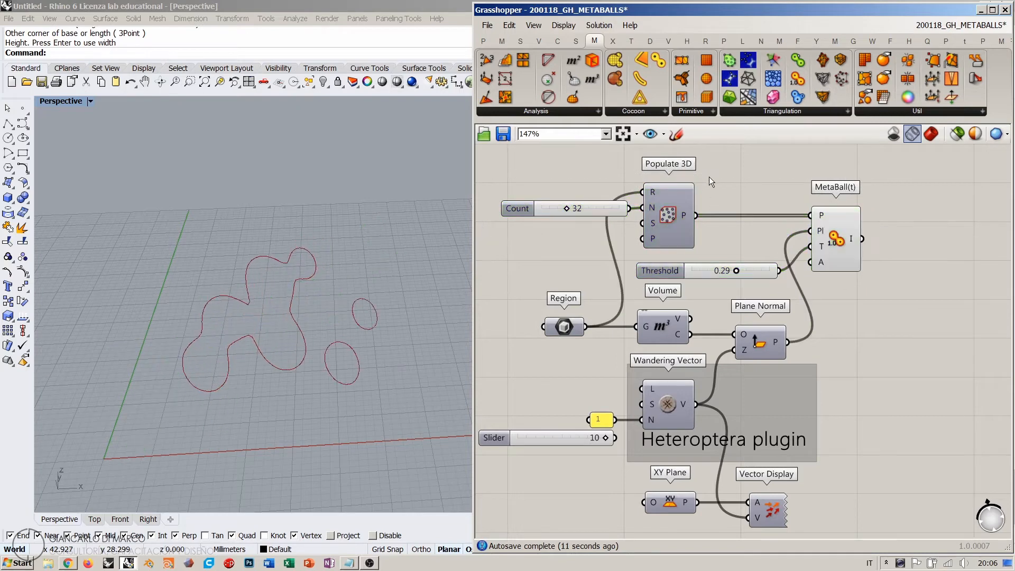
pyautogui.moveTo(681, 176); pyautogui.dragTo(584, 228)
pyautogui.moveTo(667, 218); pyautogui.dragTo(660, 221)
pyautogui.click(726, 184)
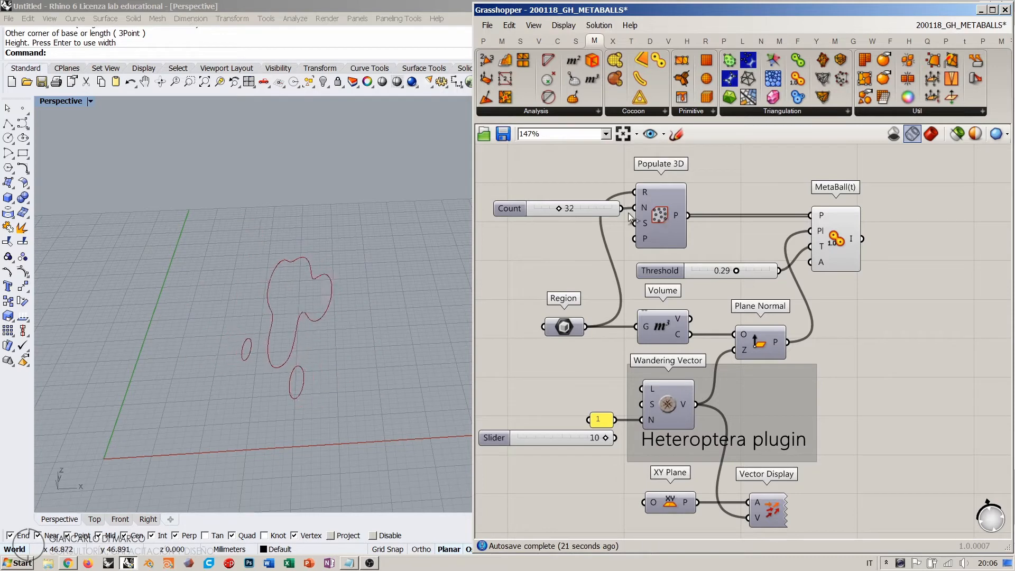
pyautogui.click(604, 207)
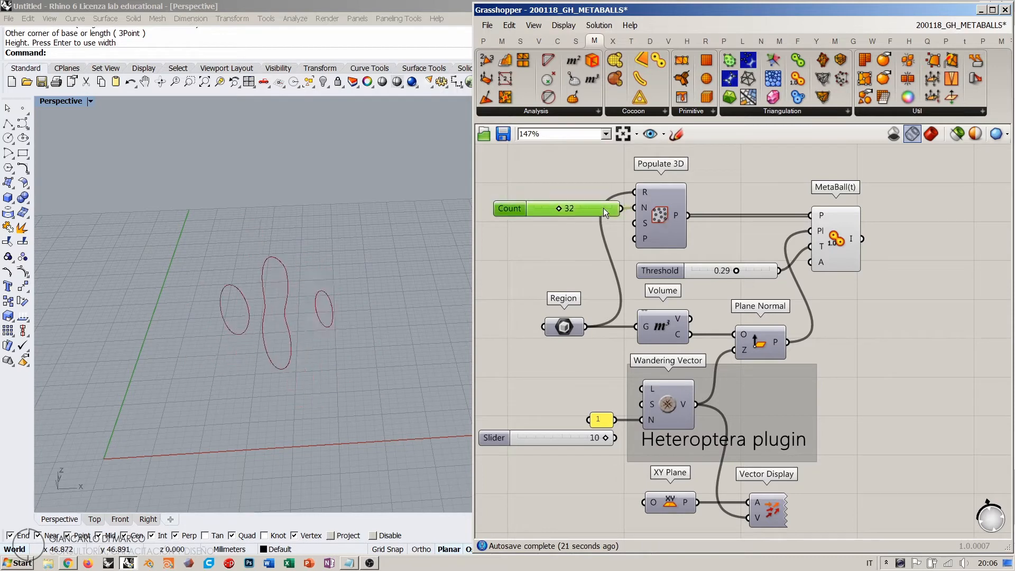
pyautogui.moveTo(875, 182); pyautogui.dragTo(580, 221)
pyautogui.moveTo(654, 214); pyautogui.dragTo(658, 227)
pyautogui.click(718, 197)
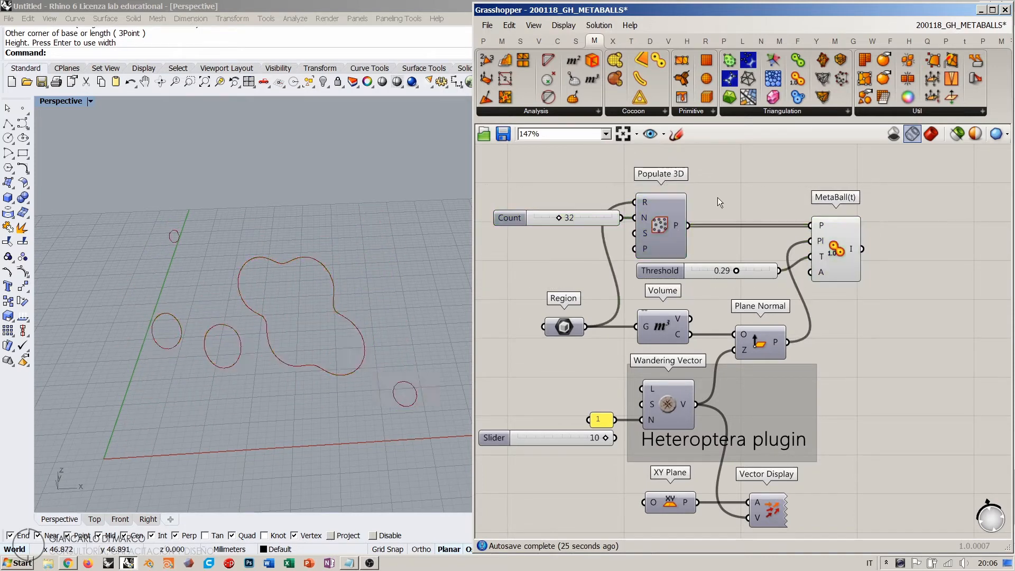
# - Group all components of the wandering-vector metaball definition and disable them
pyautogui.scroll(-3, 732, 230)
pyautogui.moveTo(843, 193); pyautogui.dragTo(550, 465)
pyautogui.hotkey('ctrl', 'g')
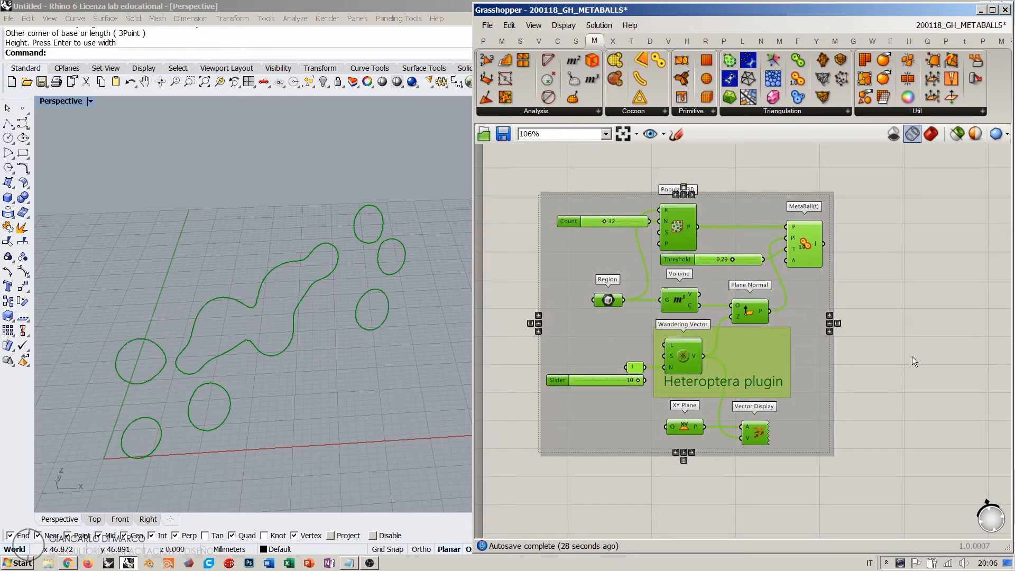
pyautogui.hotkey('ctrl', 'e')
pyautogui.click(913, 356)
# - Move the new group up and align it directly beneath the previous definition's group
pyautogui.scroll(-3, 627, 332)
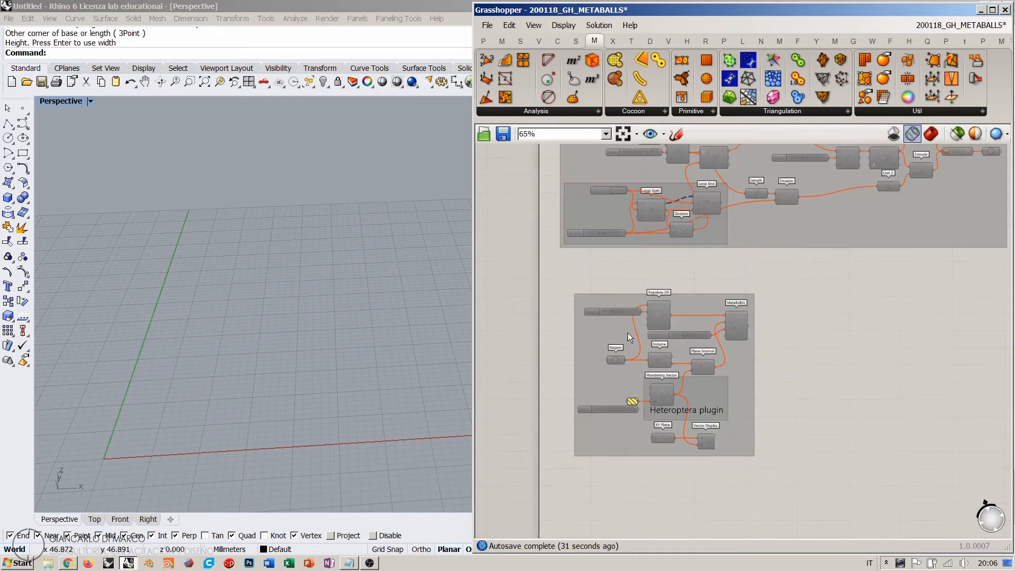
pyautogui.click(602, 315)
pyautogui.moveTo(601, 315); pyautogui.dragTo(591, 297)
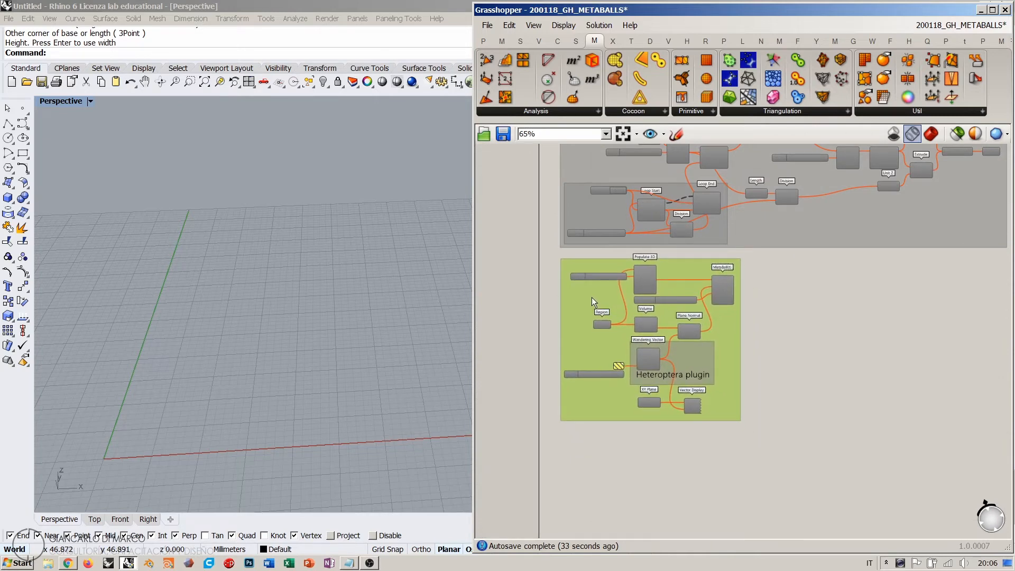
pyautogui.click(797, 329)
# - Look over all the definition groups on the canvas and go to the empty area beneath the last one
pyautogui.moveTo(759, 354); pyautogui.dragTo(687, 320, button='right')
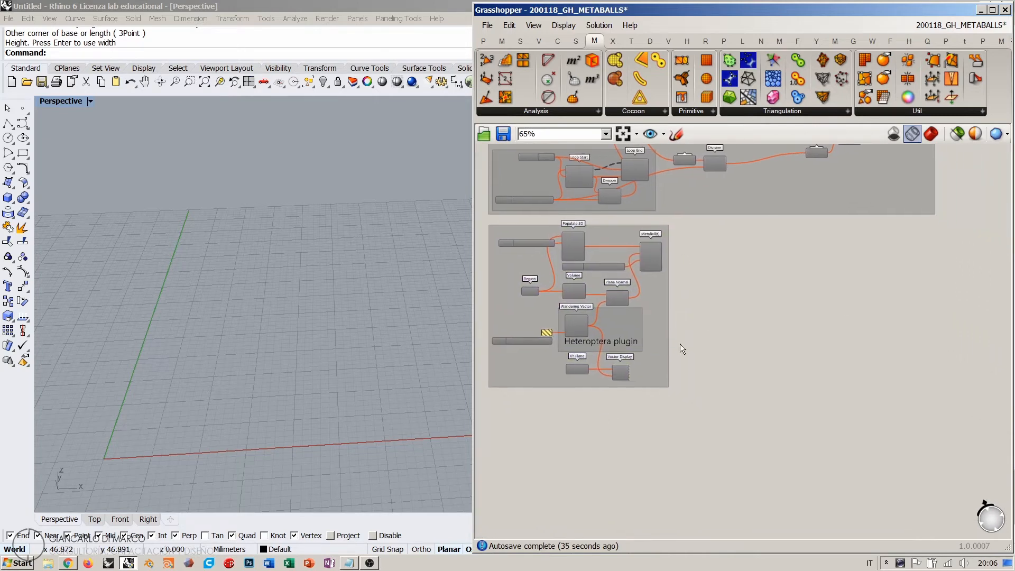
pyautogui.scroll(-10, 633, 325)
pyautogui.moveTo(658, 280); pyautogui.dragTo(616, 329, button='right')
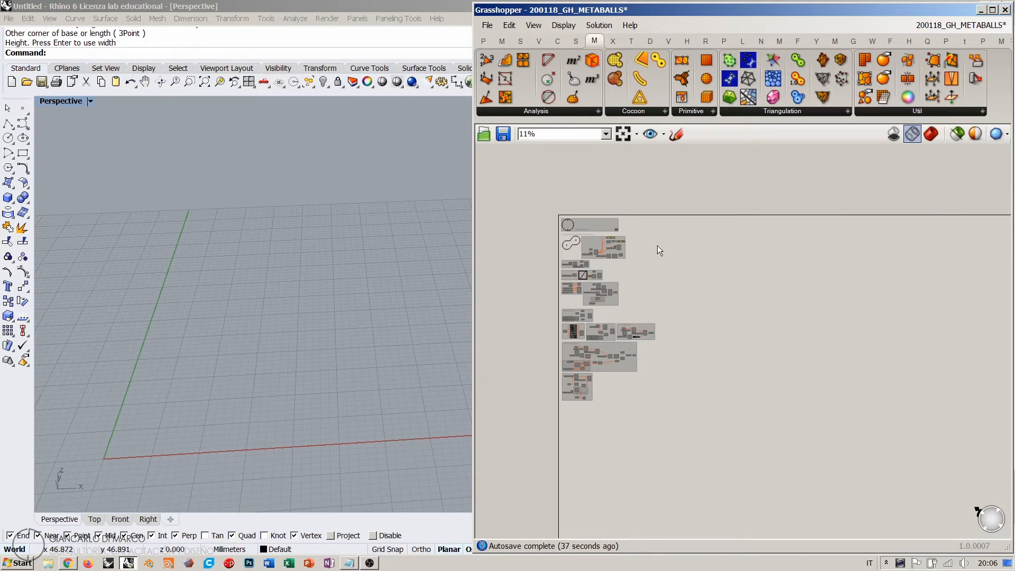
pyautogui.scroll(5, 651, 245)
pyautogui.scroll(-2, 631, 296)
pyautogui.moveTo(591, 364); pyautogui.dragTo(673, 303, button='right')
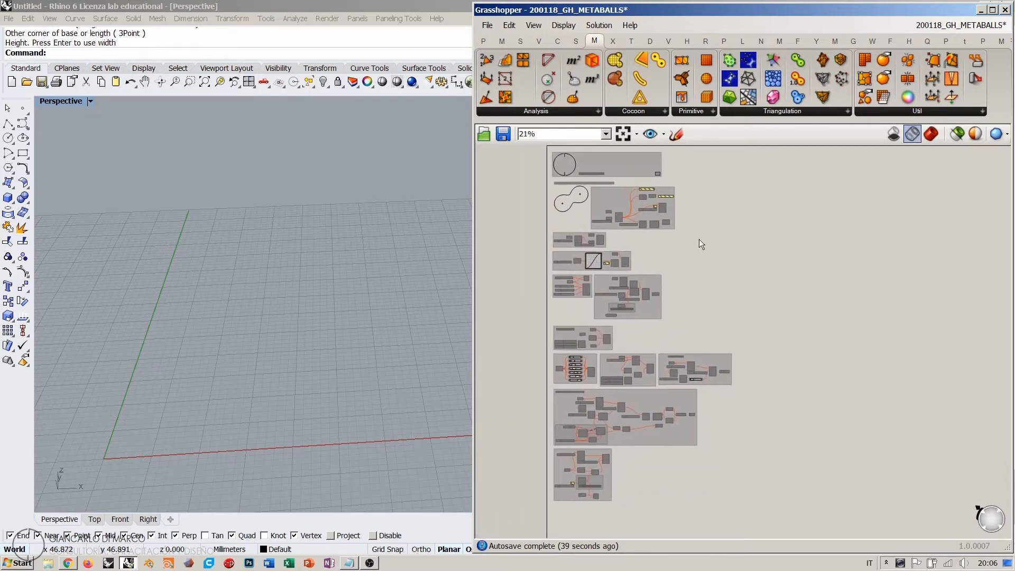
pyautogui.scroll(10, 606, 276)
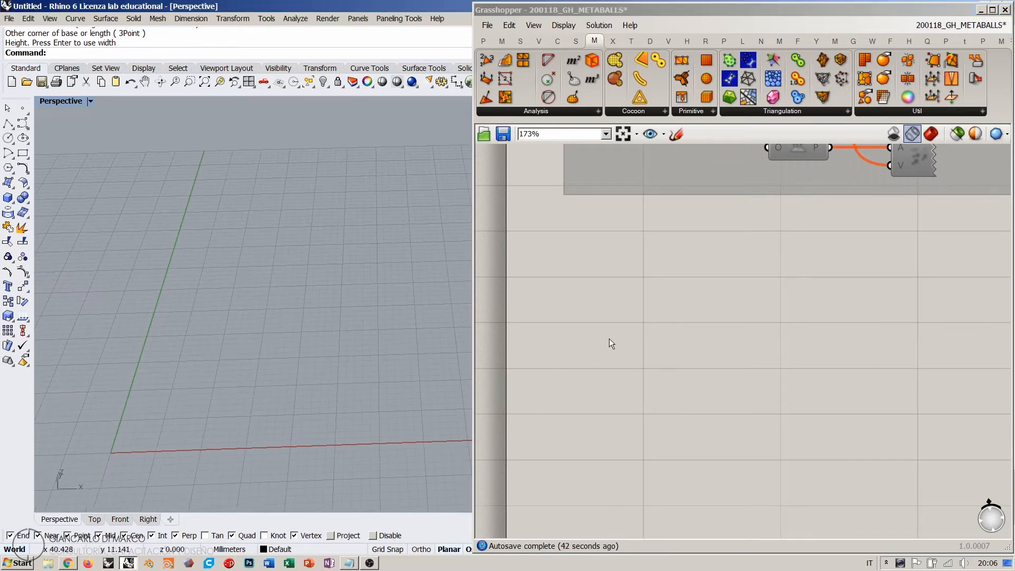
# - Place an XY Plane component in the empty area beneath the last definition group
pyautogui.doubleClick(642, 333)
pyautogui.write('xy')
pyautogui.press('Return')
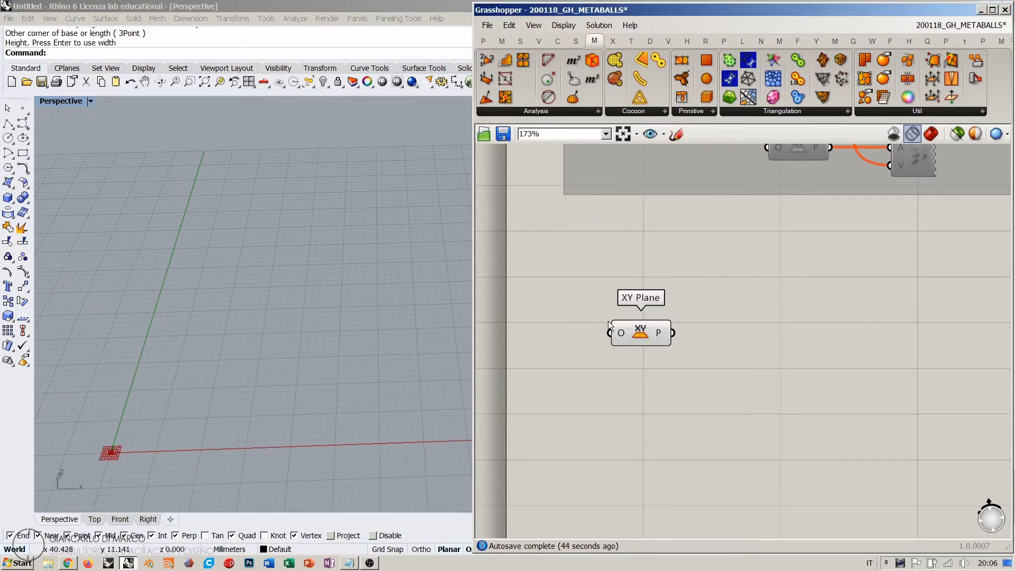
pyautogui.moveTo(643, 332); pyautogui.dragTo(709, 302)
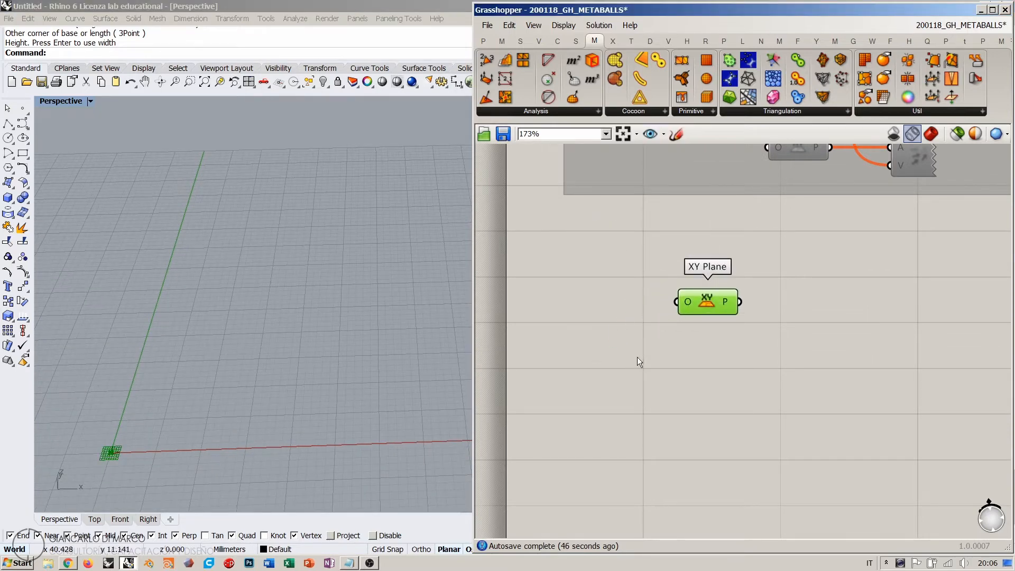
# - Add a Point parameter, set it to one point picked on the grid, and wire it to the XY Plane's origin
pyautogui.doubleClick(608, 313)
pyautogui.write('po')
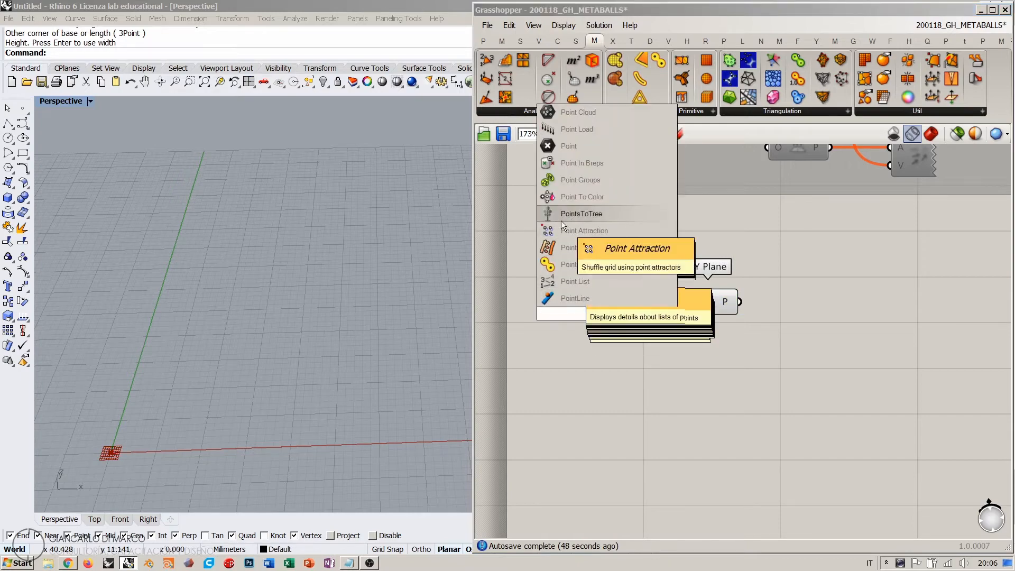
pyautogui.press('Return')
pyautogui.rightClick(605, 317)
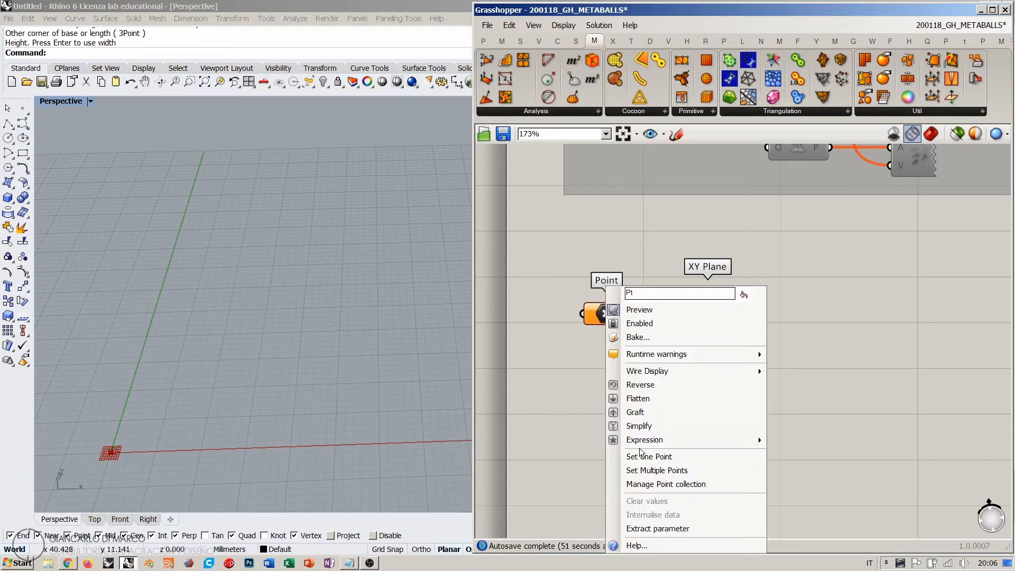
pyautogui.click(661, 519)
pyautogui.click(233, 374)
pyautogui.moveTo(624, 317); pyautogui.dragTo(632, 305)
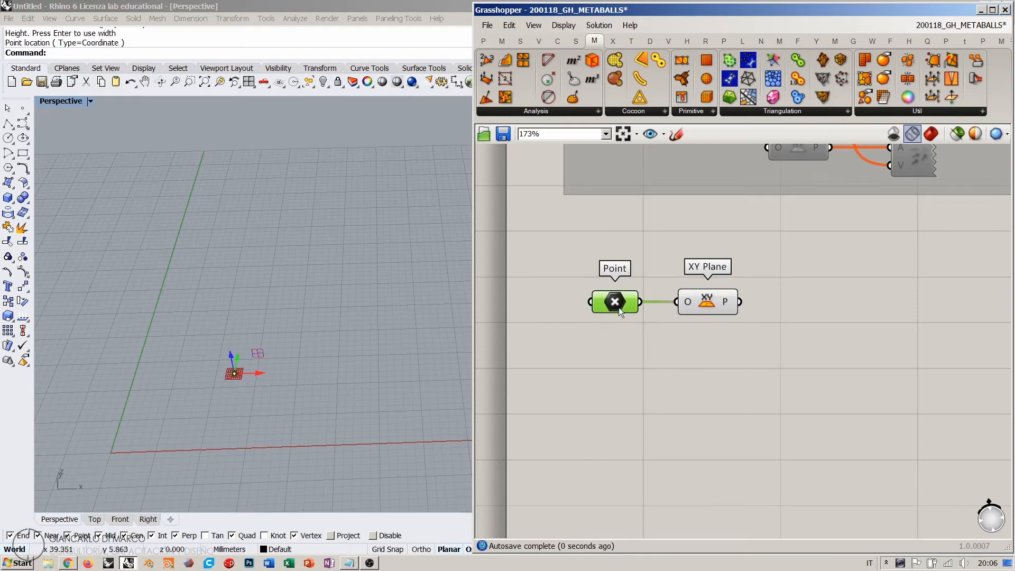
# - Hide the XY Plane's preview and toggle the Point parameter's preview off and back on
pyautogui.click(707, 309)
pyautogui.click(650, 341)
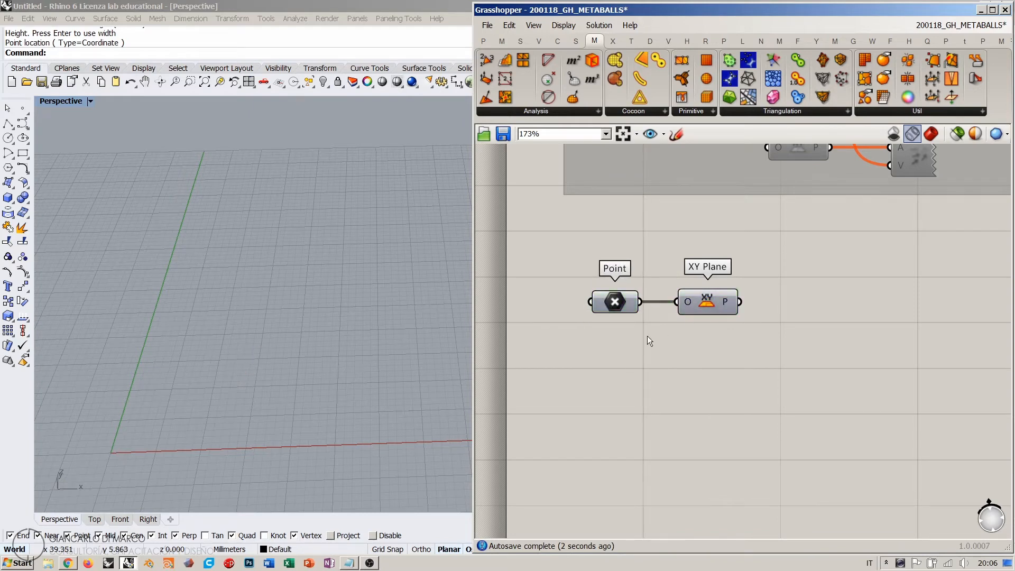
pyautogui.click(610, 305)
pyautogui.click(655, 318)
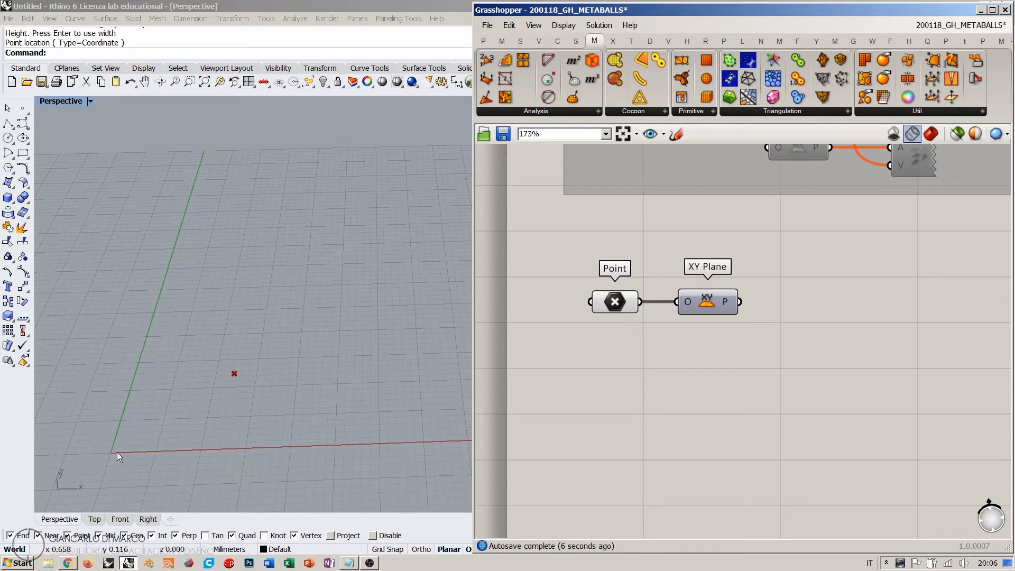
# - Re-pick the Point parameter's location on the grid closer to the origin and hide its preview
pyautogui.click(612, 306)
pyautogui.moveTo(328, 352); pyautogui.dragTo(323, 304, button='right')
pyautogui.moveTo(226, 368); pyautogui.dragTo(214, 306)
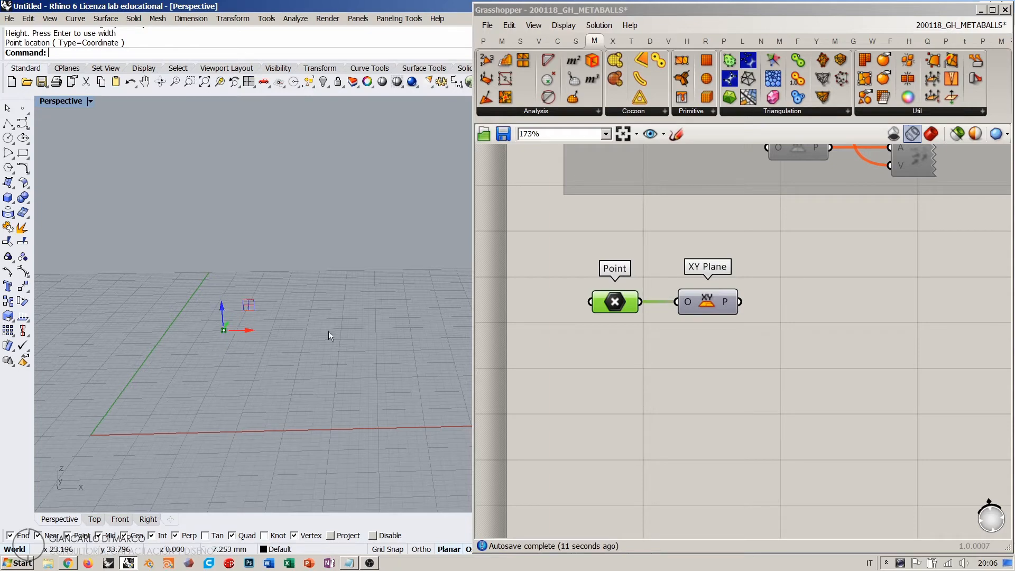
pyautogui.rightClick(616, 308)
pyautogui.click(651, 456)
pyautogui.click(199, 393)
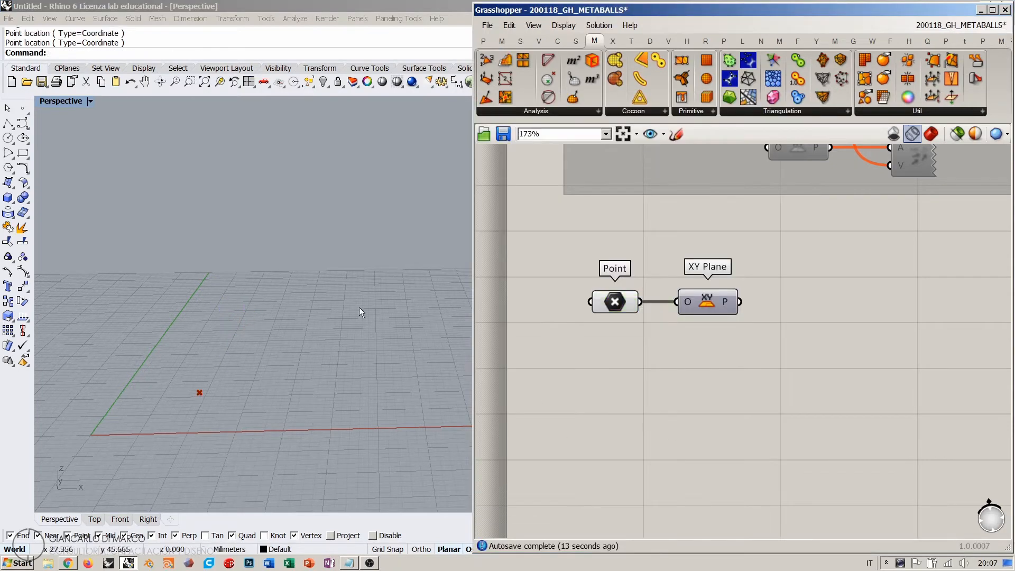
pyautogui.moveTo(359, 308); pyautogui.dragTo(478, 351, button='right')
pyautogui.click(615, 302)
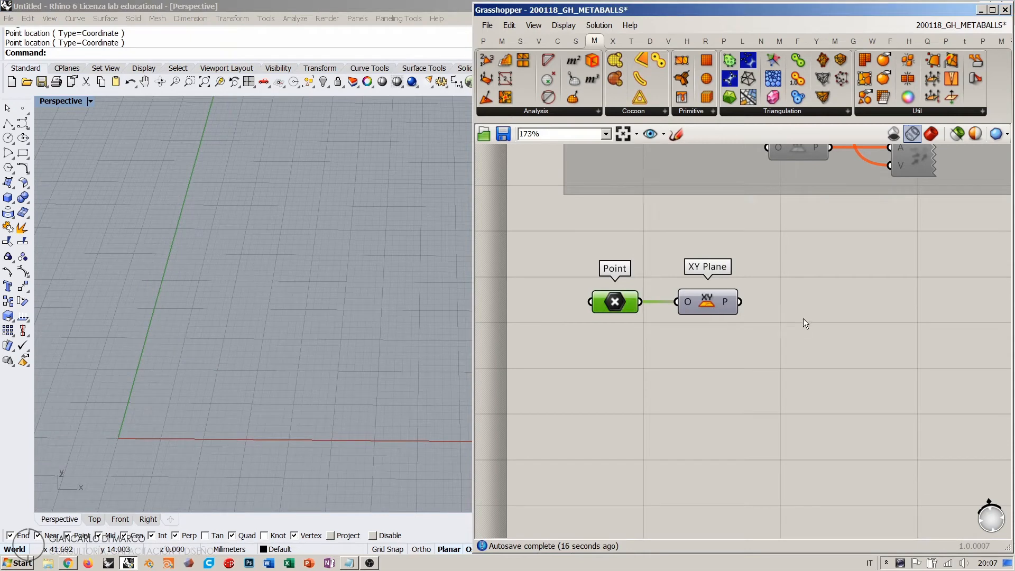
# - Add a MetaBall(t) component and connect the XY Plane to its plane input
pyautogui.scroll(-3, 676, 299)
pyautogui.moveTo(794, 79); pyautogui.dragTo(826, 316)
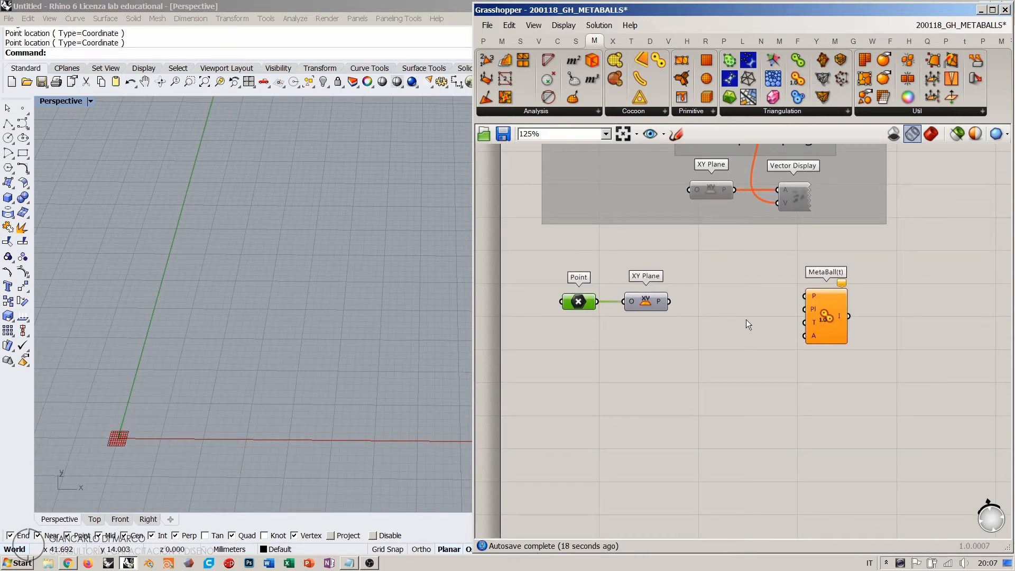
pyautogui.moveTo(668, 303); pyautogui.dragTo(825, 322)
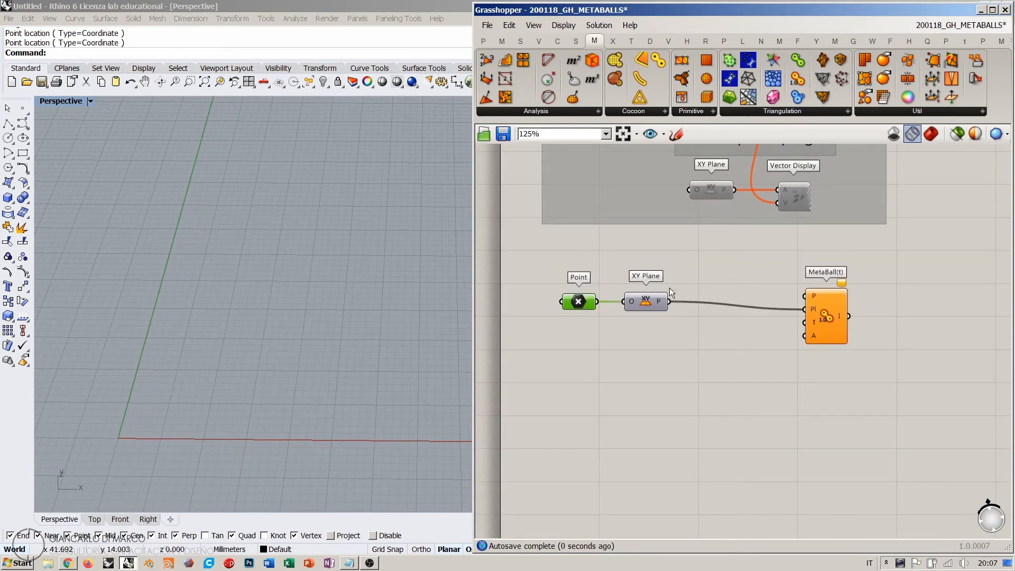
pyautogui.hotkey('ctrl', 'z')
pyautogui.hotkey('ctrl', 'y')
# - Move Point and XY Plane lower, close the gap between them, and align MetaBall(t) in line with them
pyautogui.moveTo(664, 263); pyautogui.dragTo(654, 407)
pyautogui.click(766, 324)
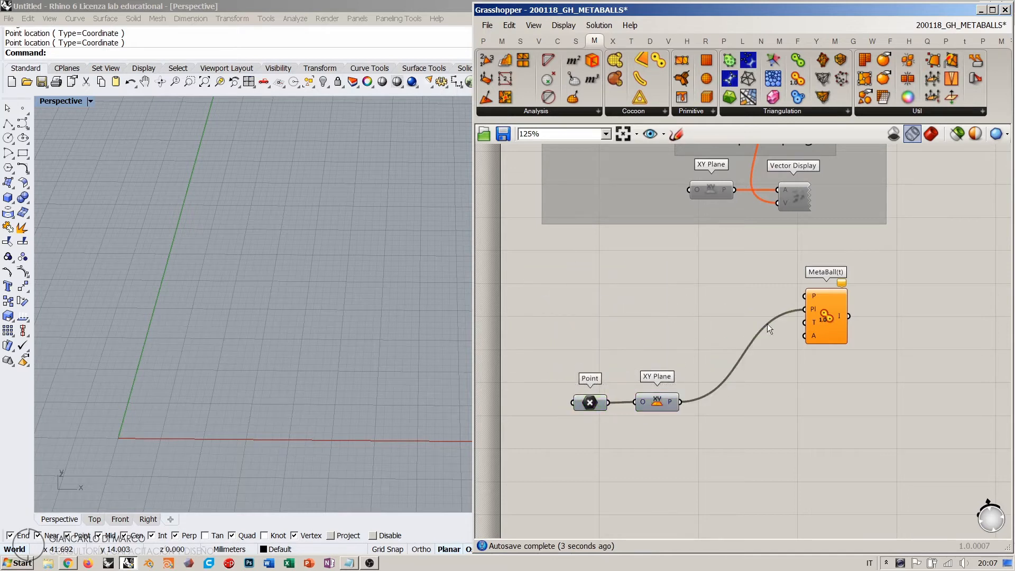
pyautogui.click(589, 401)
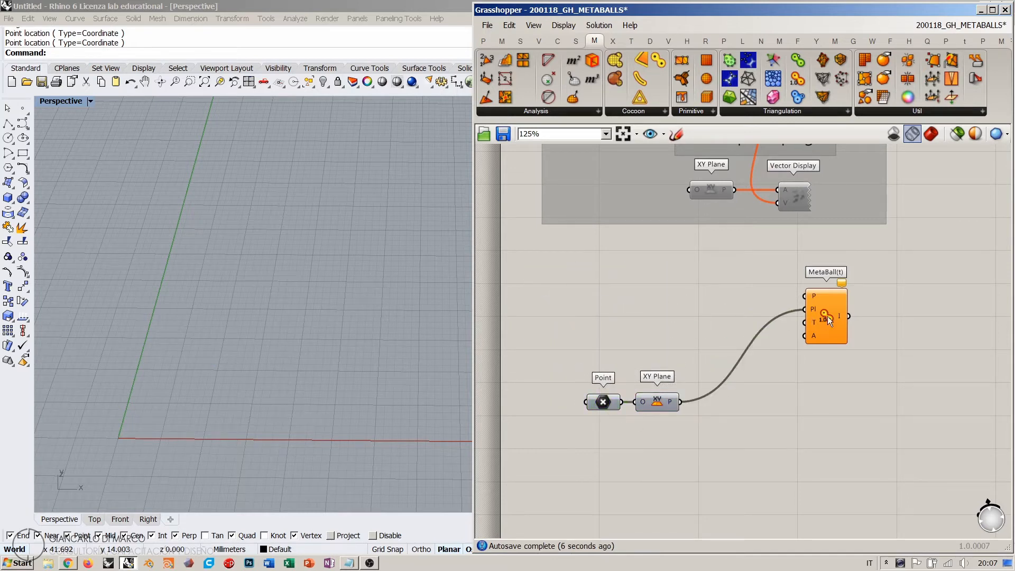
pyautogui.moveTo(827, 316); pyautogui.dragTo(790, 408)
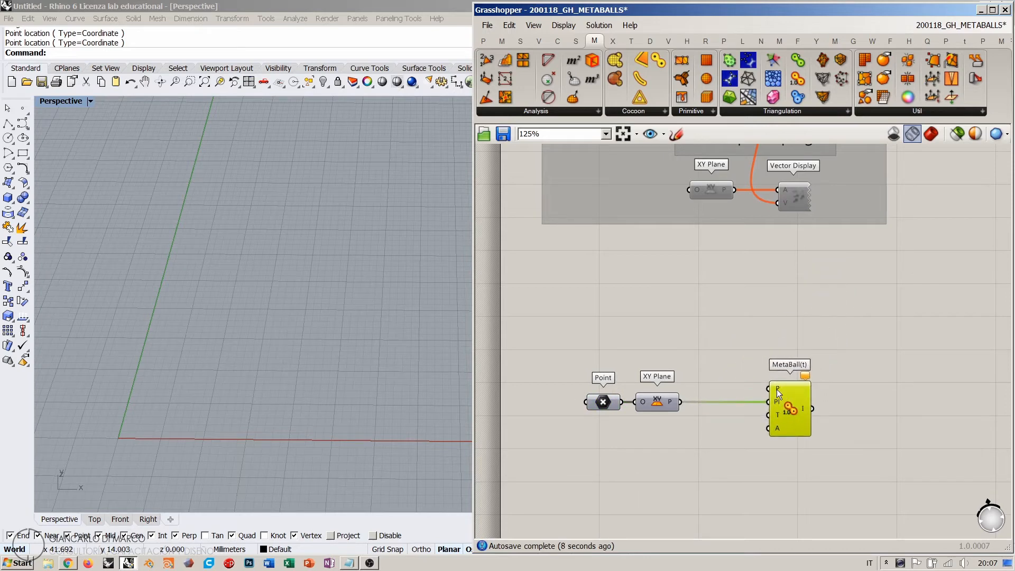
# - Add a Populate 2D component above the XY Plane
pyautogui.moveTo(776, 389)
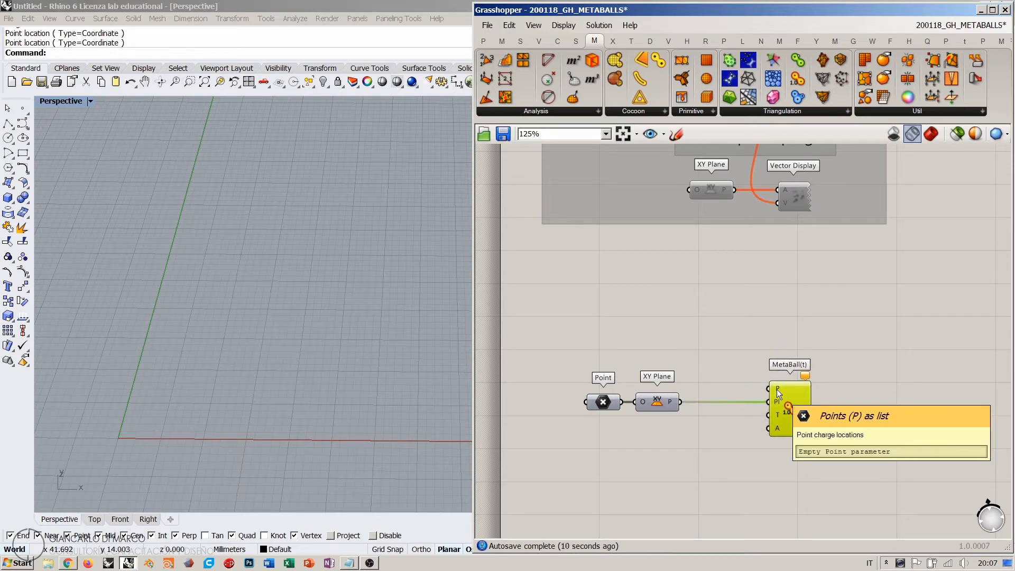
pyautogui.doubleClick(642, 313)
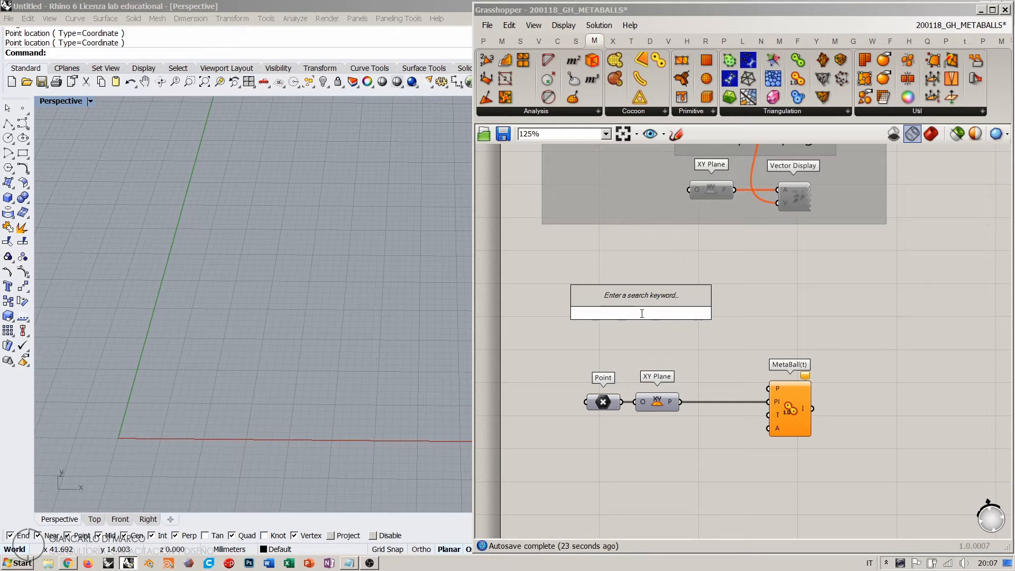
pyautogui.write('pop')
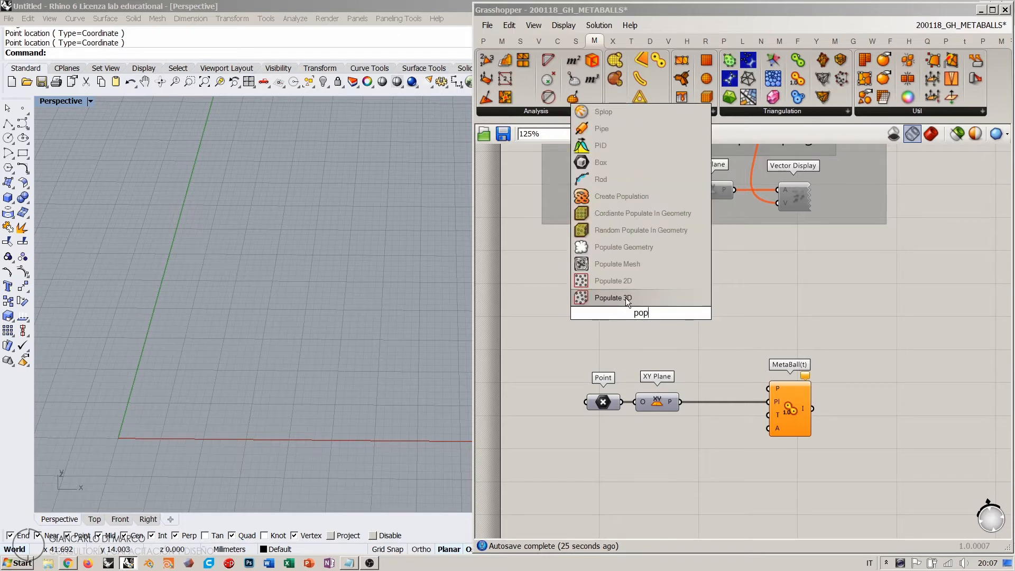
pyautogui.click(614, 281)
pyautogui.click(652, 323)
pyautogui.scroll(4, 627, 315)
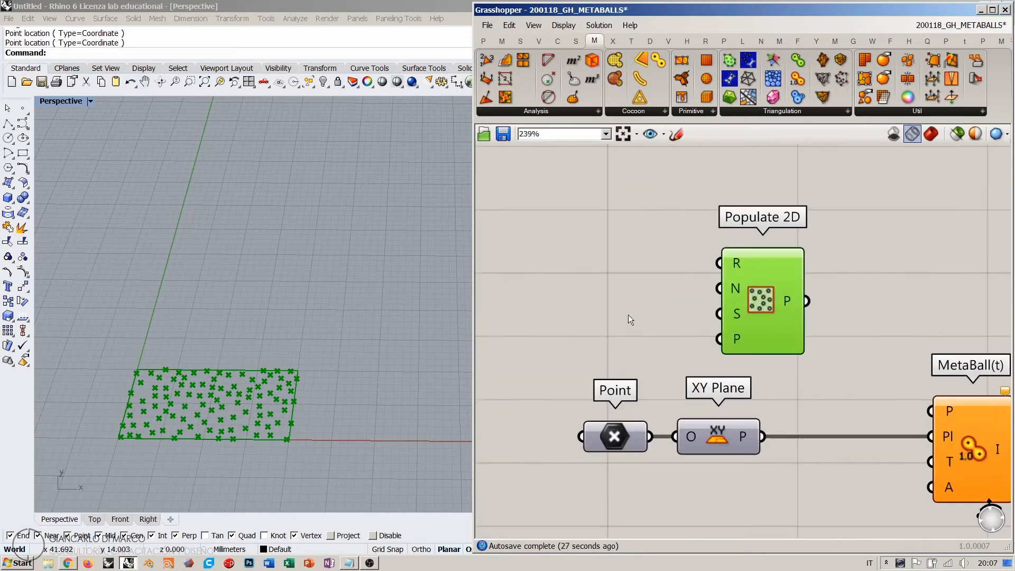
# - Add a Seed Generator component beside Populate 2D
pyautogui.doubleClick(604, 319)
pyautogui.write('see')
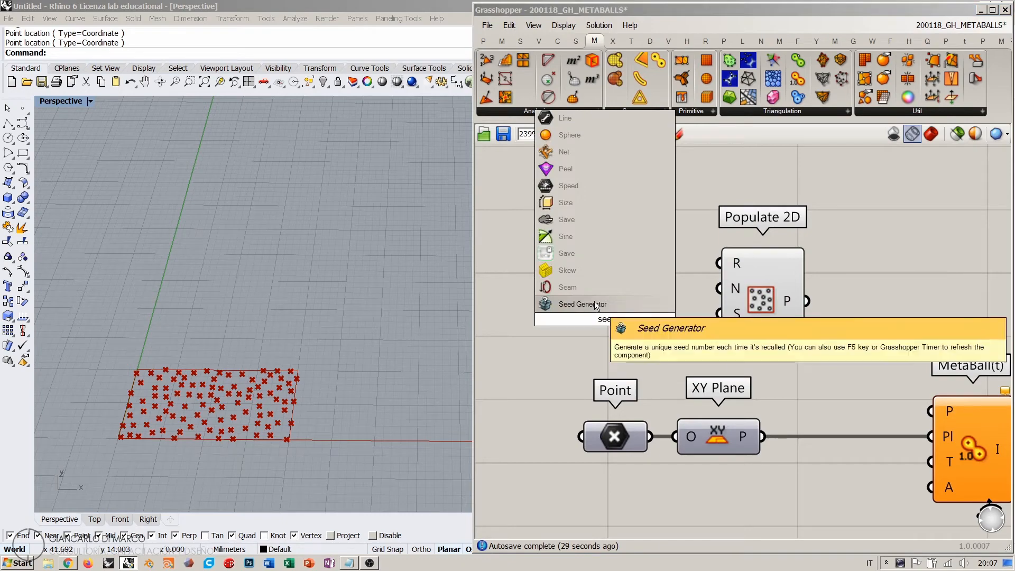
pyautogui.click(594, 302)
# - Copy the Heteroptera plugin group with its Seed Generator and Timer from the earlier definition to the new one
pyautogui.scroll(-8, 596, 383)
pyautogui.moveTo(627, 276); pyautogui.dragTo(638, 465, button='right')
pyautogui.moveTo(713, 229); pyautogui.dragTo(665, 411, button='right')
pyautogui.moveTo(712, 260); pyautogui.dragTo(704, 381, button='right')
pyautogui.scroll(7, 712, 300)
pyautogui.click(707, 313)
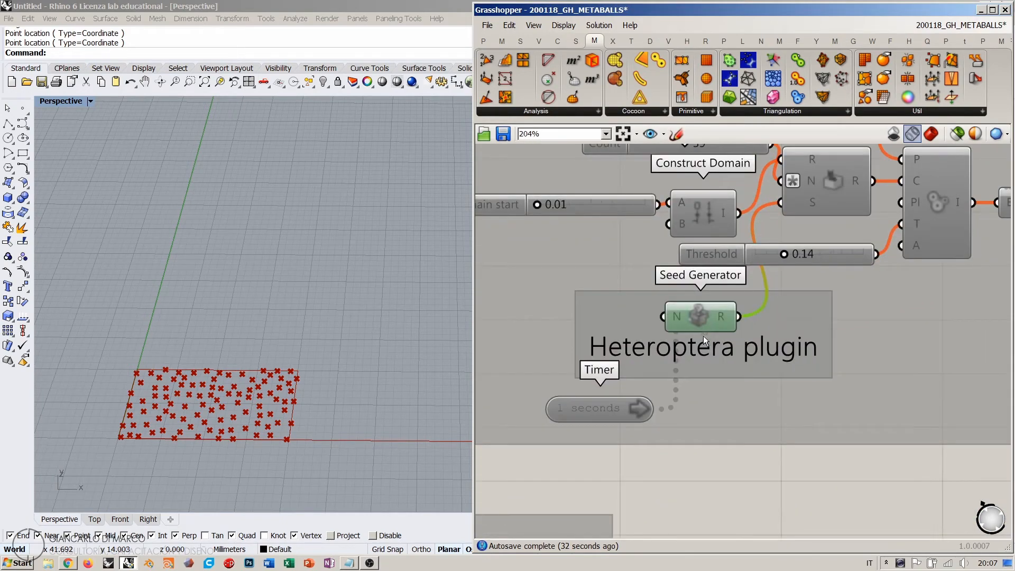
pyautogui.click(703, 349)
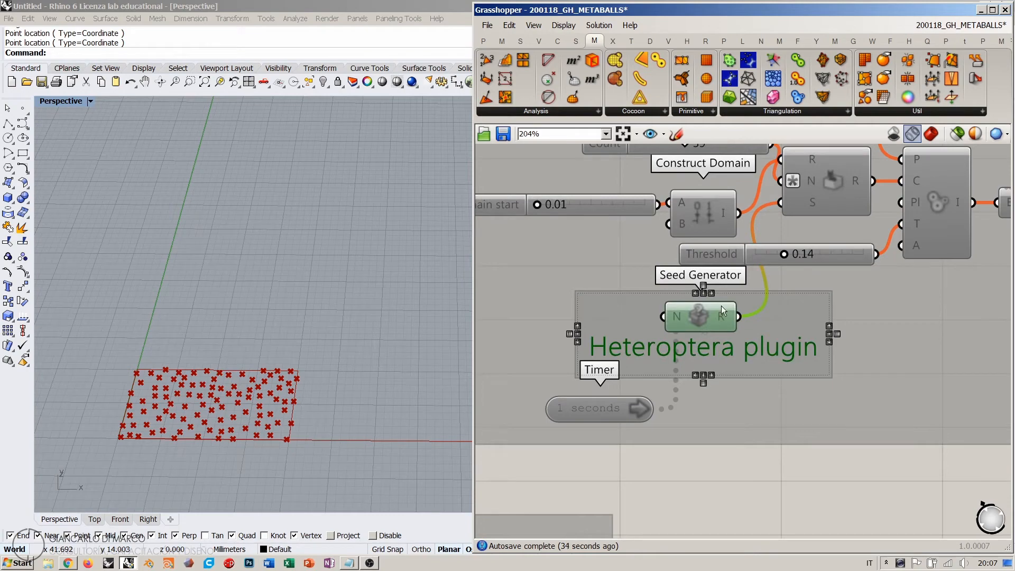
pyautogui.keyDown('shift'); pyautogui.click(620, 413); pyautogui.keyUp('shift')
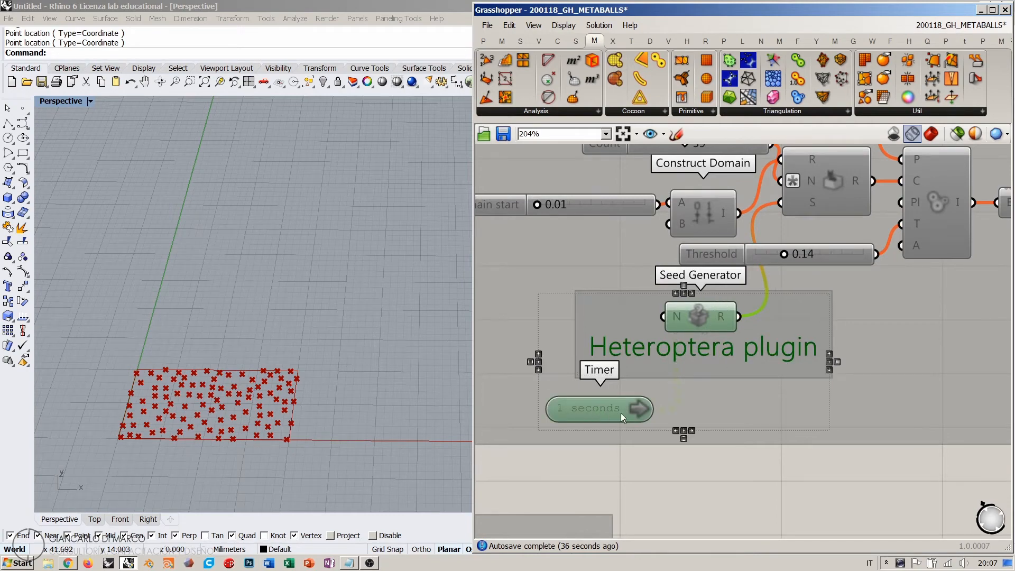
pyautogui.scroll(-7, 709, 287)
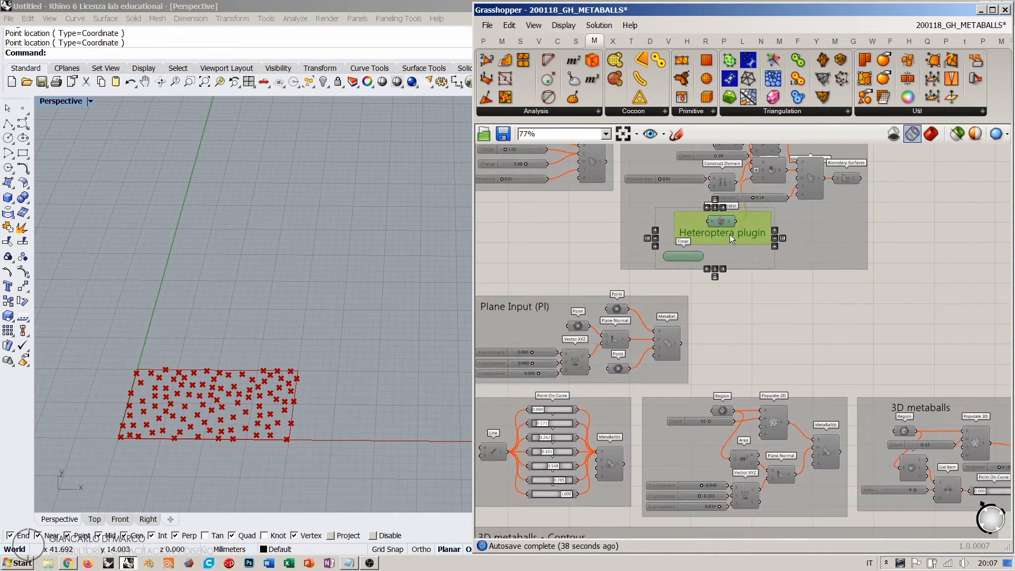
pyautogui.keyDown('alt'); pyautogui.moveTo(730, 225); pyautogui.dragTo(468, 570); pyautogui.keyUp('alt')
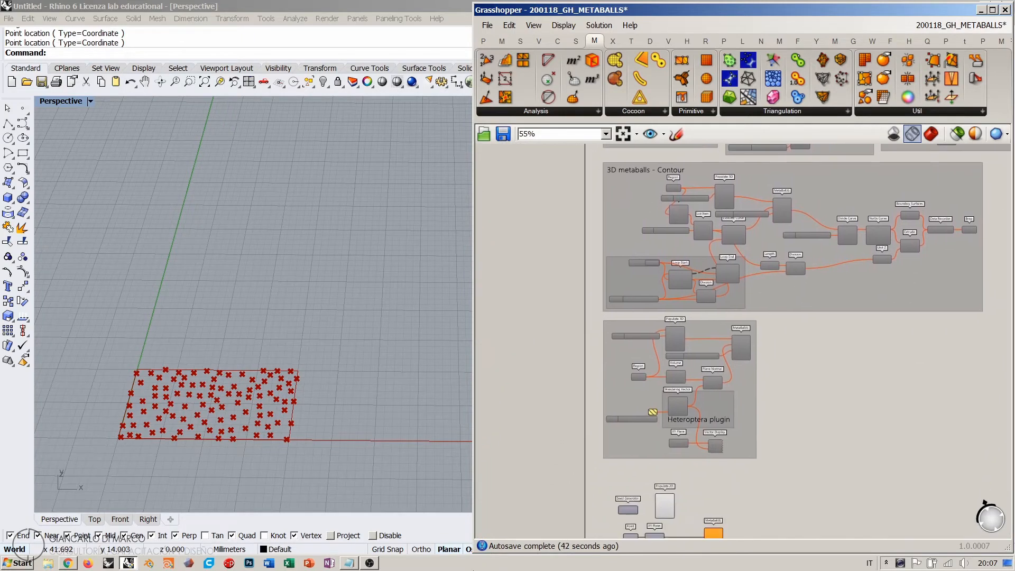
pyautogui.keyDown('alt'); pyautogui.moveTo(626, 547); pyautogui.dragTo(792, 471); pyautogui.keyUp('alt')
pyautogui.moveTo(797, 441); pyautogui.dragTo(784, 207, button='right')
pyautogui.scroll(4, 696, 293)
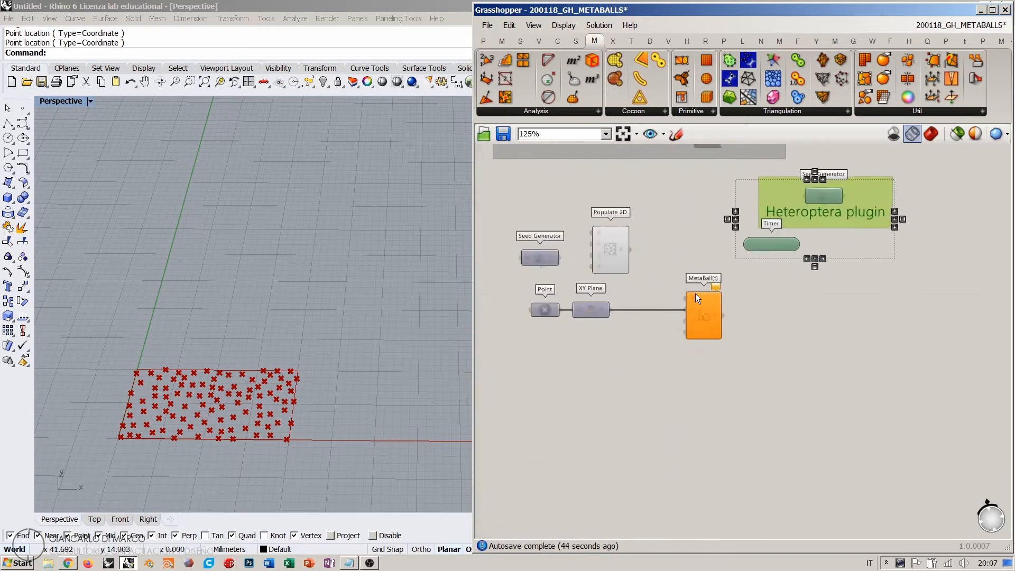
# - Delete the loose Seed Generator and move the copied Heteroptera plugin group with its Timer in front of Populate 2D
pyautogui.click(565, 276)
pyautogui.press('Delete')
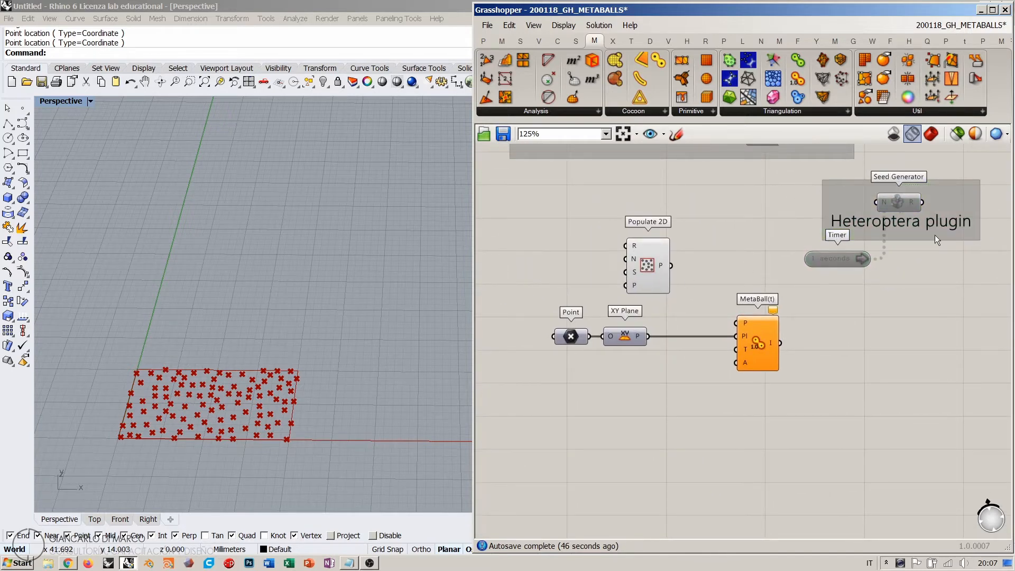
pyautogui.click(886, 214)
pyautogui.moveTo(940, 201); pyautogui.dragTo(572, 263)
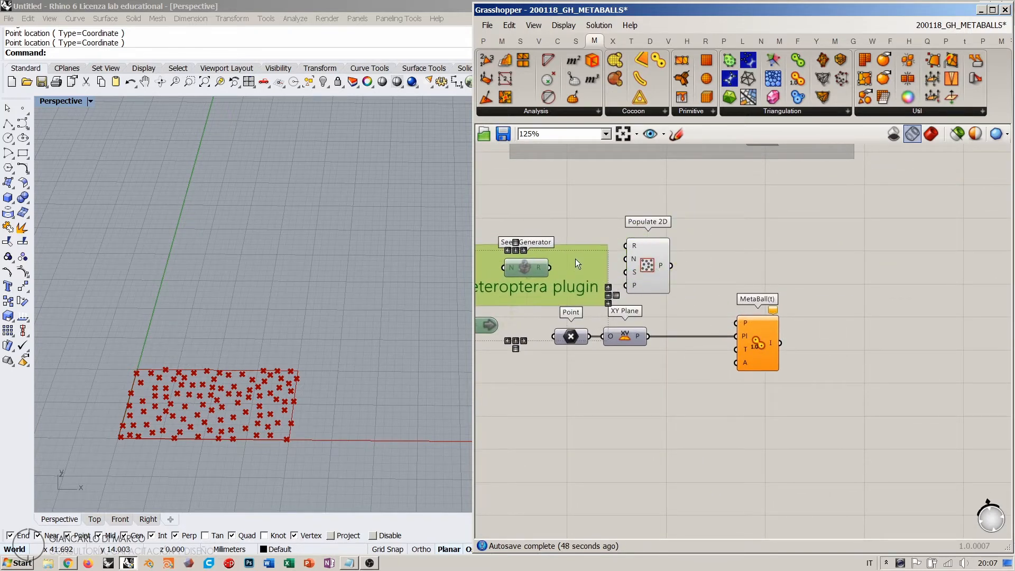
pyautogui.click(519, 281)
# - Connect the copied Seed Generator's output to the seed input of Populate 2D
pyautogui.moveTo(545, 270); pyautogui.dragTo(636, 275, button='right')
pyautogui.scroll(2, 662, 258)
pyautogui.moveTo(633, 280); pyautogui.dragTo(770, 280)
pyautogui.click(789, 271)
pyautogui.click(743, 267)
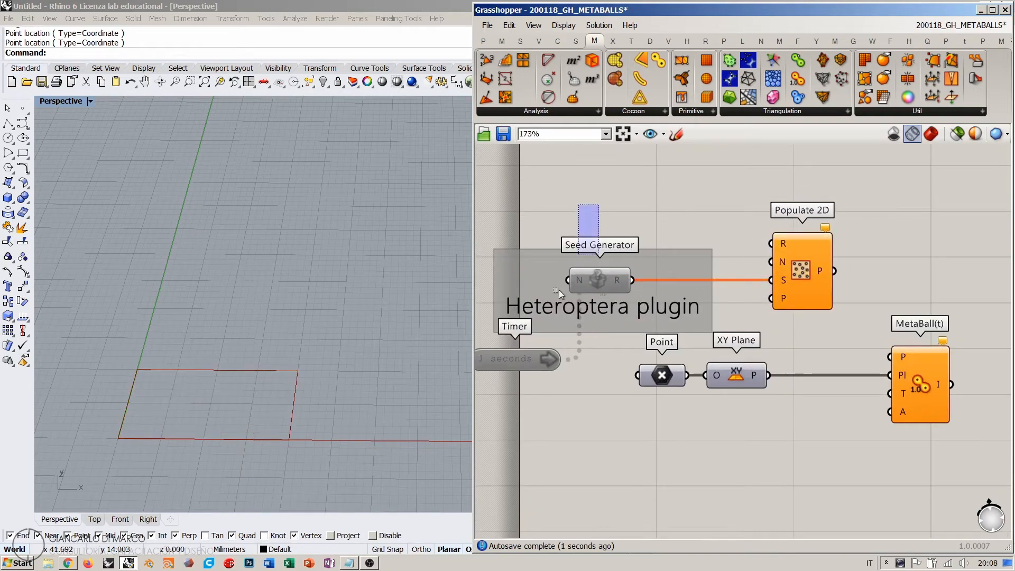
# - Enable the copied Seed Generator and Timer so the populated points regenerate every second
pyautogui.moveTo(559, 290); pyautogui.dragTo(550, 364)
pyautogui.hotkey('ctrl', 'e')
pyautogui.click(576, 483)
pyautogui.moveTo(579, 269); pyautogui.dragTo(633, 257, button='right')
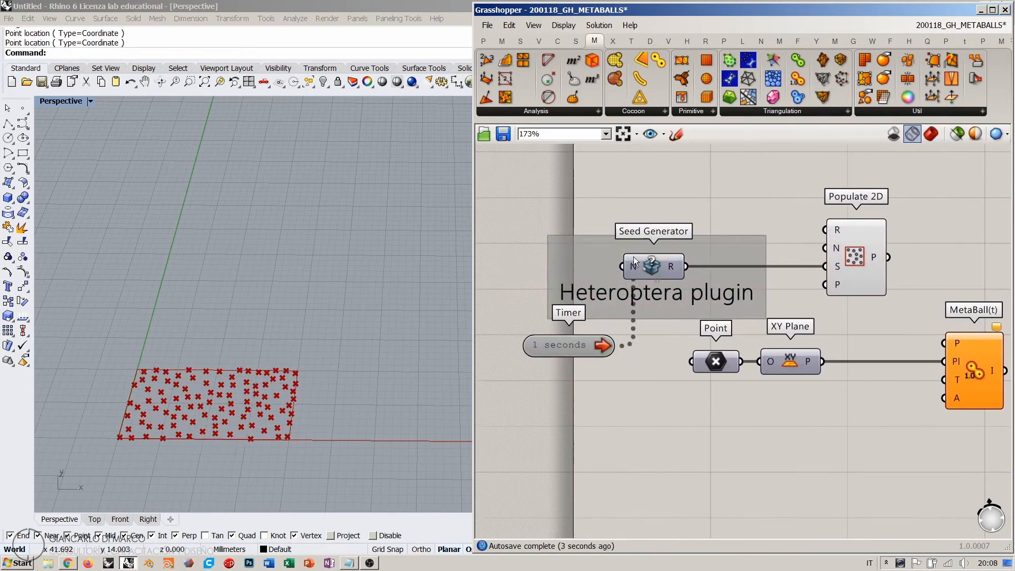
pyautogui.scroll(4, 264, 387)
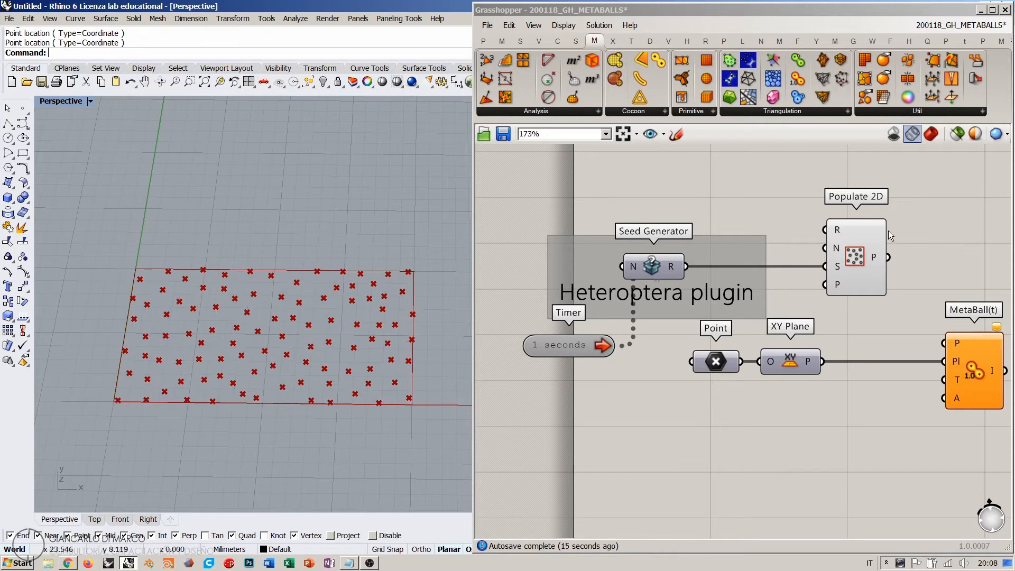
# - Connect the Populate 2D points to MetaBall(t)'s points input and shift Populate 2D closer to the Seed Generator
pyautogui.moveTo(876, 270); pyautogui.dragTo(739, 259, button='right')
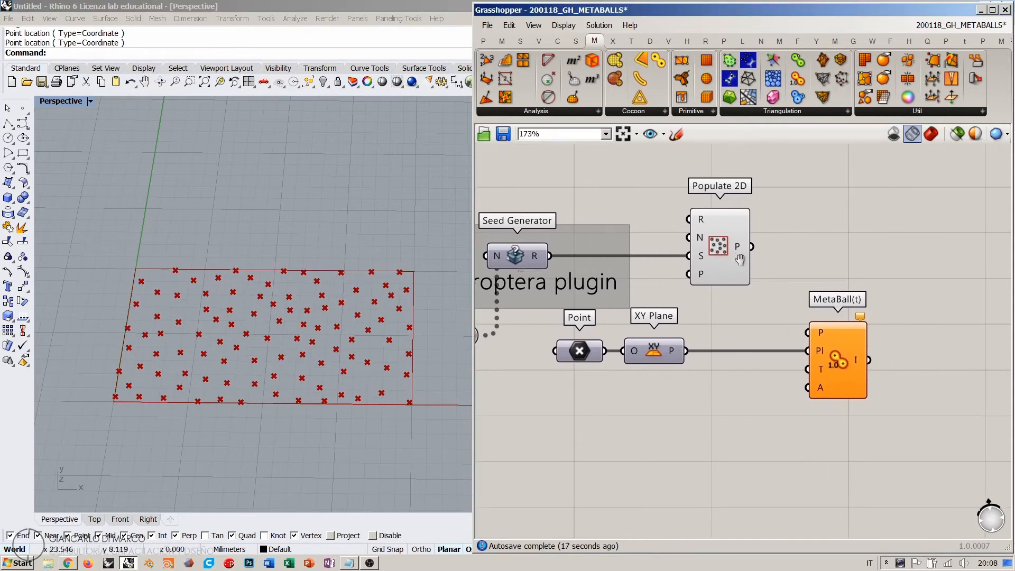
pyautogui.moveTo(751, 246); pyautogui.dragTo(807, 327)
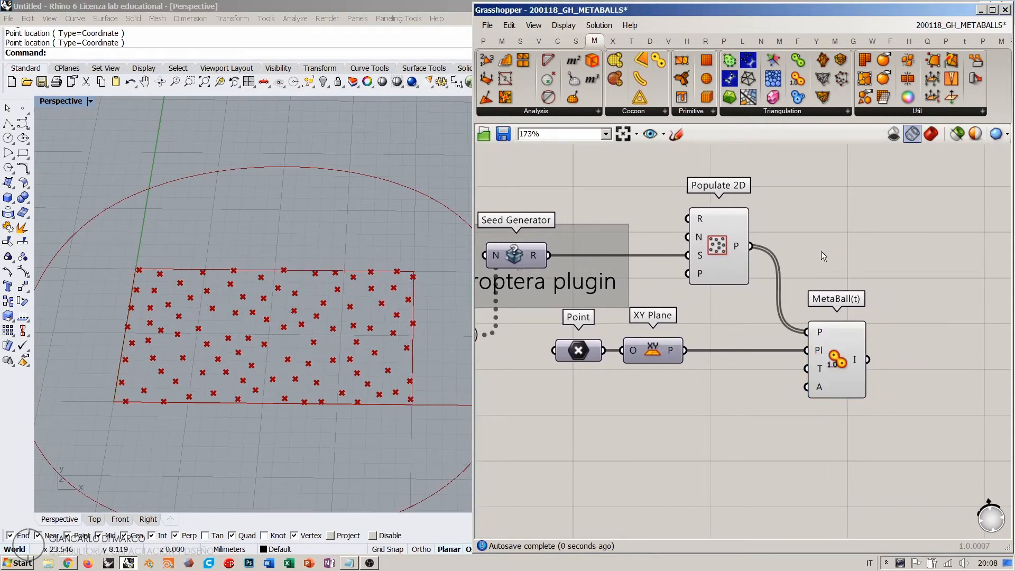
pyautogui.moveTo(757, 322); pyautogui.dragTo(833, 306, button='right')
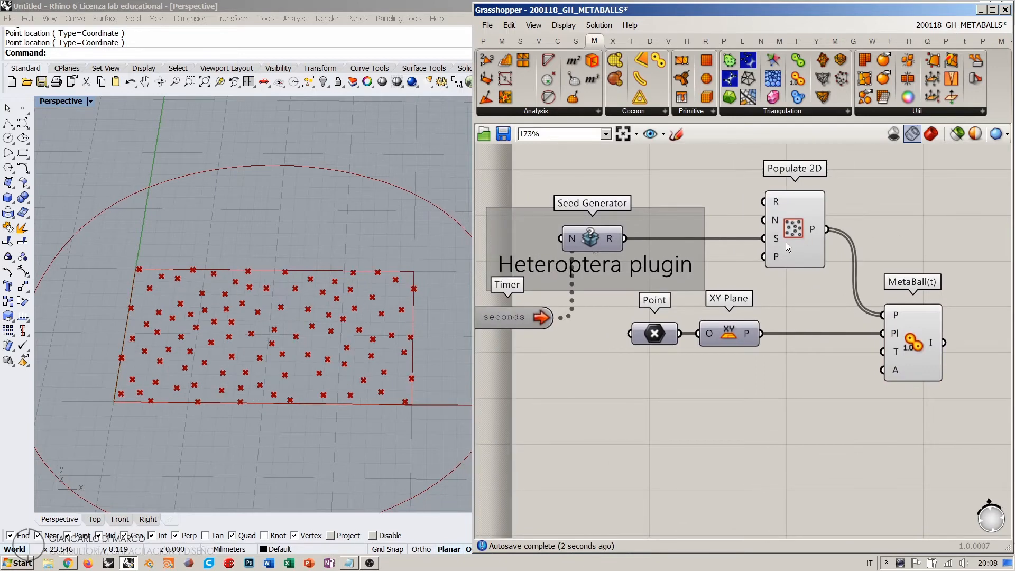
pyautogui.moveTo(785, 242); pyautogui.dragTo(754, 239)
pyautogui.click(840, 214)
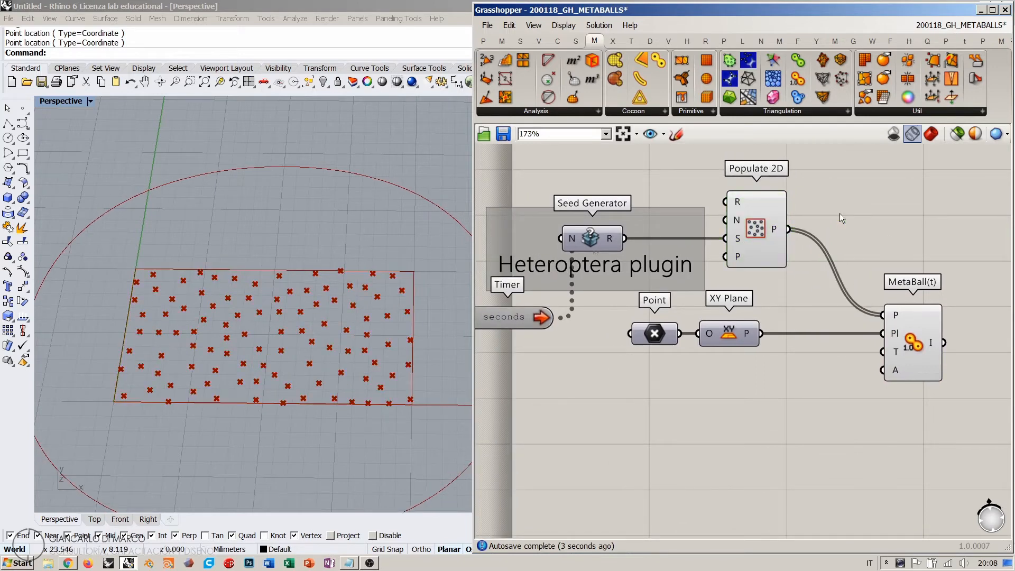
# - Add a number slider set to 0.50 and connect it to MetaBall(t)'s threshold input
pyautogui.doubleClick(788, 411)
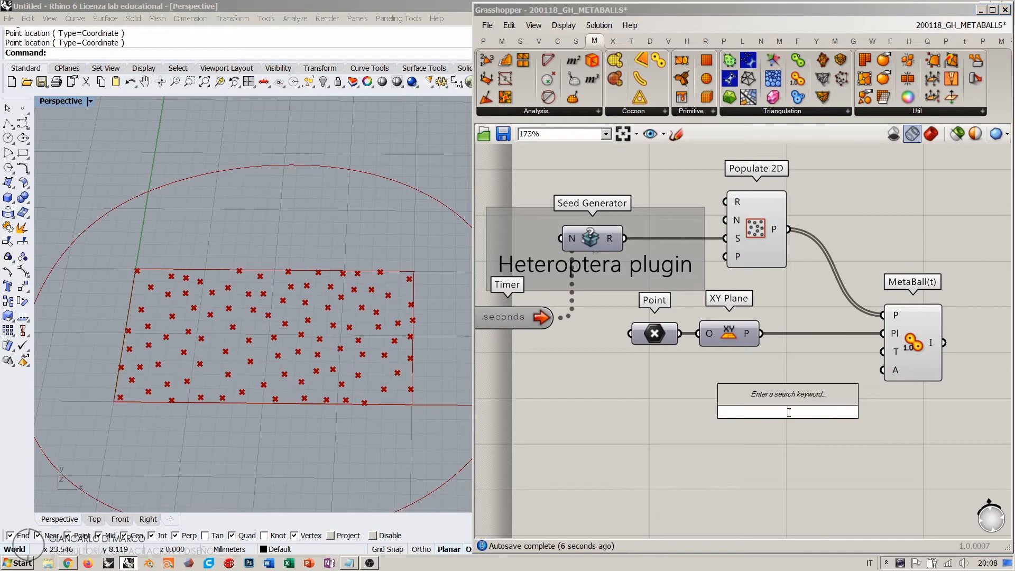
pyautogui.write('0.01<.')
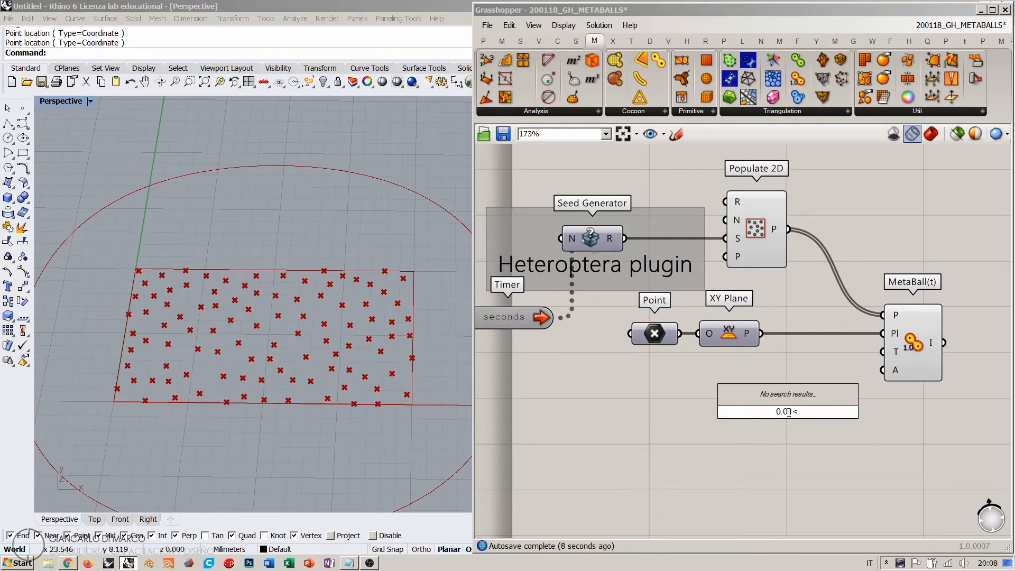
pyautogui.press('Return')
pyautogui.moveTo(861, 412); pyautogui.dragTo(800, 391)
pyautogui.click(797, 417)
pyautogui.moveTo(733, 388); pyautogui.dragTo(846, 392)
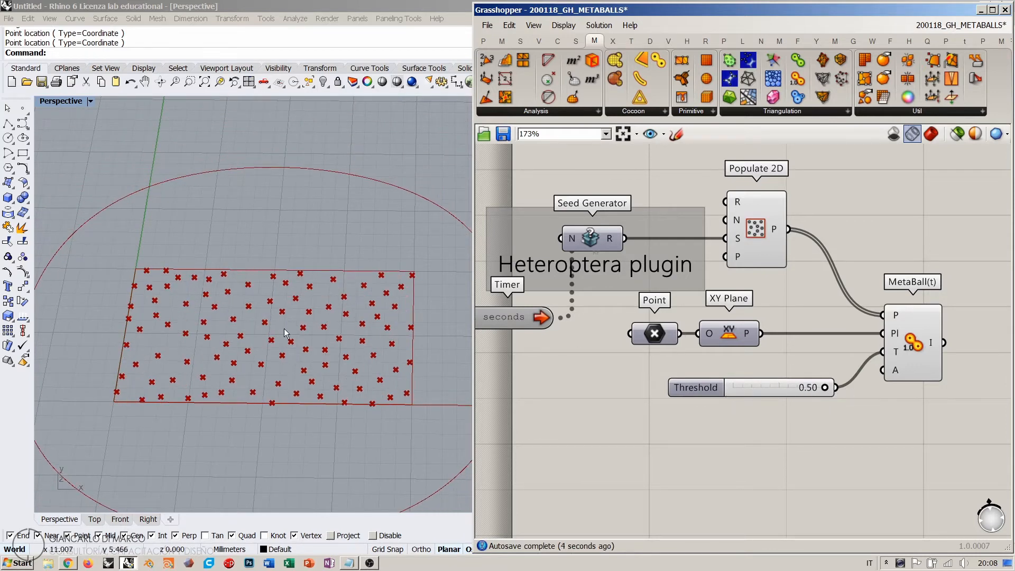
# - Set Populate 2D's region to a larger rectangle drawn in the Perspective view, starting near the origin
pyautogui.scroll(-4, 251, 366)
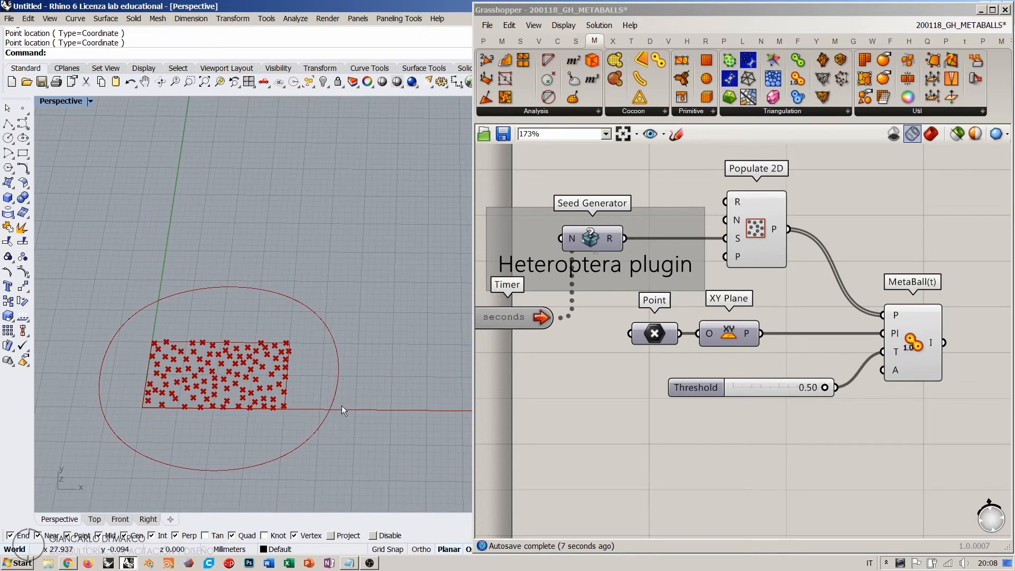
pyautogui.rightClick(735, 207)
pyautogui.click(767, 321)
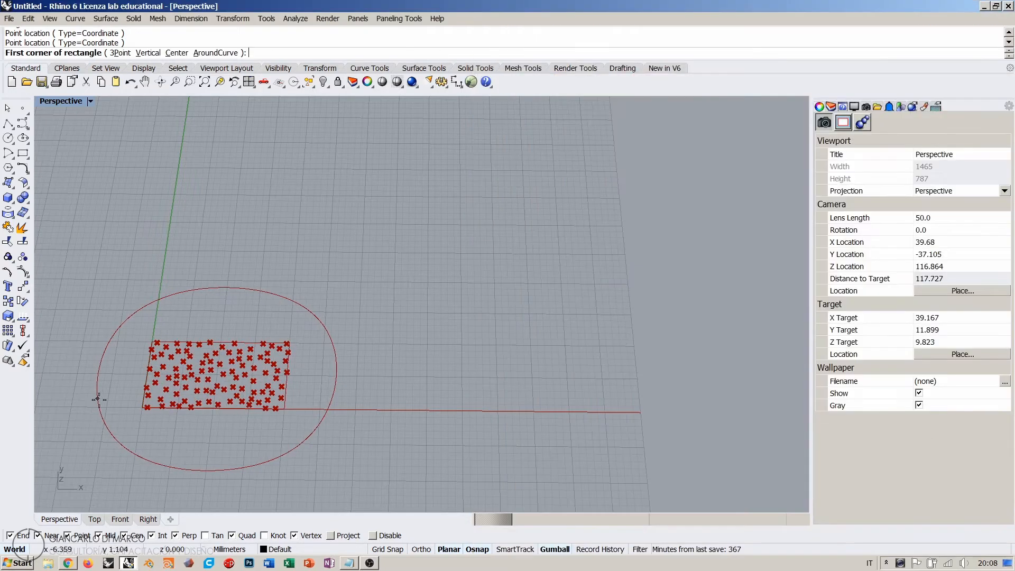
pyautogui.click(148, 404)
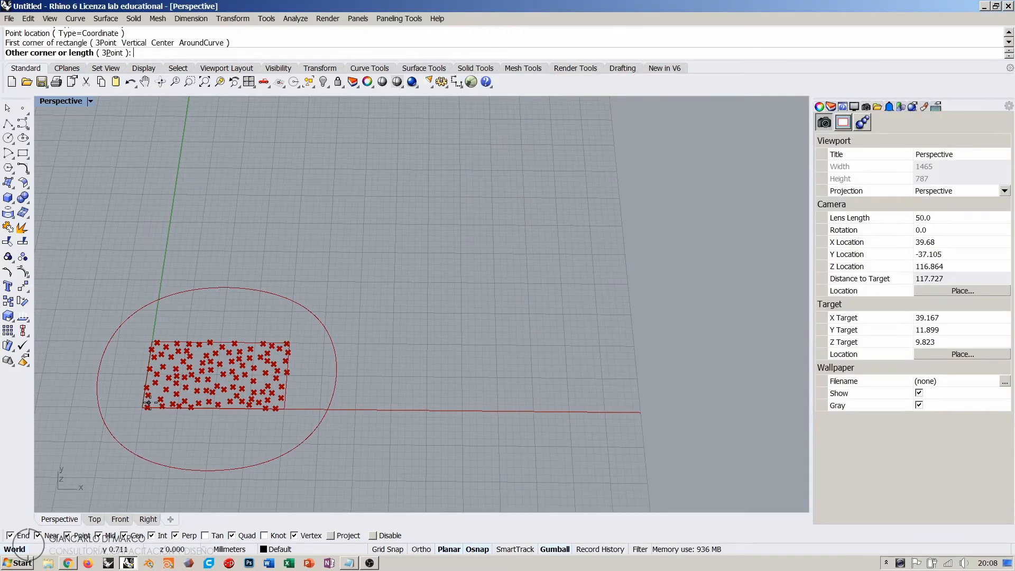
pyautogui.click(455, 225)
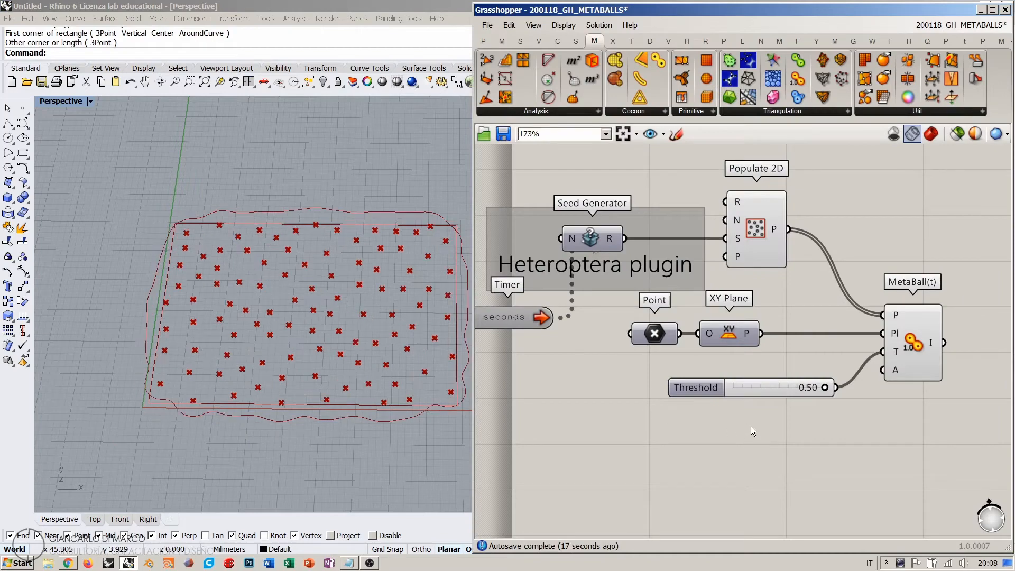
pyautogui.keyDown('shift'); pyautogui.moveTo(381, 346); pyautogui.dragTo(317, 312, button='right'); pyautogui.keyUp('shift')
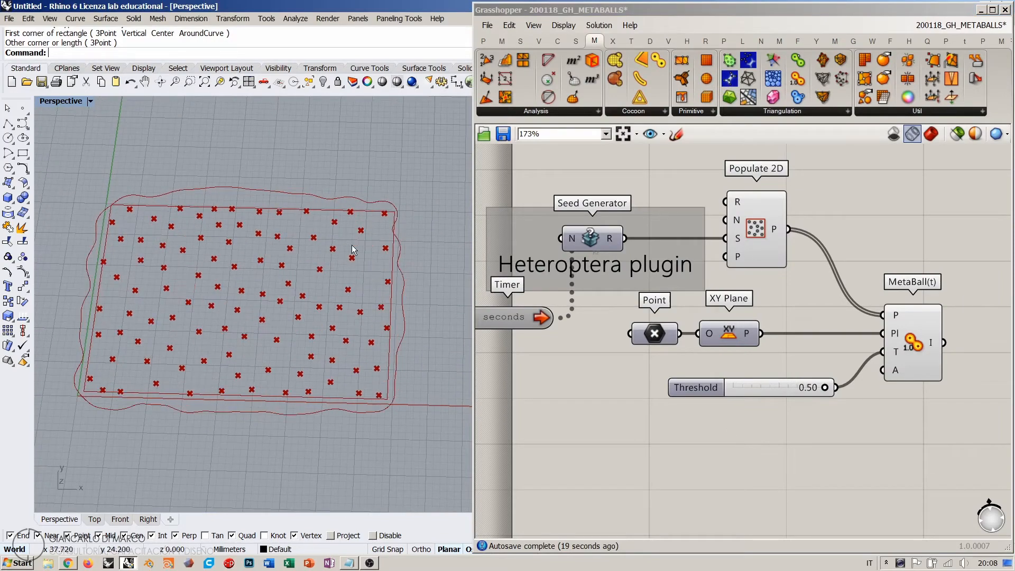
# - Add an integer slider, connect it to Populate 2D's count input and set it to 46
pyautogui.moveTo(620, 192); pyautogui.dragTo(695, 250, button='right')
pyautogui.scroll(2, 696, 249)
pyautogui.doubleClick(717, 230)
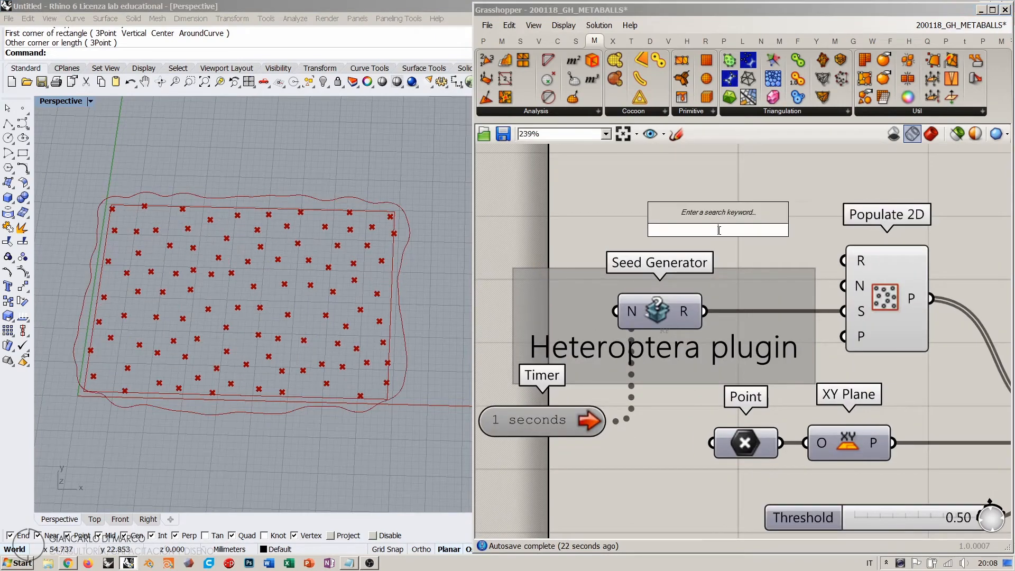
pyautogui.write('11')
pyautogui.press('Return')
pyautogui.moveTo(748, 239); pyautogui.dragTo(721, 236)
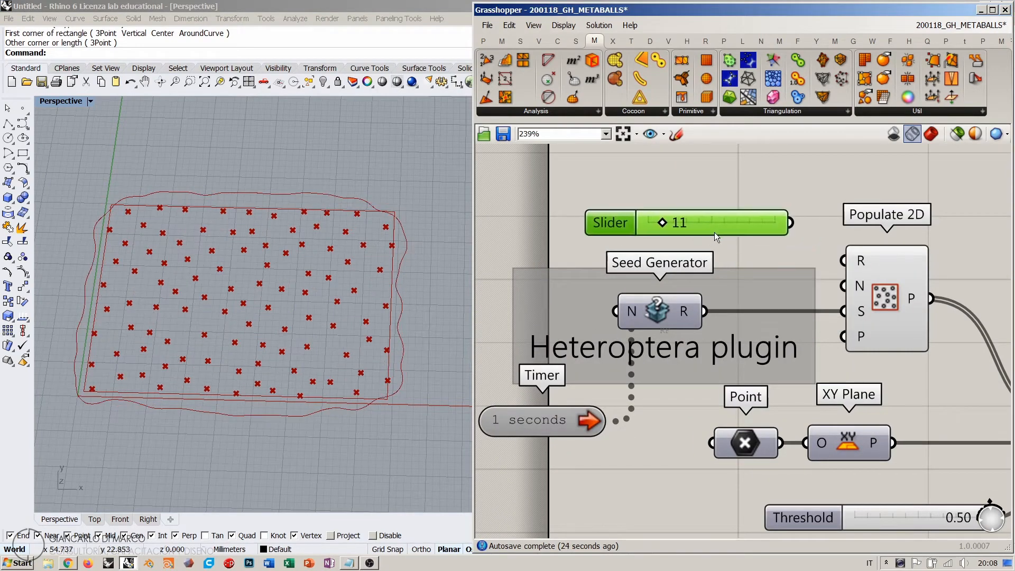
pyautogui.moveTo(797, 226); pyautogui.dragTo(843, 285)
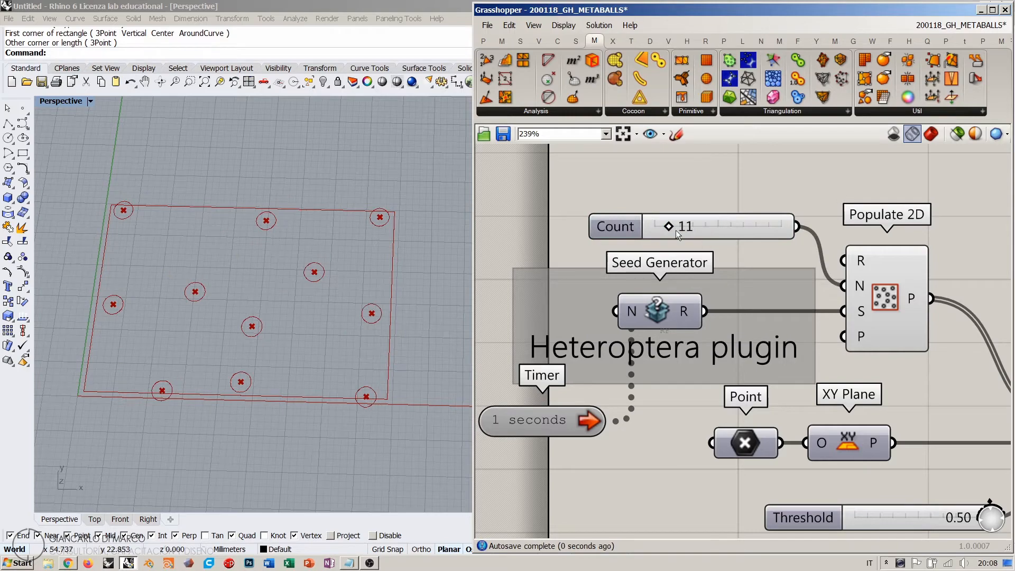
pyautogui.moveTo(670, 229); pyautogui.dragTo(713, 231)
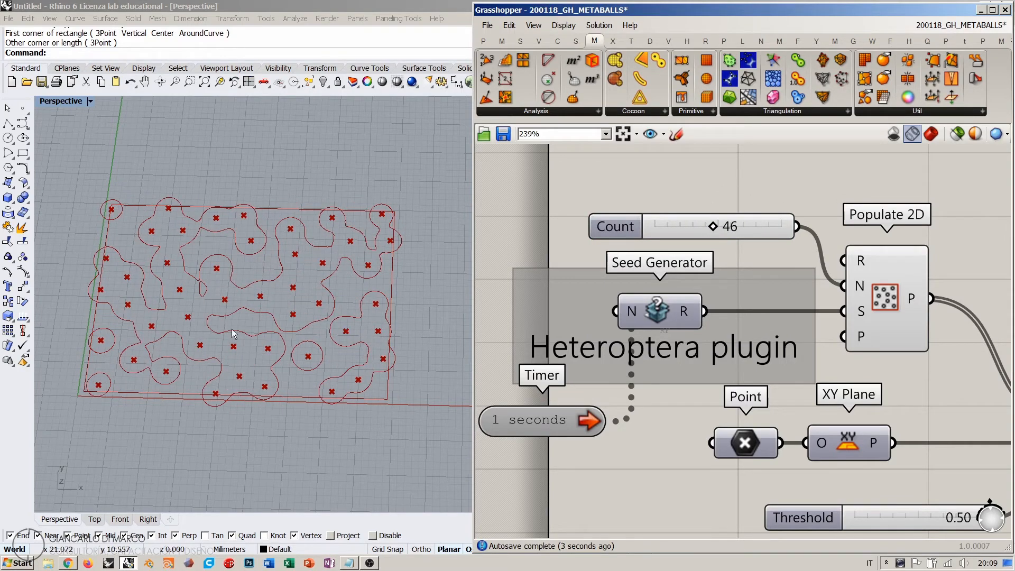
# - Switch the Rhino viewport to Top view and frame the metaball curves
pyautogui.scroll(-3, 671, 301)
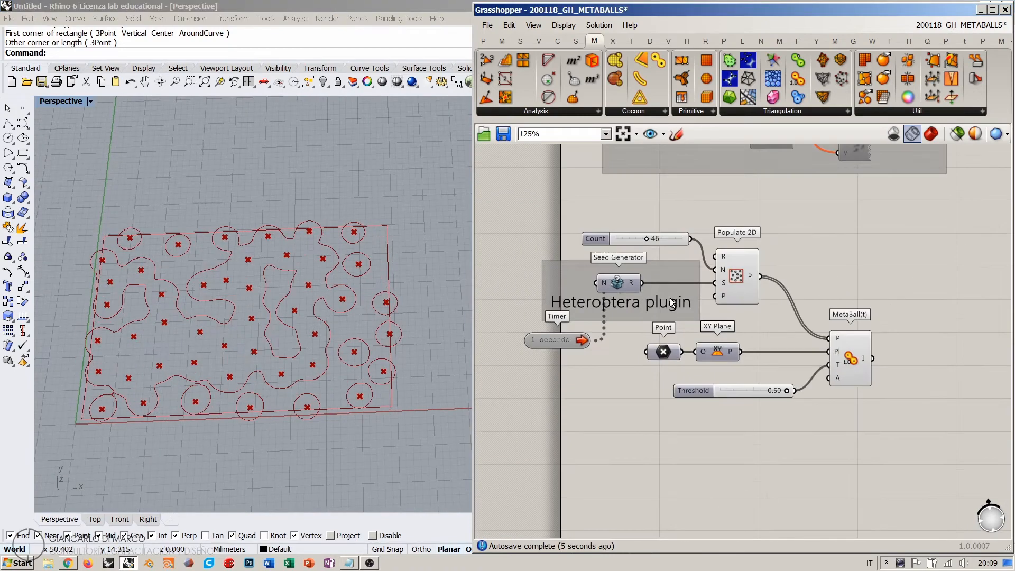
pyautogui.moveTo(605, 346); pyautogui.dragTo(623, 337, button='right')
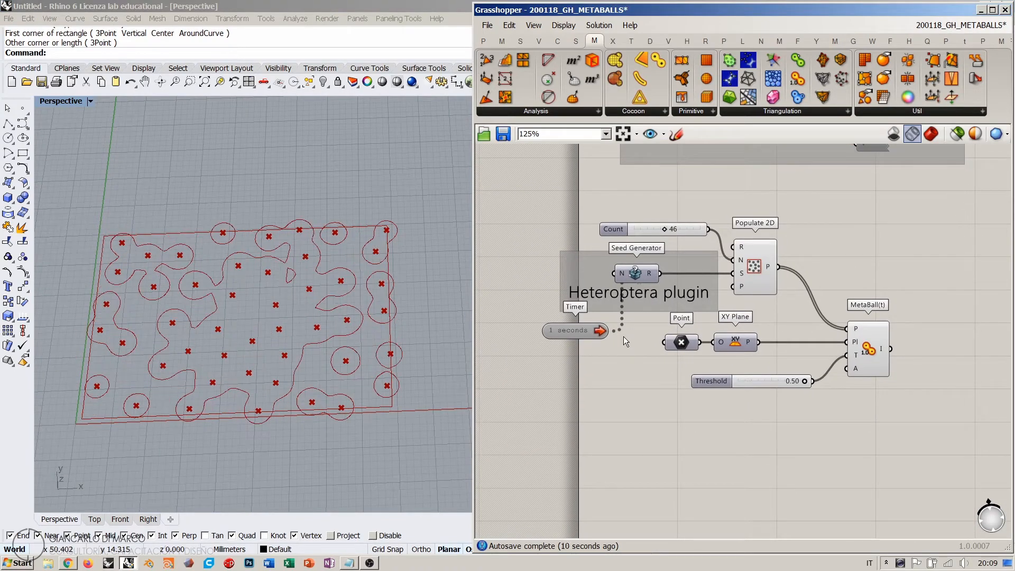
pyautogui.moveTo(316, 328)
pyautogui.mouseDown(button='right')
pyautogui.moveTo(289, 339)
pyautogui.moveTo(309, 342)
pyautogui.mouseUp(button='right')
pyautogui.click(94, 518)
pyautogui.moveTo(233, 370); pyautogui.dragTo(288, 321, button='right')
pyautogui.scroll(4, 268, 315)
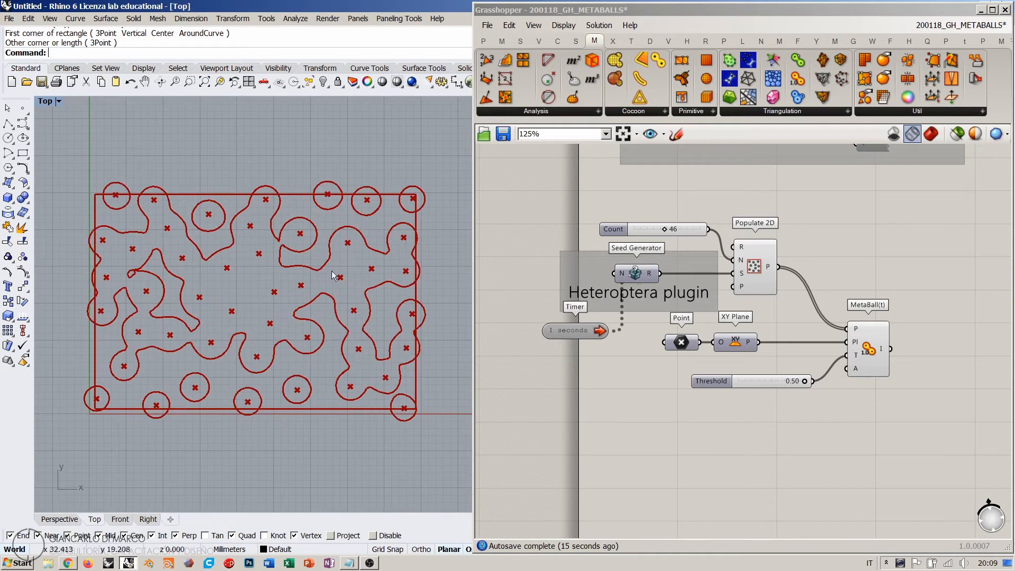
# - Hide the Populate 2D preview so only the metaball curves are displayed
pyautogui.click(820, 204)
pyautogui.click(756, 267)
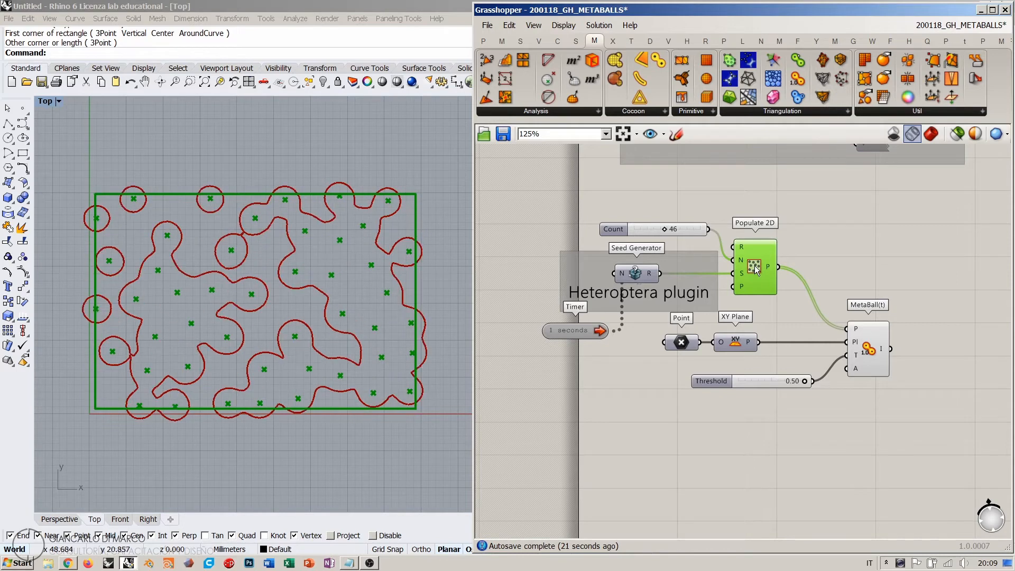
pyautogui.hotkey('ctrl', 'q')
pyautogui.click(791, 237)
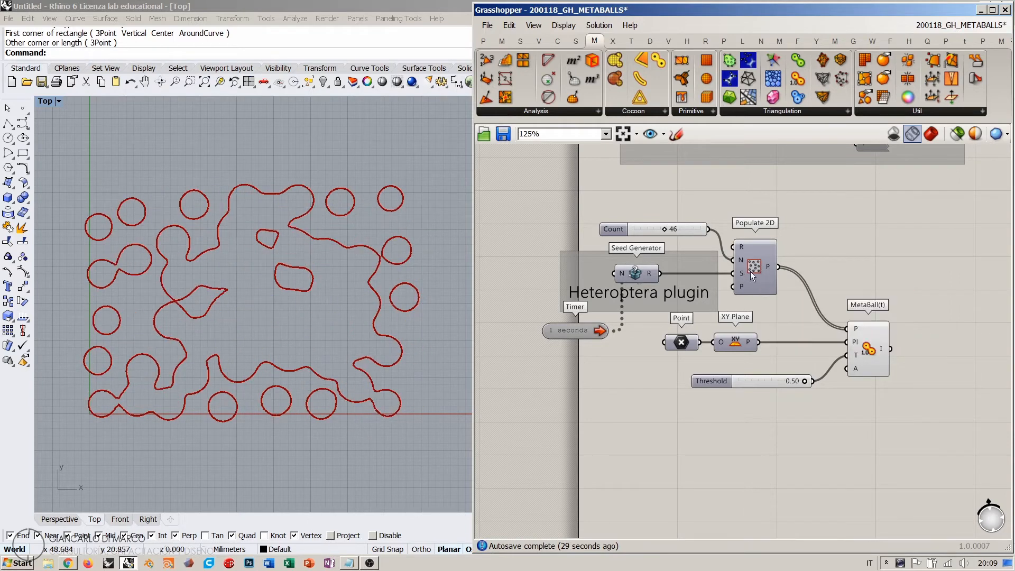
# - Pause and restart the Timer feeding the Seed Generator to test freezing the metaball pattern
pyautogui.scroll(2, 695, 299)
pyautogui.scroll(3, 696, 299)
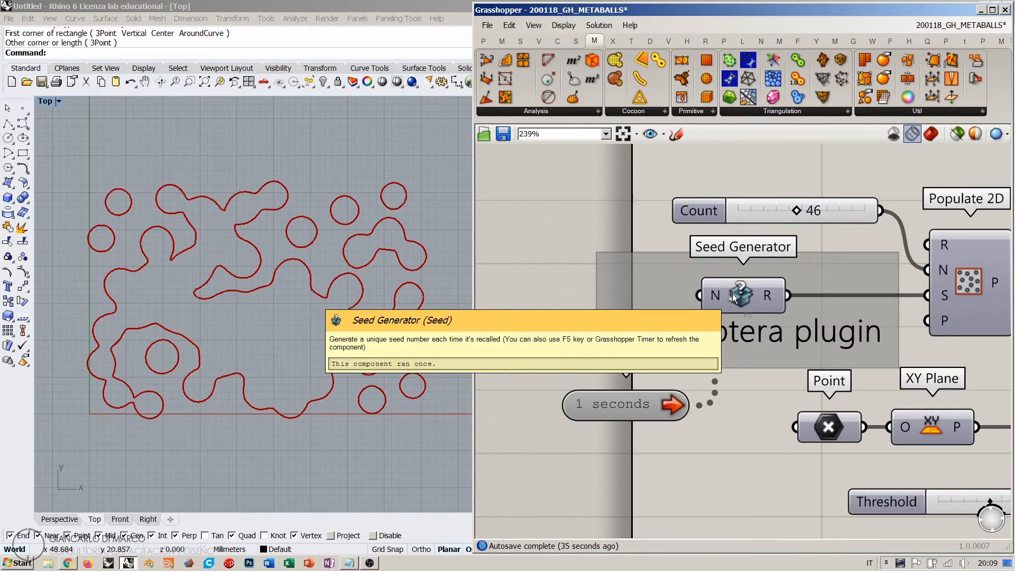
pyautogui.scroll(-4, 575, 245)
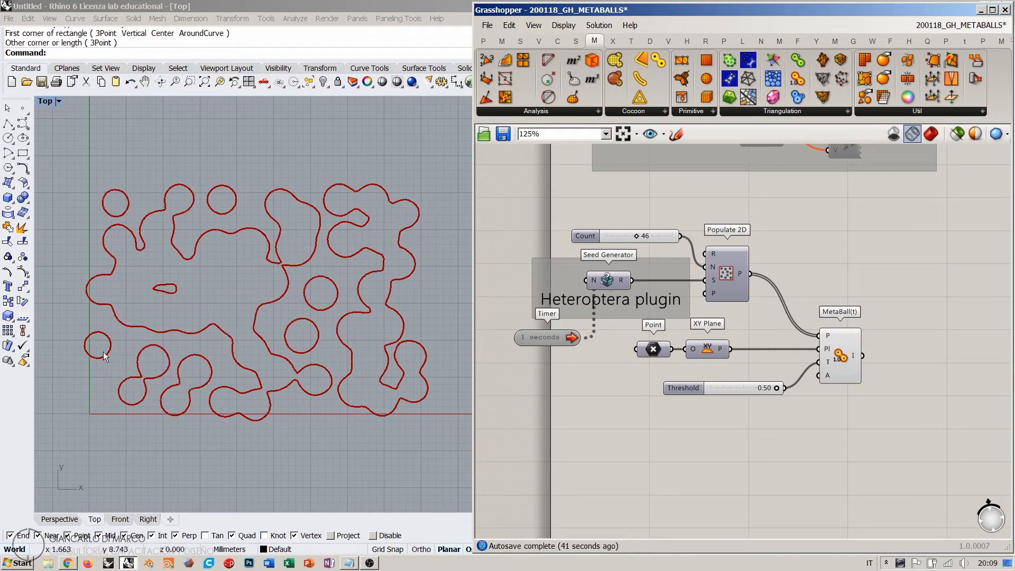
pyautogui.rightClick(542, 339)
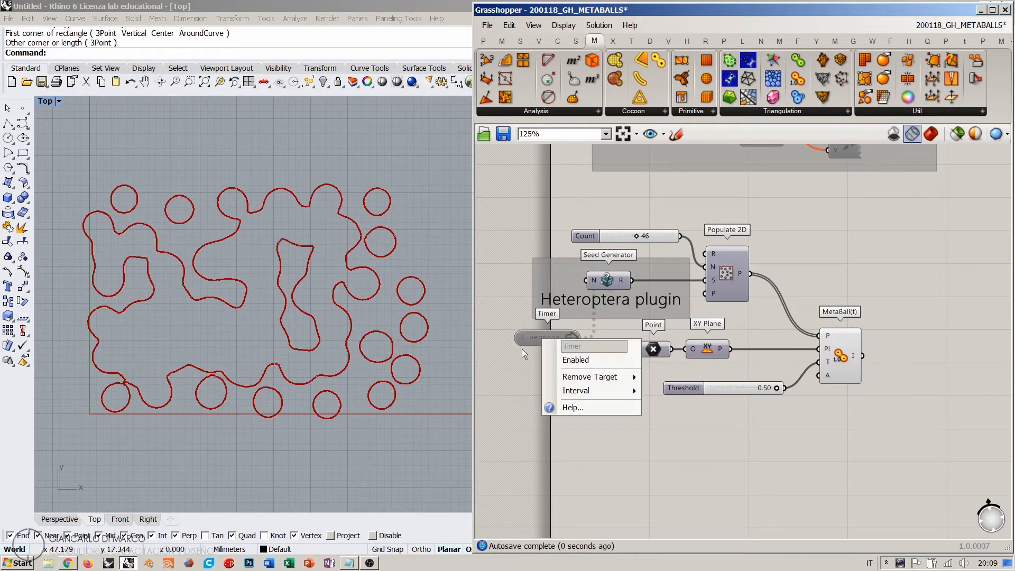
pyautogui.click(550, 357)
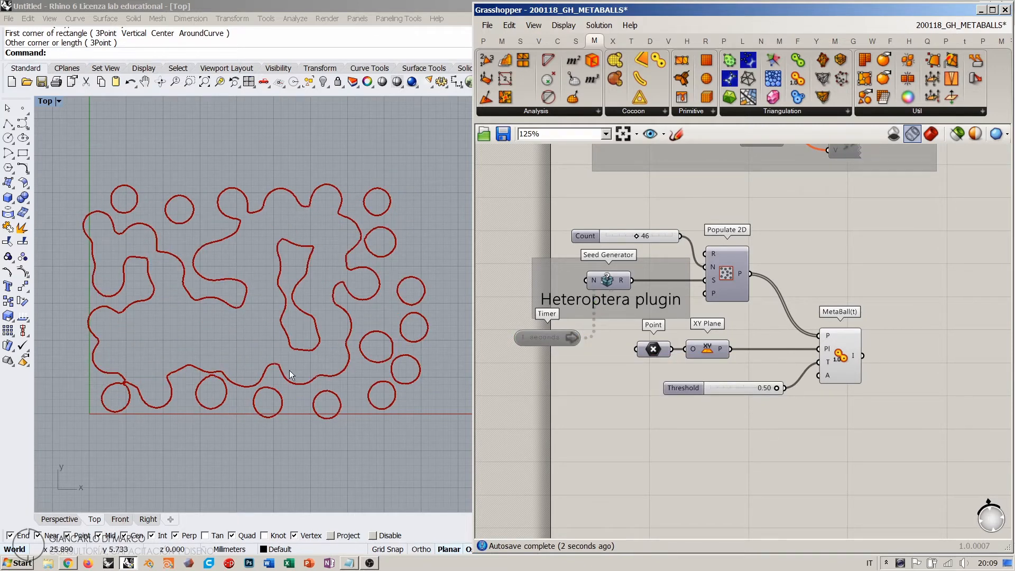
pyautogui.doubleClick(544, 337)
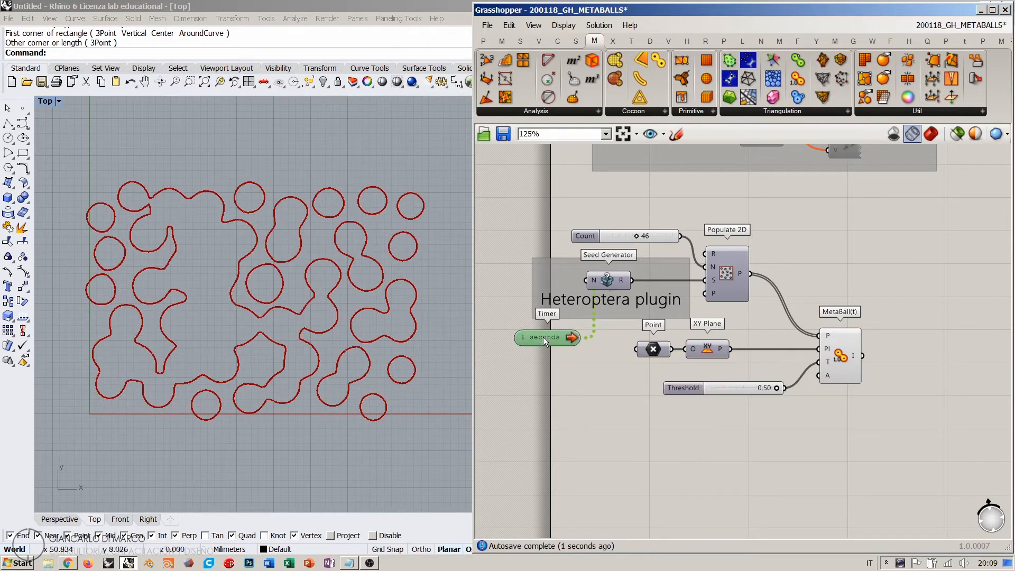
pyautogui.doubleClick(543, 337)
pyautogui.doubleClick(546, 339)
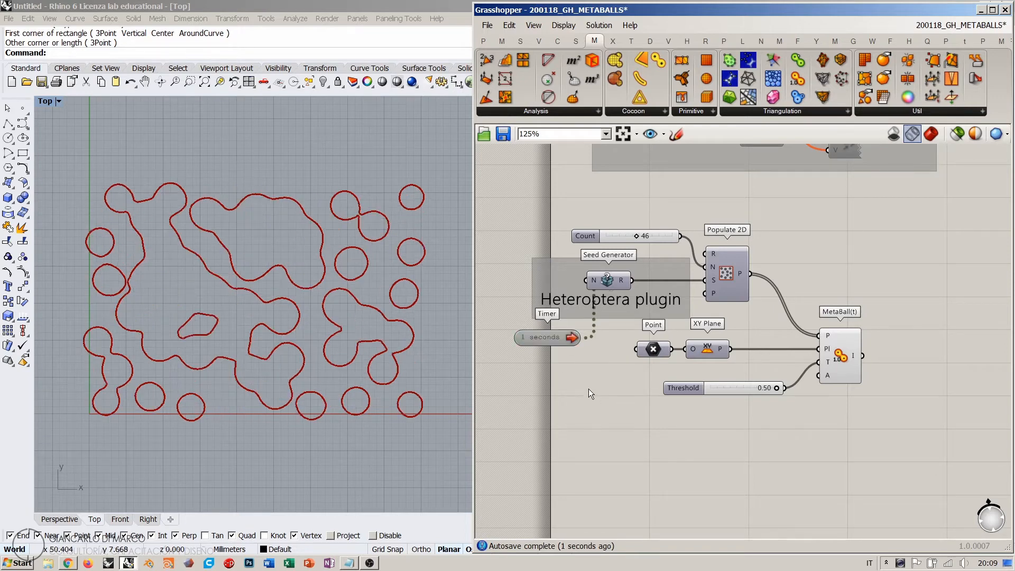
# - Tidy the layout by moving the Threshold slider, MetaBall(t), Point and XY Plane closer together beneath Populate 2D
pyautogui.moveTo(766, 387); pyautogui.dragTo(731, 382)
pyautogui.moveTo(842, 351); pyautogui.dragTo(792, 351)
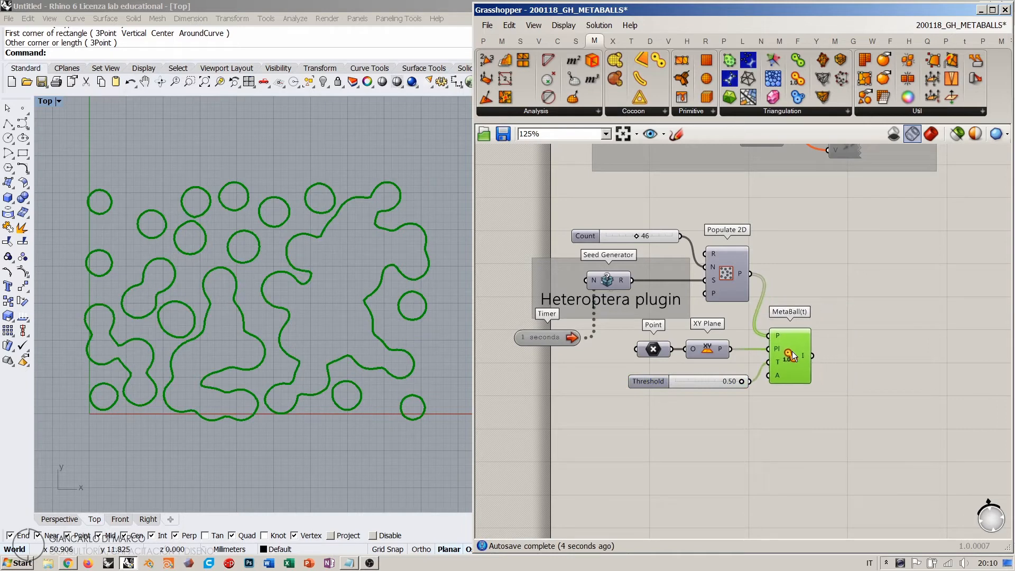
pyautogui.moveTo(731, 338)
pyautogui.mouseDown()
pyautogui.moveTo(667, 360)
pyautogui.moveTo(720, 353)
pyautogui.mouseUp()
pyautogui.click(837, 307)
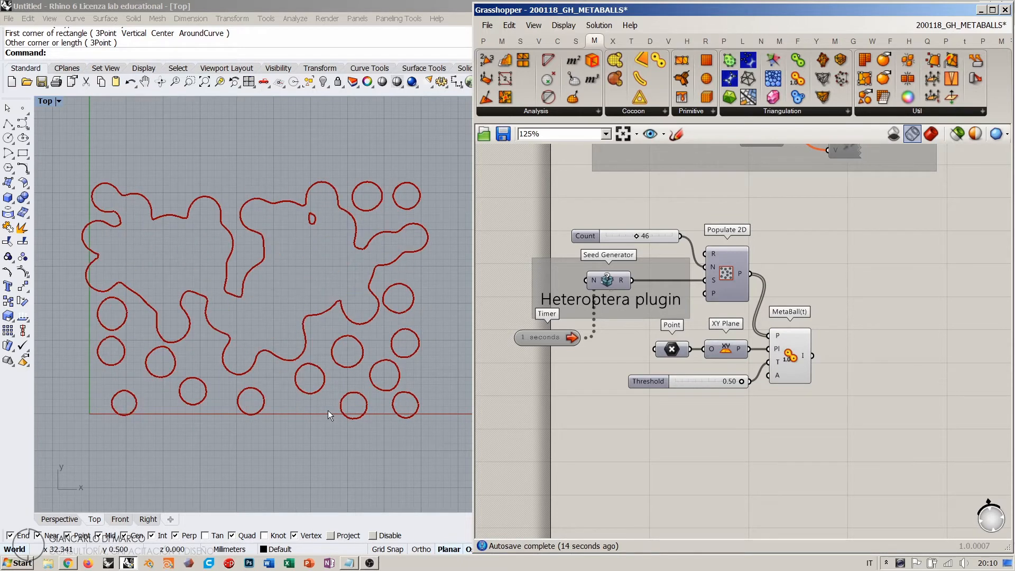
# - Add a Data Recorder and connect MetaBall(t)'s output to it to record the successive curves
pyautogui.moveTo(890, 354); pyautogui.dragTo(772, 351, button='right')
pyautogui.doubleClick(773, 351)
pyautogui.write('d')
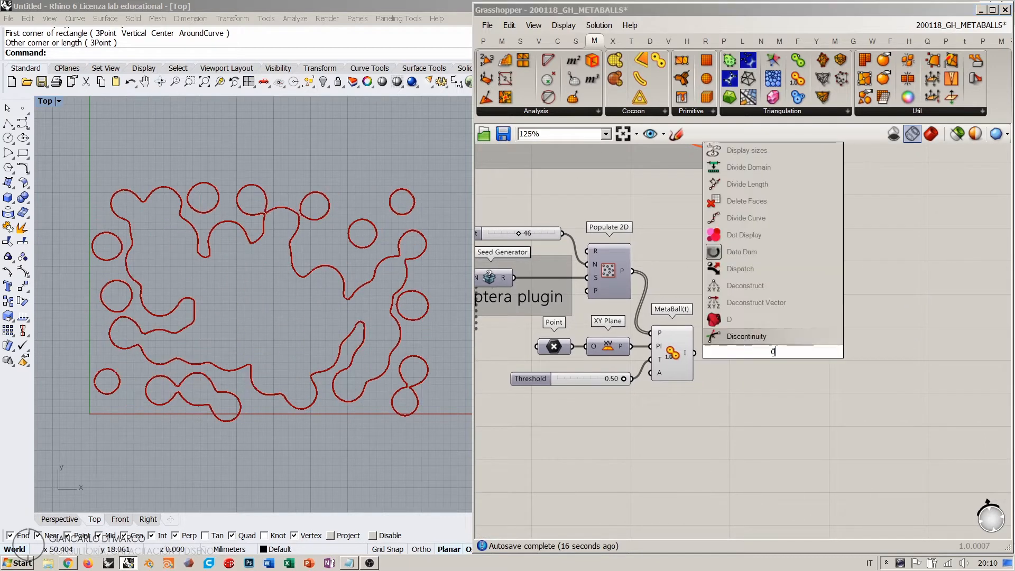
pyautogui.write('ata re')
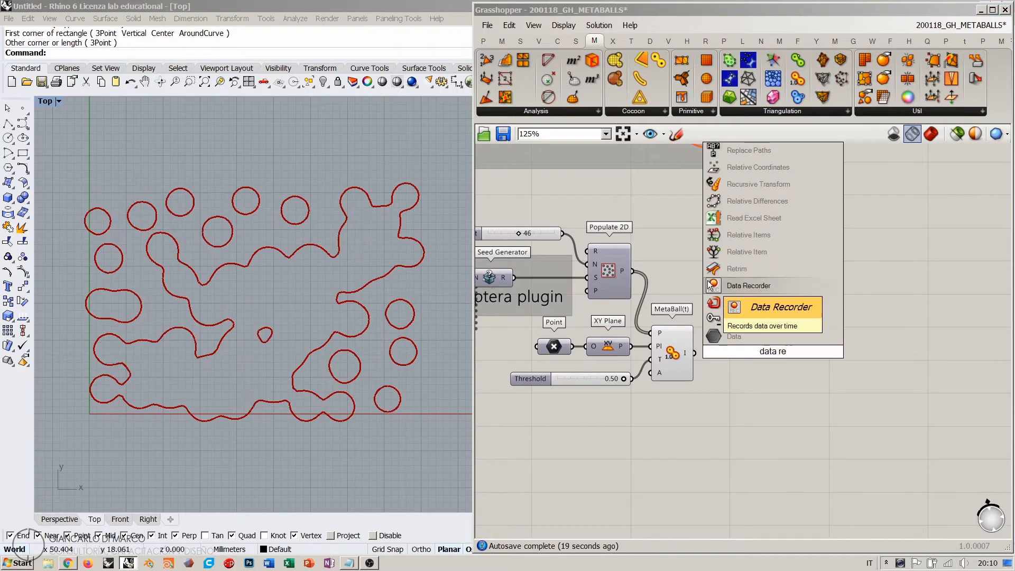
pyautogui.click(709, 286)
pyautogui.moveTo(693, 353); pyautogui.dragTo(752, 355)
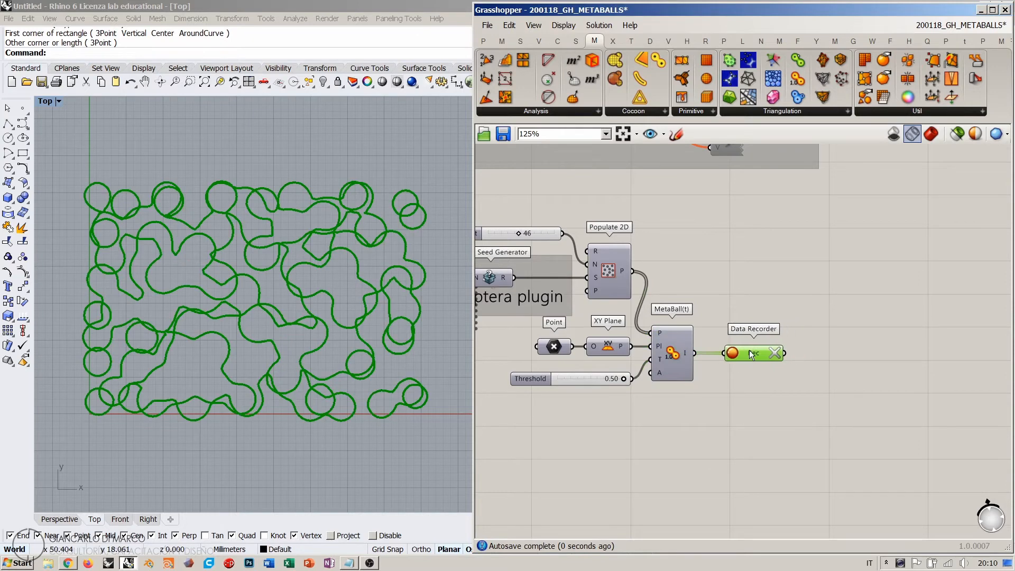
pyautogui.click(735, 392)
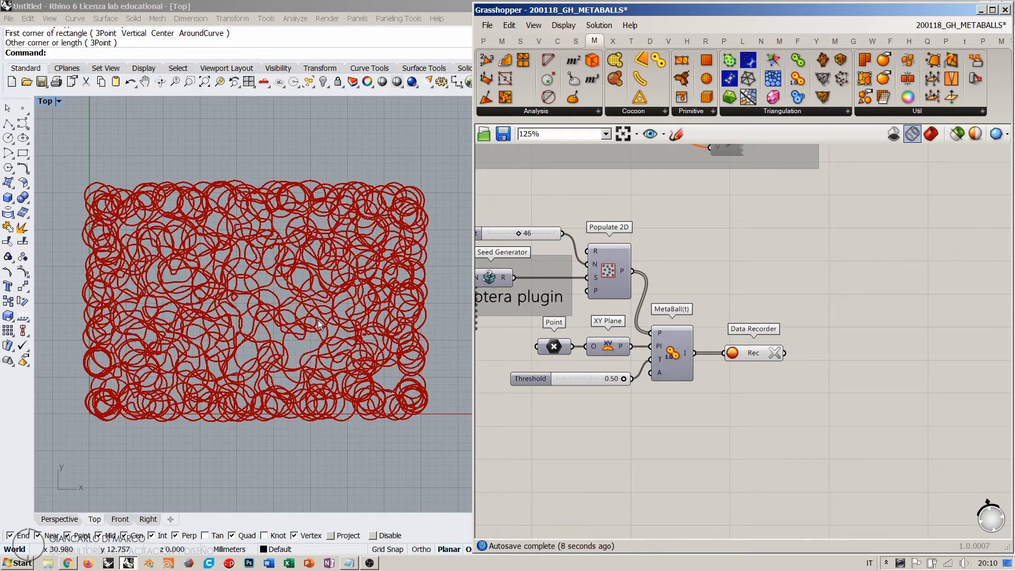
# - Clear and delete the Data Recorder, and turn MetaBall(t)'s preview back on
pyautogui.click(776, 354)
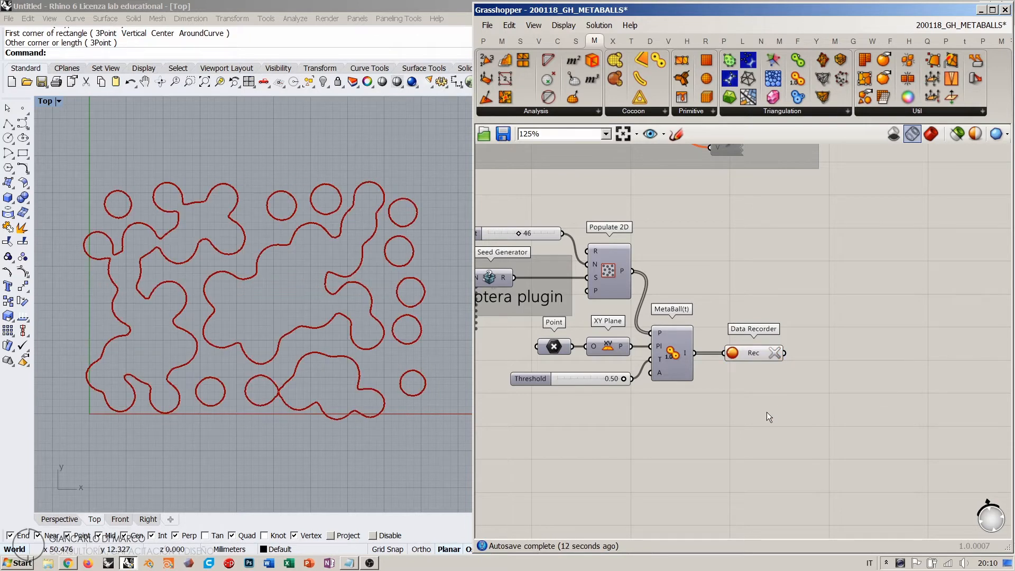
pyautogui.click(733, 353)
pyautogui.click(775, 353)
pyautogui.press('Delete')
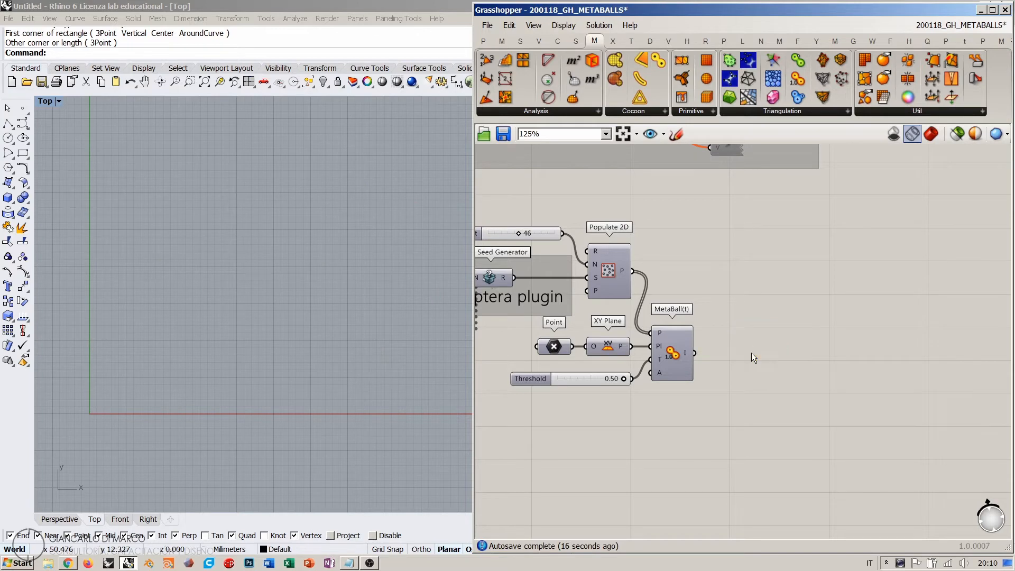
pyautogui.click(669, 352)
pyautogui.click(786, 380)
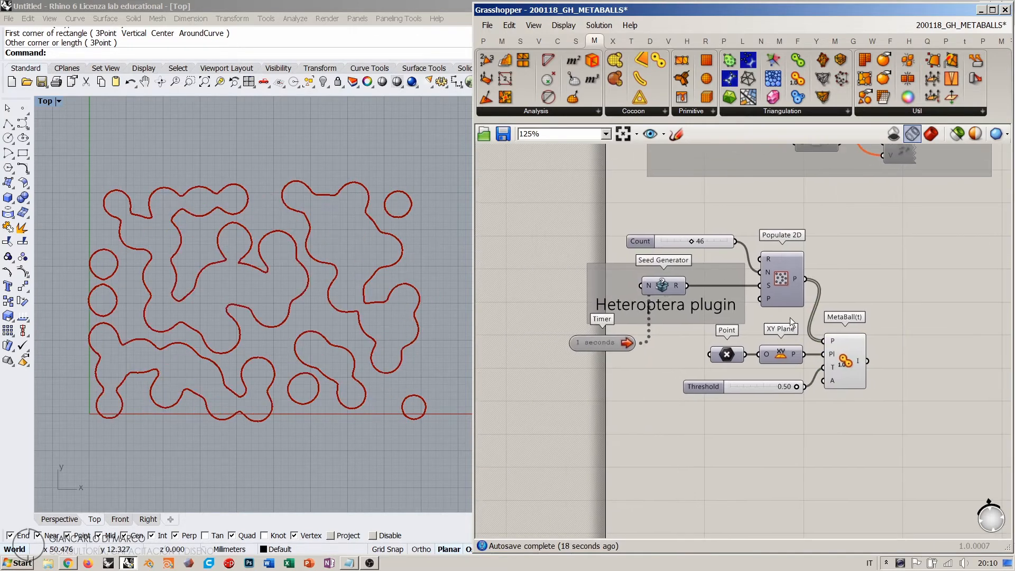
# - Move the Timer slightly closer beneath the Seed Generator and check the layout of the whole definition
pyautogui.moveTo(604, 344); pyautogui.dragTo(617, 344)
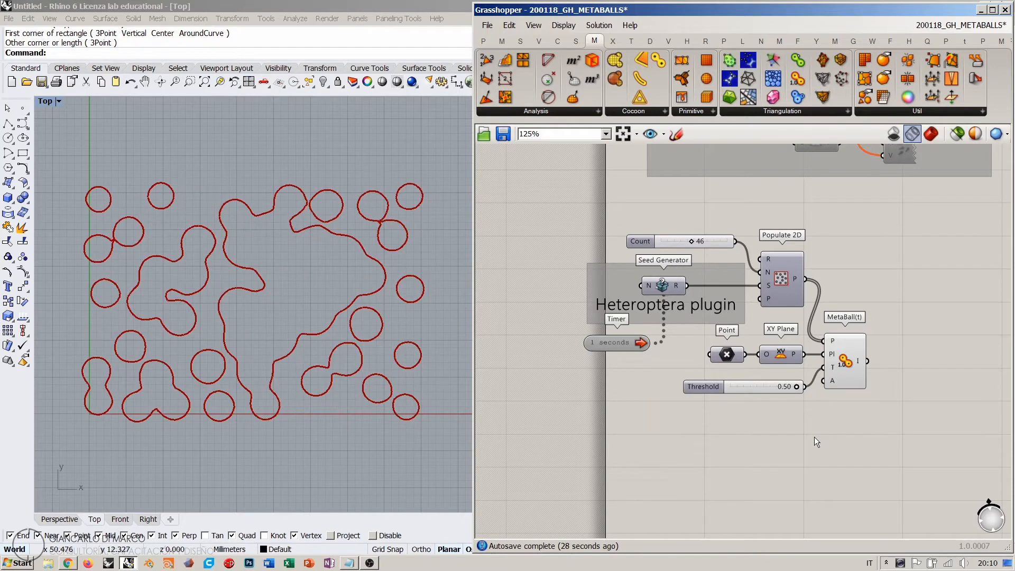
pyautogui.moveTo(893, 425); pyautogui.dragTo(558, 202)
pyautogui.scroll(-2, 599, 287)
pyautogui.scroll(3, 642, 278)
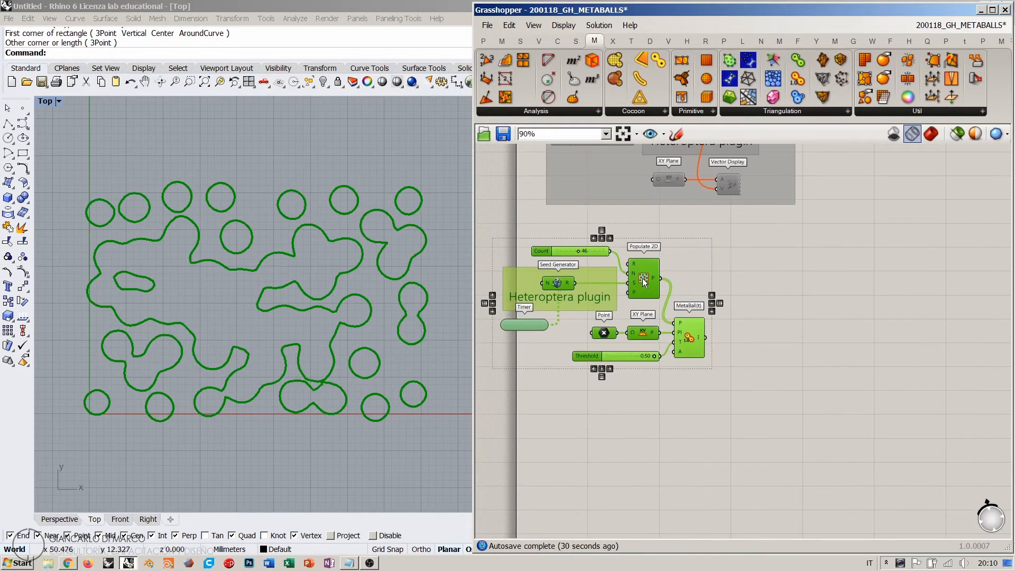
pyautogui.click(802, 262)
pyautogui.scroll(2, 642, 265)
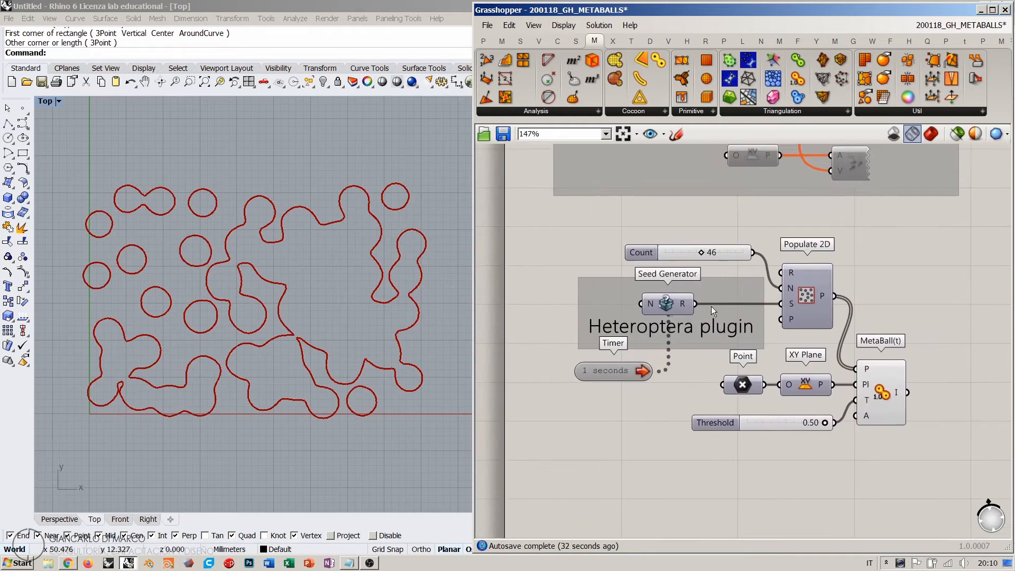
# - Group and disable the entire timer-driven Populate 2D and MetaBall(t) definition, and move the group up closer to the Vector Display group
pyautogui.click(823, 295)
pyautogui.click(872, 286)
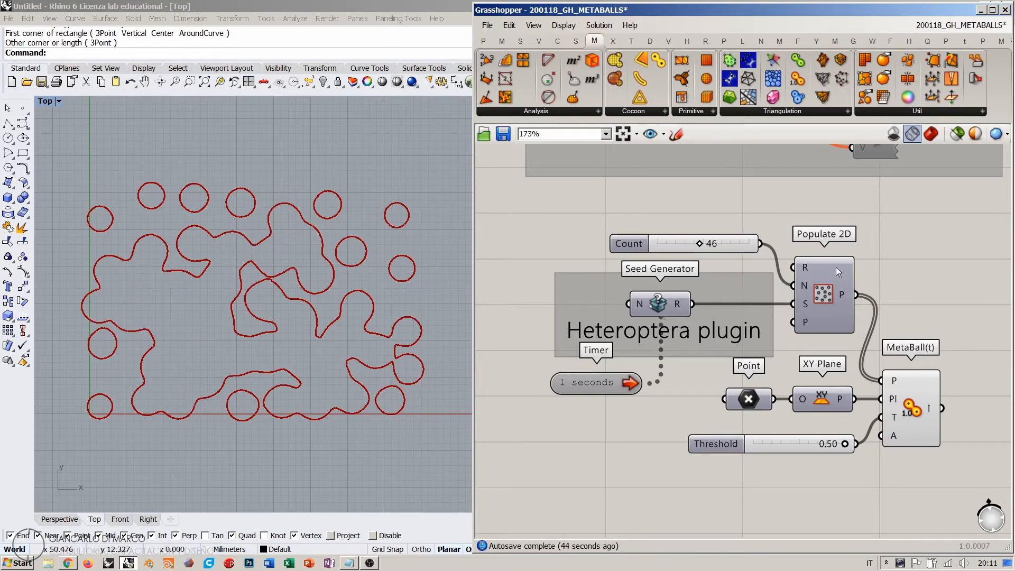
pyautogui.scroll(-3, 890, 286)
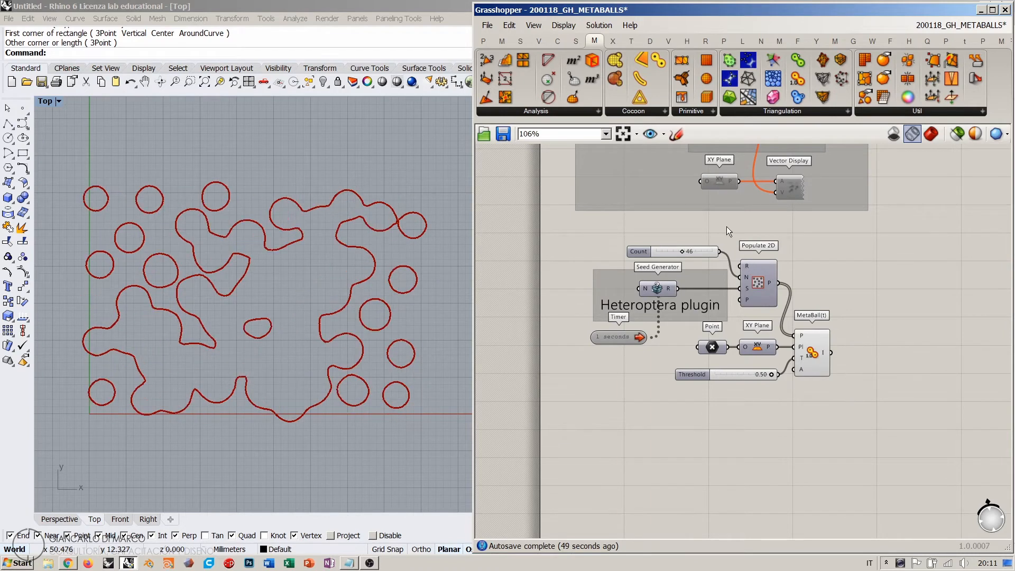
pyautogui.moveTo(862, 240); pyautogui.dragTo(719, 416)
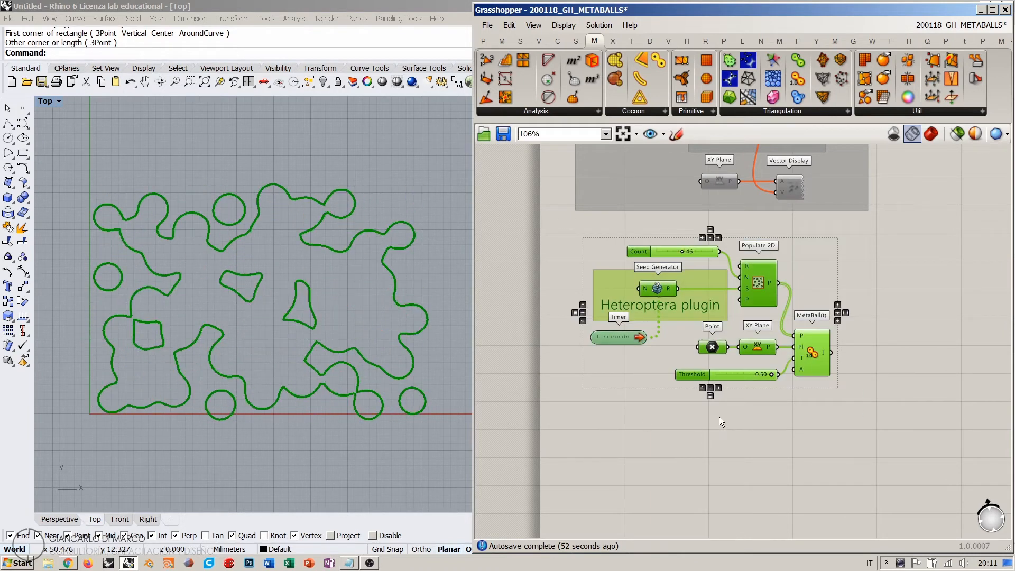
pyautogui.hotkey('ctrl', 'g')
pyautogui.hotkey('ctrl', 'e')
pyautogui.click(732, 443)
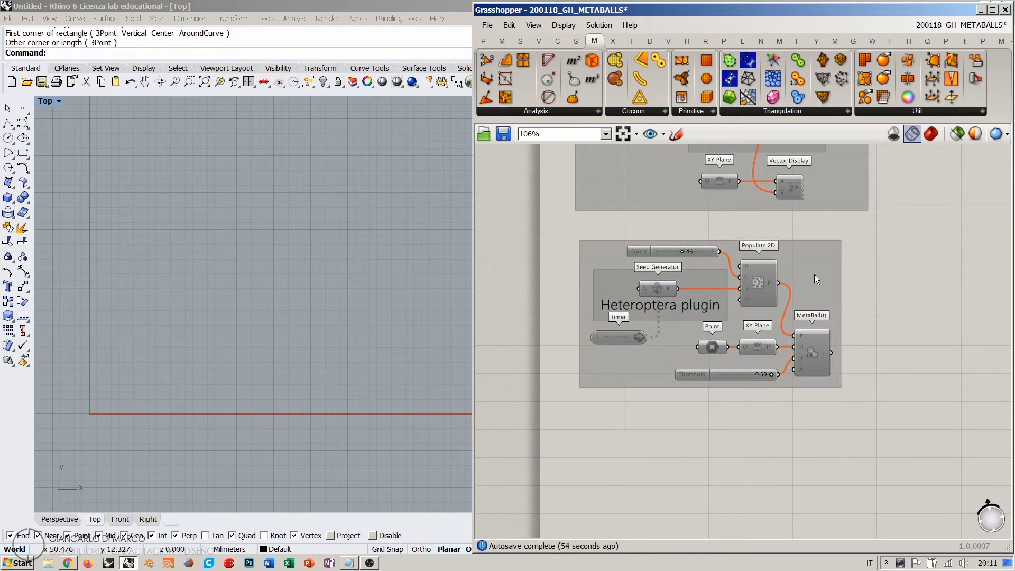
pyautogui.moveTo(814, 275); pyautogui.dragTo(810, 249)
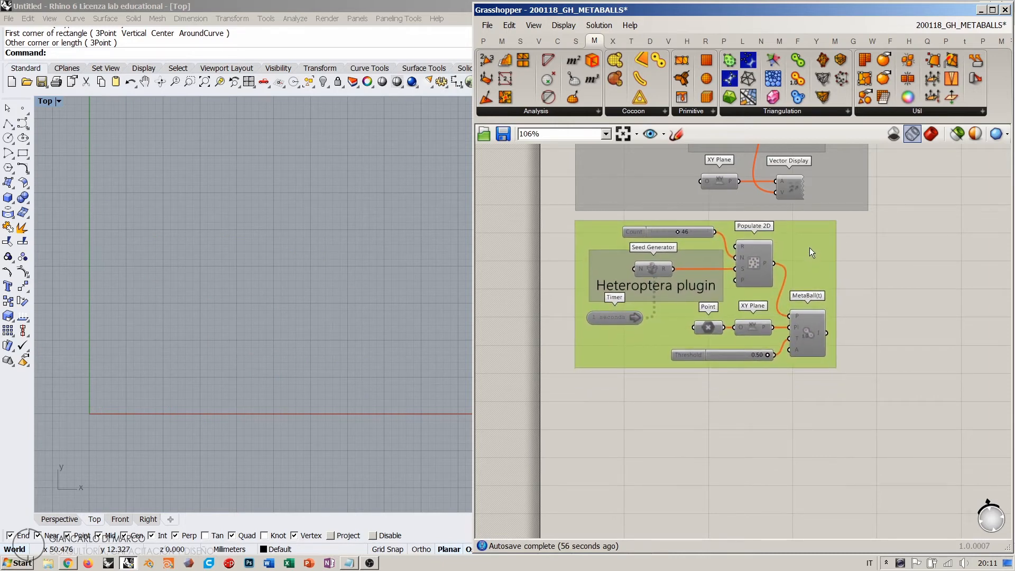
pyautogui.click(902, 290)
# - Duplicate the Count slider and Populate 2D out of the disabled group into the empty canvas area beside it
pyautogui.moveTo(908, 317); pyautogui.dragTo(794, 327, button='right')
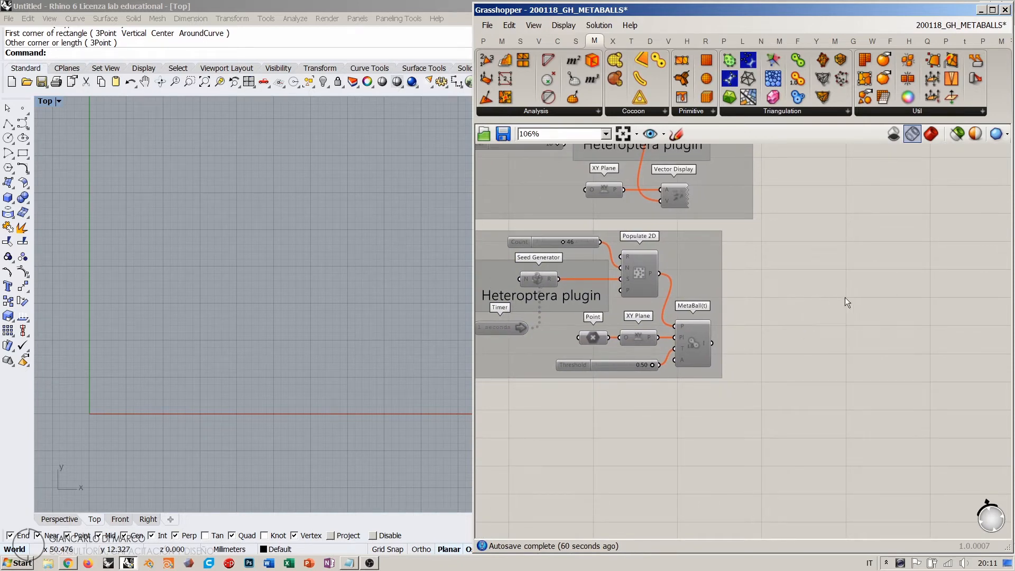
pyautogui.moveTo(845, 297); pyautogui.dragTo(700, 304, button='right')
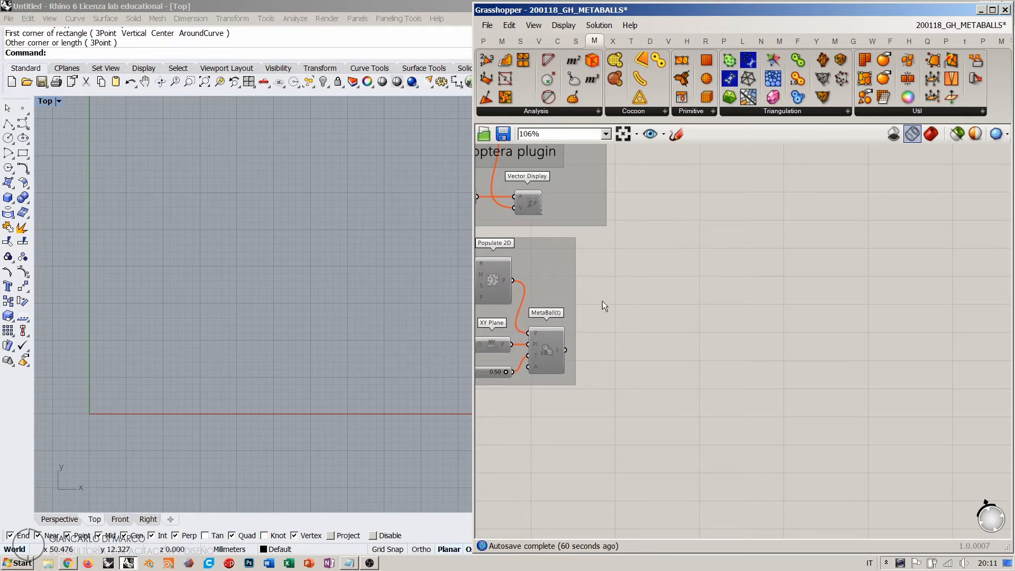
pyautogui.doubleClick(720, 289)
pyautogui.scroll(3, 708, 299)
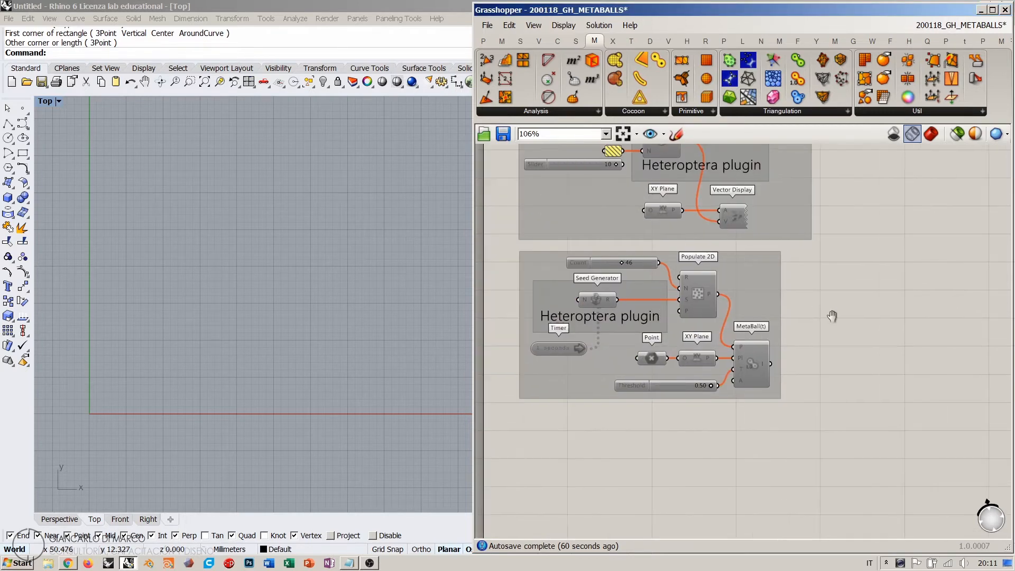
pyautogui.click(626, 233)
pyautogui.keyDown('shift'); pyautogui.click(746, 277); pyautogui.keyUp('shift')
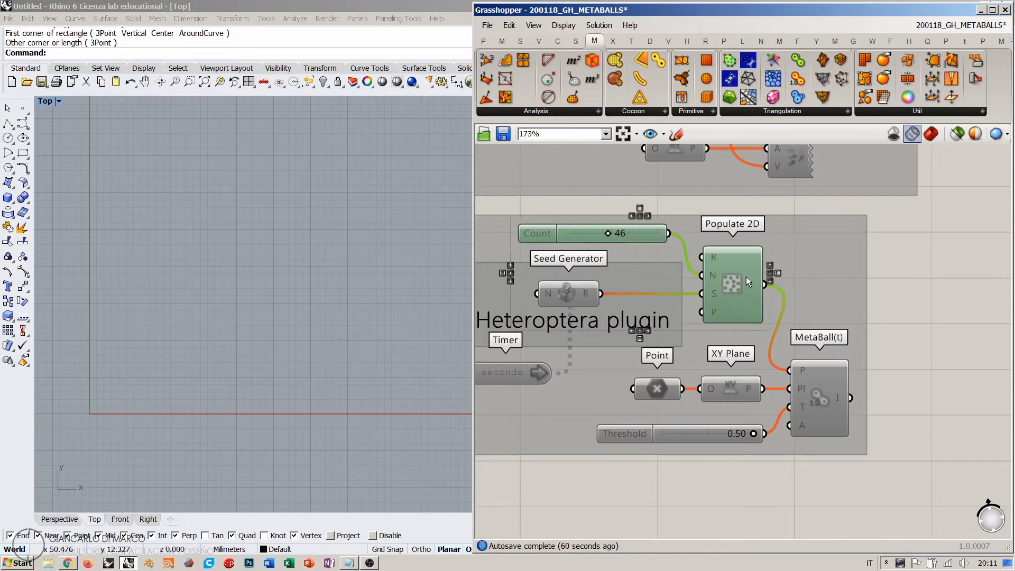
pyautogui.moveTo(746, 277); pyautogui.dragTo(566, 313, button='right')
pyautogui.scroll(-4, 566, 313)
pyautogui.keyDown('alt'); pyautogui.moveTo(568, 313); pyautogui.dragTo(765, 310); pyautogui.keyUp('alt')
pyautogui.scroll(3, 705, 326)
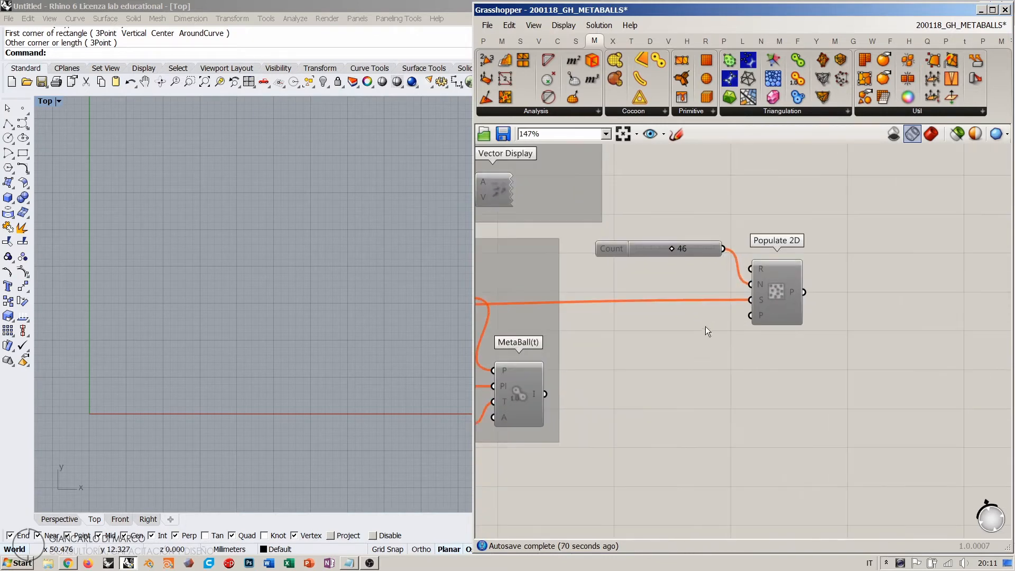
# - Disconnect the Seed Generator from the S input of the copied Populate 2D
pyautogui.rightClick(751, 300)
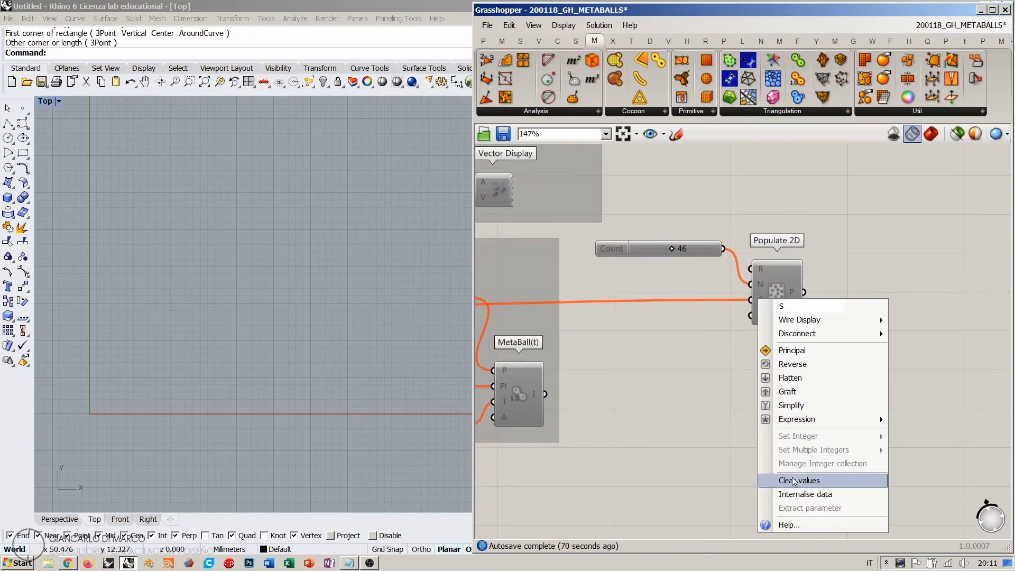
pyautogui.moveTo(843, 338)
pyautogui.click(698, 335)
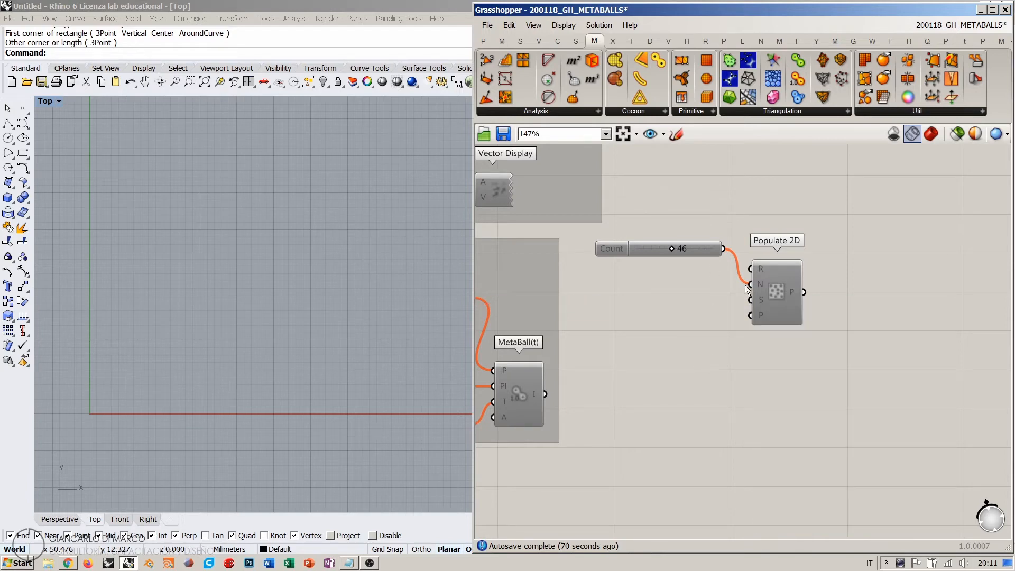
# - Enable the copied Count slider and Populate 2D, and align the slider with the N input
pyautogui.moveTo(813, 226); pyautogui.dragTo(699, 379)
pyautogui.hotkey('ctrl', 'e')
pyautogui.moveTo(693, 245); pyautogui.dragTo(700, 280)
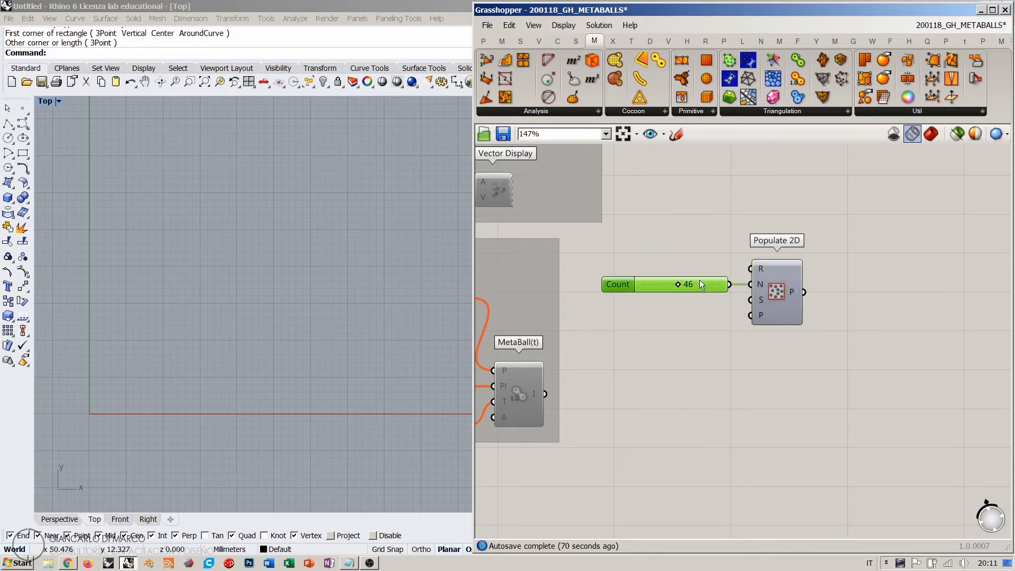
pyautogui.click(810, 327)
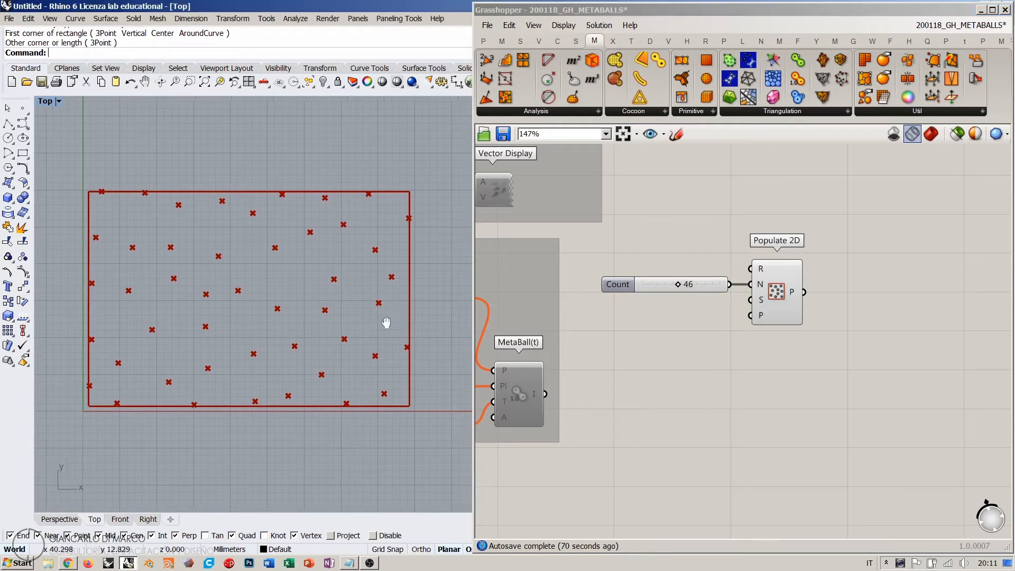
# - Extract Populate 2D's R input as a separate Region parameter, place it above the Count slider and hide its preview
pyautogui.rightClick(760, 272)
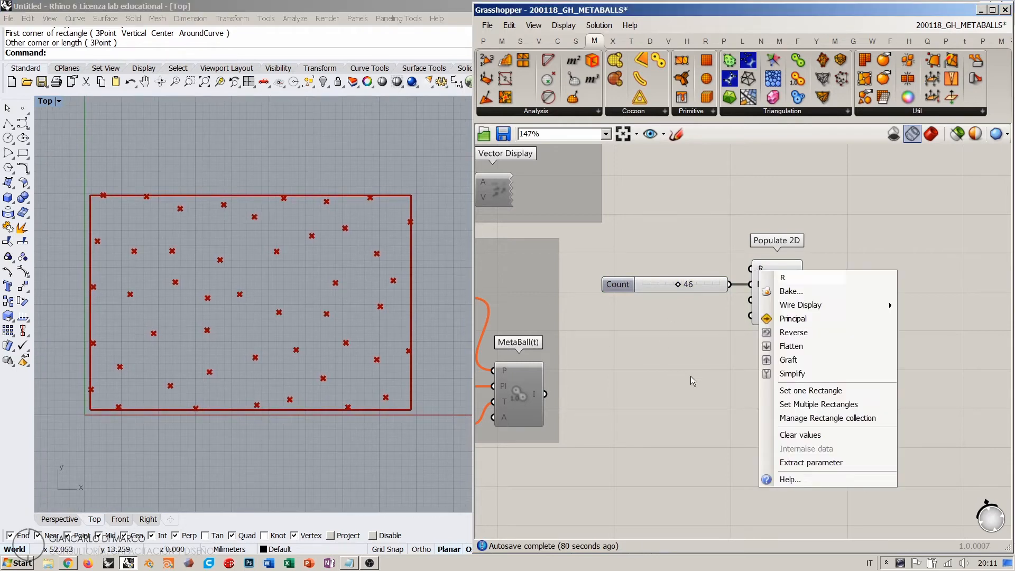
pyautogui.click(809, 462)
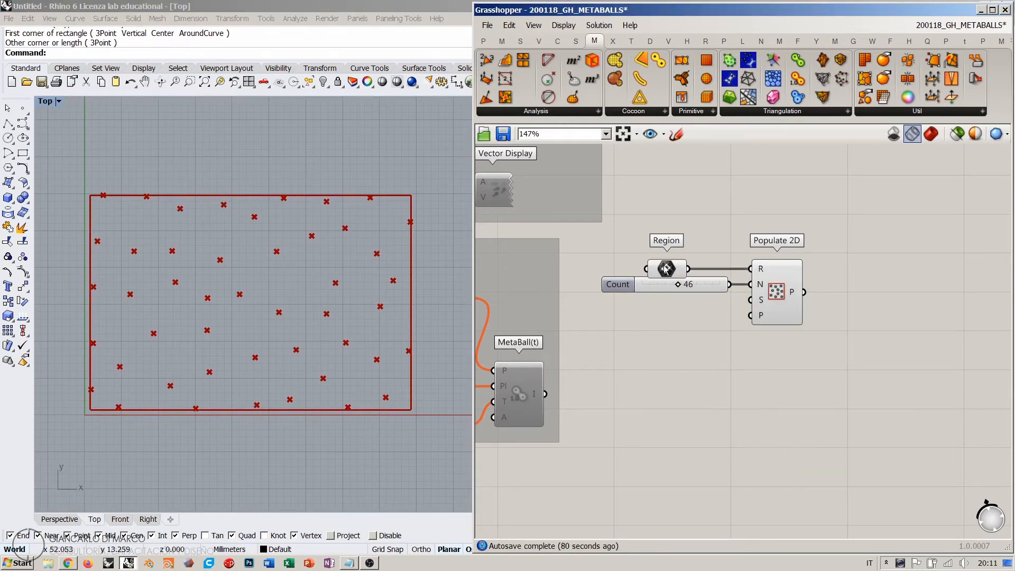
pyautogui.click(858, 328)
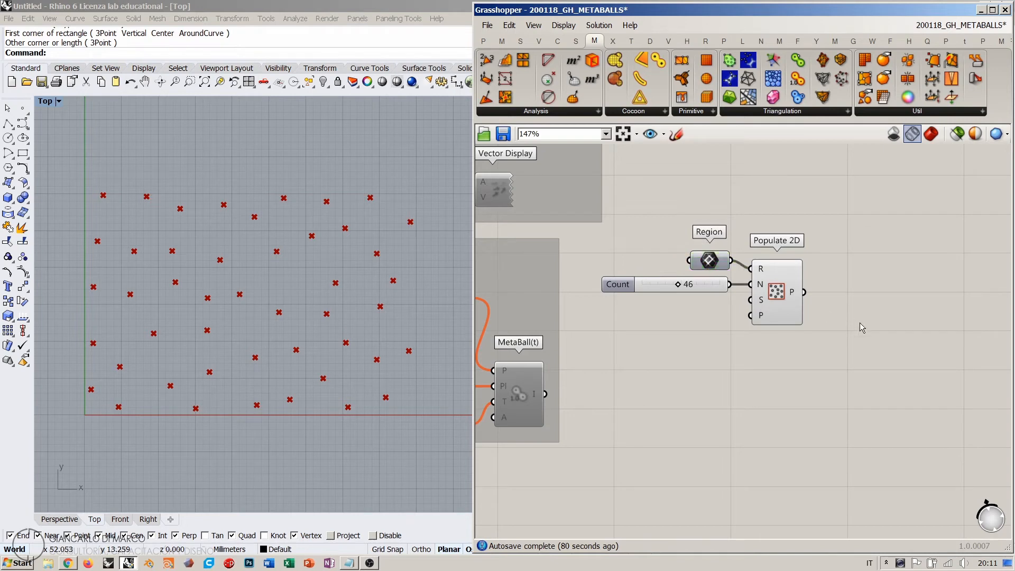
# - Add a Move component fed by Populate 2D's points, and inspect the moved points in Rhino's Perspective view
pyautogui.moveTo(859, 328); pyautogui.dragTo(710, 319, button='right')
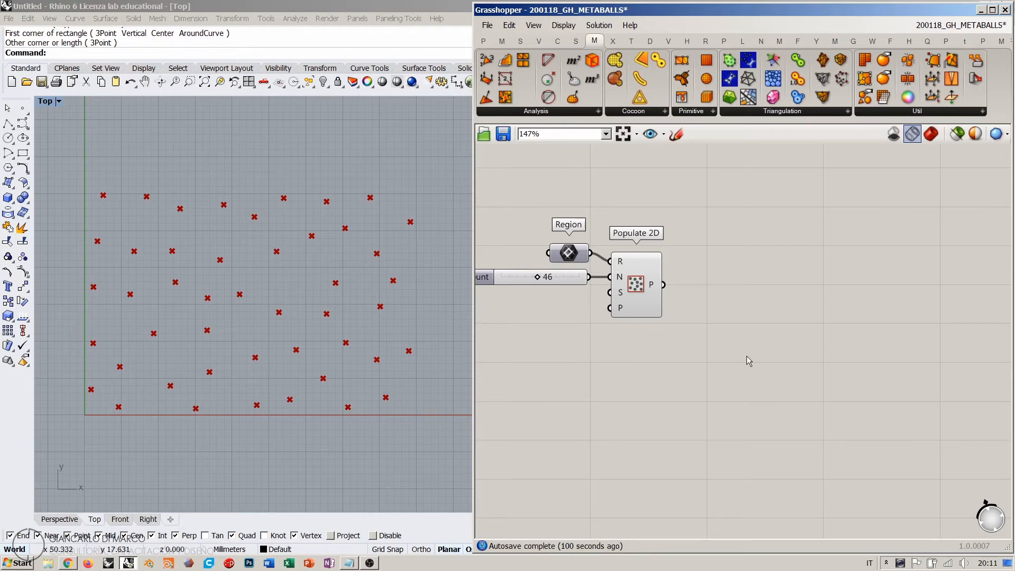
pyautogui.doubleClick(765, 352)
pyautogui.write('mov')
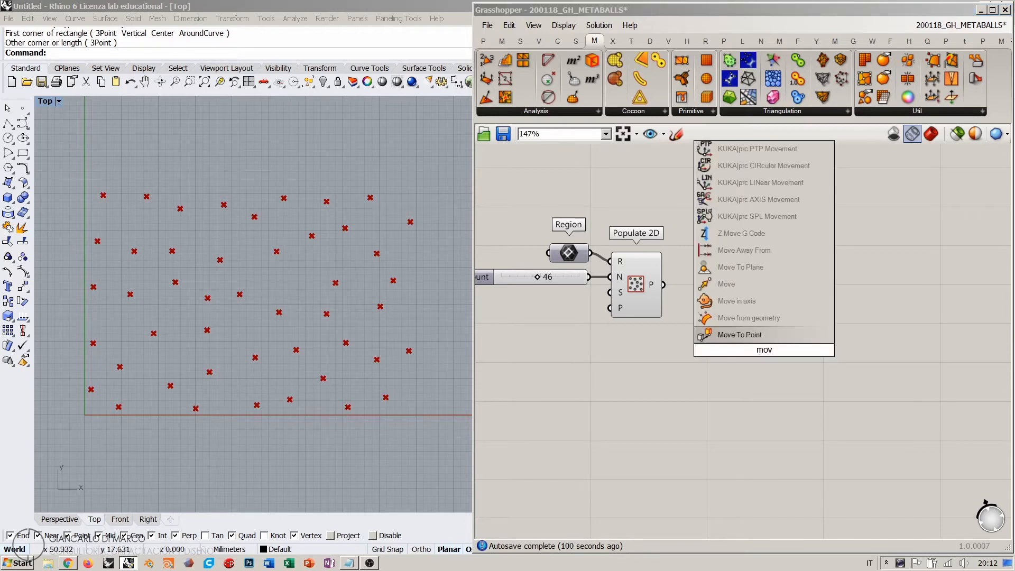
pyautogui.click(729, 284)
pyautogui.moveTo(664, 284); pyautogui.dragTo(789, 354)
pyautogui.click(779, 396)
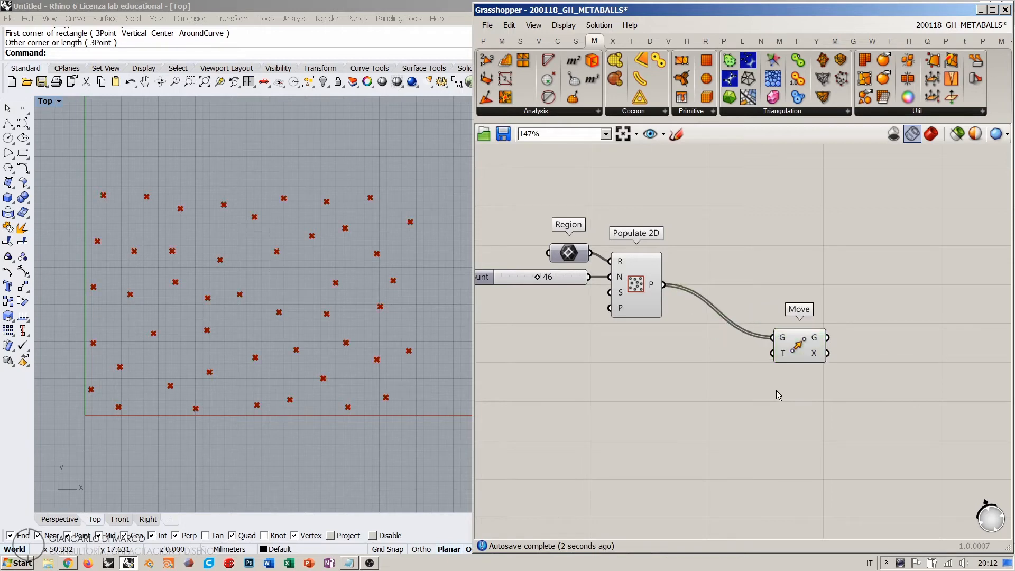
pyautogui.click(68, 519)
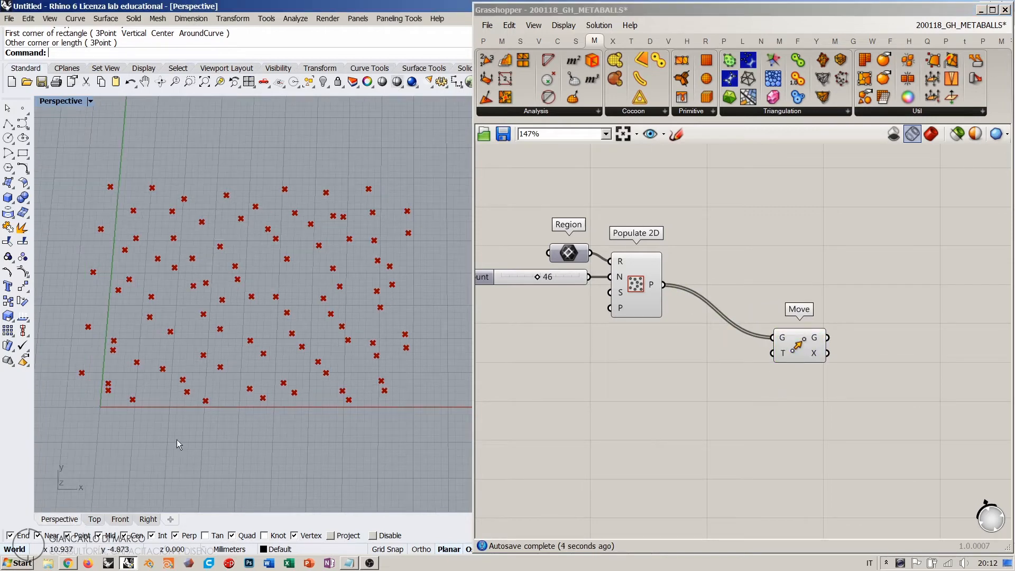
pyautogui.moveTo(240, 297); pyautogui.dragTo(283, 315, button='right')
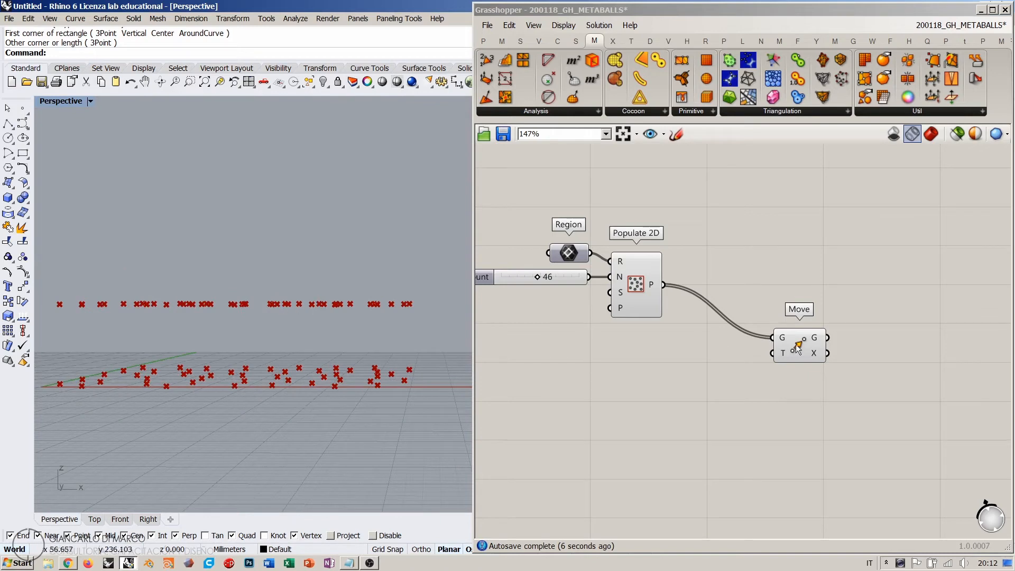
pyautogui.moveTo(784, 356)
pyautogui.moveTo(324, 240); pyautogui.dragTo(314, 410, button='right')
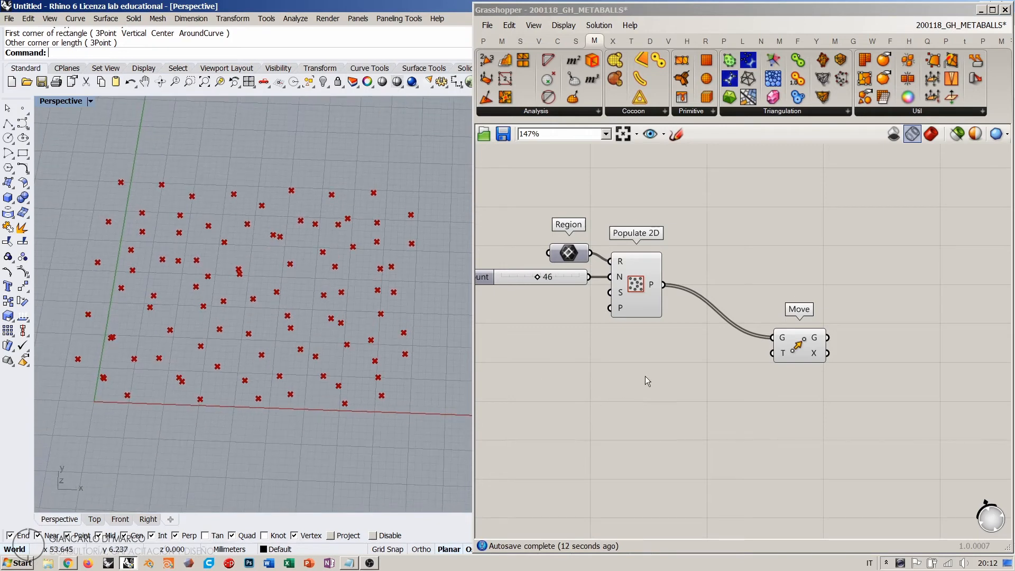
# - Align Move with Populate 2D's output and place a Vector XYZ below it, connecting its vector to Move's T input
pyautogui.moveTo(803, 346); pyautogui.dragTo(849, 300)
pyautogui.doubleClick(780, 358)
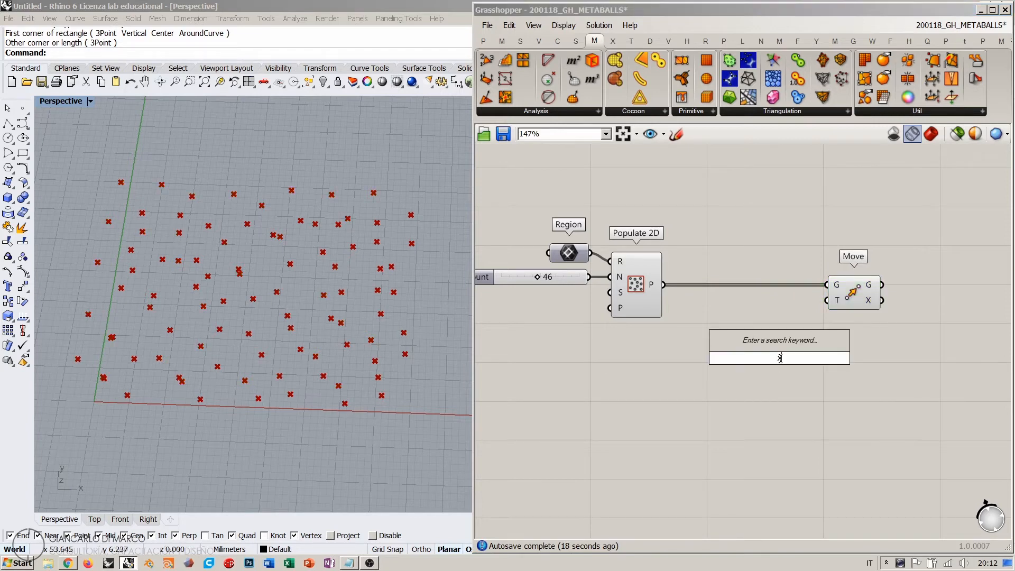
pyautogui.write('vec')
pyautogui.click(756, 341)
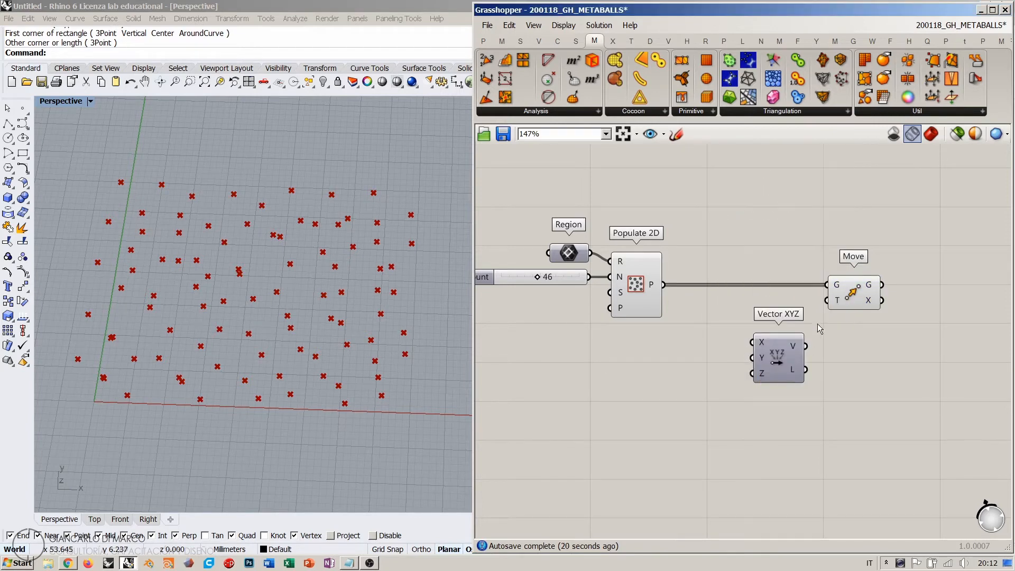
pyautogui.moveTo(805, 346); pyautogui.dragTo(826, 301)
pyautogui.moveTo(783, 370); pyautogui.dragTo(795, 366)
pyautogui.click(774, 386)
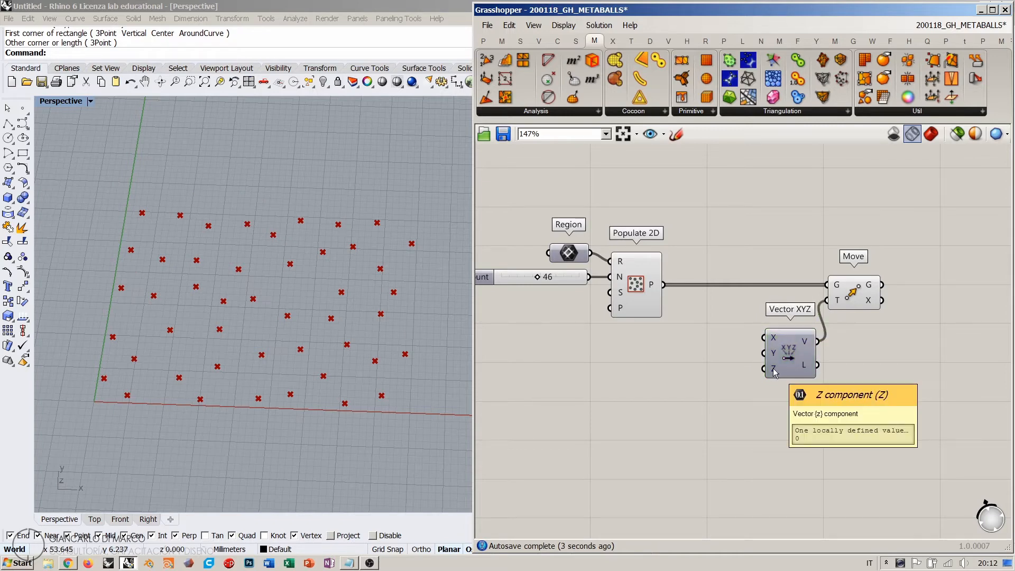
pyautogui.moveTo(774, 373); pyautogui.dragTo(768, 436)
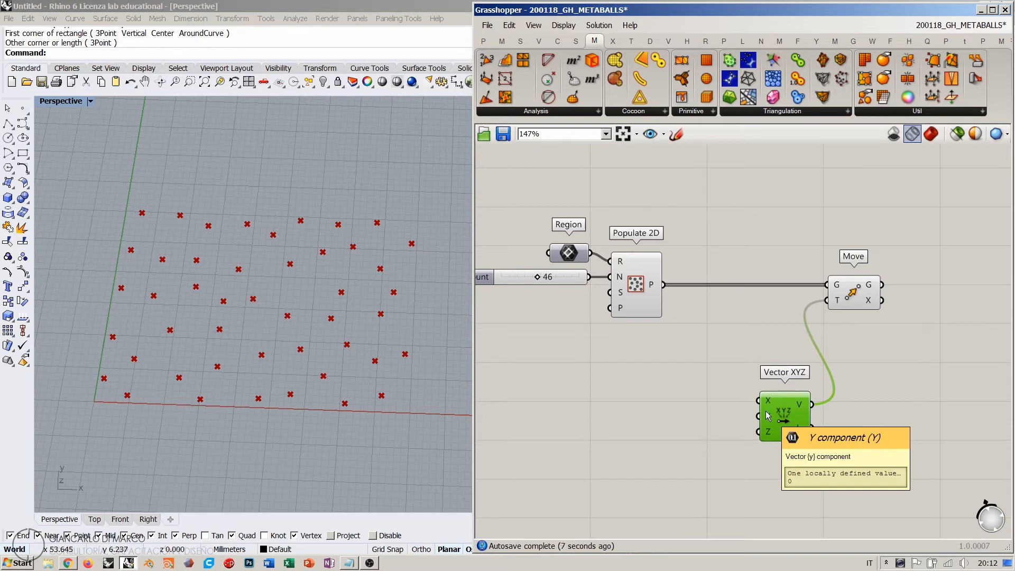
# - Create two number sliders from -1.000 to 1 set at 0, and connect them to Vector XYZ's X and Y inputs
pyautogui.doubleClick(667, 386)
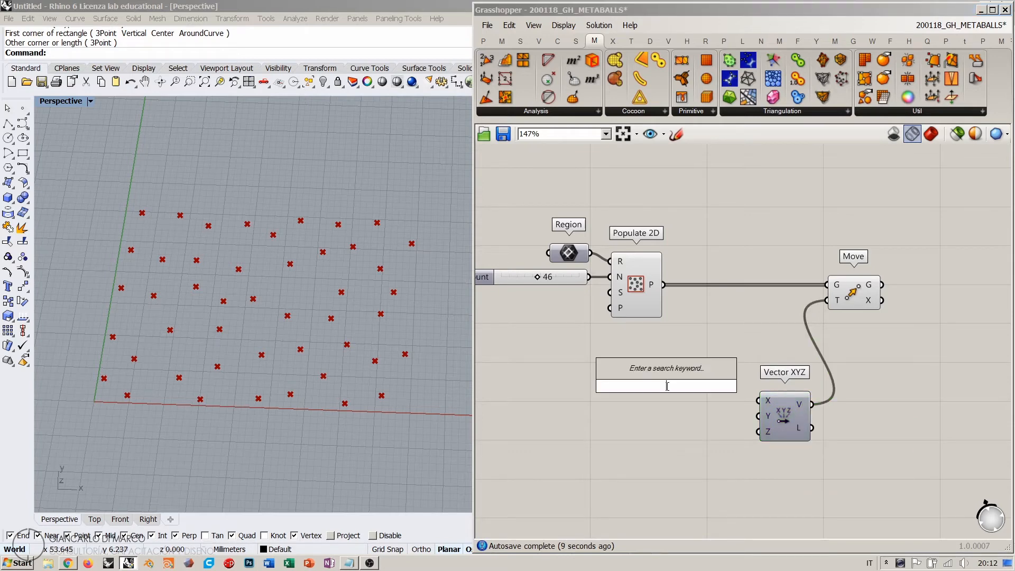
pyautogui.write('-1.000<0<1')
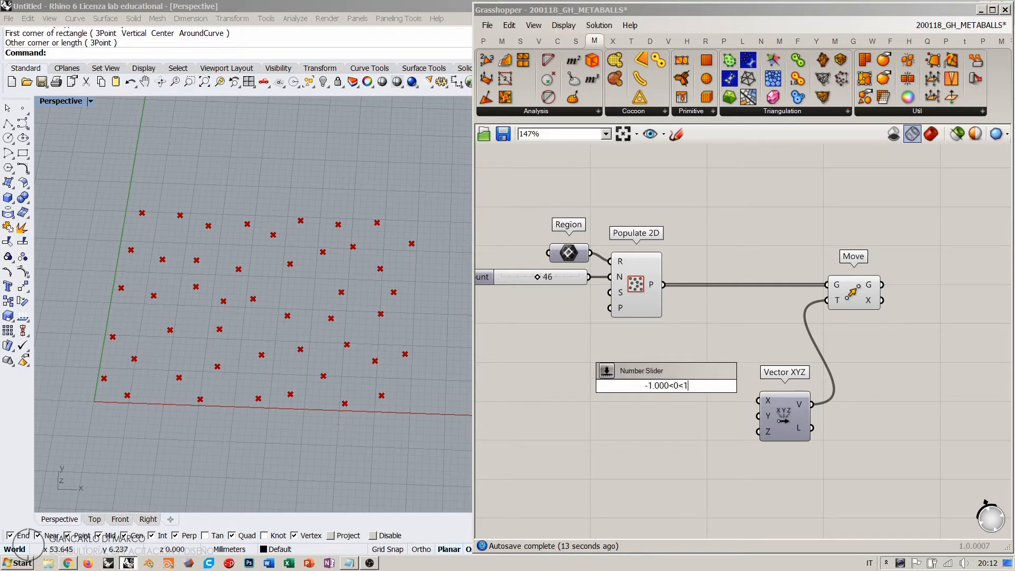
pyautogui.press('Return')
pyautogui.keyDown('alt'); pyautogui.moveTo(707, 387); pyautogui.dragTo(708, 413); pyautogui.keyUp('alt')
pyautogui.moveTo(733, 379); pyautogui.dragTo(711, 412)
pyautogui.click(750, 359)
pyautogui.moveTo(750, 359); pyautogui.dragTo(707, 317, button='right')
pyautogui.scroll(1, 707, 318)
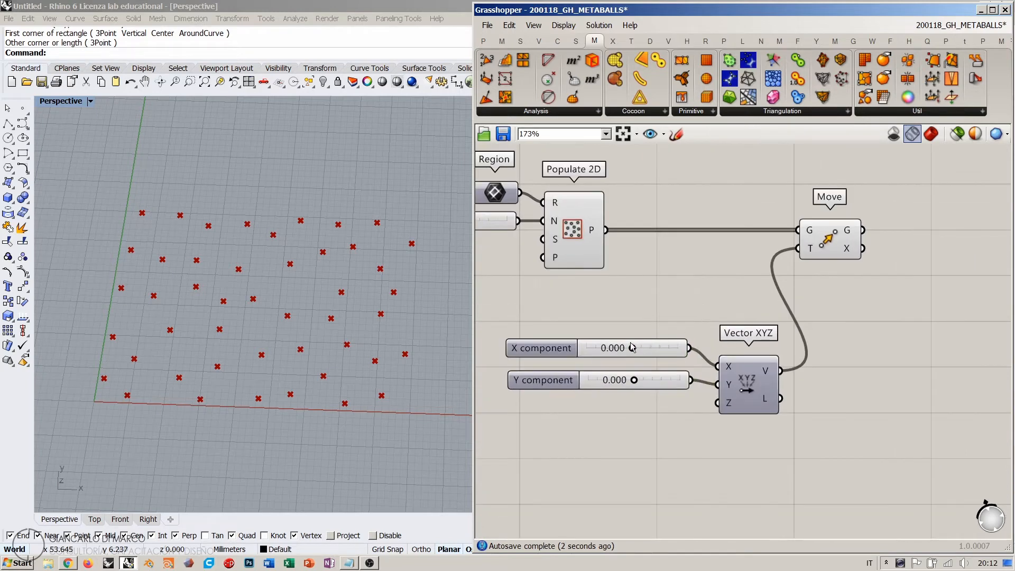
# - Set the X component slider to 0.543 and the Y component slider to -0.601, and shift the Vector XYZ component slightly upward
pyautogui.moveTo(630, 353); pyautogui.dragTo(657, 349)
pyautogui.moveTo(636, 381); pyautogui.dragTo(610, 386)
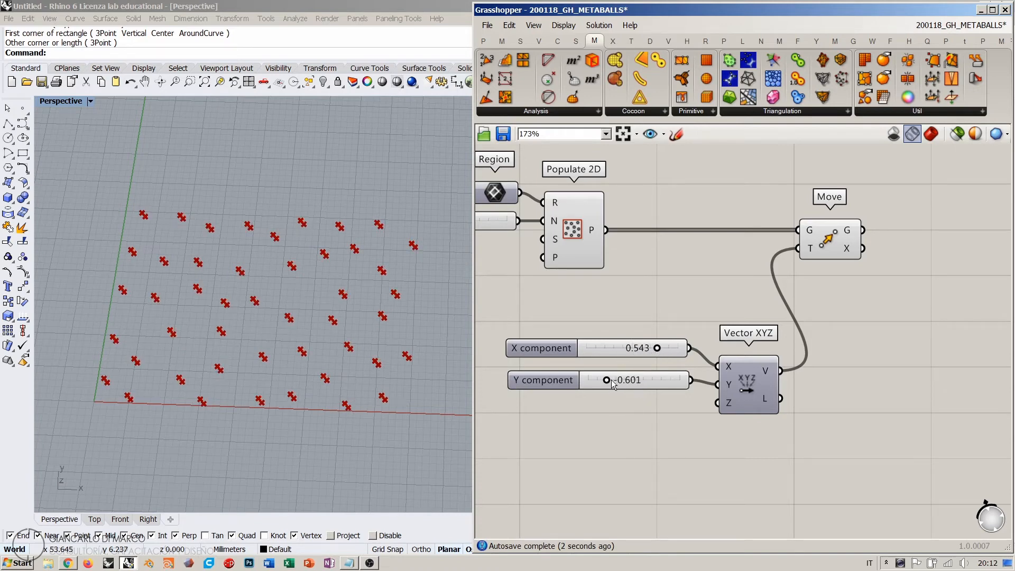
pyautogui.moveTo(307, 294); pyautogui.dragTo(299, 371, button='right')
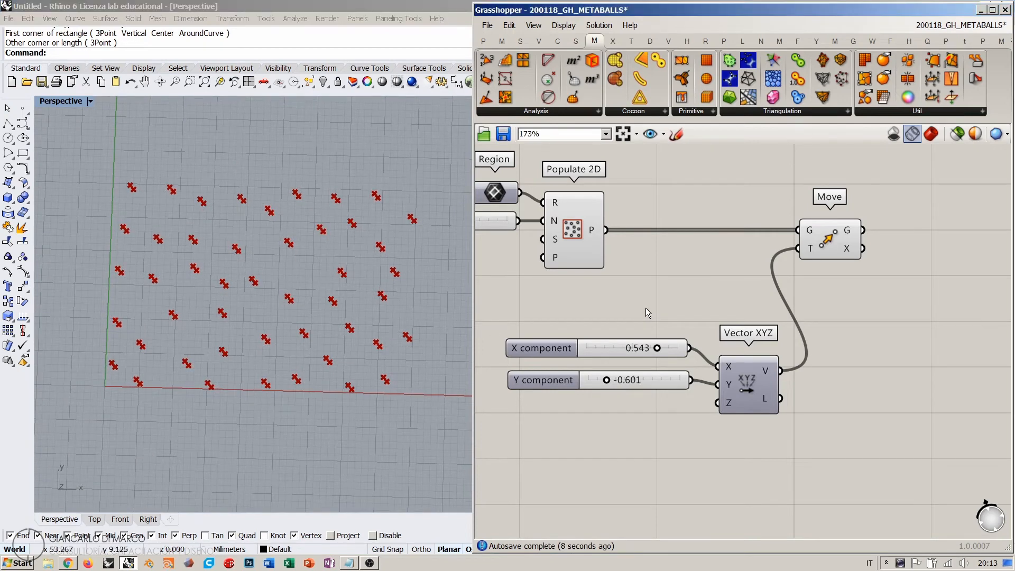
pyautogui.moveTo(646, 307); pyautogui.dragTo(725, 321, button='right')
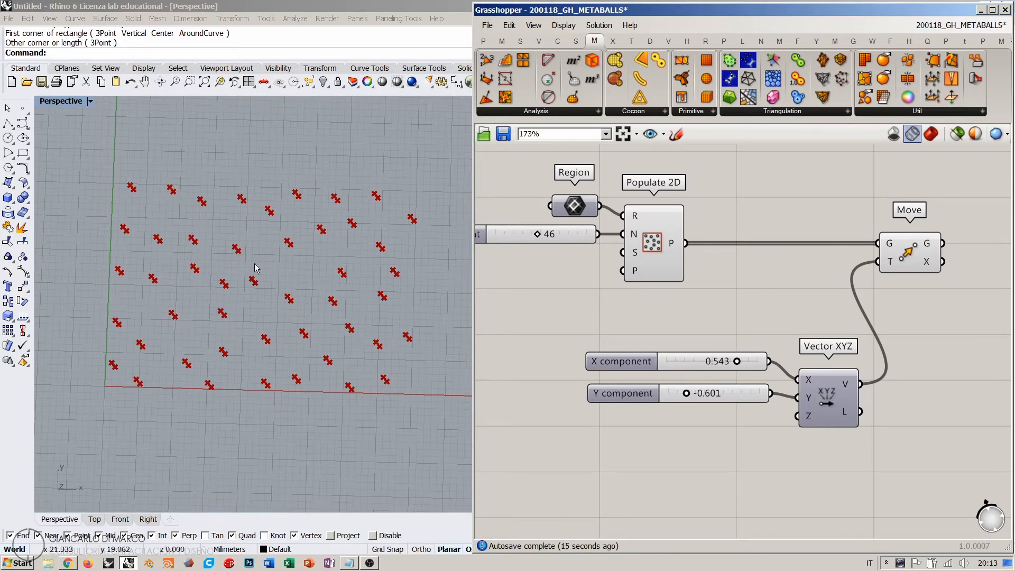
pyautogui.click(550, 239)
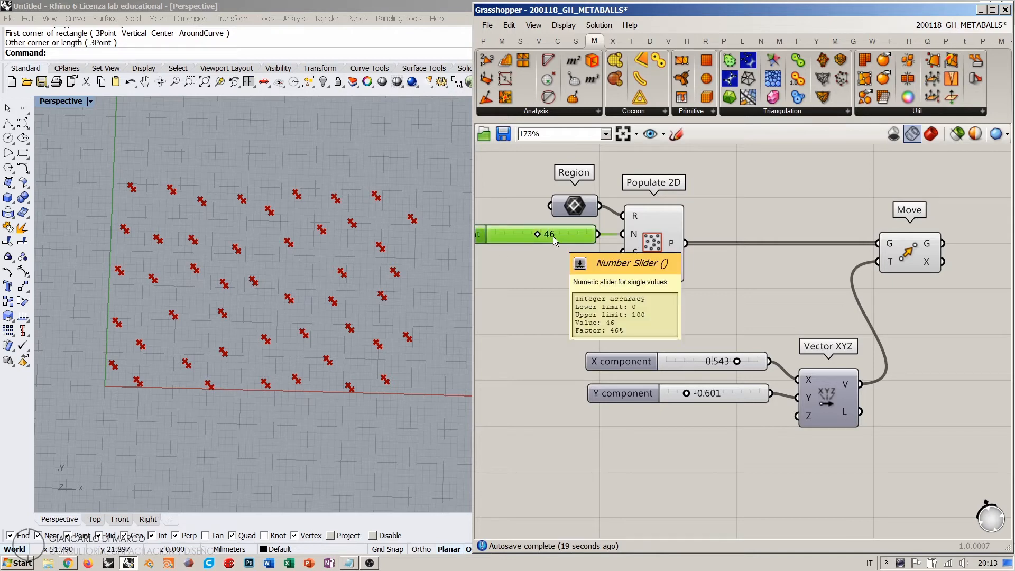
pyautogui.moveTo(819, 397); pyautogui.dragTo(813, 384)
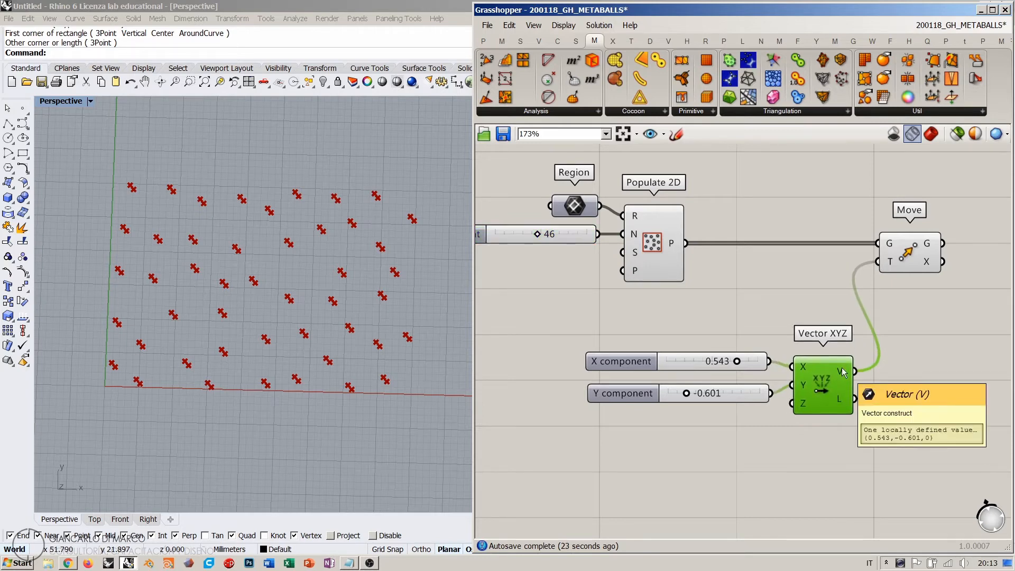
# - Add a Wandering Vector component below the Vector XYZ sliders and set it to Planar
pyautogui.moveTo(754, 312); pyautogui.dragTo(766, 267, button='right')
pyautogui.click(757, 258)
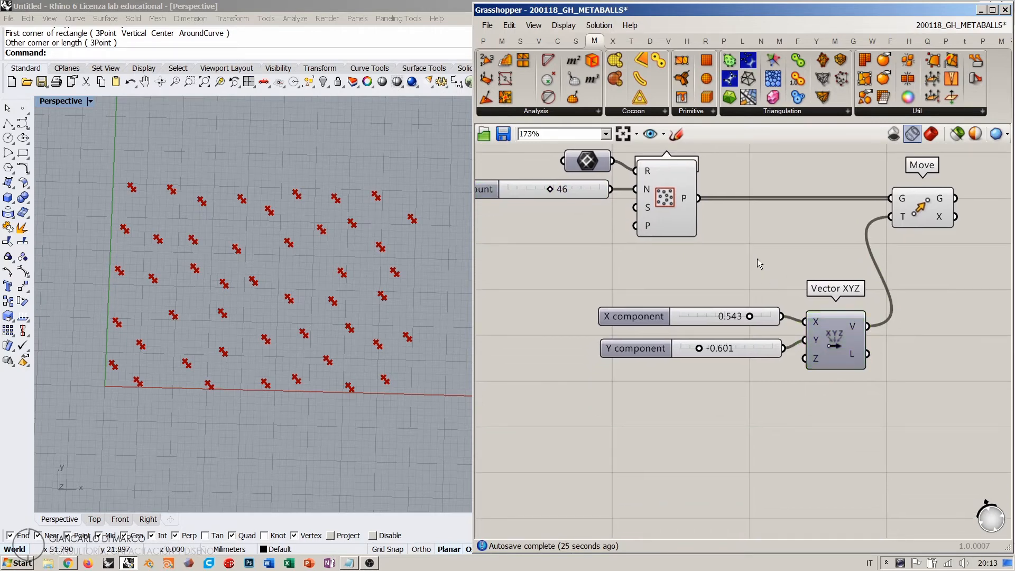
pyautogui.doubleClick(674, 414)
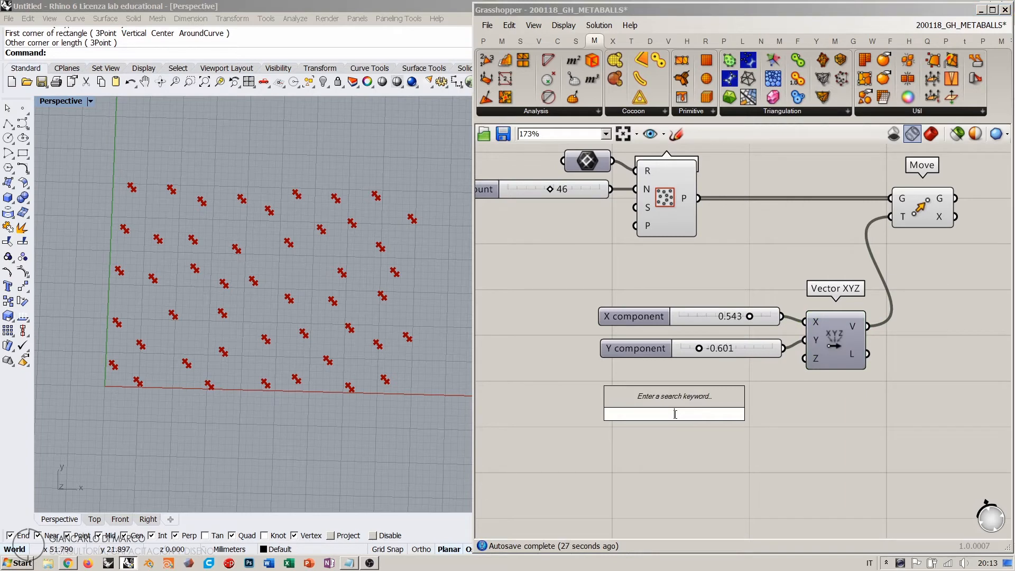
pyautogui.write('wand')
pyautogui.press('Return')
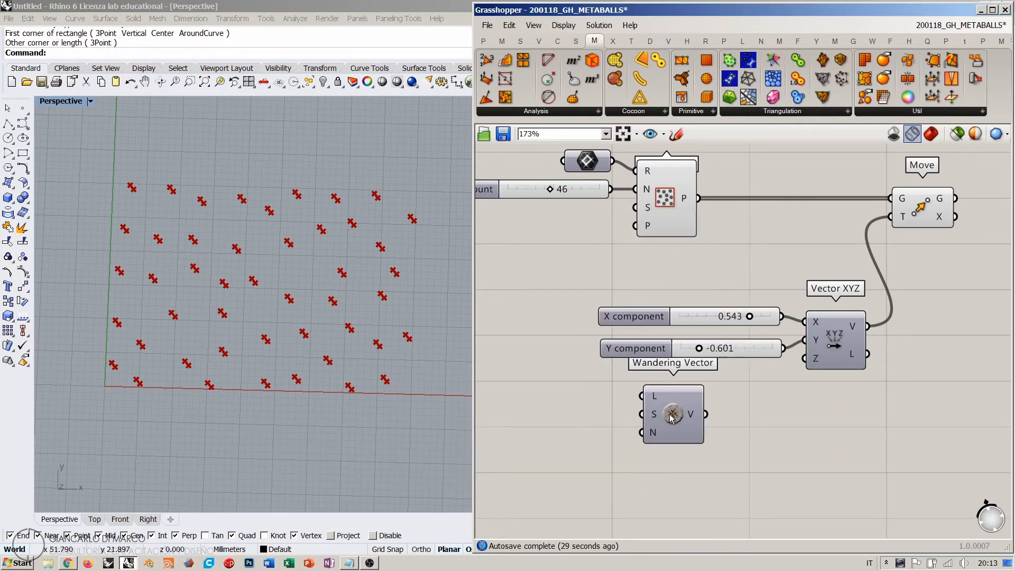
pyautogui.rightClick(672, 416)
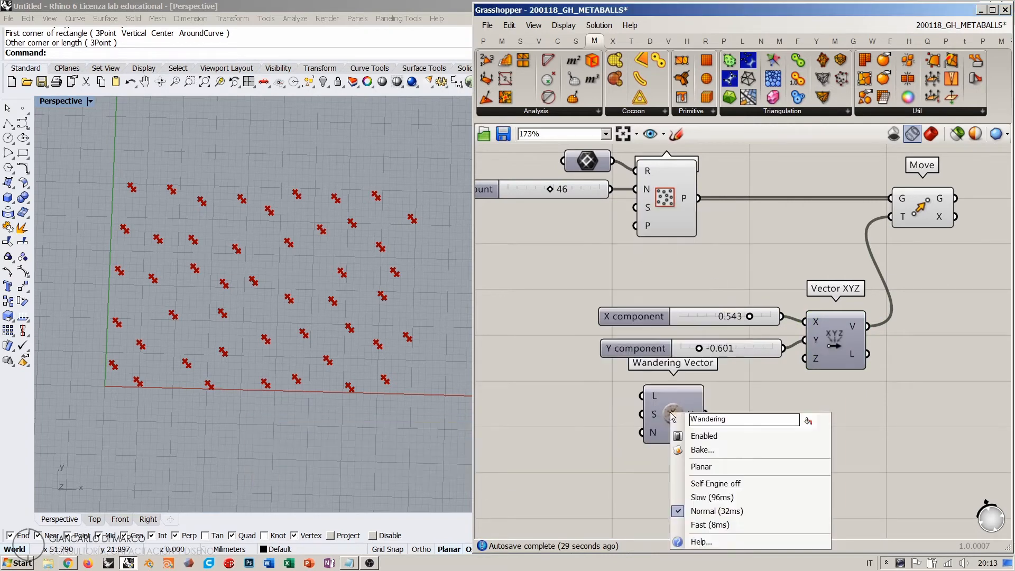
pyautogui.click(703, 467)
pyautogui.moveTo(663, 436); pyautogui.dragTo(690, 449)
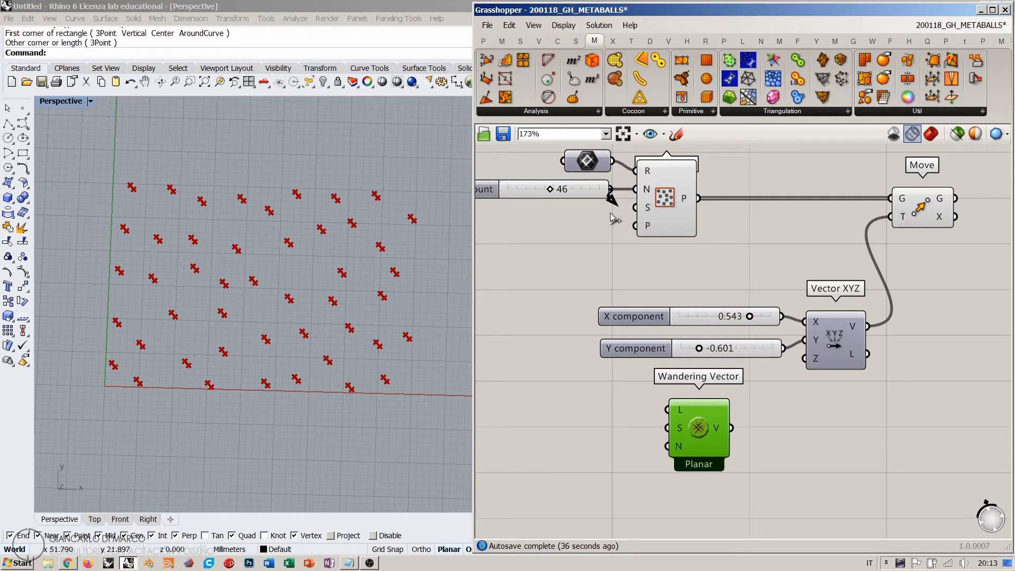
# - Wire the Count slider into the Wandering Vector's N input and its vector output into Move's T input, replacing the Vector XYZ connection
pyautogui.moveTo(613, 218); pyautogui.dragTo(667, 446)
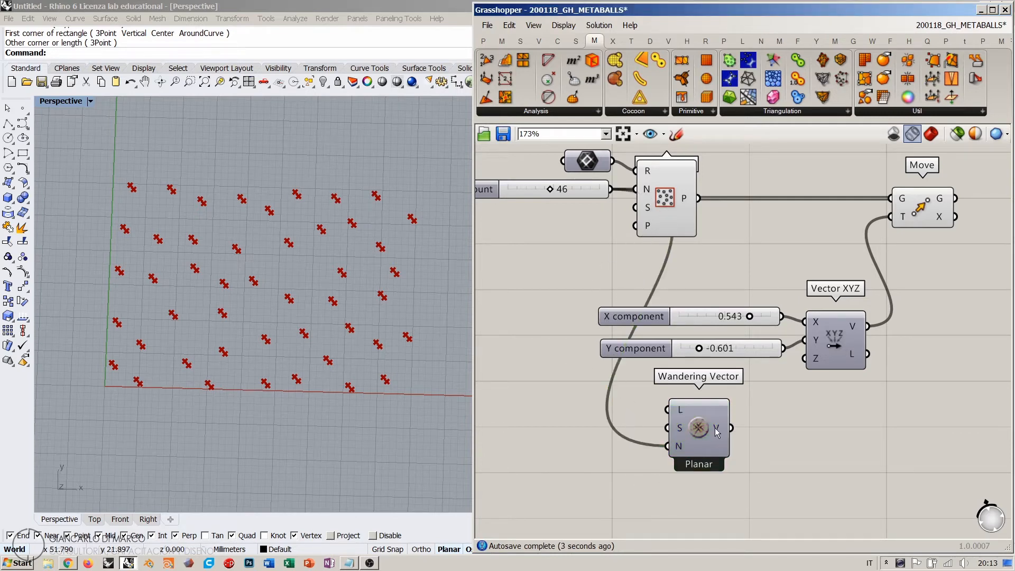
pyautogui.moveTo(716, 433)
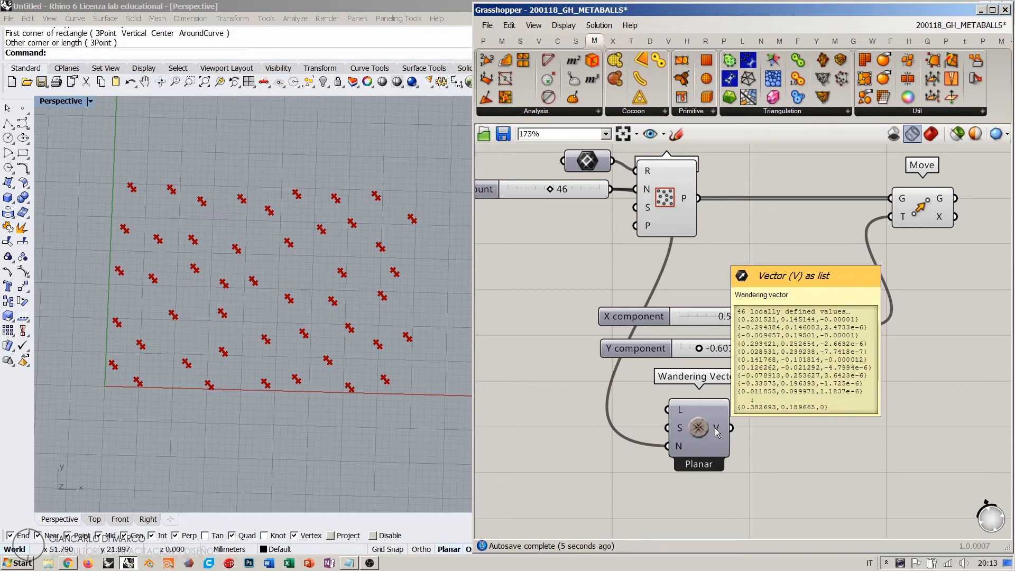
pyautogui.moveTo(780, 435); pyautogui.dragTo(729, 444, button='right')
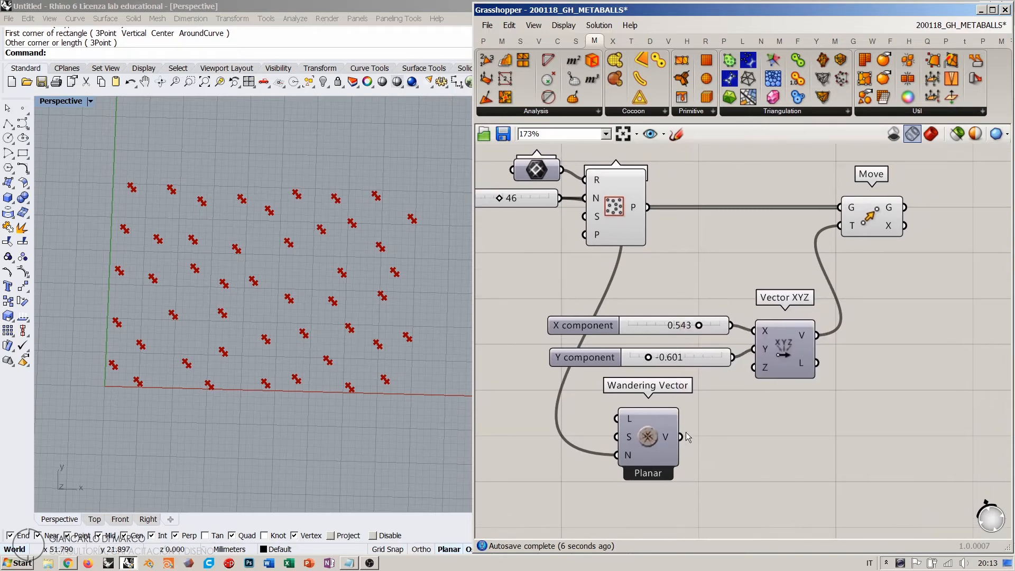
pyautogui.moveTo(681, 437); pyautogui.dragTo(840, 227)
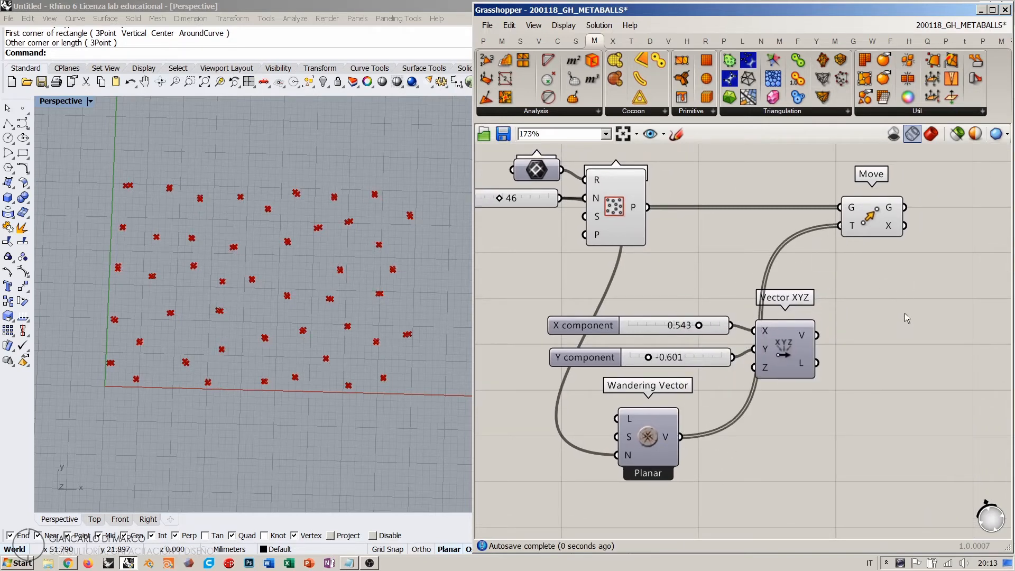
# - Examine the wandering points in Rhino's Top view and check the Wandering Vector's L and S inputs
pyautogui.click(94, 519)
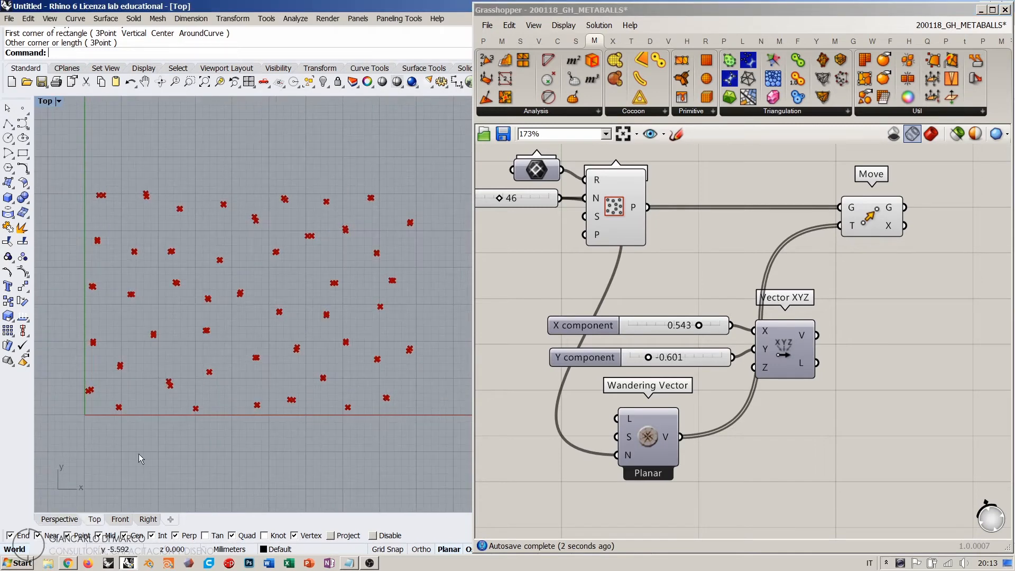
pyautogui.scroll(10, 273, 358)
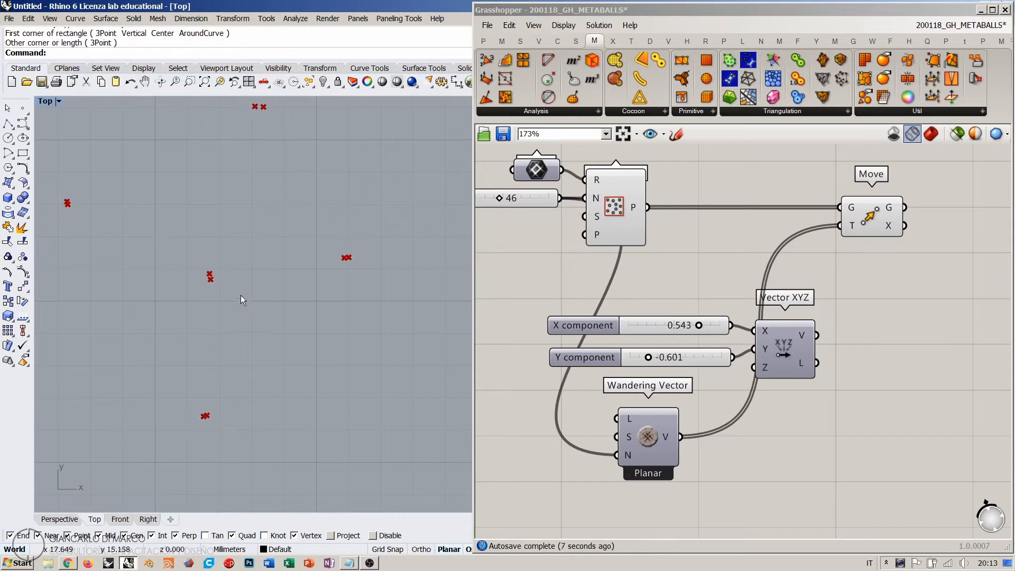
pyautogui.scroll(-12, 252, 271)
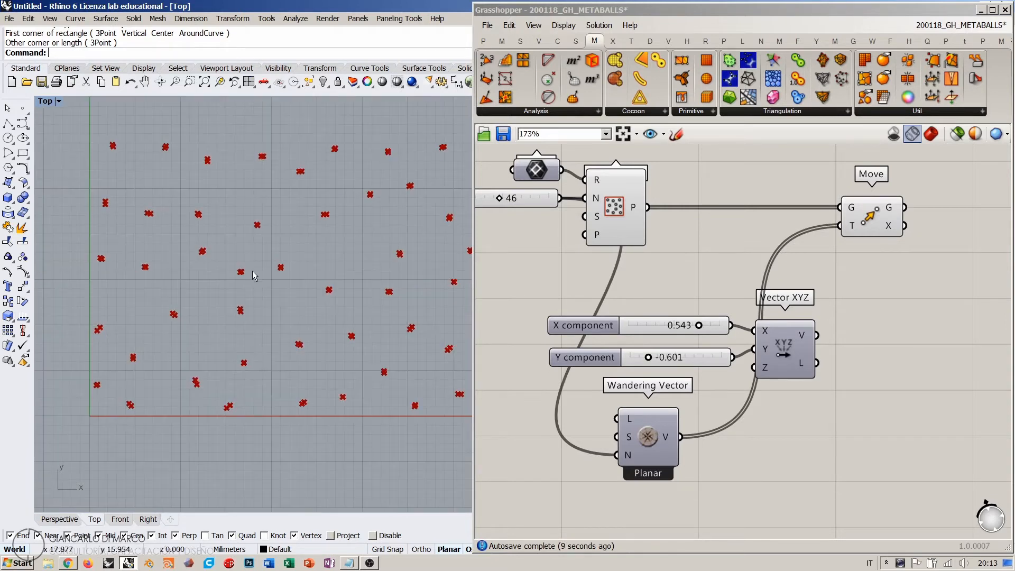
pyautogui.moveTo(325, 282); pyautogui.dragTo(286, 283, button='right')
pyautogui.scroll(-1, 267, 281)
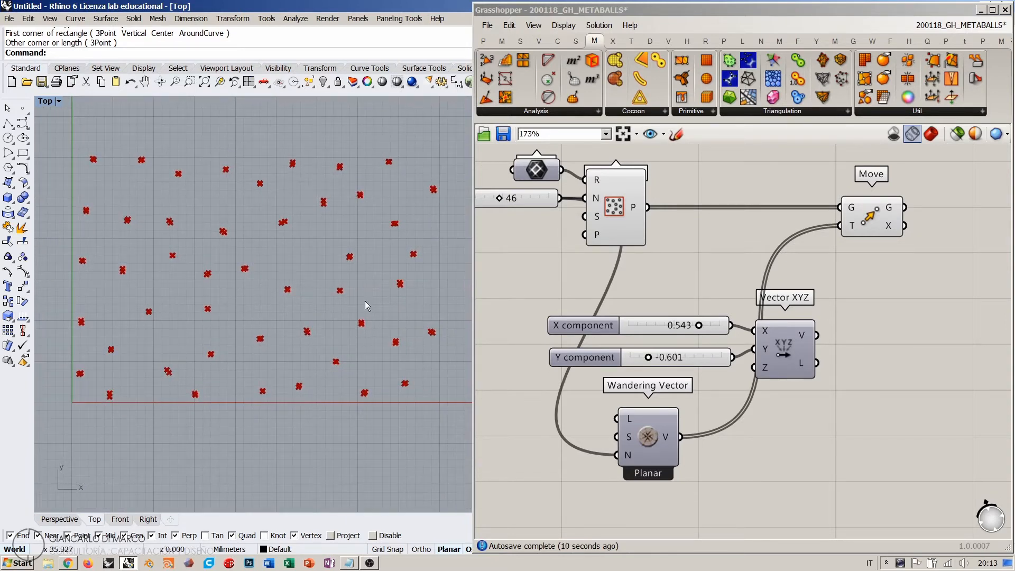
pyautogui.moveTo(584, 372); pyautogui.dragTo(644, 346, button='right')
pyautogui.scroll(3, 643, 346)
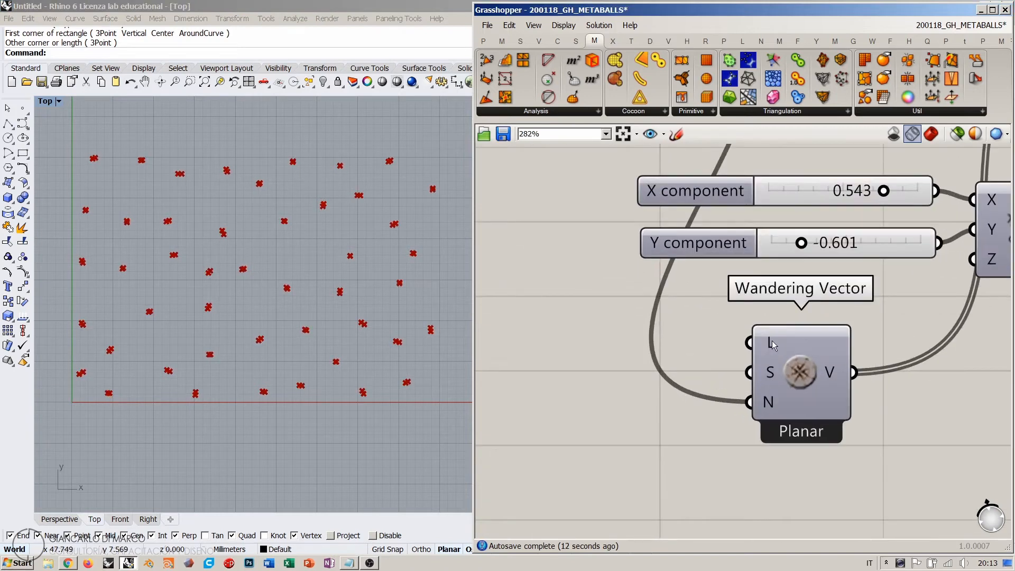
pyautogui.moveTo(772, 344)
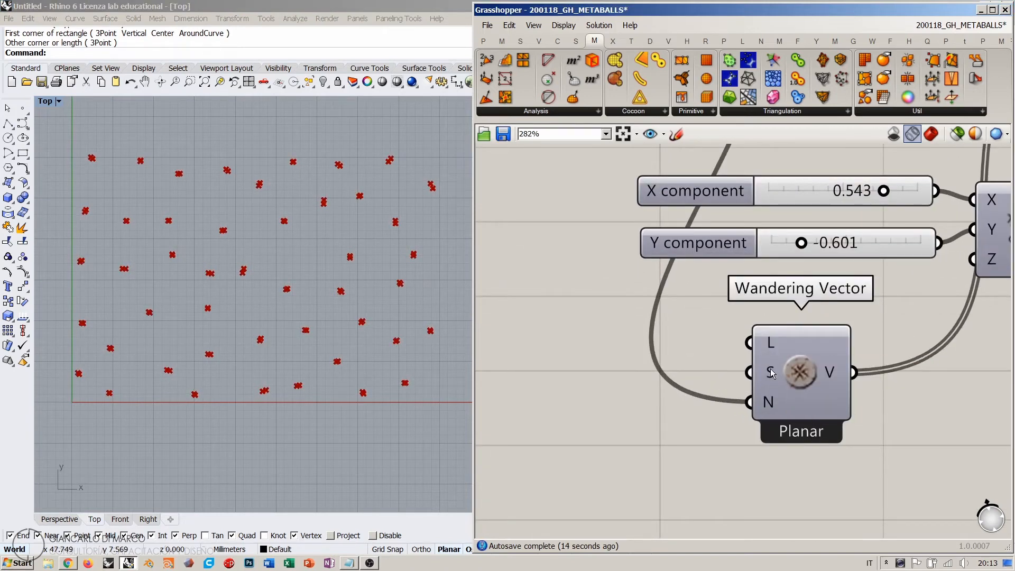
pyautogui.moveTo(772, 372)
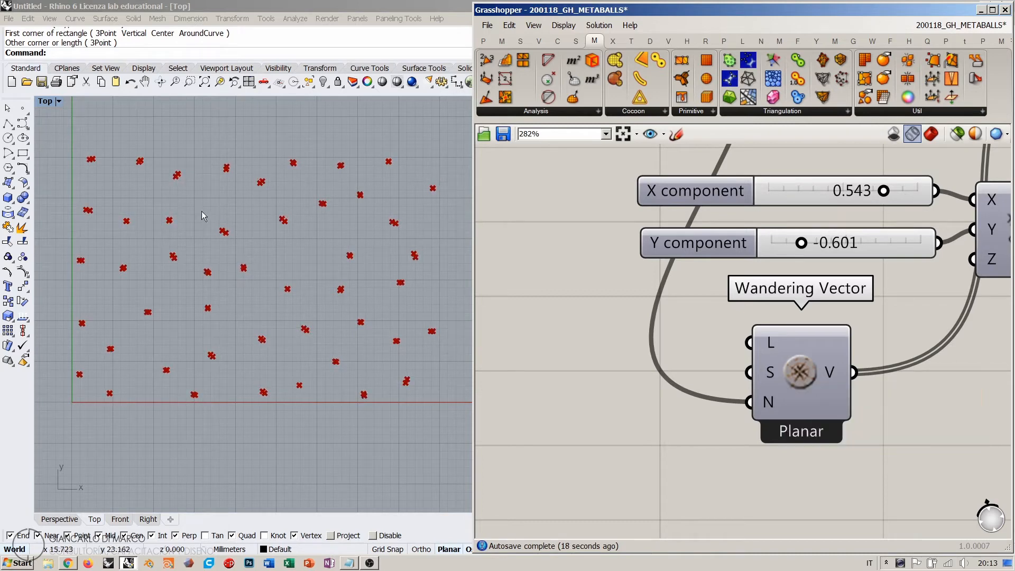
pyautogui.scroll(-4, 770, 303)
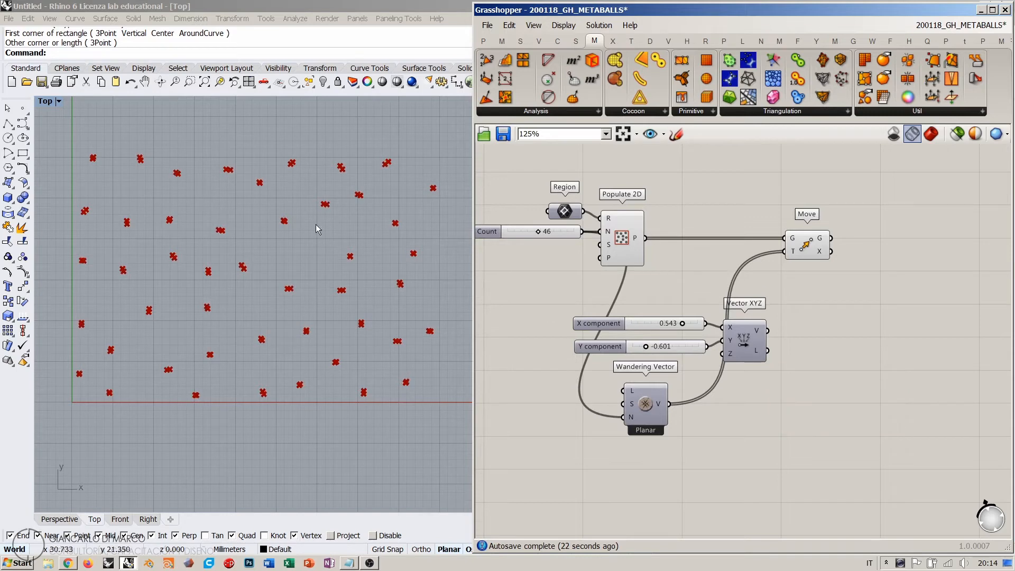
# - Place the Wandering Vector directly below Populate 2D and shift Vector XYZ with its two sliders further down the canvas
pyautogui.moveTo(649, 407); pyautogui.dragTo(740, 275)
pyautogui.click(806, 296)
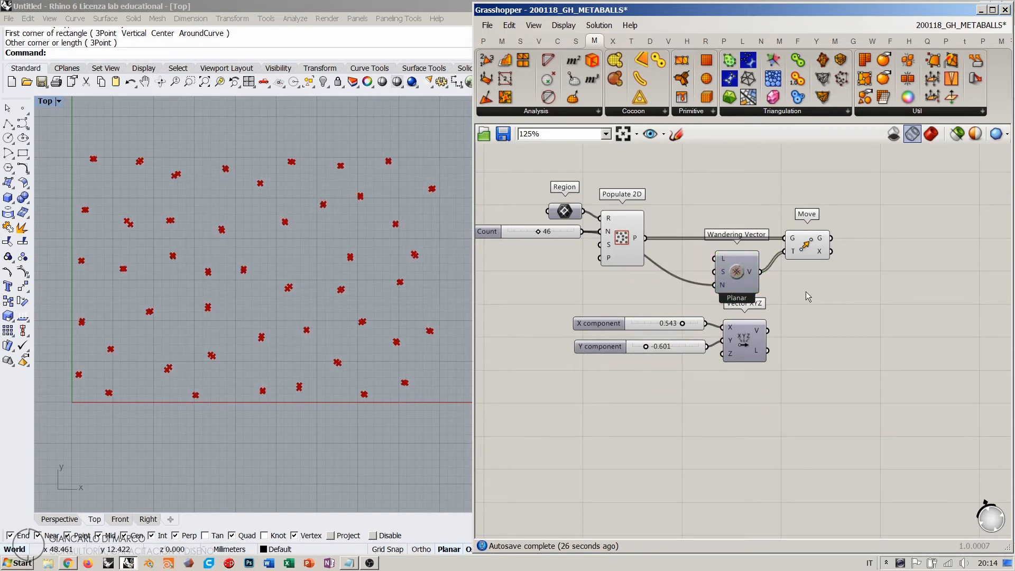
pyautogui.moveTo(788, 314); pyautogui.dragTo(753, 316, button='right')
pyautogui.moveTo(752, 318); pyautogui.dragTo(641, 358)
pyautogui.moveTo(718, 336); pyautogui.dragTo(603, 422)
pyautogui.moveTo(682, 296); pyautogui.dragTo(568, 331)
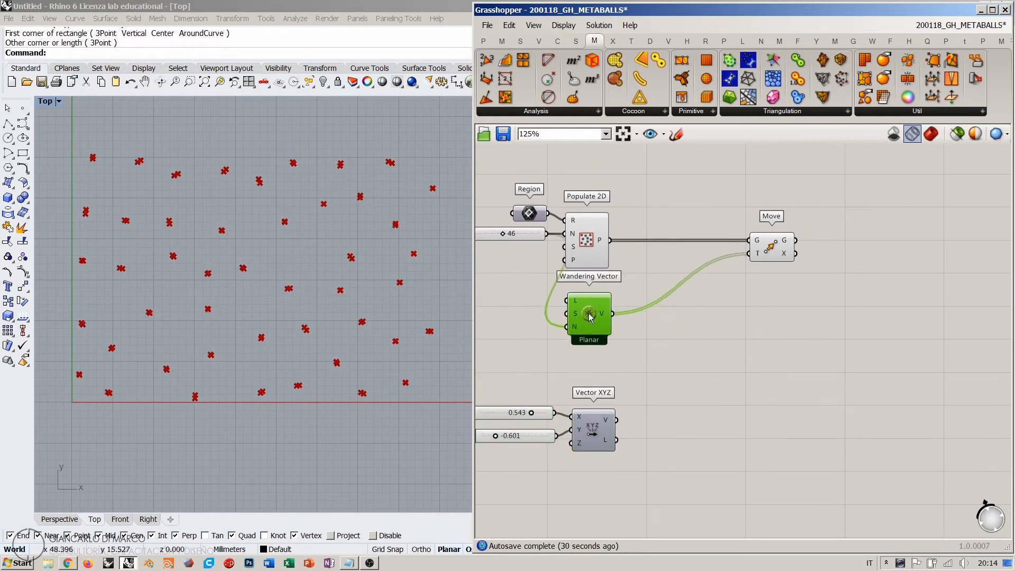
# - Add an Amplitude component beside the Wandering Vector and feed the wandering vectors into its V input
pyautogui.doubleClick(676, 325)
pyautogui.write('ap')
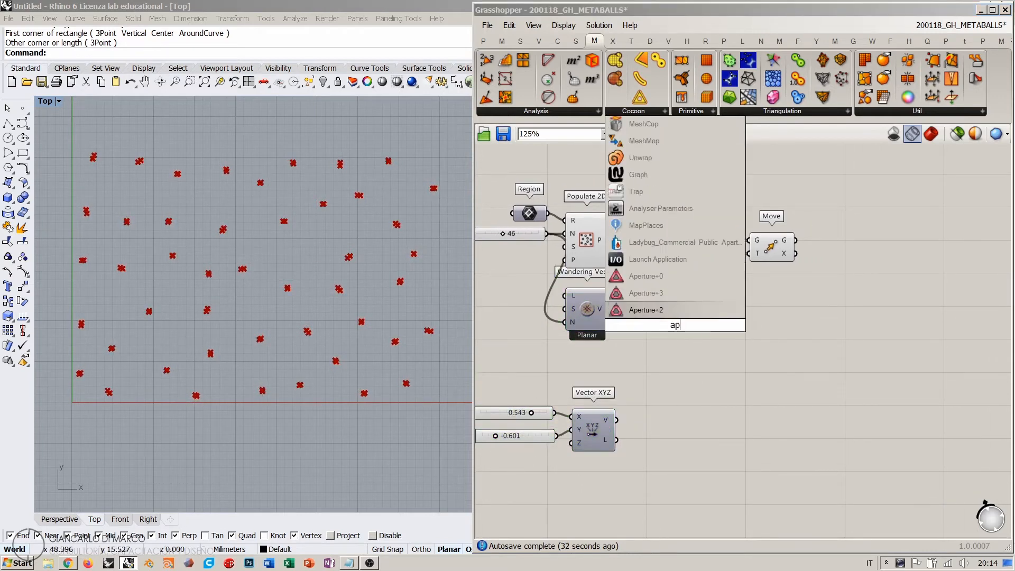
pyautogui.press('BackSpace')
pyautogui.press('BackSpace')
pyautogui.write('ampli')
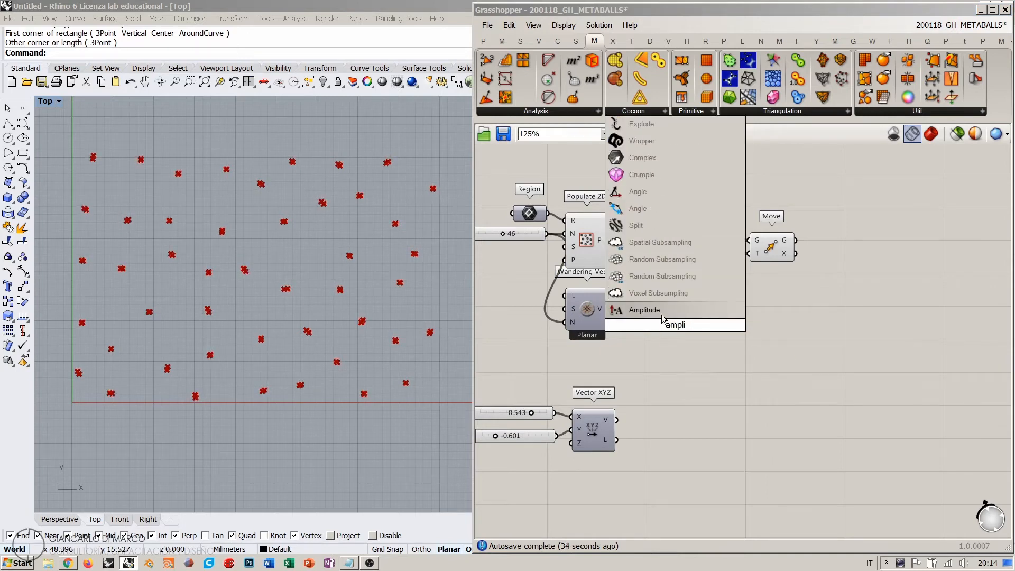
pyautogui.click(662, 312)
pyautogui.moveTo(605, 309); pyautogui.dragTo(652, 319)
pyautogui.scroll(4, 666, 320)
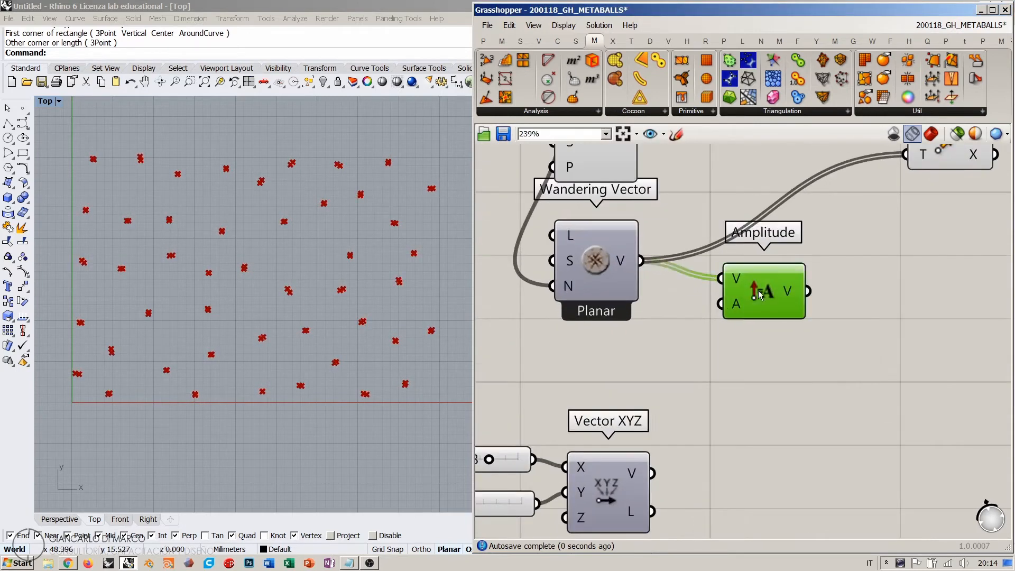
pyautogui.moveTo(759, 295); pyautogui.dragTo(792, 278)
# - Create a number slider at 1.00 with maximum 10 and connect it to the Amplitude component's A input
pyautogui.doubleClick(698, 347)
pyautogui.write('1.')
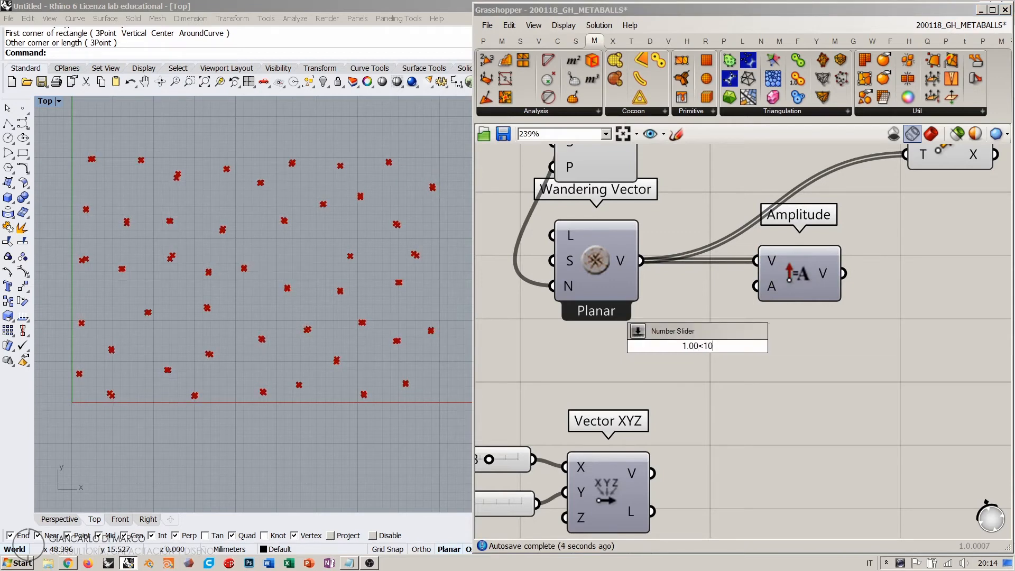
pyautogui.write('00<10')
pyautogui.press('Return')
pyautogui.moveTo(756, 286); pyautogui.dragTo(597, 350)
# - Connect the Amplitude component's vector output to Move's T input in place of the direct Wandering Vector wire
pyautogui.scroll(-3, 712, 515)
pyautogui.moveTo(793, 367); pyautogui.dragTo(831, 293)
pyautogui.moveTo(723, 433); pyautogui.dragTo(770, 394, button='right')
pyautogui.click(773, 392)
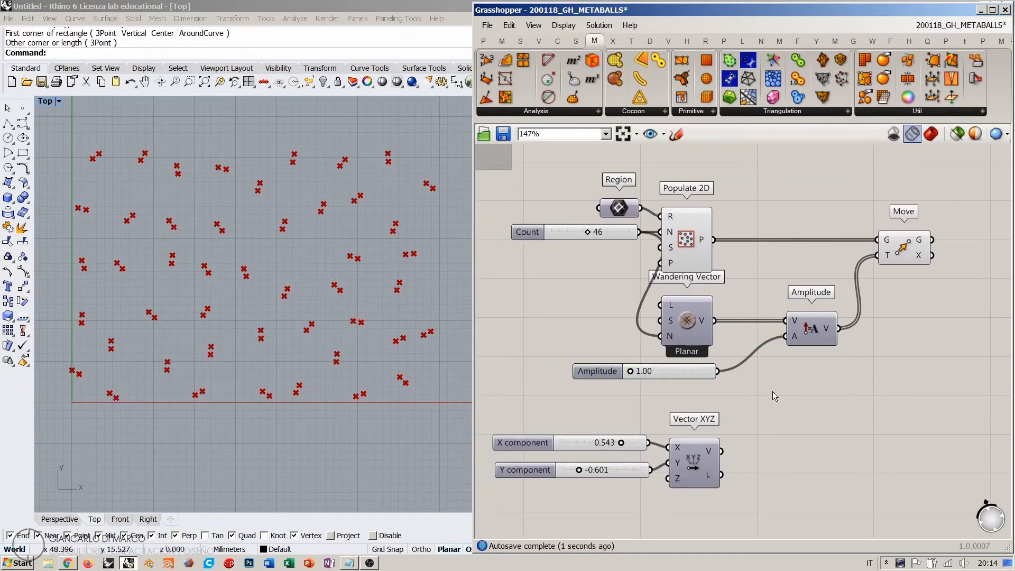
# - Lower the amplitude slider's minimum to 0.30 and set its value to 1.13
pyautogui.moveTo(630, 371)
pyautogui.mouseDown()
pyautogui.moveTo(660, 373)
pyautogui.moveTo(621, 372)
pyautogui.mouseUp()
pyautogui.doubleClick(601, 373)
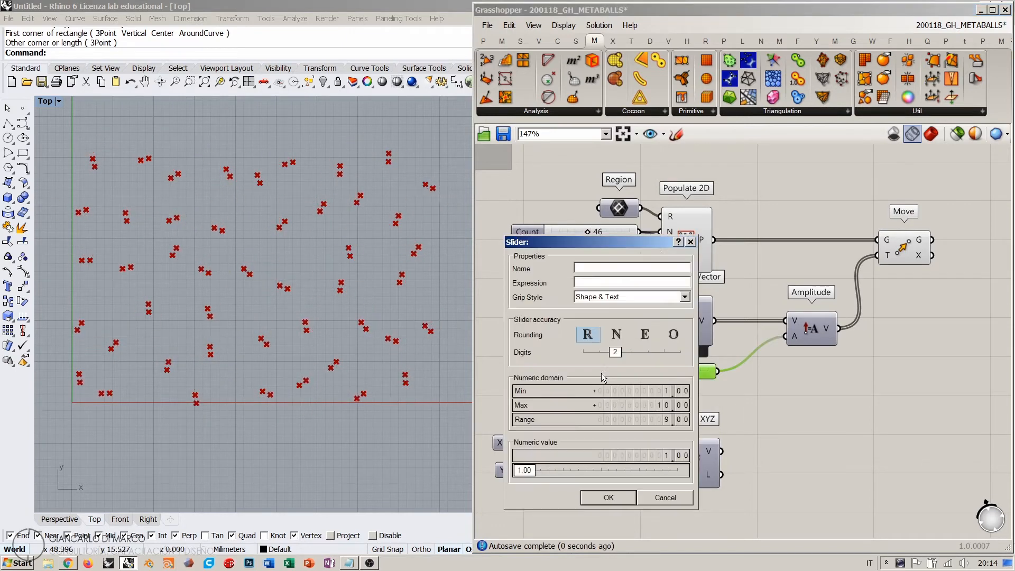
pyautogui.scroll(-7, 679, 391)
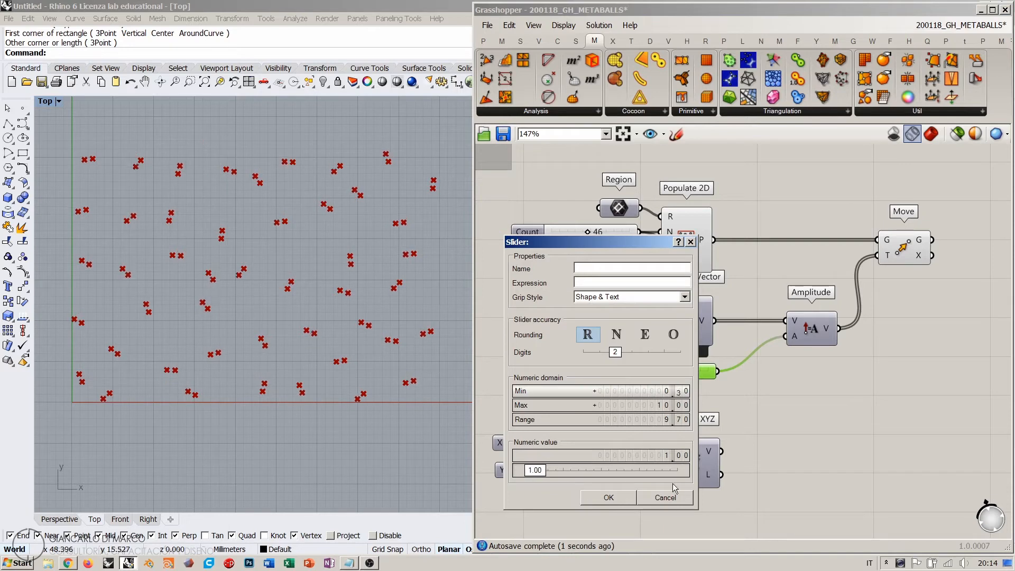
pyautogui.click(609, 498)
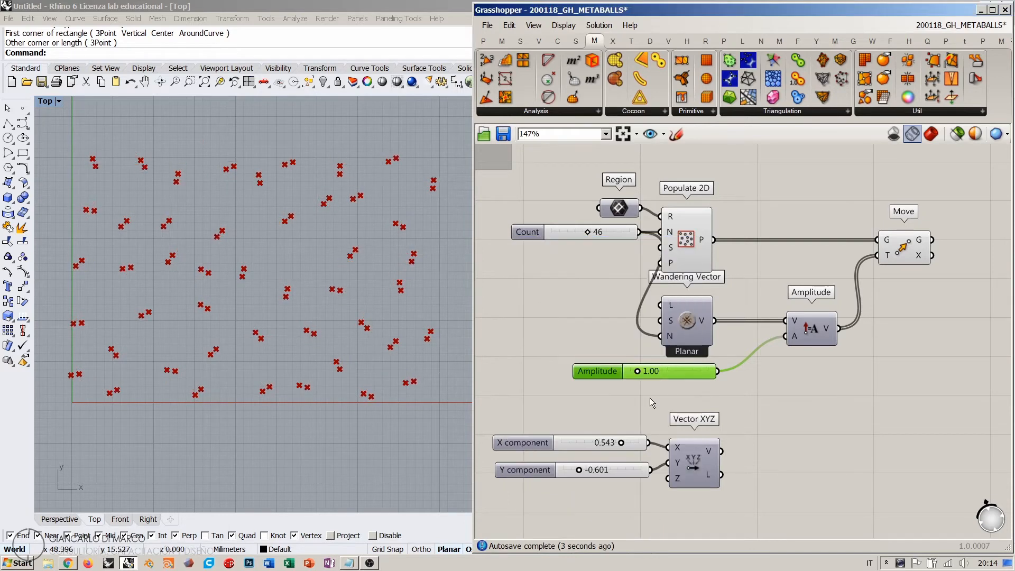
pyautogui.moveTo(637, 371); pyautogui.dragTo(630, 373)
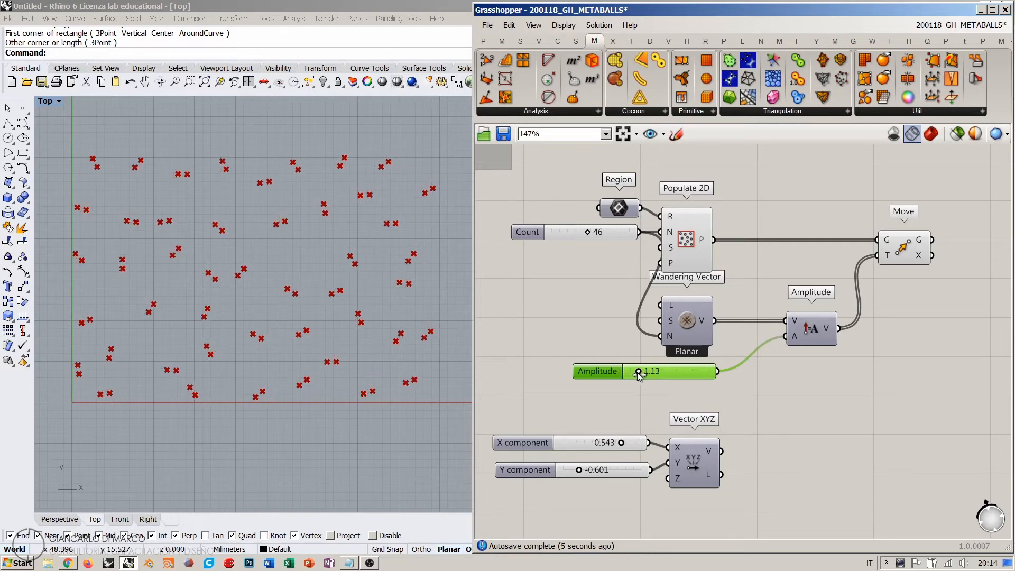
pyautogui.scroll(-2, 738, 386)
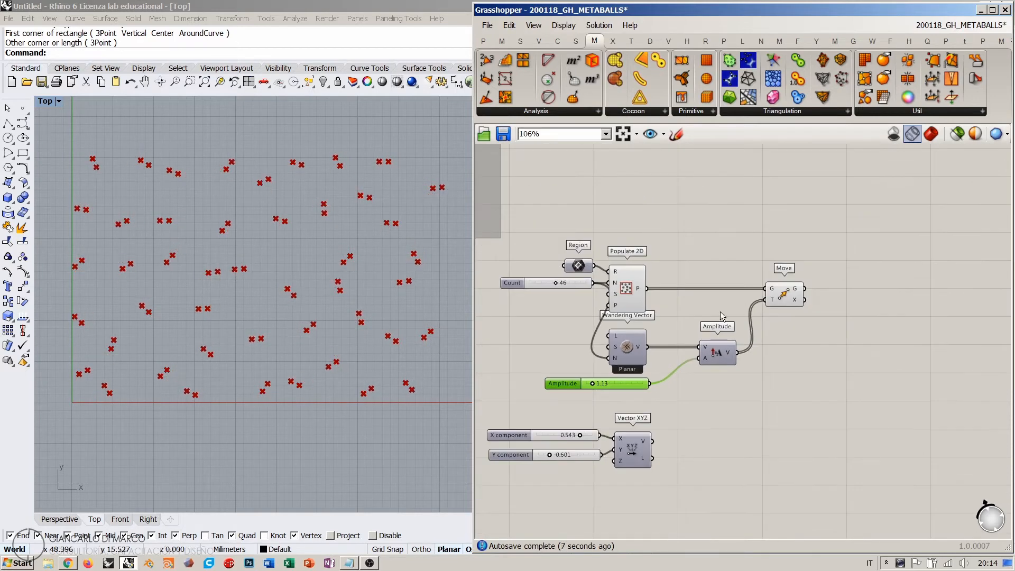
pyautogui.scroll(-4, 760, 332)
pyautogui.moveTo(650, 340); pyautogui.dragTo(580, 316, button='right')
pyautogui.scroll(5, 764, 316)
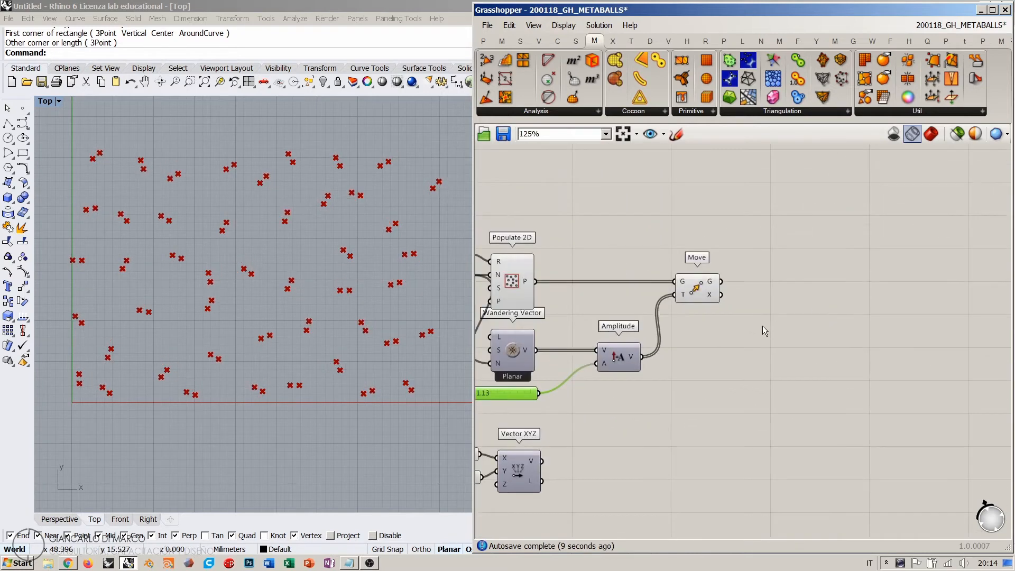
# - Add a MetaBall(t) component and feed Move's moved geometry output into its P input
pyautogui.moveTo(814, 103); pyautogui.dragTo(883, 294)
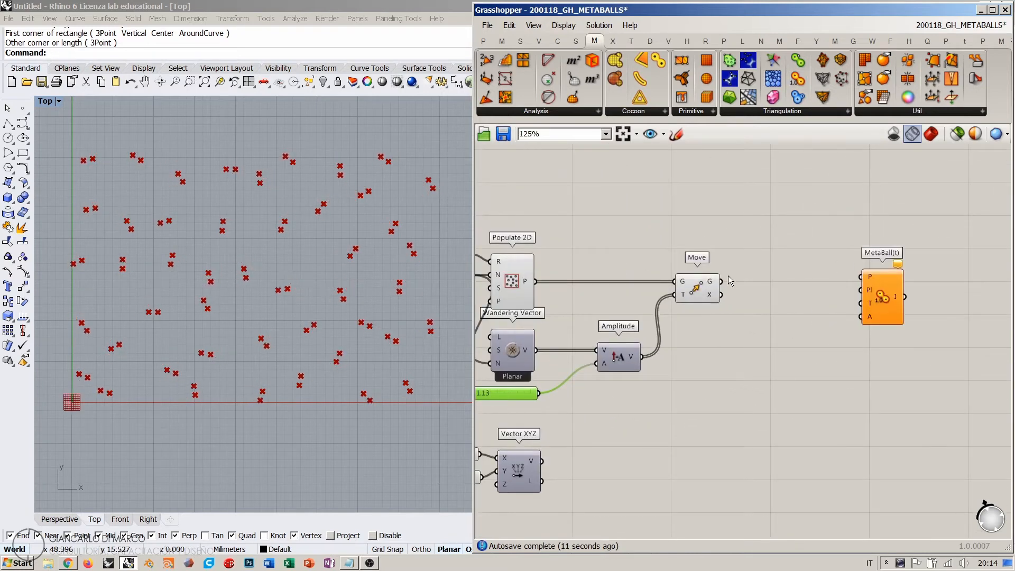
pyautogui.moveTo(721, 281); pyautogui.dragTo(854, 312)
pyautogui.click(765, 343)
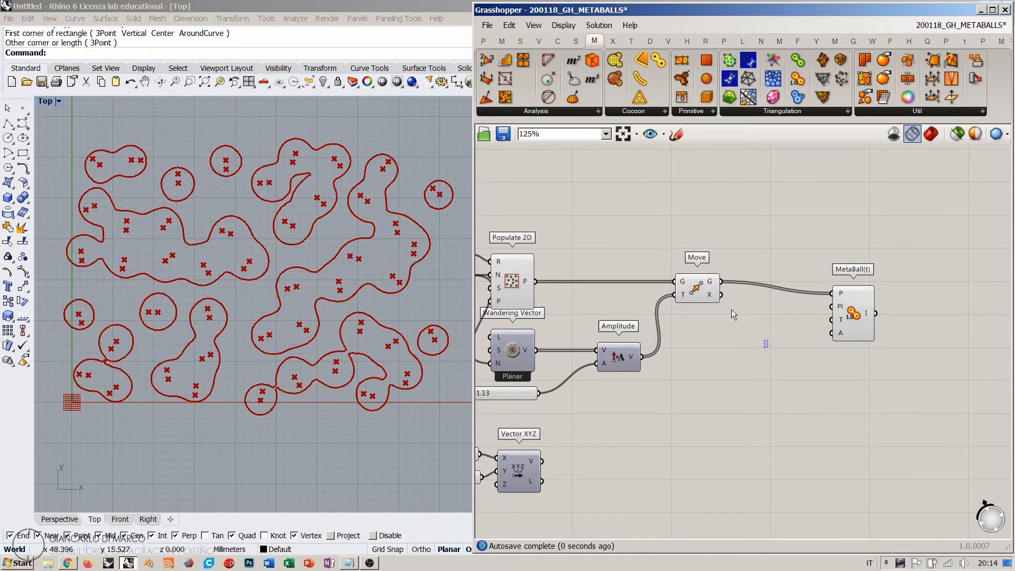
# - Turn off the preview of the Move and Populate 2D components
pyautogui.click(702, 292)
pyautogui.hotkey('ctrl', 'q')
pyautogui.click(696, 246)
pyautogui.moveTo(695, 246); pyautogui.dragTo(748, 245, button='right')
pyautogui.click(574, 281)
pyautogui.hotkey('ctrl', 'q')
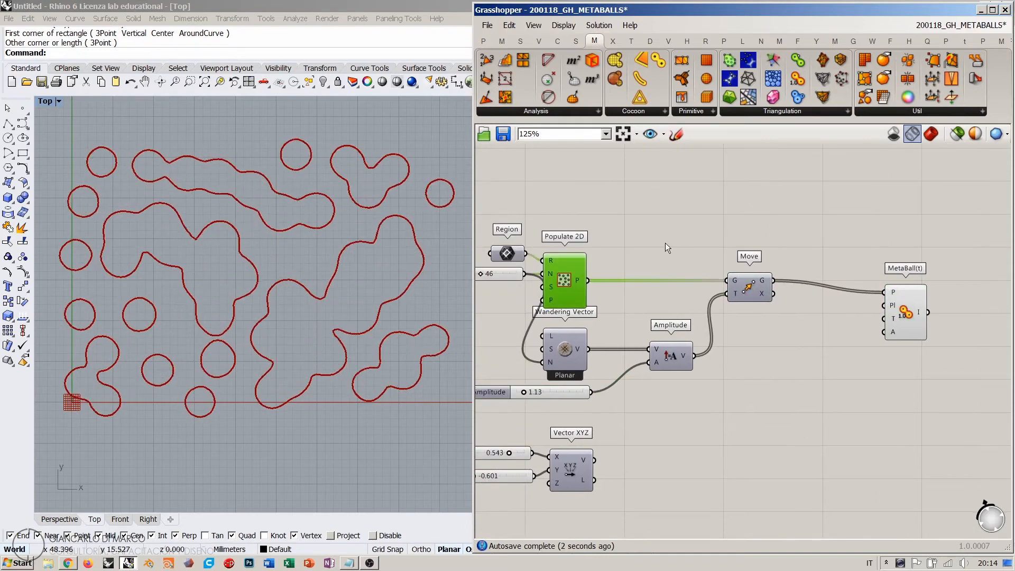
pyautogui.click(665, 242)
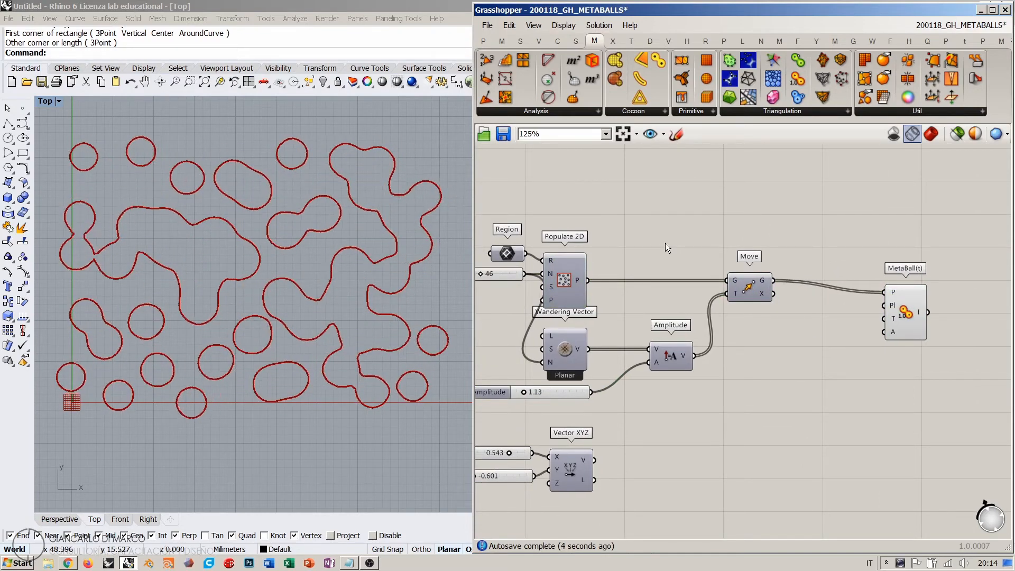
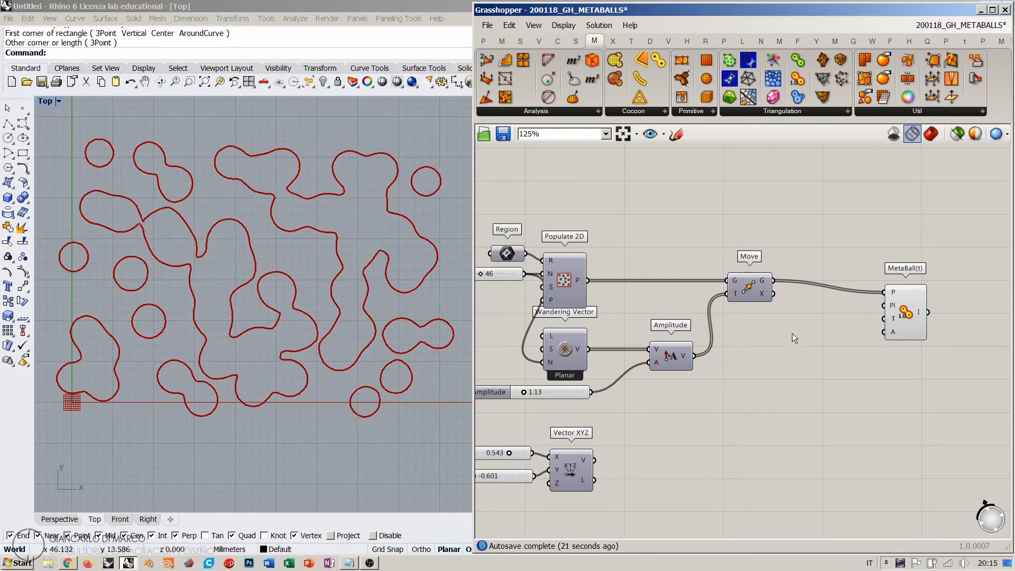
# - Place the MetaBall(t) component closer to Move
pyautogui.moveTo(854, 338); pyautogui.dragTo(751, 342, button='right')
pyautogui.moveTo(792, 314); pyautogui.dragTo(716, 302)
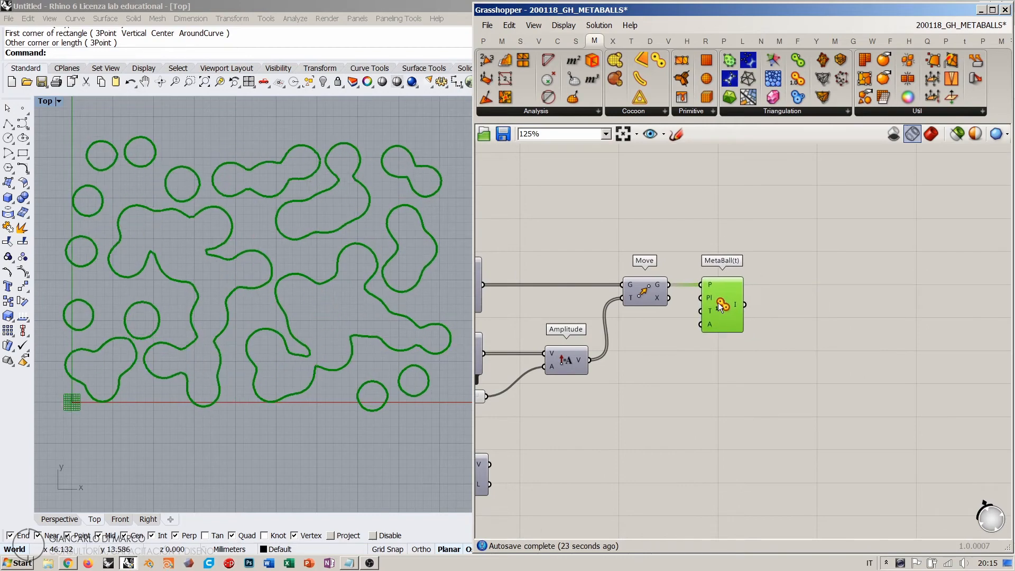
pyautogui.click(791, 337)
# - Add a Data Recorder beside MetaBall(t) and connect the I output to it to record the curves
pyautogui.moveTo(791, 336); pyautogui.dragTo(729, 345, button='right')
pyautogui.doubleClick(762, 333)
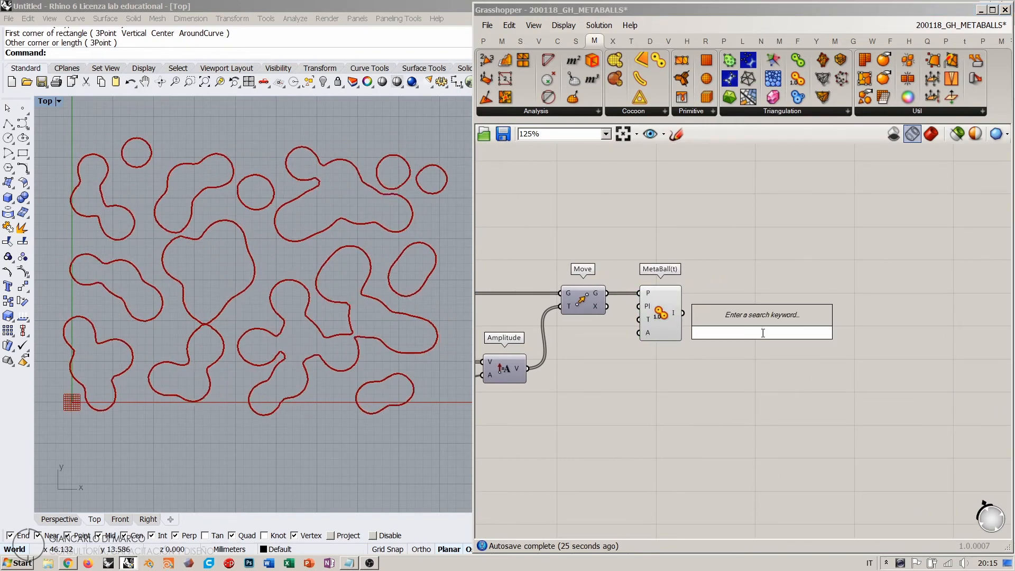
pyautogui.write('data re')
pyautogui.click(721, 299)
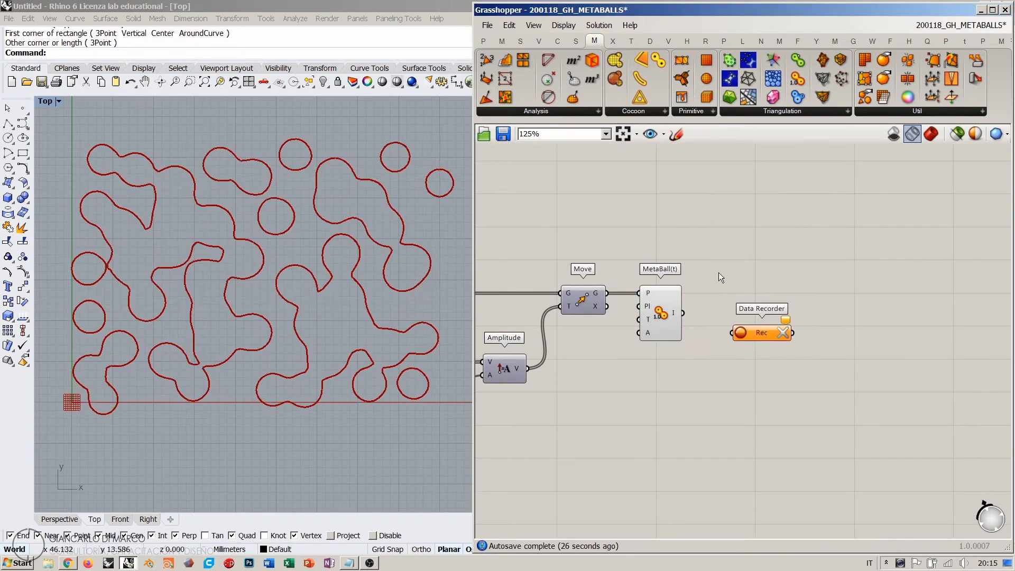
pyautogui.scroll(3, 687, 281)
pyautogui.moveTo(633, 279); pyautogui.dragTo(741, 295)
pyautogui.click(739, 316)
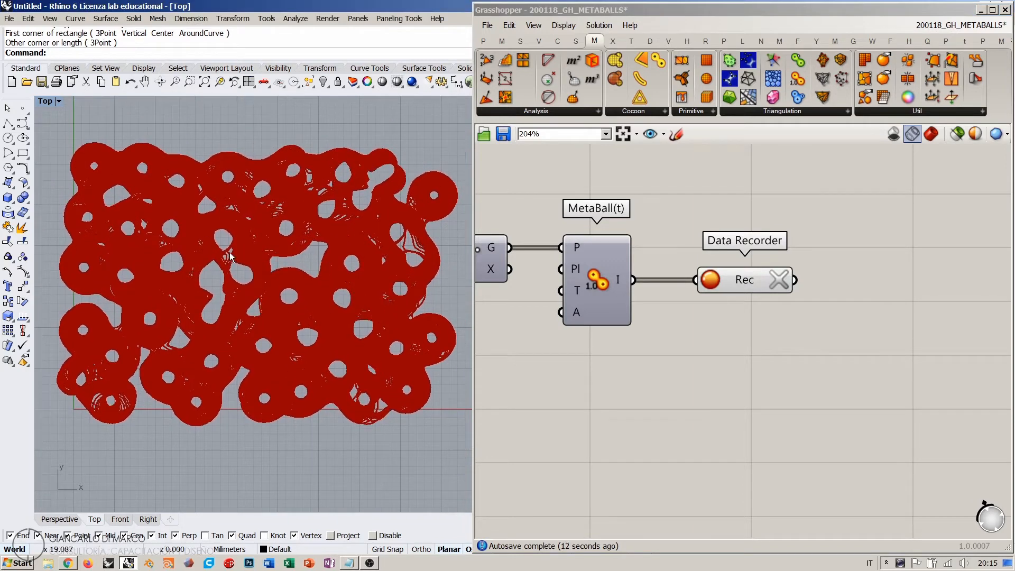
# - Stop and clear the Data Recorder, and turn the MetaBall(t) preview back on
pyautogui.click(710, 281)
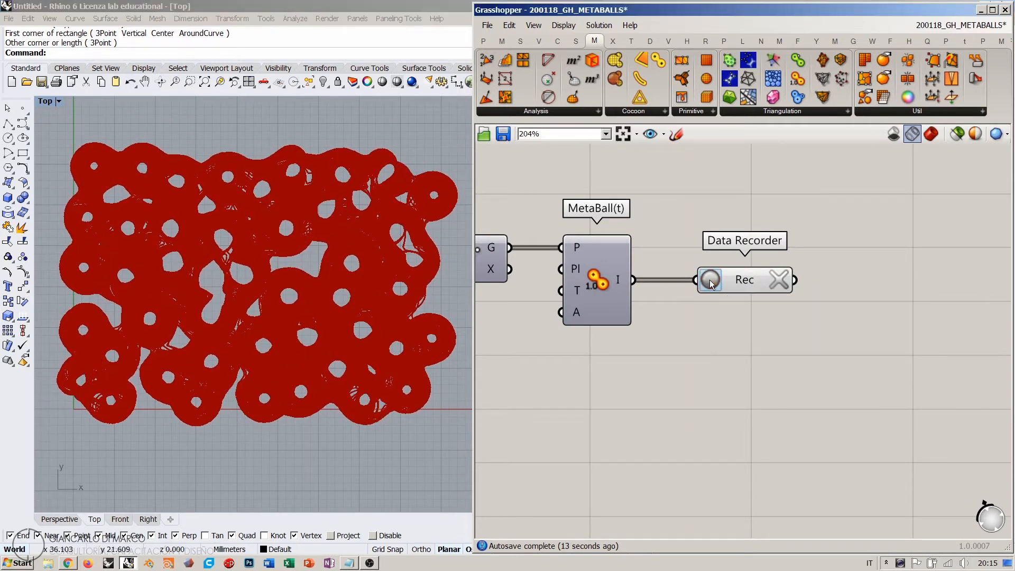
pyautogui.click(618, 307)
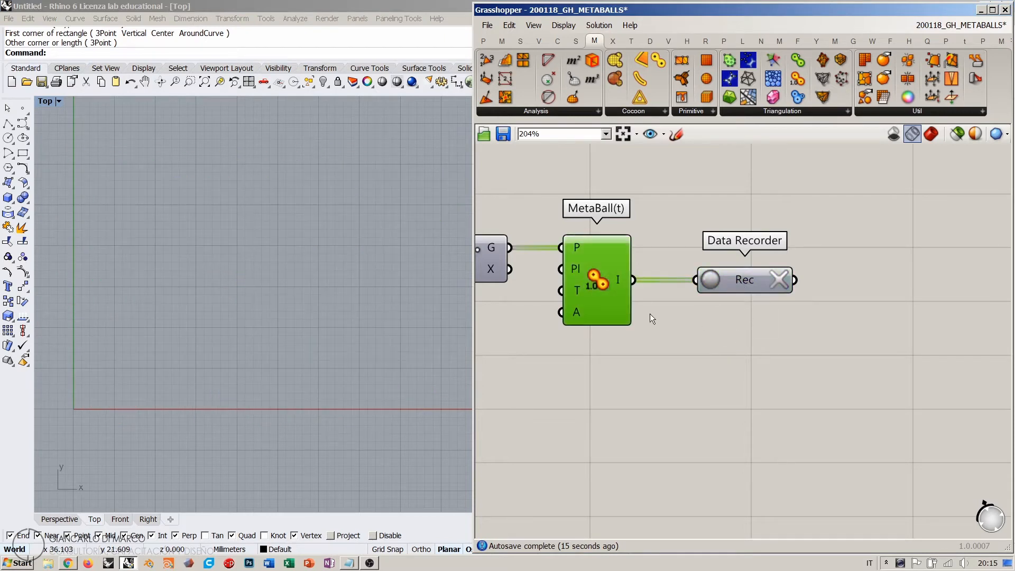
pyautogui.hotkey('ctrl', 'q')
pyautogui.click(698, 332)
# - Shift the Wandering Vector, Amplitude component and Amplitude slider together slightly down, away from Populate 2D
pyautogui.moveTo(681, 347); pyautogui.dragTo(813, 297, button='right')
pyautogui.scroll(-3, 813, 298)
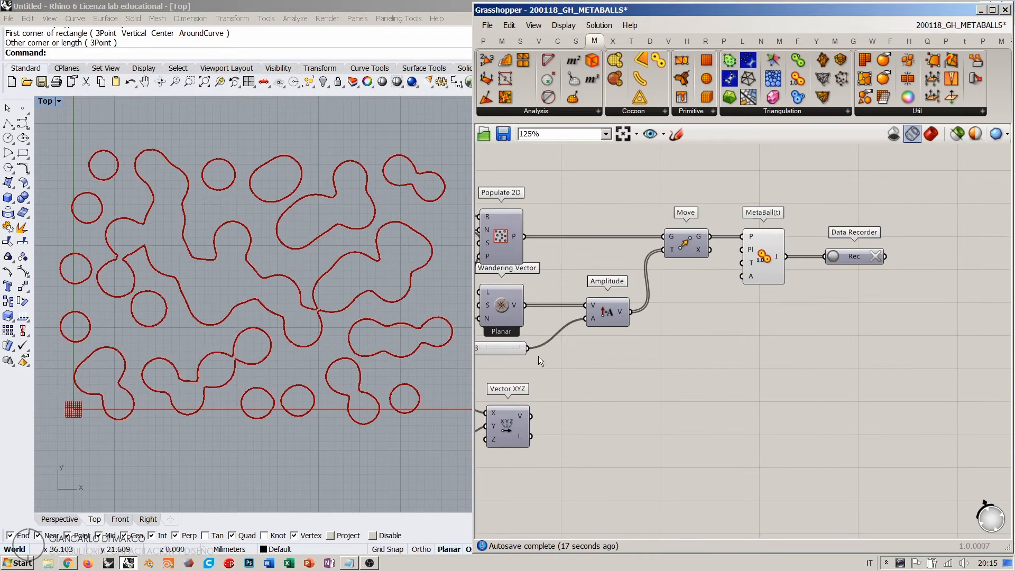
pyautogui.moveTo(539, 358); pyautogui.dragTo(674, 334, button='right')
pyautogui.scroll(1, 637, 334)
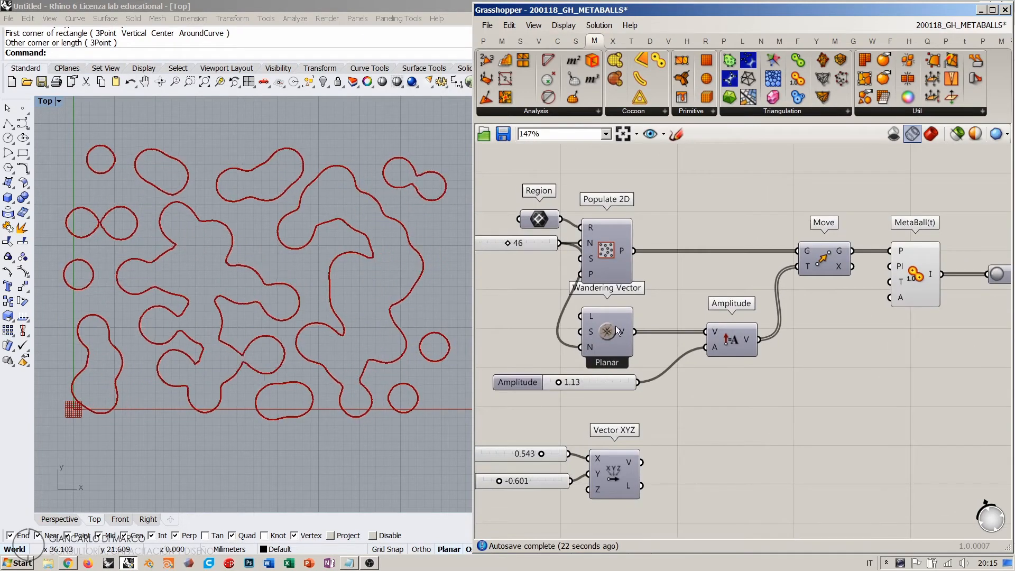
pyautogui.moveTo(721, 379); pyautogui.dragTo(614, 343)
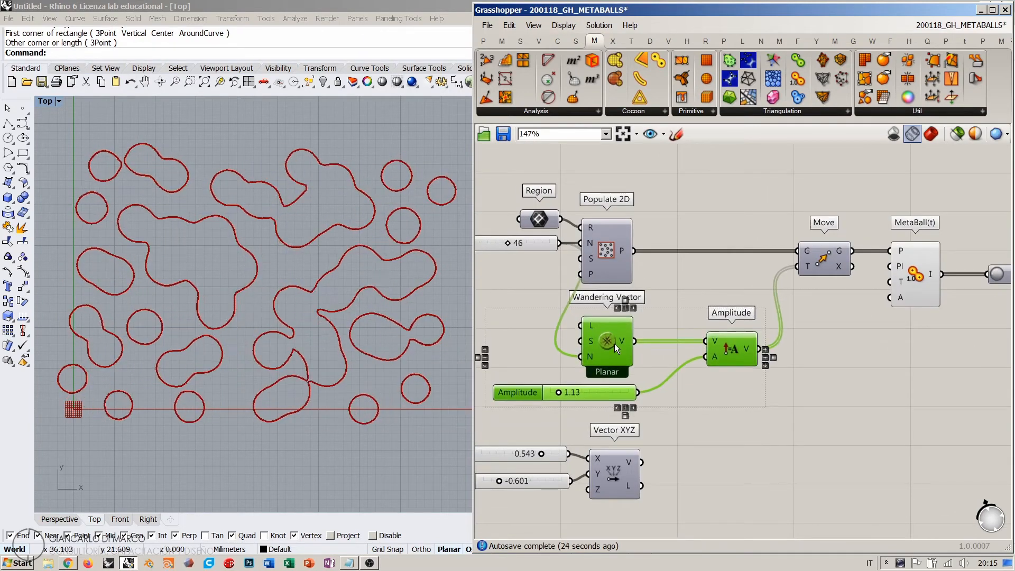
pyautogui.click(673, 306)
# - Add a second Data Recorder below the first and connect MetaBall(t)'s I output to it
pyautogui.moveTo(993, 306); pyautogui.dragTo(775, 294, button='right')
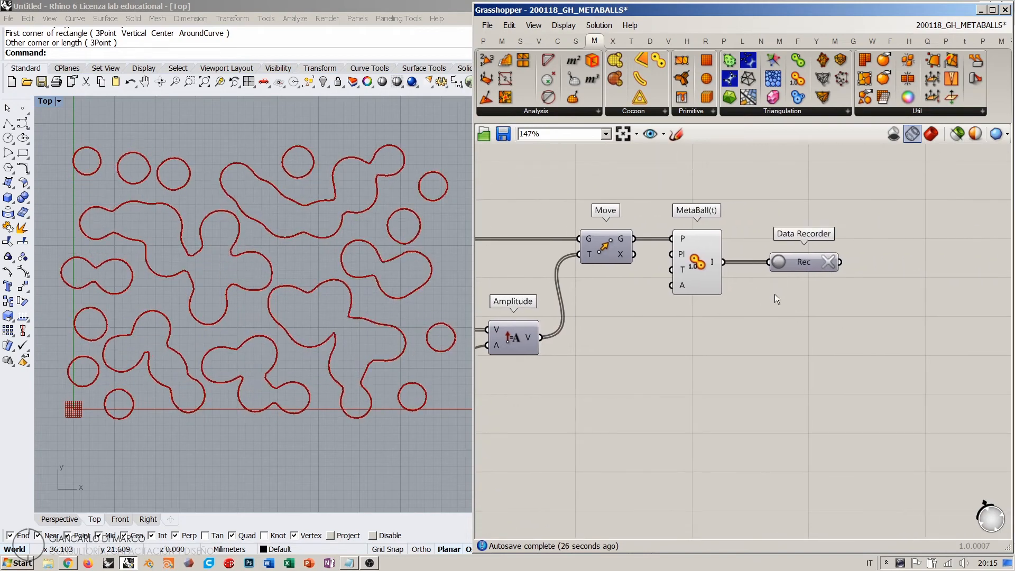
pyautogui.doubleClick(781, 322)
pyautogui.write('data')
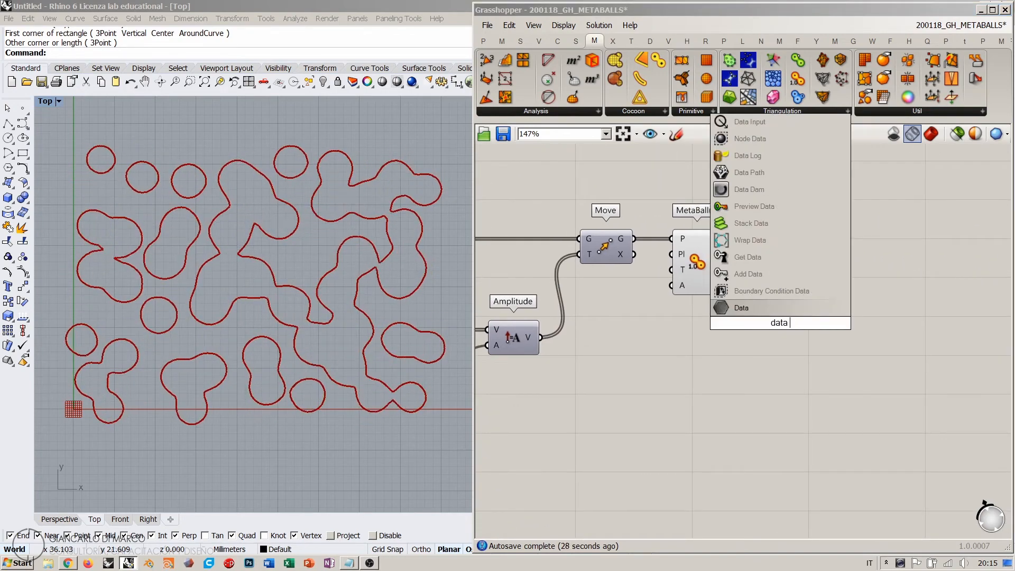
pyautogui.write(' re')
pyautogui.press('Return')
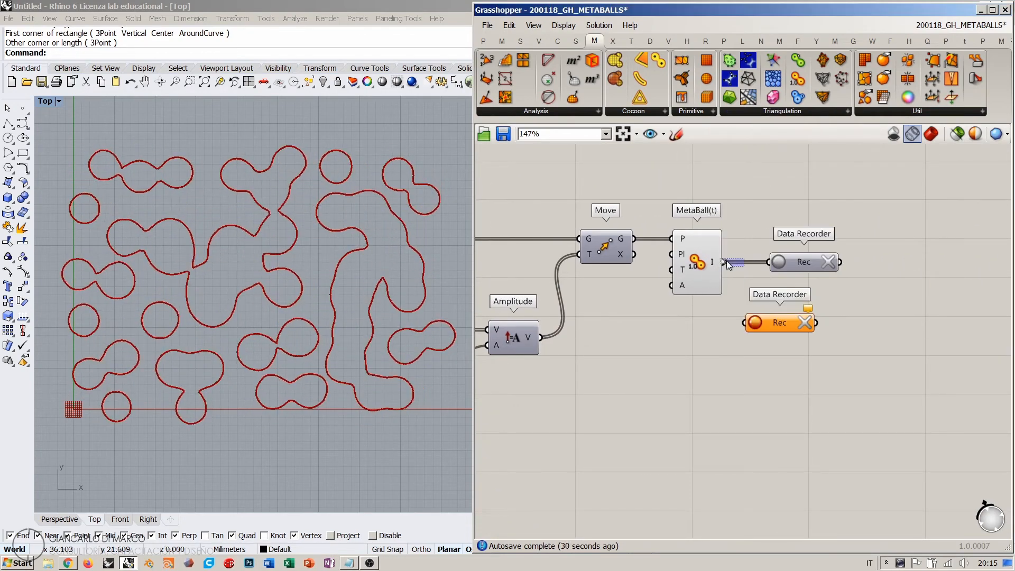
pyautogui.moveTo(728, 264); pyautogui.dragTo(745, 323)
# - Hide the MetaBall(t) preview, stop the second Data Recorder and shift it beneath the first one
pyautogui.click(700, 264)
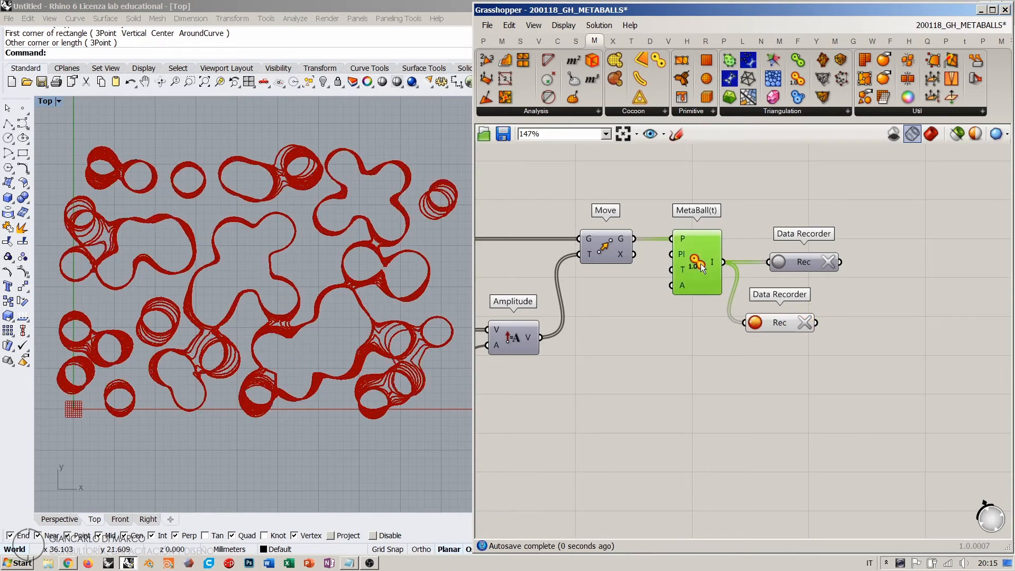
pyautogui.click(708, 347)
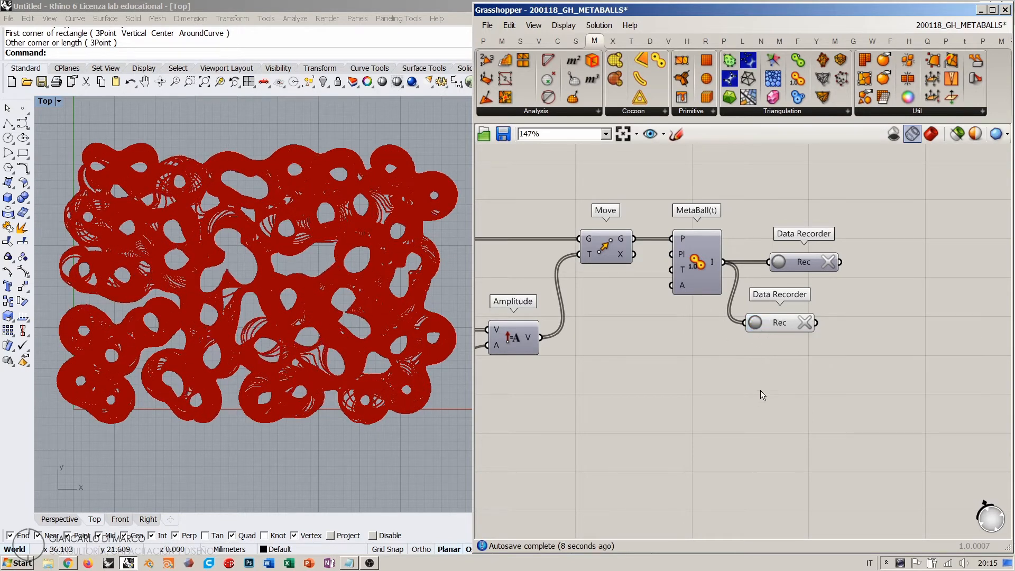
pyautogui.moveTo(775, 324); pyautogui.dragTo(802, 323)
pyautogui.click(804, 358)
# - Examine the two Data Recorders, the component chain feeding them and the recorded metaball curves in the viewport
pyautogui.moveTo(830, 305); pyautogui.dragTo(730, 325, button='right')
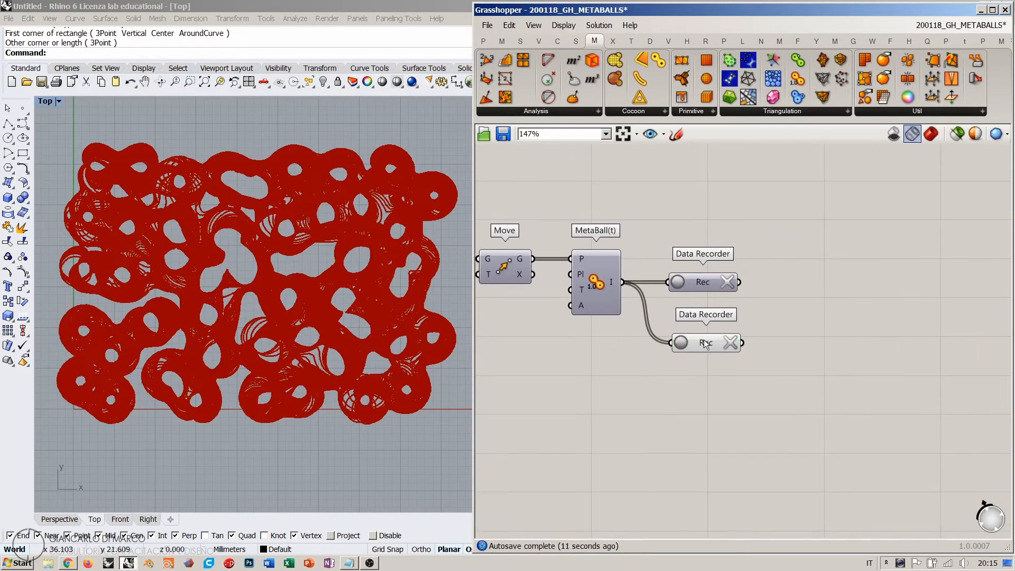
pyautogui.scroll(3, 730, 325)
pyautogui.moveTo(829, 413); pyautogui.dragTo(690, 236)
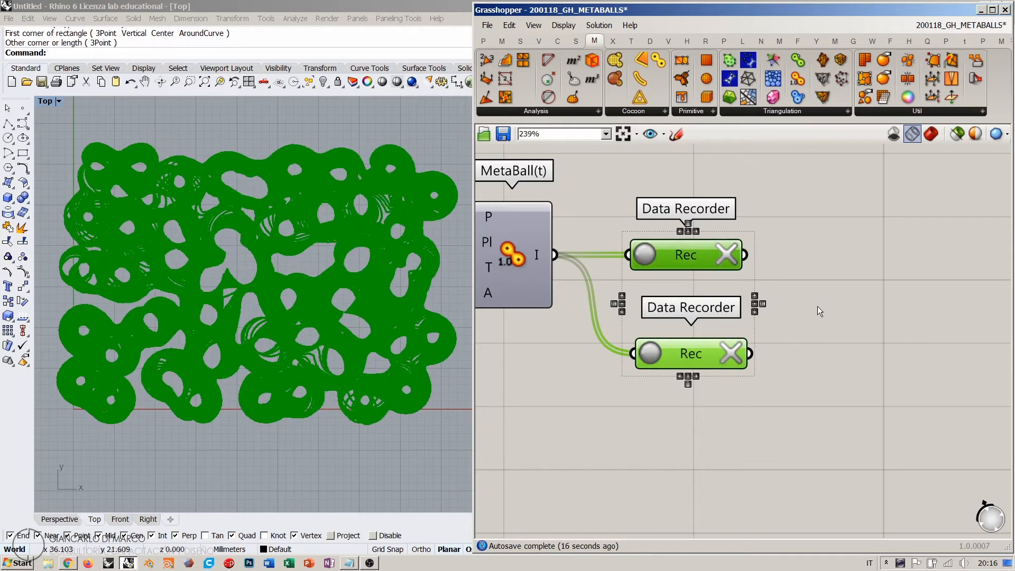
pyautogui.scroll(-3, 892, 345)
pyautogui.click(893, 344)
pyautogui.scroll(-2, 893, 344)
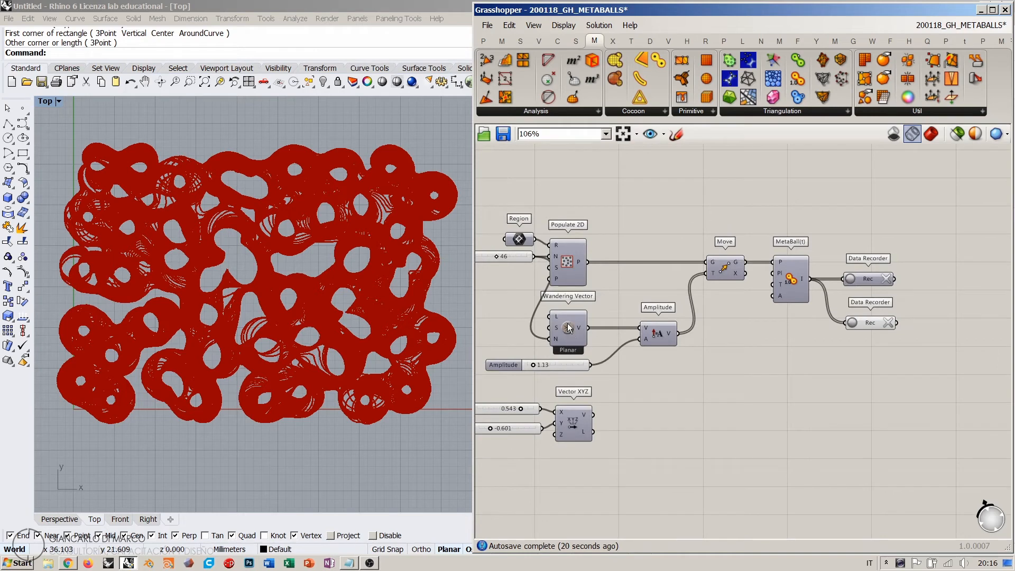
pyautogui.moveTo(569, 331)
pyautogui.moveTo(740, 322); pyautogui.dragTo(698, 349, button='right')
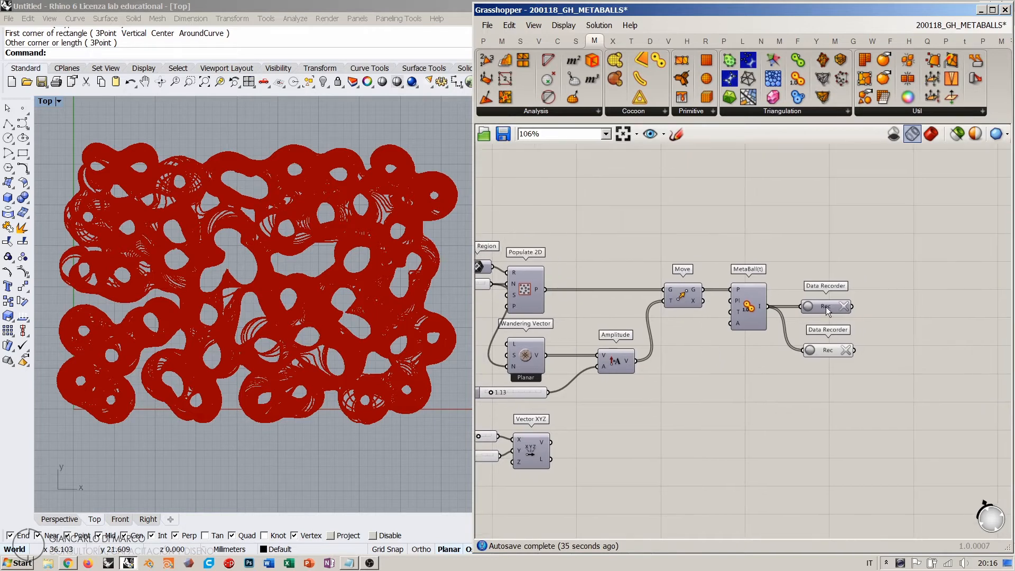
pyautogui.moveTo(887, 385); pyautogui.dragTo(824, 299)
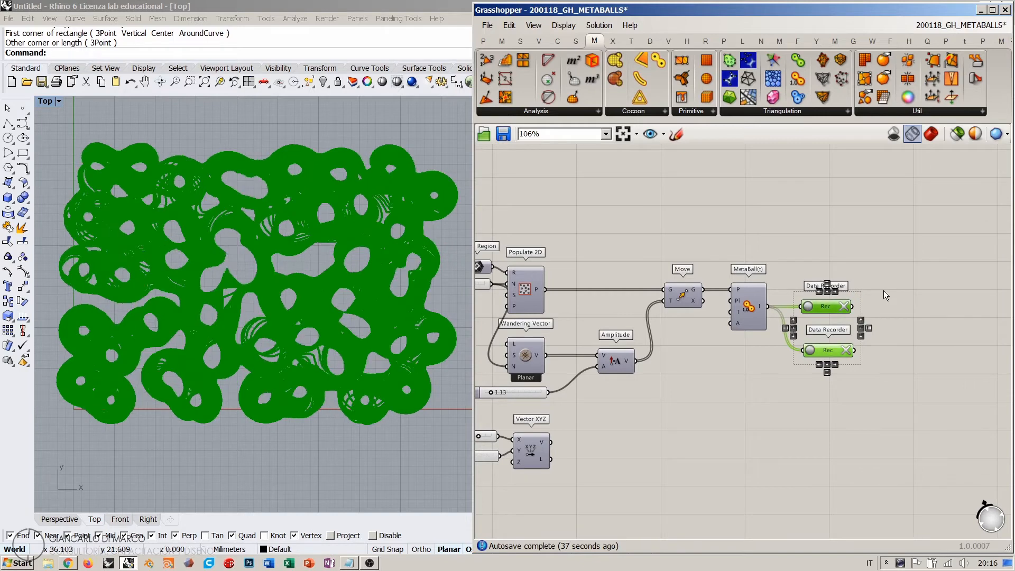
pyautogui.click(884, 291)
pyautogui.moveTo(271, 303); pyautogui.dragTo(273, 311, button='right')
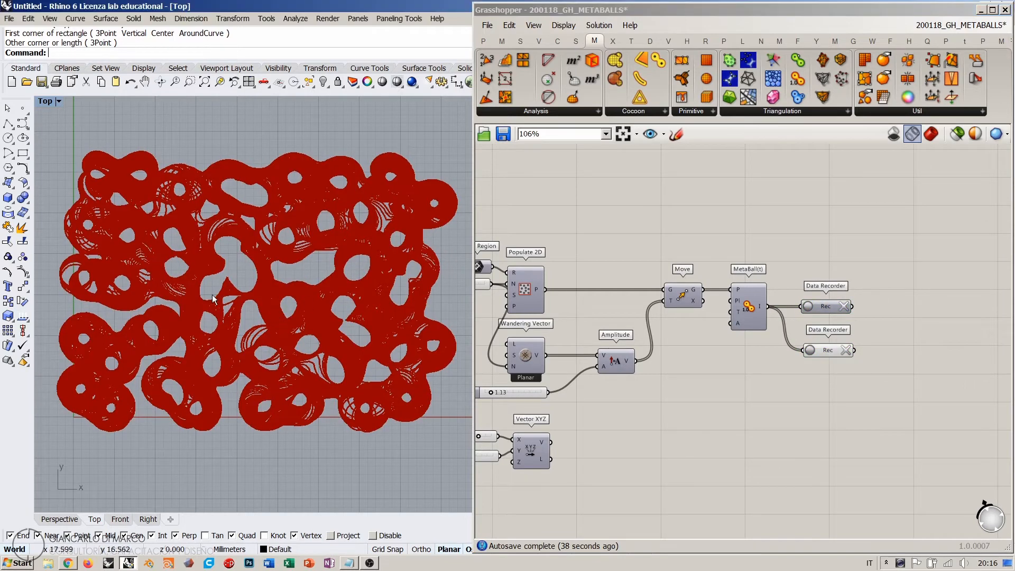
# - Delete the unused Vector XYZ component together with its X and Y sliders
pyautogui.moveTo(600, 345); pyautogui.dragTo(743, 322, button='right')
pyautogui.moveTo(739, 449); pyautogui.dragTo(620, 404)
pyautogui.press('Delete')
# - Copy the "Heteroptera plugin" label from the Seed Generator group over to the Wandering Vector
pyautogui.moveTo(689, 342); pyautogui.dragTo(785, 360, button='right')
pyautogui.moveTo(489, 309); pyautogui.dragTo(627, 298, button='right')
pyautogui.click(624, 290)
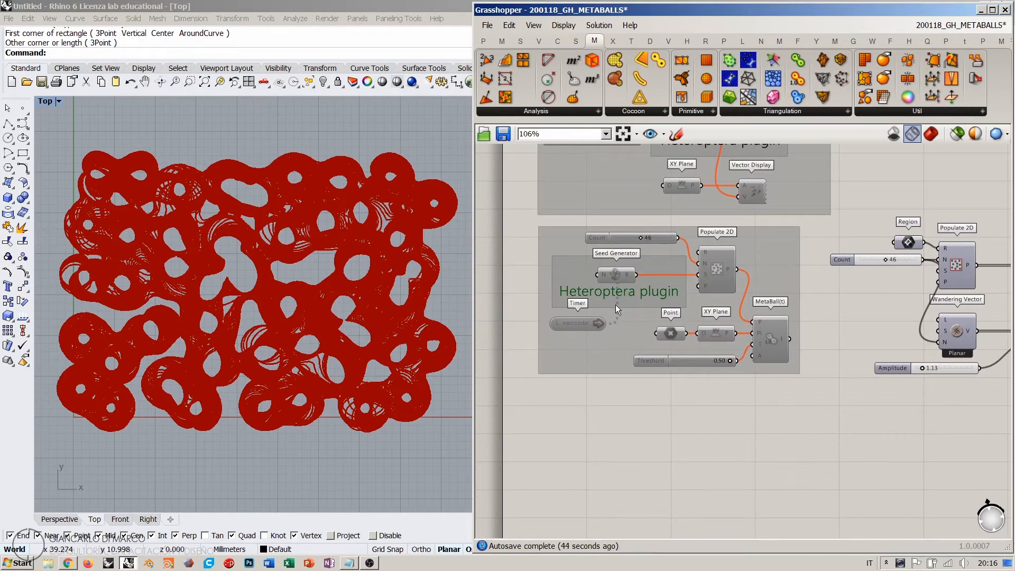
pyautogui.moveTo(626, 293)
pyautogui.keyDown('alt'); pyautogui.mouseDown()
pyautogui.moveTo(849, 353)
pyautogui.moveTo(920, 349)
pyautogui.mouseUp(); pyautogui.keyUp('alt')
# - Move the Amplitude slider further down and place the copied "Heteroptera plugin" label just below the Wandering Vector
pyautogui.scroll(2, 933, 372)
pyautogui.moveTo(933, 372); pyautogui.dragTo(715, 378, button='right')
pyautogui.click(731, 425)
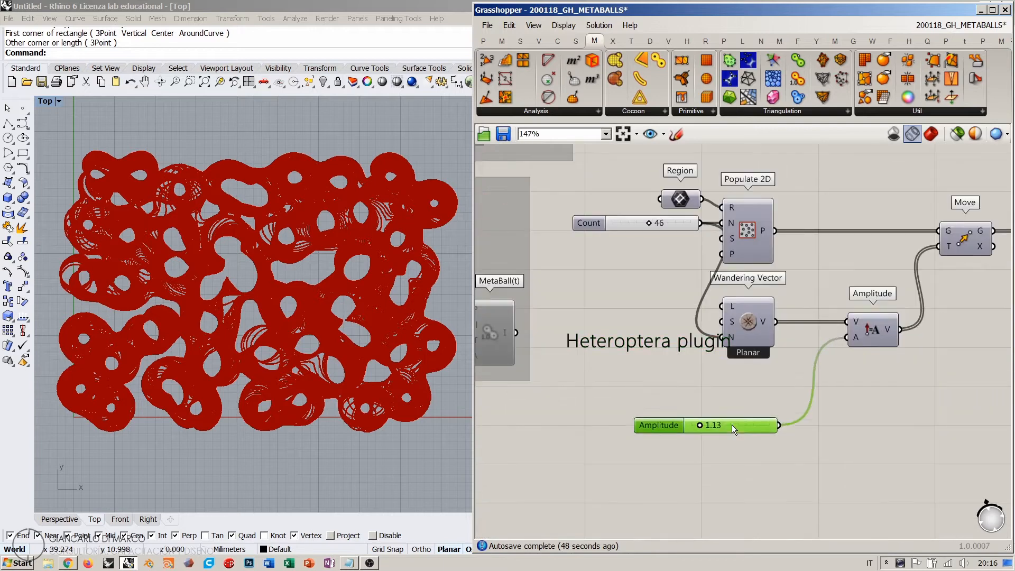
pyautogui.moveTo(692, 341); pyautogui.dragTo(732, 369)
# - Group the "Heteroptera plugin" label with the Wandering Vector and nudge the Amplitude slider up closer below the group
pyautogui.keyDown('shift'); pyautogui.click(770, 331); pyautogui.keyUp('shift')
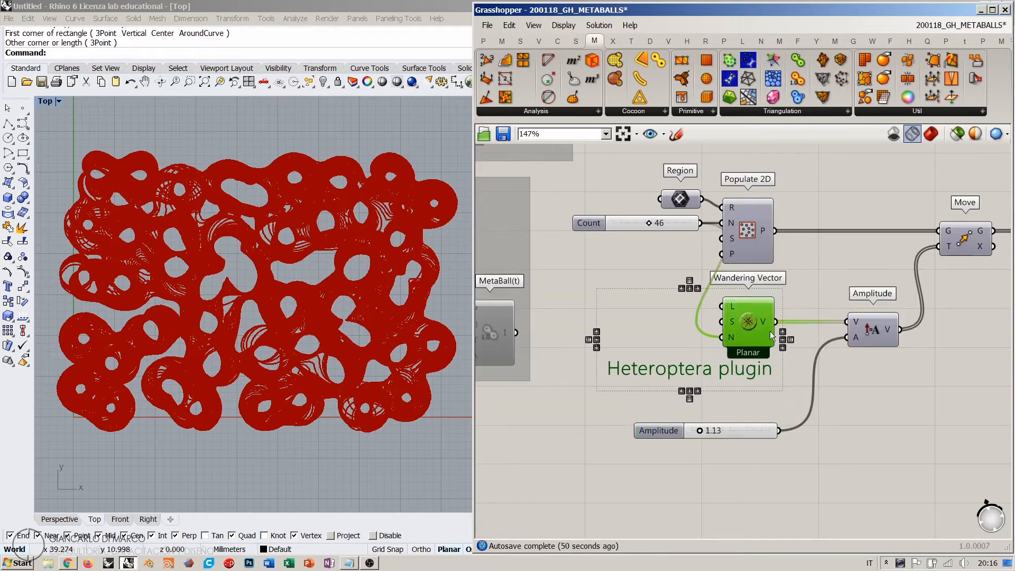
pyautogui.hotkey('ctrl', 'g')
pyautogui.click(833, 428)
pyautogui.moveTo(833, 427); pyautogui.dragTo(709, 448, button='right')
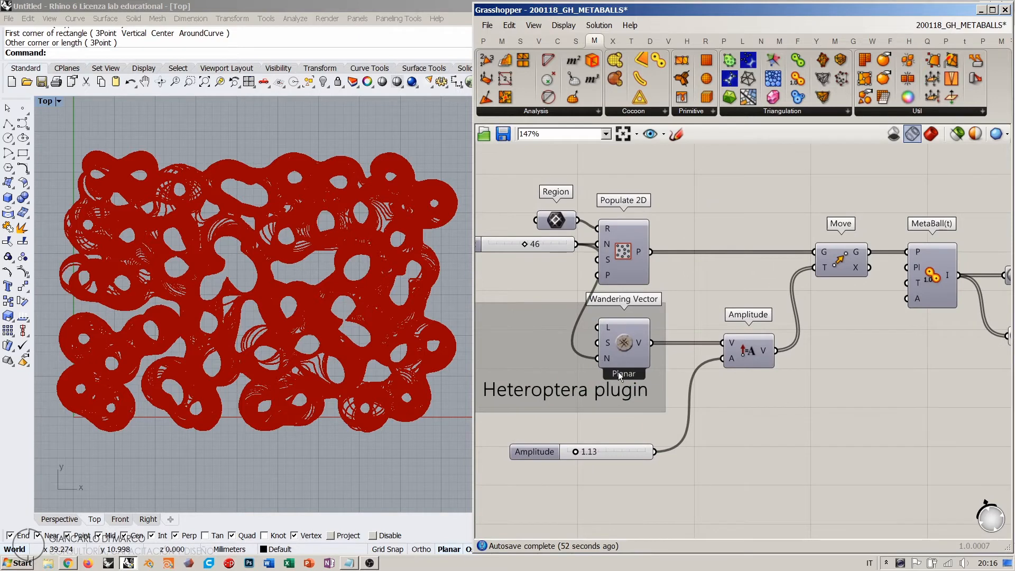
pyautogui.scroll(-4, 642, 349)
pyautogui.click(629, 386)
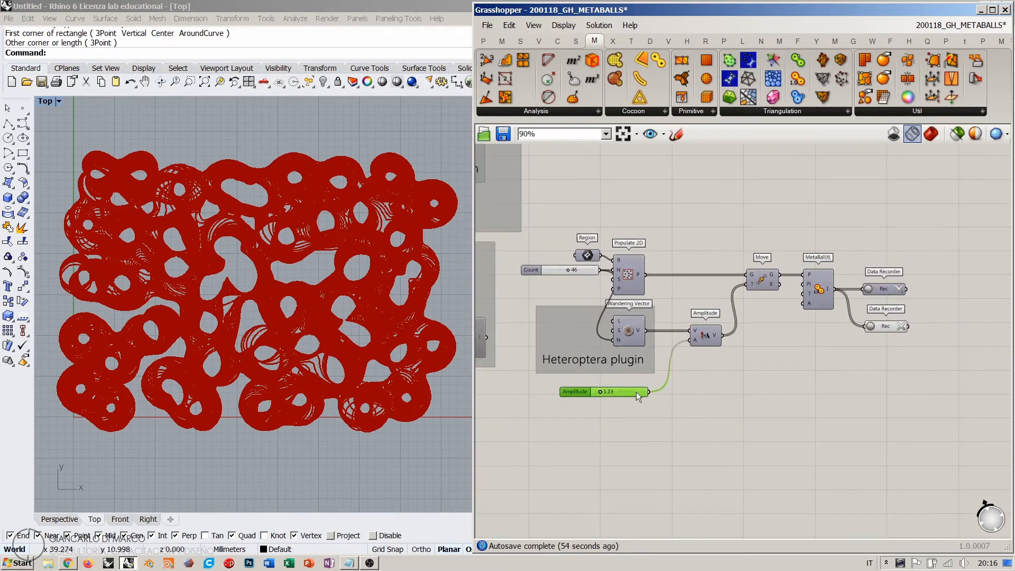
pyautogui.click(643, 407)
# - Add a Scribble note near the top of the canvas, beside the group containing the licence text
pyautogui.scroll(-7, 645, 420)
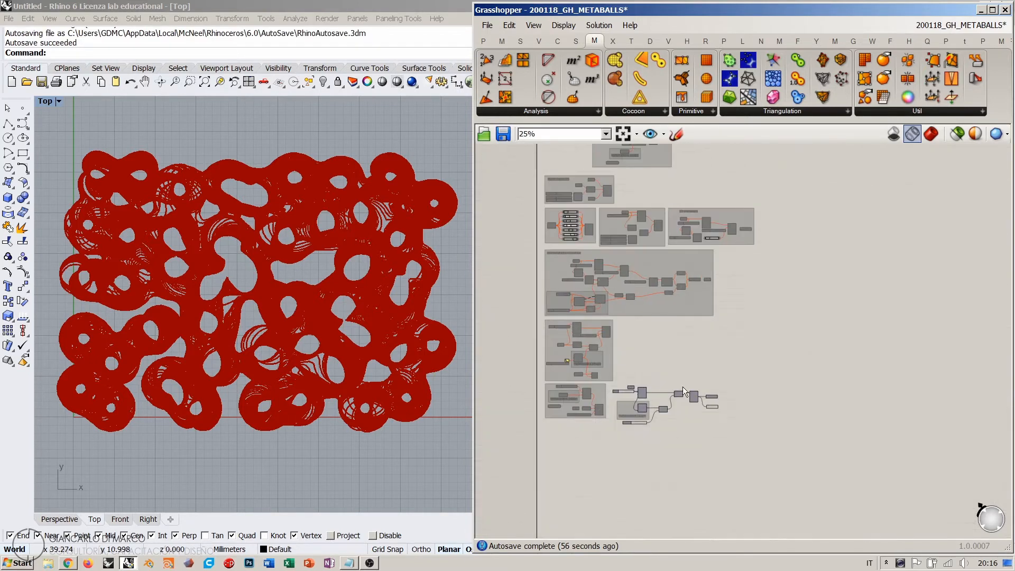
pyautogui.moveTo(623, 252); pyautogui.dragTo(698, 414, button='right')
pyautogui.moveTo(708, 148); pyautogui.dragTo(681, 273, button='right')
pyautogui.scroll(9, 671, 289)
pyautogui.moveTo(713, 309); pyautogui.dragTo(550, 302, button='right')
pyautogui.doubleClick(616, 303)
pyautogui.write('scr')
pyautogui.click(581, 289)
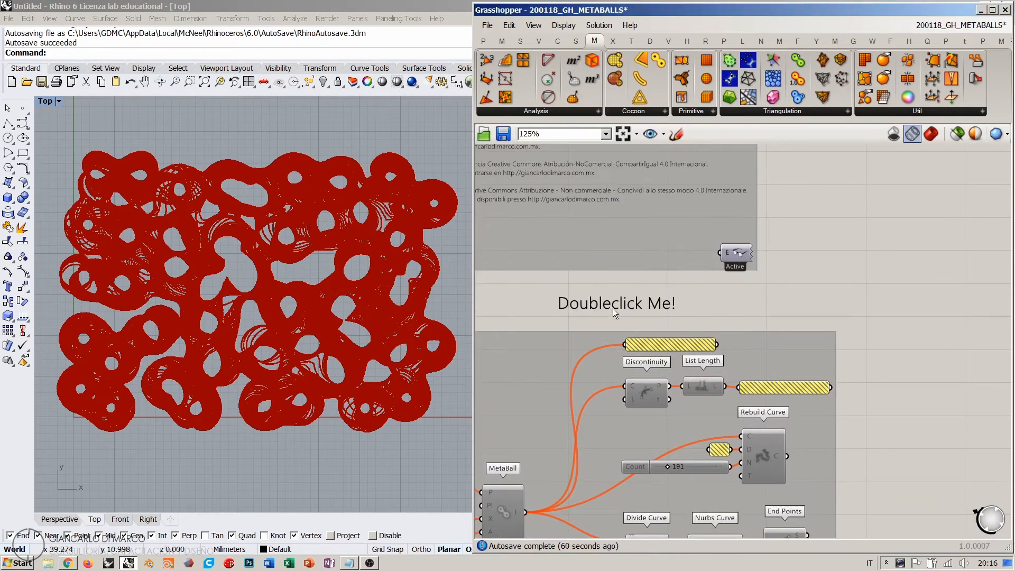
pyautogui.scroll(-3, 613, 309)
pyautogui.scroll(3, 699, 224)
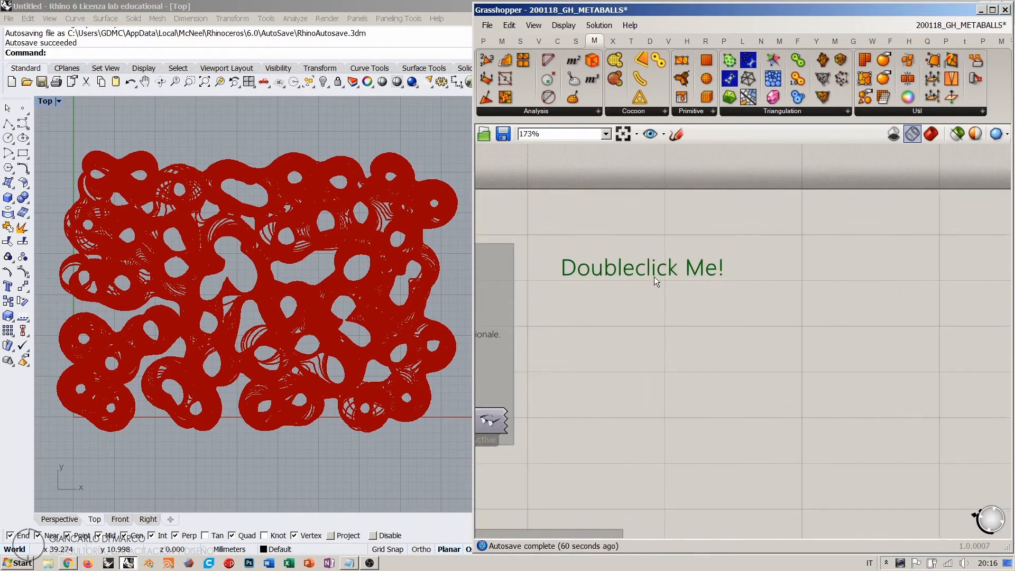
# - Change the new note's text to "Heteroptera plugin needed!"
pyautogui.doubleClick(637, 268)
pyautogui.write('Heteroptera plugin needed!')
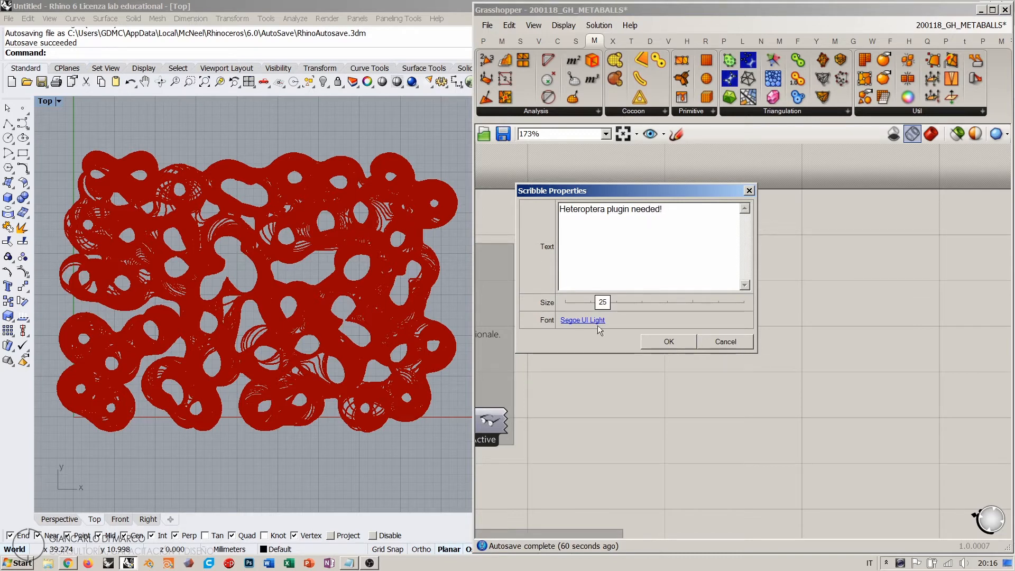
pyautogui.click(664, 342)
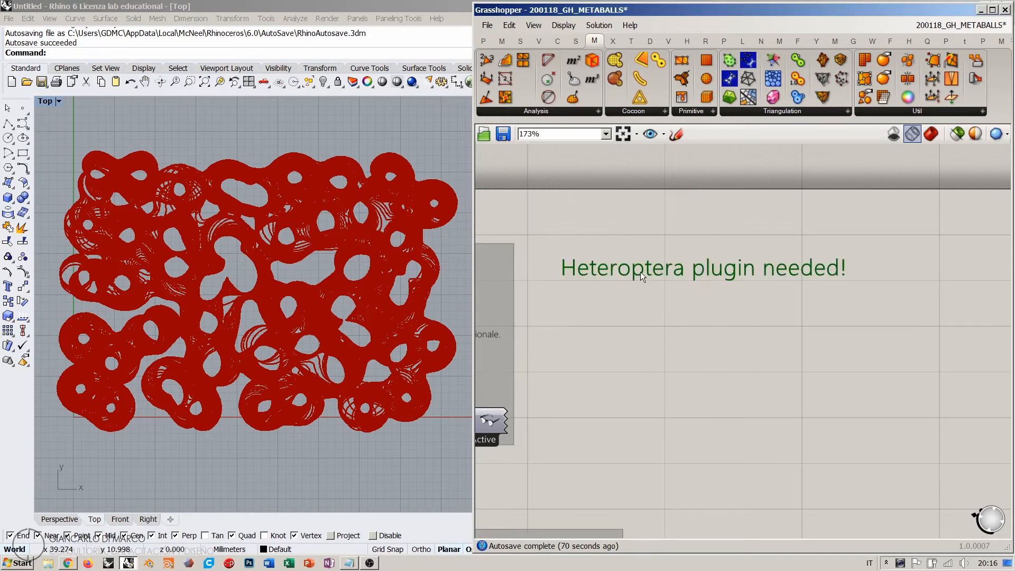
# - Group the "Heteroptera plugin needed!" note and colour the group a fully opaque red
pyautogui.hotkey('ctrl', 'g')
pyautogui.rightClick(613, 290)
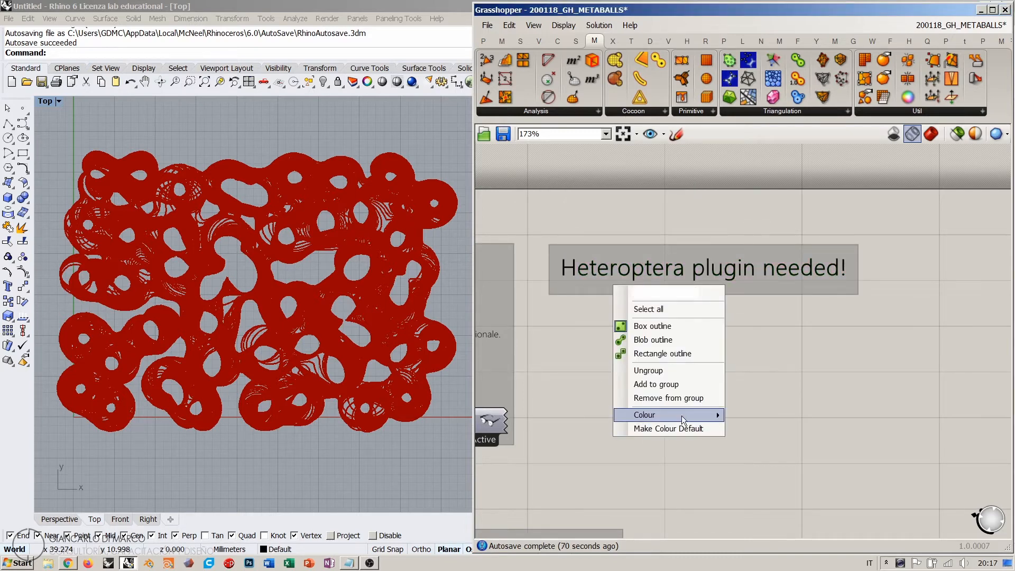
pyautogui.moveTo(681, 416)
pyautogui.click(846, 498)
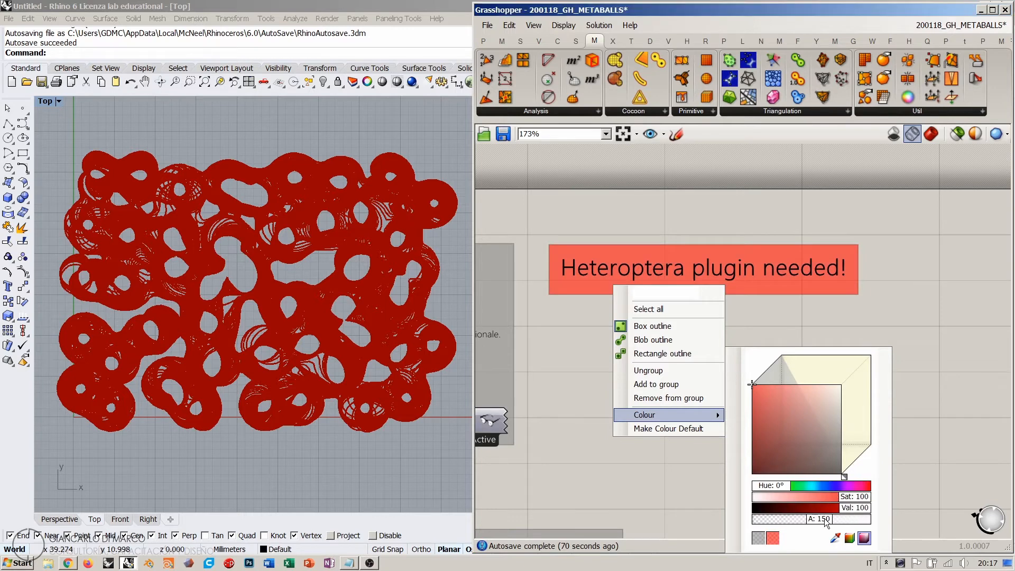
pyautogui.moveTo(825, 521); pyautogui.dragTo(870, 521)
pyautogui.click(929, 308)
# - Move the red "Heteroptera plugin needed!" group slightly closer to the licence text group
pyautogui.moveTo(757, 301); pyautogui.dragTo(773, 309, button='right')
pyautogui.scroll(-5, 742, 257)
pyautogui.scroll(5, 685, 267)
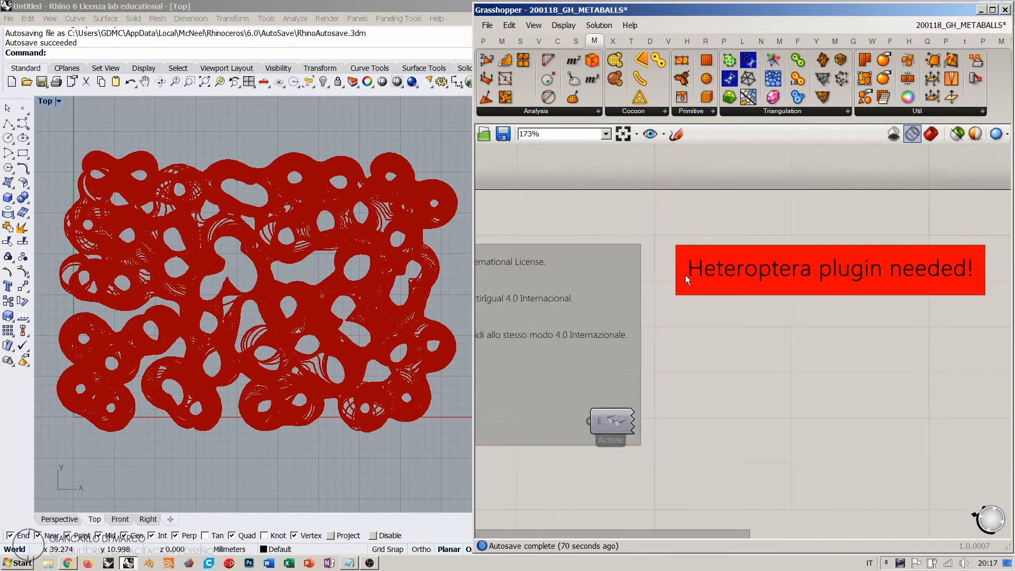
pyautogui.moveTo(685, 275)
pyautogui.mouseDown()
pyautogui.moveTo(689, 284)
pyautogui.moveTo(674, 286)
pyautogui.mouseUp()
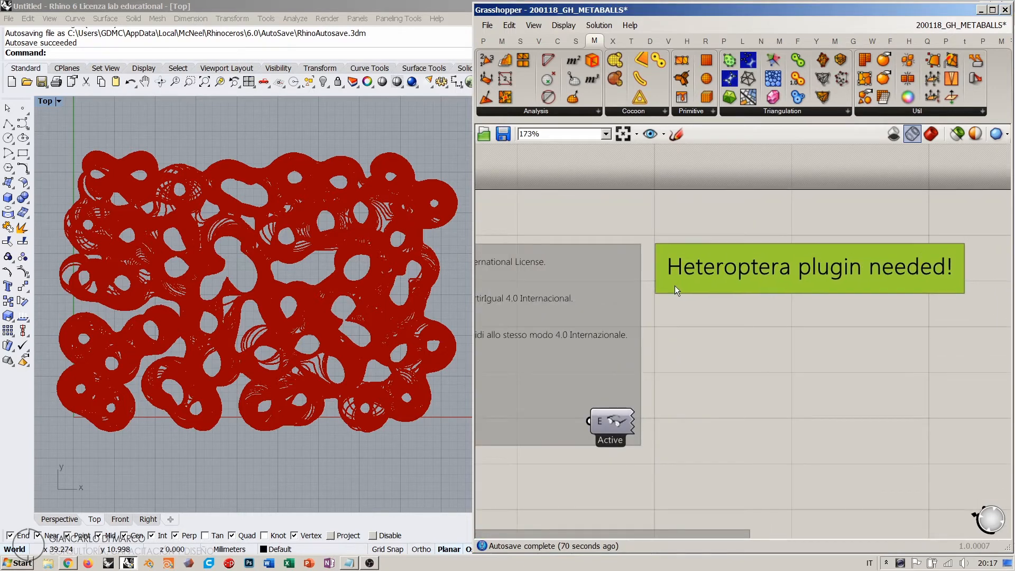
pyautogui.scroll(-8, 682, 280)
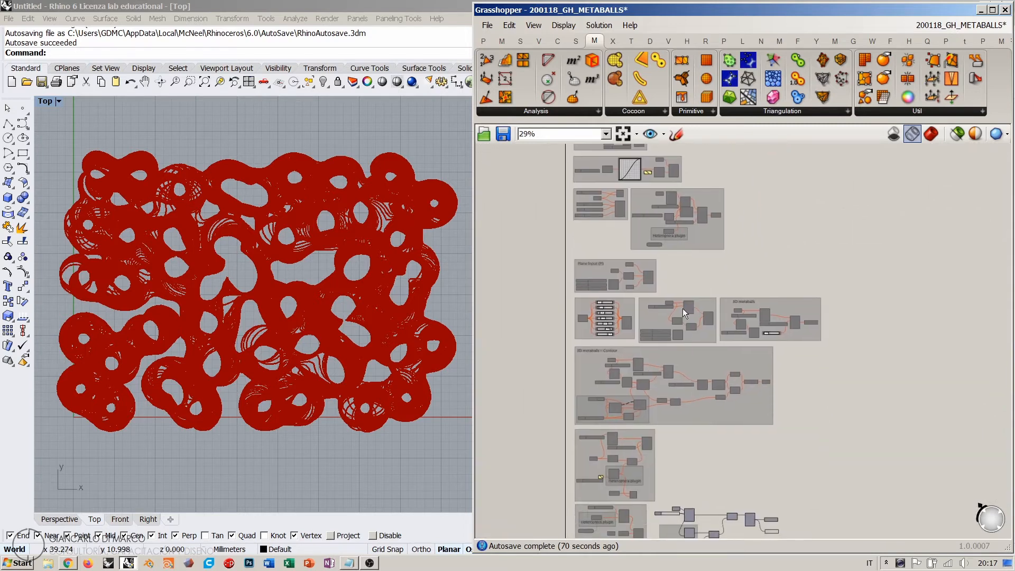
pyautogui.scroll(-2, 634, 265)
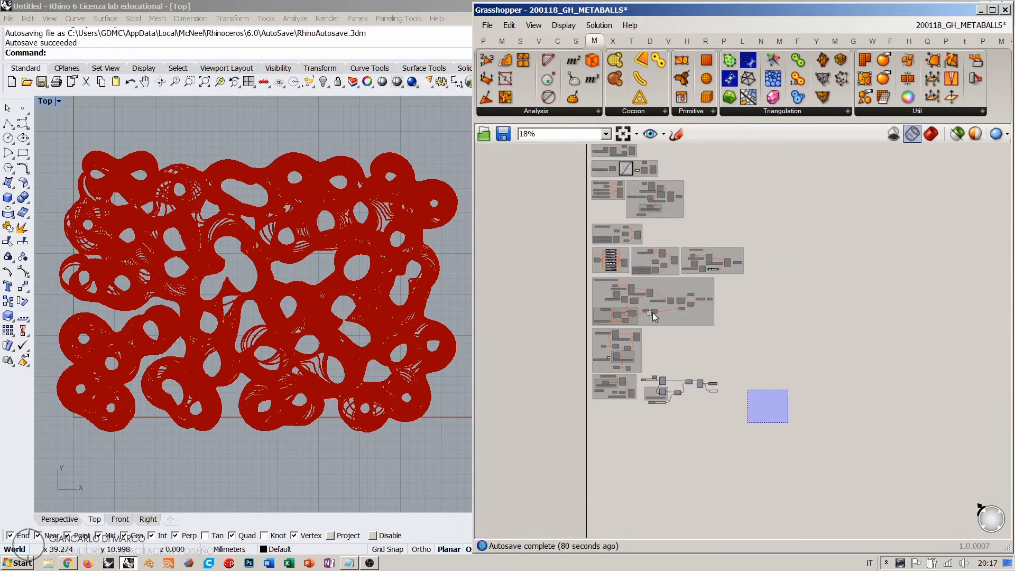
pyautogui.moveTo(653, 312); pyautogui.dragTo(566, 223)
pyautogui.scroll(3, 600, 227)
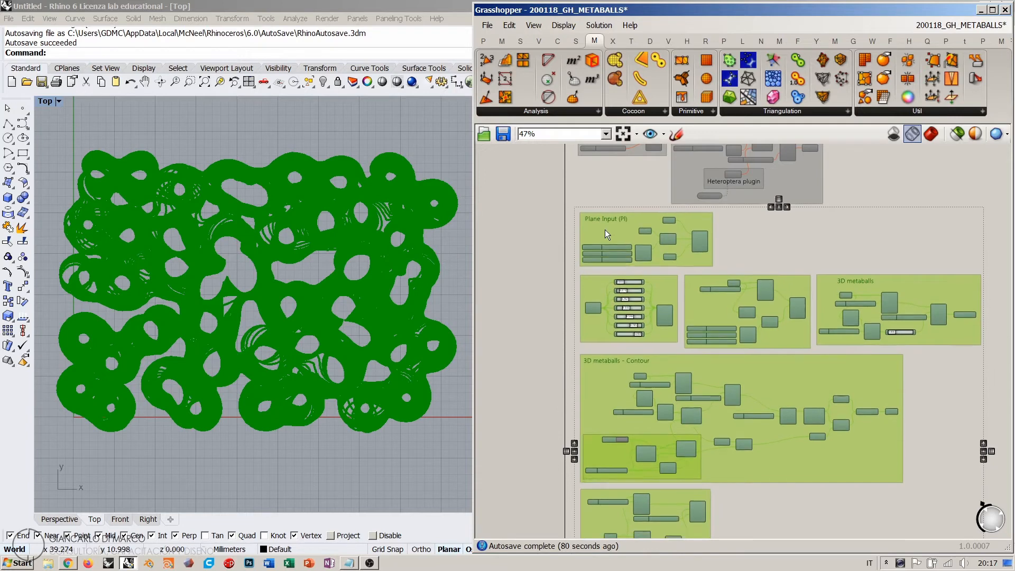
pyautogui.click(582, 194)
# - Delete both Data Recorder components connected to the MetaBall(t) output of the wandering vector definition
pyautogui.moveTo(743, 292); pyautogui.dragTo(629, 21, button='right')
pyautogui.scroll(3, 687, 394)
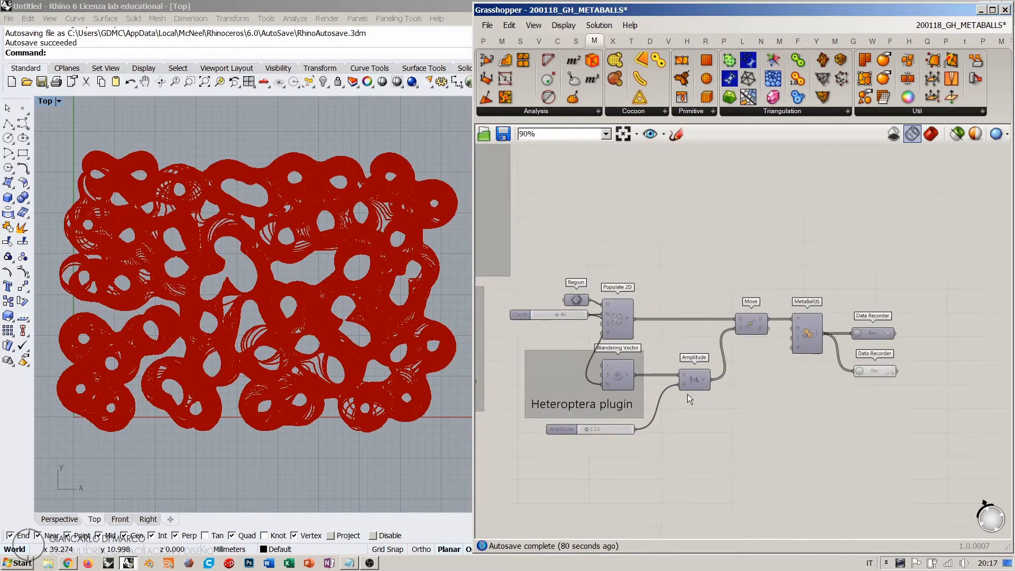
pyautogui.moveTo(705, 405); pyautogui.dragTo(756, 386, button='right')
pyautogui.moveTo(792, 340); pyautogui.dragTo(781, 341, button='right')
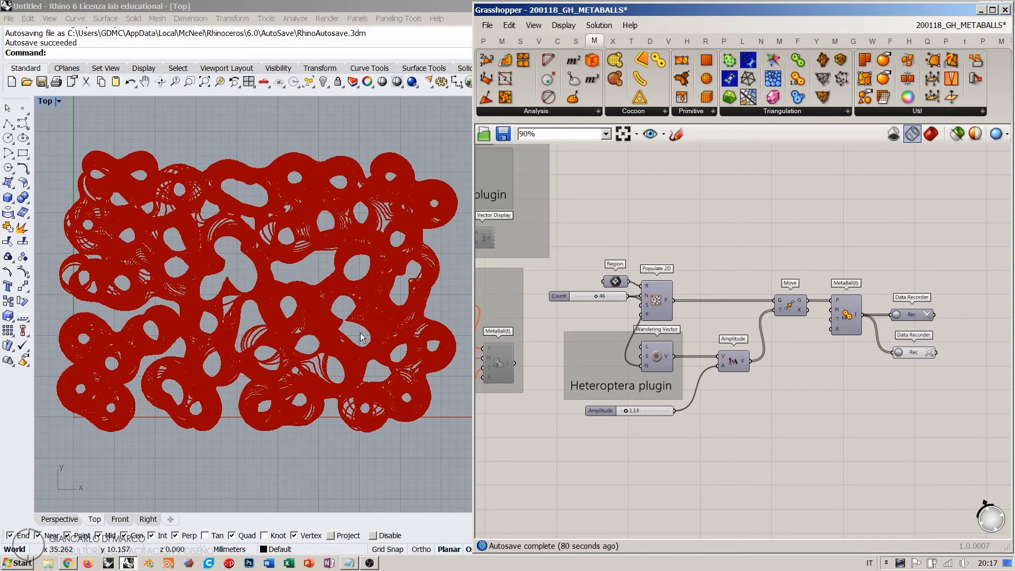
pyautogui.moveTo(921, 355); pyautogui.dragTo(934, 391)
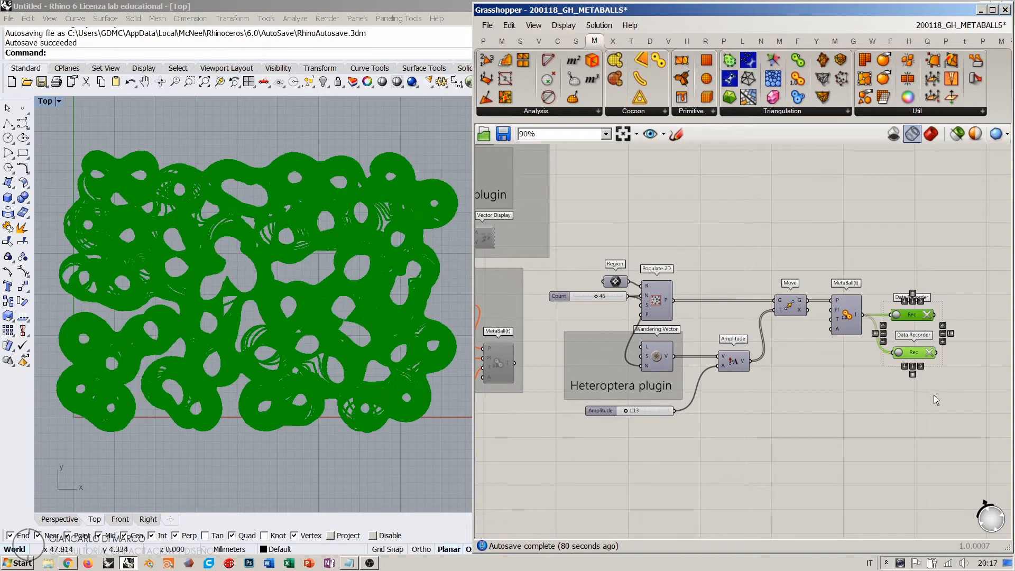
pyautogui.press('Delete')
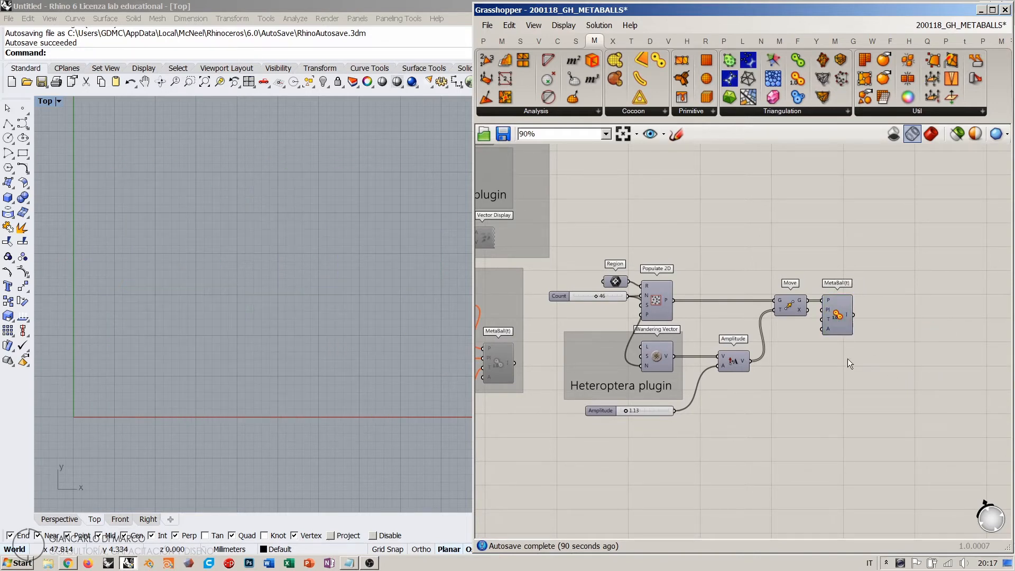
# - Turn on the preview of the MetaBall(t) component fed by the moved points
pyautogui.click(845, 326)
pyautogui.hotkey('ctrl', 'q')
pyautogui.click(893, 363)
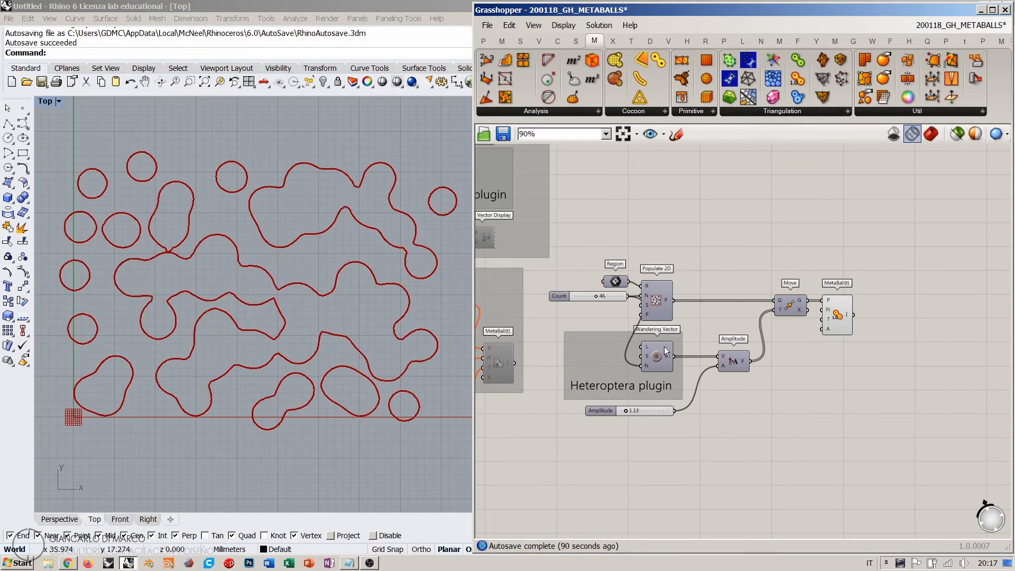
# - Lower the Amplitude slider below the Wandering Vector group to 0.10
pyautogui.moveTo(628, 410); pyautogui.dragTo(655, 352, button='right')
pyautogui.scroll(5, 656, 352)
pyautogui.moveTo(655, 352); pyautogui.dragTo(642, 352)
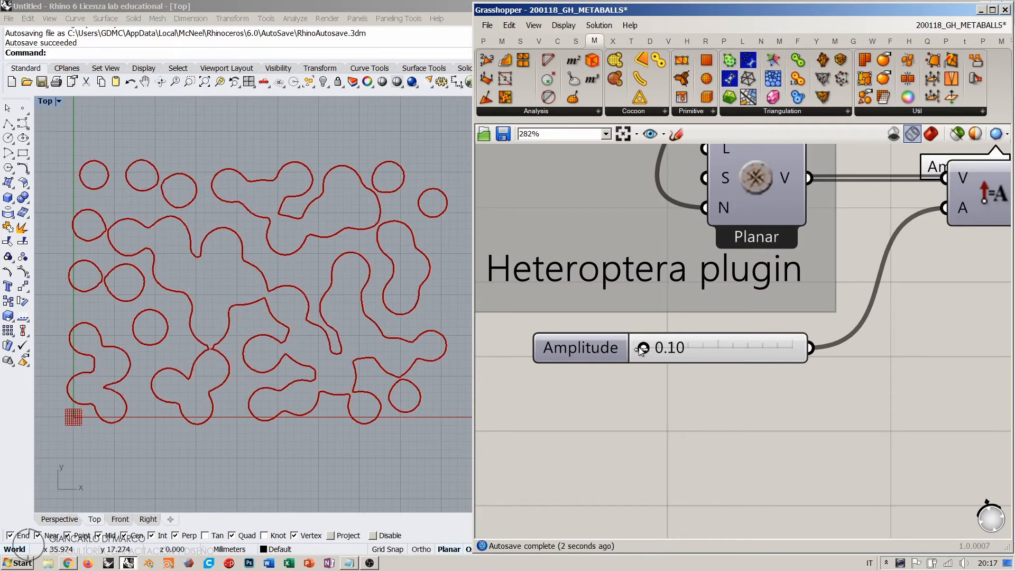
# - Add a number slider ranging from 0.01 to 0.5, connect it to MetaBall(t)'s T input and place it beside that component
pyautogui.scroll(-3, 643, 350)
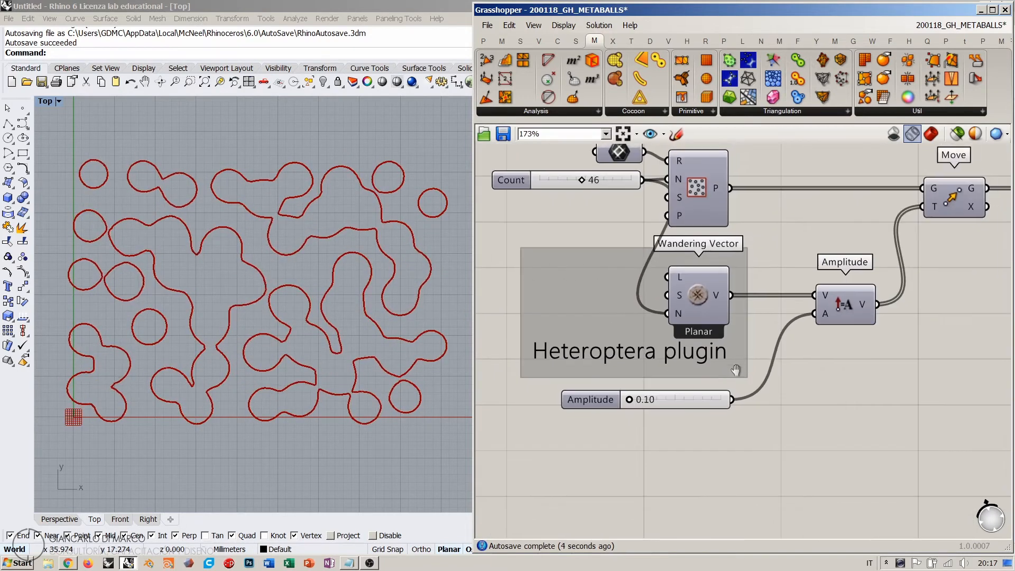
pyautogui.doubleClick(809, 386)
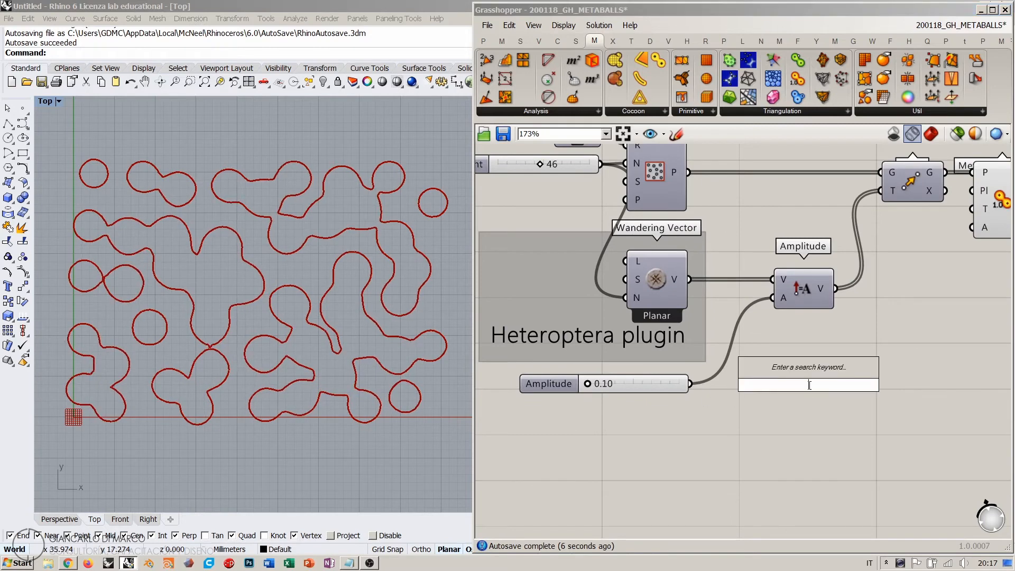
pyautogui.write('0.01<0.5')
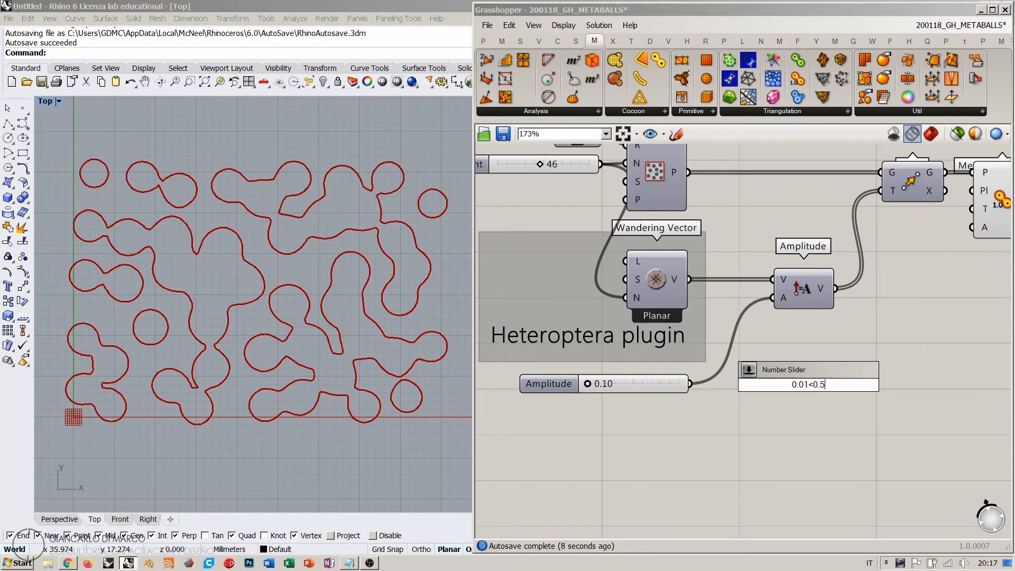
pyautogui.press('Return')
pyautogui.moveTo(811, 363); pyautogui.dragTo(724, 432, button='right')
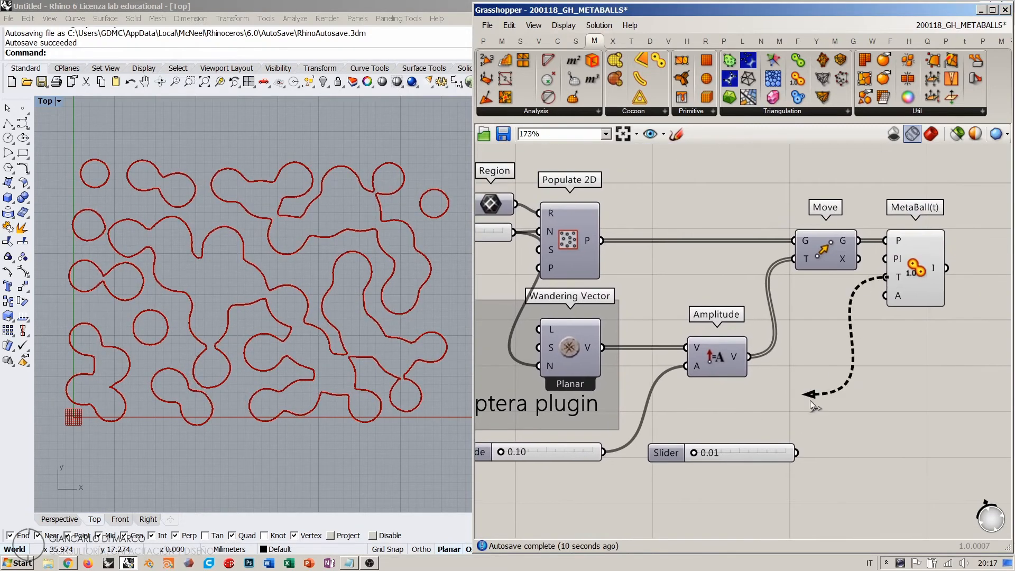
pyautogui.moveTo(777, 452); pyautogui.dragTo(818, 284)
pyautogui.moveTo(755, 284); pyautogui.dragTo(813, 284)
# - Set the Threshold slider to 0.50 and the Amplitude slider to 4.05
pyautogui.moveTo(509, 441); pyautogui.dragTo(613, 418, button='right')
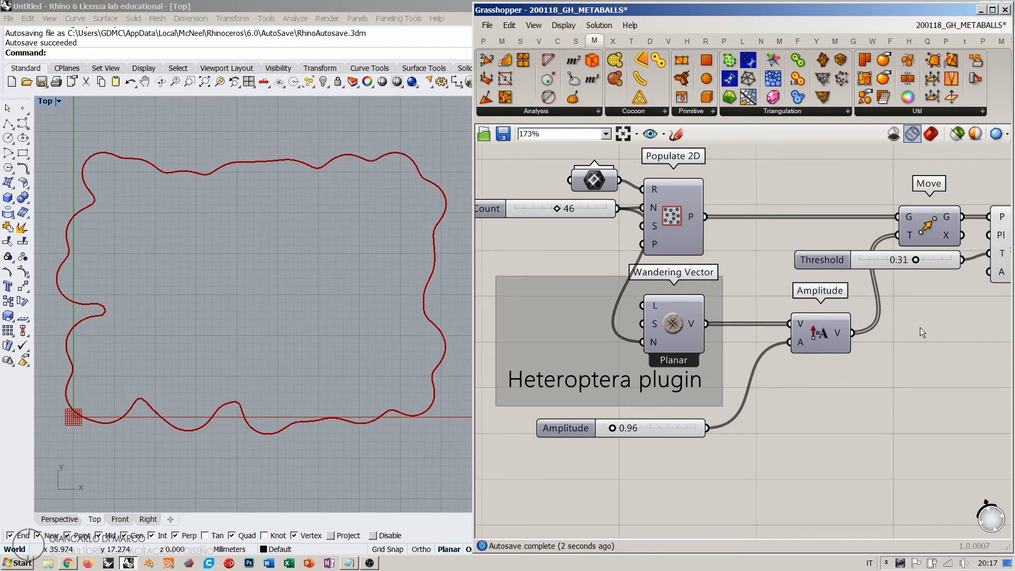
pyautogui.moveTo(920, 328); pyautogui.dragTo(852, 345, button='right')
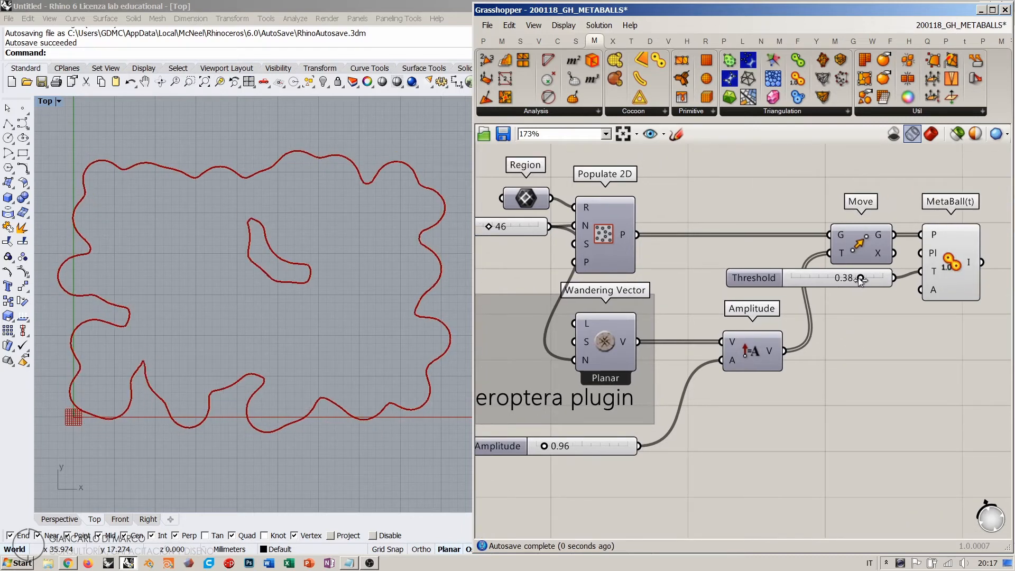
pyautogui.moveTo(862, 279); pyautogui.dragTo(883, 277)
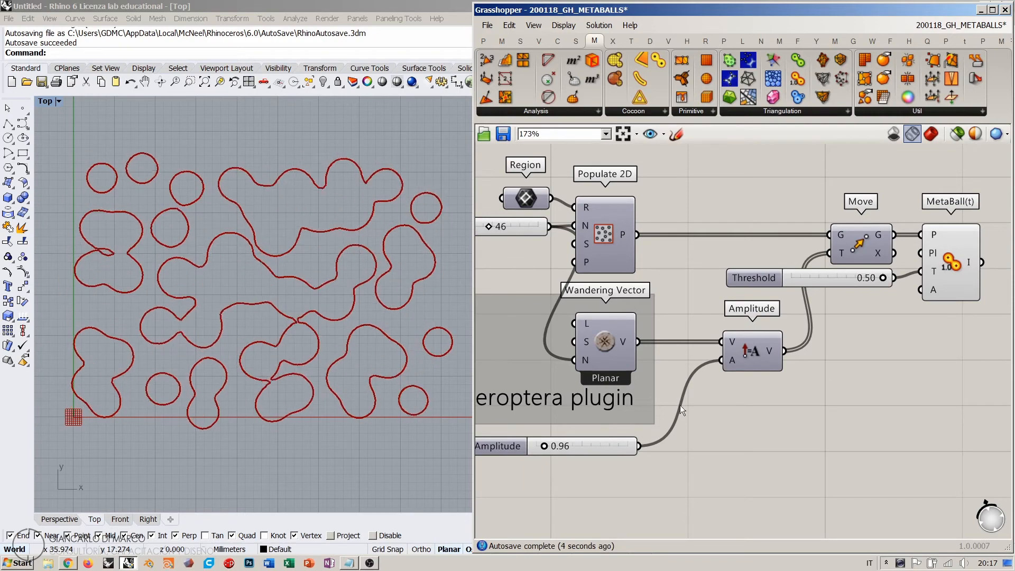
pyautogui.moveTo(580, 401); pyautogui.dragTo(653, 406, button='right')
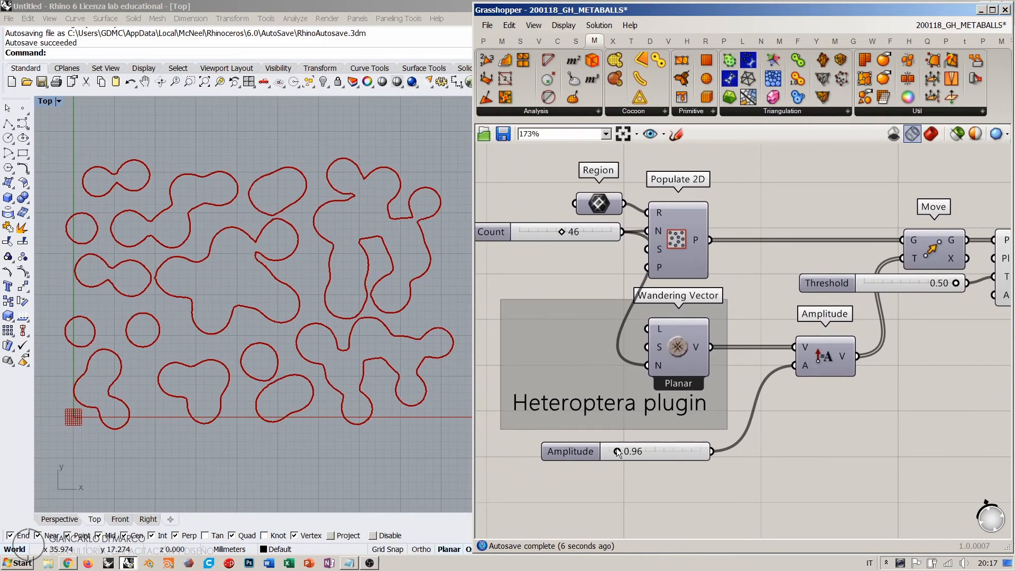
pyautogui.moveTo(616, 451); pyautogui.dragTo(645, 448)
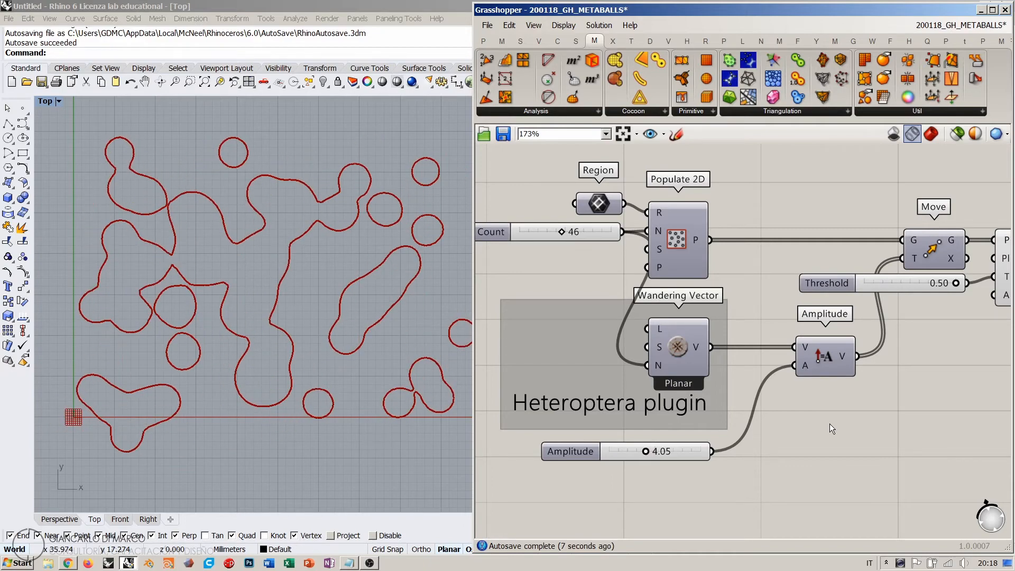
pyautogui.moveTo(297, 311); pyautogui.dragTo(280, 315, button='right')
pyautogui.scroll(-2, 259, 287)
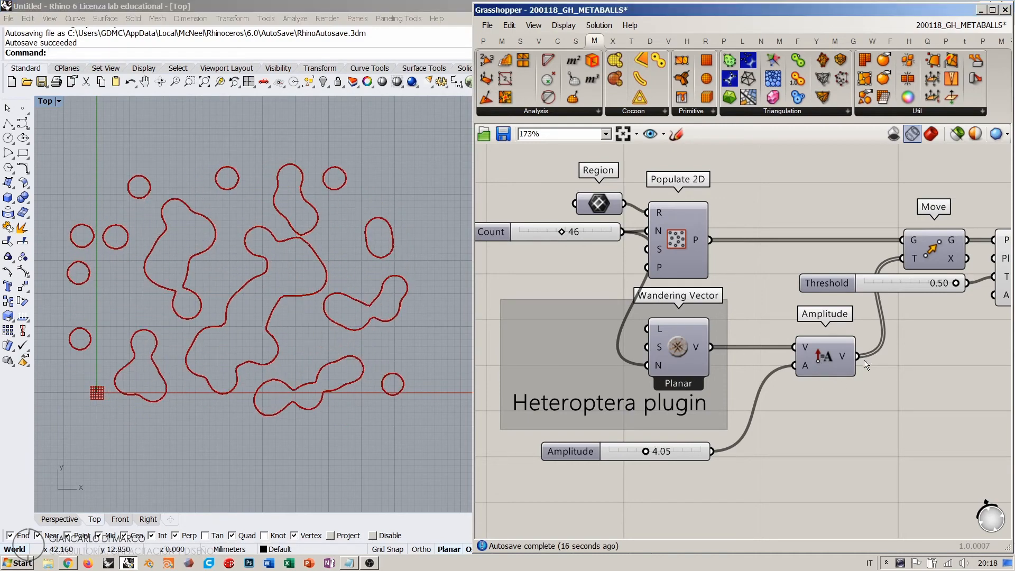
# - Shift the Amplitude, Move, Threshold and MetaBall(t) components closer to Populate 2D, then bring MetaBall(t) nearer to Move
pyautogui.moveTo(864, 357); pyautogui.dragTo(717, 402, button='right')
pyautogui.moveTo(919, 443); pyautogui.dragTo(642, 237)
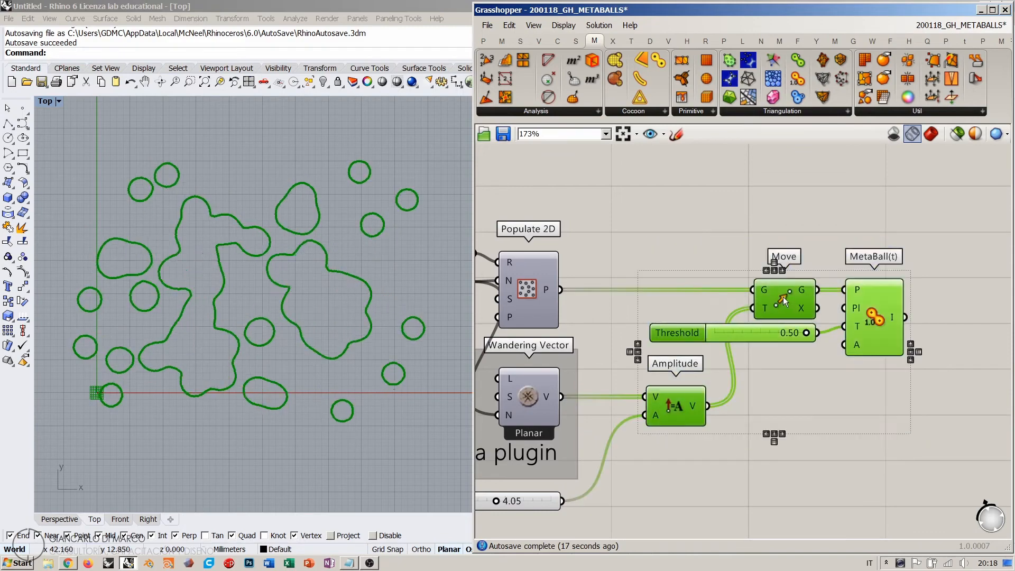
pyautogui.moveTo(782, 296); pyautogui.dragTo(750, 298)
pyautogui.click(697, 241)
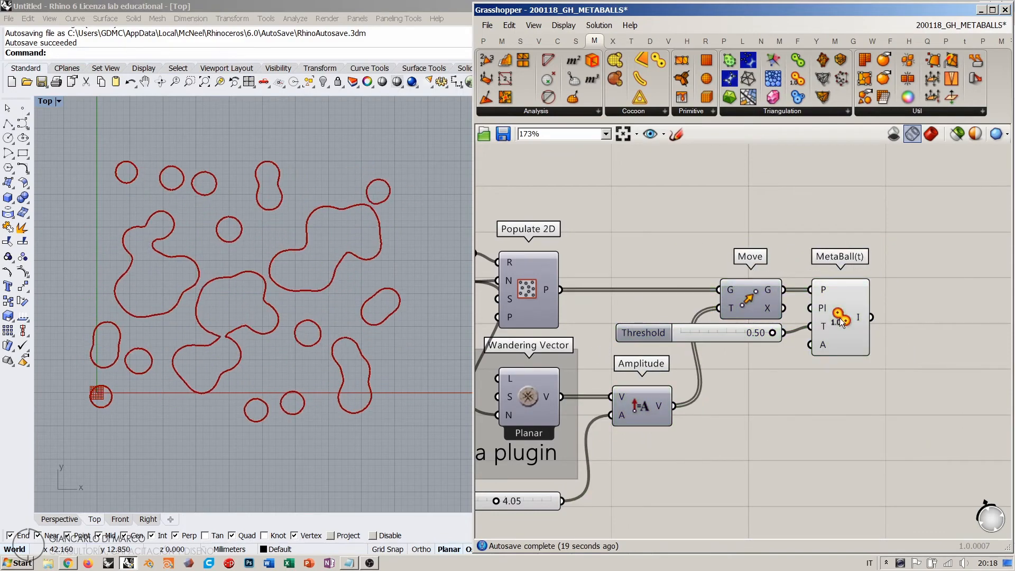
pyautogui.moveTo(840, 318); pyautogui.dragTo(830, 318)
pyautogui.click(880, 356)
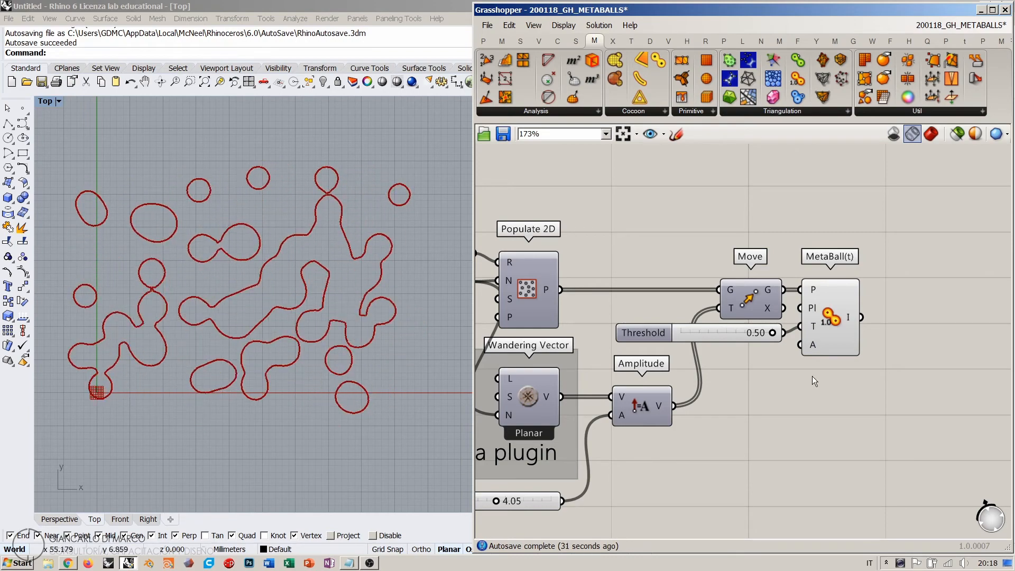
# - Look over the wandering vector metaball definition and the groups around it on the canvas
pyautogui.scroll(-3, 809, 317)
pyautogui.moveTo(857, 236); pyautogui.dragTo(572, 444)
pyautogui.click(684, 185)
pyautogui.moveTo(533, 336); pyautogui.dragTo(721, 425, button='right')
pyautogui.scroll(1, 723, 474)
pyautogui.moveTo(685, 180); pyautogui.dragTo(648, 267, button='right')
pyautogui.scroll(-5, 682, 267)
pyautogui.scroll(1, 648, 267)
pyautogui.scroll(1, 648, 267)
pyautogui.moveTo(720, 225); pyautogui.dragTo(685, 178, button='right')
pyautogui.scroll(4, 807, 335)
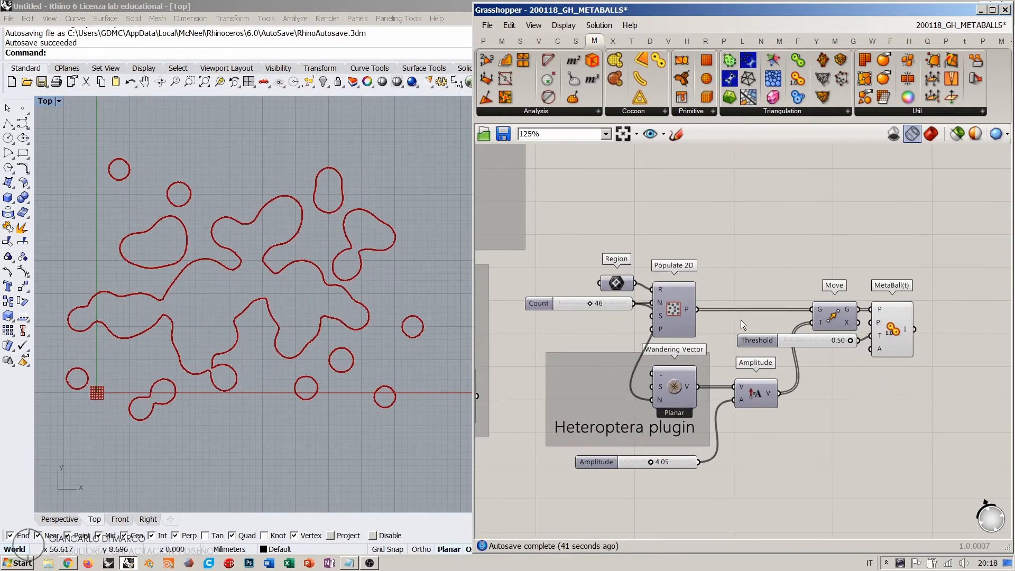
pyautogui.moveTo(741, 320)
pyautogui.mouseDown(button='right')
pyautogui.moveTo(731, 325)
pyautogui.moveTo(729, 314)
pyautogui.mouseUp(button='right')
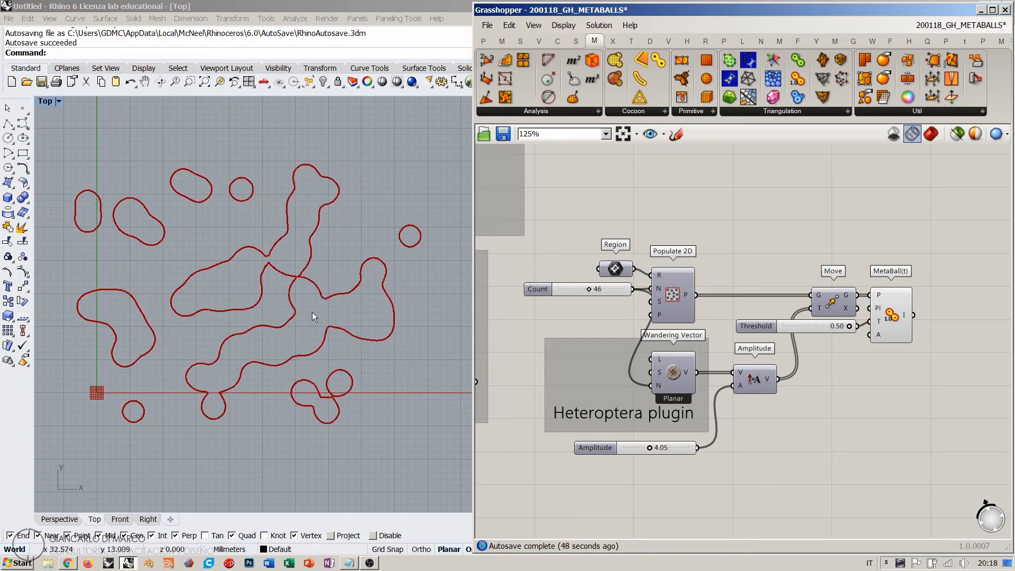
# - Write "Random metaballs 2D" in the component search above Populate 2D and cut the text to the clipboard
pyautogui.doubleClick(741, 249)
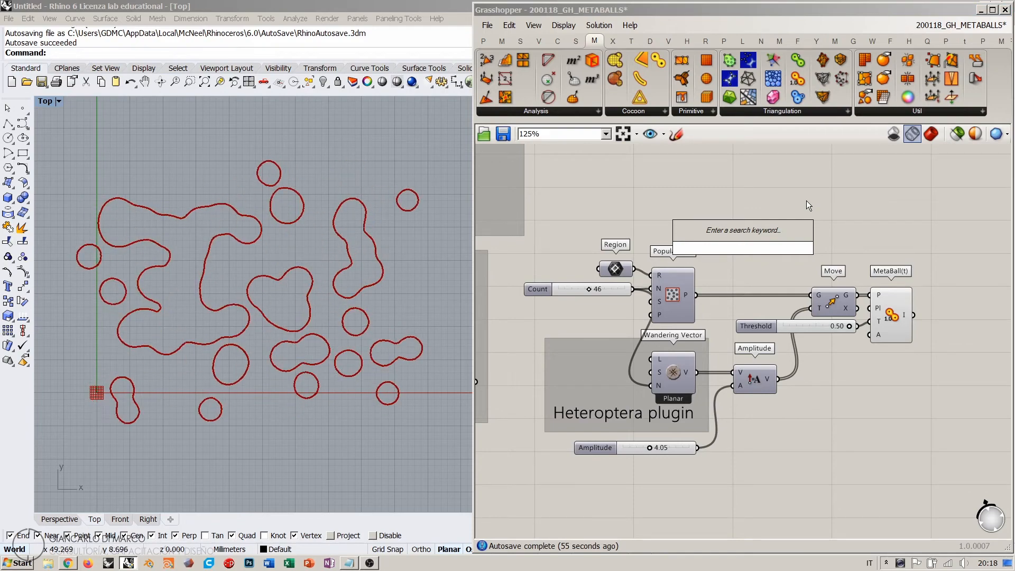
pyautogui.write('Ran')
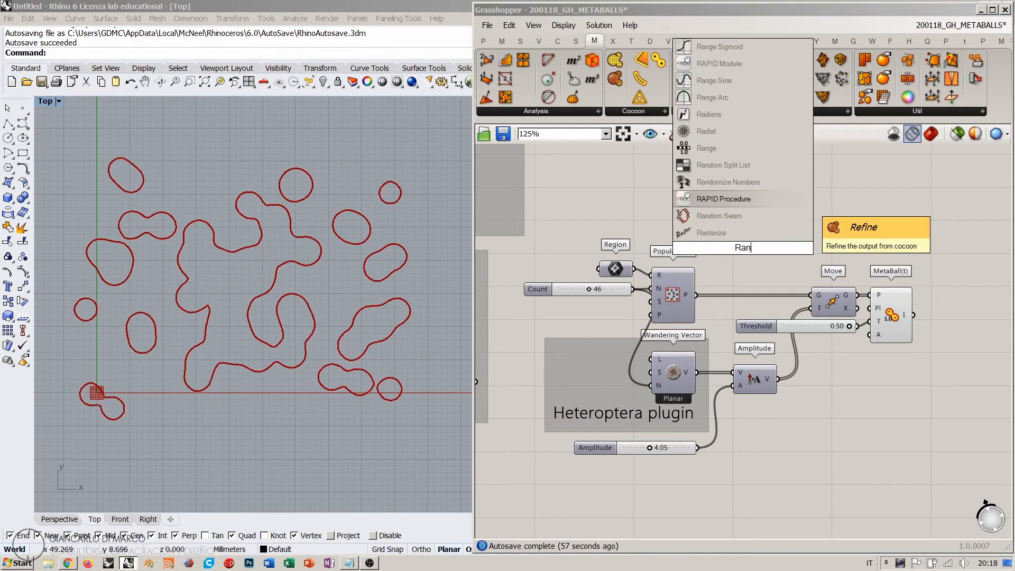
pyautogui.write('dom')
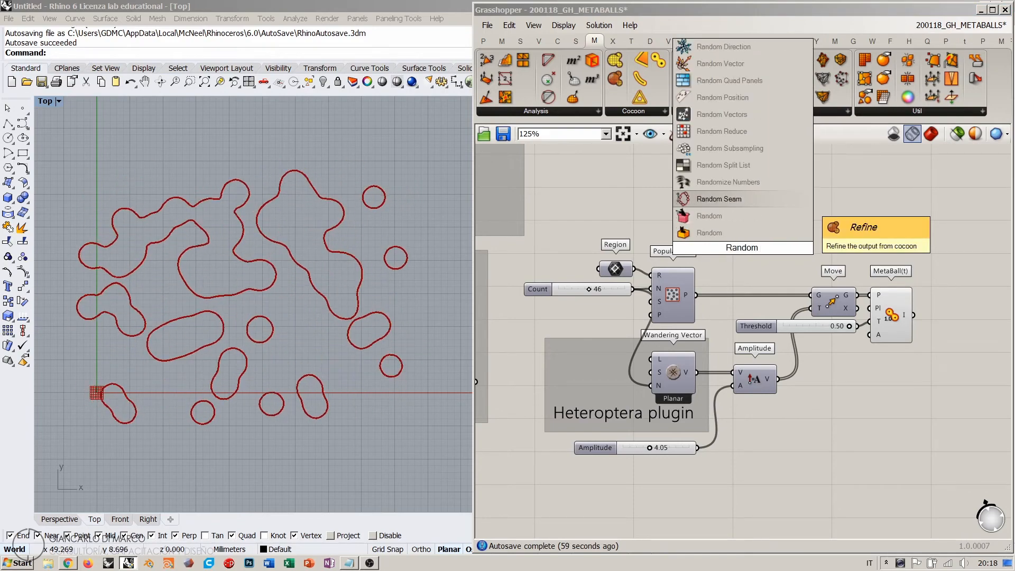
pyautogui.write(' metaballs')
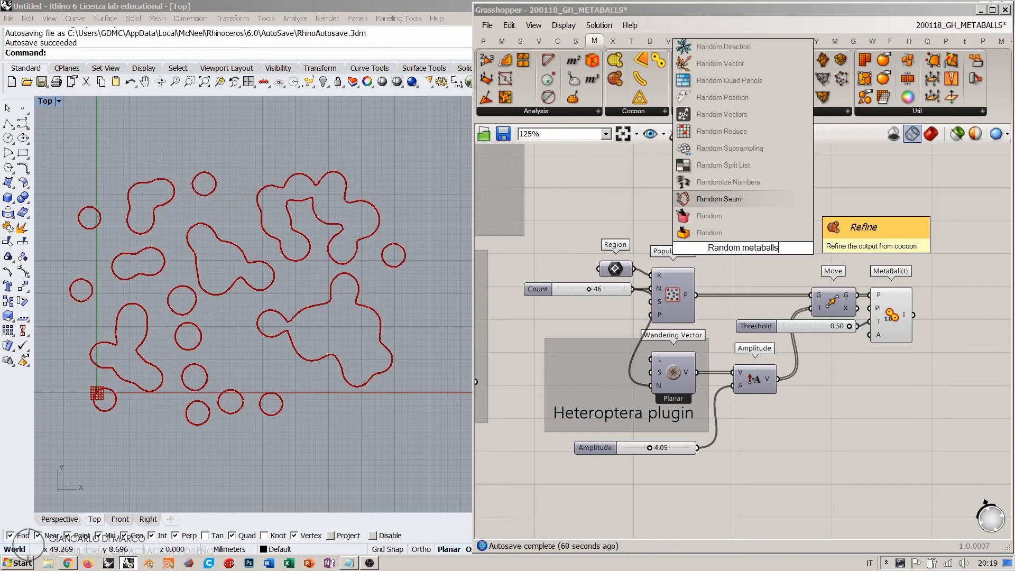
pyautogui.write(' 2D')
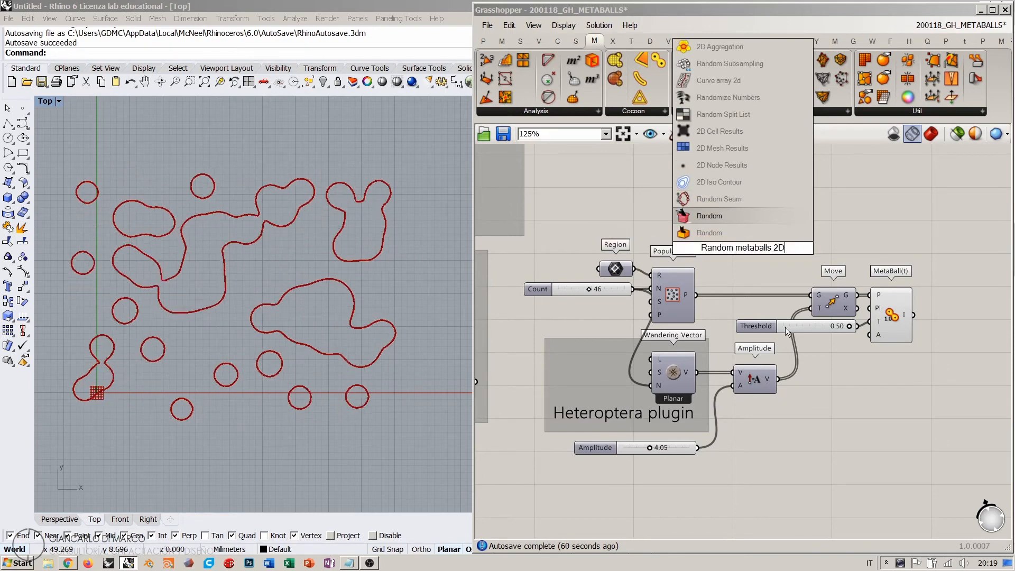
pyautogui.moveTo(766, 253); pyautogui.dragTo(657, 247)
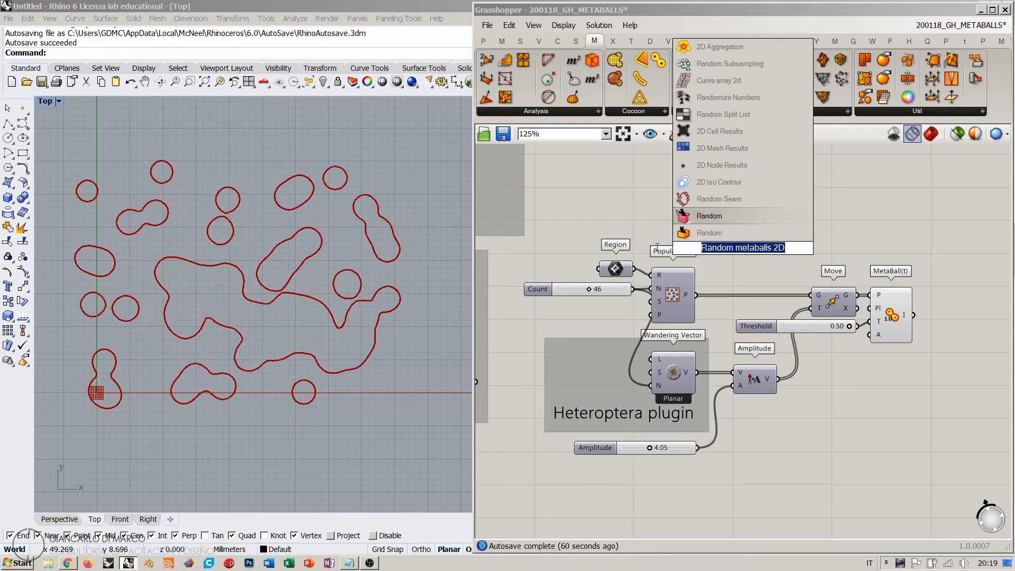
pyautogui.hotkey('ctrl', 'x')
# - Add a Scribble reading "Random metaballs 2D" and place it as a title above the Region and Populate 2D components
pyautogui.click(745, 267)
pyautogui.doubleClick(735, 267)
pyautogui.write('scr')
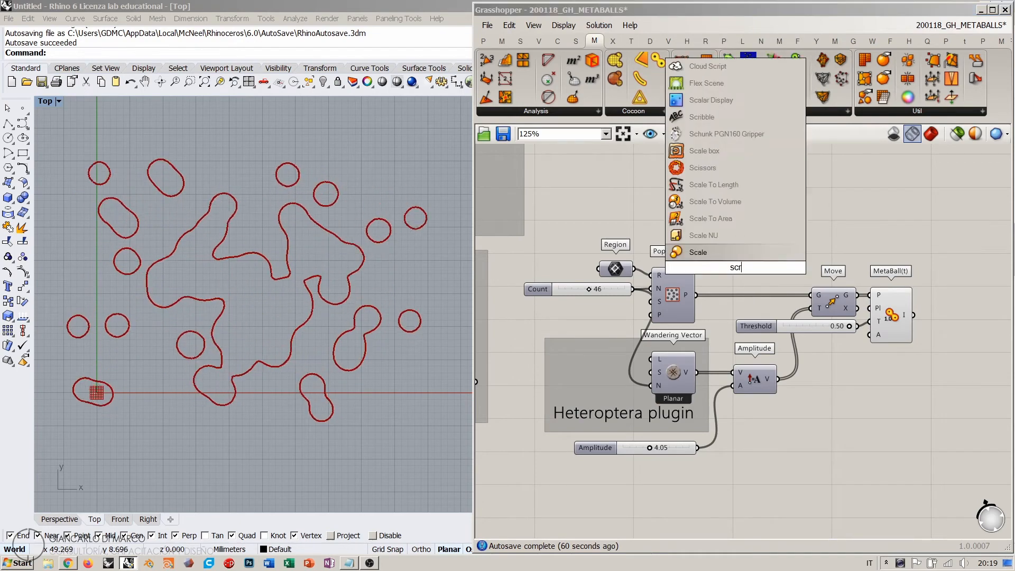
pyautogui.click(713, 249)
pyautogui.doubleClick(735, 265)
pyautogui.moveTo(717, 206); pyautogui.dragTo(650, 216)
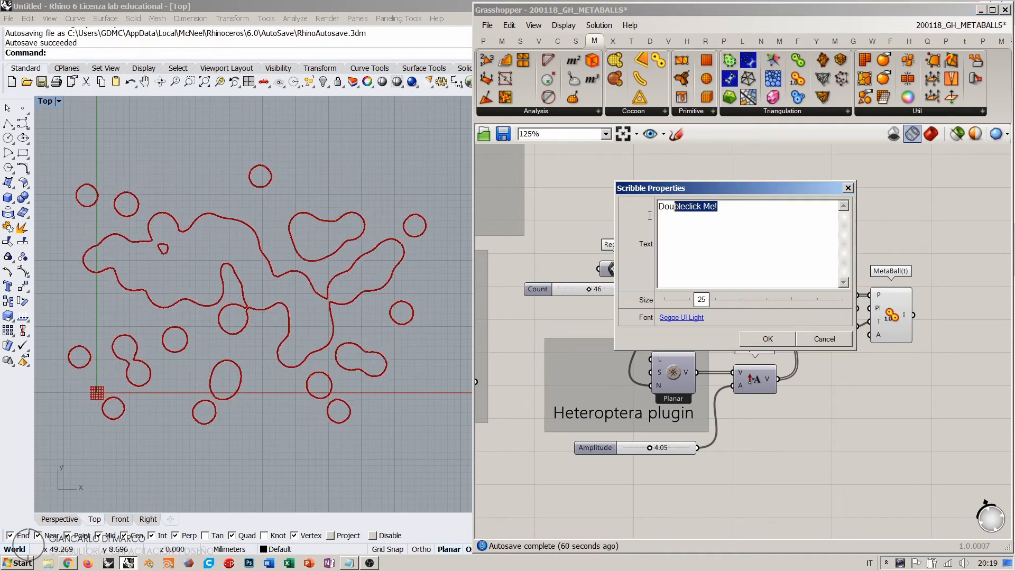
pyautogui.click(763, 337)
pyautogui.moveTo(730, 291)
pyautogui.mouseDown()
pyautogui.moveTo(628, 230)
pyautogui.moveTo(638, 230)
pyautogui.mouseUp()
# - Group the title with all the random 2D metaball components, including the Heteroptera plugin group, and disable them
pyautogui.moveTo(906, 224); pyautogui.dragTo(518, 497)
pyautogui.click(880, 228)
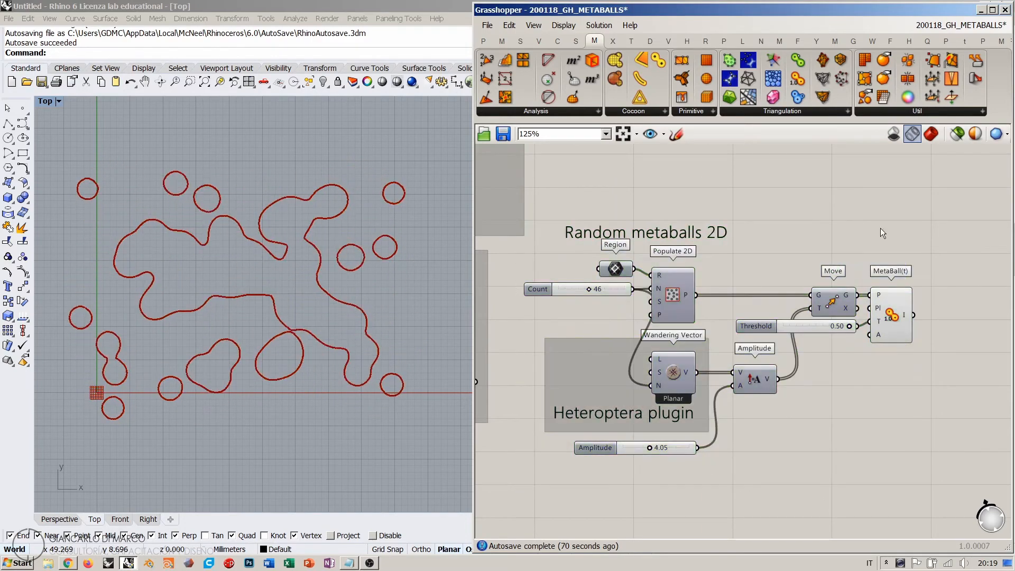
pyautogui.moveTo(957, 211); pyautogui.dragTo(532, 517)
pyautogui.hotkey('ctrl', 'g')
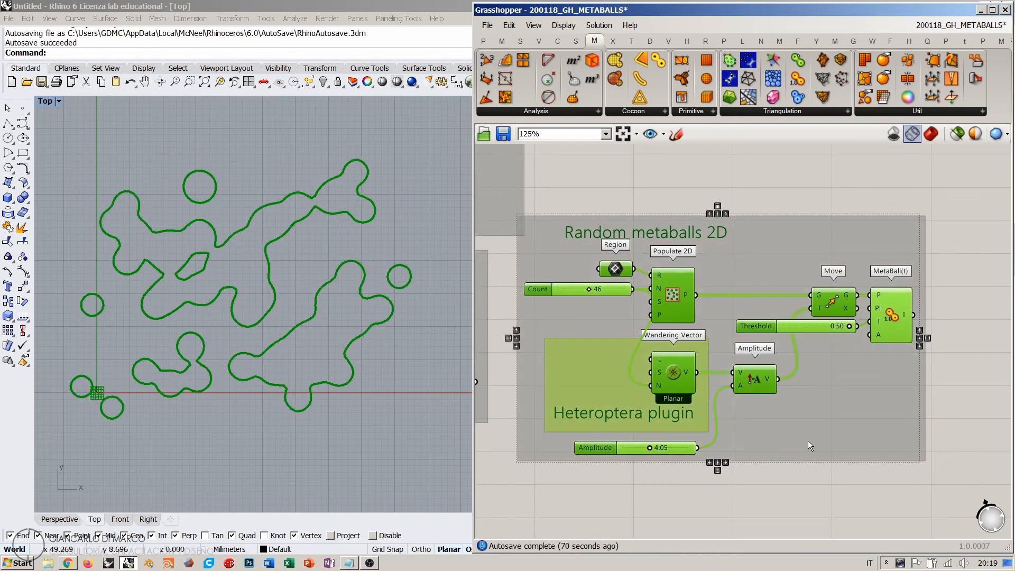
pyautogui.hotkey('ctrl', 'e')
# - Align the Random metaballs 2D group beside the Seed Generator metaball group
pyautogui.scroll(-5, 810, 270)
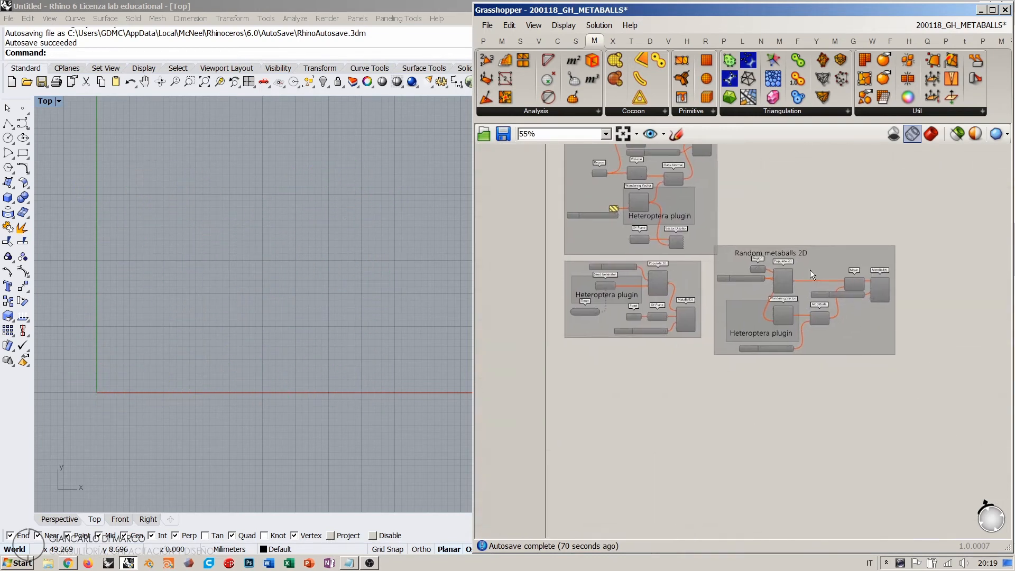
pyautogui.moveTo(810, 271); pyautogui.dragTo(804, 278)
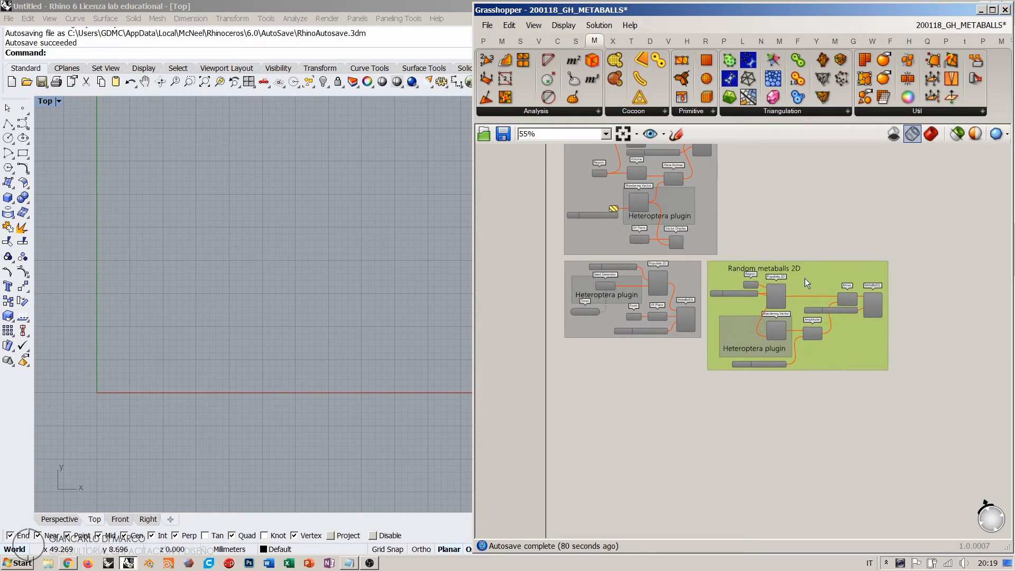
pyautogui.click(801, 227)
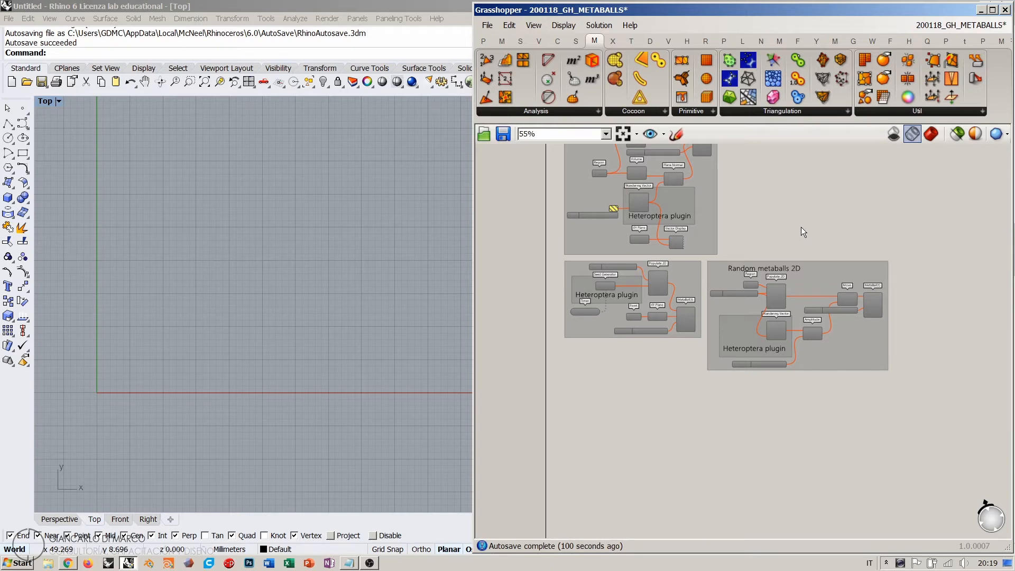
# - Enable all components in the 3D metaballs - Contour group
pyautogui.moveTo(801, 226); pyautogui.dragTo(742, 411, button='right')
pyautogui.moveTo(723, 330); pyautogui.dragTo(733, 374, button='right')
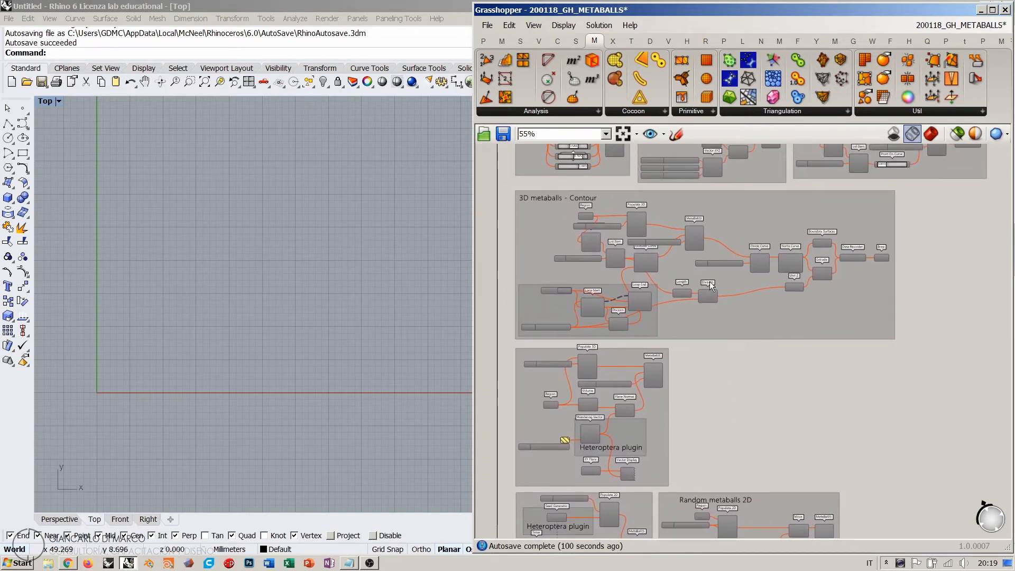
pyautogui.moveTo(906, 203); pyautogui.dragTo(528, 324)
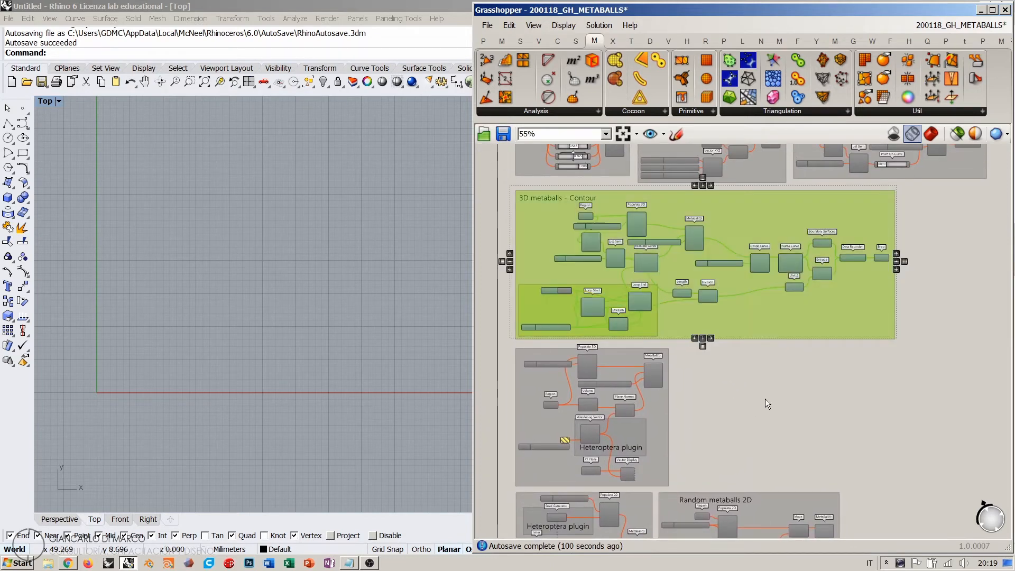
pyautogui.click(778, 401)
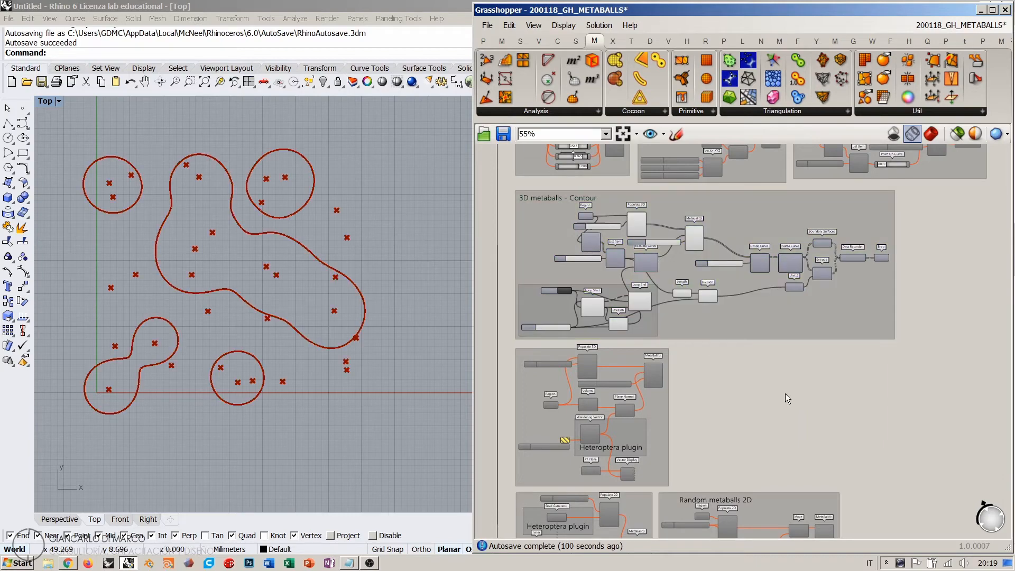
# - Show the Rhino model in the Perspective view and switch the contour loop's Toggle on, then back to False
pyautogui.click(75, 520)
pyautogui.moveTo(261, 393); pyautogui.dragTo(266, 257, button='right')
pyautogui.moveTo(758, 274); pyautogui.dragTo(774, 298, button='right')
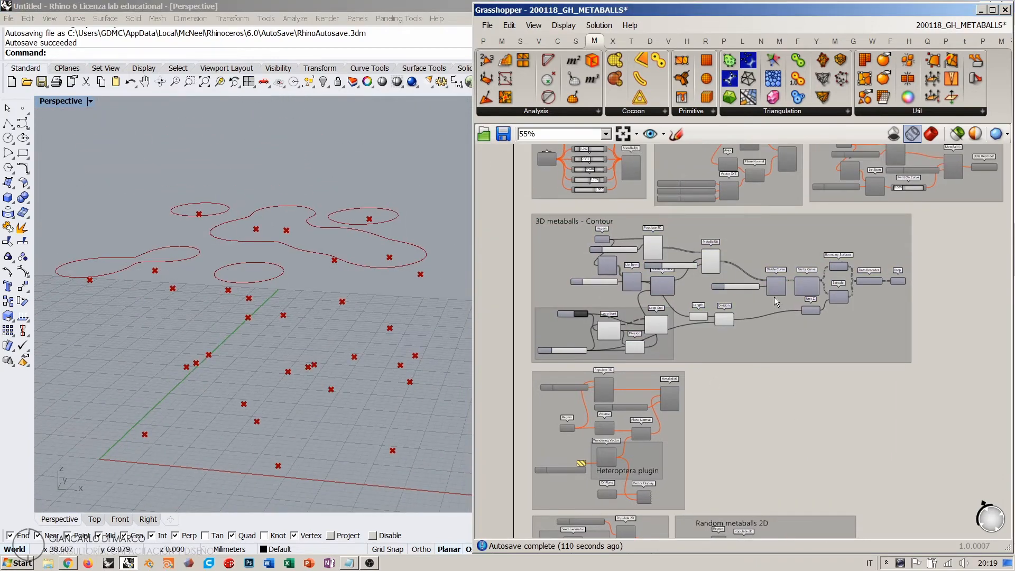
pyautogui.scroll(2, 711, 310)
pyautogui.doubleClick(530, 315)
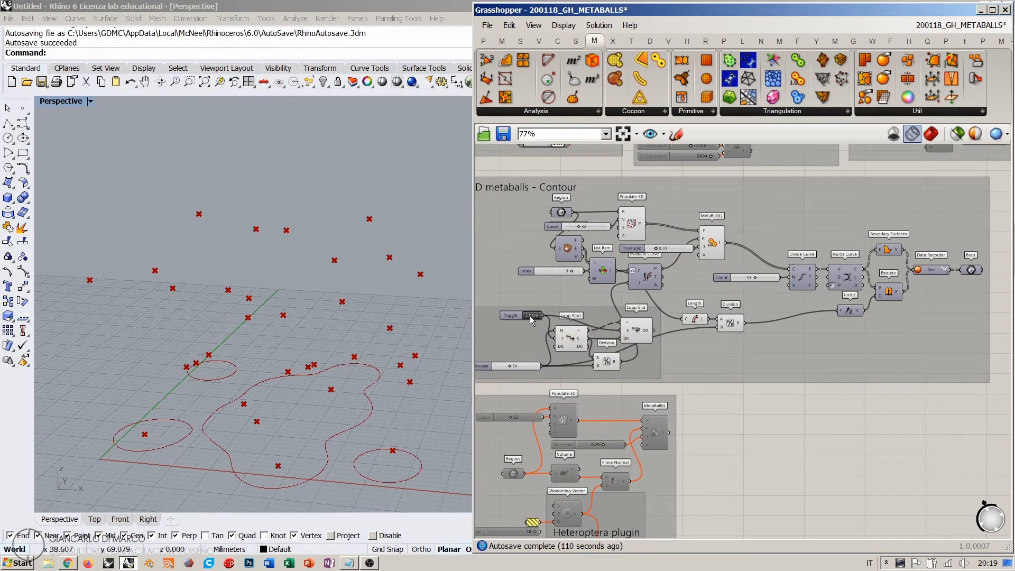
pyautogui.doubleClick(530, 316)
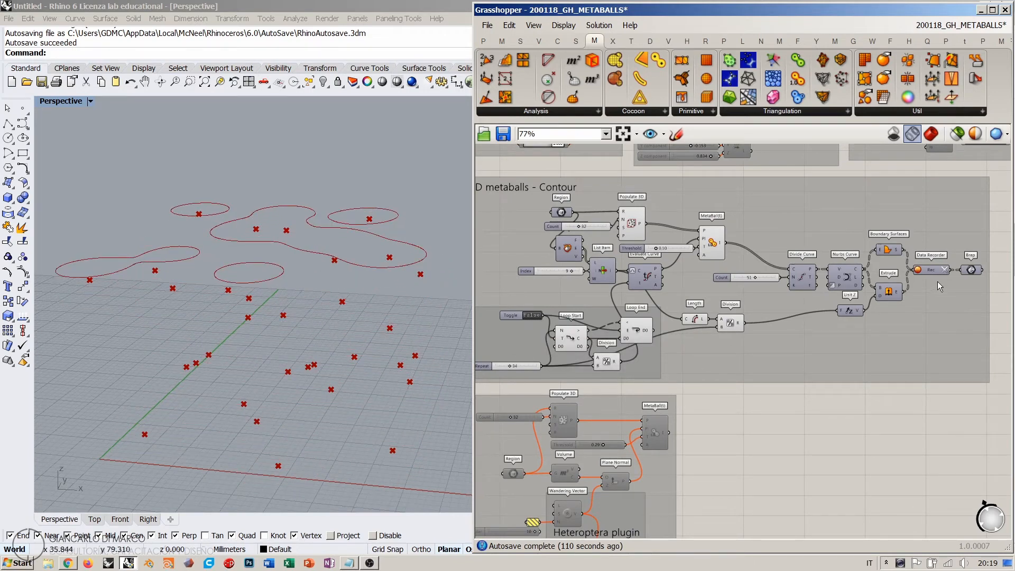
# - Turn off the Data Recorder's preview and disable the whole 3D metaballs - Contour group
pyautogui.moveTo(935, 273)
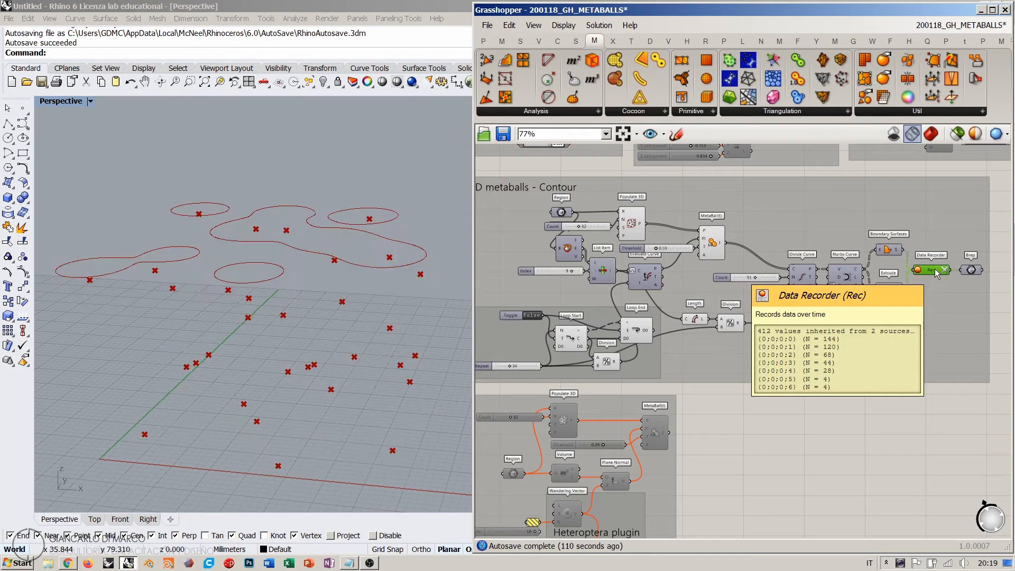
pyautogui.hotkey('ctrl', 'q')
pyautogui.moveTo(714, 304); pyautogui.dragTo(721, 323, button='right')
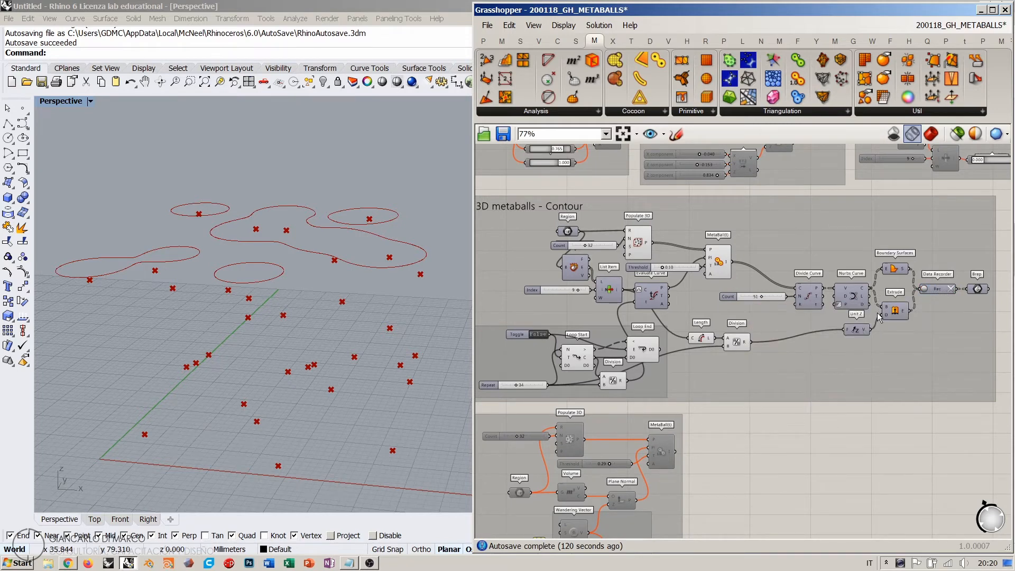
pyautogui.moveTo(792, 300); pyautogui.dragTo(794, 310, button='right')
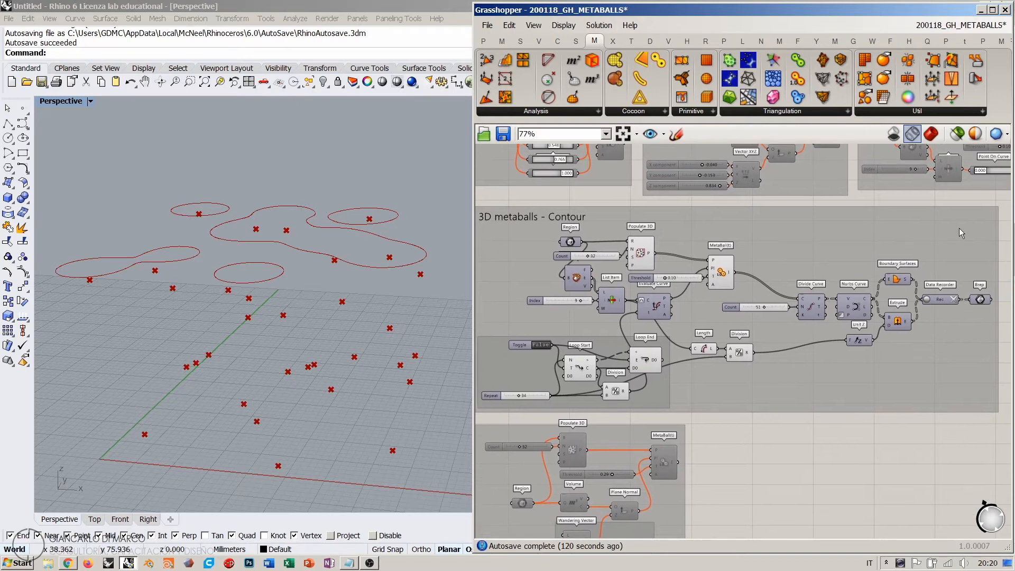
pyautogui.moveTo(1007, 208); pyautogui.dragTo(475, 407)
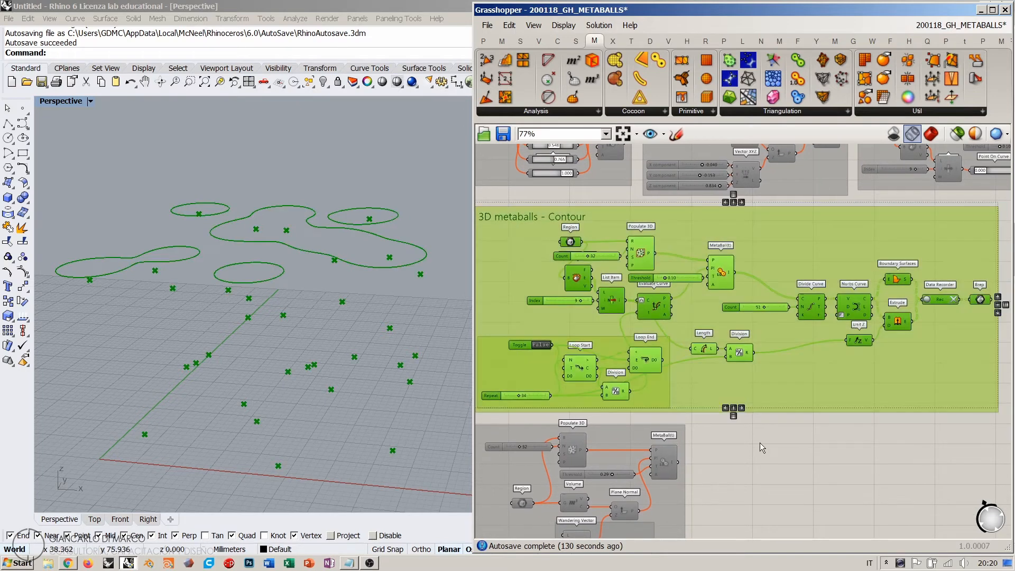
pyautogui.click(761, 444)
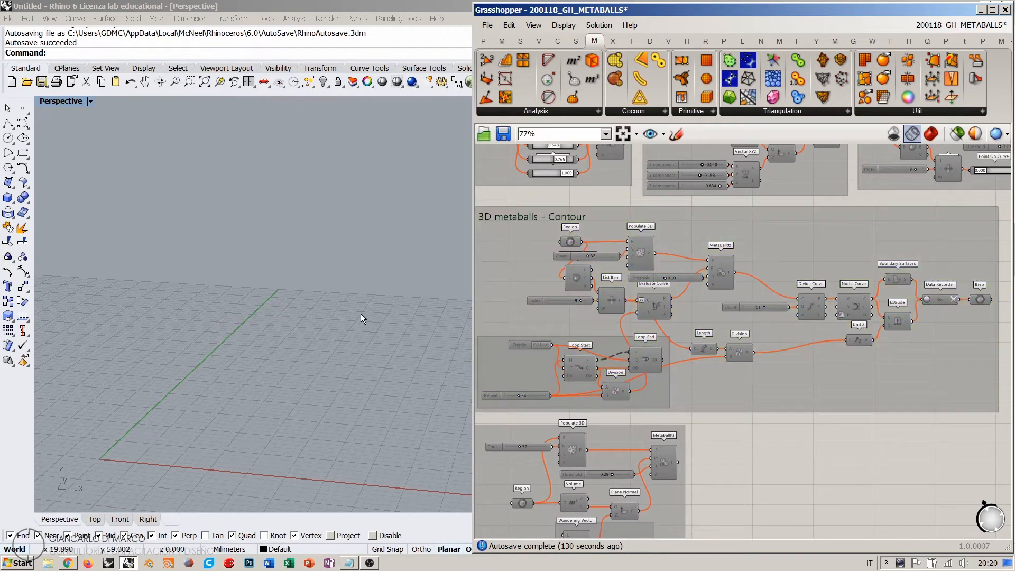
# - Add a Populate 3D component in the empty canvas area below the existing metaball groups
pyautogui.moveTo(657, 423); pyautogui.dragTo(705, 142, button='right')
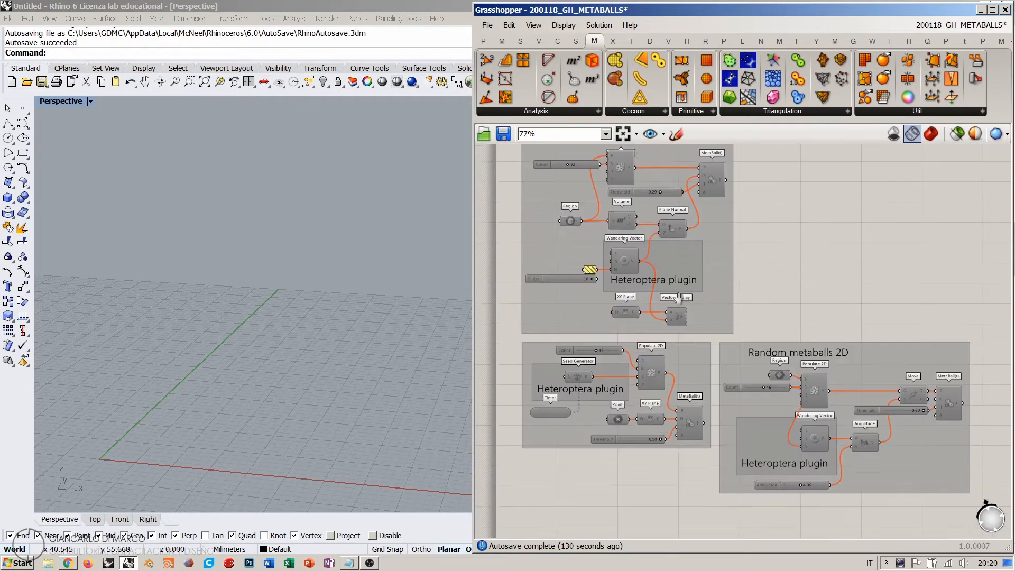
pyautogui.moveTo(681, 439); pyautogui.dragTo(680, 311, button='right')
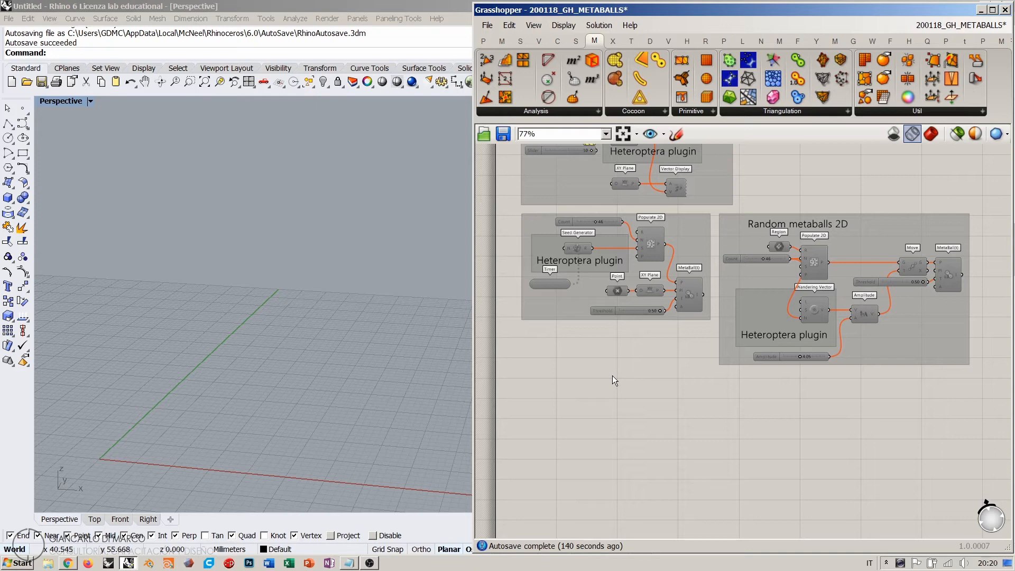
pyautogui.scroll(5, 585, 322)
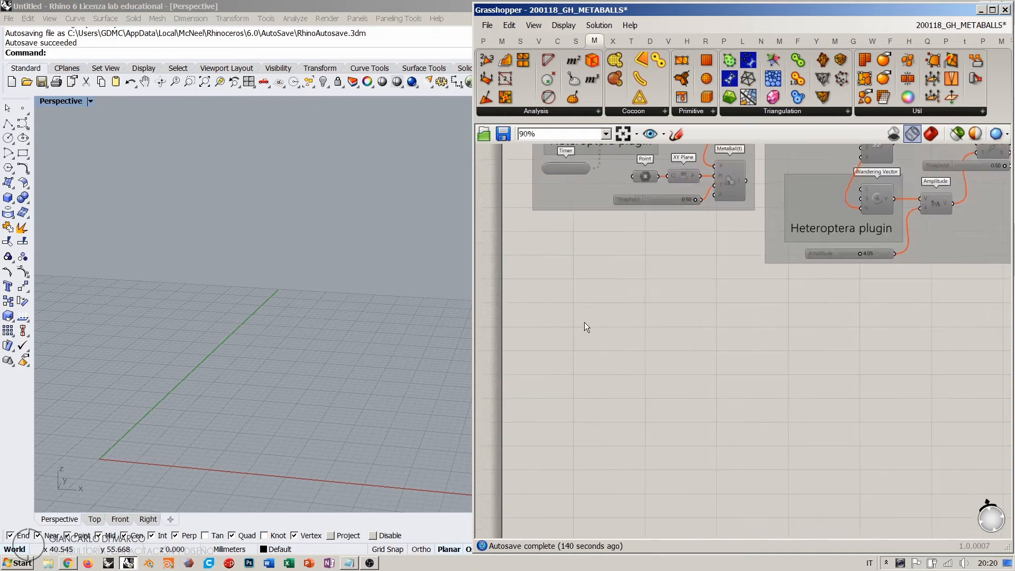
pyautogui.doubleClick(650, 373)
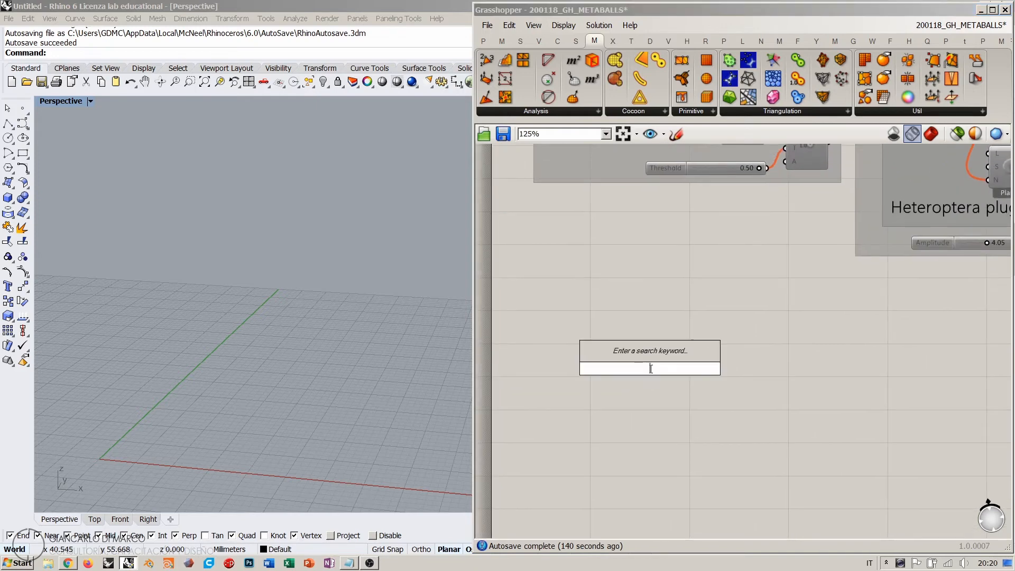
pyautogui.write('pop')
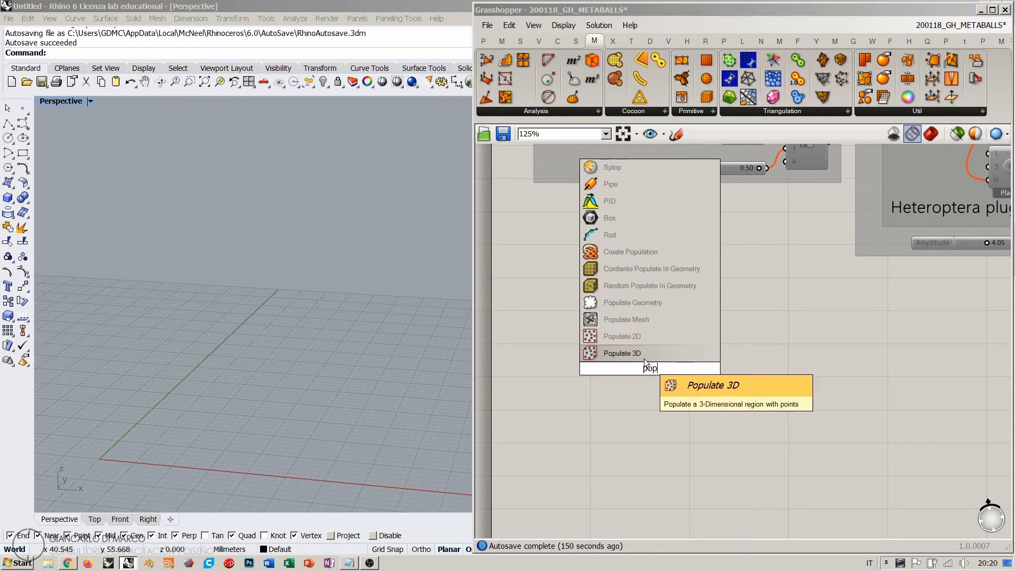
pyautogui.press('Return')
pyautogui.moveTo(648, 369); pyautogui.dragTo(683, 324)
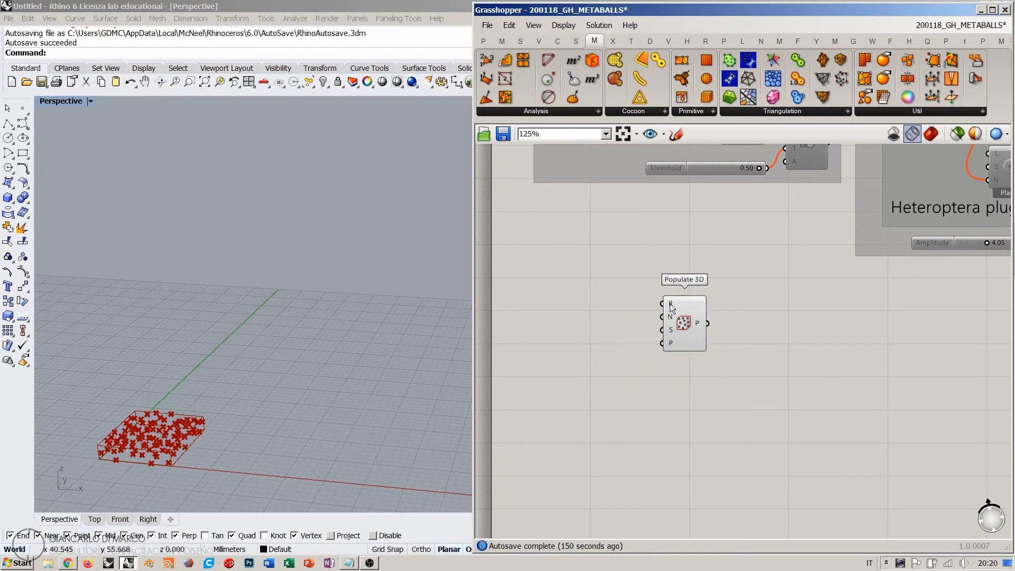
# - Set one Box as Populate 3D's region by drawing a tall box on the ground plane in the Perspective view
pyautogui.rightClick(670, 303)
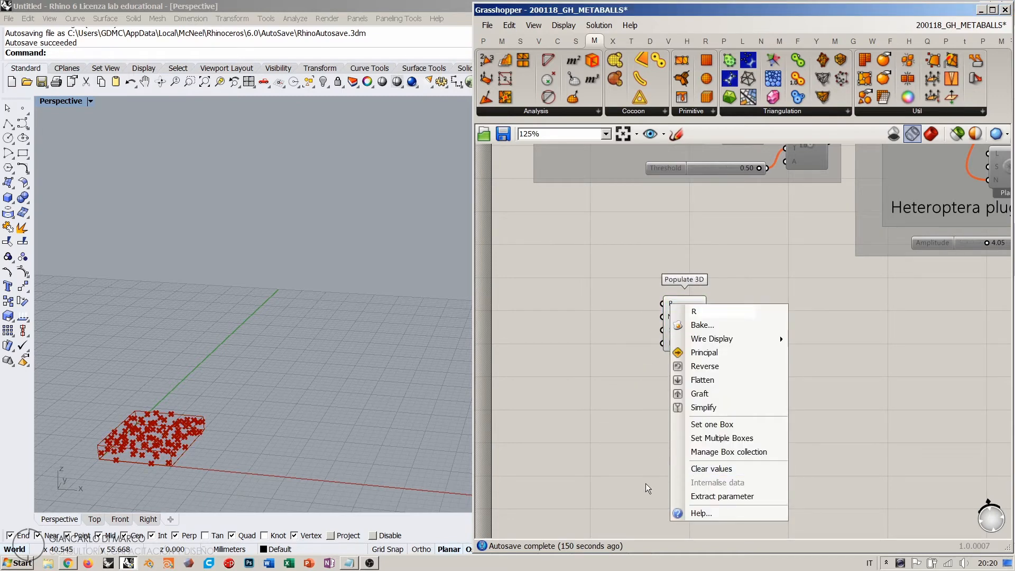
pyautogui.click(712, 424)
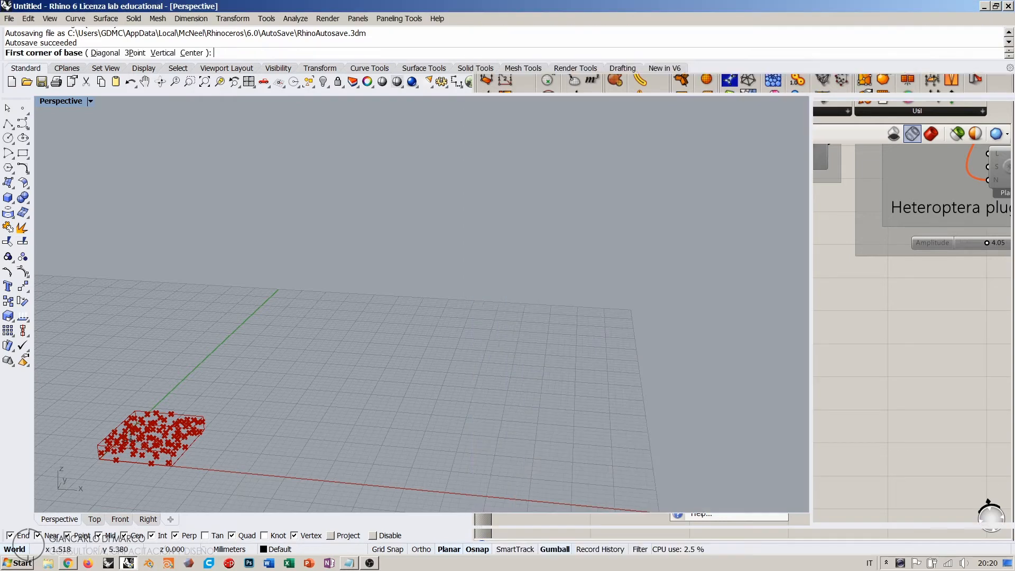
pyautogui.click(127, 453)
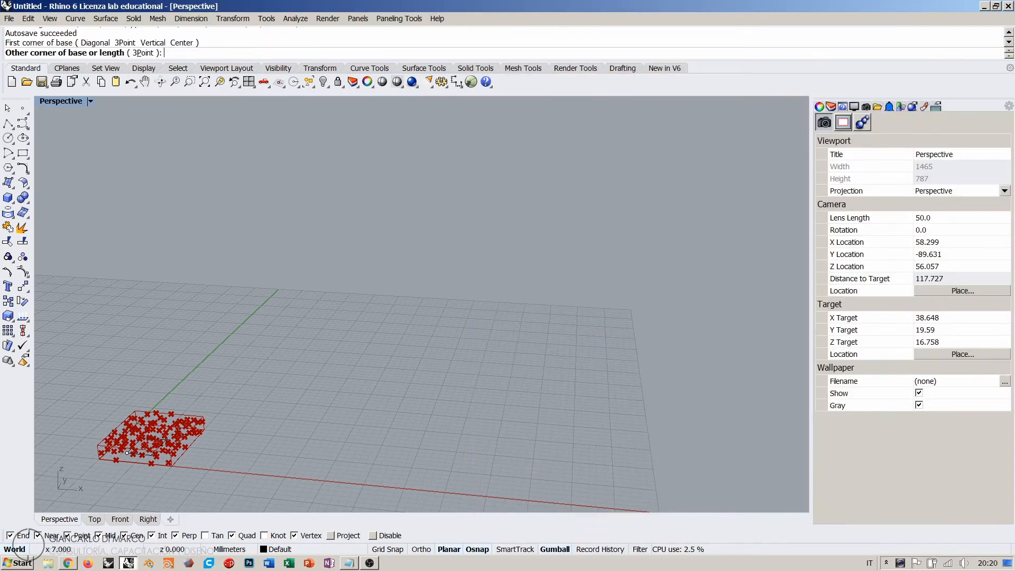
pyautogui.click(294, 411)
pyautogui.click(276, 135)
pyautogui.moveTo(267, 161); pyautogui.dragTo(317, 331, button='right')
pyautogui.moveTo(687, 322); pyautogui.dragTo(679, 322)
pyautogui.moveTo(638, 346); pyautogui.dragTo(683, 349, button='right')
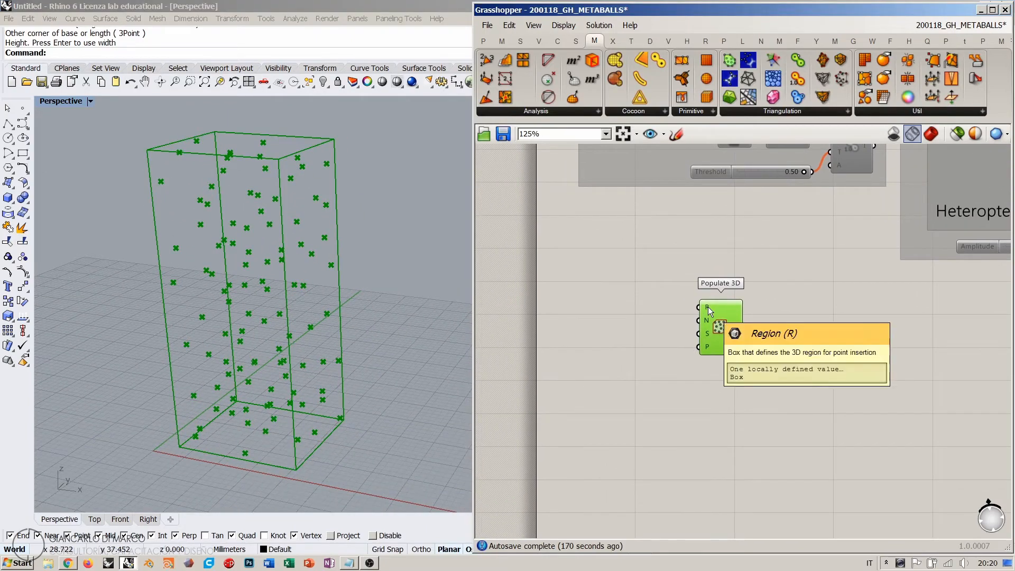
# - Extract Populate 3D's Region parameter, place it below the component's inputs, and hide the Populate 3D preview
pyautogui.rightClick(708, 307)
pyautogui.click(727, 489)
pyautogui.click(627, 307)
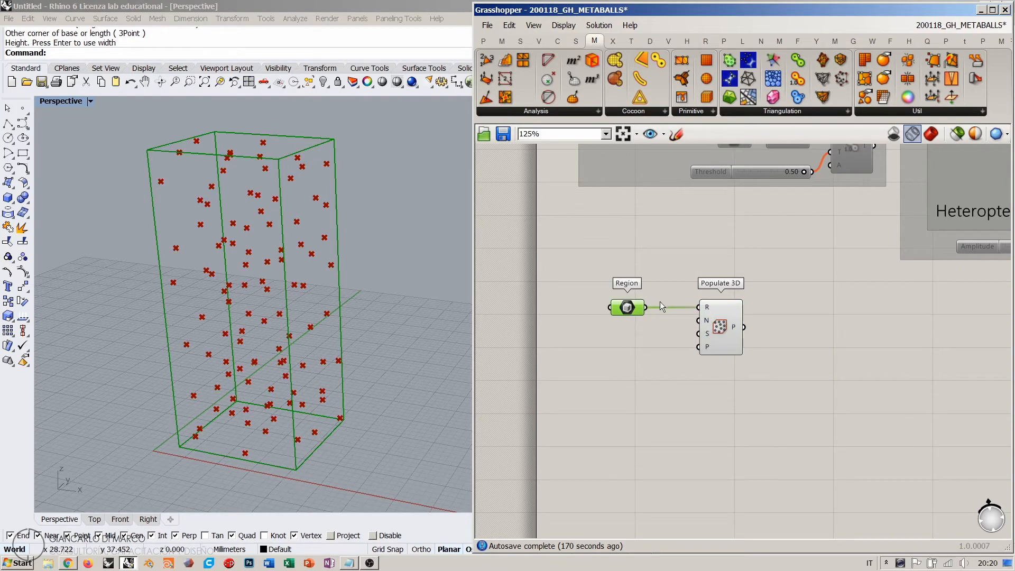
pyautogui.moveTo(632, 308); pyautogui.dragTo(630, 379)
pyautogui.moveTo(714, 329); pyautogui.dragTo(705, 325)
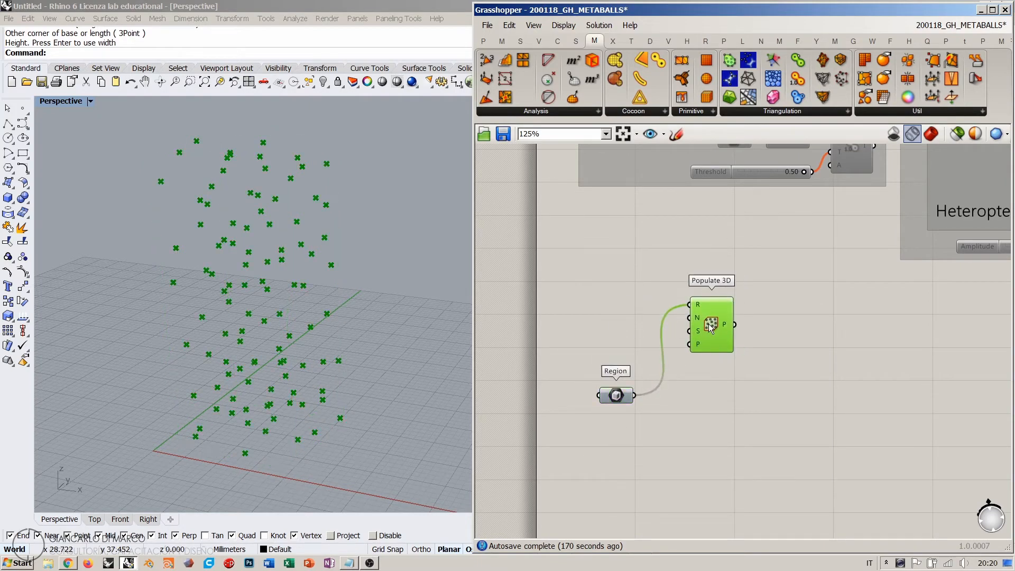
pyautogui.hotkey('ctrl', 'q')
# - Add a number slider created with value 101, connect it to Populate 3D's N input, and set the Count to 61
pyautogui.doubleClick(578, 320)
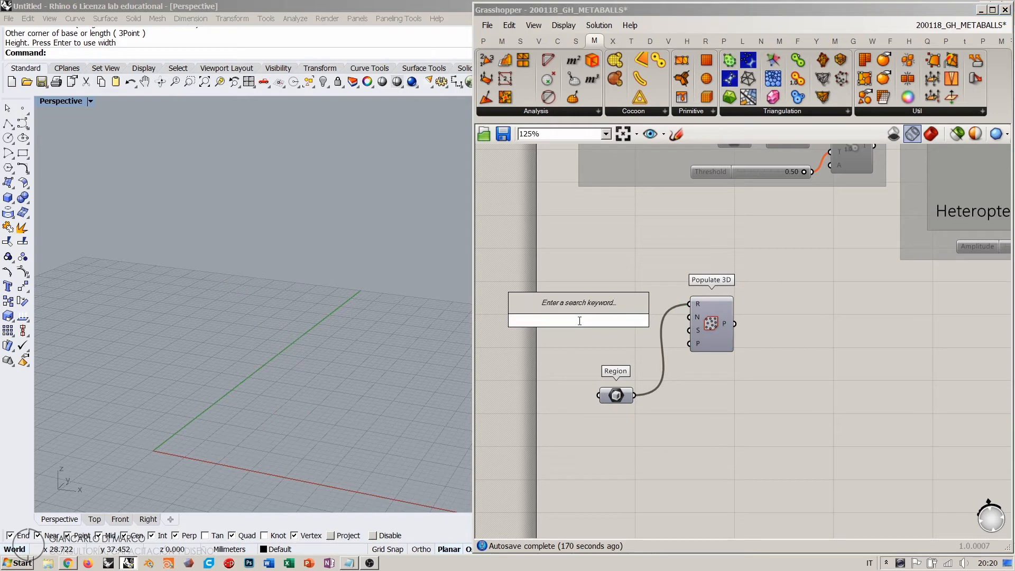
pyautogui.write('101')
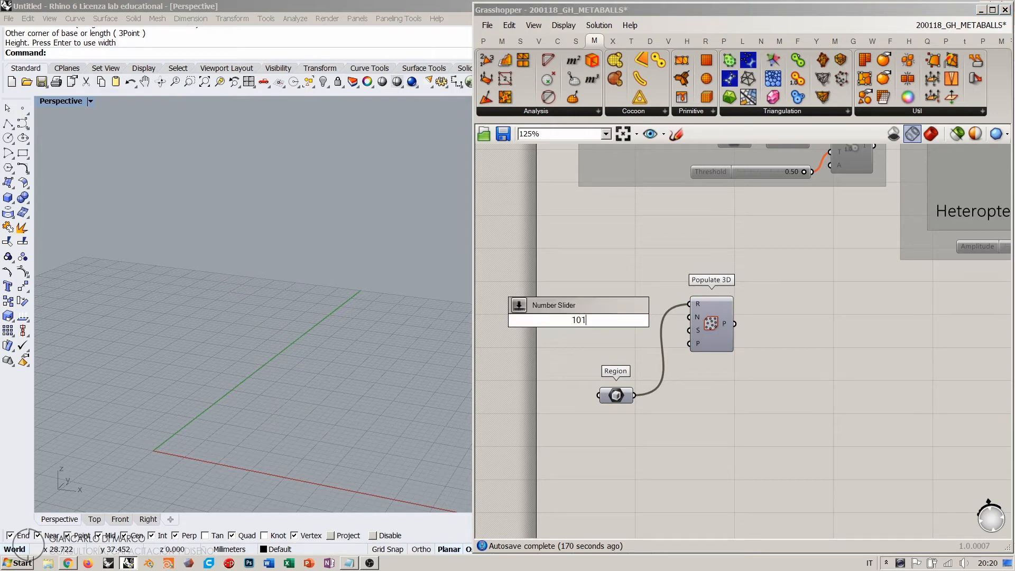
pyautogui.press('Return')
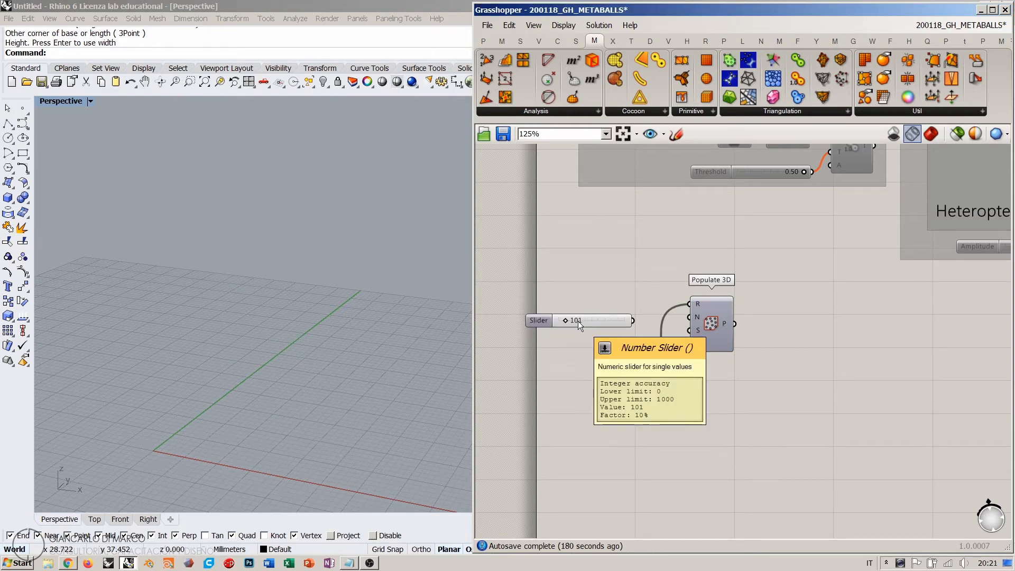
pyautogui.moveTo(633, 320); pyautogui.dragTo(689, 317)
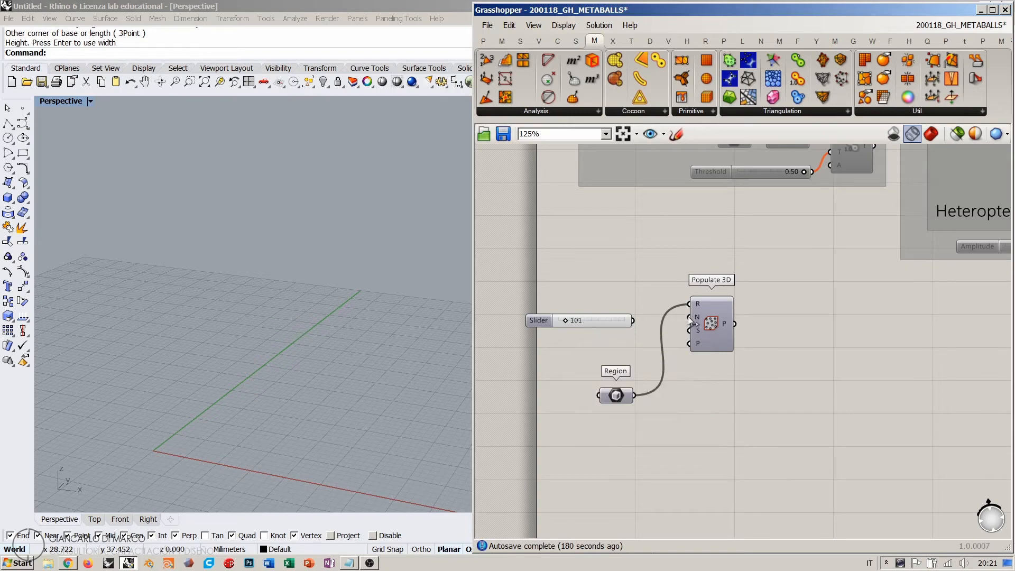
pyautogui.moveTo(616, 322); pyautogui.dragTo(596, 319)
pyautogui.click(707, 325)
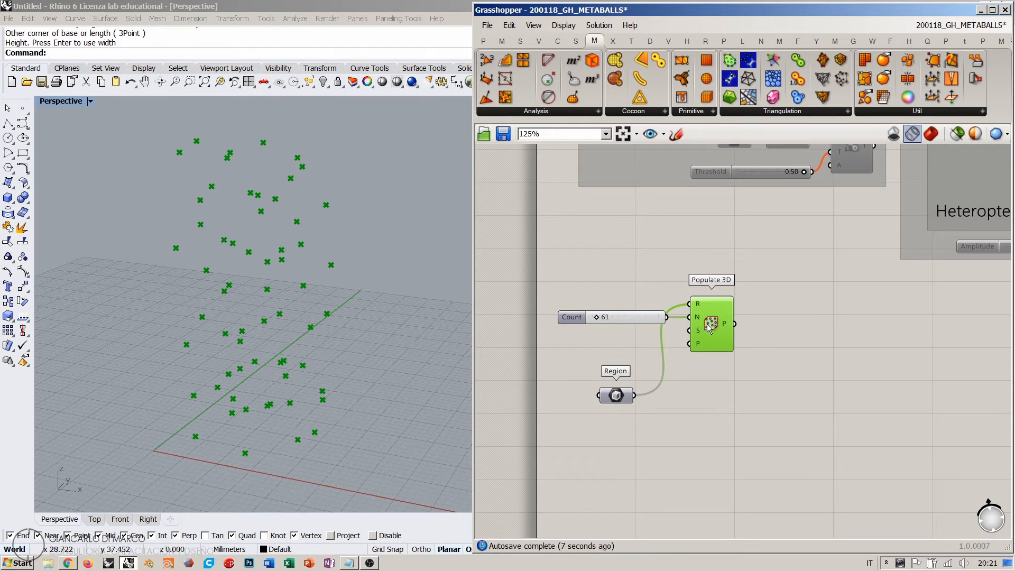
# - Move Populate 3D slightly closer to its inputs and set the Count slider to 27
pyautogui.moveTo(708, 333); pyautogui.dragTo(697, 331)
pyautogui.click(702, 380)
pyautogui.scroll(1, 611, 317)
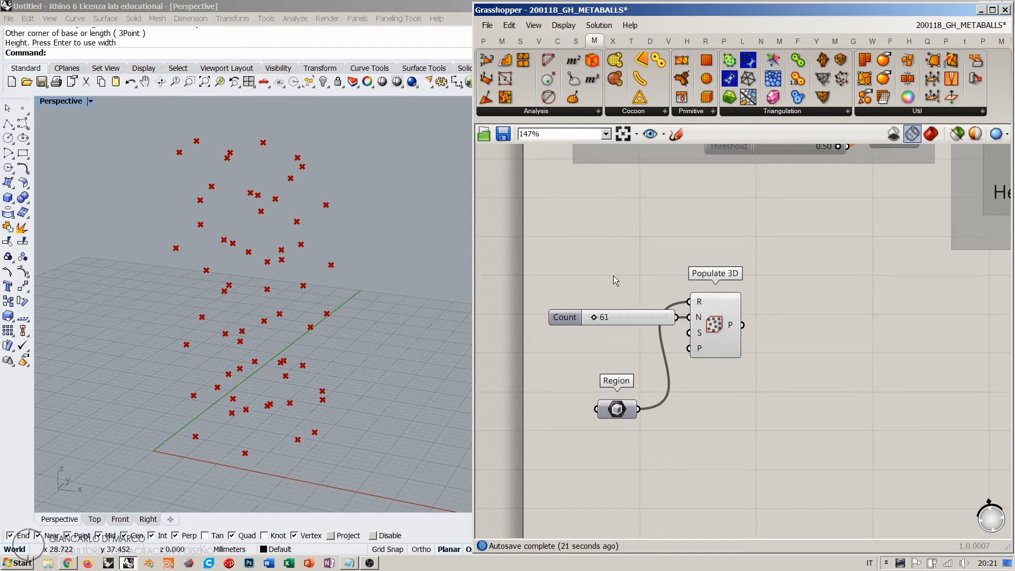
pyautogui.moveTo(591, 318); pyautogui.dragTo(589, 319)
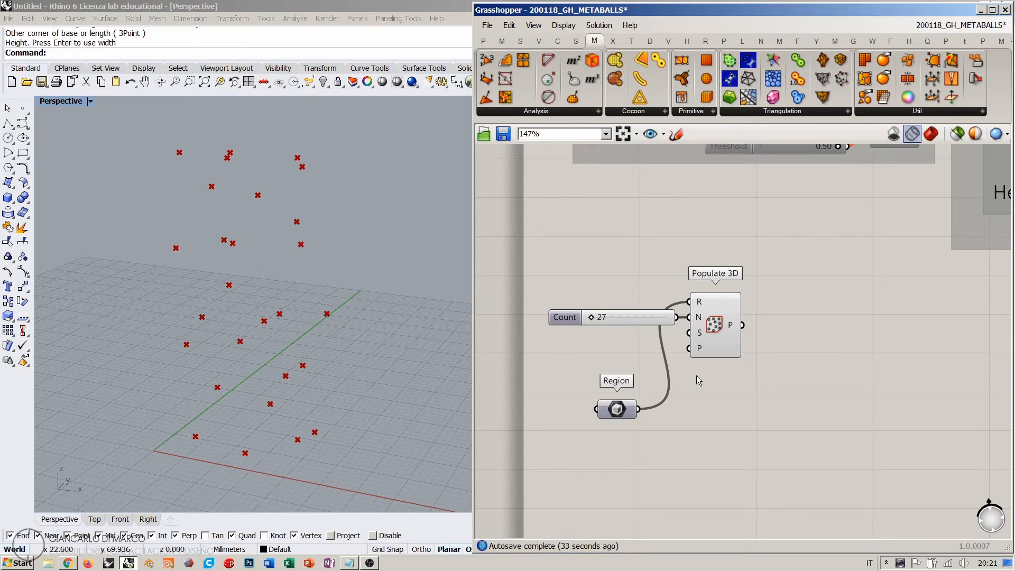
# - Add a Deconstruct Brep component below Populate 3D and connect the Region parameter to its B input
pyautogui.moveTo(697, 380); pyautogui.dragTo(693, 344, button='right')
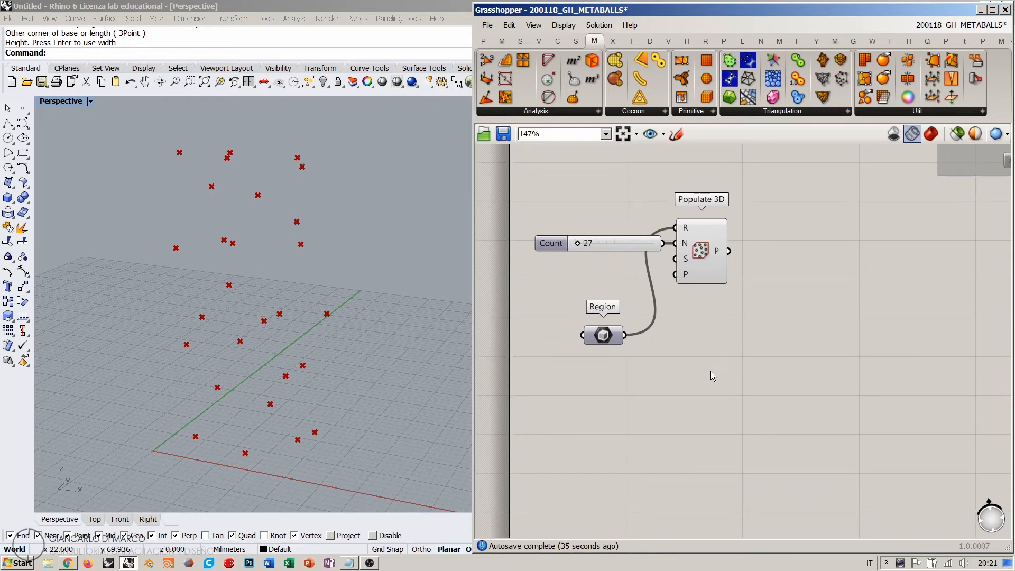
pyautogui.moveTo(603, 335); pyautogui.dragTo(595, 323)
pyautogui.doubleClick(668, 358)
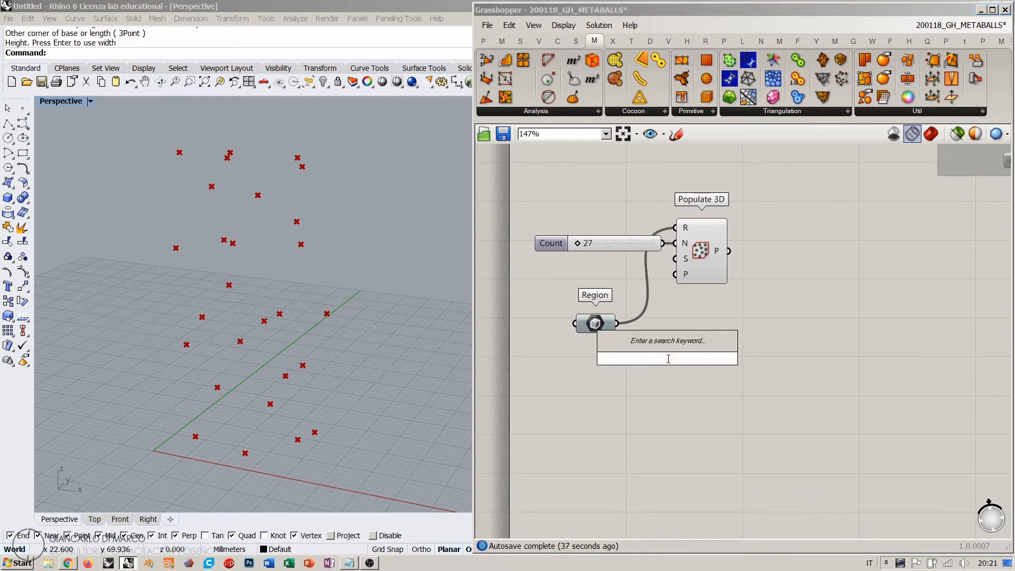
pyautogui.write('deb')
pyautogui.click(645, 330)
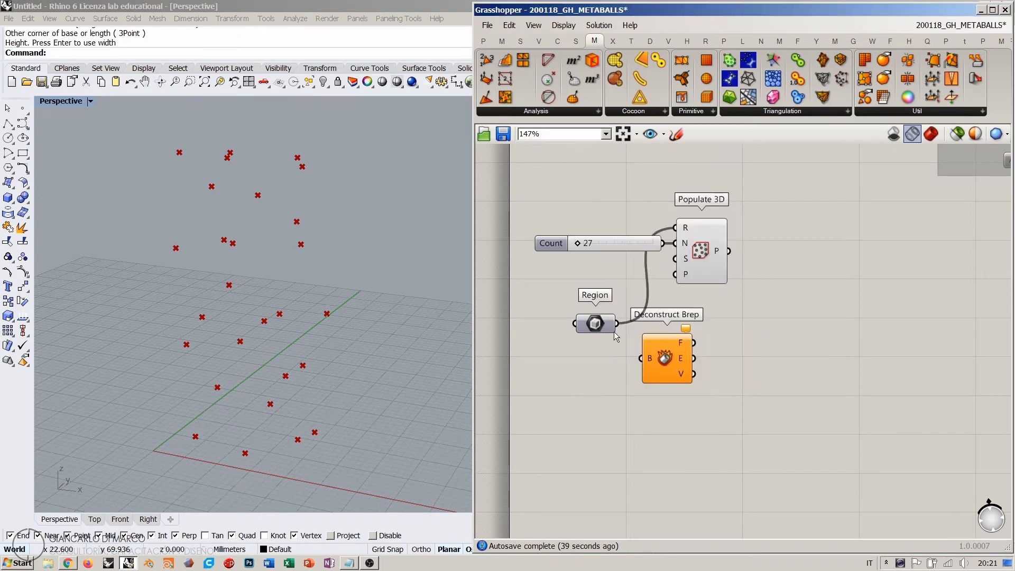
pyautogui.moveTo(617, 324); pyautogui.dragTo(641, 358)
# - Add a List Item component beside Deconstruct Brep and feed the E edges output into its L input
pyautogui.moveTo(752, 395); pyautogui.dragTo(675, 366, button='right')
pyautogui.doubleClick(675, 366)
pyautogui.write('item')
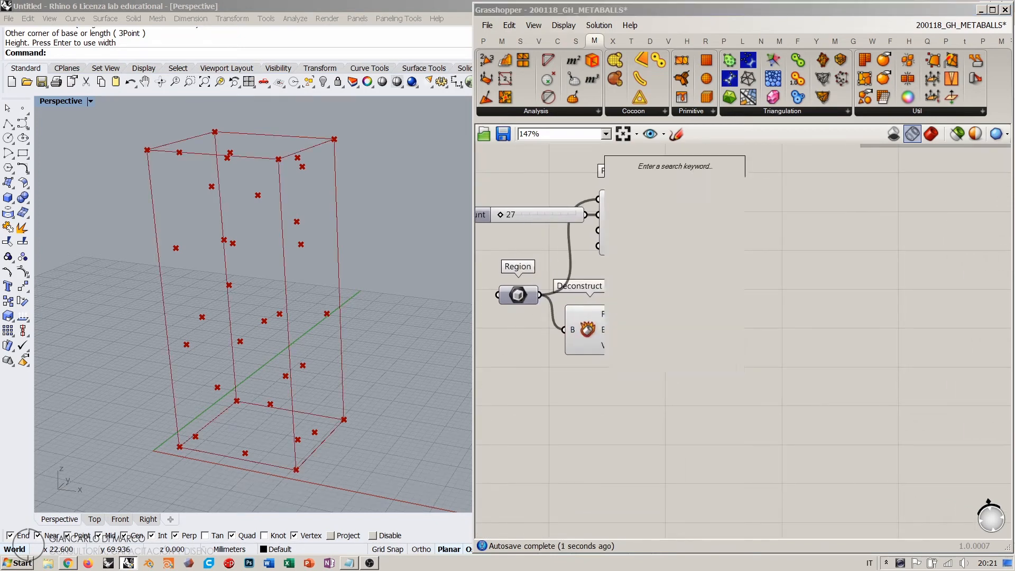
pyautogui.click(641, 333)
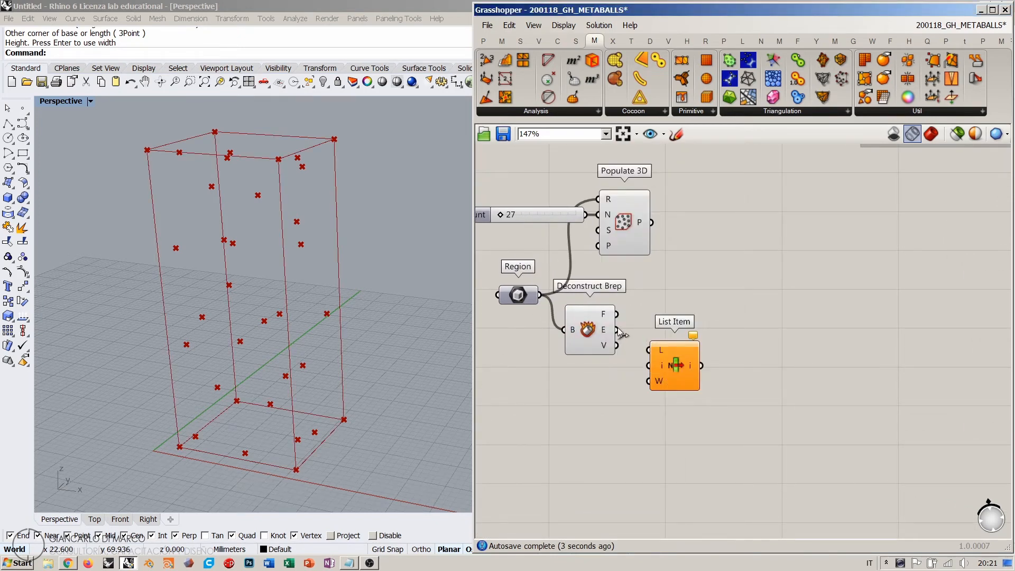
pyautogui.moveTo(616, 329); pyautogui.dragTo(649, 350)
# - Create a panel containing 9 and connect it to List Item's i index input
pyautogui.doubleClick(593, 389)
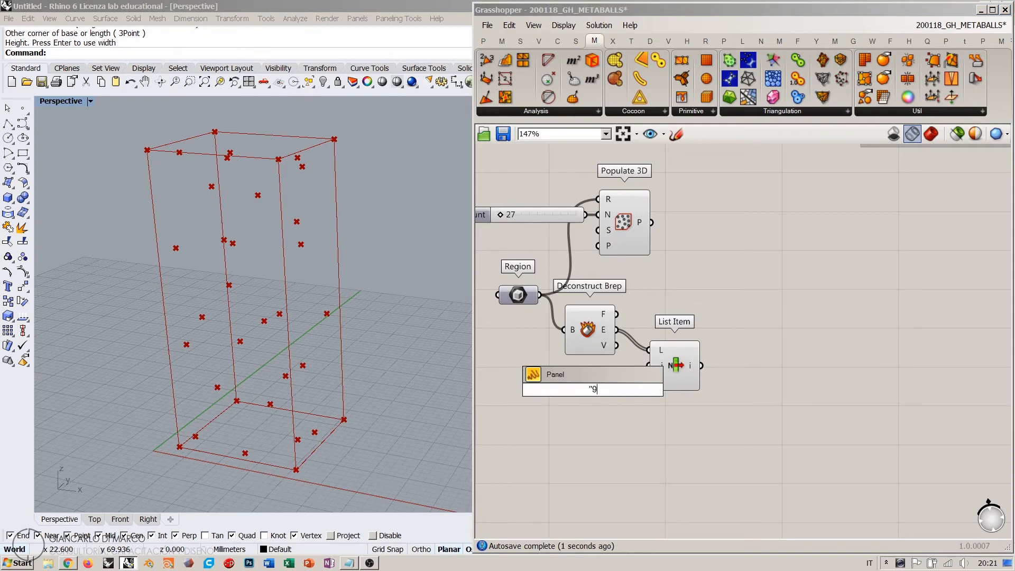
pyautogui.write('"9')
pyautogui.press('Return')
pyautogui.moveTo(605, 389); pyautogui.dragTo(649, 365)
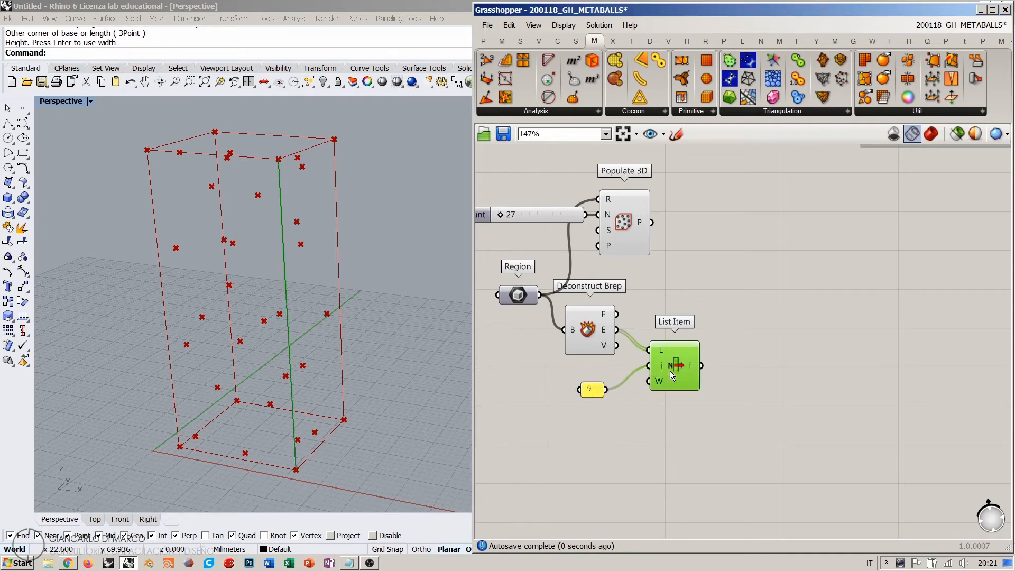
# - Hide the Deconstruct Brep preview and arrange Deconstruct Brep and List Item compactly around the index panel
pyautogui.click(570, 335)
pyautogui.hotkey('ctrl', 'q')
pyautogui.click(728, 287)
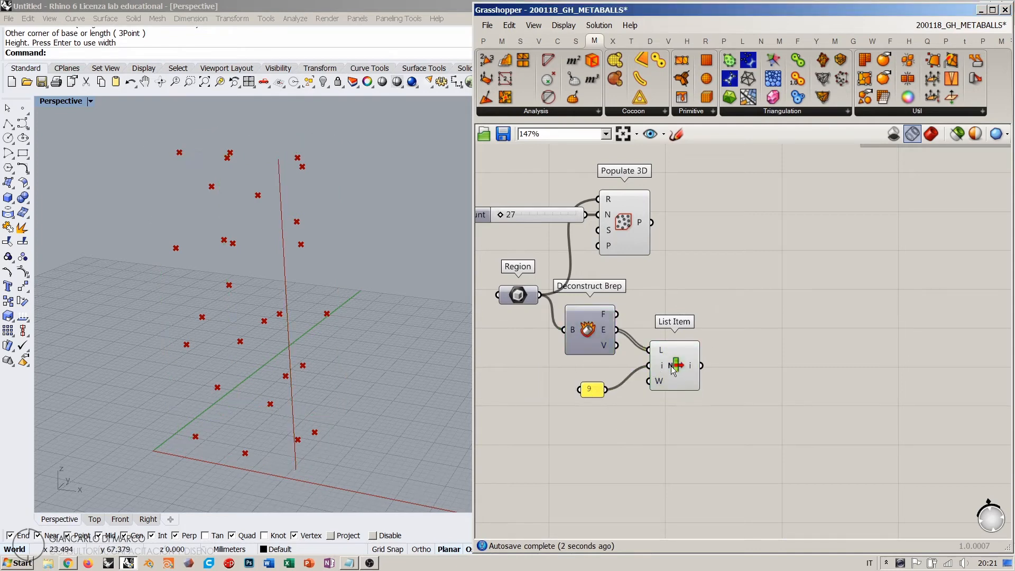
pyautogui.moveTo(674, 368); pyautogui.dragTo(661, 392)
pyautogui.click(773, 420)
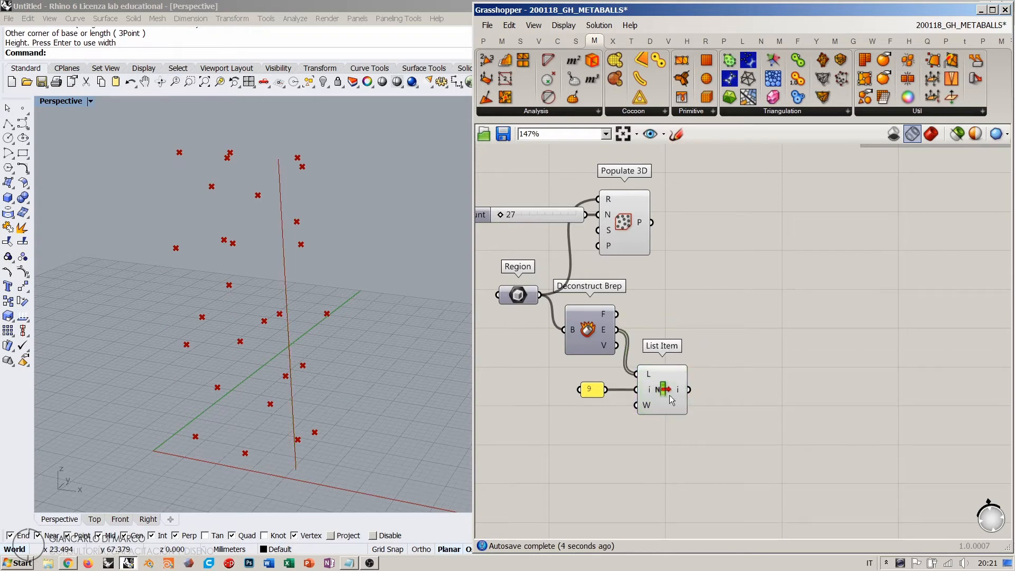
pyautogui.moveTo(604, 332); pyautogui.dragTo(593, 356)
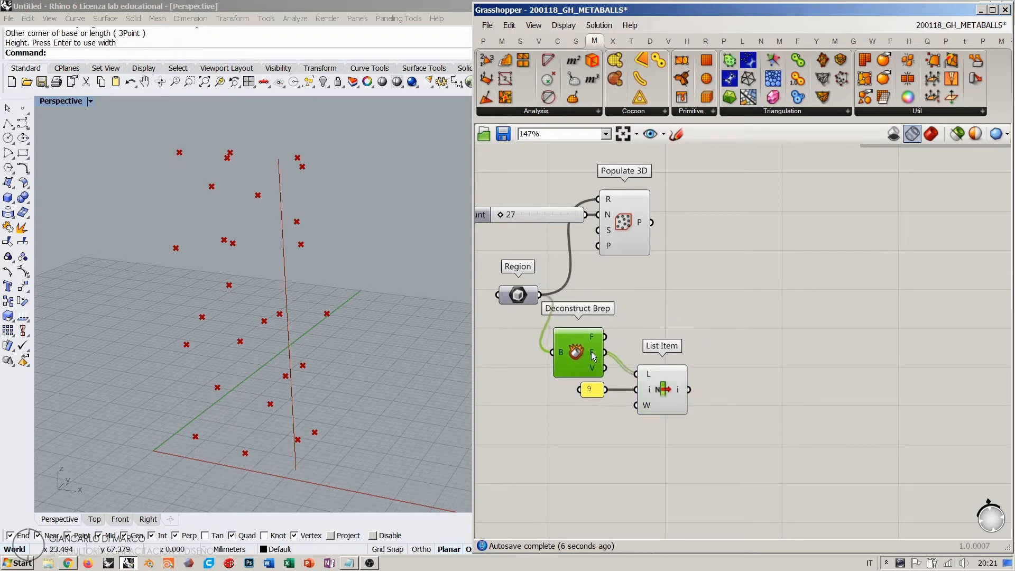
pyautogui.click(826, 465)
# - Add Anemone's Loop Start and Loop End components side by side beyond List Item, with a gap between them
pyautogui.moveTo(781, 450); pyautogui.dragTo(730, 355, button='right')
pyautogui.doubleClick(730, 356)
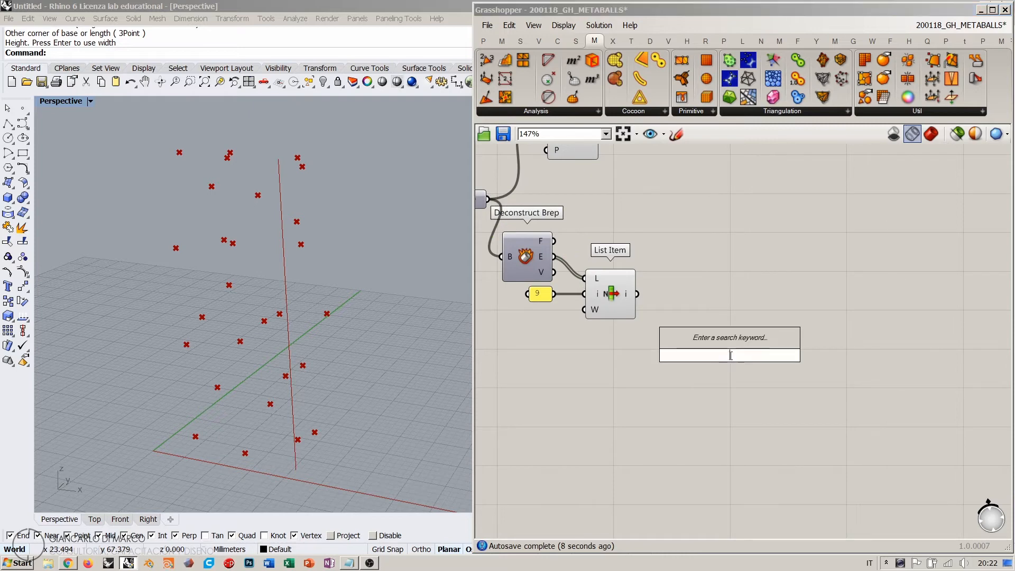
pyautogui.write('loop')
pyautogui.click(699, 323)
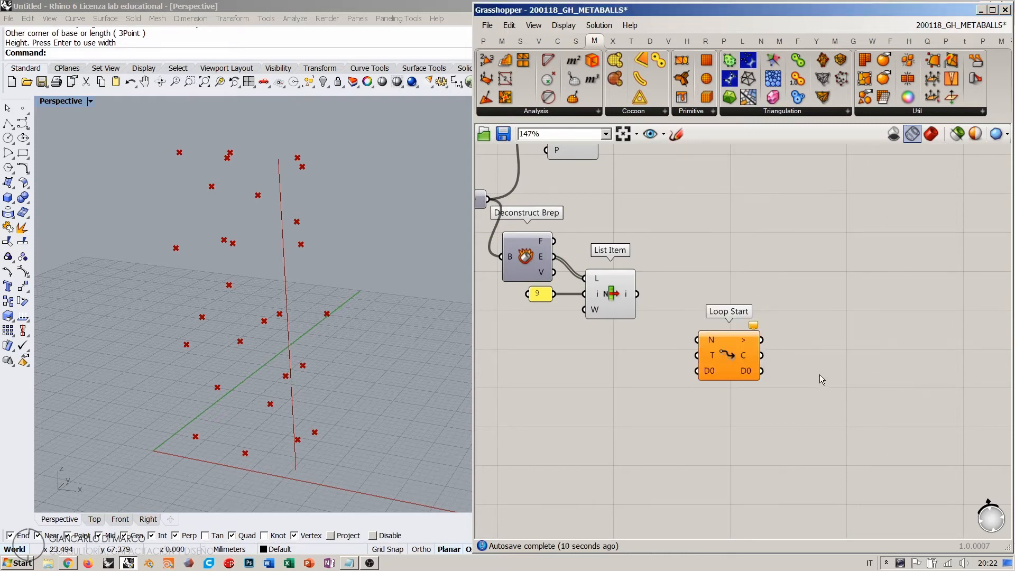
pyautogui.doubleClick(820, 374)
pyautogui.write('loop')
pyautogui.click(801, 356)
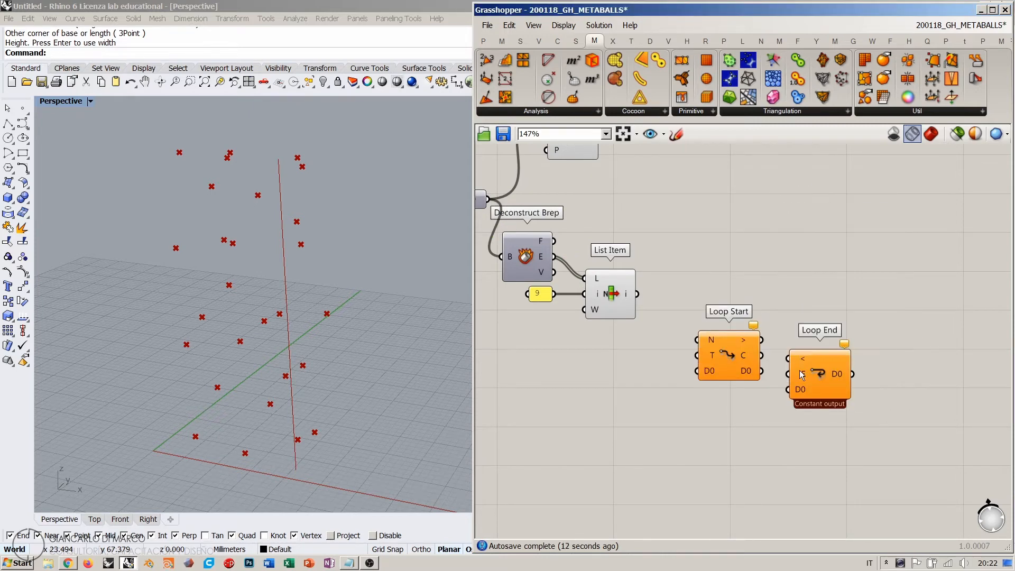
pyautogui.moveTo(817, 354); pyautogui.dragTo(845, 356)
pyautogui.moveTo(792, 428); pyautogui.dragTo(759, 401, button='right')
pyautogui.click(759, 398)
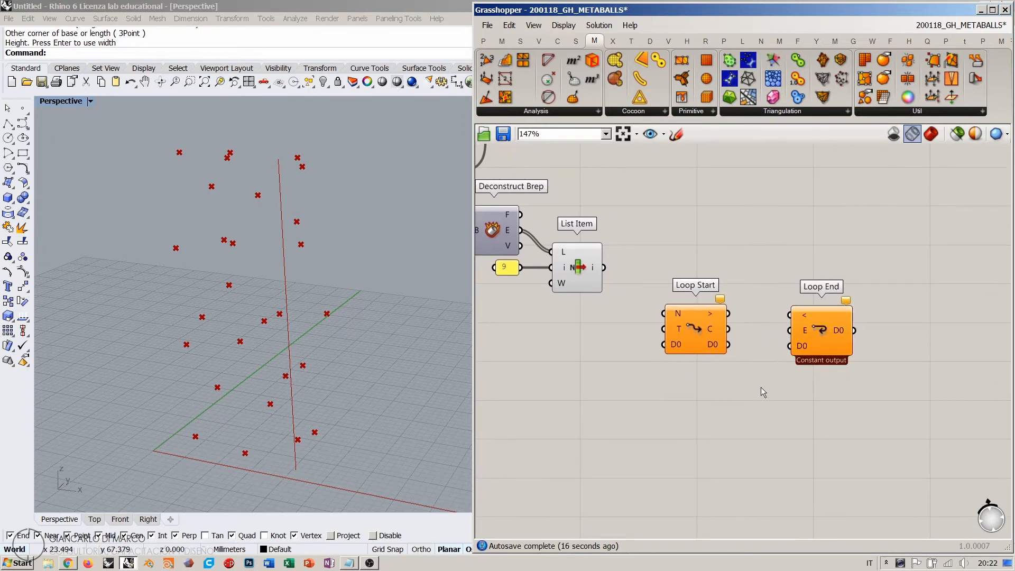
# - Add a scribble reading "Anemone plugin" above the Loop Start and Loop End components
pyautogui.click(711, 326)
pyautogui.keyDown('shift'); pyautogui.click(814, 338); pyautogui.keyUp('shift')
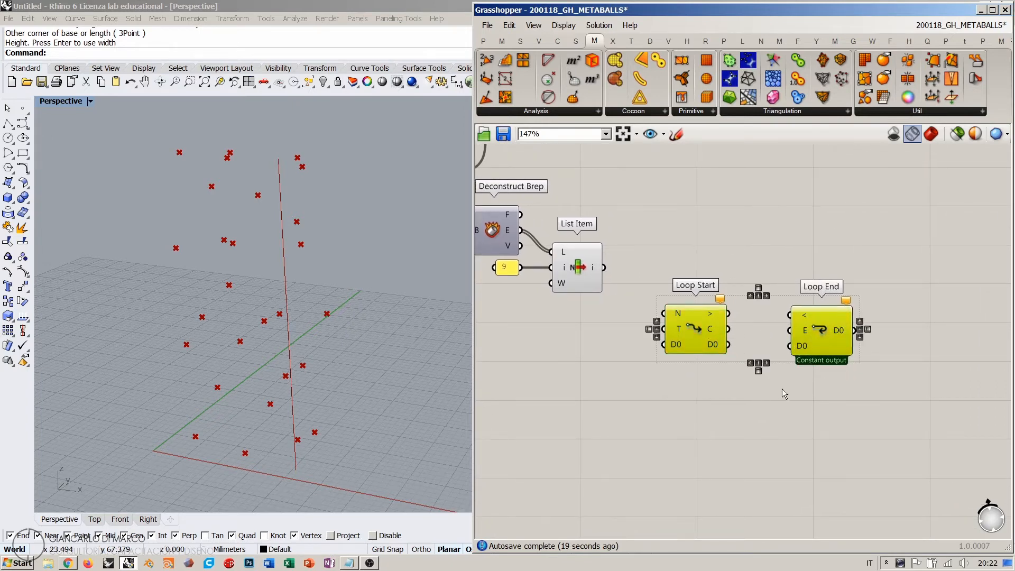
pyautogui.doubleClick(750, 273)
pyautogui.write('scr')
pyautogui.press('Return')
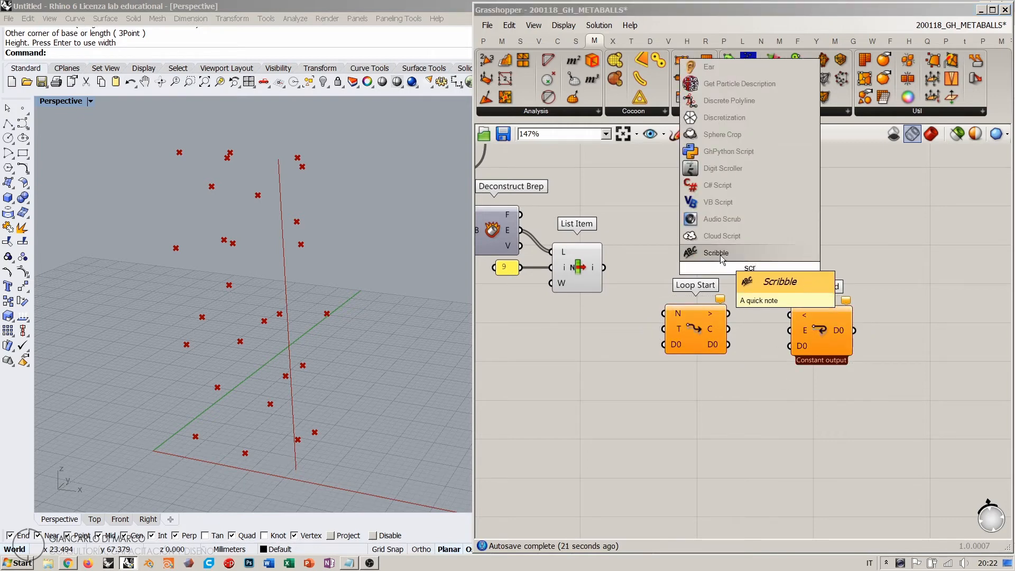
pyautogui.doubleClick(740, 270)
pyautogui.write('An')
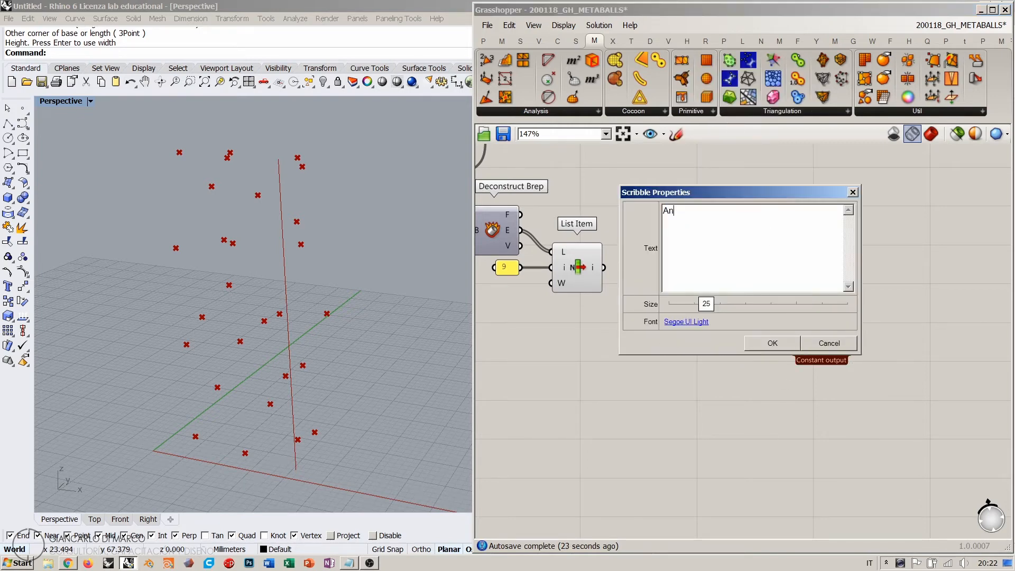
pyautogui.write('emone plugin')
pyautogui.click(783, 345)
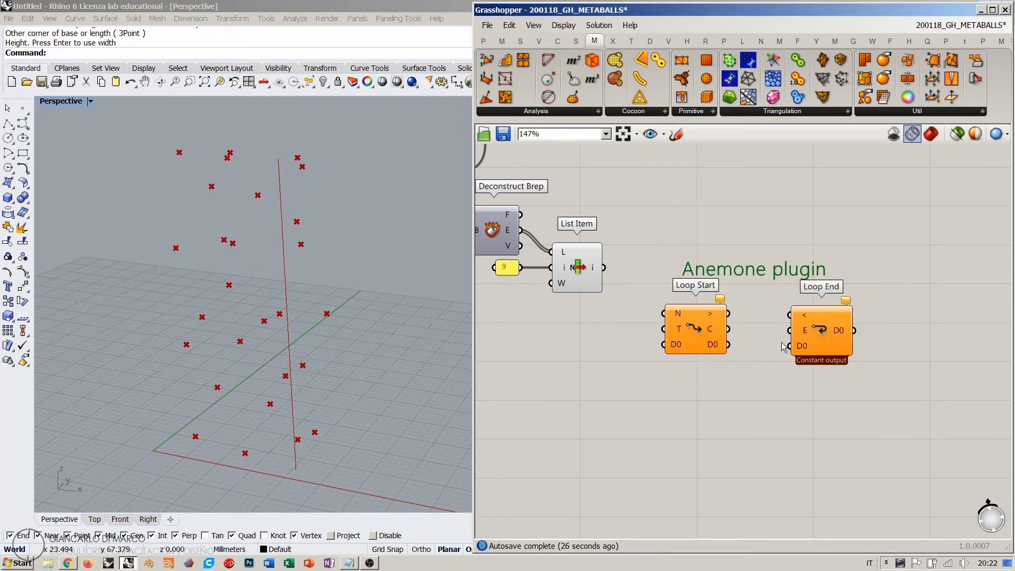
# - Group the scribble with both loop components using a blob outline, and move Loop End farther away from Loop Start
pyautogui.moveTo(899, 249); pyautogui.dragTo(686, 373)
pyautogui.hotkey('ctrl', 'g')
pyautogui.click(771, 448)
pyautogui.doubleClick(756, 312)
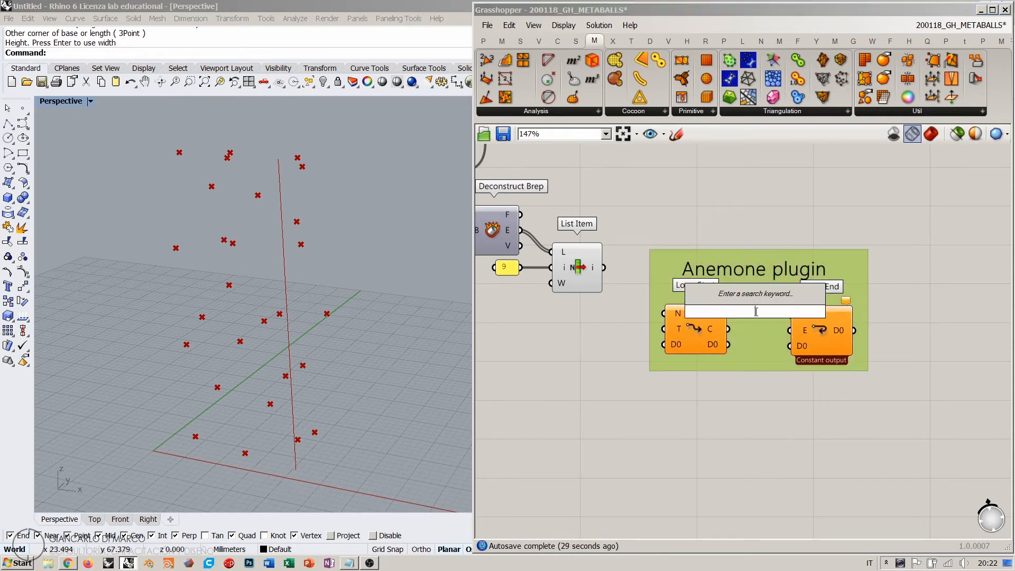
pyautogui.click(756, 343)
pyautogui.doubleClick(760, 326)
pyautogui.rightClick(762, 342)
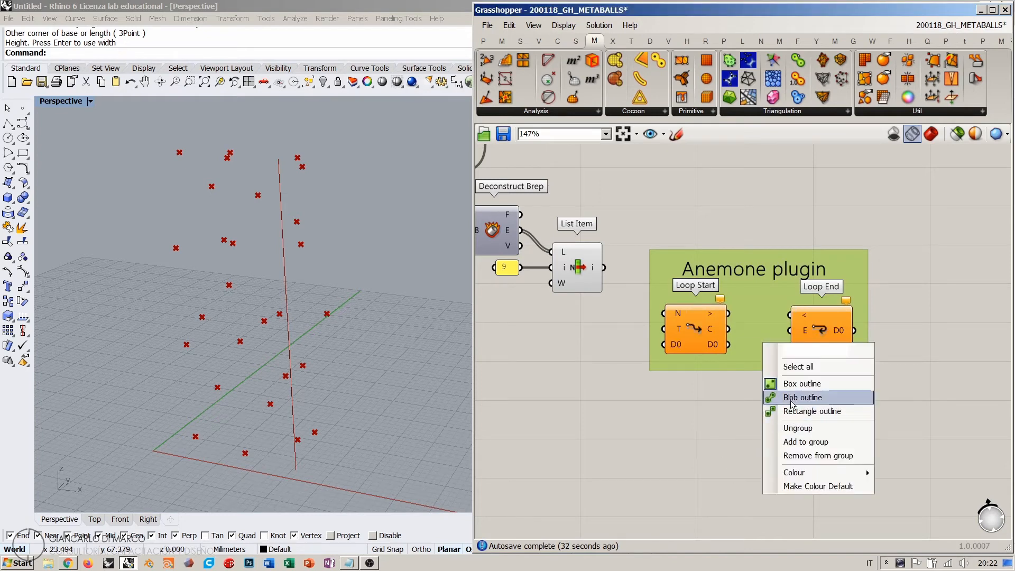
pyautogui.click(797, 397)
pyautogui.click(725, 423)
pyautogui.scroll(-2, 744, 395)
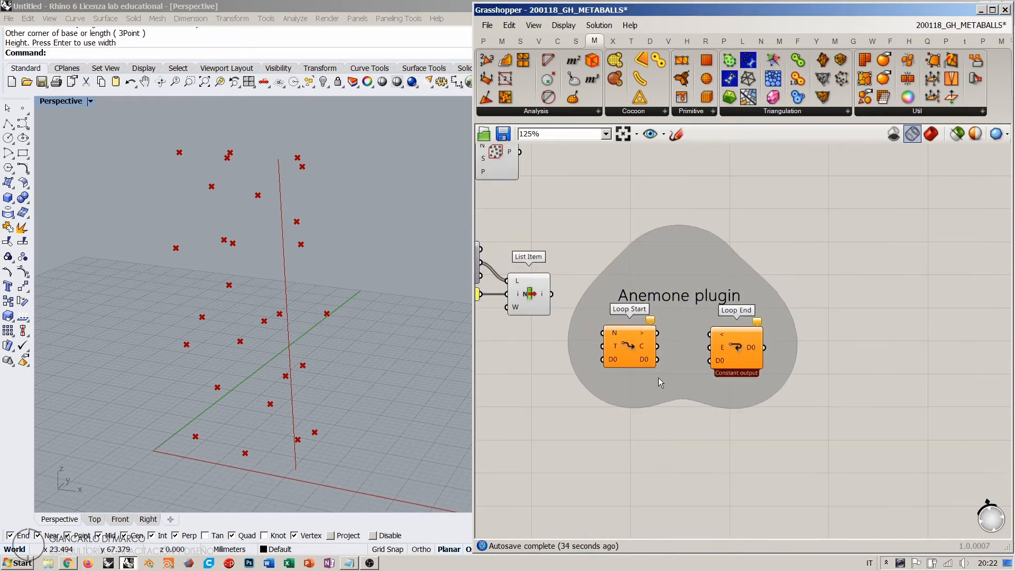
pyautogui.moveTo(737, 348); pyautogui.dragTo(853, 362)
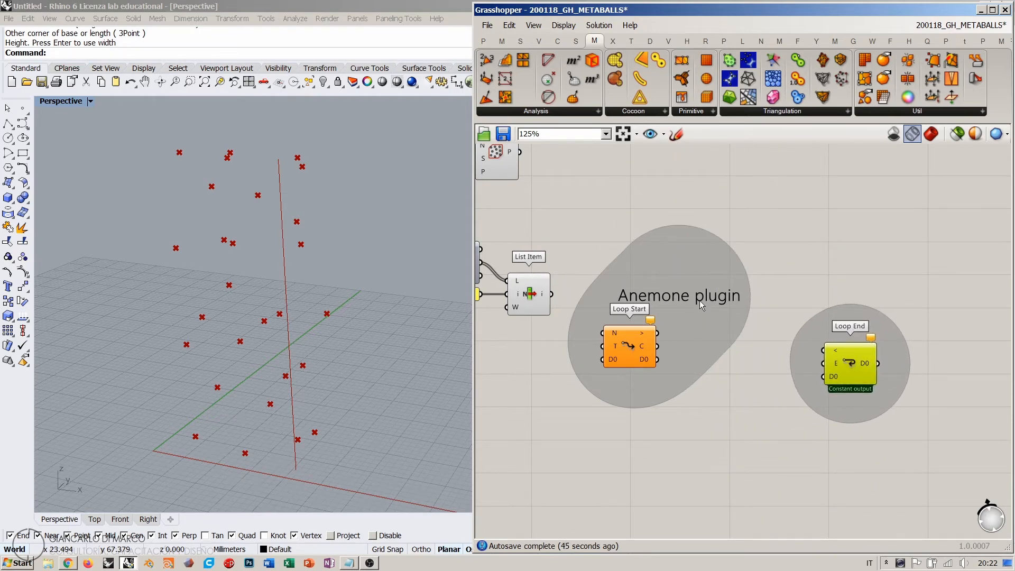
# - Colour the Anemone group yellow with hue 50°, saturation 100 and value 100, and make it fully opaque
pyautogui.rightClick(720, 270)
pyautogui.moveTo(783, 398)
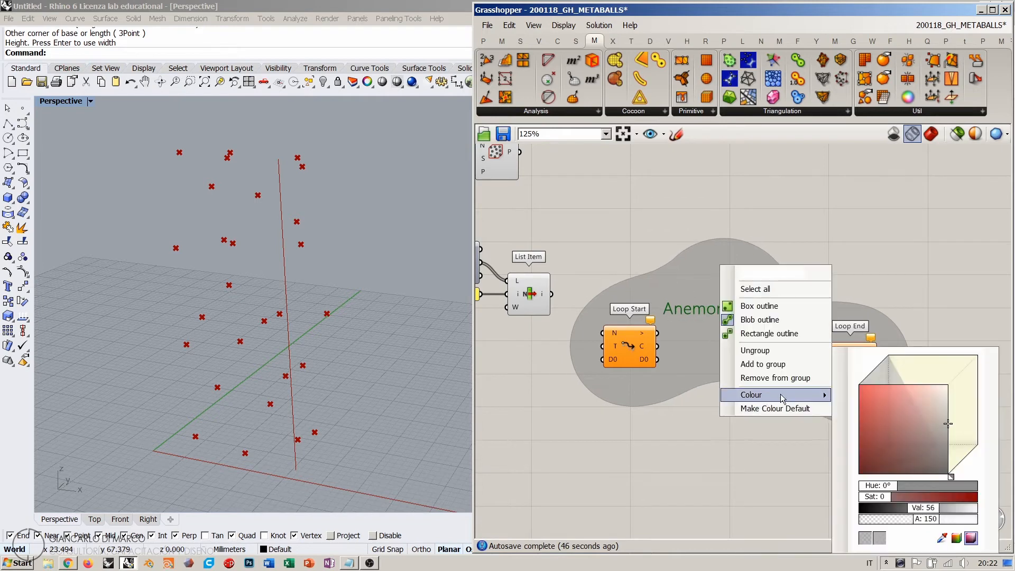
pyautogui.click(901, 444)
pyautogui.moveTo(895, 486); pyautogui.dragTo(905, 490)
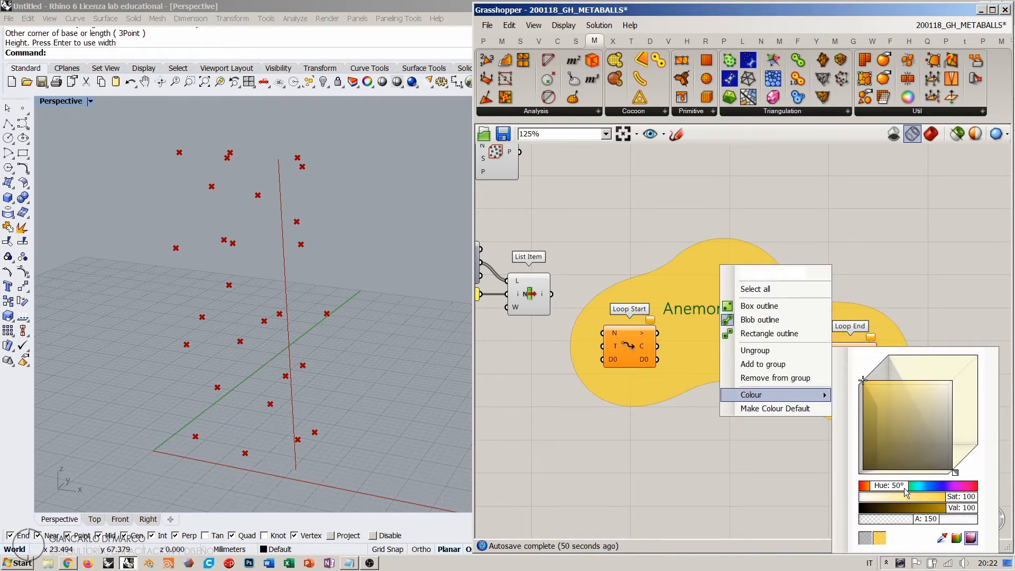
pyautogui.rightClick(753, 280)
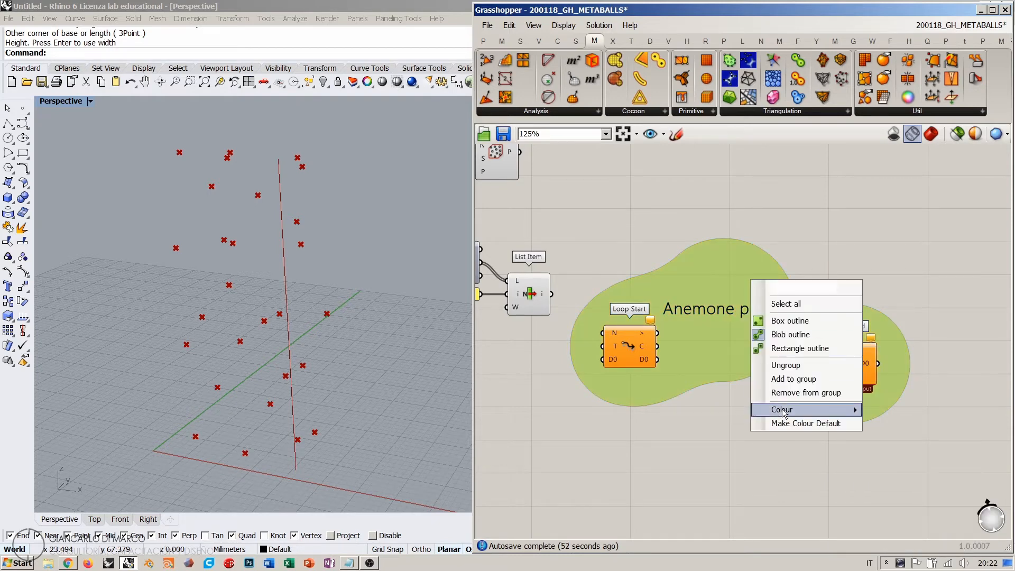
pyautogui.moveTo(813, 409)
pyautogui.click(692, 522)
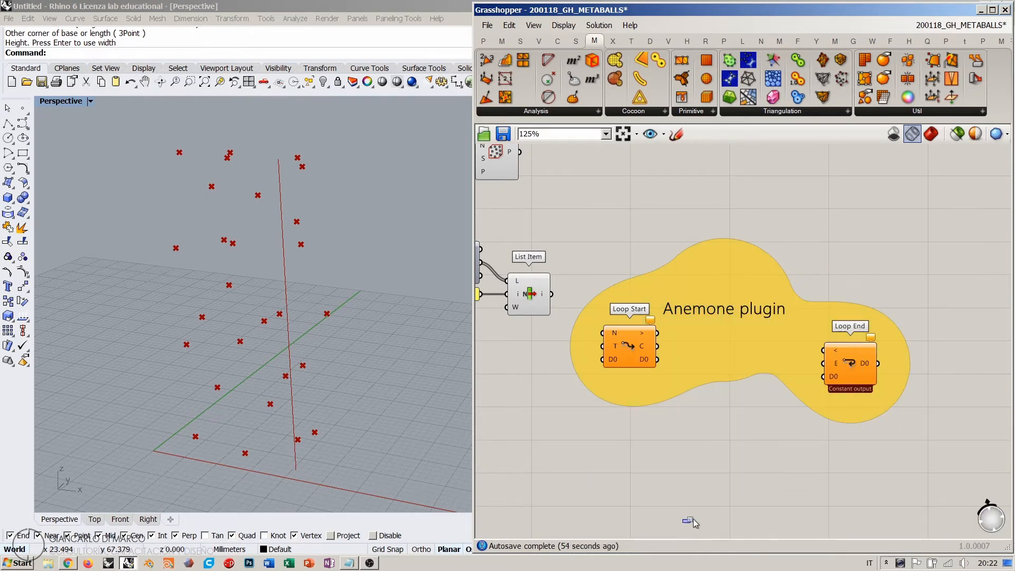
pyautogui.rightClick(740, 347)
pyautogui.moveTo(765, 470)
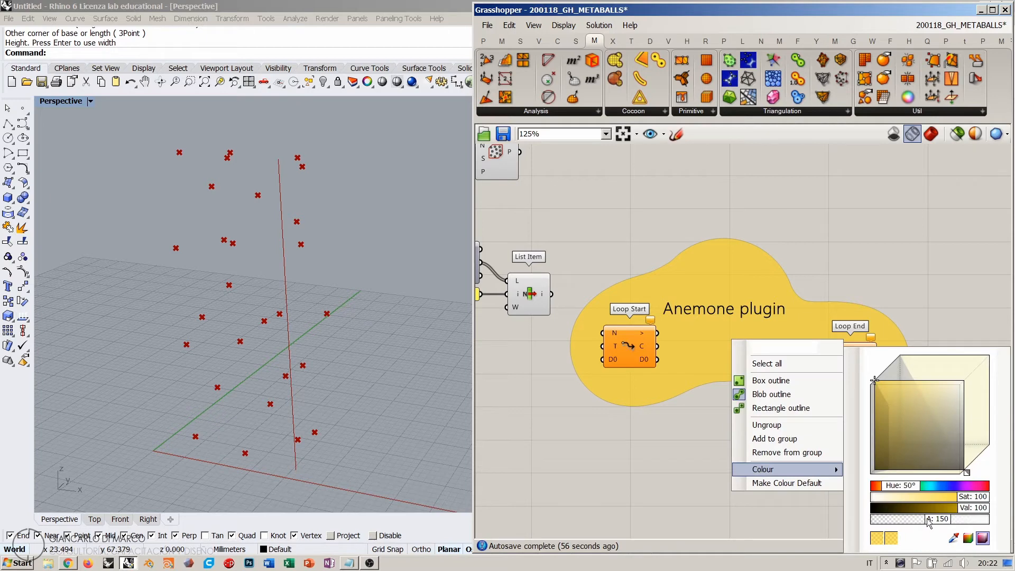
pyautogui.click(901, 309)
# - Connect Loop Start's > output to Loop End's < input
pyautogui.scroll(-2, 740, 269)
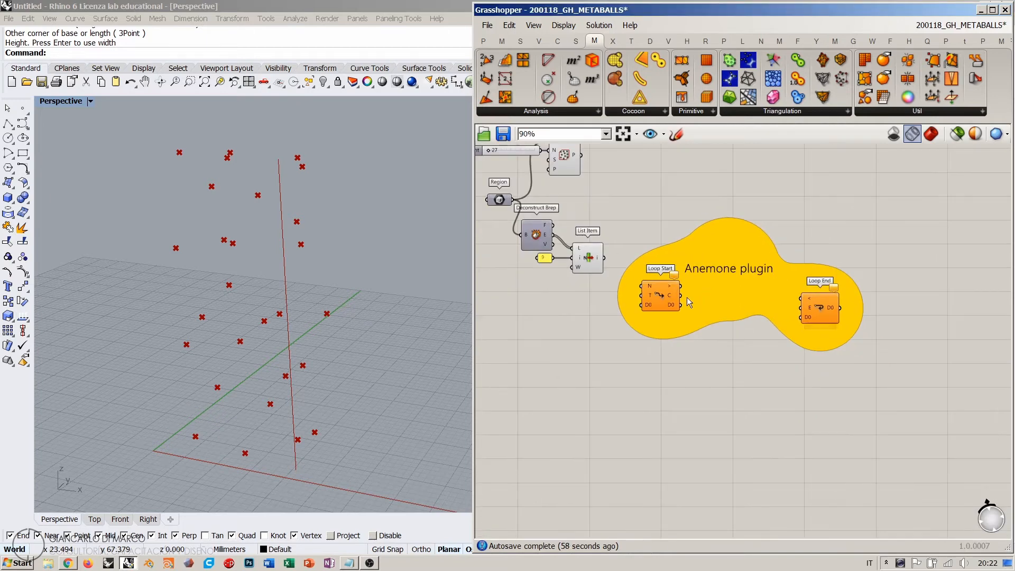
pyautogui.moveTo(667, 289); pyautogui.dragTo(816, 311)
pyautogui.click(817, 313)
# - Add a Boolean Toggle set to True and connect it to Loop Start's T trigger input
pyautogui.scroll(4, 641, 308)
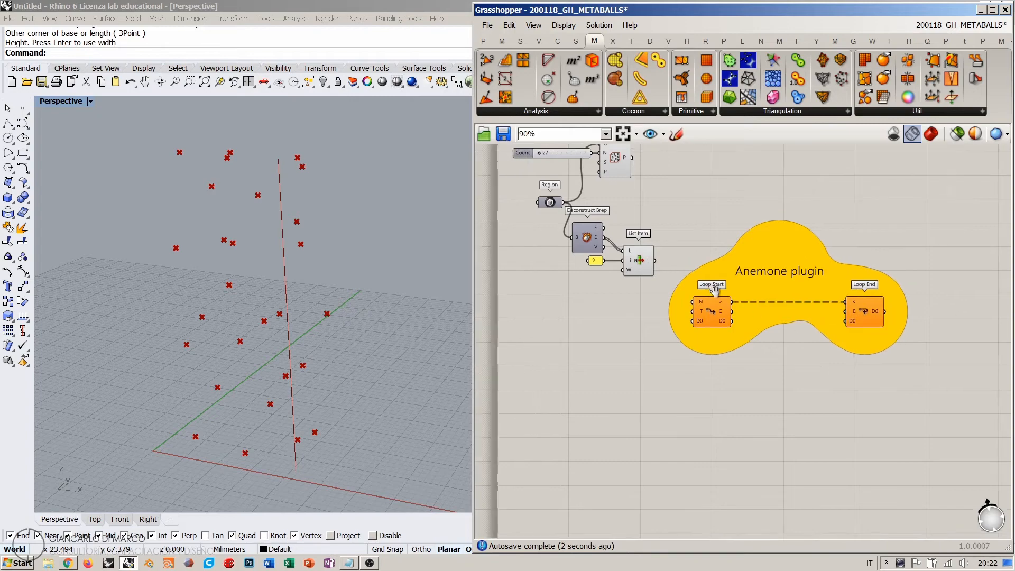
pyautogui.doubleClick(641, 308)
pyautogui.write('togg')
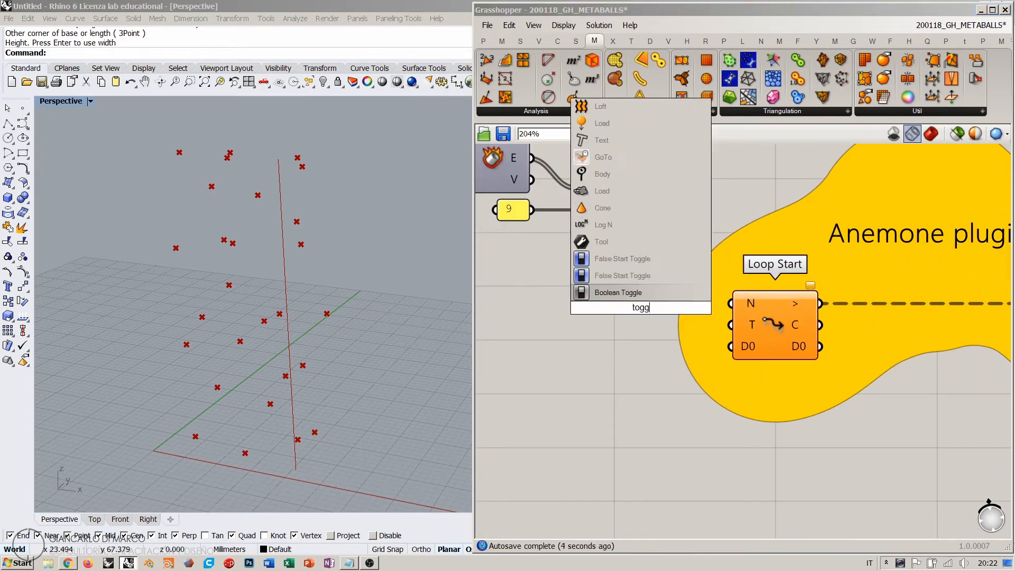
pyautogui.click(685, 317)
pyautogui.doubleClick(684, 311)
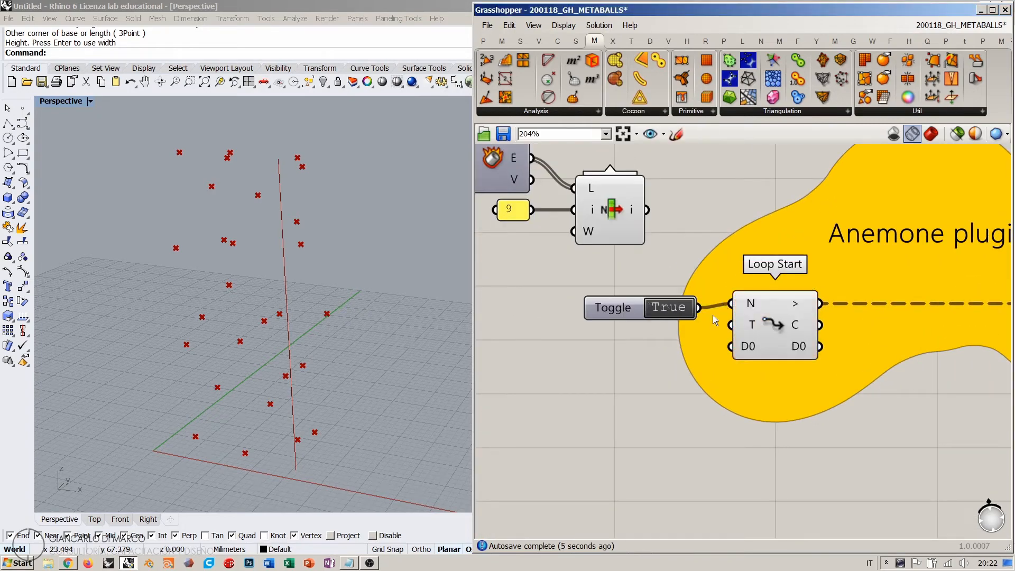
pyautogui.moveTo(698, 308); pyautogui.dragTo(731, 325)
# - Connect the toggle to Loop End's E input as well and place it beside Loop Start, just above its inputs
pyautogui.moveTo(688, 328); pyautogui.dragTo(535, 307, button='right')
pyautogui.moveTo(533, 293); pyautogui.dragTo(559, 247)
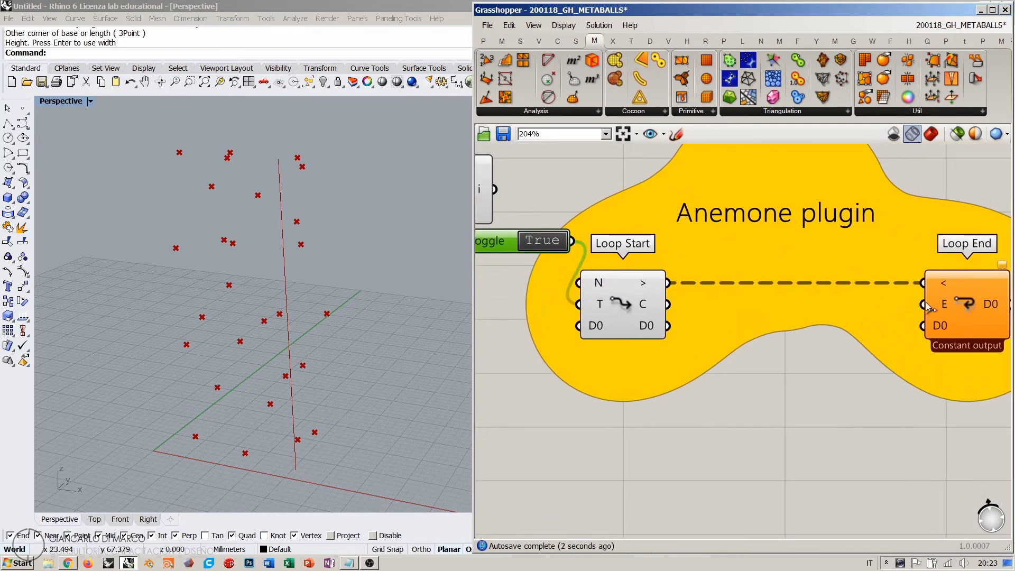
pyautogui.moveTo(924, 304); pyautogui.dragTo(572, 241)
pyautogui.moveTo(543, 280); pyautogui.dragTo(640, 277, button='right')
pyautogui.moveTo(606, 237); pyautogui.dragTo(579, 251)
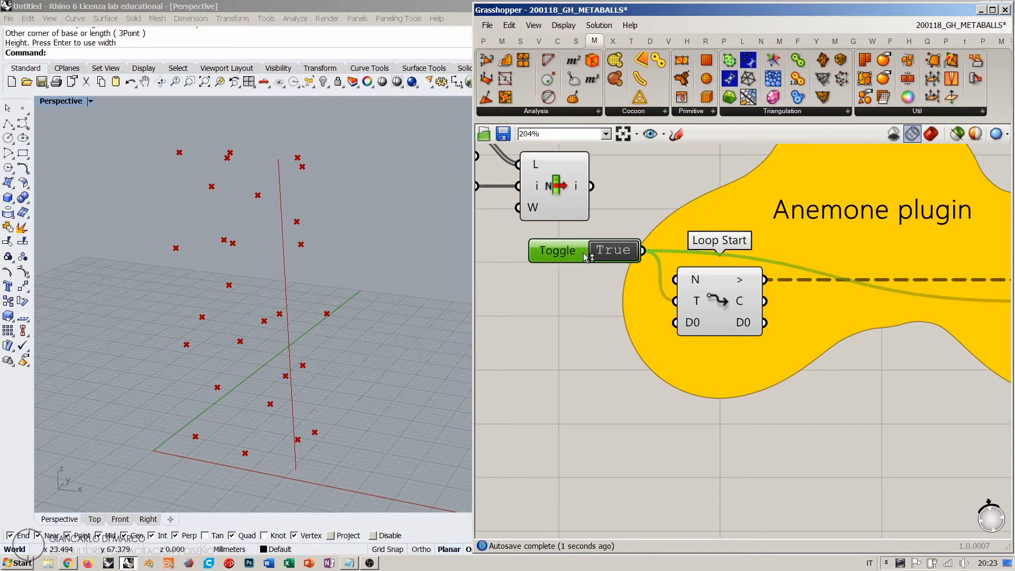
# - Add a Number Slider set to 11 and connect it to Loop Start's N input, placing it beside the component
pyautogui.moveTo(712, 310); pyautogui.dragTo(663, 322, button='right')
pyautogui.doubleClick(536, 321)
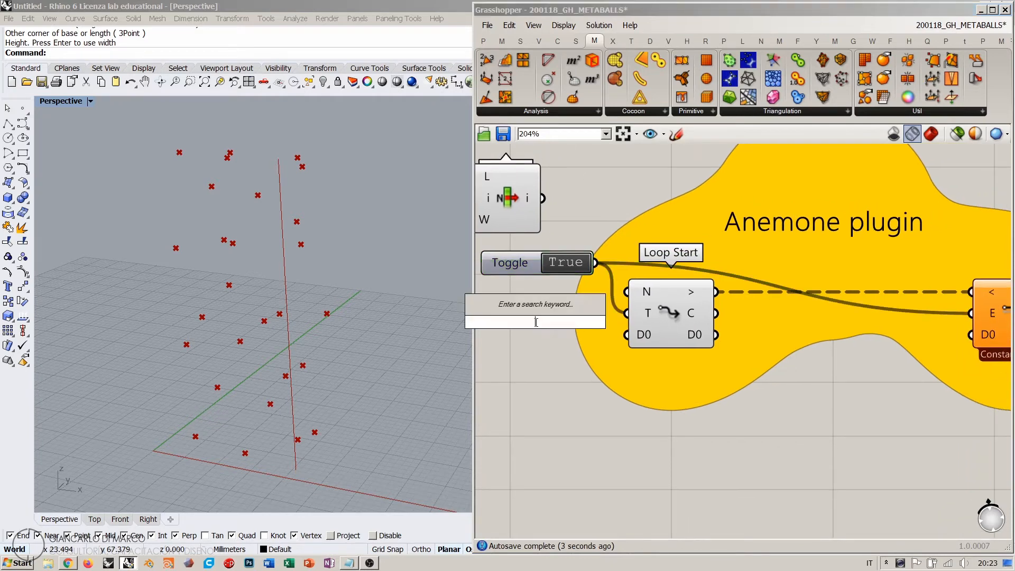
pyautogui.write('1')
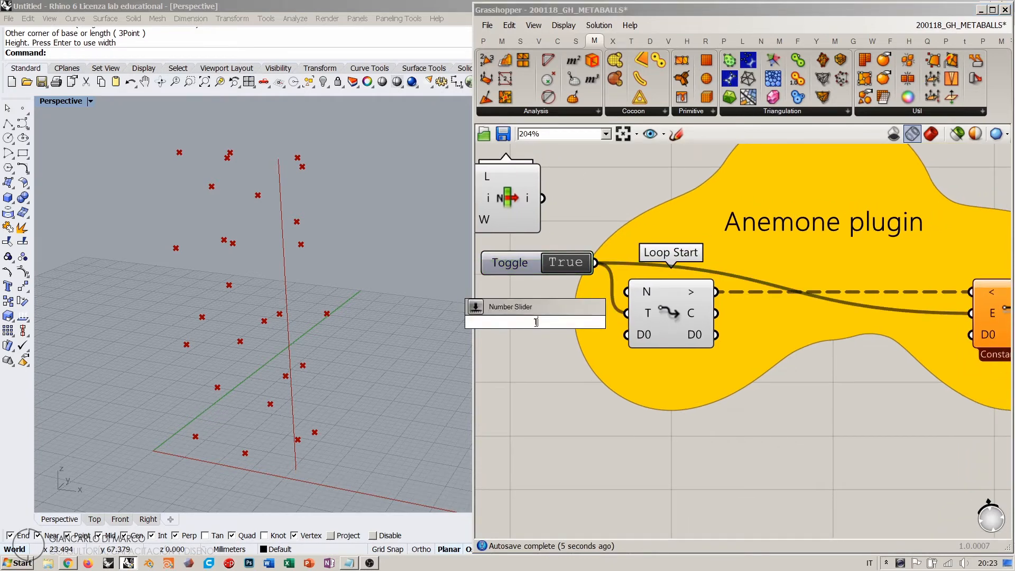
pyautogui.press('Return')
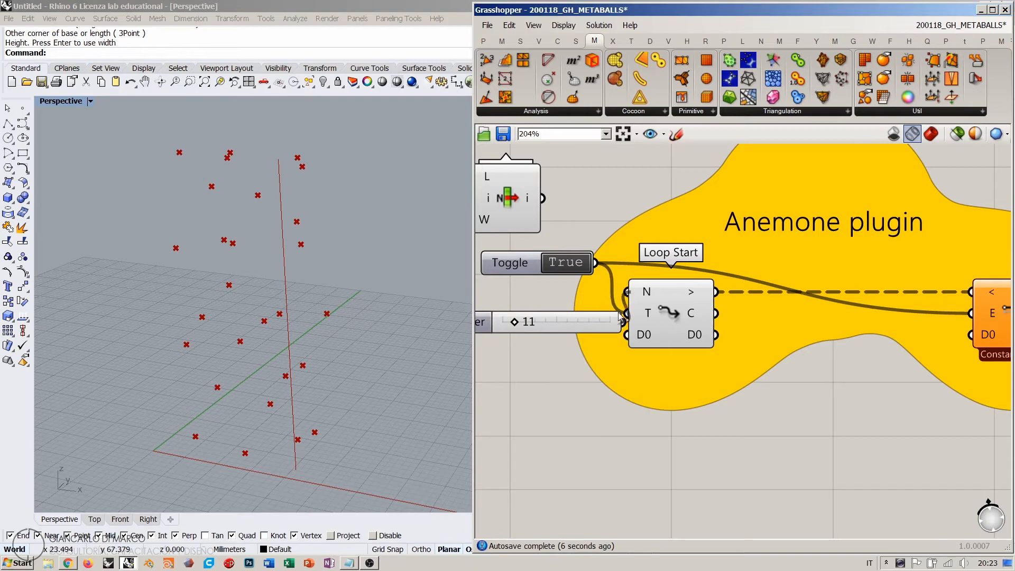
pyautogui.moveTo(588, 326); pyautogui.dragTo(525, 304)
pyautogui.moveTo(692, 412); pyautogui.dragTo(660, 398, button='right')
# - Add a Division component, connecting Loop Start's C output to A and the Repeat slider to B
pyautogui.click(775, 426)
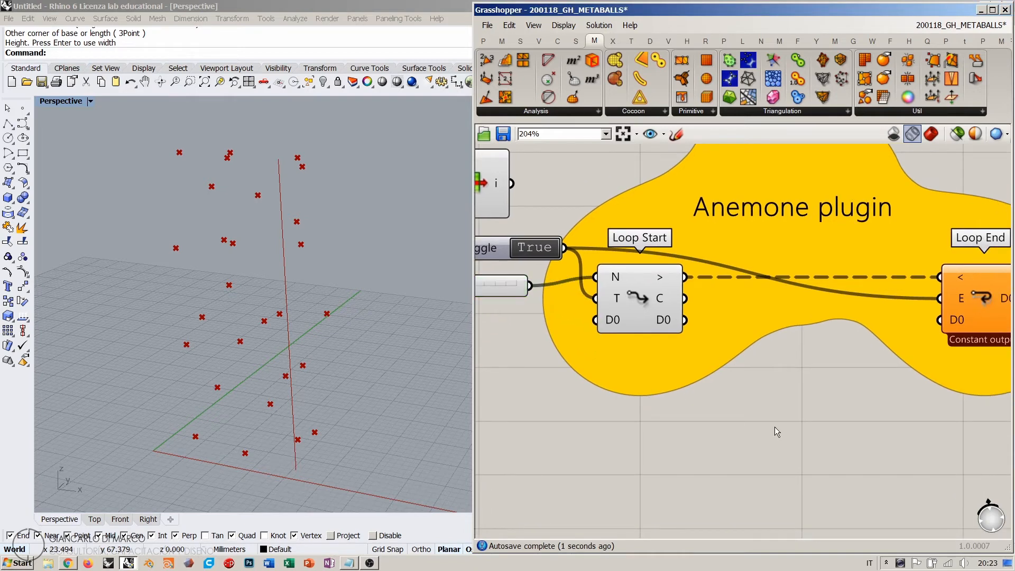
pyautogui.doubleClick(775, 426)
pyautogui.write('/')
pyautogui.press('Return')
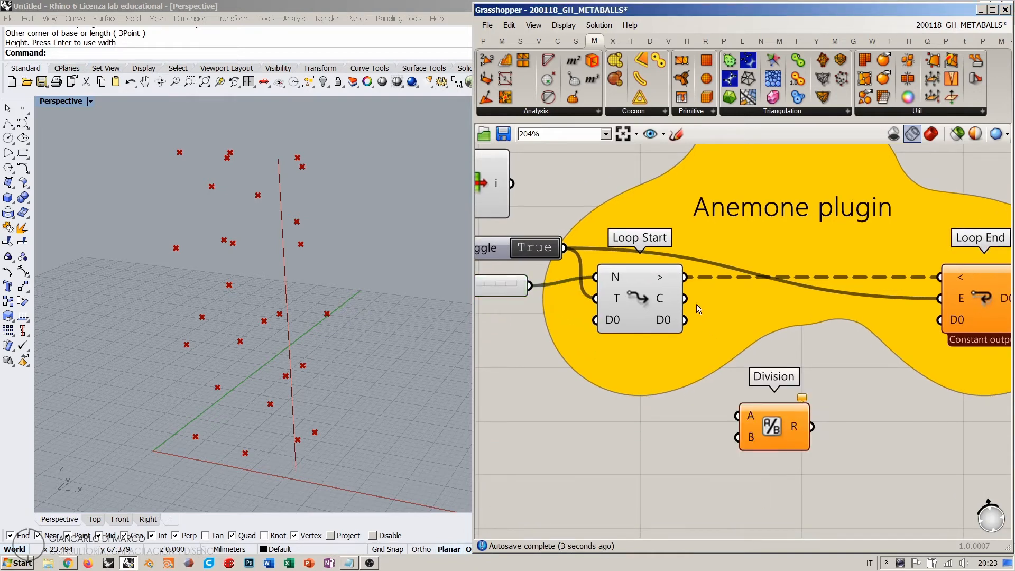
pyautogui.moveTo(685, 298); pyautogui.dragTo(738, 416)
pyautogui.moveTo(559, 292); pyautogui.dragTo(592, 287, button='right')
pyautogui.moveTo(563, 280); pyautogui.dragTo(770, 432)
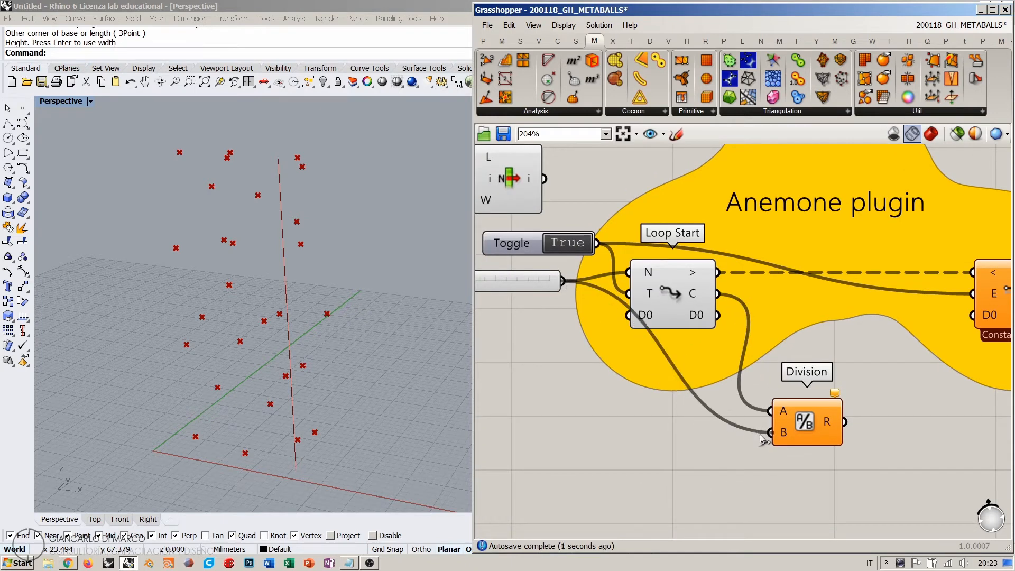
# - Add an Evaluate Curve component above the Anemone group and connect List Item's output to its C input
pyautogui.moveTo(829, 422); pyautogui.dragTo(744, 442, button='right')
pyautogui.scroll(-2, 744, 442)
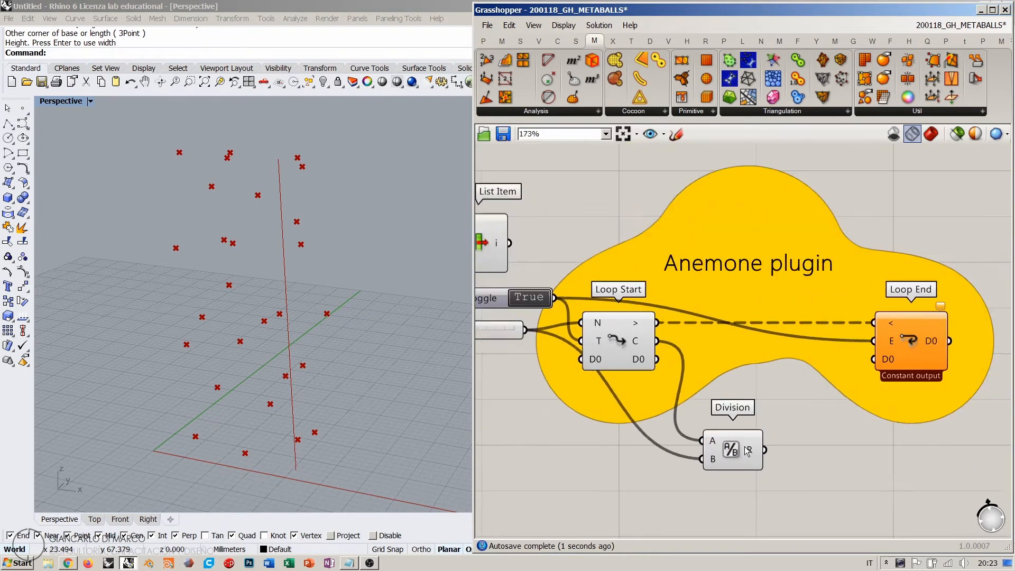
pyautogui.moveTo(596, 186); pyautogui.dragTo(730, 262, button='right')
pyautogui.doubleClick(731, 262)
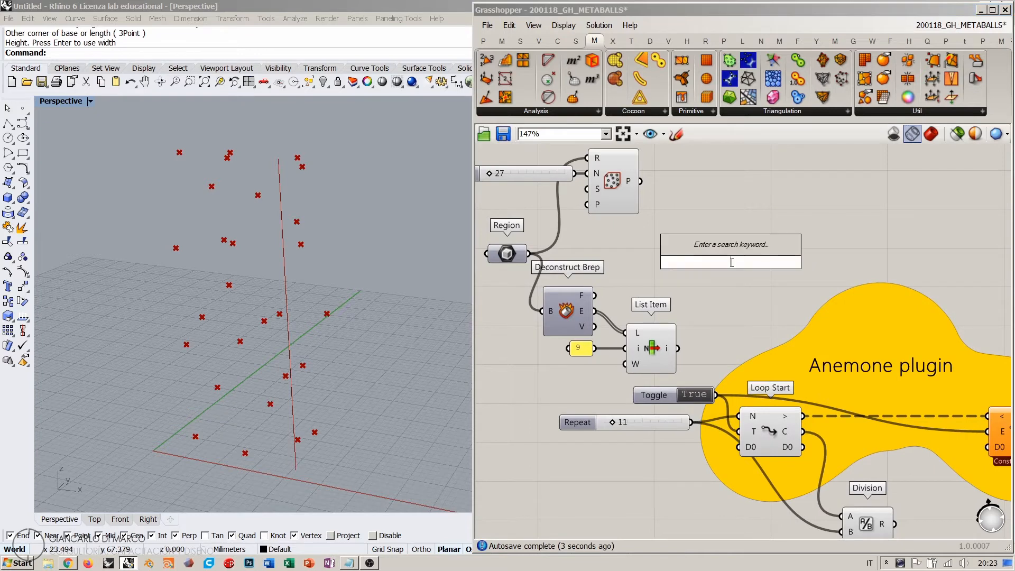
pyautogui.write('evalua')
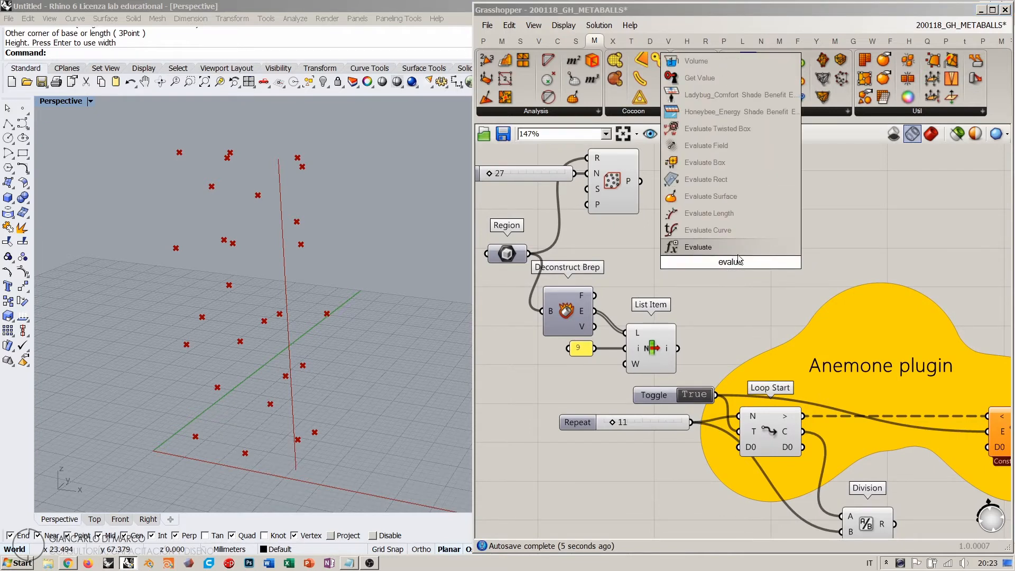
pyautogui.click(707, 230)
pyautogui.moveTo(678, 347); pyautogui.dragTo(702, 251)
pyautogui.moveTo(724, 259); pyautogui.dragTo(785, 234)
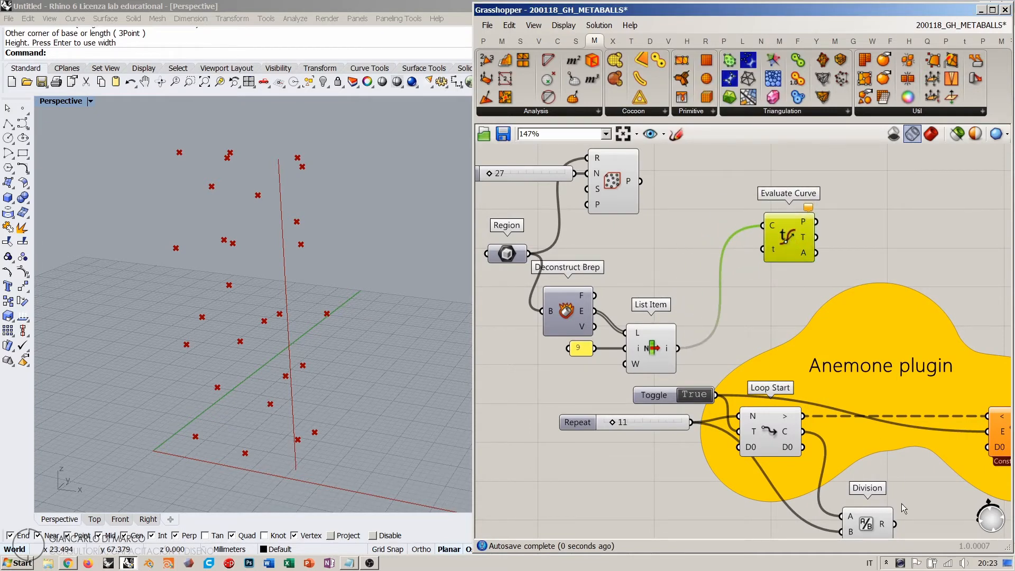
# - Connect Division's R output to Evaluate Curve's t input and reparameterize its C input
pyautogui.moveTo(895, 524); pyautogui.dragTo(763, 248)
pyautogui.rightClick(771, 227)
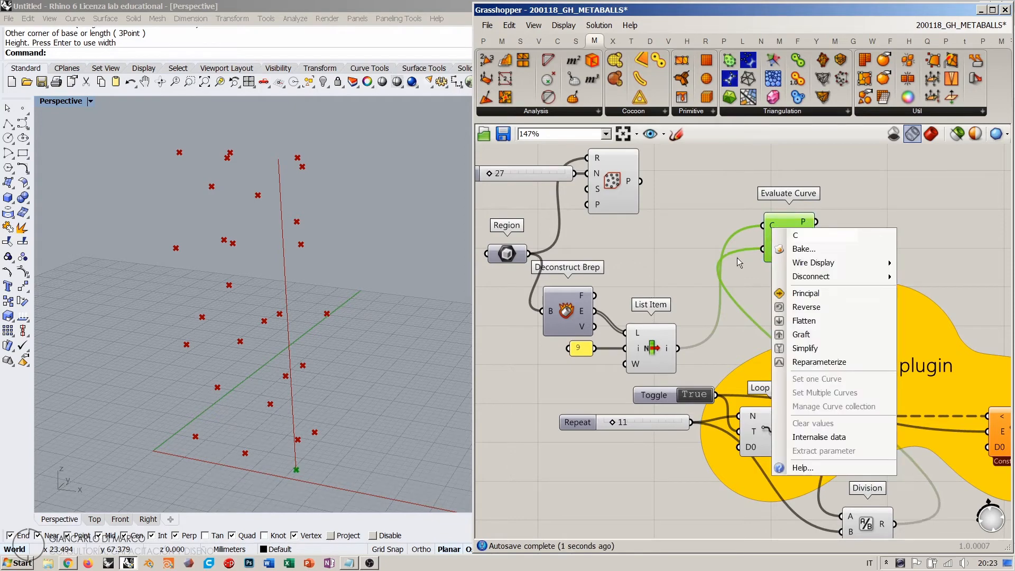
pyautogui.click(733, 302)
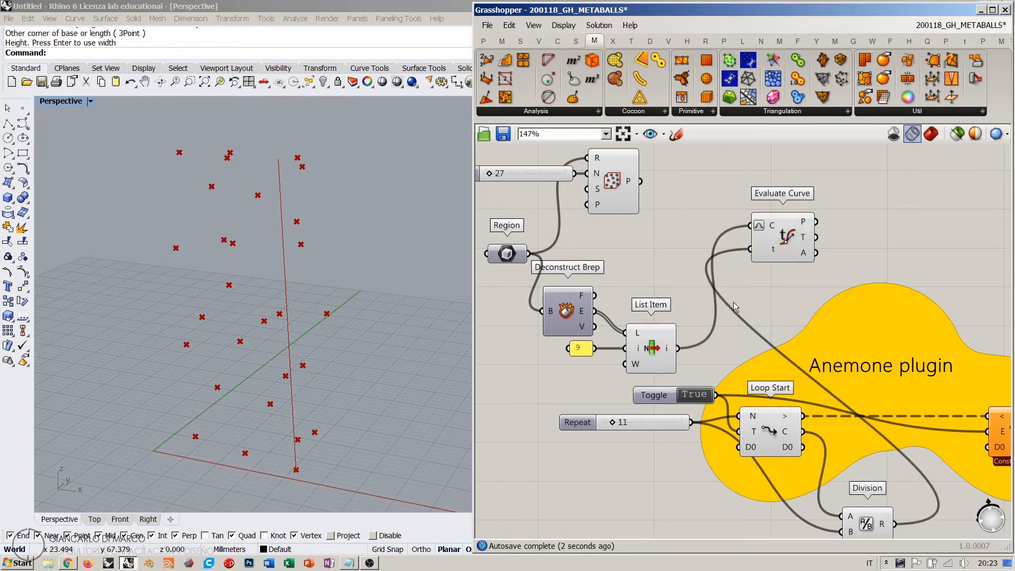
# - Move the Anemone group, toggle and Repeat slider down, and place Division and Evaluate Curve side by side above the group
pyautogui.scroll(-3, 656, 258)
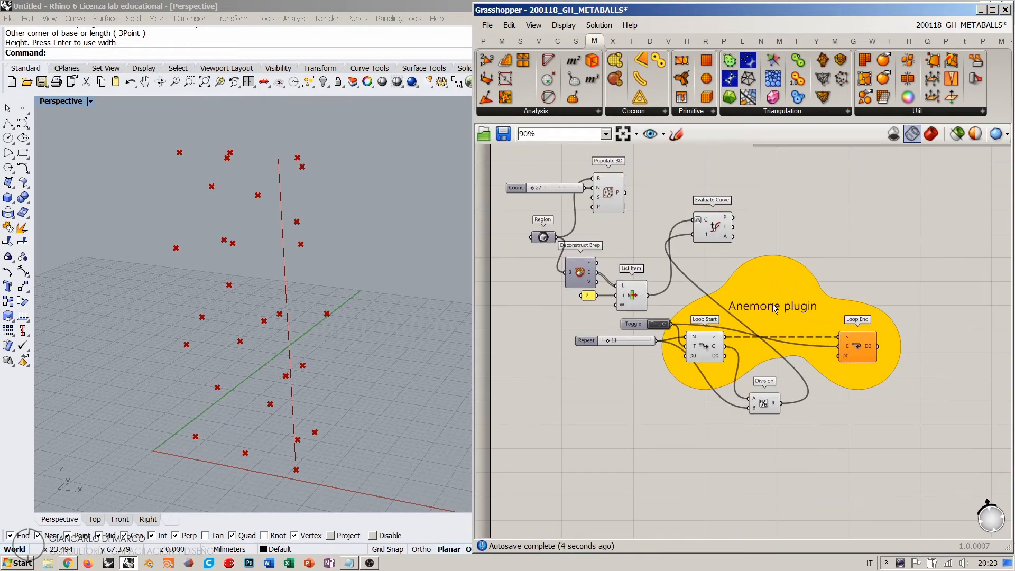
pyautogui.moveTo(775, 308); pyautogui.dragTo(774, 330)
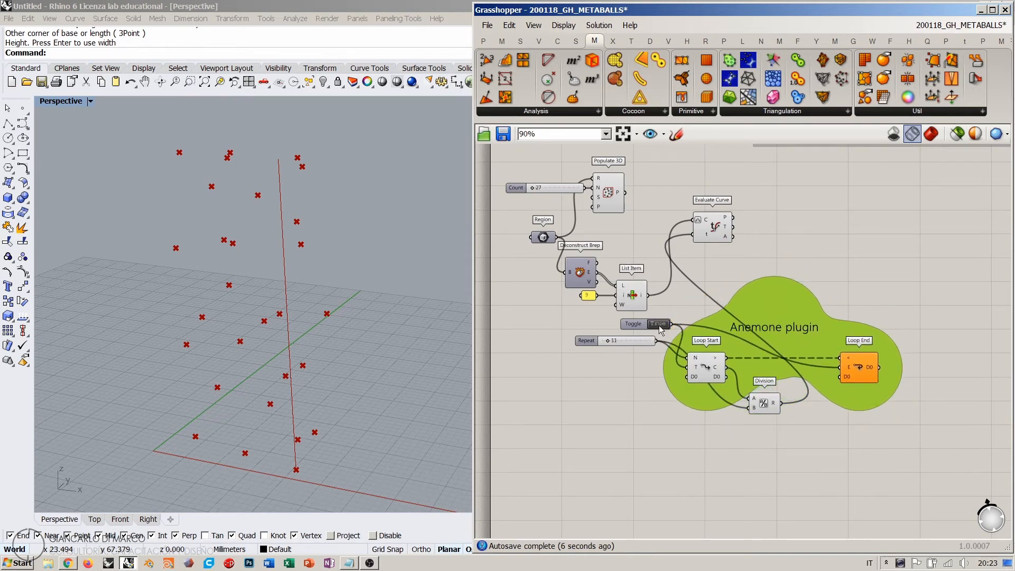
pyautogui.moveTo(637, 342); pyautogui.dragTo(651, 364)
pyautogui.moveTo(648, 327); pyautogui.dragTo(641, 349)
pyautogui.moveTo(766, 407); pyautogui.dragTo(706, 271)
pyautogui.moveTo(714, 228); pyautogui.dragTo(750, 260)
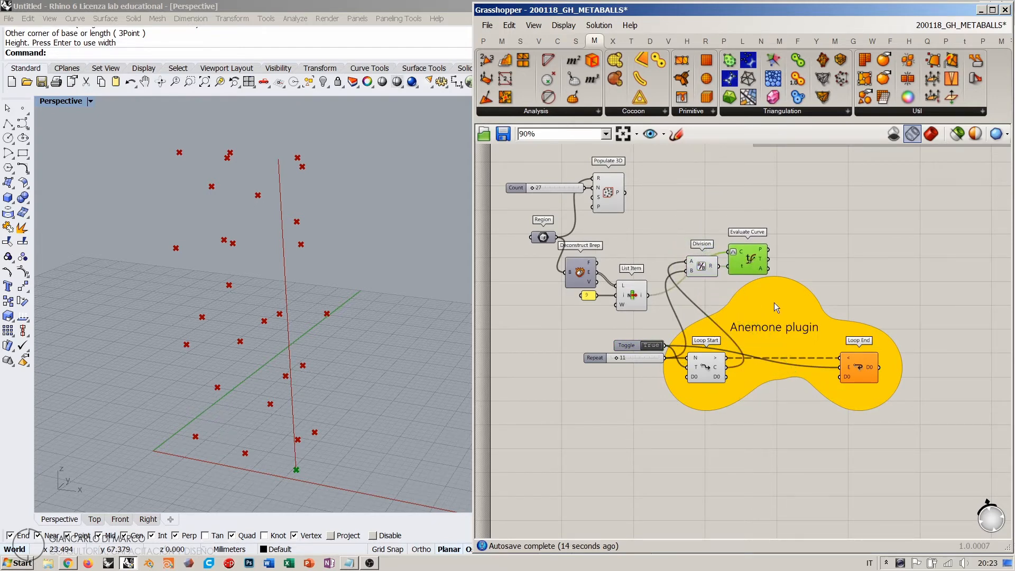
# - Lower the whole Anemone loop with its inputs, and tuck Division directly under List Item with Evaluate Curve beside them
pyautogui.moveTo(775, 304); pyautogui.dragTo(771, 261, button='right')
pyautogui.moveTo(871, 382); pyautogui.dragTo(602, 285)
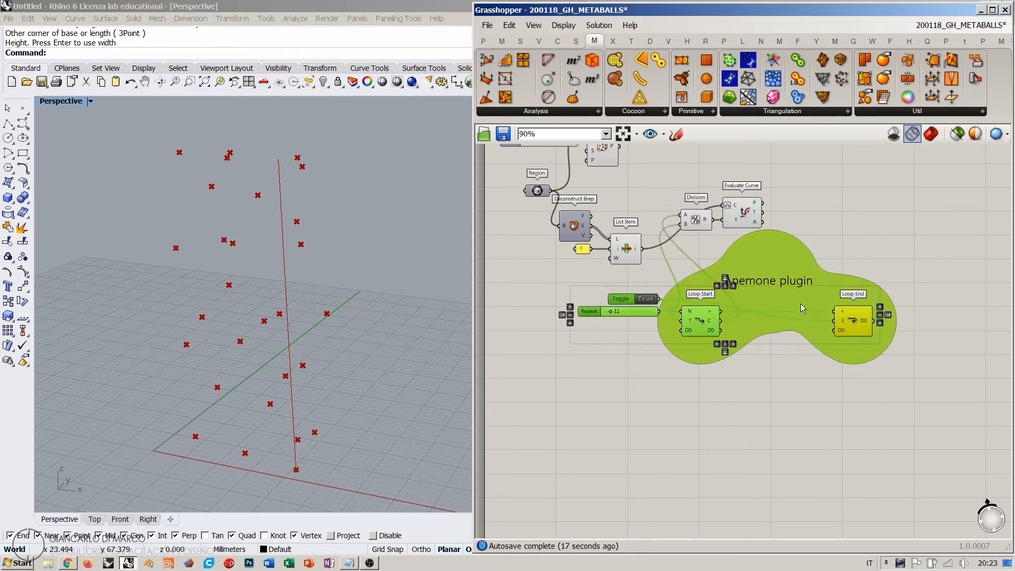
pyautogui.moveTo(757, 264); pyautogui.dragTo(743, 317)
pyautogui.moveTo(730, 241); pyautogui.dragTo(626, 276)
pyautogui.click(710, 245)
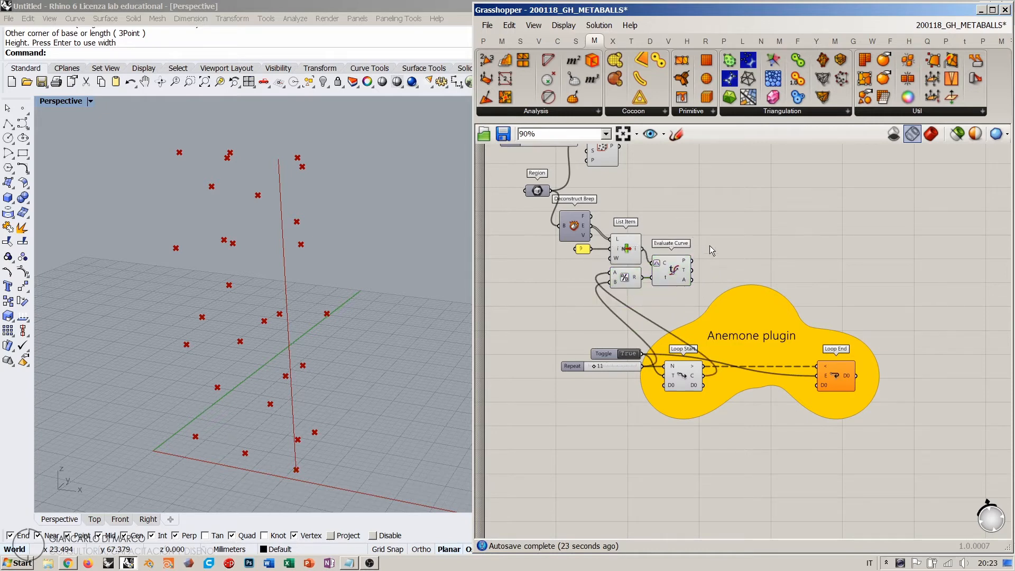
# - Add the Boolean Toggle and the Repeat slider to the yellow Anemone plugin group
pyautogui.moveTo(736, 301); pyautogui.dragTo(758, 281, button='right')
pyautogui.click(754, 294)
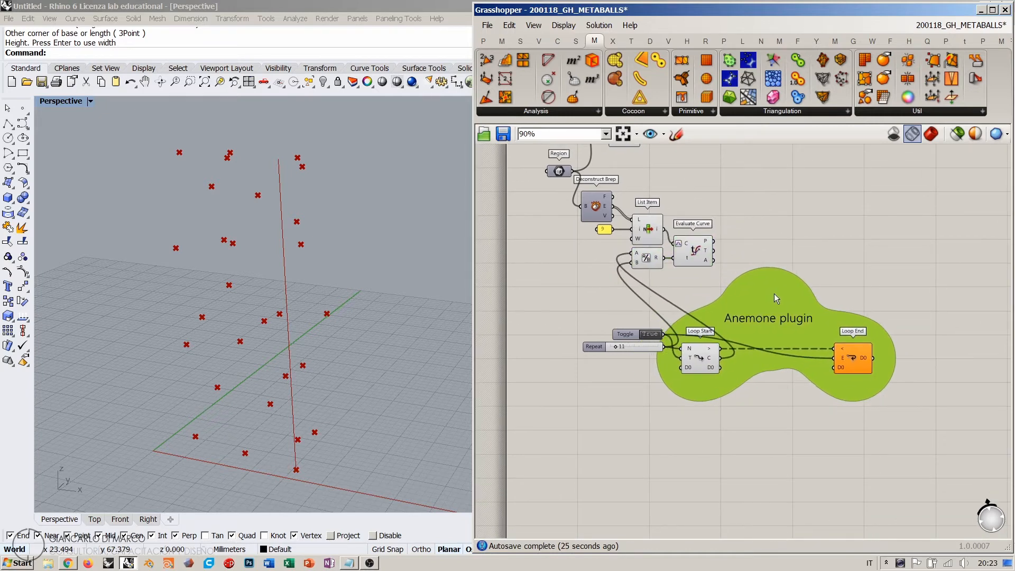
pyautogui.click(602, 294)
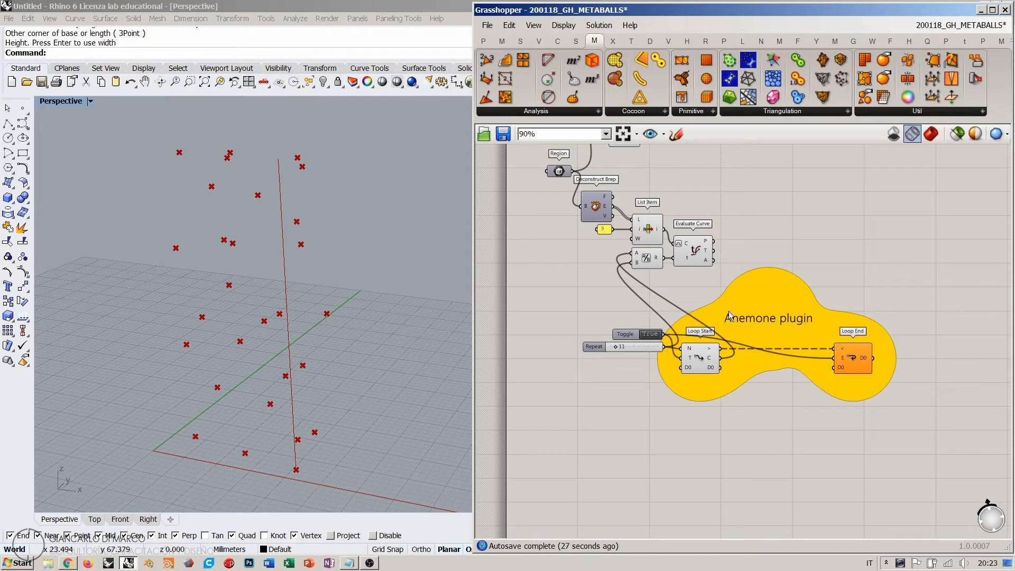
pyautogui.click(617, 334)
pyautogui.keyDown('shift'); pyautogui.click(635, 348); pyautogui.keyUp('shift')
pyautogui.rightClick(749, 296)
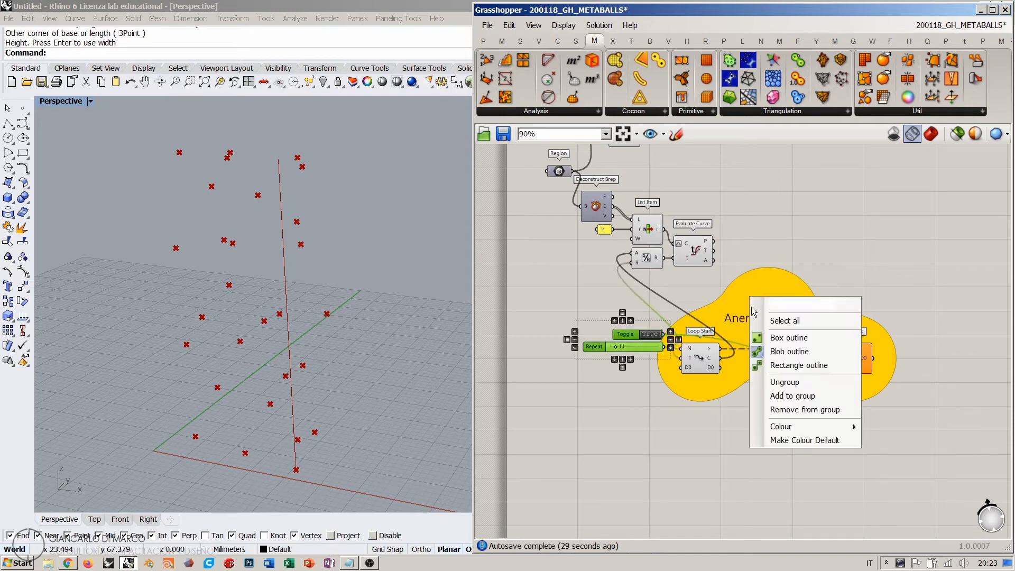
pyautogui.click(754, 283)
pyautogui.rightClick(754, 283)
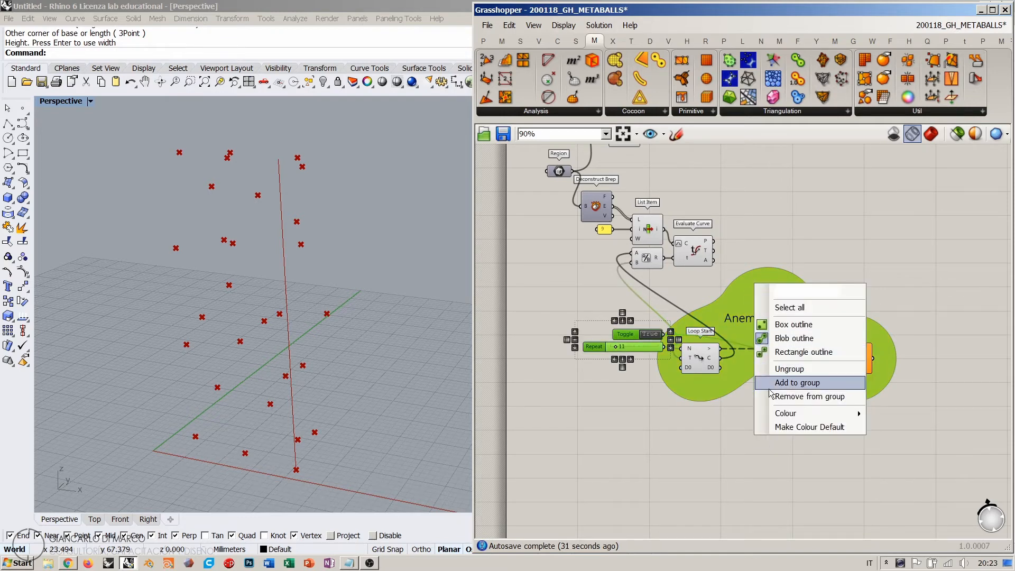
pyautogui.click(777, 395)
pyautogui.click(773, 429)
# - Shift the Anemone group left and the curve-evaluation components right, keeping the index panel next to List Item
pyautogui.moveTo(748, 297); pyautogui.dragTo(719, 341)
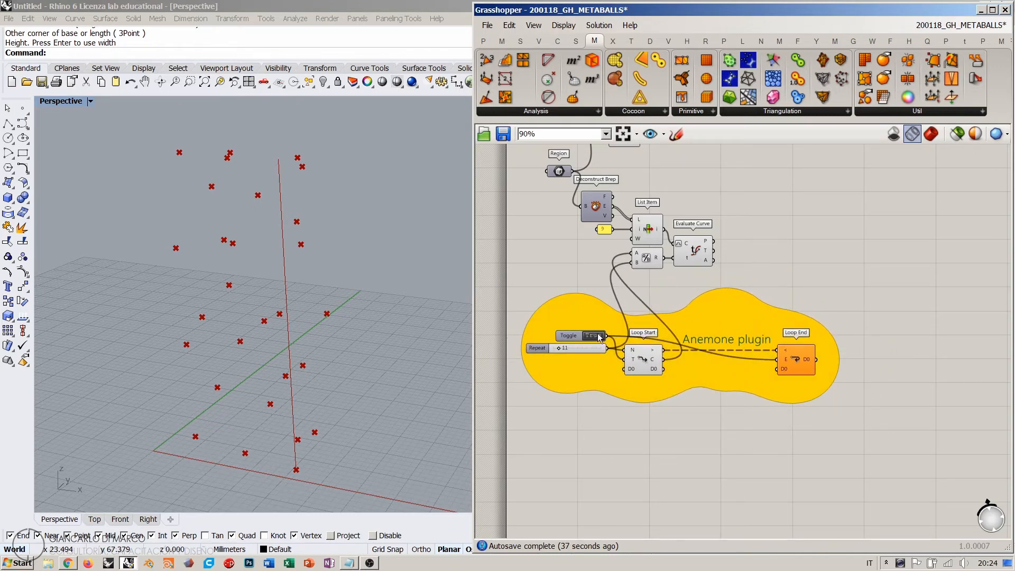
pyautogui.moveTo(702, 266); pyautogui.dragTo(732, 340, button='right')
pyautogui.moveTo(729, 356); pyautogui.dragTo(782, 269)
pyautogui.keyDown('shift'); pyautogui.click(601, 282); pyautogui.keyUp('shift')
pyautogui.click(766, 316)
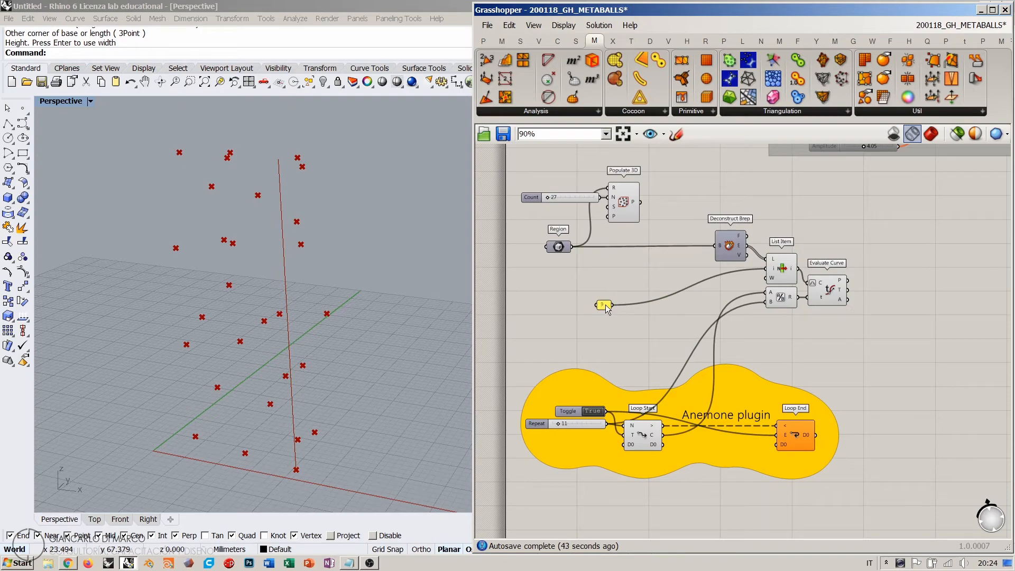
pyautogui.moveTo(605, 309); pyautogui.dragTo(749, 270)
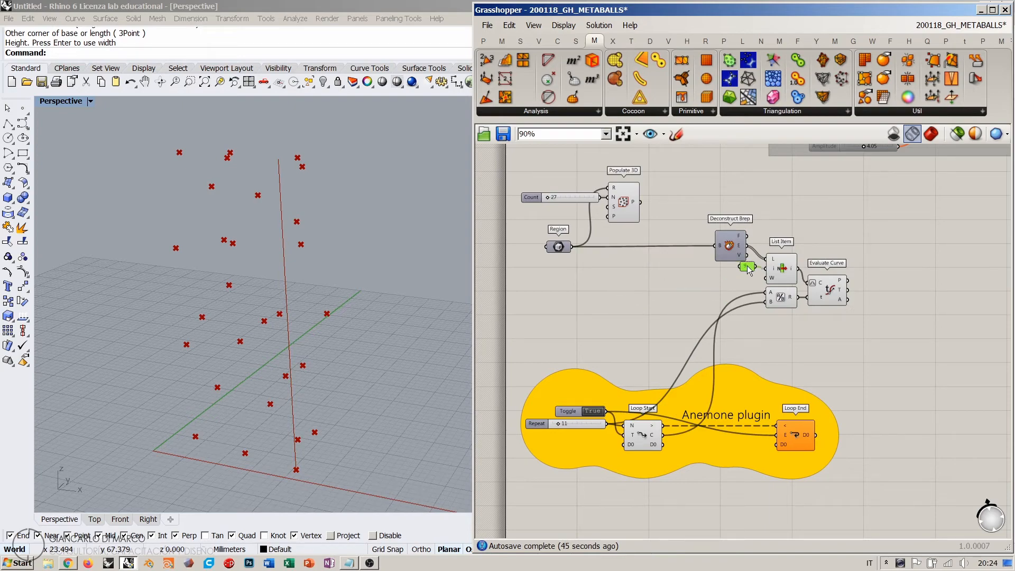
# - Raise the Anemone group just below the curve-evaluation components and nudge Deconstruct Brep closer to List Item
pyautogui.moveTo(749, 384); pyautogui.dragTo(729, 312)
pyautogui.click(688, 275)
pyautogui.moveTo(737, 272); pyautogui.dragTo(730, 307, button='right')
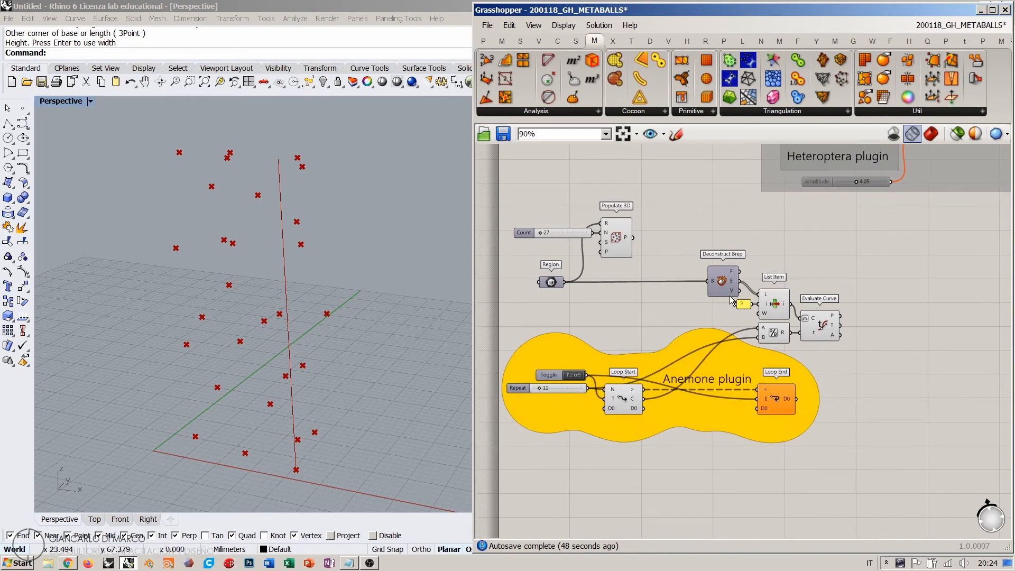
pyautogui.moveTo(727, 286); pyautogui.dragTo(740, 286)
pyautogui.click(766, 283)
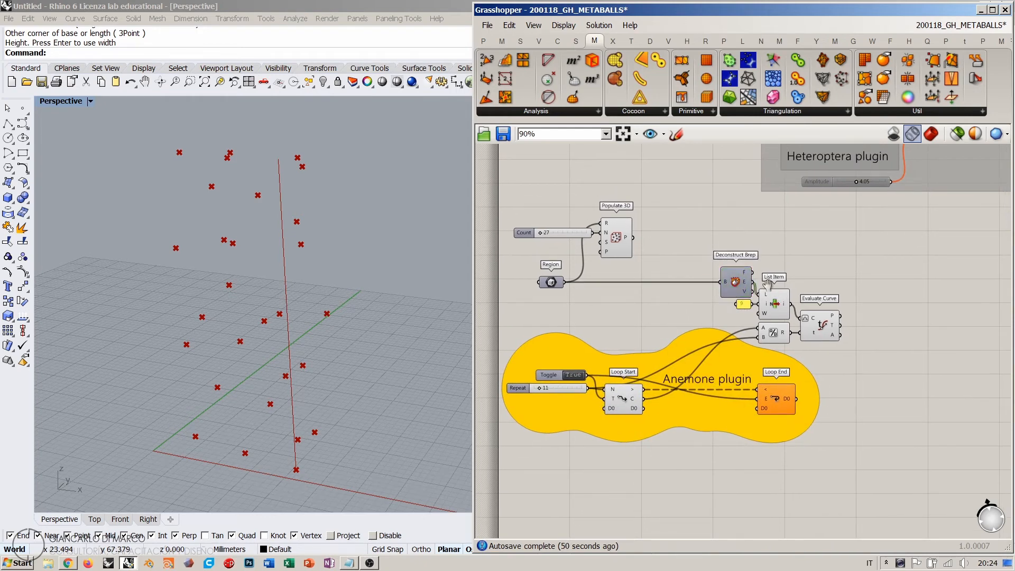
pyautogui.moveTo(771, 289); pyautogui.dragTo(756, 267, button='right')
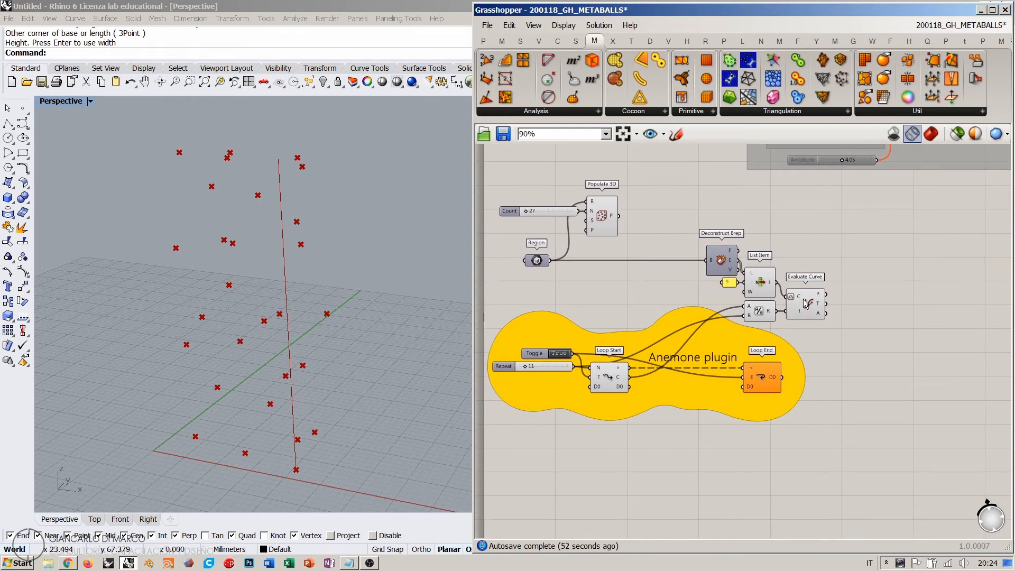
# - Add a MetaBall(t) component, connecting Populate 3D's points to P and Evaluate Curve's P output to Pl
pyautogui.doubleClick(861, 261)
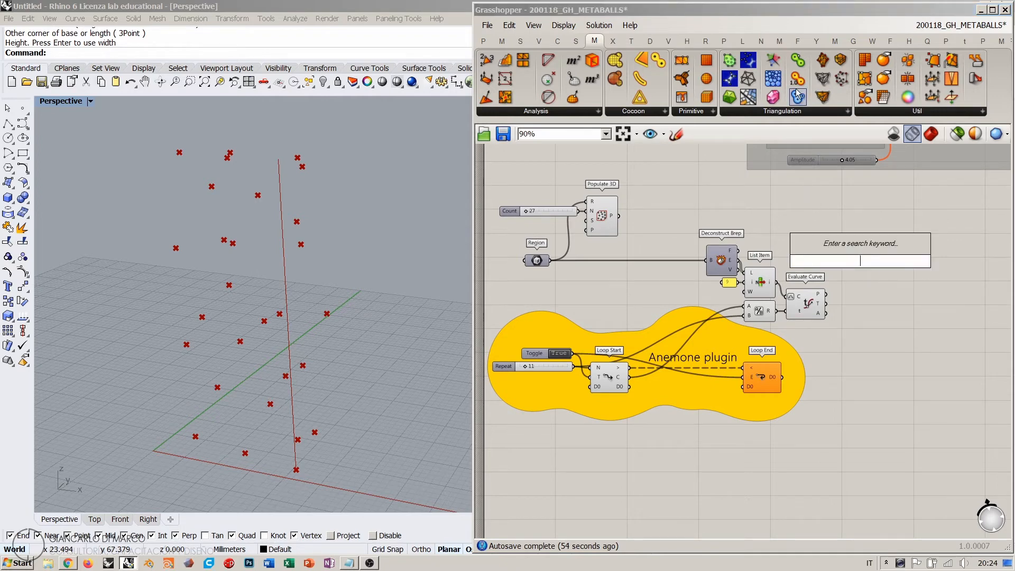
pyautogui.moveTo(797, 94); pyautogui.dragTo(883, 235)
pyautogui.click(608, 215)
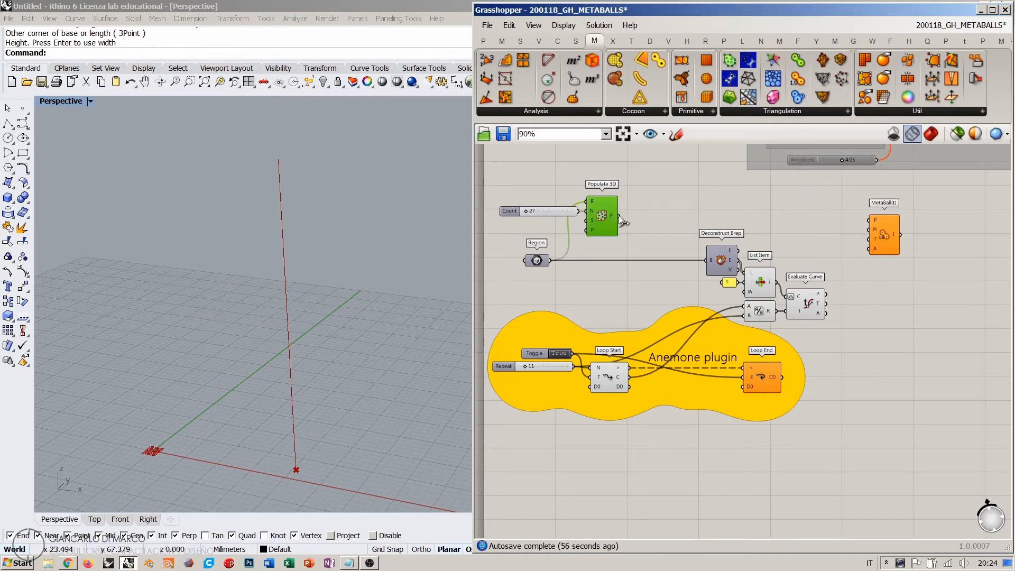
pyautogui.moveTo(619, 216); pyautogui.dragTo(827, 295)
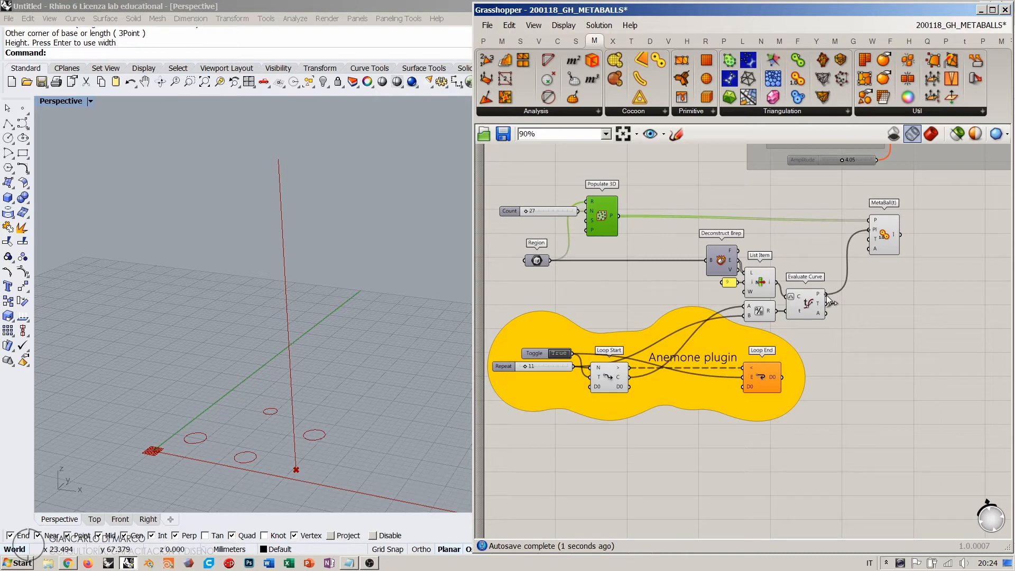
pyautogui.click(870, 320)
pyautogui.moveTo(882, 235); pyautogui.dragTo(880, 232)
pyautogui.click(835, 254)
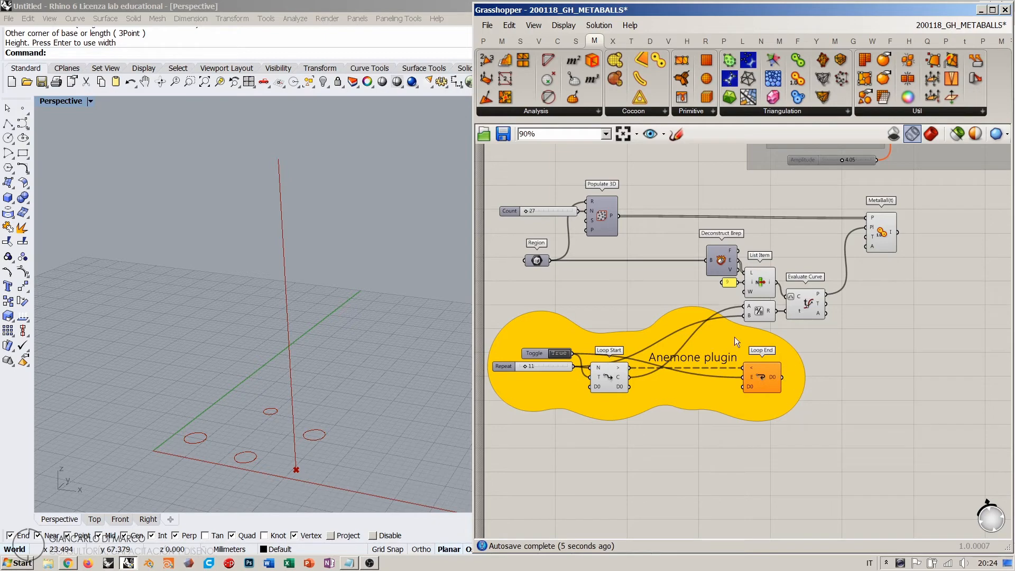
# - Connect Loop Start's C output to Loop End's D0 input
pyautogui.scroll(2, 562, 372)
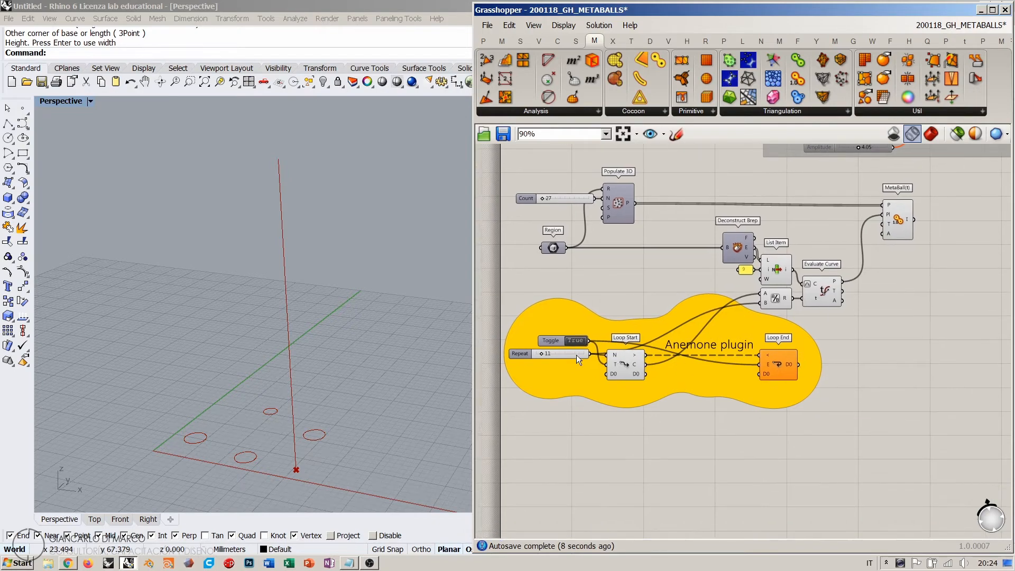
pyautogui.moveTo(654, 369); pyautogui.dragTo(738, 367)
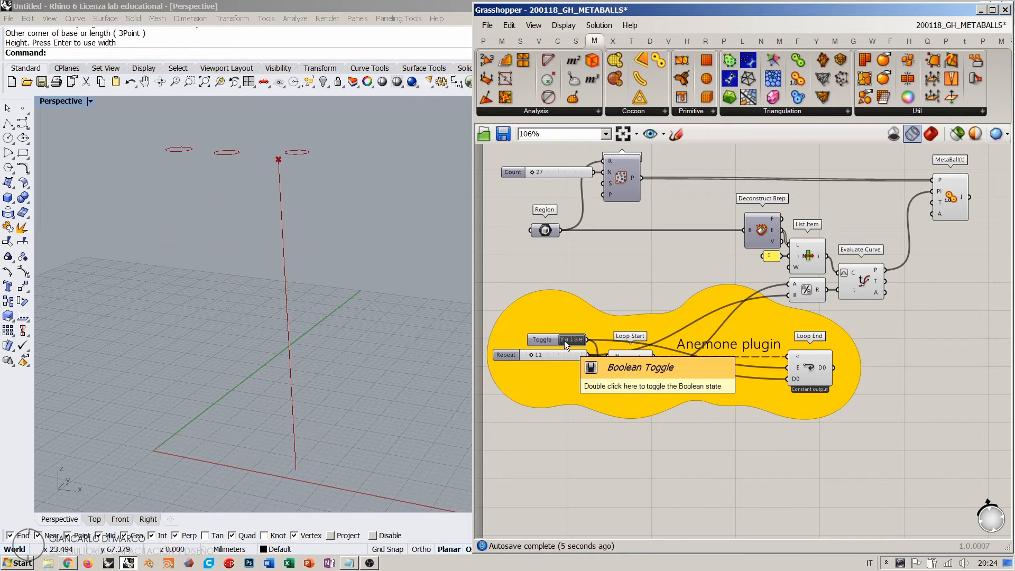
# - Set the Repeat slider to 38 and run the loop with the Boolean Toggle
pyautogui.click(578, 342)
pyautogui.moveTo(531, 356); pyautogui.dragTo(546, 356)
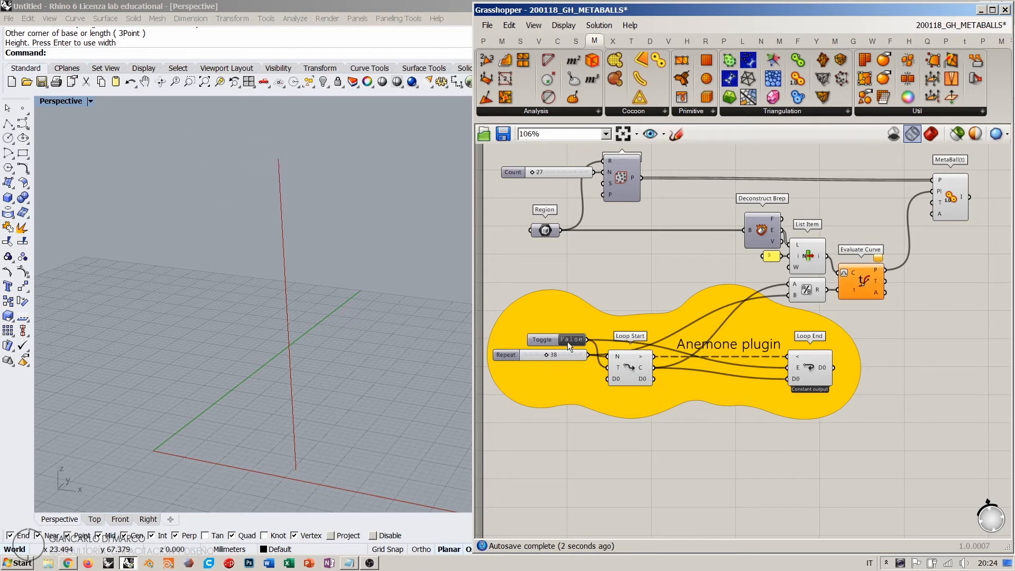
pyautogui.click(567, 340)
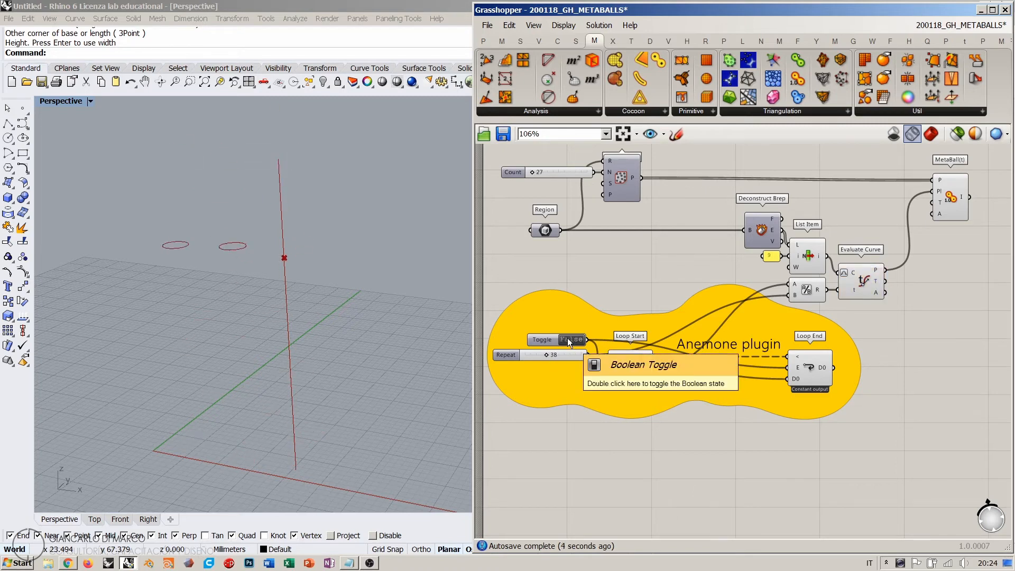
# - Add a number slider ranging from 0.01 to 0.5, connect it to MetaBall(t)'s T input and set it to 0.14
pyautogui.click(567, 338)
pyautogui.moveTo(903, 273); pyautogui.dragTo(802, 313, button='right')
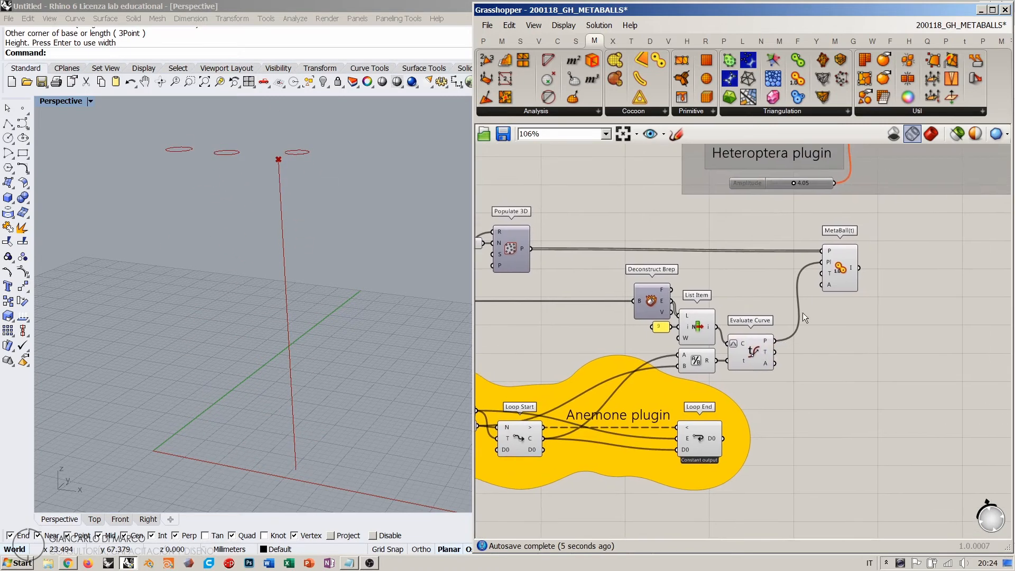
pyautogui.scroll(2, 803, 312)
pyautogui.doubleClick(732, 283)
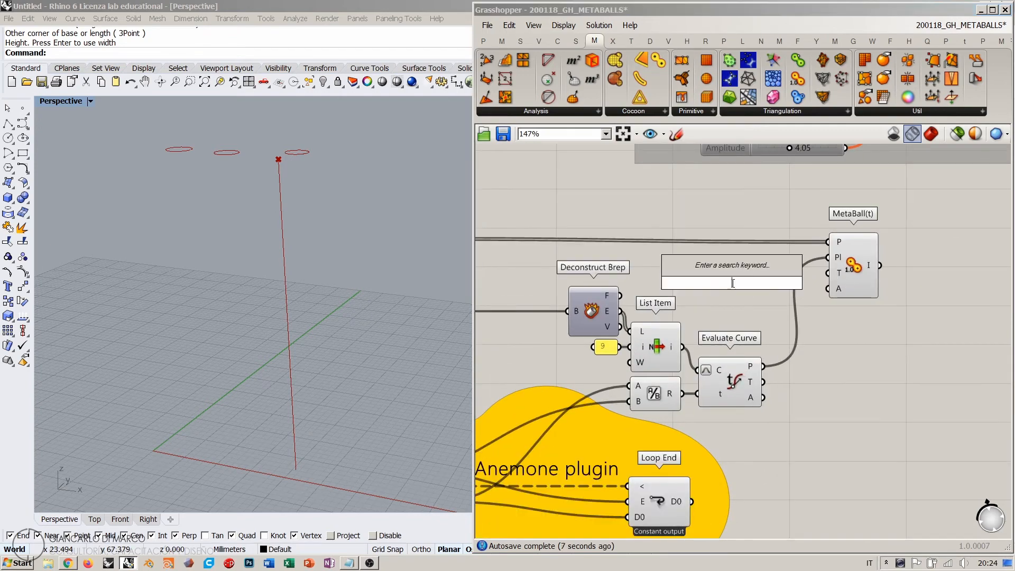
pyautogui.write('0.01<0')
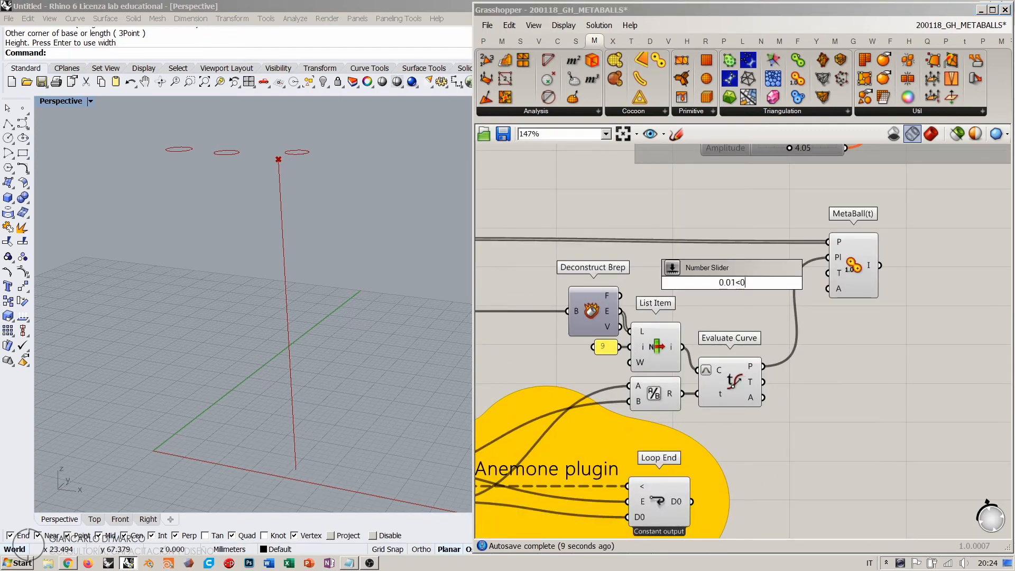
pyautogui.write('.5')
pyautogui.press('Return')
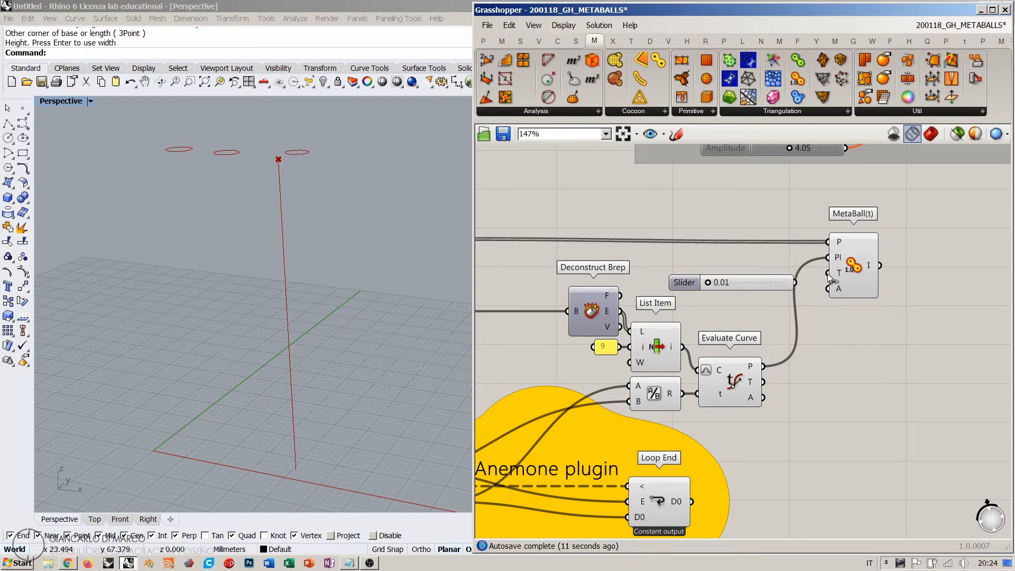
pyautogui.moveTo(829, 276); pyautogui.dragTo(746, 285)
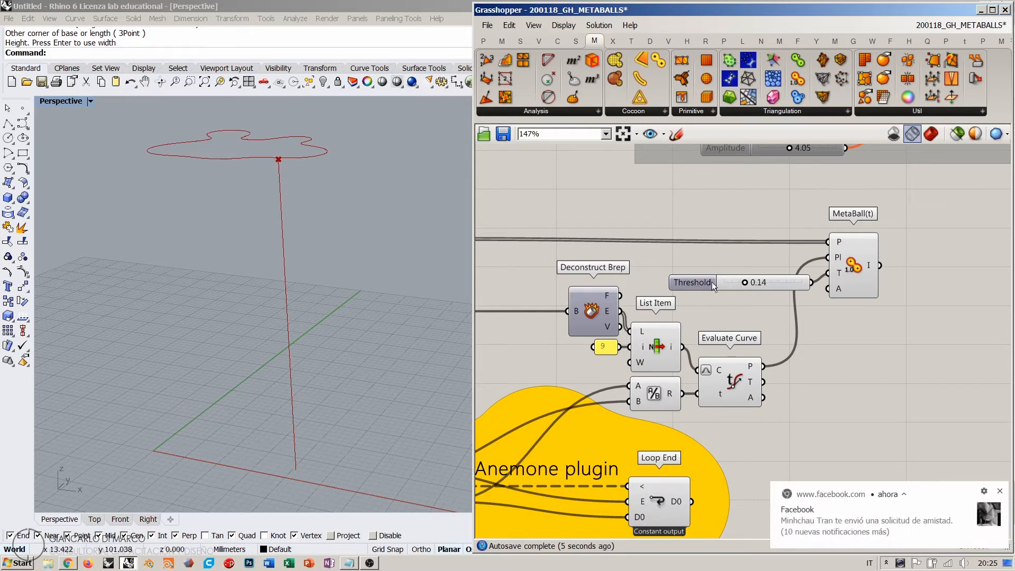
# - Rerun the Anemone loop to check the sections and set the Threshold slider to 0.15
pyautogui.click(998, 492)
pyautogui.moveTo(523, 444); pyautogui.dragTo(762, 348, button='right')
pyautogui.scroll(-1, 715, 325)
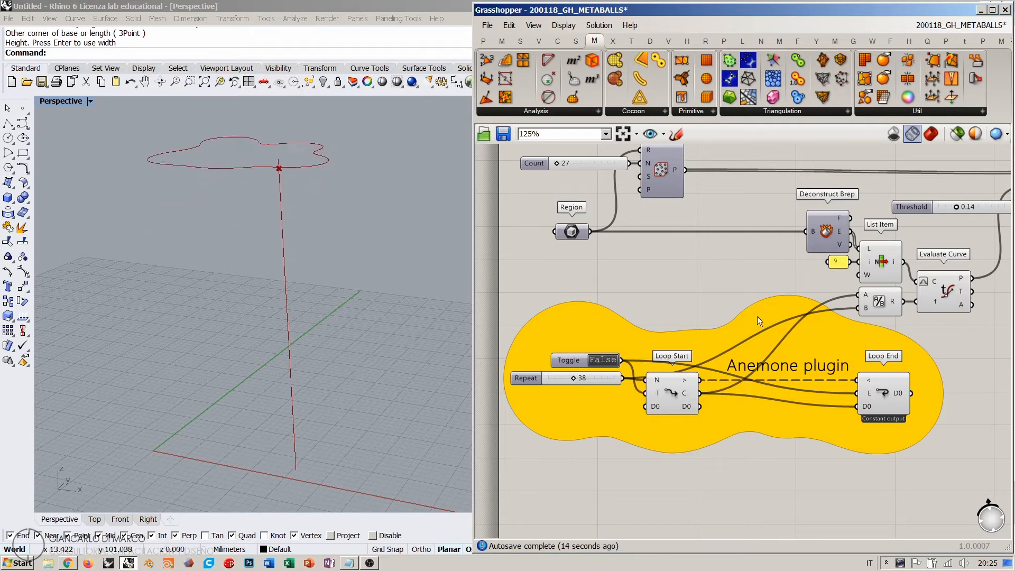
pyautogui.moveTo(960, 225); pyautogui.dragTo(798, 267, button='right')
pyautogui.scroll(3, 792, 245)
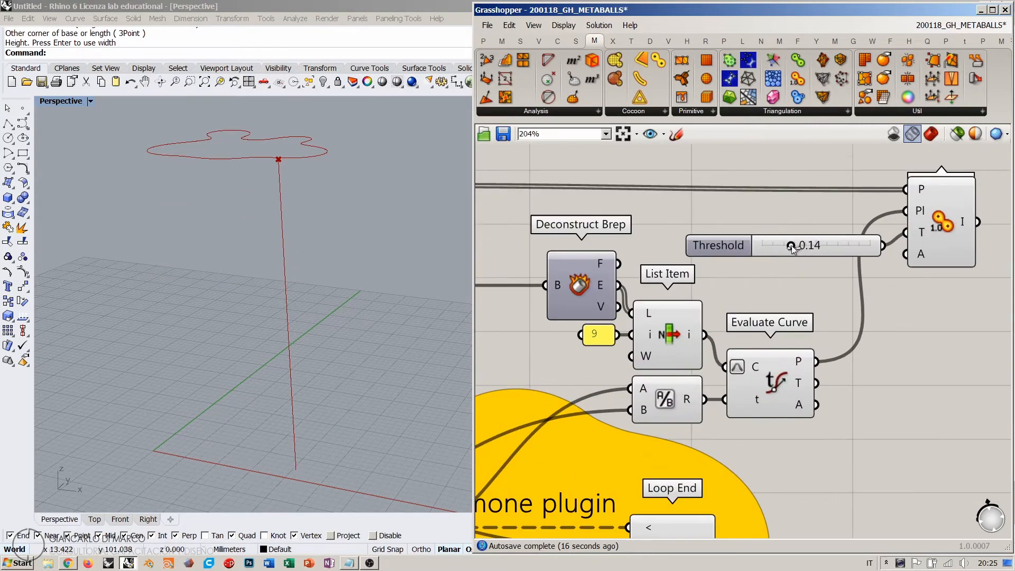
pyautogui.moveTo(792, 247); pyautogui.dragTo(795, 245)
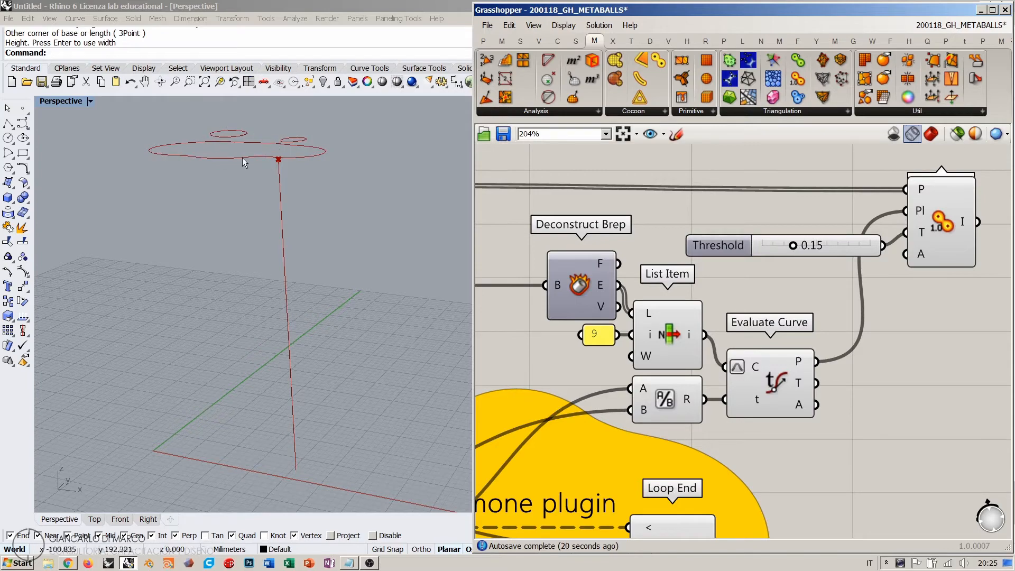
# - Run the loop with the Boolean Toggle and watch the metaball section travel up the vertical edge from a higher viewpoint
pyautogui.moveTo(275, 222); pyautogui.dragTo(218, 204, button='right')
pyautogui.scroll(-4, 598, 316)
pyautogui.moveTo(559, 320); pyautogui.dragTo(766, 253, button='right')
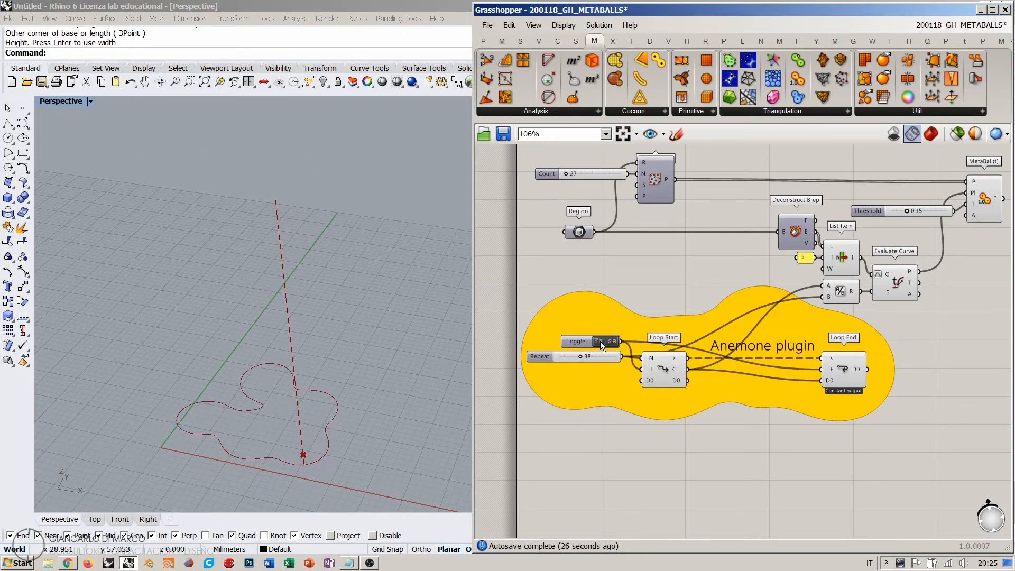
pyautogui.doubleClick(601, 341)
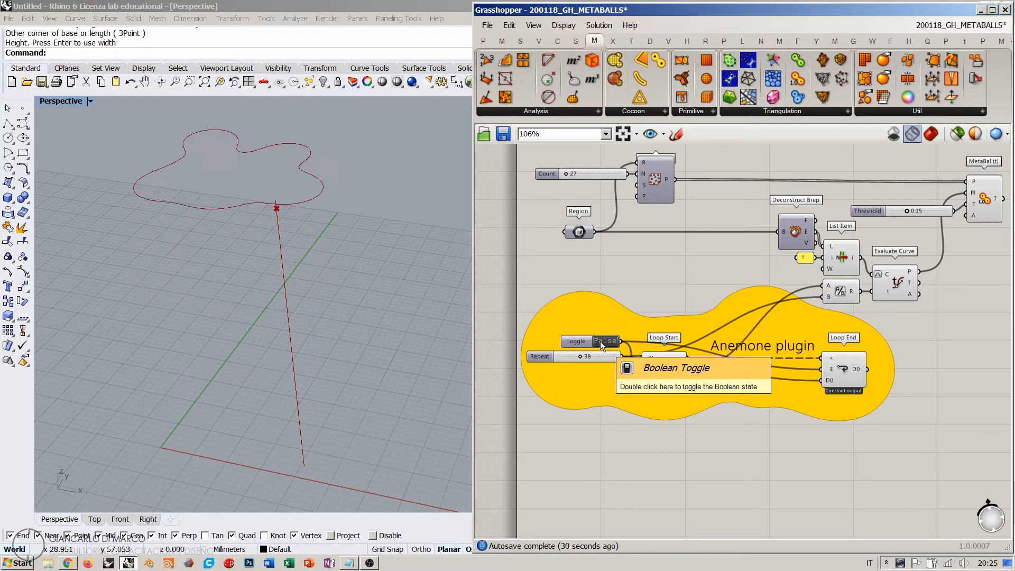
pyautogui.doubleClick(600, 341)
pyautogui.moveTo(667, 240); pyautogui.dragTo(734, 343, button='right')
pyautogui.doubleClick(632, 303)
pyautogui.write('s')
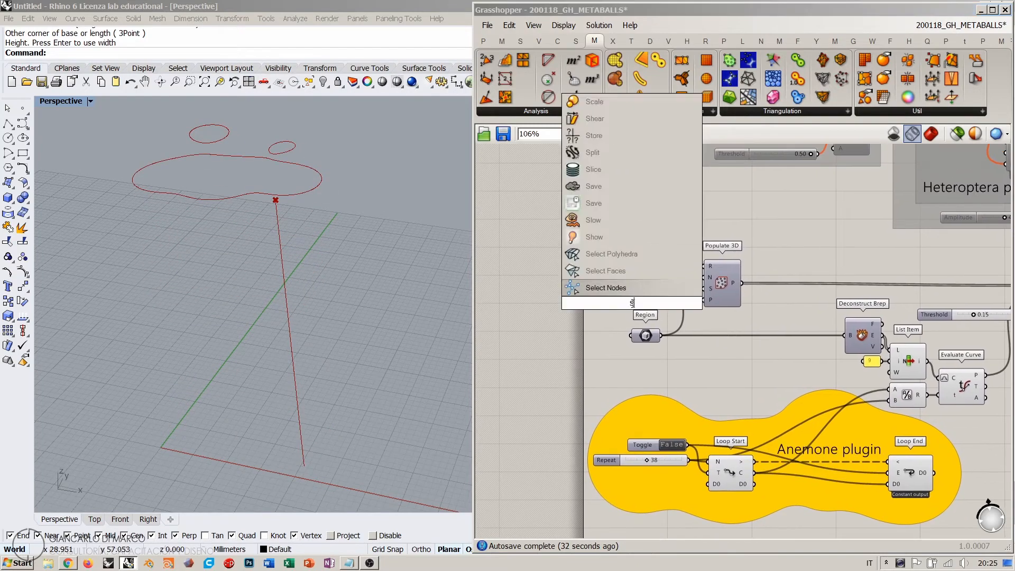
pyautogui.write('eed')
# - Try to bring the Seed Generator group with its Heteroptera plugin label from the 2D definition down toward Populate 3D, and undo the move
pyautogui.moveTo(614, 325); pyautogui.dragTo(555, 489, button='right')
pyautogui.scroll(-1, 655, 318)
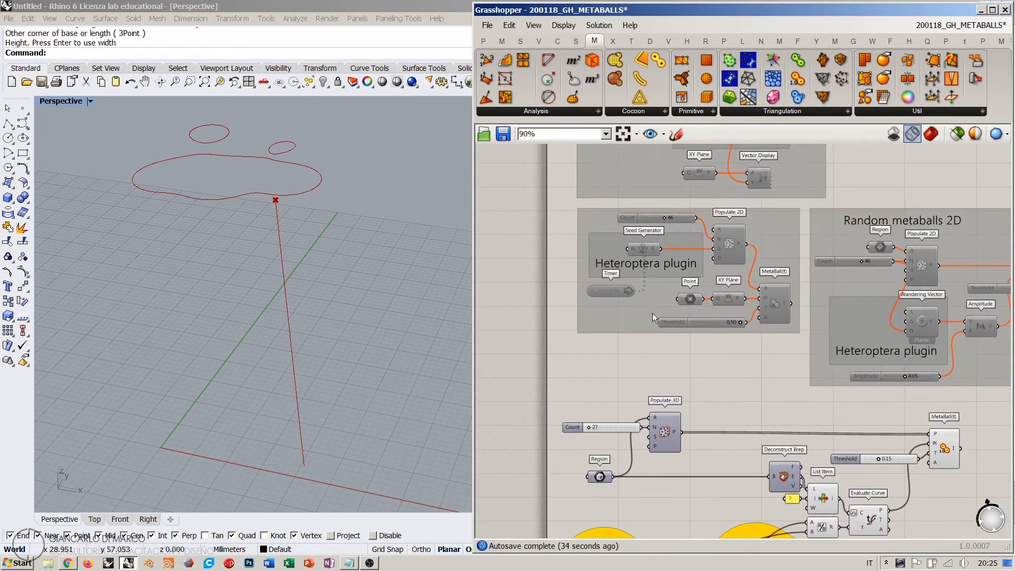
pyautogui.scroll(3, 619, 277)
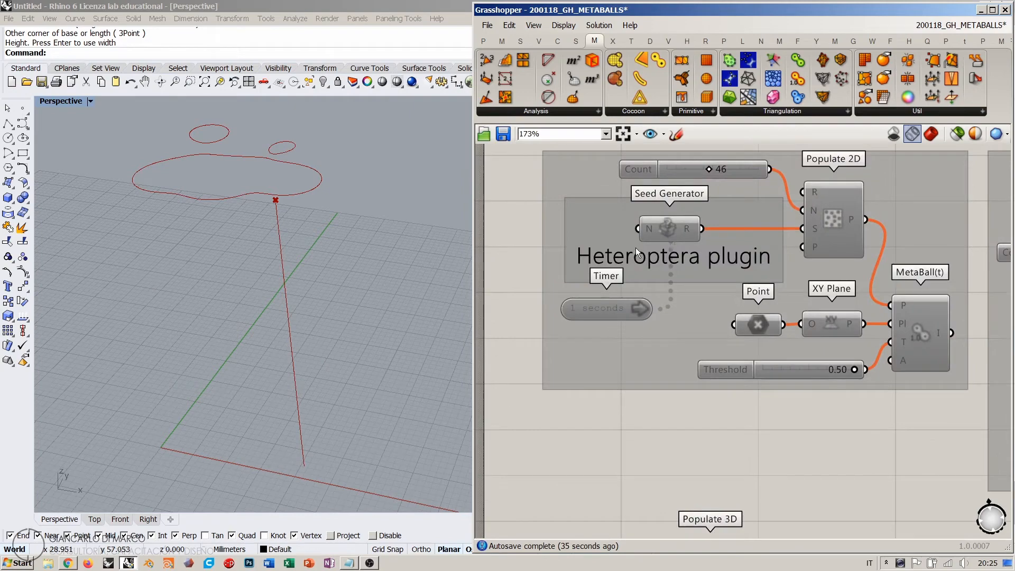
pyautogui.click(664, 227)
pyautogui.click(611, 234)
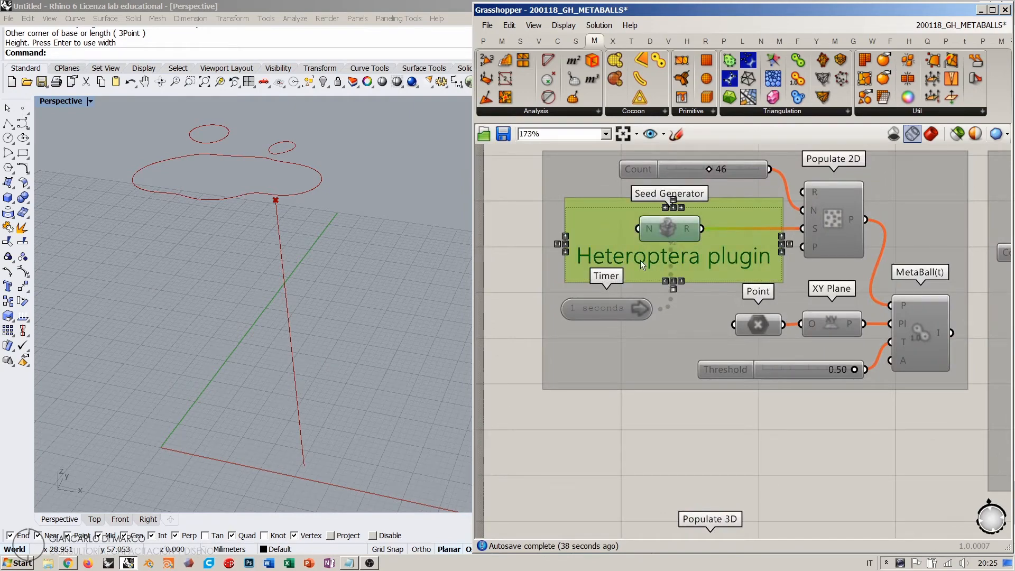
pyautogui.scroll(-2, 672, 237)
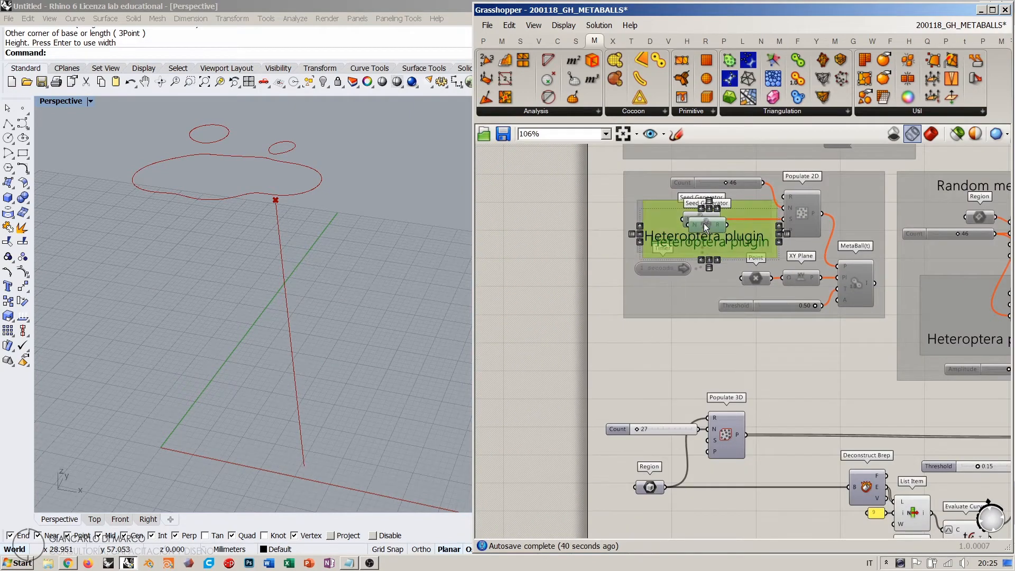
pyautogui.moveTo(703, 223); pyautogui.dragTo(667, 361)
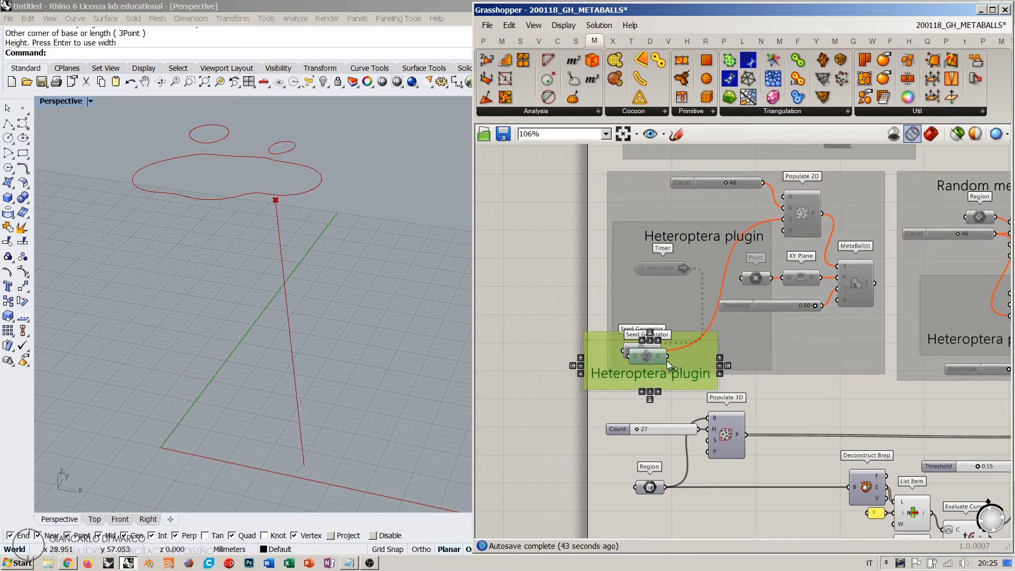
pyautogui.hotkey('ctrl', 'z')
pyautogui.click(593, 259)
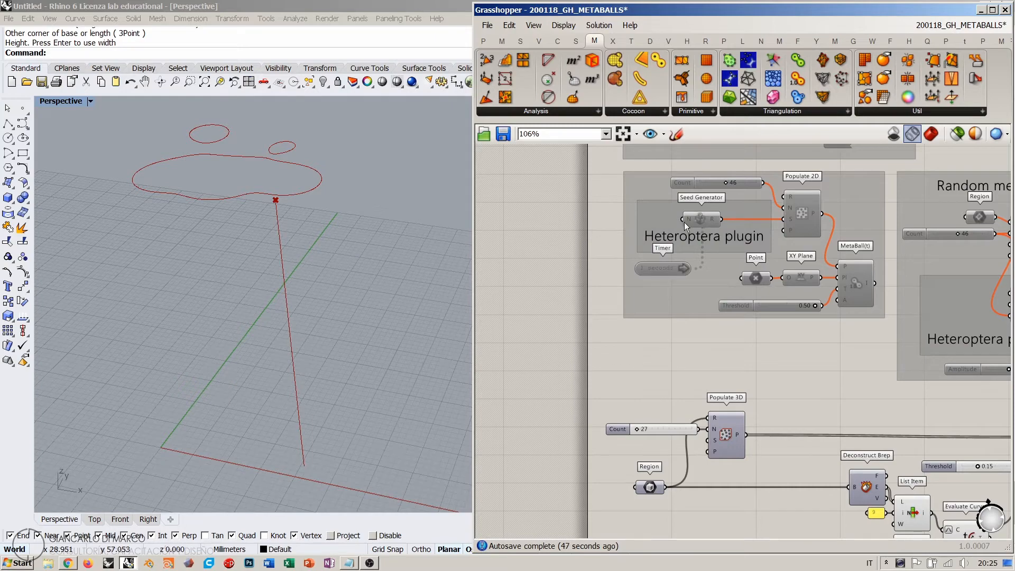
# - Copy the Seed Generator and its Heteroptera plugin label beside Populate 3D, connect R to Populate 3D's S input and enable the copy
pyautogui.moveTo(693, 234); pyautogui.dragTo(608, 370)
pyautogui.moveTo(613, 387); pyautogui.dragTo(633, 281, button='right')
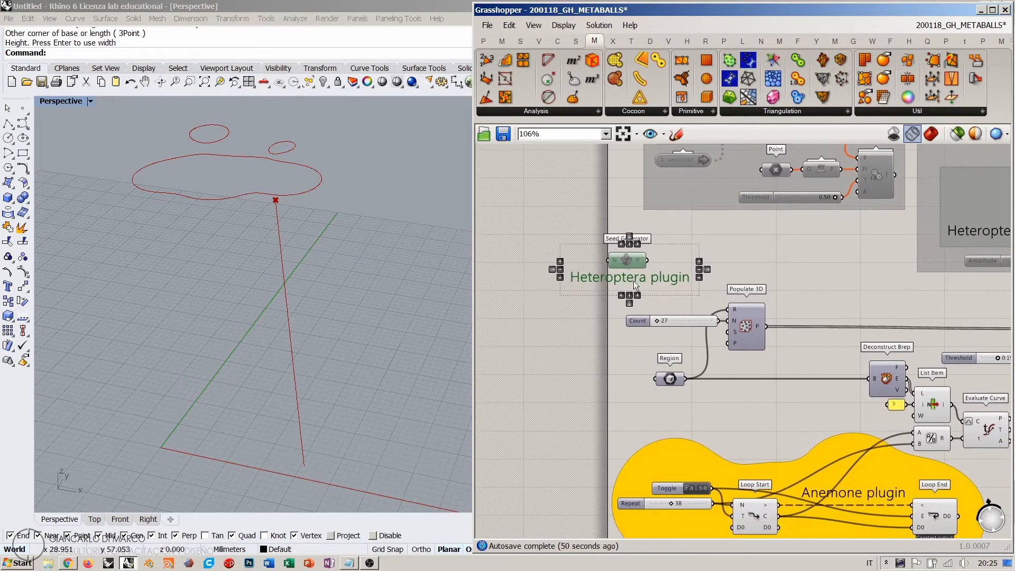
pyautogui.scroll(1, 633, 279)
pyautogui.moveTo(650, 259); pyautogui.dragTo(743, 342)
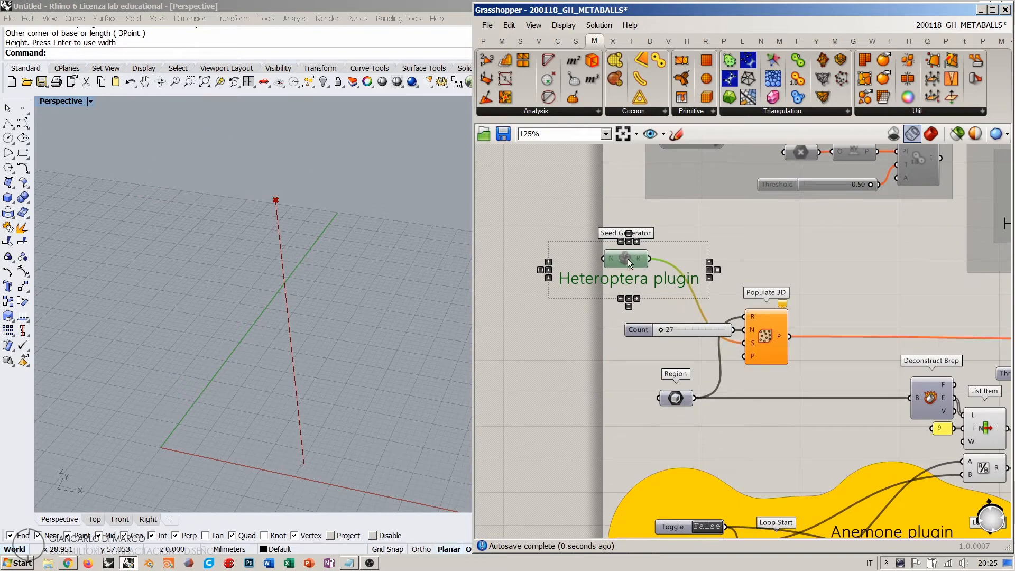
pyautogui.hotkey('ctrl', 'e')
pyautogui.click(735, 251)
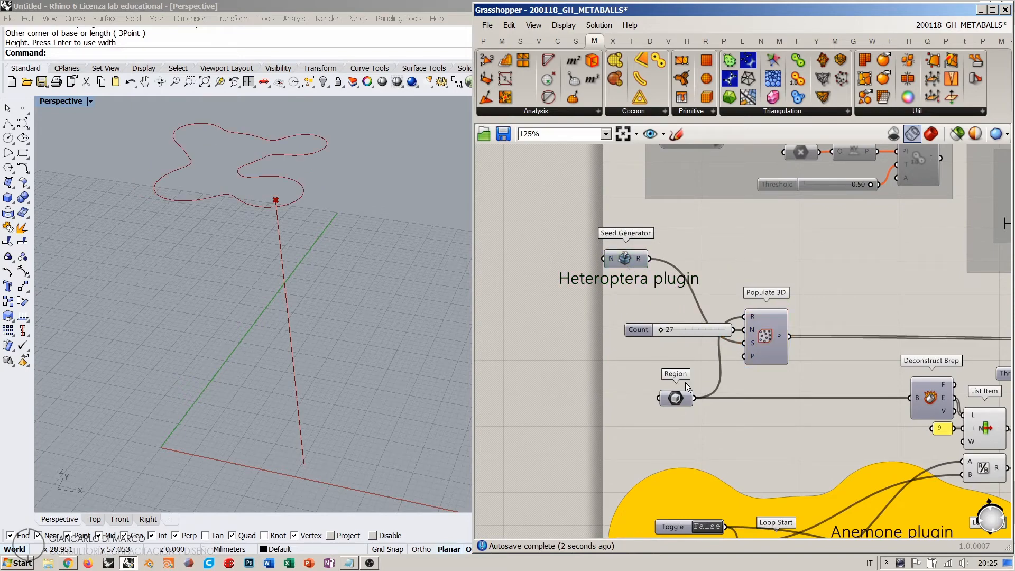
# - Arrange the Seed Generator and its label beneath the Count slider, with the Region parameter directly below them
pyautogui.moveTo(685, 382); pyautogui.dragTo(612, 323, button='right')
pyautogui.moveTo(550, 205); pyautogui.dragTo(562, 297)
pyautogui.click(568, 248)
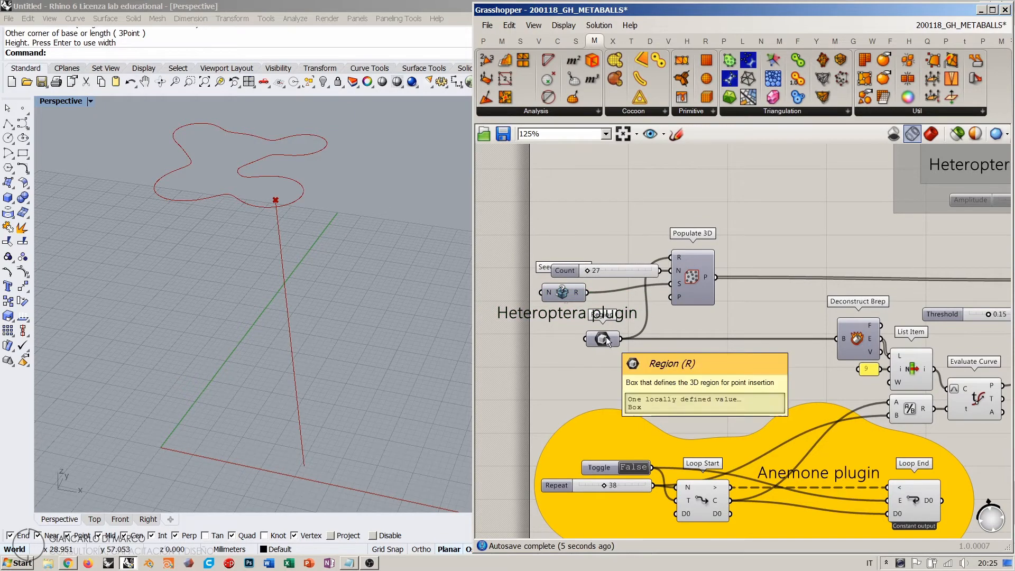
pyautogui.moveTo(607, 338); pyautogui.dragTo(606, 363)
pyautogui.moveTo(576, 291); pyautogui.dragTo(622, 315)
pyautogui.keyDown('shift'); pyautogui.click(621, 312); pyautogui.keyUp('shift')
pyautogui.click(633, 350)
pyautogui.moveTo(598, 365); pyautogui.dragTo(618, 369)
pyautogui.click(691, 330)
pyautogui.moveTo(692, 330); pyautogui.dragTo(672, 265, button='right')
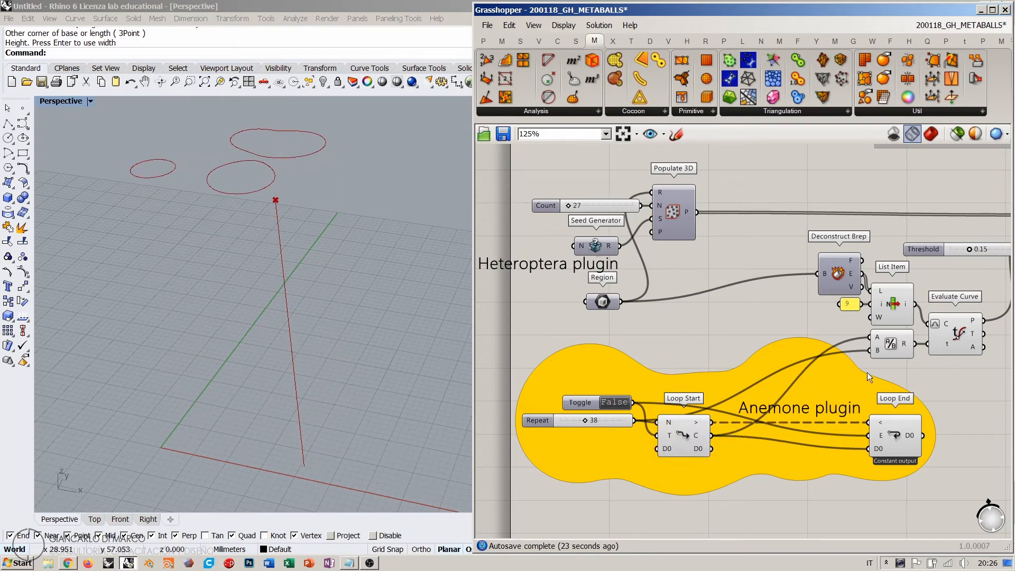
# - Turn off the preview of the Loop End and Loop Start components
pyautogui.moveTo(867, 372); pyautogui.dragTo(655, 371, button='right')
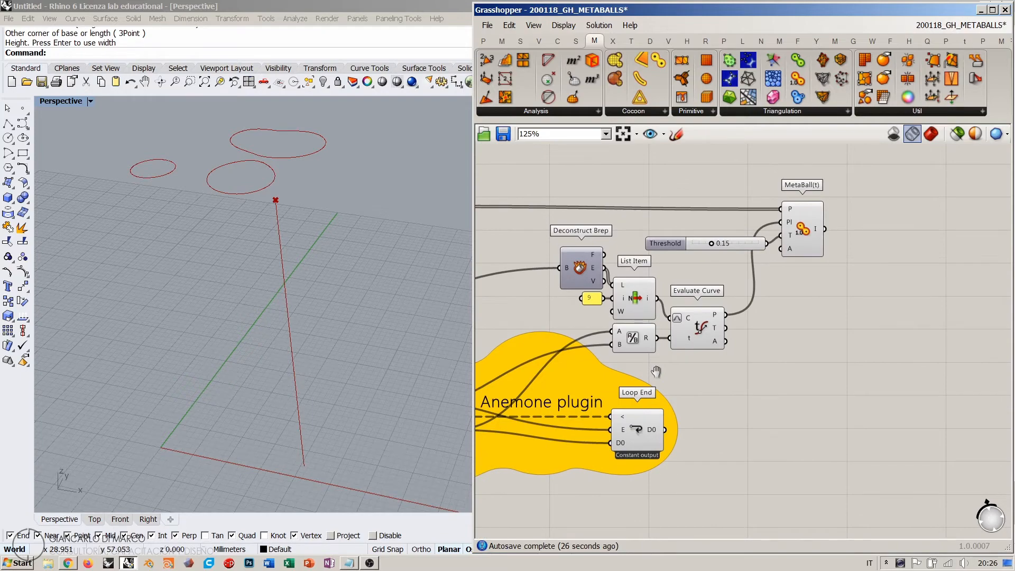
pyautogui.moveTo(651, 406); pyautogui.dragTo(746, 381, button='right')
pyautogui.click(731, 409)
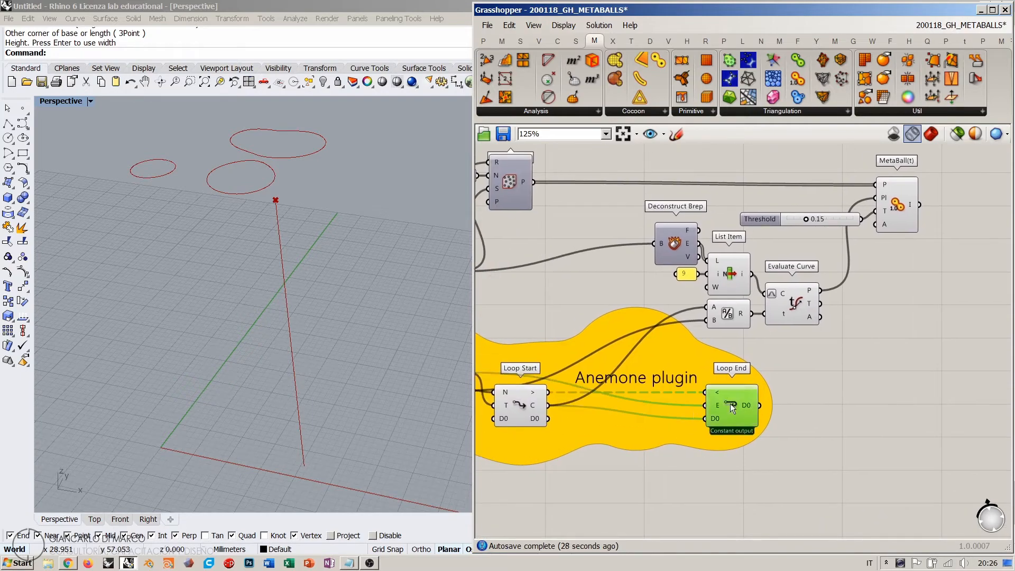
pyautogui.click(529, 401)
# - Add a Data Recorder to the right of MetaBall(t) and connect MetaBall(t)'s I output to it
pyautogui.moveTo(868, 239); pyautogui.dragTo(723, 320, button='right')
pyautogui.click(757, 280)
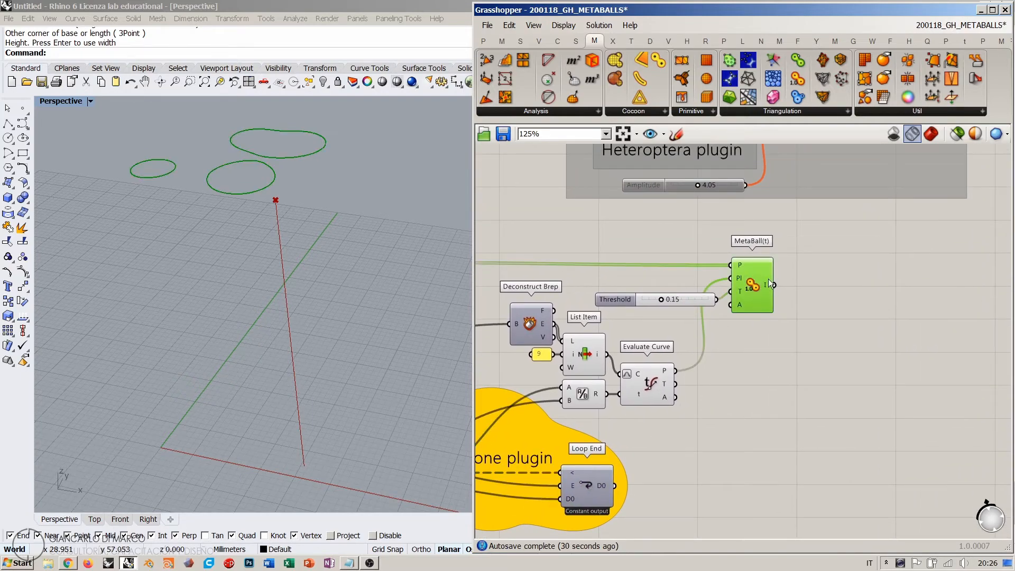
pyautogui.moveTo(769, 279); pyautogui.dragTo(642, 297, button='right')
pyautogui.doubleClick(725, 322)
pyautogui.write('data re')
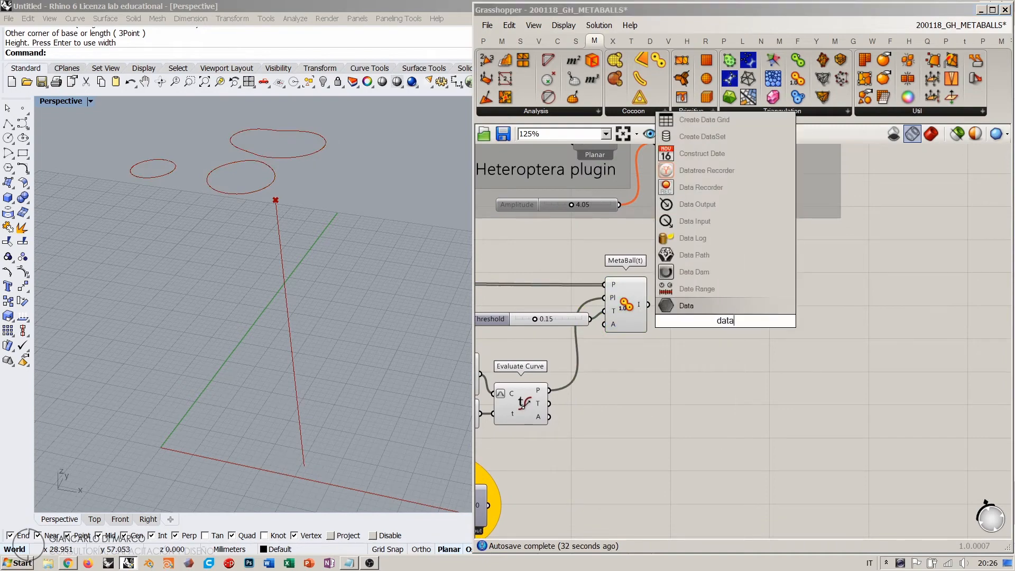
pyautogui.click(696, 258)
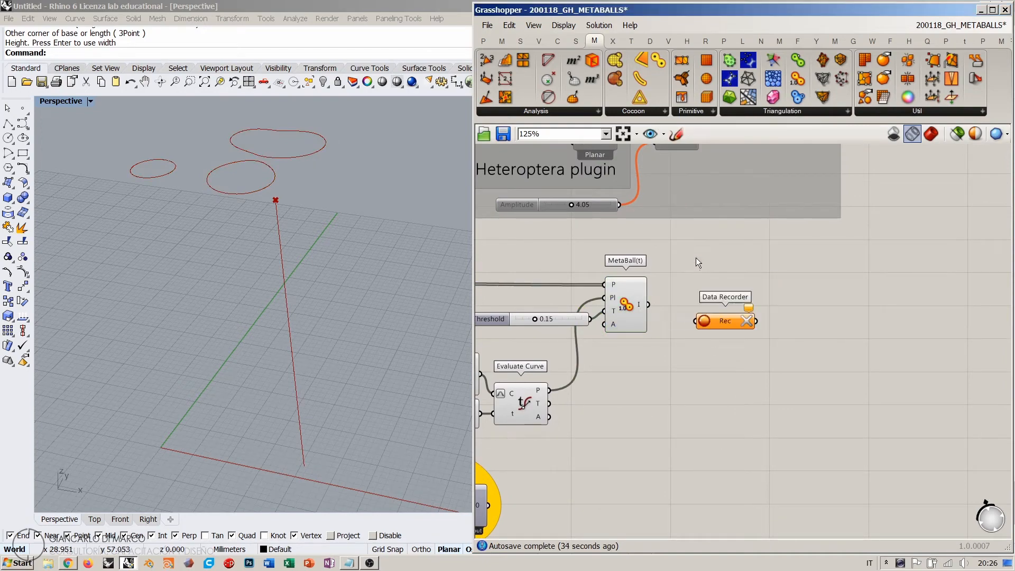
pyautogui.moveTo(729, 320); pyautogui.dragTo(727, 302)
# - Reset the loop, clear the Data Recorder and run the loop again to record the stacked metaball sections
pyautogui.scroll(-3, 789, 315)
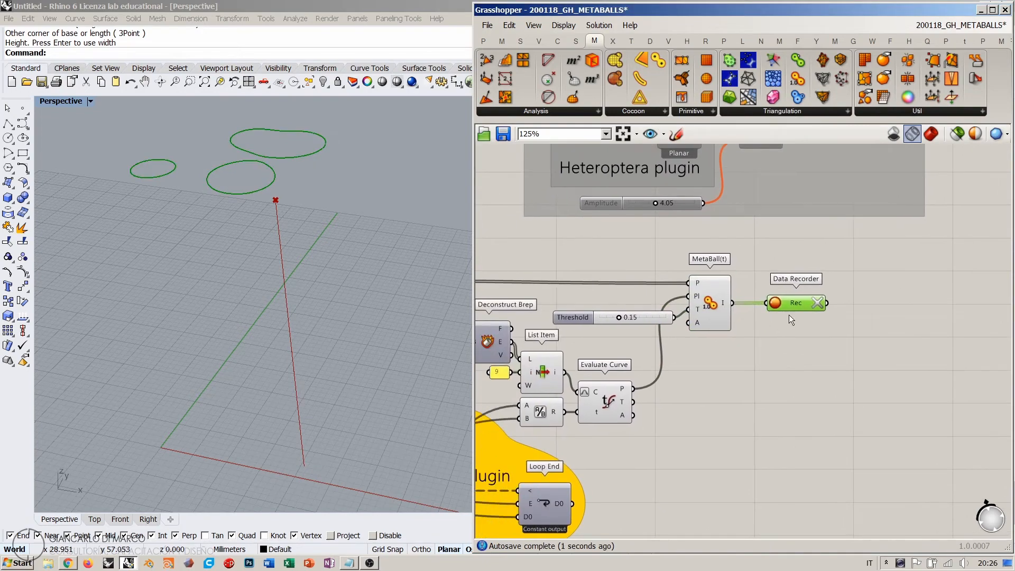
pyautogui.moveTo(699, 349); pyautogui.dragTo(776, 336, button='right')
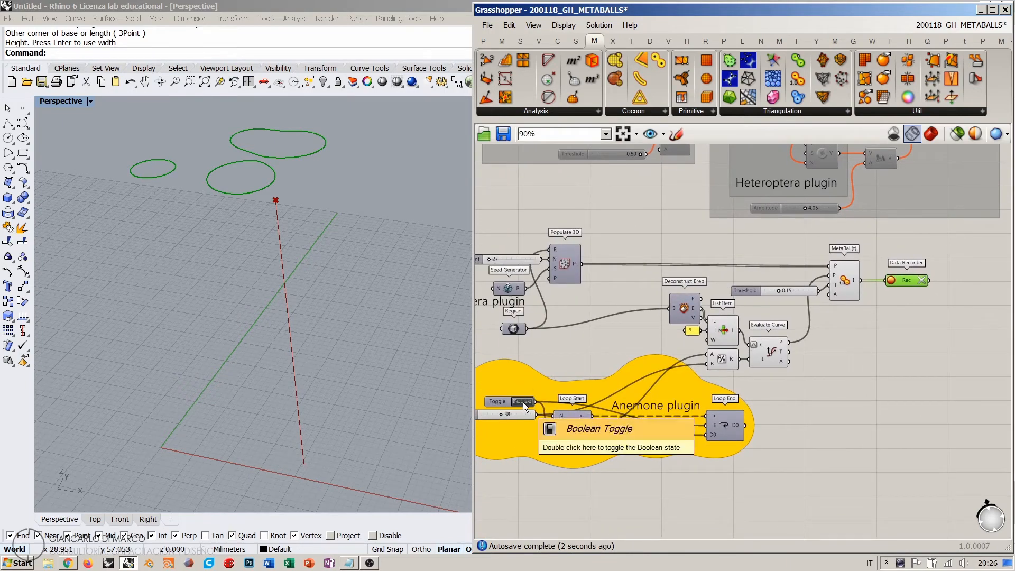
pyautogui.doubleClick(522, 402)
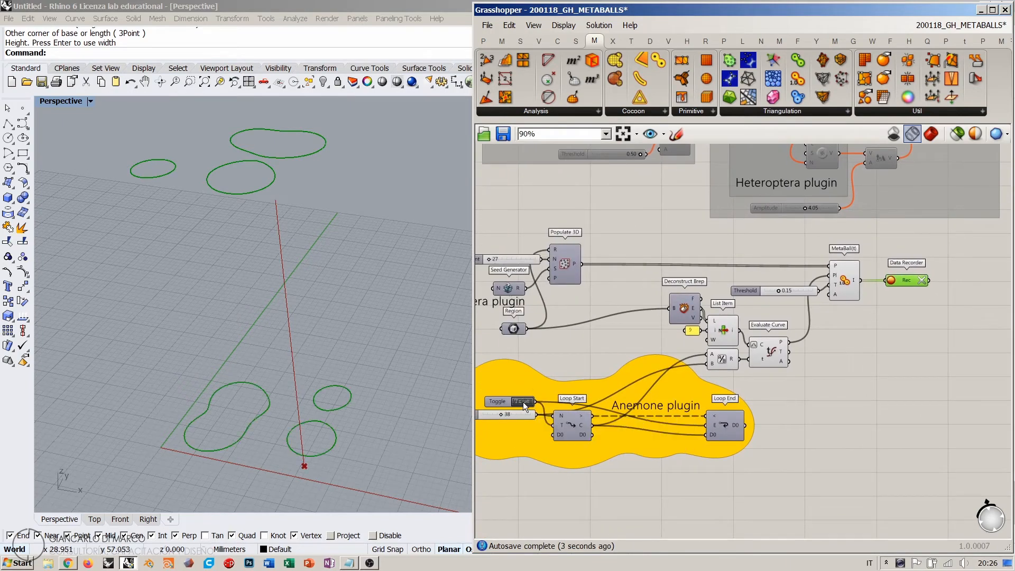
pyautogui.click(924, 282)
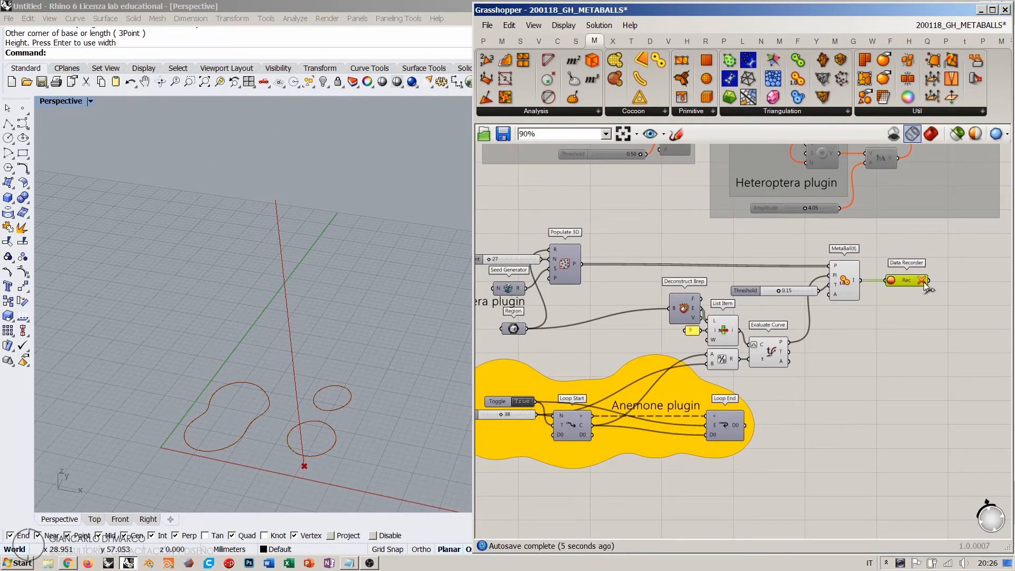
pyautogui.doubleClick(523, 402)
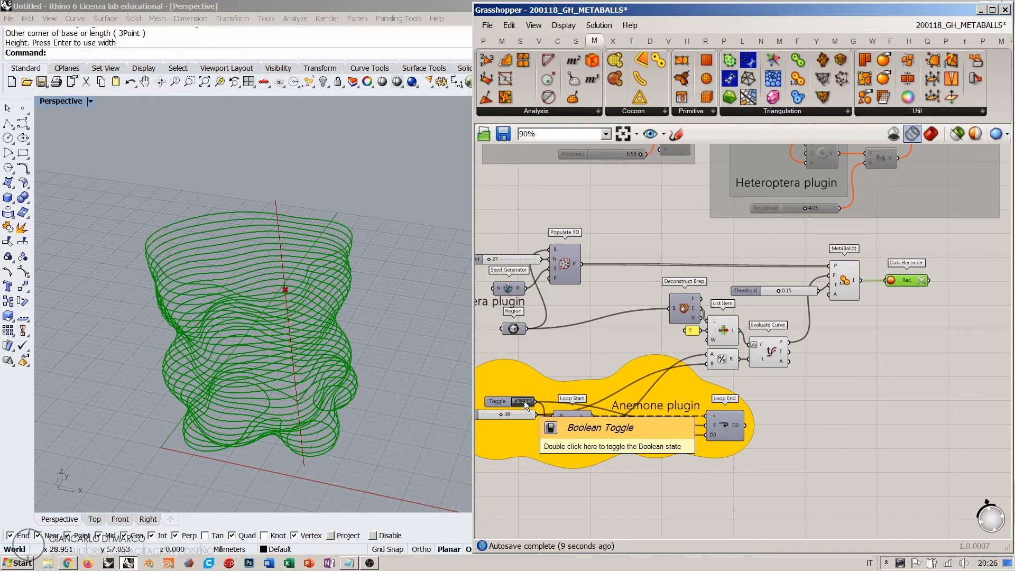
pyautogui.click(687, 237)
# - Examine the recorded stack of metaball section curves from several angles in the Perspective viewport
pyautogui.moveTo(317, 352); pyautogui.dragTo(329, 317, button='right')
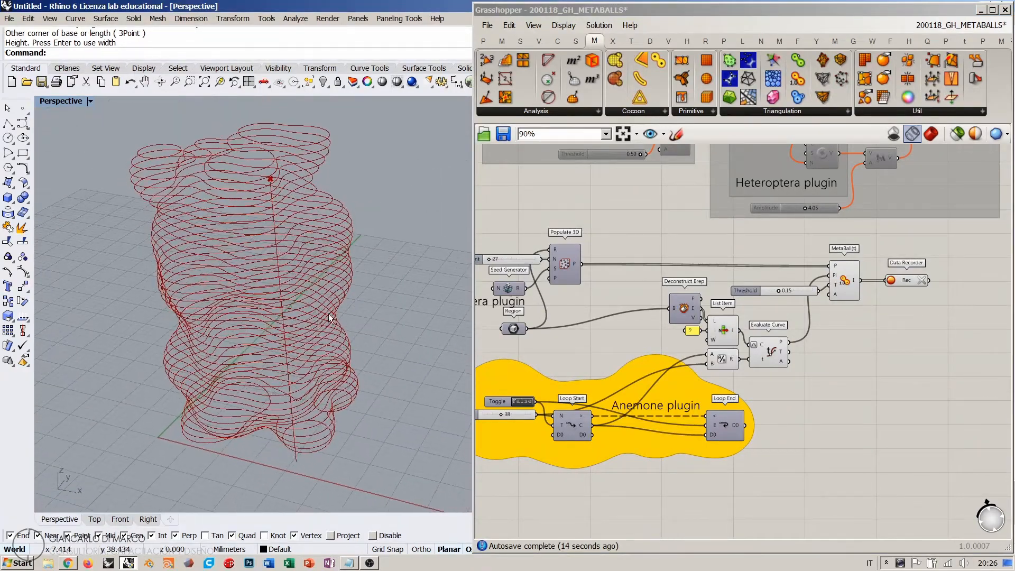
pyautogui.click(505, 417)
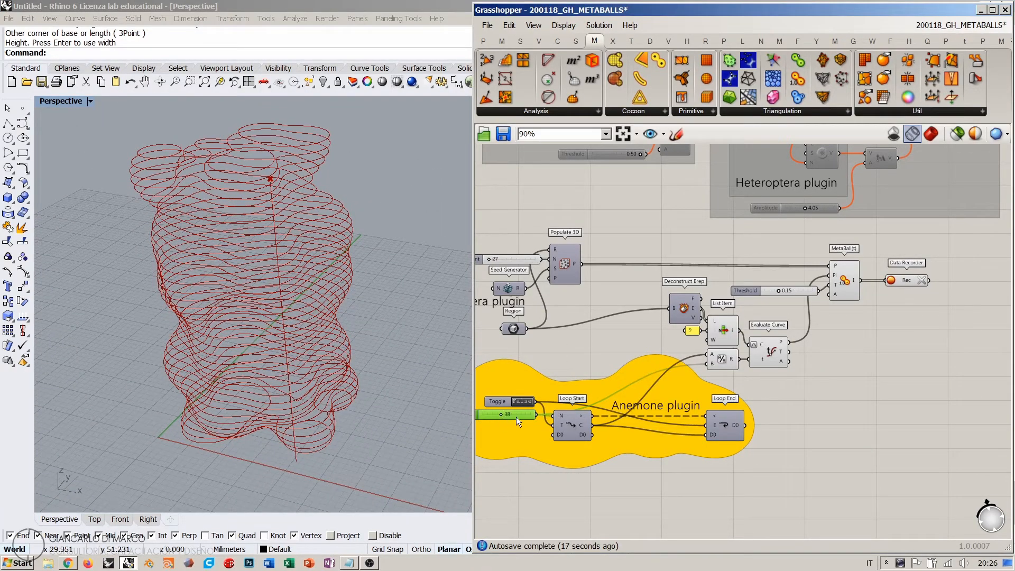
pyautogui.click(580, 358)
pyautogui.moveTo(303, 344); pyautogui.dragTo(300, 375, button='right')
pyautogui.moveTo(296, 275); pyautogui.dragTo(258, 300, button='right')
pyautogui.moveTo(259, 332); pyautogui.dragTo(270, 284, button='right')
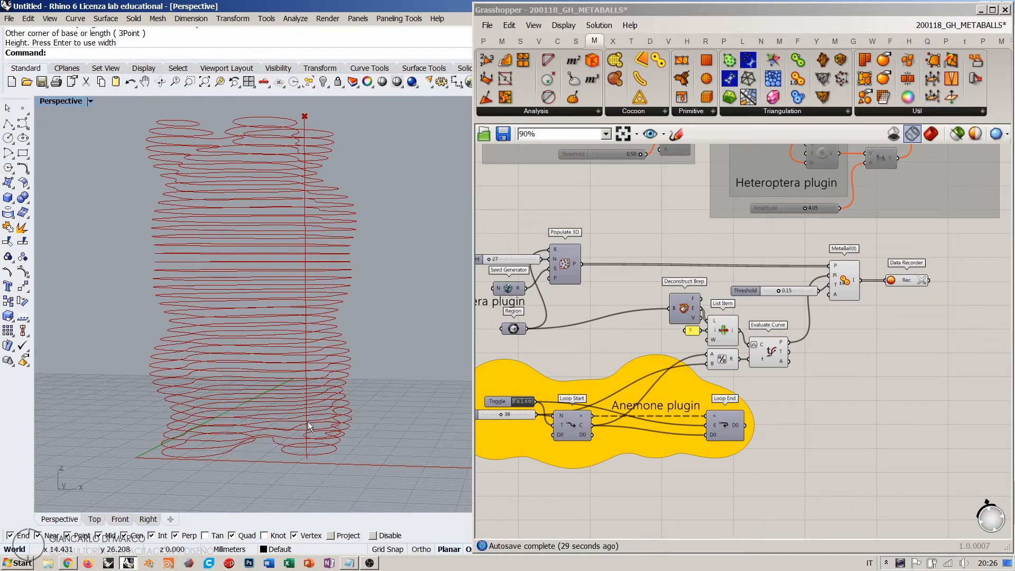
# - Inspect the upper and lower ends of the recorded section stack from low and high viewpoints
pyautogui.moveTo(308, 442); pyautogui.dragTo(300, 424, button='right')
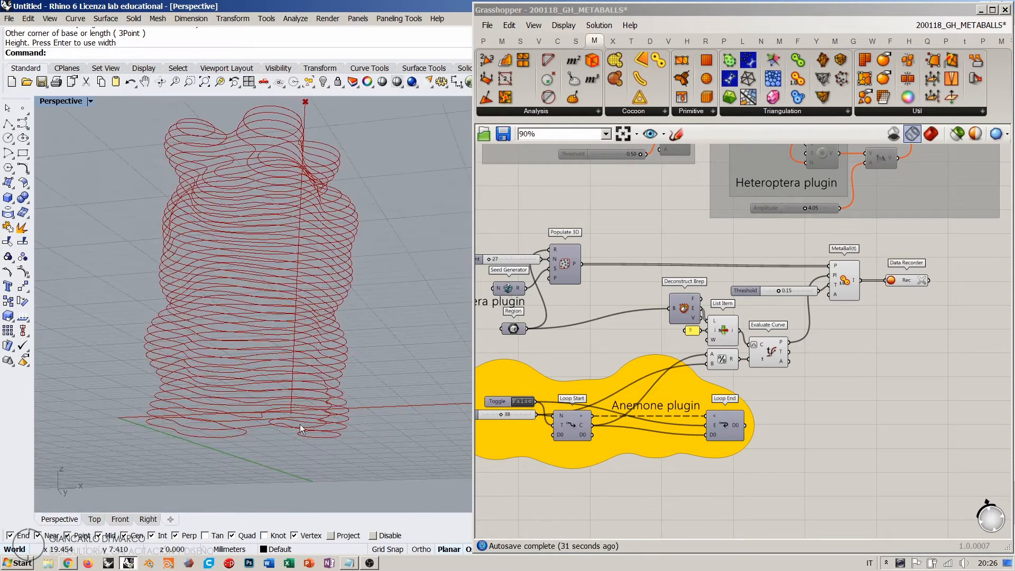
pyautogui.moveTo(268, 335); pyautogui.dragTo(245, 405, button='right')
pyautogui.moveTo(271, 357); pyautogui.dragTo(341, 305, button='right')
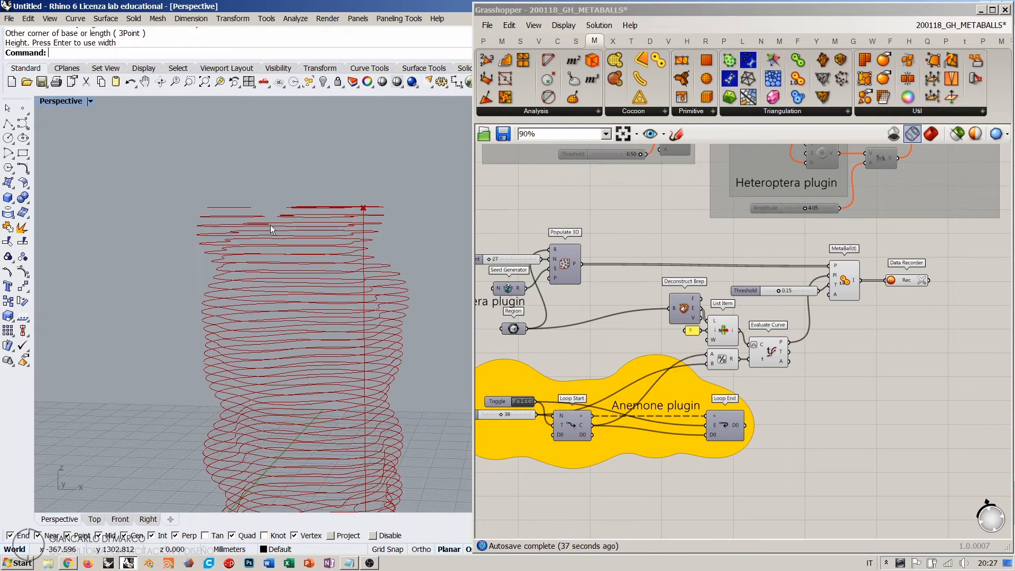
pyautogui.moveTo(271, 226); pyautogui.dragTo(291, 242, button='right')
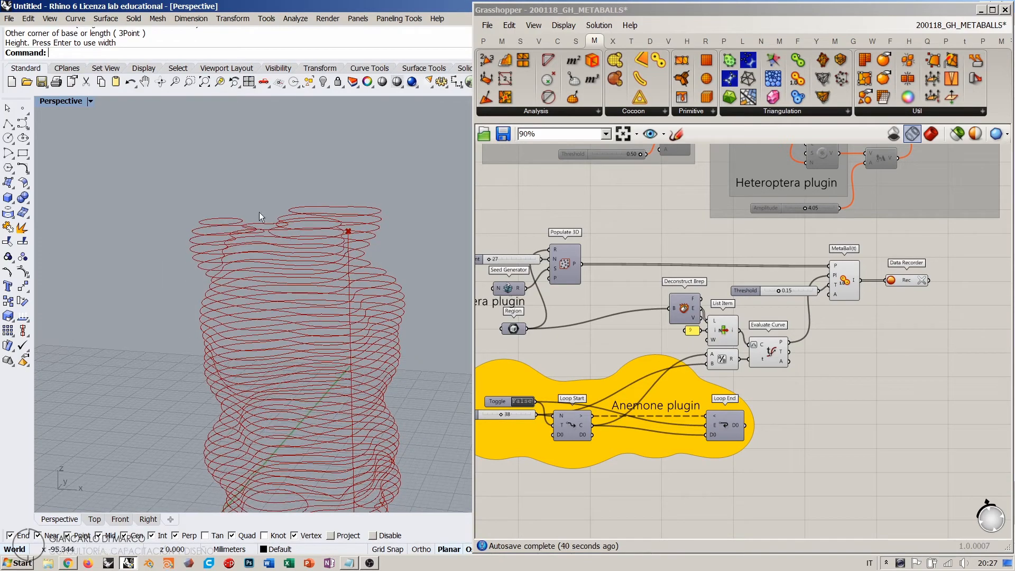
pyautogui.moveTo(309, 209); pyautogui.dragTo(288, 239, button='right')
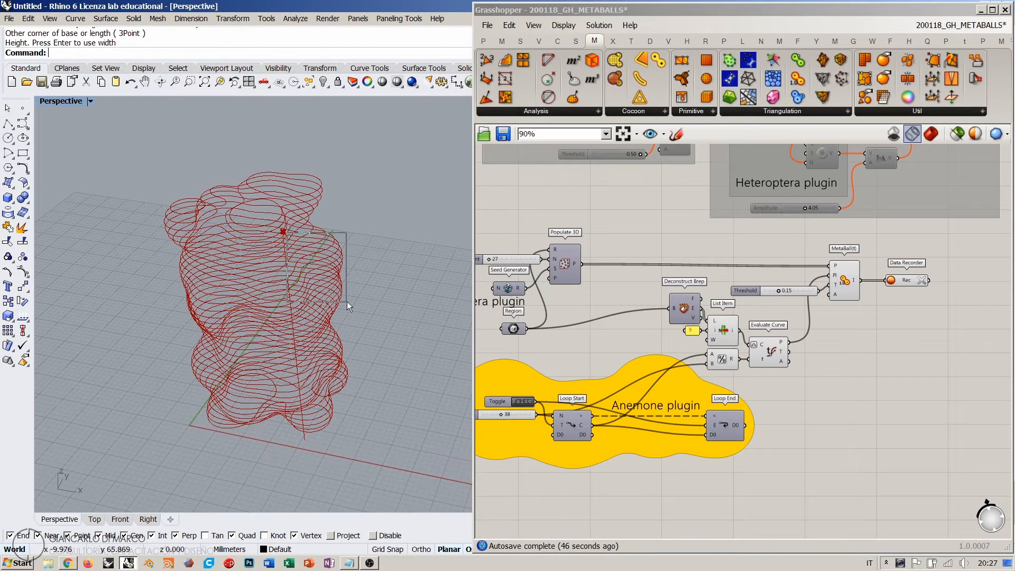
pyautogui.moveTo(357, 311); pyautogui.dragTo(293, 228, button='right')
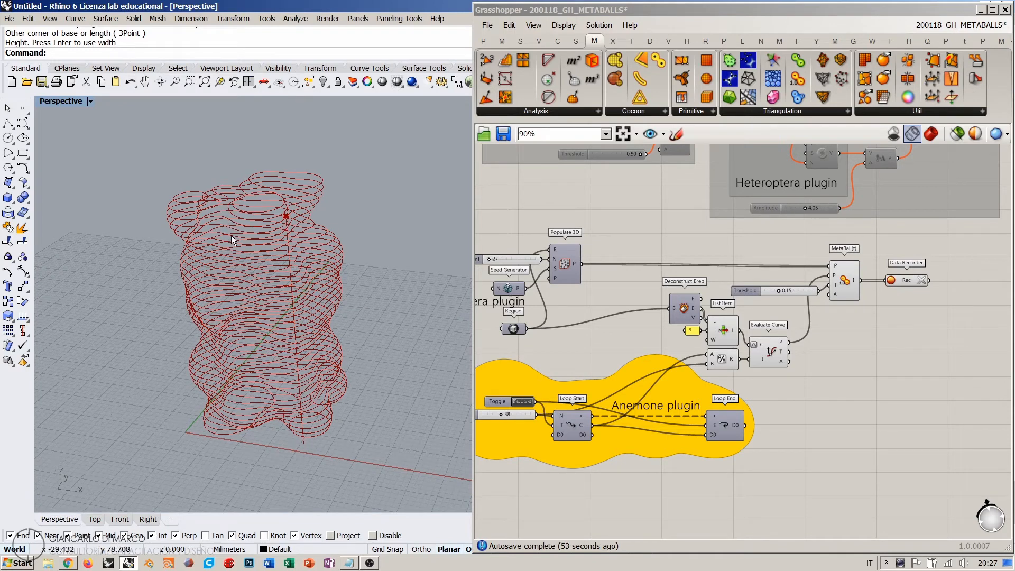
# - Turn off the preview of the MetaBall(t) component
pyautogui.moveTo(881, 316); pyautogui.dragTo(651, 294, button='right')
pyautogui.scroll(2, 657, 303)
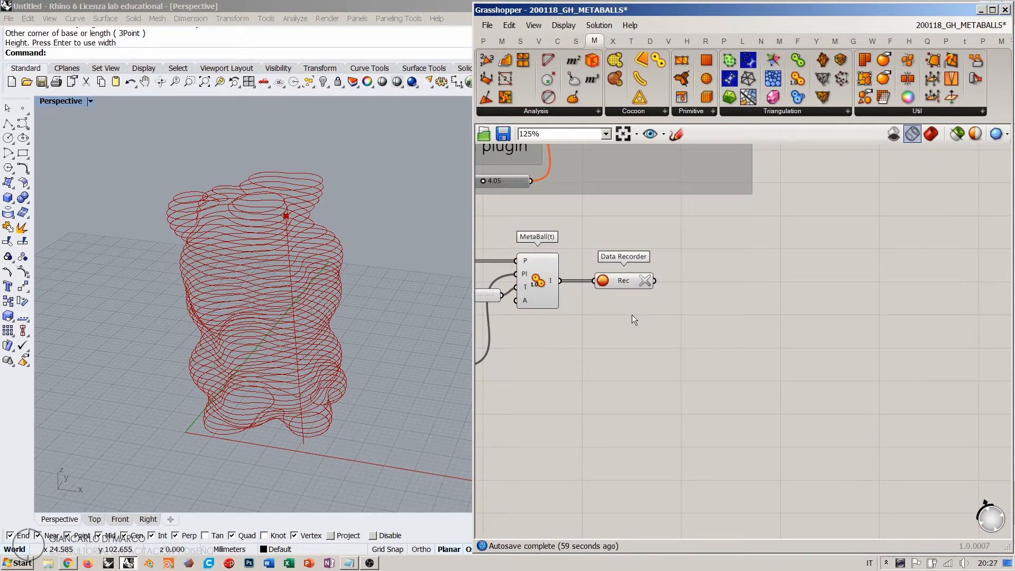
pyautogui.click(620, 280)
pyautogui.click(631, 328)
pyautogui.moveTo(626, 280)
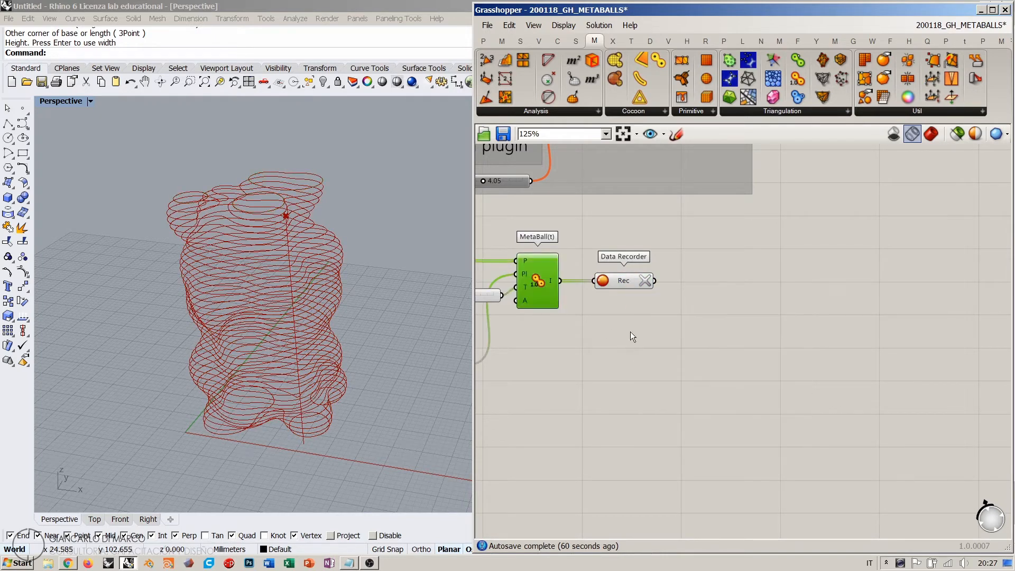
pyautogui.scroll(-3, 690, 294)
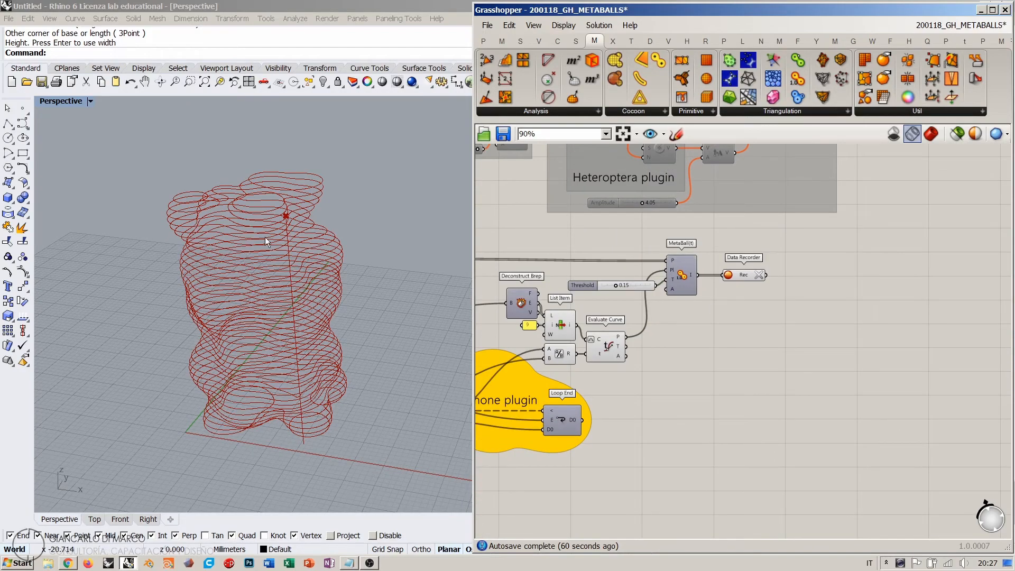
# - Add a Divide Curve component, connect the Data Recorder's output to its C input and align it in line with the recorder
pyautogui.moveTo(265, 237)
pyautogui.mouseDown(button='right')
pyautogui.moveTo(262, 346)
pyautogui.moveTo(331, 211)
pyautogui.moveTo(274, 255)
pyautogui.moveTo(272, 219)
pyautogui.moveTo(272, 239)
pyautogui.moveTo(310, 242)
pyautogui.mouseUp(button='right')
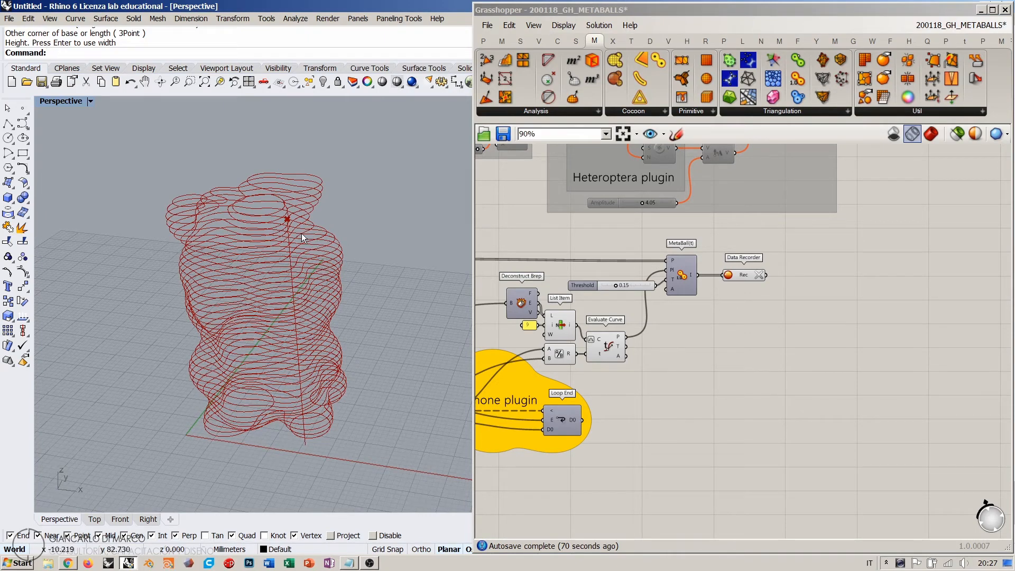
pyautogui.moveTo(303, 230); pyautogui.dragTo(319, 297, button='right')
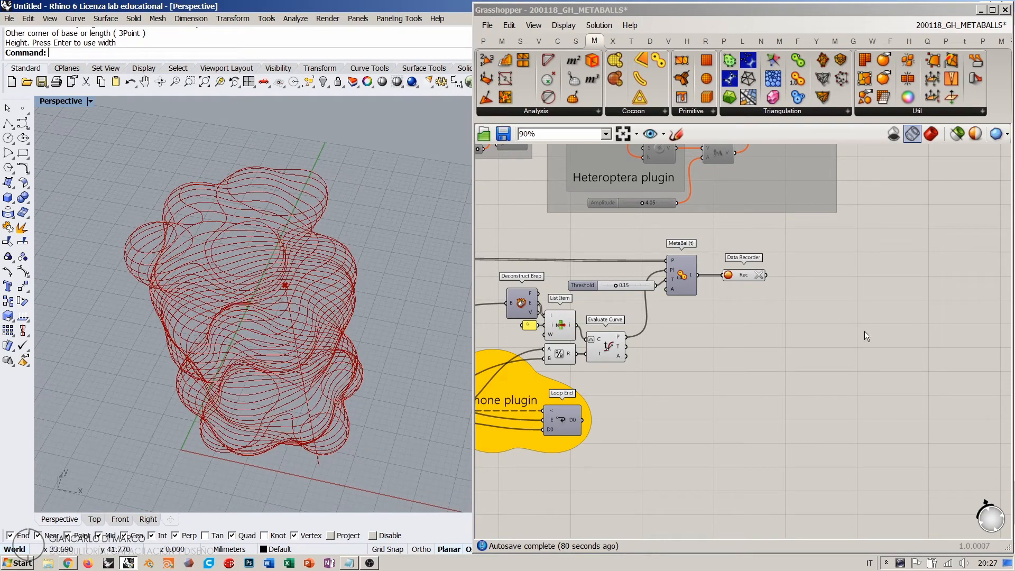
pyautogui.click(825, 326)
pyautogui.moveTo(825, 326); pyautogui.dragTo(741, 328, button='right')
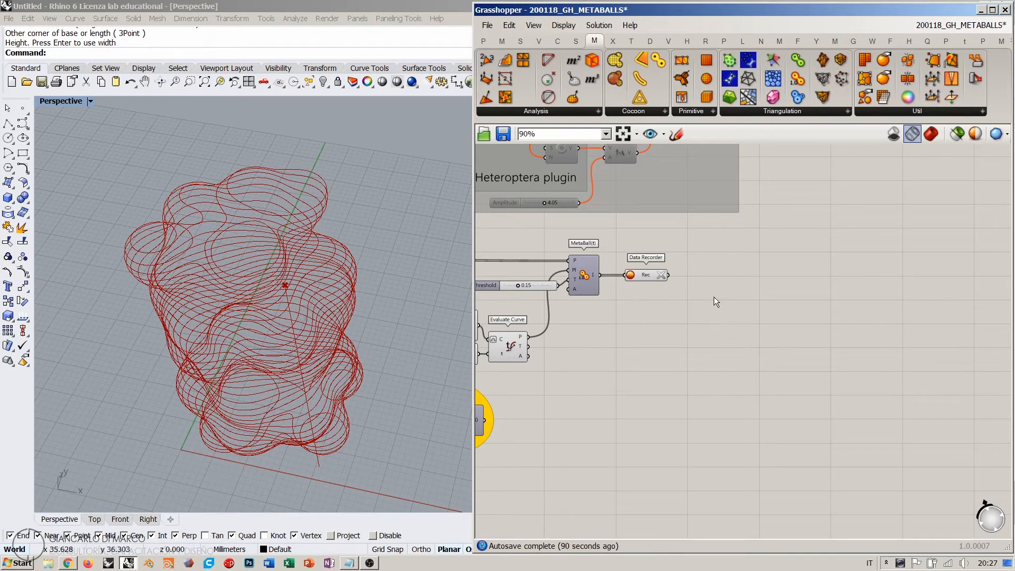
pyautogui.doubleClick(752, 316)
pyautogui.write('divide')
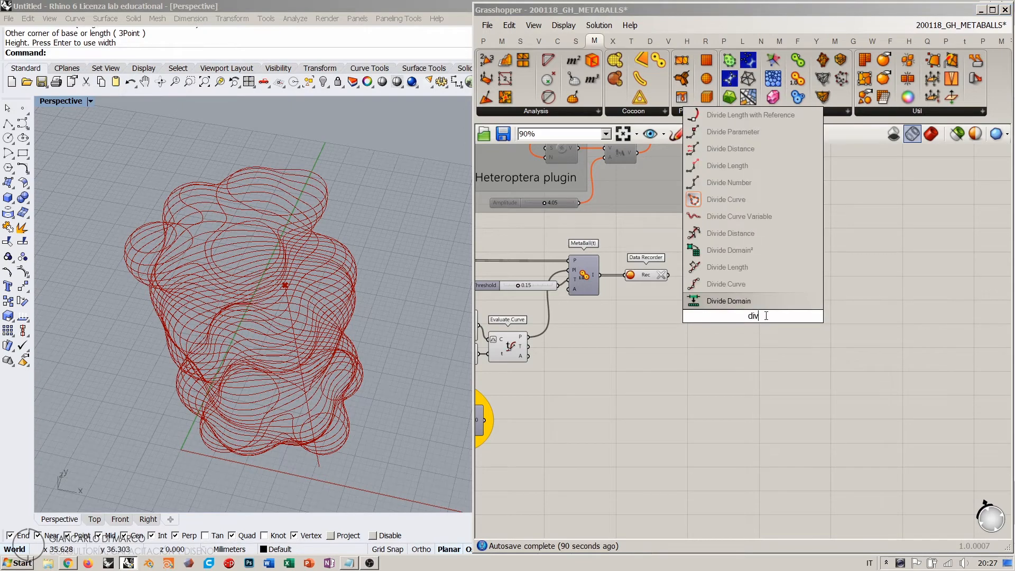
pyautogui.click(734, 284)
pyautogui.moveTo(668, 275); pyautogui.dragTo(737, 304)
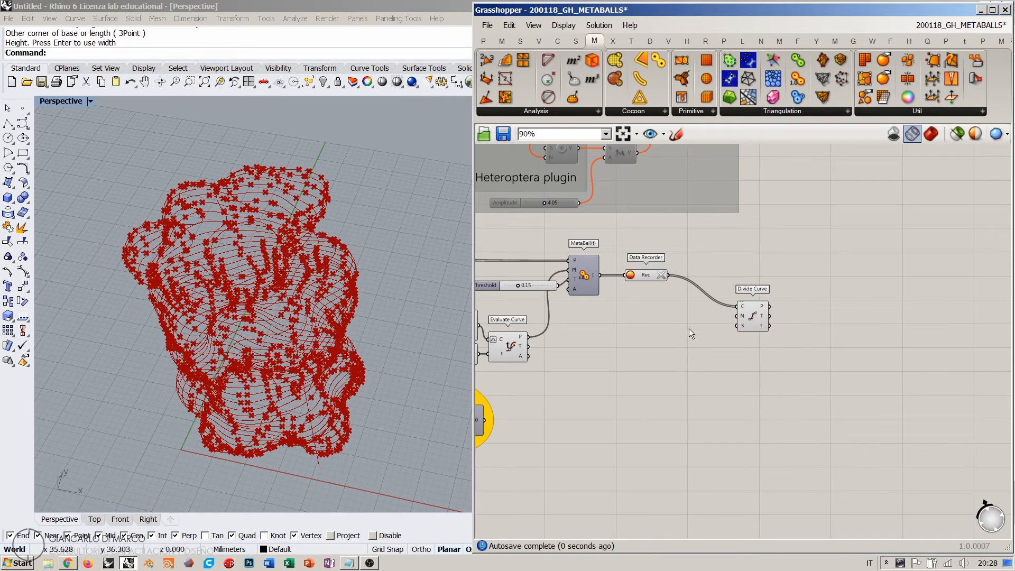
pyautogui.moveTo(677, 316); pyautogui.dragTo(700, 328, button='right')
pyautogui.scroll(2, 699, 328)
pyautogui.moveTo(798, 318); pyautogui.dragTo(784, 277)
pyautogui.click(721, 313)
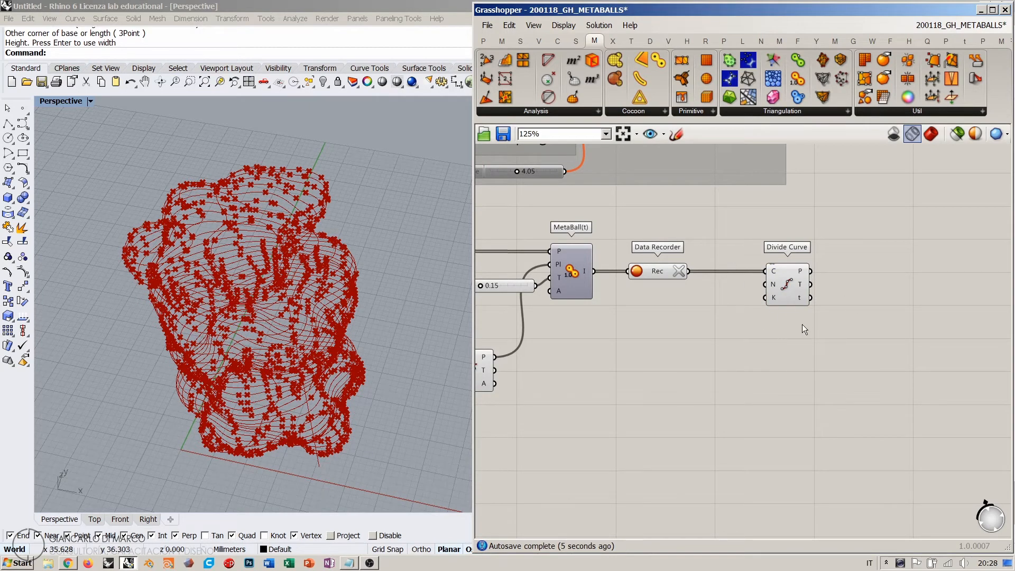
# - Turn off the preview of the Data Recorder
pyautogui.moveTo(350, 338)
pyautogui.mouseDown(button='right')
pyautogui.moveTo(390, 238)
pyautogui.moveTo(336, 347)
pyautogui.moveTo(336, 444)
pyautogui.moveTo(336, 344)
pyautogui.mouseUp(button='right')
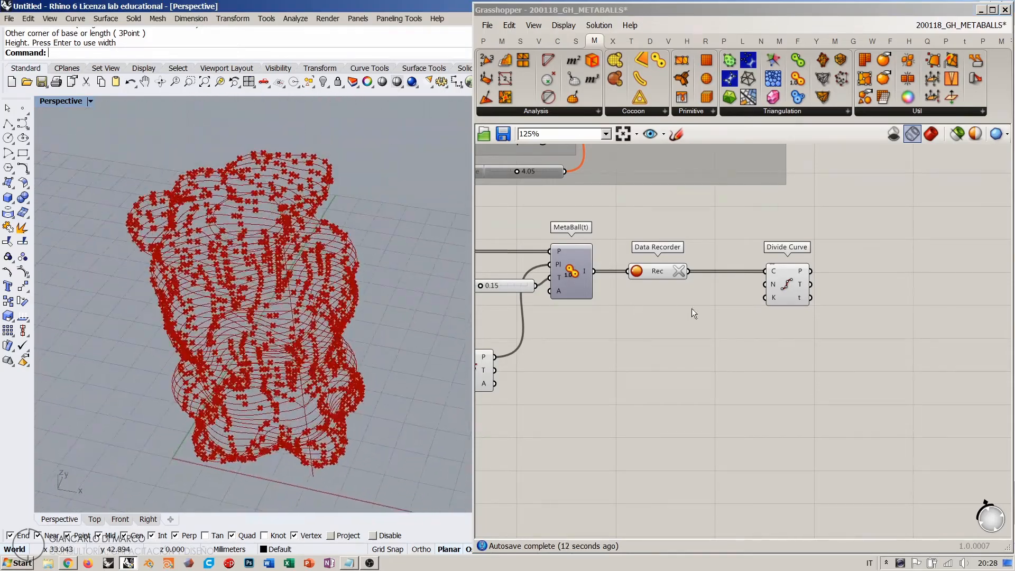
pyautogui.click(658, 267)
pyautogui.click(740, 307)
# - Move Divide Curve slightly farther from the Data Recorder and set the Perspective viewport to Shaded display mode
pyautogui.click(786, 281)
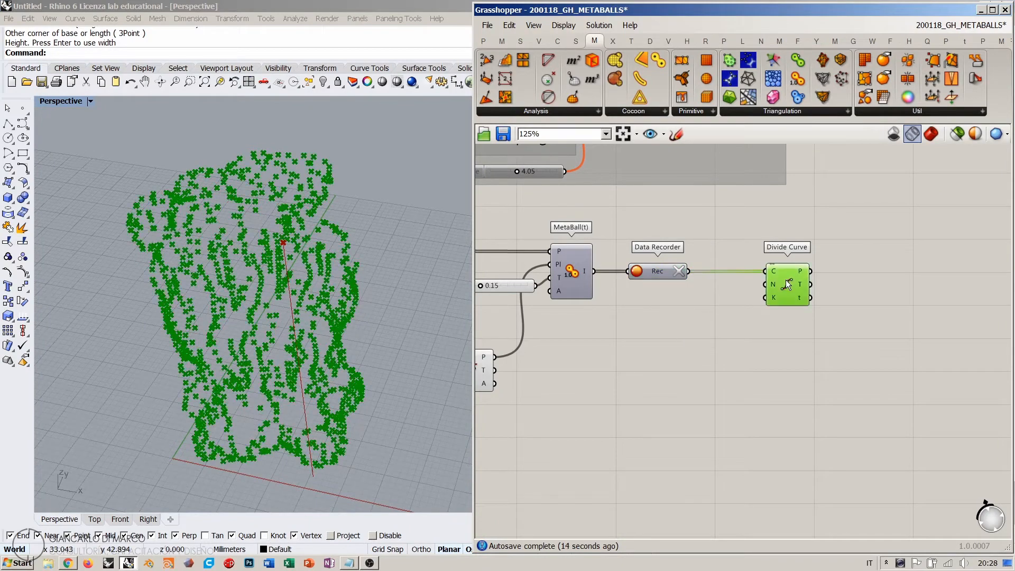
pyautogui.moveTo(785, 281); pyautogui.dragTo(811, 277)
pyautogui.click(718, 319)
pyautogui.hotkey('ctrl', 'alt', 's')
pyautogui.moveTo(249, 185)
pyautogui.mouseDown(button='right')
pyautogui.moveTo(244, 287)
pyautogui.moveTo(243, 212)
pyautogui.mouseUp(button='right')
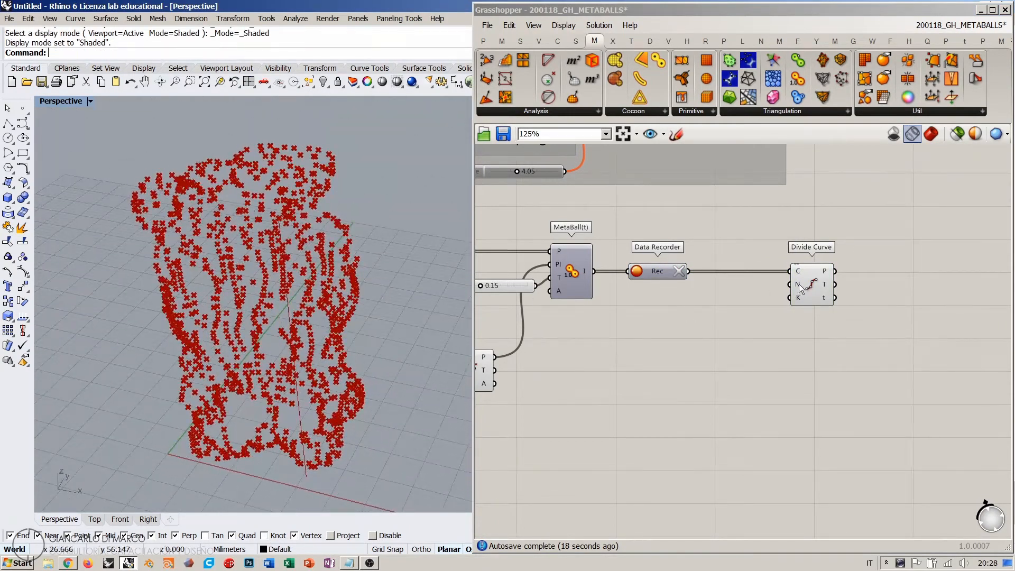
# - Add a number slider for Divide Curve's N input, set it to 52 and place it beside the component
pyautogui.moveTo(800, 288)
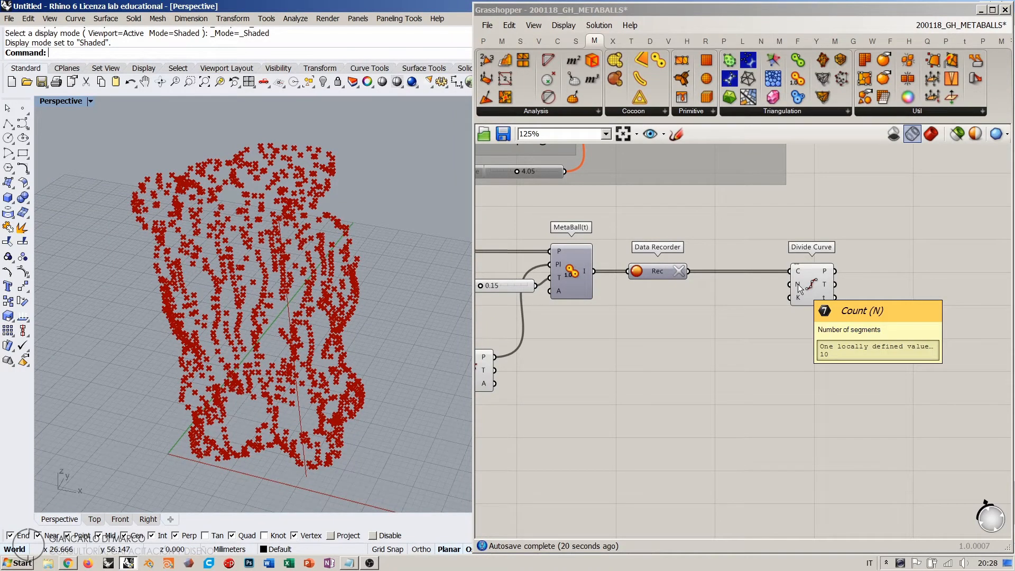
pyautogui.doubleClick(694, 338)
pyautogui.write('11')
pyautogui.press('Return')
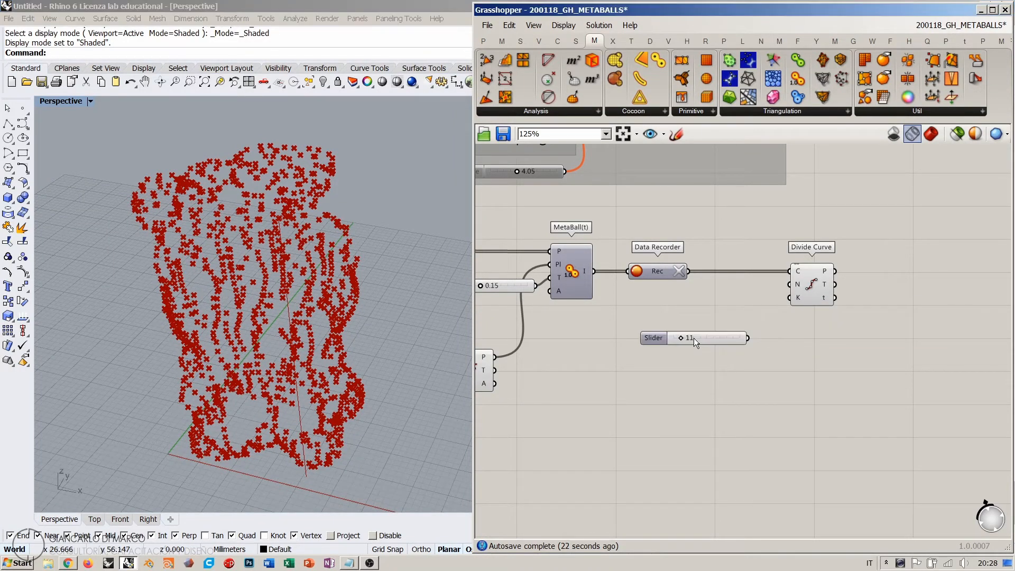
pyautogui.moveTo(748, 338); pyautogui.dragTo(789, 284)
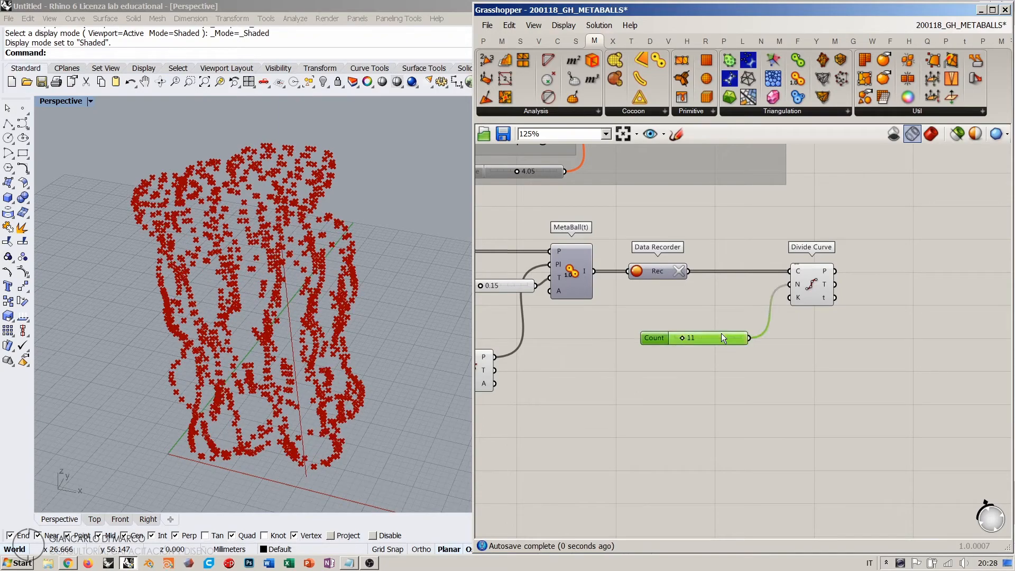
pyautogui.moveTo(682, 337); pyautogui.dragTo(689, 307)
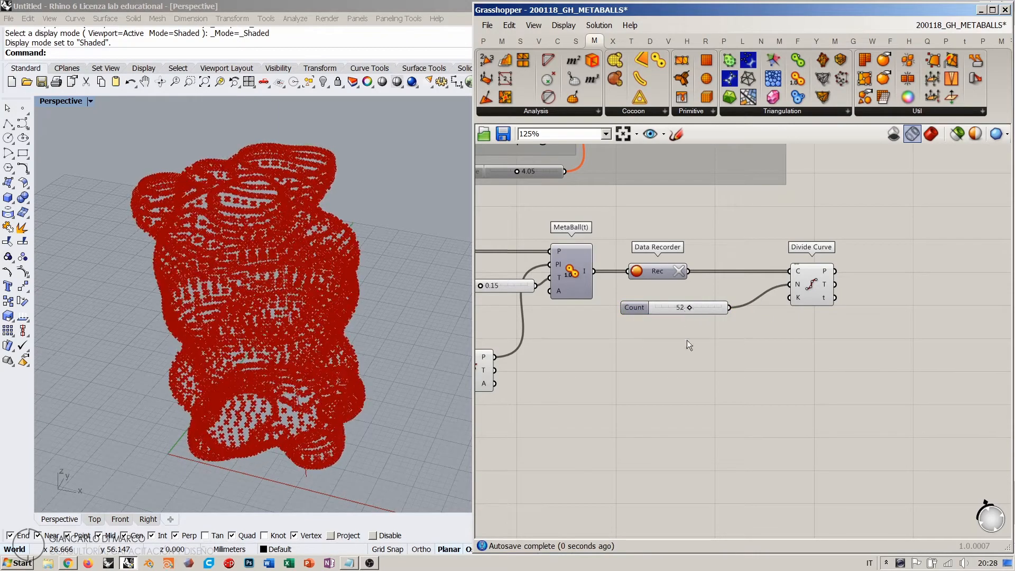
# - Examine the spacing of the division points on the small and large section curves up close in the Perspective viewport
pyautogui.moveTo(292, 255); pyautogui.dragTo(287, 200, button='right')
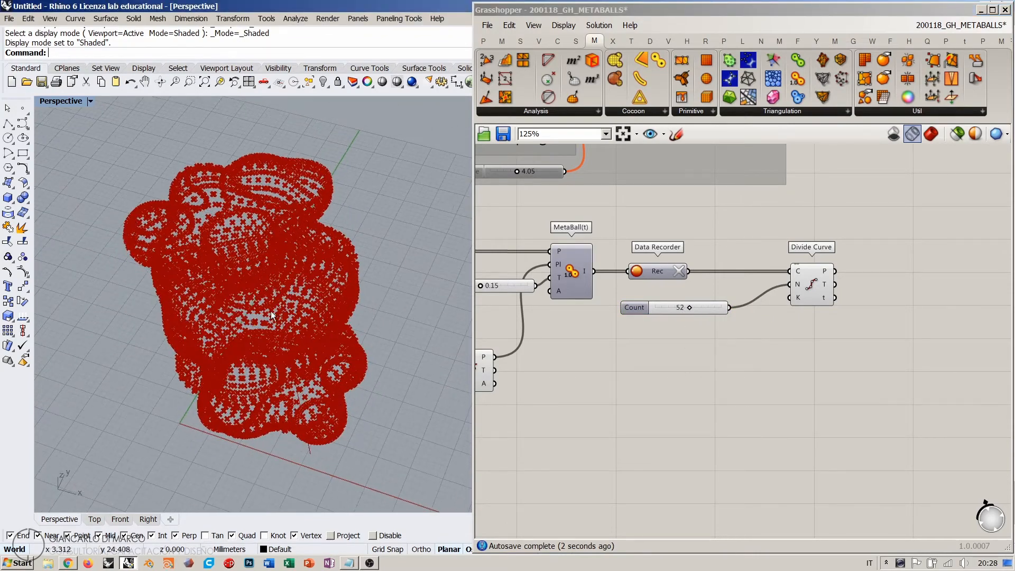
pyautogui.keyDown('shift'); pyautogui.moveTo(284, 391); pyautogui.dragTo(389, 410, button='right'); pyautogui.keyUp('shift')
pyautogui.scroll(8, 337, 391)
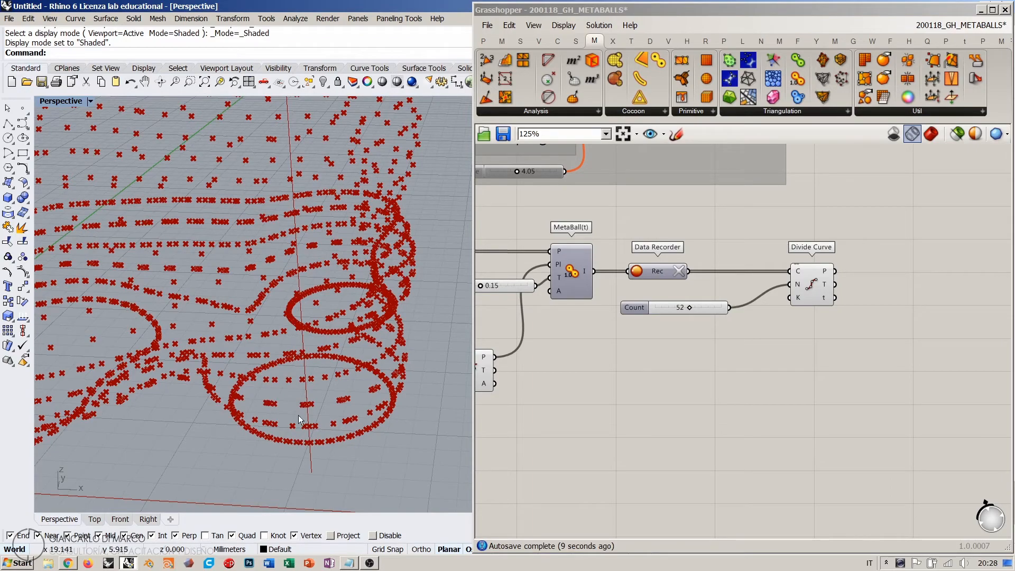
pyautogui.moveTo(298, 414); pyautogui.dragTo(330, 350, button='right')
pyautogui.moveTo(279, 290); pyautogui.dragTo(272, 342, button='right')
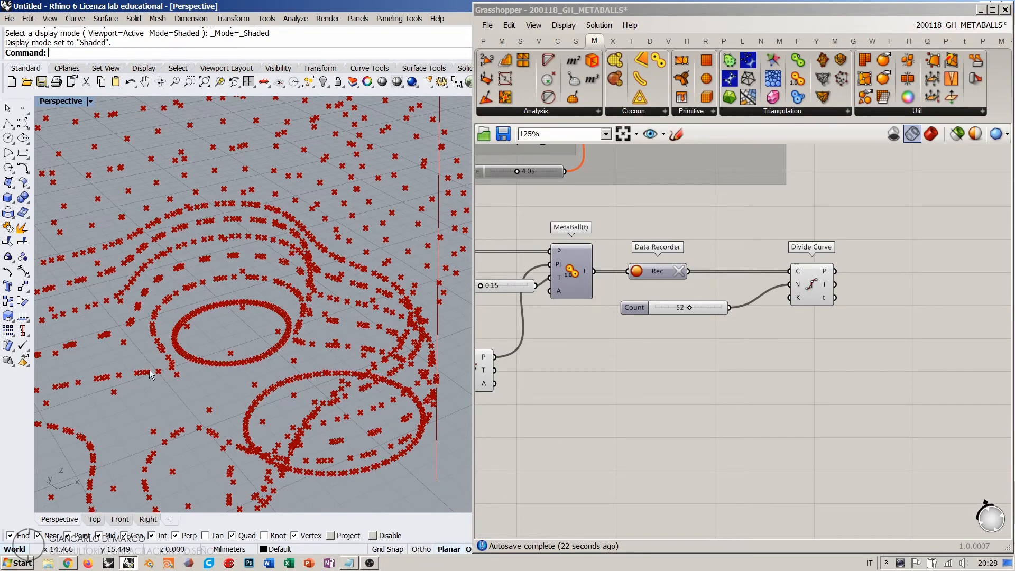
pyautogui.moveTo(177, 367); pyautogui.dragTo(332, 371, button='right')
pyautogui.moveTo(287, 345); pyautogui.dragTo(280, 317, button='right')
# - Add a curve Length component below the Count slider and connect the Data Recorder's output to its C input
pyautogui.moveTo(705, 308)
pyautogui.mouseDown()
pyautogui.moveTo(719, 296)
pyautogui.moveTo(717, 309)
pyautogui.mouseUp()
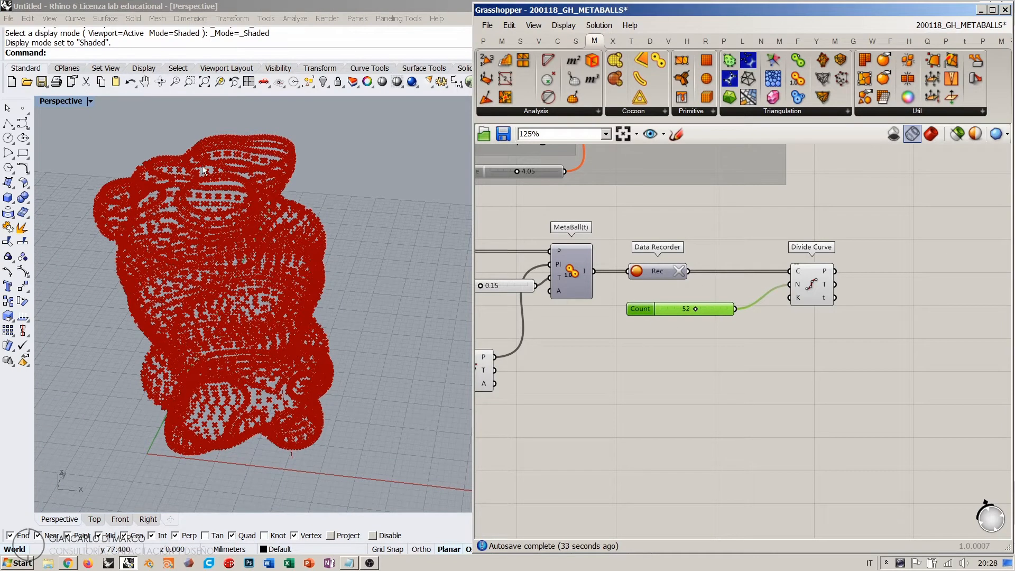
pyautogui.doubleClick(723, 348)
pyautogui.write('length')
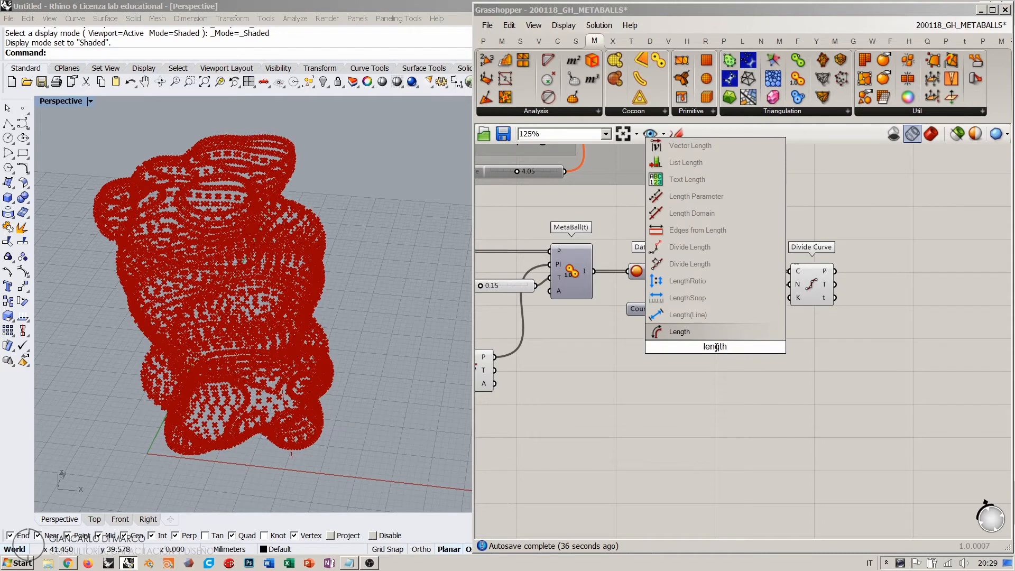
pyautogui.click(692, 331)
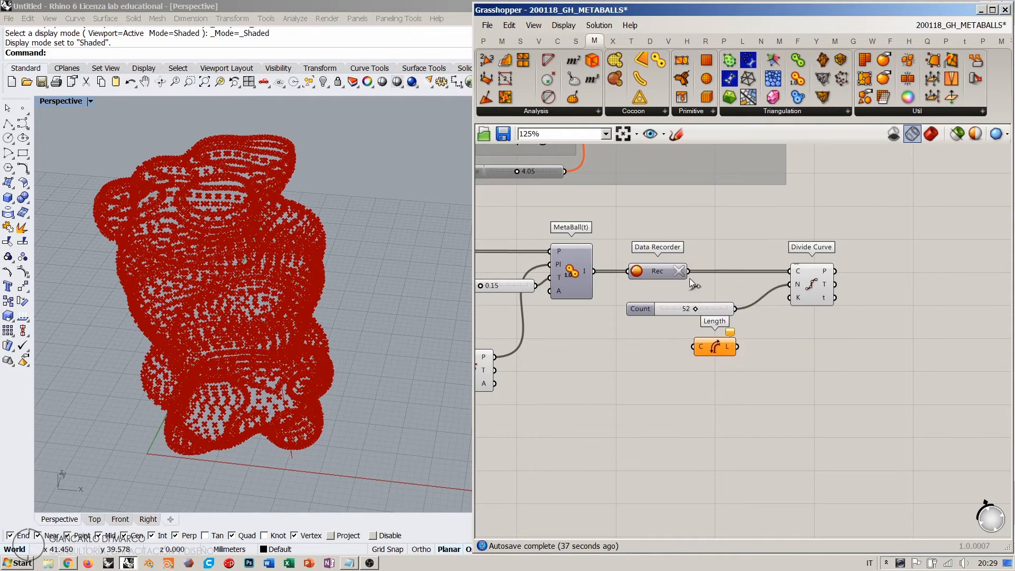
pyautogui.moveTo(688, 271); pyautogui.dragTo(692, 347)
# - Move Divide Curve and its Count slider farther to the right and place Length just below the Data Recorder
pyautogui.moveTo(752, 356); pyautogui.dragTo(680, 368, button='right')
pyautogui.moveTo(754, 333); pyautogui.dragTo(639, 292)
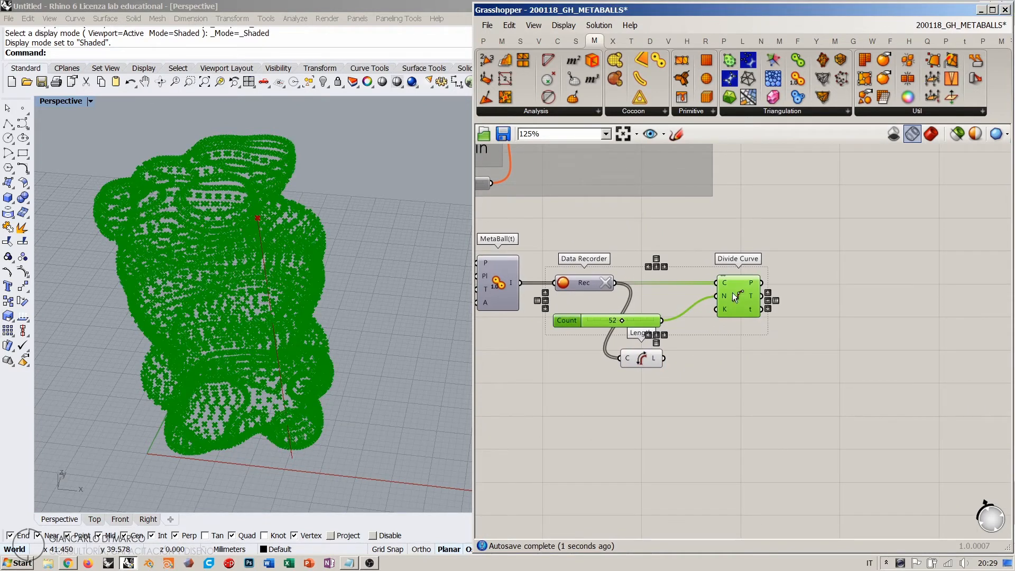
pyautogui.moveTo(731, 293); pyautogui.dragTo(917, 299)
pyautogui.click(867, 349)
pyautogui.moveTo(640, 362); pyautogui.dragTo(628, 337)
pyautogui.click(645, 344)
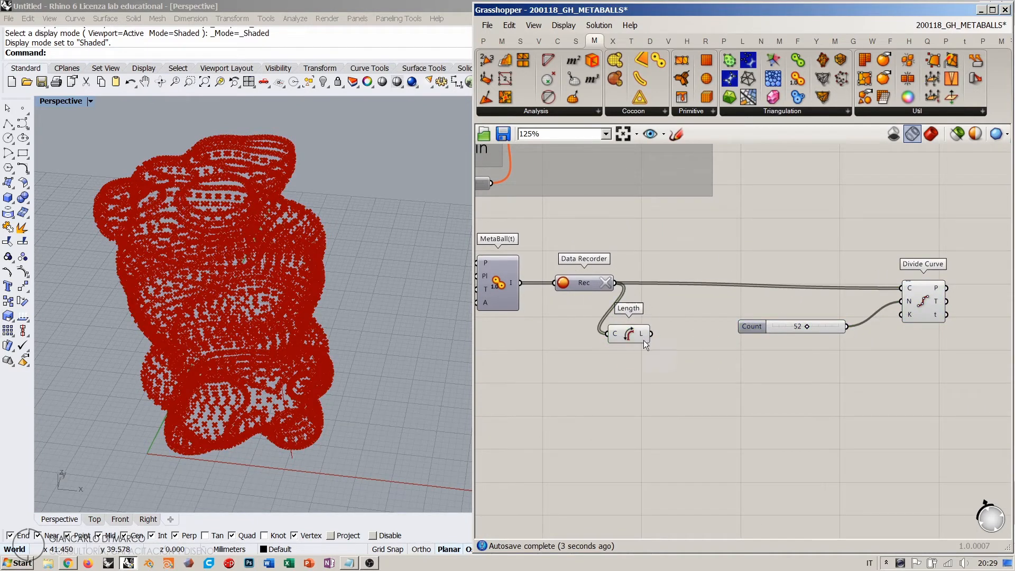
# - Add a Min/Max component and connect Length's L output to its N input
pyautogui.doubleClick(690, 377)
pyautogui.write('min')
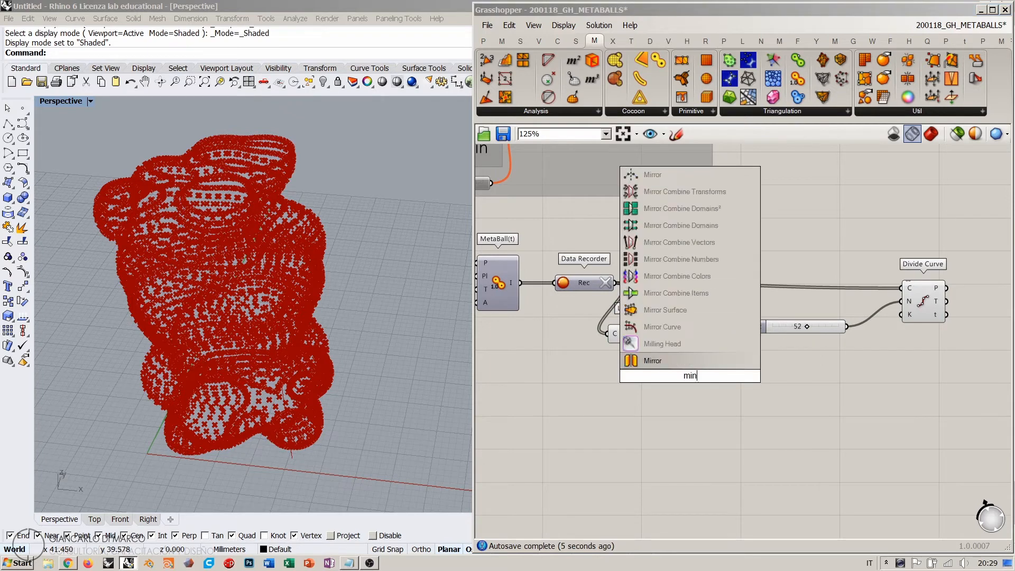
pyautogui.click(658, 292)
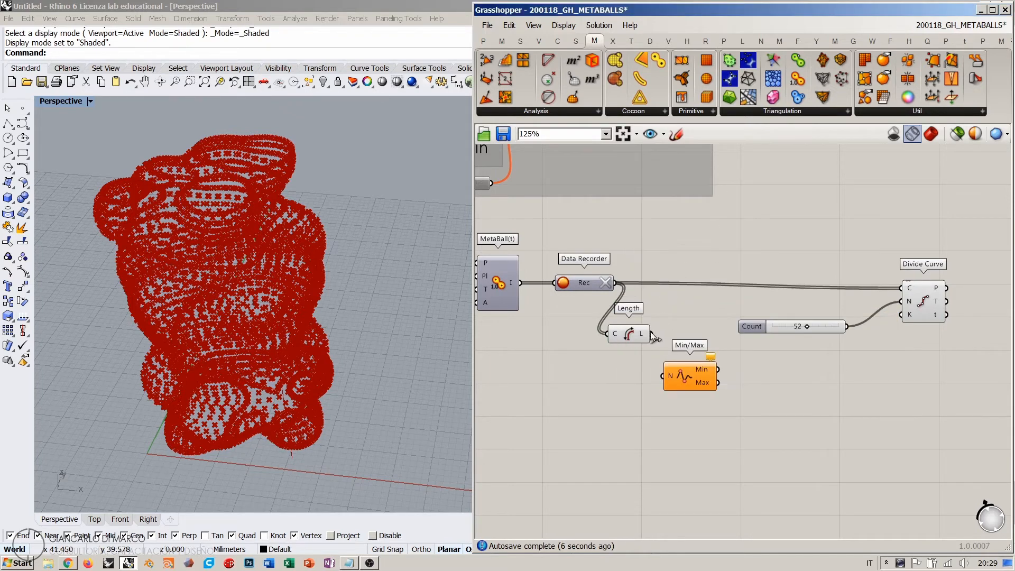
# - Copy the "Heteroptera plugin" label to below Min/Max and group it with that component
pyautogui.scroll(-3, 692, 414)
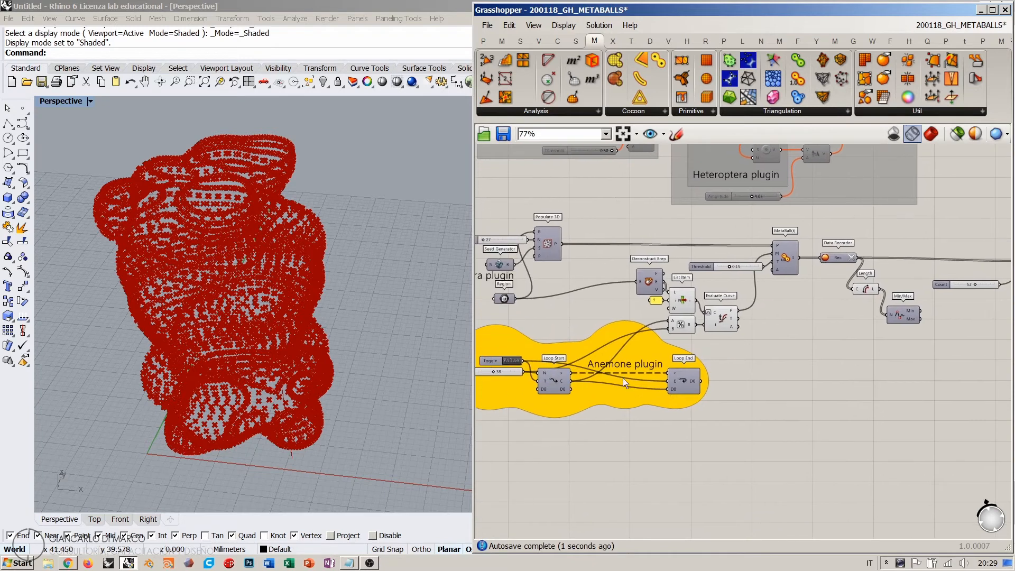
pyautogui.moveTo(692, 342); pyautogui.dragTo(833, 344, button='right')
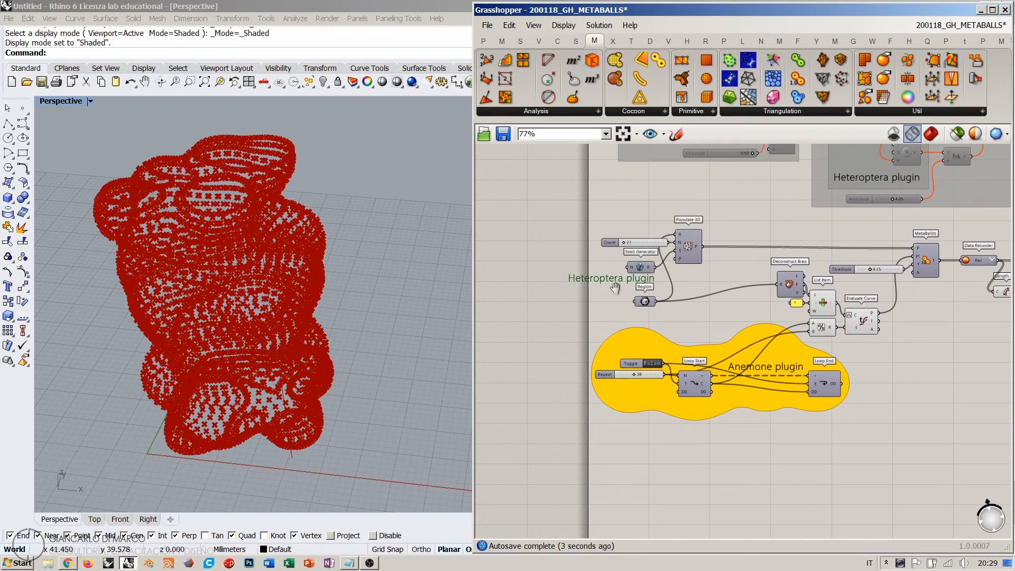
pyautogui.moveTo(615, 288); pyautogui.dragTo(563, 285, button='right')
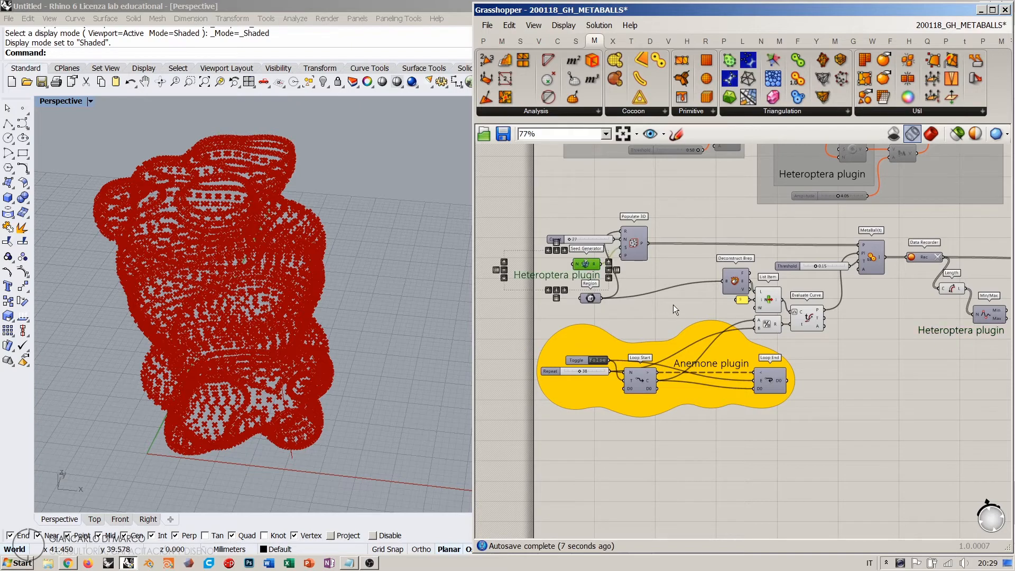
pyautogui.moveTo(867, 389); pyautogui.dragTo(836, 398, button='right')
pyautogui.scroll(3, 835, 398)
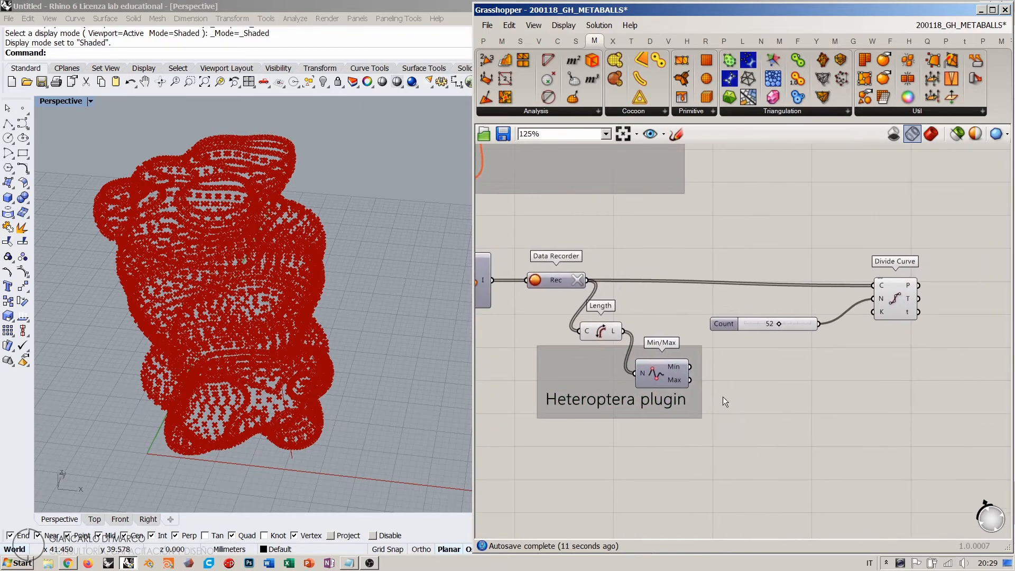
# - Examine the Min/Max component's Max output and the spacing of the division points on the small and large sections
pyautogui.scroll(2, 655, 370)
pyautogui.moveTo(677, 354)
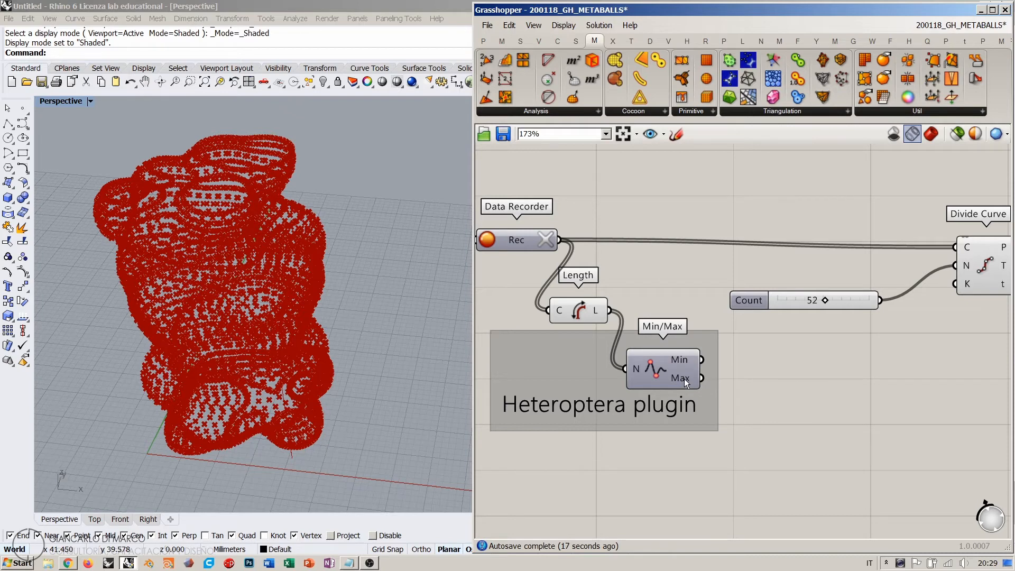
pyautogui.moveTo(680, 379)
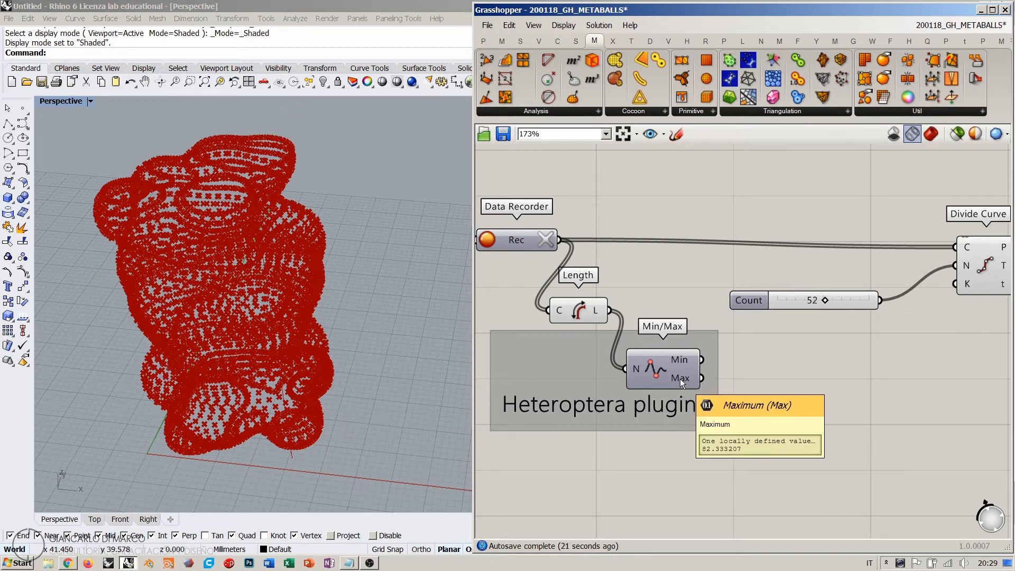
pyautogui.moveTo(807, 381); pyautogui.dragTo(786, 401, button='right')
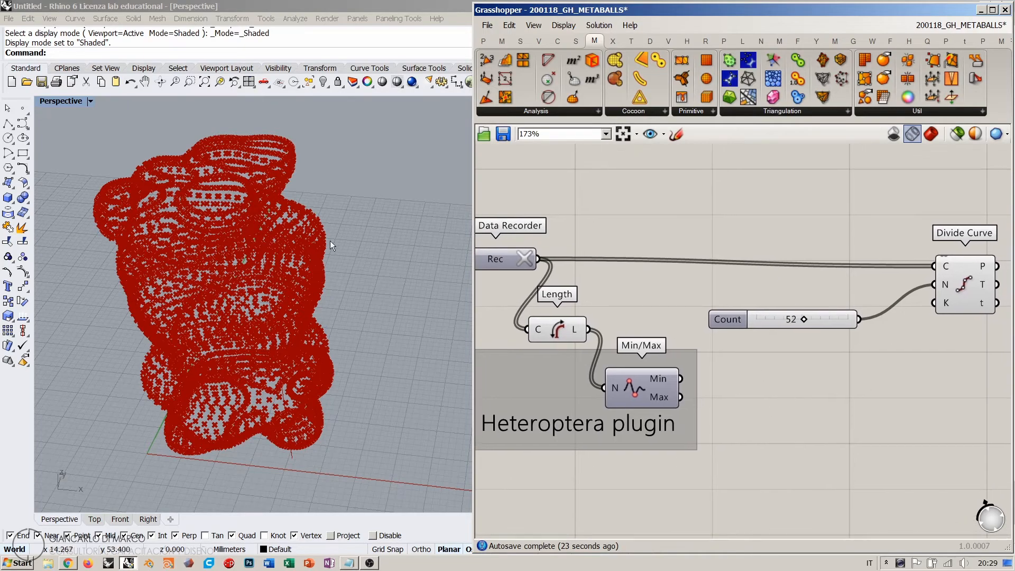
pyautogui.moveTo(317, 238); pyautogui.dragTo(216, 263, button='right')
pyautogui.scroll(5, 207, 217)
pyautogui.scroll(-3, 228, 272)
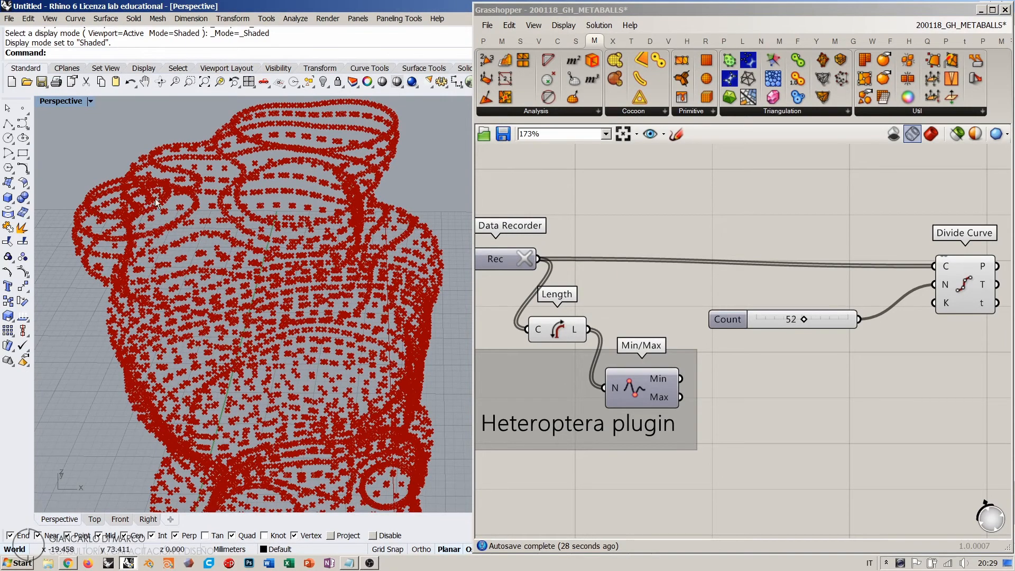
pyautogui.moveTo(154, 199); pyautogui.dragTo(152, 192, button='right')
pyautogui.scroll(5, 153, 191)
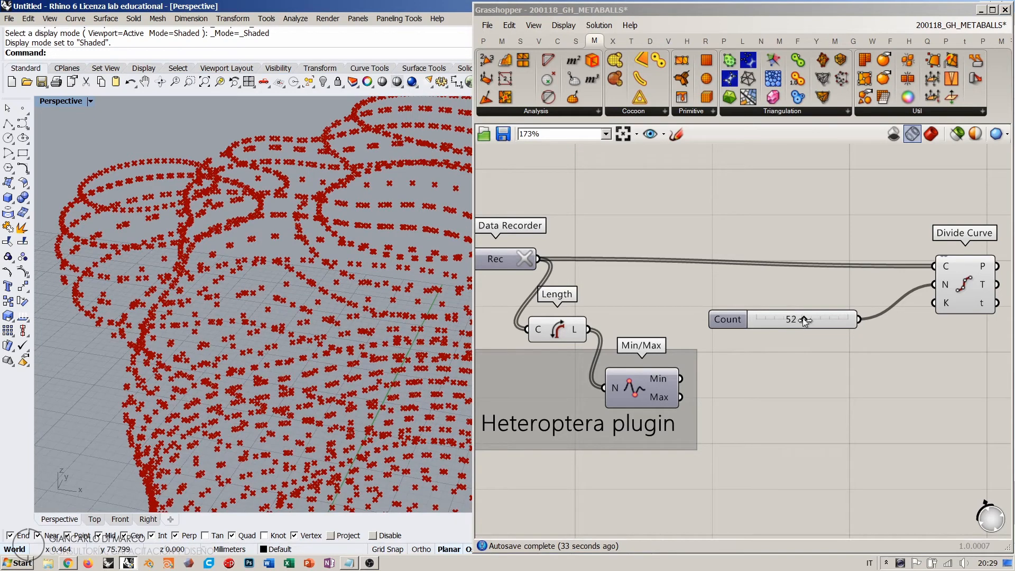
# - Set the Count slider to 50 and inspect the curve lengths in Length's L output
pyautogui.moveTo(802, 319); pyautogui.dragTo(802, 320)
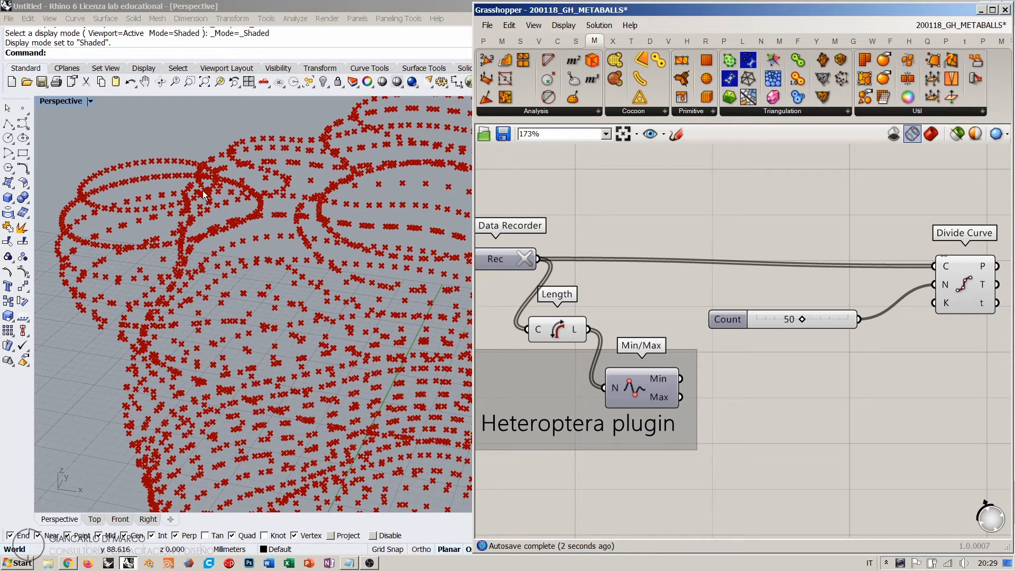
pyautogui.moveTo(790, 357); pyautogui.dragTo(784, 322, button='right')
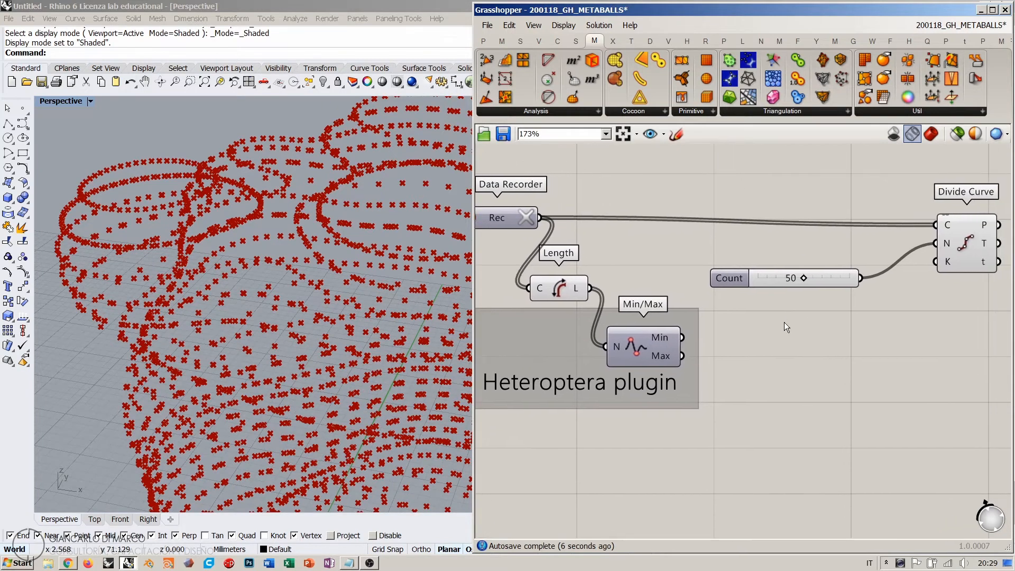
pyautogui.moveTo(575, 288)
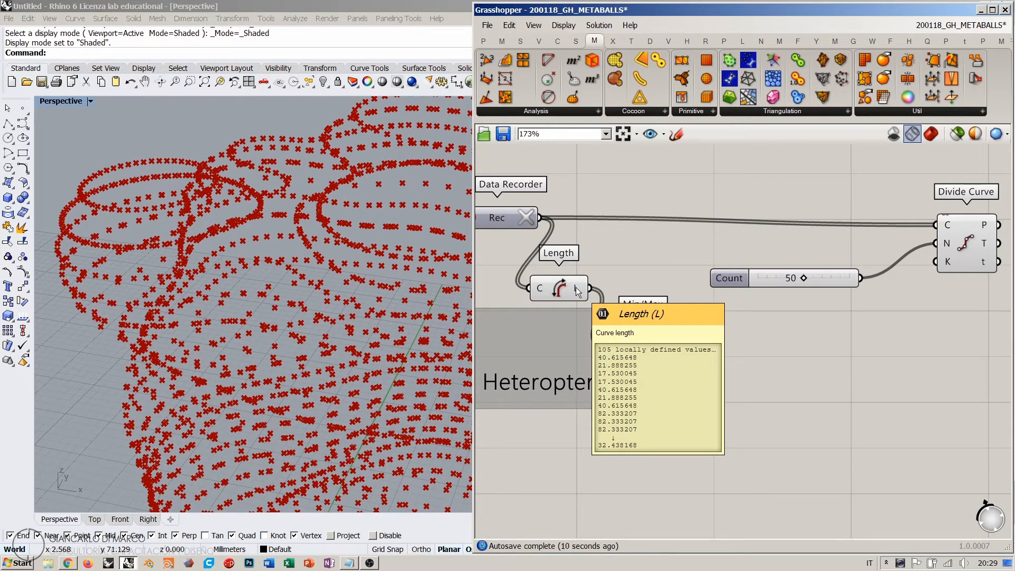
# - Align Divide Curve with the Data Recorder and place the Count slider level with its N input
pyautogui.moveTo(962, 241); pyautogui.dragTo(970, 233)
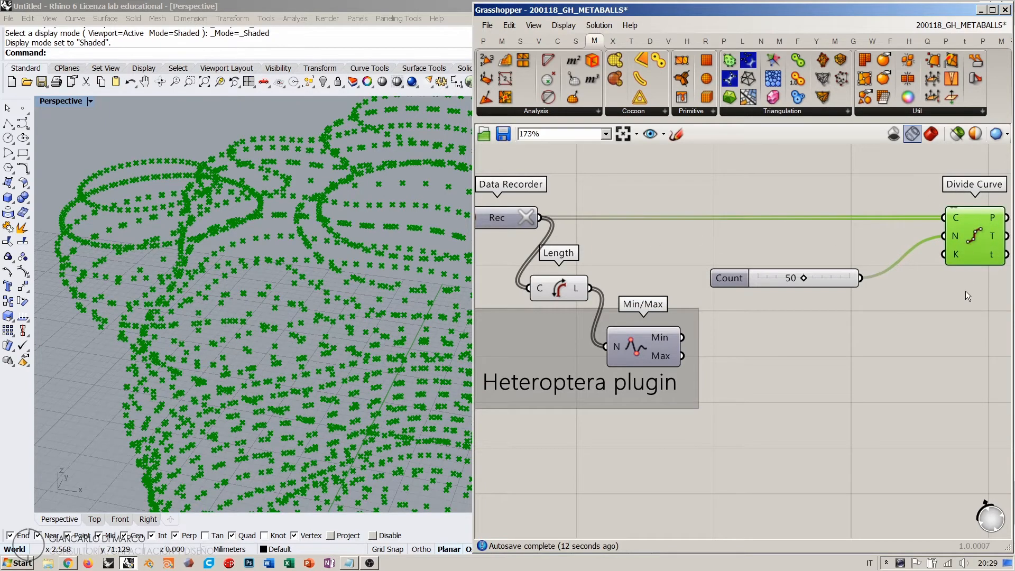
pyautogui.click(965, 291)
pyautogui.moveTo(831, 278); pyautogui.dragTo(885, 236)
pyautogui.click(904, 271)
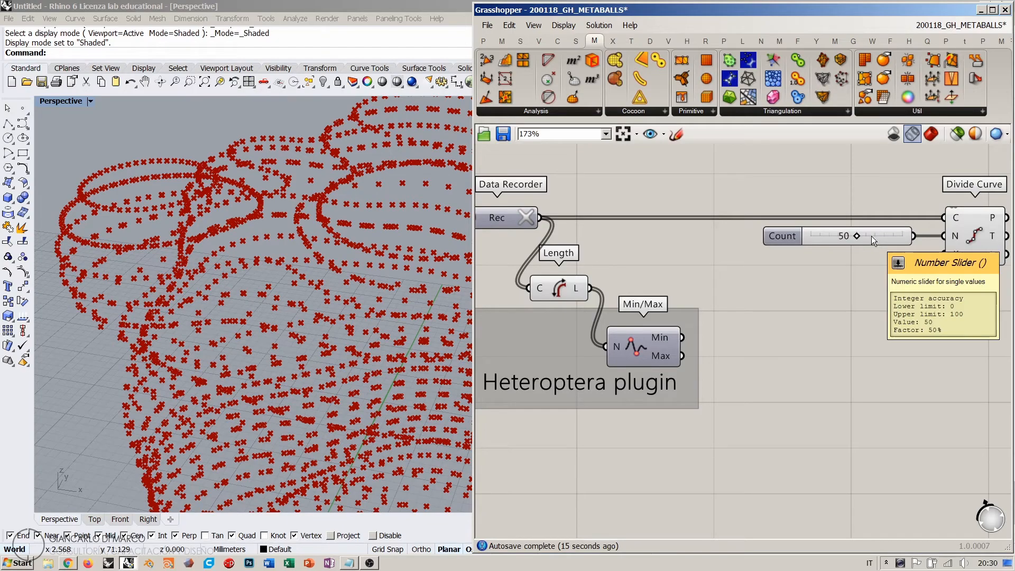
# - Compare the point density on the sections with a Count of 100, then reduce Count to 49
pyautogui.moveTo(260, 226); pyautogui.dragTo(311, 280, button='right')
pyautogui.scroll(-7, 265, 265)
pyautogui.scroll(5, 296, 304)
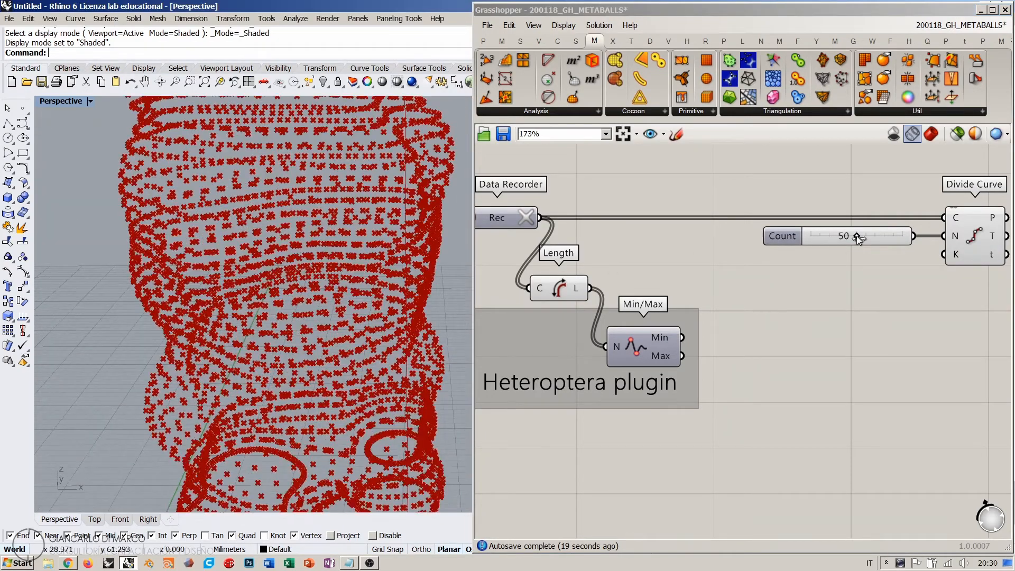
pyautogui.moveTo(856, 236); pyautogui.dragTo(905, 236)
pyautogui.moveTo(309, 244); pyautogui.dragTo(297, 265, button='right')
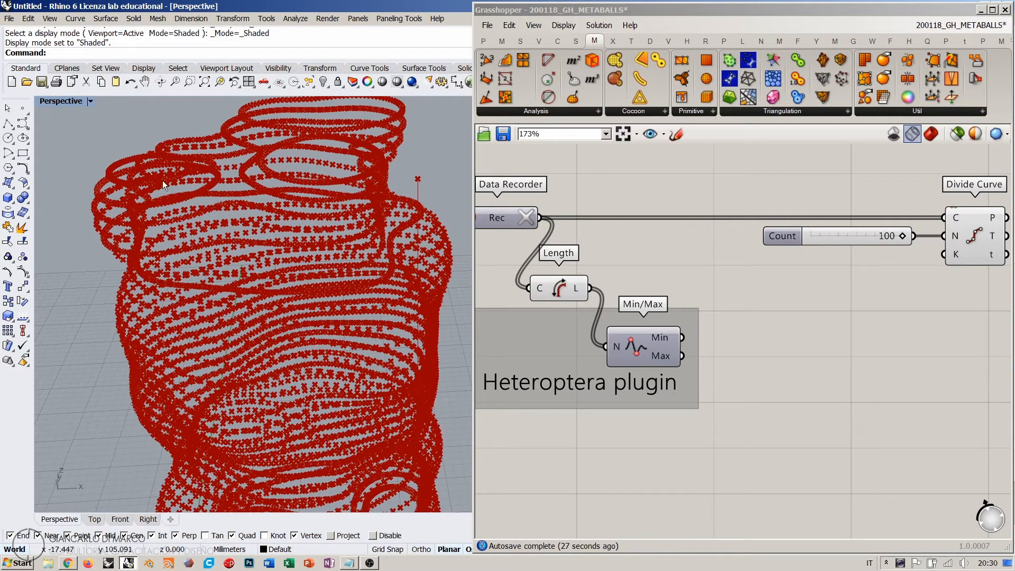
pyautogui.moveTo(892, 239); pyautogui.dragTo(856, 241)
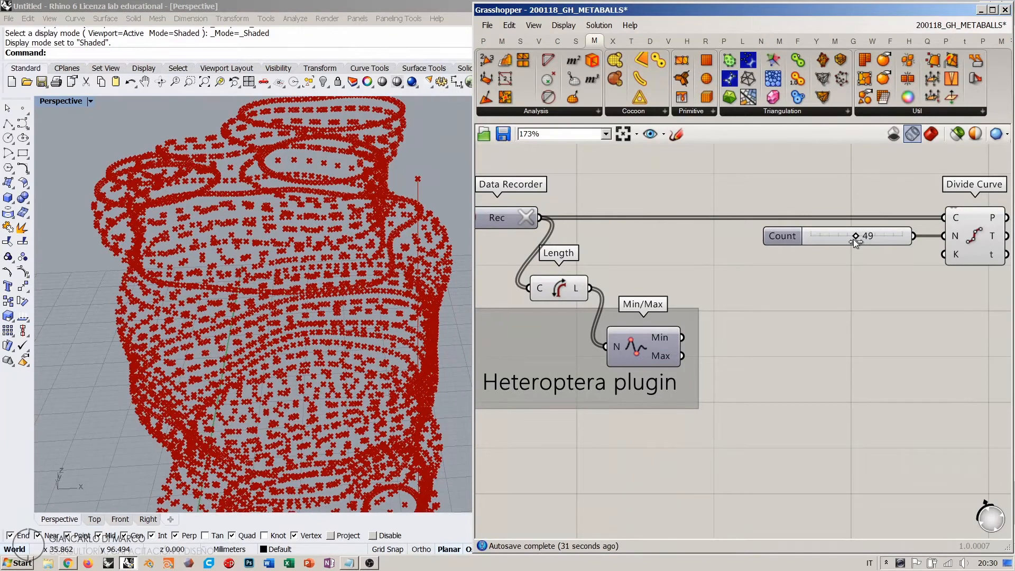
# - Add a Remap Numbers component below the Count slider and connect Length's L output to its V input
pyautogui.moveTo(794, 346); pyautogui.dragTo(789, 326, button='right')
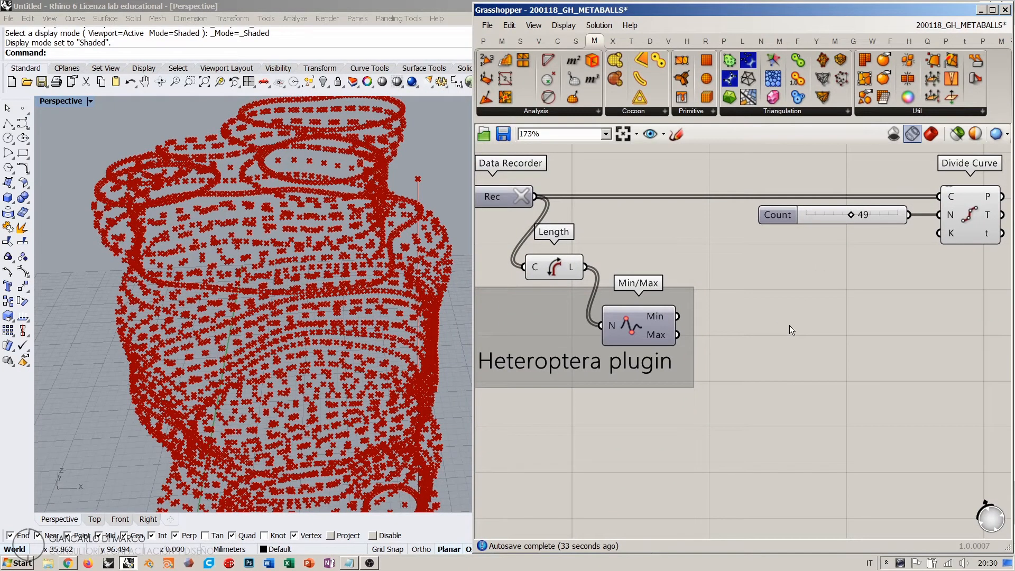
pyautogui.doubleClick(789, 325)
pyautogui.write('rema')
pyautogui.click(786, 316)
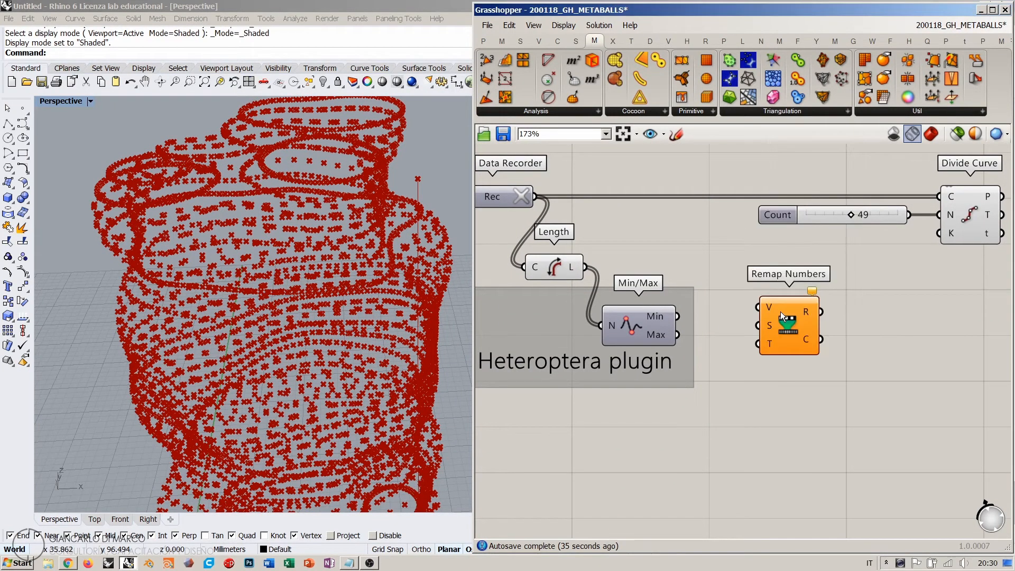
pyautogui.scroll(2, 781, 312)
pyautogui.moveTo(618, 257); pyautogui.dragTo(865, 271)
pyautogui.click(848, 306)
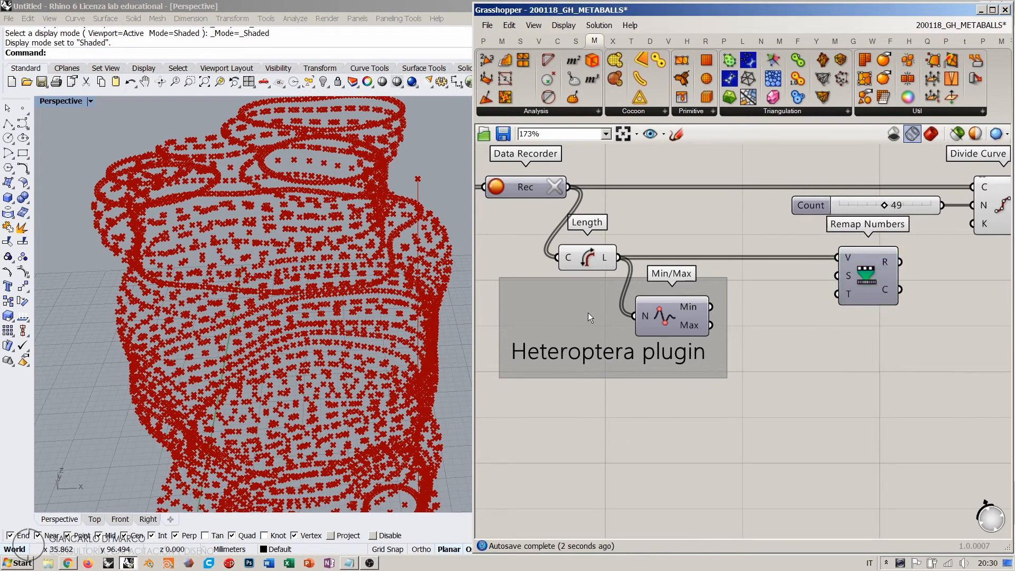
# - Move the Min/Max group down and insert a Bounds component between Length's L output and Remap Numbers' S input
pyautogui.moveTo(591, 306); pyautogui.dragTo(593, 441)
pyautogui.doubleClick(719, 319)
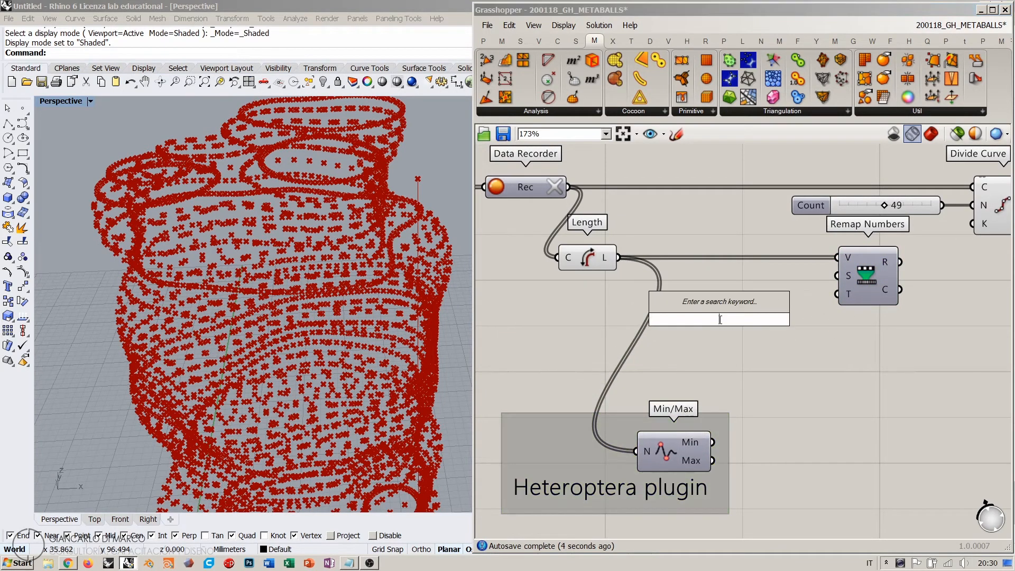
pyautogui.write('bound')
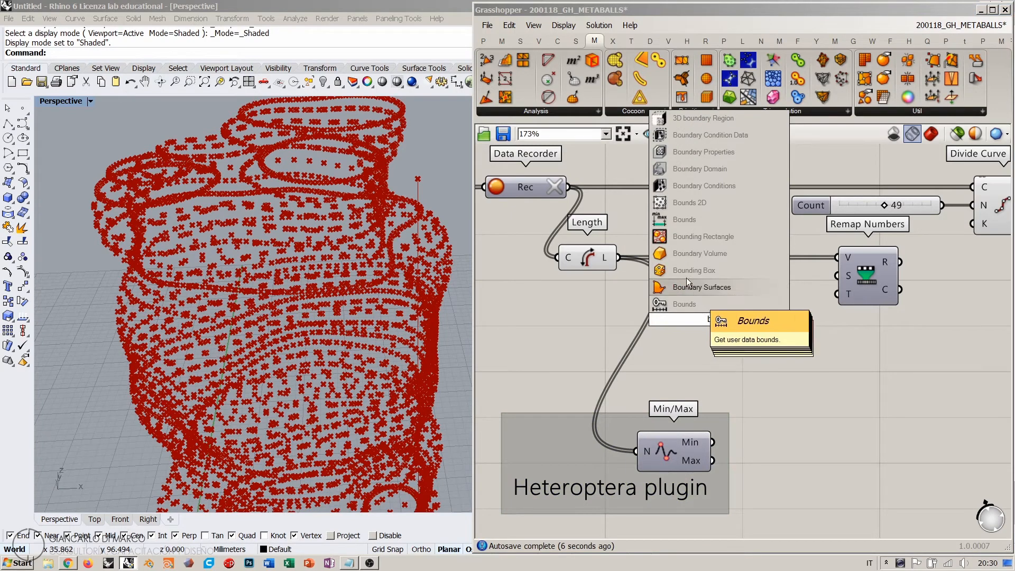
pyautogui.click(684, 219)
pyautogui.moveTo(618, 258); pyautogui.dragTo(835, 276)
pyautogui.moveTo(697, 306); pyautogui.dragTo(708, 290)
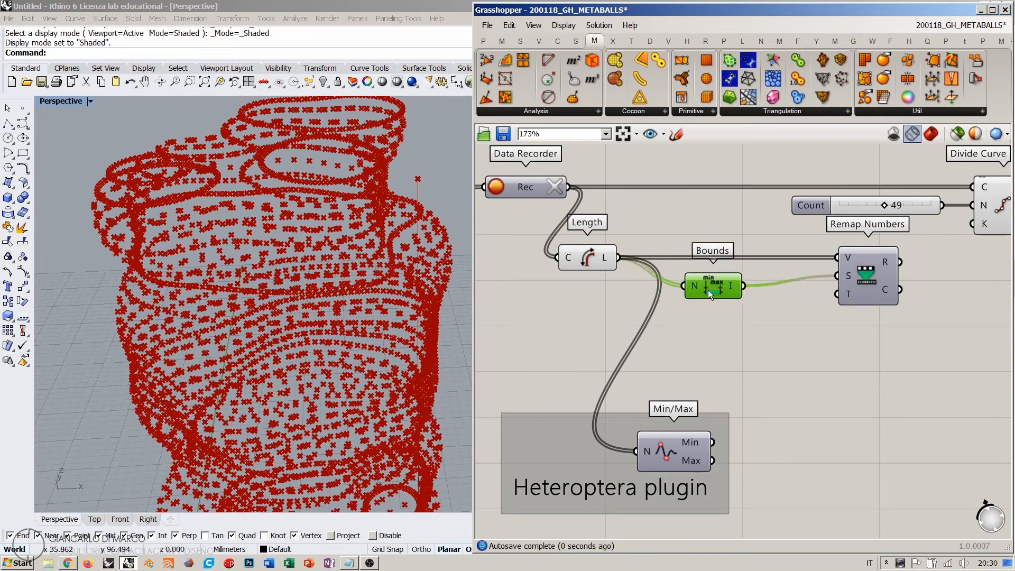
# - Add a Construct Domain component below Bounds and connect its I output to Remap Numbers' T input
pyautogui.doubleClick(747, 345)
pyautogui.write('cd')
pyautogui.click(722, 331)
pyautogui.moveTo(738, 347); pyautogui.dragTo(725, 325)
pyautogui.click(842, 213)
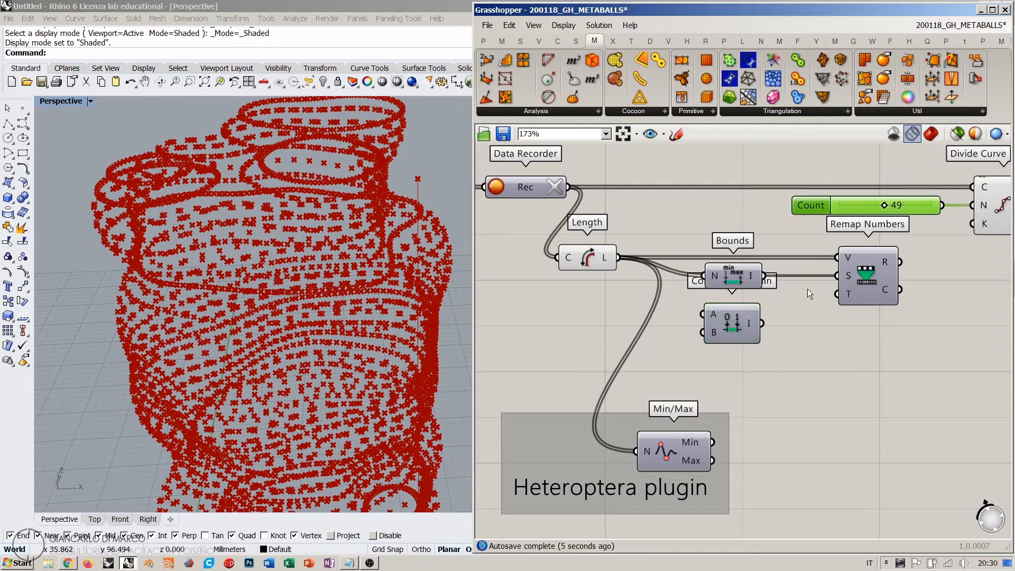
pyautogui.moveTo(839, 294); pyautogui.dragTo(761, 323)
# - Add a number slider with value 50 and connect it to Construct Domain's A input
pyautogui.doubleClick(565, 325)
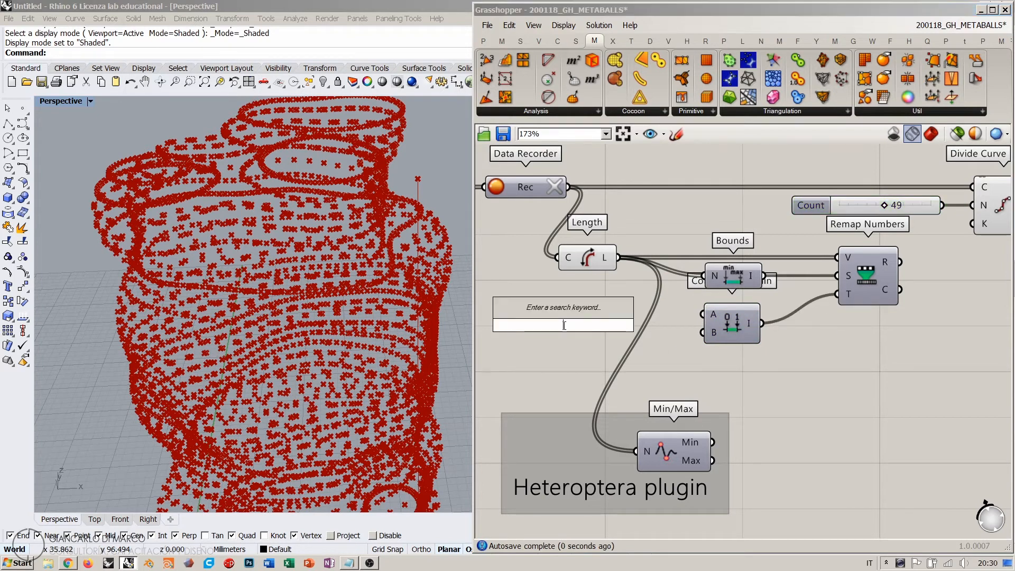
pyautogui.write('50')
pyautogui.press('Return')
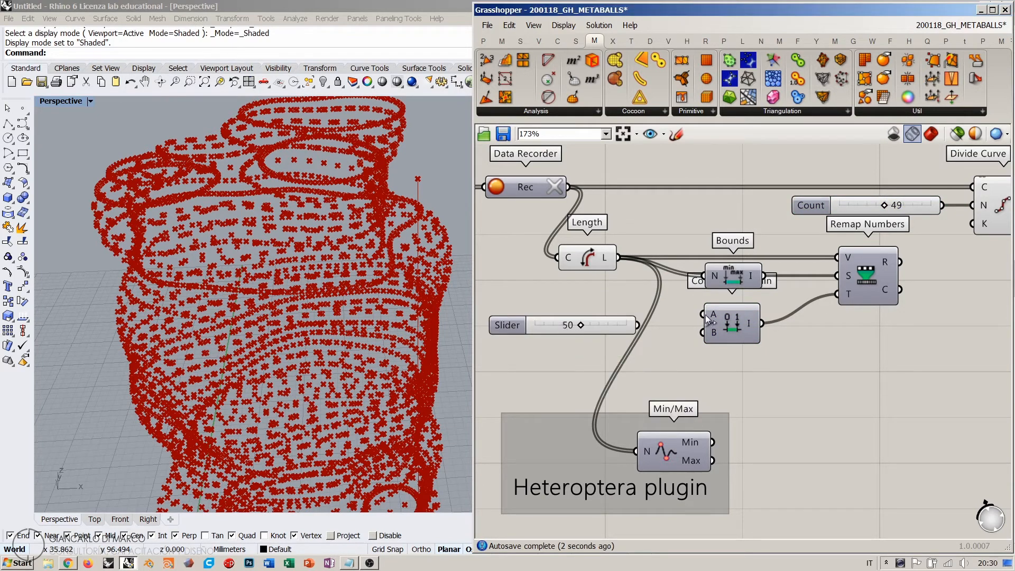
pyautogui.moveTo(703, 315); pyautogui.dragTo(628, 317)
# - Add a slider with value 101 for Construct Domain's B input and arrange both domain sliders beside the component
pyautogui.doubleClick(674, 374)
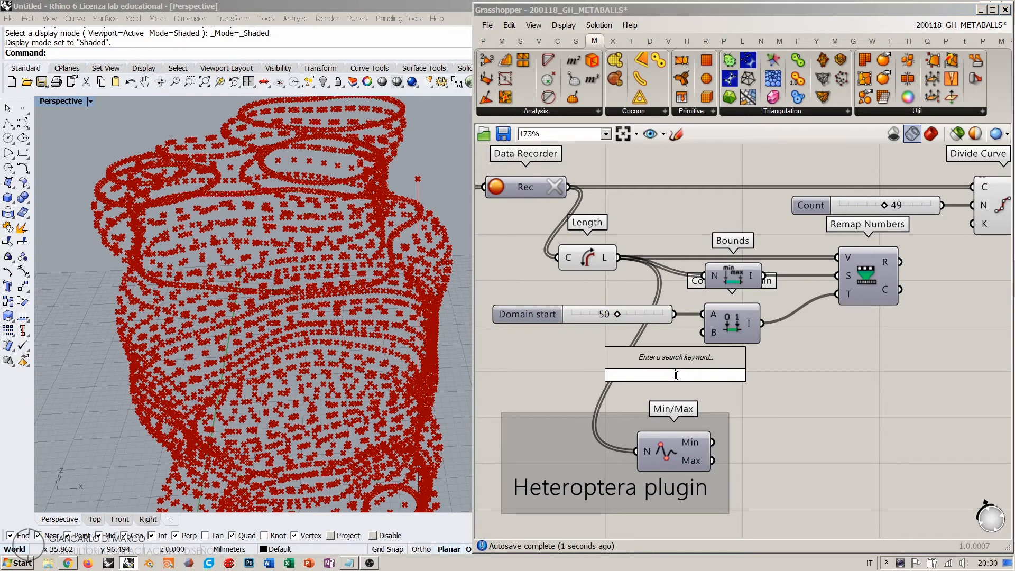
pyautogui.write('101')
pyautogui.press('Return')
pyautogui.moveTo(674, 375); pyautogui.dragTo(612, 339)
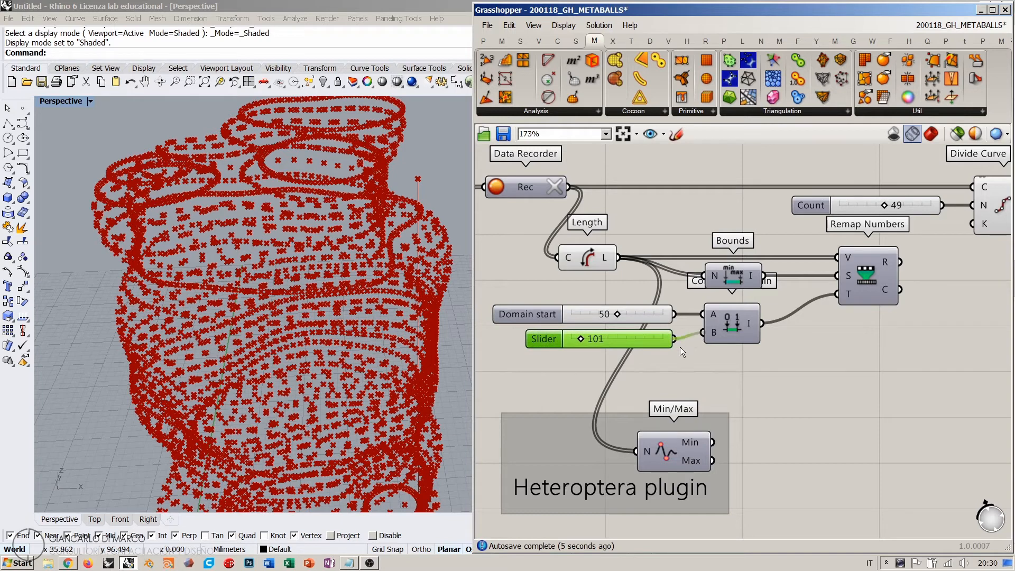
pyautogui.moveTo(677, 342); pyautogui.dragTo(678, 311)
pyautogui.click(739, 350)
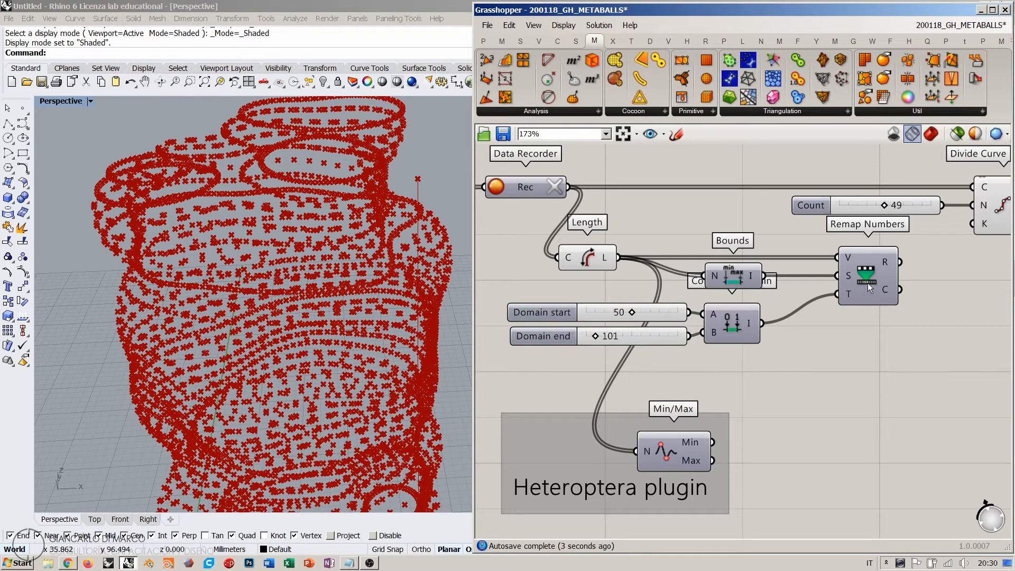
# - Move Remap Numbers closer to Bounds and replace Divide Curve's Count slider with Remap Numbers' R output
pyautogui.moveTo(867, 283); pyautogui.dragTo(818, 282)
pyautogui.click(873, 298)
pyautogui.moveTo(873, 298); pyautogui.dragTo(823, 363, button='right')
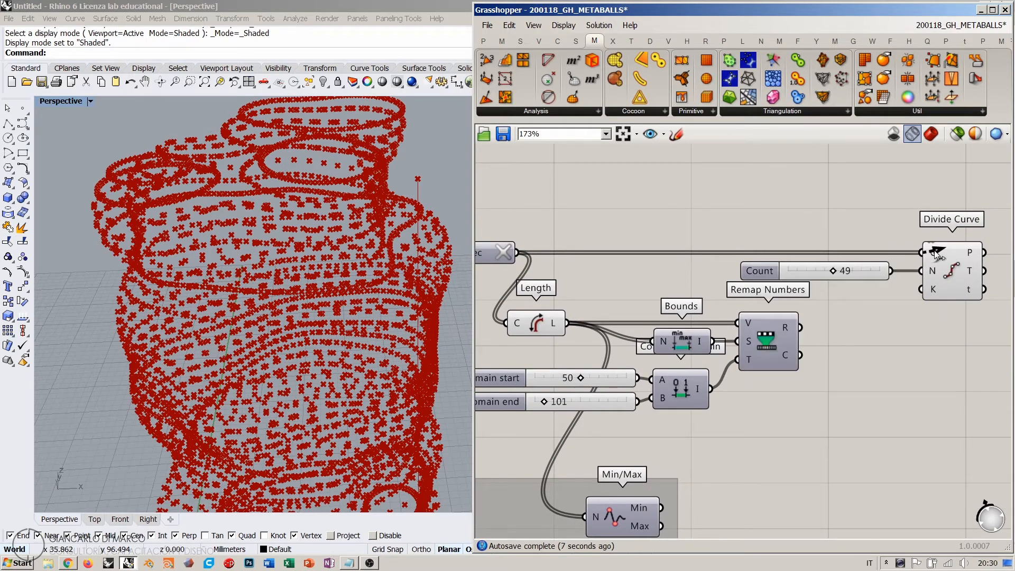
pyautogui.moveTo(934, 251)
pyautogui.moveTo(789, 327)
pyautogui.click(864, 272)
pyautogui.press('Delete')
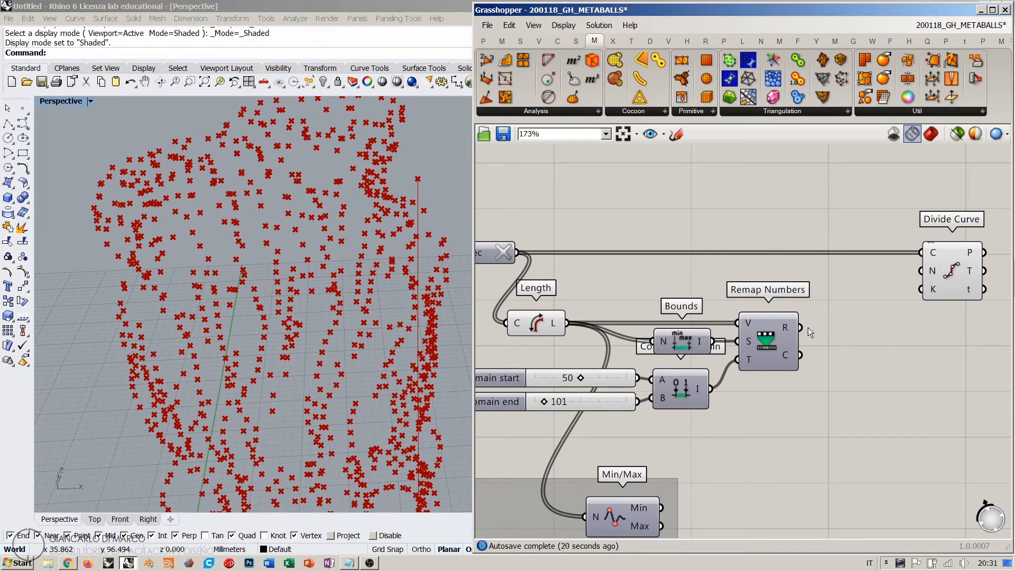
pyautogui.moveTo(802, 328); pyautogui.dragTo(921, 270)
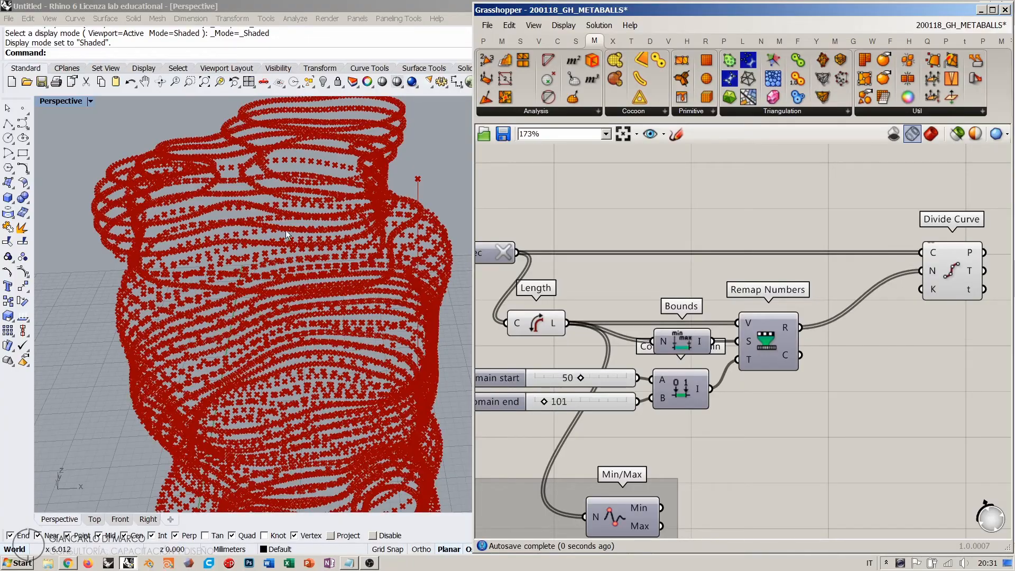
# - Set Domain start to 26 and Domain end to 119, inspecting the point distribution on the metaball sections
pyautogui.moveTo(286, 236); pyautogui.dragTo(299, 319, button='right')
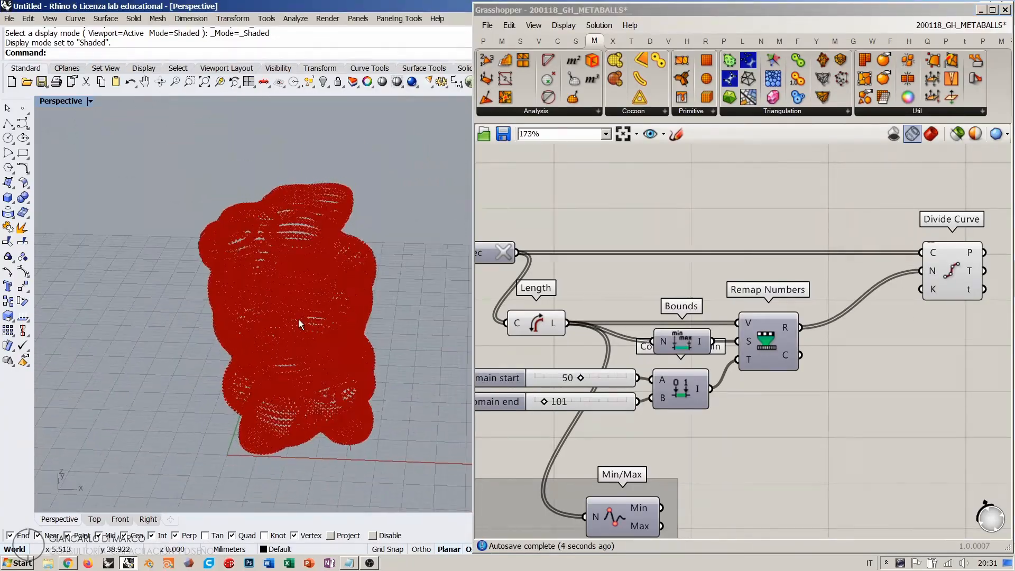
pyautogui.scroll(2, 300, 319)
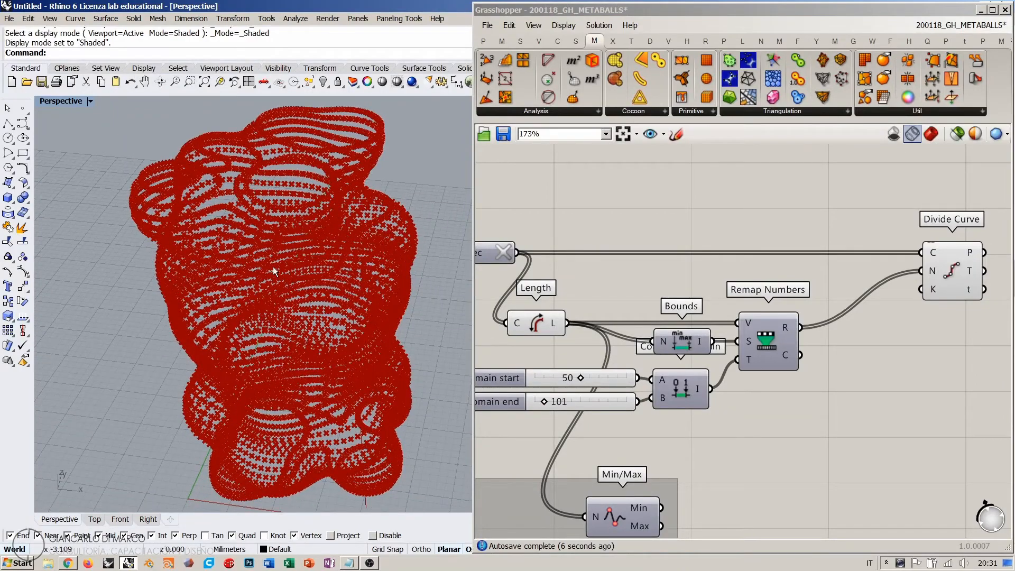
pyautogui.moveTo(287, 287); pyautogui.dragTo(183, 180, button='right')
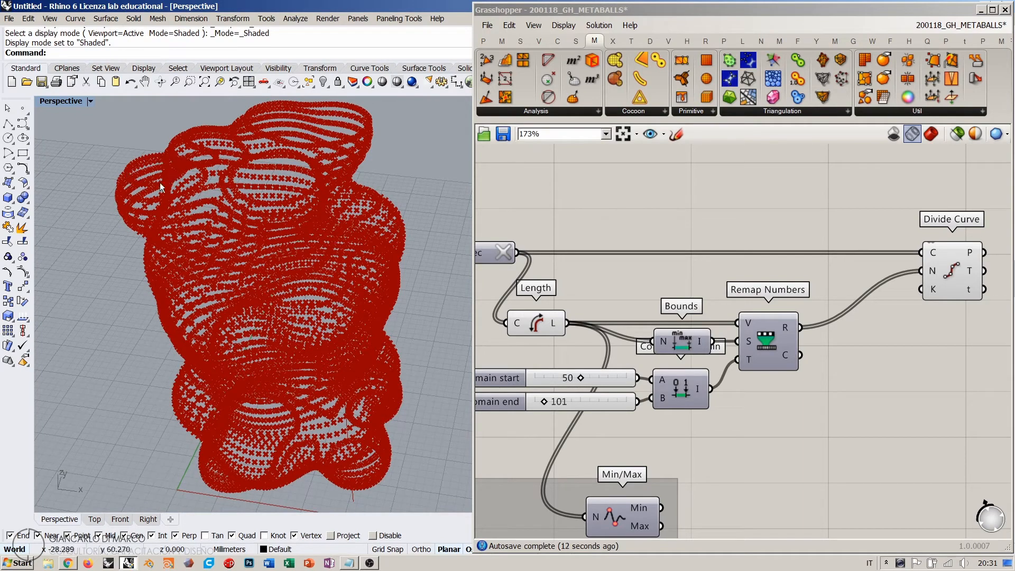
pyautogui.scroll(3, 678, 353)
pyautogui.moveTo(692, 334); pyautogui.dragTo(650, 332)
pyautogui.moveTo(629, 384)
pyautogui.mouseDown()
pyautogui.moveTo(649, 379)
pyautogui.moveTo(624, 379)
pyautogui.moveTo(635, 380)
pyautogui.mouseUp()
pyautogui.moveTo(260, 219); pyautogui.dragTo(277, 345, button='right')
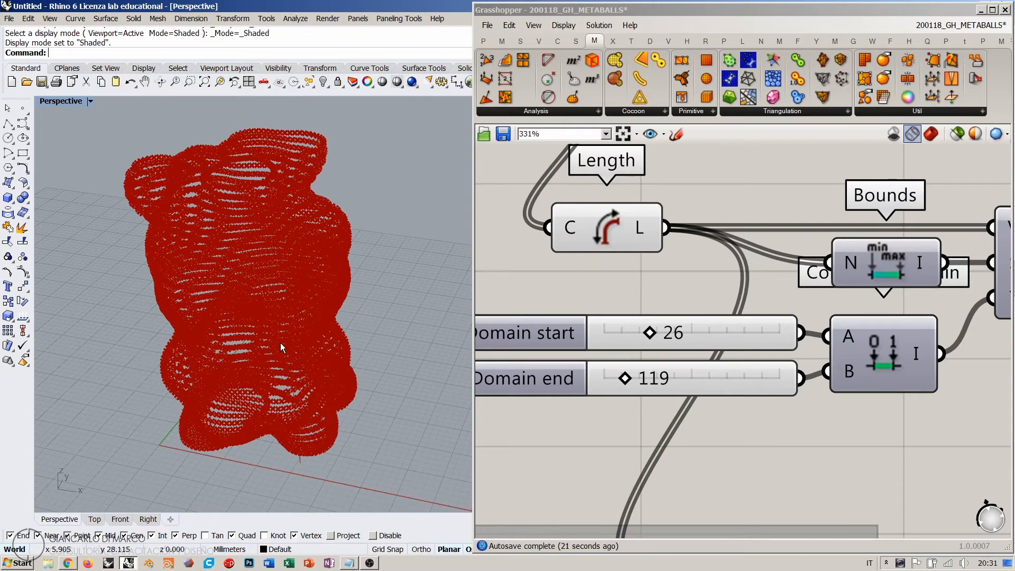
pyautogui.moveTo(292, 259); pyautogui.dragTo(297, 312, button='right')
# - Delete the Min/Max component together with its "Heteroptera plugin" label and group
pyautogui.moveTo(826, 316); pyautogui.dragTo(761, 351, button='right')
pyautogui.scroll(-3, 661, 341)
pyautogui.moveTo(626, 300); pyautogui.dragTo(702, 298)
pyautogui.moveTo(865, 457); pyautogui.dragTo(797, 395, button='right')
pyautogui.click(798, 395)
pyautogui.moveTo(773, 390); pyautogui.dragTo(568, 530)
pyautogui.moveTo(536, 462); pyautogui.dragTo(646, 422, button='right')
pyautogui.moveTo(647, 422); pyautogui.dragTo(763, 399)
pyautogui.moveTo(763, 398); pyautogui.dragTo(630, 416, button='right')
pyautogui.moveTo(630, 417); pyautogui.dragTo(611, 400)
pyautogui.press('Delete')
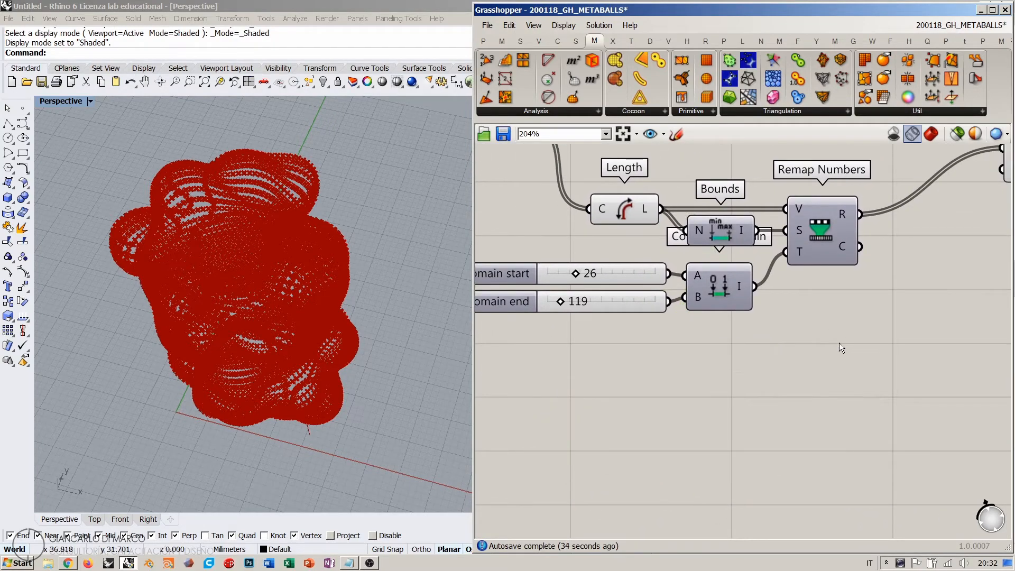
# - Move Divide Curve closer to Remap Numbers, keeping it in line with the Data Recorder
pyautogui.moveTo(698, 304); pyautogui.dragTo(690, 399, button='right')
pyautogui.scroll(-3, 690, 399)
pyautogui.moveTo(719, 352); pyautogui.dragTo(695, 366, button='right')
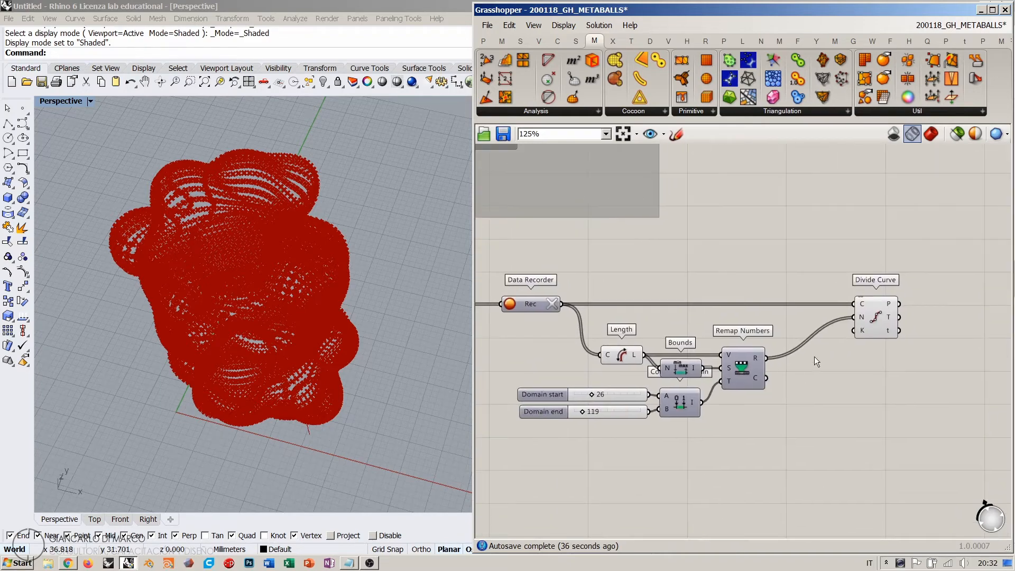
pyautogui.moveTo(873, 317); pyautogui.dragTo(812, 319)
pyautogui.click(828, 347)
pyautogui.moveTo(829, 346); pyautogui.dragTo(776, 339, button='right')
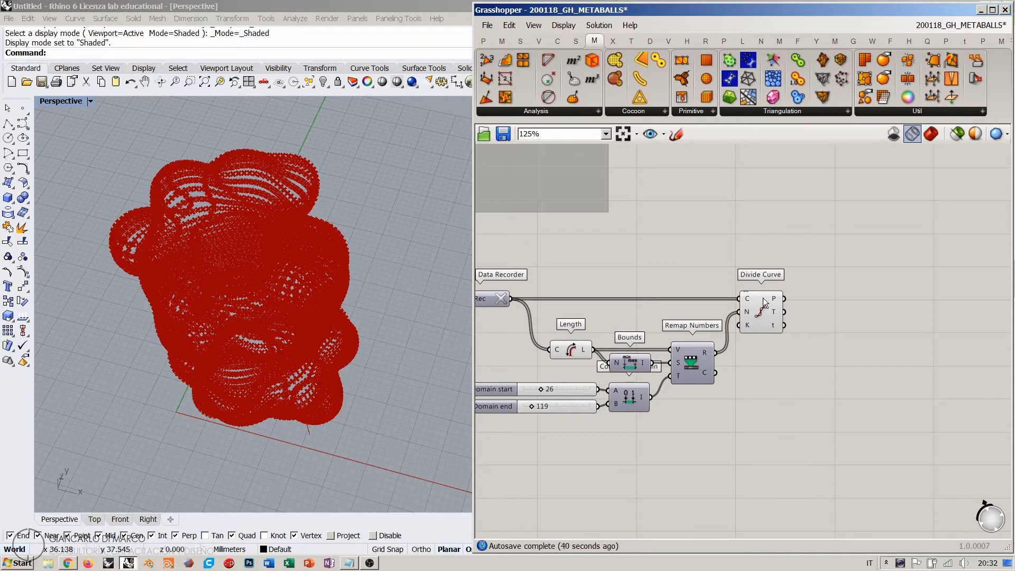
# - Flatten the P (Points) output of the Divide Curve component
pyautogui.moveTo(776, 301)
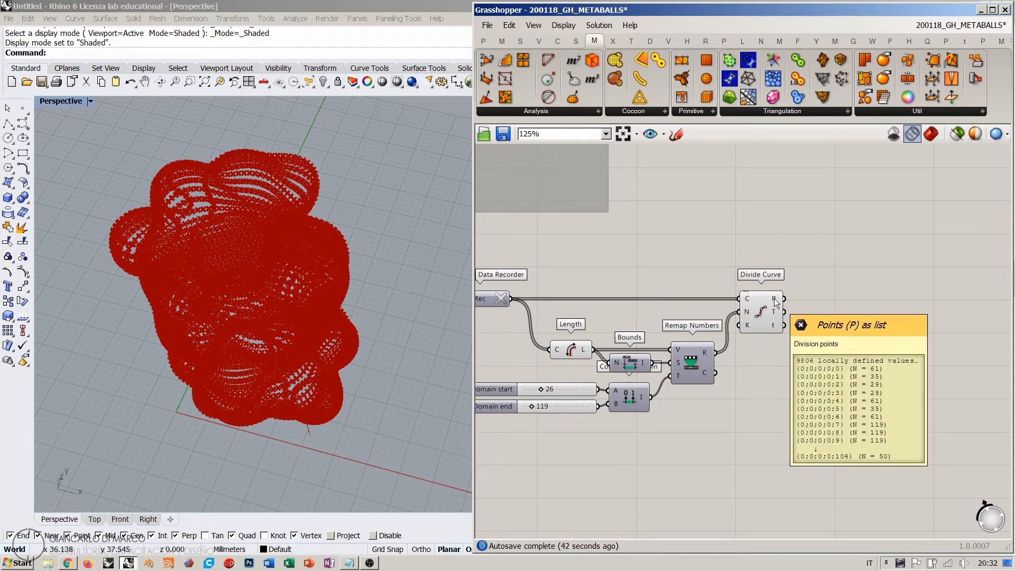
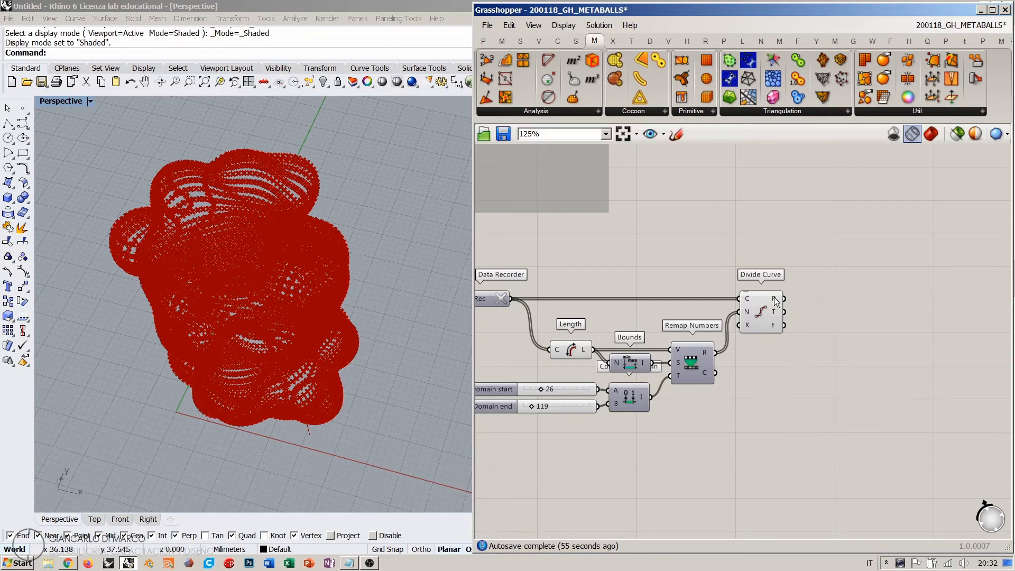
pyautogui.rightClick(775, 301)
pyautogui.click(798, 348)
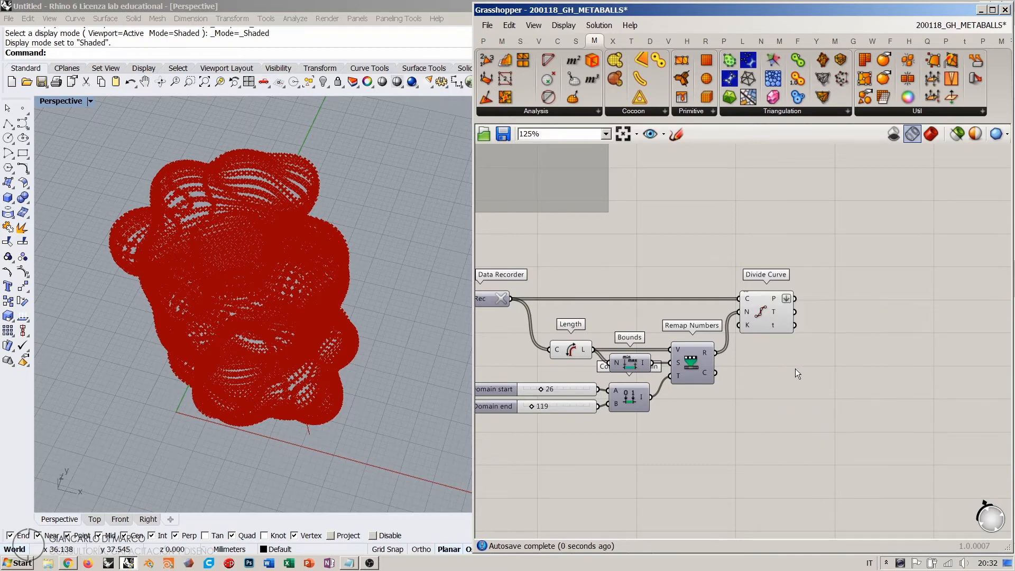
# - Shift Divide Curve together with the whole Length, Bounds, domain and Remap Numbers chain slightly closer to the Data Recorder
pyautogui.moveTo(774, 299)
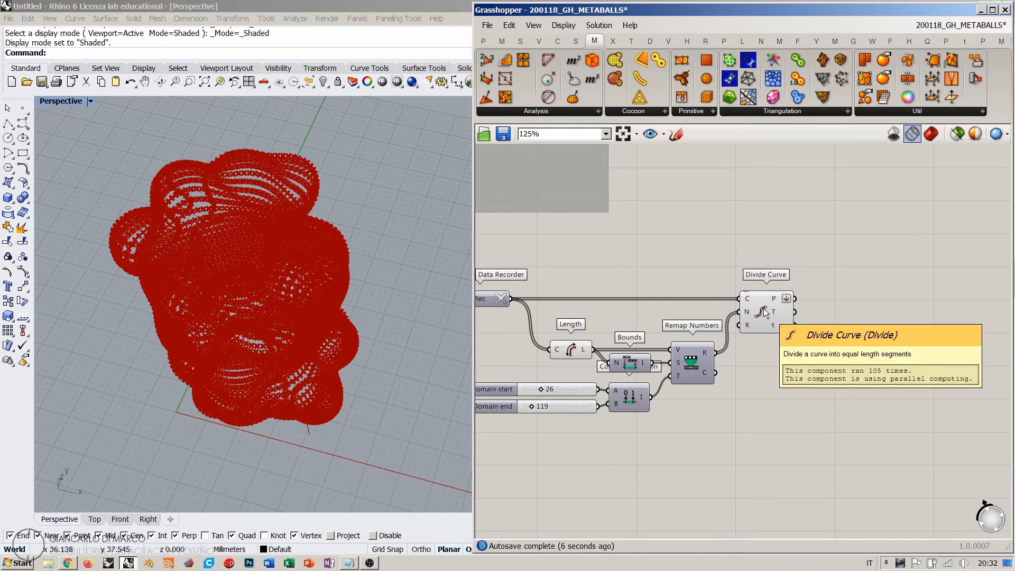
pyautogui.moveTo(791, 411); pyautogui.dragTo(589, 286)
pyautogui.moveTo(763, 315); pyautogui.dragTo(745, 315)
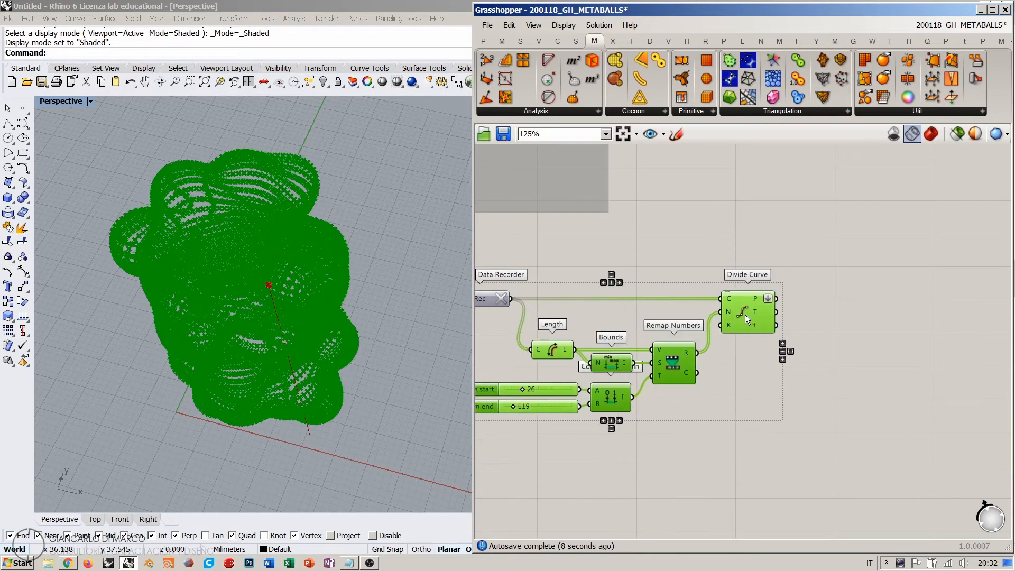
pyautogui.click(809, 317)
pyautogui.click(742, 310)
pyautogui.click(830, 347)
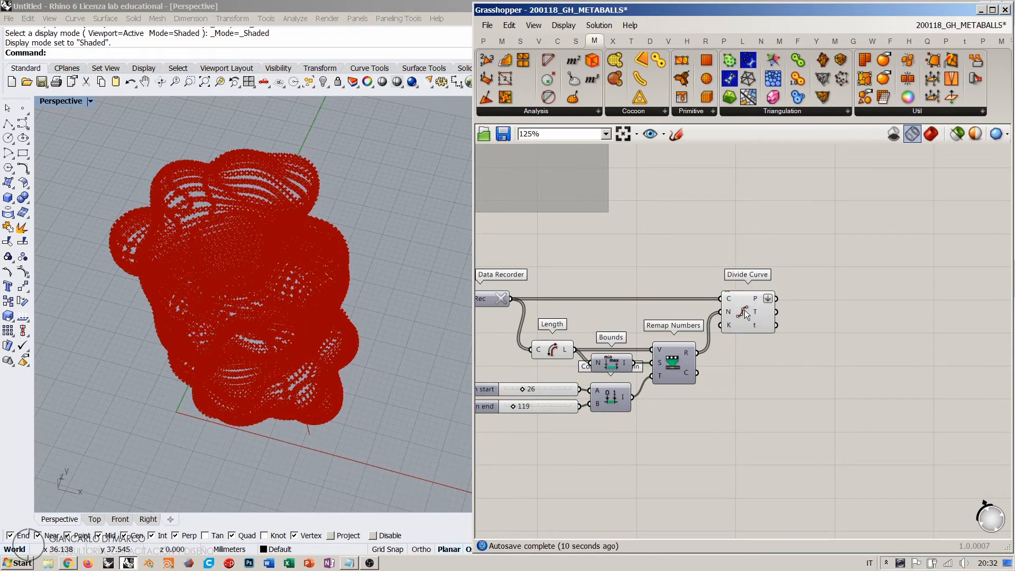
# - Add a Volvox Construct Cloud component beside Divide Curve, wire Divide Curve's P output into its P input and hide Divide Curve's preview
pyautogui.moveTo(839, 278); pyautogui.dragTo(767, 299, button='right')
pyautogui.click(669, 42)
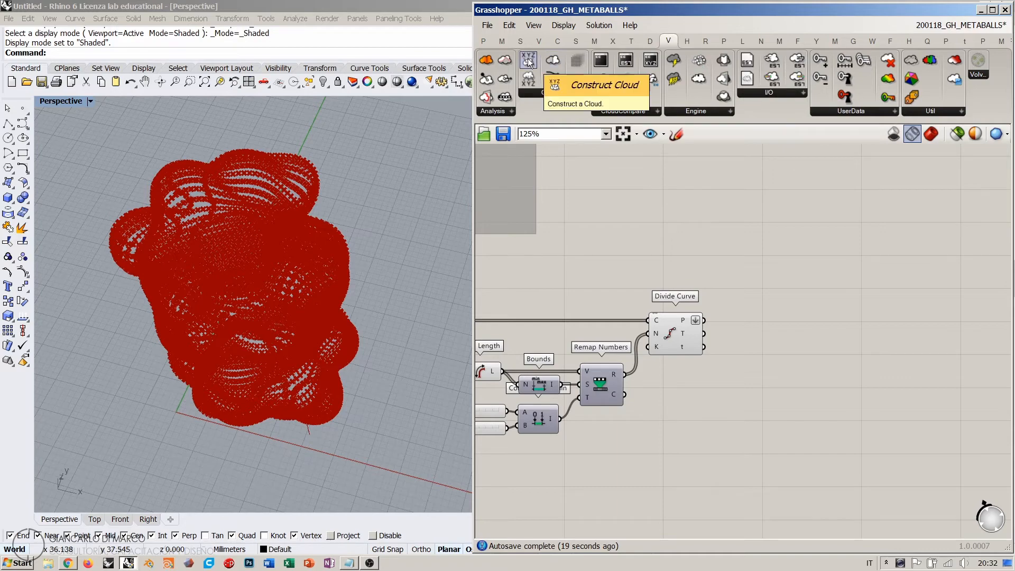
pyautogui.moveTo(528, 62); pyautogui.dragTo(809, 333)
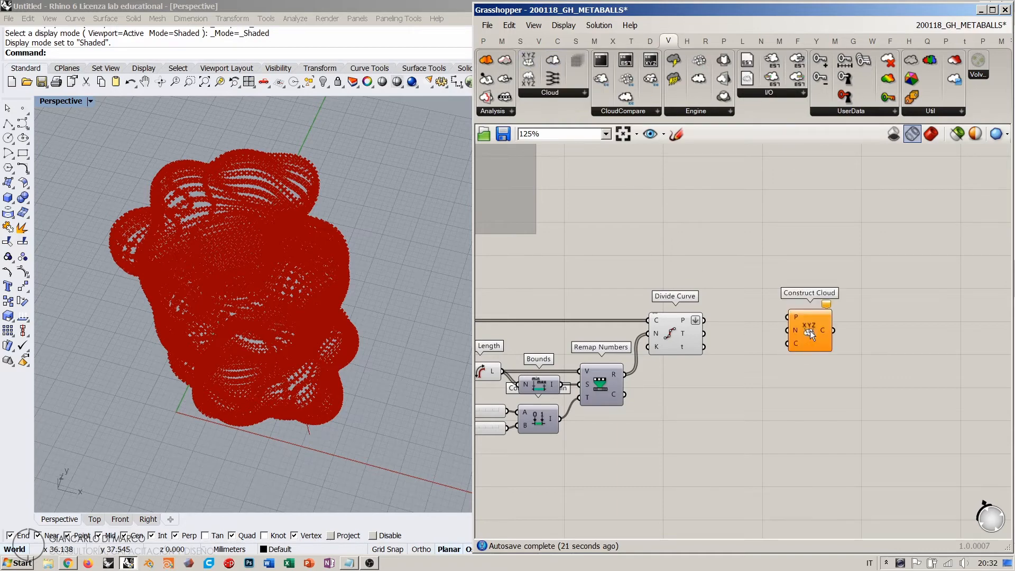
pyautogui.click(680, 326)
pyautogui.moveTo(703, 319); pyautogui.dragTo(804, 332)
pyautogui.click(754, 341)
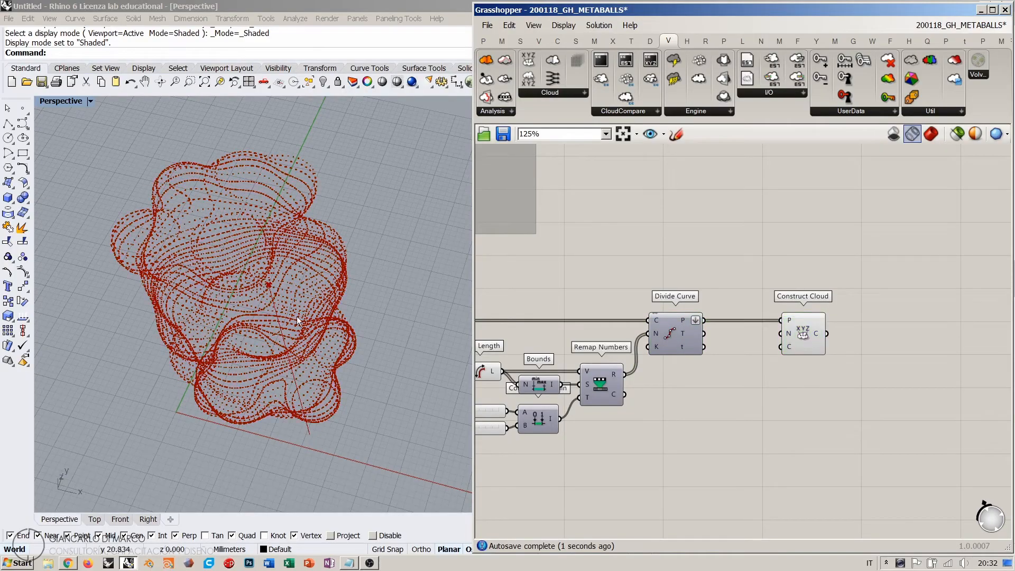
# - Inspect the point cloud from several angles in the perspective view and check Construct Cloud's inputs and output
pyautogui.moveTo(296, 316); pyautogui.dragTo(370, 320, button='right')
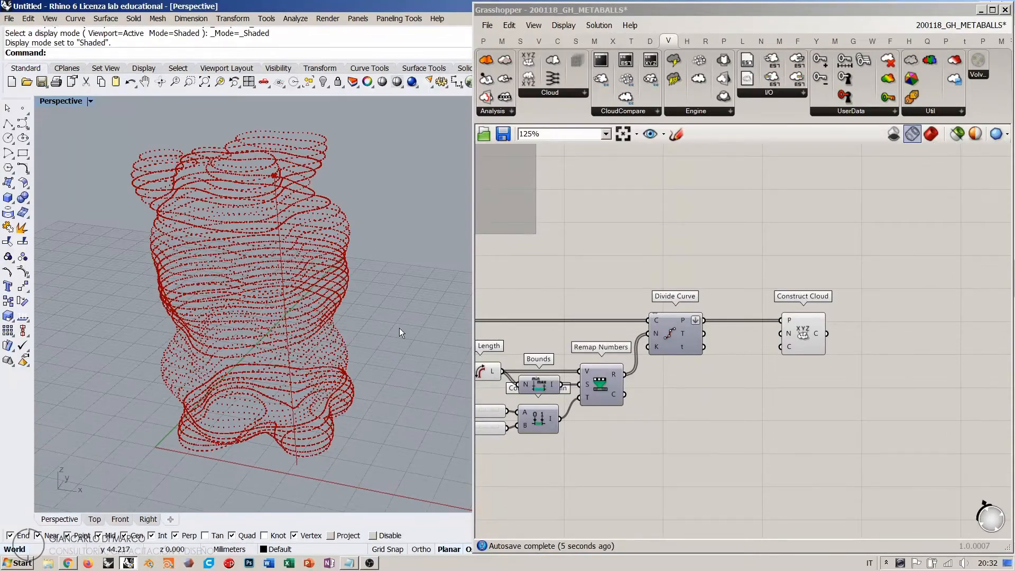
pyautogui.moveTo(378, 268)
pyautogui.mouseDown(button='right')
pyautogui.moveTo(375, 318)
pyautogui.moveTo(372, 272)
pyautogui.mouseUp(button='right')
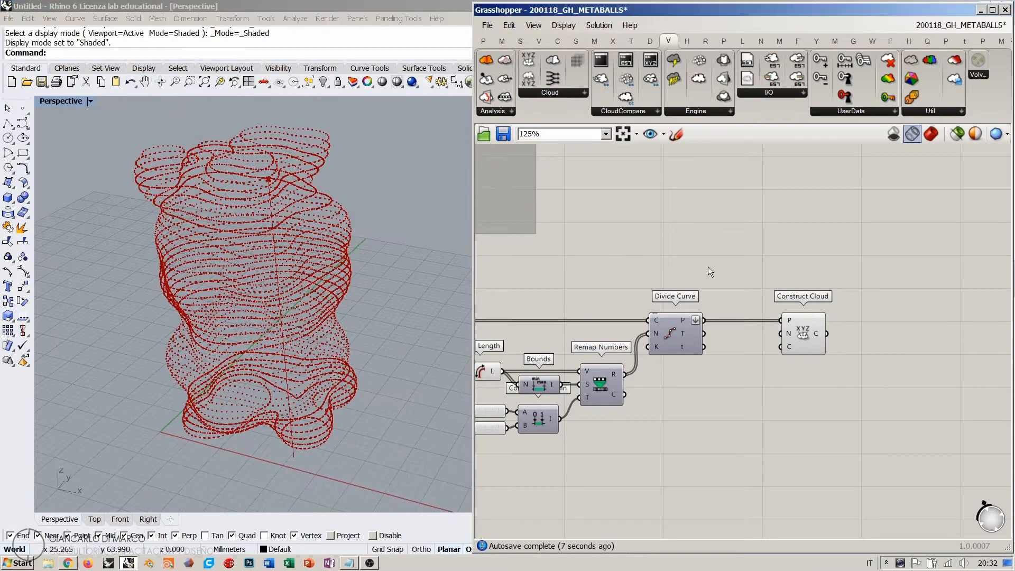
pyautogui.moveTo(786, 328); pyautogui.dragTo(761, 307, button='right')
pyautogui.scroll(4, 763, 311)
pyautogui.moveTo(787, 315)
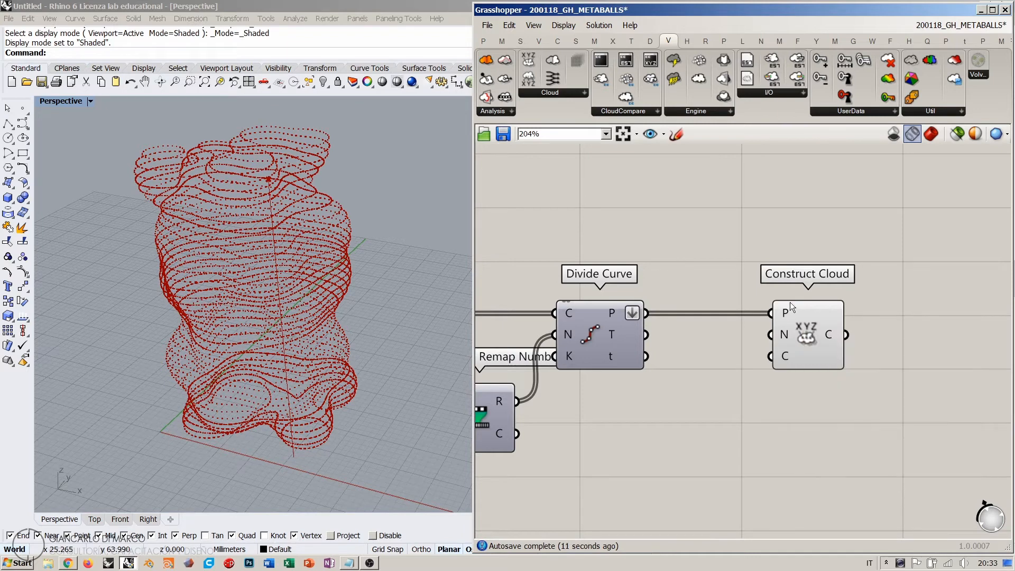
pyautogui.moveTo(828, 332)
pyautogui.scroll(-4, 757, 296)
pyautogui.click(804, 348)
pyautogui.click(767, 282)
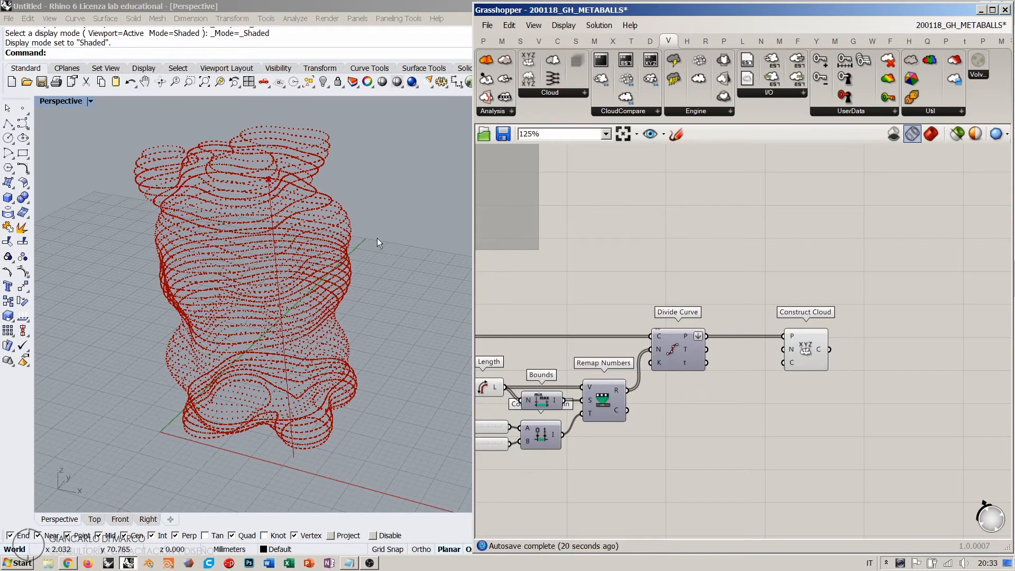
pyautogui.moveTo(377, 238)
pyautogui.mouseDown(button='right')
pyautogui.moveTo(385, 267)
pyautogui.moveTo(388, 246)
pyautogui.mouseUp(button='right')
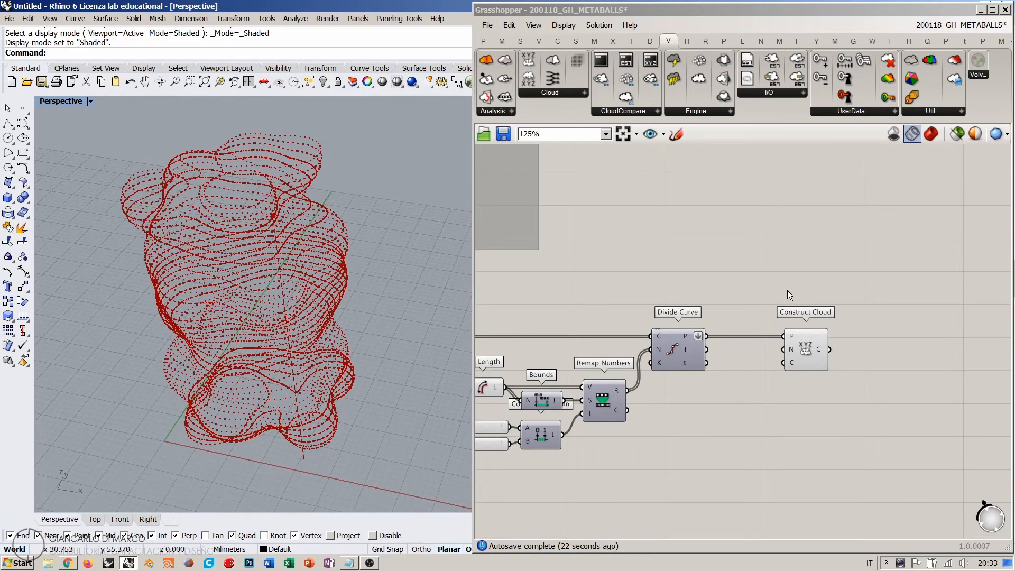
# - Add a Scribble note directly below the Construct Cloud component
pyautogui.doubleClick(794, 421)
pyautogui.write('scribble')
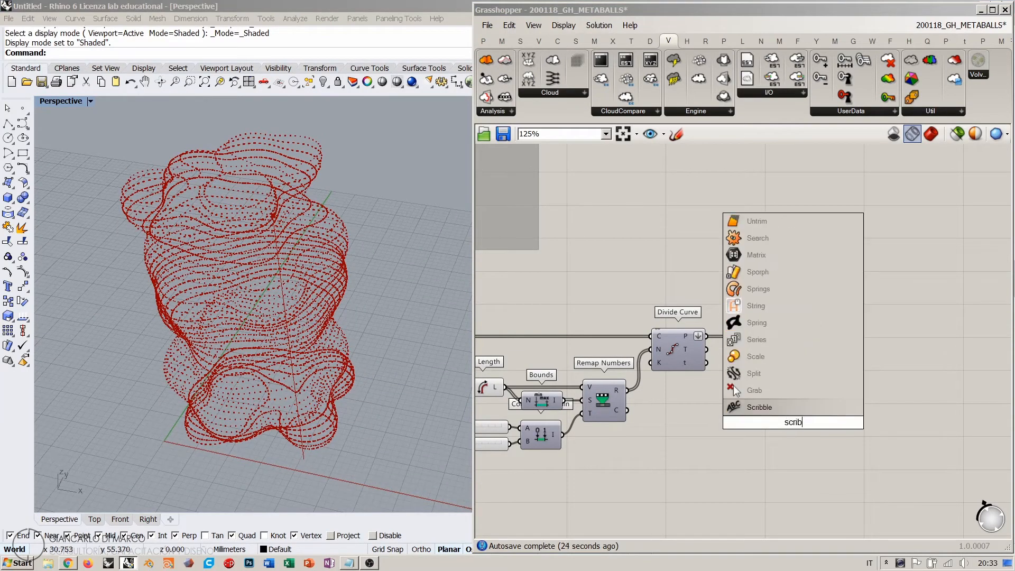
pyautogui.click(775, 409)
pyautogui.moveTo(797, 424); pyautogui.dragTo(816, 388)
pyautogui.moveTo(817, 388); pyautogui.dragTo(739, 386, button='right')
pyautogui.scroll(2, 742, 385)
# - Replace the Scribble note's text with "Volvox plugin"
pyautogui.doubleClick(725, 385)
pyautogui.moveTo(709, 322); pyautogui.dragTo(654, 323)
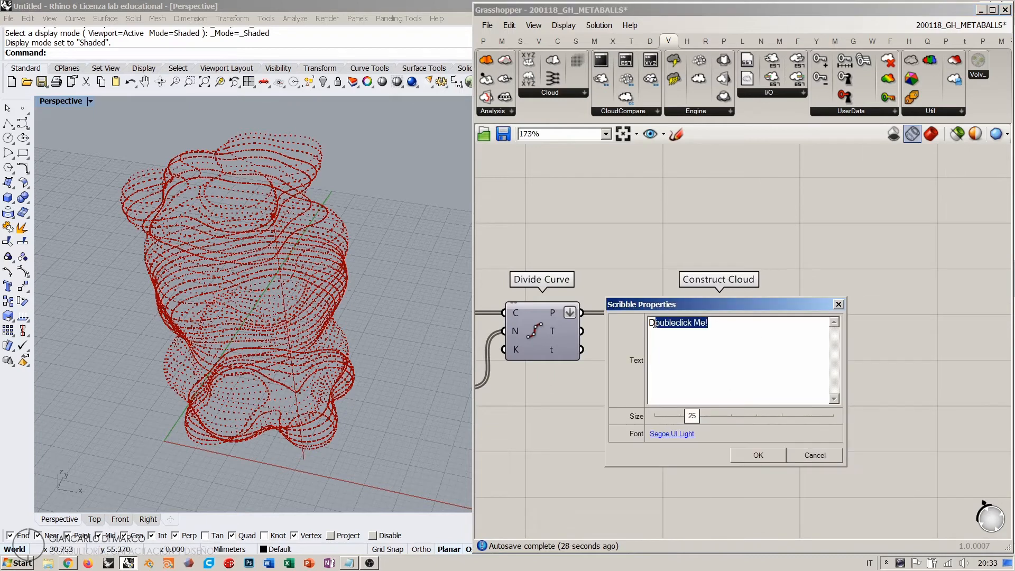
pyautogui.write('vo')
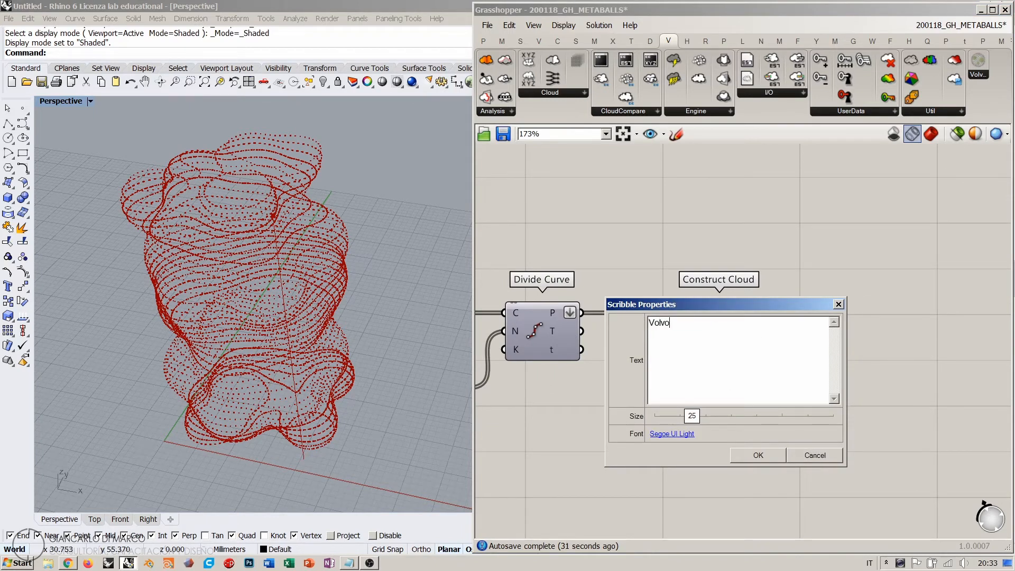
pyautogui.write('lvox pulg')
pyautogui.press('BackSpace')
pyautogui.press('BackSpace')
pyautogui.press('BackSpace')
pyautogui.write('lugin')
pyautogui.click(755, 453)
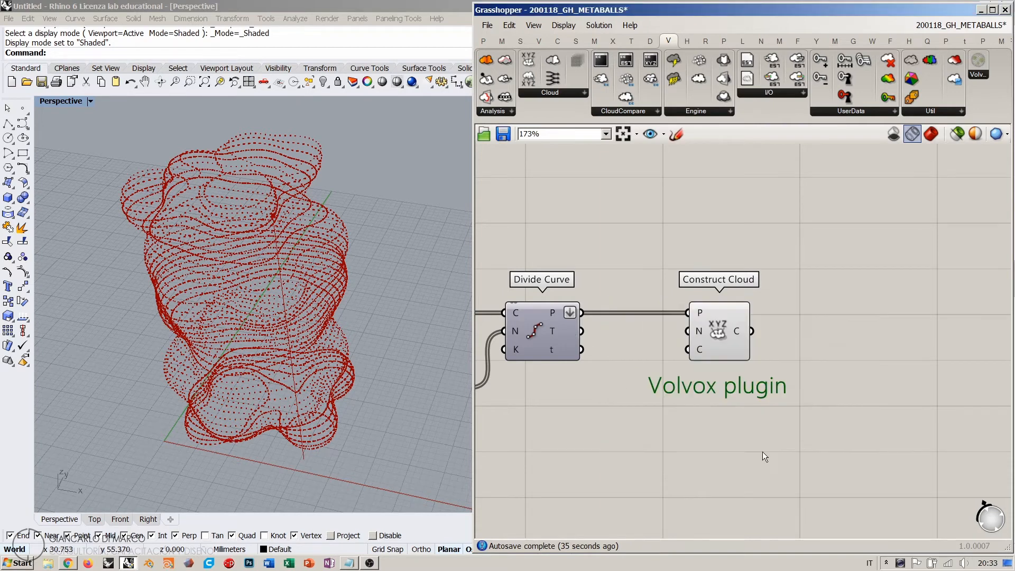
# - Group Construct Cloud with its "Volvox plugin" label and move the group closer to Divide Curve
pyautogui.moveTo(762, 451); pyautogui.dragTo(668, 296)
pyautogui.hotkey('ctrl', 'g')
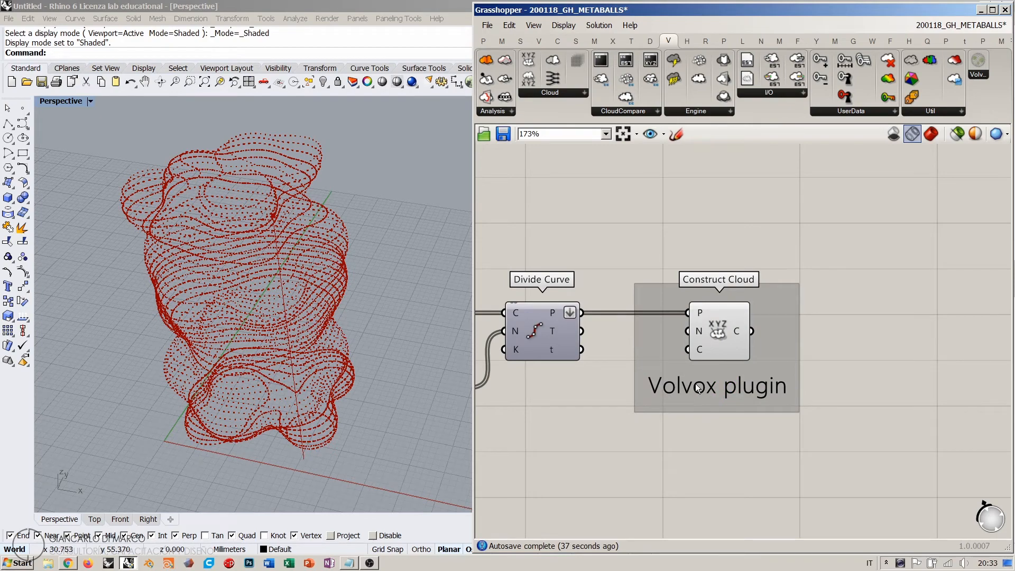
pyautogui.scroll(-4, 676, 306)
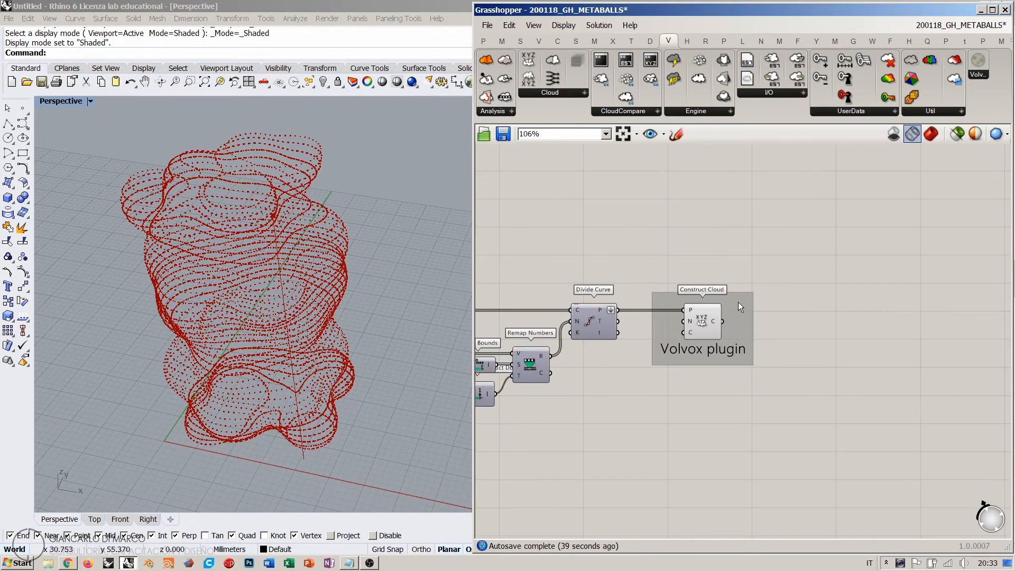
pyautogui.moveTo(727, 309); pyautogui.dragTo(723, 309)
pyautogui.click(708, 255)
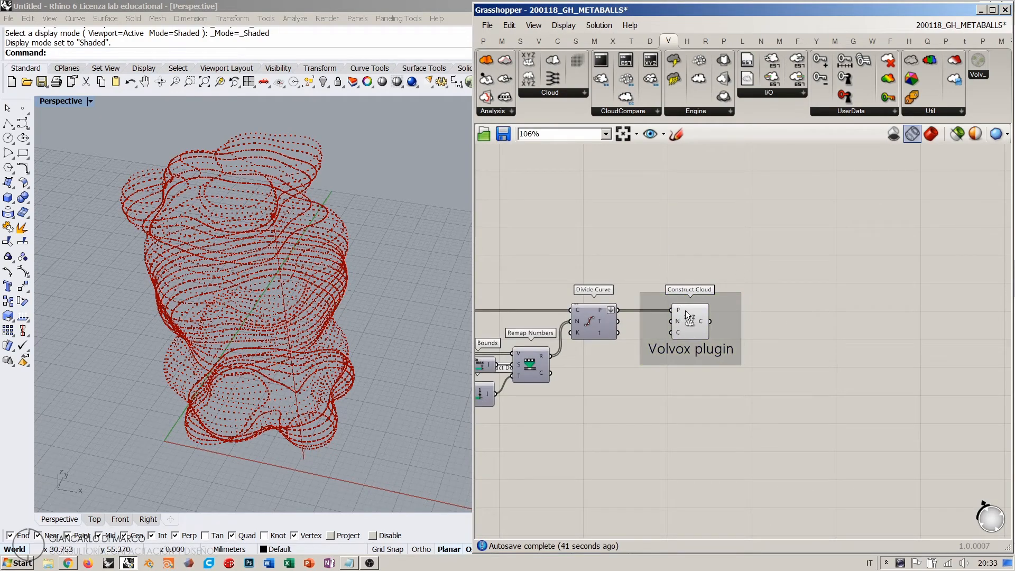
# - Place a Volvox Voxel Colored component on the canvas to the right of Construct Cloud
pyautogui.moveTo(237, 211)
pyautogui.mouseDown(button='right')
pyautogui.moveTo(232, 249)
pyautogui.moveTo(249, 236)
pyautogui.moveTo(244, 201)
pyautogui.mouseUp(button='right')
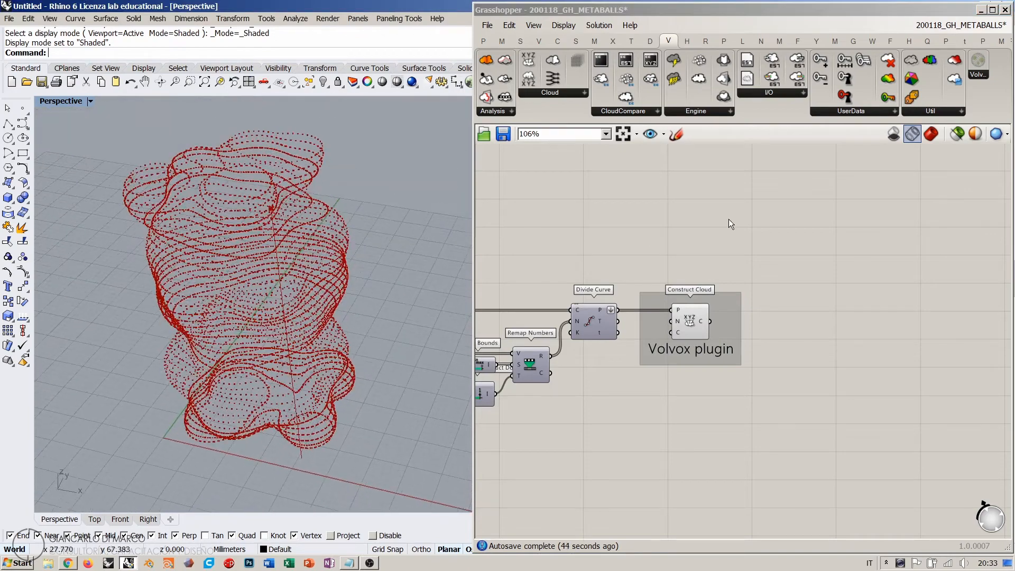
pyautogui.click(727, 224)
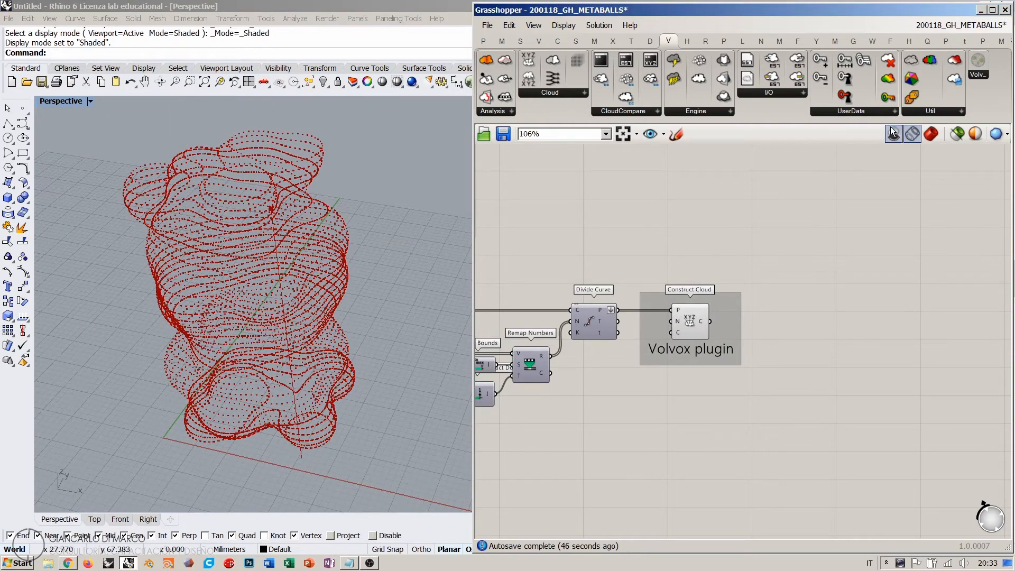
pyautogui.click(921, 111)
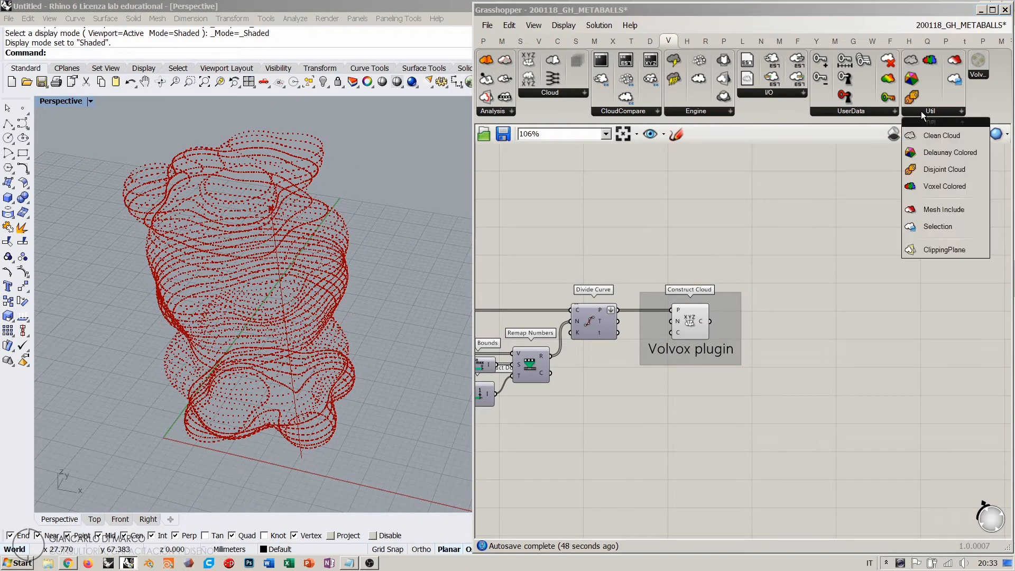
pyautogui.click(941, 187)
pyautogui.scroll(3, 808, 354)
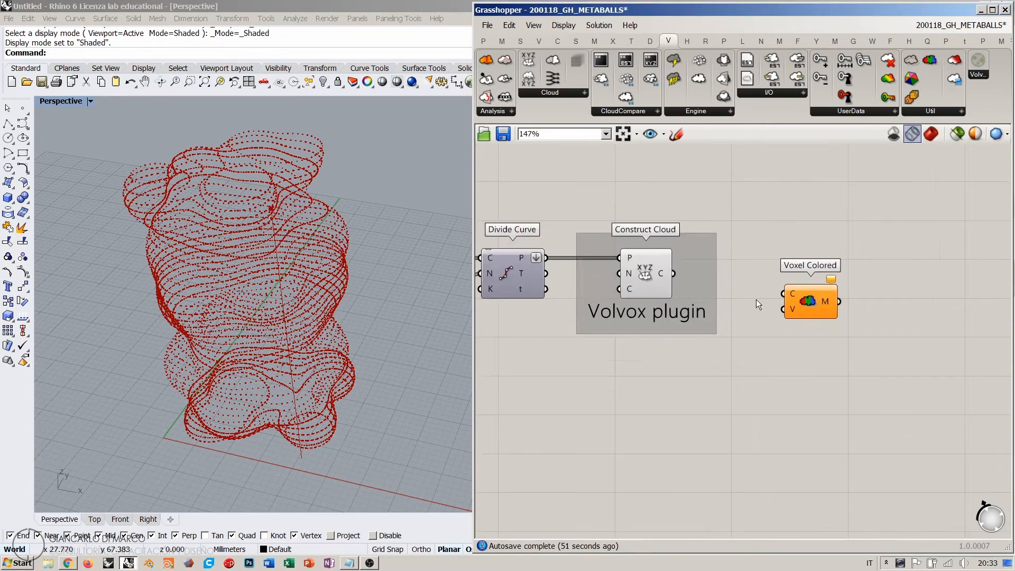
pyautogui.click(627, 268)
# - Add Voxel Colored to the "Volvox plugin" group and move it closer to Construct Cloud
pyautogui.click(801, 283)
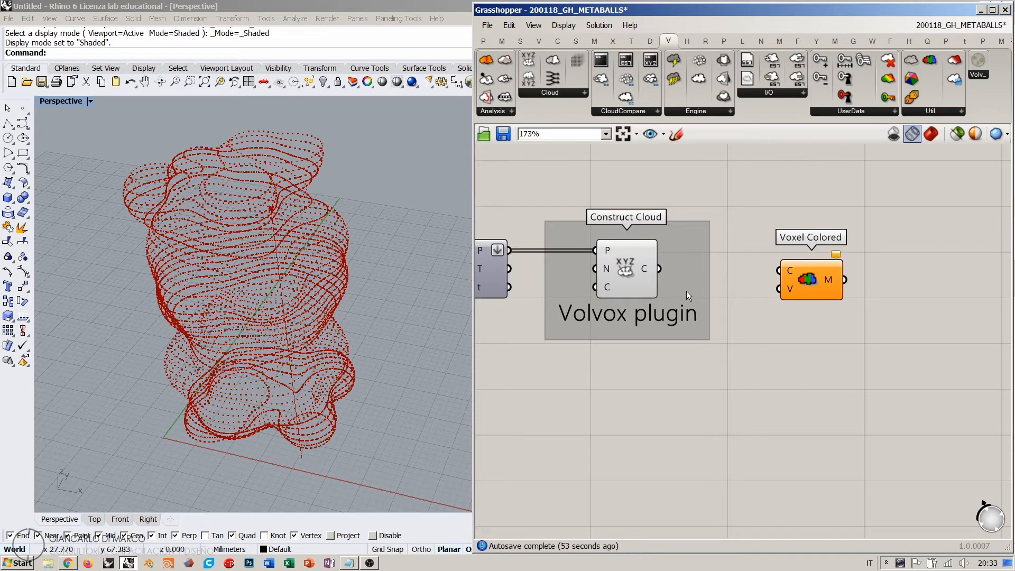
pyautogui.rightClick(690, 258)
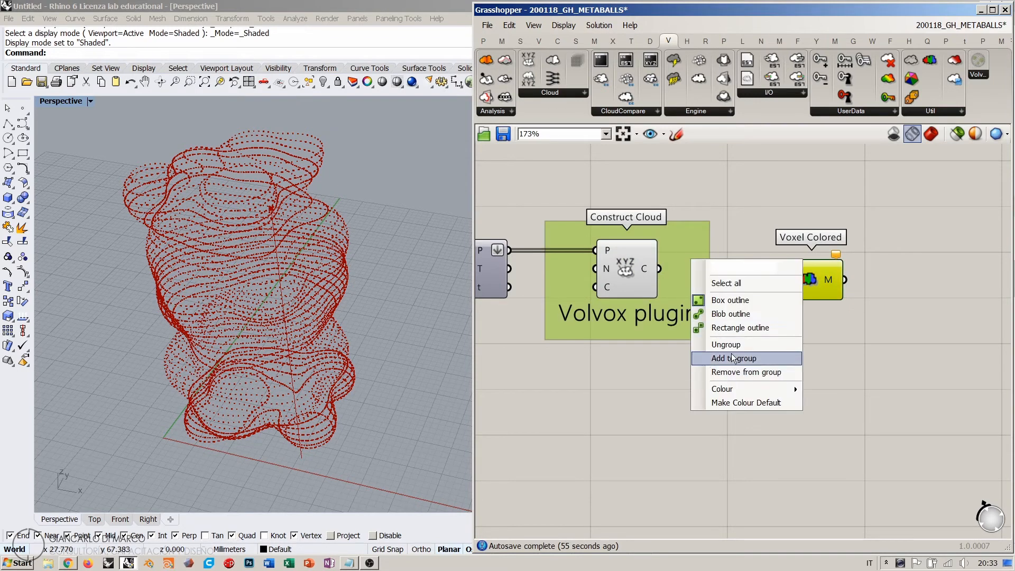
pyautogui.click(735, 359)
pyautogui.moveTo(785, 262); pyautogui.dragTo(777, 262)
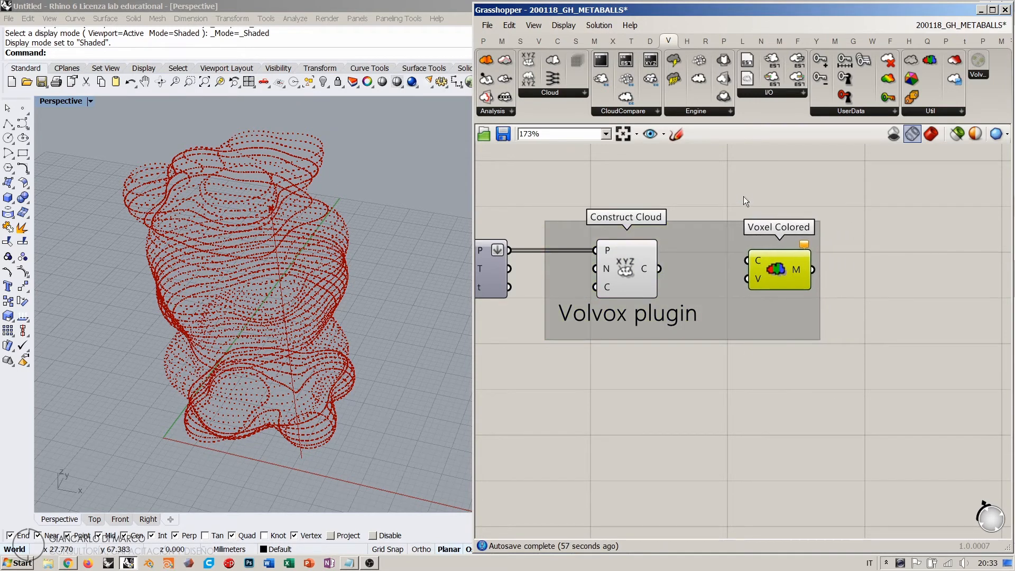
# - Connect Construct Cloud's C output to Voxel Colored's C input and align Voxel Colored so the wire runs straight
pyautogui.click(673, 271)
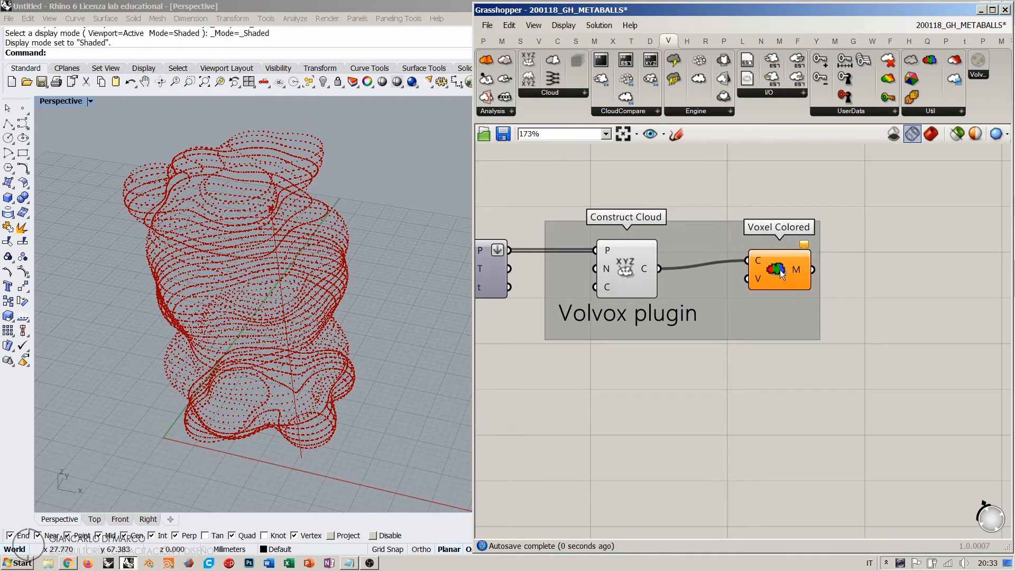
pyautogui.moveTo(794, 273); pyautogui.dragTo(800, 274)
pyautogui.click(775, 296)
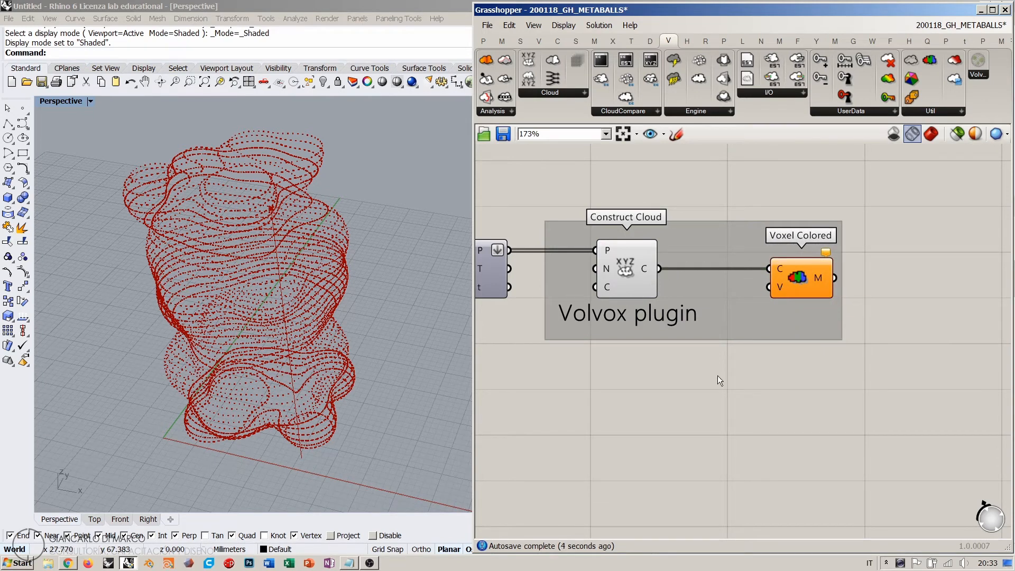
# - Add a number slider set to 1.00 below the group and connect it to Voxel Colored's V input as the voxel size
pyautogui.doubleClick(694, 406)
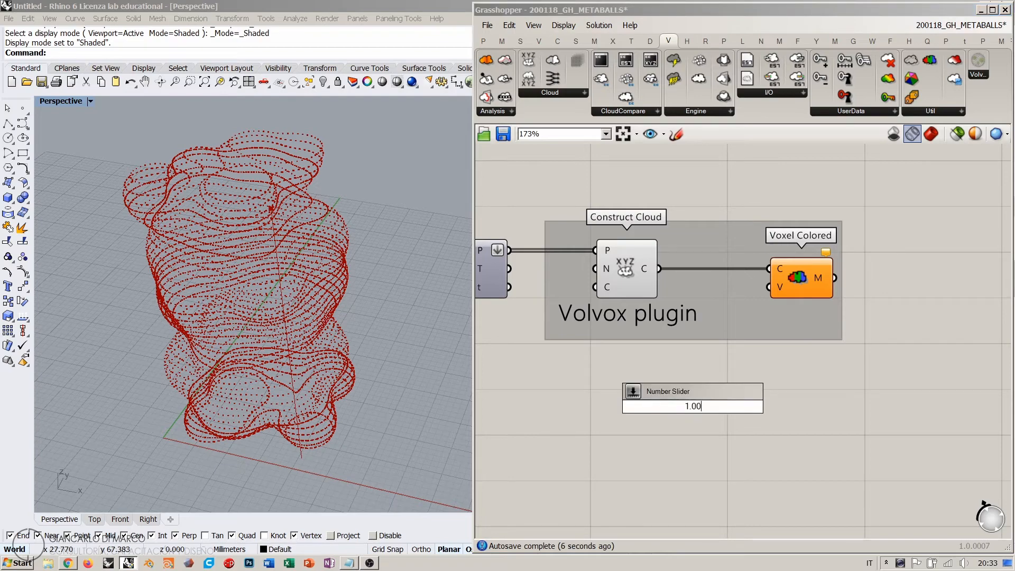
pyautogui.write('1.00')
pyautogui.press('Return')
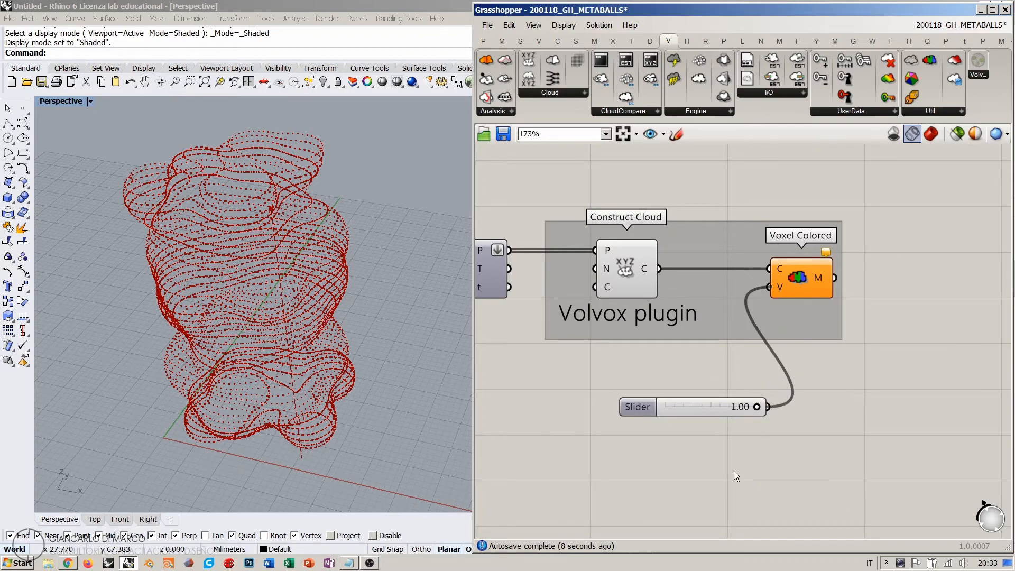
# - Hide Construct Cloud's preview and inspect the resulting voxel mesh up close and as a whole in the perspective view
pyautogui.click(624, 277)
pyautogui.hotkey('ctrl', 'q')
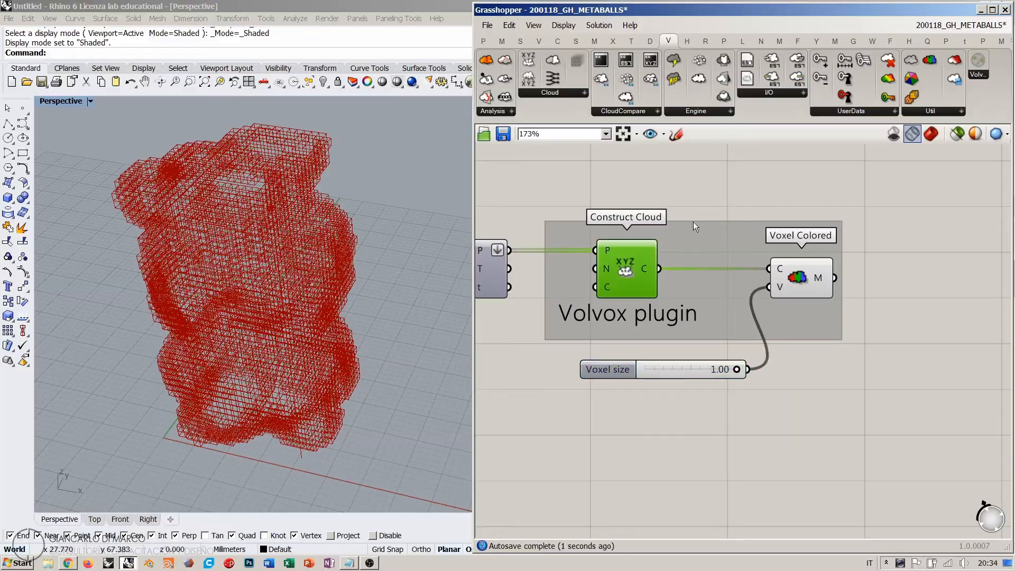
pyautogui.click(693, 216)
pyautogui.moveTo(253, 253); pyautogui.dragTo(270, 238, button='right')
pyautogui.scroll(2, 283, 210)
pyautogui.scroll(3, 284, 211)
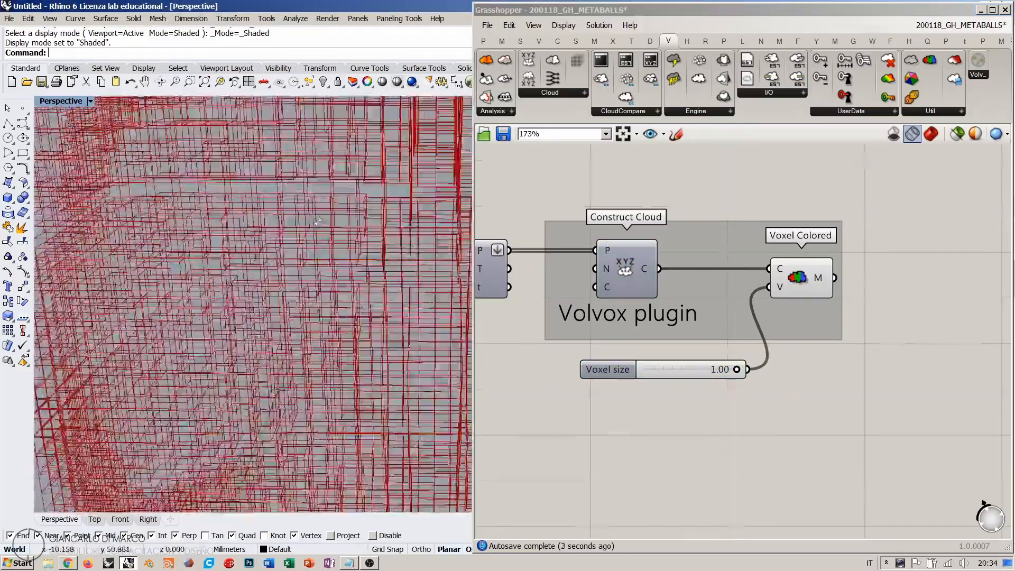
pyautogui.scroll(-5, 287, 232)
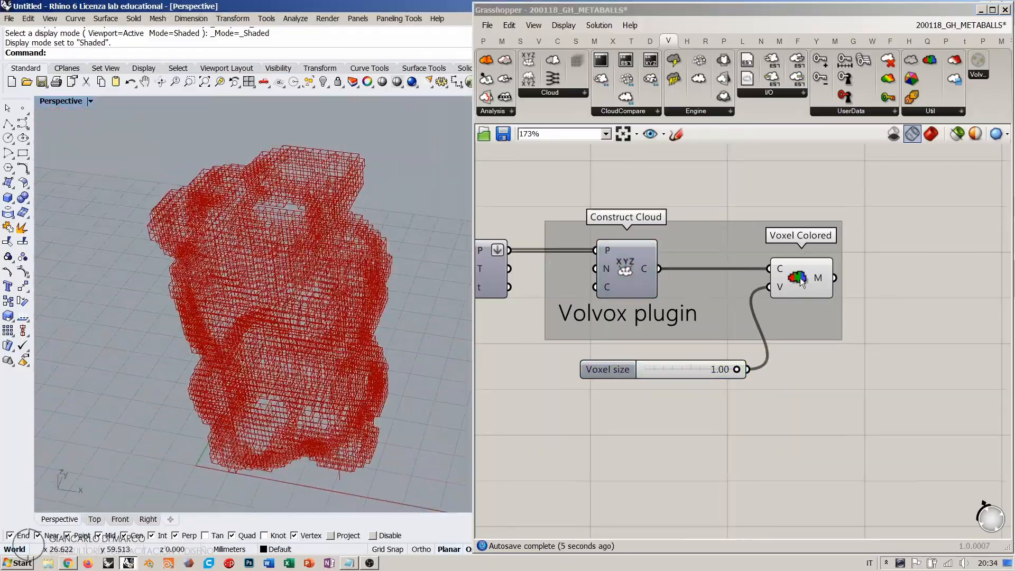
# - Move the Voxel size slider closer to the Volvox group, switch the Grasshopper preview to shaded and orbit around the voxel mesh
pyautogui.moveTo(687, 370); pyautogui.dragTo(678, 359)
pyautogui.click(930, 133)
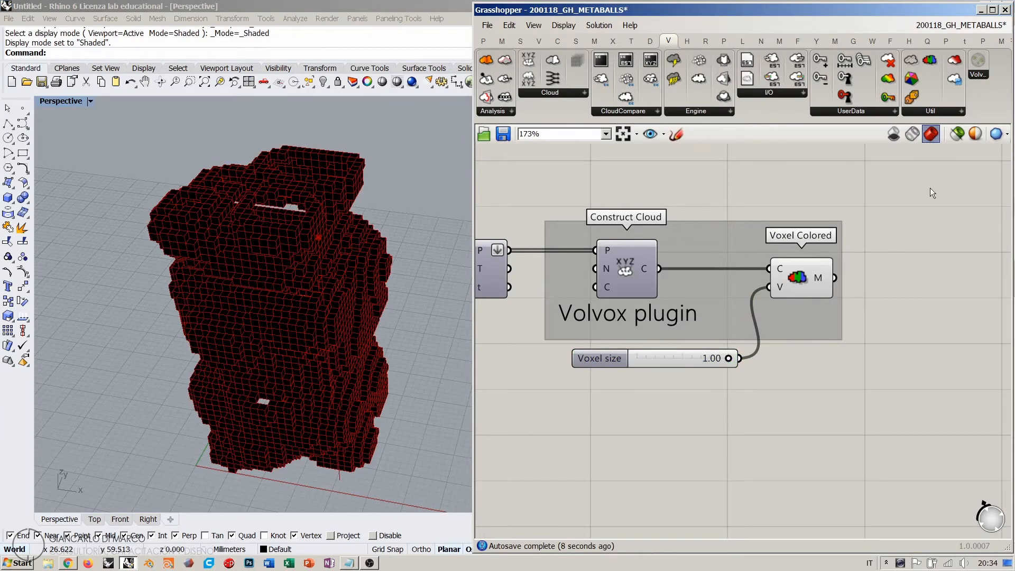
pyautogui.moveTo(338, 296)
pyautogui.mouseDown(button='right')
pyautogui.moveTo(317, 303)
pyautogui.moveTo(392, 229)
pyautogui.moveTo(322, 229)
pyautogui.moveTo(301, 281)
pyautogui.moveTo(294, 407)
pyautogui.moveTo(351, 336)
pyautogui.moveTo(423, 272)
pyautogui.moveTo(315, 306)
pyautogui.moveTo(381, 296)
pyautogui.mouseUp(button='right')
pyautogui.click(614, 421)
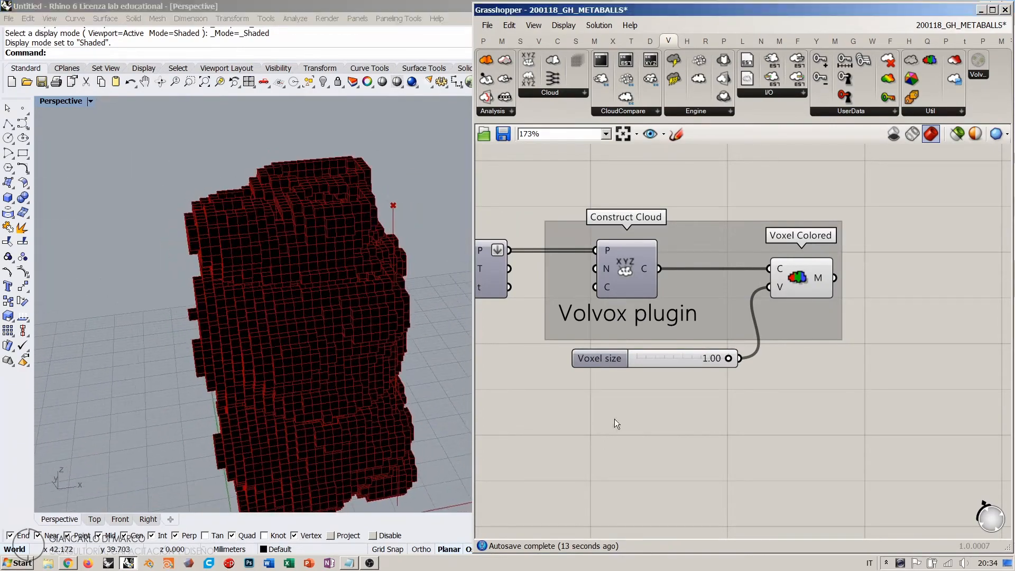
pyautogui.moveTo(680, 341); pyautogui.dragTo(699, 349, button='right')
pyautogui.moveTo(363, 298); pyautogui.dragTo(407, 304, button='right')
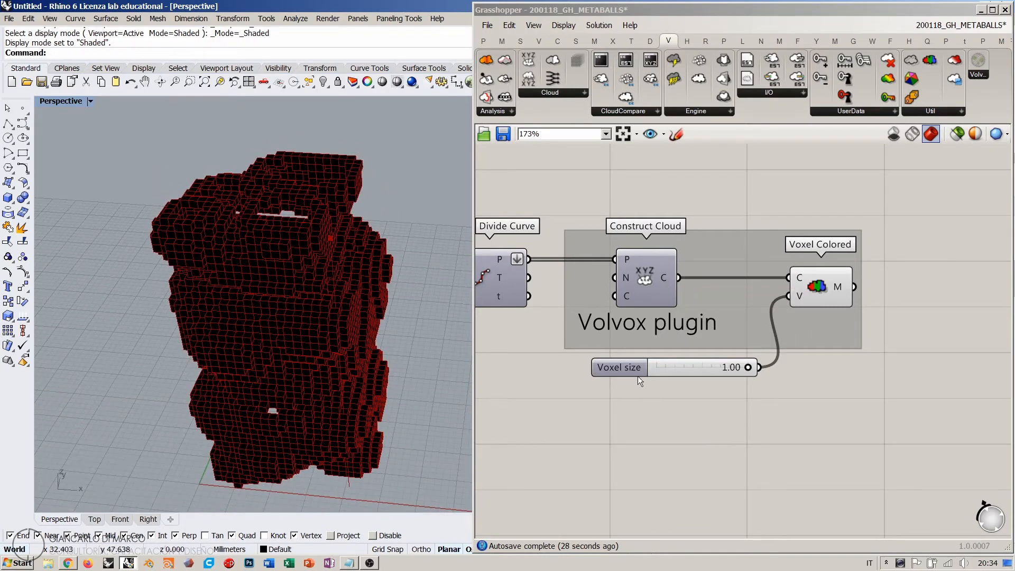
# - Raise the maximum of the Voxel size slider to 5.00
pyautogui.doubleClick(624, 369)
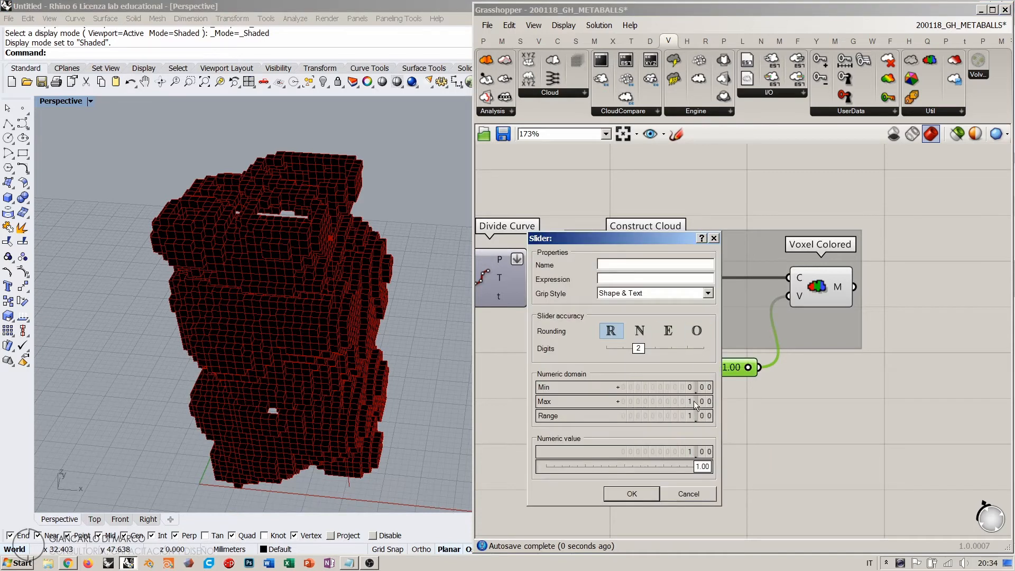
pyautogui.moveTo(690, 404); pyautogui.dragTo(688, 350)
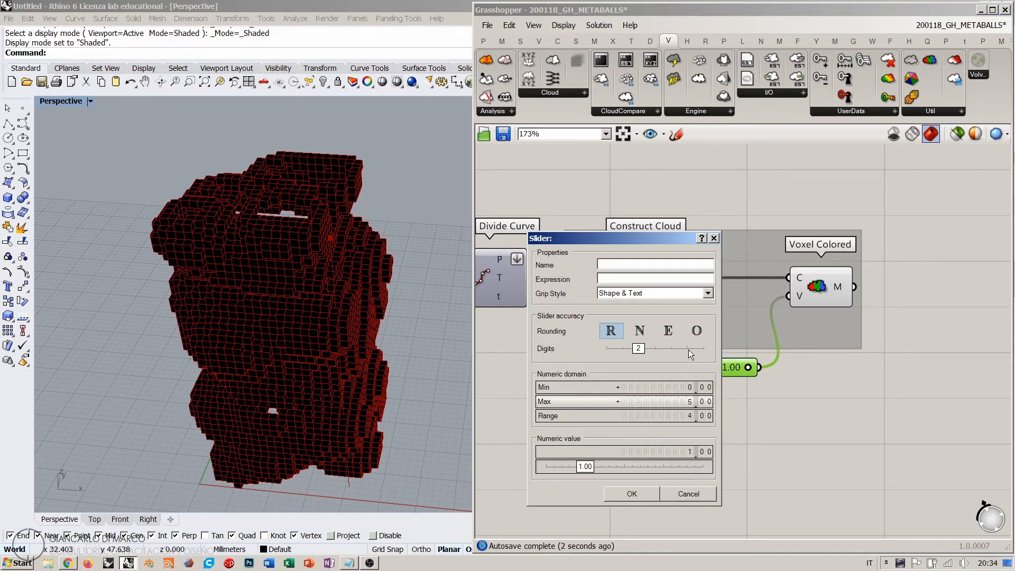
pyautogui.click(634, 491)
# - Compare the mesh at voxel sizes 1.27 and 2.48, and set the Voxel size slider to 0.79
pyautogui.scroll(2, 658, 366)
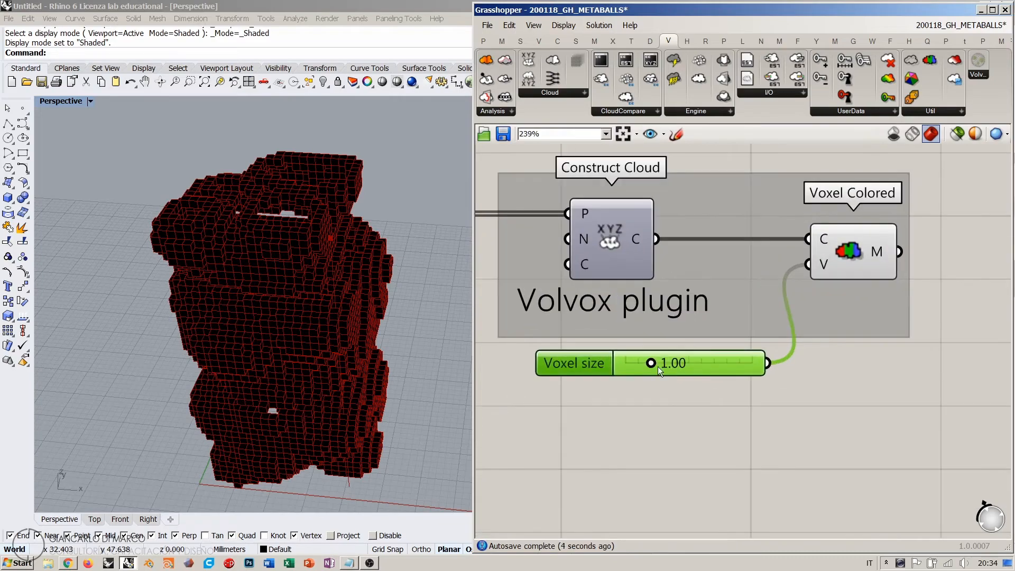
pyautogui.moveTo(654, 365); pyautogui.dragTo(658, 364)
pyautogui.moveTo(395, 310); pyautogui.dragTo(288, 201, button='right')
pyautogui.moveTo(460, 277); pyautogui.dragTo(386, 246, button='right')
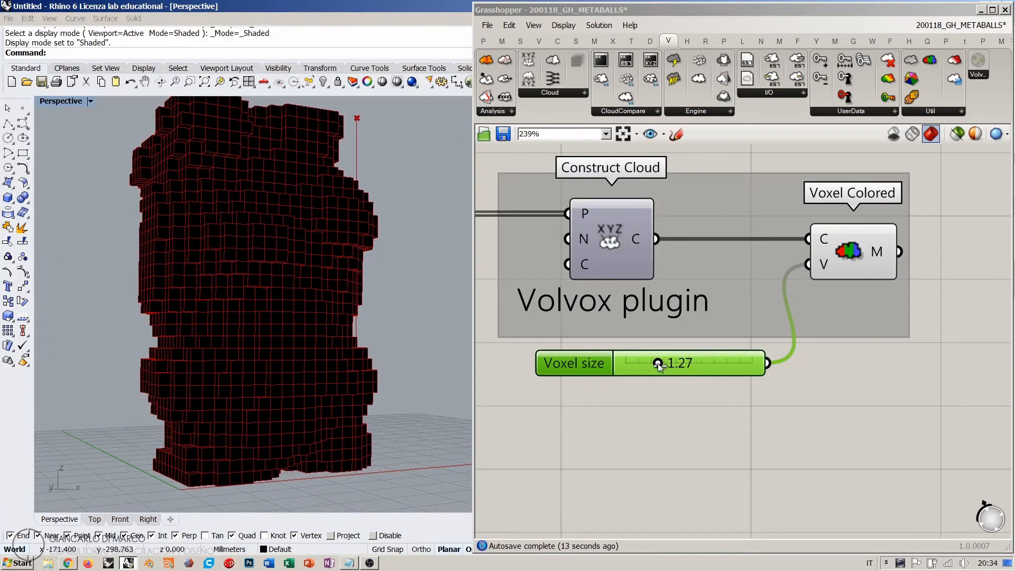
pyautogui.moveTo(659, 364); pyautogui.dragTo(689, 368)
pyautogui.moveTo(360, 296); pyautogui.dragTo(265, 286, button='right')
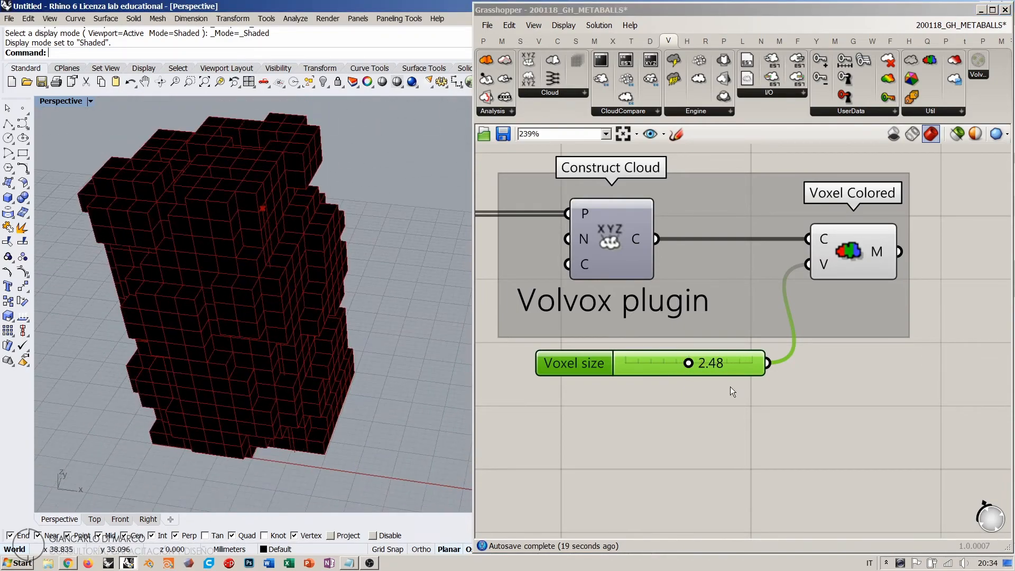
pyautogui.moveTo(691, 365); pyautogui.dragTo(650, 369)
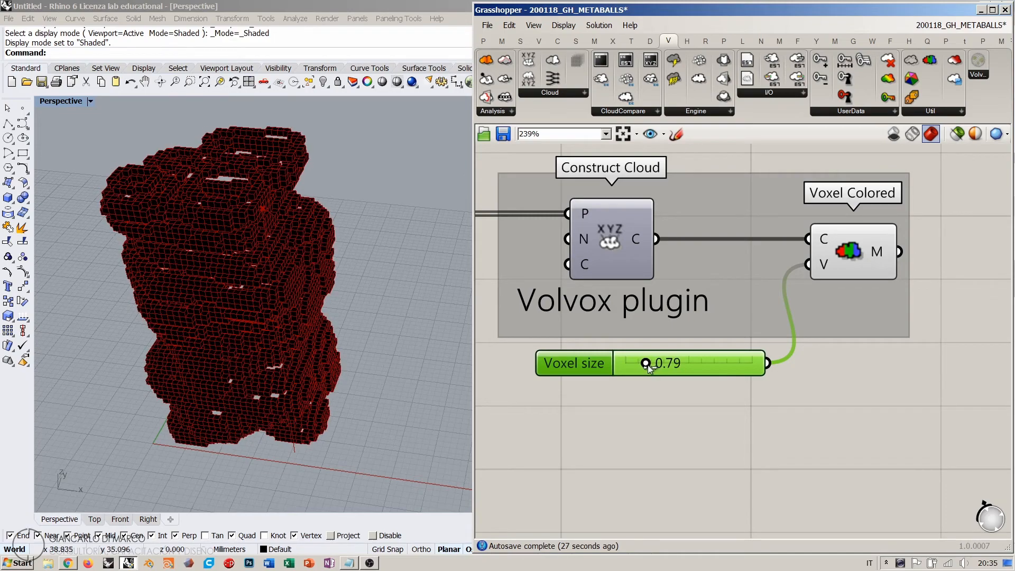
# - Set the Anemone loop's Toggle to True and its Repeat slider to 75 for more closely spaced sections
pyautogui.scroll(-2, 615, 413)
pyautogui.moveTo(535, 372); pyautogui.dragTo(923, 363, button='right')
pyautogui.moveTo(295, 297); pyautogui.dragTo(277, 311, button='right')
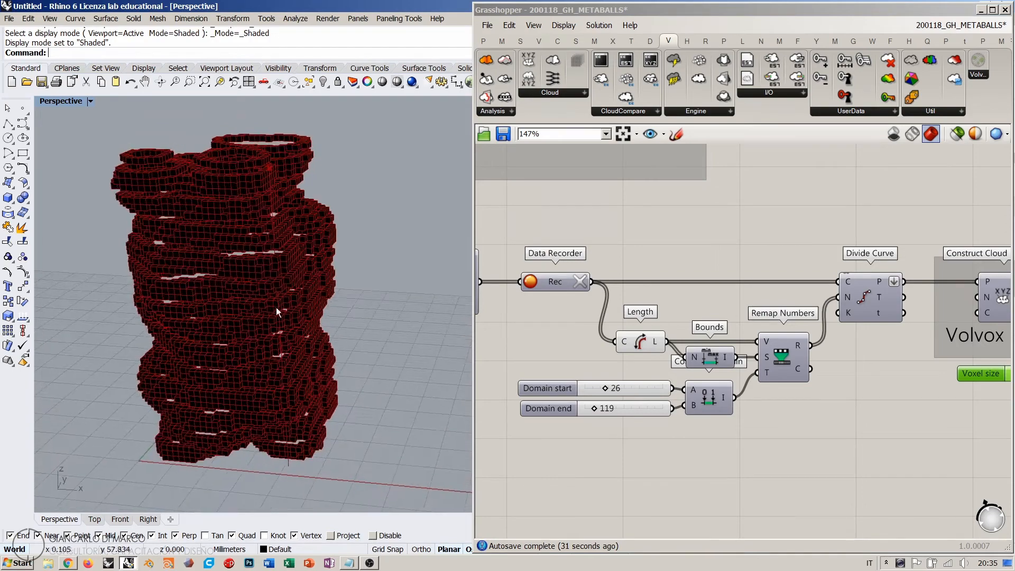
pyautogui.moveTo(883, 239); pyautogui.dragTo(867, 365, button='right')
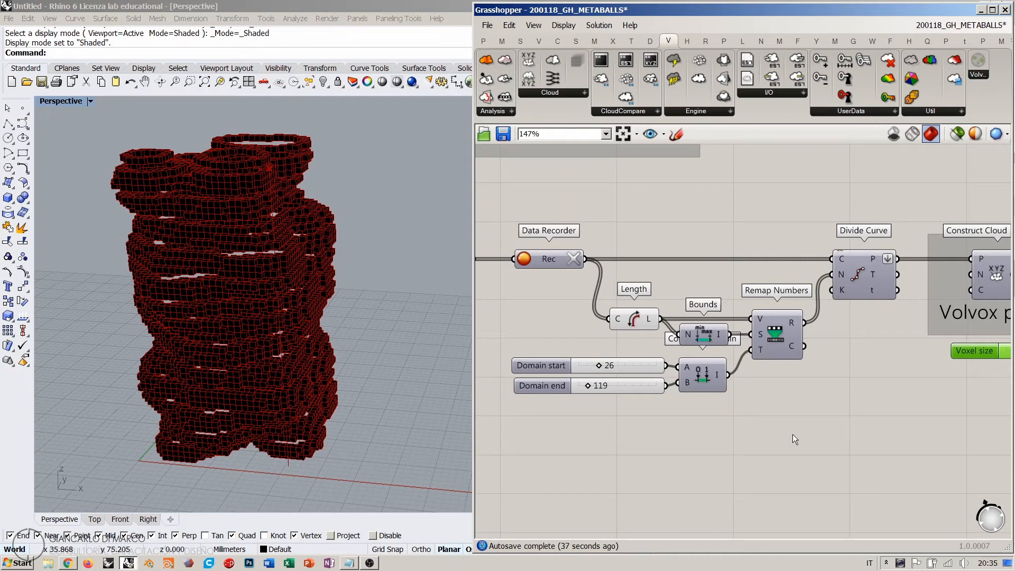
pyautogui.click(657, 433)
pyautogui.moveTo(661, 424); pyautogui.dragTo(928, 395, button='right')
pyautogui.moveTo(479, 418); pyautogui.dragTo(636, 415, button='right')
pyautogui.scroll(1, 605, 394)
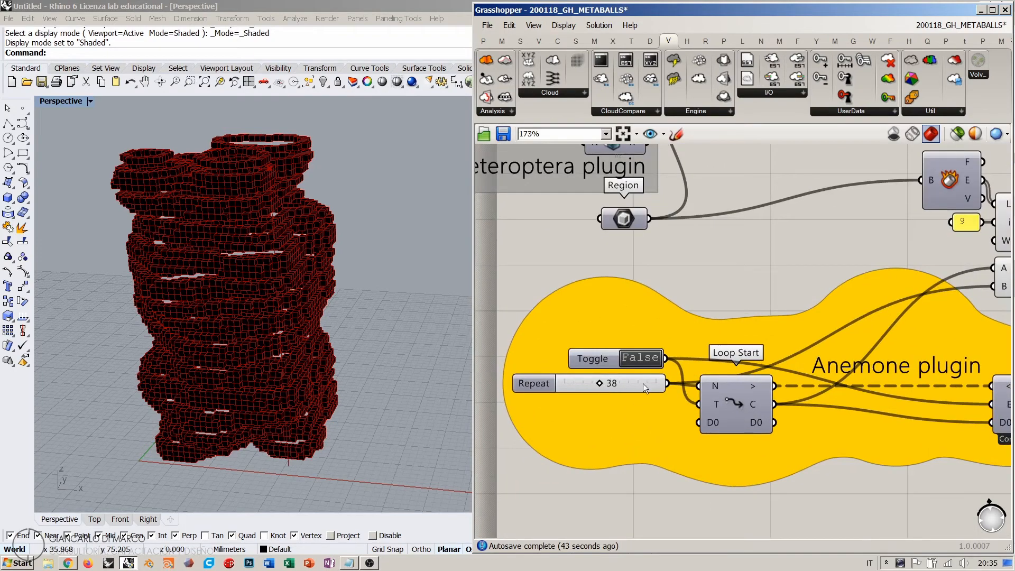
pyautogui.moveTo(318, 349); pyautogui.dragTo(298, 368, button='right')
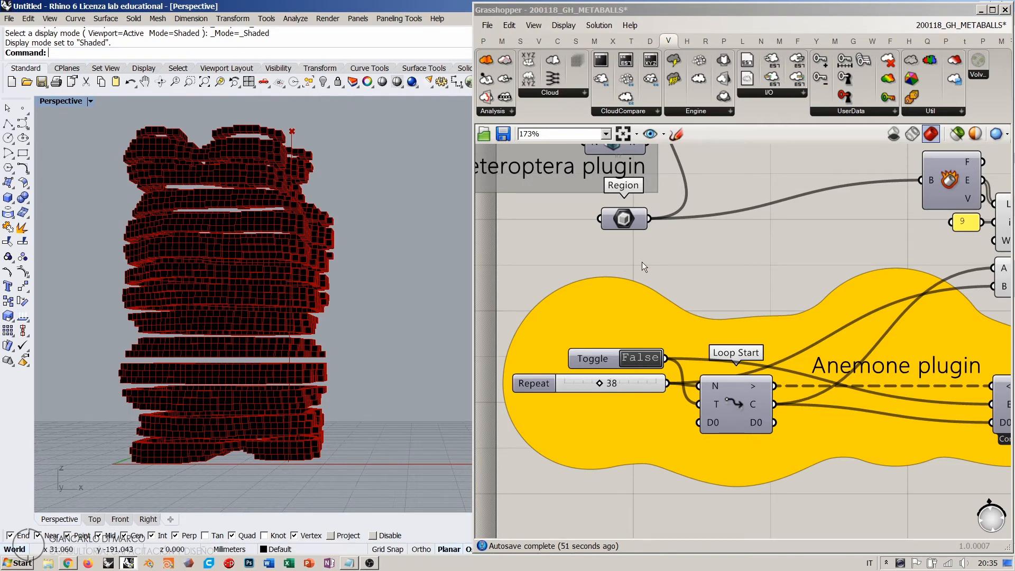
pyautogui.moveTo(650, 368); pyautogui.dragTo(605, 379, button='right')
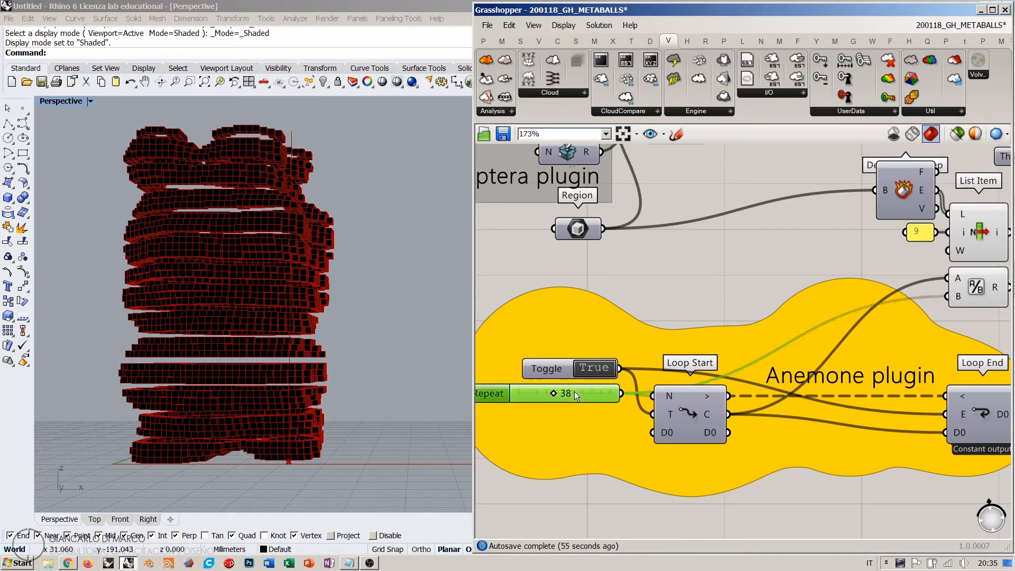
pyautogui.write('75')
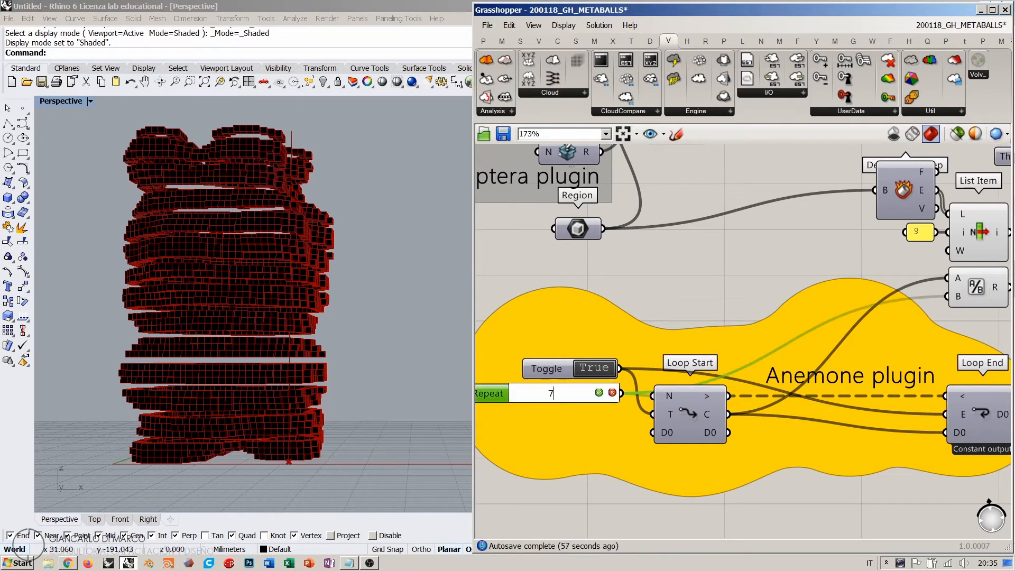
pyautogui.press('Return')
# - Clear the Data Recorder's stored sections and set the loop's Toggle to False to rerun the recording
pyautogui.scroll(-3, 576, 334)
pyautogui.moveTo(661, 298); pyautogui.dragTo(482, 355, button='right')
pyautogui.click(817, 269)
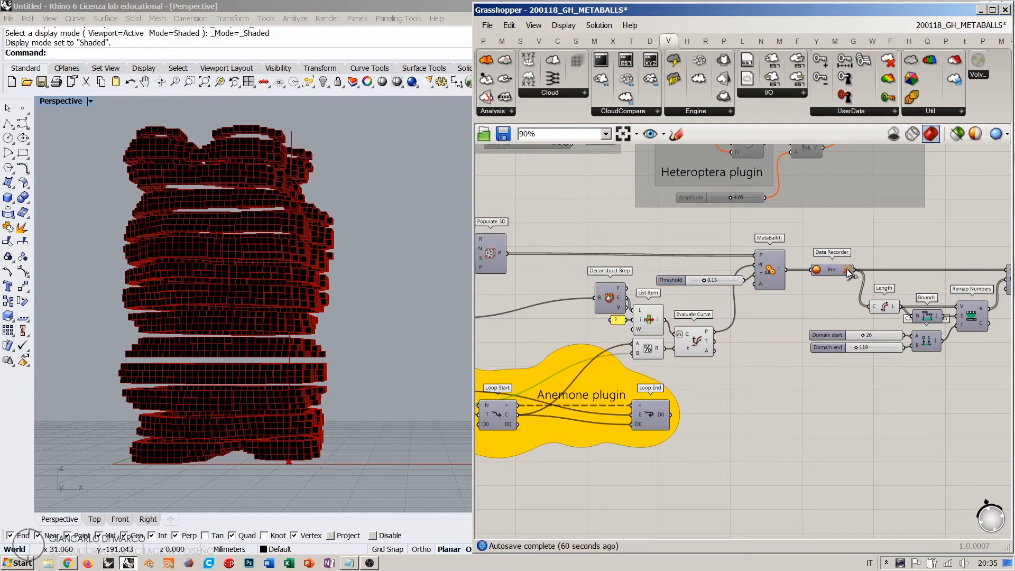
pyautogui.moveTo(609, 359); pyautogui.dragTo(693, 342, button='right')
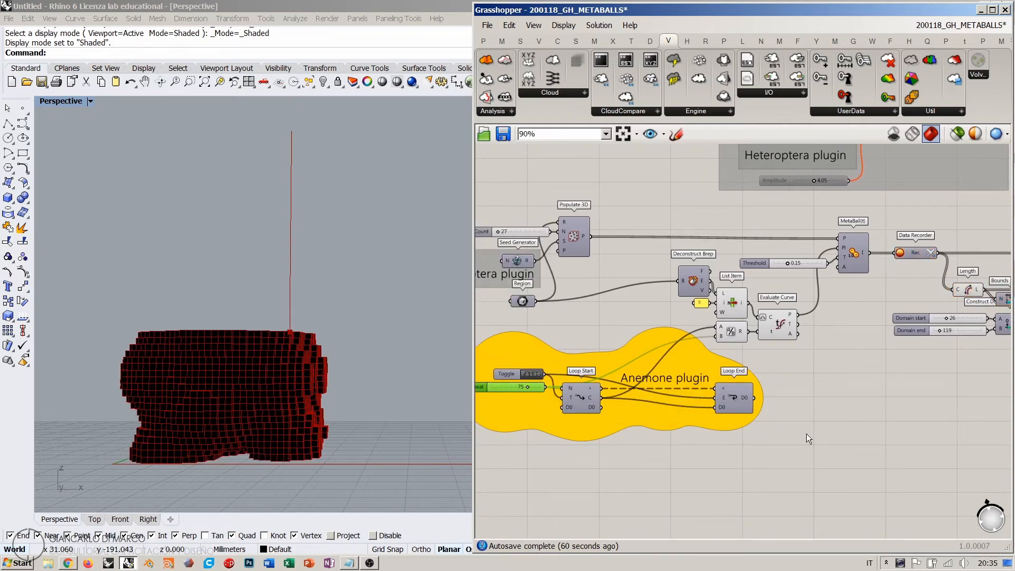
# - Examine the regenerated voxel mesh from above, from the side and up close for gaps between the sections
pyautogui.moveTo(363, 317); pyautogui.dragTo(349, 433, button='right')
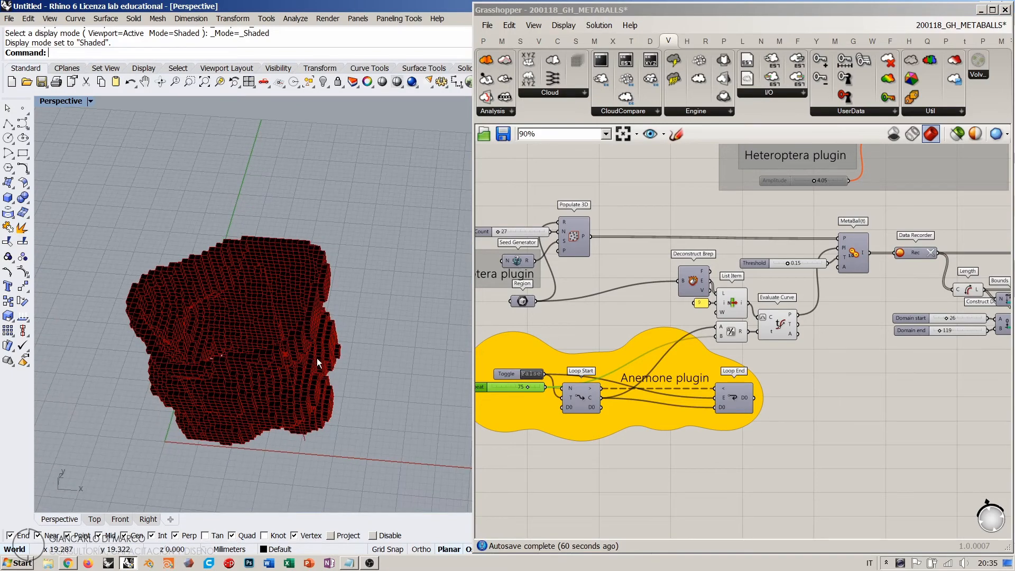
pyautogui.moveTo(316, 357); pyautogui.dragTo(322, 415, button='right')
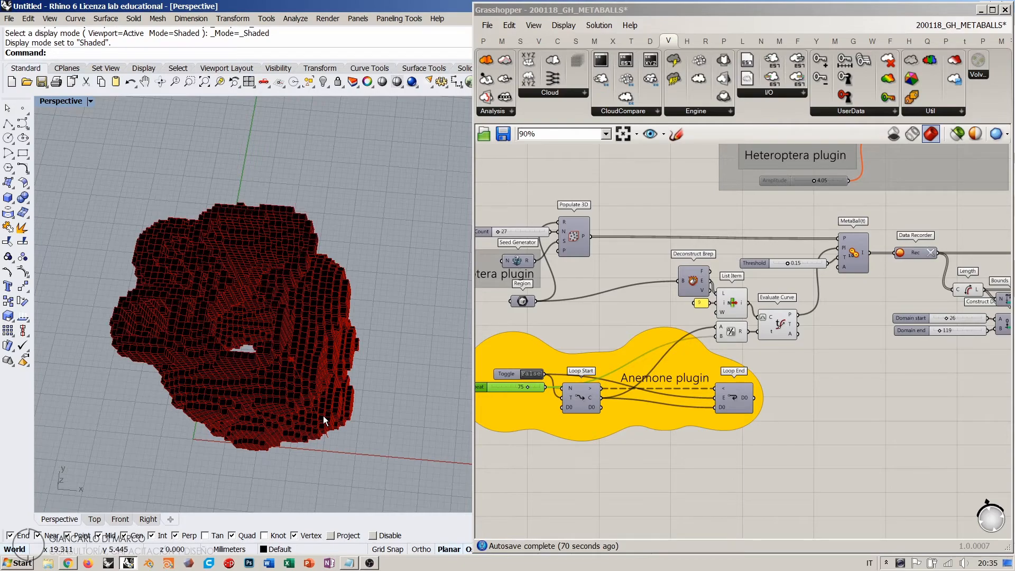
pyautogui.moveTo(323, 427)
pyautogui.mouseDown(button='right')
pyautogui.moveTo(290, 349)
pyautogui.moveTo(383, 329)
pyautogui.moveTo(293, 413)
pyautogui.moveTo(294, 466)
pyautogui.moveTo(319, 392)
pyautogui.moveTo(392, 333)
pyautogui.moveTo(395, 310)
pyautogui.moveTo(305, 277)
pyautogui.moveTo(222, 307)
pyautogui.moveTo(414, 304)
pyautogui.moveTo(336, 306)
pyautogui.moveTo(310, 263)
pyautogui.moveTo(371, 275)
pyautogui.mouseUp(button='right')
pyautogui.moveTo(838, 368); pyautogui.dragTo(670, 347, button='right')
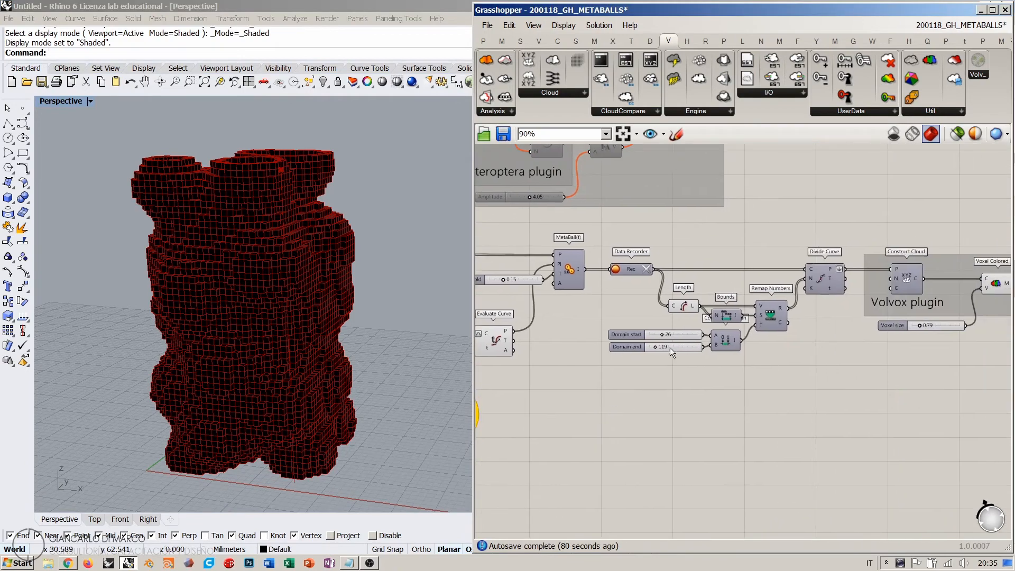
pyautogui.moveTo(847, 340); pyautogui.dragTo(703, 348, button='right')
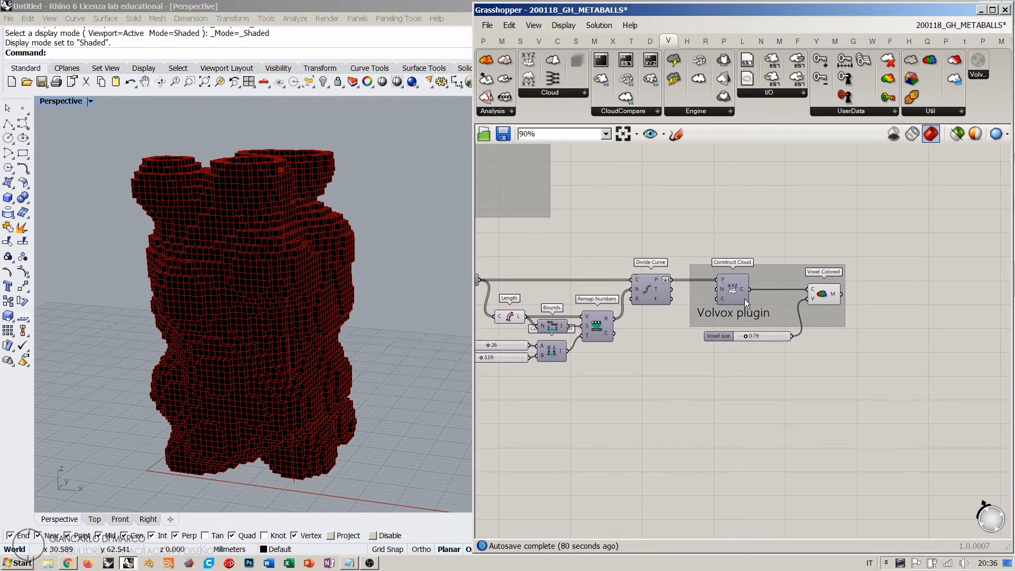
pyautogui.moveTo(323, 249); pyautogui.dragTo(344, 220, button='right')
pyautogui.scroll(5, 258, 211)
pyautogui.moveTo(258, 211); pyautogui.dragTo(289, 234, button='right')
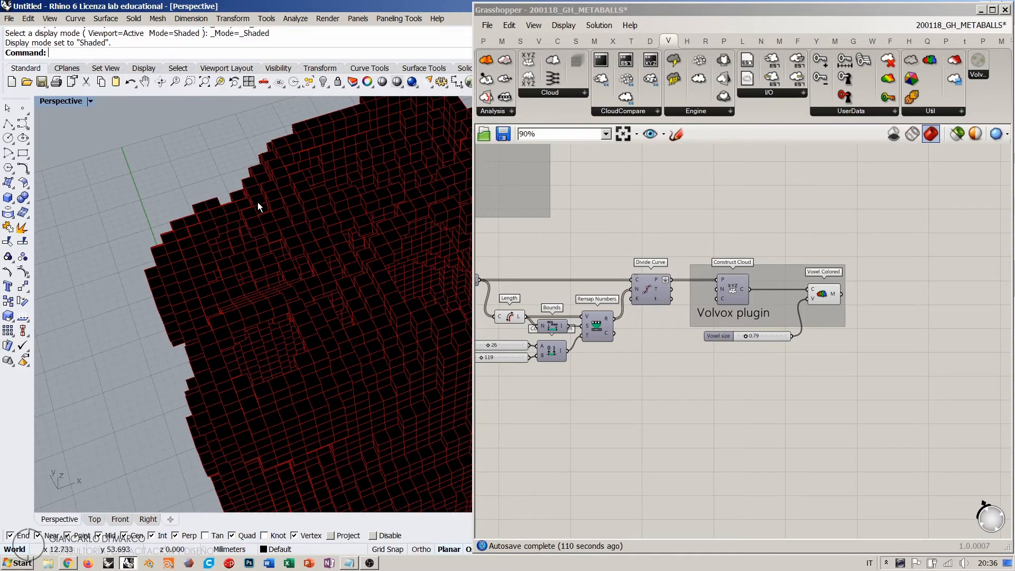
pyautogui.moveTo(257, 249); pyautogui.dragTo(240, 309, button='right')
pyautogui.moveTo(296, 342); pyautogui.dragTo(233, 285, button='right')
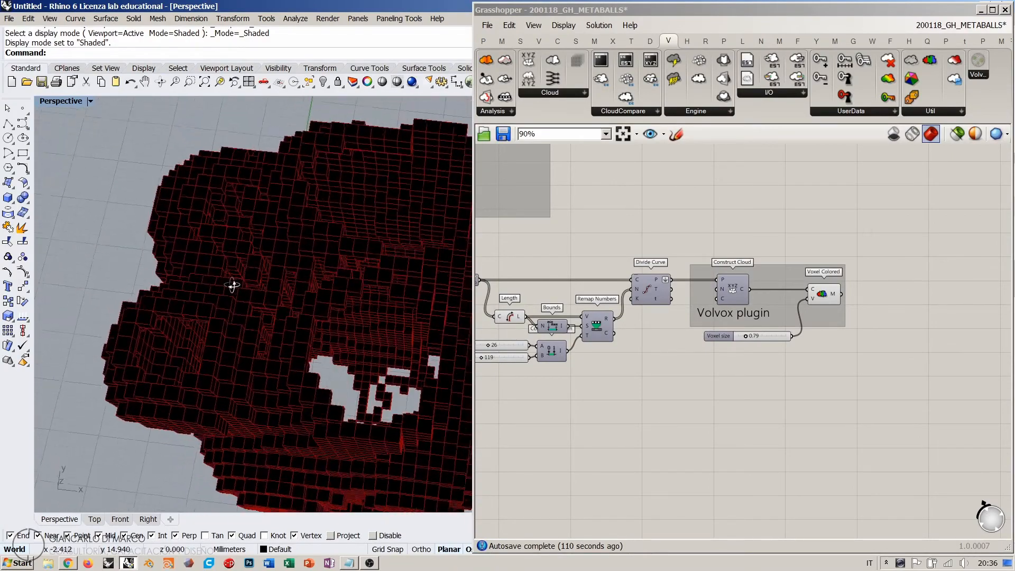
# - Try a larger voxel size, check the whole mesh, and set the Voxel size slider to 0.73
pyautogui.click(719, 342)
pyautogui.scroll(5, 652, 358)
pyautogui.moveTo(642, 357); pyautogui.dragTo(654, 359)
pyautogui.moveTo(343, 317); pyautogui.dragTo(238, 320, button='right')
pyautogui.scroll(-8, 243, 322)
pyautogui.click(654, 357)
pyautogui.moveTo(655, 358)
pyautogui.mouseDown()
pyautogui.moveTo(635, 358)
pyautogui.moveTo(645, 357)
pyautogui.mouseUp()
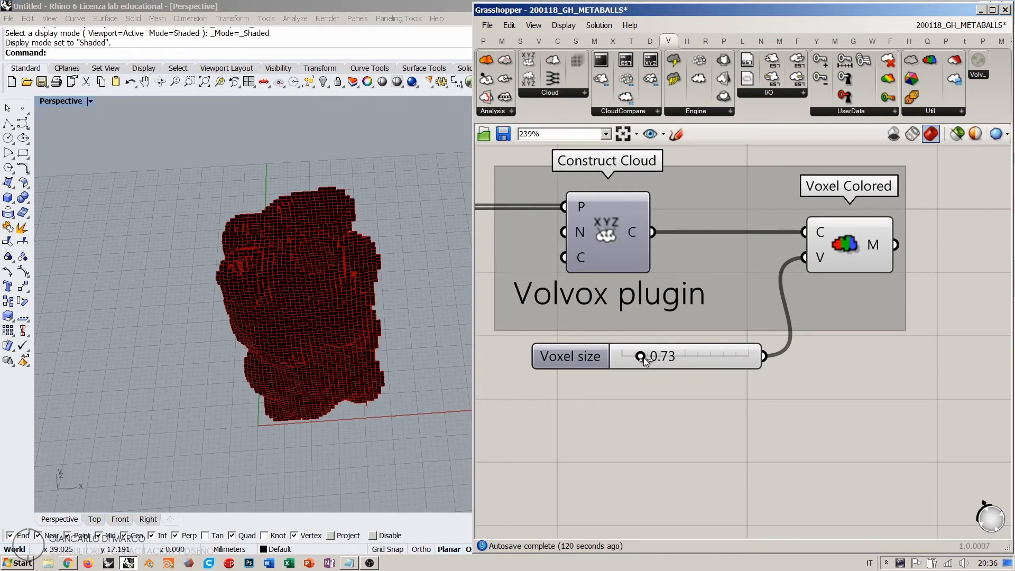
# - Disable the Voxel Colored component
pyautogui.click(830, 249)
pyautogui.hotkey('ctrl', 'e')
pyautogui.scroll(-2, 754, 347)
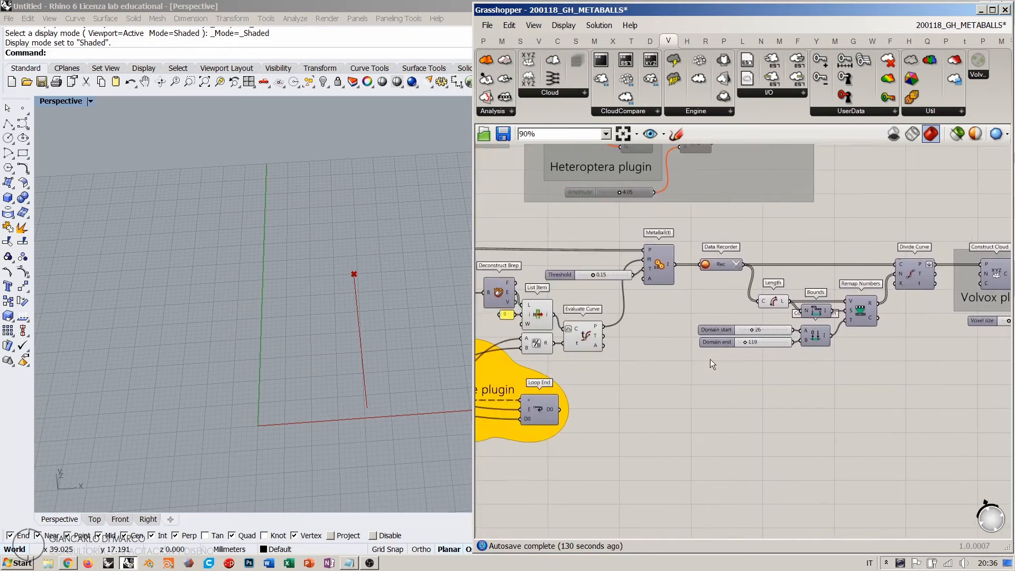
# - Clear the sections stored in the Data Recorder and return to the Anemone loop's Toggle
pyautogui.moveTo(709, 359); pyautogui.dragTo(893, 255, button='right')
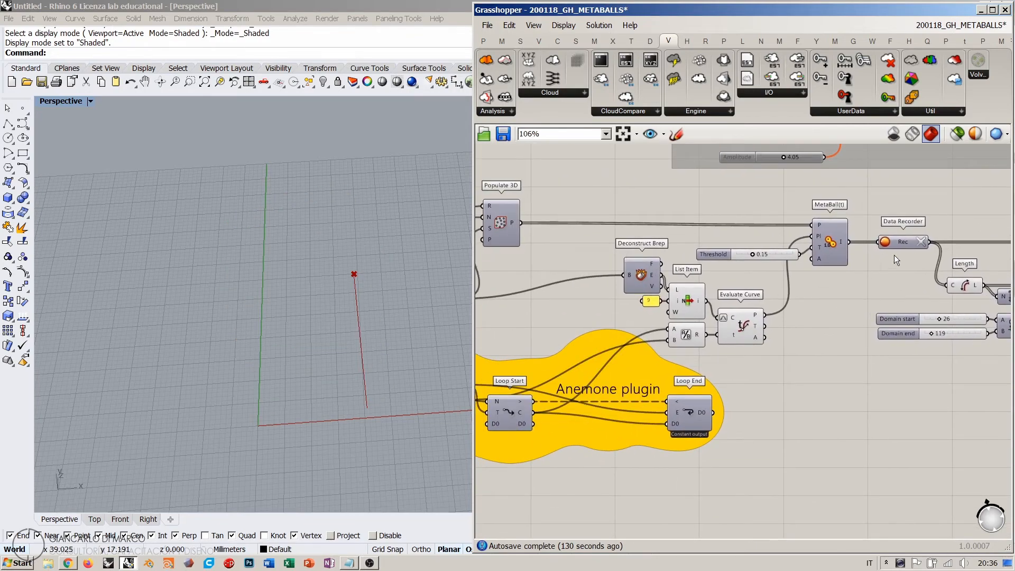
pyautogui.click(922, 242)
pyautogui.moveTo(481, 372); pyautogui.dragTo(670, 344, button='right')
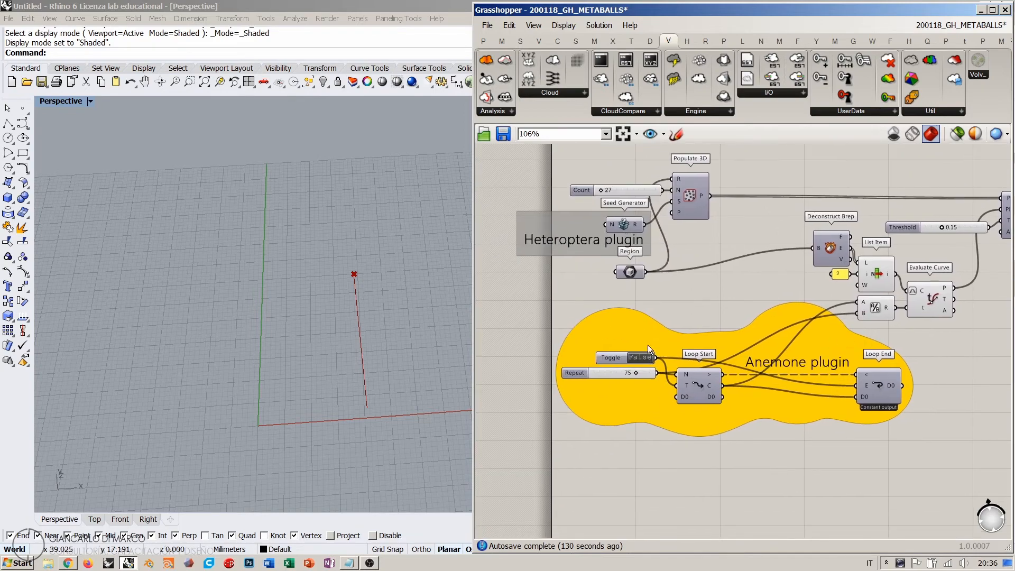
# - Switch the Anemone loop toggle to True to reset the loop, and clear the Data Recorder after MetaBall(t)
pyautogui.doubleClick(634, 358)
pyautogui.moveTo(846, 317); pyautogui.dragTo(669, 348, button='right')
pyautogui.click(933, 245)
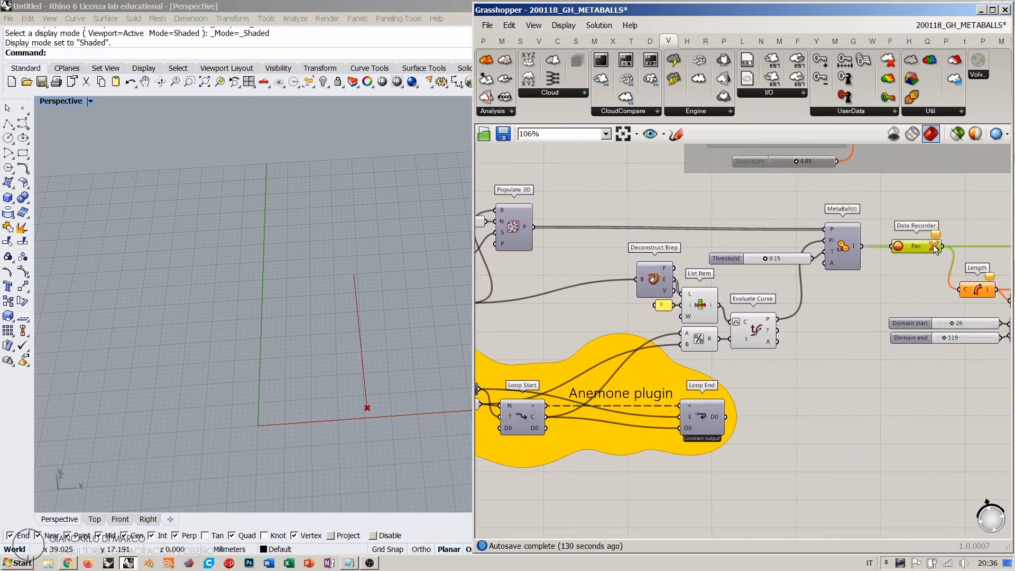
# - Set the loop's Repeat slider to 100 and switch the toggle to False to record the metaball curves
pyautogui.moveTo(563, 408); pyautogui.dragTo(602, 365, button='right')
pyautogui.scroll(3, 602, 366)
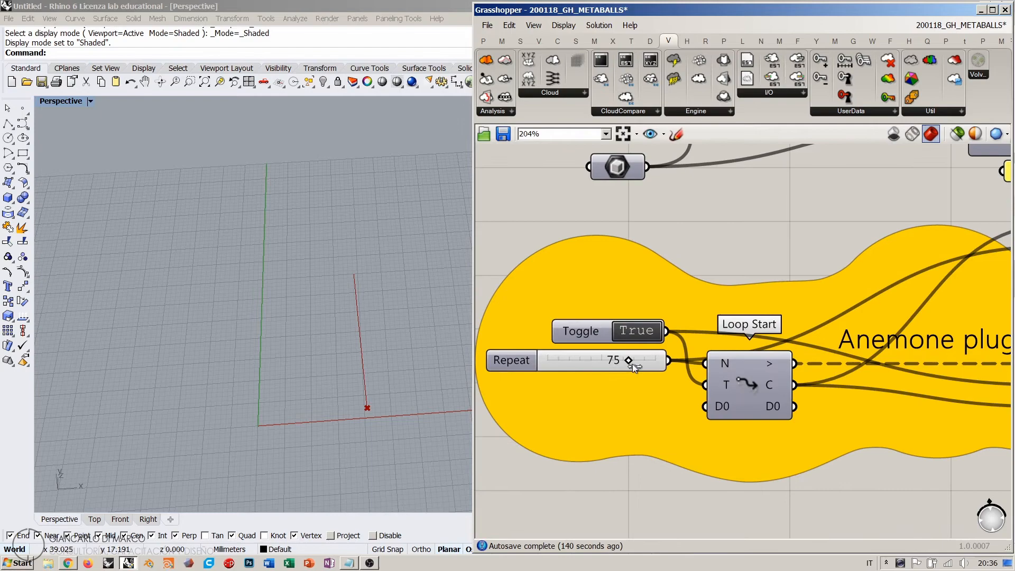
pyautogui.doubleClick(574, 362)
pyautogui.write('100')
pyautogui.press('Return')
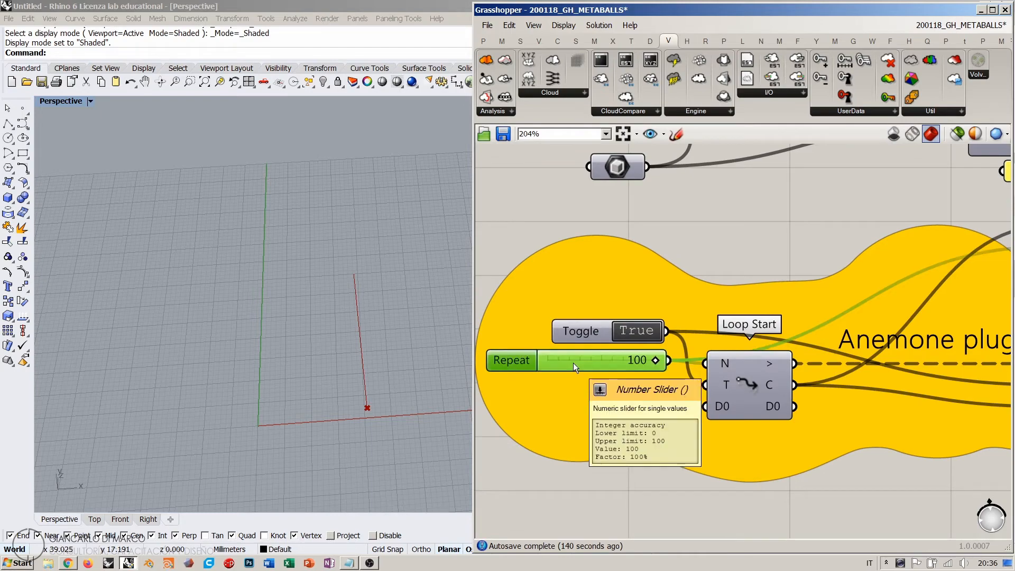
pyautogui.moveTo(794, 356); pyautogui.dragTo(643, 375, button='right')
pyautogui.scroll(-3, 639, 375)
pyautogui.moveTo(821, 345)
pyautogui.mouseDown(button='right')
pyautogui.moveTo(705, 347)
pyautogui.moveTo(601, 366)
pyautogui.mouseUp(button='right')
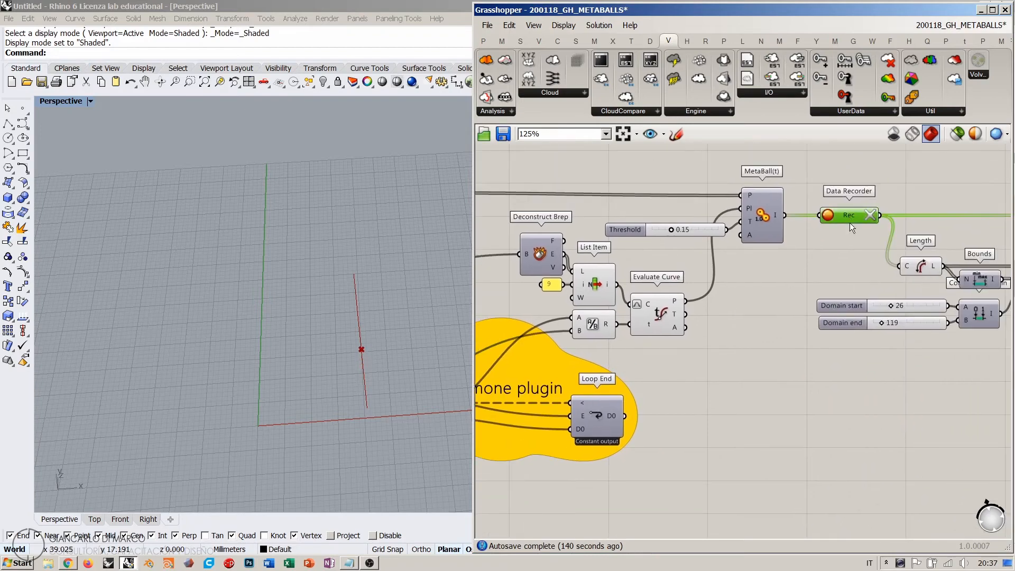
# - Examine the stacked metaball contour curves from the side, from above and in close-up
pyautogui.moveTo(321, 407); pyautogui.dragTo(321, 318, button='right')
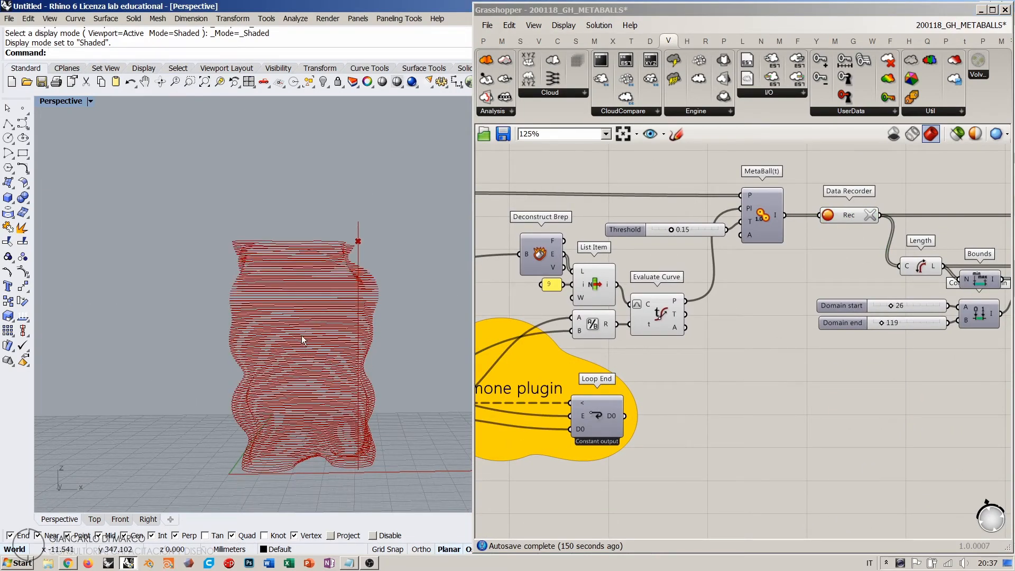
pyautogui.moveTo(311, 285); pyautogui.dragTo(341, 365, button='right')
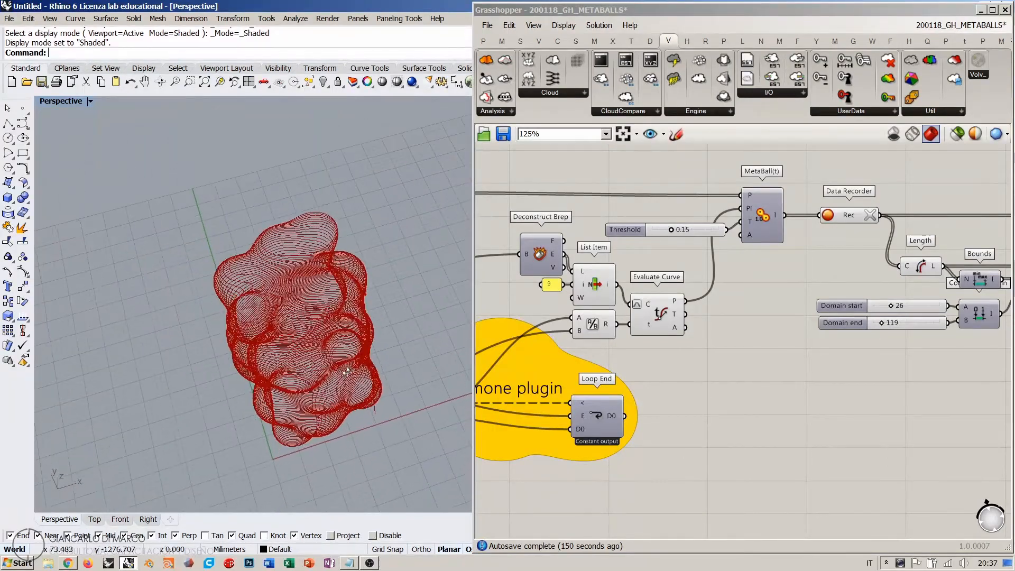
pyautogui.scroll(10, 239, 264)
pyautogui.moveTo(202, 240); pyautogui.dragTo(280, 281, button='right')
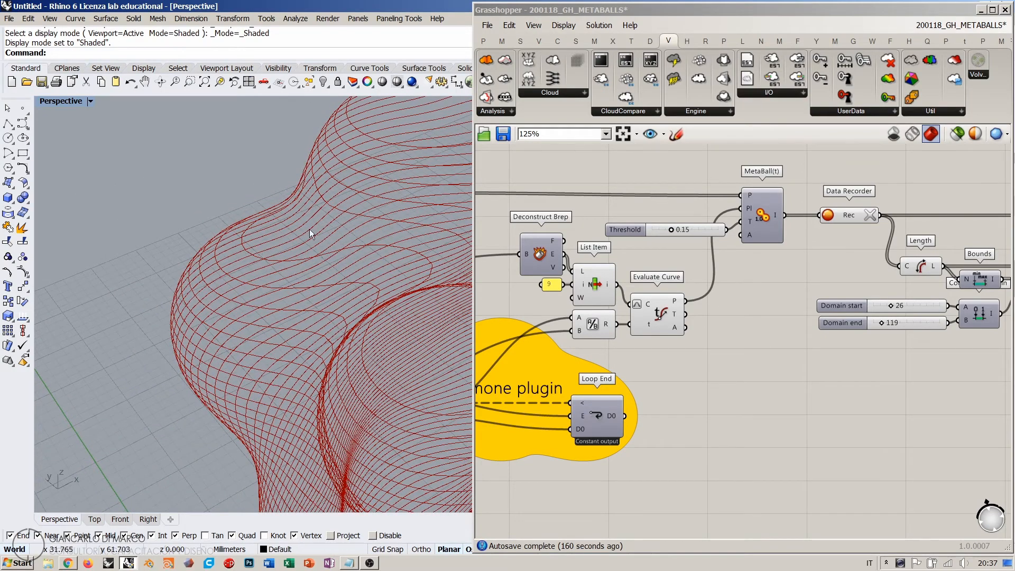
pyautogui.moveTo(309, 229); pyautogui.dragTo(293, 236, button='right')
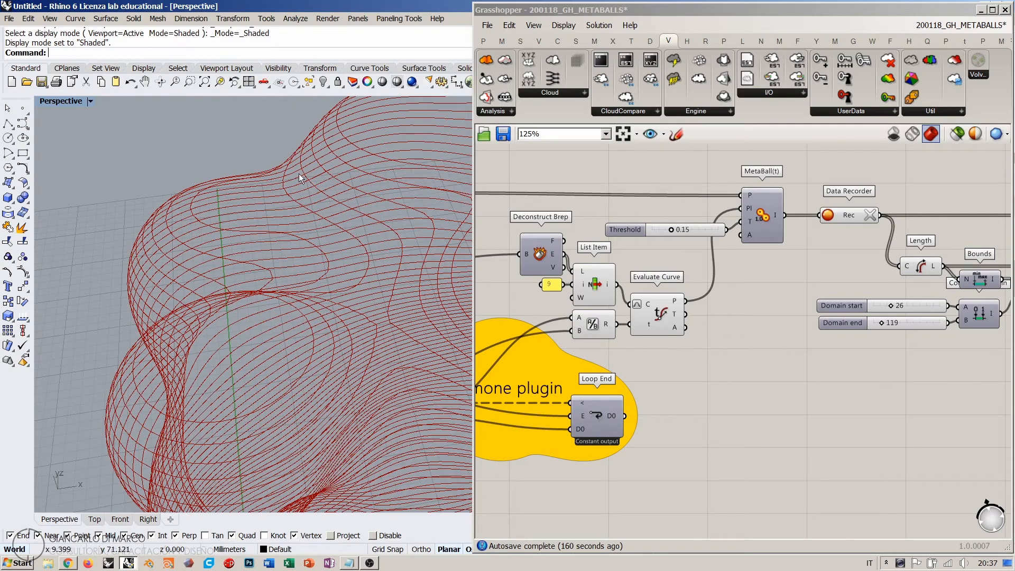
pyautogui.scroll(-7, 327, 271)
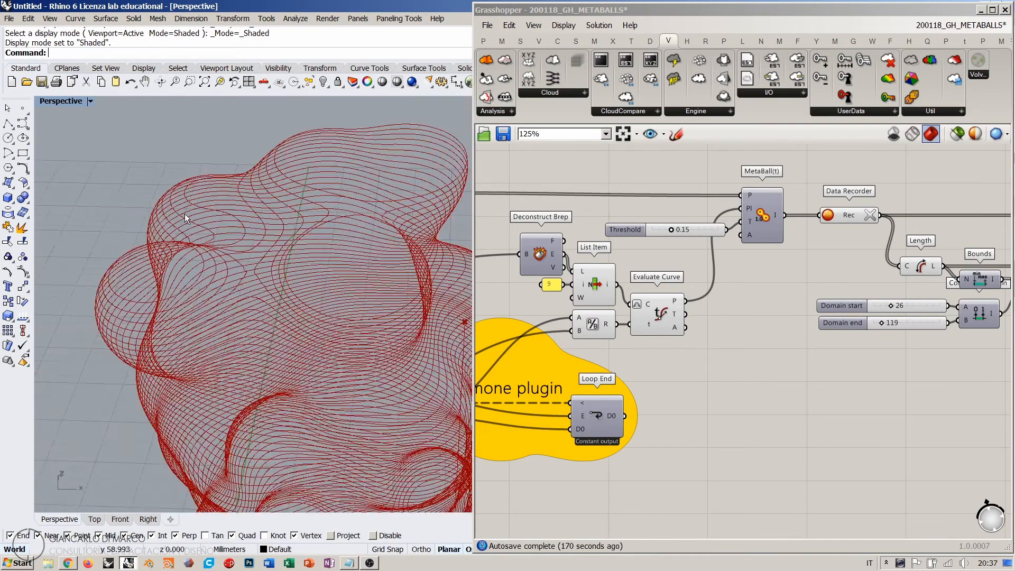
pyautogui.moveTo(251, 246); pyautogui.dragTo(295, 355, button='right')
# - Hide the Data Recorder's preview and enable the Voxel Colored component to display the voxel mesh
pyautogui.moveTo(839, 376); pyautogui.dragTo(739, 396, button='right')
pyautogui.scroll(-3, 710, 317)
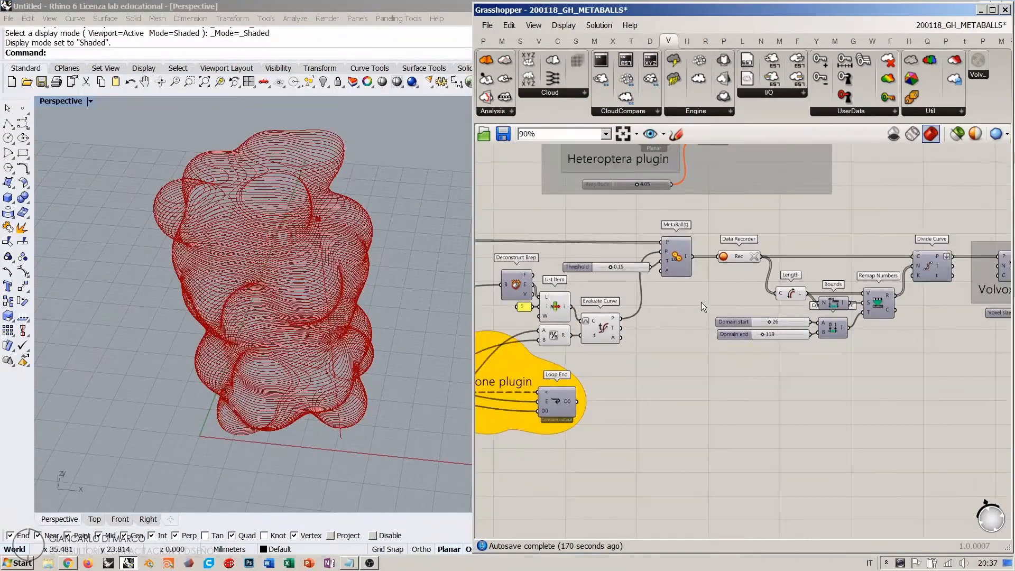
pyautogui.click(753, 258)
pyautogui.moveTo(793, 280); pyautogui.dragTo(564, 299, button='right')
pyautogui.click(871, 292)
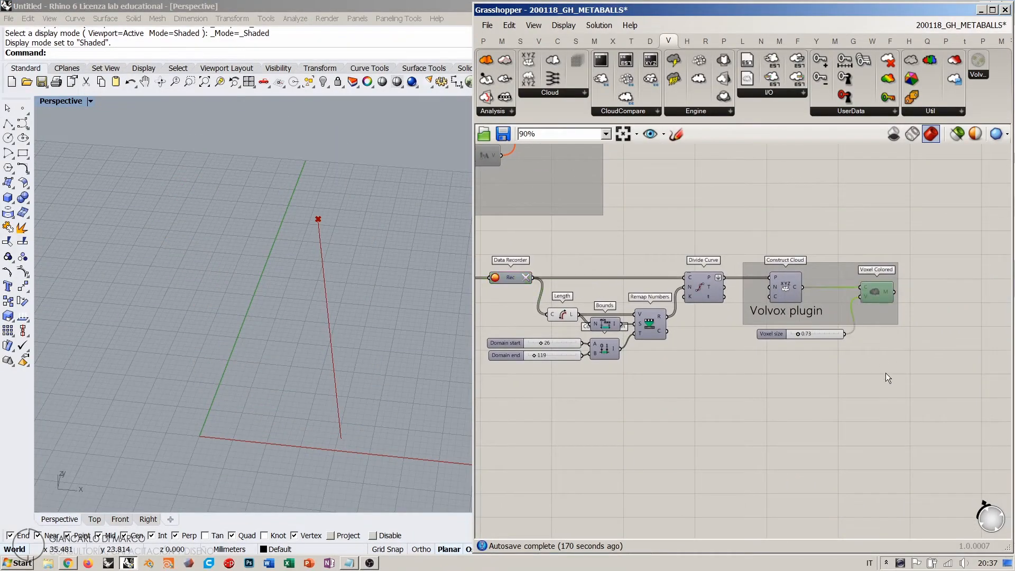
pyautogui.hotkey('ctrl', 'e')
pyautogui.click(886, 411)
pyautogui.moveTo(238, 228); pyautogui.dragTo(391, 246, button='right')
pyautogui.scroll(3, 313, 285)
pyautogui.scroll(-3, 351, 232)
pyautogui.scroll(-2, 370, 240)
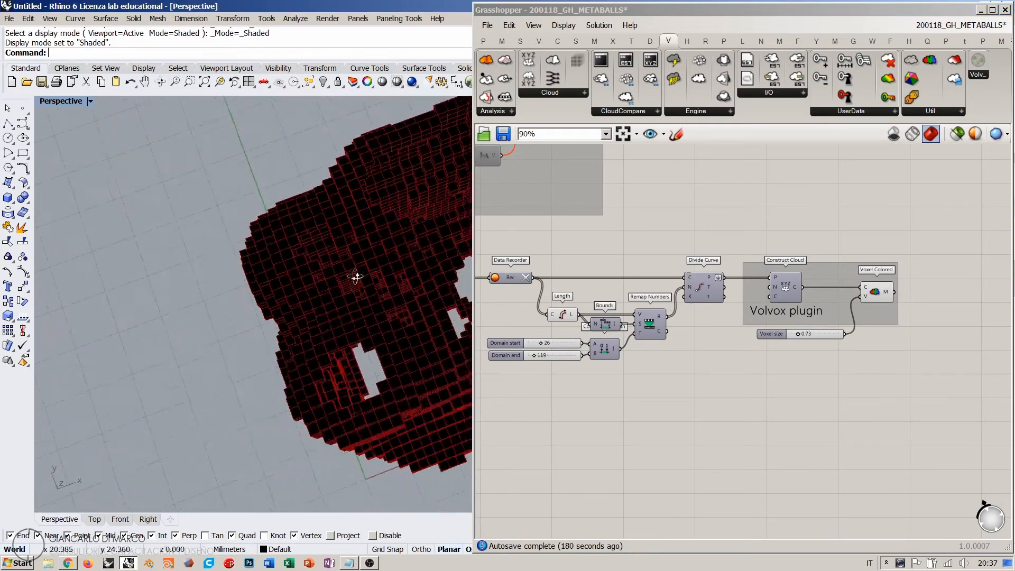
pyautogui.moveTo(356, 277); pyautogui.dragTo(275, 261, button='right')
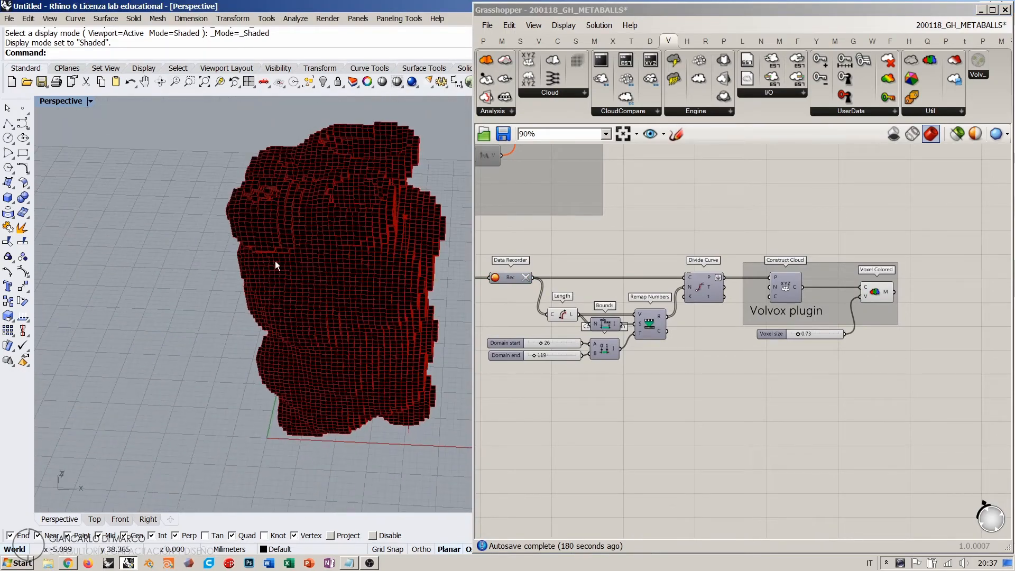
# - Turn off the Voxel Colored component and switch the loop toggle to True to reset the loop
pyautogui.click(878, 293)
pyautogui.click(883, 398)
pyautogui.moveTo(624, 392); pyautogui.dragTo(825, 354, button='right')
pyautogui.moveTo(622, 350); pyautogui.dragTo(898, 315, button='right')
pyautogui.moveTo(606, 363); pyautogui.dragTo(666, 354, button='right')
pyautogui.scroll(3, 638, 338)
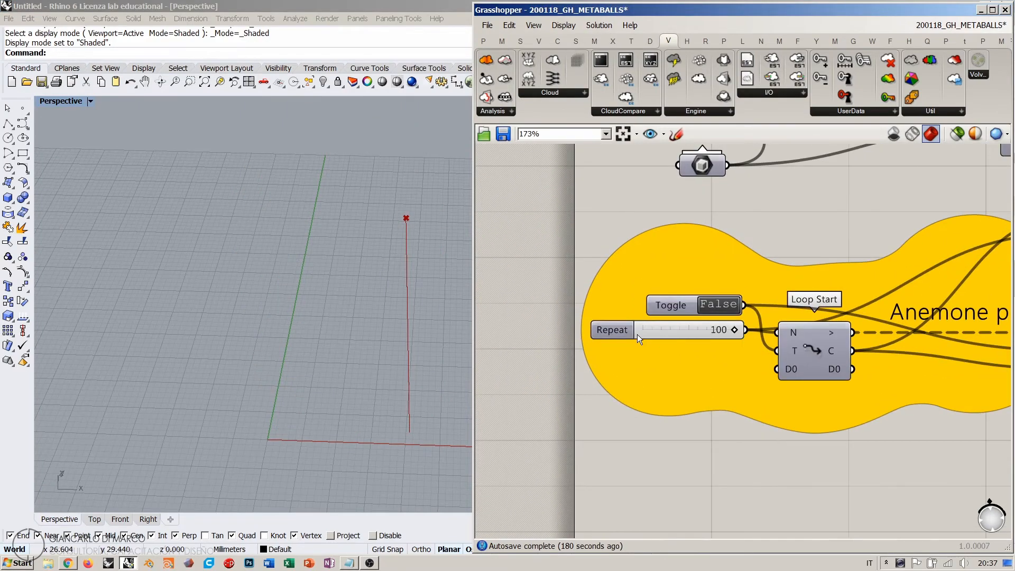
pyautogui.click(716, 305)
# - Extend the upper limit of the loop's Repeat slider and set its value to 200
pyautogui.doubleClick(607, 331)
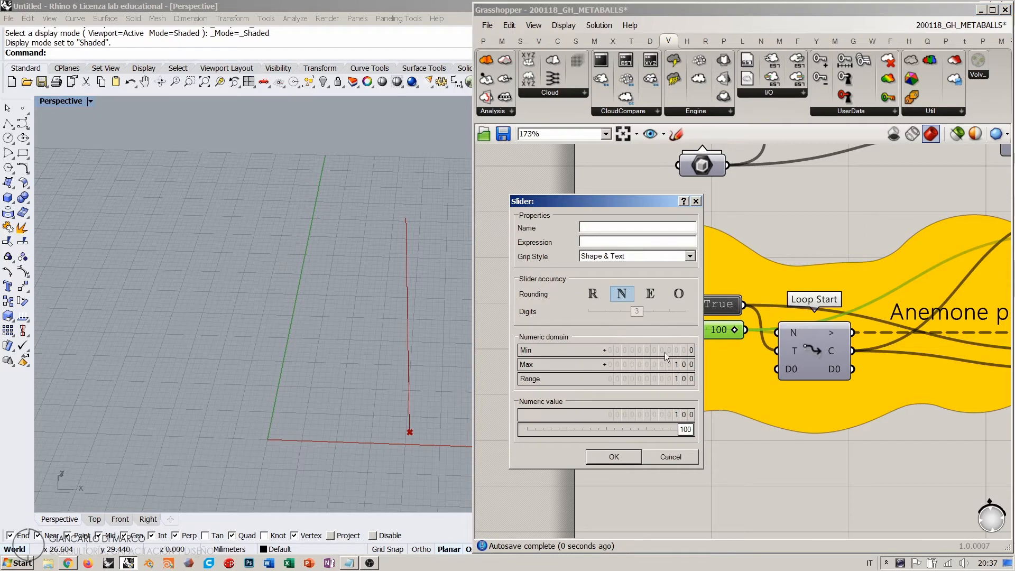
pyautogui.click(618, 456)
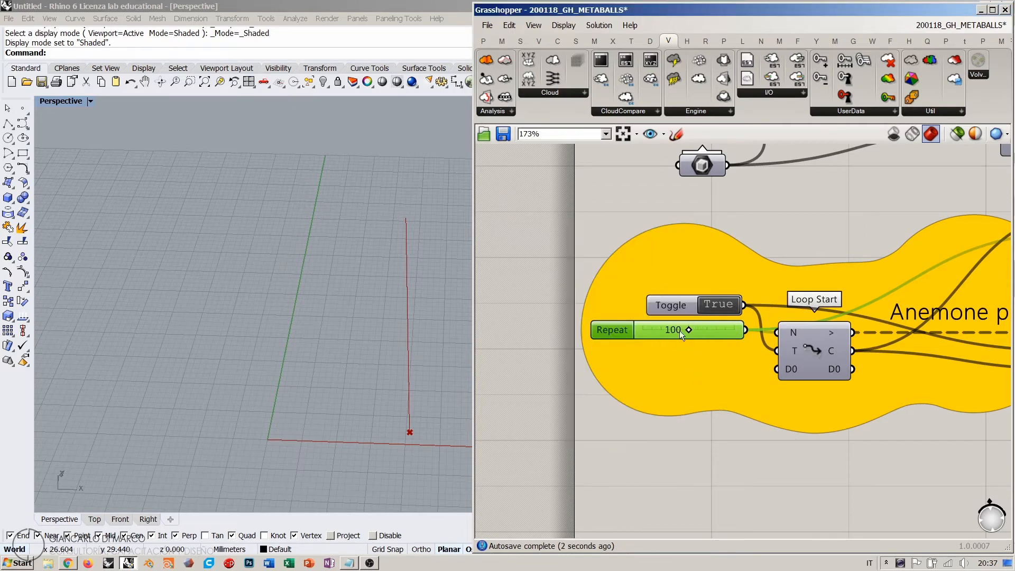
pyautogui.doubleClick(689, 329)
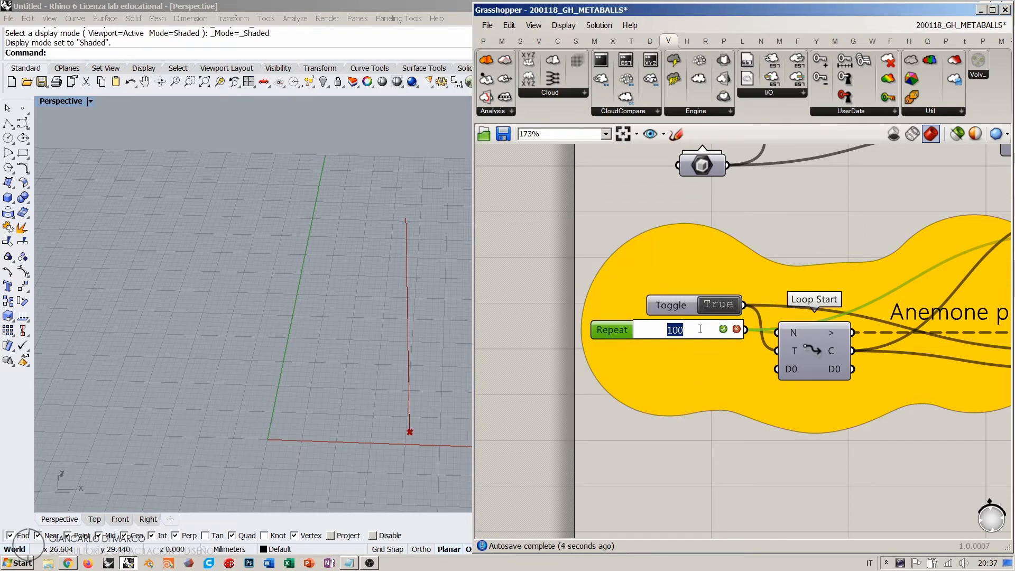
pyautogui.press('Return')
pyautogui.scroll(-4, 699, 328)
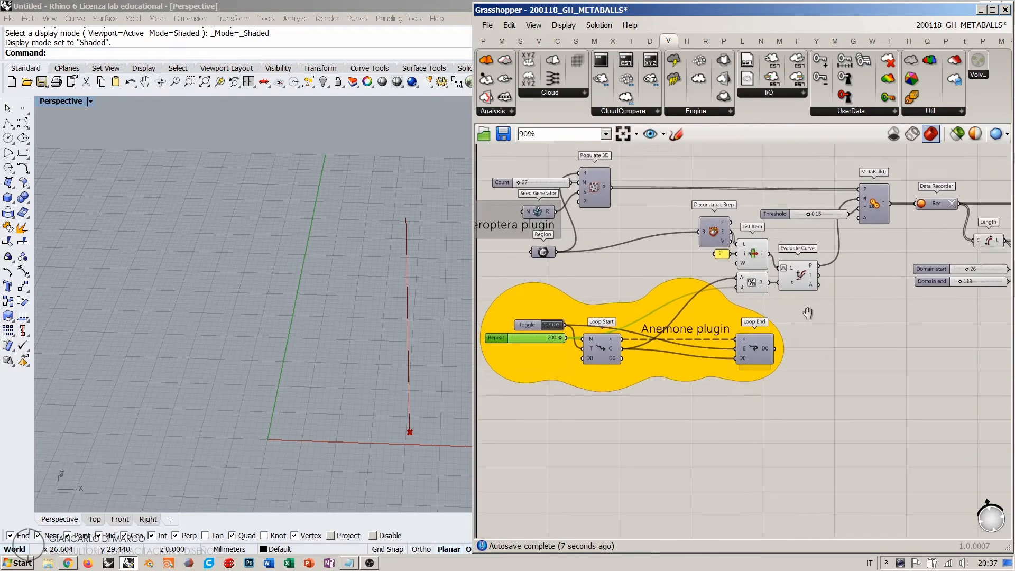
# - Clear the recorded curves from the Data Recorder
pyautogui.moveTo(842, 235); pyautogui.dragTo(721, 259, button='right')
pyautogui.scroll(3, 721, 259)
pyautogui.click(741, 244)
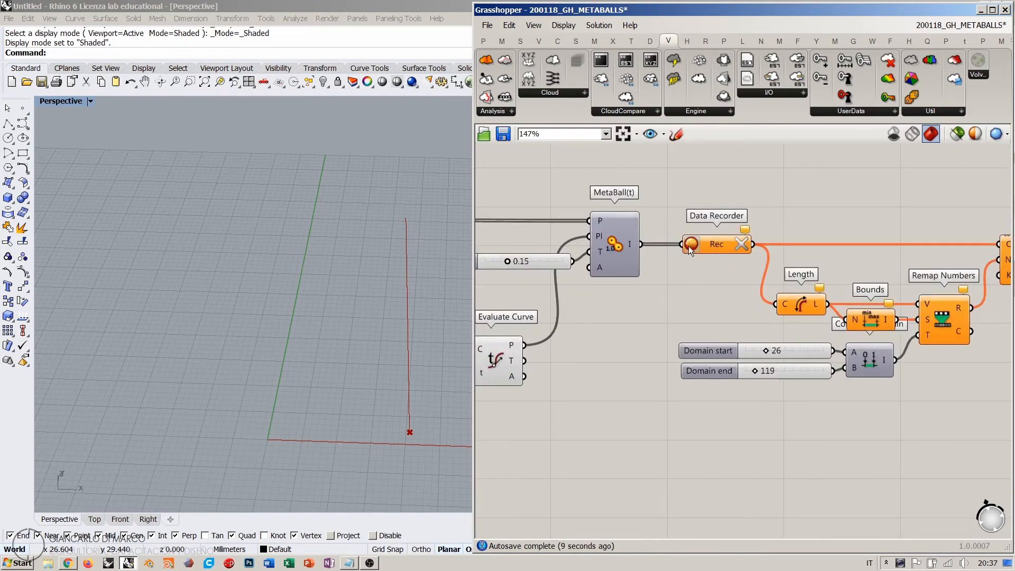
# - Switch the loop toggle to False to record the curves with 200 repetitions
pyautogui.moveTo(663, 292); pyautogui.dragTo(832, 281, button='right')
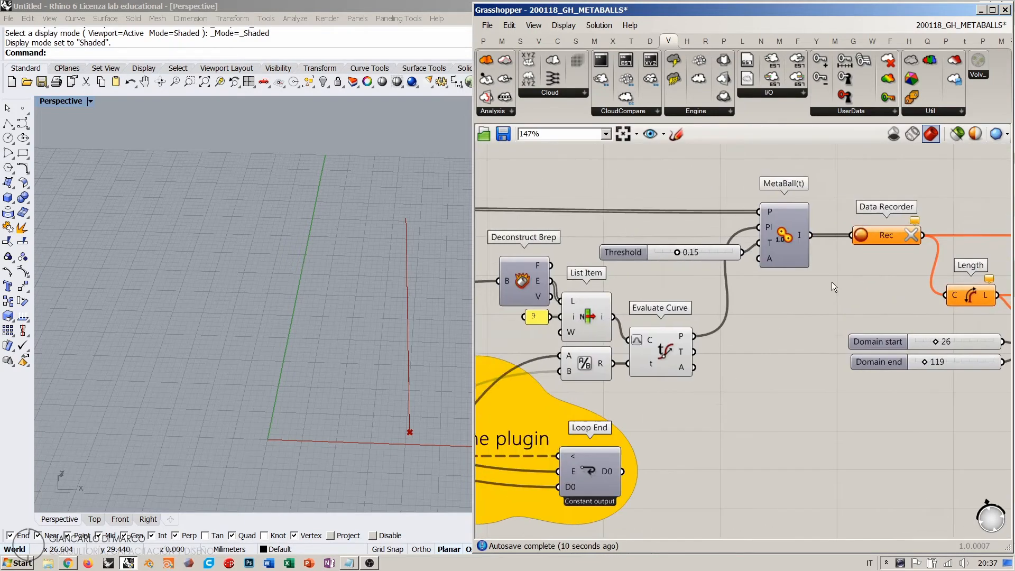
pyautogui.scroll(-4, 832, 281)
pyautogui.moveTo(631, 321); pyautogui.dragTo(753, 288, button='right')
pyautogui.scroll(3, 649, 337)
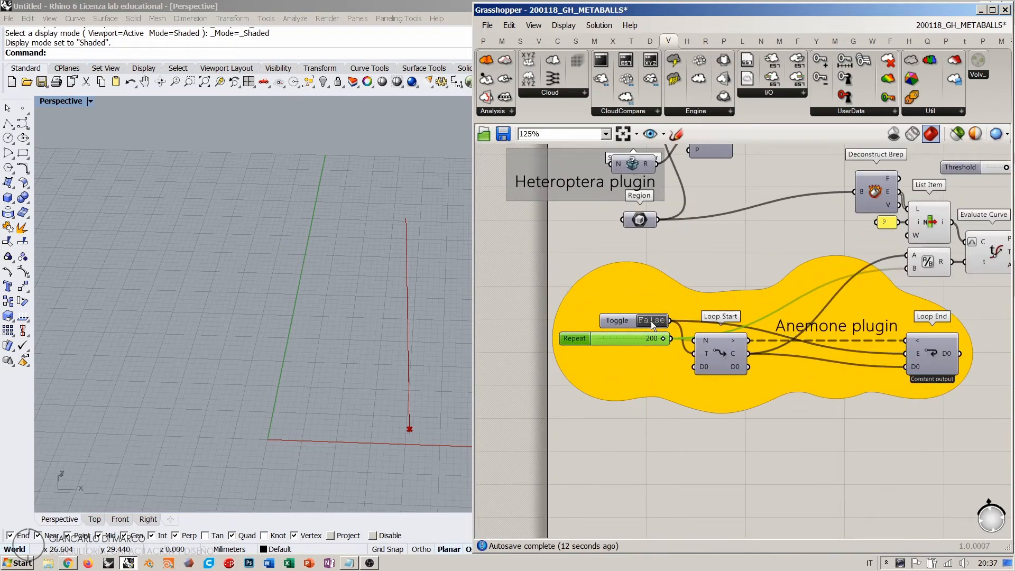
# - Turn on the Data Recorder's preview and examine the denser contour curves from several angles
pyautogui.moveTo(946, 283); pyautogui.dragTo(692, 314, button='right')
pyautogui.moveTo(851, 287); pyautogui.dragTo(640, 323, button='right')
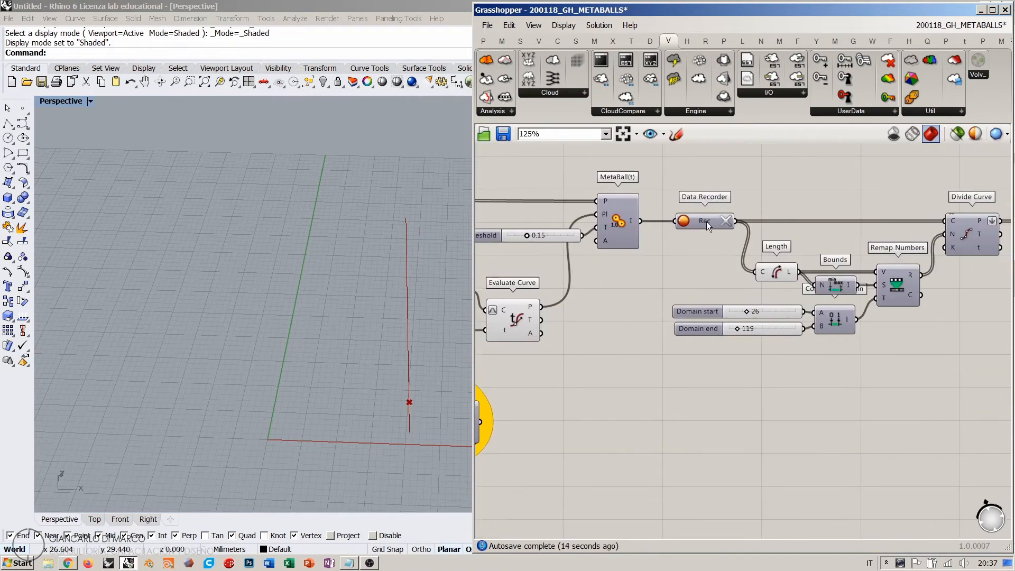
pyautogui.click(705, 224)
pyautogui.click(702, 263)
pyautogui.moveTo(338, 360); pyautogui.dragTo(369, 369, button='right')
pyautogui.scroll(5, 370, 369)
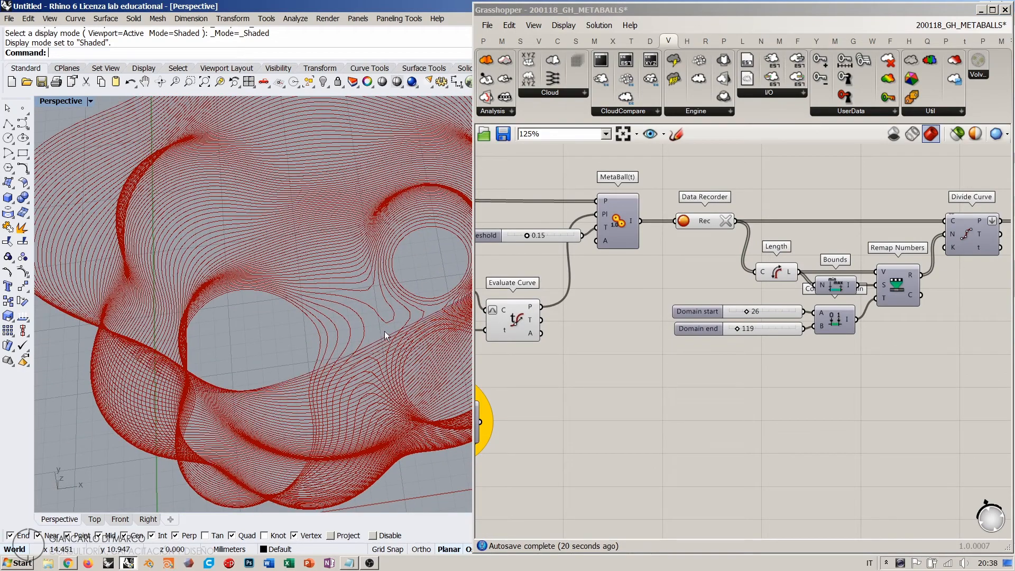
pyautogui.scroll(-5, 328, 446)
pyautogui.moveTo(328, 446); pyautogui.dragTo(272, 249, button='right')
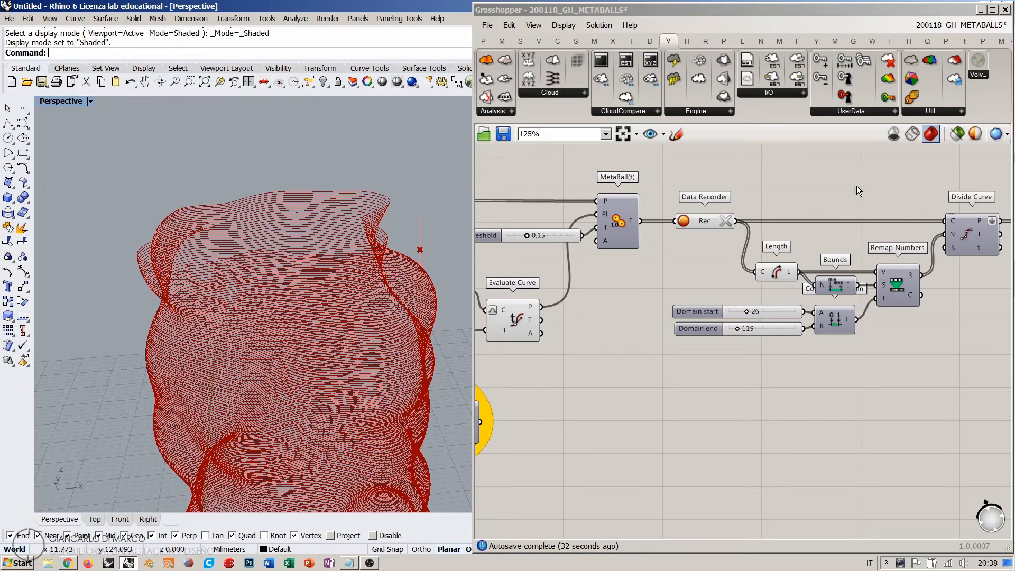
pyautogui.moveTo(302, 211); pyautogui.dragTo(302, 273, button='right')
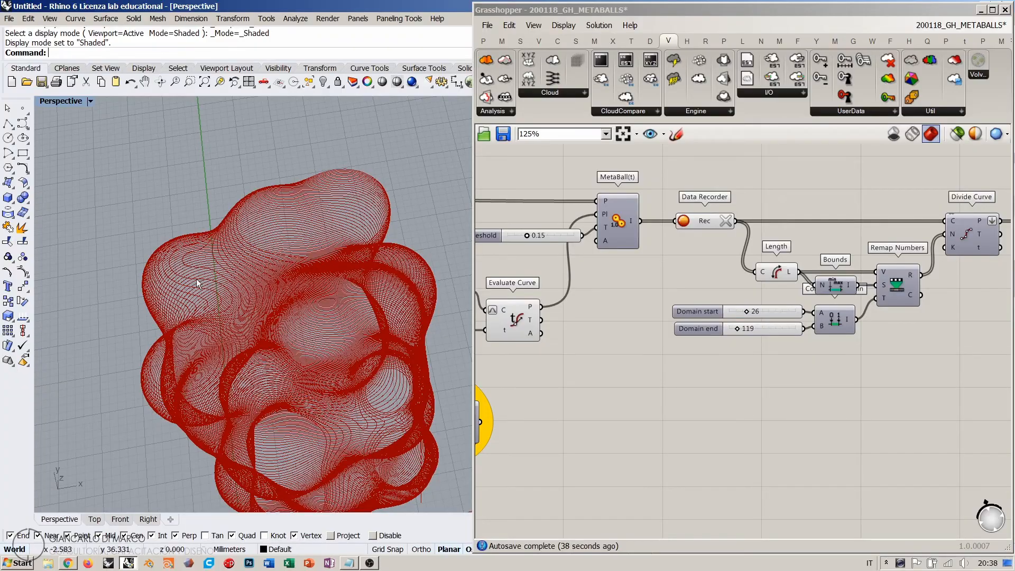
pyautogui.moveTo(196, 283); pyautogui.dragTo(230, 279, button='right')
# - Hide the Data Recorder's preview and turn the Voxel Colored component back on
pyautogui.moveTo(876, 318); pyautogui.dragTo(656, 269, button='right')
pyautogui.click(557, 242)
pyautogui.hotkey('ctrl', 'q')
pyautogui.moveTo(785, 305); pyautogui.dragTo(444, 308, button='right')
pyautogui.click(731, 276)
pyautogui.hotkey('ctrl', 'q')
pyautogui.click(812, 403)
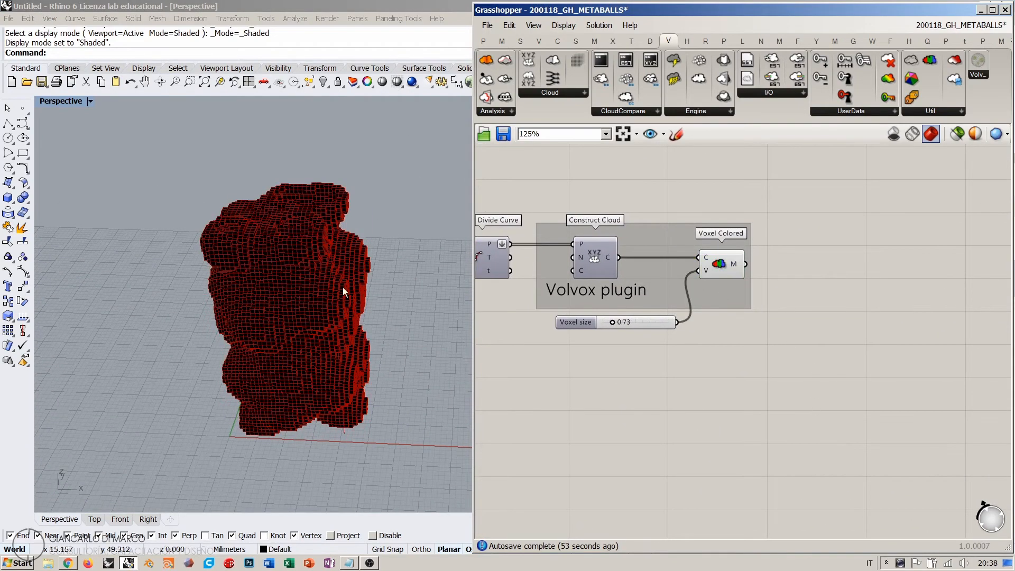
# - Inspect the voxel mesh for gaps and set the Voxel size slider to 0.94
pyautogui.moveTo(342, 287); pyautogui.dragTo(396, 281, button='right')
pyautogui.scroll(4, 343, 318)
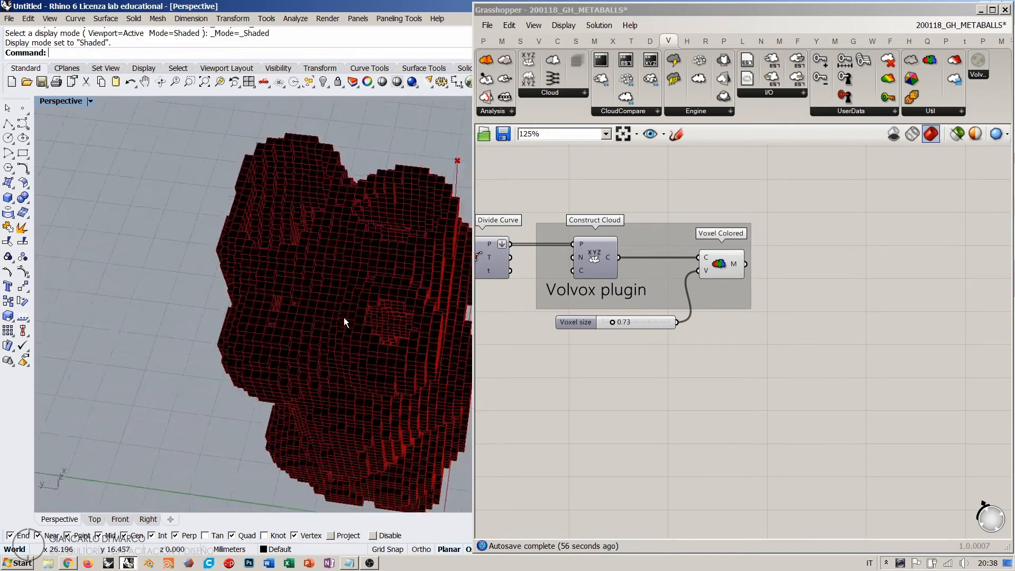
pyautogui.moveTo(344, 317); pyautogui.dragTo(246, 237, button='right')
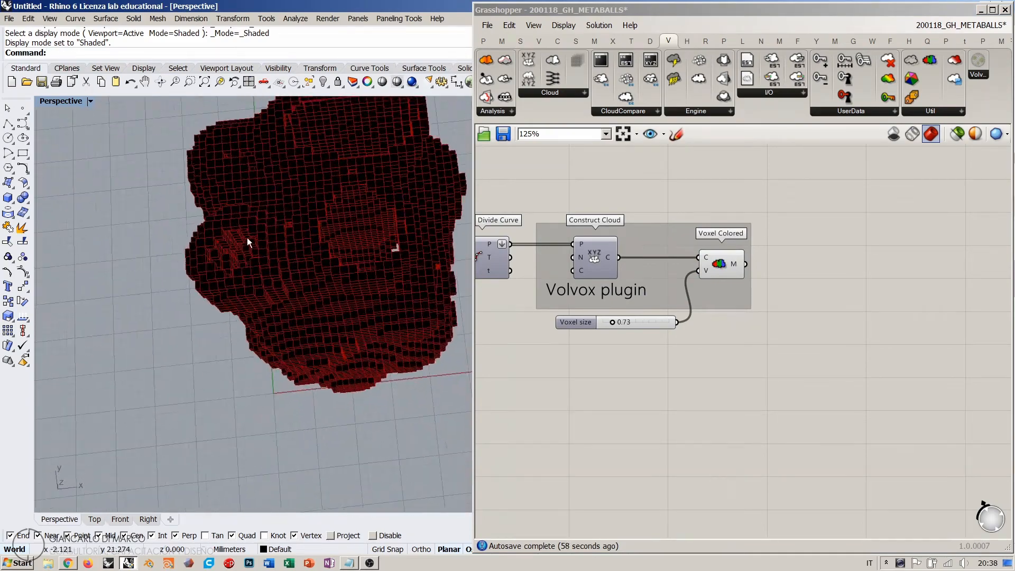
pyautogui.scroll(4, 310, 271)
pyautogui.moveTo(334, 346); pyautogui.dragTo(345, 306, button='right')
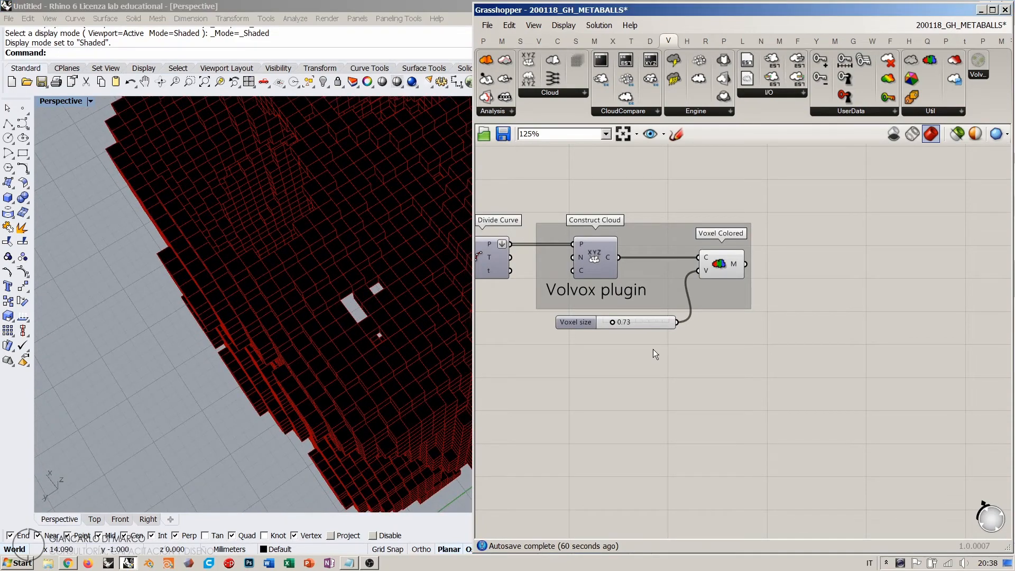
pyautogui.scroll(5, 624, 331)
pyautogui.moveTo(625, 315); pyautogui.dragTo(633, 316)
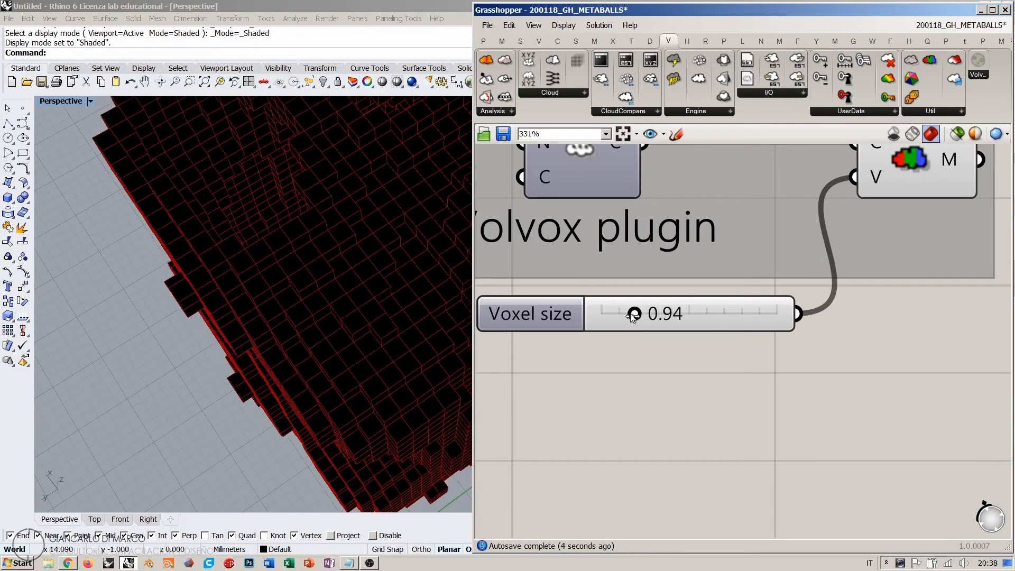
pyautogui.moveTo(370, 317); pyautogui.dragTo(309, 294, button='right')
pyautogui.scroll(-10, 317, 339)
pyautogui.scroll(6, 309, 295)
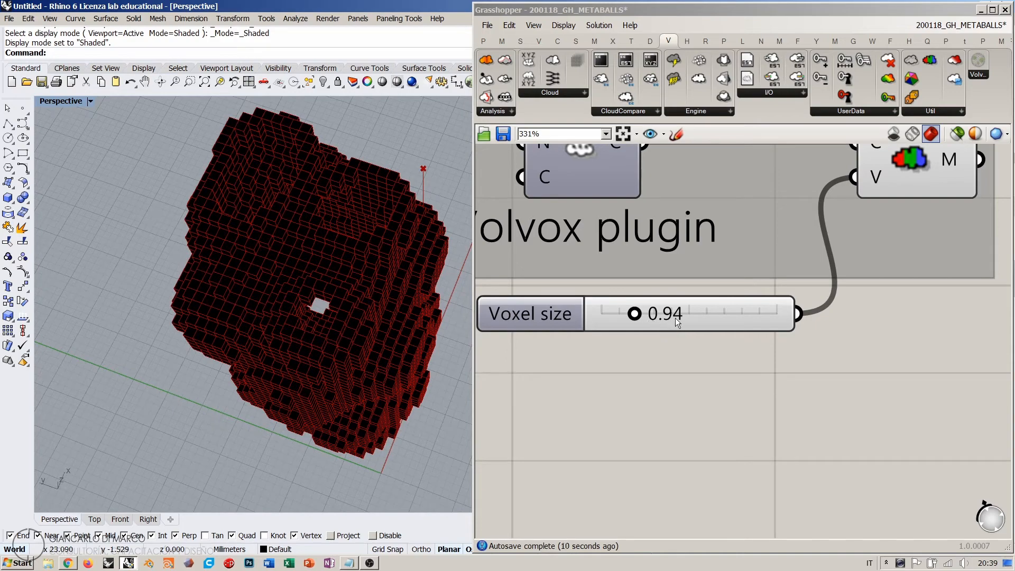
# - Reposition the Voxel size slider slightly below the Volvox plugin group, keeping its value at 0.94
pyautogui.moveTo(730, 313); pyautogui.dragTo(753, 333, button='right')
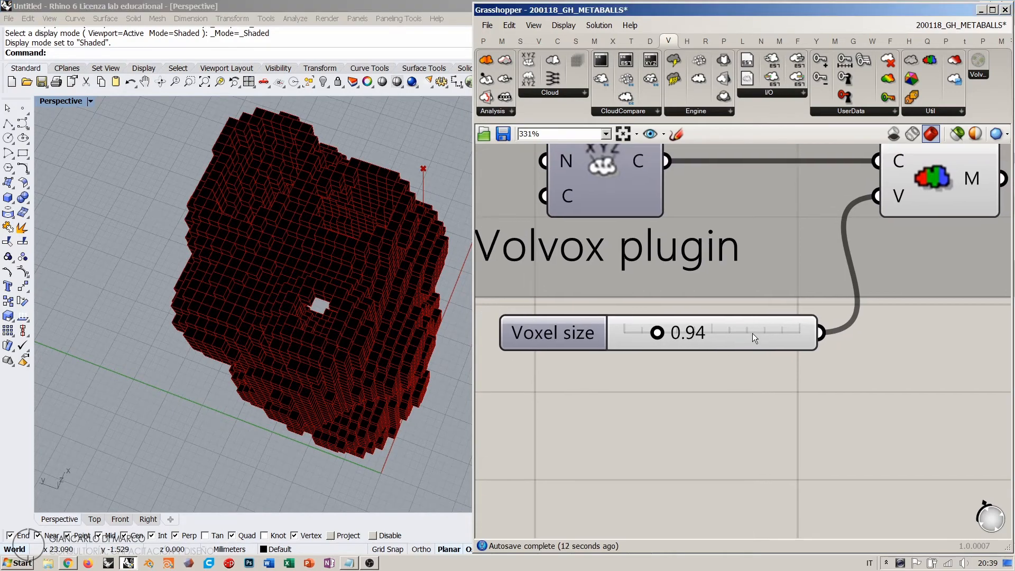
pyautogui.moveTo(753, 333); pyautogui.dragTo(753, 350)
pyautogui.moveTo(685, 351)
pyautogui.mouseDown()
pyautogui.moveTo(700, 348)
pyautogui.moveTo(692, 336)
pyautogui.mouseUp()
# - Examine the coarser voxel mesh from below, from the side and from above
pyautogui.moveTo(370, 285); pyautogui.dragTo(235, 349, button='right')
pyautogui.moveTo(236, 349); pyautogui.dragTo(317, 312, button='right')
pyautogui.keyDown('shift'); pyautogui.moveTo(318, 312); pyautogui.dragTo(240, 317, button='right'); pyautogui.keyUp('shift')
pyautogui.scroll(5, 335, 326)
pyautogui.moveTo(335, 326); pyautogui.dragTo(305, 332, button='right')
pyautogui.scroll(-3, 305, 336)
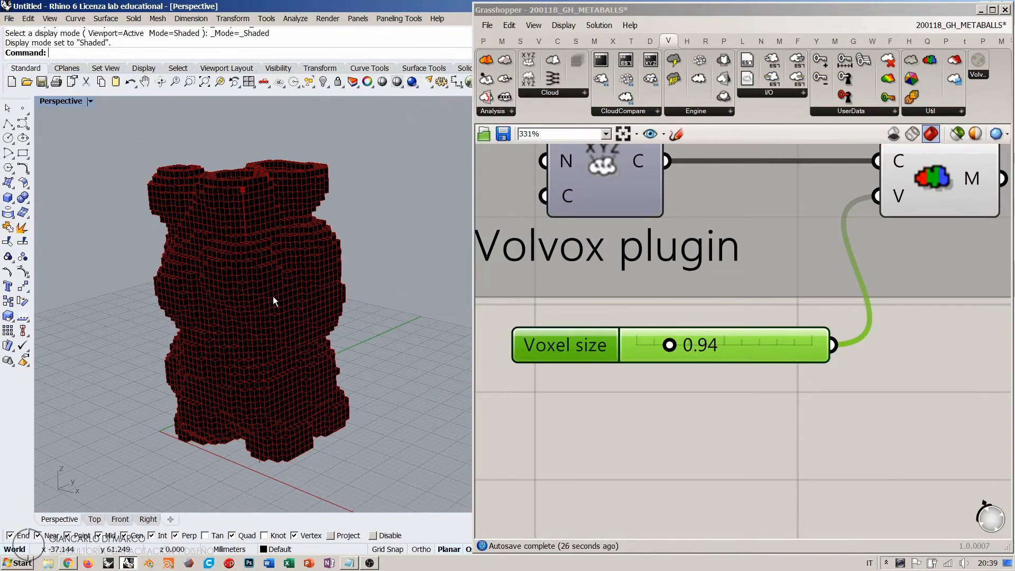
pyautogui.moveTo(272, 302)
pyautogui.mouseDown(button='right')
pyautogui.moveTo(275, 333)
pyautogui.moveTo(277, 311)
pyautogui.mouseUp(button='right')
# - Turn off the preview of the Voxel Colored component
pyautogui.moveTo(816, 290); pyautogui.dragTo(651, 337, button='right')
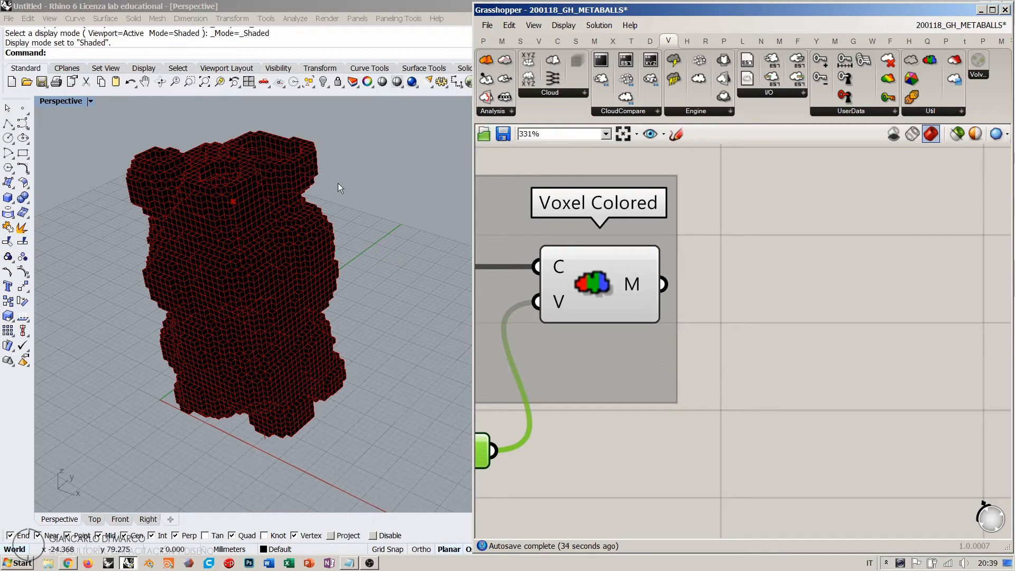
pyautogui.moveTo(290, 229); pyautogui.dragTo(306, 296, button='right')
pyautogui.moveTo(750, 296); pyautogui.dragTo(687, 305, button='right')
pyautogui.click(523, 294)
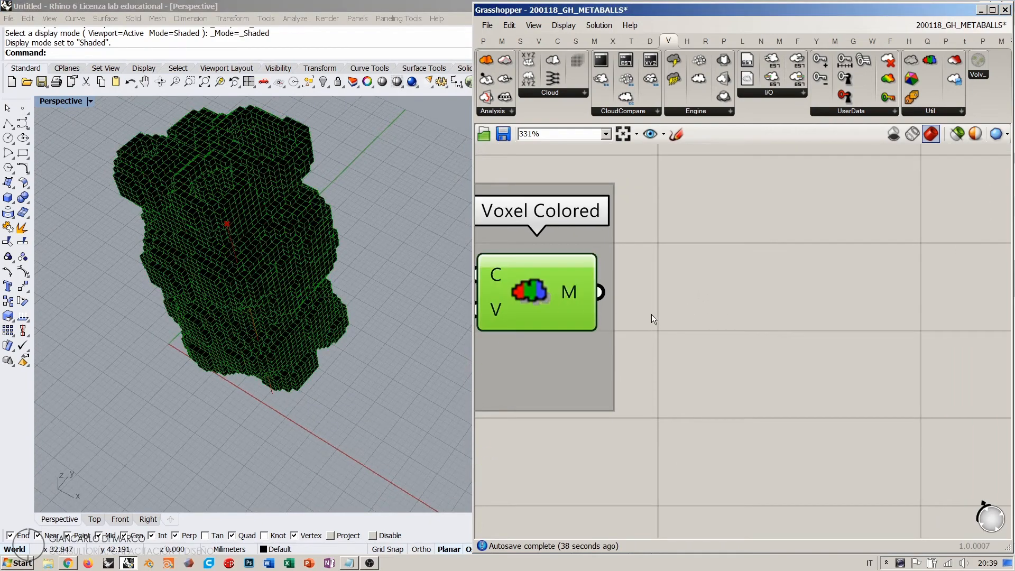
pyautogui.hotkey('ctrl', 'q')
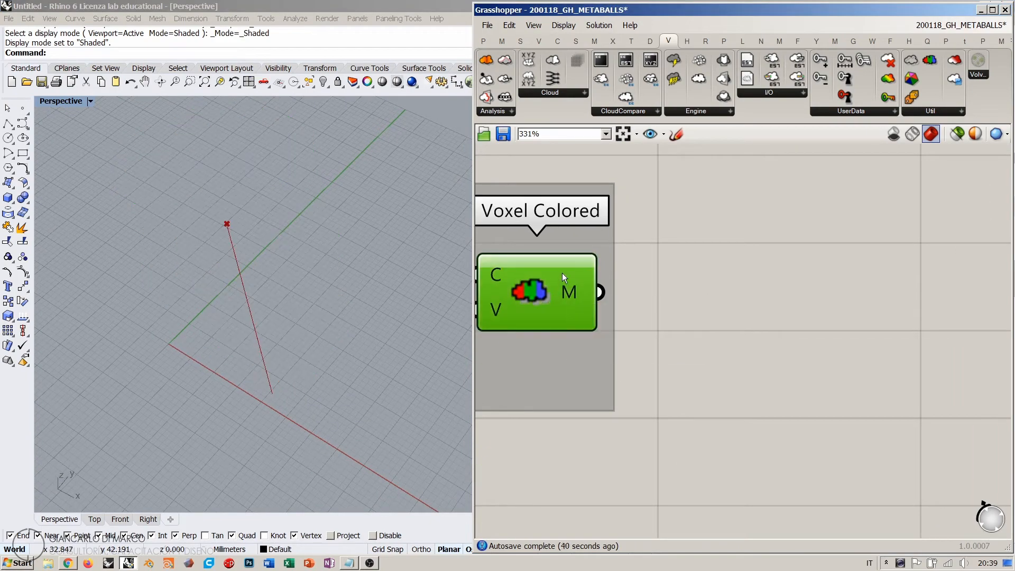
# - Add Weaverbird's Catmull-Clark Subdivision beside Voxel Colored and connect the voxel mesh output to its M input
pyautogui.doubleClick(769, 317)
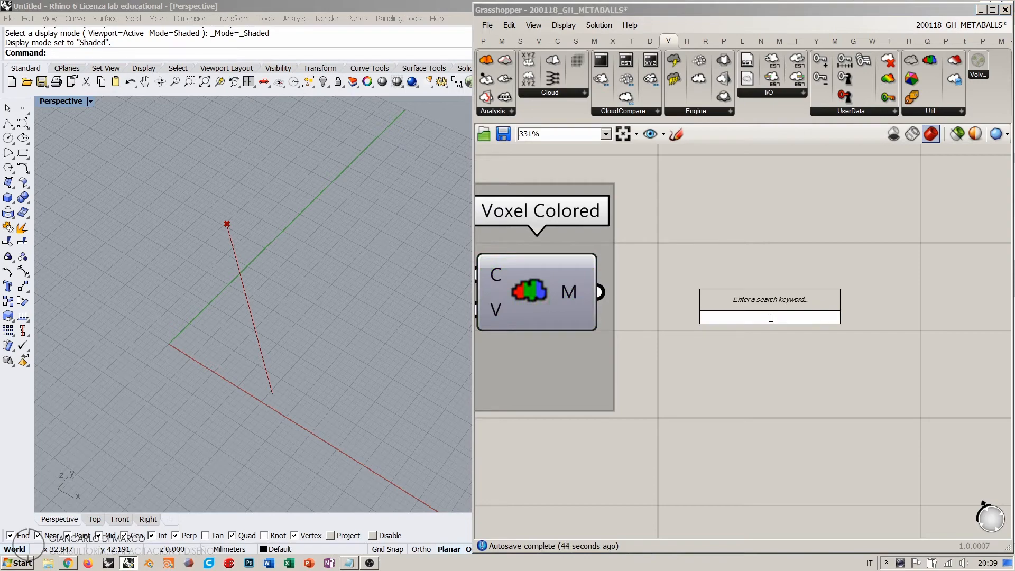
pyautogui.write('catm')
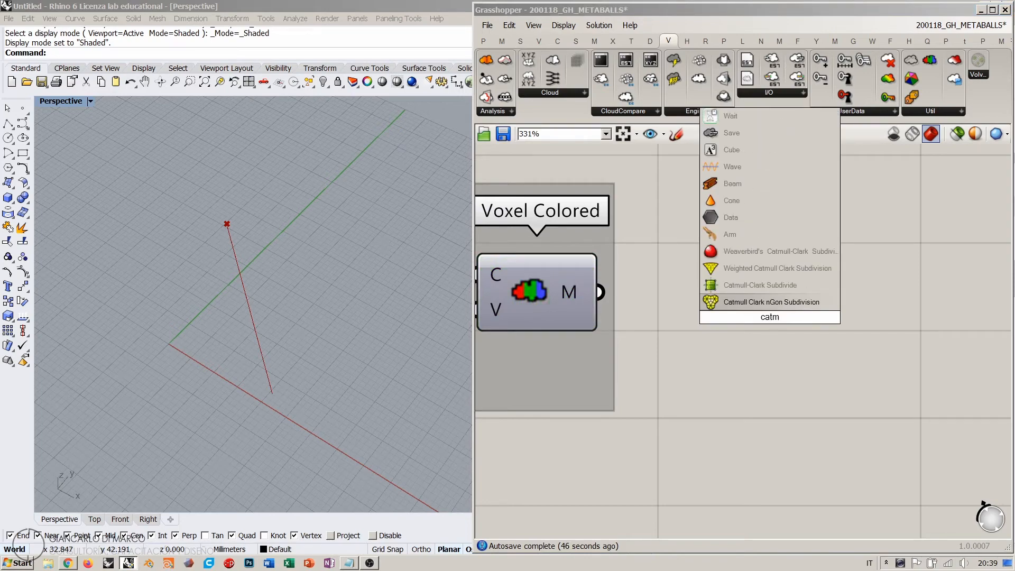
pyautogui.click(743, 251)
pyautogui.moveTo(600, 292); pyautogui.dragTo(704, 281)
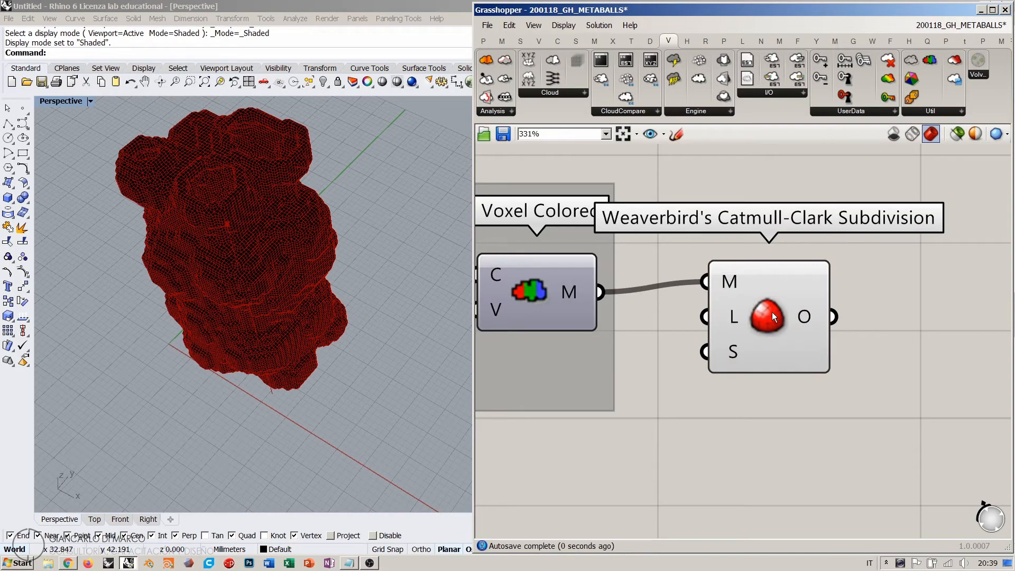
pyautogui.moveTo(771, 312); pyautogui.dragTo(835, 322)
pyautogui.click(753, 395)
# - Examine the subdivided mesh up close and from above, from the side and from behind
pyautogui.moveTo(254, 317)
pyautogui.mouseDown(button='right')
pyautogui.moveTo(240, 204)
pyautogui.moveTo(224, 284)
pyautogui.moveTo(372, 240)
pyautogui.moveTo(229, 267)
pyautogui.moveTo(286, 312)
pyautogui.moveTo(238, 283)
pyautogui.moveTo(254, 312)
pyautogui.mouseUp(button='right')
pyautogui.scroll(7, 230, 274)
pyautogui.scroll(-7, 224, 281)
pyautogui.scroll(-5, 228, 267)
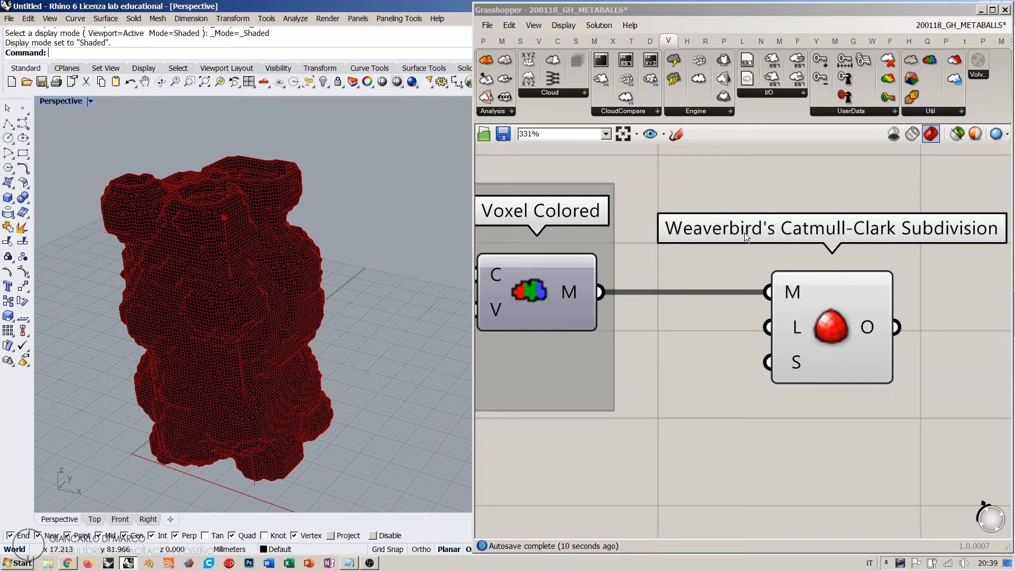
pyautogui.moveTo(335, 270); pyautogui.dragTo(307, 317, button='right')
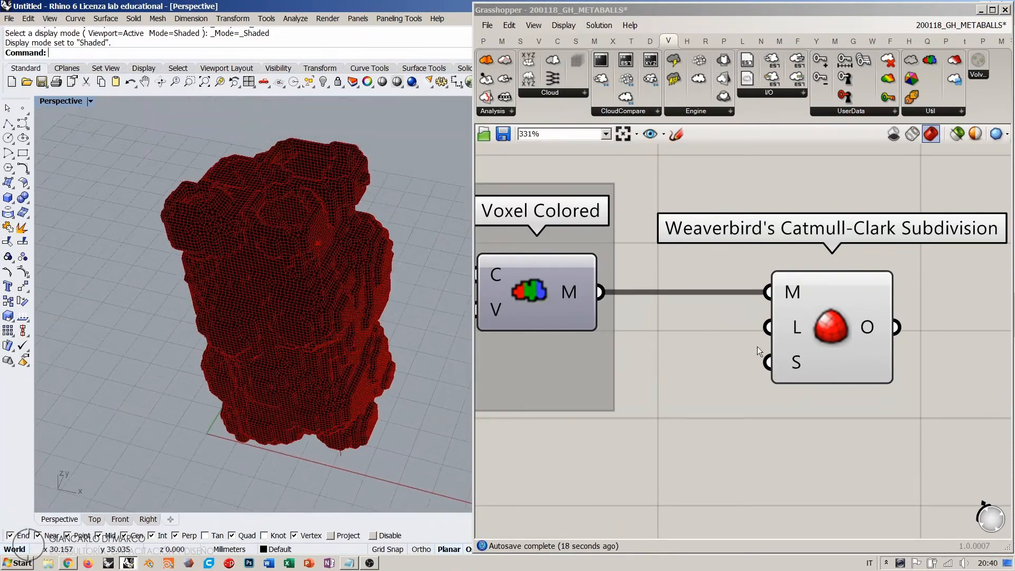
pyautogui.scroll(-1, 822, 333)
pyautogui.scroll(-3, 822, 333)
pyautogui.moveTo(851, 346); pyautogui.dragTo(841, 346)
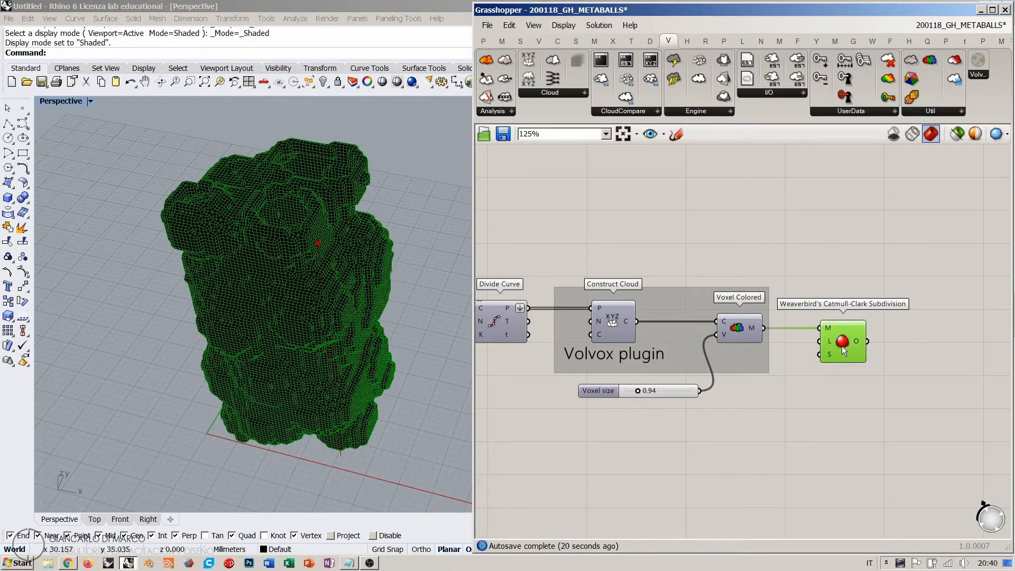
pyautogui.click(833, 383)
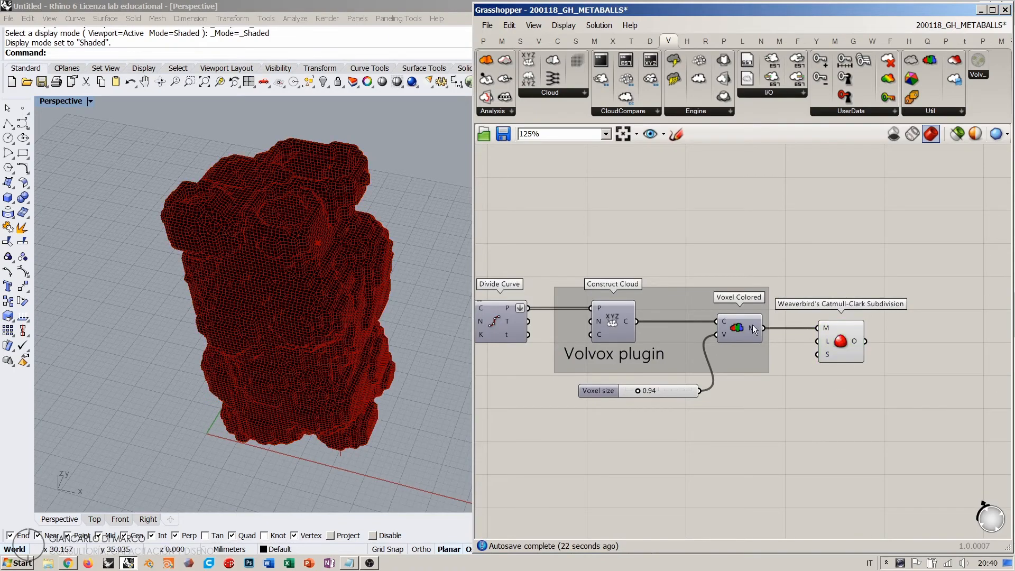
pyautogui.moveTo(317, 296); pyautogui.dragTo(370, 234, button='right')
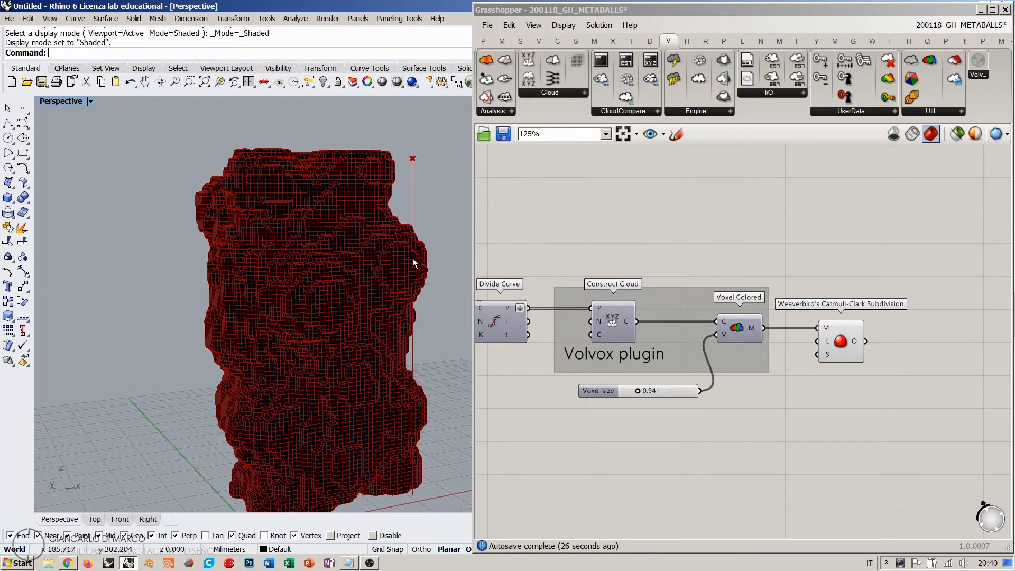
pyautogui.moveTo(332, 324); pyautogui.dragTo(322, 256, button='right')
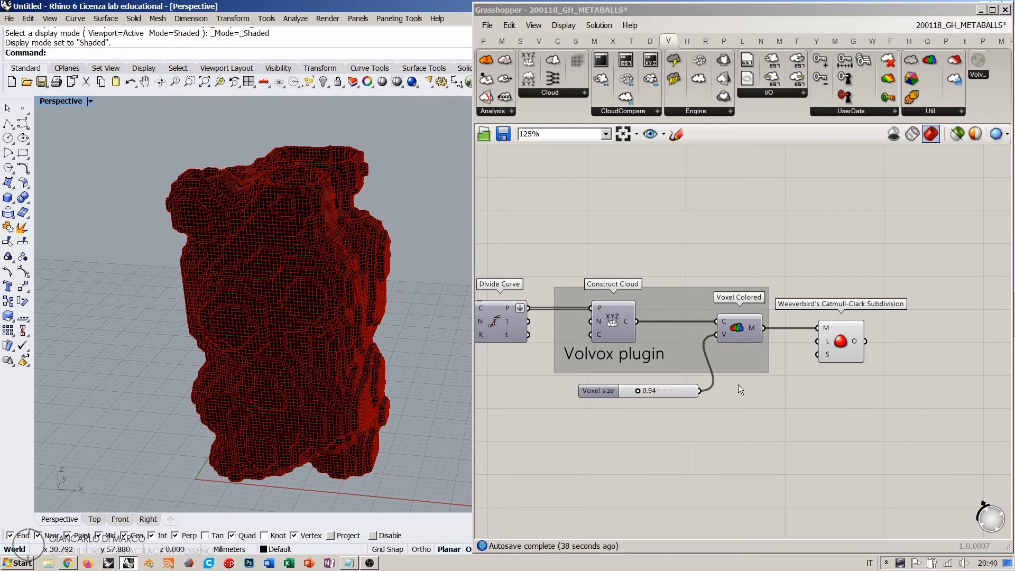
# - Tighten the layout by shifting the Voxel size slider, Voxel Colored and Catmull-Clark Subdivision components closer to Construct Cloud
pyautogui.moveTo(676, 392); pyautogui.dragTo(614, 389)
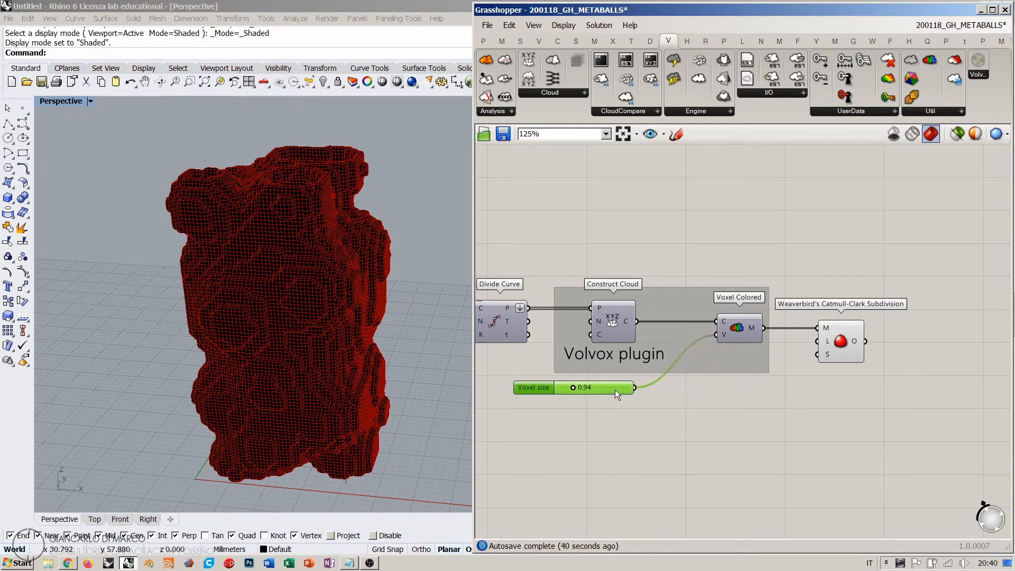
pyautogui.moveTo(723, 336); pyautogui.dragTo(673, 336)
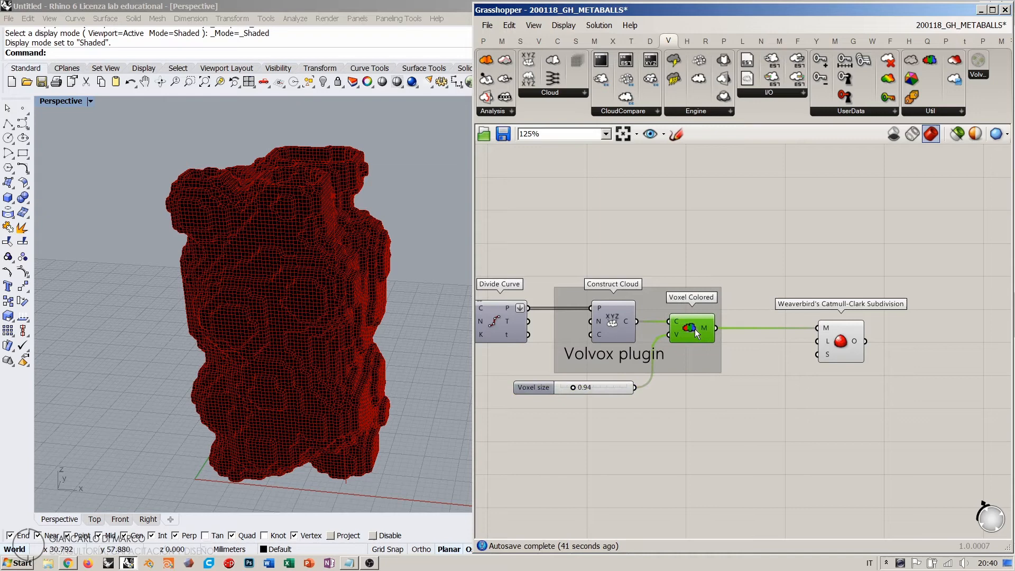
pyautogui.click(788, 384)
pyautogui.moveTo(831, 339); pyautogui.dragTo(786, 341)
pyautogui.click(792, 403)
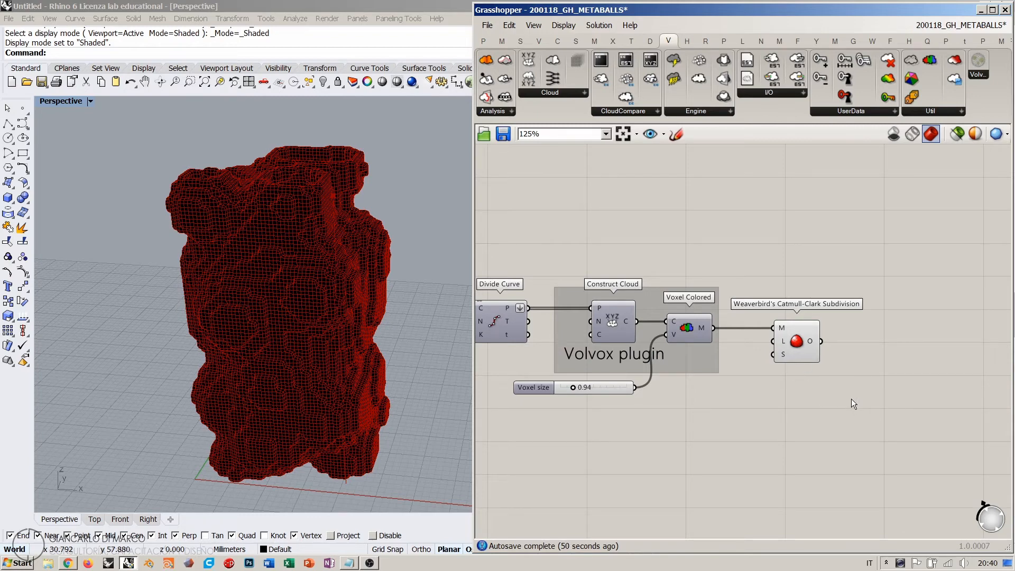
# - Switch to the browser, view the Tutoriales Grasshopper playlist and the Simplified Complexity book page, and return to Grasshopper
pyautogui.click(69, 563)
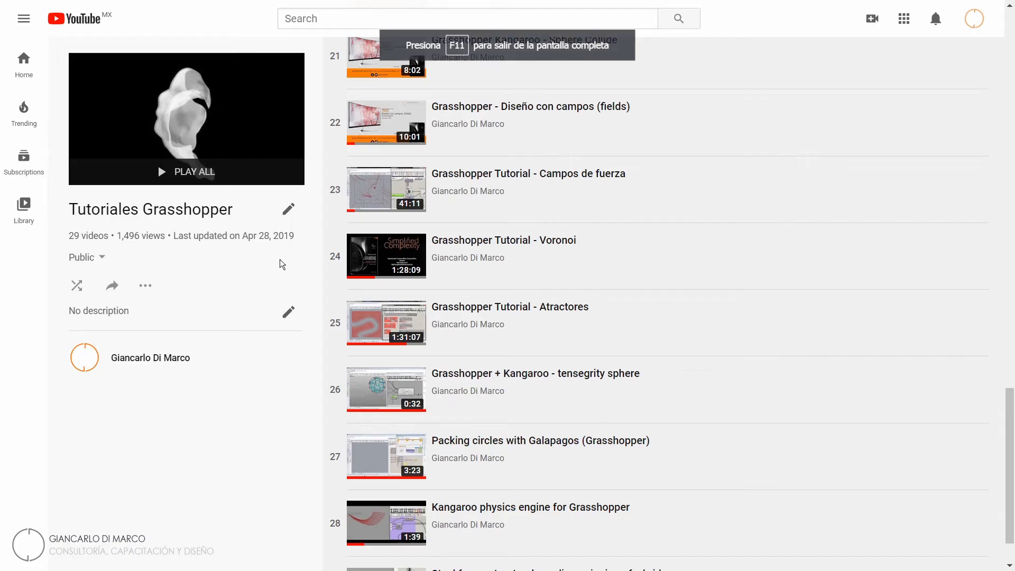
pyautogui.hotkey('ctrl', 'Tab')
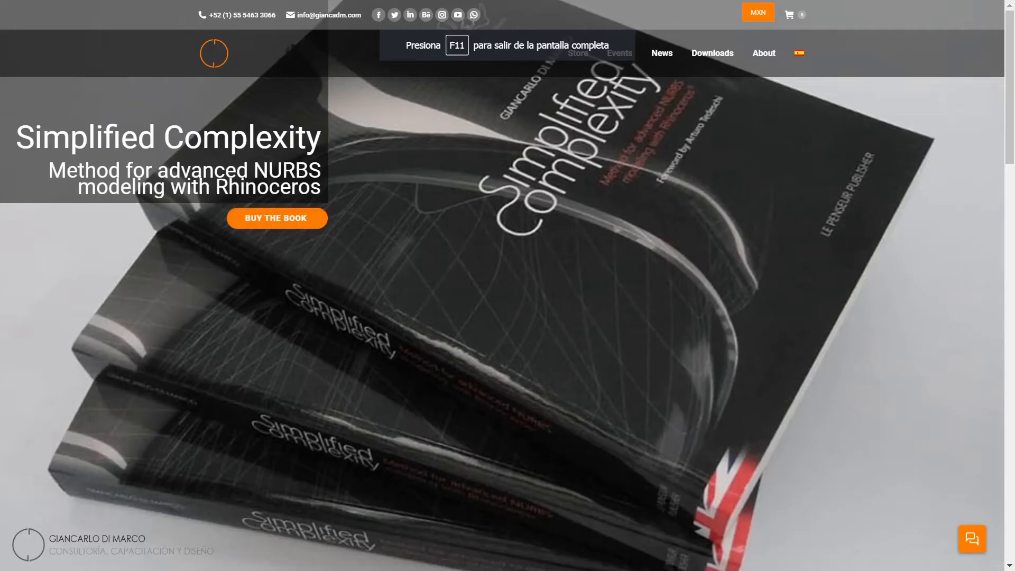
pyautogui.click(975, 242)
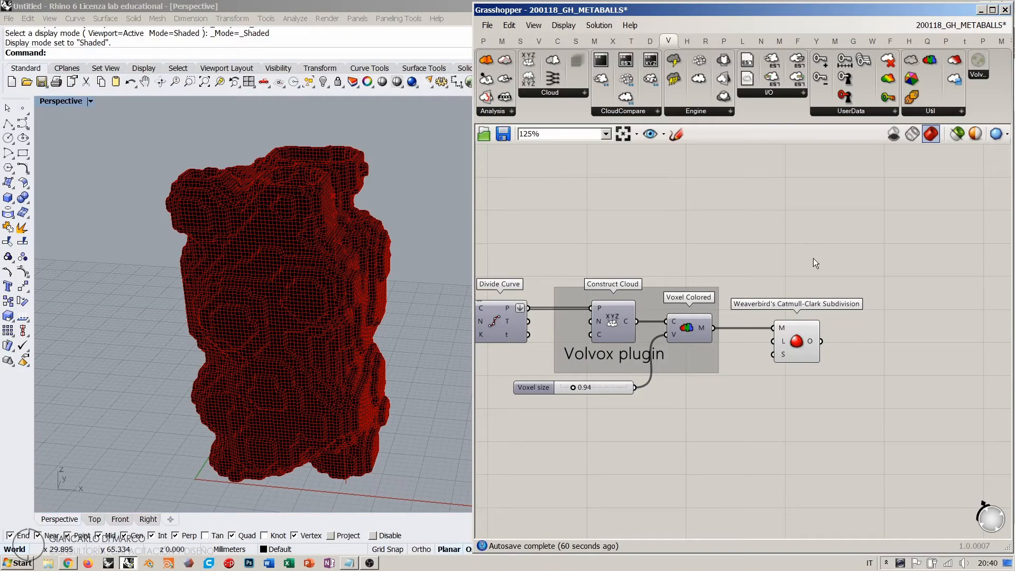
# - Group the entire 3D metaball definition, from the Populate 3D inputs to the Catmull-Clark Subdivision, and disable it
pyautogui.scroll(-5, 835, 280)
pyautogui.moveTo(808, 308); pyautogui.dragTo(886, 293, button='right')
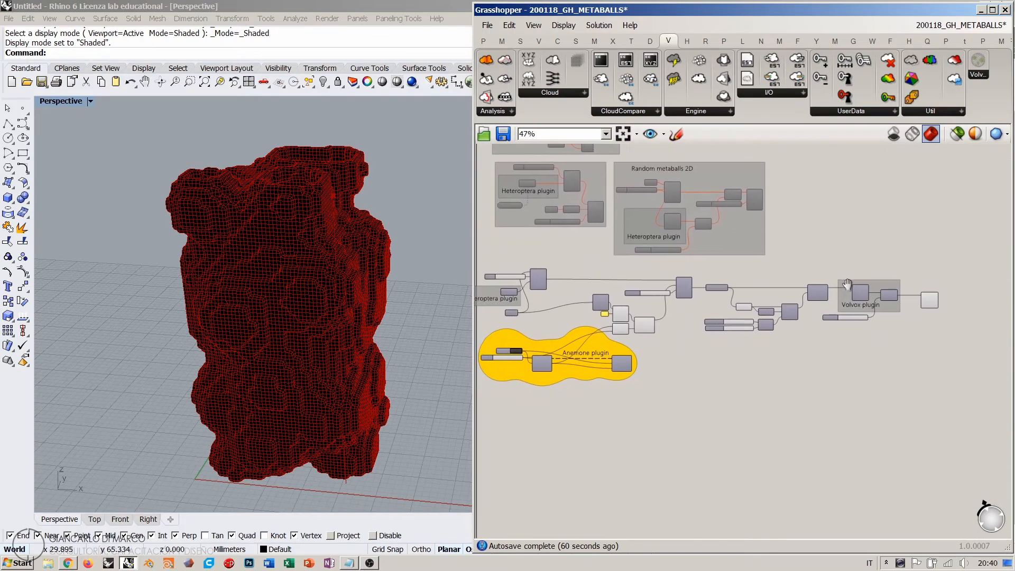
pyautogui.moveTo(966, 268); pyautogui.dragTo(508, 379)
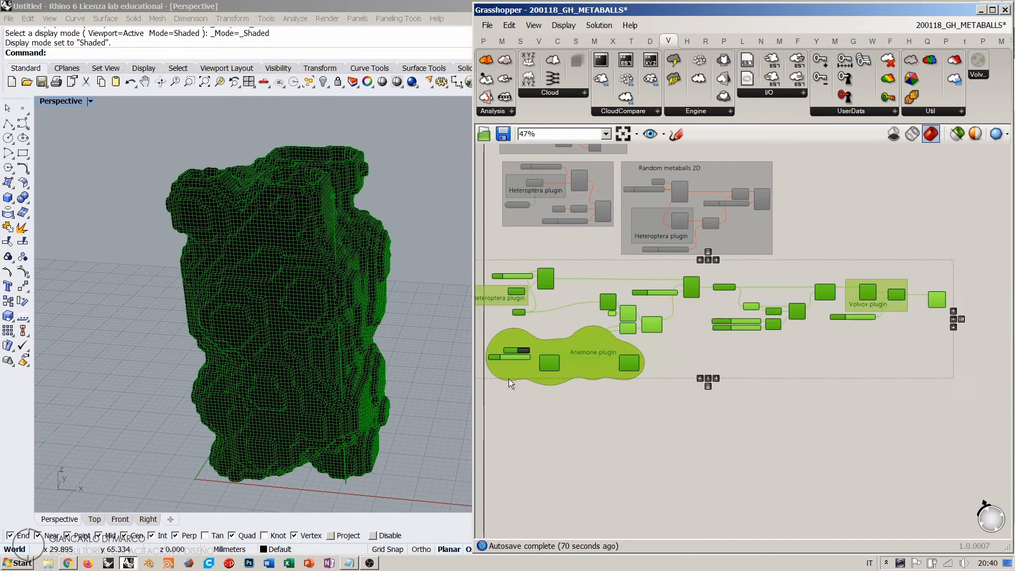
pyautogui.moveTo(508, 378); pyautogui.dragTo(581, 377, button='right')
pyautogui.hotkey('ctrl', 'g')
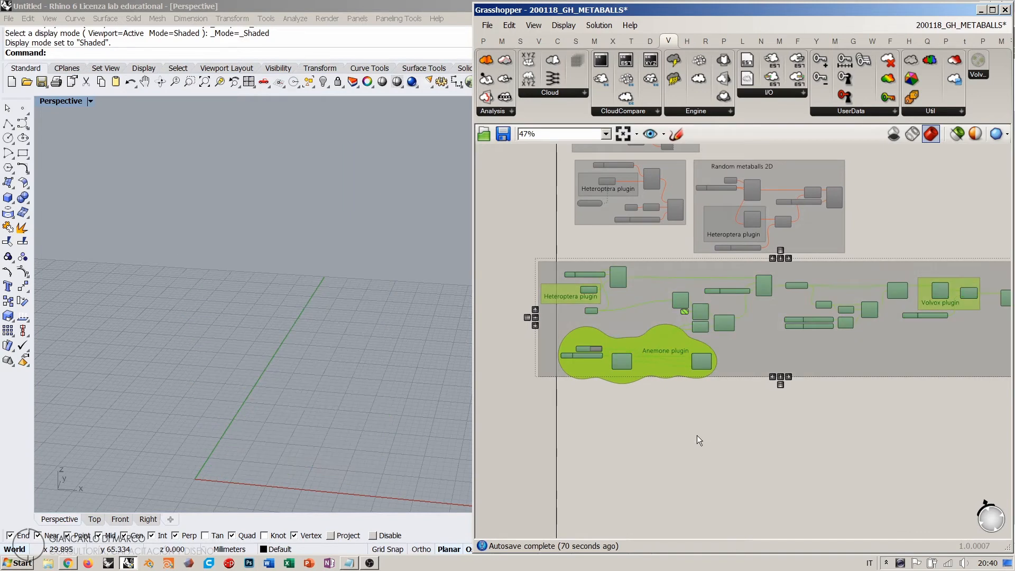
# - Reposition the new 3D metaball group so its edge aligns with the Heteroptera group above it
pyautogui.moveTo(629, 290); pyautogui.dragTo(673, 289)
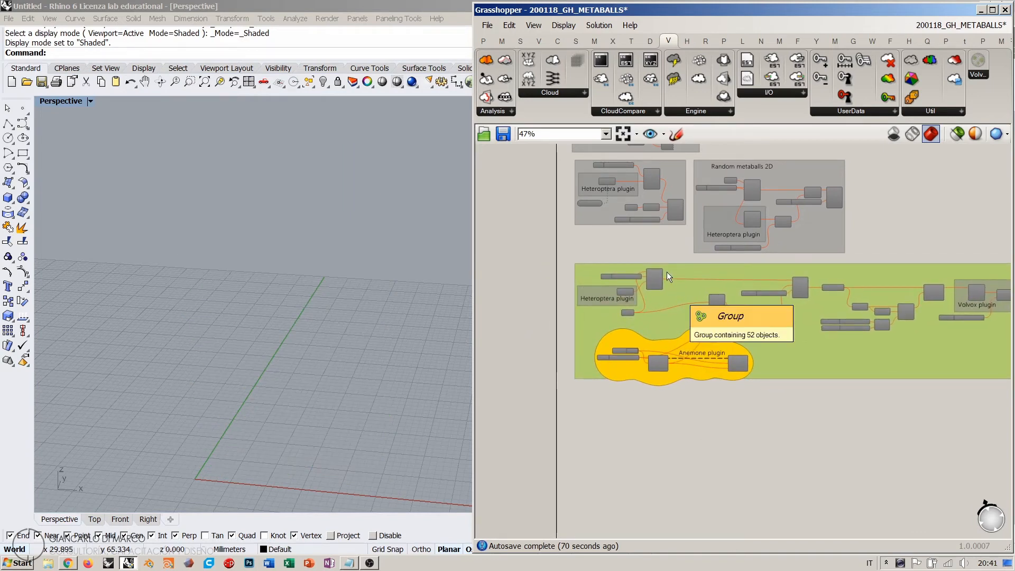
pyautogui.click(665, 258)
pyautogui.moveTo(674, 297); pyautogui.dragTo(675, 294)
pyautogui.click(628, 237)
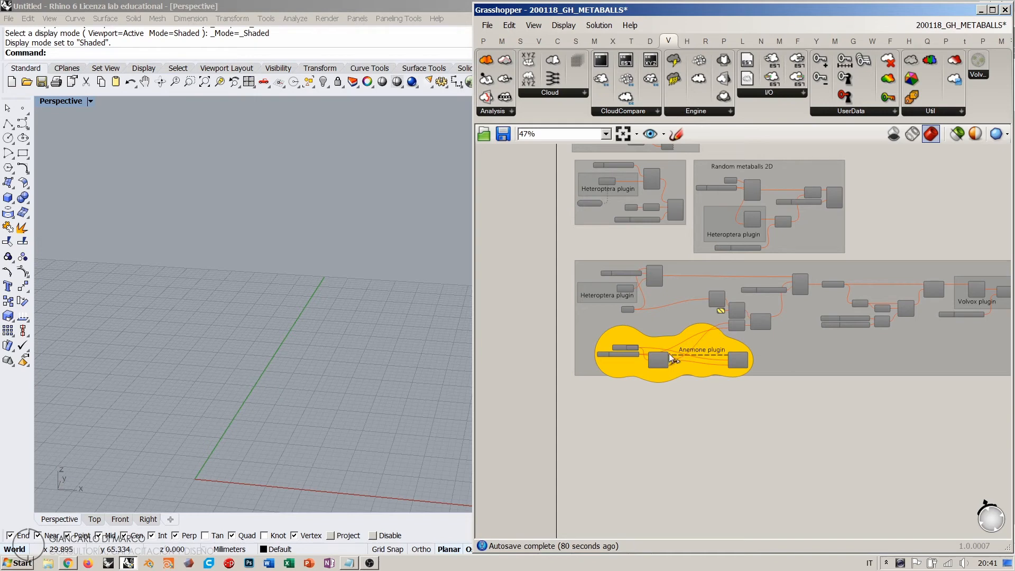
# - Duplicate the components from Populate 3D through the Data Recorder, including the Anemone loop, and place the enabled copy below the original group
pyautogui.scroll(5, 669, 353)
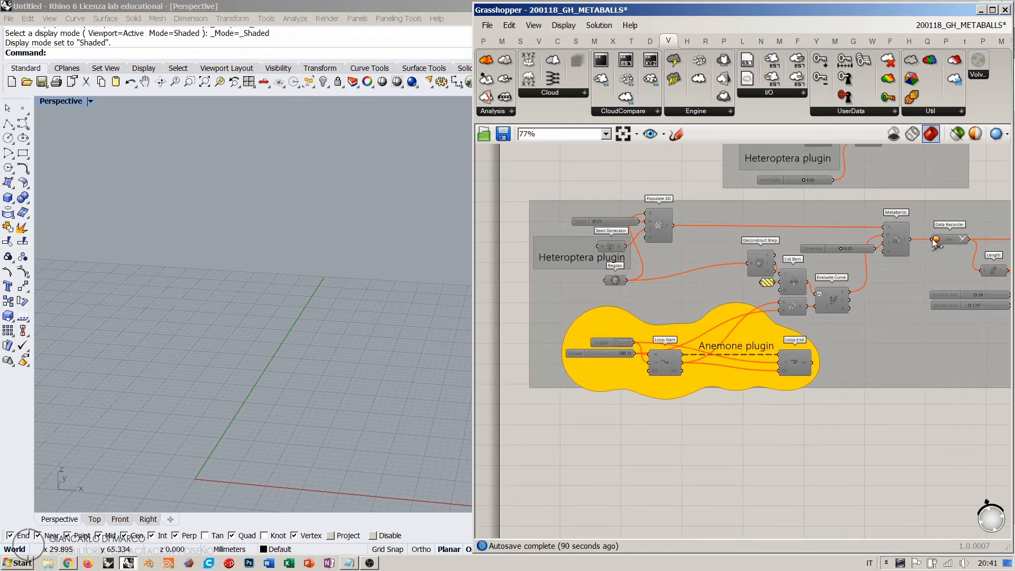
pyautogui.moveTo(509, 195); pyautogui.dragTo(973, 432)
pyautogui.moveTo(877, 355); pyautogui.dragTo(842, 347, button='right')
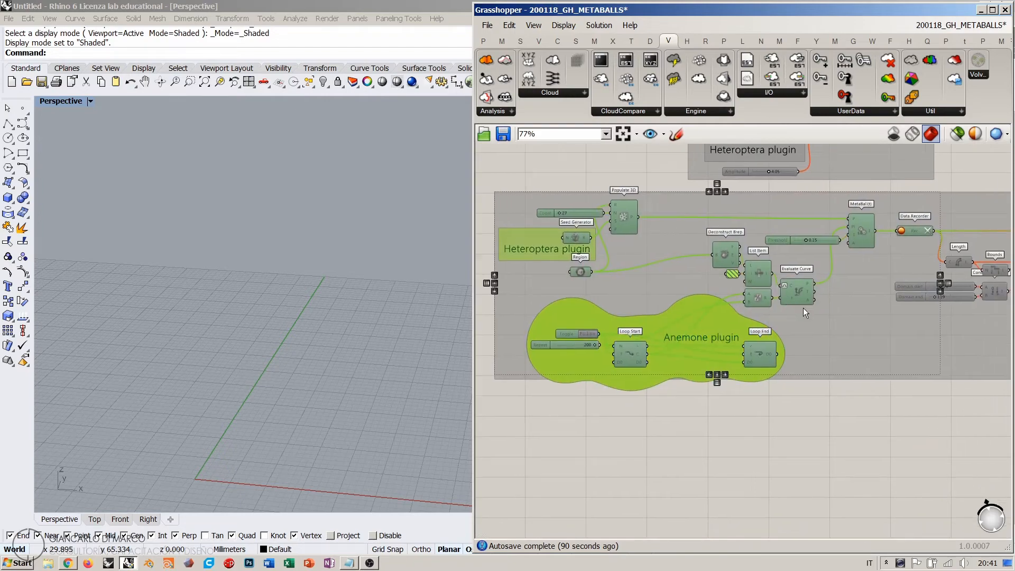
pyautogui.hotkey('ctrl', 'c')
pyautogui.hotkey('ctrl', 'v')
pyautogui.moveTo(795, 293); pyautogui.dragTo(807, 515)
pyautogui.moveTo(803, 520); pyautogui.dragTo(770, 289, button='right')
pyautogui.moveTo(749, 262); pyautogui.dragTo(755, 292)
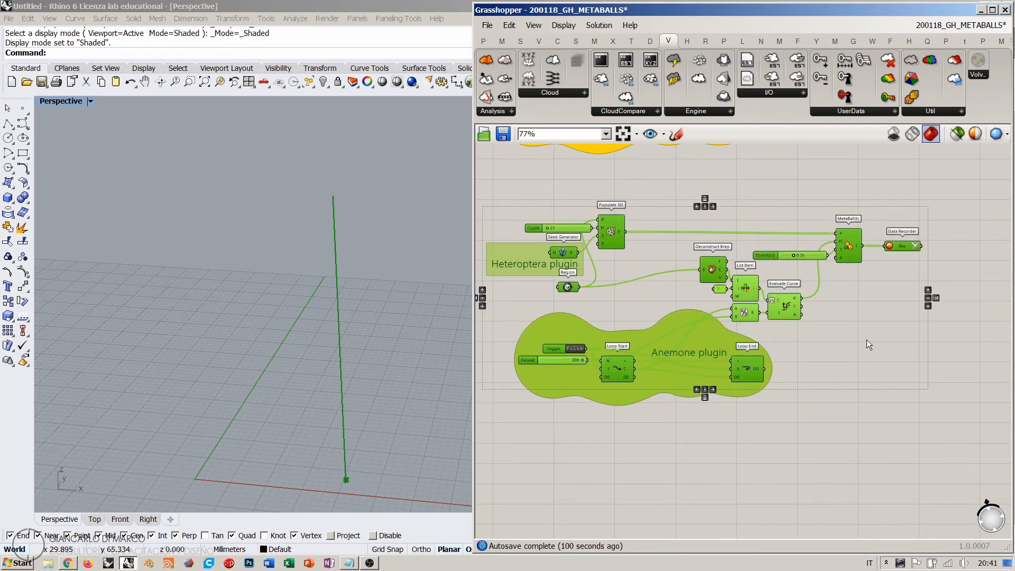
# - Turn on the copied Data Recorder's preview and view the recorded metaball sections from higher up
pyautogui.click(862, 315)
pyautogui.click(903, 245)
pyautogui.hotkey('ctrl', 'q')
pyautogui.click(900, 299)
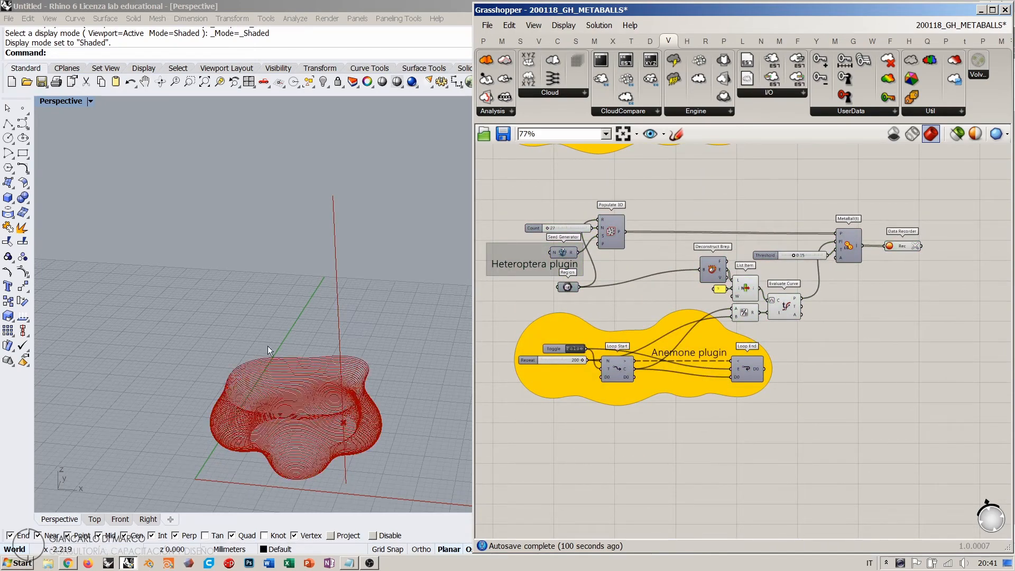
pyautogui.moveTo(268, 345); pyautogui.dragTo(281, 389, button='right')
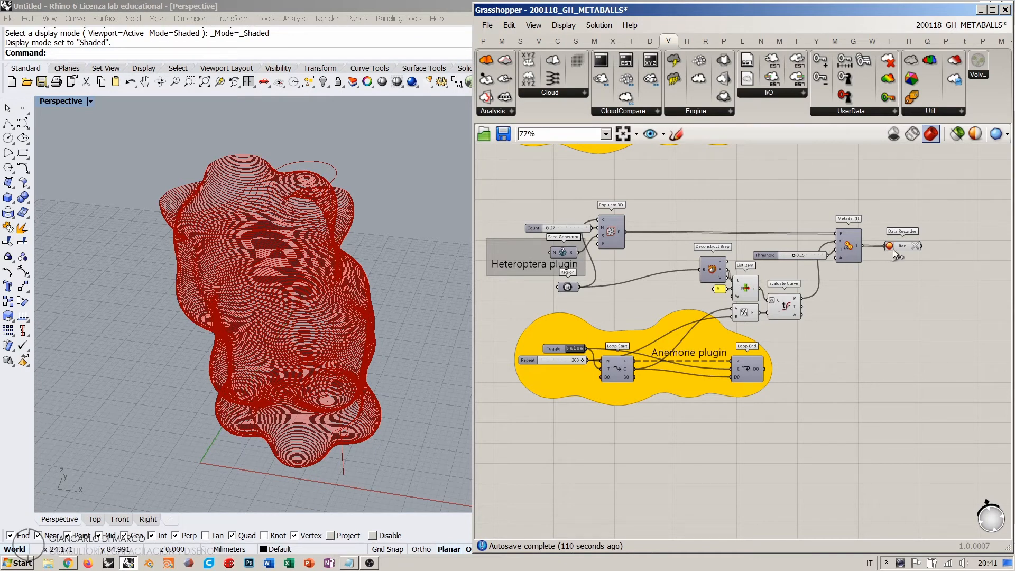
# - Clear the copied Data Recorder, switch its recording state and set the Anemone toggle to False to record the metaball sections again
pyautogui.click(914, 246)
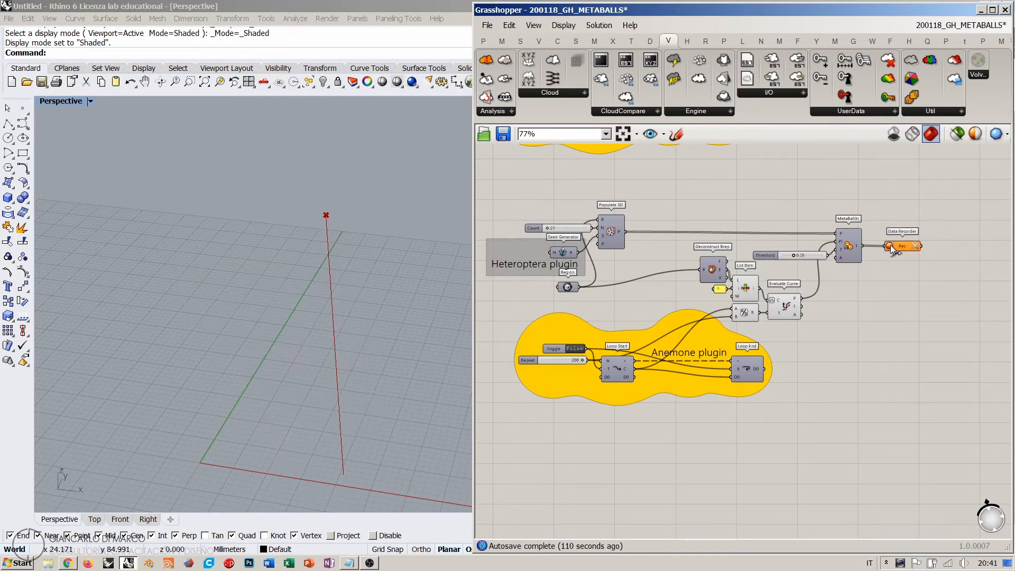
pyautogui.click(890, 247)
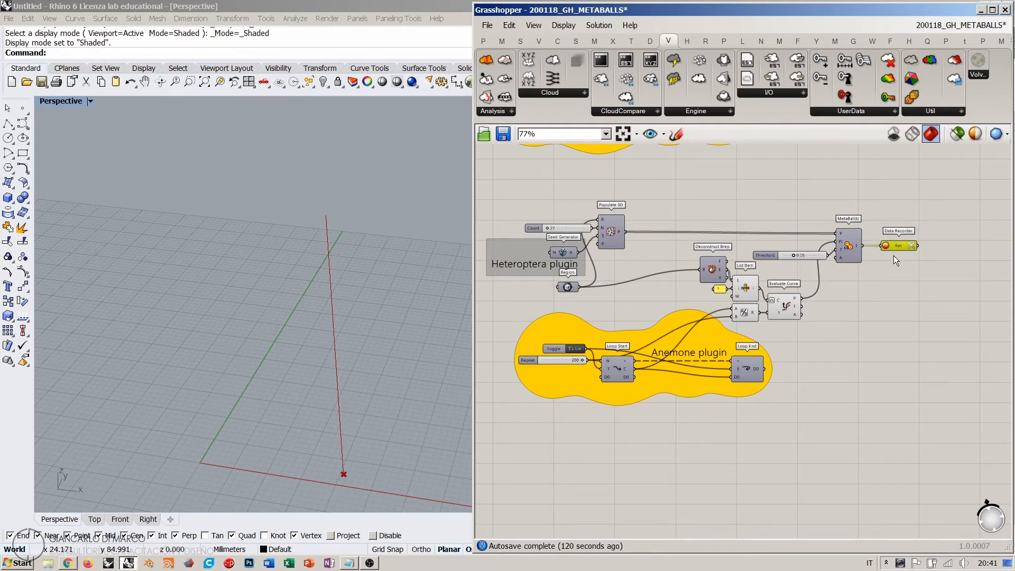
pyautogui.doubleClick(574, 349)
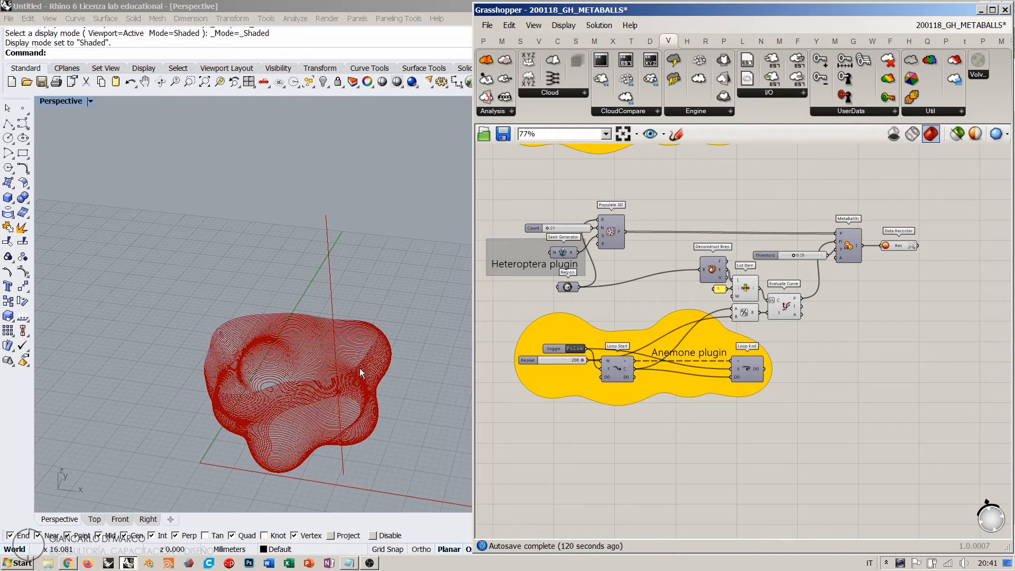
pyautogui.moveTo(359, 368); pyautogui.dragTo(326, 387, button='right')
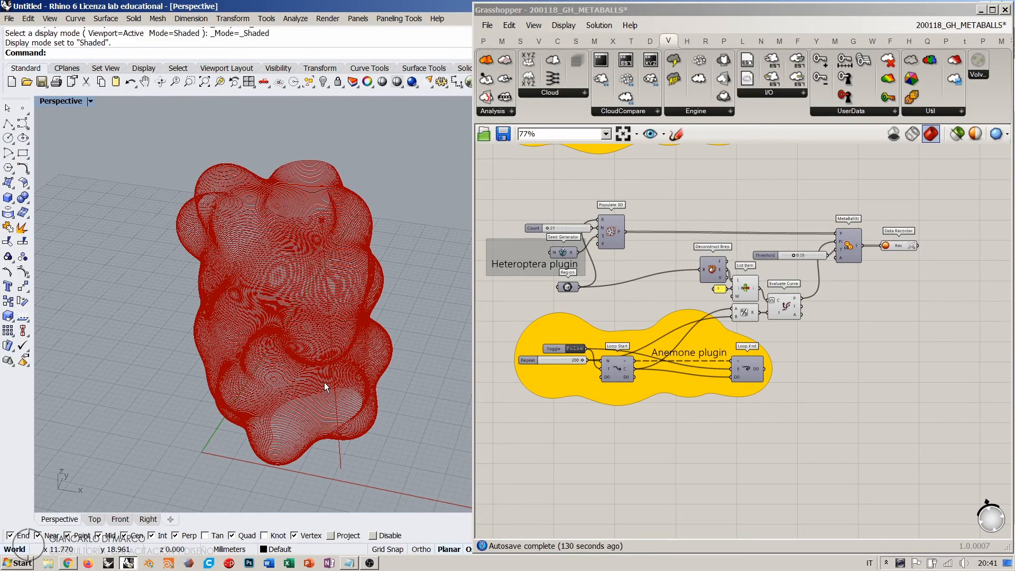
pyautogui.moveTo(326, 386); pyautogui.dragTo(300, 370, button='right')
pyautogui.click(694, 211)
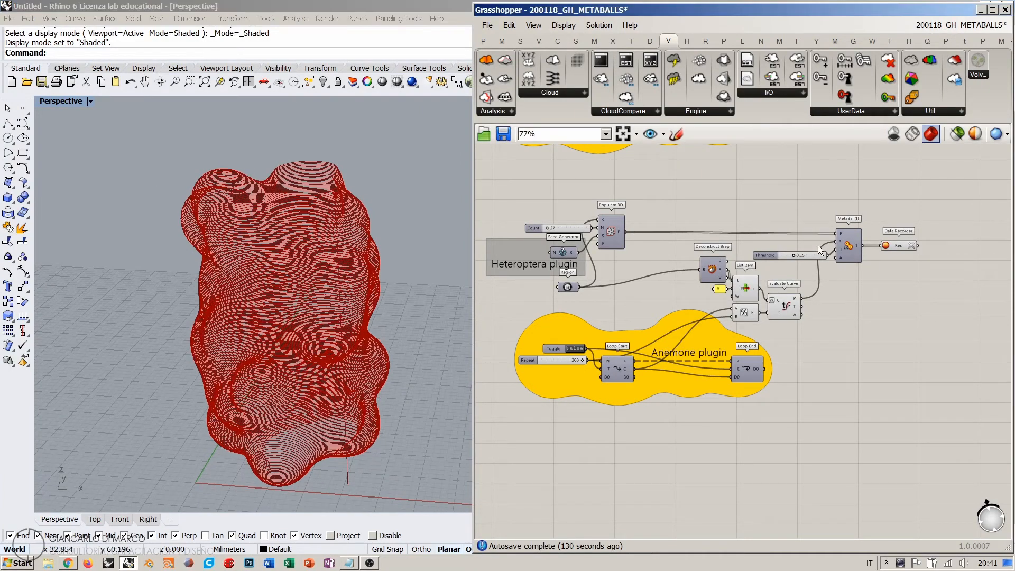
# - Clear the copied Data Recorder and set the MetaBall(t) Threshold to 0.22
pyautogui.click(911, 246)
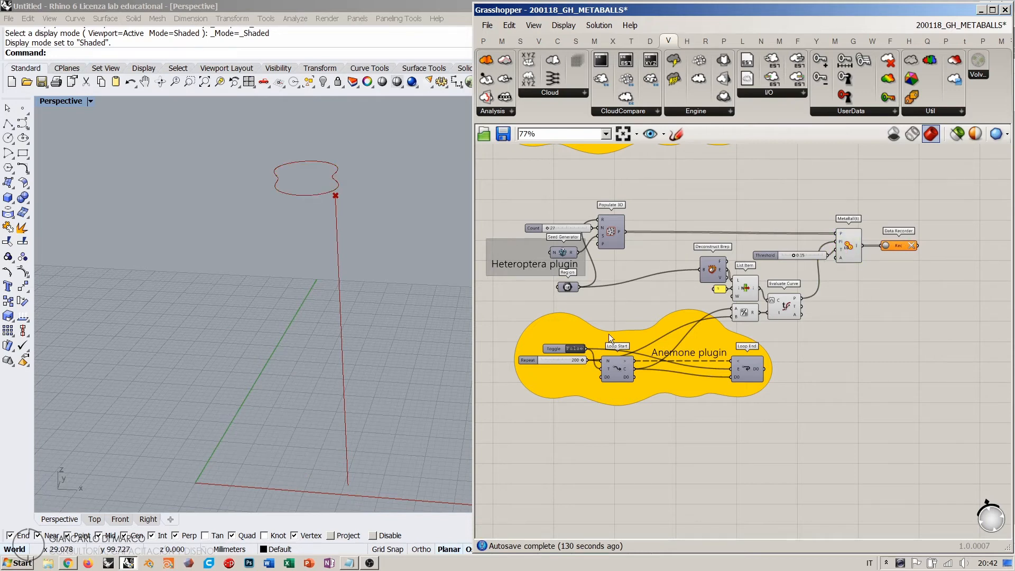
pyautogui.scroll(5, 608, 334)
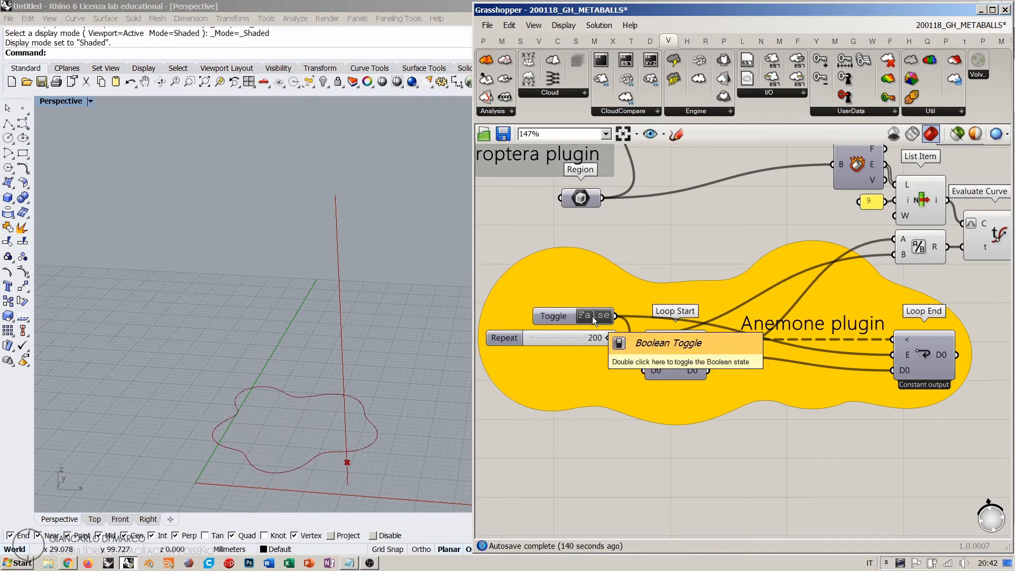
pyautogui.moveTo(872, 212); pyautogui.dragTo(576, 313, button='right')
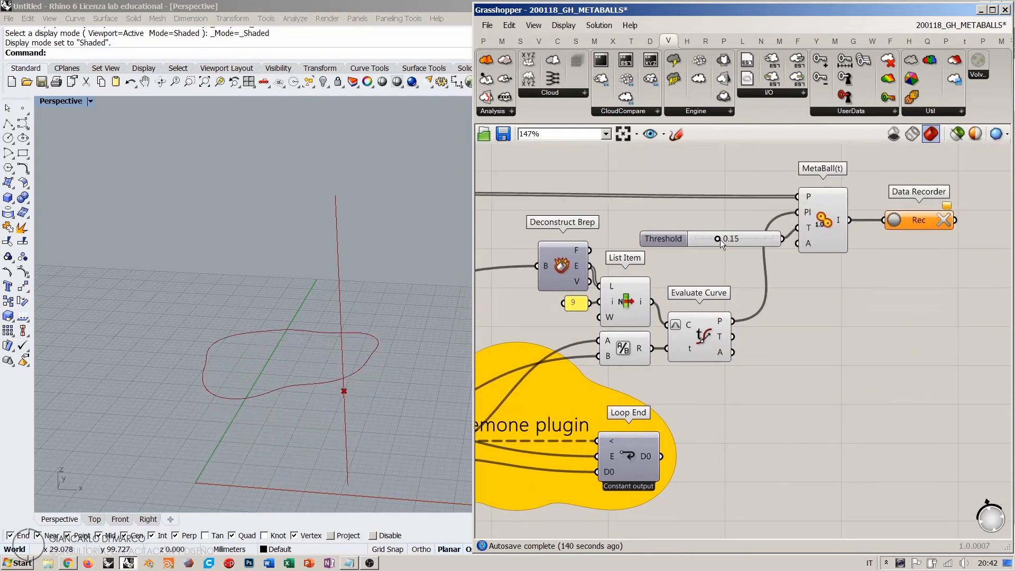
pyautogui.moveTo(718, 239); pyautogui.dragTo(729, 238)
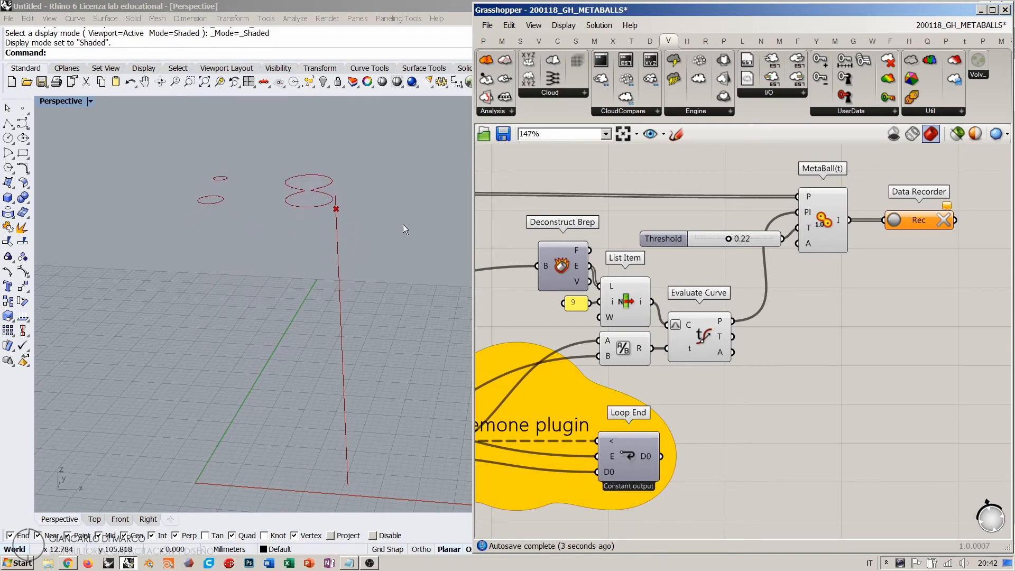
# - Hide the MetaBall(t) preview and re-record the sections by switching the Anemone toggle to True and back to False with recording on
pyautogui.scroll(-4, 872, 229)
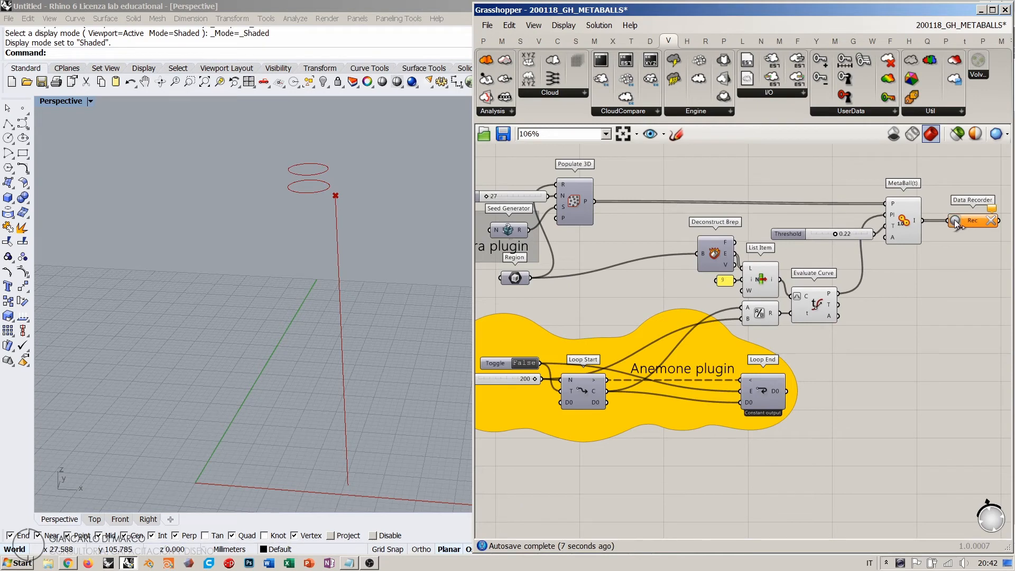
pyautogui.doubleClick(524, 363)
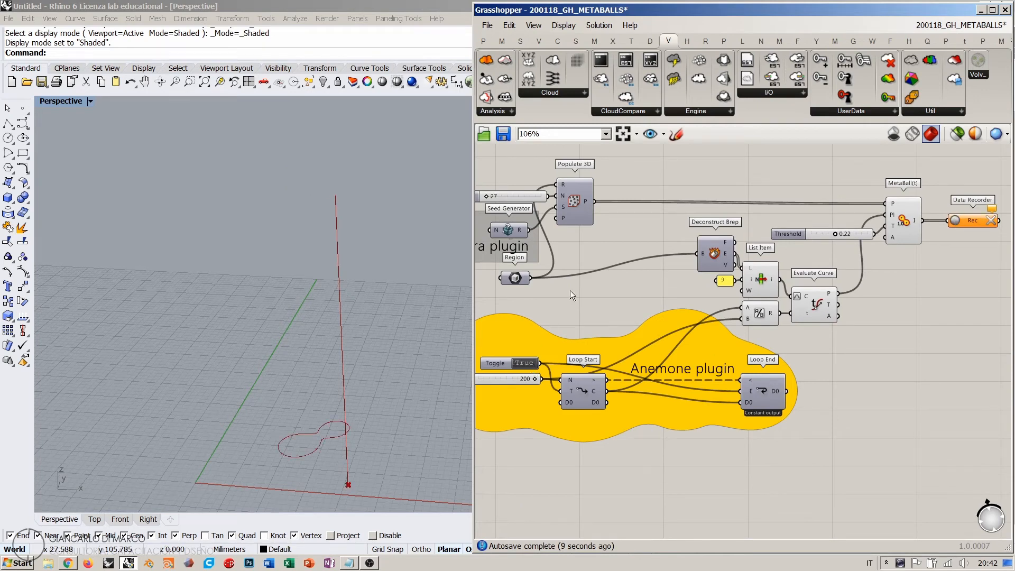
pyautogui.click(915, 222)
pyautogui.hotkey('ctrl', 'q')
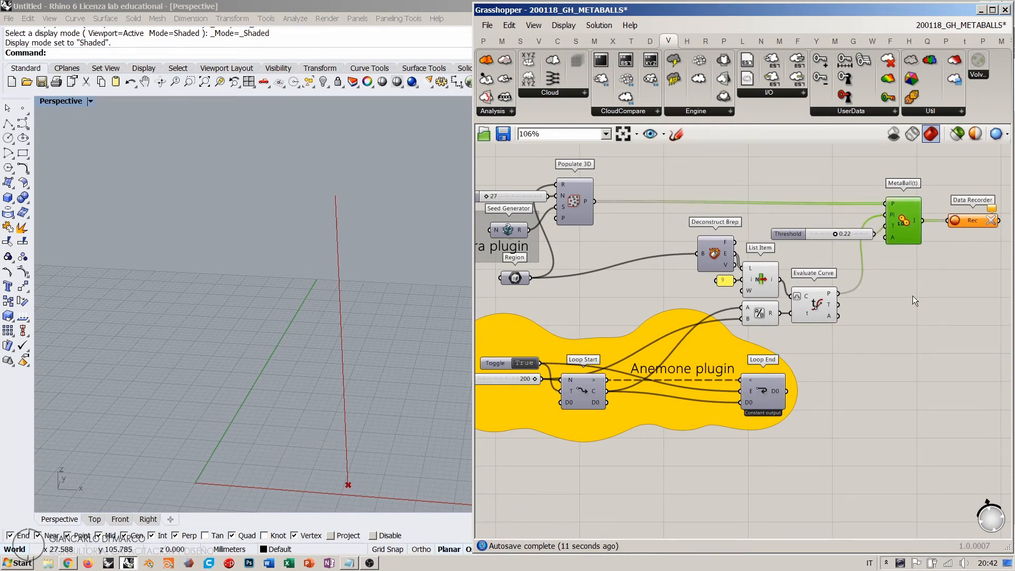
pyautogui.click(913, 296)
pyautogui.doubleClick(523, 363)
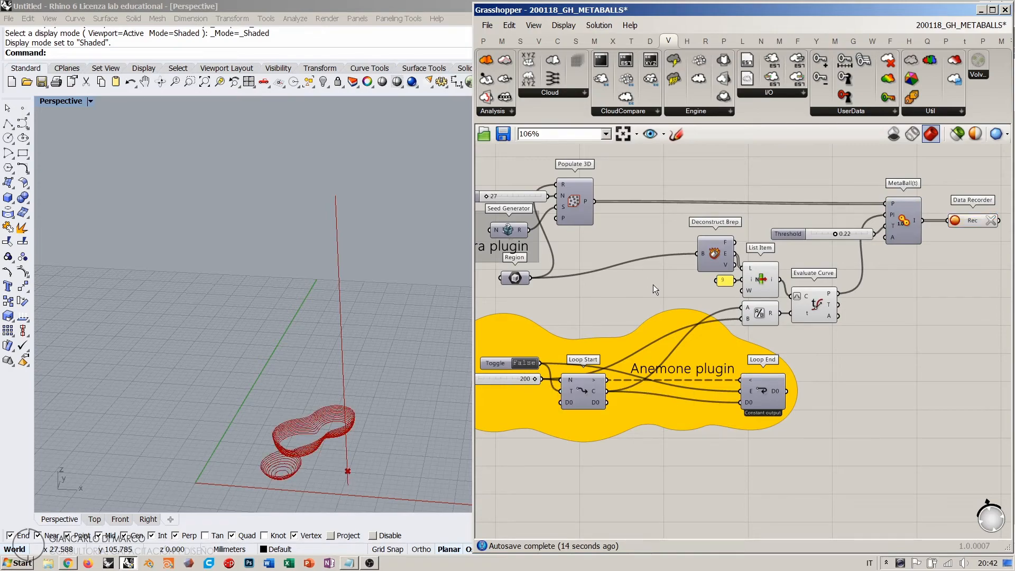
pyautogui.moveTo(350, 391); pyautogui.dragTo(292, 289, button='right')
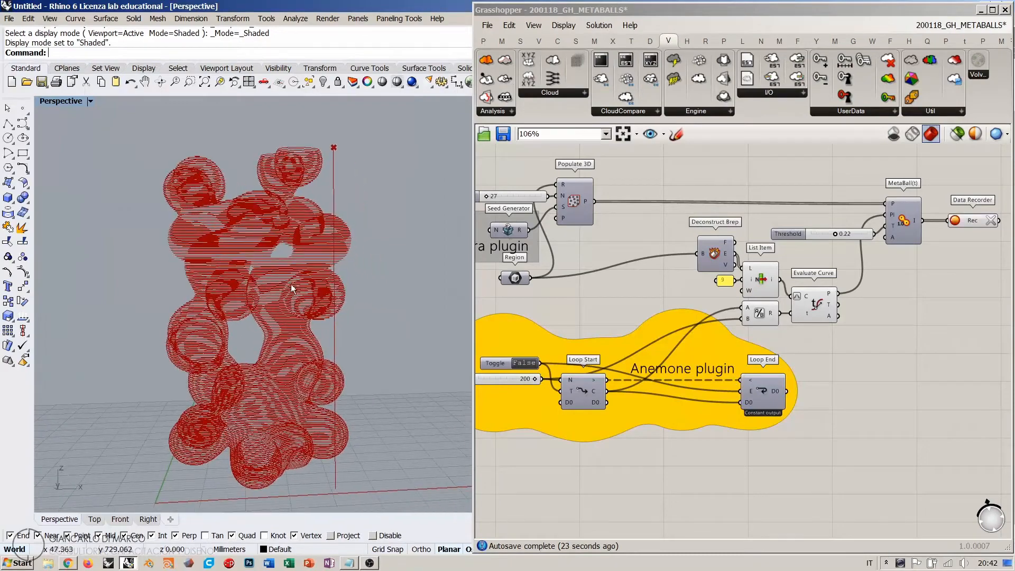
# - Set the Threshold to 0.15, clear the Data Recorder and rerun the Anemone loop to record the metaball sections again
pyautogui.scroll(5, 766, 271)
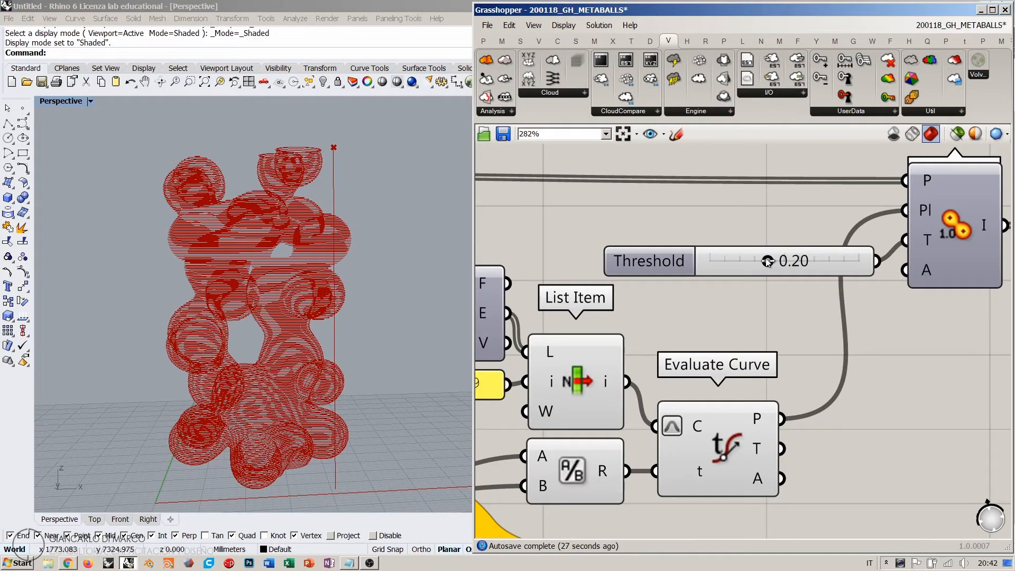
pyautogui.moveTo(767, 261); pyautogui.dragTo(759, 261)
pyautogui.moveTo(733, 311); pyautogui.dragTo(769, 291, button='right')
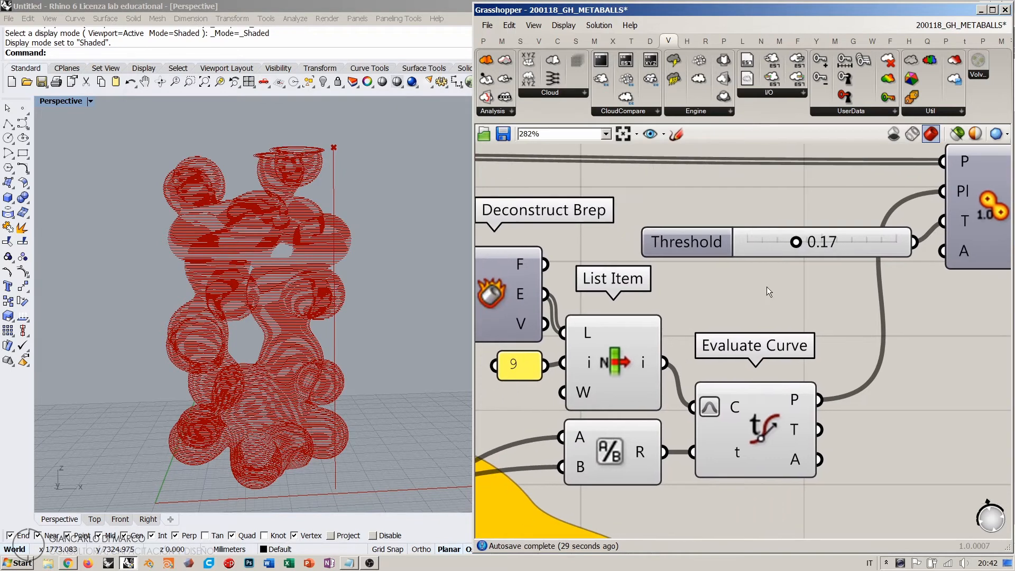
pyautogui.moveTo(795, 248); pyautogui.dragTo(786, 249)
pyautogui.scroll(-5, 785, 270)
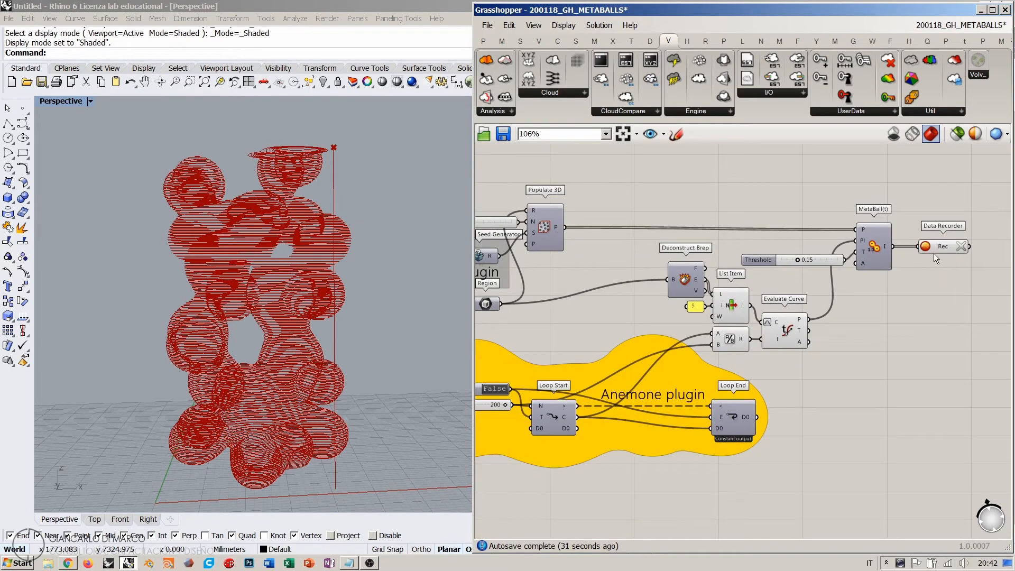
pyautogui.click(965, 247)
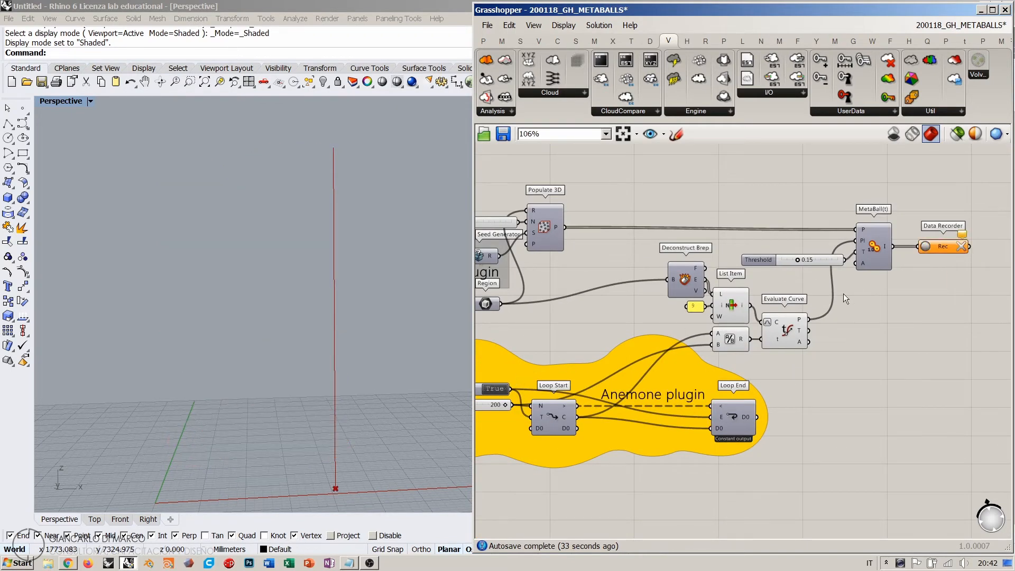
pyautogui.doubleClick(493, 389)
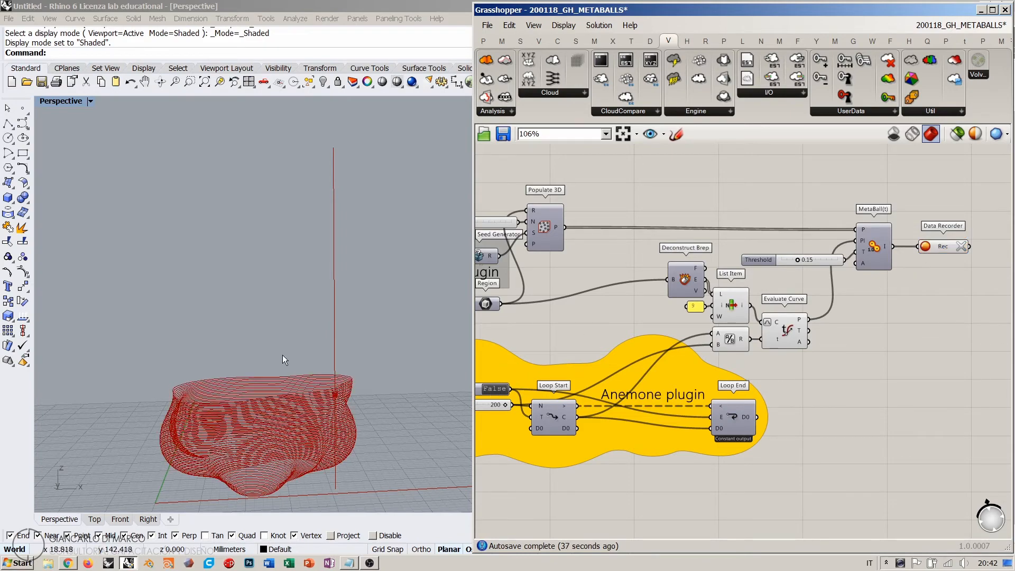
pyautogui.moveTo(308, 328); pyautogui.dragTo(281, 361, button='right')
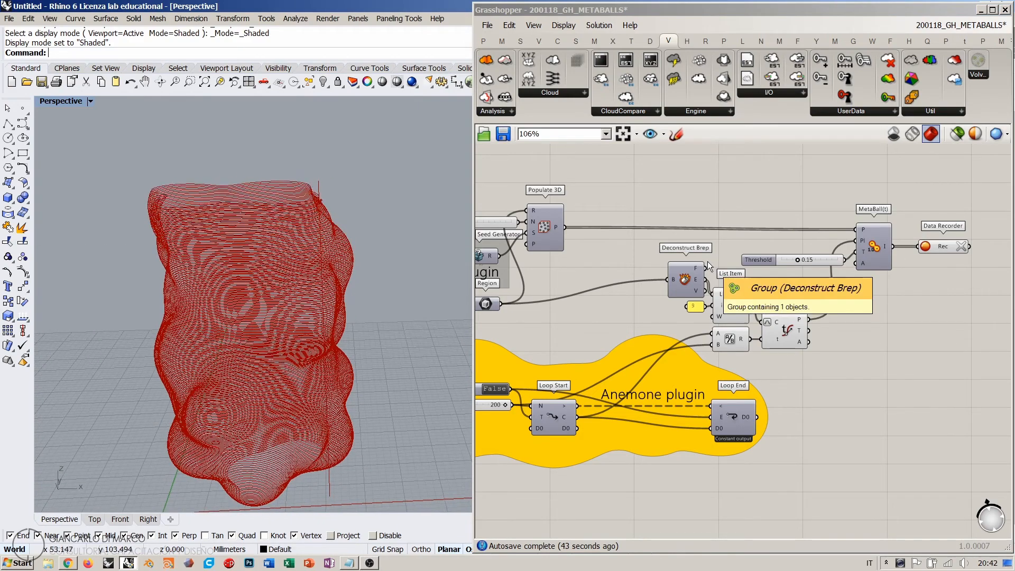
# - Set the Threshold to 0.18, empty the Data Recorder and restart the Anemone loop to record a new set of sections
pyautogui.moveTo(837, 281); pyautogui.dragTo(823, 280, button='right')
pyautogui.scroll(5, 835, 264)
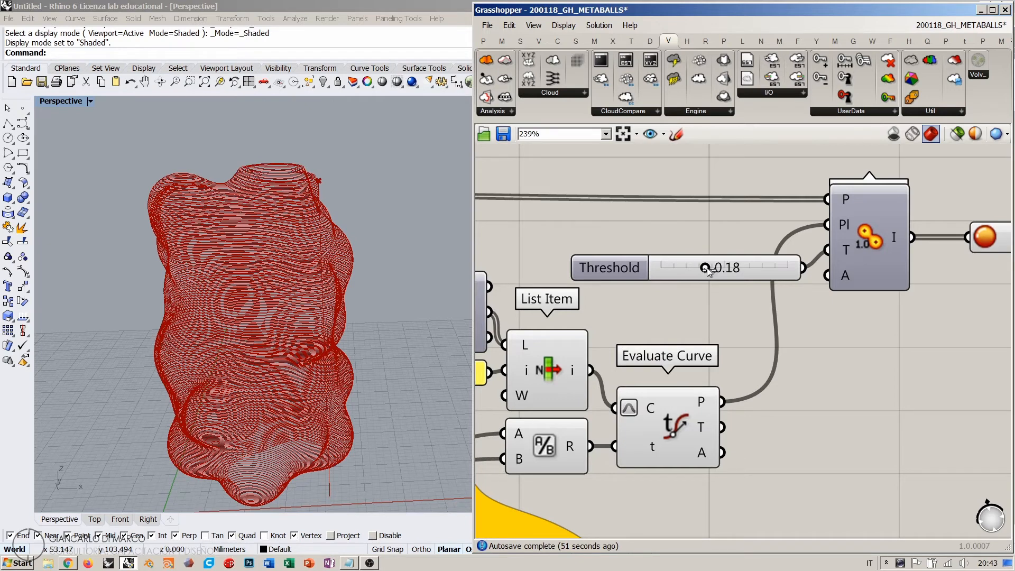
pyautogui.scroll(-3, 709, 270)
pyautogui.scroll(-2, 867, 271)
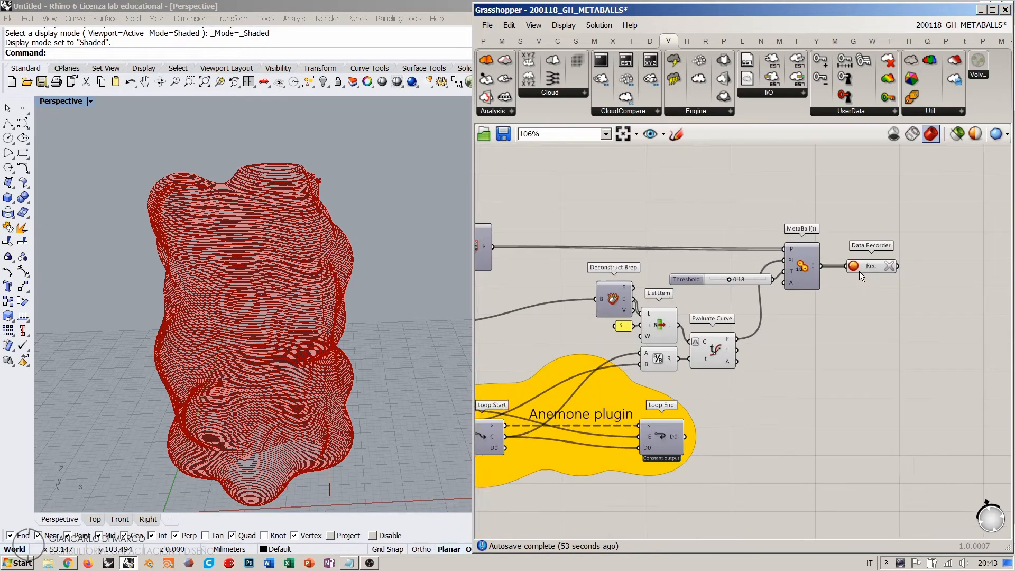
pyautogui.click(903, 243)
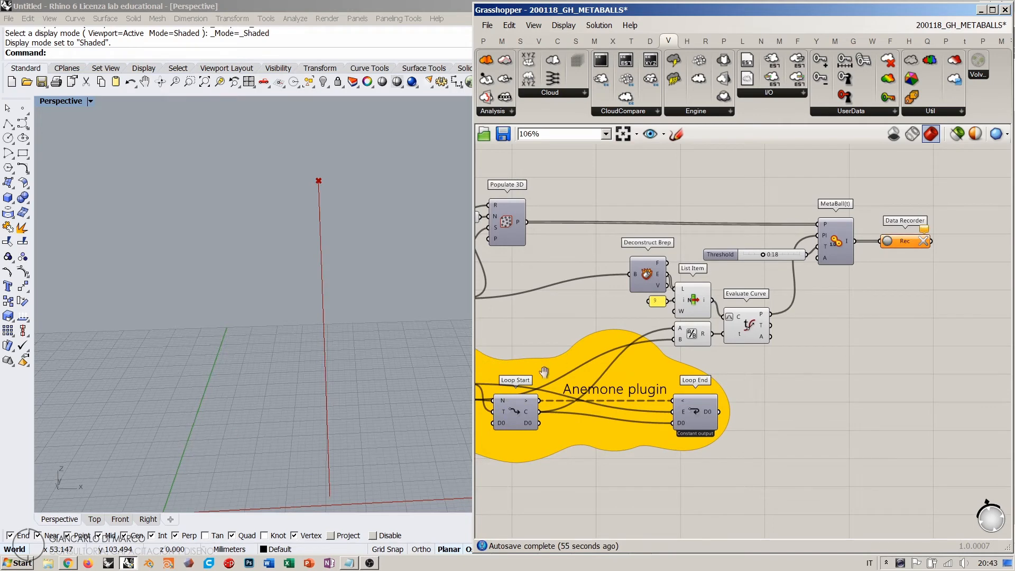
pyautogui.moveTo(544, 371); pyautogui.dragTo(558, 376, button='right')
pyautogui.moveTo(905, 271); pyautogui.dragTo(865, 278, button='right')
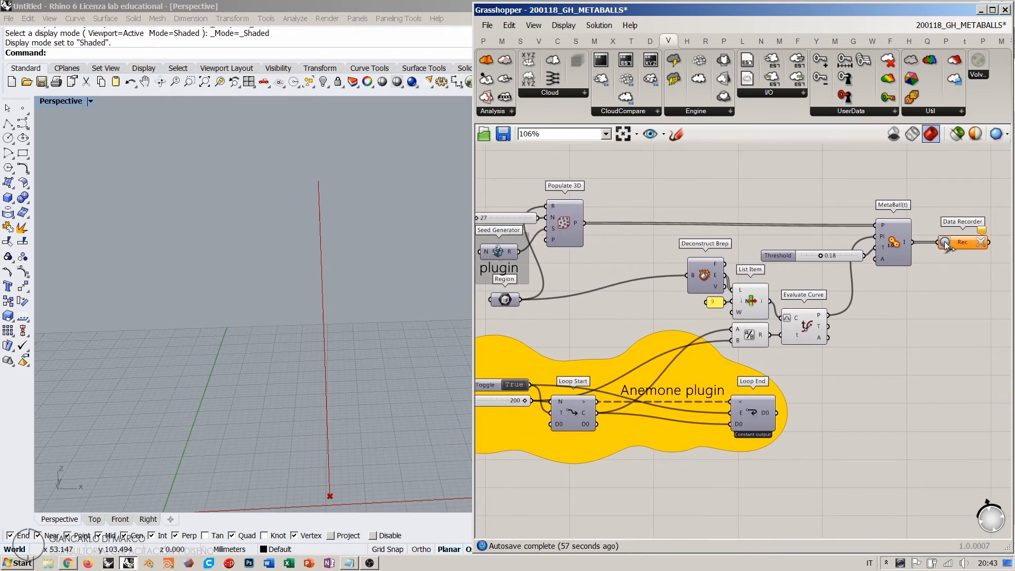
pyautogui.doubleClick(506, 383)
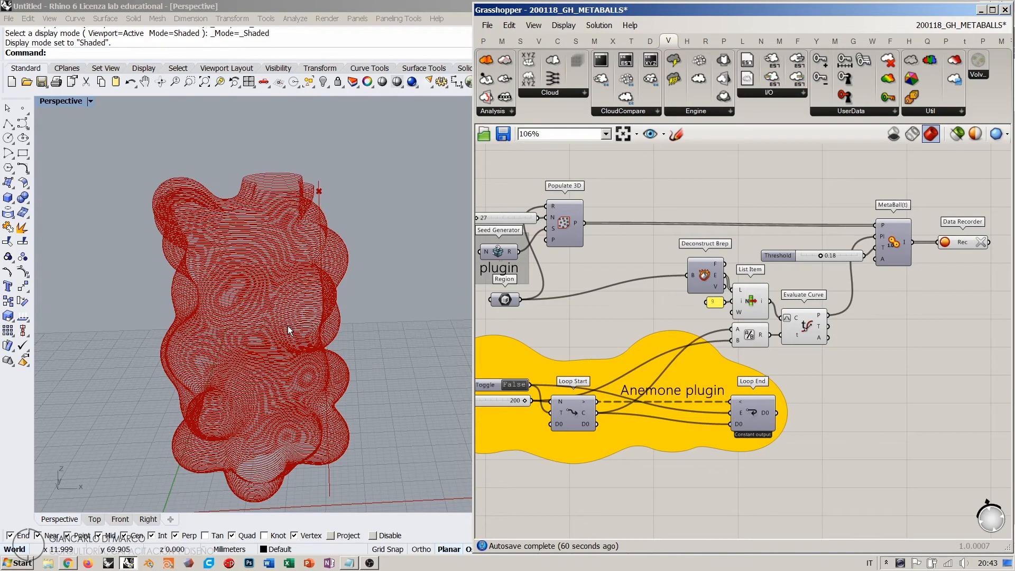
pyautogui.moveTo(242, 192); pyautogui.dragTo(320, 271, button='right')
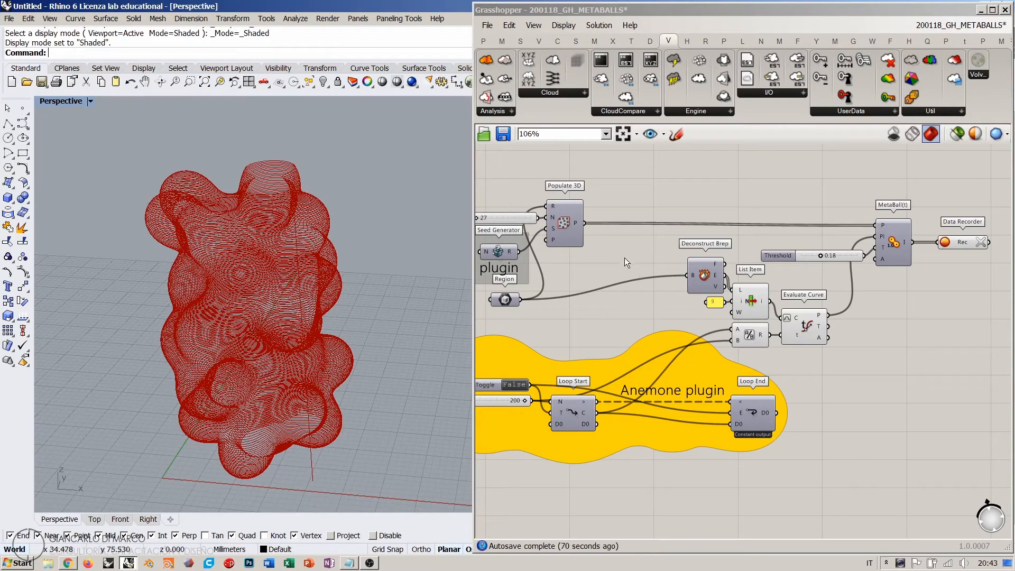
# - Set the Populate 3D Count to 76 and the MetaBall(t) Threshold to 0.45
pyautogui.moveTo(598, 268); pyautogui.dragTo(698, 281, button='right')
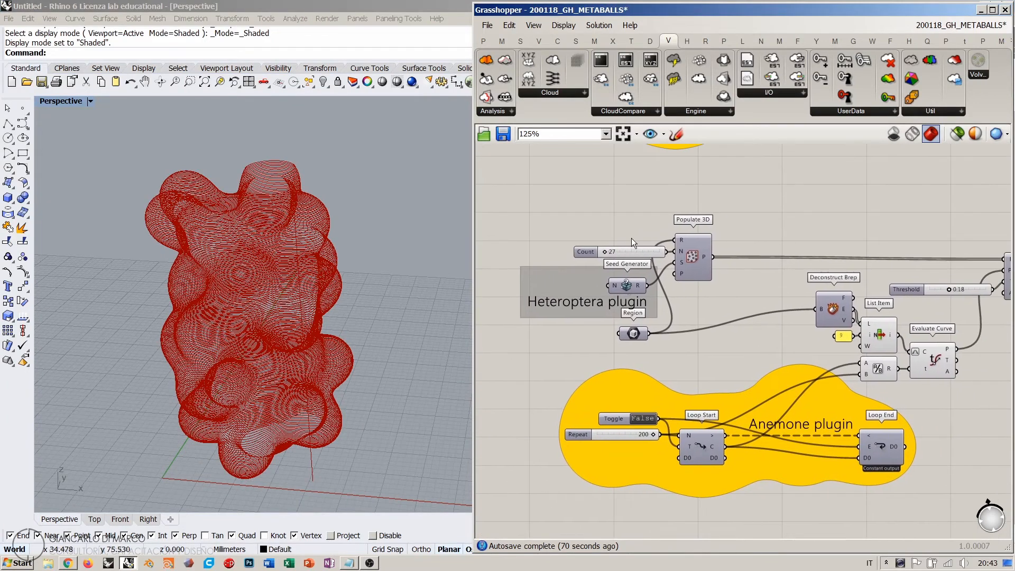
pyautogui.scroll(3, 631, 237)
pyautogui.moveTo(580, 264); pyautogui.dragTo(585, 265)
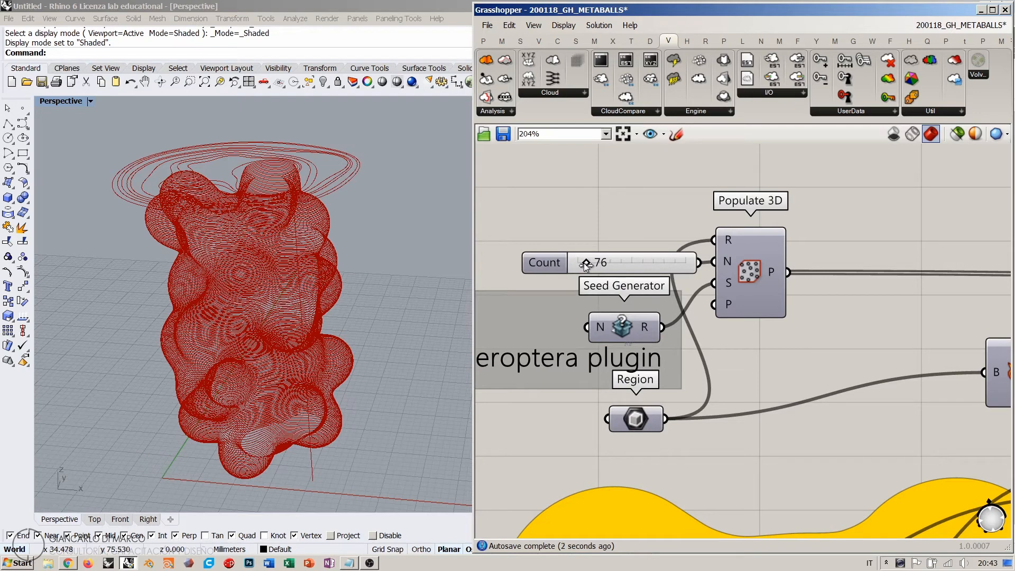
pyautogui.scroll(-5, 585, 265)
pyautogui.moveTo(762, 294); pyautogui.dragTo(761, 294, button='right')
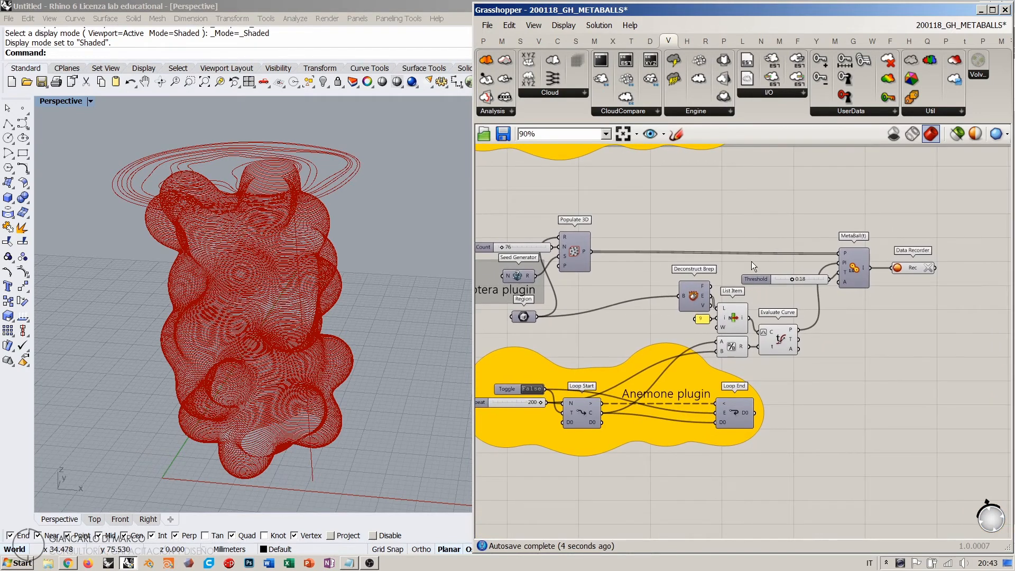
pyautogui.moveTo(622, 244); pyautogui.dragTo(660, 241, button='right')
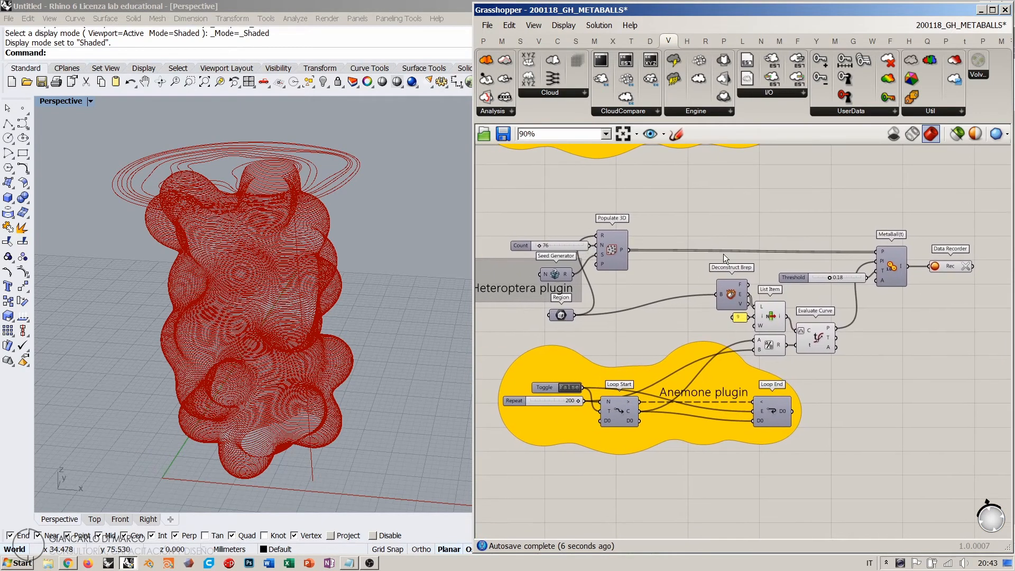
pyautogui.scroll(5, 847, 287)
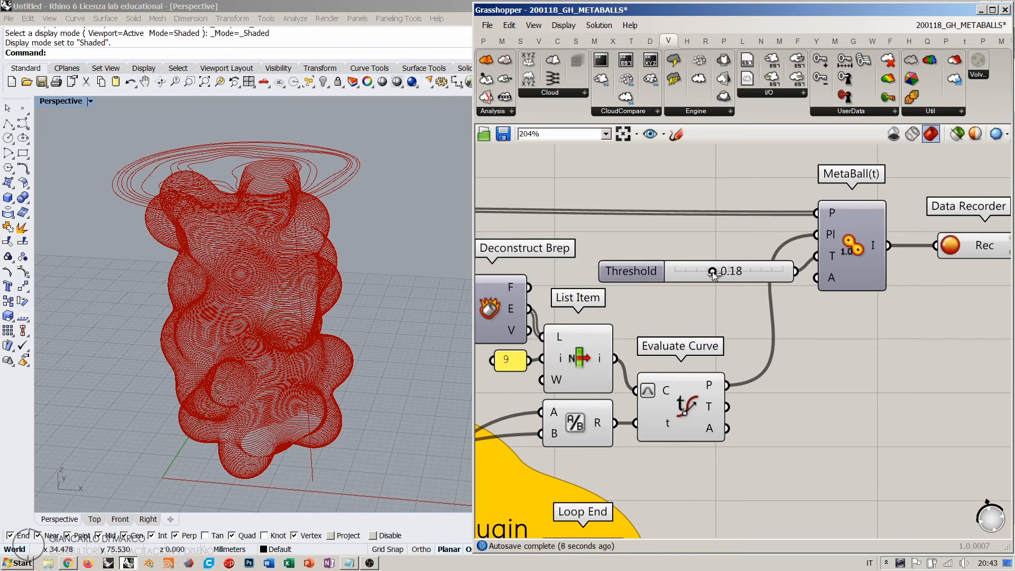
pyautogui.moveTo(714, 272); pyautogui.dragTo(773, 273)
# - Pause and clear the Data Recorder, reset the Anemone toggle to True, resume recording and set the toggle to False to record the sections
pyautogui.scroll(-5, 795, 273)
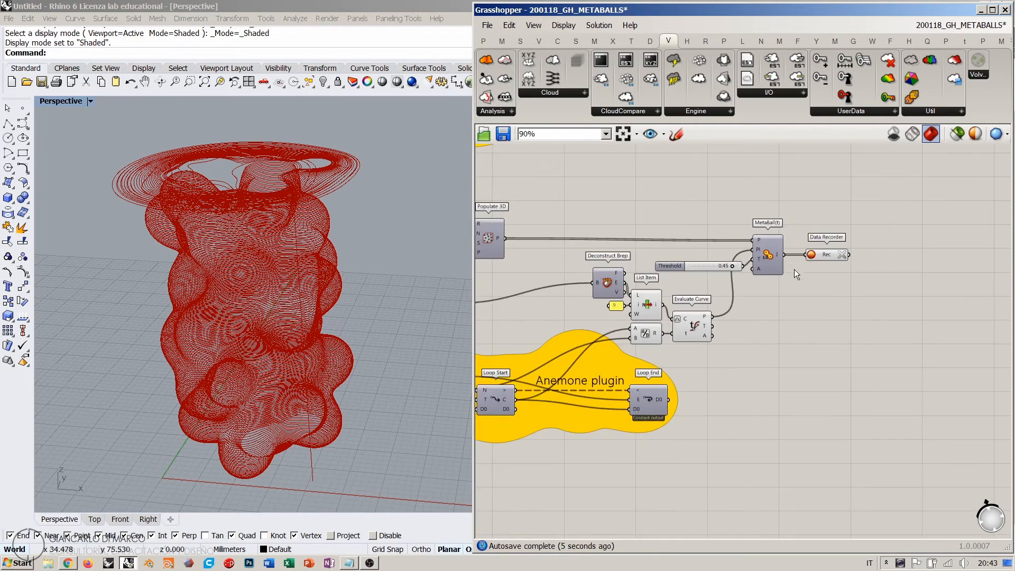
pyautogui.moveTo(794, 269); pyautogui.dragTo(926, 249, button='right')
pyautogui.click(897, 241)
pyautogui.click(928, 241)
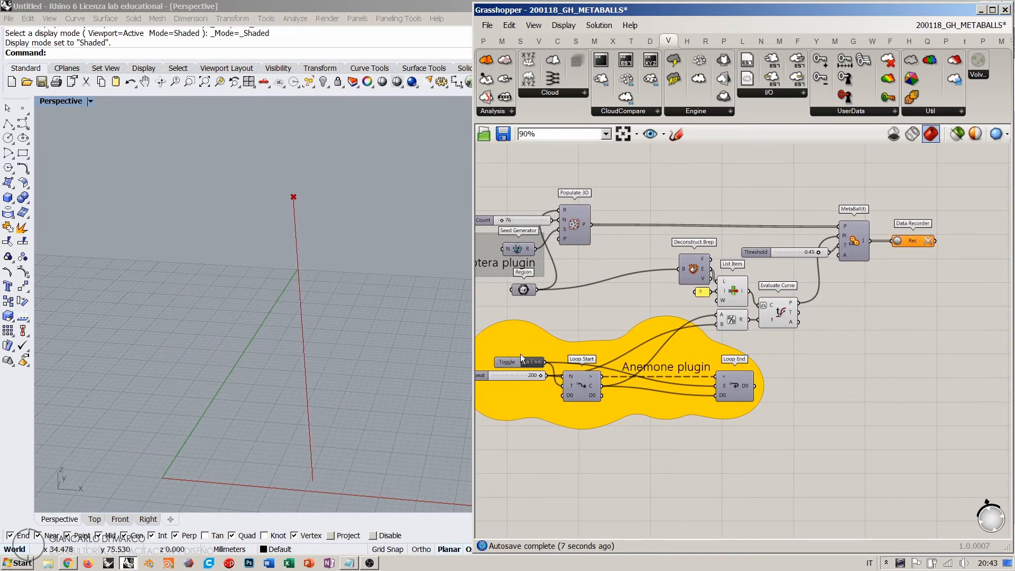
pyautogui.click(535, 362)
pyautogui.doubleClick(531, 361)
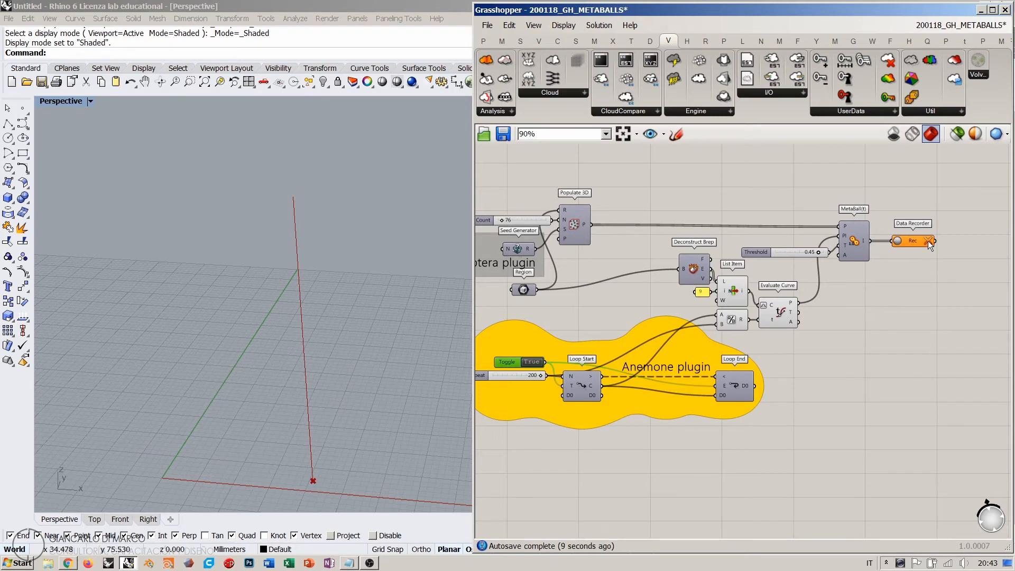
pyautogui.click(898, 241)
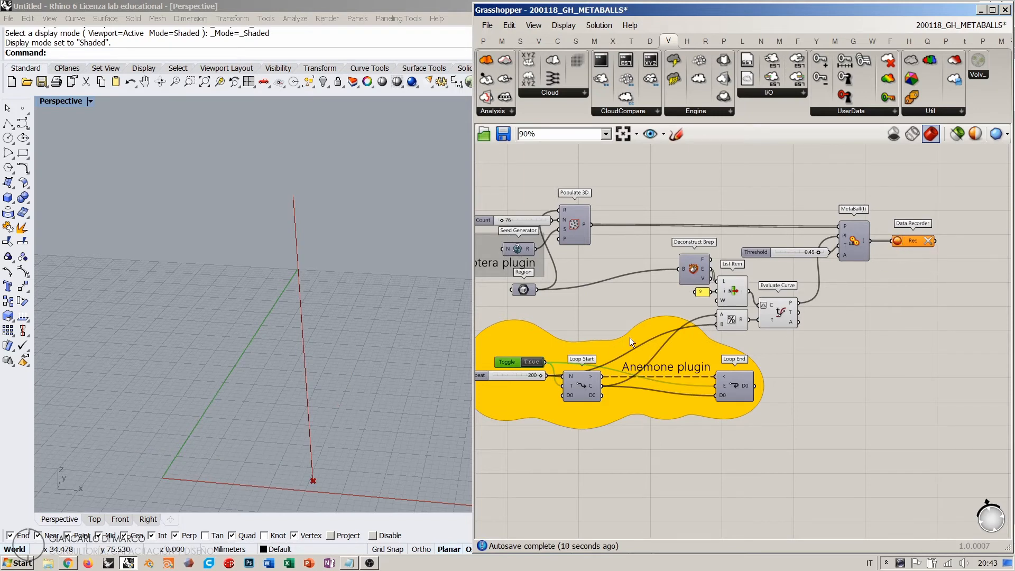
pyautogui.doubleClick(533, 361)
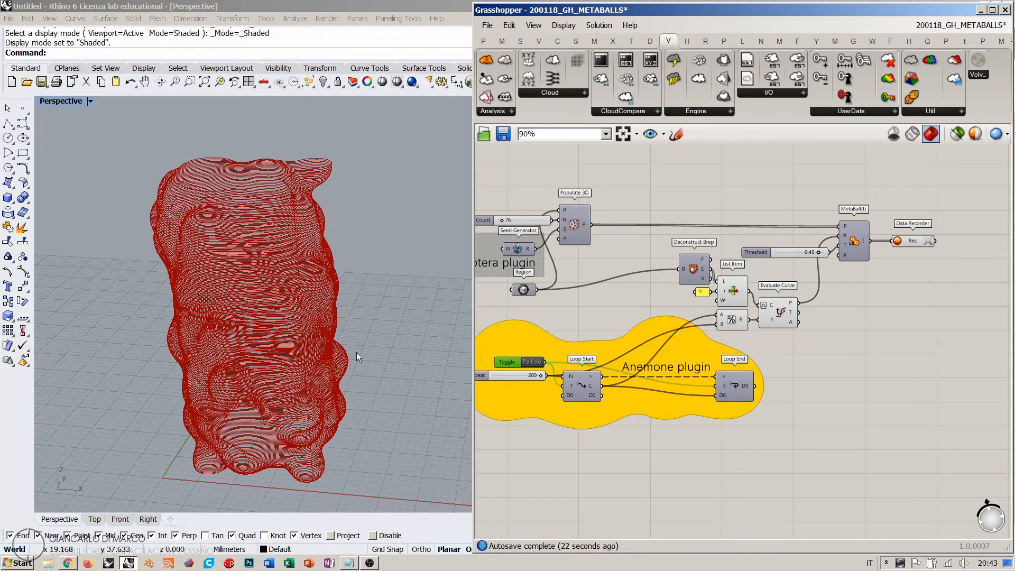
# - Inspect the recorded metaball form from several angles and move the Threshold slider slightly upward, level with the MetaBall(t) T input
pyautogui.moveTo(324, 302); pyautogui.dragTo(347, 135, button='right')
pyautogui.moveTo(200, 306); pyautogui.dragTo(302, 322, button='right')
pyautogui.click(891, 286)
pyautogui.moveTo(897, 282); pyautogui.dragTo(922, 282, button='right')
pyautogui.moveTo(317, 287)
pyautogui.mouseDown(button='right')
pyautogui.moveTo(301, 270)
pyautogui.moveTo(312, 272)
pyautogui.mouseUp(button='right')
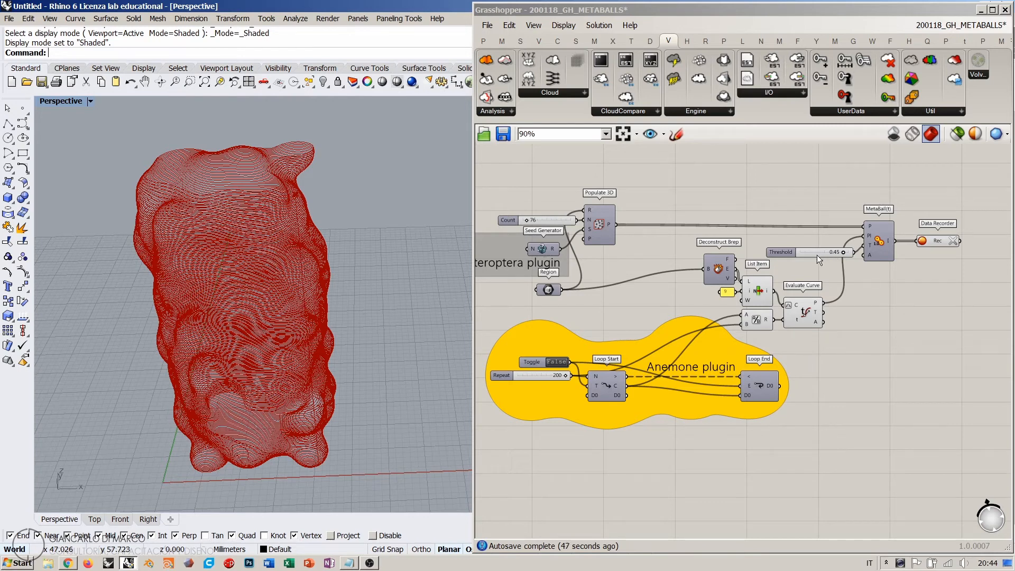
pyautogui.moveTo(817, 252); pyautogui.dragTo(817, 244)
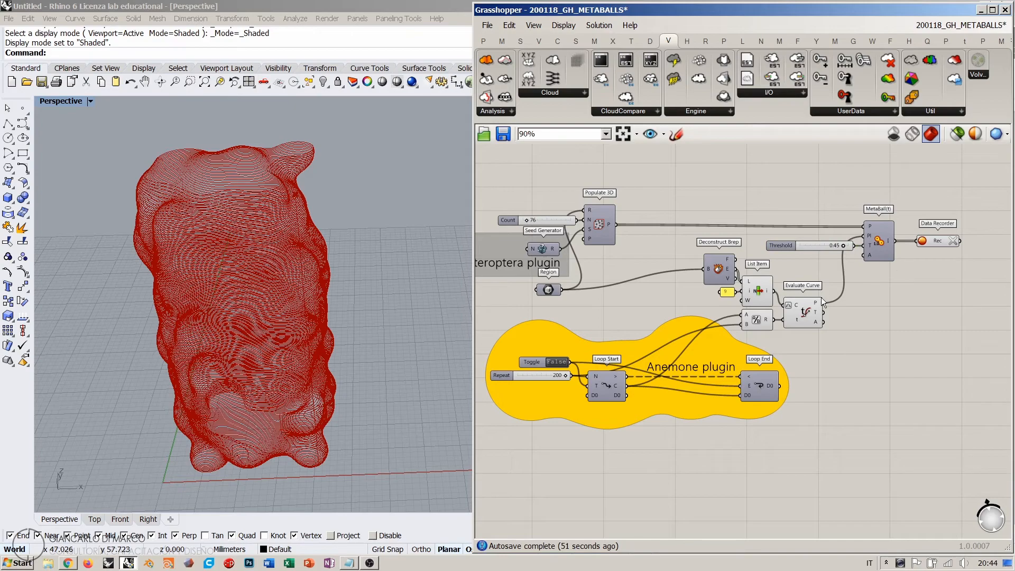
pyautogui.moveTo(926, 309); pyautogui.dragTo(807, 314, button='right')
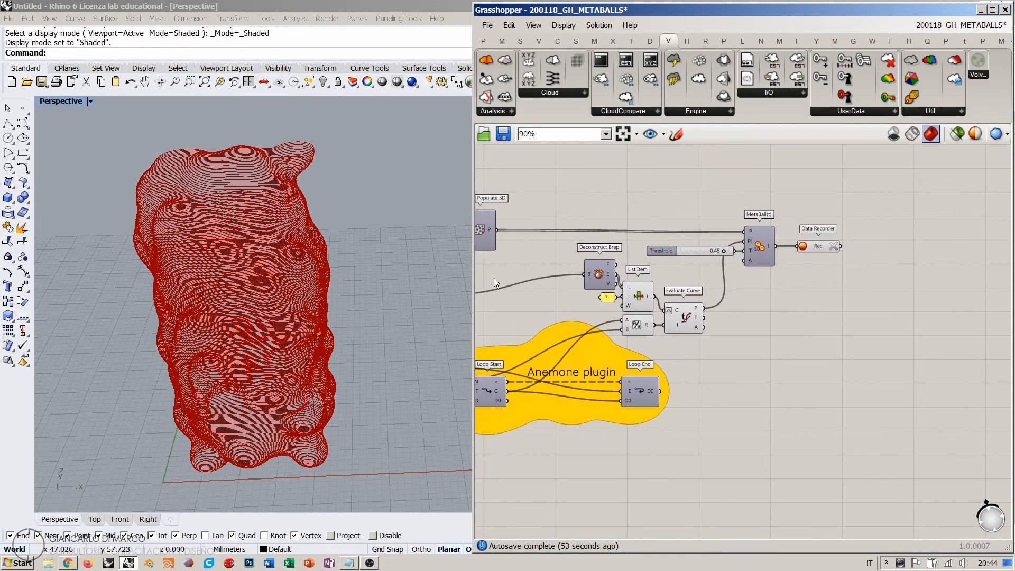
pyautogui.moveTo(360, 272); pyautogui.dragTo(352, 242, button='right')
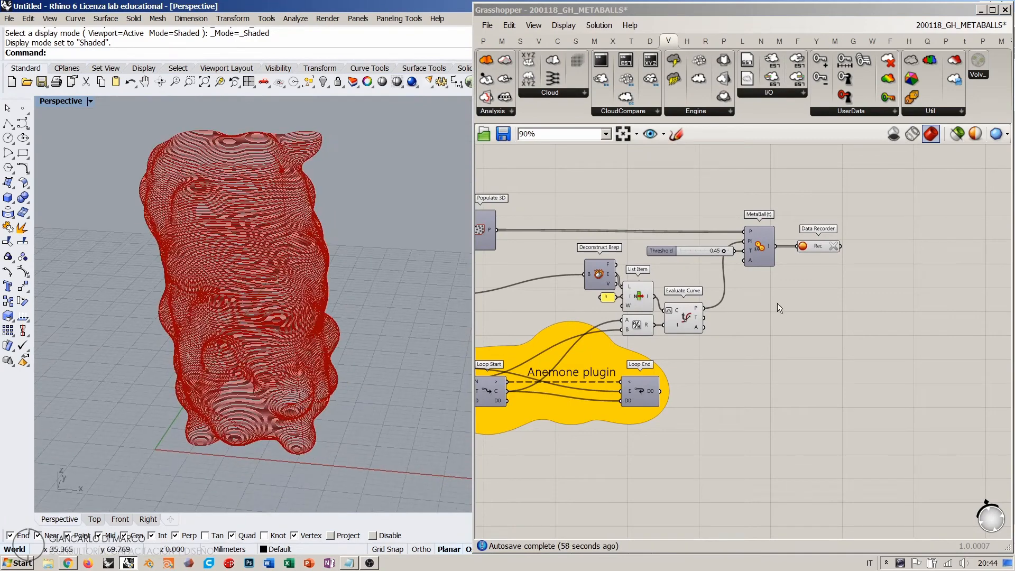
# - Set the Anemone loop's toggle to True, then pause and clear the Data Recorder
pyautogui.moveTo(621, 366); pyautogui.dragTo(781, 333, button='right')
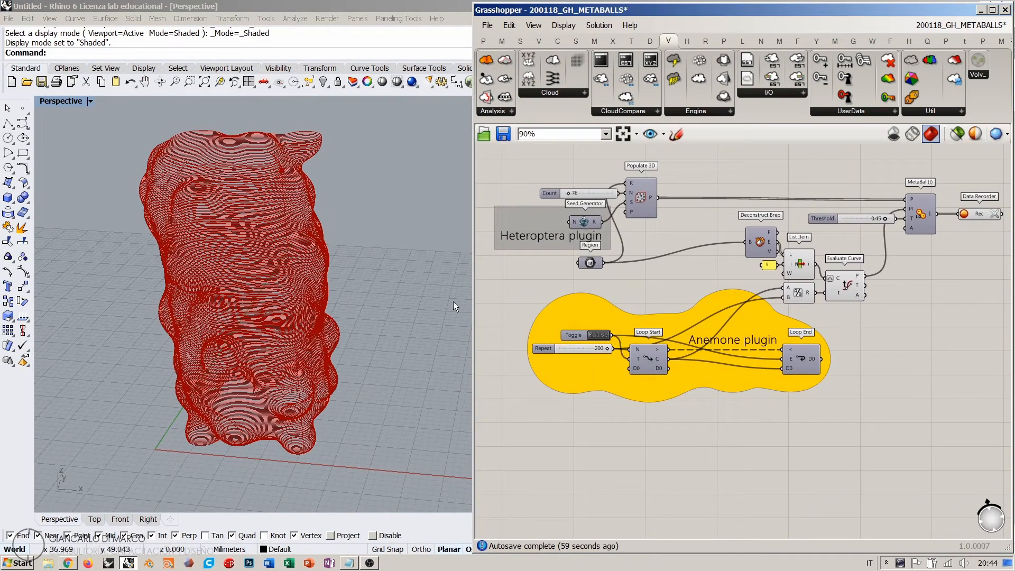
pyautogui.moveTo(887, 262); pyautogui.dragTo(790, 273, button='right')
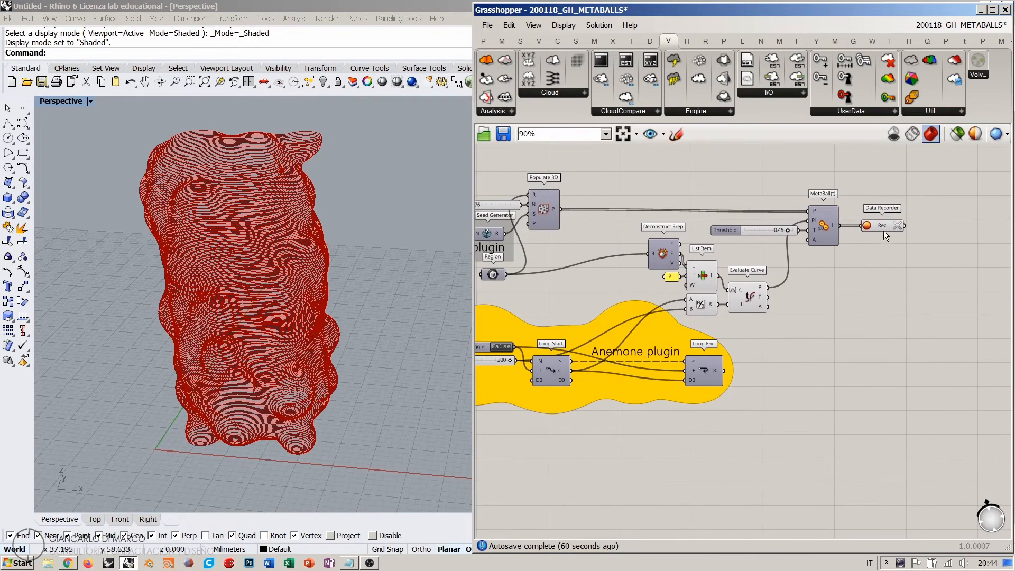
pyautogui.moveTo(884, 225)
pyautogui.moveTo(637, 377); pyautogui.dragTo(798, 362, button='right')
pyautogui.scroll(3, 643, 349)
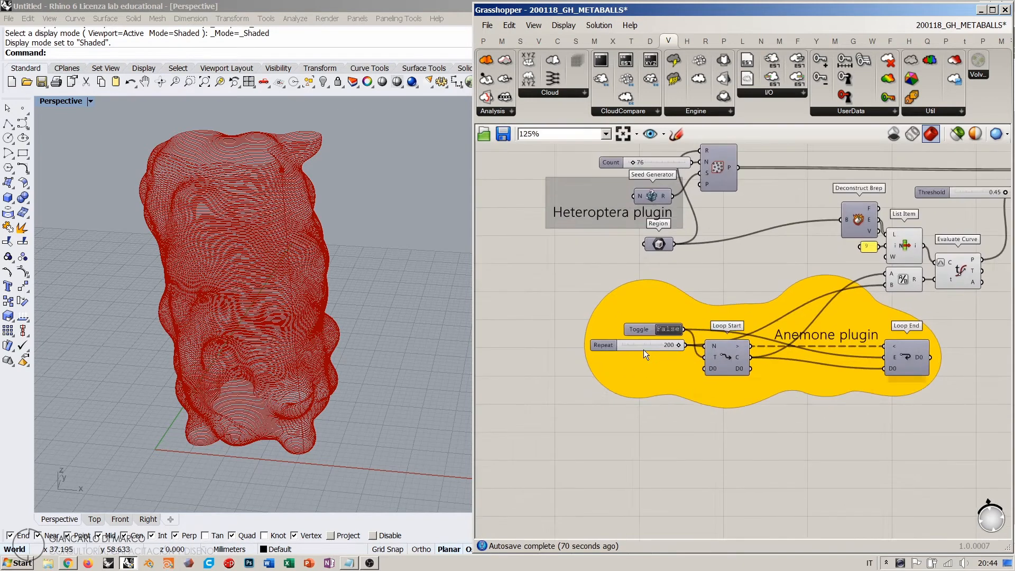
pyautogui.doubleClick(674, 316)
pyautogui.moveTo(687, 351); pyautogui.dragTo(656, 364, button='right')
pyautogui.scroll(-4, 656, 363)
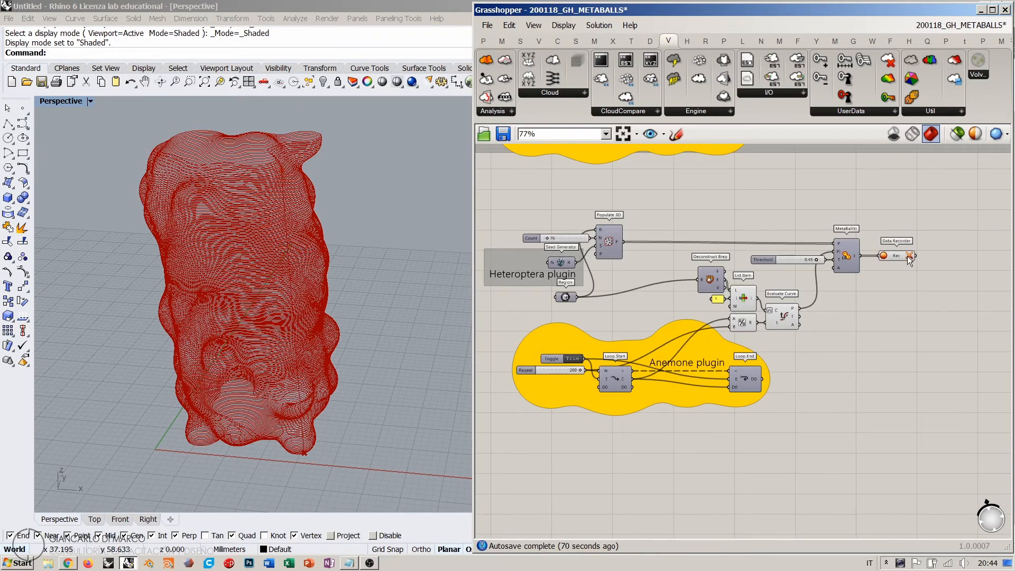
pyautogui.click(883, 256)
# - Set the Repeat value of the Anemone loop to 100
pyautogui.scroll(5, 657, 357)
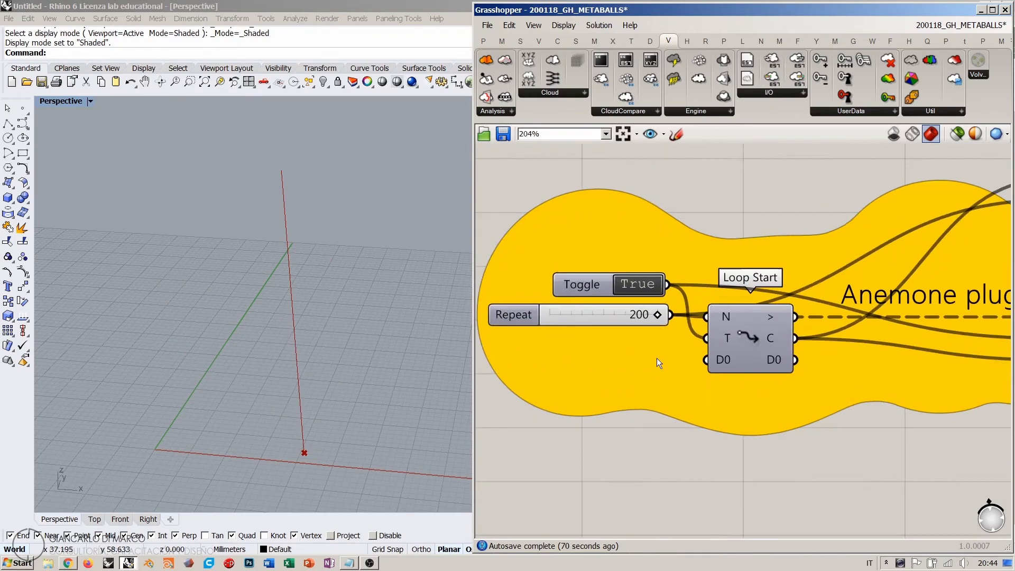
pyautogui.click(604, 307)
pyautogui.doubleClick(603, 306)
pyautogui.write('100')
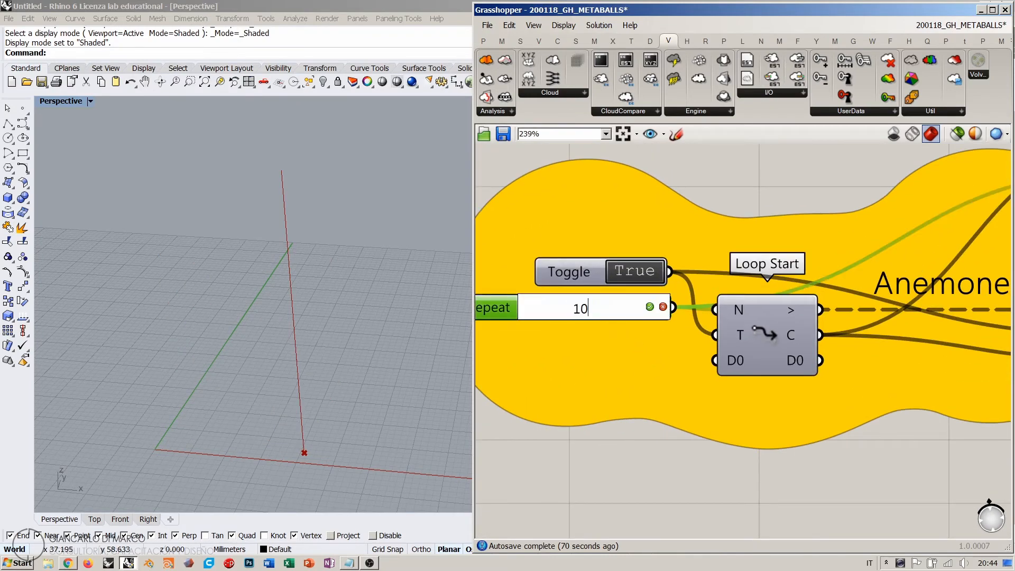
pyautogui.press('Return')
# - Resume recording in the Data Recorder and set the loop toggle to False to record the 100-repeat sections
pyautogui.moveTo(716, 301); pyautogui.dragTo(649, 354, button='right')
pyautogui.scroll(-4, 649, 355)
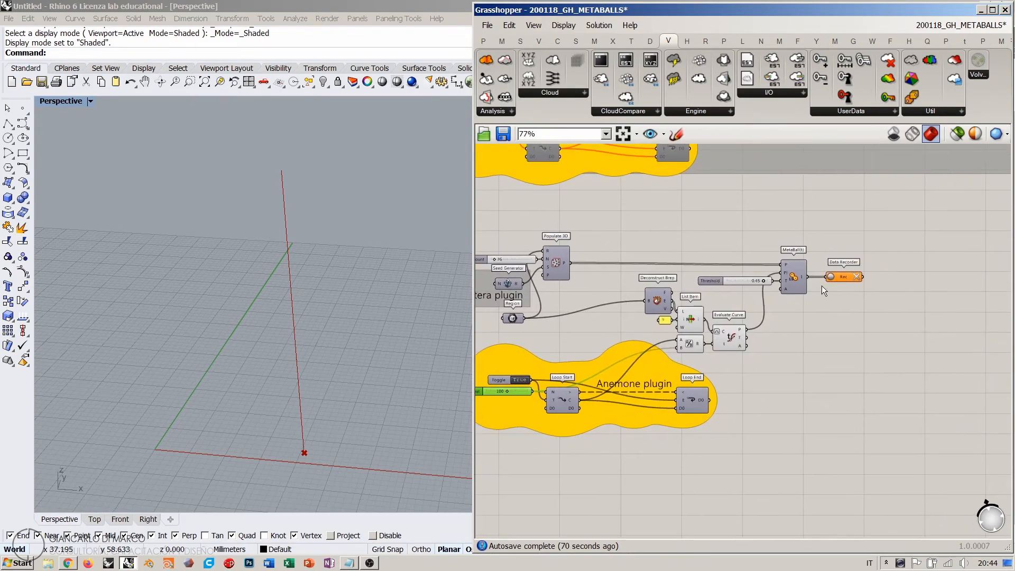
pyautogui.scroll(3, 852, 289)
pyautogui.click(834, 275)
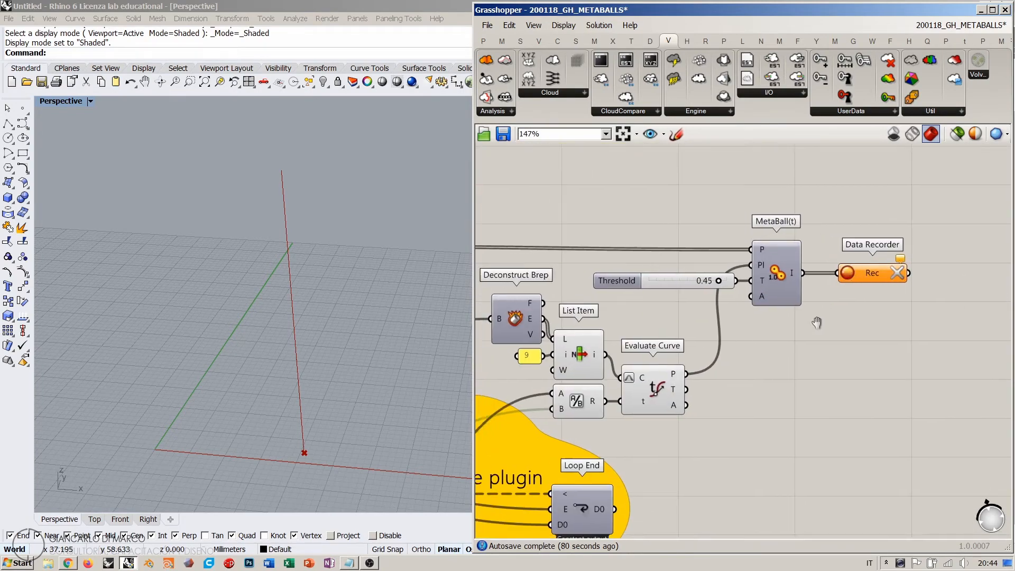
pyautogui.scroll(-3, 899, 279)
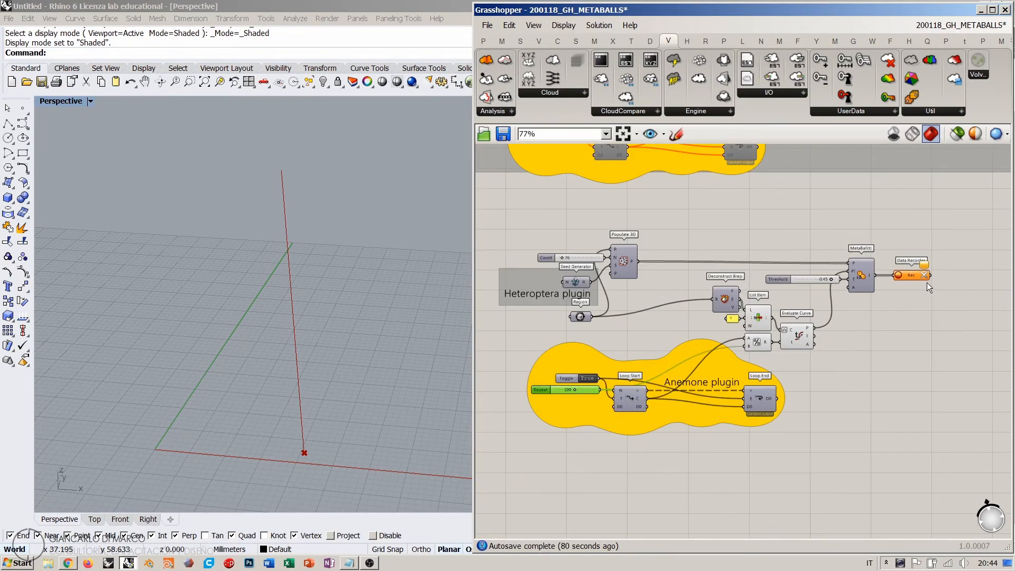
pyautogui.doubleClick(588, 378)
pyautogui.moveTo(307, 385); pyautogui.dragTo(424, 345, button='right')
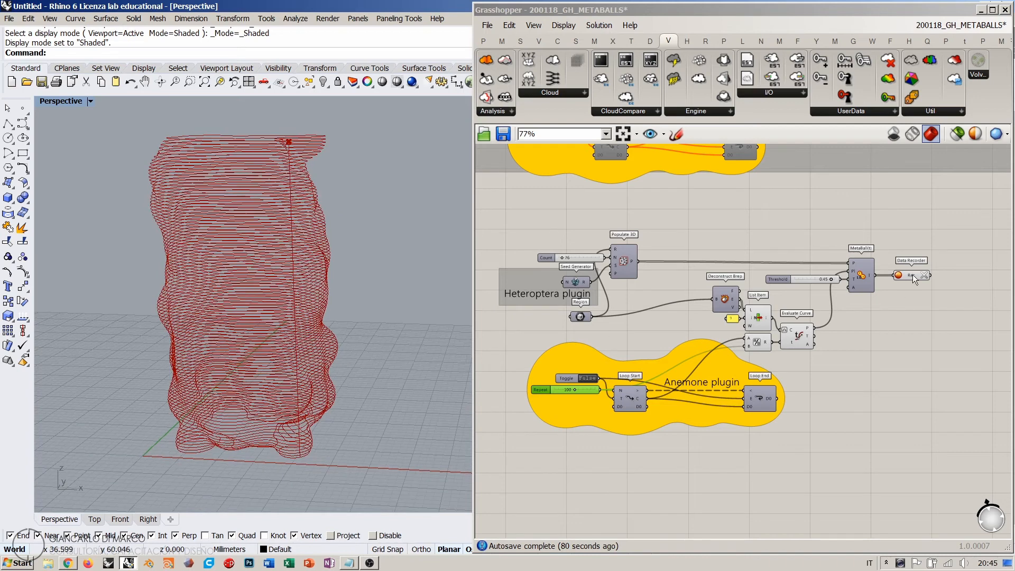
# - Pause and clear the Data Recorder and reset the Anemone toggle to True
pyautogui.moveTo(913, 276)
pyautogui.click(900, 276)
pyautogui.click(924, 275)
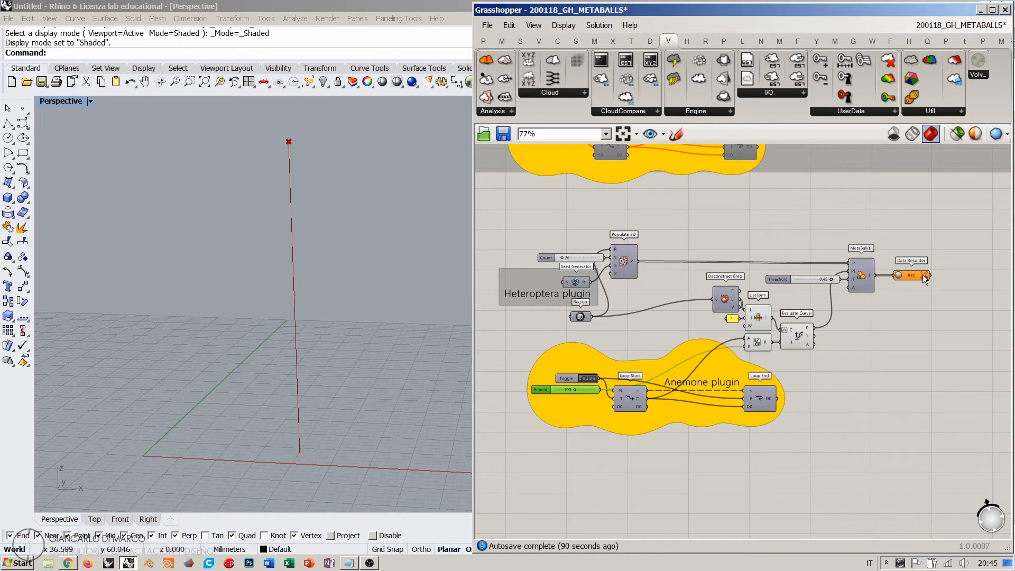
pyautogui.doubleClick(582, 378)
# - Set the loop's Repeat value to 50 and run it with recording resumed to capture the coarser sections
pyautogui.scroll(5, 568, 392)
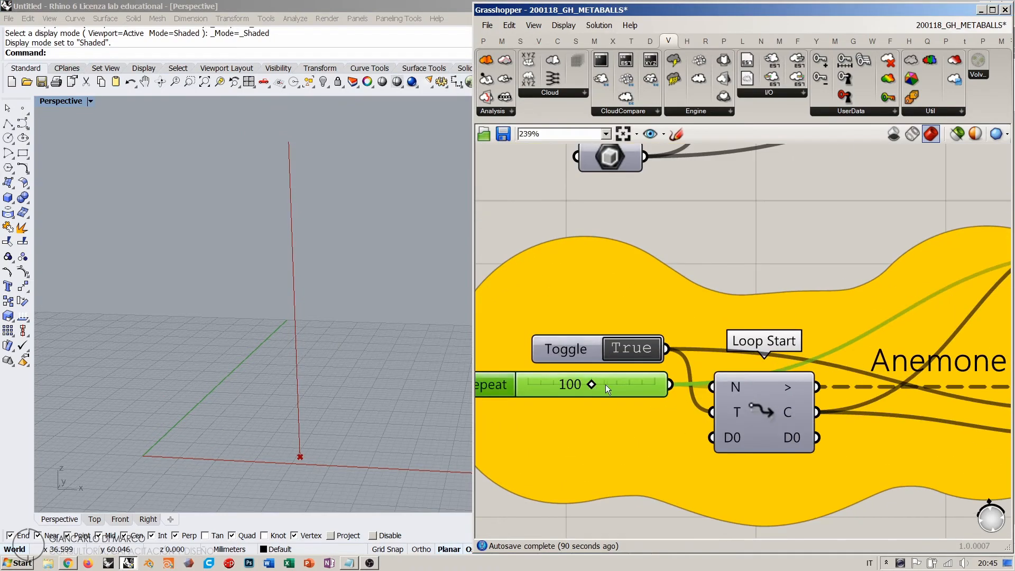
pyautogui.doubleClick(605, 385)
pyautogui.write('50')
pyautogui.press('Return')
pyautogui.scroll(-5, 550, 379)
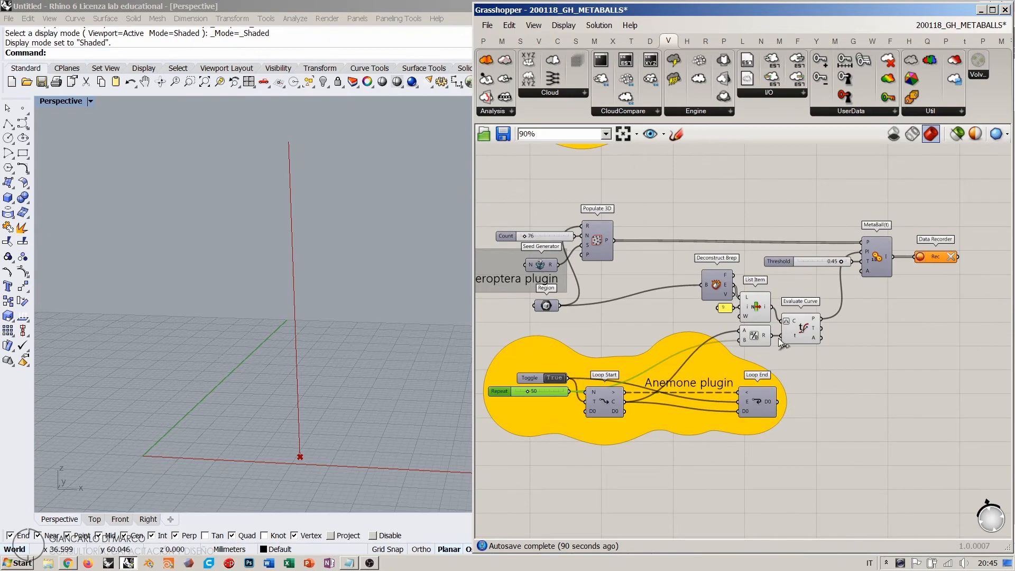
pyautogui.doubleClick(555, 378)
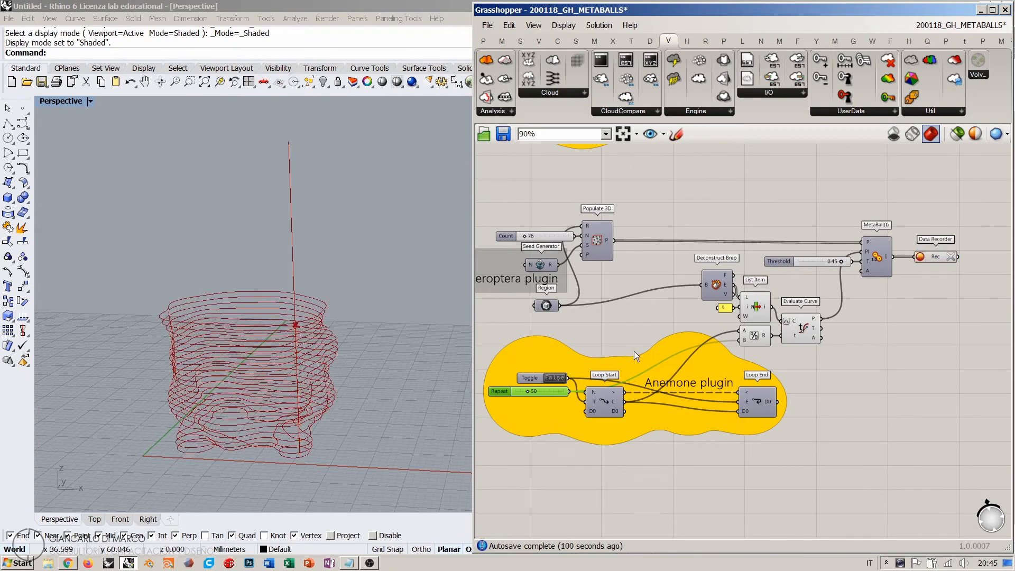
# - Examine the recorded sections from above and from the side, and check the Data Recorder's contents
pyautogui.moveTo(394, 272); pyautogui.dragTo(389, 360, button='right')
pyautogui.moveTo(934, 259)
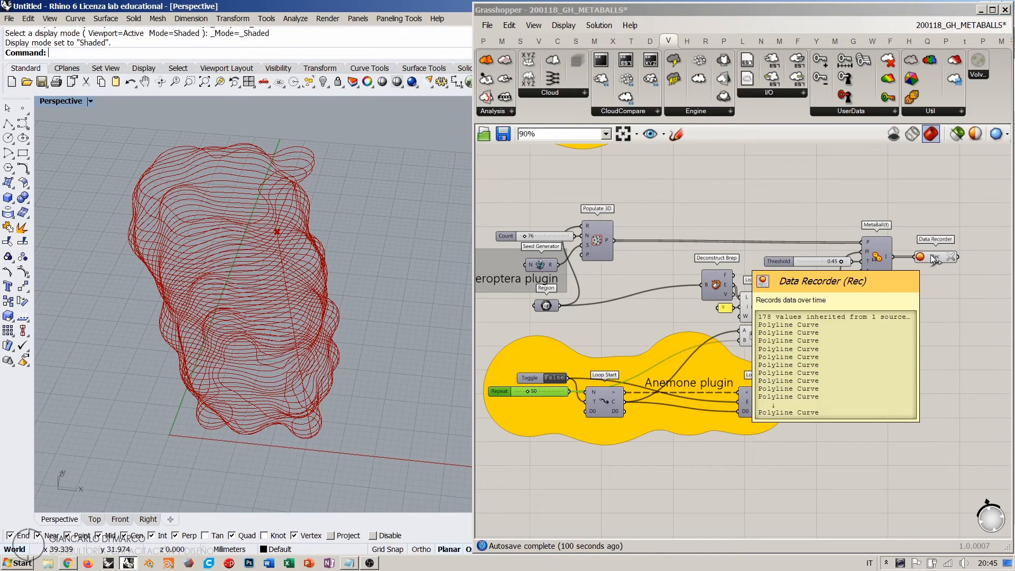
pyautogui.click(940, 315)
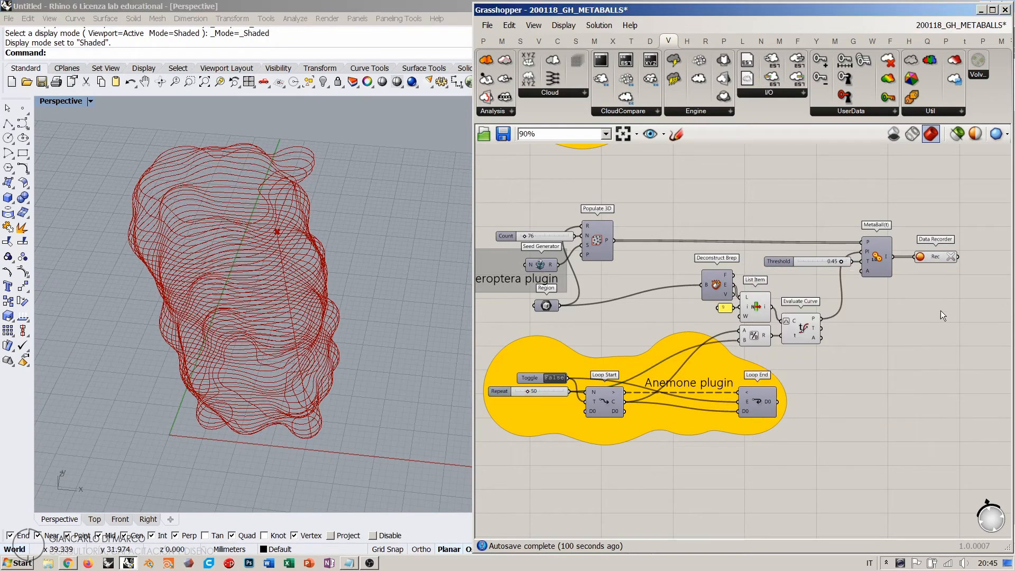
pyautogui.moveTo(288, 339); pyautogui.dragTo(286, 426, button='right')
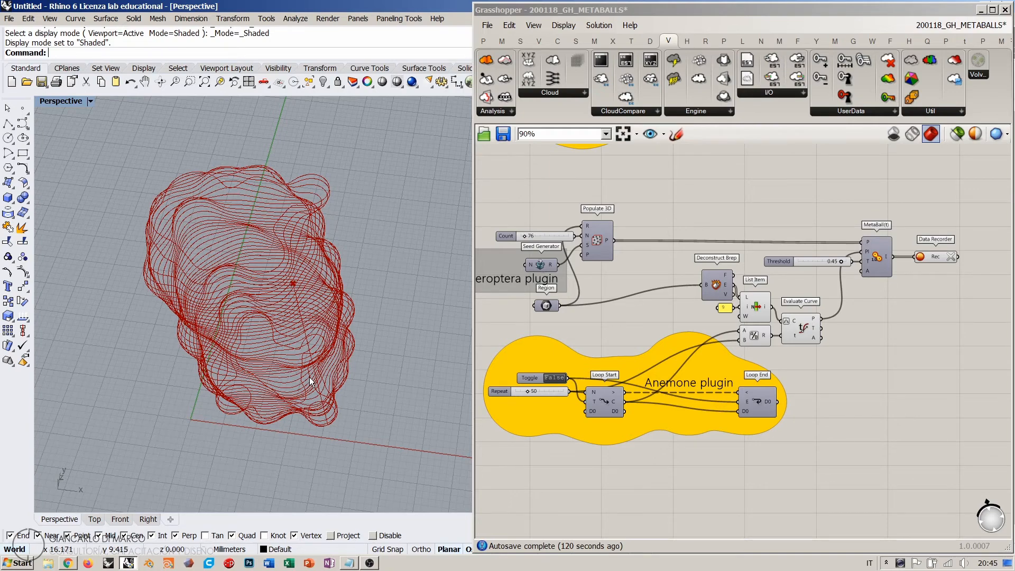
pyautogui.moveTo(309, 376); pyautogui.dragTo(329, 236, button='right')
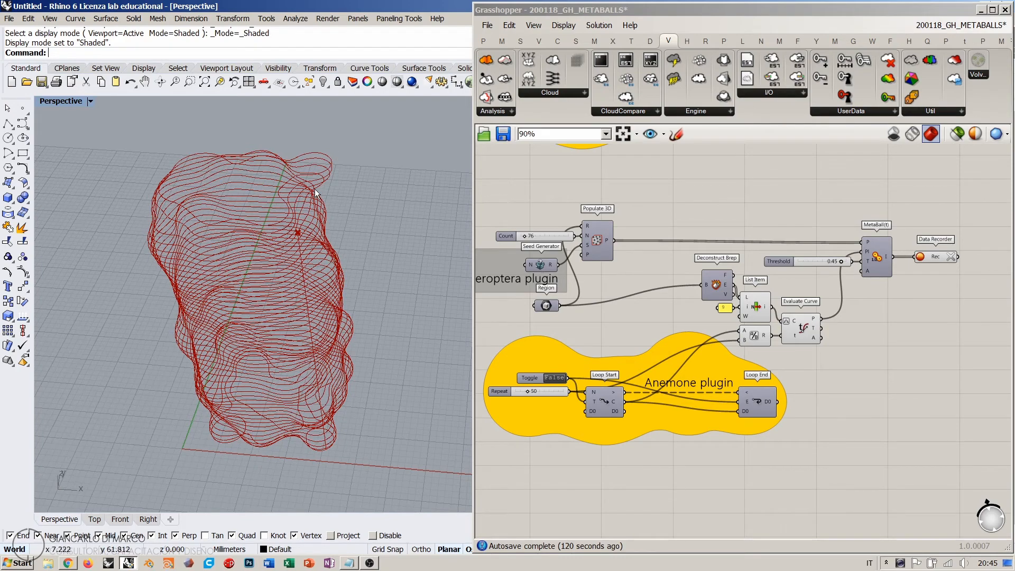
pyautogui.moveTo(315, 189); pyautogui.dragTo(332, 158, button='right')
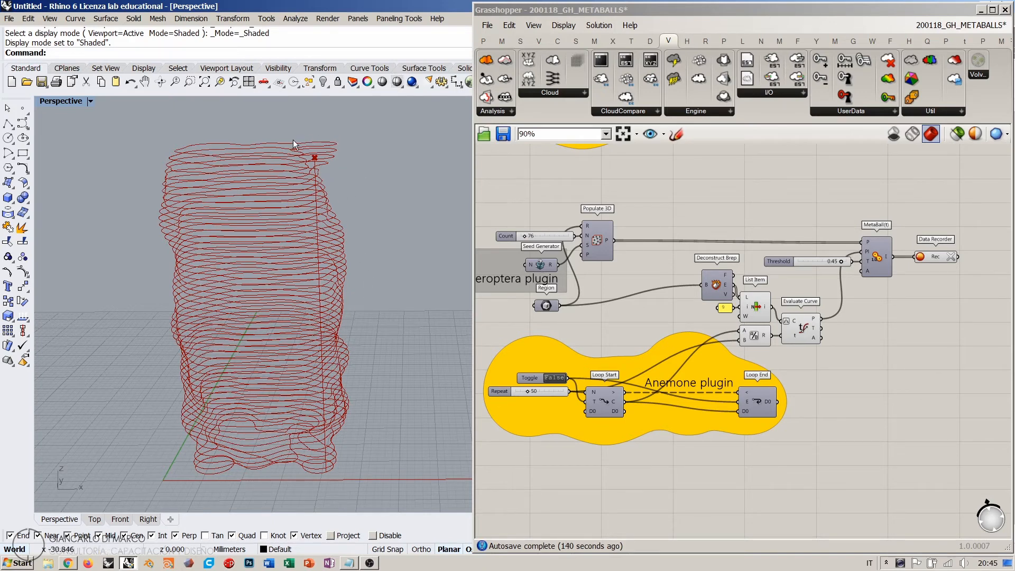
pyautogui.moveTo(225, 153); pyautogui.dragTo(335, 252, button='right')
# - Add a Cocoon Curve Group Charge component beside the Data Recorder, aligned with its output
pyautogui.moveTo(940, 329); pyautogui.dragTo(612, 343, button='right')
pyautogui.click(595, 41)
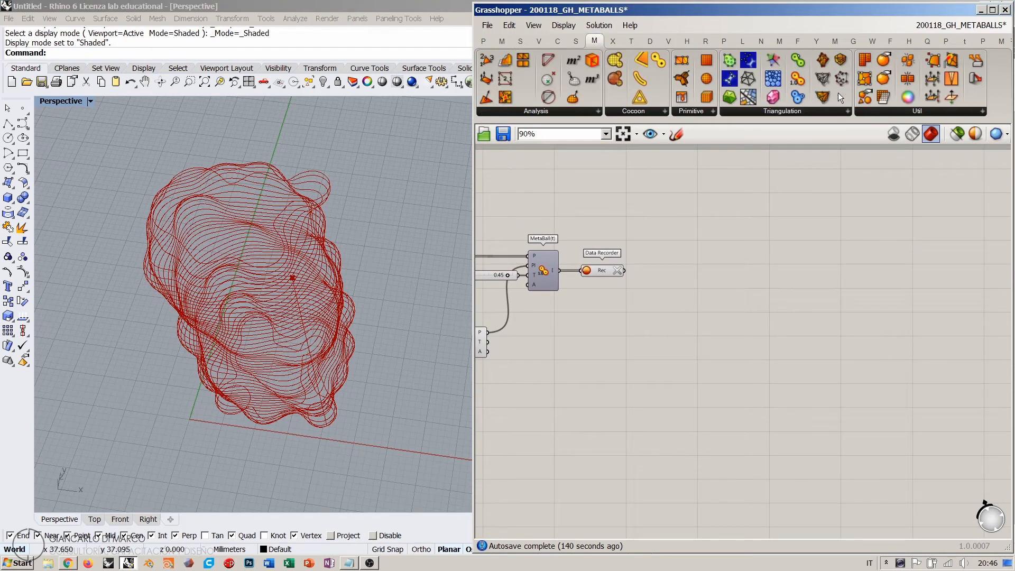
pyautogui.click(631, 111)
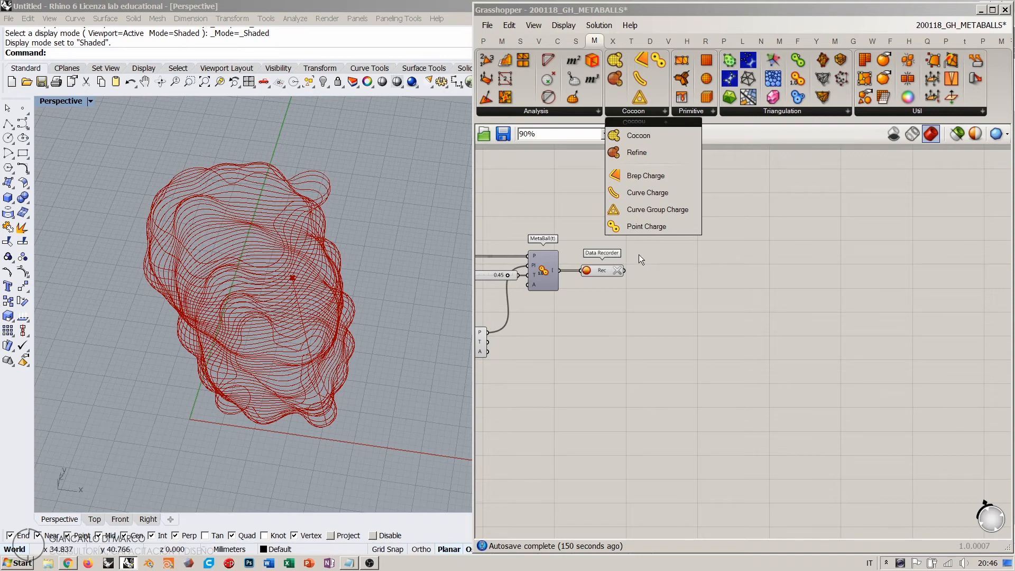
pyautogui.click(639, 207)
pyautogui.click(700, 296)
pyautogui.scroll(3, 652, 281)
pyautogui.moveTo(810, 315); pyautogui.dragTo(779, 264)
pyautogui.click(717, 255)
pyautogui.click(788, 278)
pyautogui.click(696, 259)
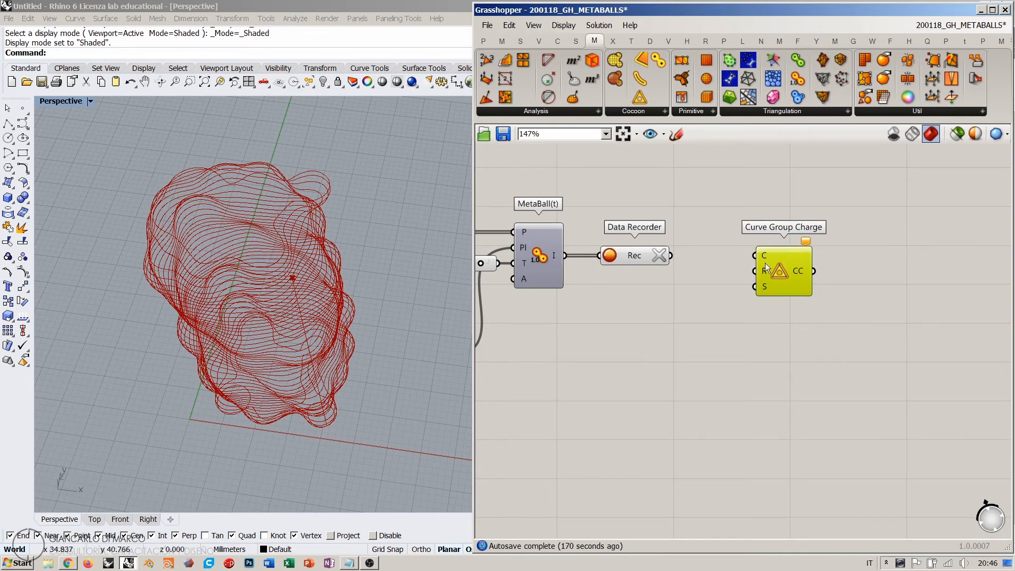
pyautogui.click(707, 212)
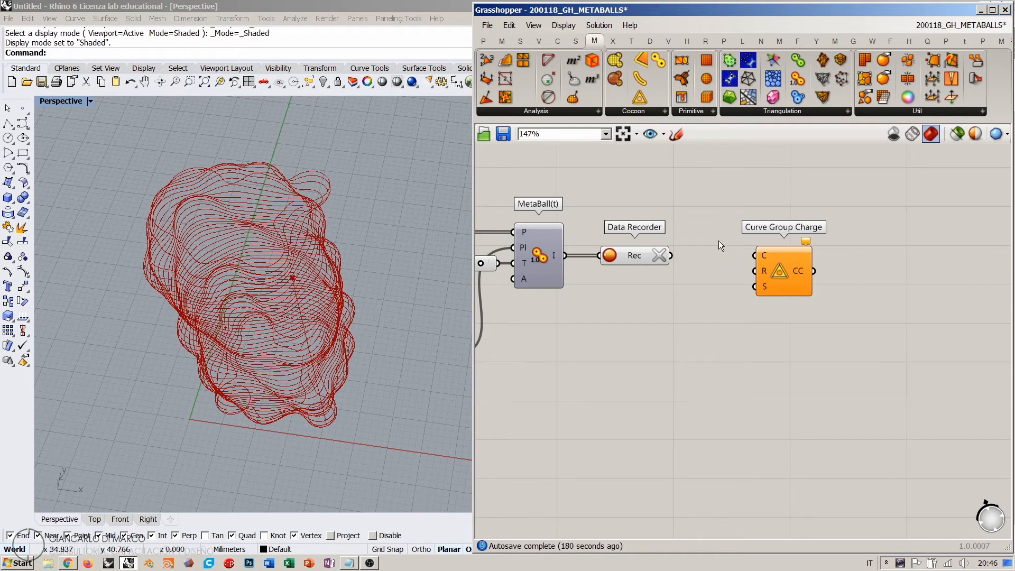
pyautogui.moveTo(670, 255); pyautogui.dragTo(724, 247)
pyautogui.moveTo(672, 256); pyautogui.dragTo(754, 255)
pyautogui.keyDown('ctrl'); pyautogui.moveTo(753, 261); pyautogui.dragTo(712, 293); pyautogui.keyUp('ctrl')
pyautogui.moveTo(766, 255)
pyautogui.moveTo(635, 256)
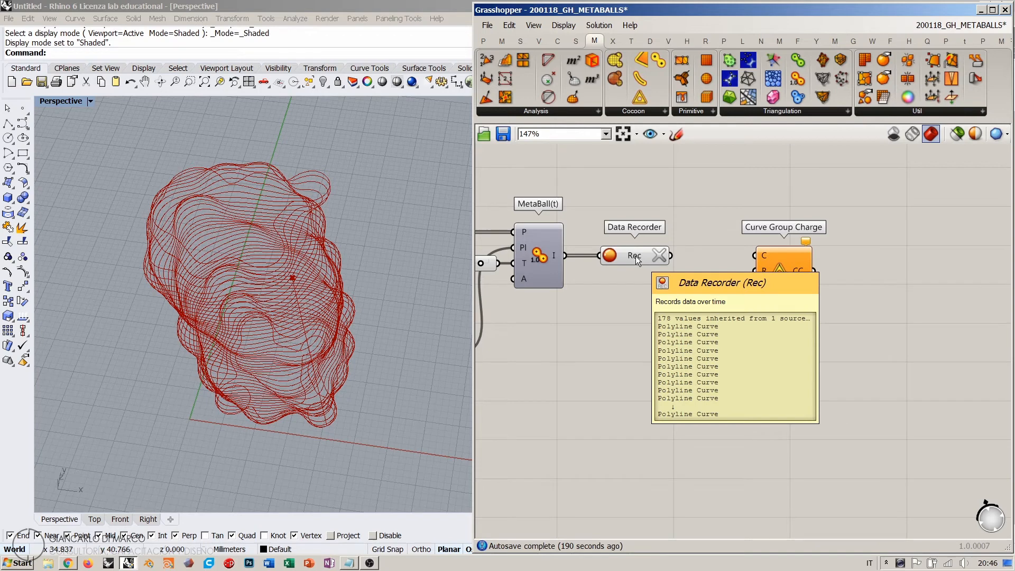
# - Flatten the C input of Curve Group Charge and connect the Data Recorder output to it
pyautogui.rightClick(762, 258)
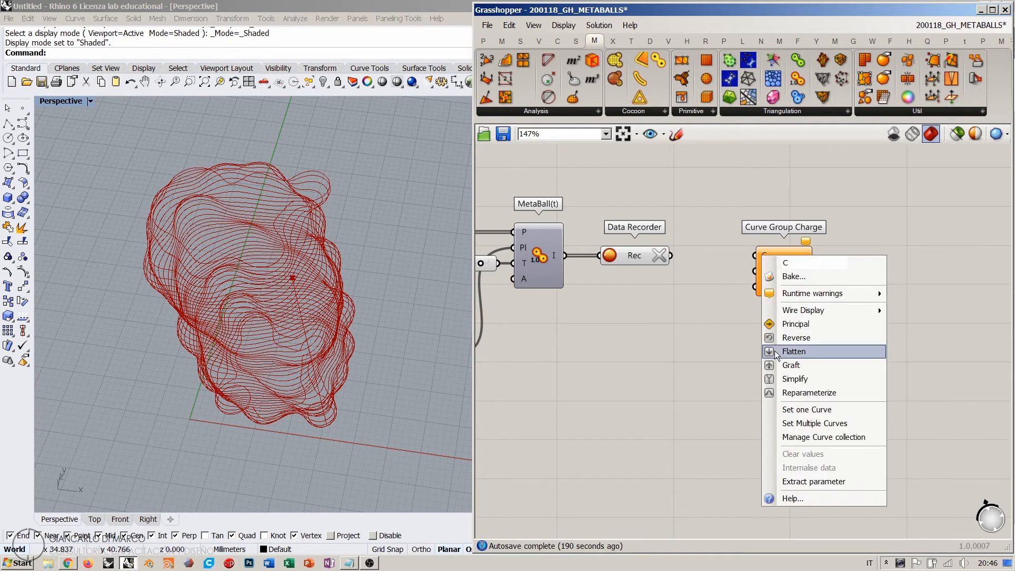
pyautogui.click(793, 352)
pyautogui.moveTo(775, 272); pyautogui.dragTo(791, 269)
pyautogui.moveTo(671, 256); pyautogui.dragTo(824, 269)
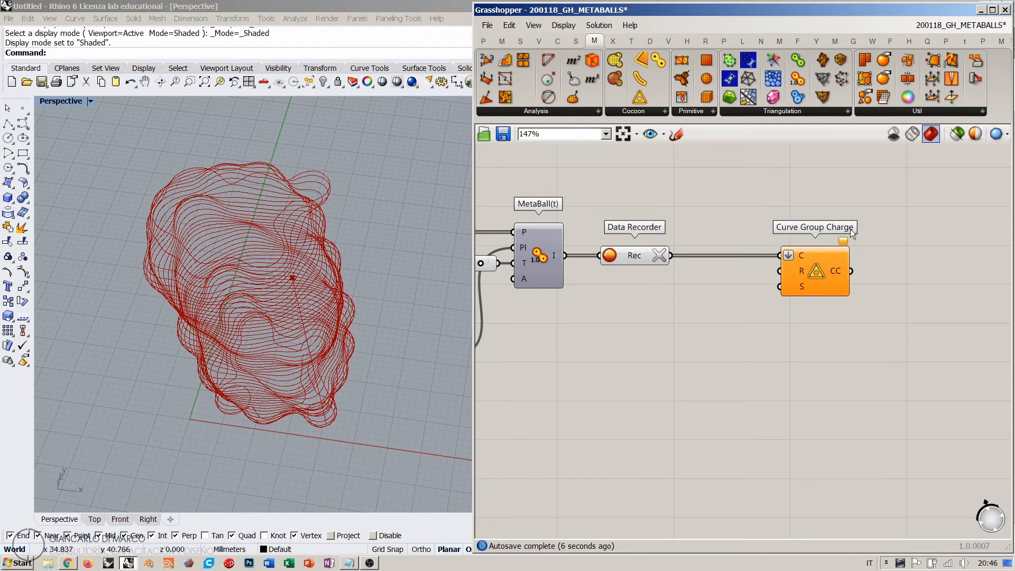
pyautogui.moveTo(800, 289)
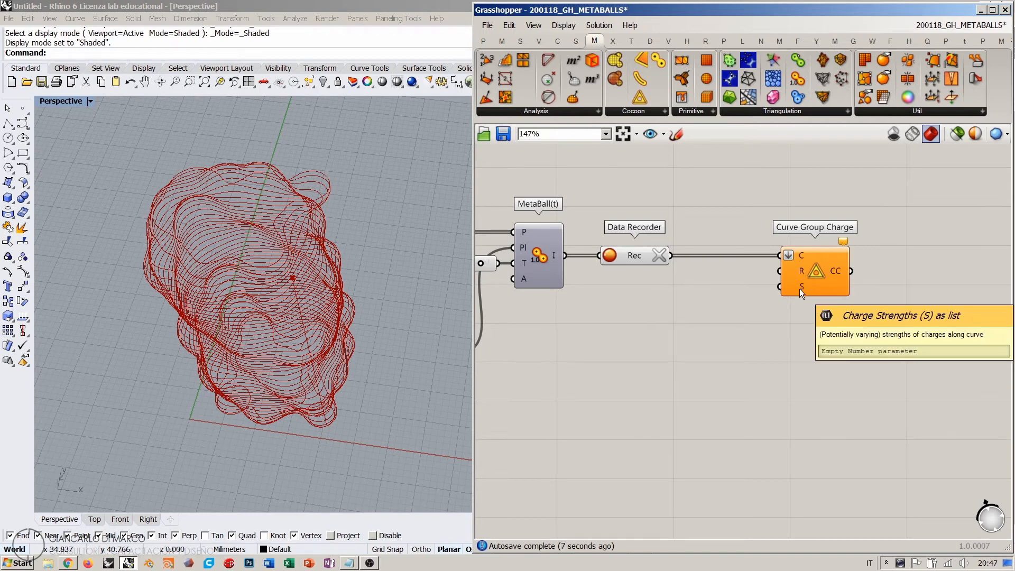
# - Sketch a freehand S-shaped curve on the canvas below the components and label its upper end CHARGE
pyautogui.moveTo(694, 241); pyautogui.dragTo(668, 206, button='right')
pyautogui.click(675, 134)
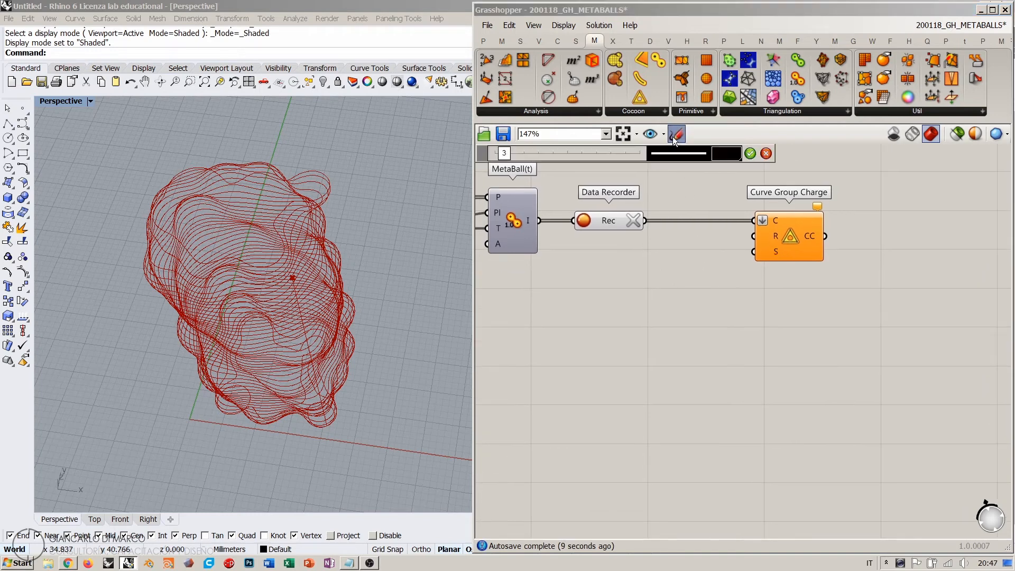
pyautogui.moveTo(533, 513)
pyautogui.mouseDown()
pyautogui.moveTo(613, 443)
pyautogui.moveTo(764, 403)
pyautogui.moveTo(894, 335)
pyautogui.moveTo(909, 290)
pyautogui.mouseUp()
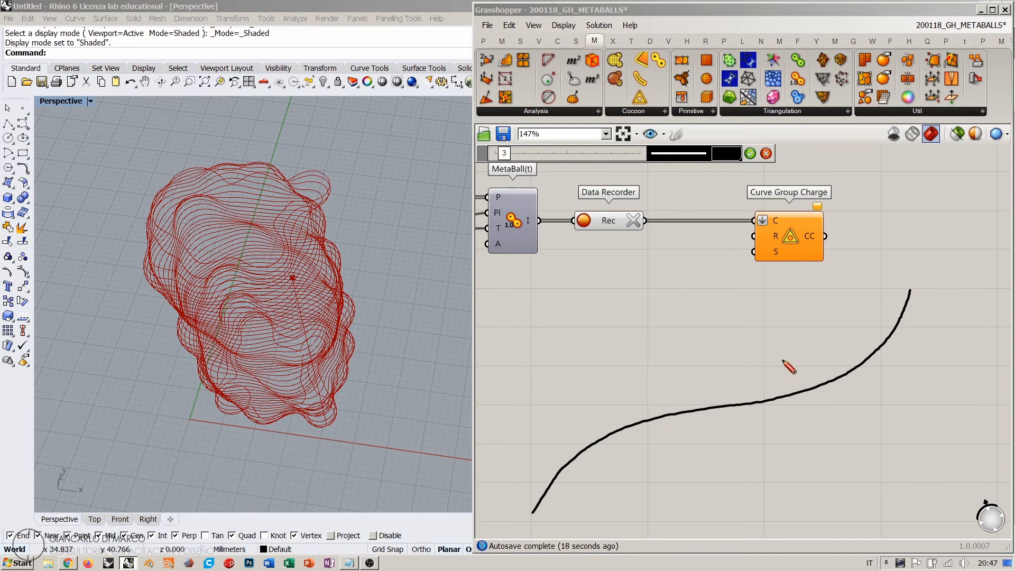
pyautogui.moveTo(914, 262)
pyautogui.mouseDown()
pyautogui.moveTo(897, 271)
pyautogui.moveTo(905, 270)
pyautogui.mouseUp()
pyautogui.moveTo(916, 259)
pyautogui.mouseDown()
pyautogui.moveTo(921, 273)
pyautogui.moveTo(965, 273)
pyautogui.moveTo(971, 265)
pyautogui.moveTo(970, 276)
pyautogui.mouseUp()
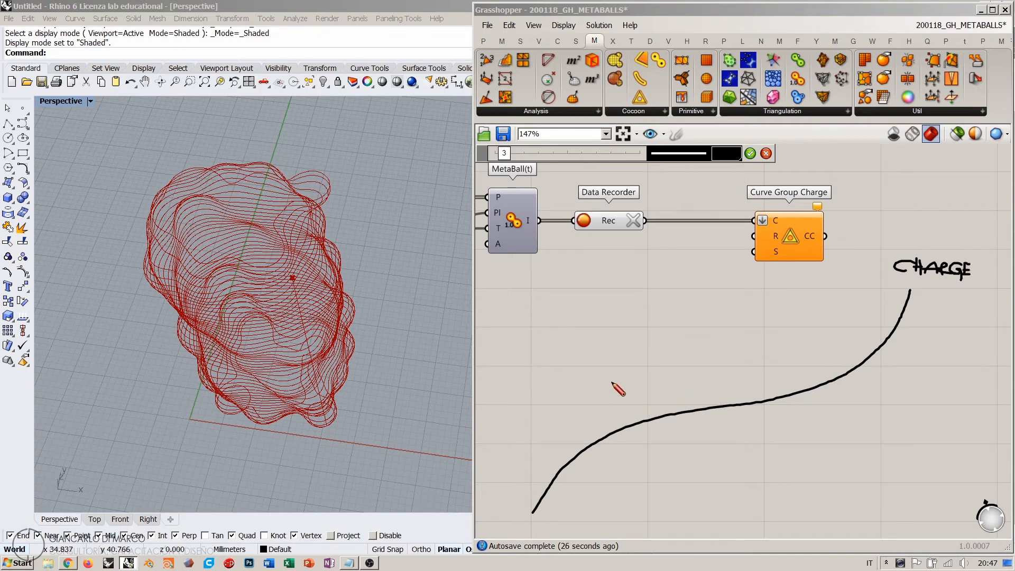
# - Sketch offset marks on both sides of the charge curve, dimension the offset as R and circle the component's R input
pyautogui.moveTo(612, 387); pyautogui.dragTo(648, 379)
pyautogui.moveTo(630, 478); pyautogui.dragTo(680, 458)
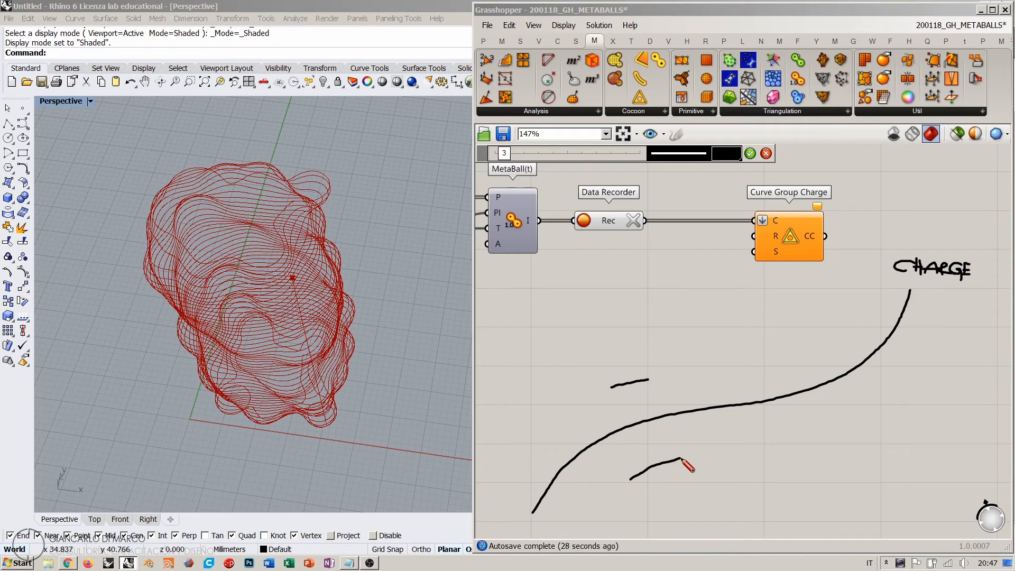
pyautogui.moveTo(623, 371); pyautogui.dragTo(640, 423)
pyautogui.moveTo(644, 417)
pyautogui.mouseDown()
pyautogui.moveTo(639, 428)
pyautogui.moveTo(616, 404)
pyautogui.moveTo(625, 416)
pyautogui.mouseUp()
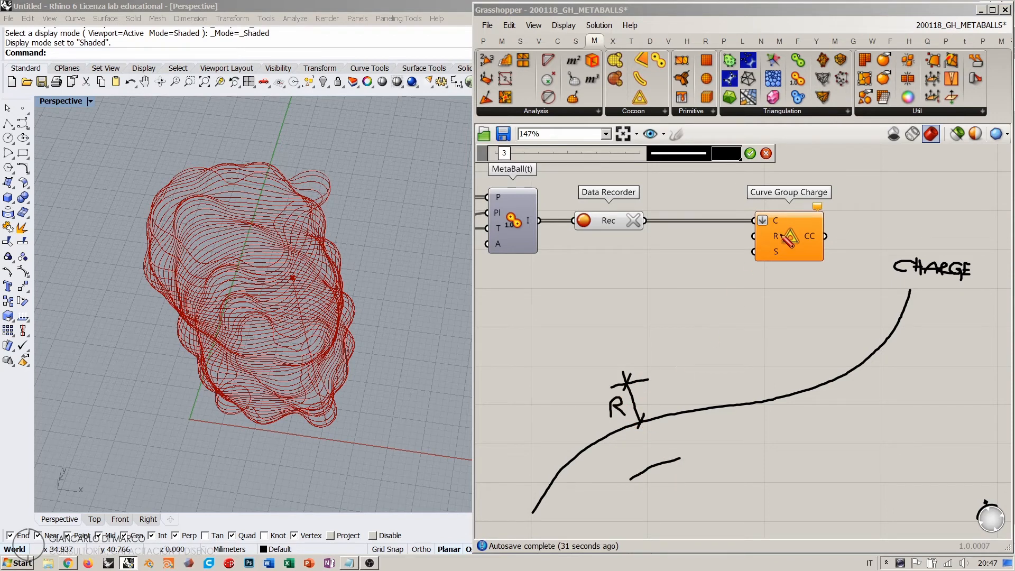
pyautogui.moveTo(781, 228)
pyautogui.mouseDown()
pyautogui.moveTo(770, 240)
pyautogui.moveTo(781, 229)
pyautogui.mouseUp()
# - Continue the upper offset mark as a dashed line parallel to the charge curve up to its CHARGE end
pyautogui.moveTo(661, 377); pyautogui.dragTo(678, 372)
pyautogui.moveTo(691, 370); pyautogui.dragTo(708, 366)
pyautogui.moveTo(712, 364); pyautogui.dragTo(749, 356)
pyautogui.moveTo(762, 352); pyautogui.dragTo(814, 336)
pyautogui.moveTo(822, 333); pyautogui.dragTo(851, 307)
pyautogui.moveTo(854, 300); pyautogui.dragTo(858, 293)
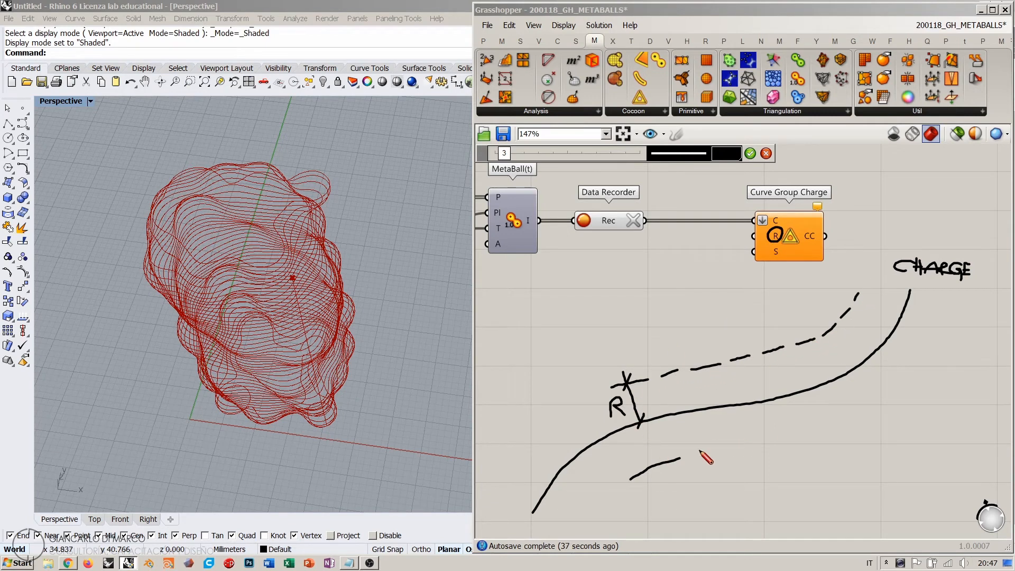
# - Sketch the dashed offset line below the charge curve and extend both offset lines to the curve's lower end
pyautogui.moveTo(699, 450); pyautogui.dragTo(710, 449)
pyautogui.moveTo(727, 447); pyautogui.dragTo(793, 431)
pyautogui.moveTo(801, 428)
pyautogui.mouseDown()
pyautogui.moveTo(898, 379)
pyautogui.moveTo(940, 305)
pyautogui.mouseUp()
pyautogui.moveTo(626, 478); pyautogui.dragTo(620, 483)
pyautogui.moveTo(617, 487); pyautogui.dragTo(580, 528)
pyautogui.moveTo(621, 384); pyautogui.dragTo(565, 400)
pyautogui.moveTo(550, 411); pyautogui.dragTo(513, 451)
pyautogui.moveTo(500, 477); pyautogui.dragTo(498, 485)
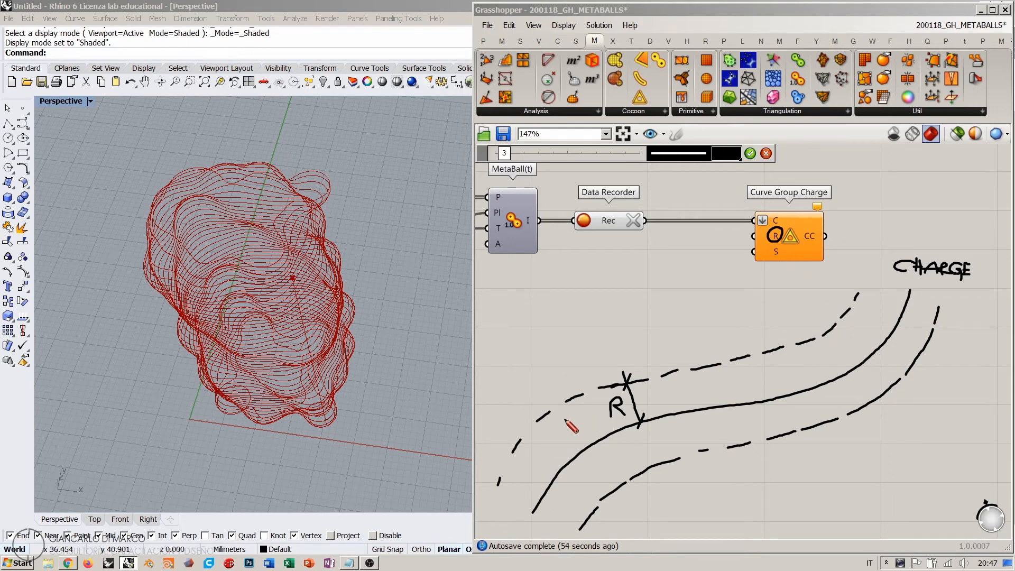
# - Sketch two more charge curves above the first and give the lower of them a radius mark and dashed offset line
pyautogui.moveTo(532, 447)
pyautogui.mouseDown()
pyautogui.moveTo(607, 402)
pyautogui.moveTo(843, 358)
pyautogui.moveTo(881, 299)
pyautogui.moveTo(862, 292)
pyautogui.moveTo(736, 356)
pyautogui.moveTo(538, 408)
pyautogui.mouseUp()
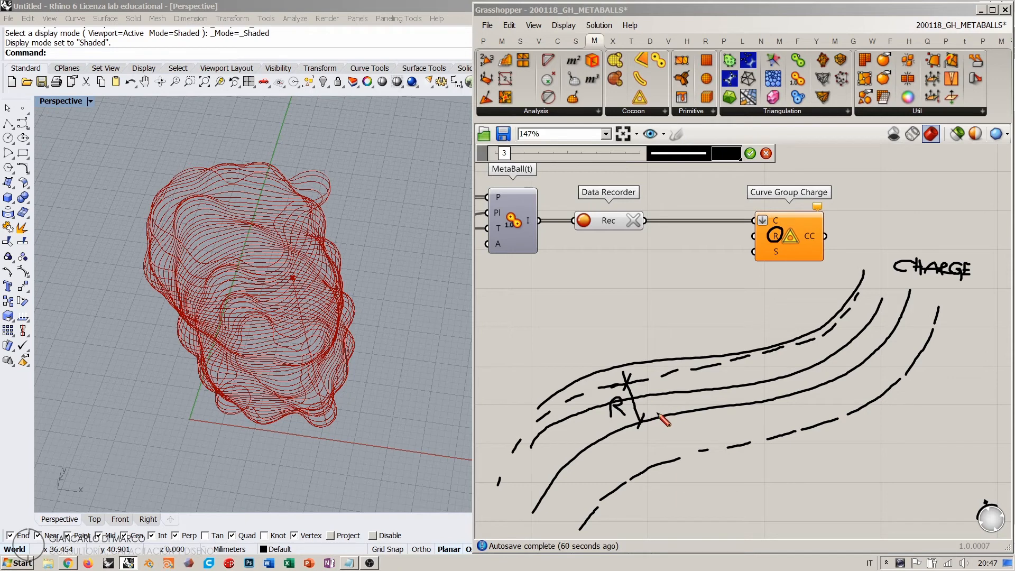
pyautogui.moveTo(654, 394); pyautogui.dragTo(640, 350)
pyautogui.moveTo(553, 366); pyautogui.dragTo(693, 338)
pyautogui.moveTo(711, 336); pyautogui.dragTo(814, 316)
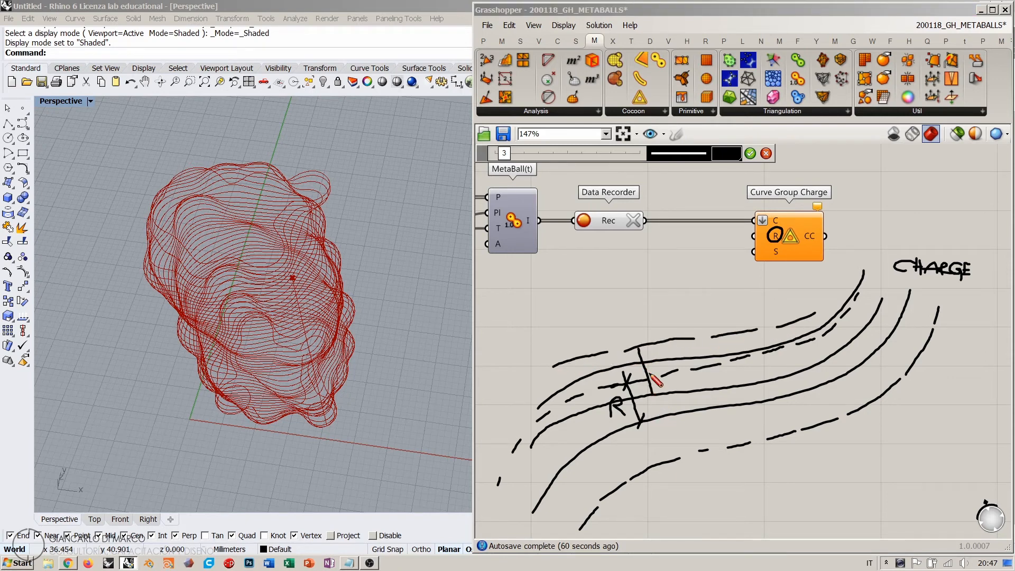
# - Mark the radius of the uppermost charge curve and sketch its dashed offset line above it
pyautogui.moveTo(659, 362); pyautogui.dragTo(648, 317)
pyautogui.moveTo(551, 337); pyautogui.dragTo(573, 332)
pyautogui.moveTo(595, 326); pyautogui.dragTo(628, 321)
pyautogui.moveTo(647, 317); pyautogui.dragTo(720, 307)
pyautogui.moveTo(739, 303); pyautogui.dragTo(787, 289)
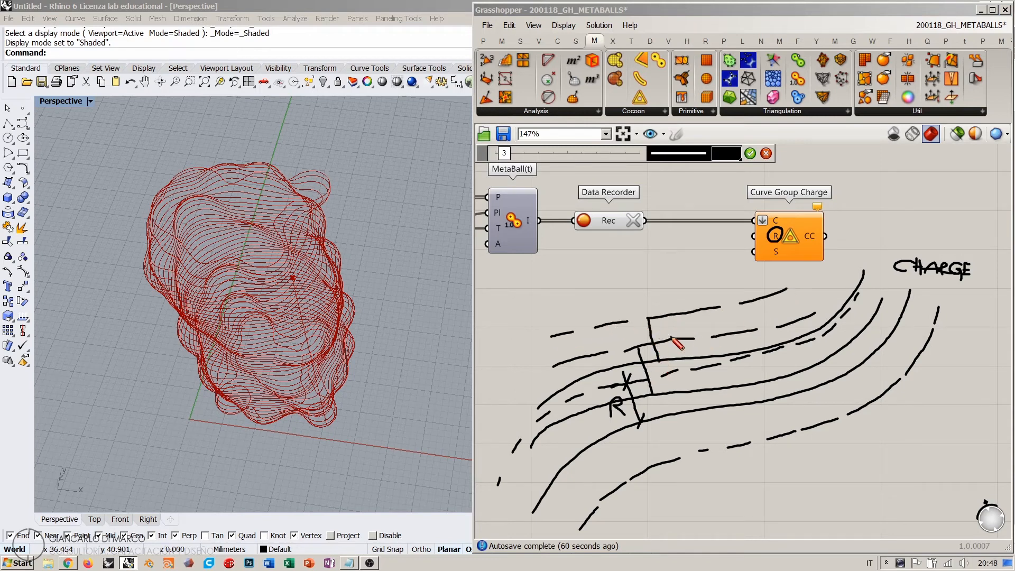
# - Circle the Curve Group Charge component and hatch the overlapping radius zones, labelling them 2x and 3x
pyautogui.moveTo(639, 393)
pyautogui.mouseDown()
pyautogui.moveTo(650, 385)
pyautogui.moveTo(644, 346)
pyautogui.moveTo(653, 347)
pyautogui.mouseUp()
pyautogui.moveTo(842, 199)
pyautogui.mouseDown()
pyautogui.moveTo(727, 247)
pyautogui.moveTo(847, 218)
pyautogui.moveTo(843, 239)
pyautogui.mouseUp()
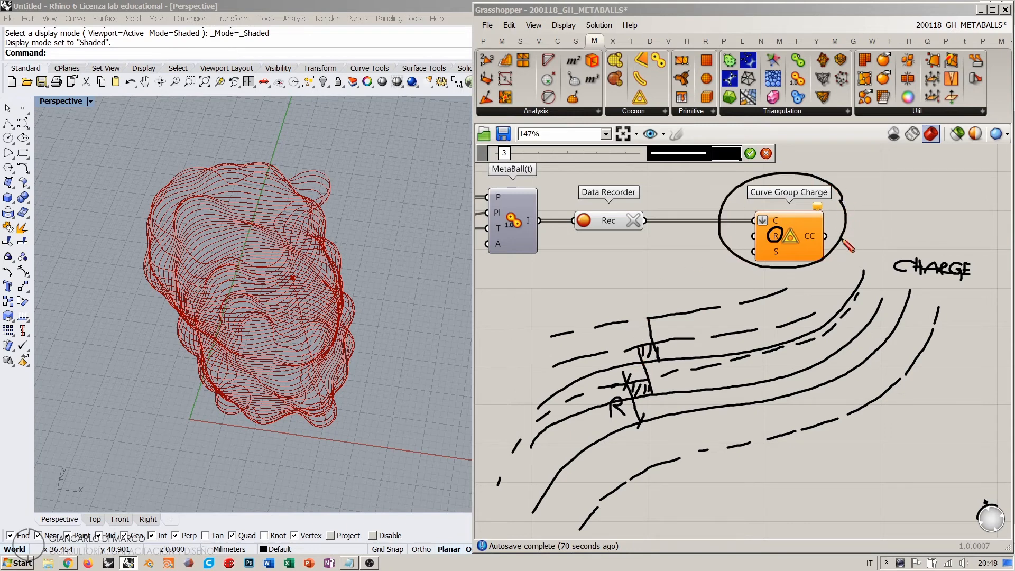
pyautogui.moveTo(668, 377)
pyautogui.mouseDown()
pyautogui.moveTo(690, 388)
pyautogui.moveTo(677, 347)
pyautogui.moveTo(666, 357)
pyautogui.moveTo(691, 357)
pyautogui.moveTo(692, 347)
pyautogui.mouseUp()
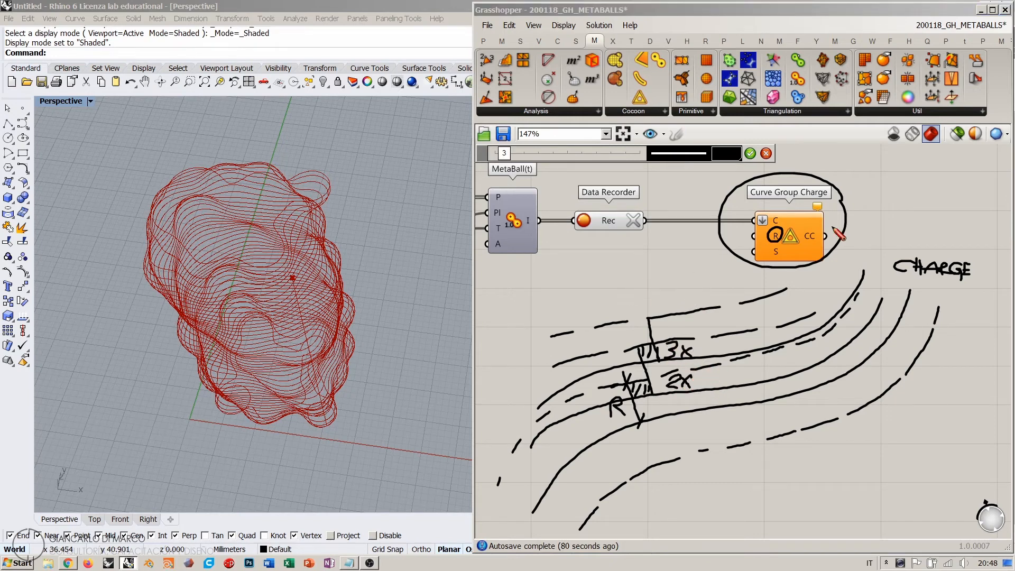
# - Cross out the 2x and 3x notes after circling the Curve Group Charge title, and discard the sketch
pyautogui.moveTo(843, 195)
pyautogui.mouseDown()
pyautogui.moveTo(796, 175)
pyautogui.moveTo(840, 203)
pyautogui.moveTo(839, 185)
pyautogui.mouseUp()
pyautogui.moveTo(699, 338)
pyautogui.mouseDown()
pyautogui.moveTo(666, 360)
pyautogui.moveTo(696, 367)
pyautogui.mouseUp()
pyautogui.moveTo(670, 373); pyautogui.dragTo(697, 394)
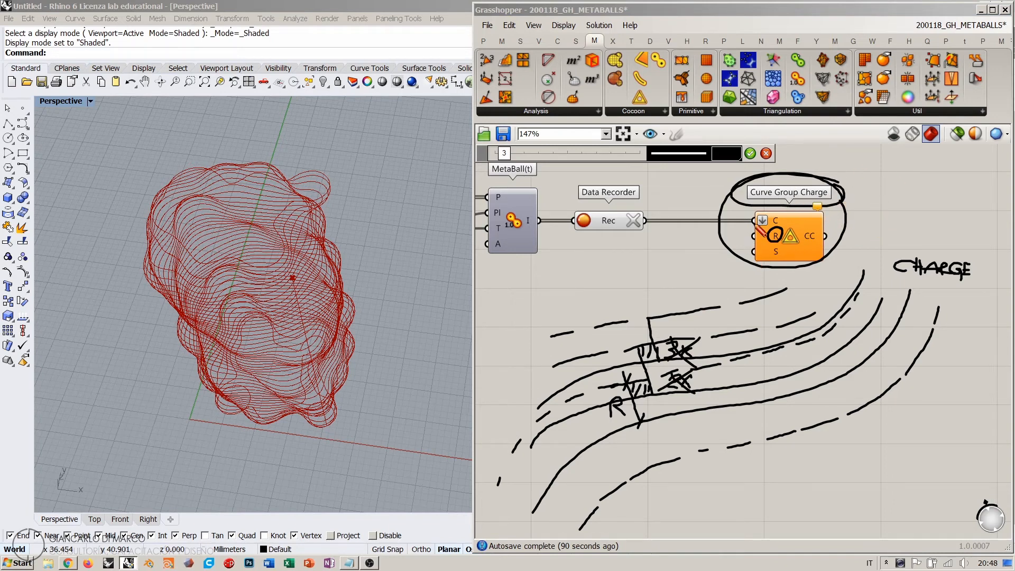
pyautogui.click(765, 154)
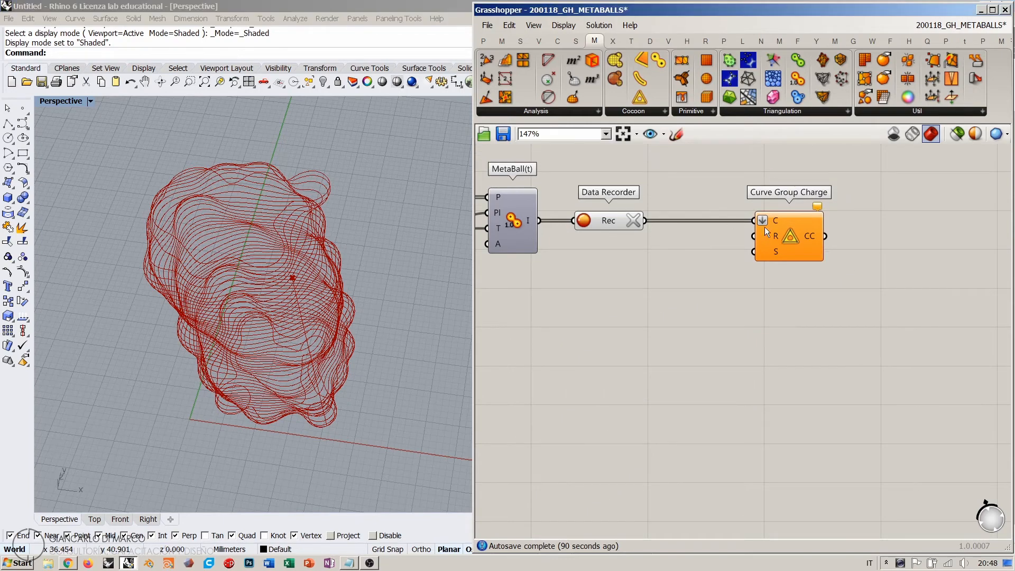
# - Examine the recorded section curves from the side and from above in the Perspective and Top viewports
pyautogui.moveTo(338, 296); pyautogui.dragTo(348, 162, button='right')
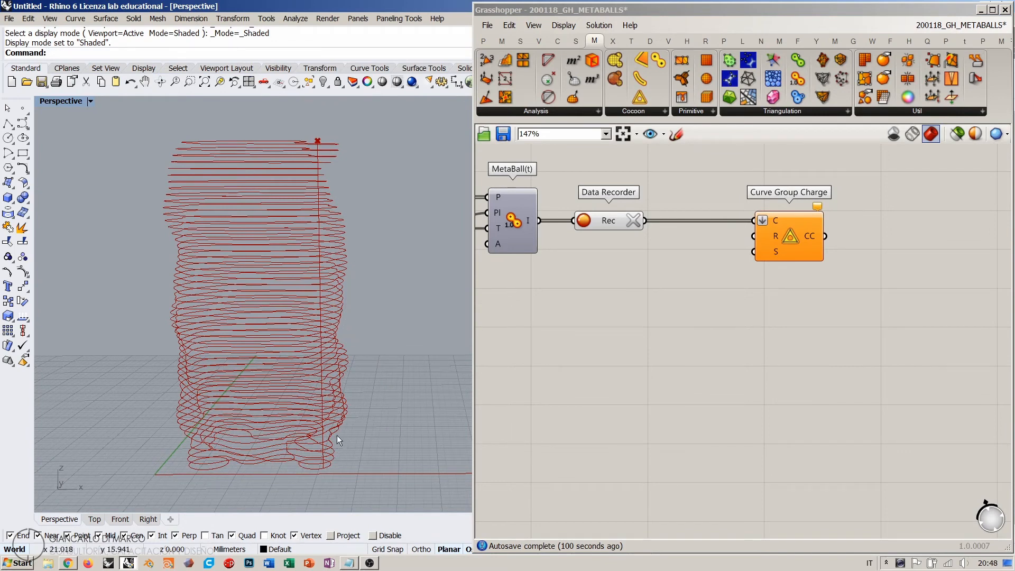
pyautogui.click(666, 277)
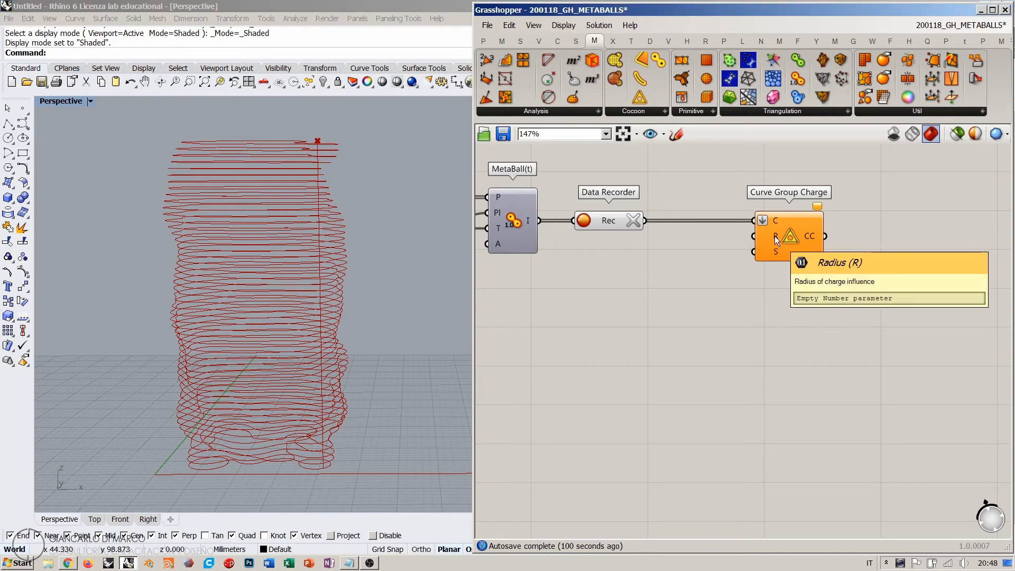
pyautogui.moveTo(351, 210); pyautogui.dragTo(323, 236, button='right')
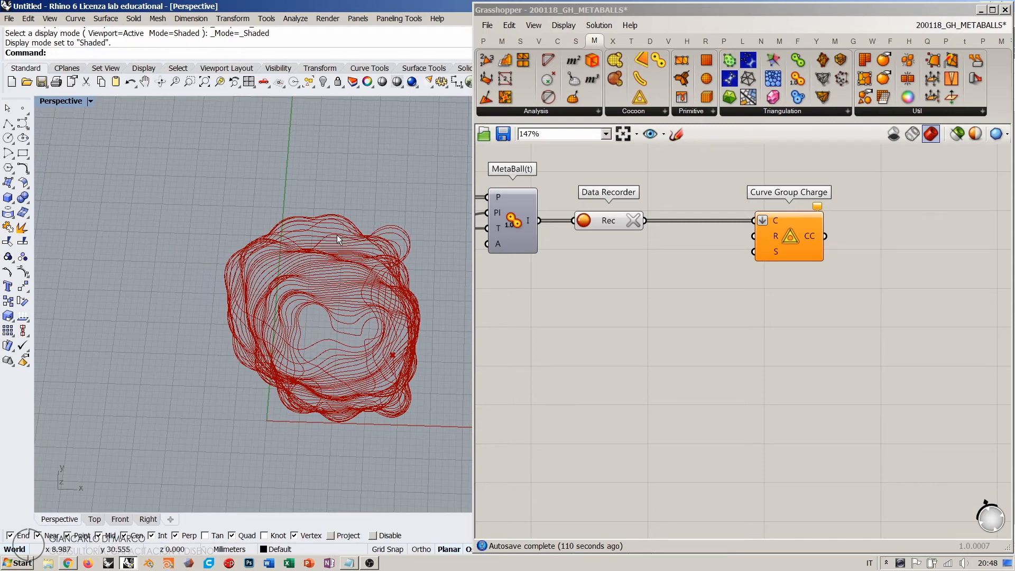
pyautogui.click(94, 519)
pyautogui.scroll(5, 284, 288)
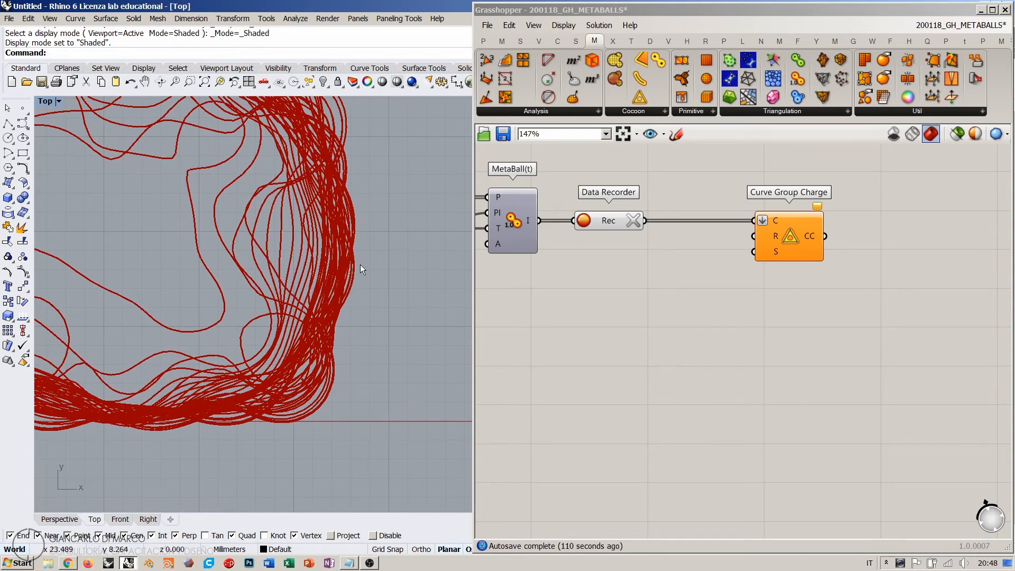
pyautogui.scroll(-3, 347, 286)
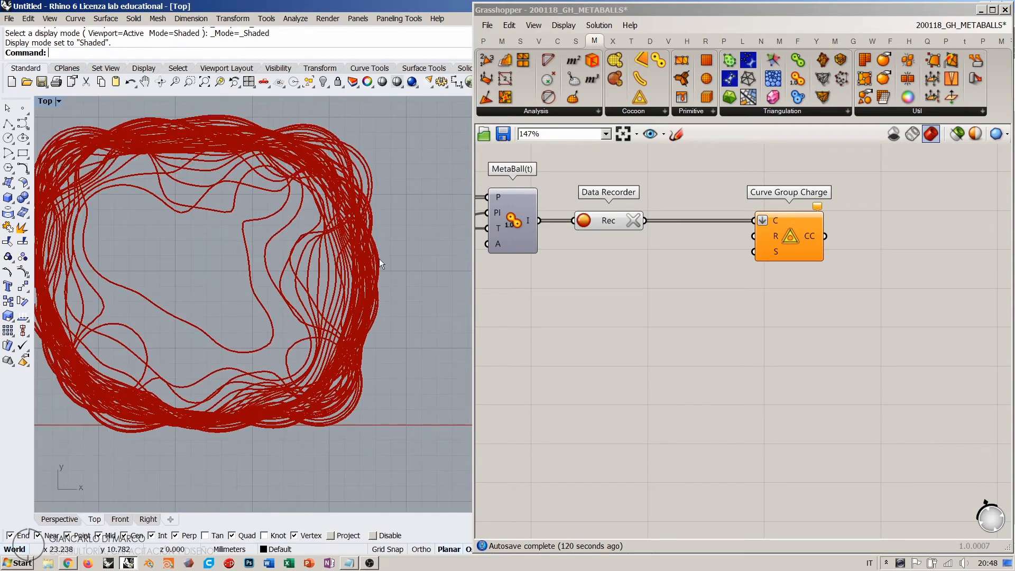
pyautogui.moveTo(309, 259); pyautogui.dragTo(349, 272, button='right')
pyautogui.click(71, 524)
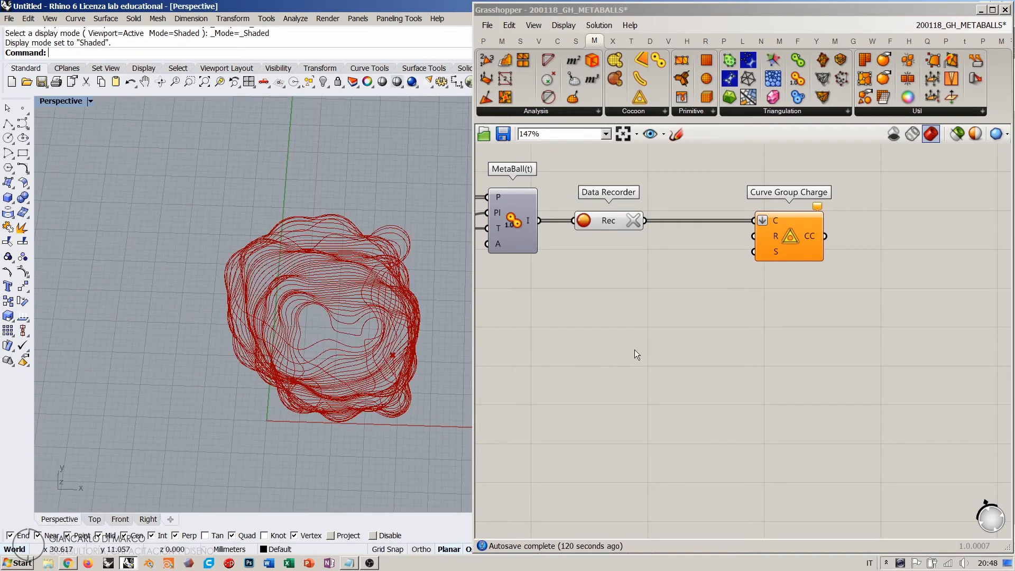
# - Add a 2.00 number slider, connect it to Curve Group Charge's R input and align both components below the Data Recorder
pyautogui.doubleClick(674, 289)
pyautogui.write('2.00')
pyautogui.press('Return')
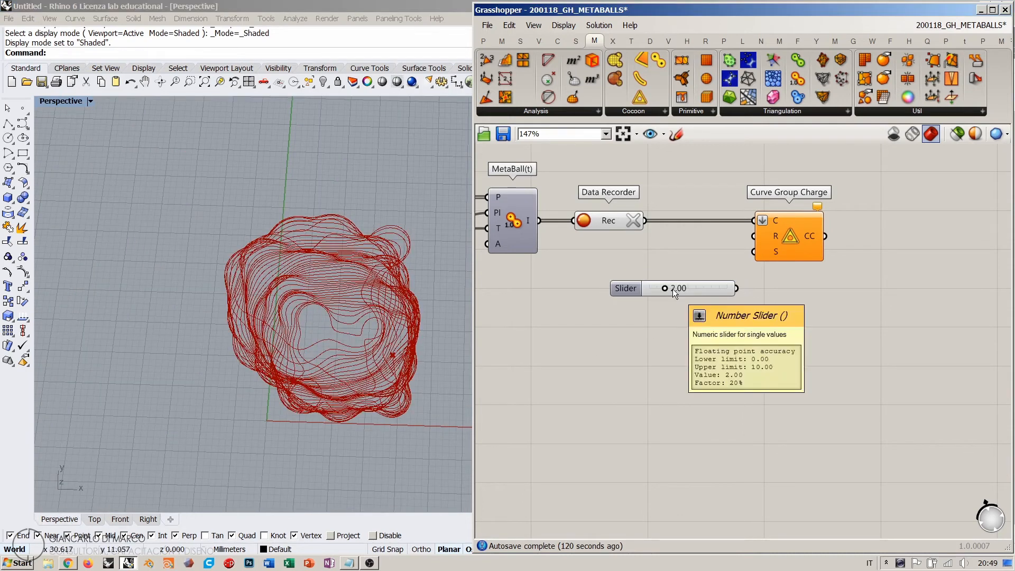
pyautogui.moveTo(755, 236); pyautogui.dragTo(736, 286)
pyautogui.moveTo(725, 287); pyautogui.dragTo(728, 261)
pyautogui.moveTo(778, 233); pyautogui.dragTo(779, 256)
pyautogui.moveTo(797, 304); pyautogui.dragTo(698, 264)
pyautogui.moveTo(798, 259); pyautogui.dragTo(855, 308)
pyautogui.click(810, 338)
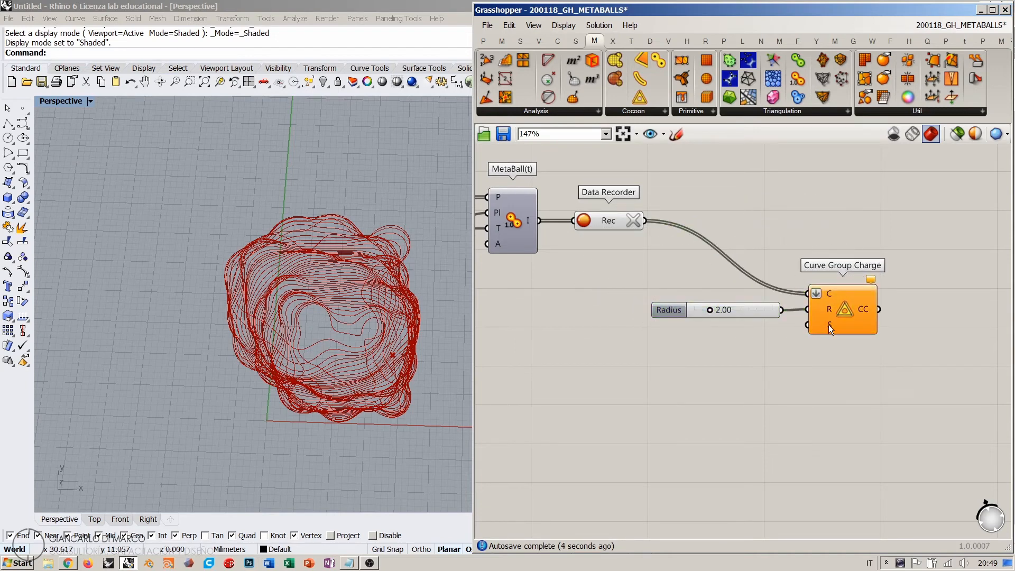
pyautogui.moveTo(762, 309); pyautogui.dragTo(771, 309)
pyautogui.click(796, 332)
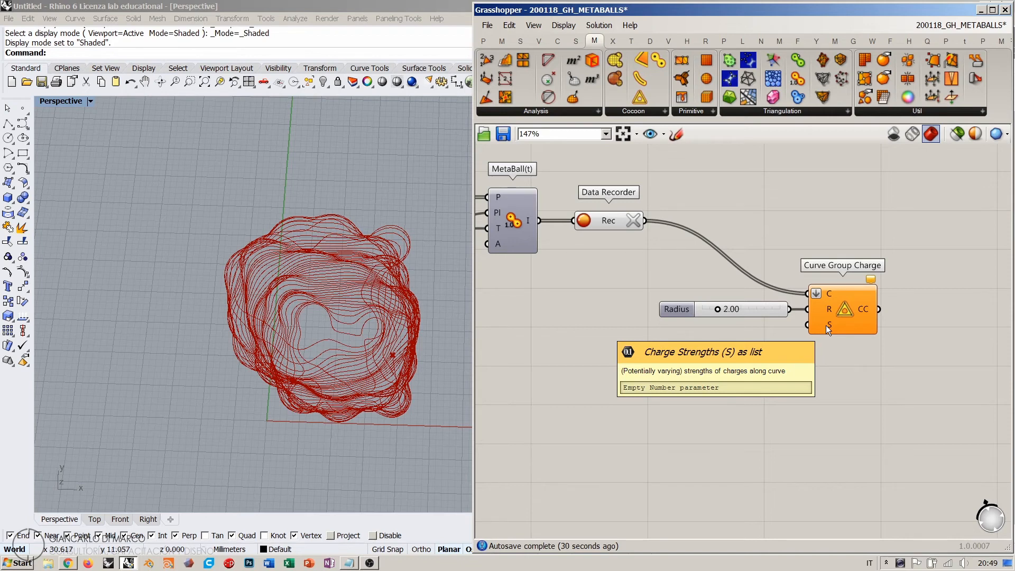
# - Add a 5.00 number slider, connect it to Curve Group Charge's S input and align it under the Radius slider
pyautogui.moveTo(380, 388); pyautogui.dragTo(377, 282, button='right')
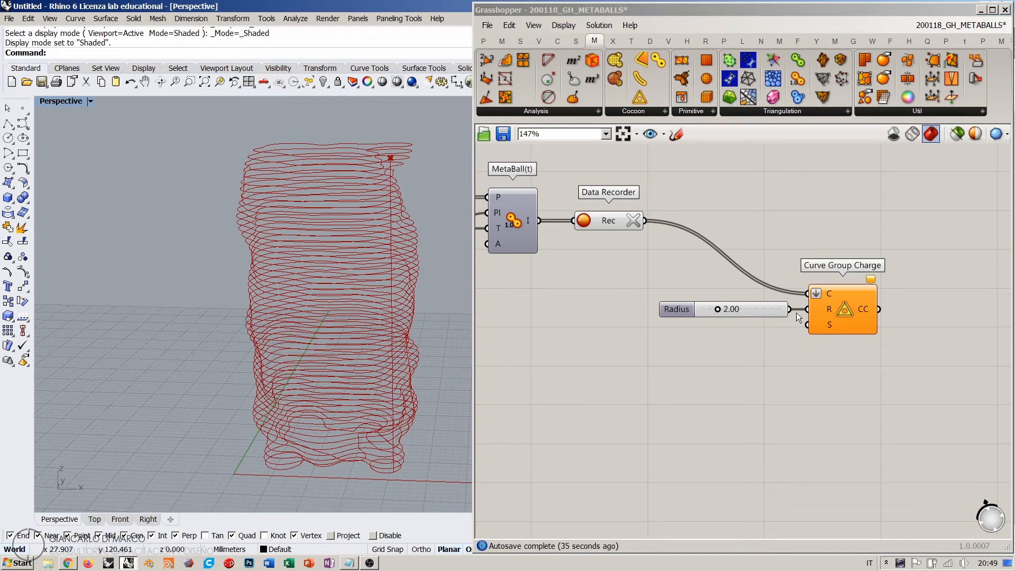
pyautogui.doubleClick(737, 390)
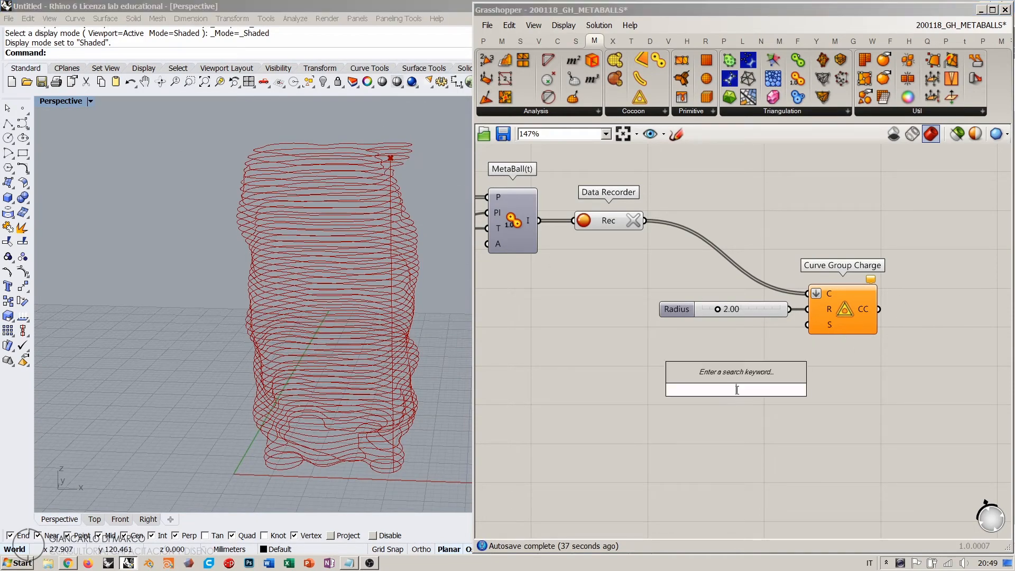
pyautogui.write('5')
pyautogui.press('Return')
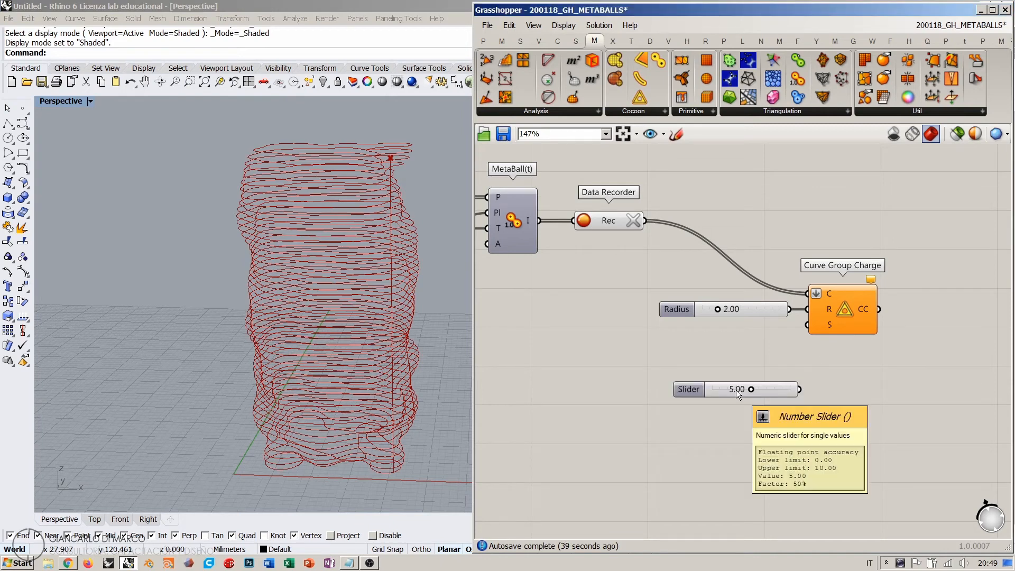
pyautogui.moveTo(807, 324); pyautogui.dragTo(769, 332)
pyautogui.click(766, 379)
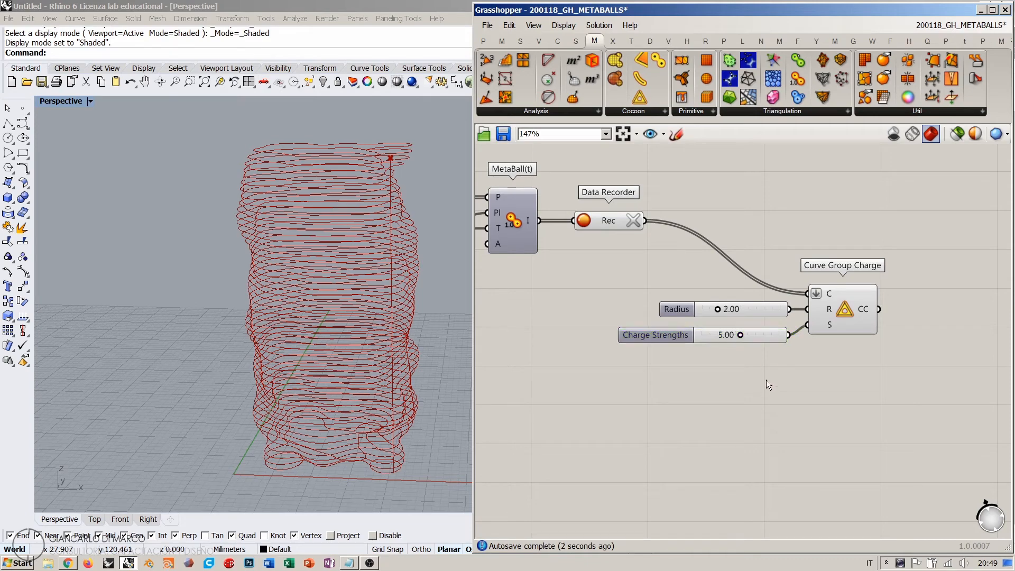
# - Examine the vertical spacing between the stacked section curves in the Front and Perspective viewports
pyautogui.moveTo(402, 373); pyautogui.dragTo(333, 369, button='right')
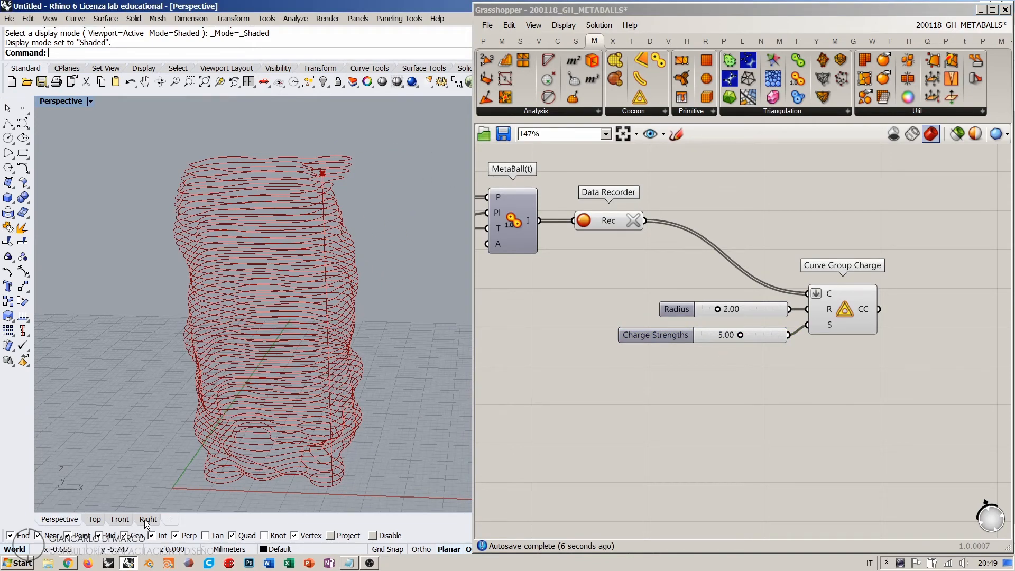
pyautogui.click(119, 520)
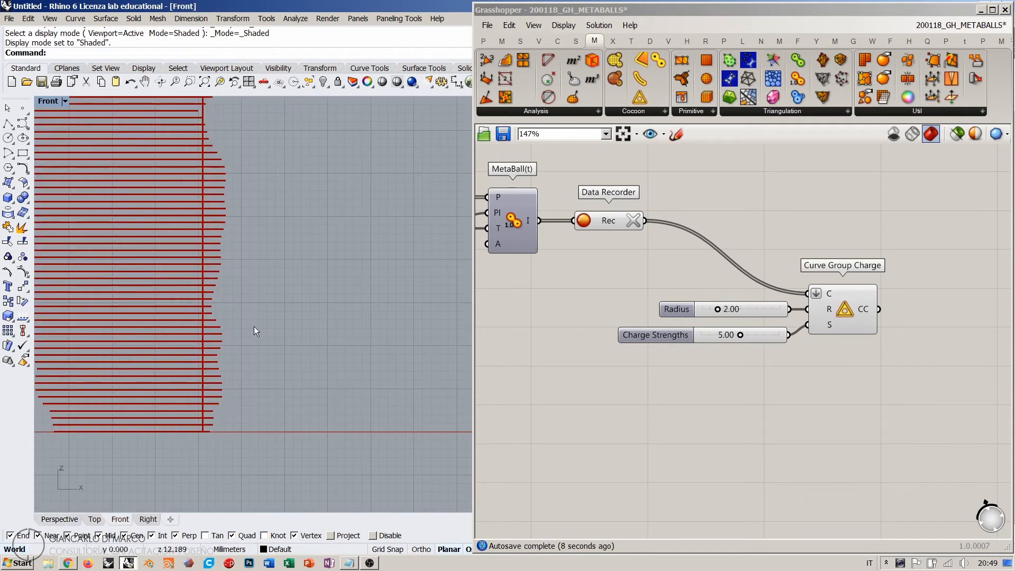
pyautogui.moveTo(233, 325); pyautogui.dragTo(293, 306, button='right')
pyautogui.scroll(5, 280, 312)
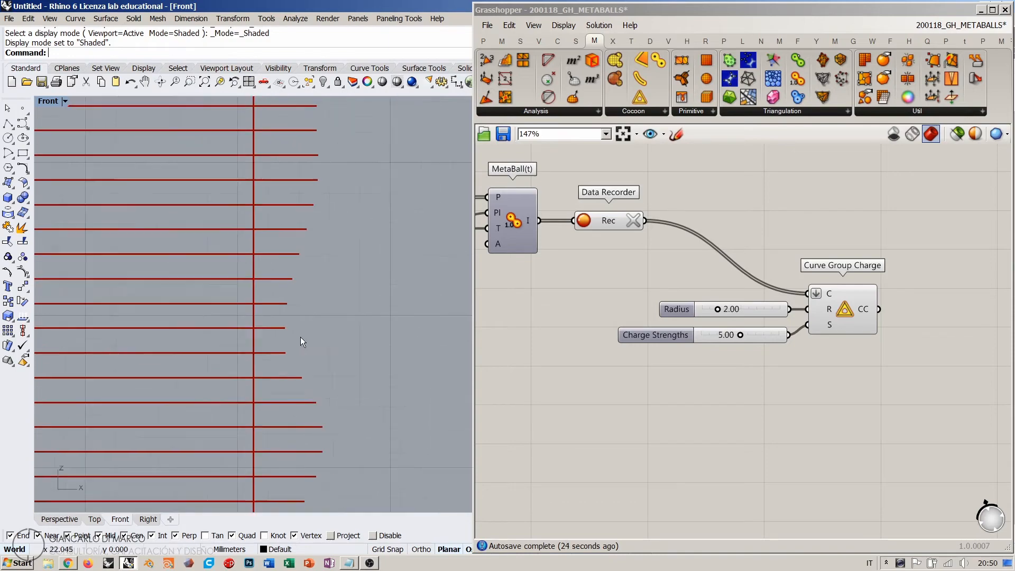
pyautogui.scroll(-5, 301, 337)
pyautogui.click(73, 519)
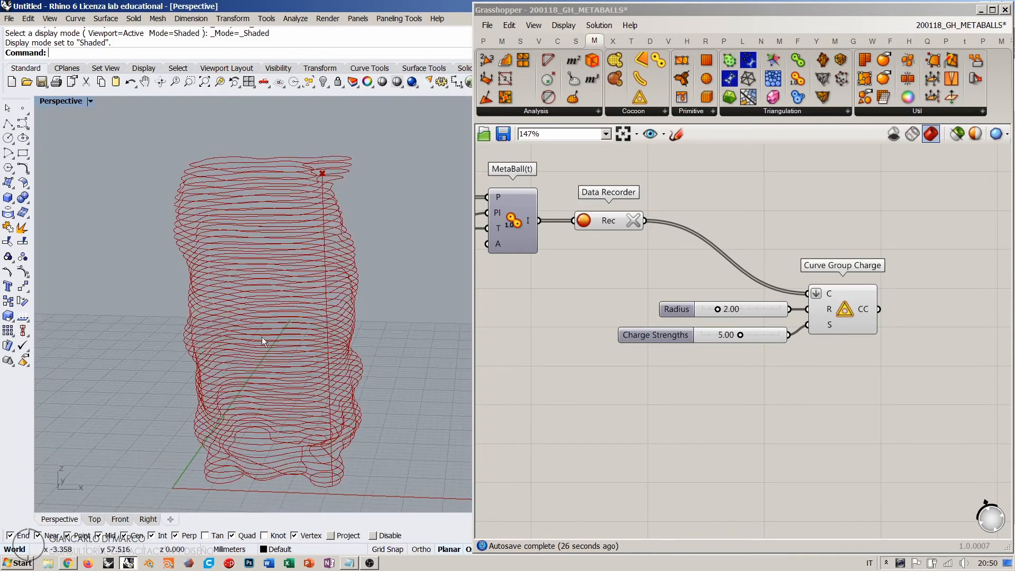
pyautogui.moveTo(263, 339); pyautogui.dragTo(330, 354, button='right')
pyautogui.moveTo(578, 335); pyautogui.dragTo(583, 394, button='right')
pyautogui.scroll(-6, 758, 339)
pyautogui.scroll(4, 670, 339)
pyautogui.moveTo(370, 392); pyautogui.dragTo(386, 341, button='right')
pyautogui.scroll(5, 661, 378)
# - Place a Cocoon component beside Curve Group Charge and connect the CC output to its C input
pyautogui.moveTo(788, 371); pyautogui.dragTo(731, 341, button='right')
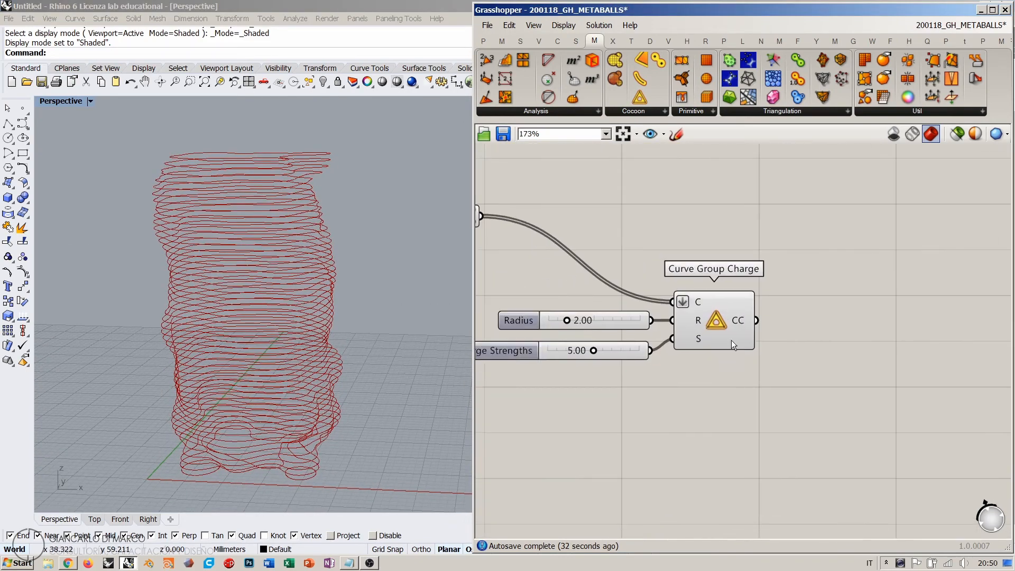
pyautogui.moveTo(743, 319)
pyautogui.click(620, 113)
pyautogui.click(625, 138)
pyautogui.click(881, 364)
pyautogui.moveTo(887, 379); pyautogui.dragTo(807, 350, button='right')
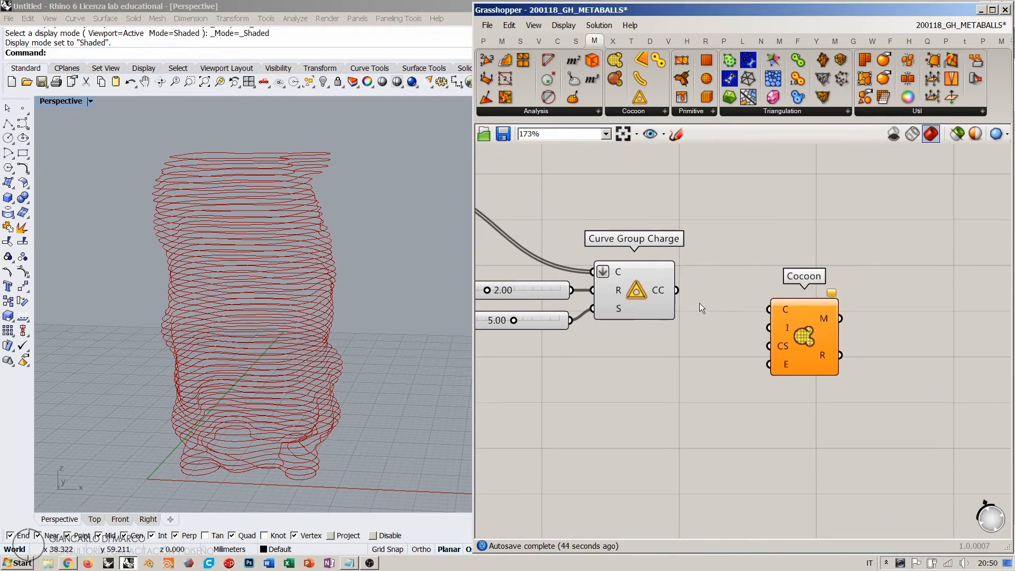
pyautogui.moveTo(676, 290); pyautogui.dragTo(836, 319)
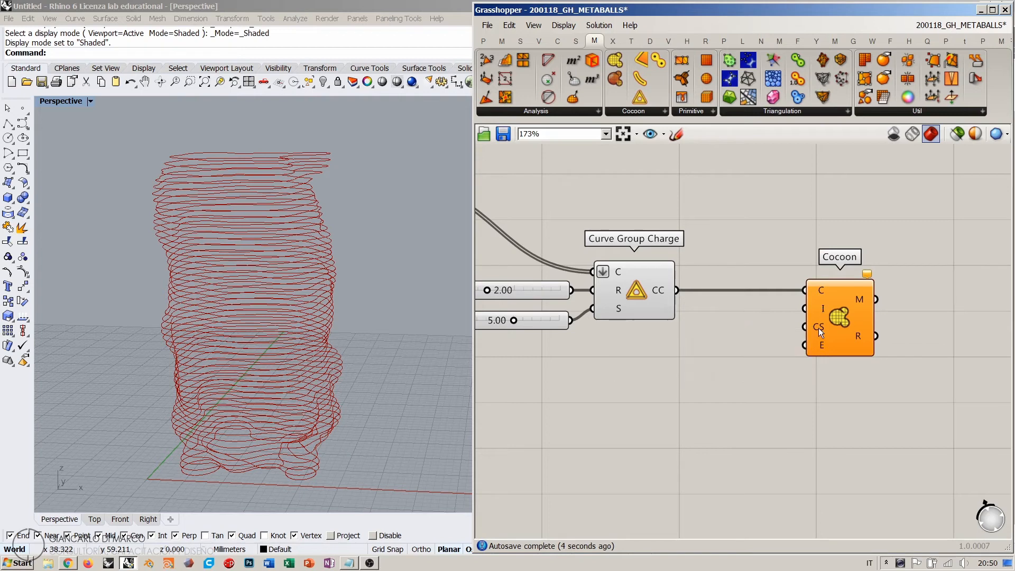
# - Examine Cocoon's Cell Size, Execute and Iso inputs and compare Iso with the Threshold slider feeding MetaBall(t)
pyautogui.moveTo(818, 328)
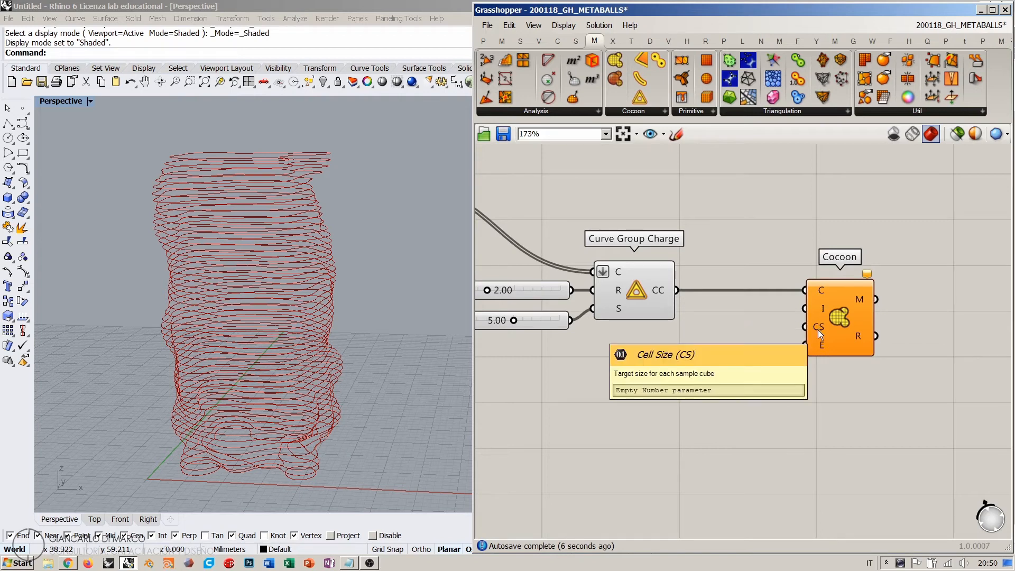
pyautogui.moveTo(823, 346)
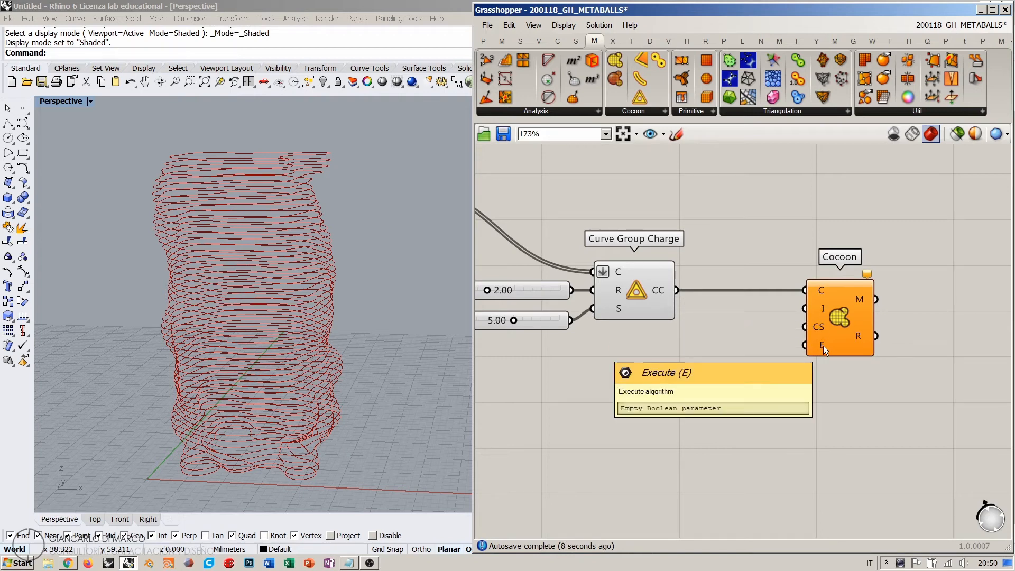
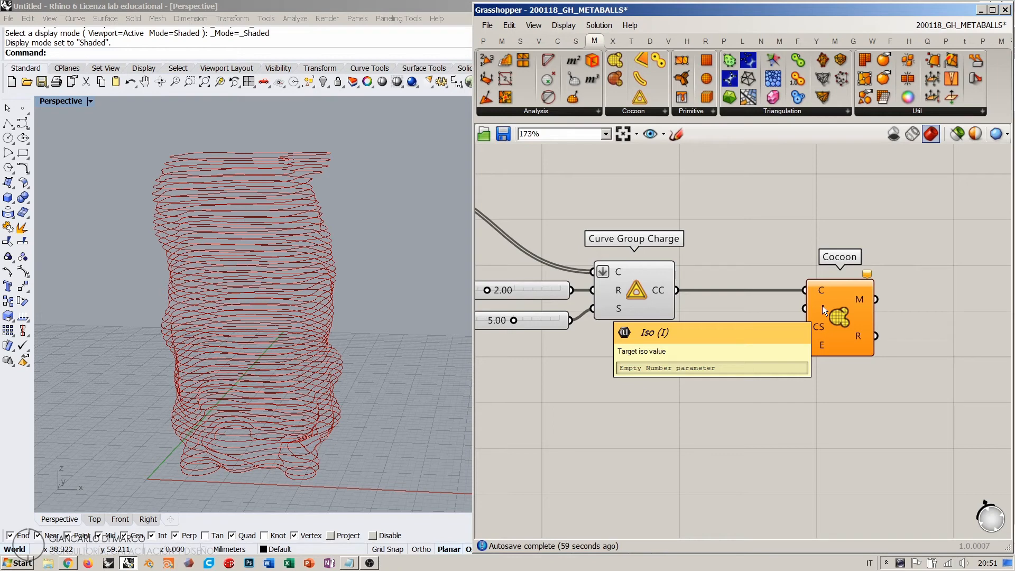
pyautogui.moveTo(823, 305); pyautogui.dragTo(869, 379, button='right')
pyautogui.scroll(-3, 868, 379)
pyautogui.moveTo(661, 341); pyautogui.dragTo(943, 333, button='right')
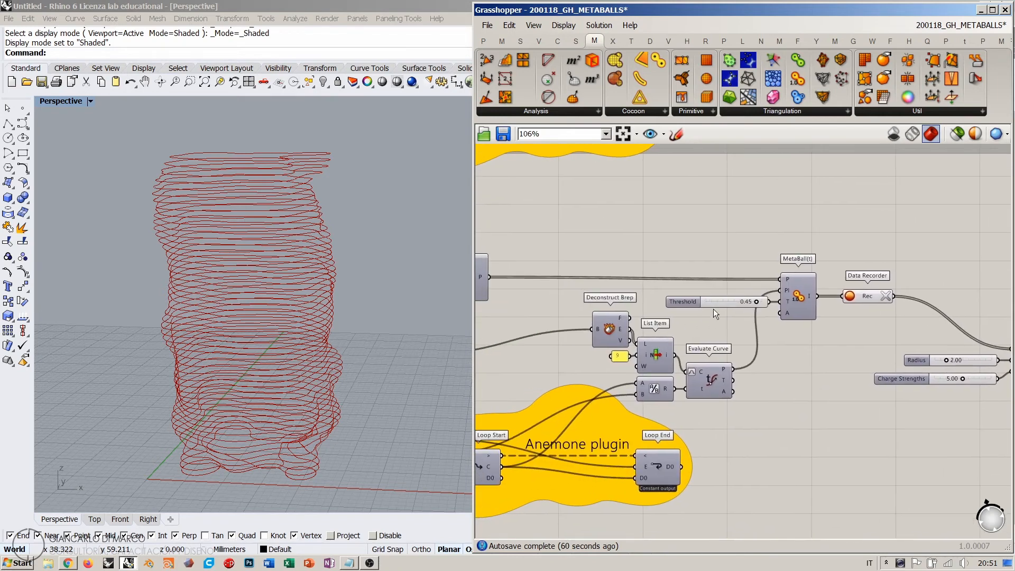
pyautogui.scroll(2, 729, 307)
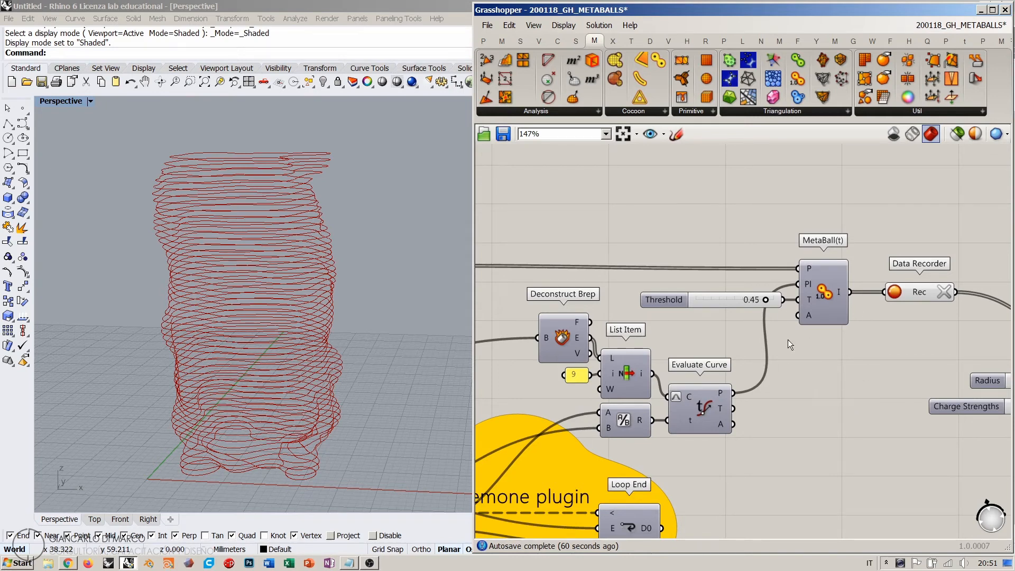
pyautogui.moveTo(880, 382); pyautogui.dragTo(692, 383, button='right')
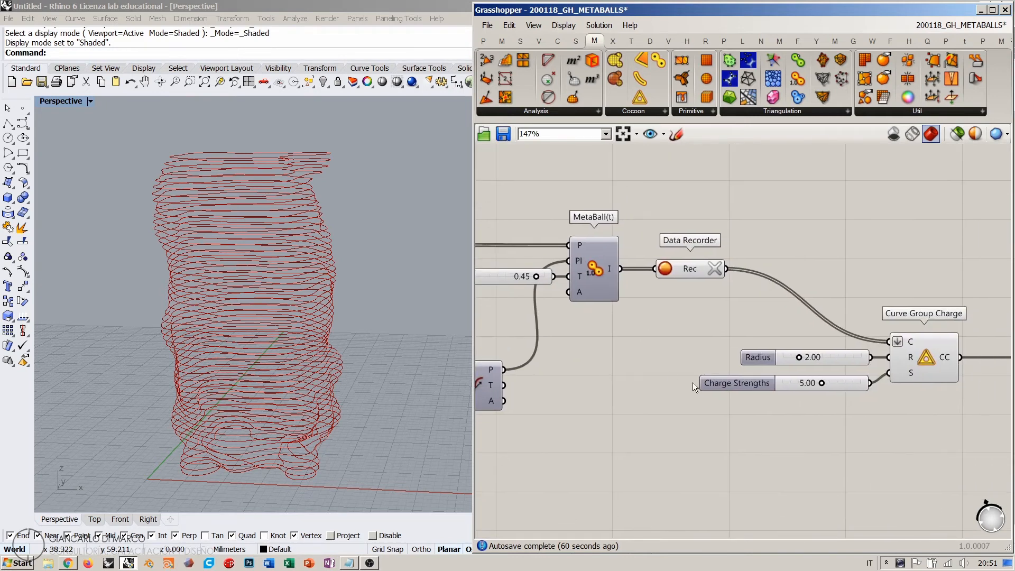
pyautogui.moveTo(920, 365); pyautogui.dragTo(729, 315, button='right')
pyautogui.scroll(2, 799, 318)
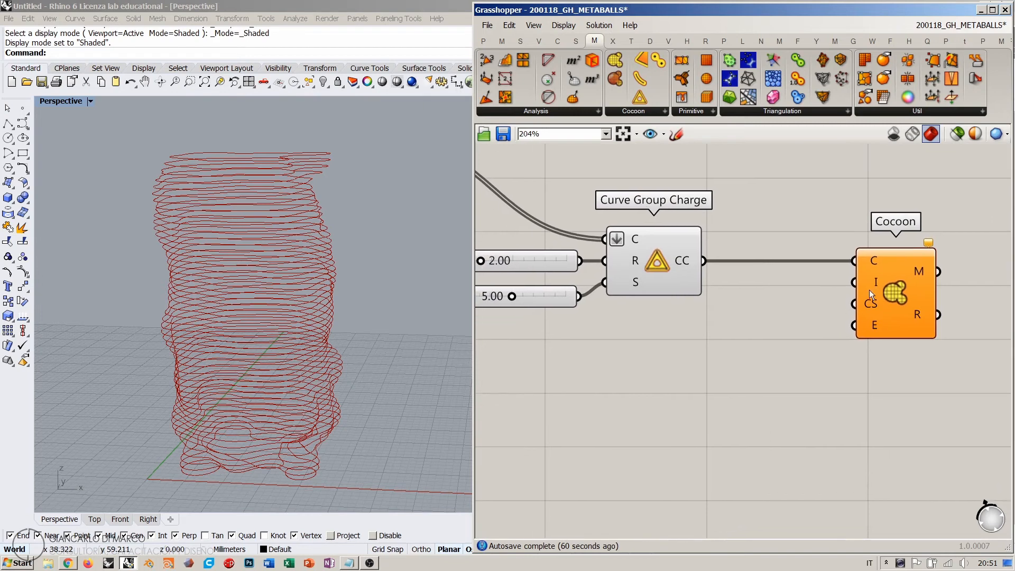
# - Add a 0.10 number slider with an upper limit of 1 and connect it to Cocoon's I input
pyautogui.doubleClick(674, 379)
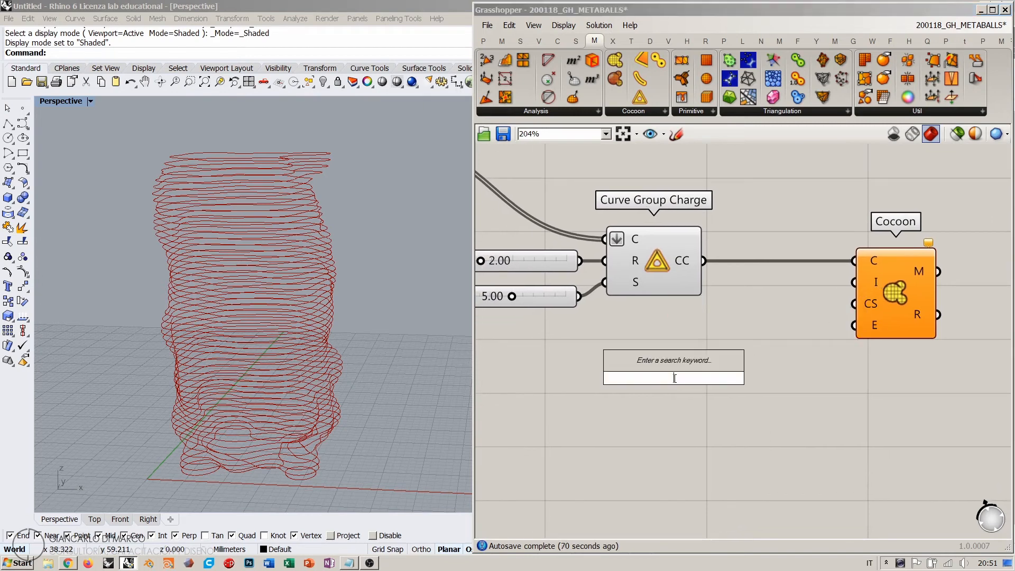
pyautogui.write('0.10<1')
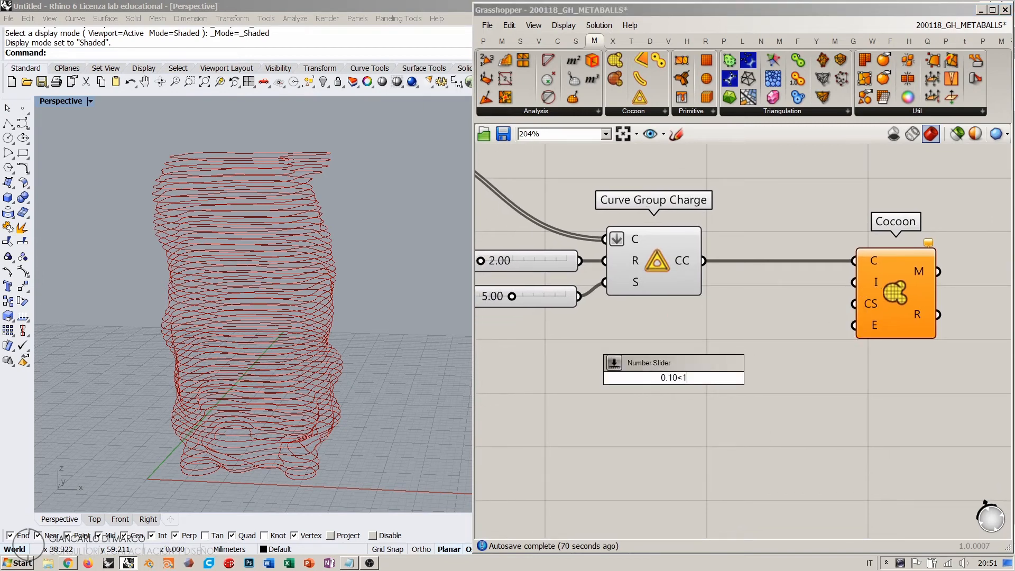
pyautogui.press('Return')
pyautogui.moveTo(858, 283); pyautogui.dragTo(761, 313)
# - Add a number slider with an upper limit of 2, set to 2.00, and connect it to Cocoon's CS input
pyautogui.click(726, 389)
pyautogui.doubleClick(726, 389)
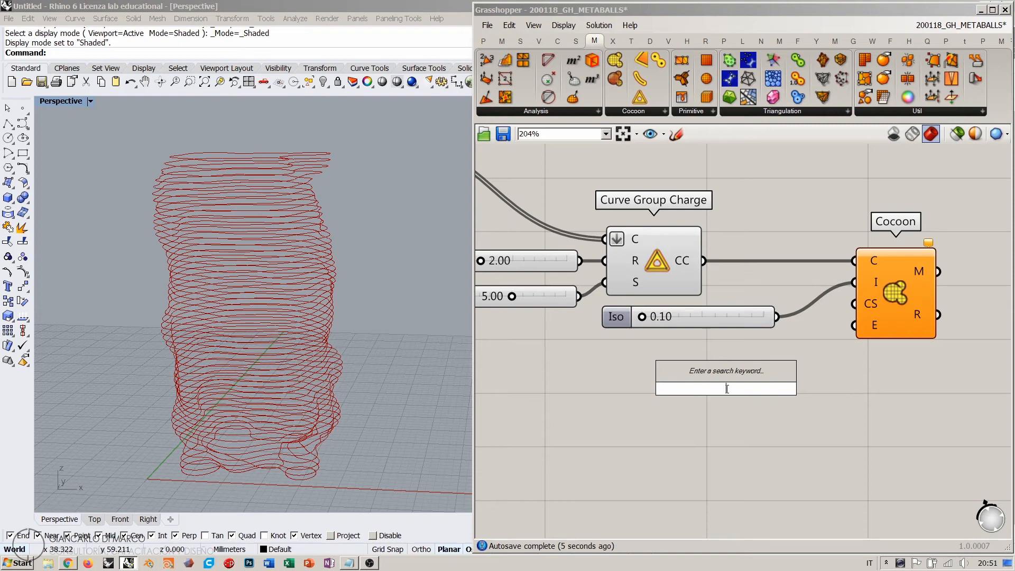
pyautogui.write('0.50')
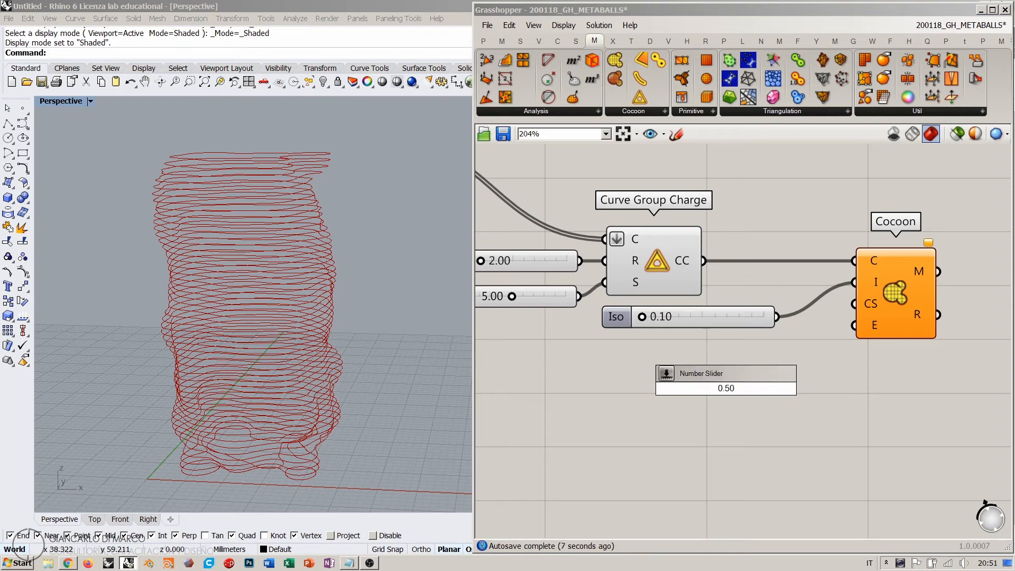
pyautogui.write('<2')
pyautogui.press('Return')
pyautogui.moveTo(694, 391); pyautogui.dragTo(855, 303)
# - Place a False Start Toggle below the Cell Size slider and line it up with the sliders
pyautogui.doubleClick(722, 394)
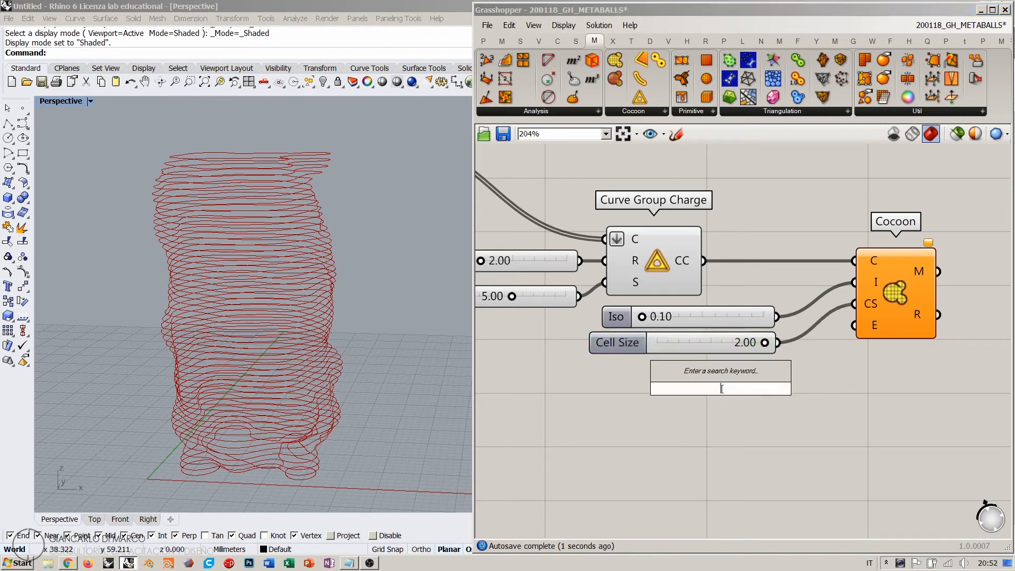
pyautogui.write('togg')
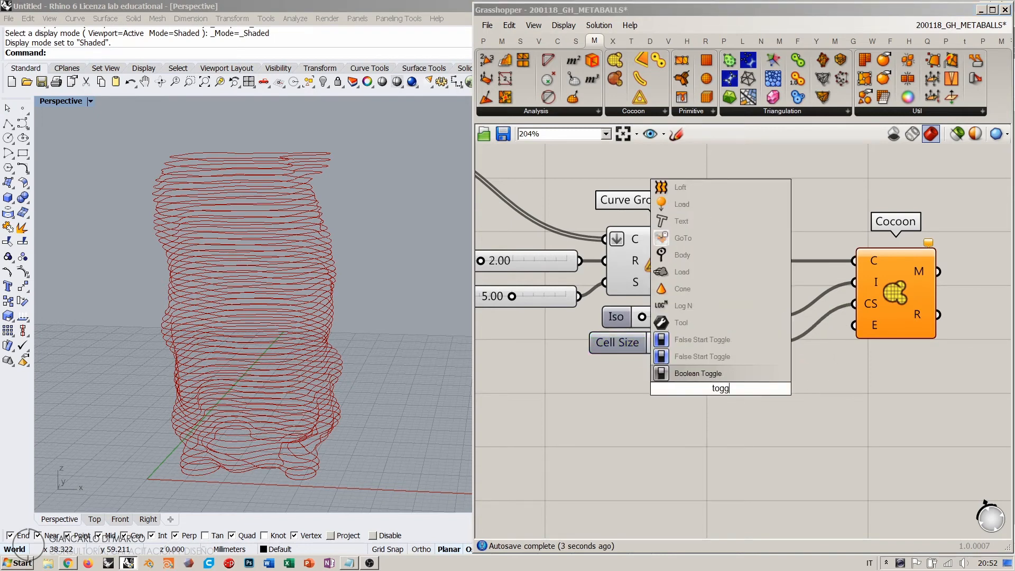
pyautogui.click(705, 359)
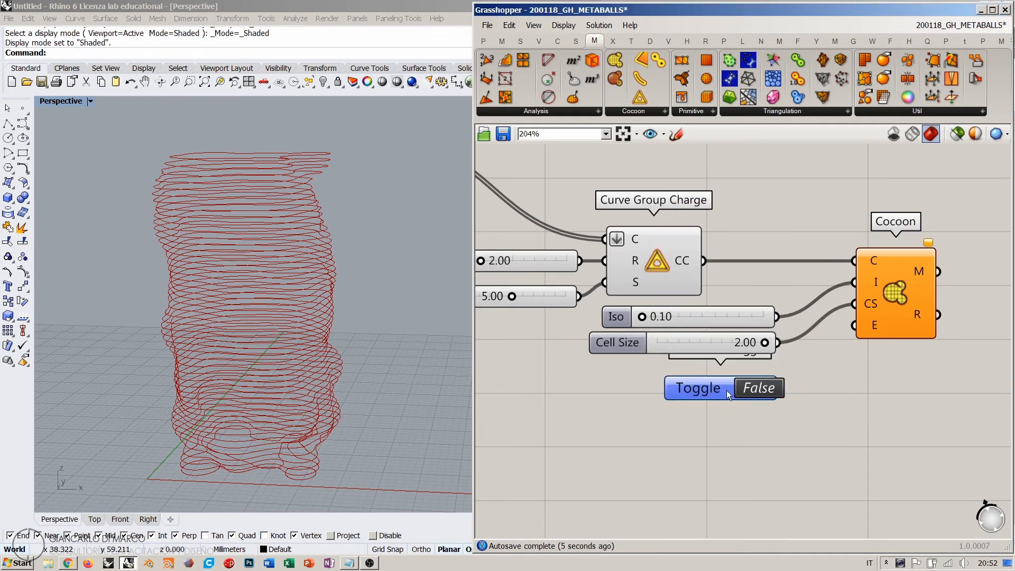
pyautogui.moveTo(727, 391); pyautogui.dragTo(714, 413)
pyautogui.click(776, 452)
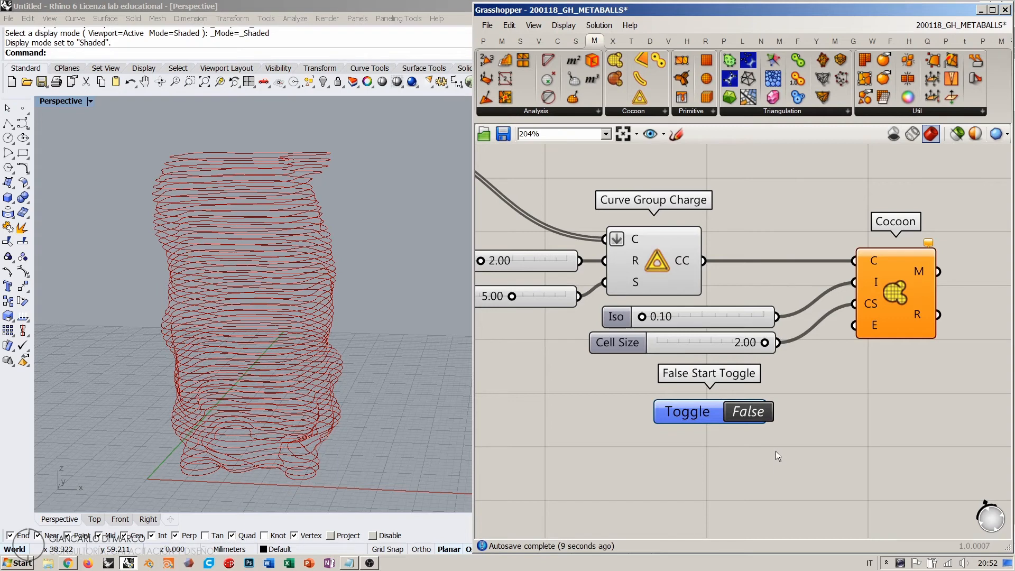
pyautogui.moveTo(725, 339); pyautogui.dragTo(724, 338)
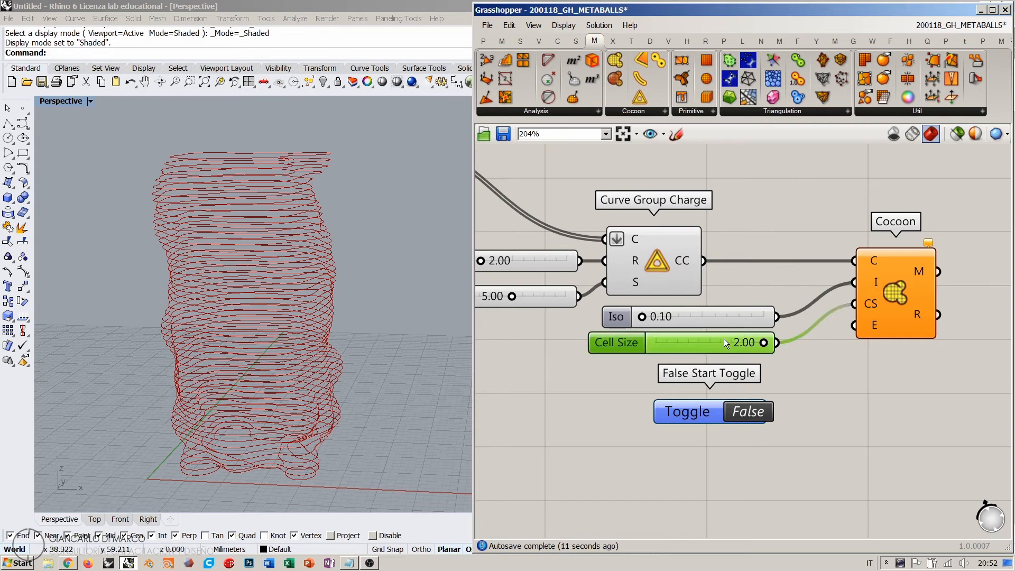
pyautogui.click(794, 392)
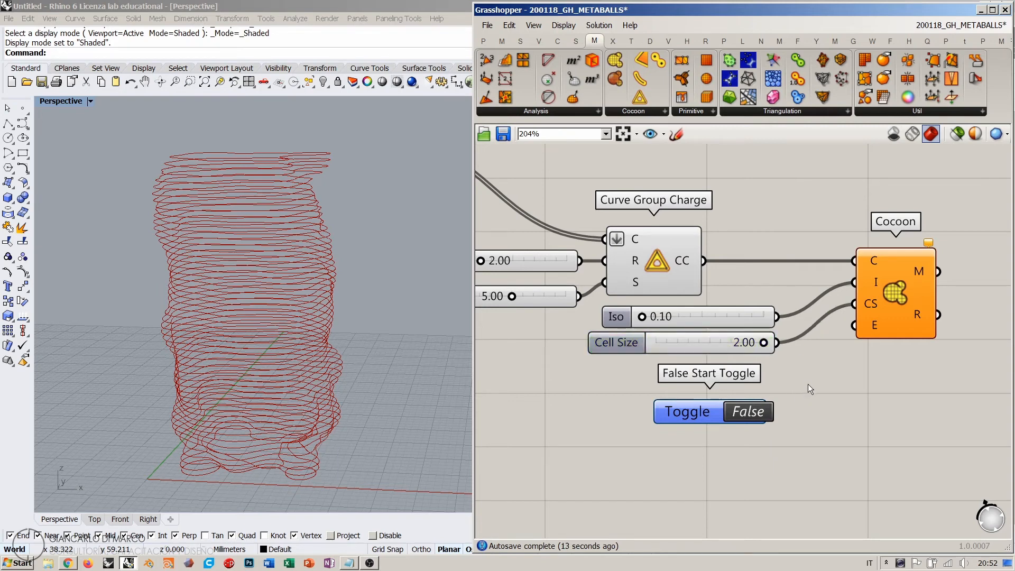
pyautogui.moveTo(701, 416); pyautogui.dragTo(701, 414)
pyautogui.click(697, 430)
# - Set the toggle to True, duplicate it to check the copy's starting state, delete the copy and reset the toggle to False
pyautogui.moveTo(701, 415); pyautogui.dragTo(683, 290, button='right')
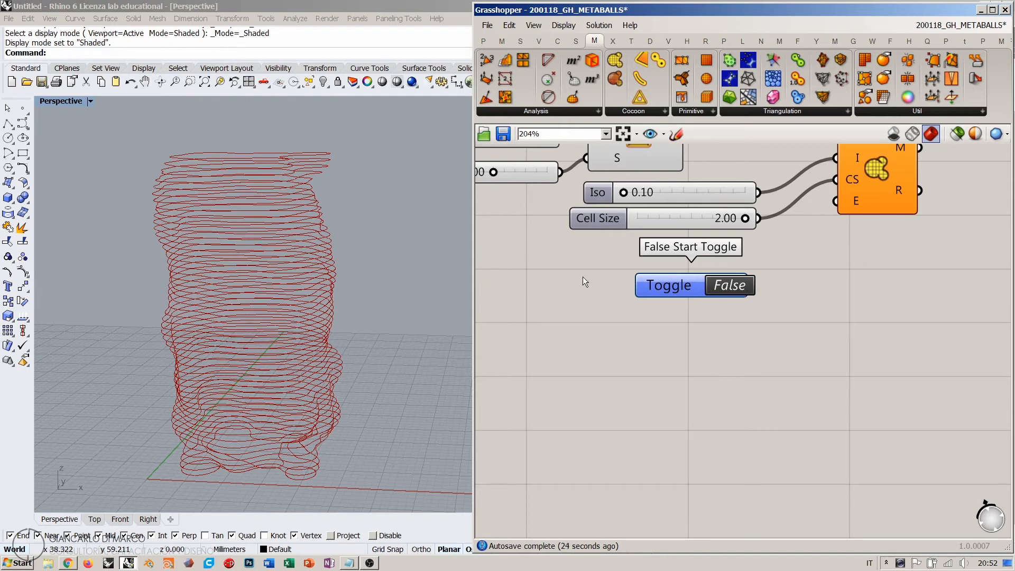
pyautogui.click(662, 288)
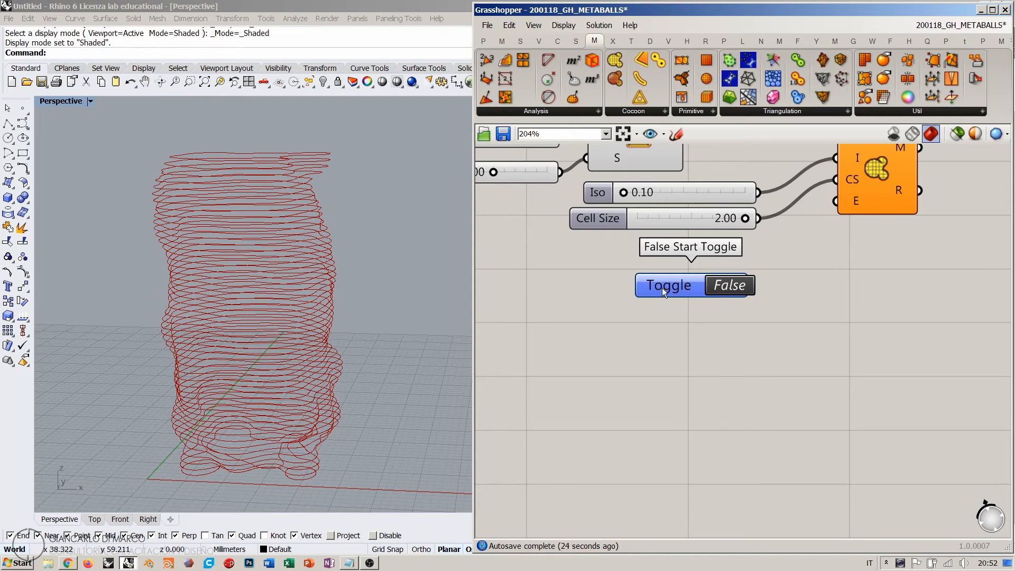
pyautogui.doubleClick(717, 286)
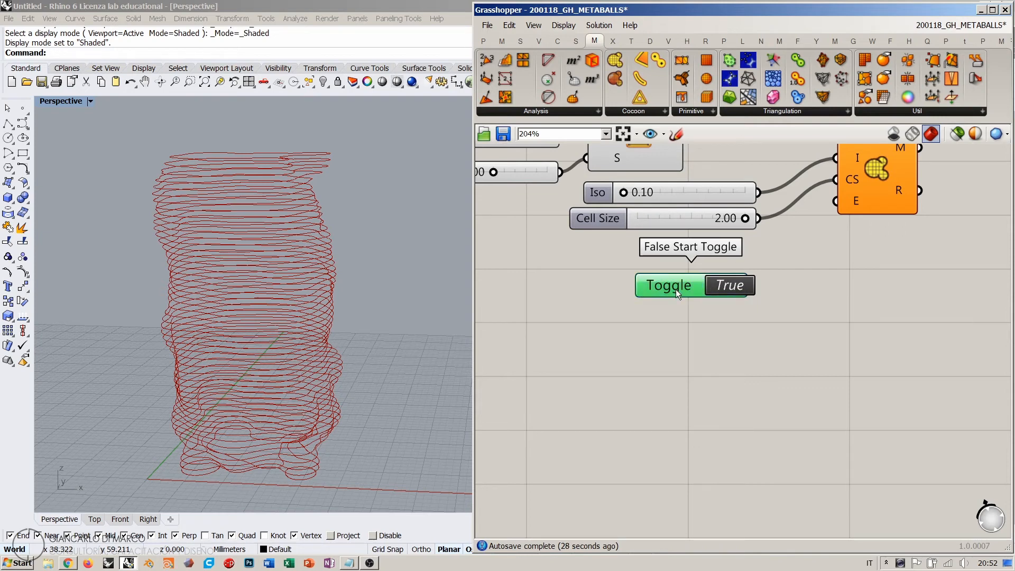
pyautogui.keyDown('alt'); pyautogui.moveTo(675, 289); pyautogui.dragTo(680, 357); pyautogui.keyUp('alt')
pyautogui.click(735, 370)
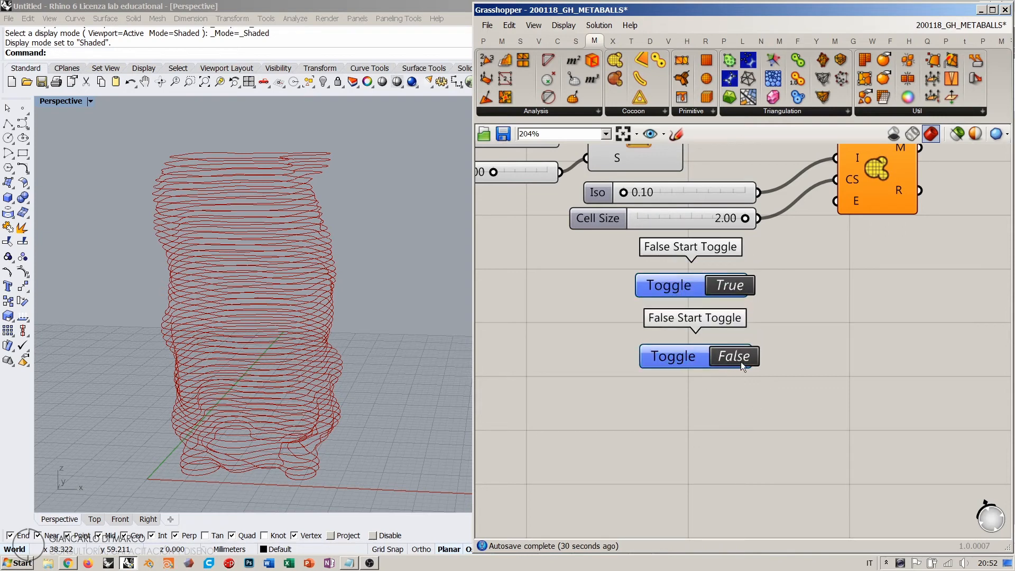
pyautogui.click(664, 362)
pyautogui.press('Delete')
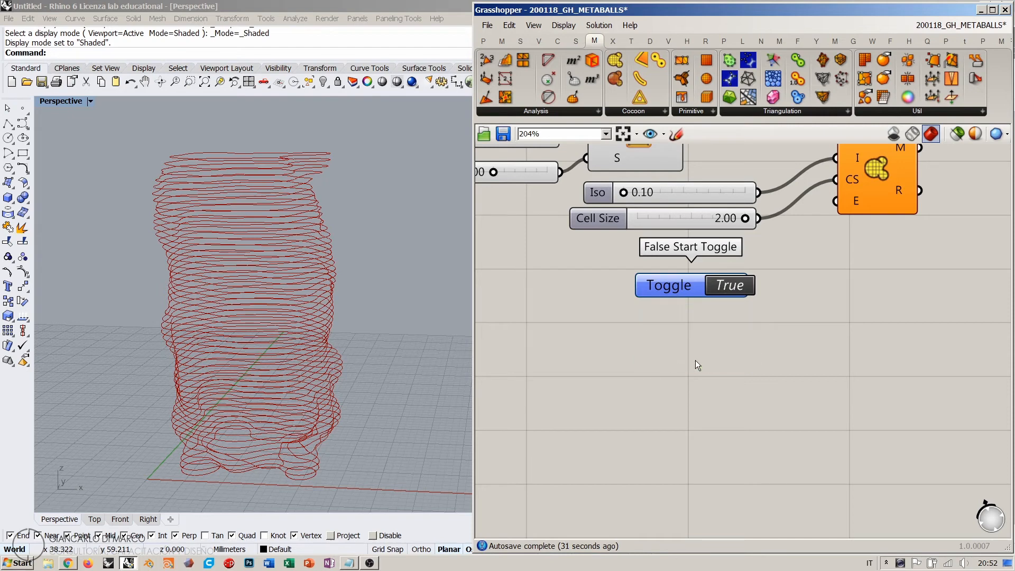
pyautogui.click(718, 290)
# - Connect the False Start Toggle to Cocoon's E input and move Cocoon closer to its sliders
pyautogui.moveTo(826, 290); pyautogui.dragTo(765, 362, button='right')
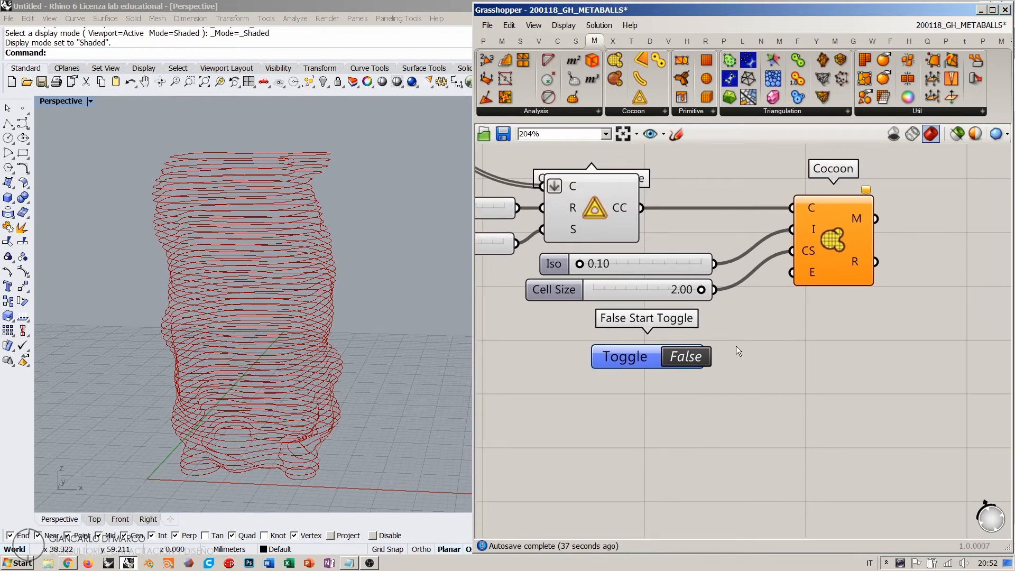
pyautogui.moveTo(711, 357); pyautogui.dragTo(791, 272)
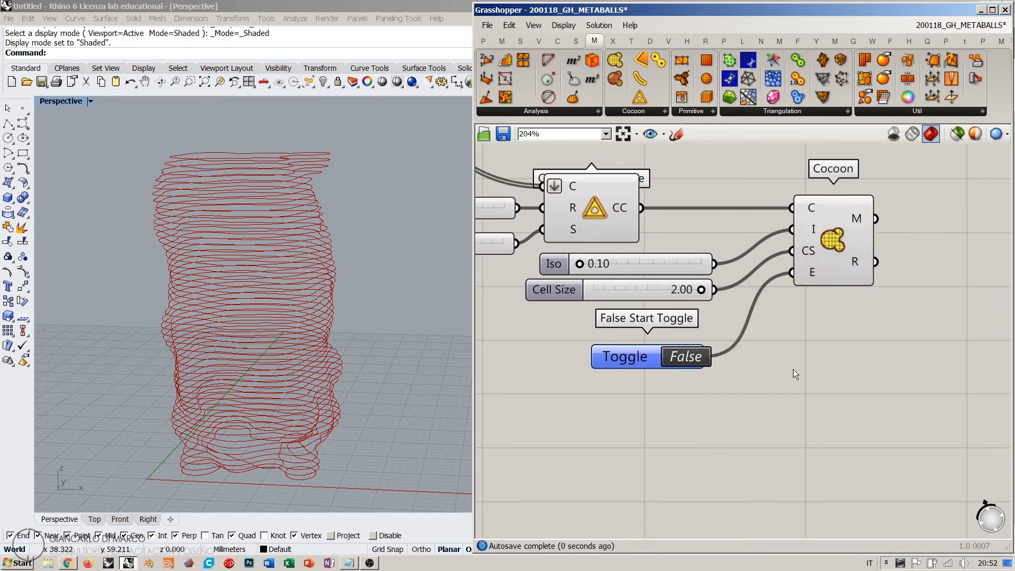
pyautogui.moveTo(643, 355); pyautogui.dragTo(646, 350)
pyautogui.click(793, 323)
pyautogui.moveTo(794, 323); pyautogui.dragTo(827, 380, button='right')
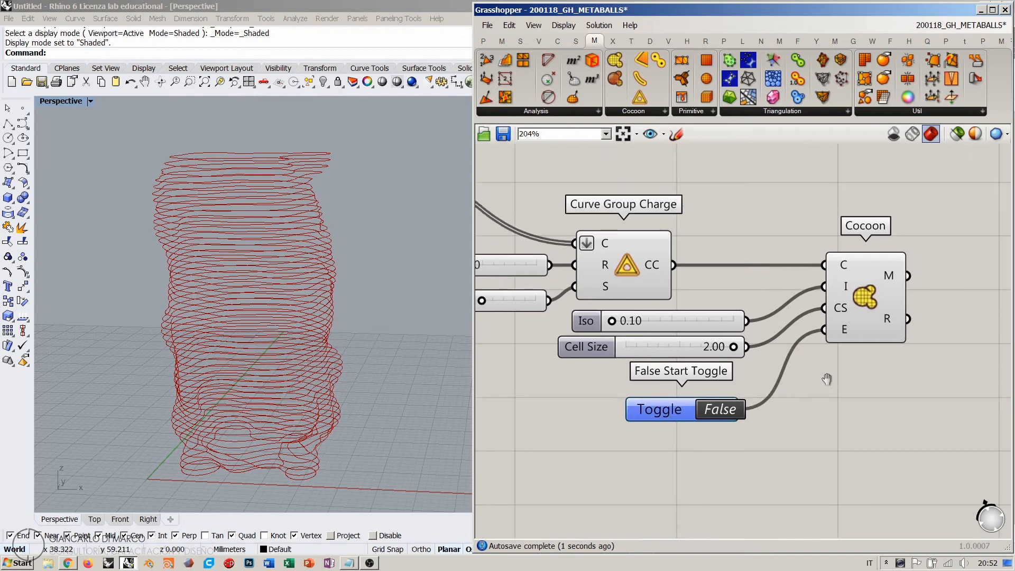
pyautogui.scroll(-2, 860, 339)
pyautogui.moveTo(876, 297); pyautogui.dragTo(845, 326)
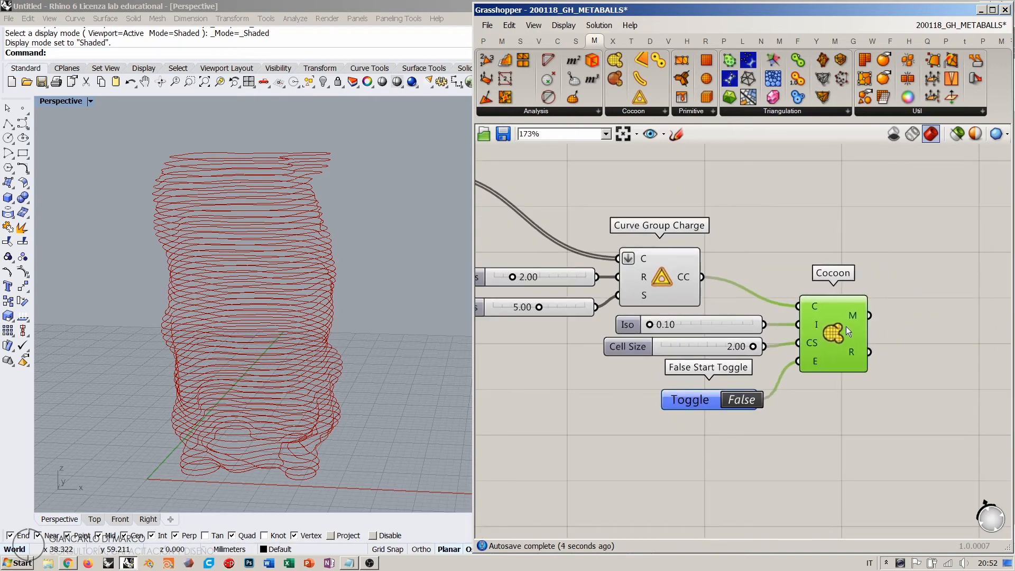
pyautogui.click(712, 276)
# - Hide the Data Recorder's curve preview and switch the toggle to True to run Cocoon
pyautogui.moveTo(747, 280); pyautogui.dragTo(764, 287, button='right')
pyautogui.scroll(-3, 680, 288)
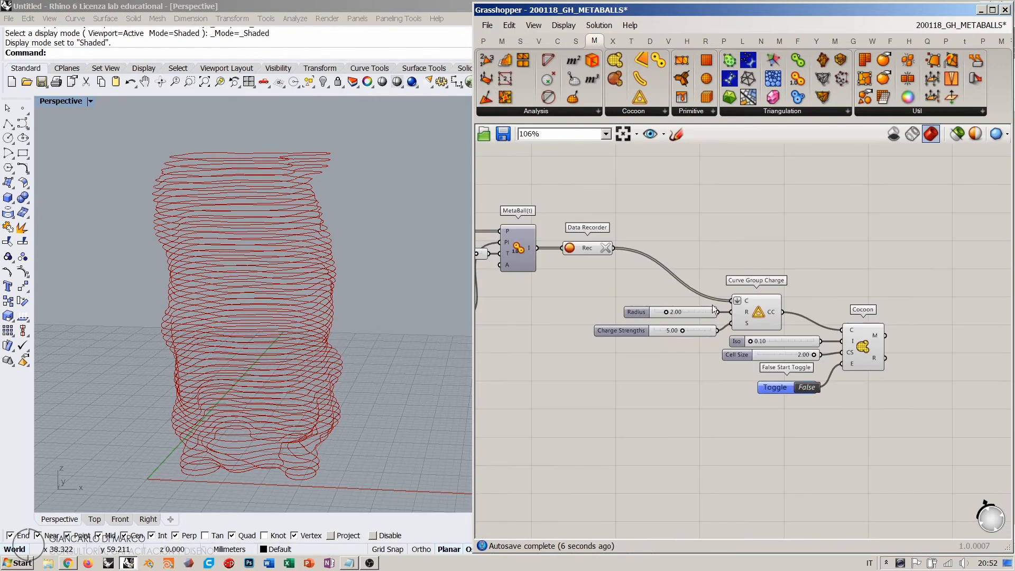
pyautogui.click(583, 246)
pyautogui.click(750, 244)
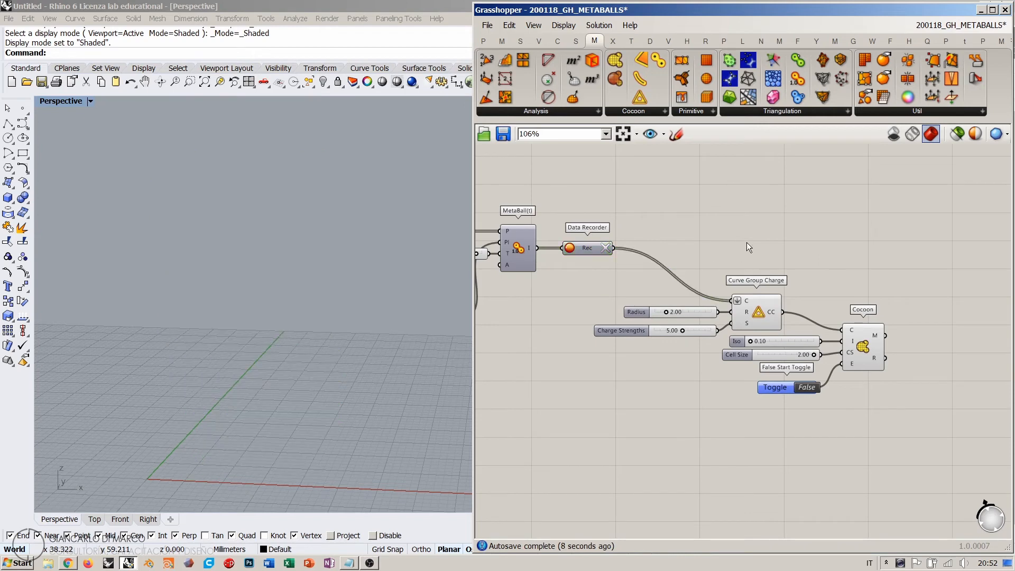
pyautogui.scroll(4, 780, 312)
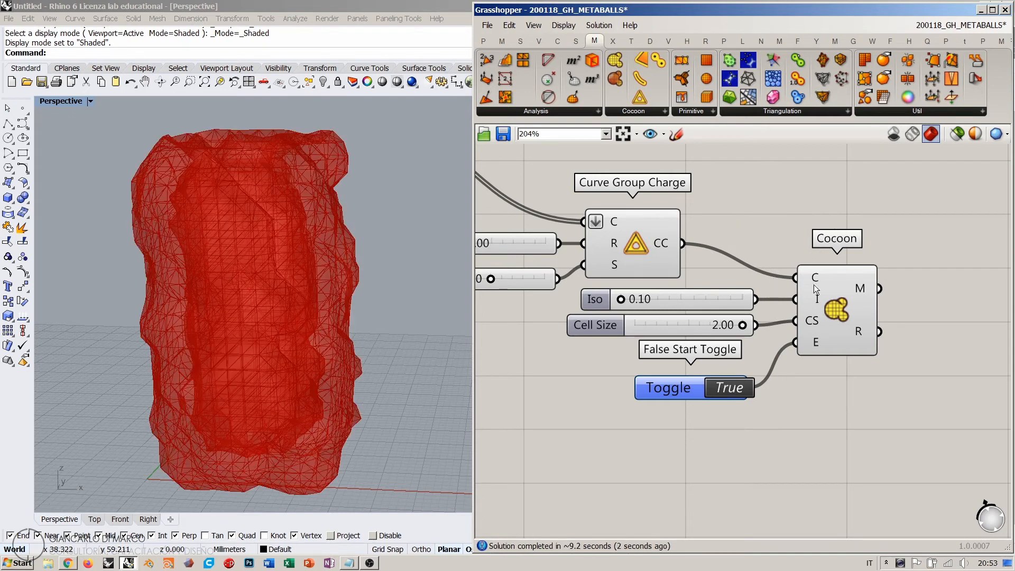
# - Examine the Cocoon mesh and its triangulation up close in the Perspective viewport
pyautogui.moveTo(317, 174); pyautogui.dragTo(283, 245, button='right')
pyautogui.scroll(2, 392, 276)
pyautogui.scroll(2, 392, 276)
pyautogui.scroll(3, 353, 253)
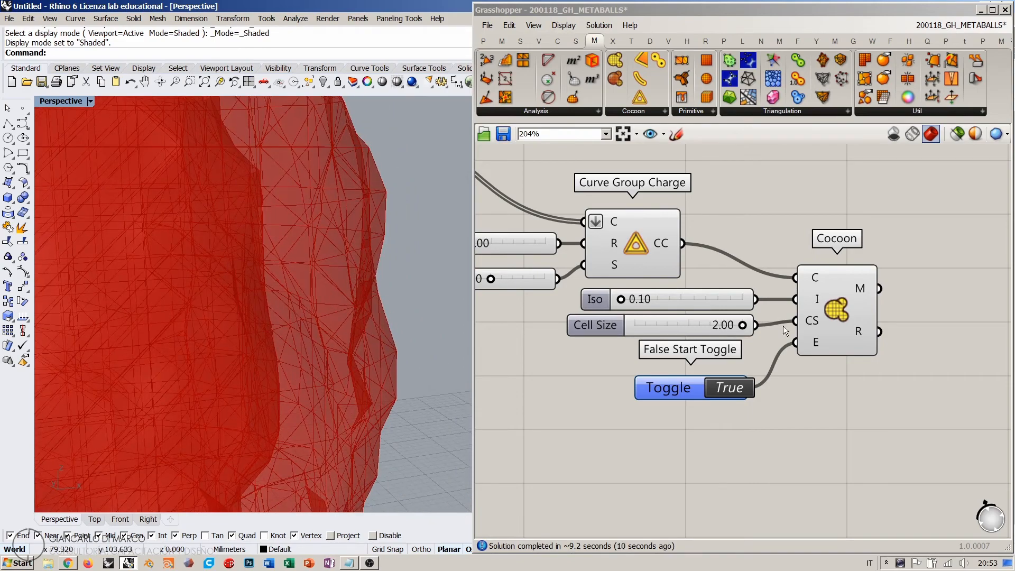
pyautogui.scroll(-6, 362, 272)
pyautogui.moveTo(363, 272); pyautogui.dragTo(344, 321, button='right')
# - Turn the Data Recorder's preview back on and select it to compare the section curves with the surrounding mesh
pyautogui.moveTo(541, 239); pyautogui.dragTo(700, 290, button='right')
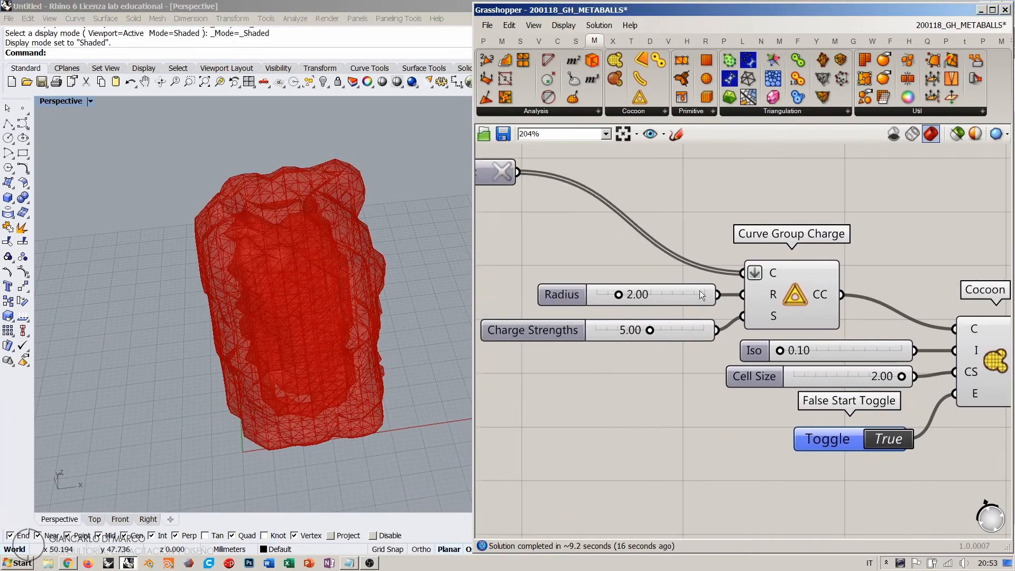
pyautogui.moveTo(505, 222); pyautogui.dragTo(639, 270, button='right')
pyautogui.moveTo(545, 240); pyautogui.dragTo(595, 249, button='right')
pyautogui.click(651, 239)
pyautogui.hotkey('ctrl', 'q')
pyautogui.click(619, 265)
pyautogui.moveTo(325, 294); pyautogui.dragTo(302, 299, button='right')
pyautogui.click(668, 224)
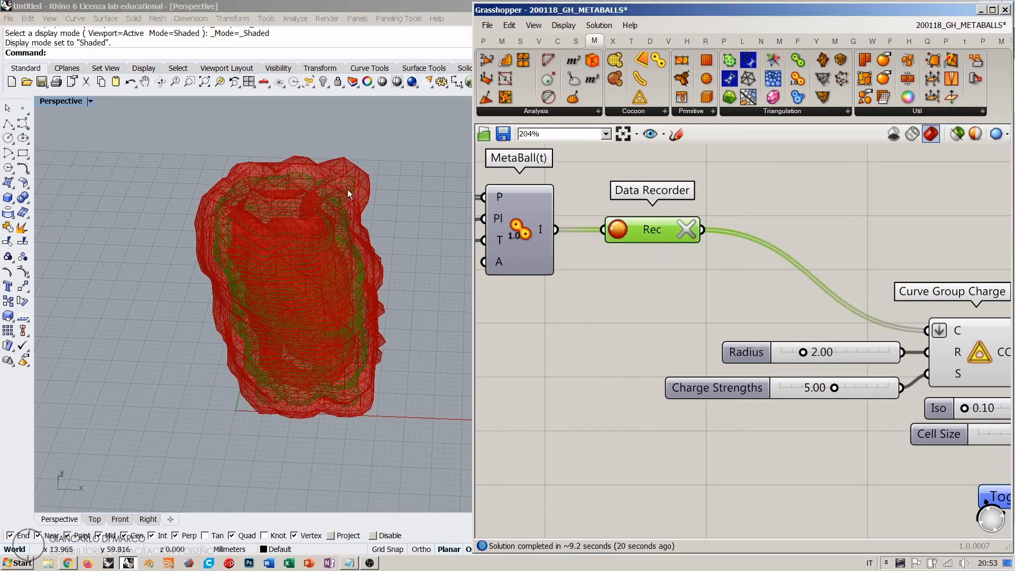
pyautogui.moveTo(349, 192); pyautogui.dragTo(340, 256, button='right')
pyautogui.moveTo(750, 296); pyautogui.dragTo(638, 253, button='right')
pyautogui.moveTo(336, 238); pyautogui.dragTo(379, 256, button='right')
# - Examine the Radius, Charge Strengths and Cocoon input settings against the mesh thickness, leaving the Radius value as it is
pyautogui.scroll(2, 684, 259)
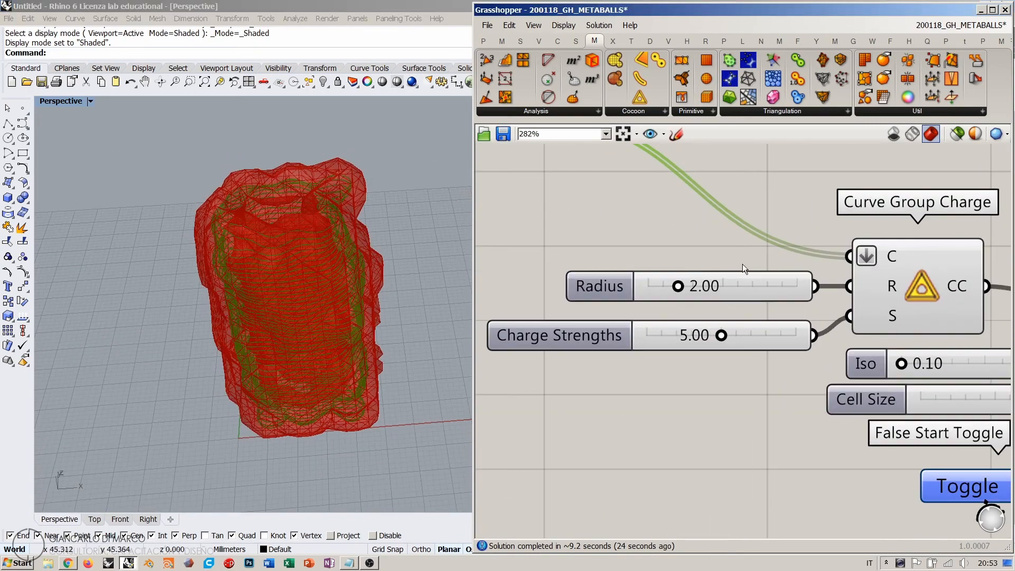
pyautogui.scroll(-2, 732, 287)
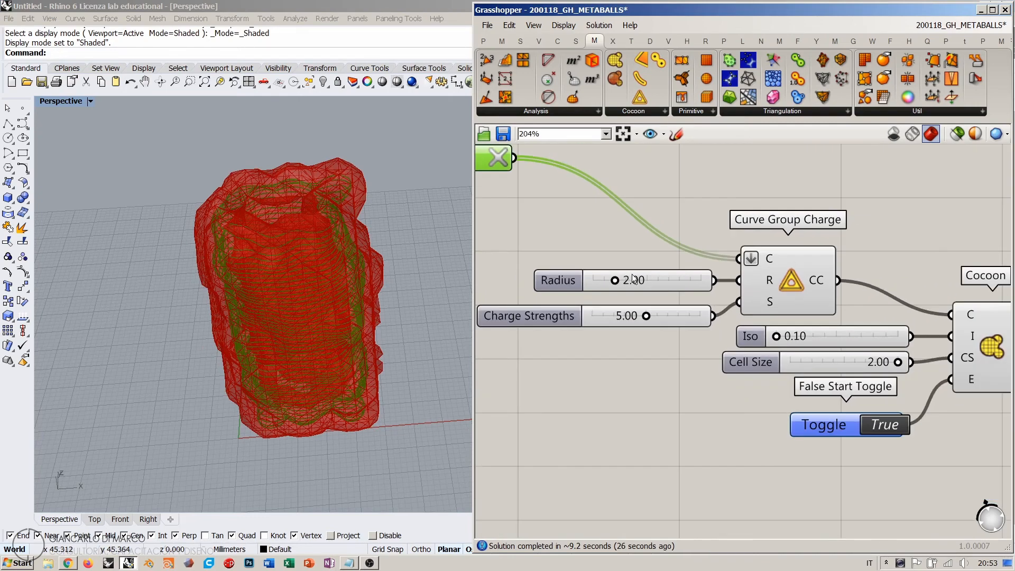
pyautogui.doubleClick(649, 277)
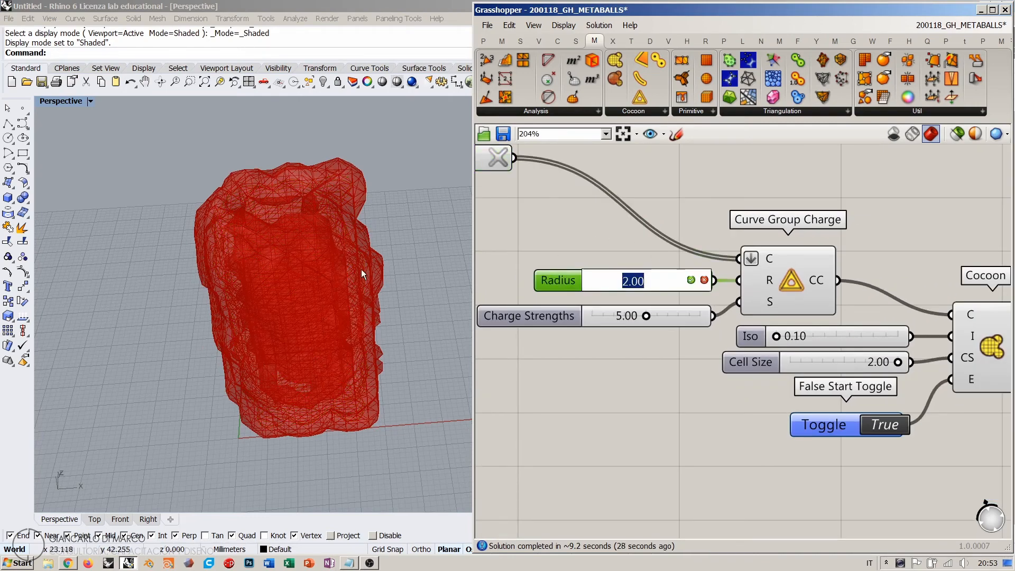
pyautogui.moveTo(360, 268); pyautogui.dragTo(355, 239, button='right')
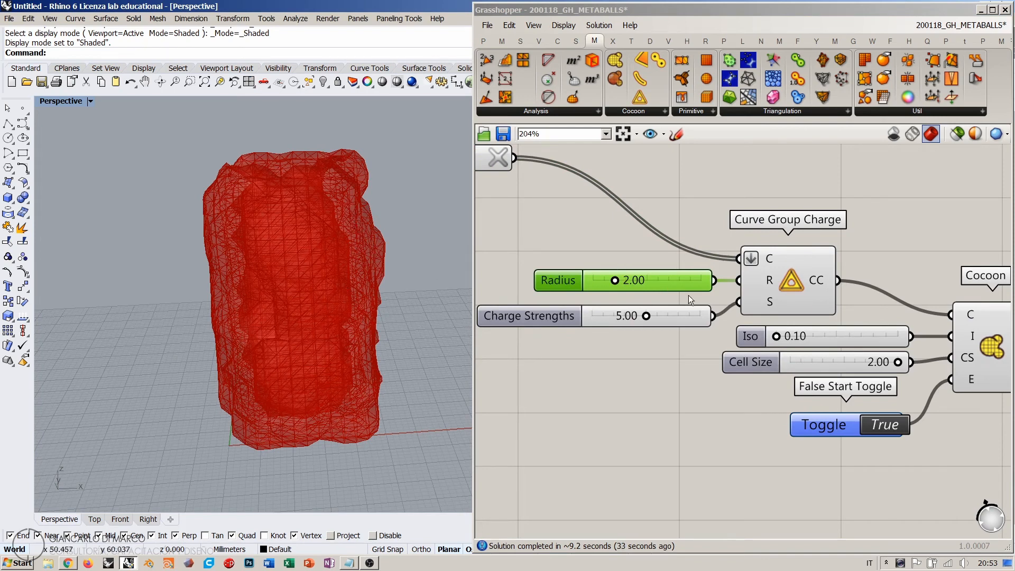
pyautogui.moveTo(712, 298); pyautogui.dragTo(684, 285, button='right')
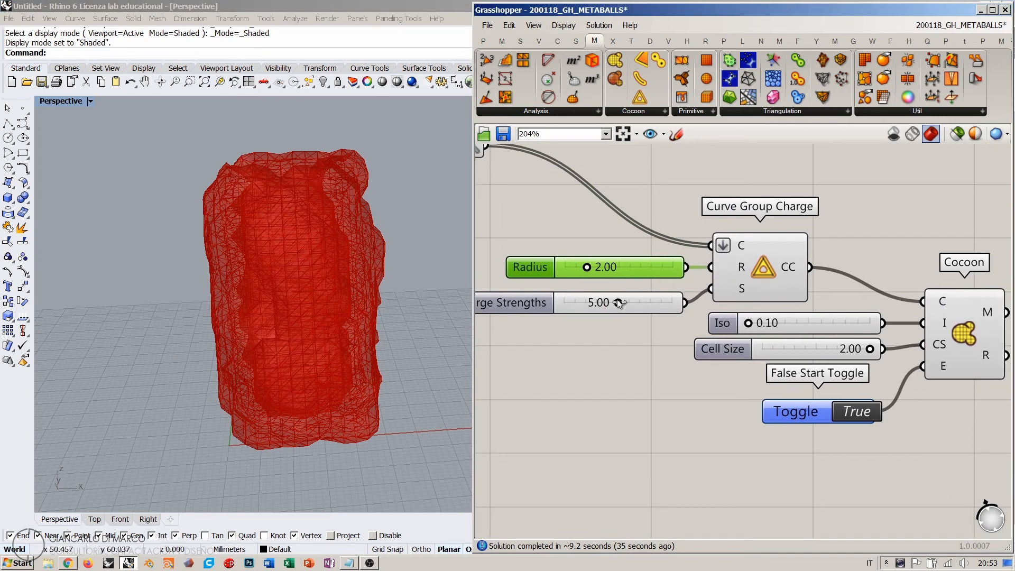
pyautogui.moveTo(632, 274); pyautogui.dragTo(585, 280, button='right')
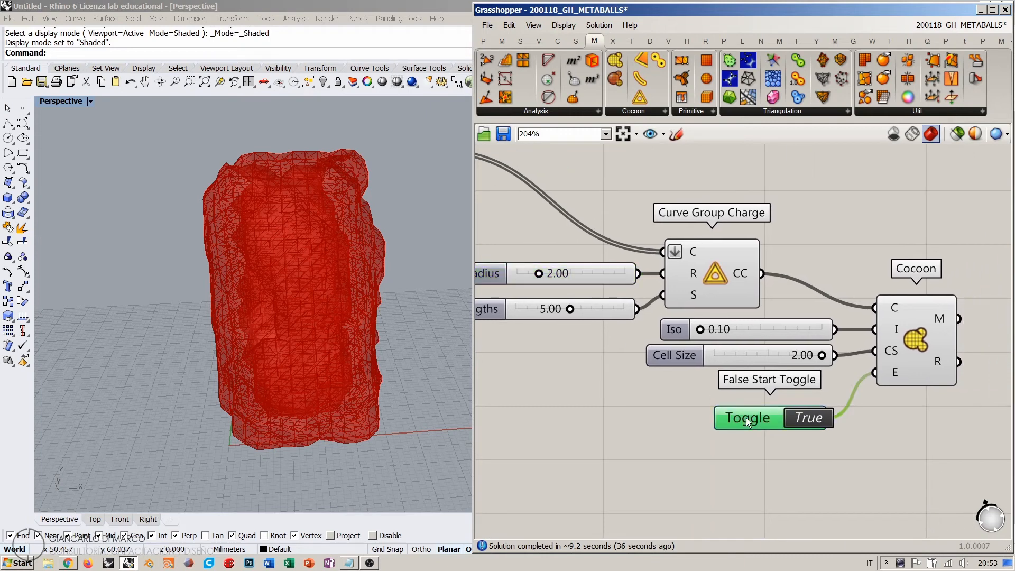
pyautogui.click(852, 342)
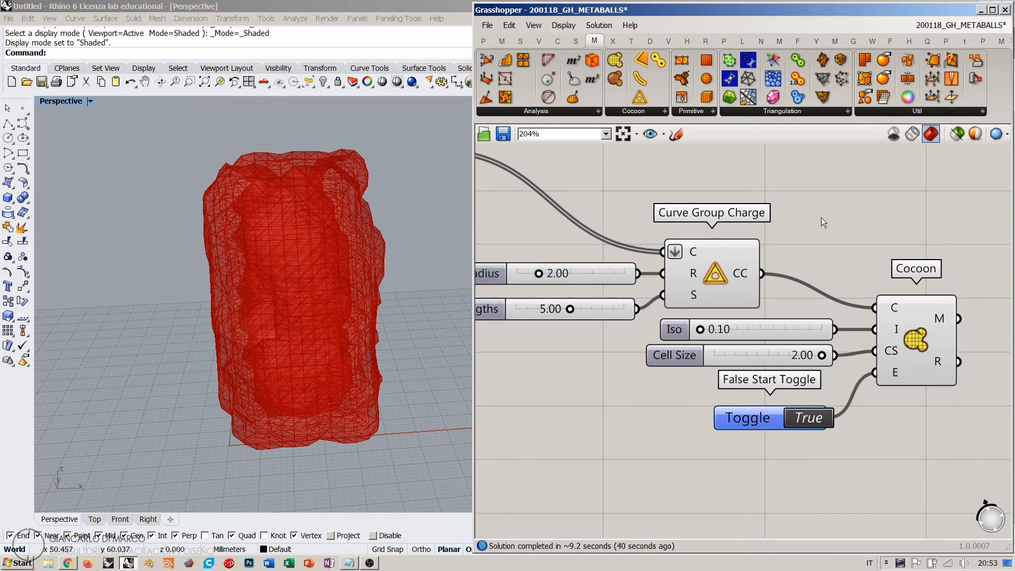
# - Enable the Profiler canvas widget and check Cocoon's computation time
pyautogui.click(564, 24)
pyautogui.moveTo(639, 268)
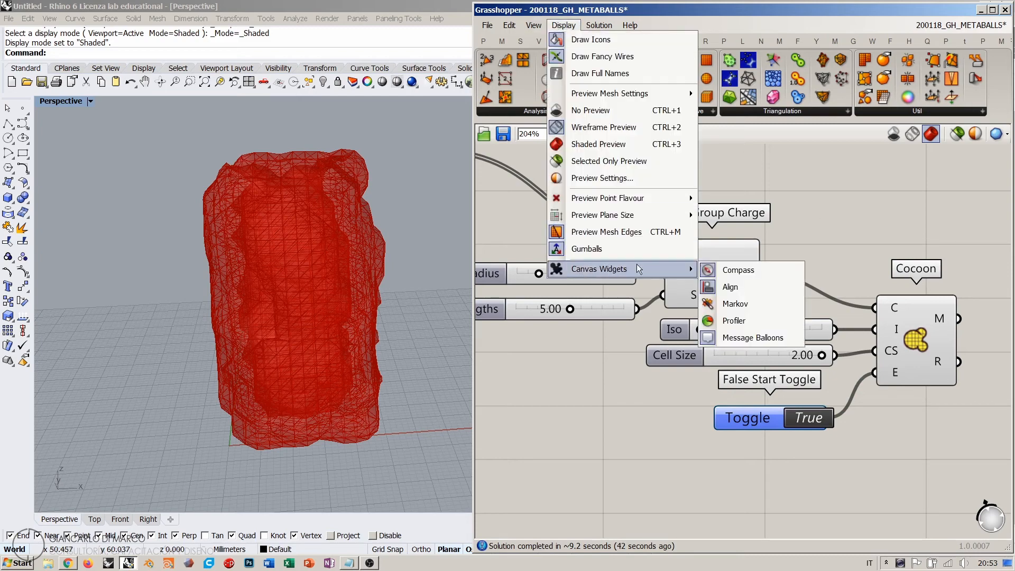
pyautogui.click(735, 321)
pyautogui.moveTo(910, 394); pyautogui.dragTo(840, 346, button='right')
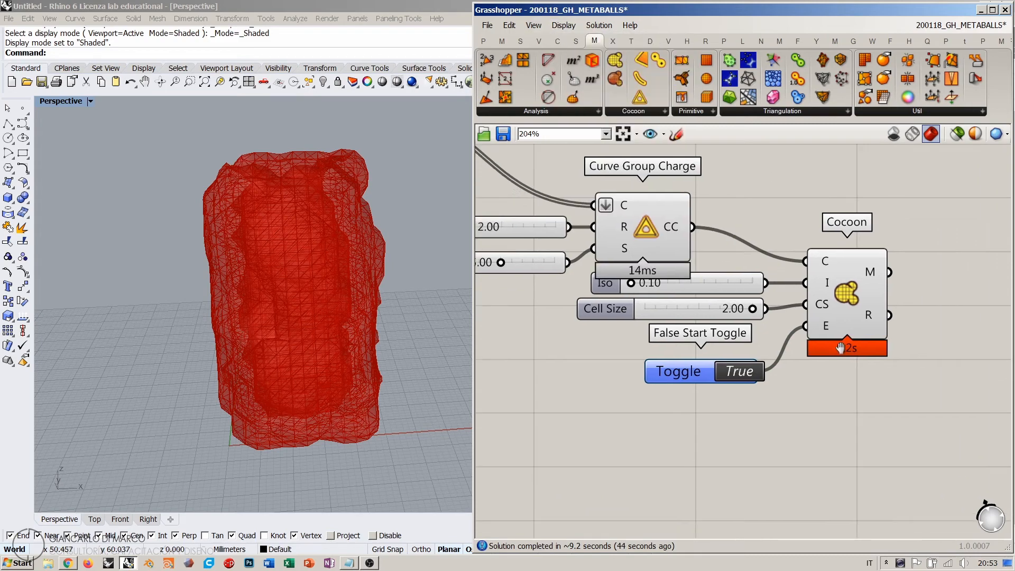
pyautogui.scroll(3, 893, 296)
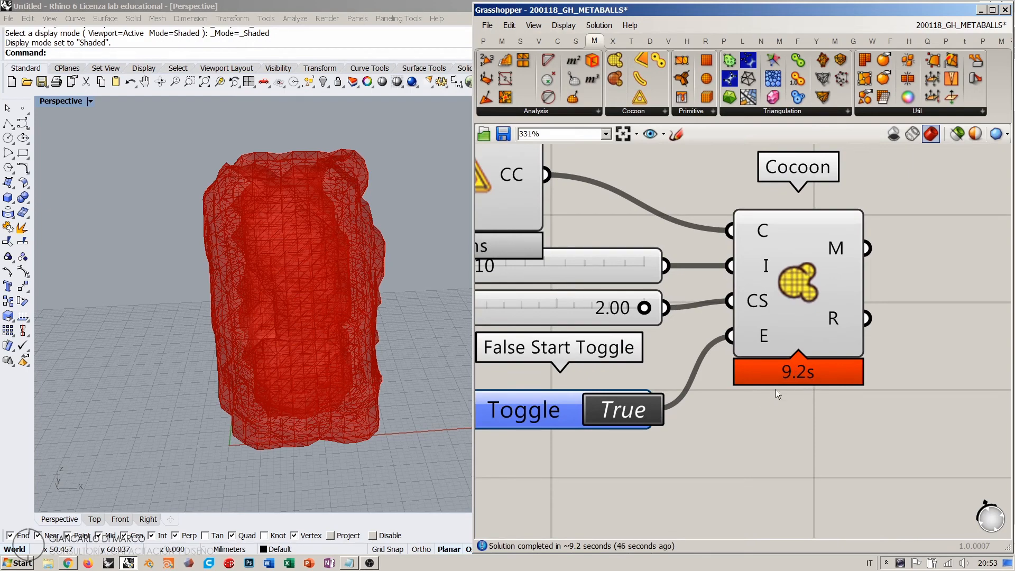
# - Move Cocoon with its Iso, Cell Size and toggle inputs lower, clear of Curve Group Charge, and set the toggle to False
pyautogui.scroll(-4, 822, 296)
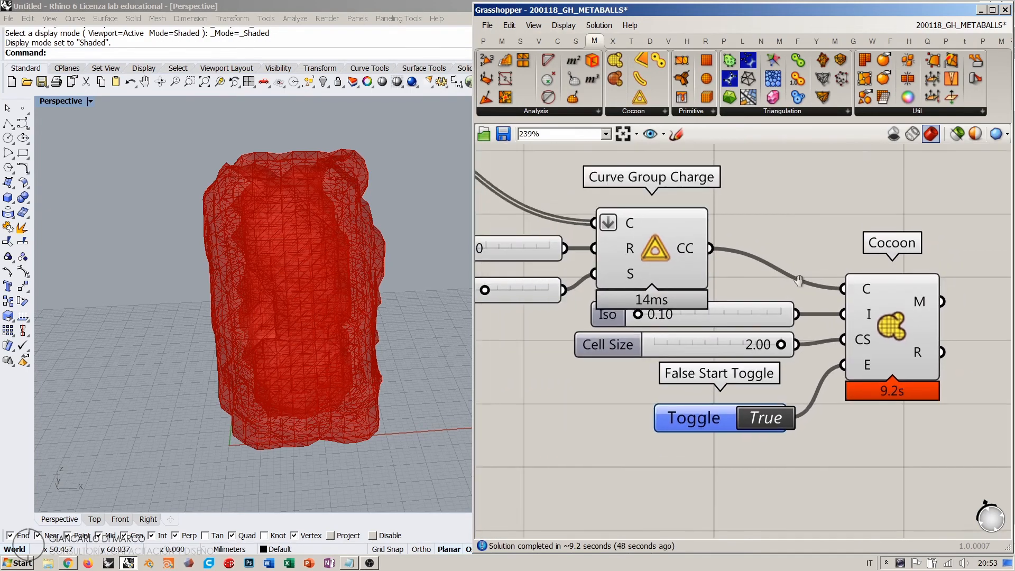
pyautogui.moveTo(842, 295); pyautogui.dragTo(864, 293, button='right')
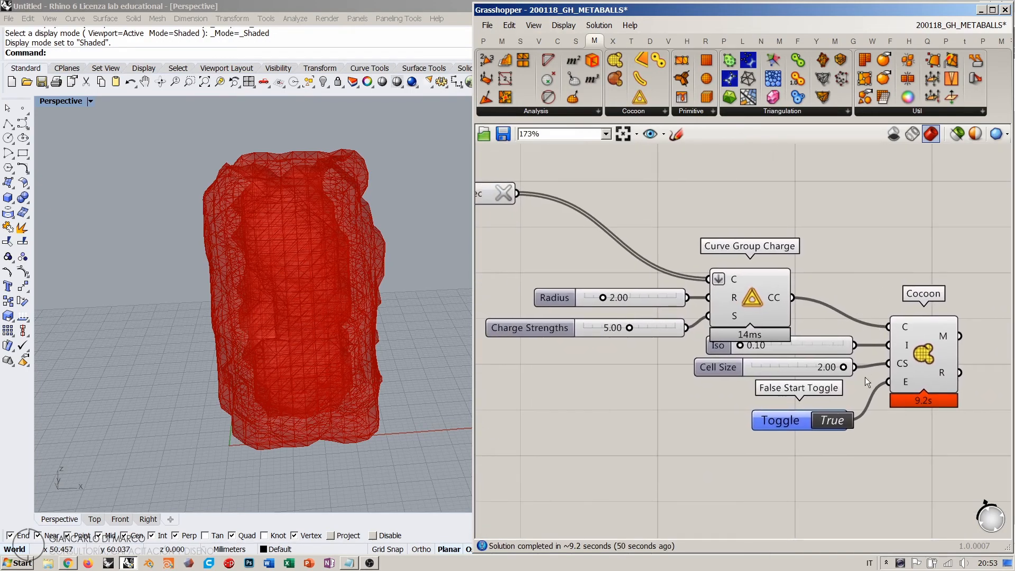
pyautogui.moveTo(931, 470); pyautogui.dragTo(825, 364)
pyautogui.click(841, 276)
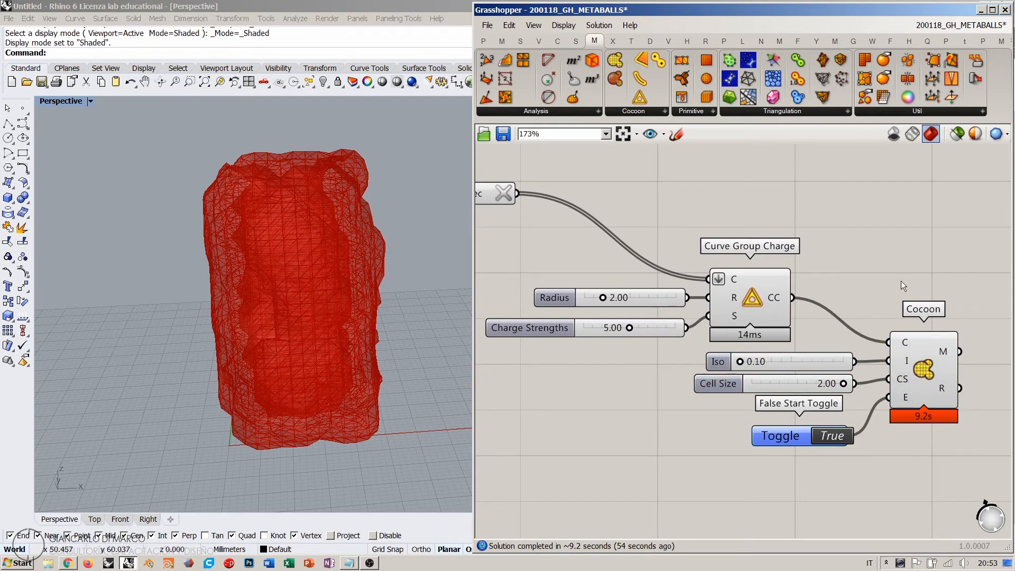
pyautogui.doubleClick(824, 437)
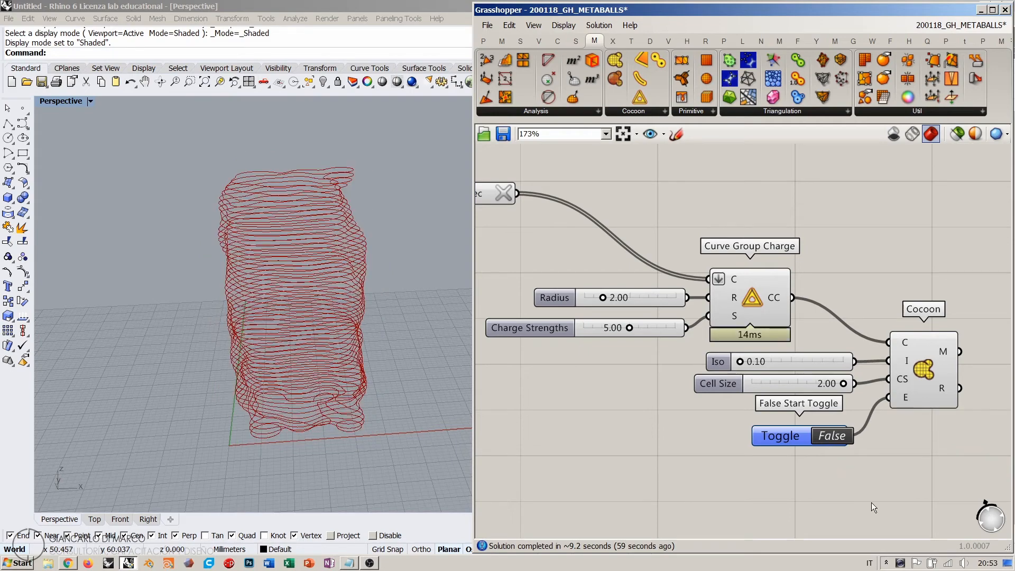
# - Insert a Data Dam between the Data Recorder and the C input of Curve Group Charge, aligned beside the recorder
pyautogui.moveTo(671, 285); pyautogui.dragTo(811, 330, button='right')
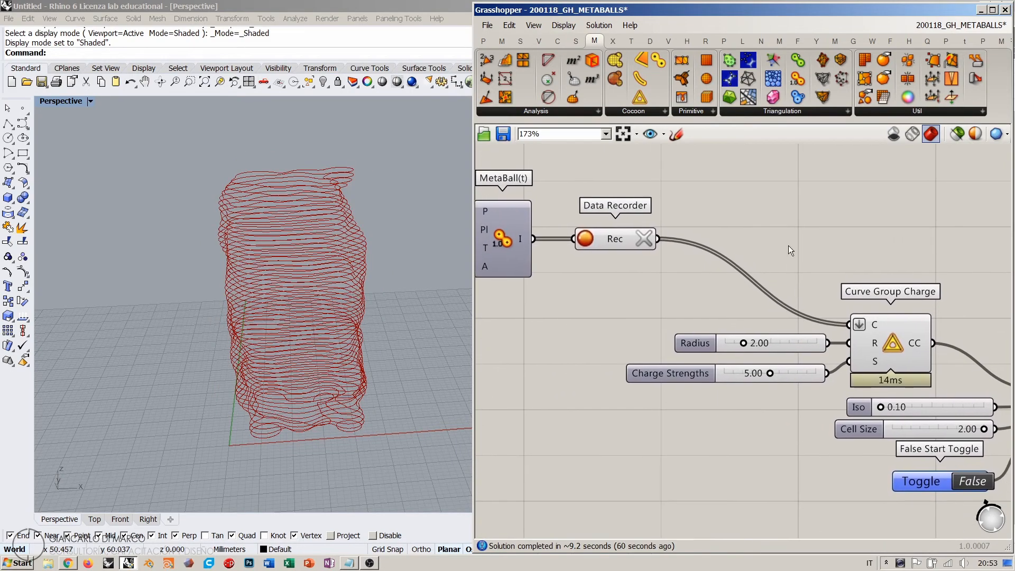
pyautogui.moveTo(610, 280); pyautogui.dragTo(764, 268, button='right')
pyautogui.scroll(-3, 851, 259)
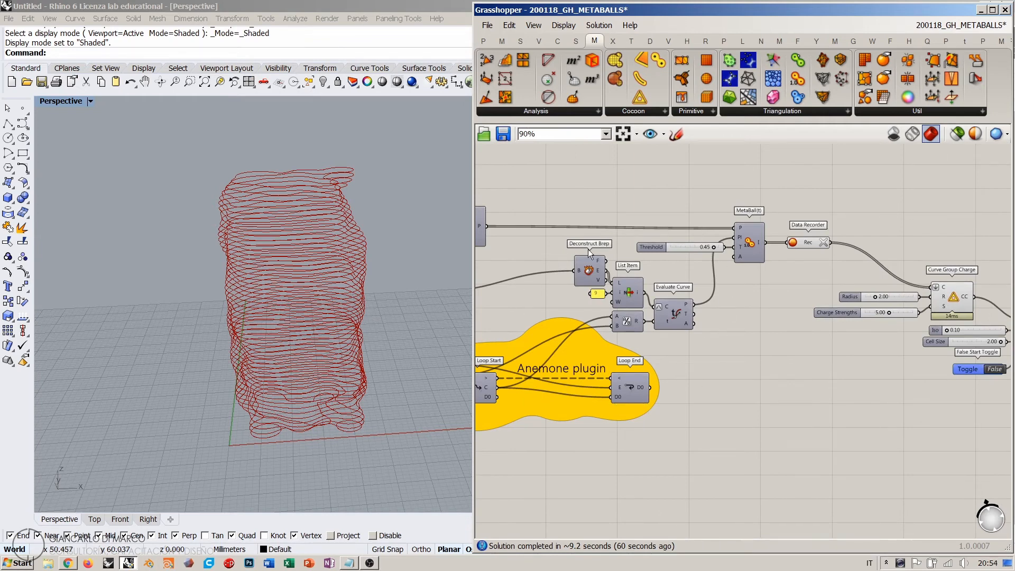
pyautogui.moveTo(842, 275); pyautogui.dragTo(563, 282, button='right')
pyautogui.scroll(3, 700, 274)
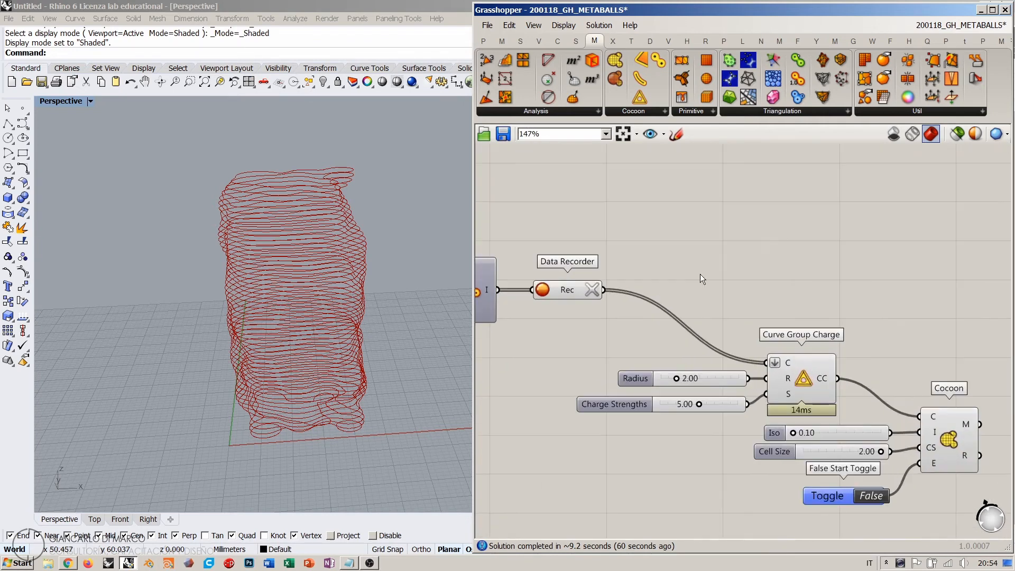
pyautogui.doubleClick(693, 285)
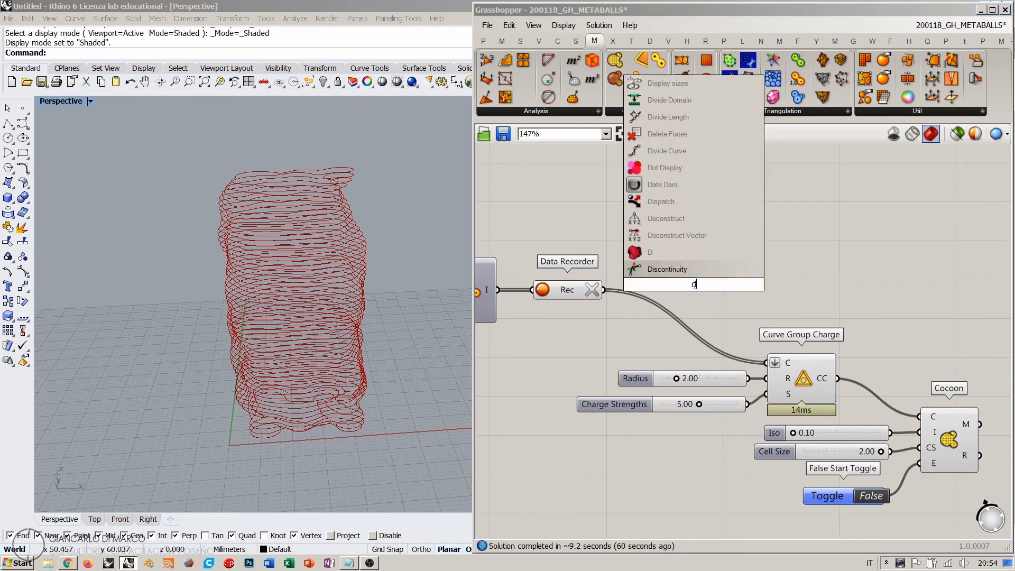
pyautogui.write('dam')
pyautogui.click(661, 272)
pyautogui.moveTo(670, 280); pyautogui.dragTo(765, 363)
pyautogui.click(667, 316)
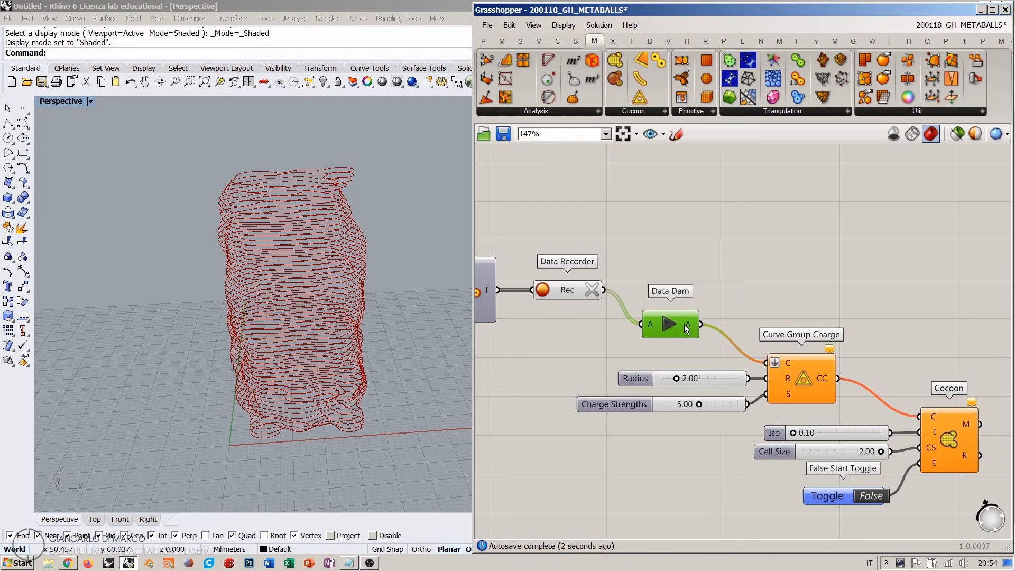
pyautogui.moveTo(664, 326); pyautogui.dragTo(649, 300)
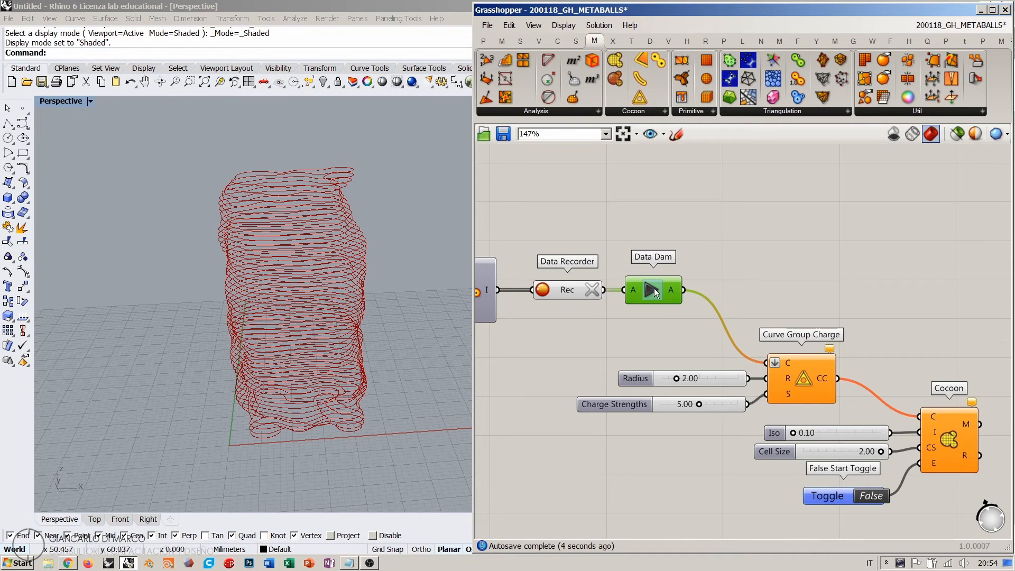
# - Release the recorded data through the Data Dam and turn off the Data Recorder's preview
pyautogui.click(652, 289)
pyautogui.click(571, 294)
pyautogui.hotkey('ctrl', 'q')
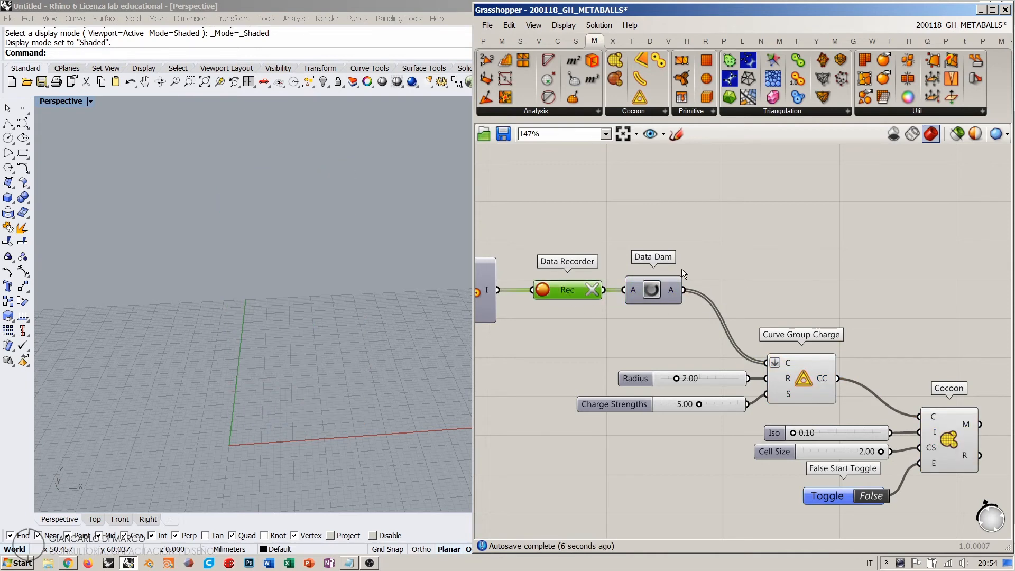
pyautogui.click(803, 379)
pyautogui.click(792, 335)
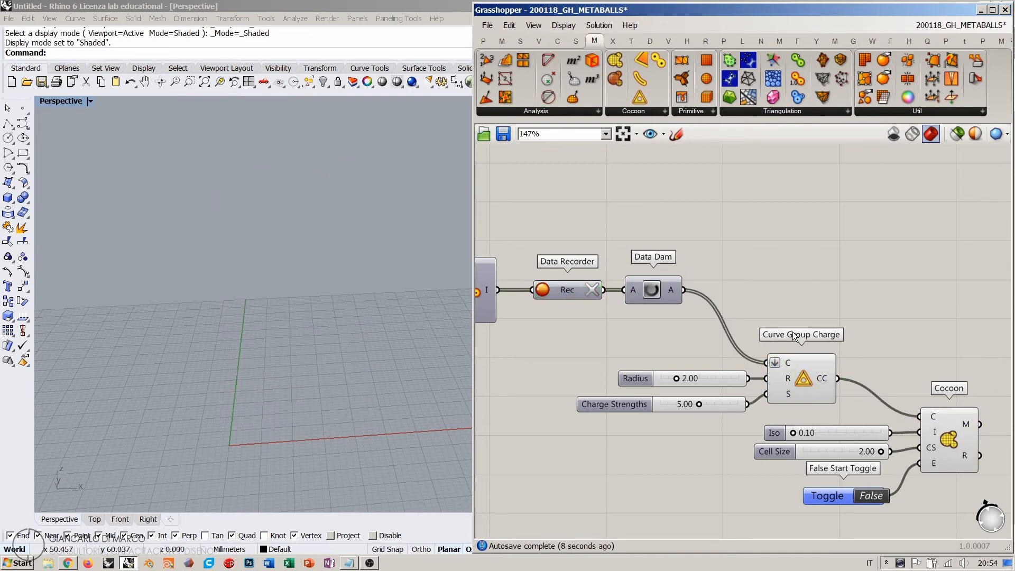
# - Set the Radius slider of Curve Group Charge to 1.00 and move the Charge Strengths slider up closer beneath it
pyautogui.moveTo(793, 335); pyautogui.dragTo(765, 266, button='right')
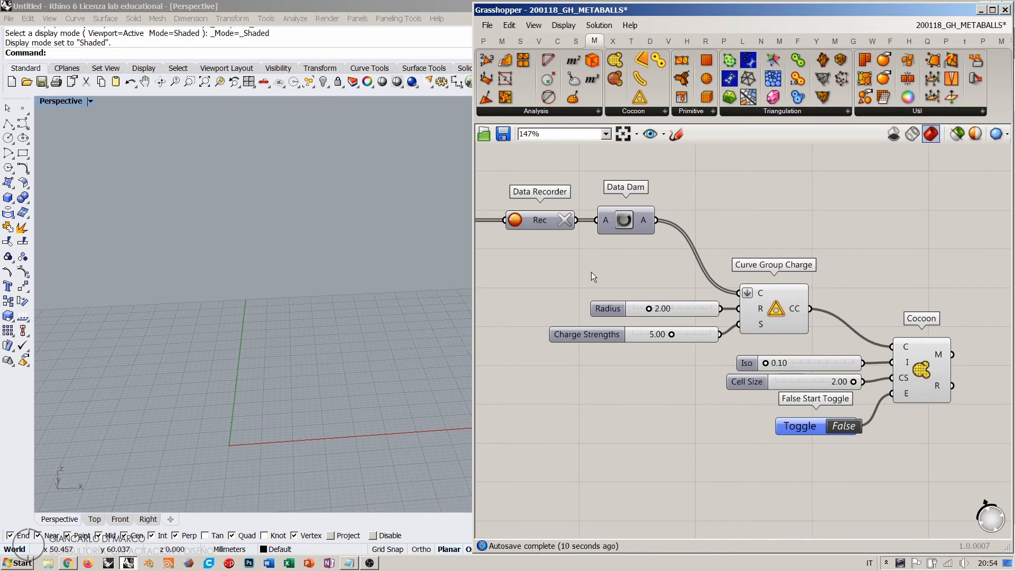
pyautogui.scroll(-3, 787, 276)
pyautogui.moveTo(886, 313); pyautogui.dragTo(752, 347, button='right')
pyautogui.scroll(3, 752, 347)
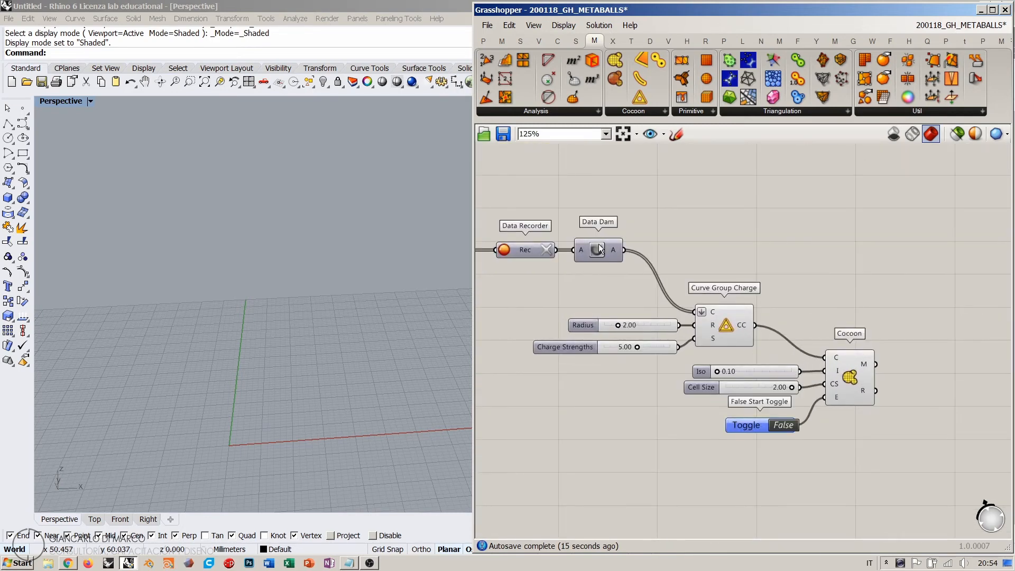
pyautogui.moveTo(711, 315); pyautogui.dragTo(706, 265, button='right')
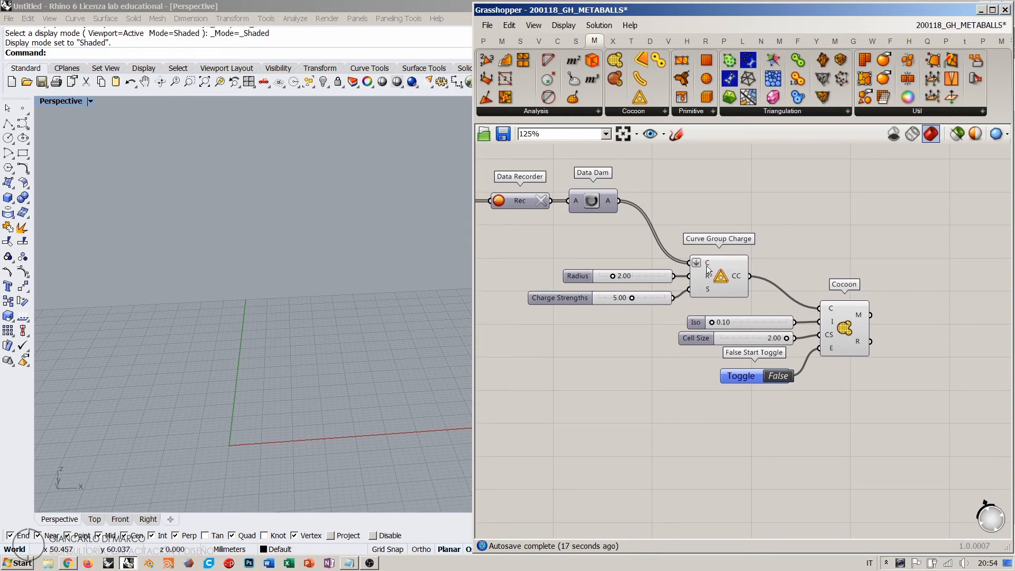
pyautogui.scroll(1, 755, 232)
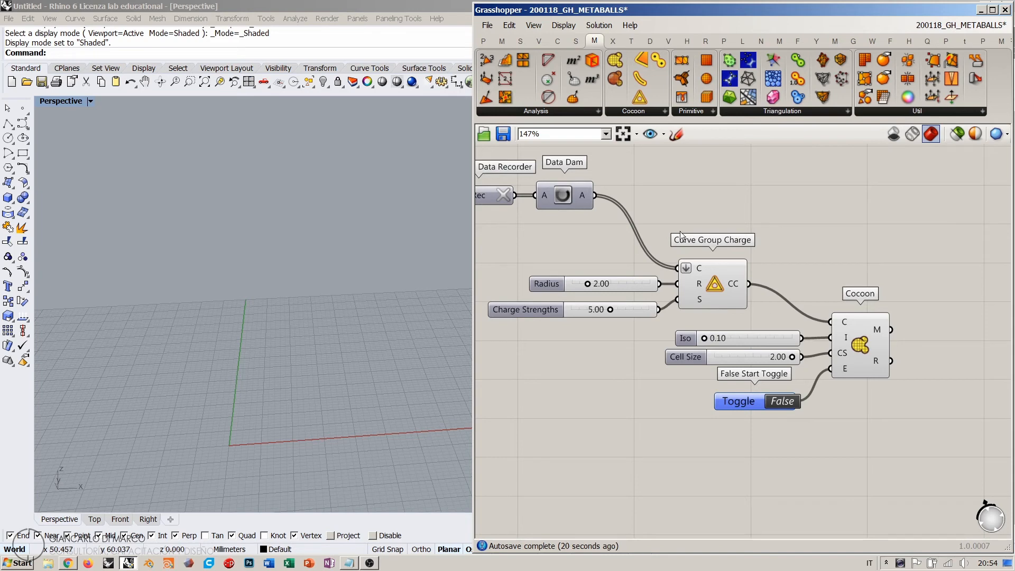
pyautogui.doubleClick(610, 284)
pyautogui.write('1')
pyautogui.press('Return')
pyautogui.click(620, 322)
pyautogui.moveTo(632, 309); pyautogui.dragTo(634, 302)
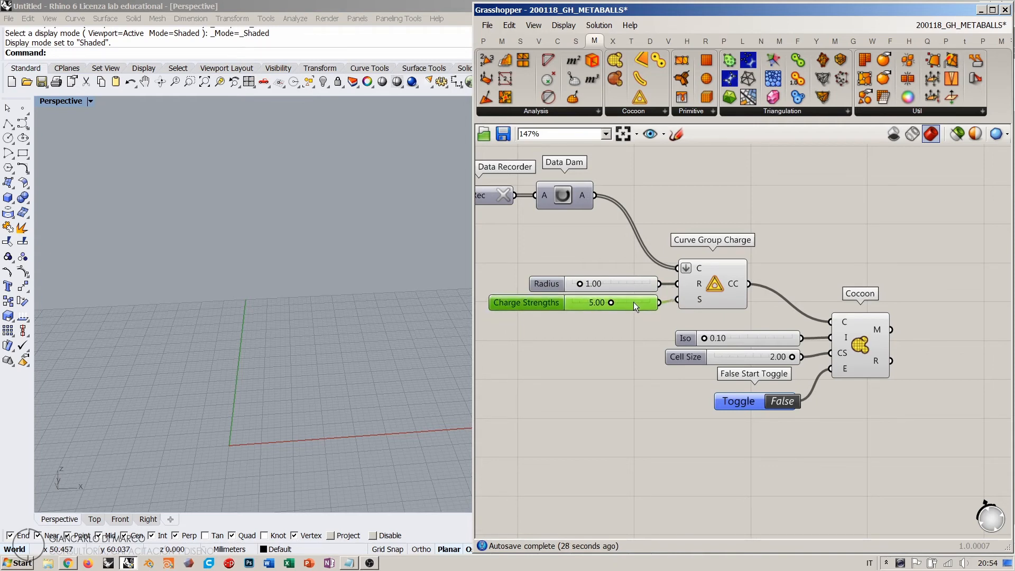
# - Align Cocoon with its inputs and set its toggle to True to compute the mesh with the new radius
pyautogui.click(892, 347)
pyautogui.click(865, 351)
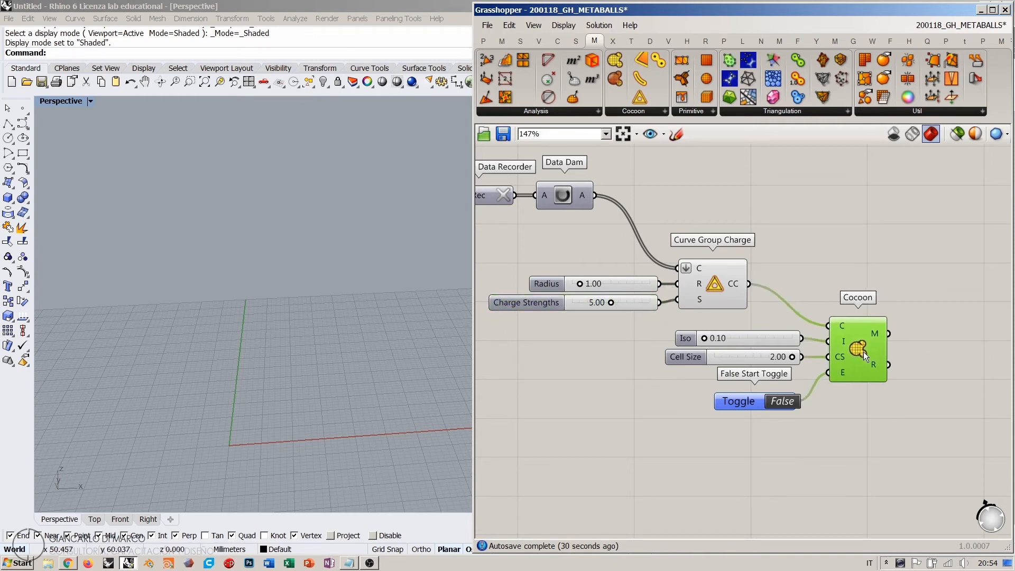
pyautogui.click(867, 410)
pyautogui.scroll(3, 799, 369)
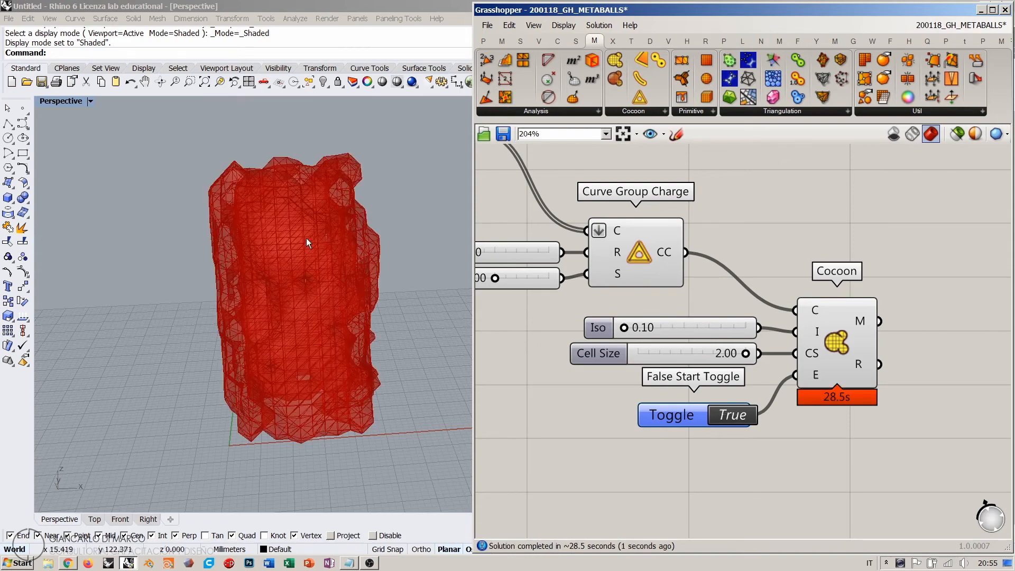
pyautogui.moveTo(308, 240); pyautogui.dragTo(355, 299, button='right')
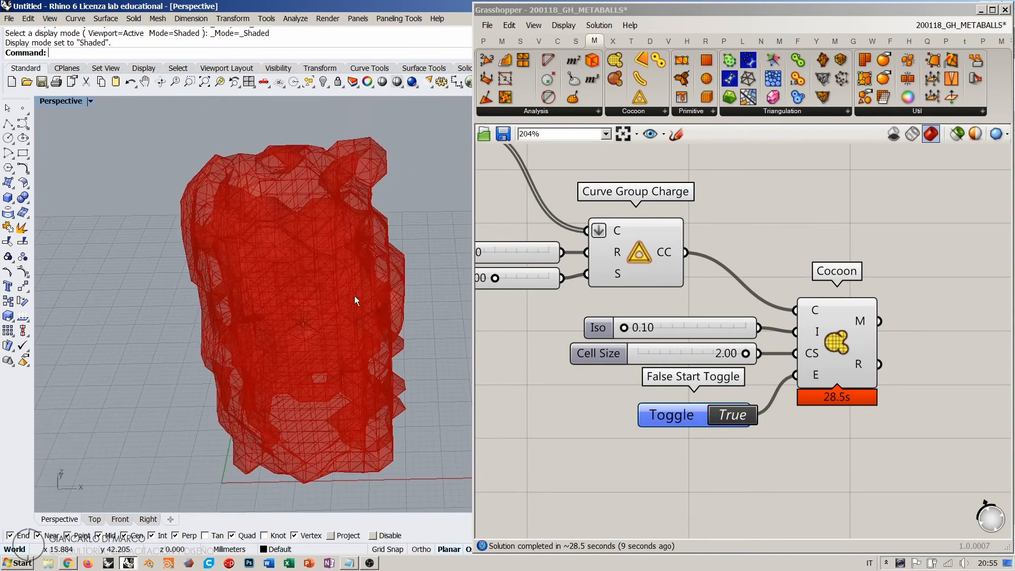
# - Space out the toggle and Cell Size slider beneath Iso and move Cocoon farther from its inputs
pyautogui.click(597, 333)
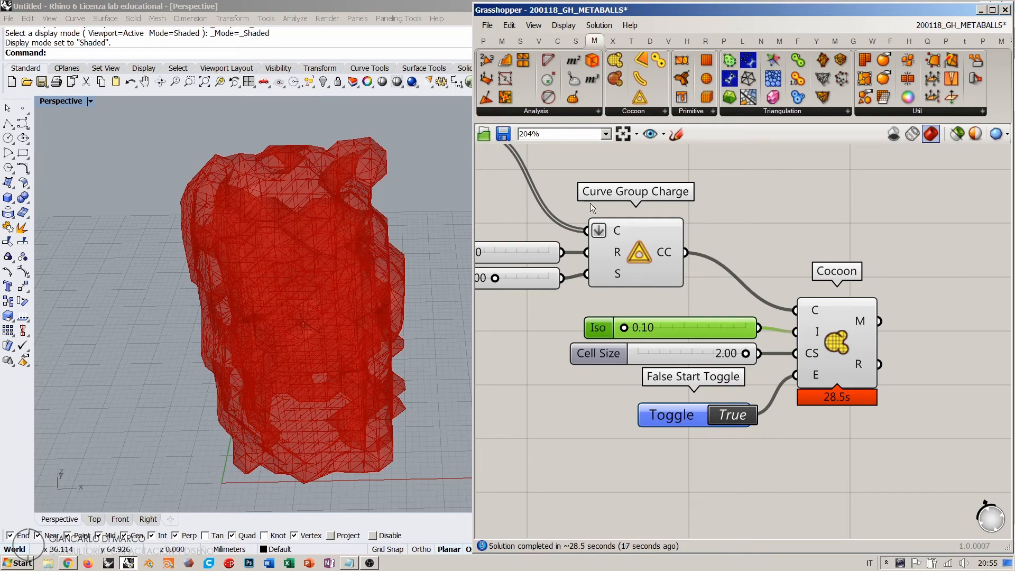
pyautogui.click(740, 269)
pyautogui.moveTo(801, 307); pyautogui.dragTo(776, 263, button='right')
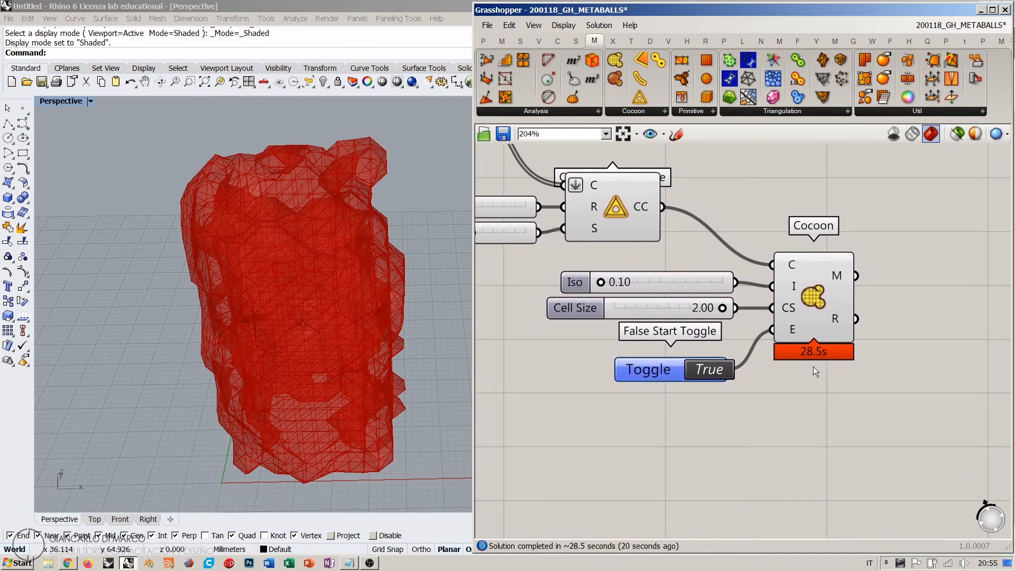
pyautogui.moveTo(669, 376); pyautogui.dragTo(662, 441)
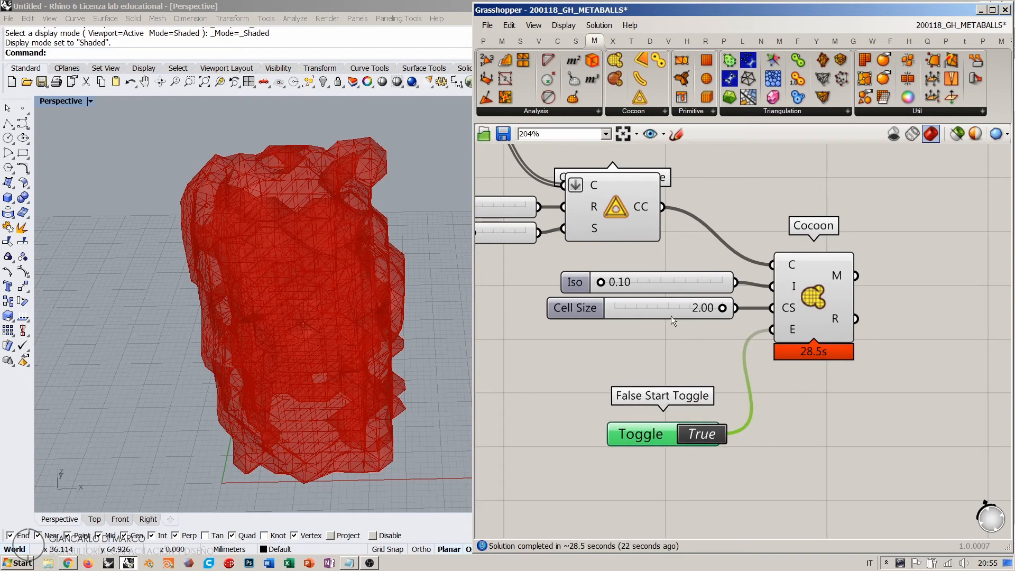
pyautogui.moveTo(668, 312); pyautogui.dragTo(664, 347)
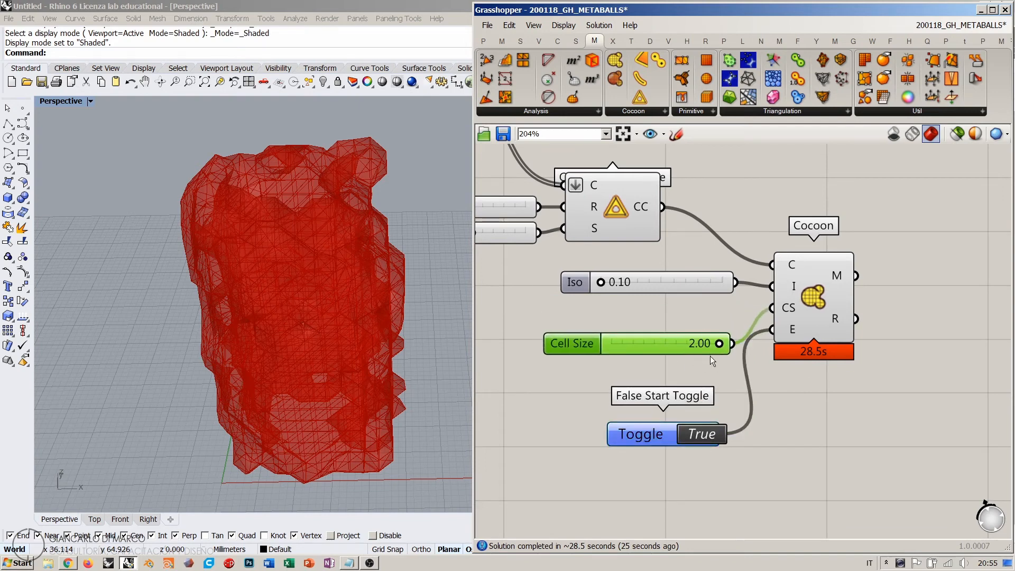
pyautogui.moveTo(649, 347); pyautogui.dragTo(633, 325)
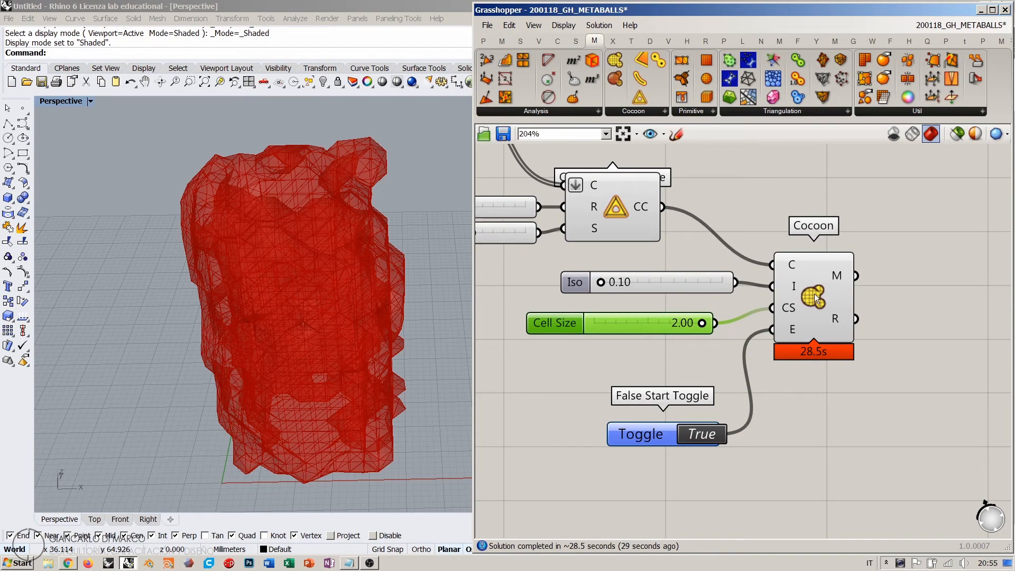
pyautogui.moveTo(820, 303); pyautogui.dragTo(893, 306)
pyautogui.click(903, 397)
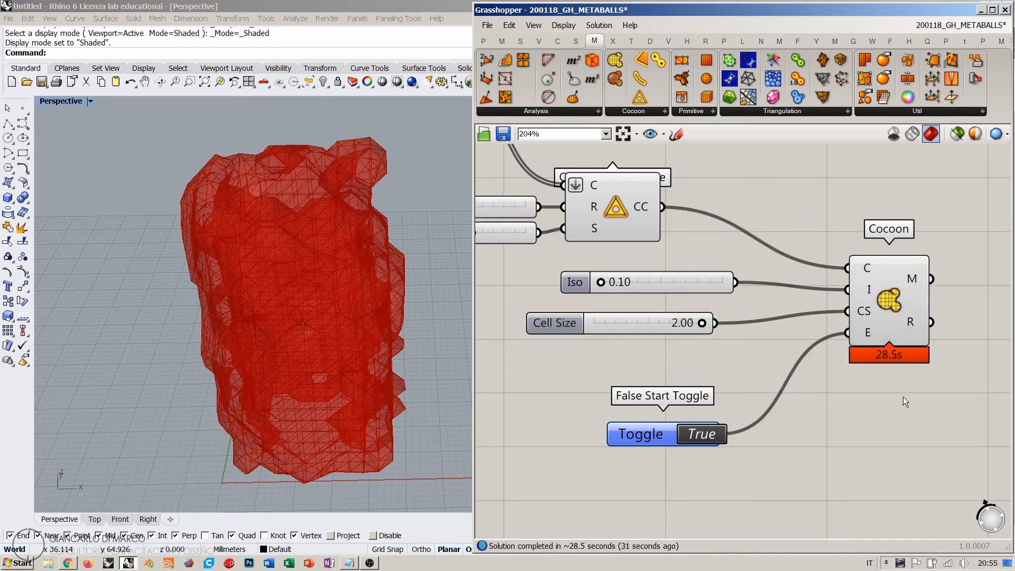
# - Set Cocoon's toggle to False, then raise the Cell Size slider's maximum and value to 5.00
pyautogui.doubleClick(567, 323)
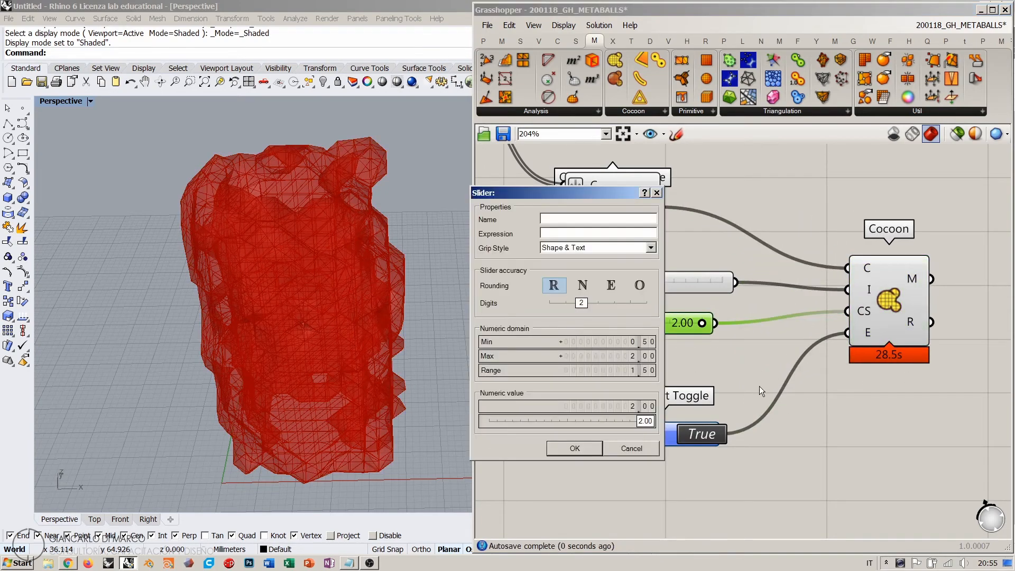
pyautogui.click(641, 448)
pyautogui.click(697, 434)
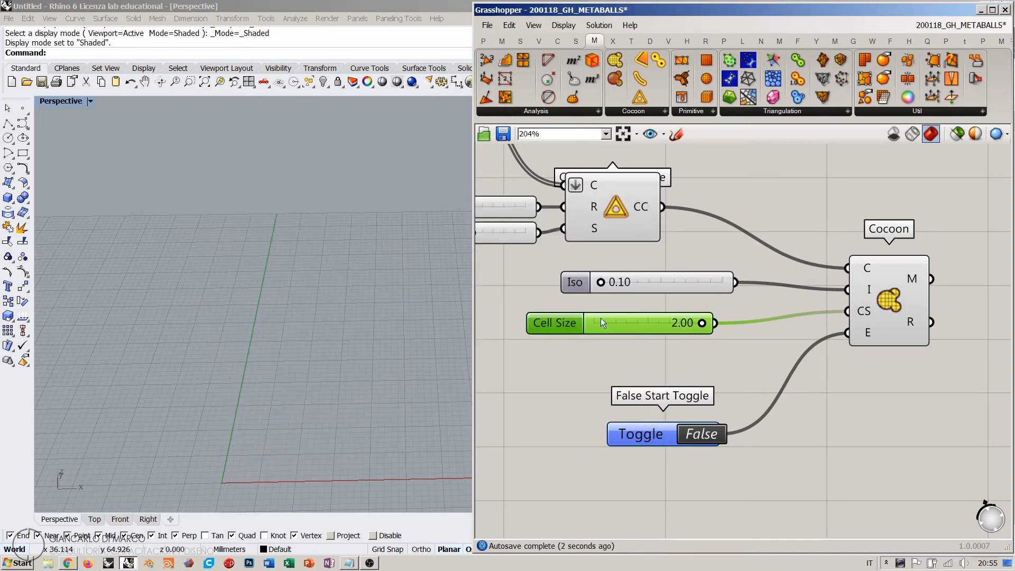
pyautogui.doubleClick(552, 321)
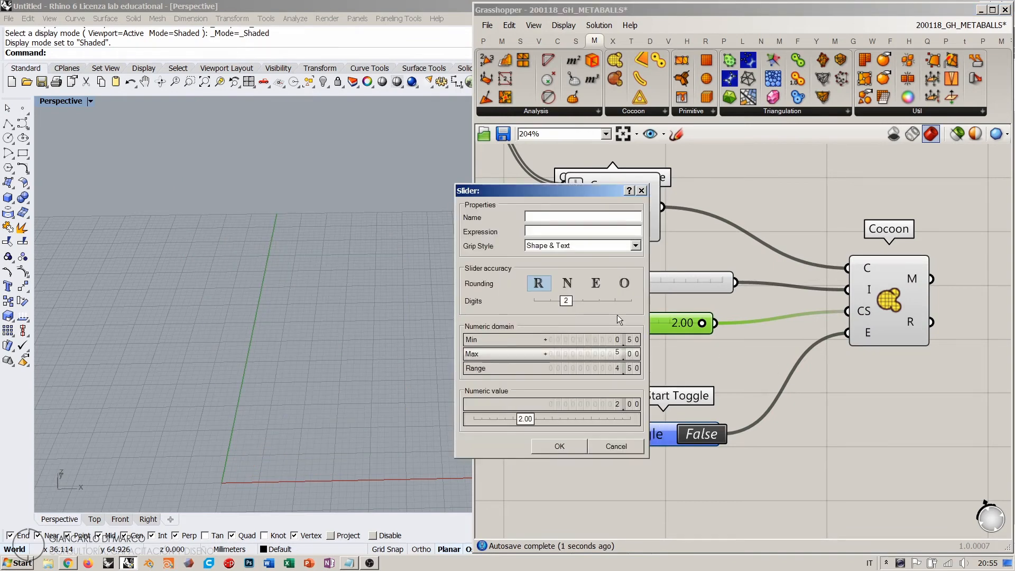
pyautogui.moveTo(525, 419); pyautogui.dragTo(630, 418)
pyautogui.click(559, 446)
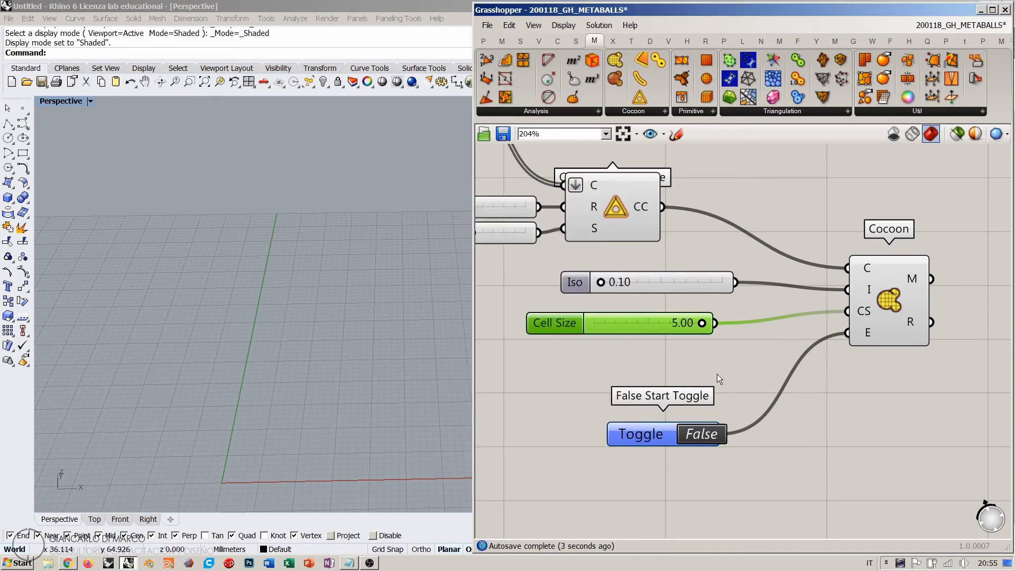
# - Realign the Cell Size slider and toggle beneath Iso and set the toggle to True to recompute and inspect the mesh
pyautogui.moveTo(689, 323); pyautogui.dragTo(709, 312)
pyautogui.moveTo(664, 437); pyautogui.dragTo(669, 382)
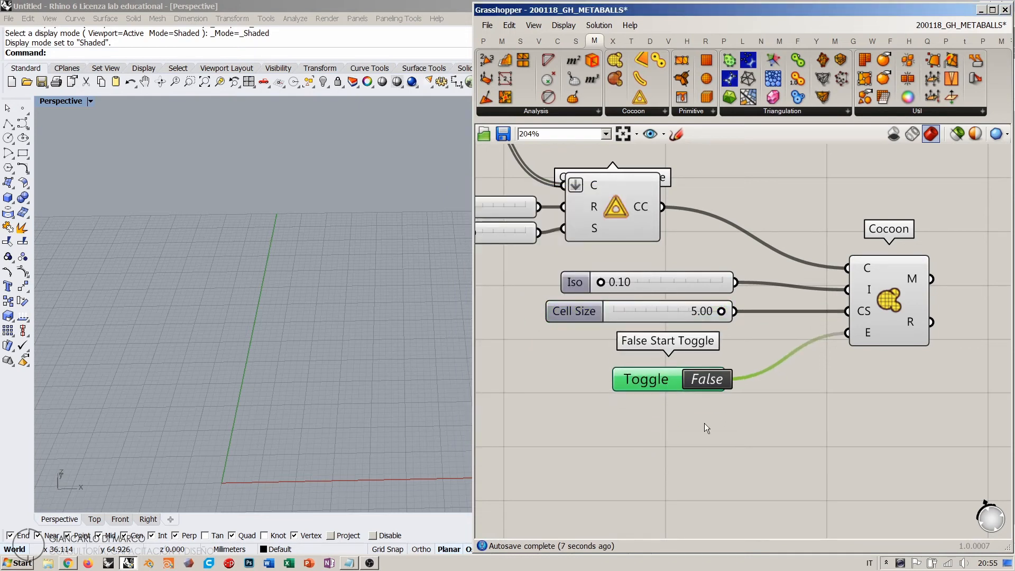
pyautogui.click(704, 422)
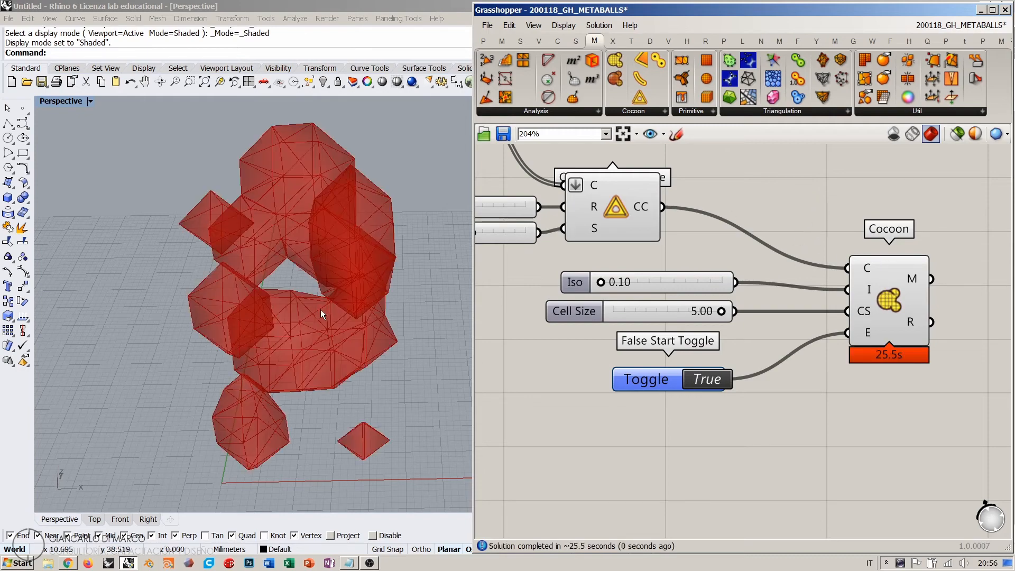
pyautogui.moveTo(322, 310); pyautogui.dragTo(317, 385, button='right')
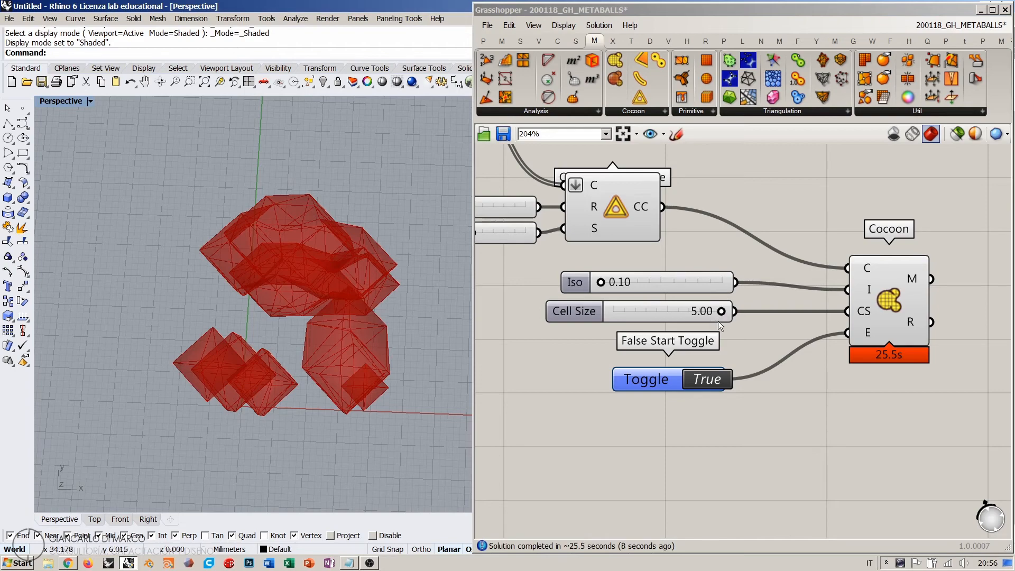
pyautogui.moveTo(299, 334); pyautogui.dragTo(283, 190, button='right')
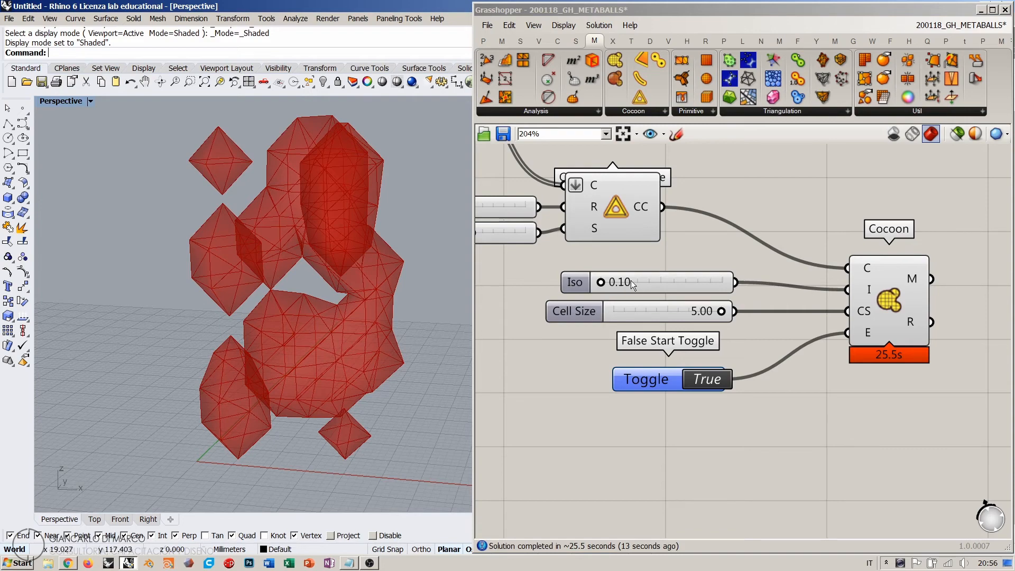
pyautogui.moveTo(196, 223); pyautogui.dragTo(304, 213, button='right')
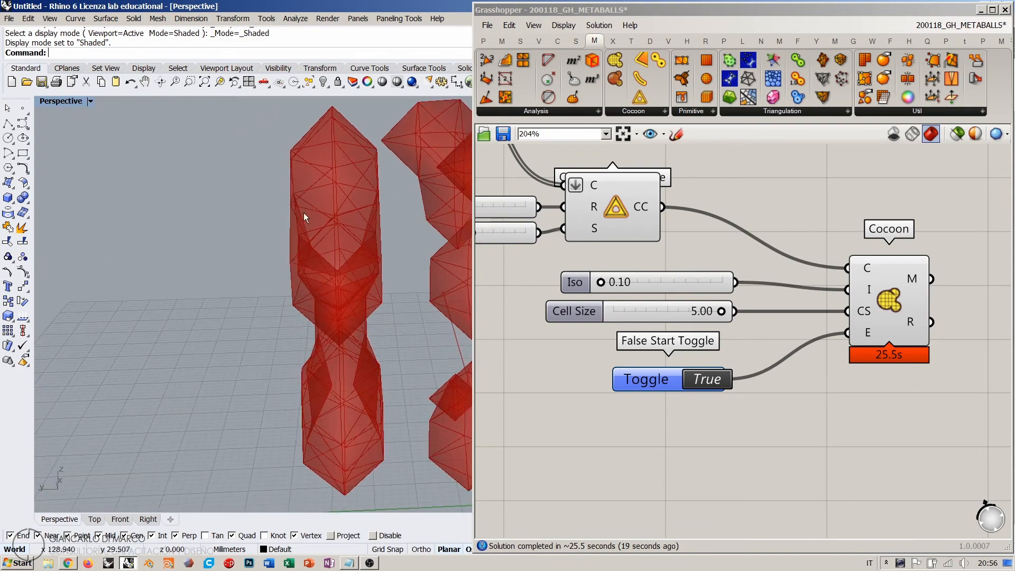
# - Set the Iso slider to 0.50 and inspect the recomputed mesh
pyautogui.moveTo(368, 217); pyautogui.dragTo(373, 327, button='right')
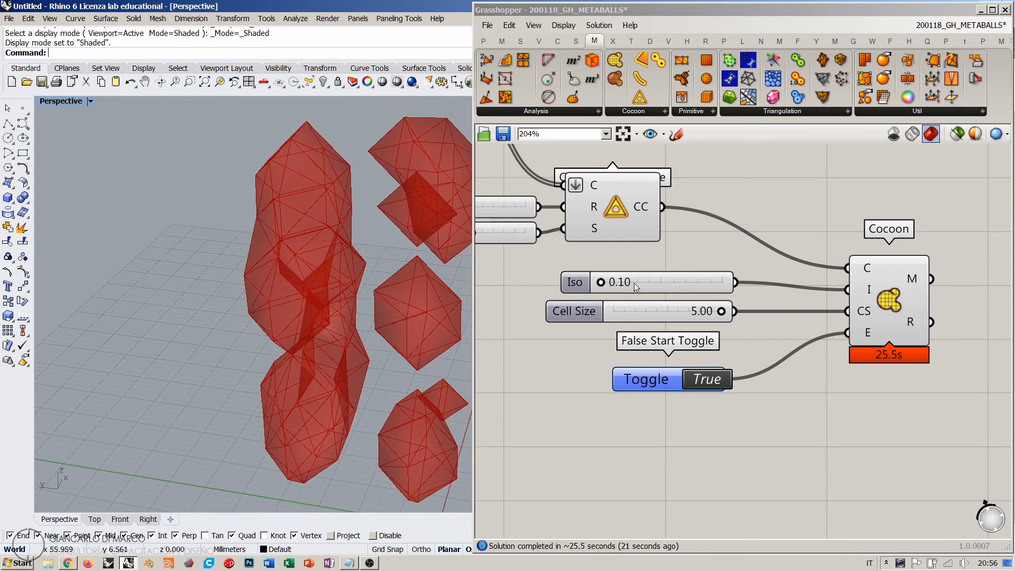
pyautogui.doubleClick(633, 284)
pyautogui.write('0.5')
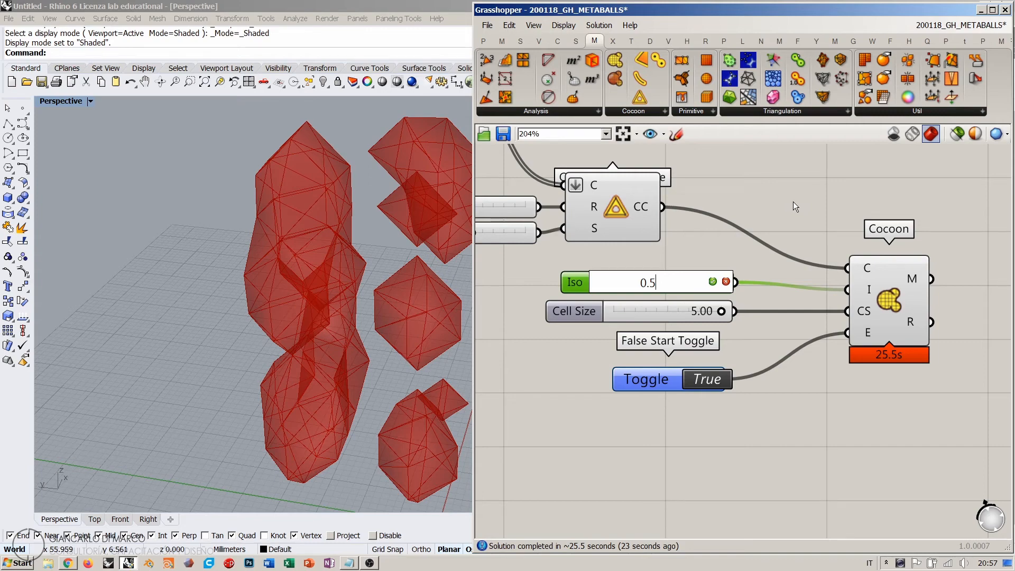
pyautogui.press('Return')
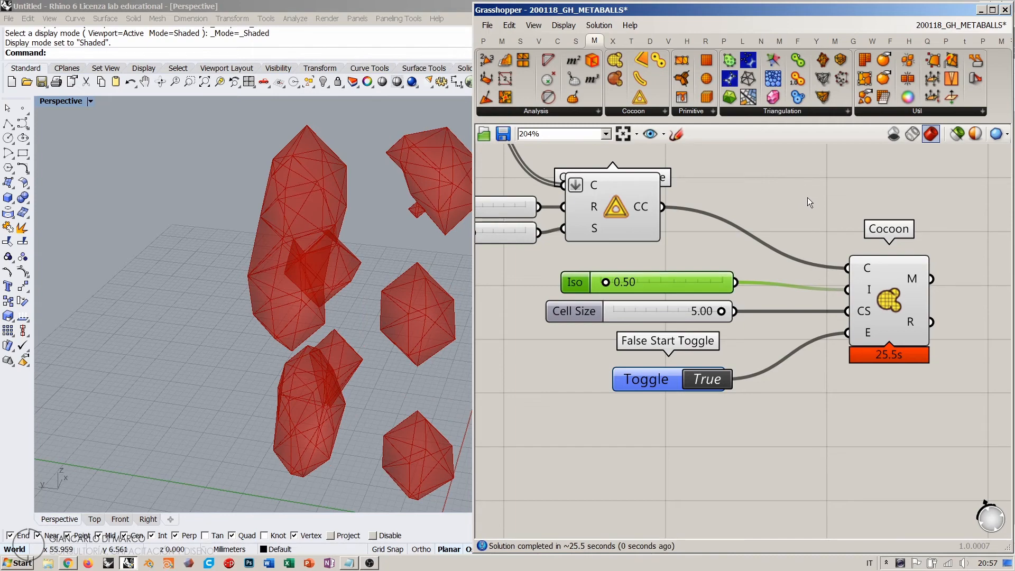
pyautogui.moveTo(390, 235); pyautogui.dragTo(504, 248, button='right')
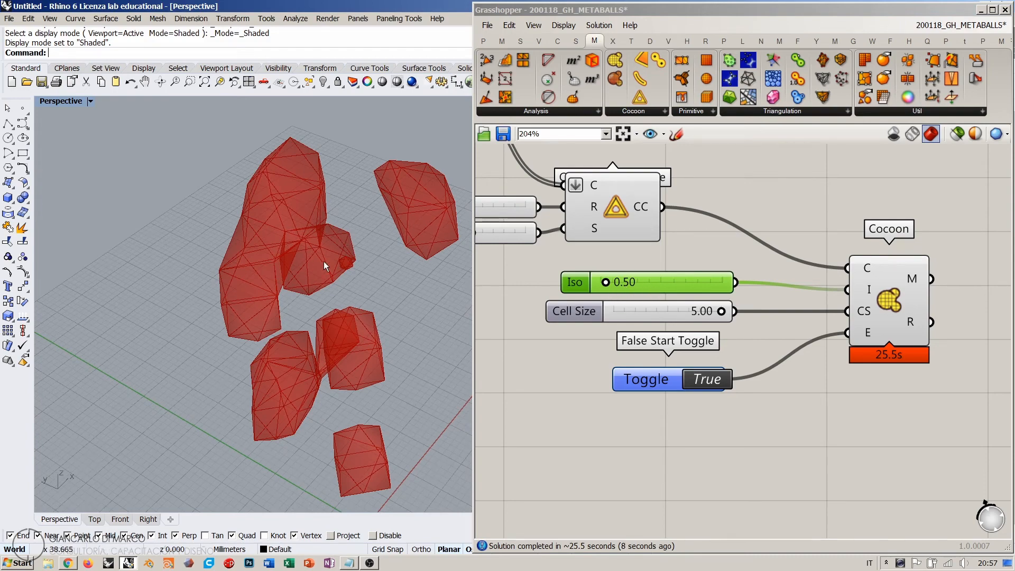
pyautogui.moveTo(325, 261); pyautogui.dragTo(349, 264, button='right')
# - Set Cocoon's toggle to False, change Cell Size to 1.00, and set the toggle back to True to recompute the mesh
pyautogui.scroll(-4, 824, 306)
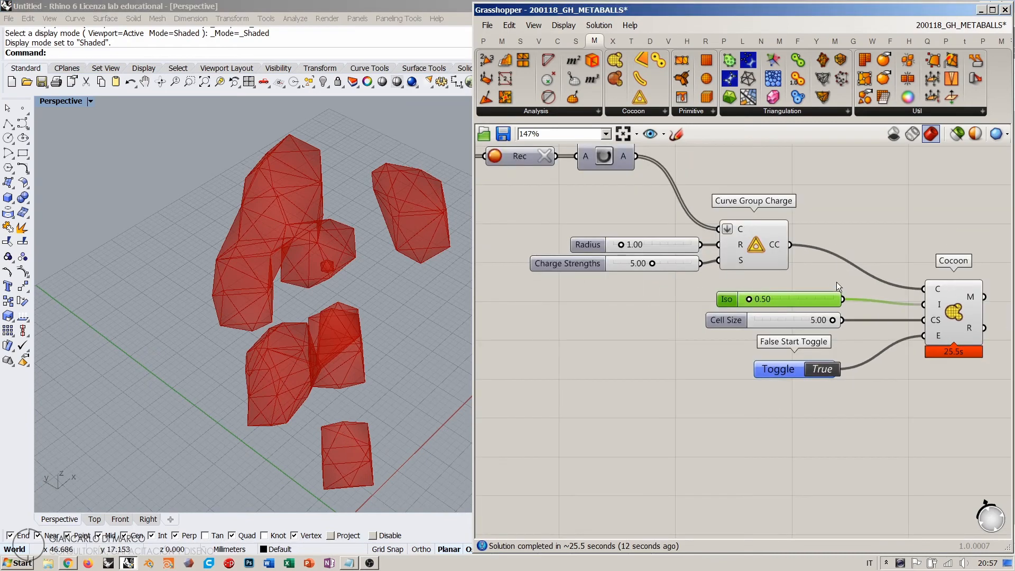
pyautogui.scroll(2, 793, 272)
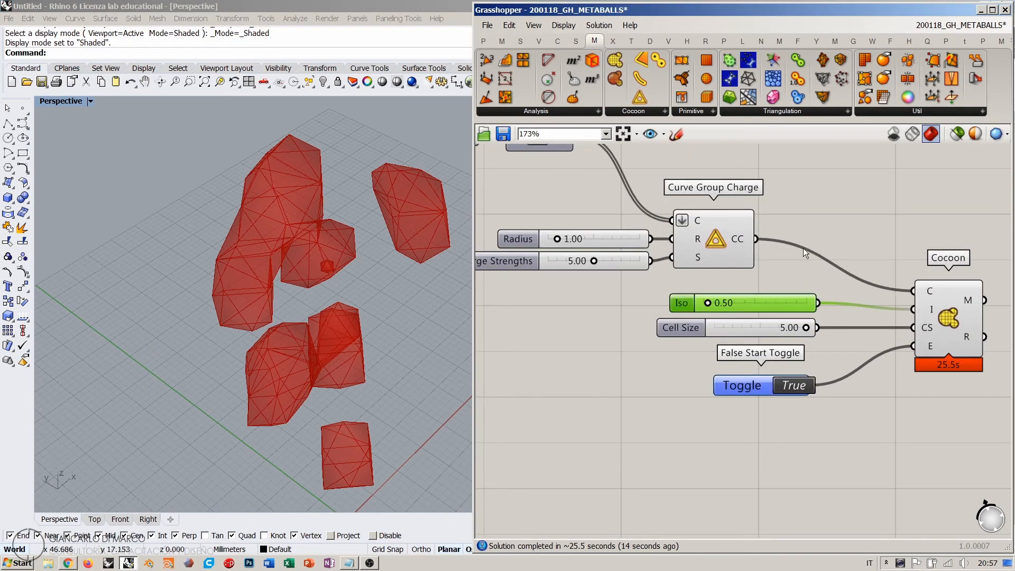
pyautogui.moveTo(816, 299); pyautogui.dragTo(753, 308, button='right')
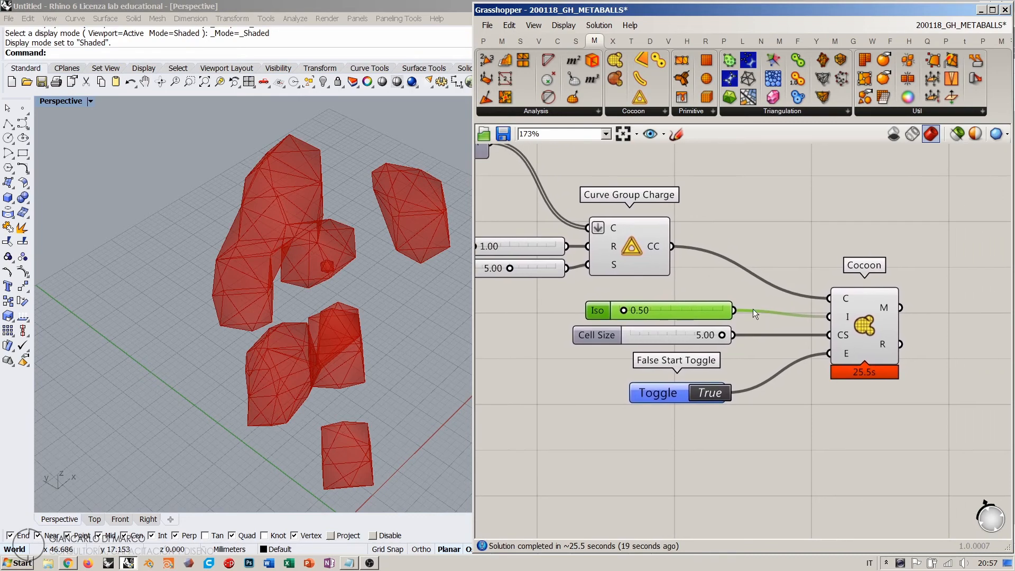
pyautogui.scroll(1, 753, 308)
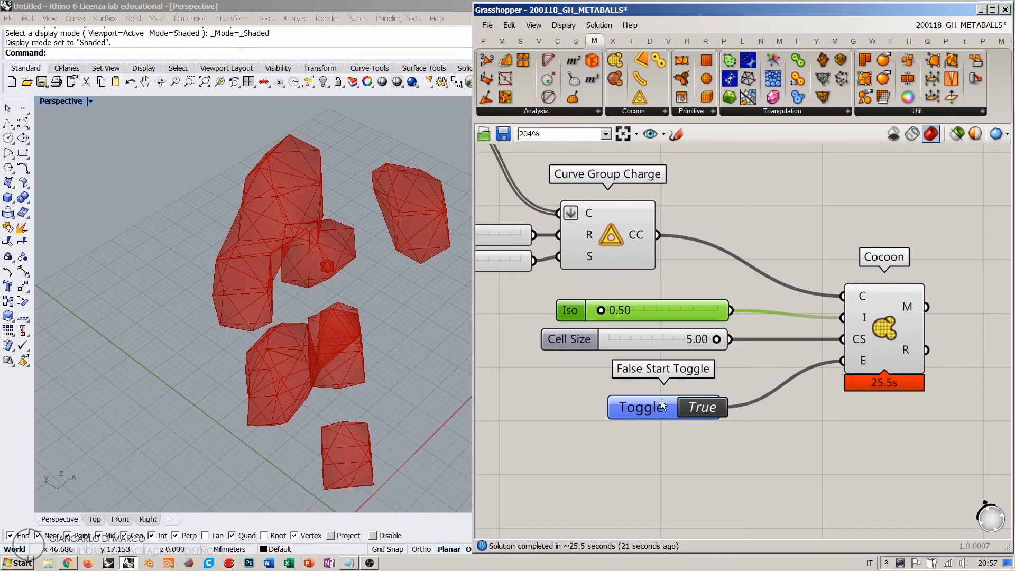
pyautogui.moveTo(661, 401); pyautogui.dragTo(660, 395)
pyautogui.click(775, 222)
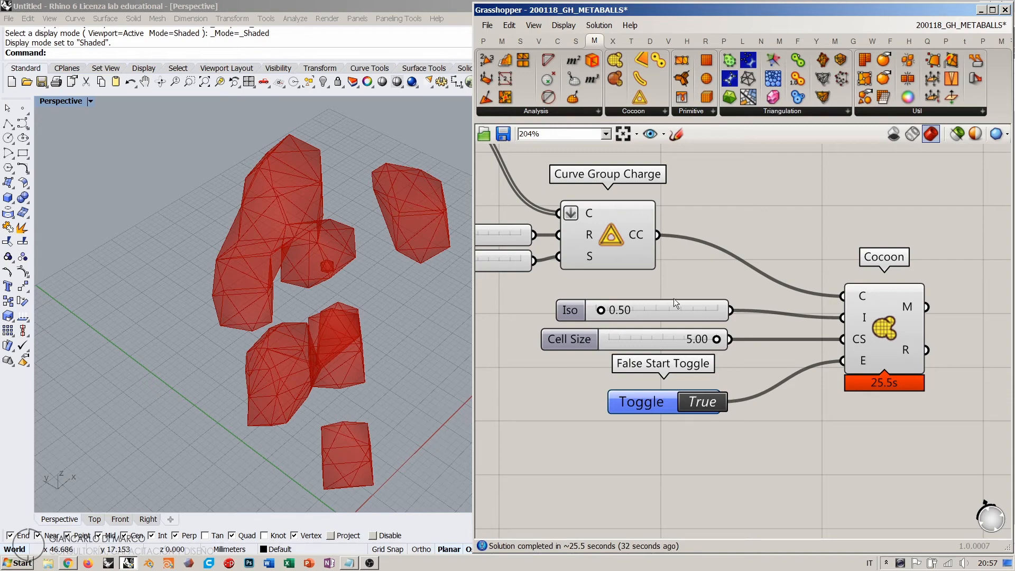
pyautogui.click(697, 404)
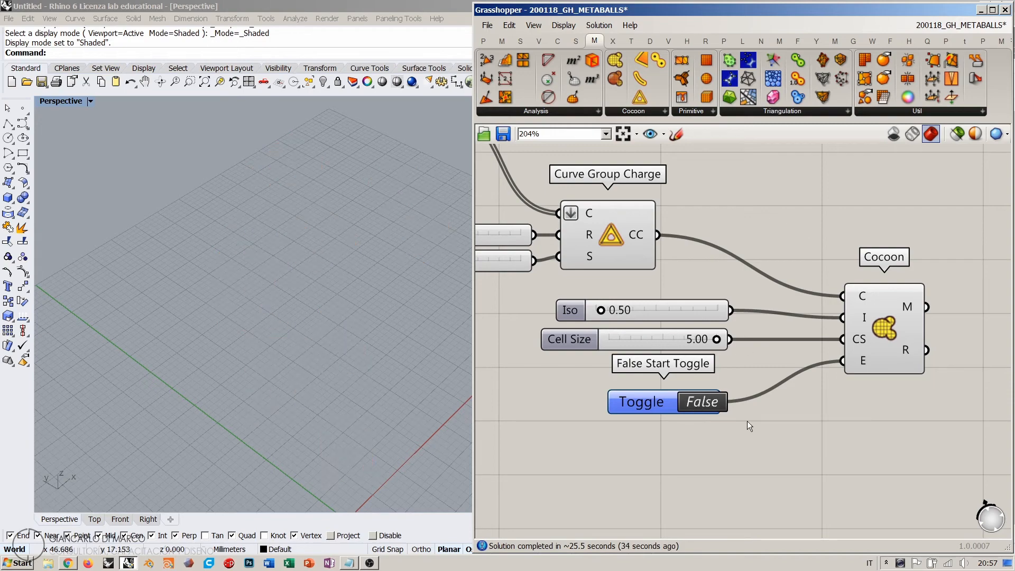
pyautogui.doubleClick(644, 338)
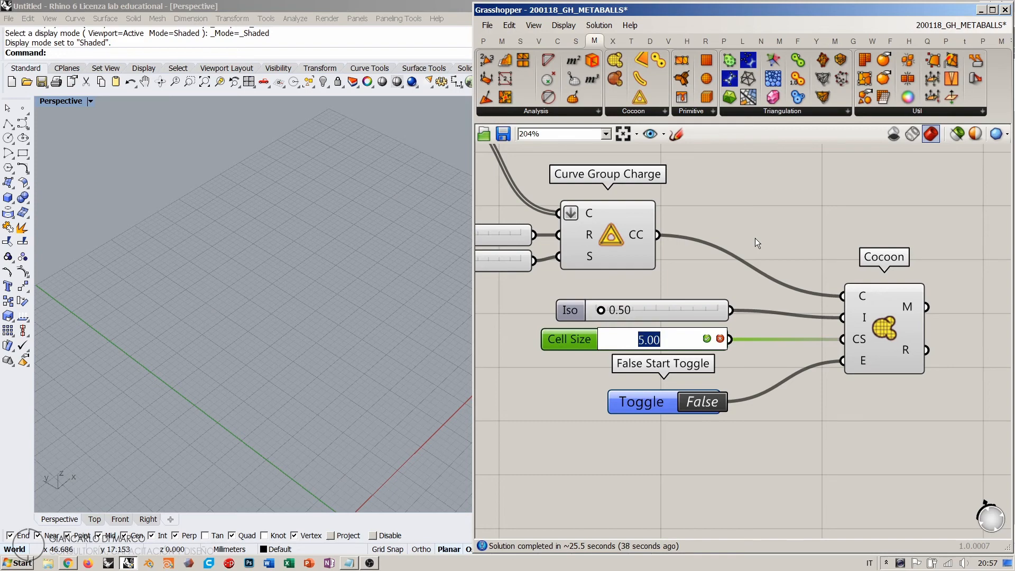
pyautogui.write('1')
pyautogui.press('Return')
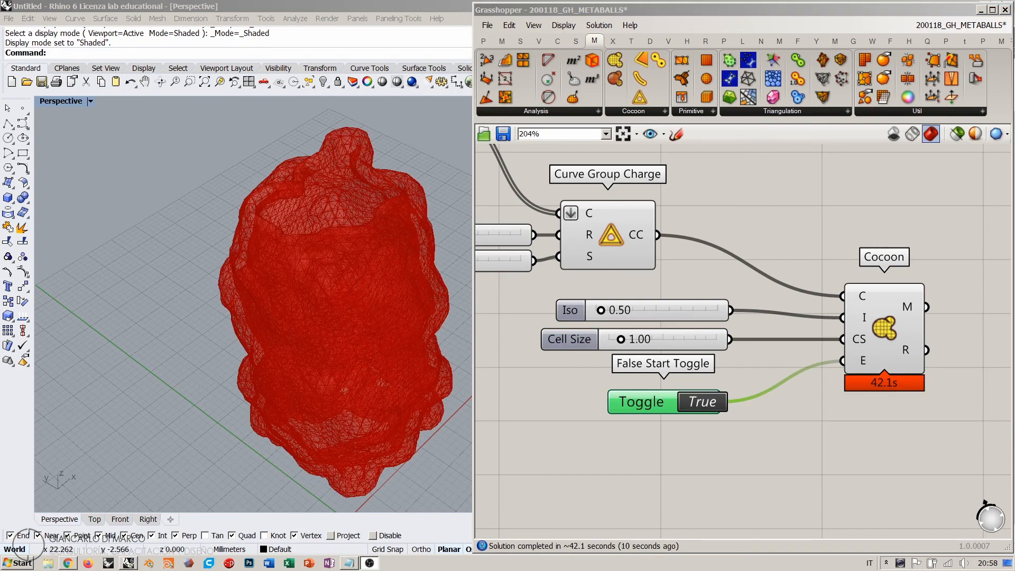
pyautogui.click(876, 215)
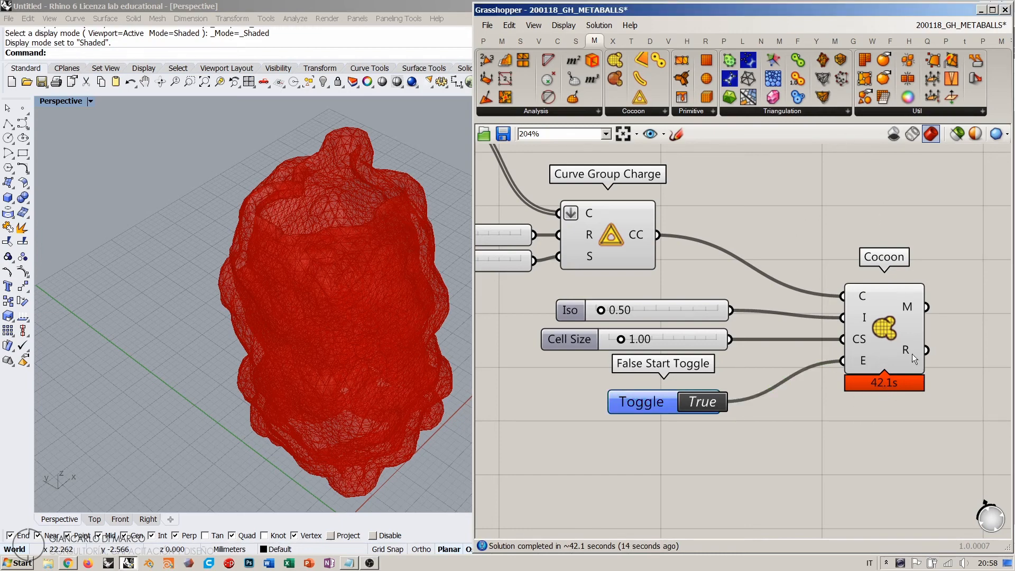
# - Examine the recomputed mesh from above, up close around its interior openings, and from the side
pyautogui.moveTo(391, 280); pyautogui.dragTo(333, 333, button='right')
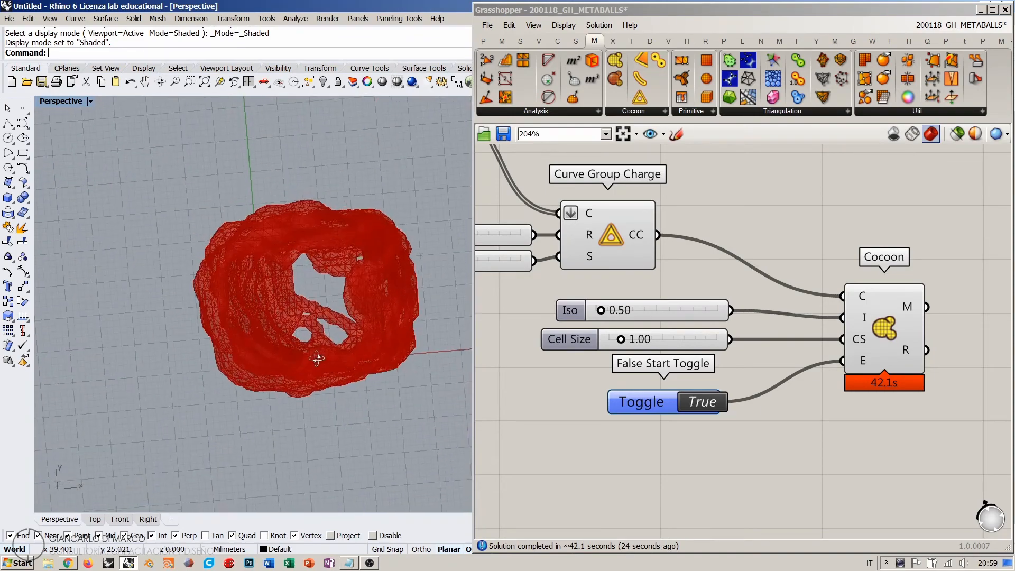
pyautogui.scroll(3, 305, 338)
pyautogui.scroll(3, 305, 339)
pyautogui.scroll(3, 349, 293)
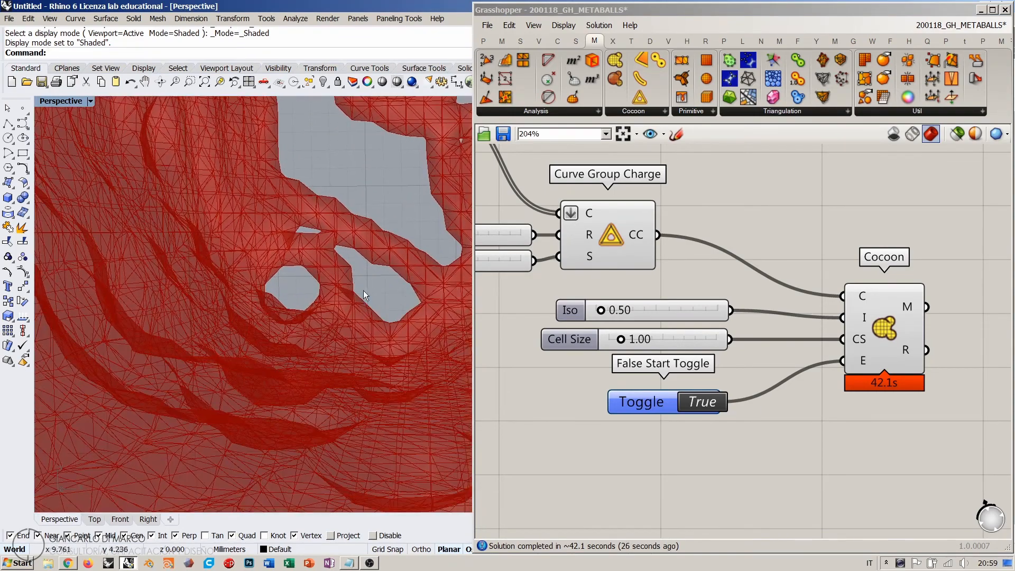
pyautogui.moveTo(372, 344); pyautogui.dragTo(376, 336, button='right')
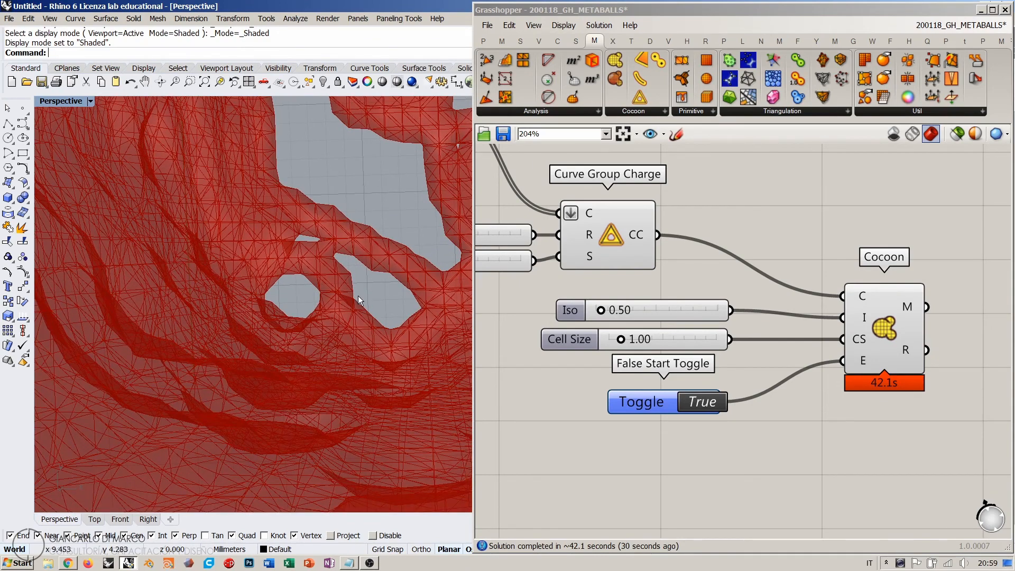
pyautogui.moveTo(656, 283); pyautogui.dragTo(754, 286, button='right')
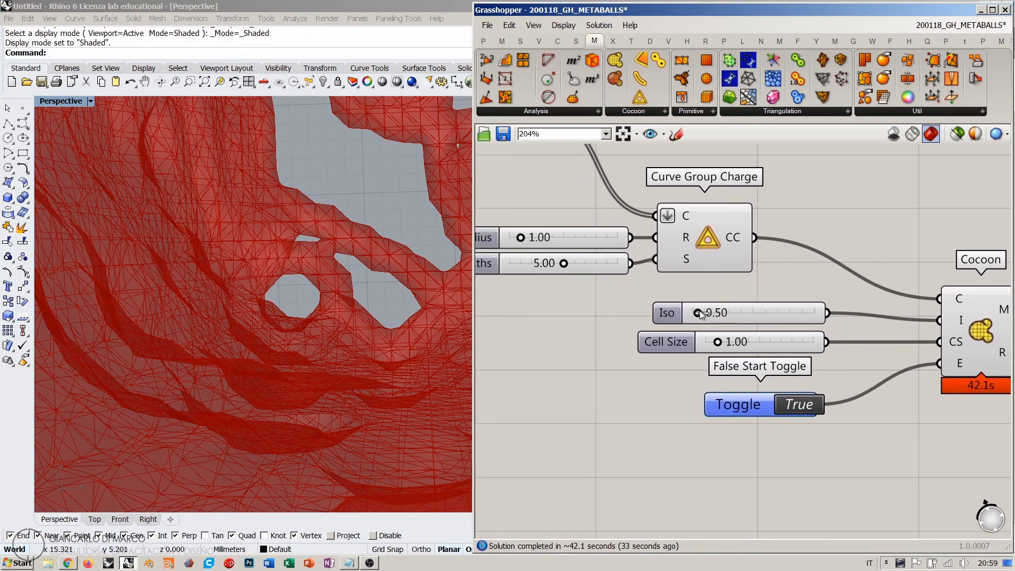
pyautogui.scroll(-8, 322, 325)
pyautogui.moveTo(322, 325); pyautogui.dragTo(292, 176, button='right')
pyautogui.moveTo(383, 229); pyautogui.dragTo(317, 248, button='right')
# - Move Cocoon closer to its input sliders and bake its mesh output into Rhino
pyautogui.moveTo(817, 291); pyautogui.dragTo(621, 269, button='right')
pyautogui.moveTo(795, 309); pyautogui.dragTo(714, 300)
pyautogui.click(836, 305)
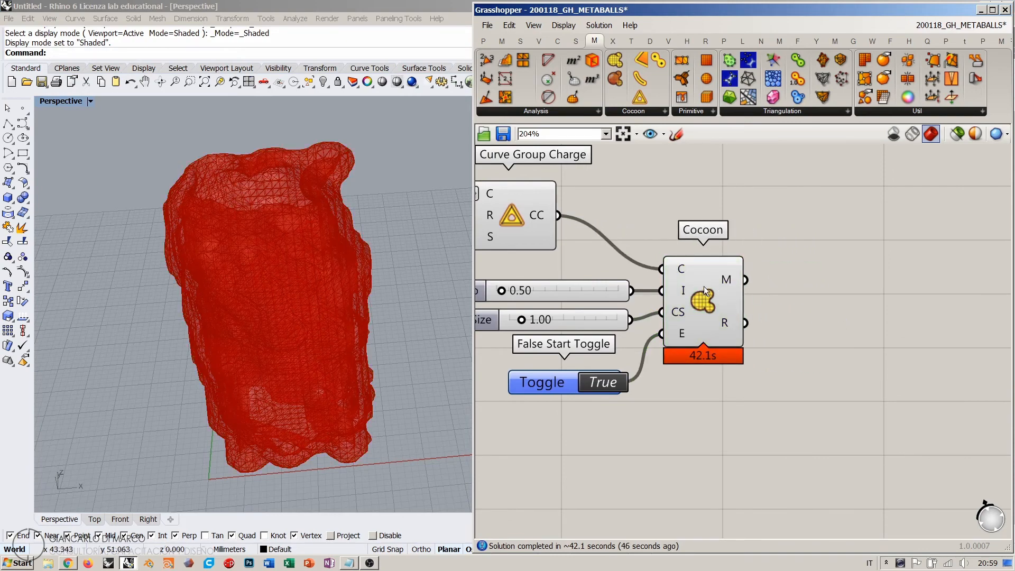
pyautogui.moveTo(822, 295); pyautogui.dragTo(767, 300, button='right')
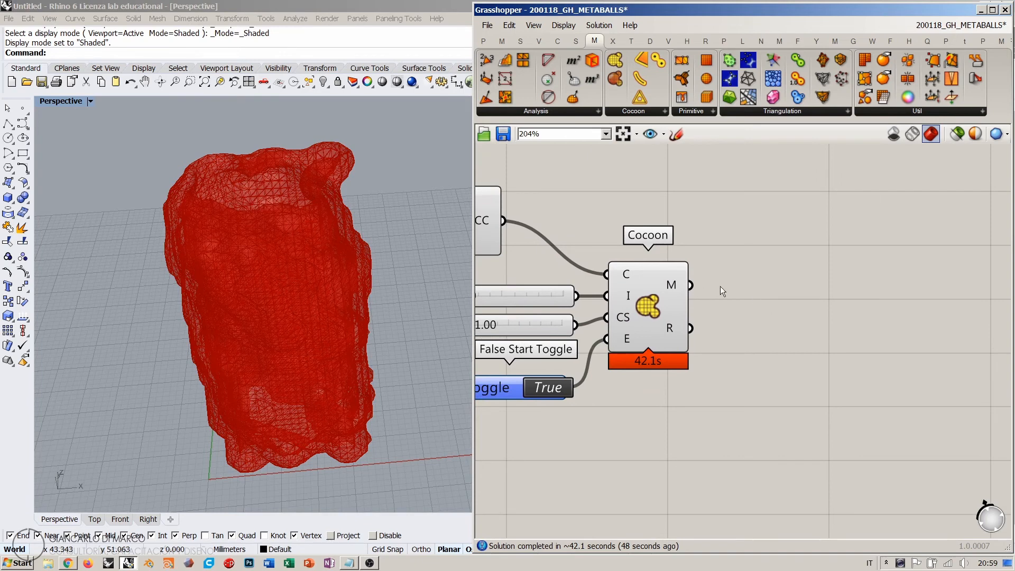
pyautogui.rightClick(675, 285)
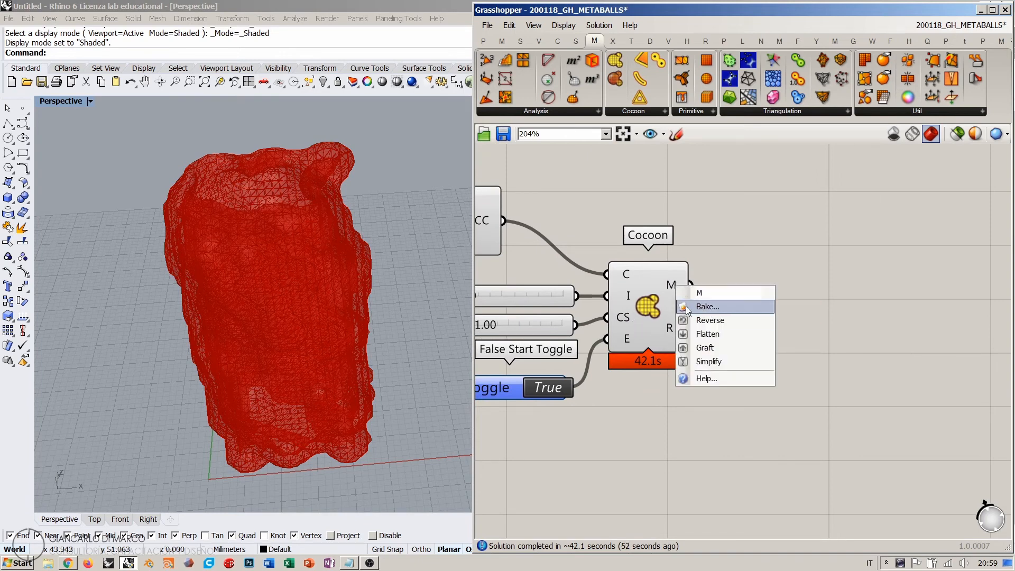
pyautogui.click(713, 307)
pyautogui.click(704, 428)
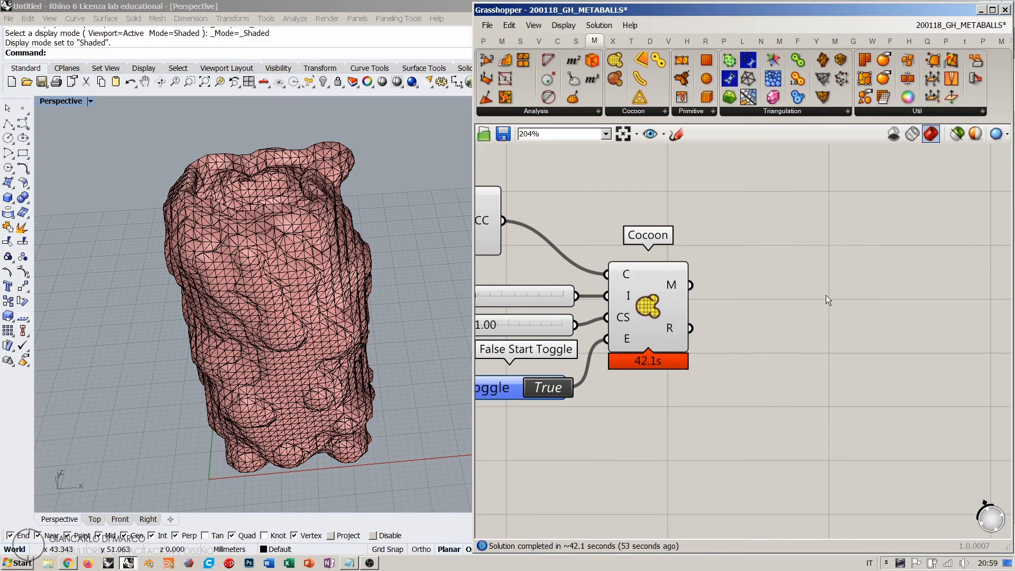
# - Move the baked mesh beside the red Cocoon preview so both can be compared
pyautogui.click(389, 274)
pyautogui.scroll(-2, 406, 268)
pyautogui.scroll(-2, 404, 268)
pyautogui.moveTo(419, 288); pyautogui.dragTo(296, 298)
pyautogui.click(355, 387)
pyautogui.moveTo(356, 387); pyautogui.dragTo(360, 317, button='right')
pyautogui.scroll(5, 274, 306)
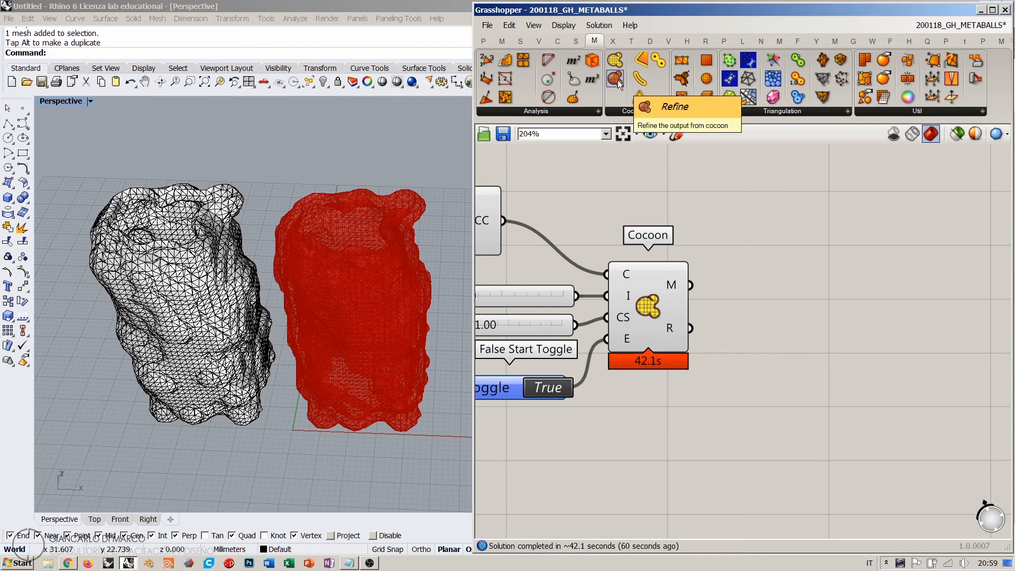
# - Place a Refine component on the canvas beyond Cocoon's outputs
pyautogui.moveTo(616, 79); pyautogui.dragTo(843, 400)
pyautogui.click(750, 322)
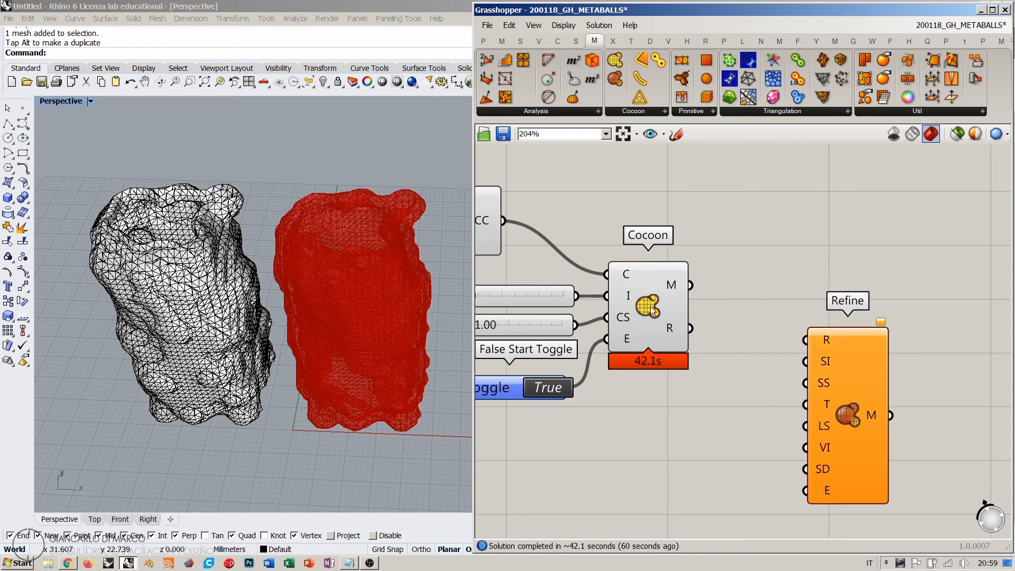
pyautogui.click(651, 308)
pyautogui.click(662, 207)
pyautogui.moveTo(416, 317); pyautogui.dragTo(407, 285, button='right')
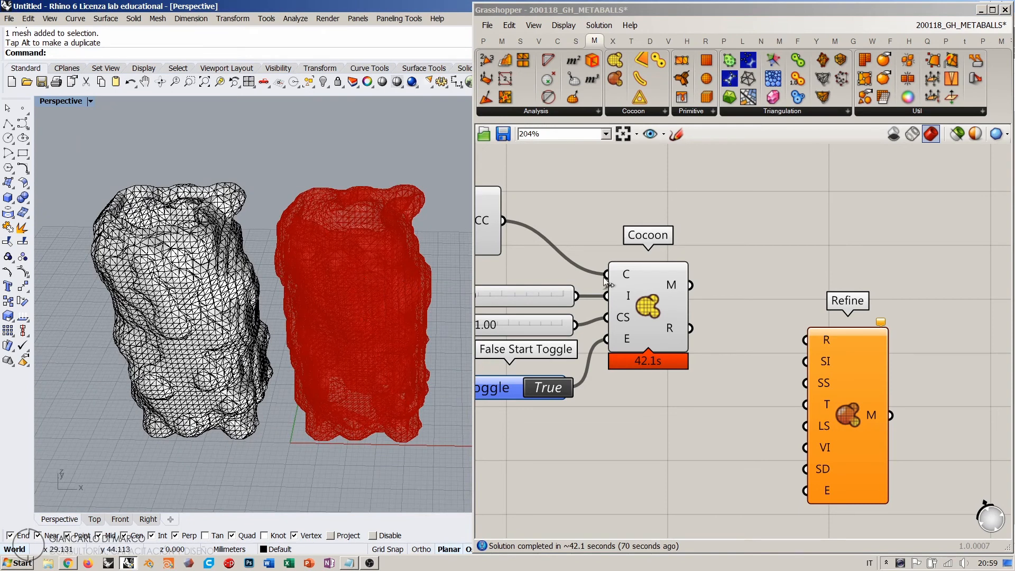
# - Hide Cocoon's preview and connect its R output to Refine's refinement data input, with Refine placed lower on the canvas
pyautogui.click(652, 294)
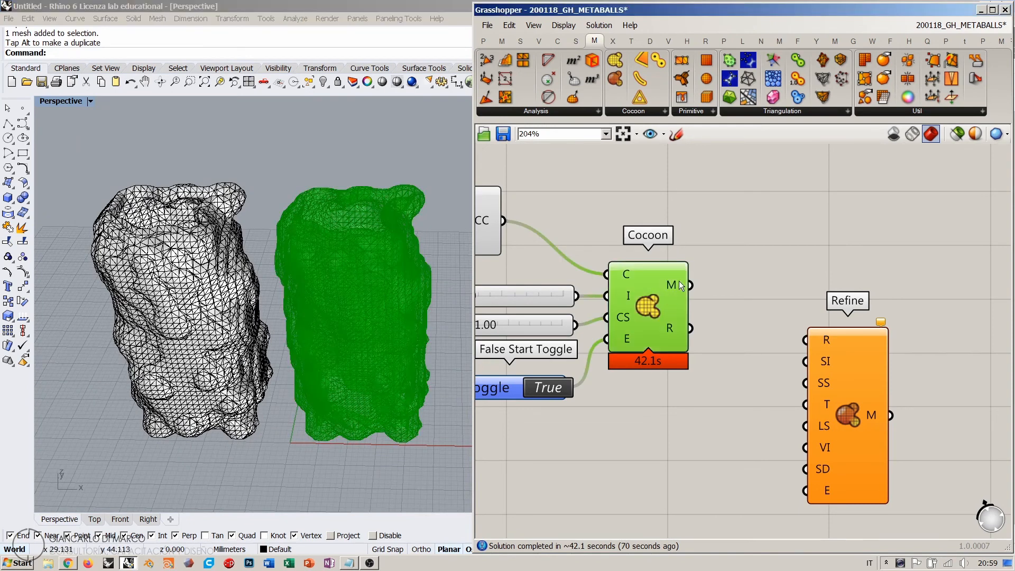
pyautogui.click(733, 281)
pyautogui.moveTo(733, 281); pyautogui.dragTo(741, 244, button='right')
pyautogui.moveTo(709, 276); pyautogui.dragTo(845, 287)
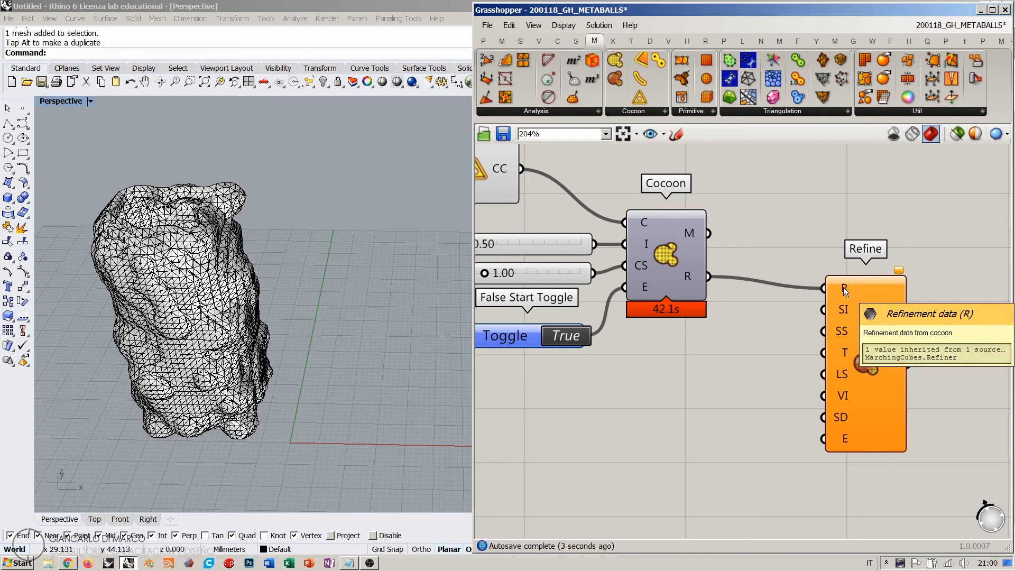
pyautogui.moveTo(872, 302); pyautogui.dragTo(857, 348)
pyautogui.click(787, 365)
pyautogui.moveTo(787, 365); pyautogui.dragTo(816, 315, button='right')
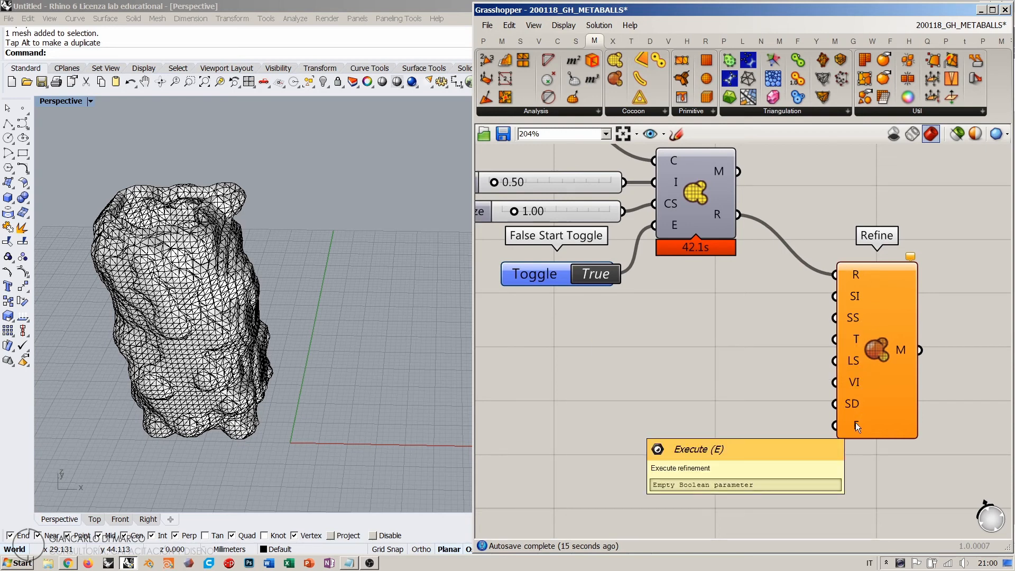
# - Duplicate the False Start Toggle below, connect the copy to Refine's Execute input, and leave it set to False
pyautogui.moveTo(550, 273); pyautogui.dragTo(699, 490)
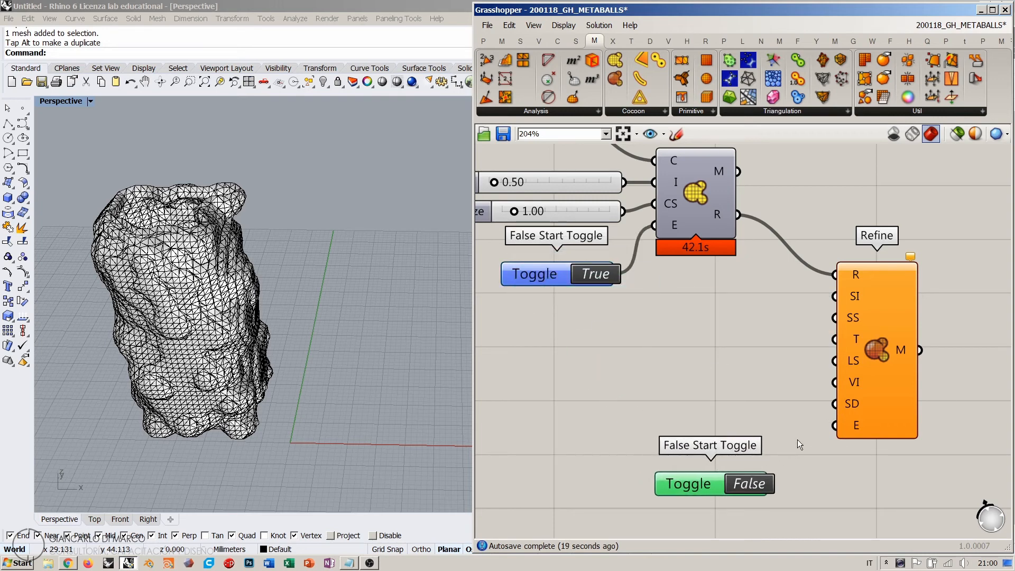
pyautogui.moveTo(834, 425); pyautogui.dragTo(775, 484)
pyautogui.moveTo(697, 485); pyautogui.dragTo(671, 498)
pyautogui.click(773, 383)
pyautogui.click(760, 324)
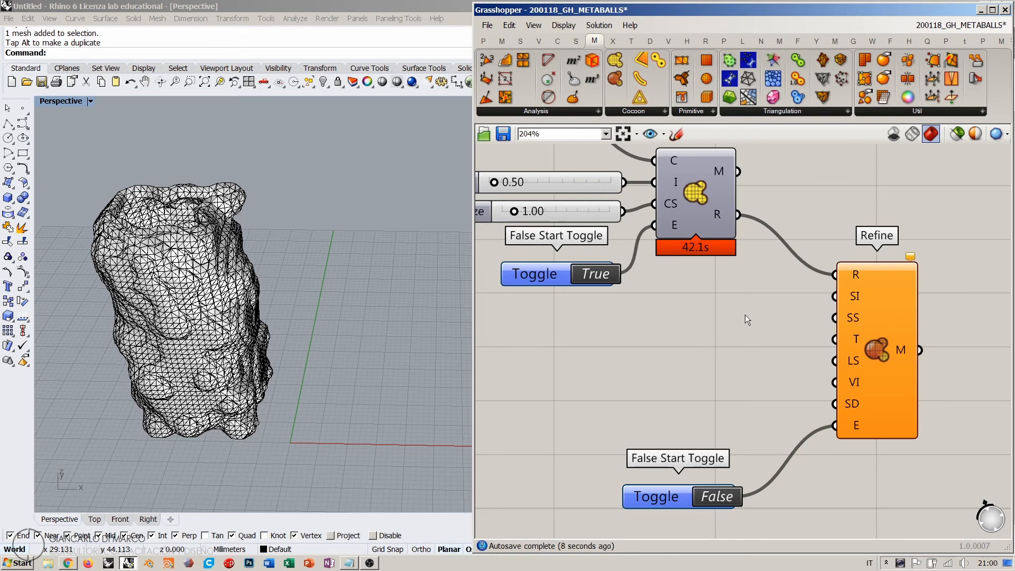
# - Lower Refine slightly, then create a number slider from 1 to 10 and duplicate it twice for three stacked sliders
pyautogui.moveTo(881, 338); pyautogui.dragTo(882, 364)
pyautogui.doubleClick(690, 324)
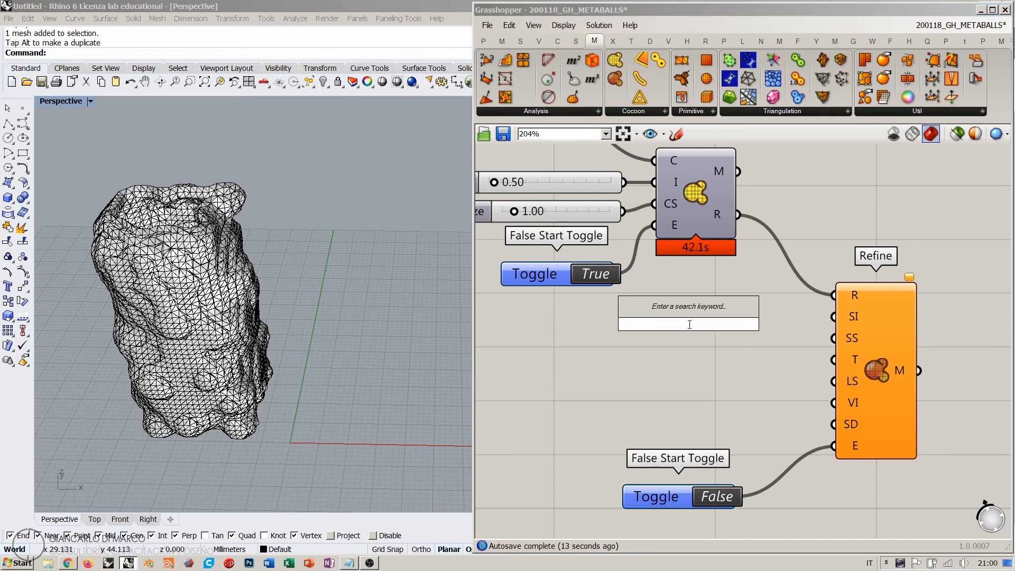
pyautogui.write('1<1<10')
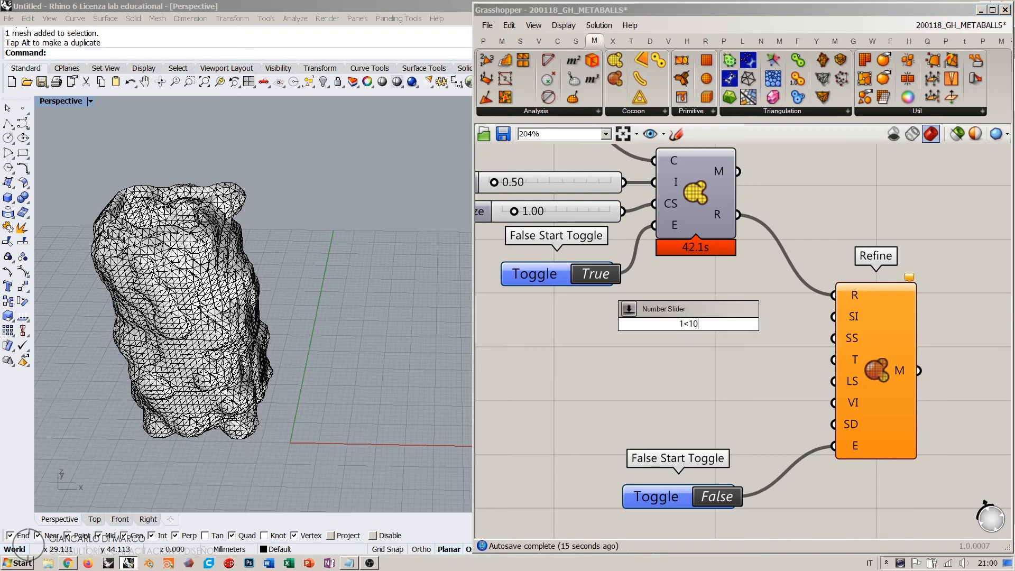
pyautogui.press('Return')
pyautogui.moveTo(715, 331)
pyautogui.mouseDown()
pyautogui.moveTo(697, 322)
pyautogui.moveTo(699, 355)
pyautogui.moveTo(705, 337)
pyautogui.mouseUp()
pyautogui.hotkey('ctrl', 'v')
pyautogui.hotkey('ctrl', 'v')
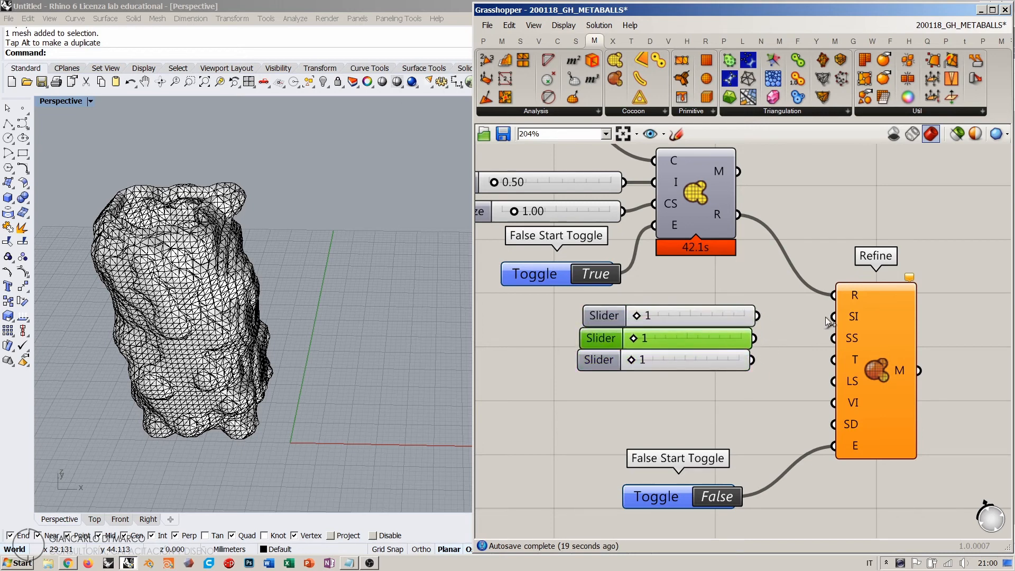
# - Connect the three sliders to Refine's SI, SS and T inputs, then align them and move them away from the component
pyautogui.moveTo(829, 321); pyautogui.dragTo(750, 316)
pyautogui.moveTo(835, 338); pyautogui.dragTo(751, 339)
pyautogui.moveTo(834, 360); pyautogui.dragTo(740, 360)
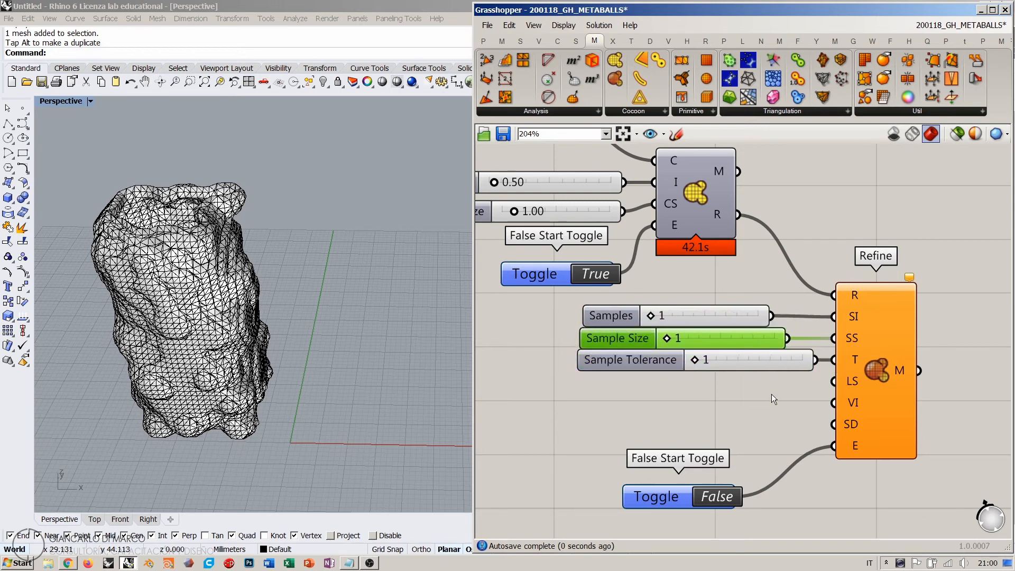
pyautogui.moveTo(771, 394); pyautogui.dragTo(712, 308)
pyautogui.click(702, 297)
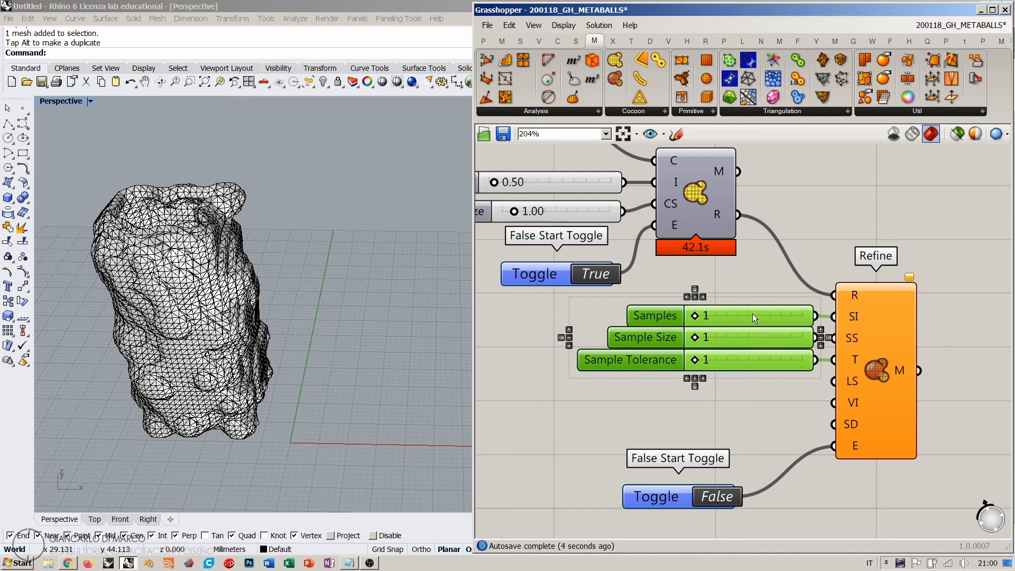
# - Create an integer number slider from 0 to 3 above the lower toggle and duplicate it for three stacked sliders
pyautogui.doubleClick(696, 405)
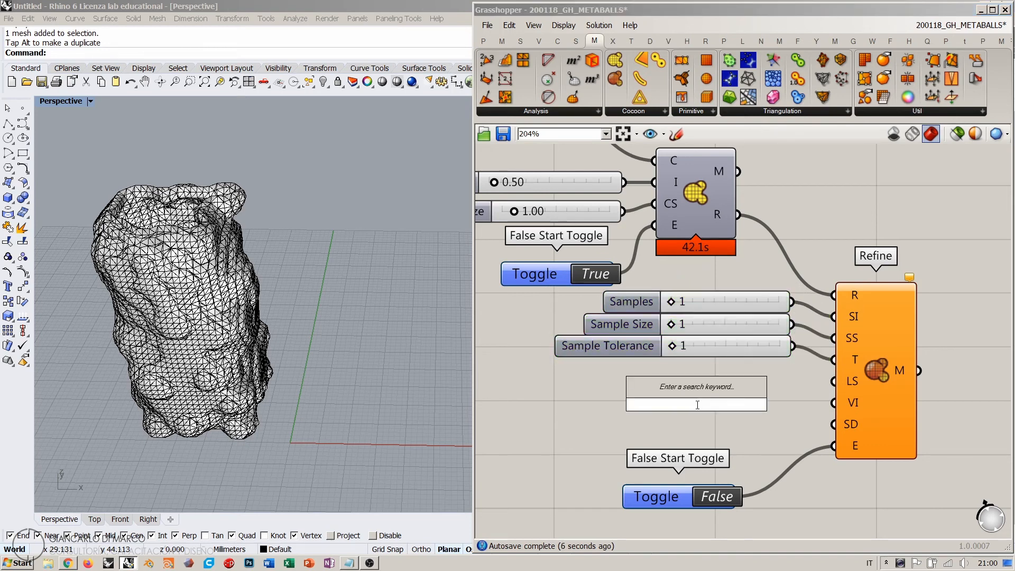
pyautogui.write('0<10')
pyautogui.press('Return')
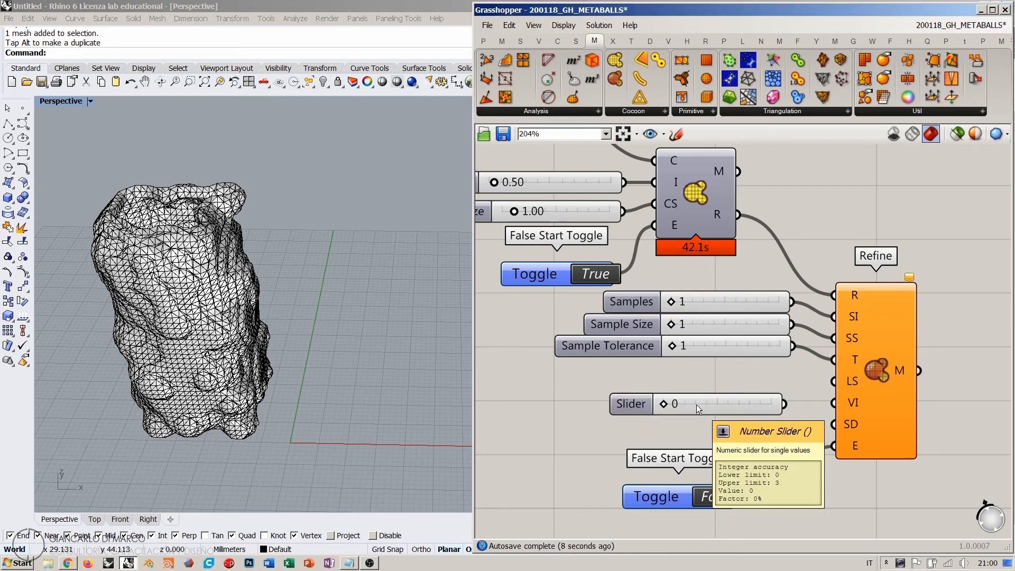
pyautogui.moveTo(697, 404); pyautogui.dragTo(678, 422)
# - Connect the three new sliders to Refine's LS, VI and SD inputs
pyautogui.moveTo(751, 378); pyautogui.dragTo(834, 381)
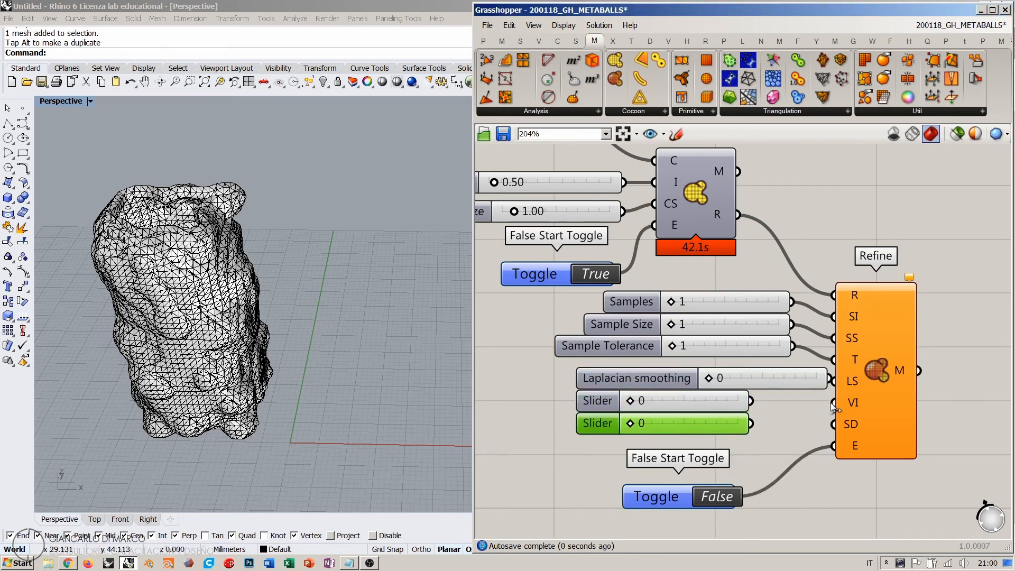
pyautogui.moveTo(750, 400); pyautogui.dragTo(834, 402)
pyautogui.moveTo(751, 423); pyautogui.dragTo(834, 424)
pyautogui.click(756, 439)
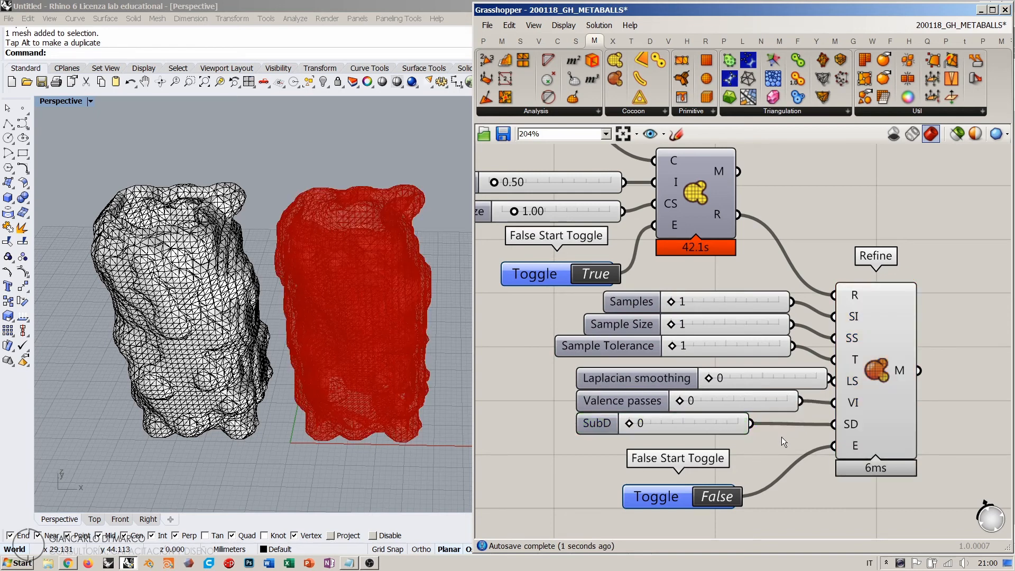
# - Align and evenly distribute all six Refine sliders in one column, then move the column farther away from Refine
pyautogui.click(737, 407)
pyautogui.moveTo(737, 407); pyautogui.dragTo(721, 442)
pyautogui.moveTo(750, 270); pyautogui.dragTo(687, 442)
pyautogui.click(677, 275)
pyautogui.click(686, 282)
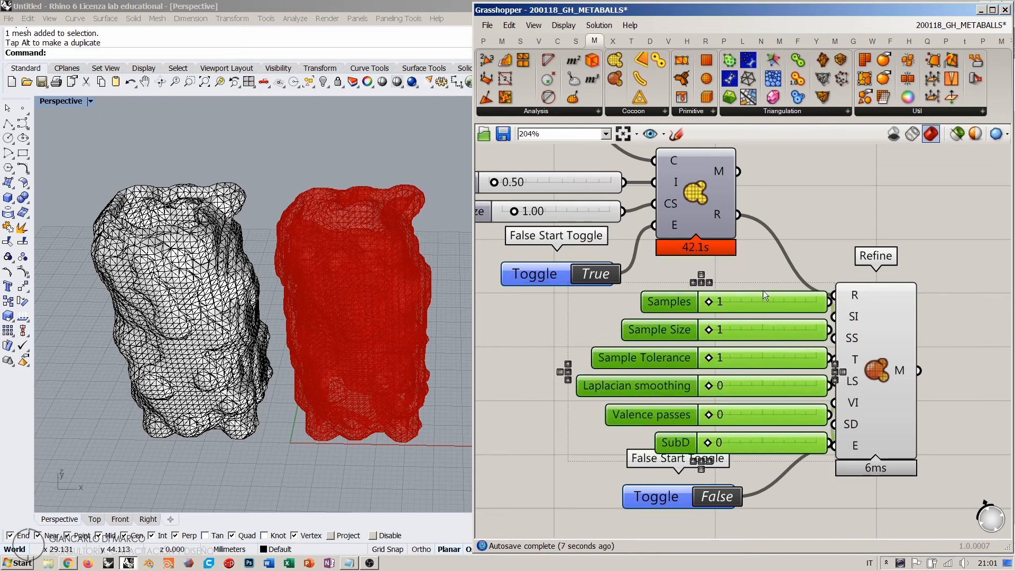
pyautogui.moveTo(795, 299); pyautogui.dragTo(706, 298)
pyautogui.click(771, 343)
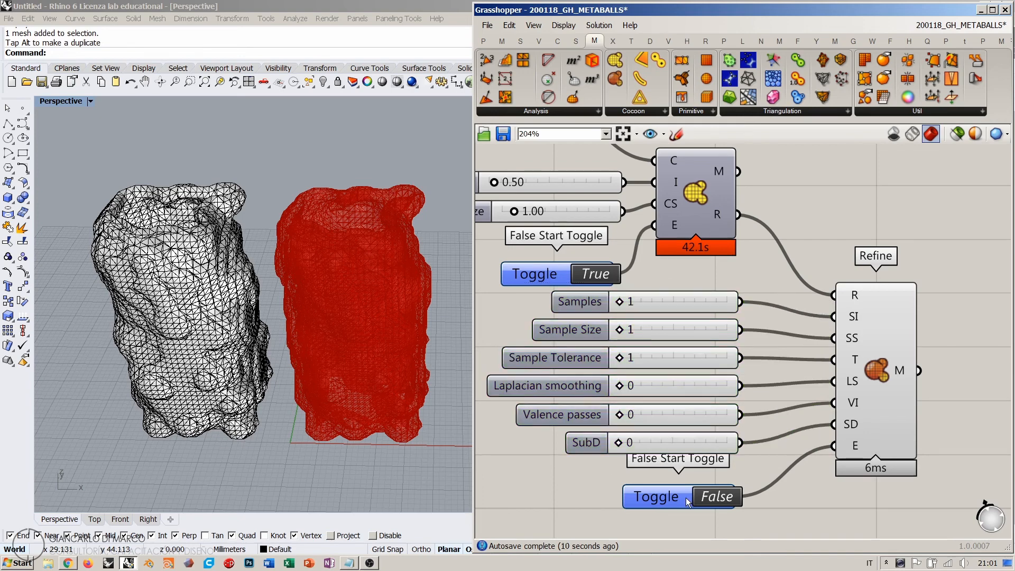
# - Move Refine closer to its sliders and lower its False Start Toggle clear of the SubD slider
pyautogui.moveTo(681, 492); pyautogui.dragTo(676, 486)
pyautogui.click(768, 348)
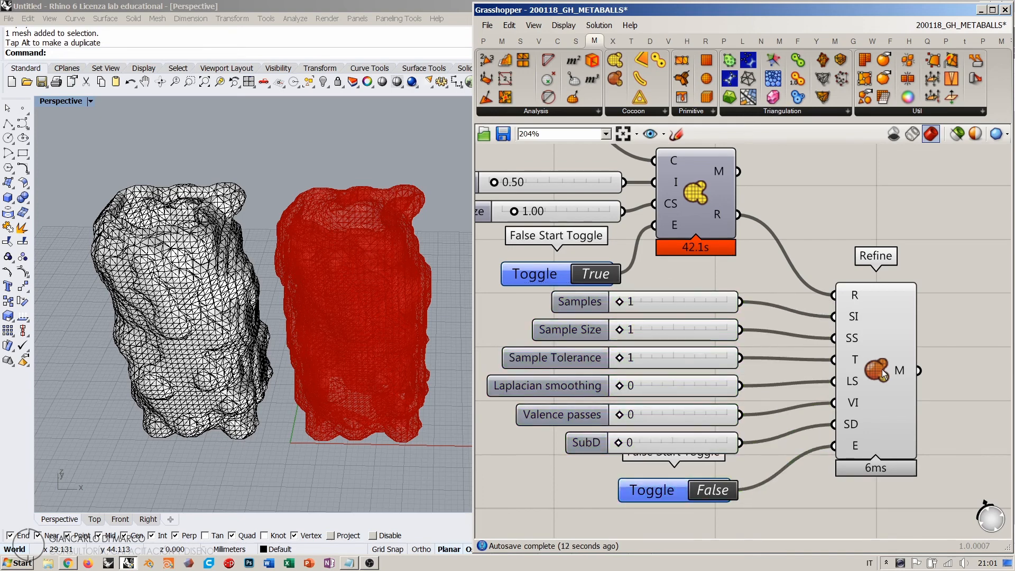
pyautogui.moveTo(882, 373); pyautogui.dragTo(829, 370)
pyautogui.click(900, 392)
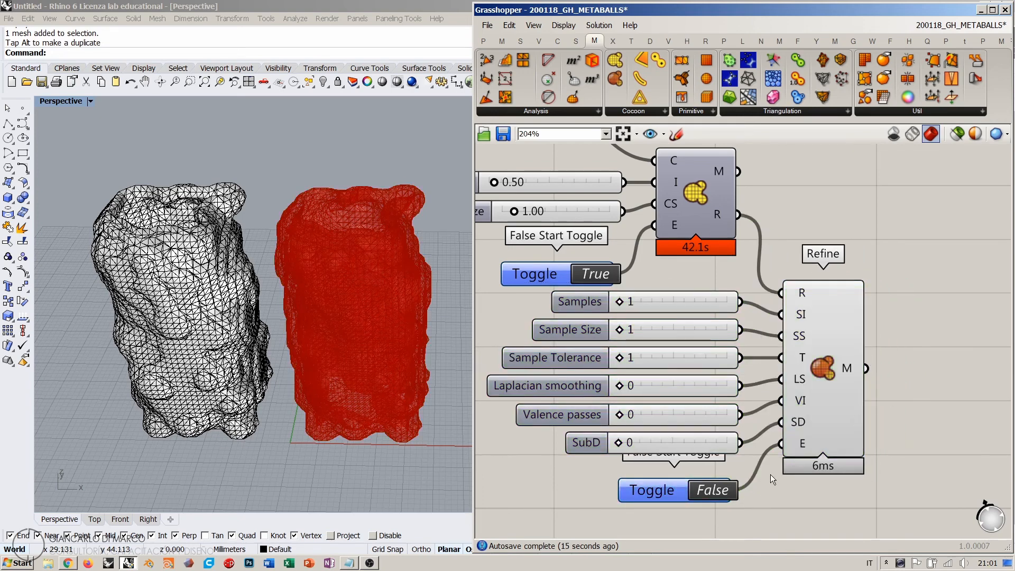
pyautogui.moveTo(669, 493); pyautogui.dragTo(669, 506)
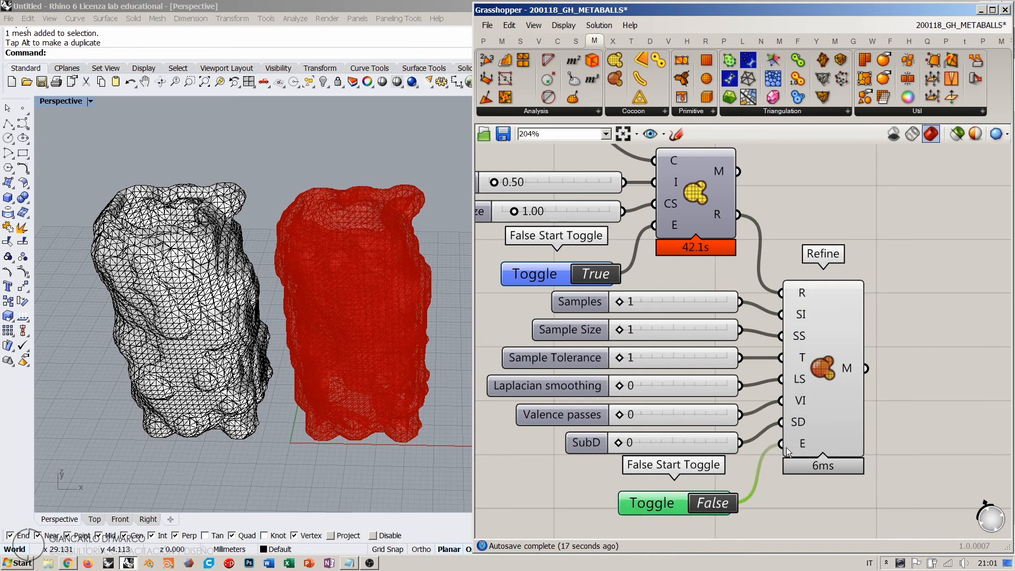
pyautogui.click(909, 374)
# - Set the Sample Tolerance slider to 52 and switch Refine's False Start Toggle to True
pyautogui.click(832, 348)
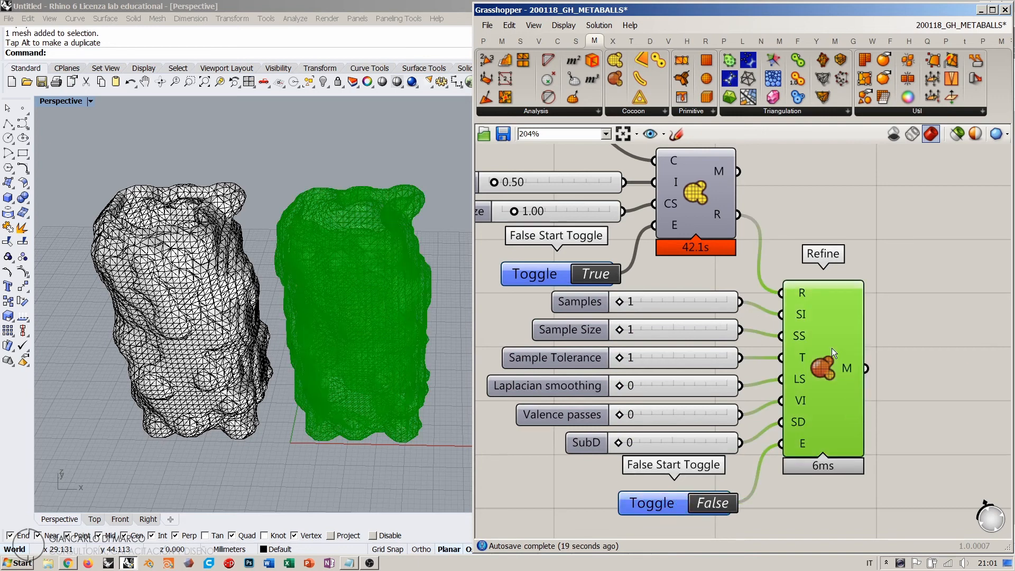
pyautogui.click(796, 190)
pyautogui.moveTo(796, 190); pyautogui.dragTo(782, 235, button='right')
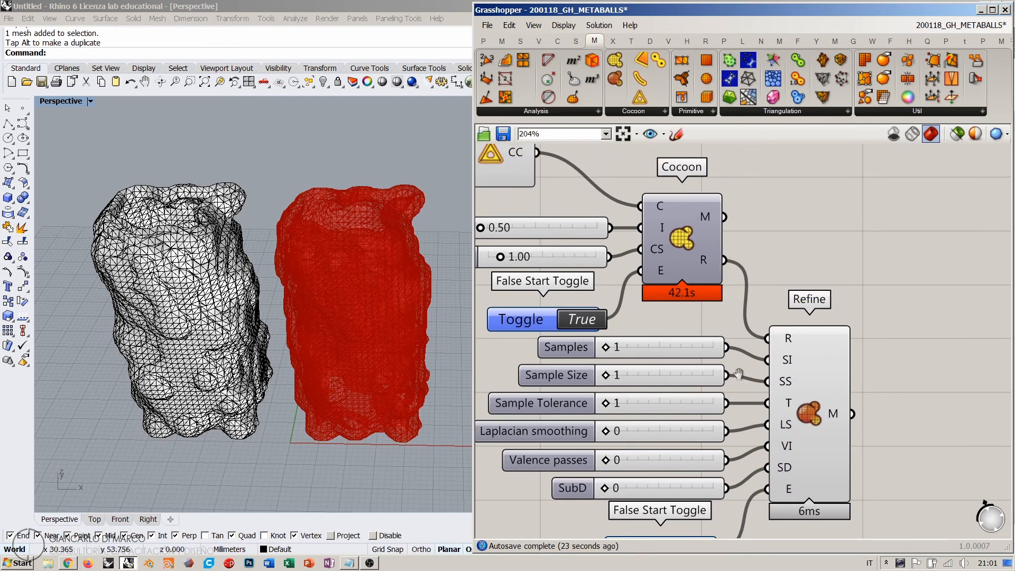
pyautogui.moveTo(738, 374); pyautogui.dragTo(778, 279, button='right')
pyautogui.scroll(2, 783, 278)
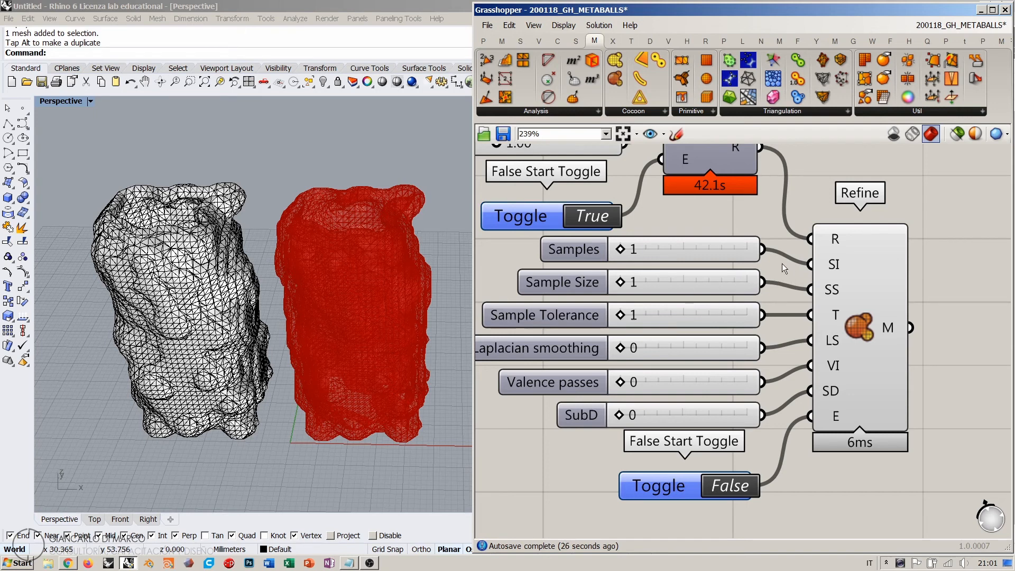
pyautogui.moveTo(834, 313)
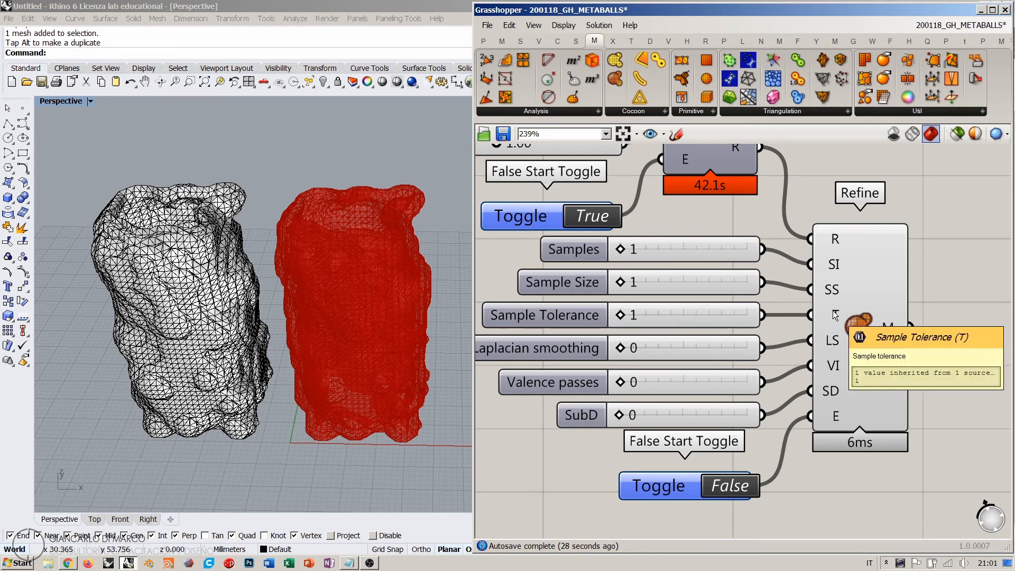
pyautogui.moveTo(619, 314); pyautogui.dragTo(683, 316)
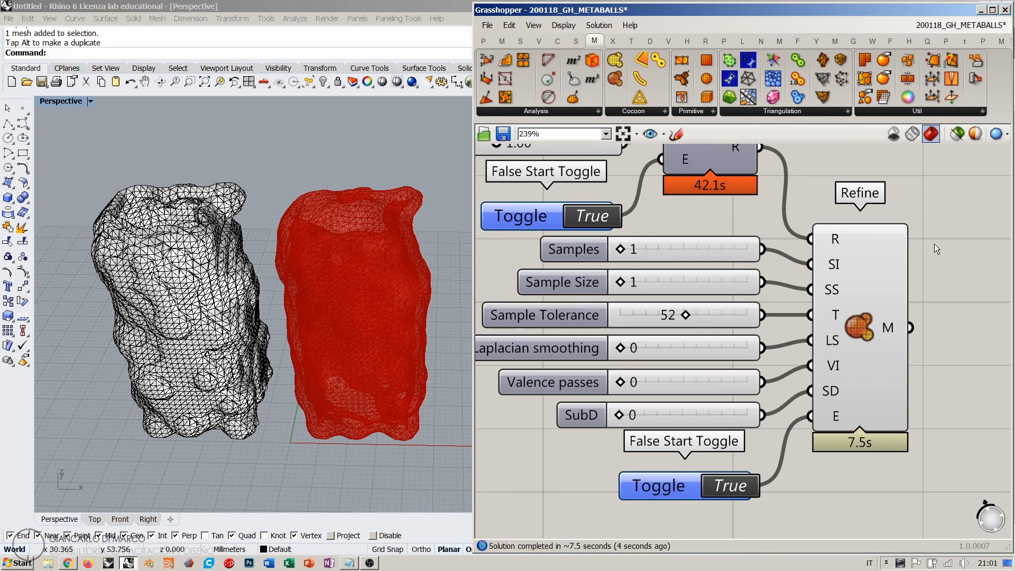
# - Inspect the refined preview up close and bake Refine's mesh output
pyautogui.moveTo(370, 317); pyautogui.dragTo(396, 239, button='right')
pyautogui.scroll(5, 396, 240)
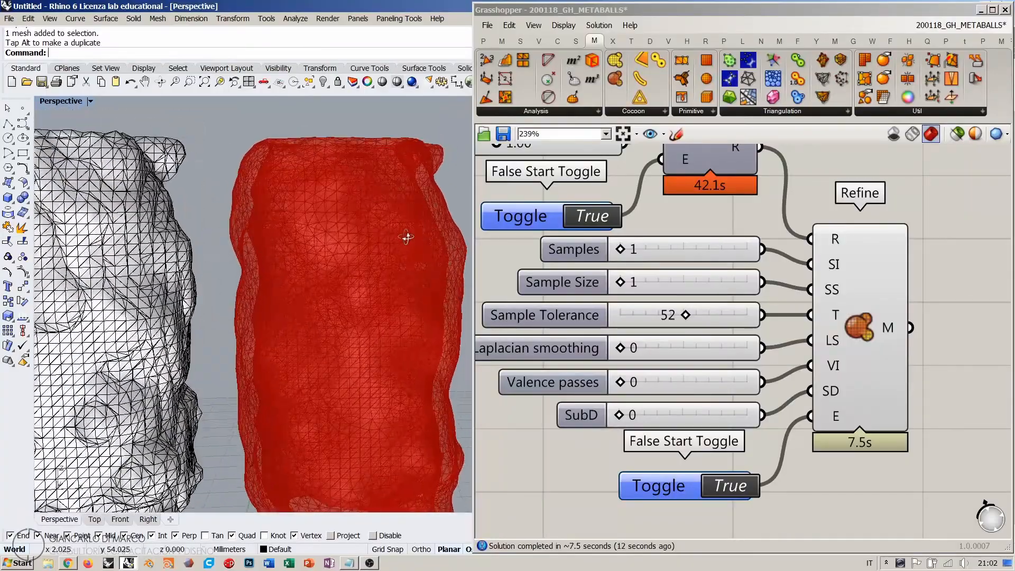
pyautogui.scroll(-6, 403, 241)
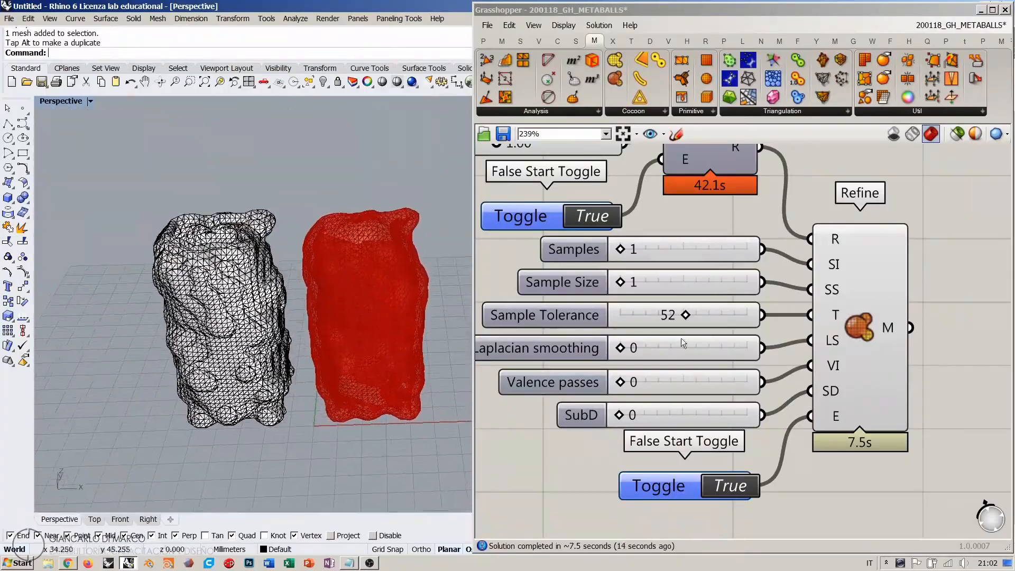
pyautogui.rightClick(887, 327)
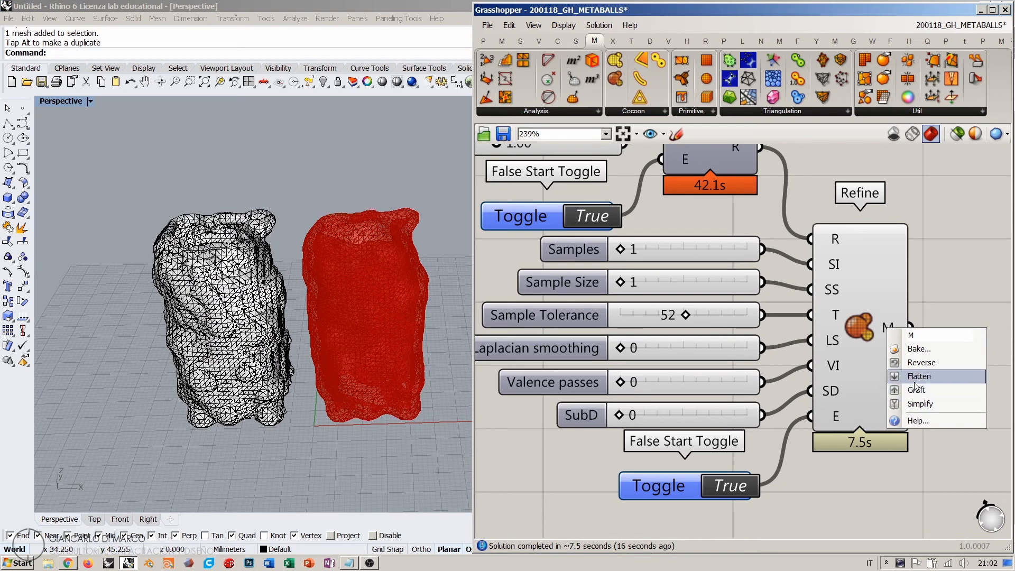
pyautogui.click(919, 349)
pyautogui.click(924, 475)
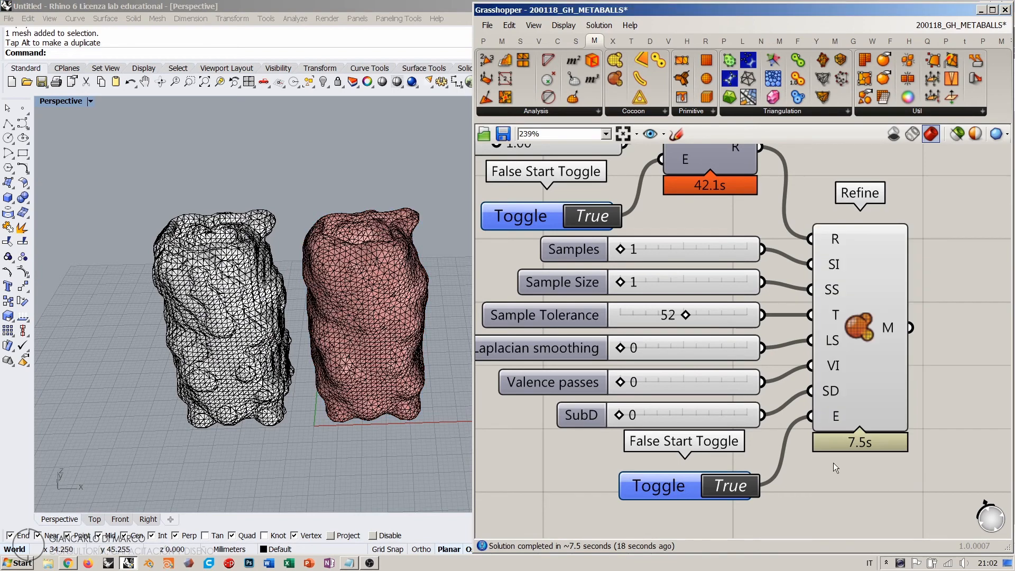
# - Move the baked refined mesh along the X axis to the far side of the baked Cocoon mesh
pyautogui.keyDown('shift'); pyautogui.moveTo(354, 307); pyautogui.dragTo(411, 293, button='right'); pyautogui.keyUp('shift')
pyautogui.click(411, 292)
pyautogui.scroll(-2, 433, 298)
pyautogui.press('alt')
pyautogui.moveTo(457, 301); pyautogui.dragTo(232, 310)
pyautogui.press('Escape')
# - Frame the two baked meshes in the Perspective viewport and set its display mode to Arctic
pyautogui.moveTo(265, 312); pyautogui.dragTo(312, 288, button='right')
pyautogui.scroll(8, 311, 288)
pyautogui.keyDown('shift'); pyautogui.moveTo(296, 174); pyautogui.dragTo(300, 273, button='right'); pyautogui.keyUp('shift')
pyautogui.scroll(-6, 301, 273)
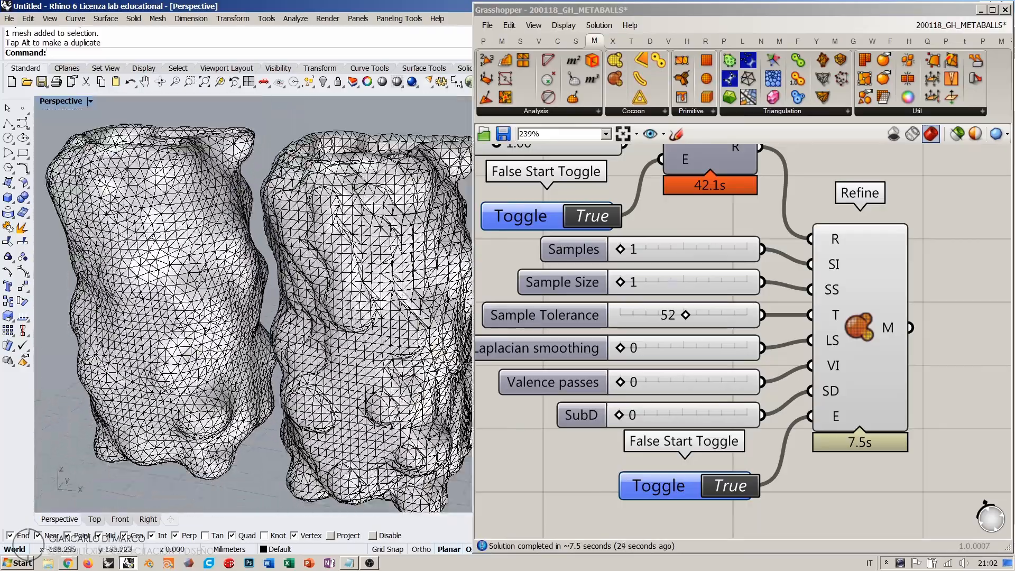
pyautogui.click(76, 101)
pyautogui.click(58, 218)
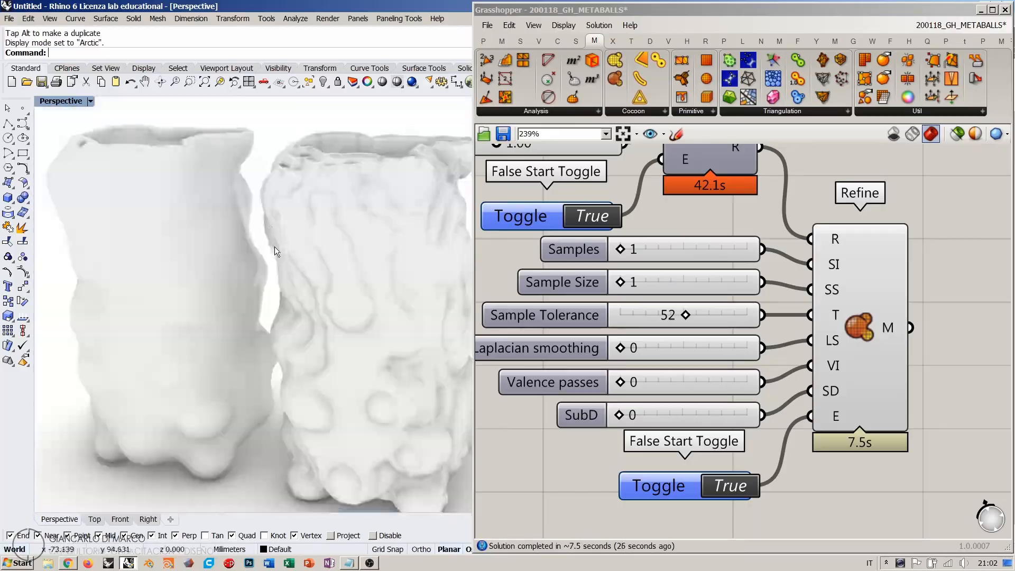
# - Compare the surface smoothness of the baked refined mesh and the baked Cocoon mesh in Arctic display
pyautogui.moveTo(285, 344); pyautogui.dragTo(201, 279, button='right')
pyautogui.click(163, 294)
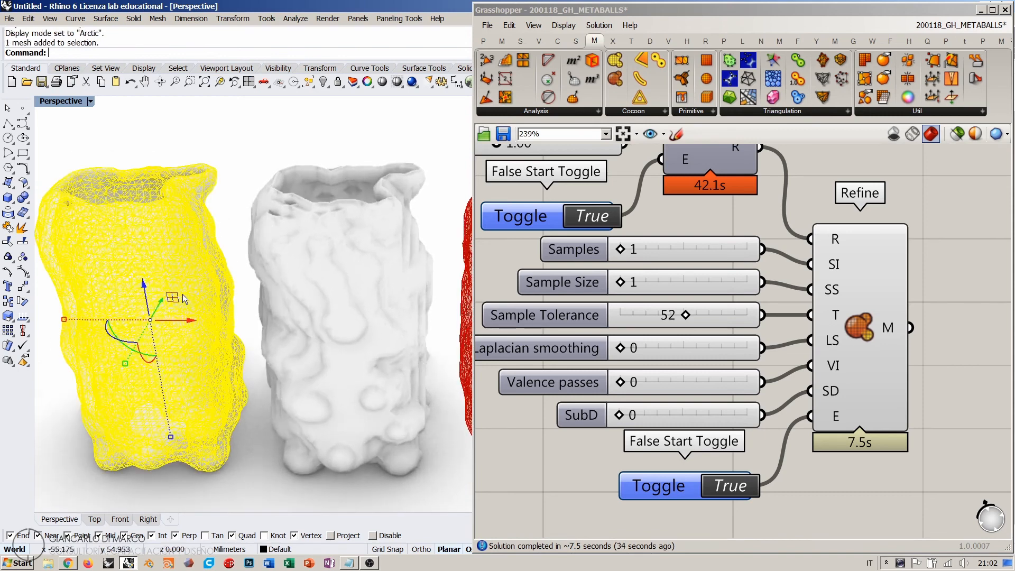
pyautogui.keyDown('shift'); pyautogui.click(334, 298); pyautogui.keyUp('shift')
pyautogui.click(230, 169)
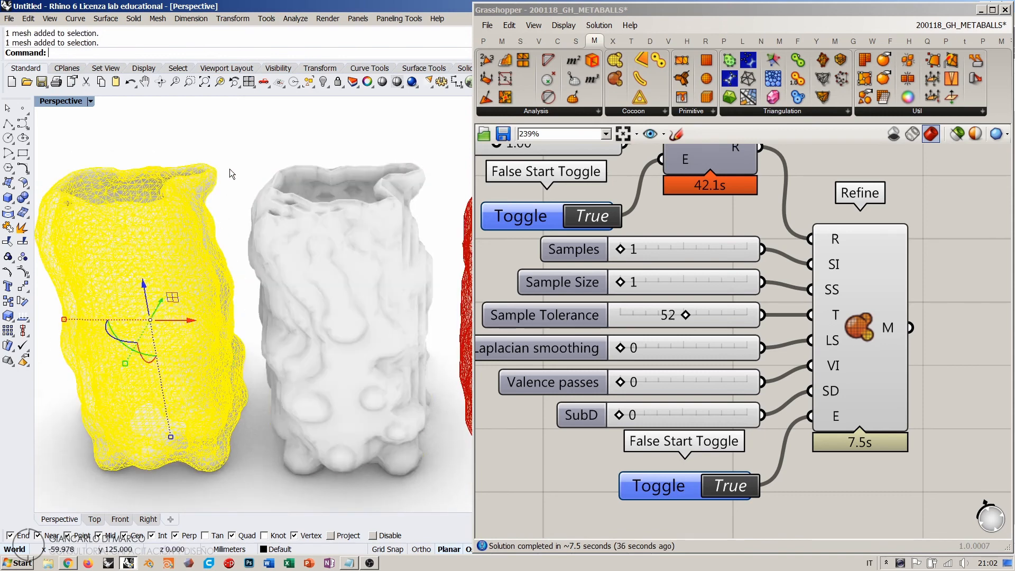
pyautogui.moveTo(205, 274); pyautogui.dragTo(330, 267, button='right')
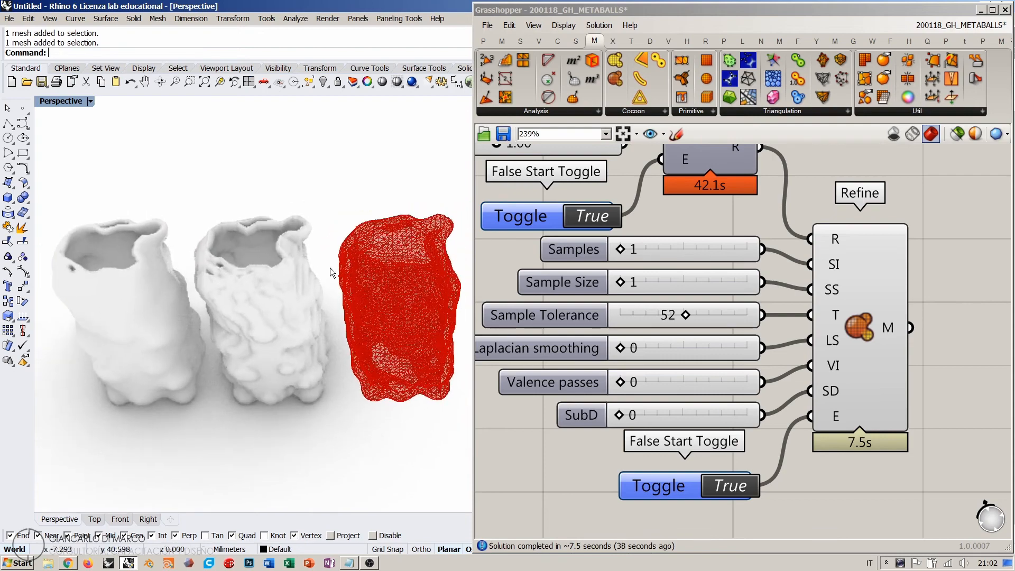
pyautogui.click(946, 293)
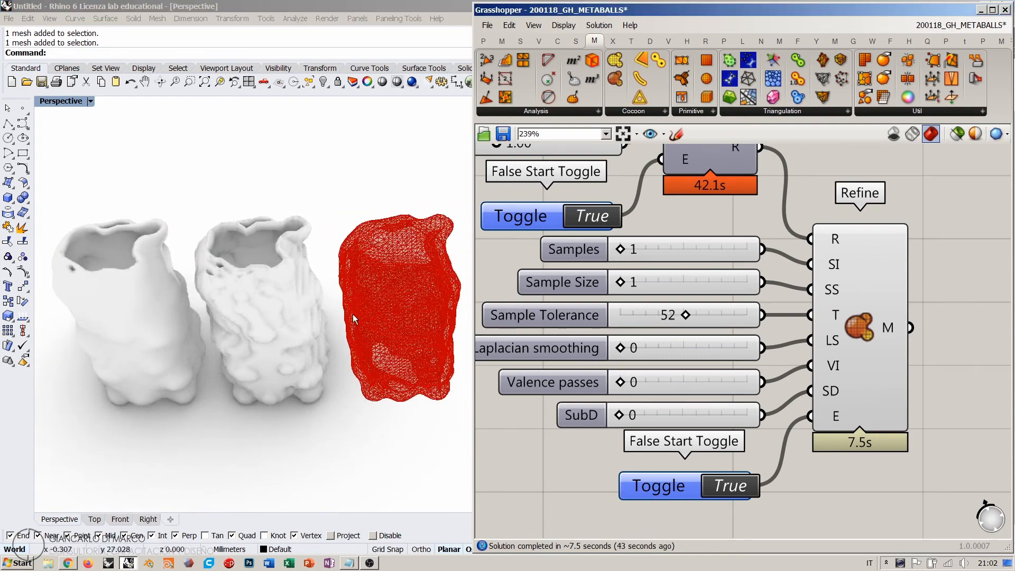
pyautogui.moveTo(354, 320)
pyautogui.mouseDown(button='right')
pyautogui.moveTo(344, 291)
pyautogui.moveTo(350, 316)
pyautogui.mouseUp(button='right')
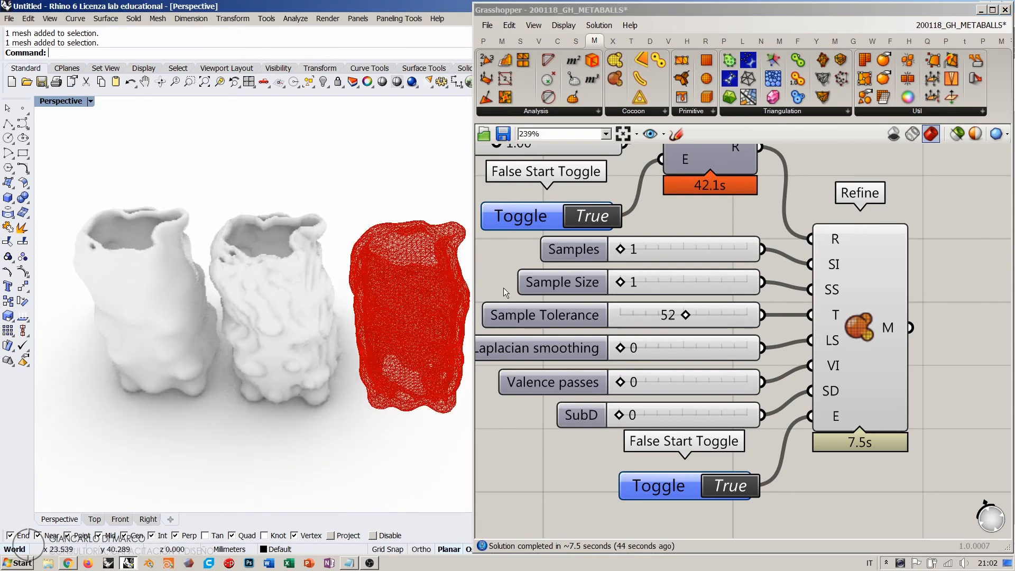
pyautogui.moveTo(756, 304); pyautogui.dragTo(812, 293, button='right')
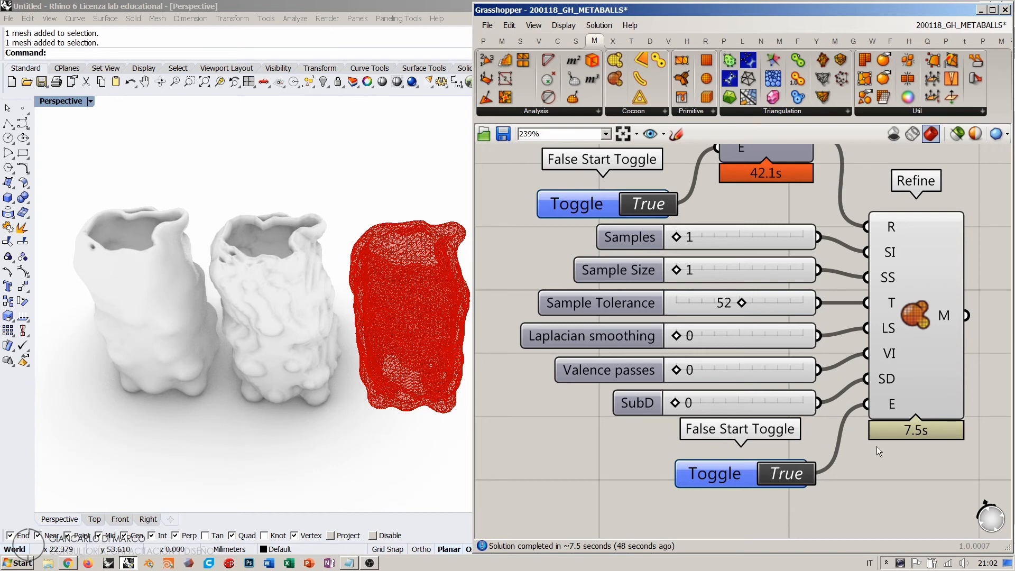
pyautogui.click(722, 338)
pyautogui.keyDown('shift'); pyautogui.click(725, 370); pyautogui.keyUp('shift')
pyautogui.keyDown('shift'); pyautogui.click(729, 397); pyautogui.keyUp('shift')
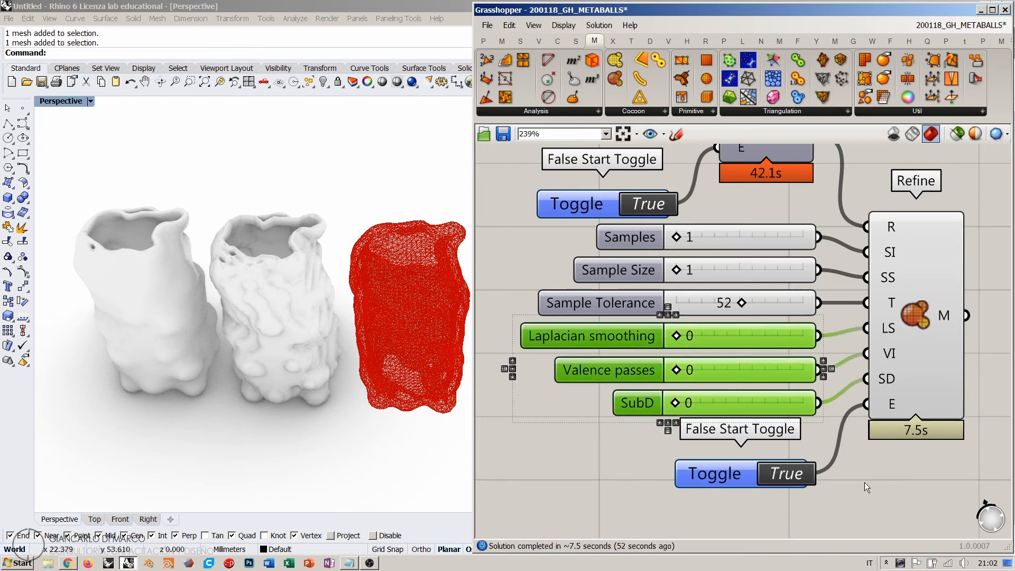
pyautogui.click(865, 483)
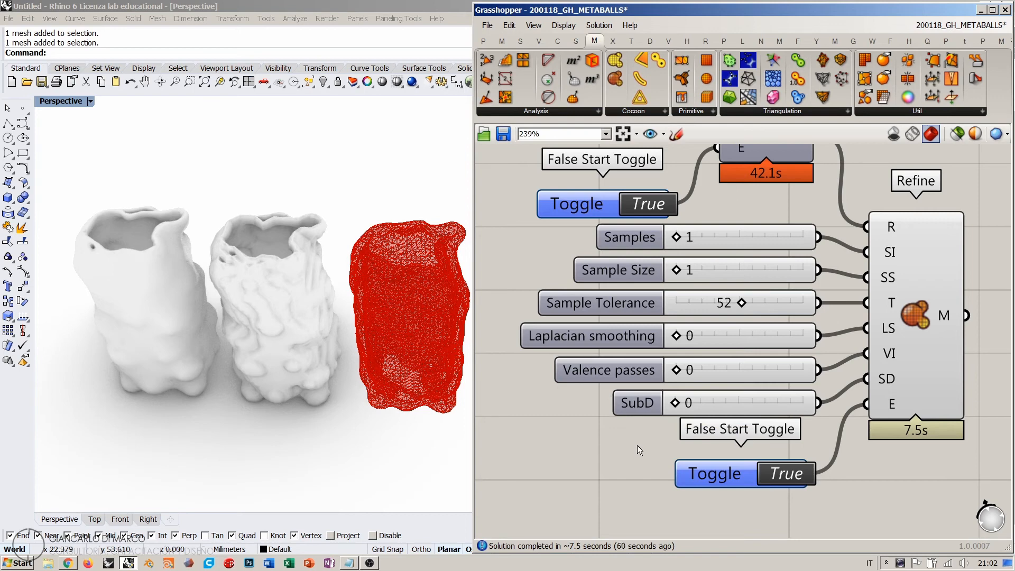
# - Set the SubD slider to 1 and bake Refine's subdivided mesh output
pyautogui.doubleClick(715, 401)
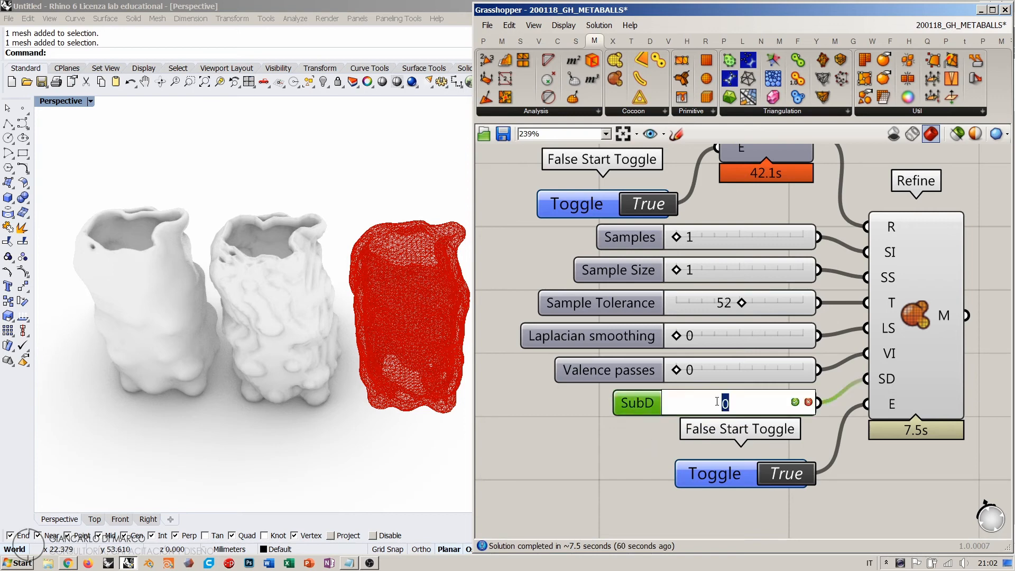
pyautogui.write('1')
pyautogui.press('Return')
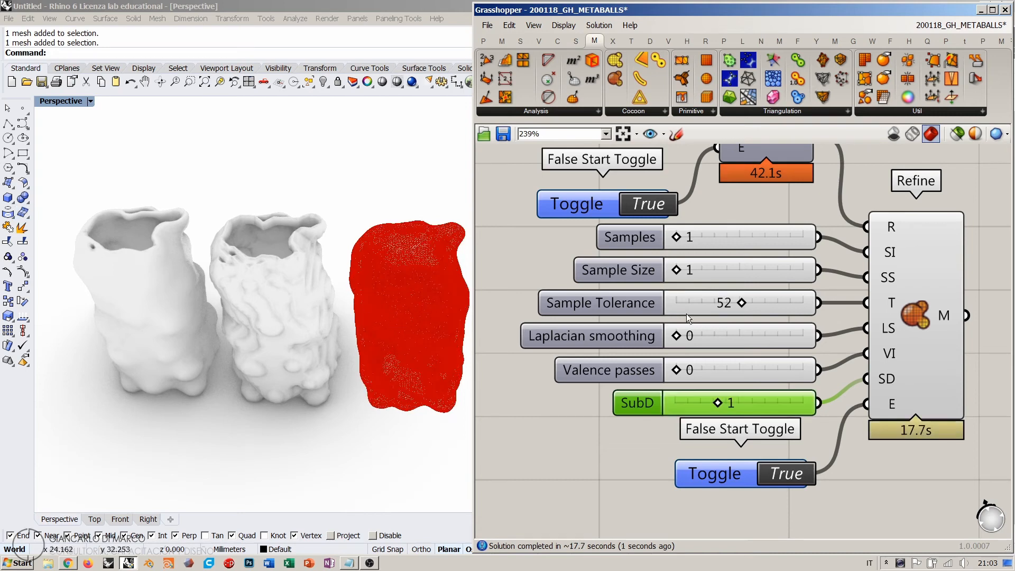
pyautogui.rightClick(934, 320)
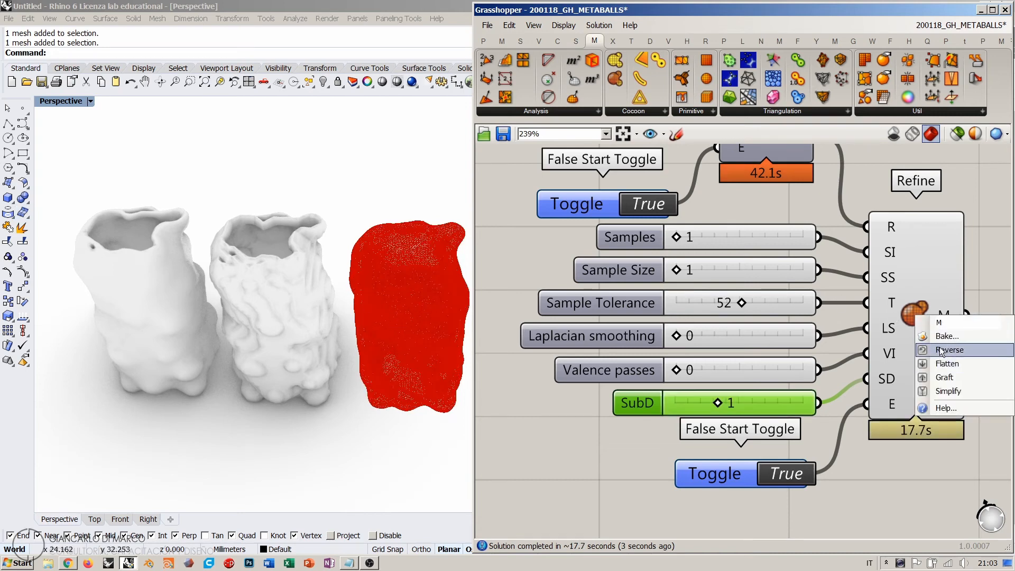
pyautogui.click(944, 337)
pyautogui.click(923, 461)
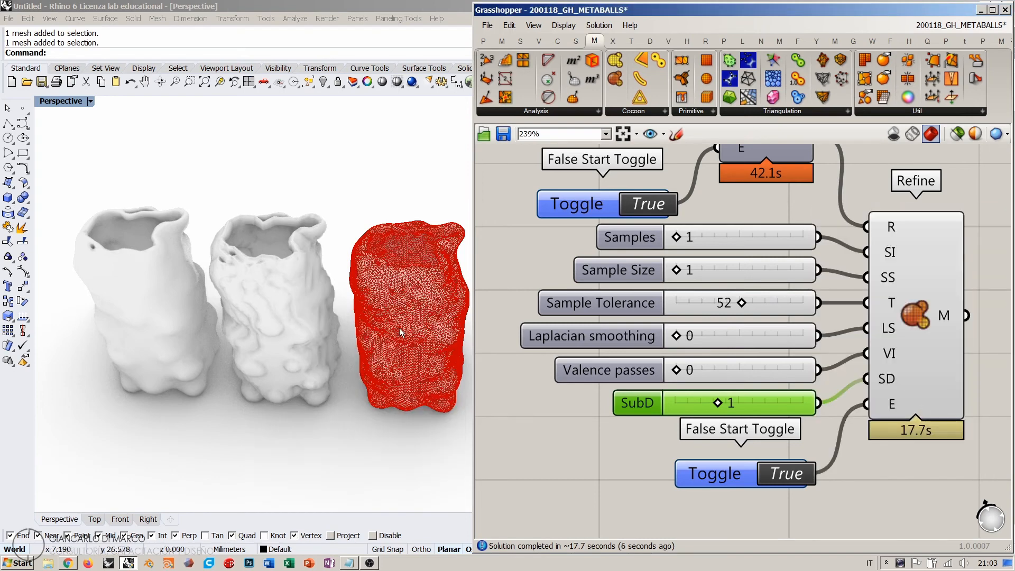
# - Move the newly baked subdivided mesh along the X axis past the two earlier baked meshes
pyautogui.click(458, 317)
pyautogui.scroll(-3, 457, 317)
pyautogui.moveTo(458, 317); pyautogui.dragTo(197, 316)
pyautogui.click(138, 133)
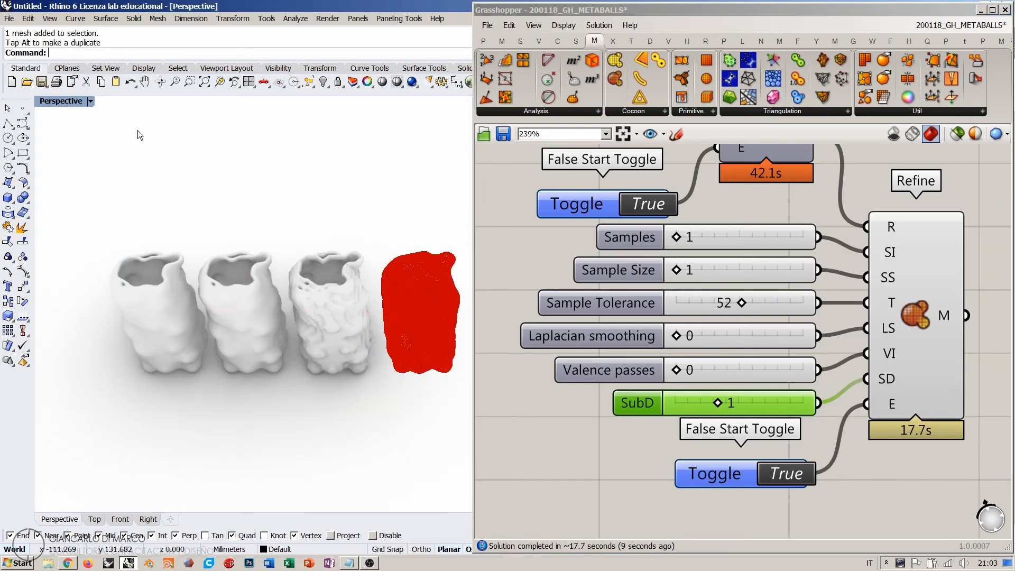
# - Set the Perspective viewport to Wireframe and examine the mesh density of the subdivided and refined meshes
pyautogui.click(397, 82)
pyautogui.scroll(5, 285, 264)
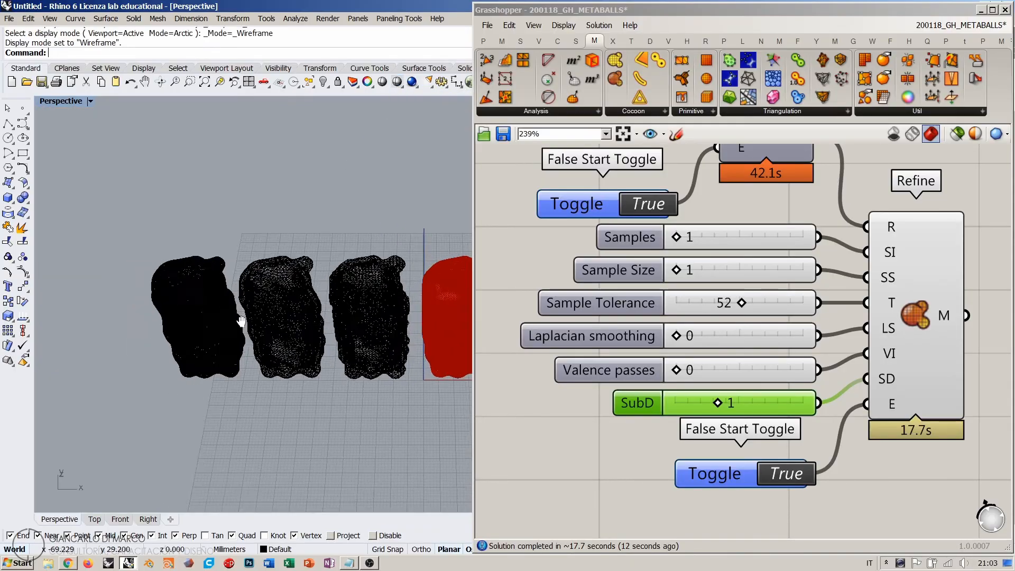
pyautogui.keyDown('shift'); pyautogui.moveTo(285, 265); pyautogui.dragTo(190, 235, button='right'); pyautogui.keyUp('shift')
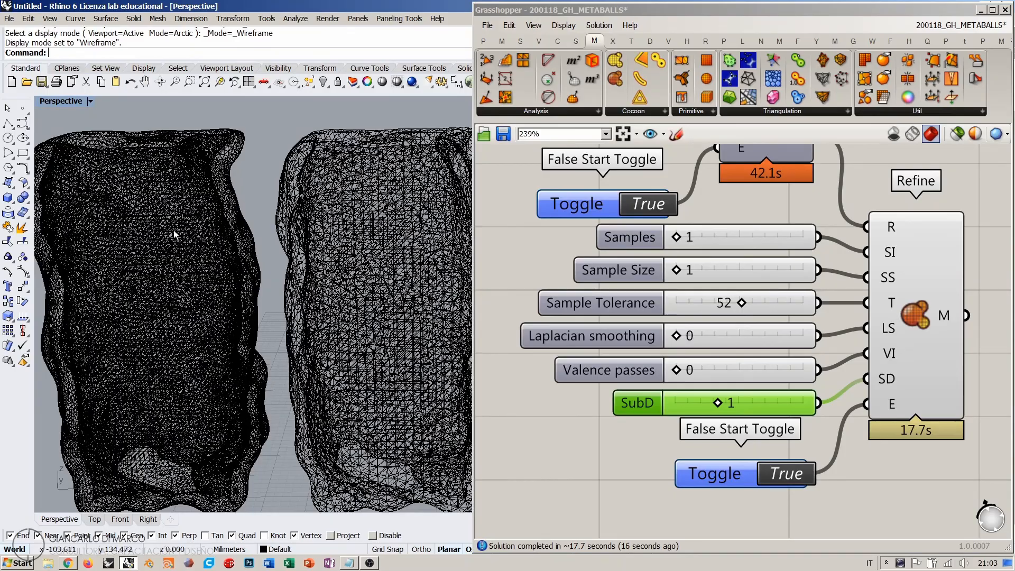
# - Compare the wireframe density of the three baked meshes and review the Refine component's input sliders
pyautogui.keyDown('shift'); pyautogui.moveTo(368, 231); pyautogui.dragTo(242, 240, button='right'); pyautogui.keyUp('shift')
pyautogui.scroll(-3, 240, 242)
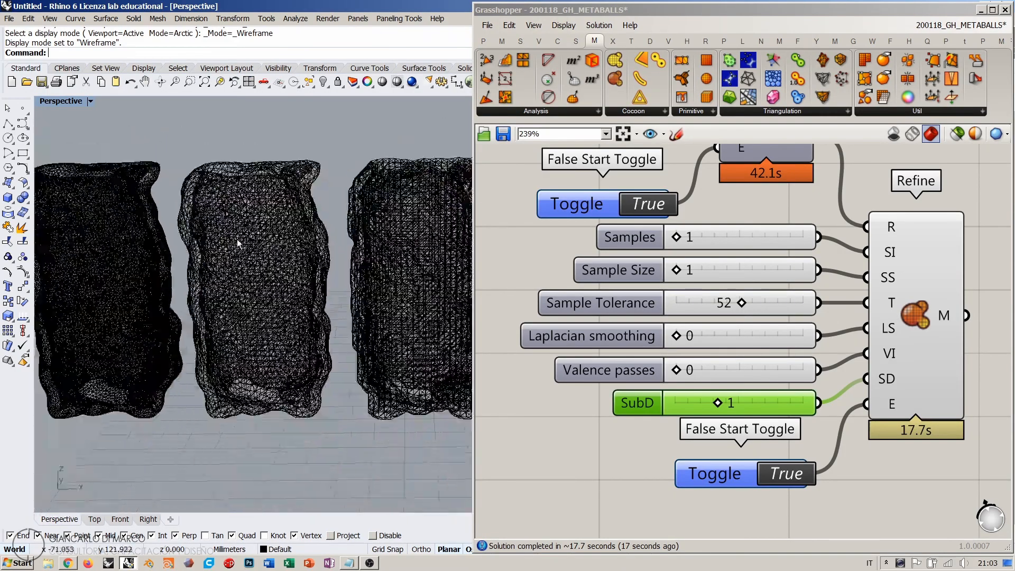
pyautogui.moveTo(331, 243); pyautogui.dragTo(345, 281, button='right')
pyautogui.keyDown('shift'); pyautogui.moveTo(248, 276); pyautogui.dragTo(274, 274, button='right'); pyautogui.keyUp('shift')
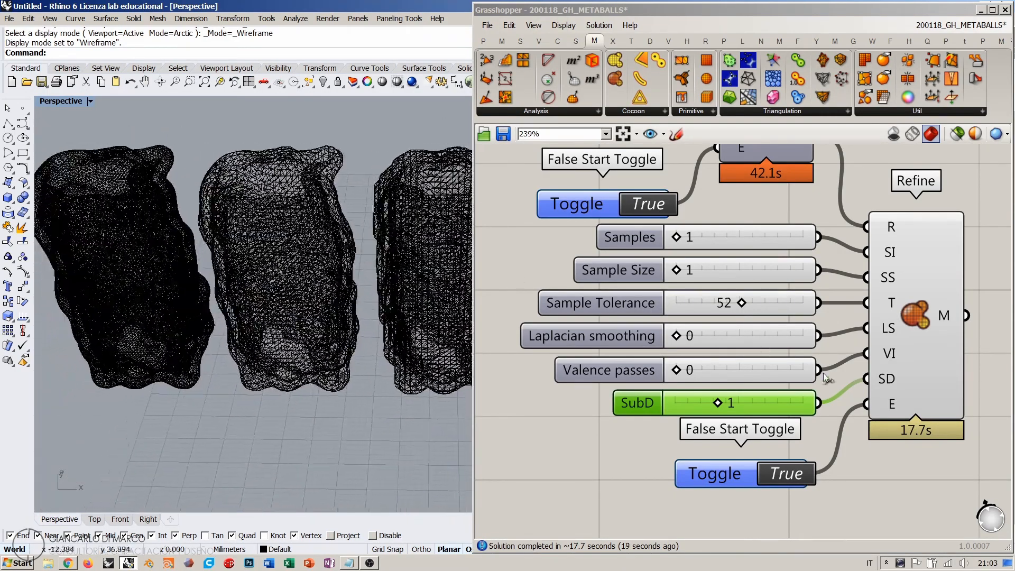
pyautogui.click(898, 490)
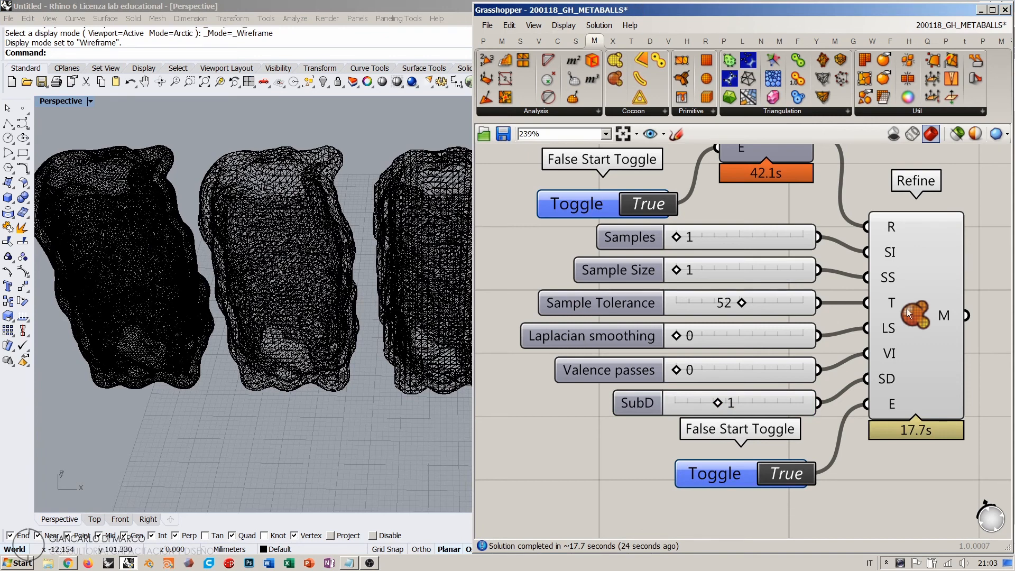
pyautogui.moveTo(910, 314); pyautogui.dragTo(831, 301, button='right')
pyautogui.moveTo(866, 303)
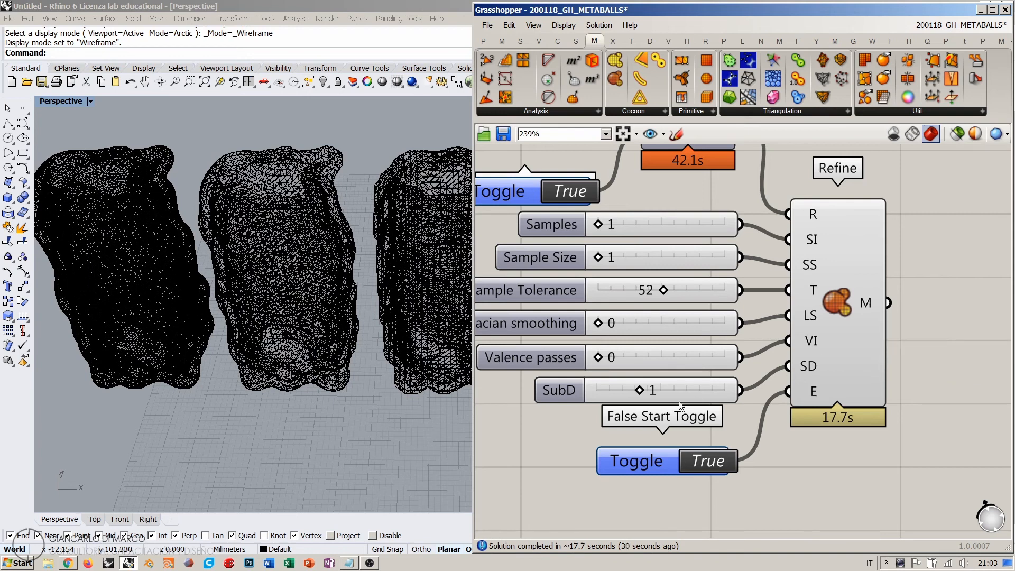
pyautogui.moveTo(707, 341); pyautogui.dragTo(769, 331, button='right')
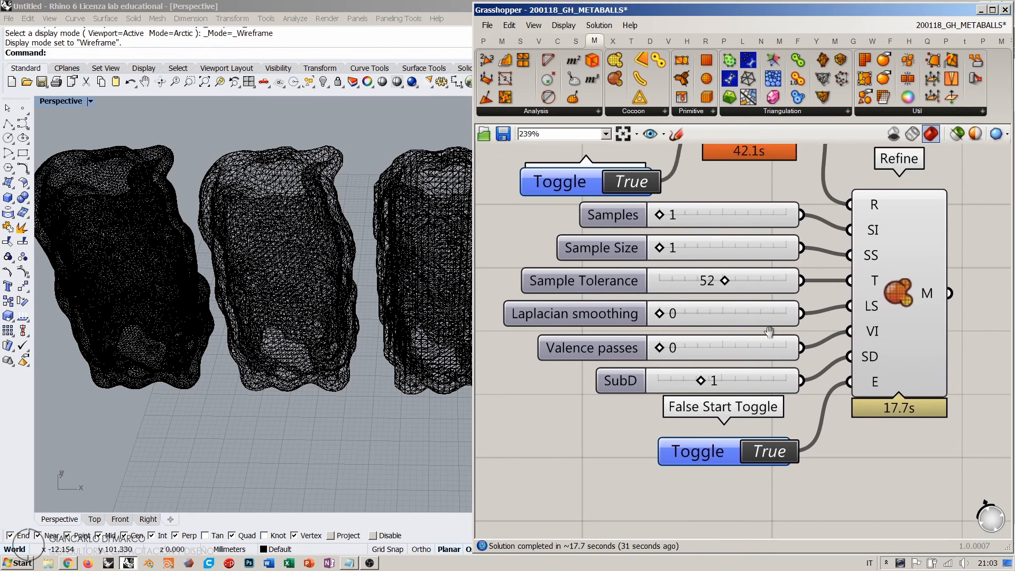
pyautogui.moveTo(709, 316)
pyautogui.keyDown('shift'); pyautogui.moveTo(409, 289); pyautogui.dragTo(279, 303, button='right'); pyautogui.keyUp('shift')
pyautogui.moveTo(343, 278); pyautogui.dragTo(337, 261, button='right')
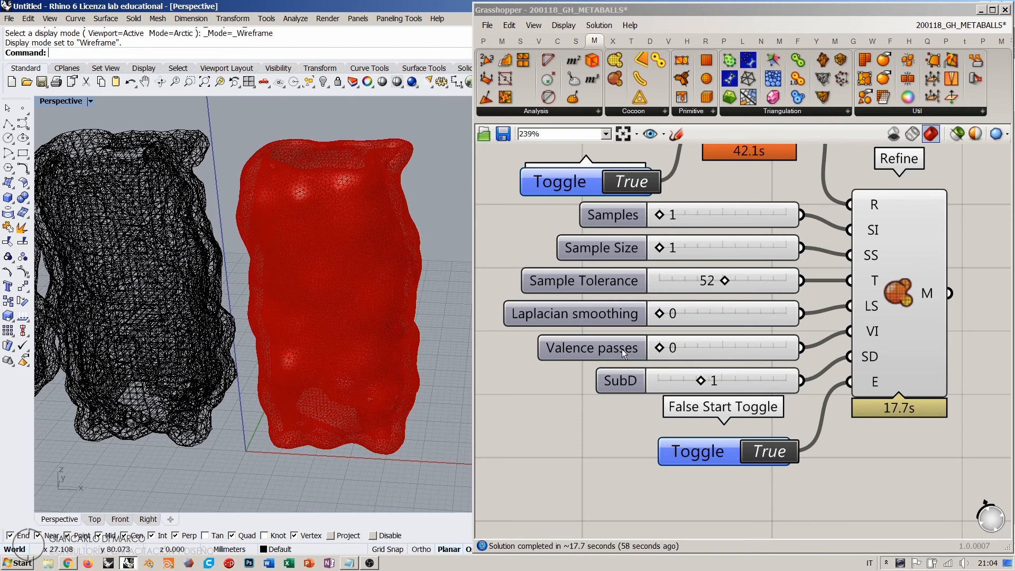
# - Widen the Rhino viewport beside the Grasshopper window and inspect the refined mesh preview from above
pyautogui.moveTo(338, 278); pyautogui.dragTo(461, 294, button='right')
pyautogui.scroll(2, 376, 272)
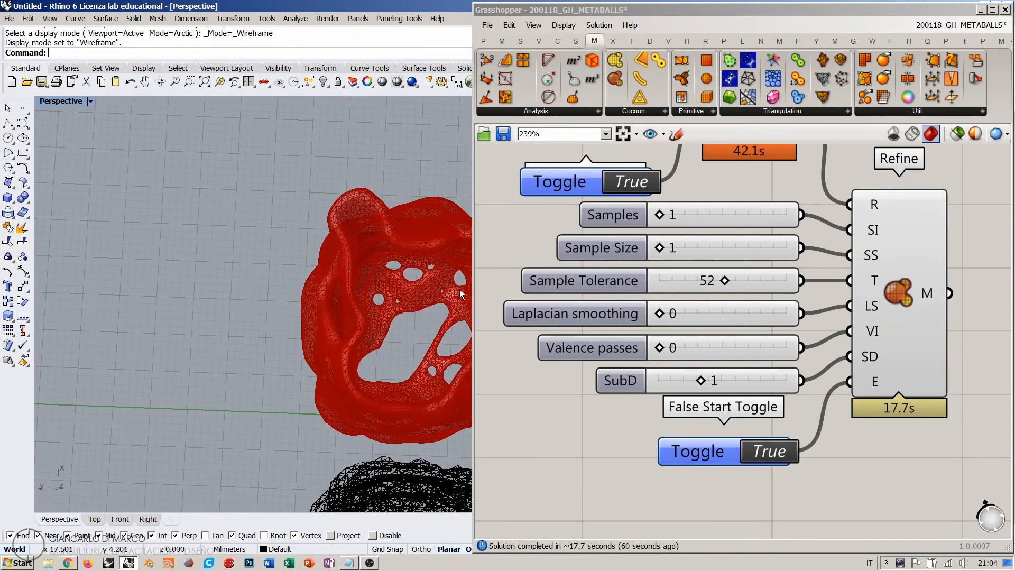
pyautogui.moveTo(473, 290); pyautogui.dragTo(595, 293)
pyautogui.keyDown('shift'); pyautogui.moveTo(467, 312); pyautogui.dragTo(448, 325, button='right'); pyautogui.keyUp('shift')
pyautogui.scroll(3, 460, 330)
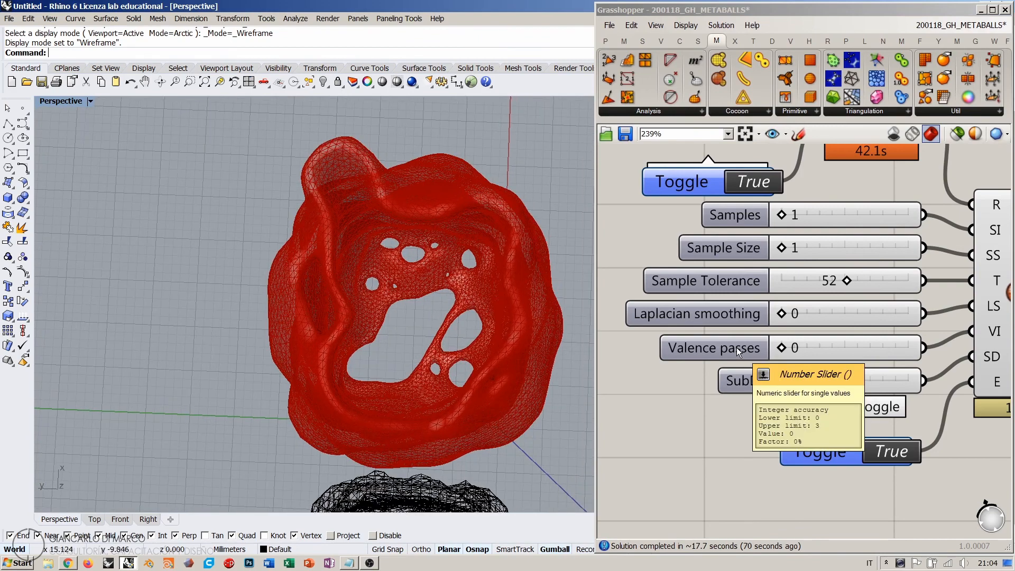
# - Set the Valence passes slider of the Refine component to 1
pyautogui.click(662, 406)
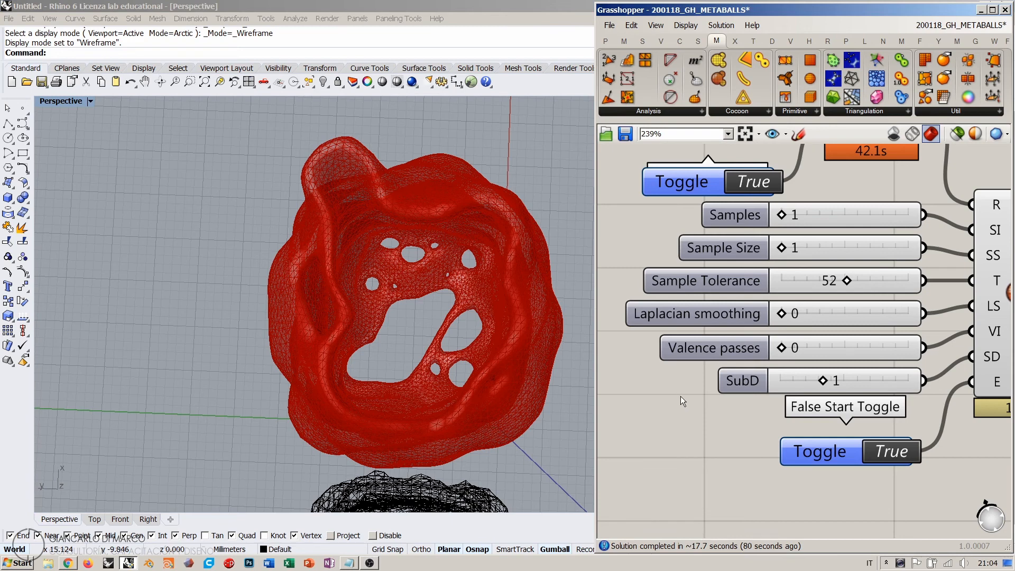
pyautogui.doubleClick(811, 348)
pyautogui.write('1')
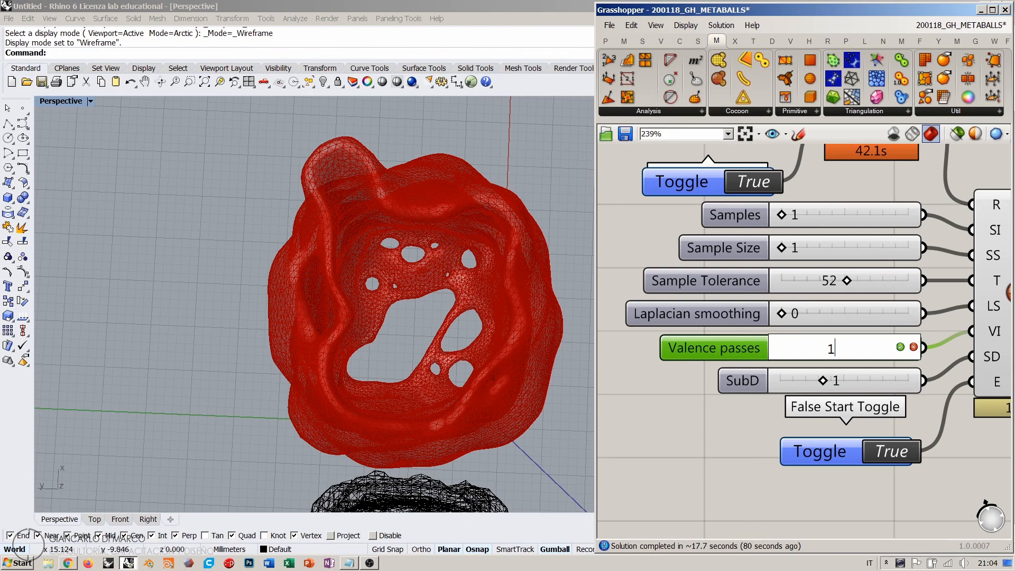
pyautogui.press('Return')
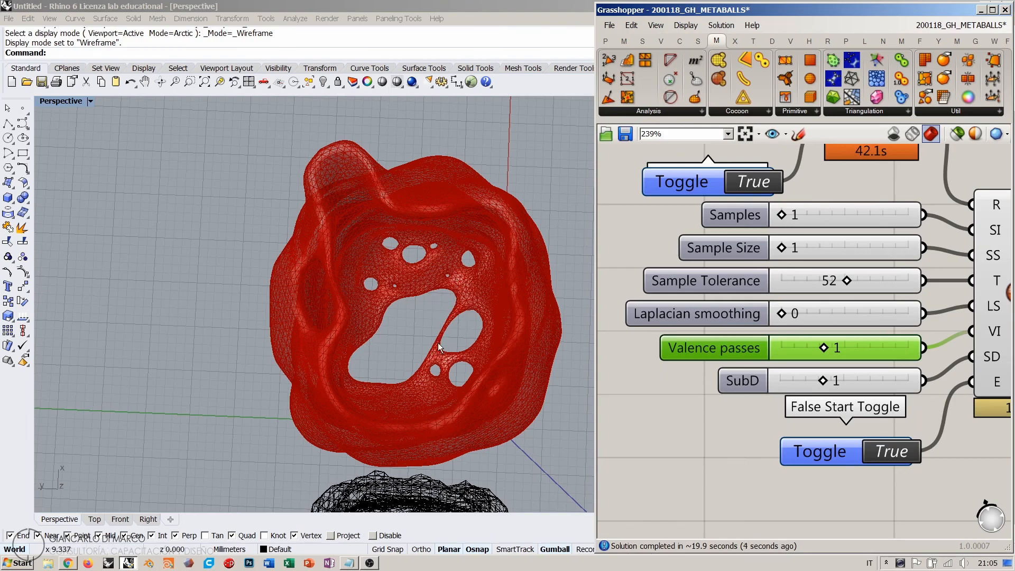
# - Bake the mesh output of the Refine component with the default attributes
pyautogui.moveTo(503, 407); pyautogui.dragTo(369, 308, button='right')
pyautogui.scroll(-10, 369, 307)
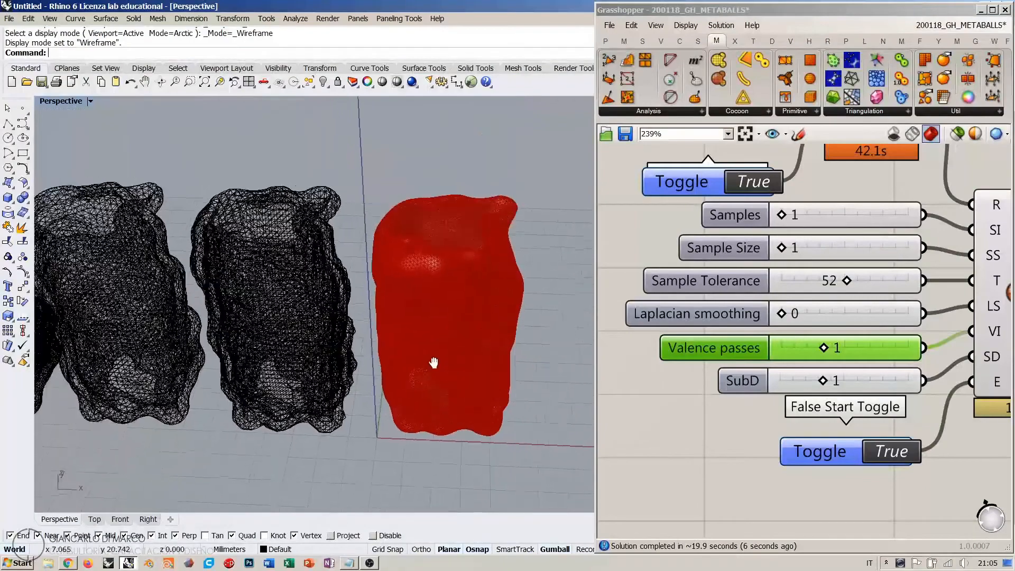
pyautogui.moveTo(869, 370); pyautogui.dragTo(734, 363, button='right')
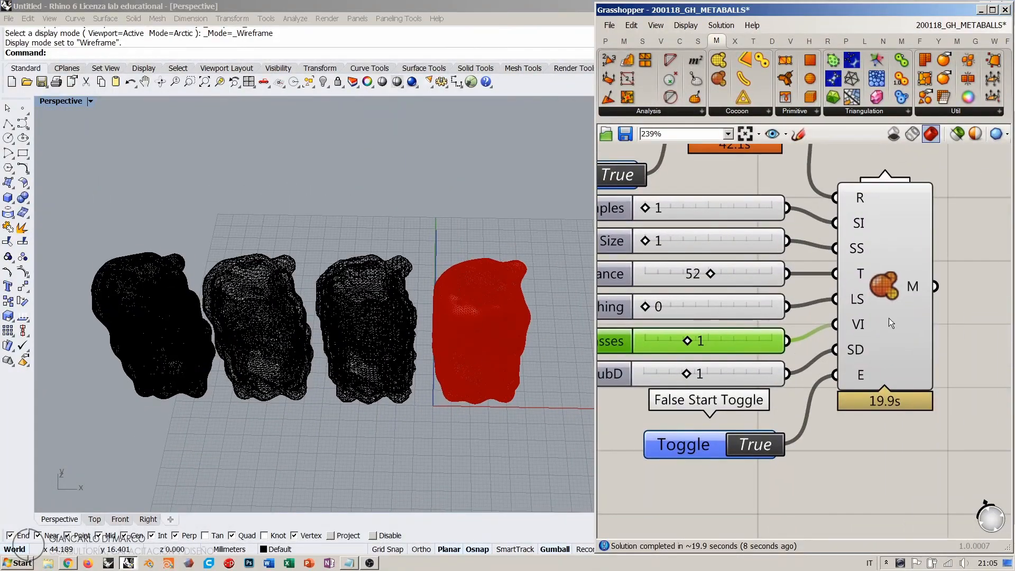
pyautogui.rightClick(907, 290)
pyautogui.click(927, 310)
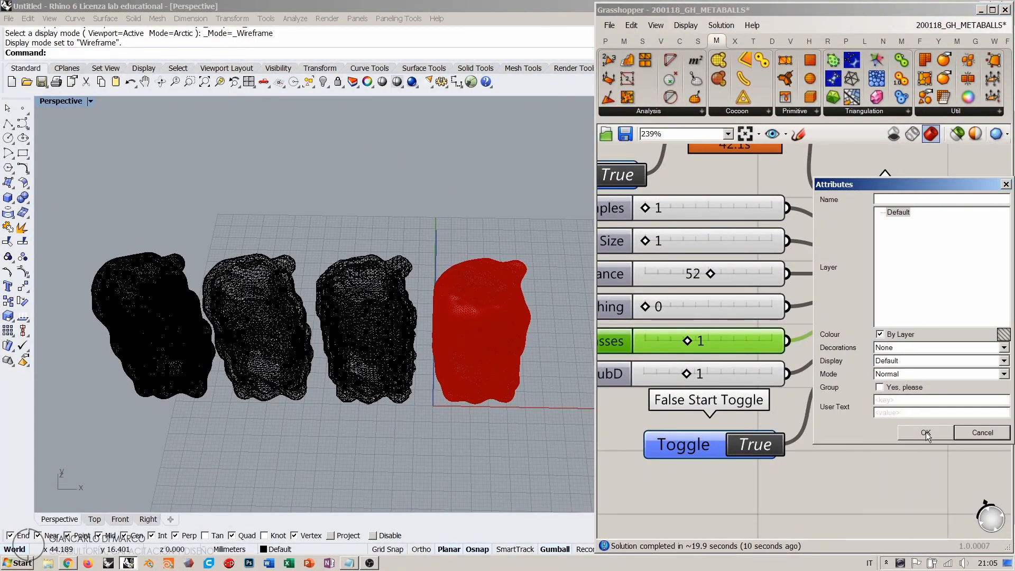
pyautogui.click(925, 432)
# - Move the newly baked mesh along the X axis past the three earlier baked meshes
pyautogui.scroll(-3, 523, 323)
pyautogui.click(528, 325)
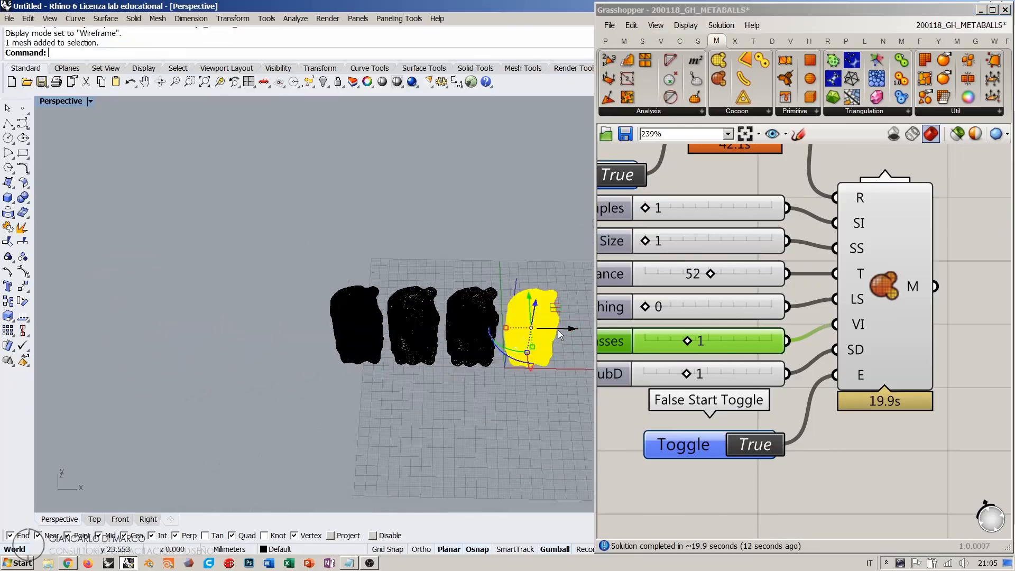
pyautogui.moveTo(560, 334); pyautogui.dragTo(323, 336)
pyautogui.press('Escape')
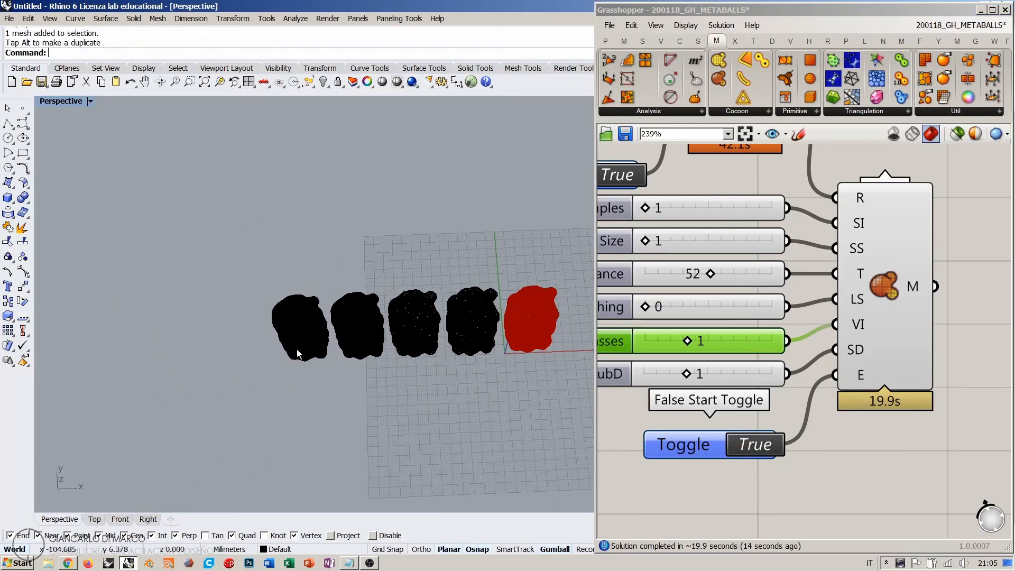
# - Compare the wireframe of the valence-optimised mesh with the subdivided mesh beside it, including the inside and the openings
pyautogui.scroll(10, 328, 338)
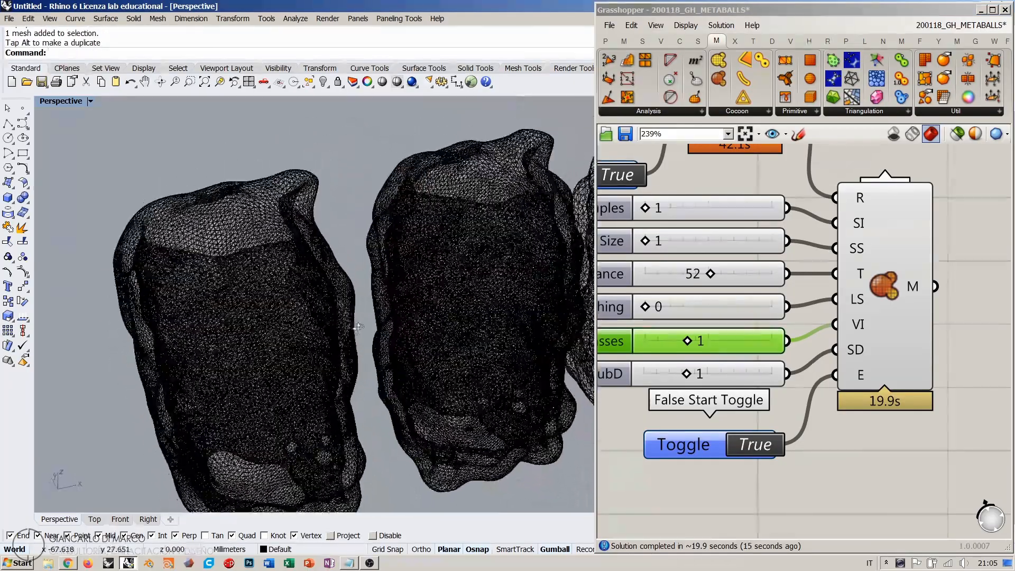
pyautogui.moveTo(358, 327); pyautogui.dragTo(420, 284, button='right')
pyautogui.scroll(4, 435, 265)
pyautogui.scroll(-2, 411, 274)
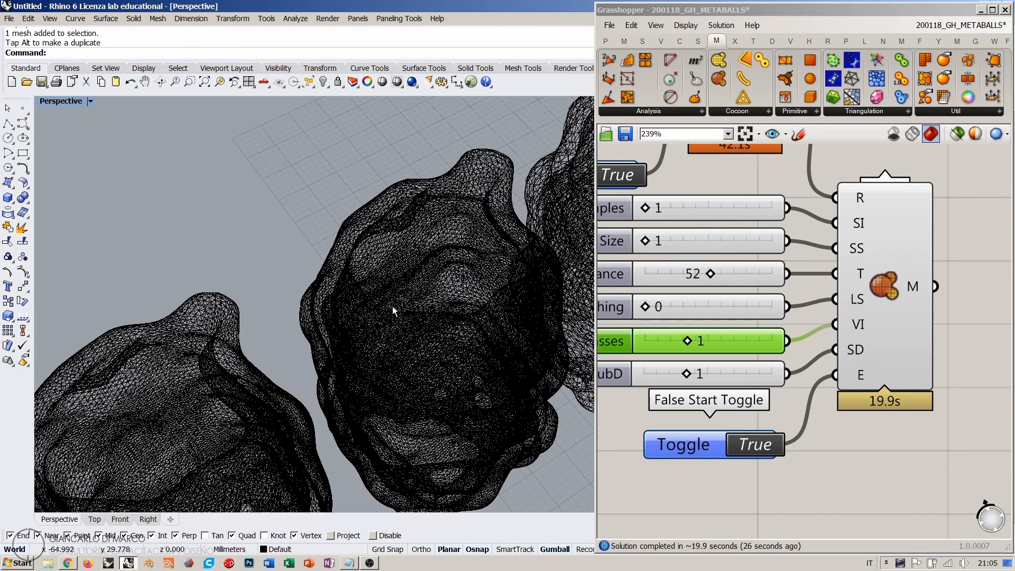
pyautogui.scroll(-7, 392, 308)
pyautogui.moveTo(392, 308); pyautogui.dragTo(482, 351, button='right')
pyautogui.scroll(7, 416, 355)
pyautogui.scroll(3, 417, 354)
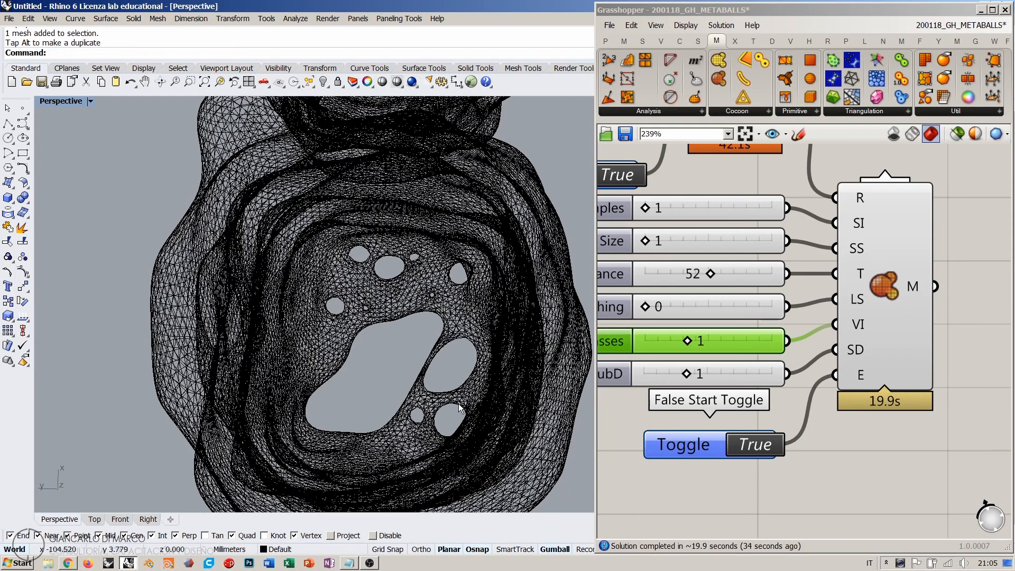
pyautogui.scroll(-5, 412, 410)
pyautogui.moveTo(412, 410); pyautogui.dragTo(333, 396, button='right')
pyautogui.keyDown('shift'); pyautogui.moveTo(333, 397); pyautogui.dragTo(300, 378, button='right'); pyautogui.keyUp('shift')
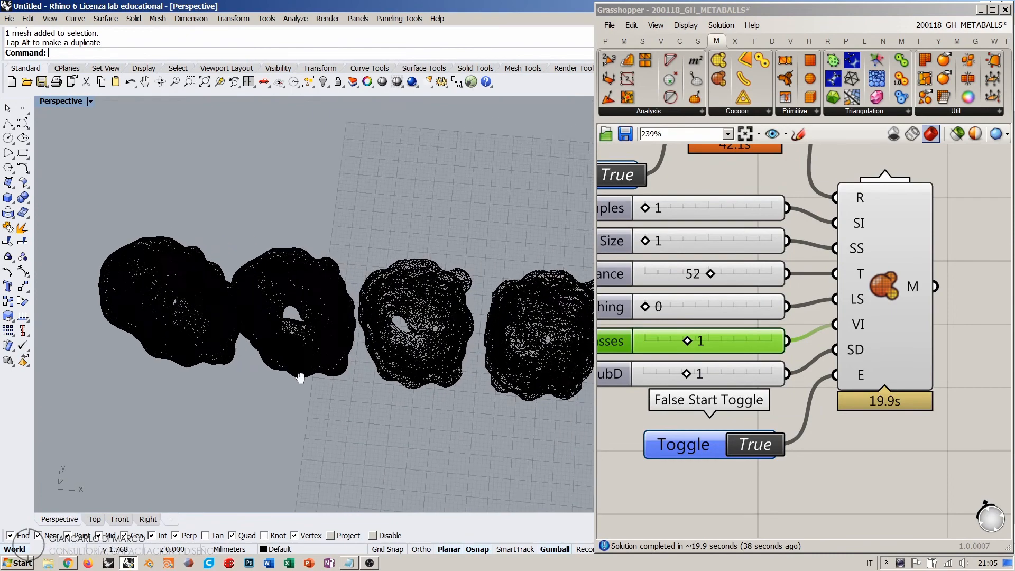
pyautogui.scroll(-2, 301, 378)
pyautogui.moveTo(368, 388); pyautogui.dragTo(374, 351, button='right')
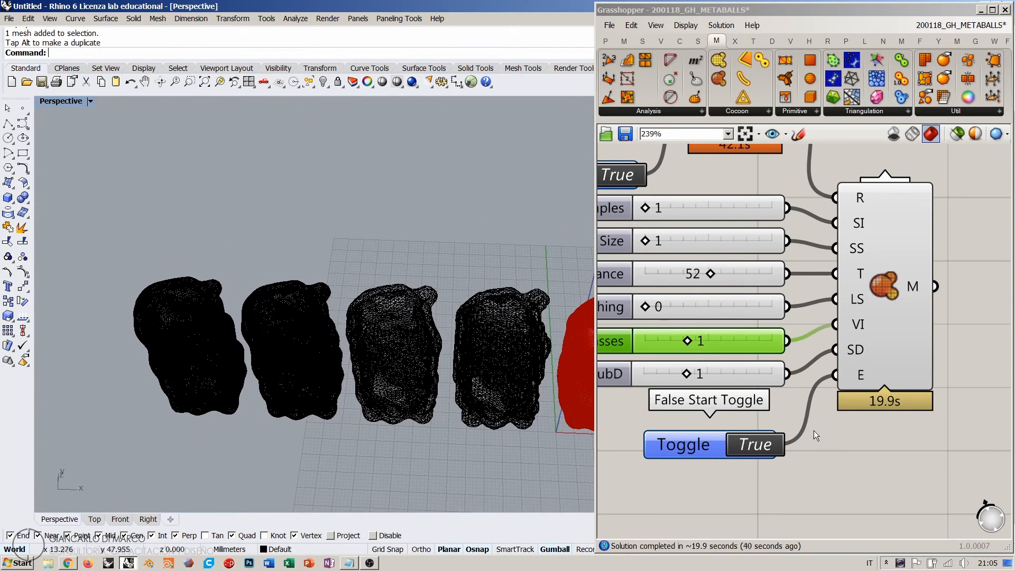
# - Set the False Start Toggles of both the Refine and Cocoon components to False
pyautogui.scroll(-2, 900, 449)
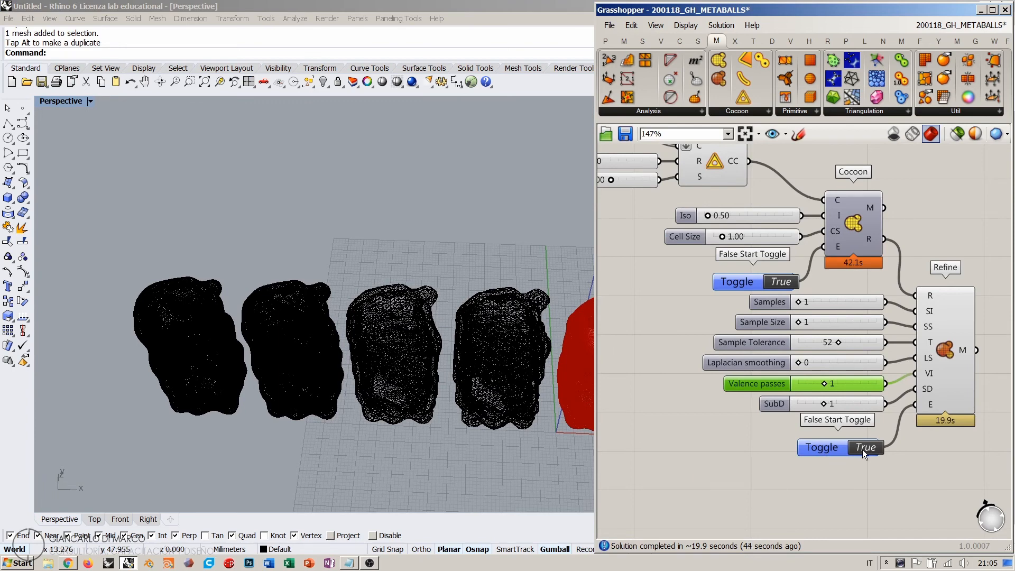
pyautogui.click(850, 451)
pyautogui.click(856, 446)
pyautogui.moveTo(831, 305); pyautogui.dragTo(788, 321, button='right')
pyautogui.click(730, 300)
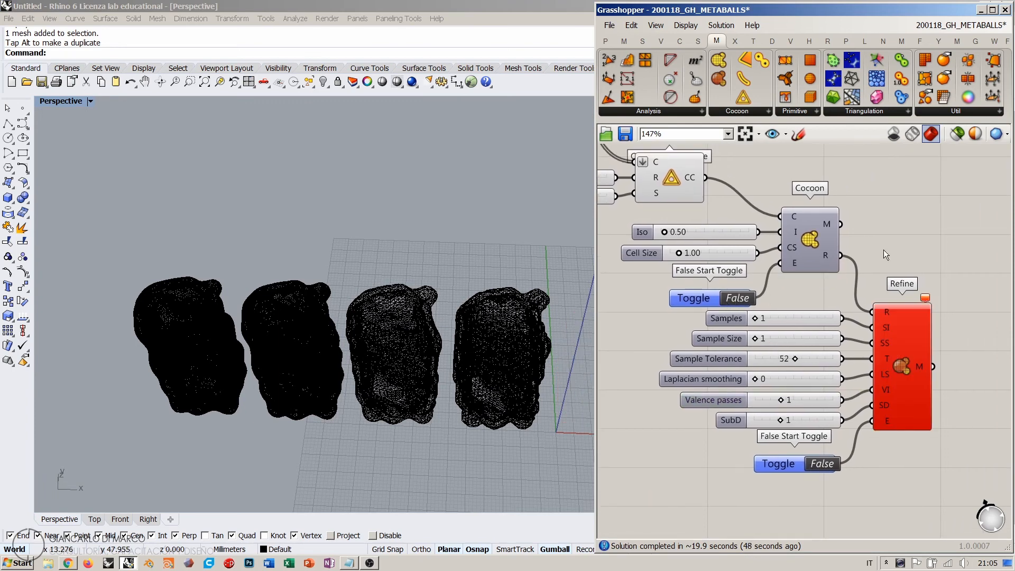
# - Group the Curve Group Charge, Cocoon and Refine components together with their sliders and toggles
pyautogui.scroll(-5, 886, 255)
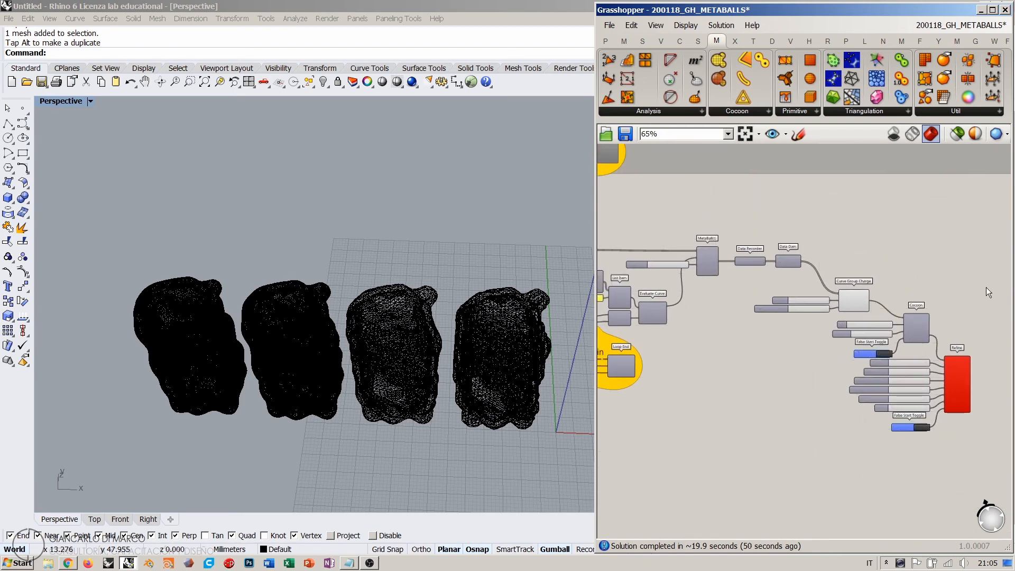
pyautogui.moveTo(988, 292); pyautogui.dragTo(827, 437)
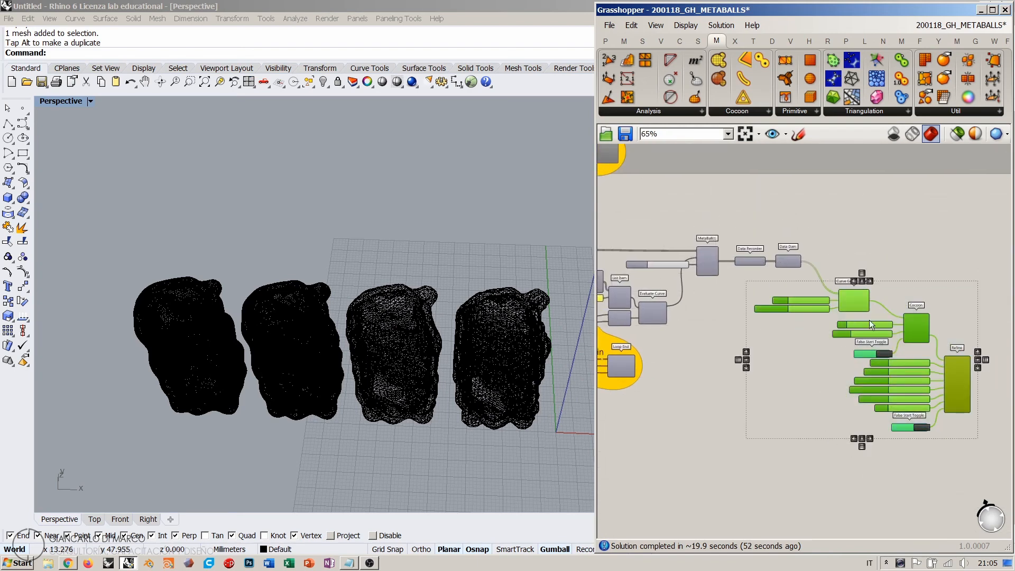
pyautogui.scroll(4, 869, 320)
pyautogui.moveTo(884, 317); pyautogui.dragTo(829, 314, button='right')
pyautogui.hotkey('ctrl', 'g')
pyautogui.scroll(-3, 834, 233)
pyautogui.click(864, 212)
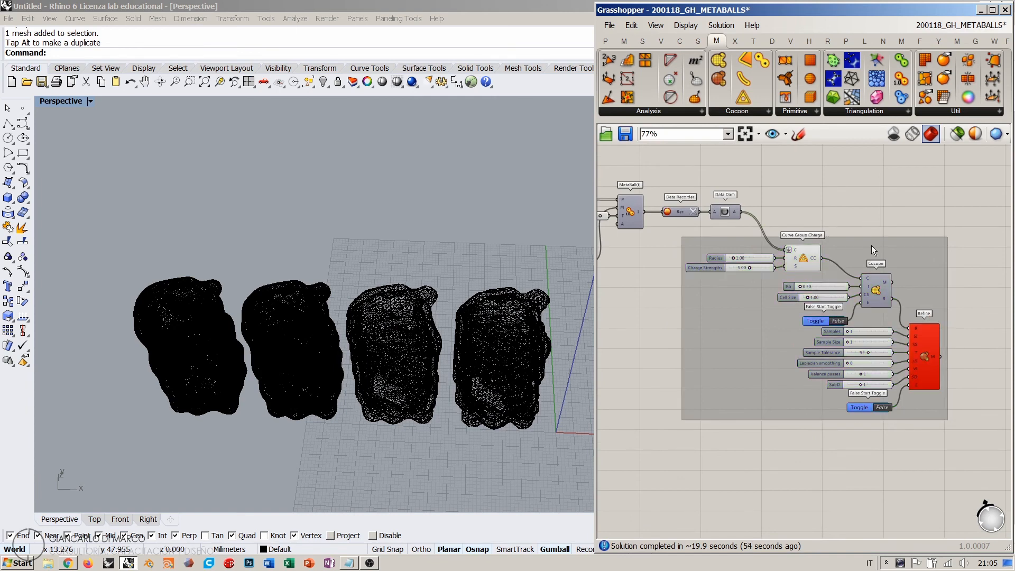
# - Add a Scribble above the new group and set its text to "Cocoon plugin"
pyautogui.scroll(1, 873, 250)
pyautogui.doubleClick(837, 216)
pyautogui.write('scribble')
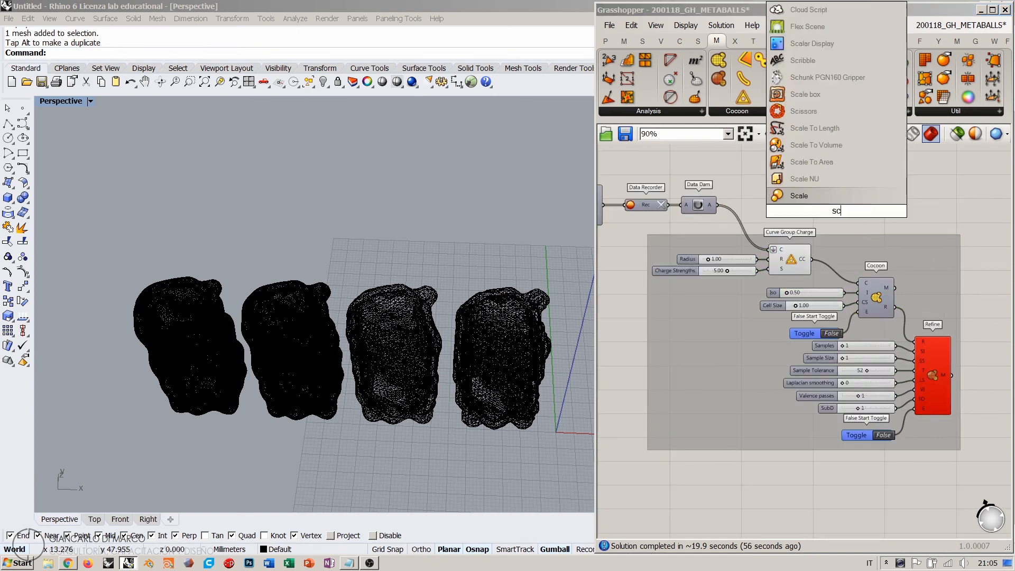
pyautogui.press('Return')
pyautogui.doubleClick(838, 214)
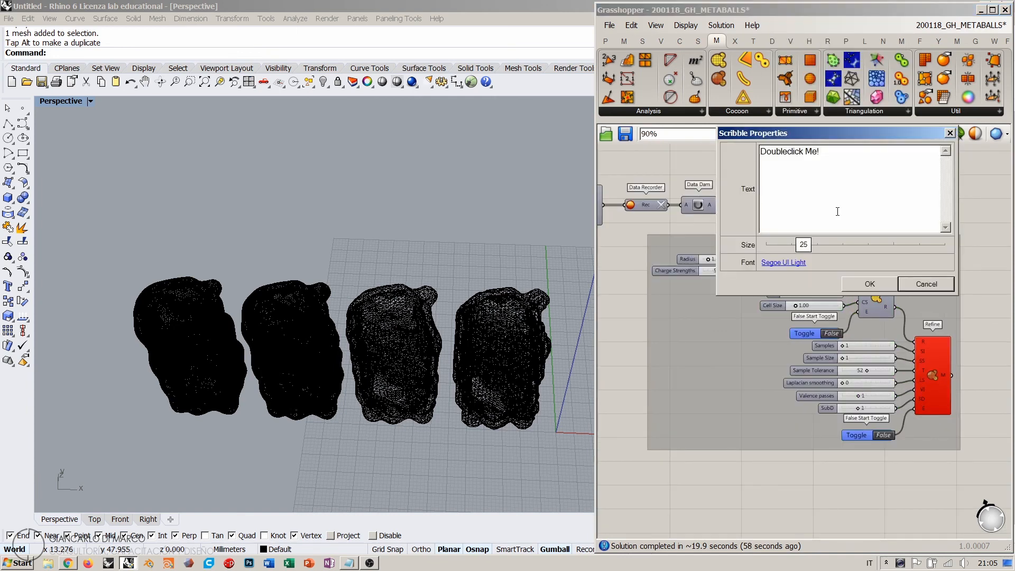
pyautogui.press('BackSpace')
pyautogui.press('BackSpace')
pyautogui.press('BackSpace')
pyautogui.press('BackSpace')
pyautogui.press('BackSpace')
pyautogui.press('BackSpace')
pyautogui.press('BackSpace')
pyautogui.press('BackSpace')
pyautogui.press('BackSpace')
pyautogui.press('BackSpace')
pyautogui.press('BackSpace')
pyautogui.press('BackSpace')
pyautogui.press('BackSpace')
pyautogui.press('BackSpace')
pyautogui.press('BackSpace')
pyautogui.click(869, 283)
# - Add the "Cocoon plugin" scribble to the group, place it above the Radius slider, and shift the whole group slightly toward Data Dam
pyautogui.rightClick(853, 248)
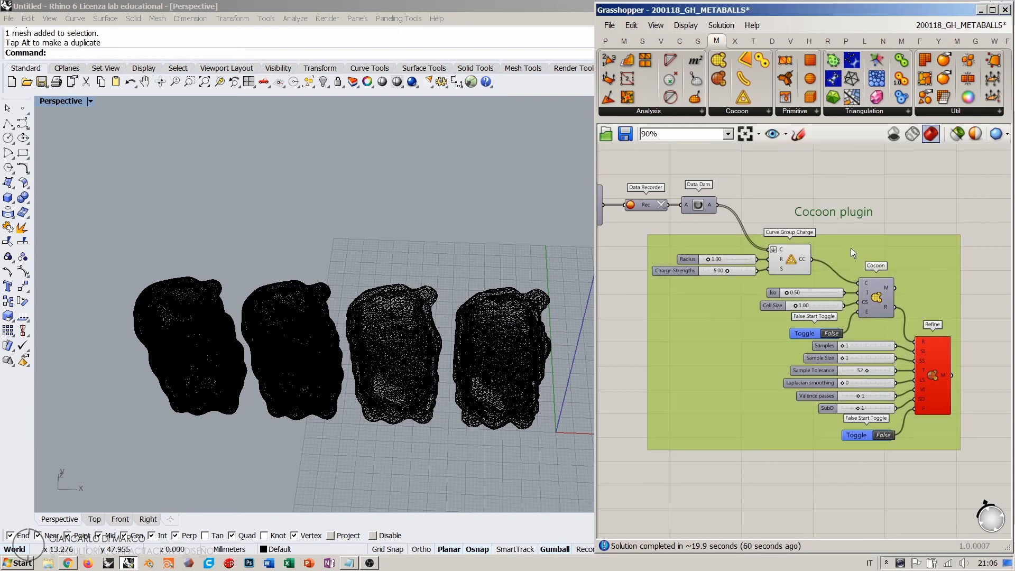
pyautogui.click(895, 345)
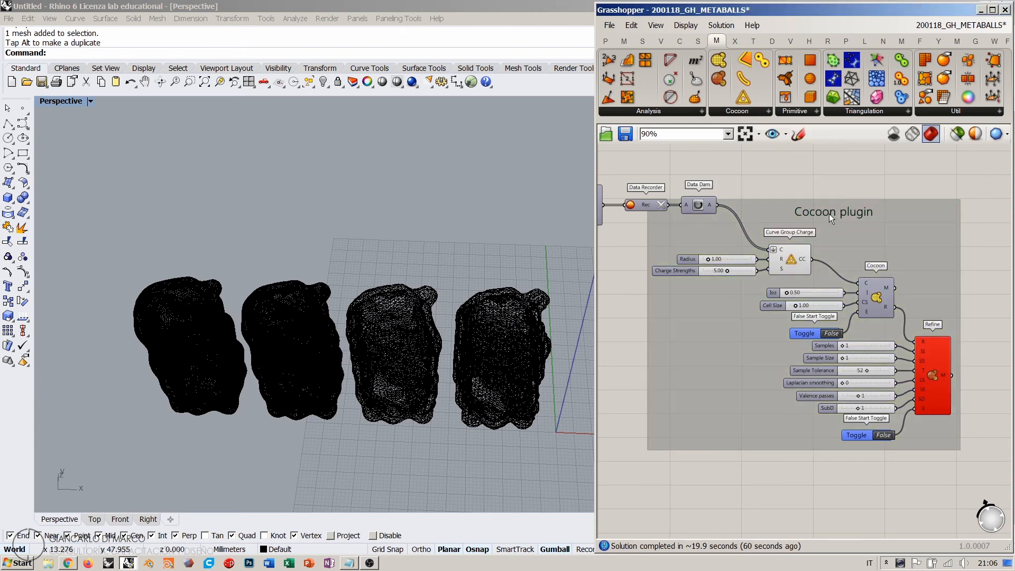
pyautogui.moveTo(831, 217)
pyautogui.mouseDown()
pyautogui.moveTo(775, 172)
pyautogui.moveTo(845, 172)
pyautogui.moveTo(836, 227)
pyautogui.moveTo(699, 256)
pyautogui.mouseUp()
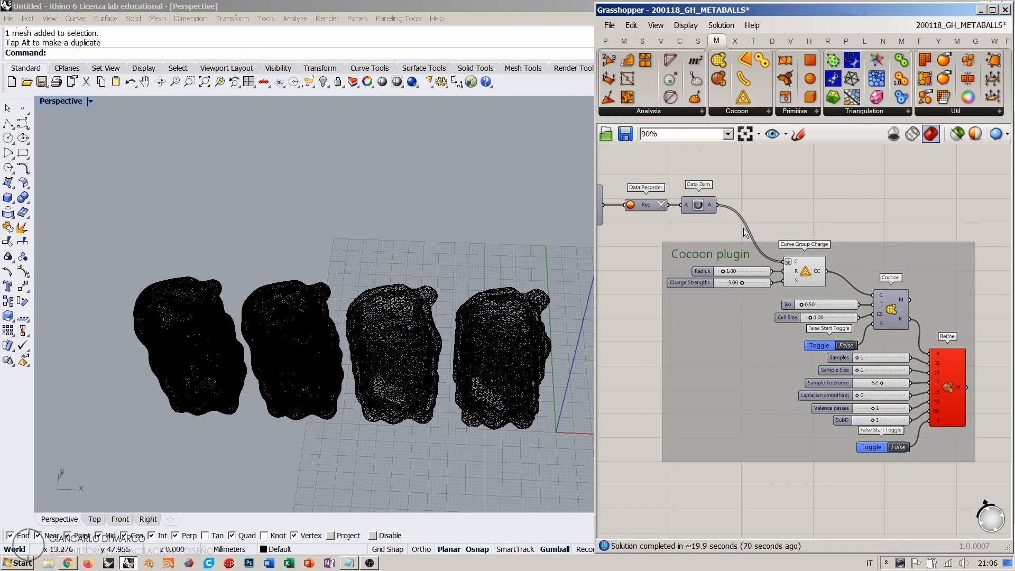
pyautogui.scroll(-3, 744, 231)
pyautogui.click(797, 314)
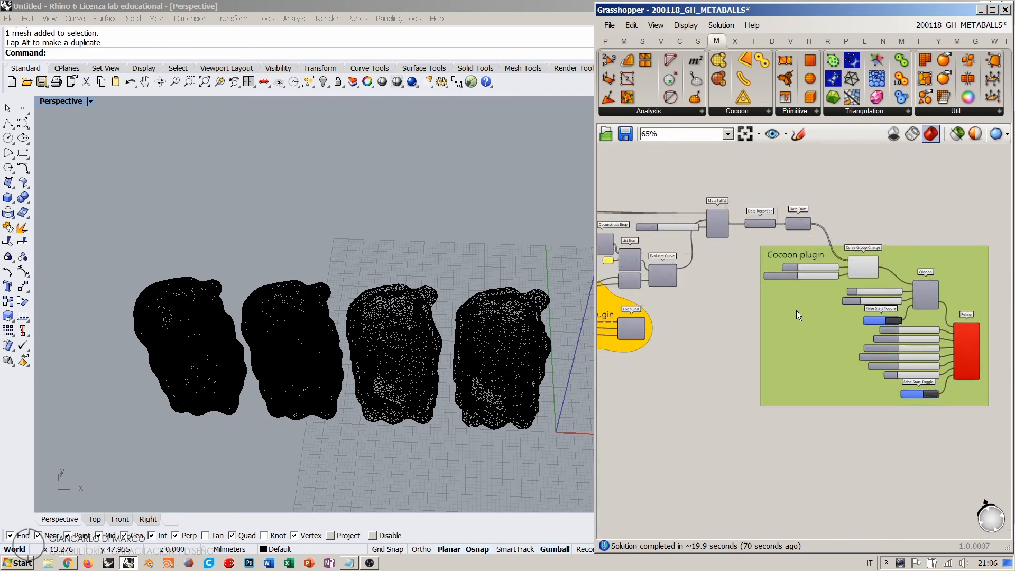
pyautogui.moveTo(797, 309); pyautogui.dragTo(782, 302)
pyautogui.click(785, 234)
# - Widen the Rhino viewport further and display the Perspective view as Shaded to compare the four baked meshes
pyautogui.moveTo(698, 269); pyautogui.dragTo(881, 285, button='right')
pyautogui.scroll(3, 788, 284)
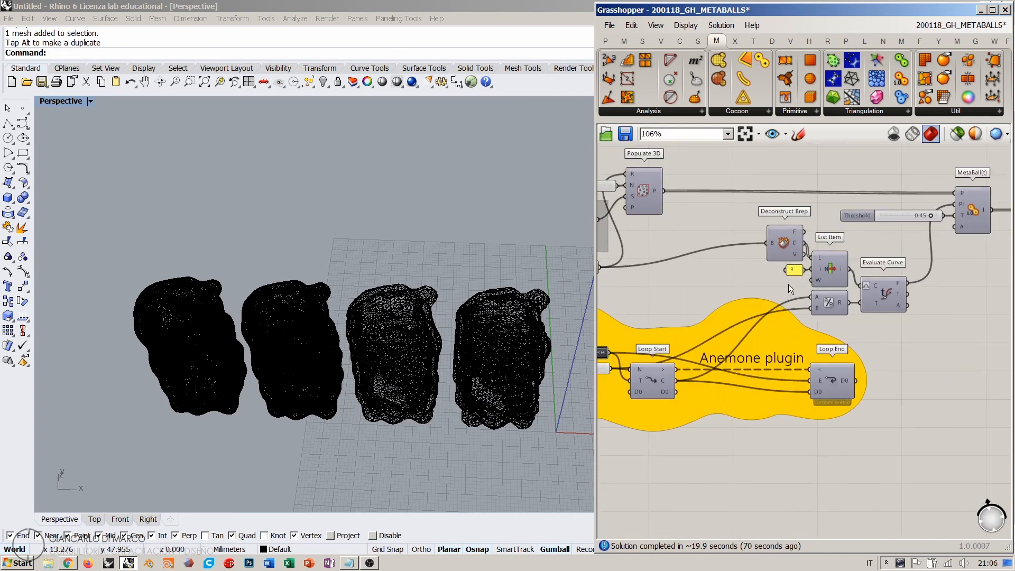
pyautogui.moveTo(479, 309); pyautogui.dragTo(479, 326, button='right')
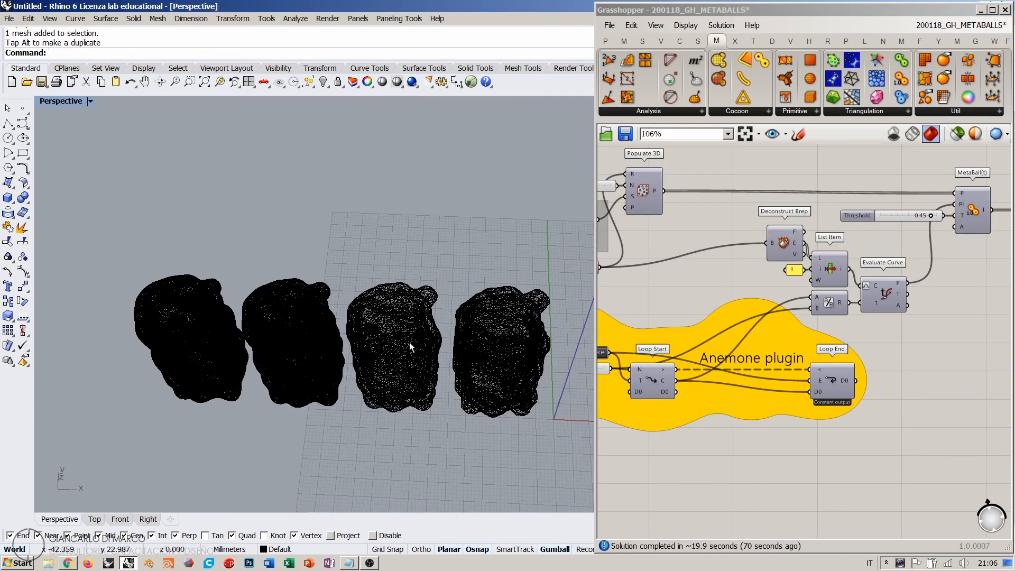
pyautogui.moveTo(594, 242); pyautogui.dragTo(773, 242)
pyautogui.click(397, 81)
pyautogui.moveTo(529, 402)
pyautogui.mouseDown(button='right')
pyautogui.moveTo(555, 312)
pyautogui.moveTo(560, 324)
pyautogui.moveTo(602, 324)
pyautogui.mouseUp(button='right')
pyautogui.scroll(2, 559, 324)
pyautogui.moveTo(453, 363); pyautogui.dragTo(476, 324, button='right')
pyautogui.keyDown('shift'); pyautogui.moveTo(476, 324); pyautogui.dragTo(389, 300, button='right'); pyautogui.keyUp('shift')
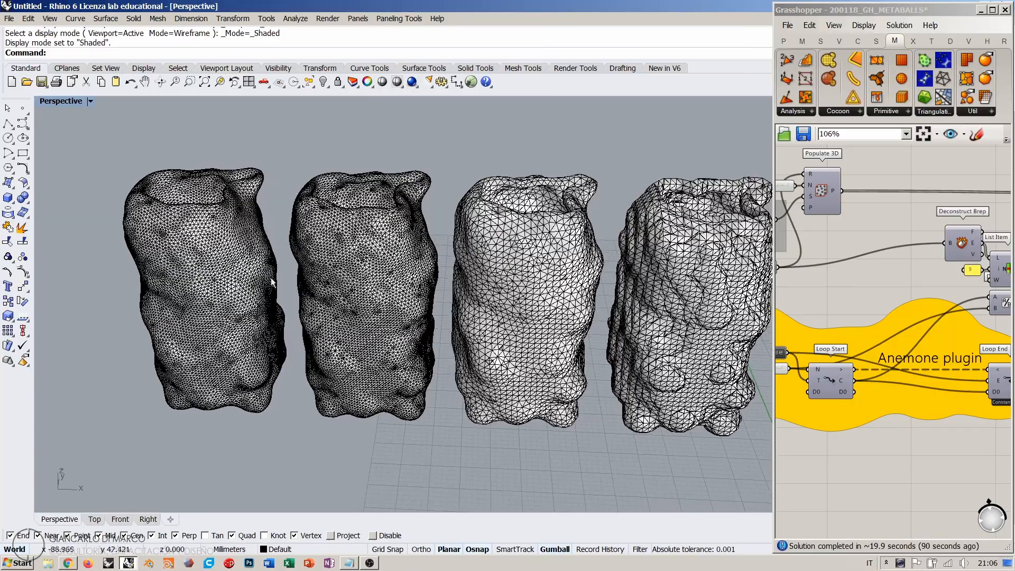
# - Examine the openings of the four baked meshes from above, in the Perspective view and in a Shaded Top view
pyautogui.moveTo(271, 278); pyautogui.dragTo(271, 270, button='right')
pyautogui.scroll(4, 237, 226)
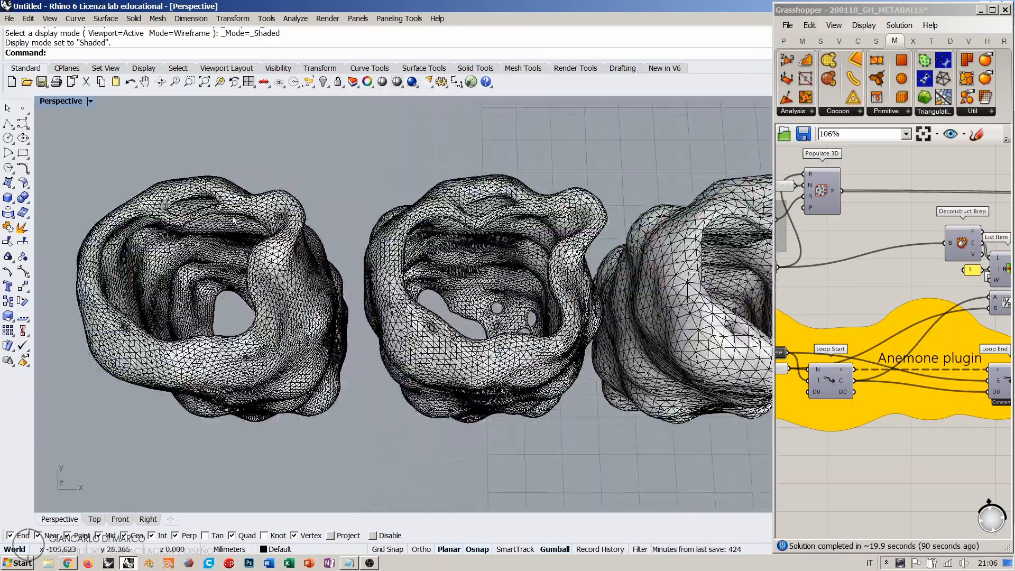
pyautogui.moveTo(219, 233); pyautogui.dragTo(222, 245, button='right')
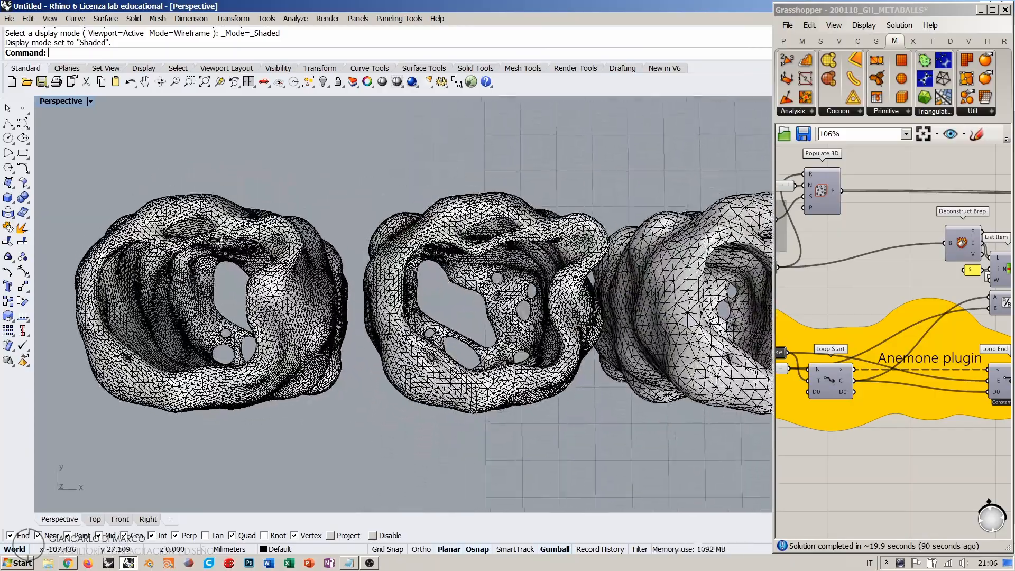
pyautogui.click(94, 519)
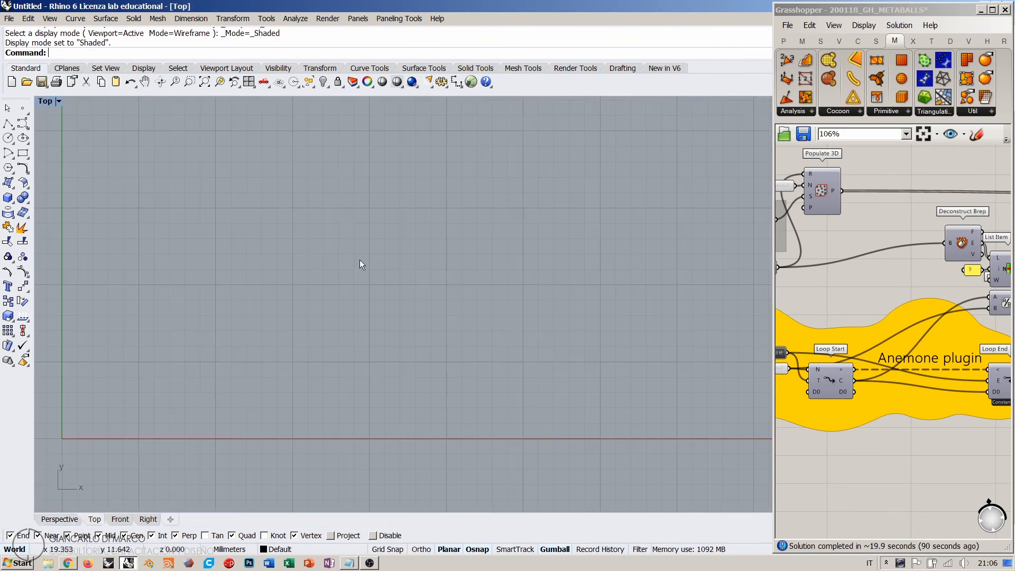
pyautogui.scroll(4, 379, 316)
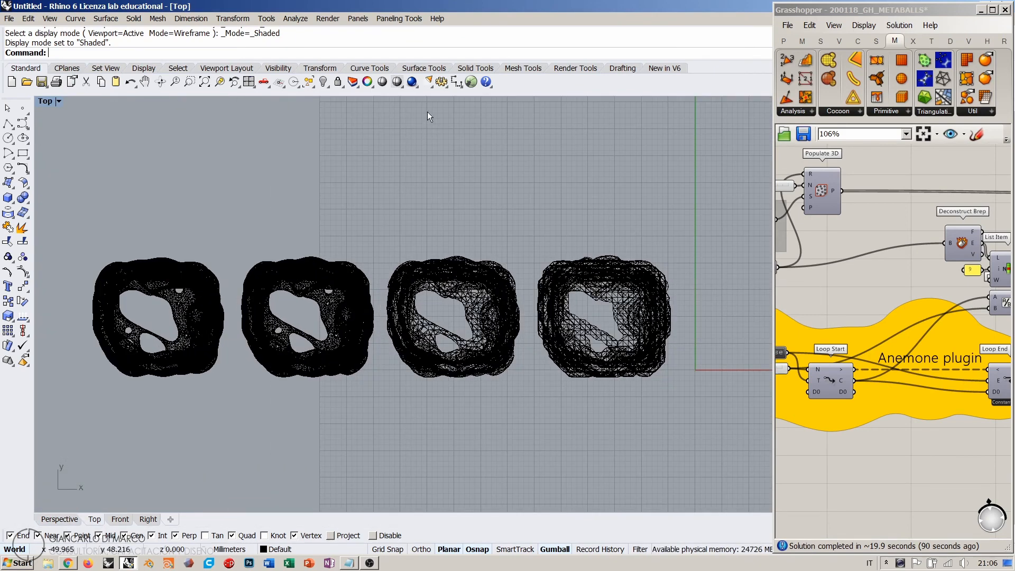
pyautogui.moveTo(419, 257); pyautogui.dragTo(431, 242, button='right')
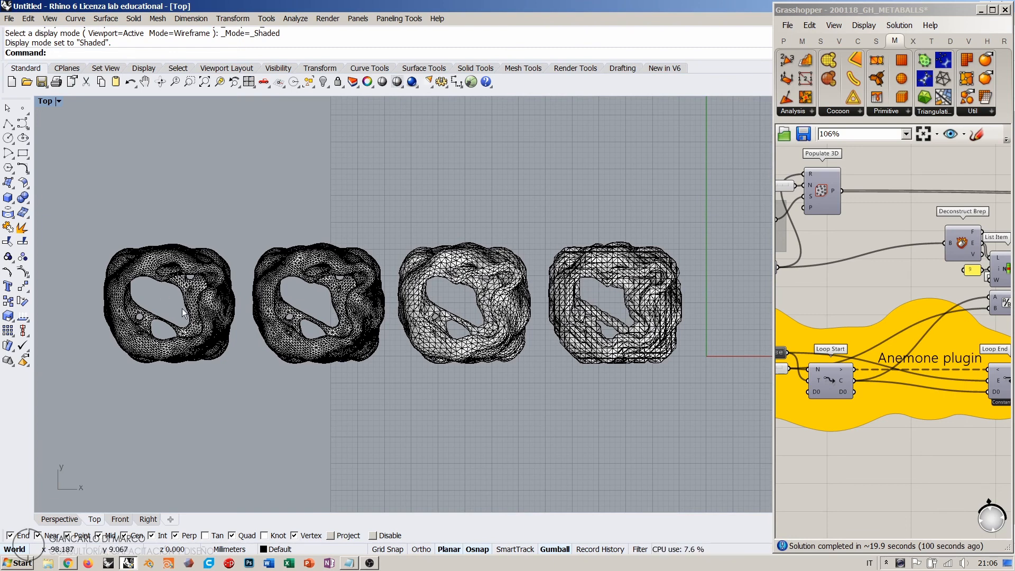
# - Check the object type of the leftmost baked mesh in its properties, clear the selection and widen the Grasshopper window slightly
pyautogui.click(182, 274)
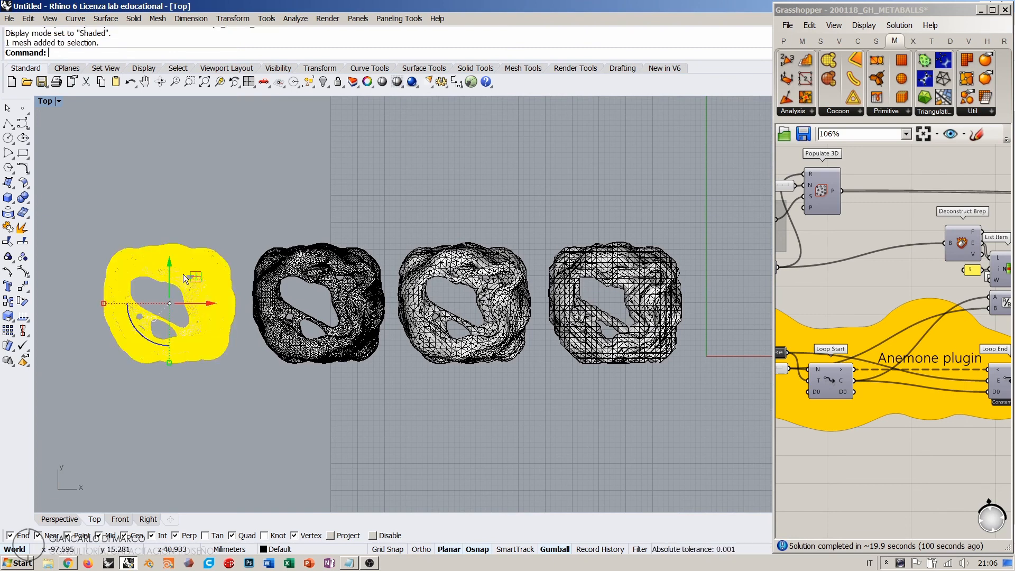
pyautogui.click(229, 215)
pyautogui.click(229, 267)
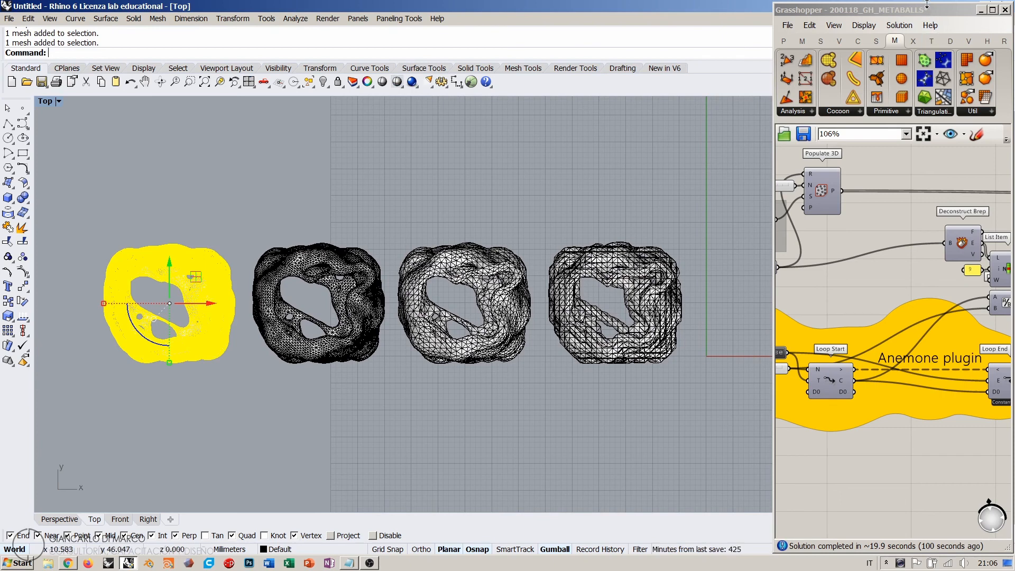
pyautogui.moveTo(929, 9); pyautogui.dragTo(923, 205)
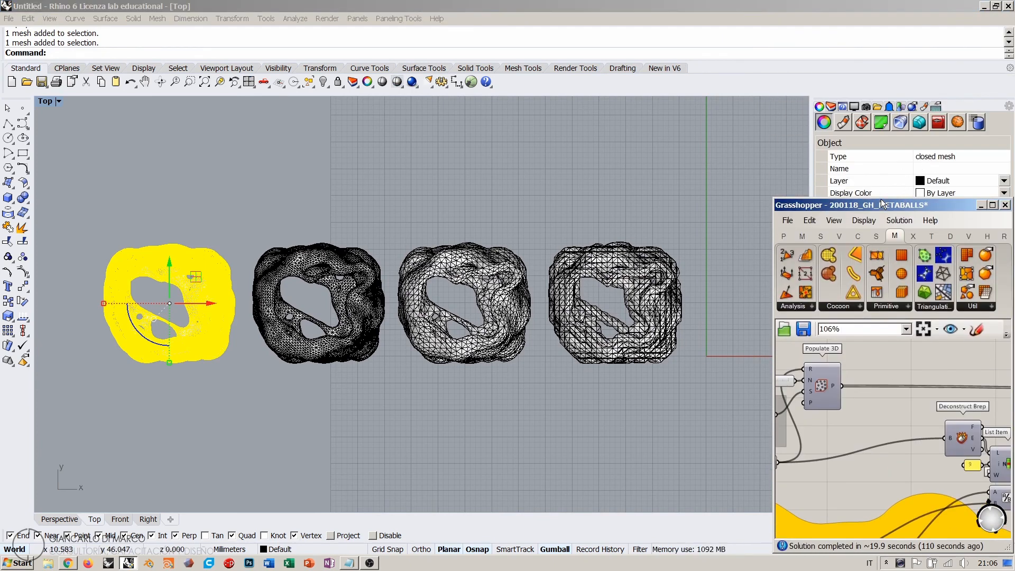
pyautogui.moveTo(881, 203); pyautogui.dragTo(885, 3)
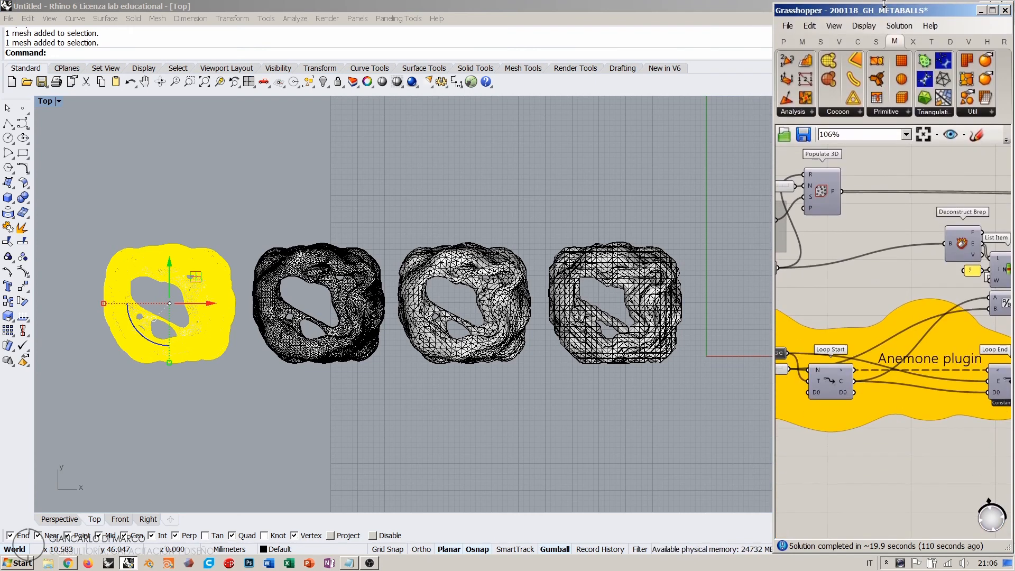
pyautogui.moveTo(773, 150); pyautogui.dragTo(698, 150)
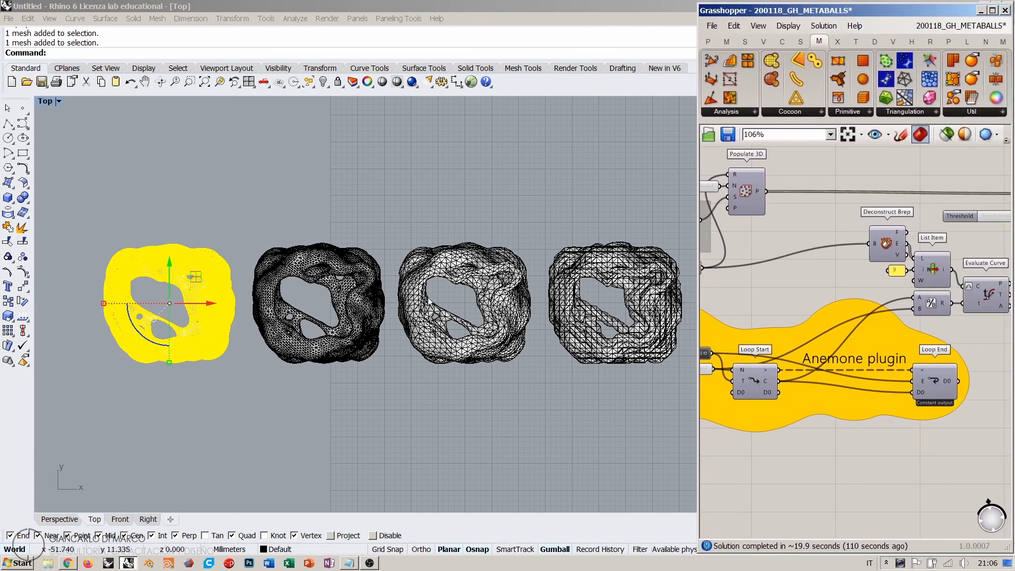
pyautogui.click(344, 402)
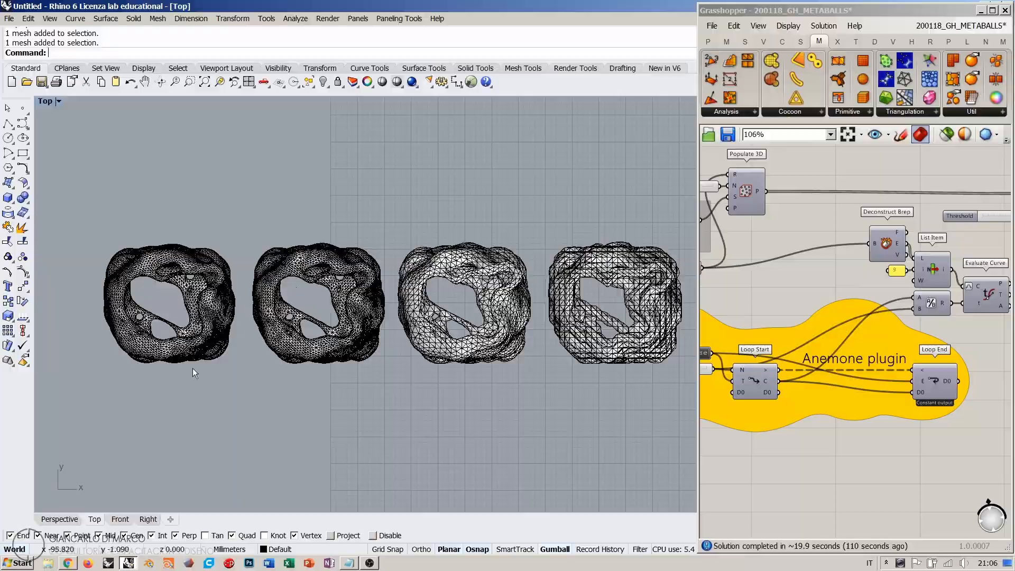
# - Return to the Perspective view and examine the row of four baked meshes from an elevated angle
pyautogui.click(66, 517)
pyautogui.moveTo(234, 417); pyautogui.dragTo(317, 238, button='right')
pyautogui.scroll(-5, 317, 238)
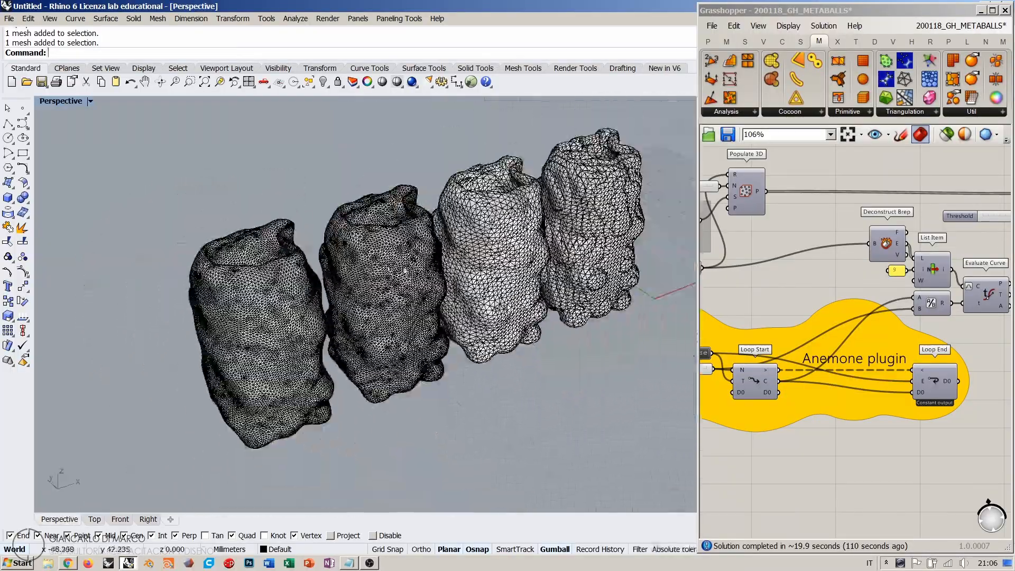
pyautogui.keyDown('shift'); pyautogui.moveTo(412, 282); pyautogui.dragTo(336, 273, button='right'); pyautogui.keyUp('shift')
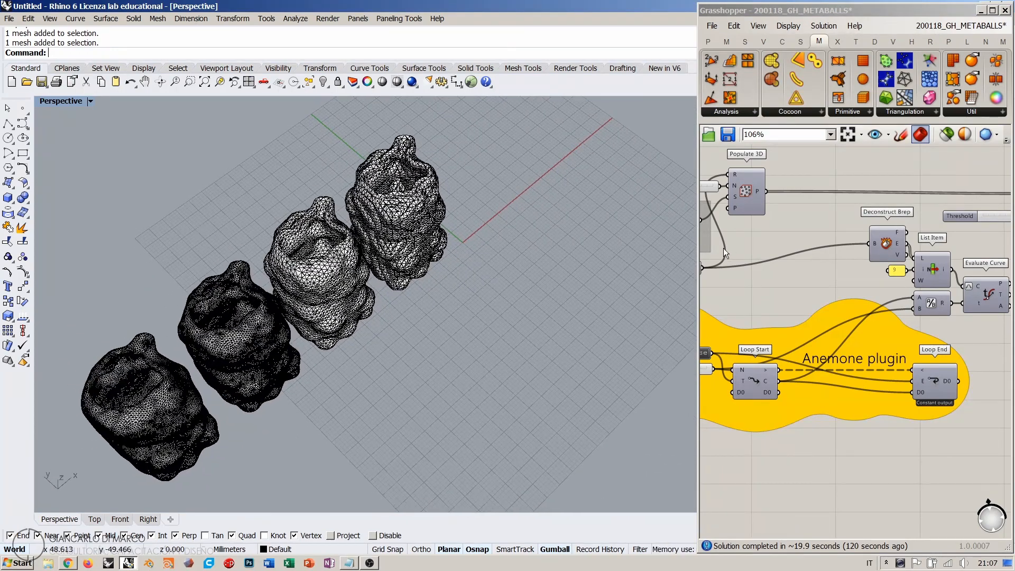
# - Widen the Grasshopper window, group the entire lowest definition including the Cocoon part, and align the group under the one above it
pyautogui.moveTo(698, 250); pyautogui.dragTo(476, 251)
pyautogui.scroll(-6, 681, 285)
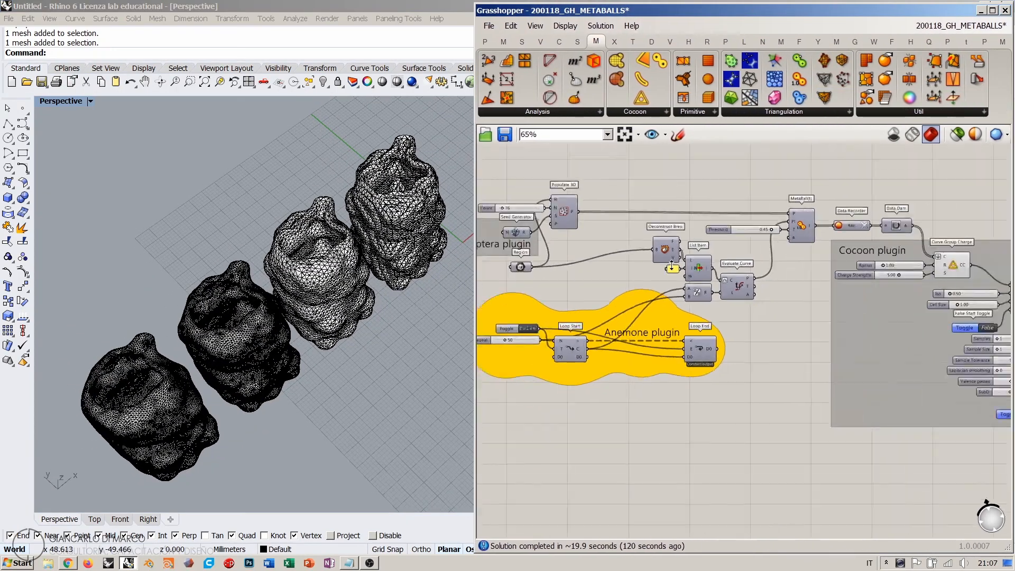
pyautogui.scroll(2, 682, 284)
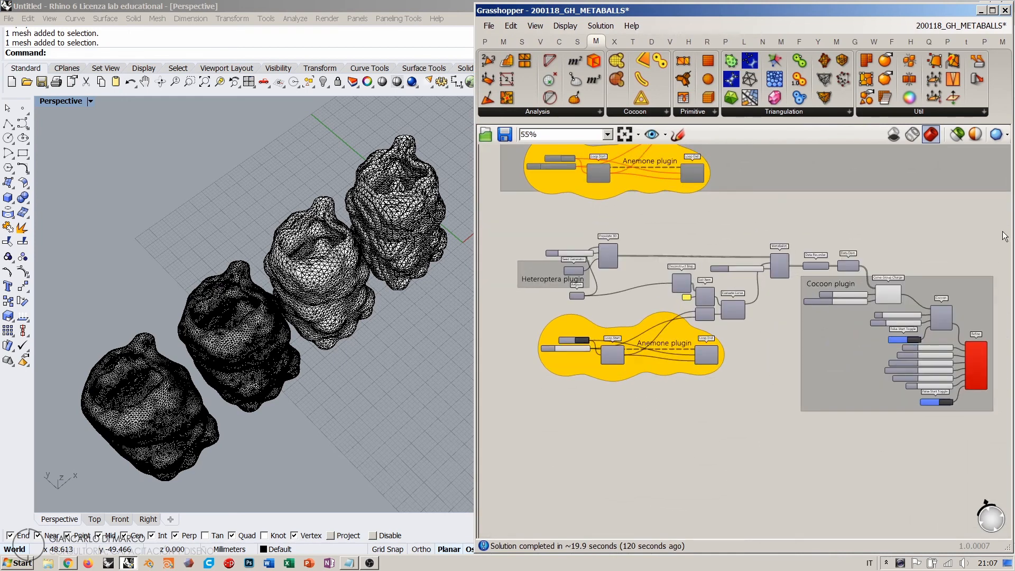
pyautogui.moveTo(1004, 229); pyautogui.dragTo(498, 434)
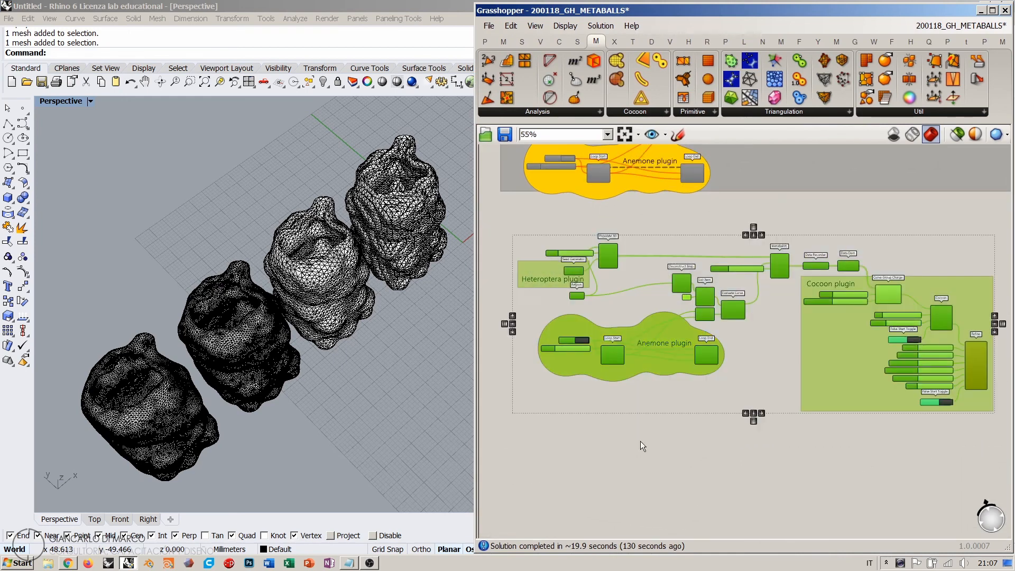
pyautogui.hotkey('ctrl', 'g')
pyautogui.moveTo(626, 270); pyautogui.dragTo(610, 243)
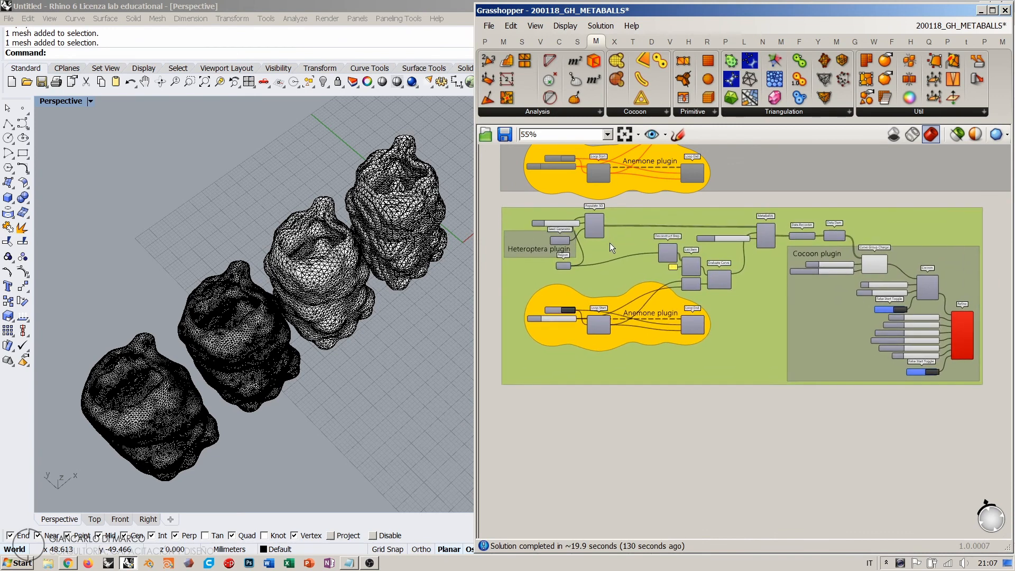
pyautogui.click(496, 205)
# - Review the stacked groups of the whole definition and the red "Heteroptera plugin needed!" note beside the first group
pyautogui.moveTo(512, 200); pyautogui.dragTo(516, 357, button='right')
pyautogui.scroll(-5, 511, 352)
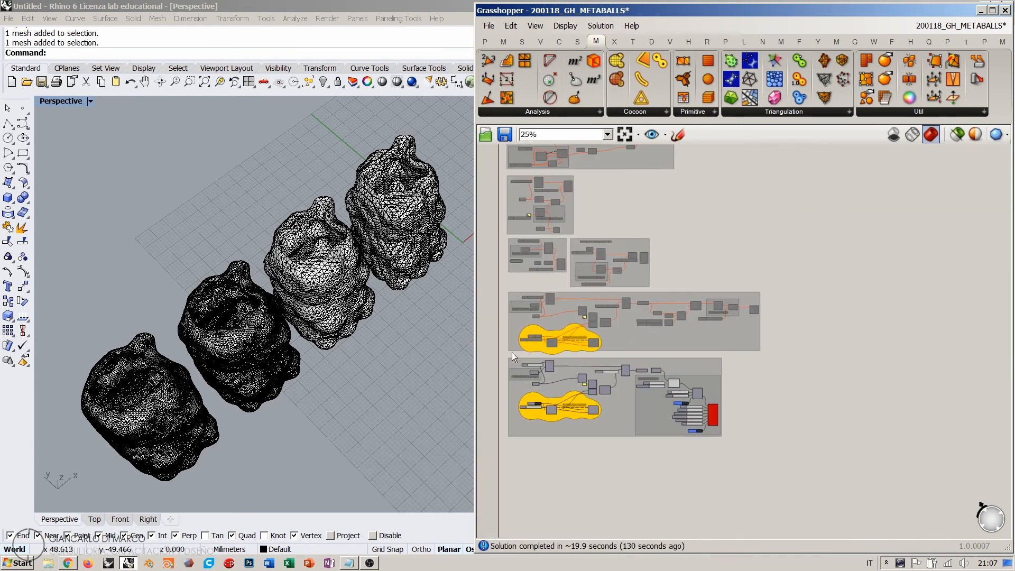
pyautogui.moveTo(635, 281); pyautogui.dragTo(624, 314, button='right')
pyautogui.scroll(-1, 611, 322)
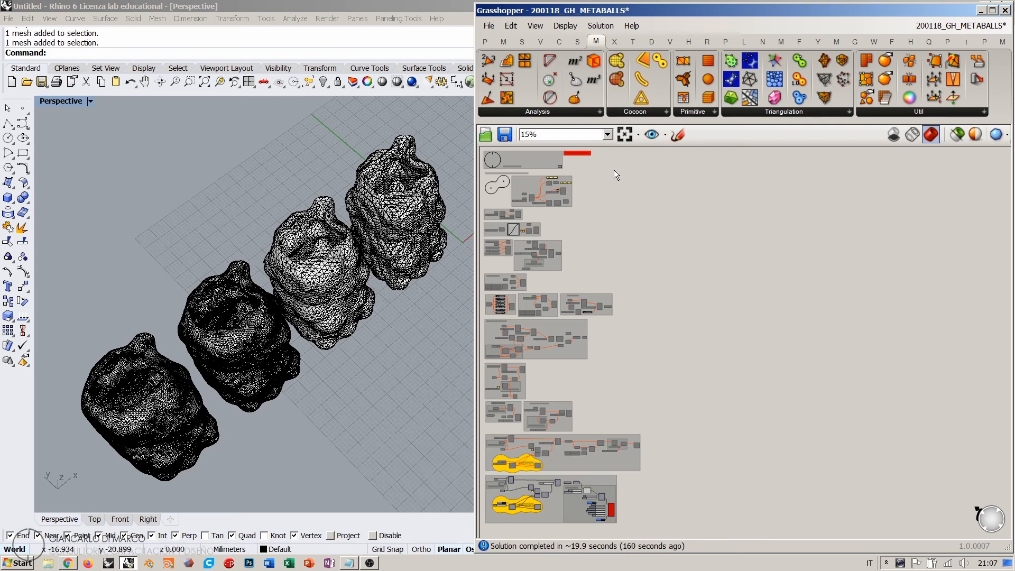
pyautogui.scroll(10, 614, 169)
pyautogui.scroll(2, 678, 256)
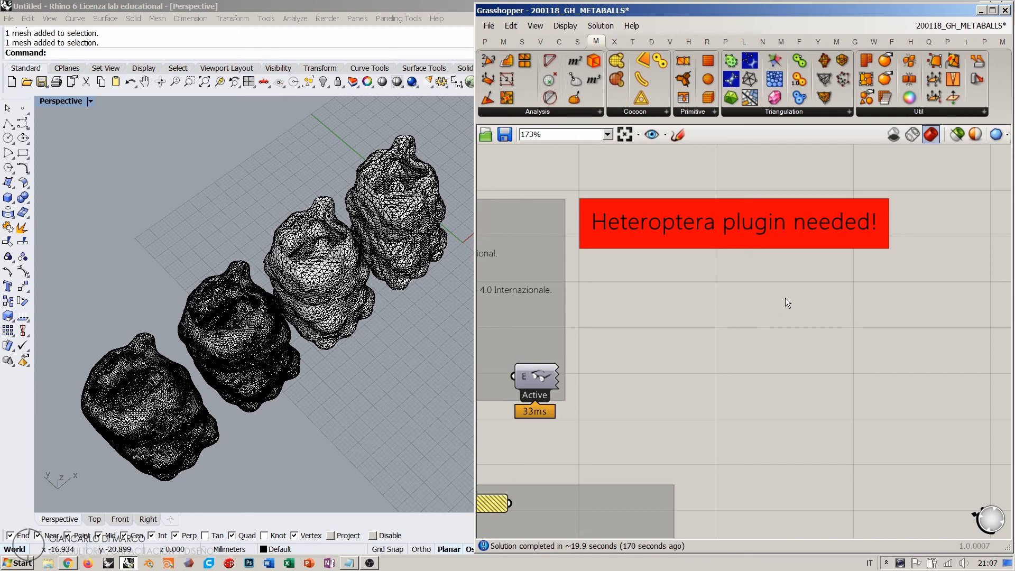
pyautogui.scroll(-2, 698, 254)
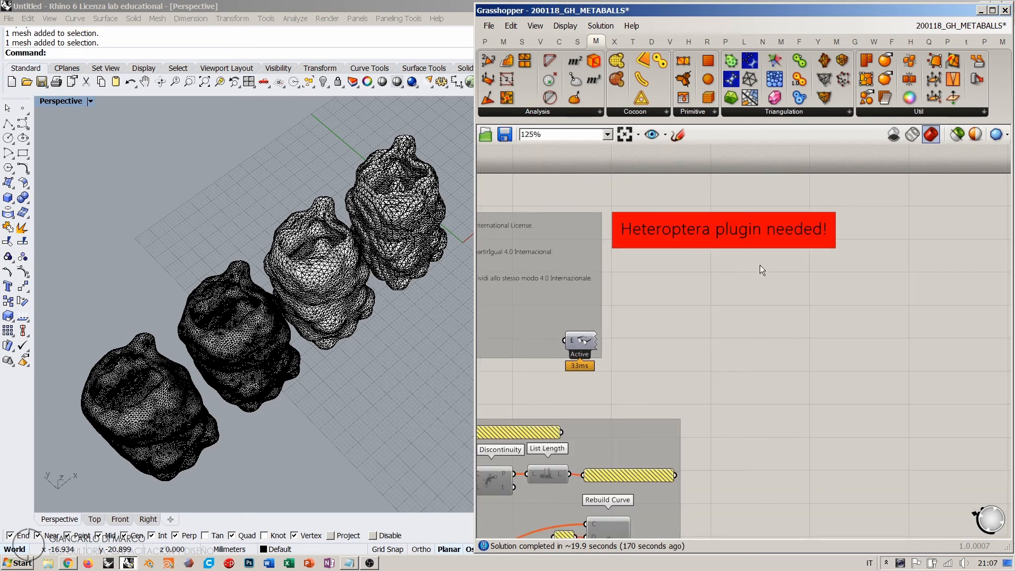
pyautogui.scroll(3, 726, 256)
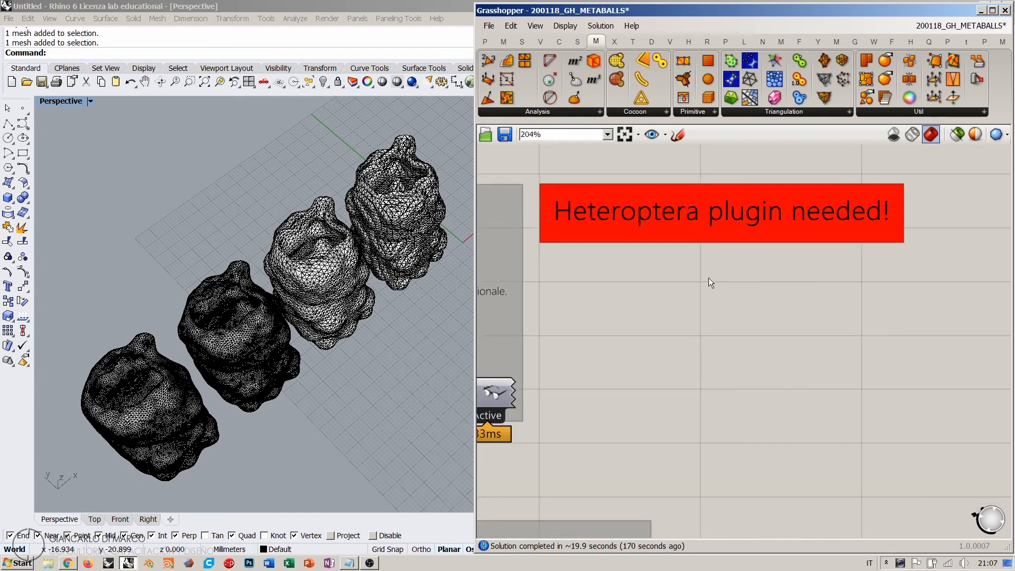
pyautogui.scroll(-10, 782, 256)
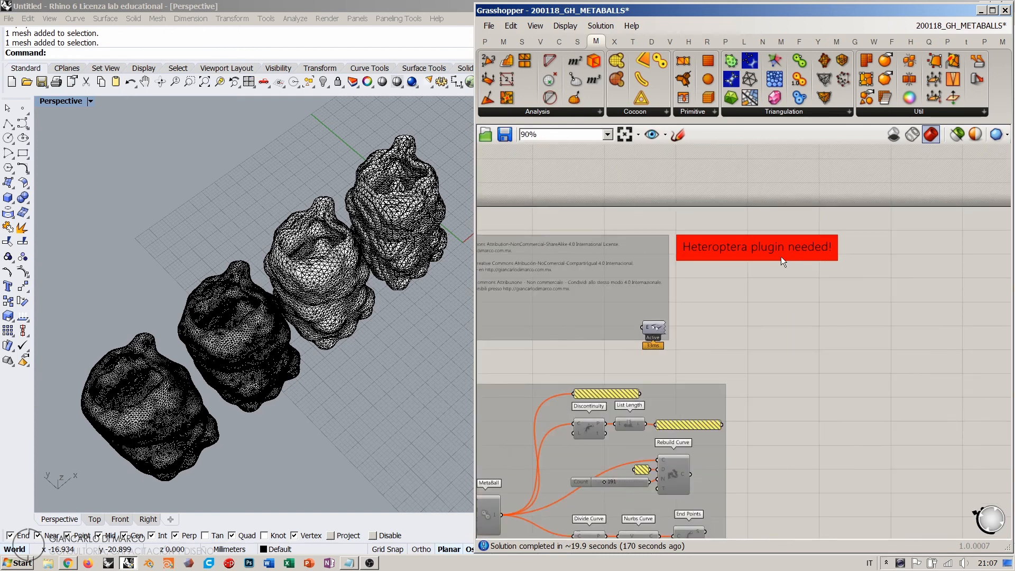
pyautogui.moveTo(708, 245); pyautogui.dragTo(663, 234, button='right')
pyautogui.scroll(-2, 610, 234)
pyautogui.moveTo(683, 285); pyautogui.dragTo(609, 255, button='right')
pyautogui.scroll(-1, 628, 265)
pyautogui.scroll(-1, 610, 249)
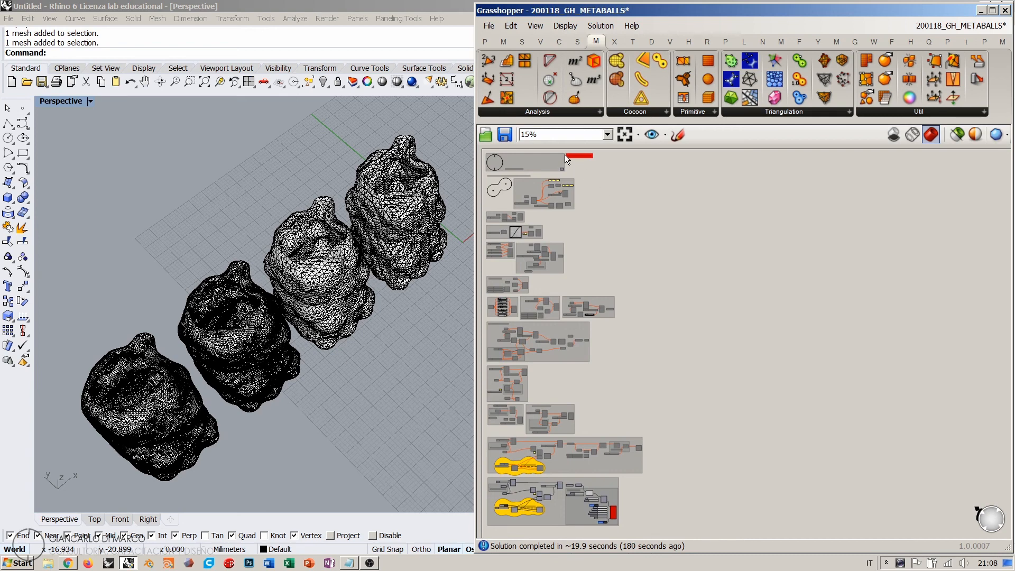
# - Add a Scribble below the red "Heteroptera plugin needed!" note and set its text to the author's account handle
pyautogui.scroll(8, 565, 155)
pyautogui.doubleClick(686, 303)
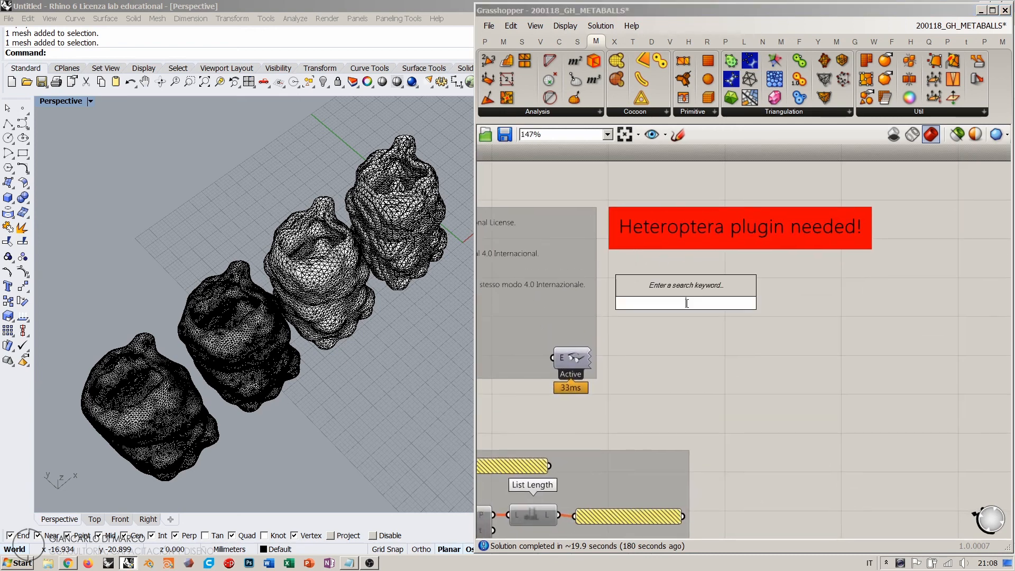
pyautogui.write('scri')
pyautogui.click(652, 288)
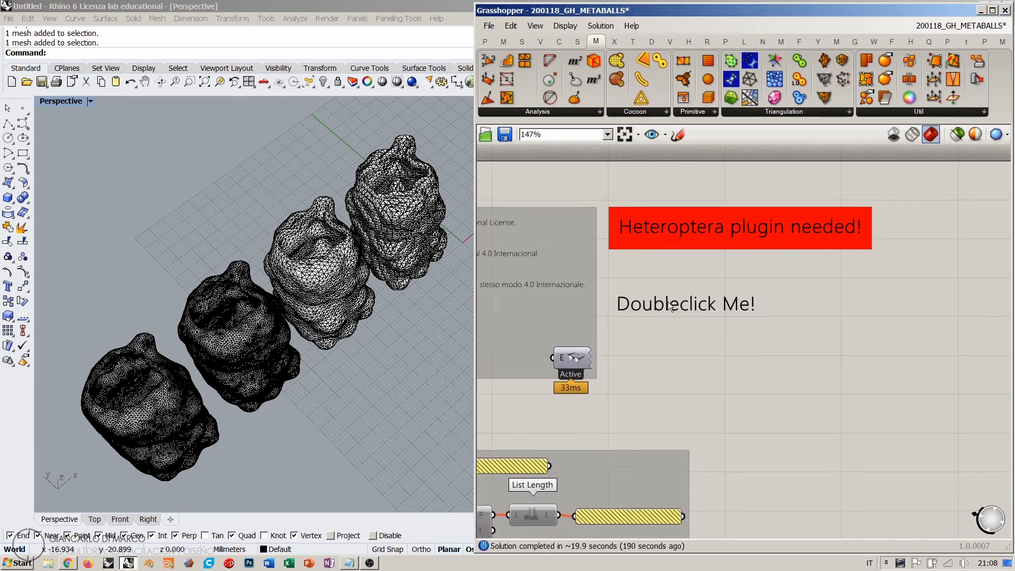
pyautogui.doubleClick(697, 304)
pyautogui.moveTo(697, 303)
pyautogui.mouseDown()
pyautogui.moveTo(637, 254)
pyautogui.moveTo(556, 264)
pyautogui.mouseUp()
pyautogui.write('giancadm')
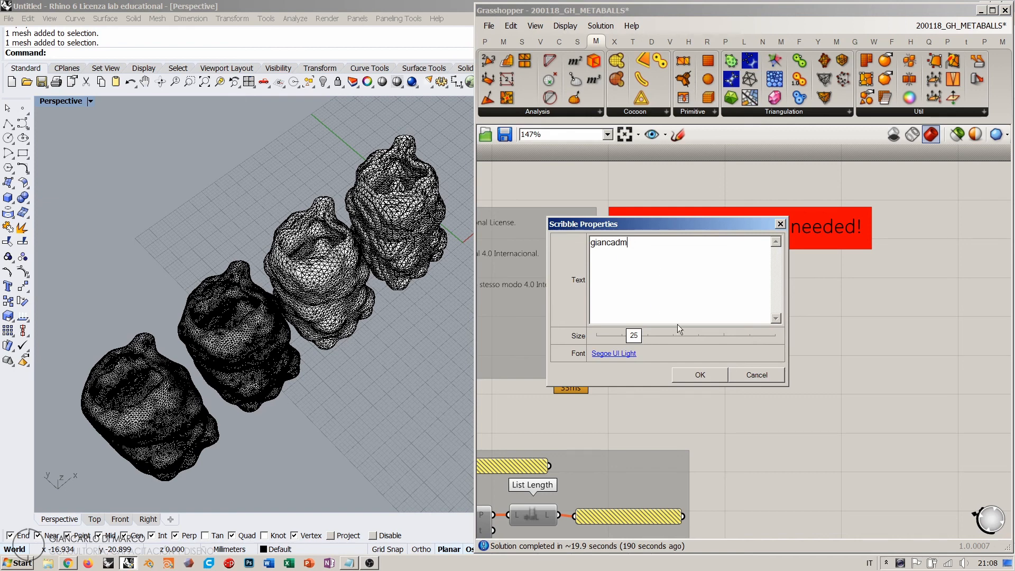
pyautogui.click(700, 375)
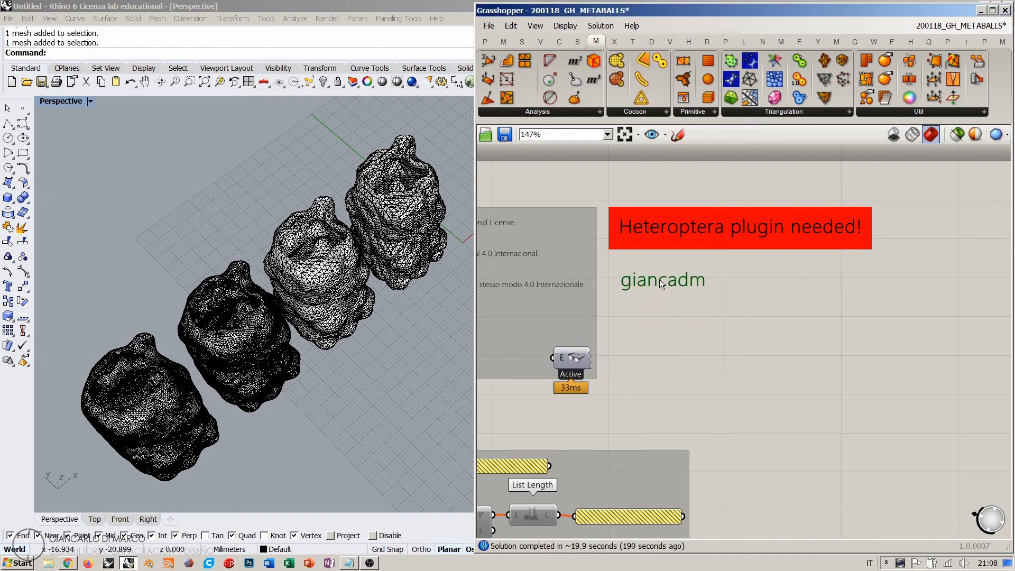
# - Prefix the handle scribble with "@" and move it closer beneath the red note, aligned with its edge
pyautogui.doubleClick(659, 280)
pyautogui.click(587, 226)
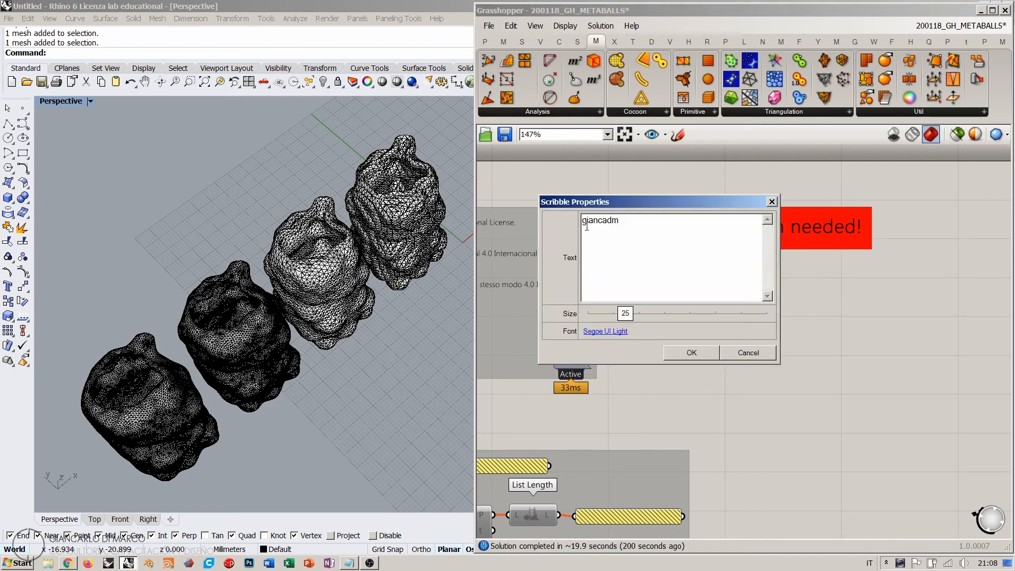
pyautogui.write('@')
pyautogui.click(682, 353)
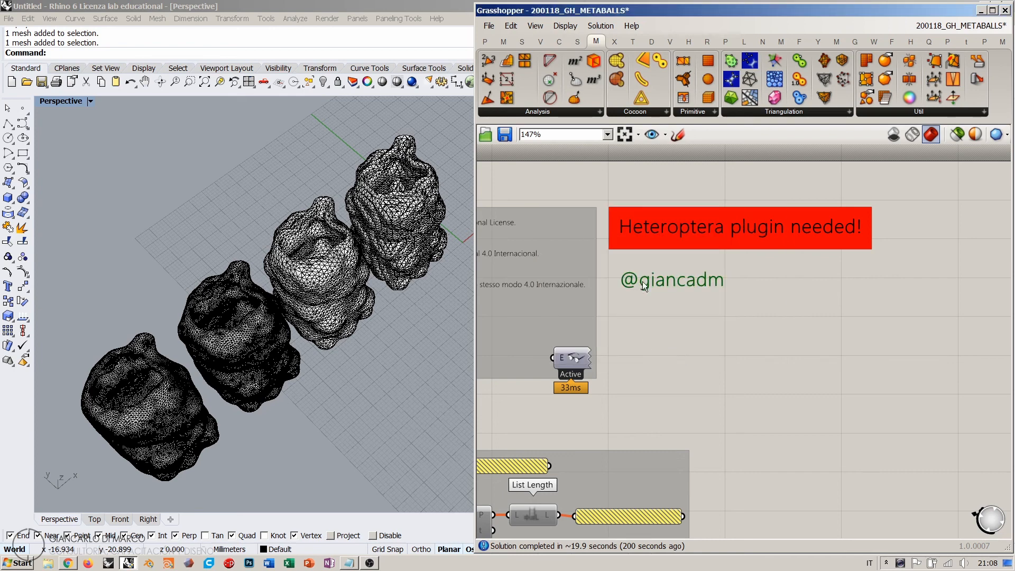
pyautogui.moveTo(642, 282); pyautogui.dragTo(632, 275)
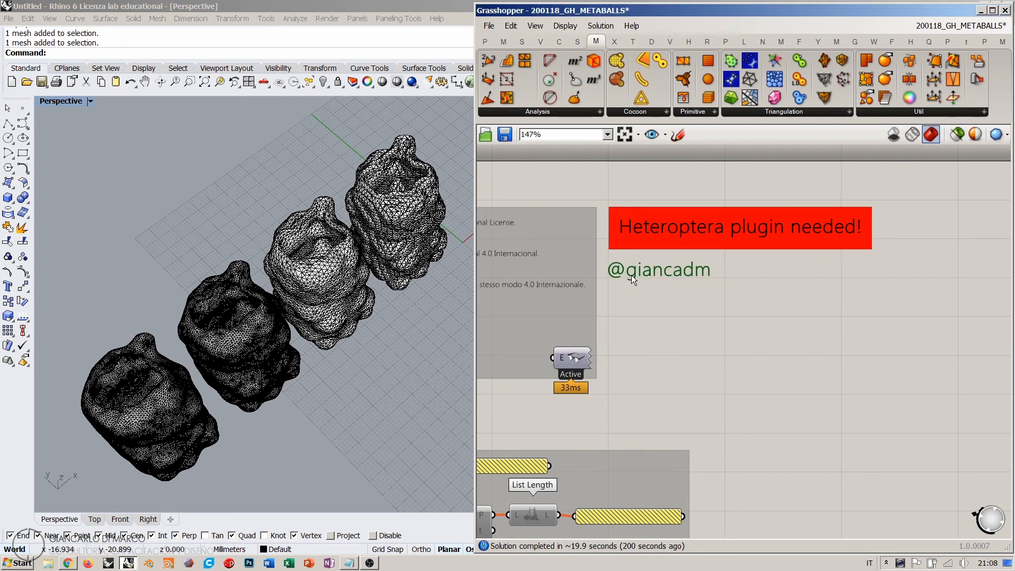
pyautogui.click(688, 302)
pyautogui.moveTo(760, 276); pyautogui.dragTo(763, 274, button='right')
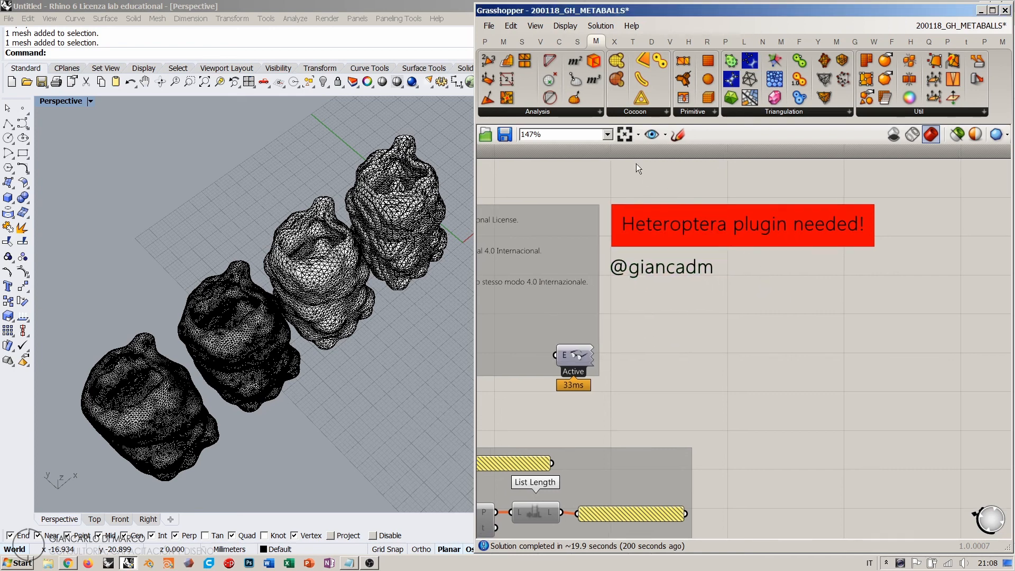
pyautogui.click(625, 136)
pyautogui.moveTo(858, 263); pyautogui.dragTo(673, 261, button='right')
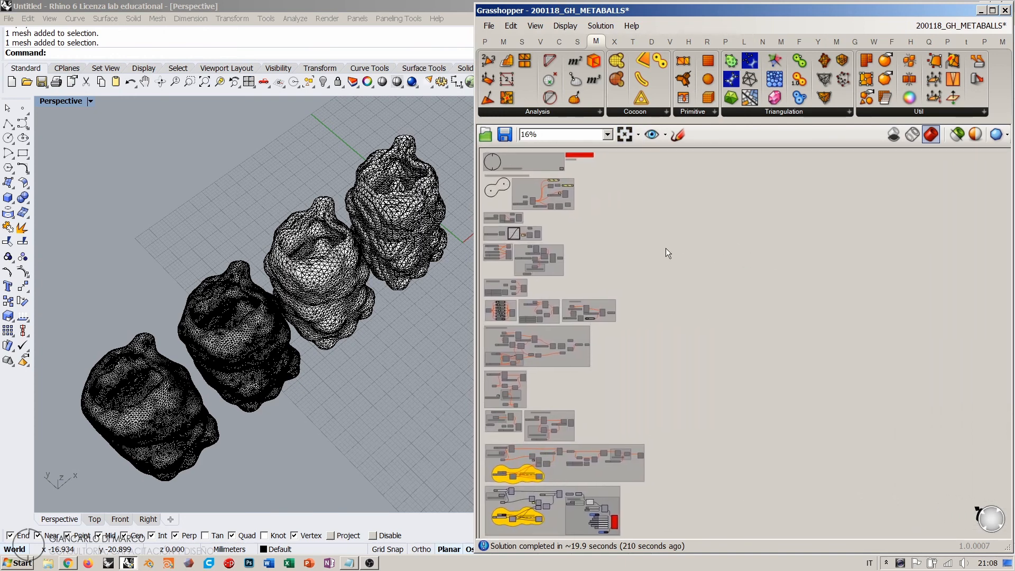